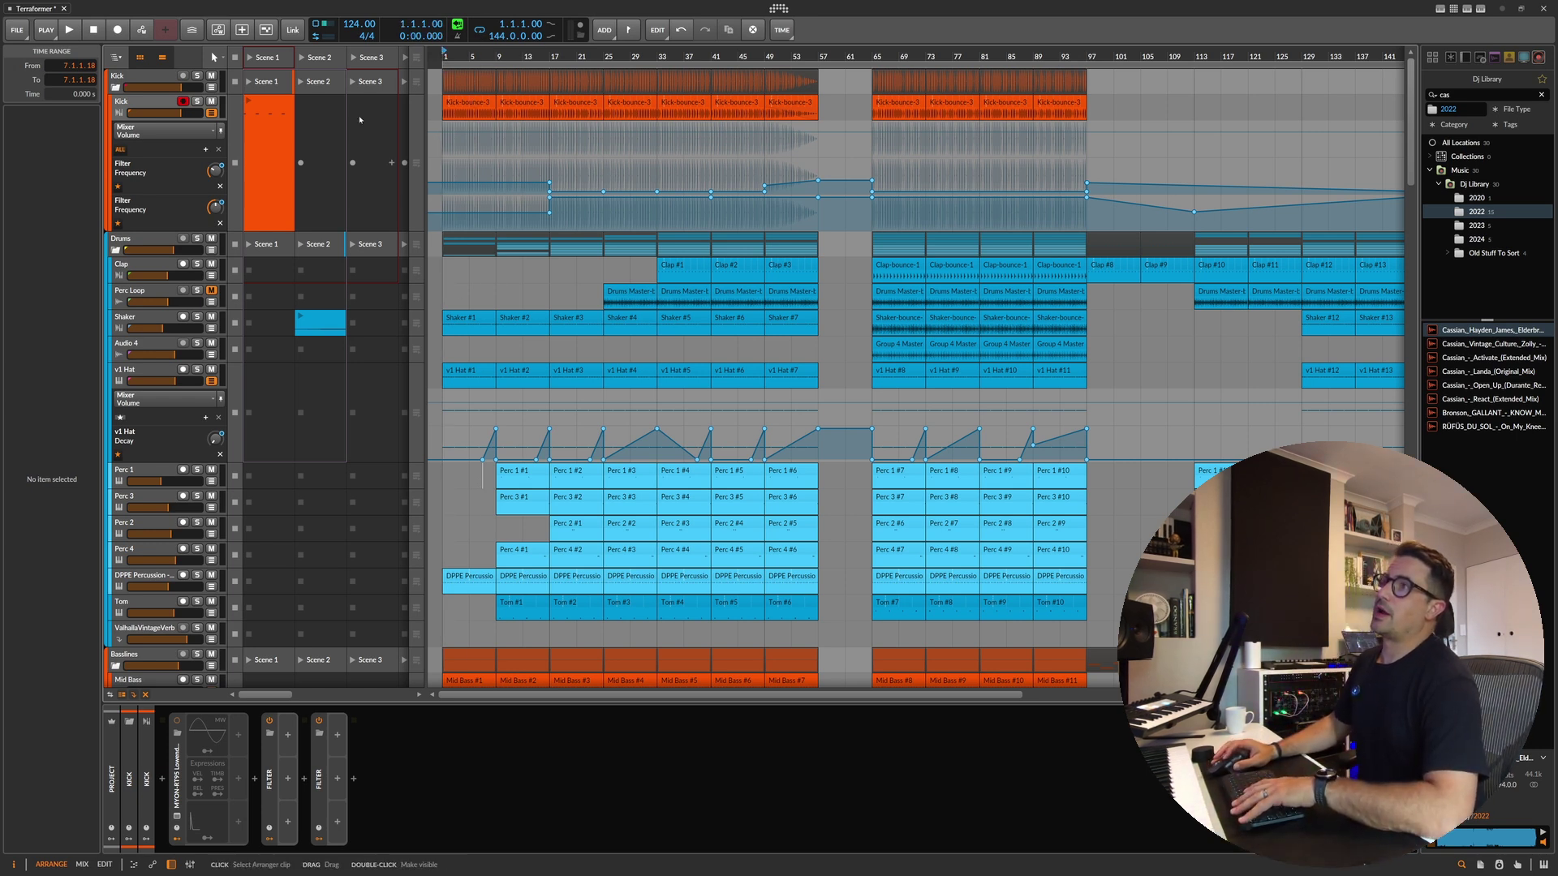
{"action": "left_click", "coordinate": [455, 69]}
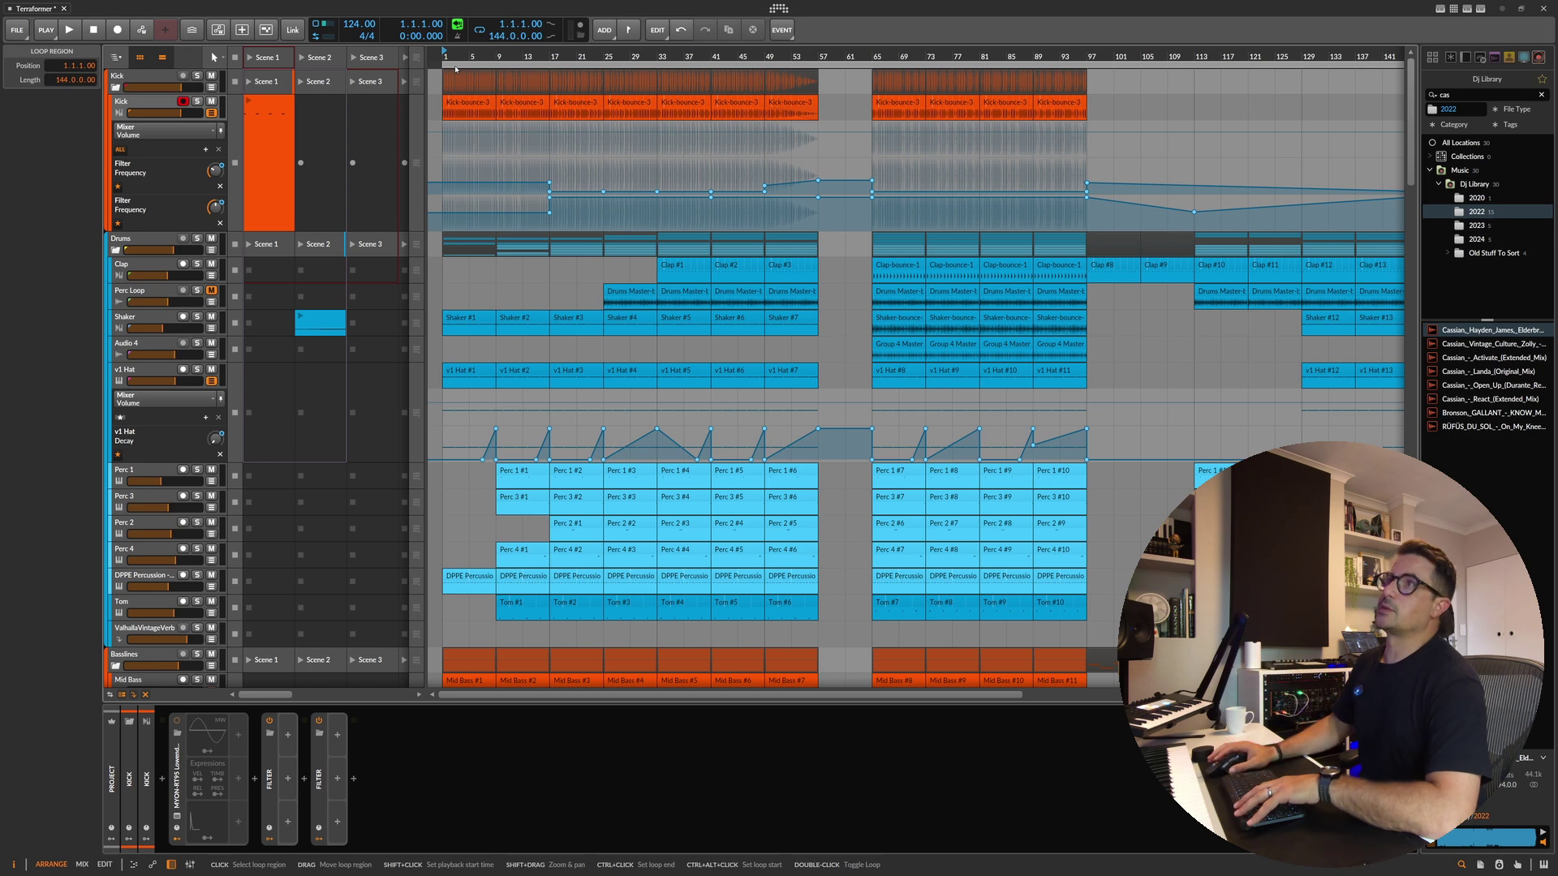
{"action": "key", "text": "ctrl+o"}
{"action": "scroll", "coordinate": [876, 421], "scroll_direction": "up", "scroll_amount": 3}
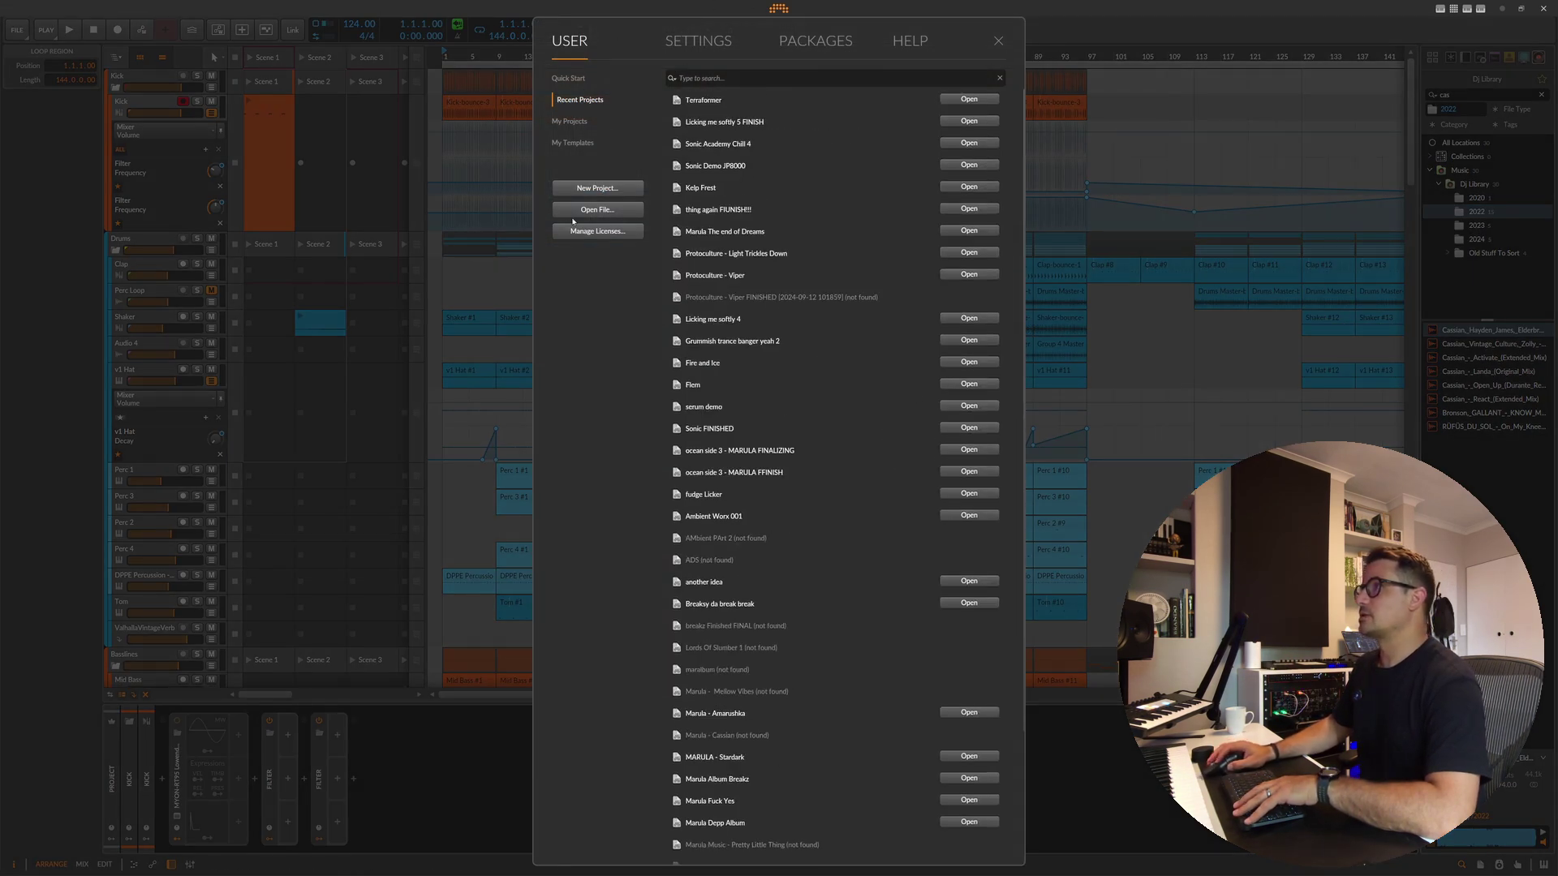
{"action": "left_click", "coordinate": [597, 209]}
{"action": "left_click", "coordinate": [50, 27]}
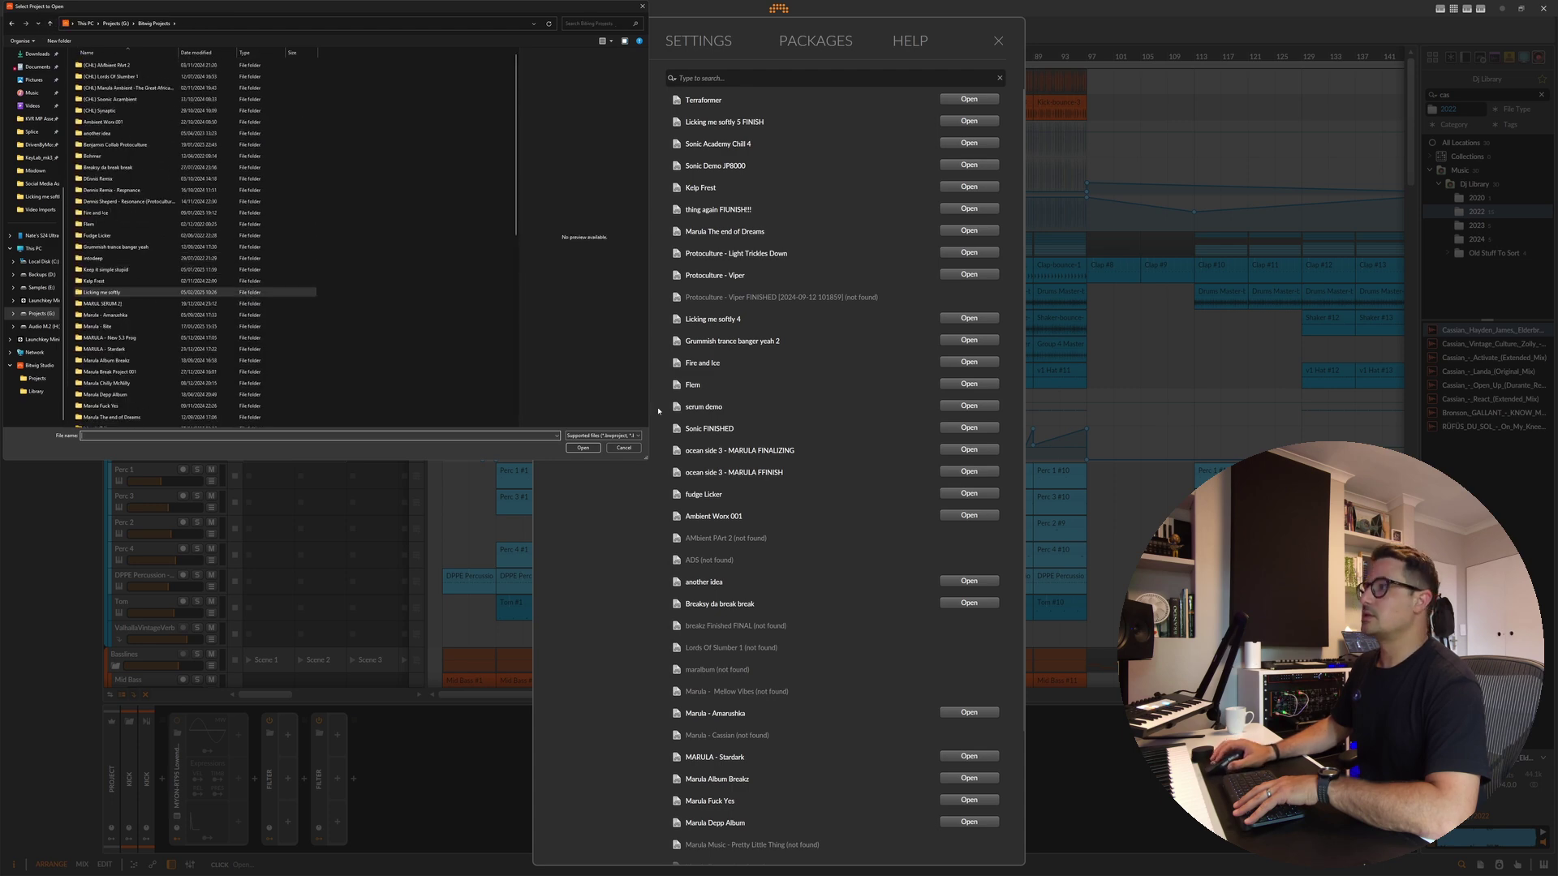
{"action": "left_click", "coordinate": [623, 448]}
{"action": "key", "text": "Escape"}
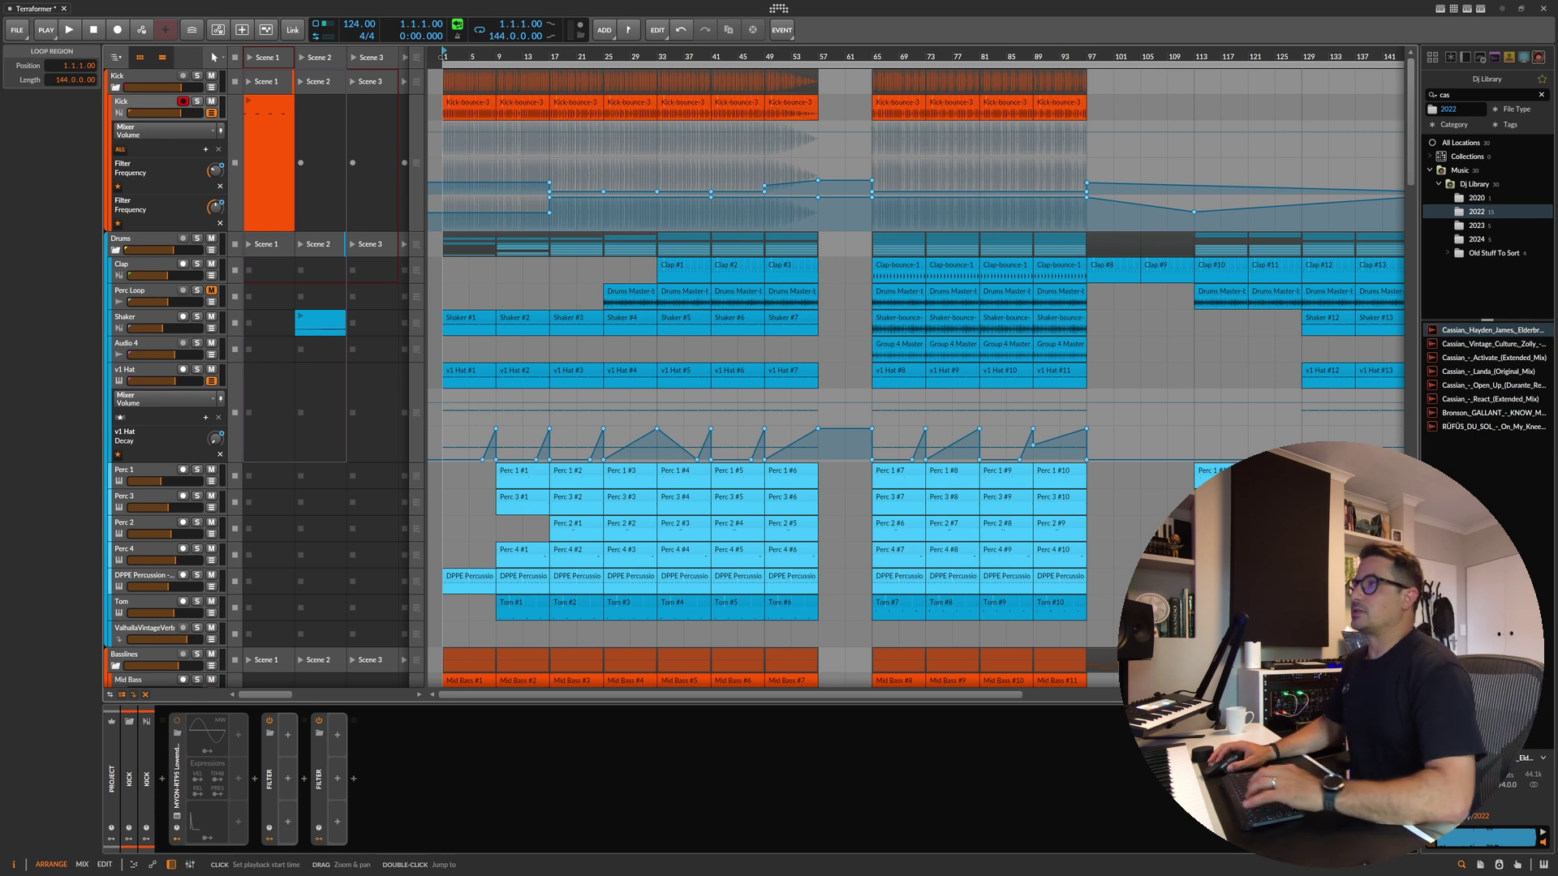
Step: Play the arrangement from the start while examining the drum, bass and synth tracks with their automation lanes
{"action": "key", "text": "space"}
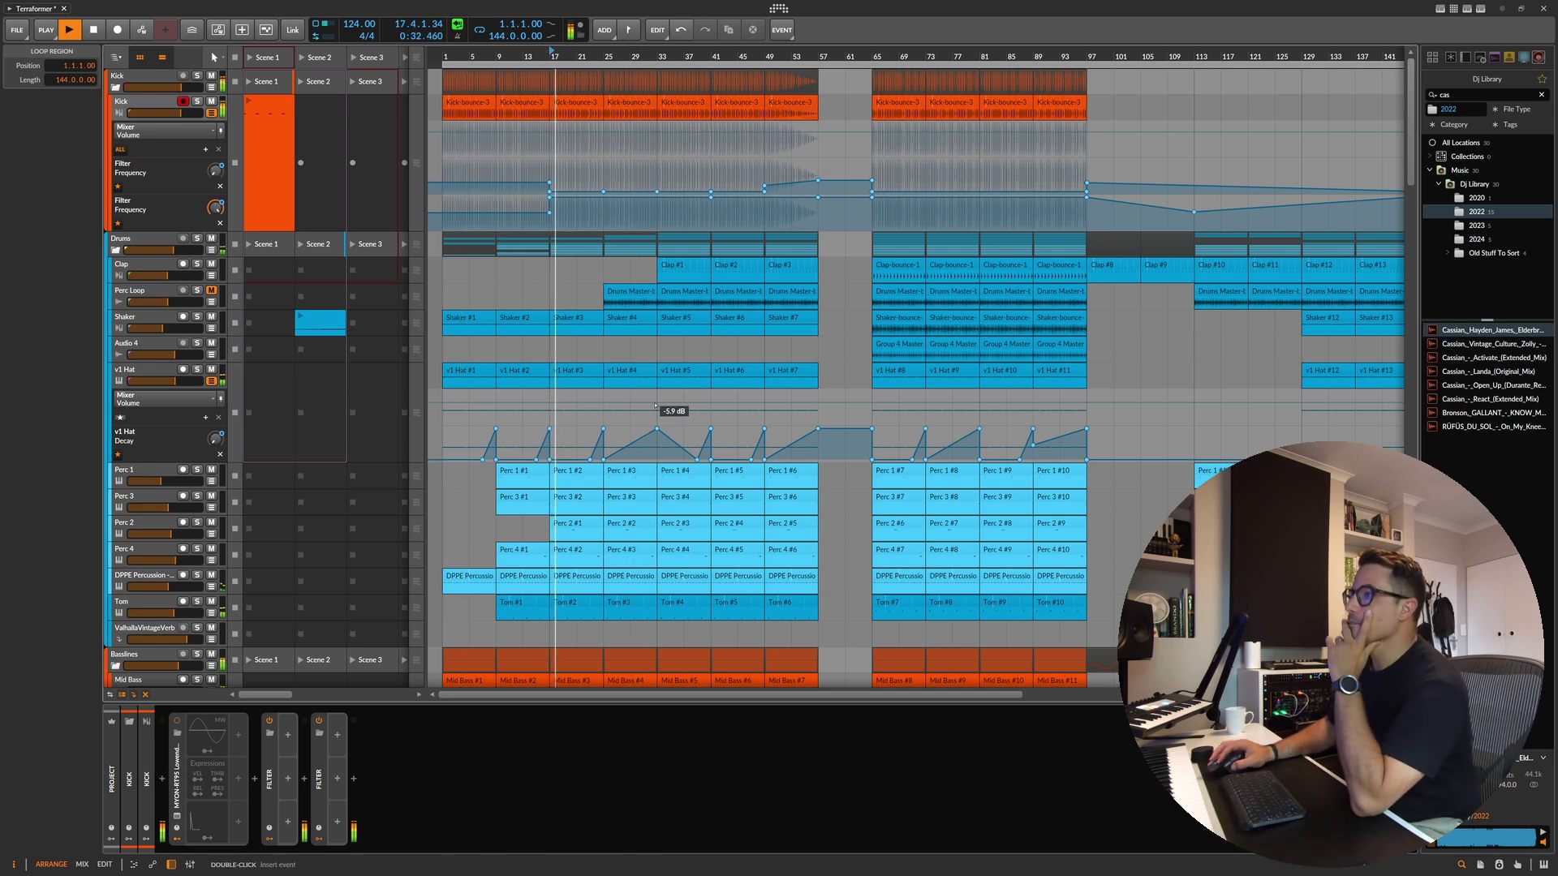
{"action": "scroll", "coordinate": [644, 347], "scroll_direction": "down", "scroll_amount": 3}
{"action": "scroll", "coordinate": [643, 347], "scroll_direction": "down", "scroll_amount": 20}
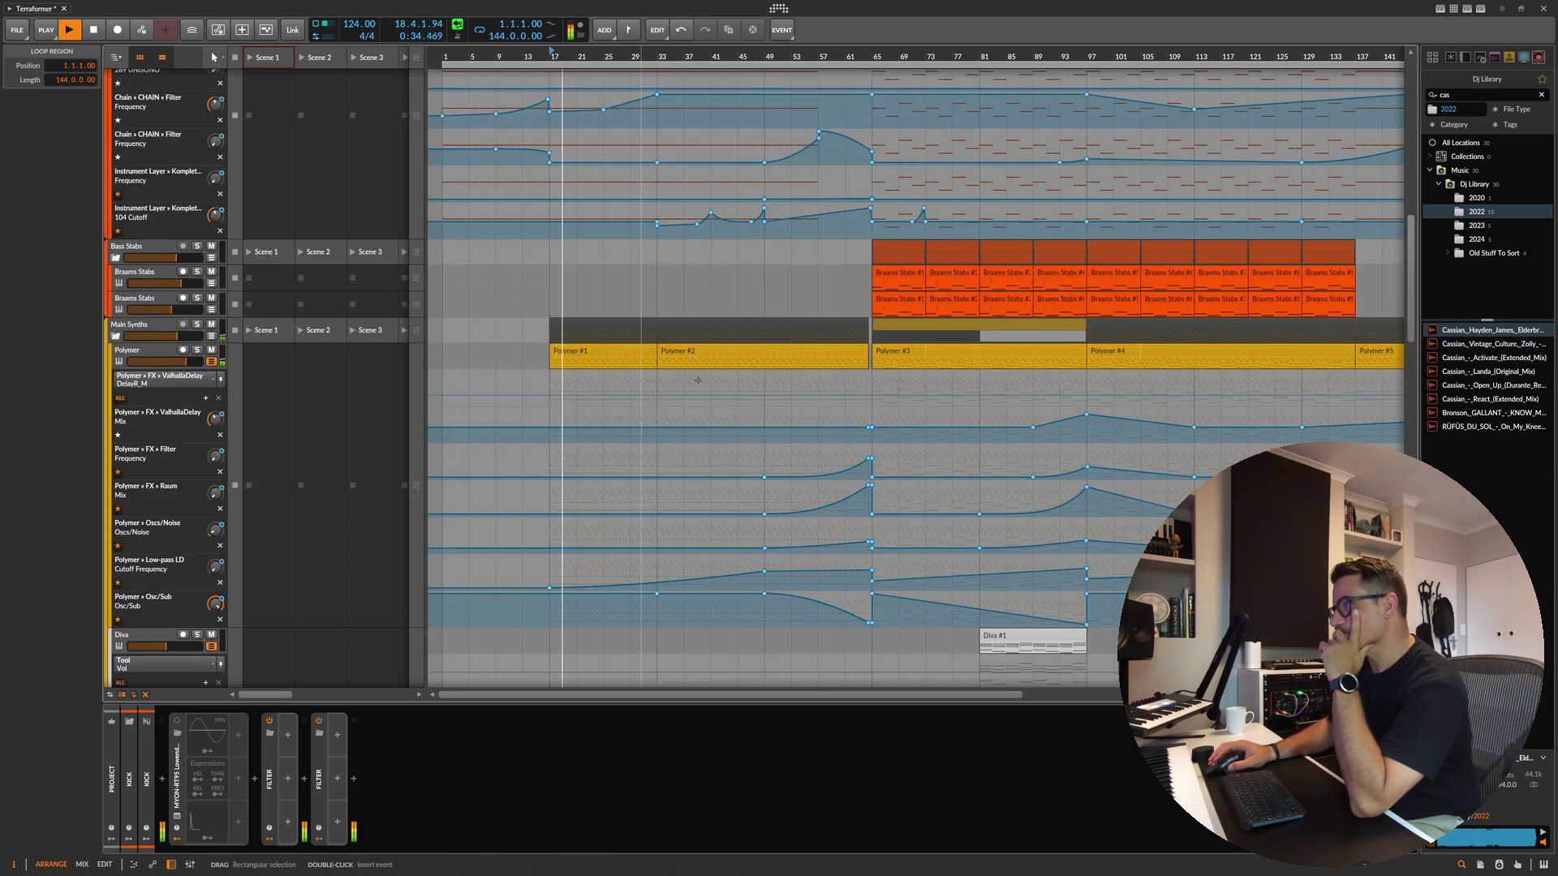
{"action": "scroll", "coordinate": [852, 331], "scroll_direction": "up", "scroll_amount": 15}
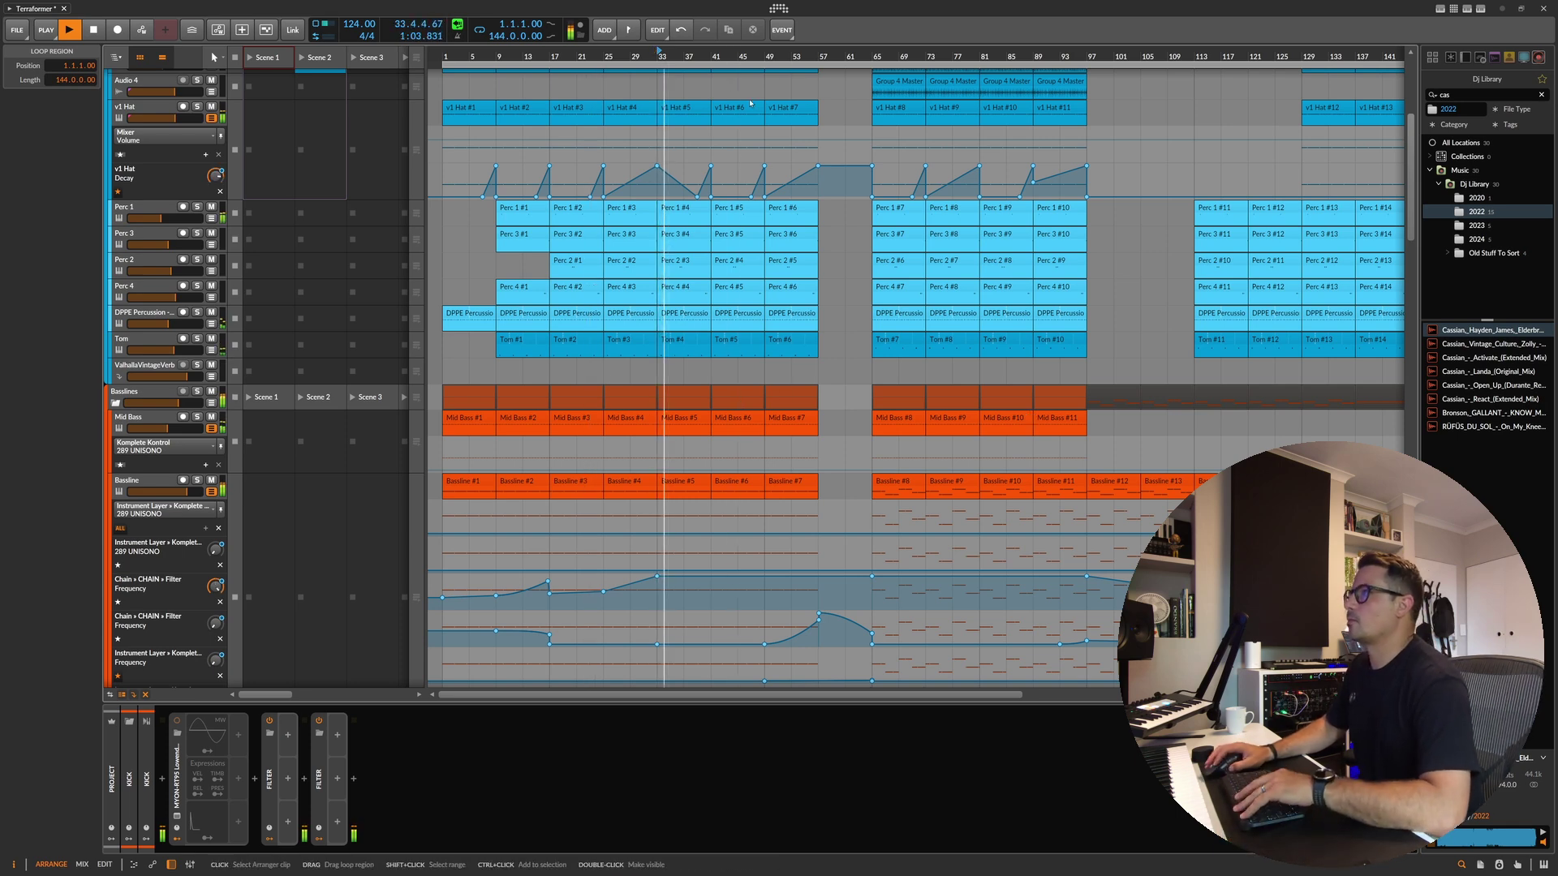
{"action": "scroll", "coordinate": [849, 155], "scroll_direction": "down", "scroll_amount": 1}
{"action": "scroll", "coordinate": [849, 155], "scroll_direction": "up", "scroll_amount": 5}
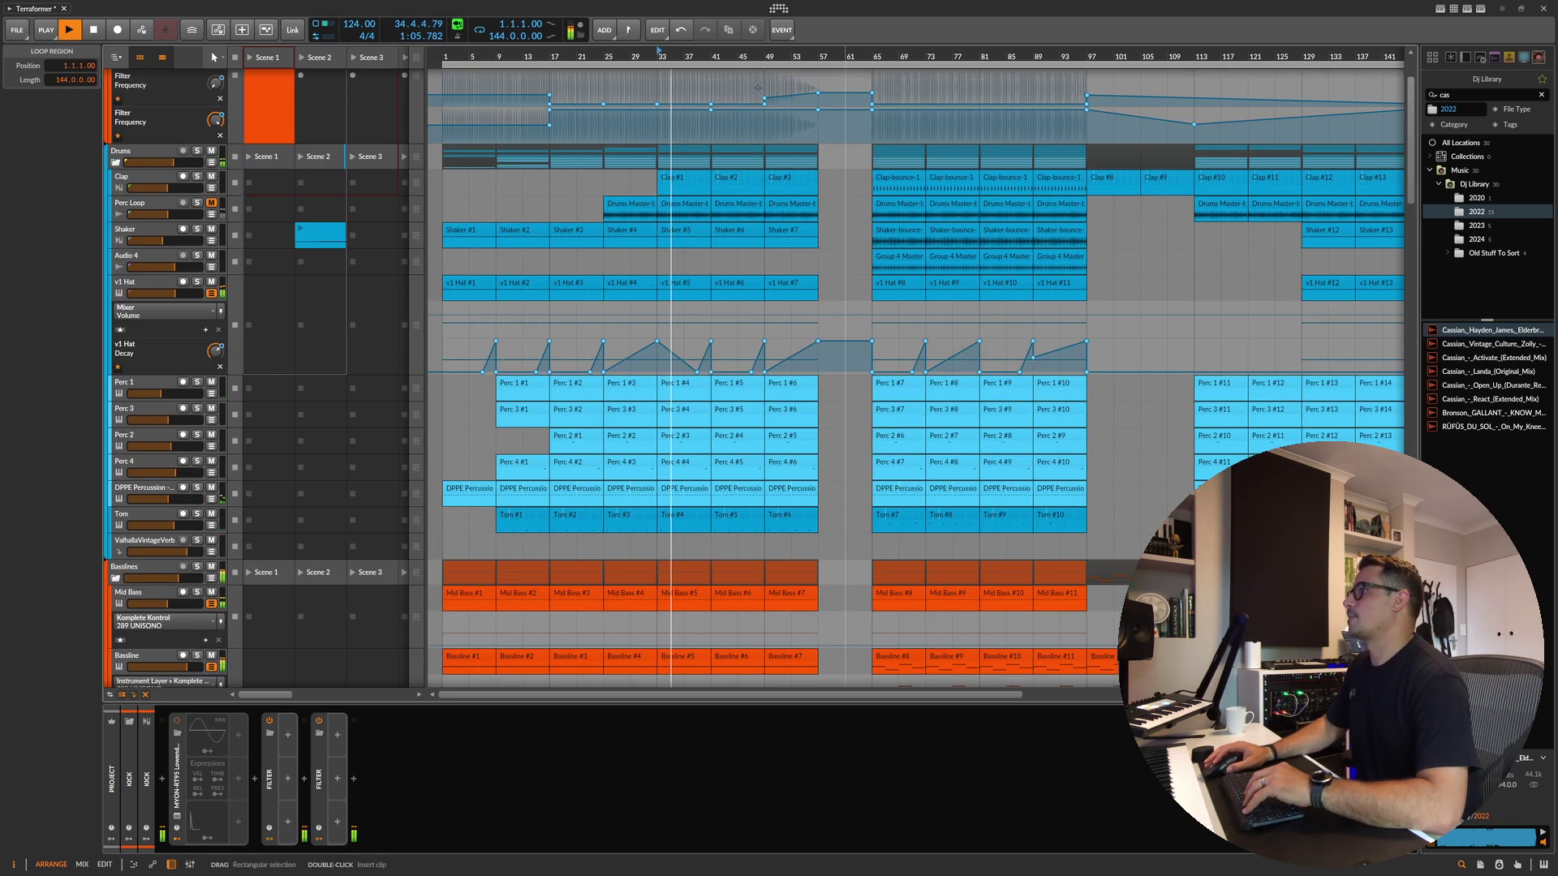
Step: Select the Perc Loop clip at bar 49 and stop playback
{"action": "left_click", "coordinate": [830, 207]}
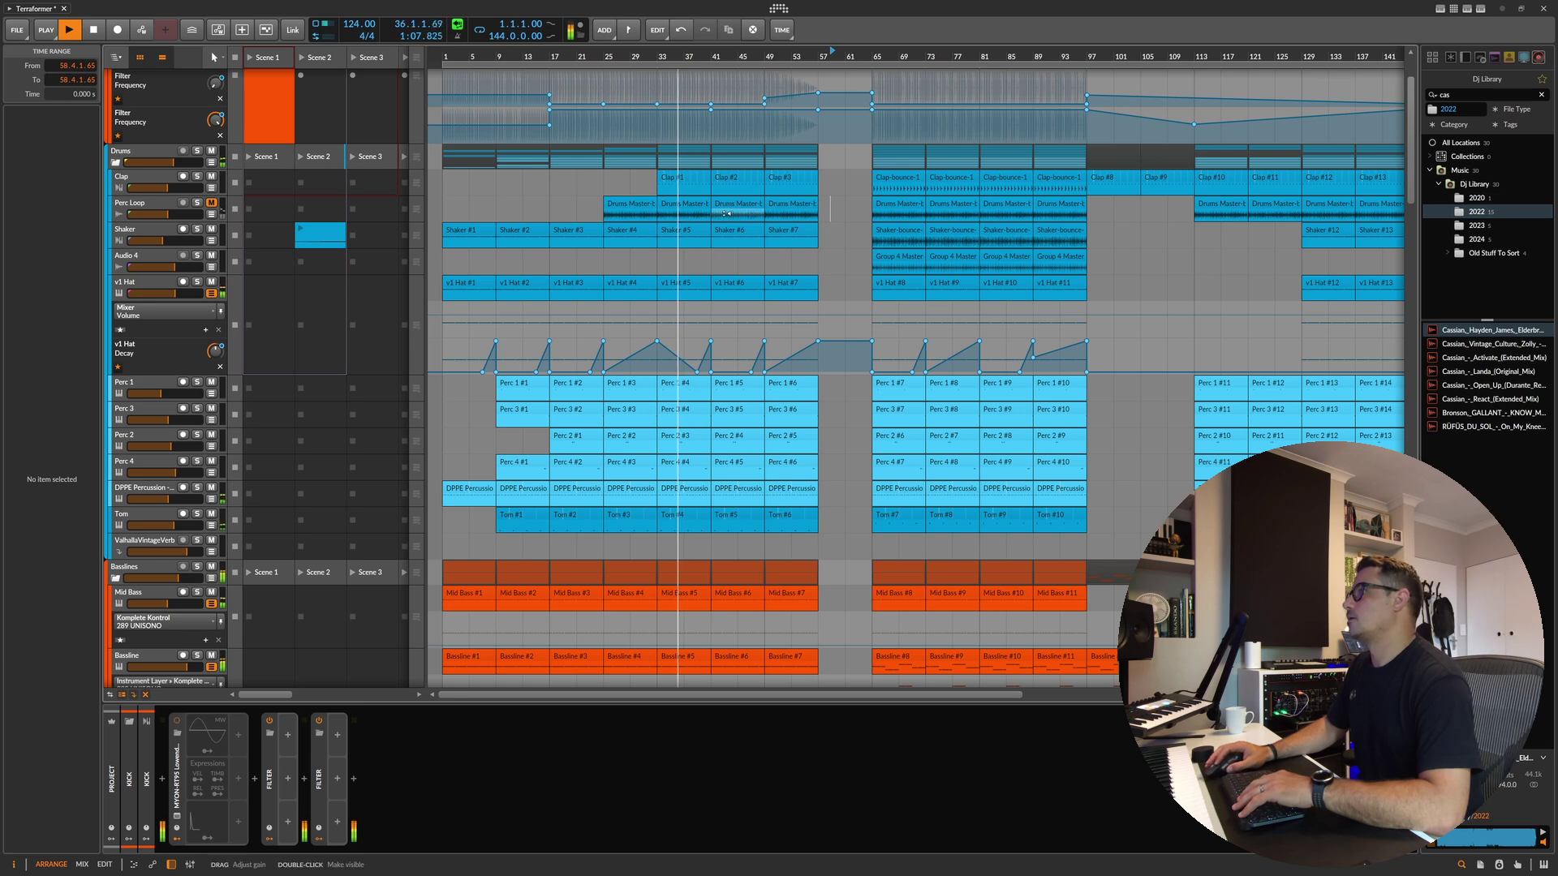
{"action": "left_click", "coordinate": [730, 202]}
{"action": "left_click", "coordinate": [834, 209]}
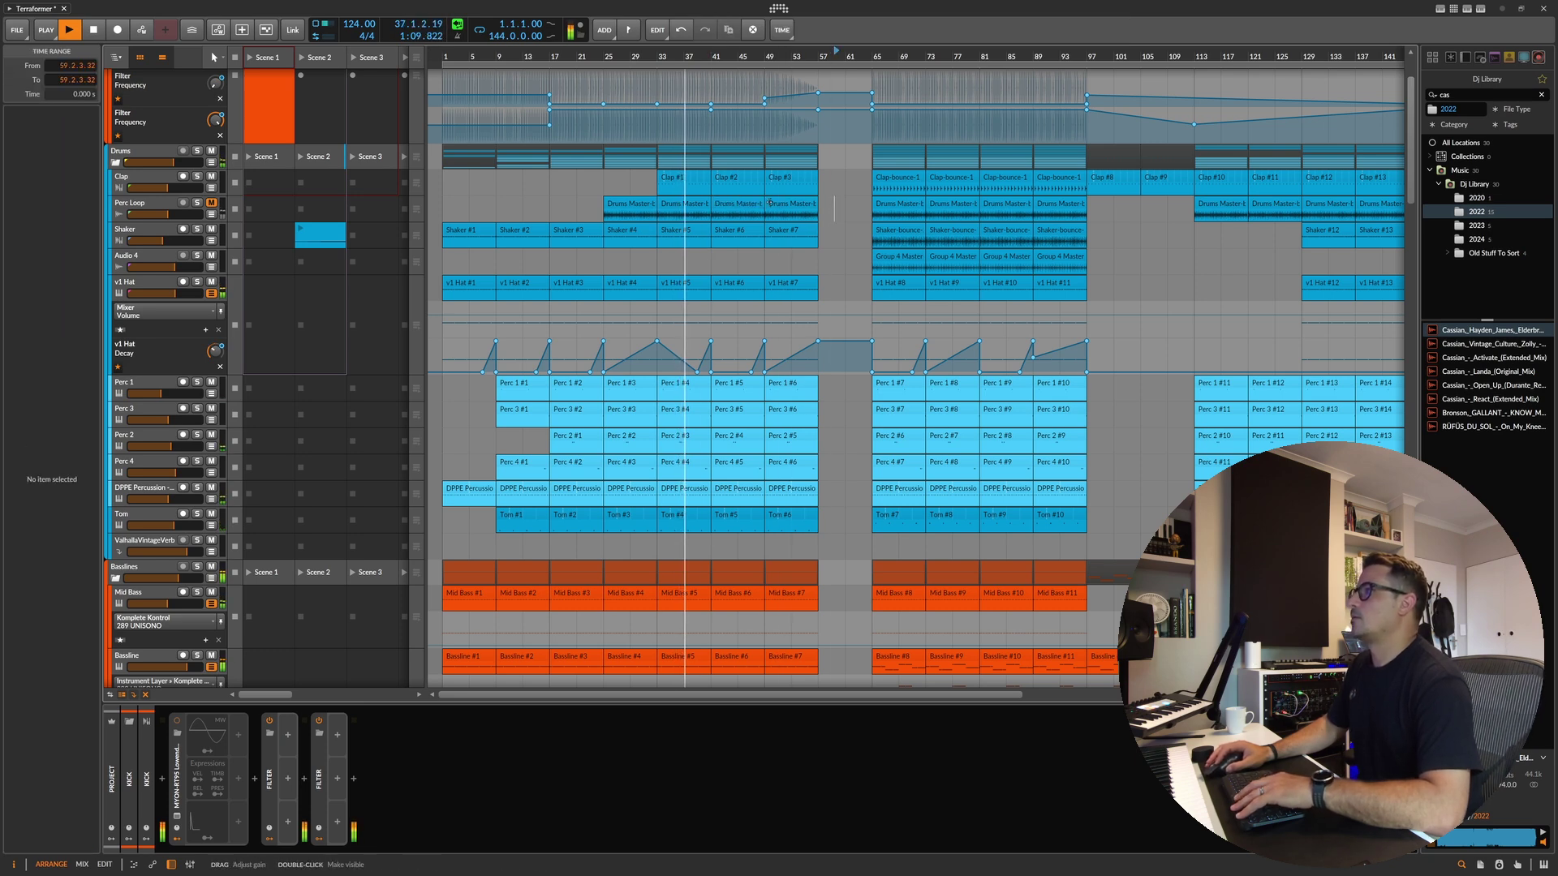
{"action": "left_click", "coordinate": [747, 203]}
{"action": "left_click", "coordinate": [775, 204]}
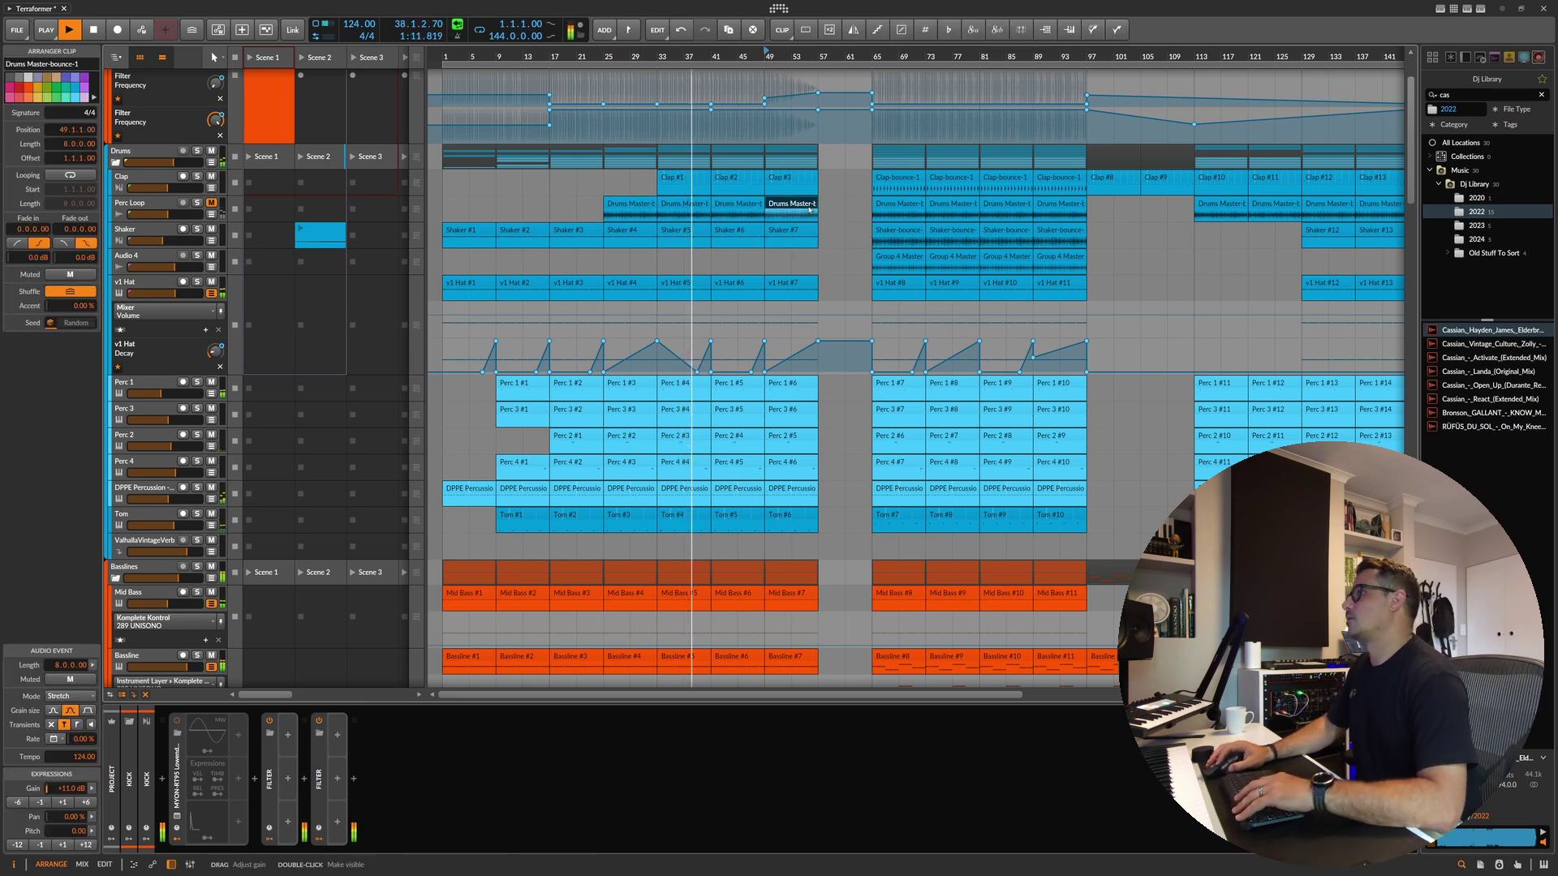
{"action": "left_click", "coordinate": [770, 237]}
{"action": "key", "text": "space"}
Step: Examine the vocal, atmosphere and pad tracks, and play the arrangement from bar 57 where the drums drop out
{"action": "scroll", "coordinate": [714, 406], "scroll_direction": "down", "scroll_amount": 15}
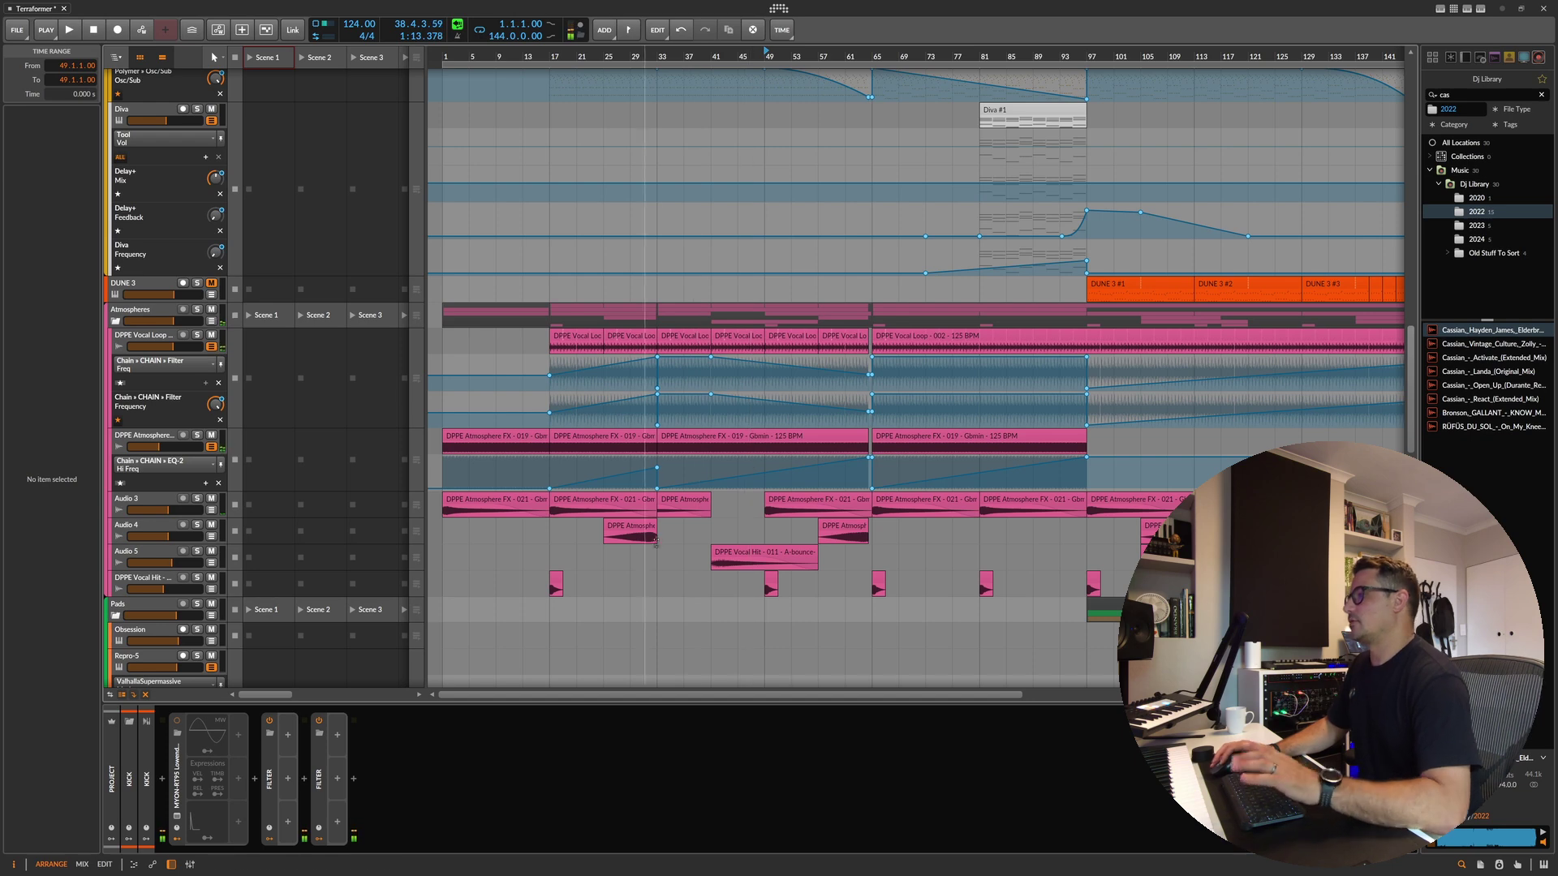
{"action": "scroll", "coordinate": [762, 106], "scroll_direction": "down", "scroll_amount": 5}
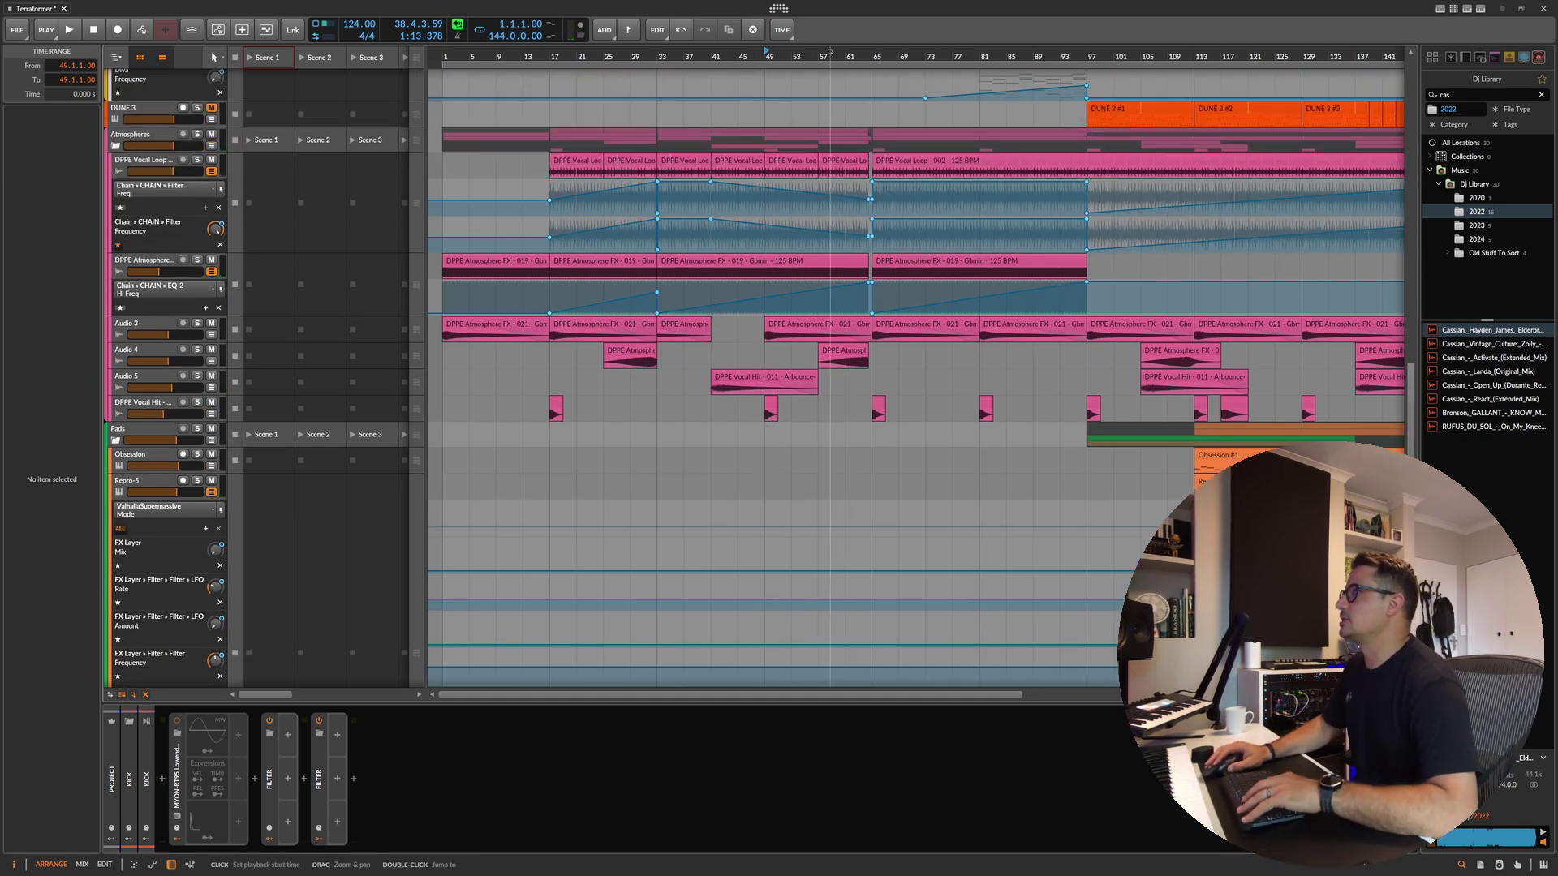
{"action": "scroll", "coordinate": [827, 113], "scroll_direction": "up", "scroll_amount": 12}
{"action": "scroll", "coordinate": [827, 112], "scroll_direction": "up", "scroll_amount": 10}
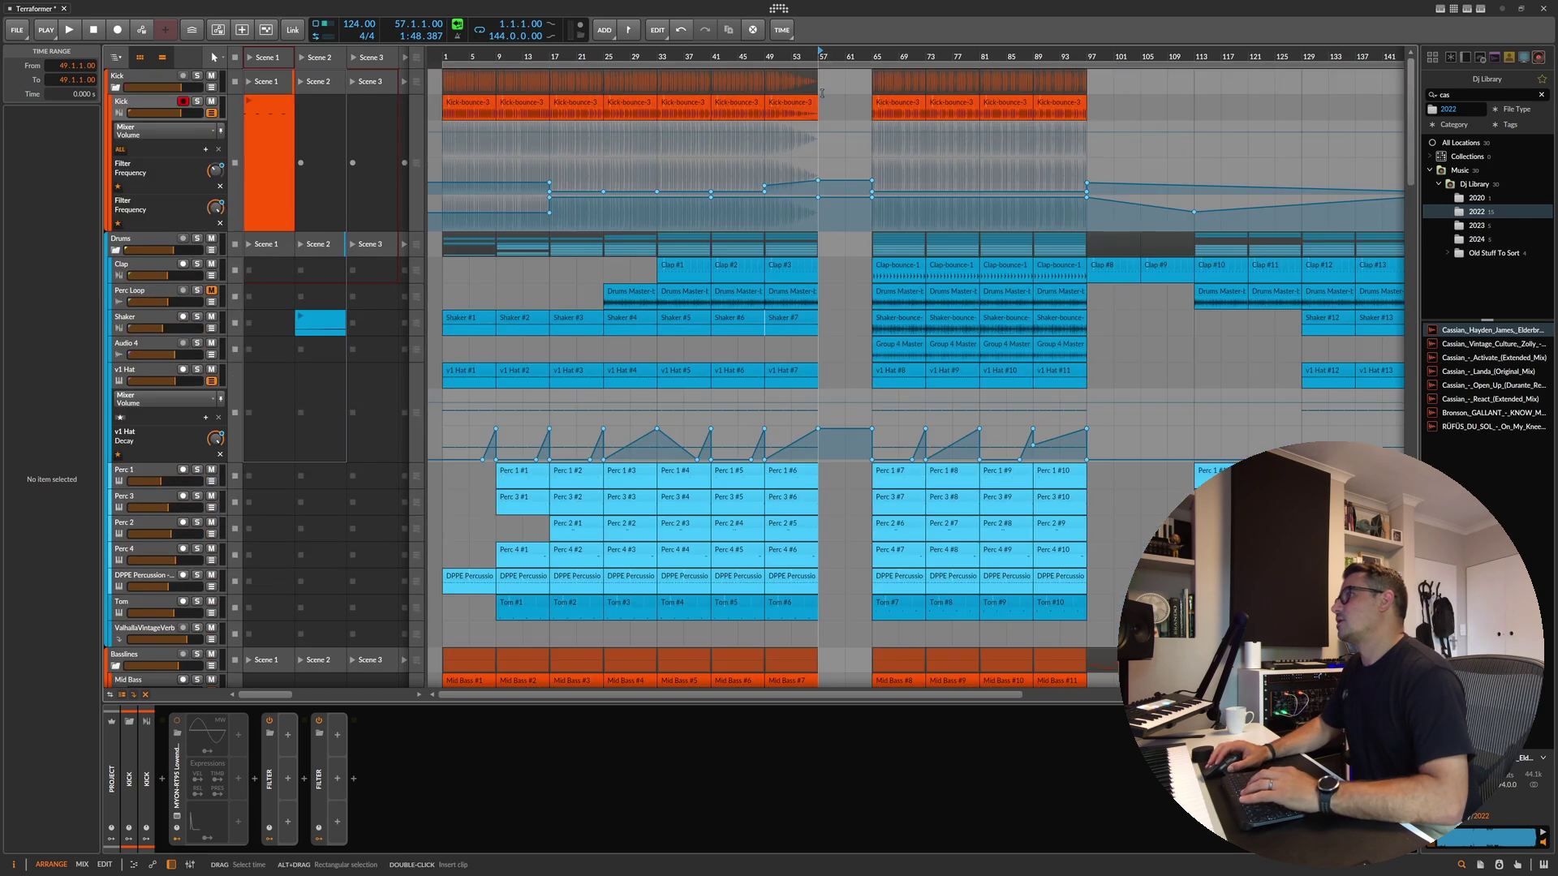
{"action": "key", "text": "space"}
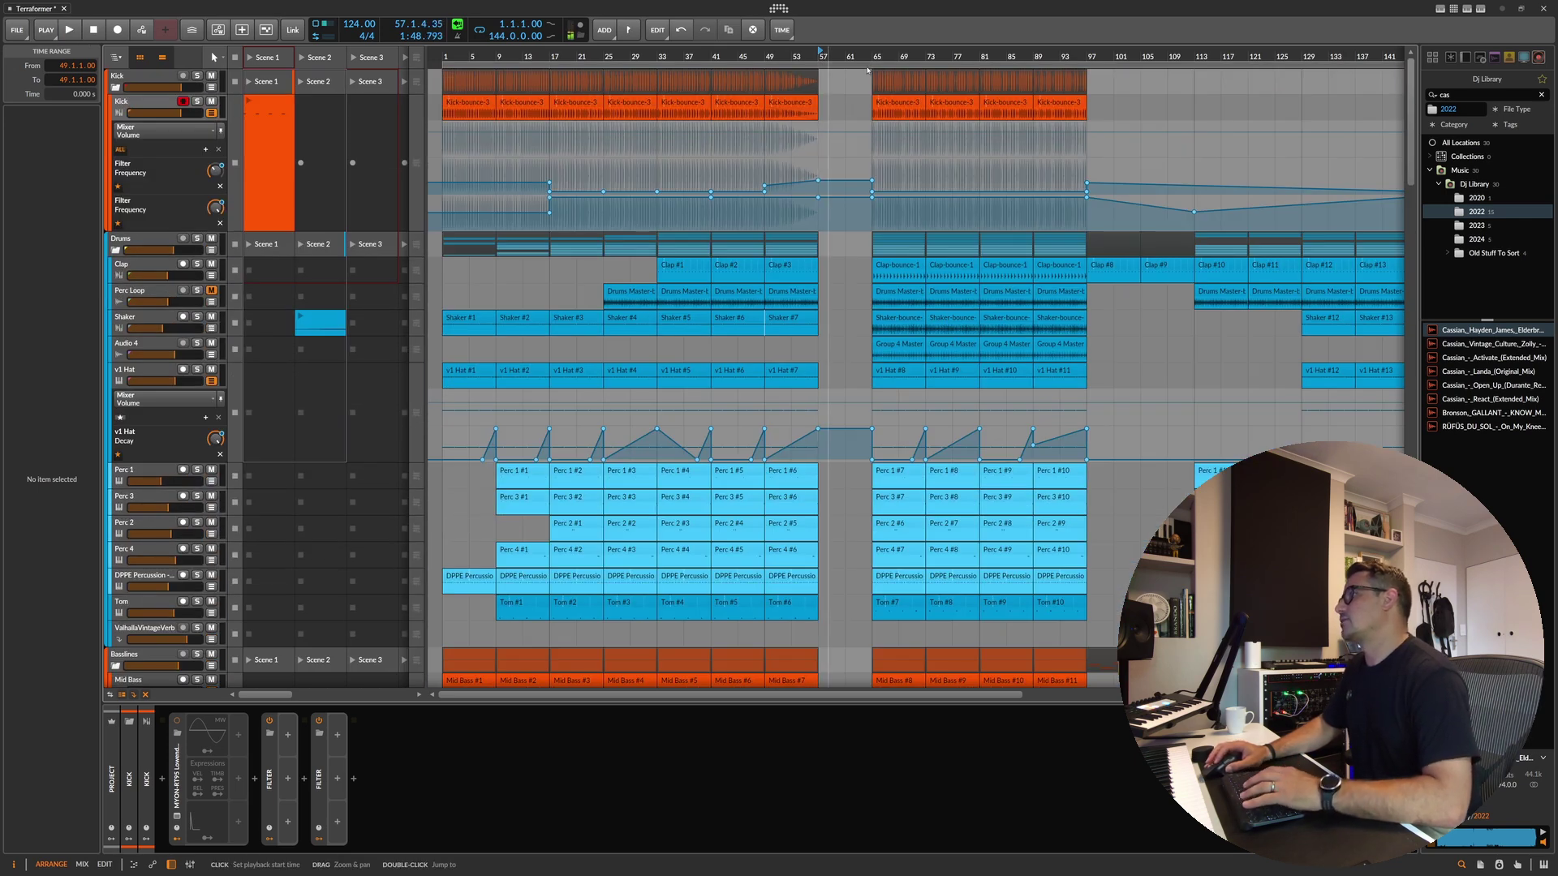
{"action": "key", "text": "space"}
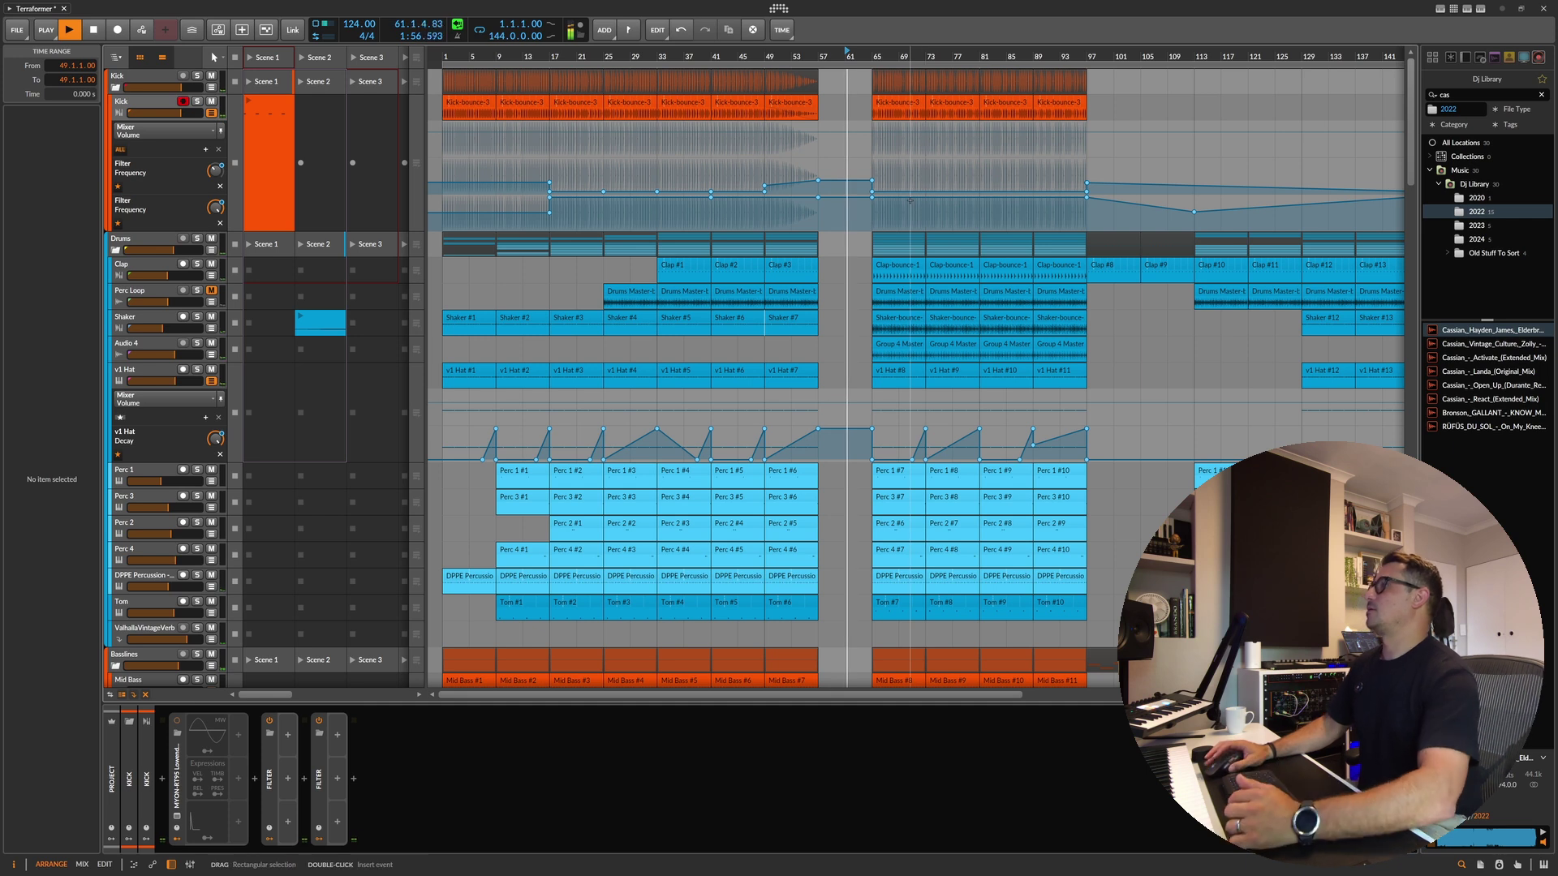
{"action": "scroll", "coordinate": [978, 318], "scroll_direction": "down", "scroll_amount": 3}
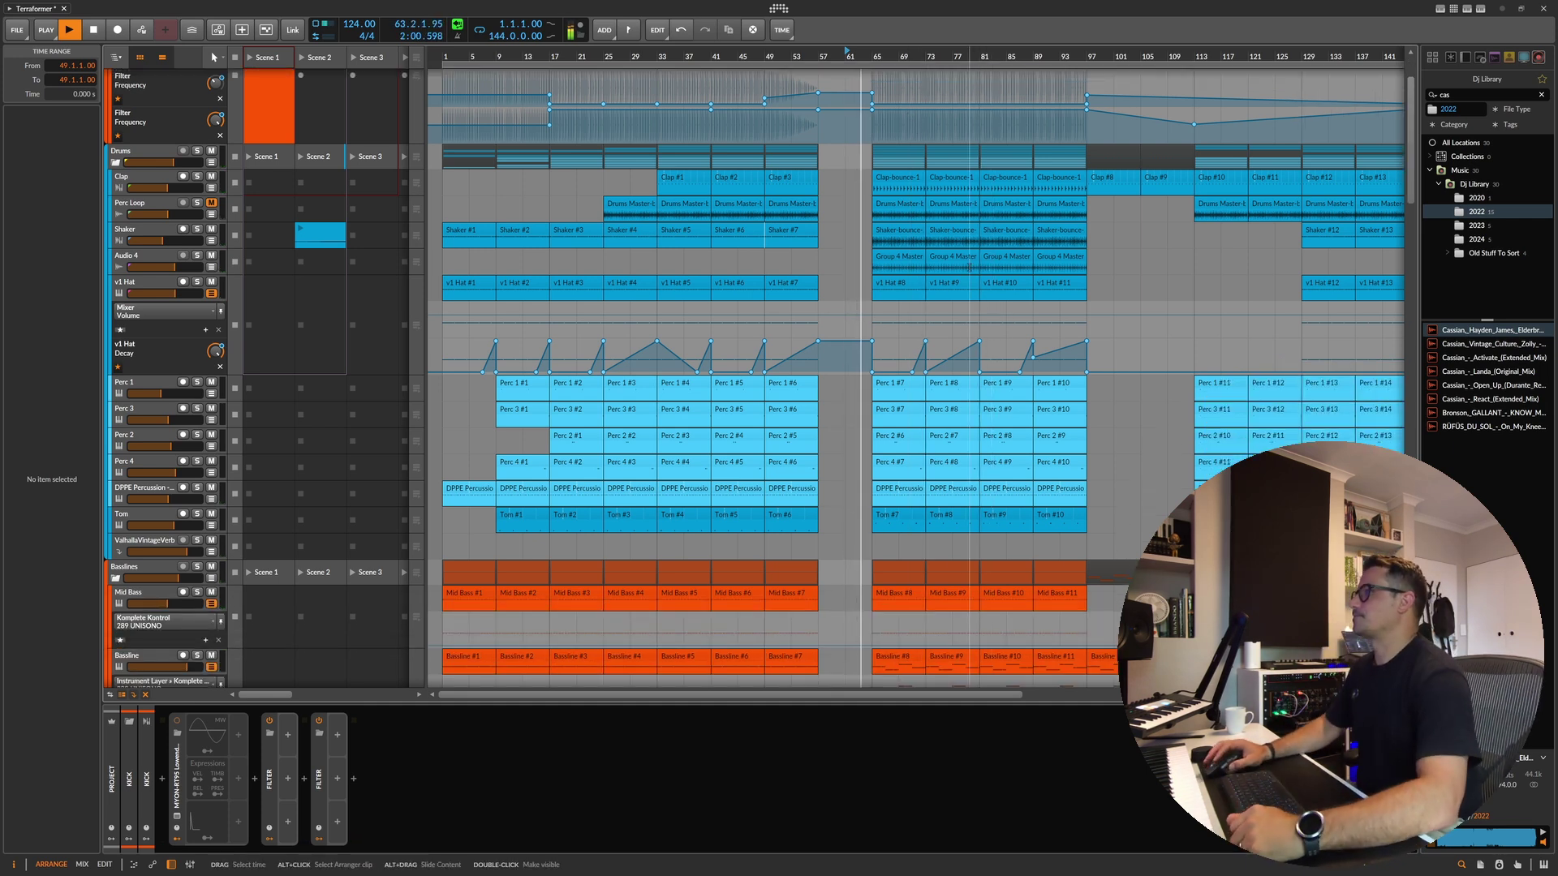
Step: Show the whole arrangement timeline and examine the section around bar 109 across the tracks
{"action": "left_click", "coordinate": [1169, 261]}
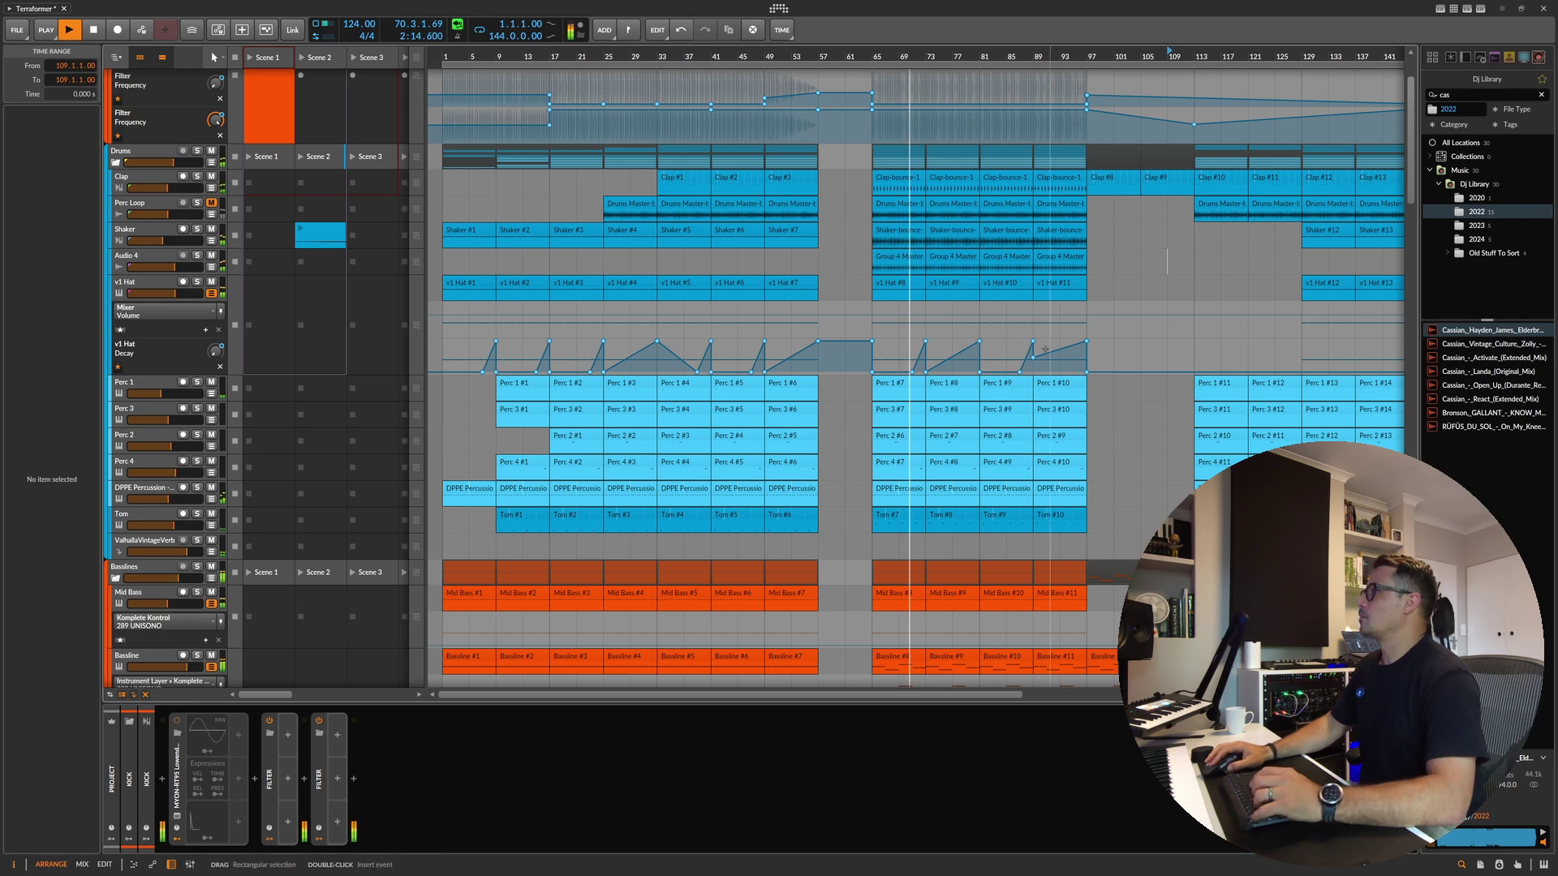
{"action": "key", "text": "minus"}
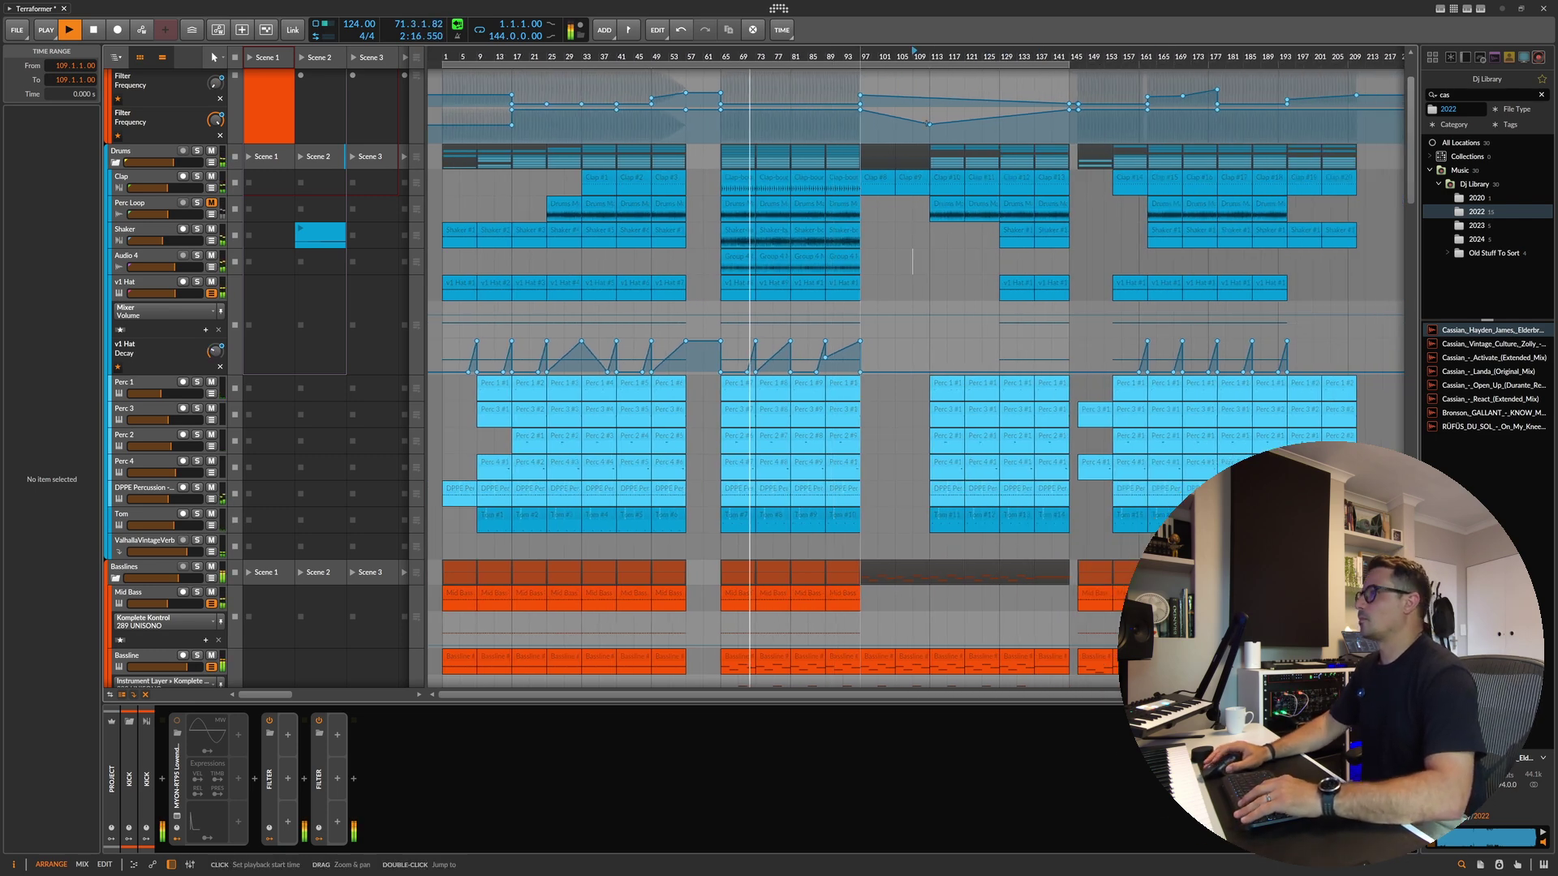
{"action": "scroll", "coordinate": [916, 373], "scroll_direction": "up", "scroll_amount": 3}
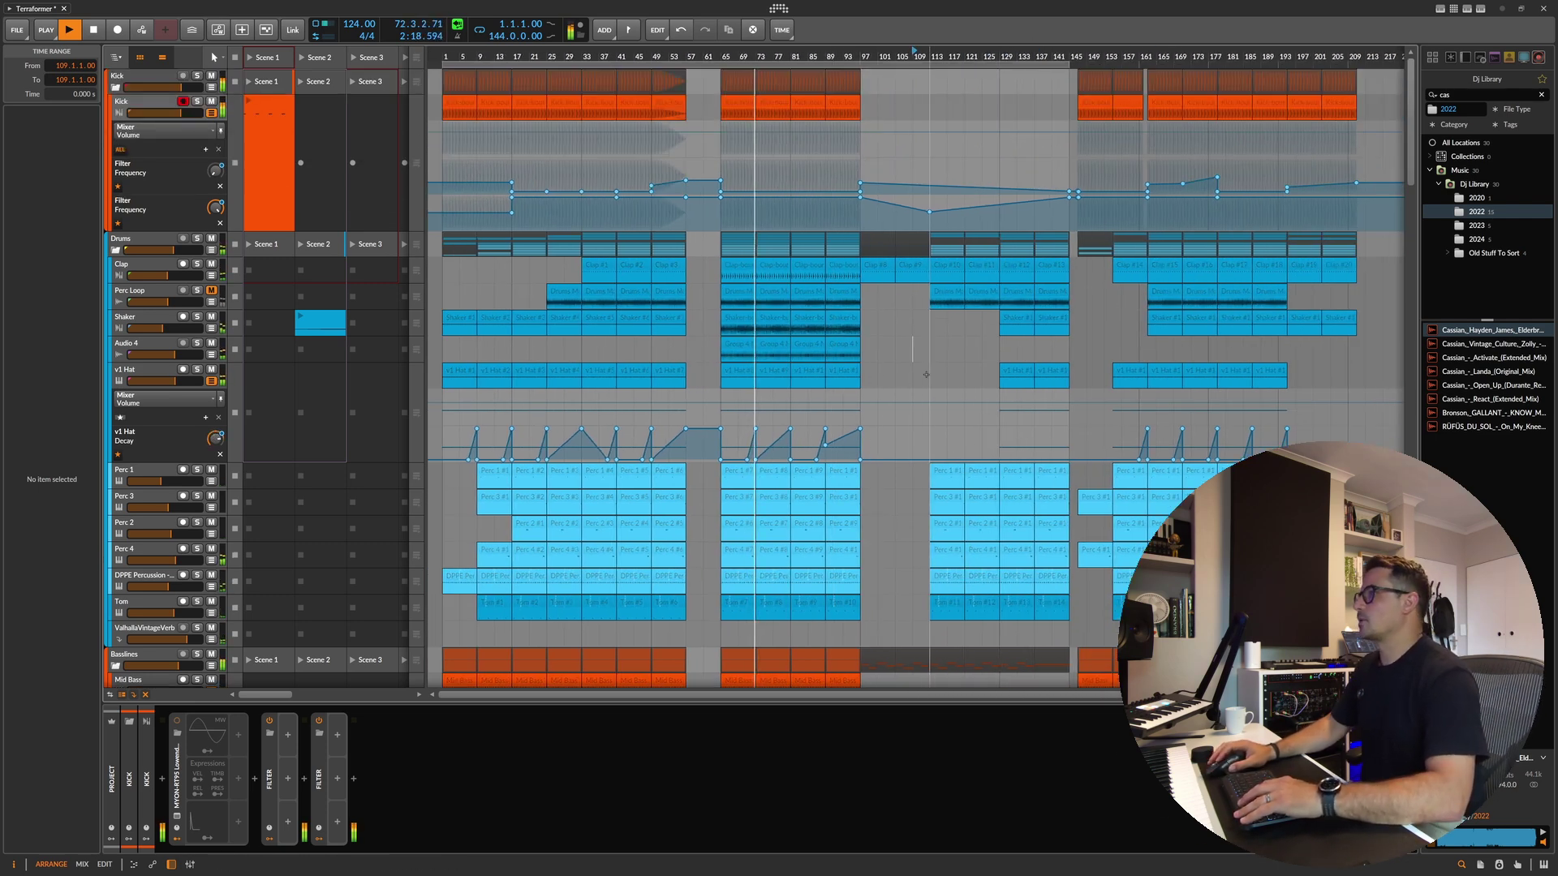
{"action": "scroll", "coordinate": [849, 324], "scroll_direction": "down", "scroll_amount": 10}
{"action": "scroll", "coordinate": [849, 325], "scroll_direction": "up", "scroll_amount": 10}
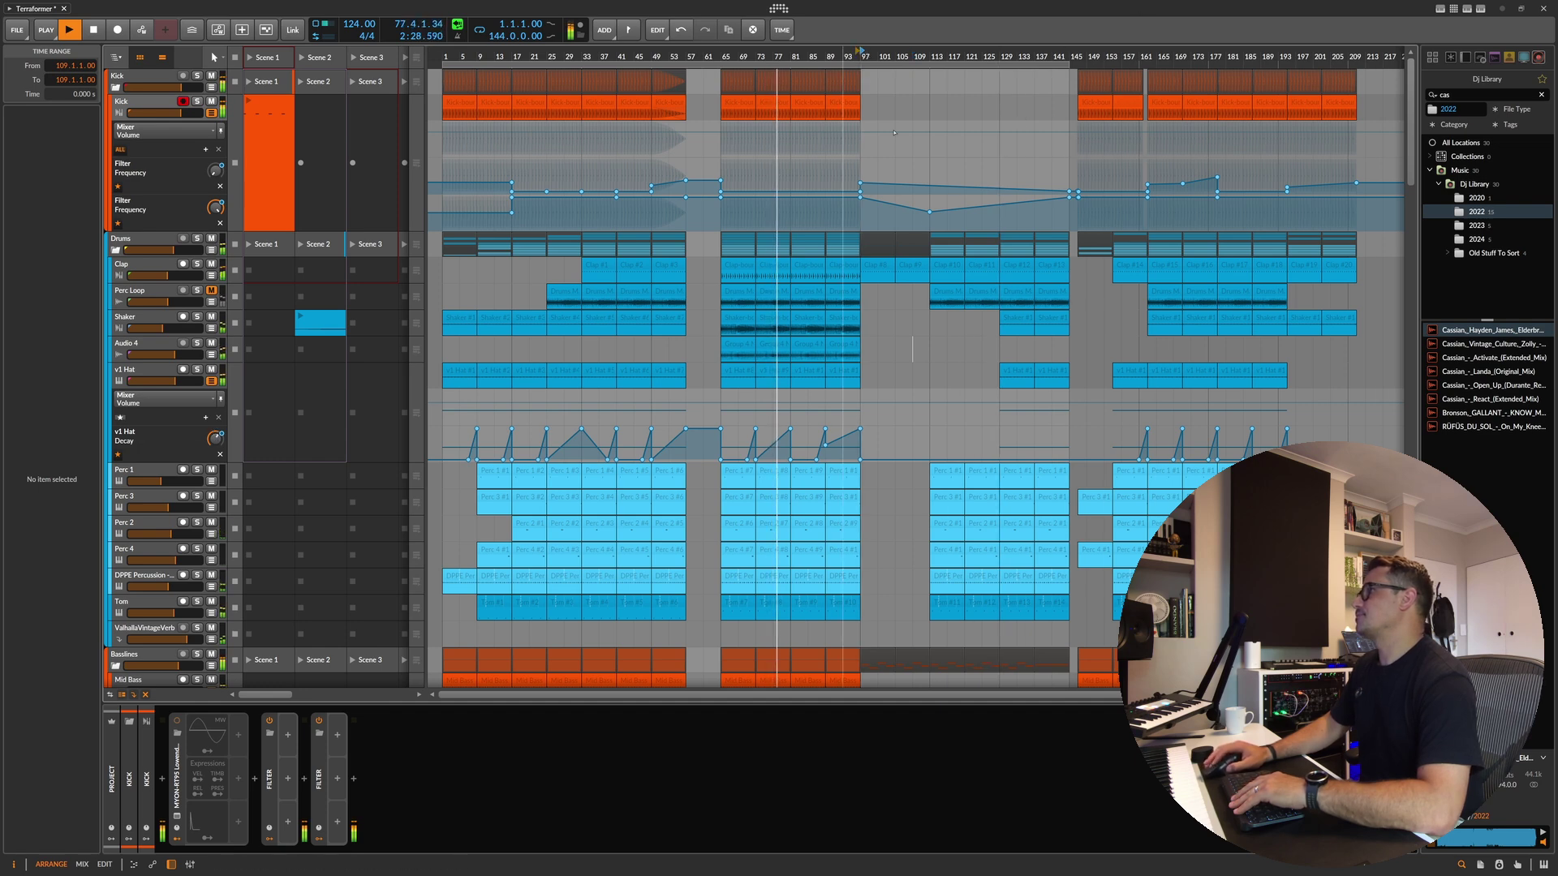
Step: Play the breakdown from bar 97 and then from bar 113, and stop playback
{"action": "left_click", "coordinate": [947, 110]}
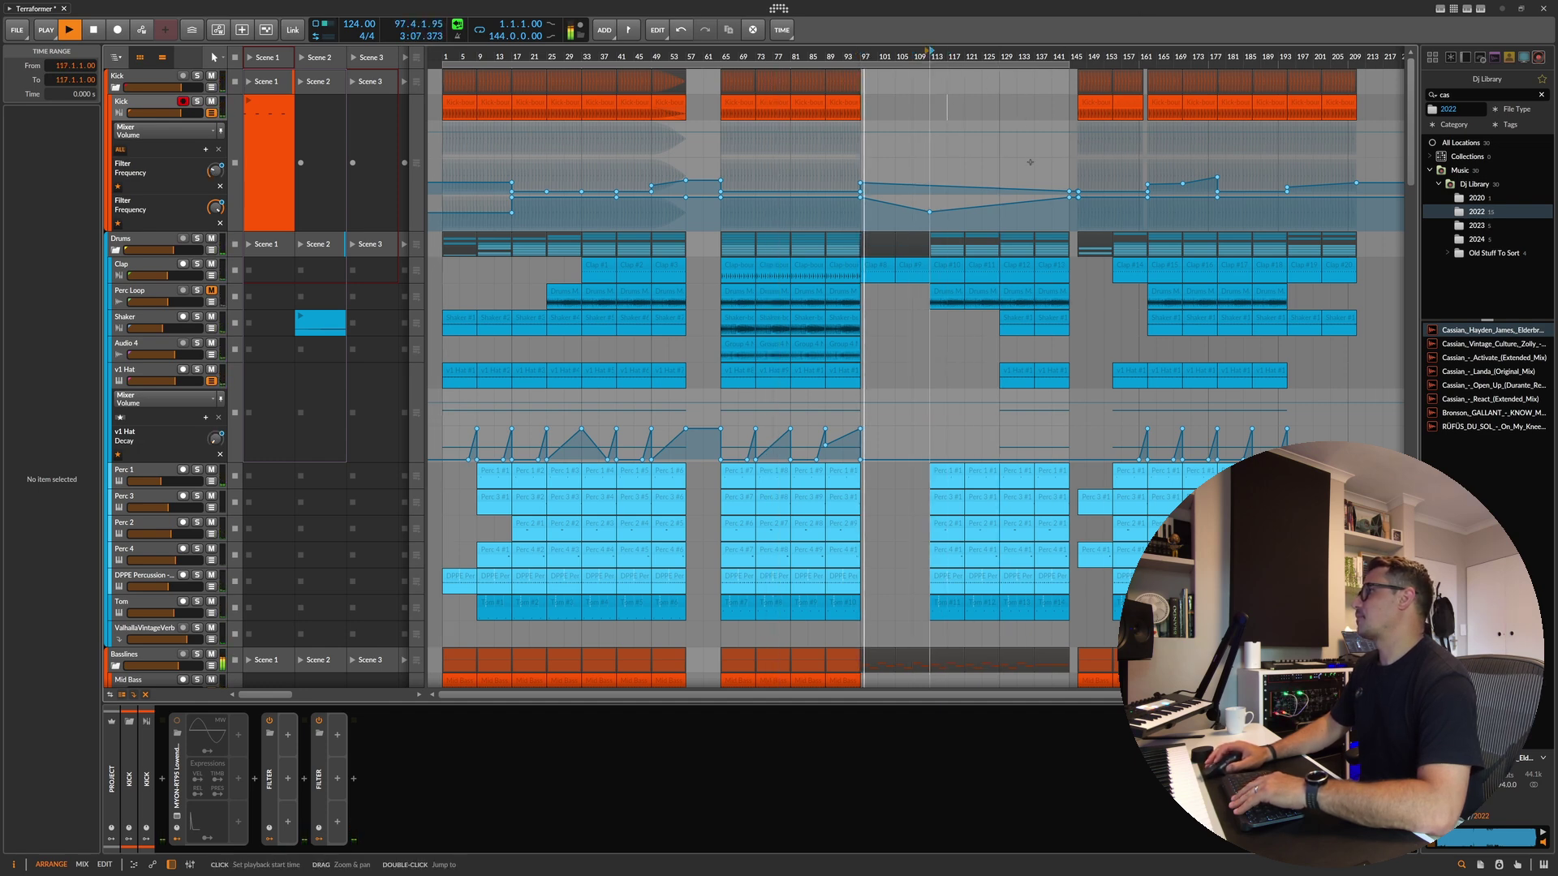
{"action": "scroll", "coordinate": [1201, 162], "scroll_direction": "down", "scroll_amount": 1}
{"action": "scroll", "coordinate": [1136, 121], "scroll_direction": "up", "scroll_amount": 1}
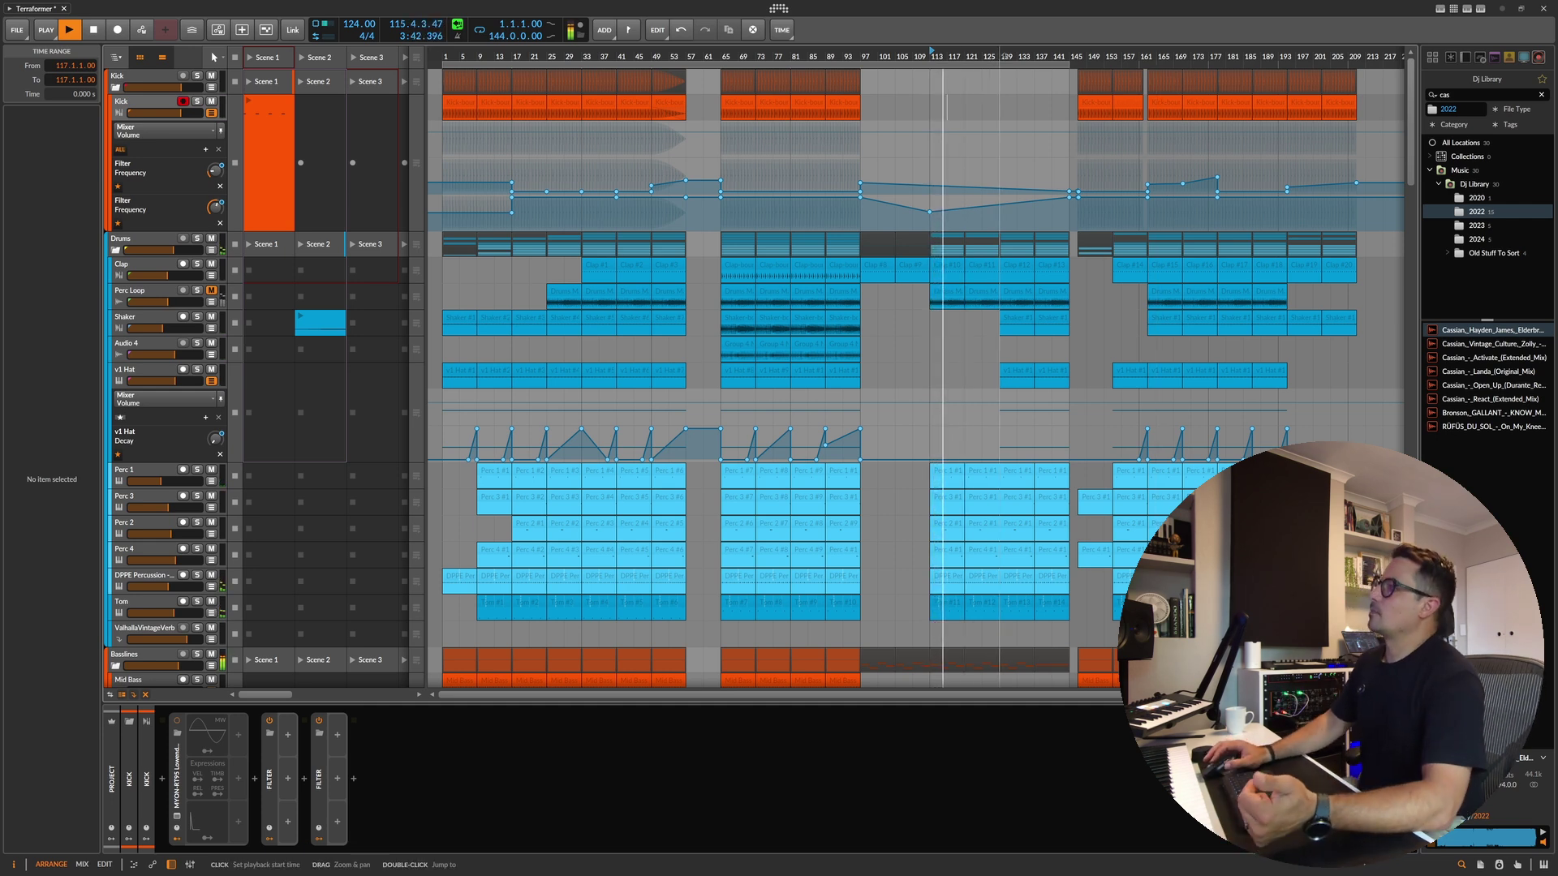
{"action": "key", "text": "space"}
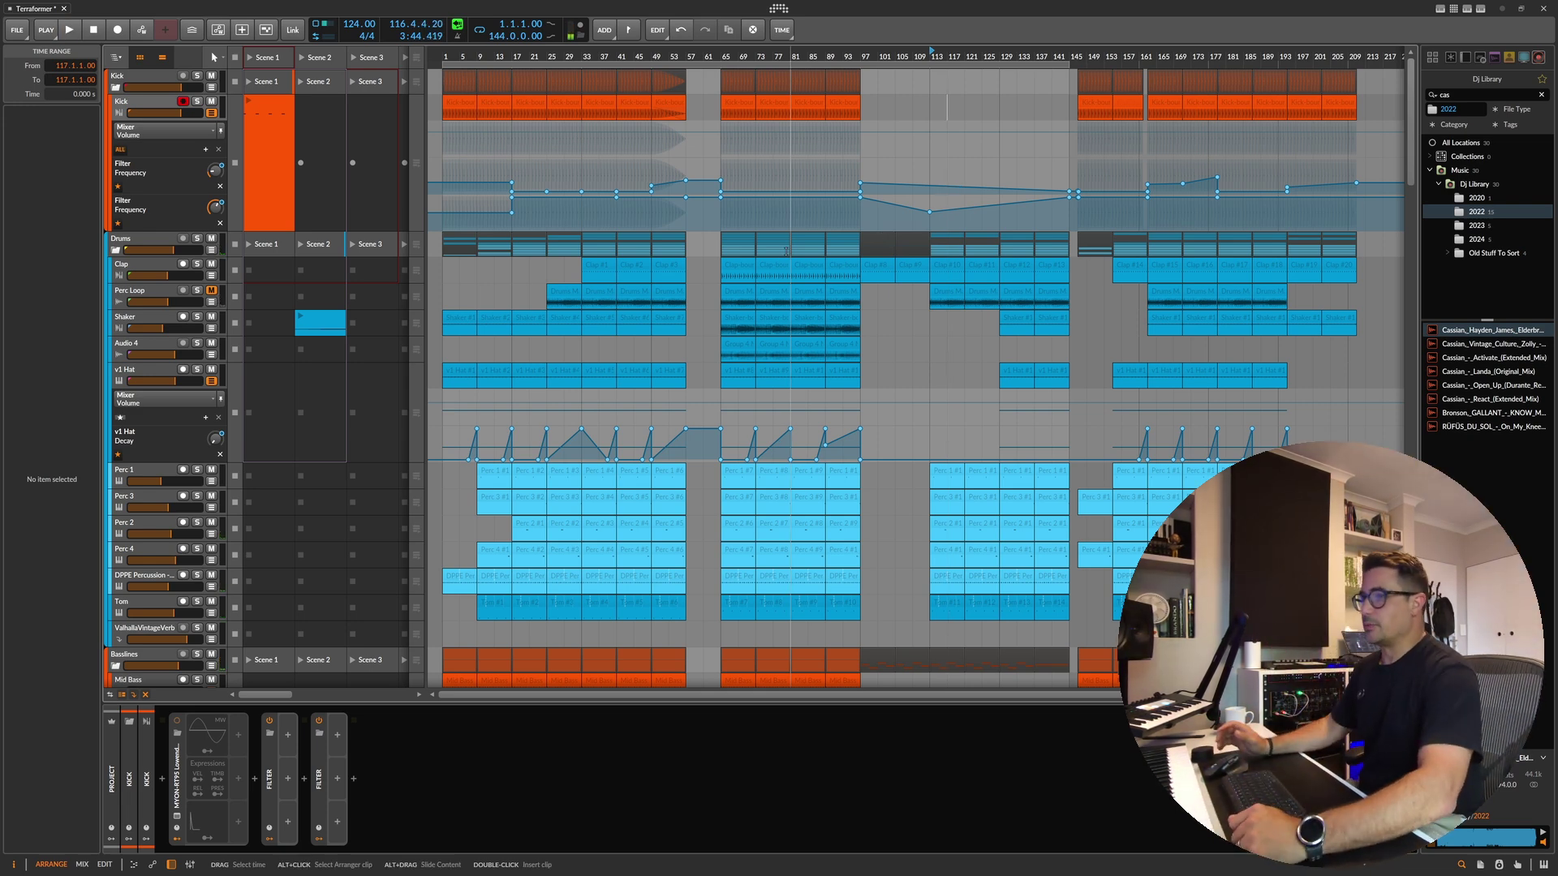
{"action": "key", "text": "super"}
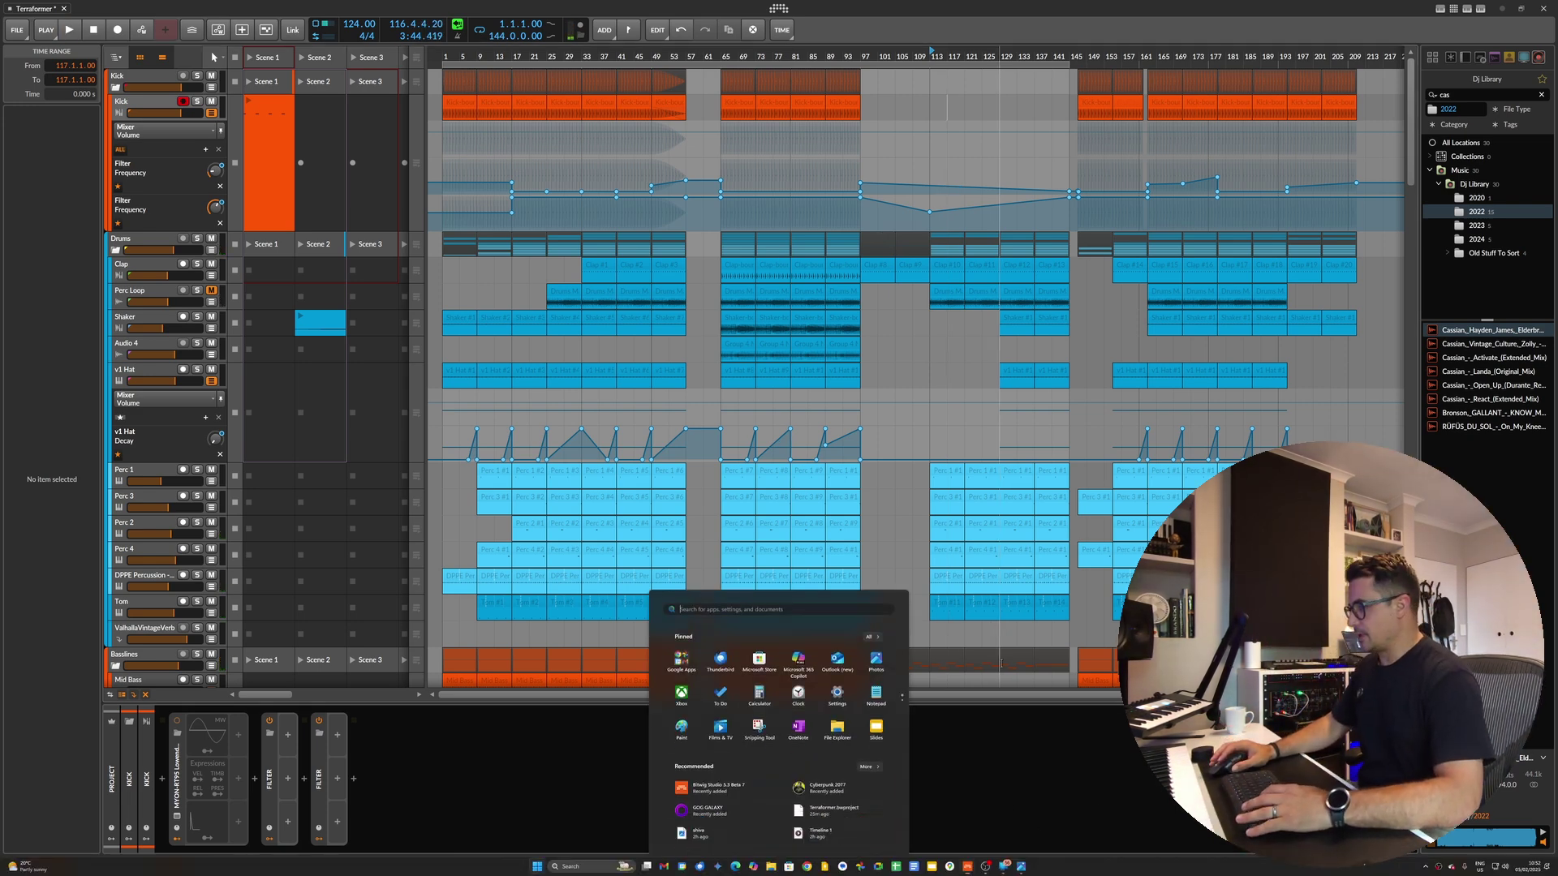
{"action": "left_click", "coordinate": [992, 521]}
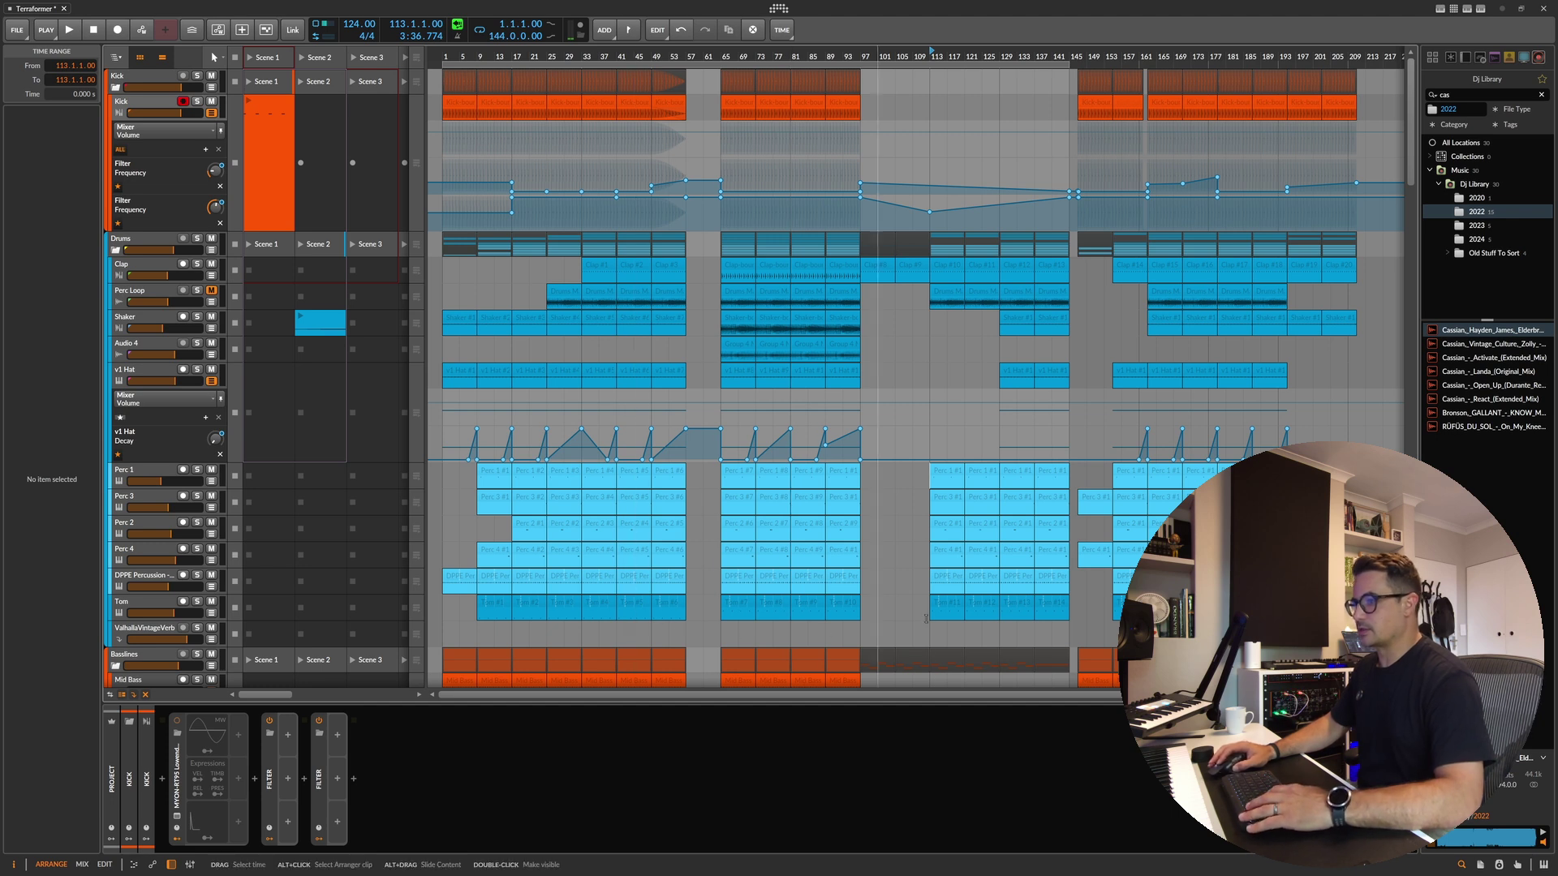
{"action": "key", "text": "super"}
{"action": "mouse_move", "coordinate": [1019, 872]}
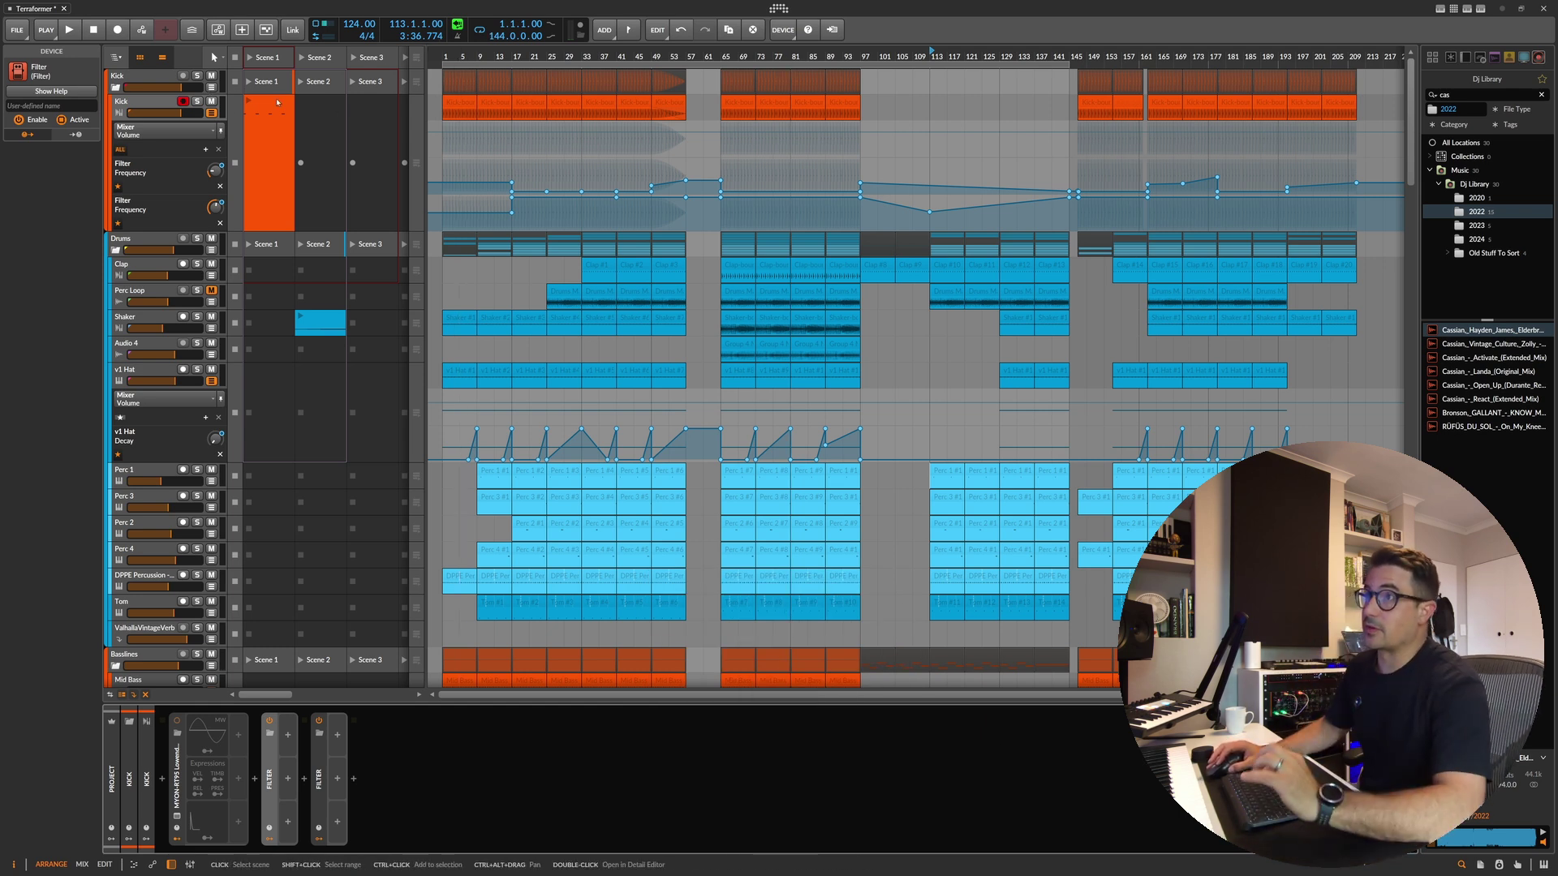
Step: Select the Kick track, enlarge the timeline around the first section, and set the playback start to bar 25
{"action": "left_click", "coordinate": [142, 103]}
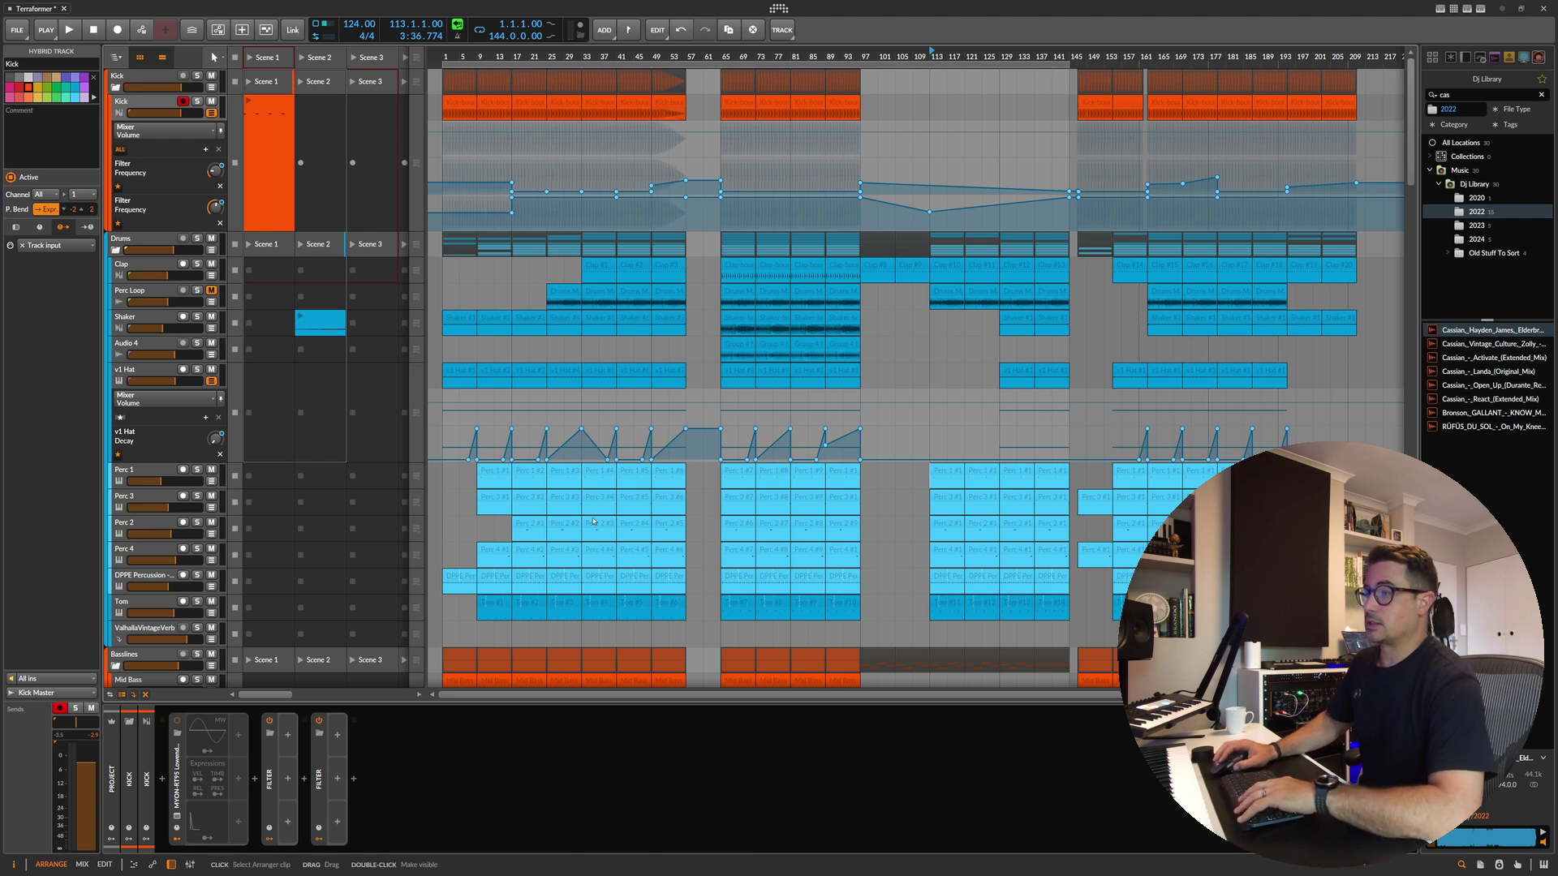
{"action": "left_click_drag", "start_coordinate": [511, 55], "coordinate": [579, 55]}
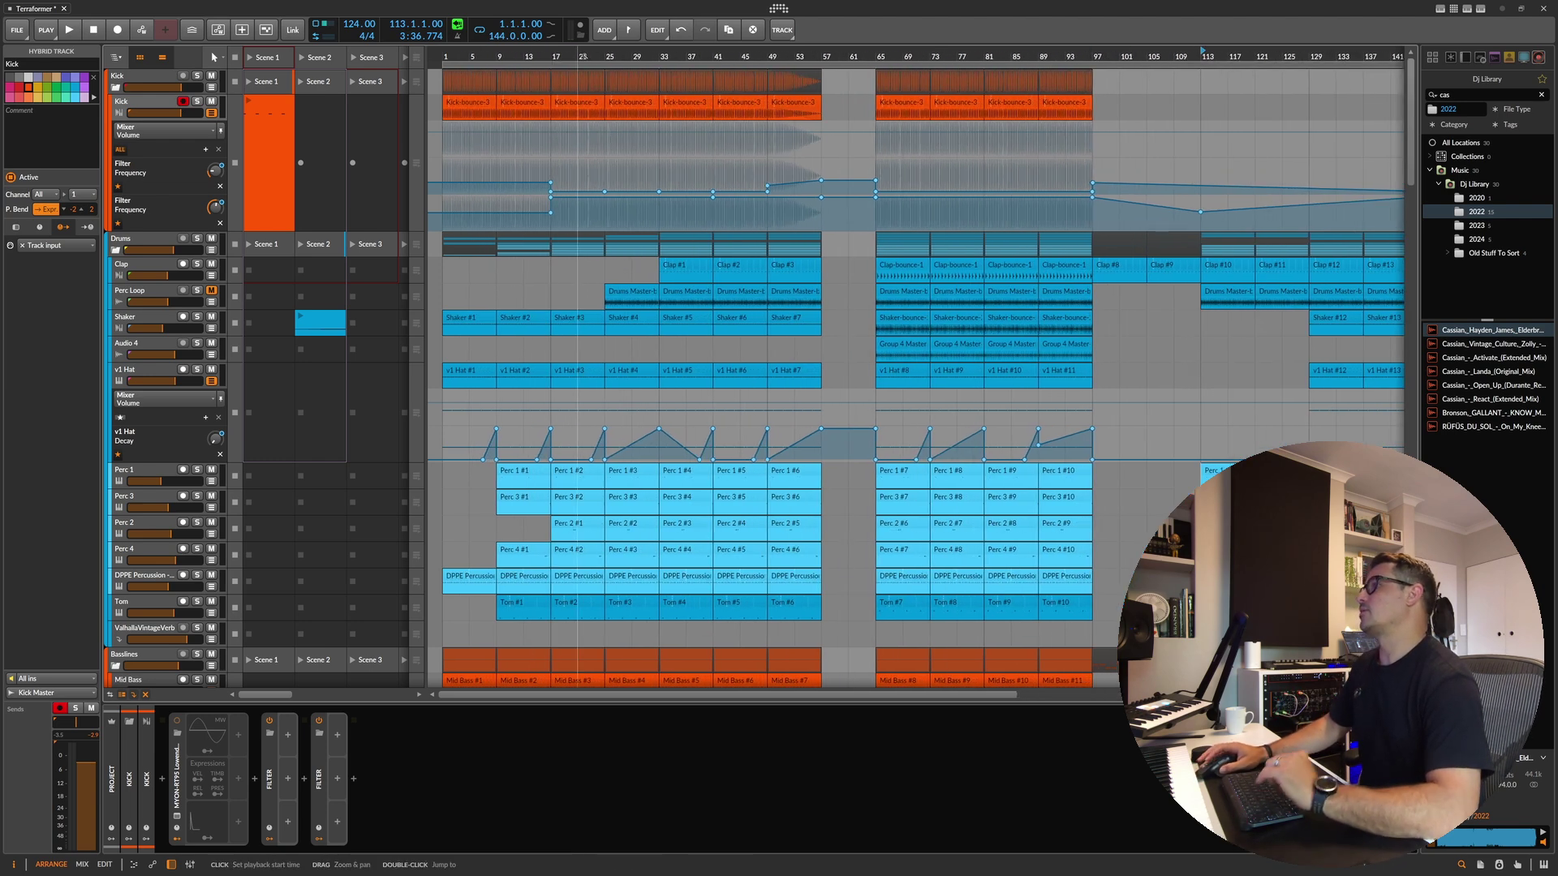
{"action": "left_click", "coordinate": [597, 207]}
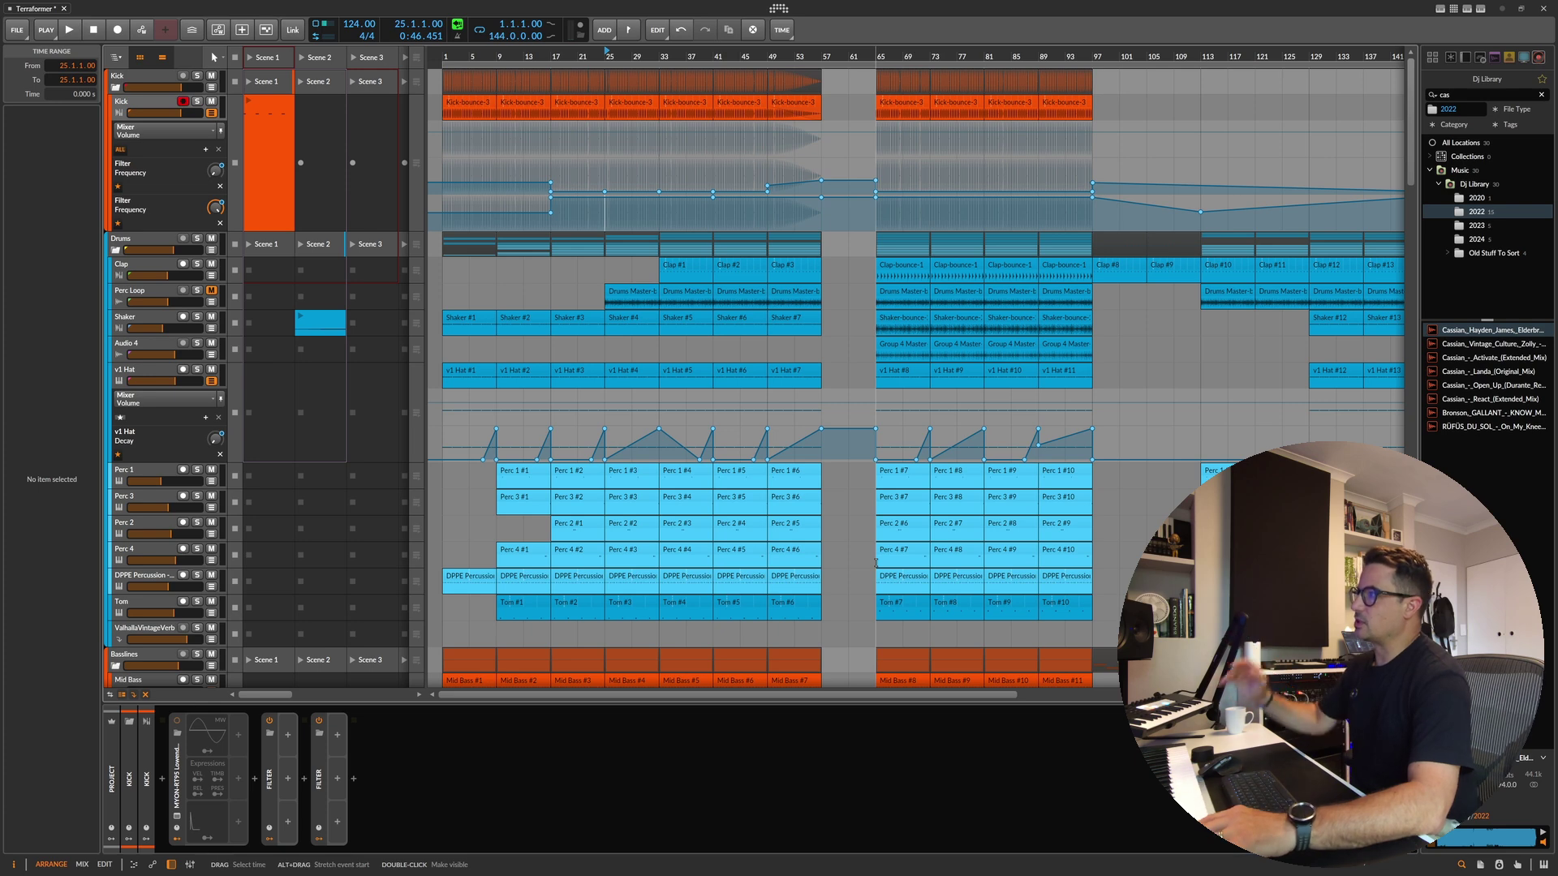
{"action": "scroll", "coordinate": [779, 487], "scroll_direction": "down", "scroll_amount": 5}
{"action": "scroll", "coordinate": [746, 366], "scroll_direction": "up", "scroll_amount": 5}
Step: Select the Perc Loop clip at bar 33, followed by the Perc 2 clip at the same bar
{"action": "left_click", "coordinate": [688, 294]}
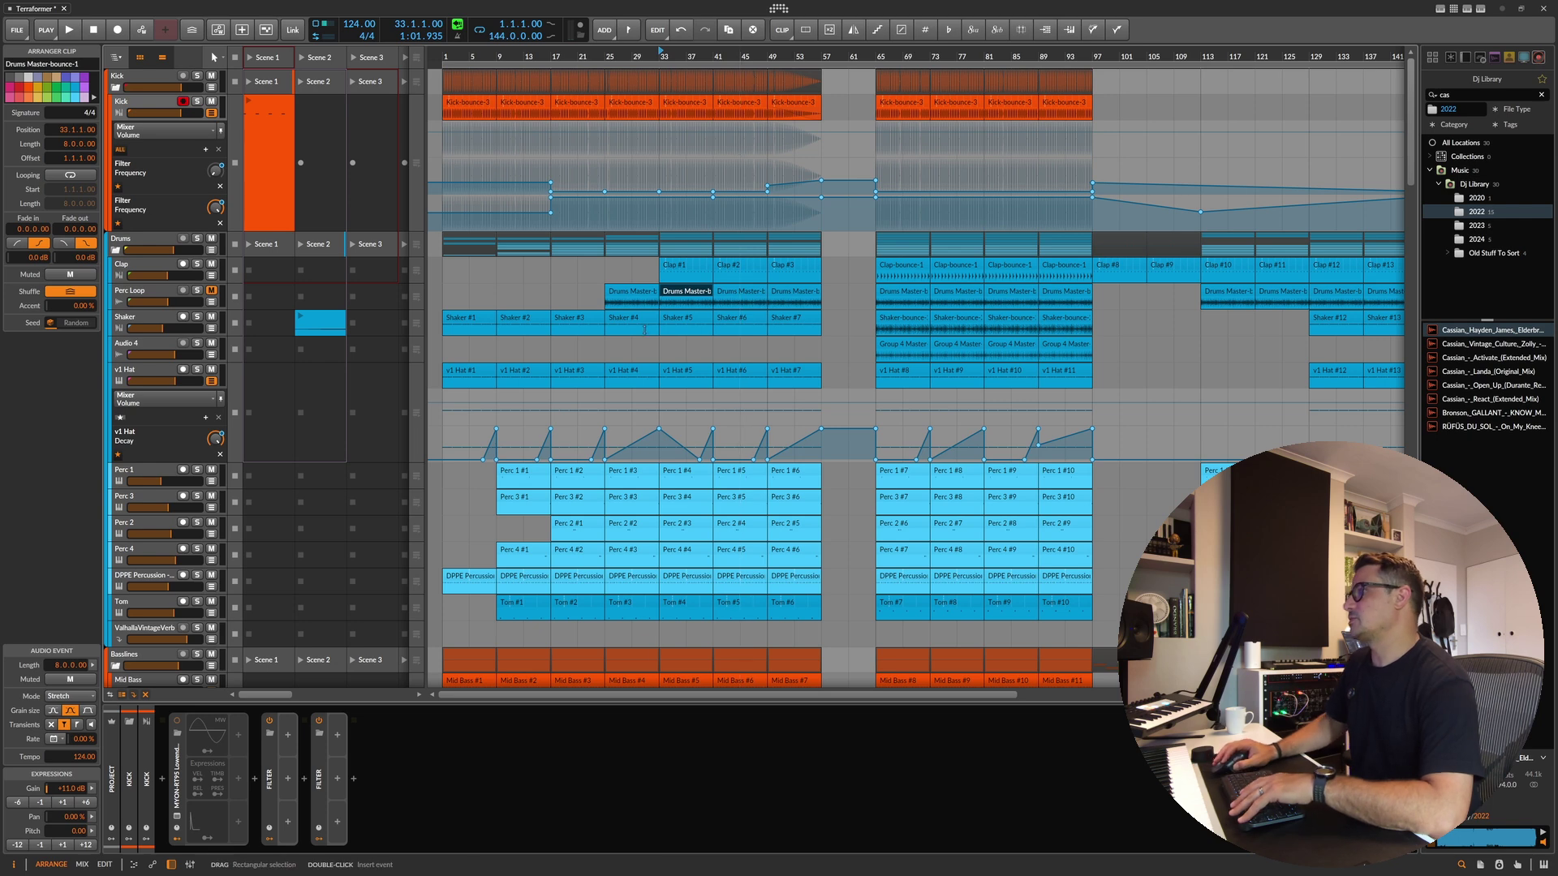
{"action": "left_click", "coordinate": [686, 531]}
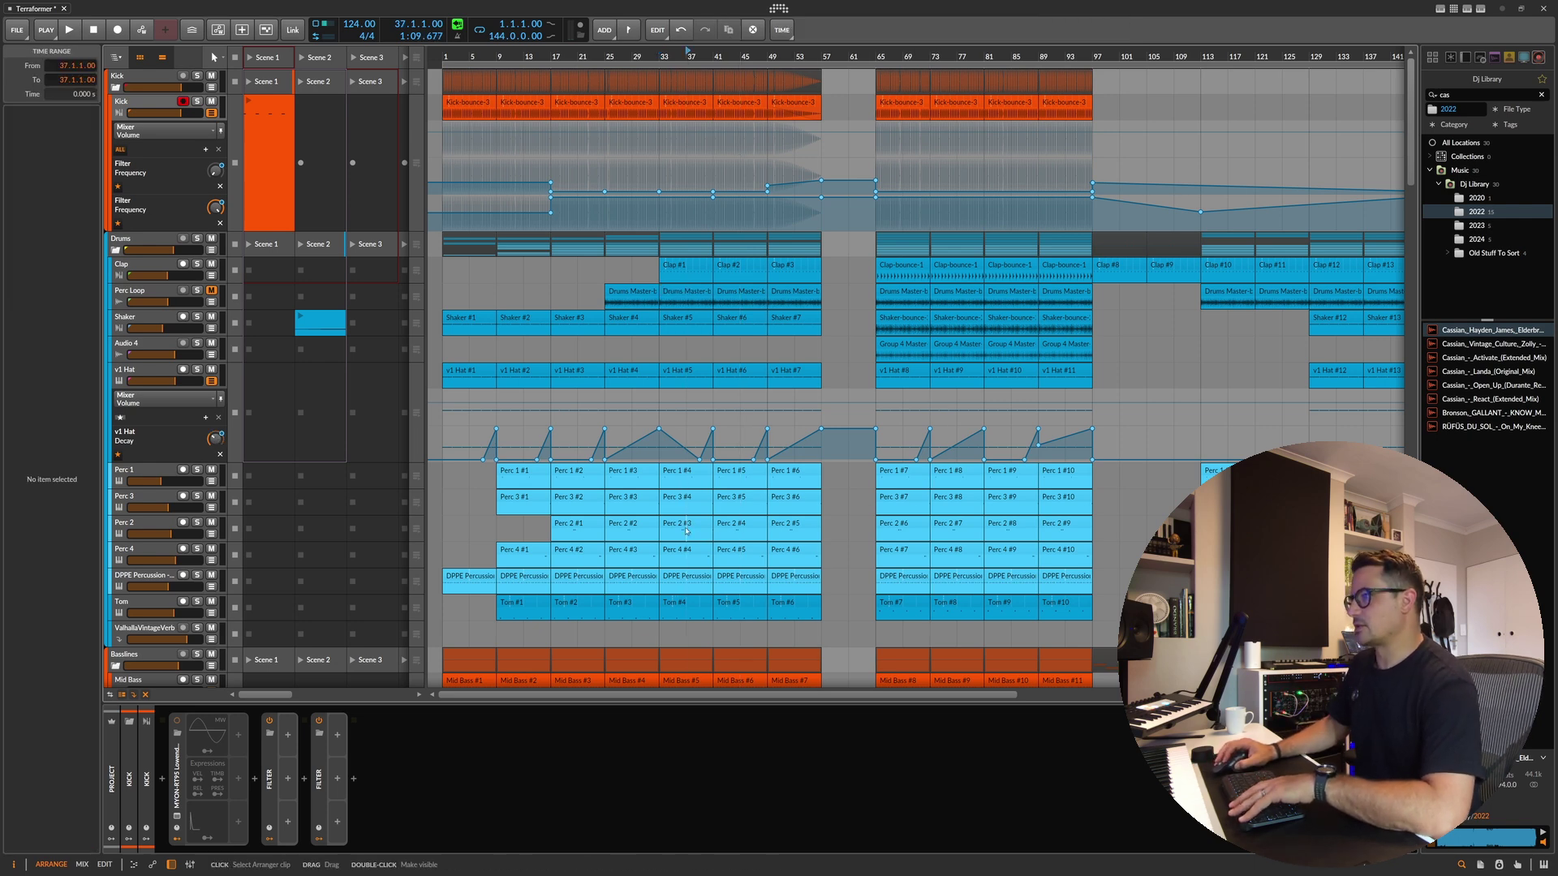
{"action": "left_click", "coordinate": [687, 531]}
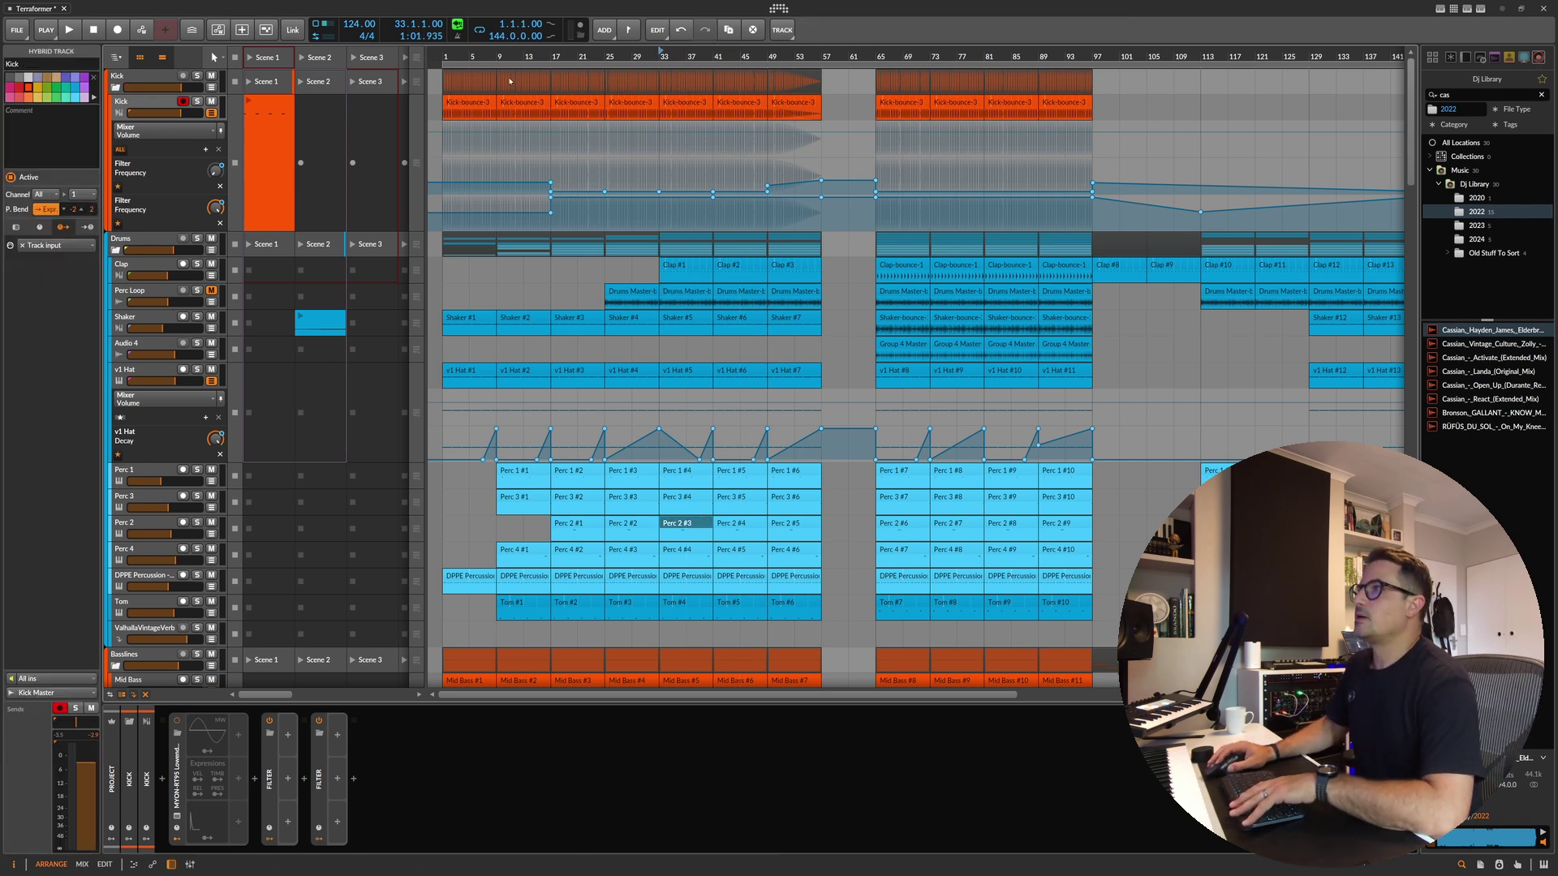
Step: Play briefly from bar 25 and open the Kick track's sampler in its enlarged waveform view
{"action": "left_click", "coordinate": [601, 48]}
{"action": "key", "text": "space"}
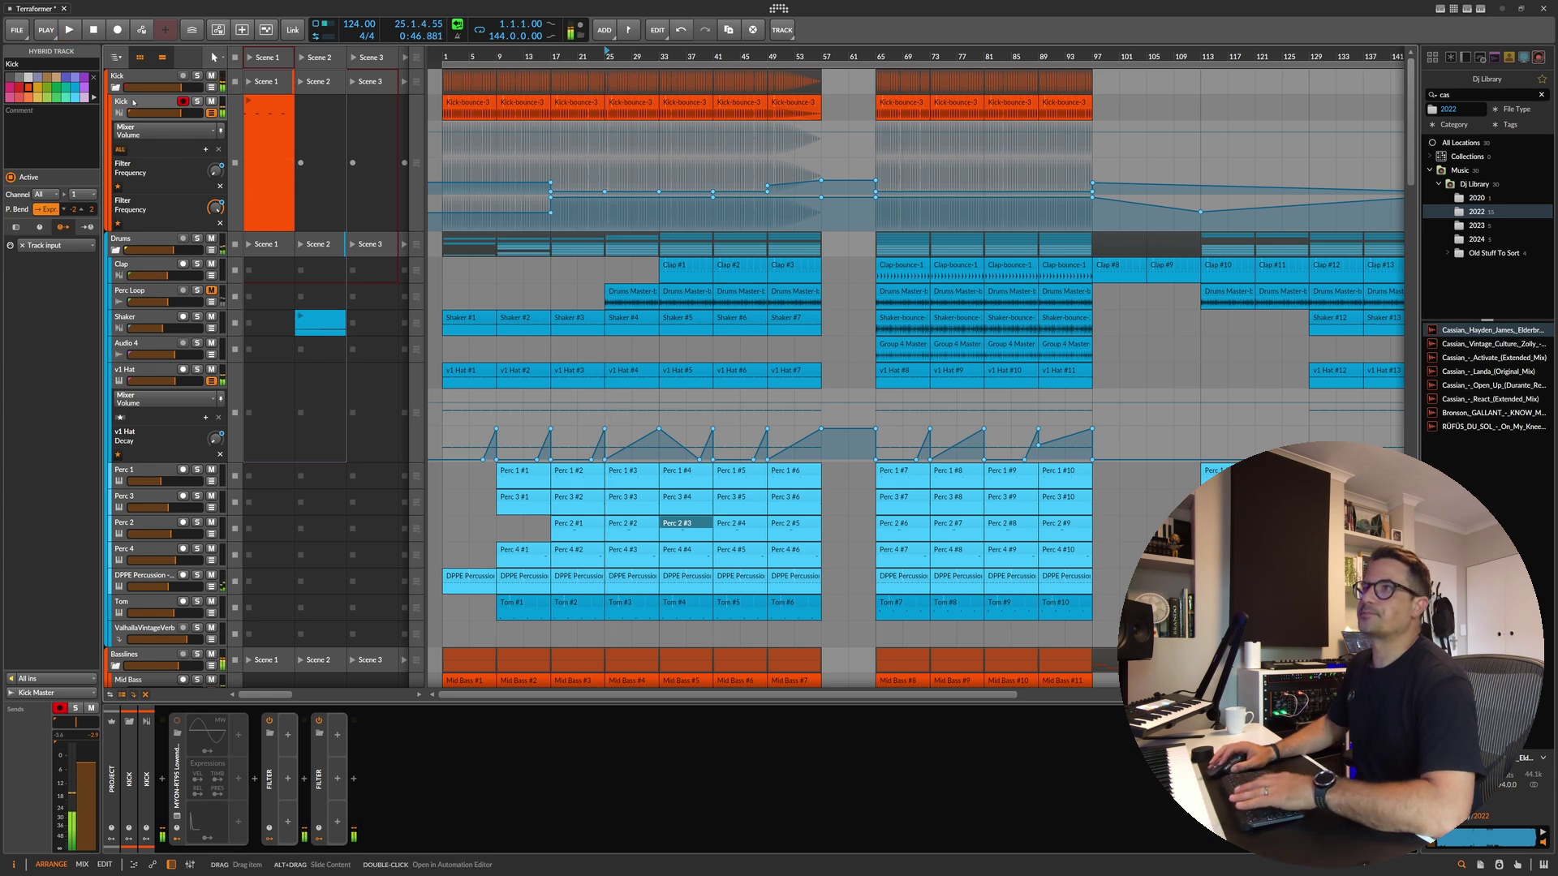
{"action": "left_click", "coordinate": [177, 816]}
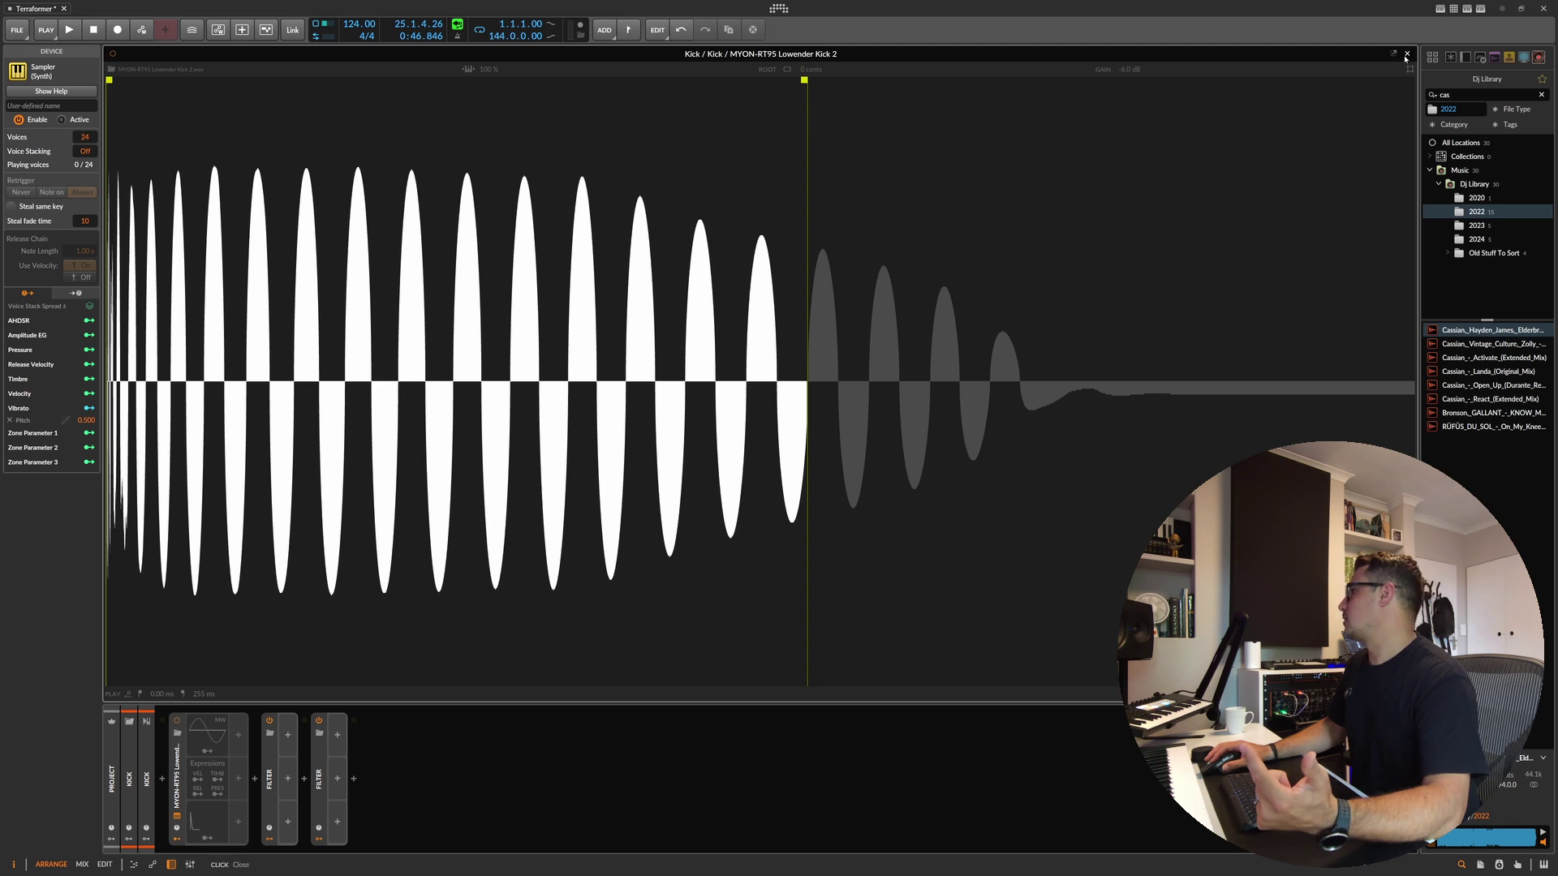
Step: Switch the browser to samples and clips and close the enlarged kick sampler waveform view
{"action": "left_click", "coordinate": [1494, 56]}
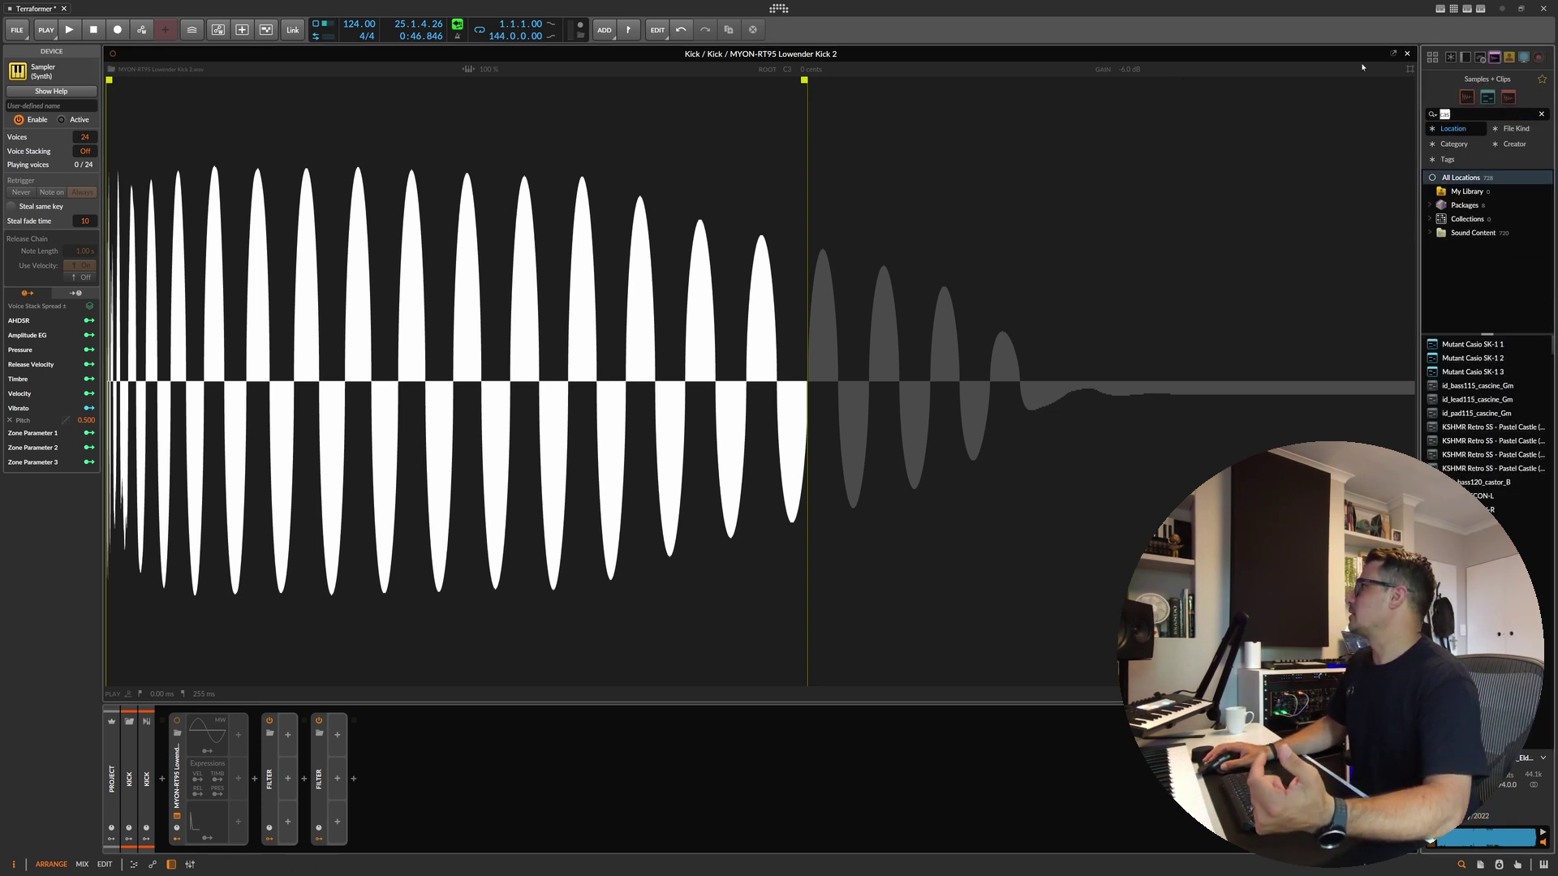
{"action": "left_click", "coordinate": [1408, 53]}
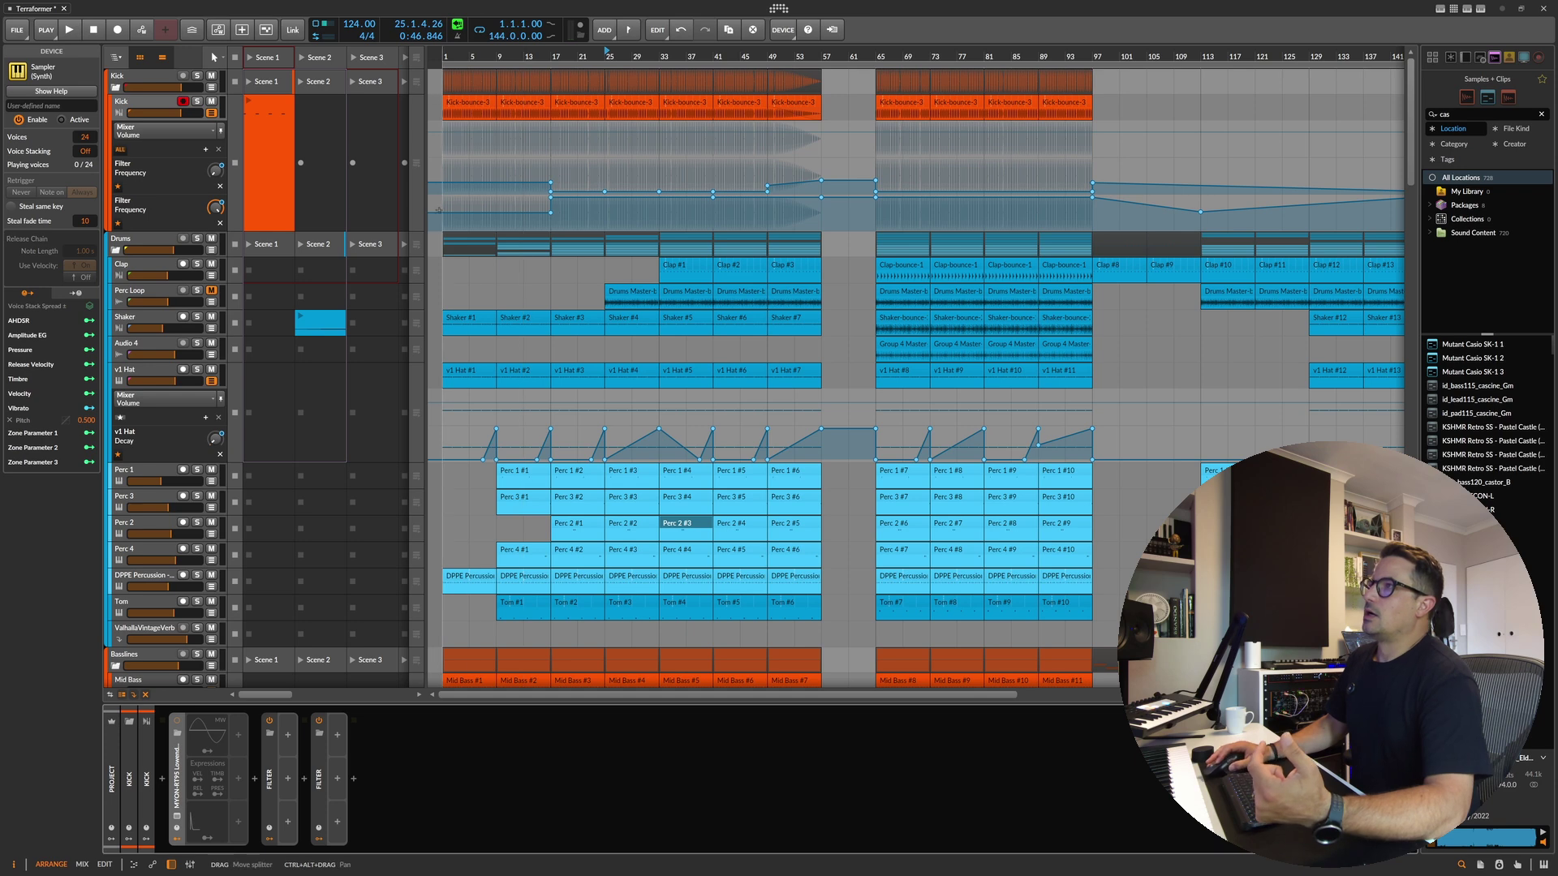
Step: Open the first Kick clip's audio events, play briefly from bar 17, and bring back the Kick track's device chain
{"action": "double_click", "coordinate": [469, 116]}
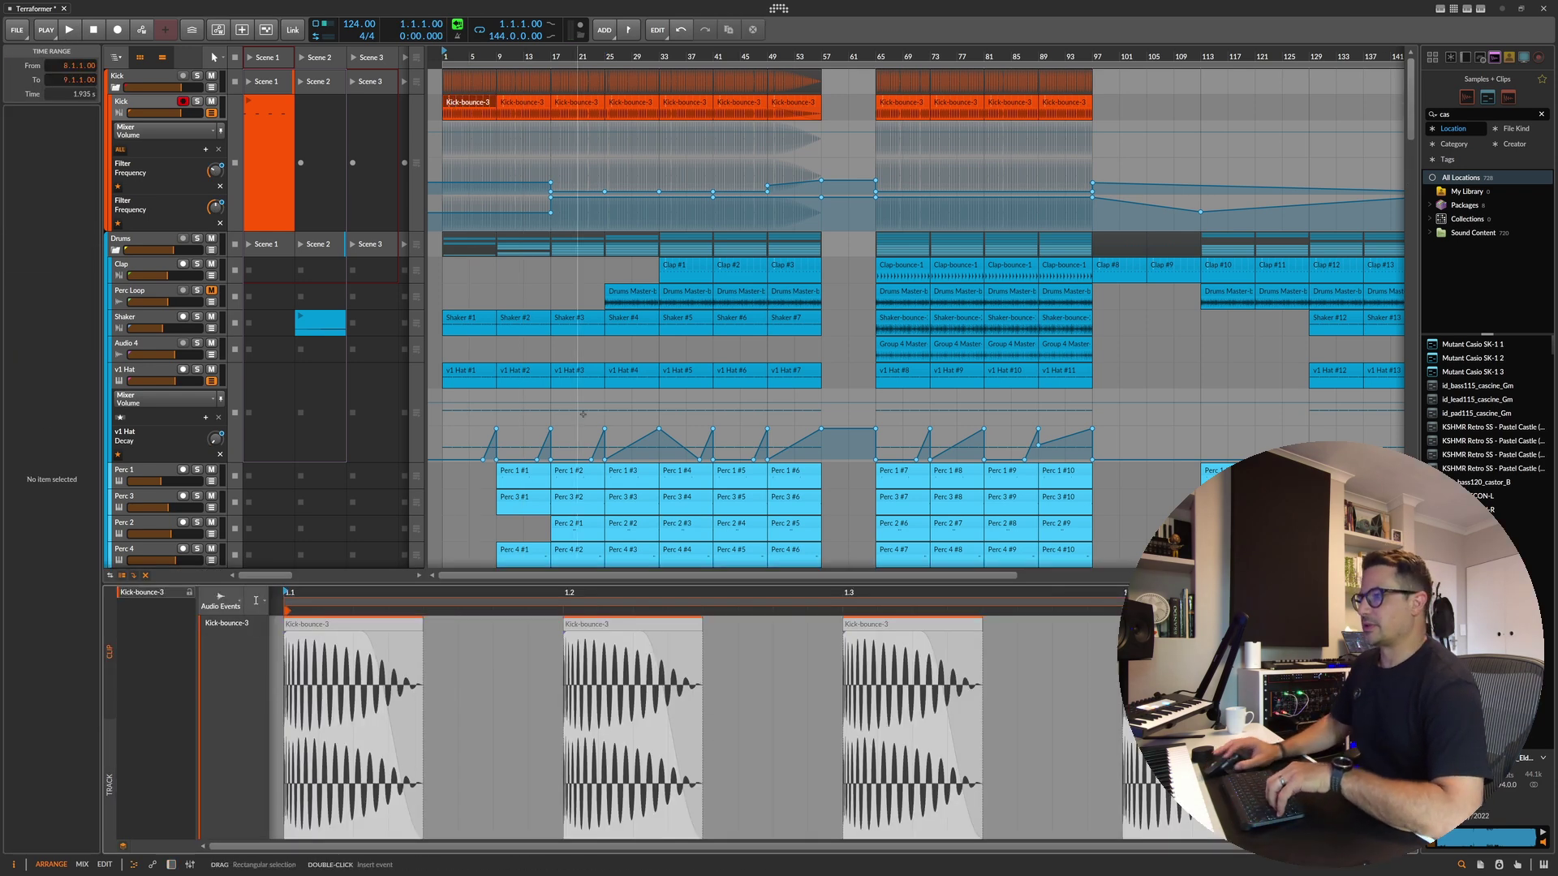
{"action": "key", "text": "space"}
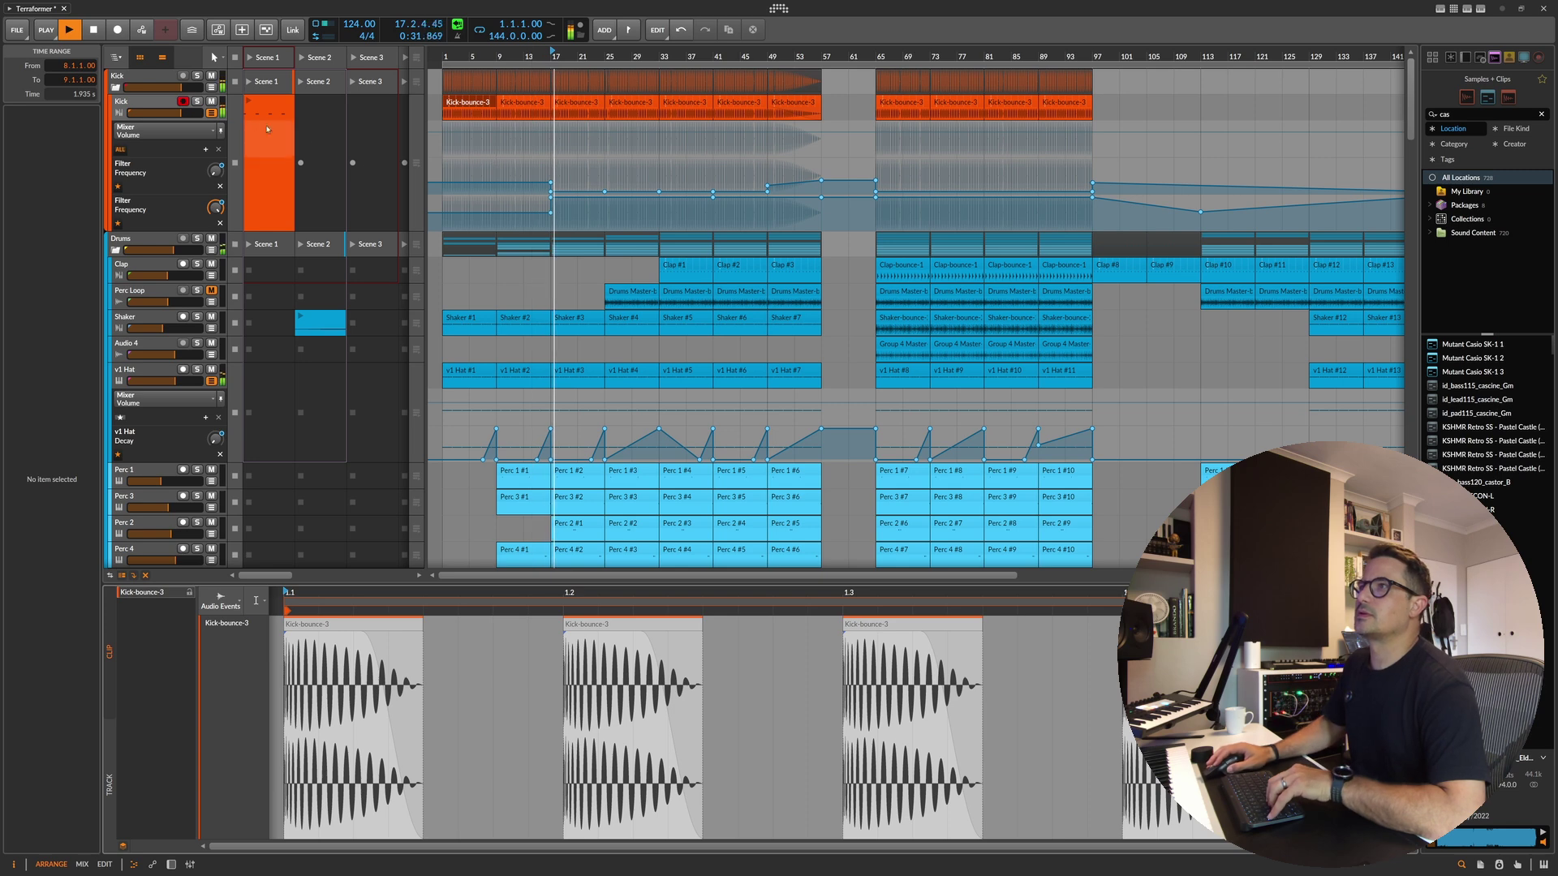
{"action": "key", "text": "d"}
{"action": "key", "text": "space"}
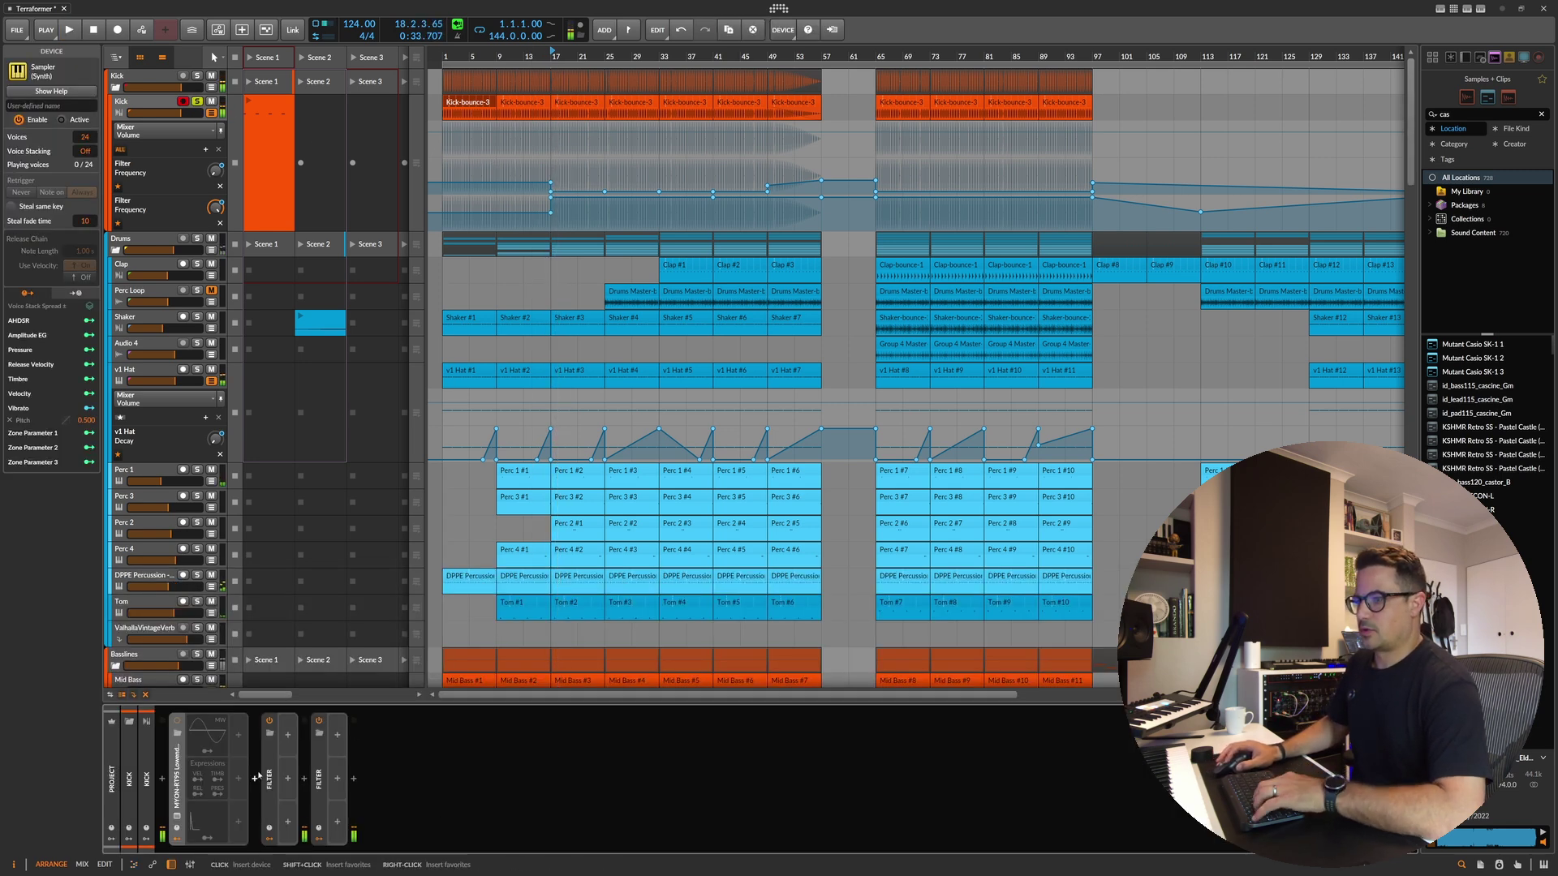
Step: Try an EQ+ after the Kick sampler with a bell boost of about 2.2 dB near 72 Hz, and audition it
{"action": "left_click", "coordinate": [255, 780]}
{"action": "type", "text": "eq"}
{"action": "key", "text": "Down"}
{"action": "key", "text": "Return"}
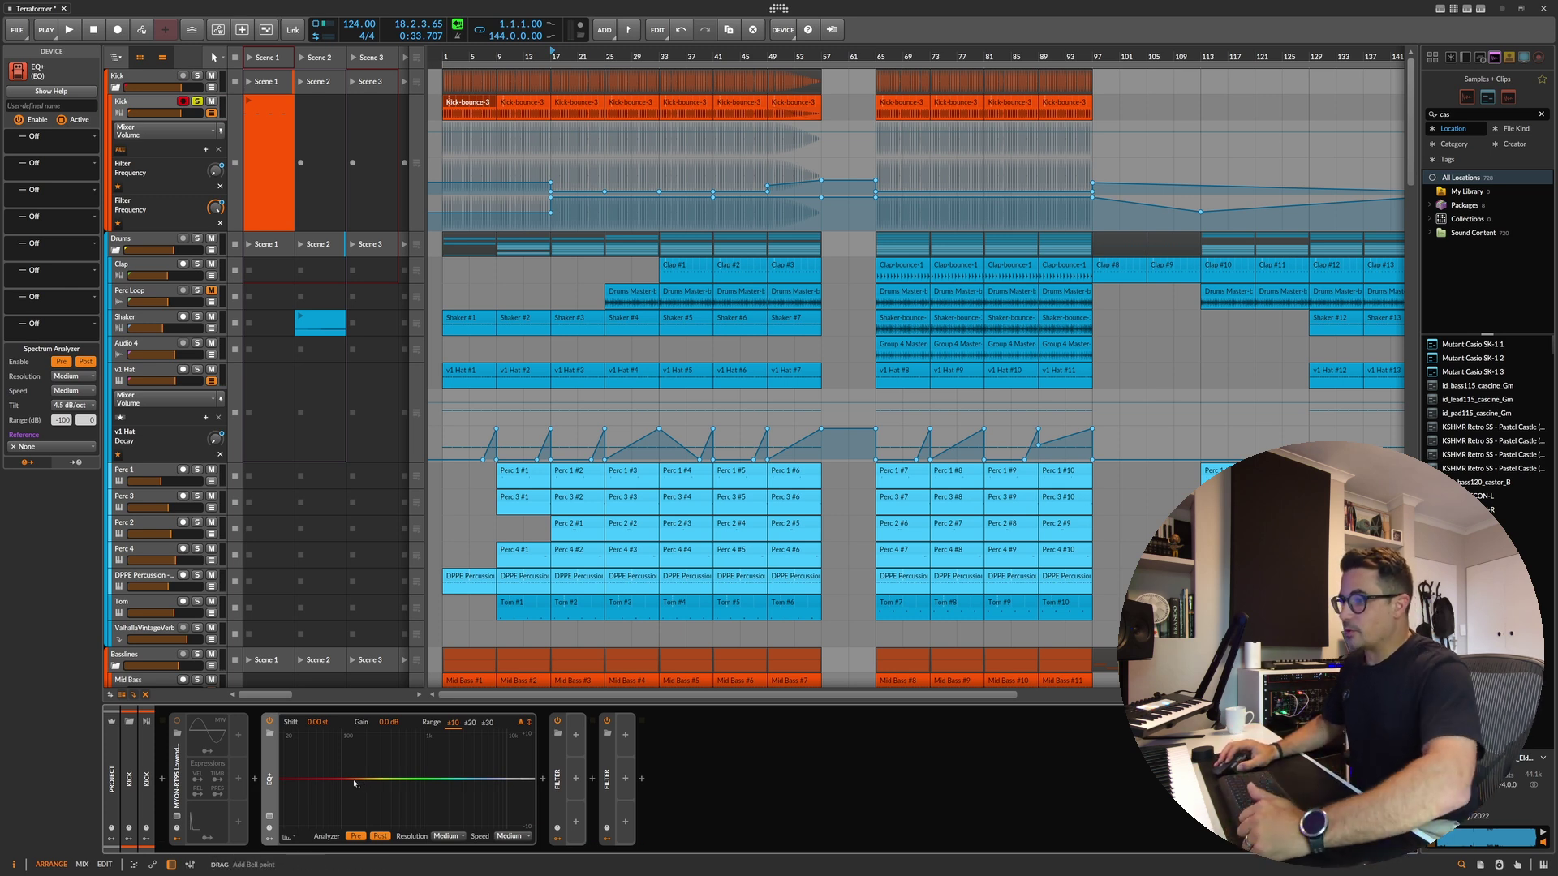
{"action": "left_click_drag", "start_coordinate": [344, 784], "coordinate": [330, 769]}
{"action": "key", "text": "space"}
{"action": "key", "text": "space"}
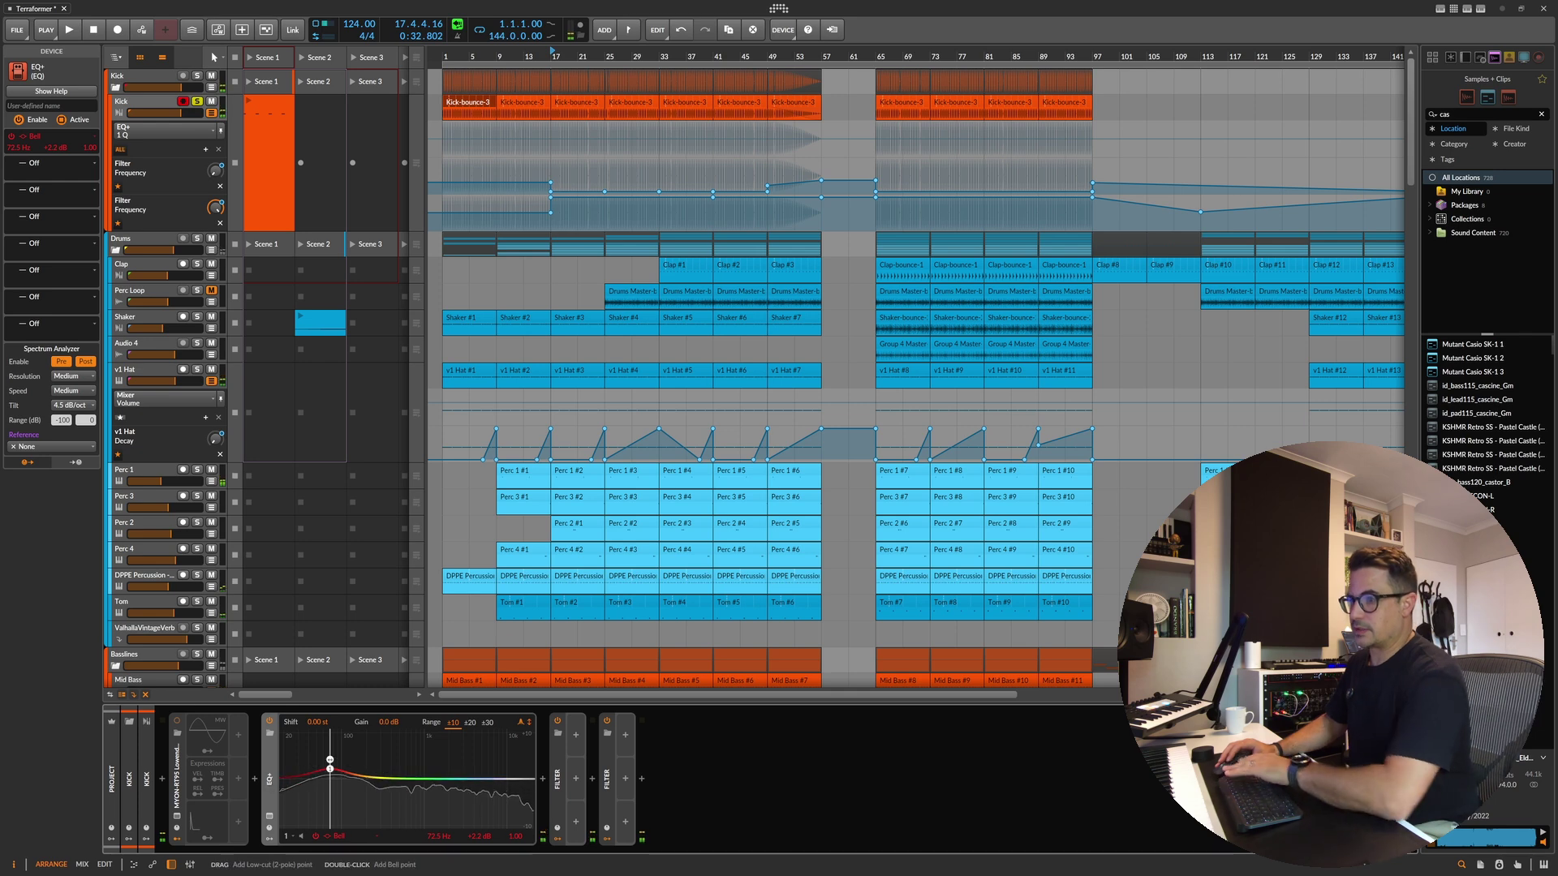
Step: Replace the EQ+ on the Kick track with an EQ-5 between the sampler and the first filter
{"action": "left_click", "coordinate": [264, 792]}
{"action": "type", "text": "eq"}
{"action": "key", "text": "Down"}
{"action": "key", "text": "Down"}
{"action": "key", "text": "Return"}
Step: Move EQ-5 band 1 down to 20 Hz, boost band 2 by about 2.7 dB near 64 Hz, and audition the kick
{"action": "left_click_drag", "start_coordinate": [325, 756], "coordinate": [265, 755]}
{"action": "left_click_drag", "start_coordinate": [370, 755], "coordinate": [327, 747]}
{"action": "key", "text": "space"}
{"action": "left_click_drag", "start_coordinate": [329, 754], "coordinate": [326, 755]}
{"action": "key", "text": "space"}
Step: Boost EQ-5 band 4 by about 14.2 dB near 3.14 kHz and audition the kick
{"action": "left_click_drag", "start_coordinate": [433, 756], "coordinate": [435, 740]}
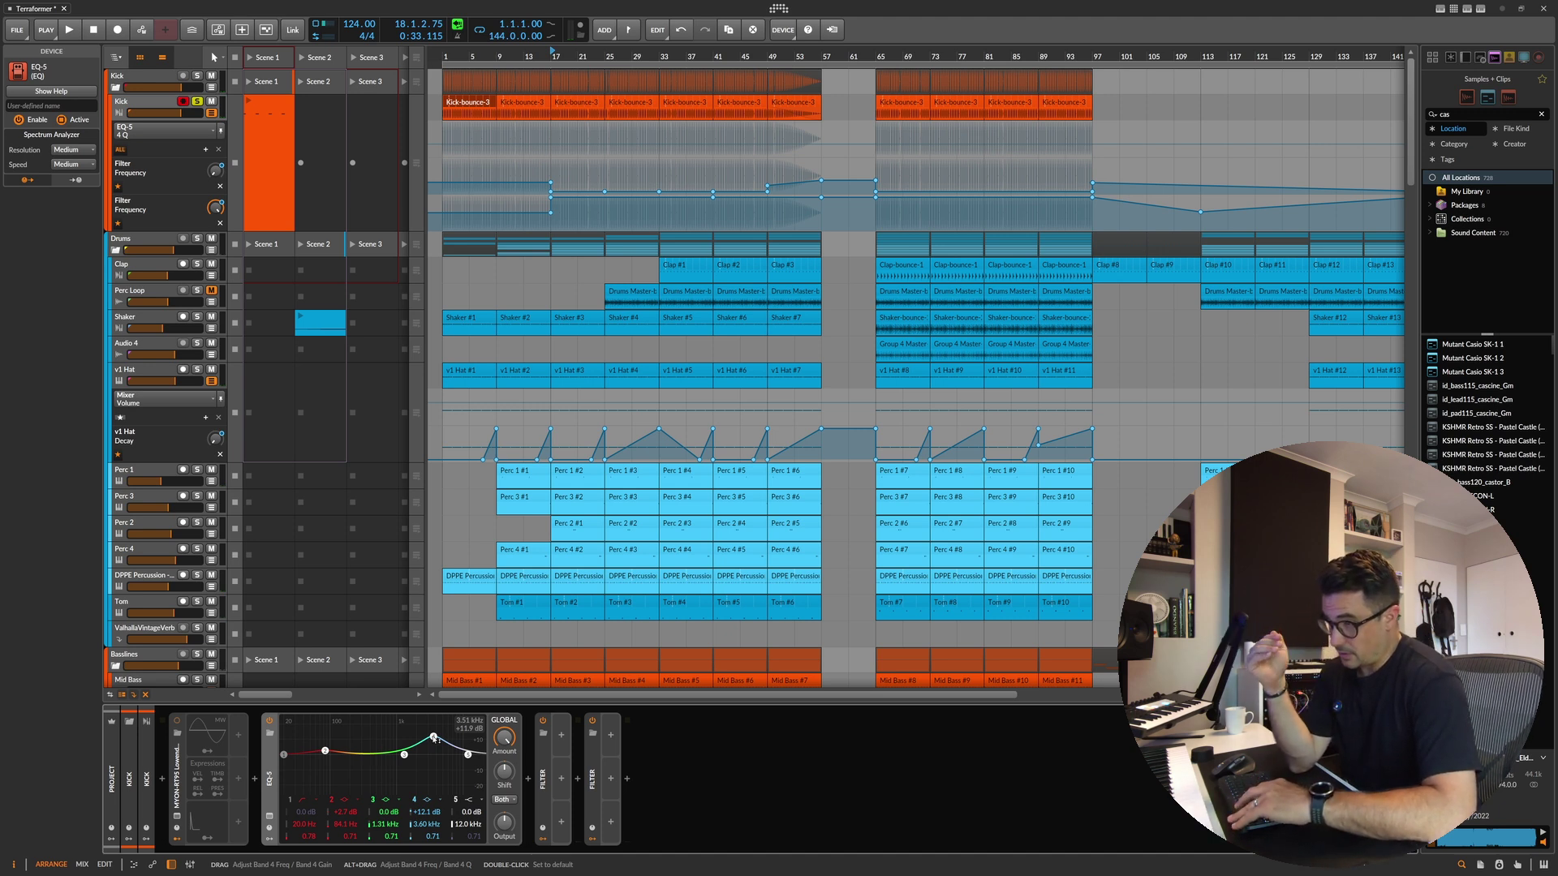
{"action": "mouse_move", "coordinate": [435, 740]}
{"action": "left_mouse_down"}
{"action": "mouse_move", "coordinate": [446, 730]}
{"action": "mouse_move", "coordinate": [431, 735]}
{"action": "left_mouse_up"}
{"action": "key", "text": "space"}
{"action": "key", "text": "space"}
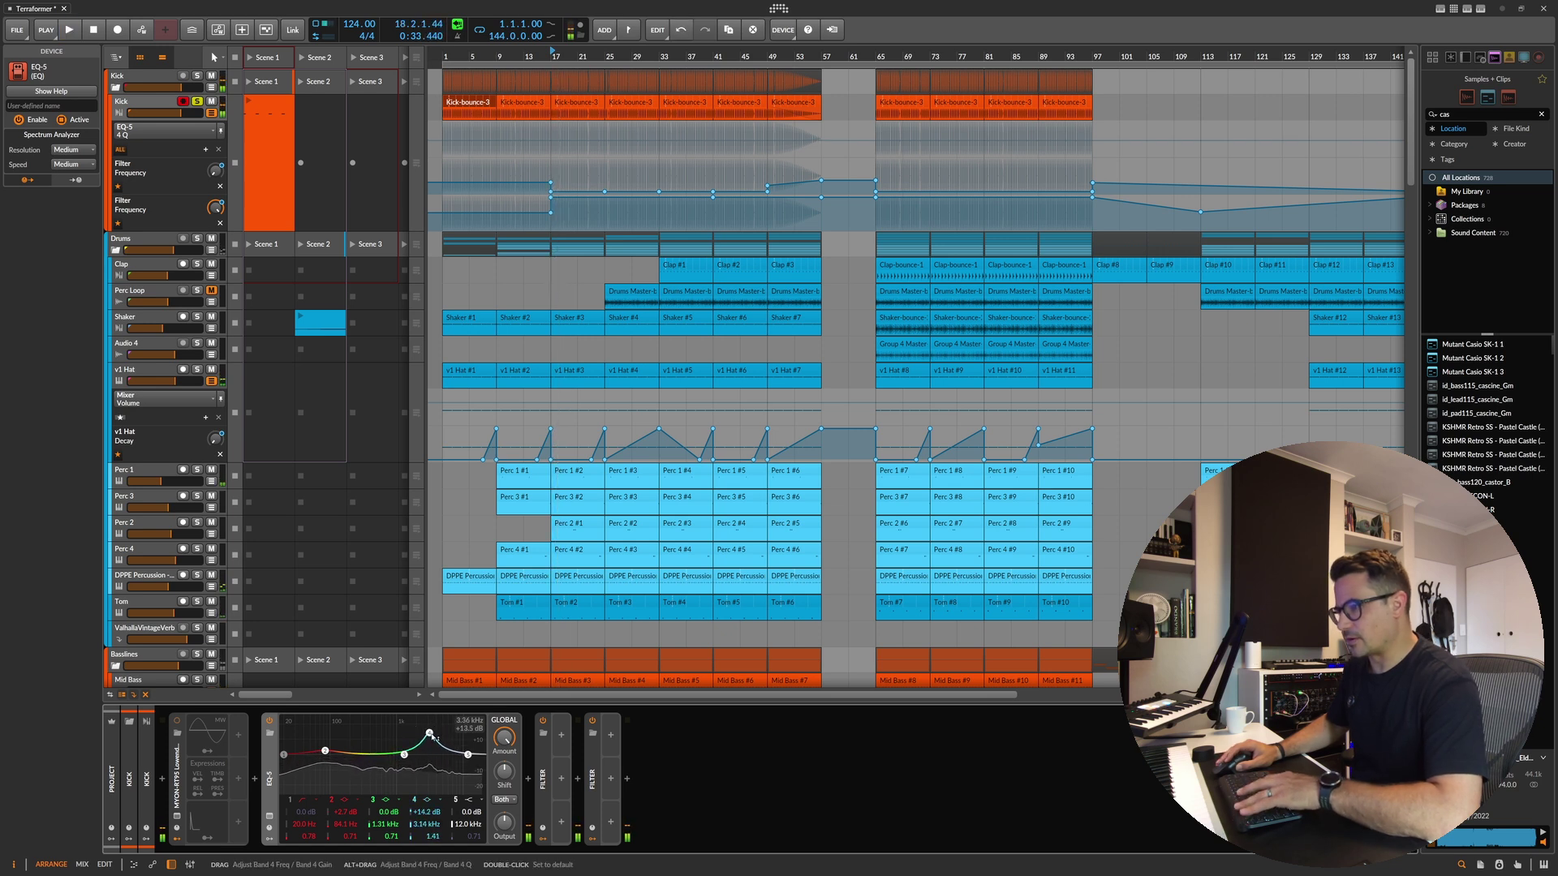
Step: Cut EQ-5 band 4 by about 5.3 dB near 3.46 kHz while auditioning the kick in the arrangement
{"action": "mouse_move", "coordinate": [434, 736]}
{"action": "left_mouse_down"}
{"action": "mouse_move", "coordinate": [435, 770]}
{"action": "mouse_move", "coordinate": [463, 757]}
{"action": "mouse_move", "coordinate": [436, 767]}
{"action": "left_mouse_up"}
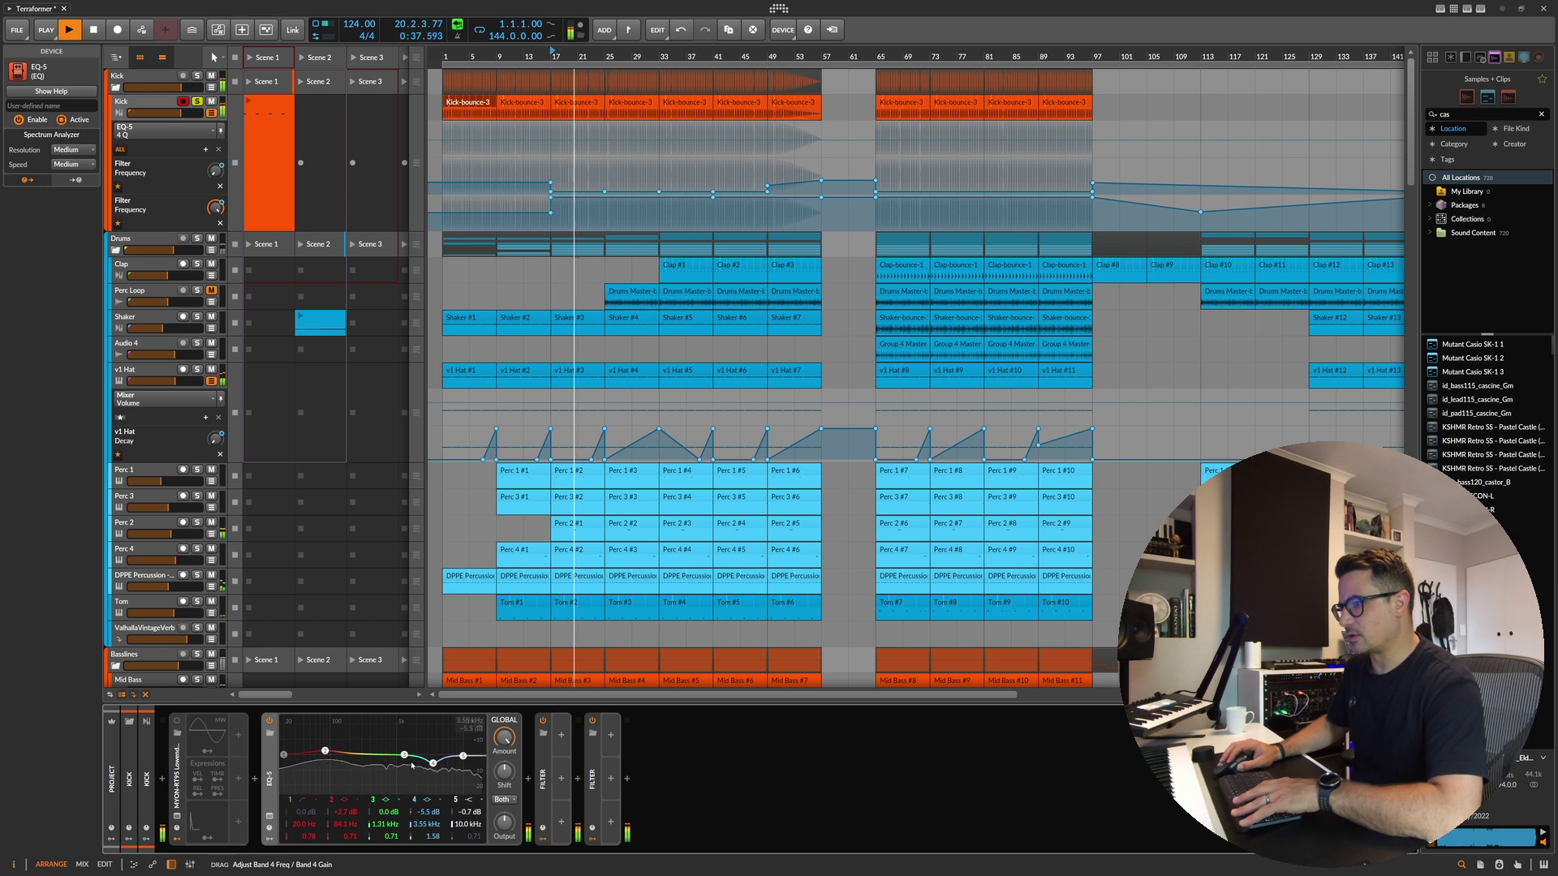
{"action": "key", "text": "space"}
{"action": "key", "text": "space"}
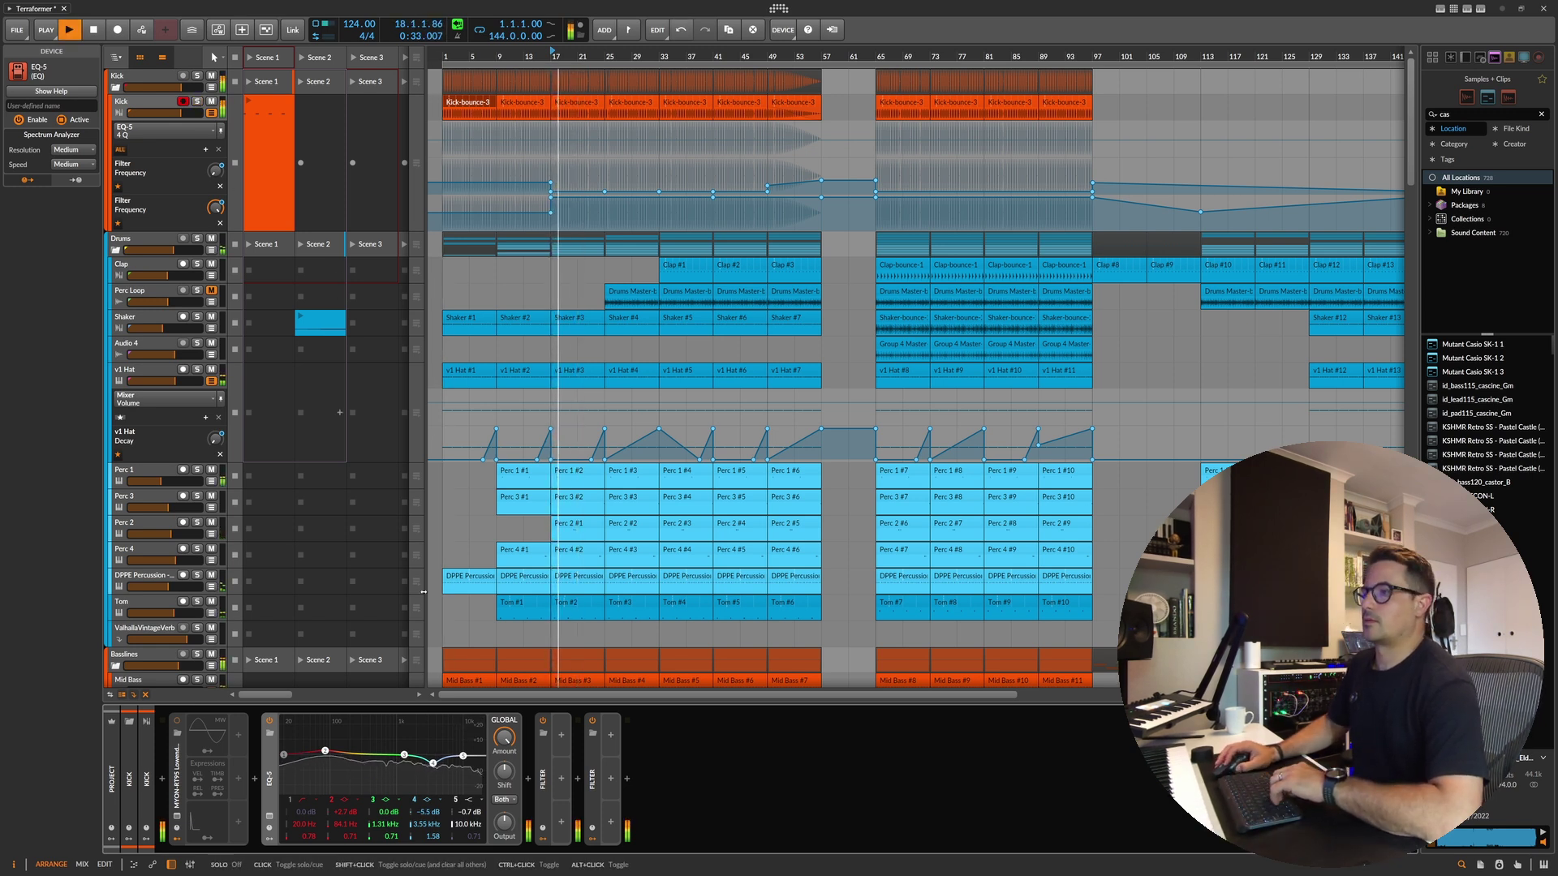
{"action": "left_click_drag", "start_coordinate": [433, 767], "coordinate": [432, 765]}
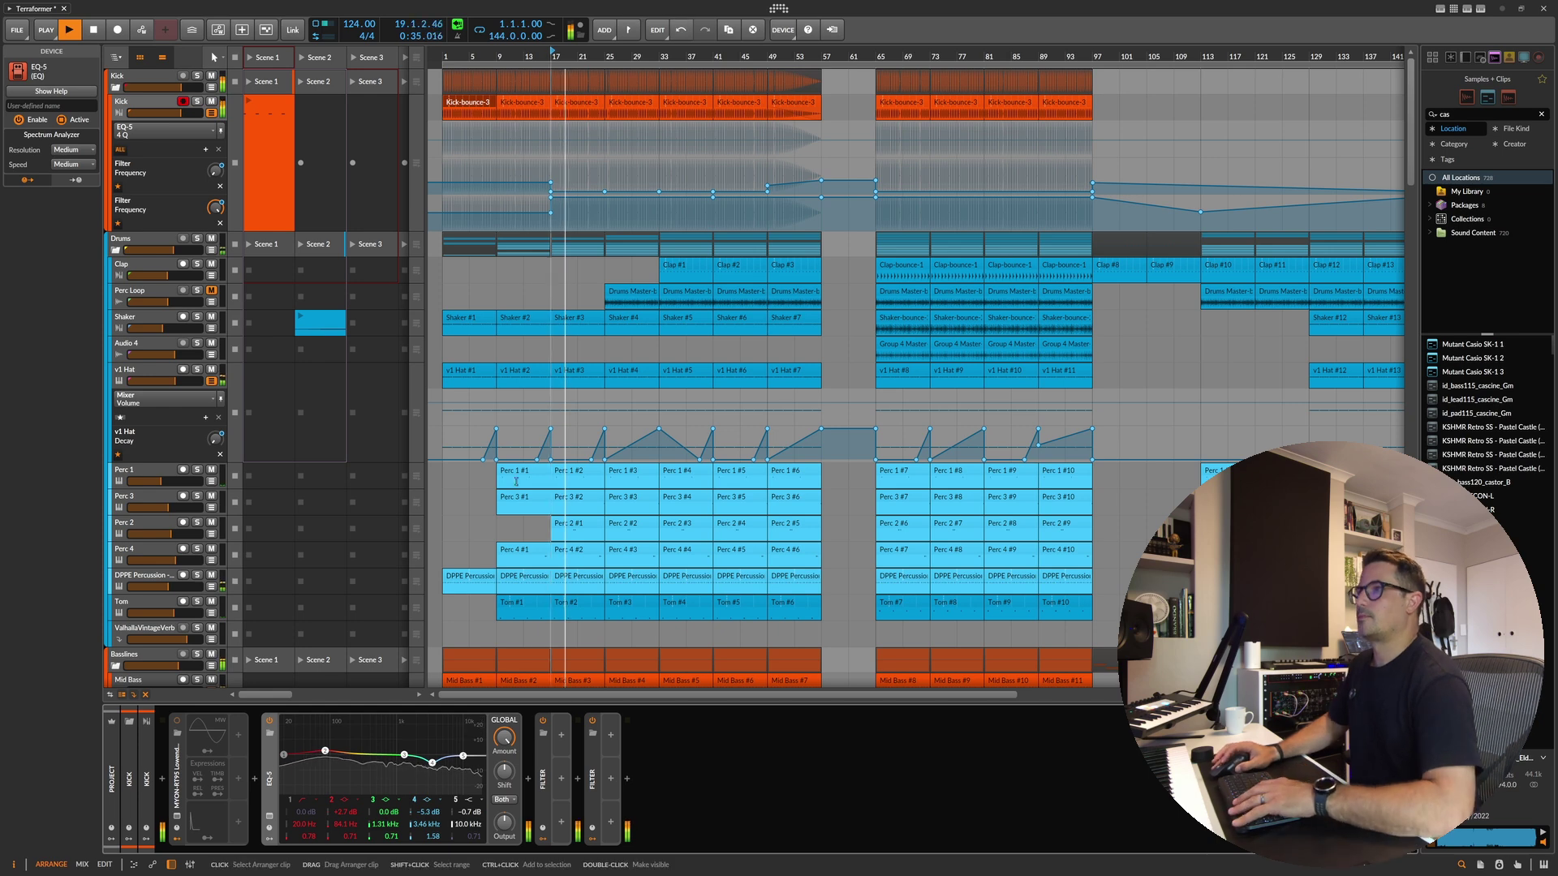
Step: Show the Drums group's devices, set the loop to bars 33 to 41, and play it briefly
{"action": "left_click", "coordinate": [167, 245]}
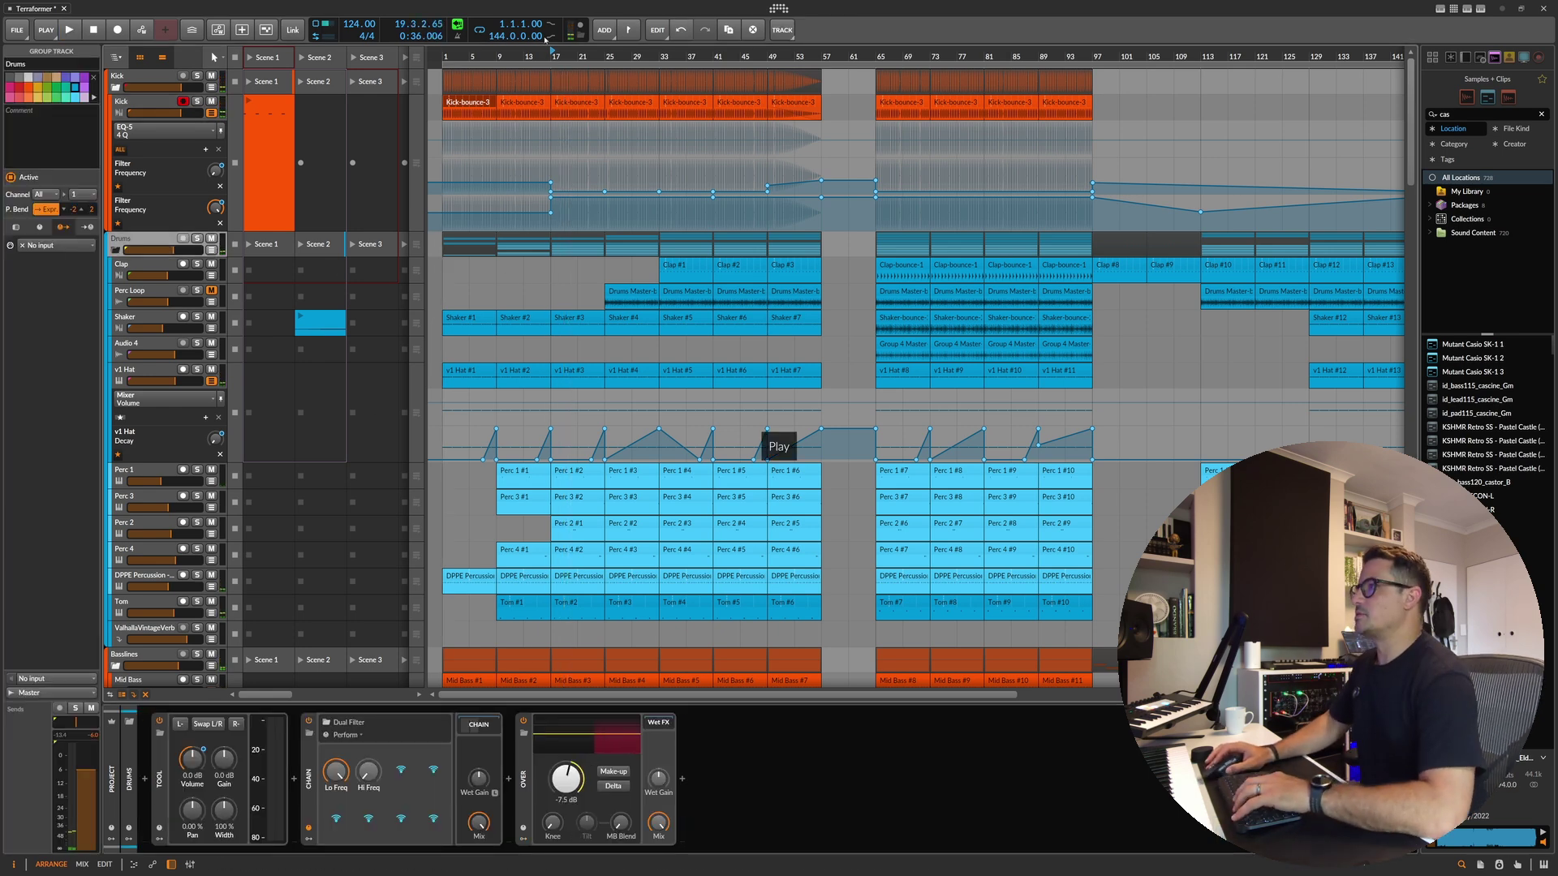
{"action": "left_click_drag", "start_coordinate": [659, 63], "coordinate": [715, 64]}
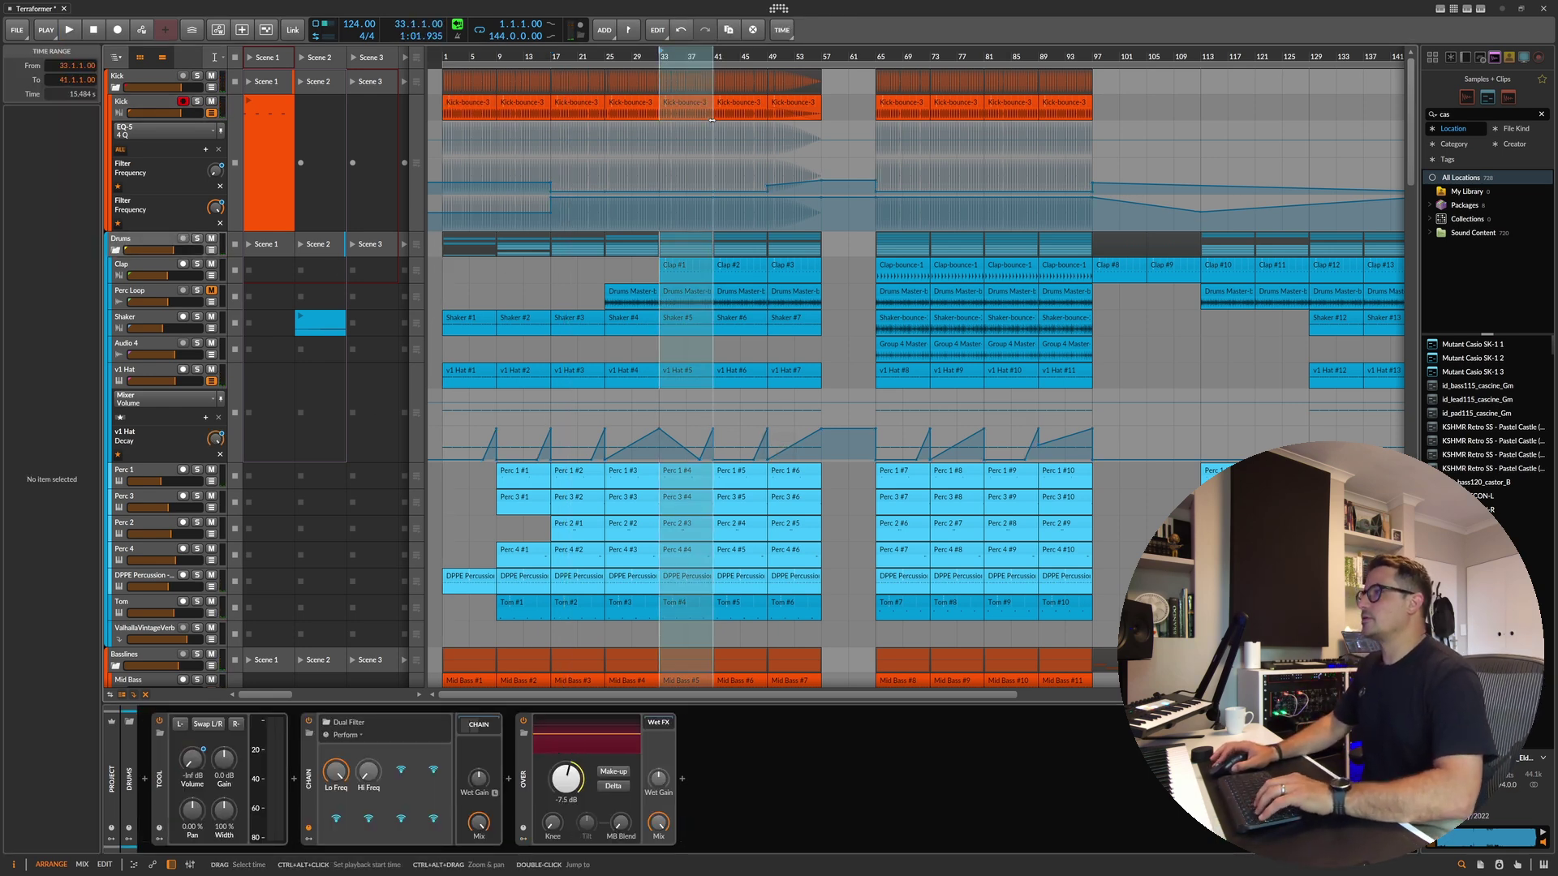
{"action": "key", "text": "ctrl+l"}
{"action": "key", "text": "space"}
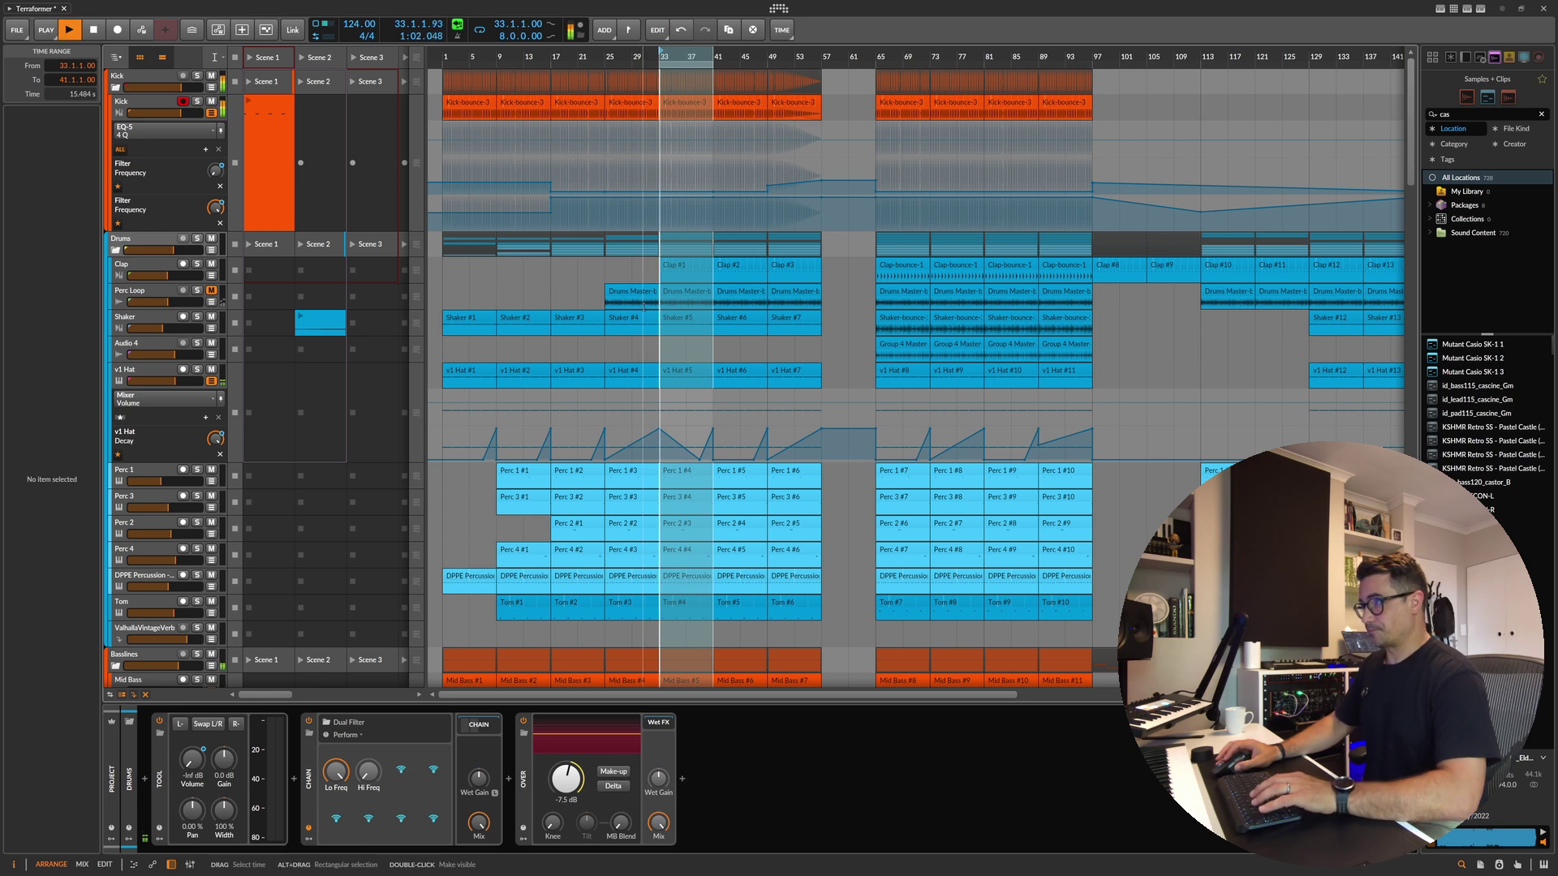
{"action": "left_click", "coordinate": [683, 311]}
{"action": "left_click", "coordinate": [684, 269]}
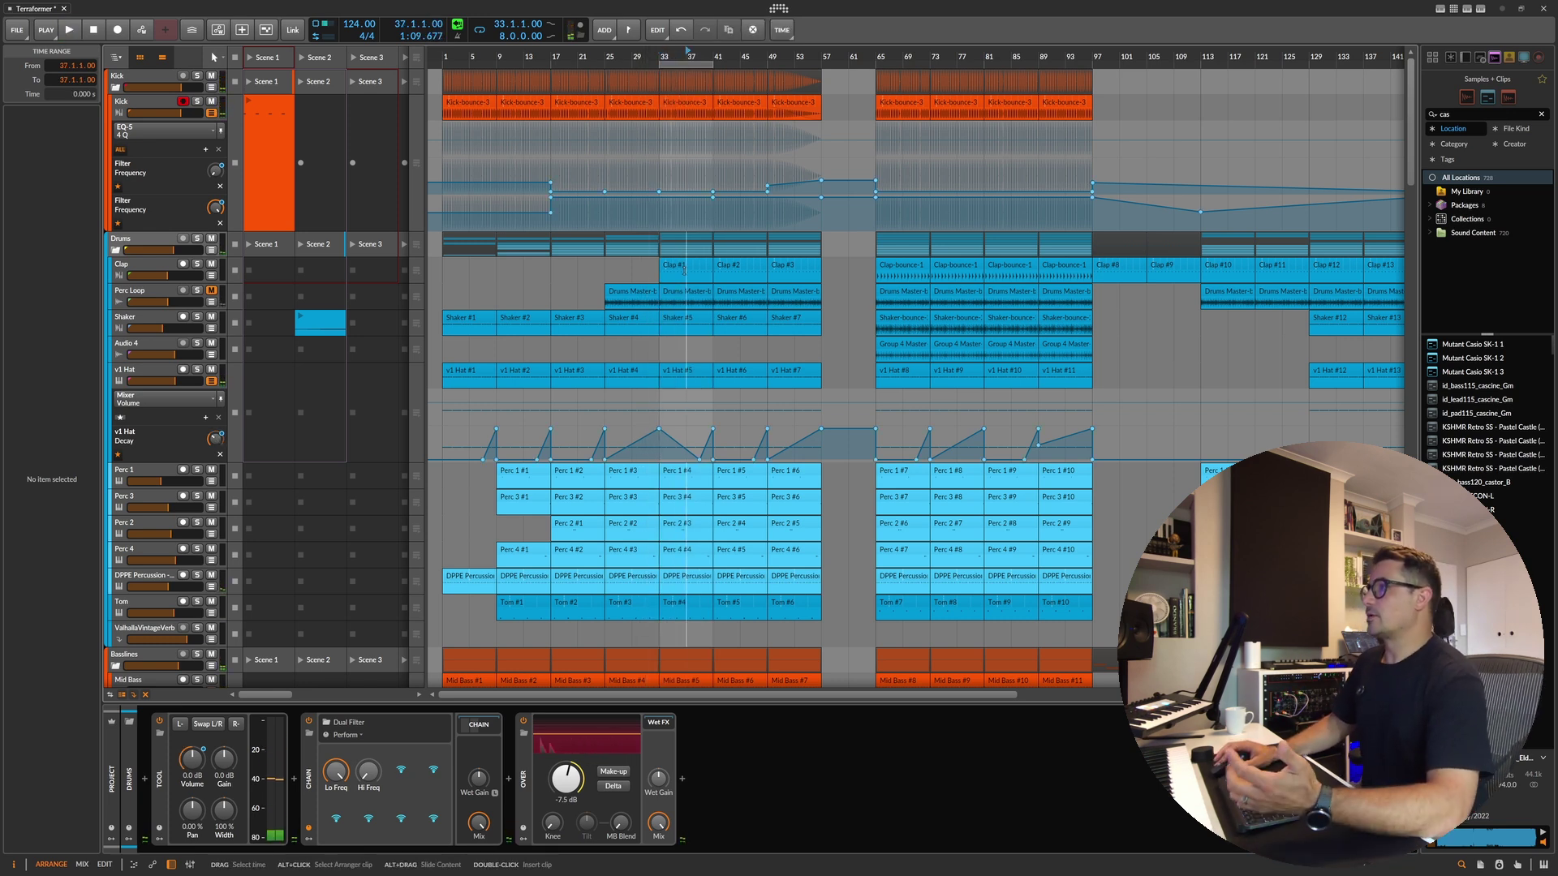
Step: Copy the Clap #1 clip at bar 33 into the Clap track's Scene 1 launcher slot
{"action": "left_click", "coordinate": [685, 266]}
{"action": "left_click_drag", "start_coordinate": [685, 266], "coordinate": [247, 276]}
{"action": "left_click", "coordinate": [681, 265]}
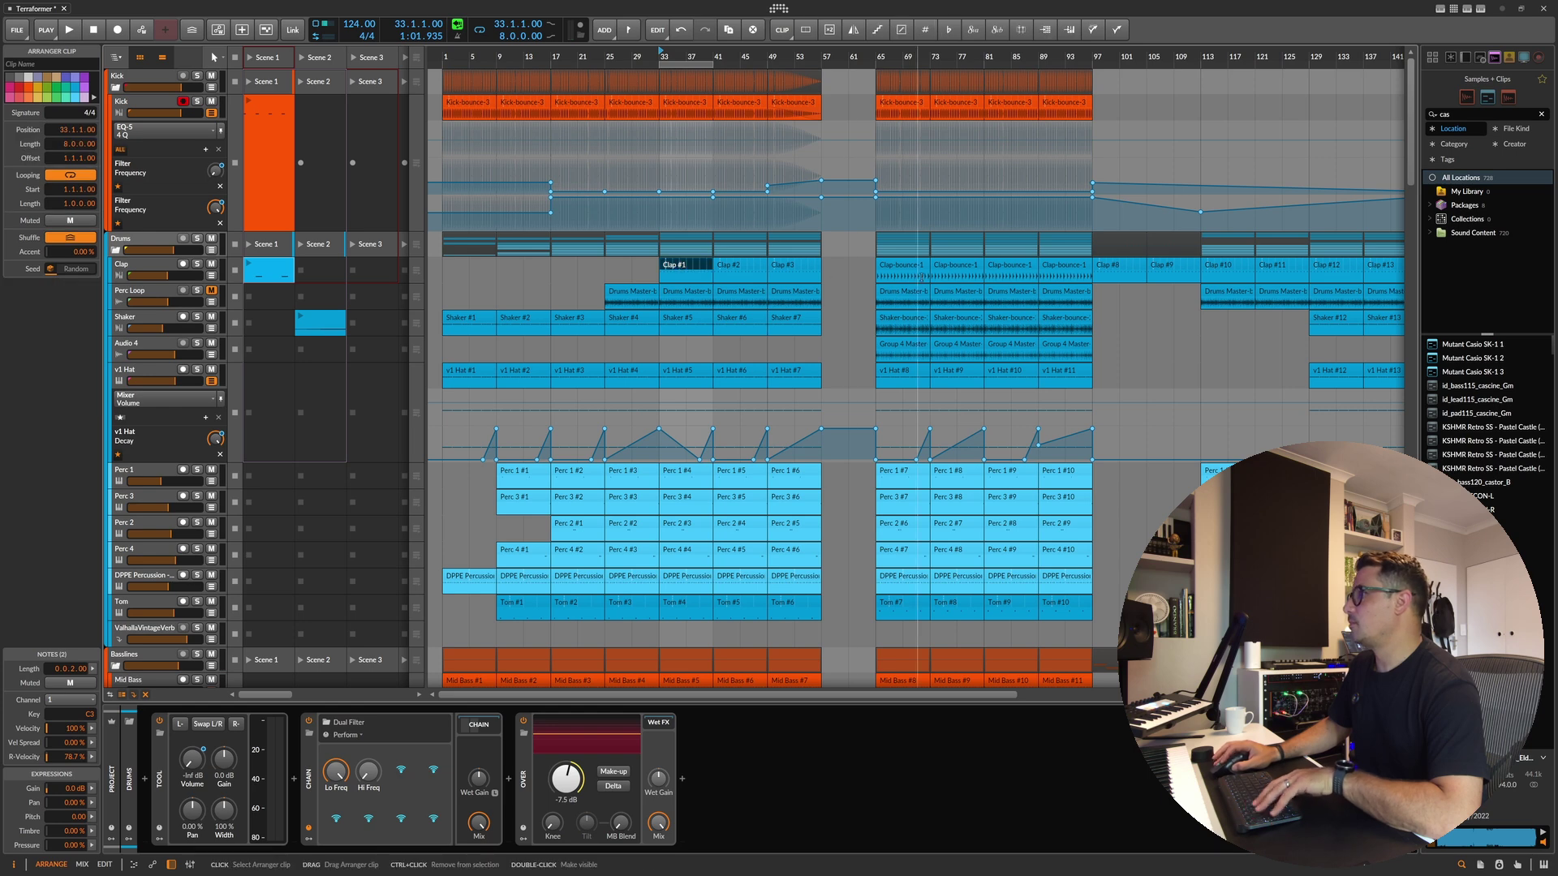
Step: Copy the Clap-bounce-1 clip from bar 65 over the Clap clip at bar 33
{"action": "left_click", "coordinate": [885, 264]}
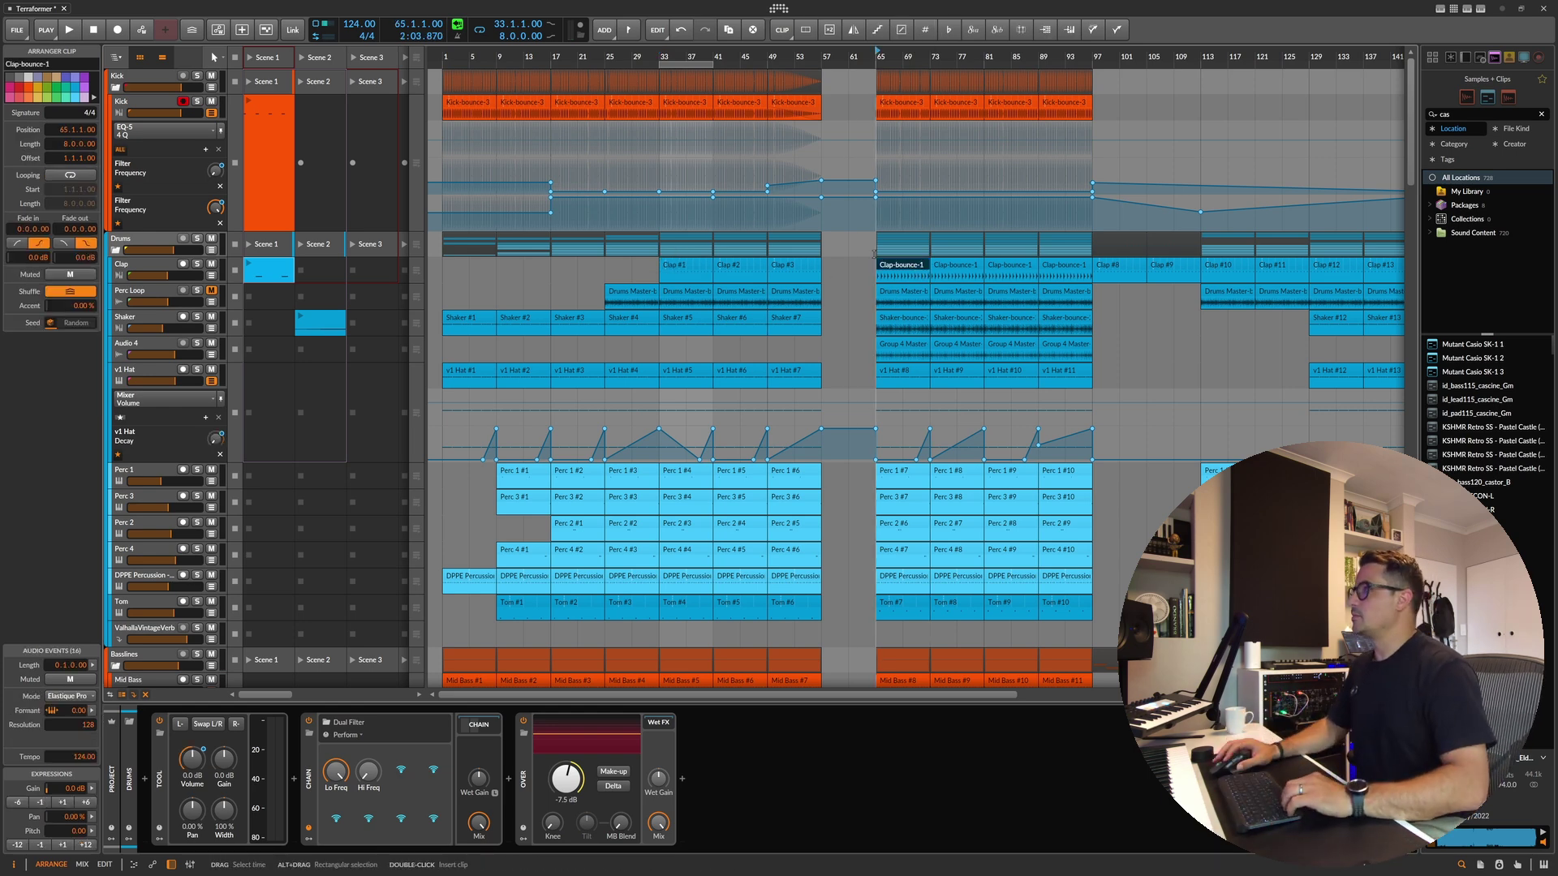
{"action": "left_click_drag", "start_coordinate": [915, 267], "coordinate": [694, 277]}
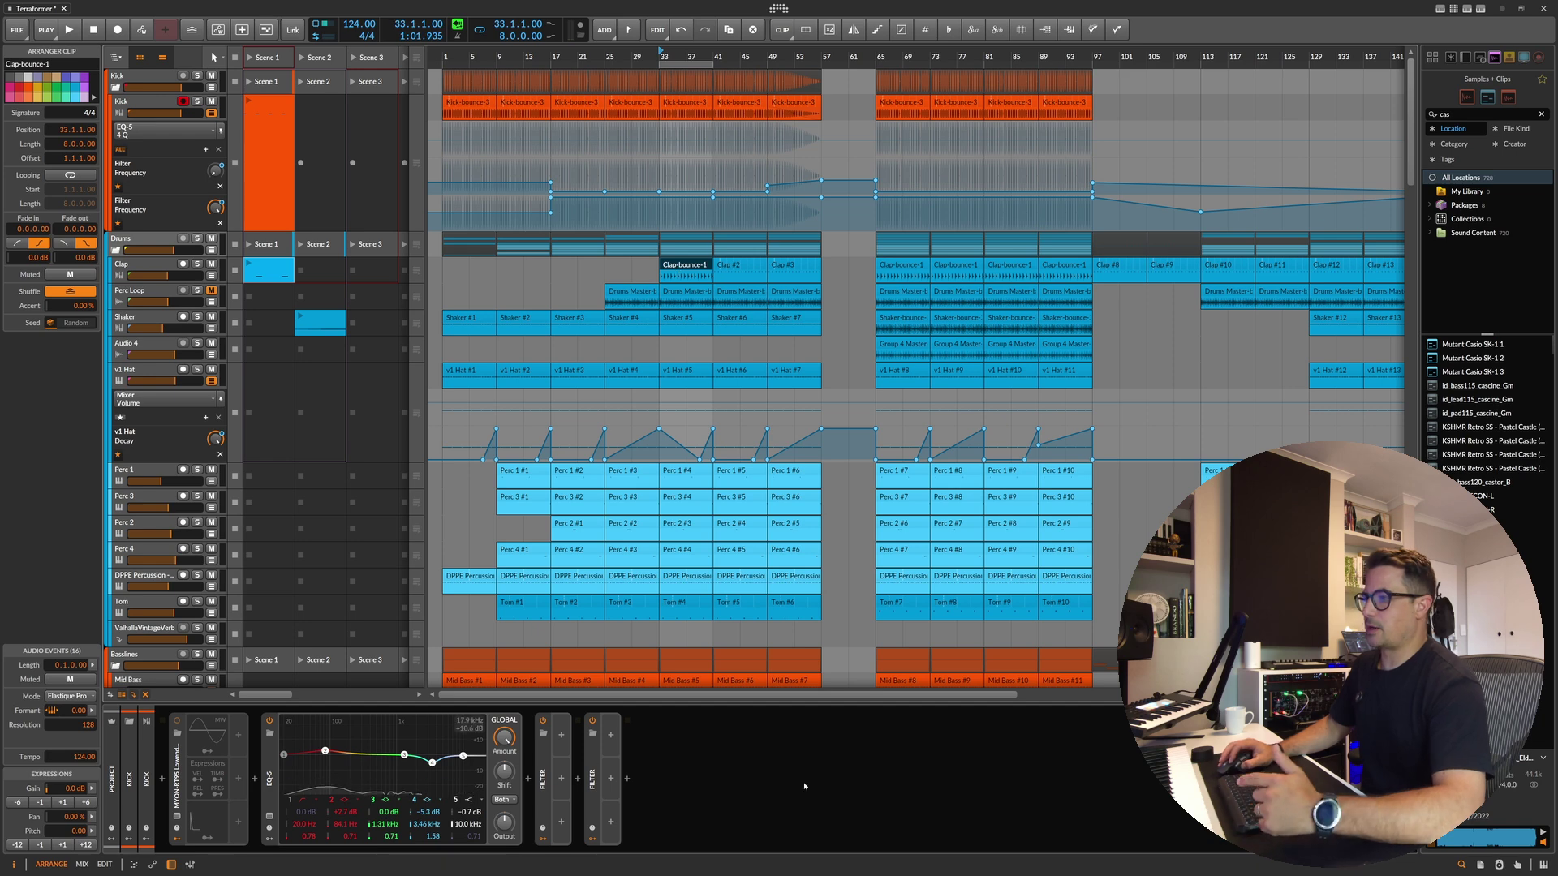
{"action": "left_click", "coordinate": [684, 267]}
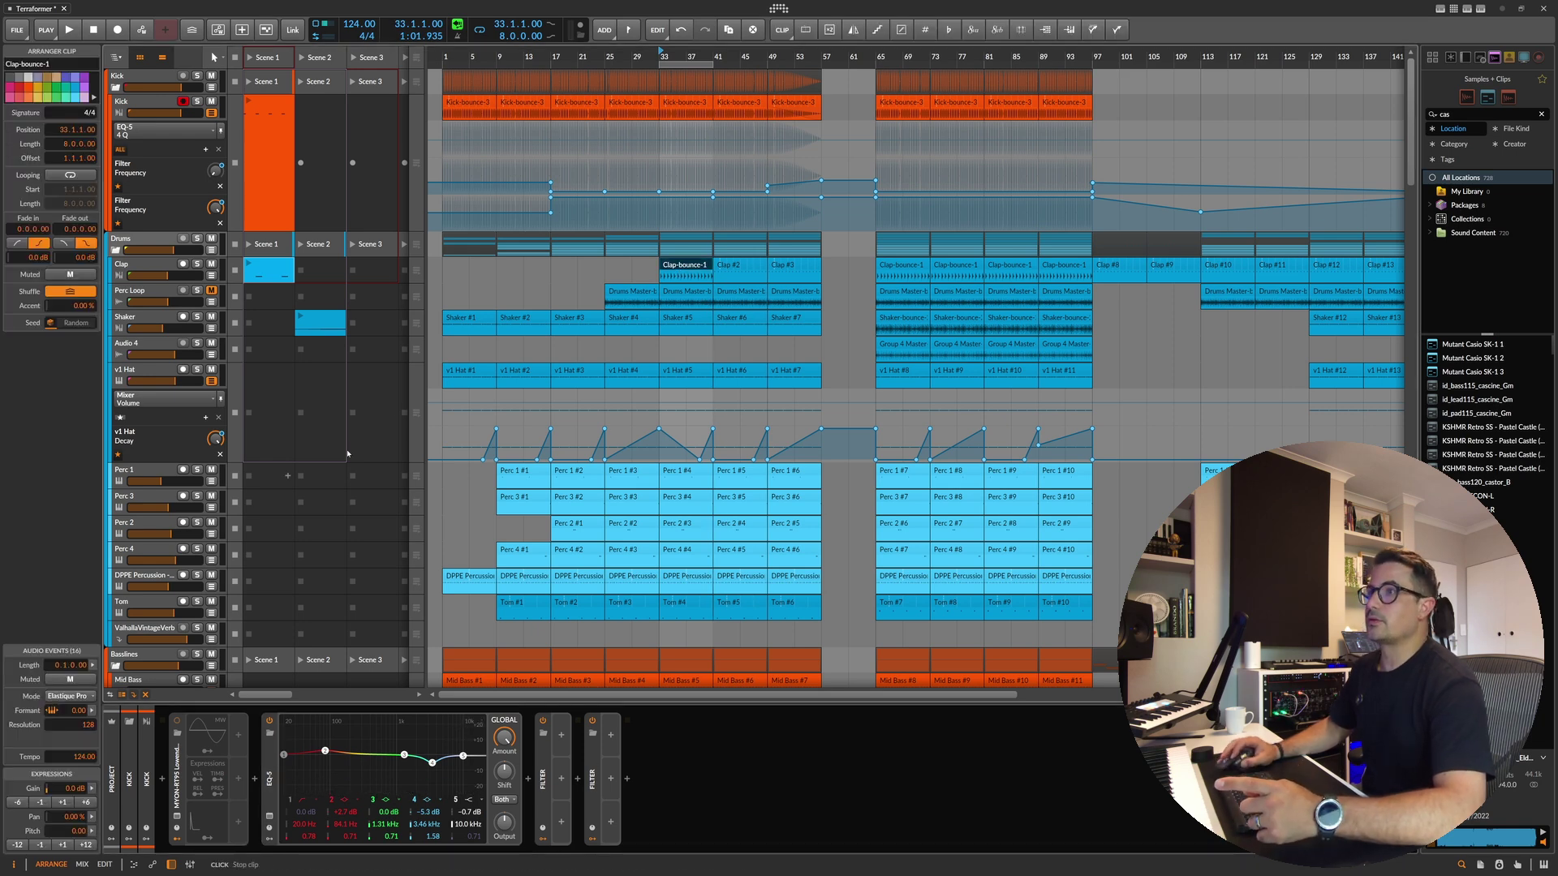
Step: Inspect the Clap track's device chain, collapsing and expanding its sampler beside the EQ-2
{"action": "left_click", "coordinate": [156, 265]}
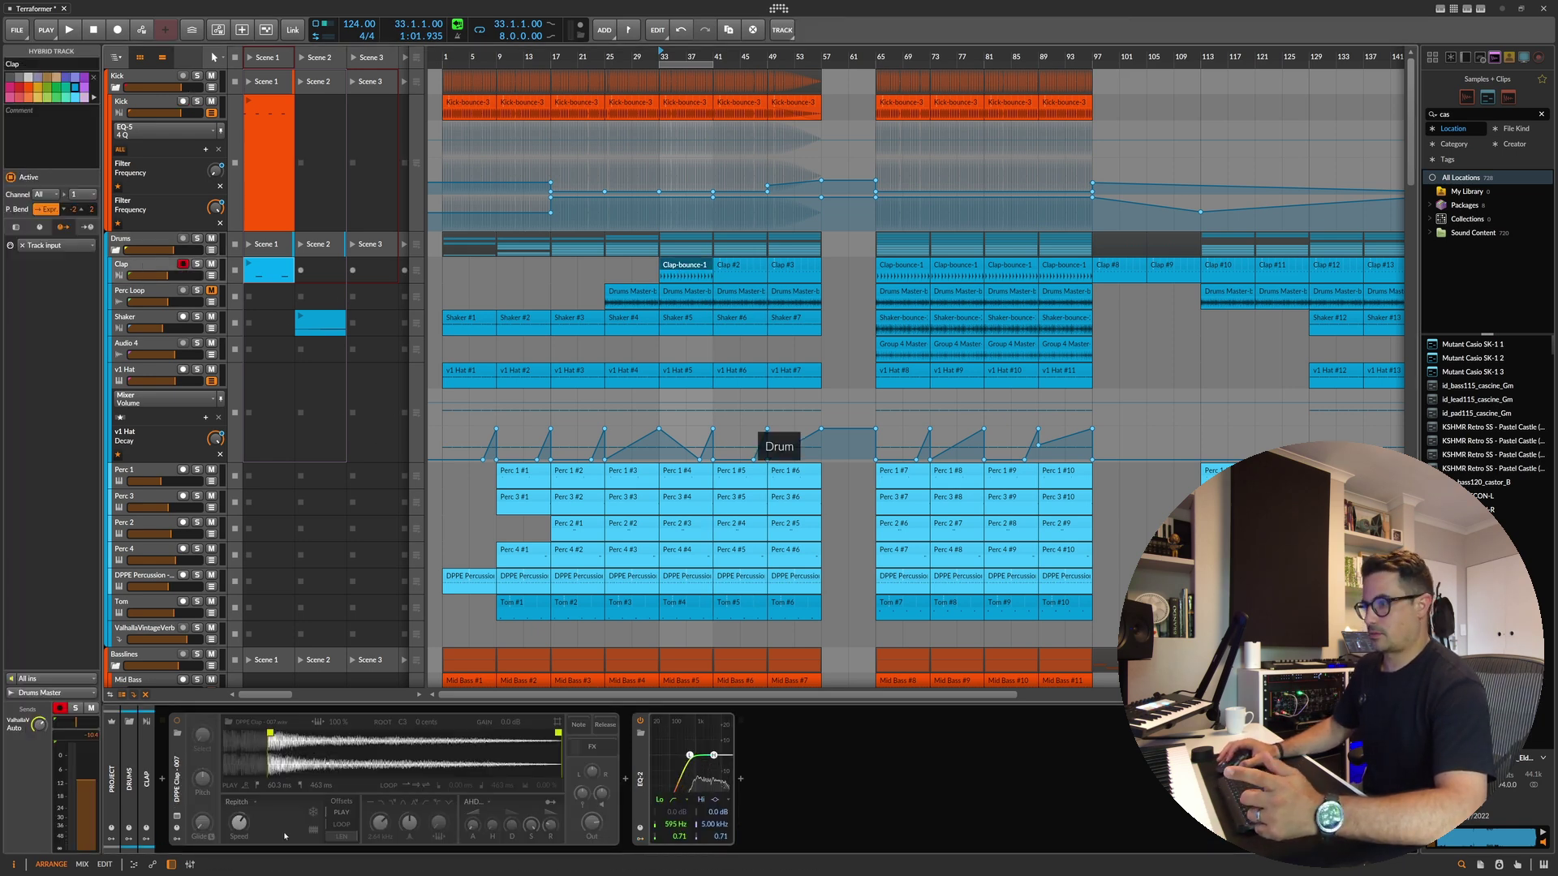
{"action": "left_click", "coordinate": [793, 784]}
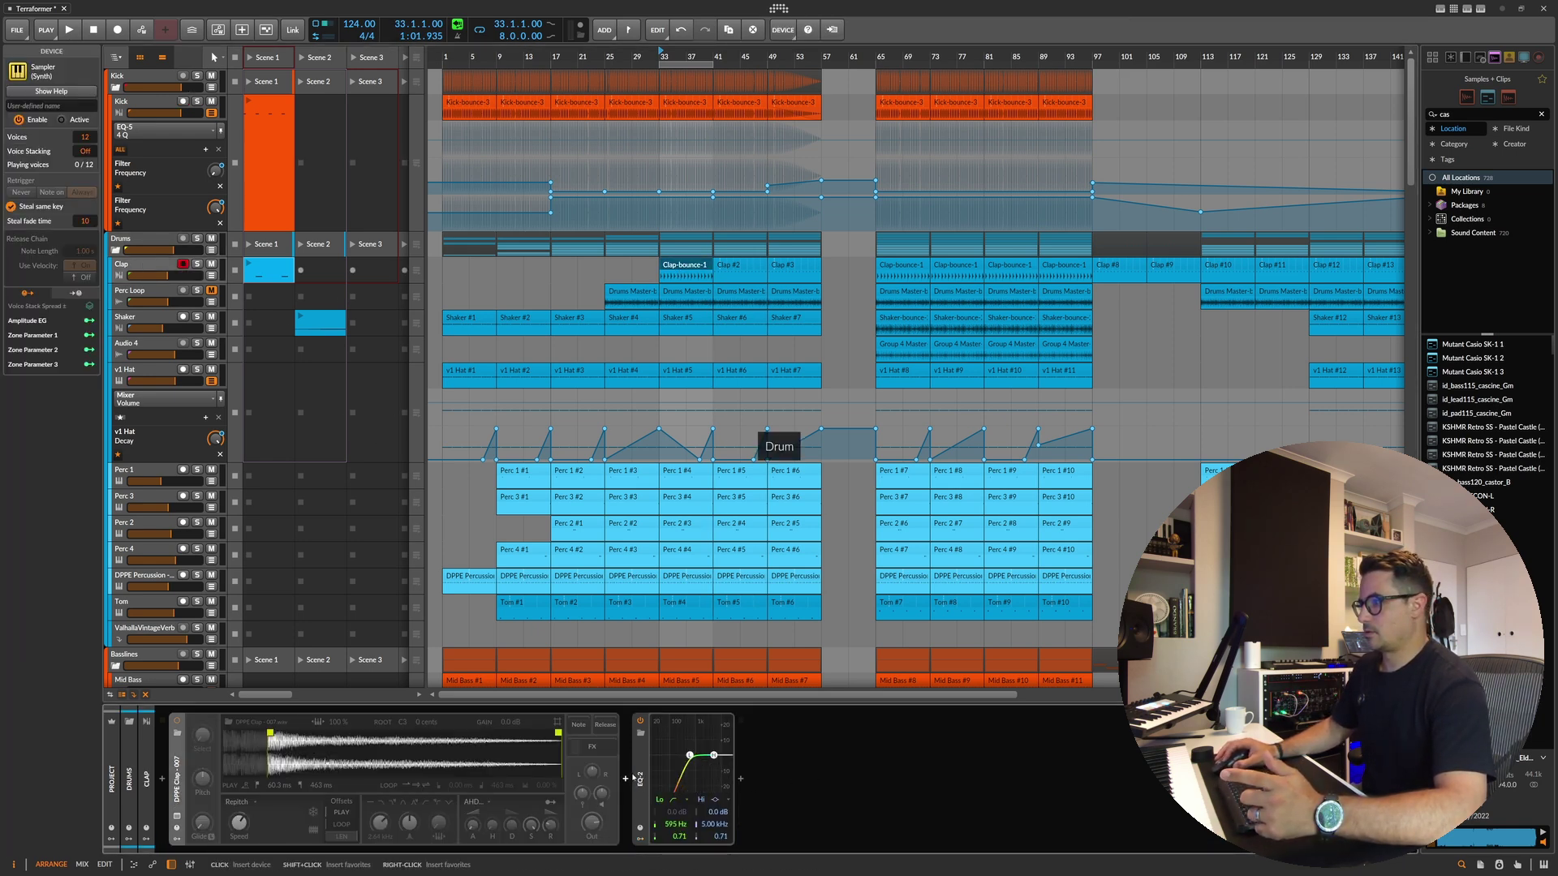
{"action": "double_click", "coordinate": [177, 779]}
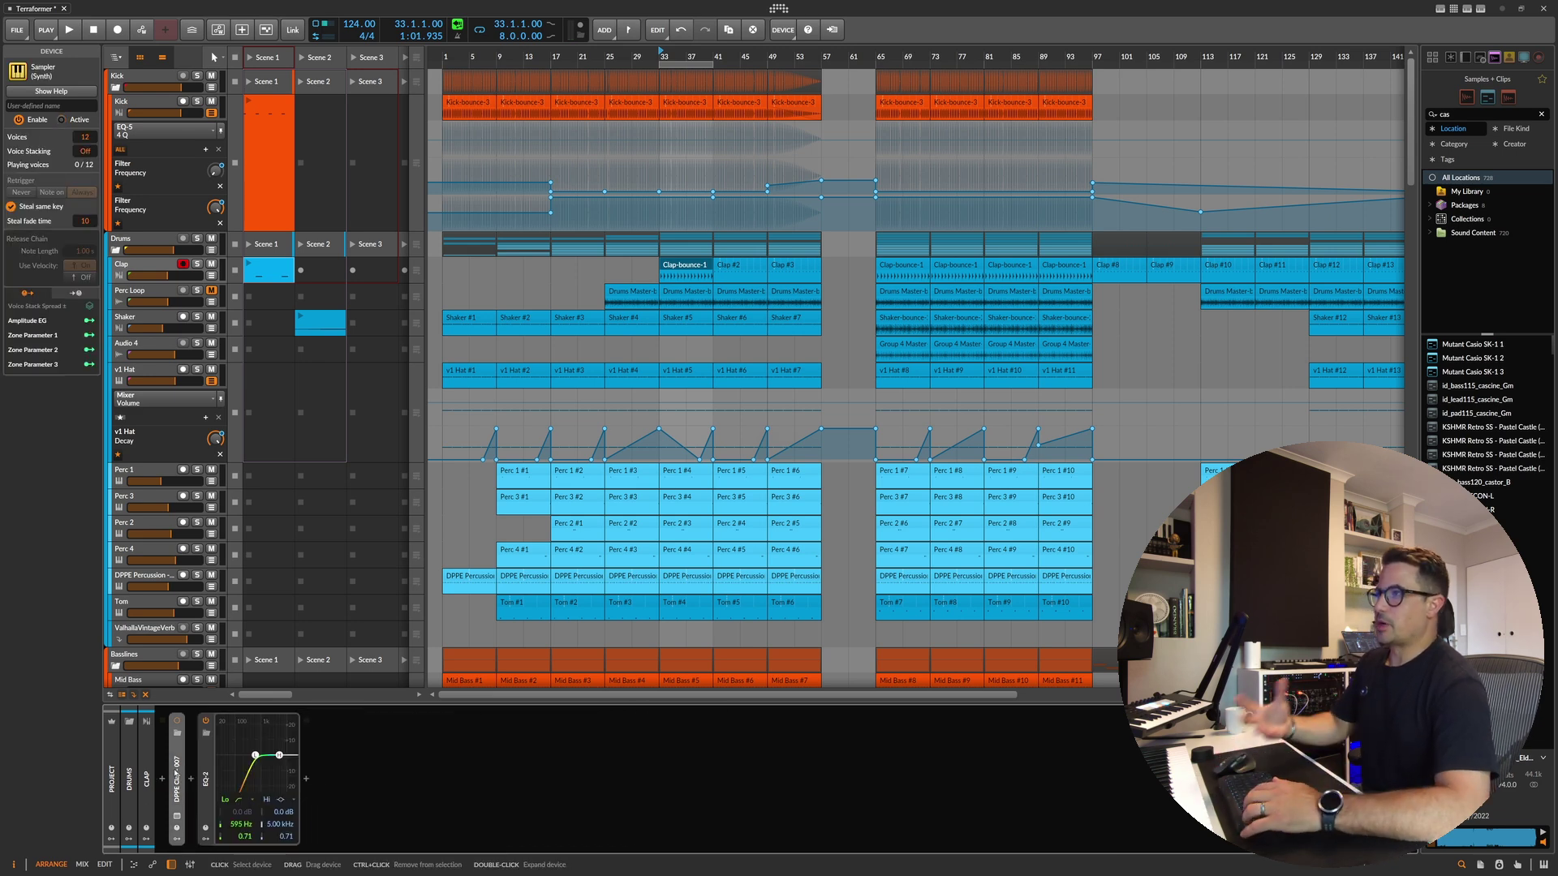
{"action": "double_click", "coordinate": [177, 777]}
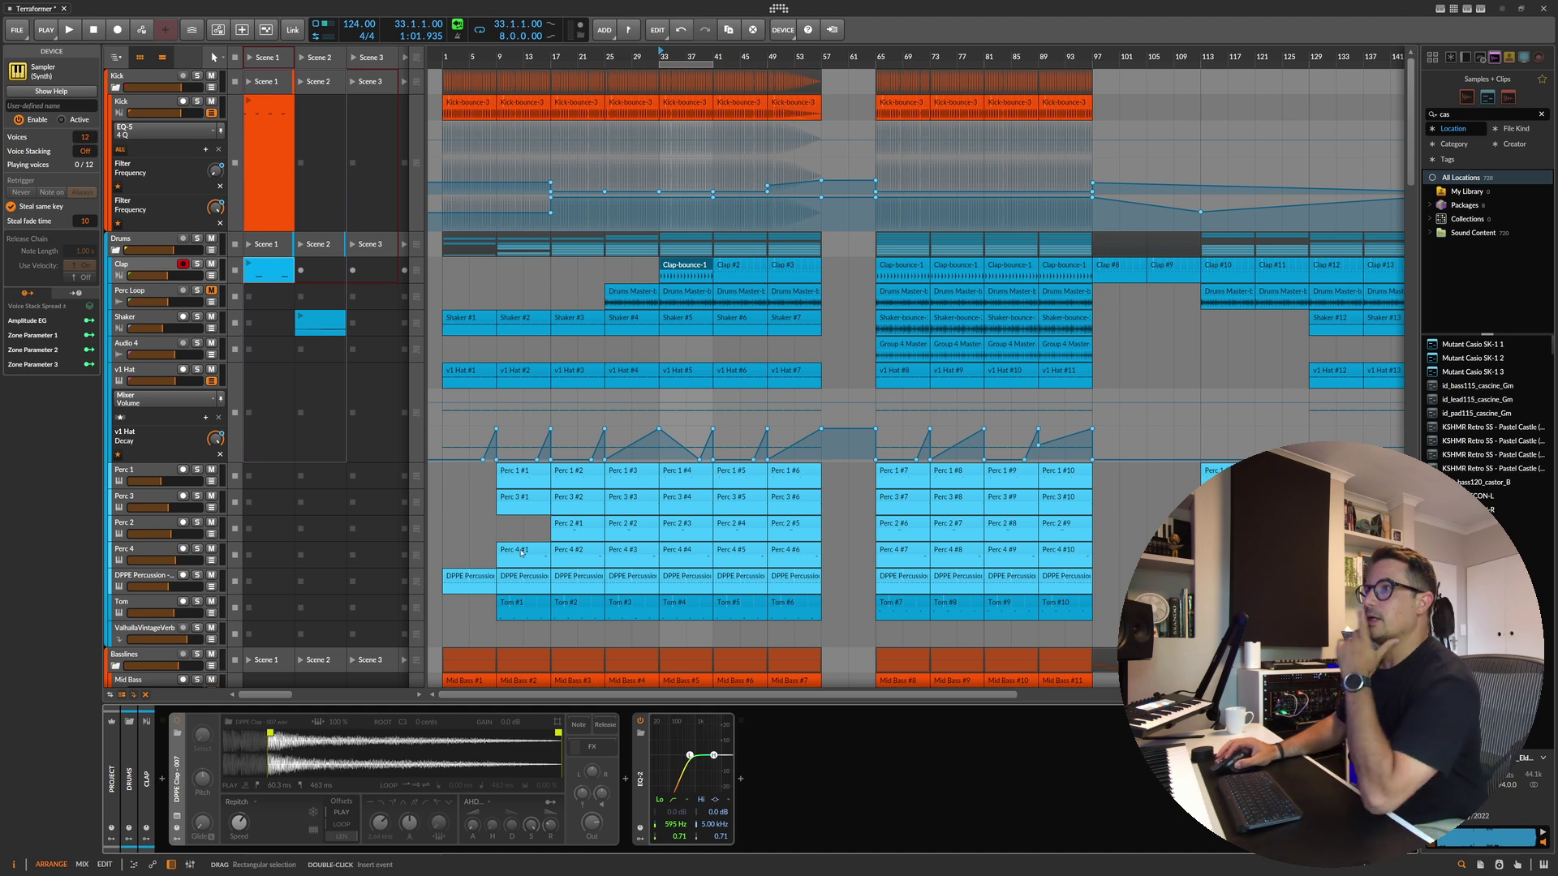
Step: Open the Clap-bounce-1 clip at bar 33 in the editor and duplicate it to bars 41 and 49
{"action": "left_click", "coordinate": [284, 280]}
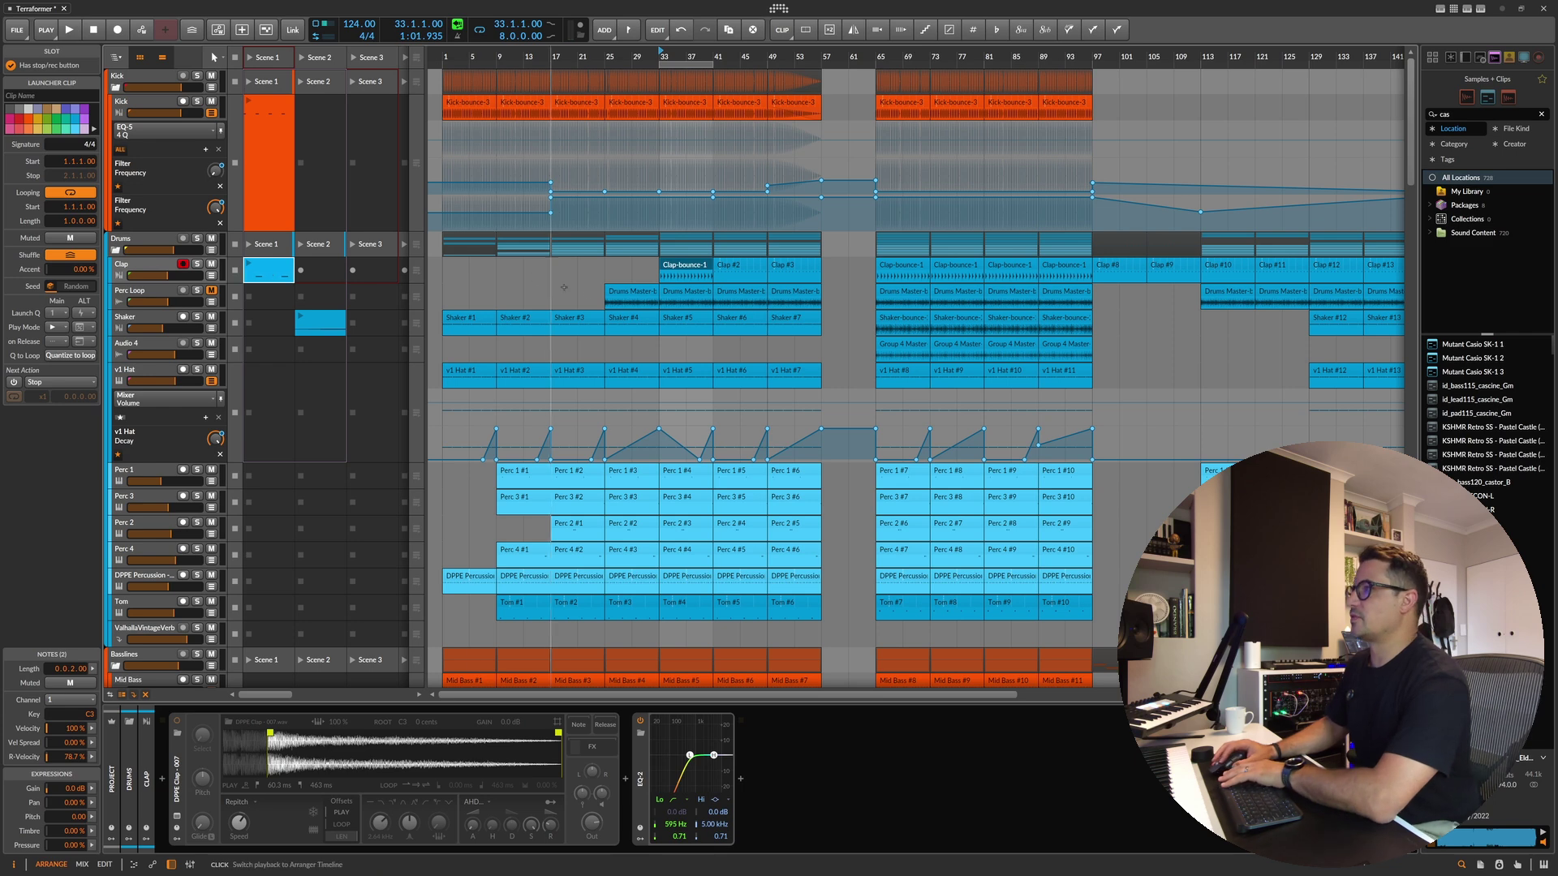
{"action": "left_click", "coordinate": [695, 265]}
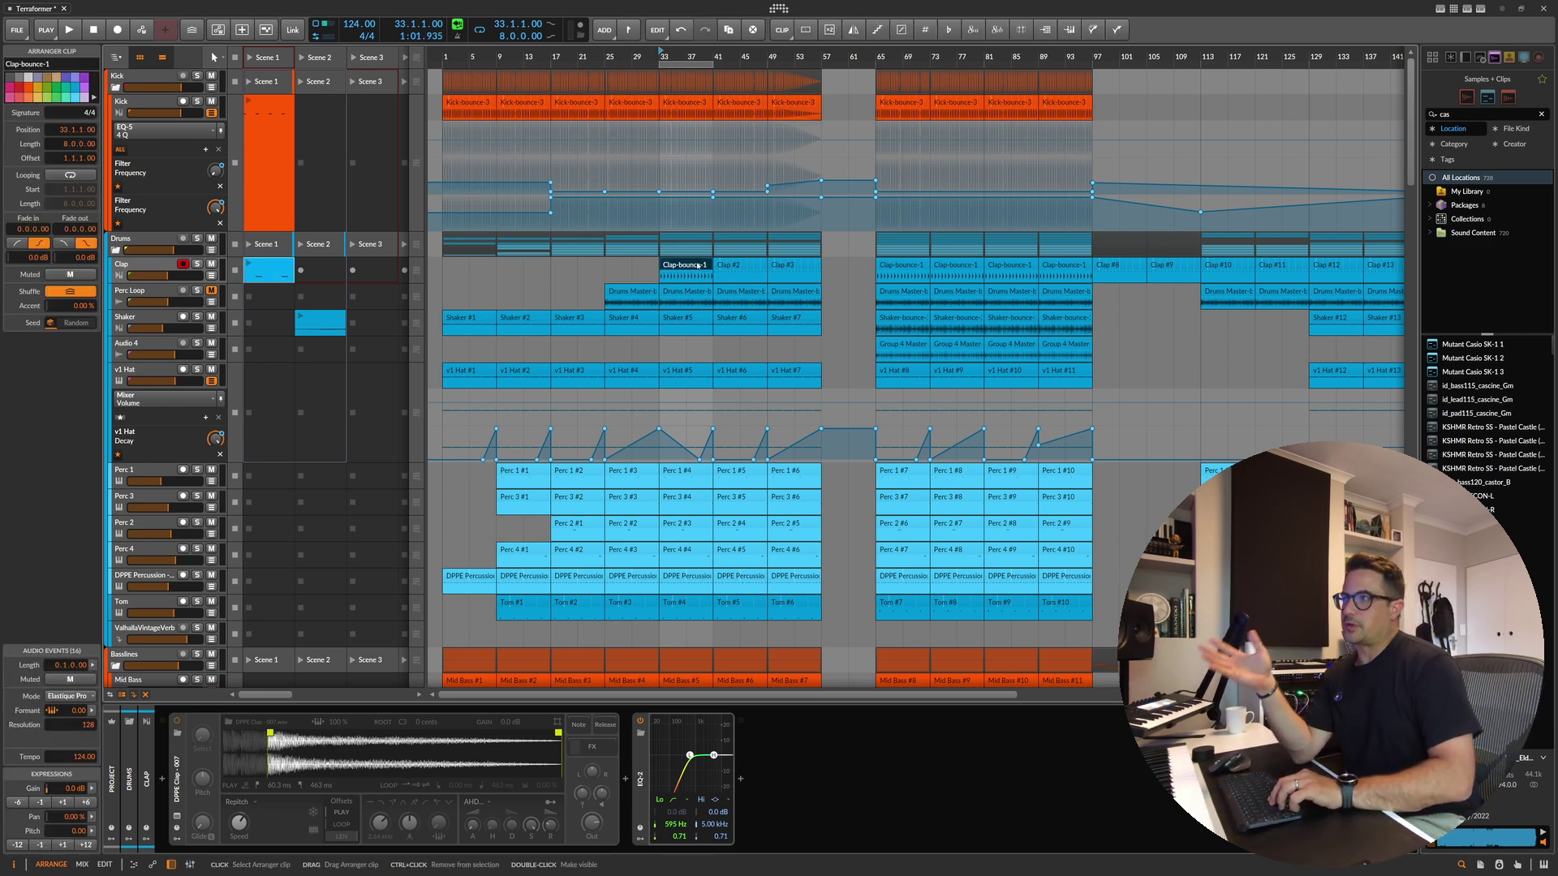
{"action": "double_click", "coordinate": [698, 265]}
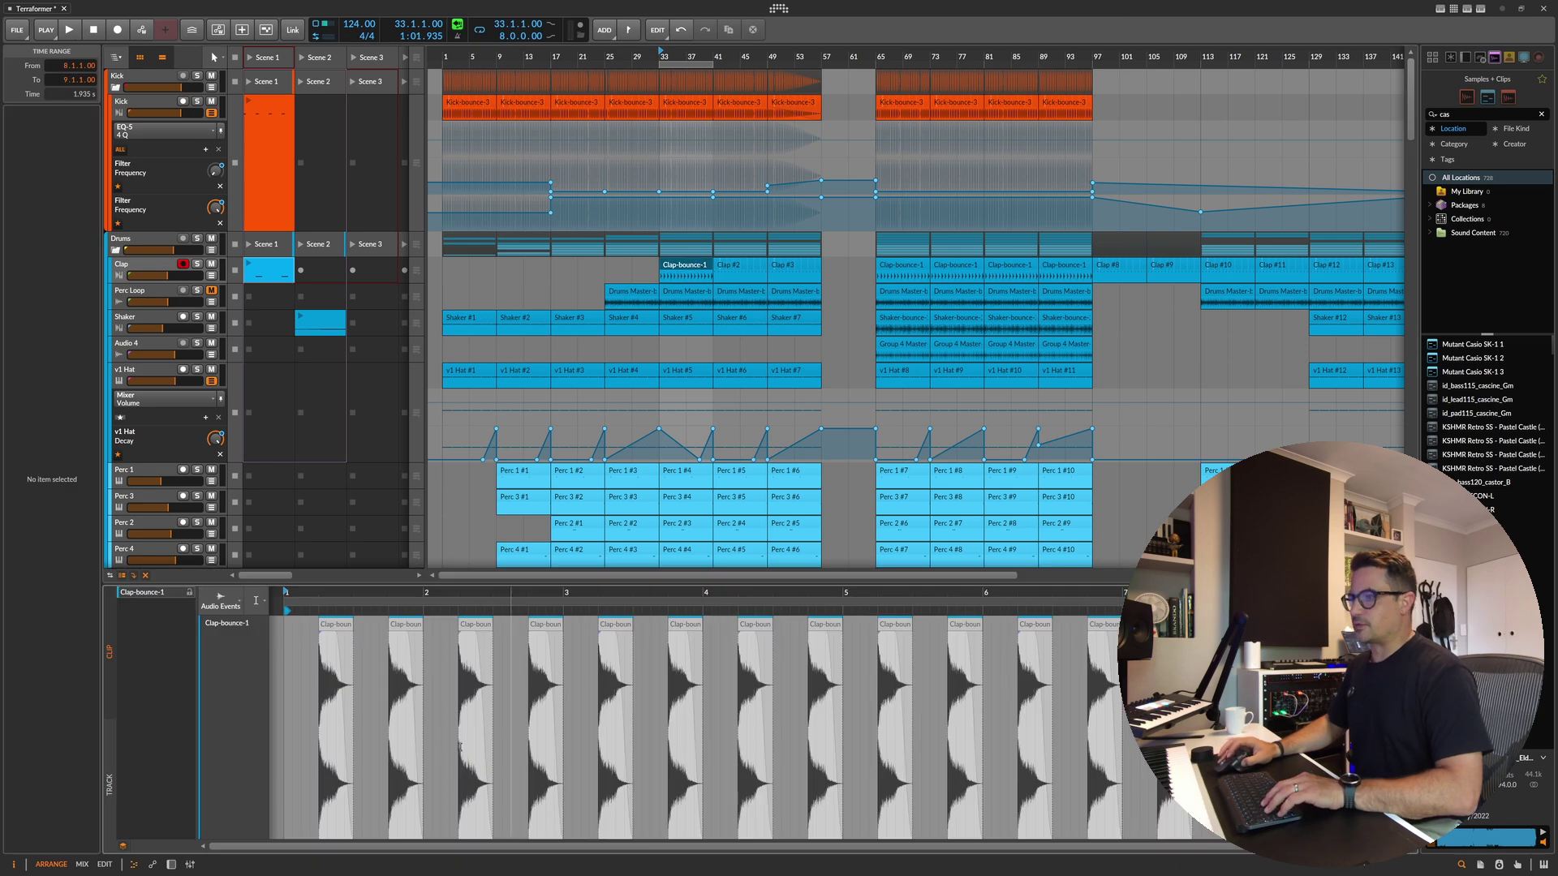
{"action": "left_click", "coordinate": [690, 261]}
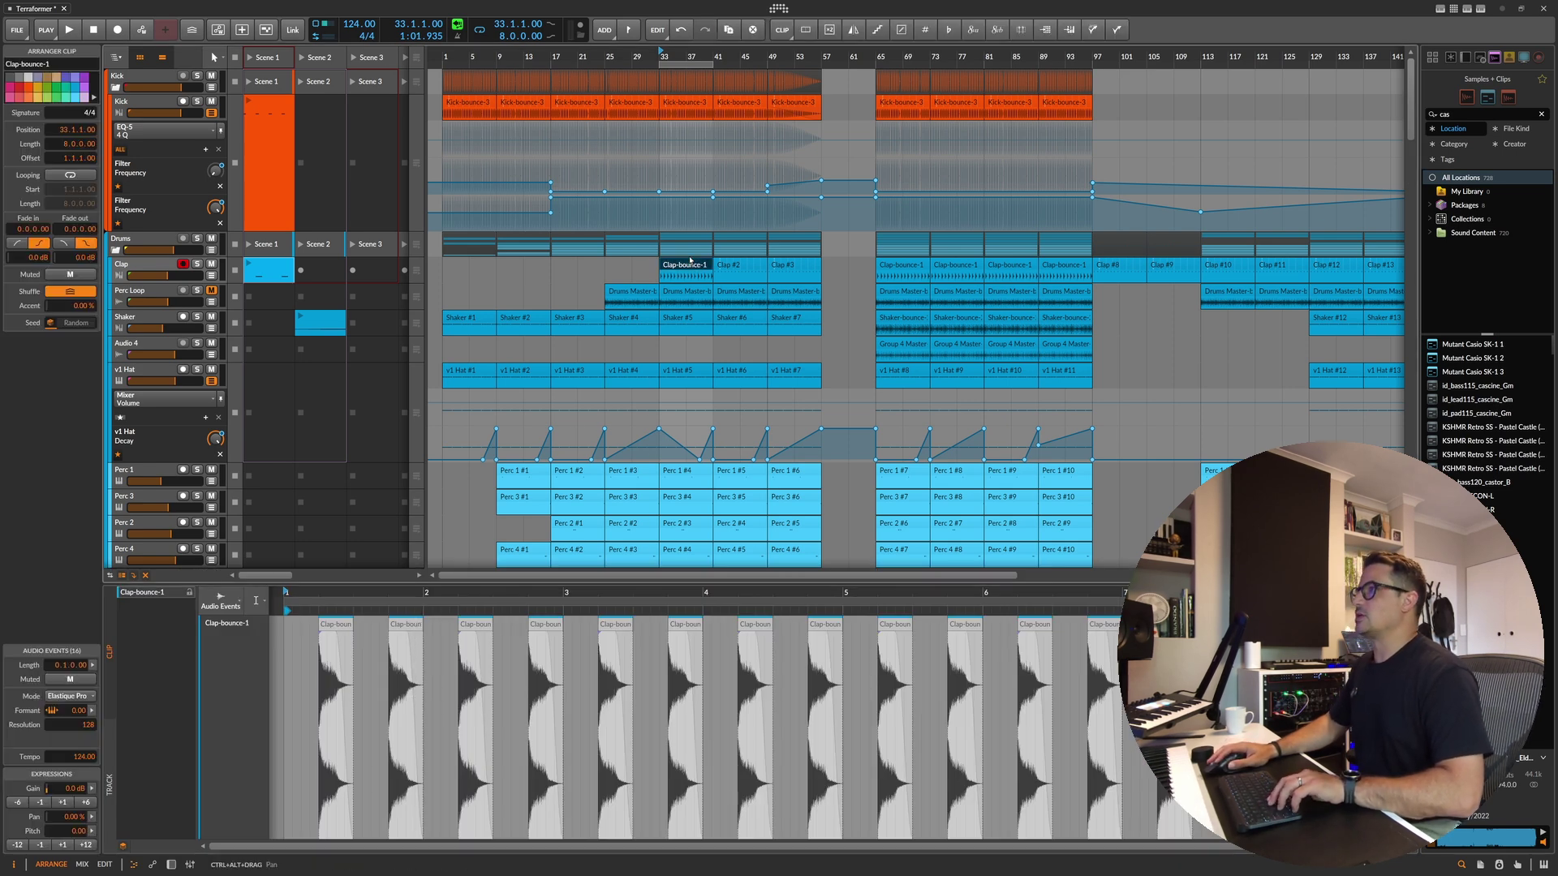
{"action": "key", "text": "ctrl+d"}
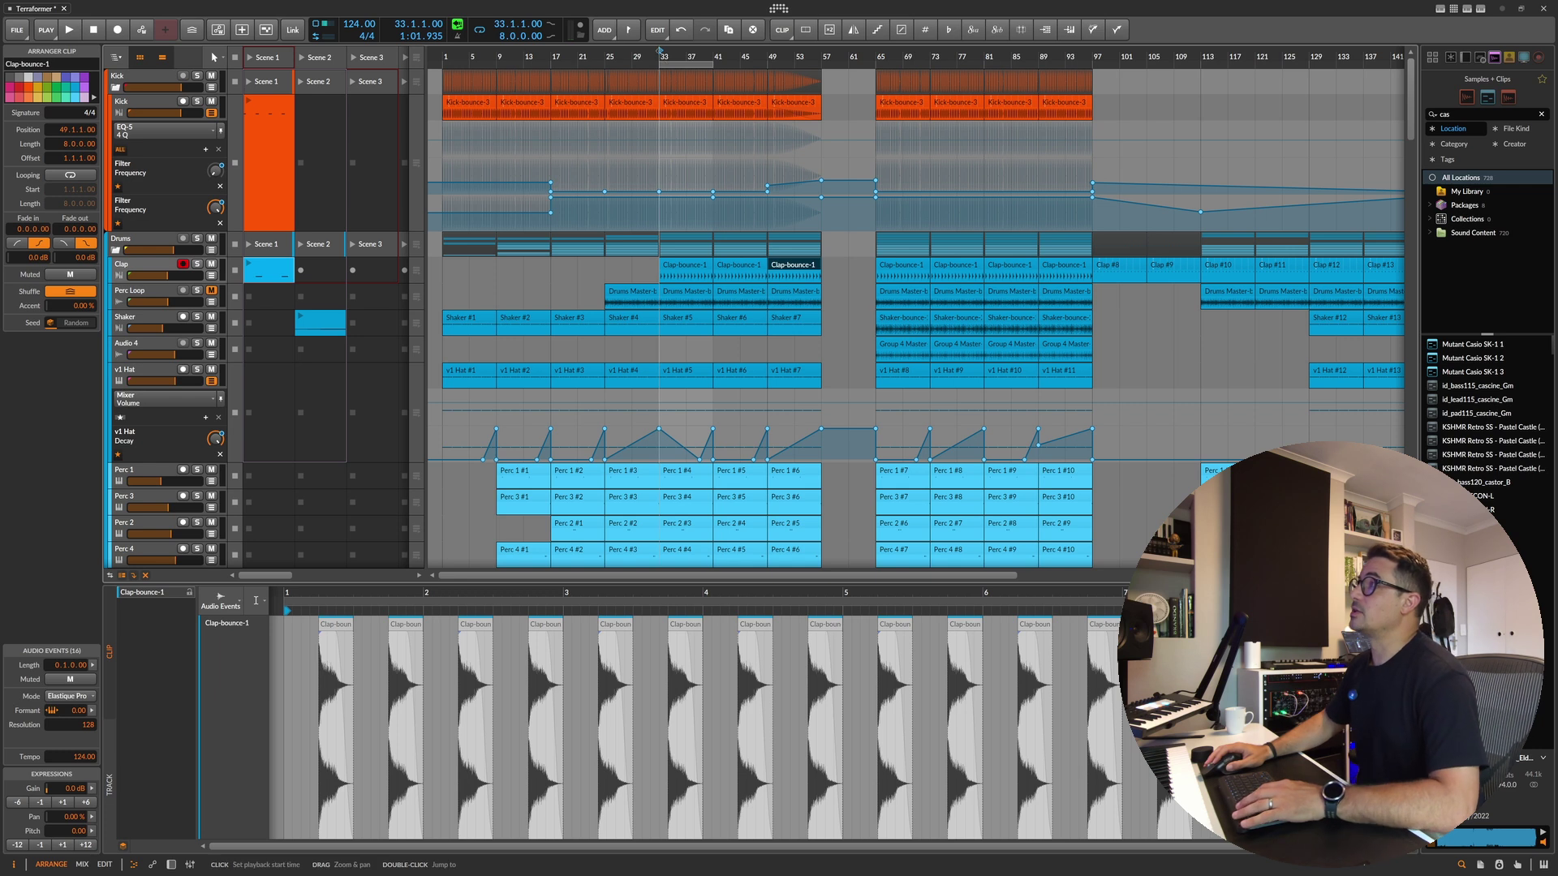
Step: Extend the loop to bar 49 and play it, adjusting the Clap track's volume slightly and soloing the Drums group
{"action": "left_click_drag", "start_coordinate": [713, 63], "coordinate": [770, 65]}
{"action": "key", "text": "space"}
{"action": "left_click_drag", "start_coordinate": [174, 278], "coordinate": [176, 278]}
{"action": "left_click", "coordinate": [197, 239]}
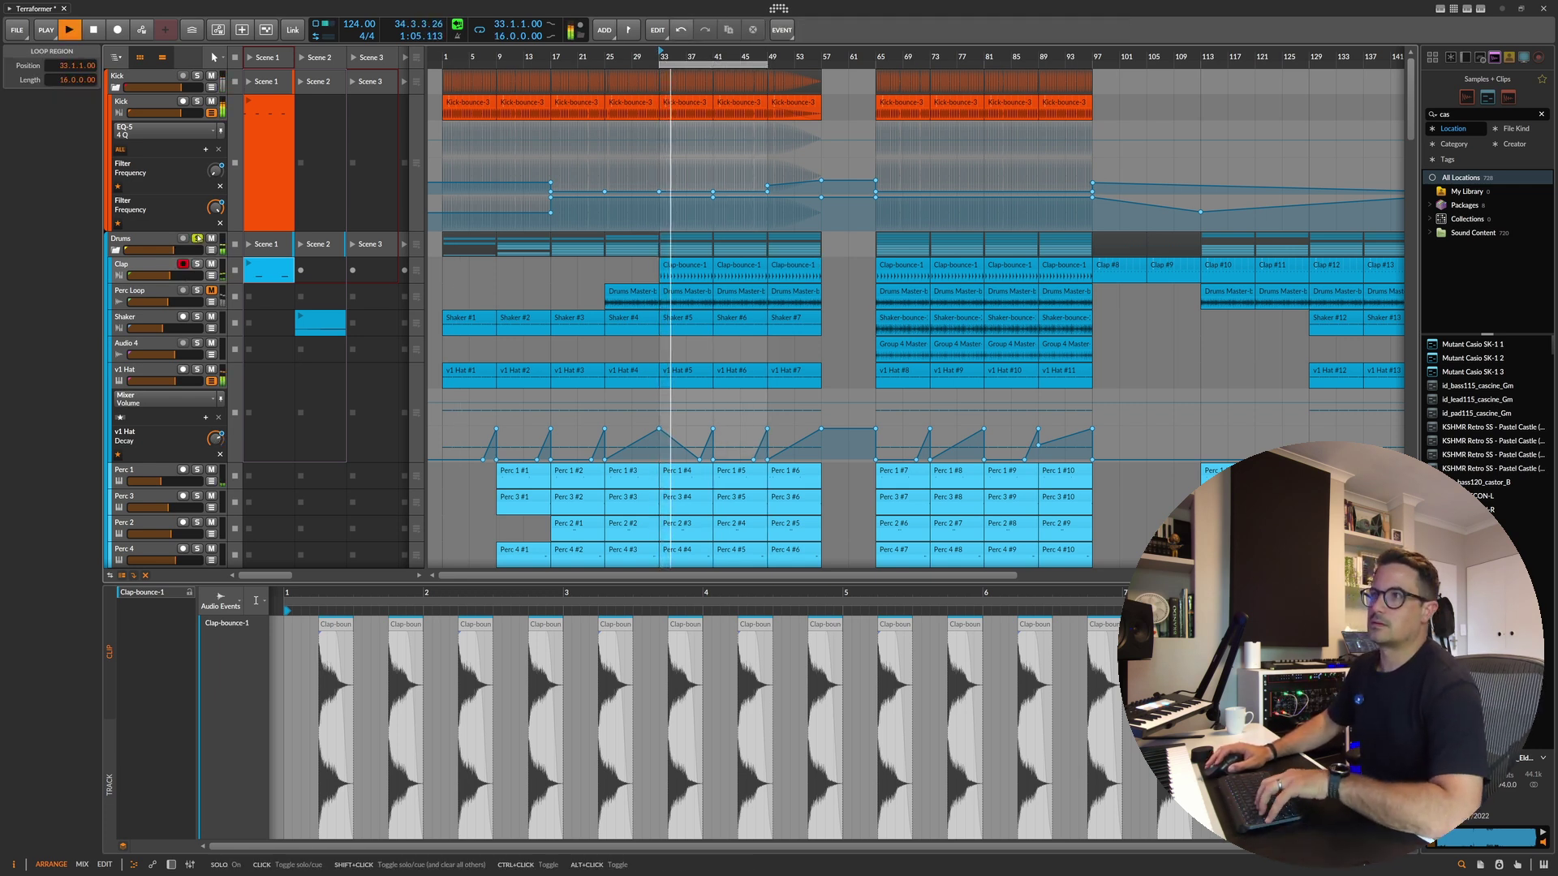
Step: Show the Drums group's devices and lower the Over clipper's level to -12.3 dB while the loop plays
{"action": "left_click", "coordinate": [139, 240]}
{"action": "key", "text": "space"}
{"action": "key", "text": "d"}
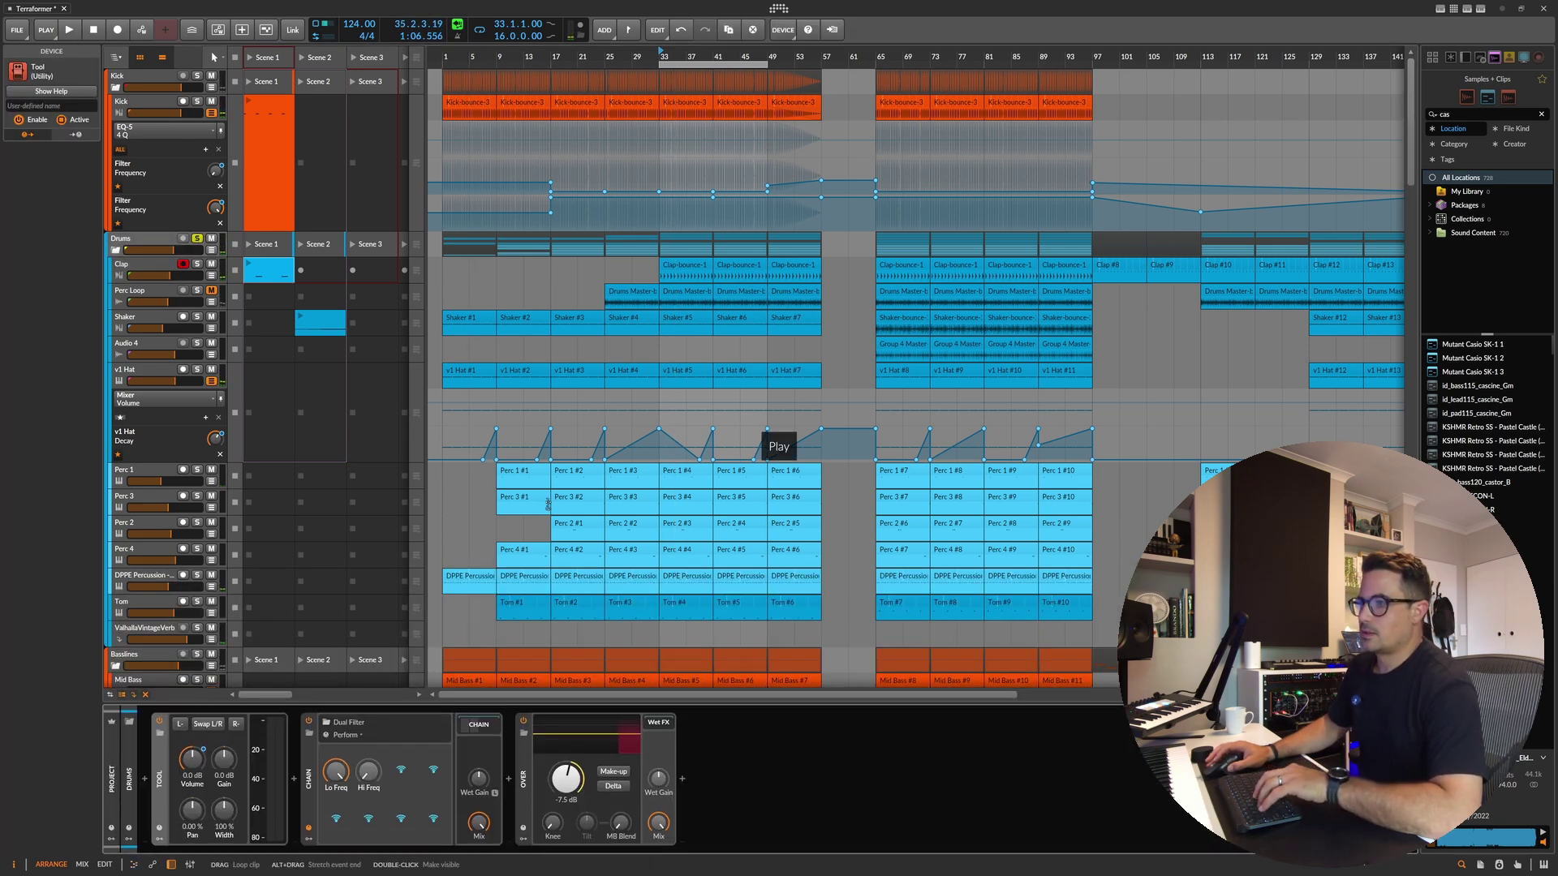
{"action": "key", "text": "space"}
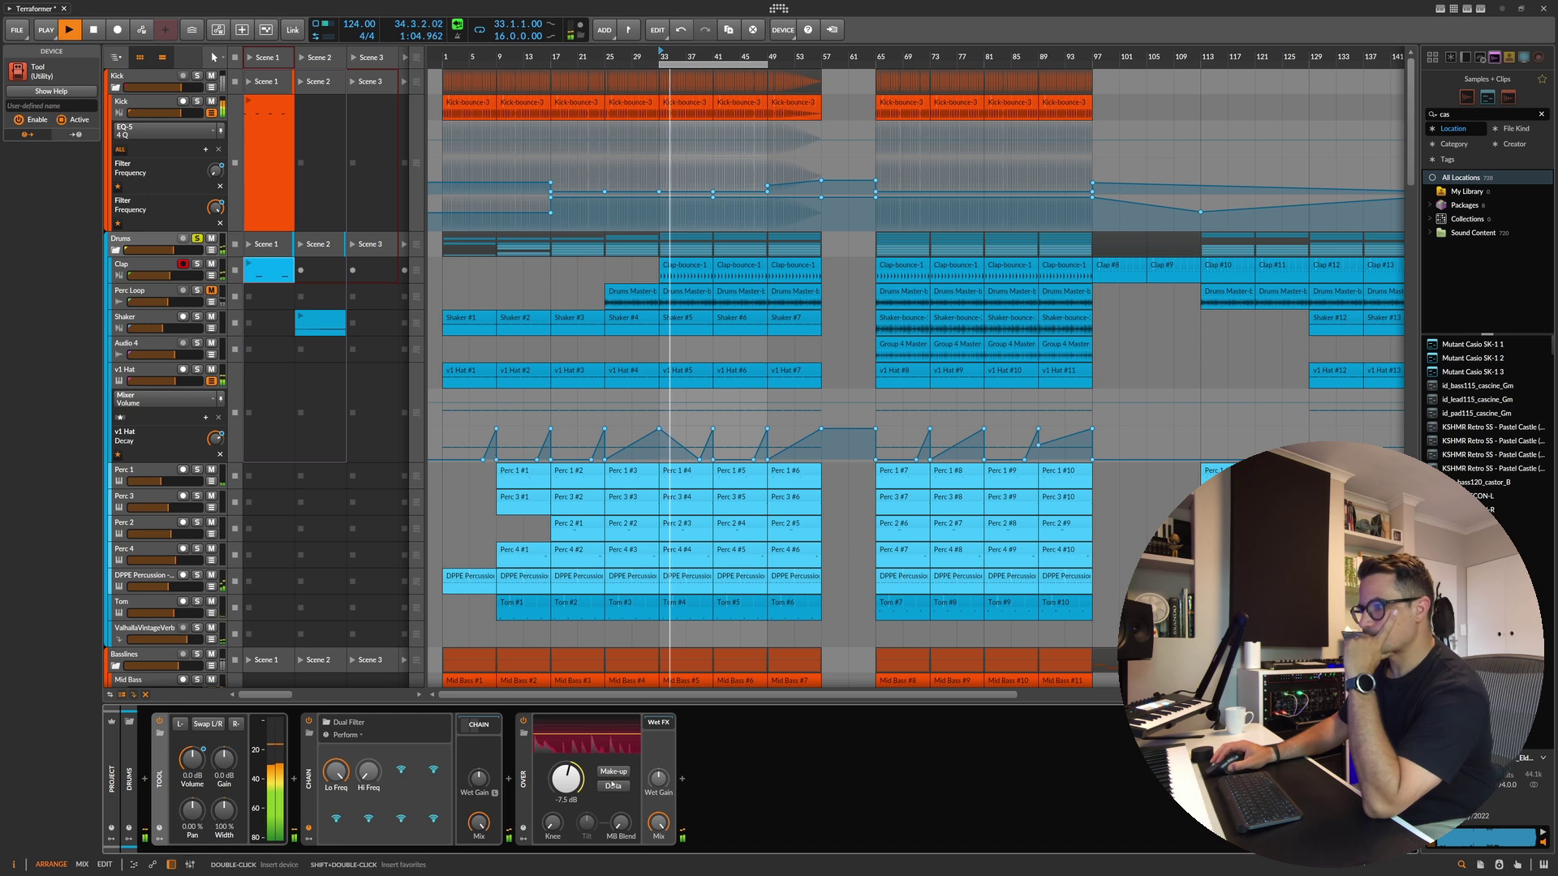
{"action": "left_click_drag", "start_coordinate": [581, 787], "coordinate": [581, 817]}
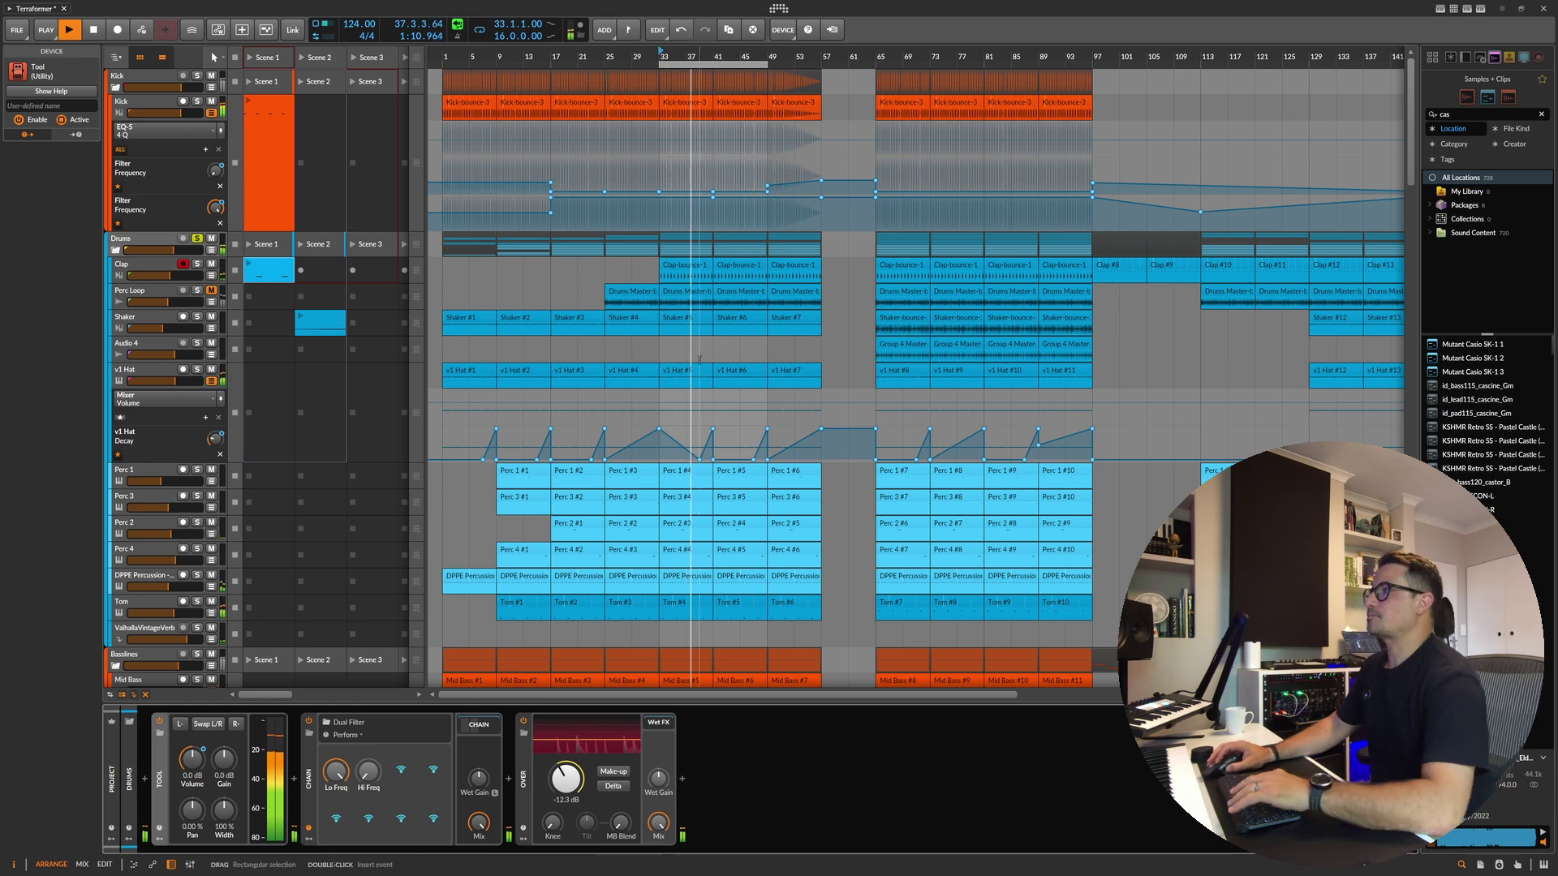
Step: Stop playback and insert the Comp FET-76 compressor at the start of the Drums group's device chain
{"action": "left_click", "coordinate": [735, 292]}
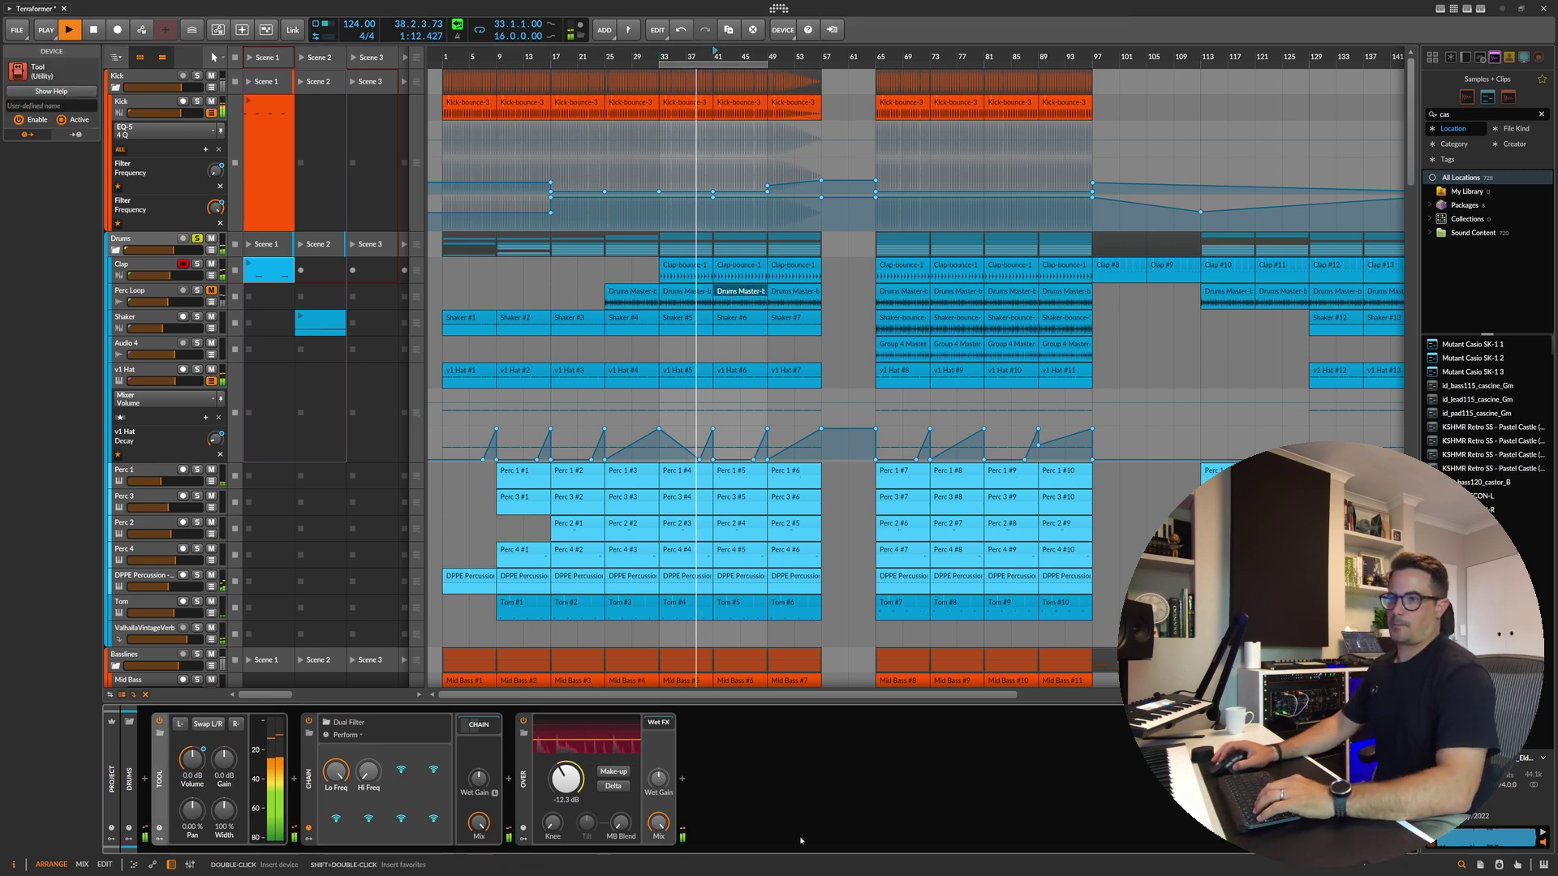
{"action": "key", "text": "space"}
{"action": "left_click", "coordinate": [145, 779]}
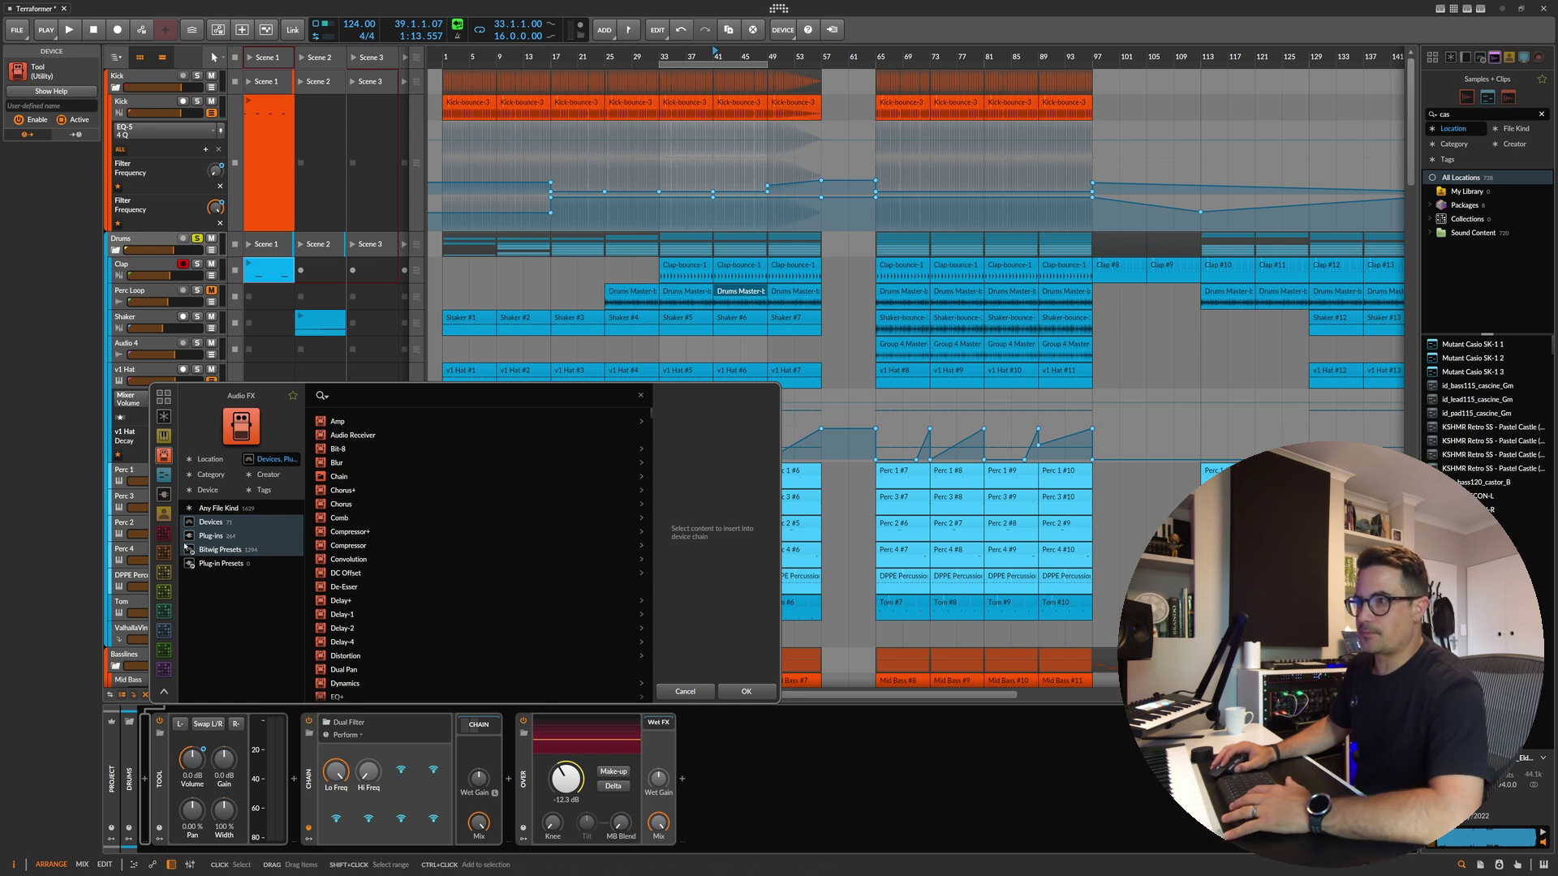
{"action": "type", "text": "comp"}
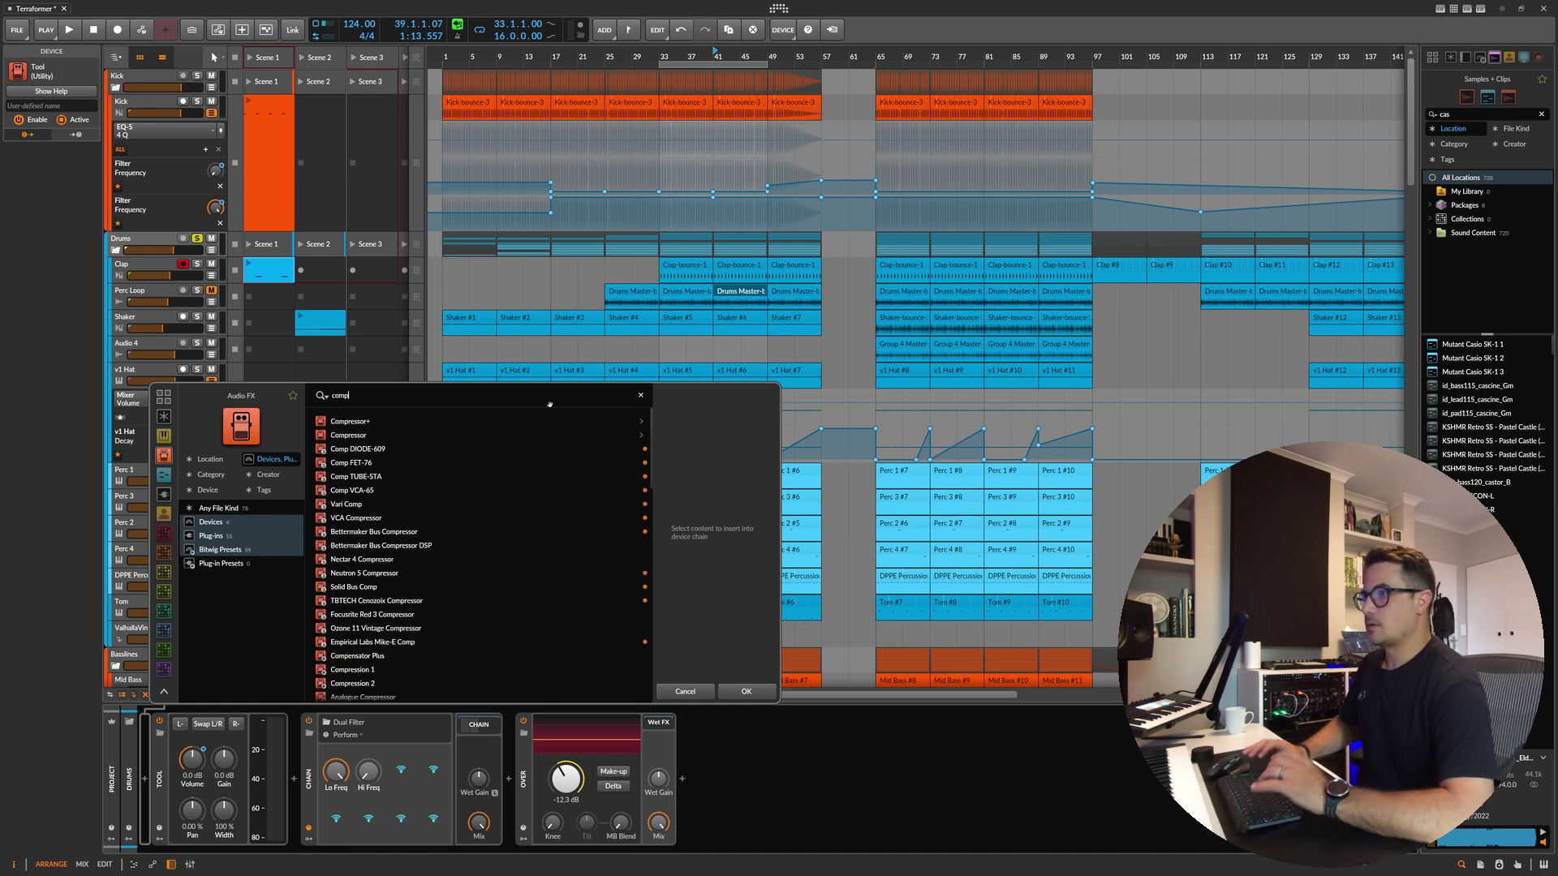
{"action": "left_click", "coordinate": [366, 465]}
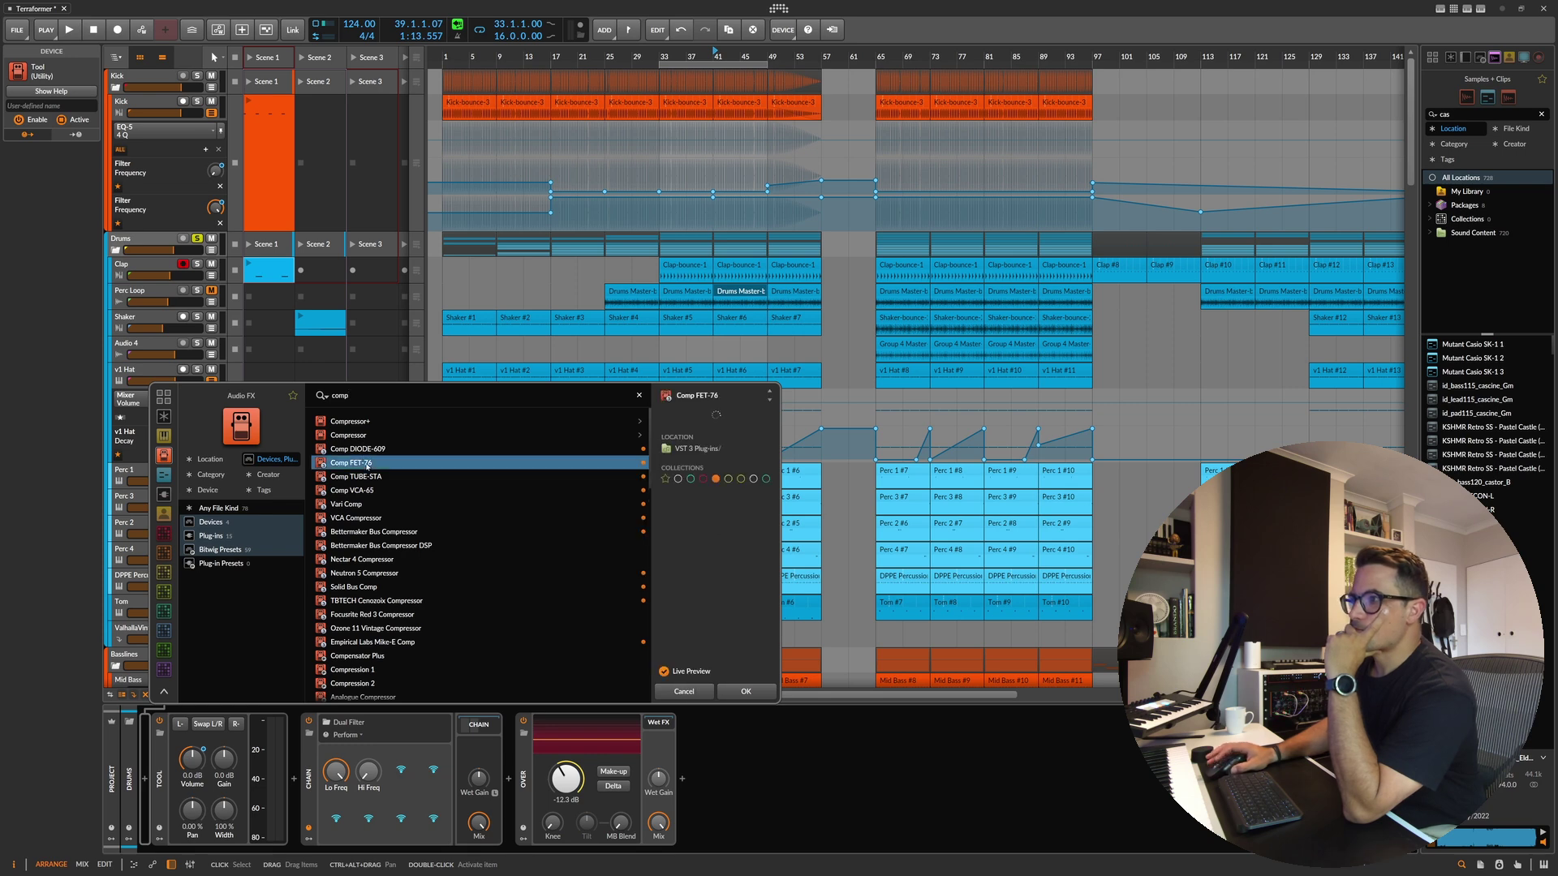
{"action": "left_click", "coordinate": [743, 691]}
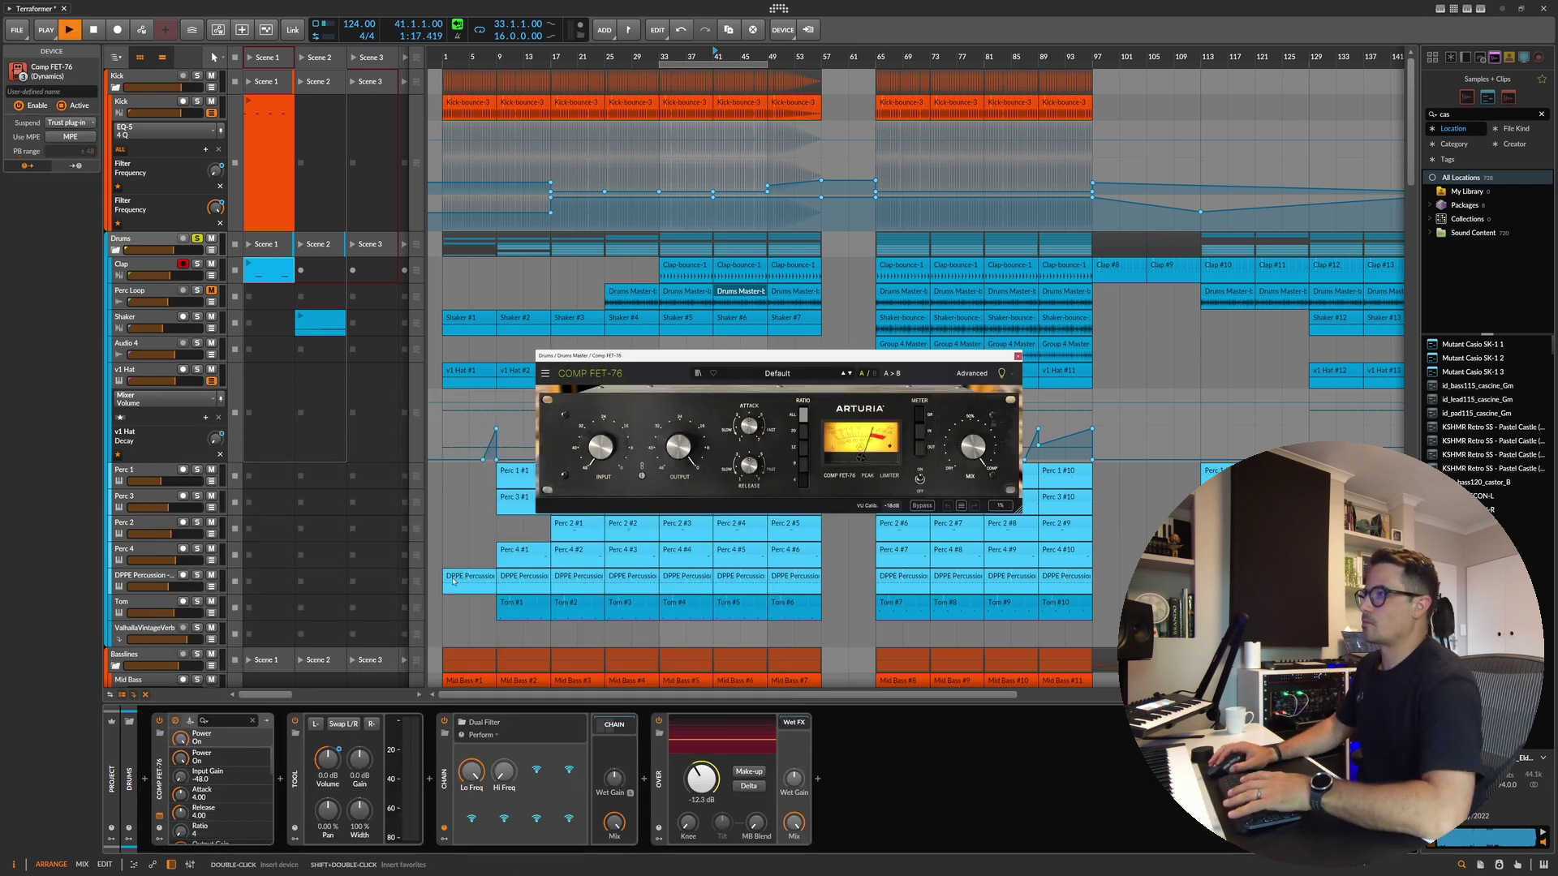
Step: Play the drums and set the Comp FET-76's input gain to -31.3, balancing it with the output knob
{"action": "key", "text": "space"}
{"action": "scroll", "coordinate": [619, 469], "scroll_direction": "up", "scroll_amount": 7}
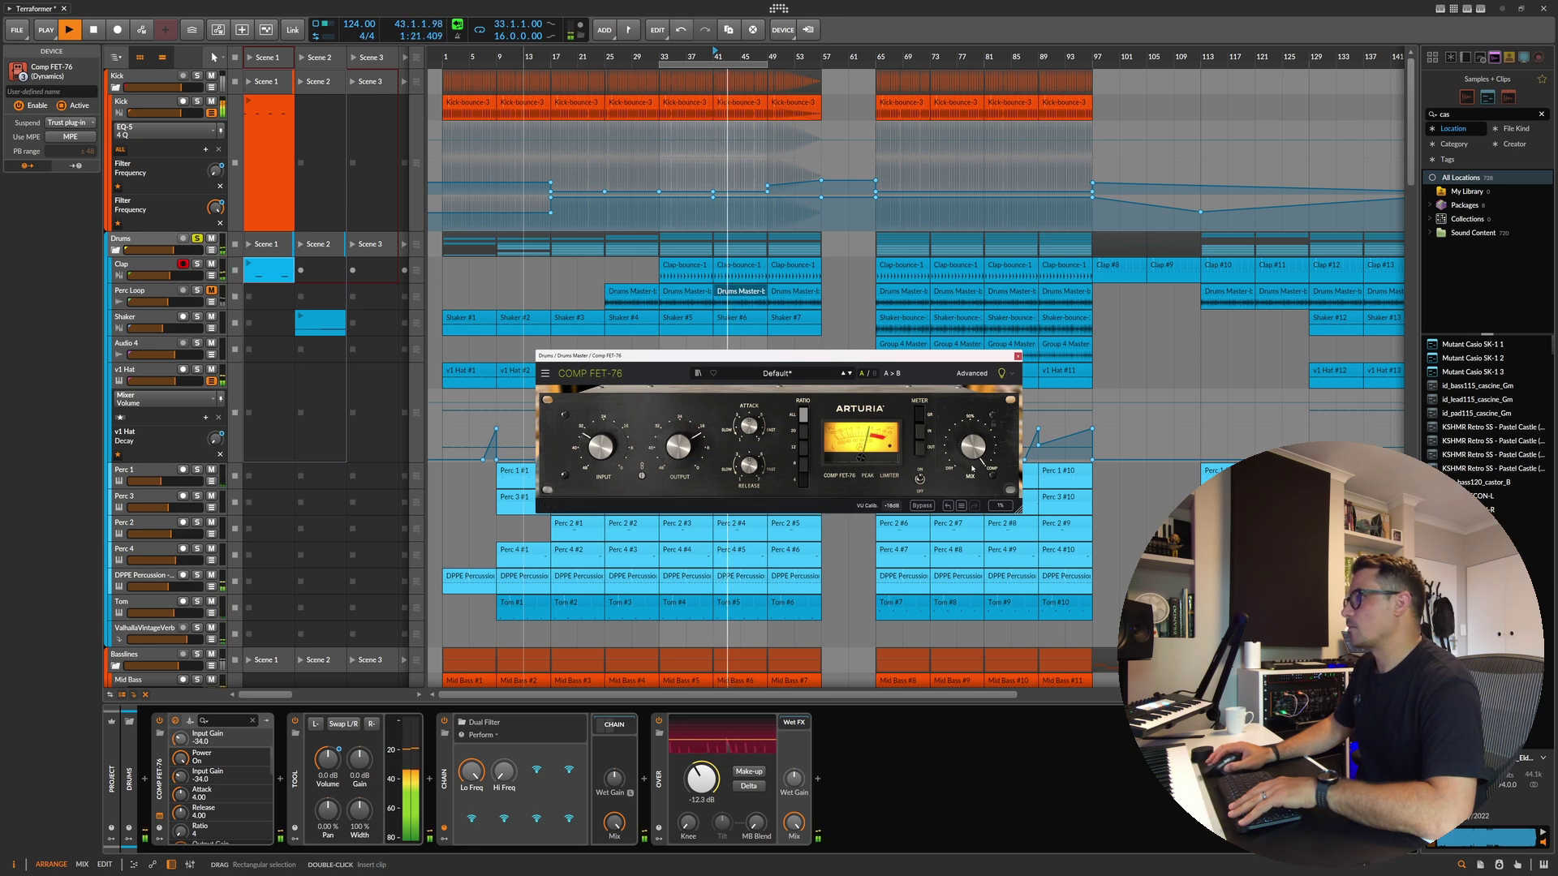
{"action": "left_click_drag", "start_coordinate": [678, 464], "coordinate": [601, 438]}
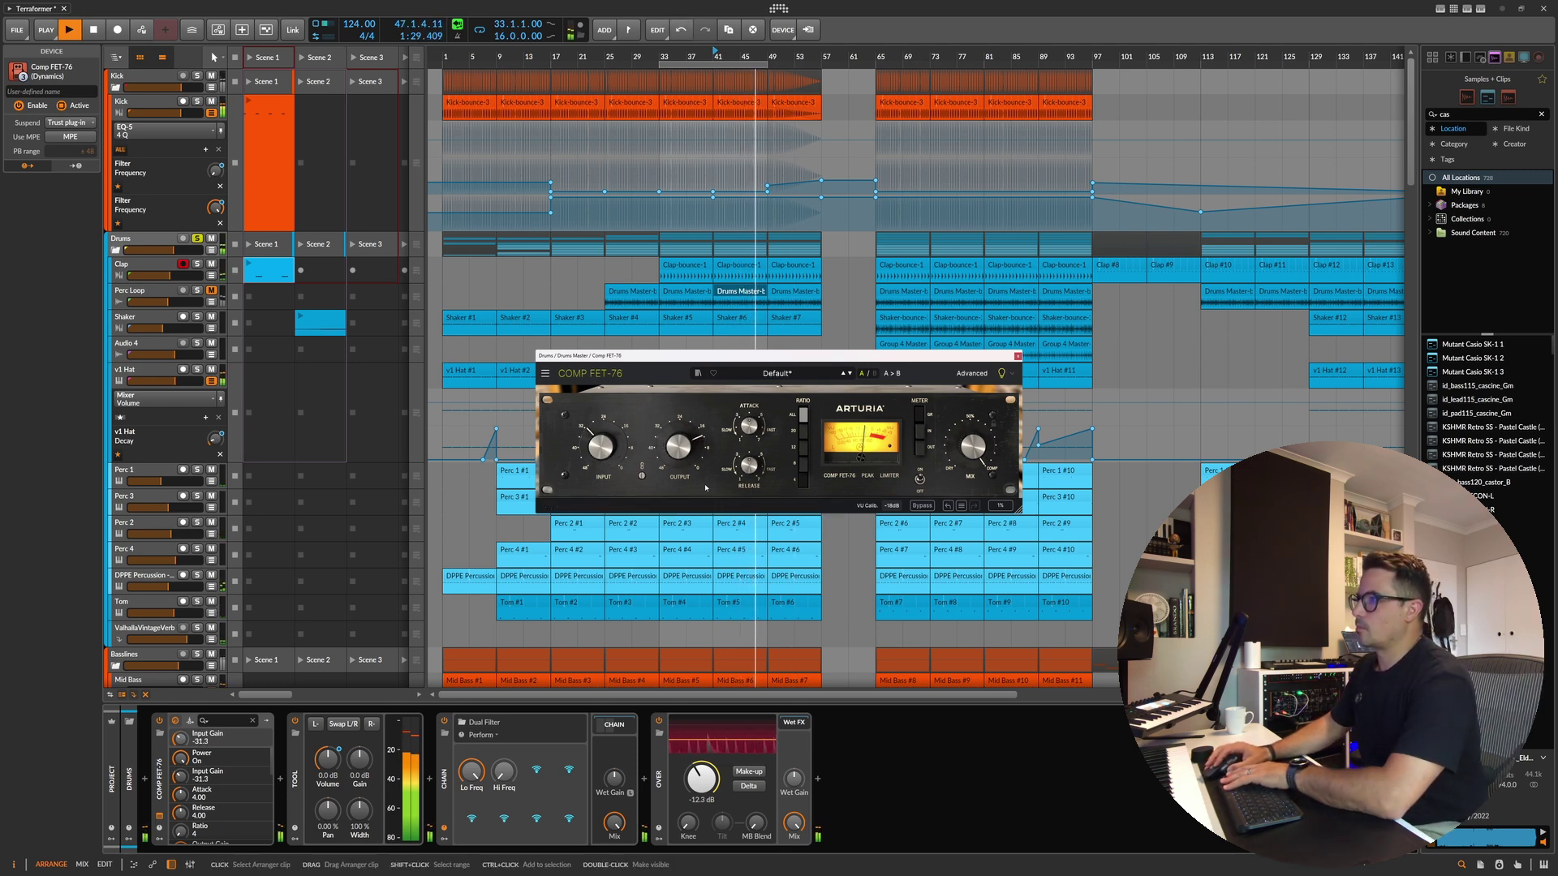
Step: Insert the Vertigo VSM-3 plug-in directly after the Comp FET-76 on the Drums group
{"action": "left_click", "coordinate": [280, 779]}
{"action": "type", "text": "vsm"}
{"action": "key", "text": "Down"}
{"action": "key", "text": "Return"}
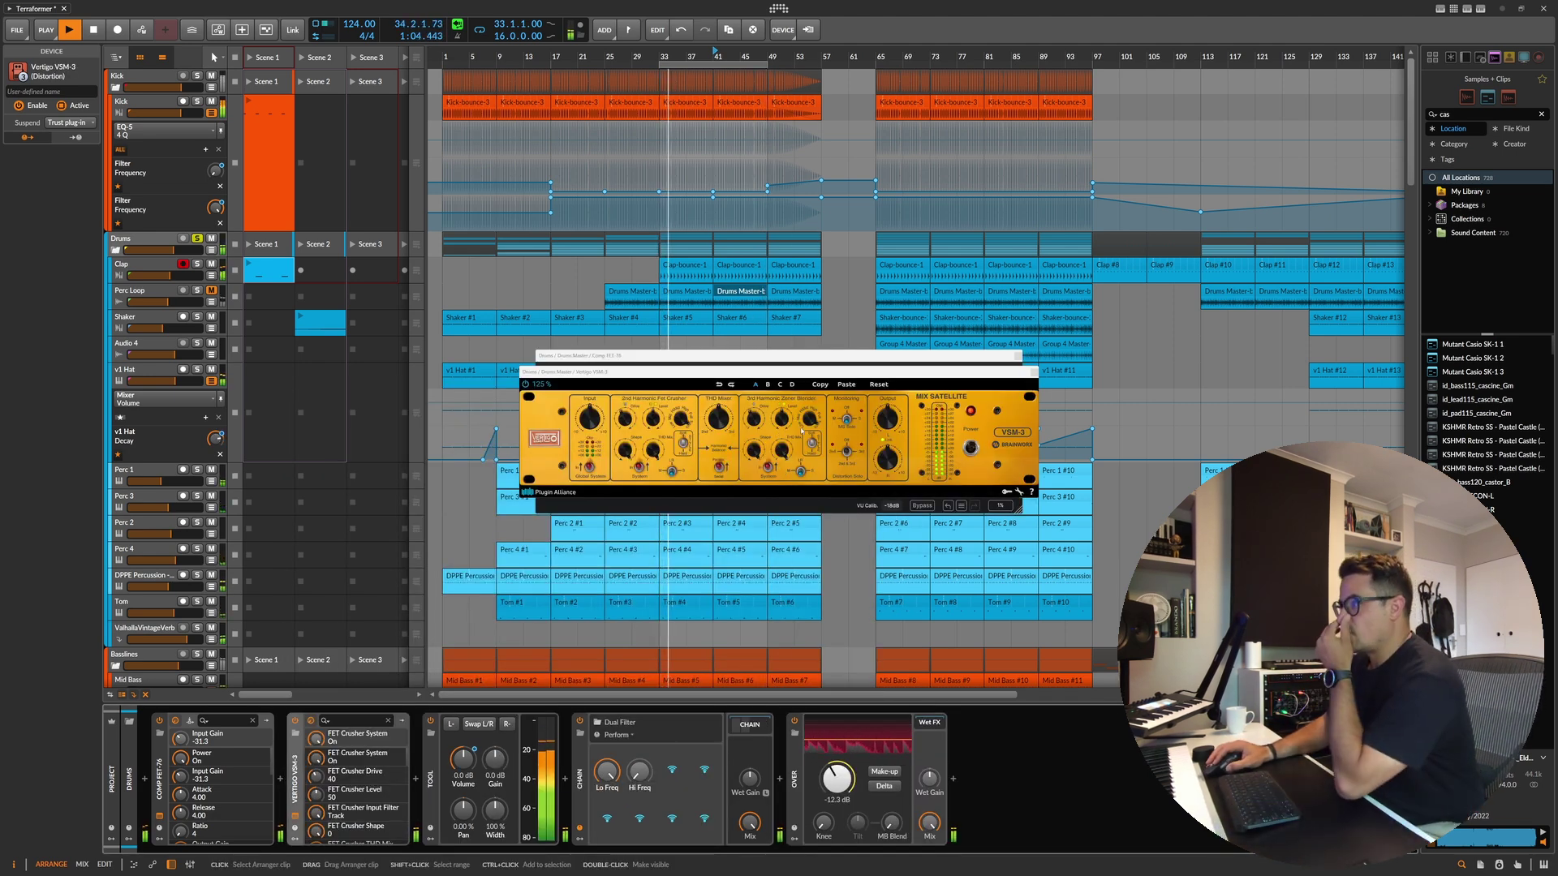
Step: Set the VSM-3's Zoner Blender input filter to High, its drive to 100 and its THD mix to 100
{"action": "left_click", "coordinate": [808, 422]}
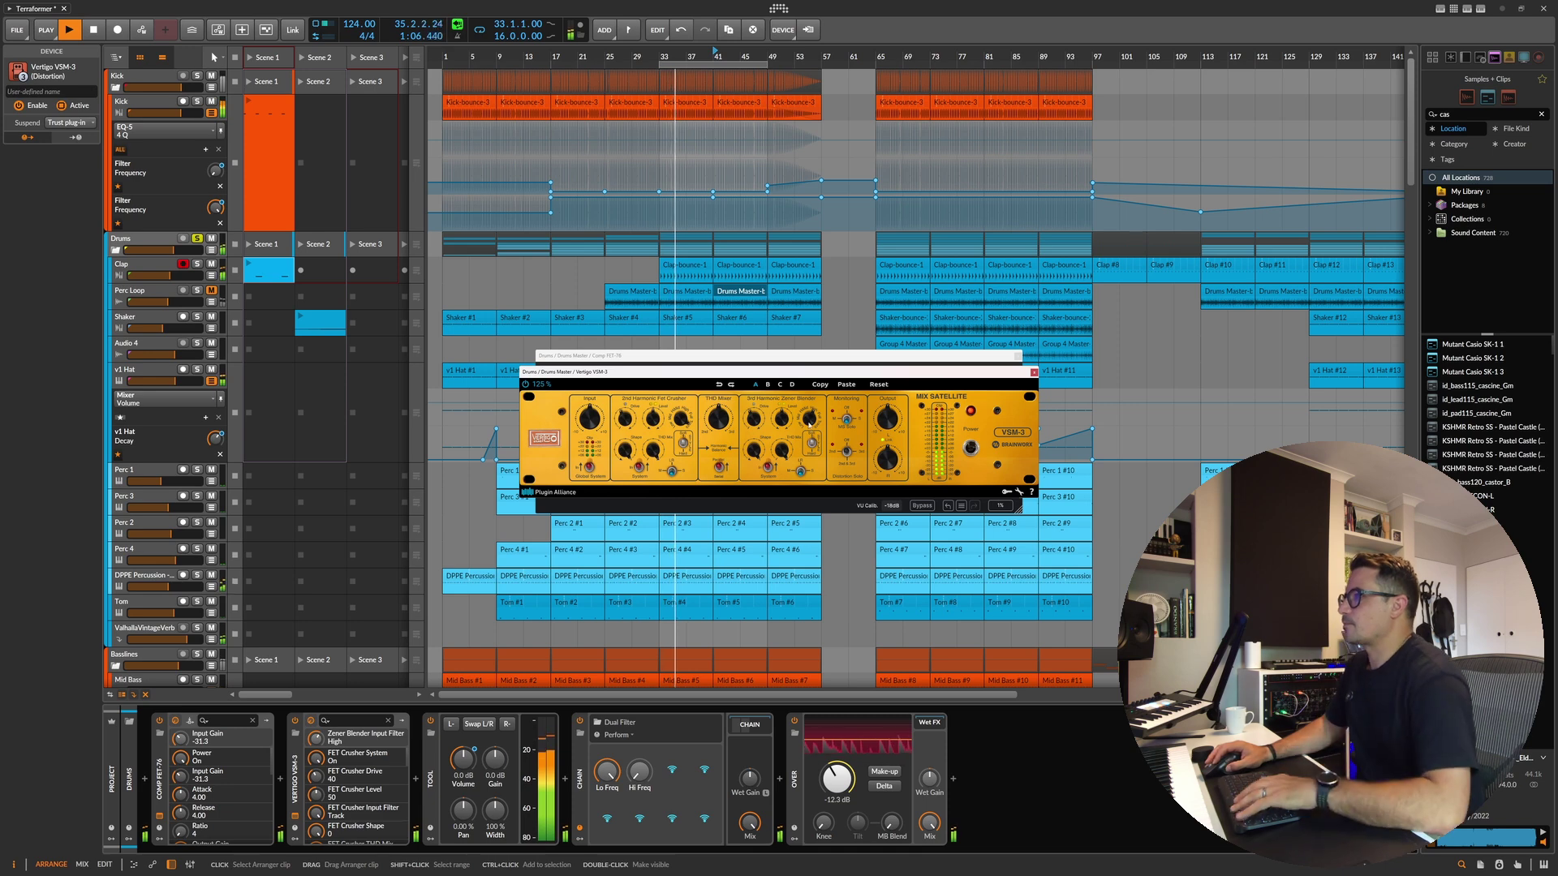
{"action": "key", "text": "space"}
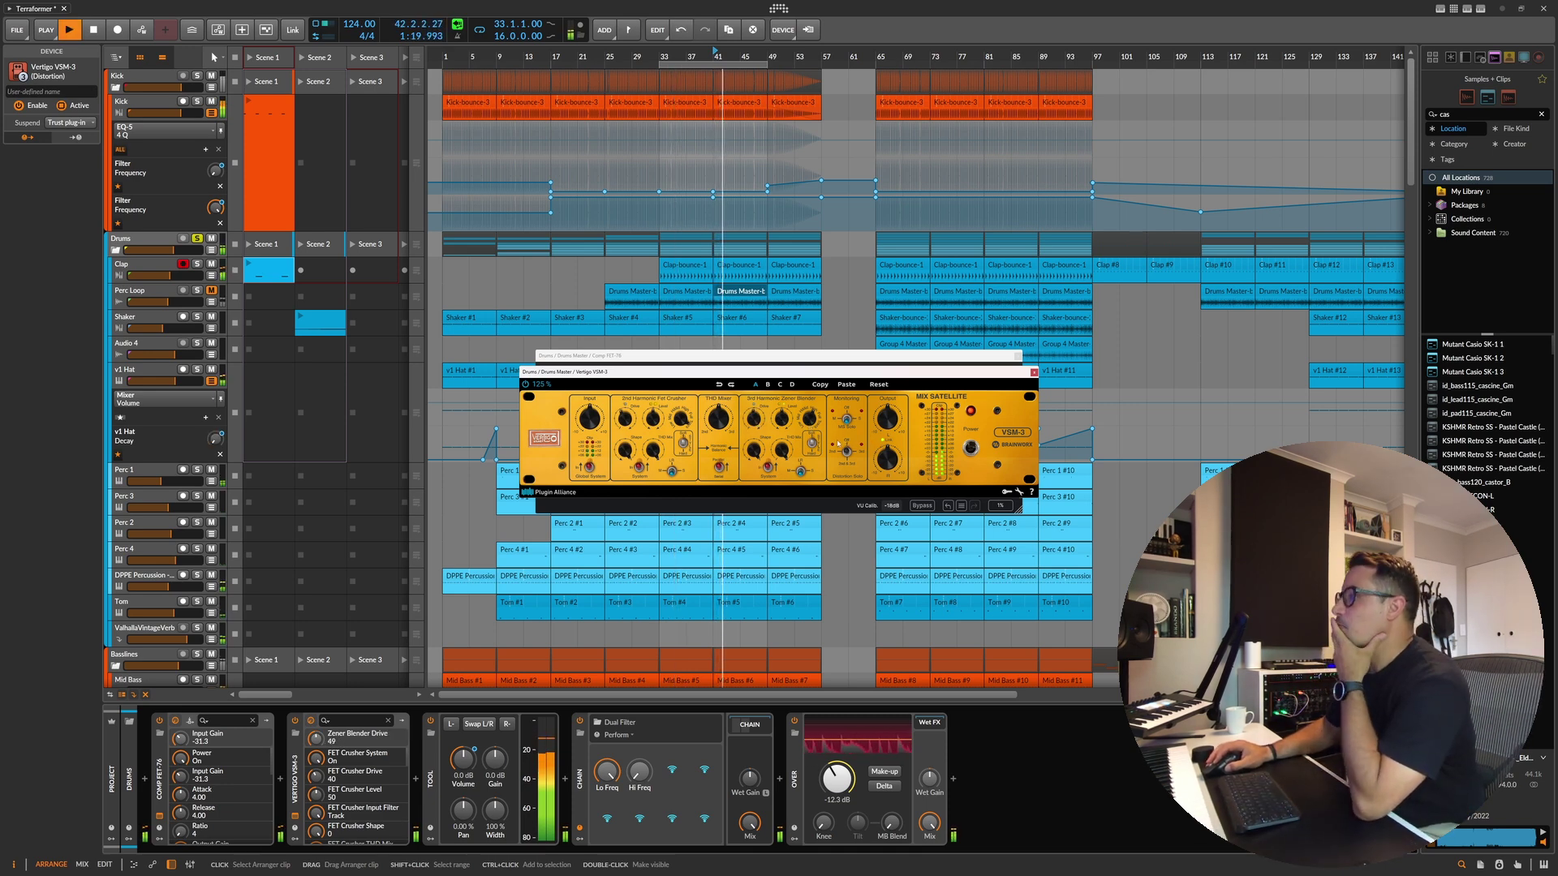
{"action": "left_click", "coordinate": [782, 422]}
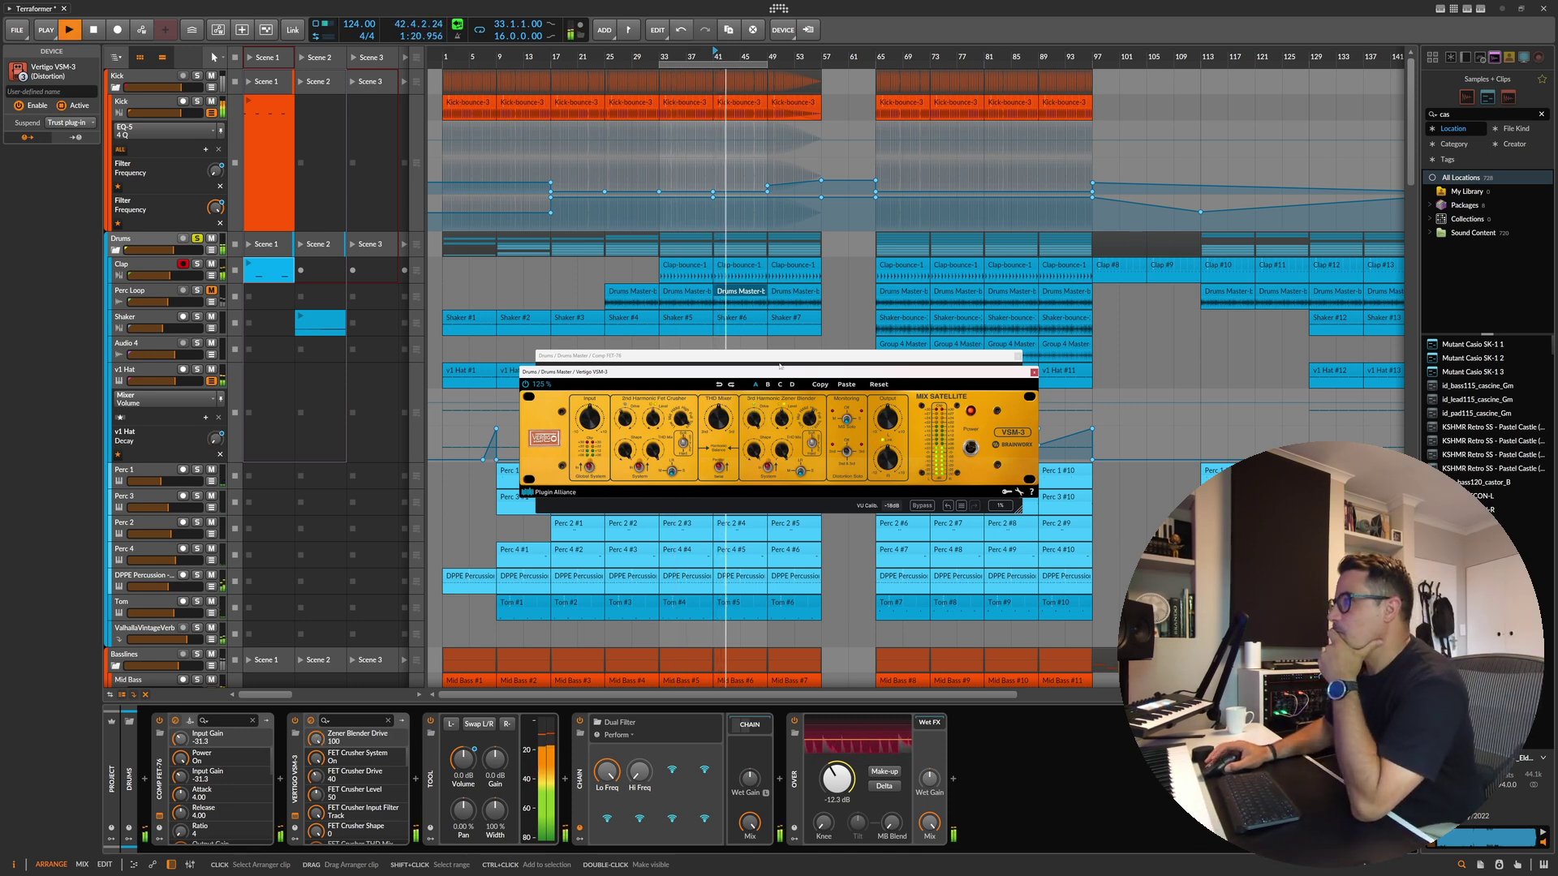
{"action": "left_click", "coordinate": [807, 423]}
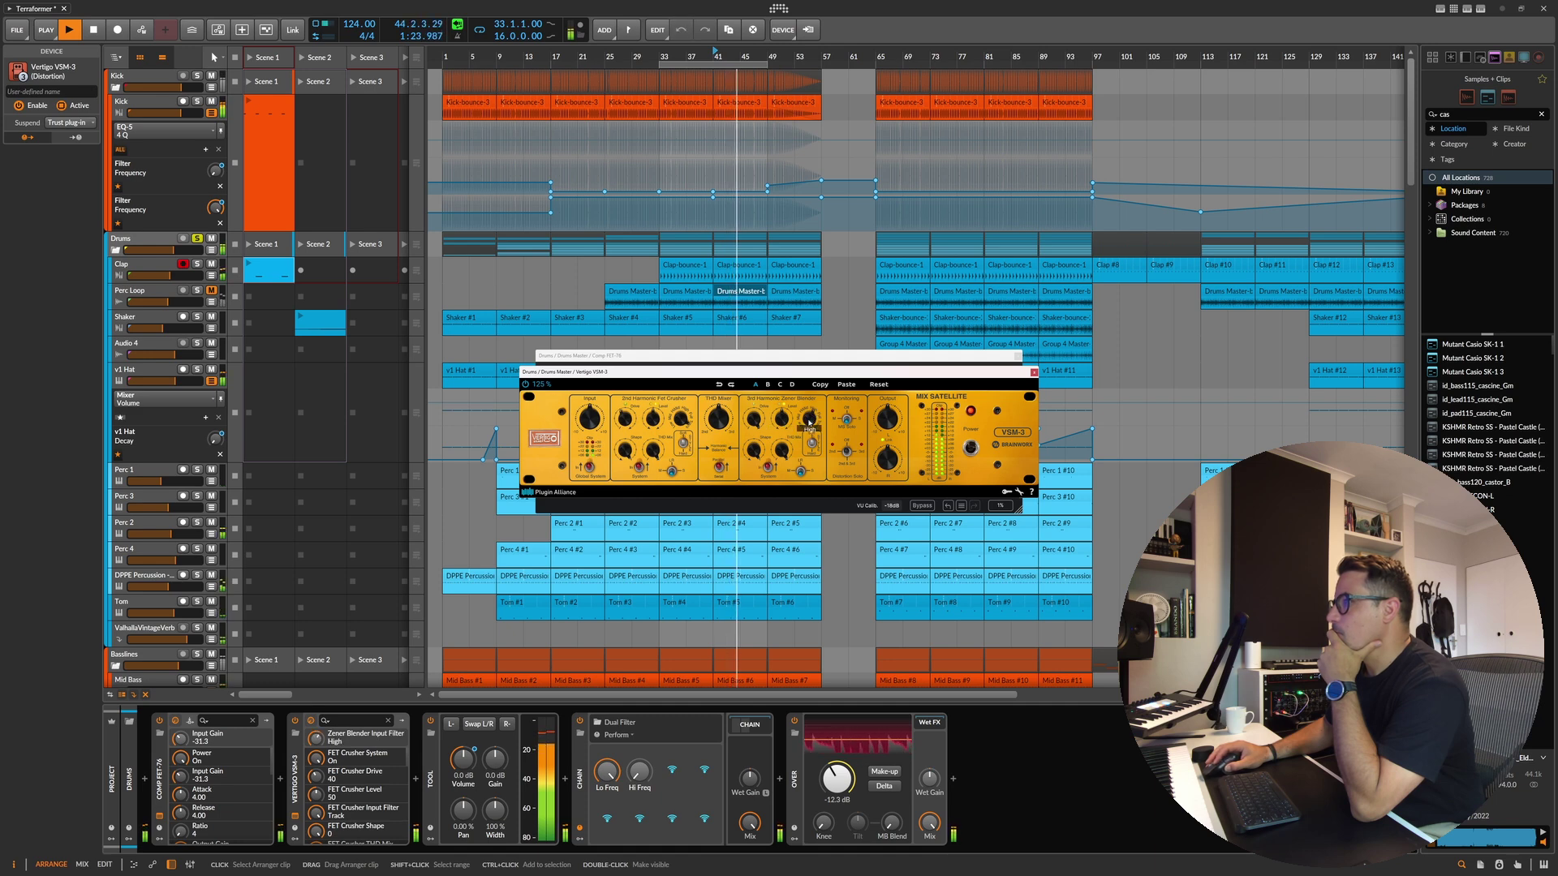
{"action": "left_click", "coordinate": [754, 419]}
{"action": "left_click_drag", "start_coordinate": [760, 459], "coordinate": [767, 468]}
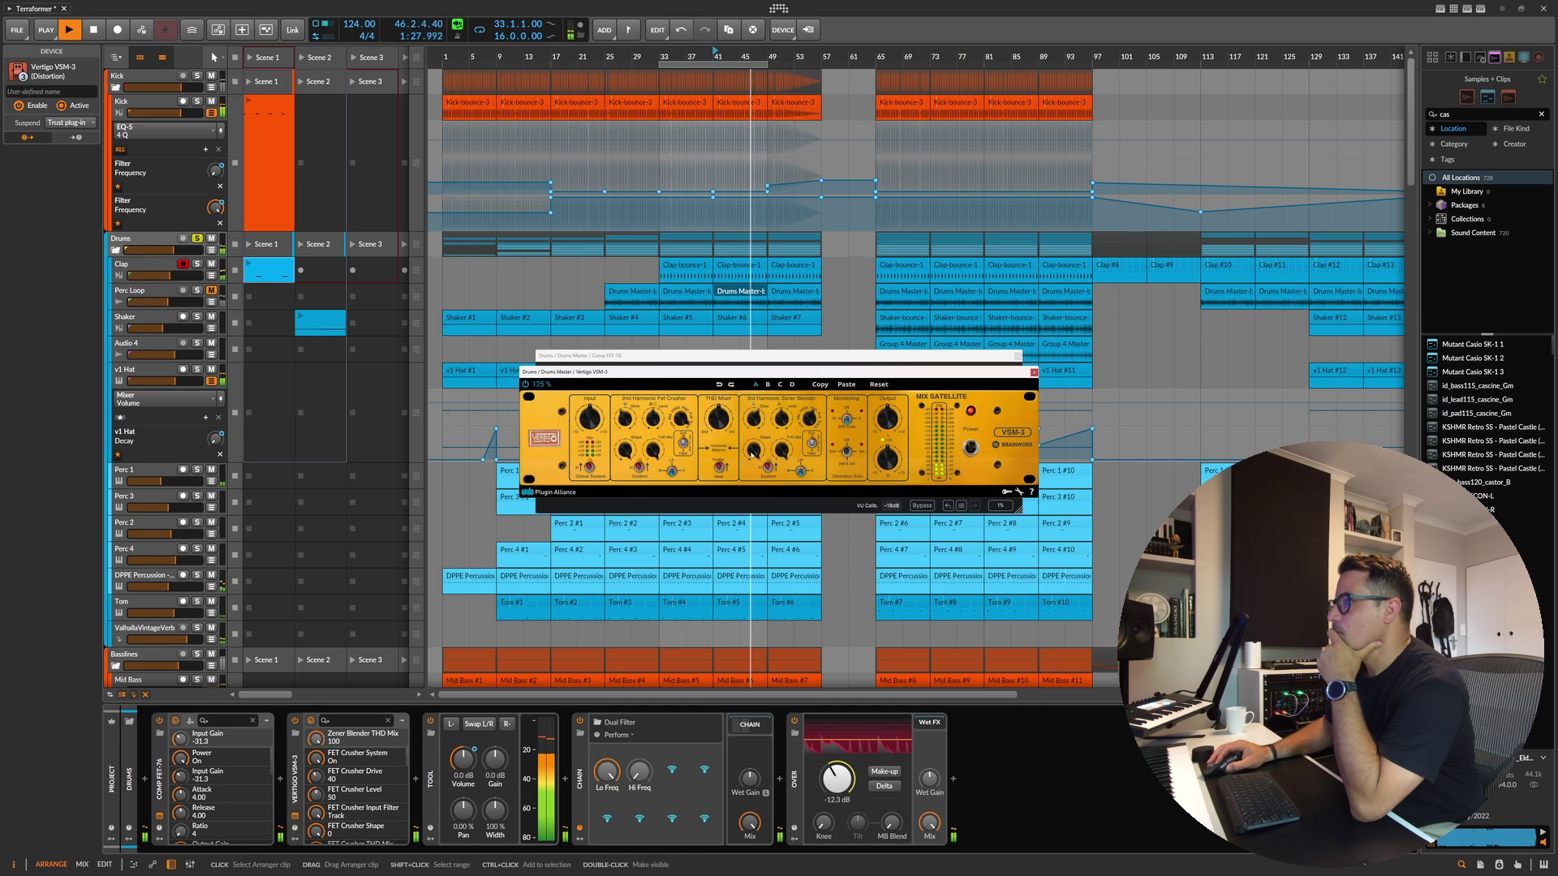
Step: Set the VSM-3's FET Crusher THD mix to 0, close its window and move the Comp FET-76 window aside
{"action": "left_click", "coordinate": [781, 453]}
{"action": "left_click_drag", "start_coordinate": [781, 453], "coordinate": [782, 482]}
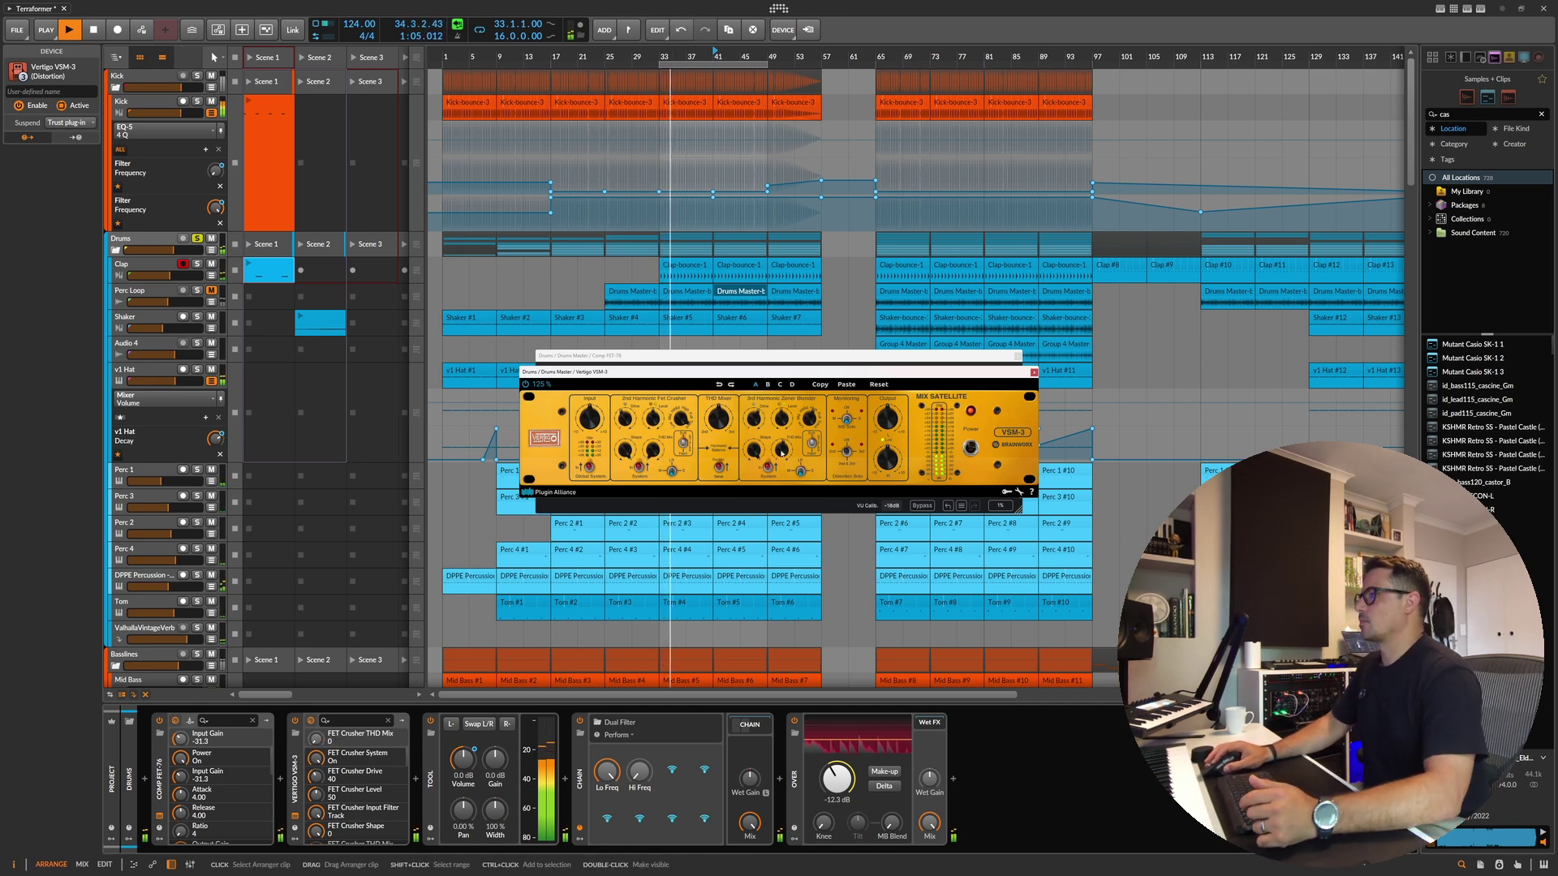
{"action": "left_click", "coordinate": [1034, 371]}
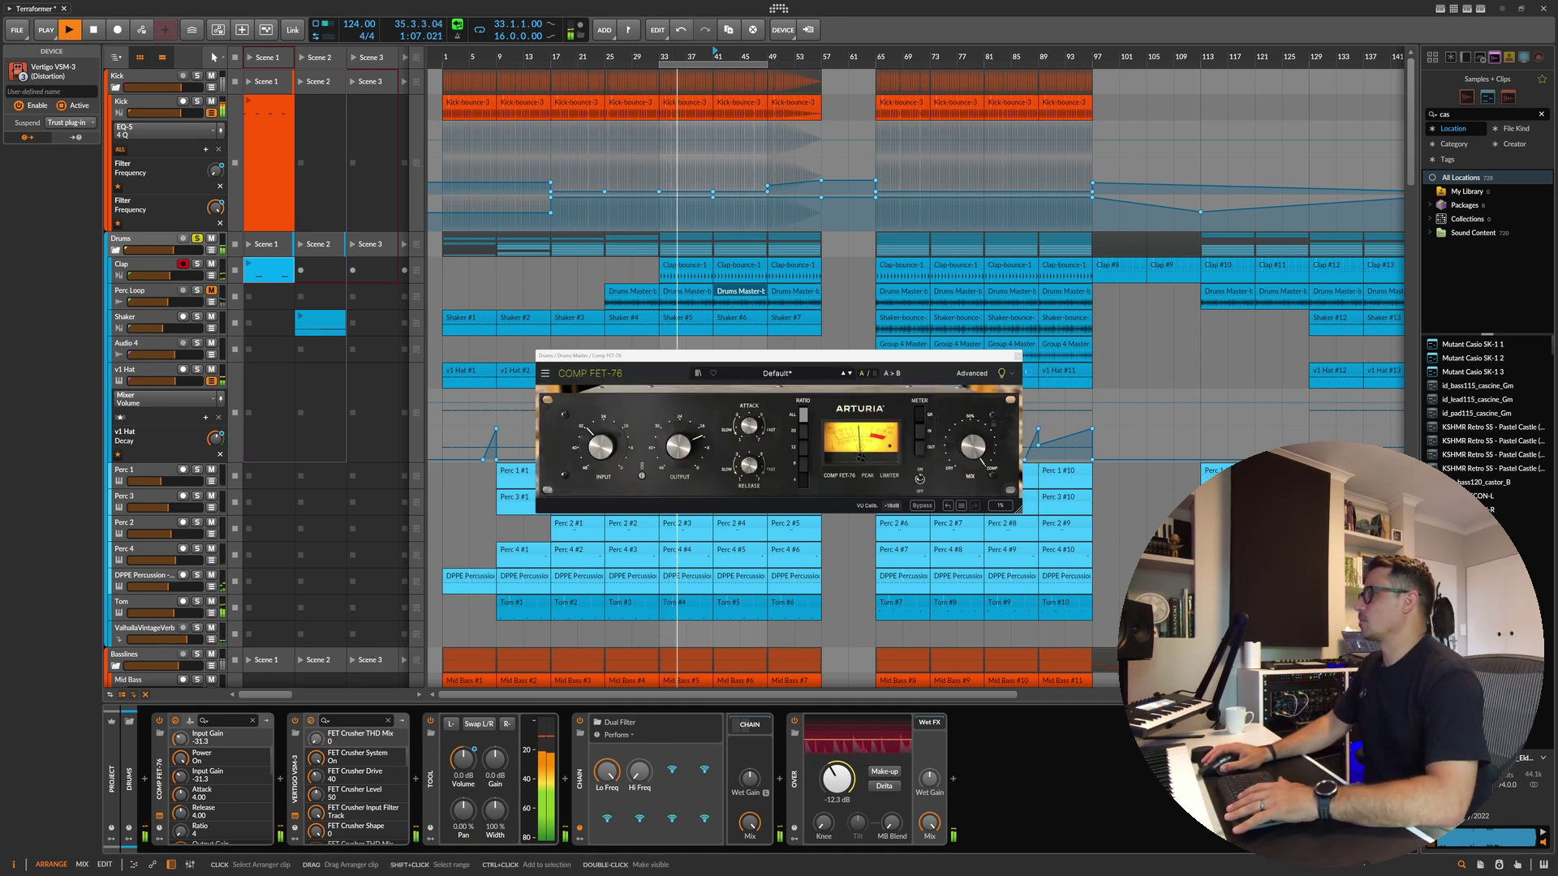
{"action": "left_click_drag", "start_coordinate": [639, 355], "coordinate": [415, 358]}
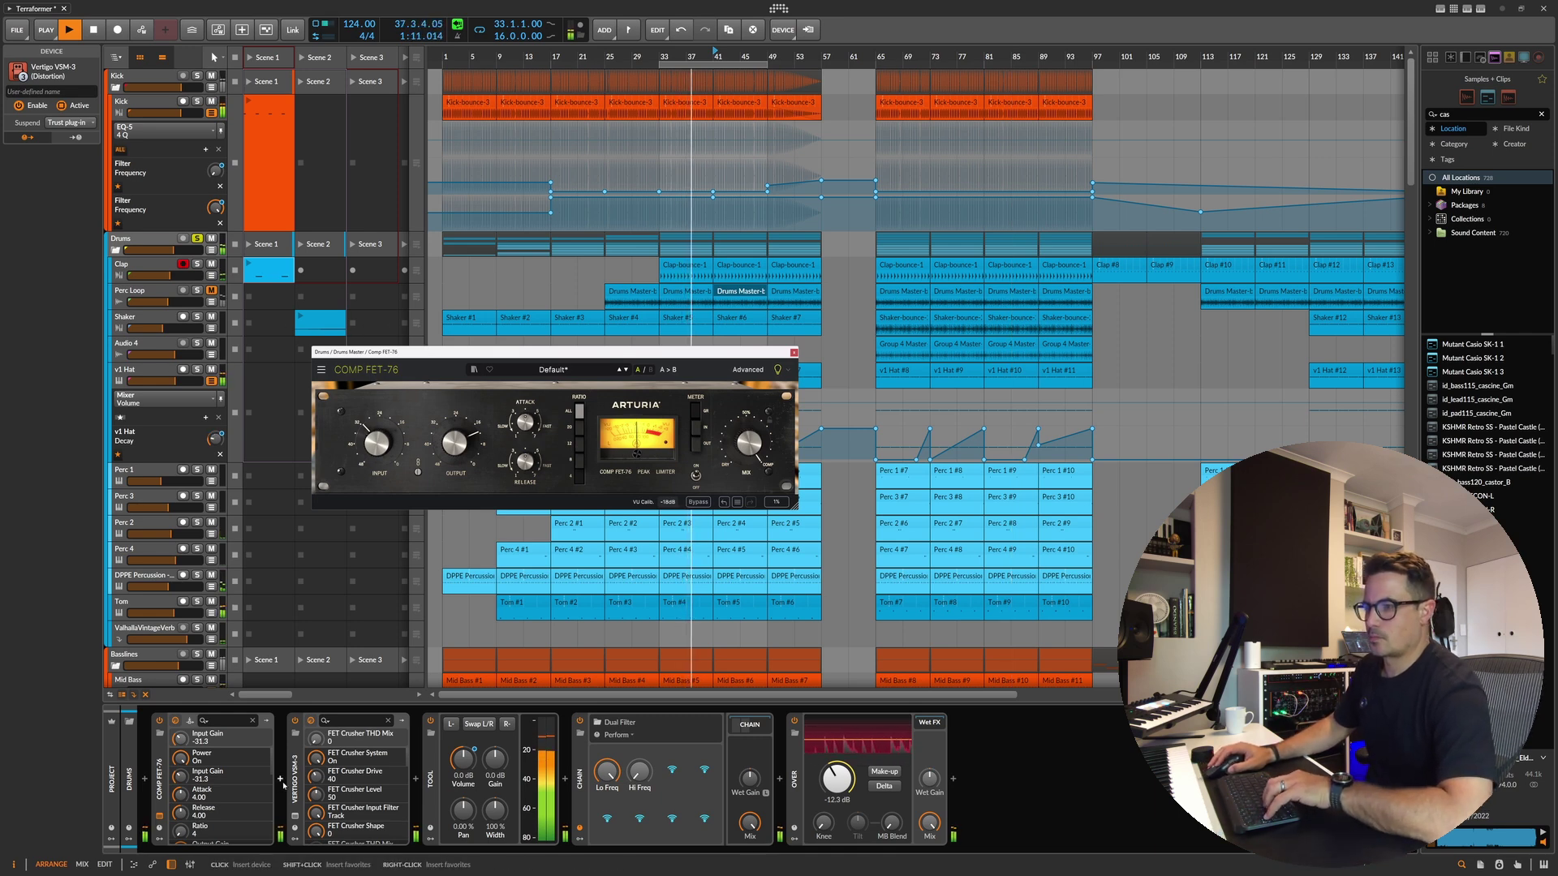
Step: Insert the Maag EQ4 after the VSM-3 on the Drums group and move its window over the Comp FET-76
{"action": "left_click", "coordinate": [416, 779]}
{"action": "type", "text": "maag"}
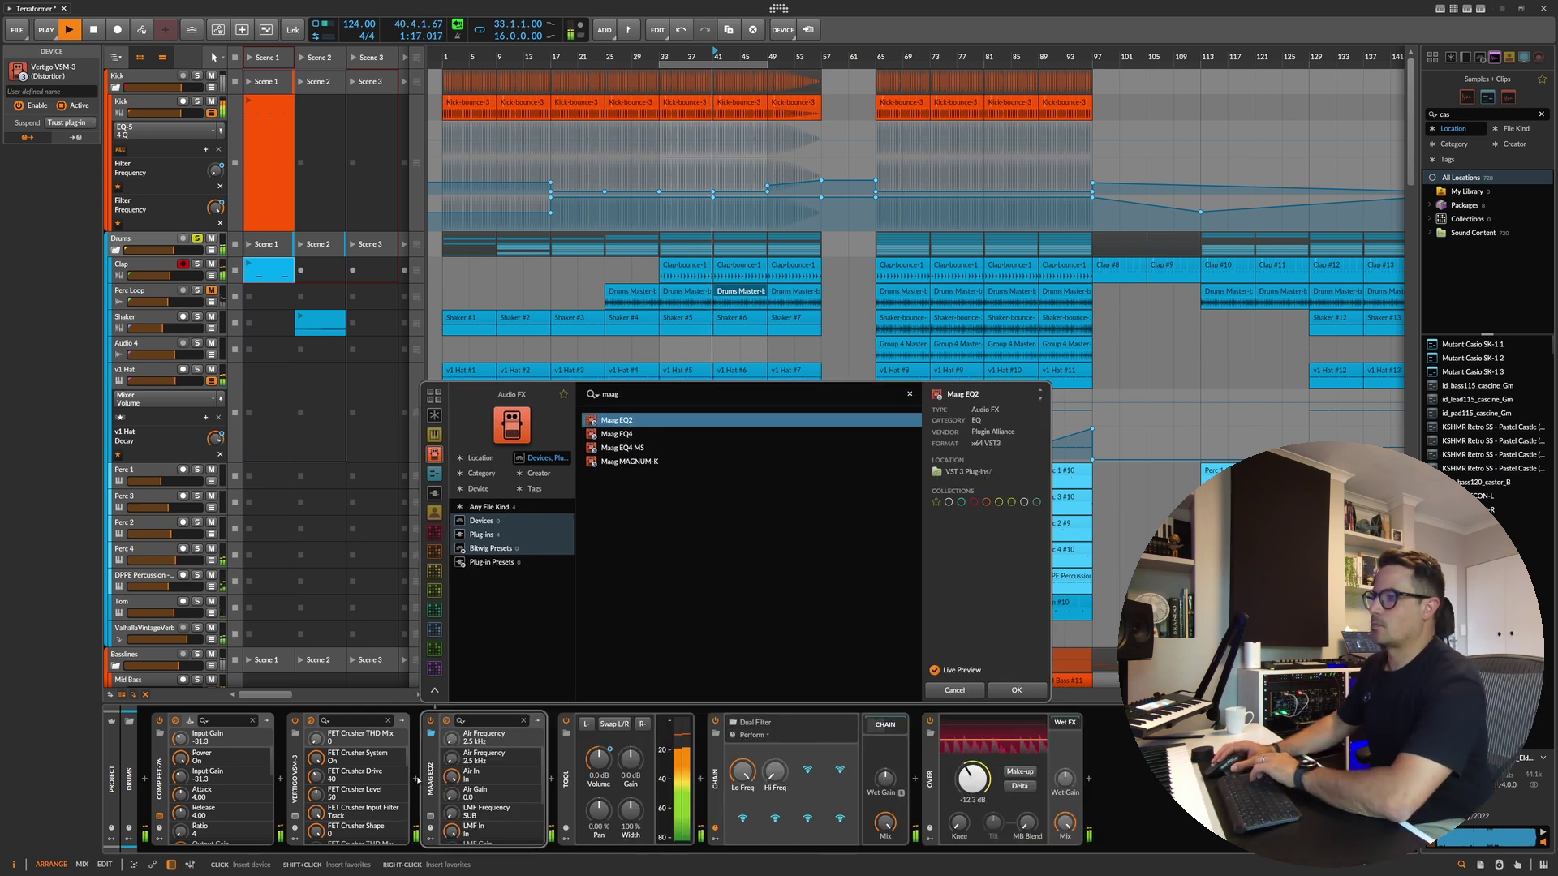
{"action": "left_click", "coordinate": [431, 824]}
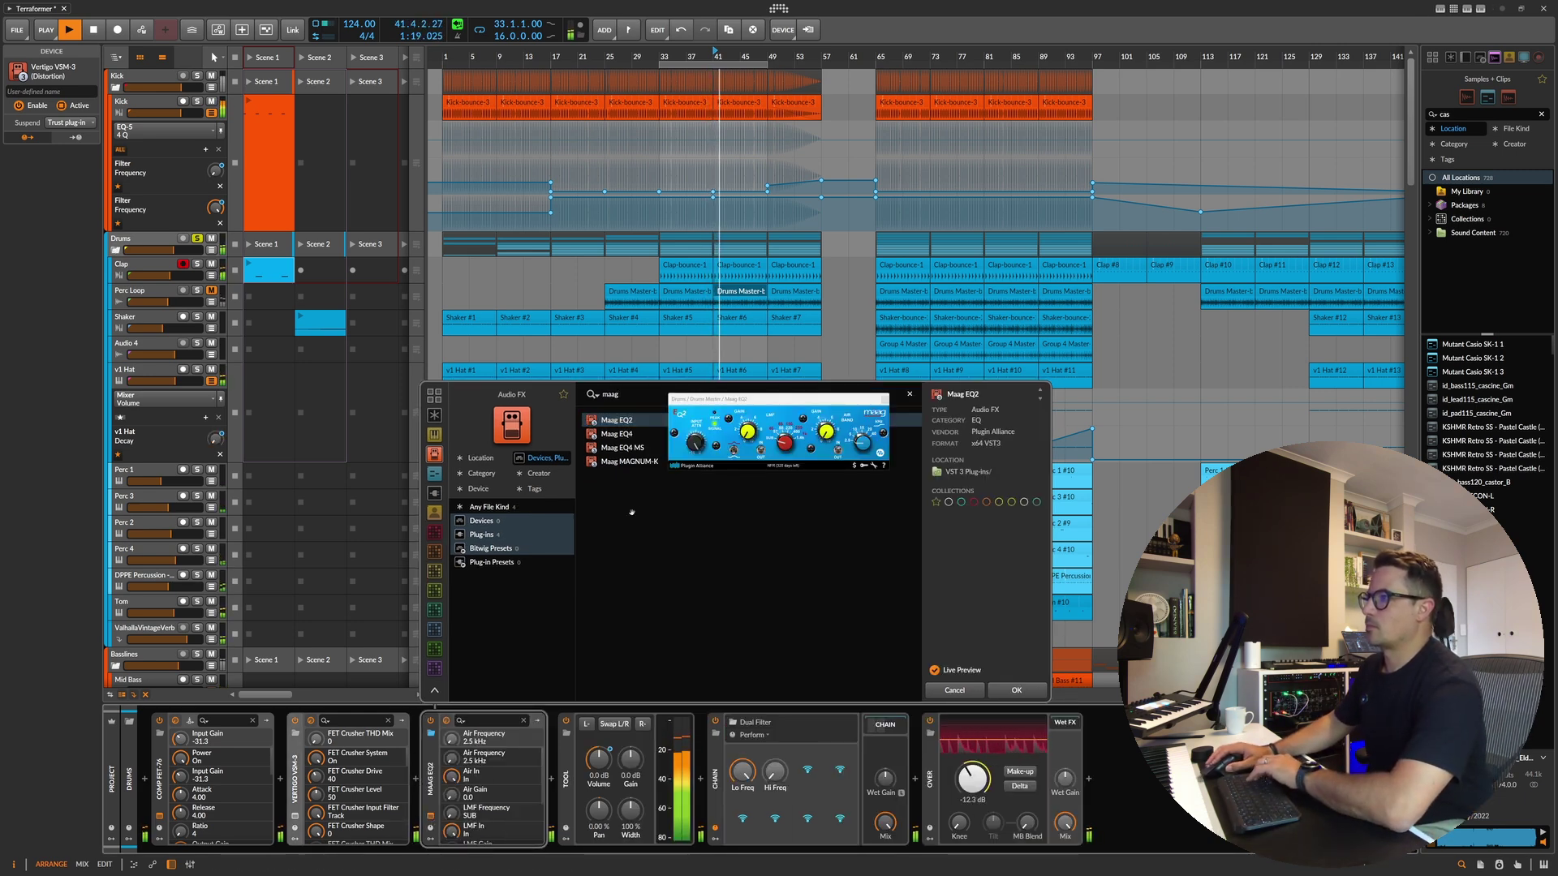
{"action": "key", "text": "Down"}
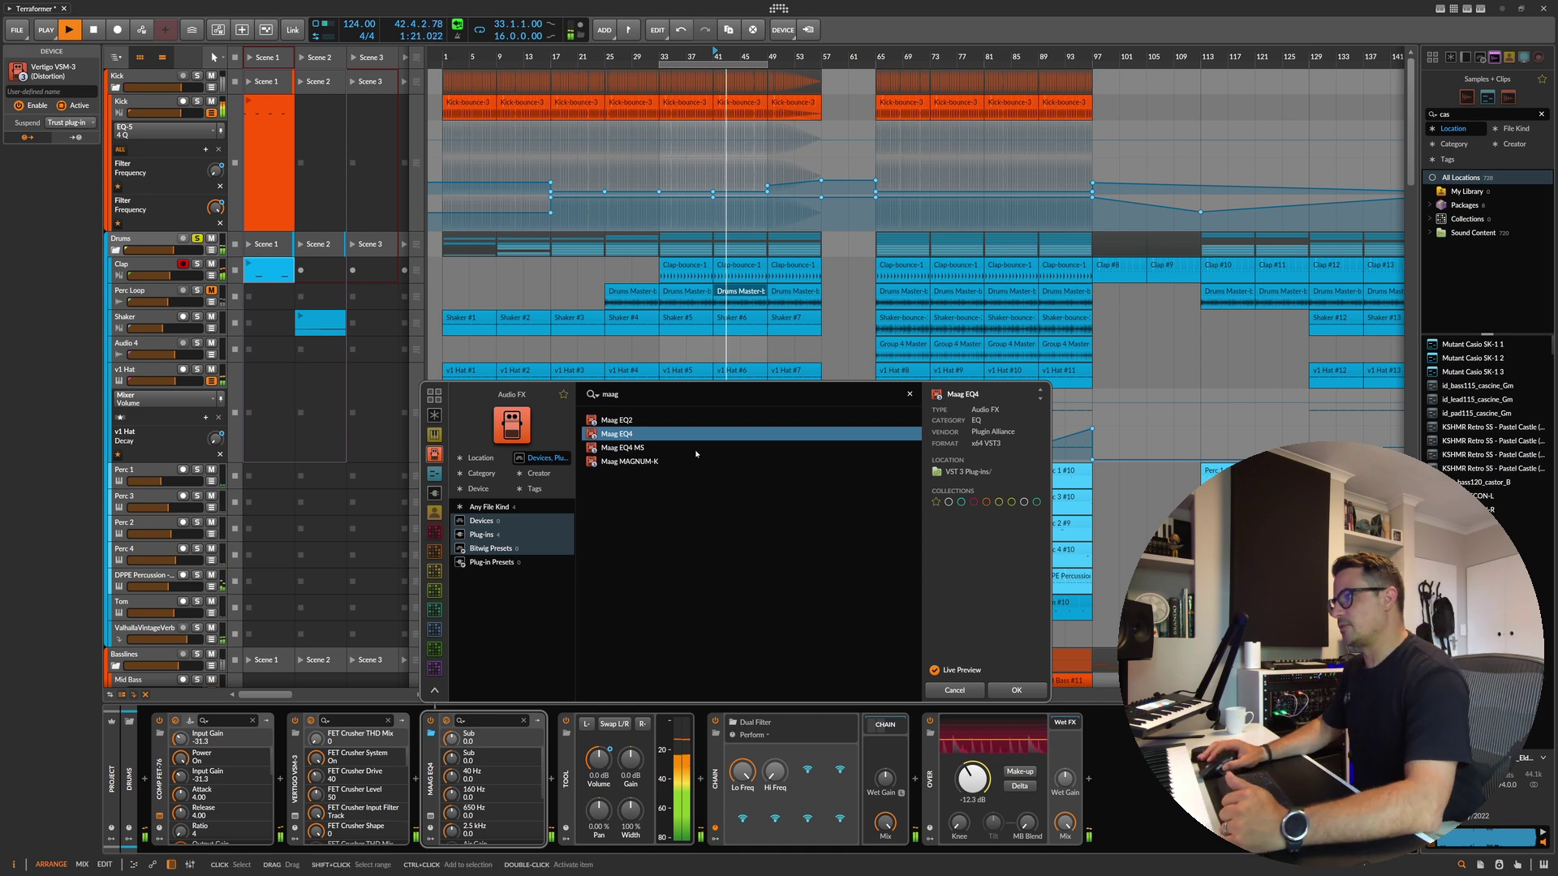
{"action": "left_click", "coordinate": [1014, 691]}
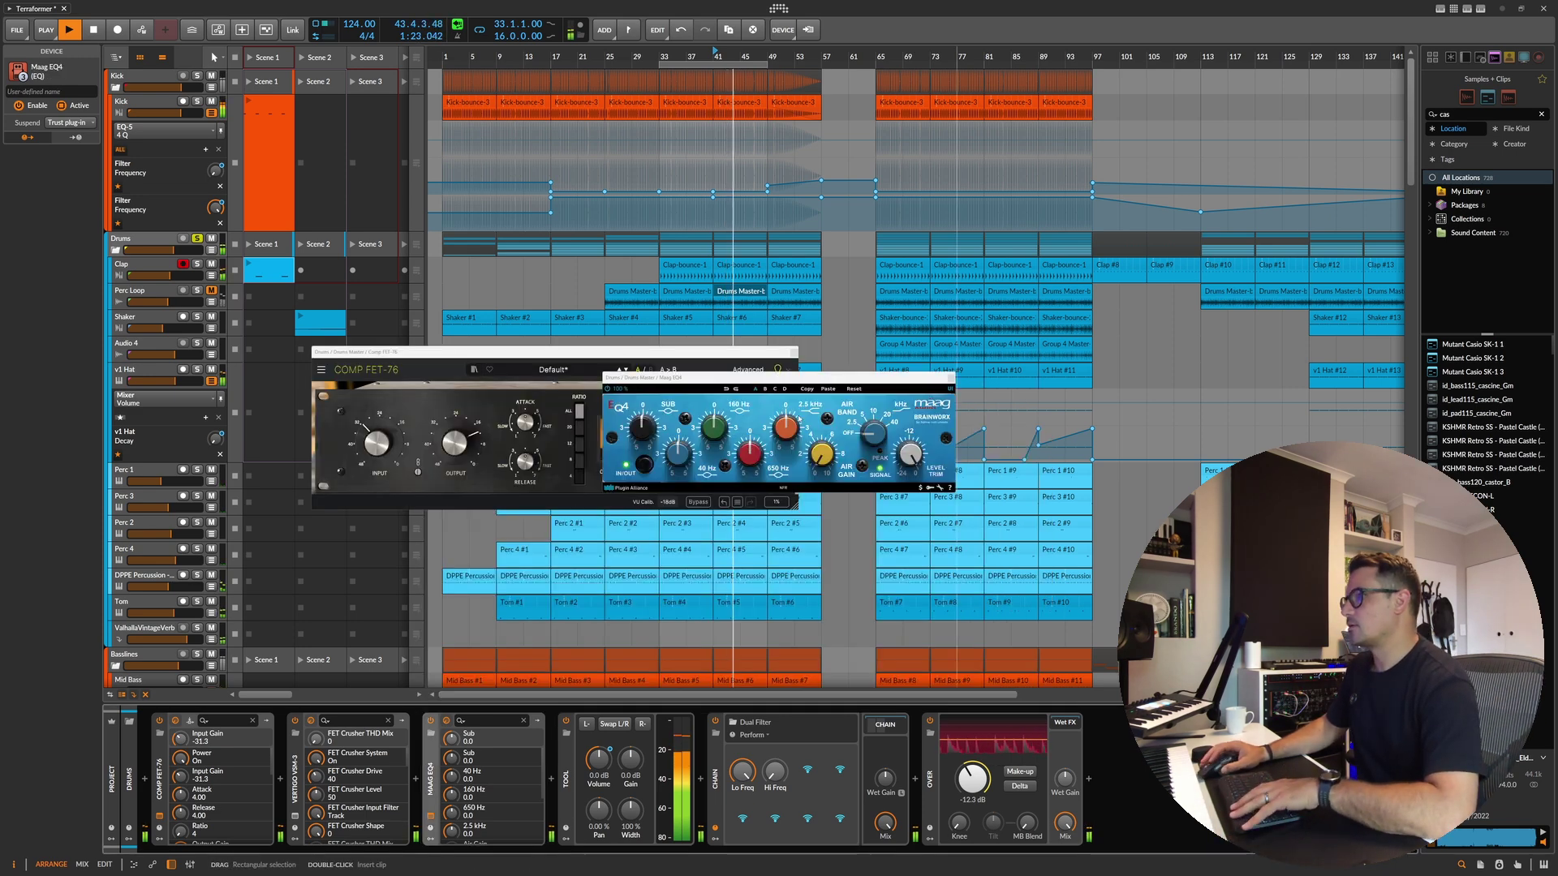
{"action": "left_click_drag", "start_coordinate": [712, 384], "coordinate": [435, 415]}
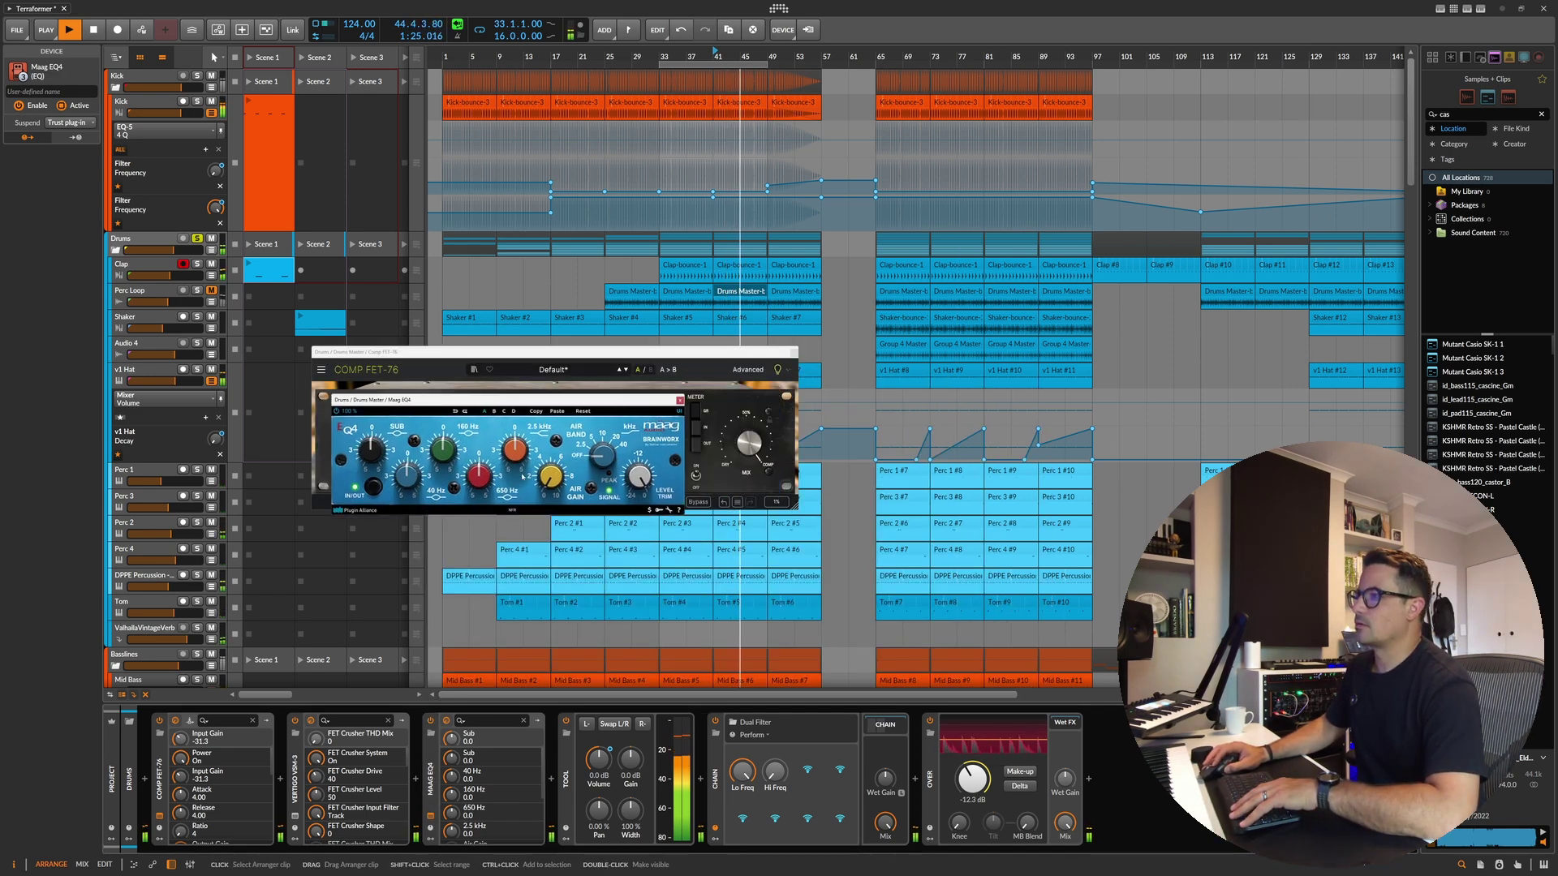
Step: Set the Maag EQ4's air gain to 3.0 with the Drums group unsoloed, and close the plug-in windows
{"action": "left_click_drag", "start_coordinate": [552, 479], "coordinate": [558, 484]}
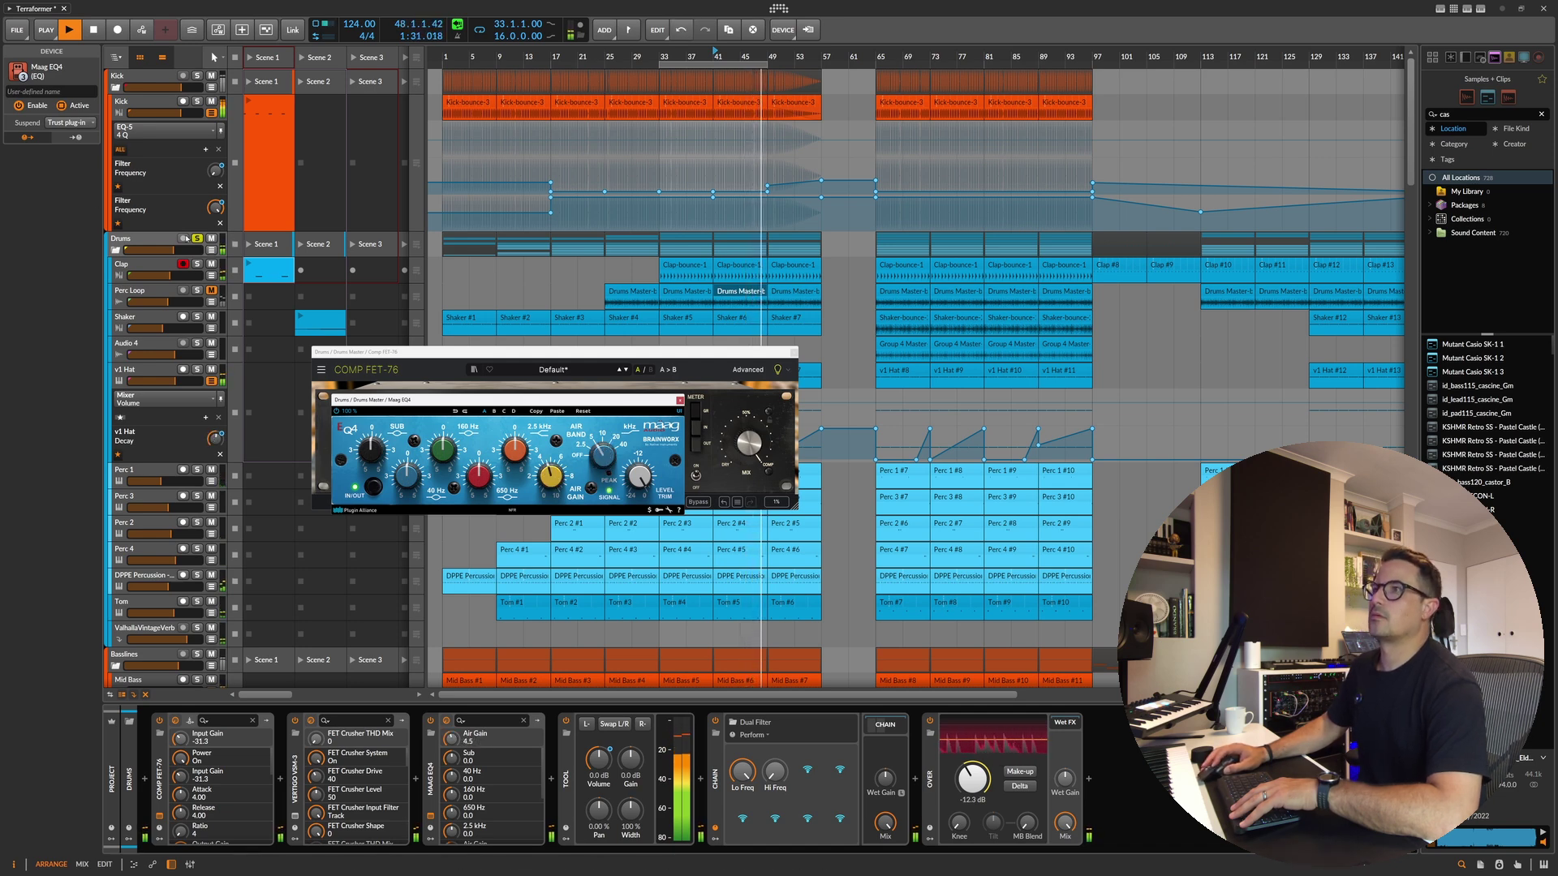
{"action": "left_click", "coordinate": [197, 239]}
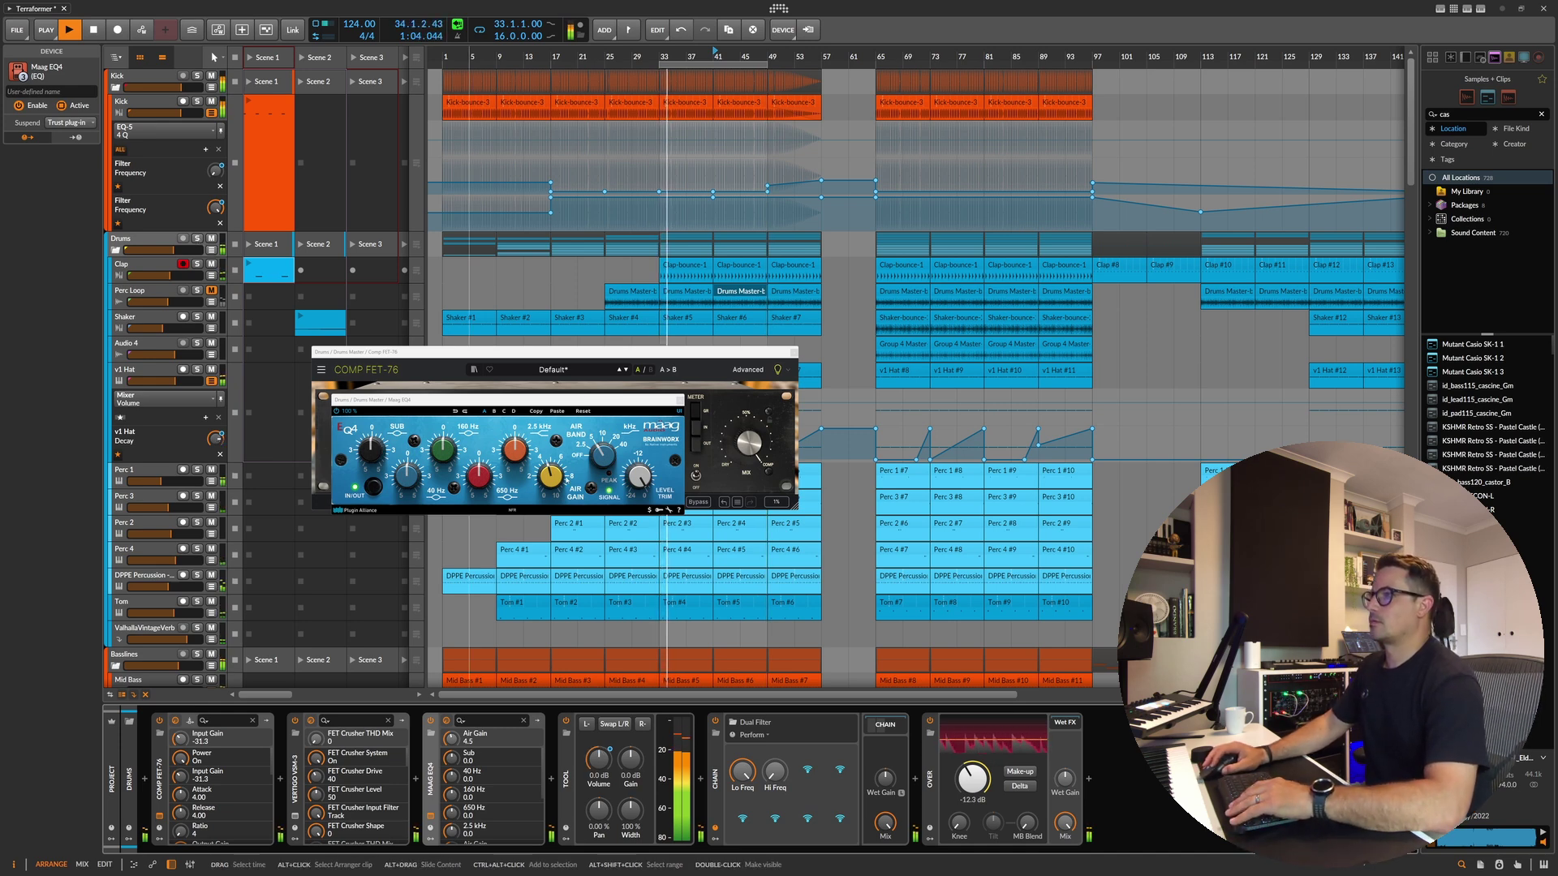
{"action": "left_click_drag", "start_coordinate": [553, 479], "coordinate": [560, 490]}
{"action": "scroll", "coordinate": [560, 490], "scroll_direction": "down", "scroll_amount": 1}
{"action": "left_click", "coordinate": [680, 401]}
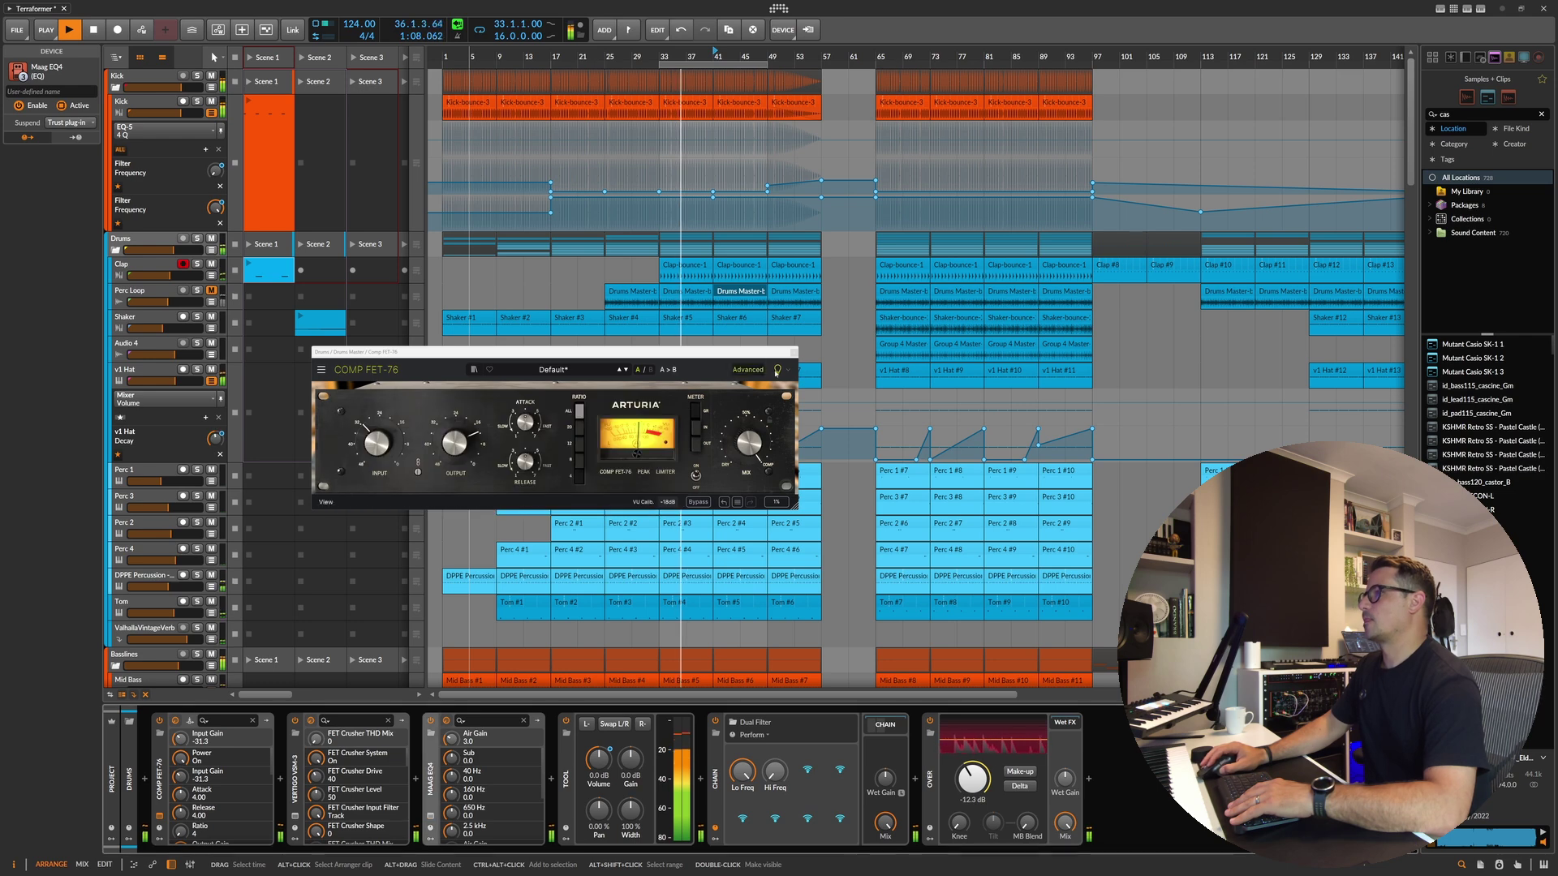
{"action": "left_click", "coordinate": [793, 352]}
Step: Stop playback and copy the Shaker #5 and v1 Hat #5 clips from bar 33 into their tracks' Scene 1 slots
{"action": "left_click", "coordinate": [177, 318]}
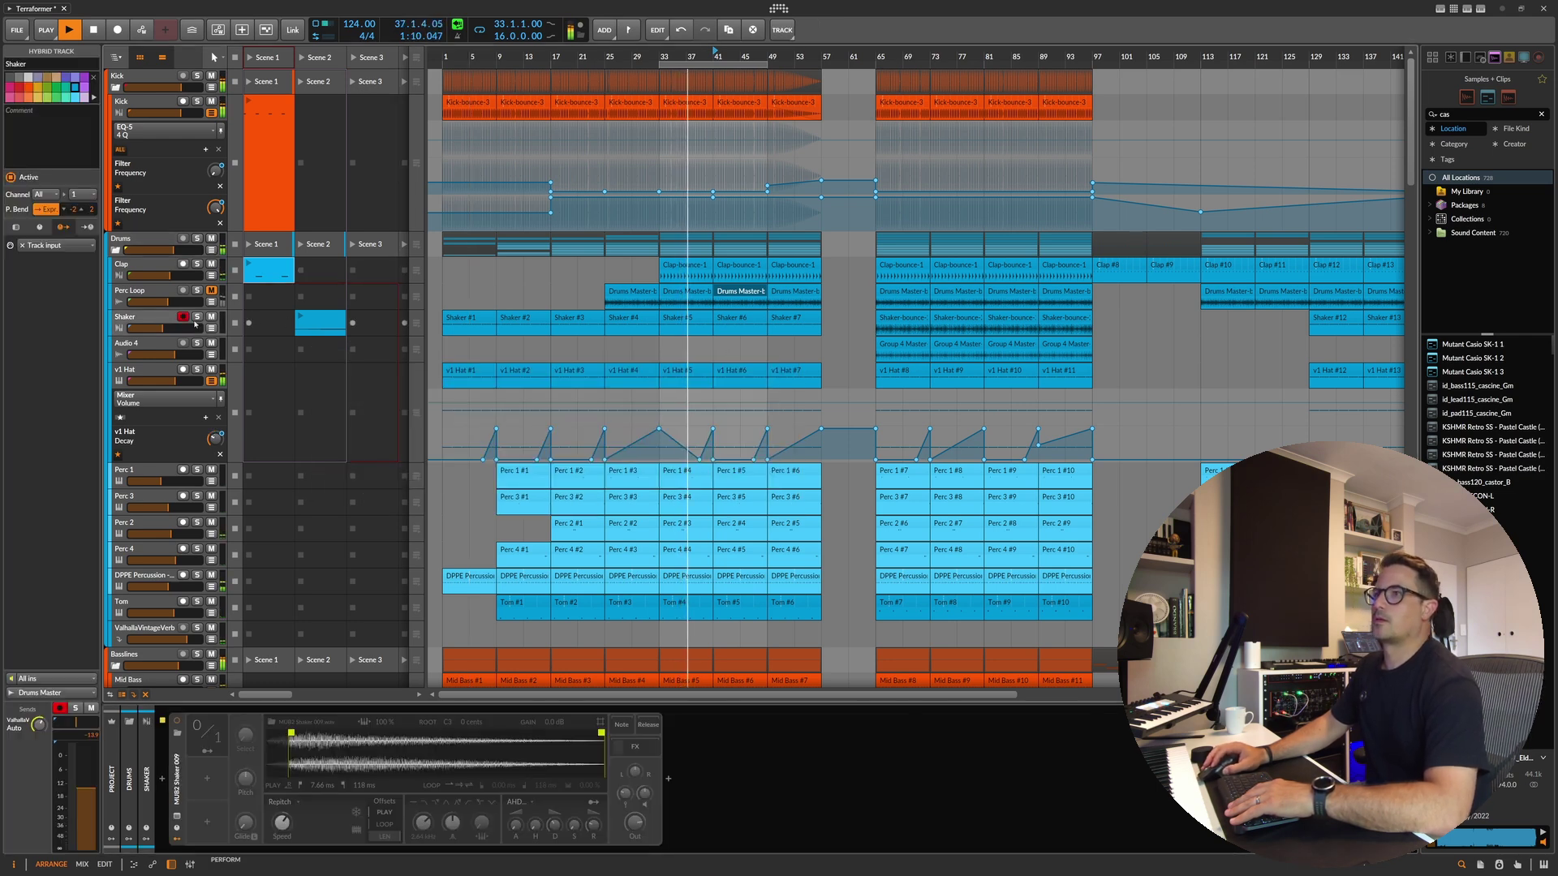
{"action": "key", "text": "space"}
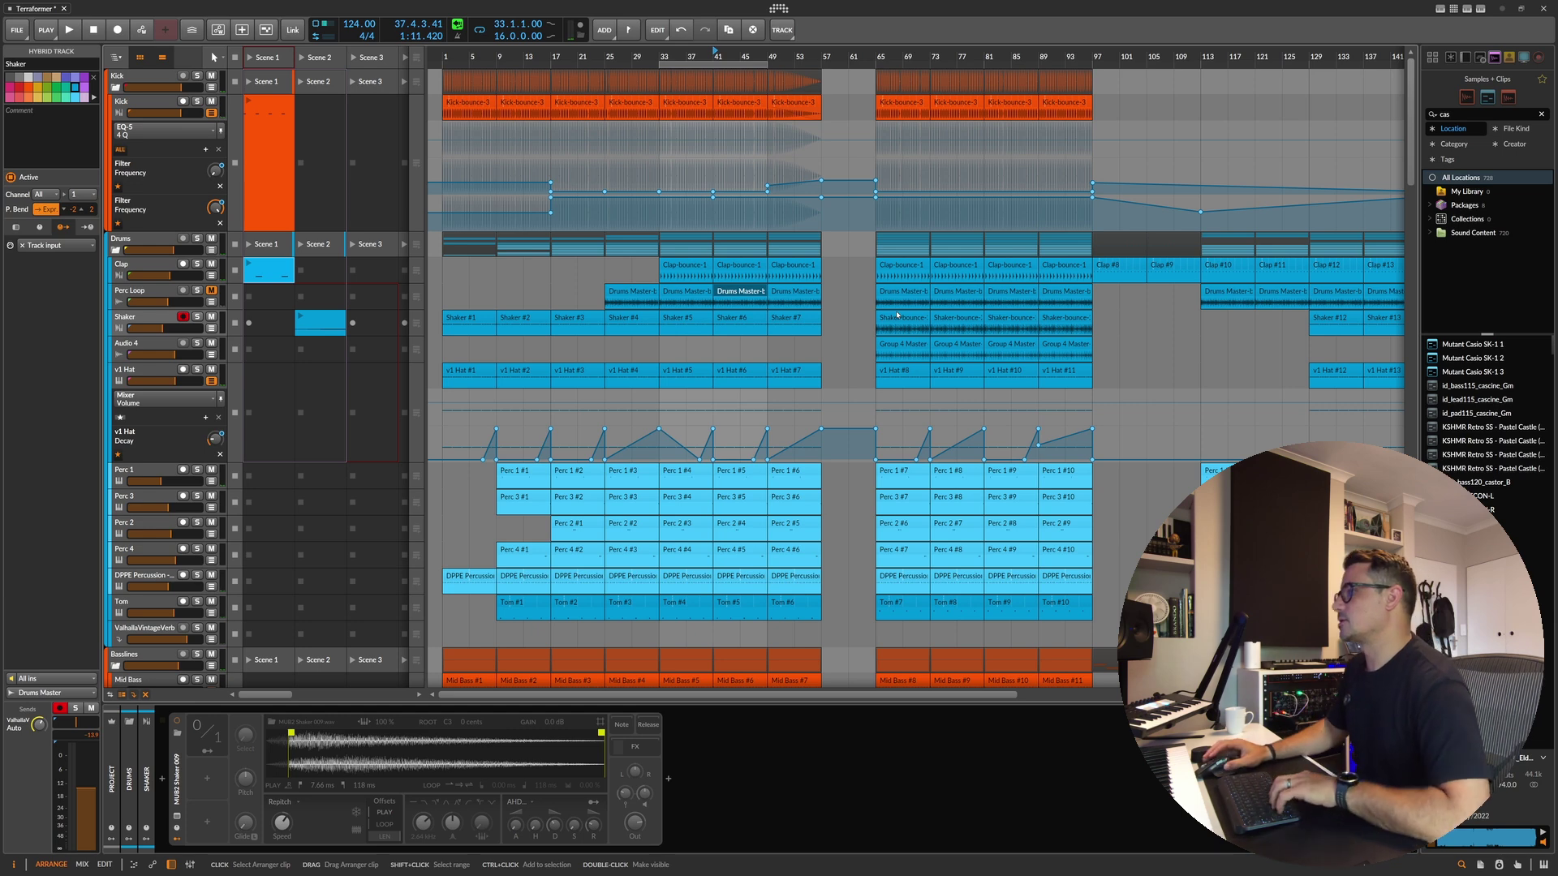
{"action": "left_click", "coordinate": [897, 316]}
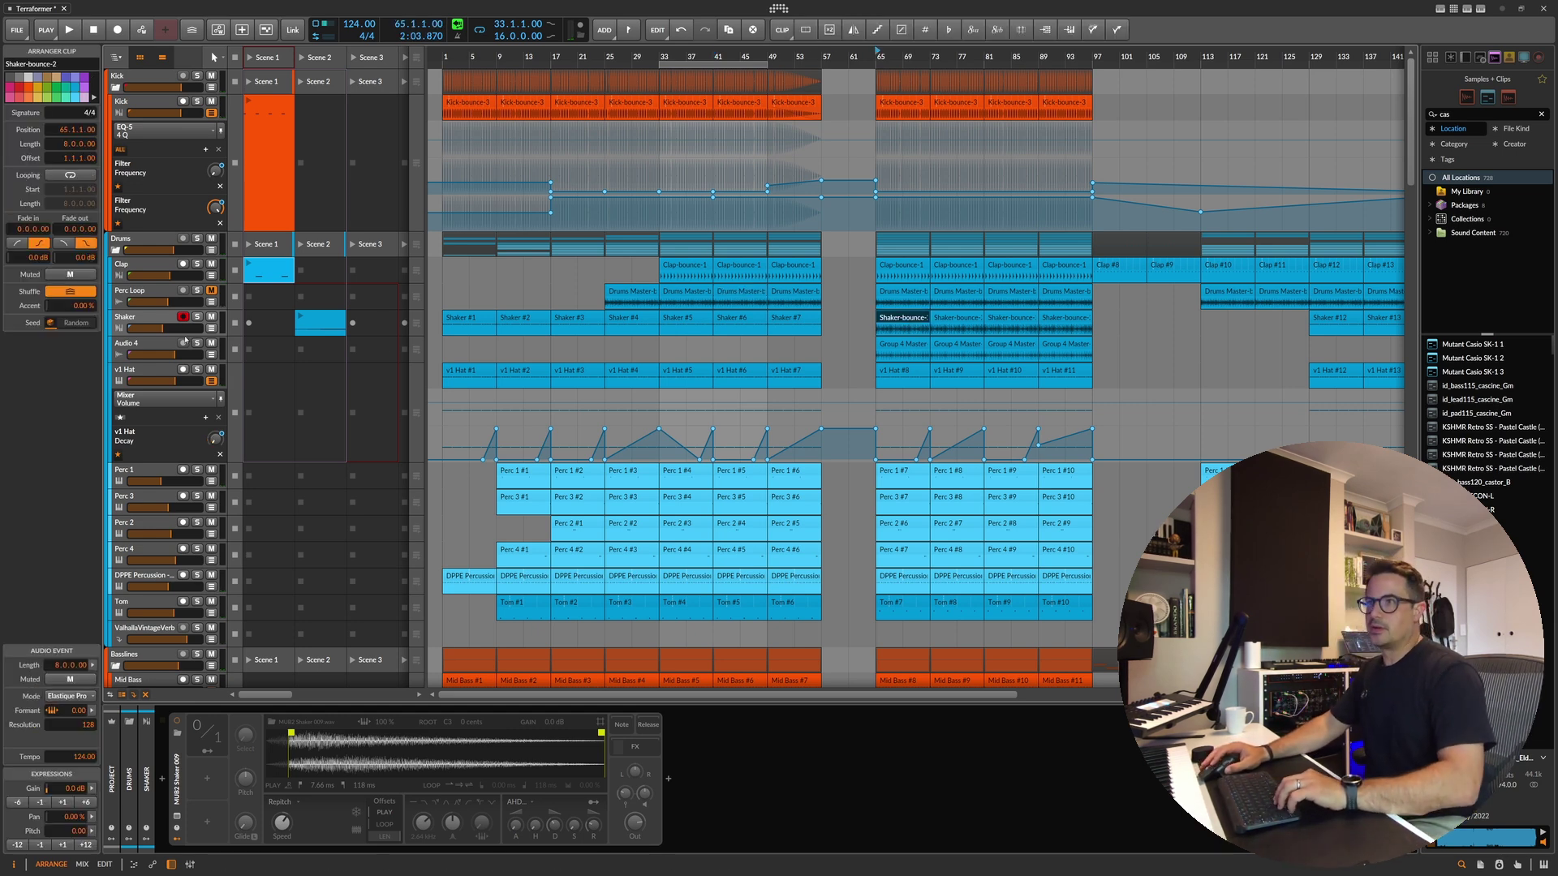
{"action": "left_click", "coordinate": [700, 324]}
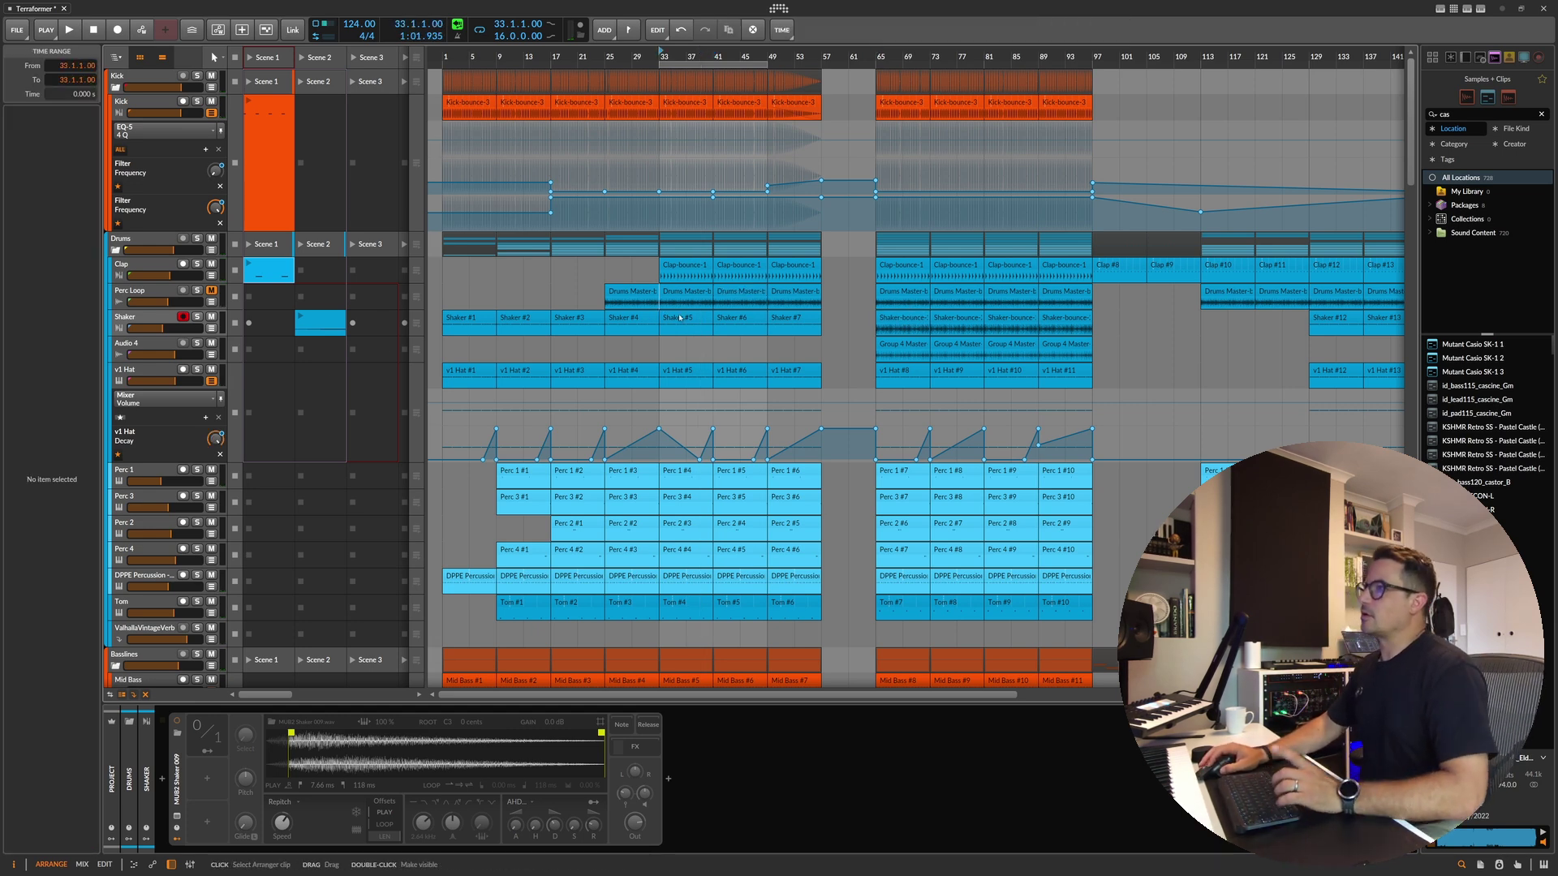
{"action": "left_click", "coordinate": [680, 319]}
{"action": "left_click", "coordinate": [126, 322]}
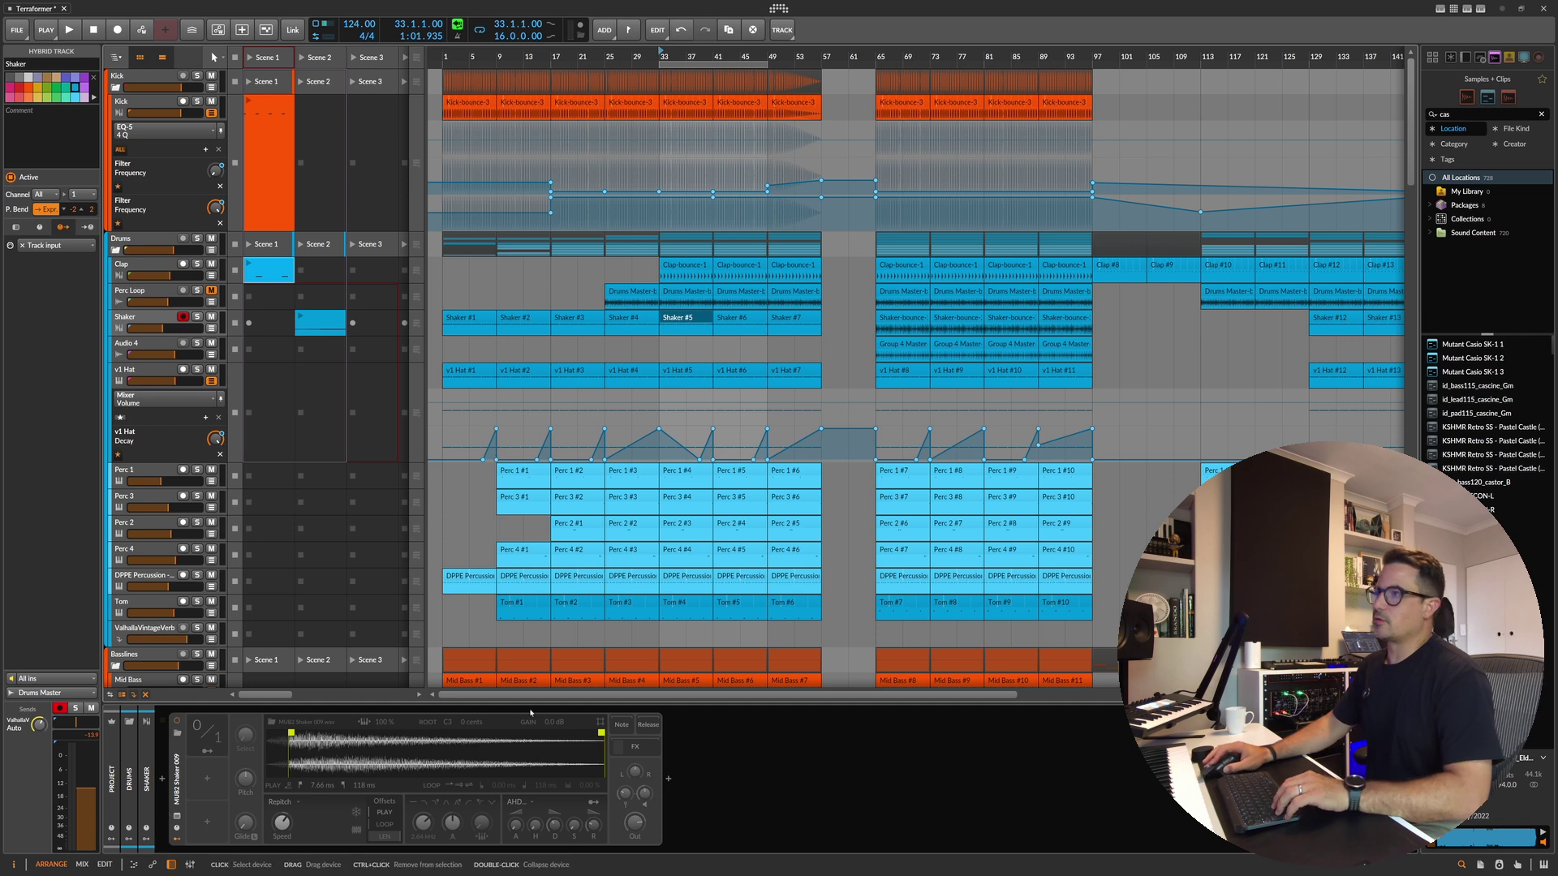
{"action": "left_click", "coordinate": [672, 319]}
{"action": "left_click", "coordinate": [684, 376]}
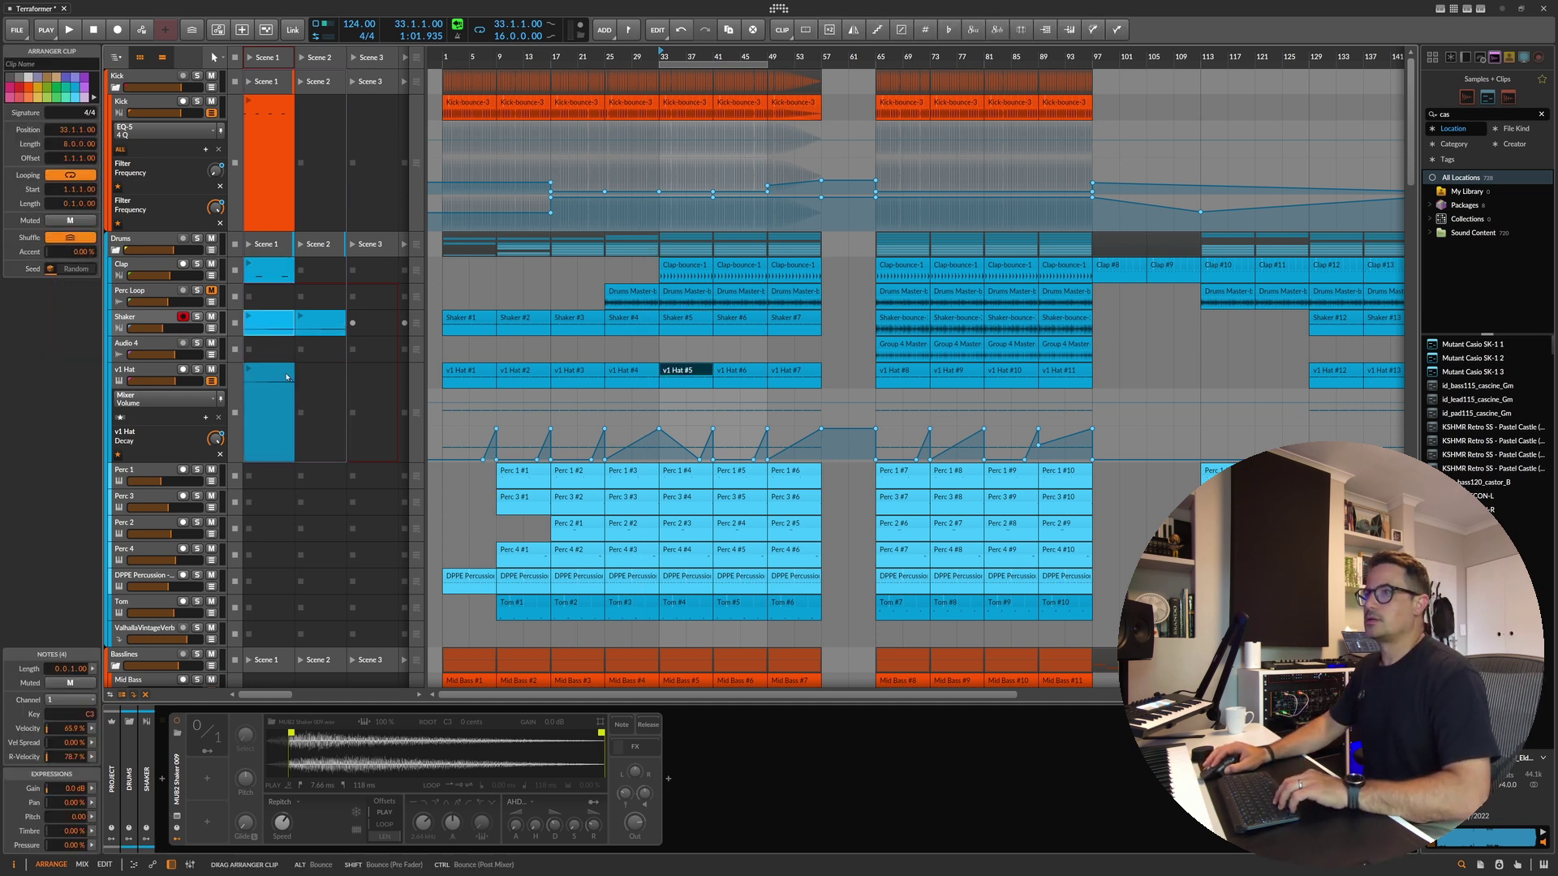
Step: Copy the Shaker-bounce-2 clip from bar 65 to bar 1 and duplicate it repeatedly through bar 49, replacing the original Shaker clips
{"action": "left_click_drag", "start_coordinate": [913, 327], "coordinate": [482, 330]}
{"action": "key", "text": "ctrl+d"}
{"action": "key", "text": "ctrl+d"}
{"action": "key", "text": "ctrl+d"}
{"action": "key", "text": "ctrl+d"}
{"action": "key", "text": "ctrl+d"}
{"action": "key", "text": "ctrl+d"}
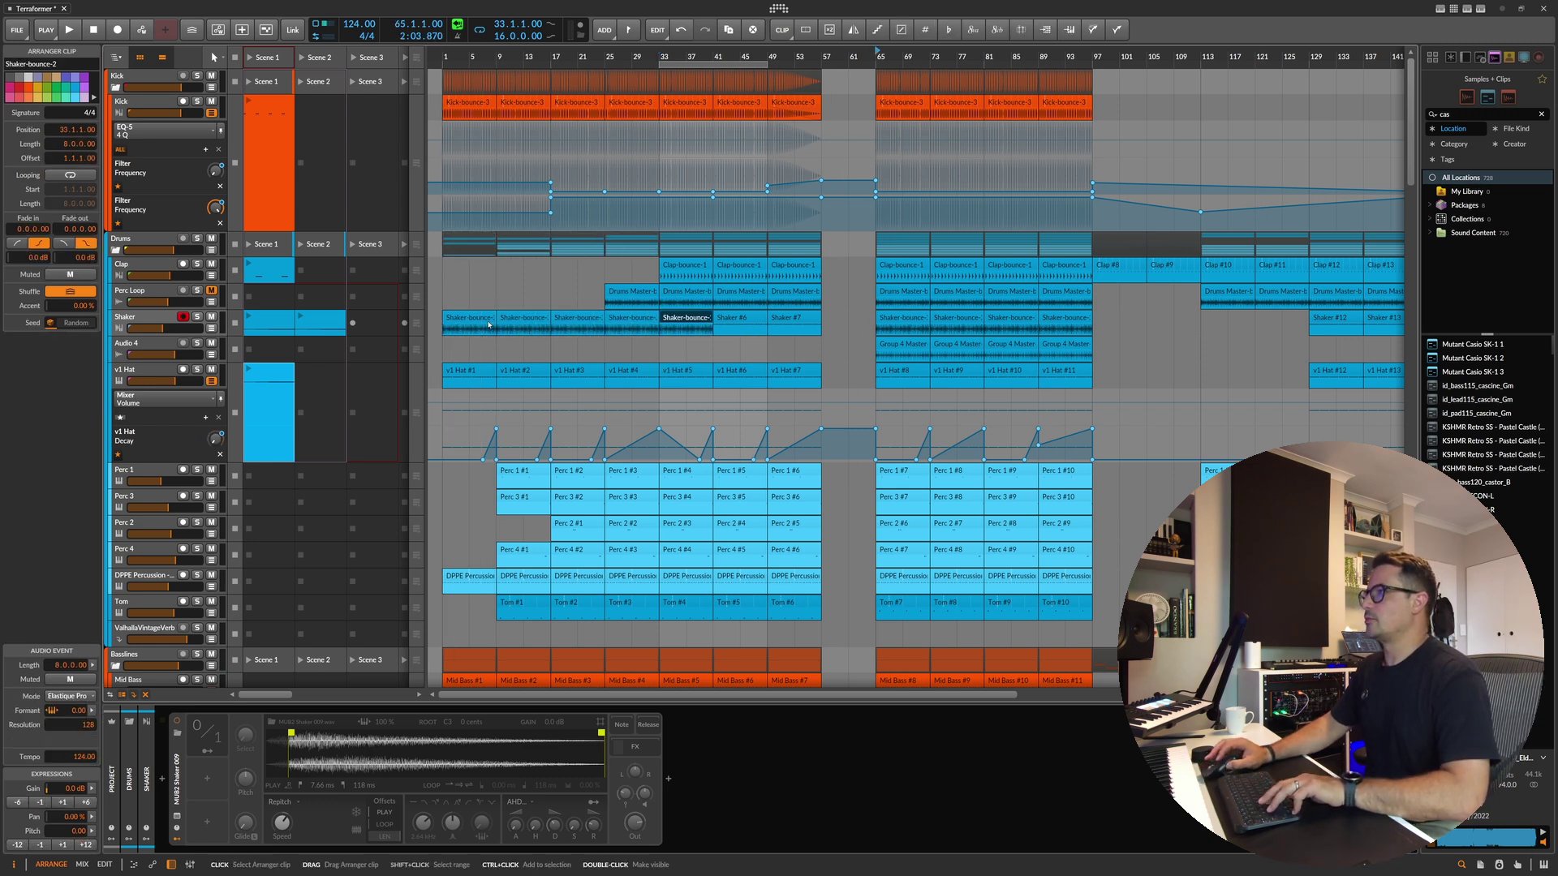
Step: Play from bar 33 and copy the Group 4 Master-bounce-1 clip on Audio 4 to bars 33, 41 and 49
{"action": "key", "text": "space"}
{"action": "left_click", "coordinate": [663, 55]}
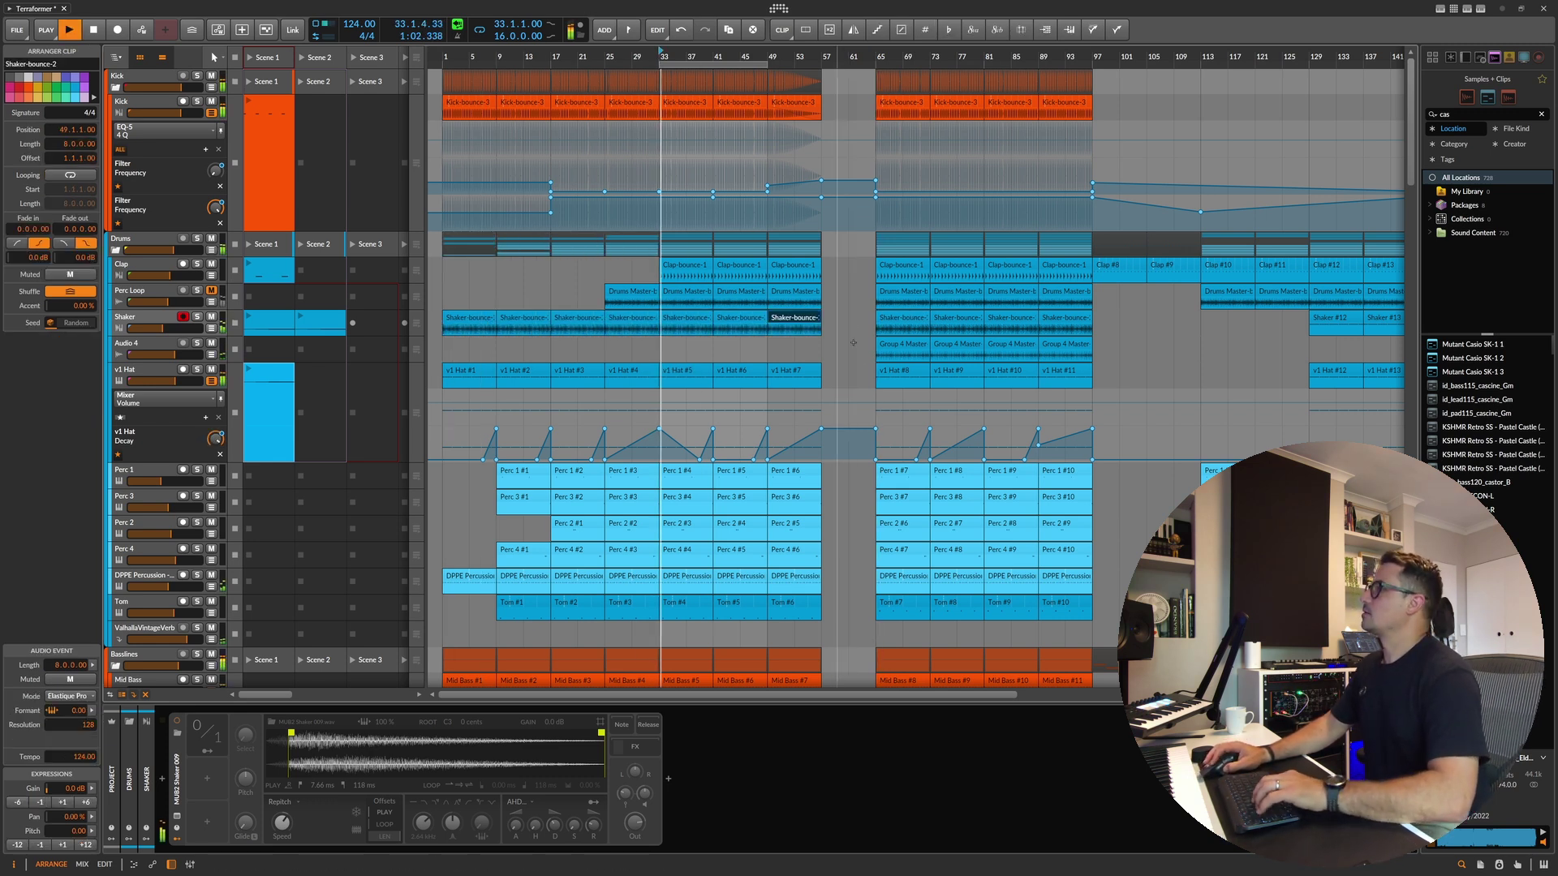
{"action": "left_click_drag", "start_coordinate": [912, 349], "coordinate": [696, 349]}
{"action": "key", "text": "ctrl+d"}
{"action": "key", "text": "ctrl+d"}
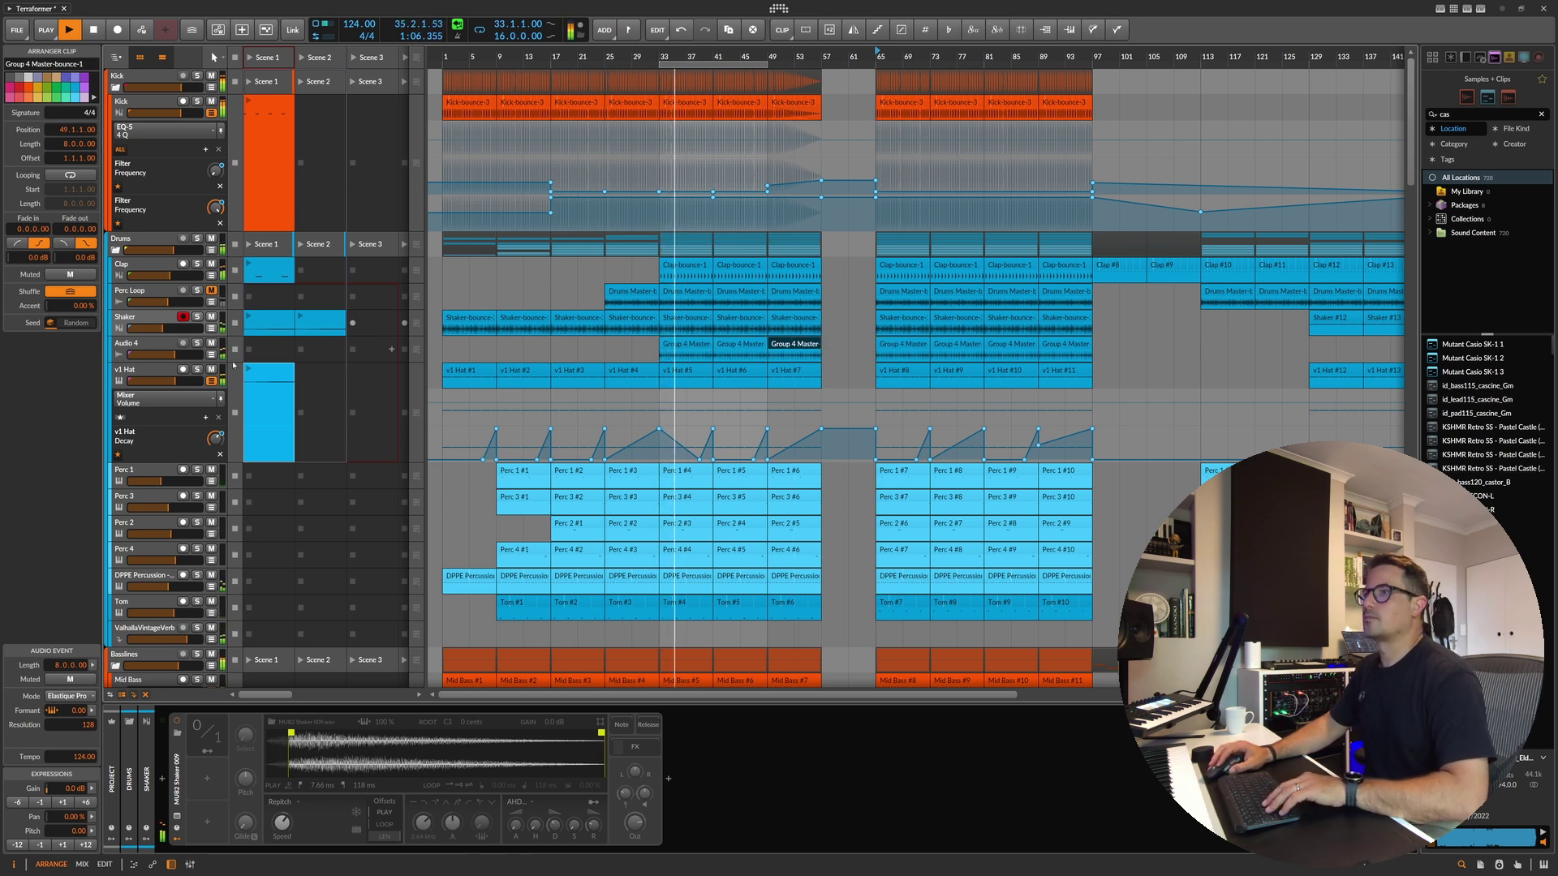
Step: Audition the Audio 4, Shaker and Perc Loop tracks by toggling their solos during playback
{"action": "left_click", "coordinate": [198, 343]}
{"action": "left_click", "coordinate": [197, 318]}
{"action": "left_click", "coordinate": [198, 290]}
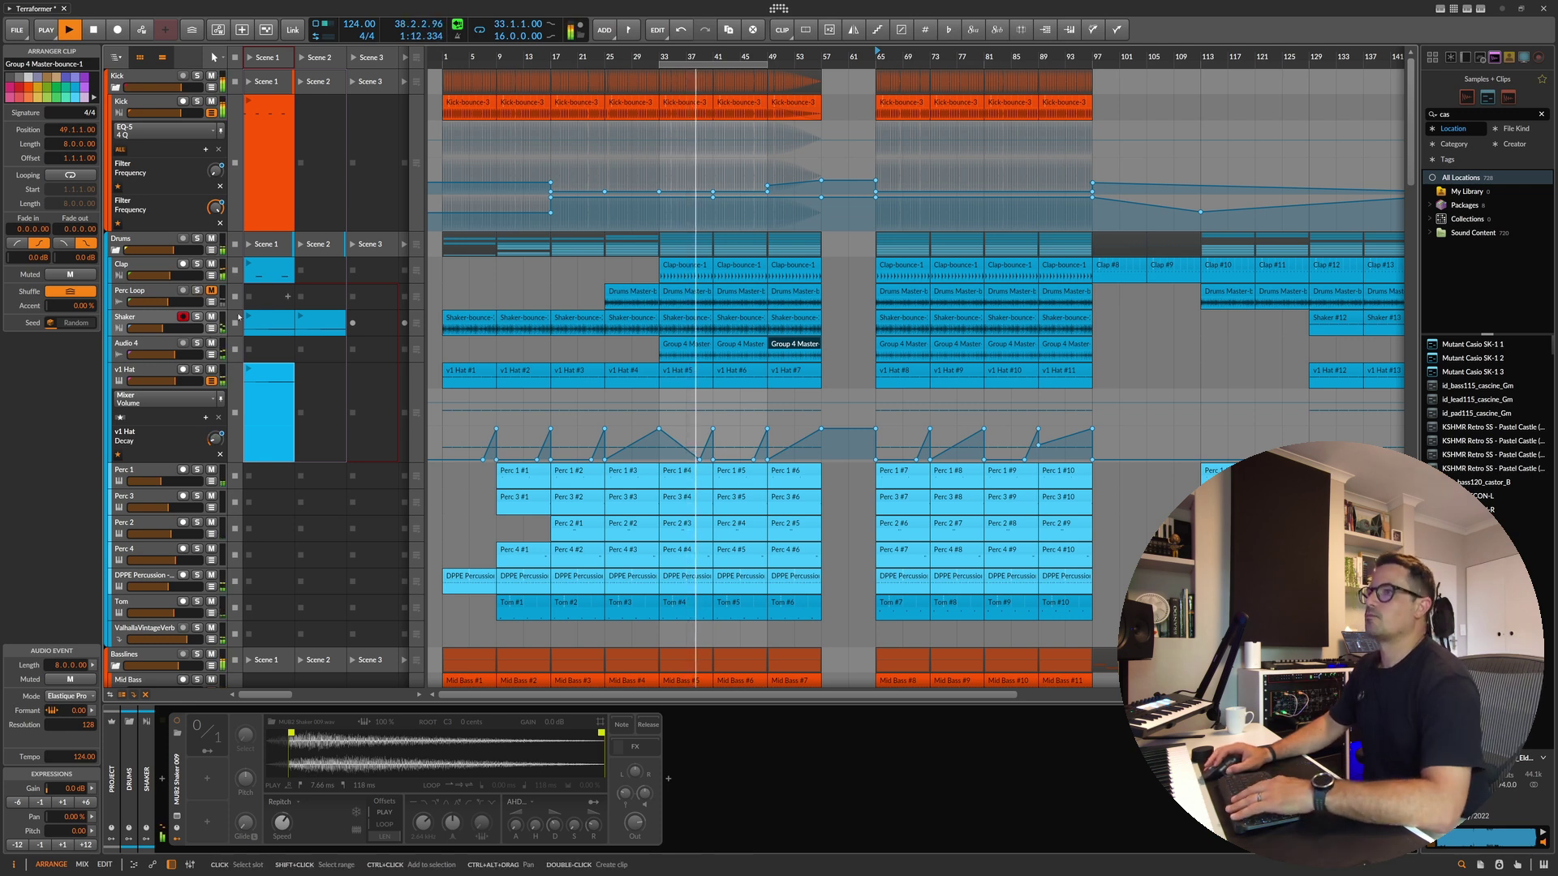
{"action": "left_click", "coordinate": [197, 317]}
{"action": "left_click", "coordinate": [197, 317]}
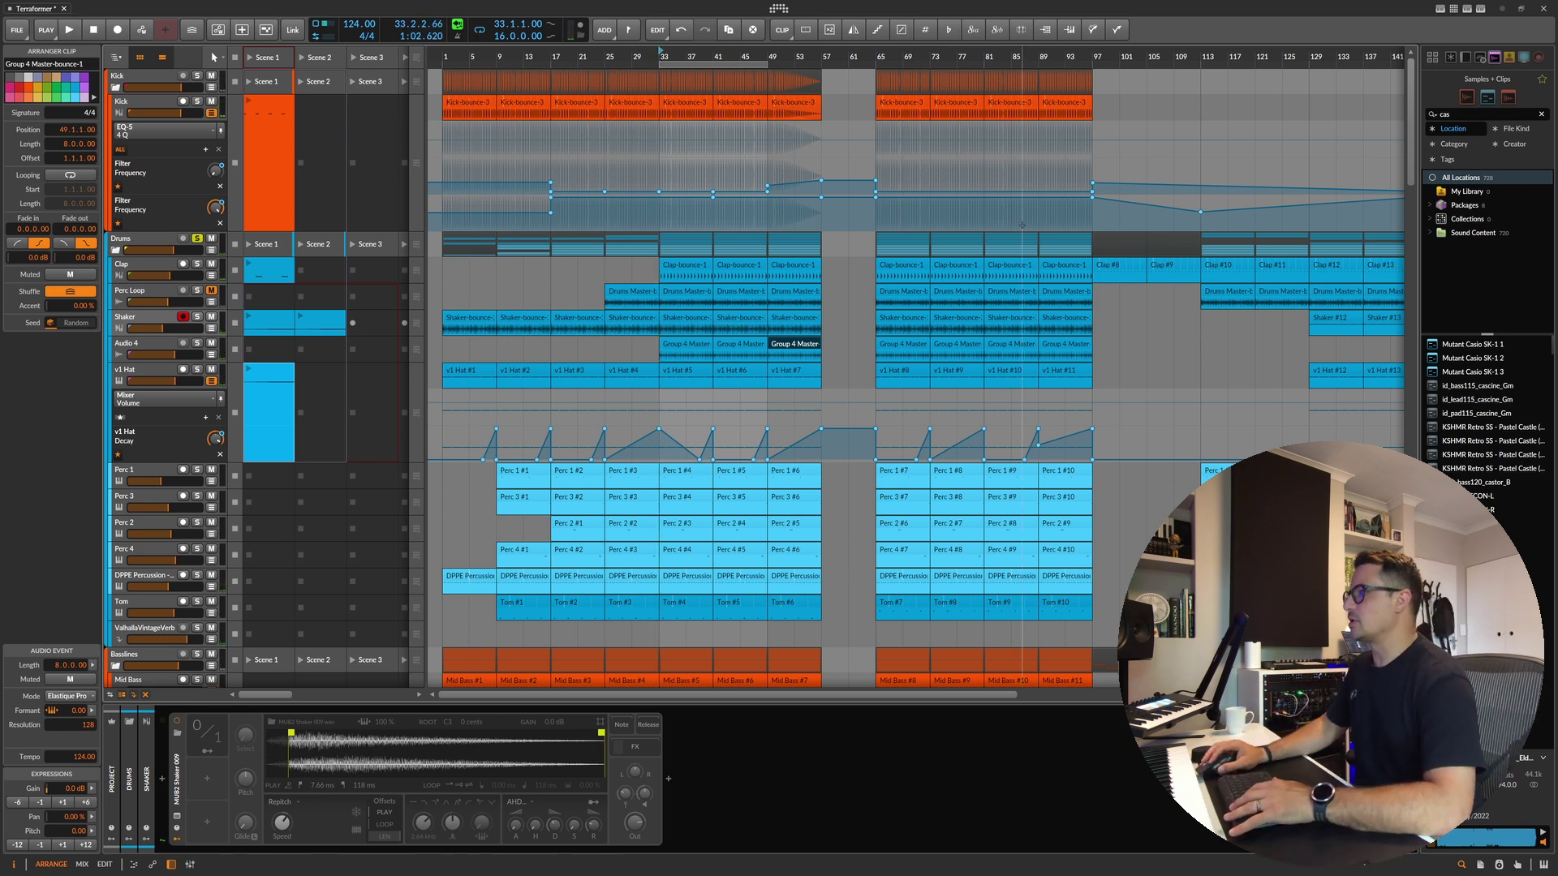
Step: Play from bar 33, unmute the Perc Loop track, and compare it with Audio 4 by toggling their solos and mutes
{"action": "key", "text": "space"}
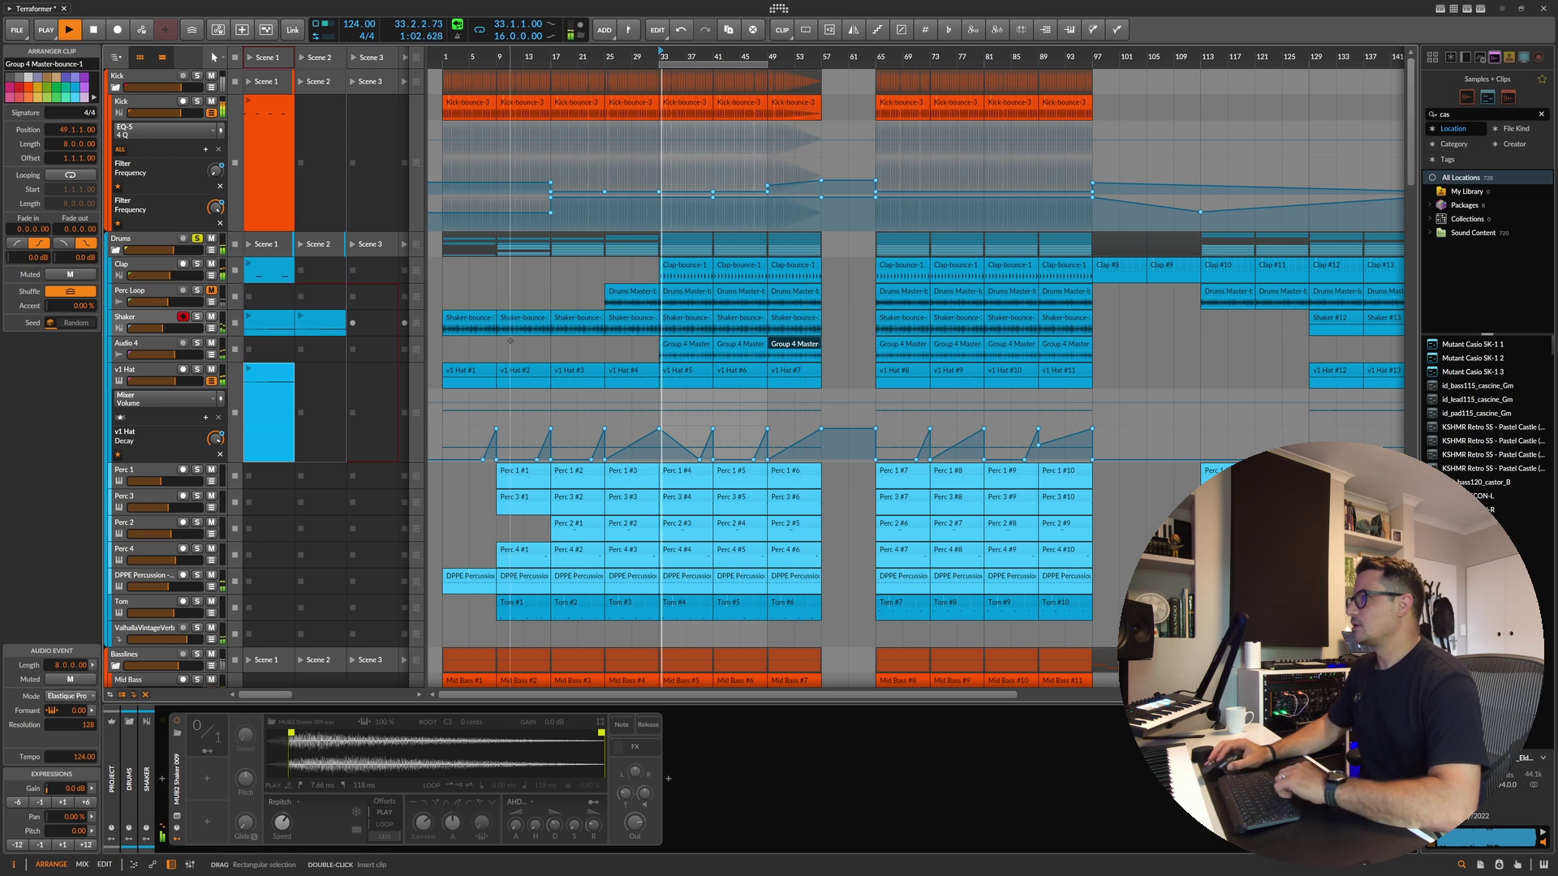
{"action": "left_click", "coordinate": [198, 343]}
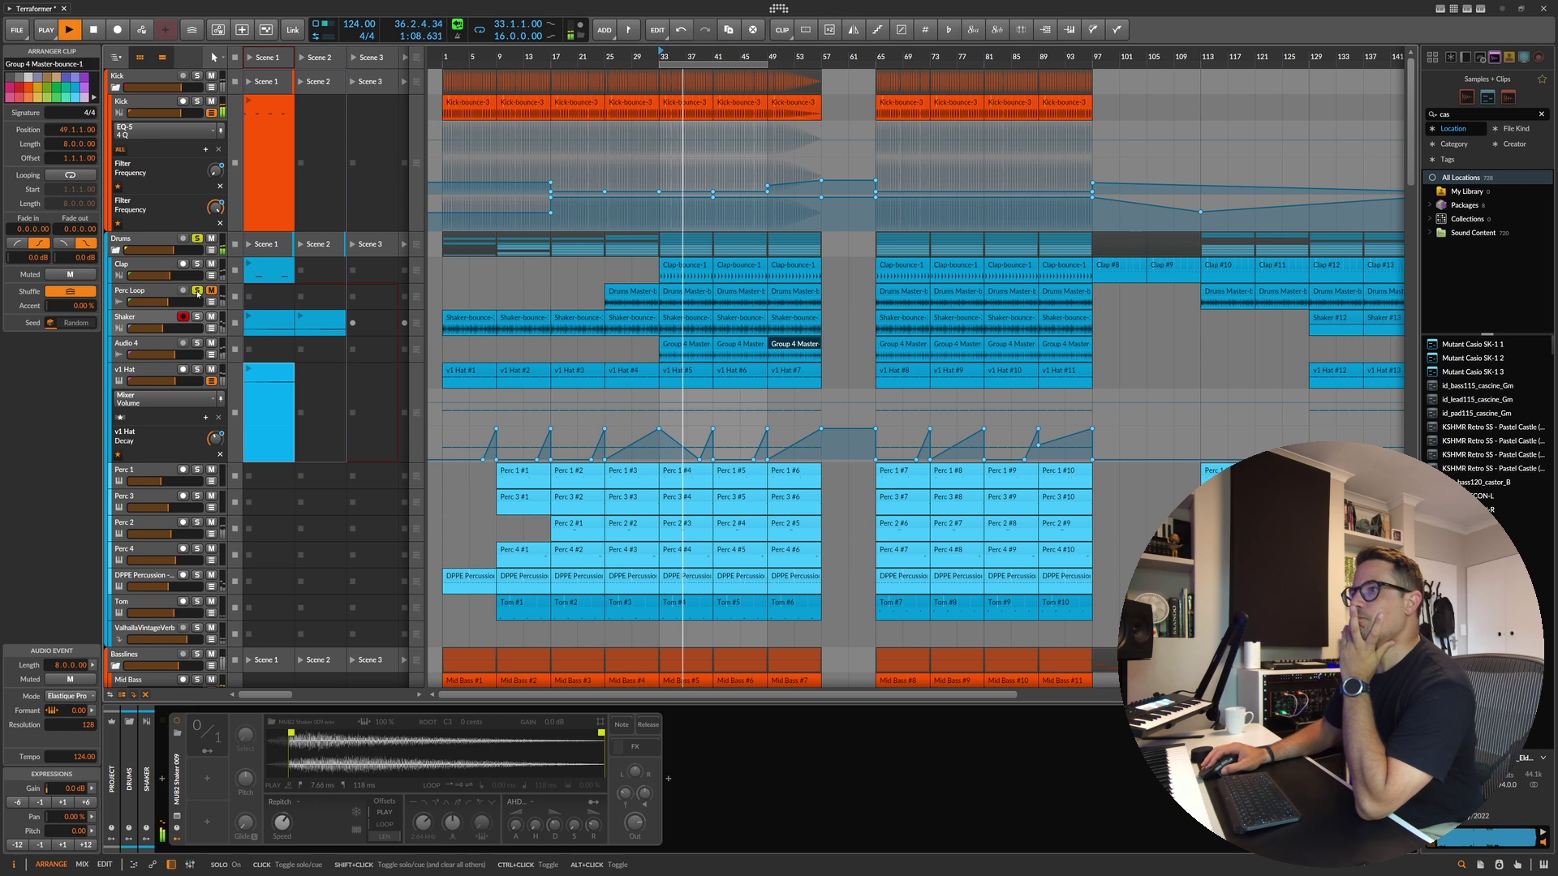
{"action": "left_click", "coordinate": [210, 343]}
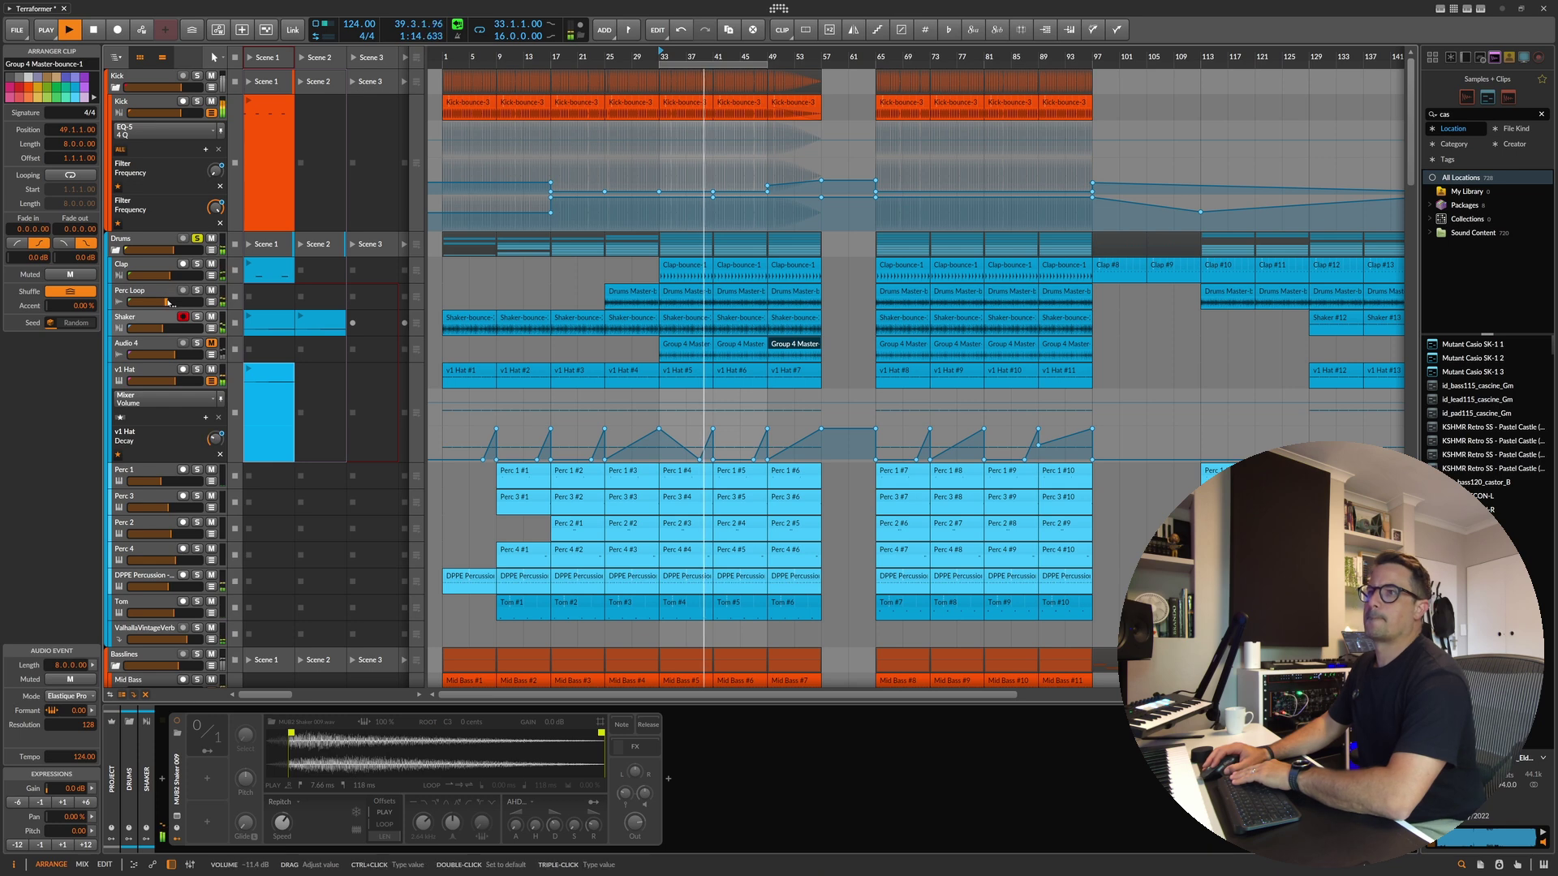
{"action": "left_click", "coordinate": [698, 343]}
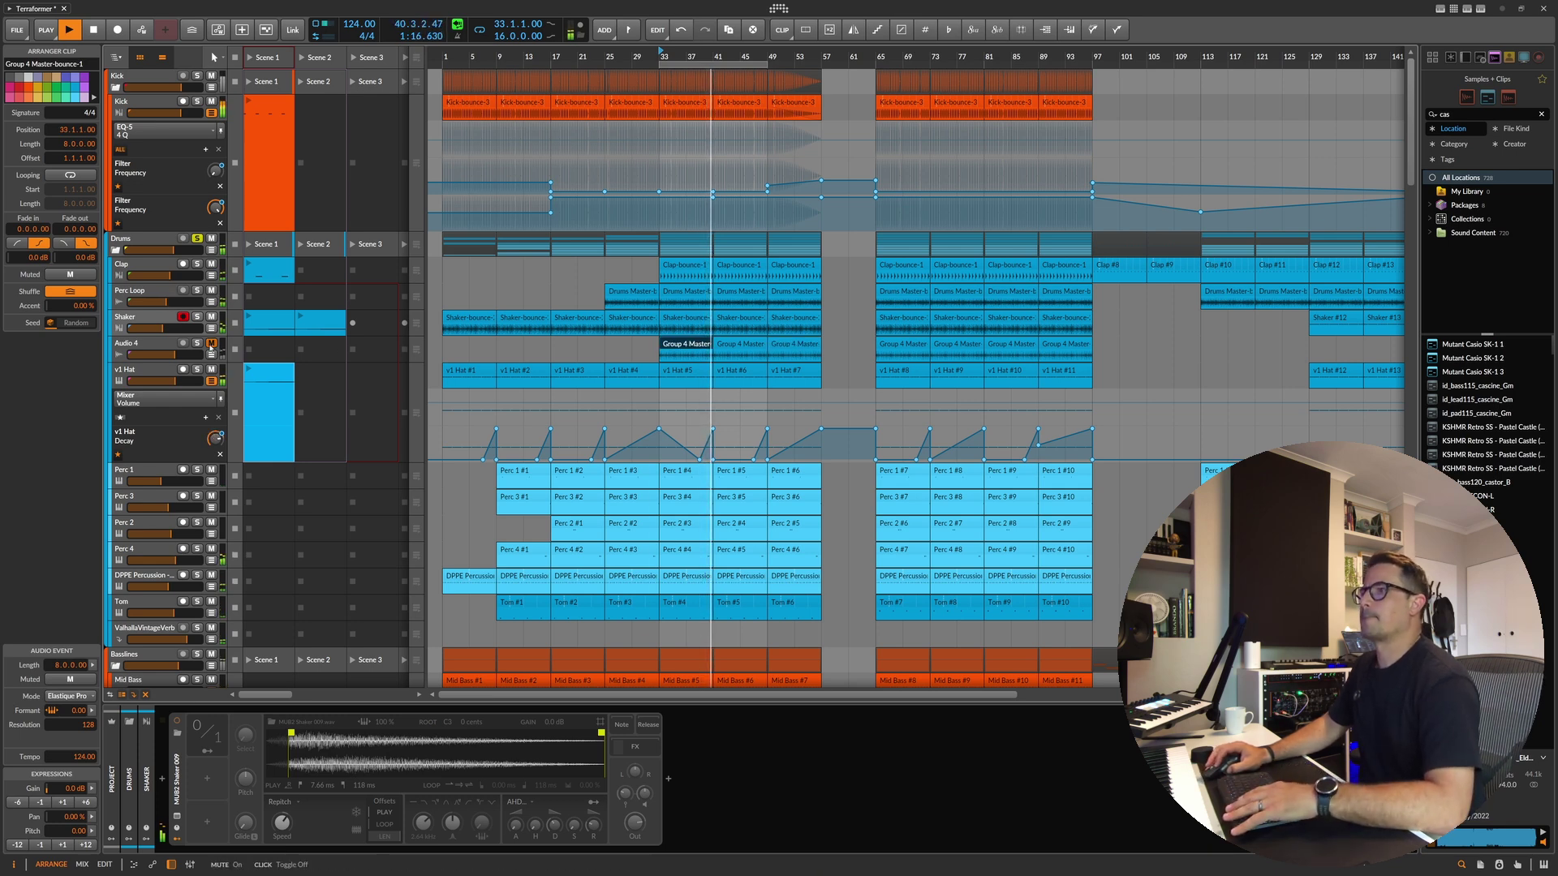
{"action": "left_click", "coordinate": [197, 343]}
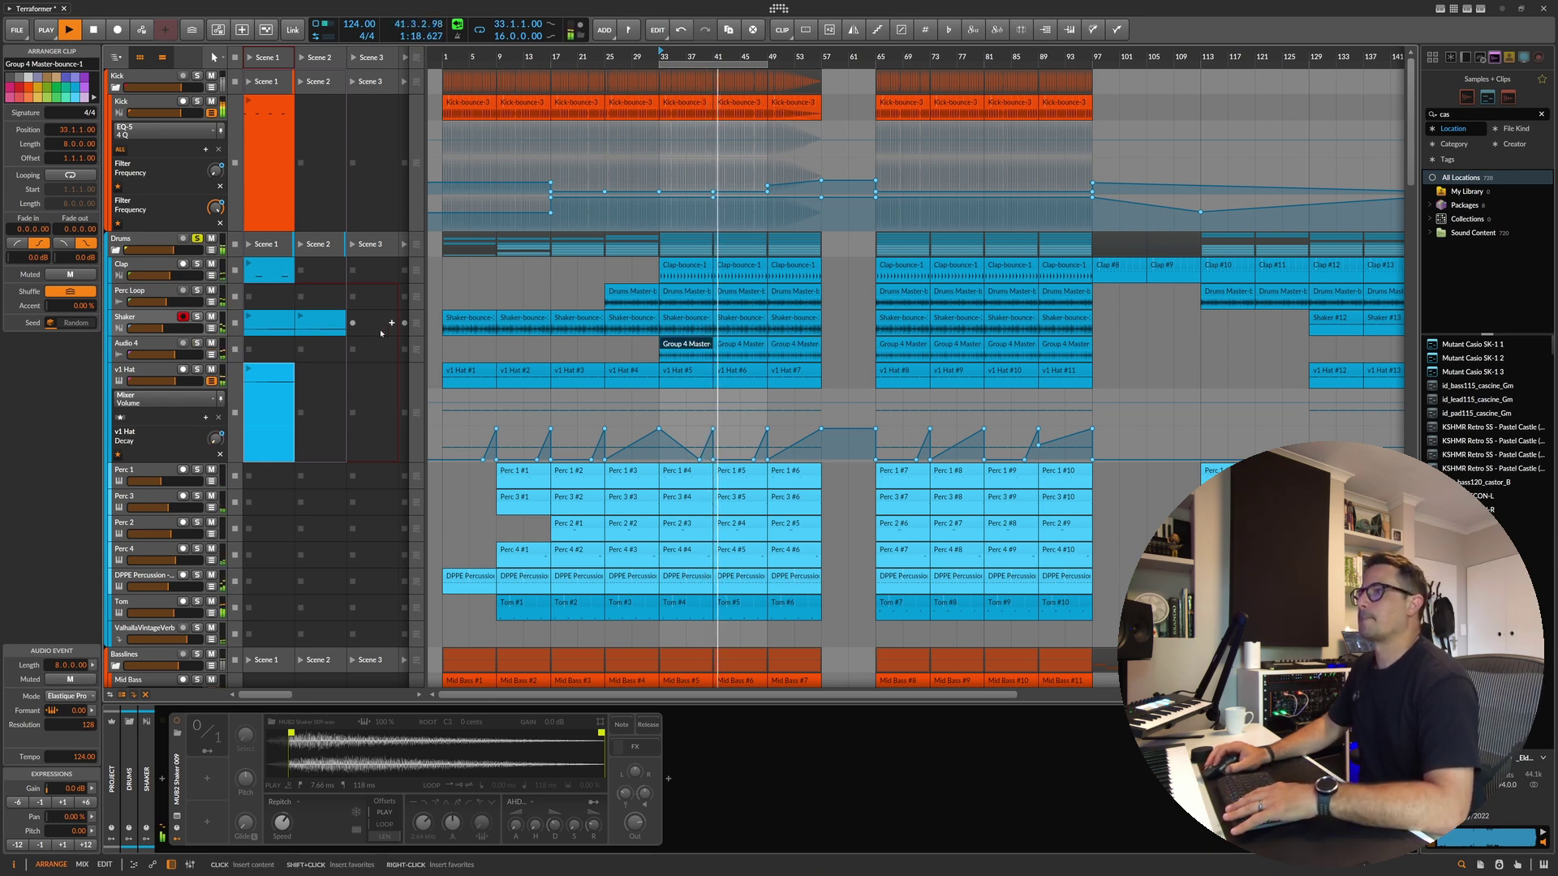
Step: Audition the Shaker and v1 Hat tracks in the drum mix by toggling solo and mute during playback
{"action": "left_click", "coordinate": [197, 317]}
{"action": "left_click", "coordinate": [198, 319]}
{"action": "left_click", "coordinate": [213, 319]}
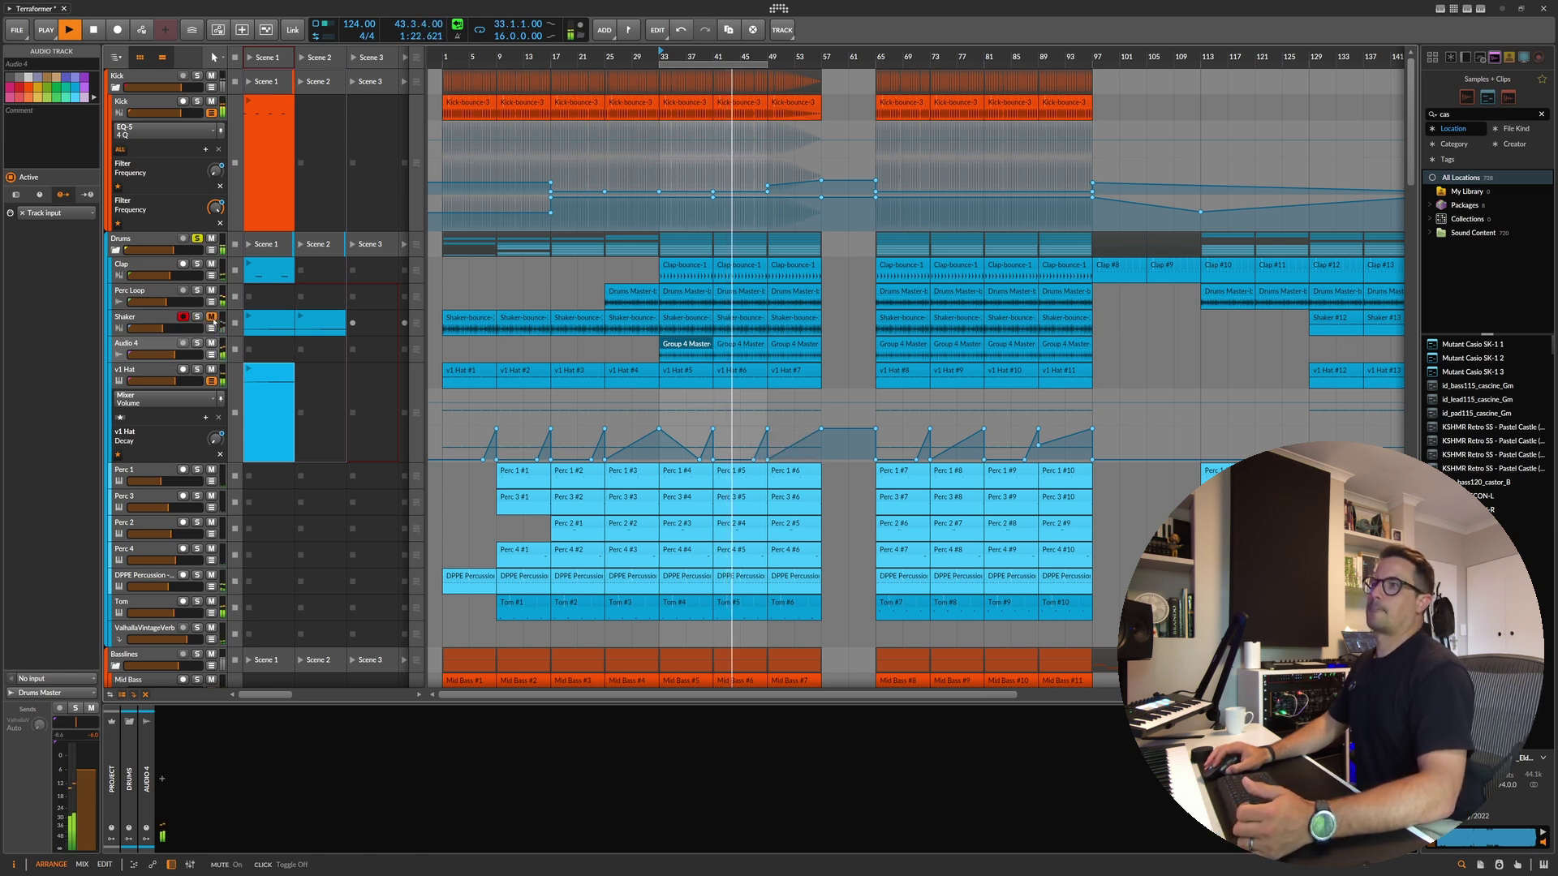
{"action": "left_click", "coordinate": [198, 371]}
{"action": "left_click", "coordinate": [198, 371]}
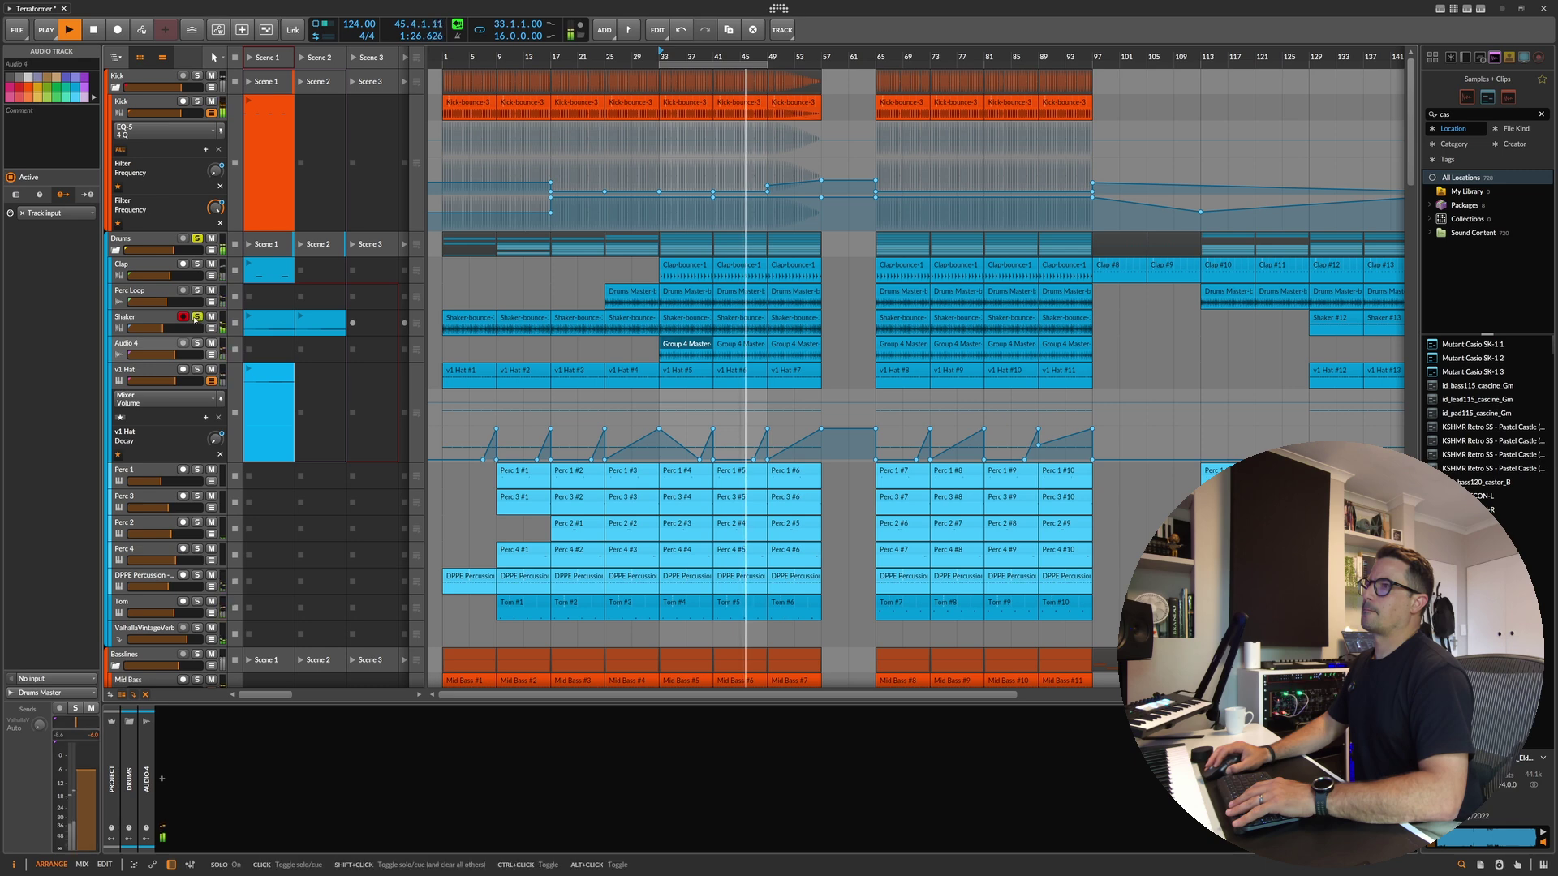
Step: Mute the Shaker track and replay the drums from bar 33
{"action": "left_click", "coordinate": [154, 376]}
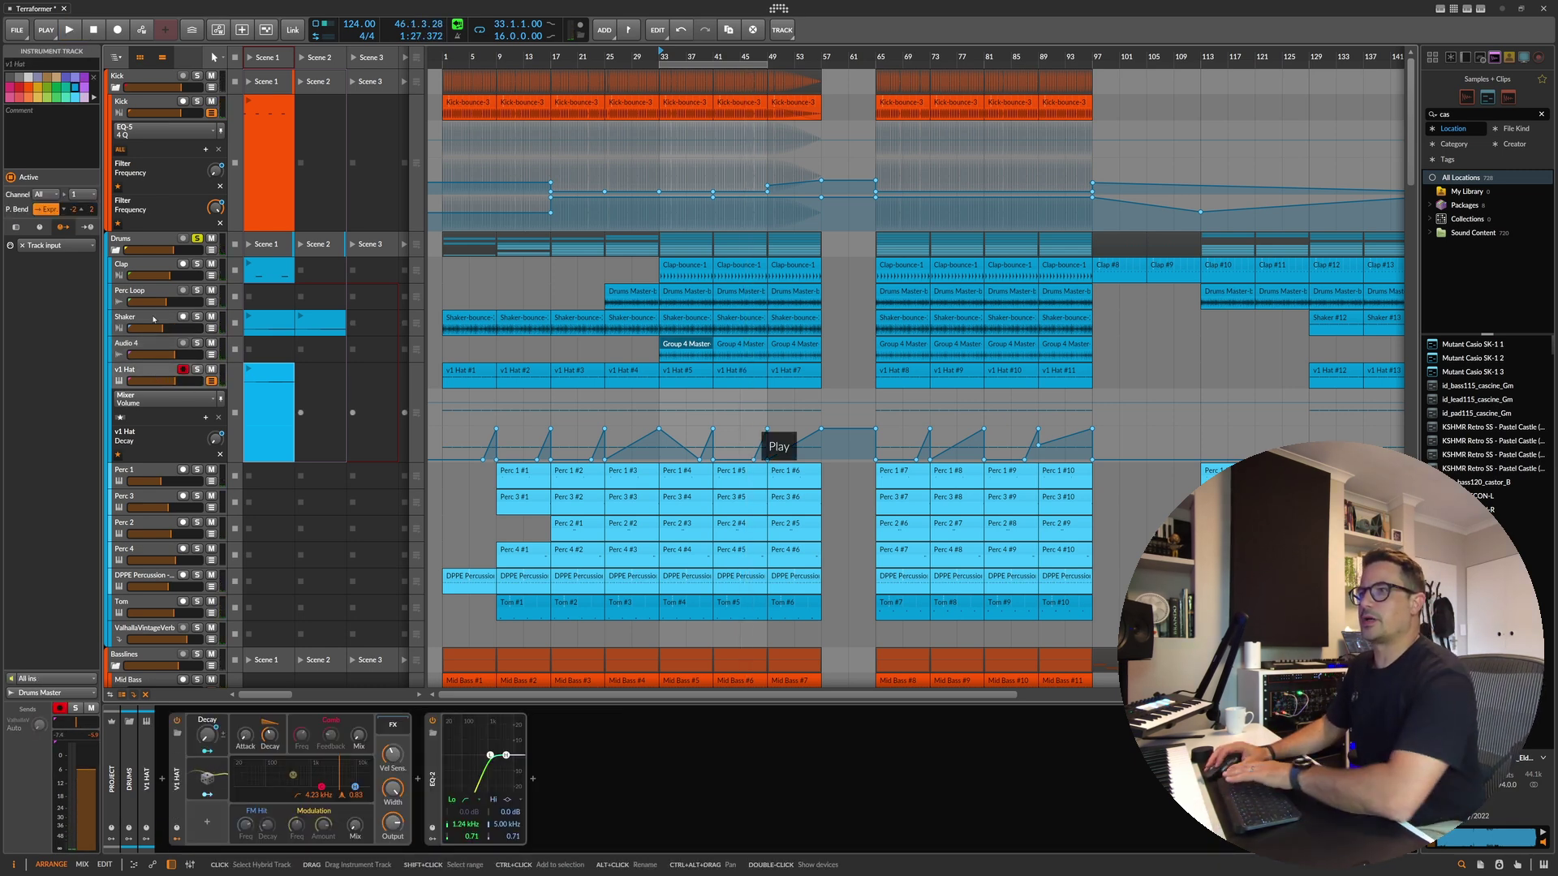
{"action": "left_click", "coordinate": [155, 319]}
{"action": "left_click", "coordinate": [211, 317]}
{"action": "key", "text": "space"}
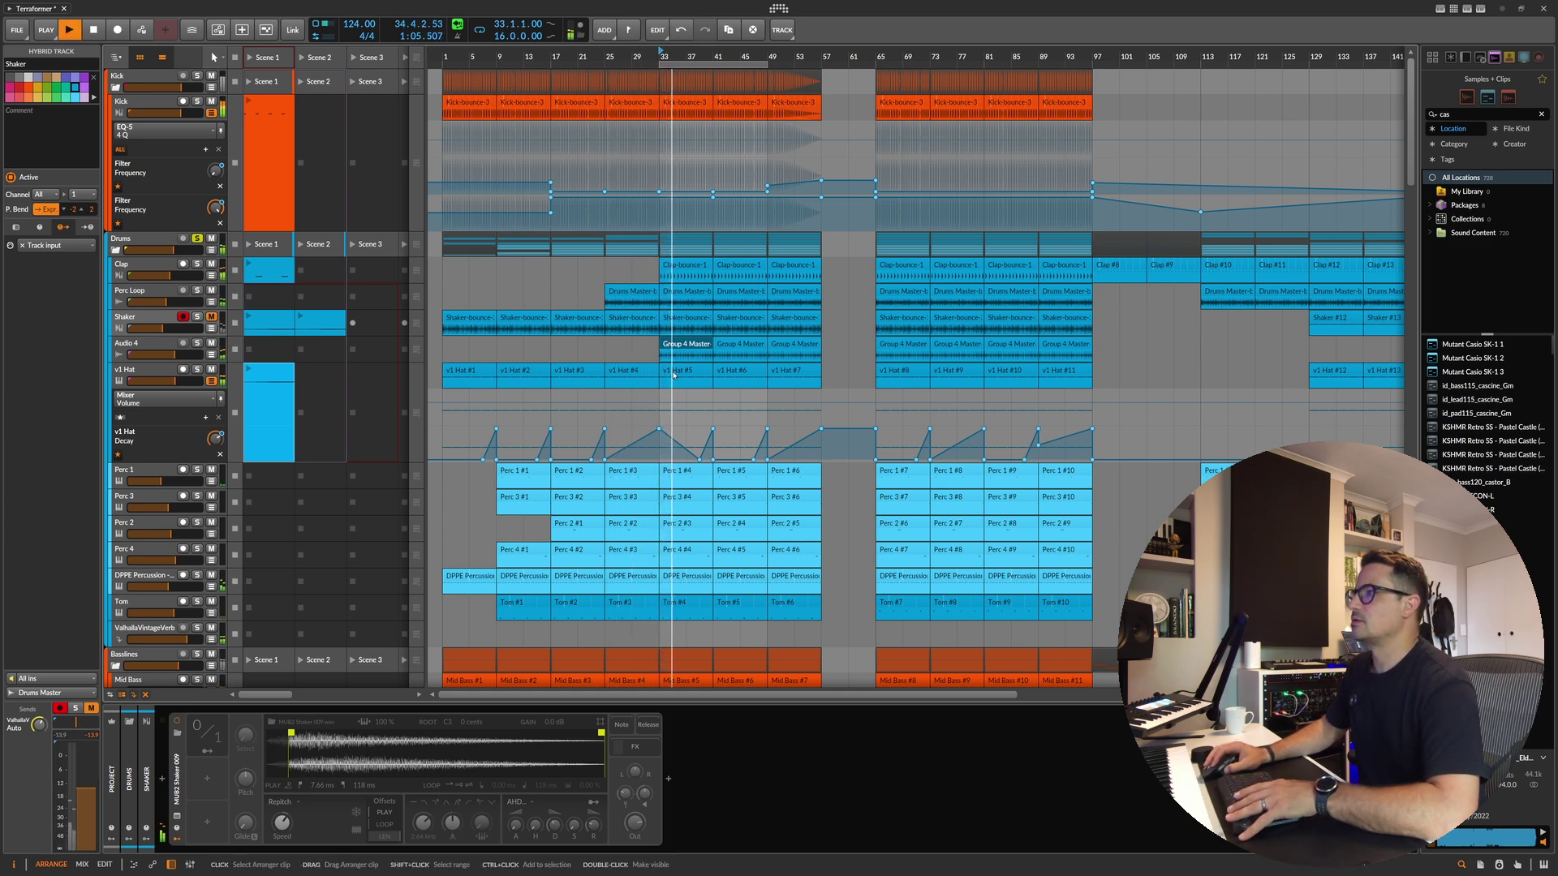
Step: Select the Shaker-bounce-2 clip at bar 33, unsolo the Drums group, and replay the full mix
{"action": "left_click", "coordinate": [686, 320]}
{"action": "key", "text": "space"}
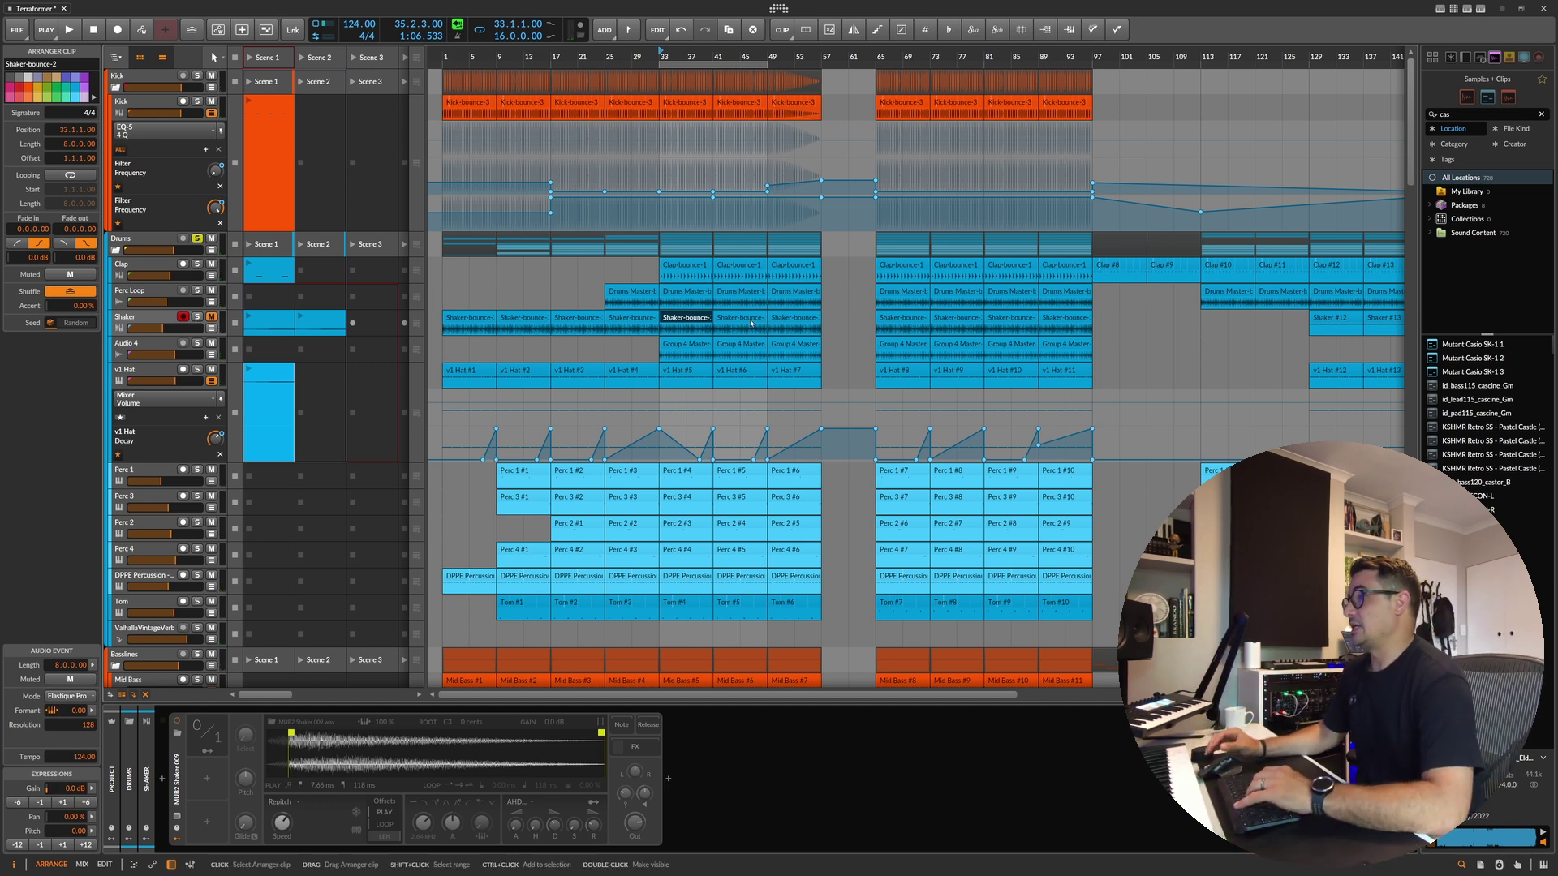
{"action": "key", "text": "space"}
{"action": "key", "text": "space"}
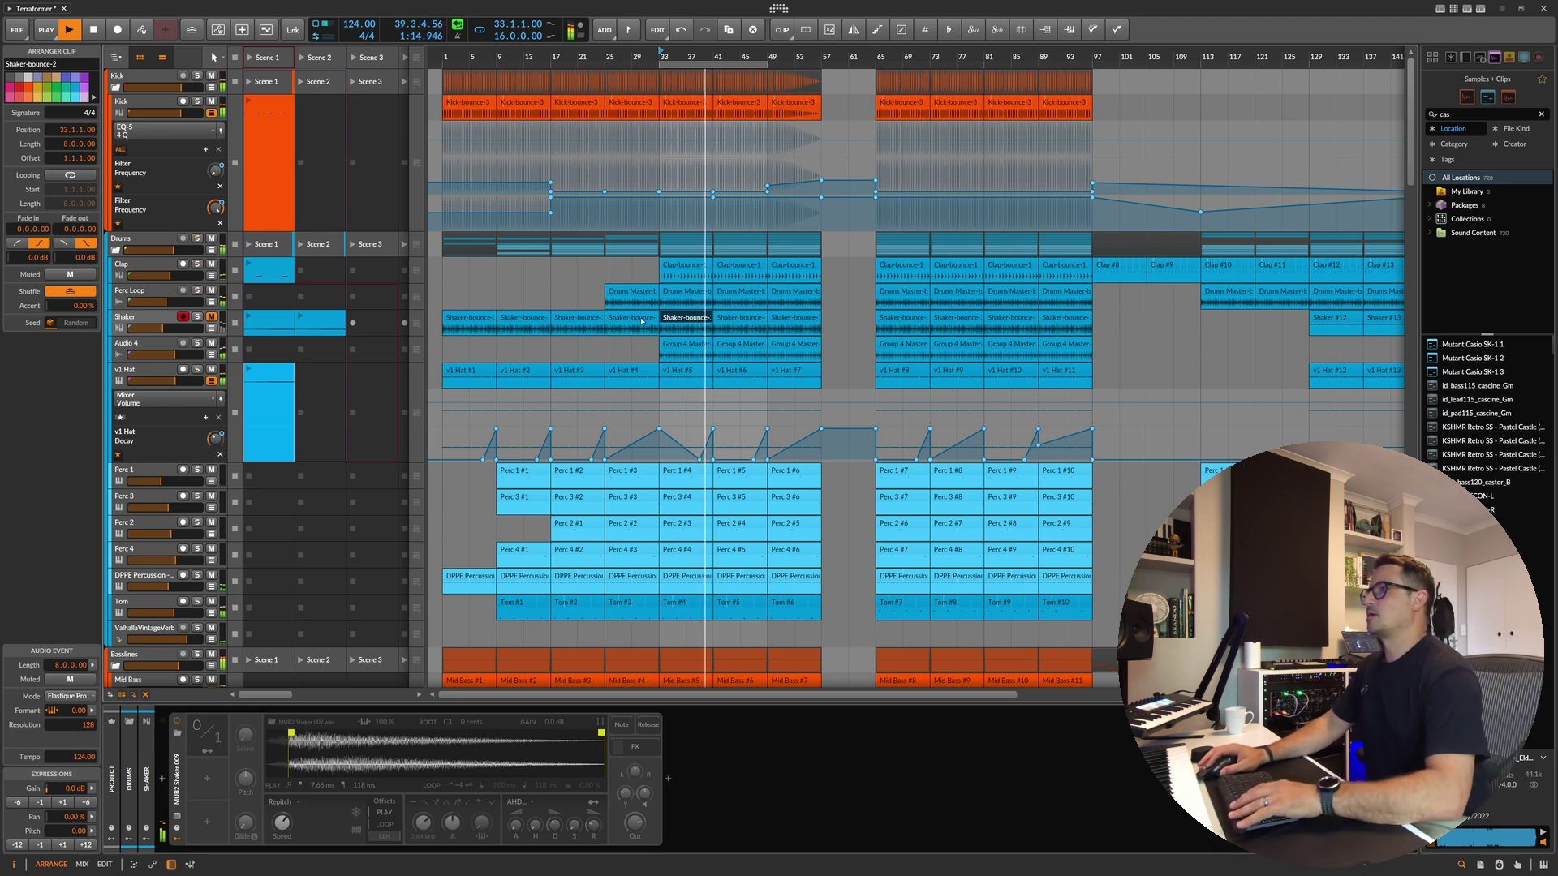
Step: Solo v1 Hat briefly, swap to soloing Perc 1 through Perc 4, DPPE Percussion, Torn and ValhallaVintageVerb, and play from bar 33
{"action": "left_click", "coordinate": [198, 369]}
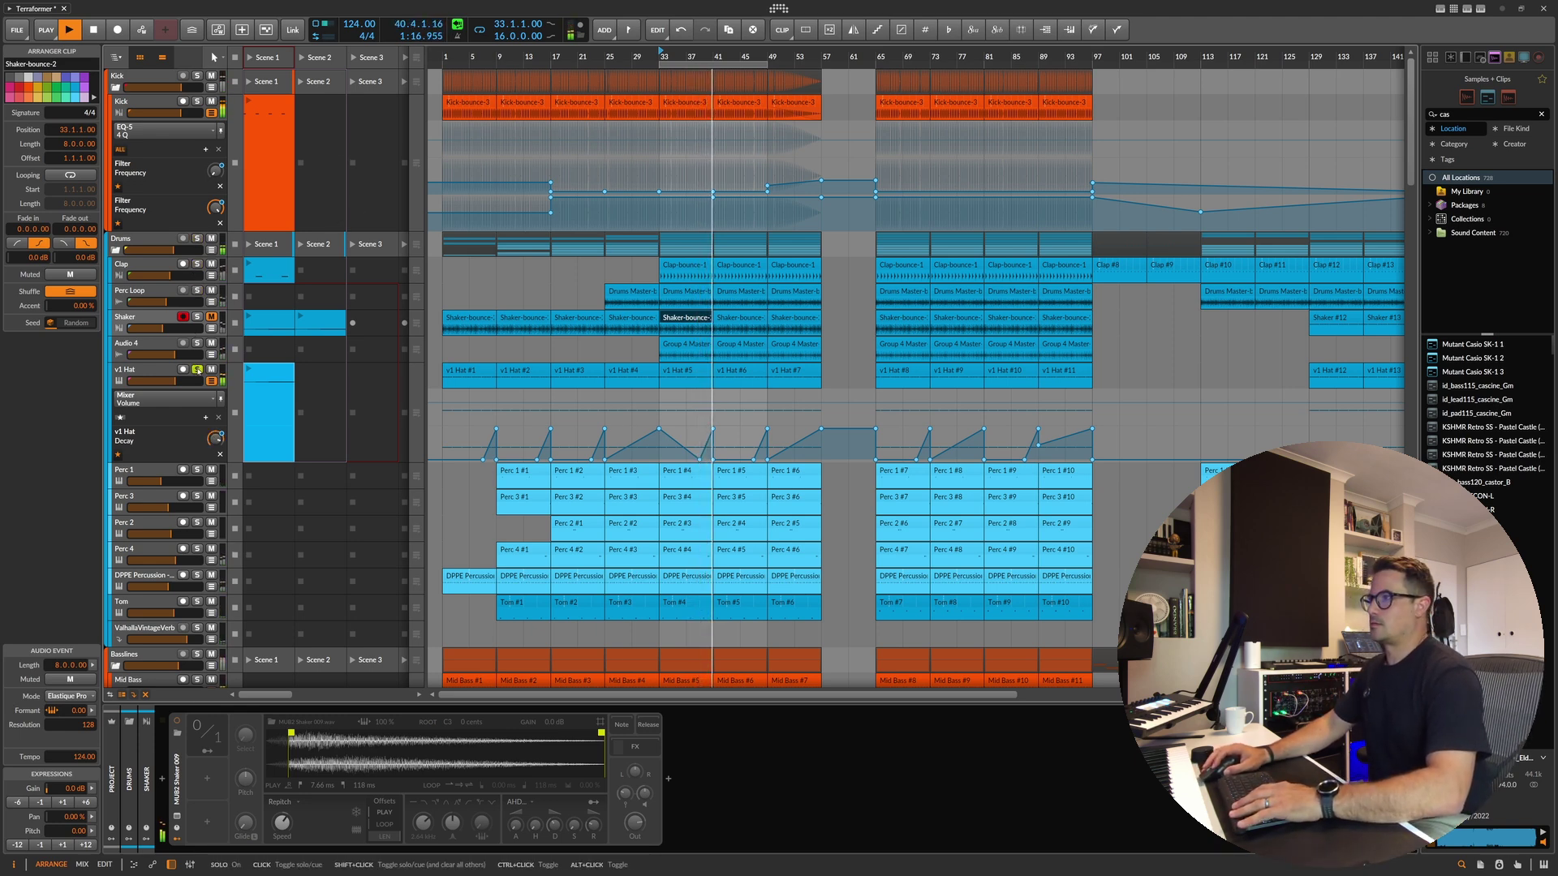
{"action": "key", "text": "space"}
{"action": "scroll", "coordinate": [203, 442], "scroll_direction": "down", "scroll_amount": 2}
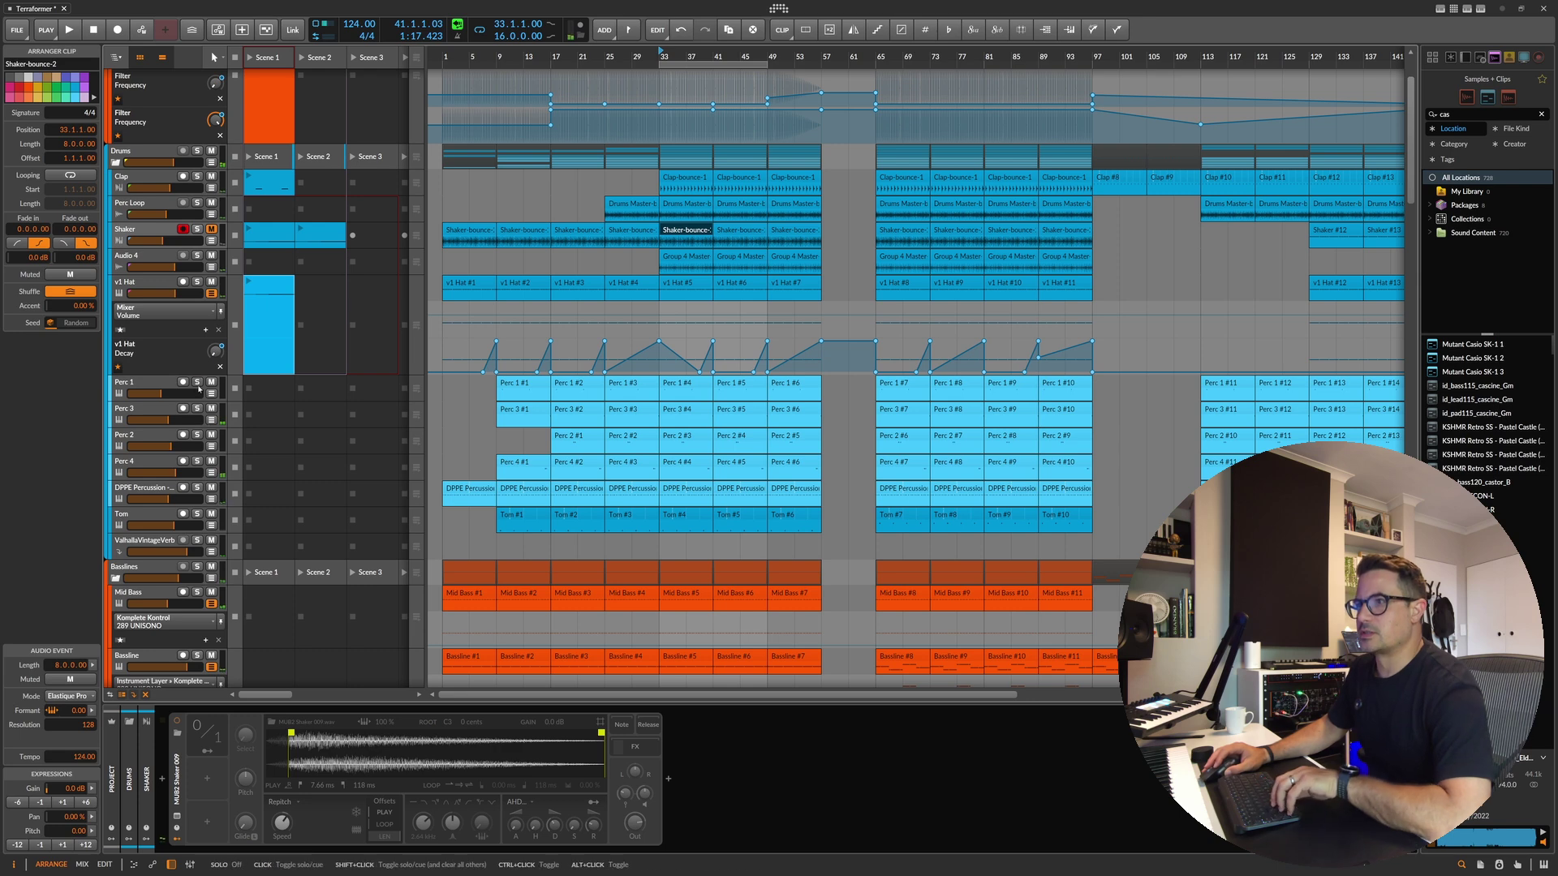
{"action": "left_click", "coordinate": [199, 460]}
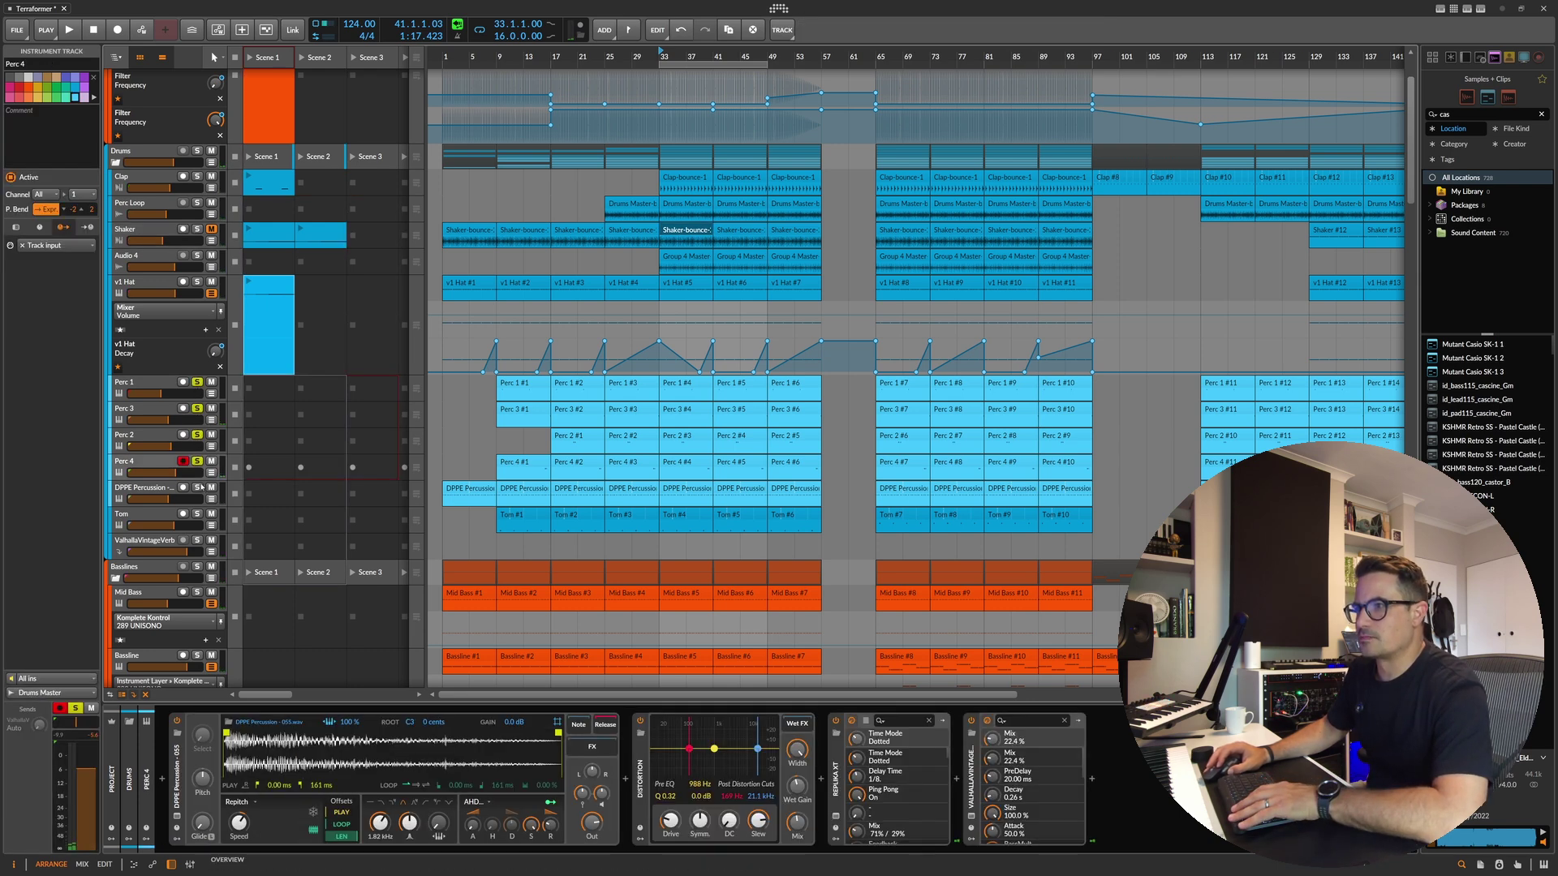
{"action": "key", "text": "space"}
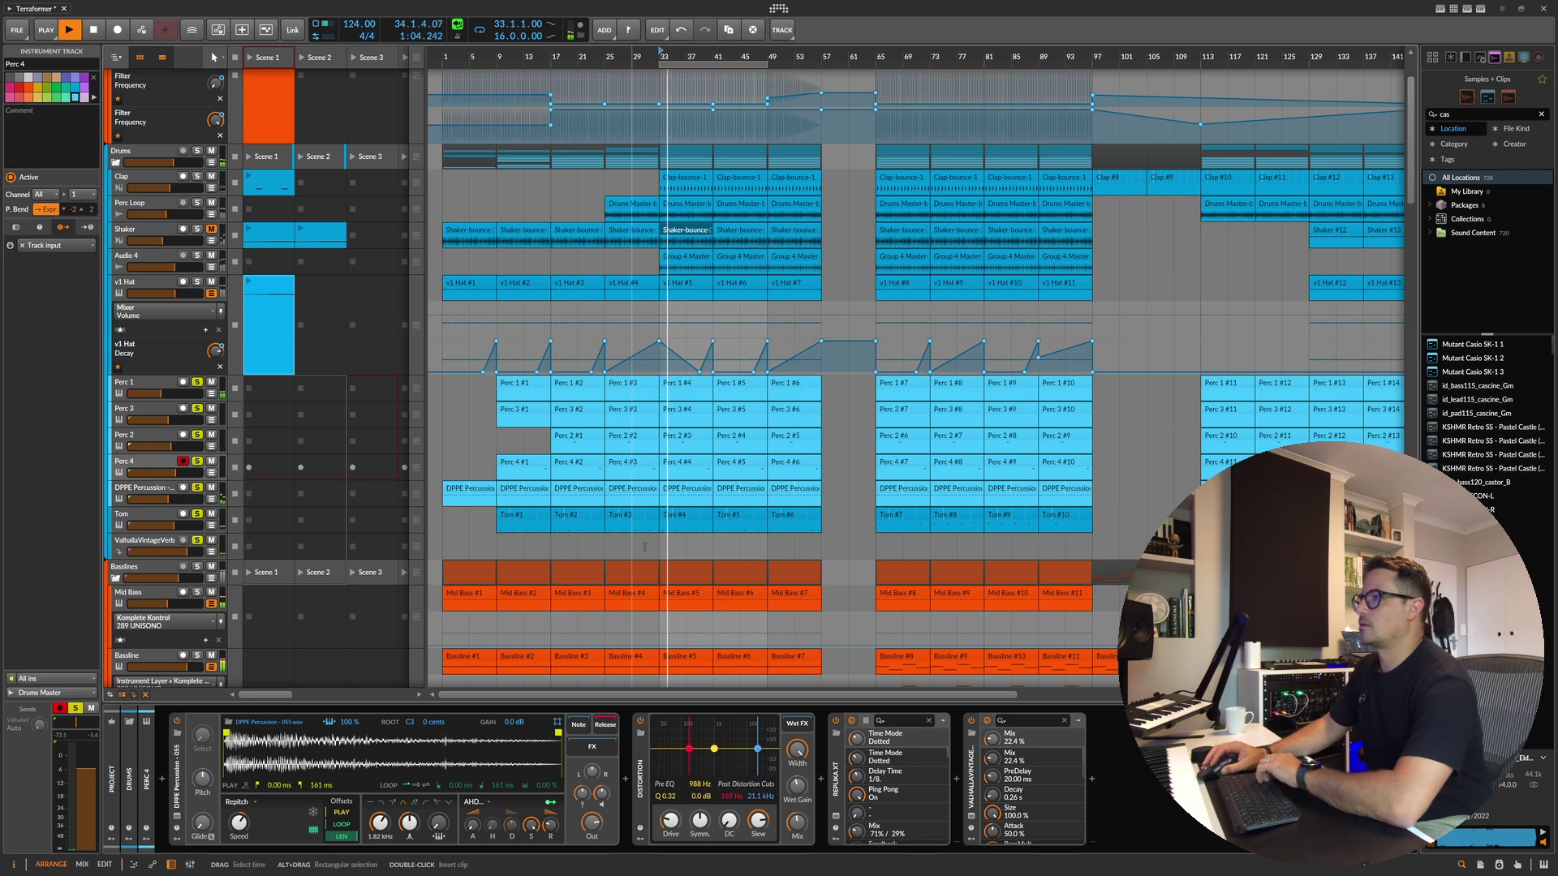
Step: Examine the DPPE Percussion clip at bar 33 and its track's Sampler while replaying the soloed percussion
{"action": "left_click", "coordinate": [675, 485]}
{"action": "left_click", "coordinate": [675, 485]}
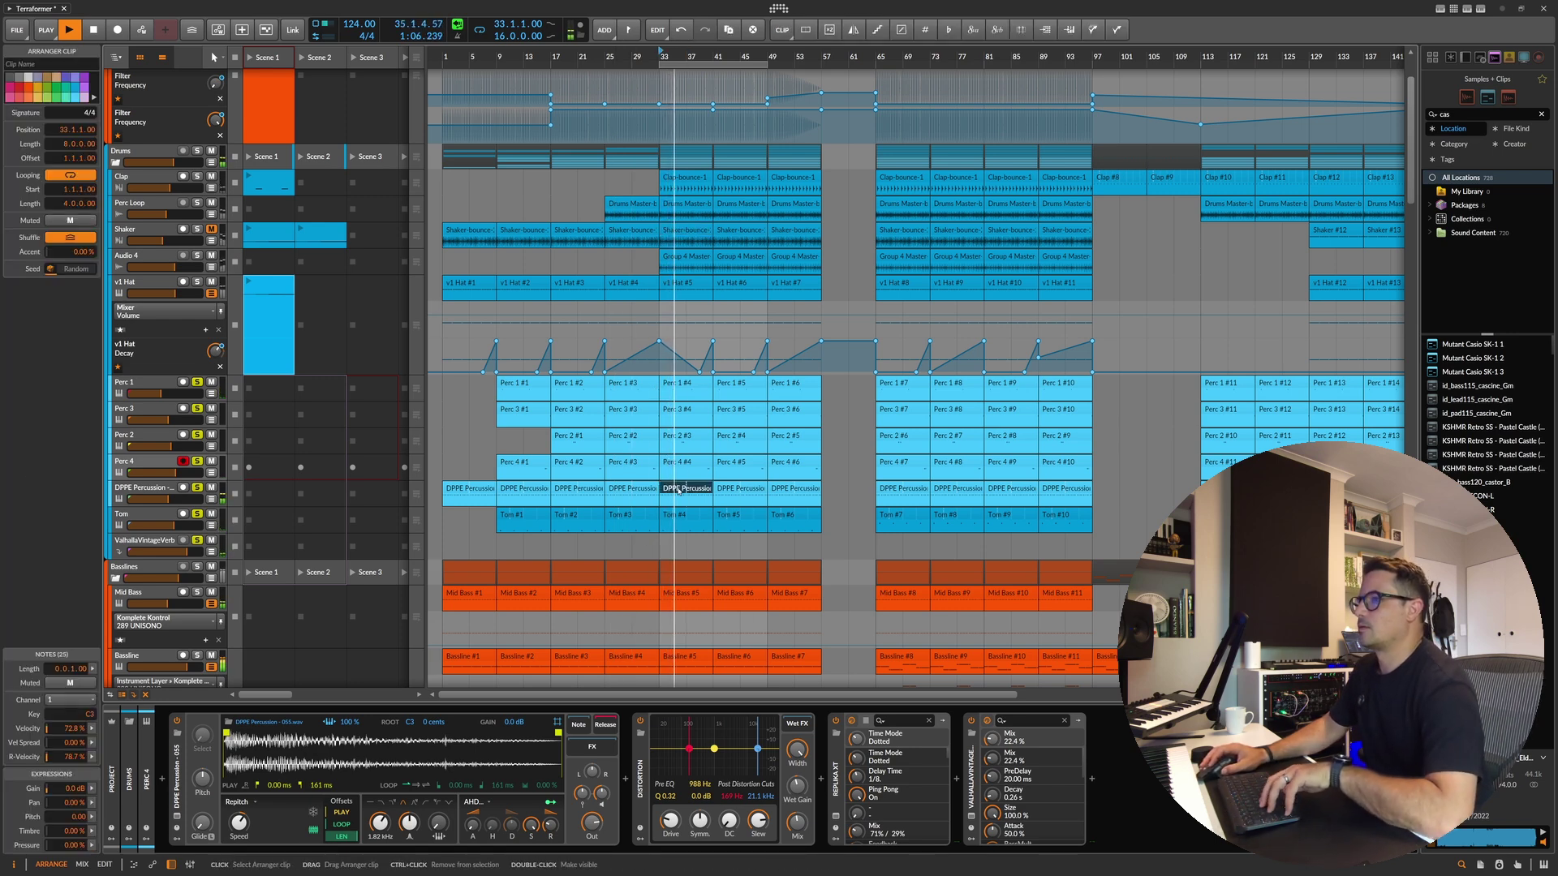
{"action": "left_click", "coordinate": [161, 492]}
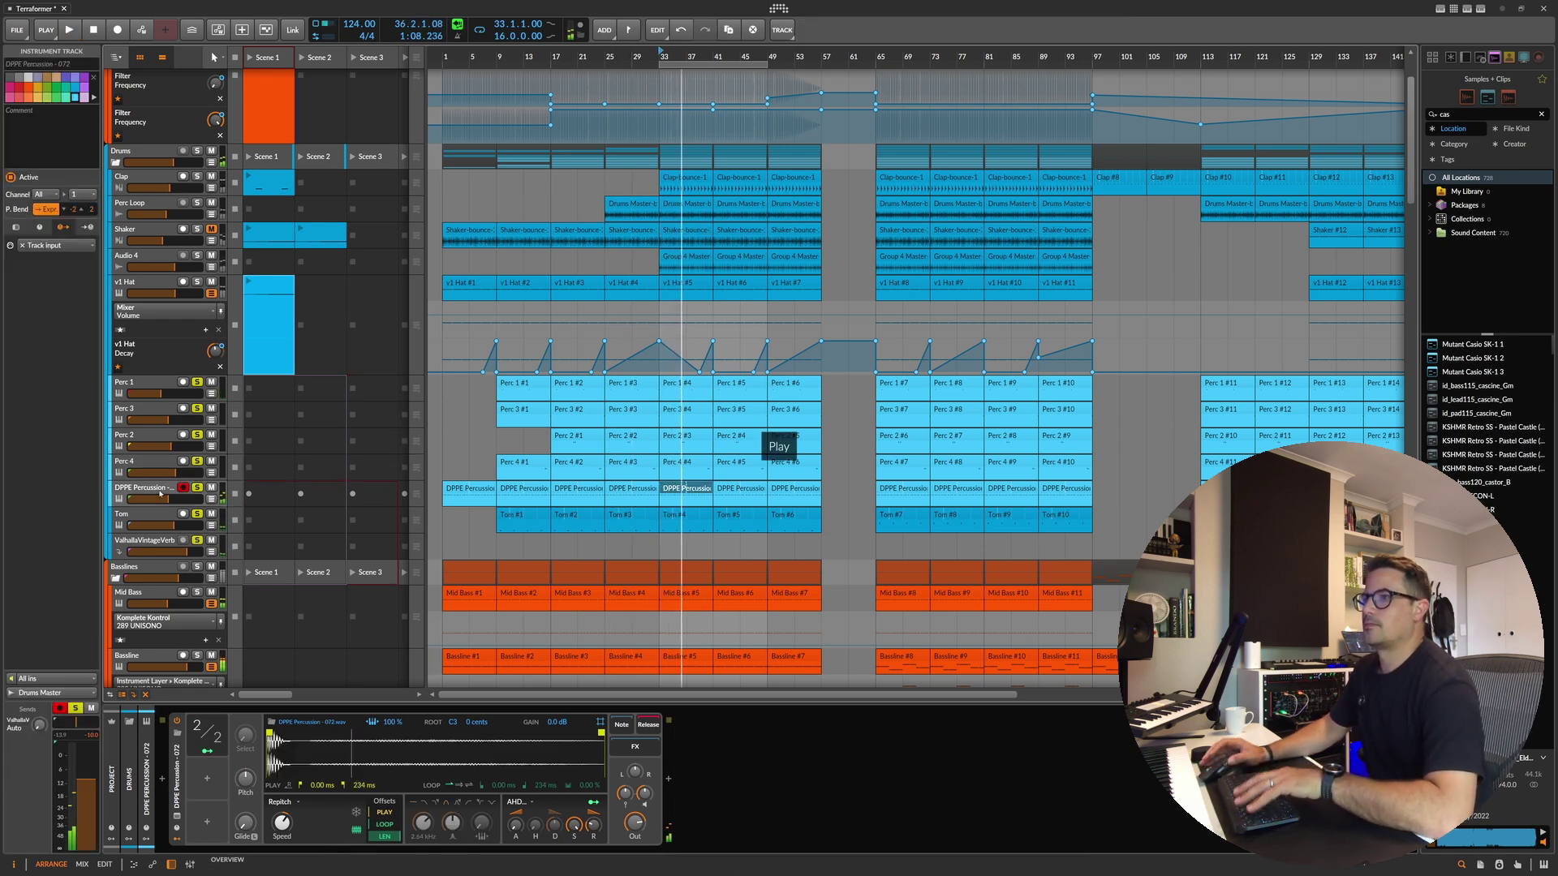
{"action": "key", "text": "space"}
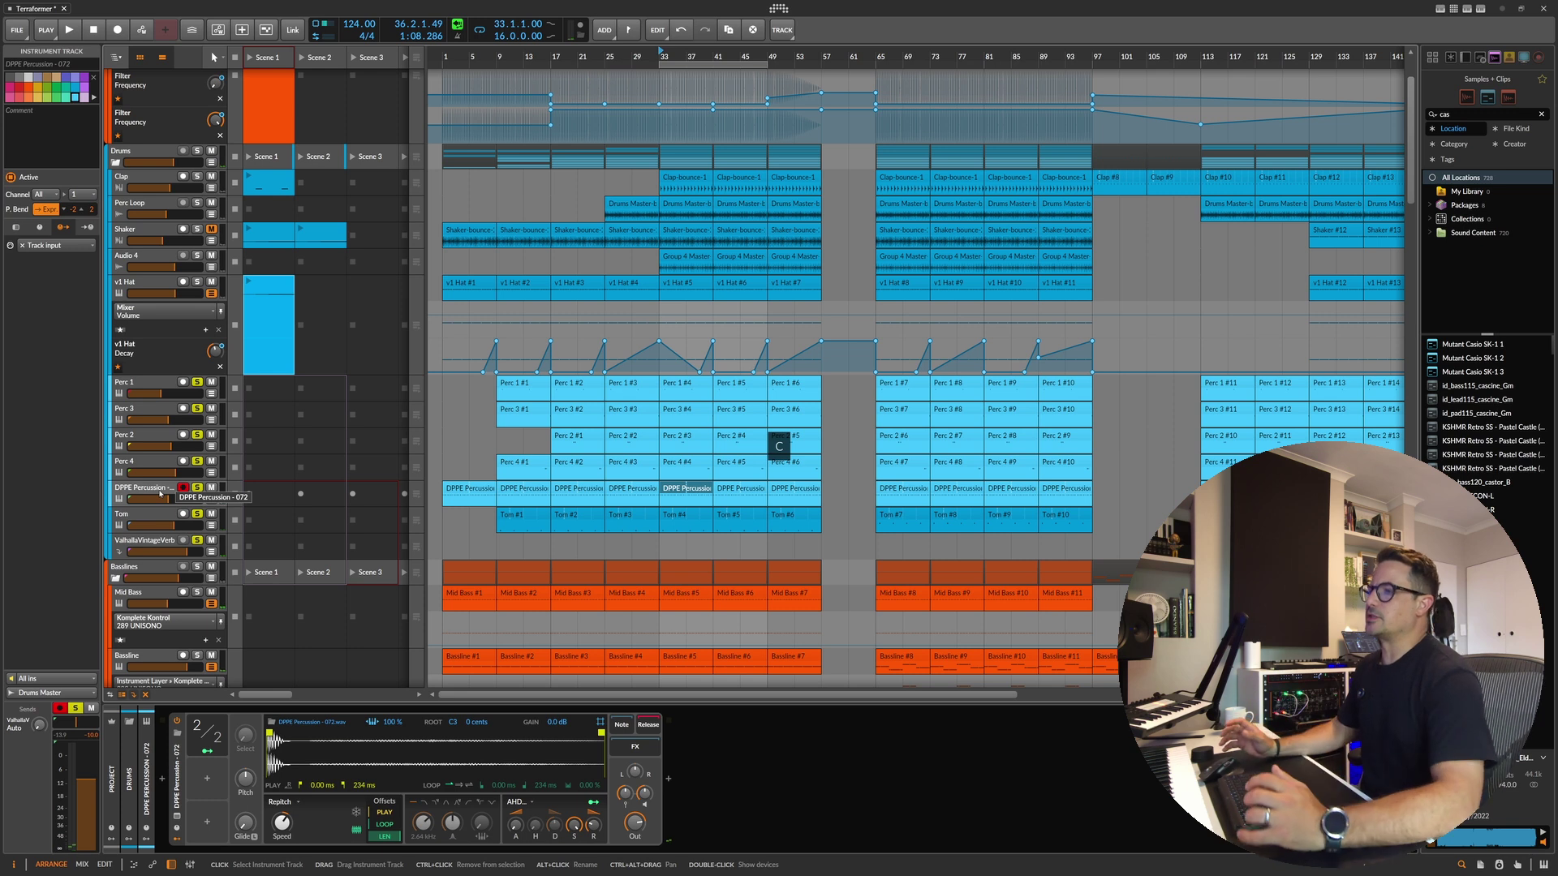
{"action": "key", "text": "space"}
{"action": "left_click", "coordinate": [680, 467]}
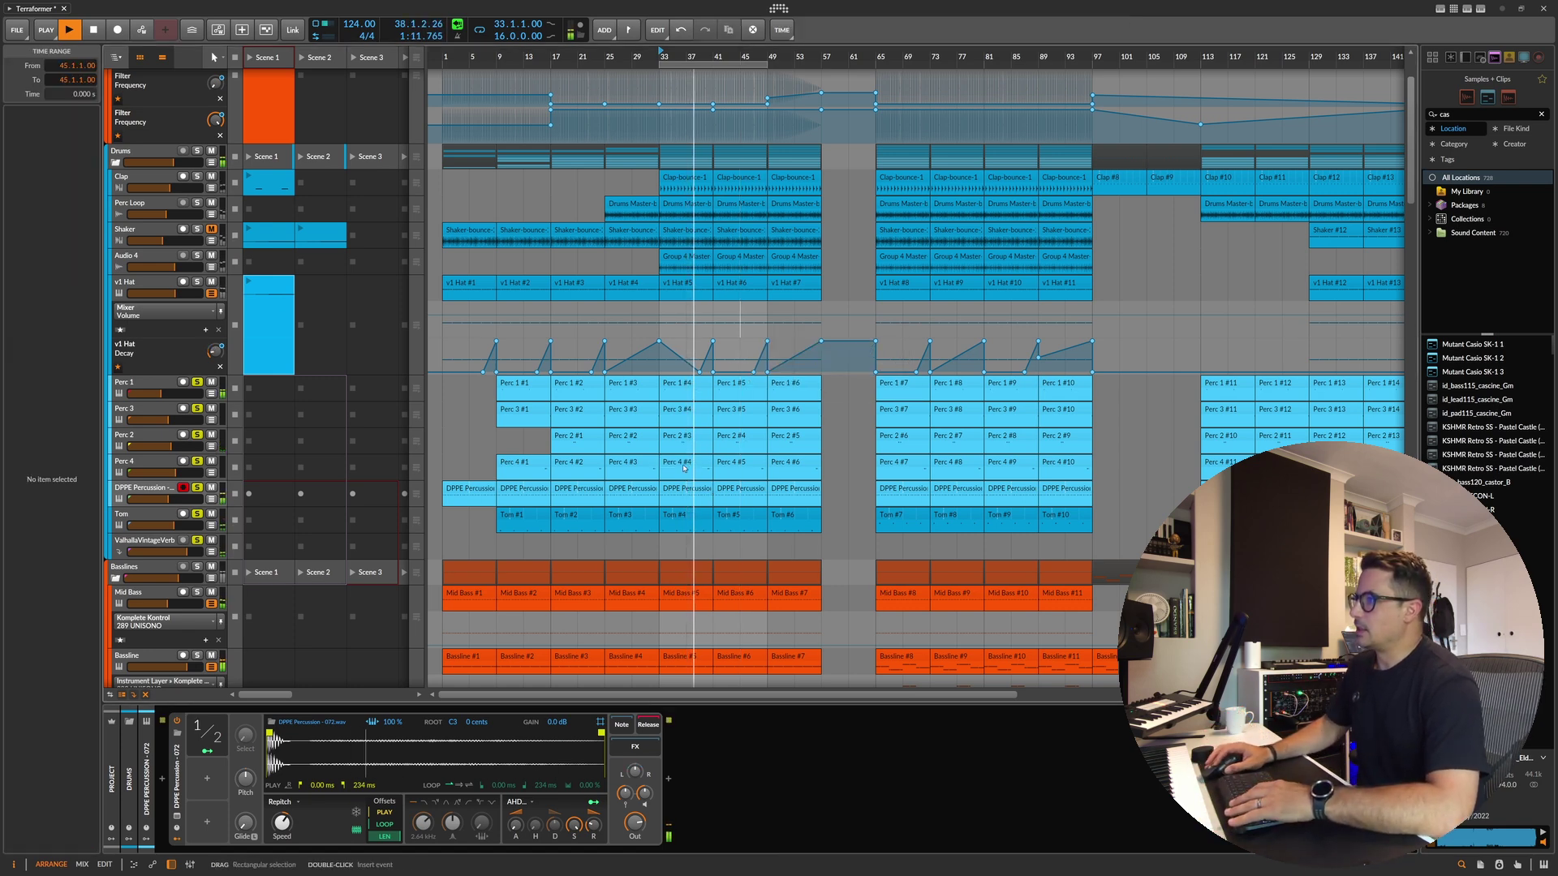
{"action": "left_click", "coordinate": [688, 490]}
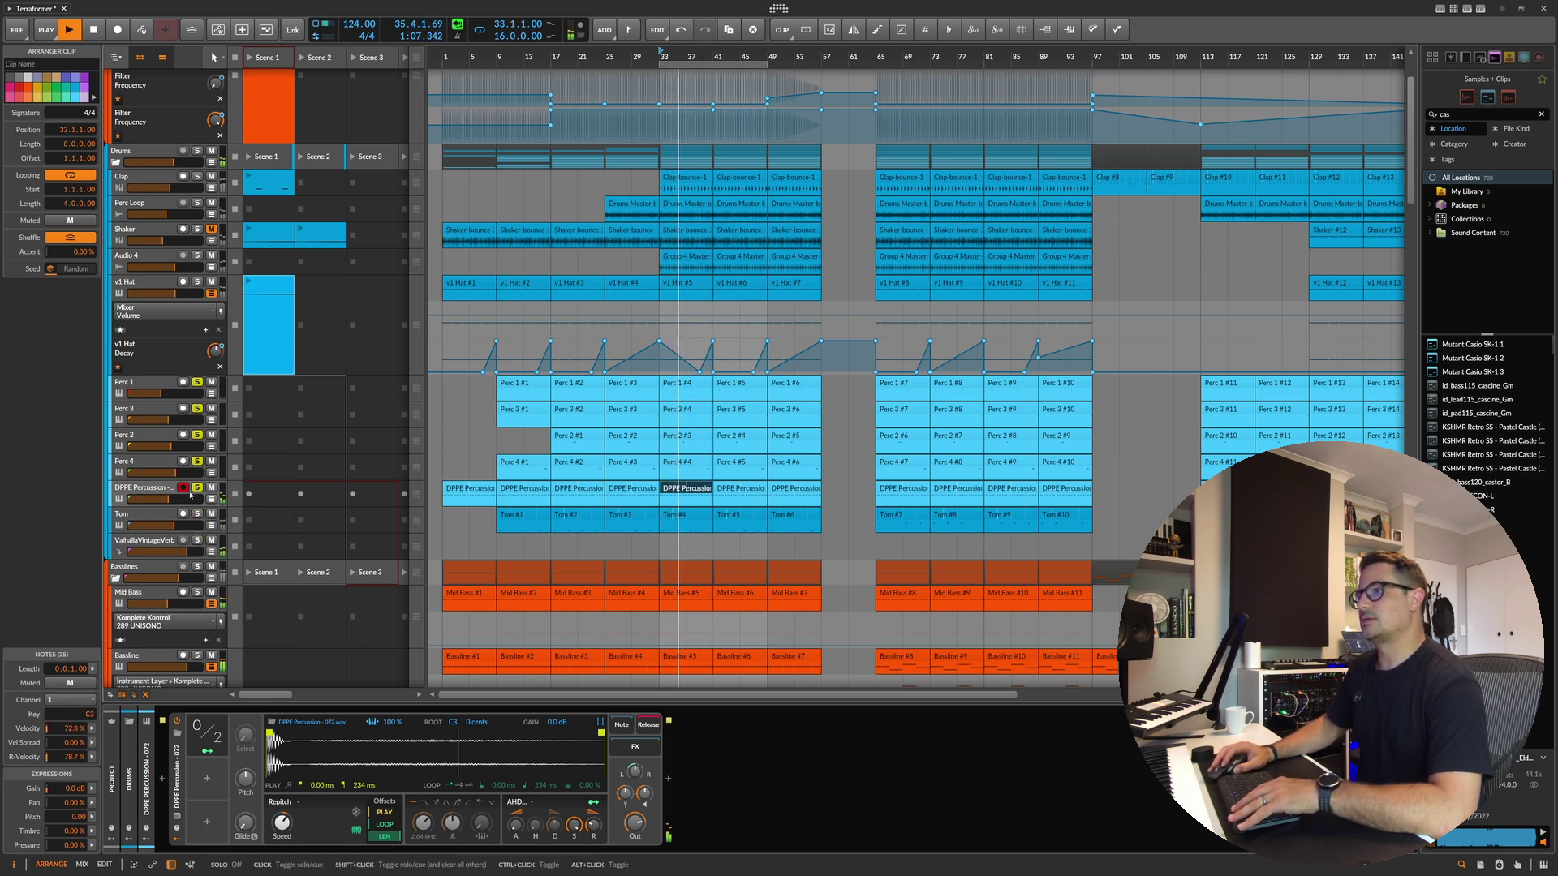
{"action": "key", "text": "space"}
{"action": "key", "text": "space"}
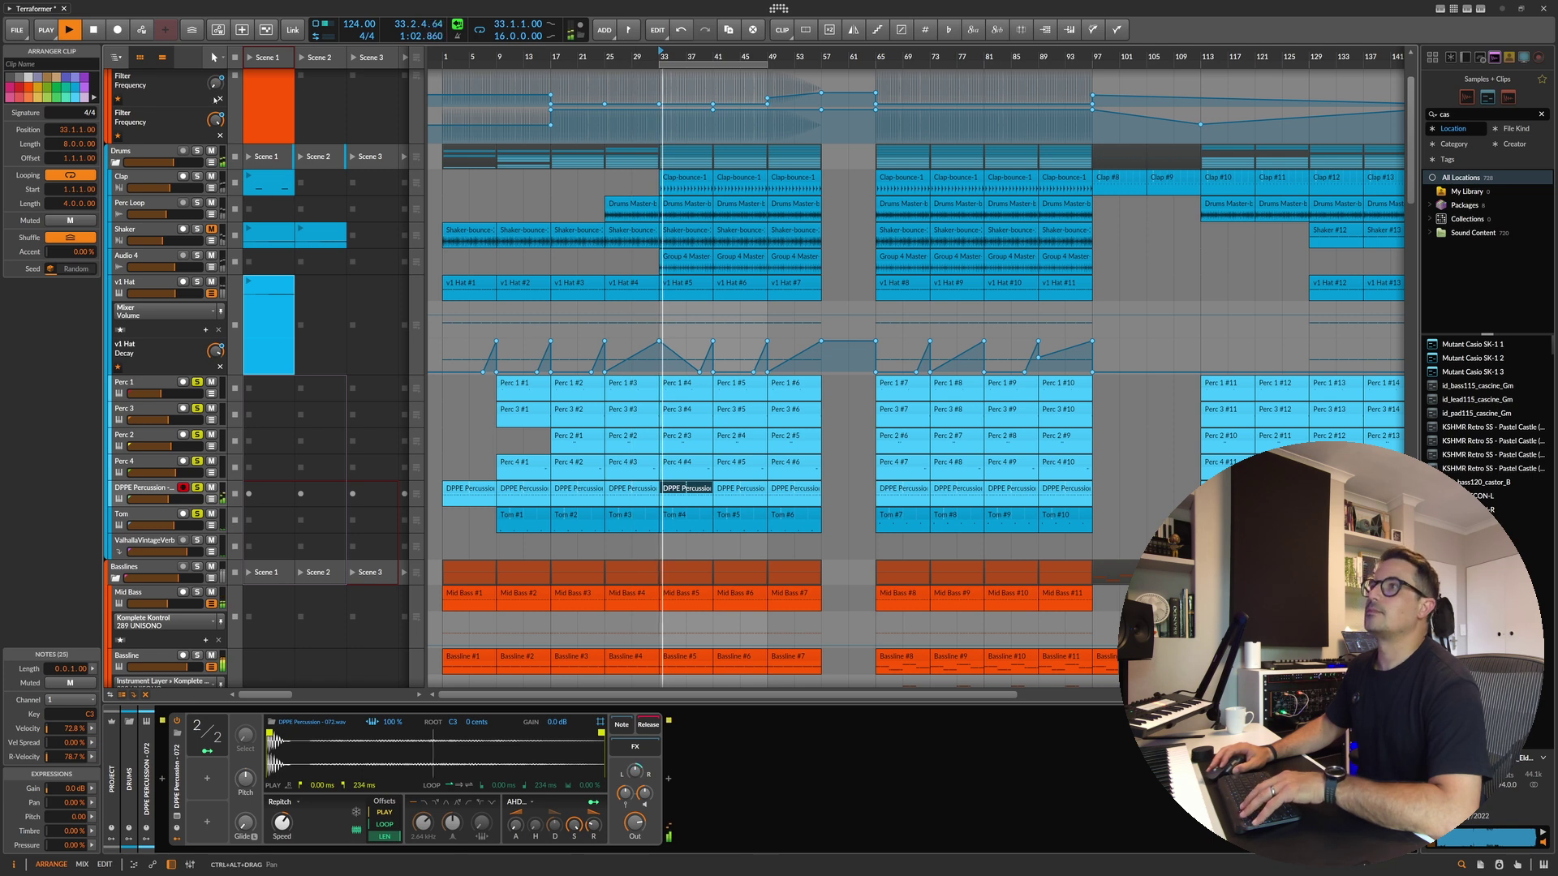
Step: Clear the percussion solos and play the full mix, restarting from the DPPE Percussion clip at bar 41
{"action": "key", "text": "space"}
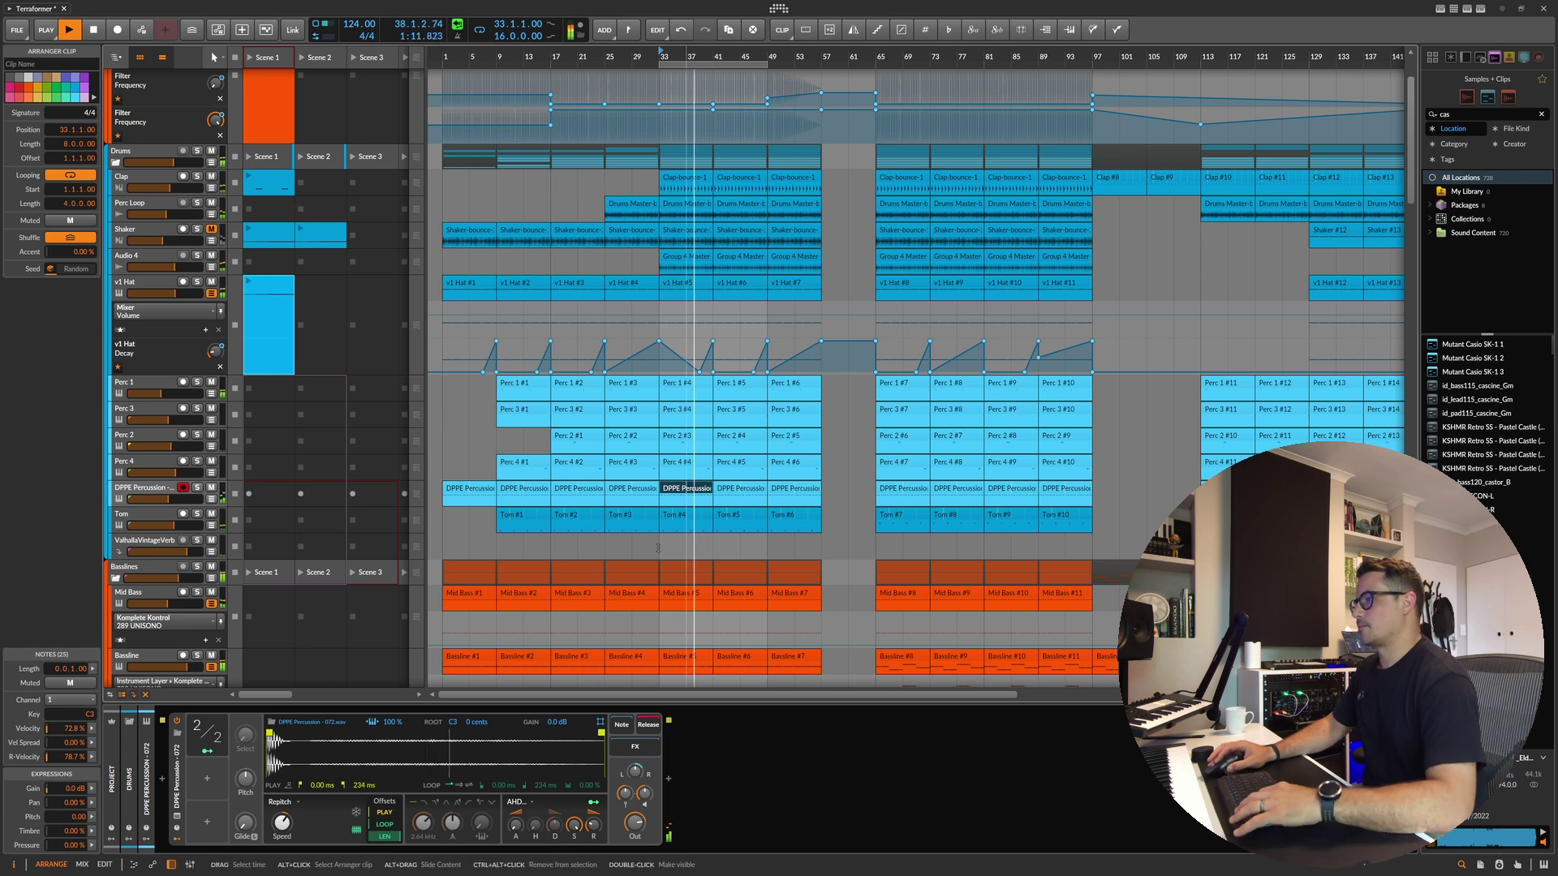
{"action": "key", "text": "super"}
{"action": "left_click", "coordinate": [891, 838]}
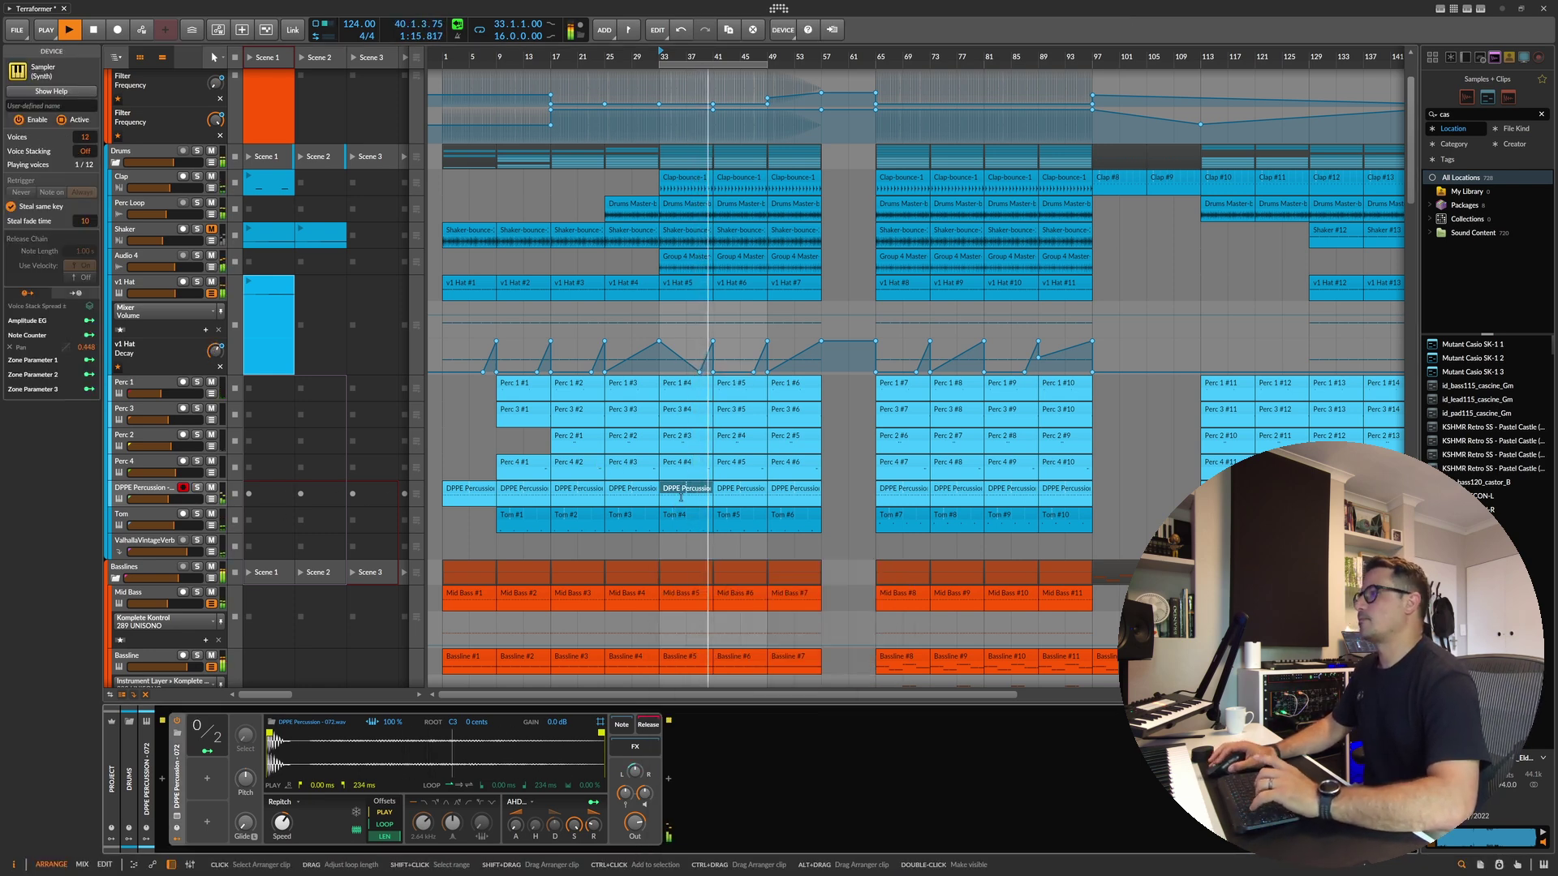
{"action": "left_click", "coordinate": [740, 489]}
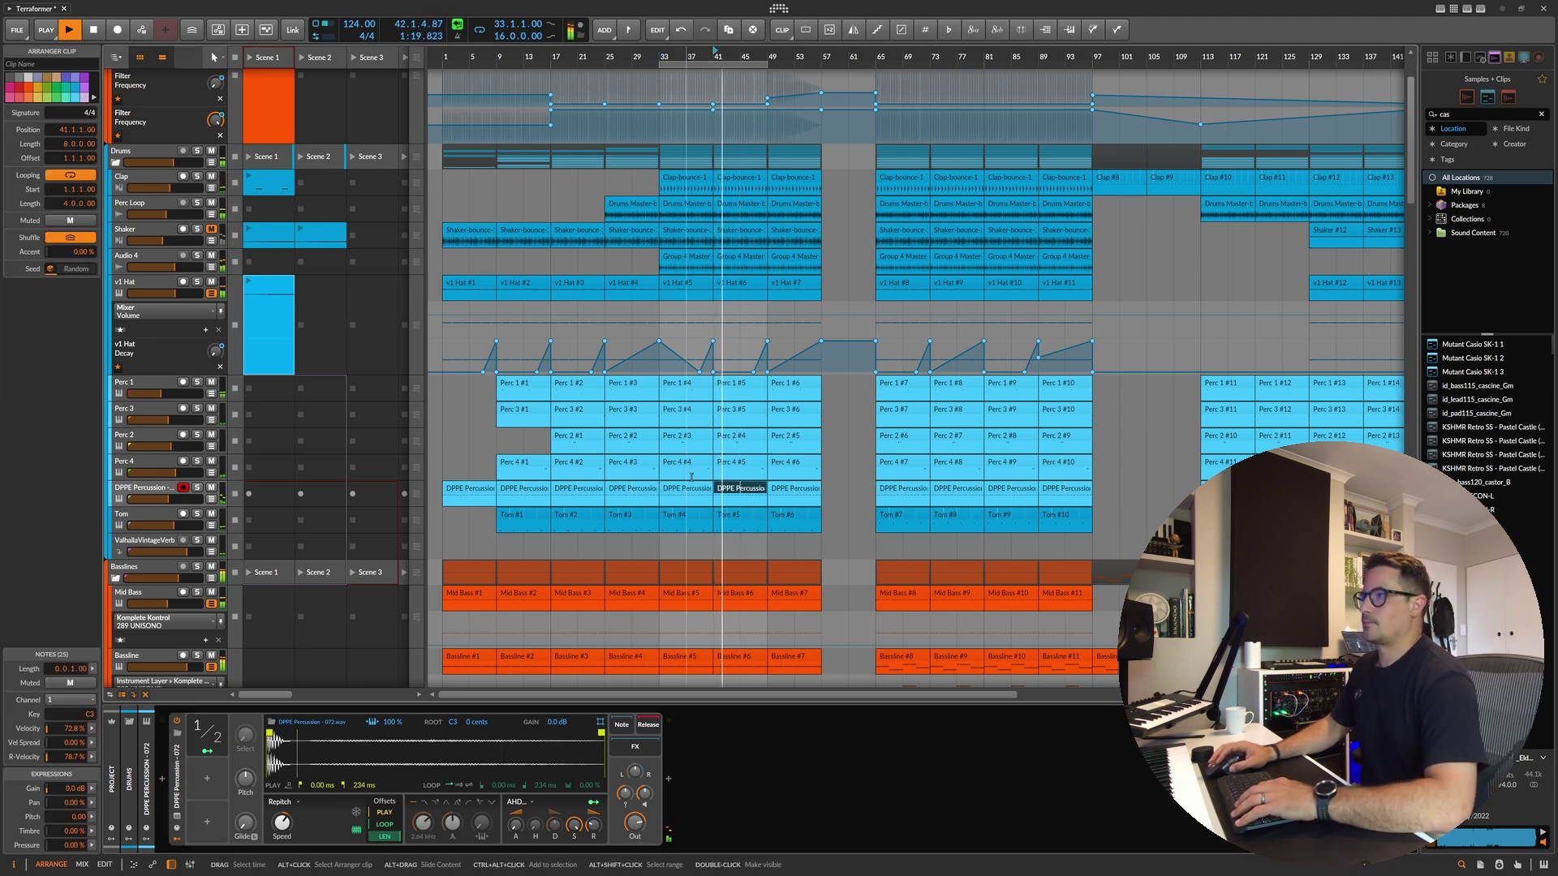
{"action": "key", "text": "space"}
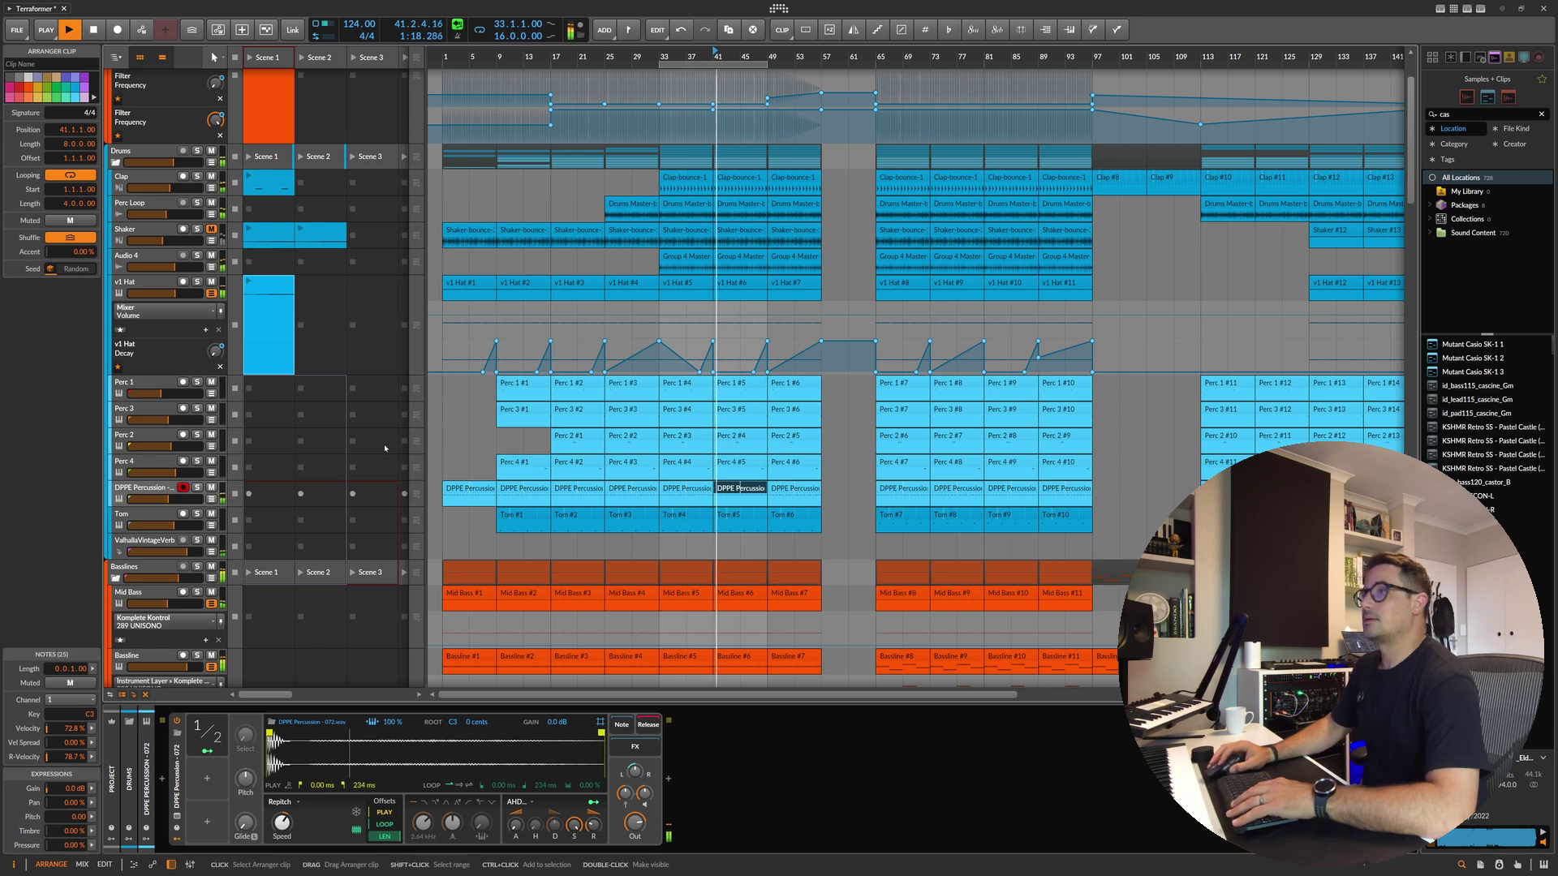
Step: Replay from bar 41 while soloing DPPE Percussion, Perc 1 through Perc 4 and Torn, and select the DPPE Percussion clip at bar 33
{"action": "scroll", "coordinate": [651, 489], "scroll_direction": "down", "scroll_amount": 3}
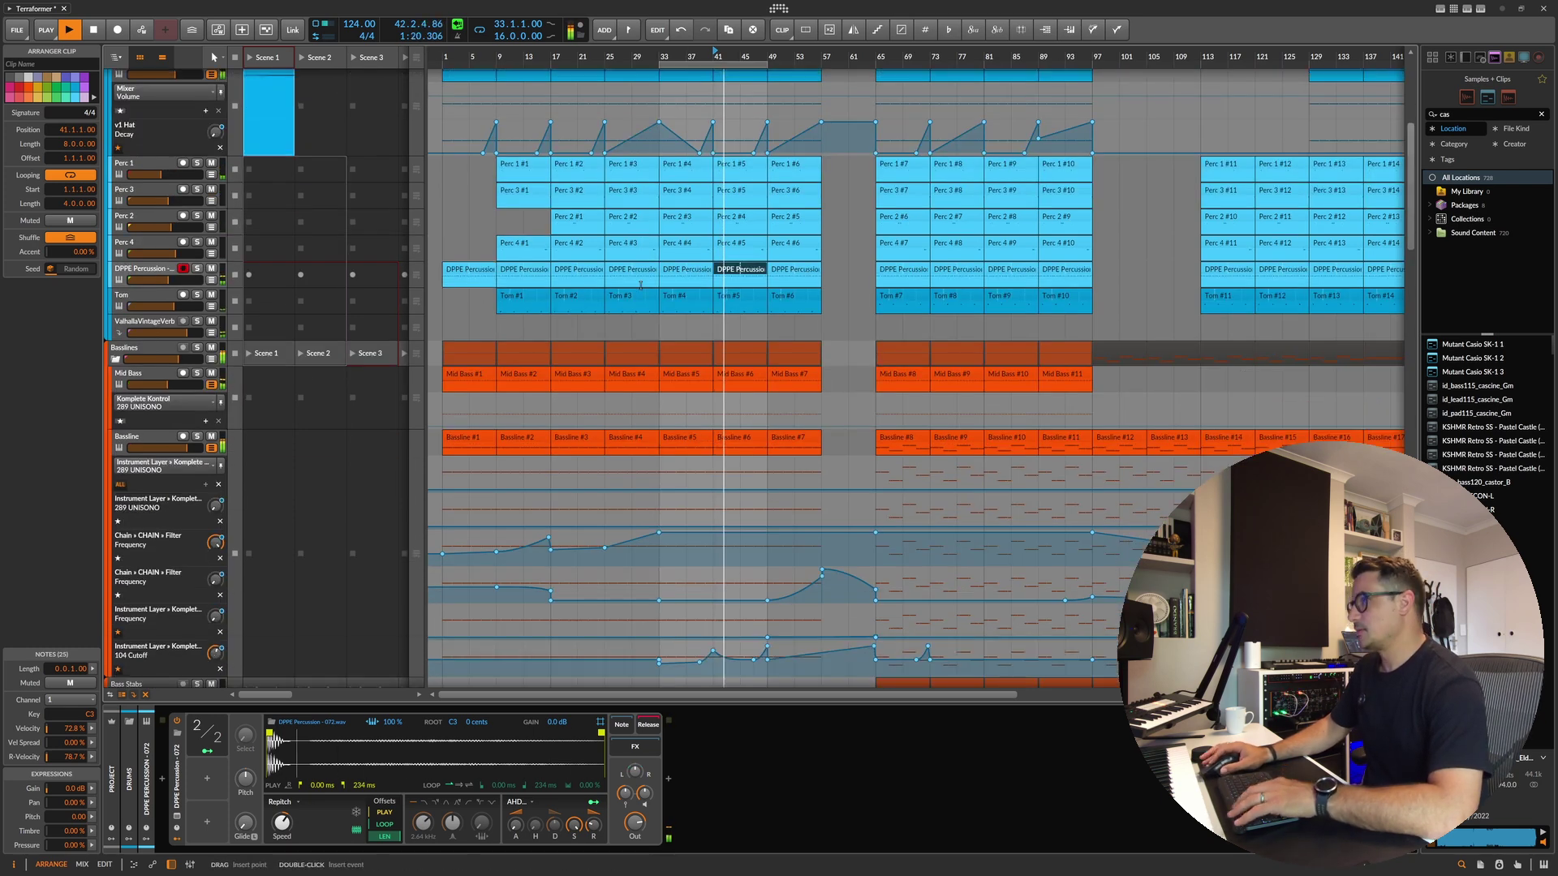
{"action": "scroll", "coordinate": [706, 342], "scroll_direction": "up", "scroll_amount": 2}
{"action": "key", "text": "space"}
{"action": "left_click", "coordinate": [197, 357]}
{"action": "key", "text": "space"}
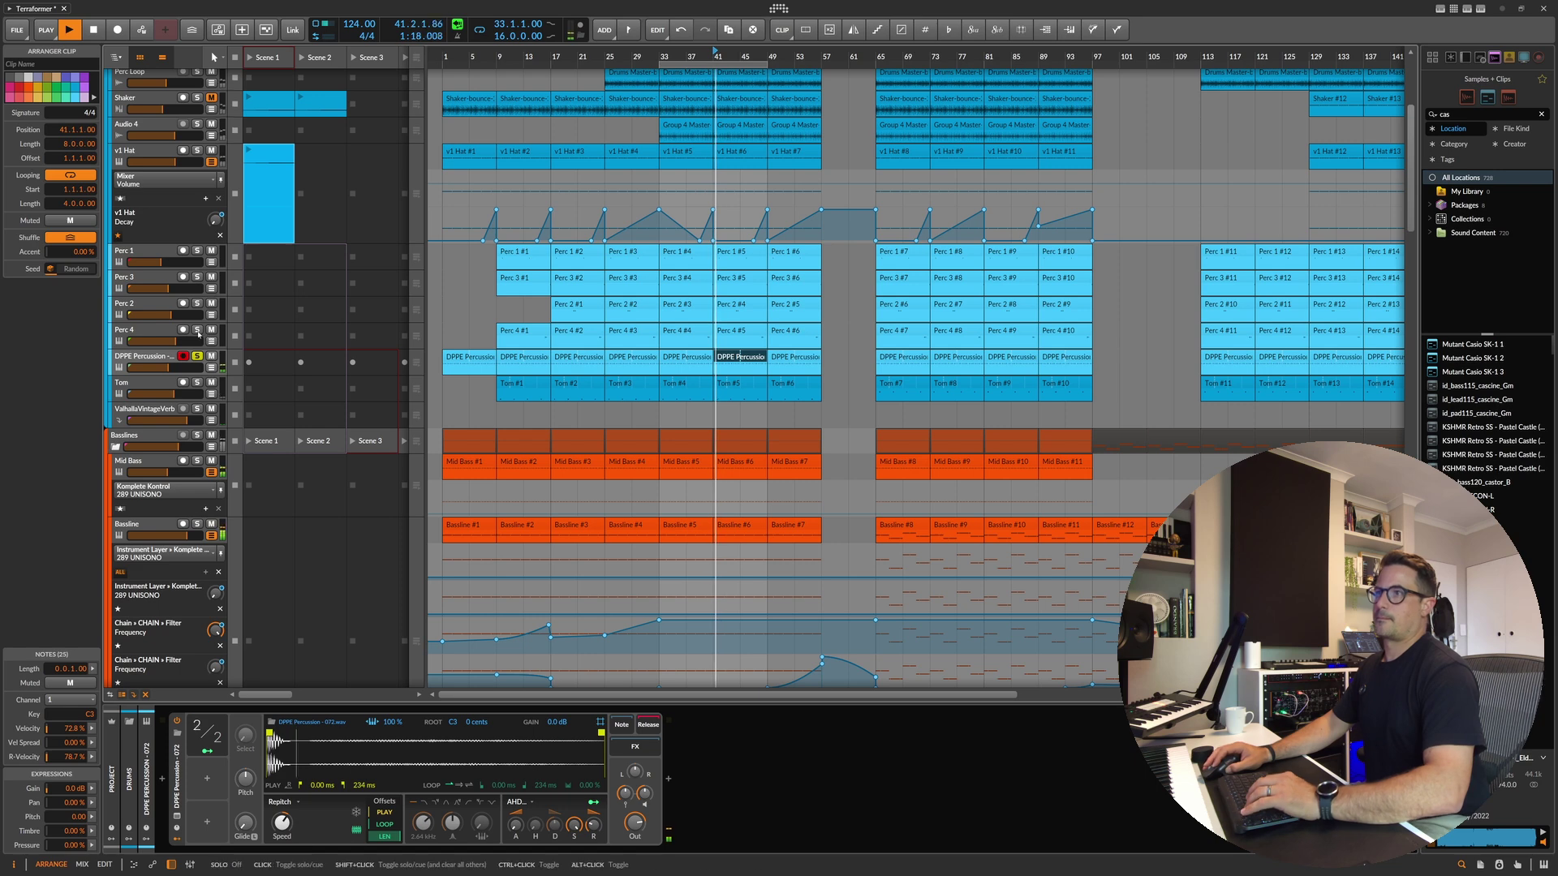
{"action": "left_click", "coordinate": [197, 303]}
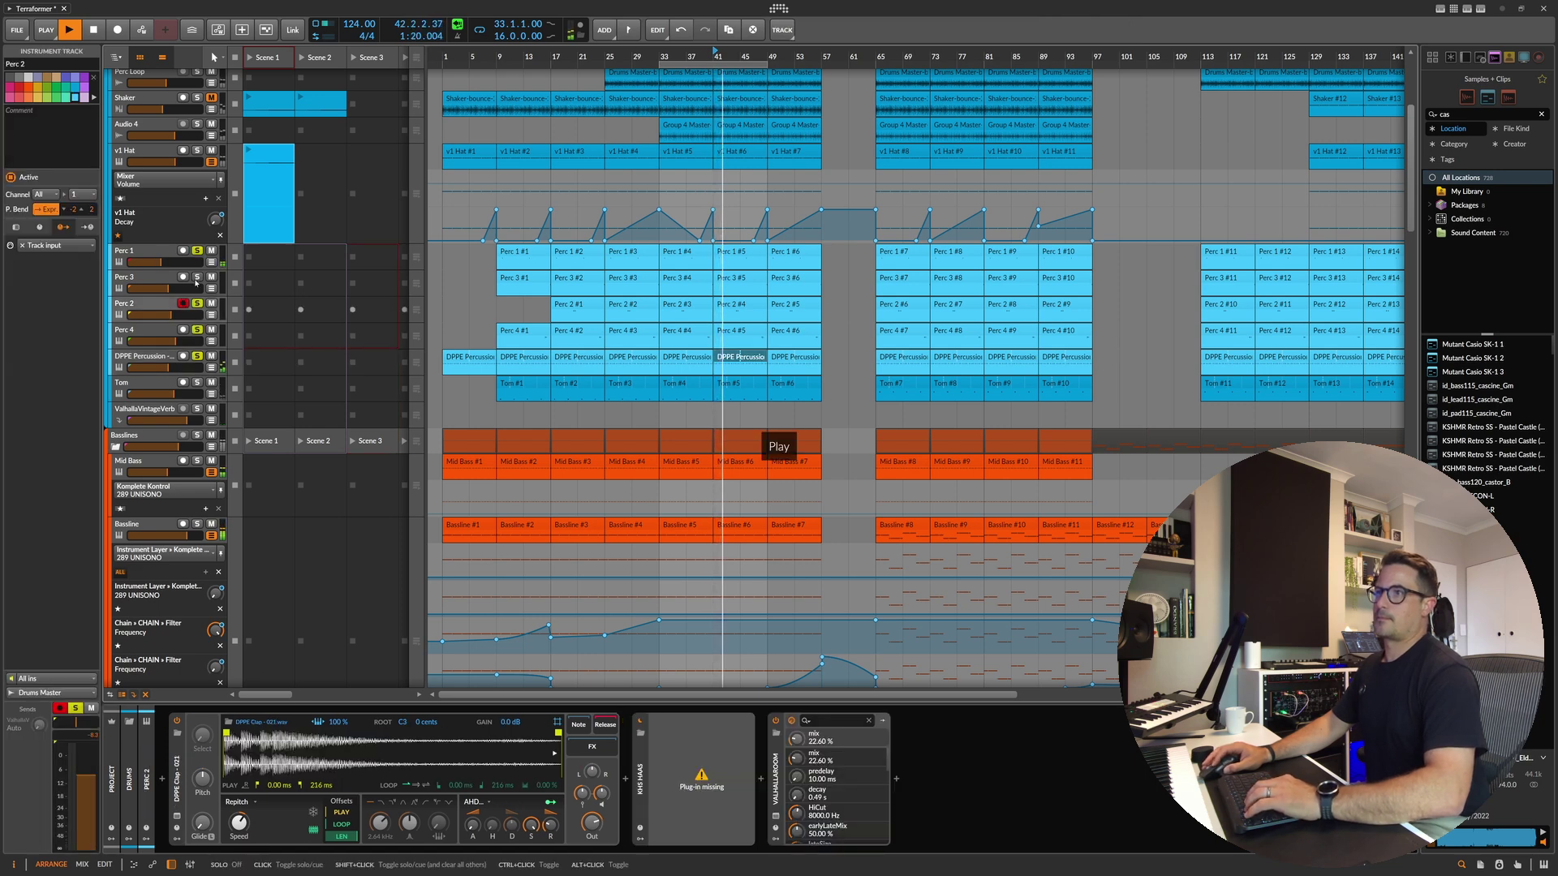
{"action": "left_click", "coordinate": [197, 383]}
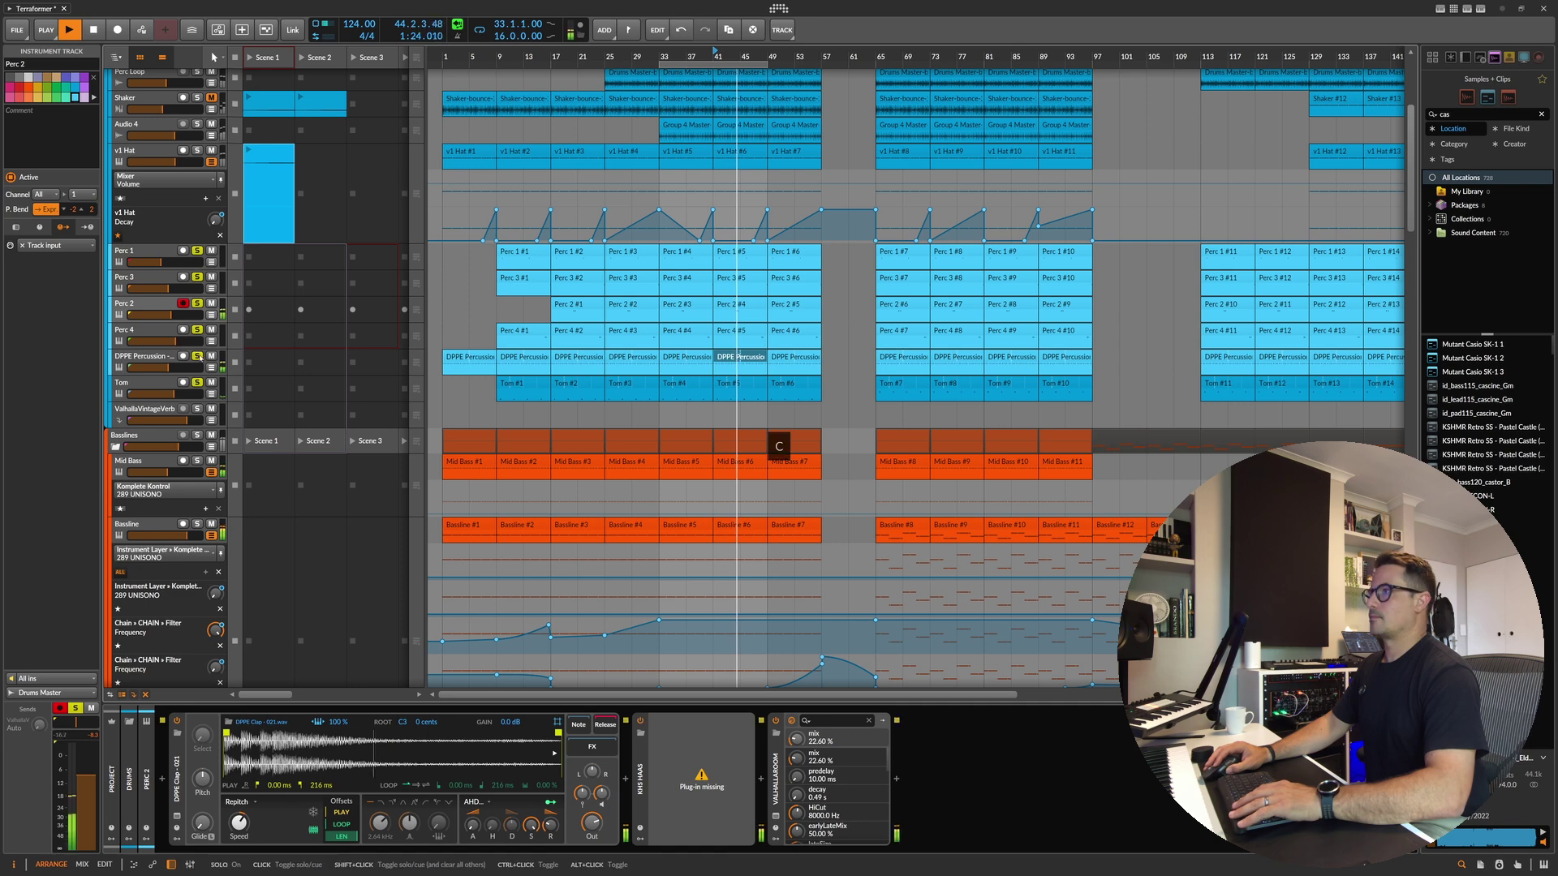
{"action": "left_click", "coordinate": [687, 358]}
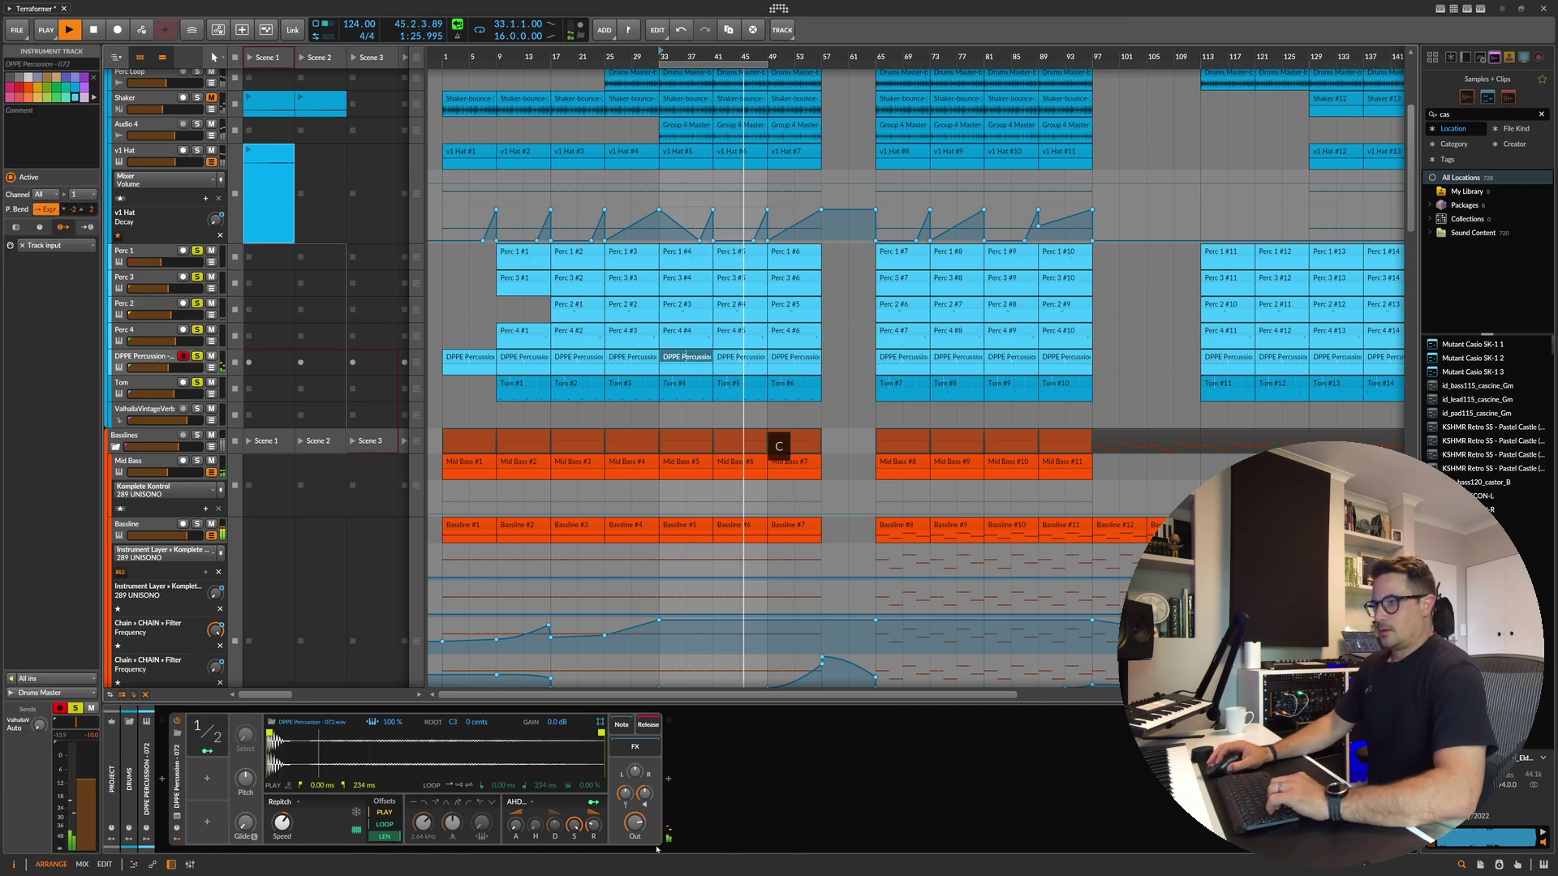
{"action": "left_click", "coordinate": [668, 779]}
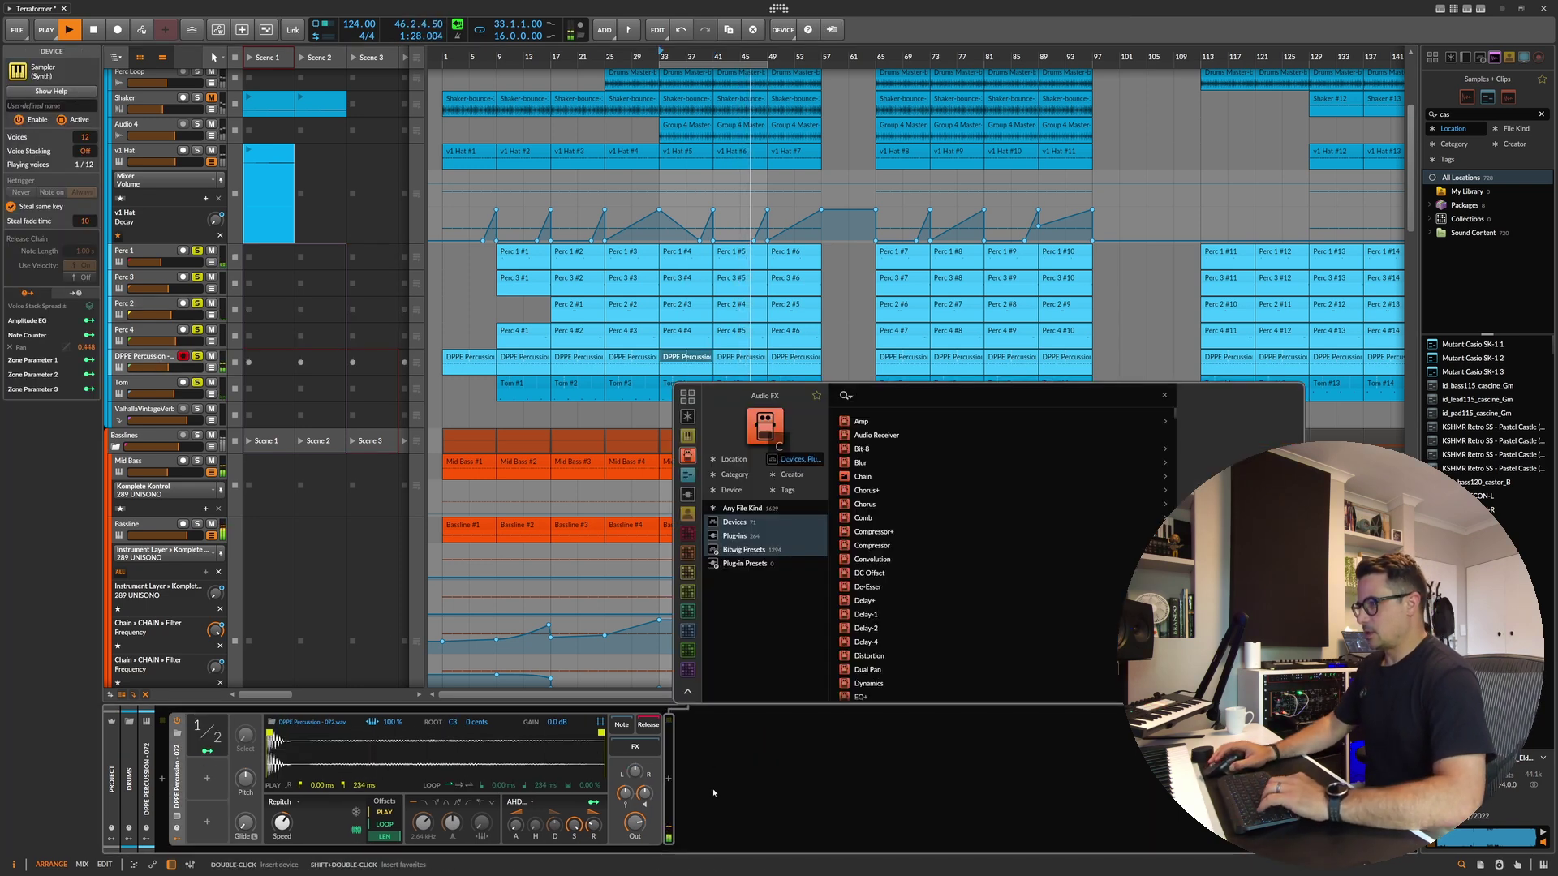
{"action": "key", "text": "e"}
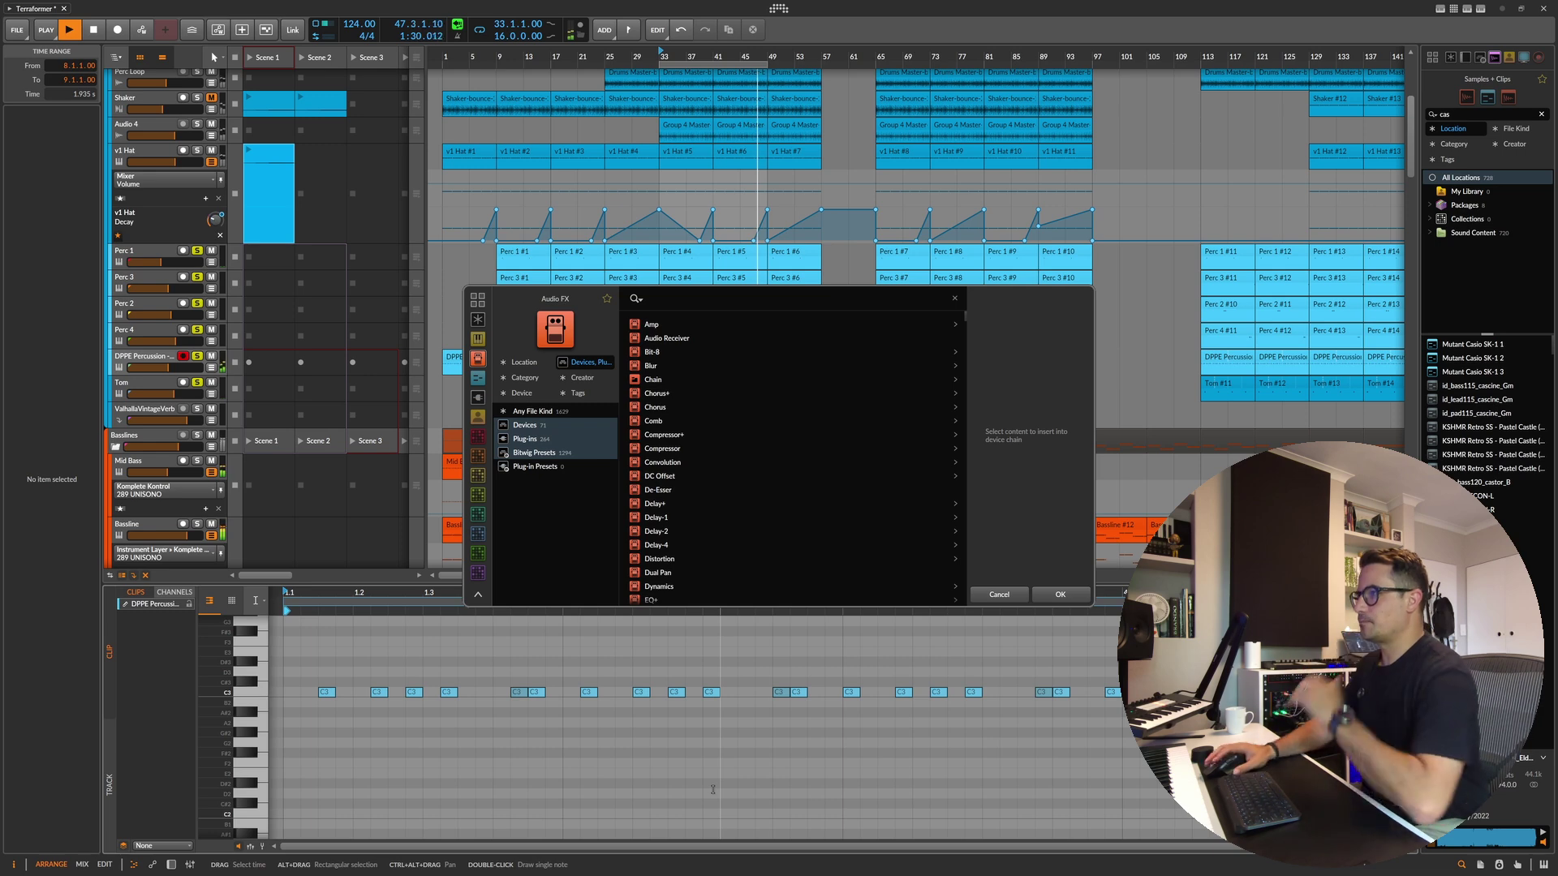
{"action": "key", "text": "d"}
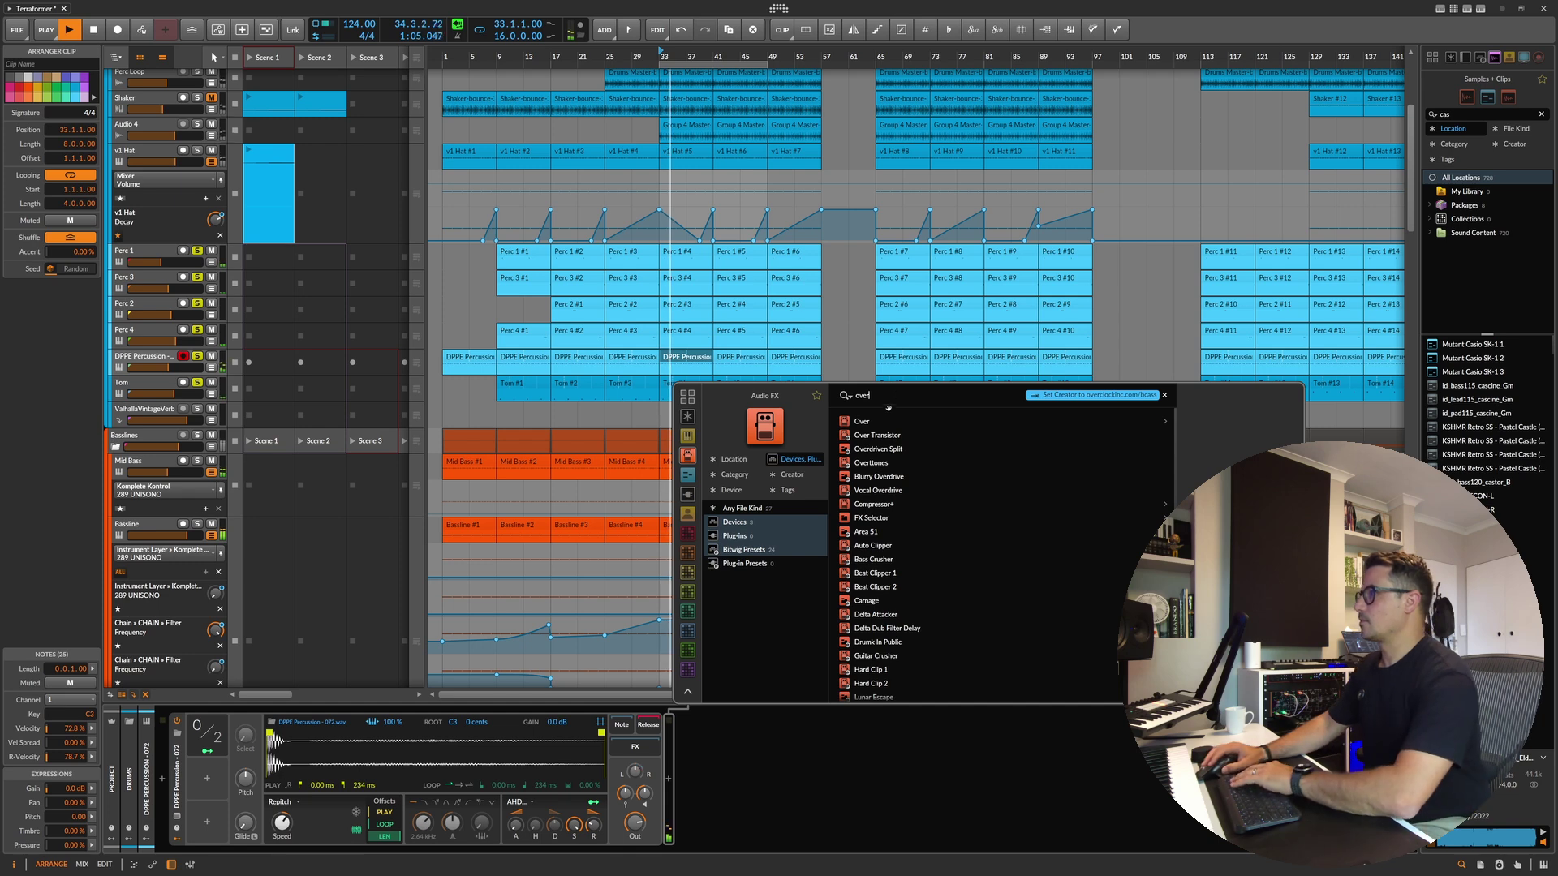
{"action": "key", "text": "Escape"}
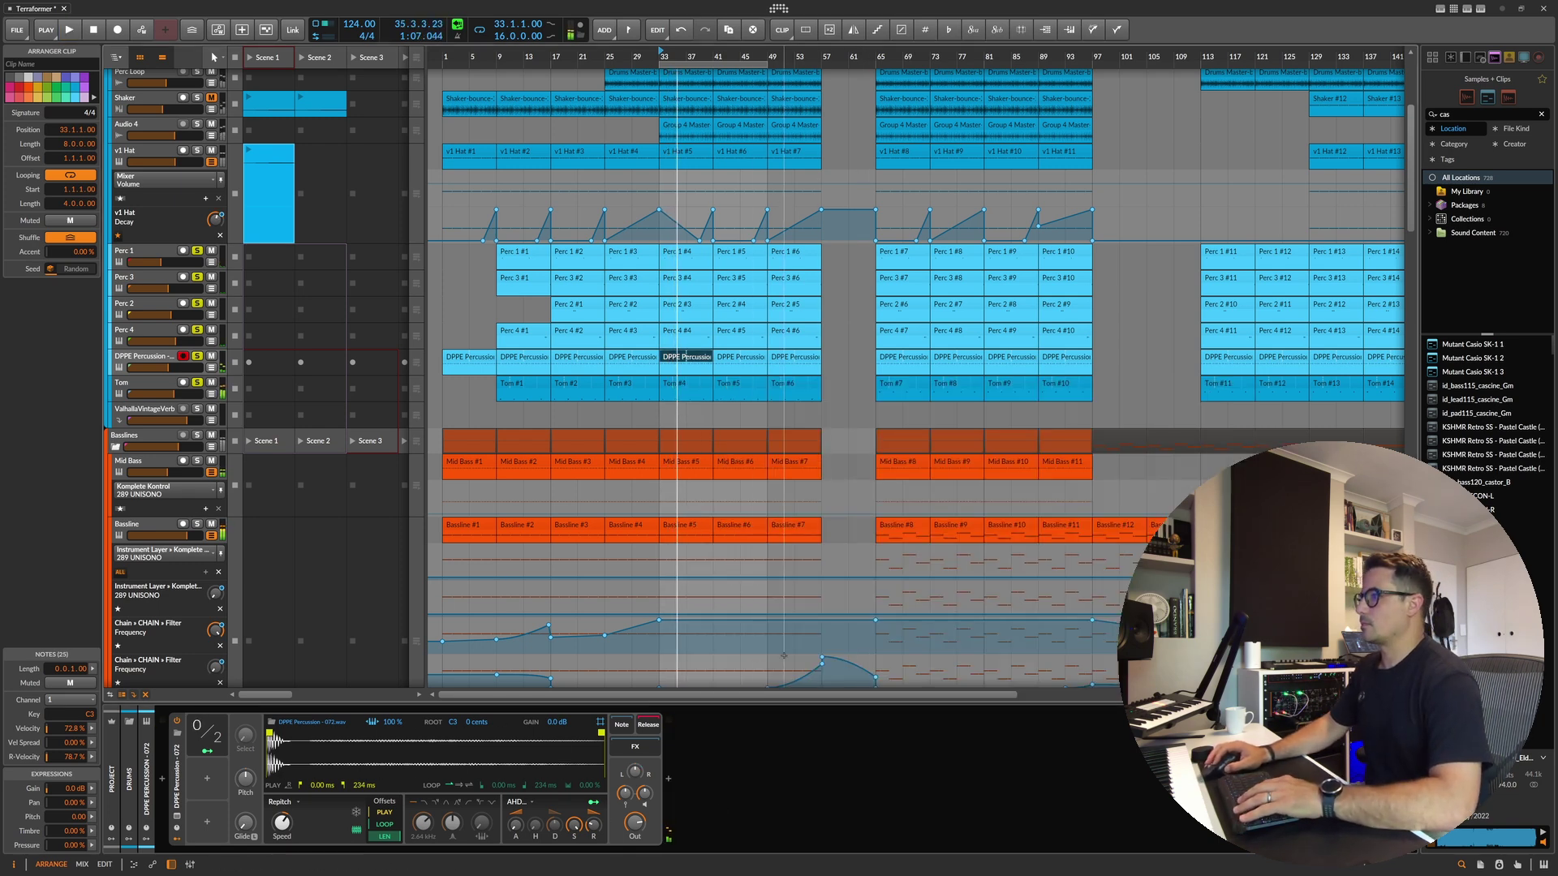
Step: Stop playback and add the Over distortion effect after the Sampler on the DPPE Percussion track
{"action": "key", "text": "space"}
{"action": "left_click", "coordinate": [751, 674]}
{"action": "left_click", "coordinate": [668, 779]}
{"action": "type", "text": "over"}
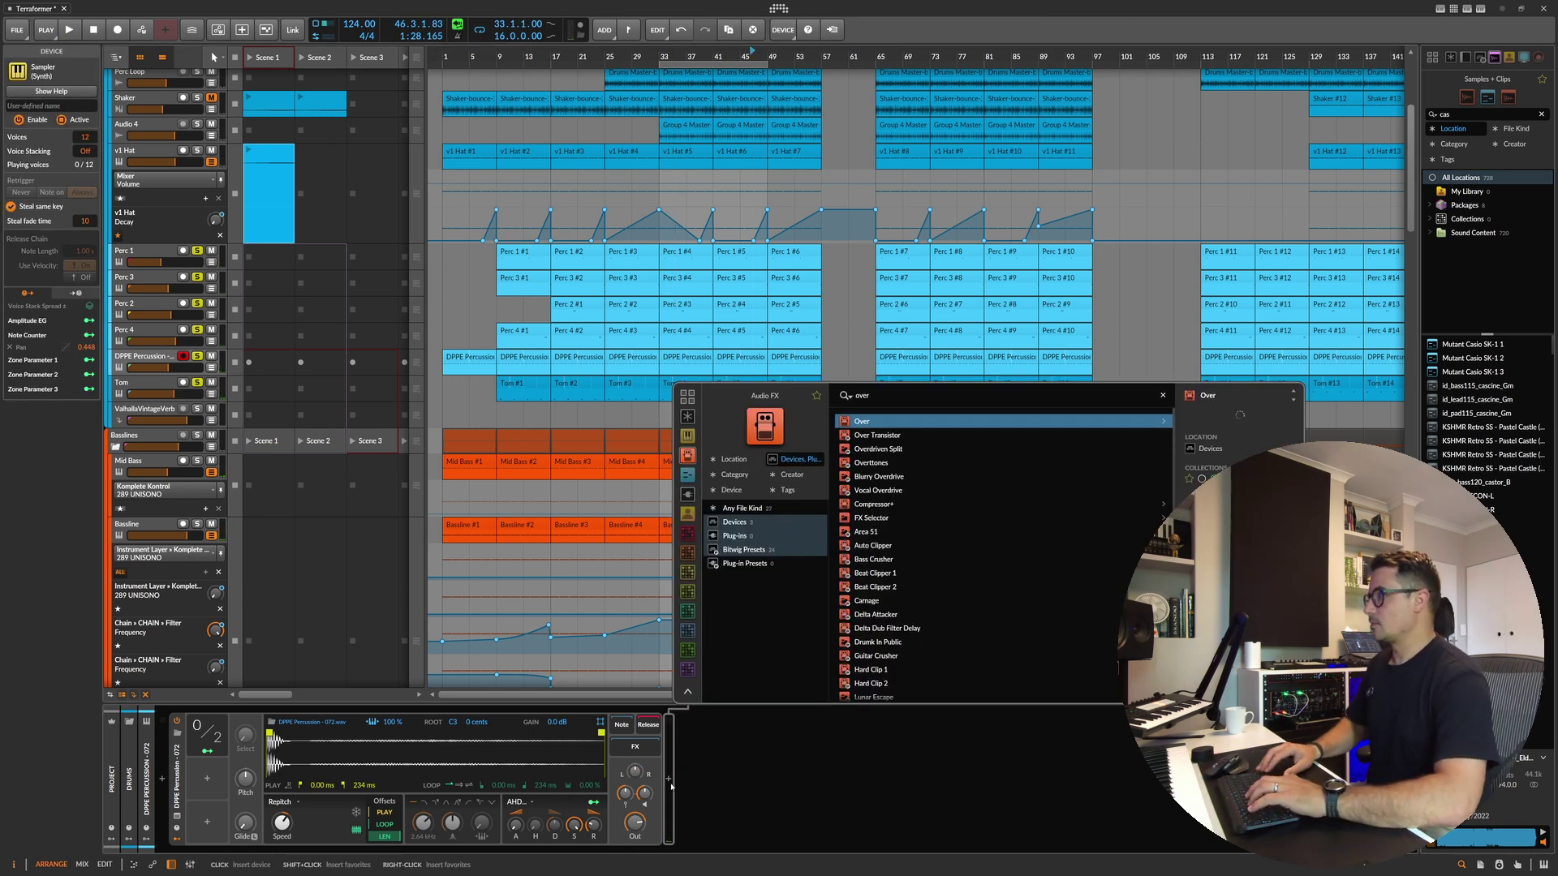
{"action": "key", "text": "Return"}
Step: Play the soloed percussion from bar 33 while setting Over's main level to -11.8 dB, and stop playback
{"action": "key", "text": "space"}
{"action": "left_click_drag", "start_coordinate": [727, 779], "coordinate": [726, 812]}
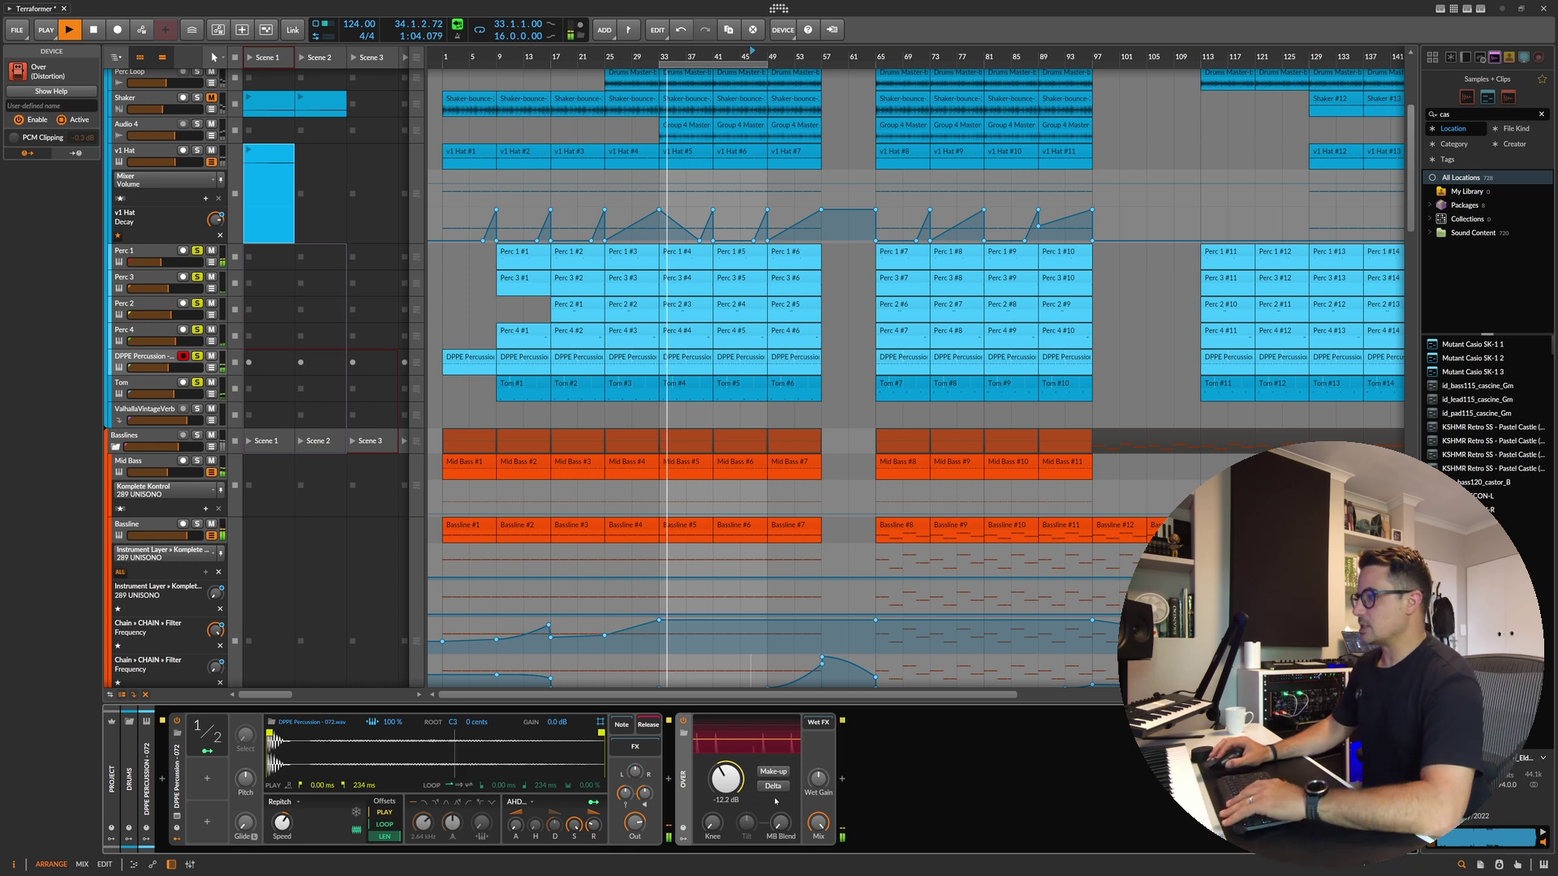
{"action": "left_click_drag", "start_coordinate": [738, 782], "coordinate": [738, 786]}
{"action": "key", "text": "ctrl+z"}
{"action": "scroll", "coordinate": [726, 781], "scroll_direction": "up", "scroll_amount": 1}
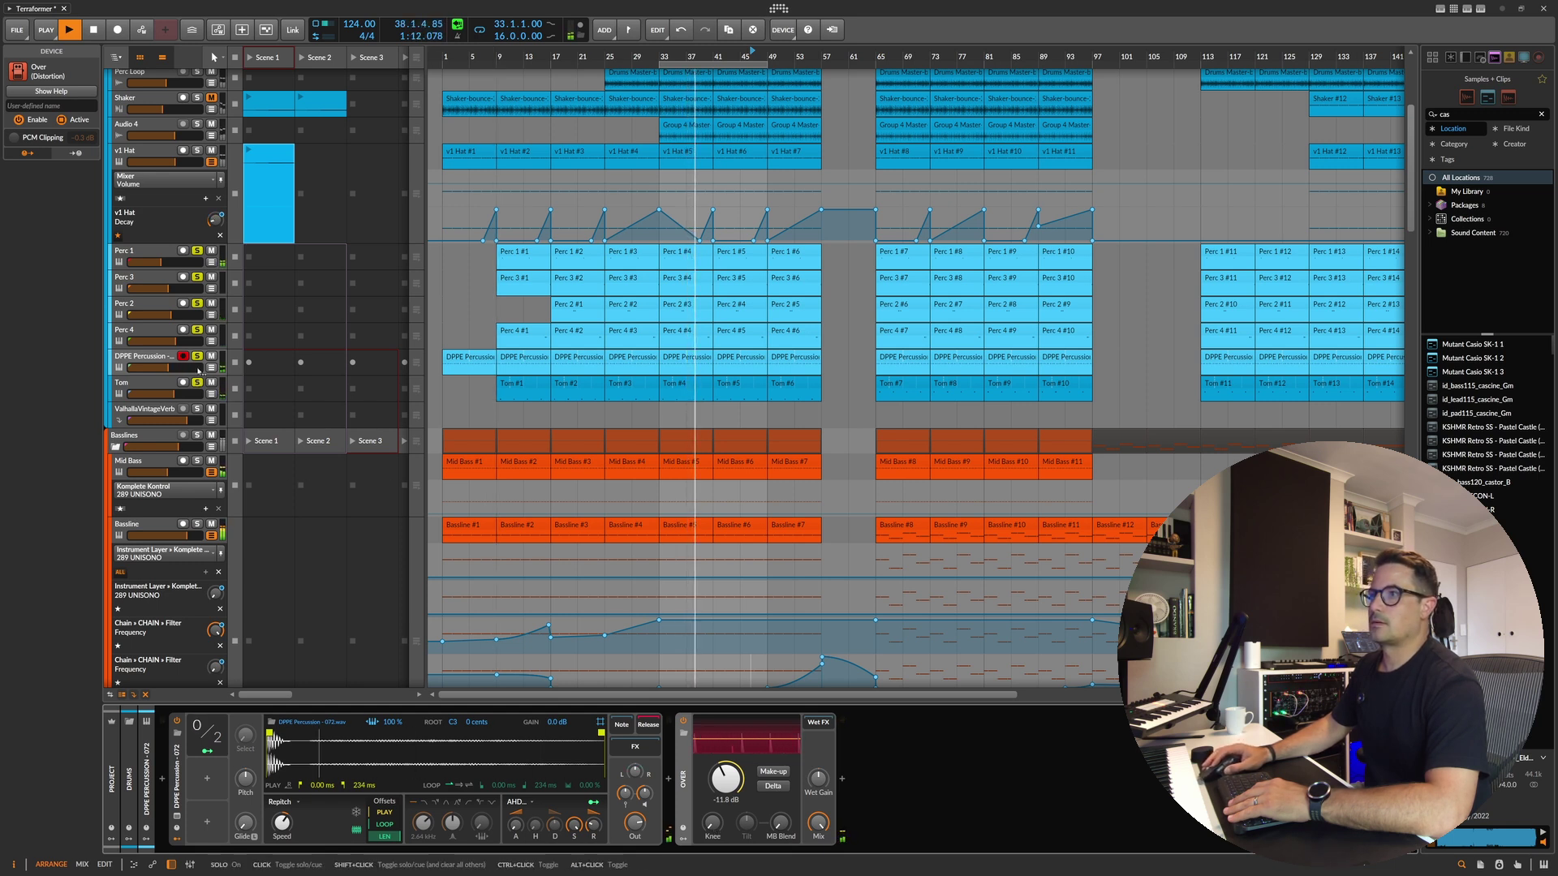
{"action": "left_click", "coordinate": [197, 330]}
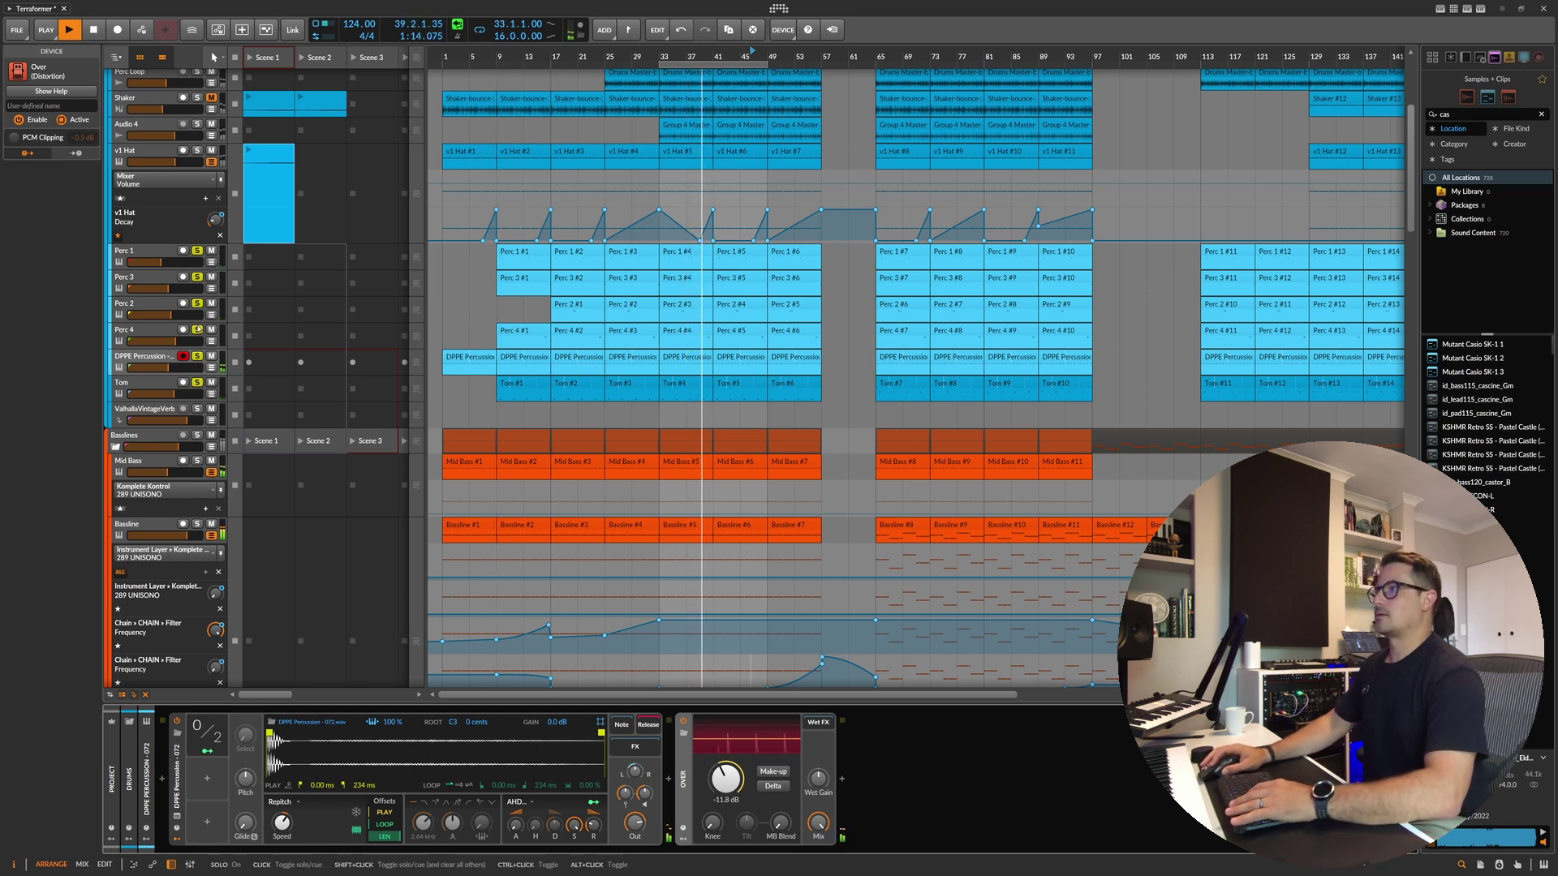
{"action": "key", "text": "space"}
Step: Select the Tom clip at bar 33 and show the EQ-2 in its track's Sampler FX chain
{"action": "left_click", "coordinate": [702, 357]}
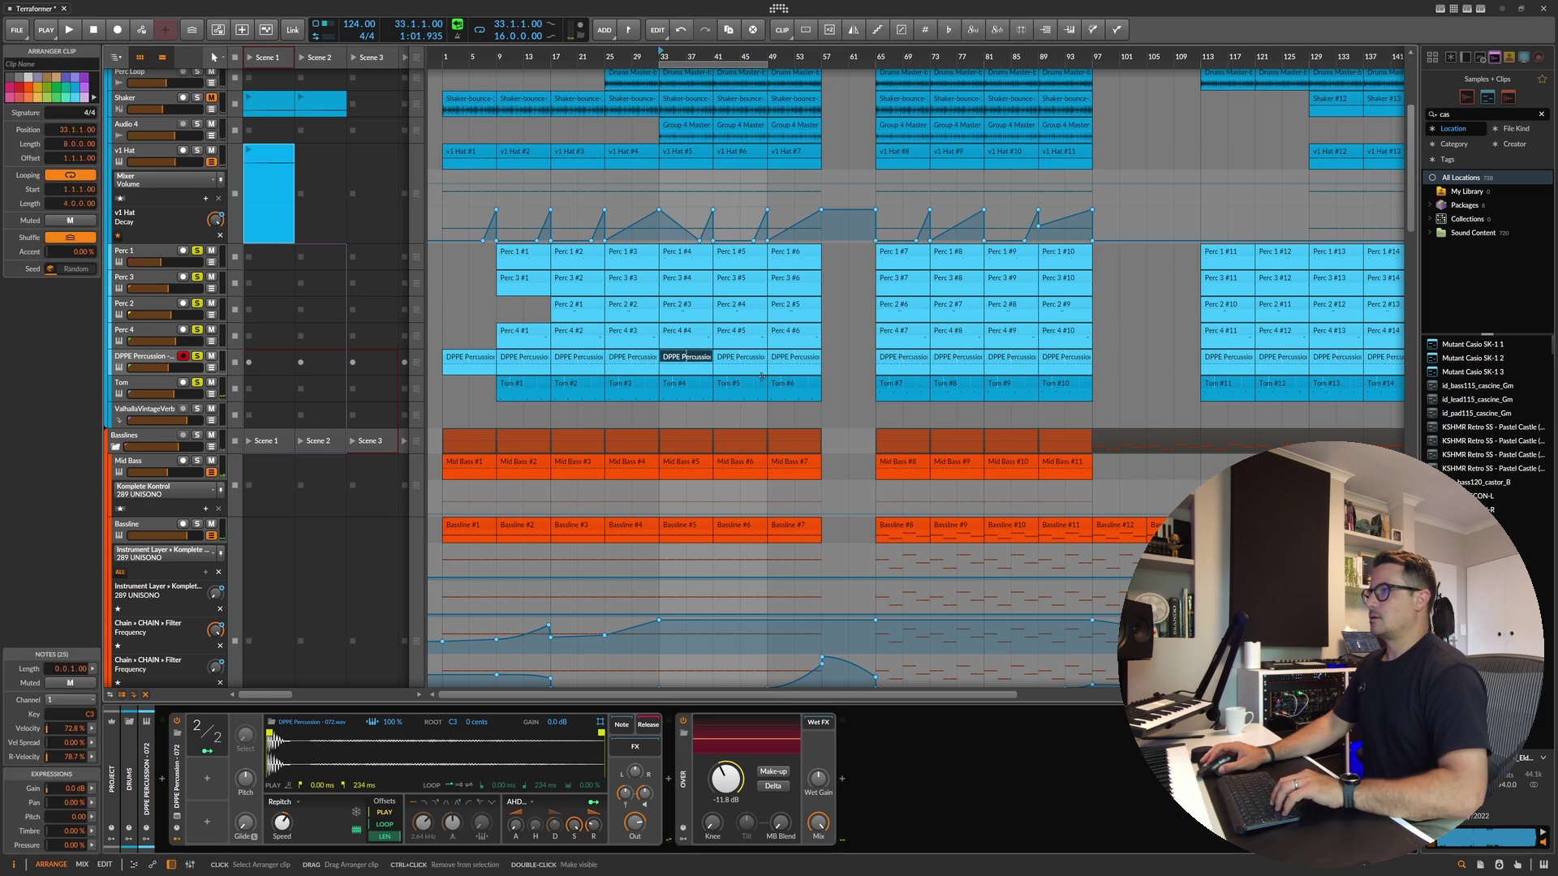
{"action": "left_click", "coordinate": [684, 384]}
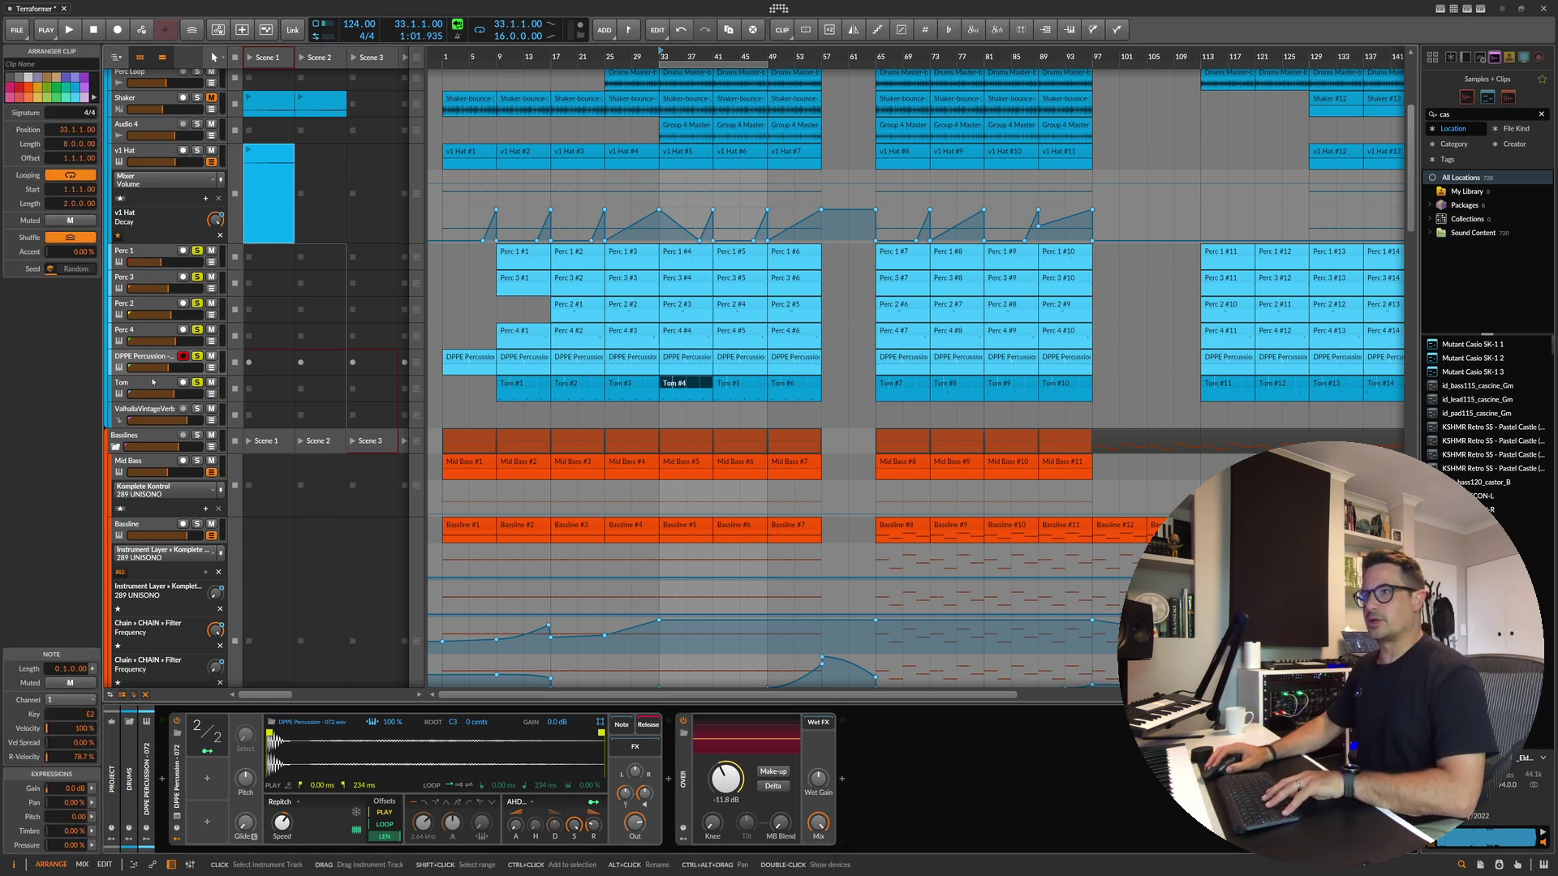
{"action": "left_click", "coordinate": [605, 761]}
{"action": "left_click", "coordinate": [606, 757]}
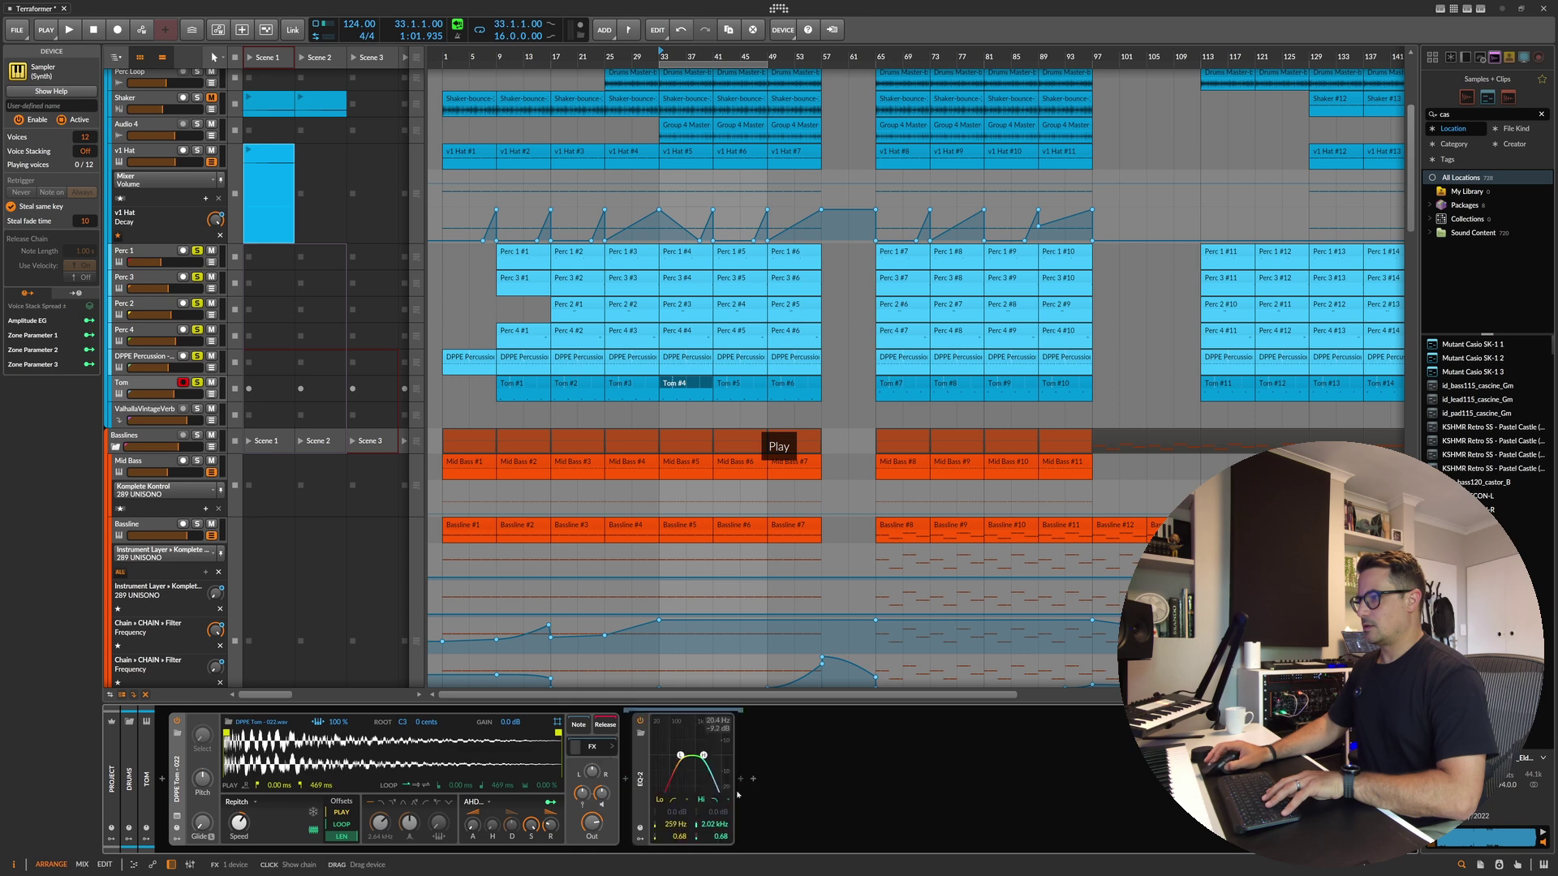
{"action": "left_click", "coordinate": [629, 809]}
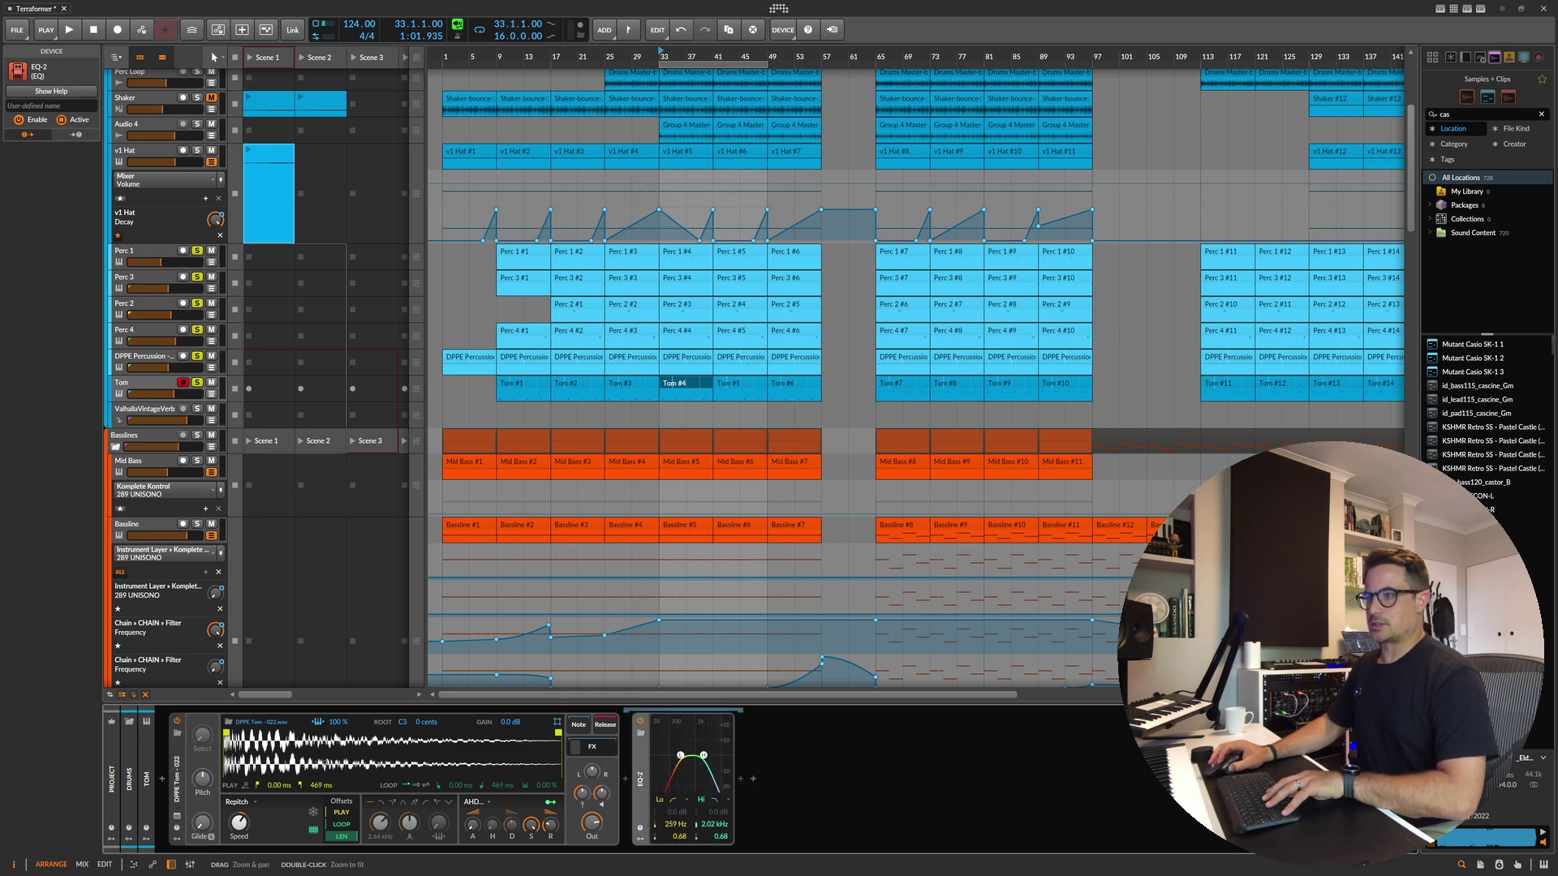
Step: Bounce the Tom and DPPE Percussion clips at bar 33 in place, proceeding despite the missing plug-ins
{"action": "left_click", "coordinate": [682, 383]}
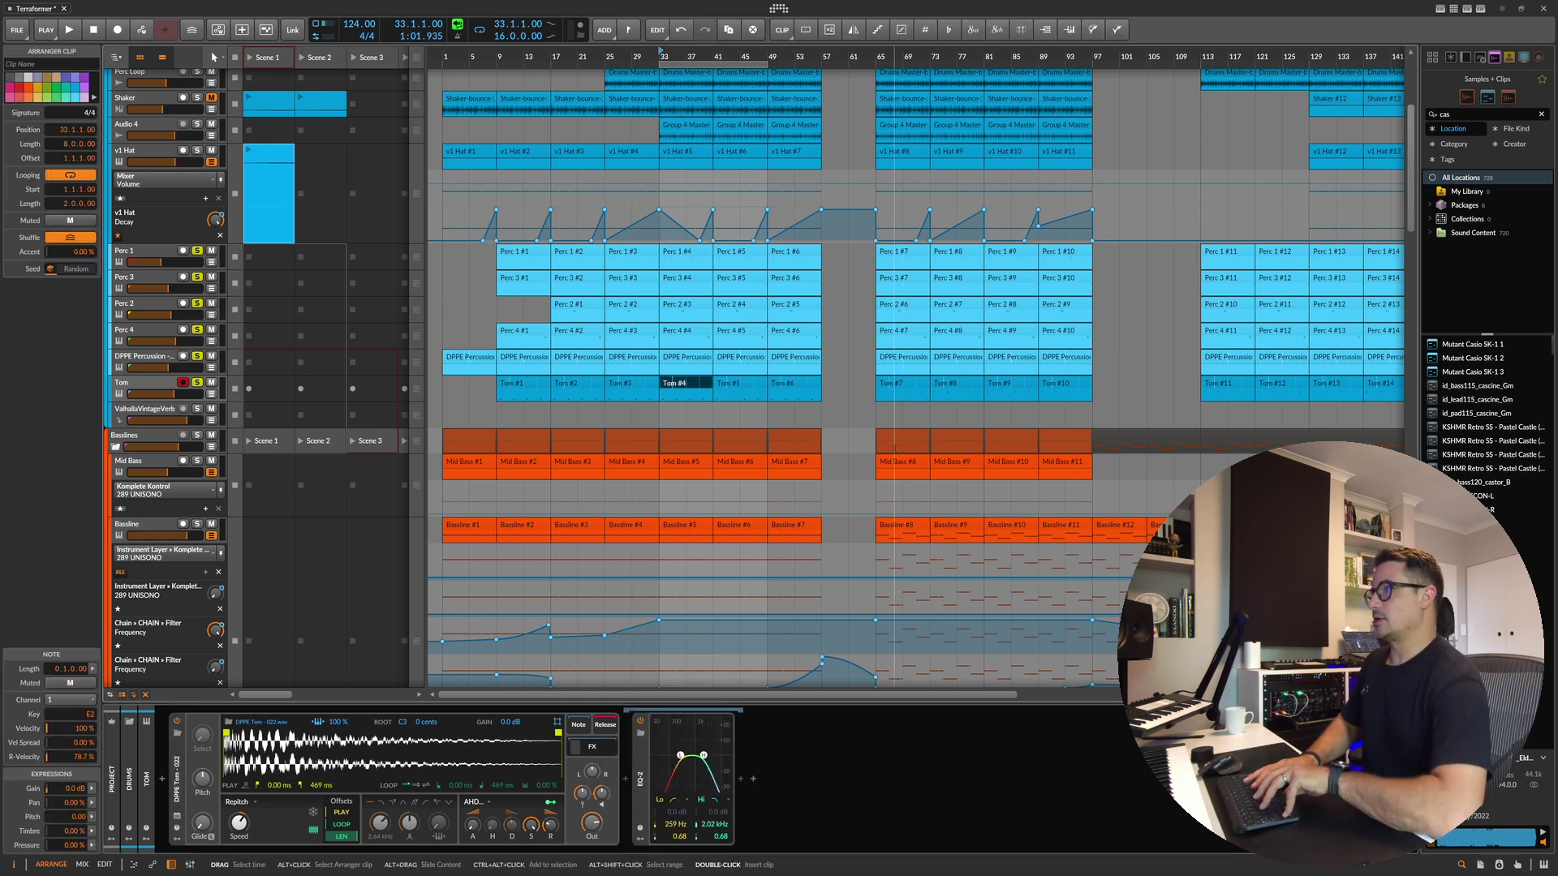
{"action": "key", "text": "ctrl+b"}
{"action": "key", "text": "Return"}
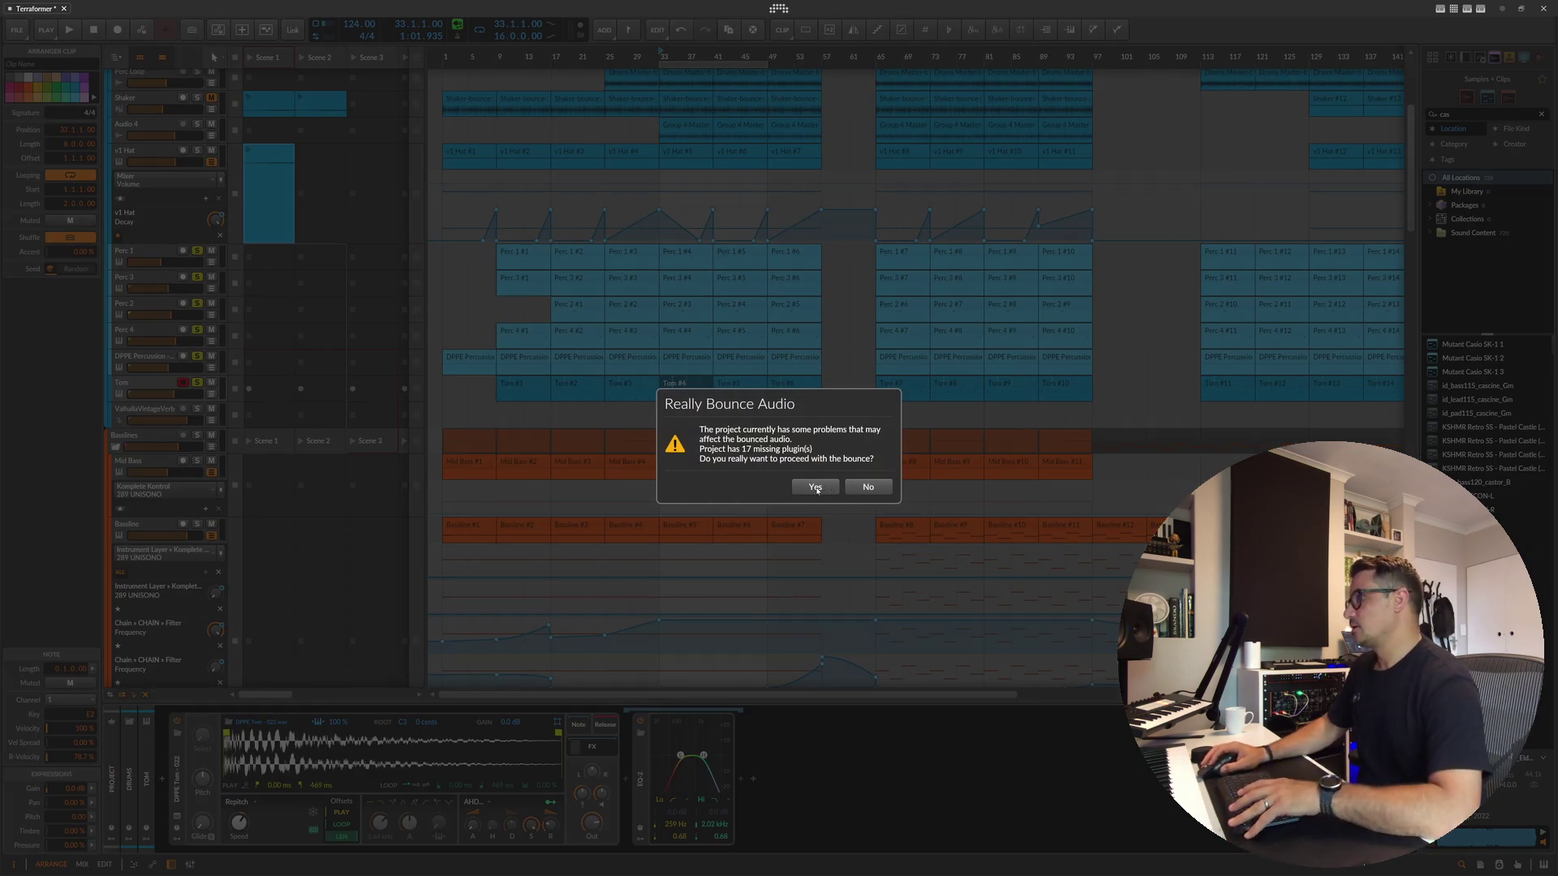
{"action": "left_click", "coordinate": [815, 487]}
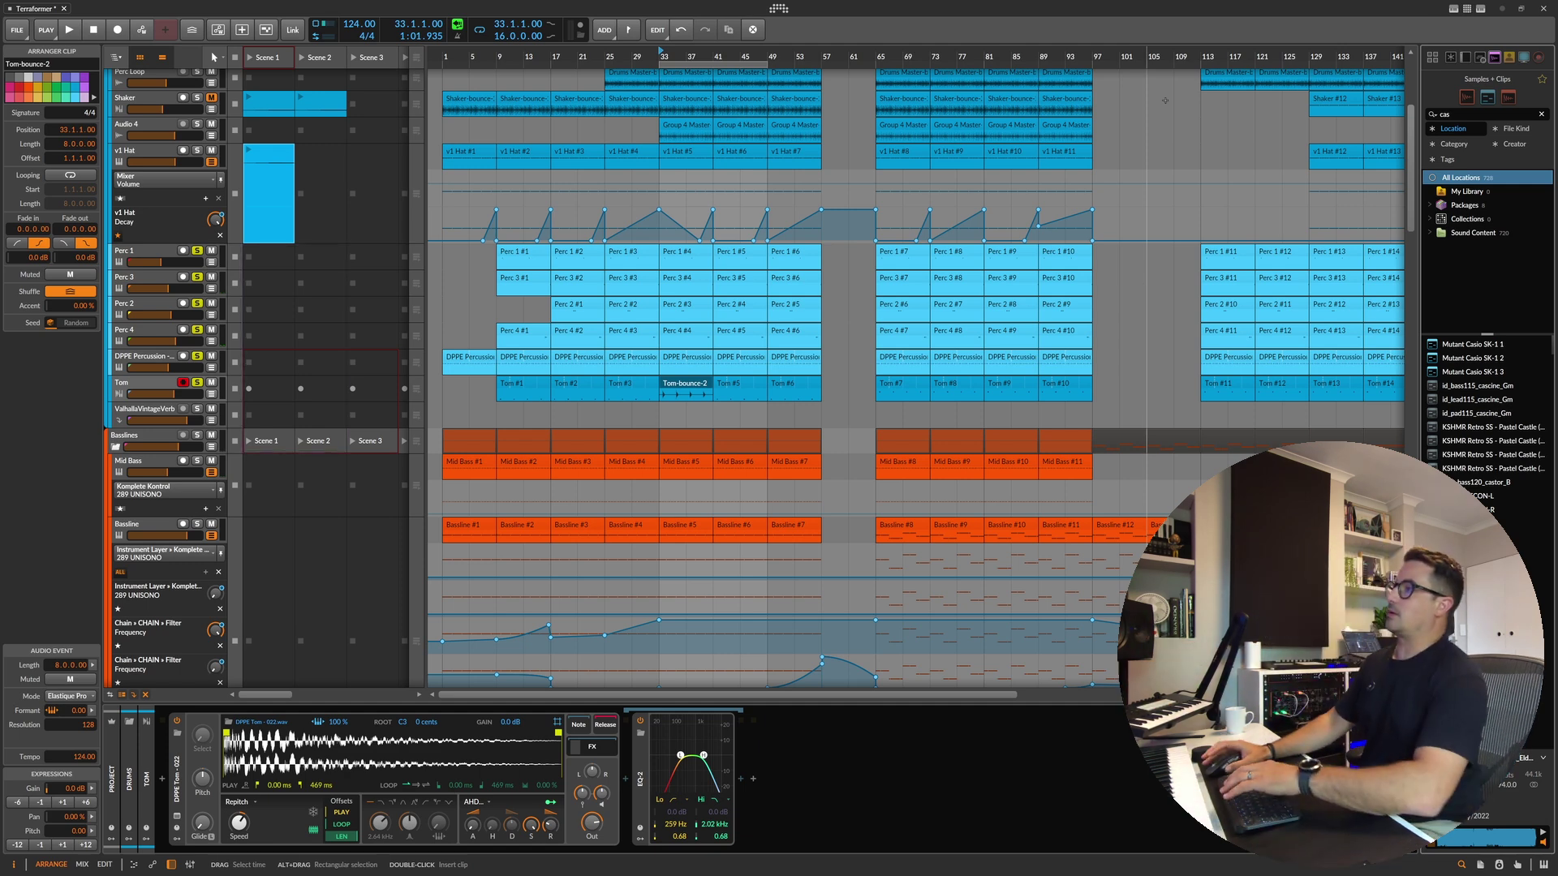
{"action": "left_click", "coordinate": [685, 358]}
{"action": "key", "text": "ctrl+b"}
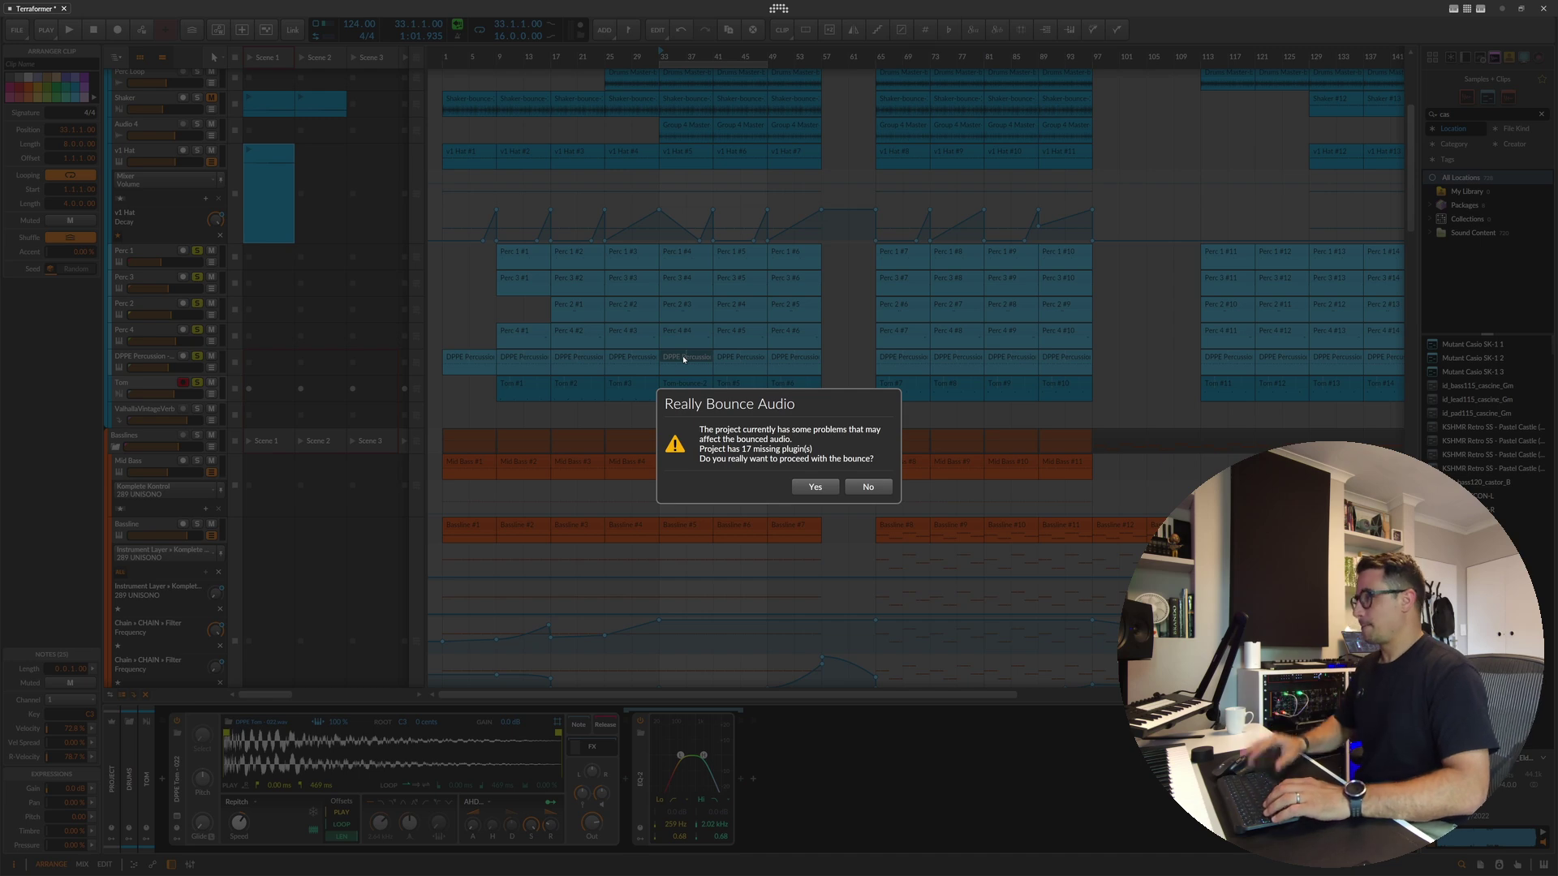
{"action": "left_click", "coordinate": [815, 488]}
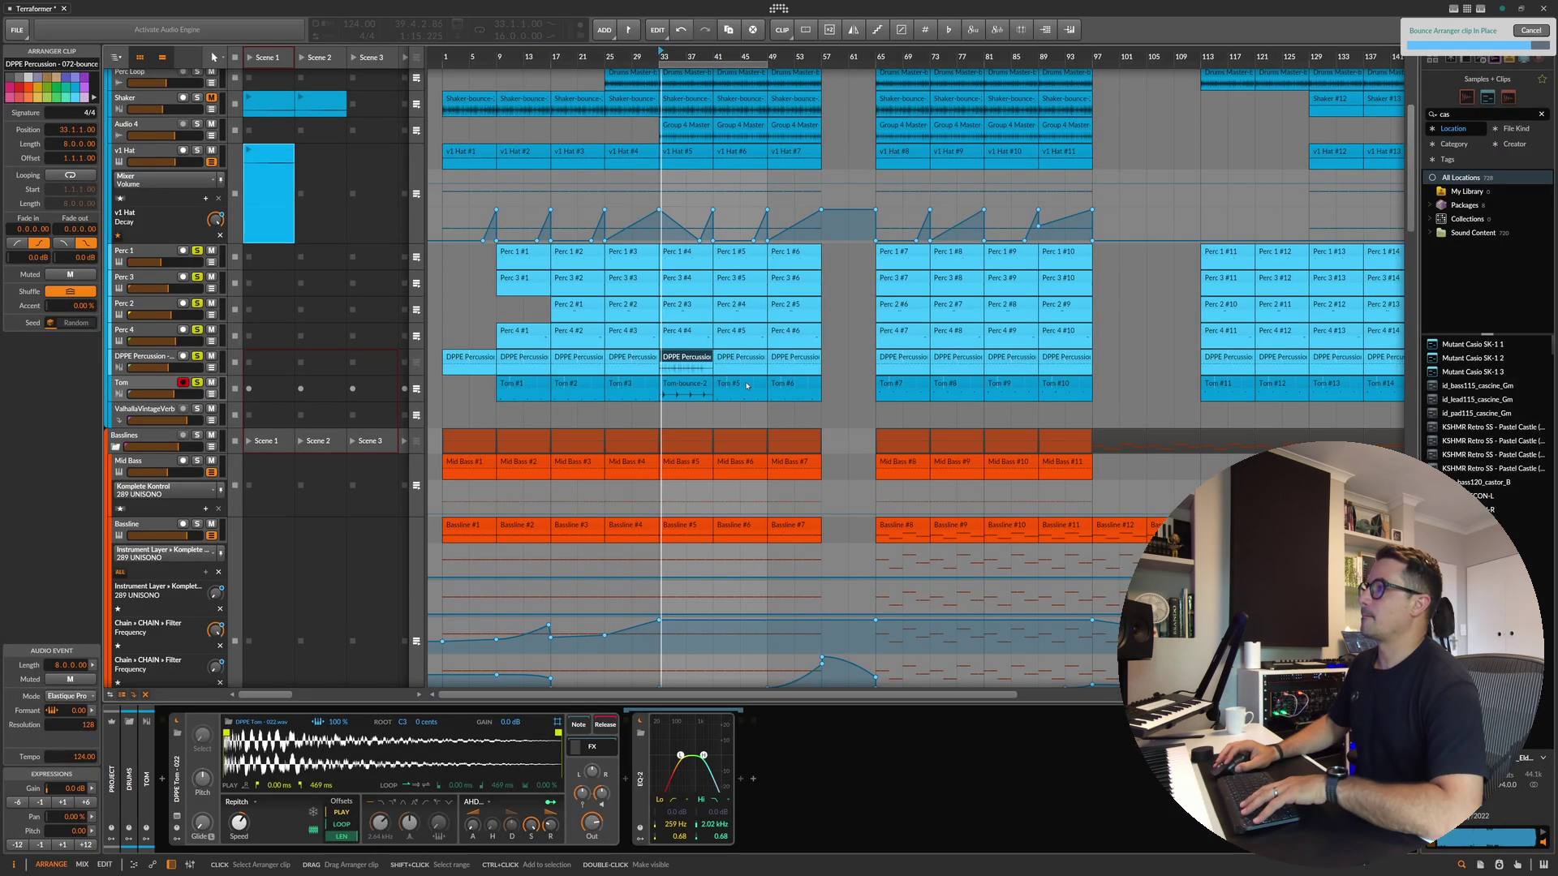
Step: Open the Perc 4 clip at bar 33, play from there, and show the Perc 4 track's device chain
{"action": "left_click", "coordinate": [673, 332]}
{"action": "double_click", "coordinate": [673, 332]}
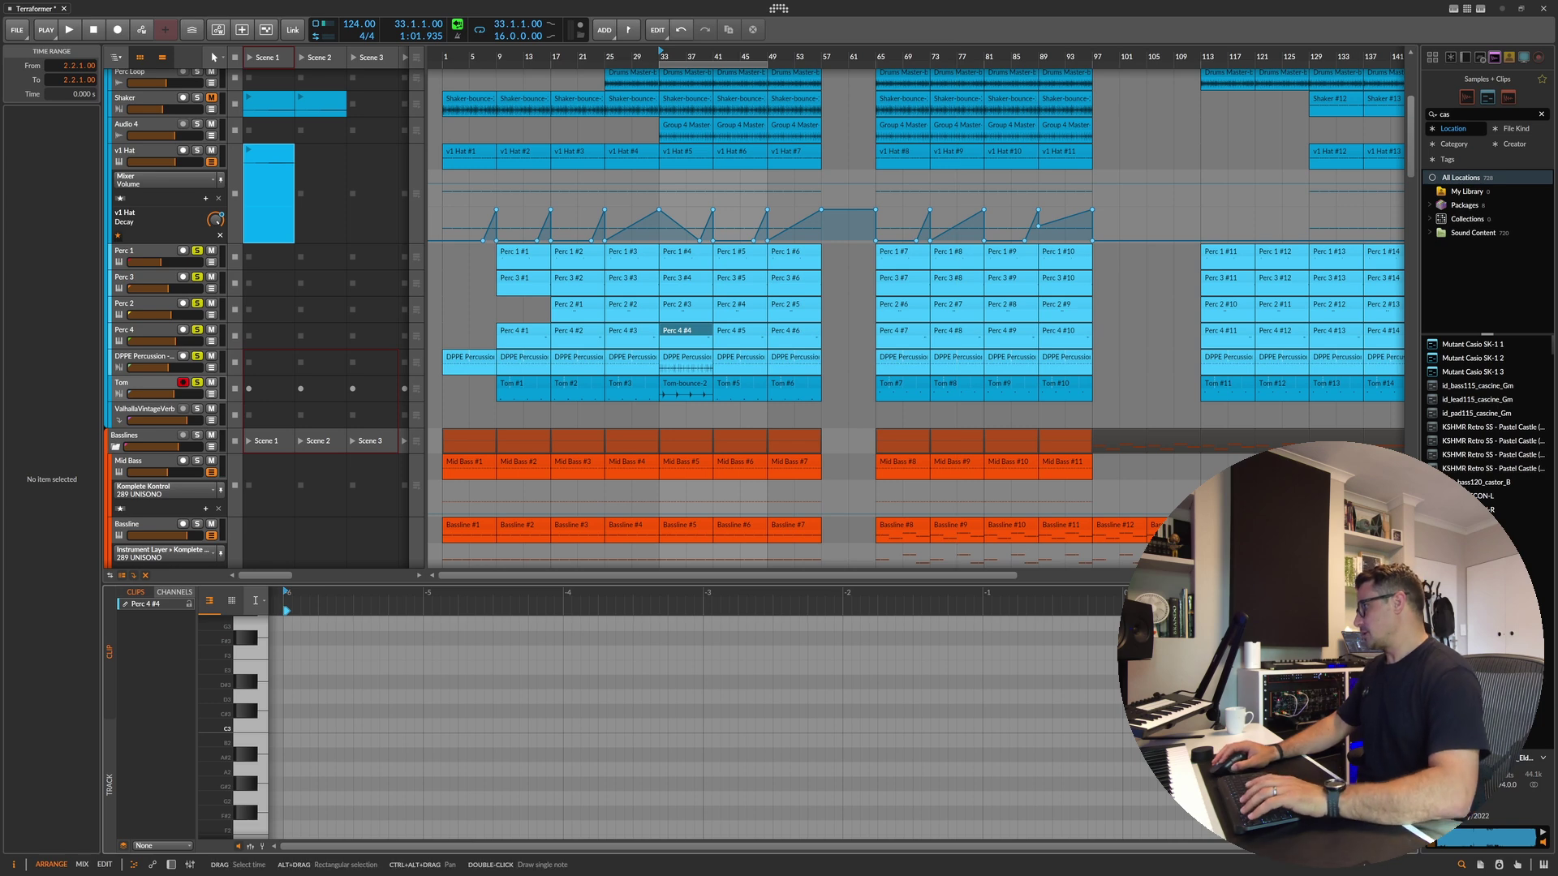
{"action": "key", "text": "d"}
{"action": "key", "text": "space"}
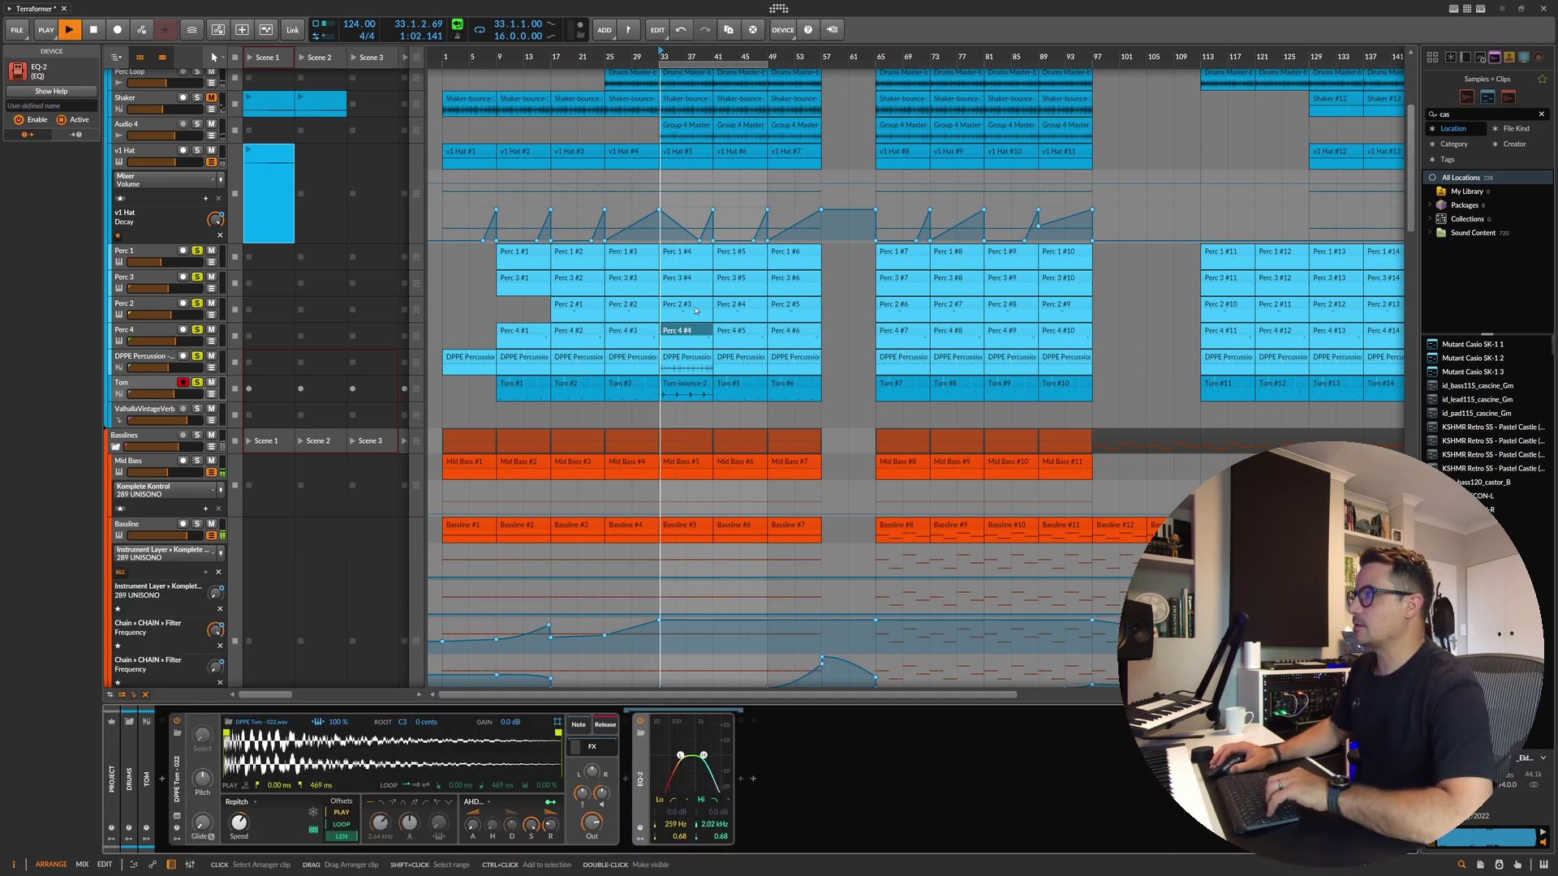
{"action": "left_click", "coordinate": [162, 340]}
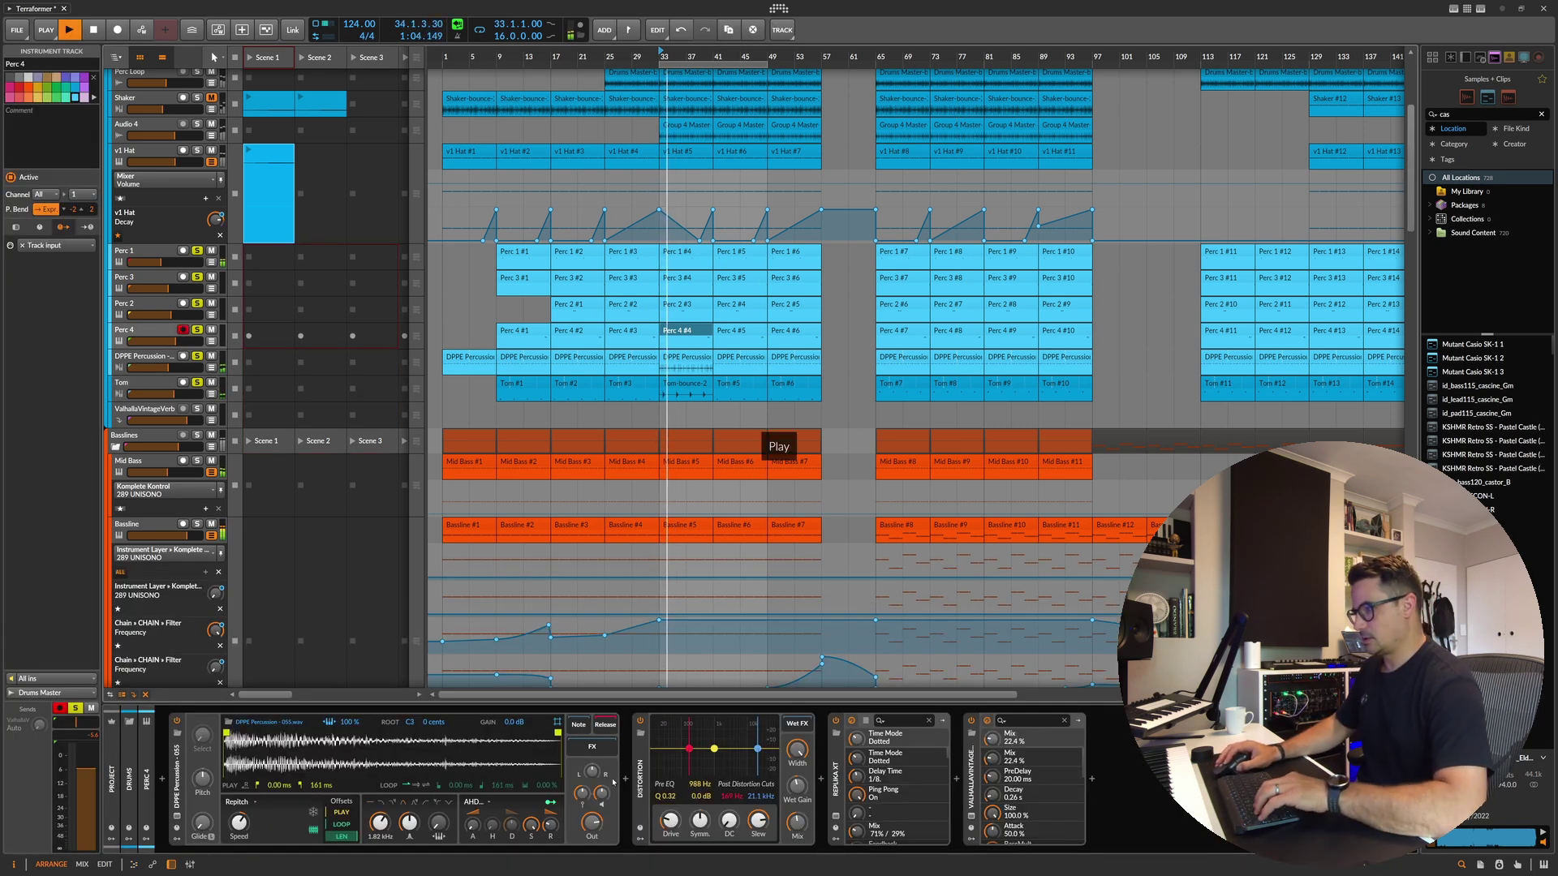
{"action": "key", "text": "space"}
Step: Move Perc 4's Distortion, Replika XT and ValhallaVintageVerb devices into its Sampler's FX chain
{"action": "key", "text": "ctrl+d"}
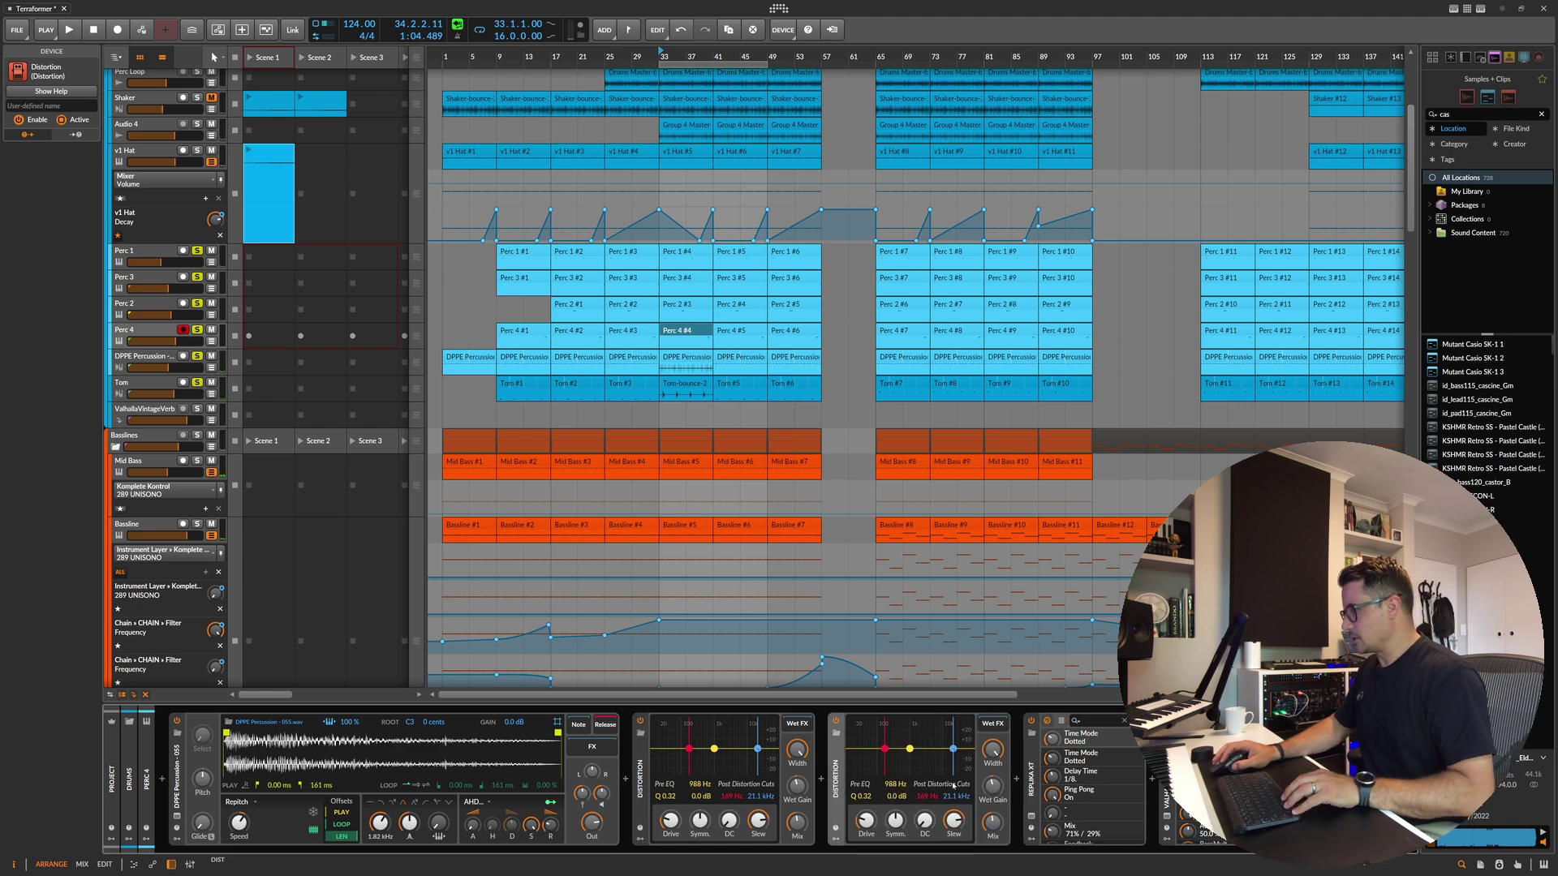
{"action": "key", "text": "Delete"}
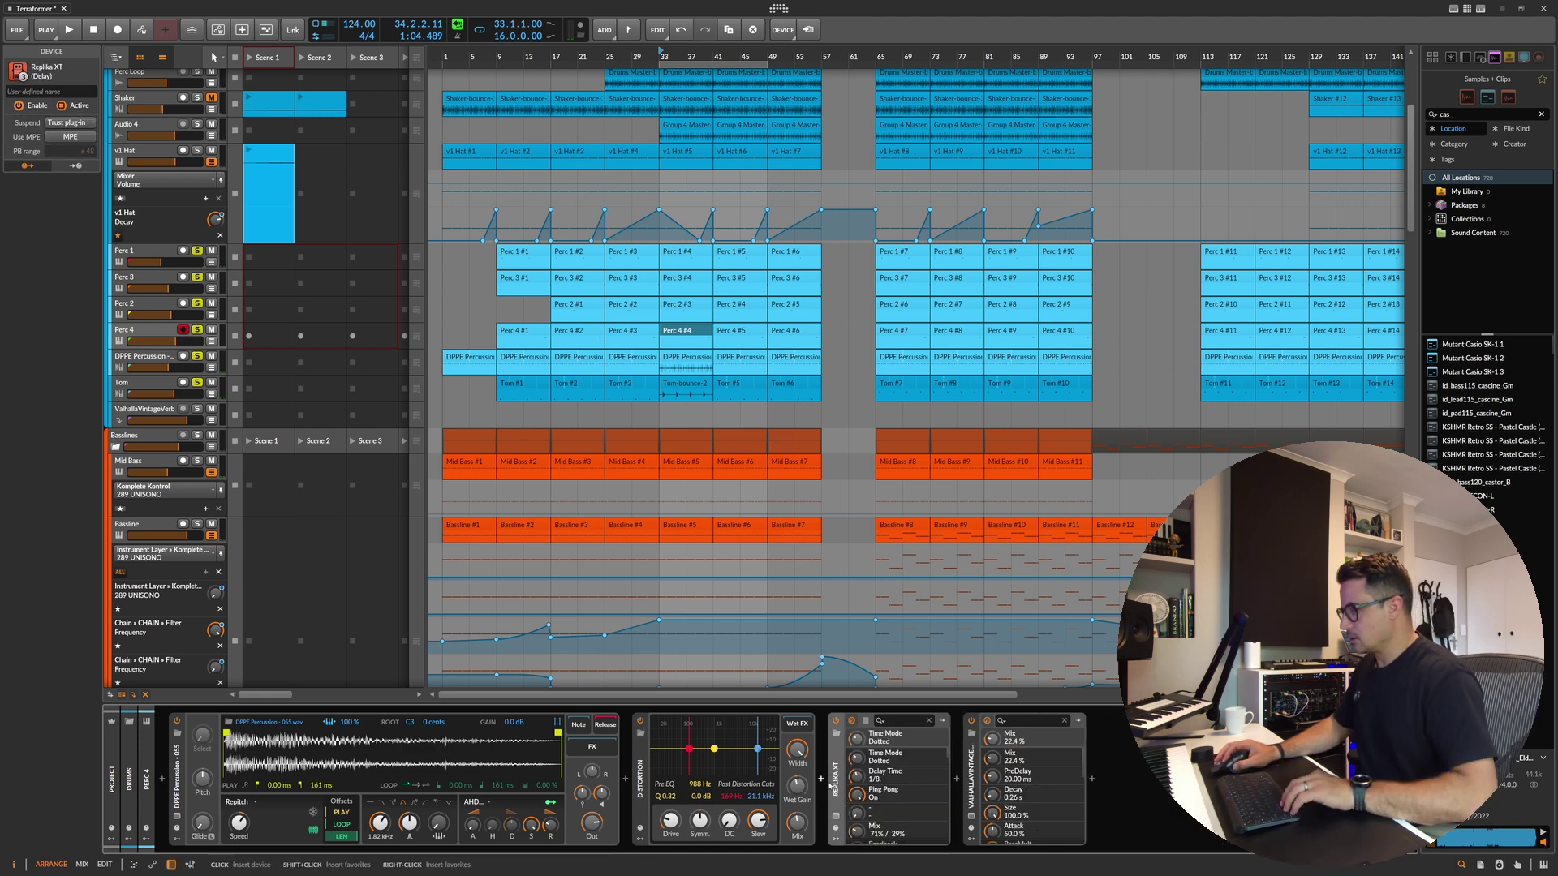
{"action": "key", "text": "shift+Right"}
{"action": "key", "text": "shift+Right"}
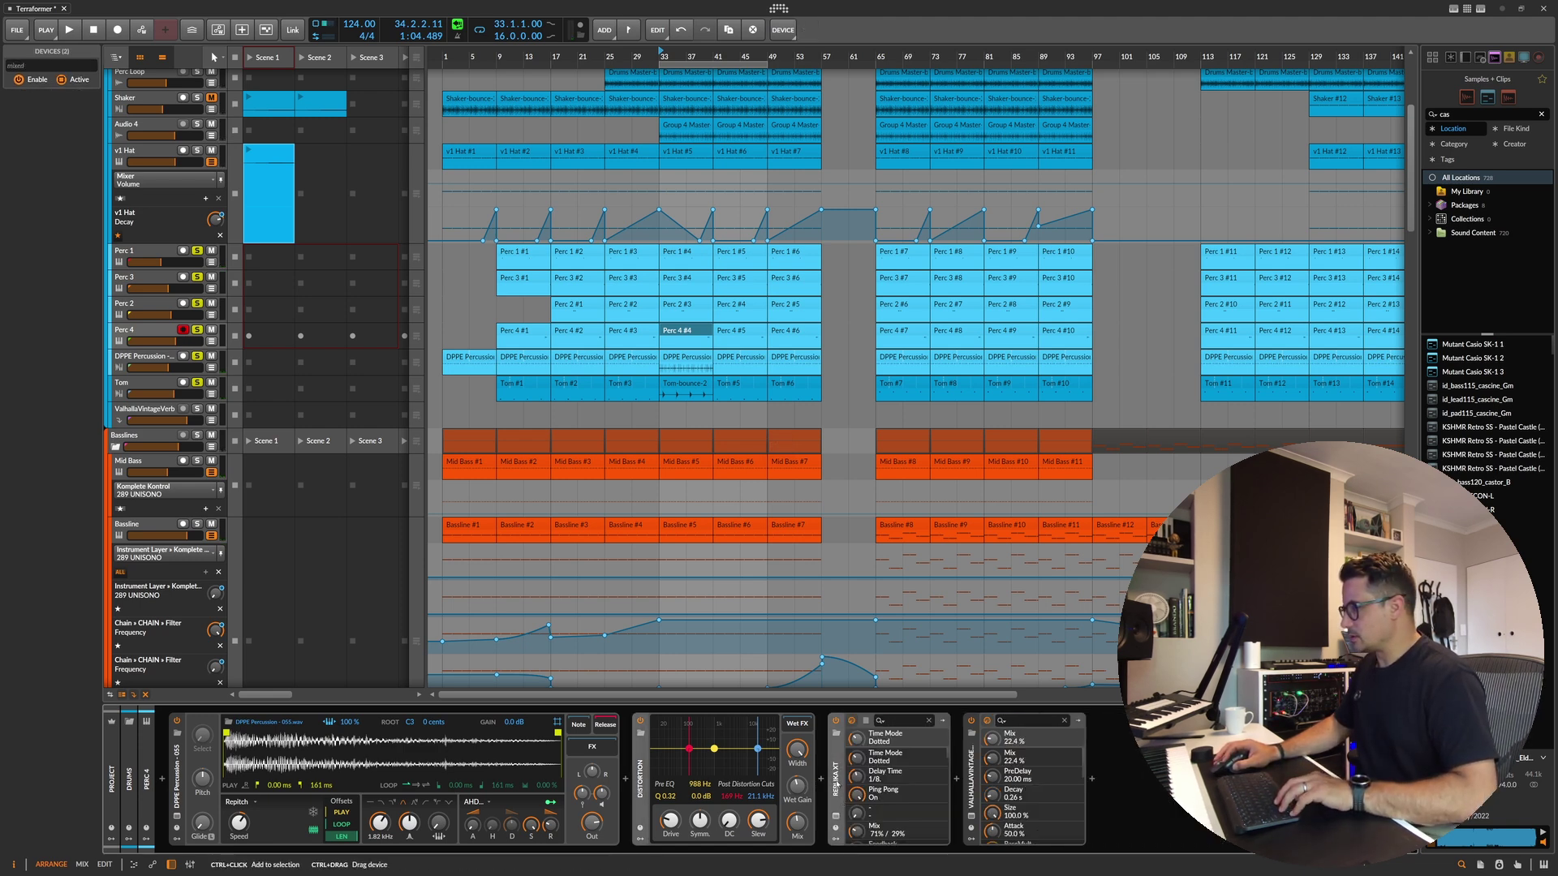
{"action": "left_click_drag", "start_coordinate": [639, 771], "coordinate": [591, 747]}
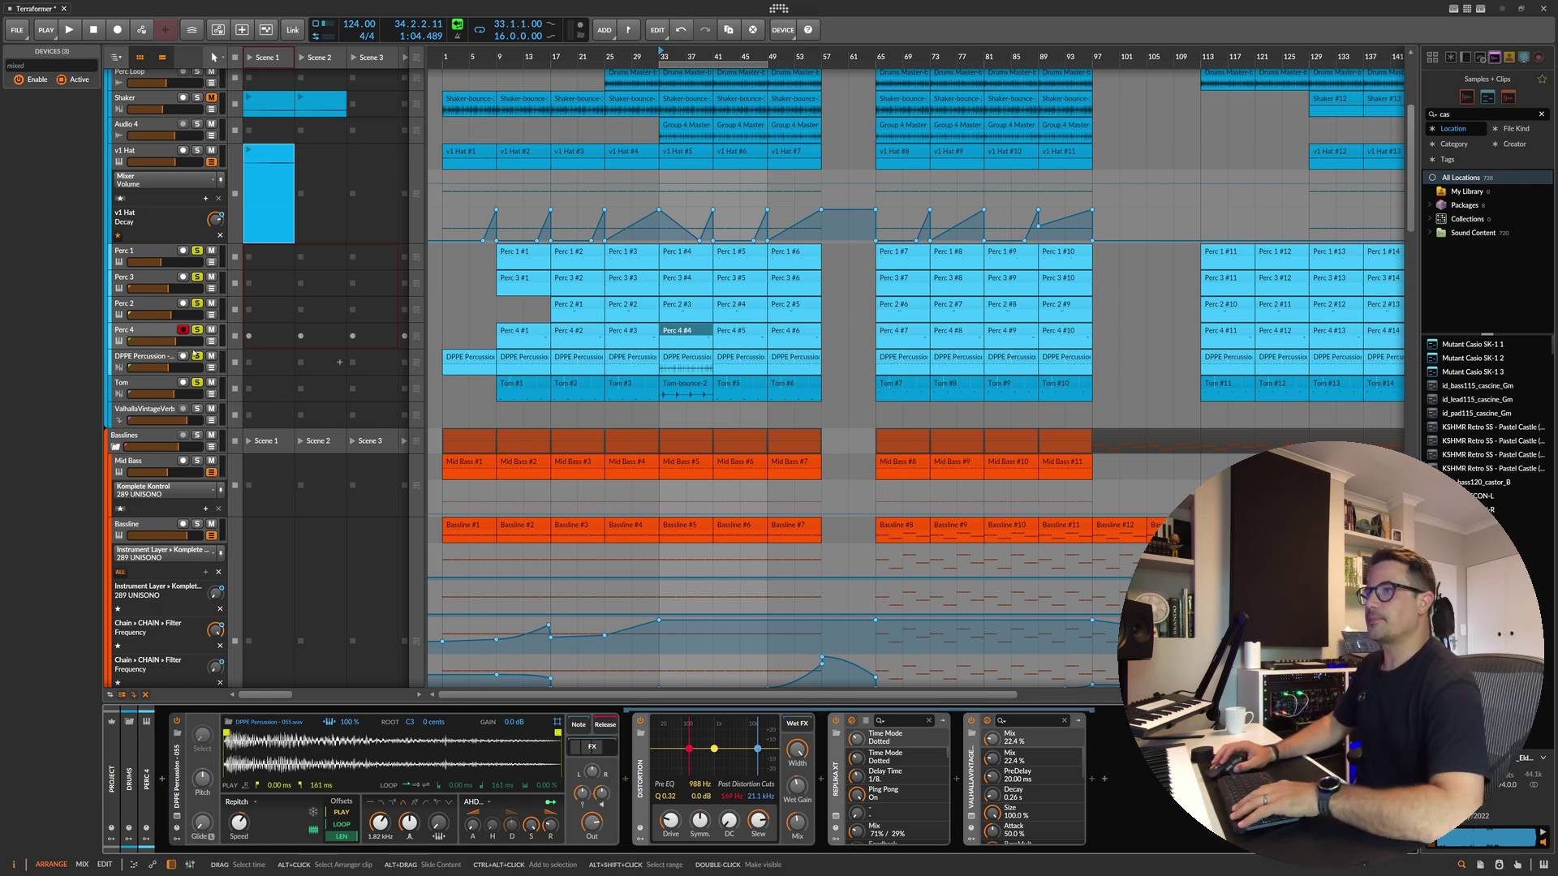
Step: Join the two Perc 4 clips spanning bars 33 to 49 and bounce the result in place
{"action": "left_click", "coordinate": [701, 333]}
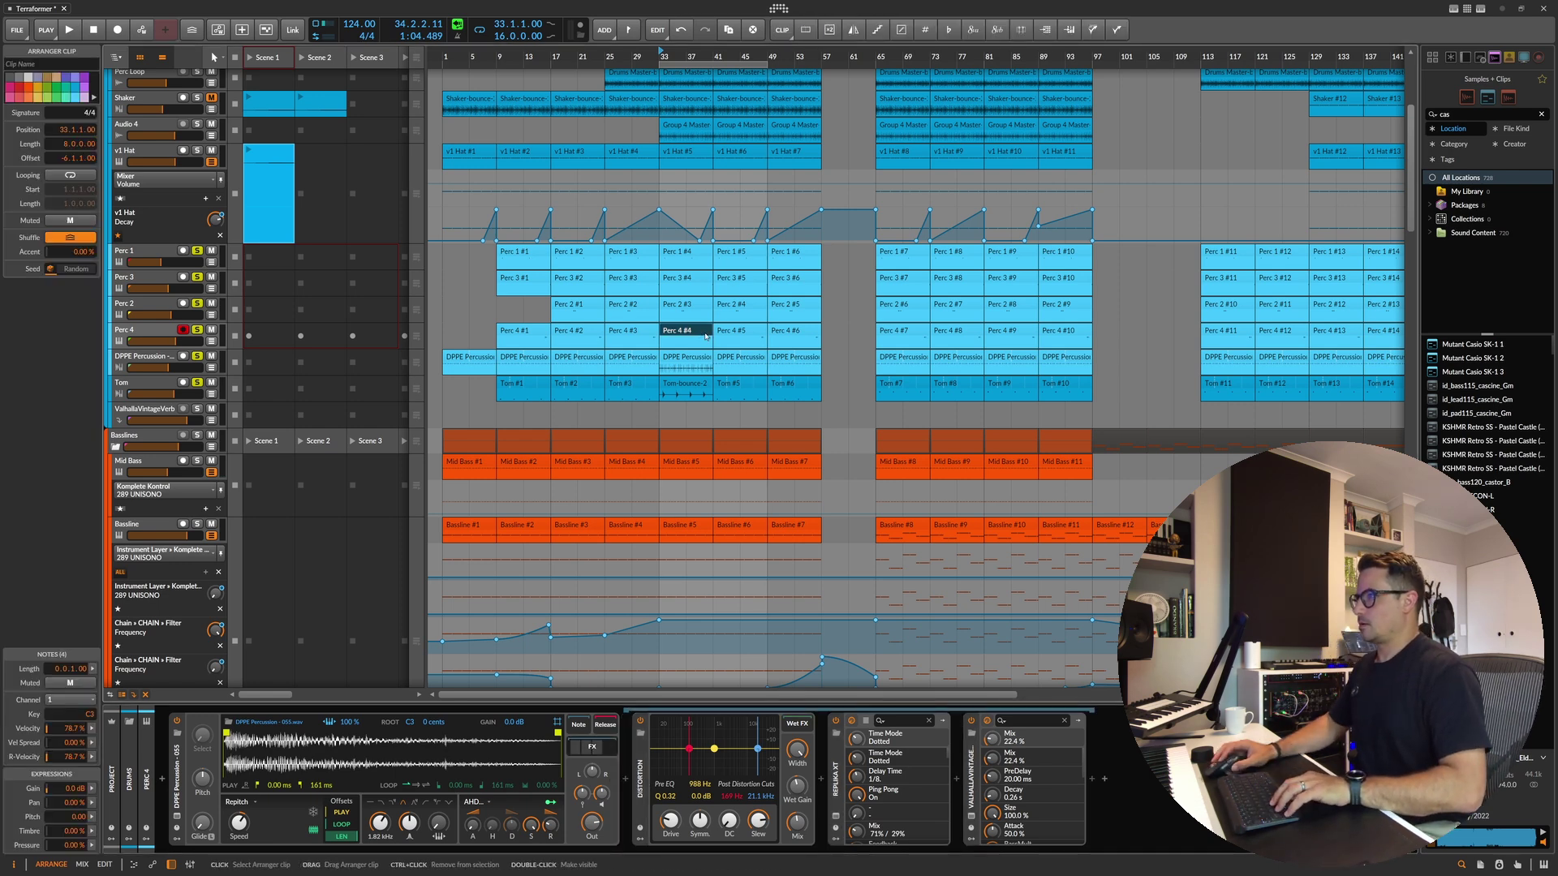
{"action": "left_click", "coordinate": [745, 335], "text": "shift"}
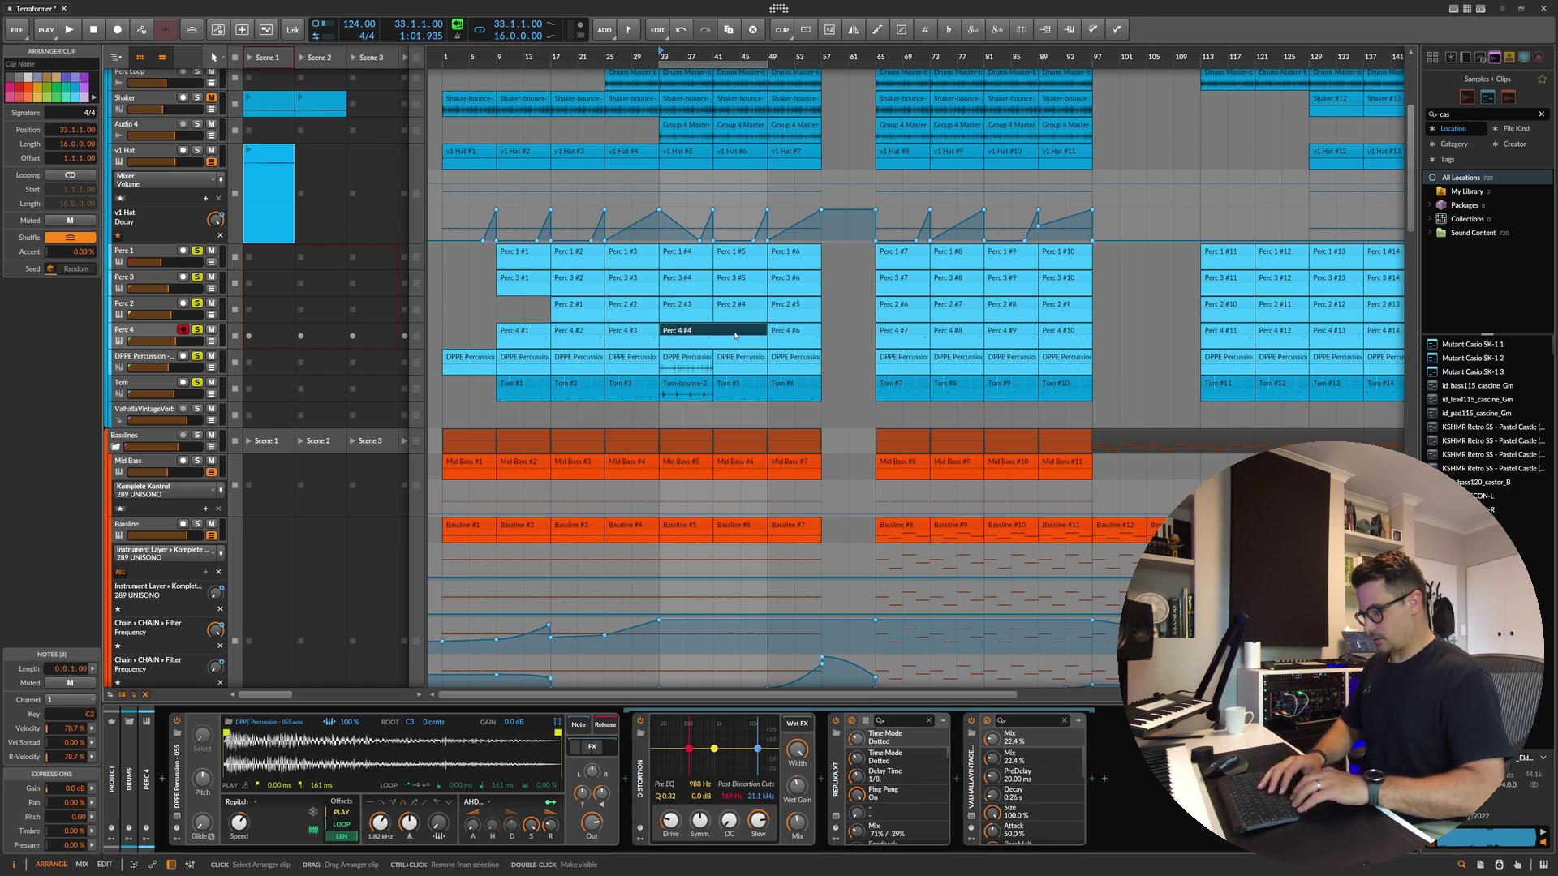
{"action": "key", "text": "ctrl+b"}
{"action": "left_click", "coordinate": [815, 486]}
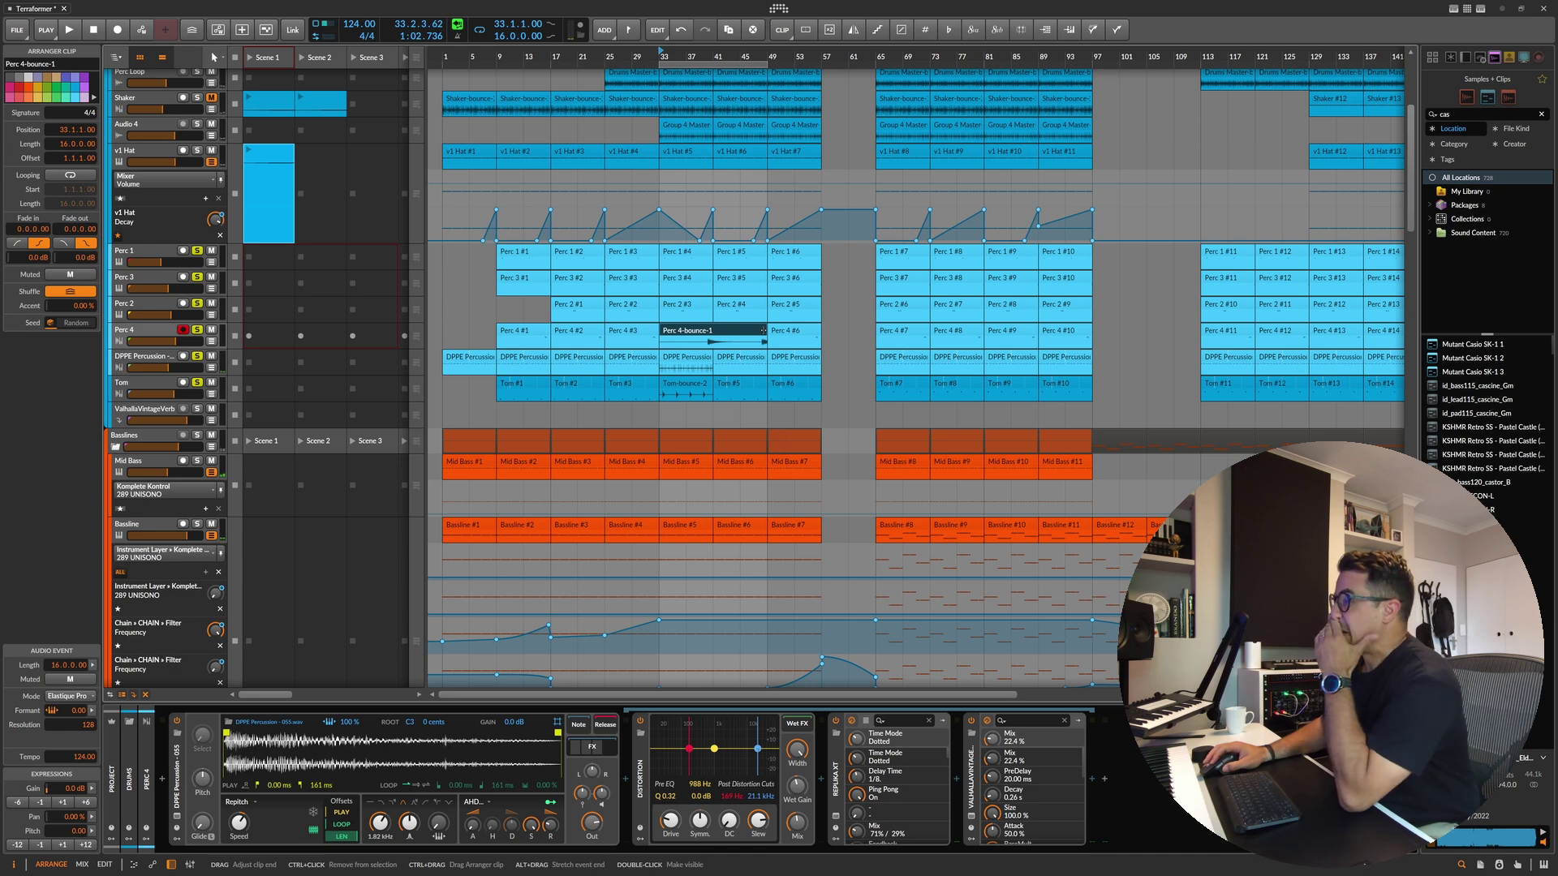
Step: Loop the second half of the Perc 4 bounce across bars 33 to 49 and copy it over bars 9 to 33
{"action": "left_click_drag", "start_coordinate": [731, 342], "coordinate": [753, 333]}
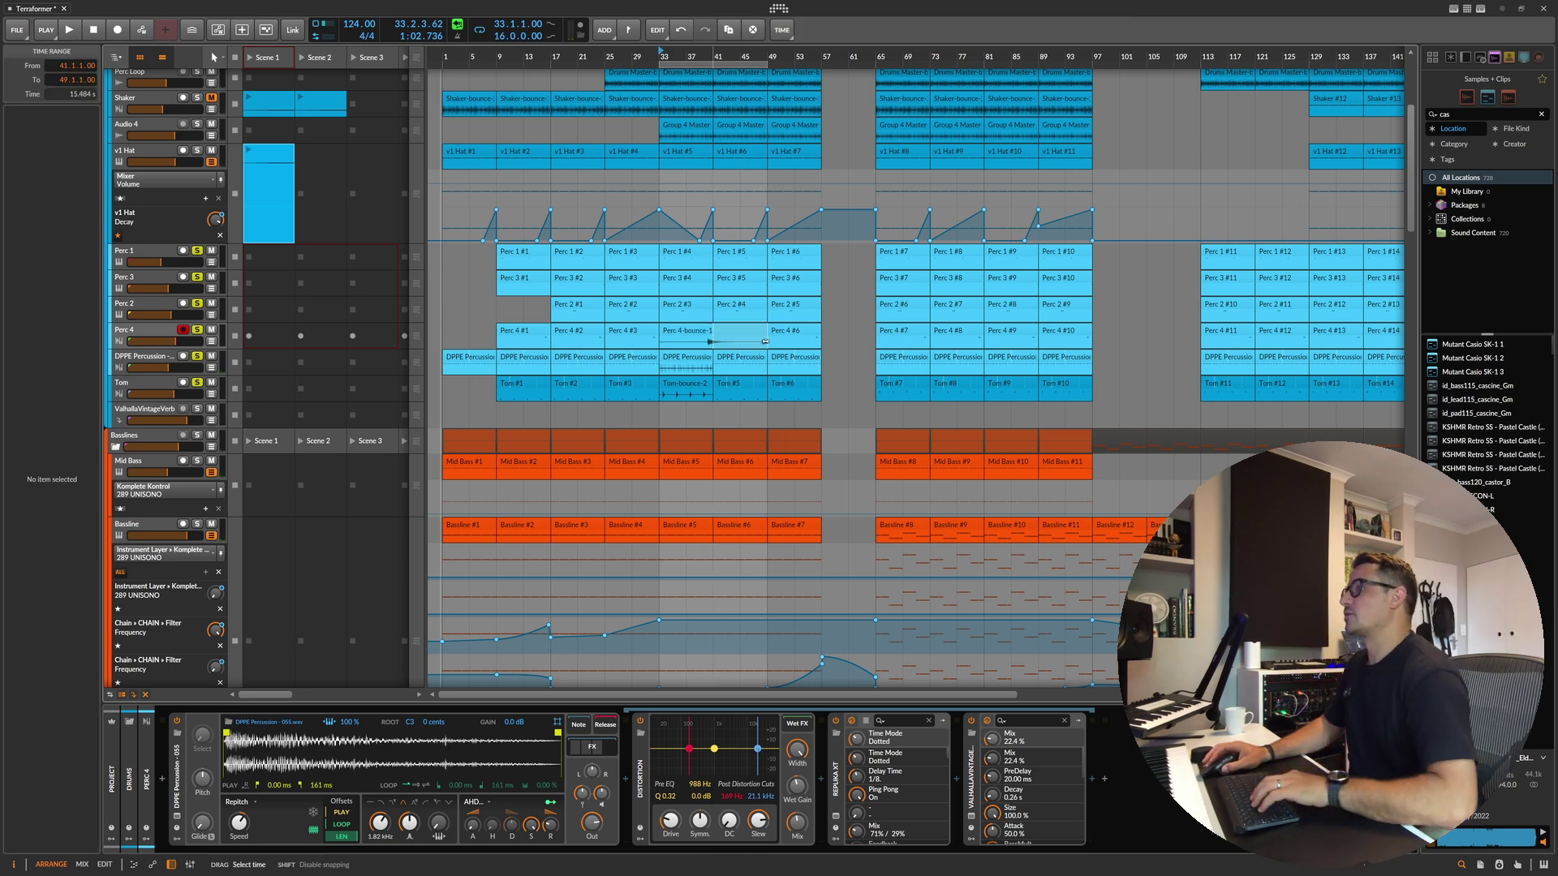
{"action": "key", "text": "Left"}
{"action": "left_click", "coordinate": [690, 331]}
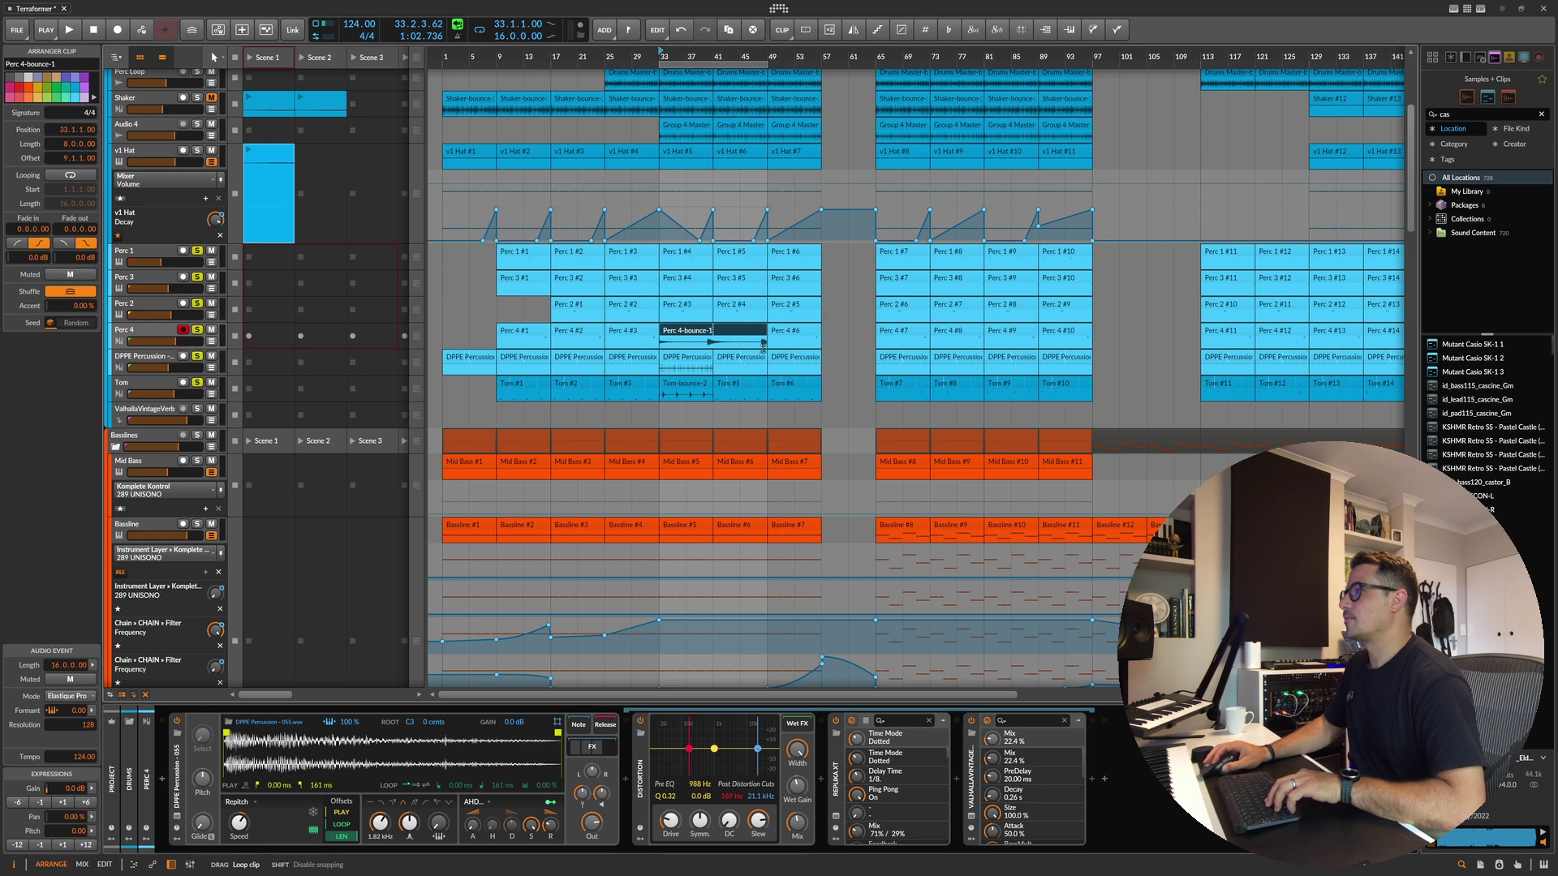
{"action": "left_click", "coordinate": [764, 342]}
{"action": "key", "text": "space"}
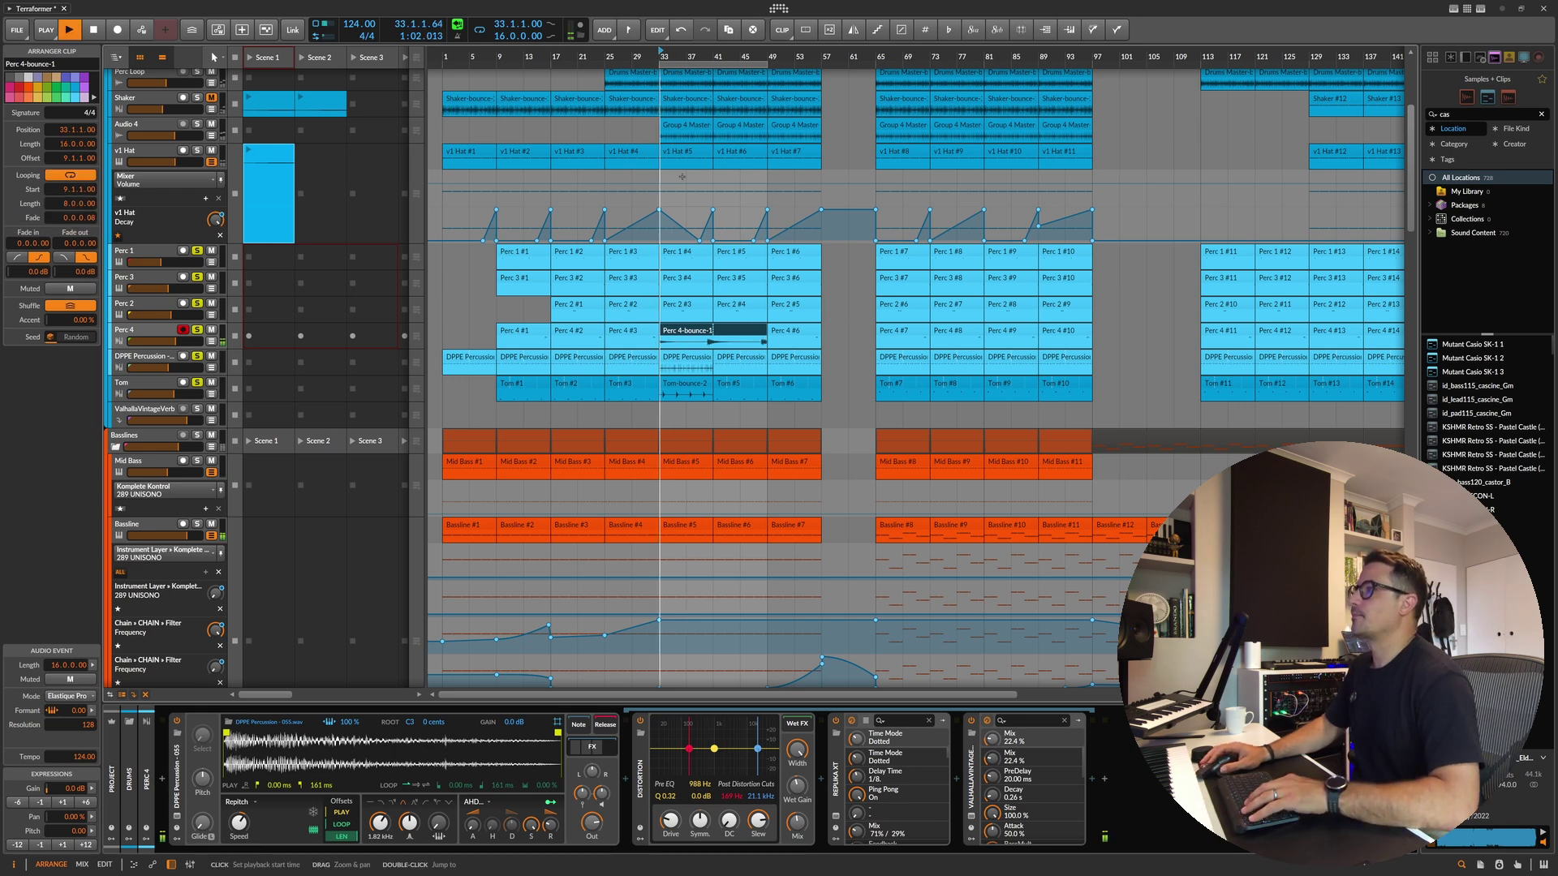
{"action": "left_click_drag", "start_coordinate": [699, 336], "coordinate": [654, 334]}
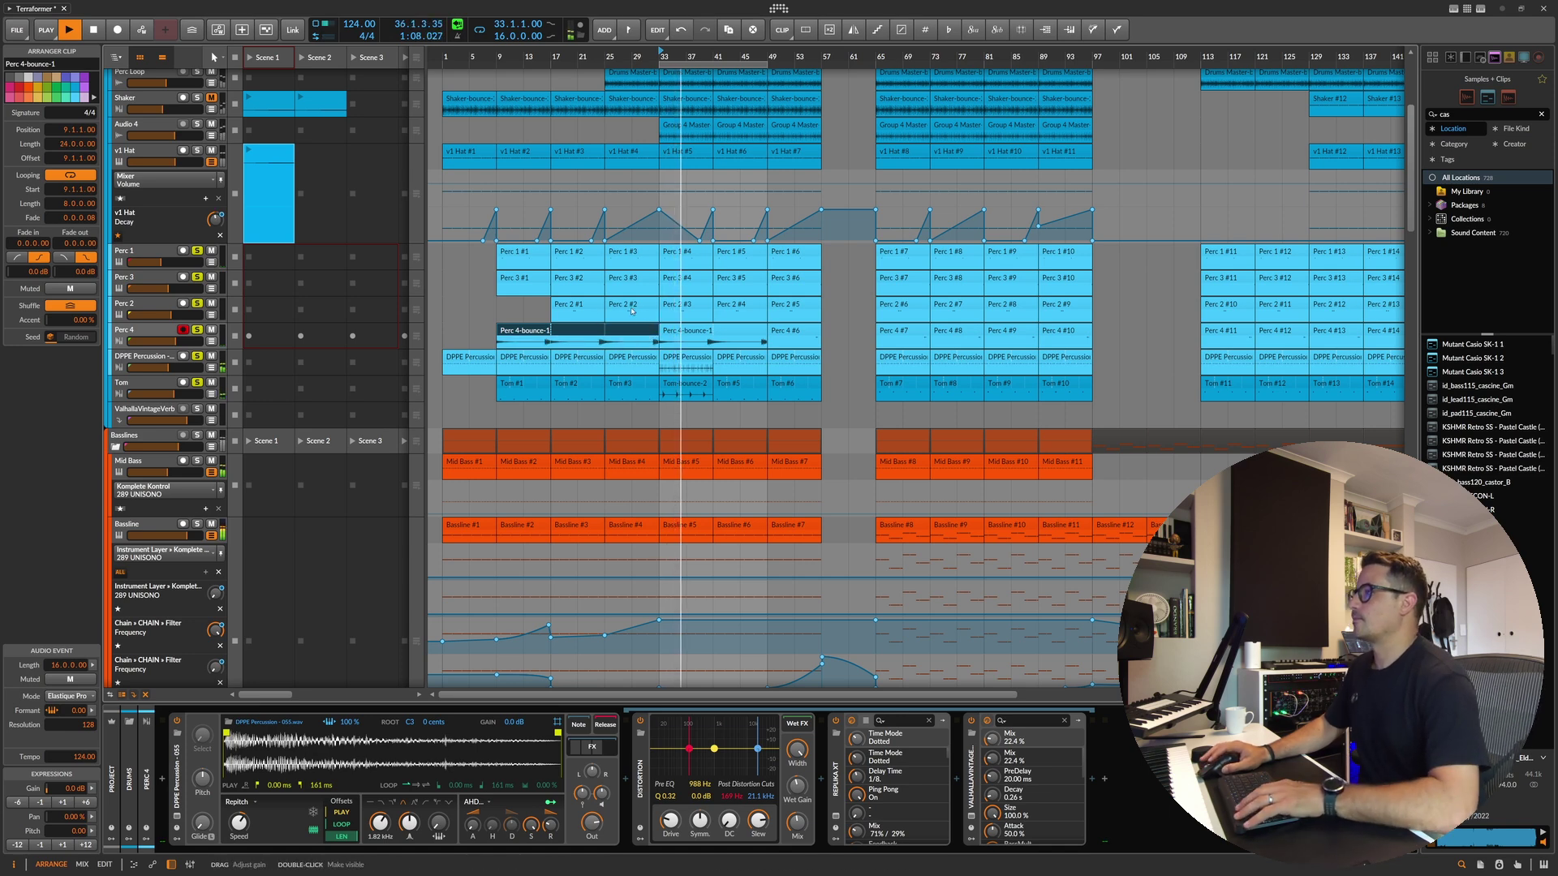
Step: Duplicate the bounced Tom and DPPE Percussion clips to bars 41 and 49, and stop playback
{"action": "left_click", "coordinate": [745, 359]}
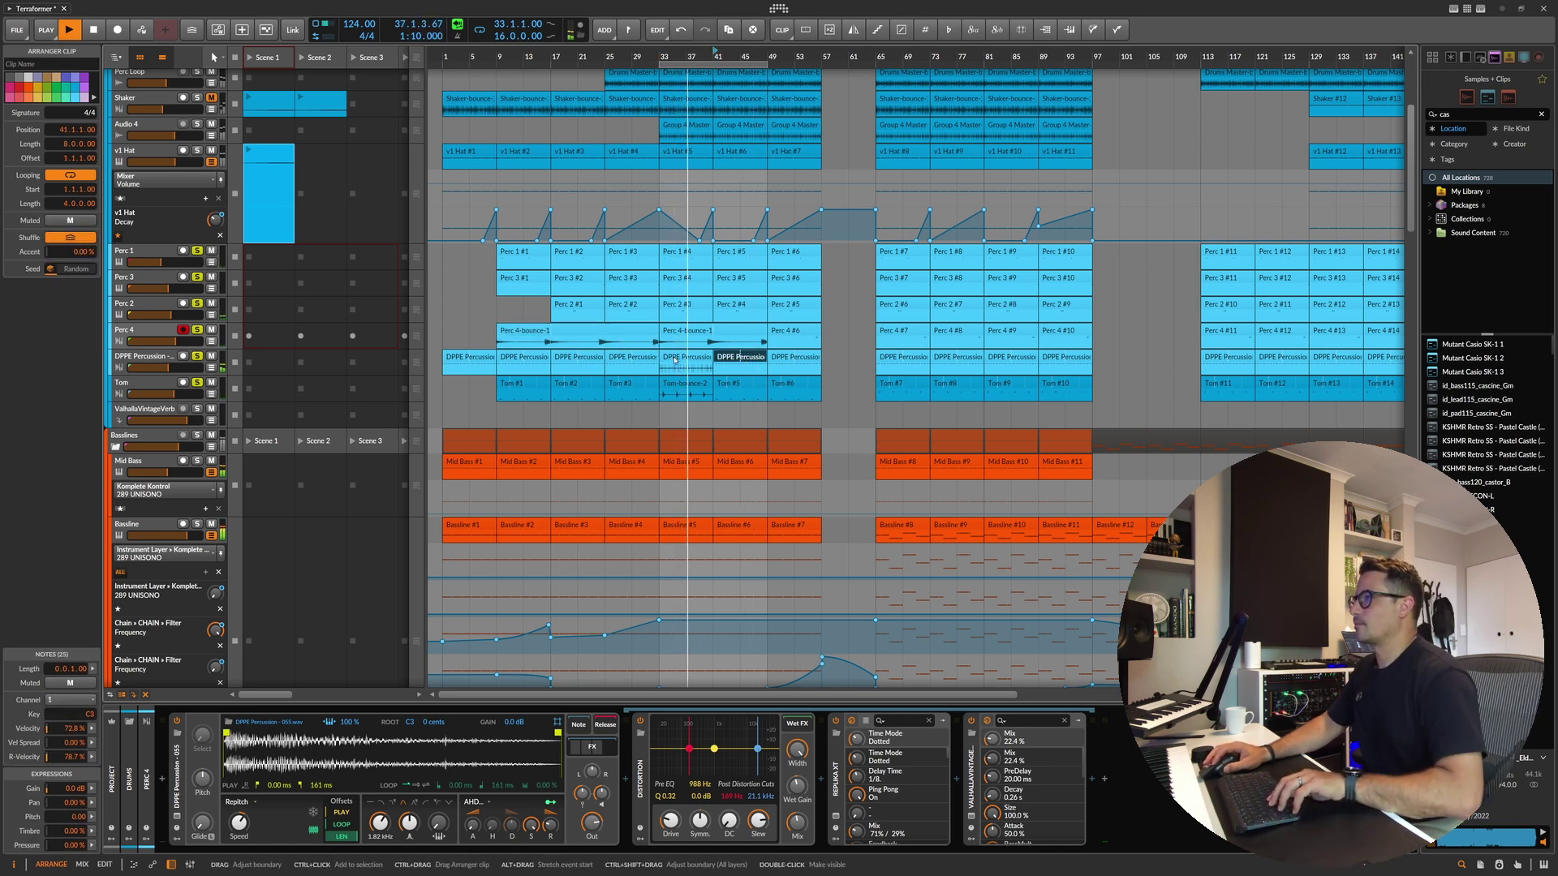
{"action": "left_click", "coordinate": [703, 384]}
{"action": "key", "text": "ctrl+d"}
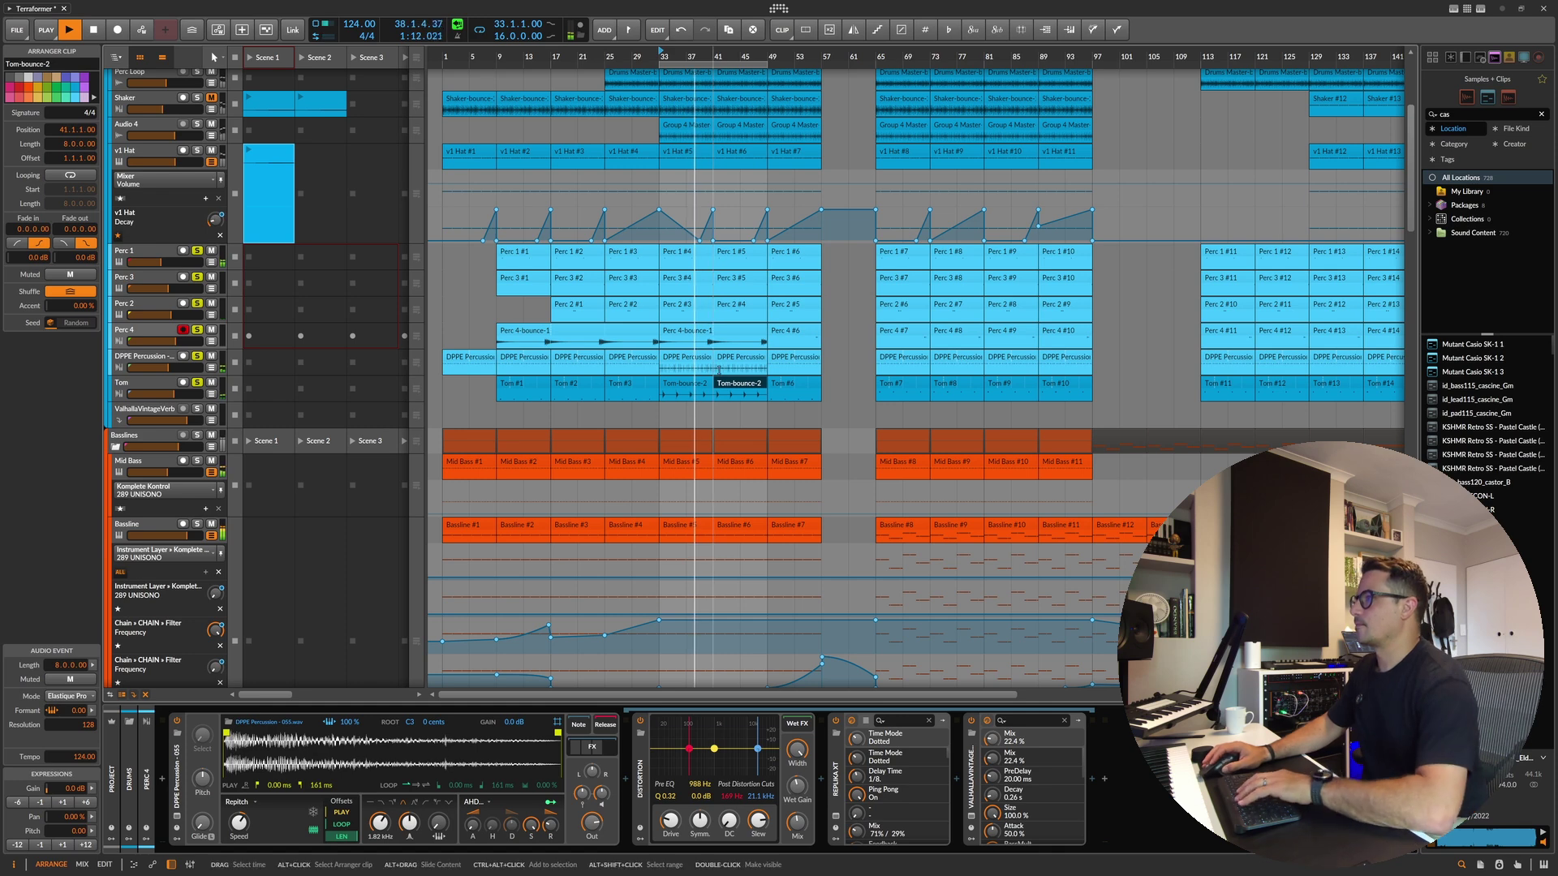
{"action": "left_click", "coordinate": [775, 399]}
{"action": "left_click", "coordinate": [719, 386]}
{"action": "key", "text": "ctrl+d"}
{"action": "left_click", "coordinate": [717, 358]}
{"action": "key", "text": "ctrl+d"}
{"action": "key", "text": "space"}
Step: Copy the bounced DPPE Percussion clip over bars 1 to 33 and the bounced Tom clip over bars 9 to 33
{"action": "left_click", "coordinate": [686, 363]}
{"action": "left_click", "coordinate": [688, 380], "text": "shift"}
{"action": "left_click_drag", "start_coordinate": [597, 365], "coordinate": [631, 367]}
{"action": "left_click", "coordinate": [517, 362]}
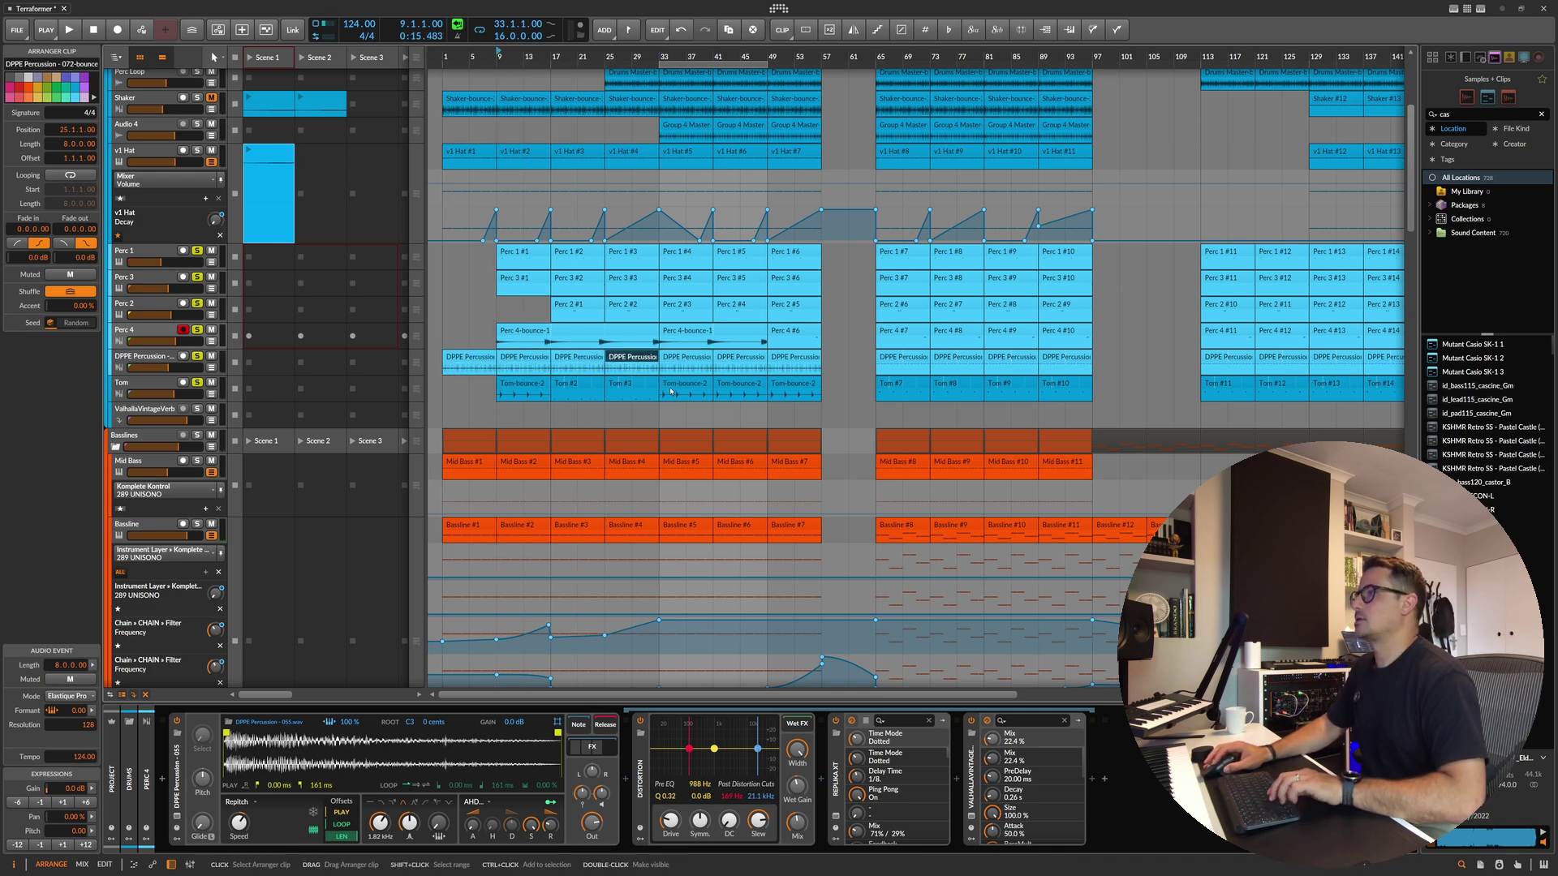
{"action": "left_click", "coordinate": [545, 388]}
{"action": "key", "text": "ctrl+d"}
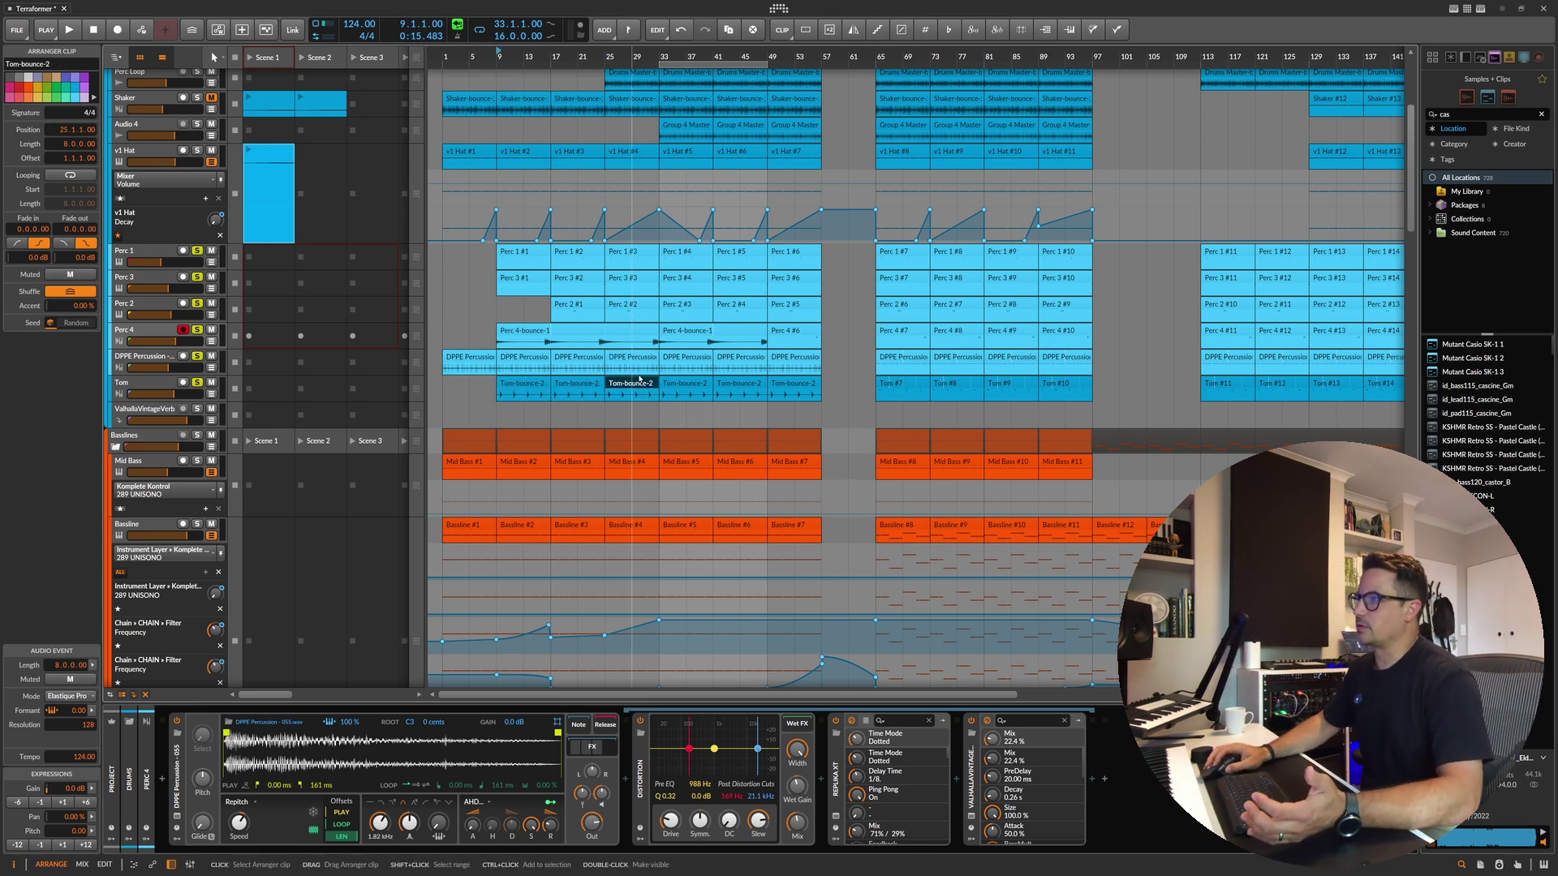
{"action": "left_click_drag", "start_coordinate": [692, 402], "coordinate": [686, 399]}
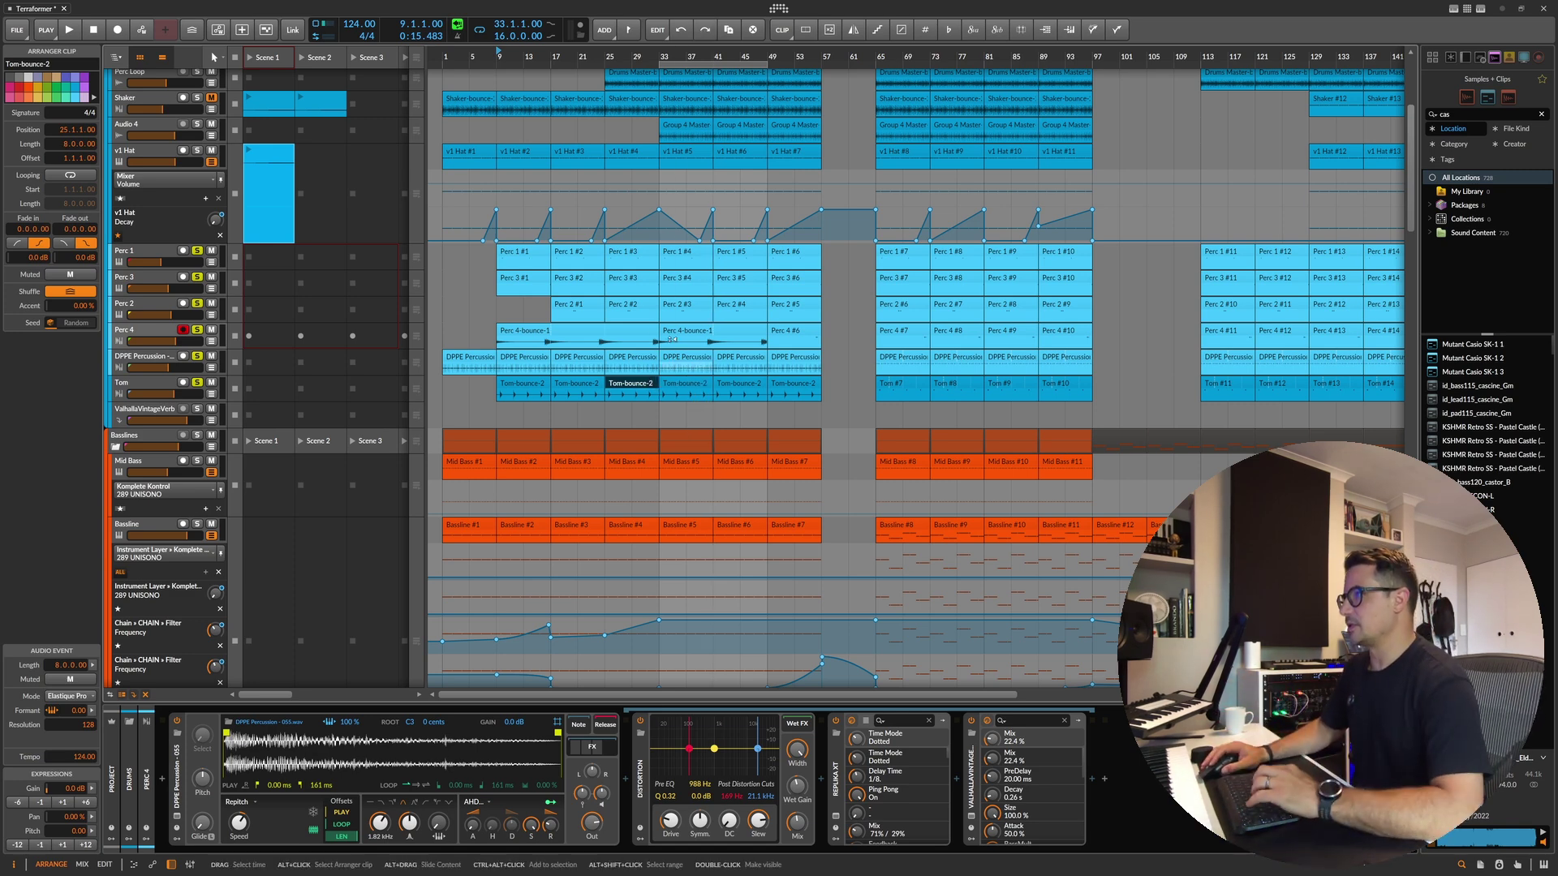
{"action": "scroll", "coordinate": [707, 355], "scroll_direction": "up", "scroll_amount": 1}
{"action": "left_click", "coordinate": [707, 354]}
{"action": "key", "text": "space"}
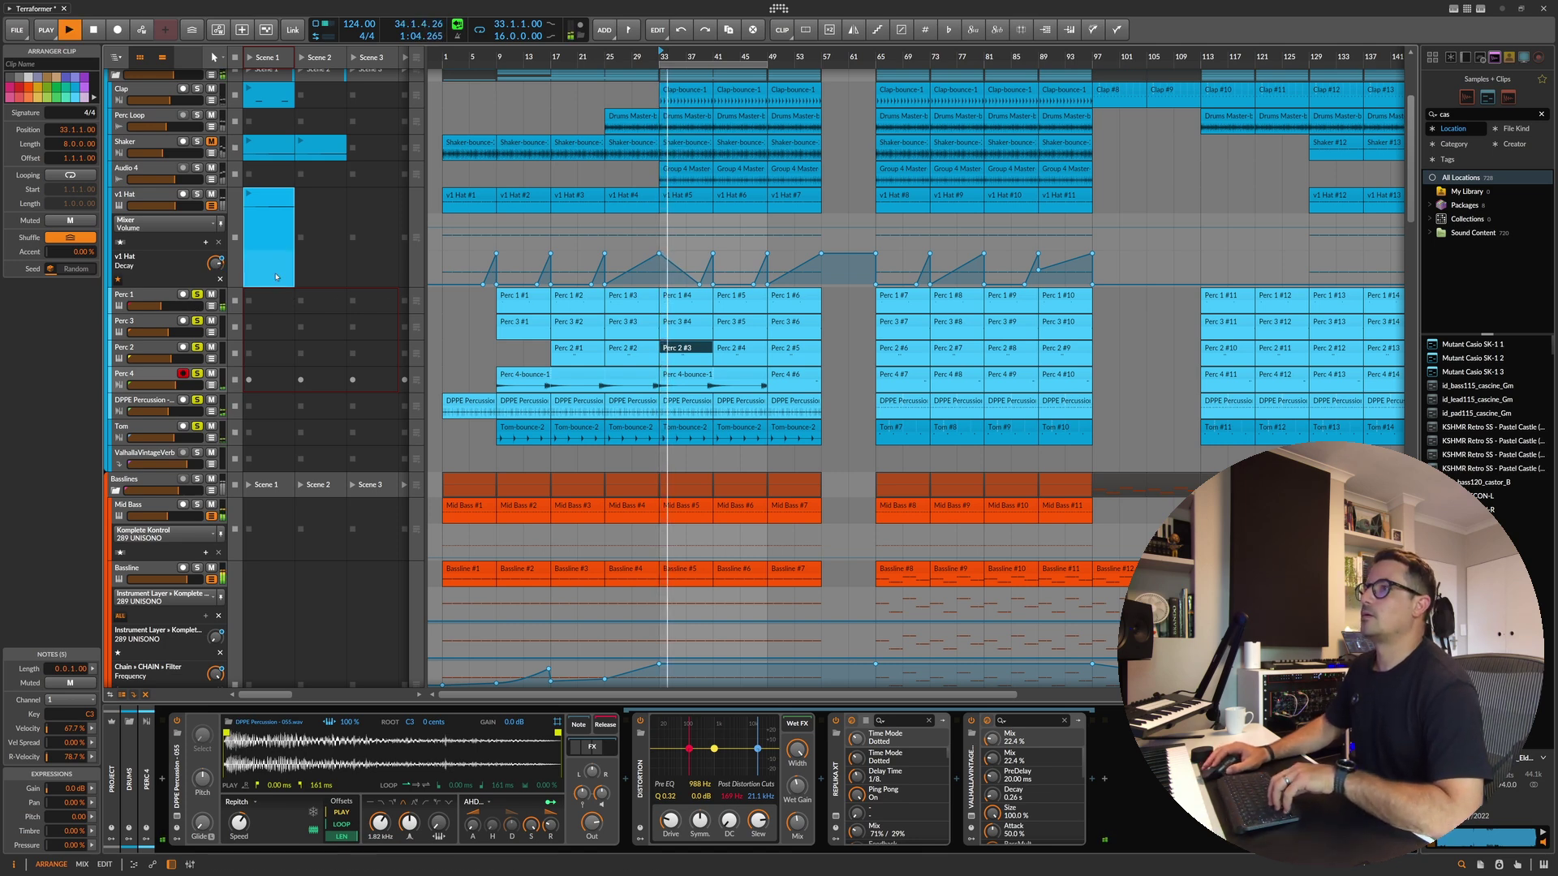
{"action": "left_click", "coordinate": [698, 297]}
{"action": "key", "text": "space"}
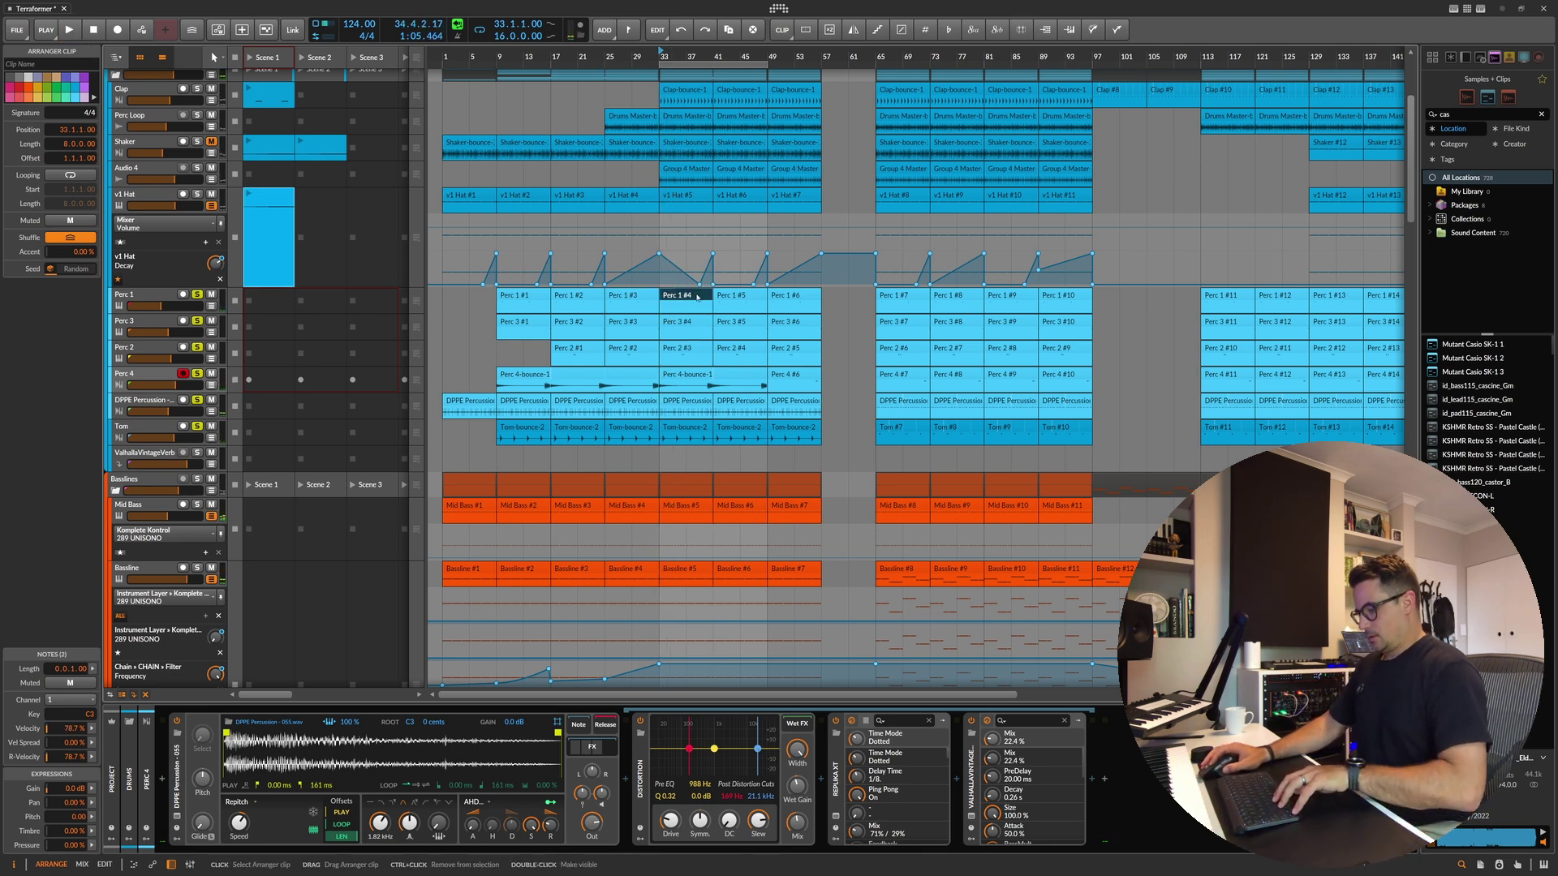
{"action": "key", "text": "ctrl+b"}
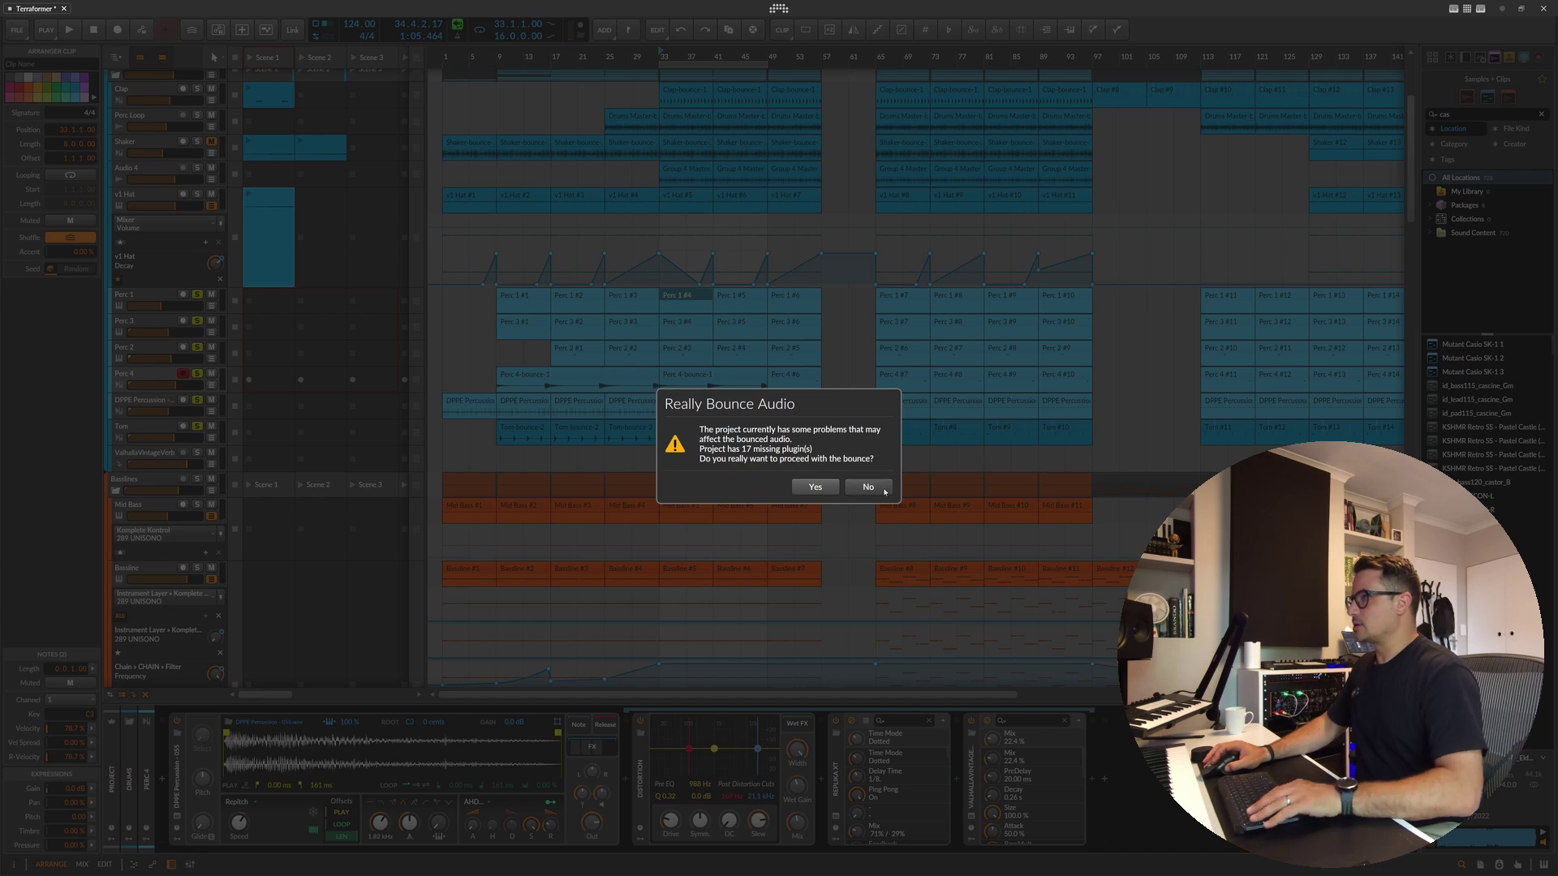
{"action": "left_click", "coordinate": [882, 489]}
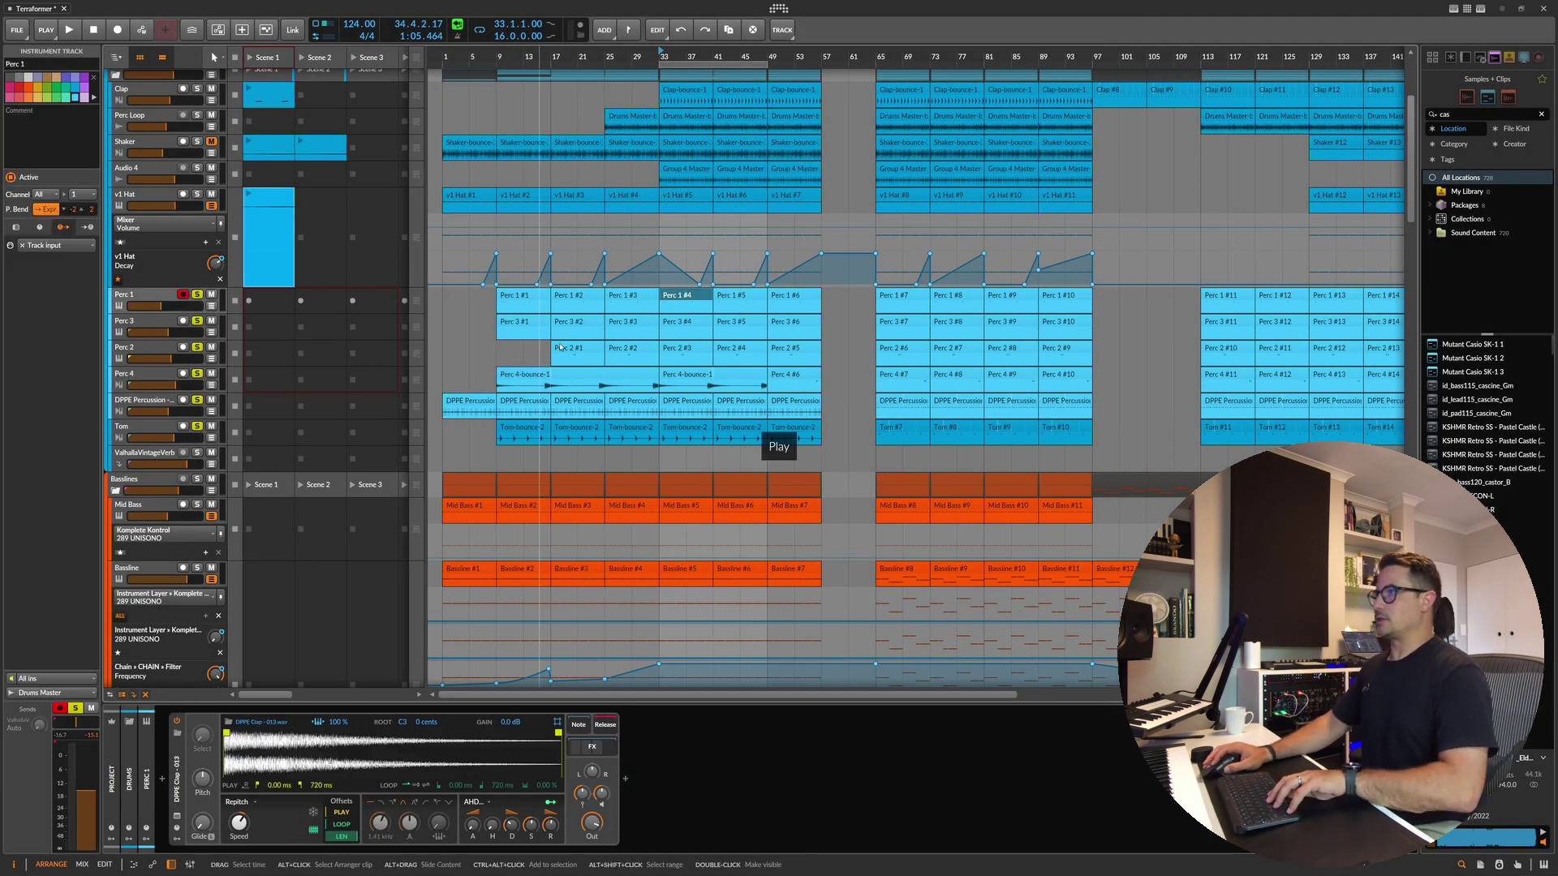
Step: Bounce the Perc 1 clip at bar 33 in place
{"action": "double_click", "coordinate": [675, 295]}
{"action": "left_click", "coordinate": [675, 295]}
{"action": "key", "text": "ctrl+b"}
{"action": "left_click", "coordinate": [815, 486]}
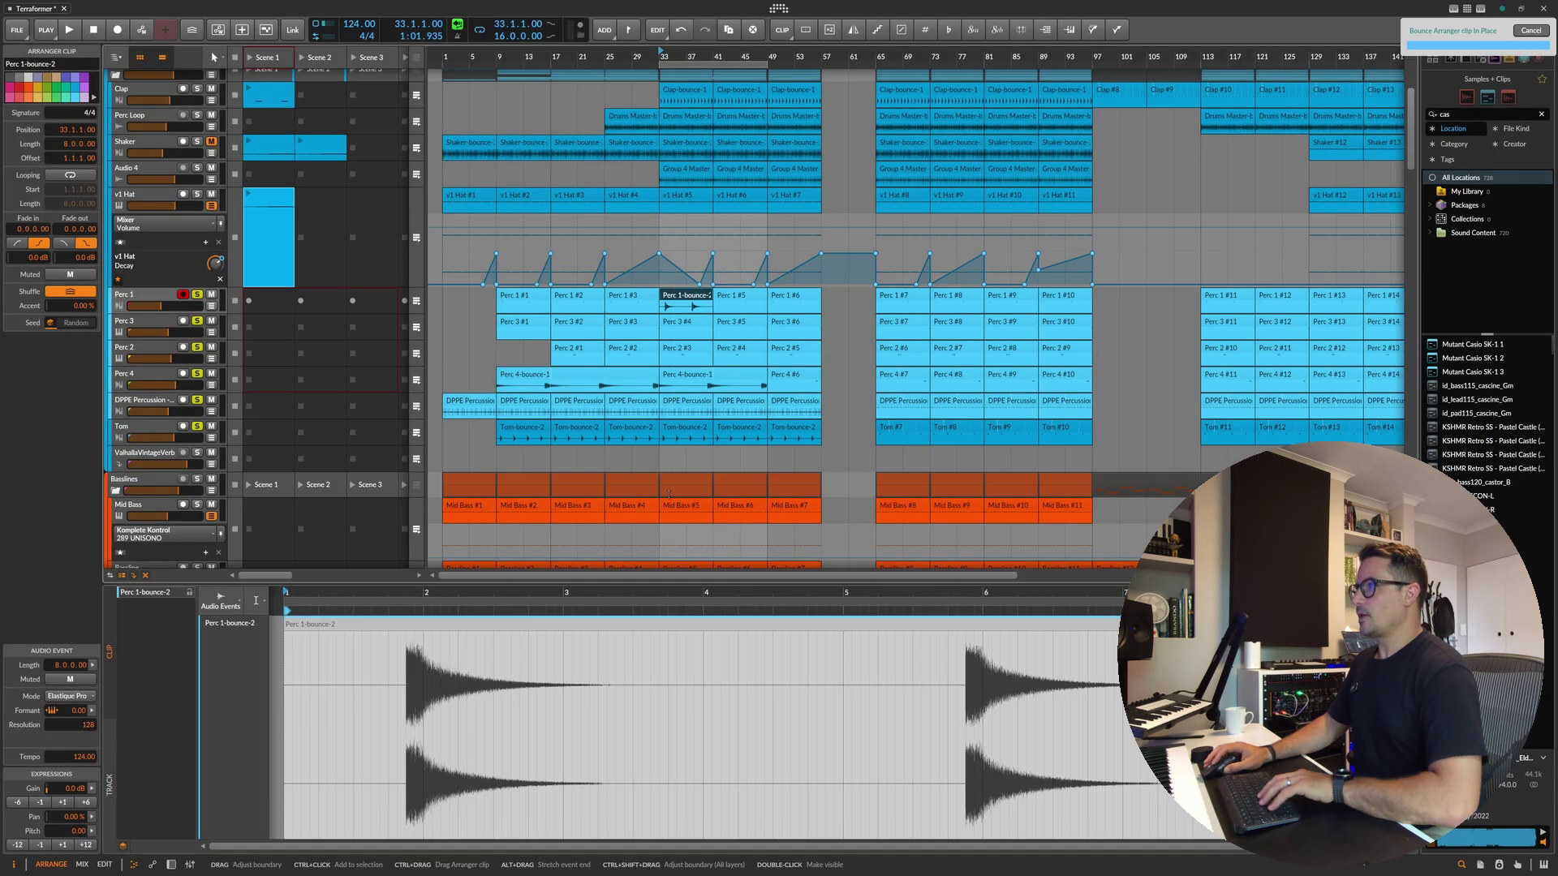
Step: Join the two Perc 3 clips spanning bars 33 to 49 into one 16-bar clip
{"action": "left_click", "coordinate": [670, 323]}
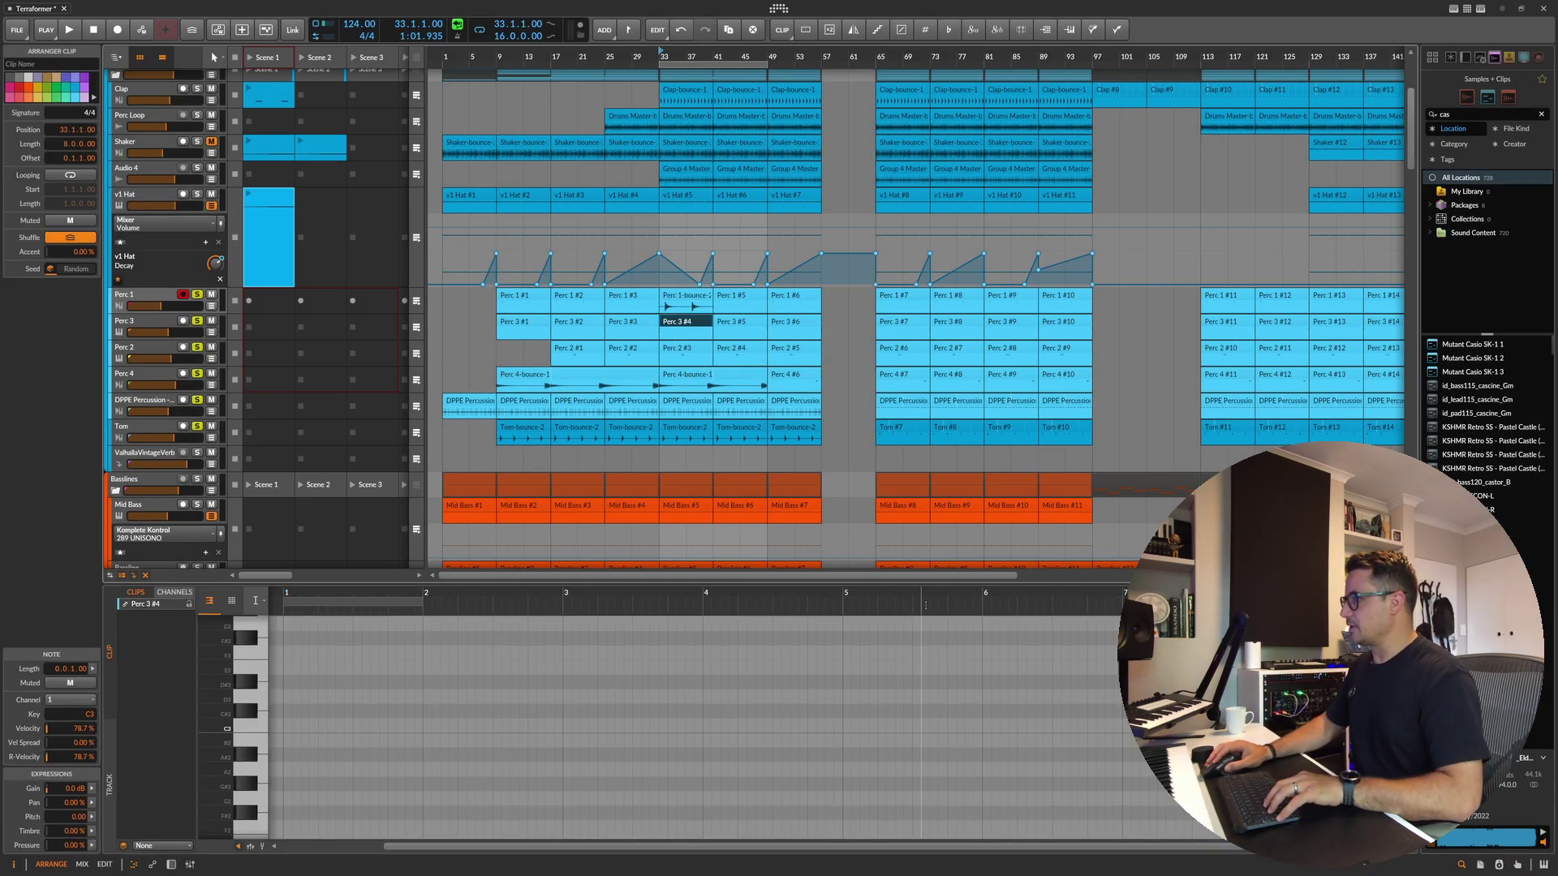
{"action": "key", "text": "d"}
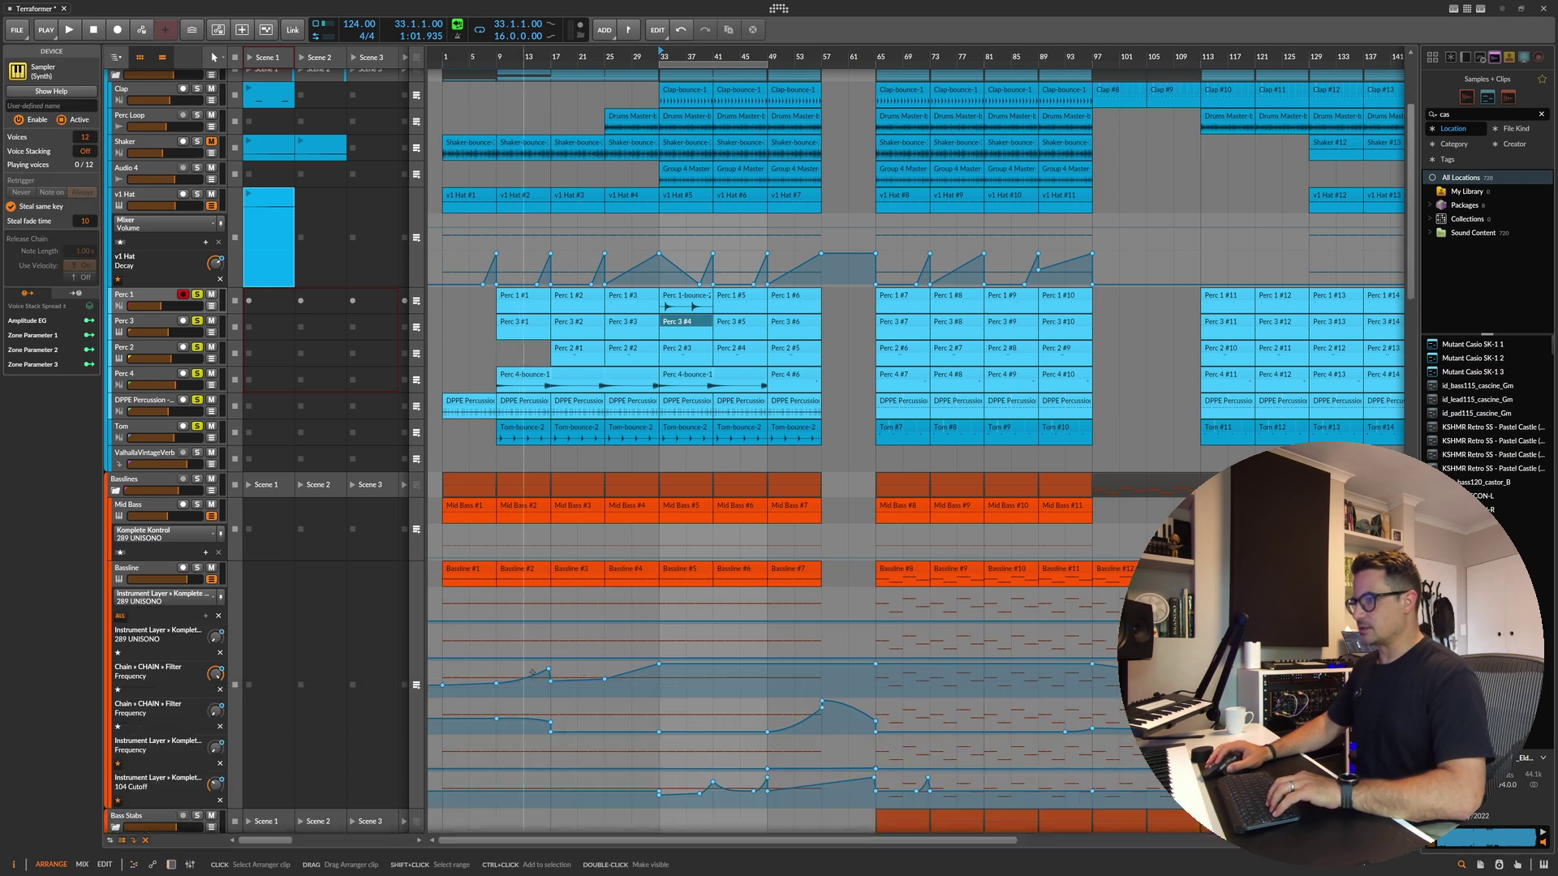
{"action": "left_click", "coordinate": [680, 322]}
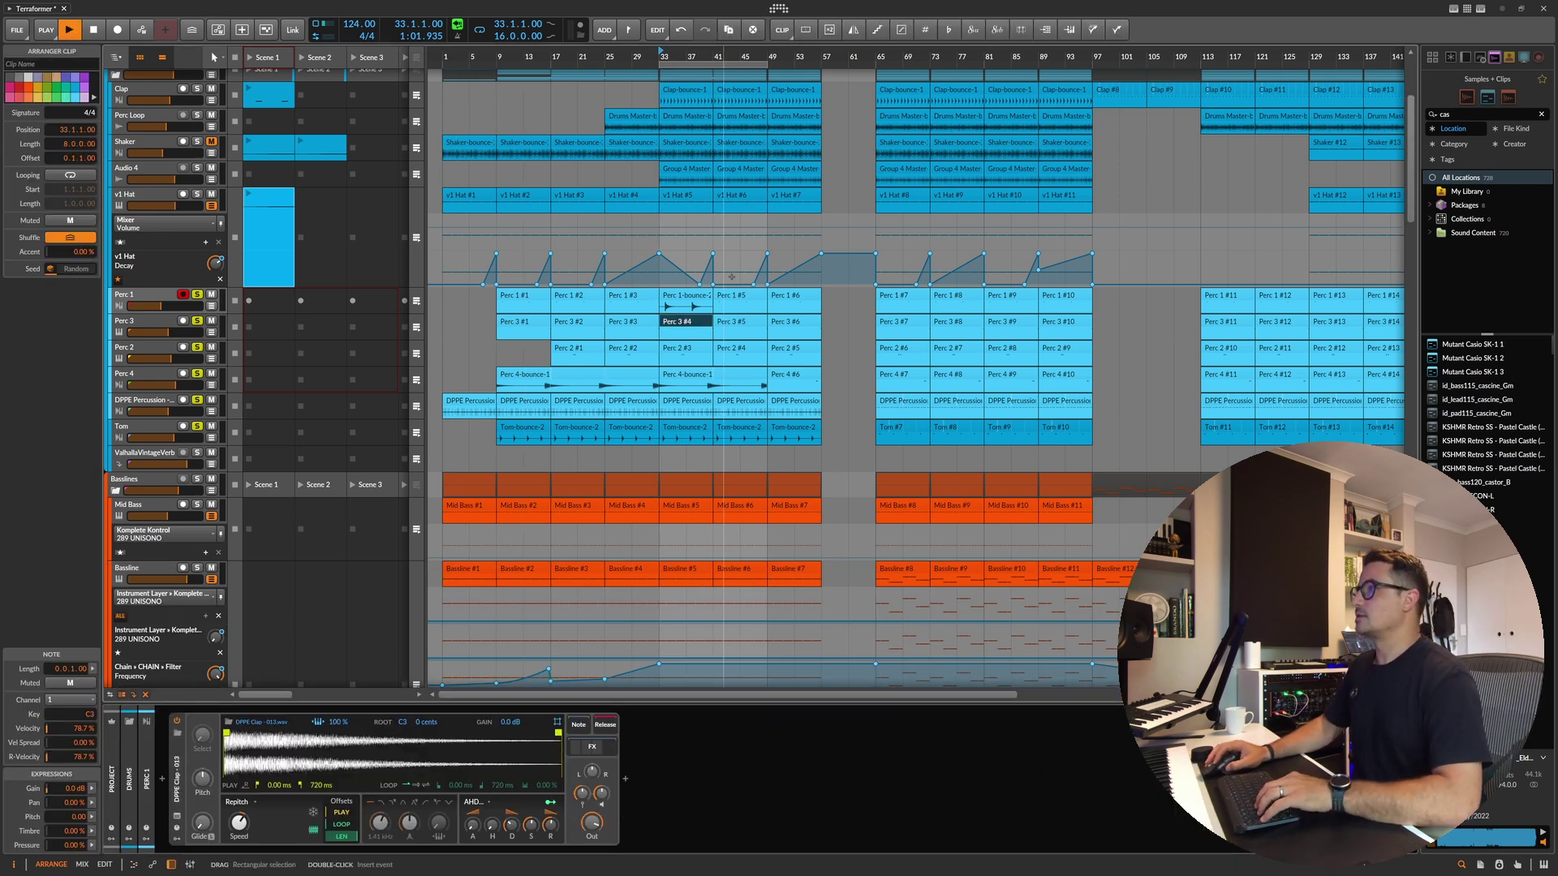
{"action": "key", "text": "space"}
{"action": "left_click", "coordinate": [700, 317], "text": "shift"}
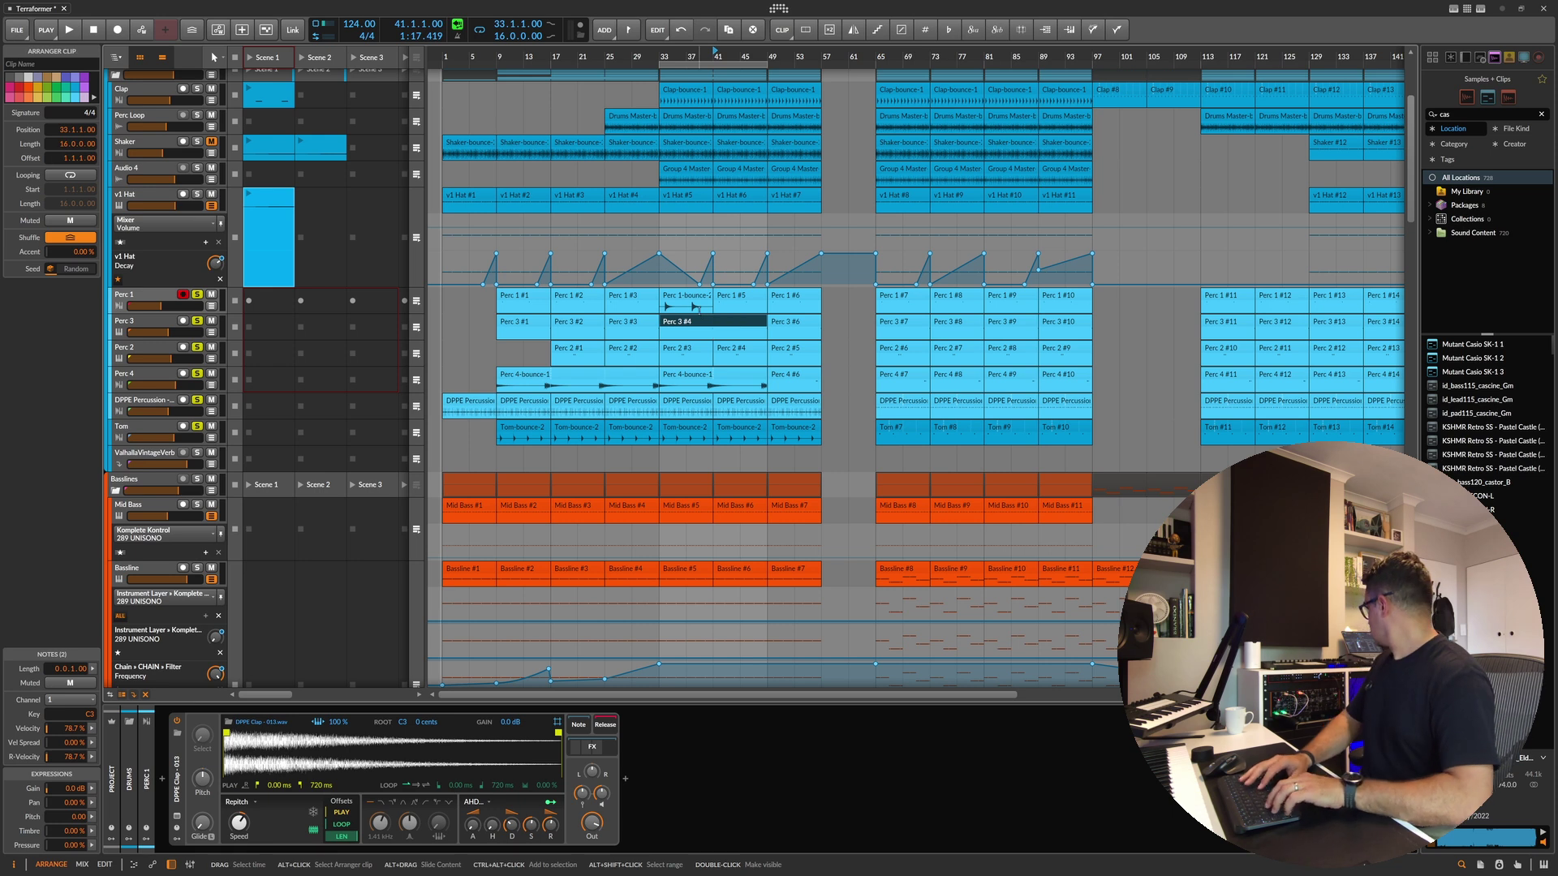
Step: Play back the percussion section from bar 33 and select the Perc 2 clip there
{"action": "key", "text": "space"}
{"action": "left_click", "coordinate": [728, 243]}
{"action": "left_click", "coordinate": [660, 72]}
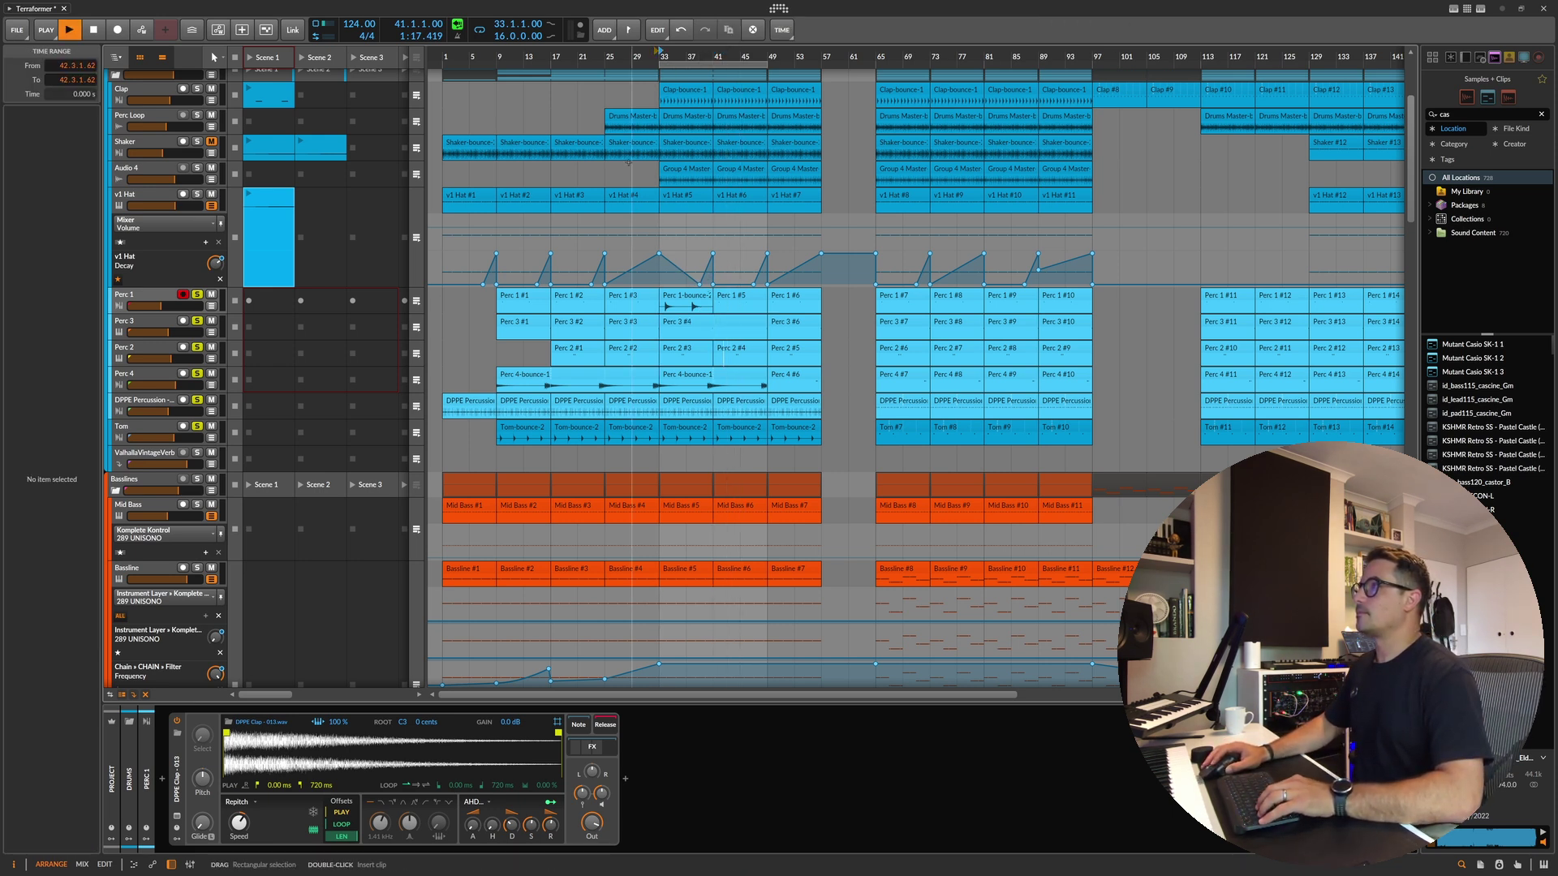
{"action": "key", "text": "space"}
{"action": "left_click", "coordinate": [663, 349]}
{"action": "left_click", "coordinate": [724, 796]}
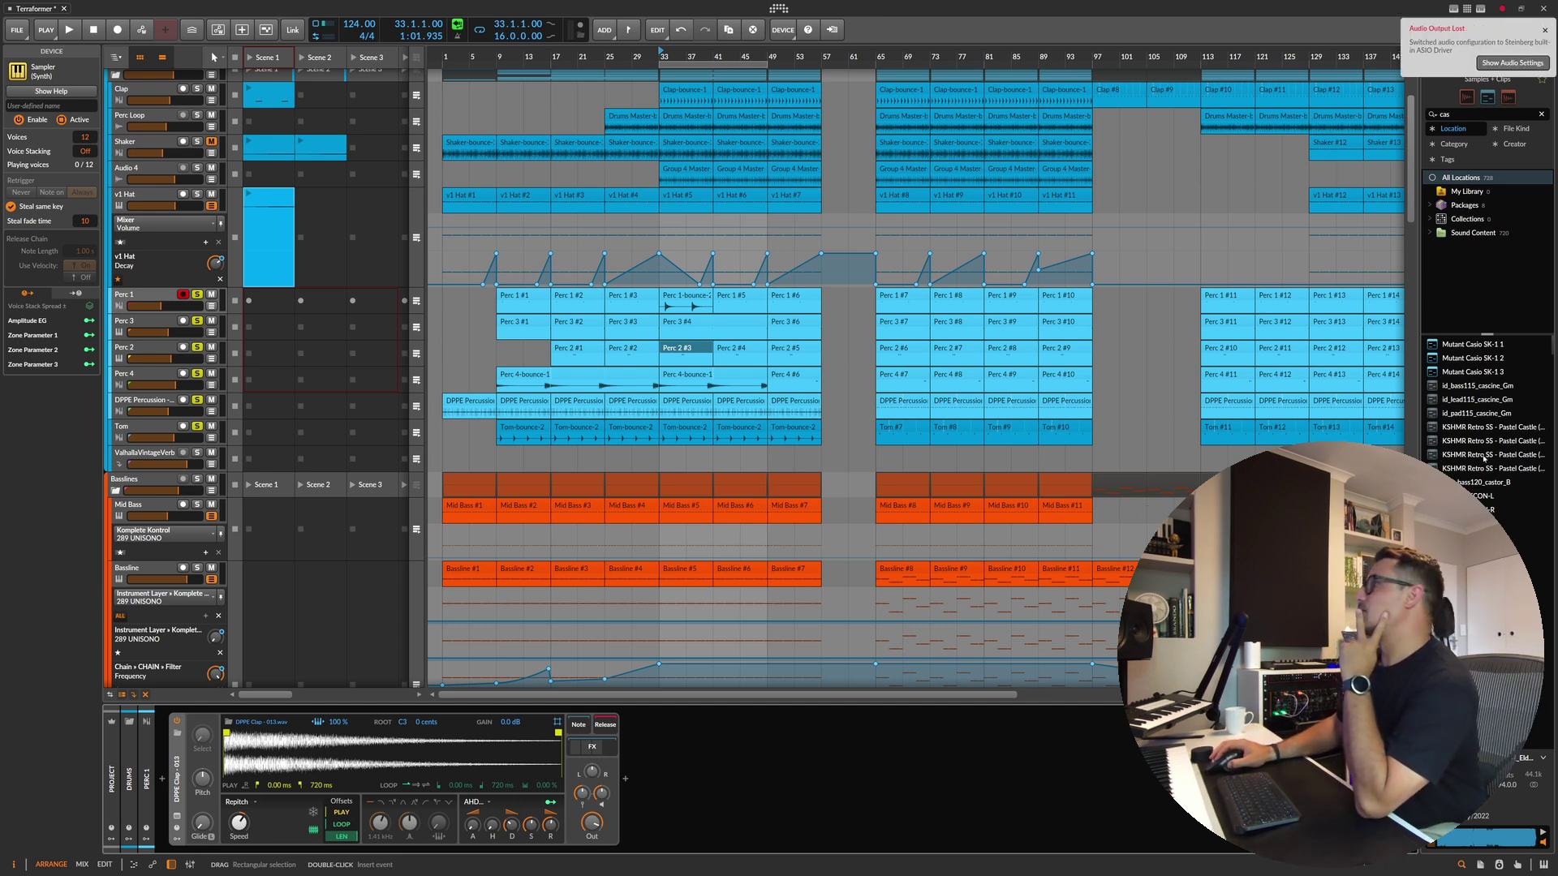
Step: Open the audio settings and select a different ASIO device in place of the Steinberg built-in ASIO Driver
{"action": "left_click", "coordinate": [1513, 62]}
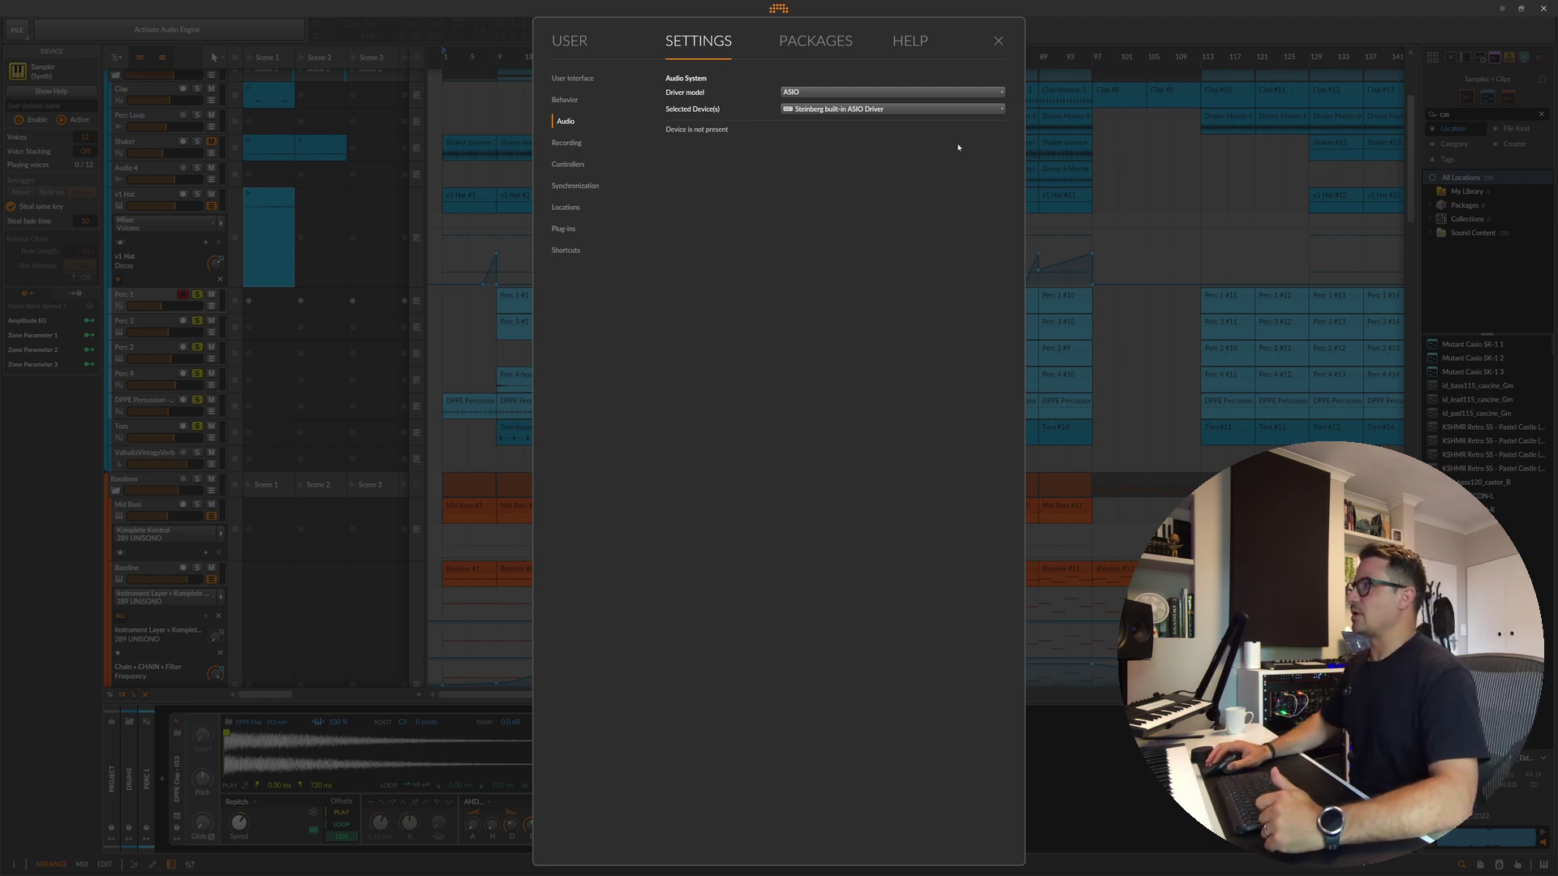
{"action": "left_click", "coordinate": [853, 110]}
{"action": "left_click", "coordinate": [843, 150]}
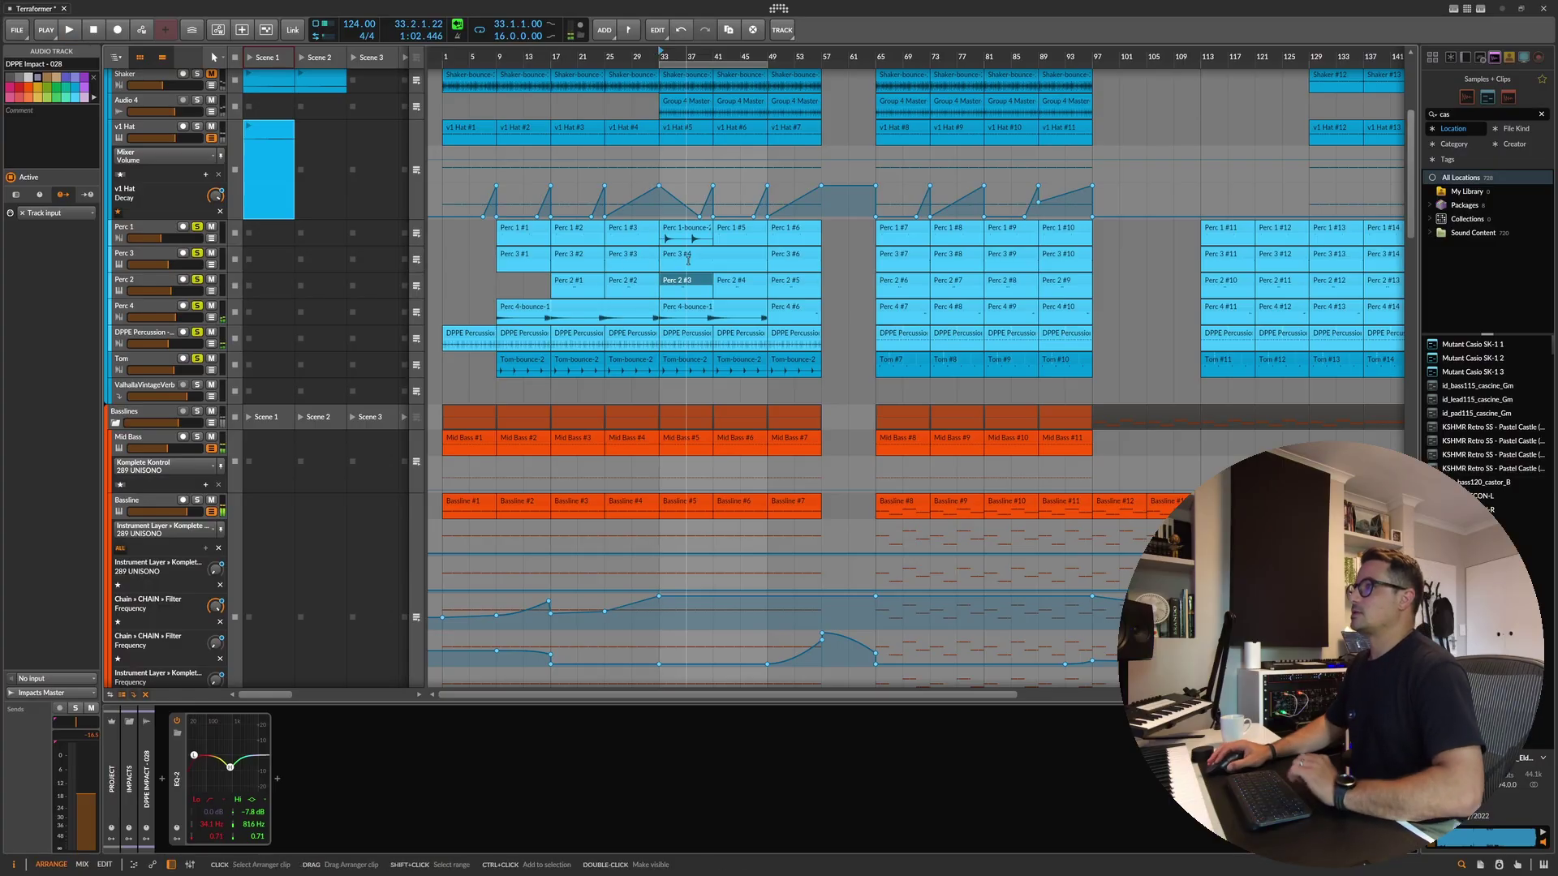
Step: Audition the joined Perc 3 clip, try bouncing it in place, and undo the bounce
{"action": "left_click", "coordinate": [688, 255]}
{"action": "key", "text": "space"}
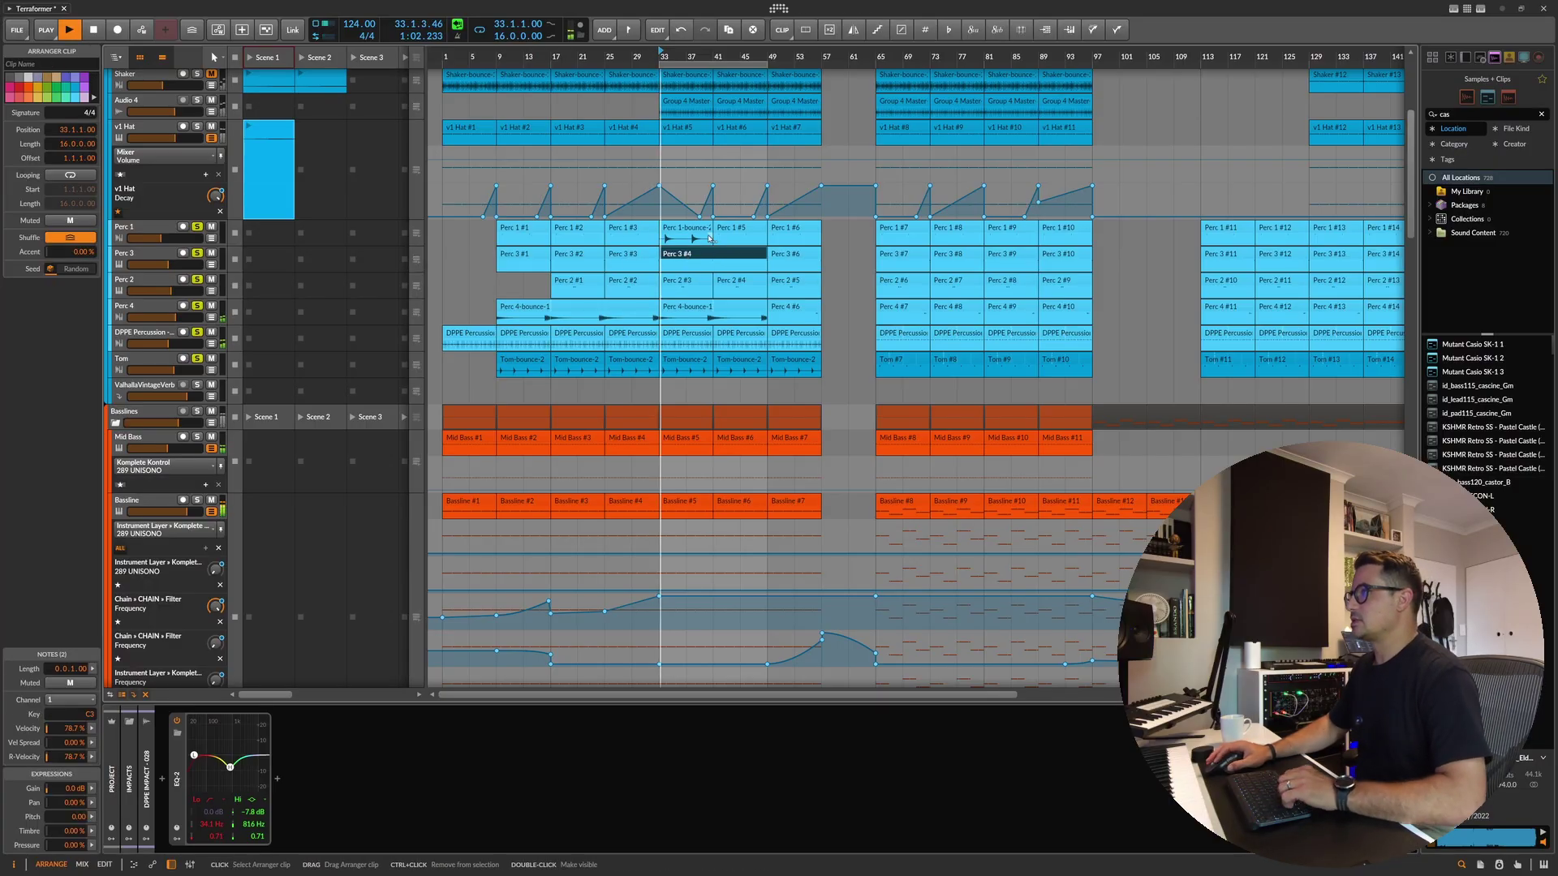
{"action": "left_click_drag", "start_coordinate": [708, 57], "coordinate": [715, 267]}
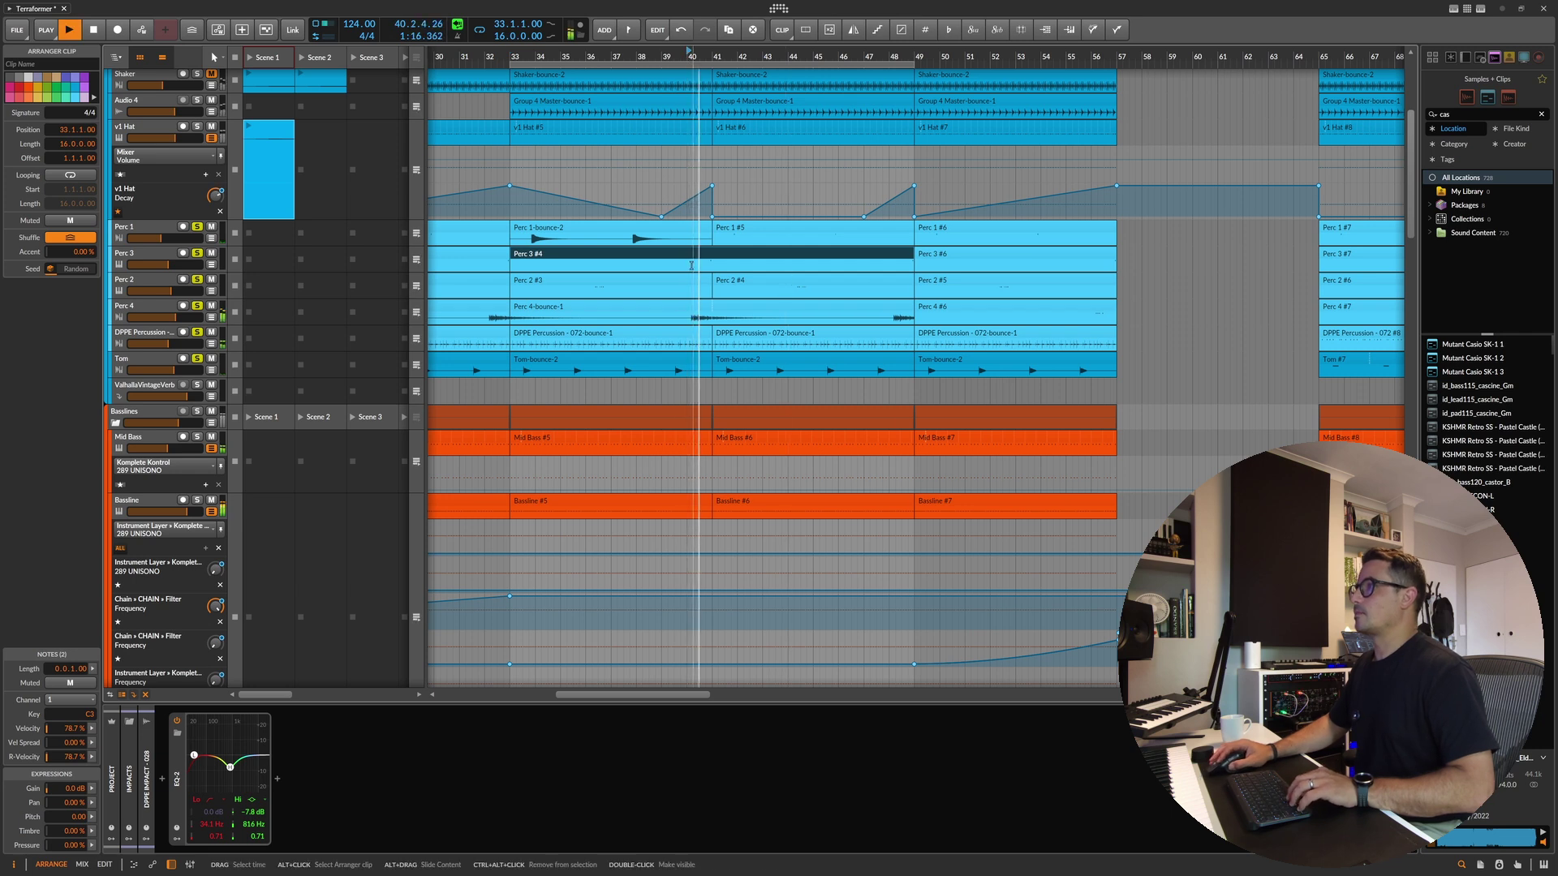
{"action": "key", "text": "space"}
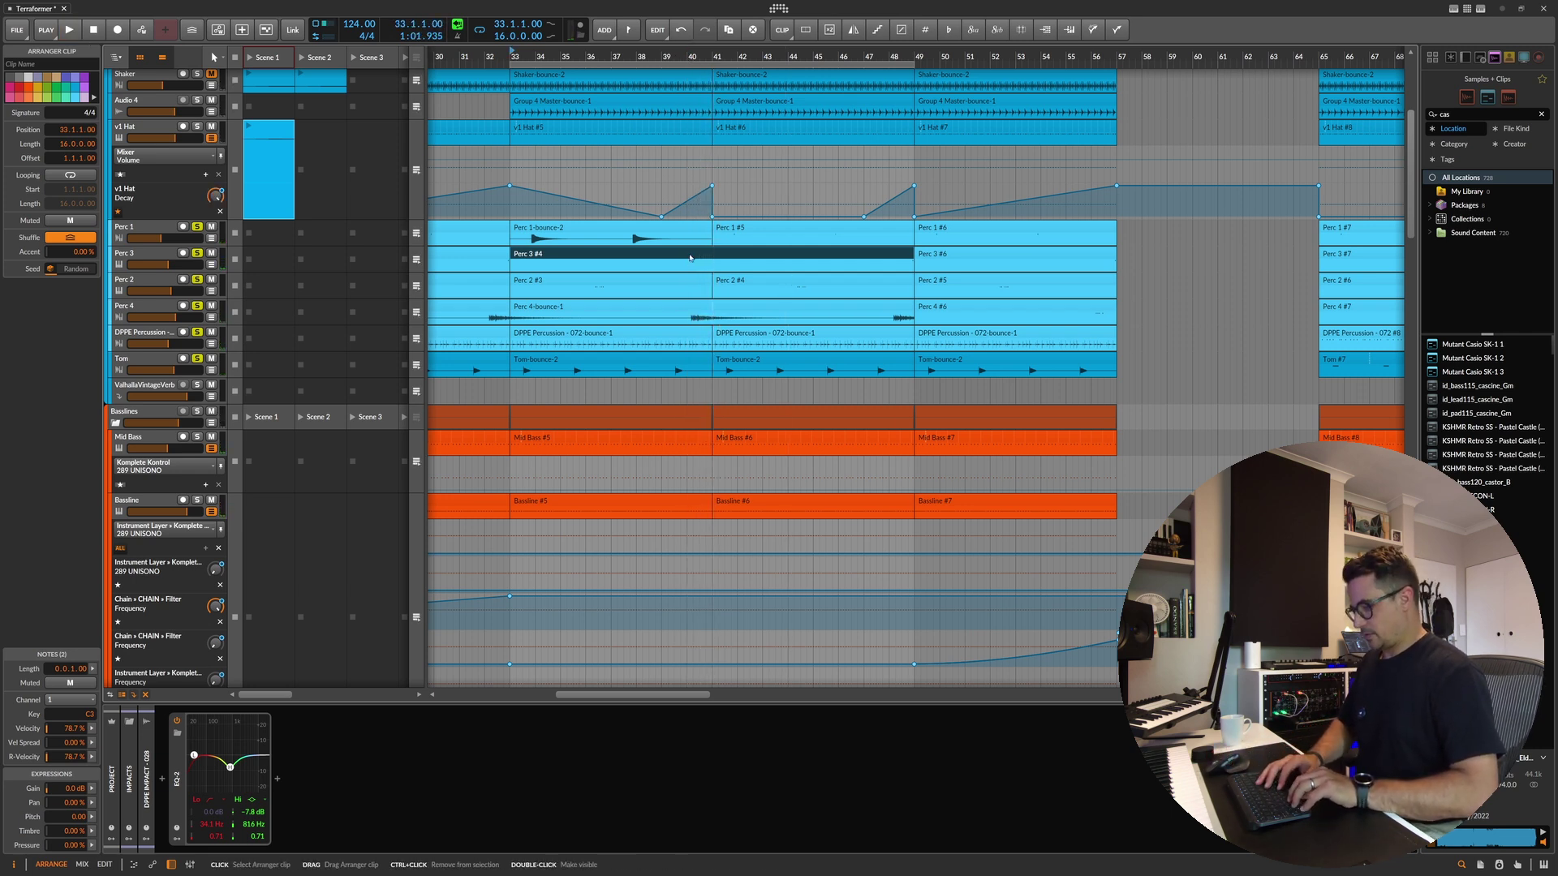
{"action": "key", "text": "ctrl+b"}
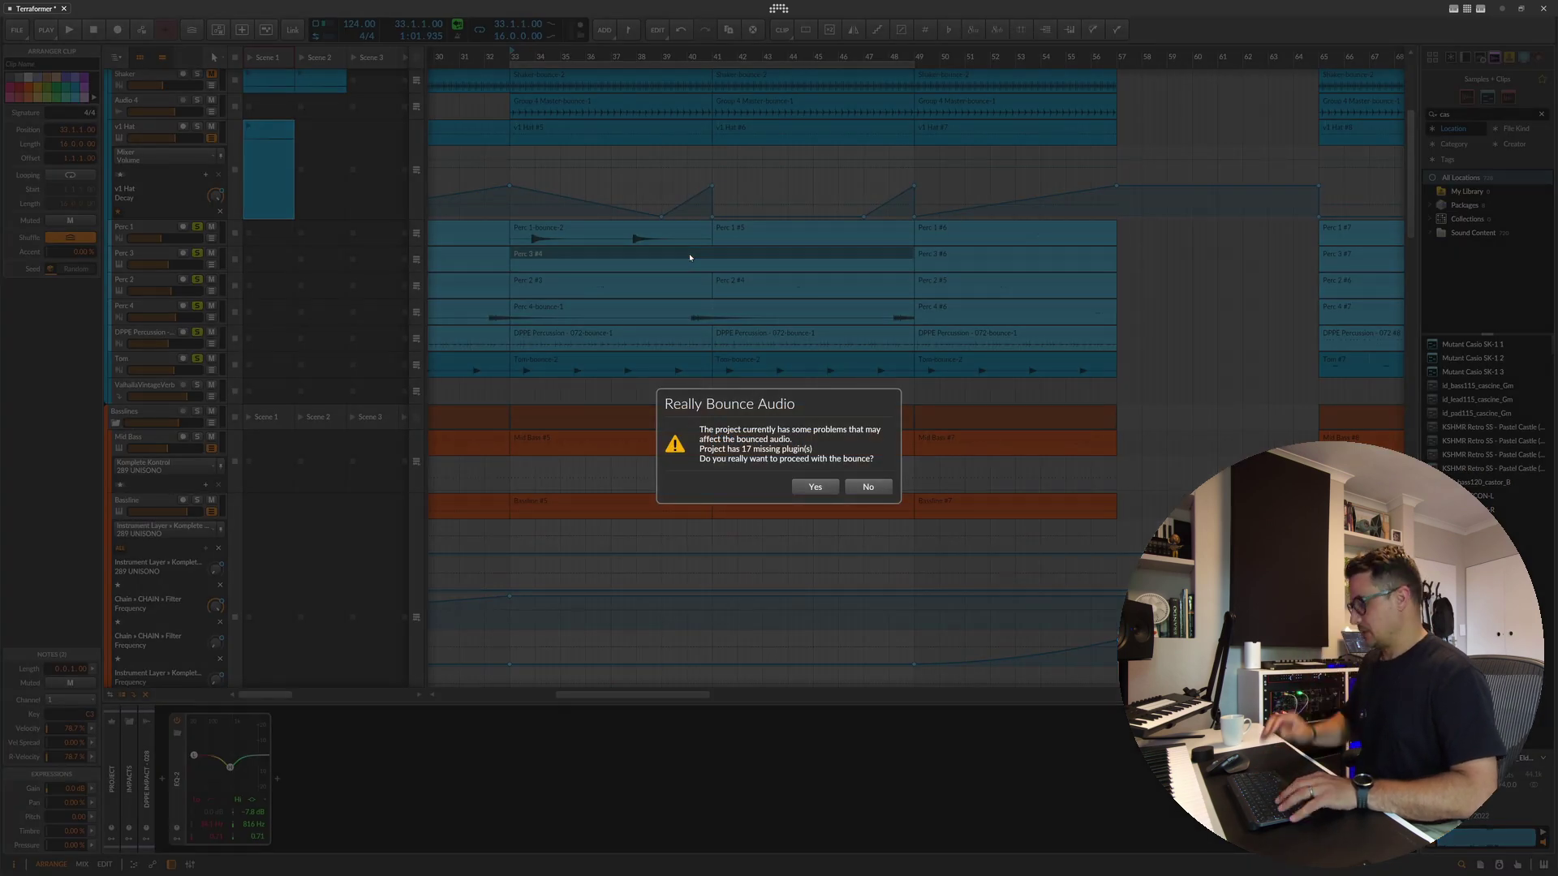
{"action": "left_click", "coordinate": [814, 487]}
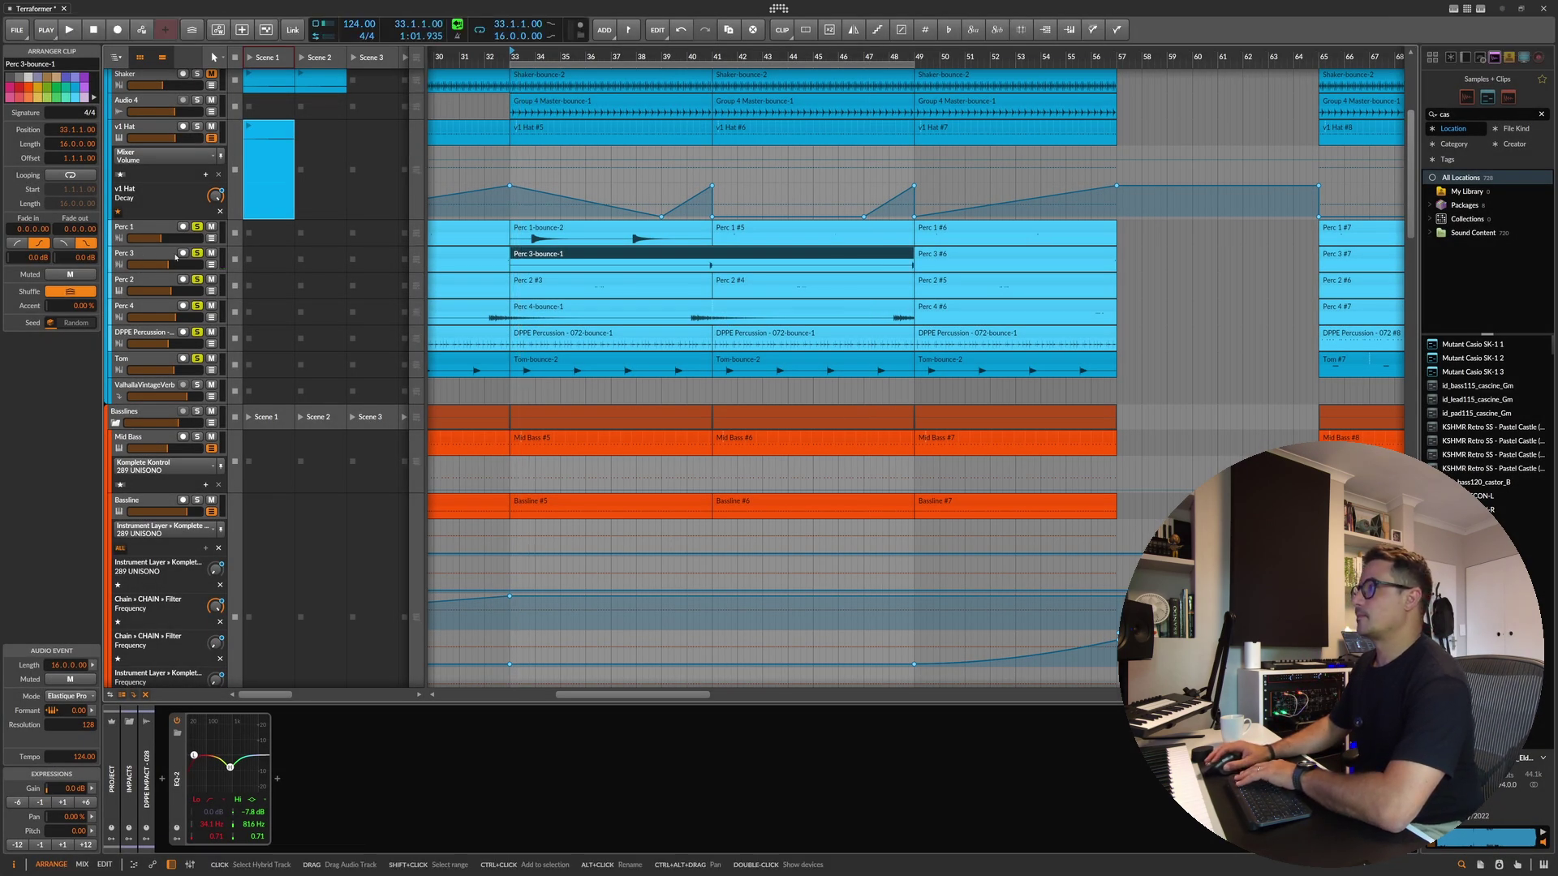
{"action": "left_click", "coordinate": [140, 257]}
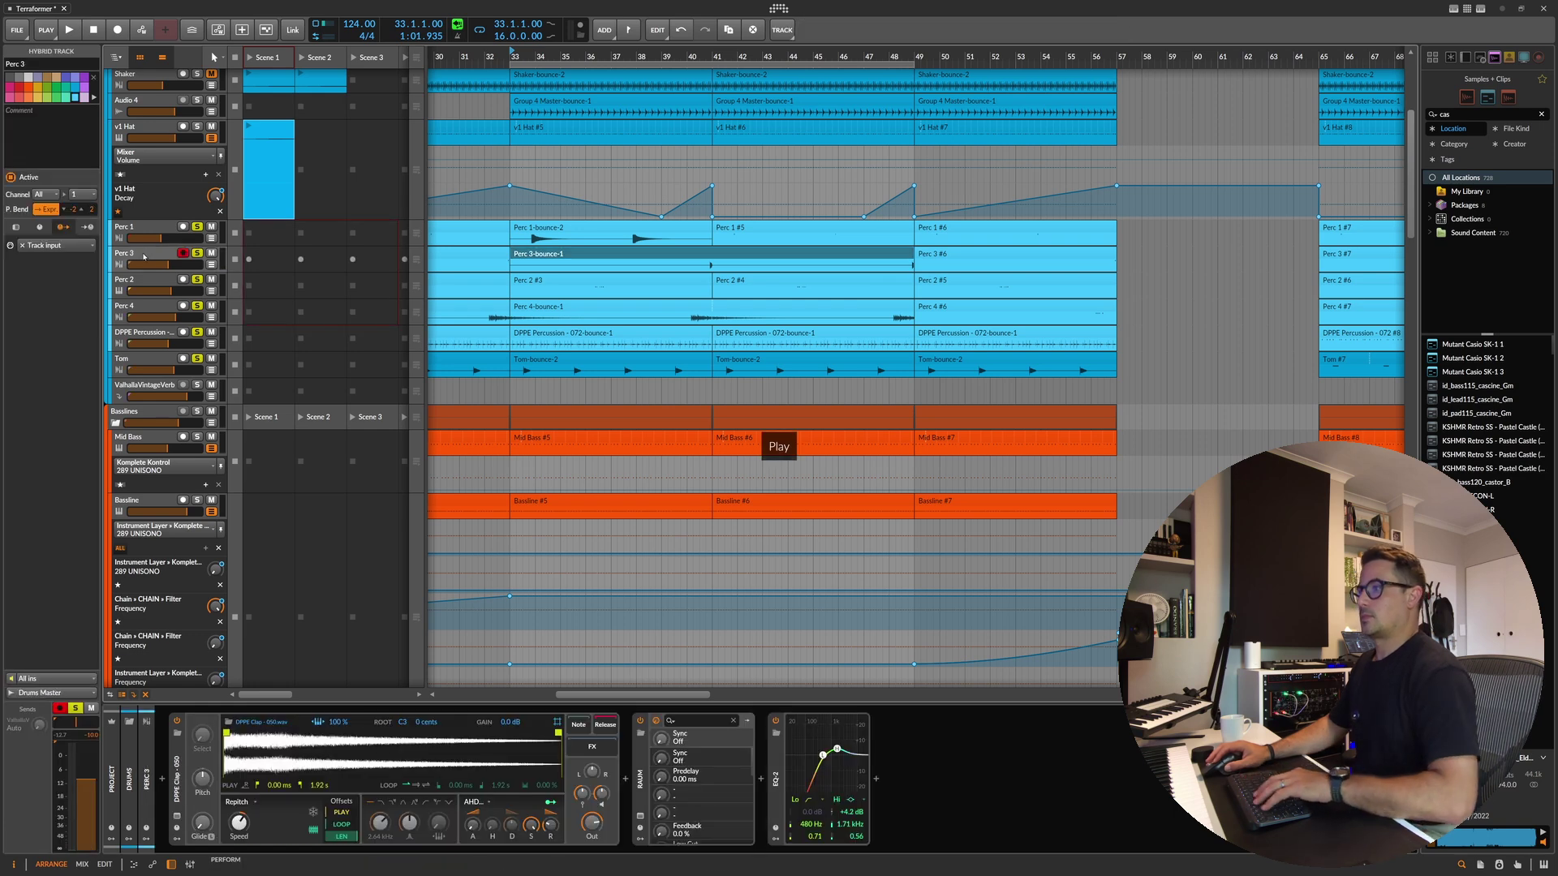
{"action": "left_click", "coordinate": [1074, 728]}
{"action": "key", "text": "ctrl+z"}
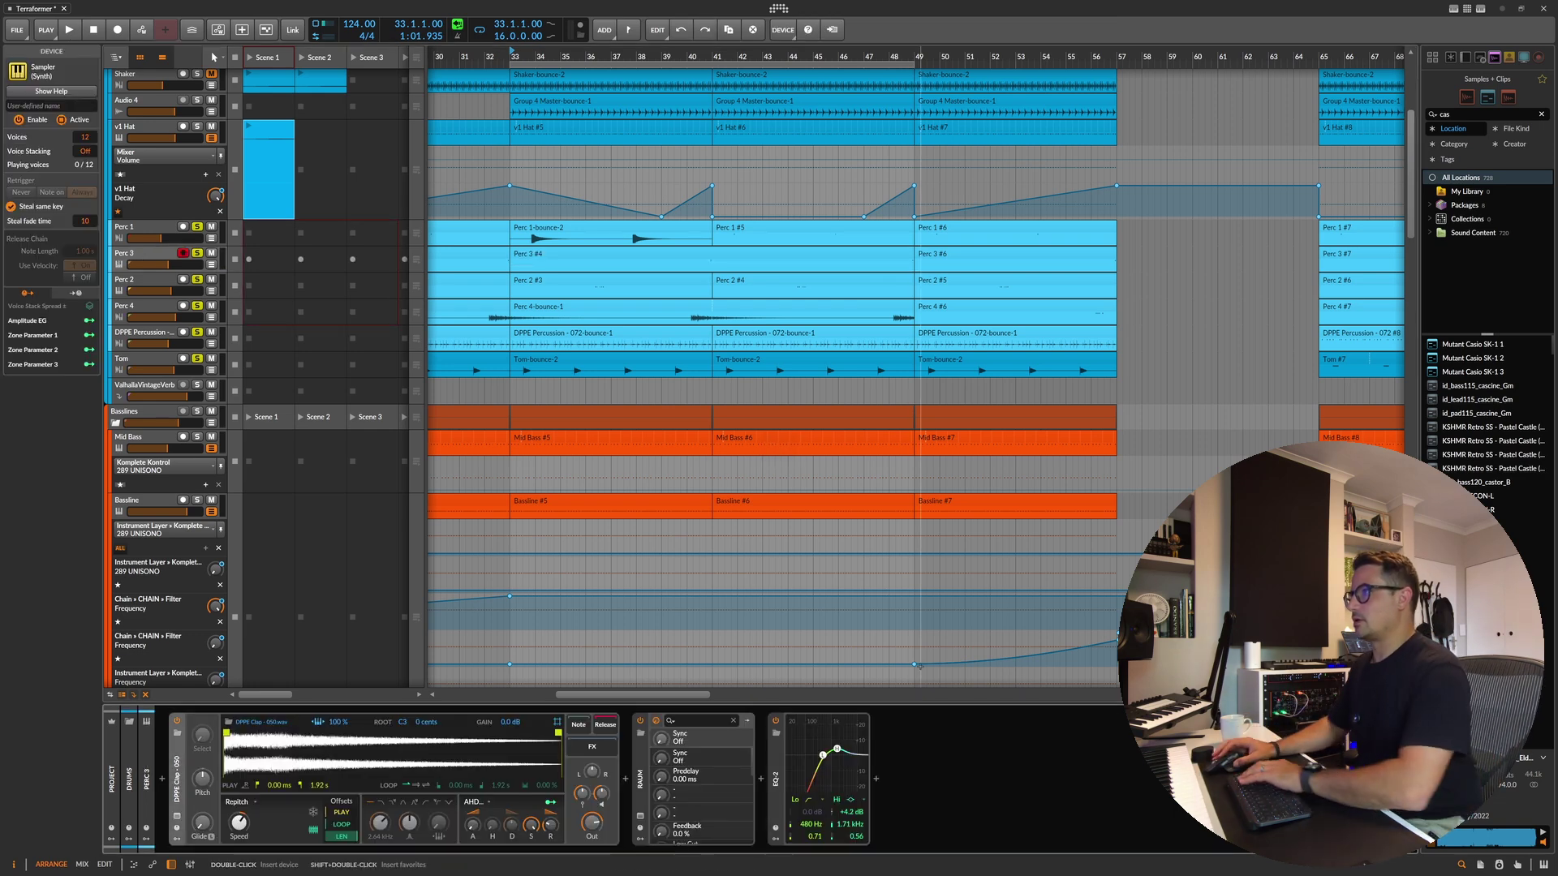
Step: Move Perc 3's Raum and EQ-2 devices into the Sampler's FX chain and bounce the joined Perc 3 clip in place
{"action": "left_click", "coordinate": [786, 783]}
{"action": "left_click", "coordinate": [639, 791], "text": "shift"}
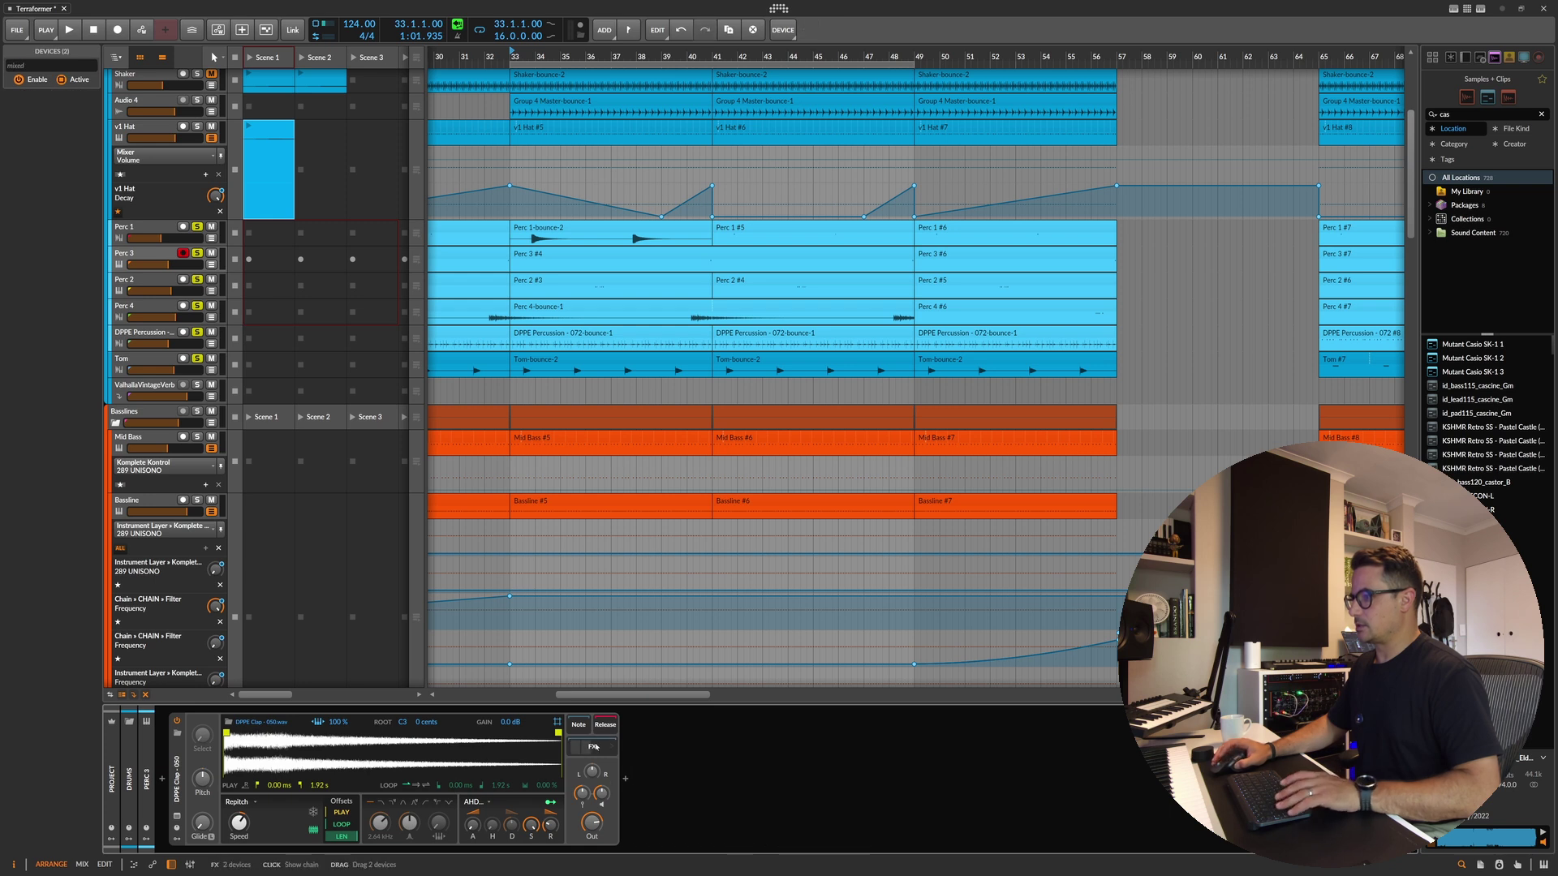
{"action": "left_click", "coordinate": [738, 255]}
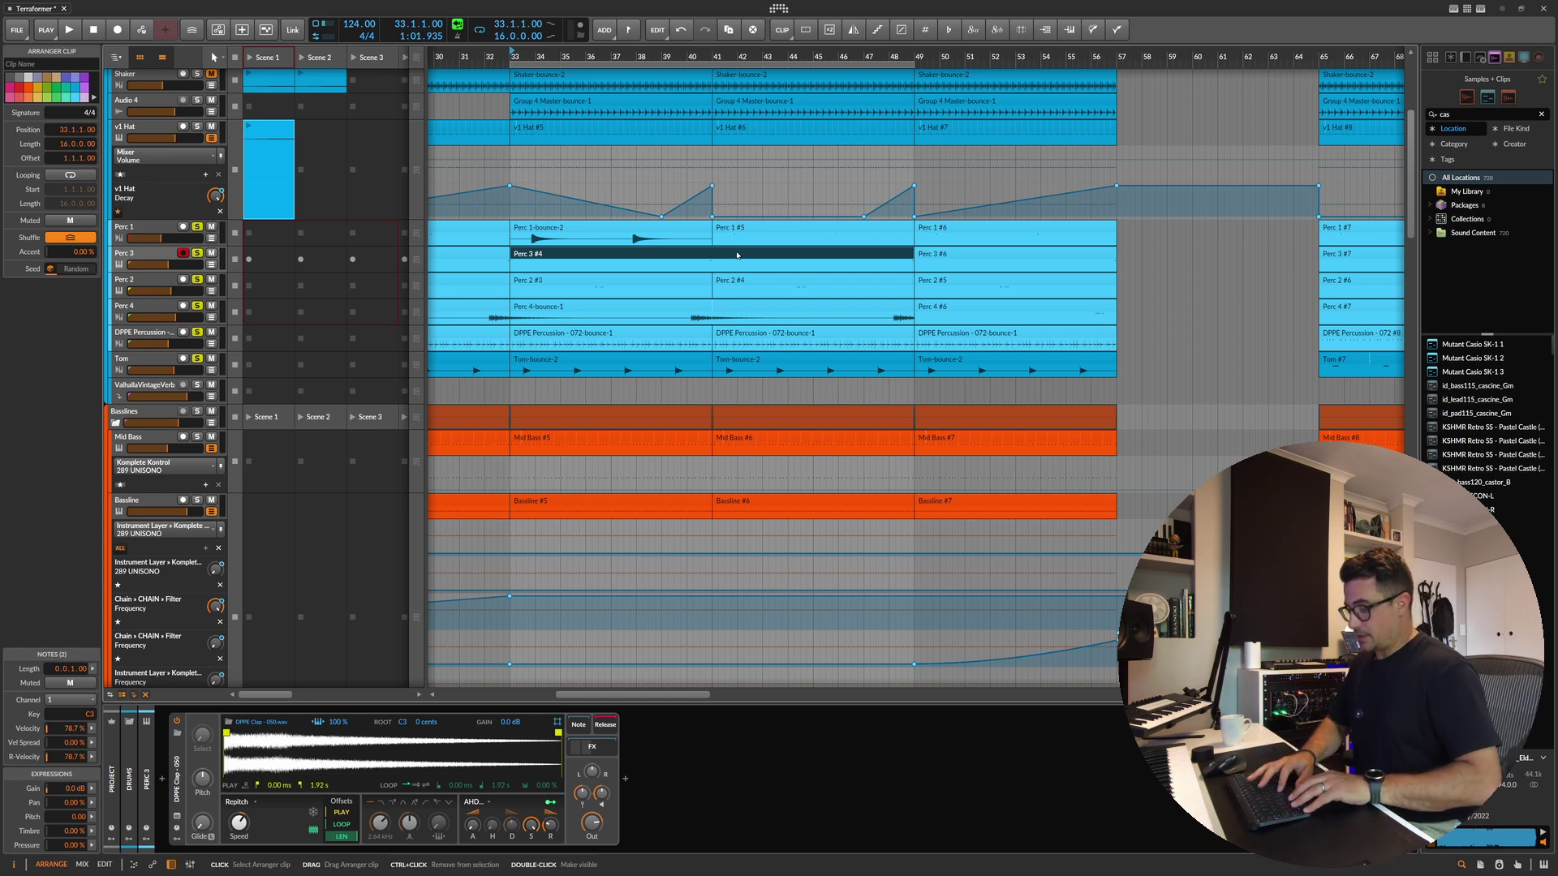
{"action": "key", "text": "ctrl+b"}
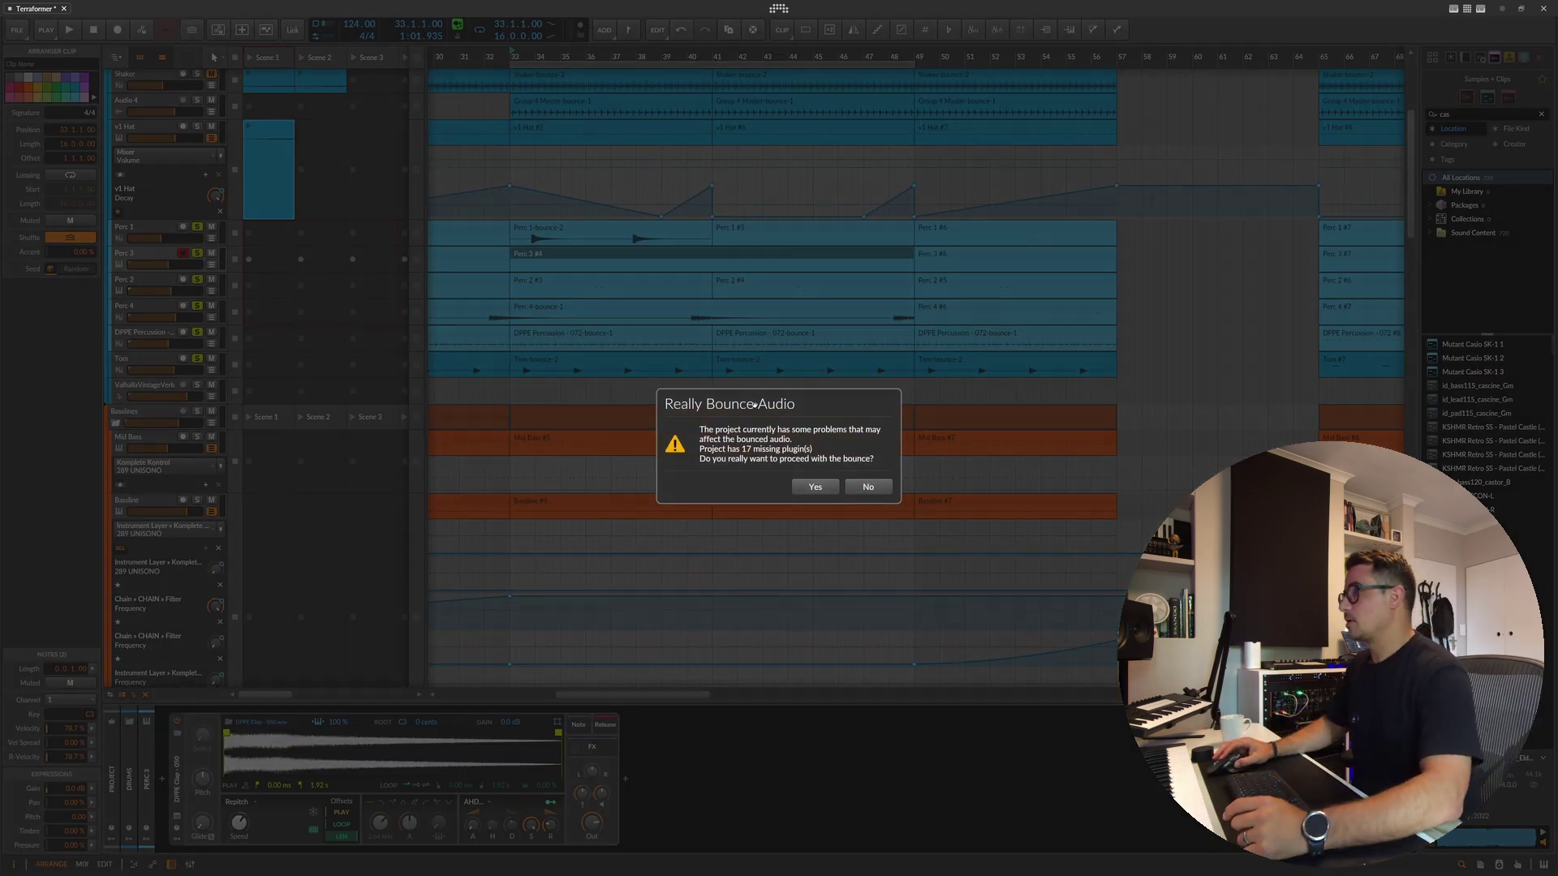
{"action": "left_click", "coordinate": [812, 487]}
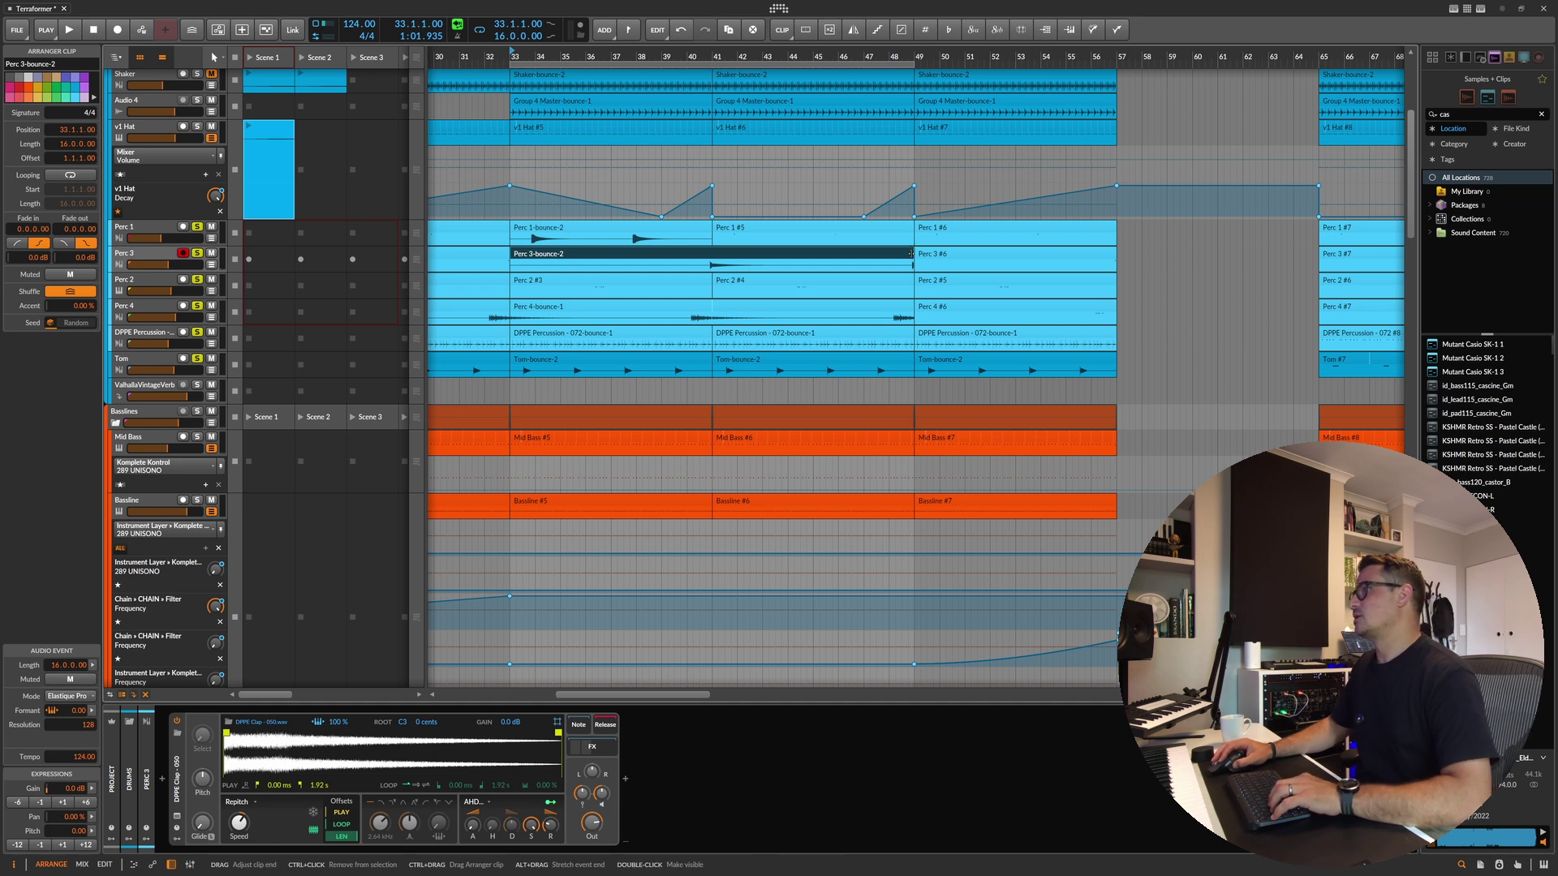
Step: Trim the bounced Perc 3 clip to bars 37 to 45 and copy it to bars 29 and 21
{"action": "left_click_drag", "start_coordinate": [910, 254], "coordinate": [811, 251]}
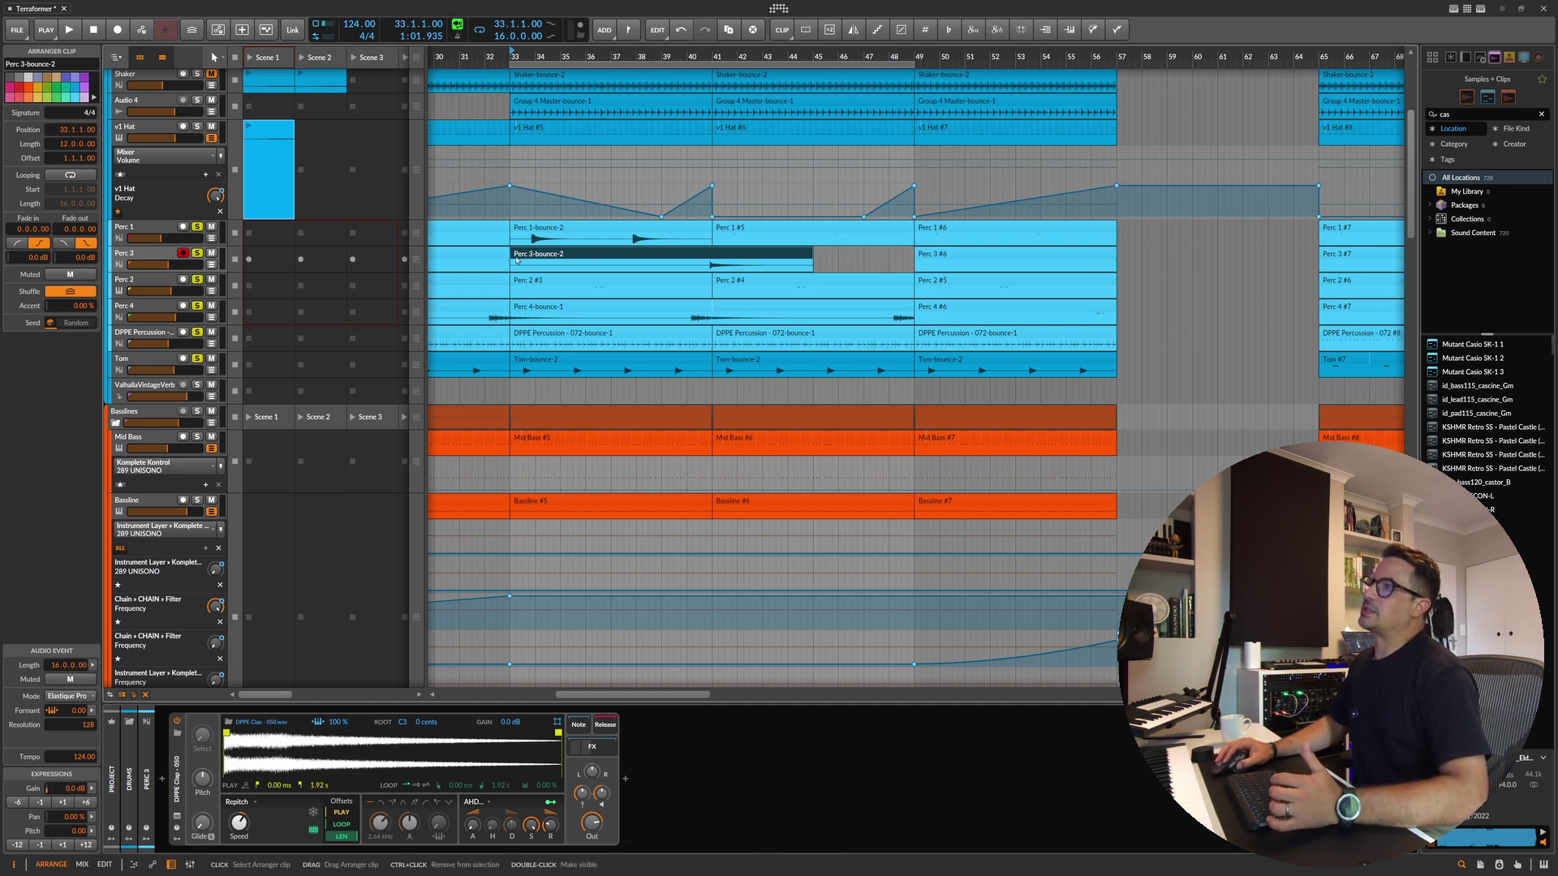
{"action": "left_click_drag", "start_coordinate": [510, 253], "coordinate": [582, 254]}
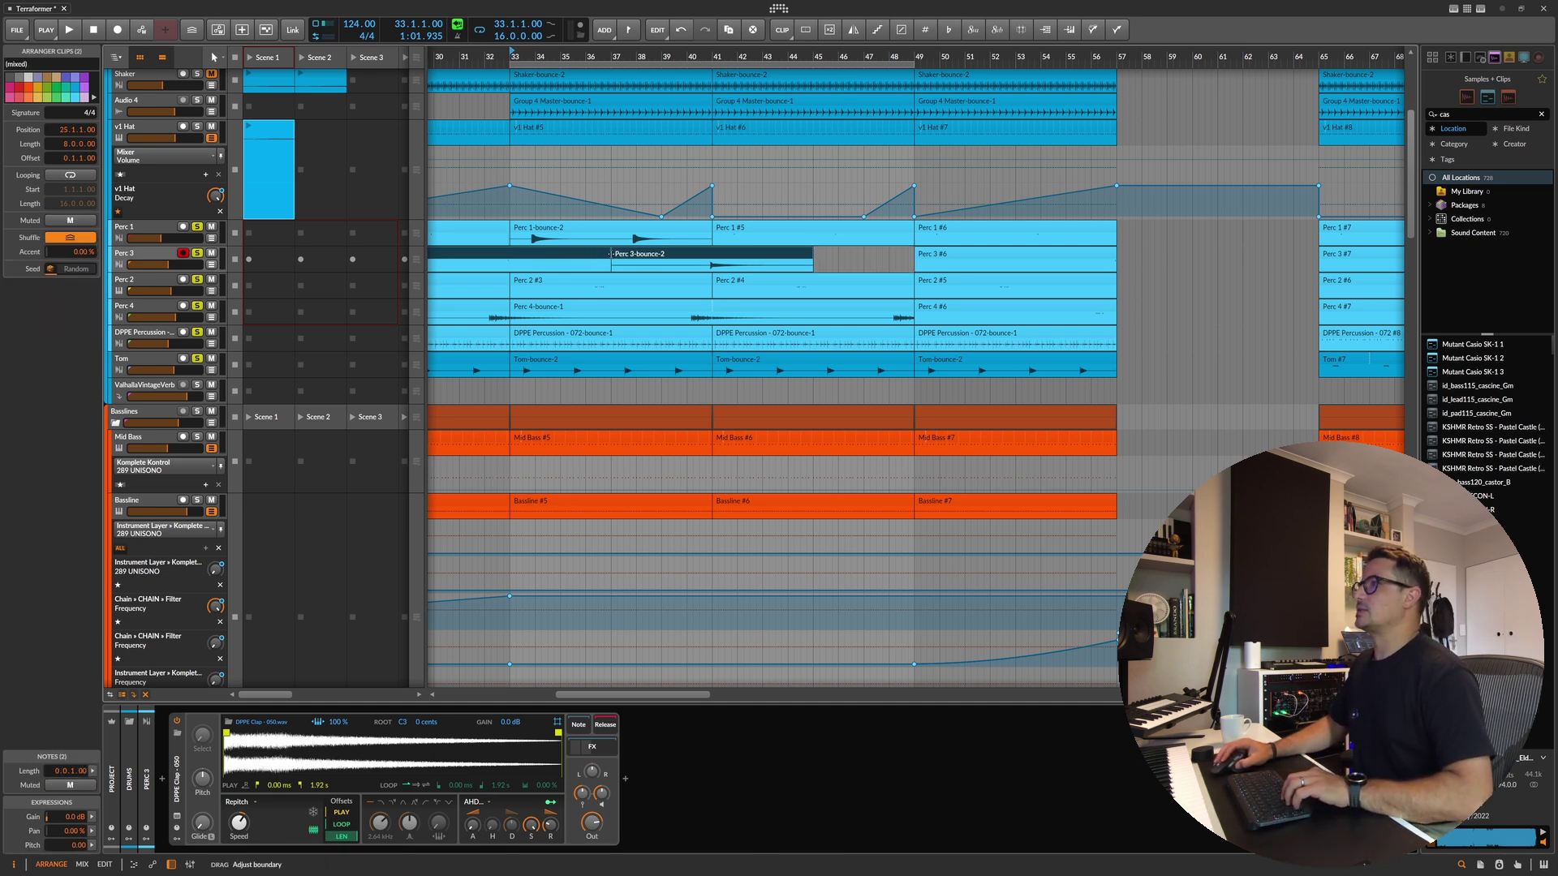
{"action": "left_click", "coordinate": [848, 259]}
{"action": "scroll", "coordinate": [848, 260], "scroll_direction": "down", "scroll_amount": 3}
{"action": "left_click_drag", "start_coordinate": [848, 259], "coordinate": [538, 254]}
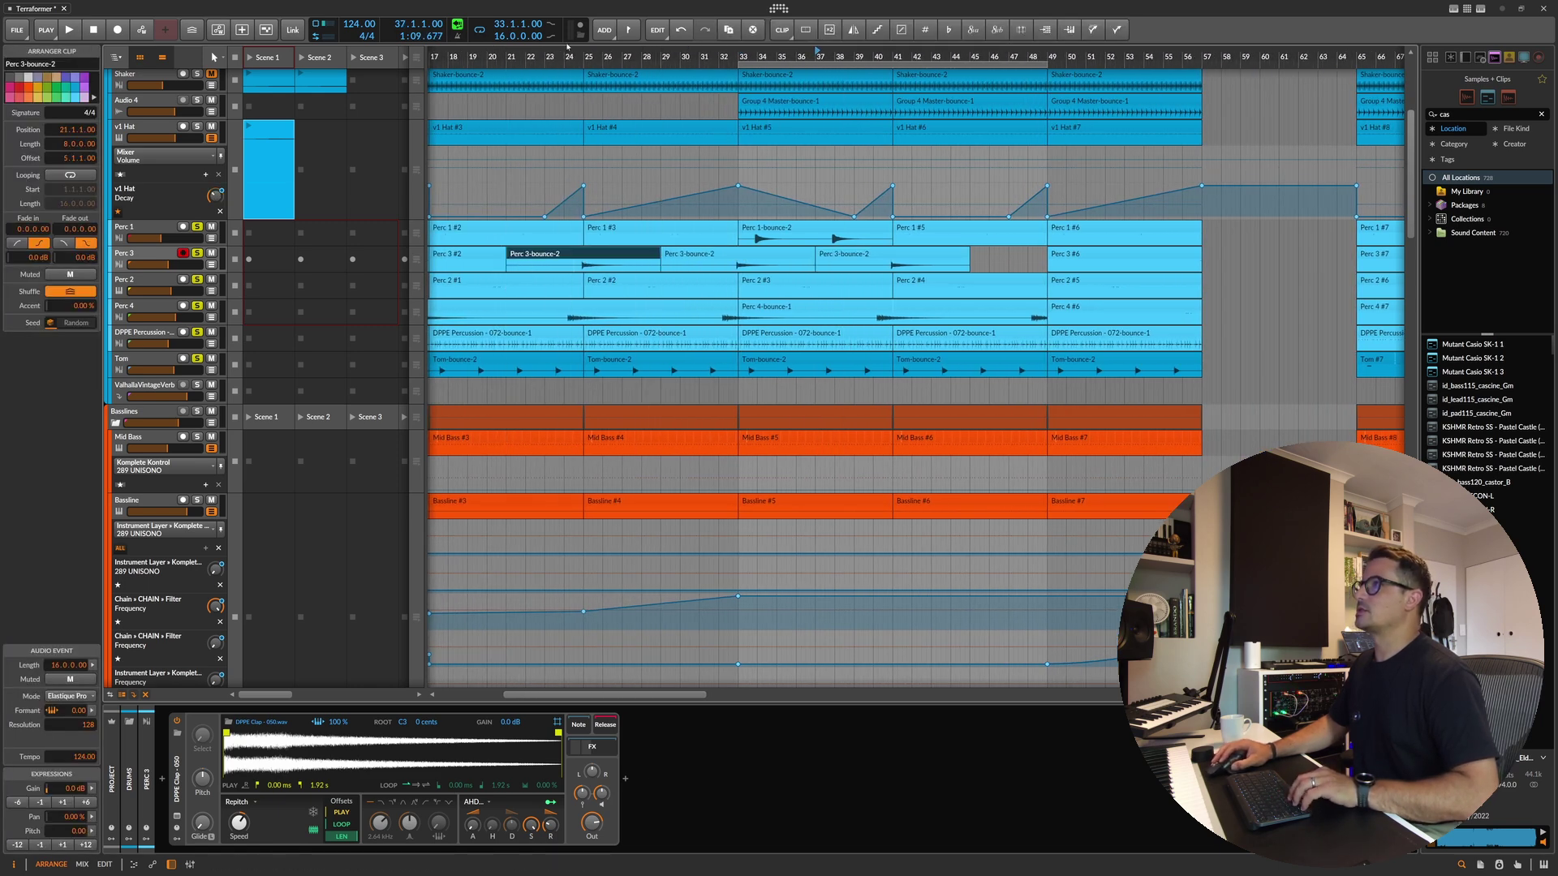
Step: Copy the bounced Perc 3 clip from bar 21 to bars 13 and 5
{"action": "left_click_drag", "start_coordinate": [568, 47], "coordinate": [690, 190]}
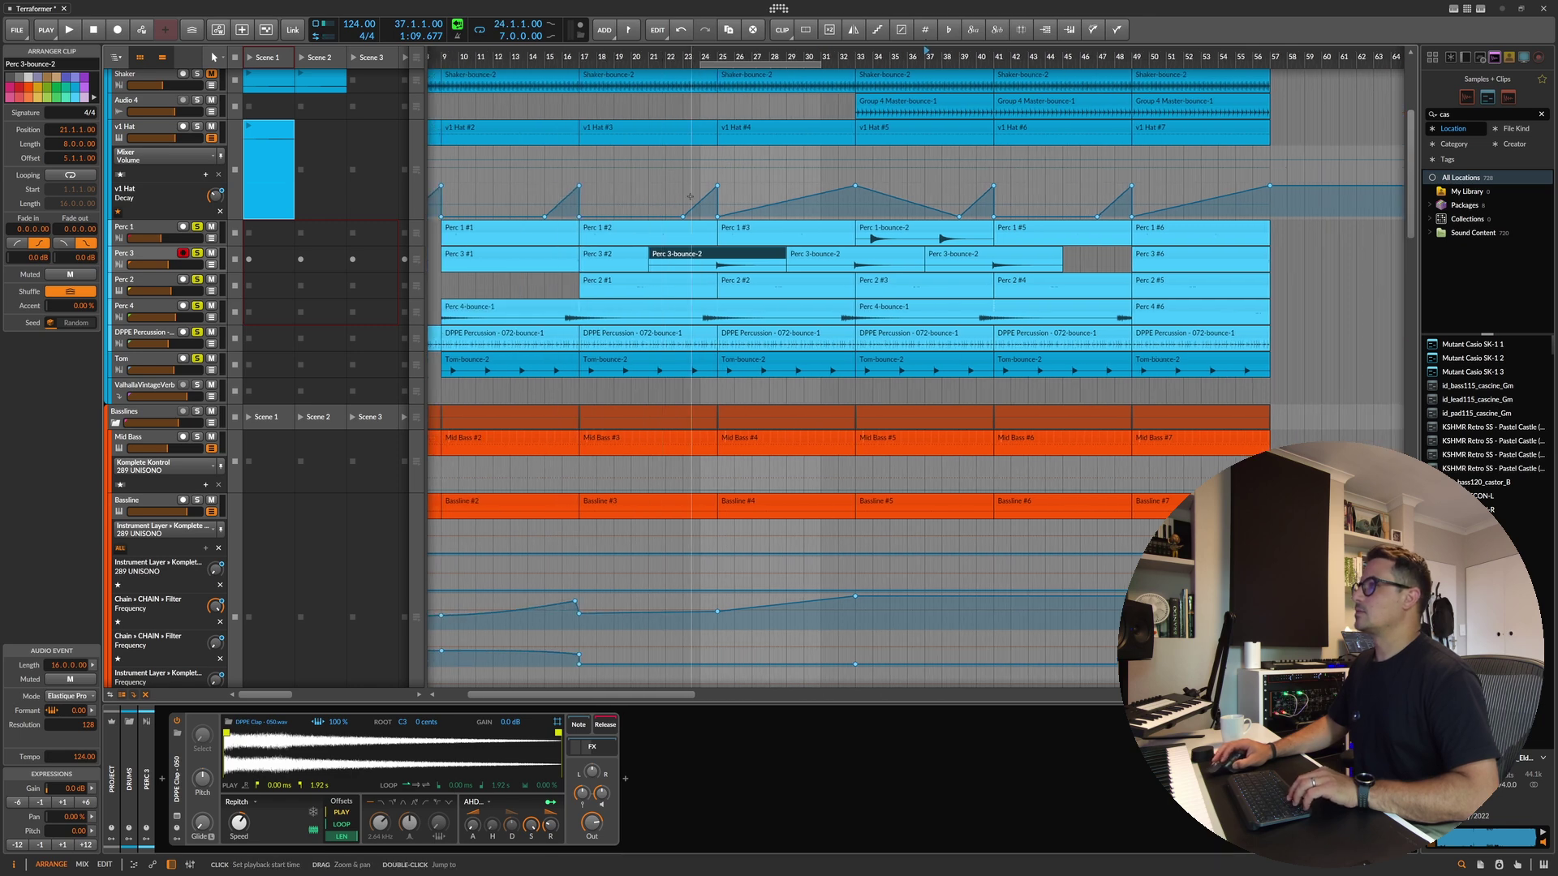
{"action": "left_click_drag", "start_coordinate": [723, 259], "coordinate": [598, 258]}
{"action": "key", "text": "Escape"}
{"action": "left_click_drag", "start_coordinate": [737, 259], "coordinate": [491, 254]}
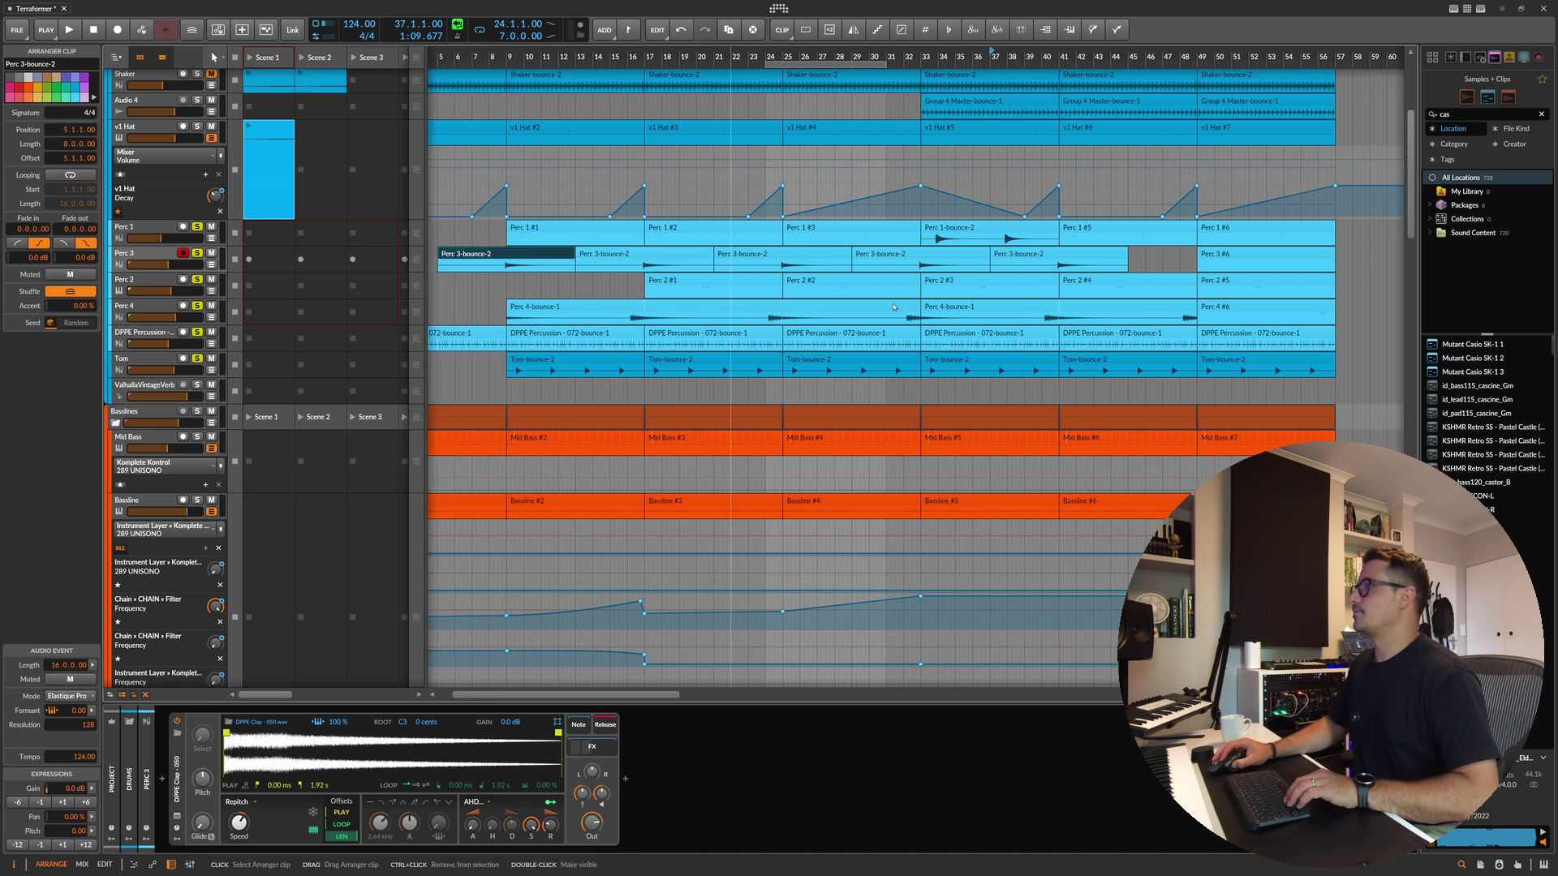
Step: Duplicate the bounced Perc 1 clip to bars 41 and 49, and copy it over bars 9 to 33
{"action": "left_click", "coordinate": [988, 243]}
{"action": "key", "text": "ctrl+d"}
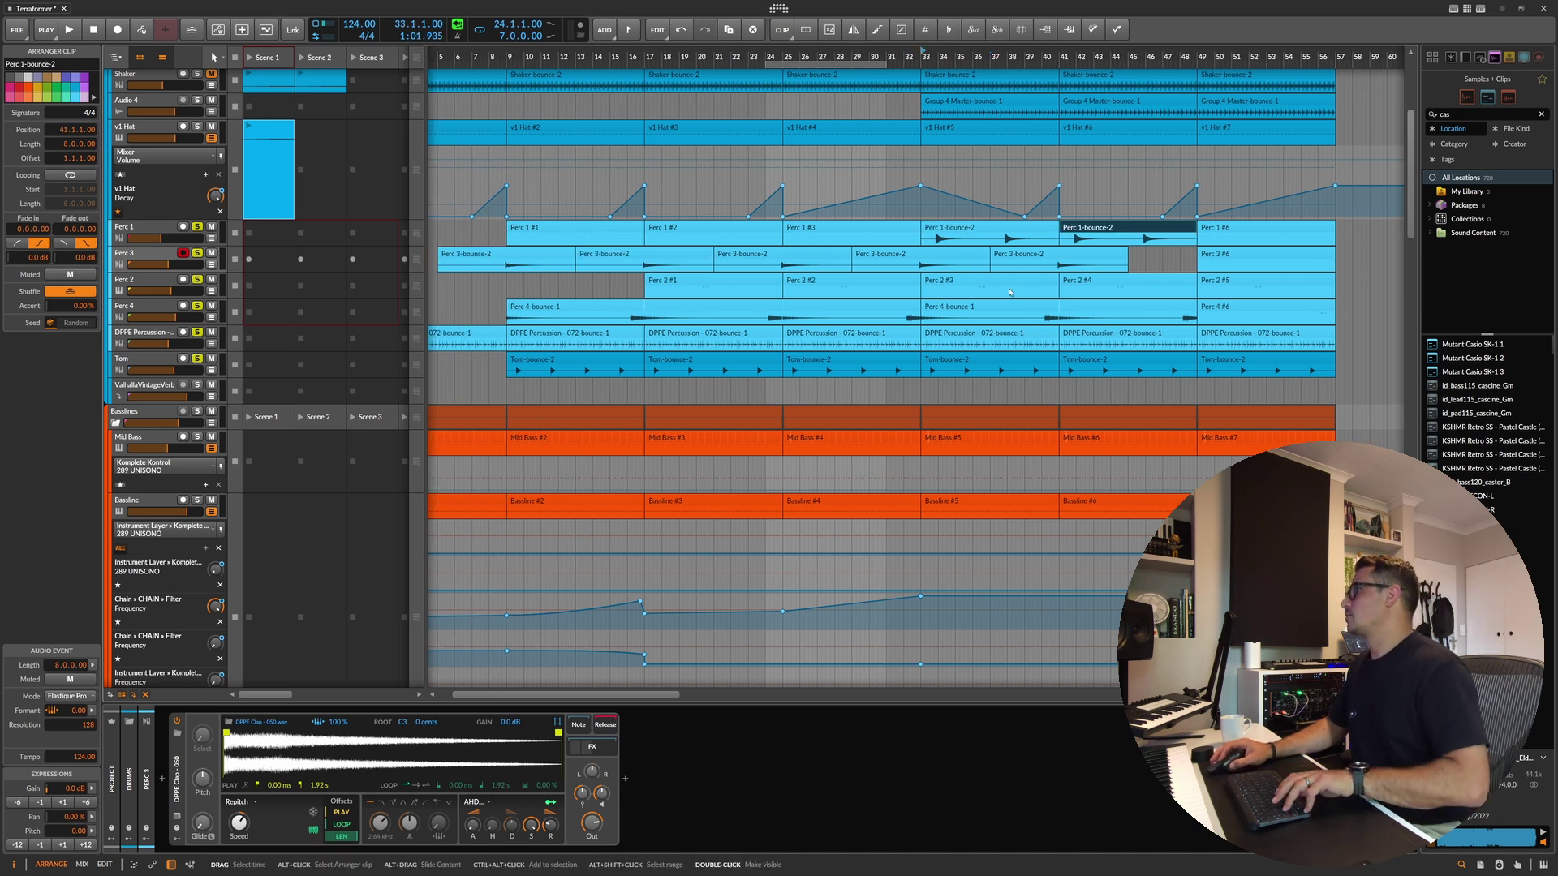
{"action": "key", "text": "ctrl+d"}
{"action": "left_click", "coordinate": [958, 230]}
{"action": "left_click_drag", "start_coordinate": [958, 230], "coordinate": [556, 229]}
{"action": "key", "text": "ctrl+d"}
{"action": "key", "text": "ctrl+d"}
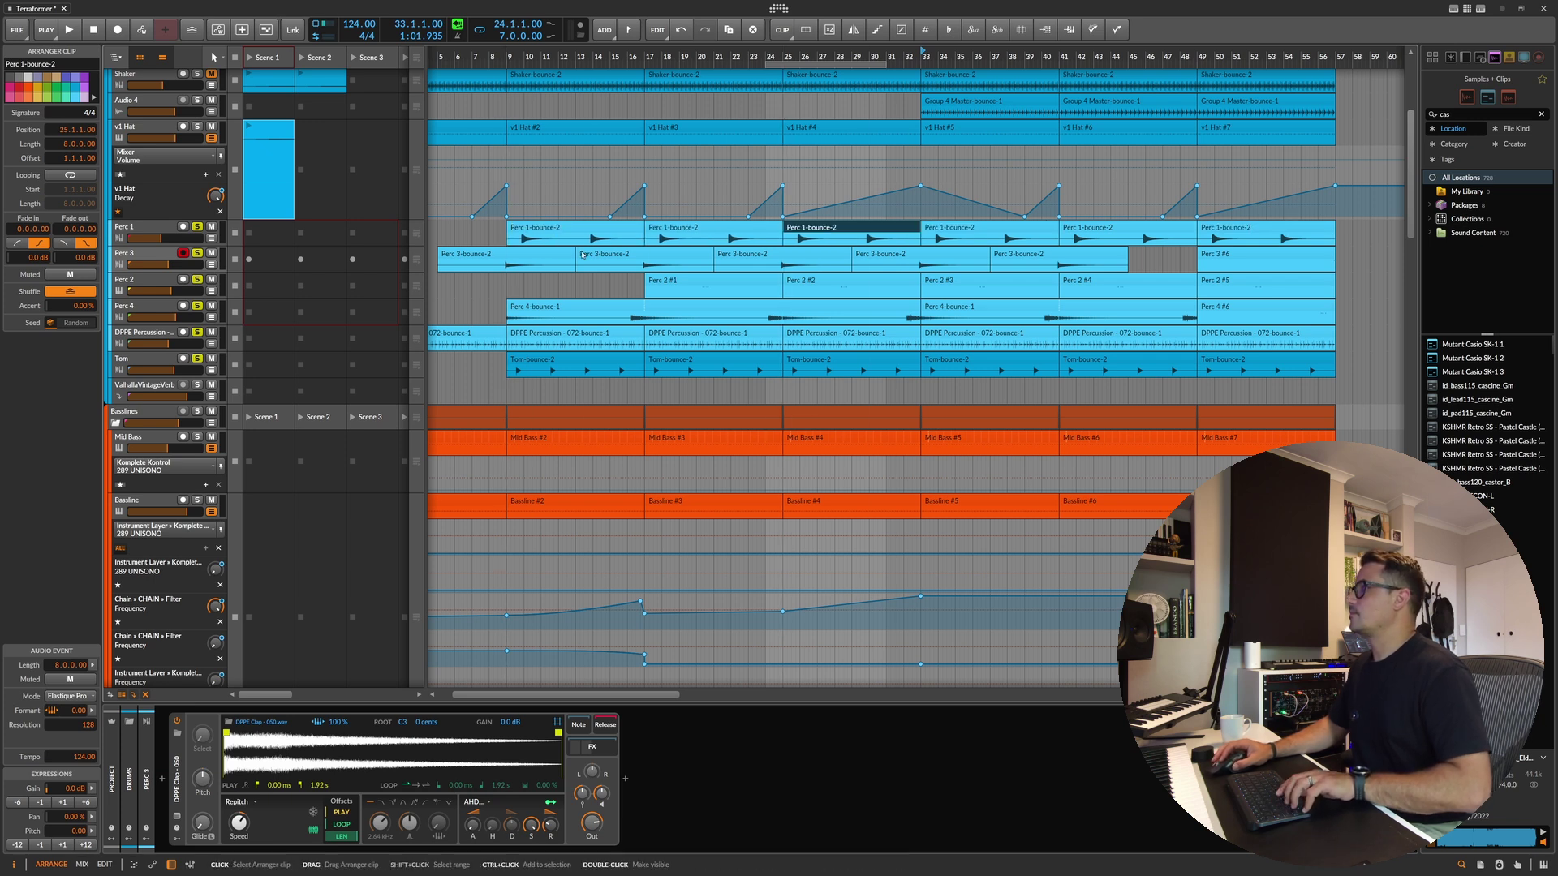
Step: Duplicate the last bounced Perc 3 clip to bars 45 and 53
{"action": "left_click", "coordinate": [1082, 253]}
{"action": "key", "text": "ctrl+d"}
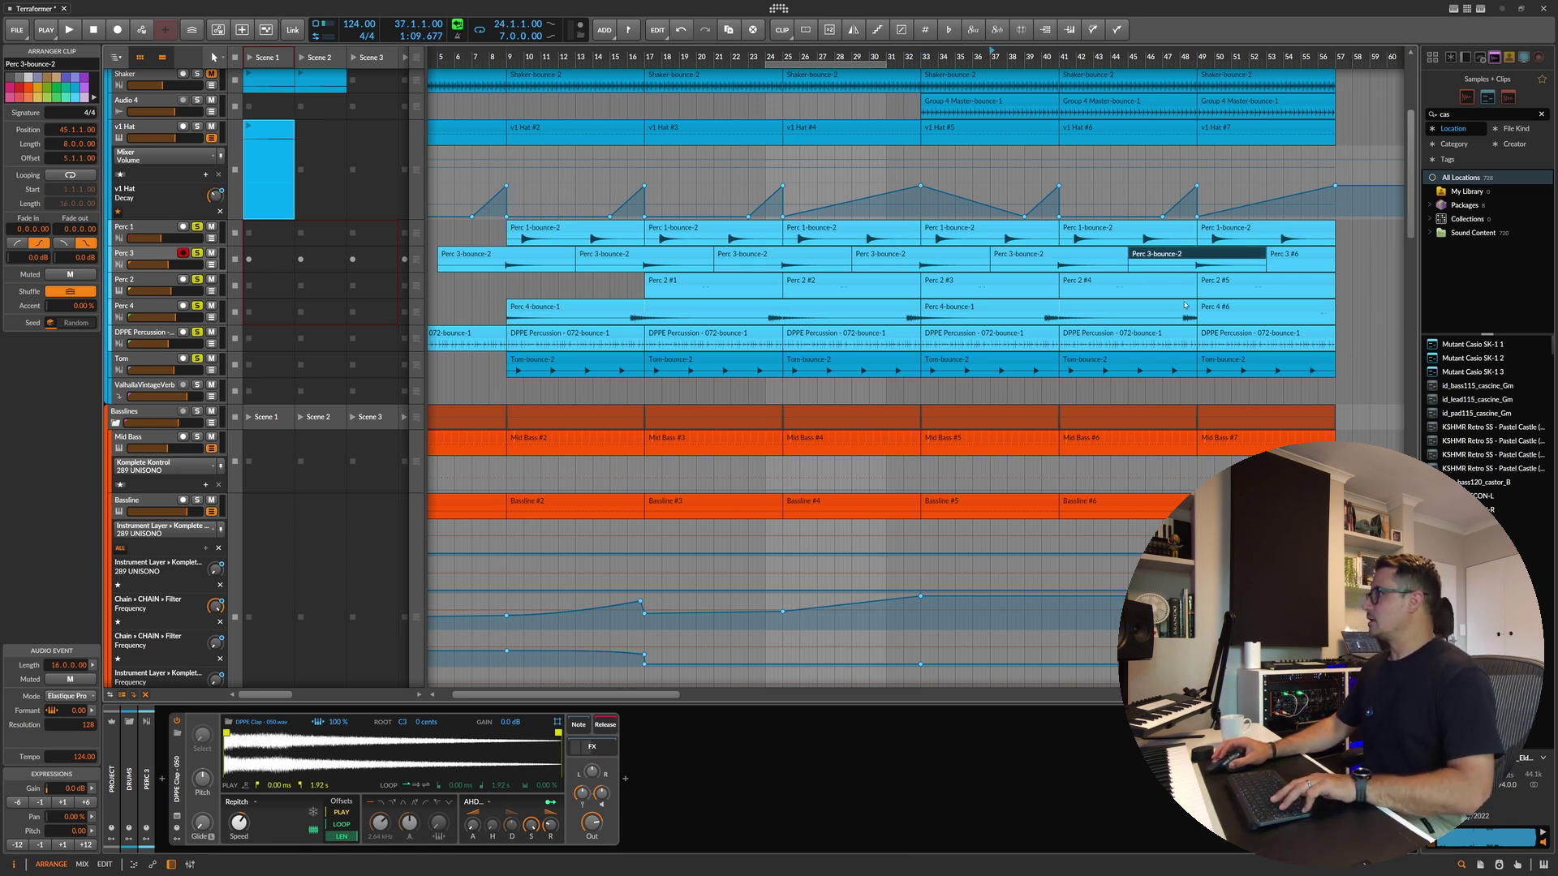
{"action": "key", "text": "ctrl+d"}
Step: Delete the missing kHs Haas plug-in from the Perc 2 track's device chain
{"action": "left_click", "coordinate": [676, 280]}
{"action": "left_click", "coordinate": [194, 279]}
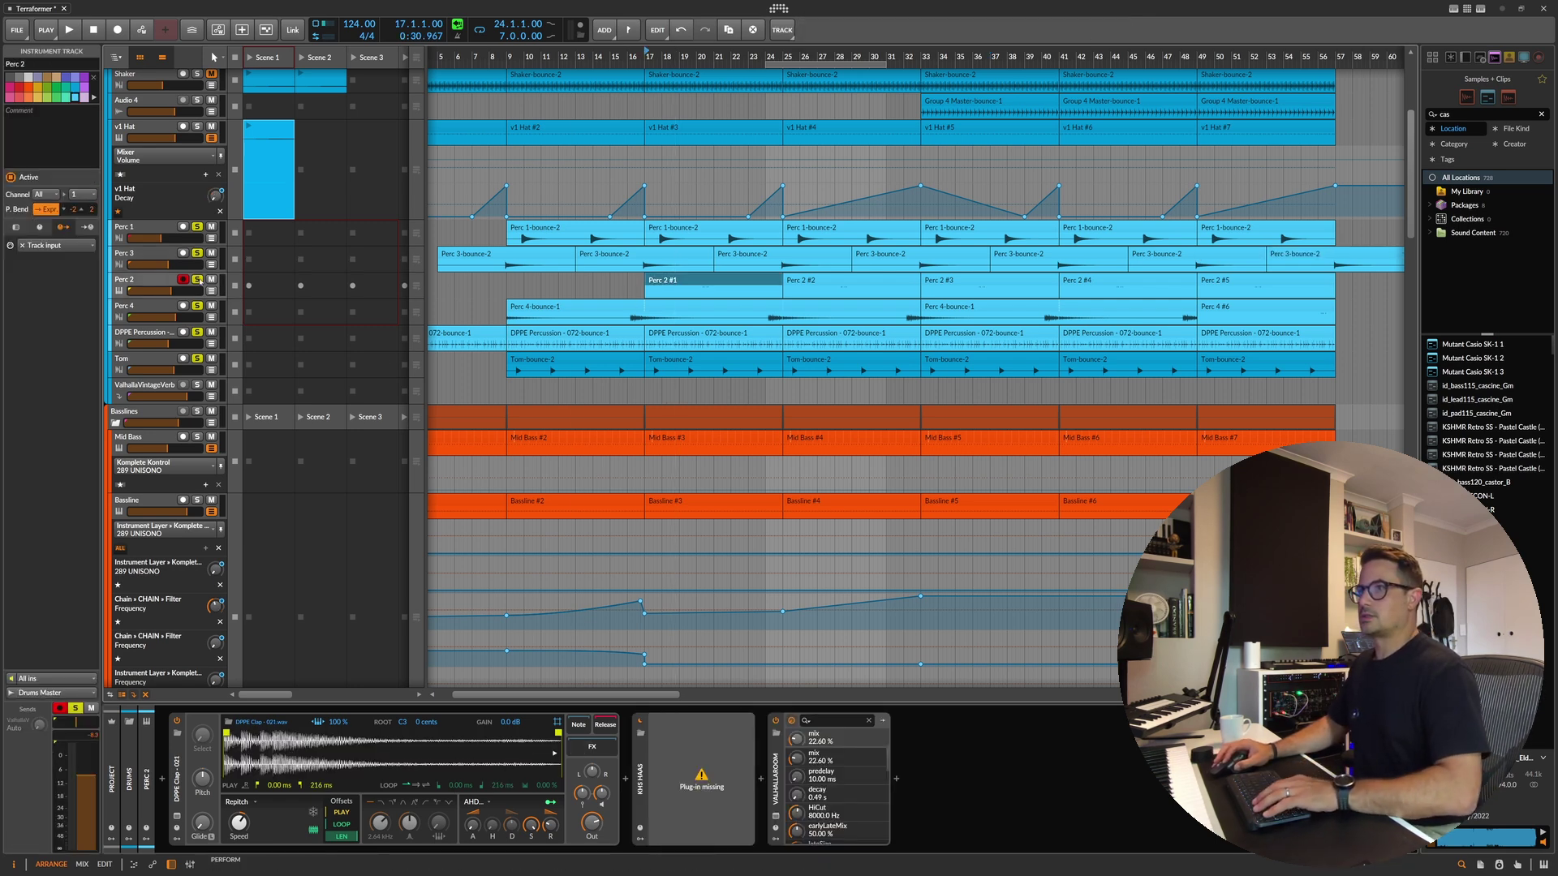
{"action": "left_click", "coordinate": [690, 787]}
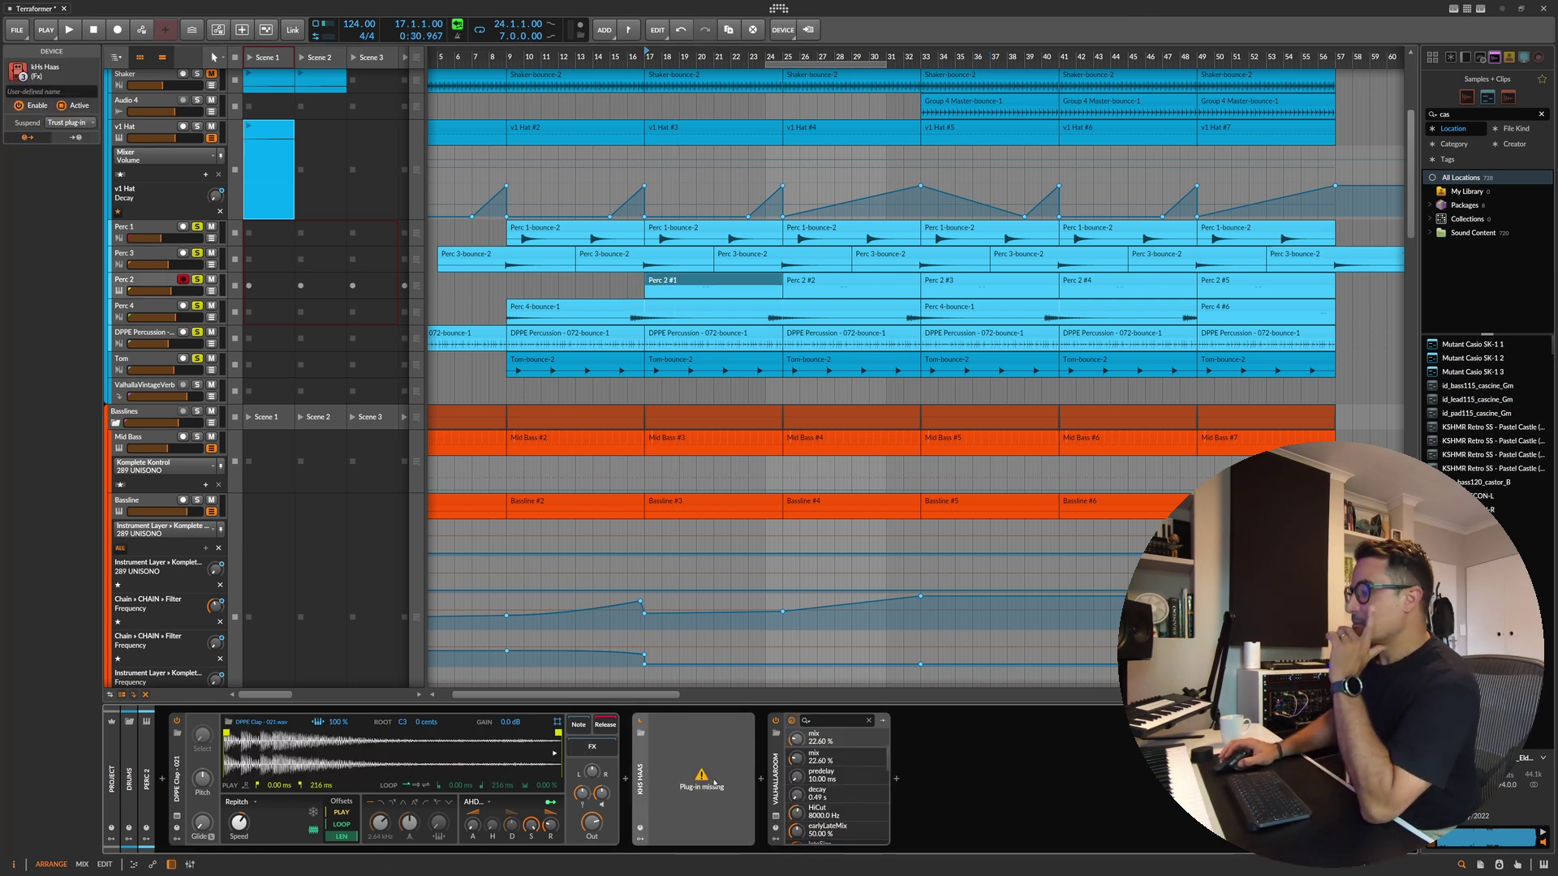
{"action": "key", "text": "Delete"}
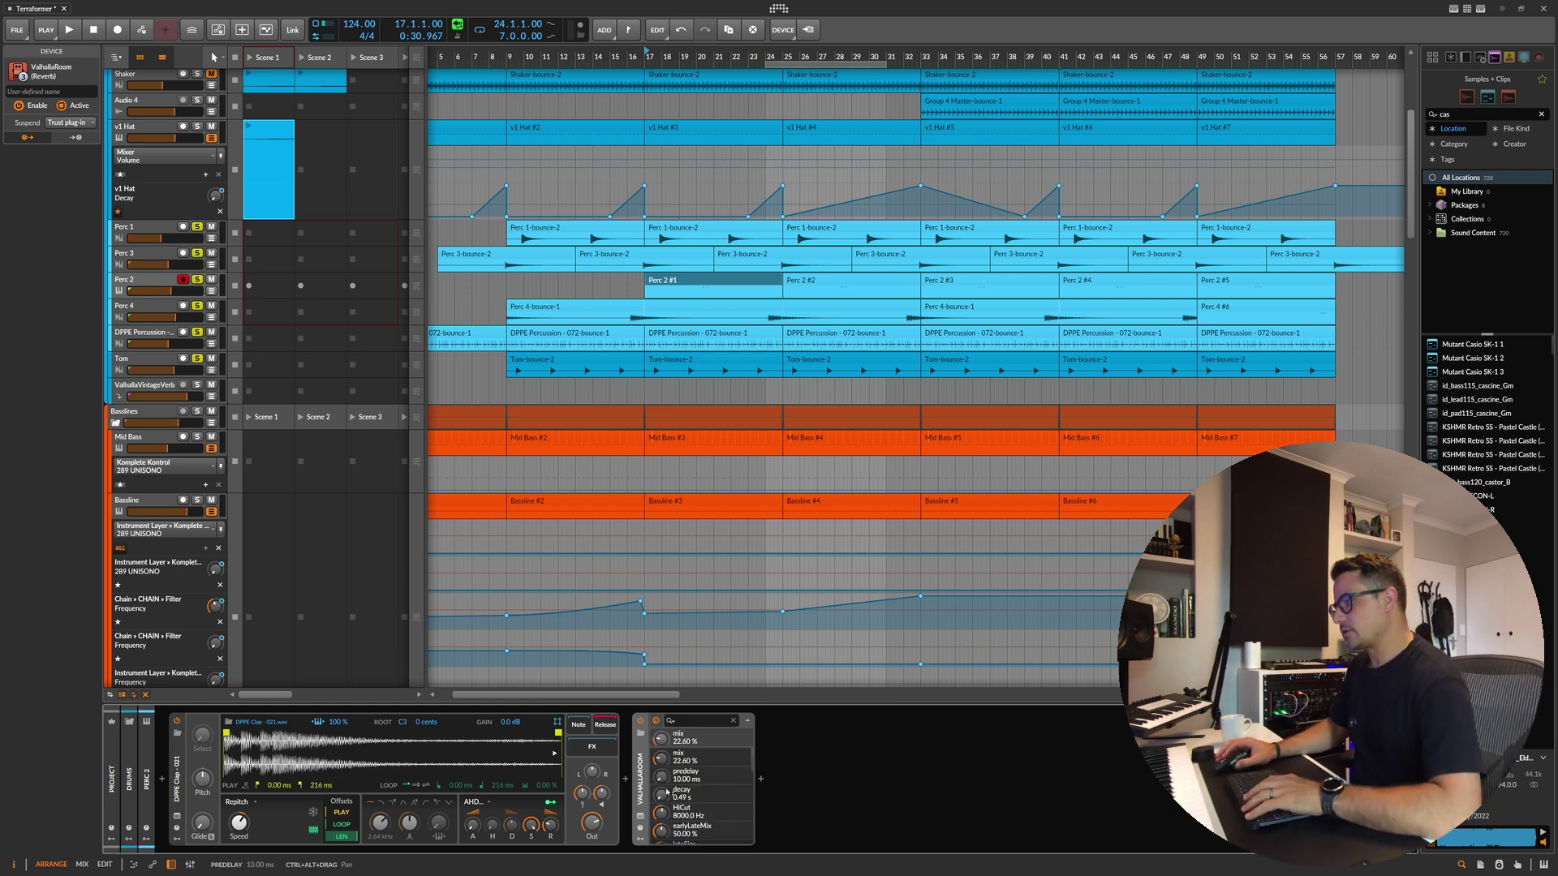
Step: Insert a Stereo Split device between the sampler and ValhallaRoom on the Perc 2 track
{"action": "left_click", "coordinate": [626, 782]}
{"action": "type", "text": "lef"}
{"action": "key", "text": "Down"}
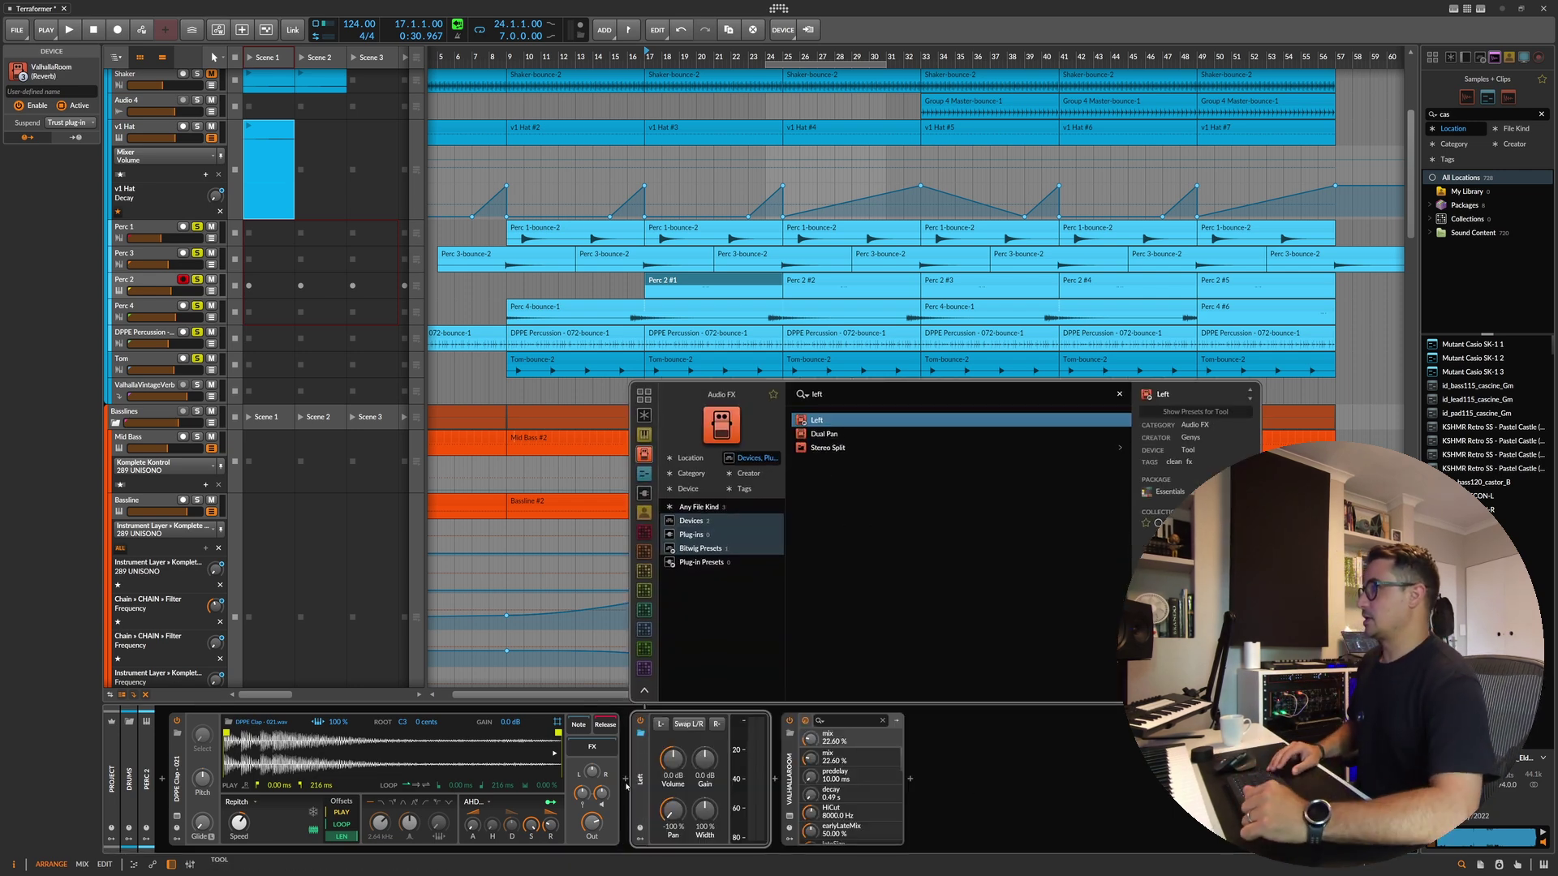
{"action": "key", "text": "Down"}
{"action": "key", "text": "Down"}
{"action": "key", "text": "Return"}
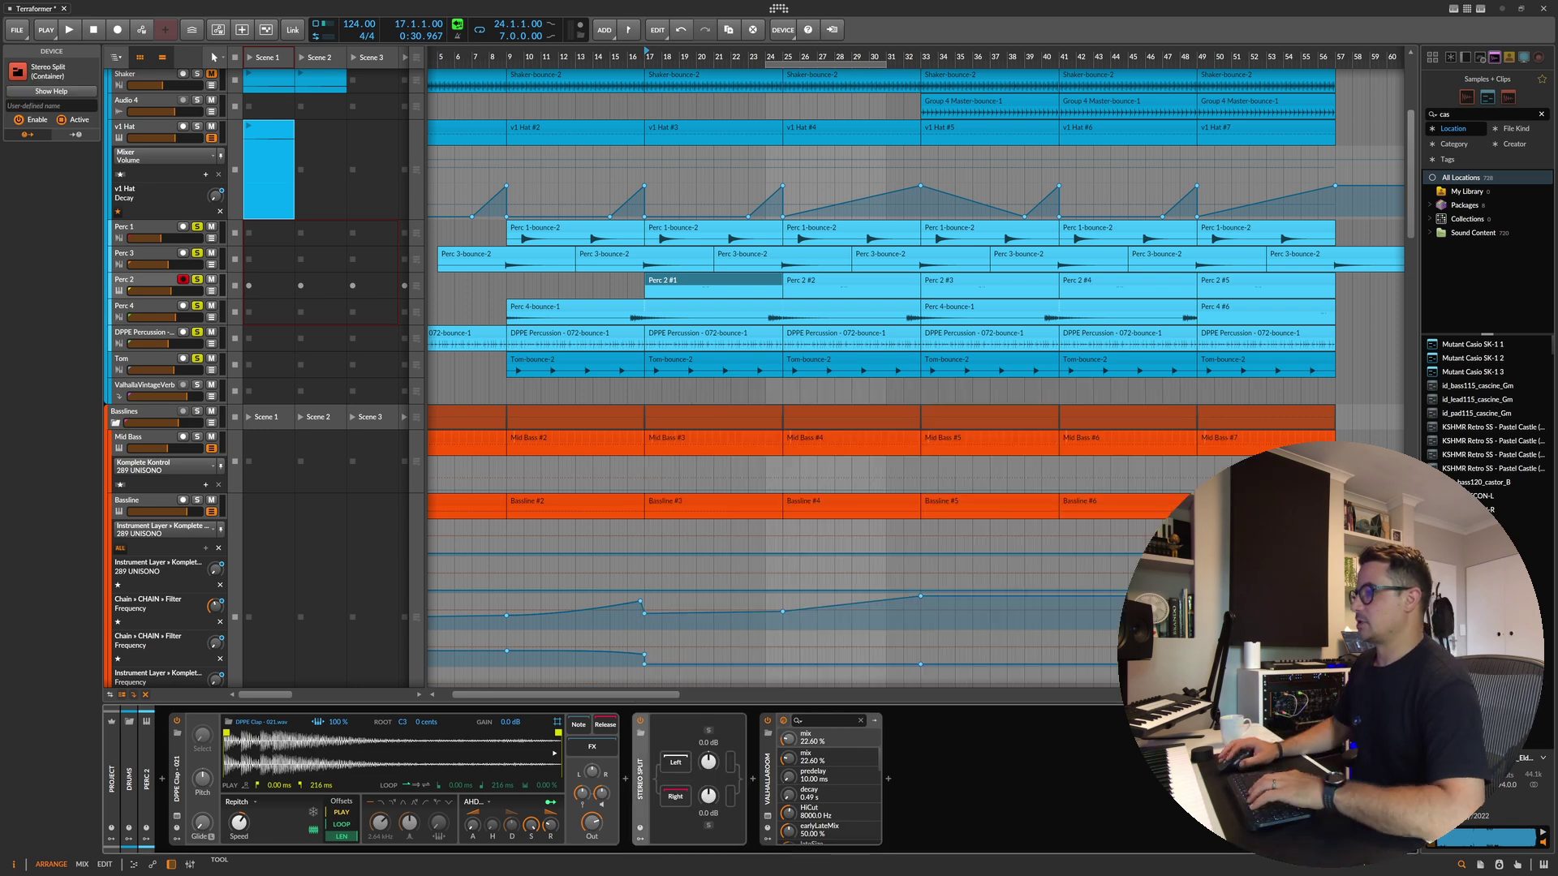
Step: Add a Time Shift device before ValhallaRoom in the Perc 2 chain and switch its units to milliseconds
{"action": "left_click", "coordinate": [750, 787]}
{"action": "type", "text": "time"}
{"action": "key", "text": "Return"}
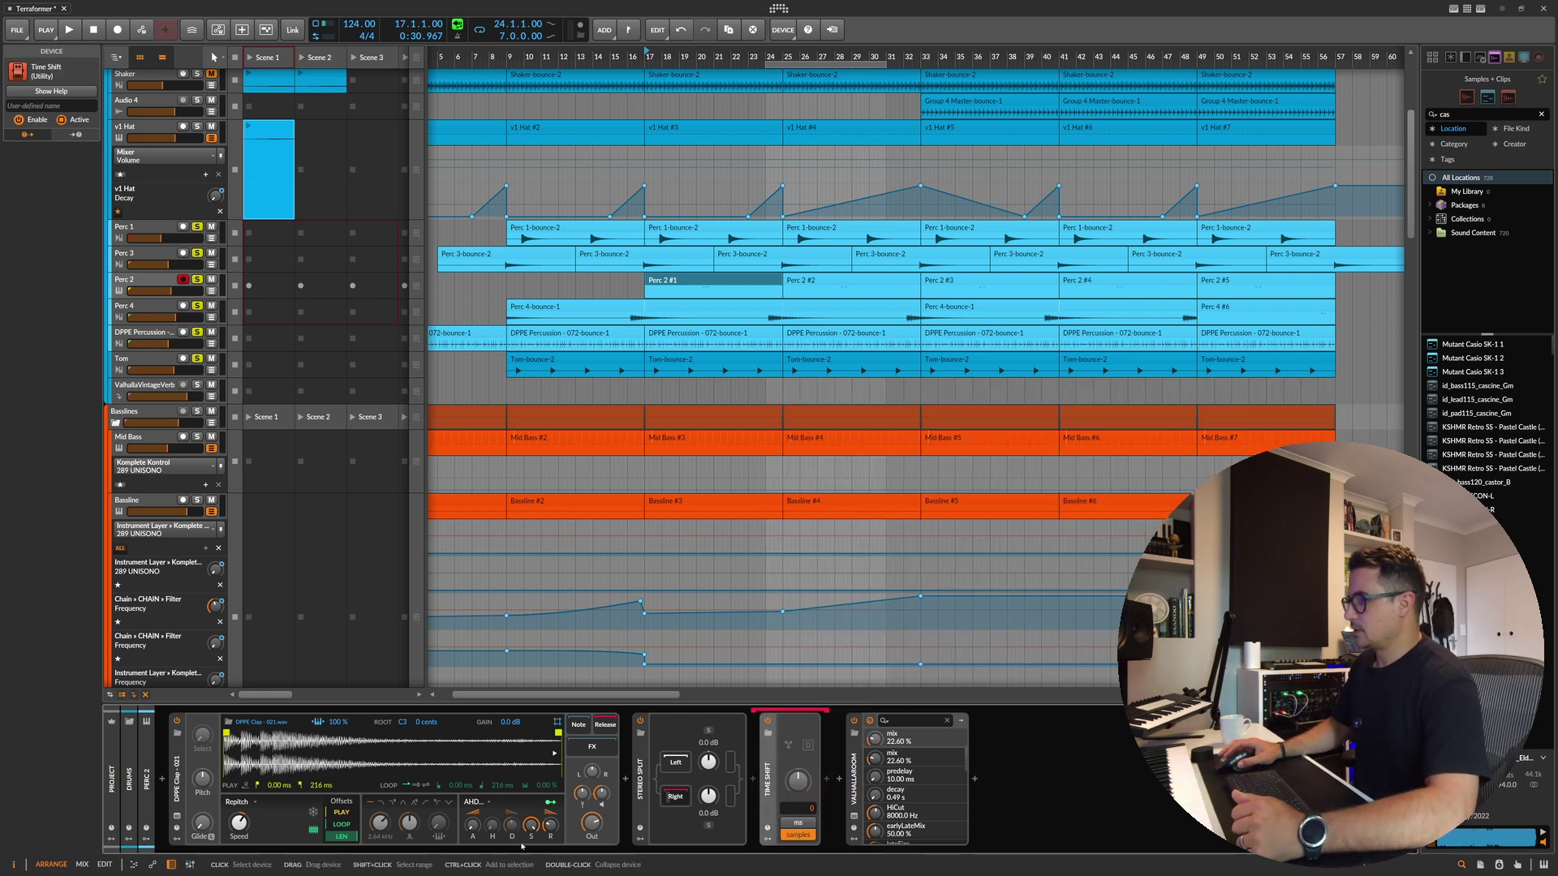
{"action": "left_click", "coordinate": [797, 823]}
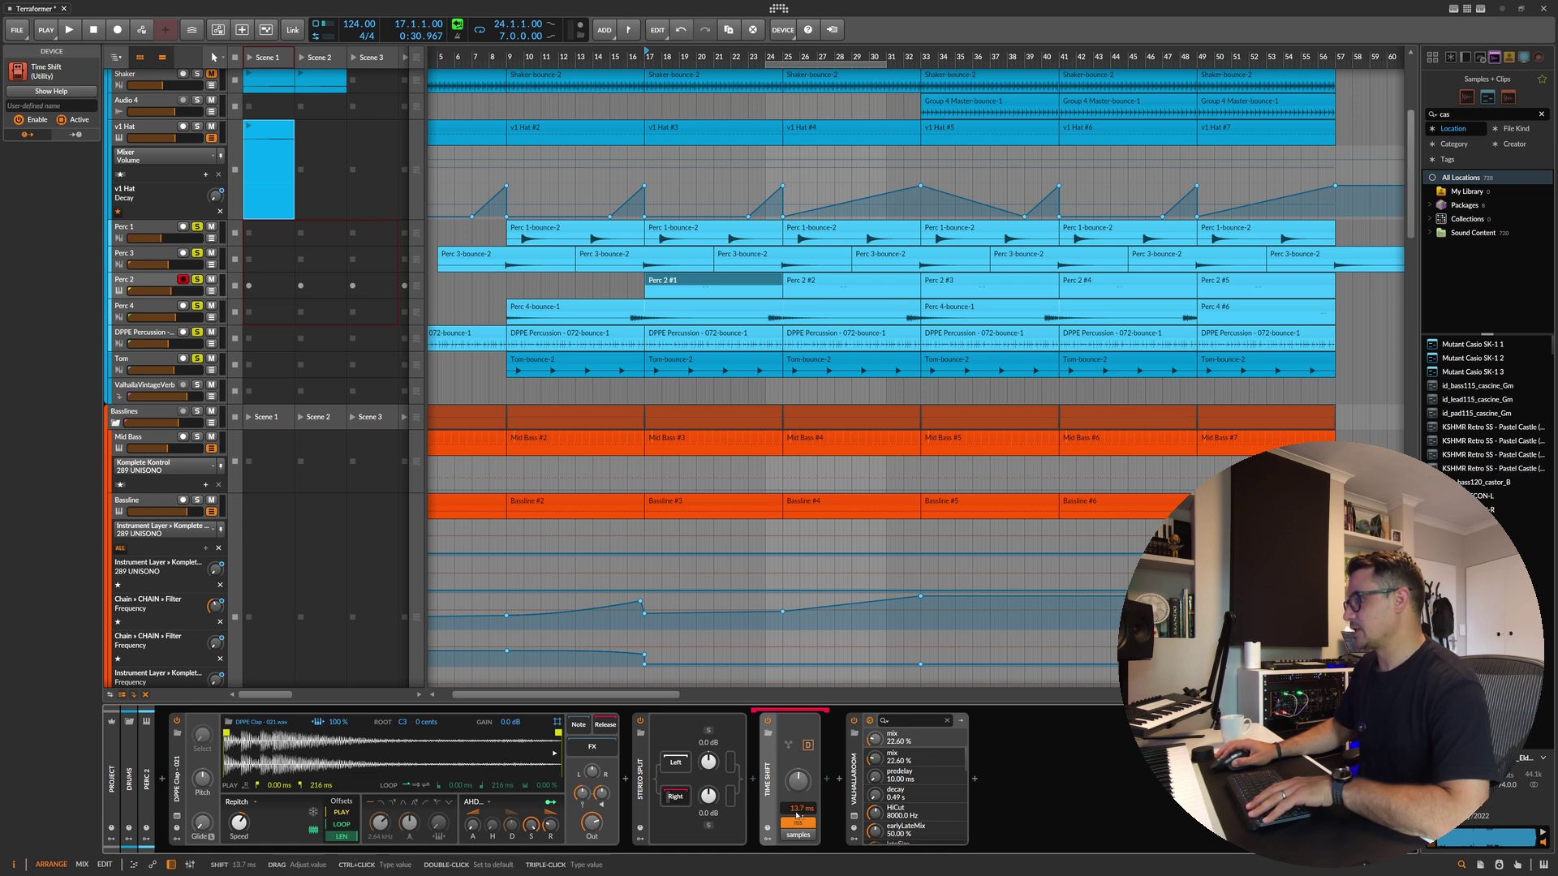
Step: Audition Perc 2 in solo and set the Time Shift amount to 18.1 ms
{"action": "key", "text": "space"}
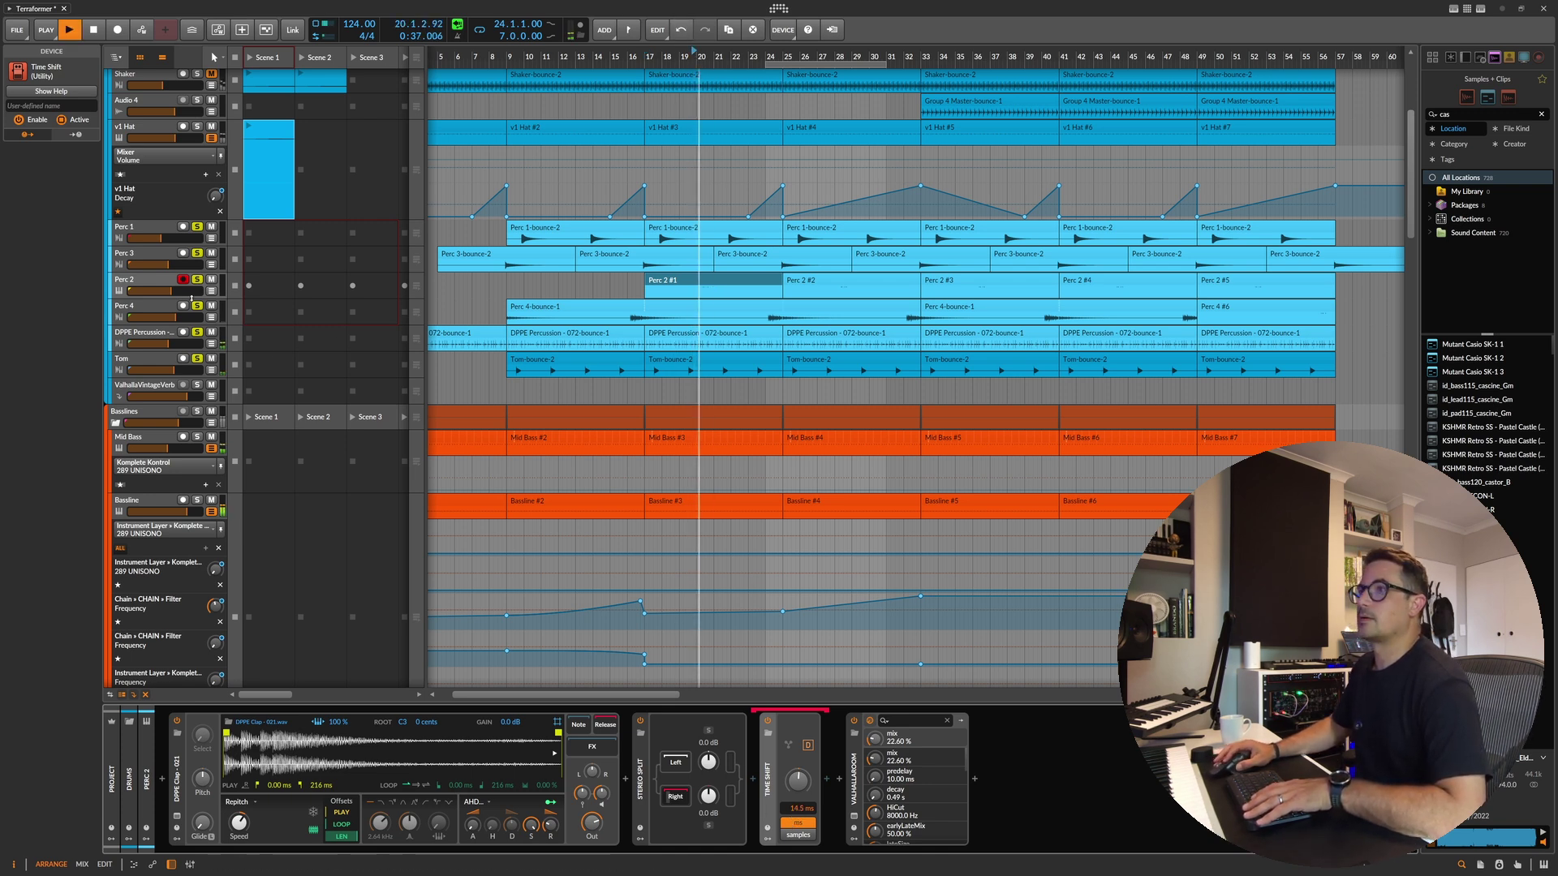
{"action": "key", "text": "space"}
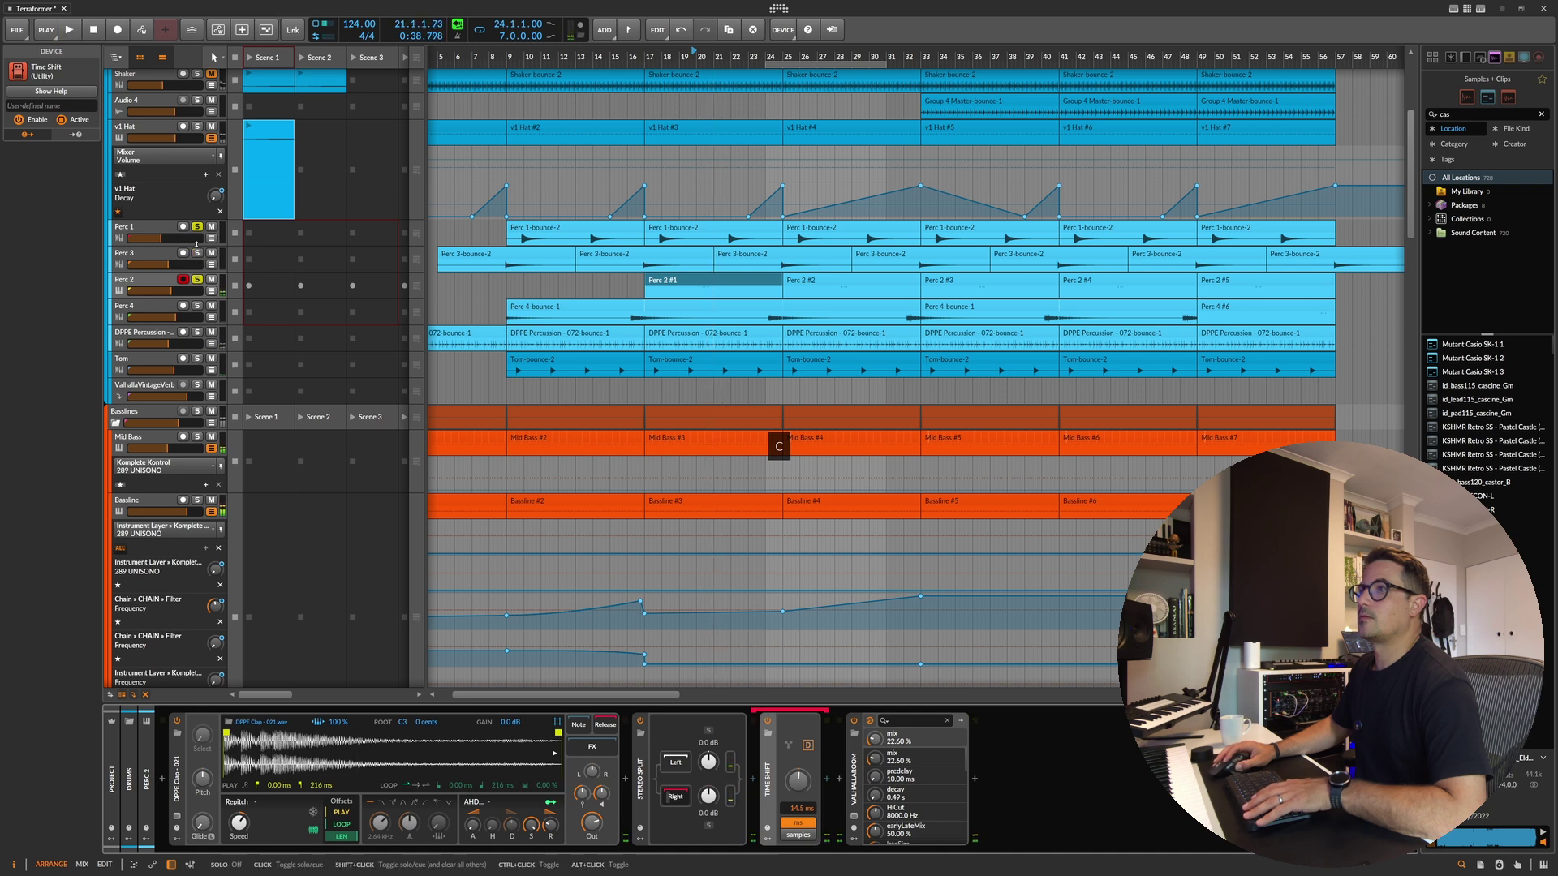
{"action": "key", "text": "space"}
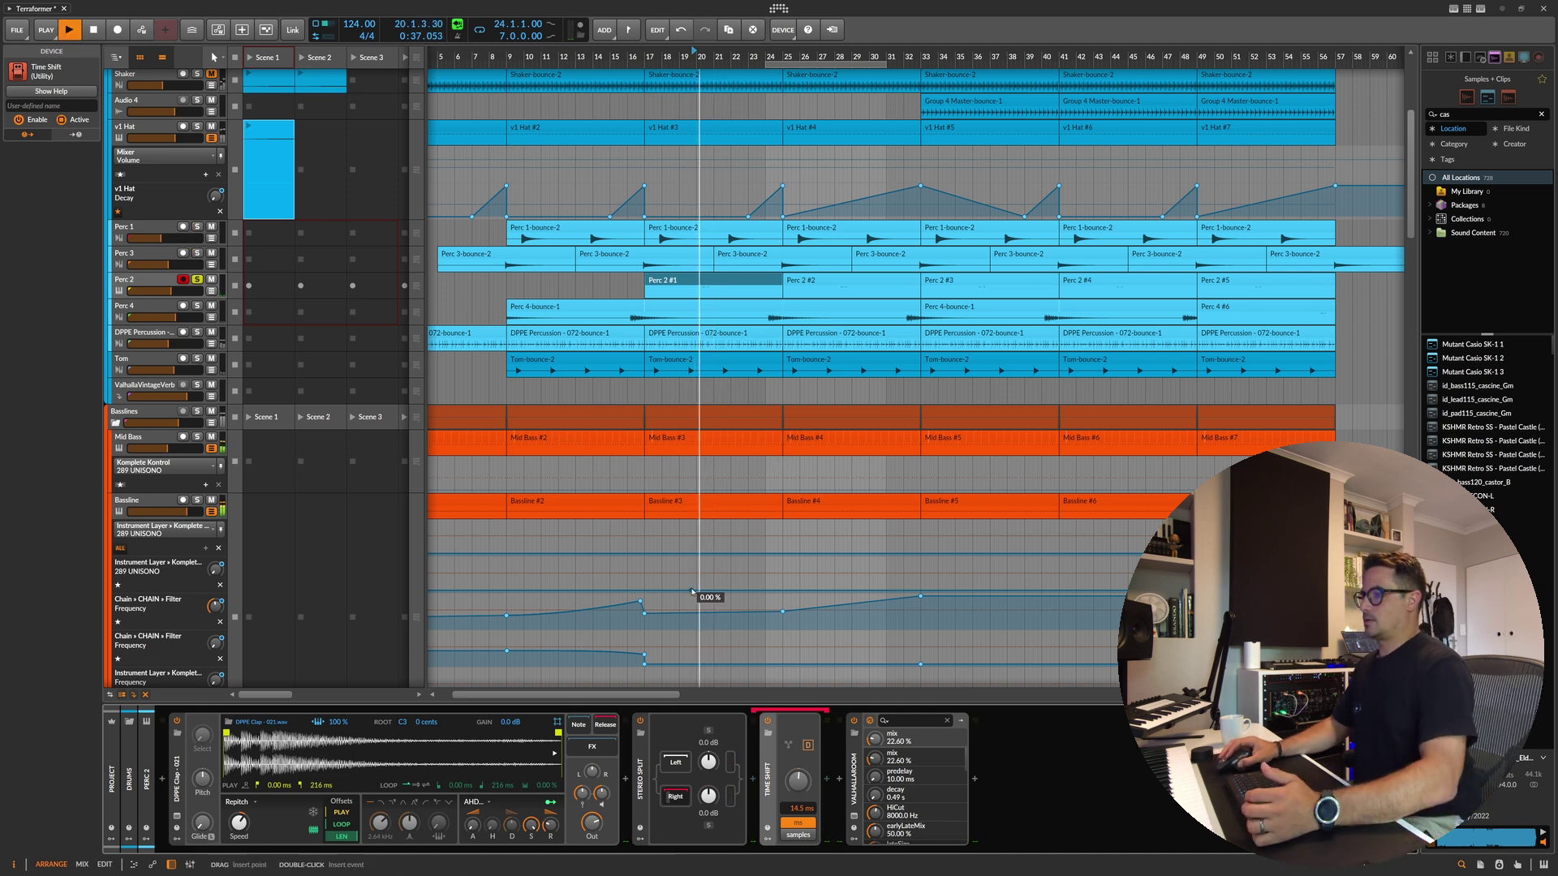
{"action": "key", "text": "space"}
{"action": "left_click_drag", "start_coordinate": [799, 782], "coordinate": [799, 771]}
{"action": "key", "text": "space"}
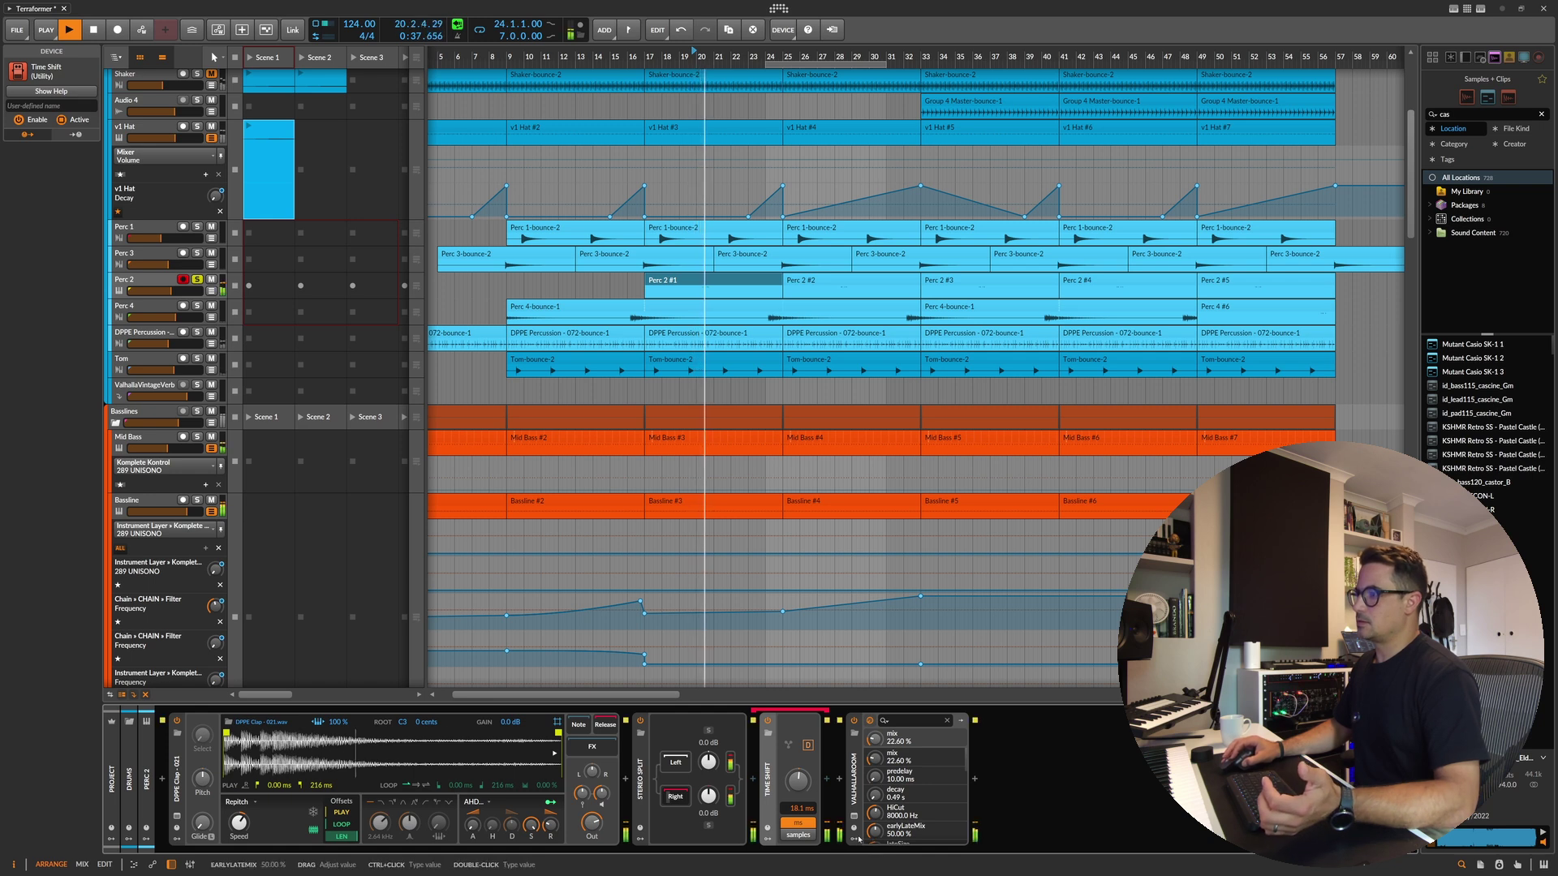
{"action": "key", "text": "space"}
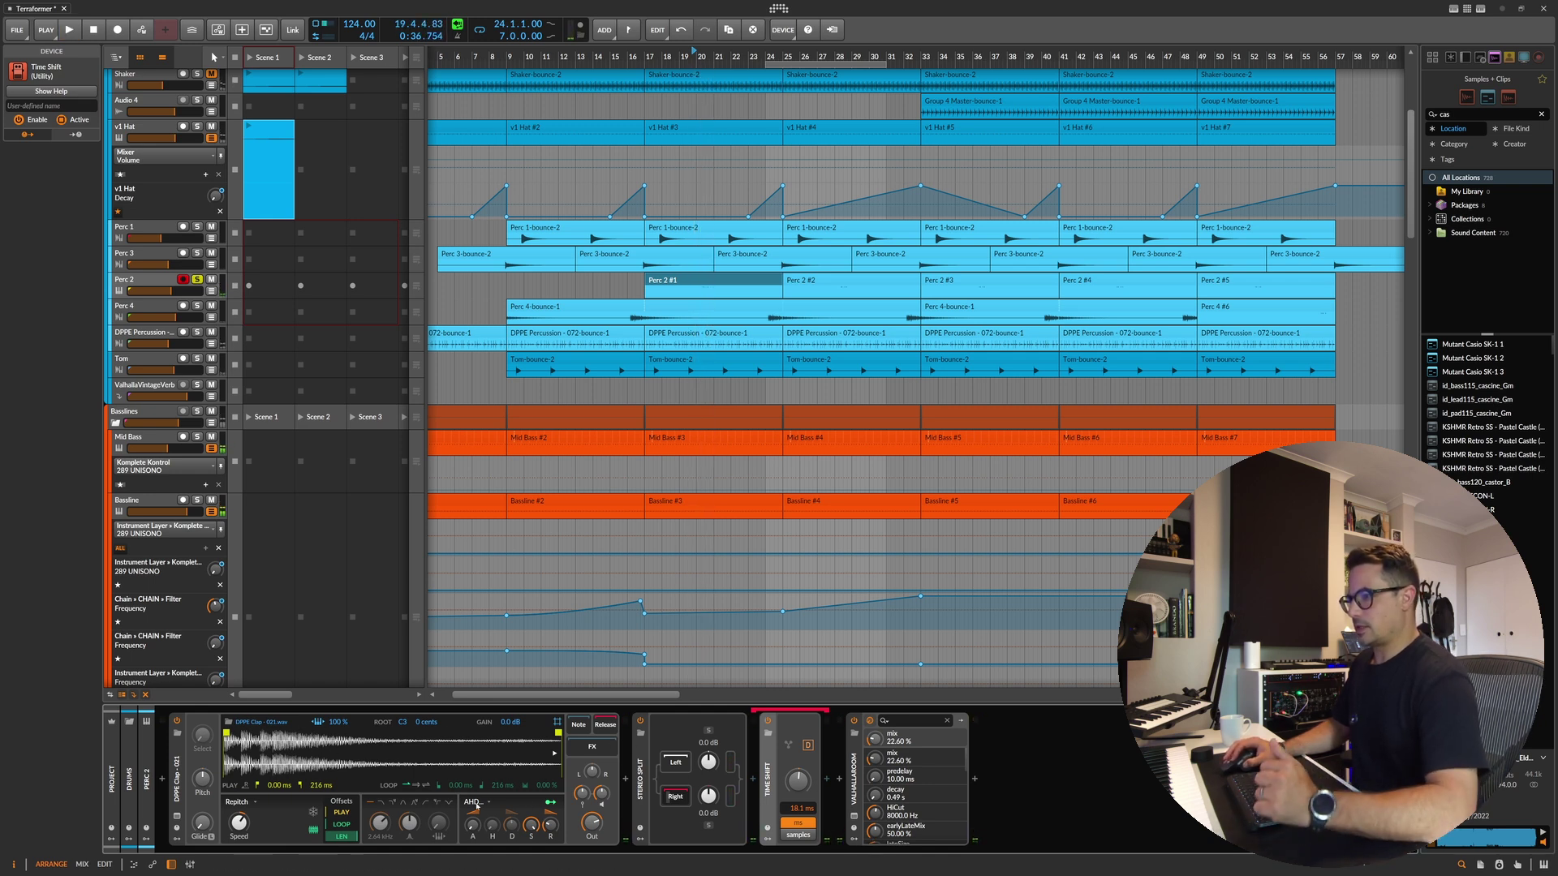
Step: Switch the Perc 2 sampler's amplitude envelope to Shot and set its fade-out time to 1.00 s
{"action": "left_click", "coordinate": [473, 802]}
{"action": "left_click", "coordinate": [483, 822]}
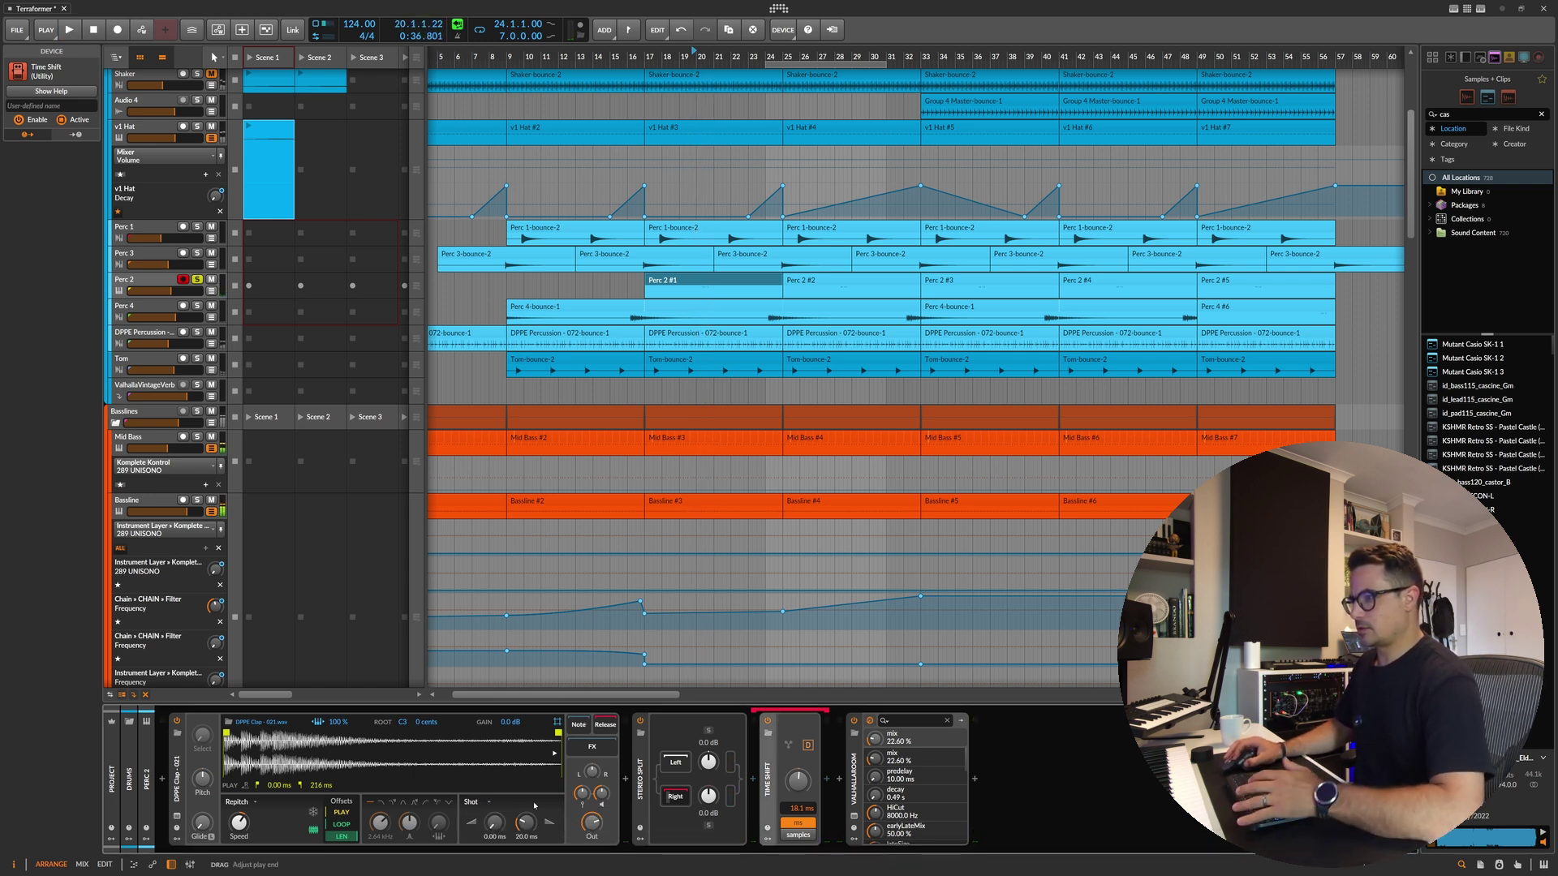
{"action": "left_click_drag", "start_coordinate": [526, 822], "coordinate": [526, 803]}
Step: Shorten the Perc 2 sample's play end to 78.9 ms, auditioning the result in playback
{"action": "left_click_drag", "start_coordinate": [539, 732], "coordinate": [453, 733]}
{"action": "key", "text": "space"}
{"action": "key", "text": "space"}
{"action": "key", "text": "space"}
{"action": "left_click_drag", "start_coordinate": [346, 732], "coordinate": [343, 733]}
{"action": "key", "text": "space"}
{"action": "key", "text": "space"}
{"action": "key", "text": "space"}
{"action": "key", "text": "space"}
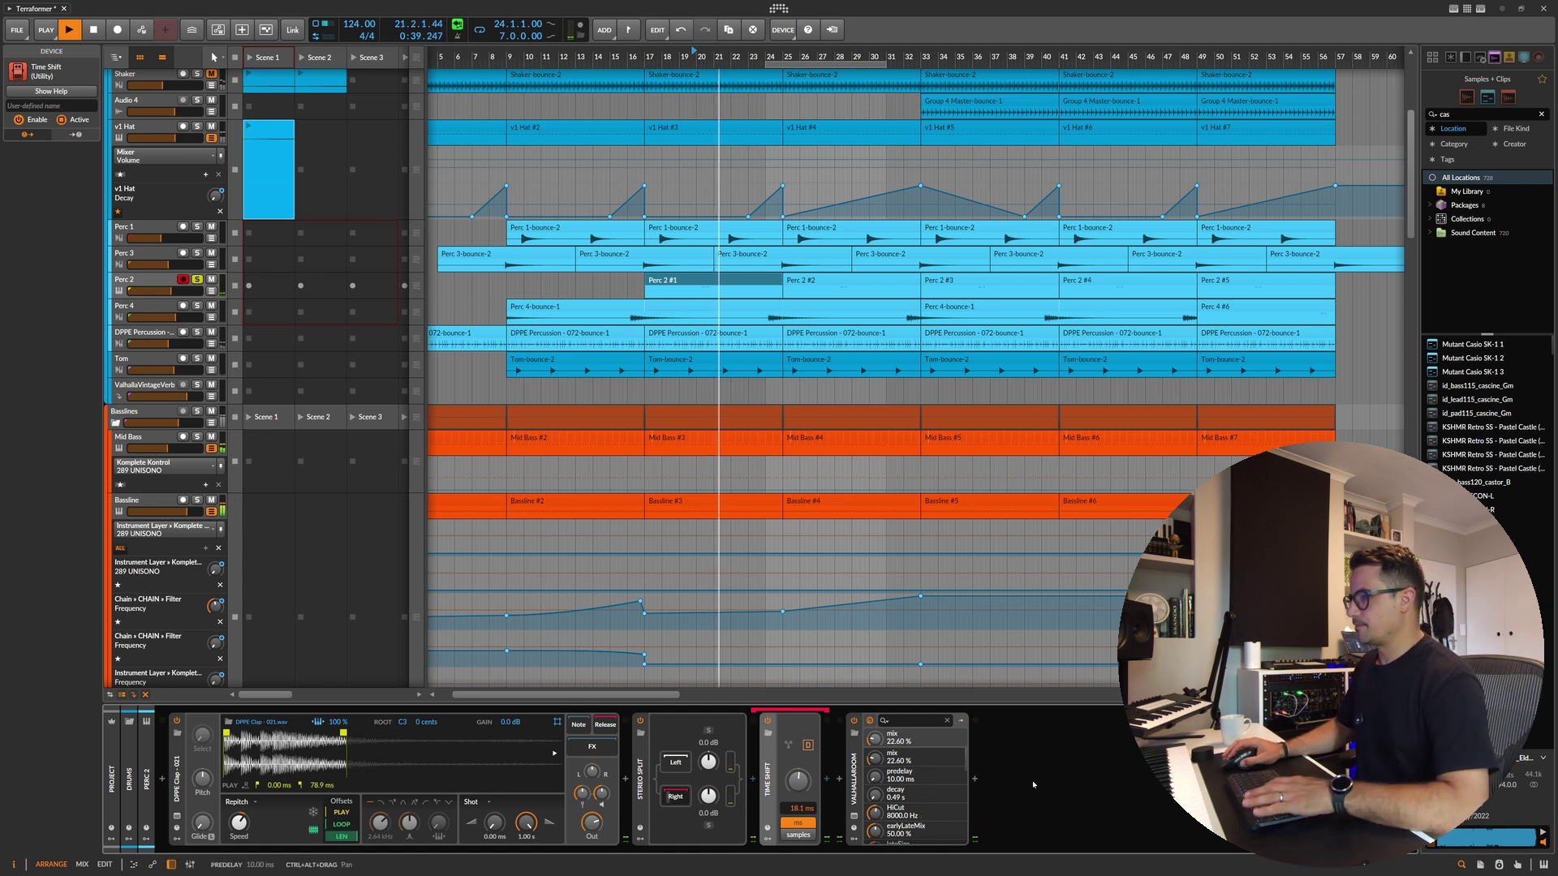
{"action": "key", "text": "space"}
Step: Delete Stereo Split and move Time Shift and ValhallaRoom into the Perc 2 sampler's FX chain
{"action": "left_click", "coordinate": [865, 758]}
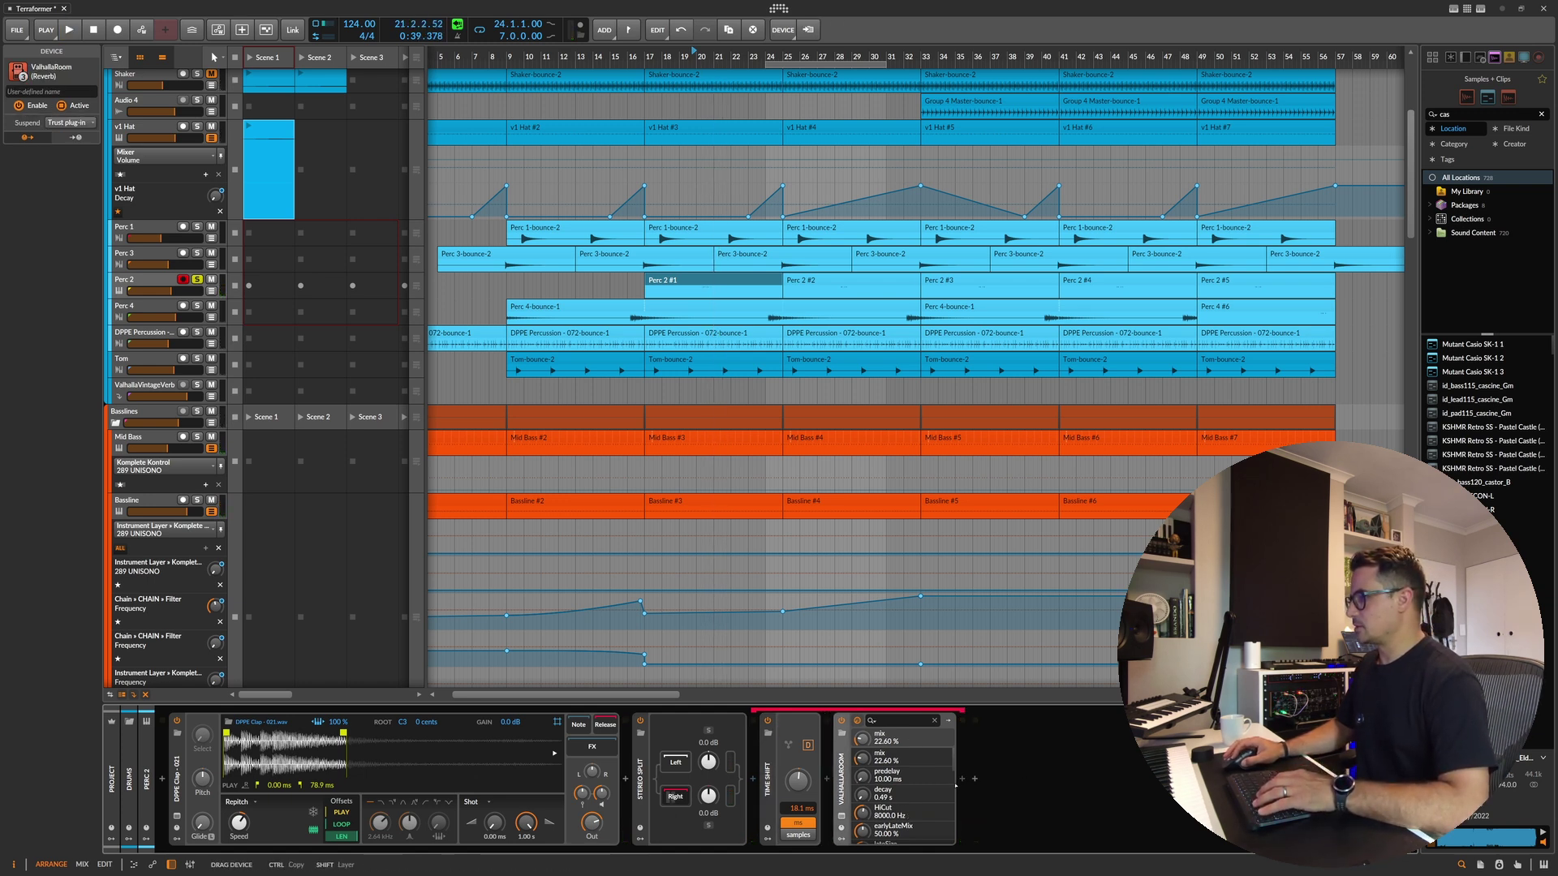
{"action": "left_click_drag", "start_coordinate": [991, 787], "coordinate": [1069, 847]}
{"action": "left_click", "coordinate": [640, 770]}
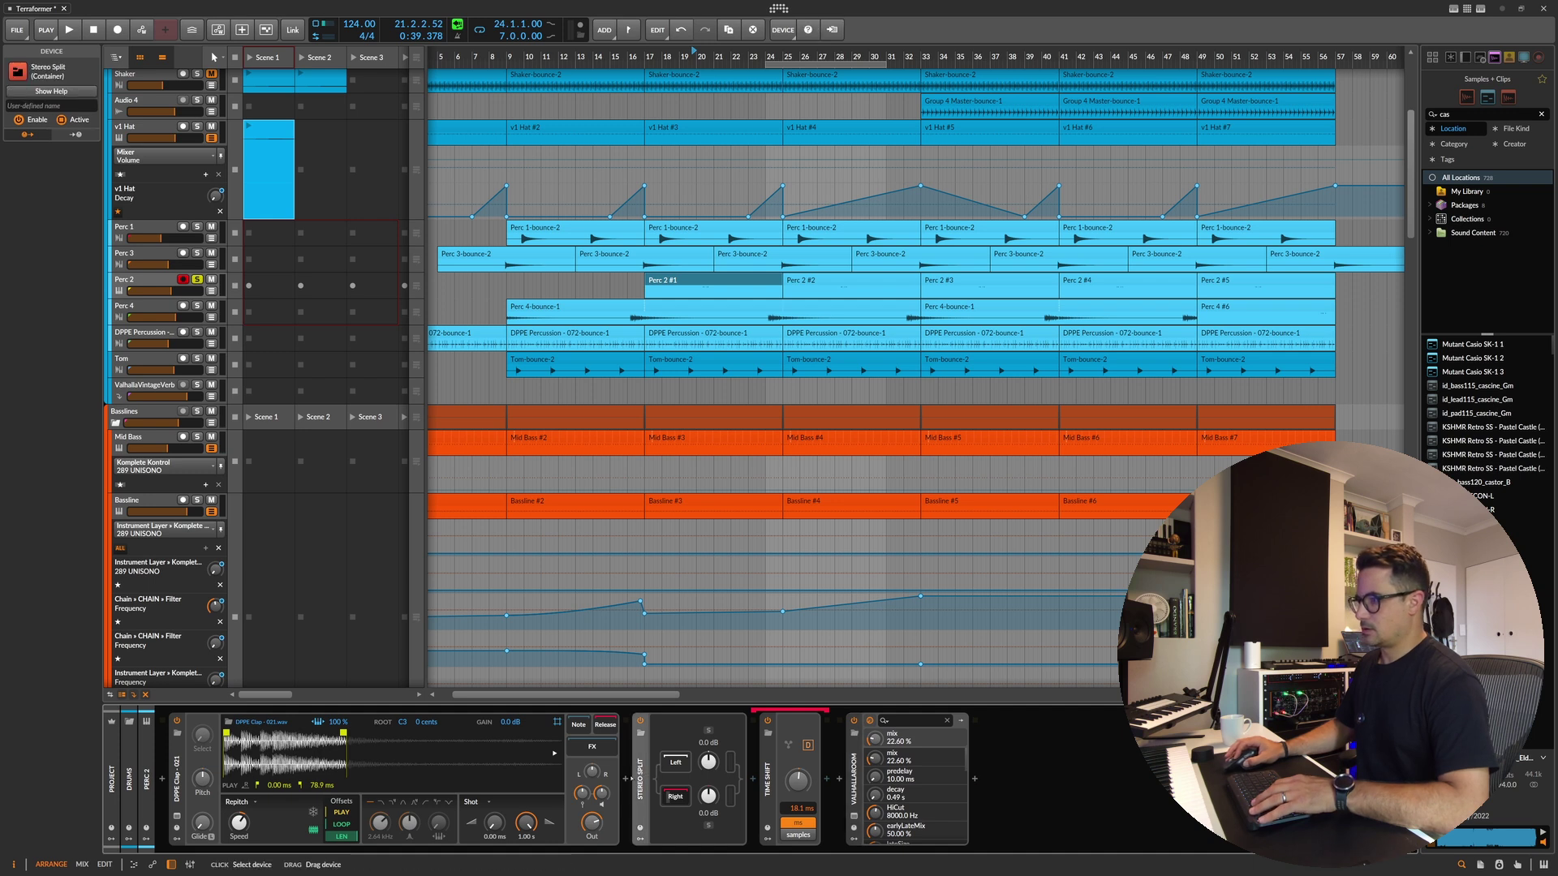
{"action": "key", "text": "Delete"}
{"action": "left_click", "coordinate": [647, 783]}
{"action": "key", "text": "Delete"}
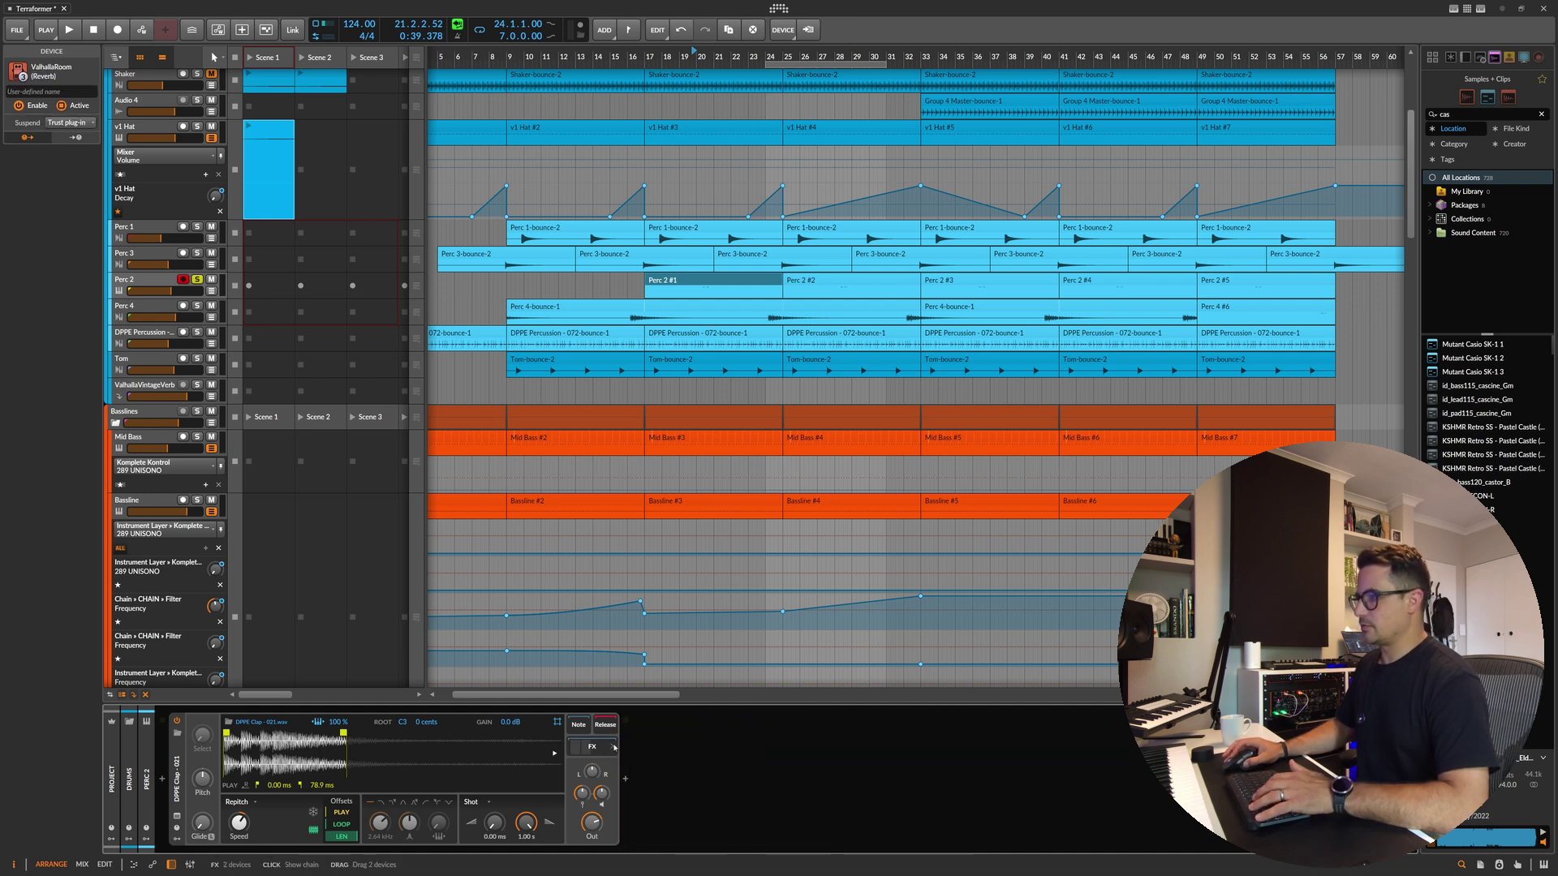
Step: Bounce the Perc 2 clip at bar 17 to audio in place, proceeding despite the missing plug-ins
{"action": "left_click", "coordinate": [682, 280]}
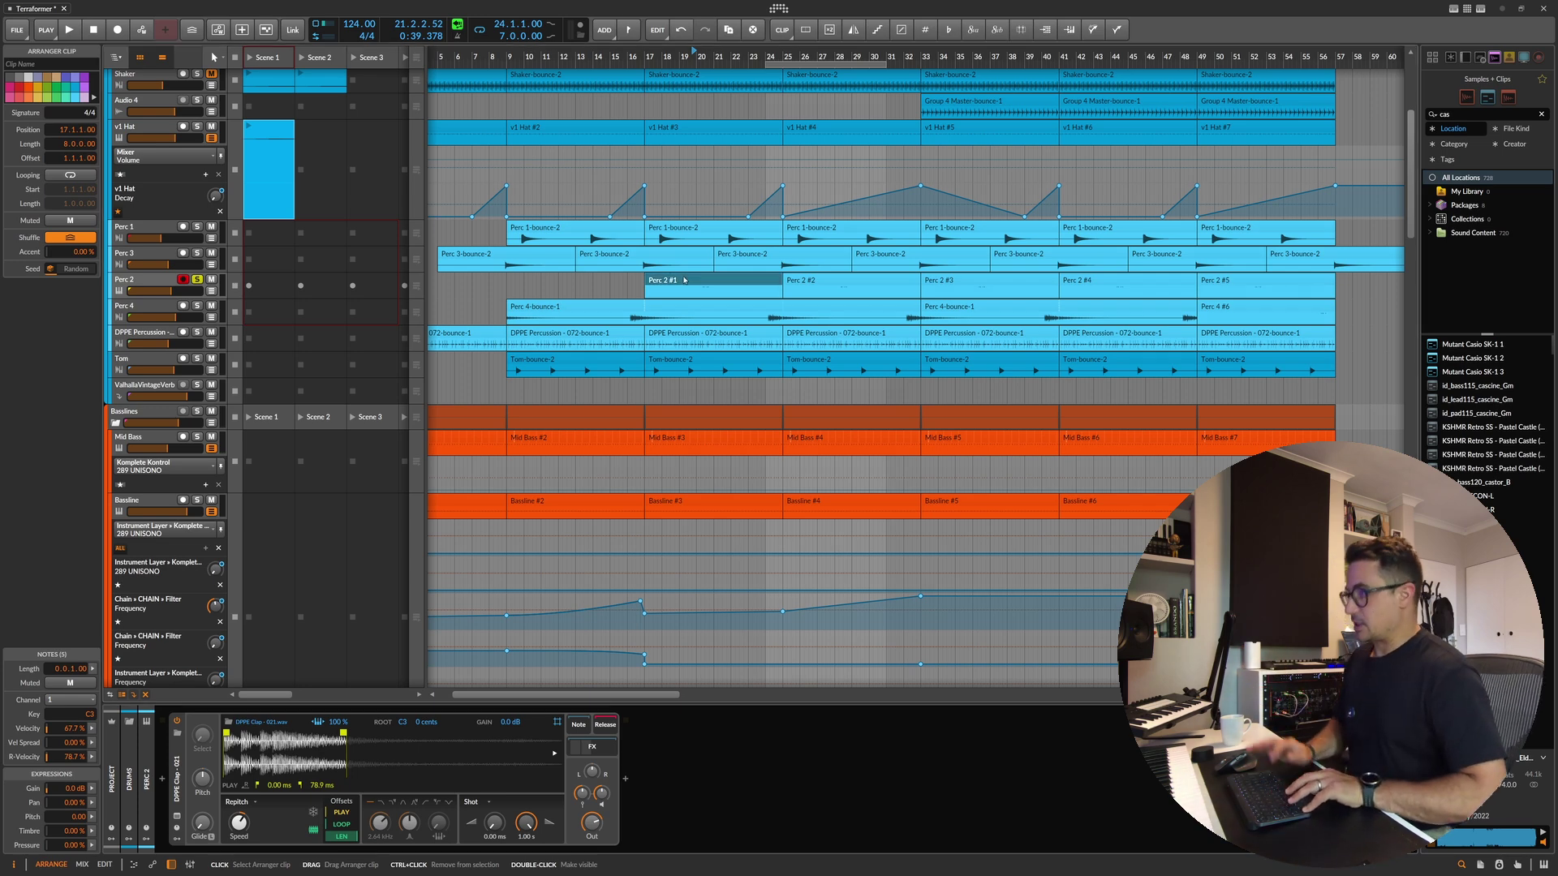
{"action": "key", "text": "ctrl+b"}
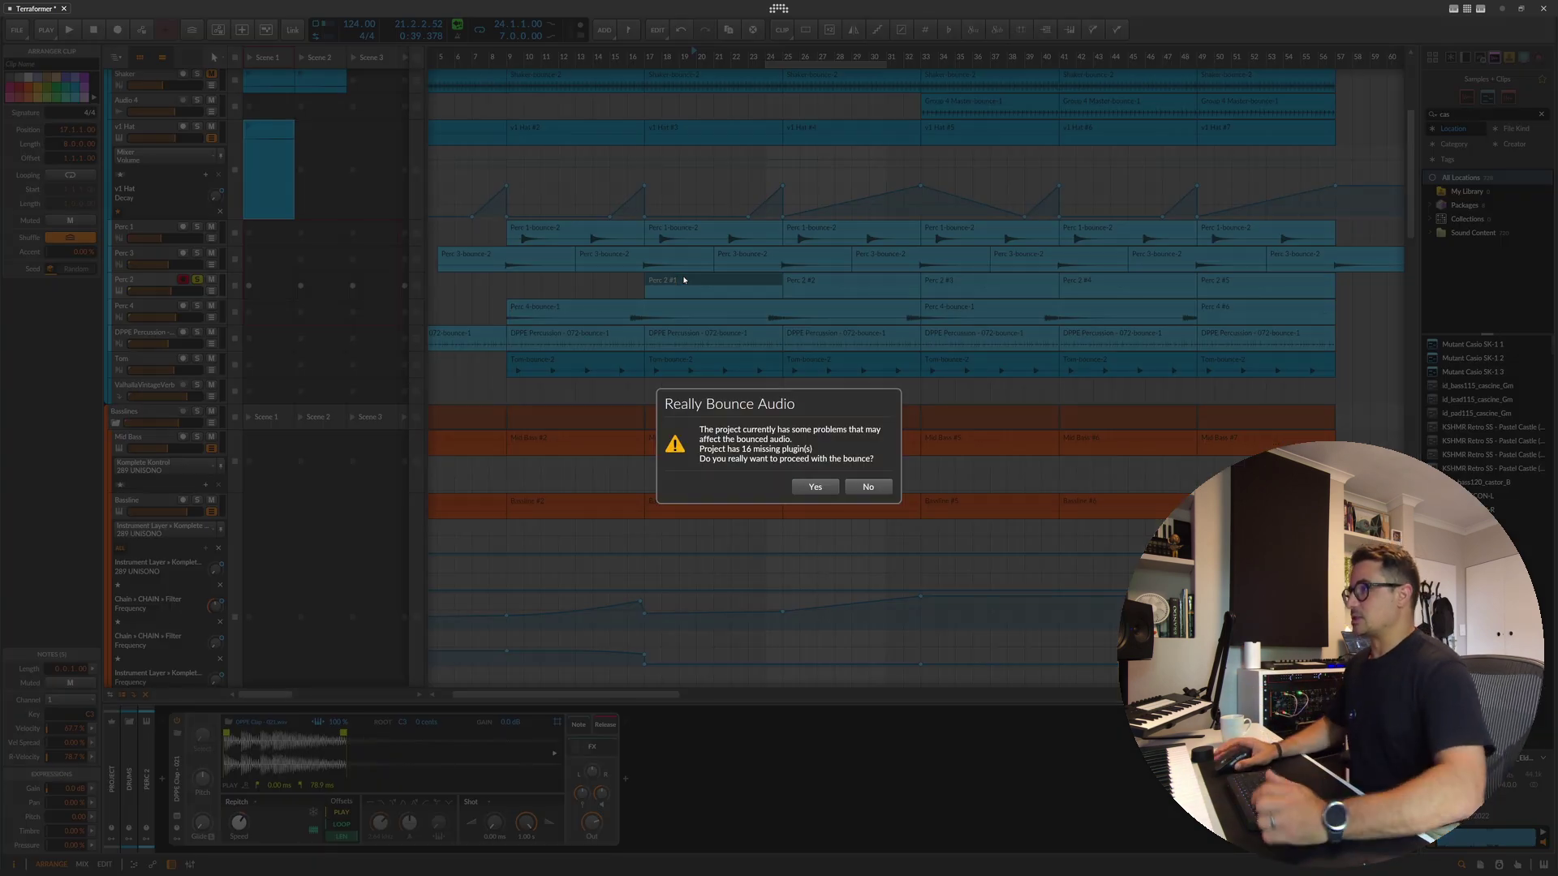
{"action": "left_click", "coordinate": [816, 486]}
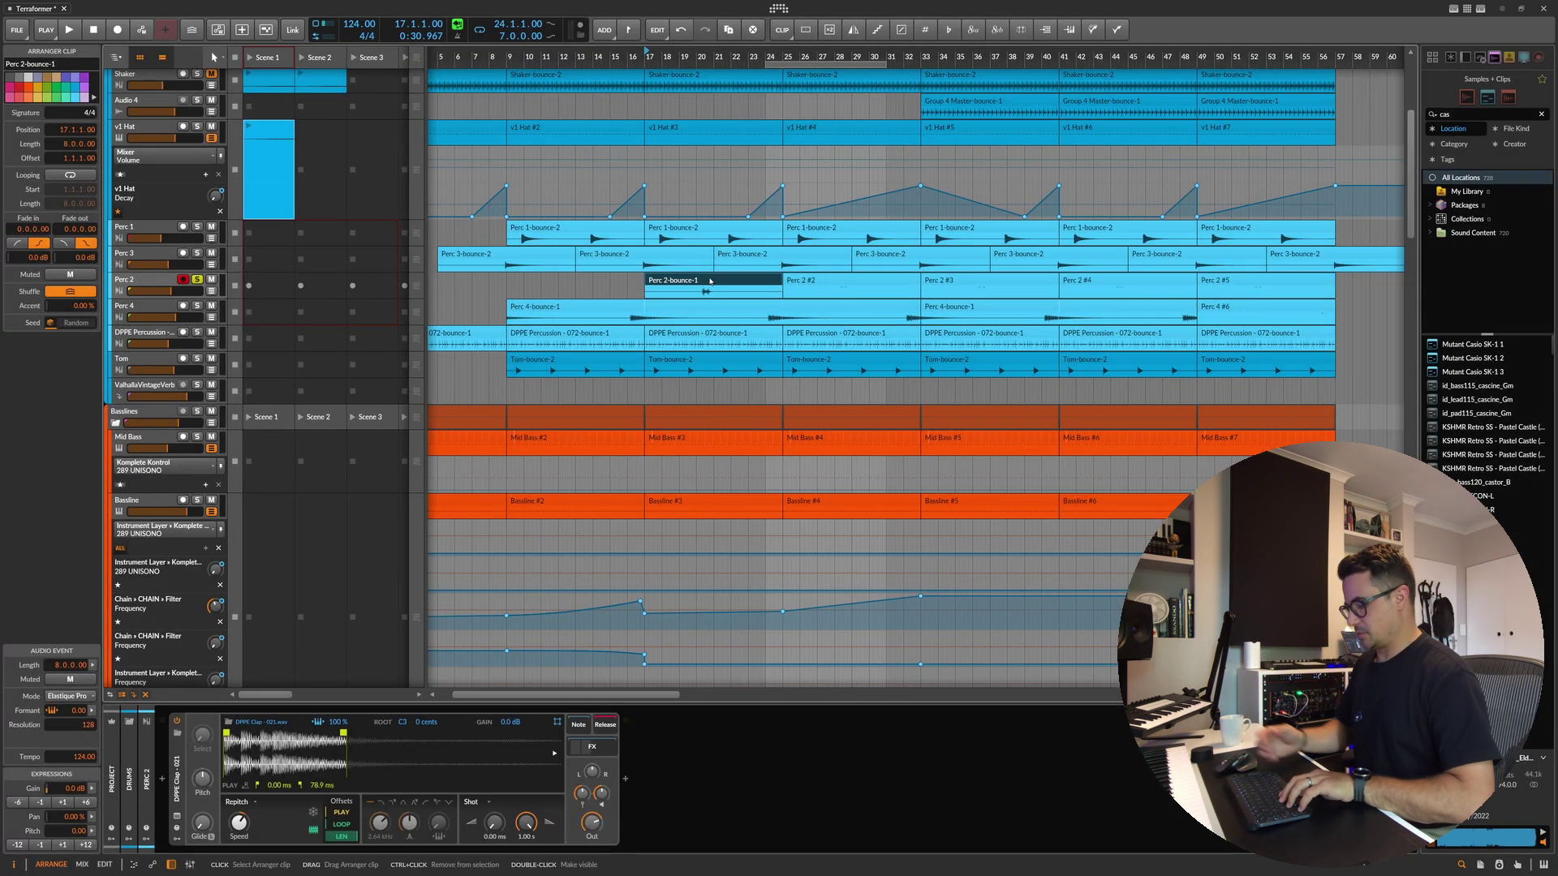
{"action": "left_click", "coordinate": [875, 281]}
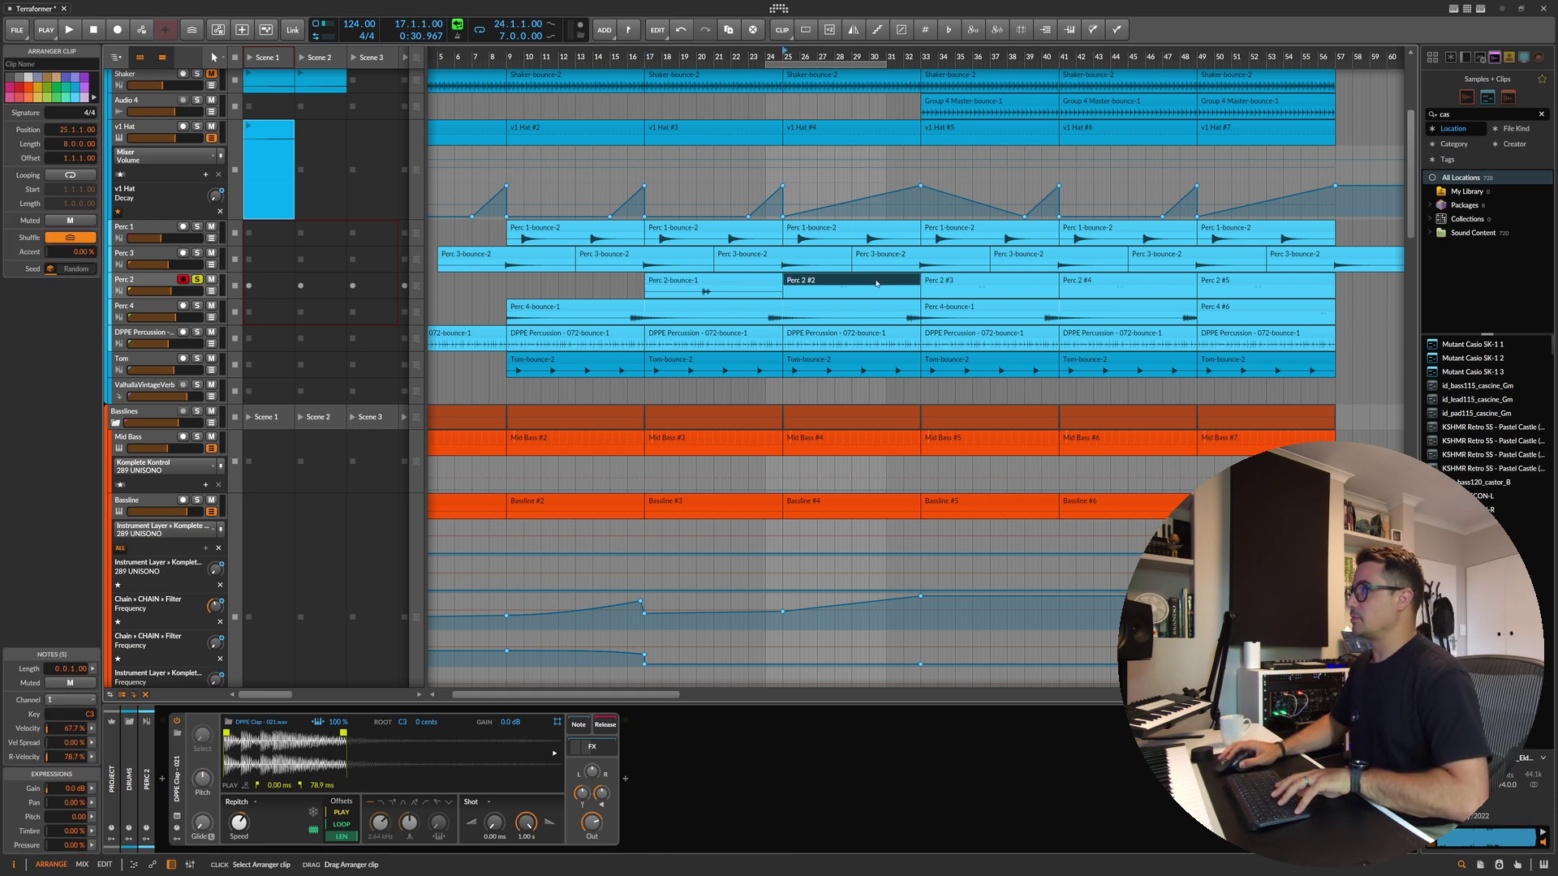
{"action": "key", "text": "ctrl+b"}
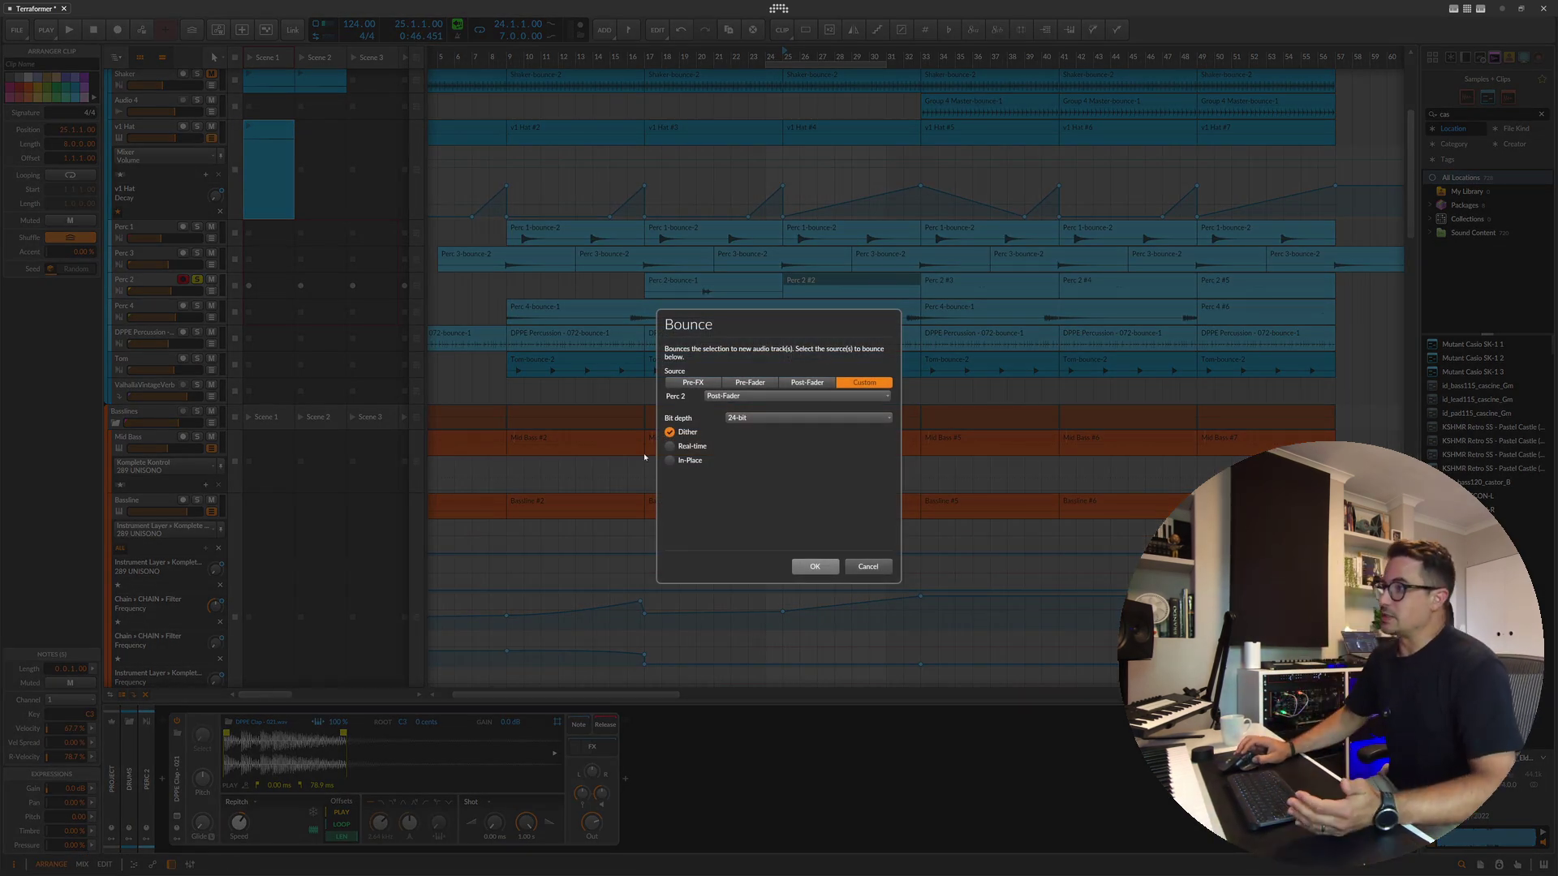
{"action": "left_click", "coordinate": [884, 565]}
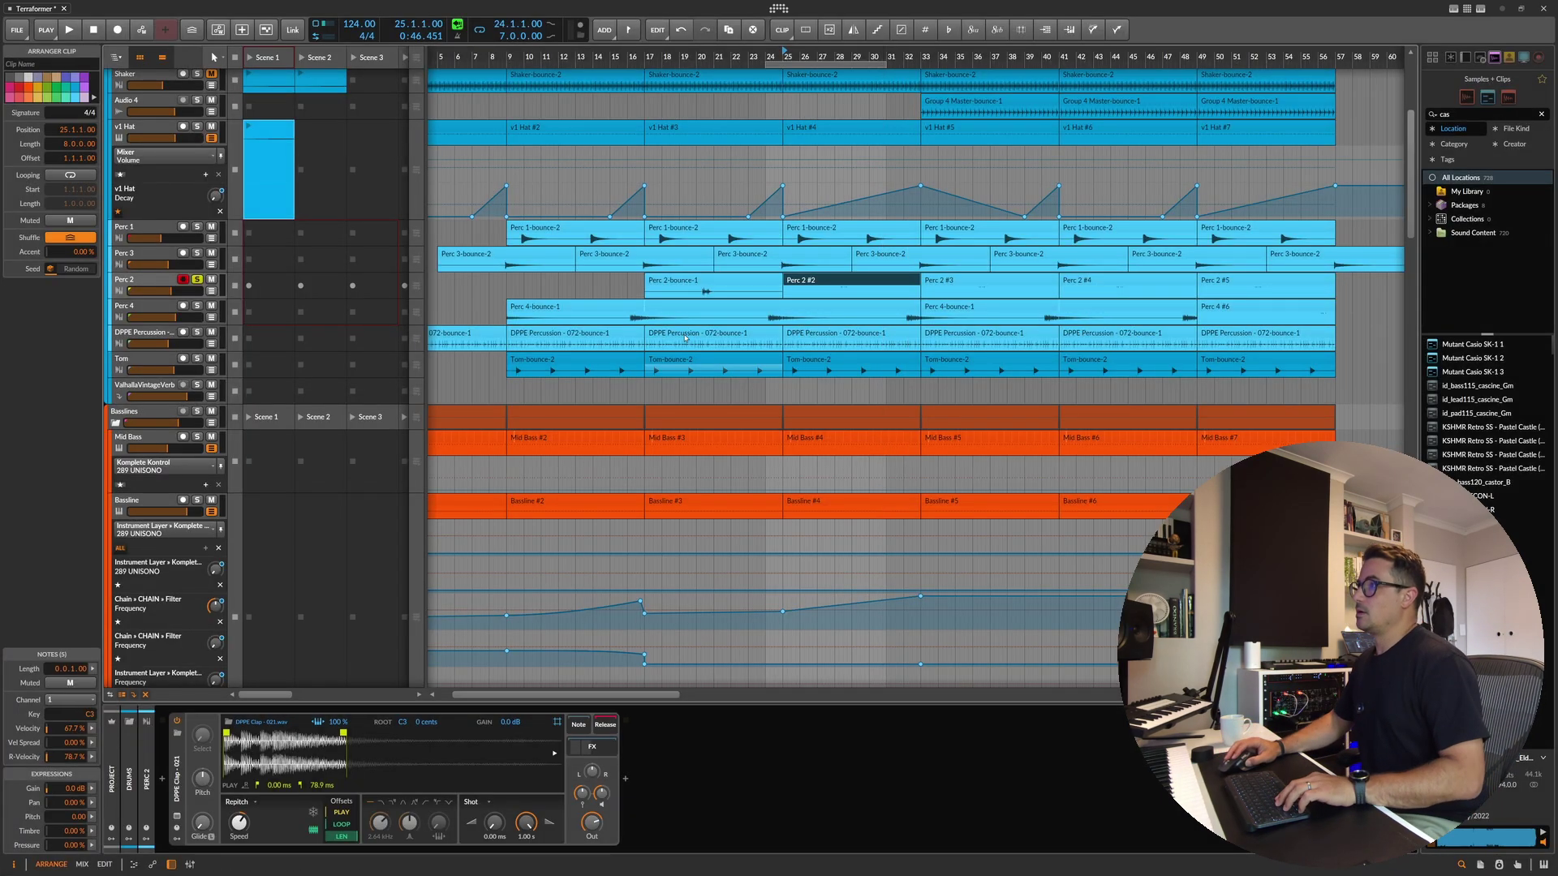
Step: Duplicate the bounced Perc 2 clip four times, replacing the note clips at bars 25, 33, 41 and 49
{"action": "left_click", "coordinate": [703, 284]}
{"action": "key", "text": "ctrl+d"}
{"action": "key", "text": "ctrl+d"}
{"action": "key", "text": "ctrl+d"}
{"action": "key", "text": "ctrl+d"}
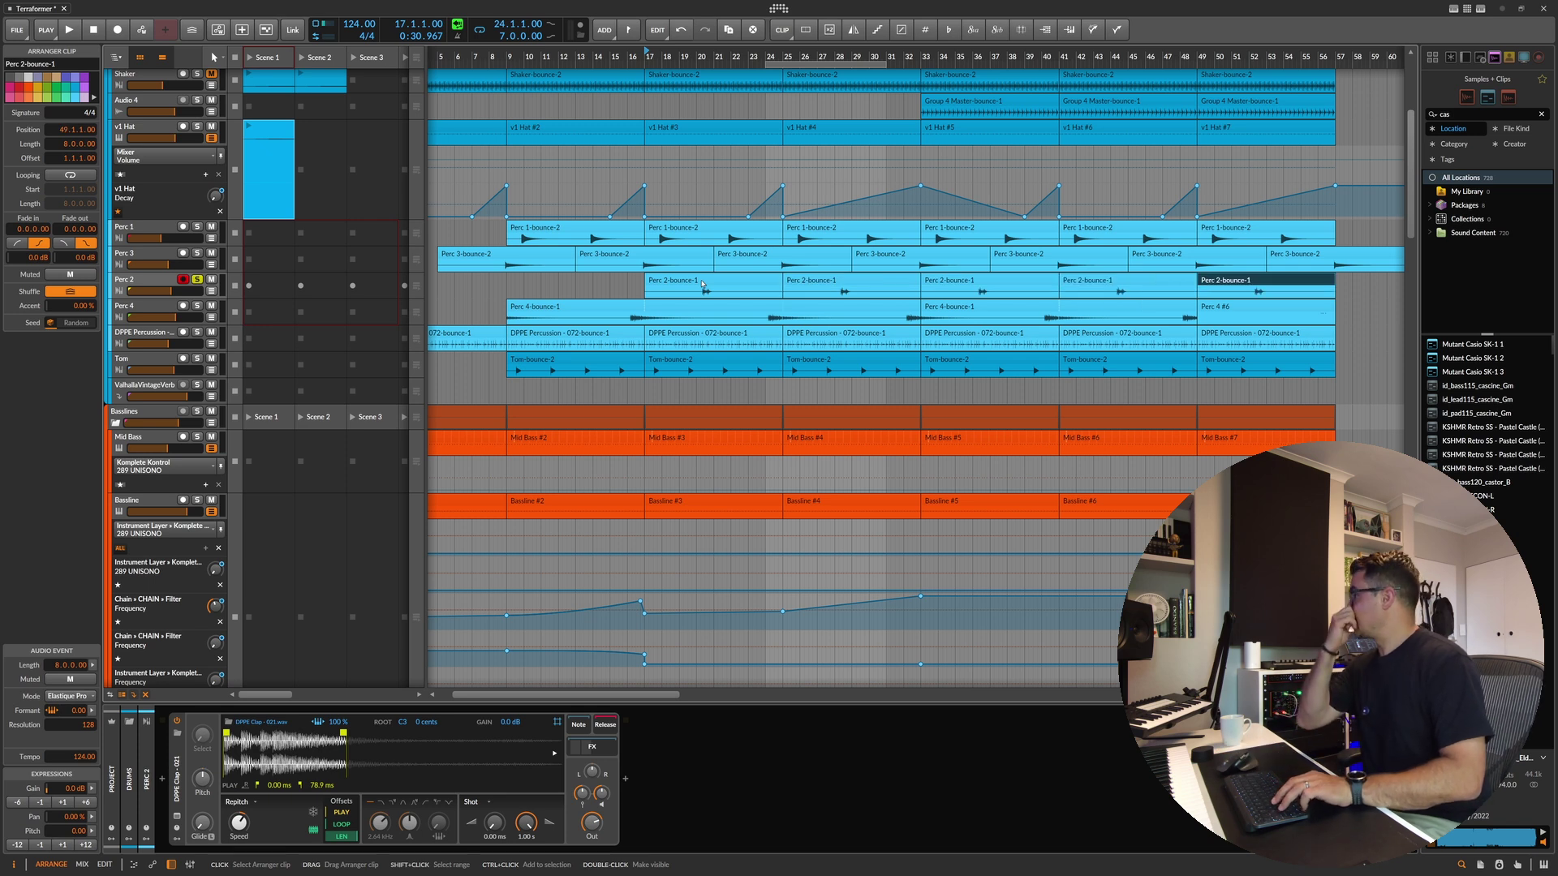
Step: Duplicate the bounced Perc 4 clip from bar 33 to bar 49
{"action": "left_click", "coordinate": [974, 312]}
{"action": "key", "text": "ctrl+d"}
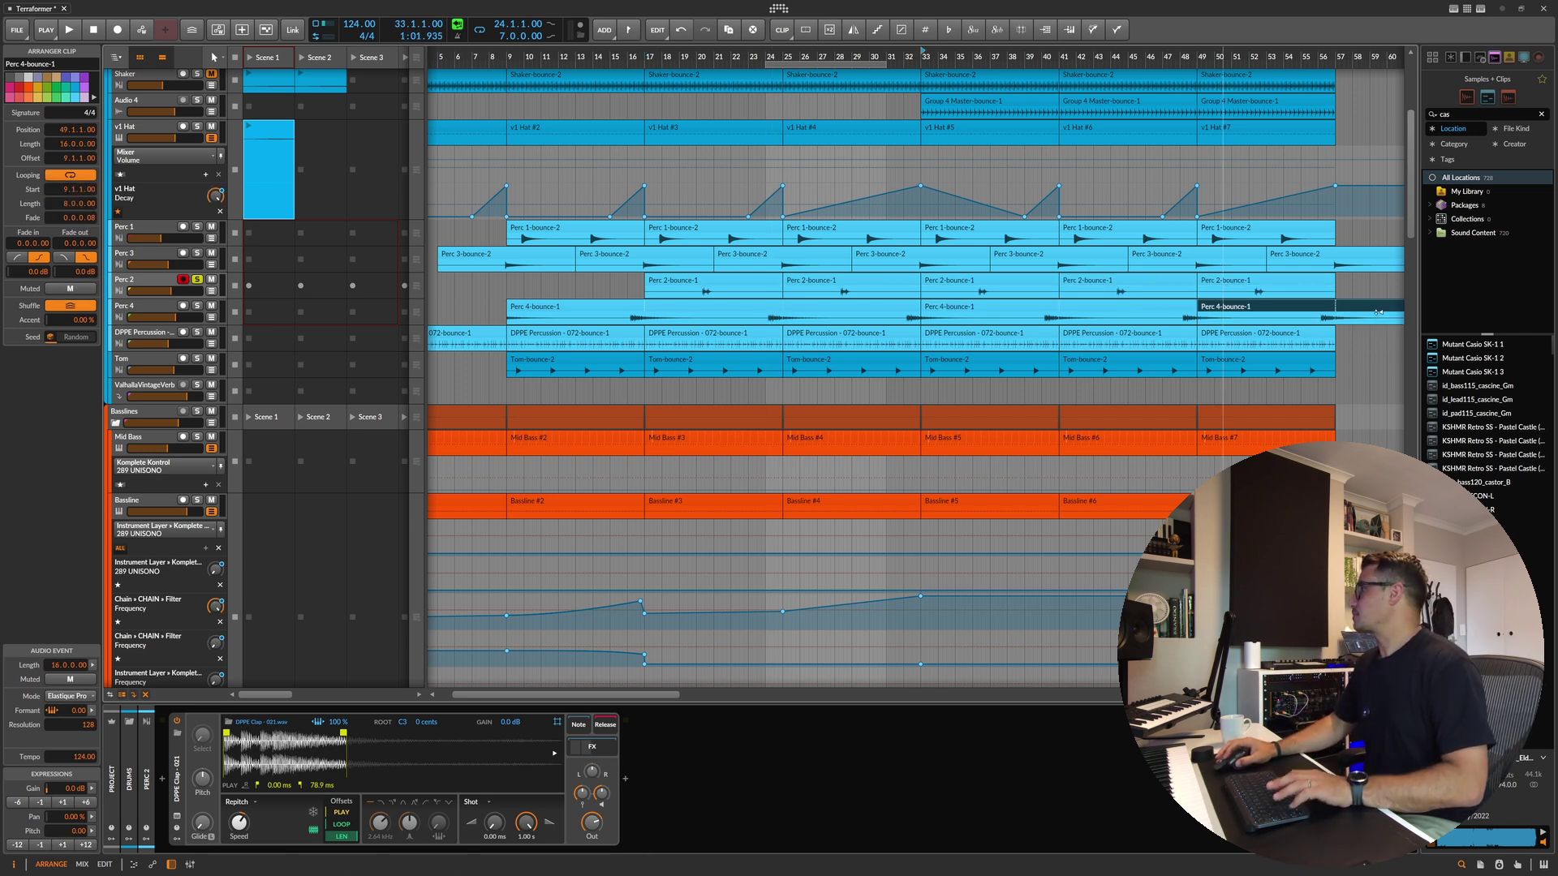
{"action": "left_click_drag", "start_coordinate": [1323, 55], "coordinate": [1246, 56]}
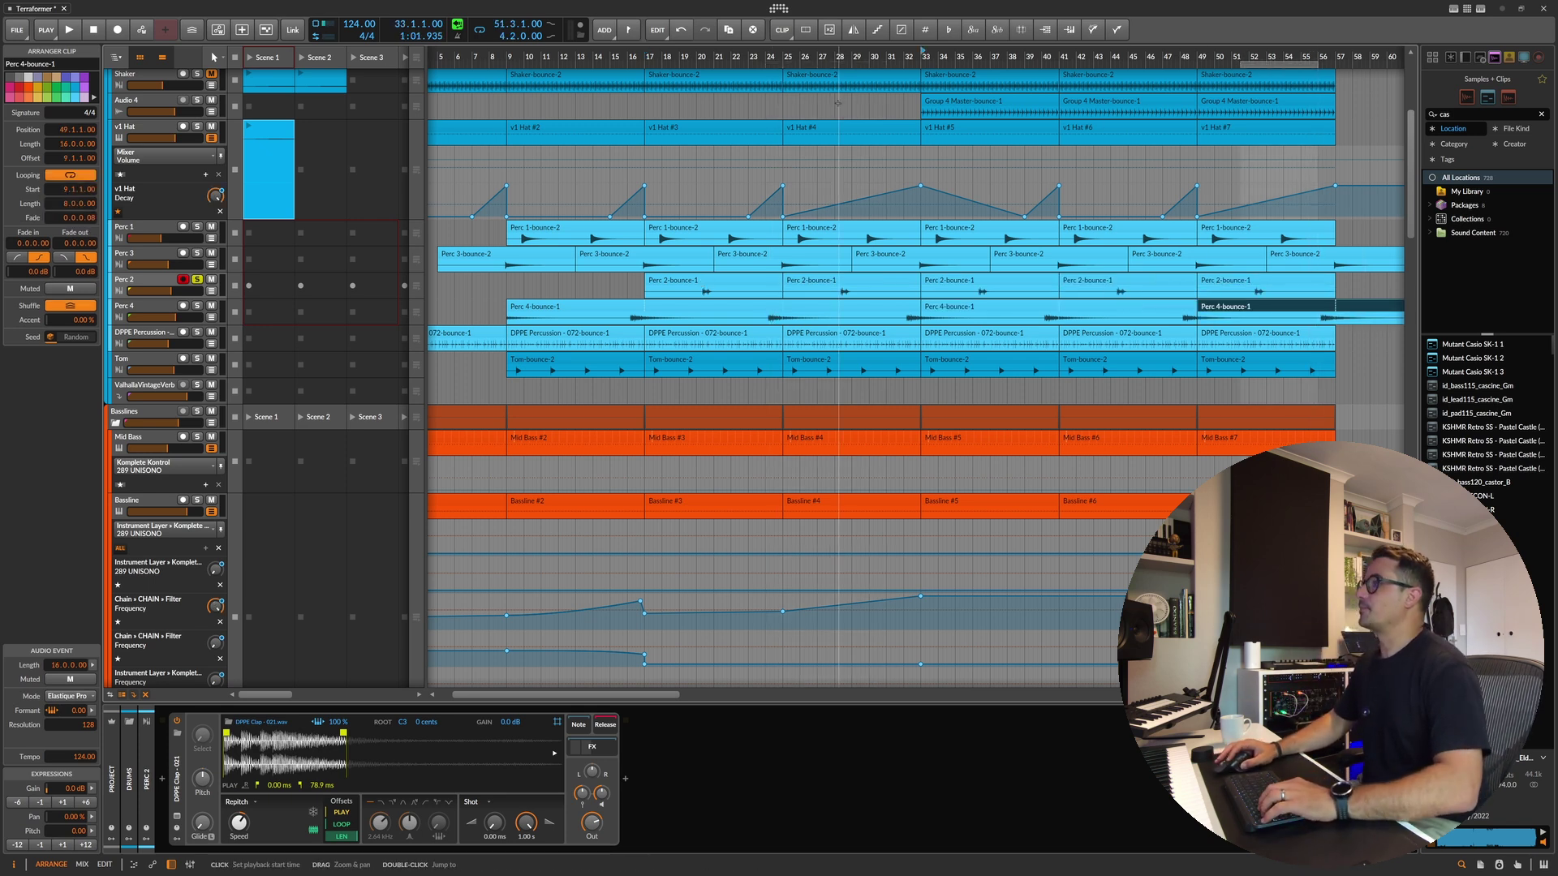
{"action": "left_click", "coordinate": [633, 334]}
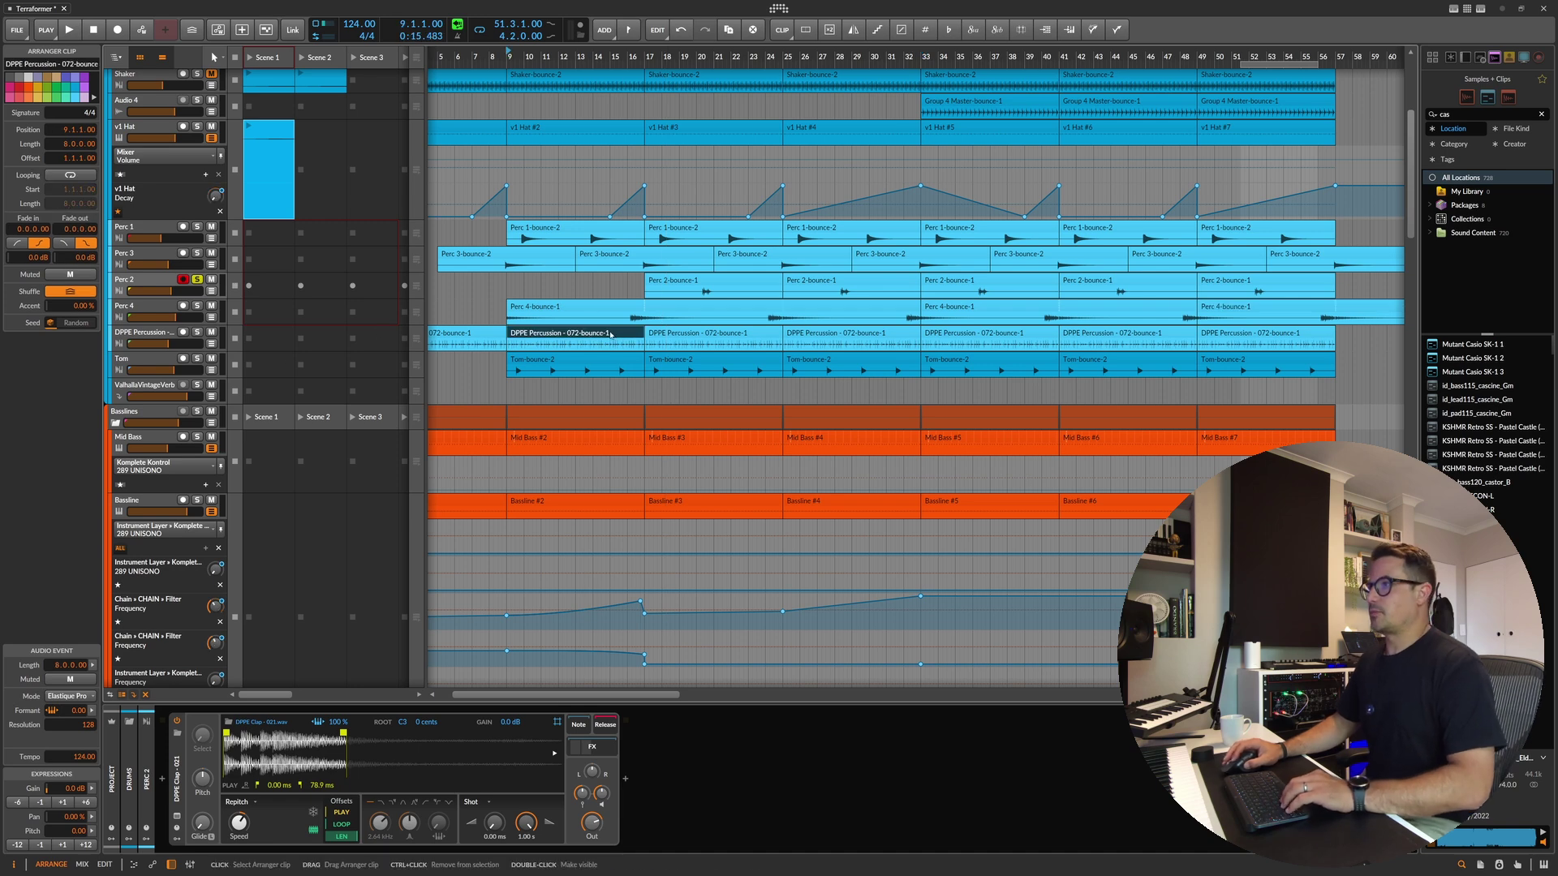
{"action": "left_click", "coordinate": [568, 364]}
{"action": "left_click", "coordinate": [588, 391]}
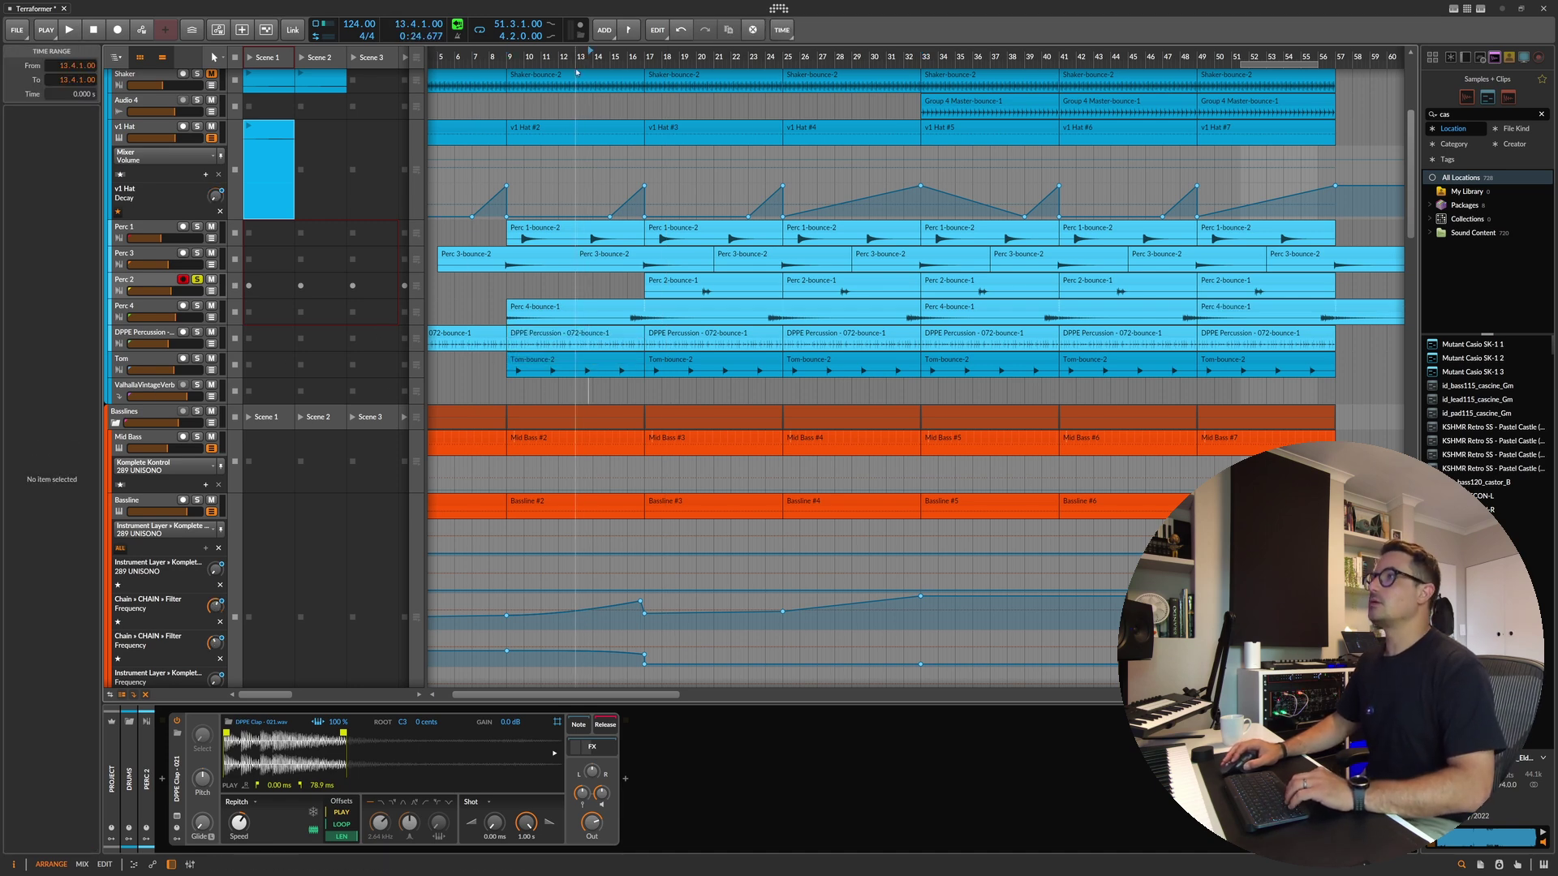
{"action": "key", "text": "z"}
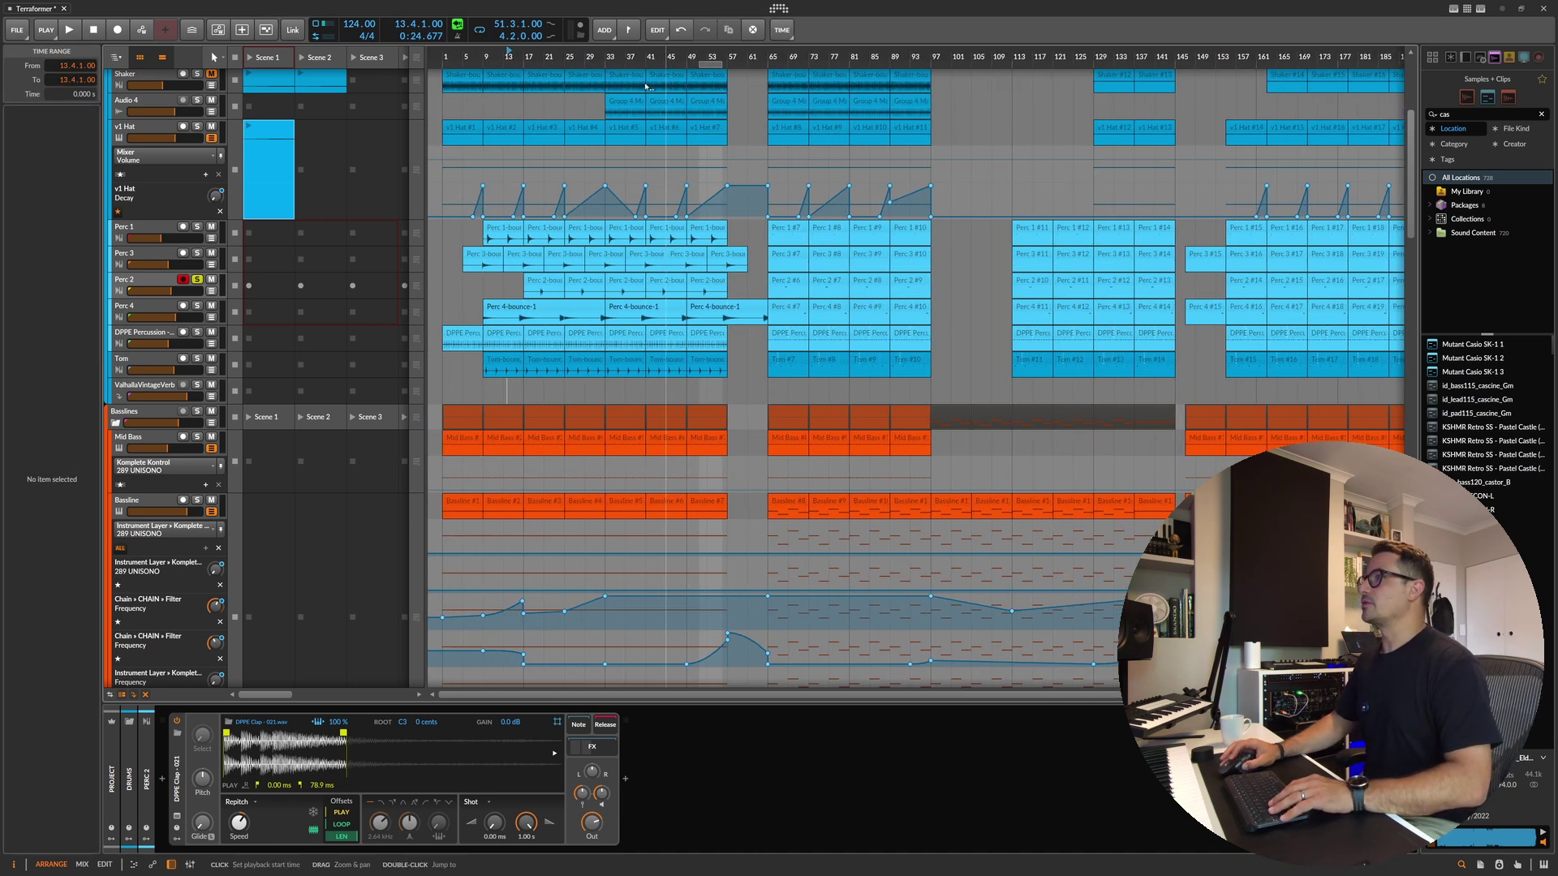
Step: Check the v1 Hat device's decay modulation and audition the track in solo from bar 25
{"action": "left_click", "coordinate": [140, 127]}
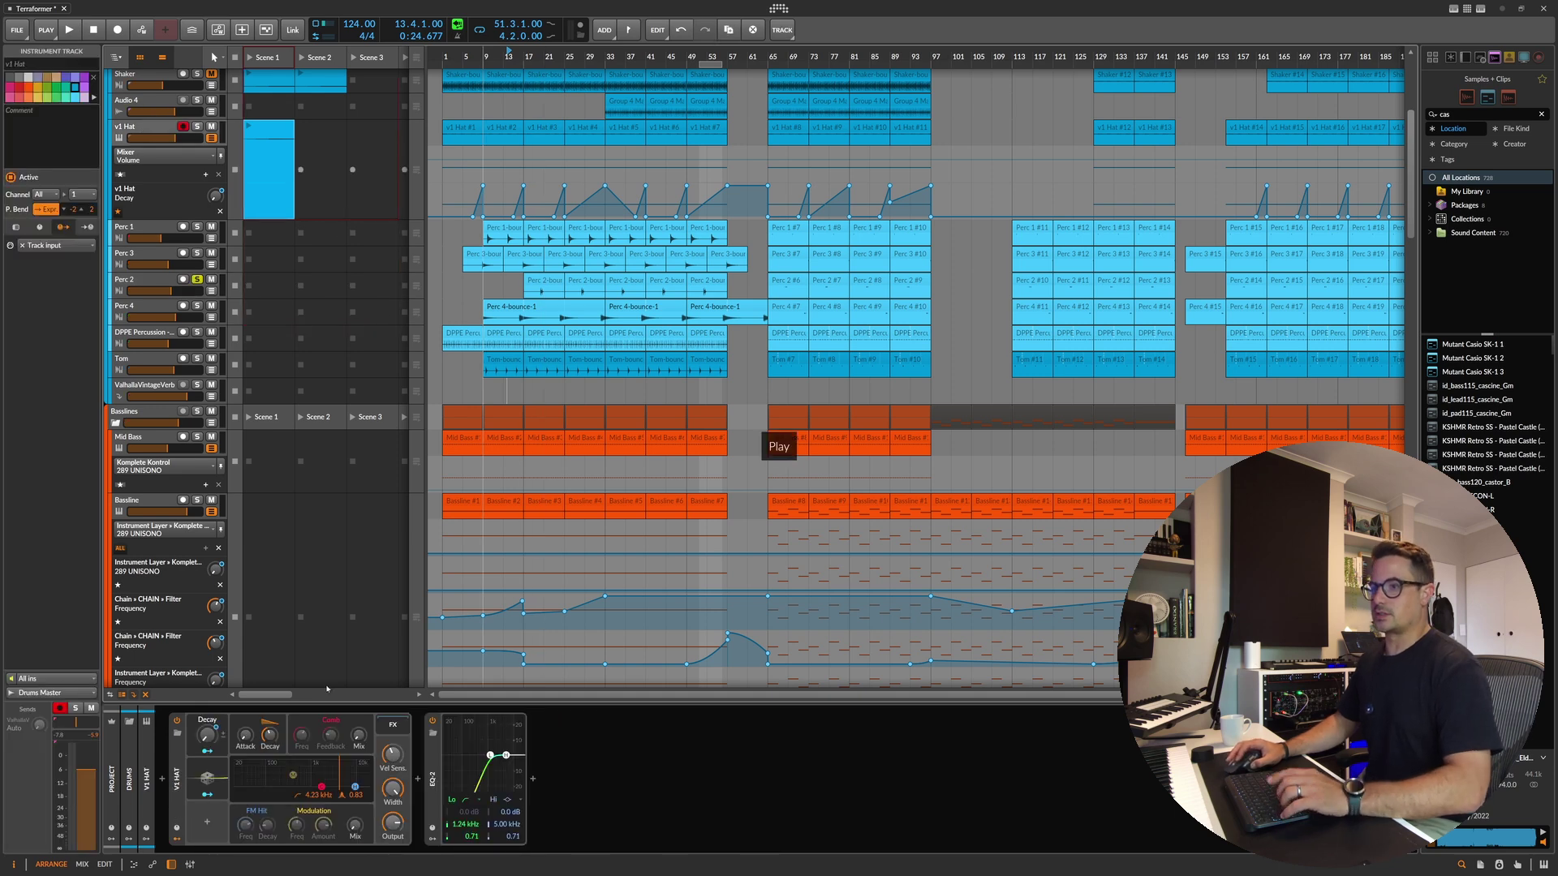
{"action": "left_click", "coordinate": [357, 767]}
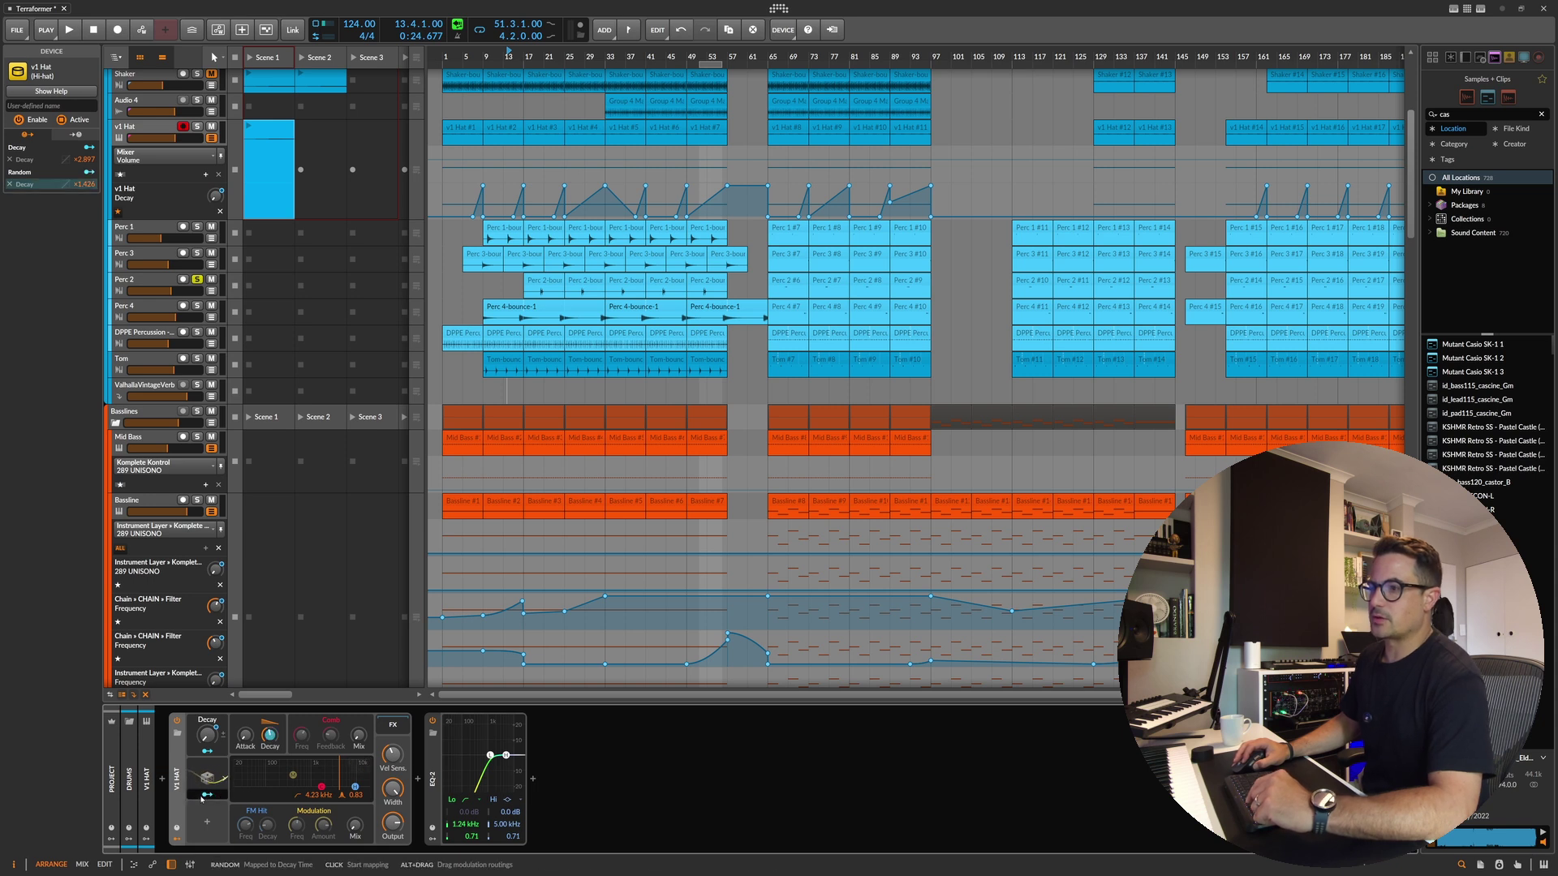
{"action": "mouse_move", "coordinate": [605, 189]}
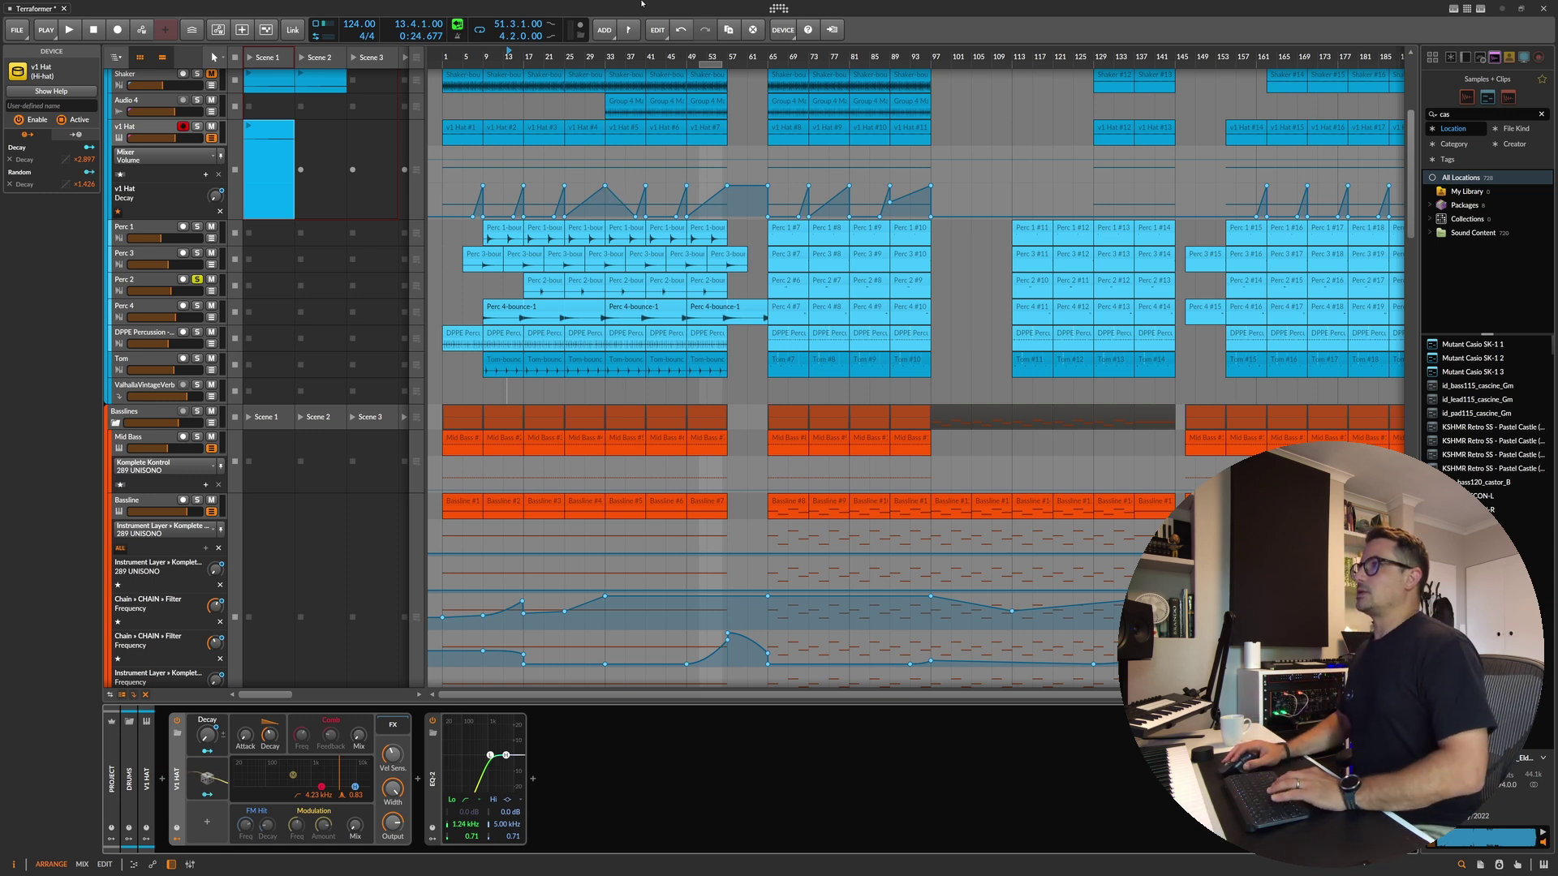
{"action": "left_click", "coordinate": [566, 56]}
{"action": "key", "text": "space"}
{"action": "left_click", "coordinate": [196, 127]}
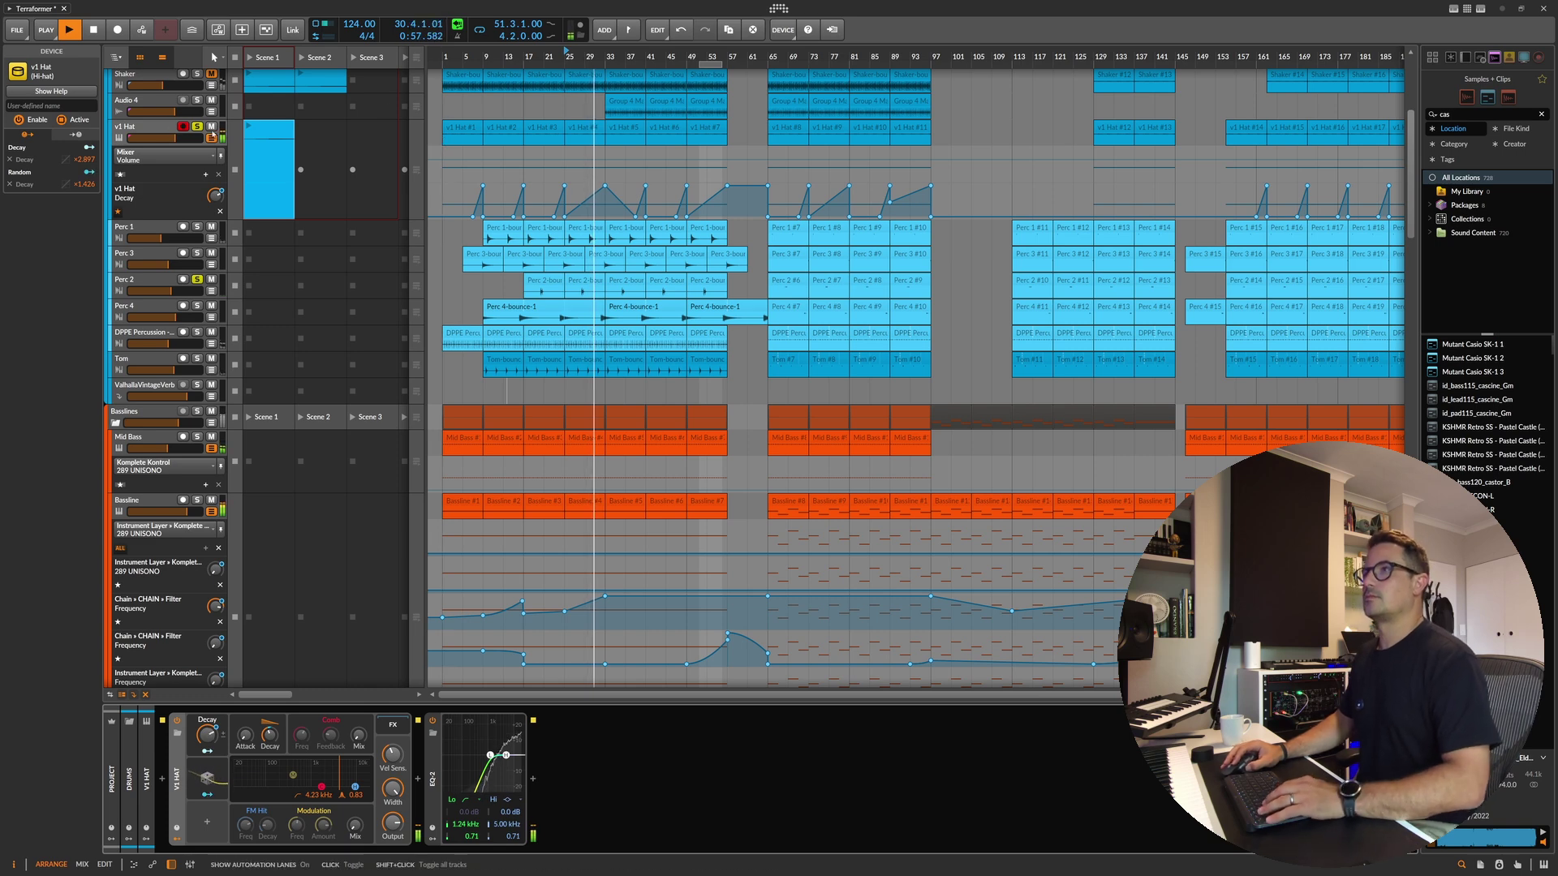
{"action": "key", "text": "space"}
Step: Set the loop range to bars 33 to 57 and play back that section
{"action": "scroll", "coordinate": [616, 413], "scroll_direction": "up", "scroll_amount": 5}
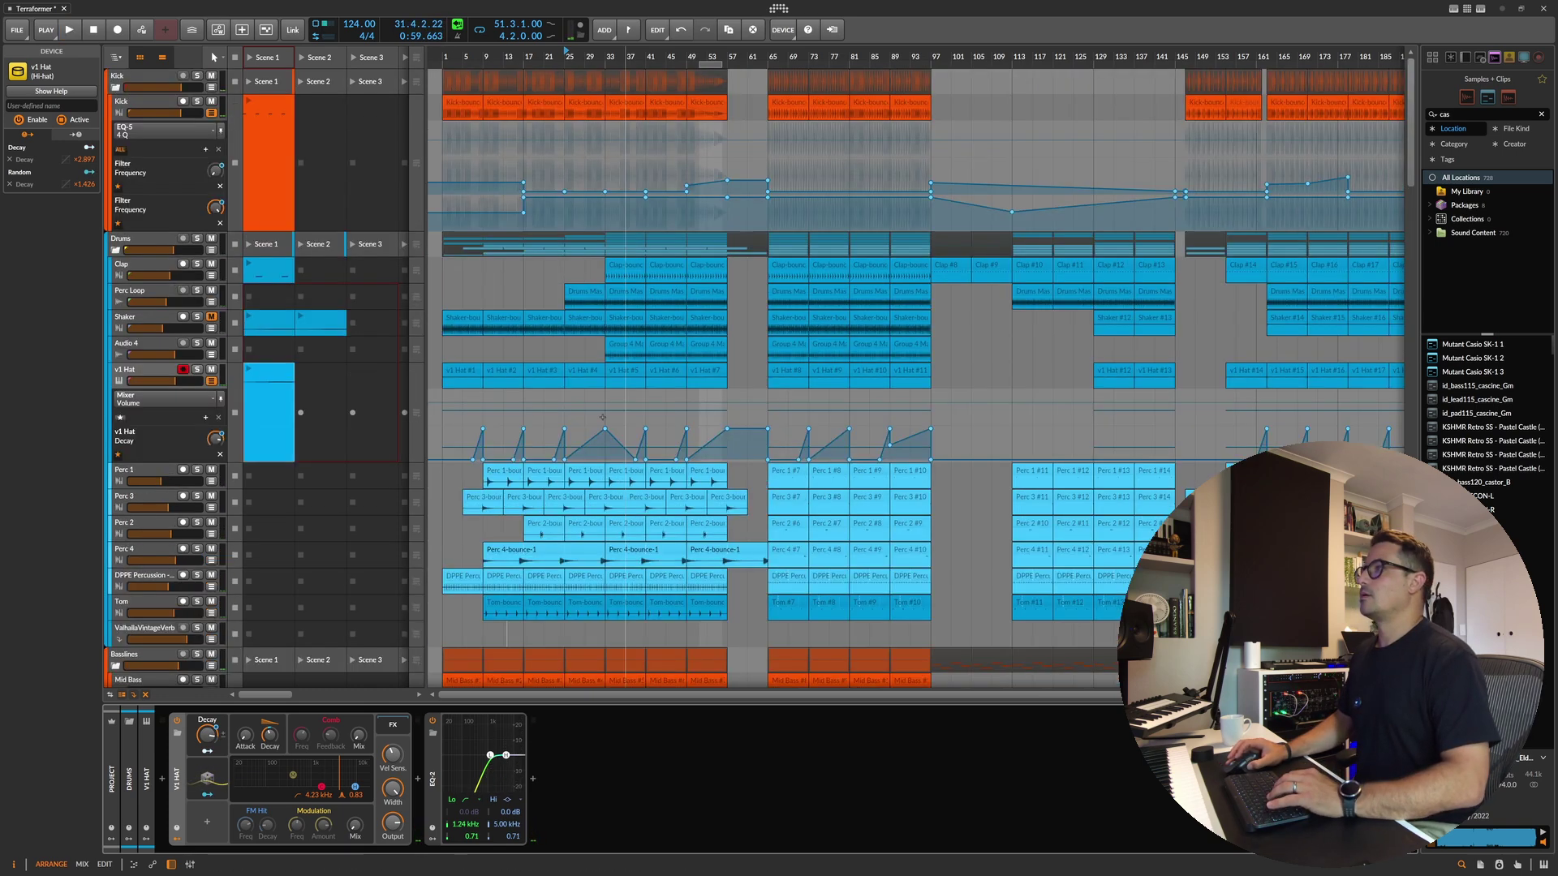
{"action": "scroll", "coordinate": [596, 286], "scroll_direction": "down", "scroll_amount": 5}
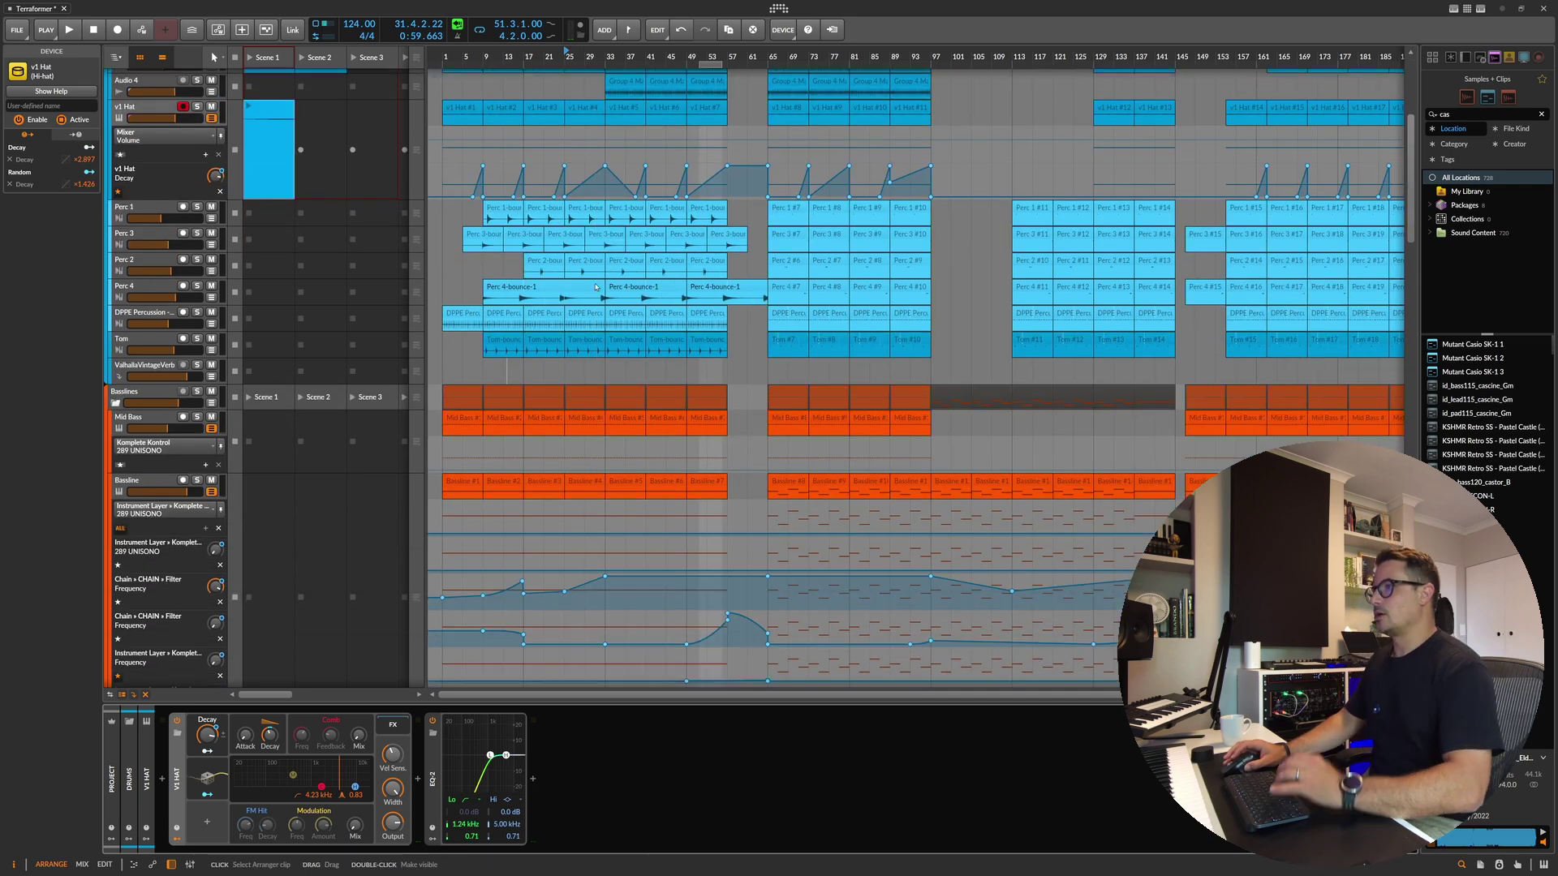
{"action": "scroll", "coordinate": [585, 325], "scroll_direction": "up", "scroll_amount": 2}
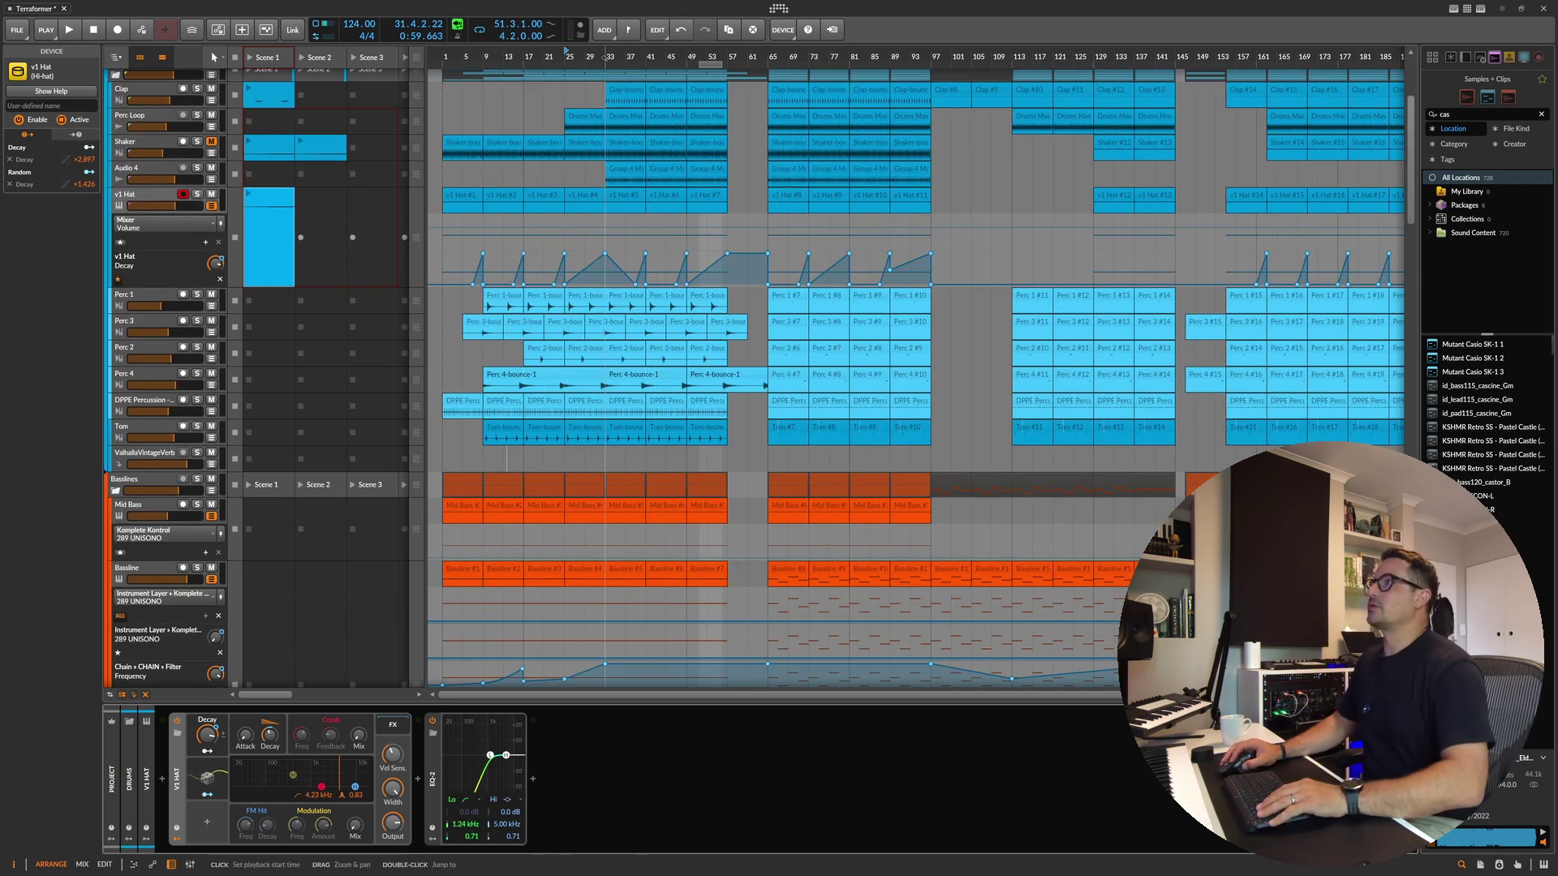
{"action": "left_click_drag", "start_coordinate": [606, 63], "coordinate": [727, 63]}
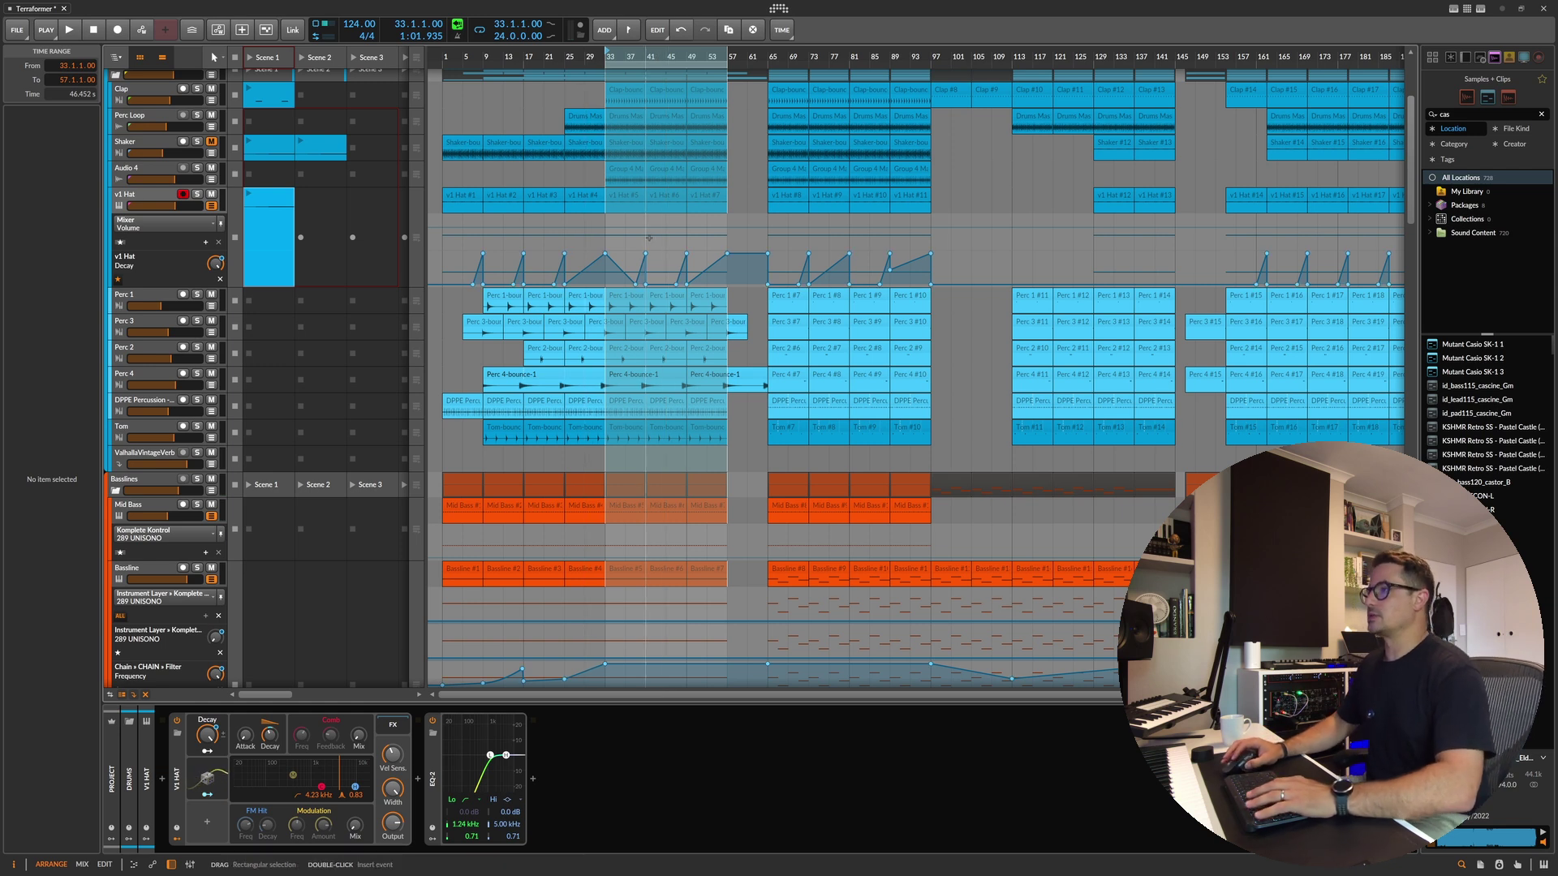
{"action": "key", "text": "space"}
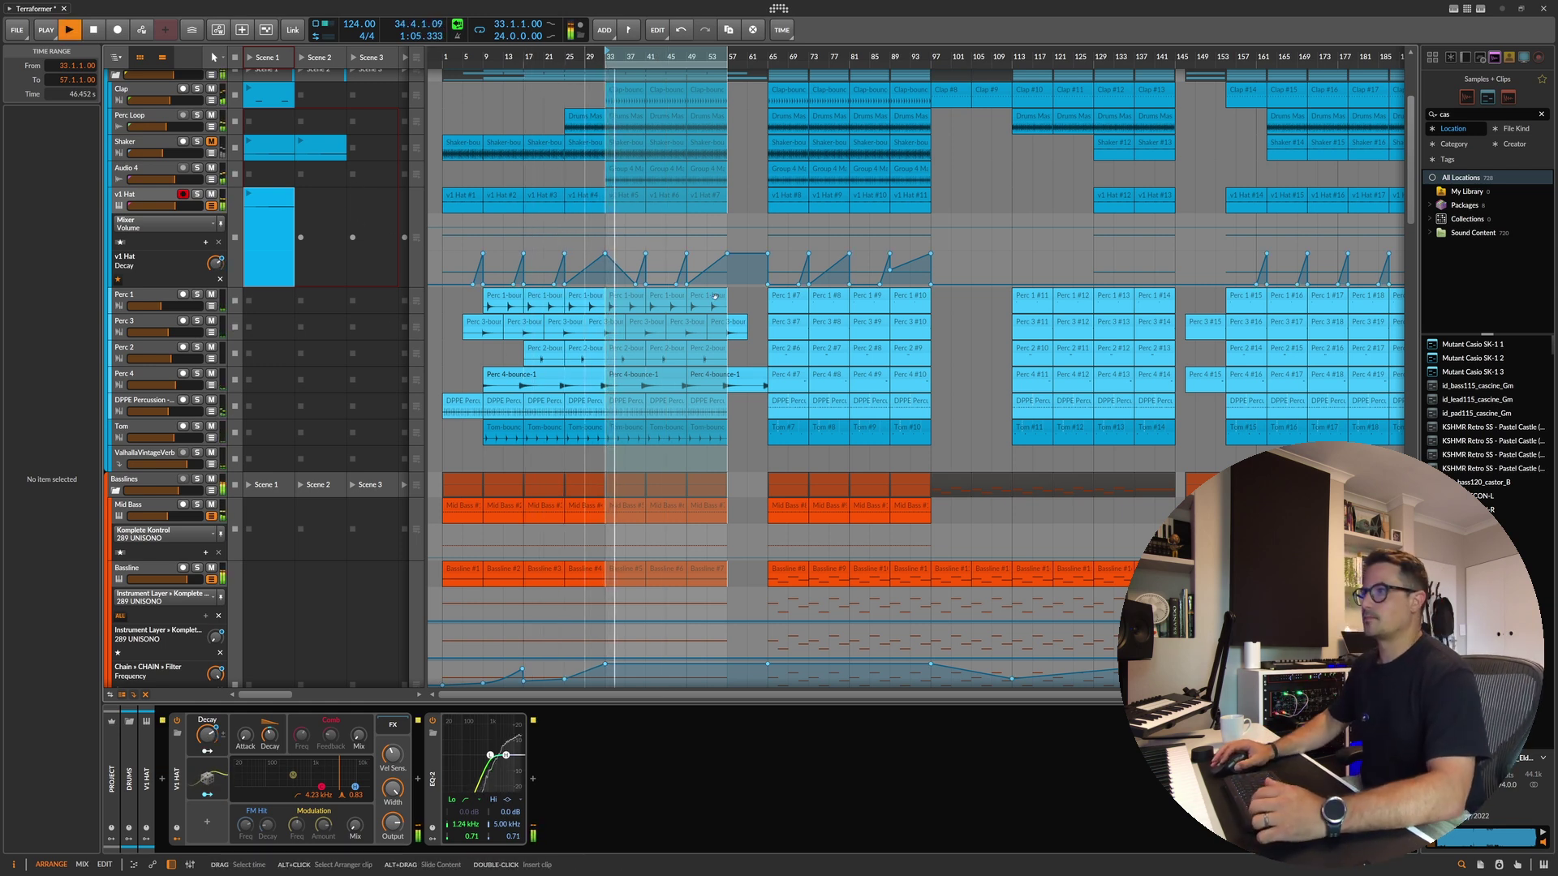
Step: Set the Drums group's Comp FET-76 compressor to ratio 12, attack 4.07 and release 5.34
{"action": "left_click", "coordinate": [658, 357]}
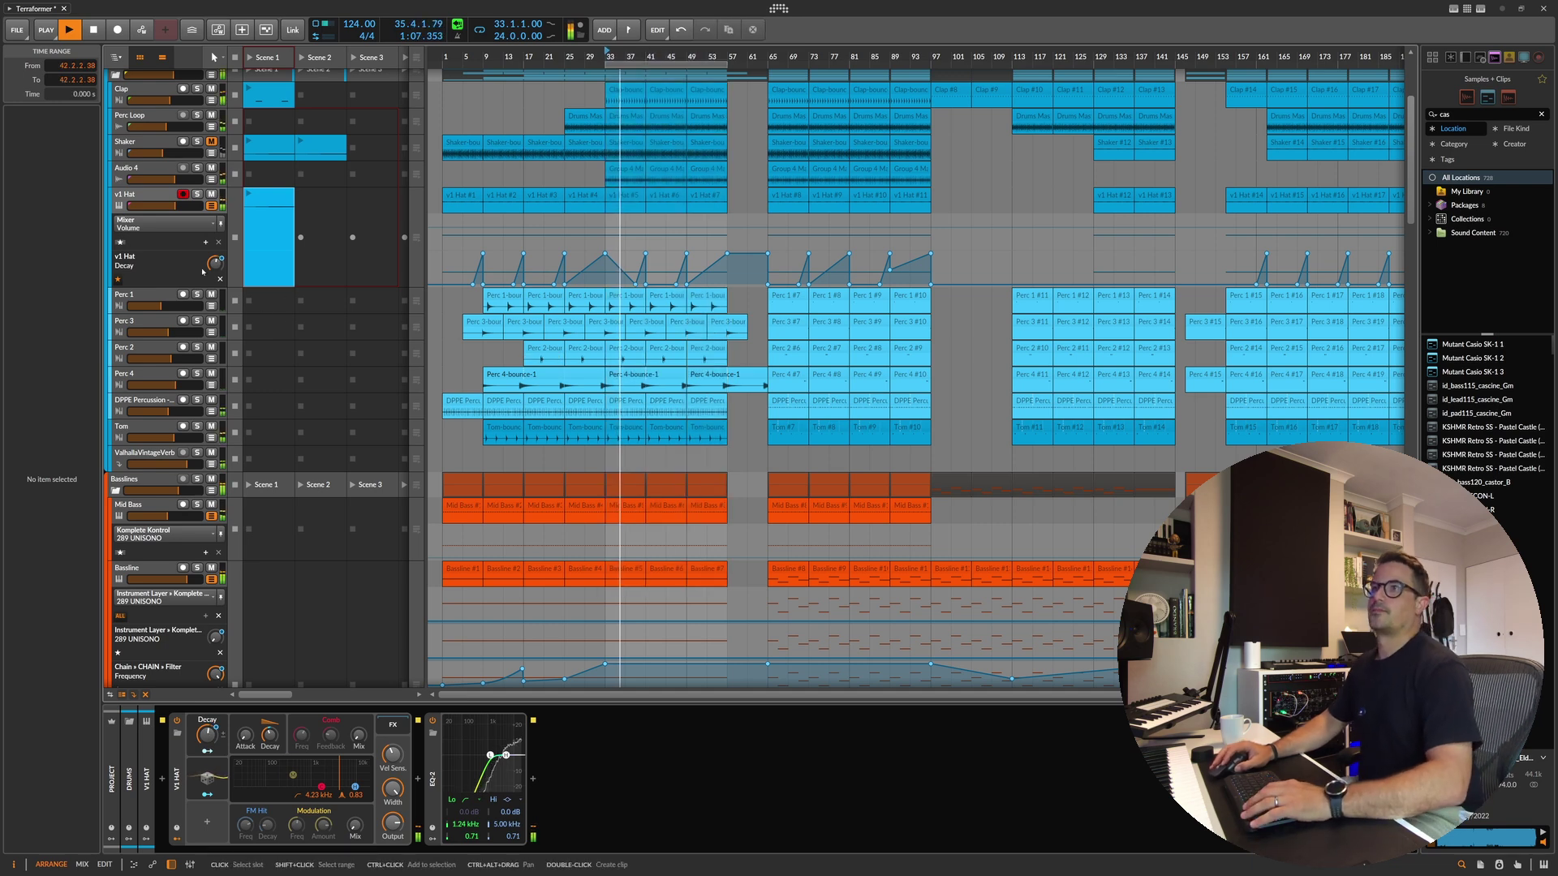
{"action": "scroll", "coordinate": [127, 150], "scroll_direction": "up", "scroll_amount": 3}
{"action": "left_click", "coordinate": [127, 151]}
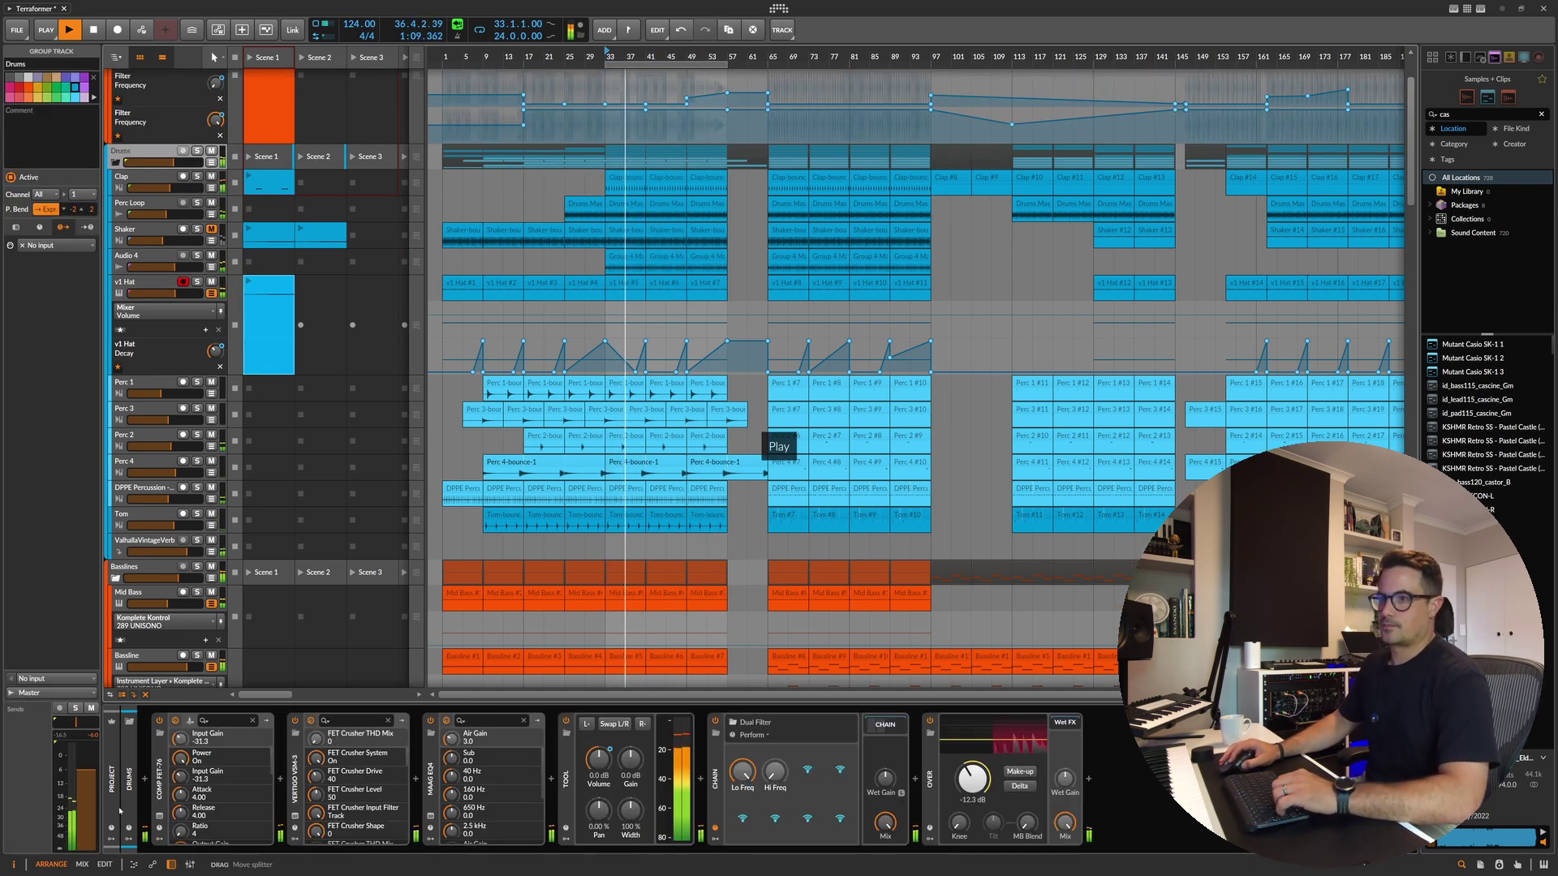
{"action": "left_click", "coordinate": [160, 798]}
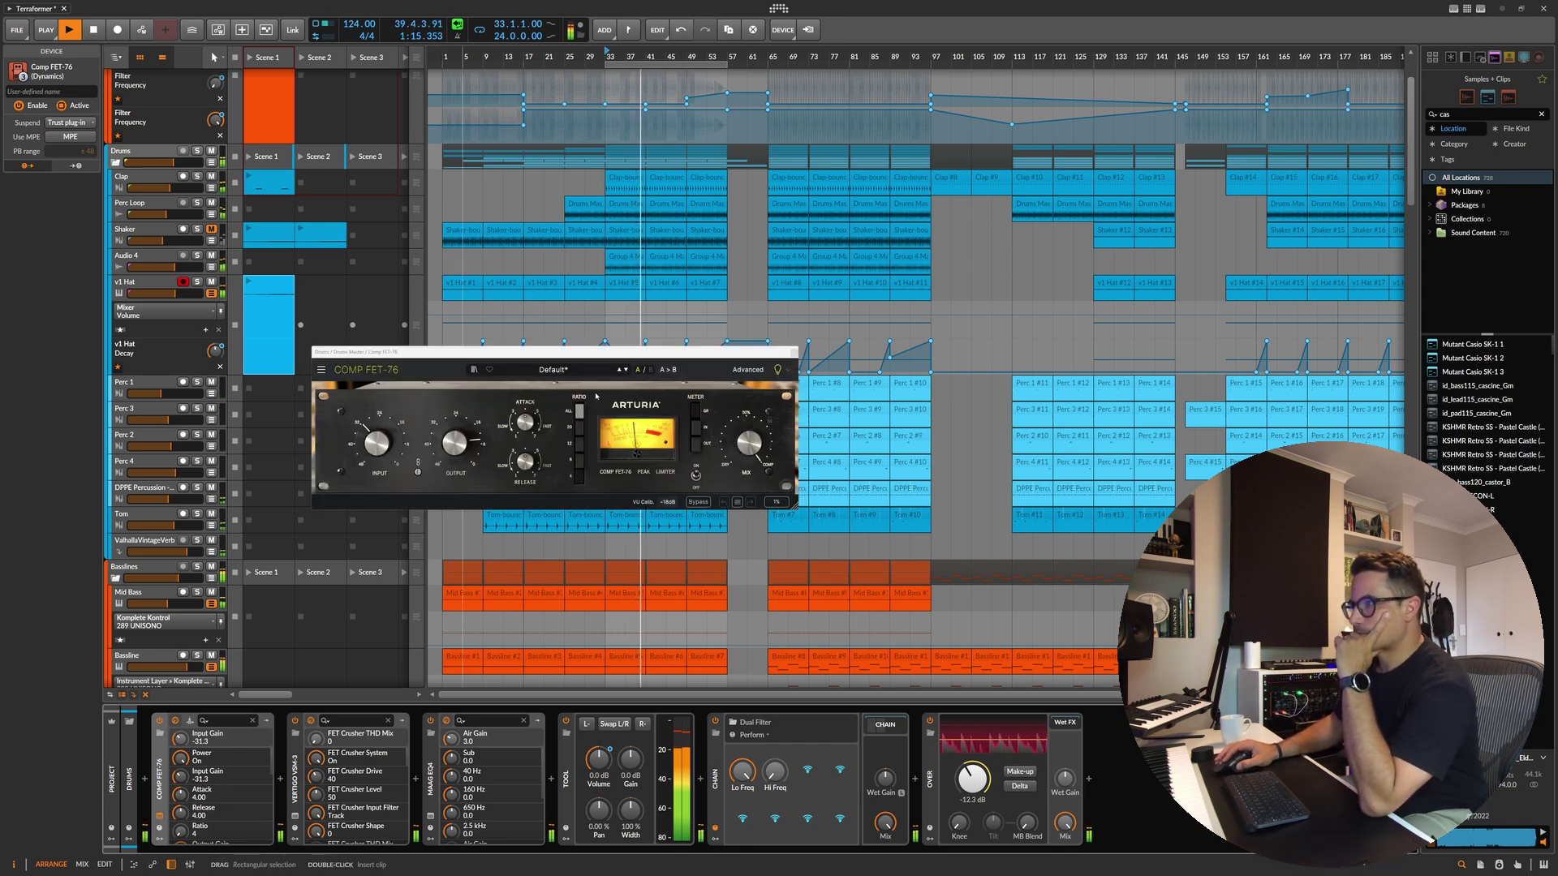
{"action": "left_click", "coordinate": [574, 434]}
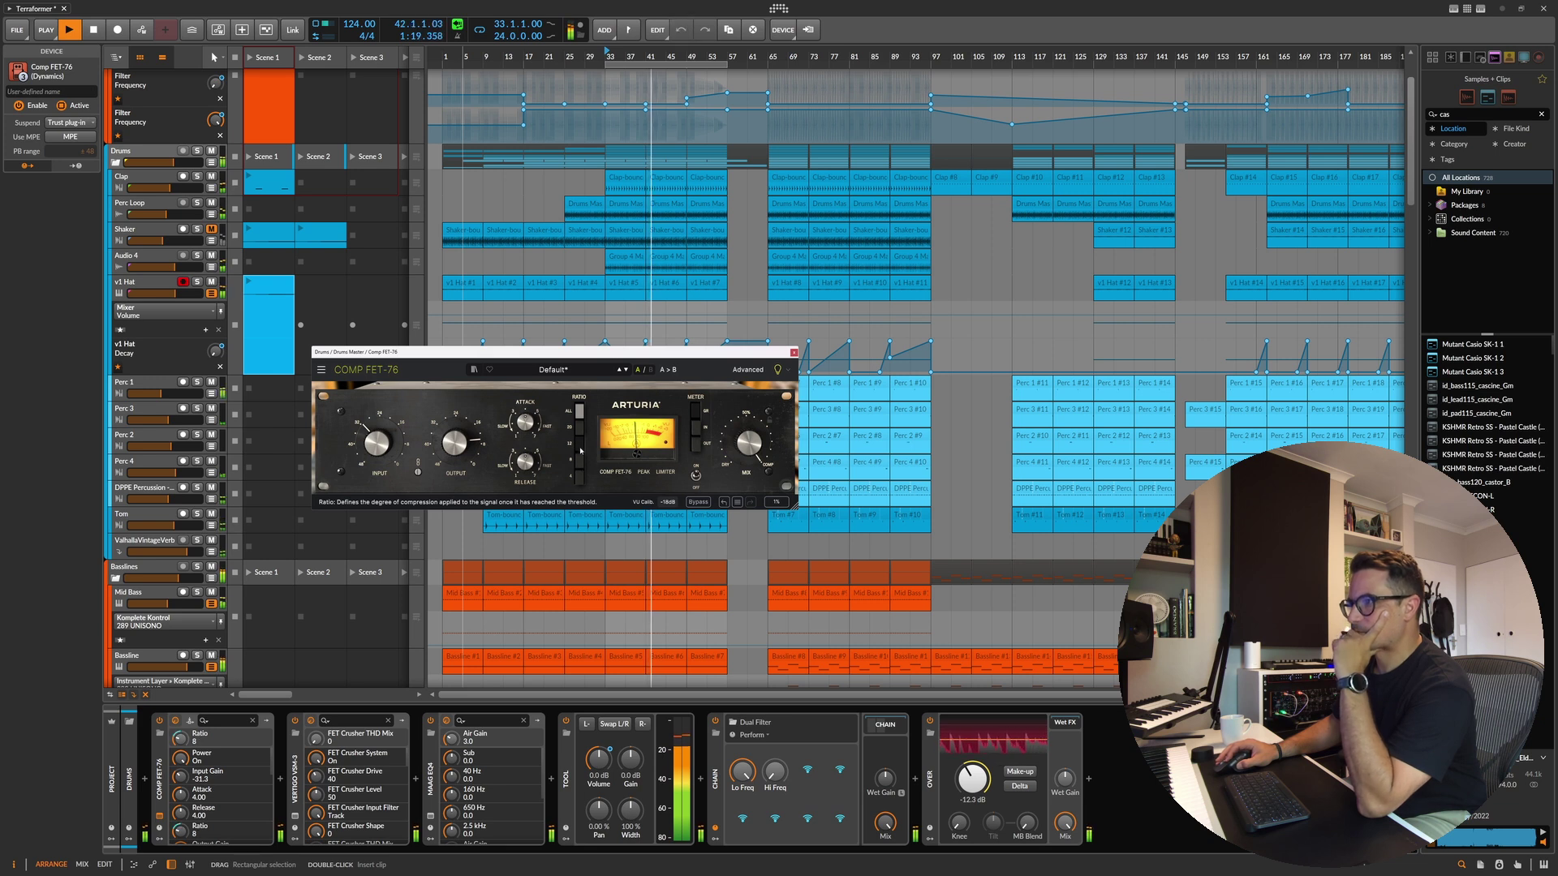
{"action": "left_click_drag", "start_coordinate": [525, 422], "coordinate": [520, 475]}
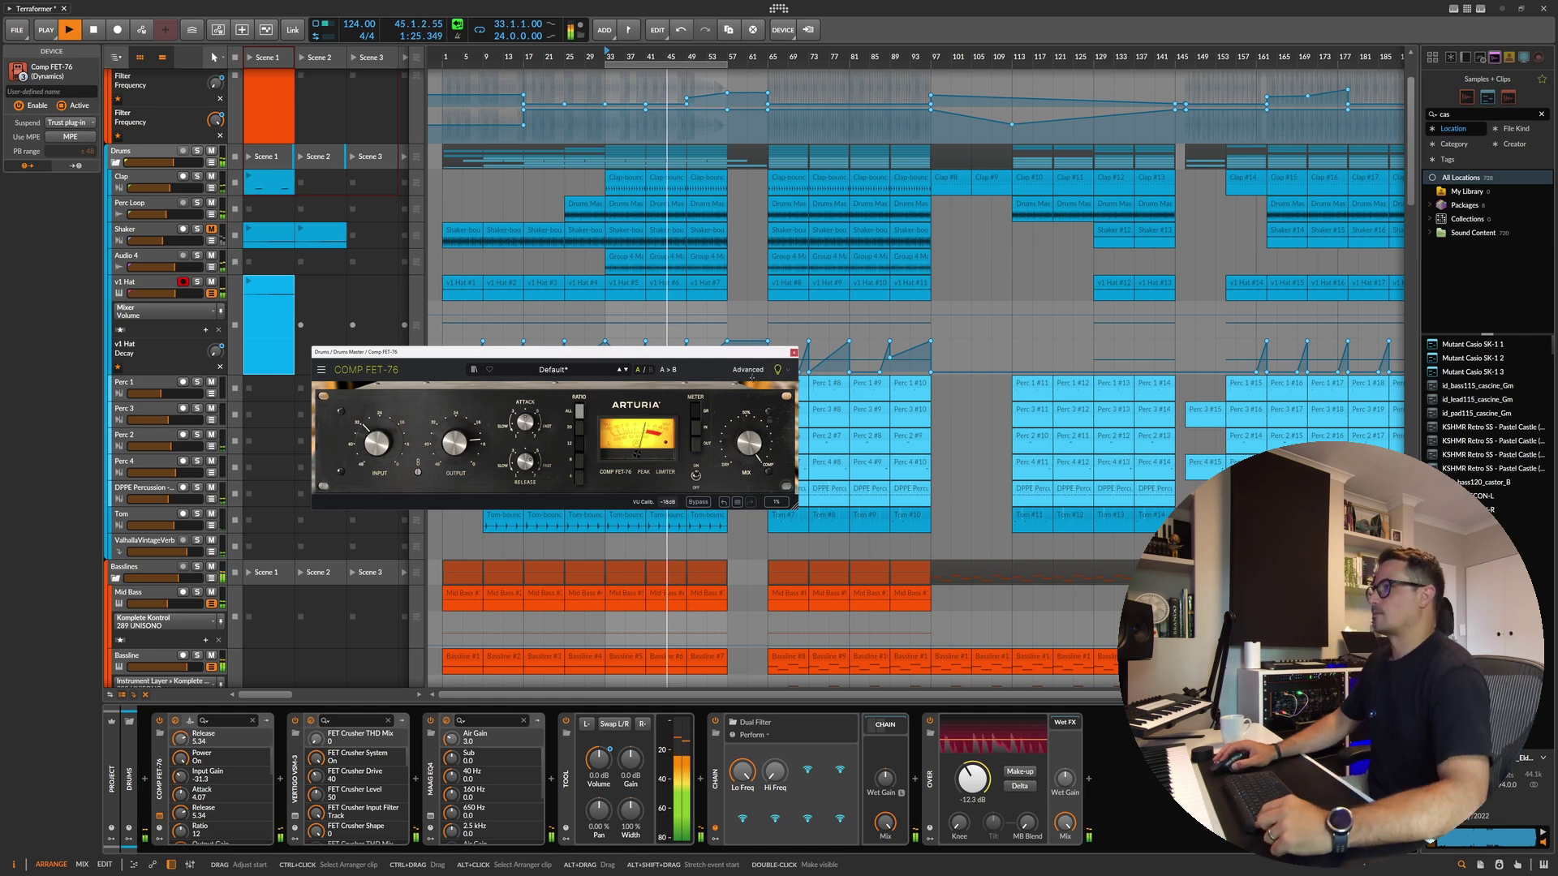
{"action": "left_click", "coordinate": [793, 352]}
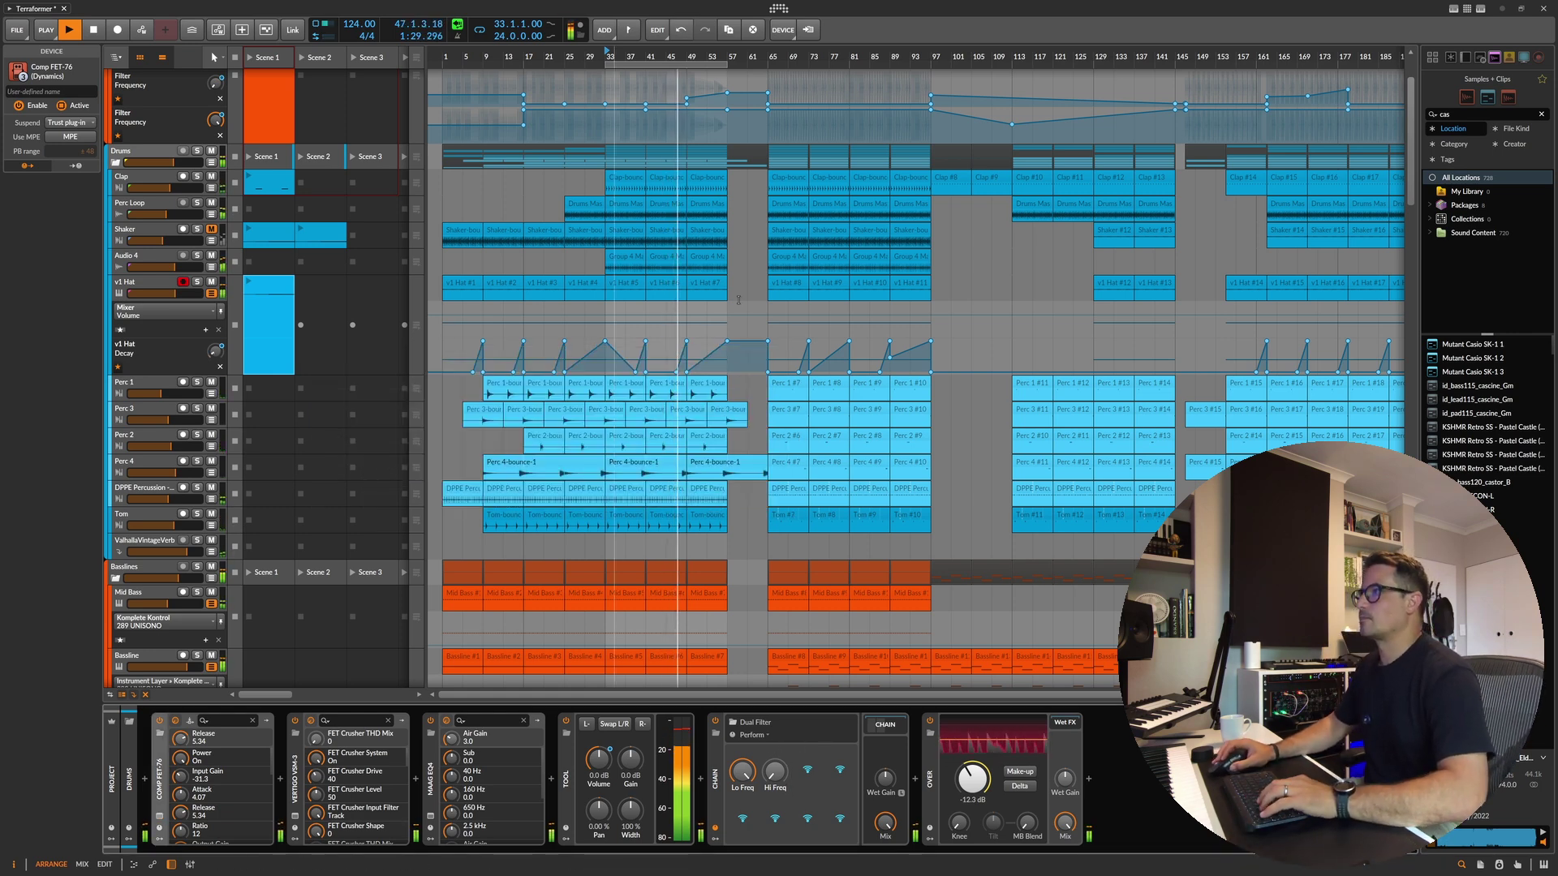
Step: Show the Basslines group's device chain, stop playback and return the play position to bar 33
{"action": "scroll", "coordinate": [735, 297], "scroll_direction": "down", "scroll_amount": 6}
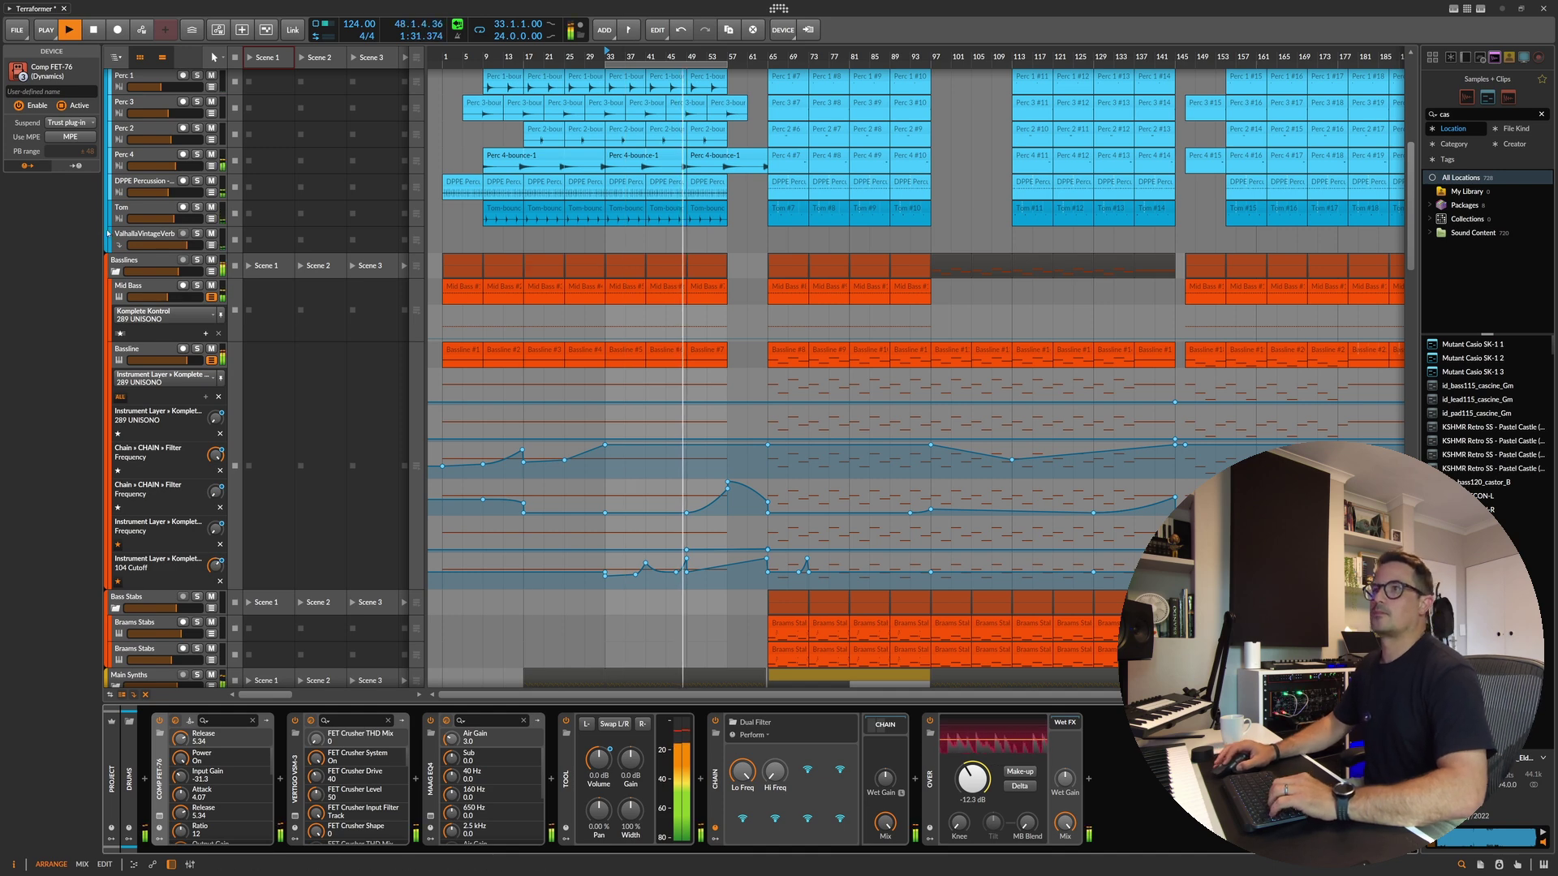
{"action": "left_click", "coordinate": [154, 265]}
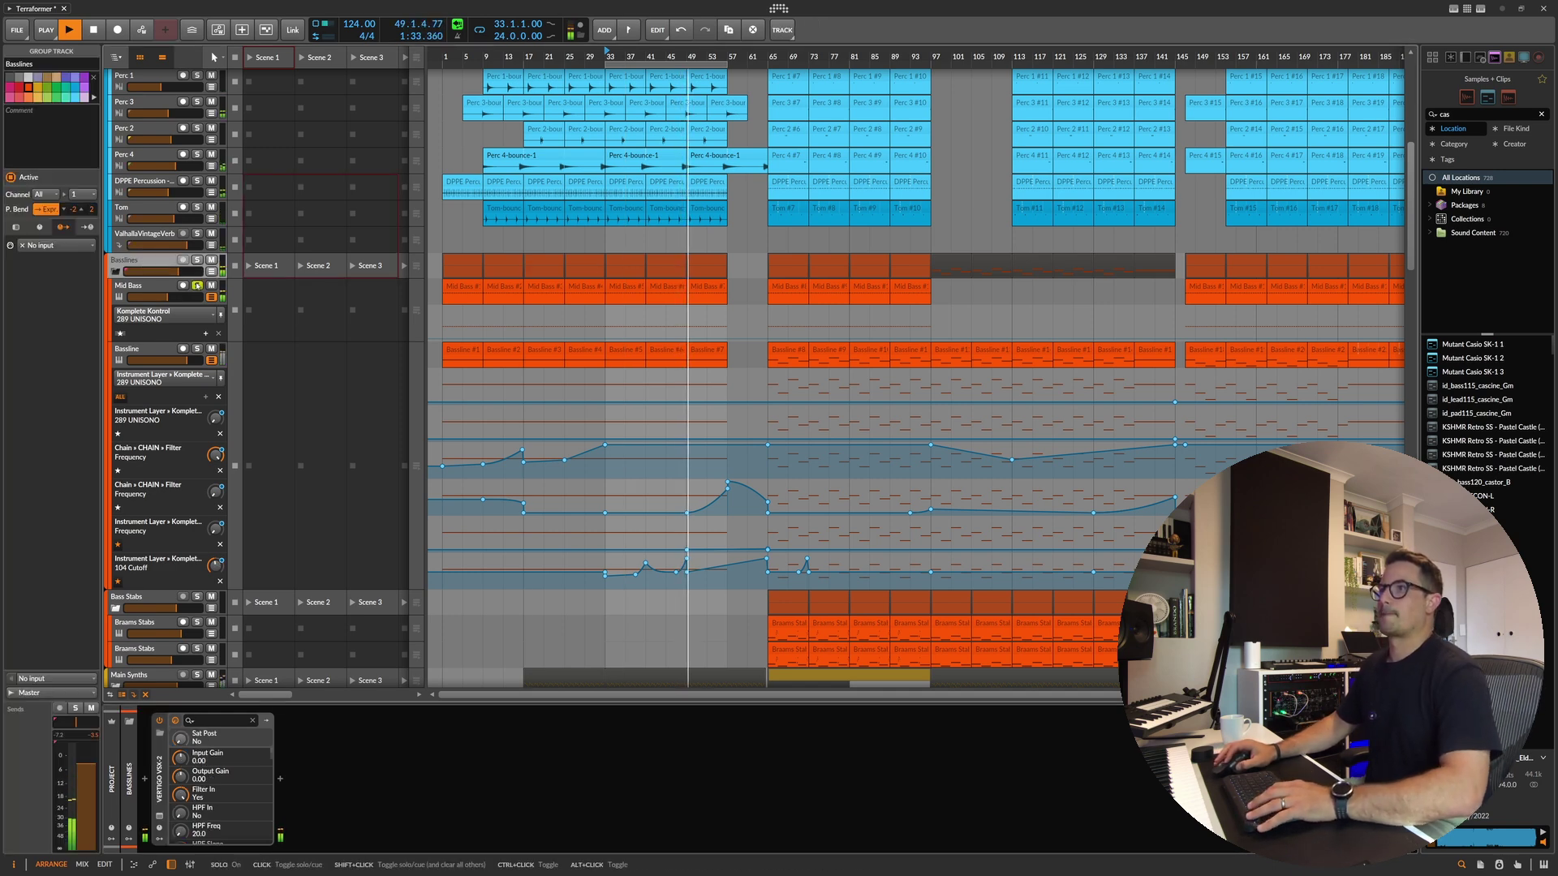
{"action": "key", "text": "space"}
{"action": "left_click", "coordinate": [544, 246]}
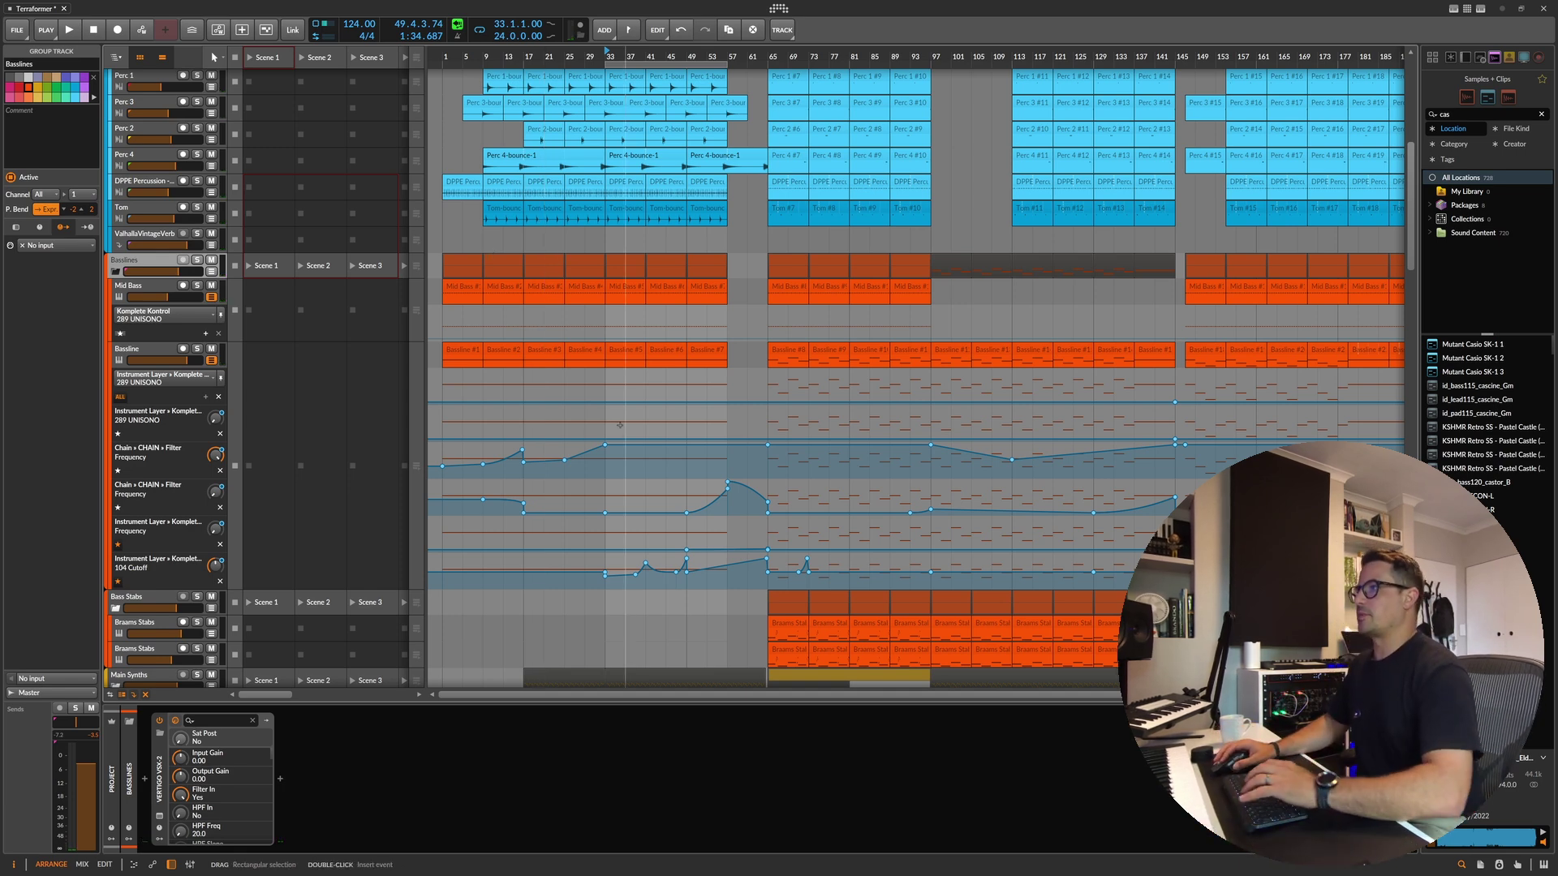
{"action": "left_click", "coordinate": [607, 54]}
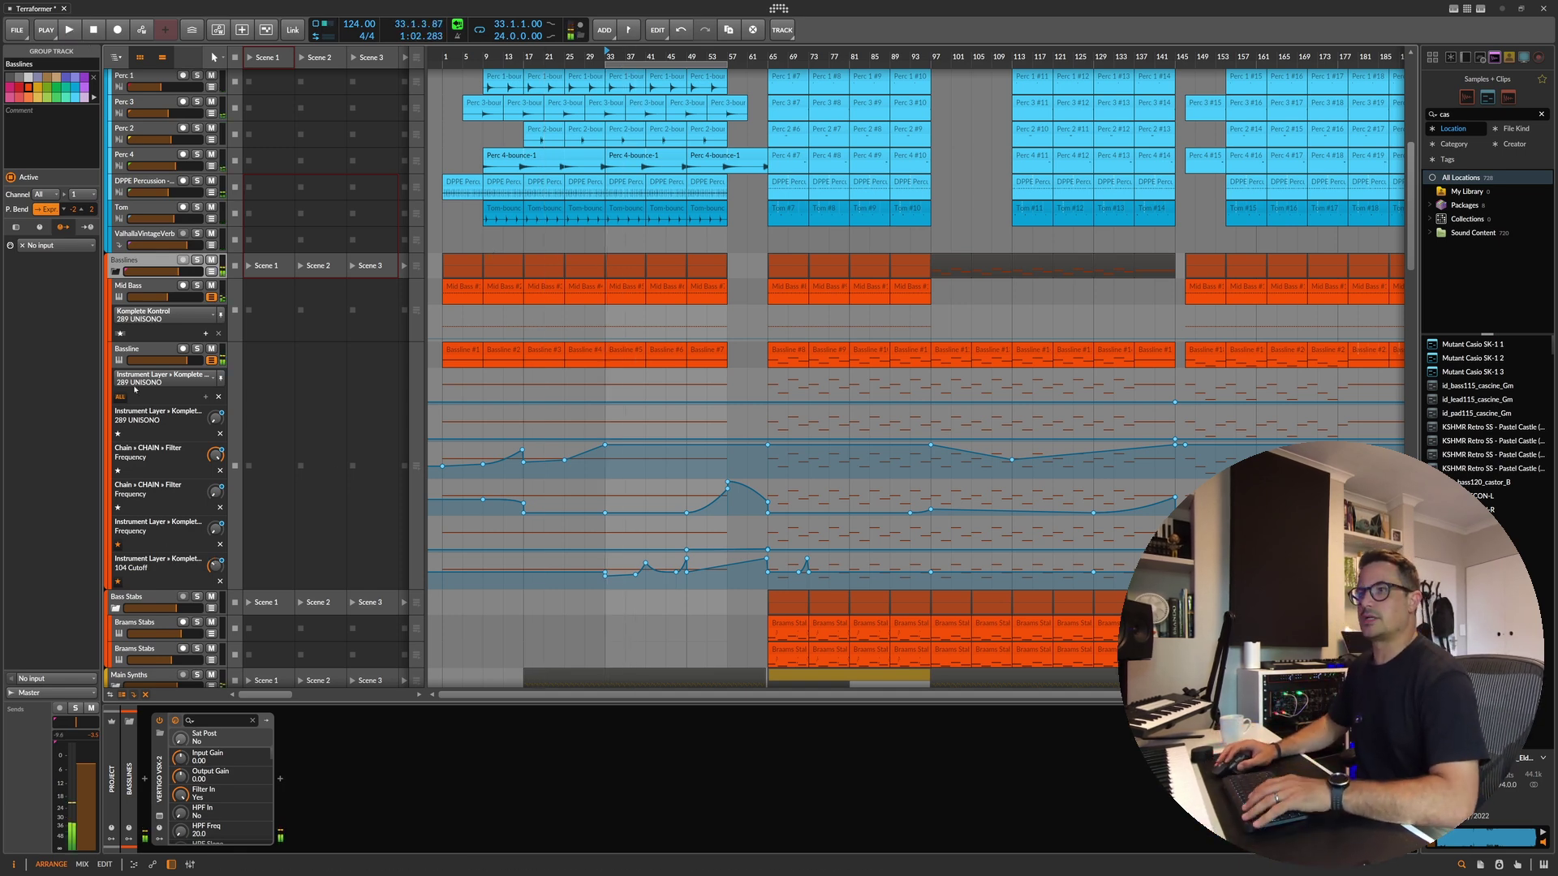
Step: Examine the Bassline track's device chain, including the Neutron 4 Unmask device
{"action": "left_click", "coordinate": [160, 351]}
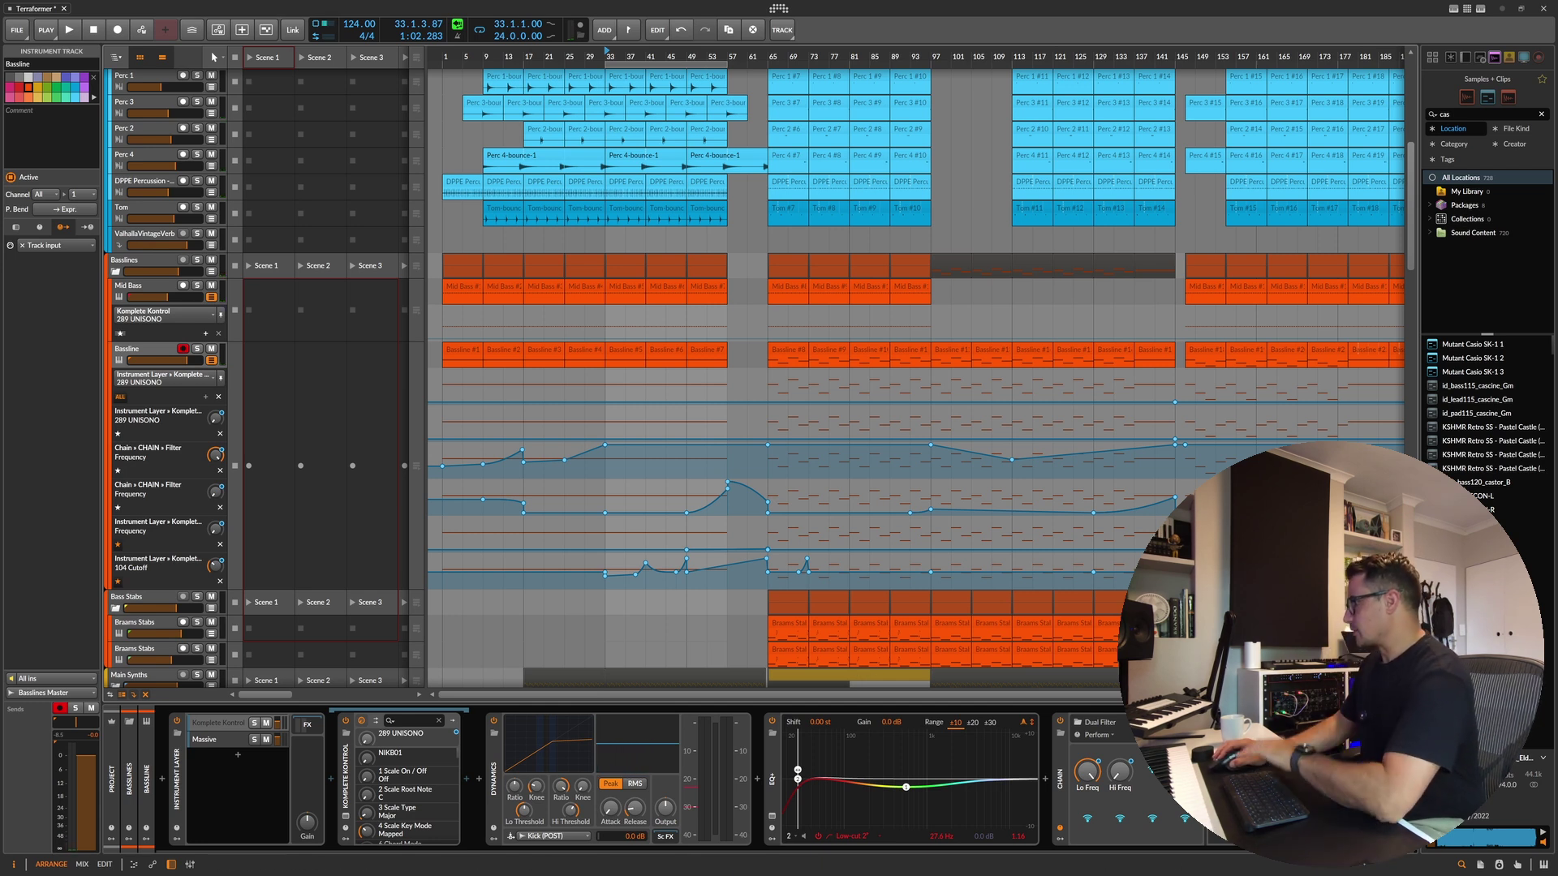
{"action": "left_click", "coordinate": [1315, 779]}
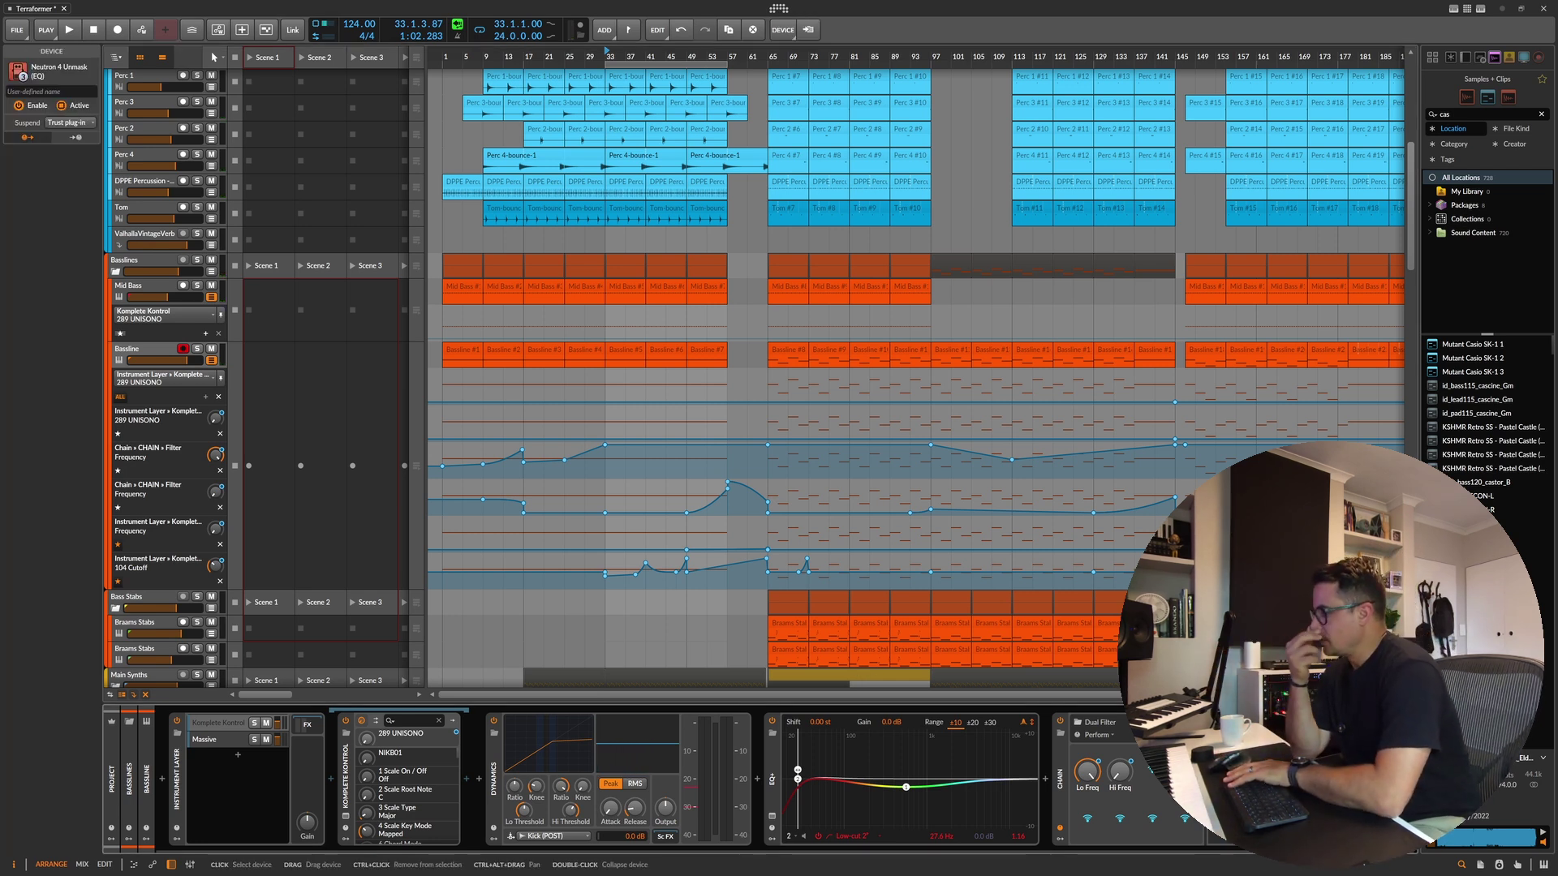
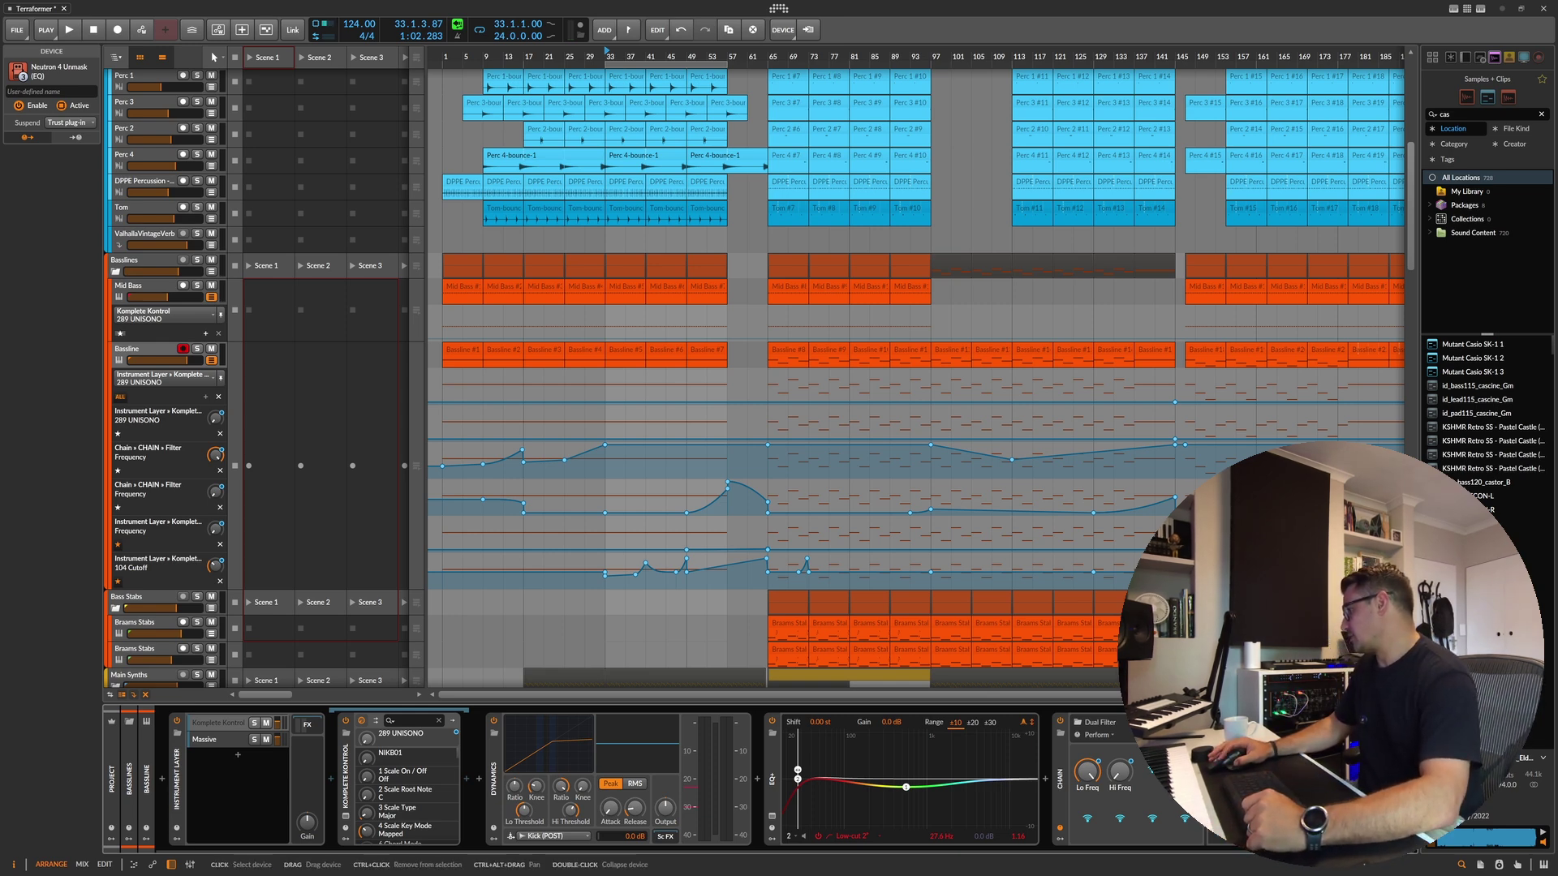
{"action": "key", "text": "b"}
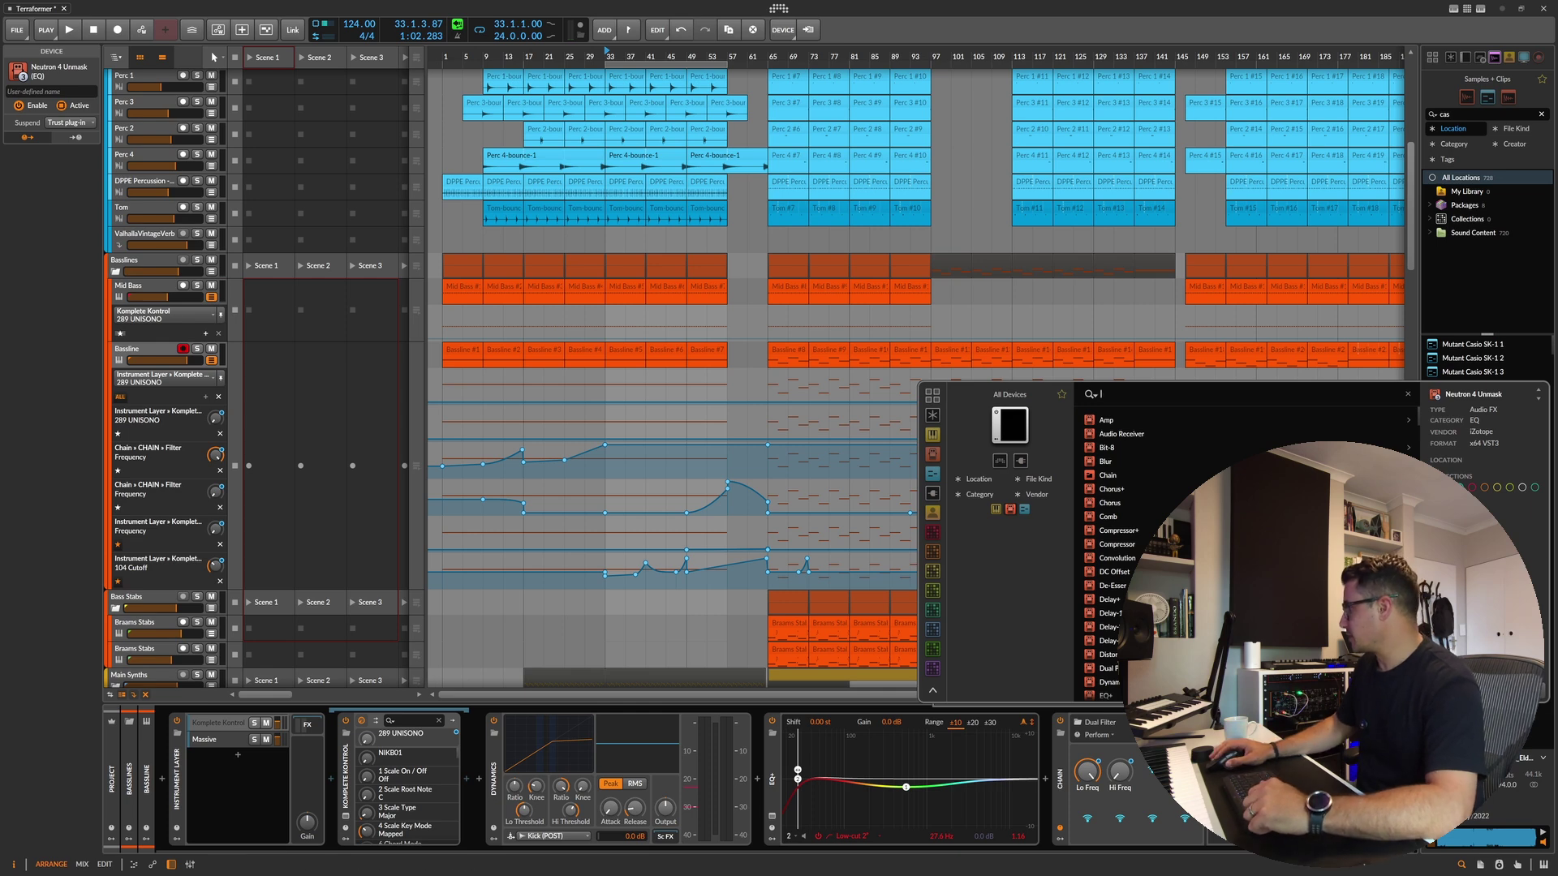
{"action": "key", "text": "Escape"}
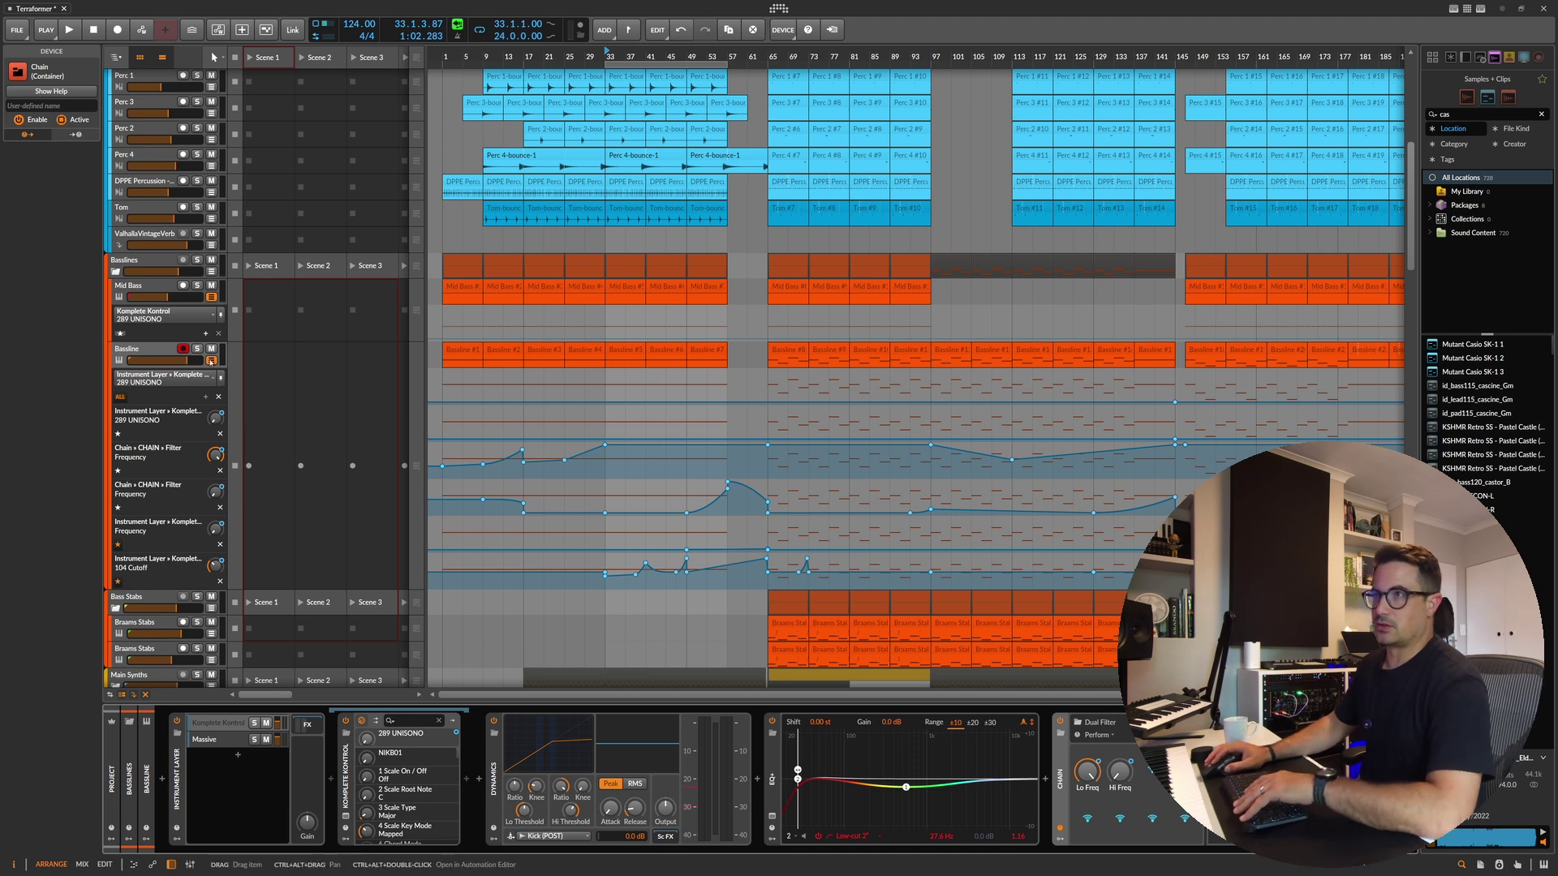
Step: Solo the Bassline track and audition it from bar 33
{"action": "key", "text": "space"}
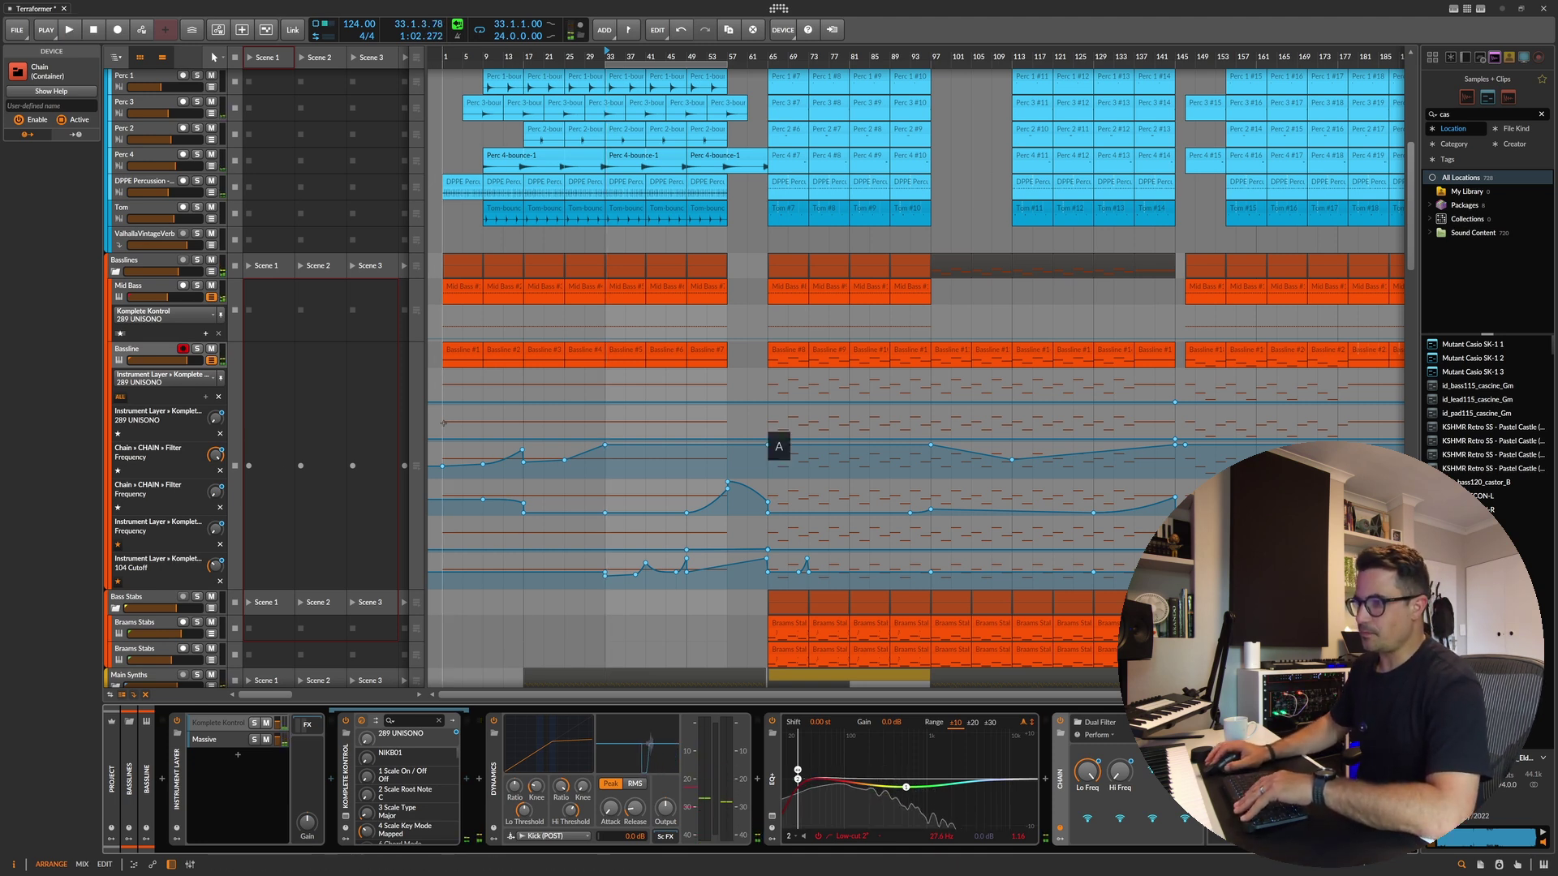
{"action": "left_click", "coordinate": [338, 814]}
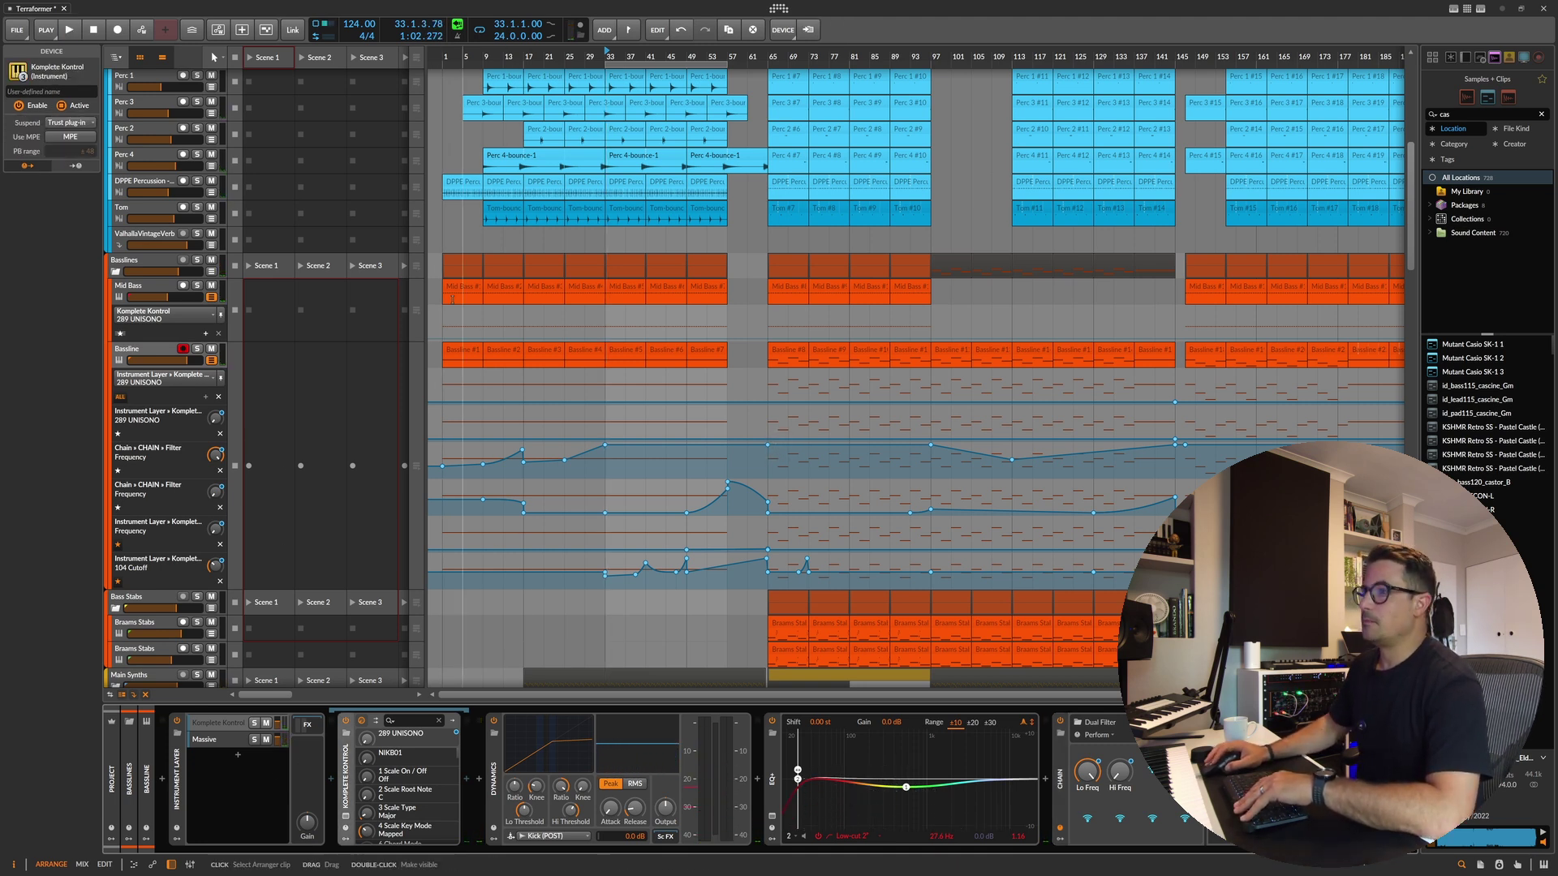
{"action": "left_click", "coordinate": [197, 349]}
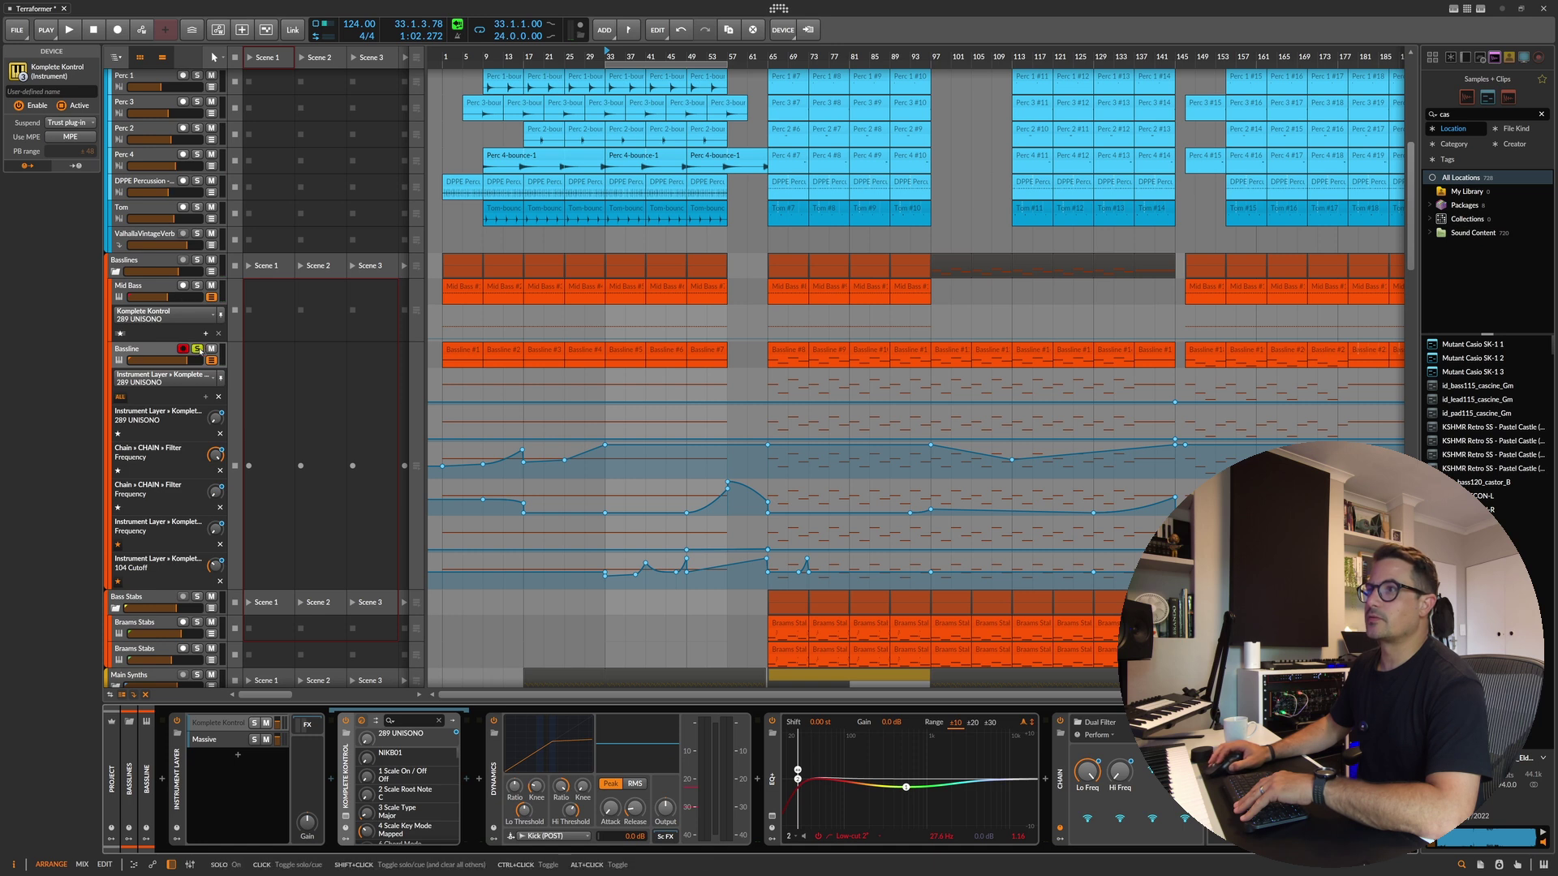
{"action": "key", "text": "space"}
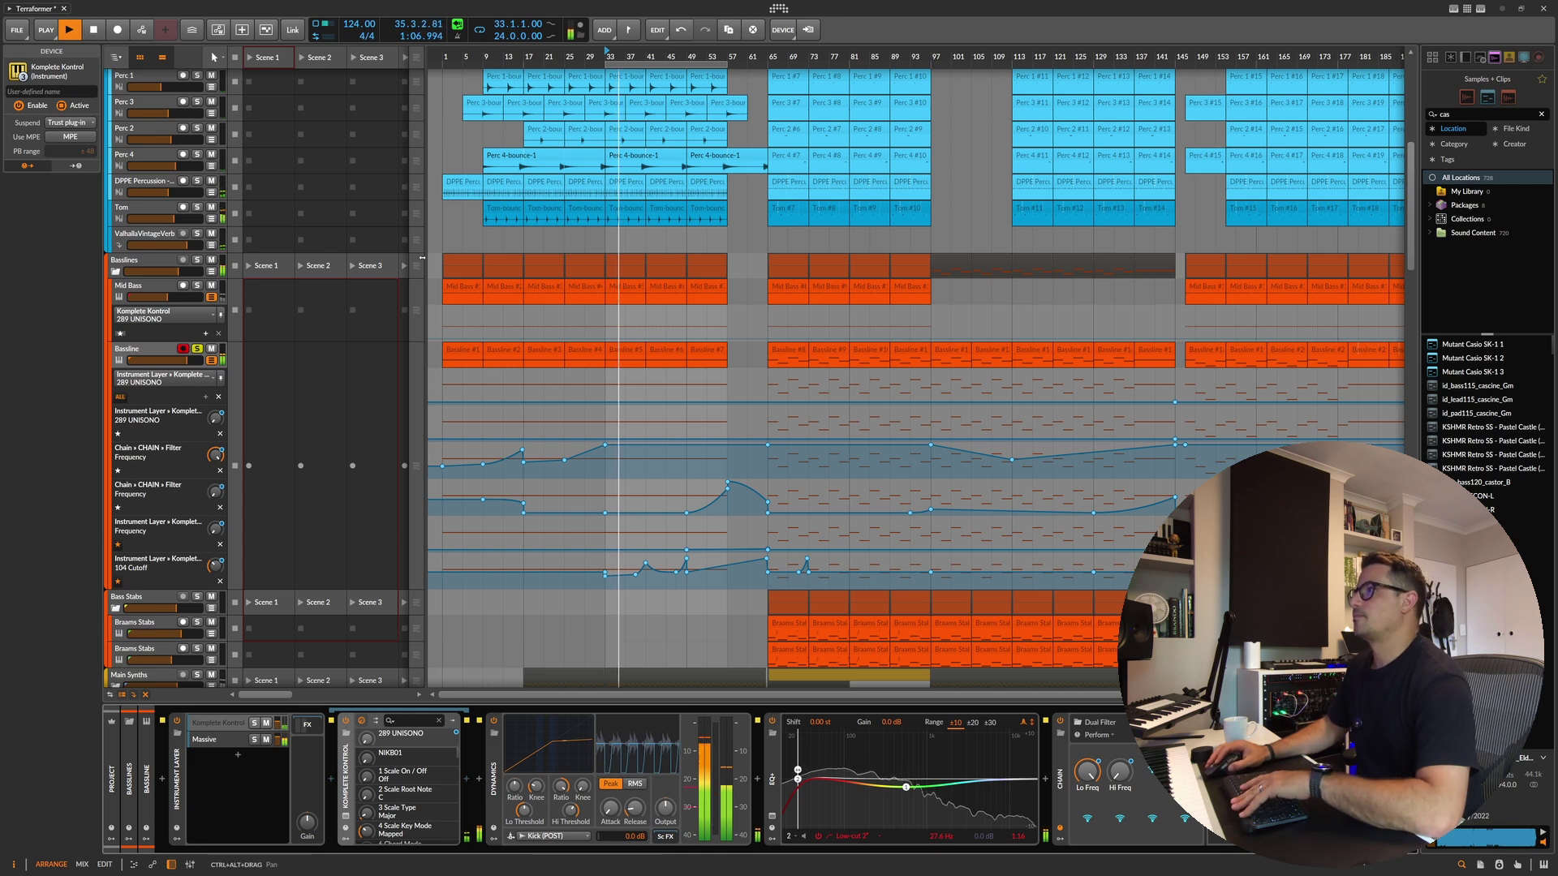
{"action": "key", "text": "space"}
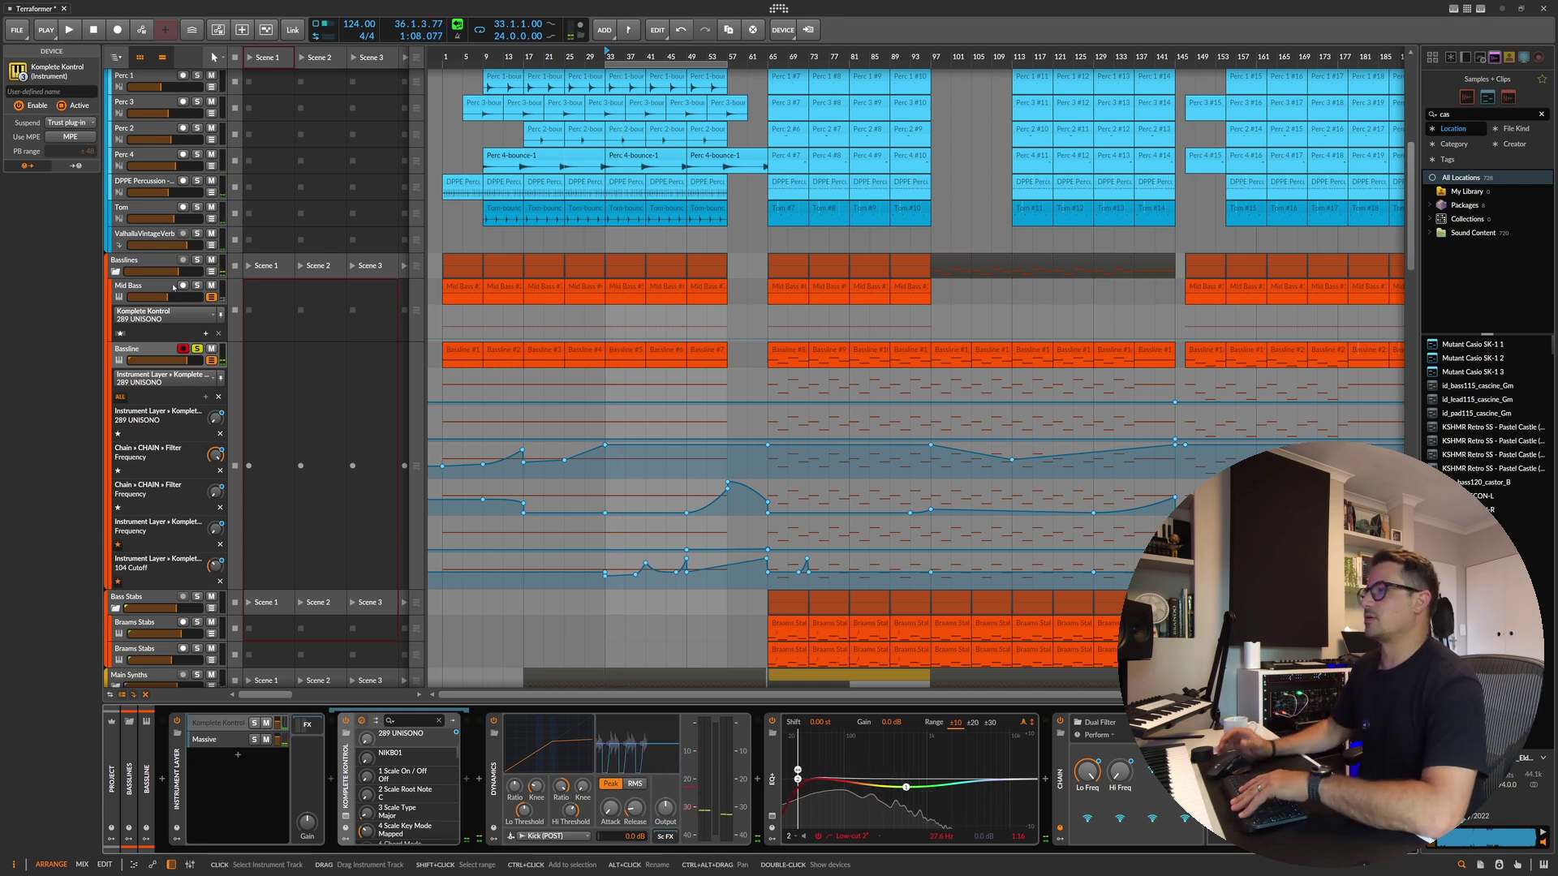
Step: Add the Mid Bass track to the solo and audition it together with the Bassline from bar 33
{"action": "left_click", "coordinate": [197, 285]}
{"action": "key", "text": "space"}
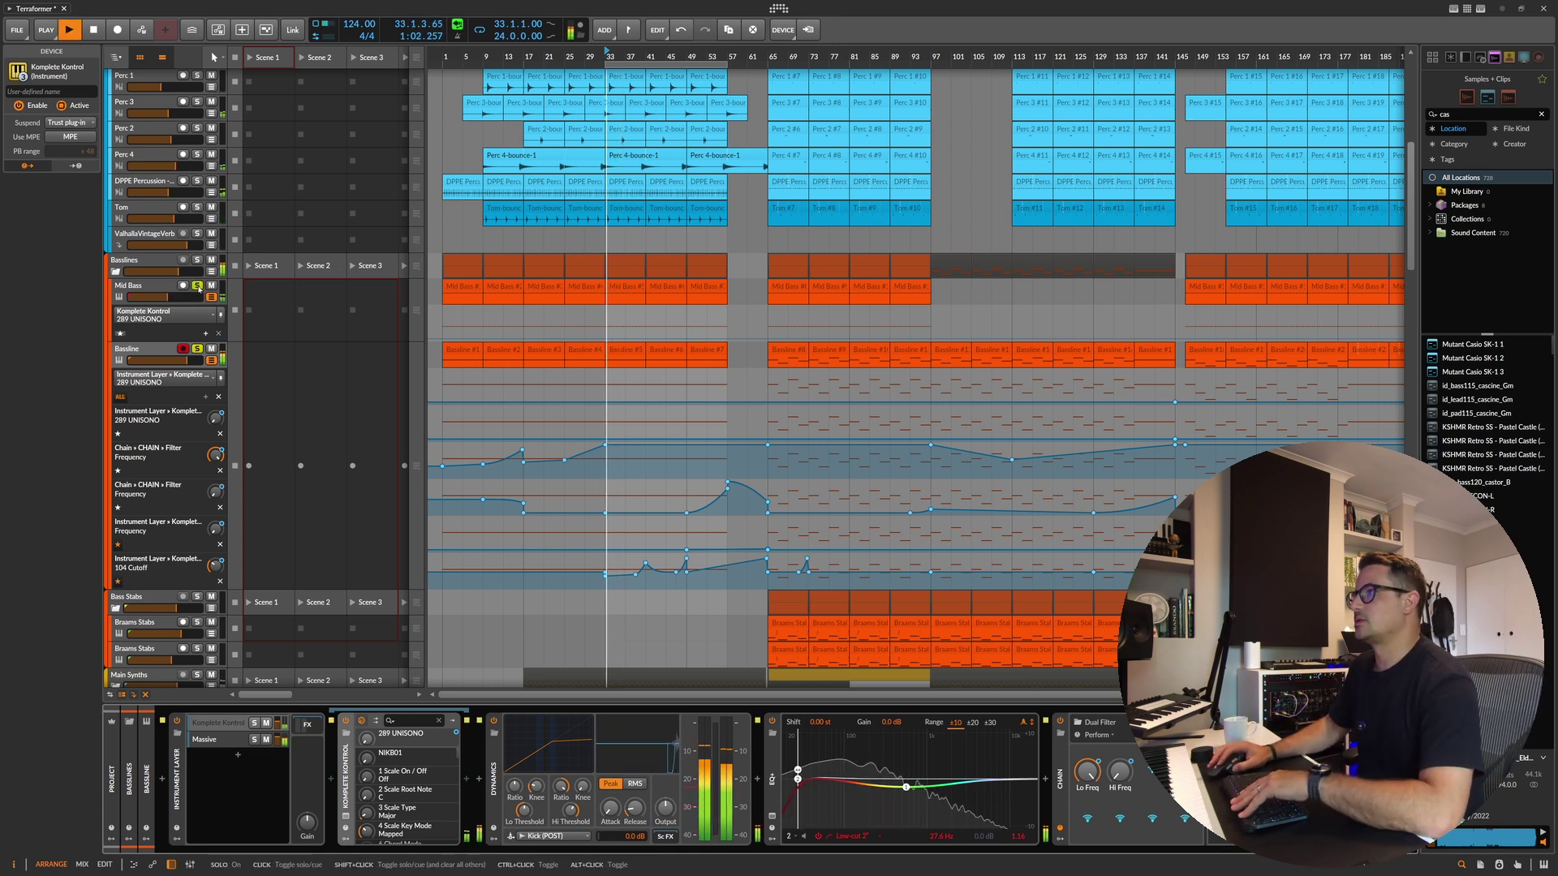
{"action": "left_click", "coordinate": [267, 308]}
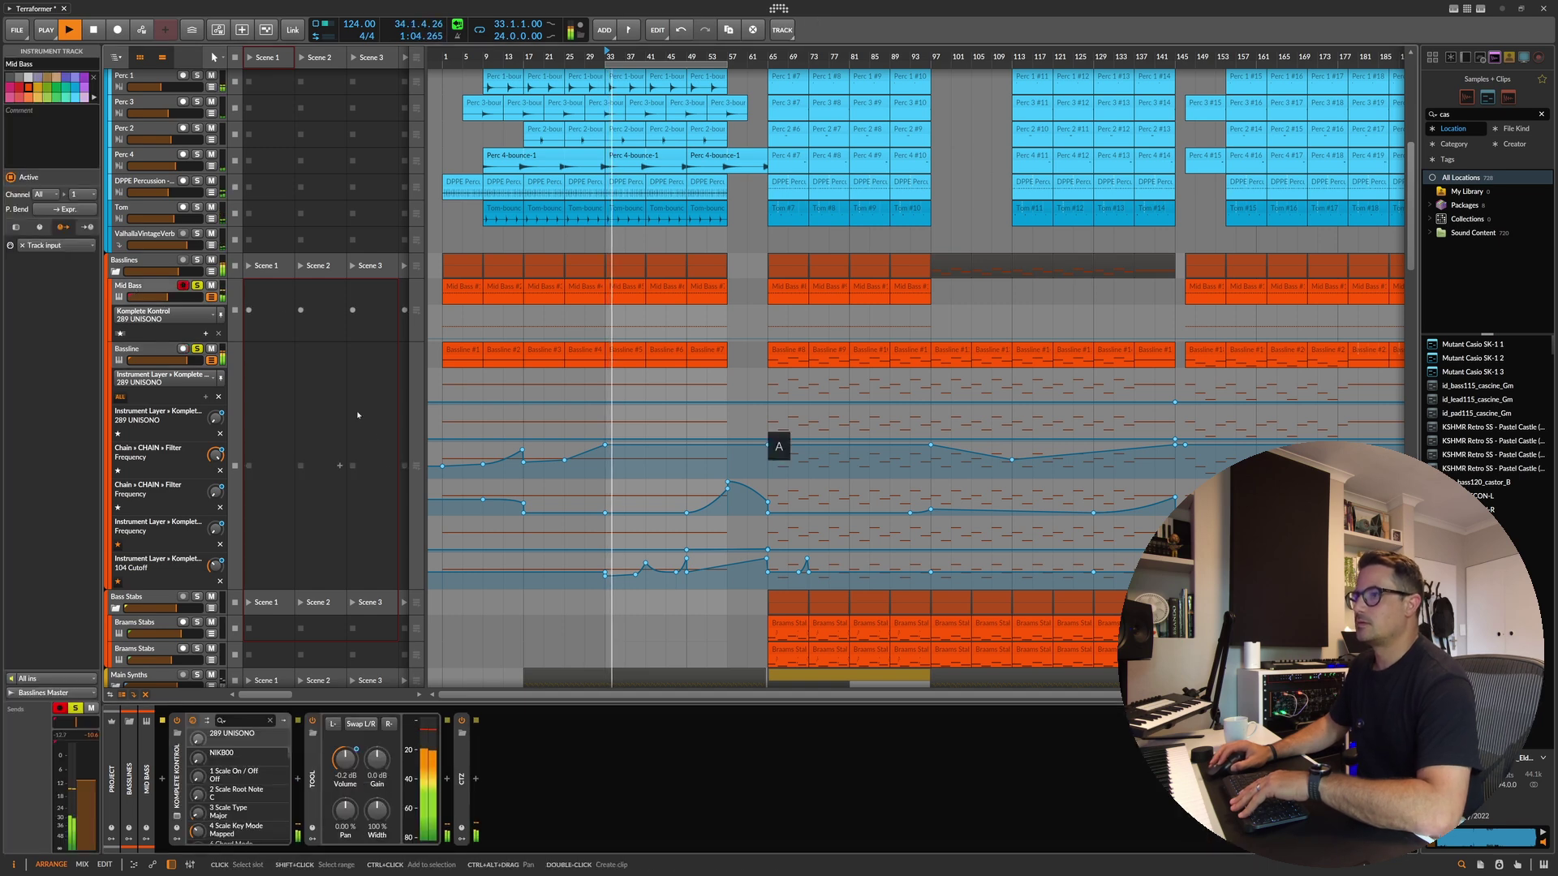
{"action": "key", "text": "space"}
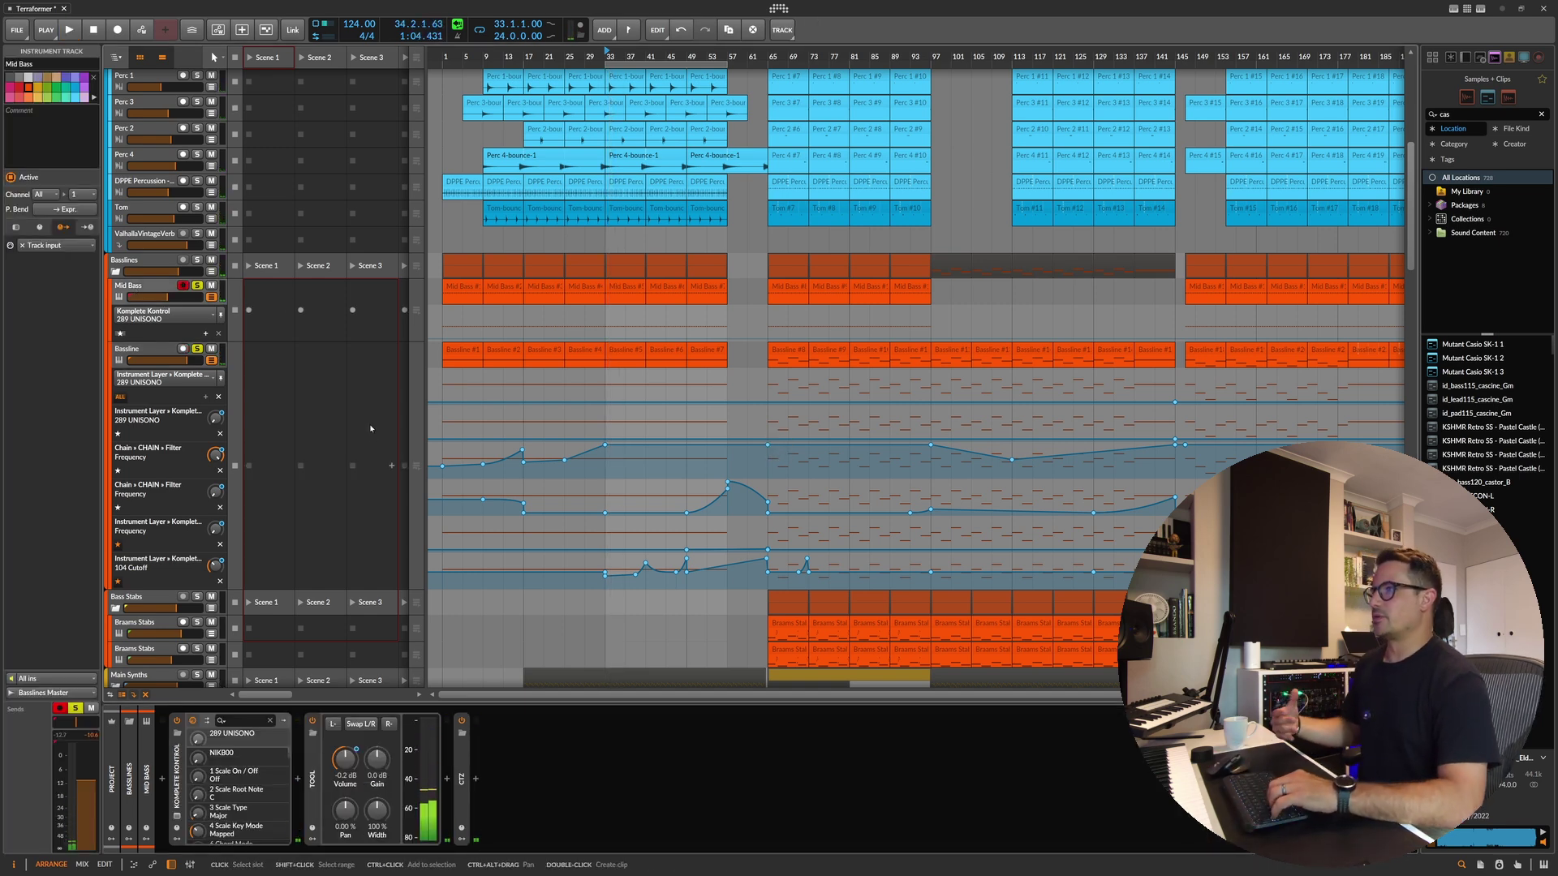
{"action": "key", "text": "space"}
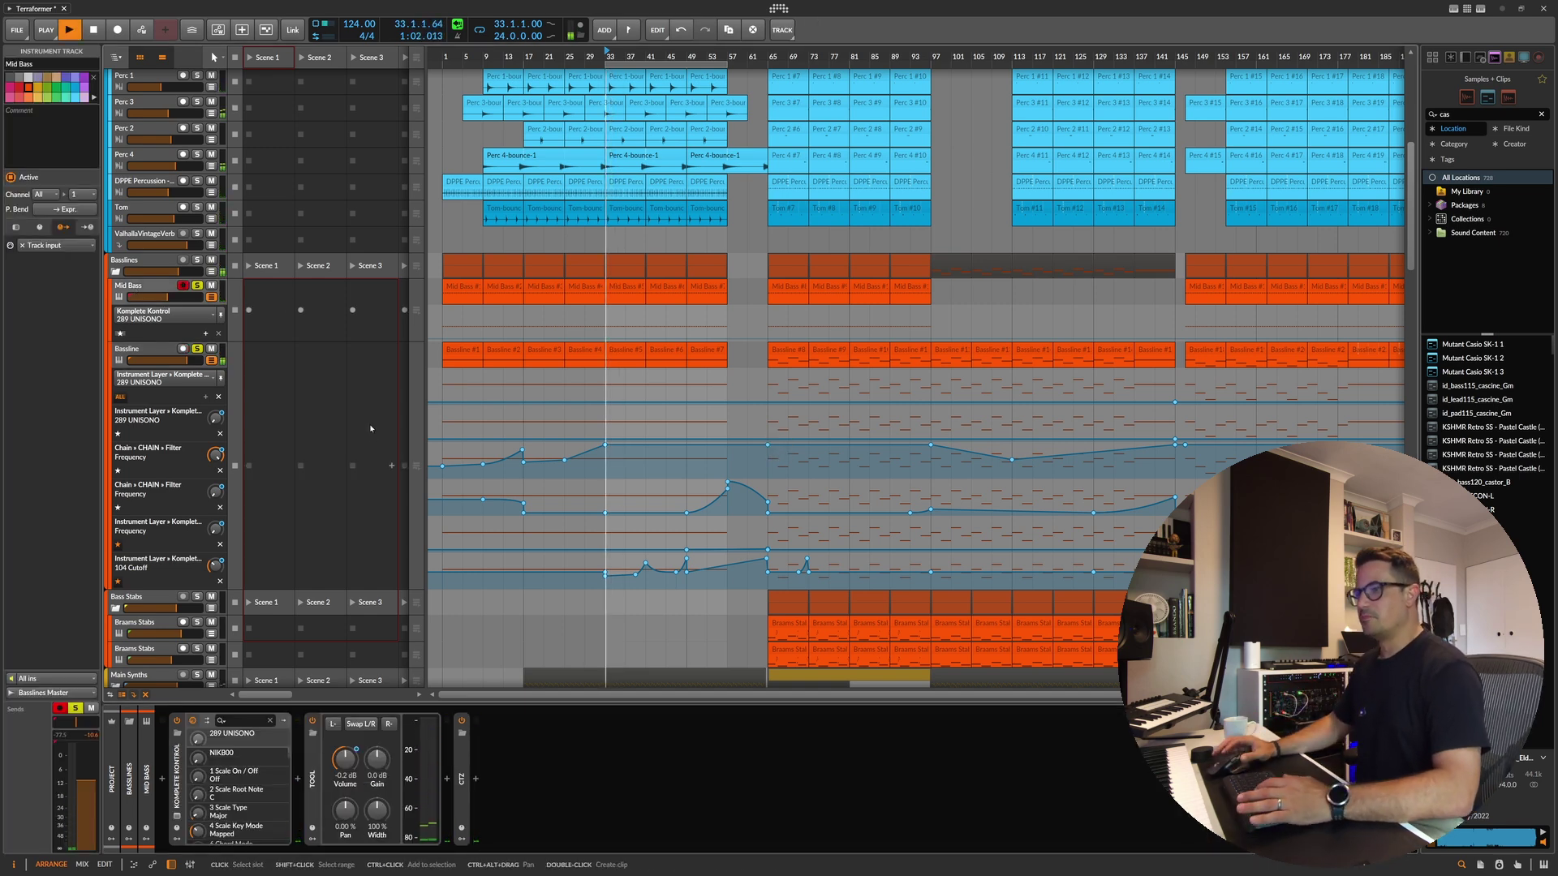
Step: Open the Mid Bass track's Komplete Kontrol plug-in and show its Massive synth interface with the preset browser closed
{"action": "left_click", "coordinate": [434, 759]}
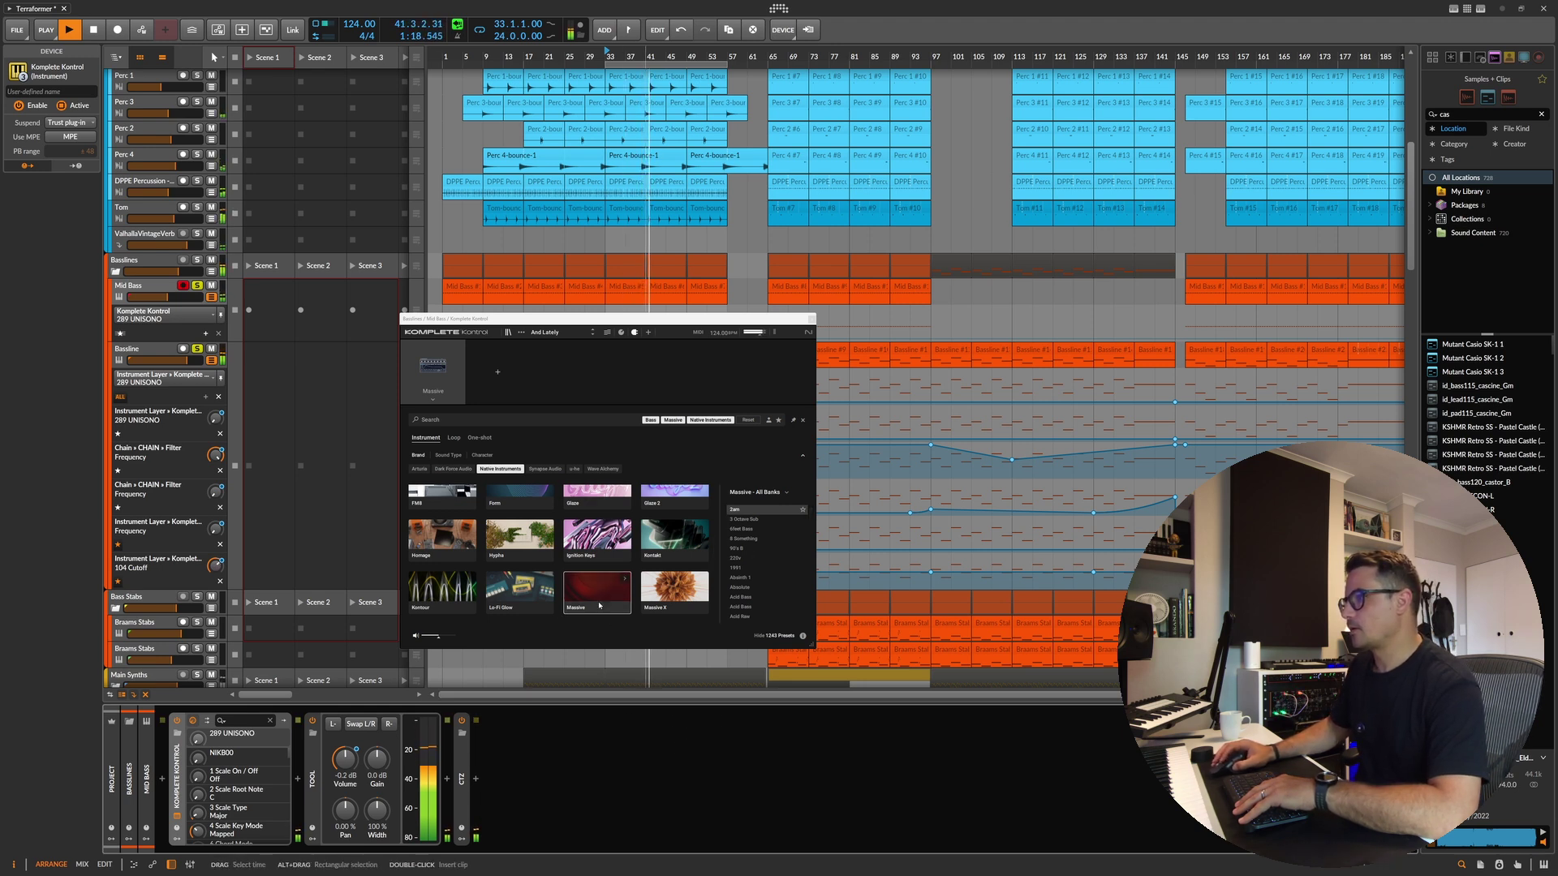
{"action": "left_click", "coordinate": [437, 396]}
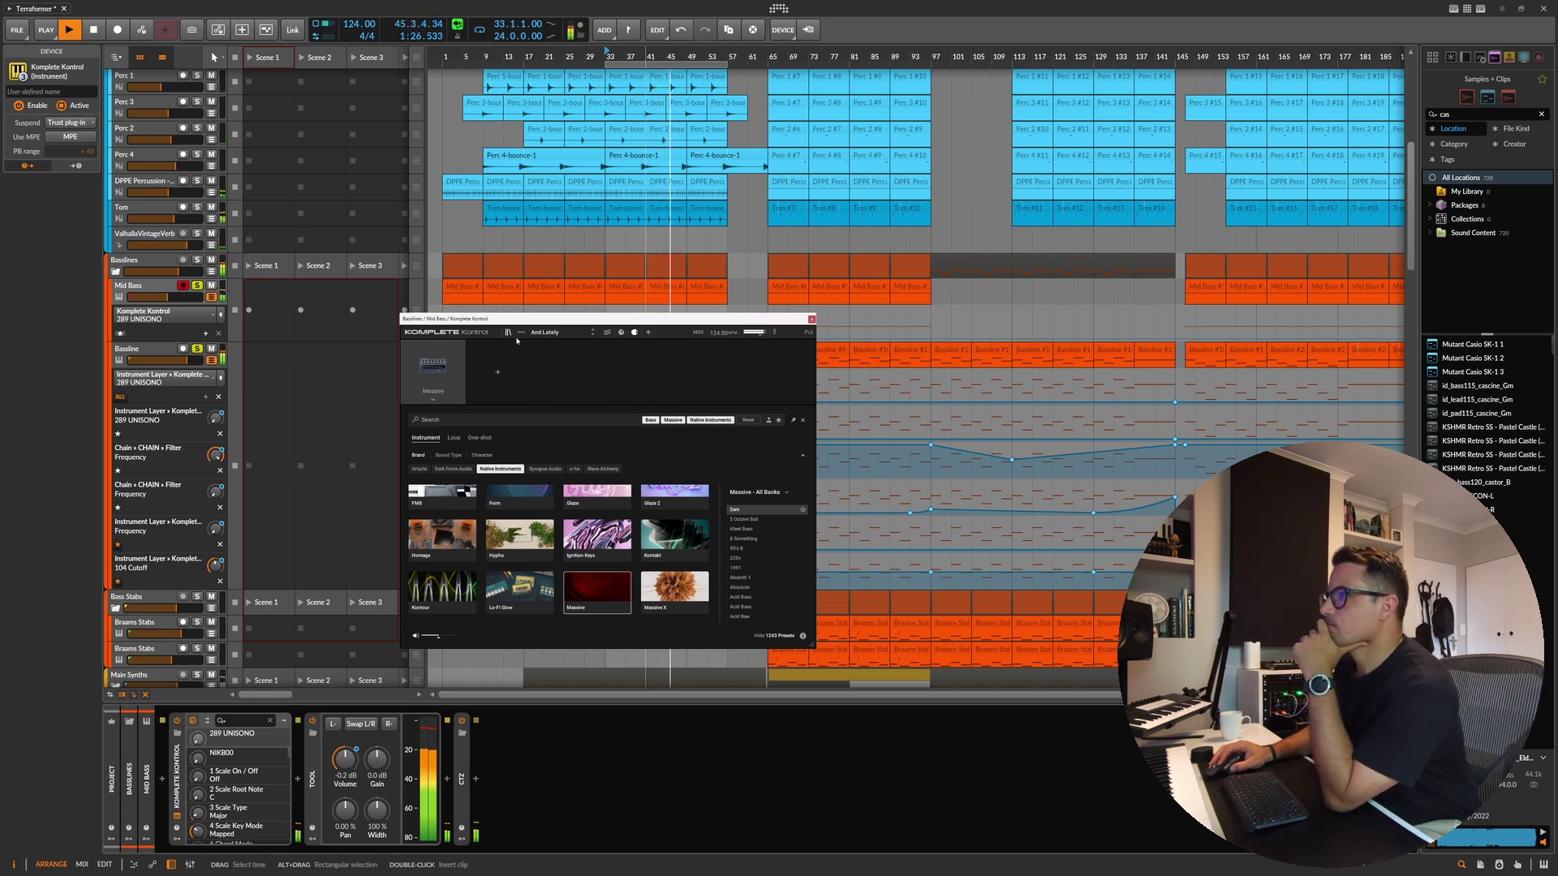
{"action": "left_click", "coordinate": [622, 333]}
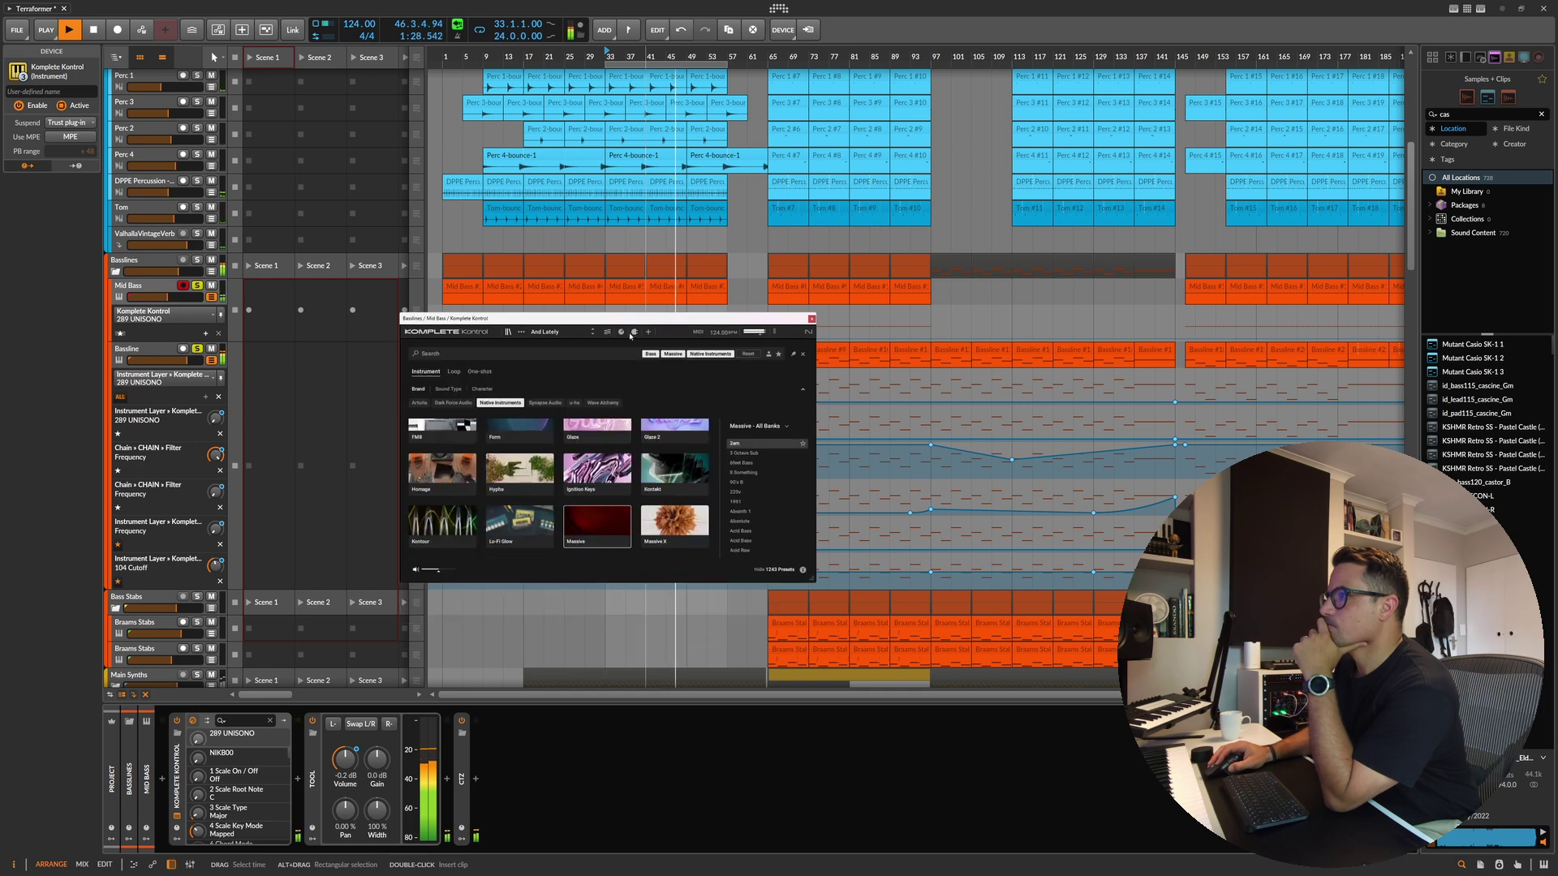
{"action": "left_click", "coordinate": [621, 332]}
{"action": "left_click", "coordinate": [433, 400]}
{"action": "key", "text": "Escape"}
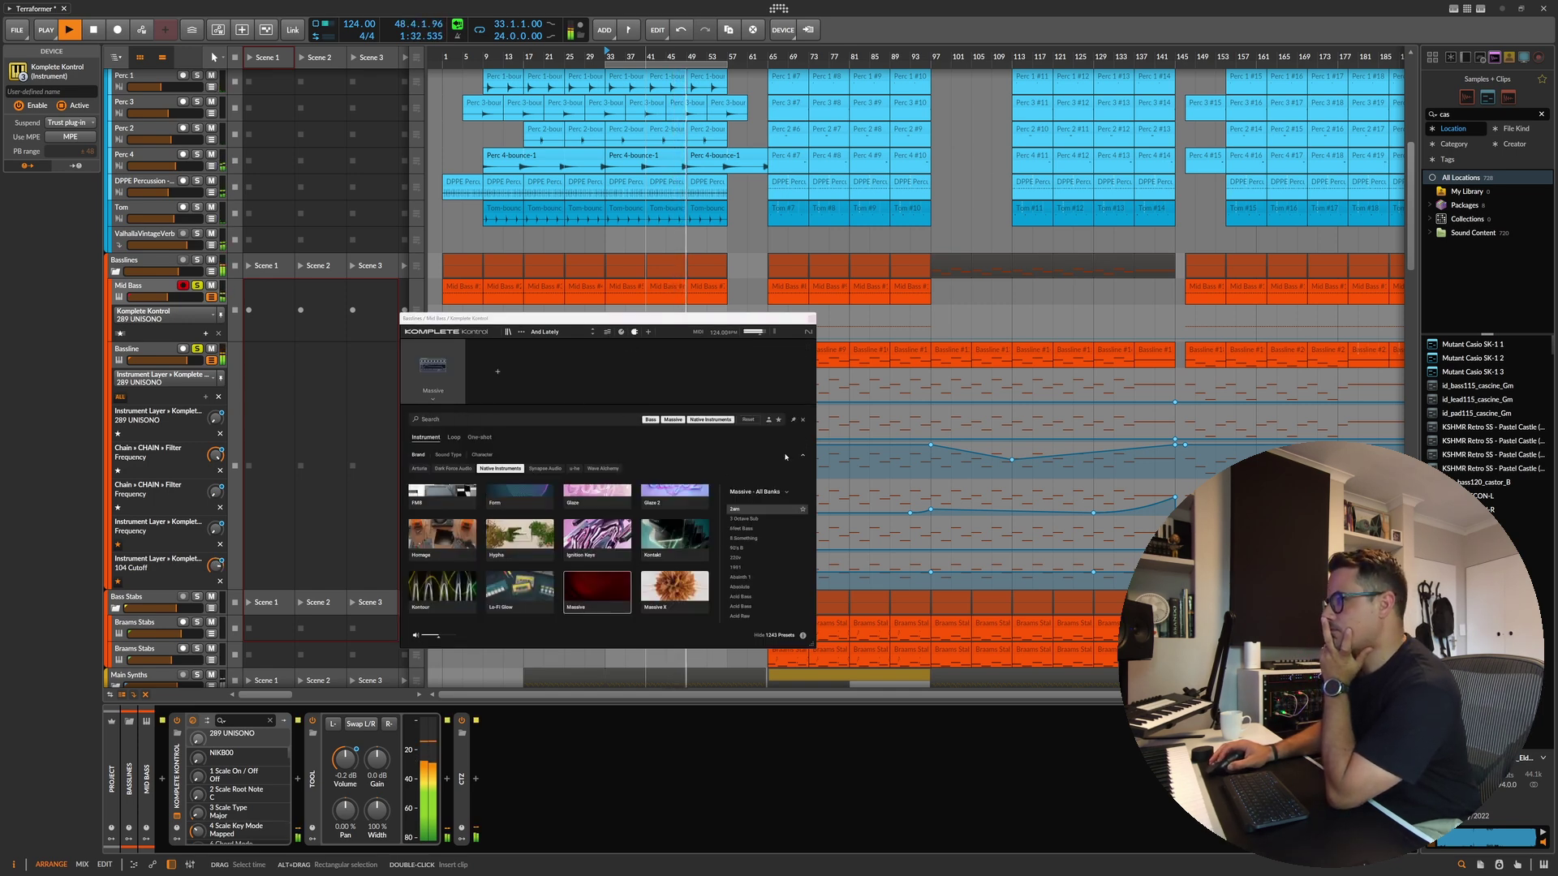
{"action": "left_click", "coordinate": [803, 419]}
{"action": "left_click_drag", "start_coordinate": [694, 321], "coordinate": [720, 138]}
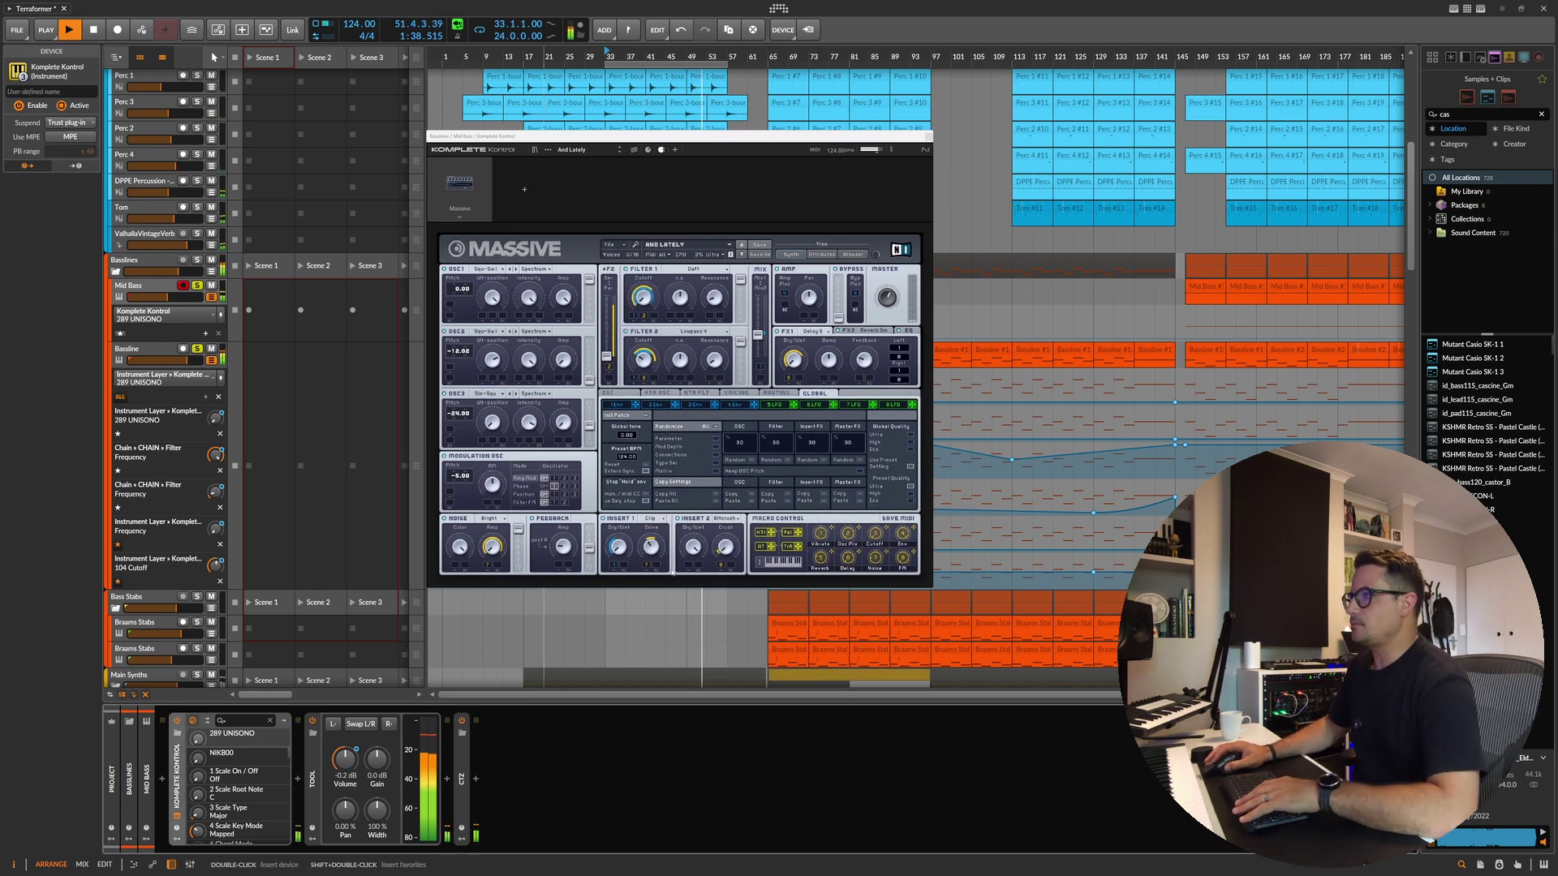
Step: Stop playback and insert the Massive synth after Komplete Kontrol in the Mid Bass device chain
{"action": "key", "text": "space"}
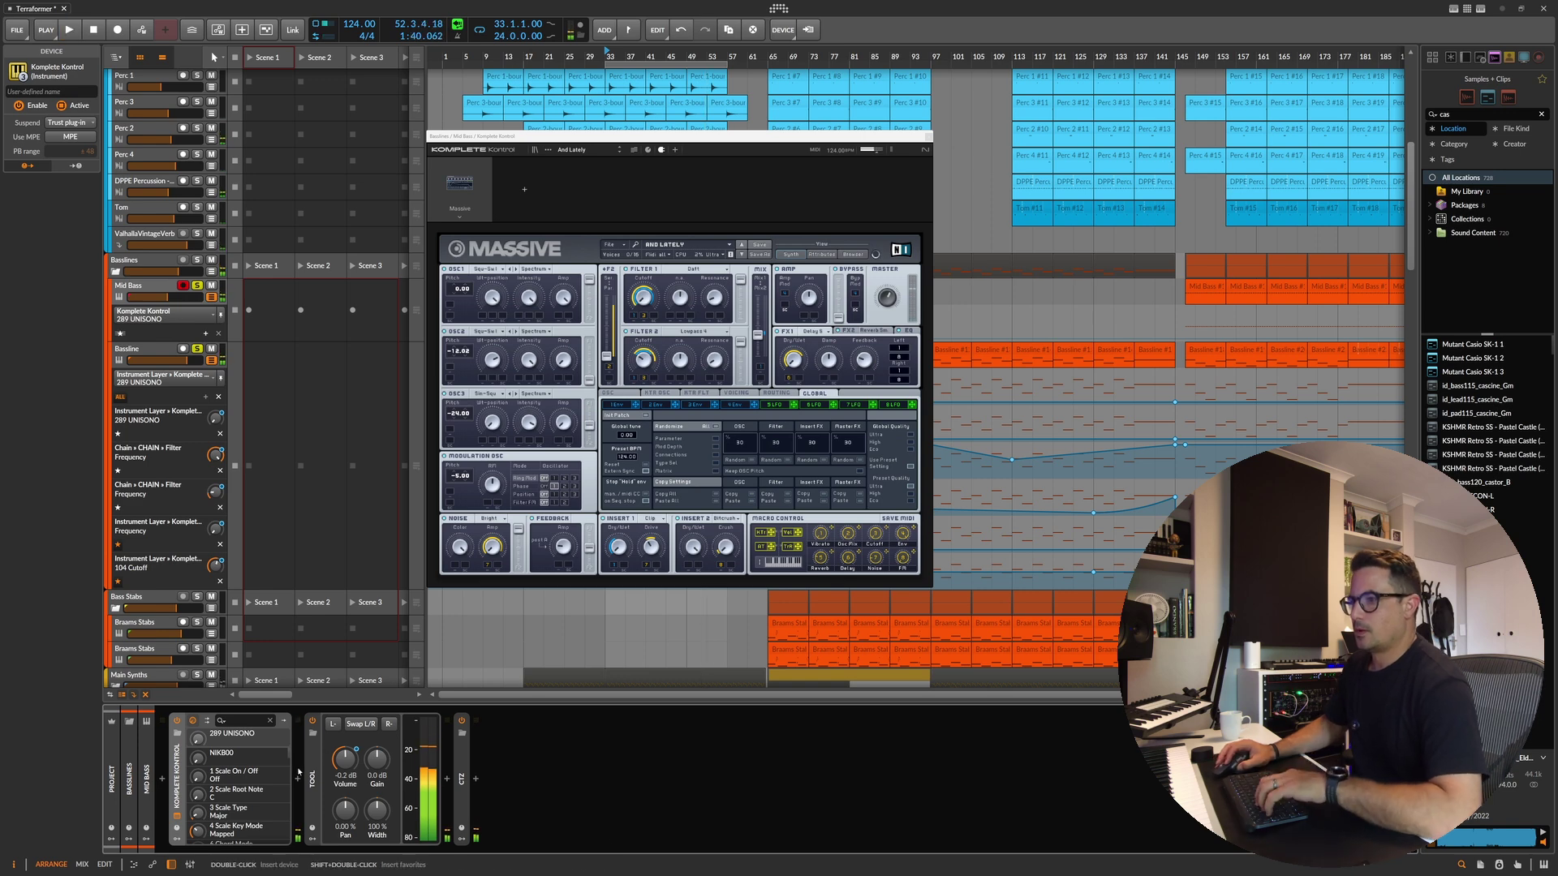
{"action": "left_click", "coordinate": [297, 779]}
{"action": "type", "text": "massiev"}
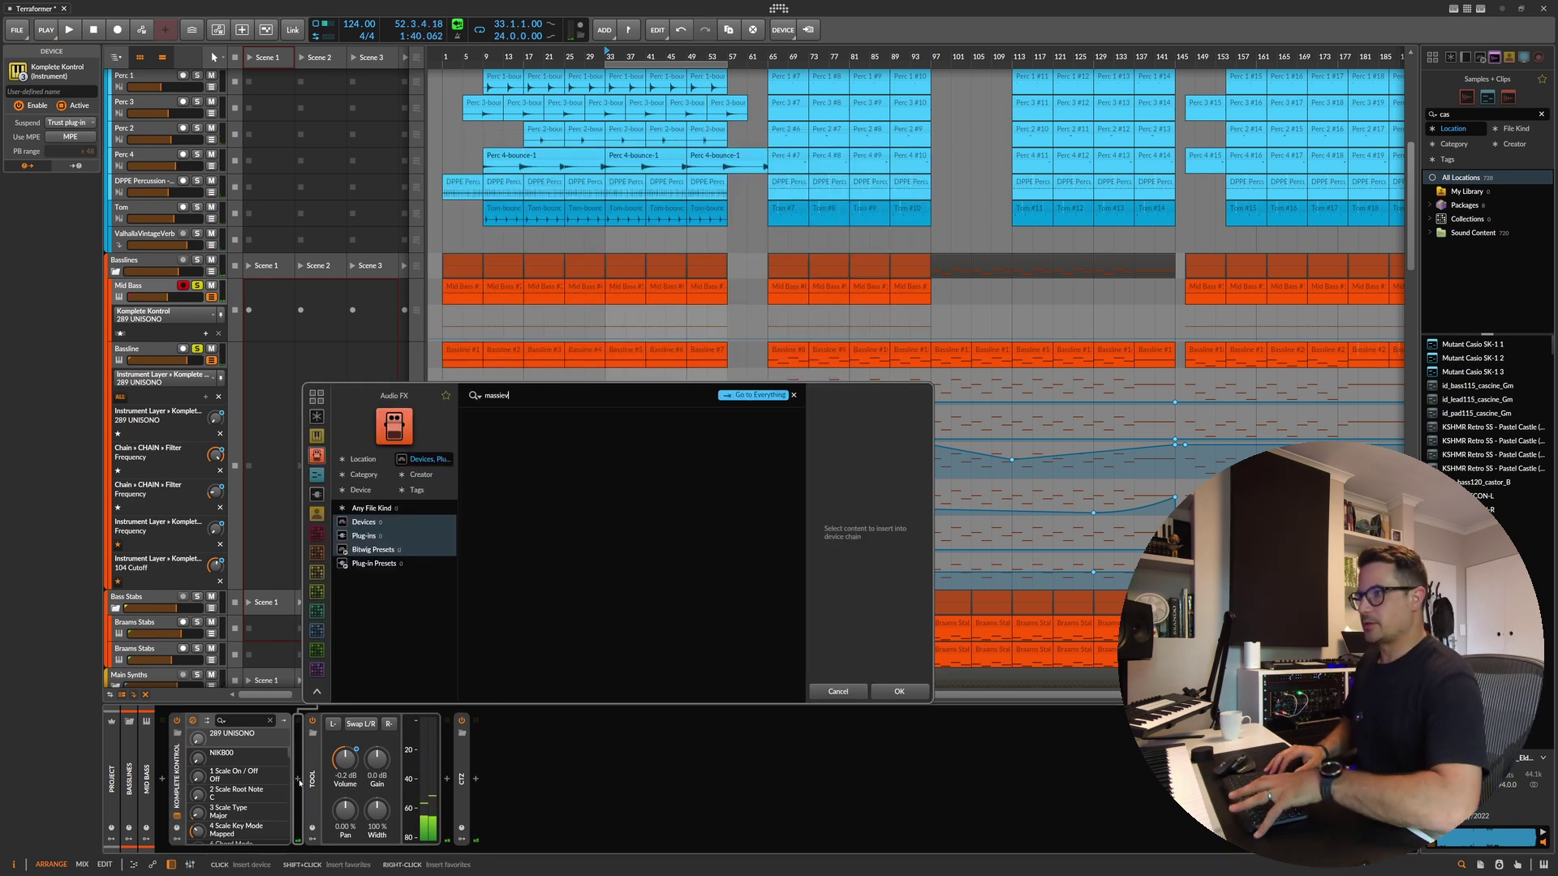
{"action": "left_click", "coordinate": [316, 572]}
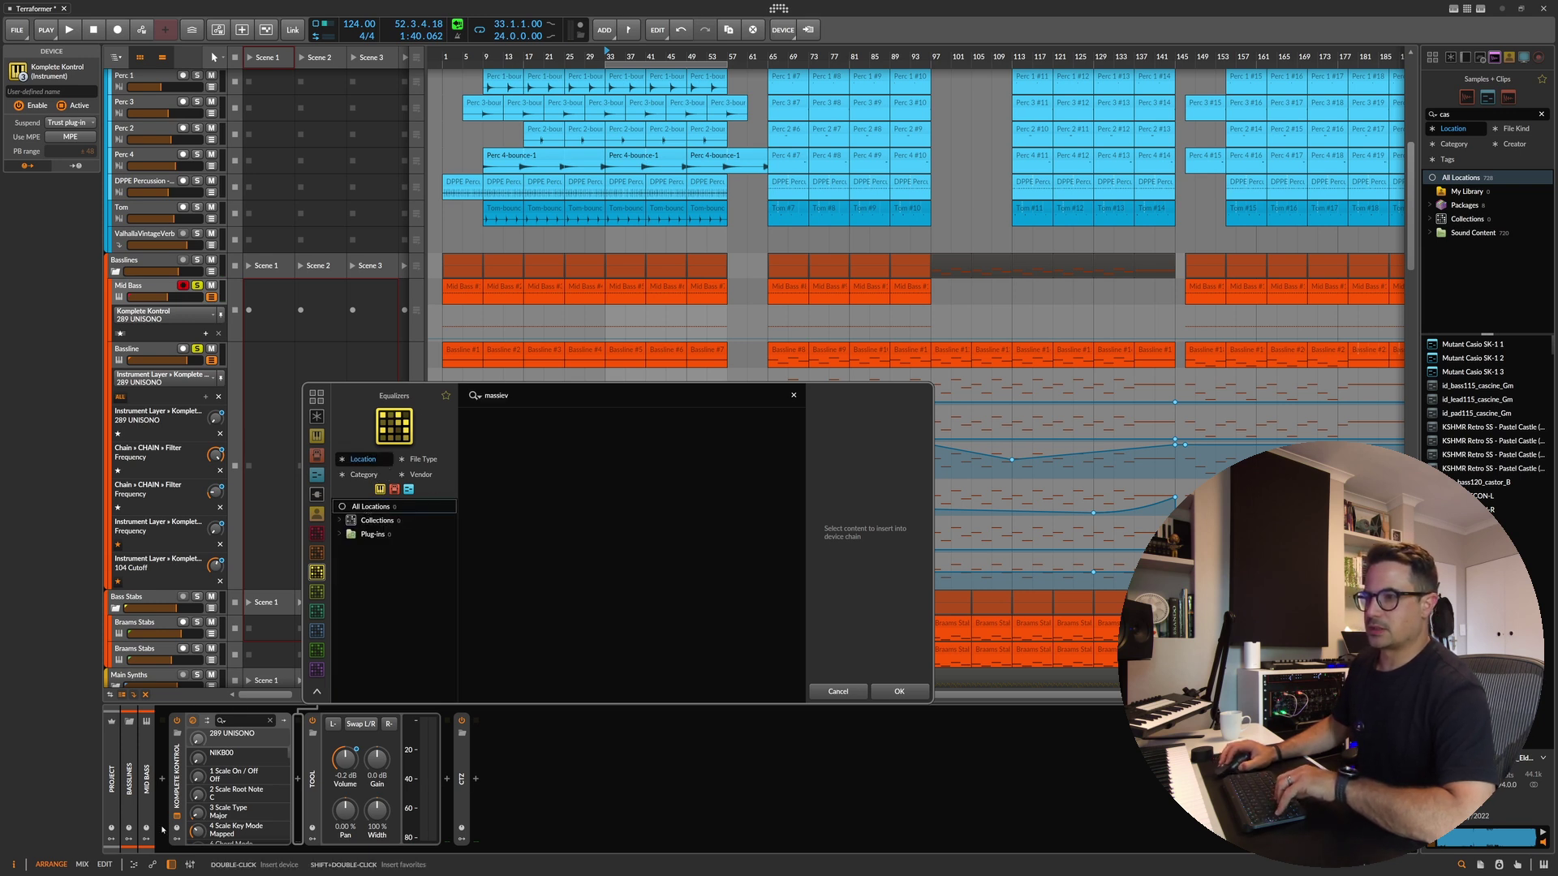
{"action": "left_click", "coordinate": [374, 534]}
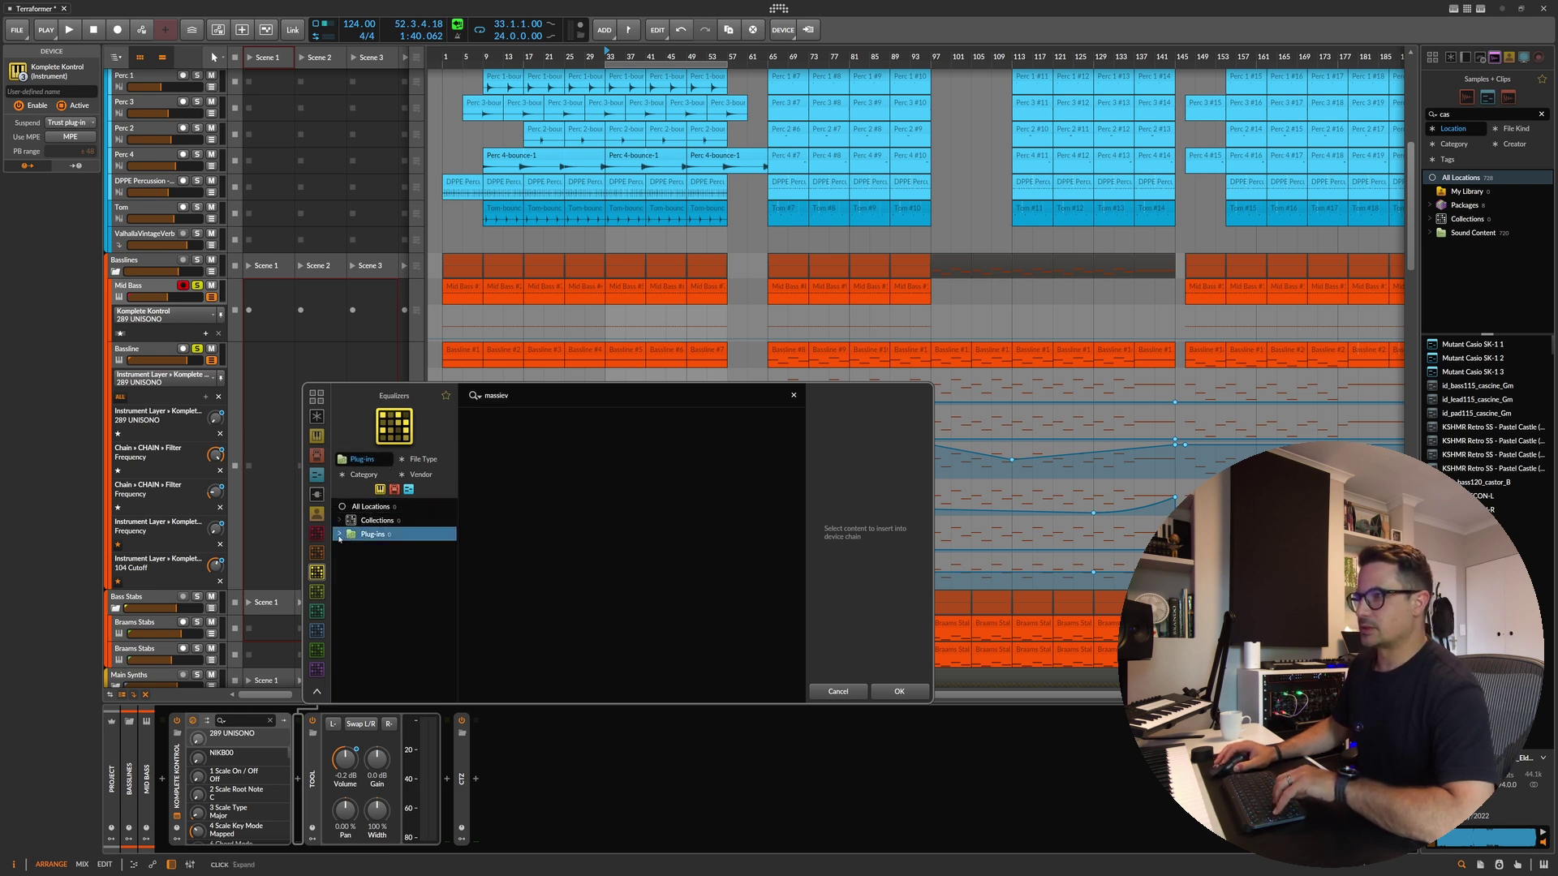
{"action": "left_click", "coordinate": [315, 572]}
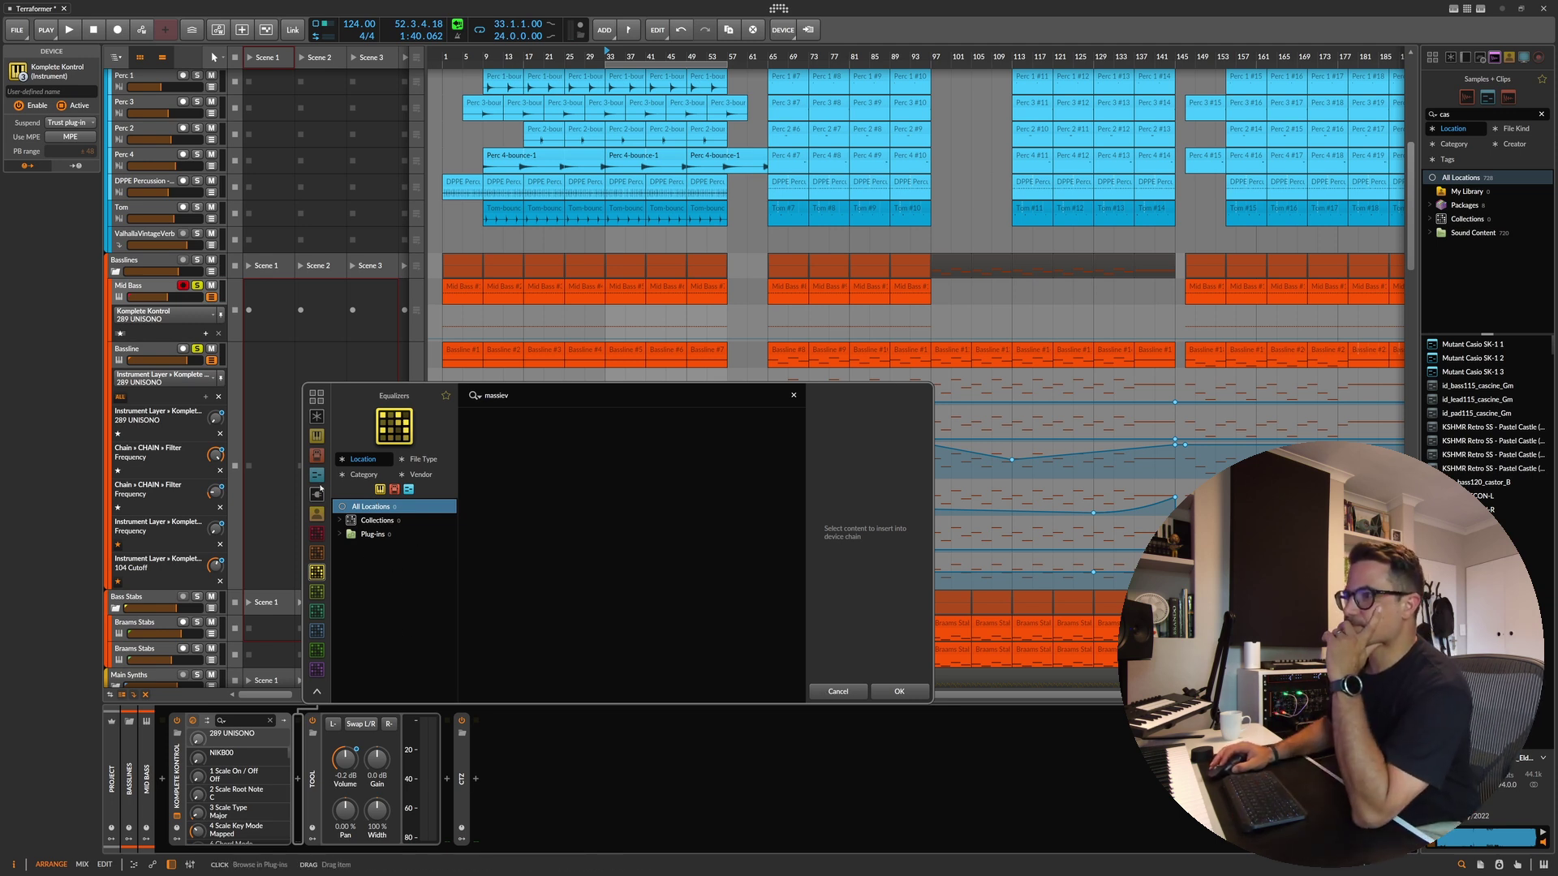
{"action": "left_click", "coordinate": [317, 435]}
{"action": "key", "text": "BackSpace"}
{"action": "key", "text": "BackSpace"}
{"action": "key", "text": "BackSpace"}
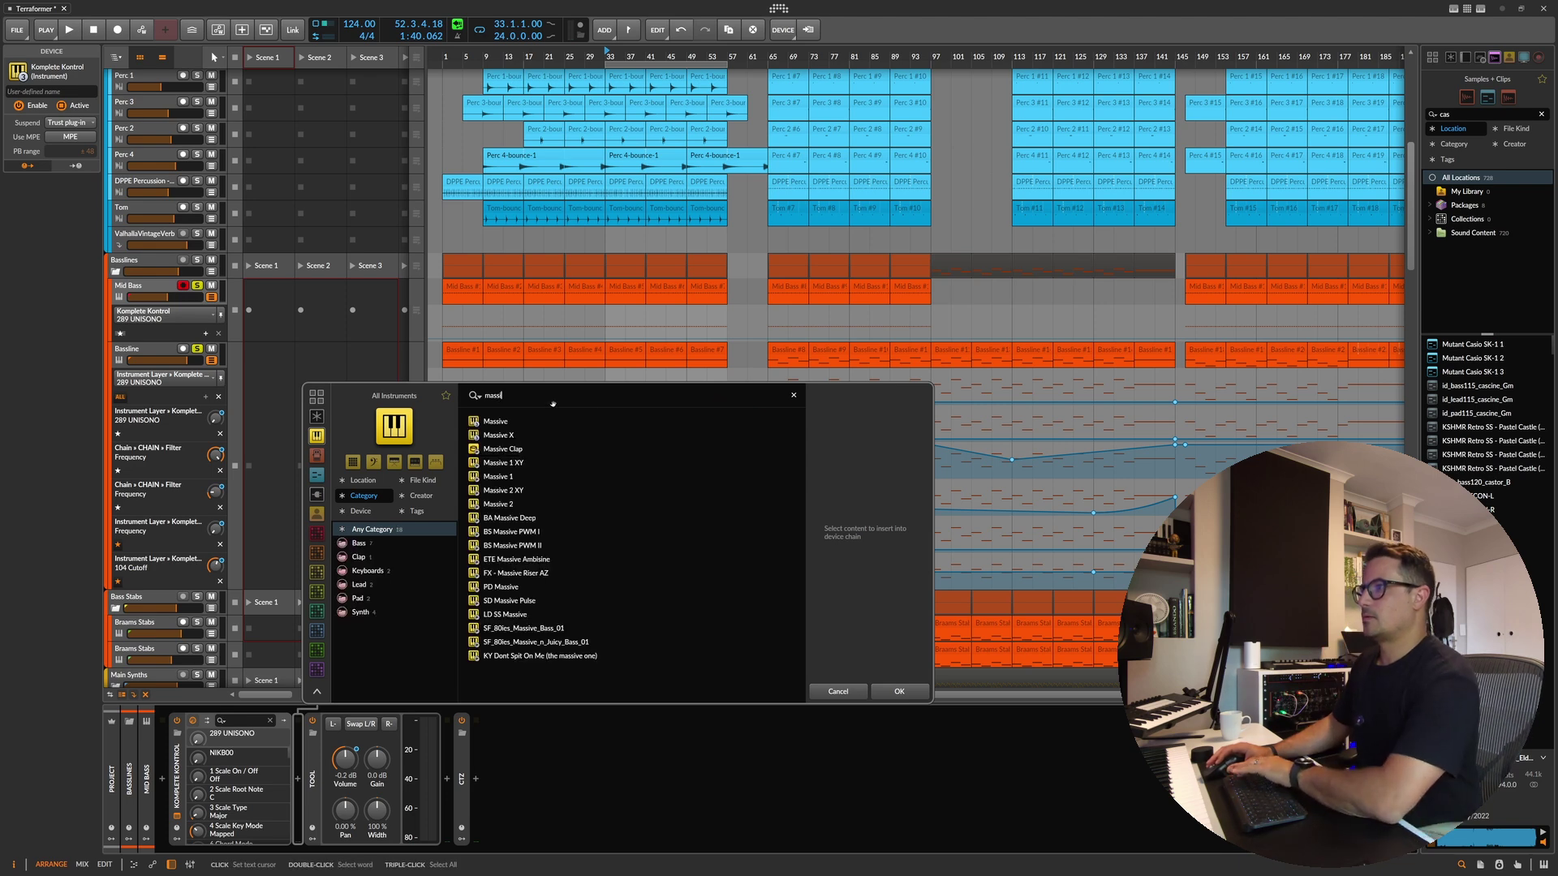
{"action": "key", "text": "Return"}
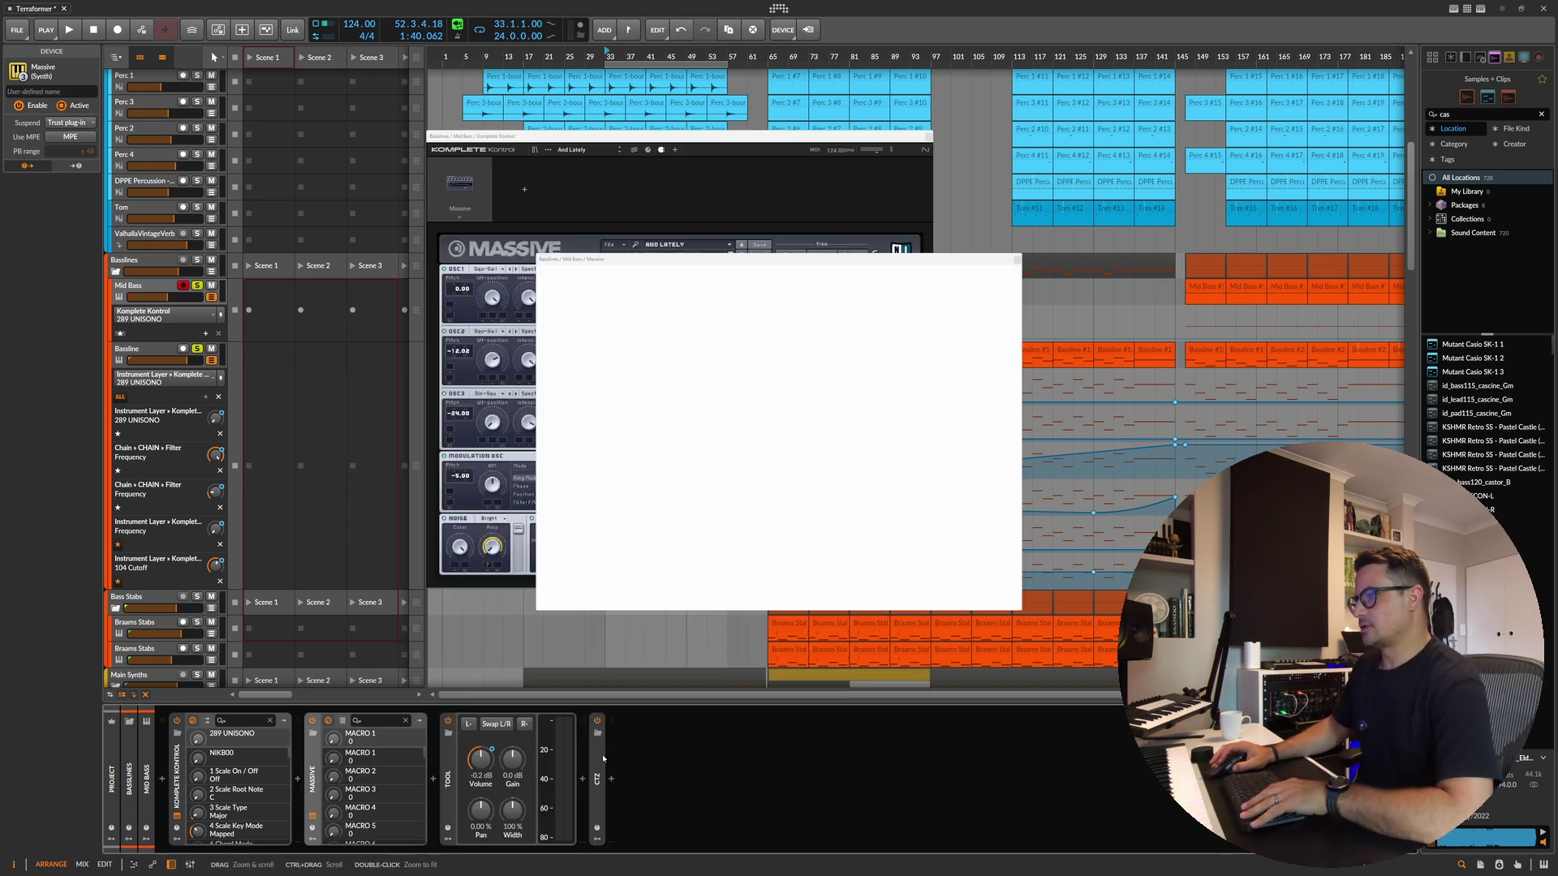
Step: Close the Komplete Kontrol window, search the new Massive instance's sounds for "and", and load the And Lately preset
{"action": "left_click", "coordinate": [929, 136]}
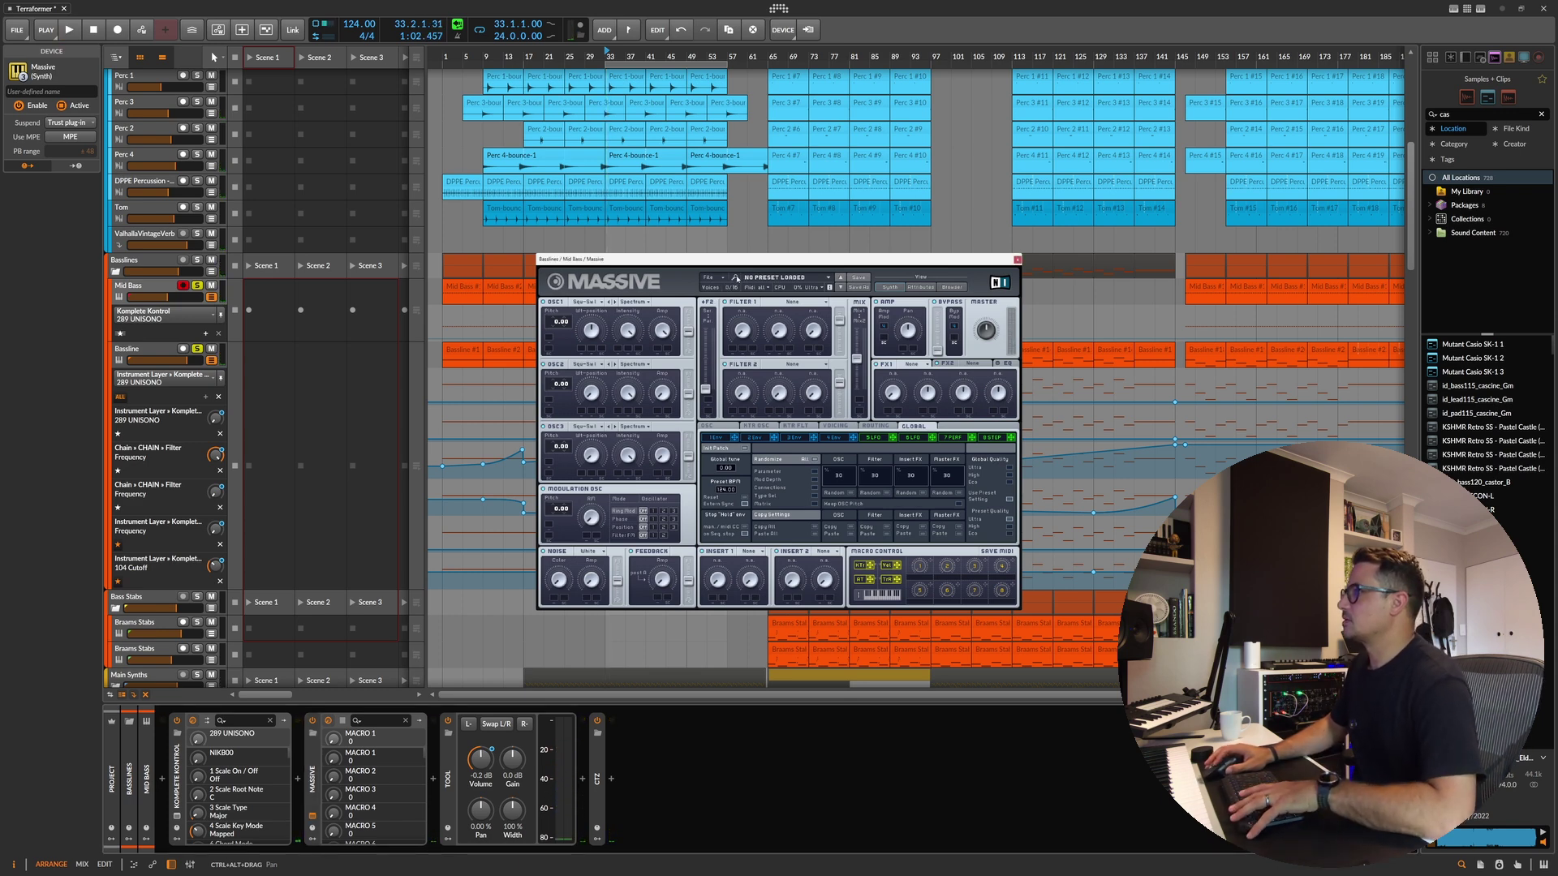
{"action": "left_click", "coordinate": [936, 286]}
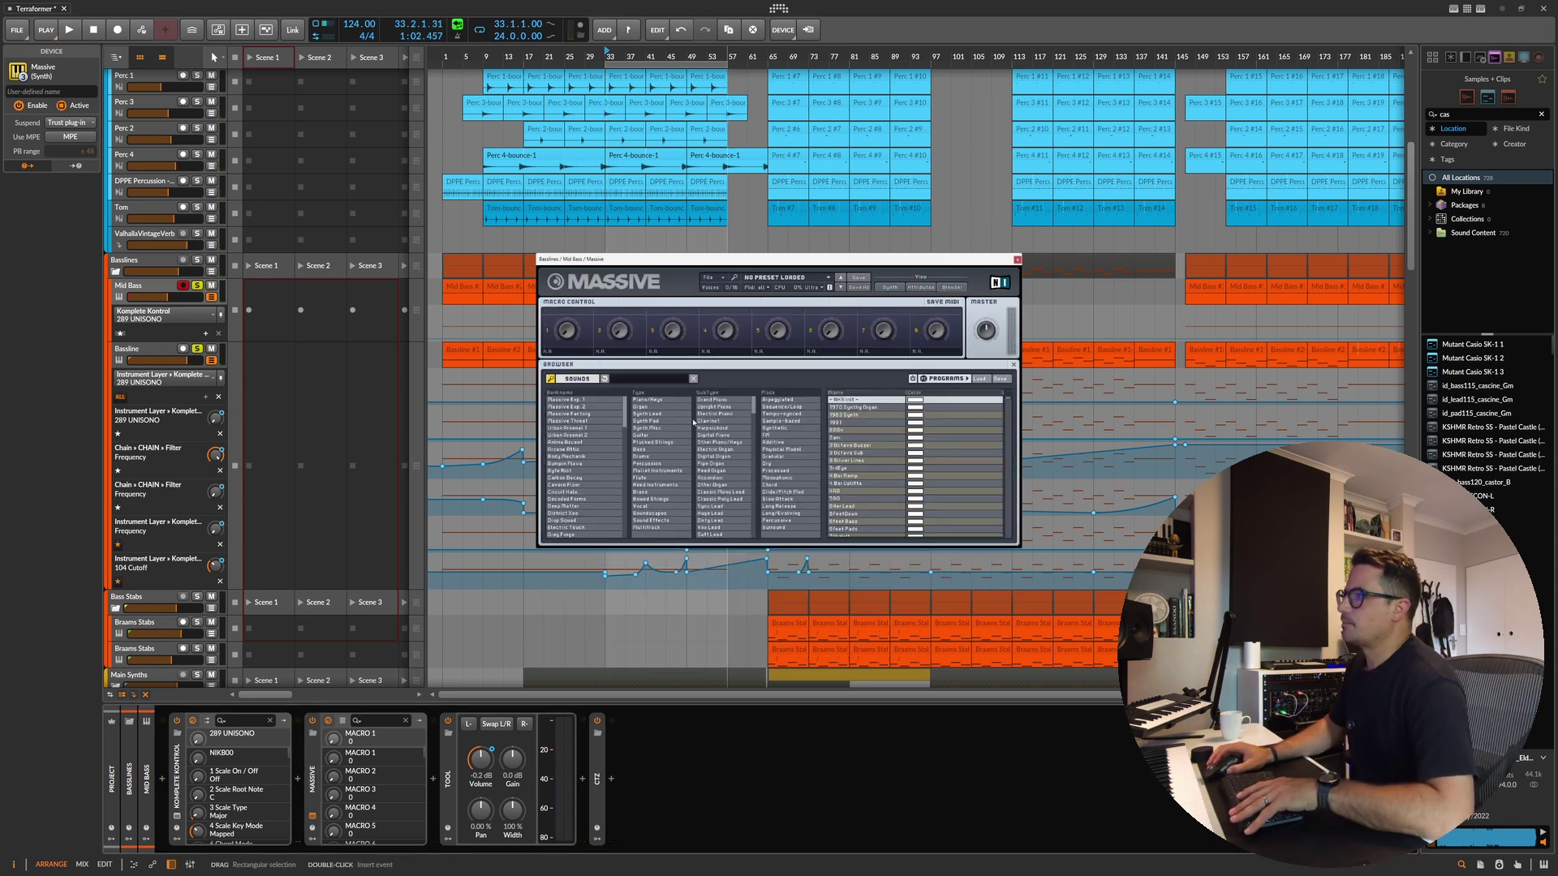
{"action": "type", "text": "and"}
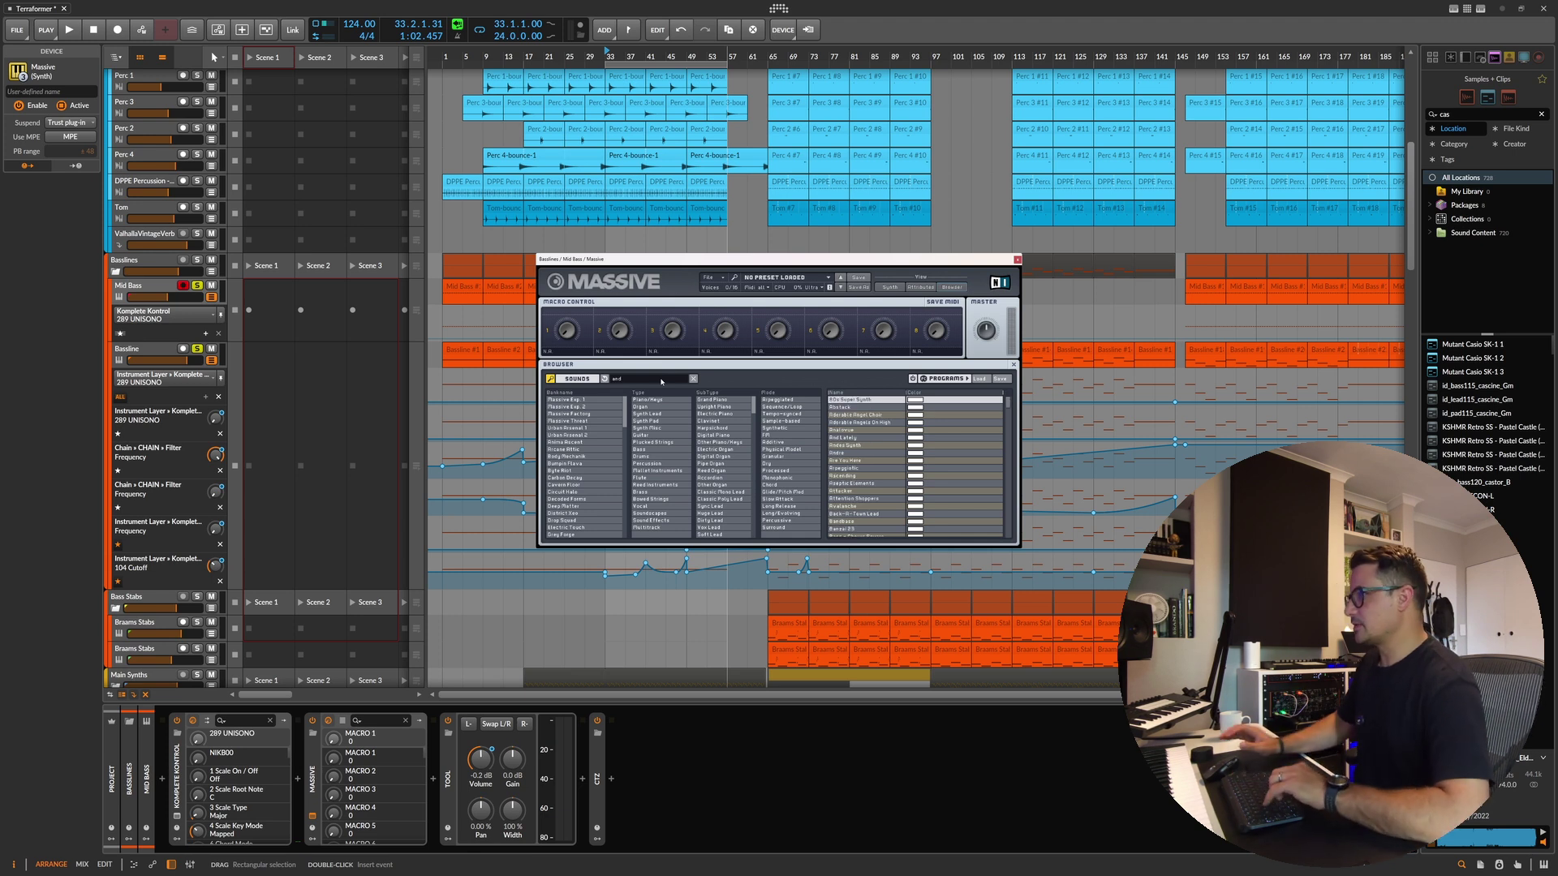
{"action": "left_click", "coordinate": [844, 438]}
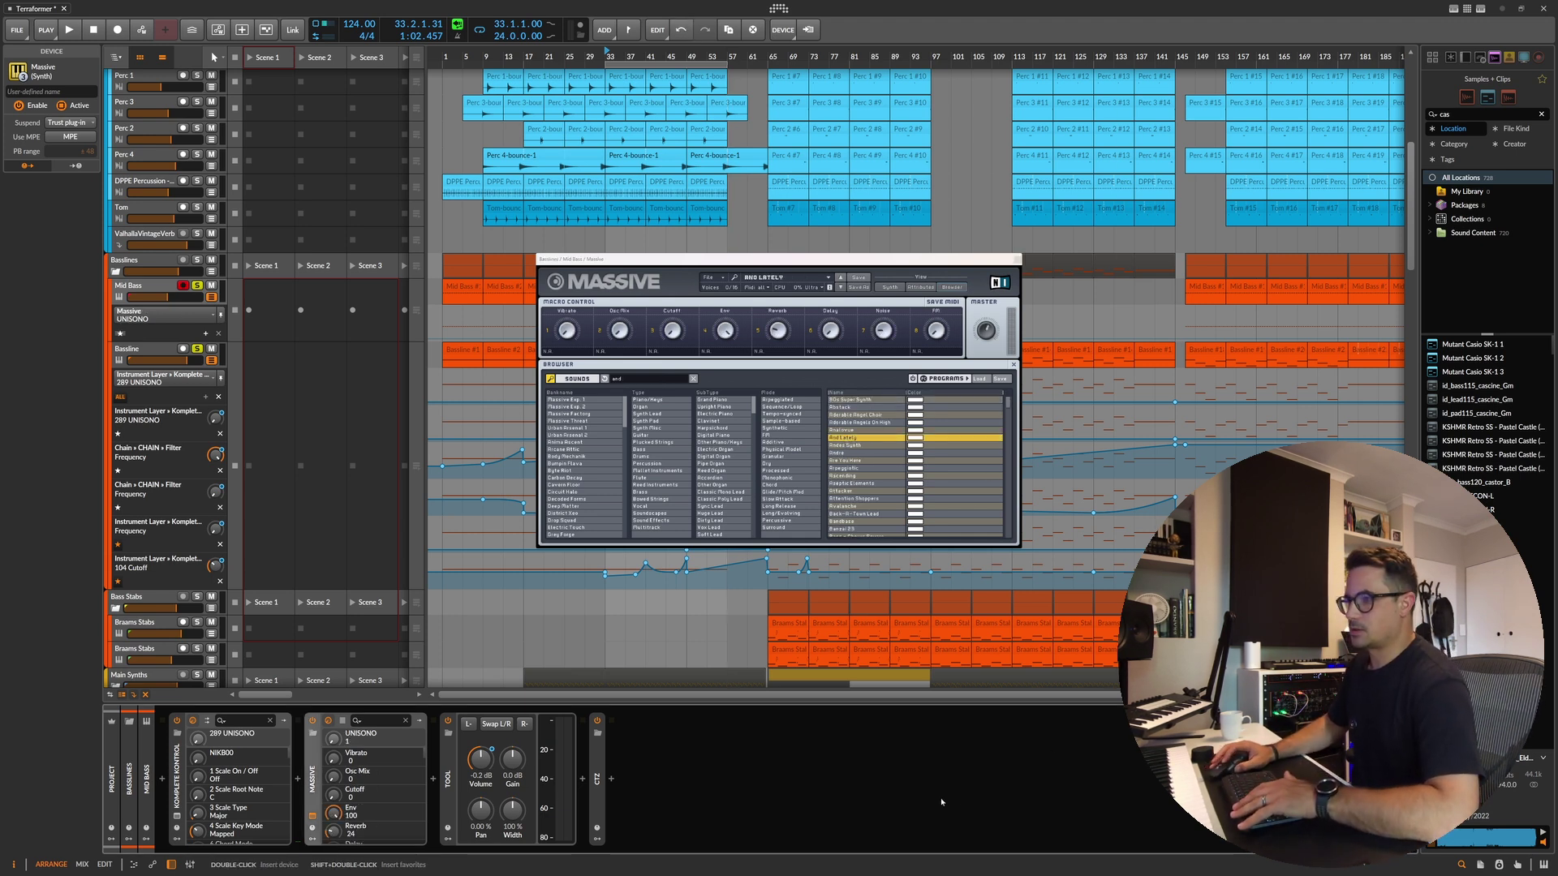
Step: Audition the Massive preset from bar 33, then delete the Massive device from the Mid Bass chain
{"action": "key", "text": "space"}
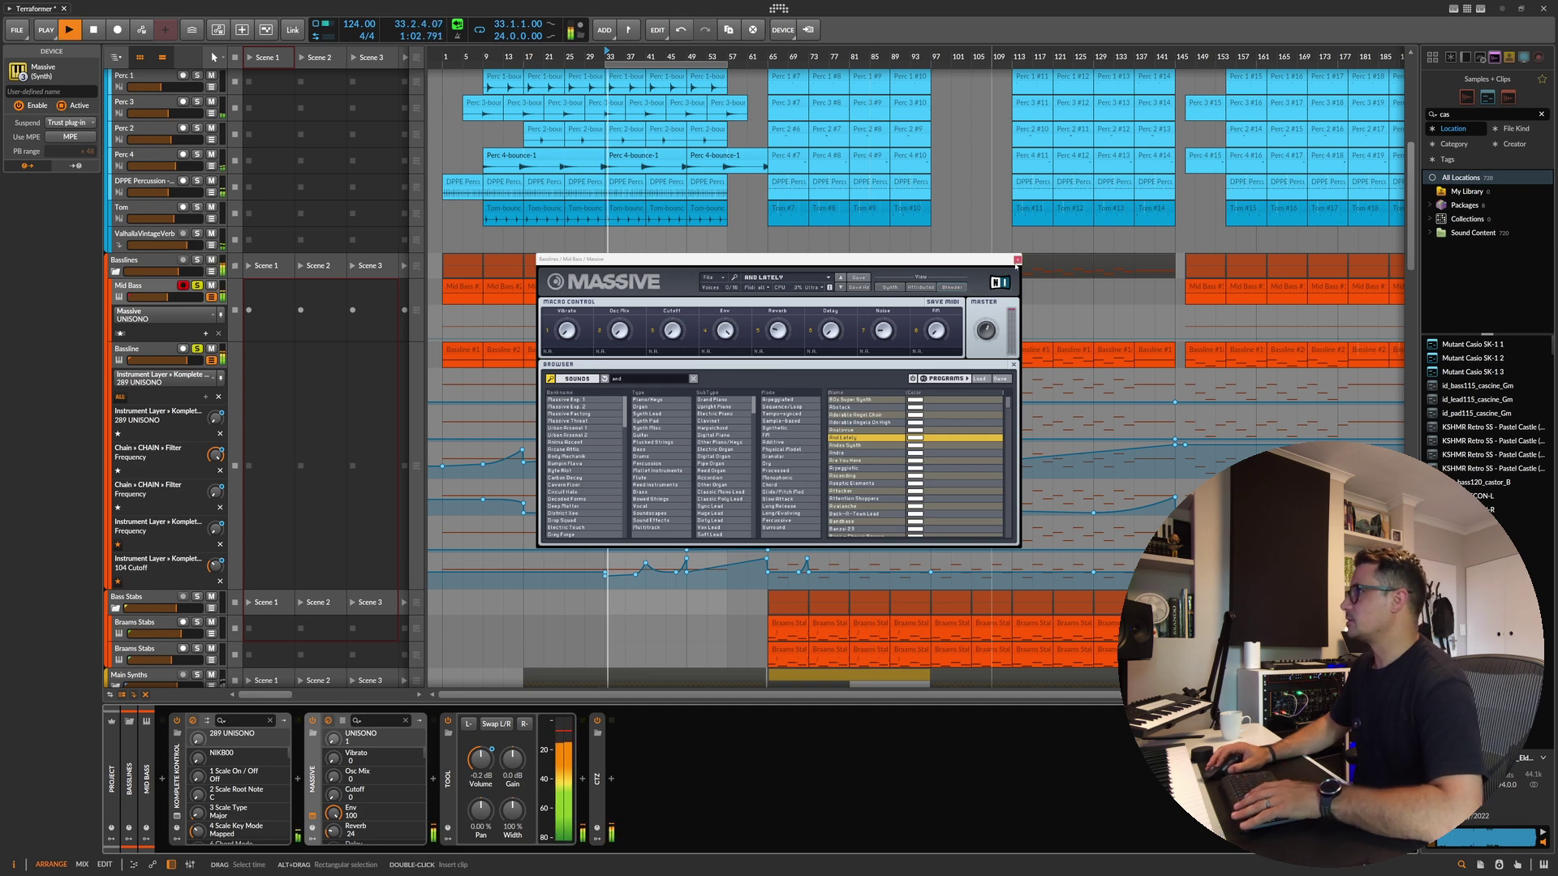
{"action": "left_click", "coordinate": [312, 816]}
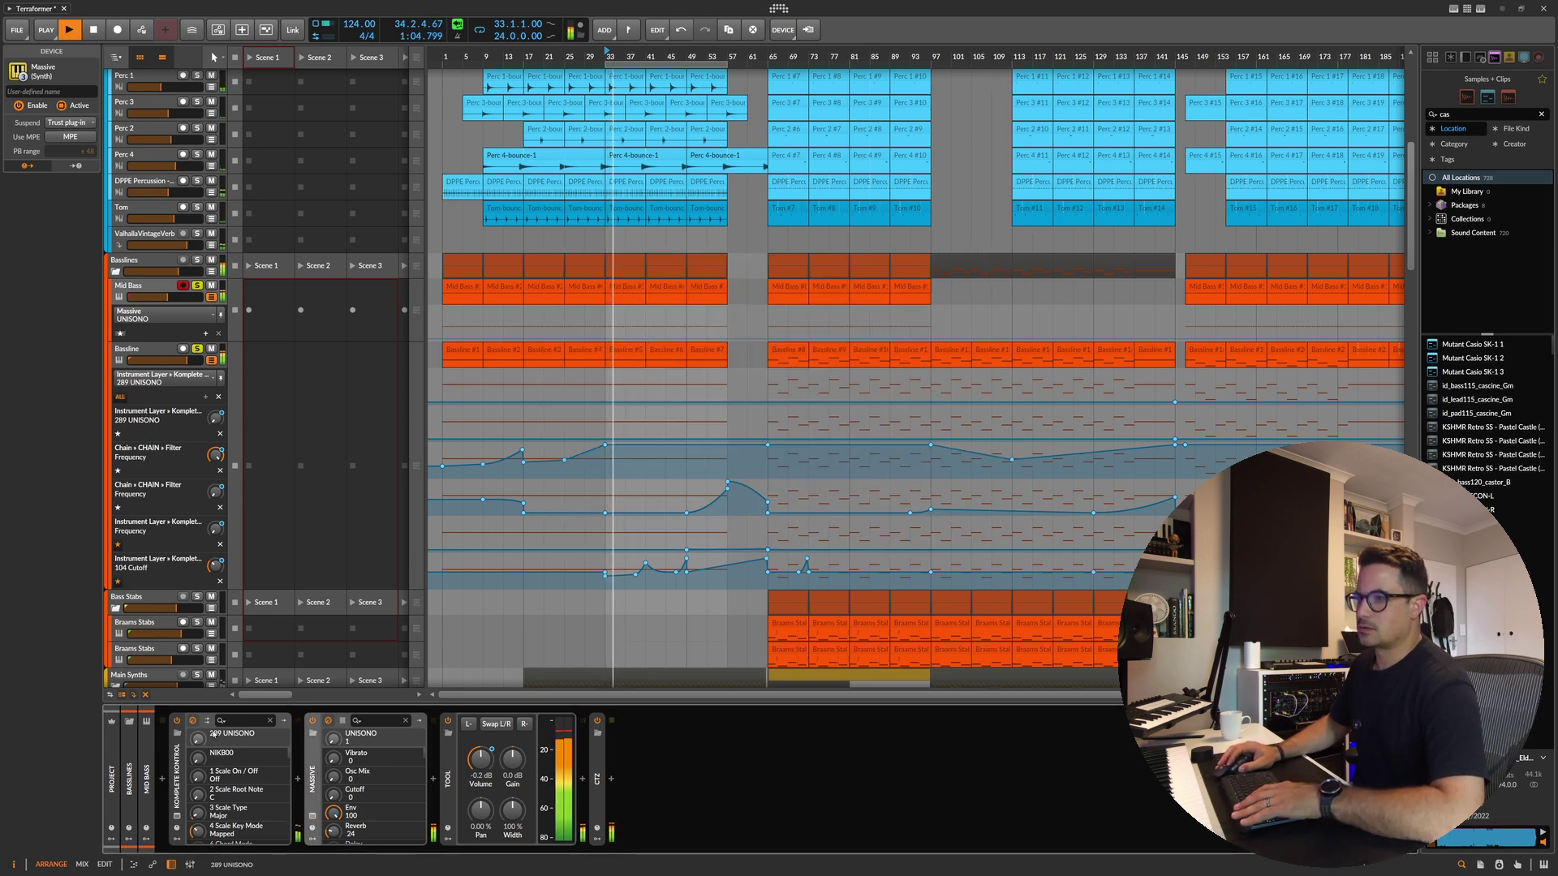
{"action": "left_click", "coordinate": [284, 721]}
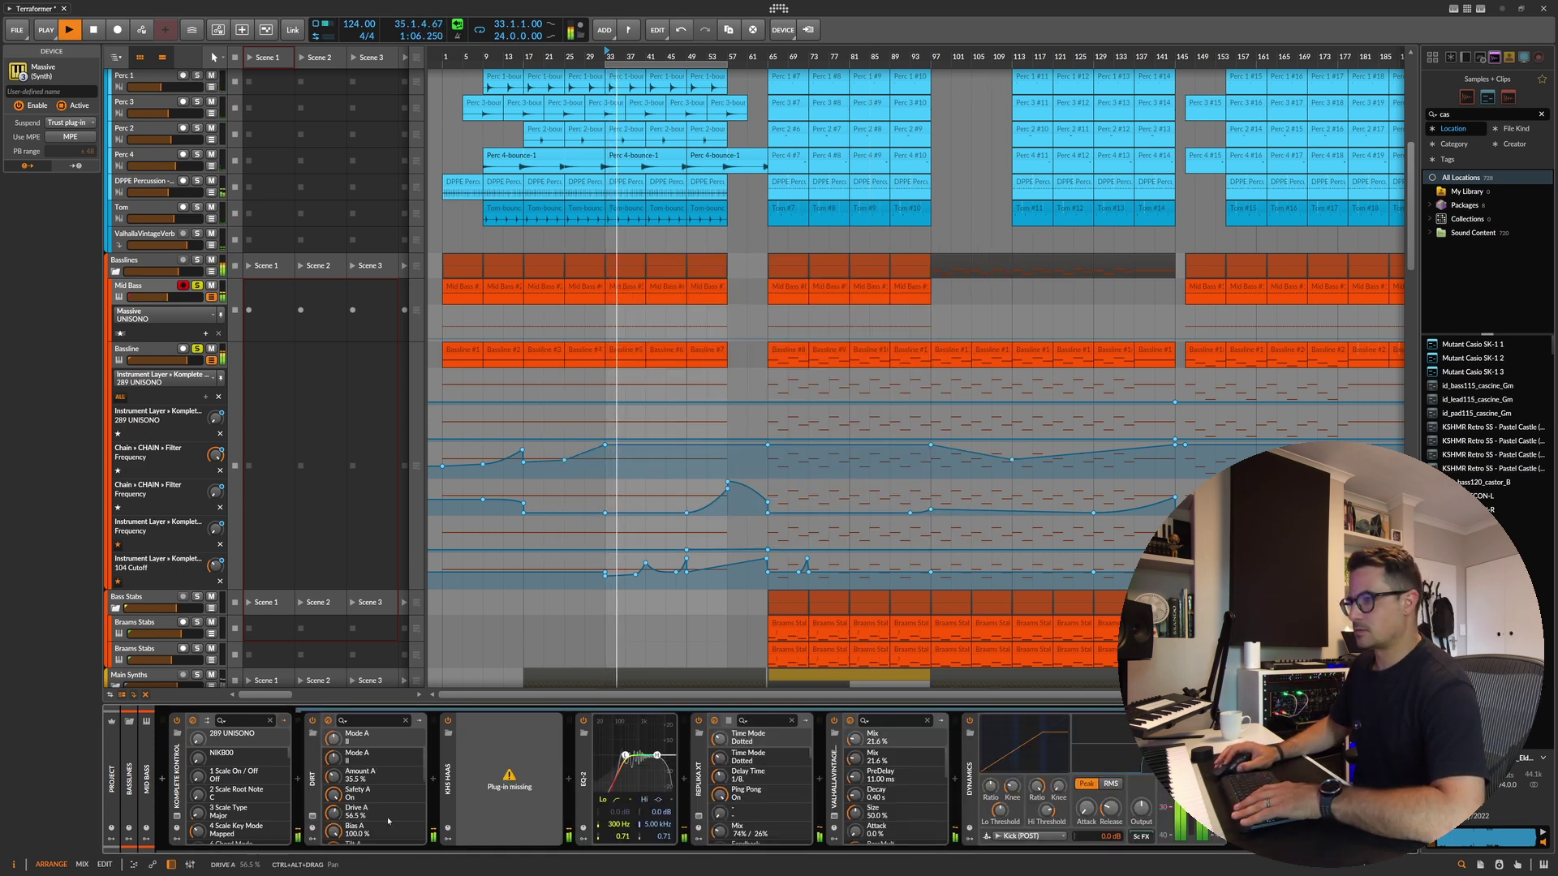
{"action": "key", "text": "space"}
{"action": "left_click", "coordinate": [310, 760]}
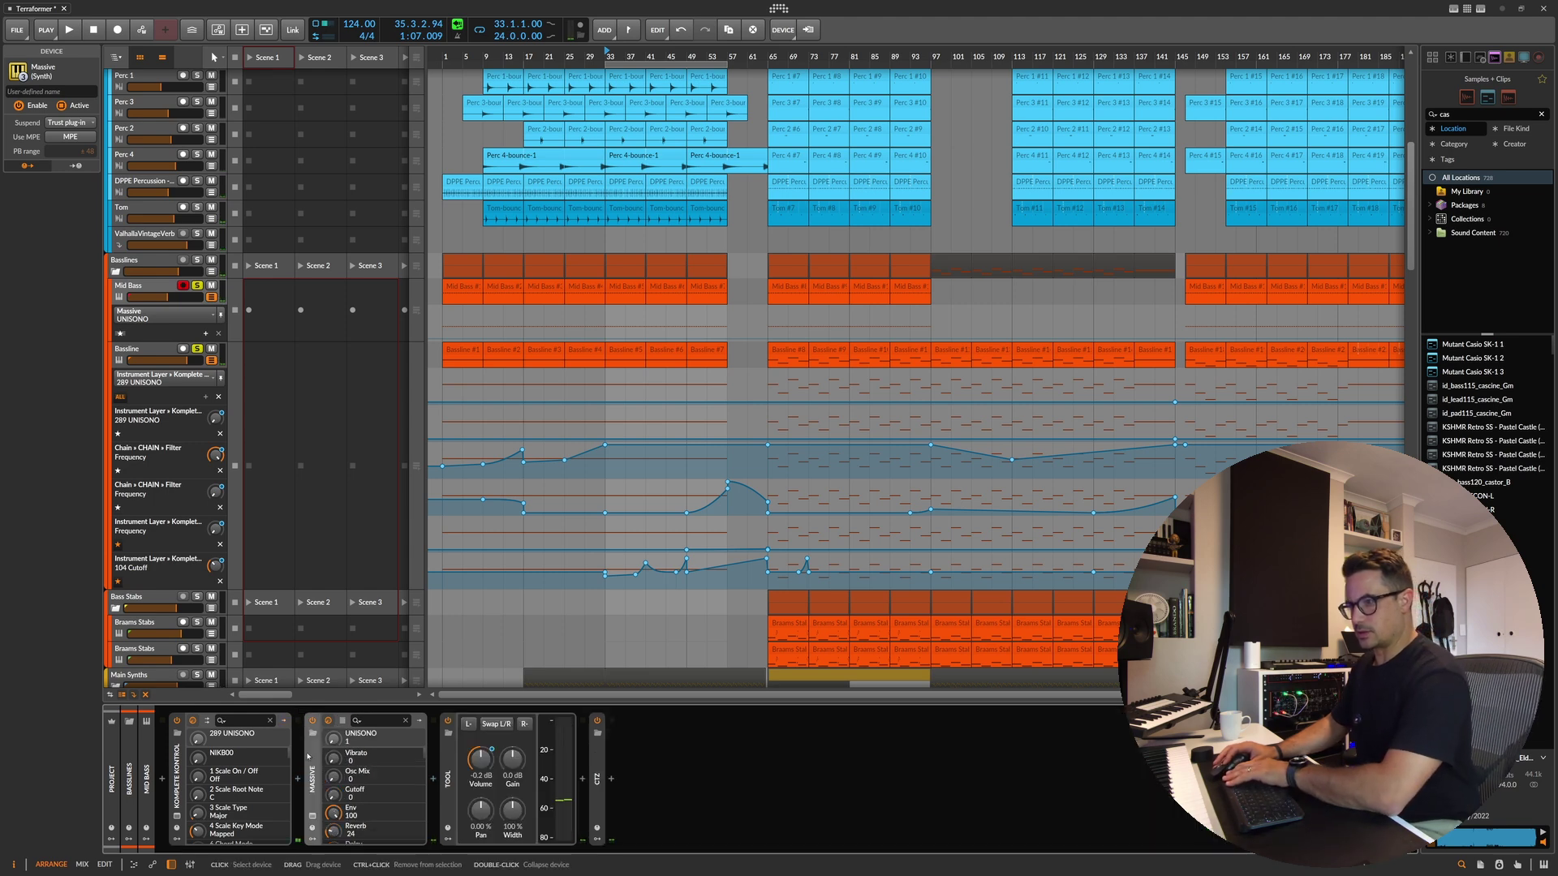
{"action": "key", "text": "Delete"}
Step: Show the effects chain nested in the Mid Bass track's Komplete Kontrol device and select the missing kHs Haas plug-in
{"action": "left_click", "coordinate": [284, 721]}
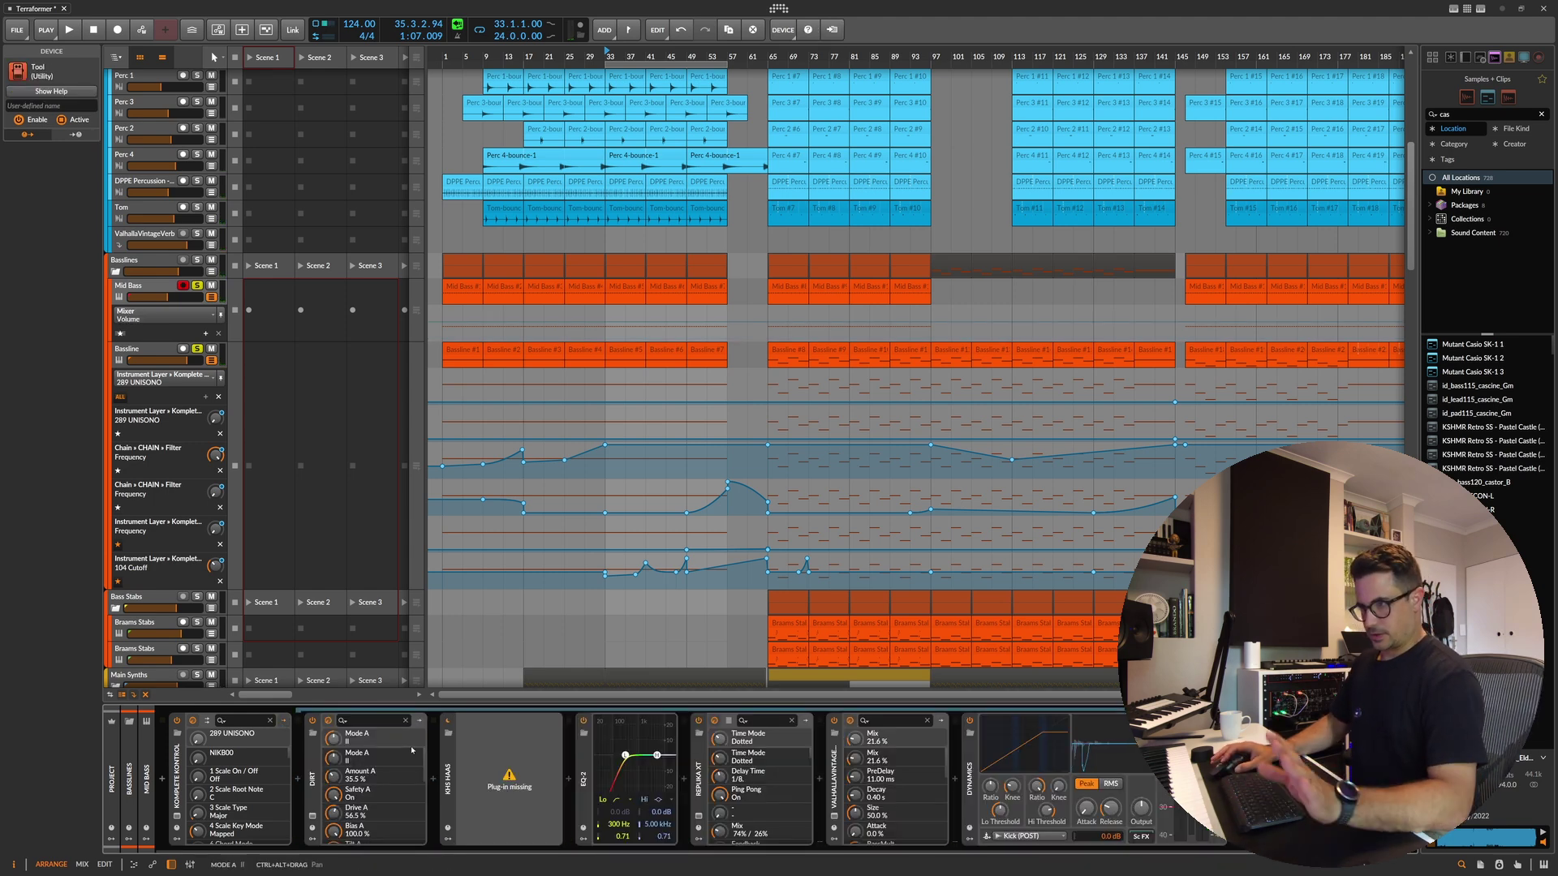
{"action": "left_click", "coordinate": [483, 815]}
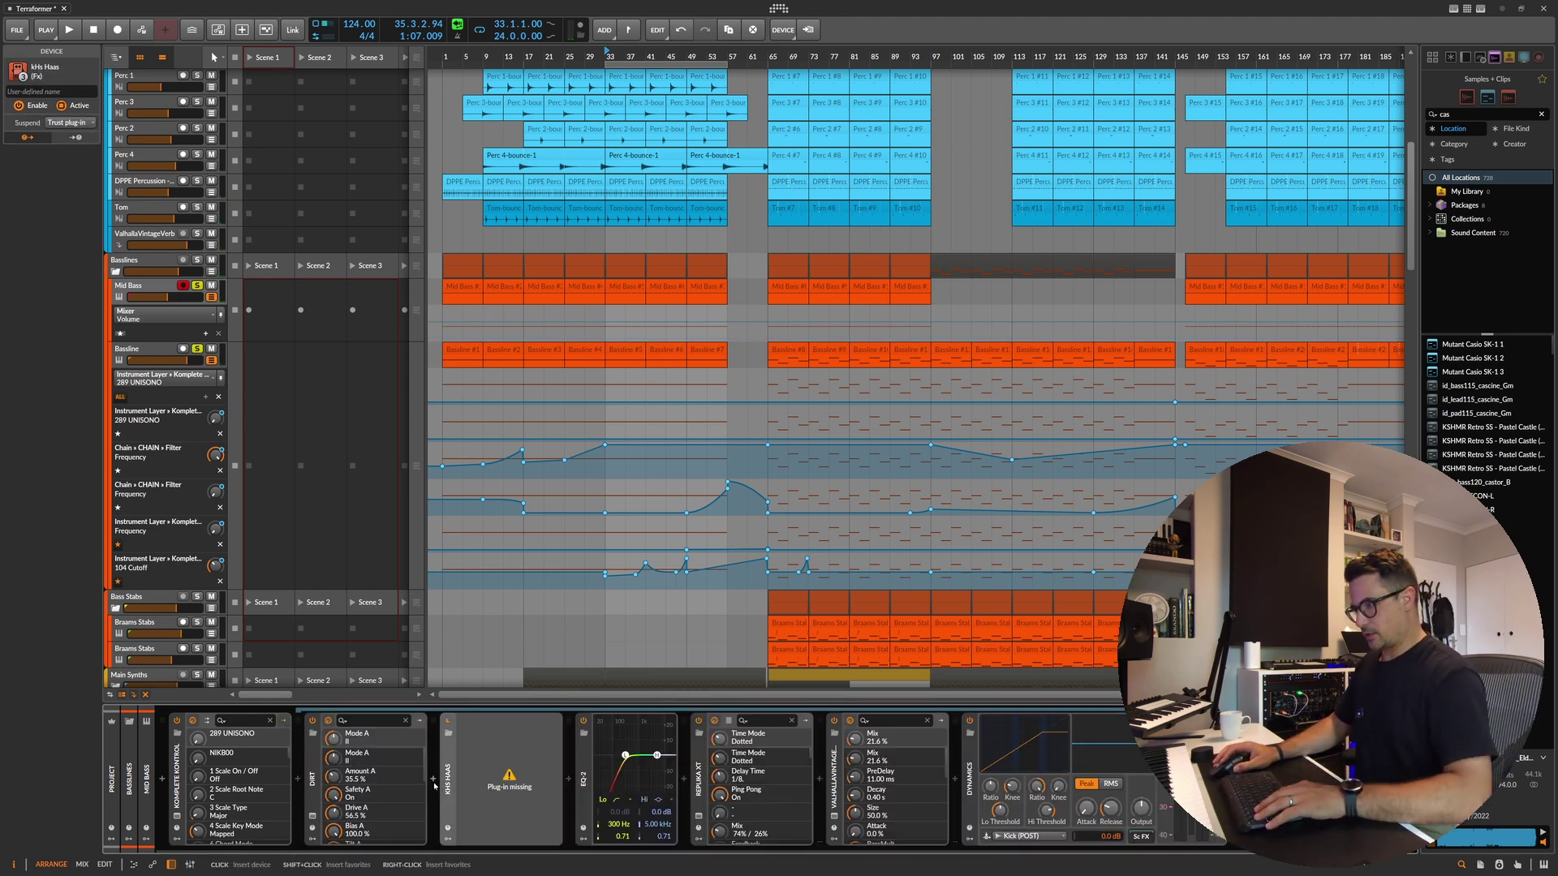
Step: Search the audio effects for "left" and preview Stereo Split in front of the missing kHs Haas plug-in
{"action": "left_click", "coordinate": [434, 783]}
{"action": "type", "text": "left"}
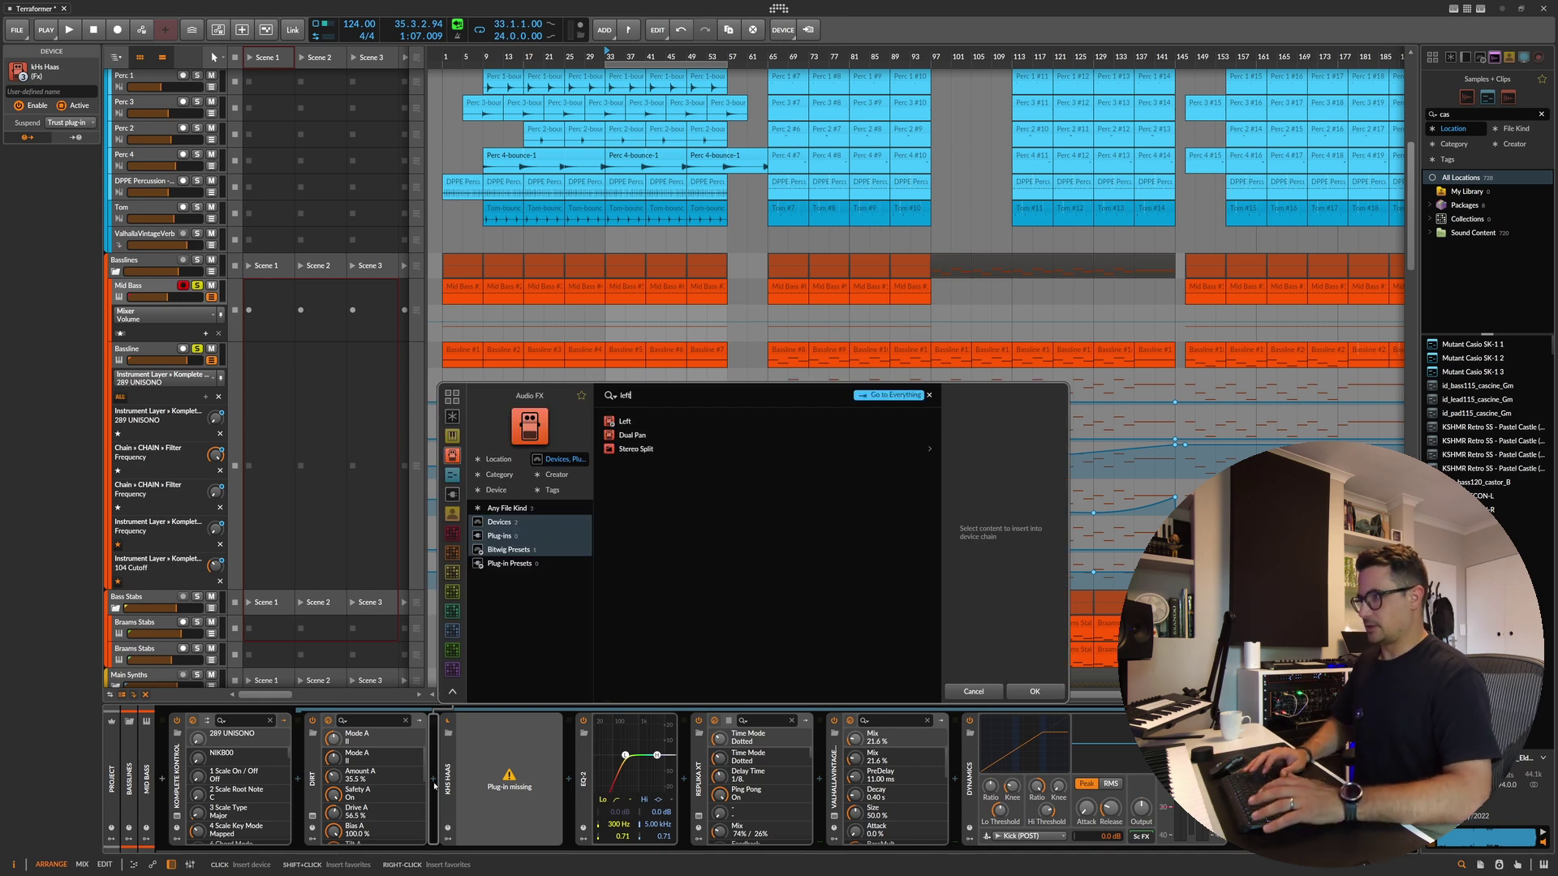
{"action": "key", "text": "Down"}
{"action": "key", "text": "Down"}
{"action": "key", "text": "Down"}
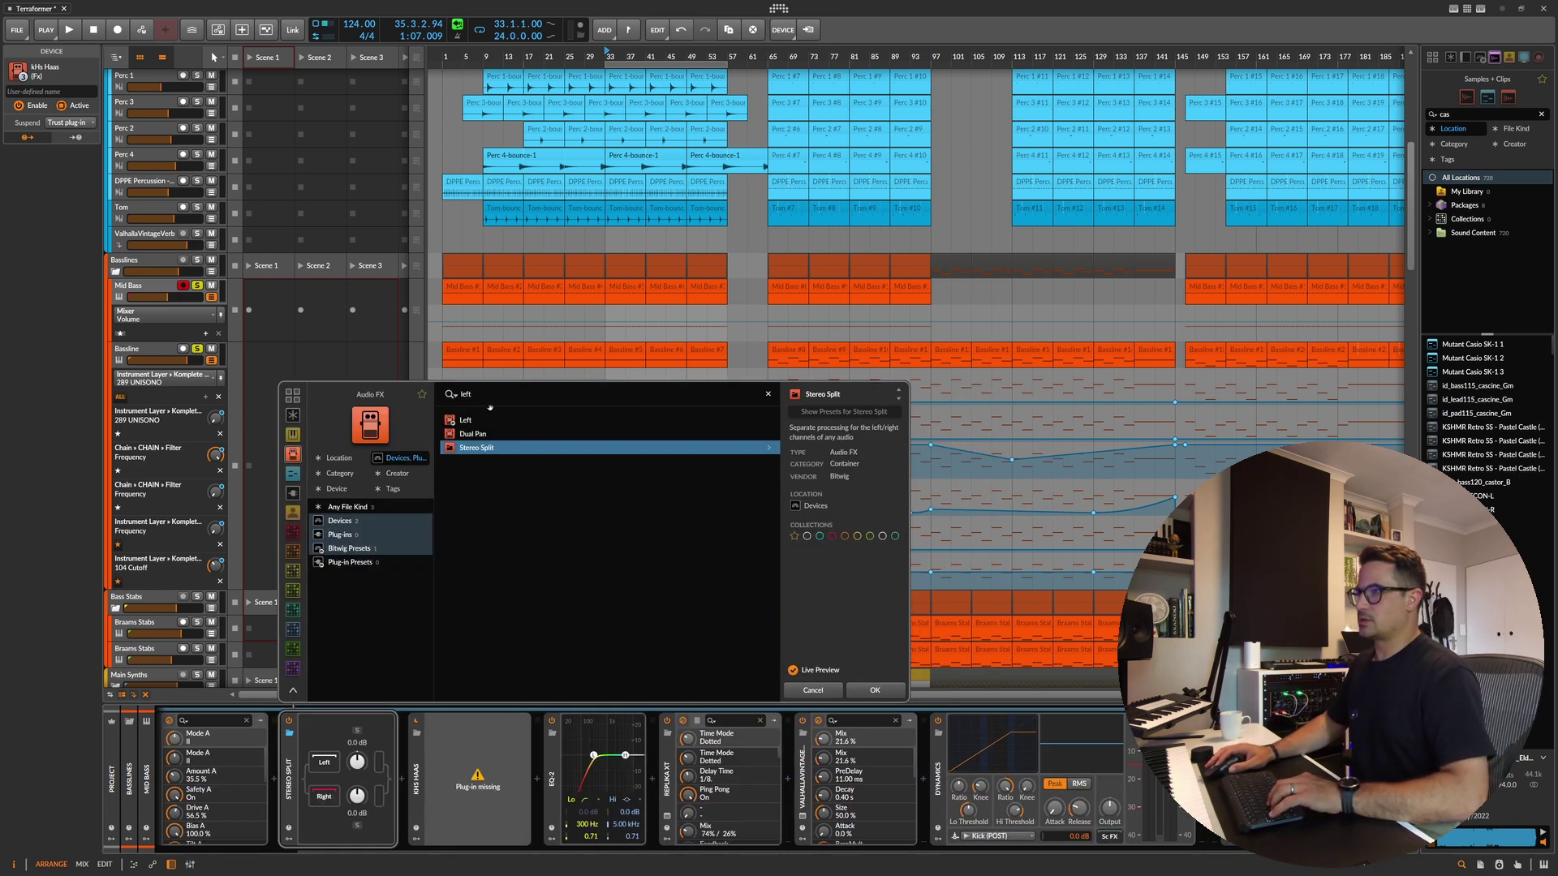
Step: Search all browser content for "haas" and look through the results for a Haas effect, then close the browser without inserting anything
{"action": "left_click", "coordinate": [487, 395]}
{"action": "type", "text": "hass"}
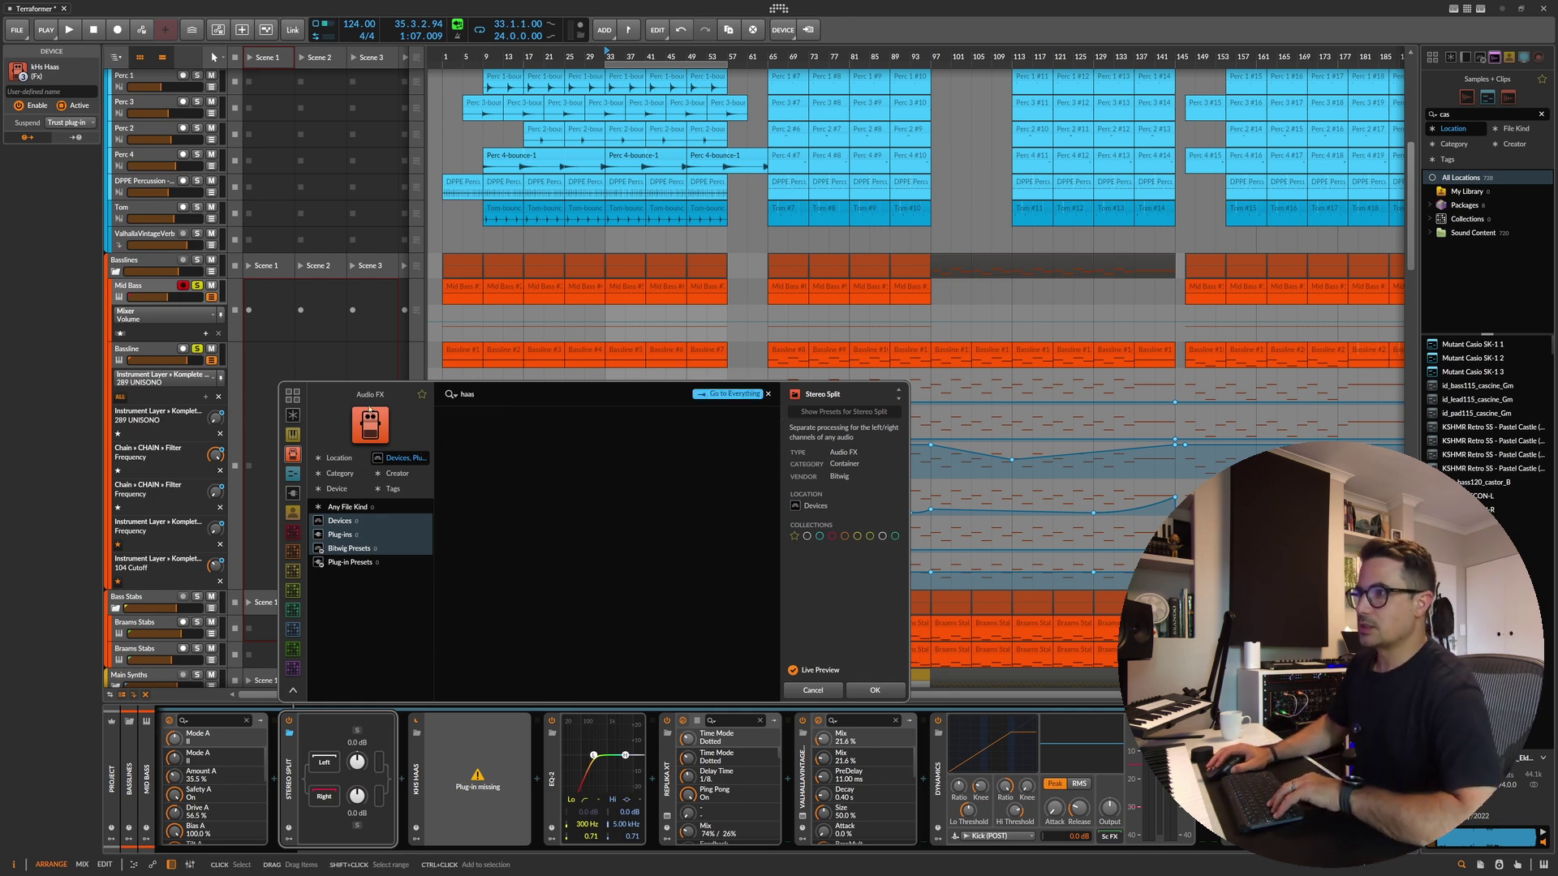
{"action": "left_click", "coordinate": [728, 394]}
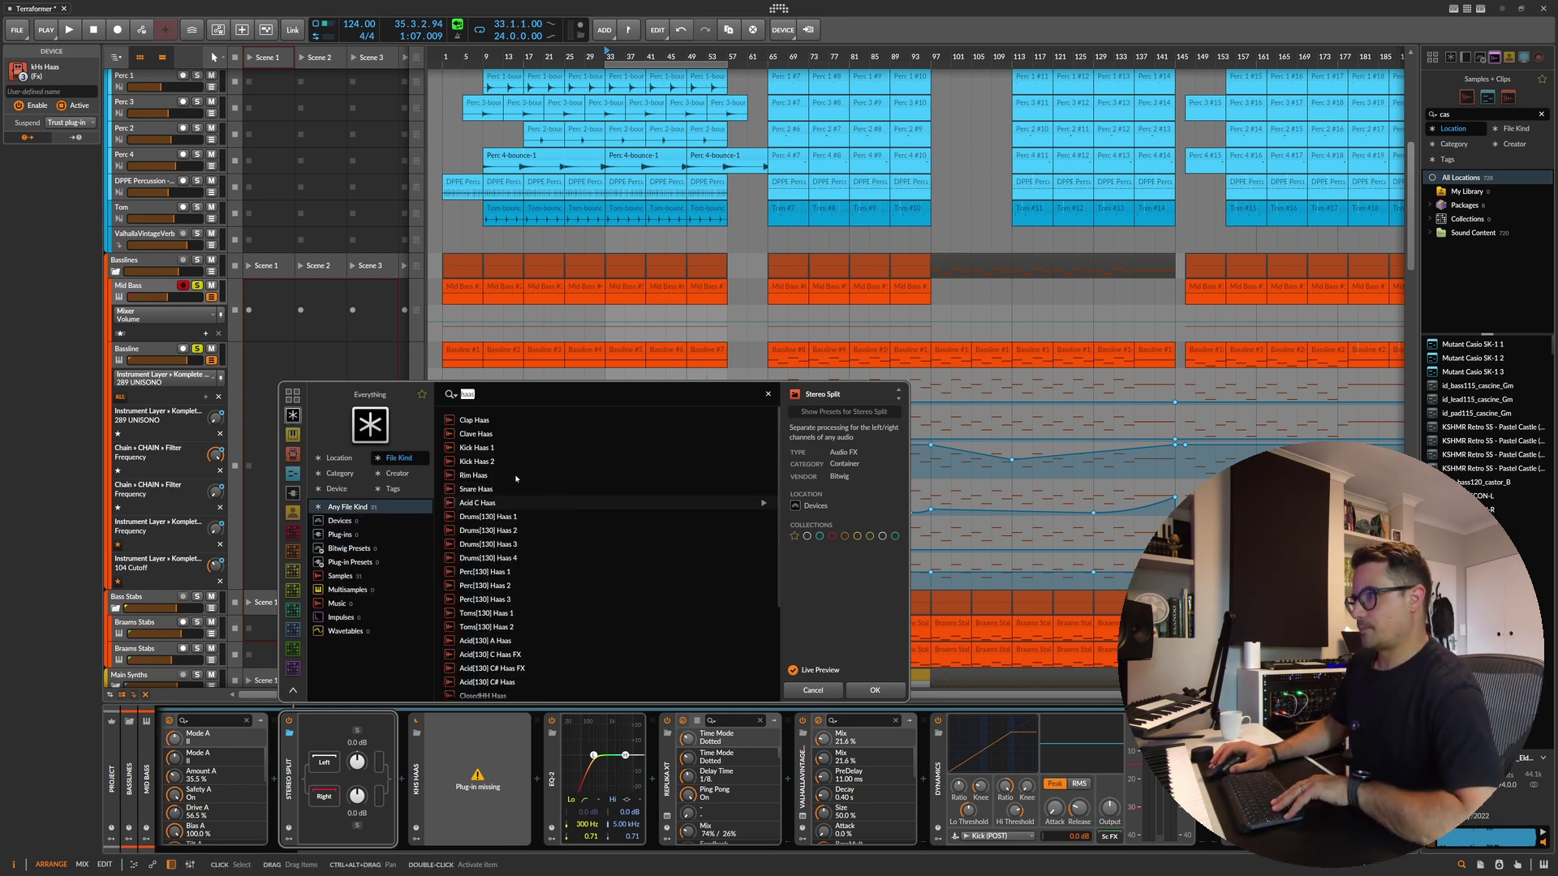
{"action": "scroll", "coordinate": [485, 438], "scroll_direction": "down", "scroll_amount": 5}
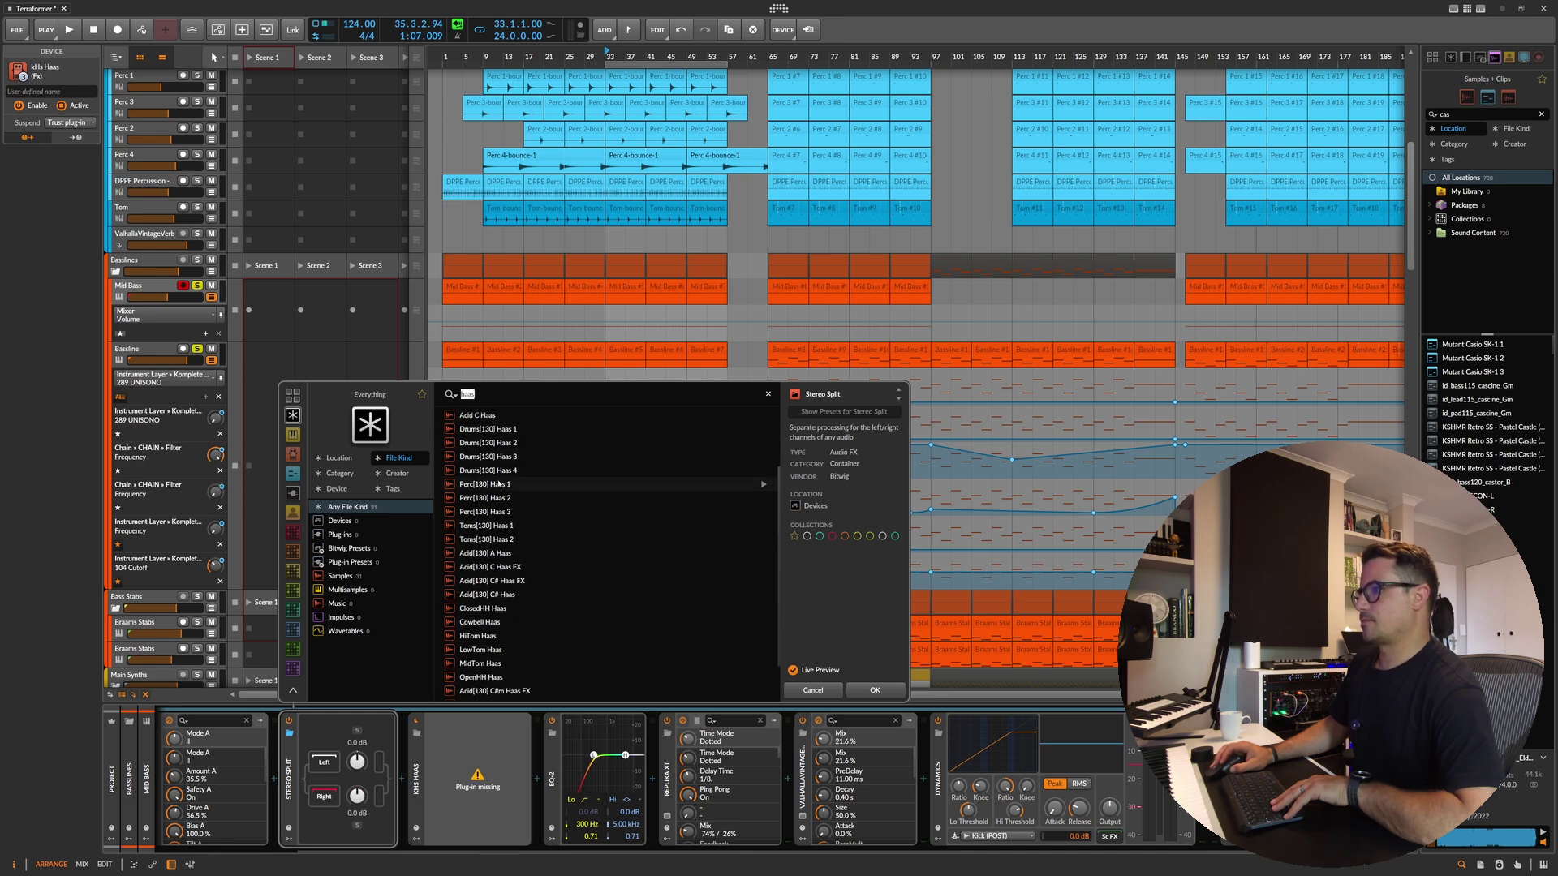
{"action": "scroll", "coordinate": [516, 577], "scroll_direction": "up", "scroll_amount": 5}
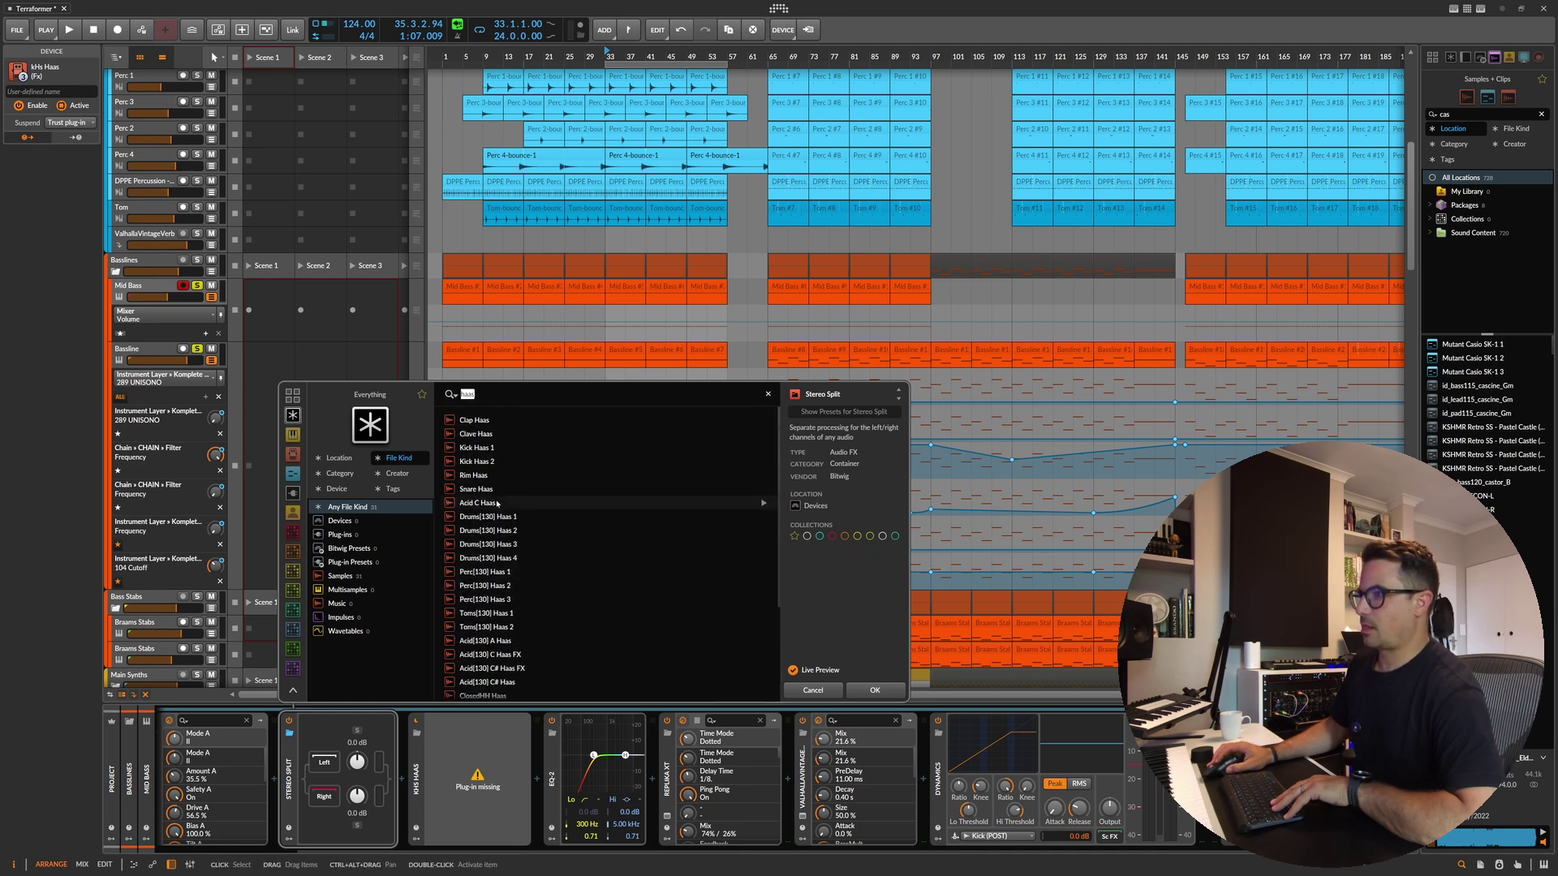
{"action": "scroll", "coordinate": [610, 559], "scroll_direction": "down", "scroll_amount": 5}
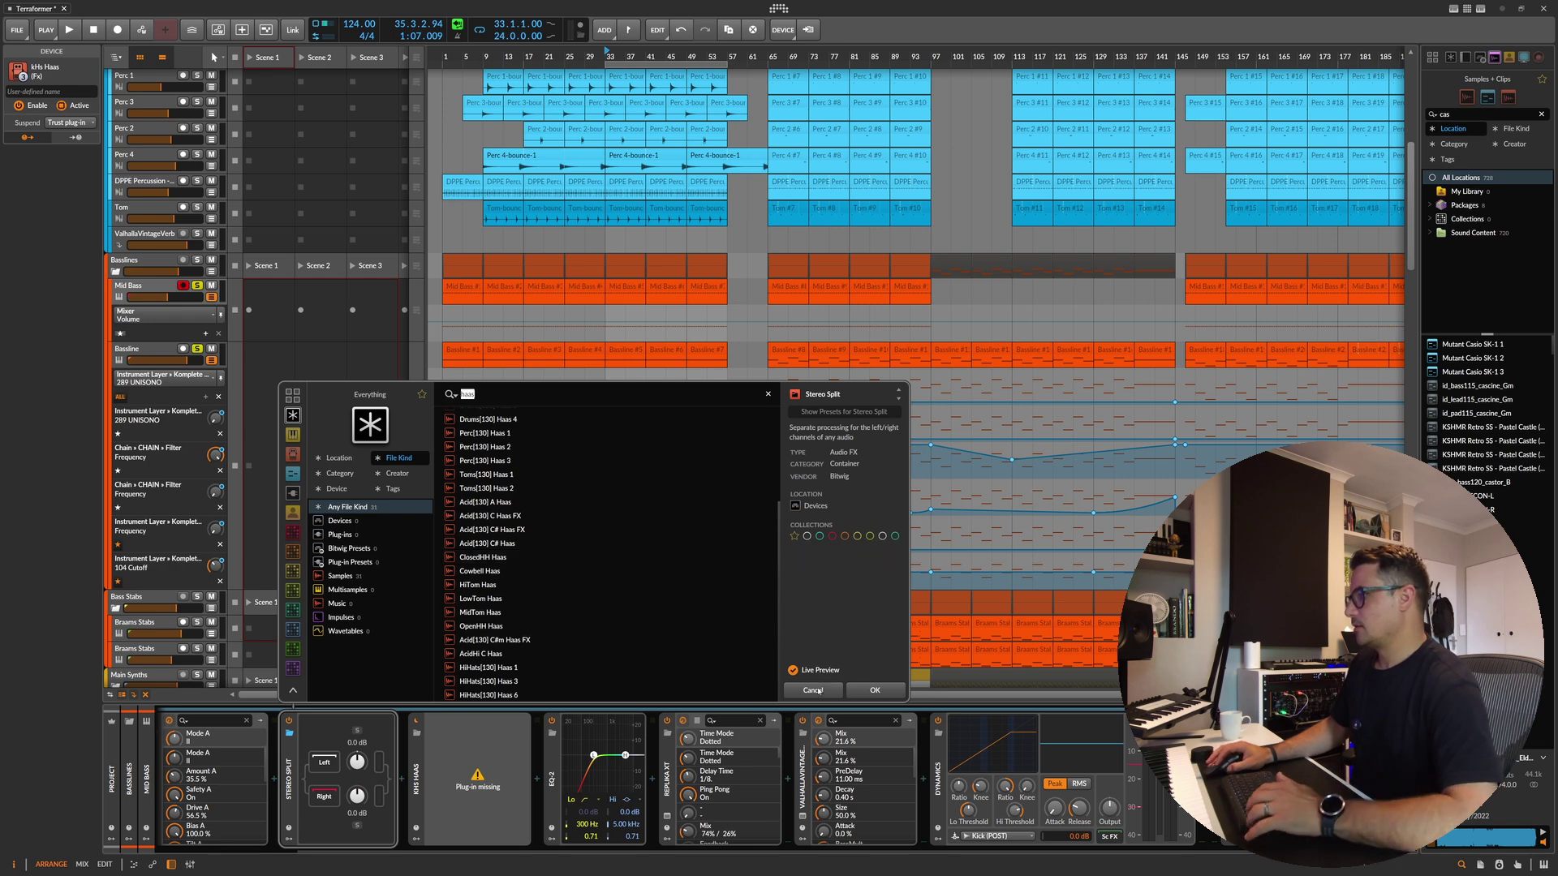
{"action": "key", "text": "Escape"}
Step: Search the audio effects for "left" at the slot after kHs Haas and preview Dual Pan there
{"action": "left_click", "coordinate": [536, 785]}
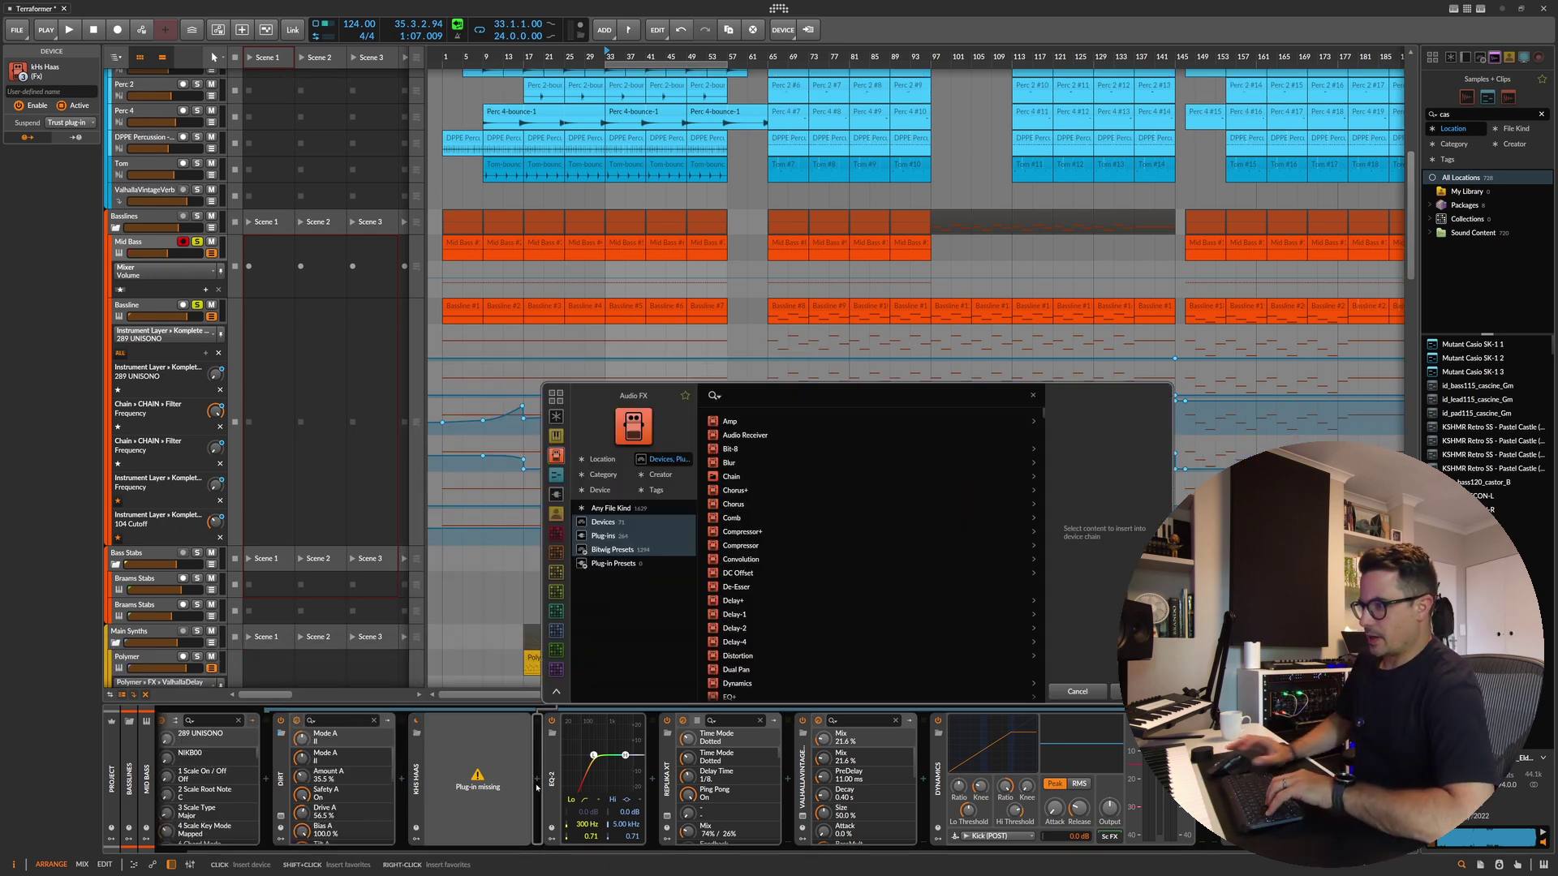
{"action": "type", "text": "left"}
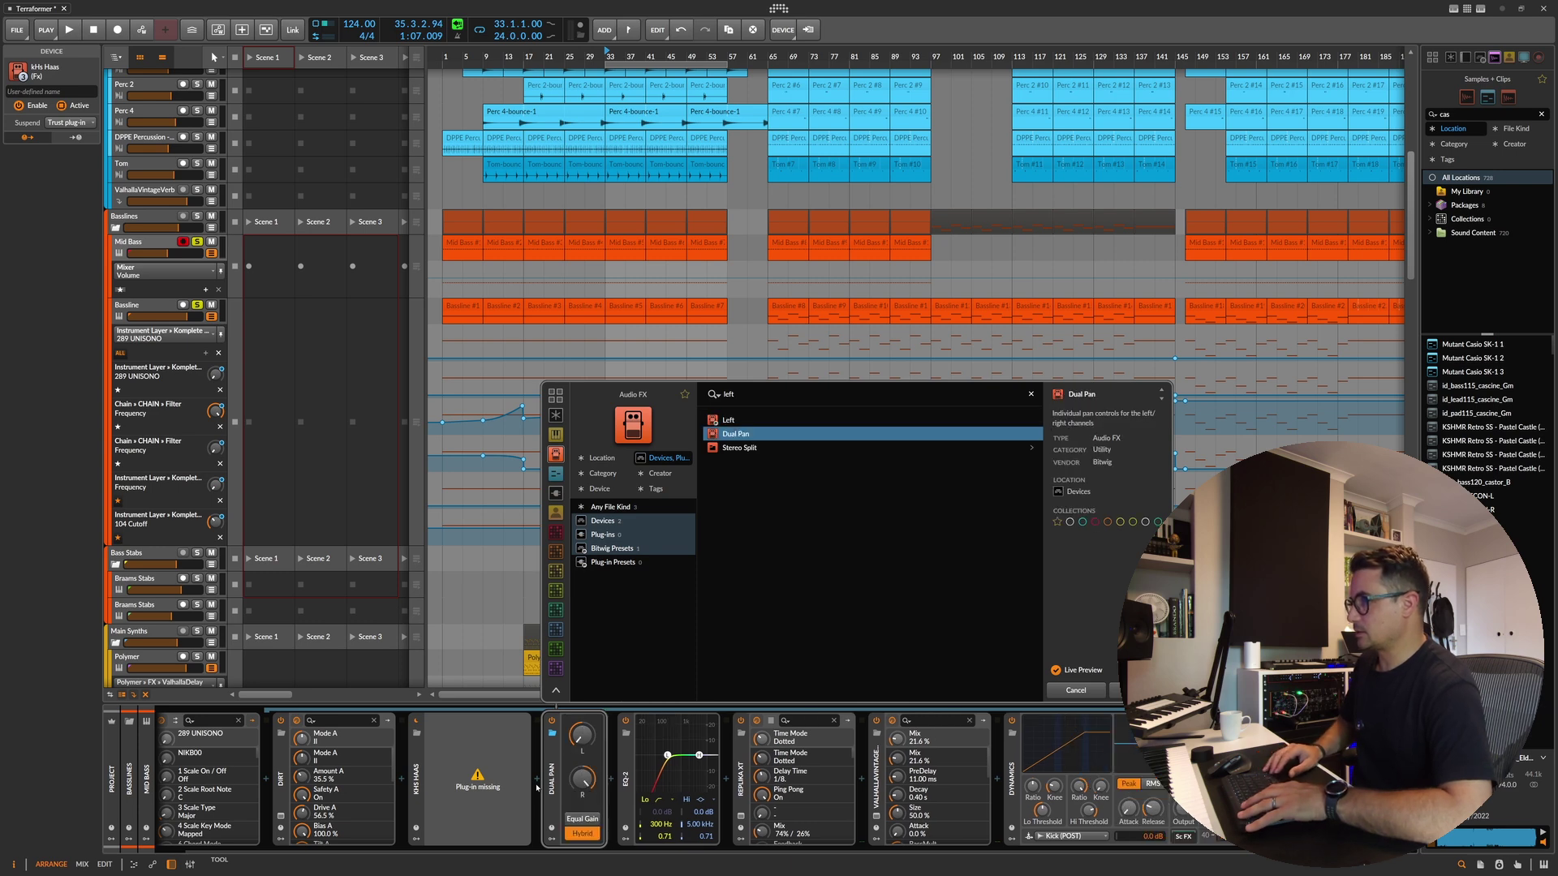
Step: Insert a Stereo Split on the Mid Bass track and add a Time Shift set to 15 ms in its Right chain
{"action": "key", "text": "Down"}
{"action": "key", "text": "Return"}
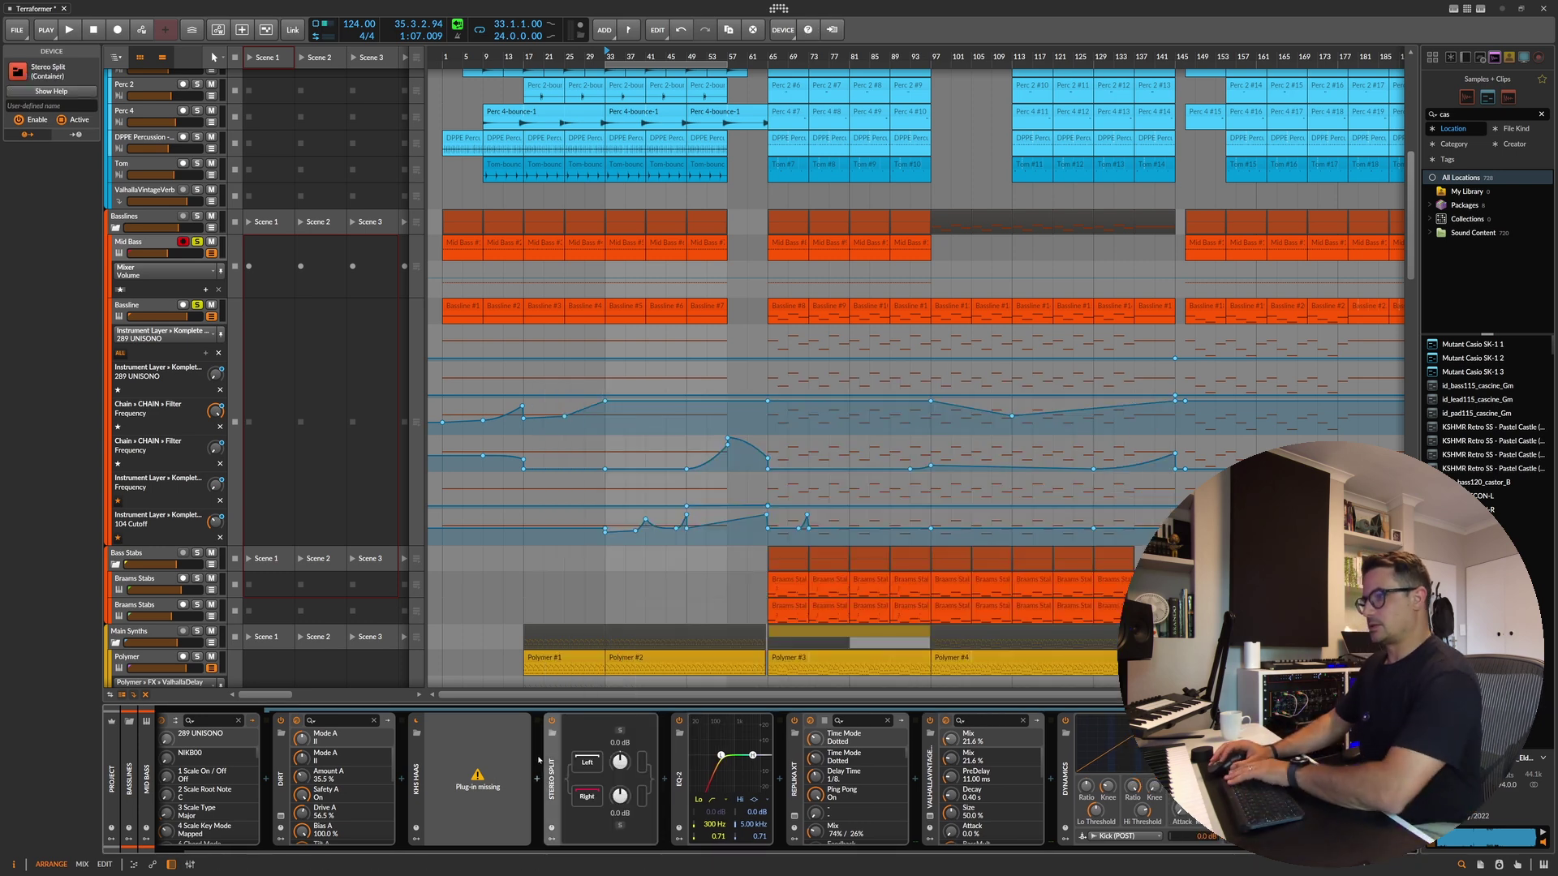
{"action": "double_click", "coordinate": [662, 793]}
{"action": "type", "text": "time"}
{"action": "key", "text": "Return"}
{"action": "left_click", "coordinate": [704, 822]}
{"action": "double_click", "coordinate": [705, 809]}
{"action": "type", "text": "25"}
{"action": "key", "text": "Return"}
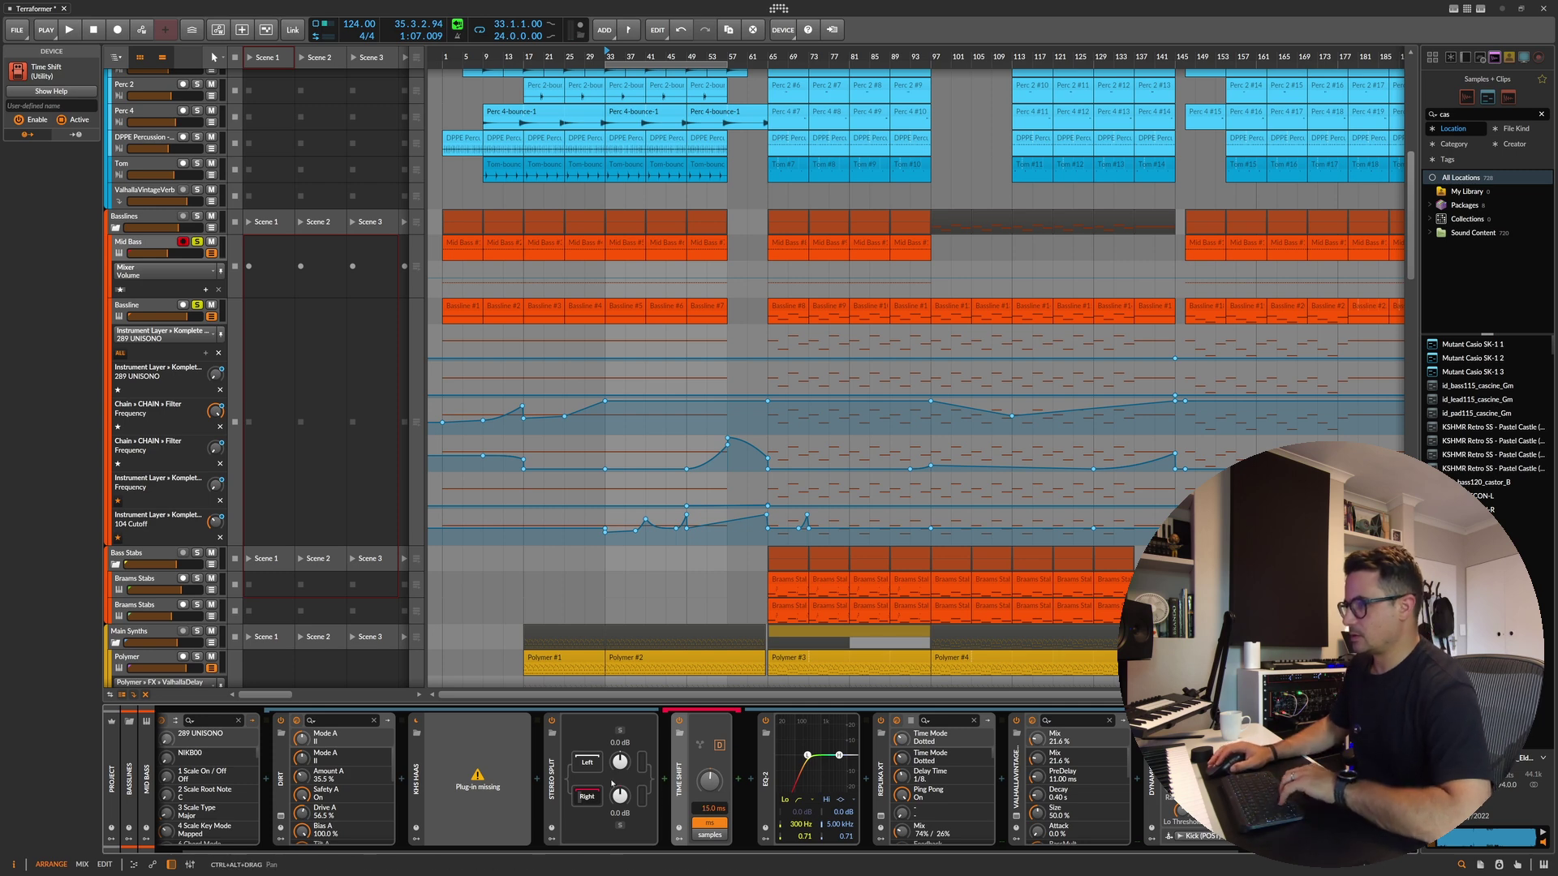
Step: Delete the missing kHs Haas plug-in from the Mid Bass device chain
{"action": "key", "text": "Delete"}
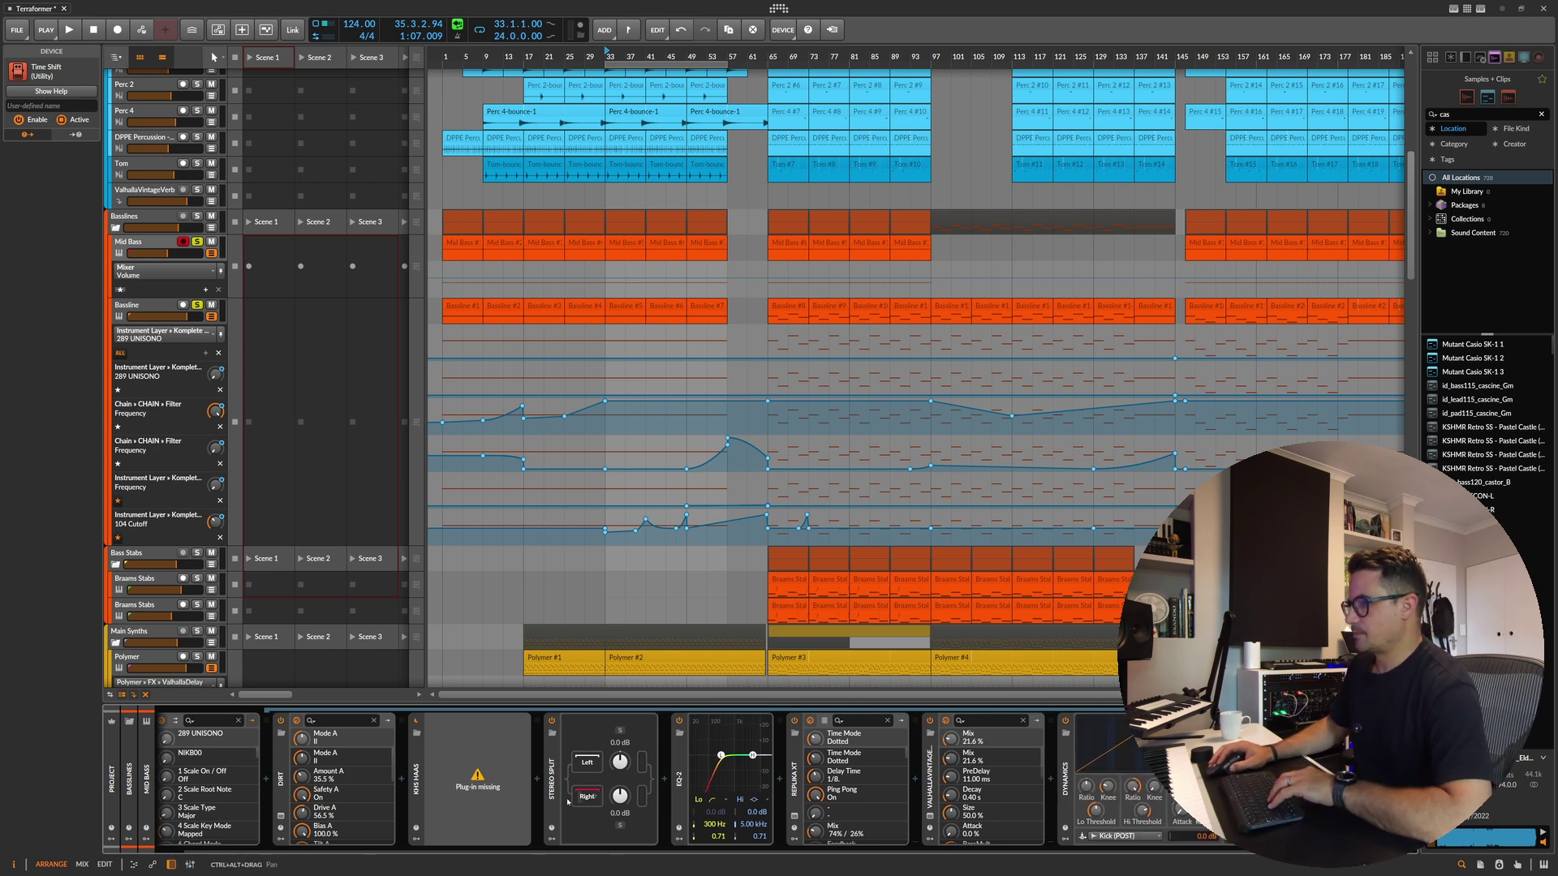
{"action": "left_click", "coordinate": [418, 842]}
{"action": "key", "text": "Delete"}
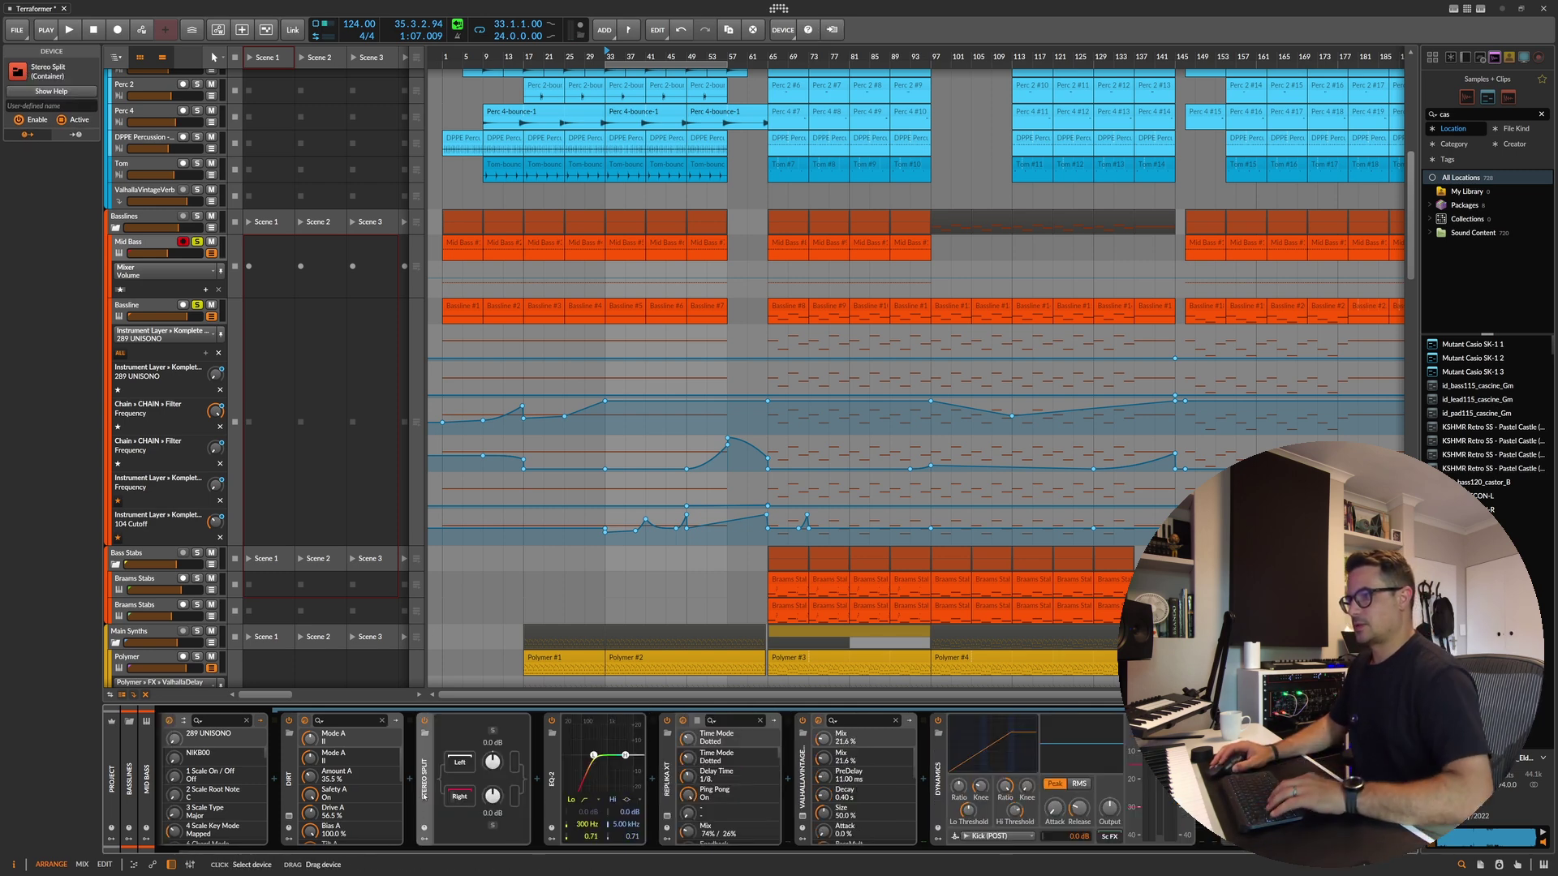
Step: Start saving the Stereo Split as a library preset named Haas Proto in the Audio FX category
{"action": "right_click", "coordinate": [438, 731]}
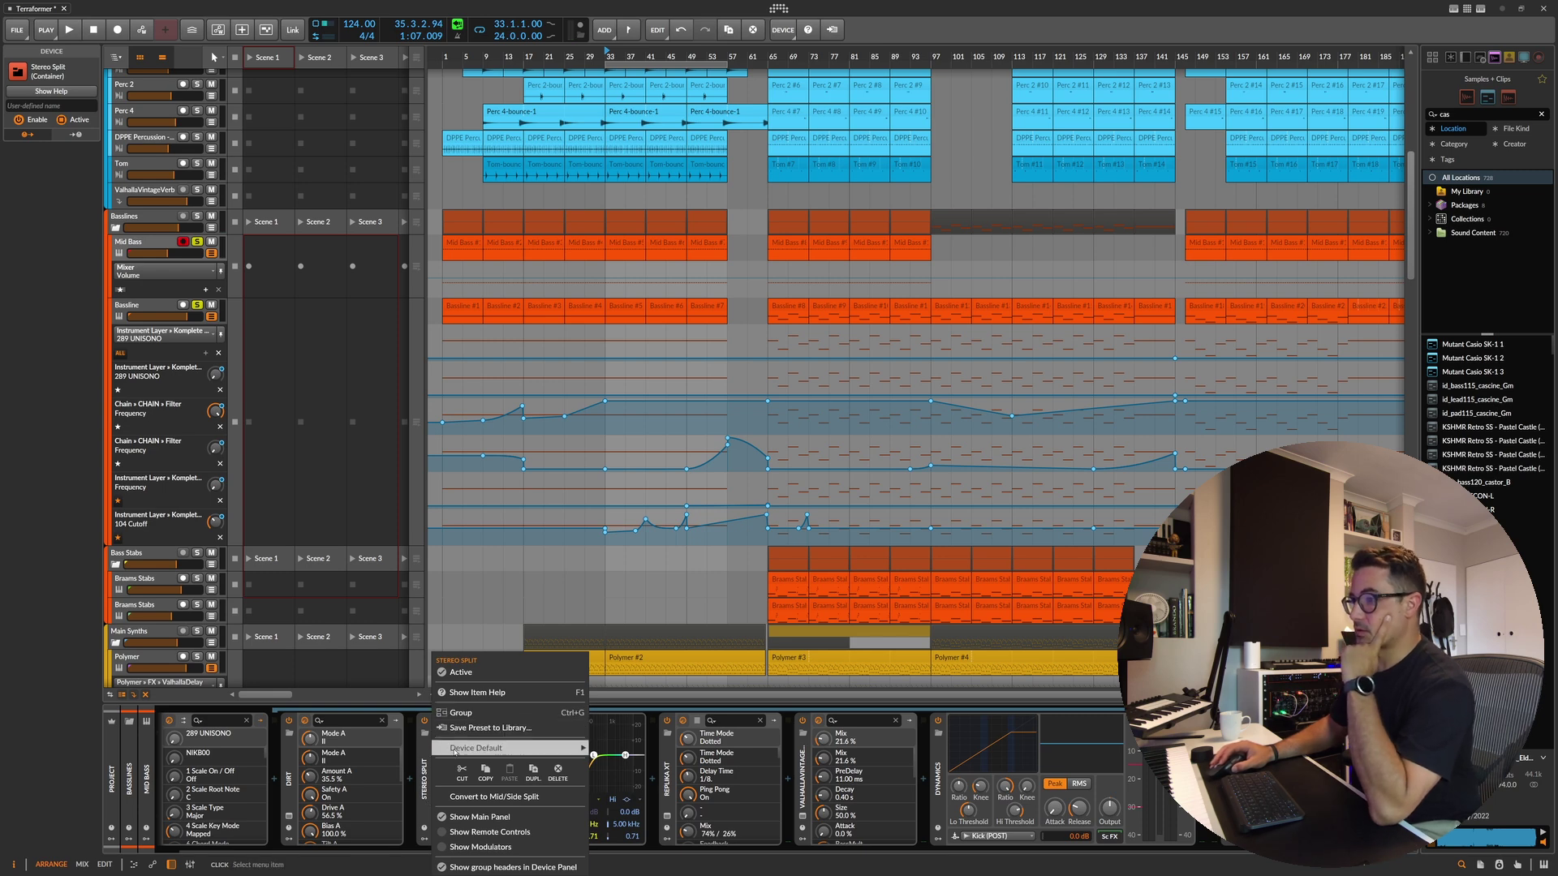
{"action": "key", "text": "Escape"}
{"action": "right_click", "coordinate": [425, 781]}
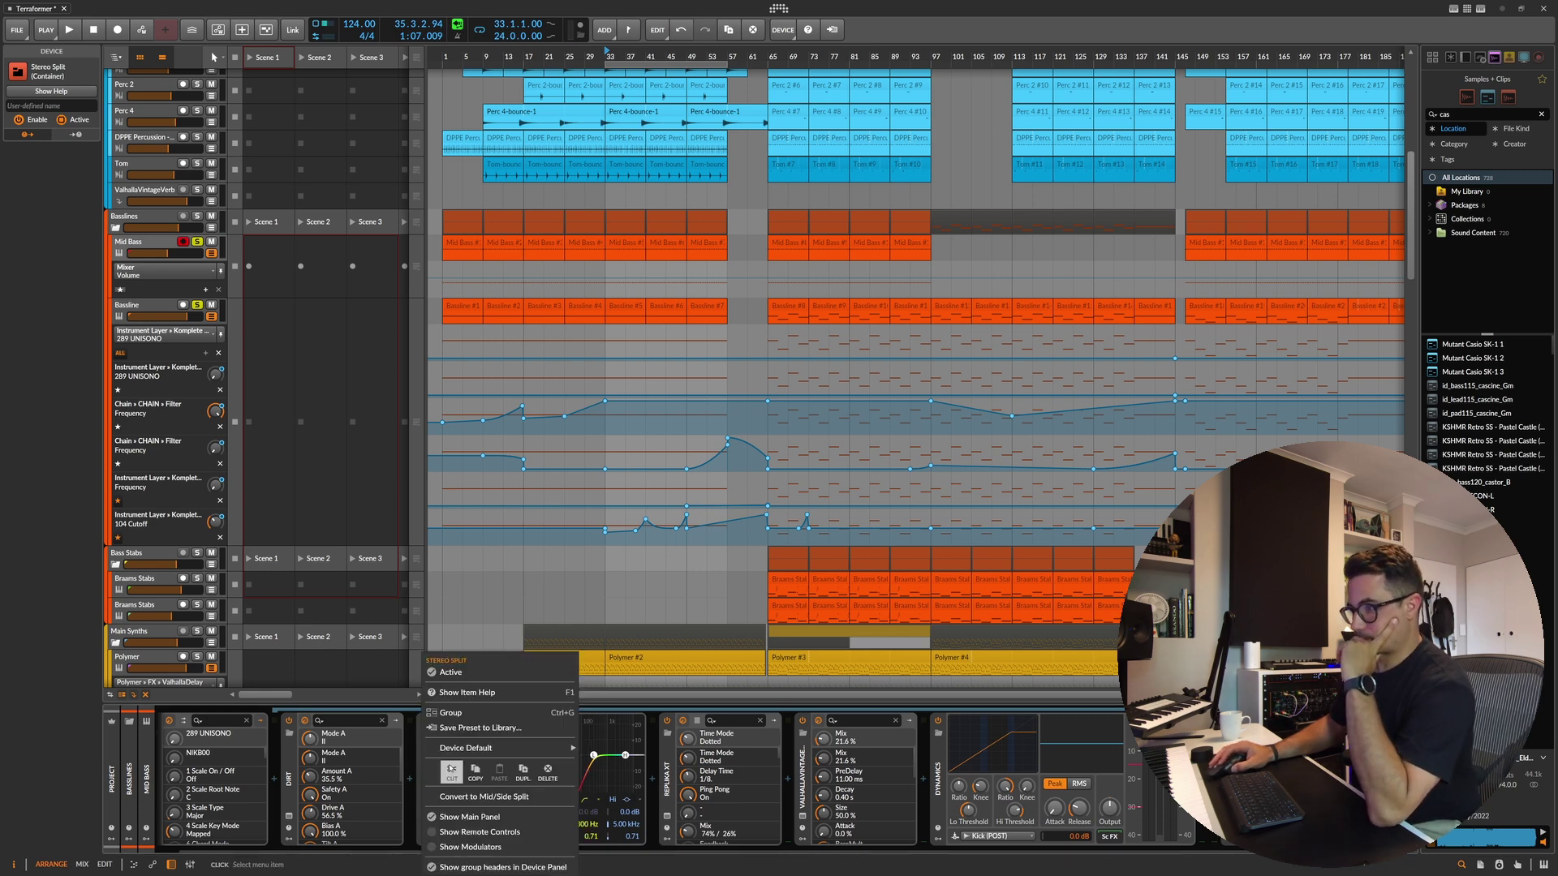
{"action": "left_click", "coordinate": [479, 728]}
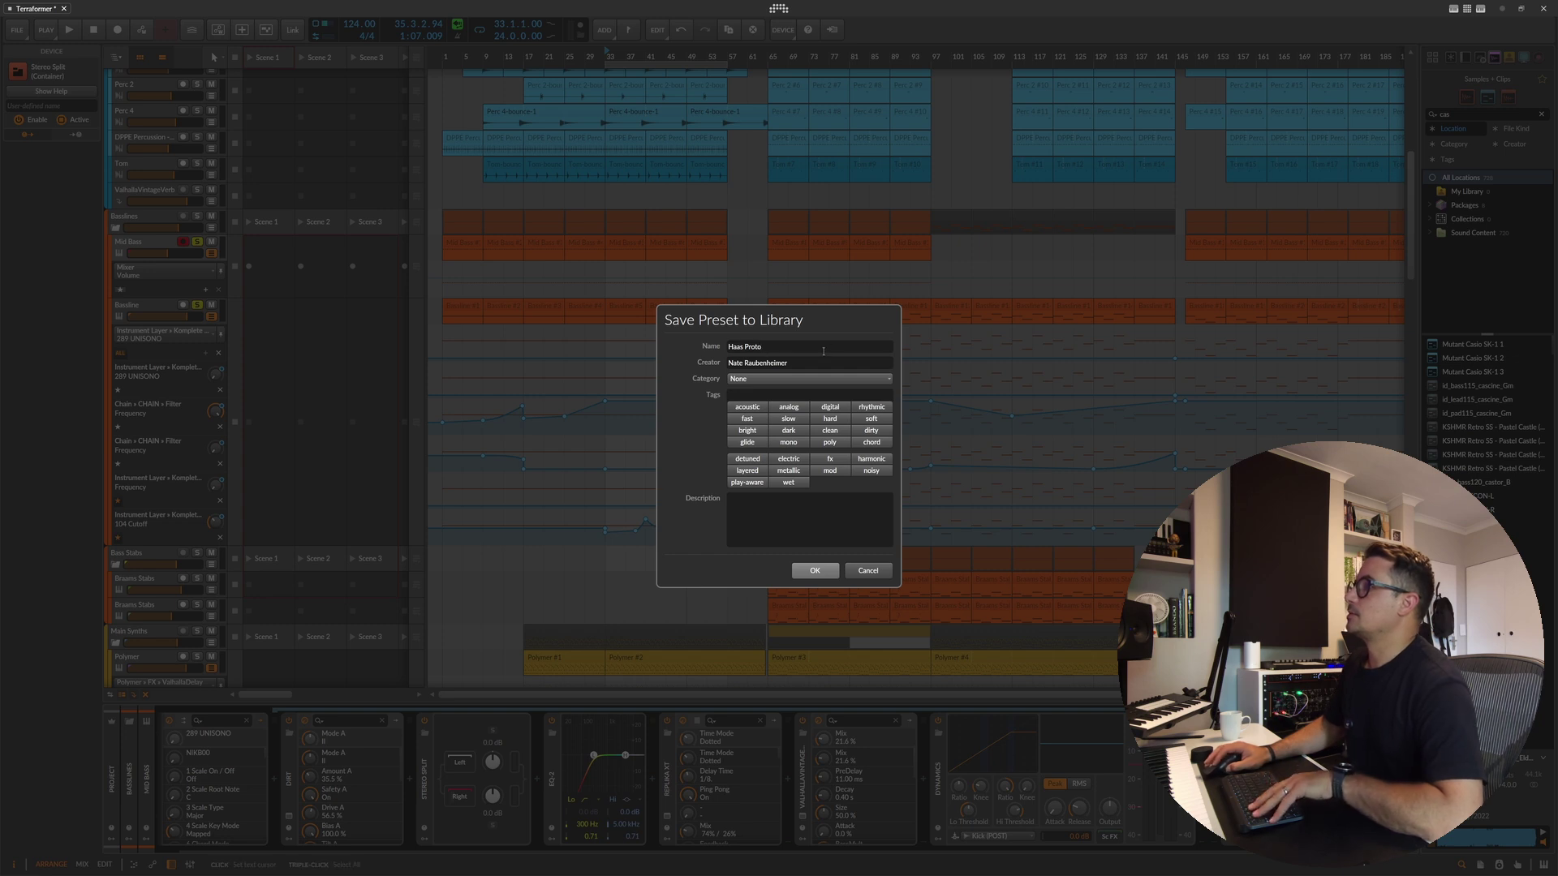
{"action": "left_click", "coordinate": [759, 379]}
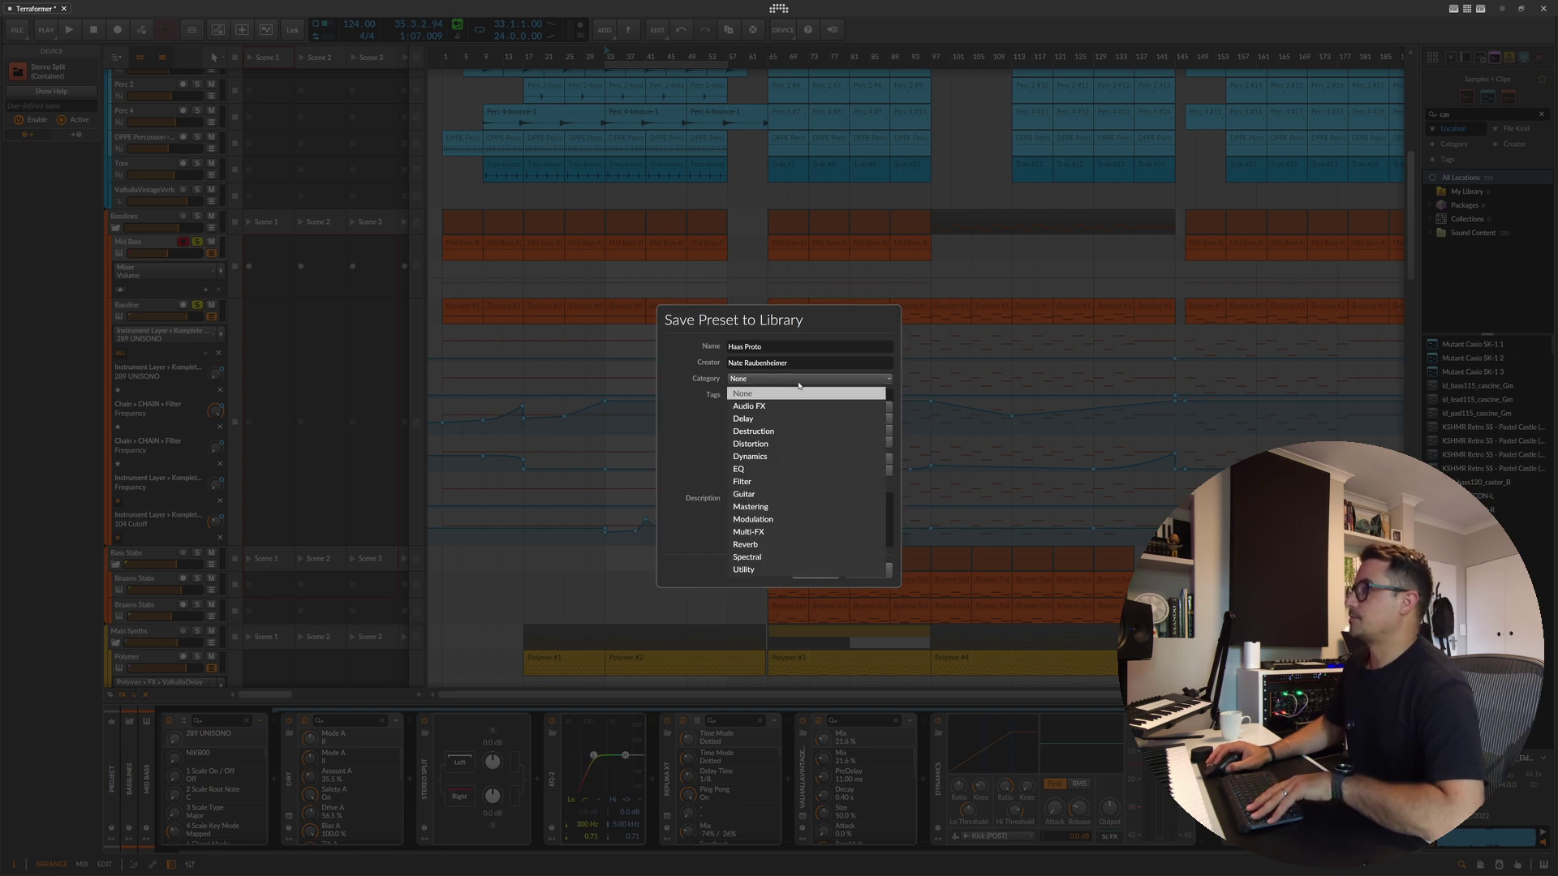
{"action": "left_click", "coordinate": [758, 407]}
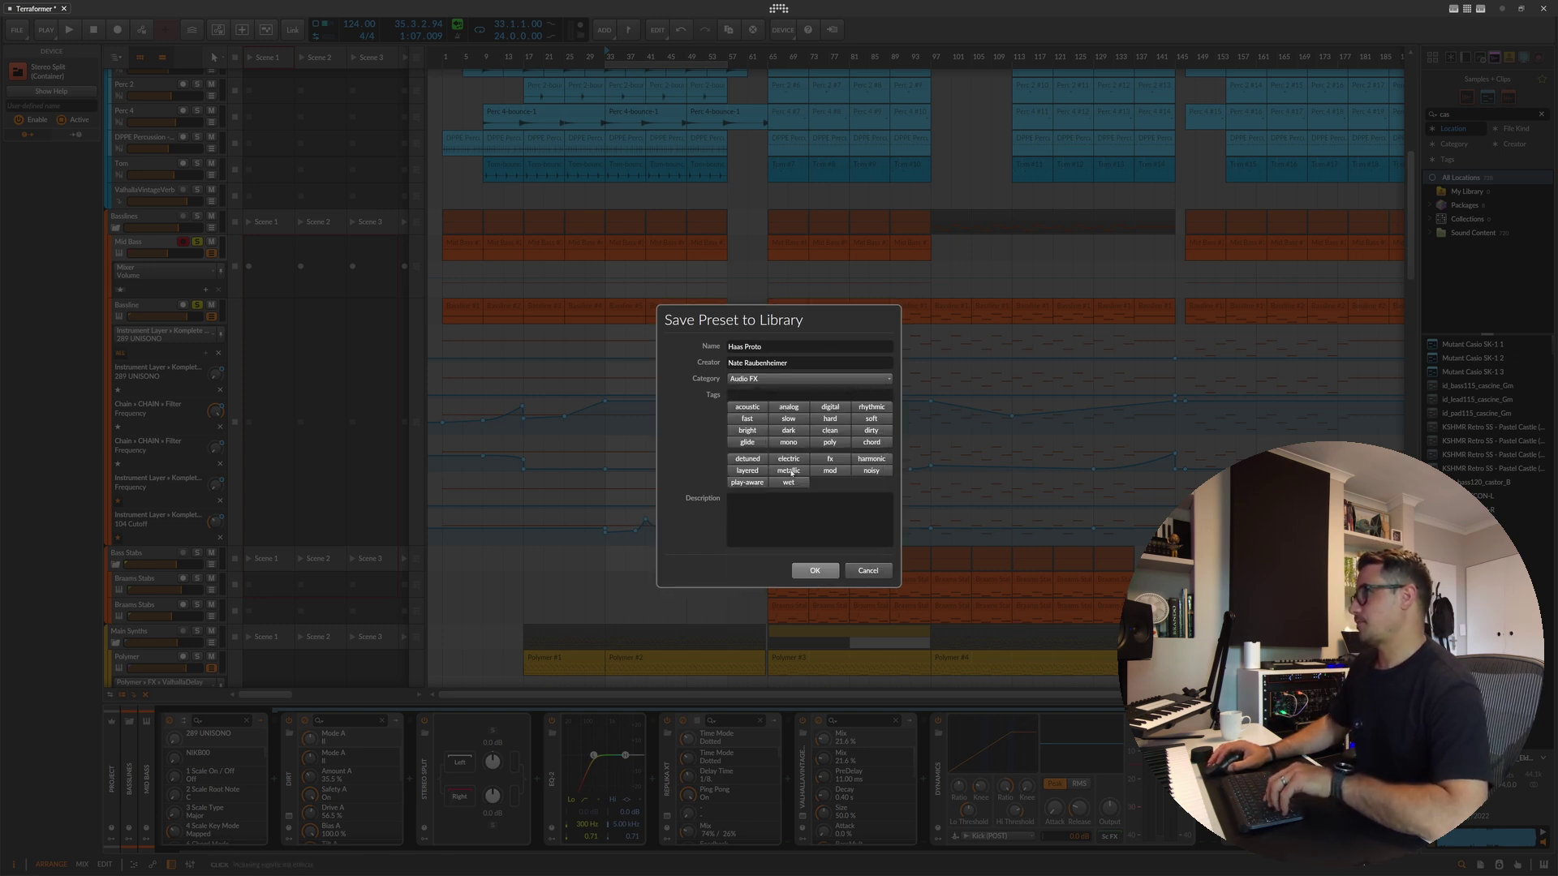
{"action": "left_click", "coordinate": [766, 395]}
{"action": "type", "text": "s"}
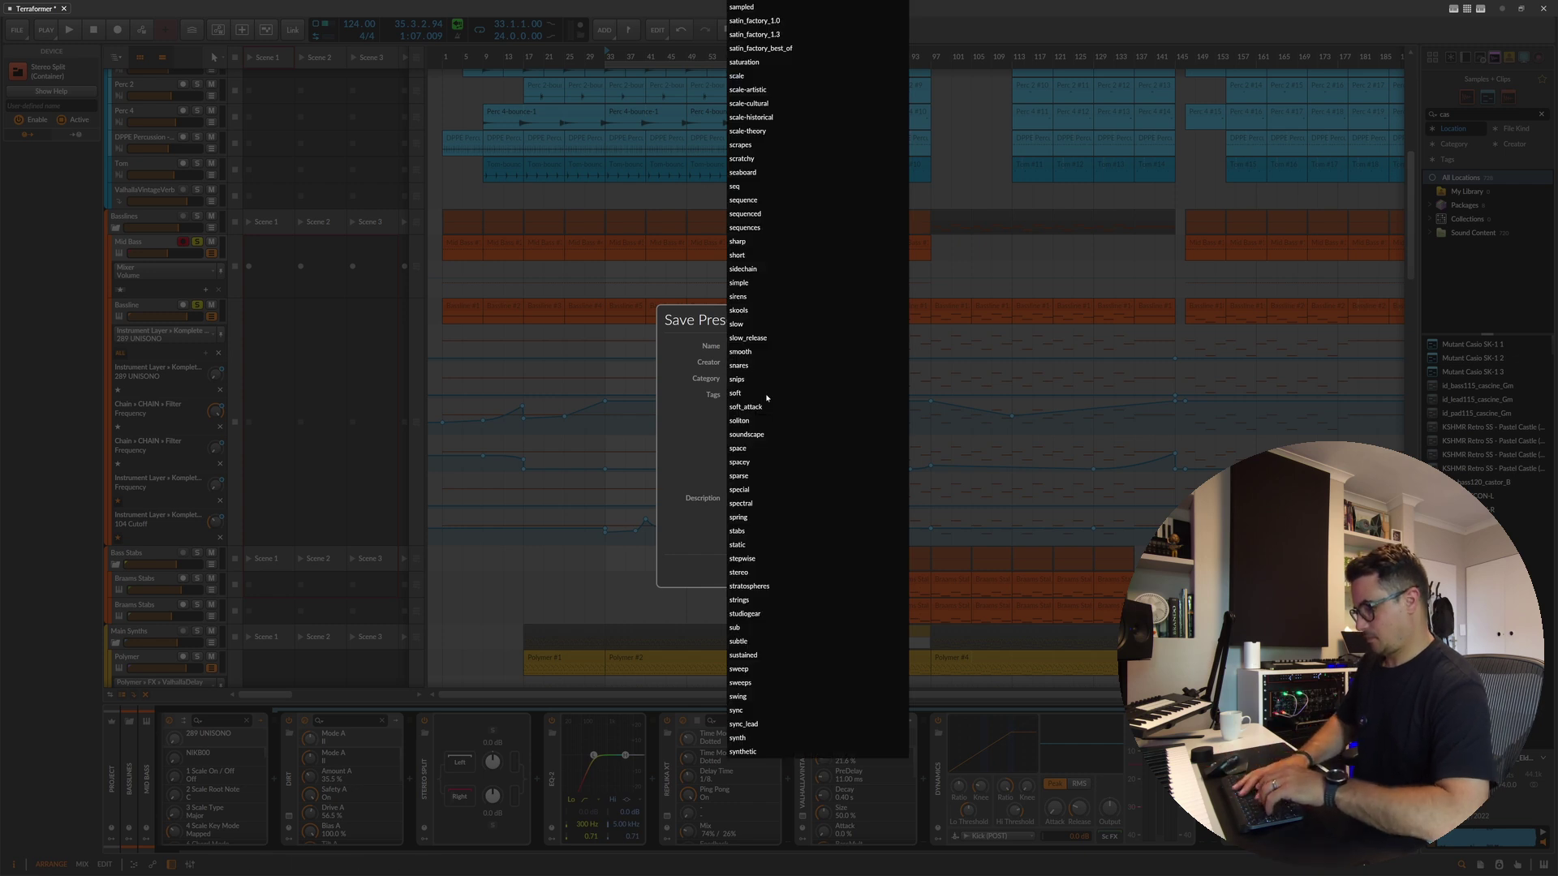
{"action": "type", "text": "tere"}
{"action": "key", "text": "Return"}
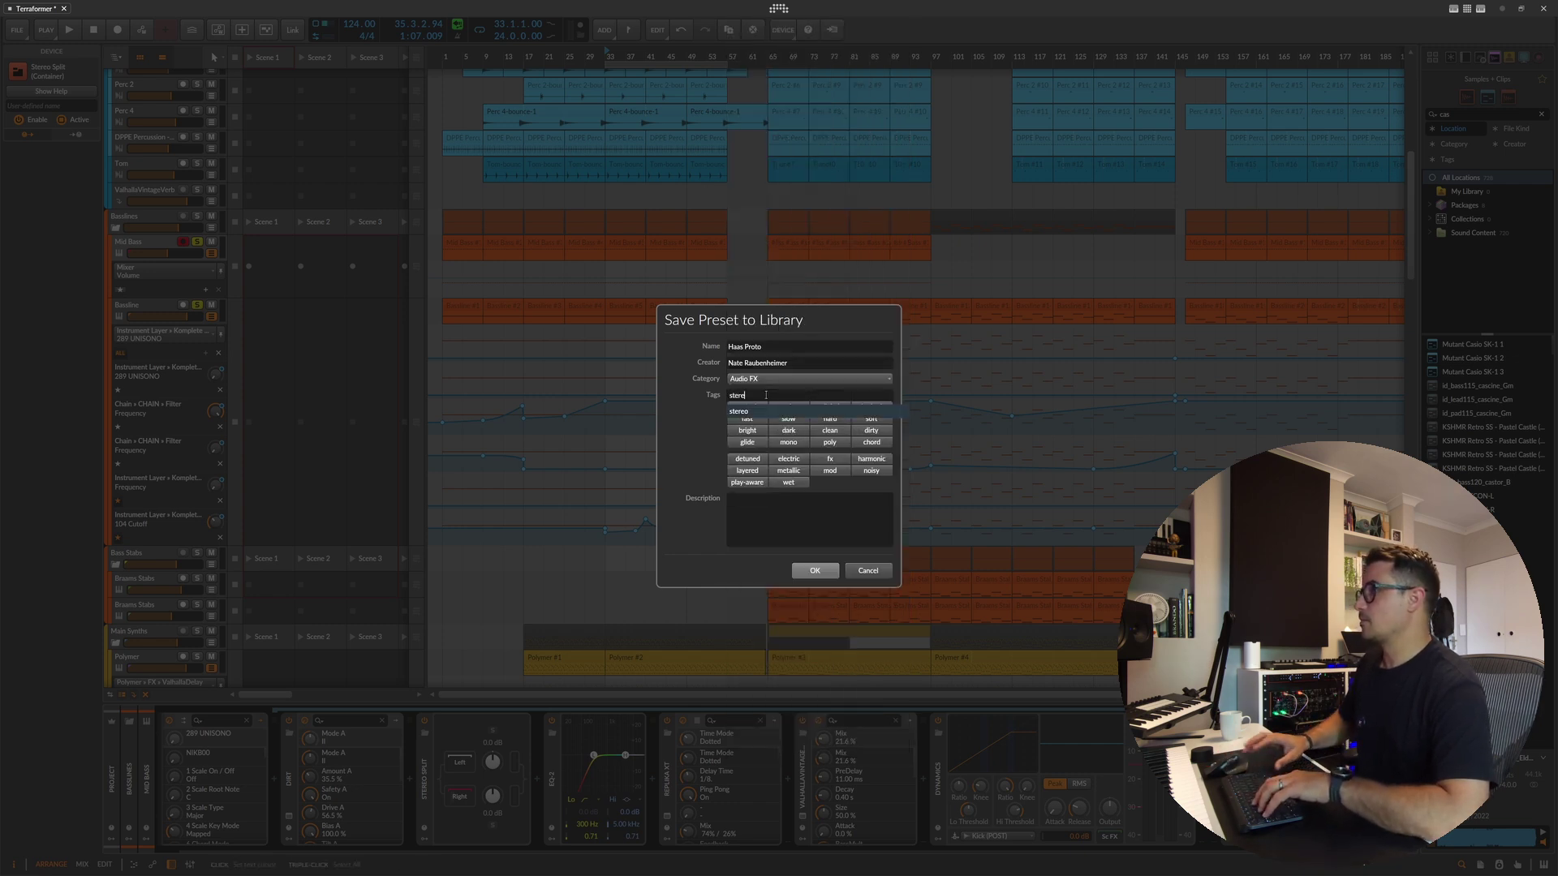
{"action": "type", "text": "haas"}
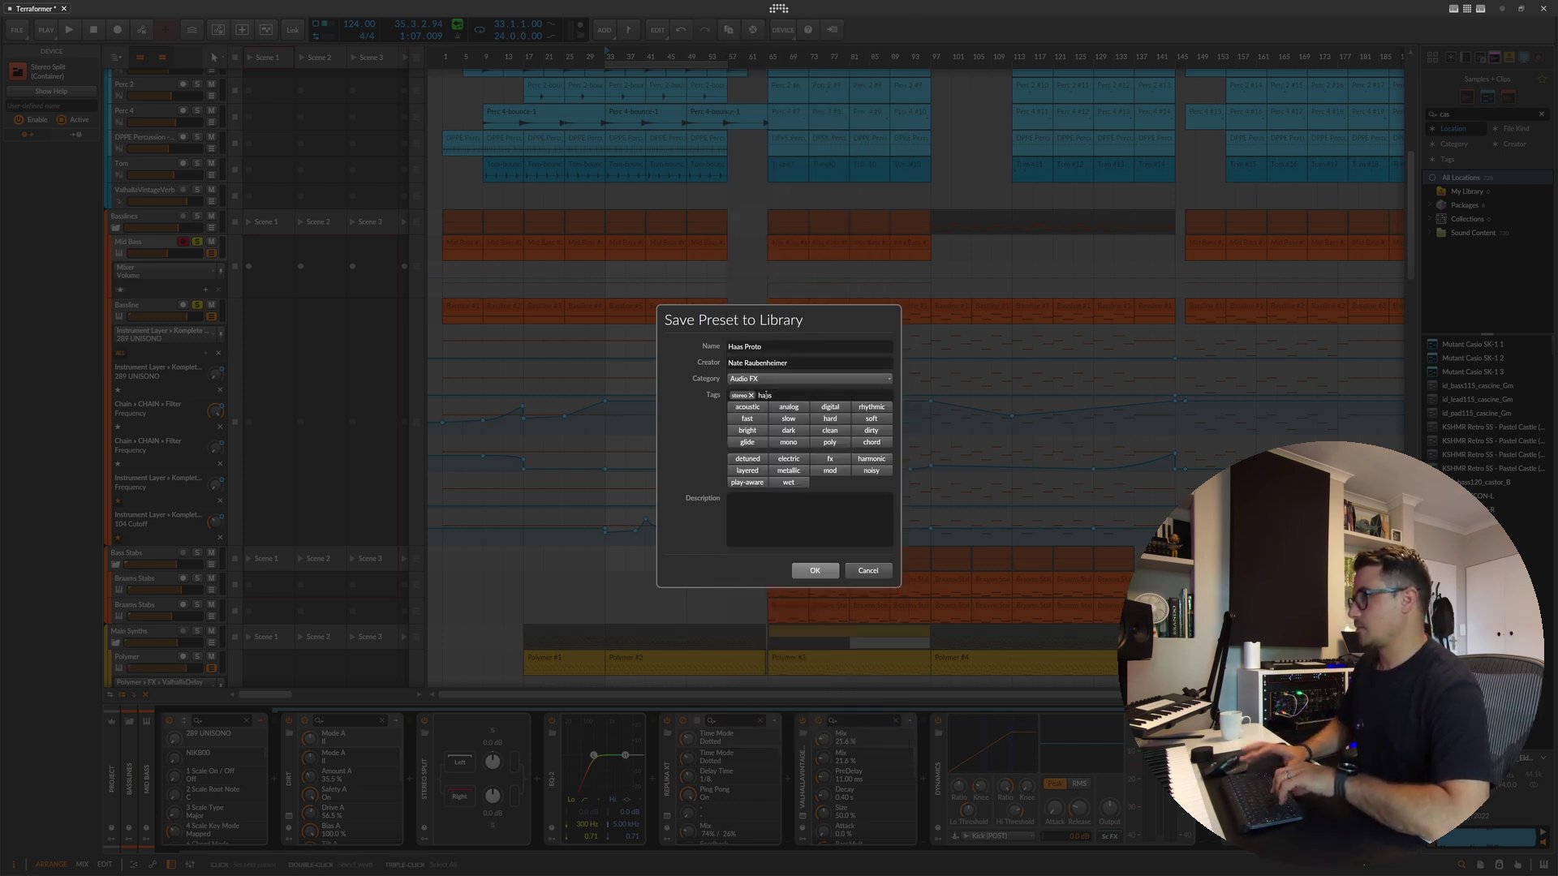
{"action": "key", "text": "Return"}
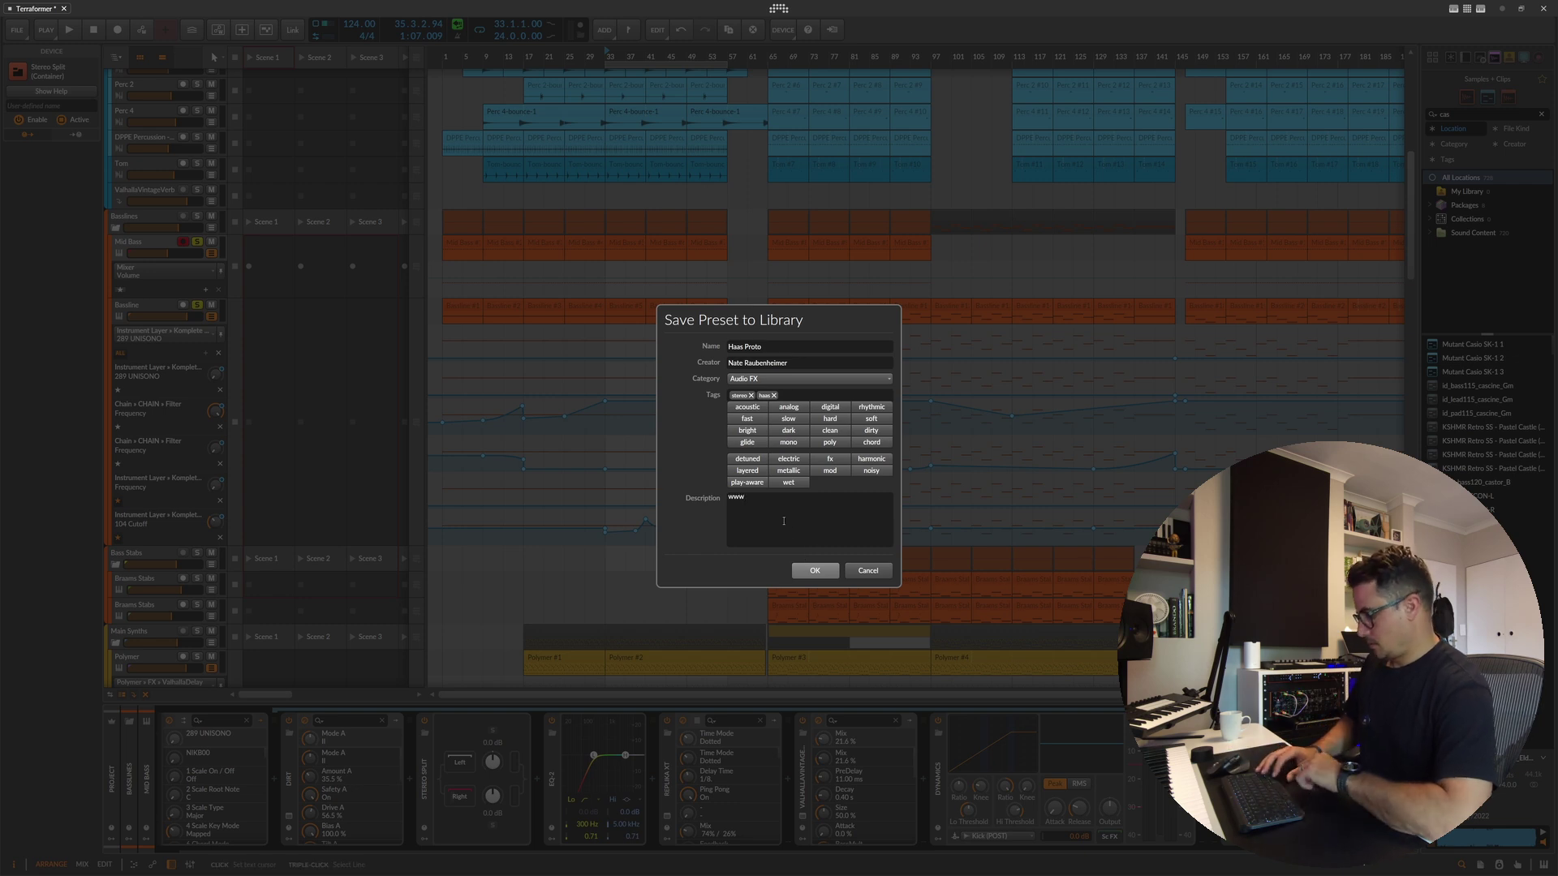
{"action": "type", "text": ".marulamusic.com"}
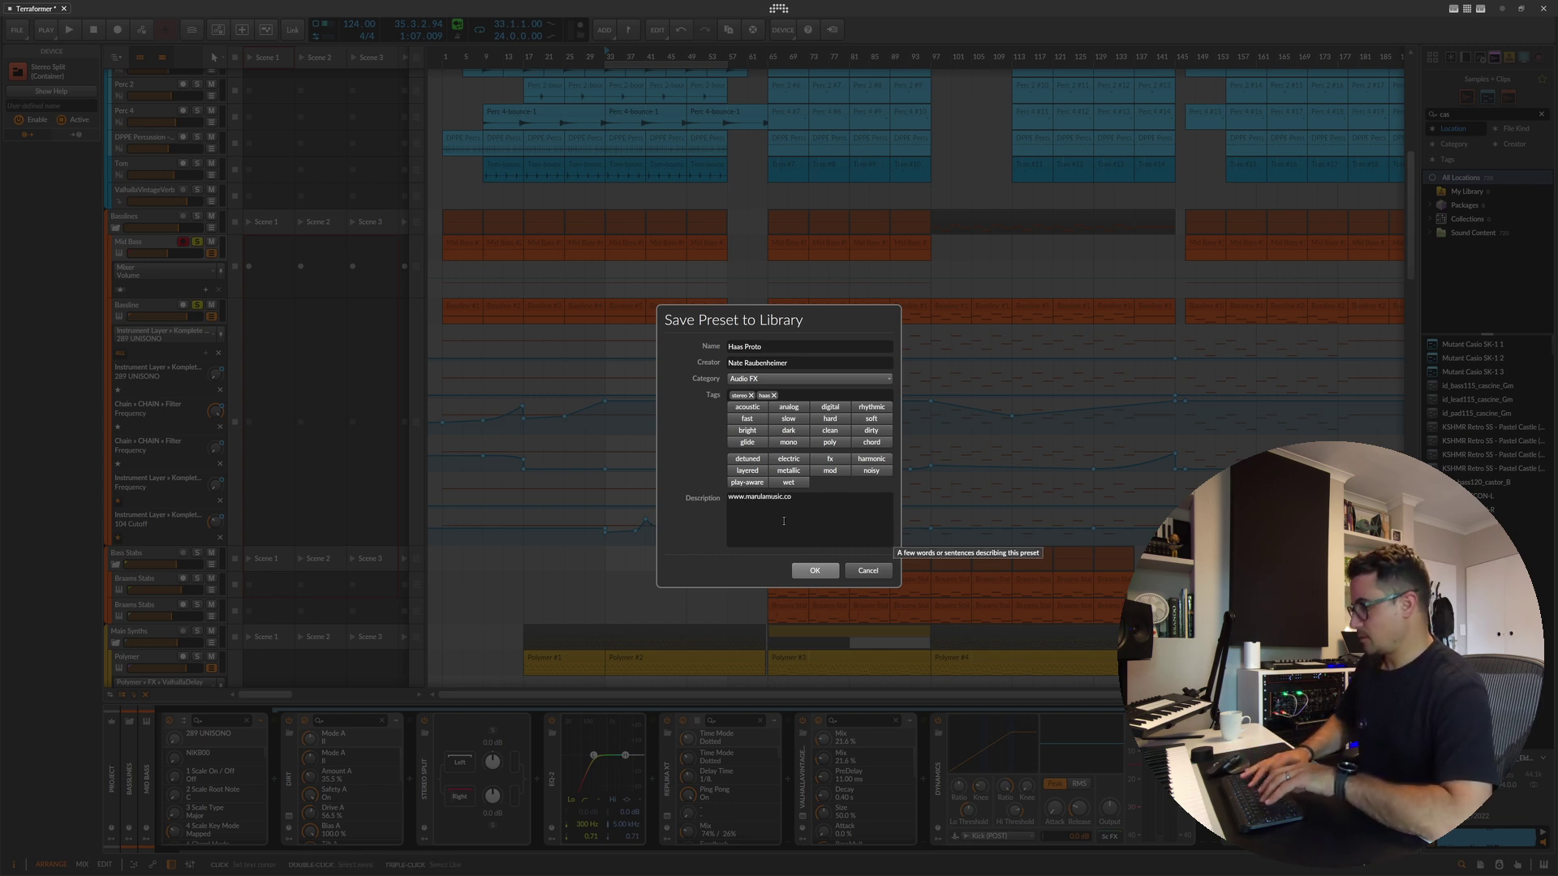
{"action": "left_click", "coordinate": [814, 570]}
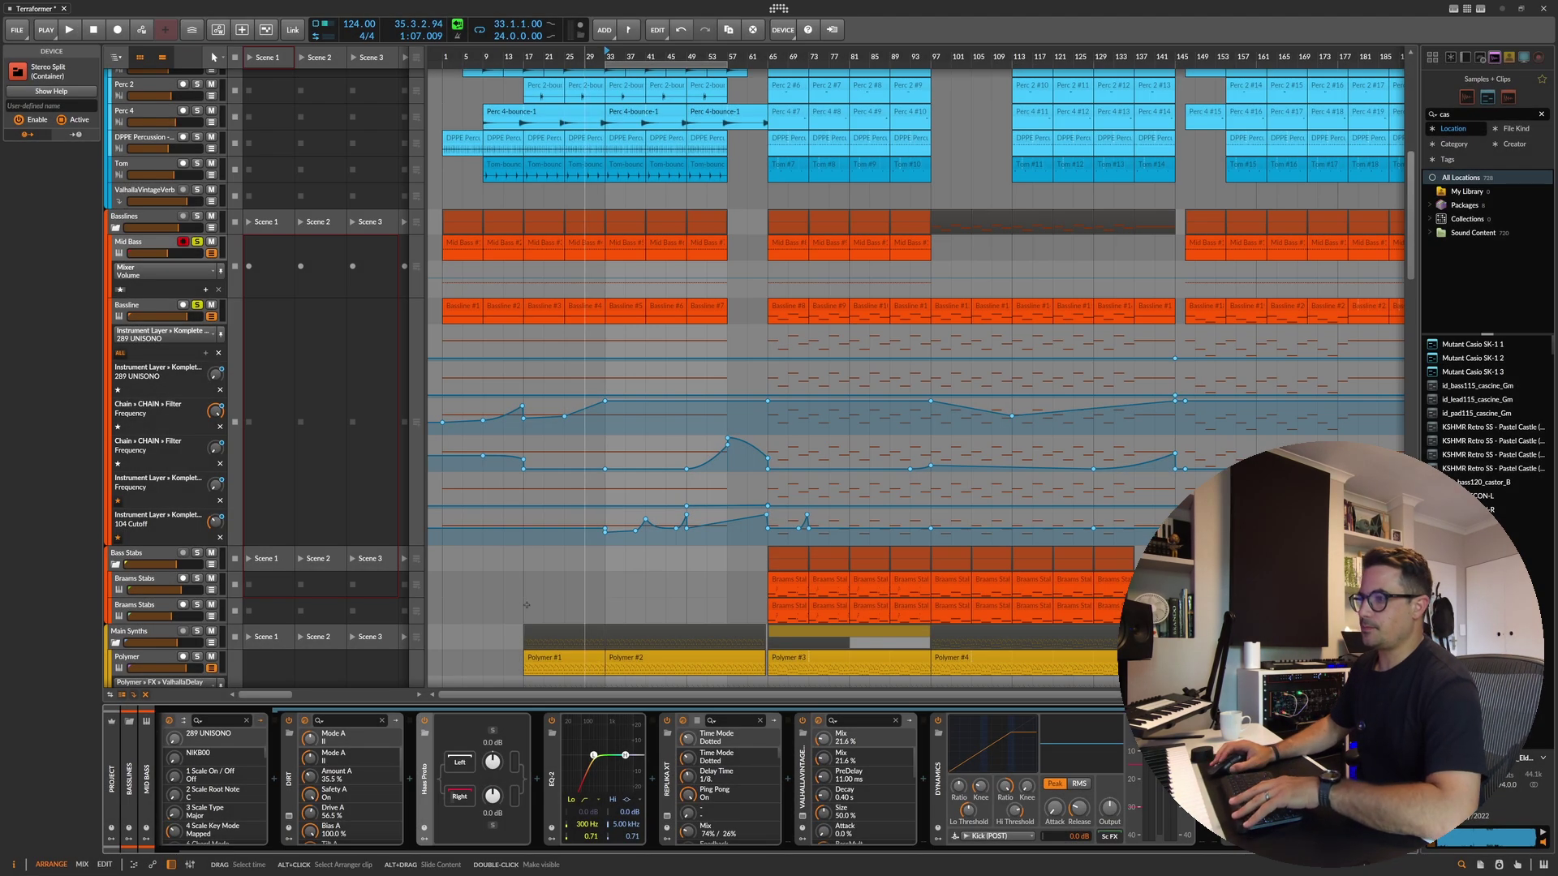
Step: Play the arrangement from bar 33 and compare the Mid Bass track with its solo switched off and on
{"action": "key", "text": "space"}
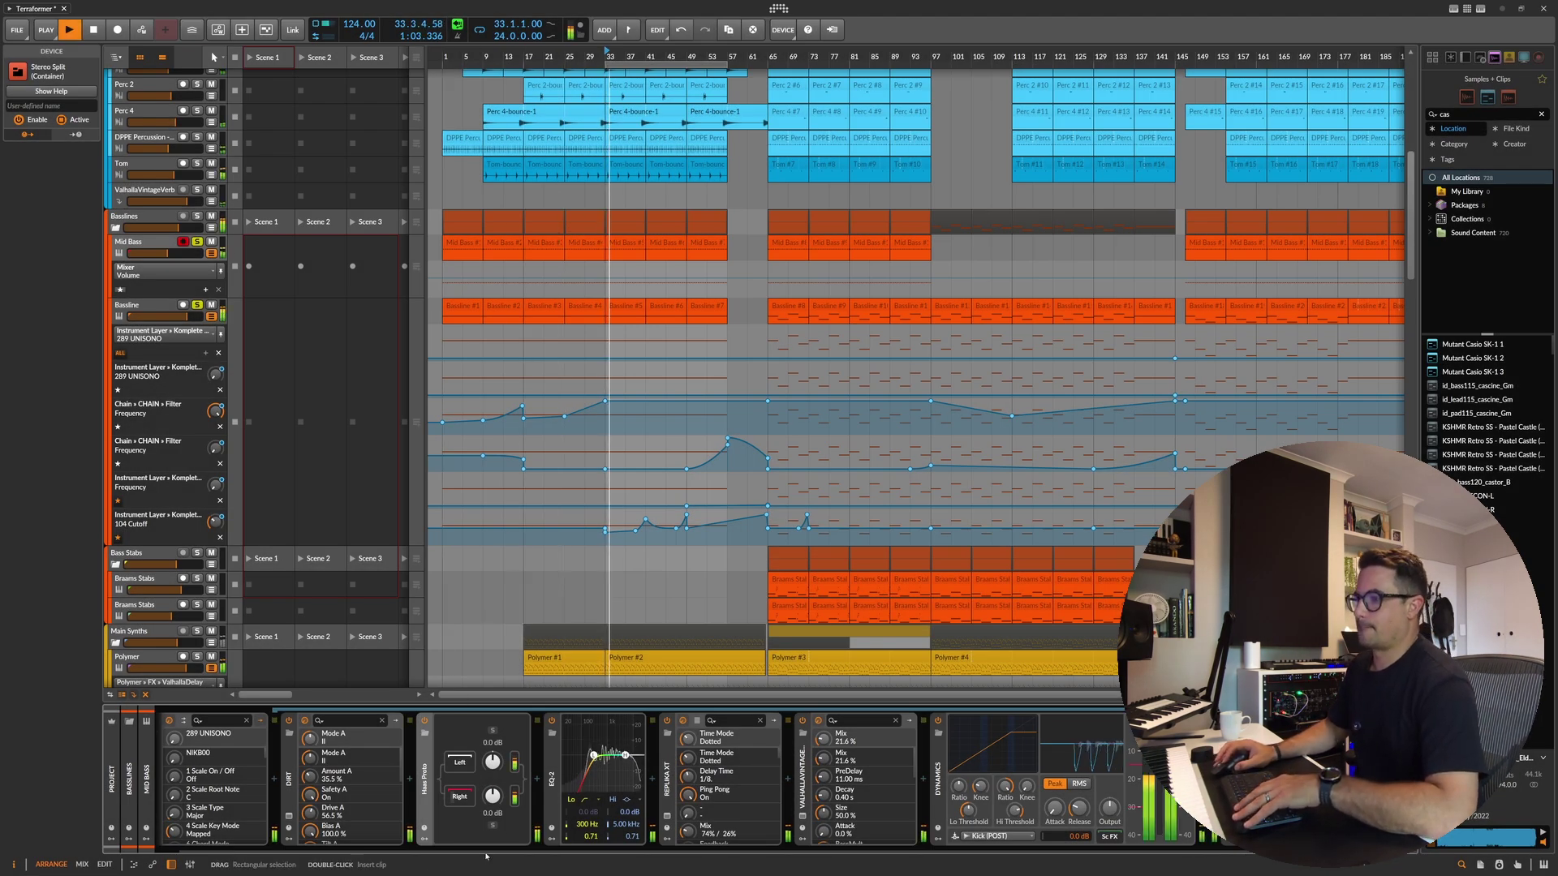
{"action": "key", "text": "space"}
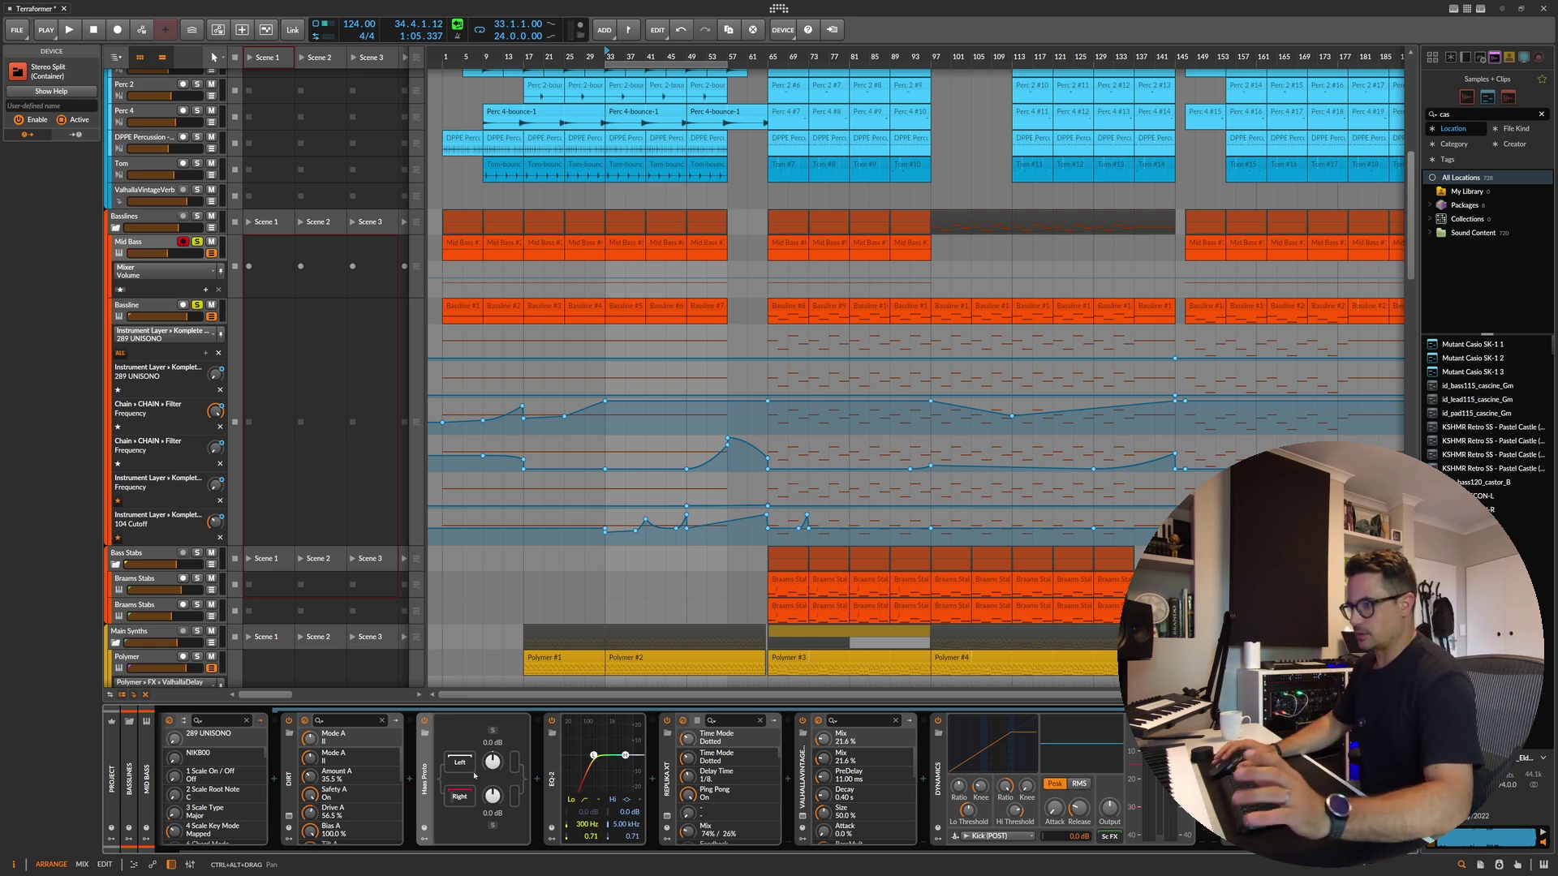
{"action": "key", "text": "space"}
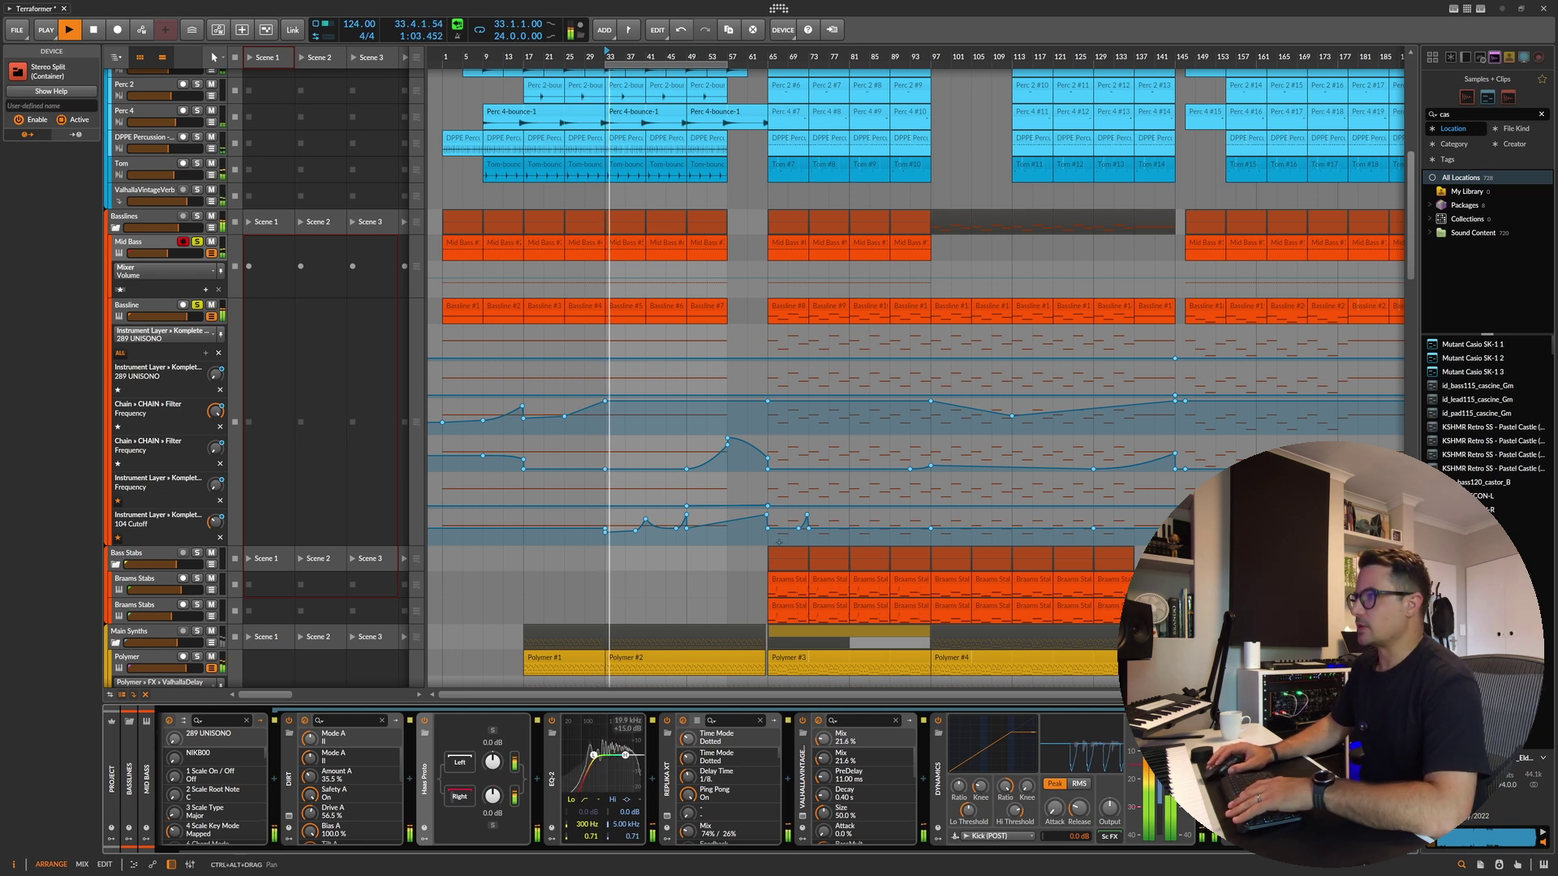
{"action": "left_click", "coordinate": [197, 242]}
{"action": "left_click", "coordinate": [197, 242]}
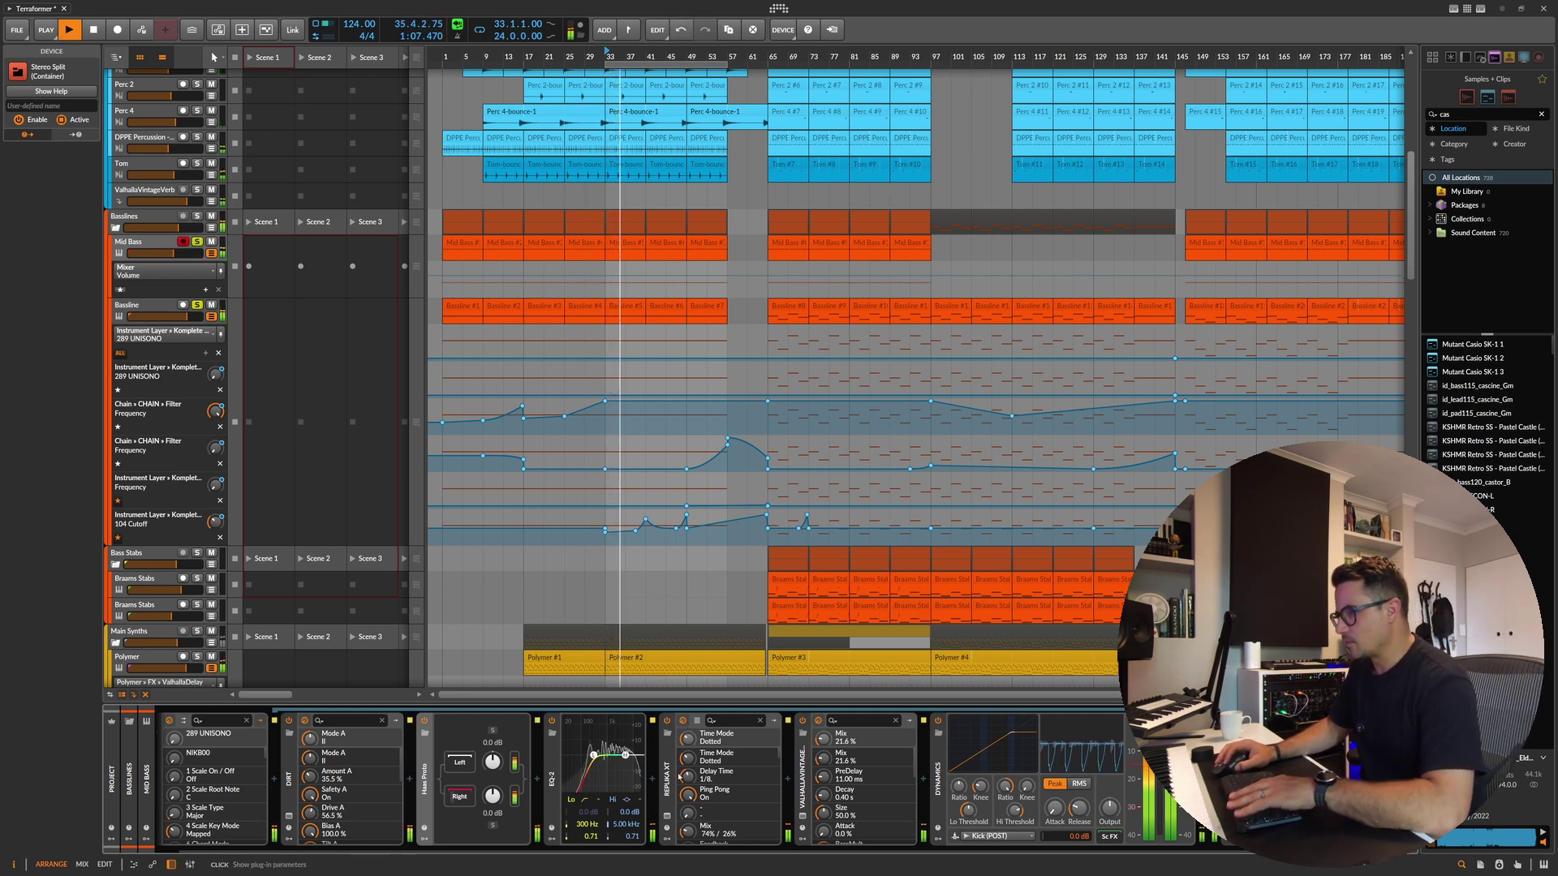
Step: Compare the Mid Bass sound with the Dynamics device bypassed and active during playback
{"action": "left_click", "coordinate": [794, 800]}
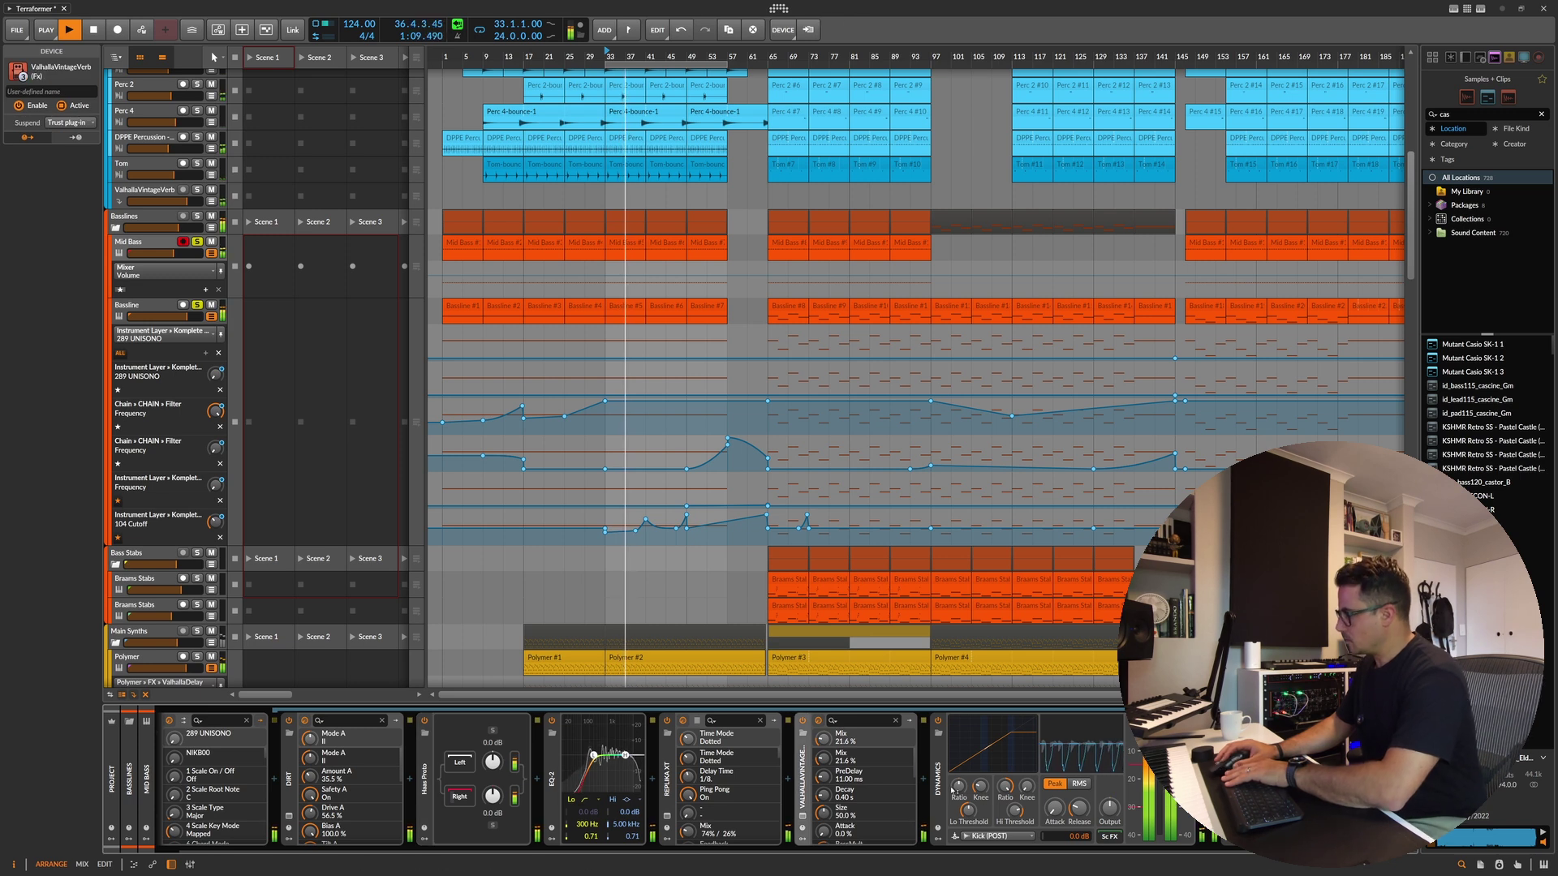
{"action": "left_click", "coordinate": [941, 789]}
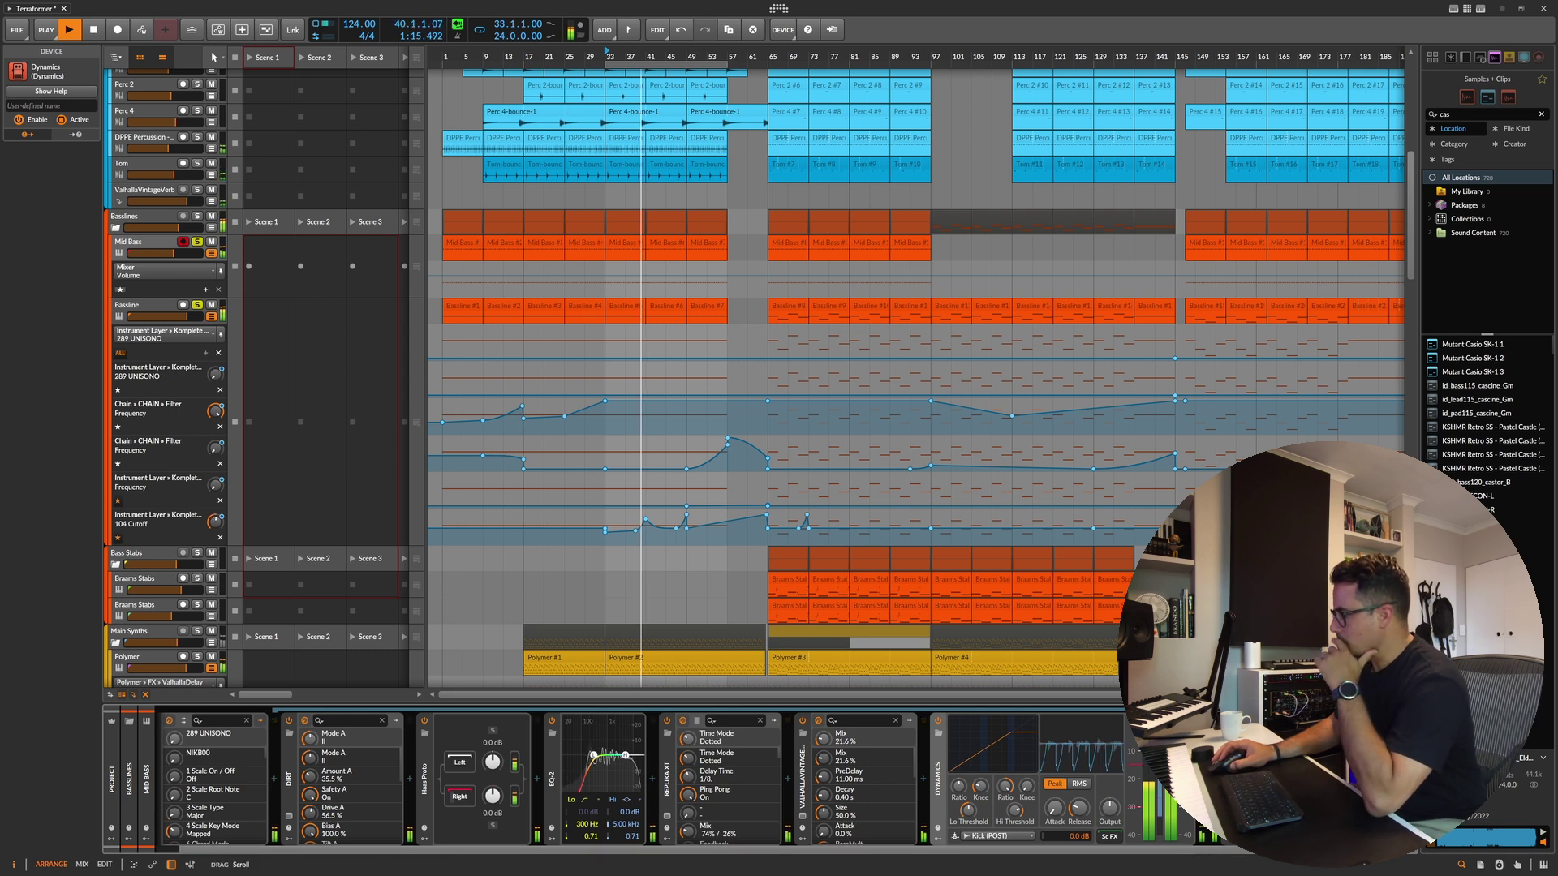
{"action": "left_click", "coordinate": [939, 721]}
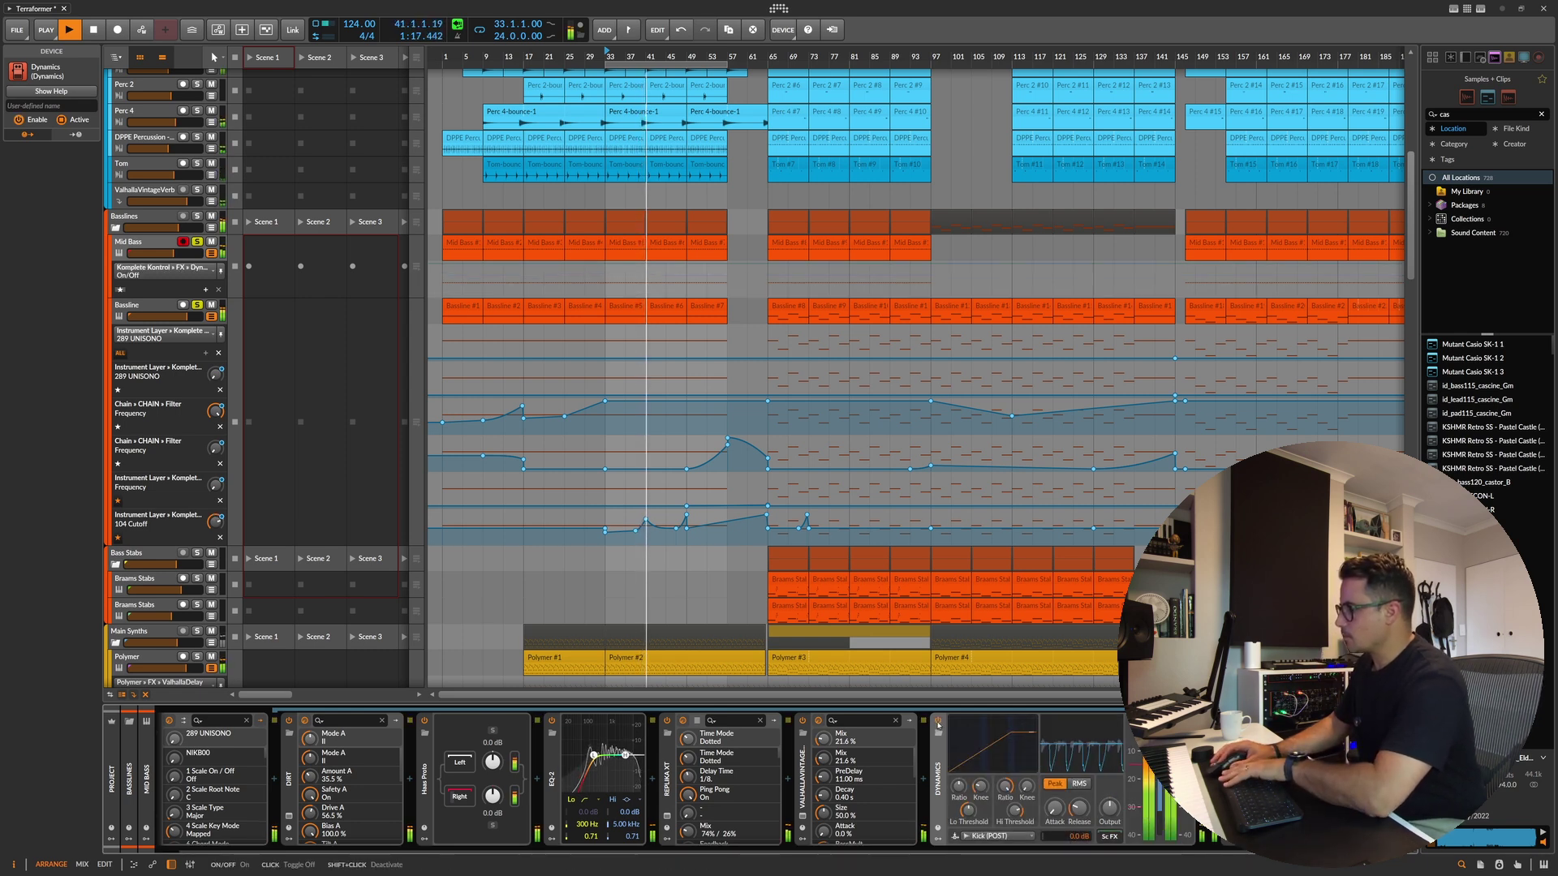
{"action": "left_click", "coordinate": [938, 721]}
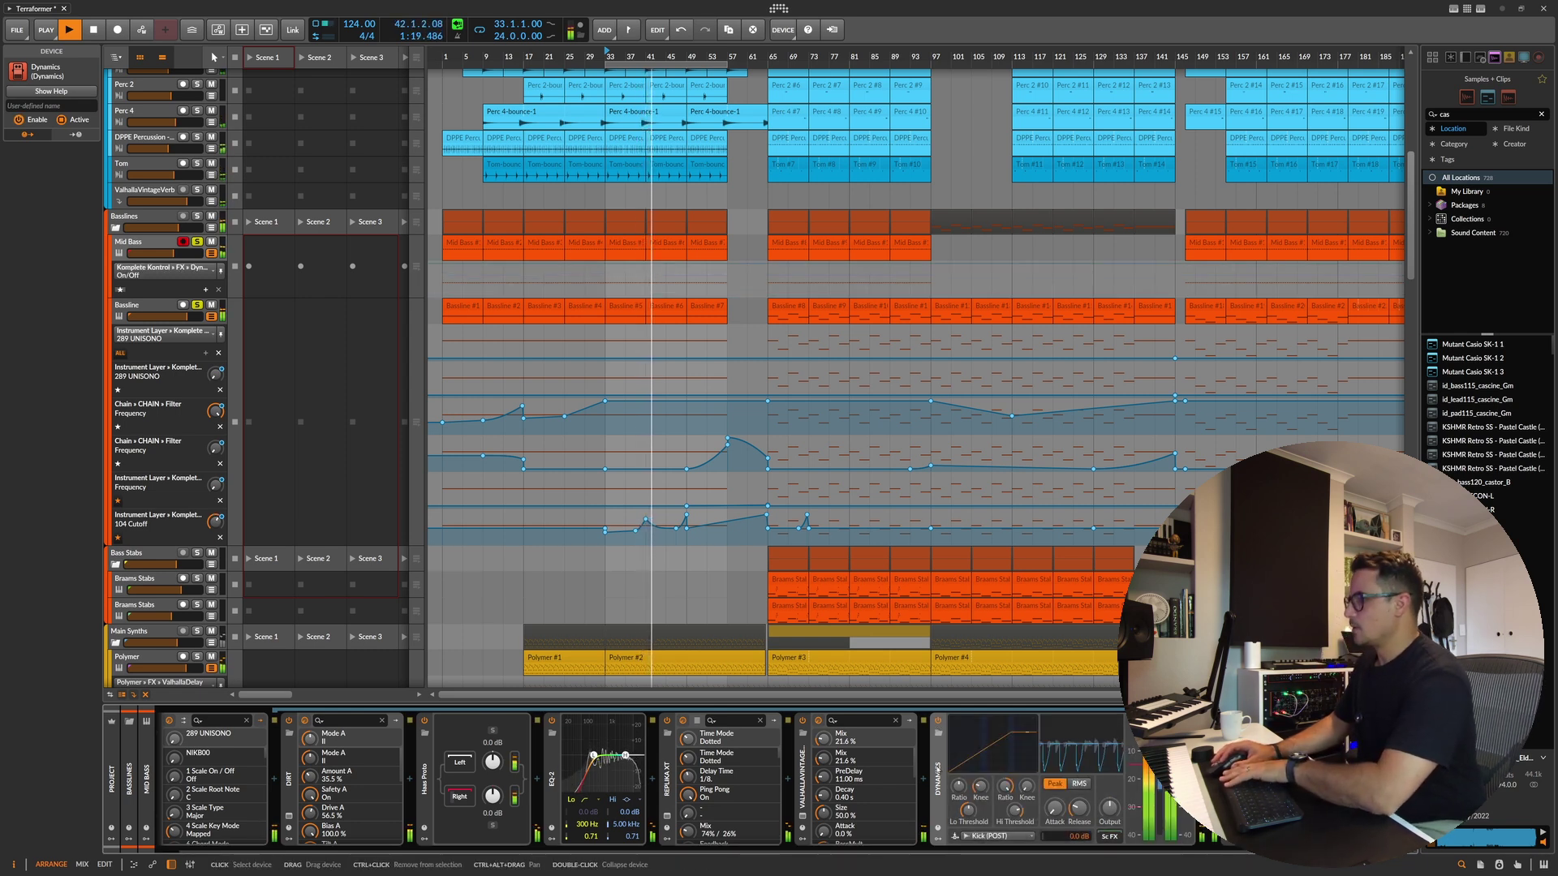
{"action": "key", "text": "space"}
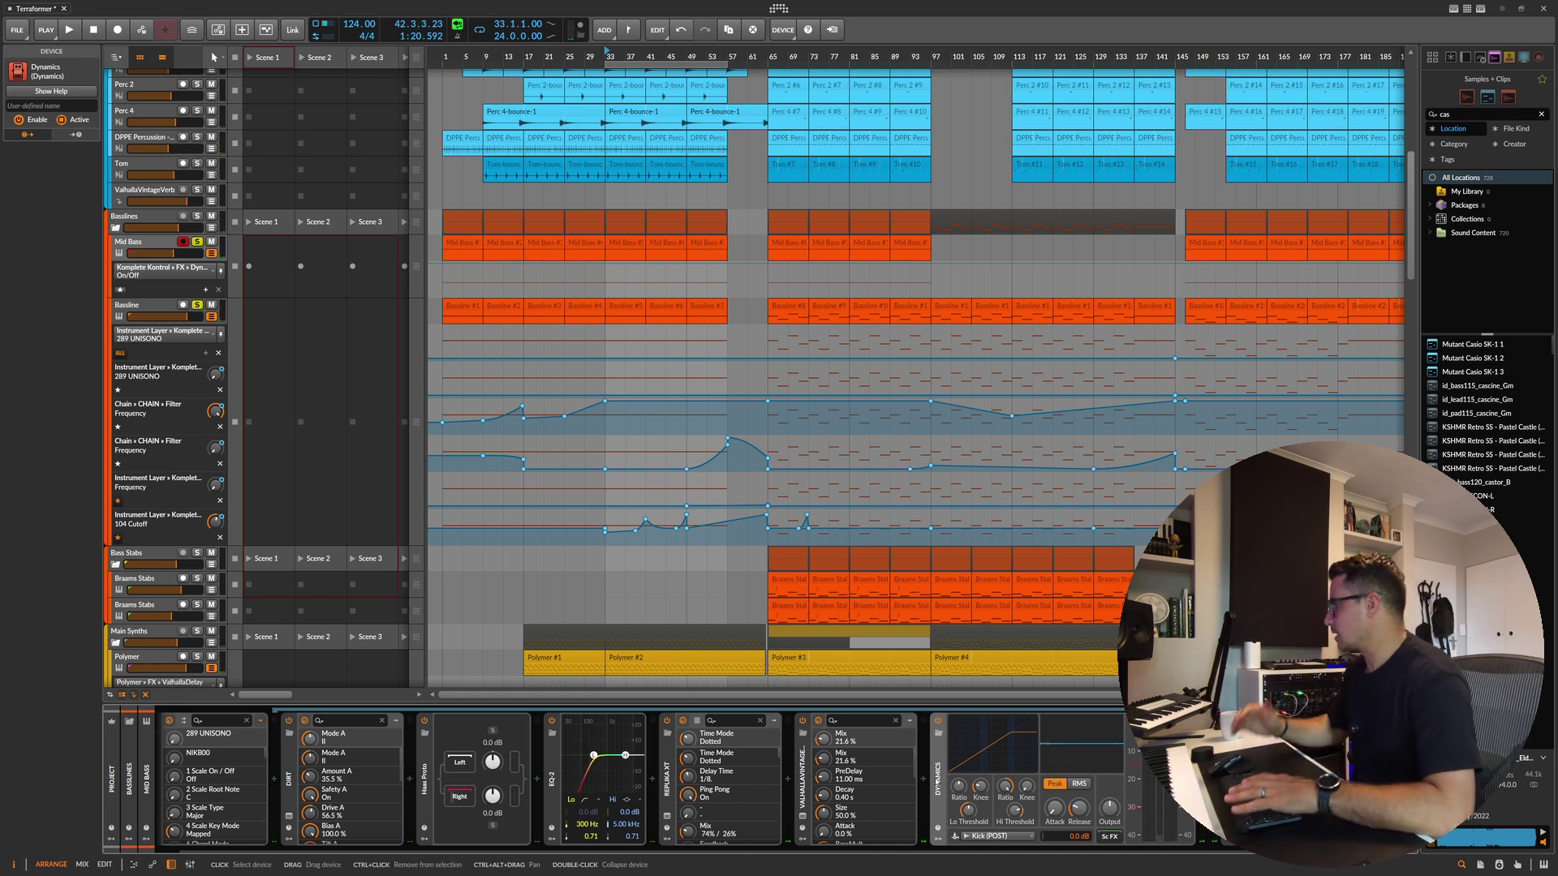
Step: Play from bar 33 again and inspect the sidechain source of the Dynamics device
{"action": "key", "text": "space"}
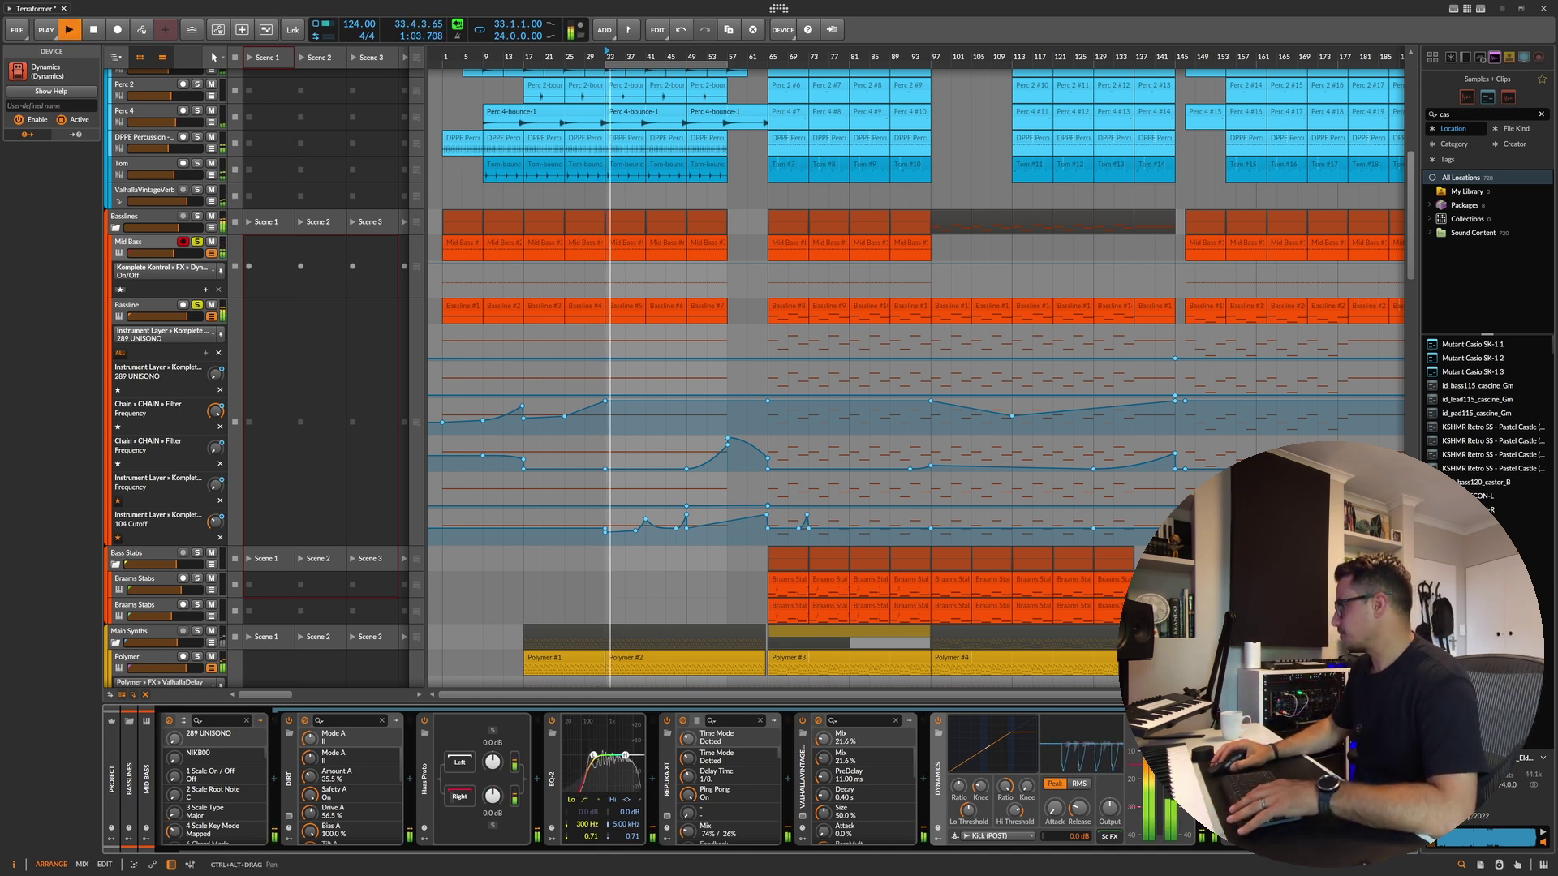
{"action": "left_click", "coordinate": [990, 837]}
{"action": "left_click", "coordinate": [1090, 828]}
{"action": "key", "text": "space"}
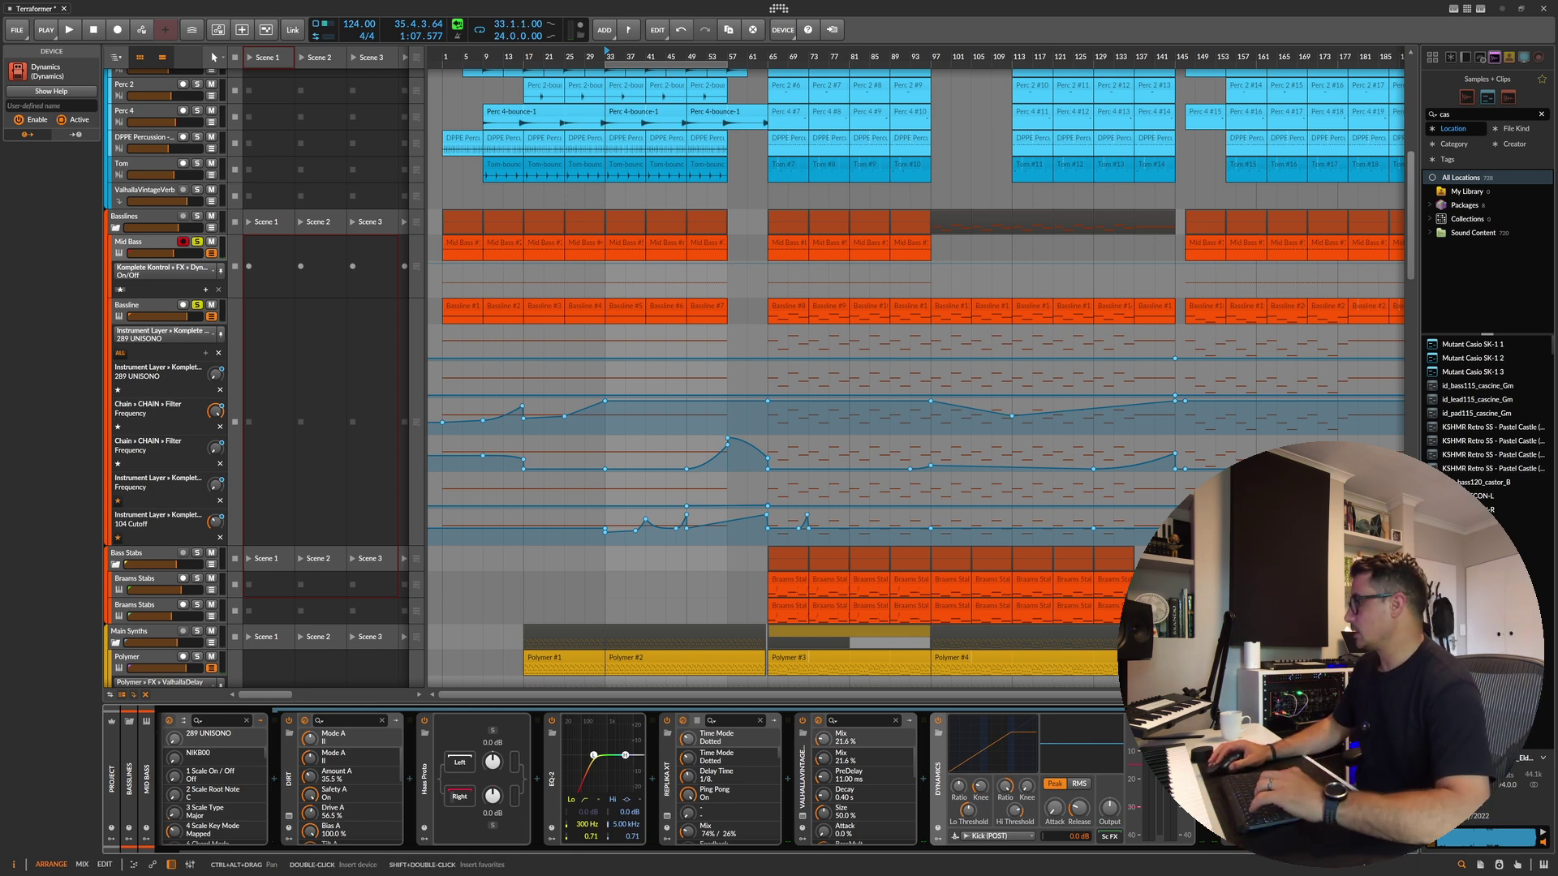
Step: Search all device content for "side" and insert the Sidechainer preset after the Dynamics device
{"action": "left_click", "coordinate": [1202, 779]}
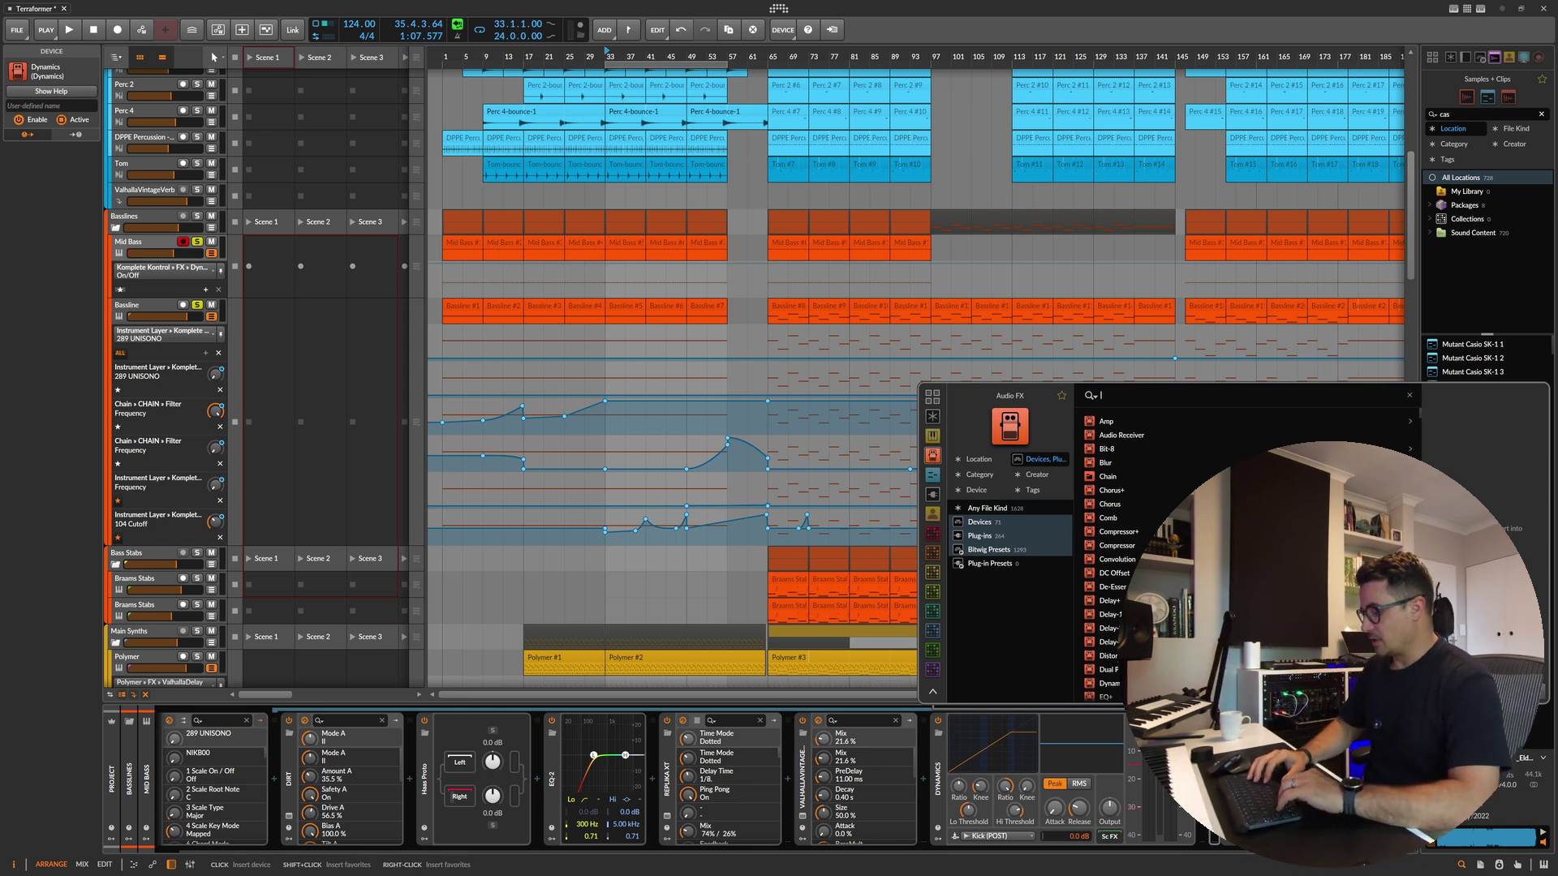
{"action": "type", "text": "side"}
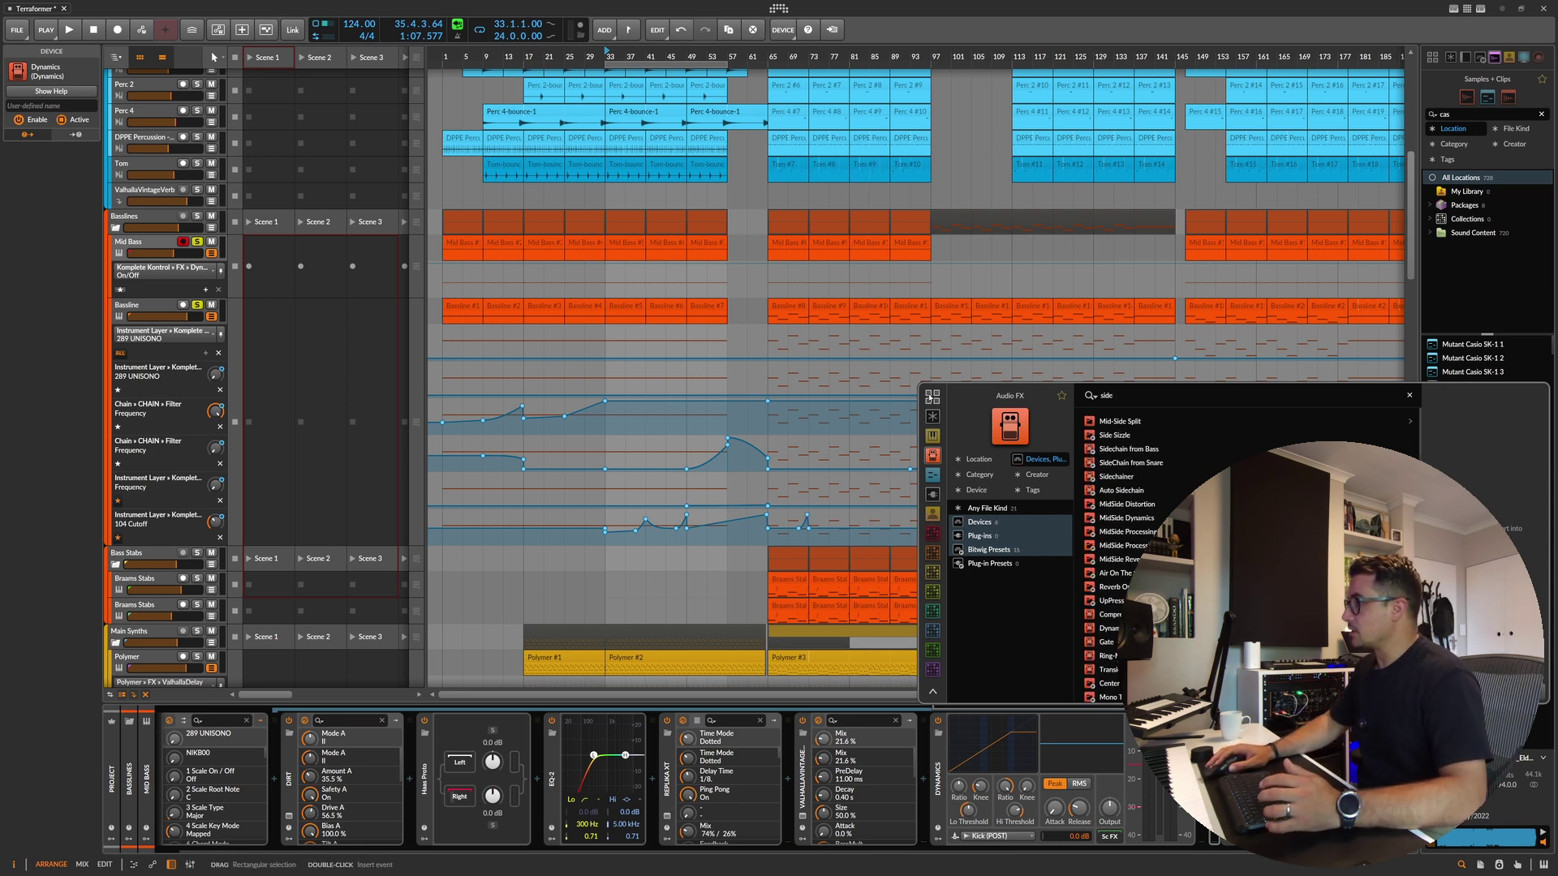
{"action": "left_click", "coordinate": [933, 417]}
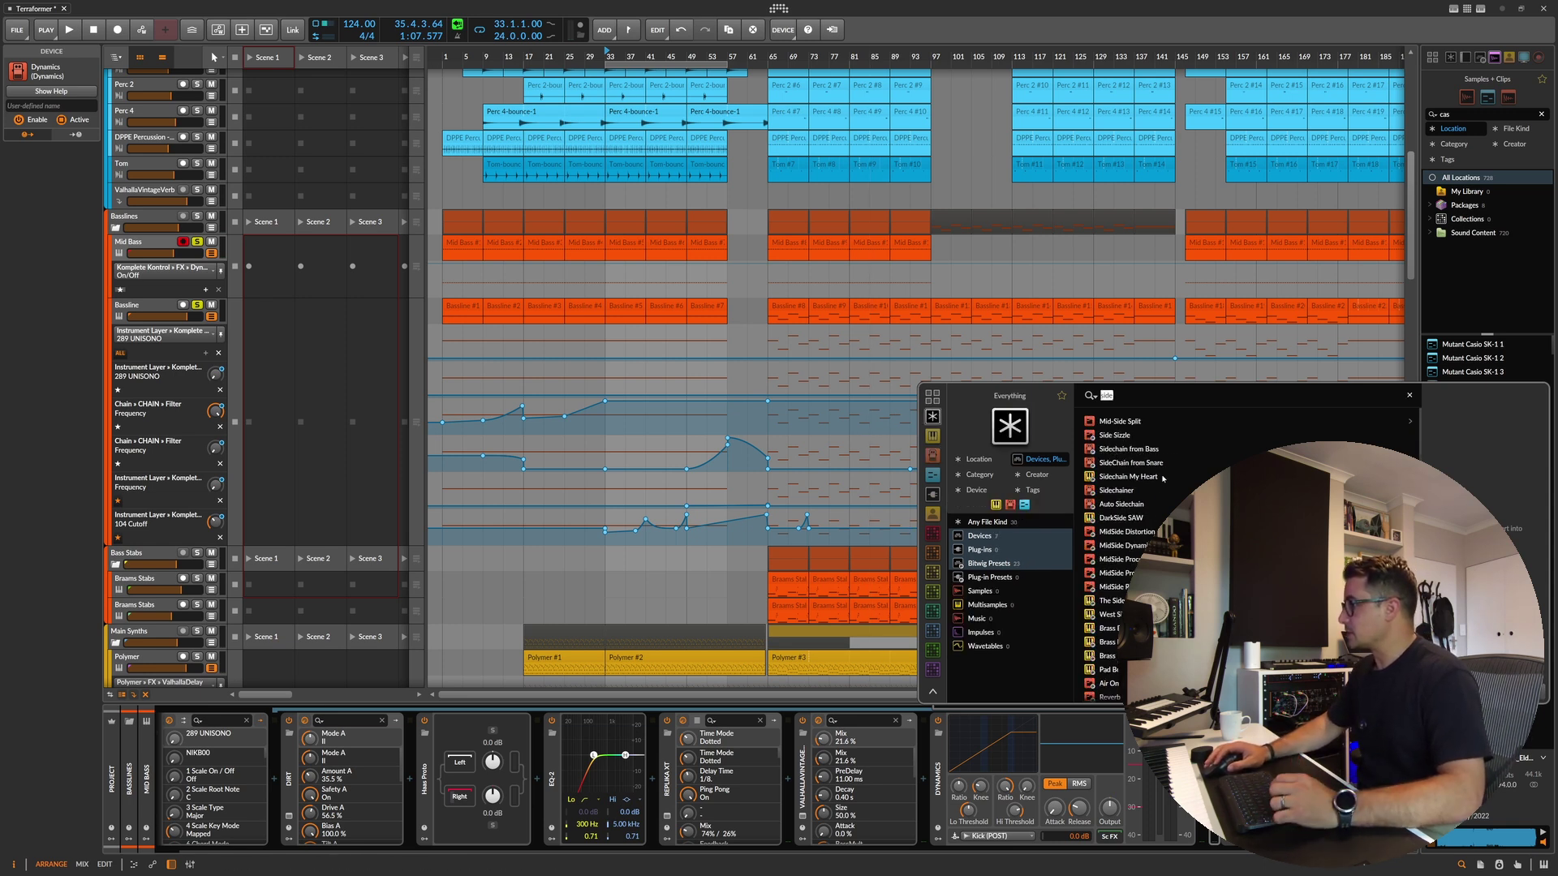
{"action": "left_click", "coordinate": [1124, 490]}
{"action": "key", "text": "Return"}
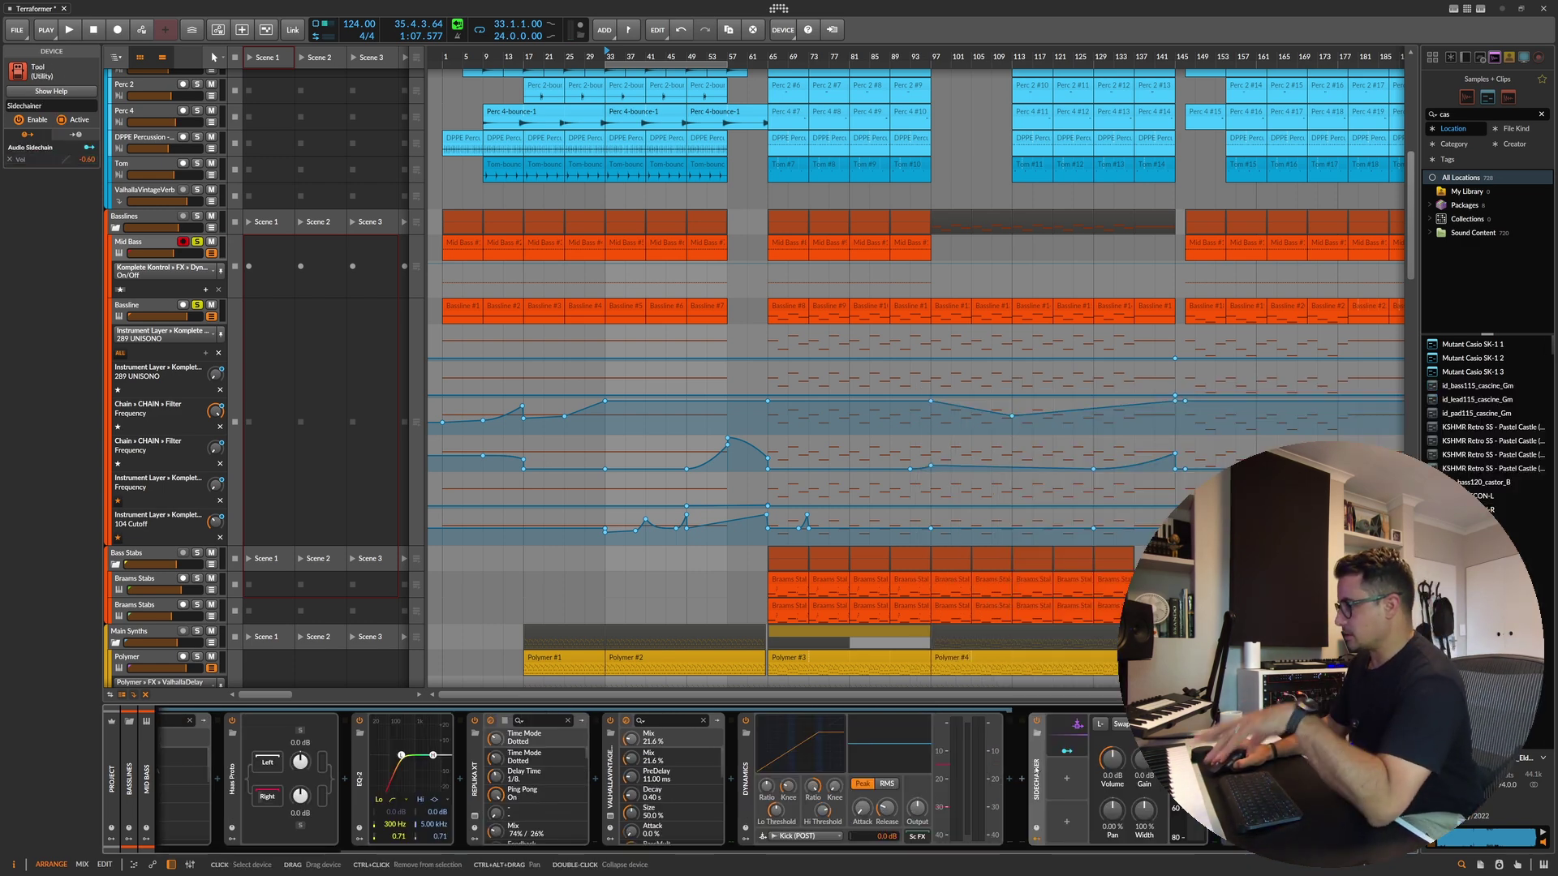
Step: Set the input source of the Sidechainer's Audio Sidechain modulator to Kick (POST)
{"action": "left_click", "coordinate": [1075, 728]}
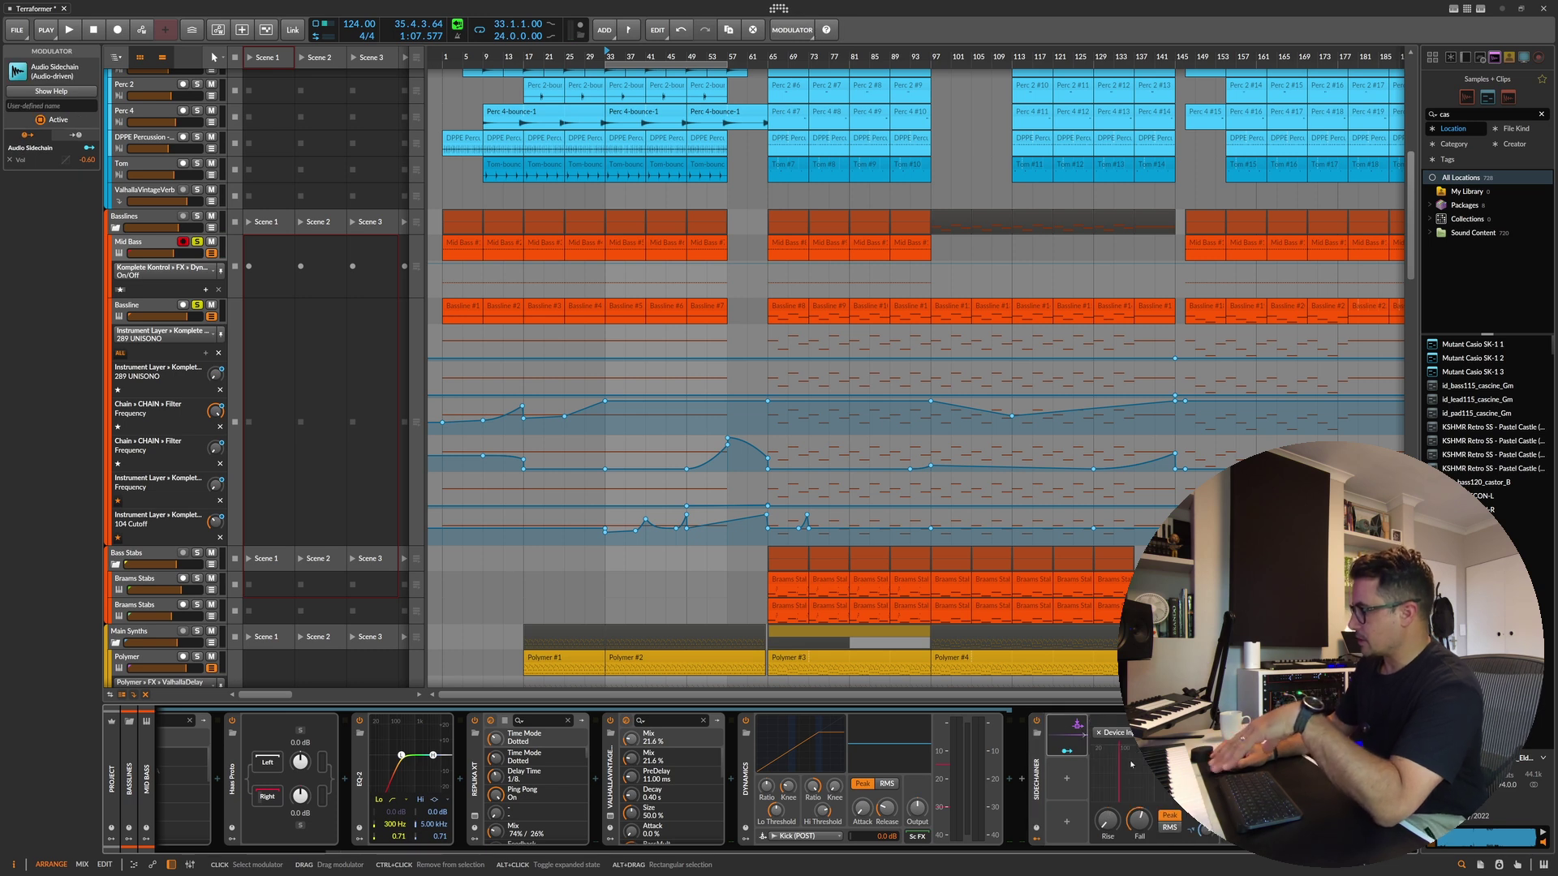
{"action": "left_click", "coordinate": [1130, 736]}
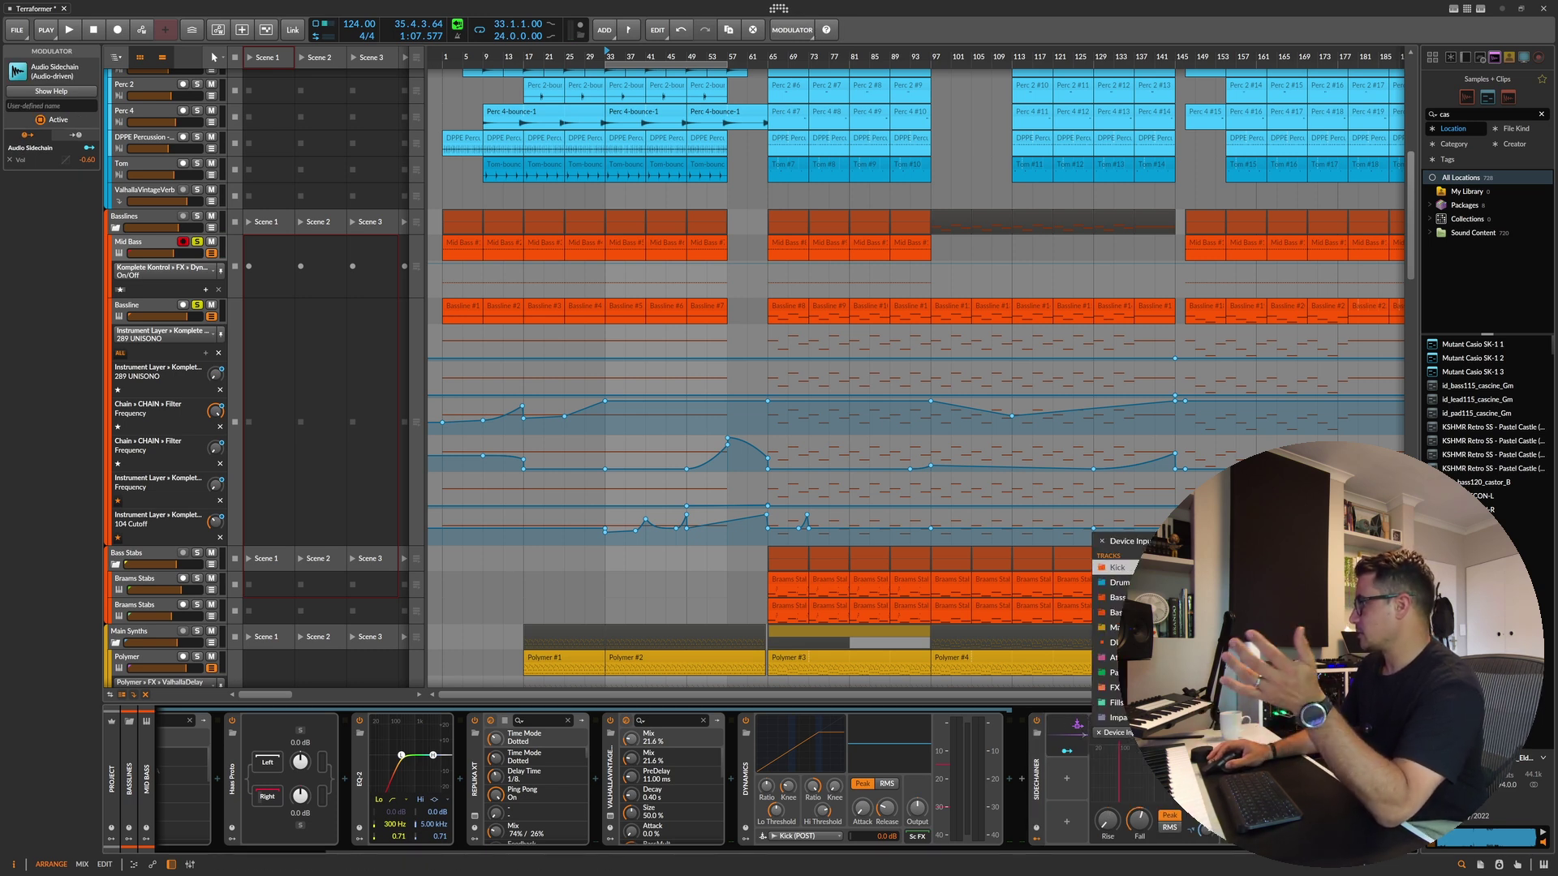
{"action": "left_click", "coordinate": [1118, 567]}
{"action": "scroll", "coordinate": [153, 136], "scroll_direction": "up", "scroll_amount": 1}
{"action": "scroll", "coordinate": [152, 135], "scroll_direction": "up", "scroll_amount": 3}
{"action": "scroll", "coordinate": [252, 410], "scroll_direction": "up", "scroll_amount": 10}
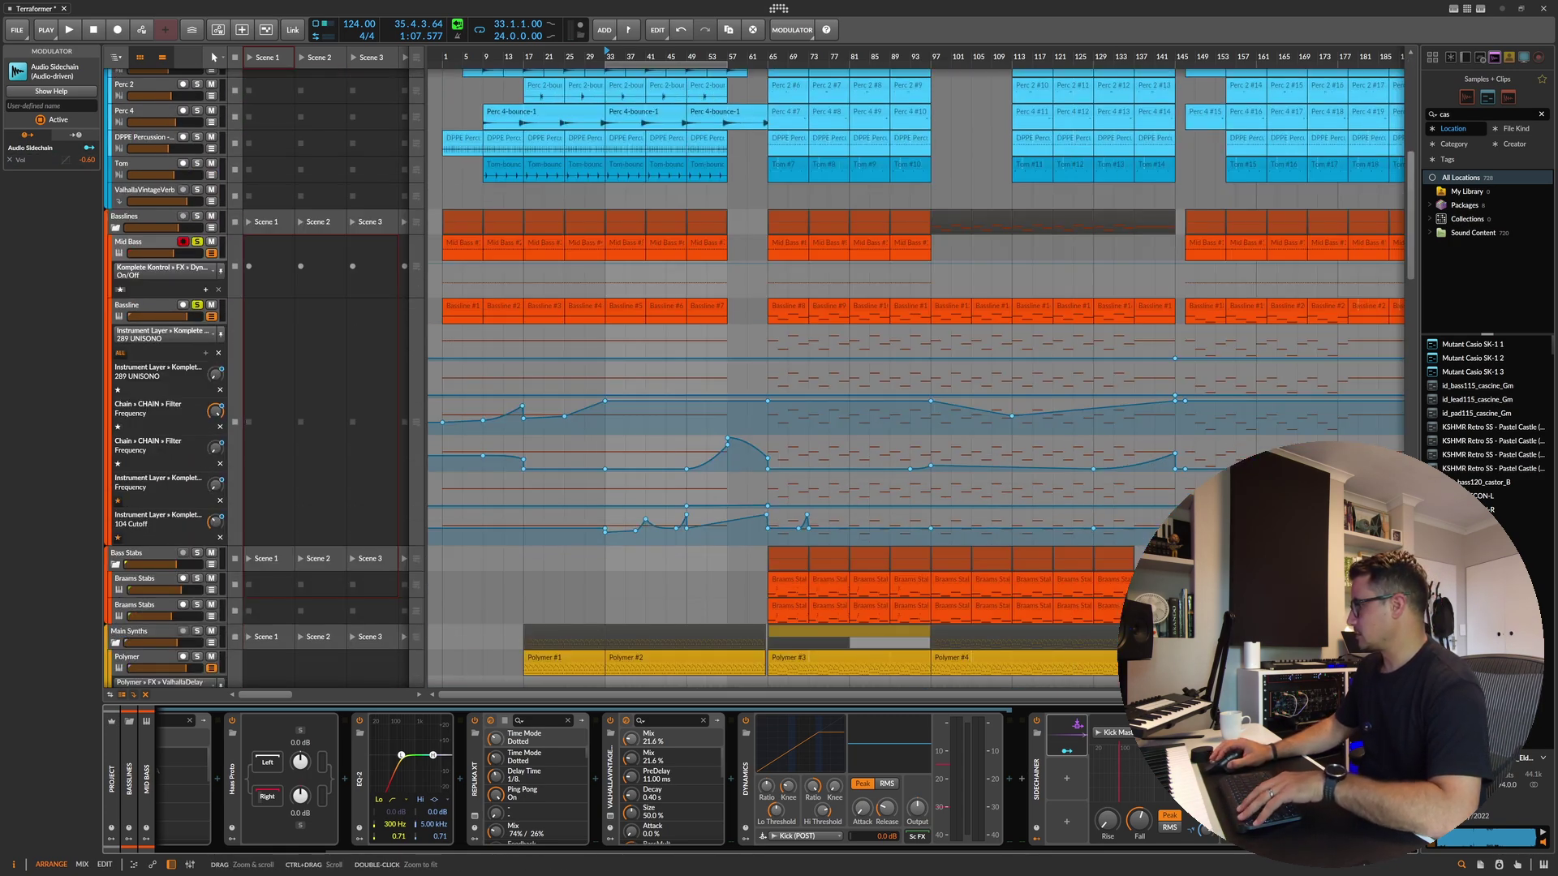
{"action": "left_click", "coordinate": [1116, 733]}
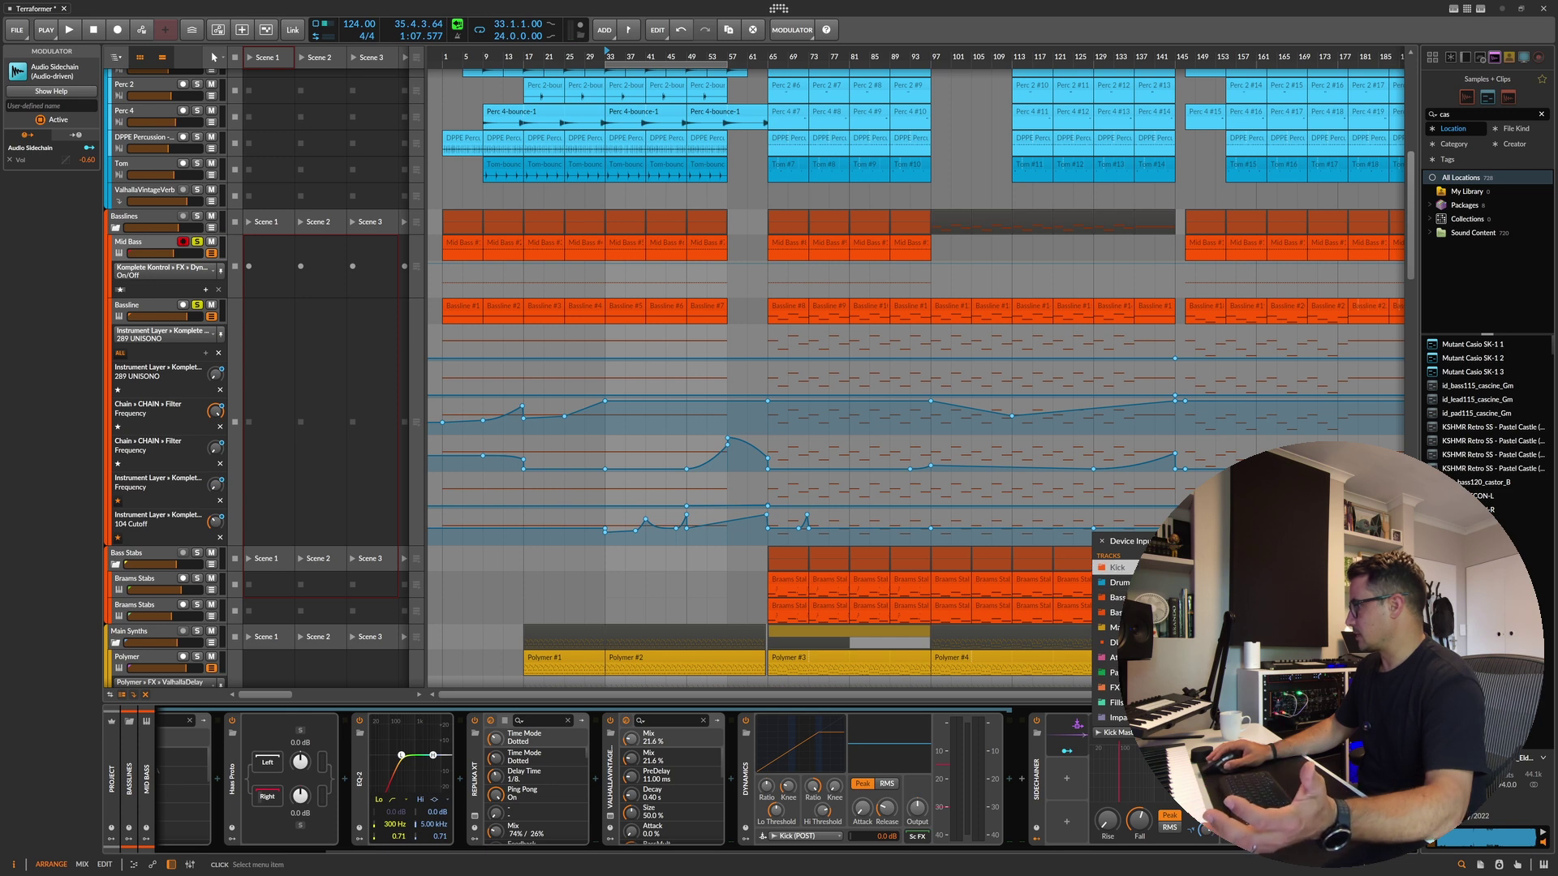
{"action": "left_click", "coordinate": [1124, 567]}
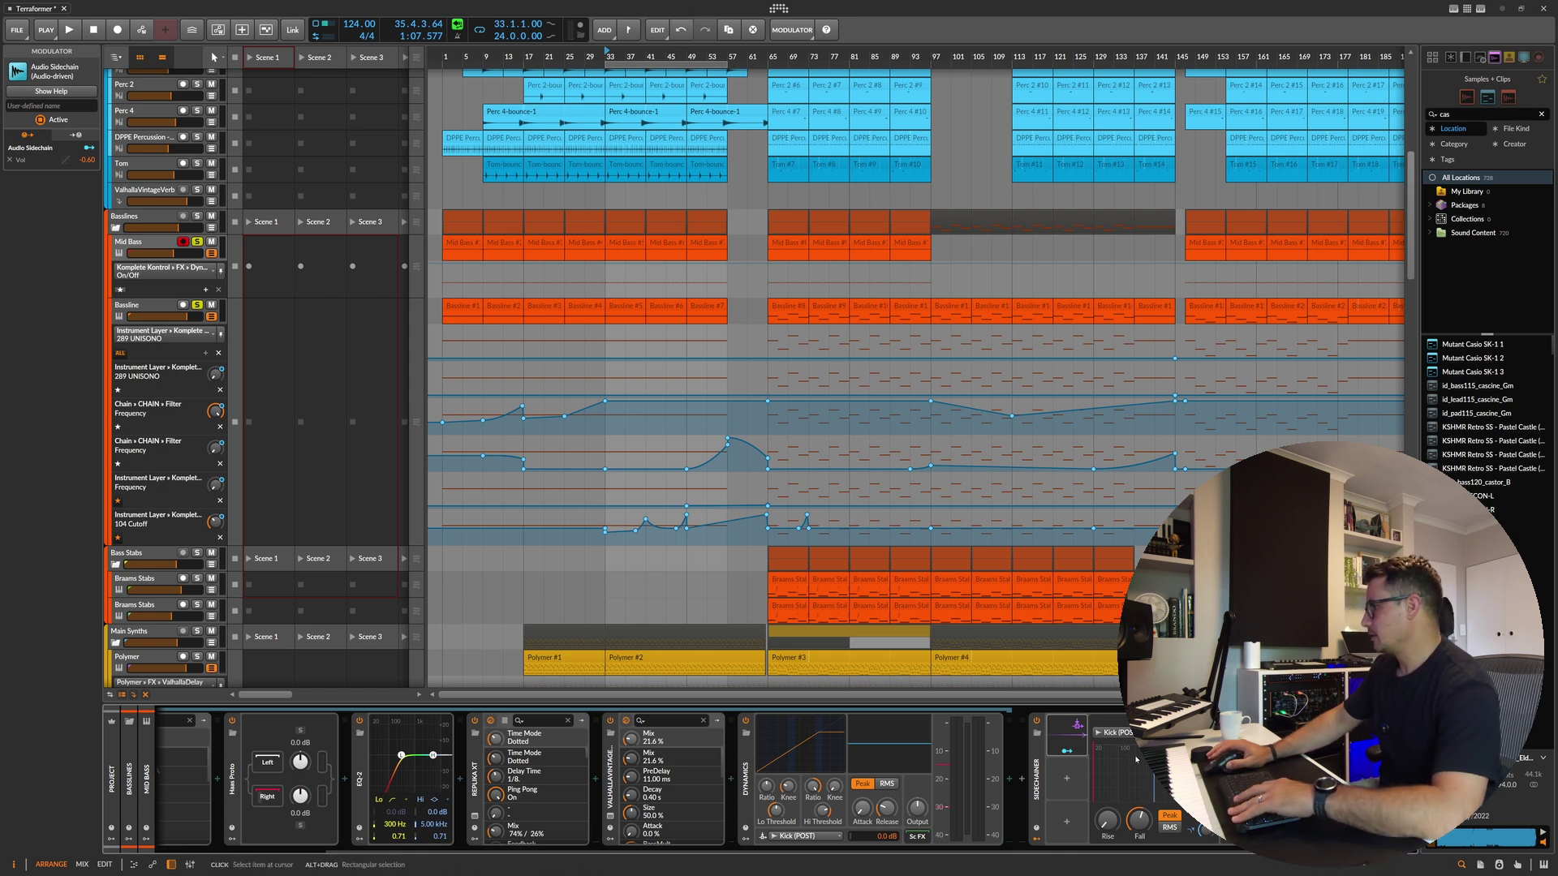
Step: Play the Mid Bass from bar 33 and check how the kick triggers the Sidechainer's Audio Sidechain modulator
{"action": "key", "text": "space"}
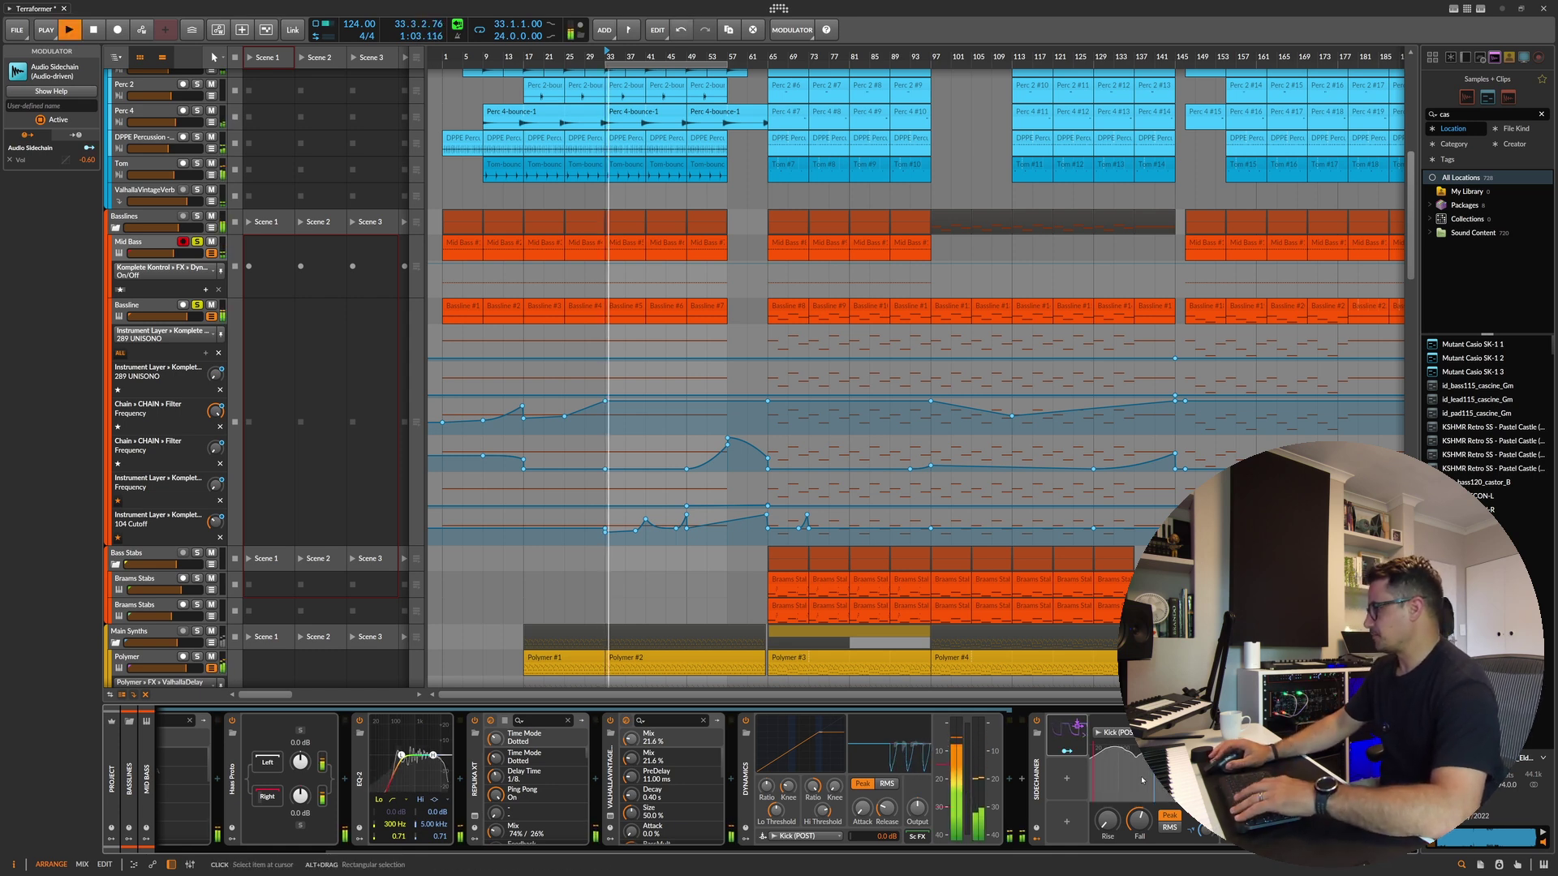
{"action": "key", "text": "space"}
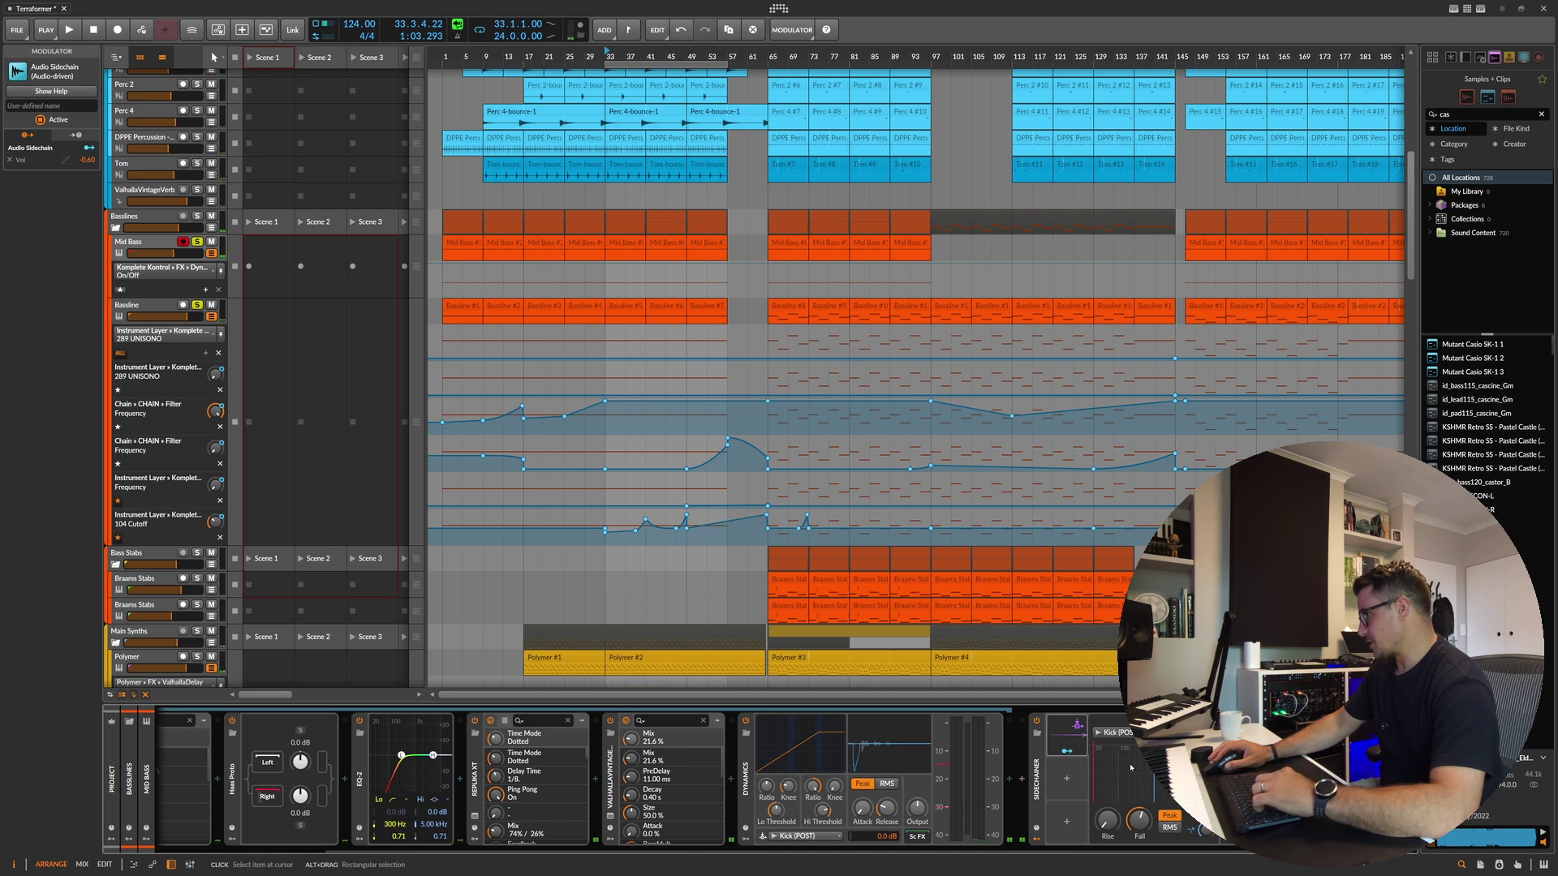
{"action": "key", "text": "space"}
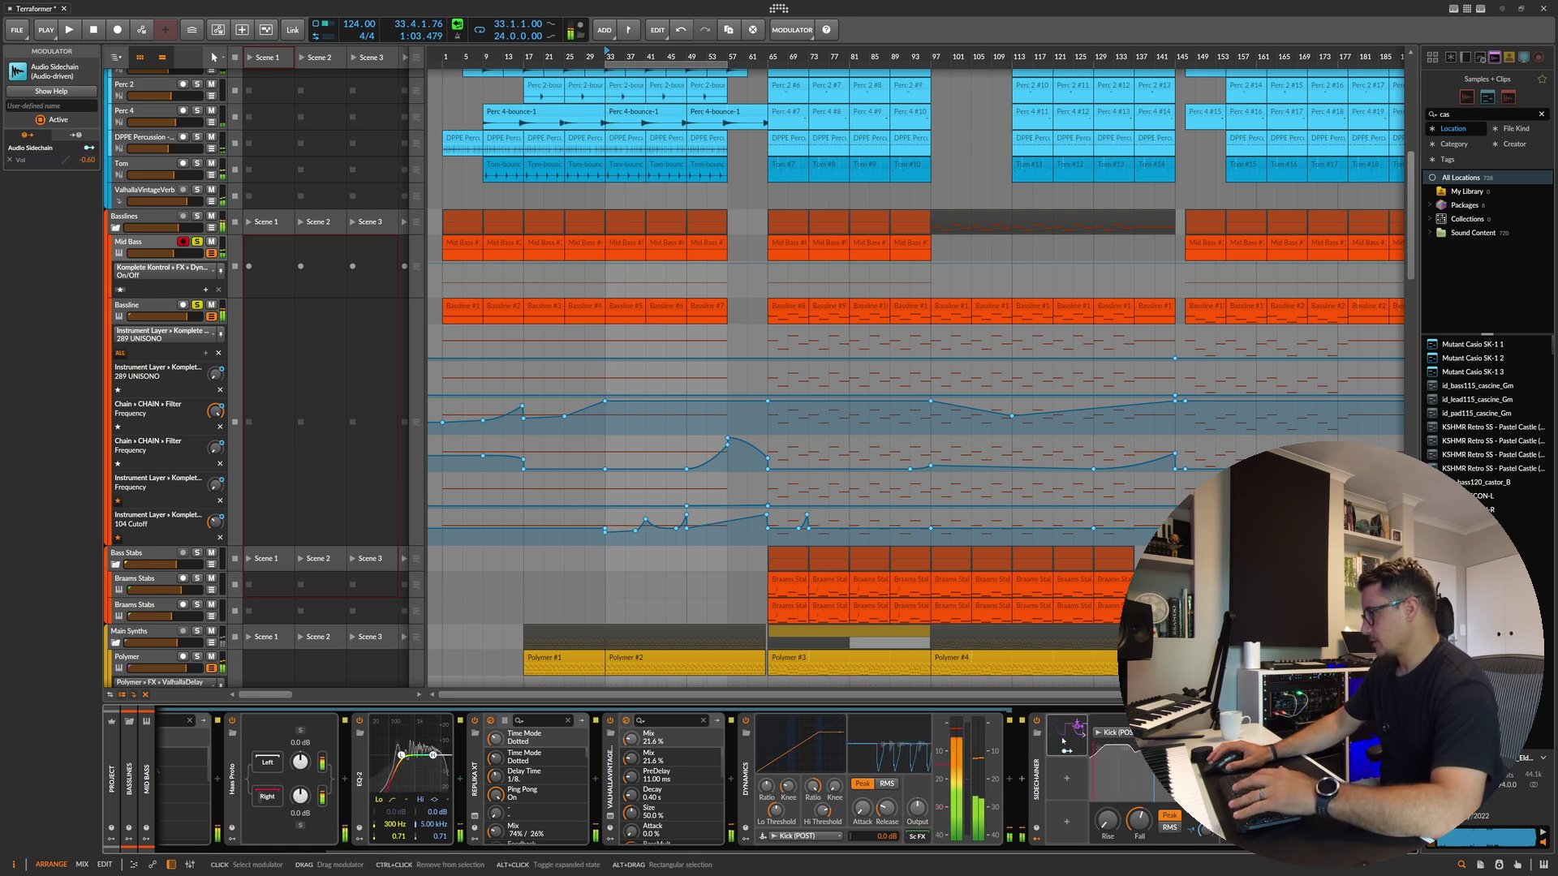
{"action": "key", "text": "space"}
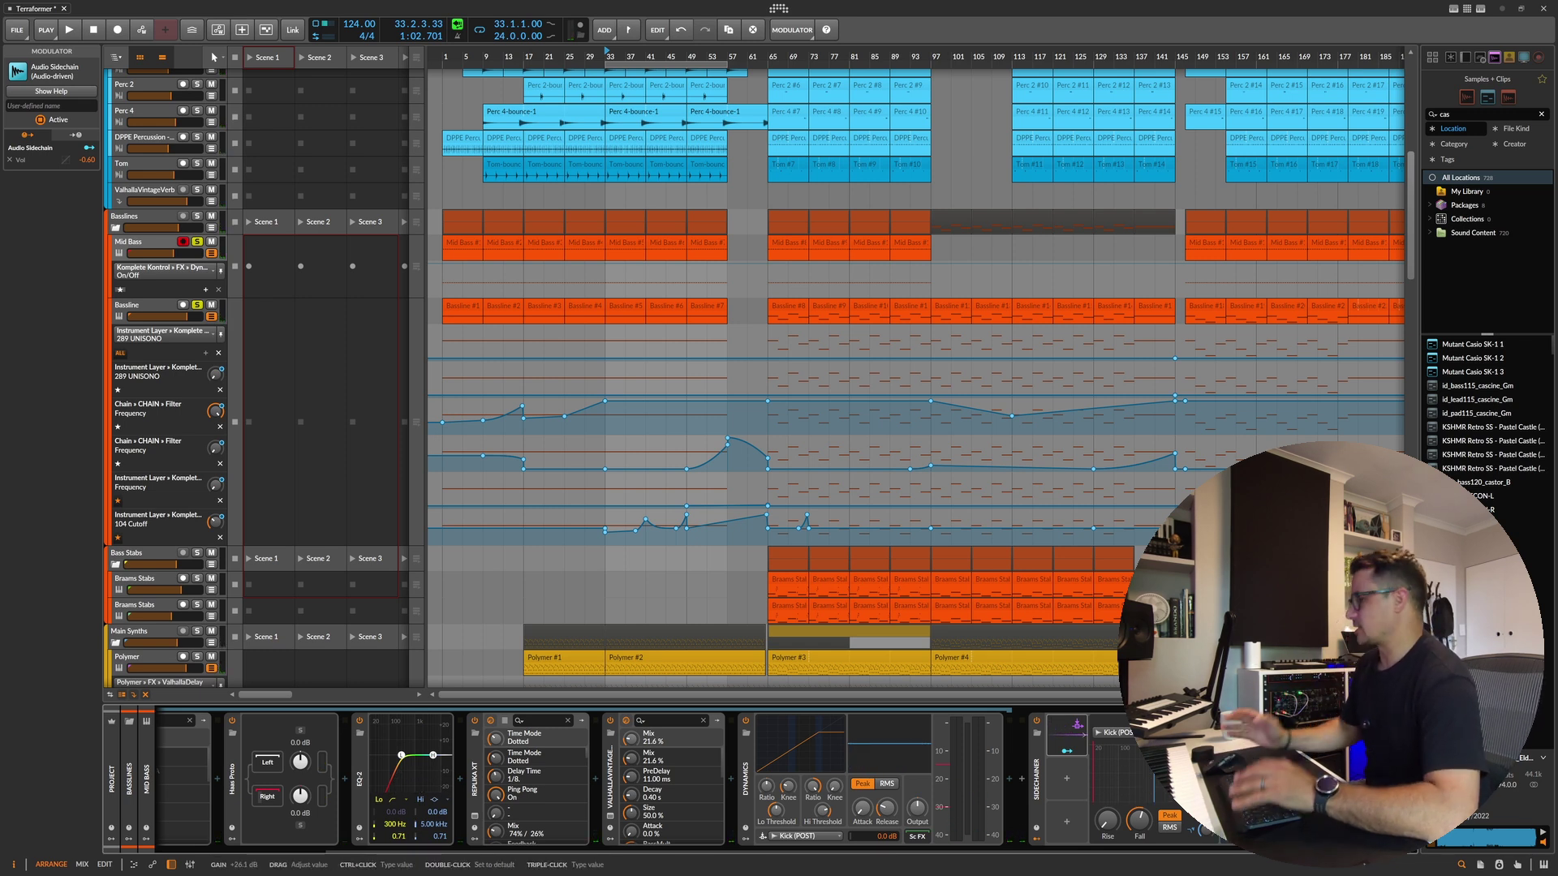
Step: Adjust the Gain and Amount of the Sidechainer's Audio Sidechain modulator while playing from bar 33
{"action": "left_click_drag", "start_coordinate": [1198, 732], "coordinate": [1198, 755]}
{"action": "key", "text": "space"}
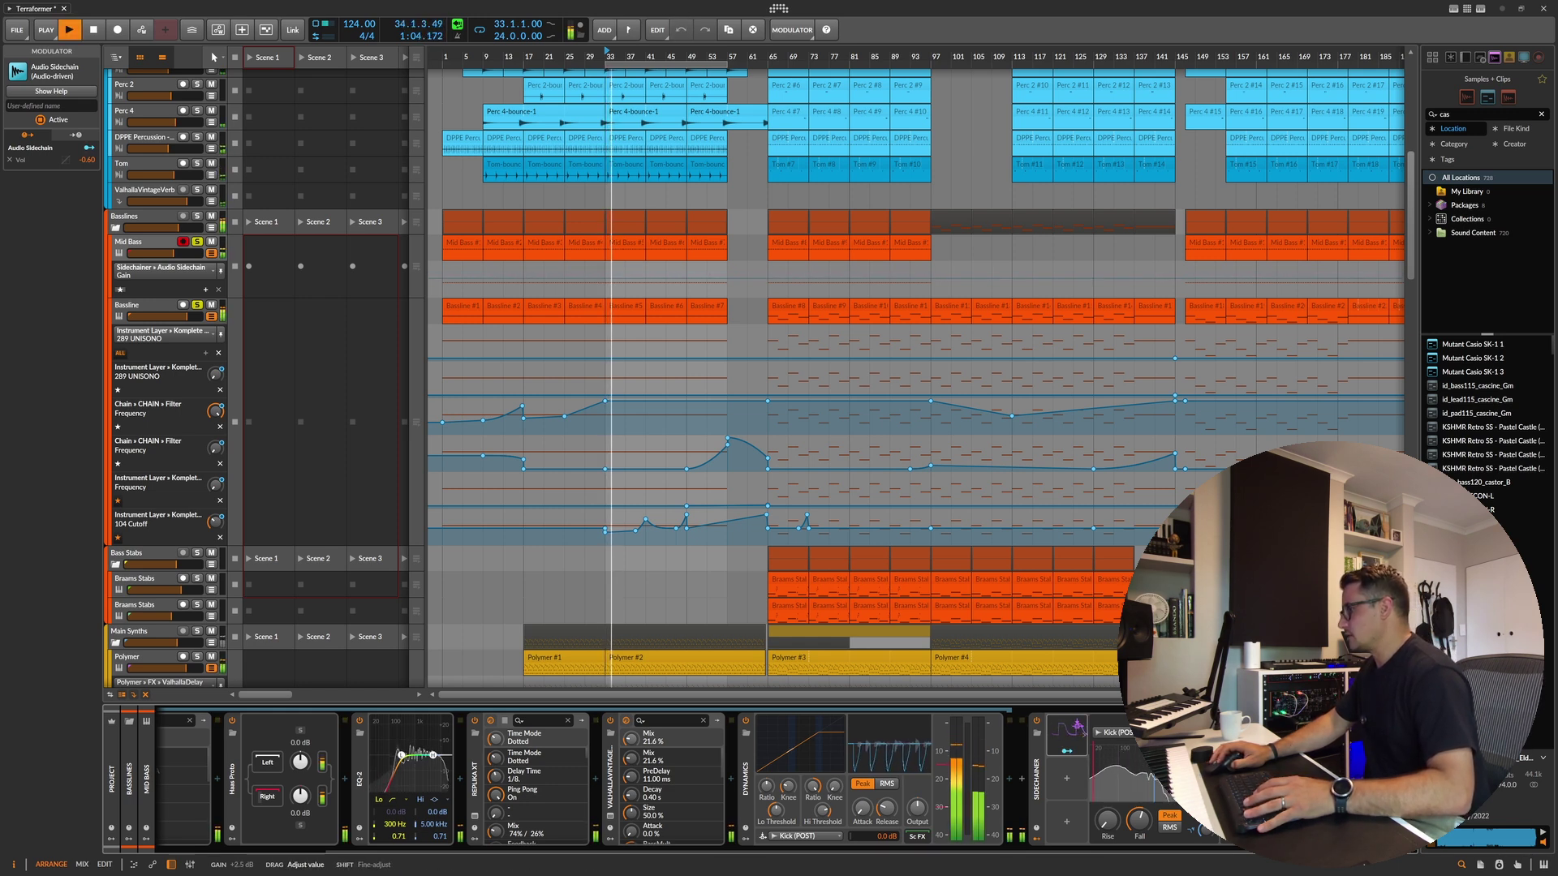
{"action": "key", "text": "space"}
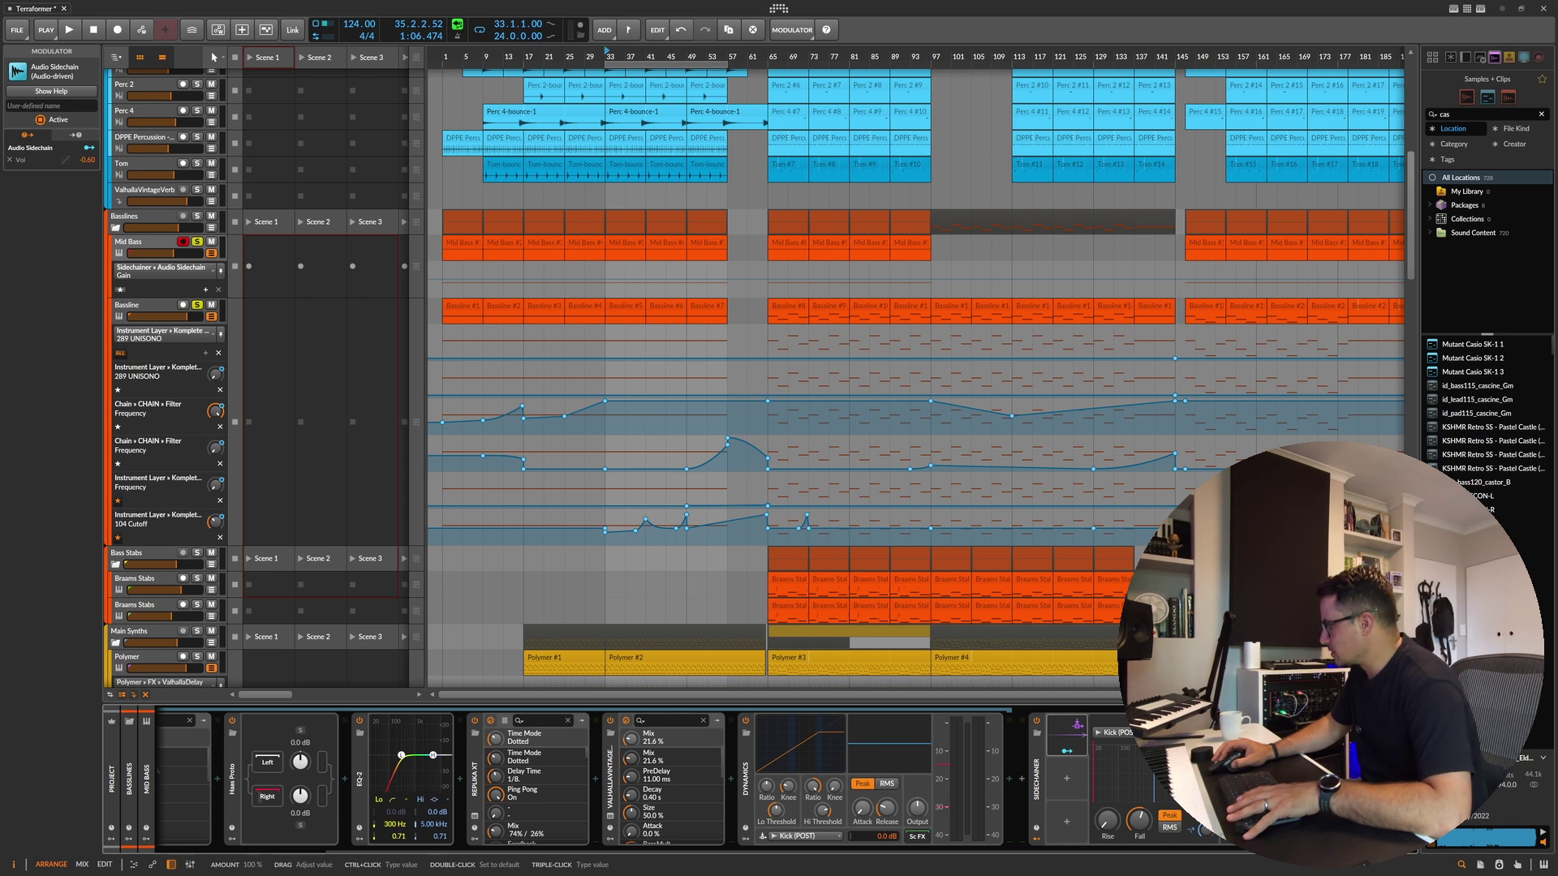
{"action": "key", "text": "space"}
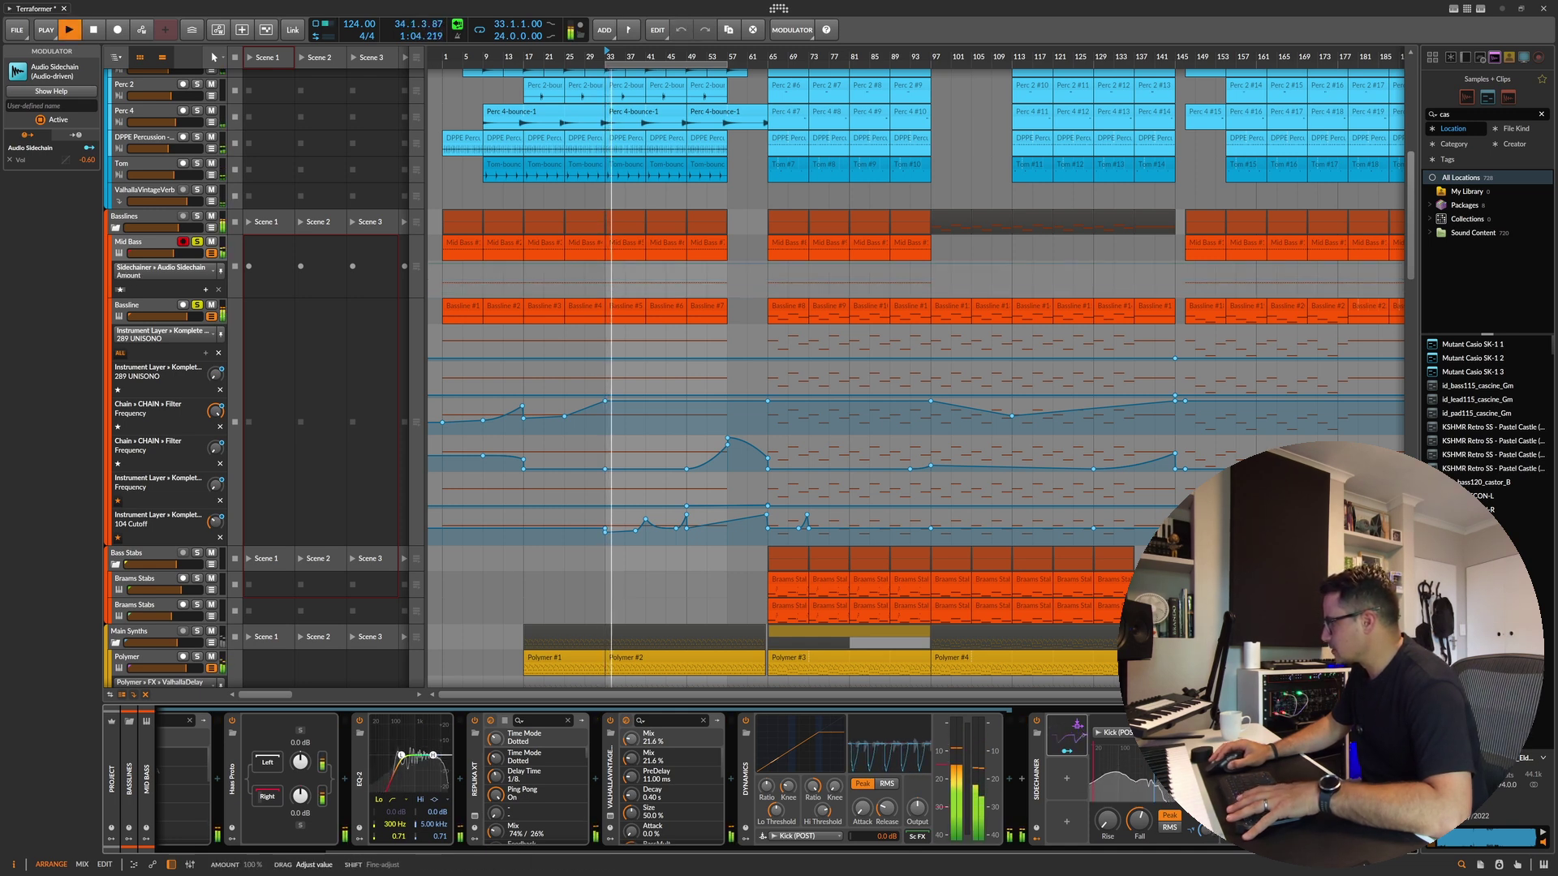
{"action": "key", "text": "space"}
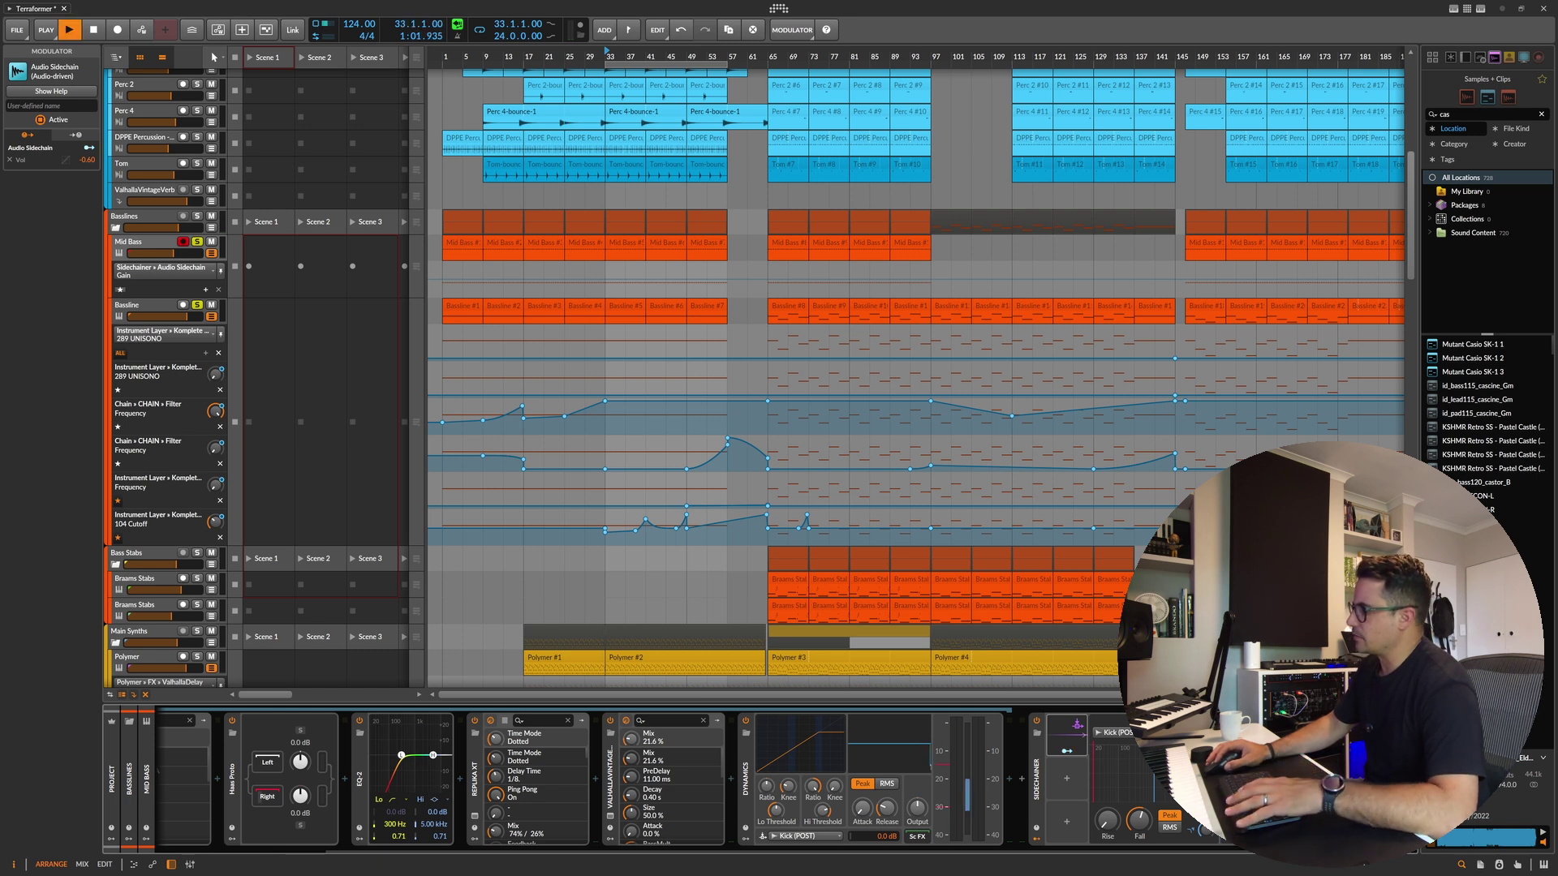
{"action": "key", "text": "space"}
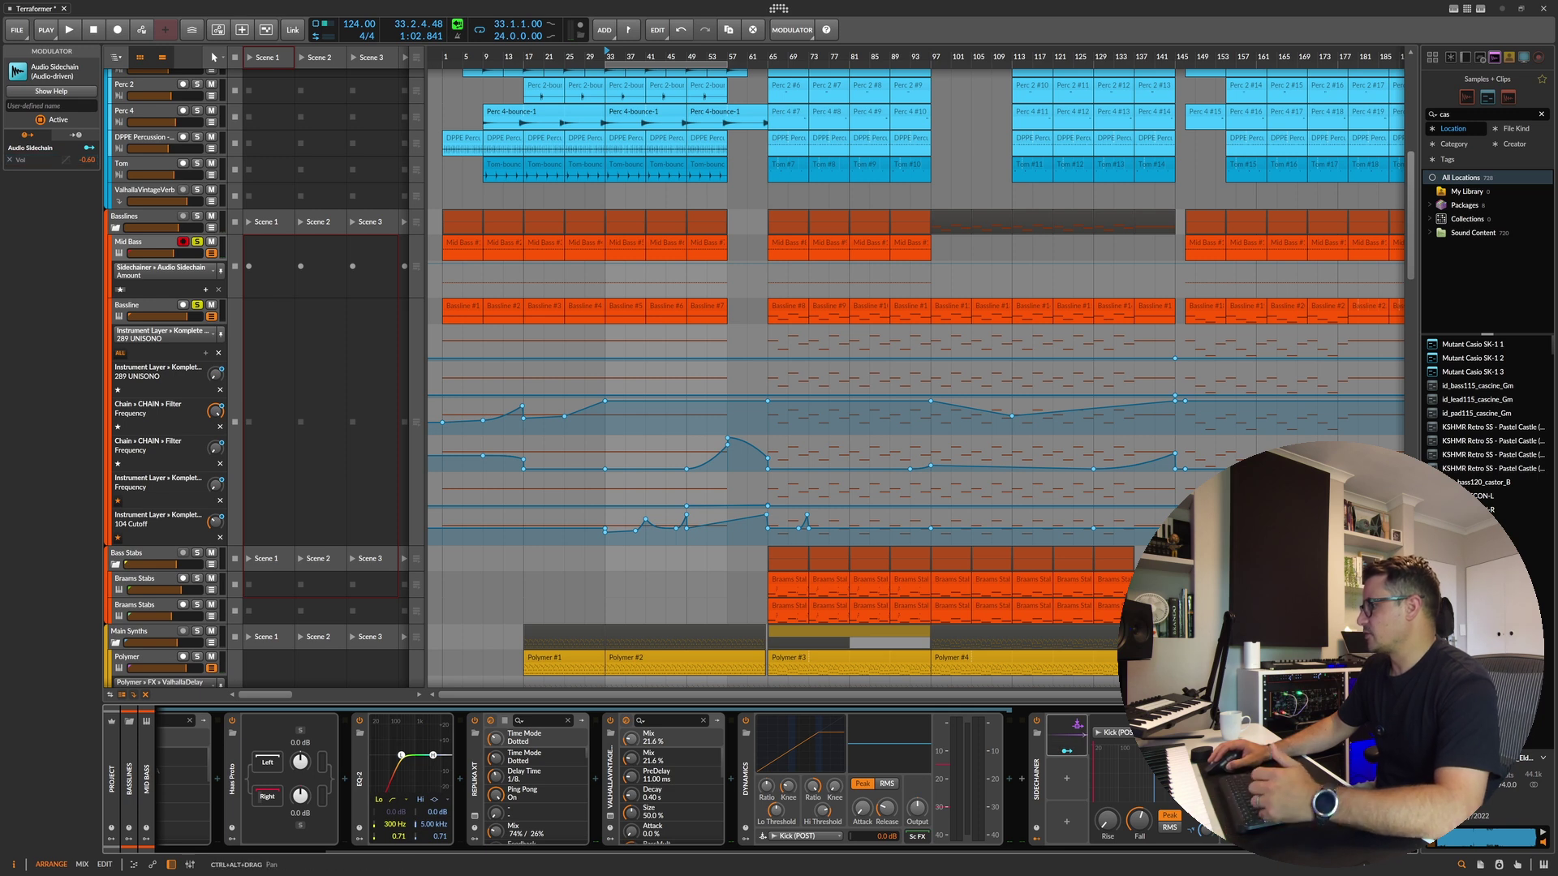
Step: Set the Audio Sidechain's Vol modulation depth to -1.00 and try a lower Amount during playback
{"action": "left_click", "coordinate": [1070, 751]}
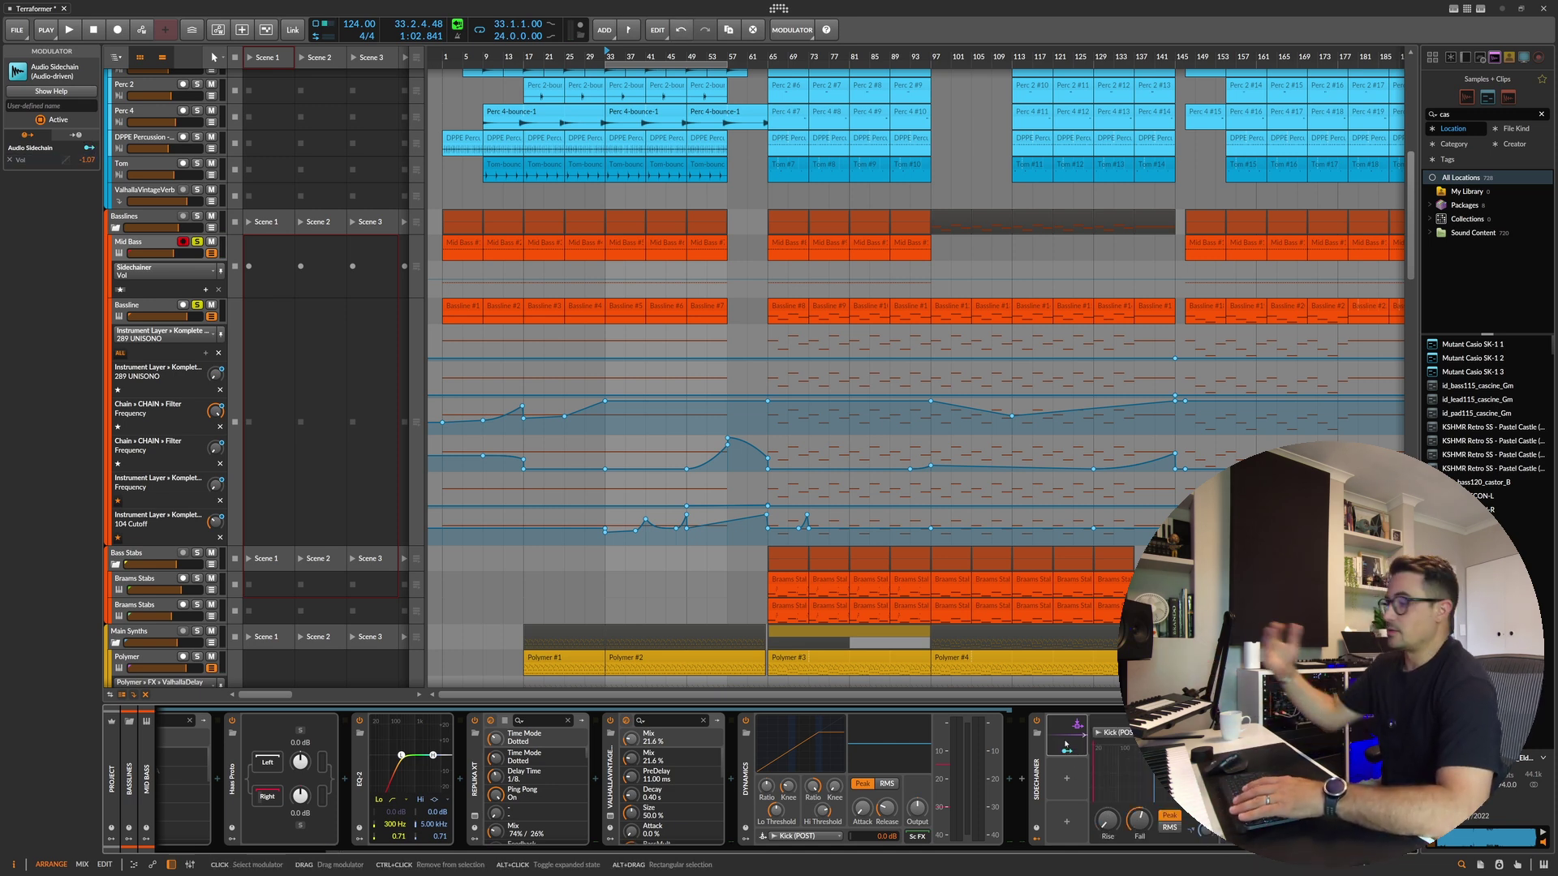
{"action": "key", "text": "space"}
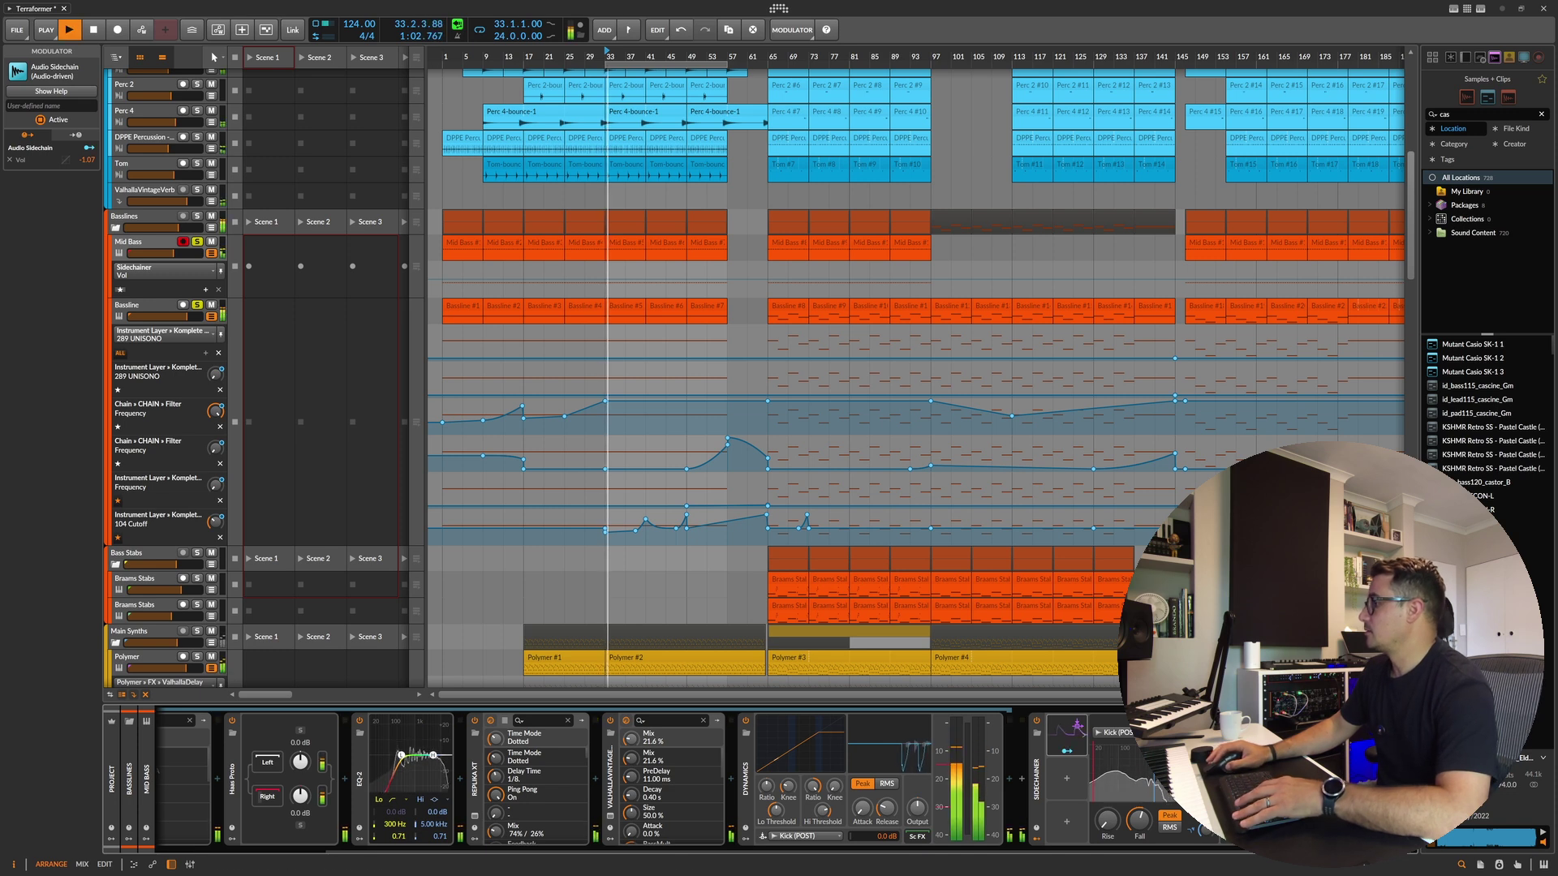
{"action": "key", "text": "space"}
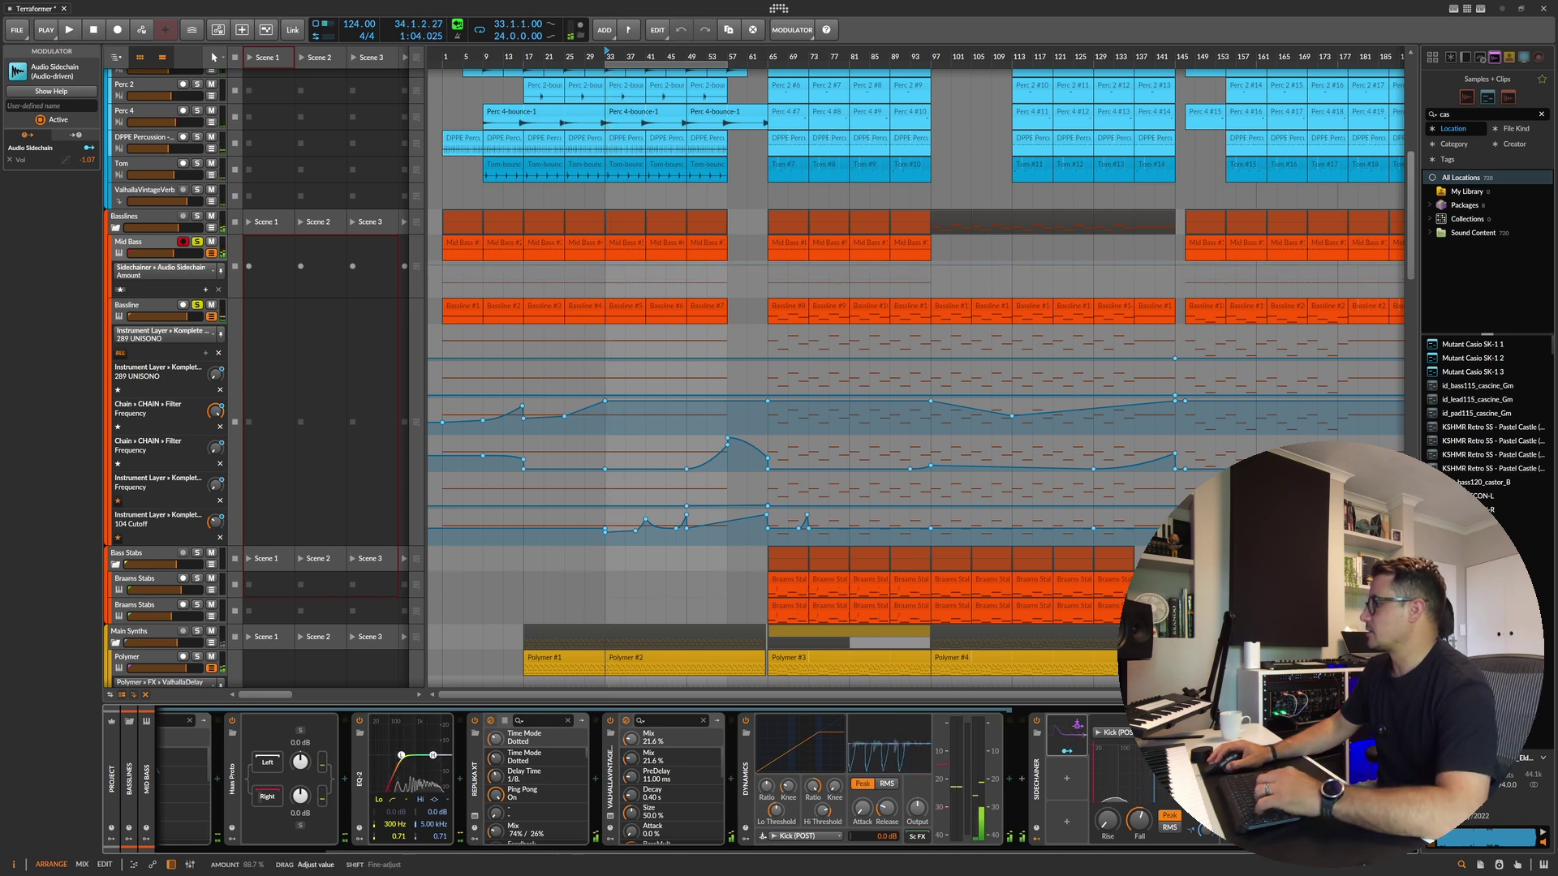
{"action": "left_click_drag", "start_coordinate": [96, 167], "coordinate": [96, 171]}
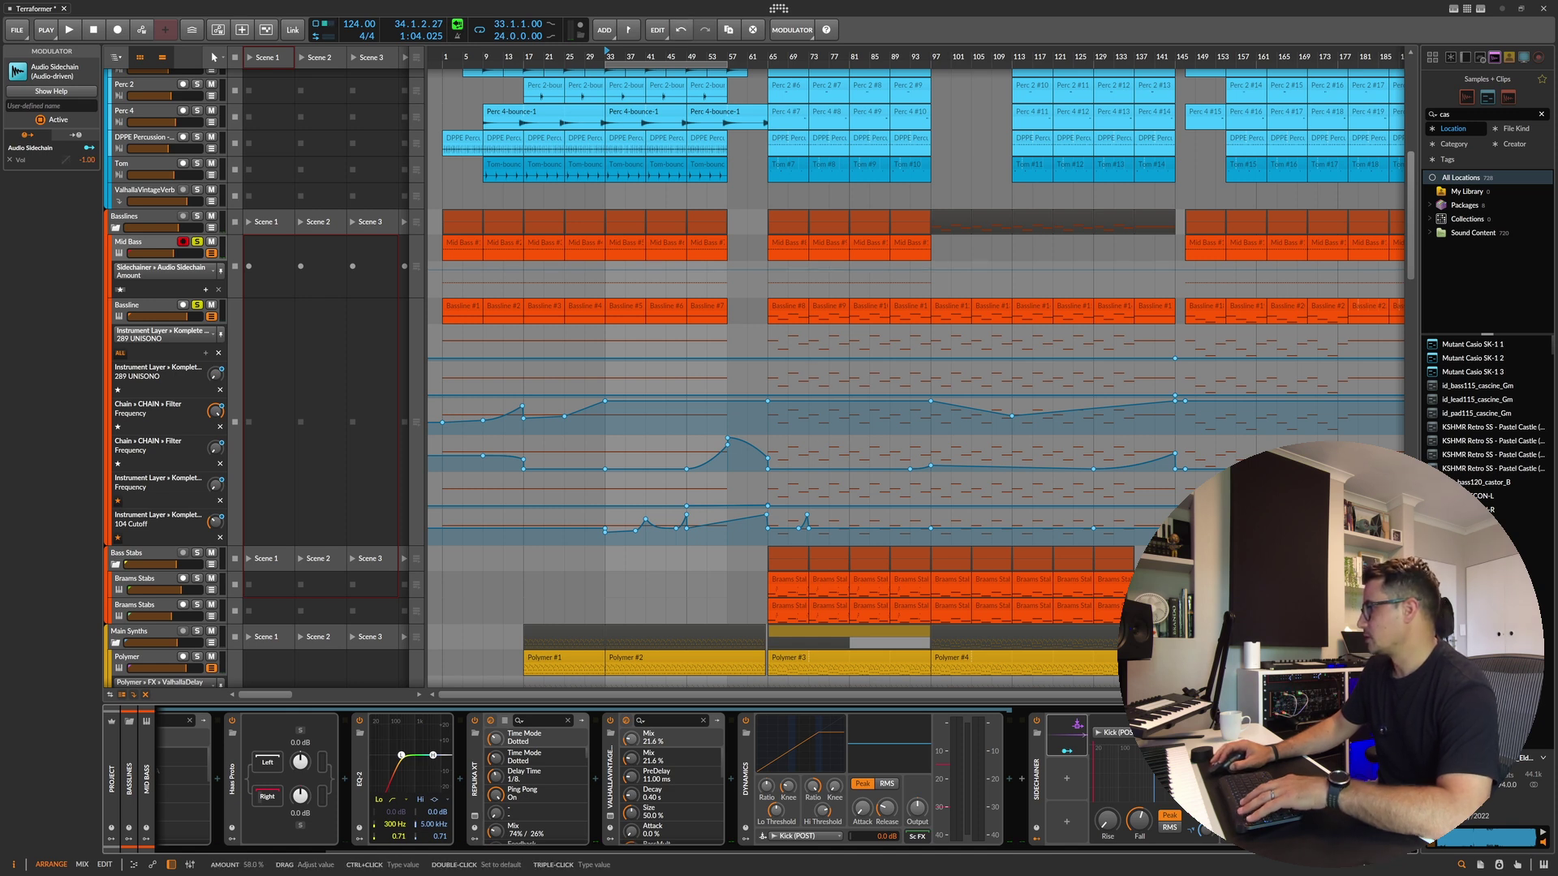
Step: Add a Macro modulator named Duck Amt to the Sidechainer and map it to the Audio Sidechain Amount at 1.000
{"action": "left_click", "coordinate": [1067, 781]}
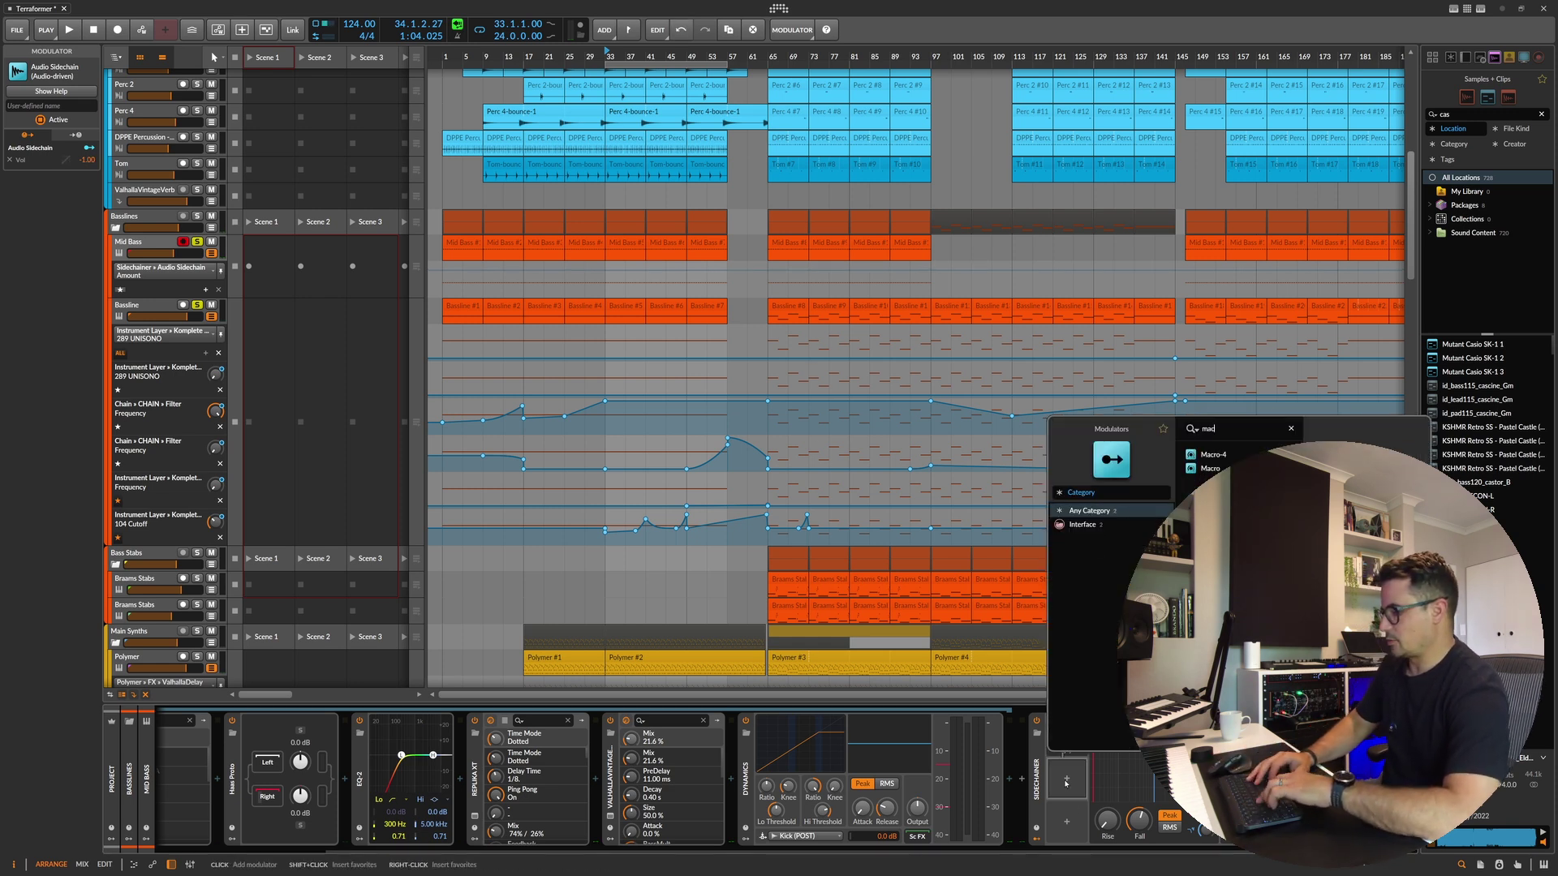
{"action": "key", "text": "Down"}
{"action": "key", "text": "Down"}
{"action": "key", "text": "Return"}
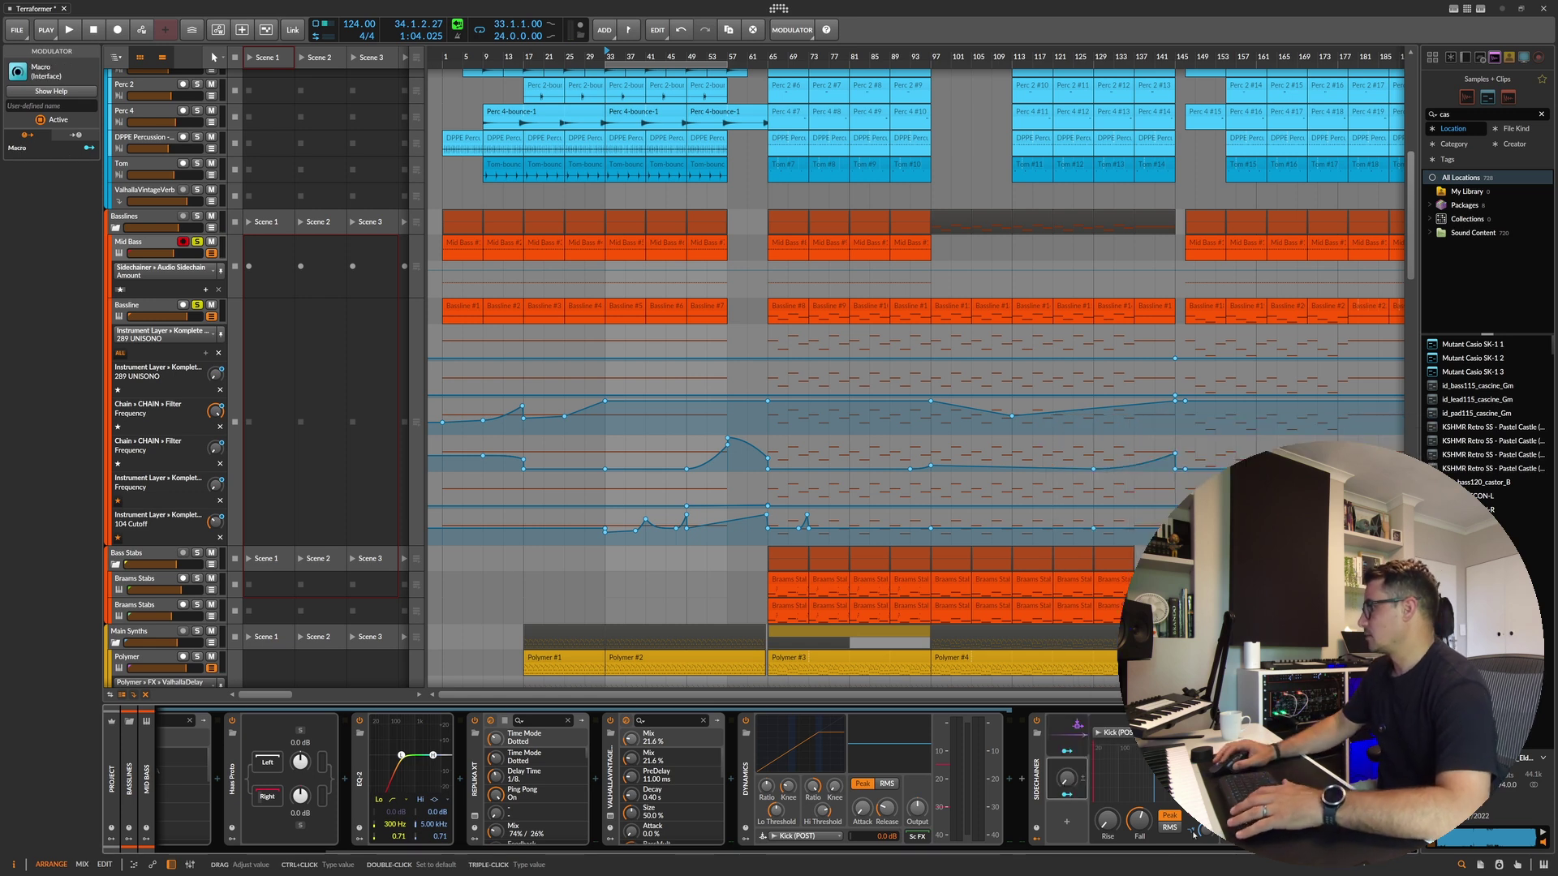
{"action": "left_click_drag", "start_coordinate": [1195, 829], "coordinate": [1194, 771]}
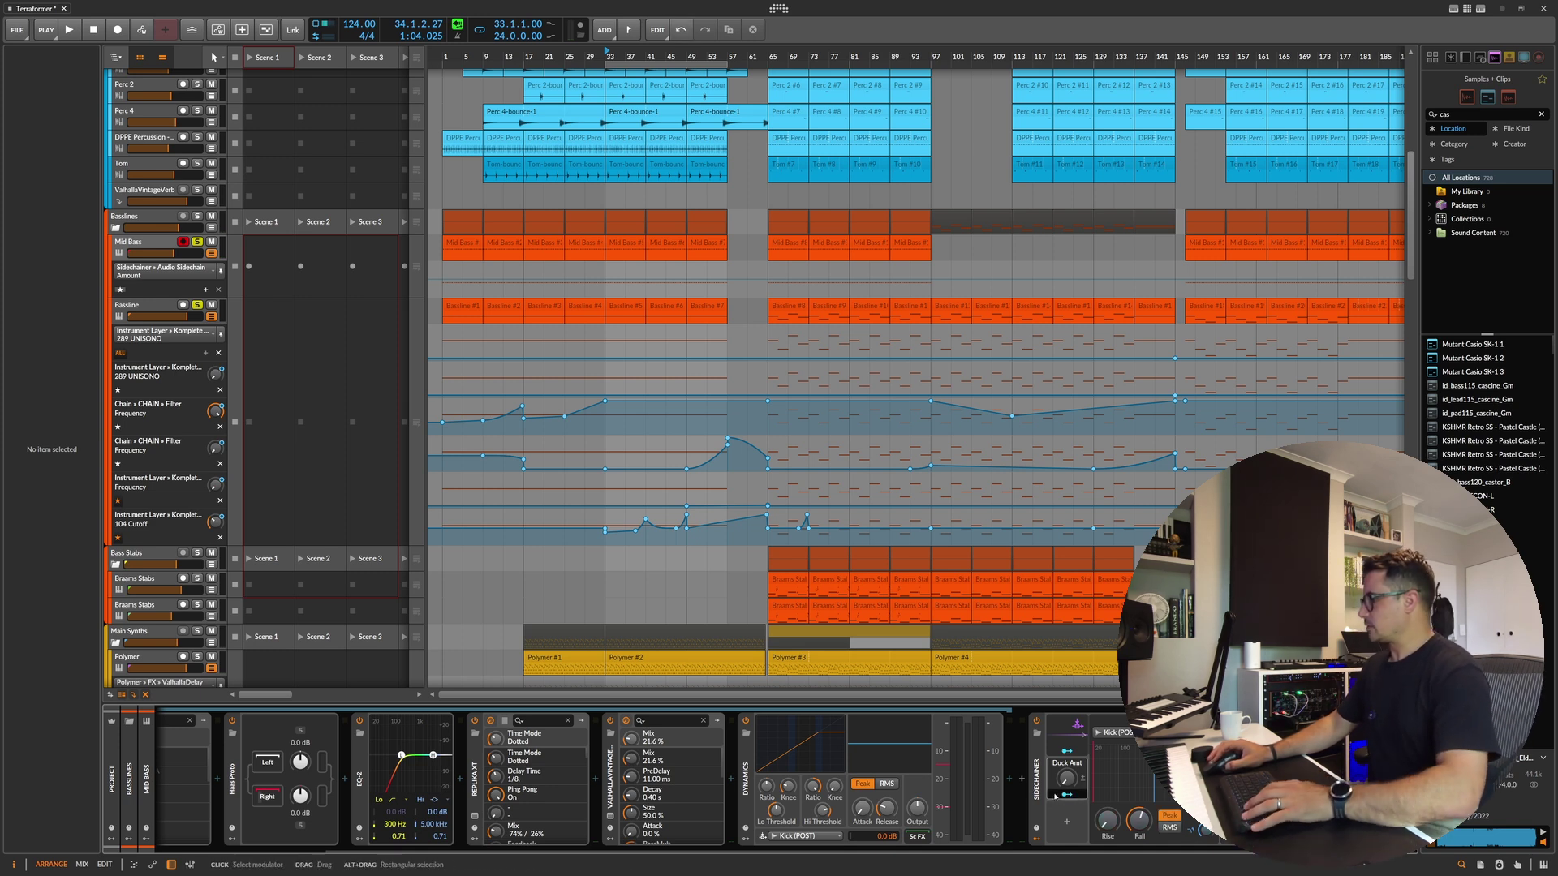
Step: Raise the Duck Amt macro to 100 % while playing from bar 33
{"action": "key", "text": "space"}
{"action": "left_click_drag", "start_coordinate": [1066, 778], "coordinate": [1066, 653]}
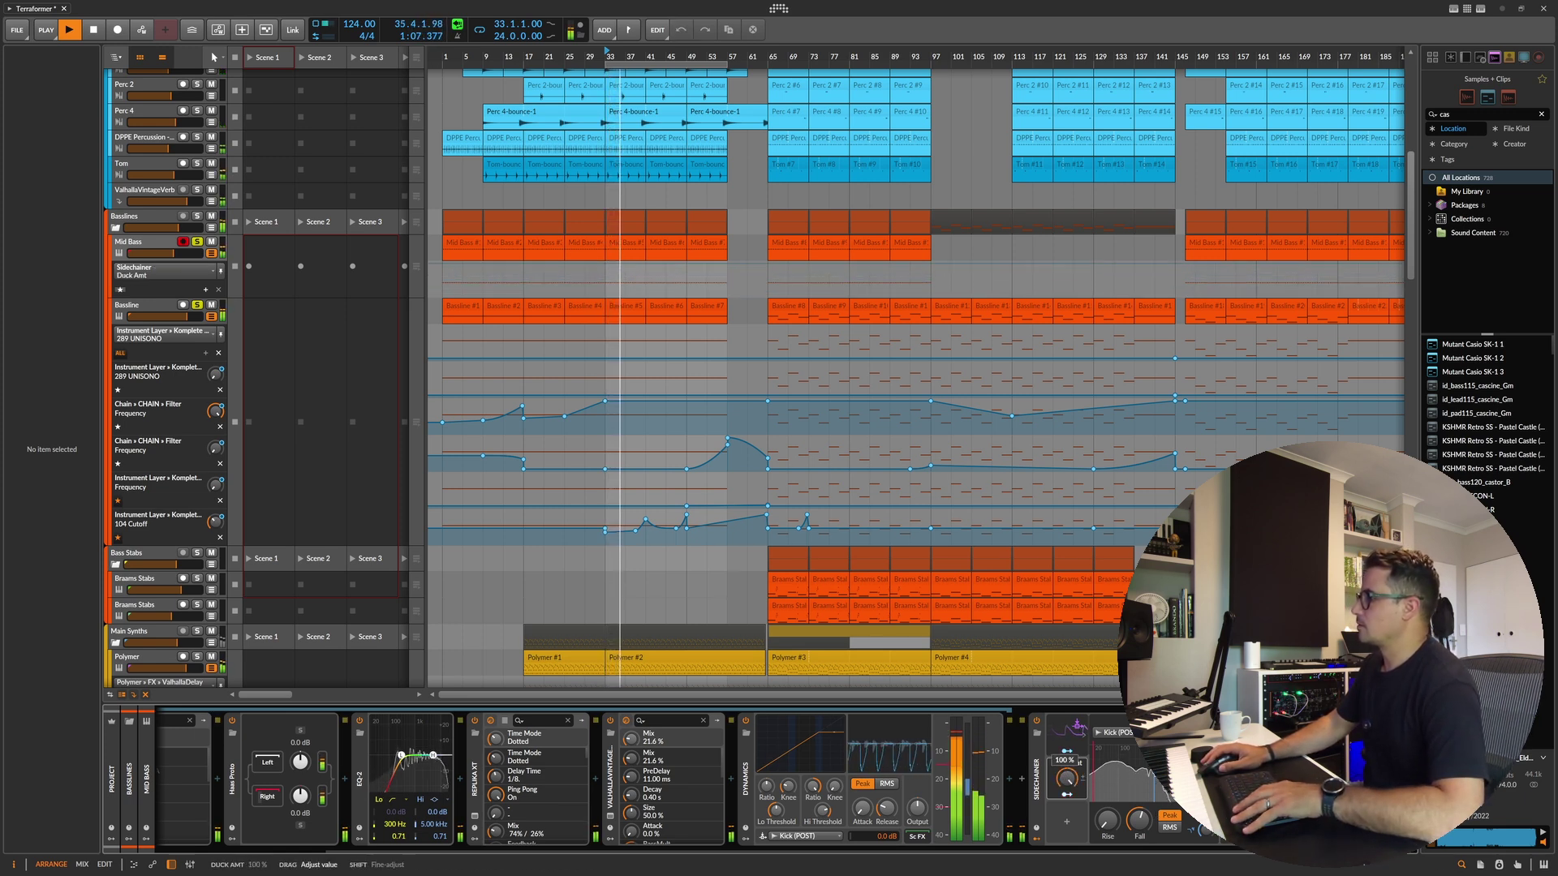
{"action": "key", "text": "space"}
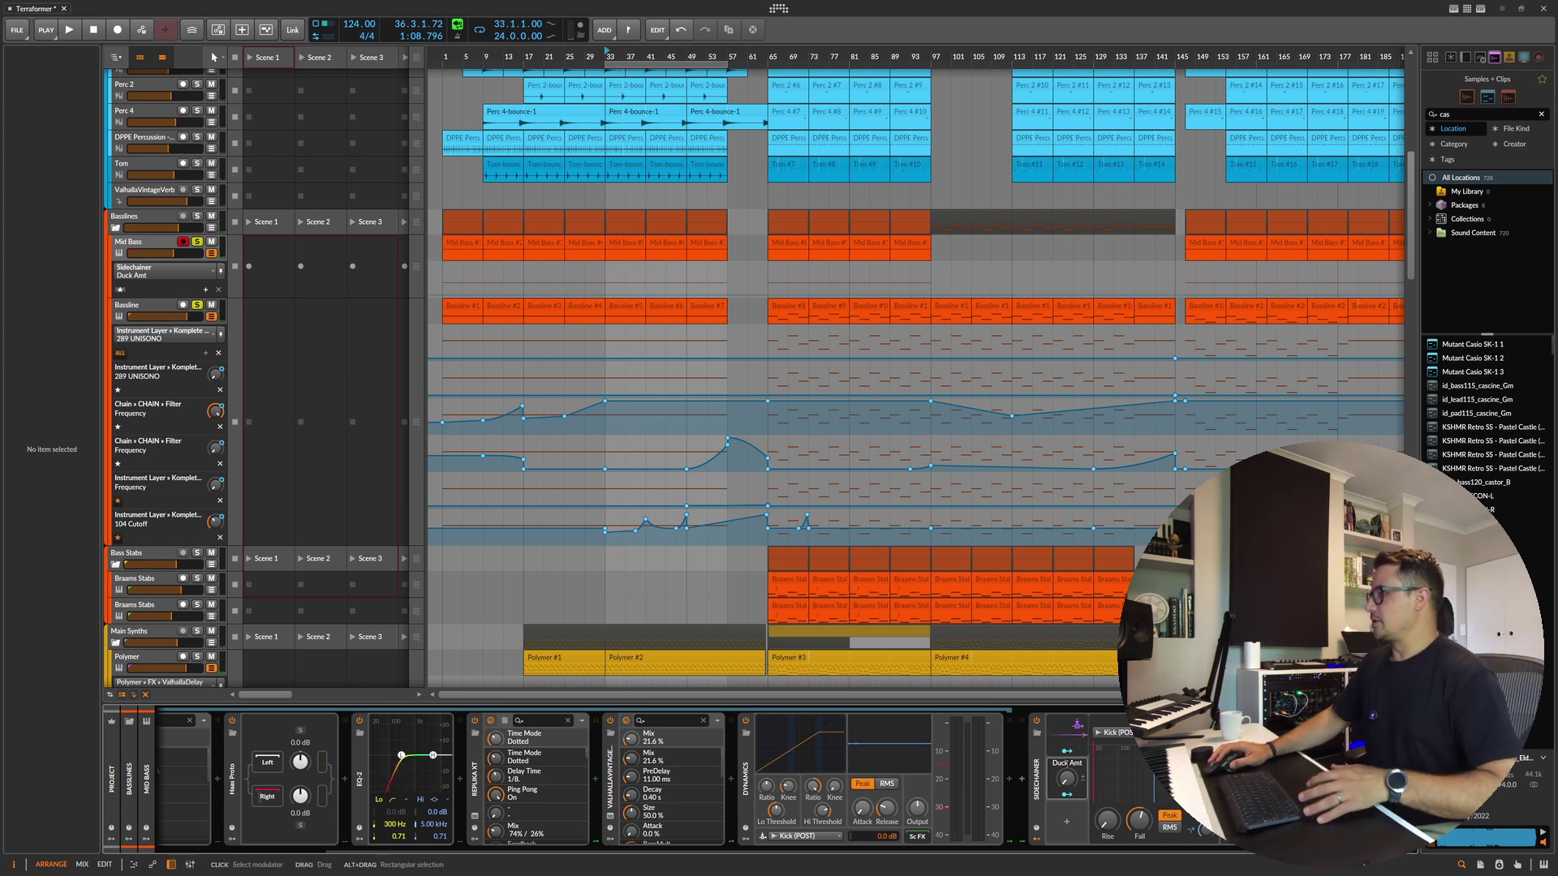
Step: Delete the Sidechainer device from the Mid Bass chain
{"action": "left_click", "coordinate": [1067, 752]}
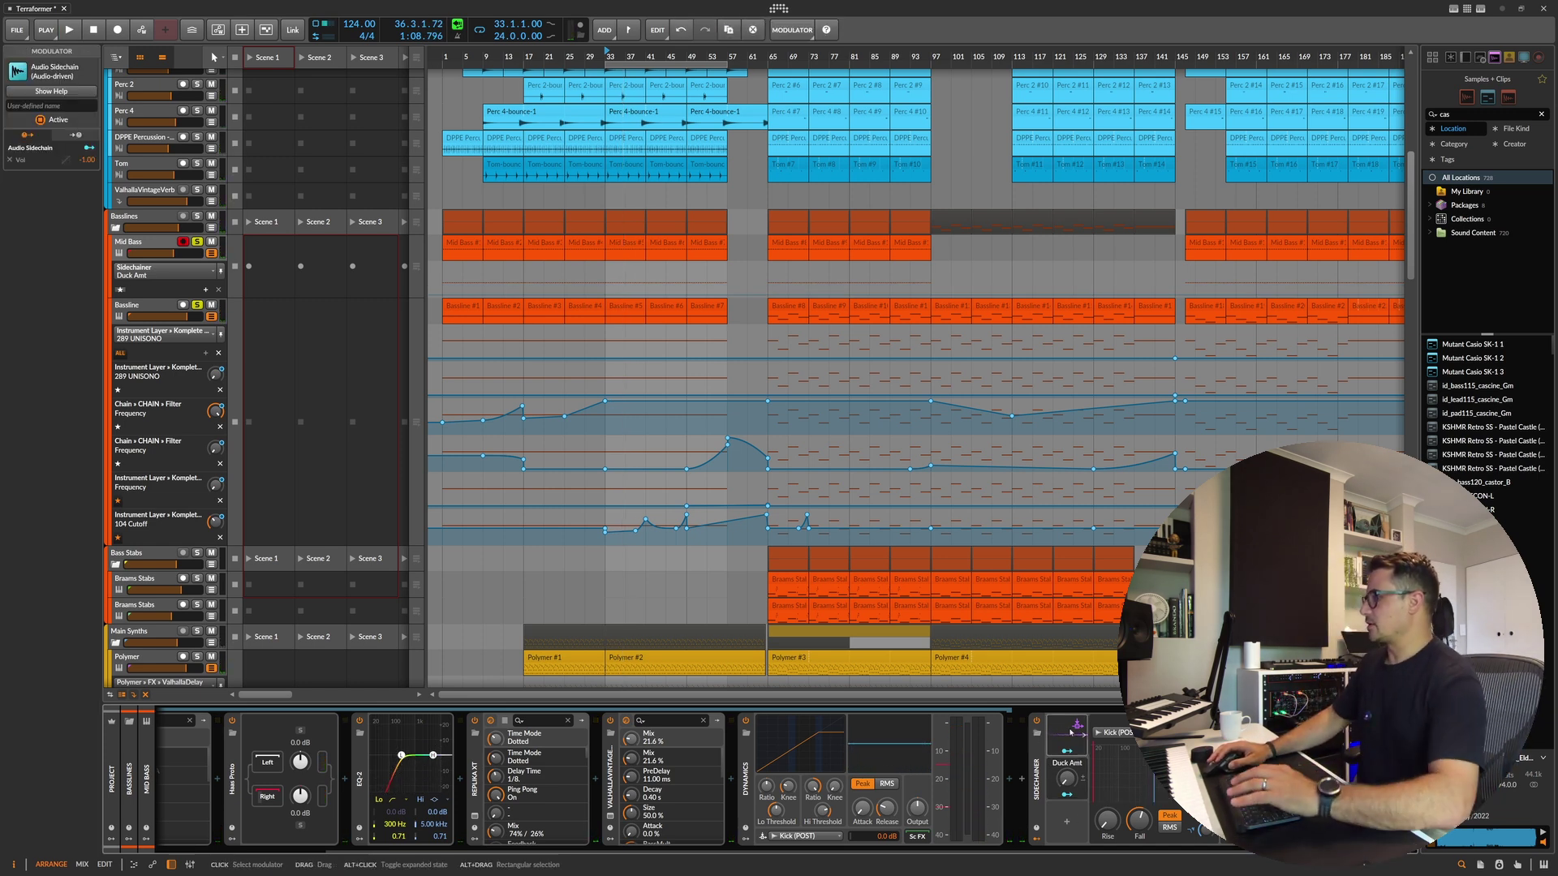
{"action": "left_click", "coordinate": [1038, 785]}
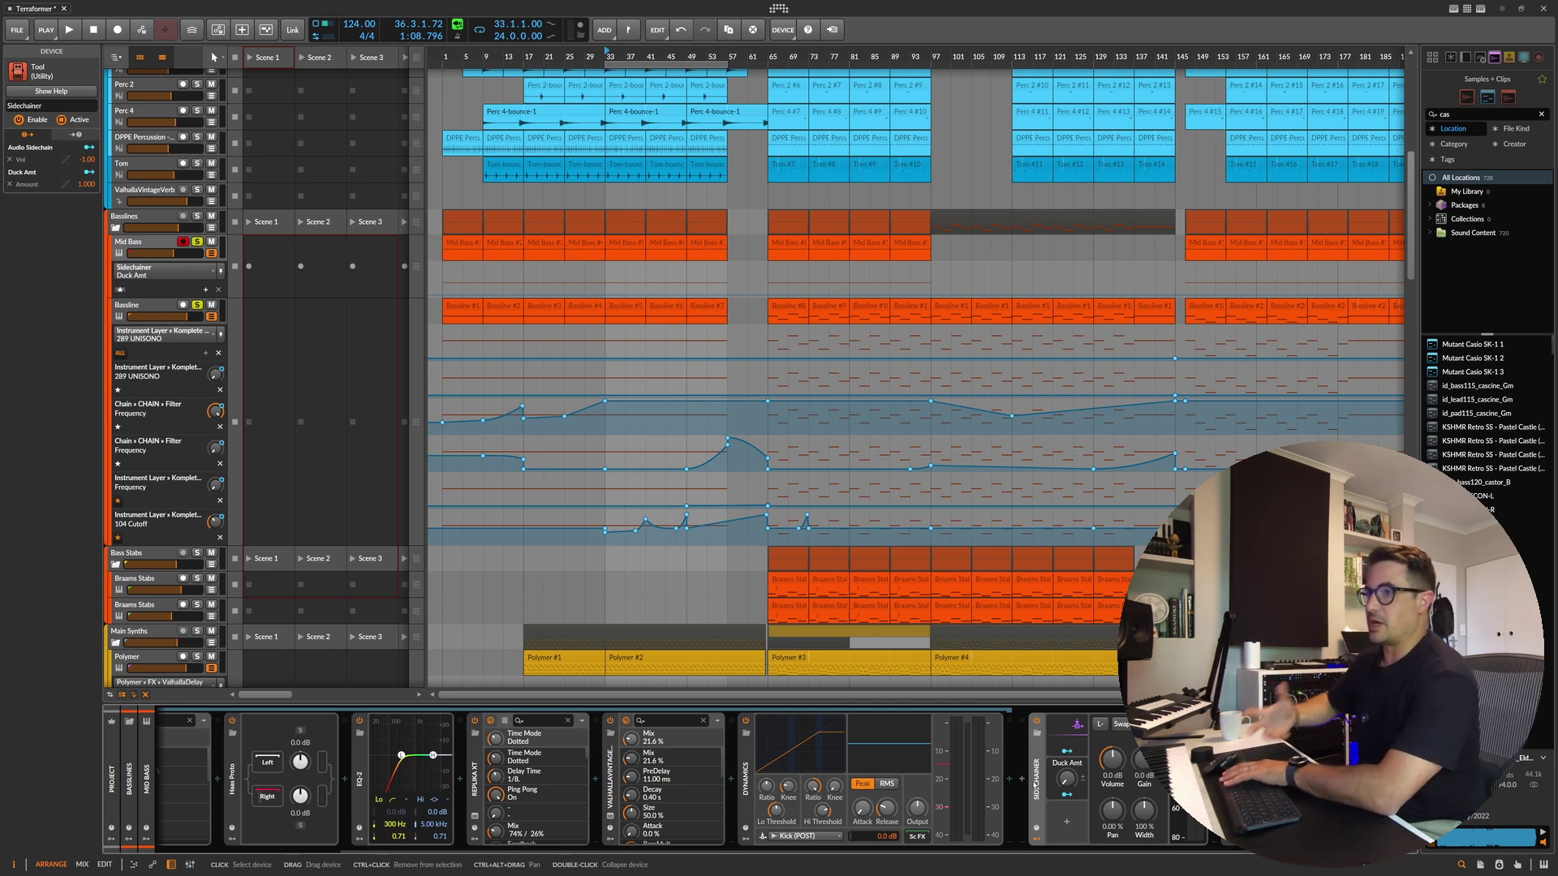
{"action": "left_click", "coordinate": [1046, 765]}
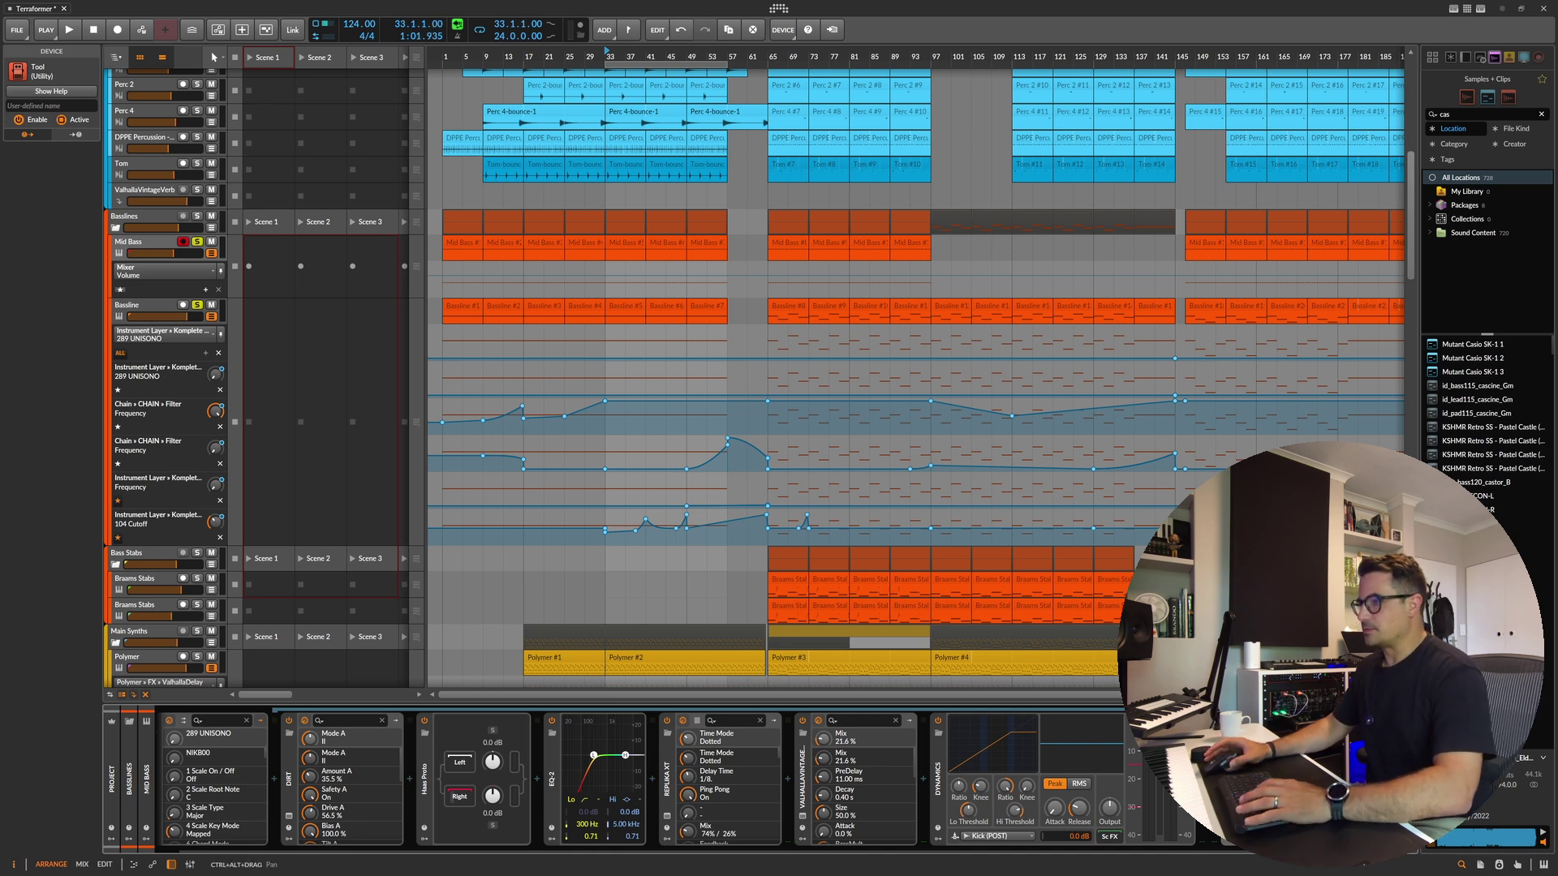
Step: Play the basses from bar 33 and bar 49 and compare the Bassline and Mid Bass device chains
{"action": "key", "text": "space"}
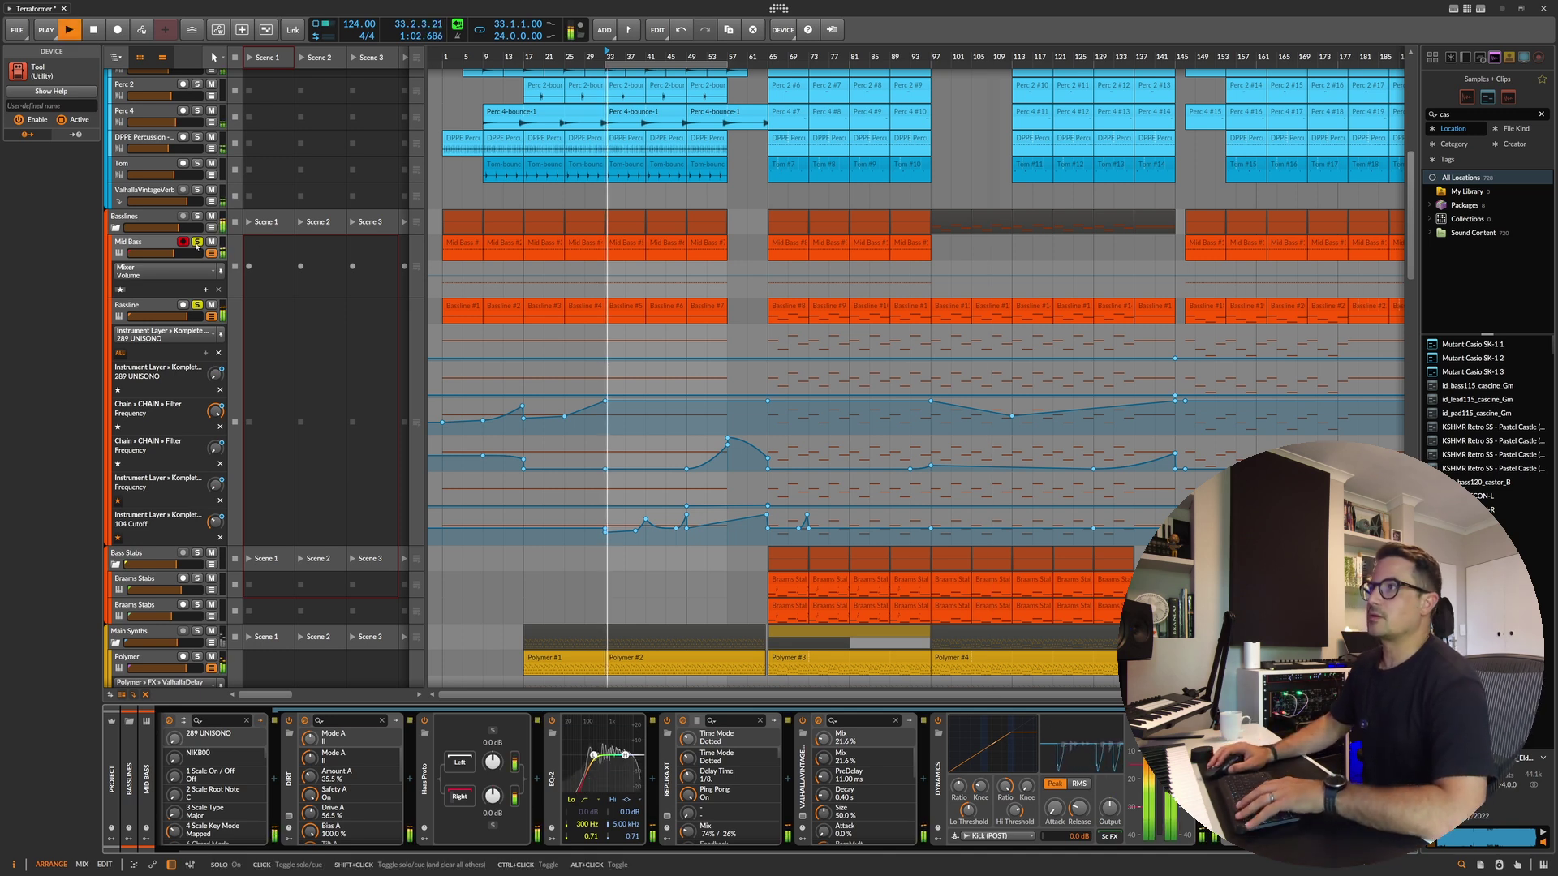
{"action": "key", "text": "space"}
{"action": "left_click", "coordinate": [180, 310]}
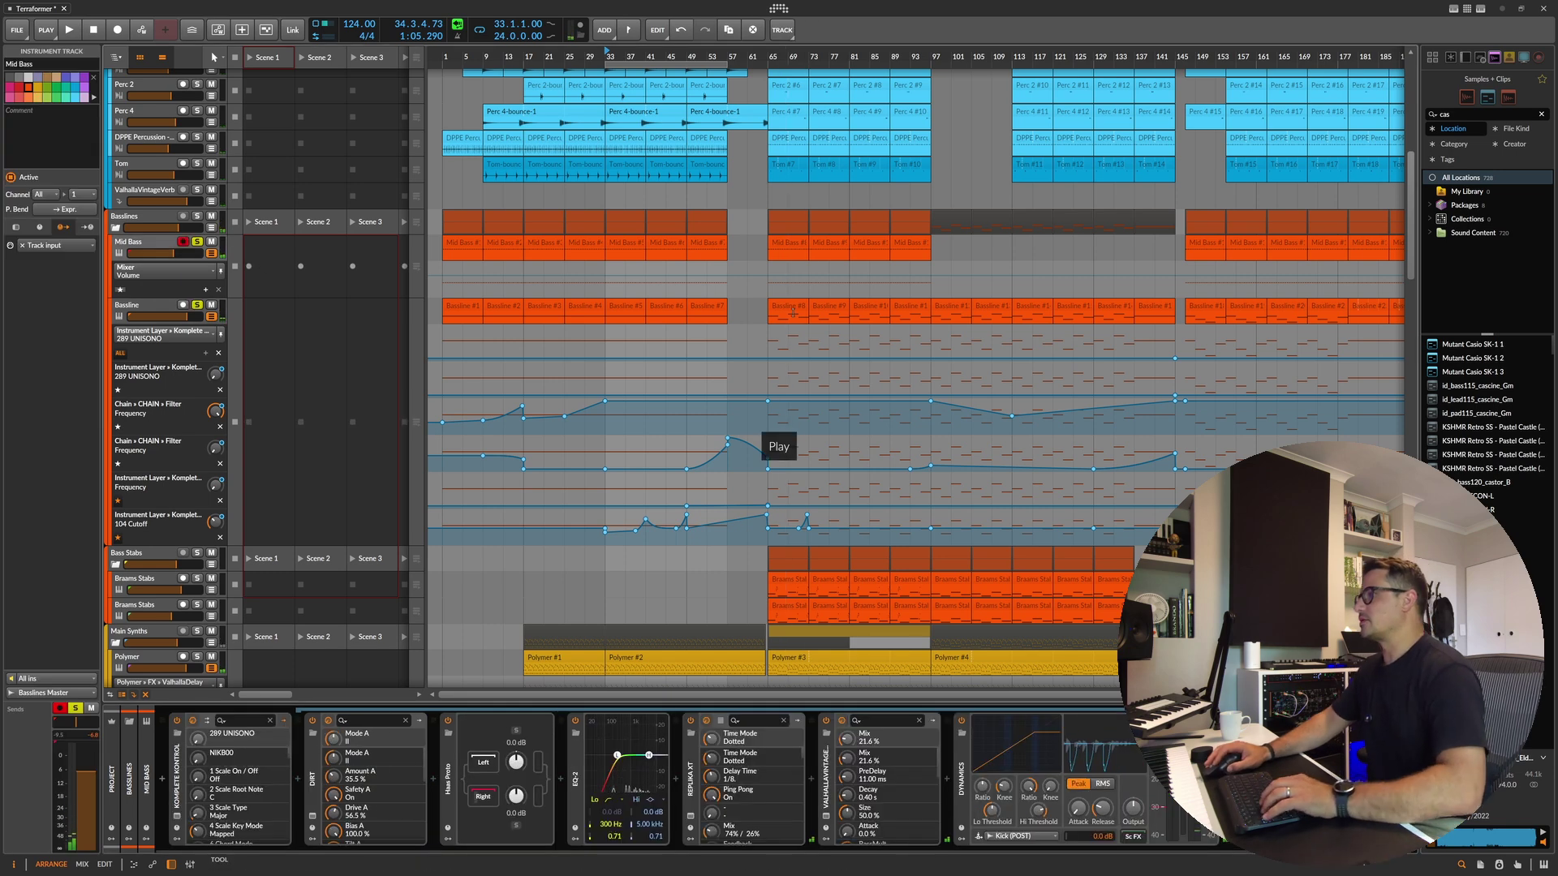
{"action": "left_click", "coordinate": [686, 227]}
{"action": "key", "text": "space"}
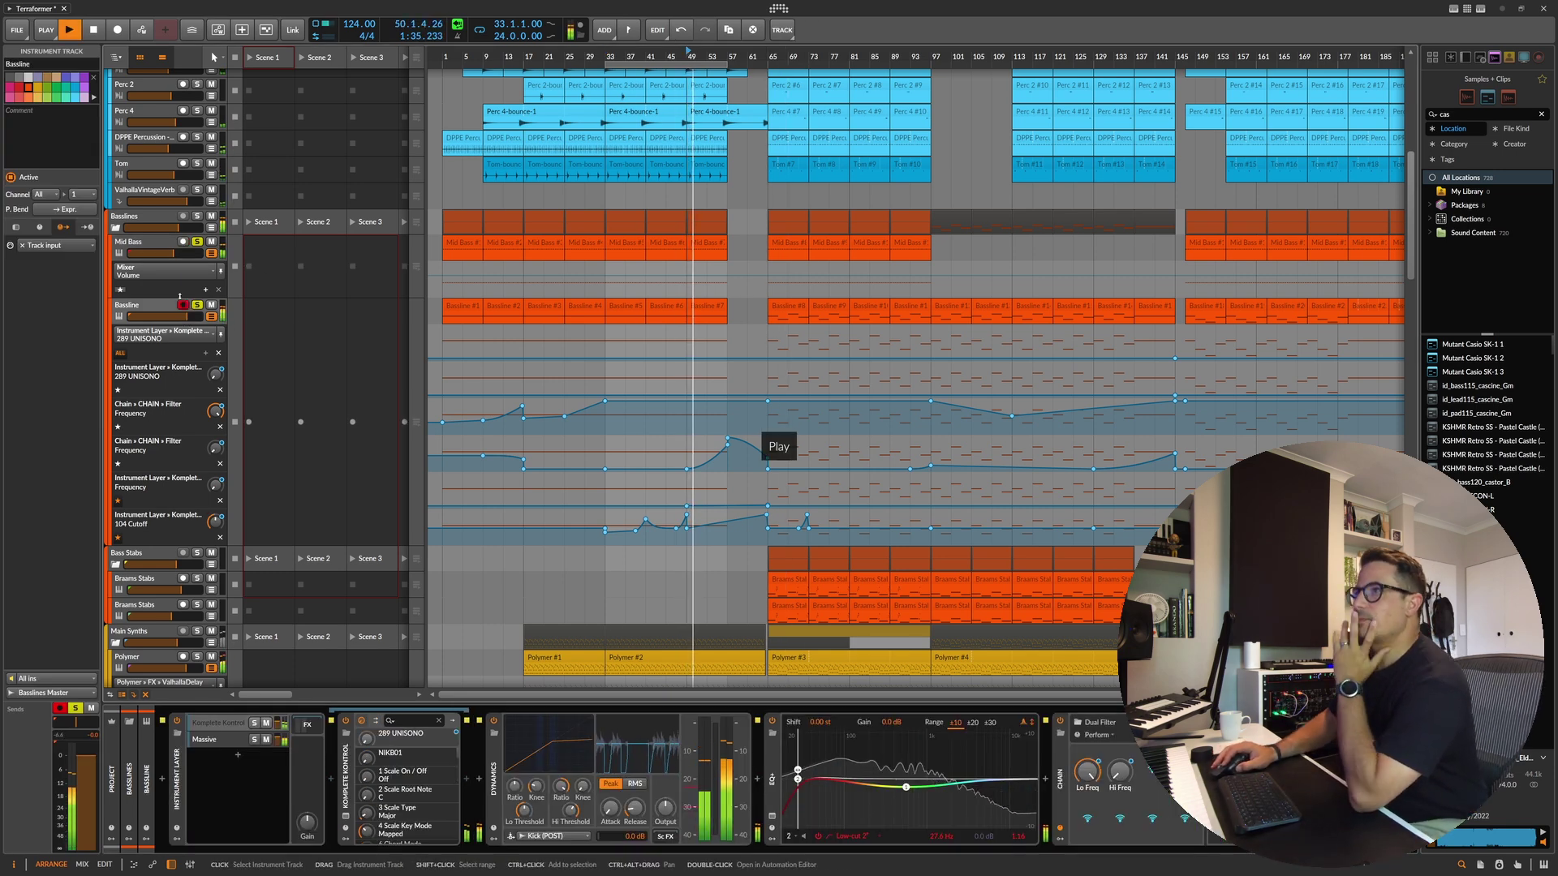
{"action": "left_click", "coordinate": [164, 240]}
{"action": "left_click", "coordinate": [164, 241]}
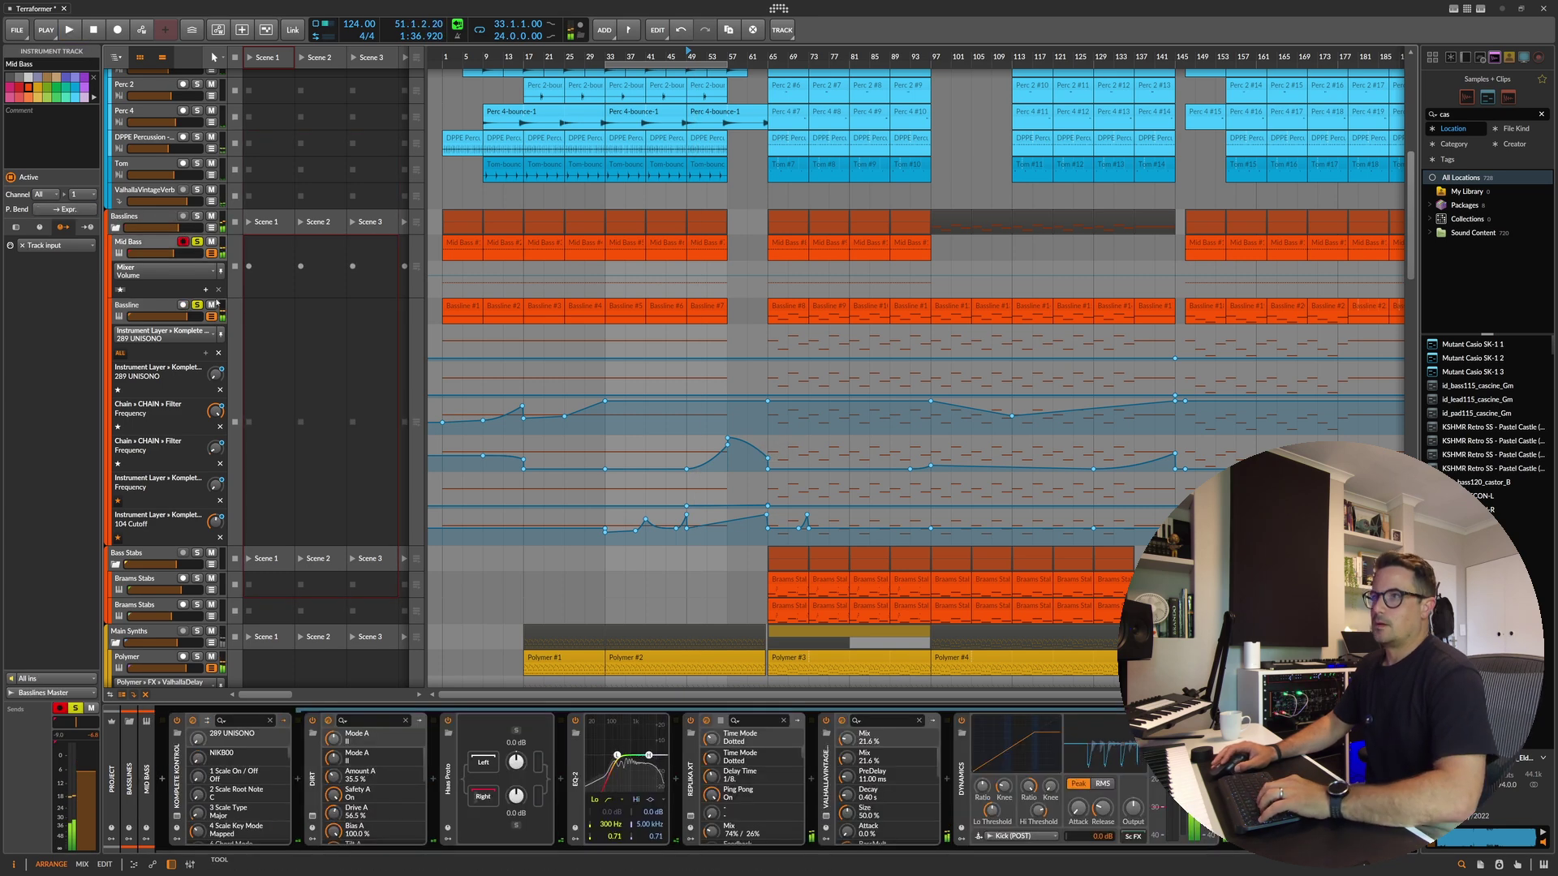
Step: Collapse the Mid Bass's Komplete Kontrol and expand the CTZ chain to inspect the devices inside it
{"action": "double_click", "coordinate": [181, 786]}
{"action": "double_click", "coordinate": [355, 781]}
{"action": "key", "text": "space"}
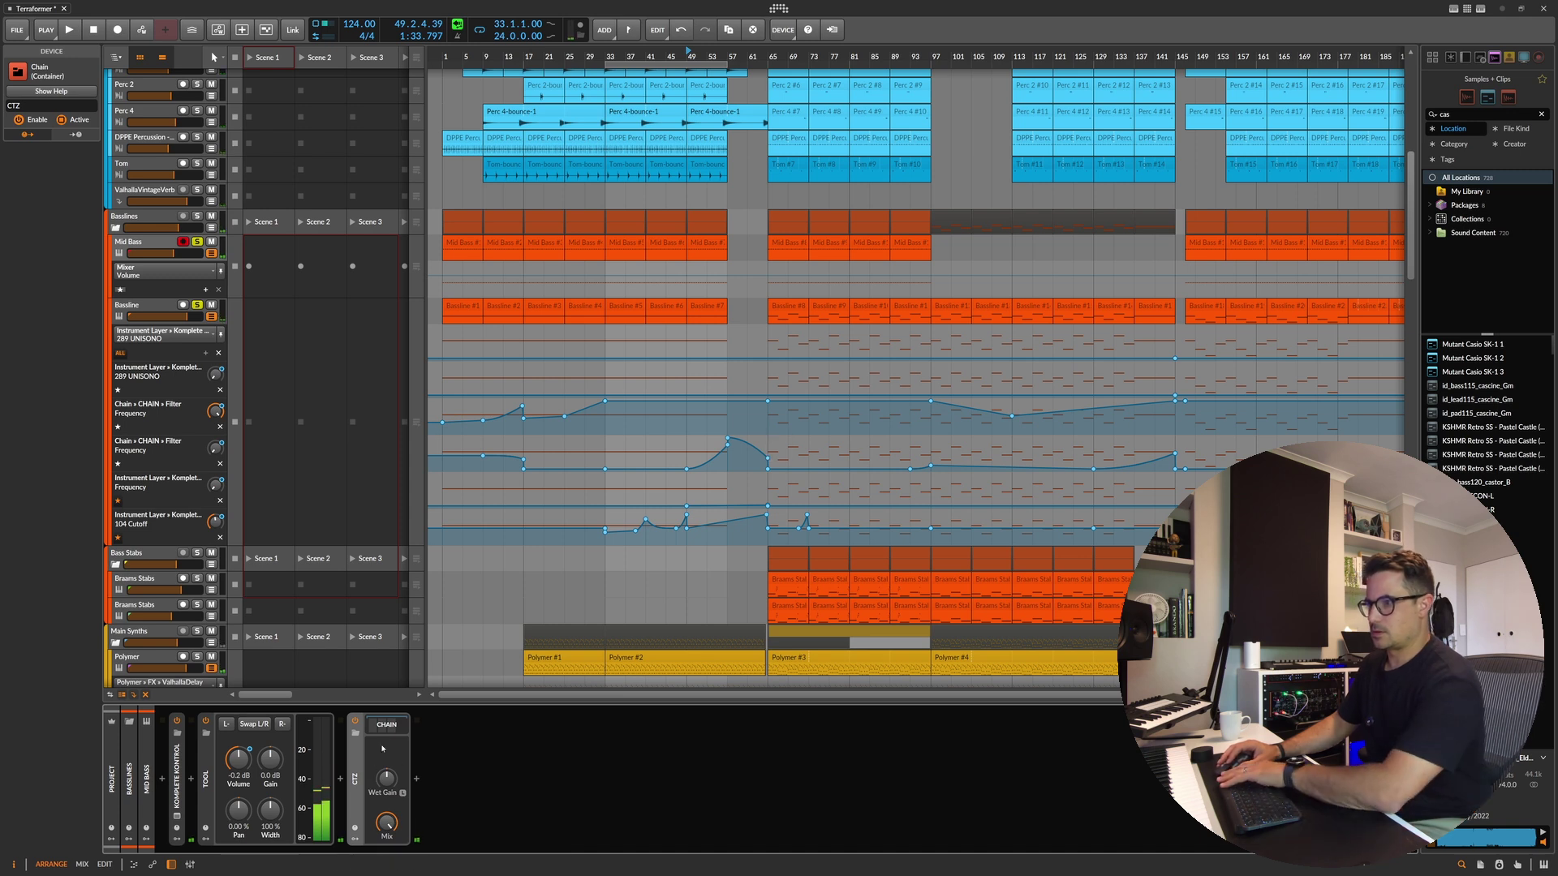
{"action": "left_click", "coordinate": [386, 724]}
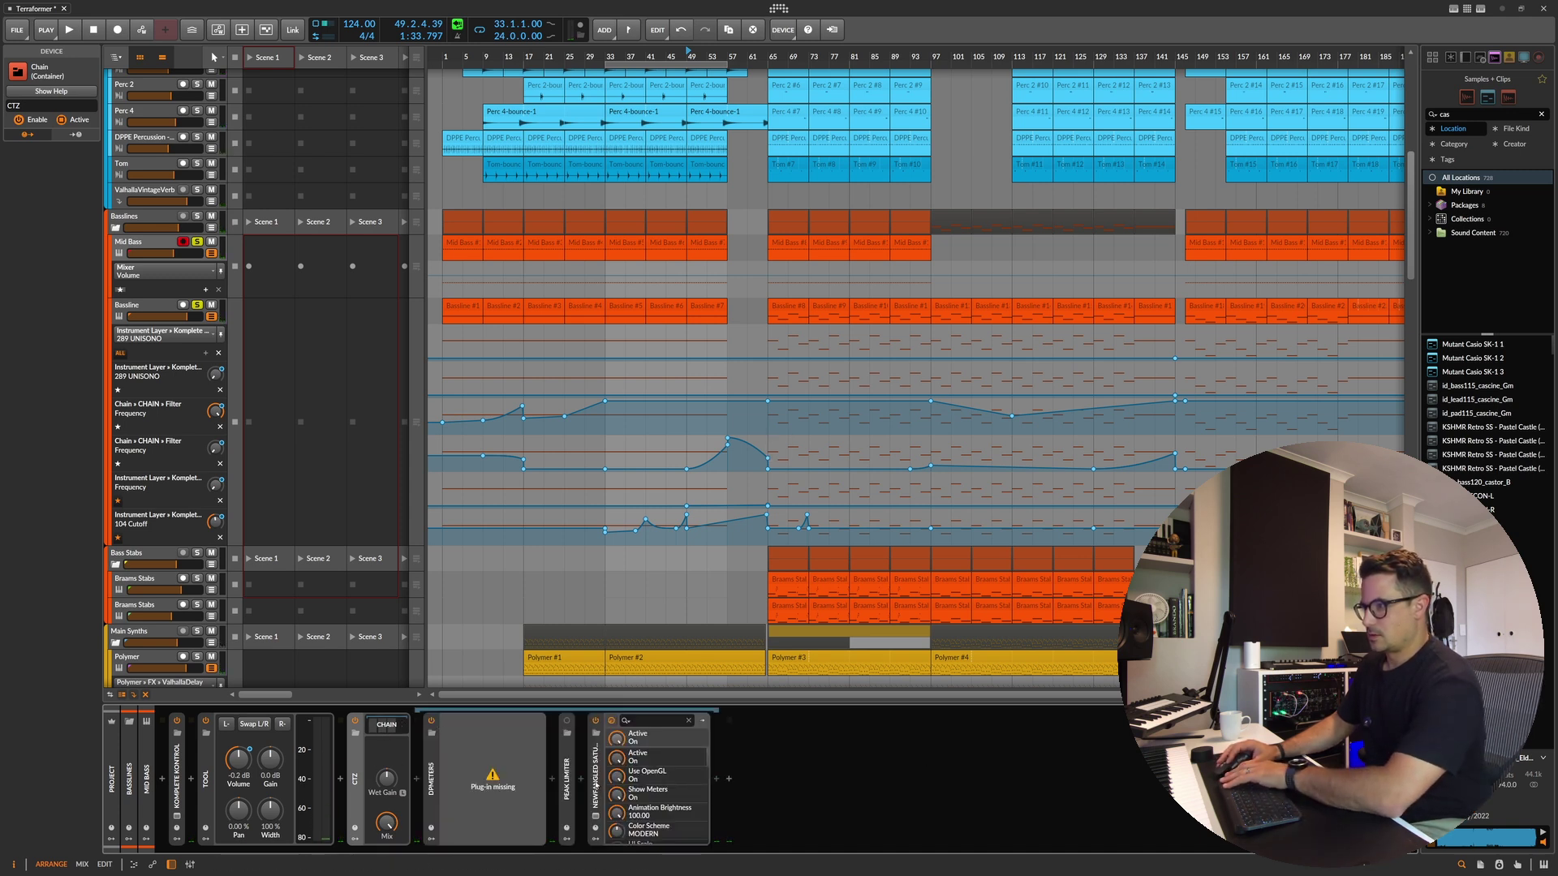
{"action": "left_click", "coordinate": [570, 794]}
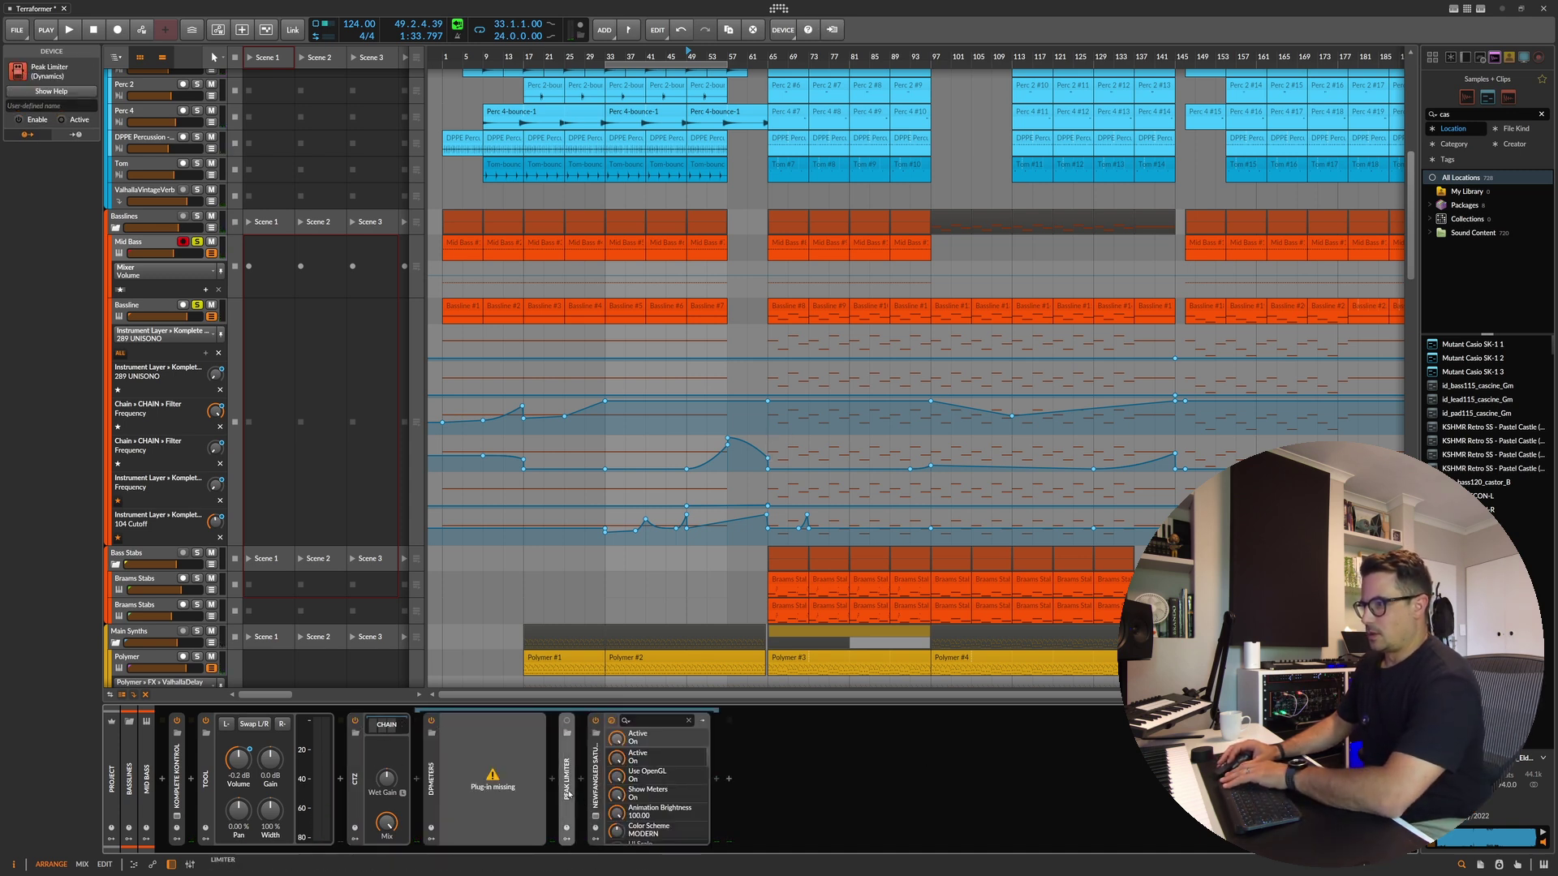
Step: Delete the CTZ chain after the Tool device and audition the Mid Bass from bar 49
{"action": "left_click", "coordinate": [371, 790]}
{"action": "key", "text": "Delete"}
{"action": "key", "text": "space"}
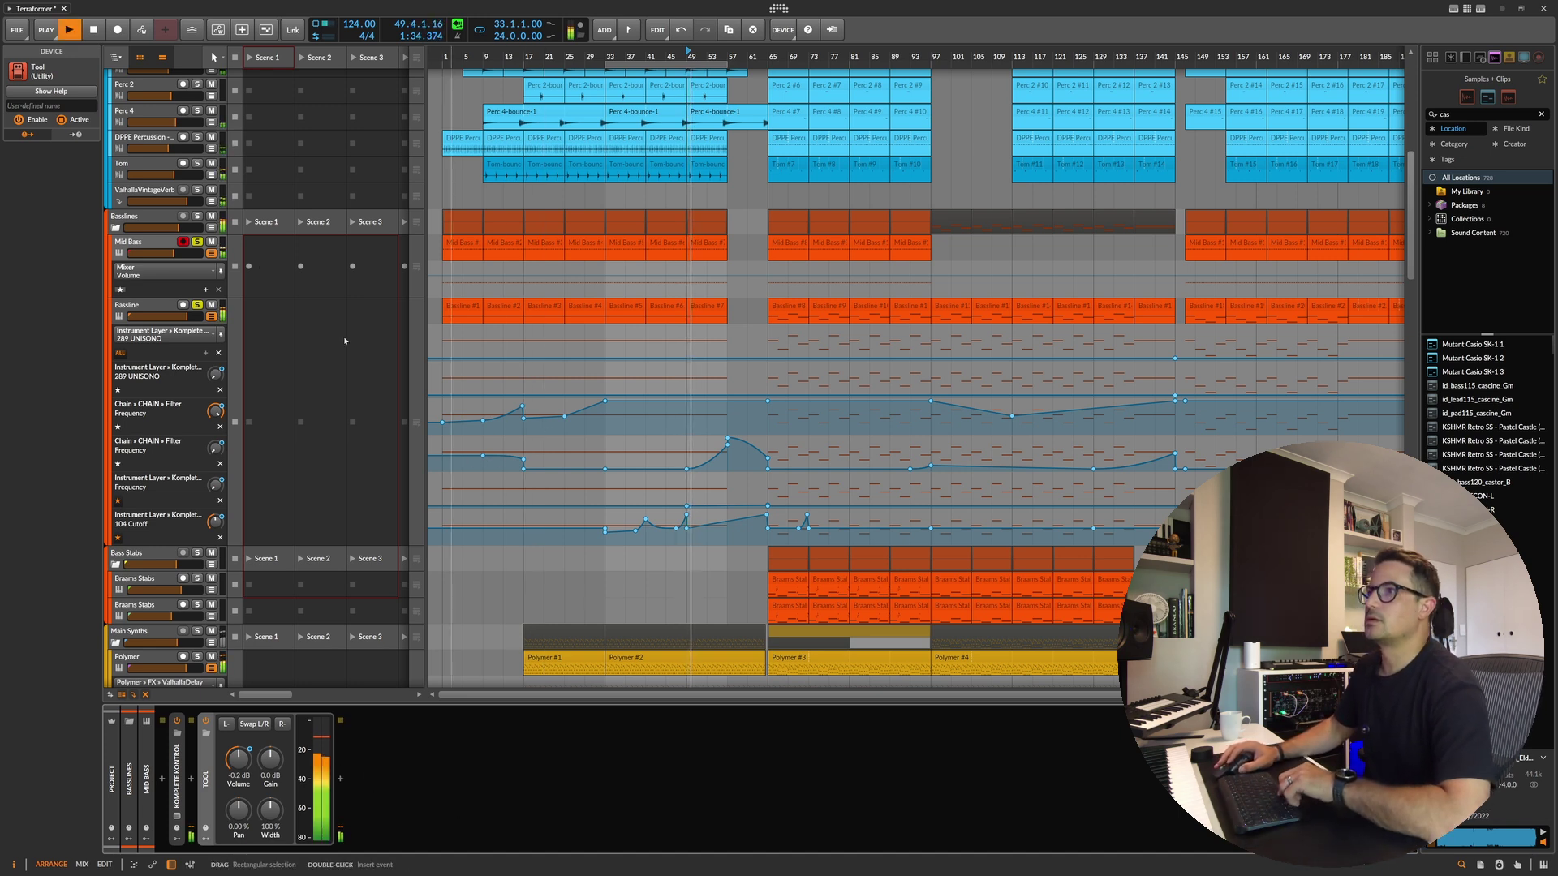
{"action": "key", "text": "space"}
Step: Insert the Over distortion after the Tool device and set its clipping threshold to -8.6 dB during playback
{"action": "left_click", "coordinate": [340, 779]}
{"action": "type", "text": "oce"}
{"action": "key", "text": "Down"}
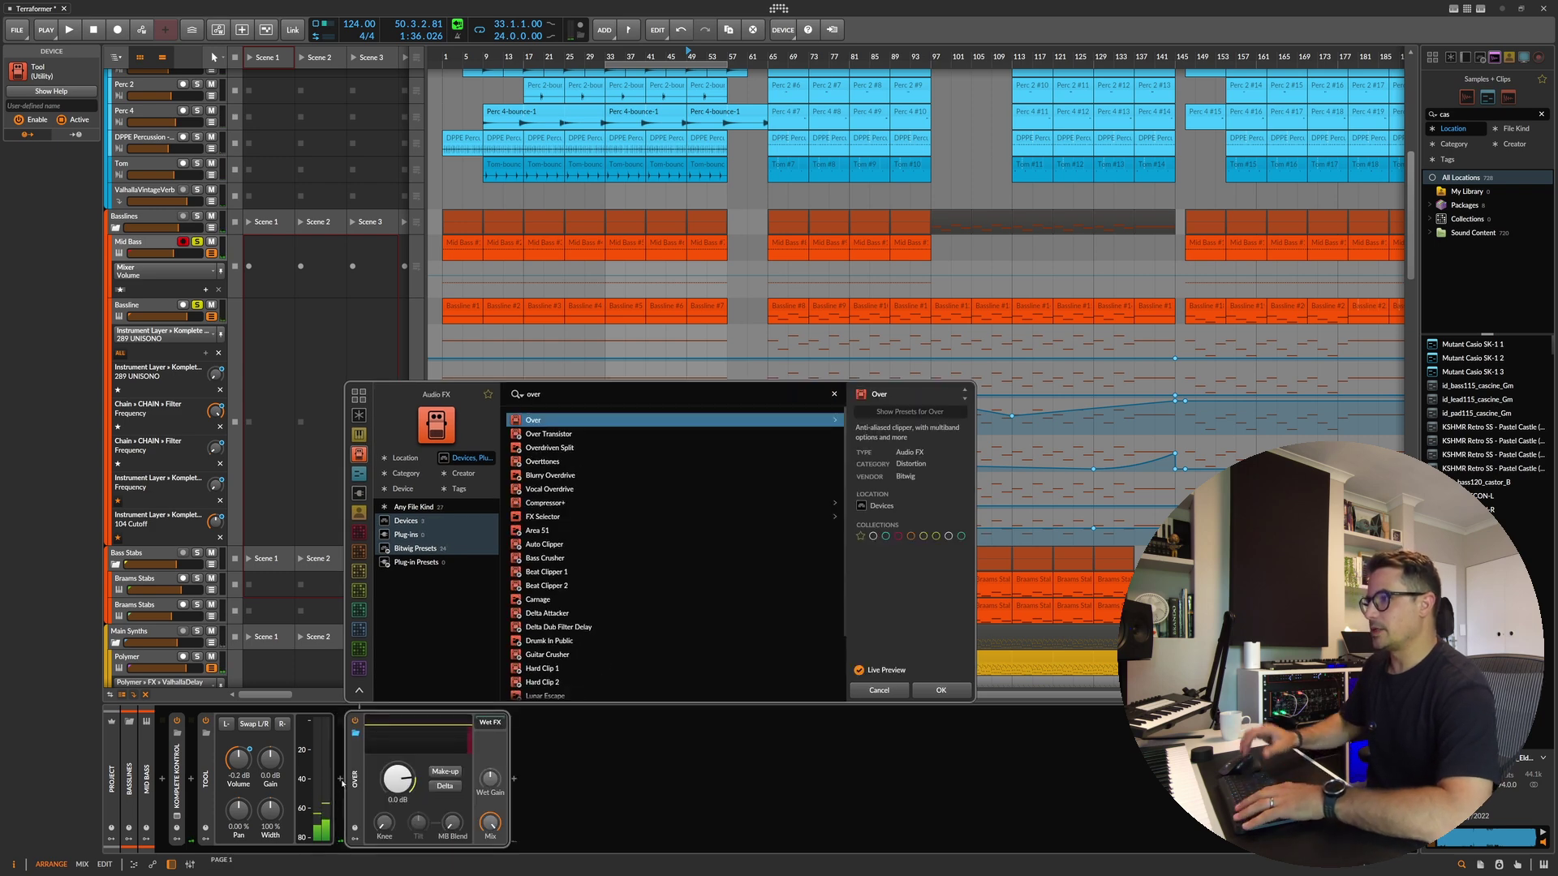
{"action": "key", "text": "Return"}
{"action": "key", "text": "space"}
{"action": "mouse_move", "coordinate": [398, 779]}
{"action": "left_mouse_down"}
{"action": "mouse_move", "coordinate": [398, 815]}
{"action": "mouse_move", "coordinate": [397, 788]}
{"action": "left_mouse_up"}
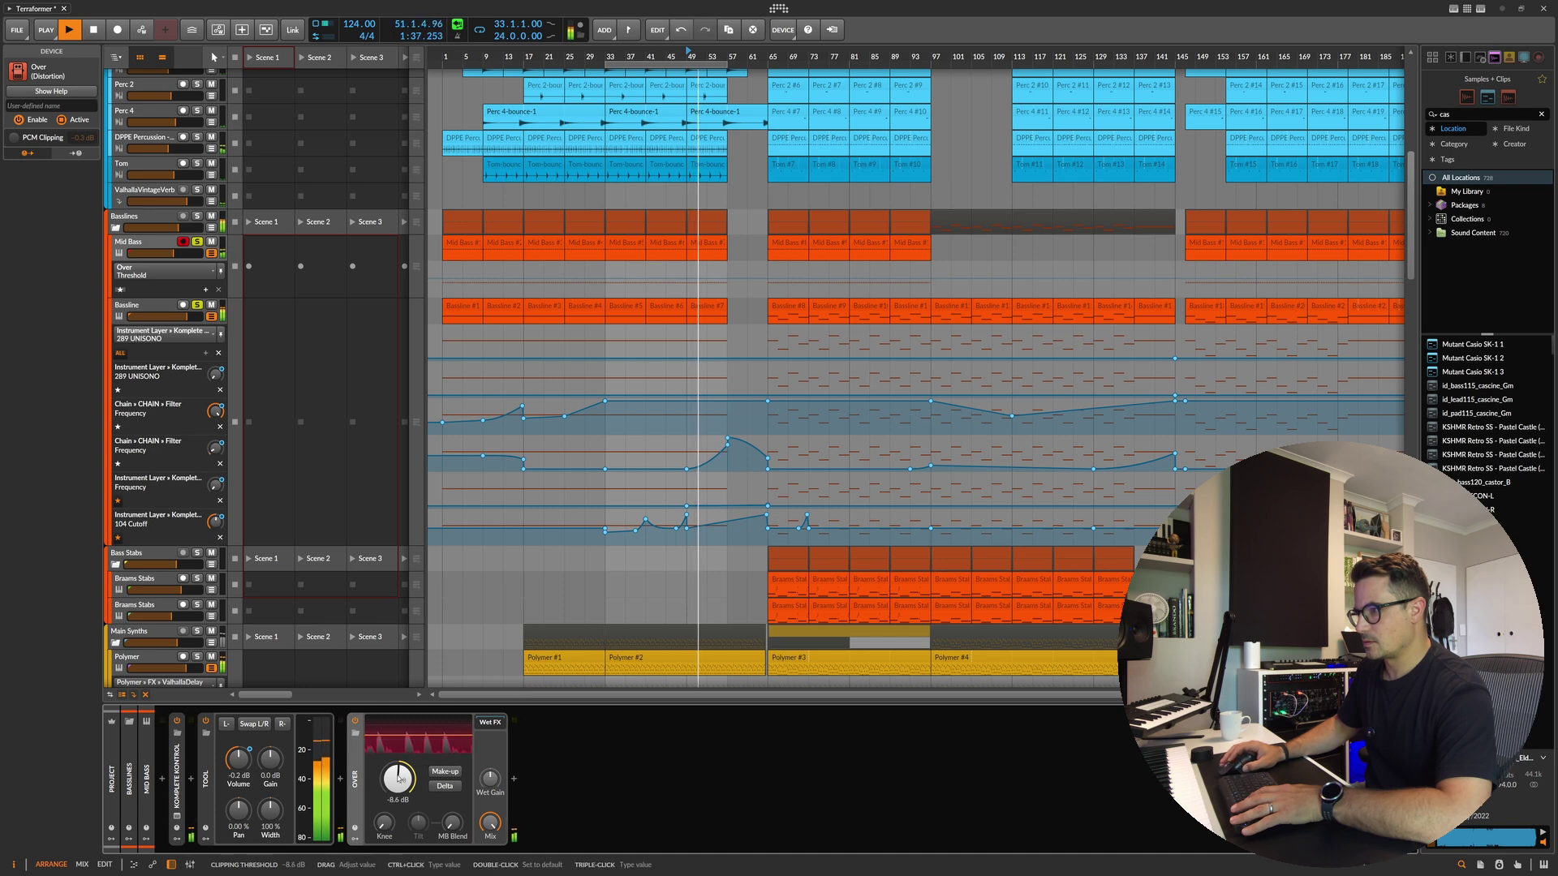
{"action": "key", "text": "space"}
Step: Insert an EQ-5 after Over and set band 1 to 292 Hz with a Q of 1.09 during playback
{"action": "left_click", "coordinate": [513, 779]}
{"action": "type", "text": "eq"}
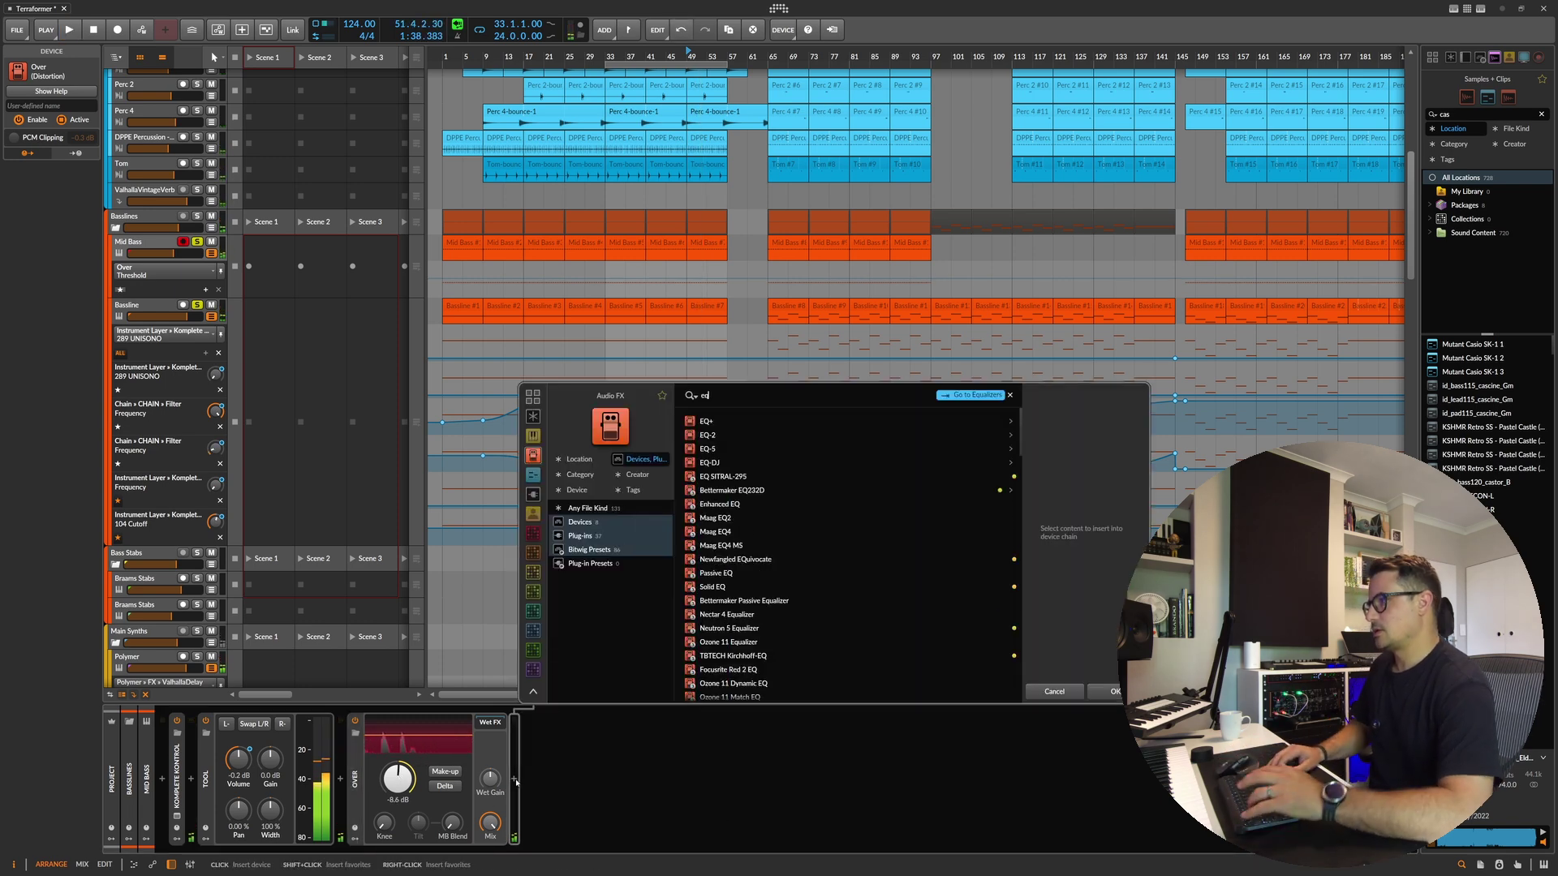
{"action": "key", "text": "Down"}
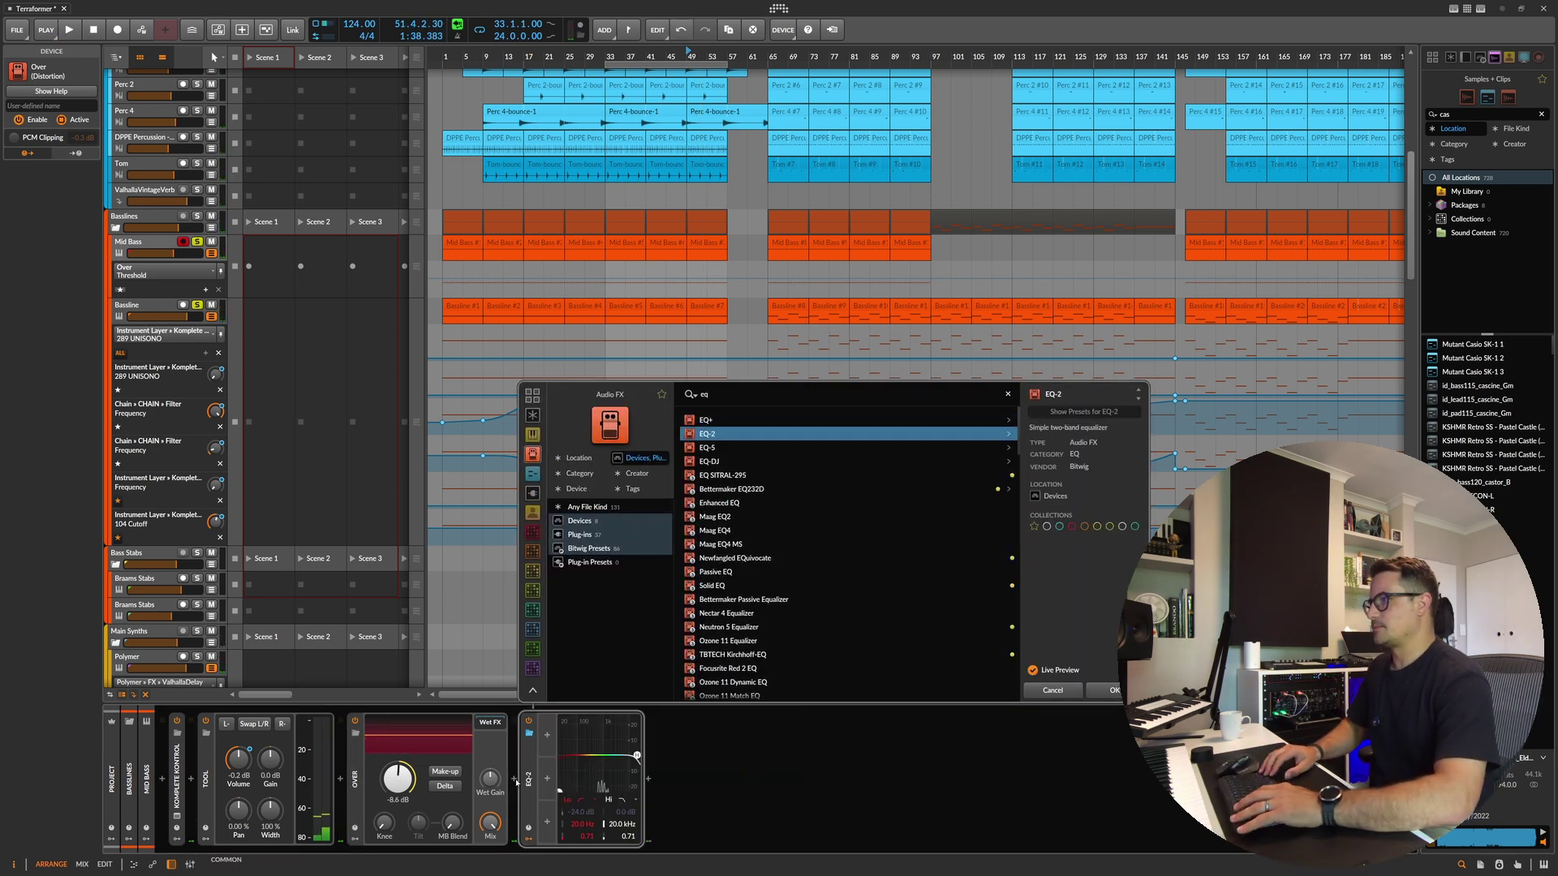
{"action": "key", "text": "Down"}
{"action": "key", "text": "Return"}
{"action": "key", "text": "space"}
{"action": "mouse_move", "coordinate": [557, 829]}
{"action": "left_mouse_down"}
{"action": "mouse_move", "coordinate": [556, 791]}
{"action": "mouse_move", "coordinate": [565, 828]}
{"action": "left_mouse_up"}
{"action": "key", "text": "space"}
Step: Listen to the equalized Mid Bass from bar 49 and select the Bassline track to view its devices
{"action": "key", "text": "space"}
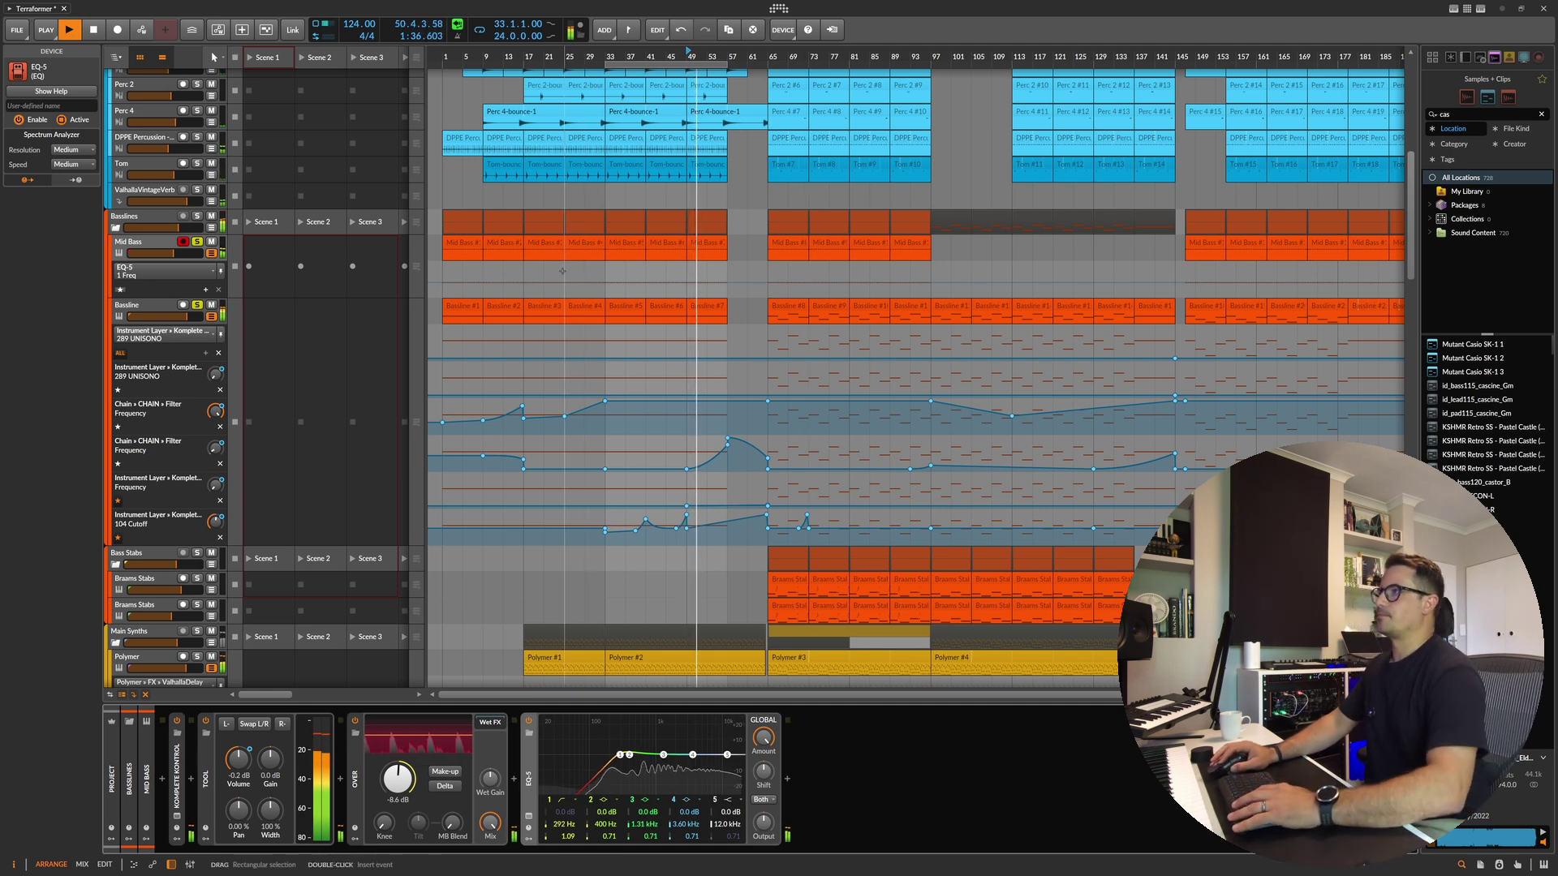
{"action": "left_click", "coordinate": [483, 323]}
{"action": "key", "text": "space"}
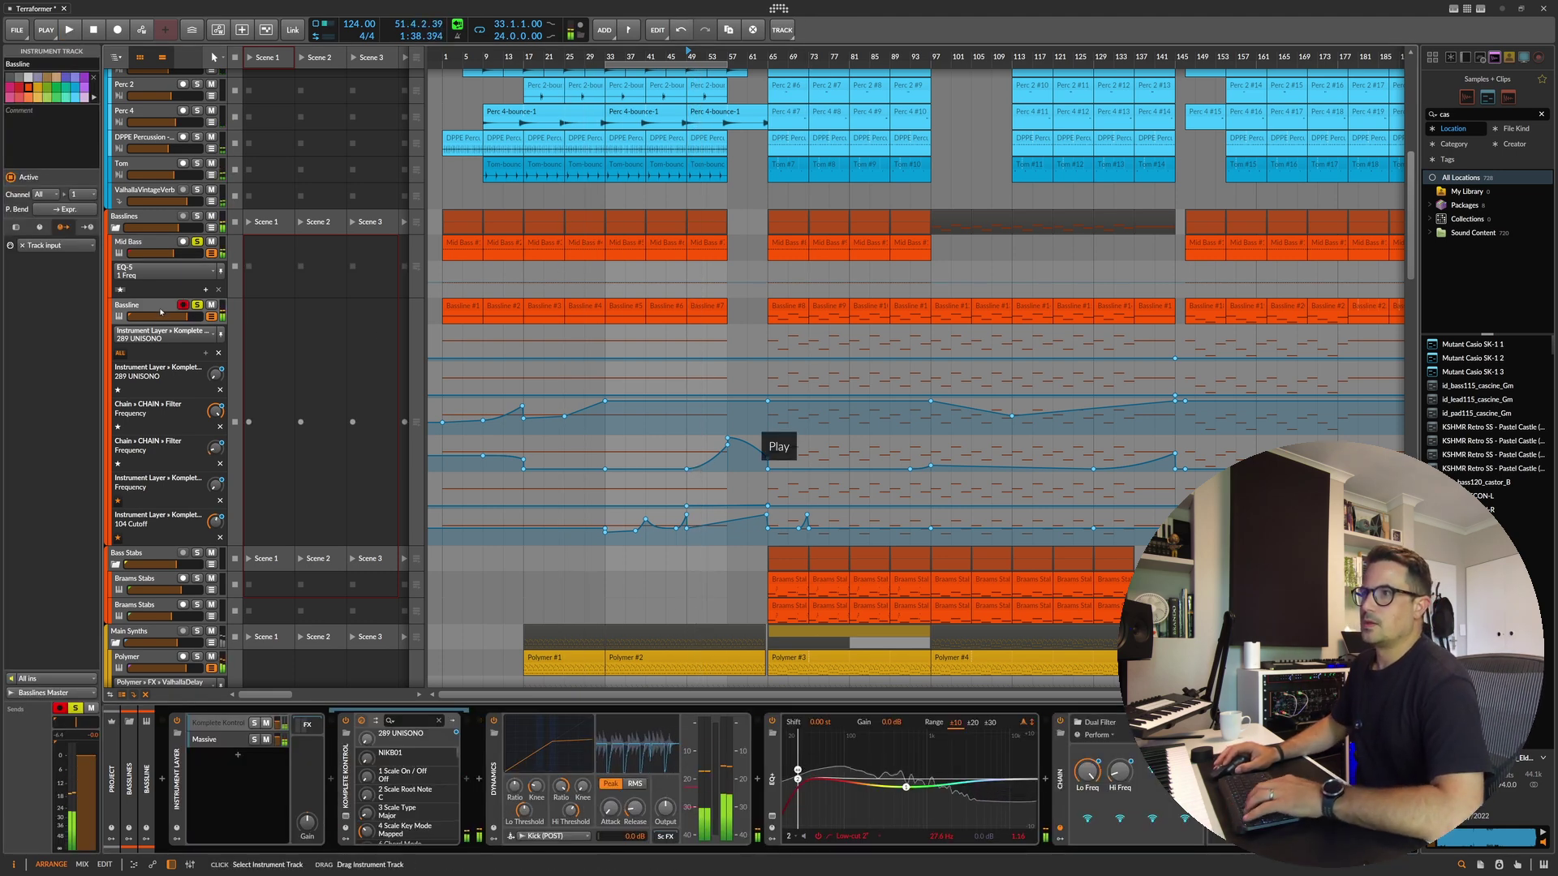
Step: Audition the Bassline's Massive layer from bar 49 and look over the arrangement around it
{"action": "left_click", "coordinate": [213, 739]}
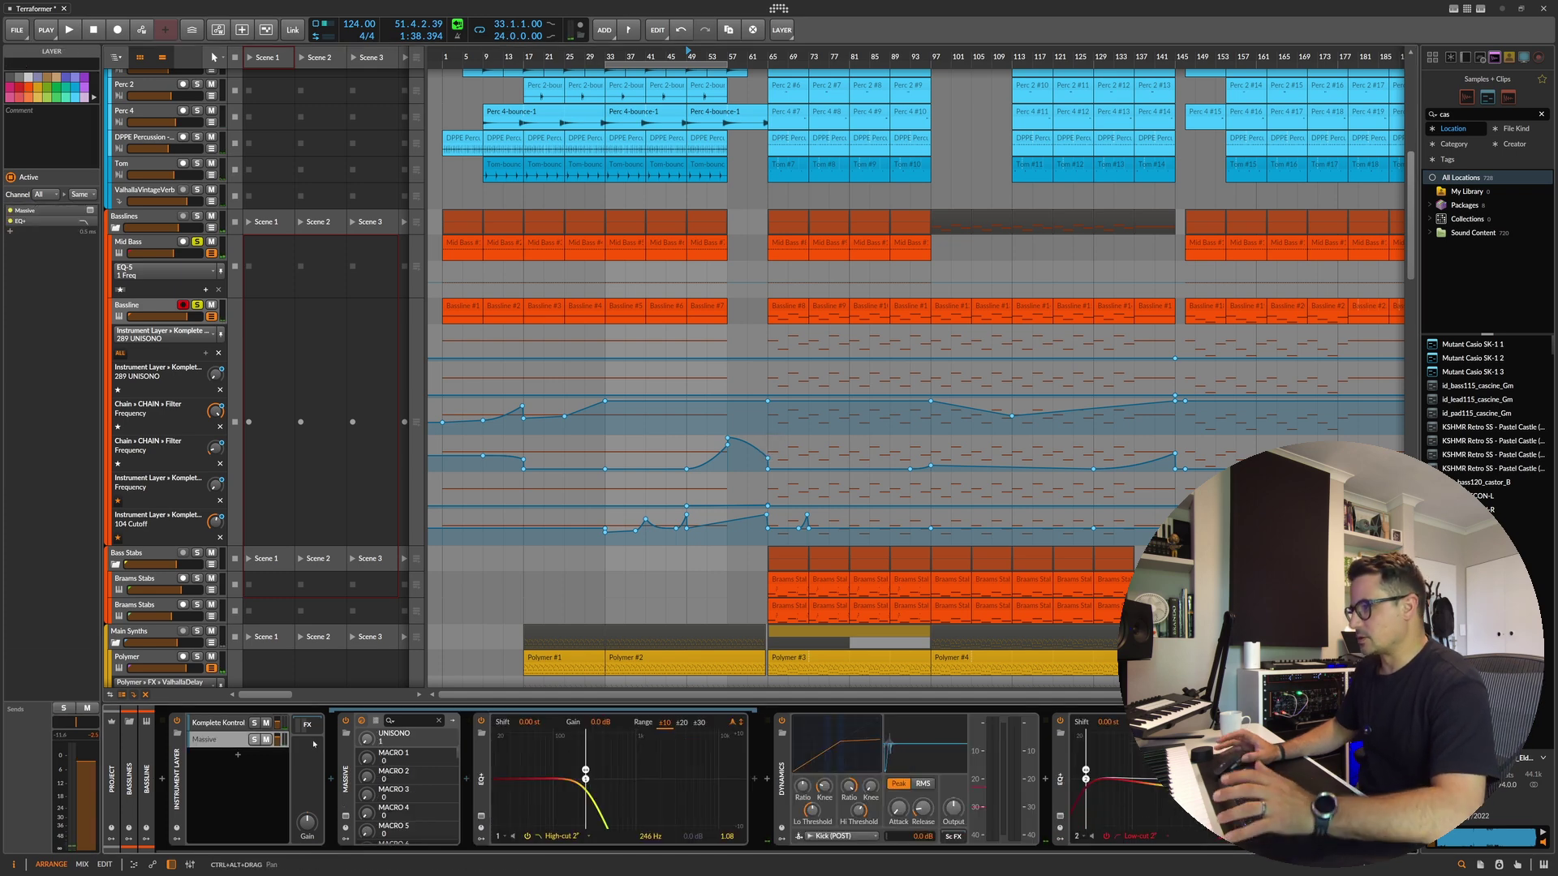
{"action": "key", "text": "a"}
{"action": "key", "text": "space"}
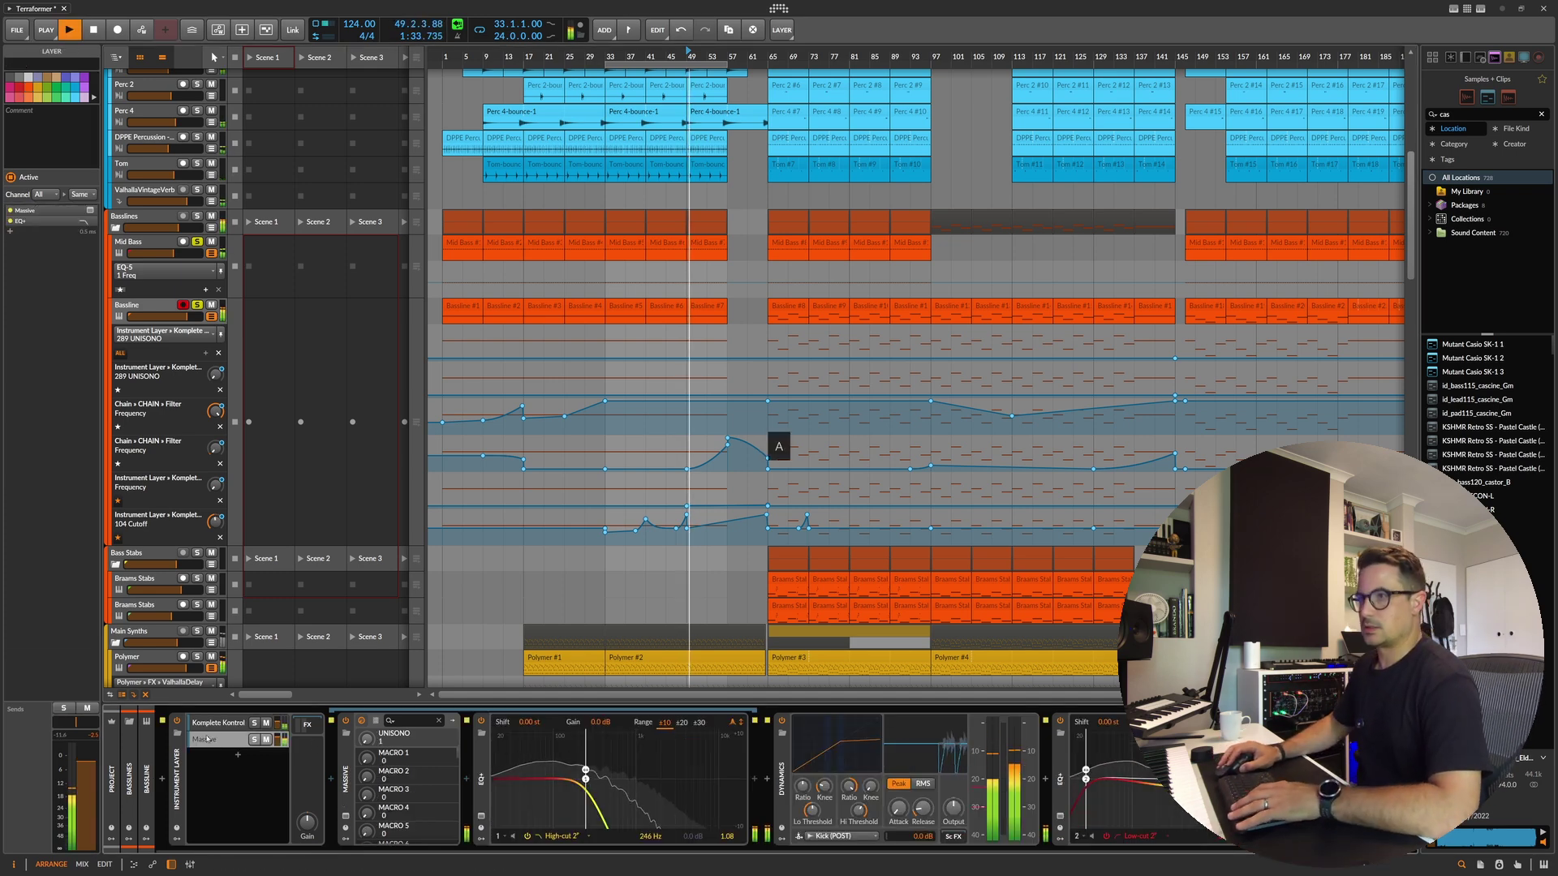
{"action": "scroll", "coordinate": [171, 117], "scroll_direction": "up", "scroll_amount": 10}
{"action": "key", "text": "space"}
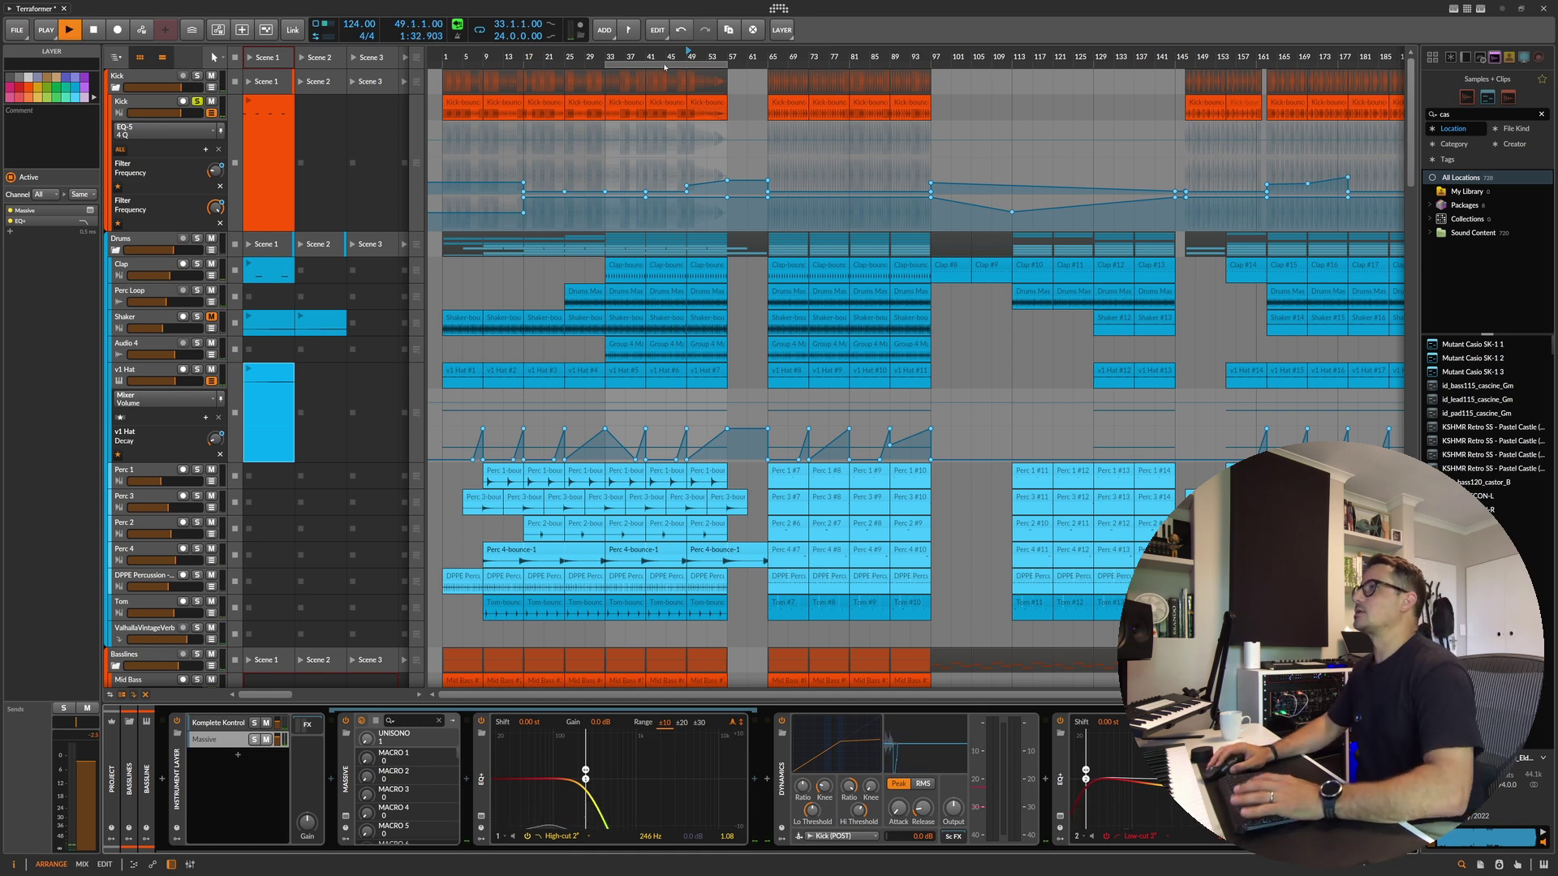
{"action": "key", "text": "space"}
{"action": "scroll", "coordinate": [692, 214], "scroll_direction": "down", "scroll_amount": 5}
{"action": "scroll", "coordinate": [692, 214], "scroll_direction": "up", "scroll_amount": 5}
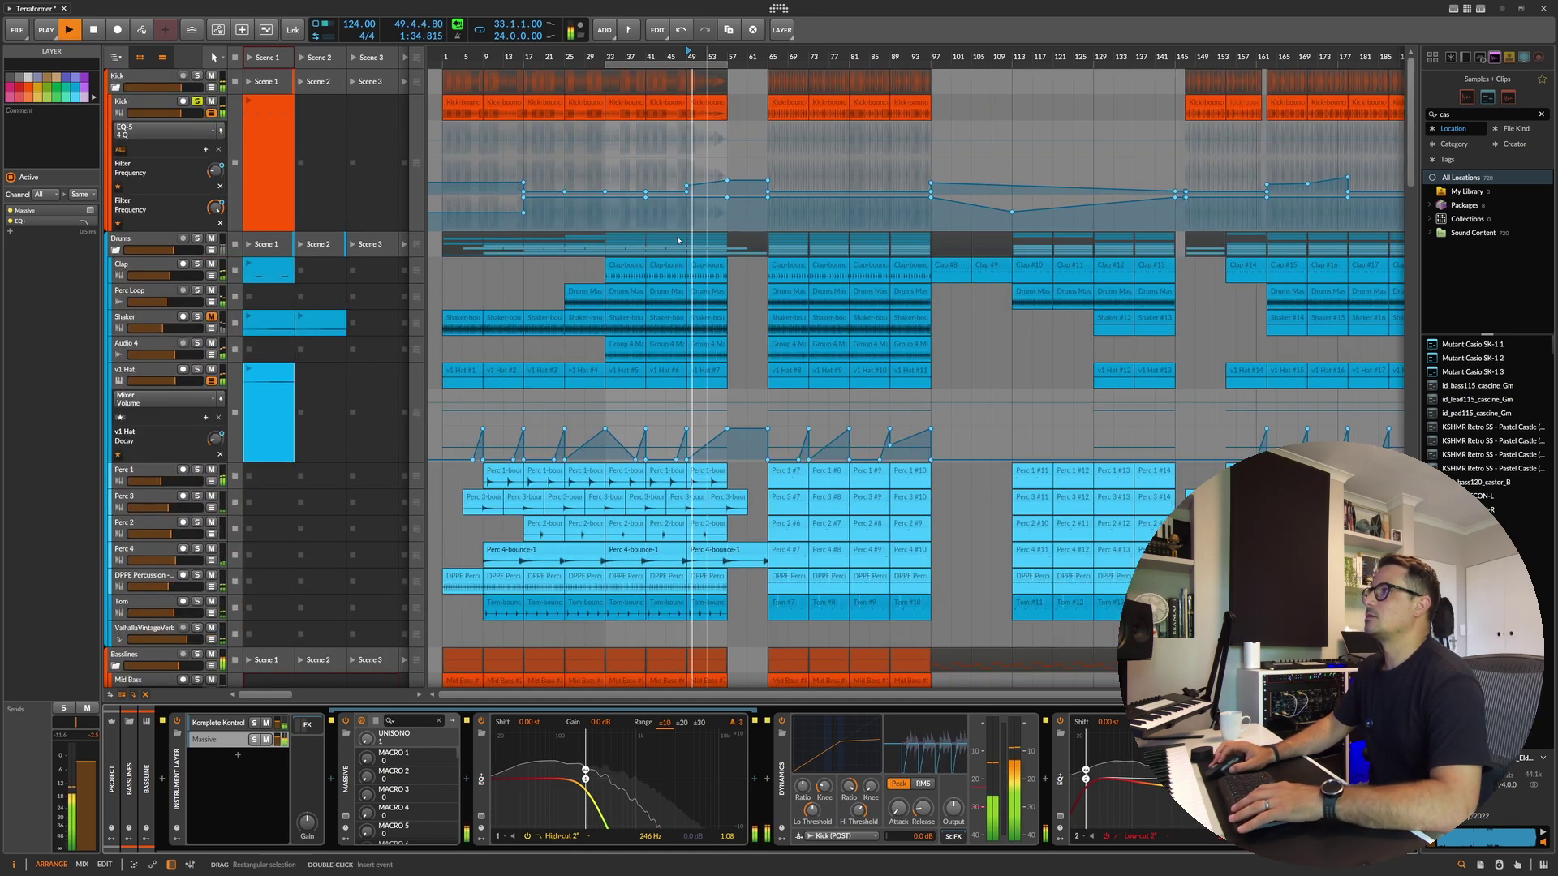
{"action": "key", "text": "space"}
Step: Loop the eight bars from bar 41 at the kick group clip, and compare the Mid Bass and Bassline devices during playback
{"action": "left_click", "coordinate": [664, 78]}
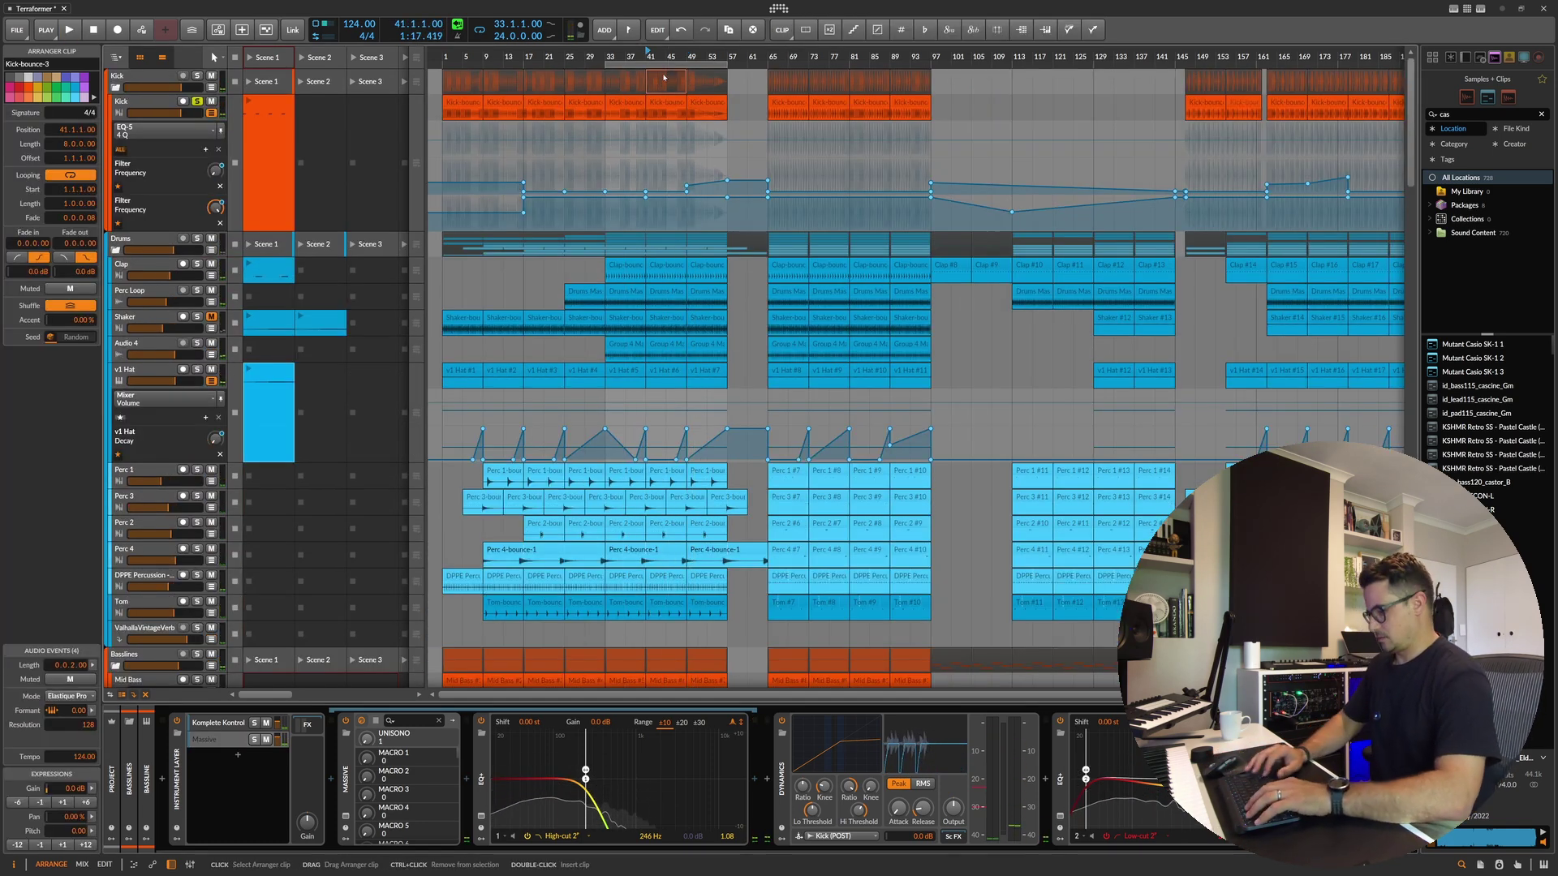
{"action": "key", "text": "space"}
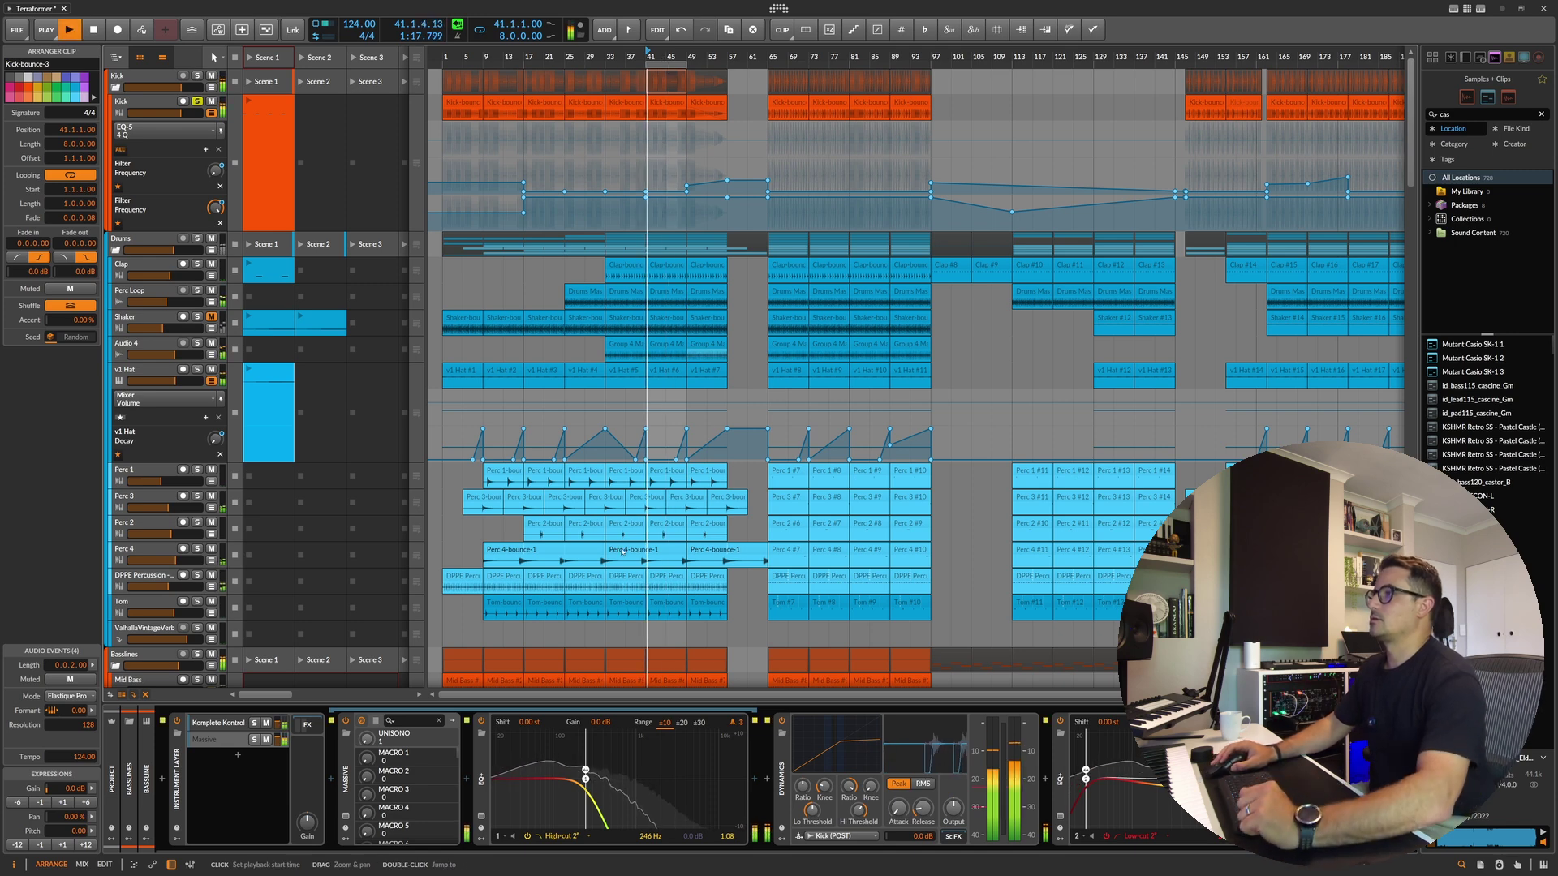
{"action": "scroll", "coordinate": [638, 529], "scroll_direction": "down", "scroll_amount": 12}
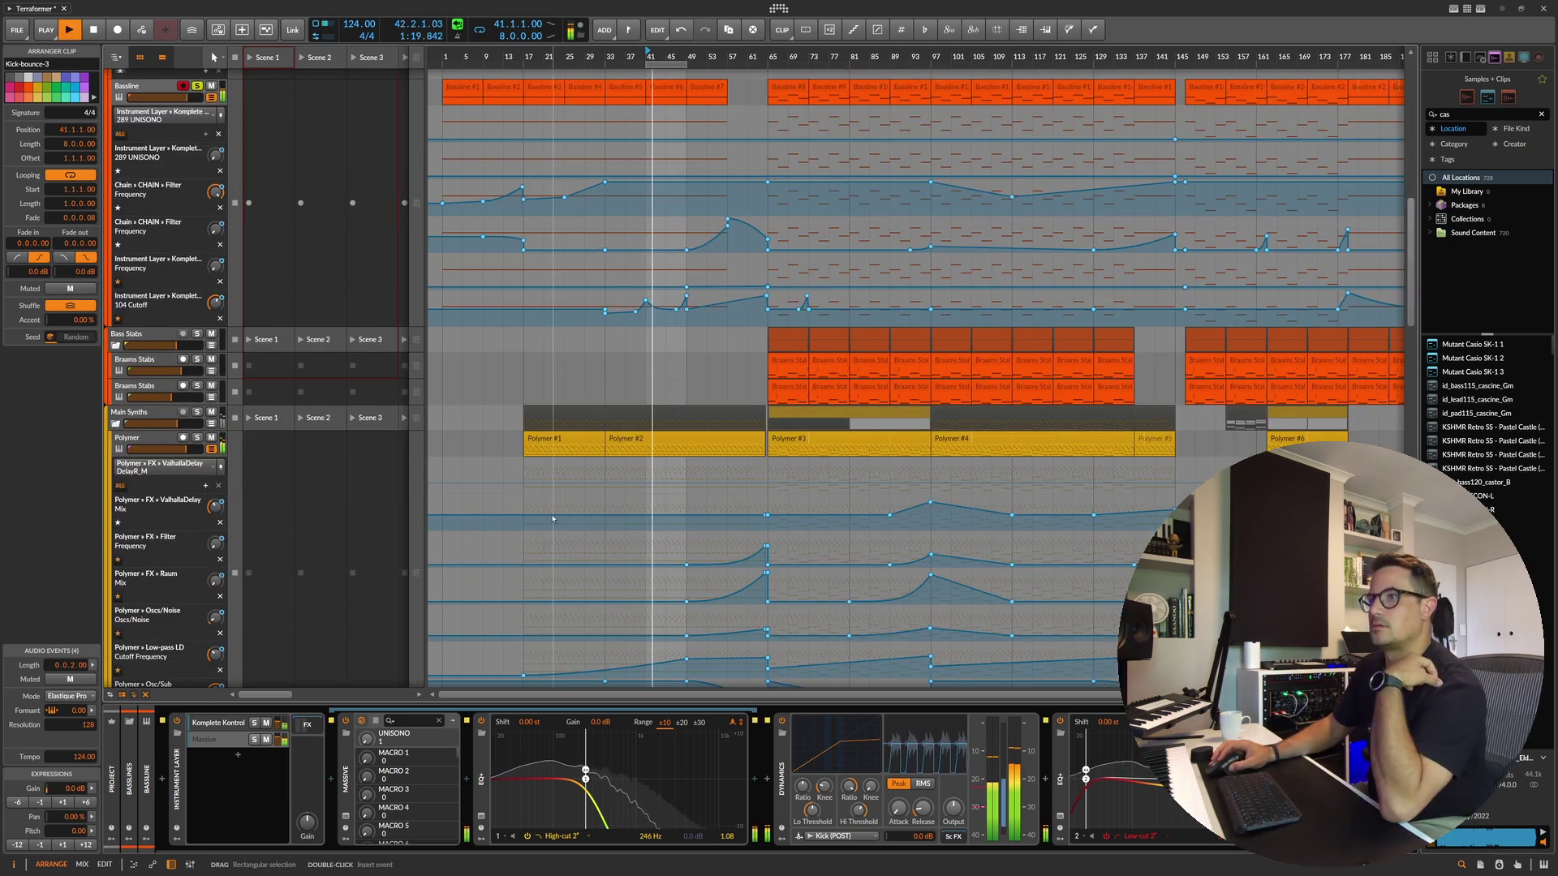
{"action": "scroll", "coordinate": [607, 283], "scroll_direction": "up", "scroll_amount": 5}
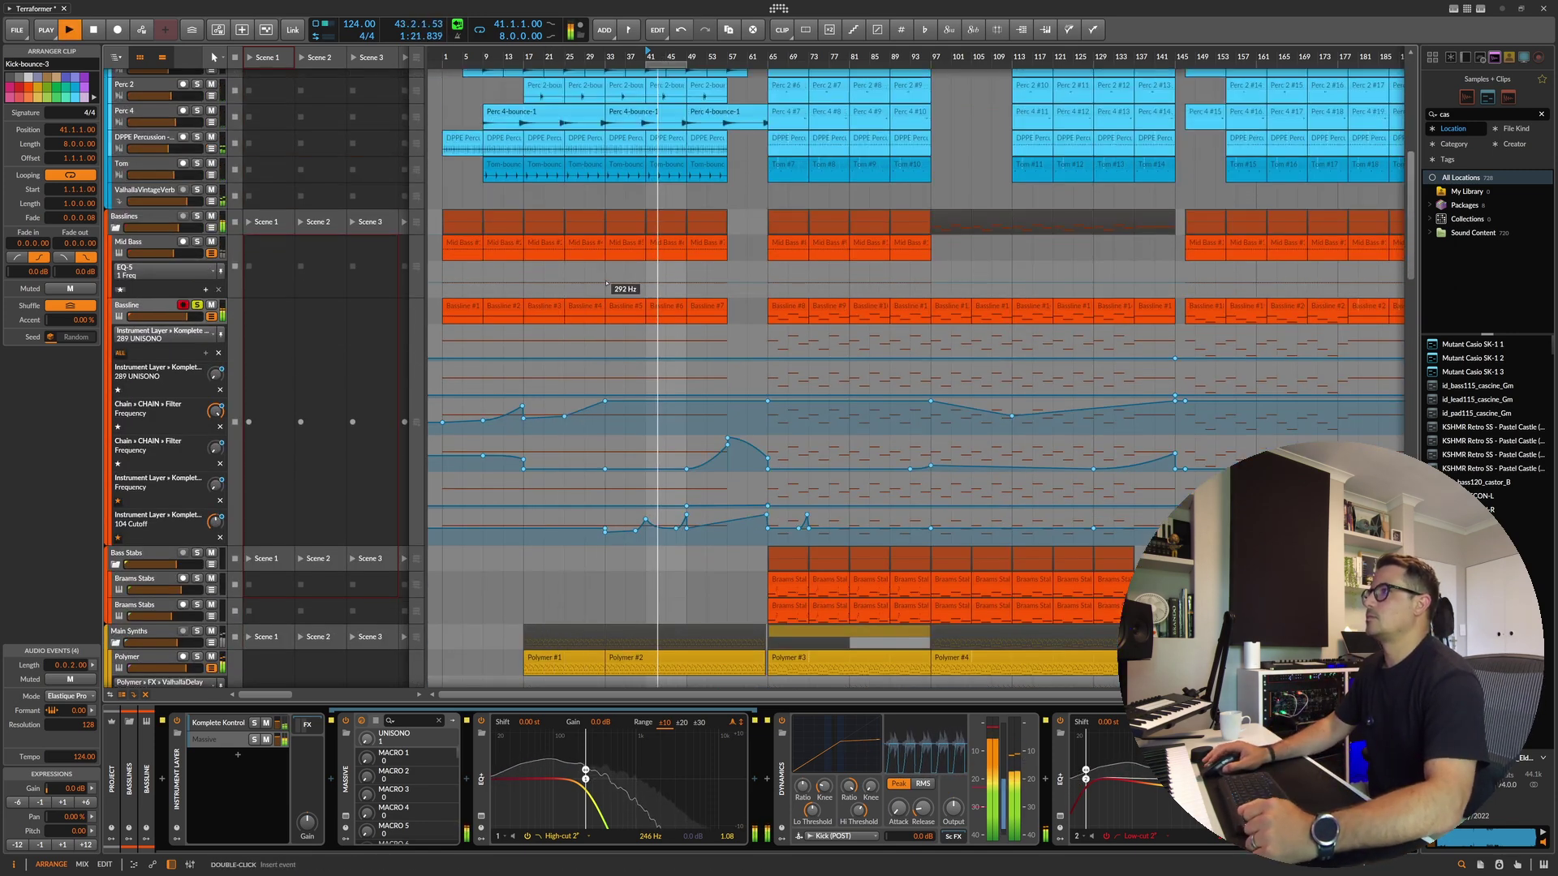
{"action": "left_click", "coordinate": [135, 249]}
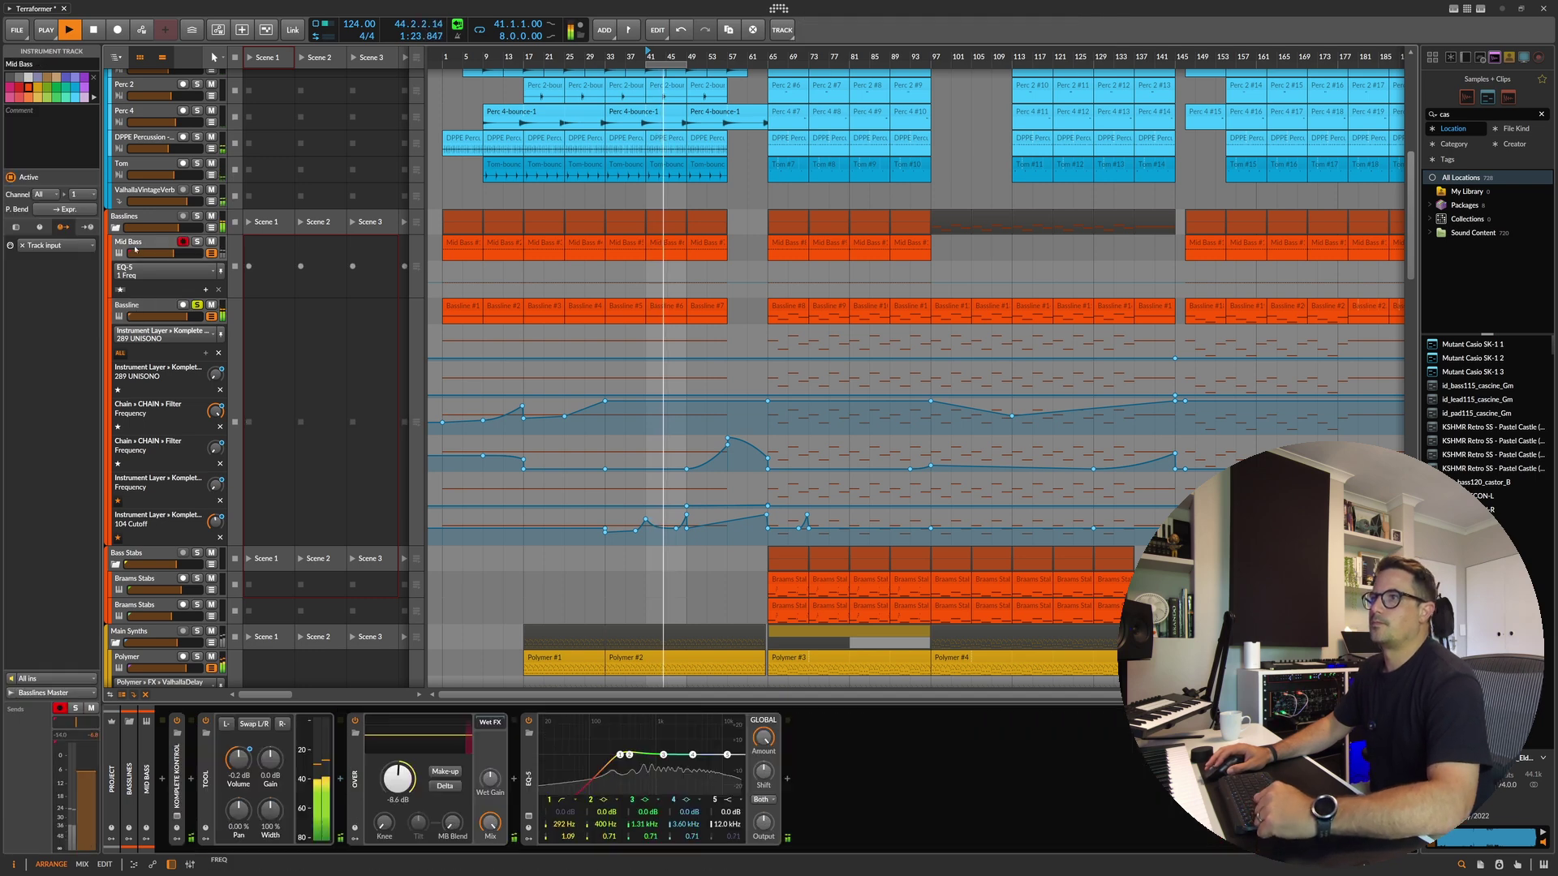
{"action": "left_click", "coordinate": [767, 443]}
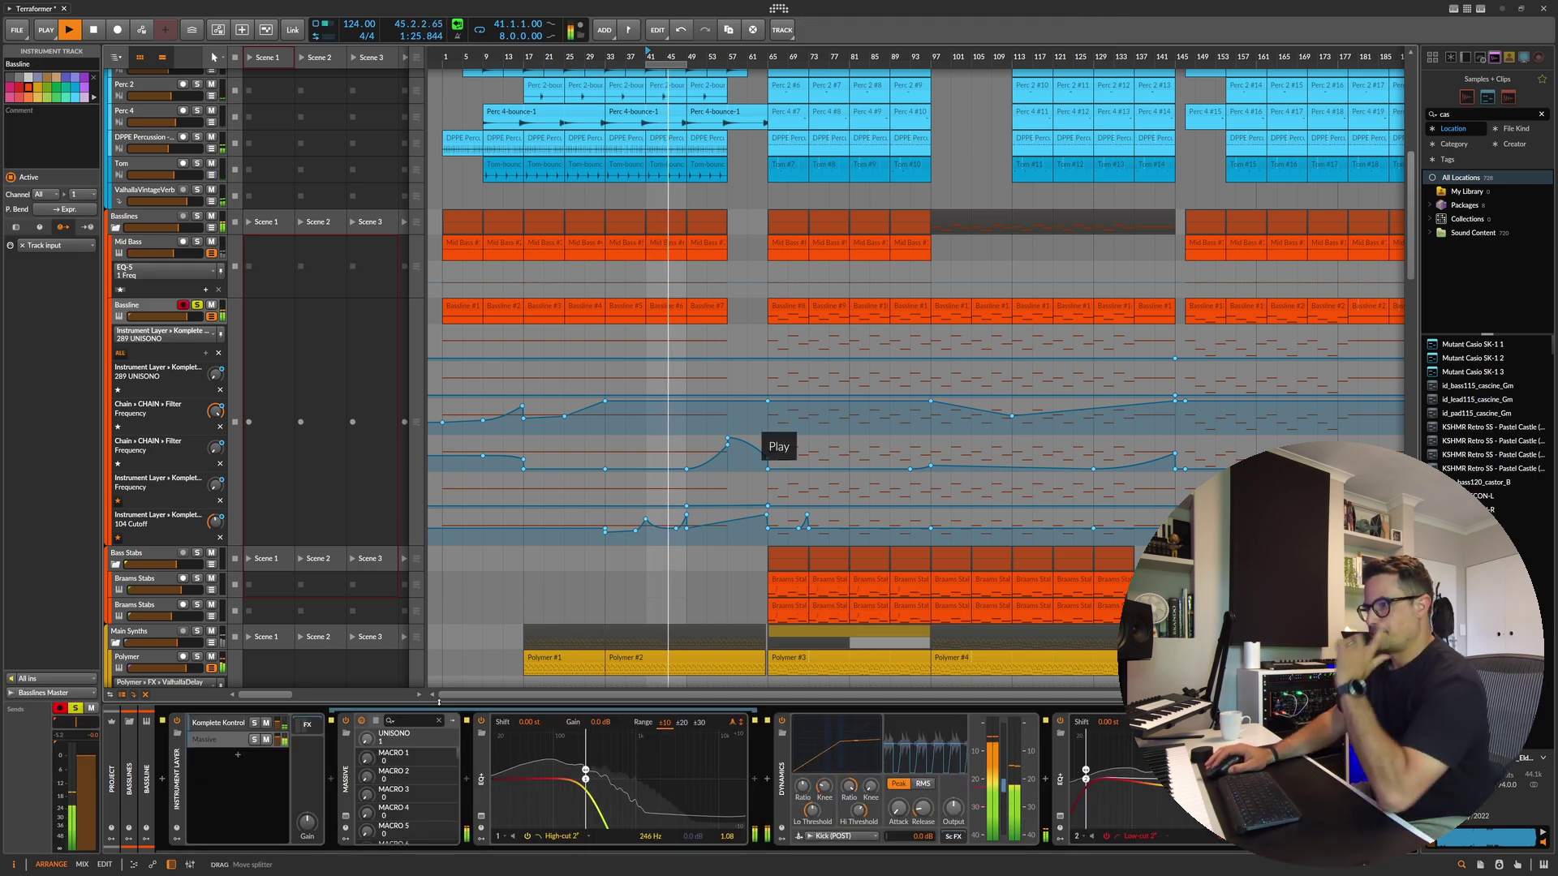
Step: Solo the Bassline's Komplete Kontrol layer and its Massive layer in turn to compare them over the loop
{"action": "left_click", "coordinate": [205, 723]}
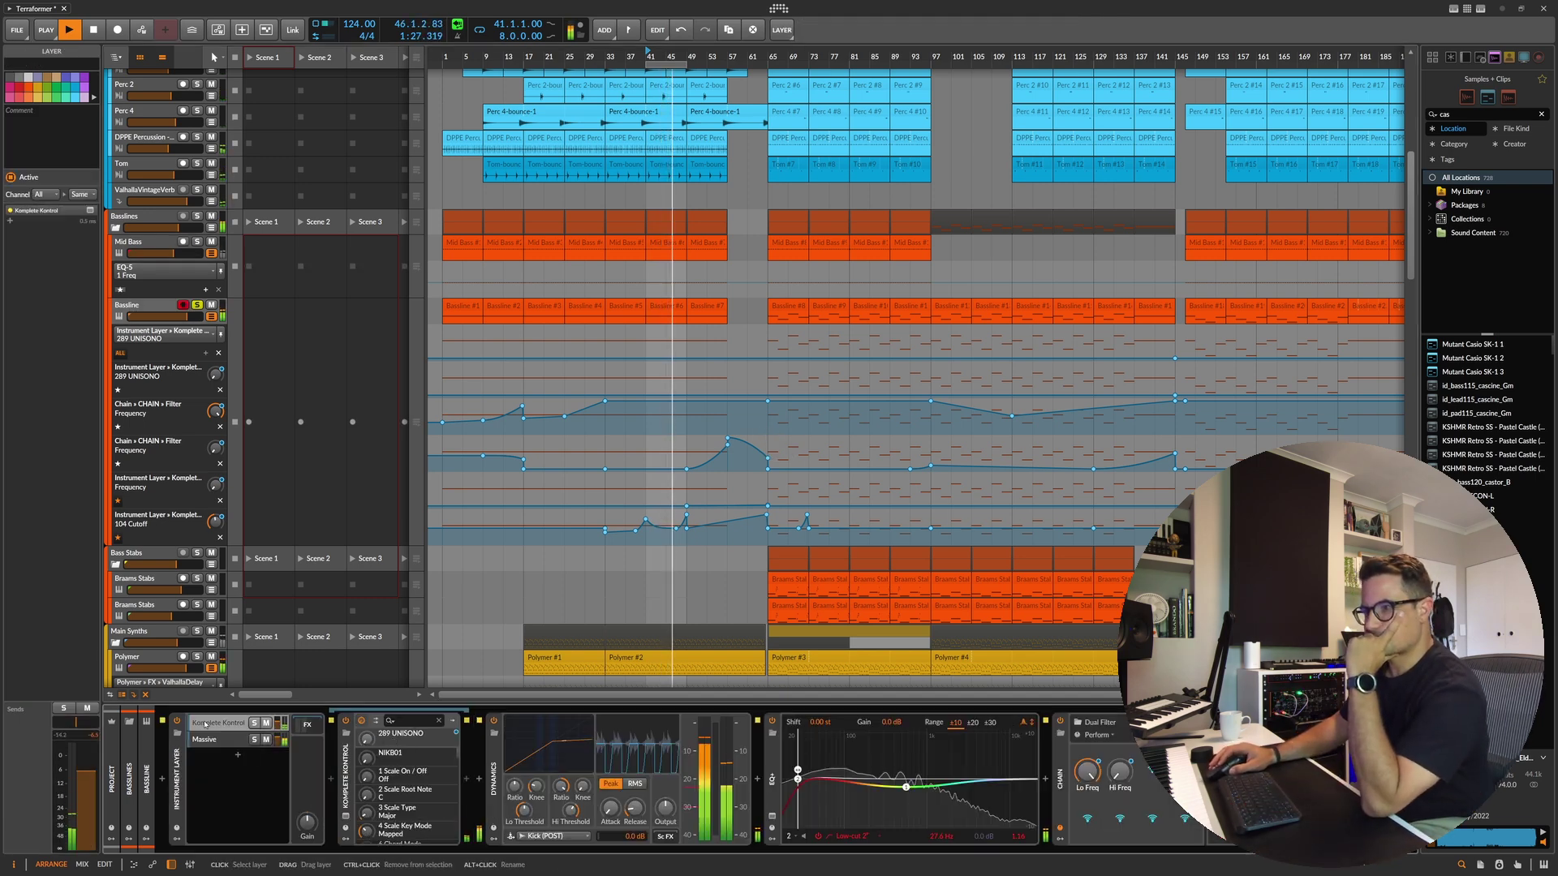
{"action": "left_click", "coordinate": [254, 723]}
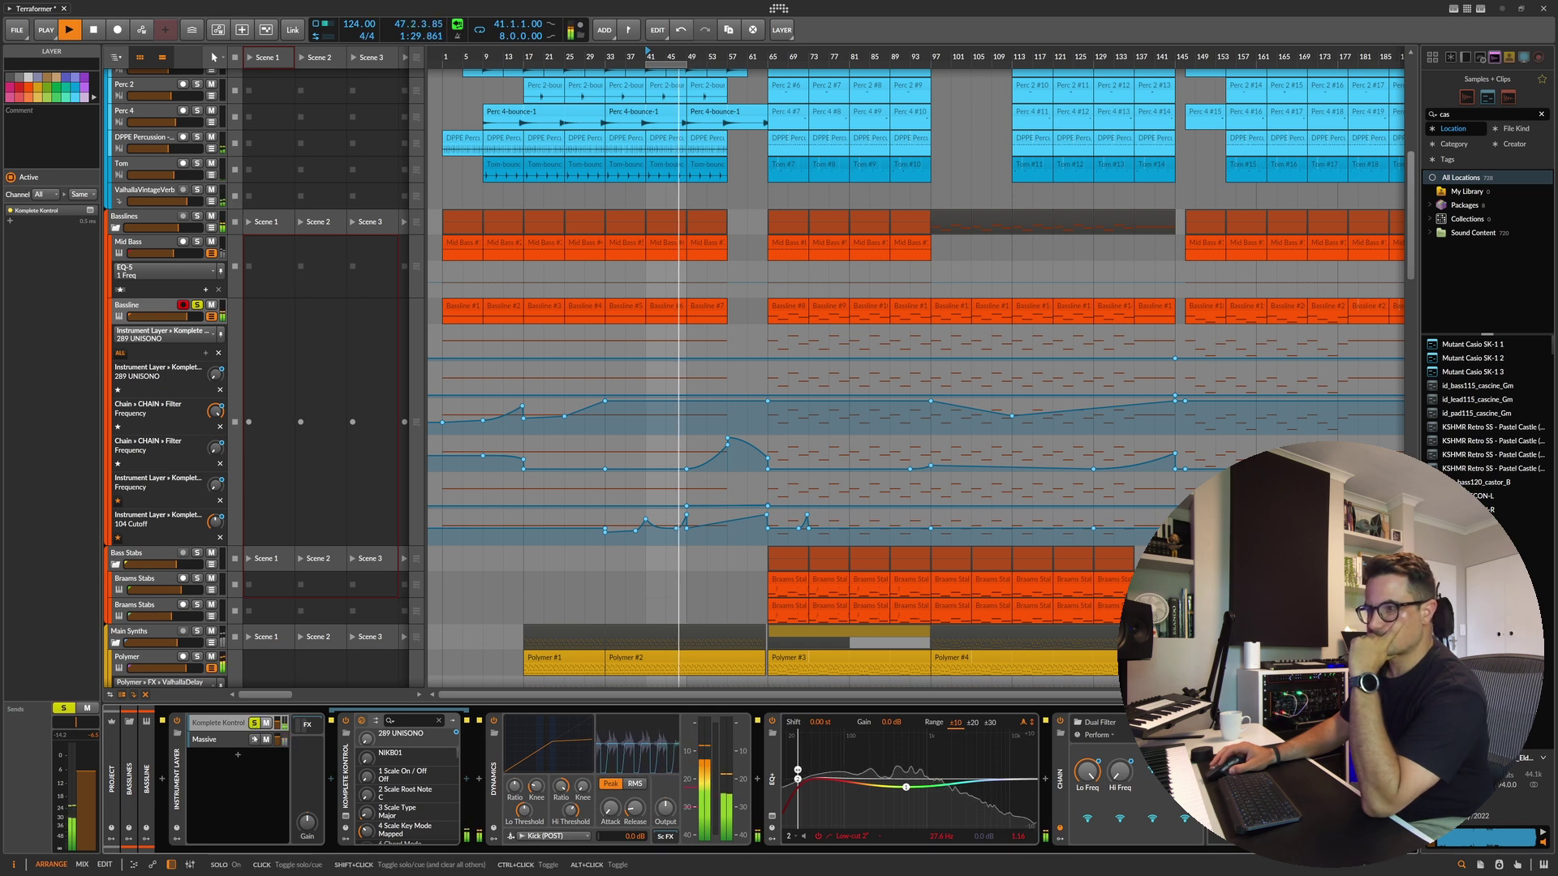
{"action": "left_click", "coordinate": [254, 741]}
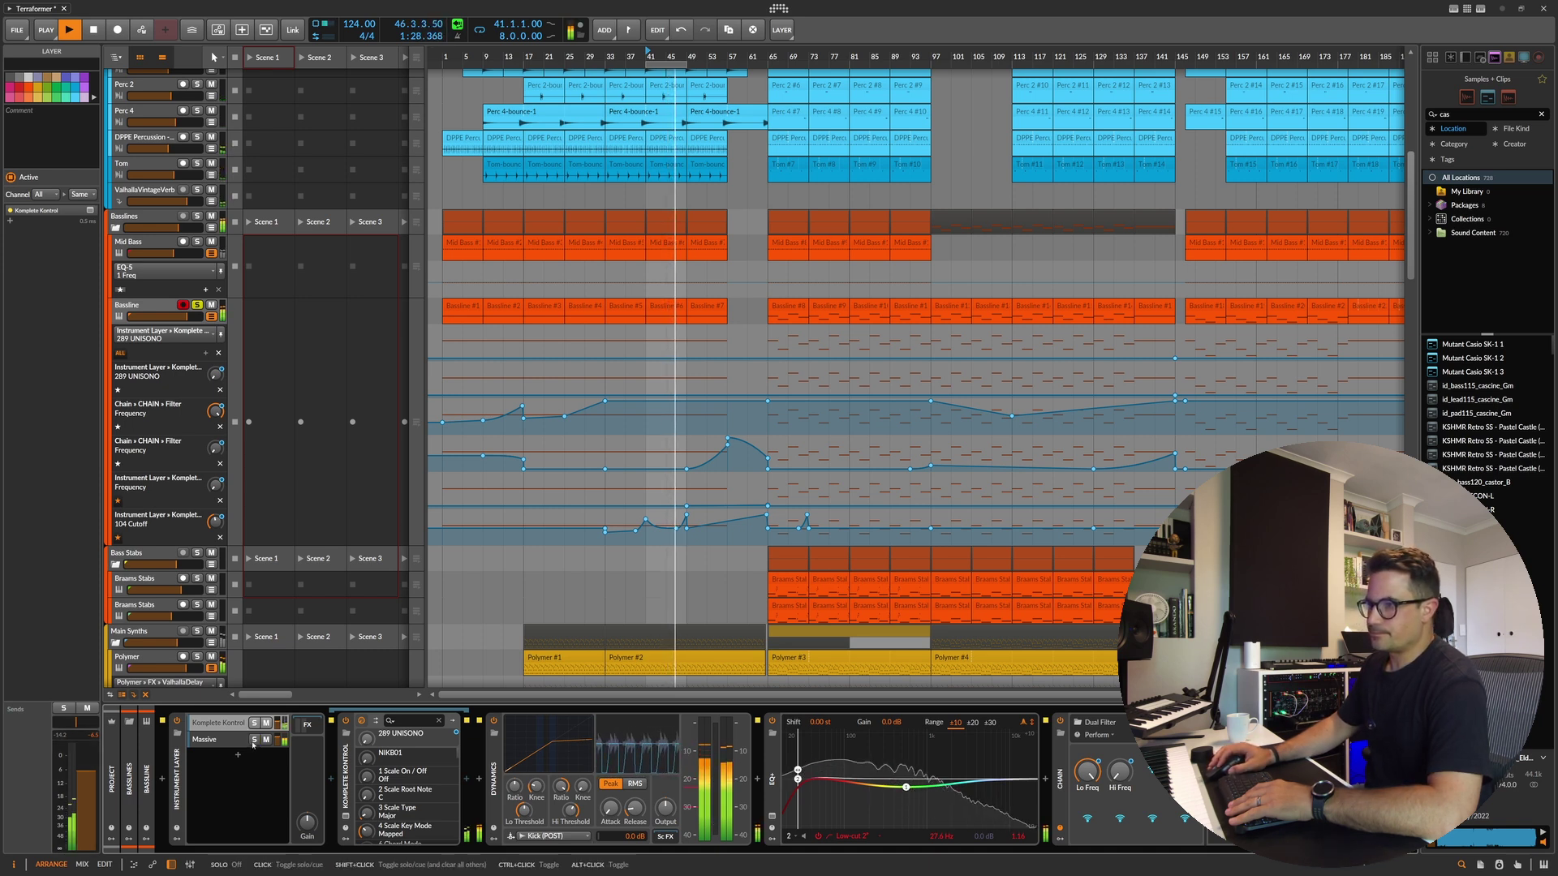
{"action": "key", "text": "space"}
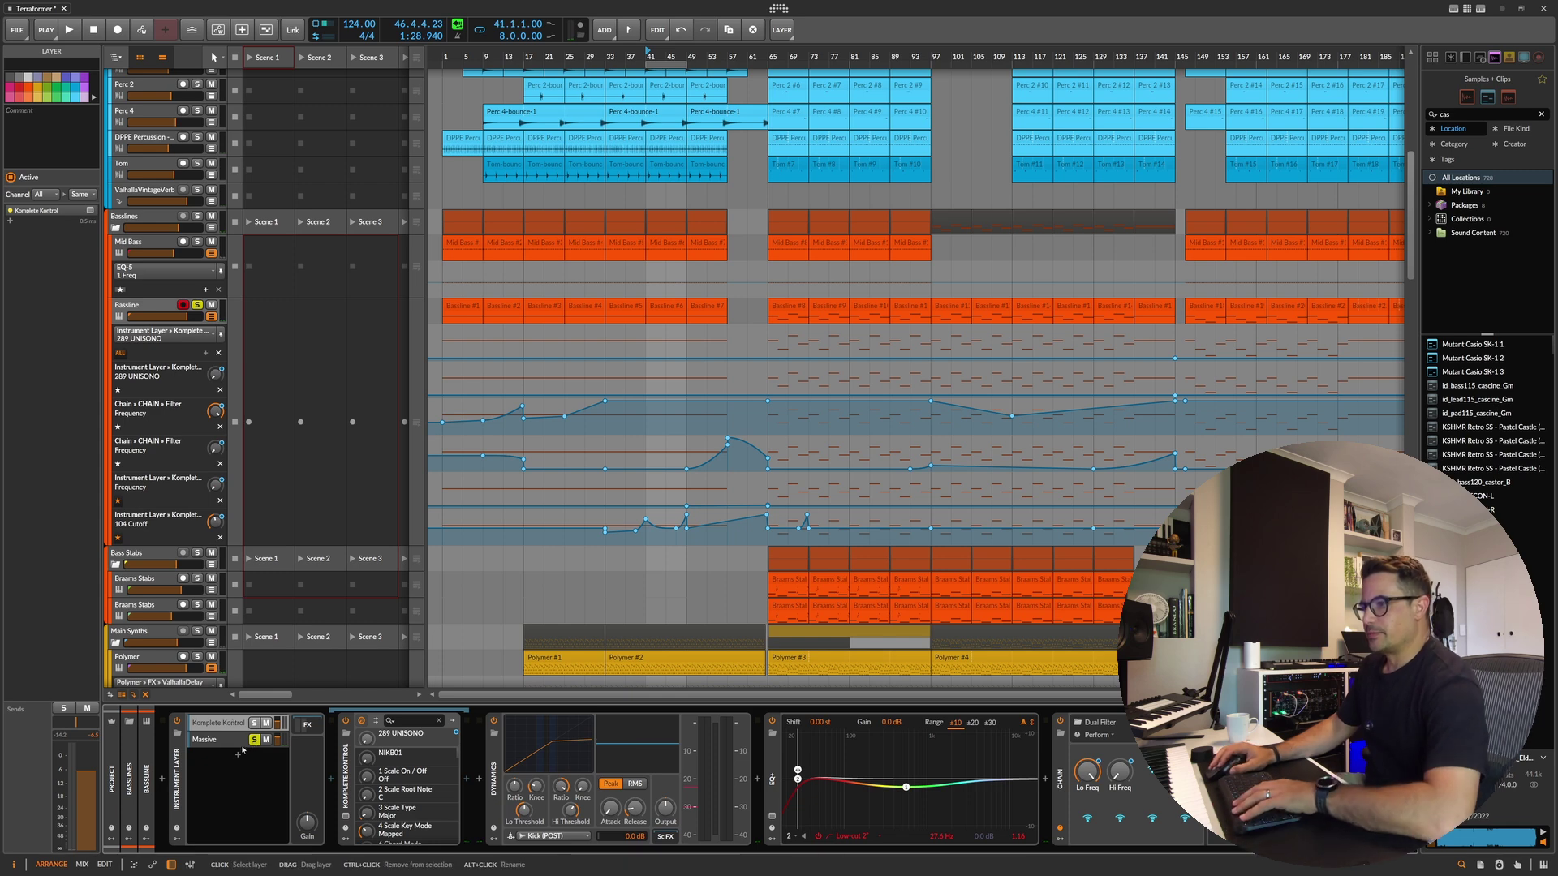
{"action": "key", "text": "space"}
{"action": "key", "text": "a"}
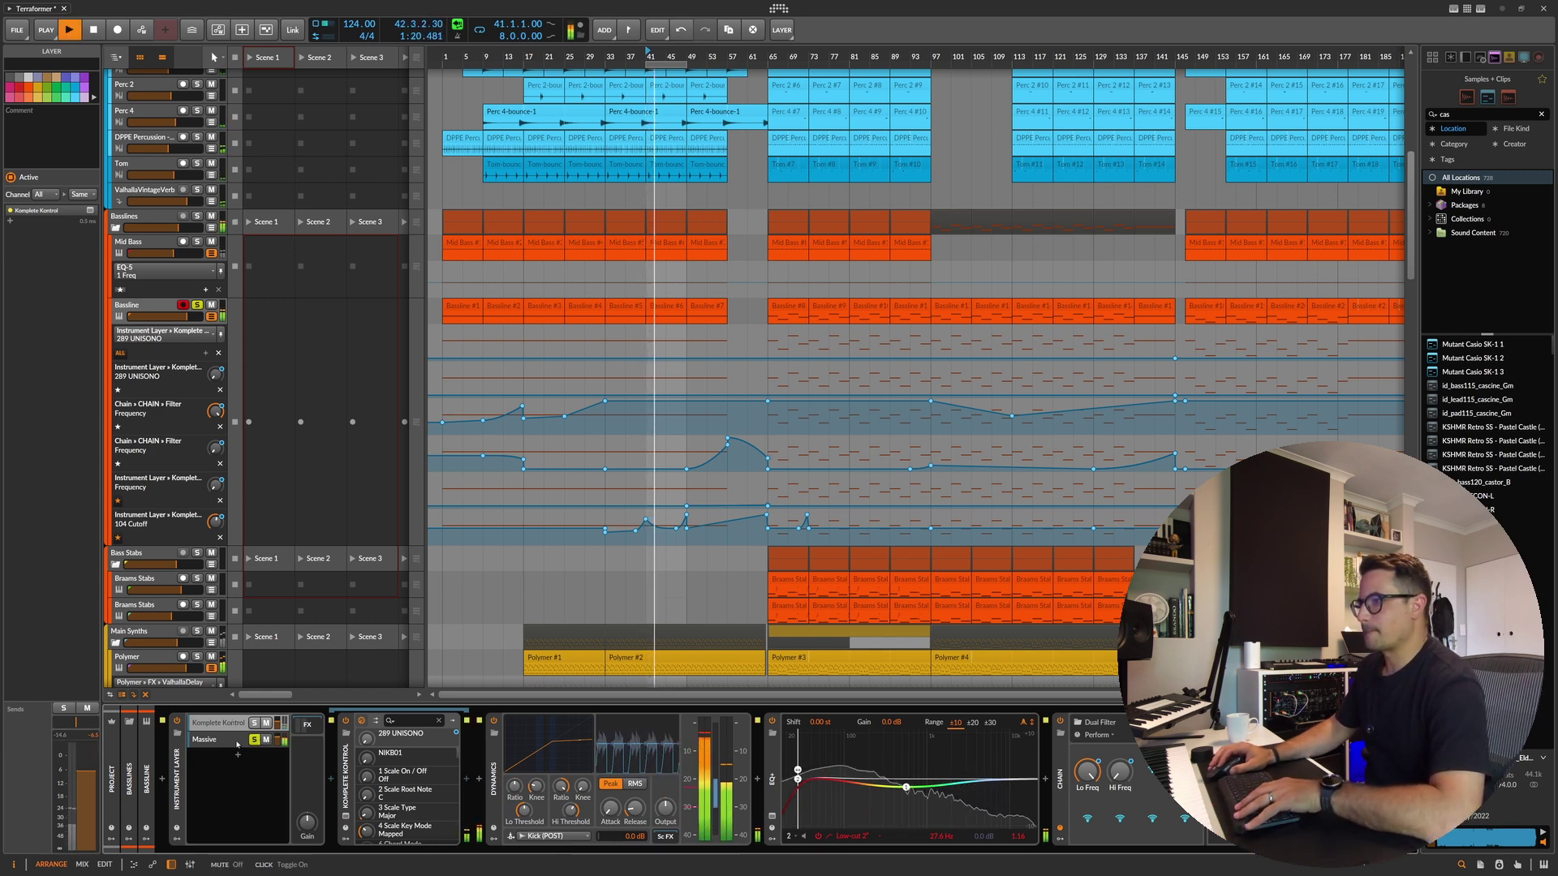
{"action": "key", "text": "space"}
Step: Give the Massive layer's EQ+ a 153 Hz high cut and a low cut near 26 Hz, and set the layer volume to -0.7 dB
{"action": "left_click", "coordinate": [210, 741]}
{"action": "key", "text": "space"}
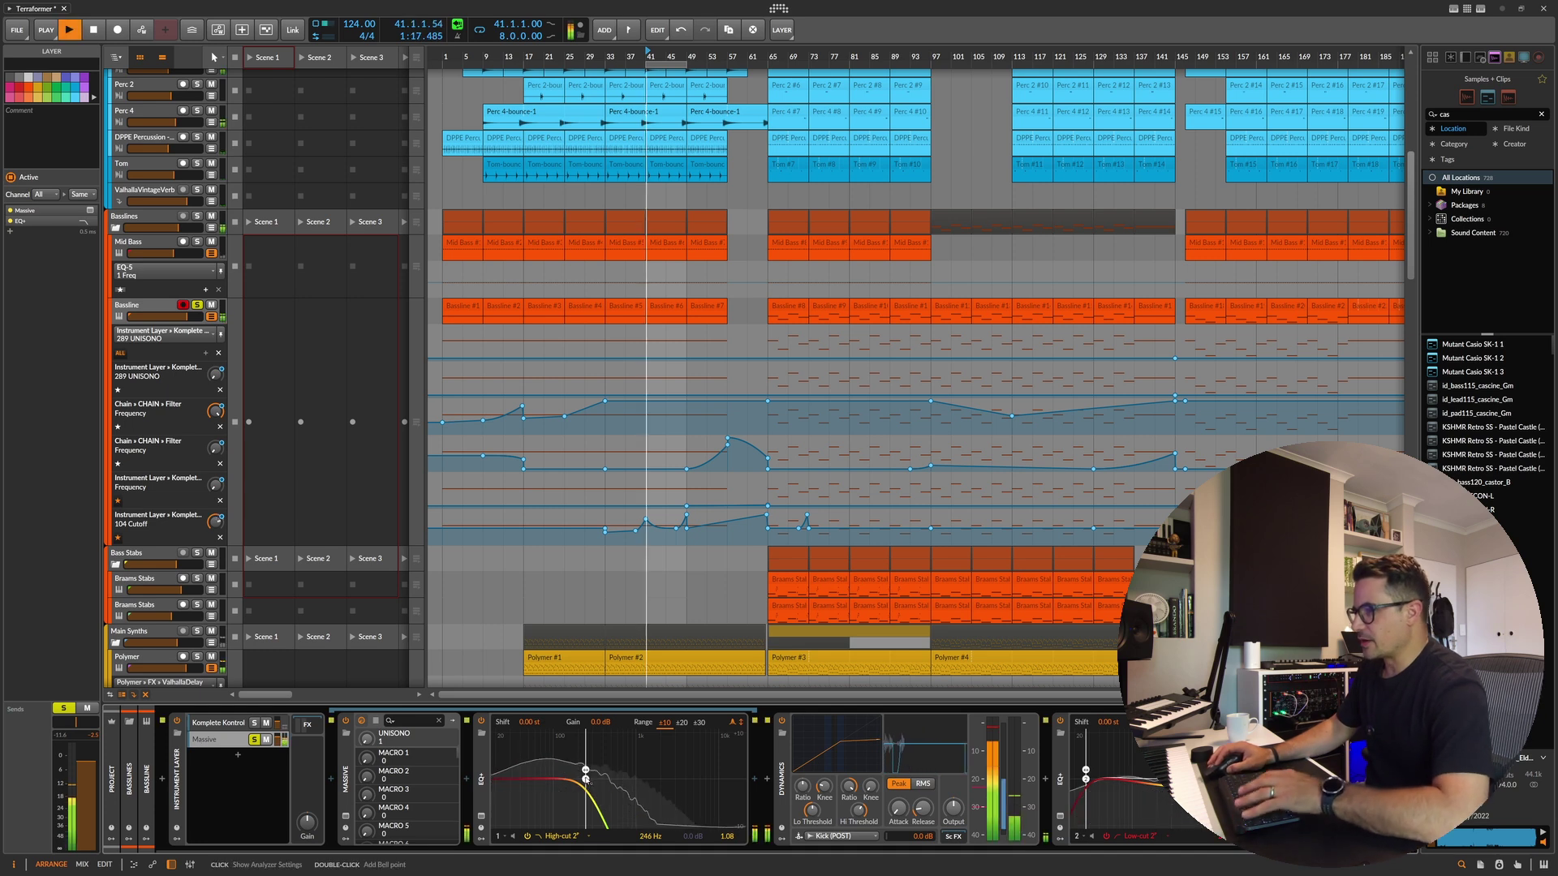
{"action": "left_click_drag", "start_coordinate": [586, 780], "coordinate": [571, 788]}
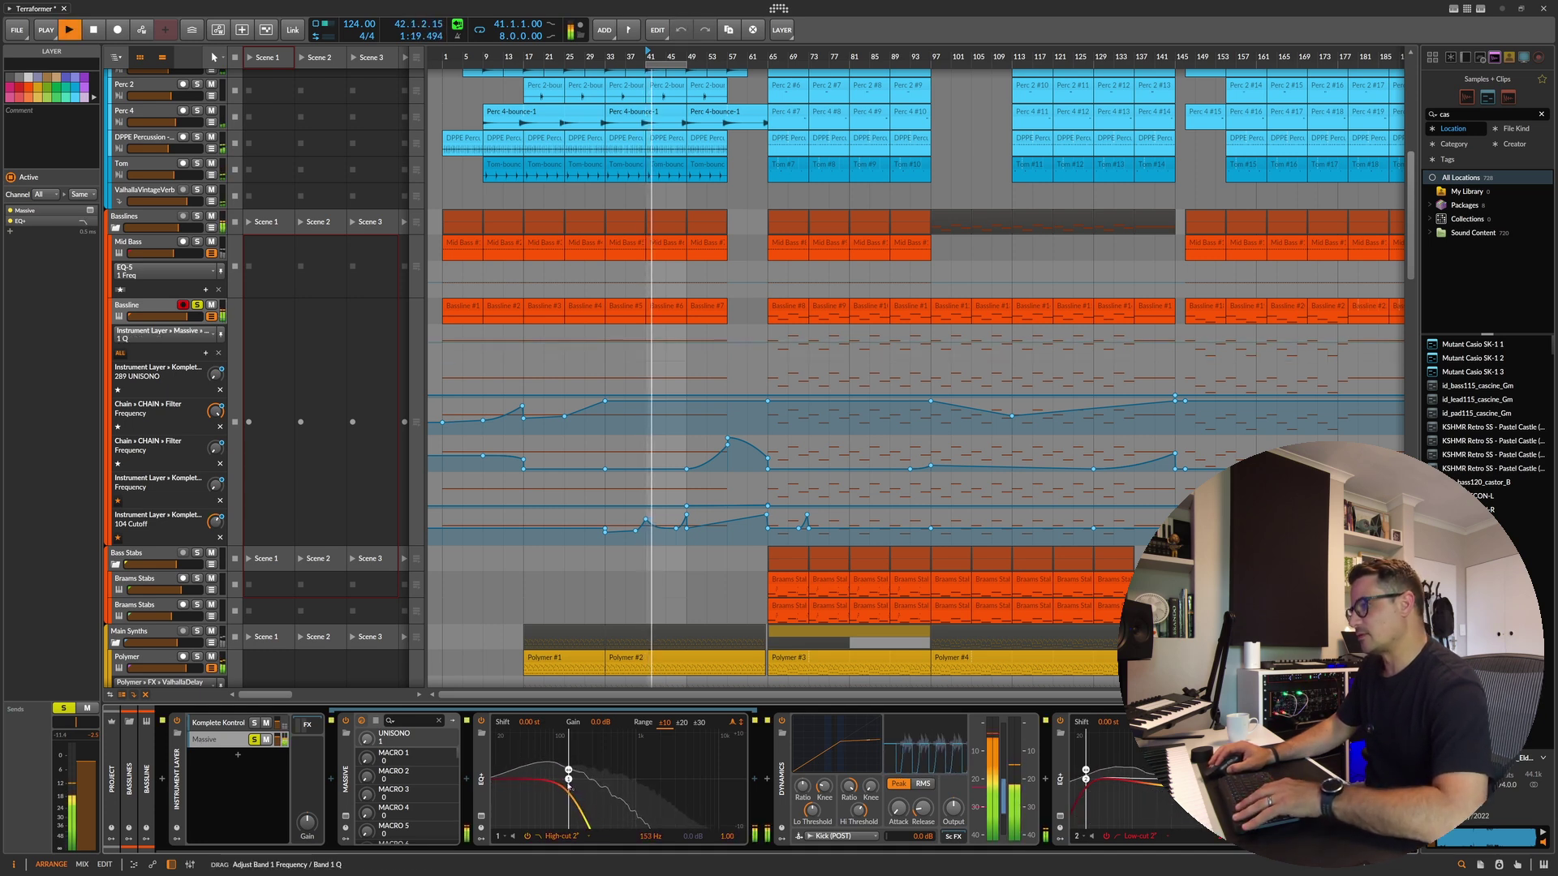
{"action": "key", "text": "space"}
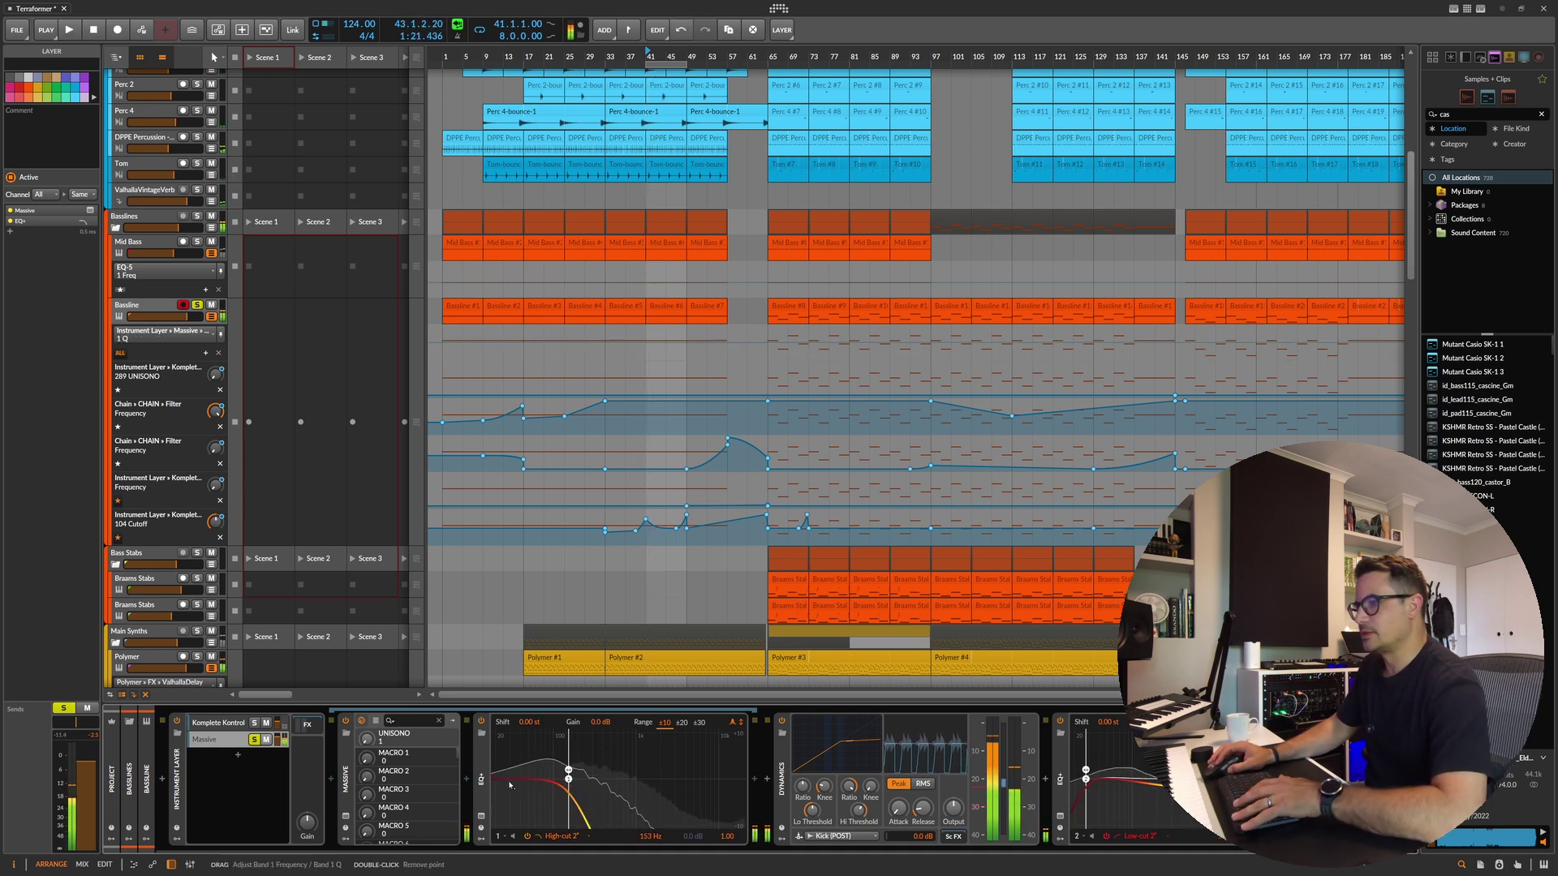
{"action": "key", "text": "space"}
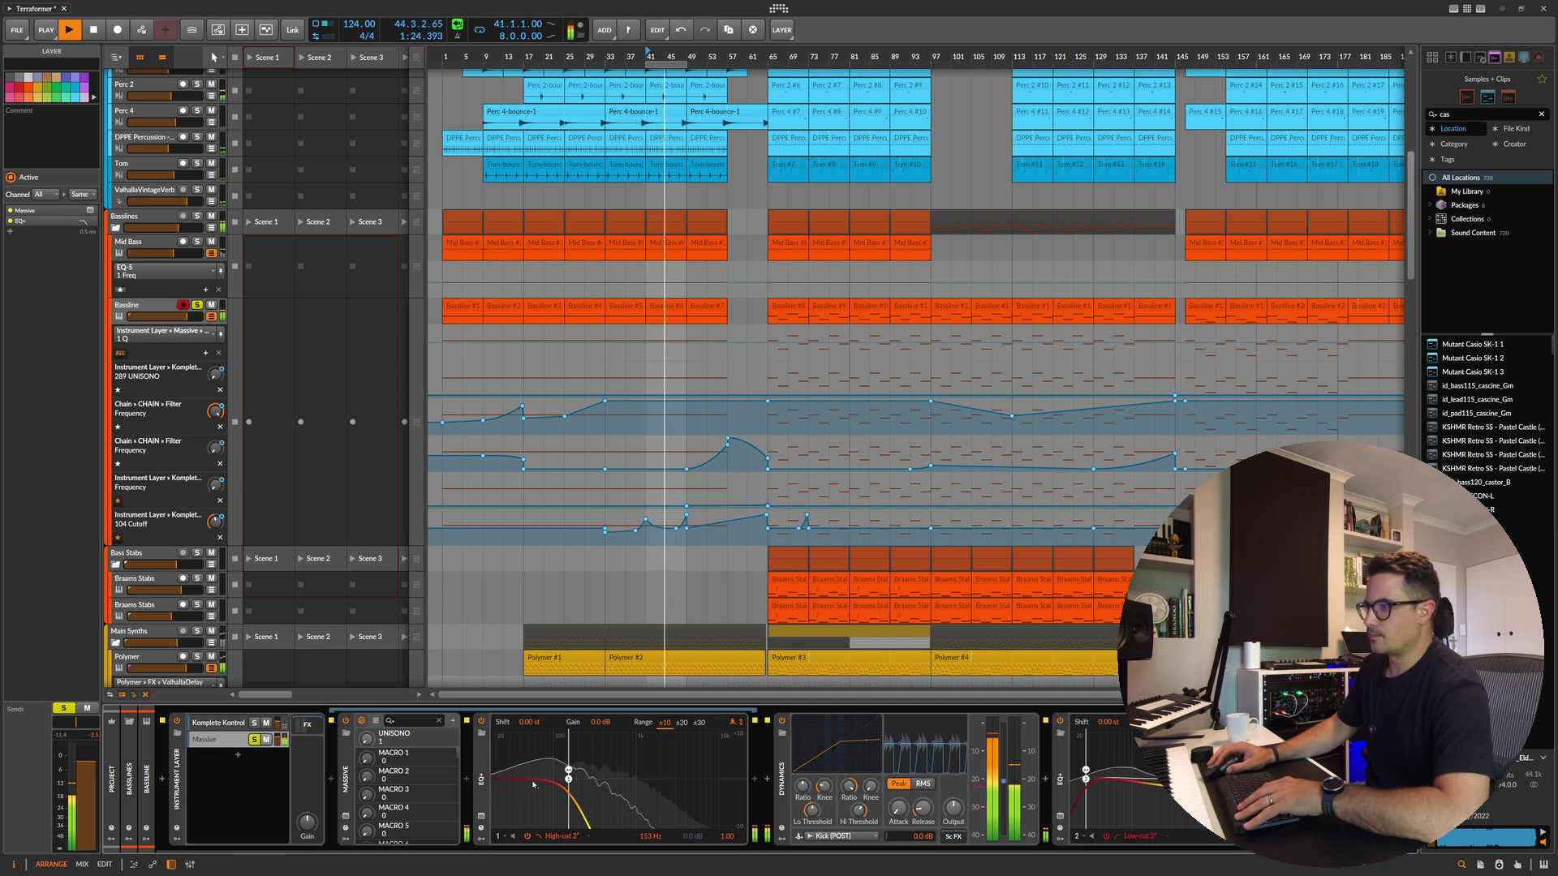
{"action": "left_click_drag", "start_coordinate": [539, 778], "coordinate": [507, 780]}
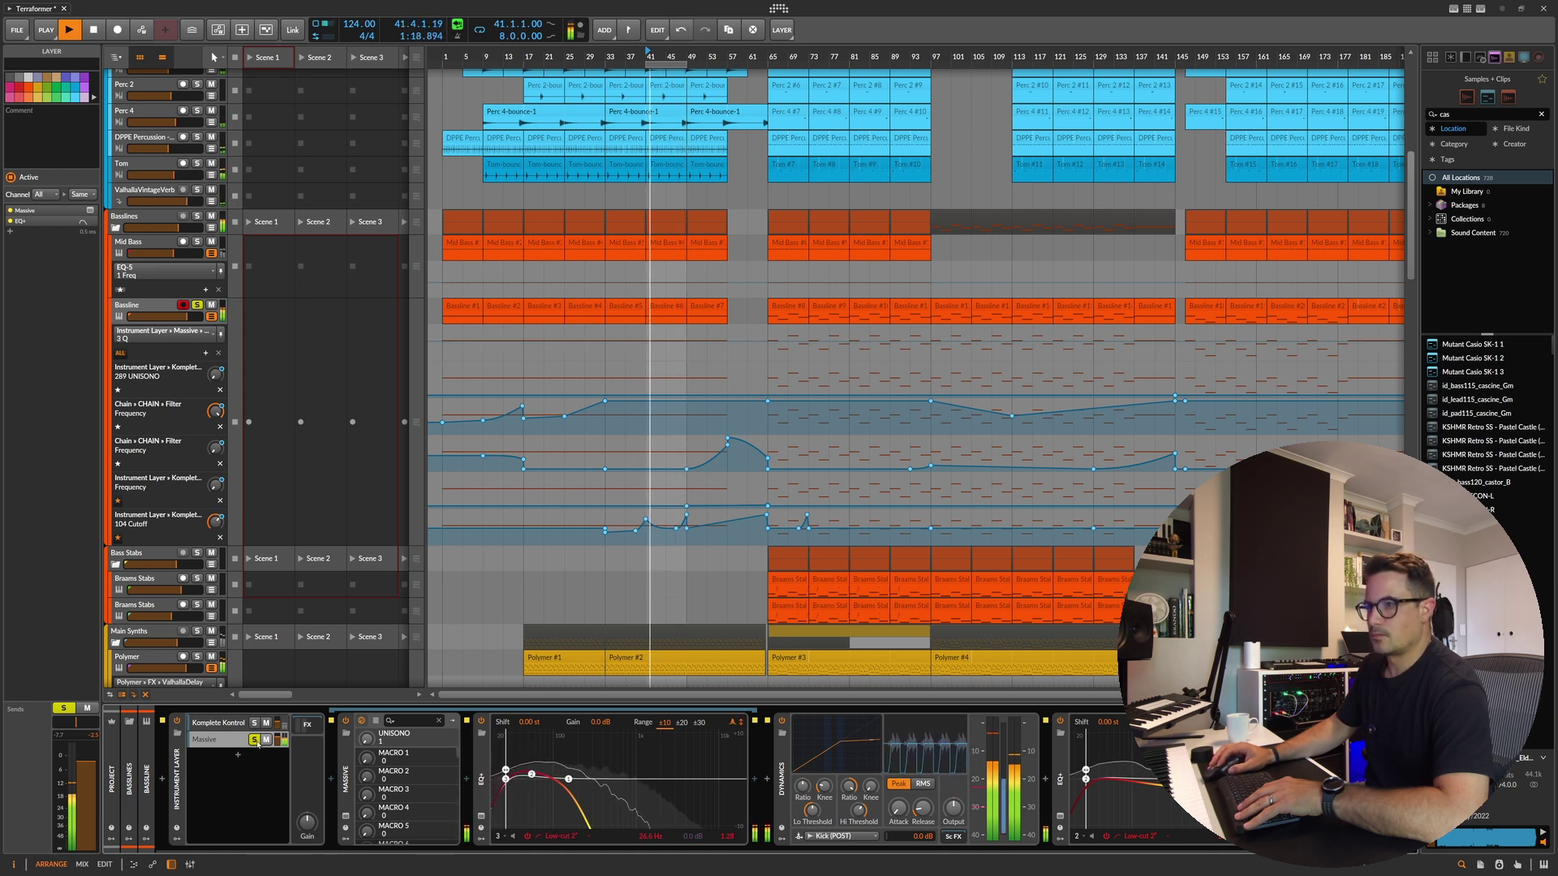
{"action": "left_click_drag", "start_coordinate": [265, 725], "coordinate": [265, 722]}
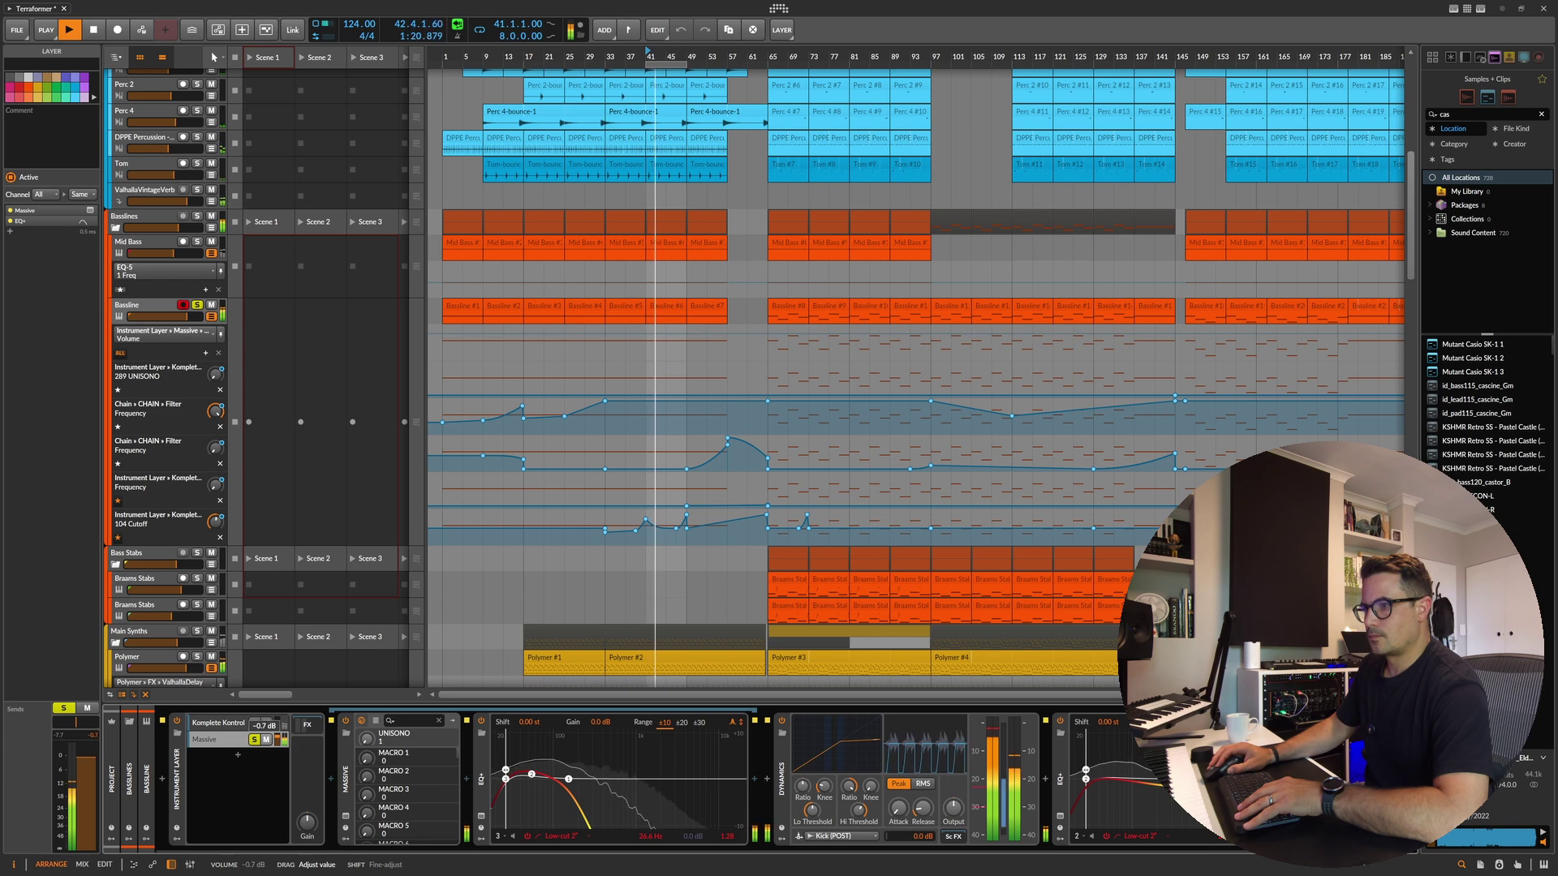
Step: Remove the low-cut band from the Bassline's EQ+ after Dynamics and check the Komplete Kontrol layer in solo
{"action": "left_click", "coordinate": [266, 722]}
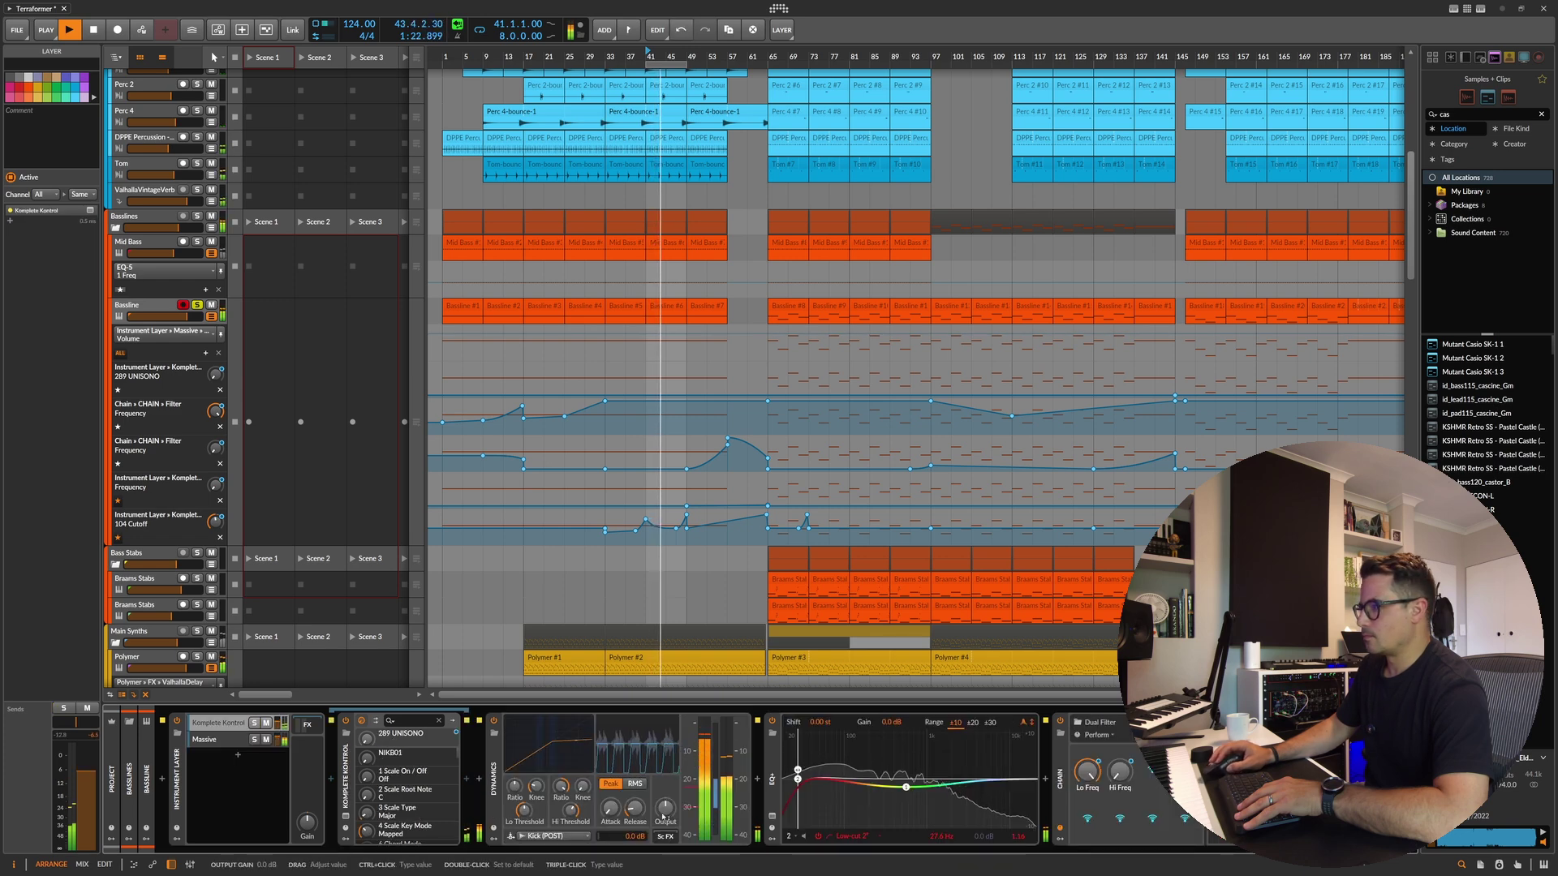
{"action": "mouse_move", "coordinate": [798, 779]}
{"action": "left_mouse_down"}
{"action": "mouse_move", "coordinate": [832, 780]}
{"action": "mouse_move", "coordinate": [803, 783]}
{"action": "left_mouse_up"}
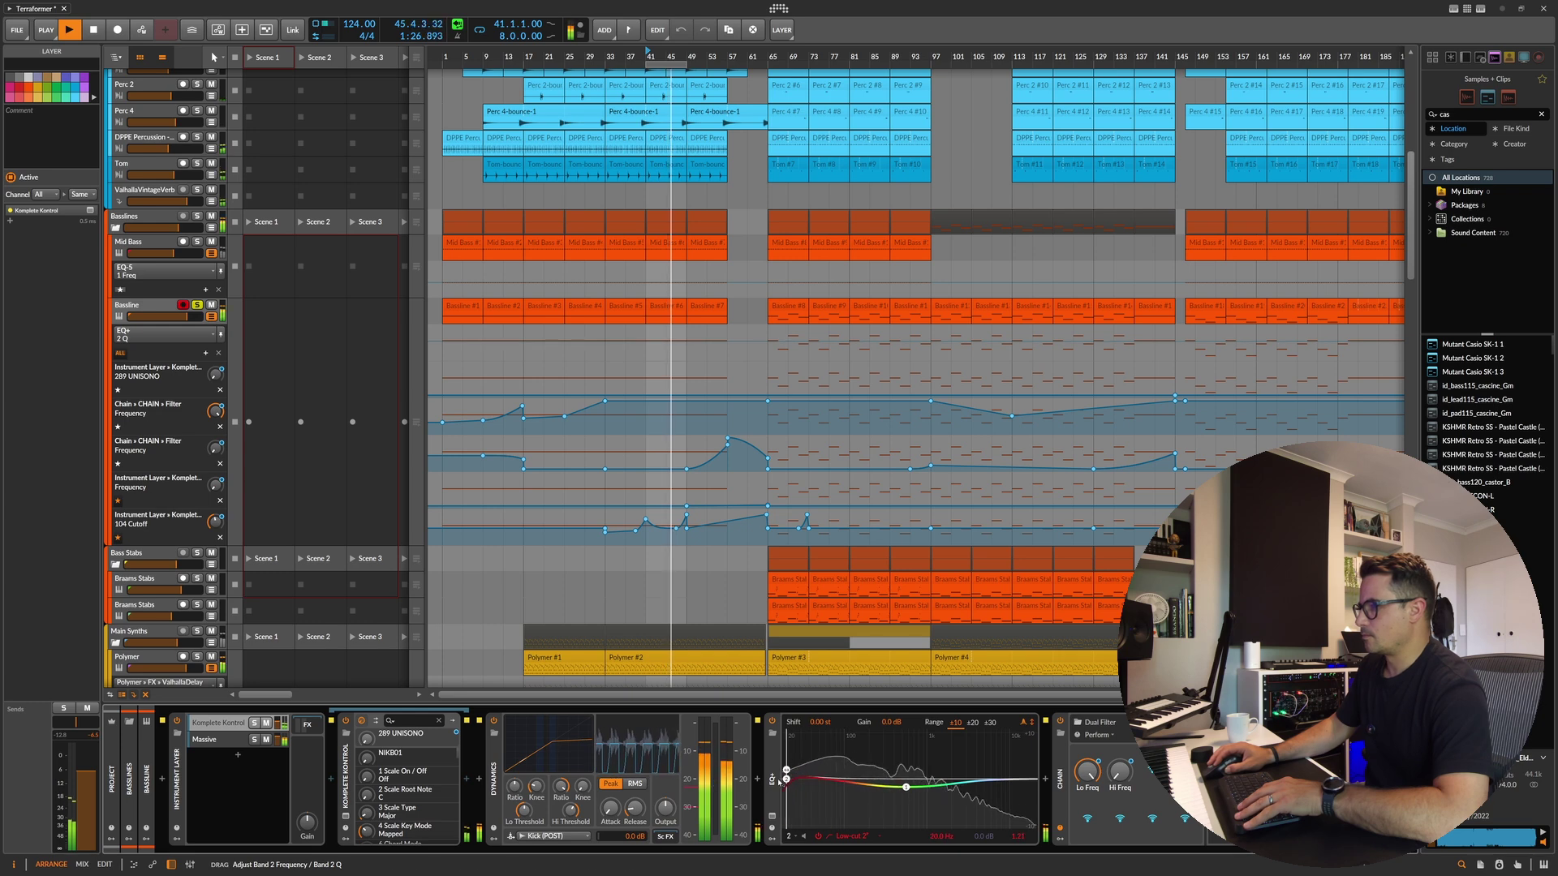
{"action": "double_click", "coordinate": [784, 780]}
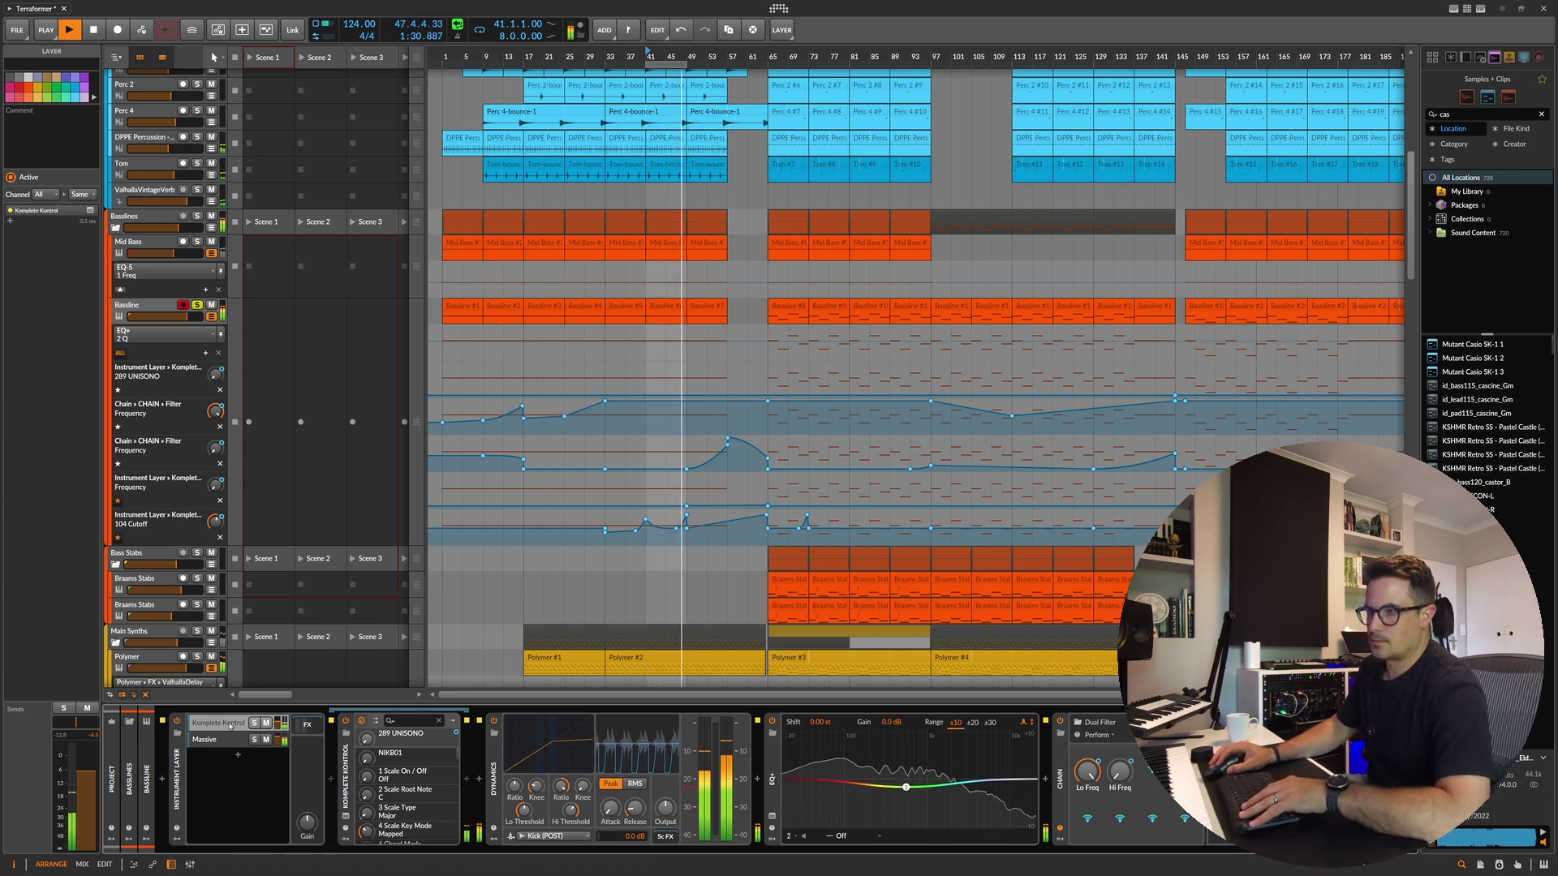
{"action": "left_click", "coordinate": [254, 723]}
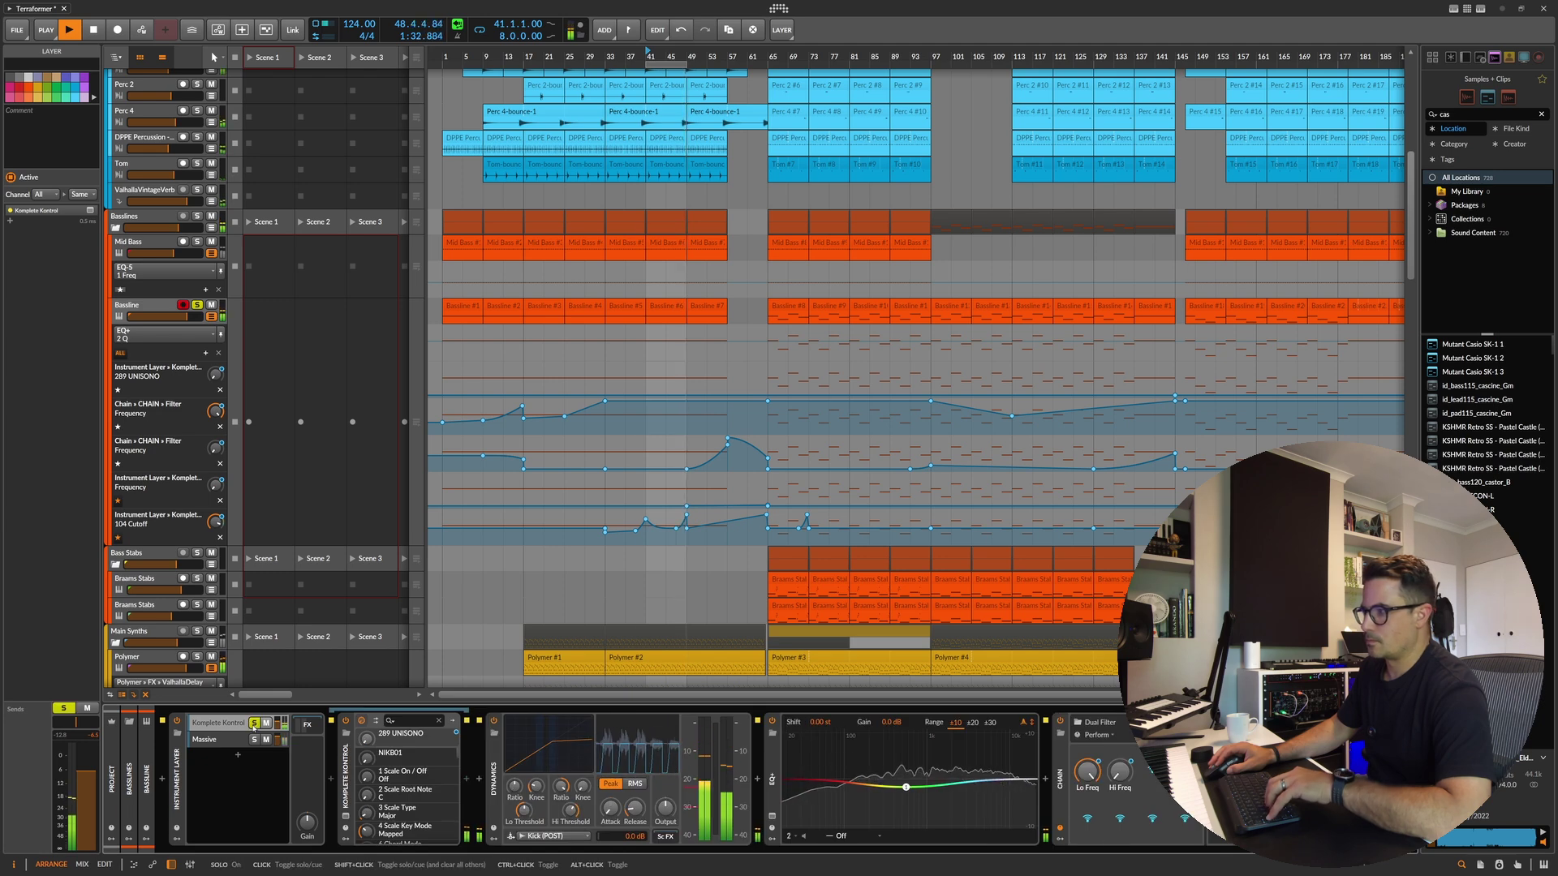
{"action": "left_click", "coordinate": [254, 723]}
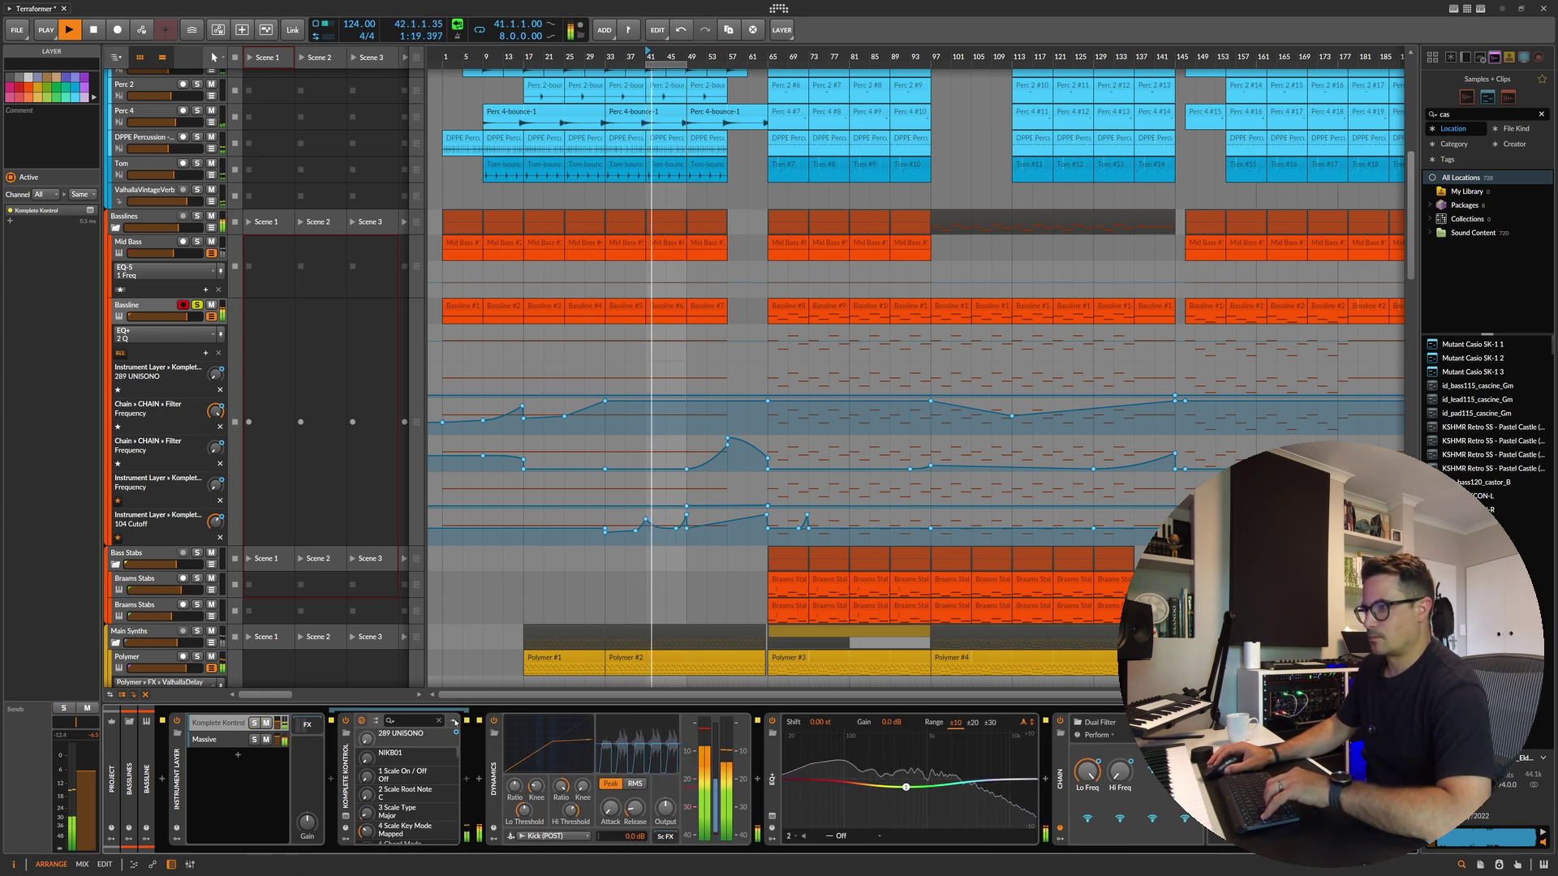
Step: Add a bell band at 1.15 kHz, +1.9 dB and Q 0.79 to the EQ+ in Komplete Kontrol's effects chain and audition it
{"action": "key", "text": "ctrl+z"}
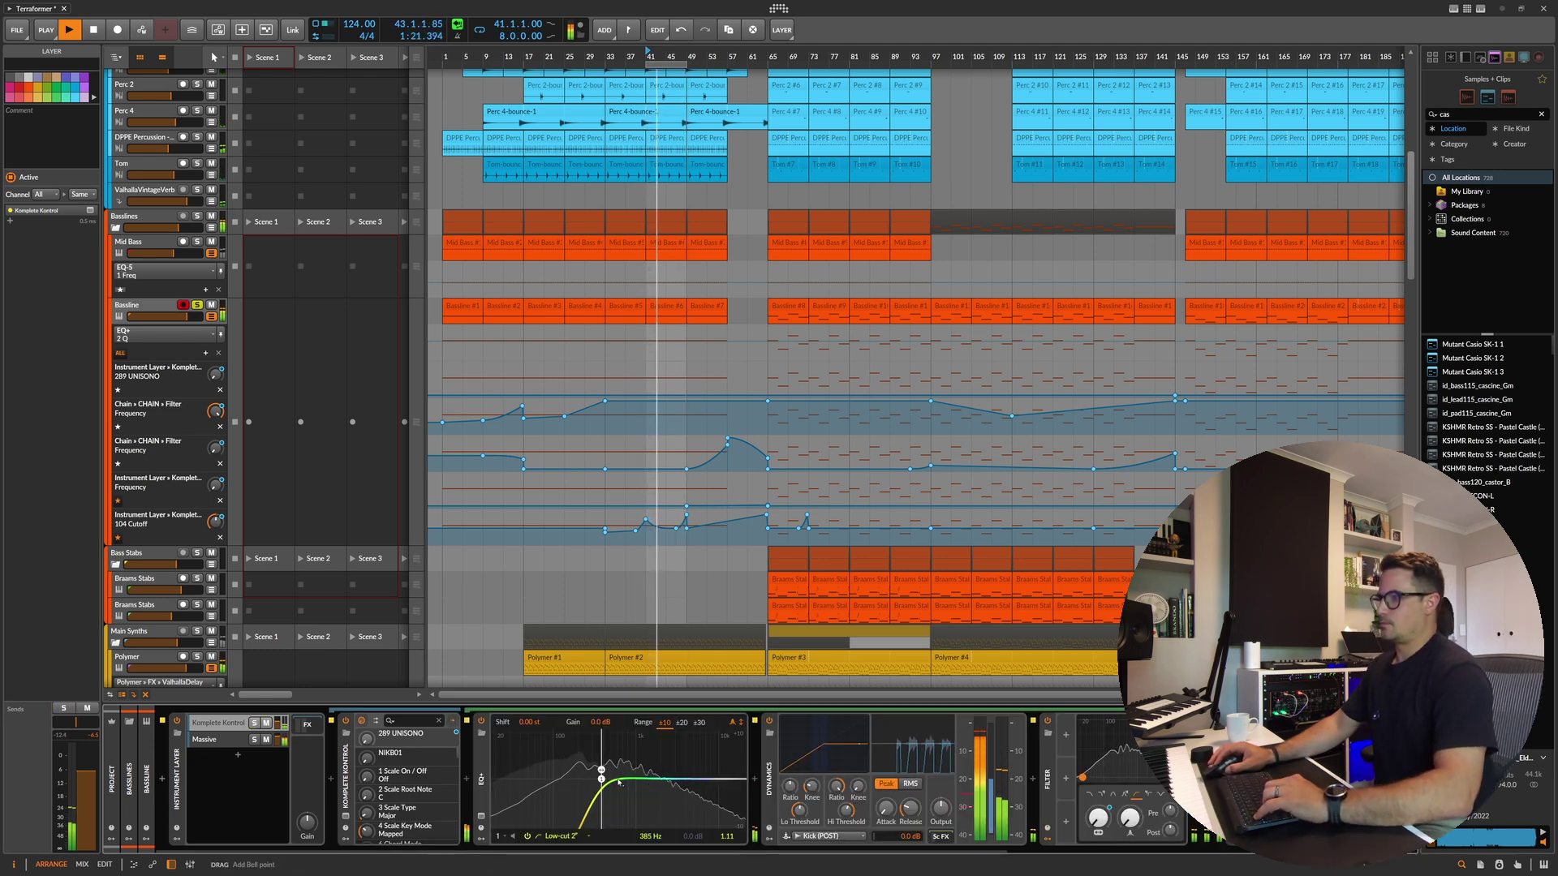
{"action": "left_click_drag", "start_coordinate": [640, 779], "coordinate": [640, 759]}
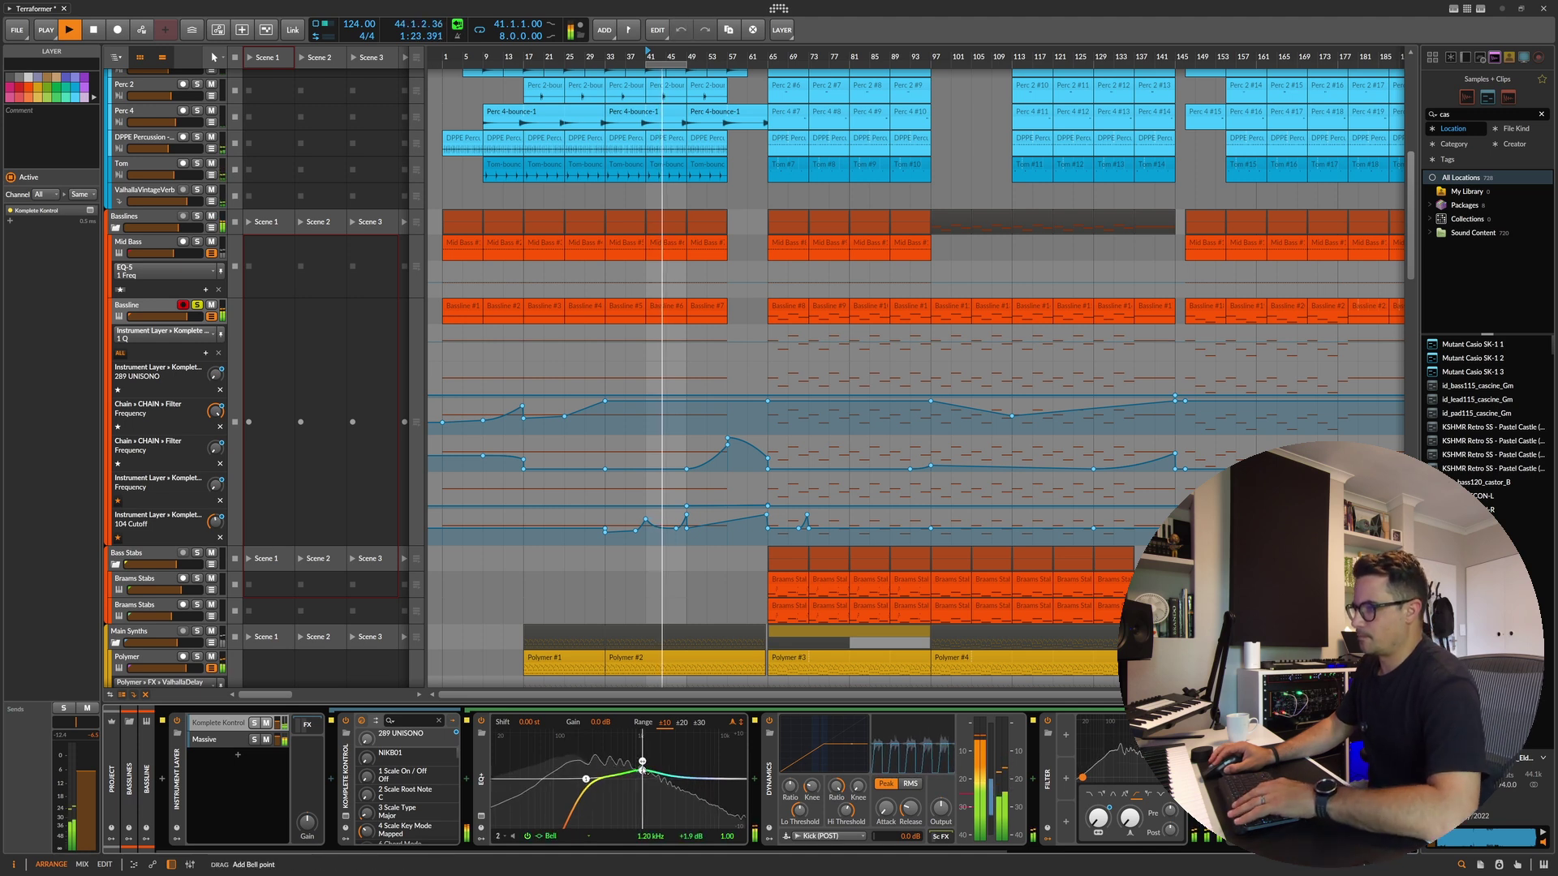
{"action": "key", "text": "ctrl+z"}
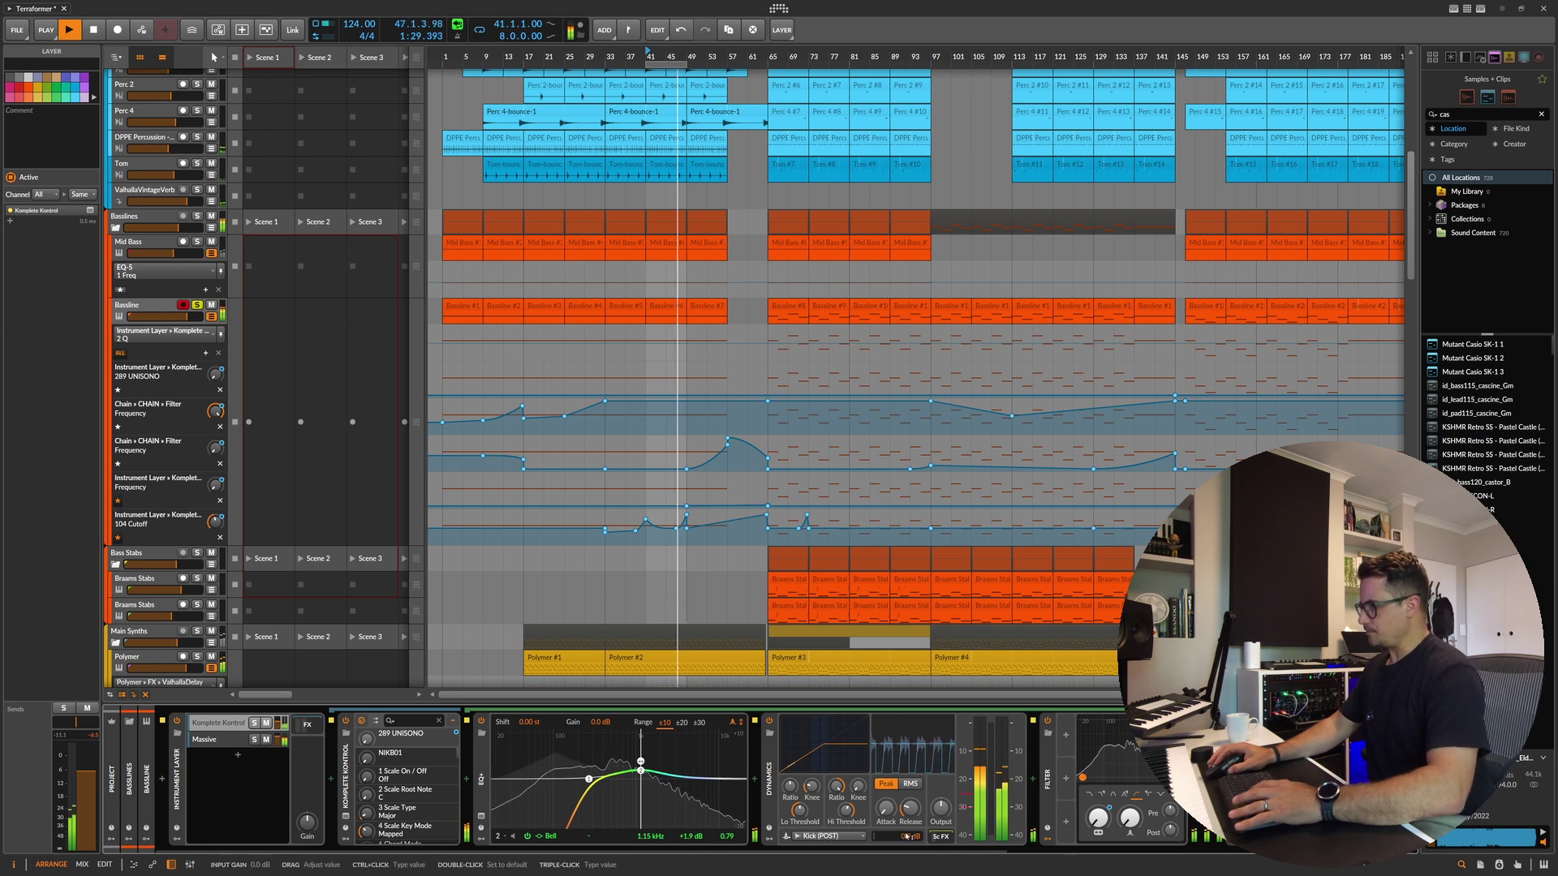
{"action": "key", "text": "space"}
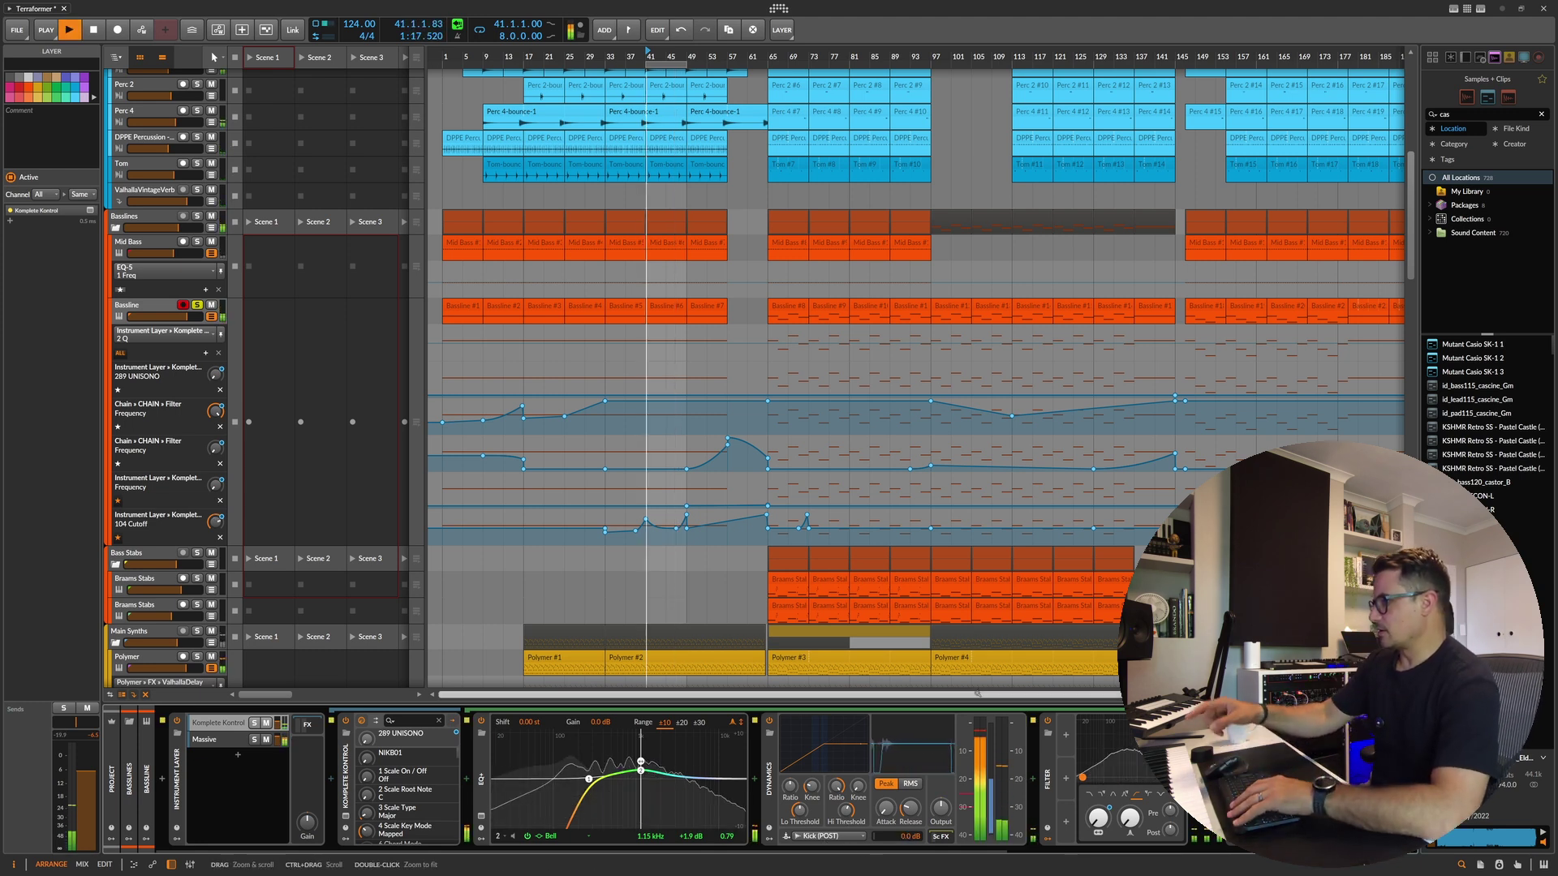
{"action": "key", "text": "space"}
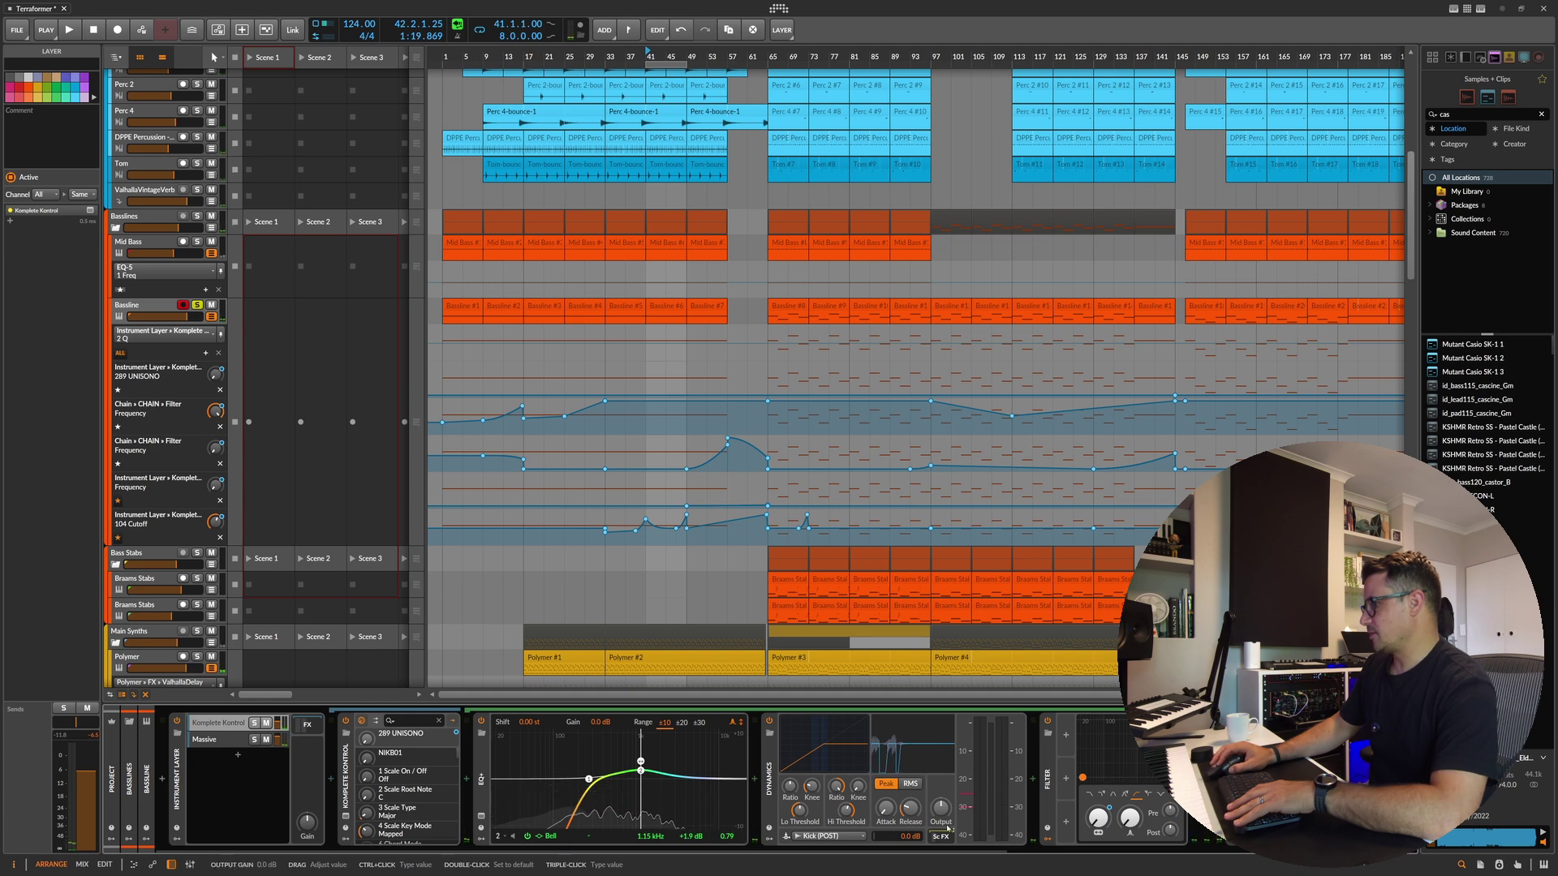
{"action": "key", "text": "space"}
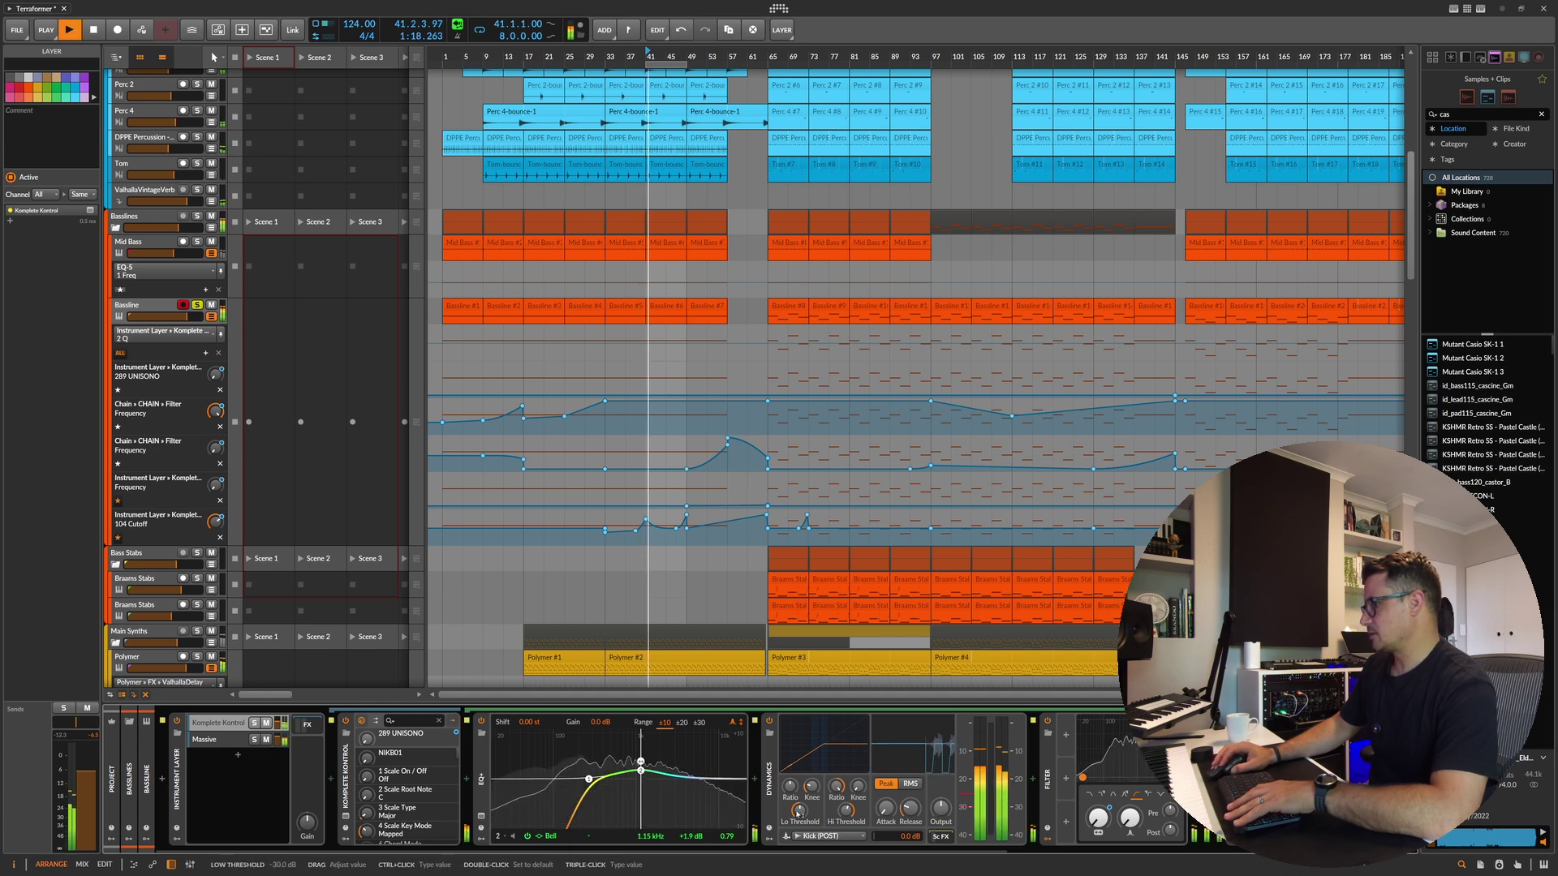
Step: Stop playback and move the Filter device ahead of Dynamics, right after the EQ+ in the Bassline's chain
{"action": "key", "text": "space"}
{"action": "left_click_drag", "start_coordinate": [1046, 779], "coordinate": [757, 784]}
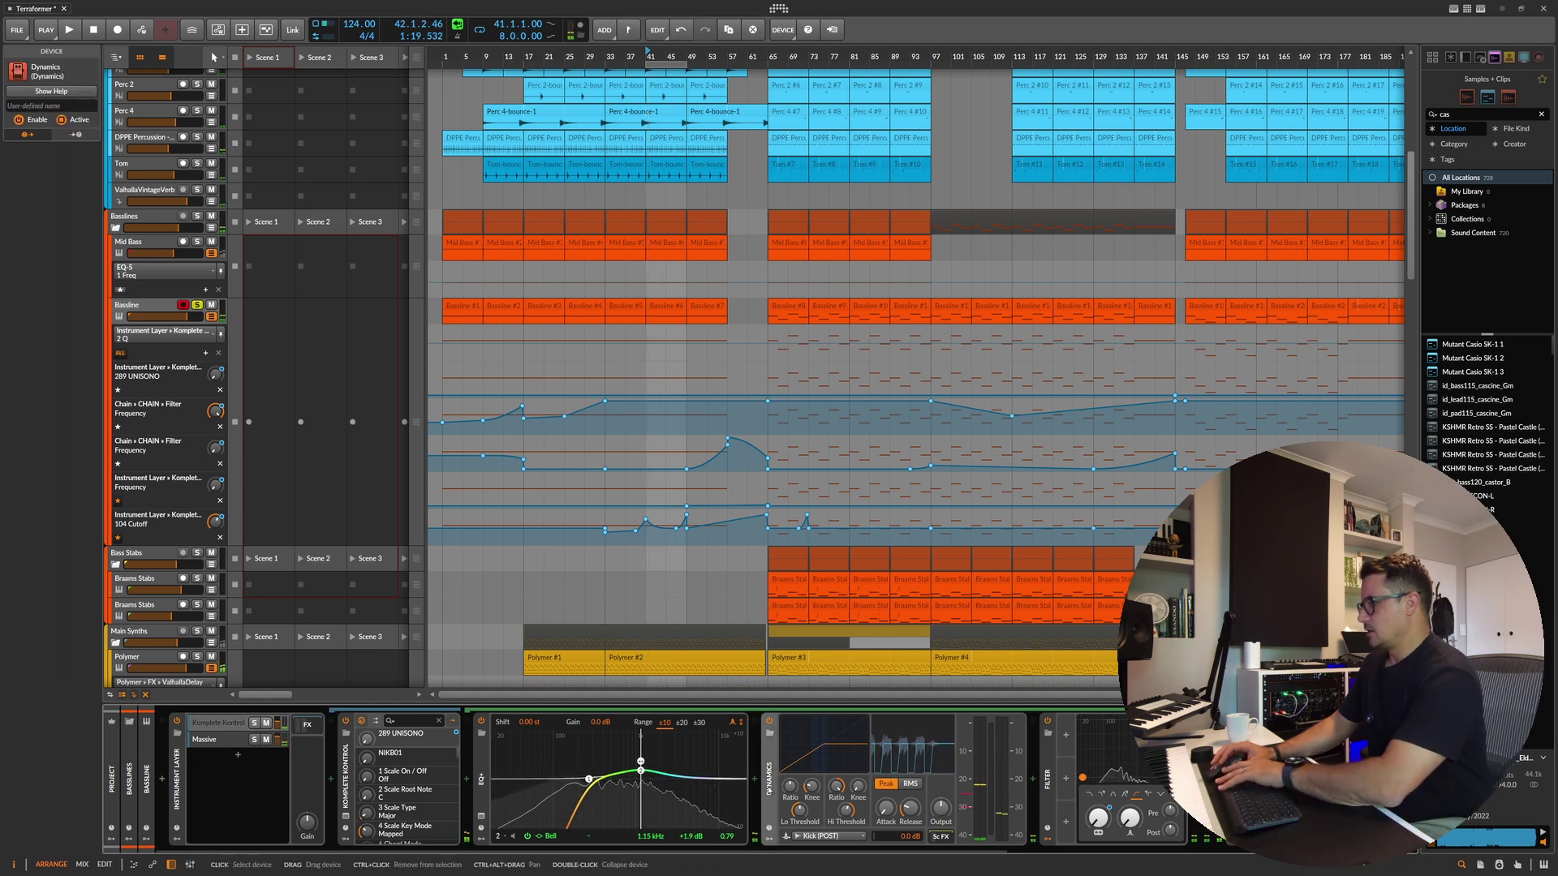
{"action": "left_click", "coordinate": [755, 780]}
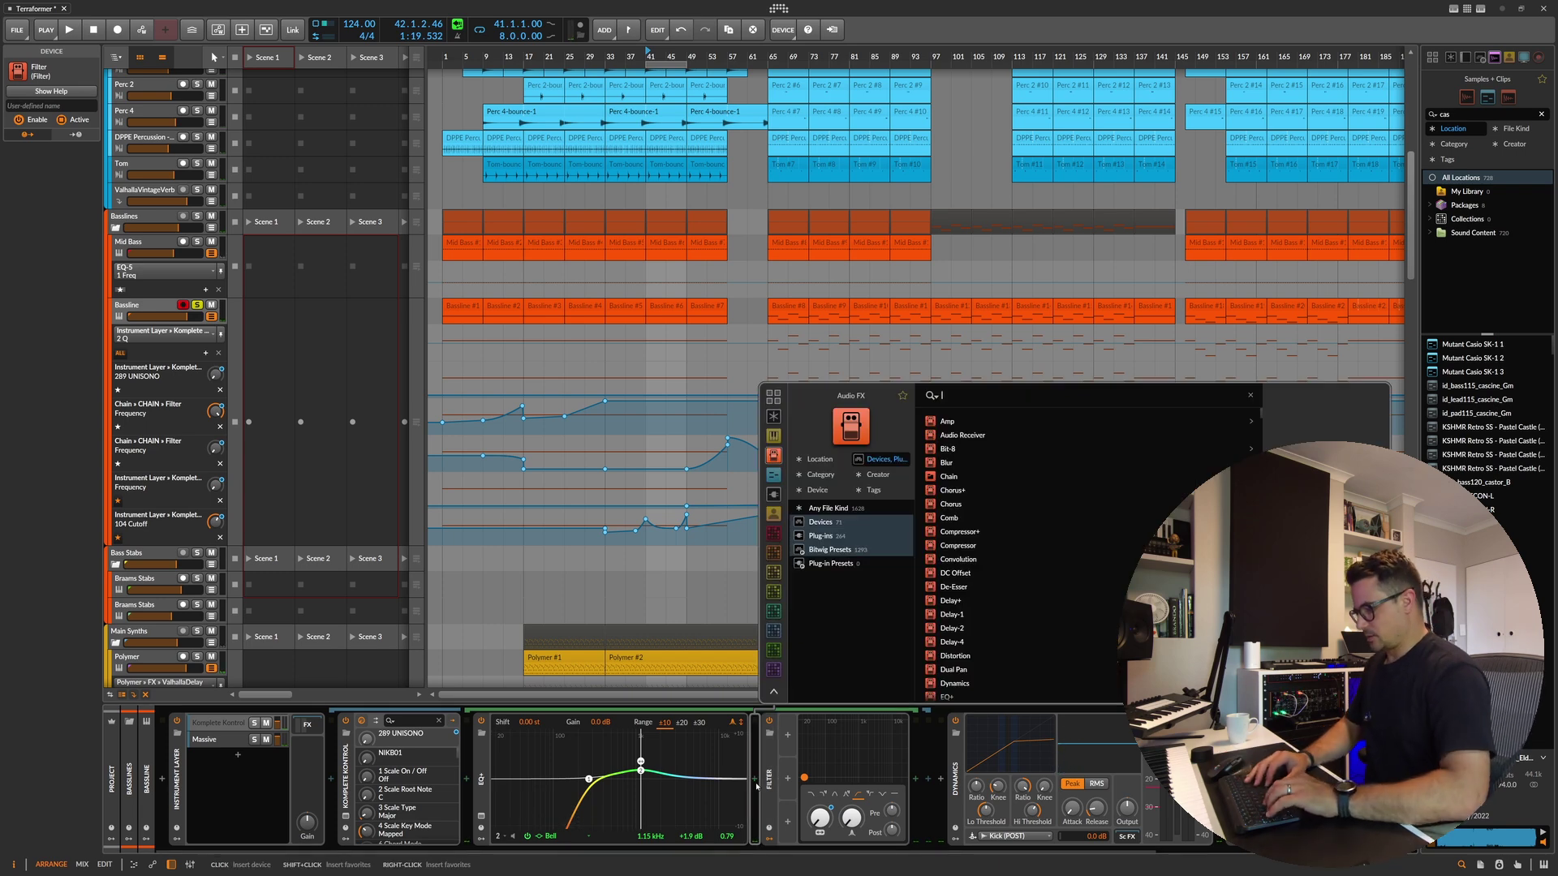
{"action": "type", "text": "side"}
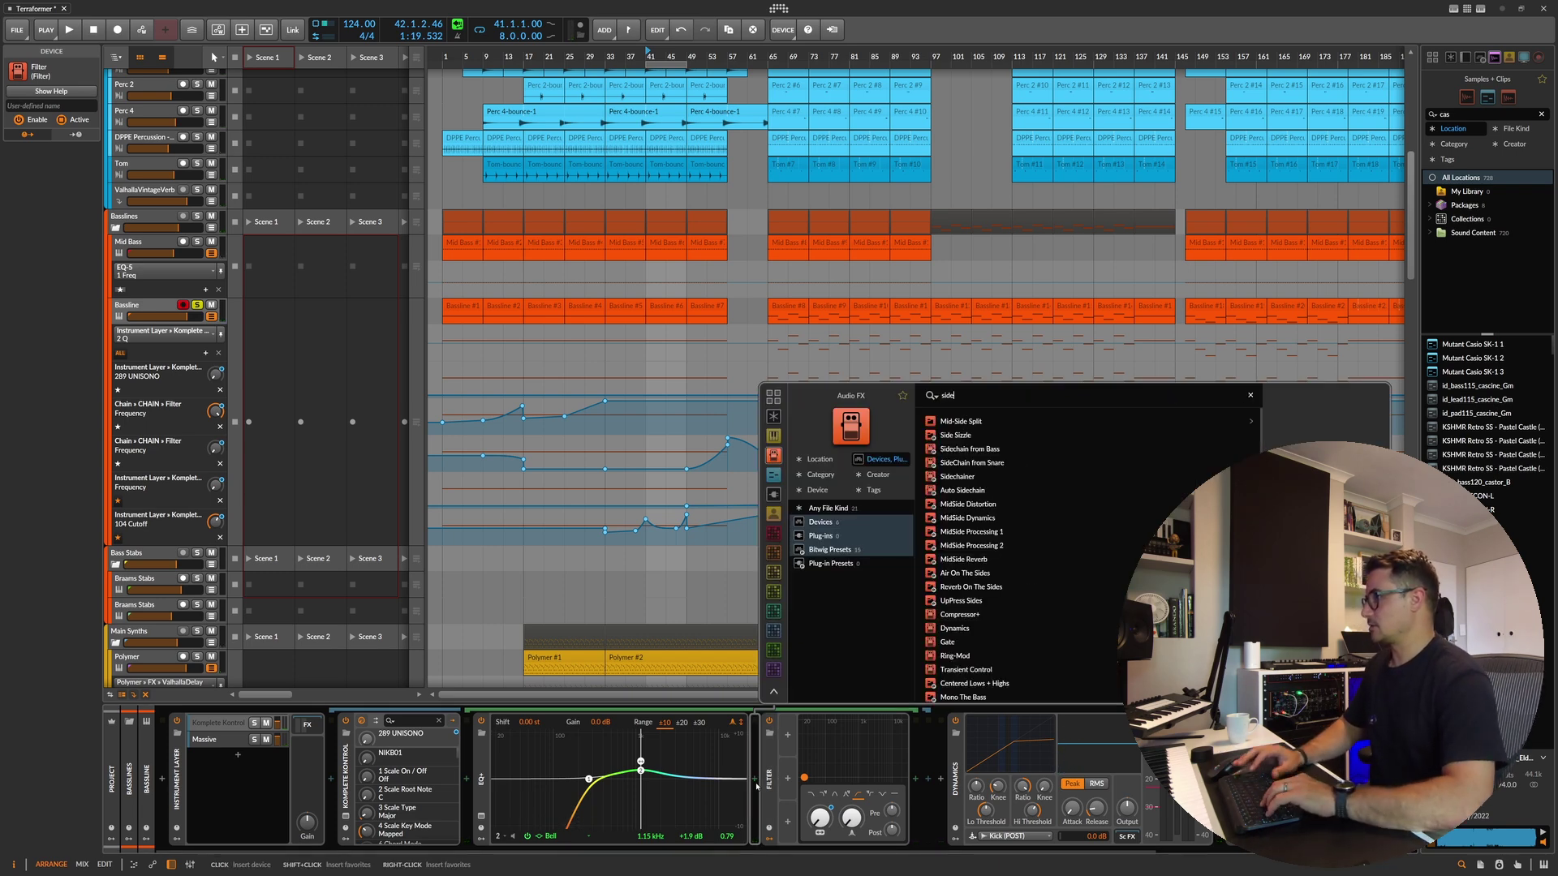
{"action": "key", "text": "Escape"}
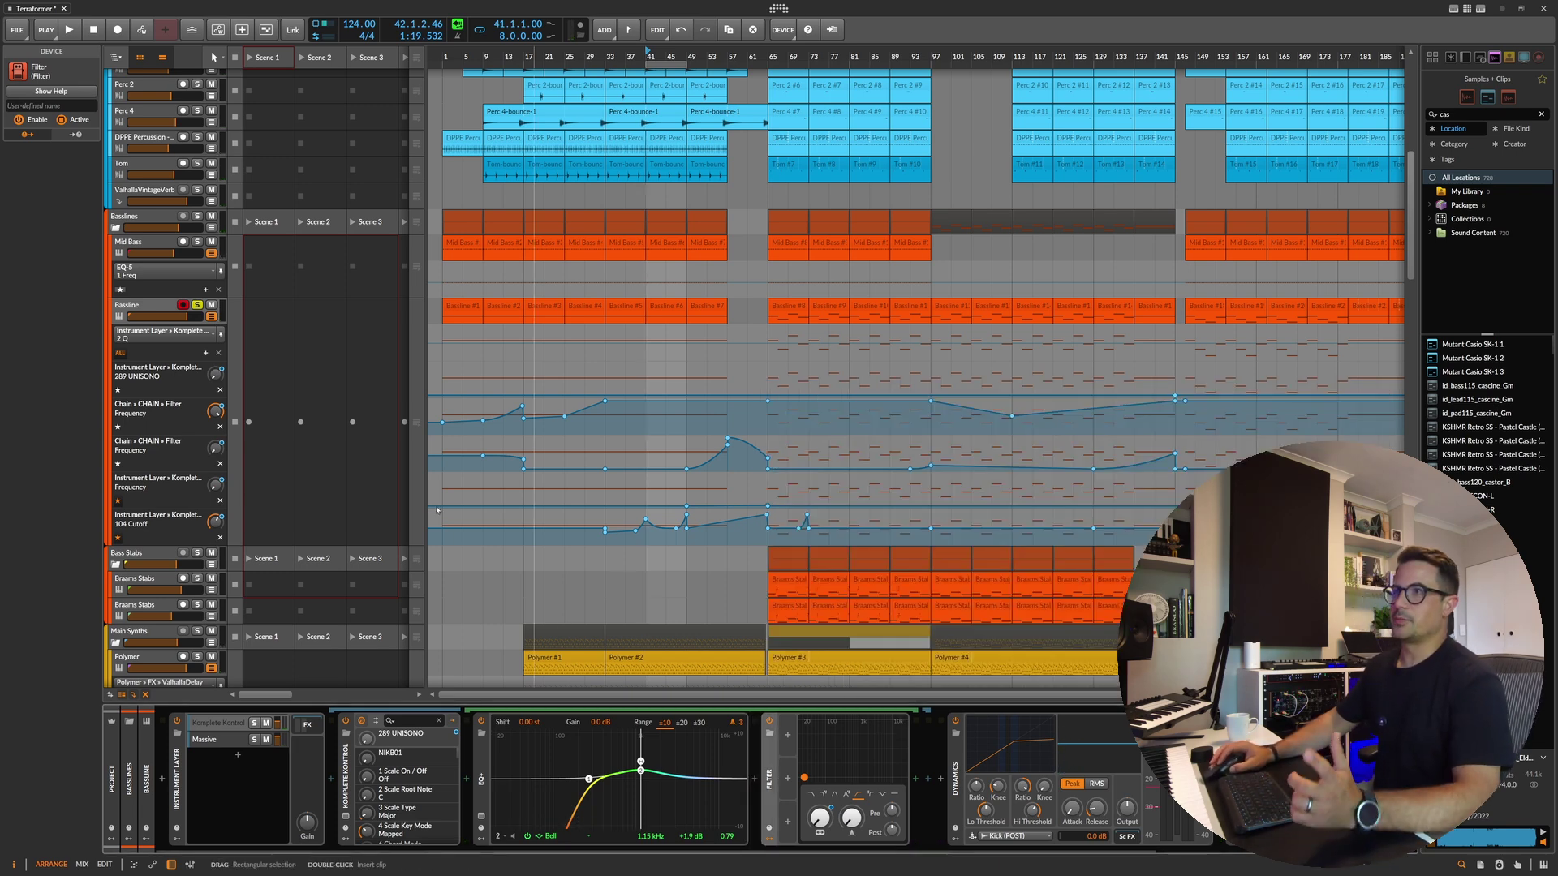
Step: Examine the Mid Bass track's device chain and return to the Bassline's devices
{"action": "left_click", "coordinate": [156, 244]}
{"action": "left_click", "coordinate": [528, 779]}
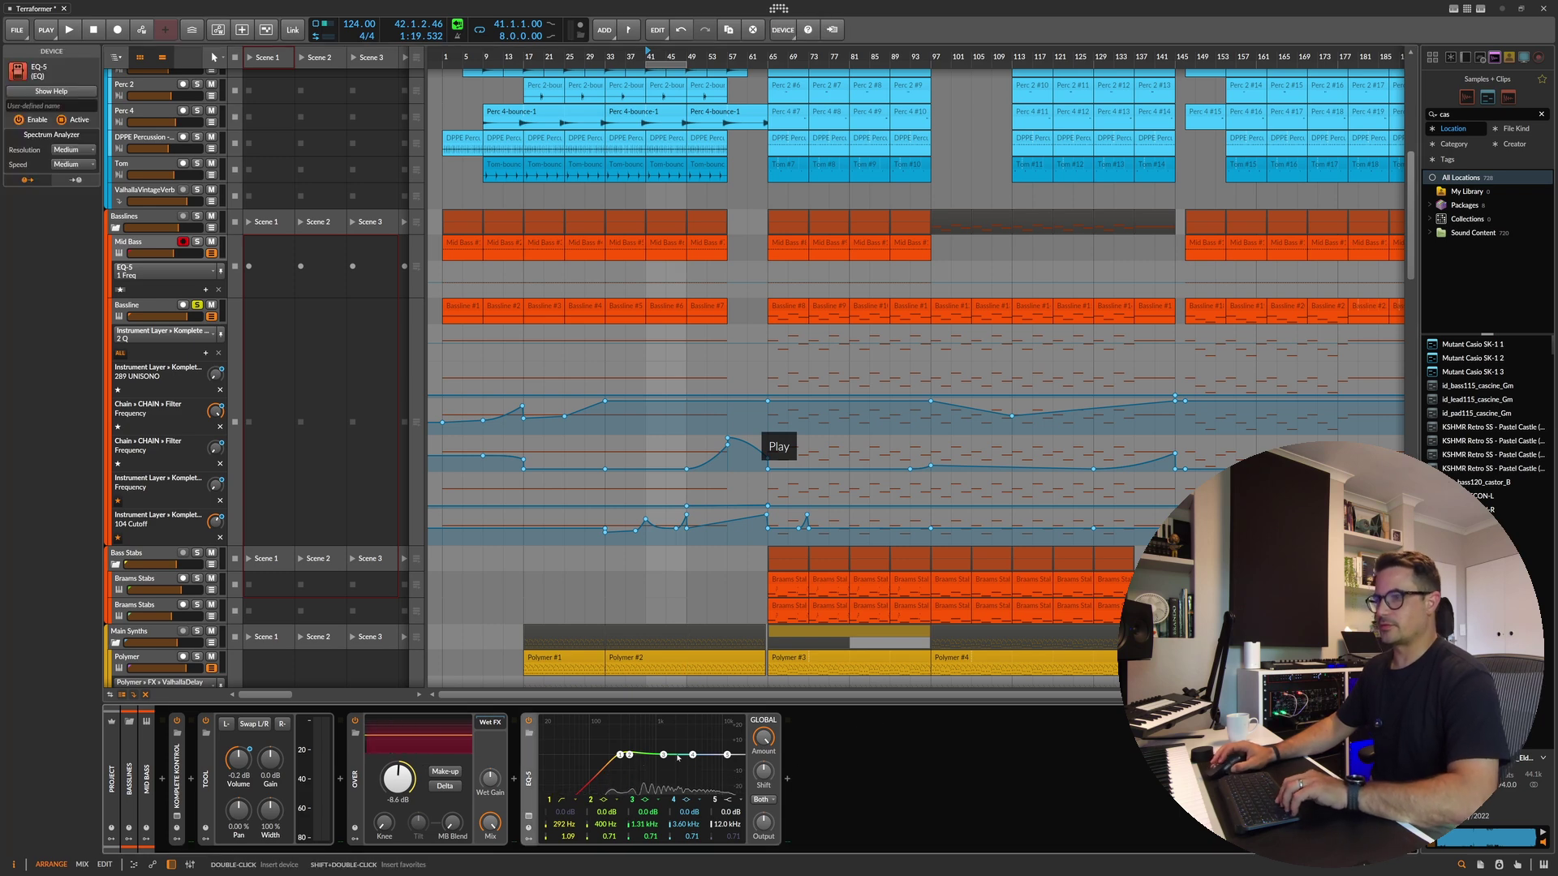
{"action": "left_click", "coordinate": [341, 392]}
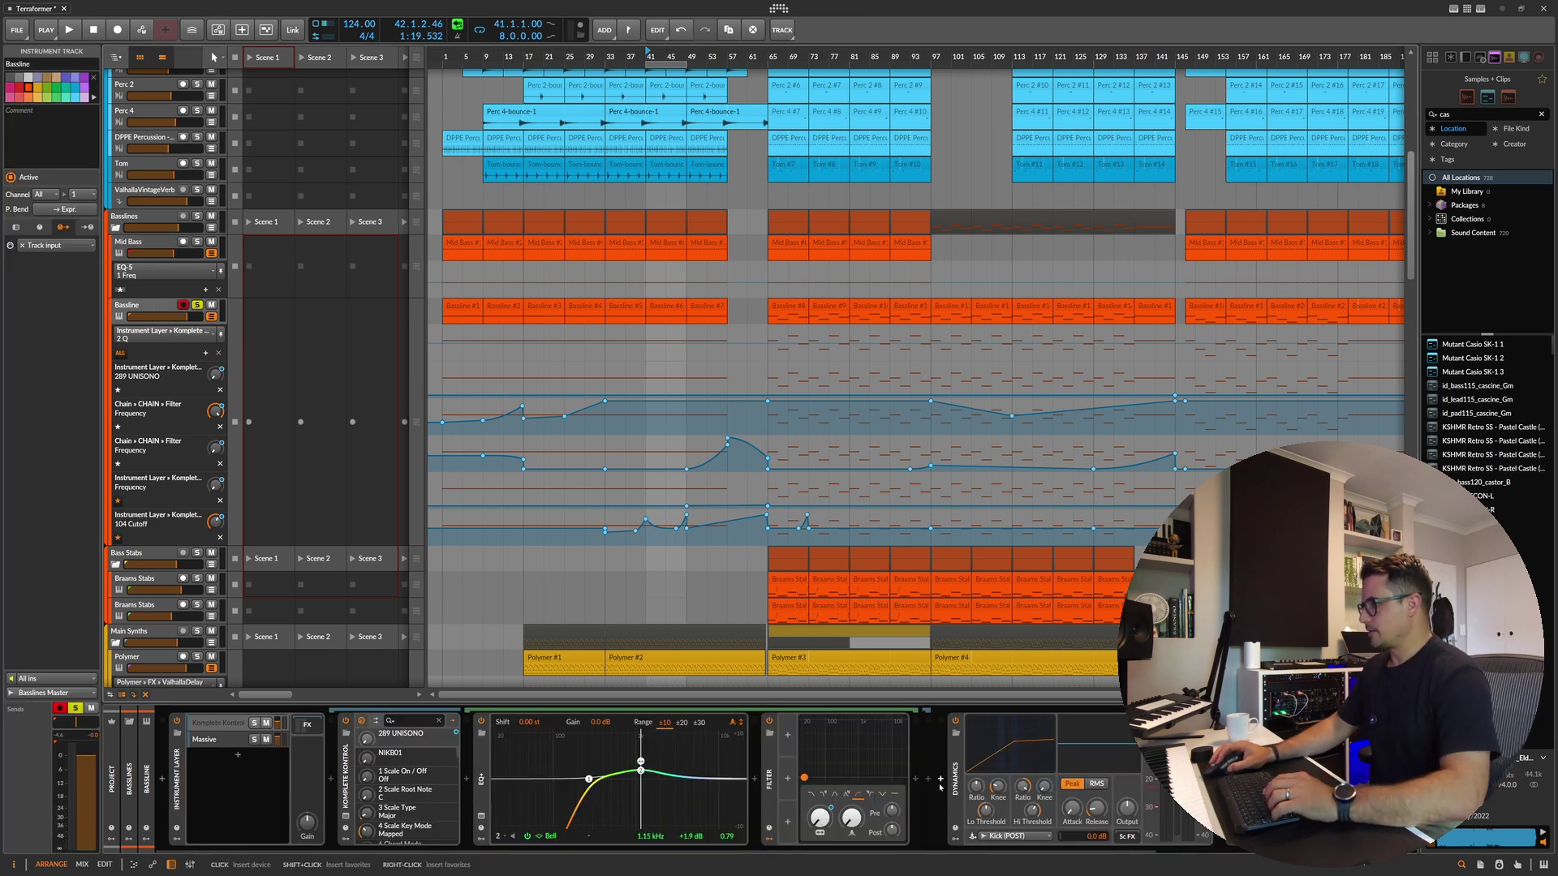
Step: Insert the Sidechainer preset between Filter and Dynamics on the Bassline
{"action": "left_click", "coordinate": [941, 781]}
{"action": "type", "text": "sidechain"}
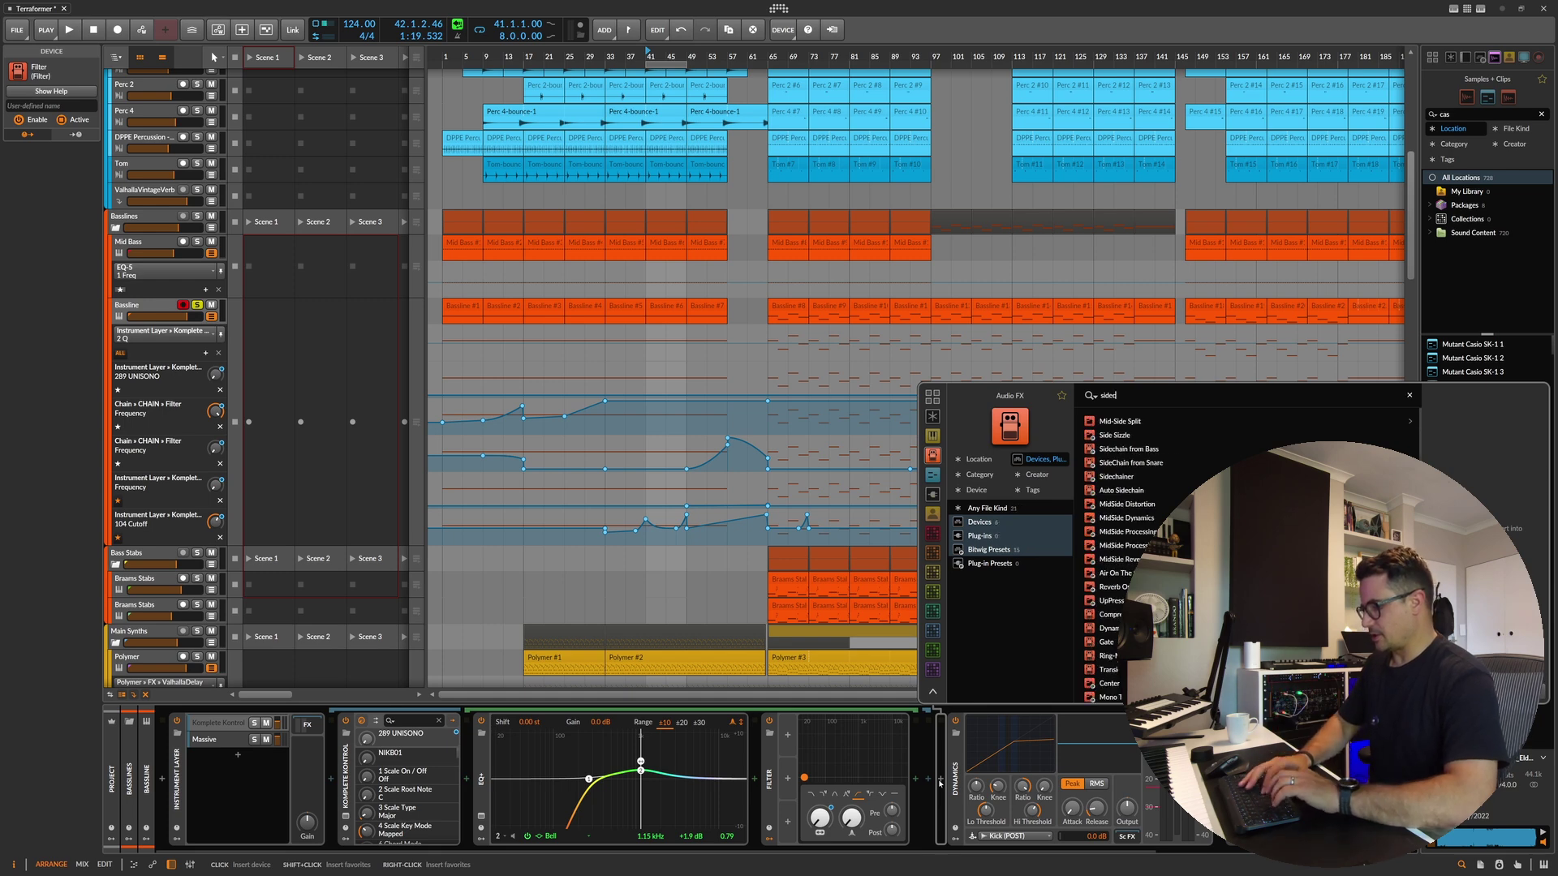
{"action": "key", "text": "Down"}
{"action": "key", "text": "Down"}
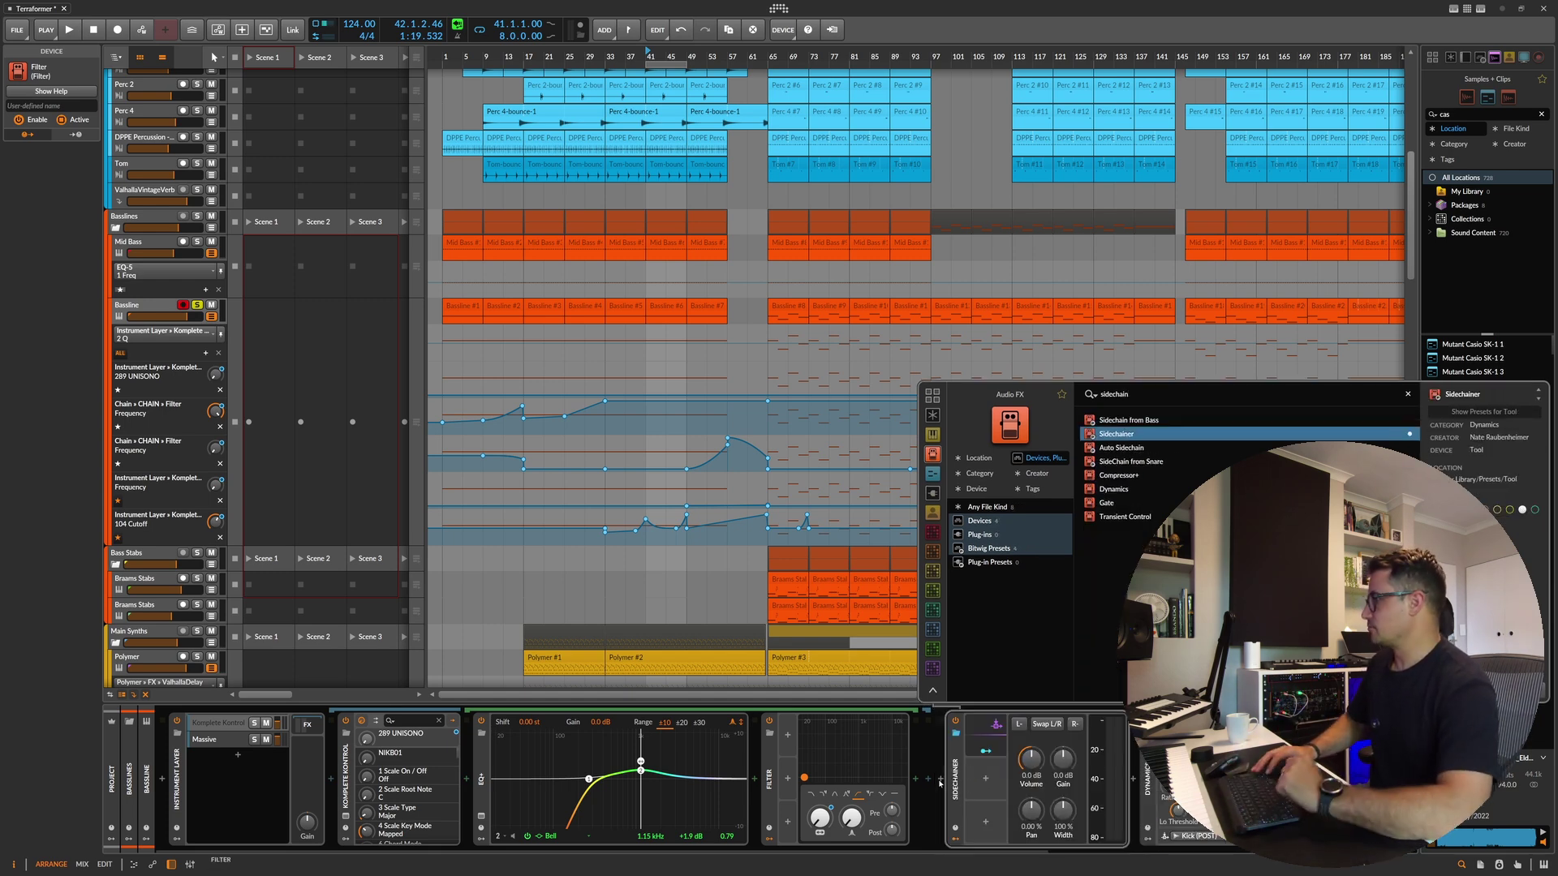
{"action": "key", "text": "Return"}
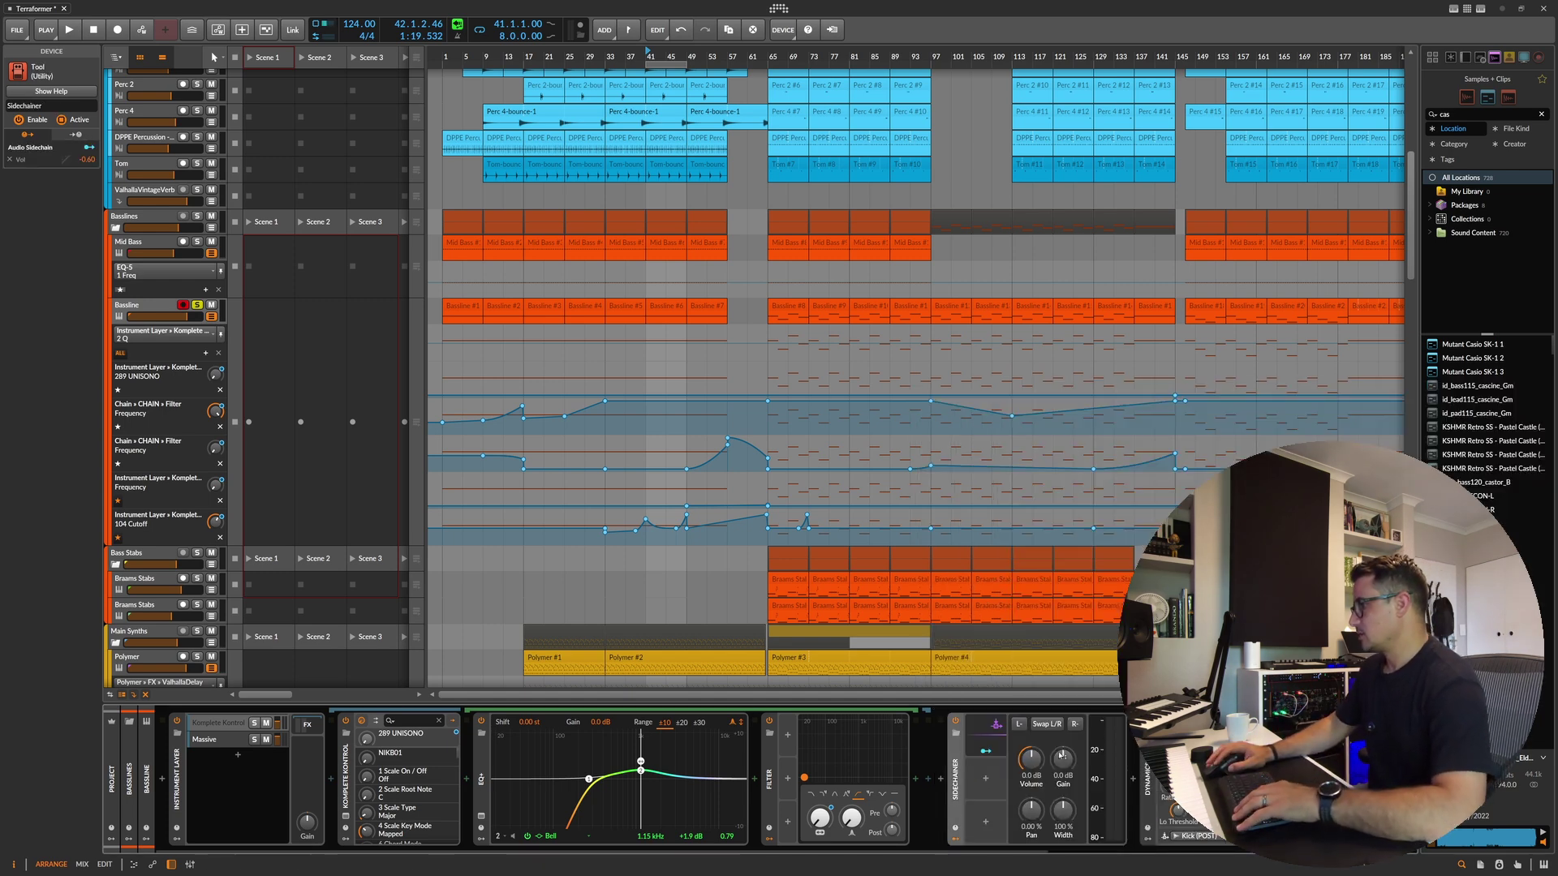
Step: Add a Macro modulator named Amount to the Sidechainer and map it to the Audio Sidechain's Amount at 1.000
{"action": "left_click", "coordinate": [986, 751]}
{"action": "left_click", "coordinate": [986, 780]}
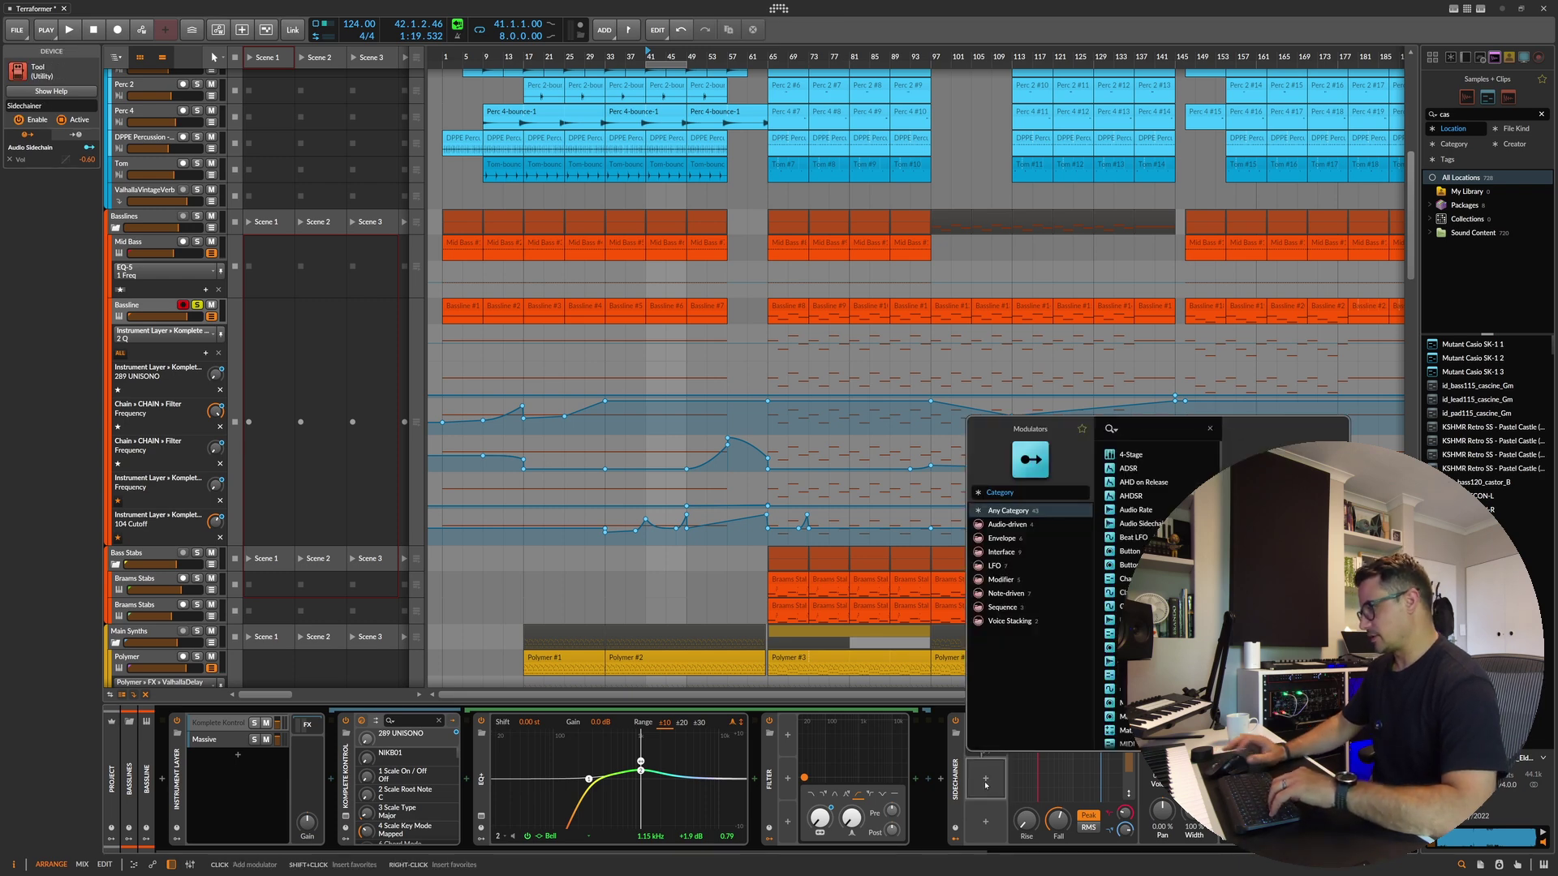
{"action": "type", "text": "macro"}
{"action": "key", "text": "Down"}
{"action": "key", "text": "Return"}
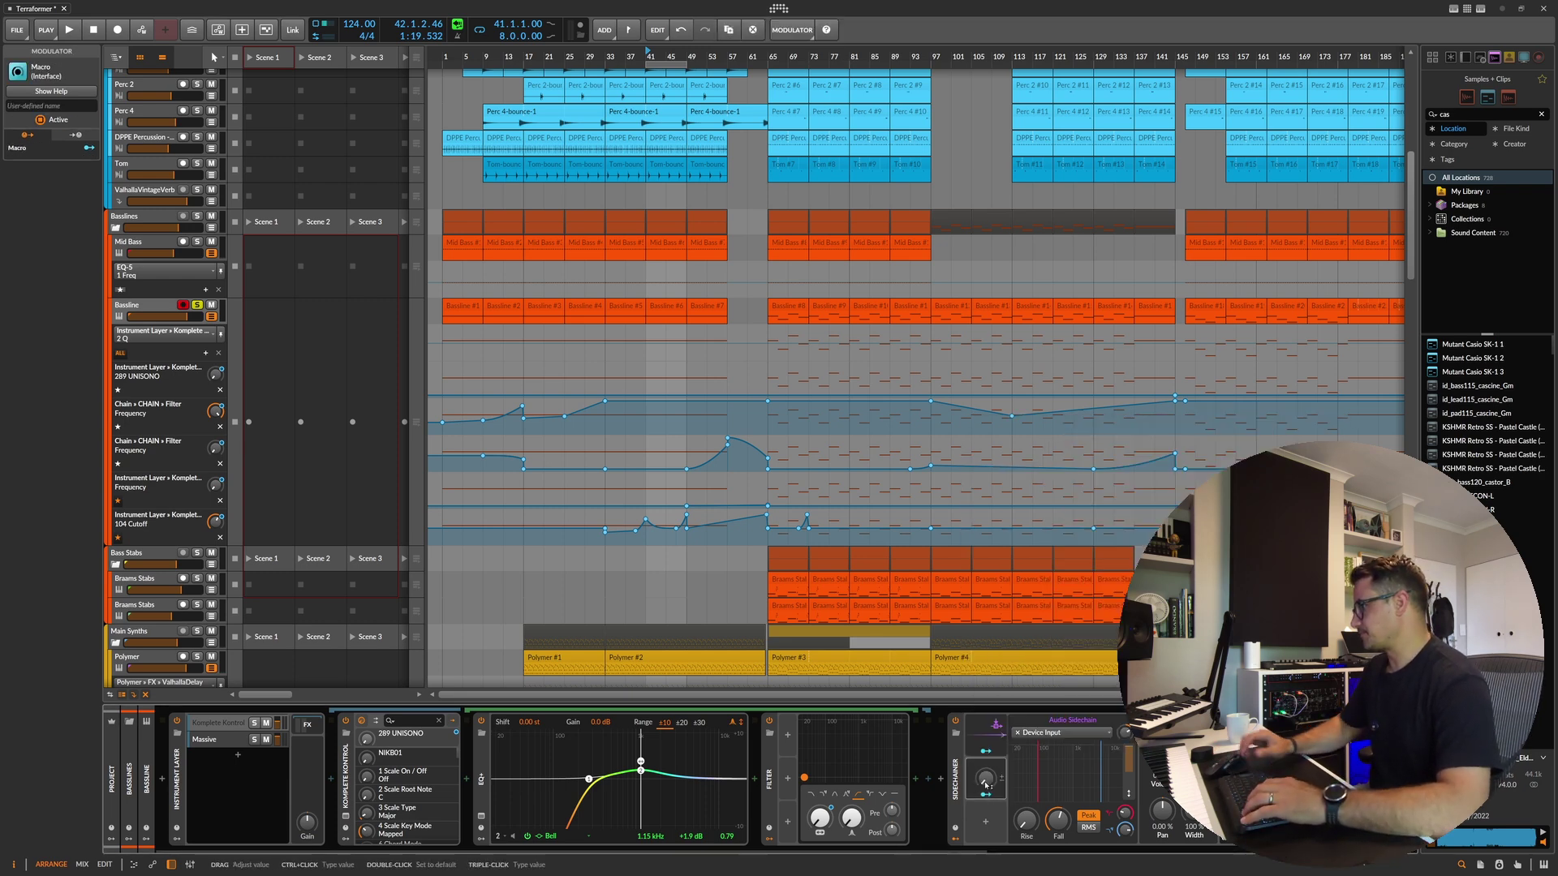
{"action": "left_click_drag", "start_coordinate": [1130, 778], "coordinate": [1128, 772]}
{"action": "left_click", "coordinate": [986, 793]}
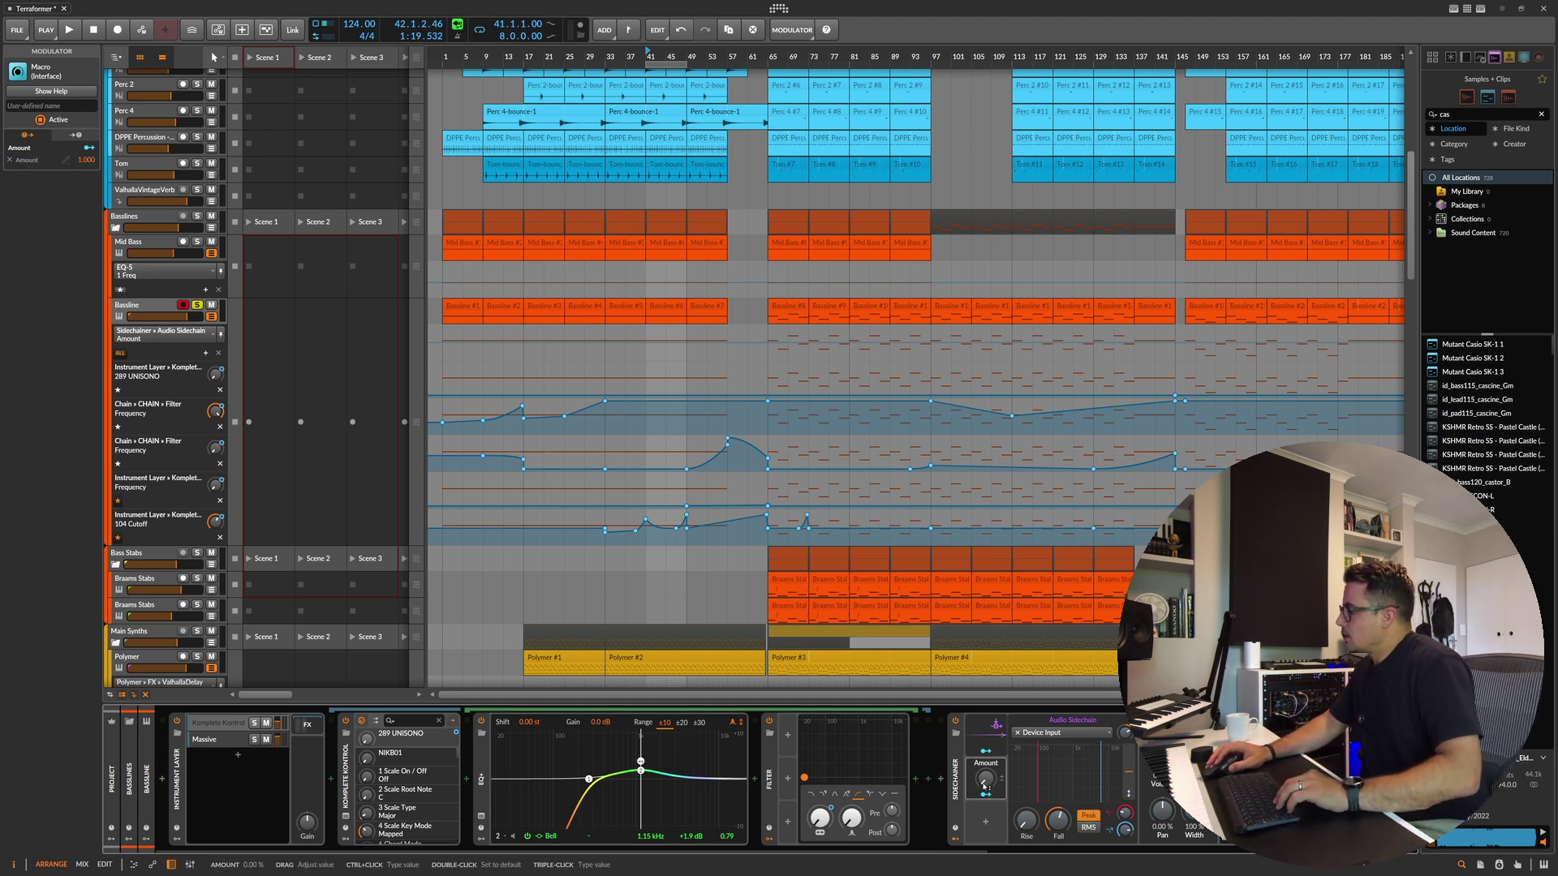
Step: Set the Audio Sidechain's source to Kick (POST) and audition it over the loop
{"action": "key", "text": "space"}
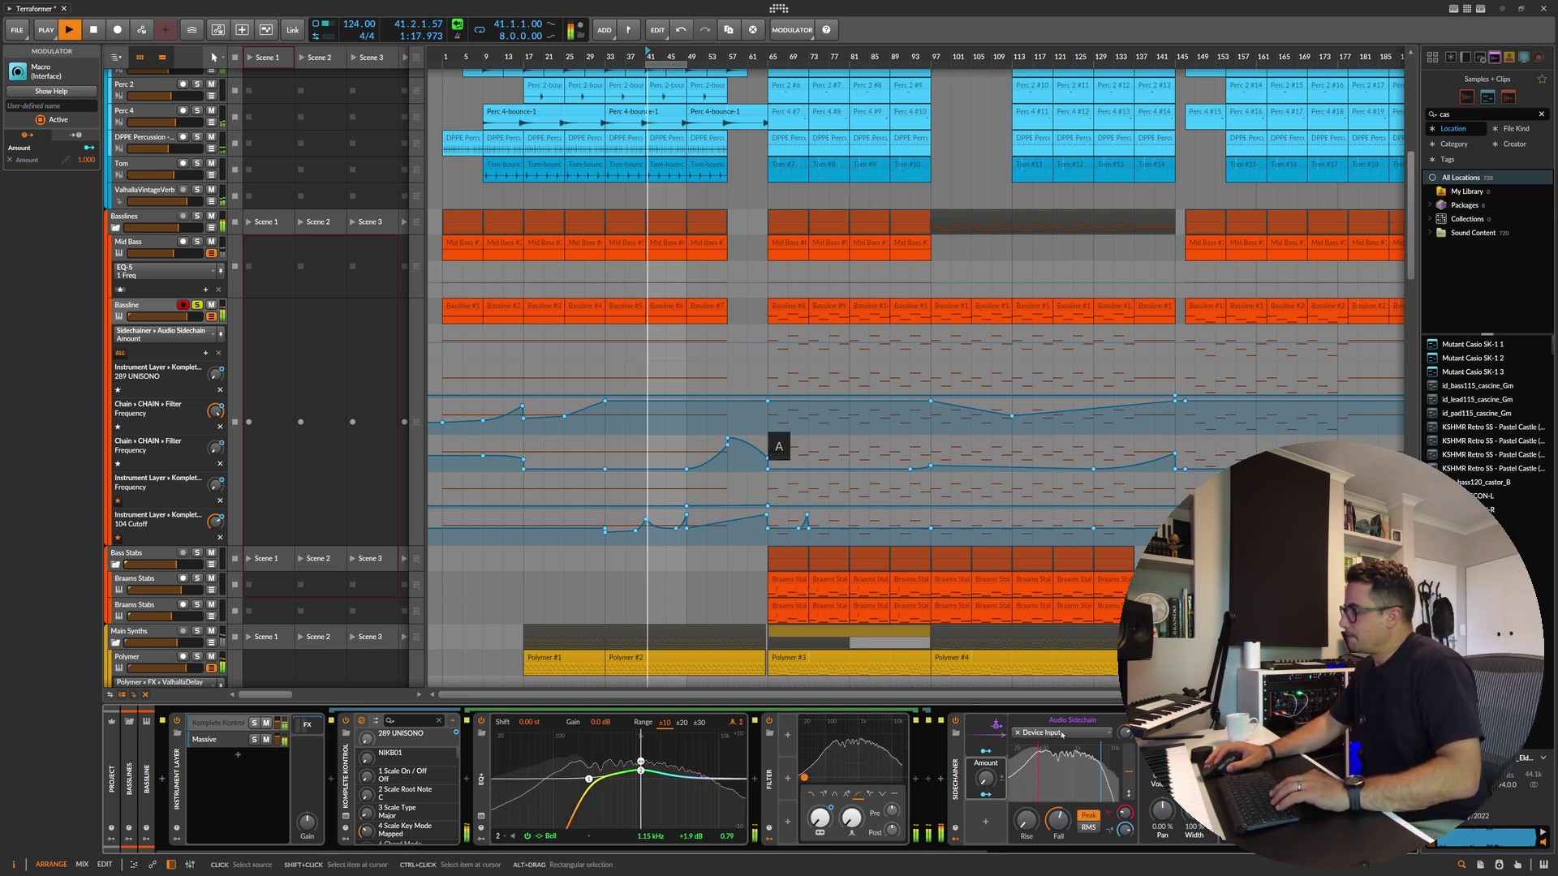
{"action": "left_click", "coordinate": [1068, 734]}
{"action": "mouse_move", "coordinate": [1055, 568]}
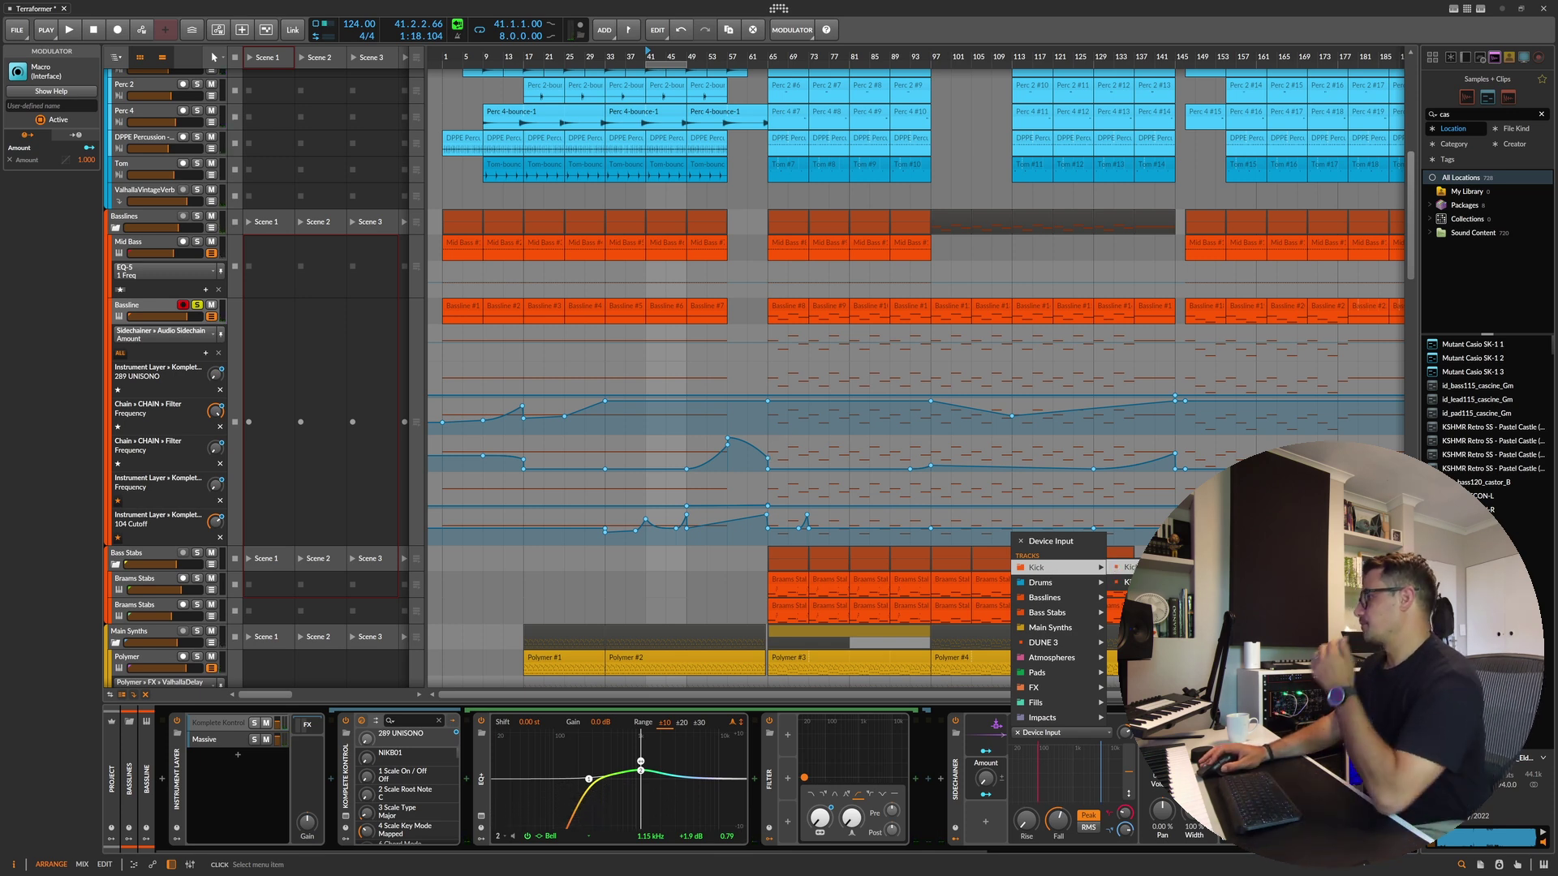
{"action": "left_click", "coordinate": [1132, 582]}
{"action": "key", "text": "space"}
{"action": "left_click", "coordinate": [987, 743]}
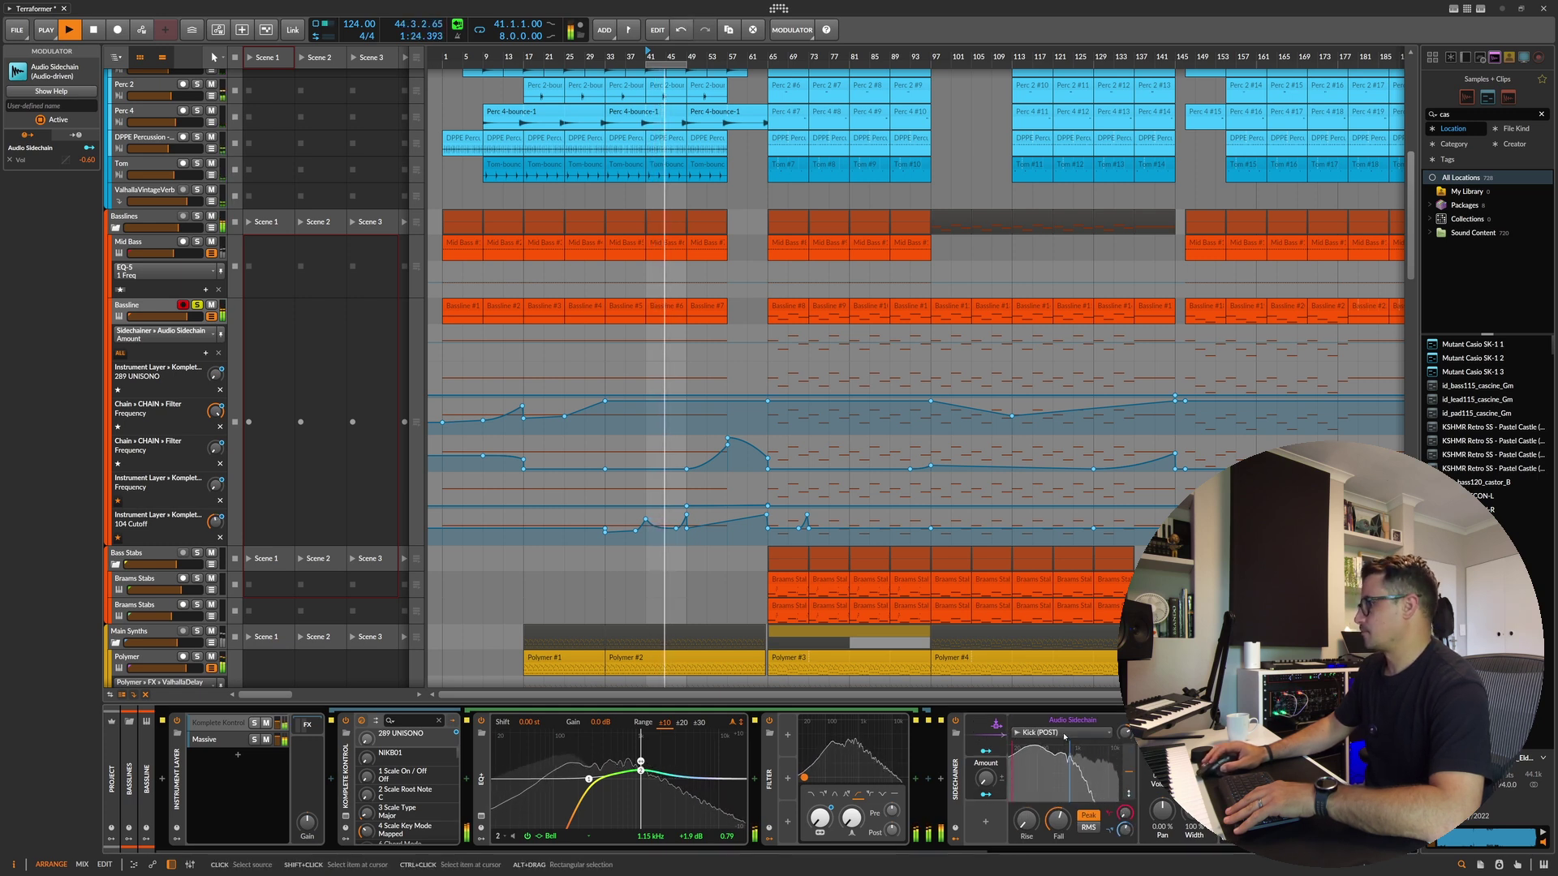
{"action": "left_click", "coordinate": [1106, 735]}
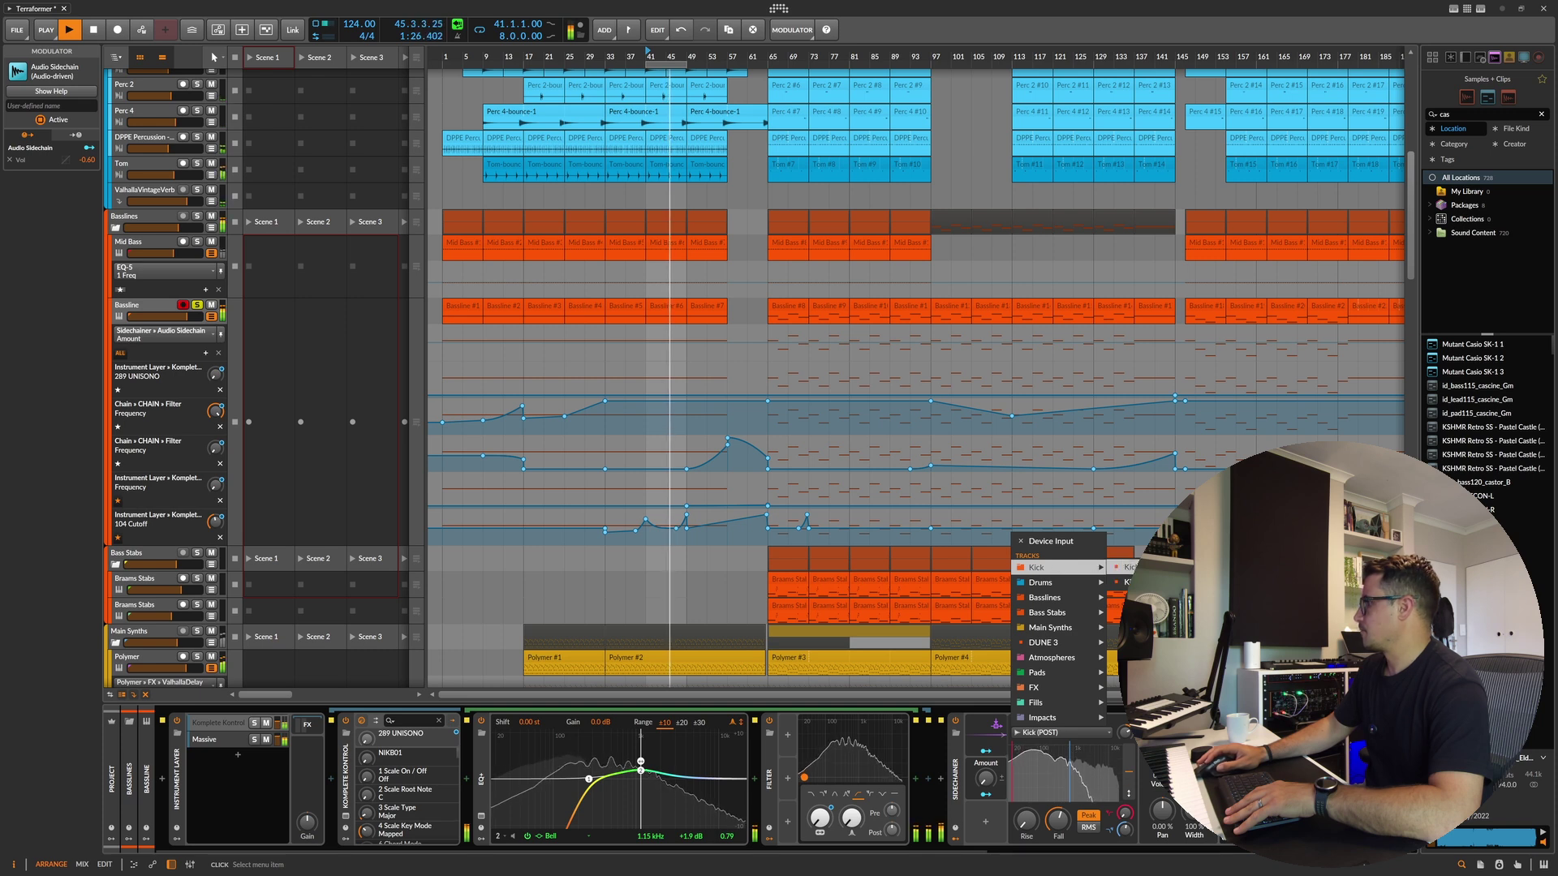
{"action": "key", "text": "Escape"}
Step: Reset the Audio Sidechain's gain and bring the Amount macro to about 71.3 % while auditioning the loop
{"action": "left_click_drag", "start_coordinate": [986, 779], "coordinate": [986, 762]}
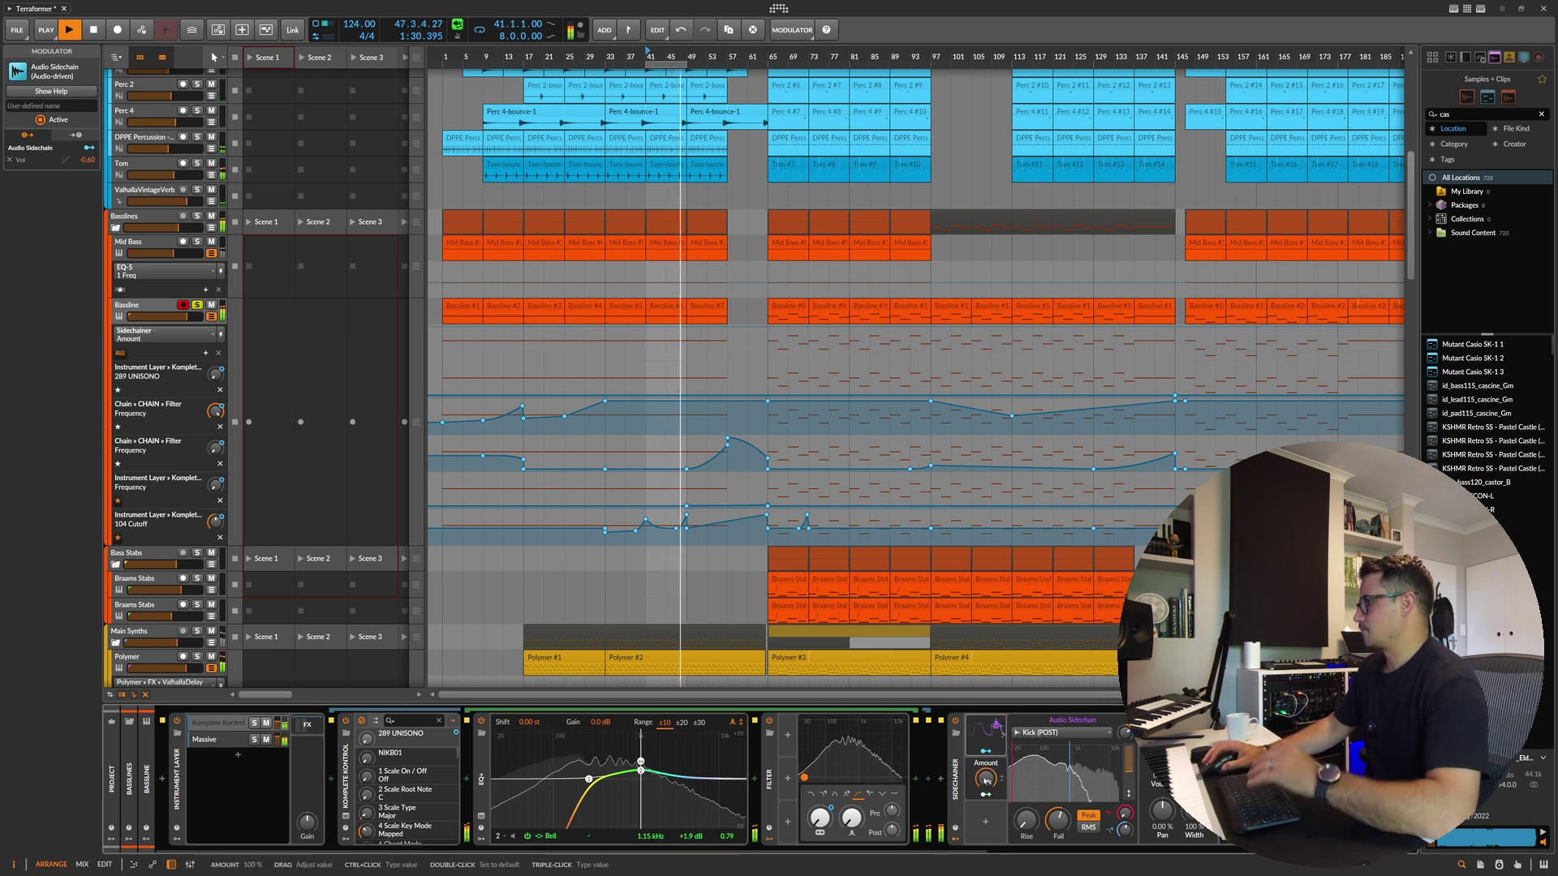
{"action": "double_click", "coordinate": [1125, 733]}
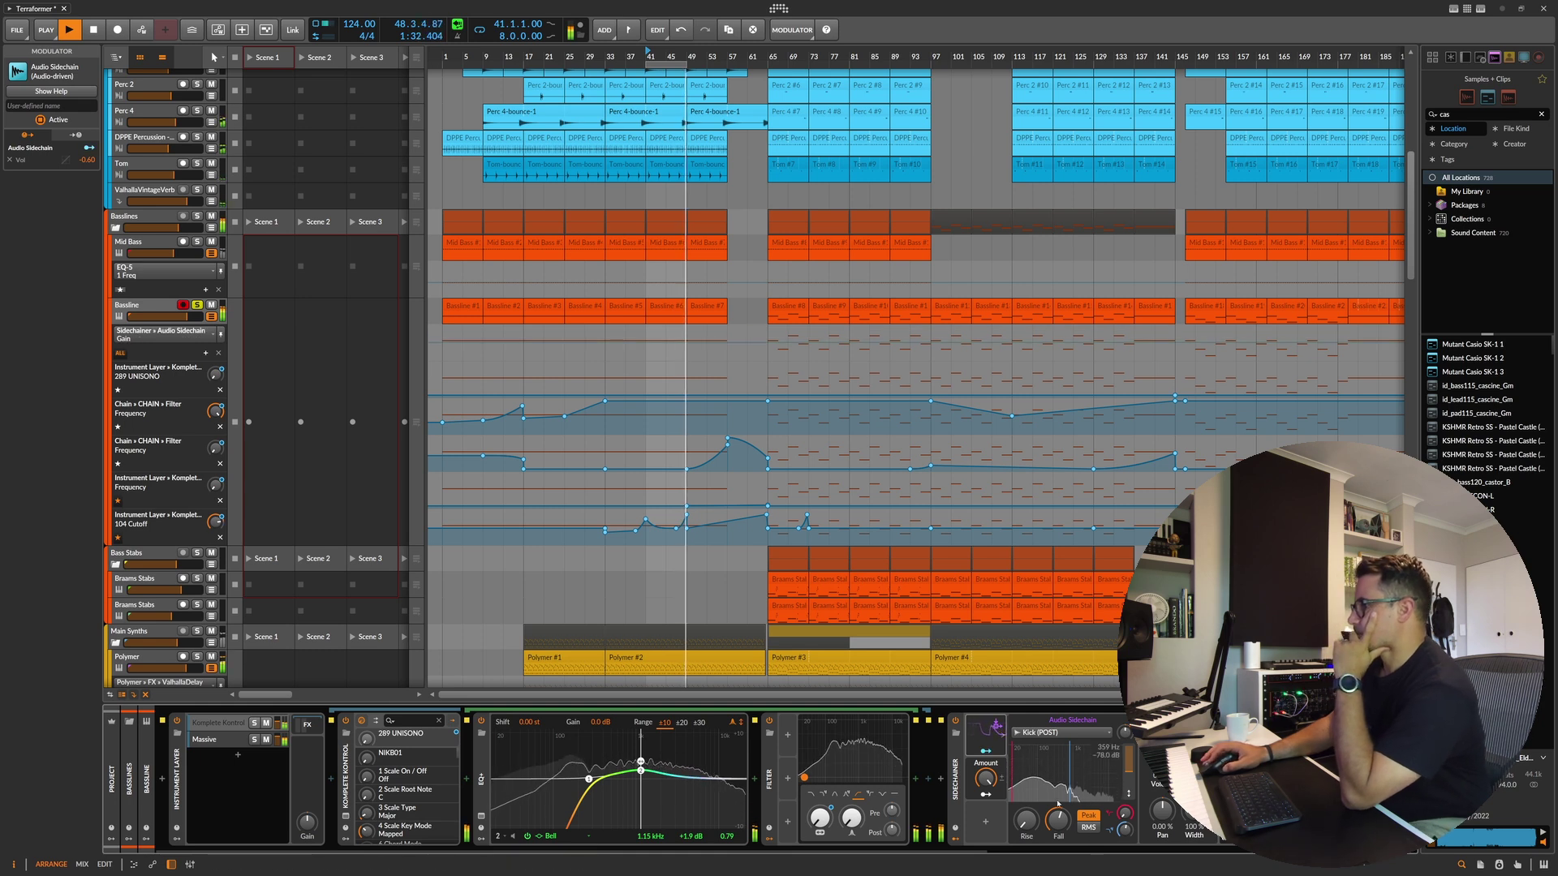
{"action": "left_click_drag", "start_coordinate": [986, 779], "coordinate": [986, 792]}
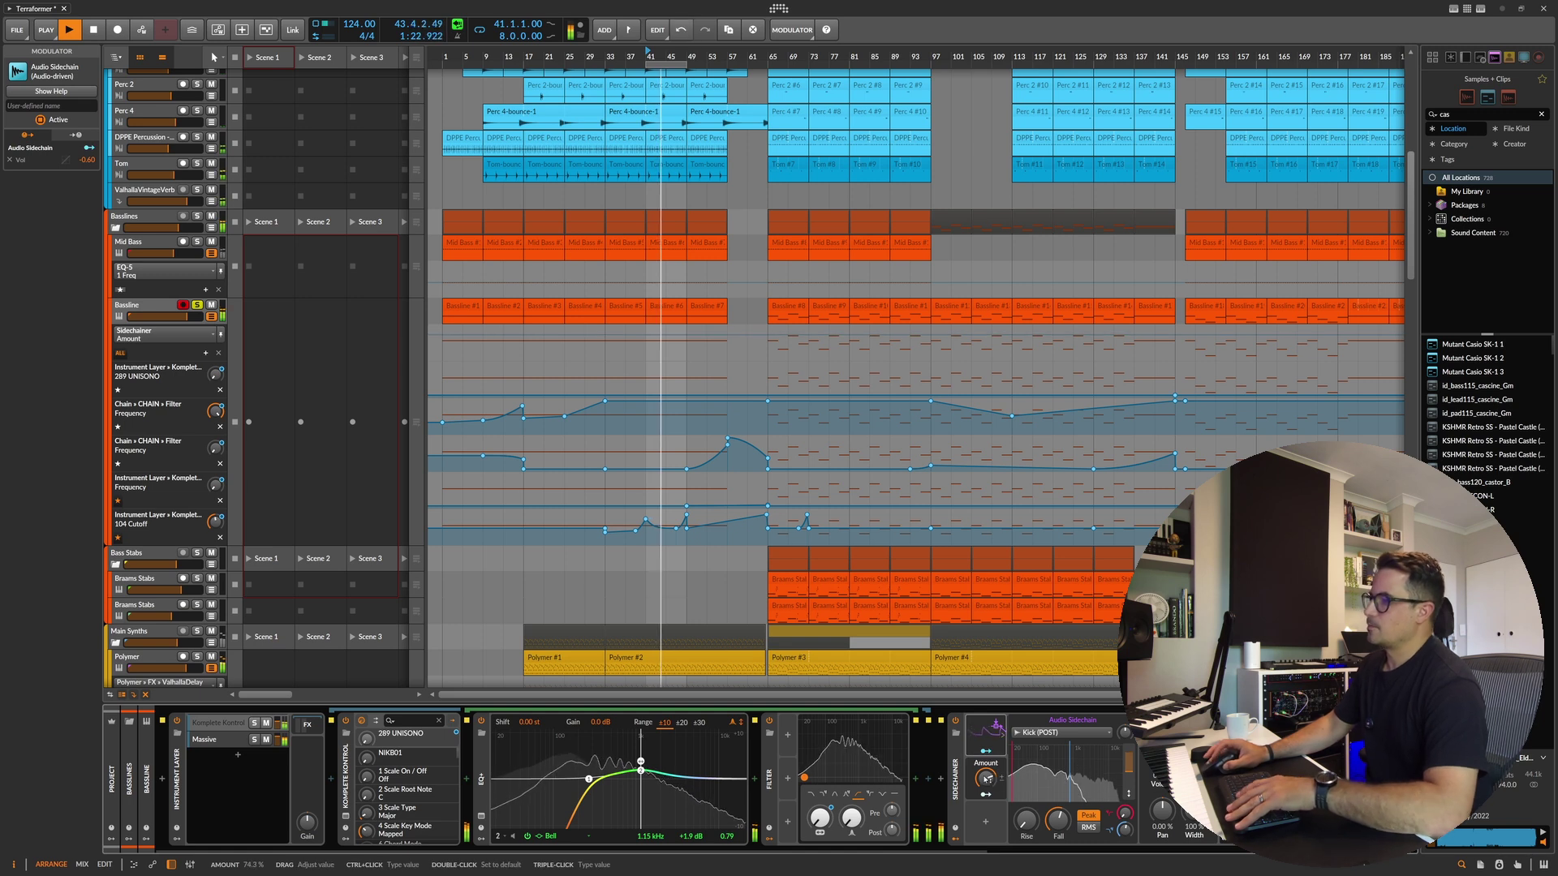
{"action": "key", "text": "space"}
{"action": "left_click_drag", "start_coordinate": [986, 776], "coordinate": [986, 799]}
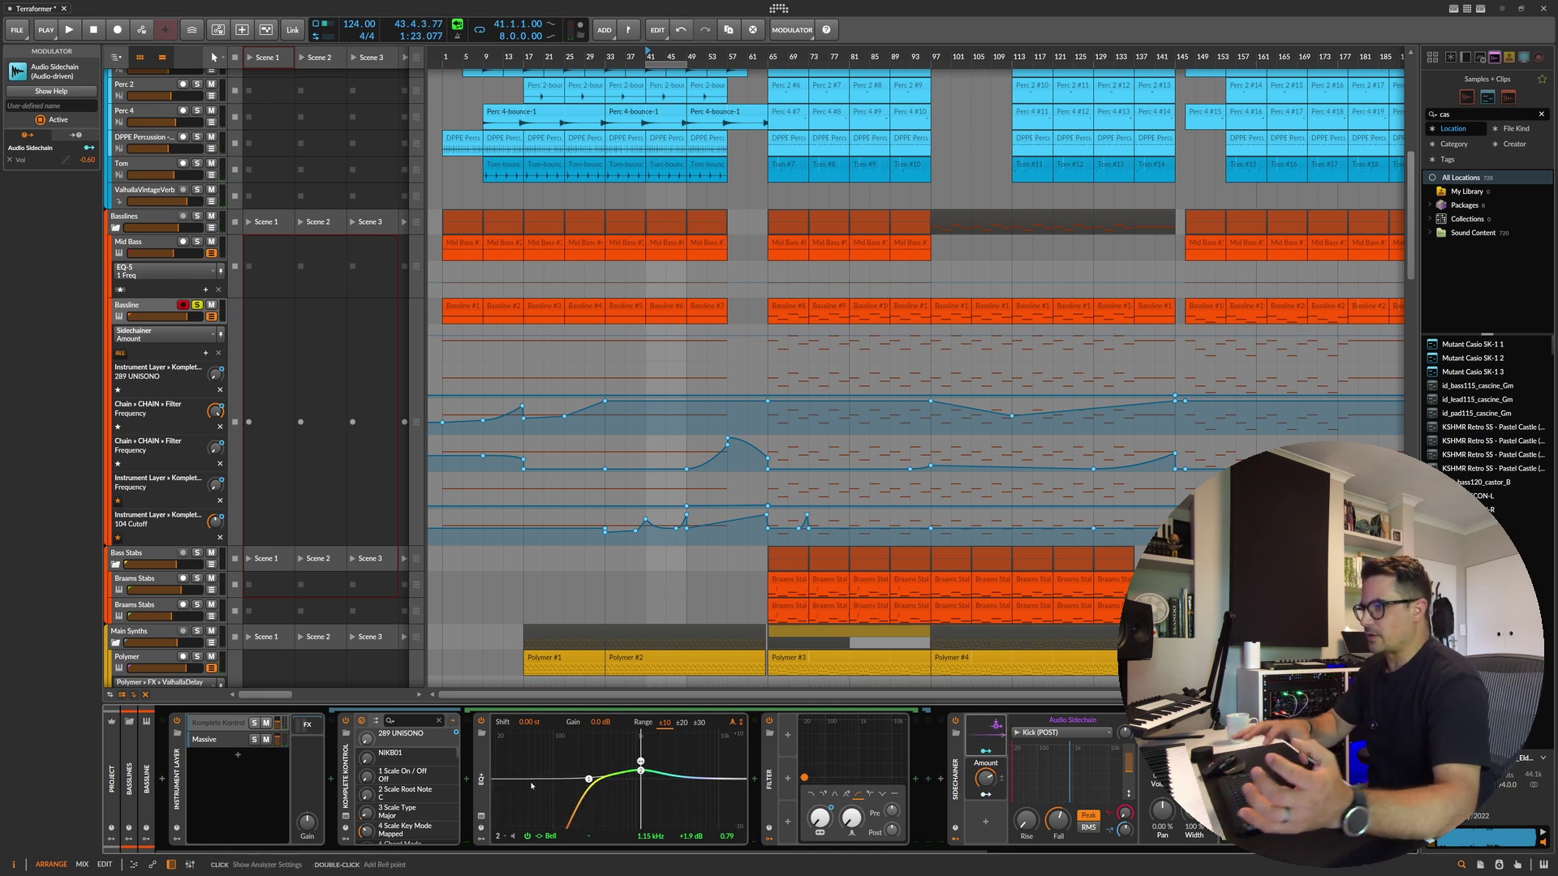
Step: Try the Sidechainer inside the layer's chain directly after the Filter and audition it
{"action": "left_click", "coordinate": [956, 777]}
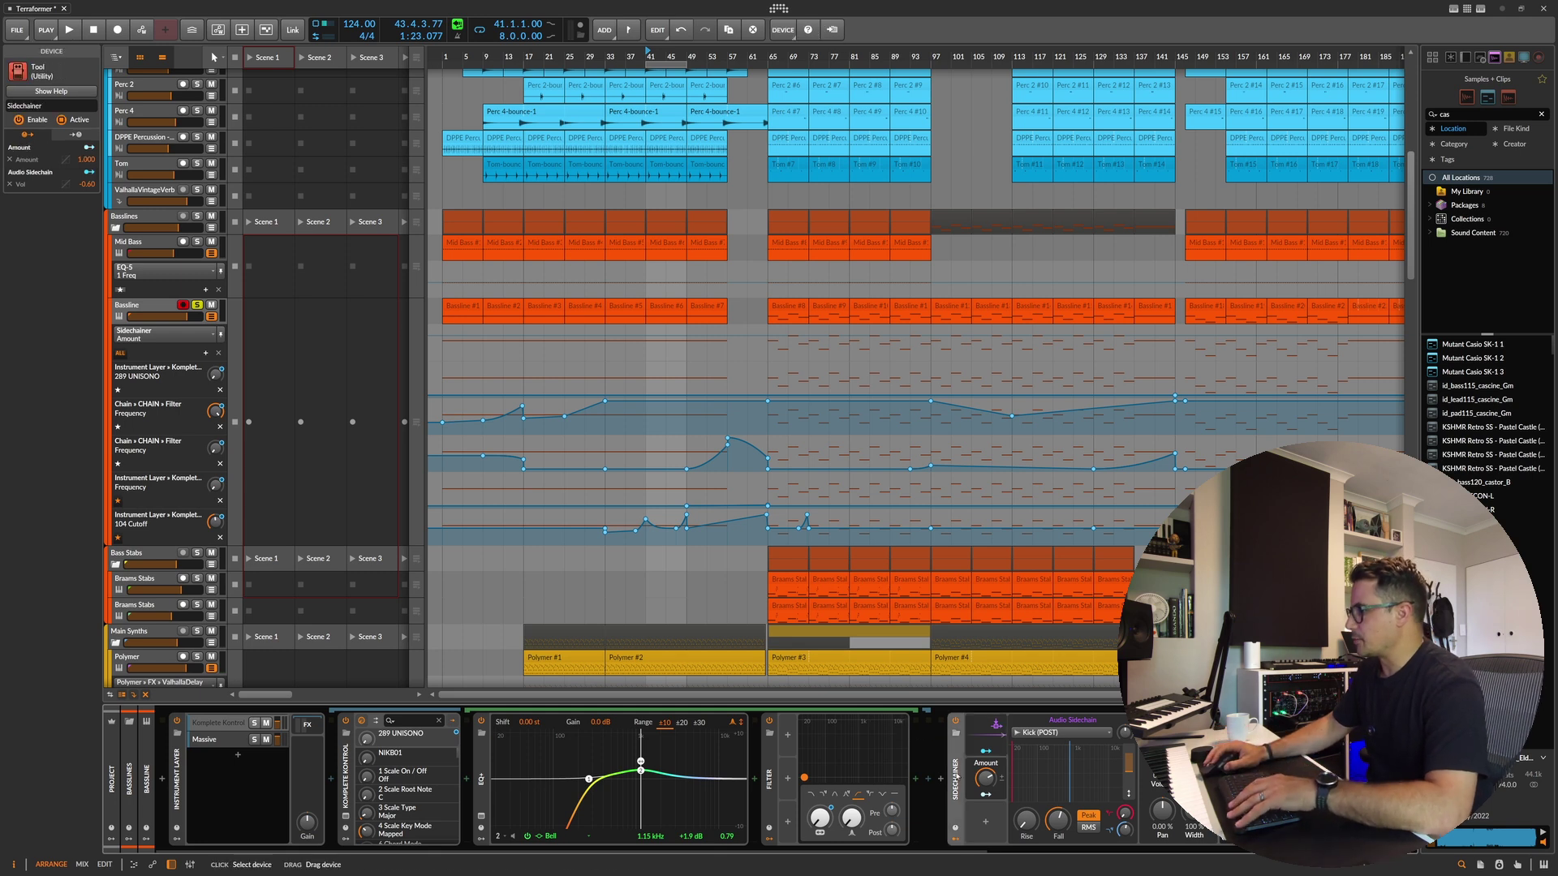
{"action": "left_click_drag", "start_coordinate": [916, 779], "coordinate": [954, 827]}
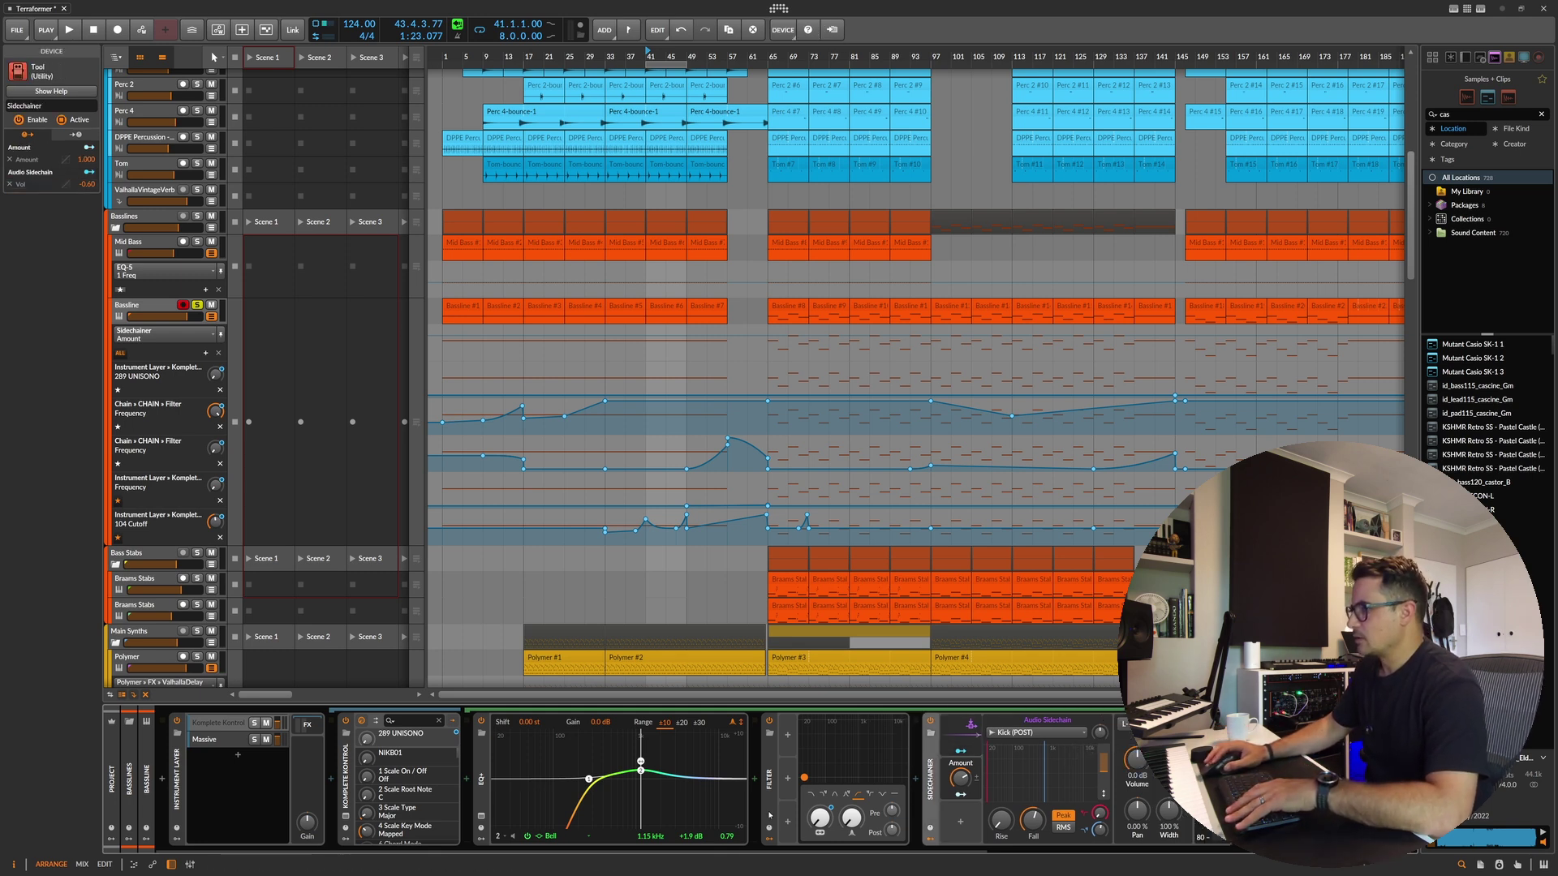
{"action": "key", "text": "space"}
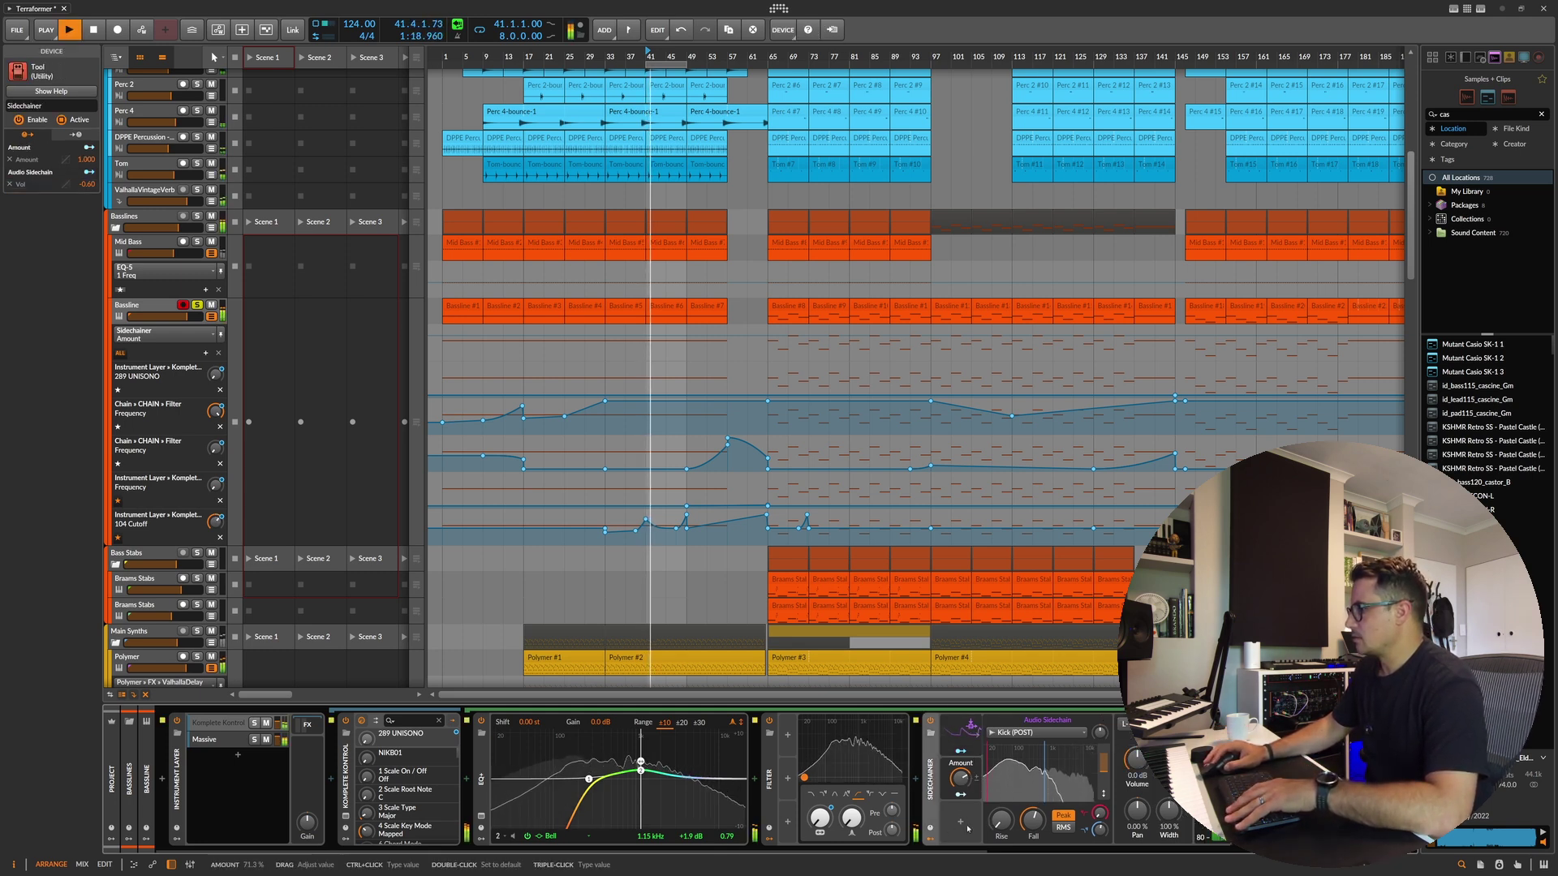
{"action": "left_click_drag", "start_coordinate": [945, 852], "coordinate": [1126, 859]}
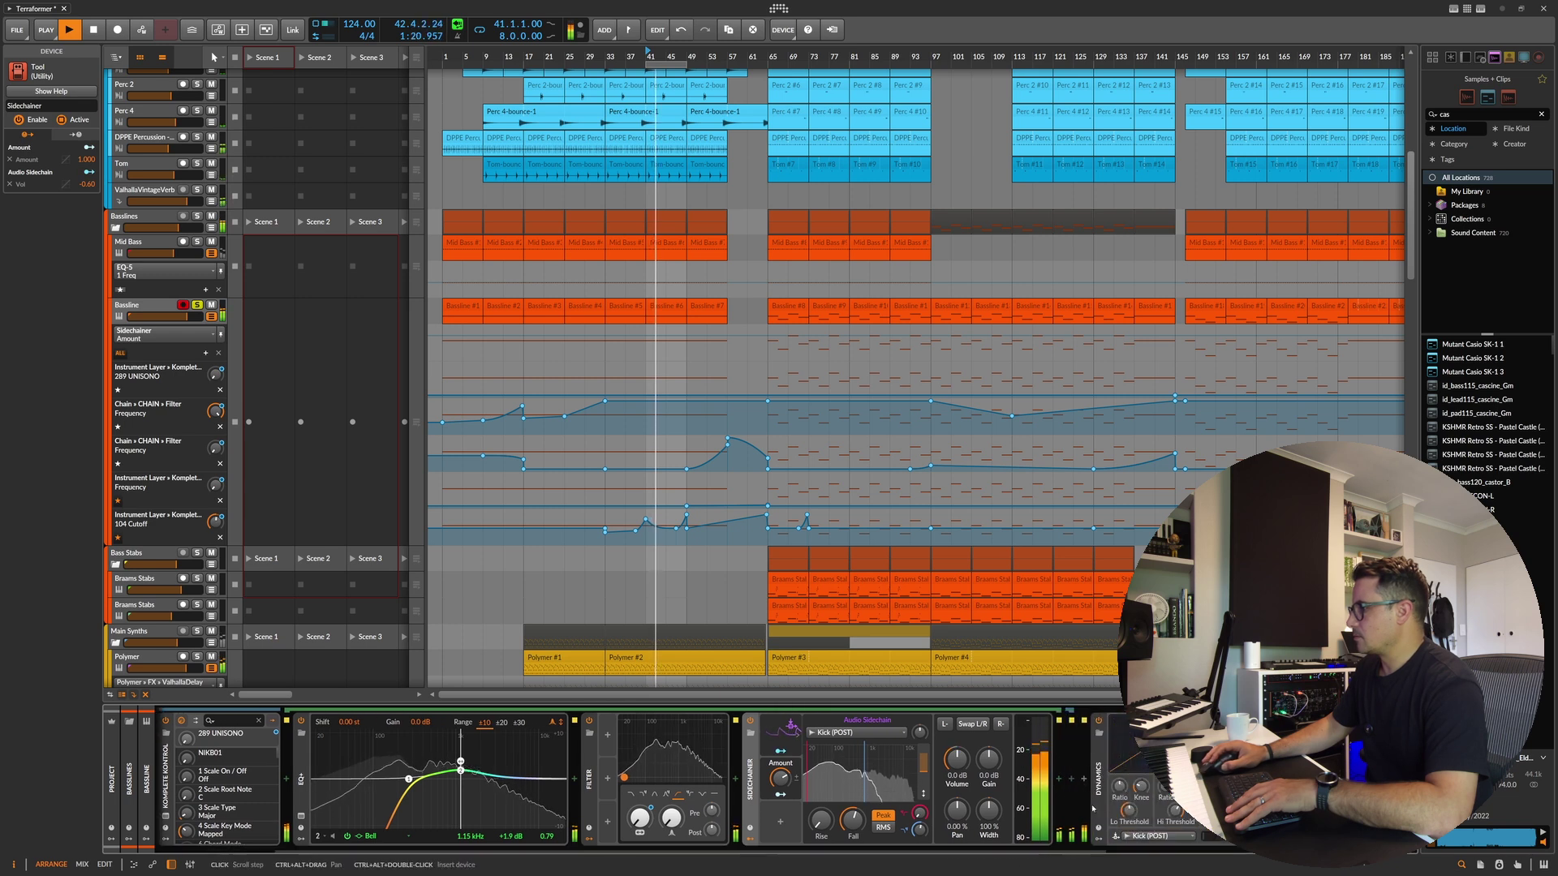
{"action": "key", "text": "space"}
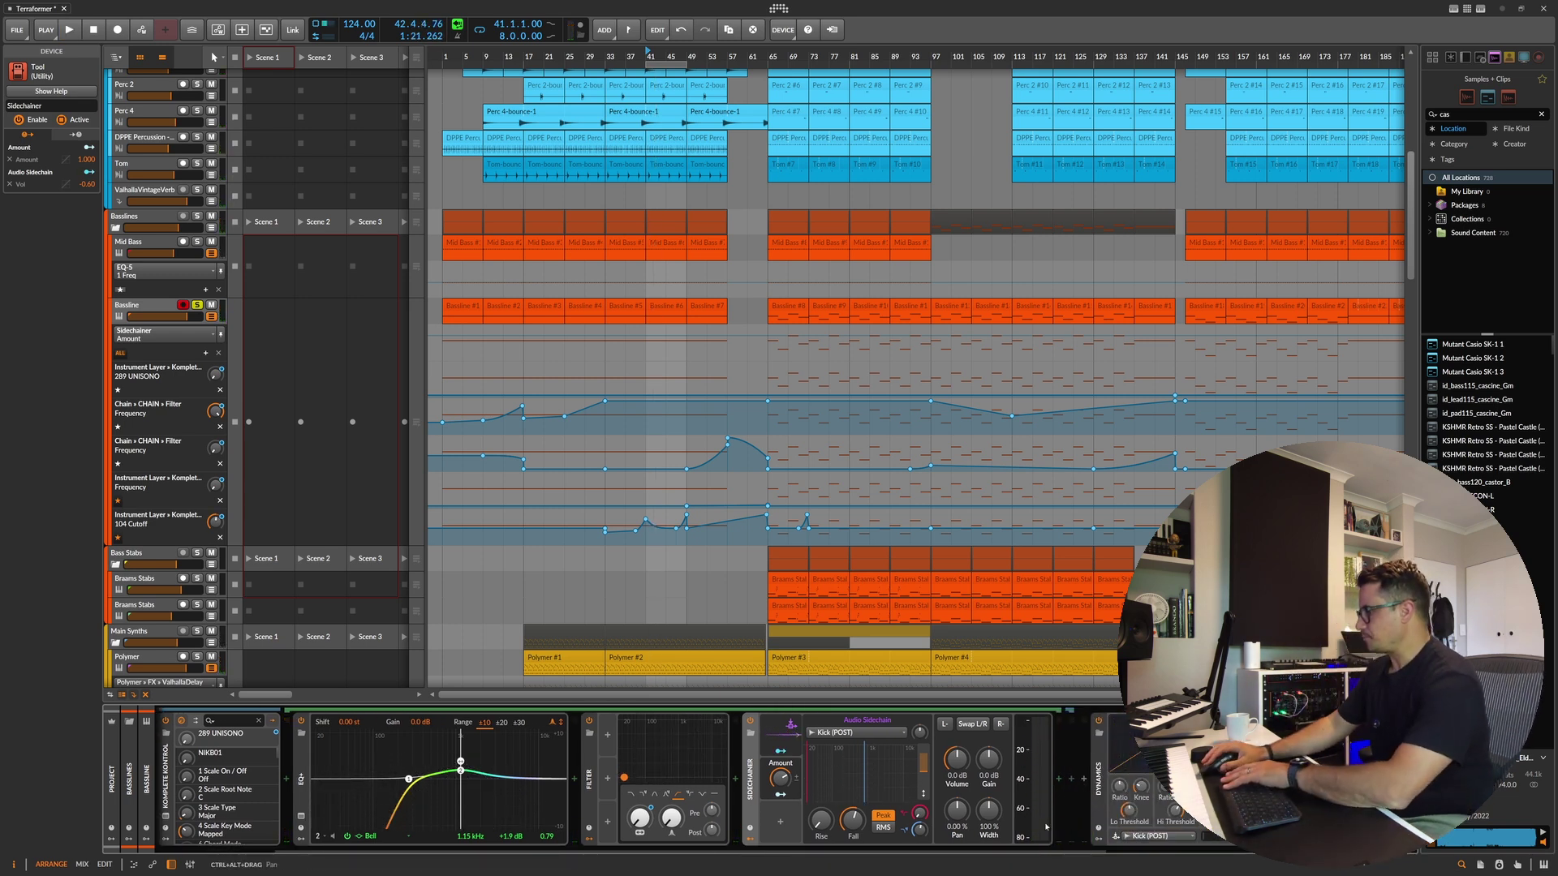
Step: Delete the Dynamics device, move the Sidechainer out of the layer chain to just before the last EQ+, and audition it
{"action": "left_click", "coordinate": [1098, 803]}
{"action": "key", "text": "Delete"}
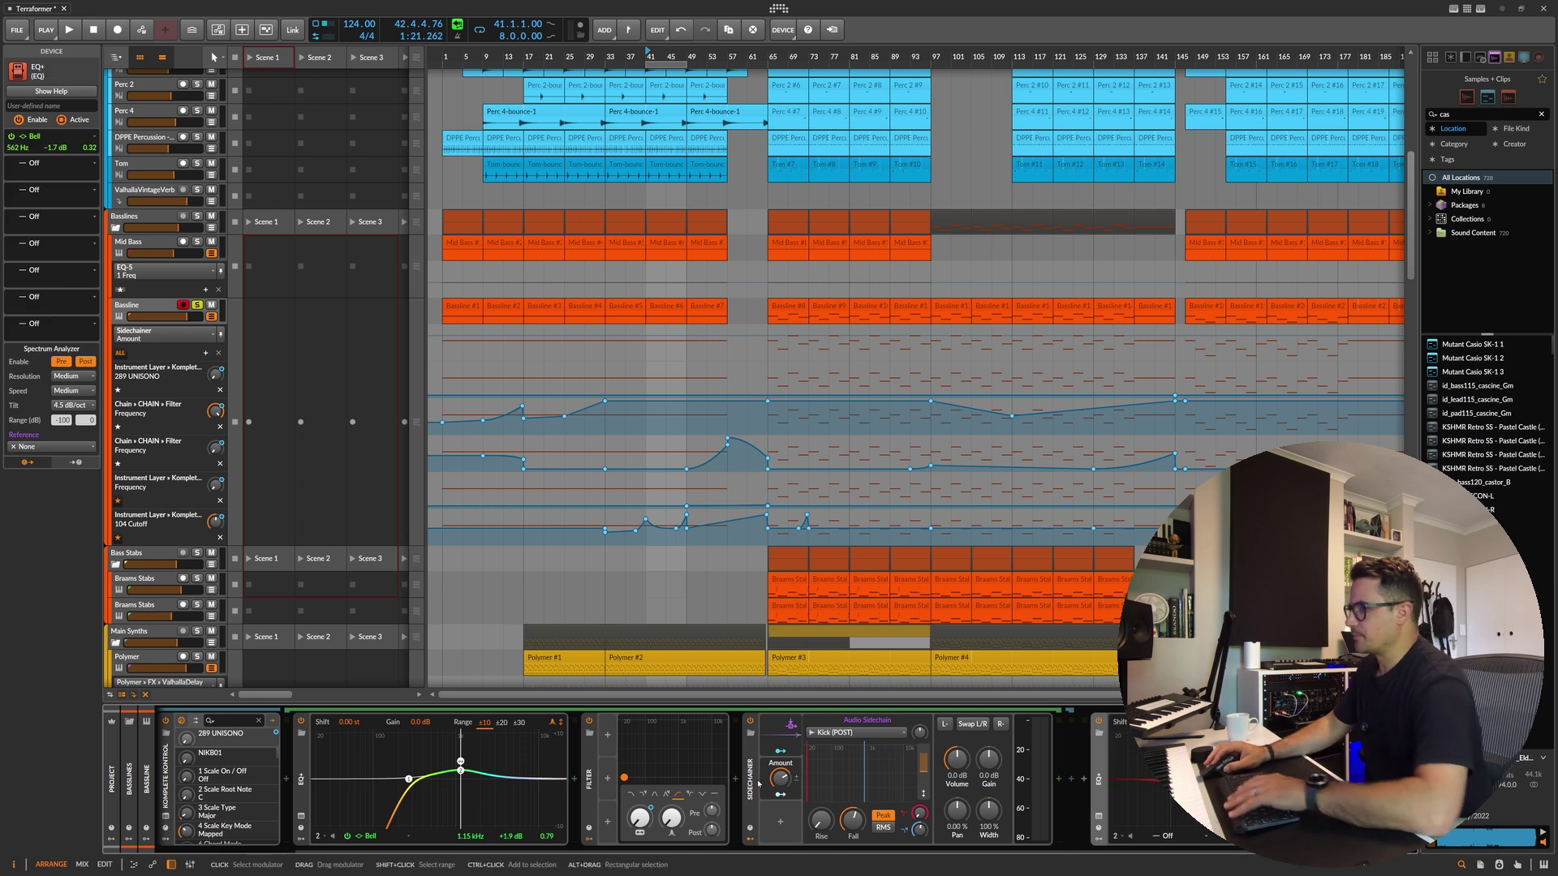
{"action": "left_click", "coordinate": [1033, 783]}
{"action": "key", "text": "space"}
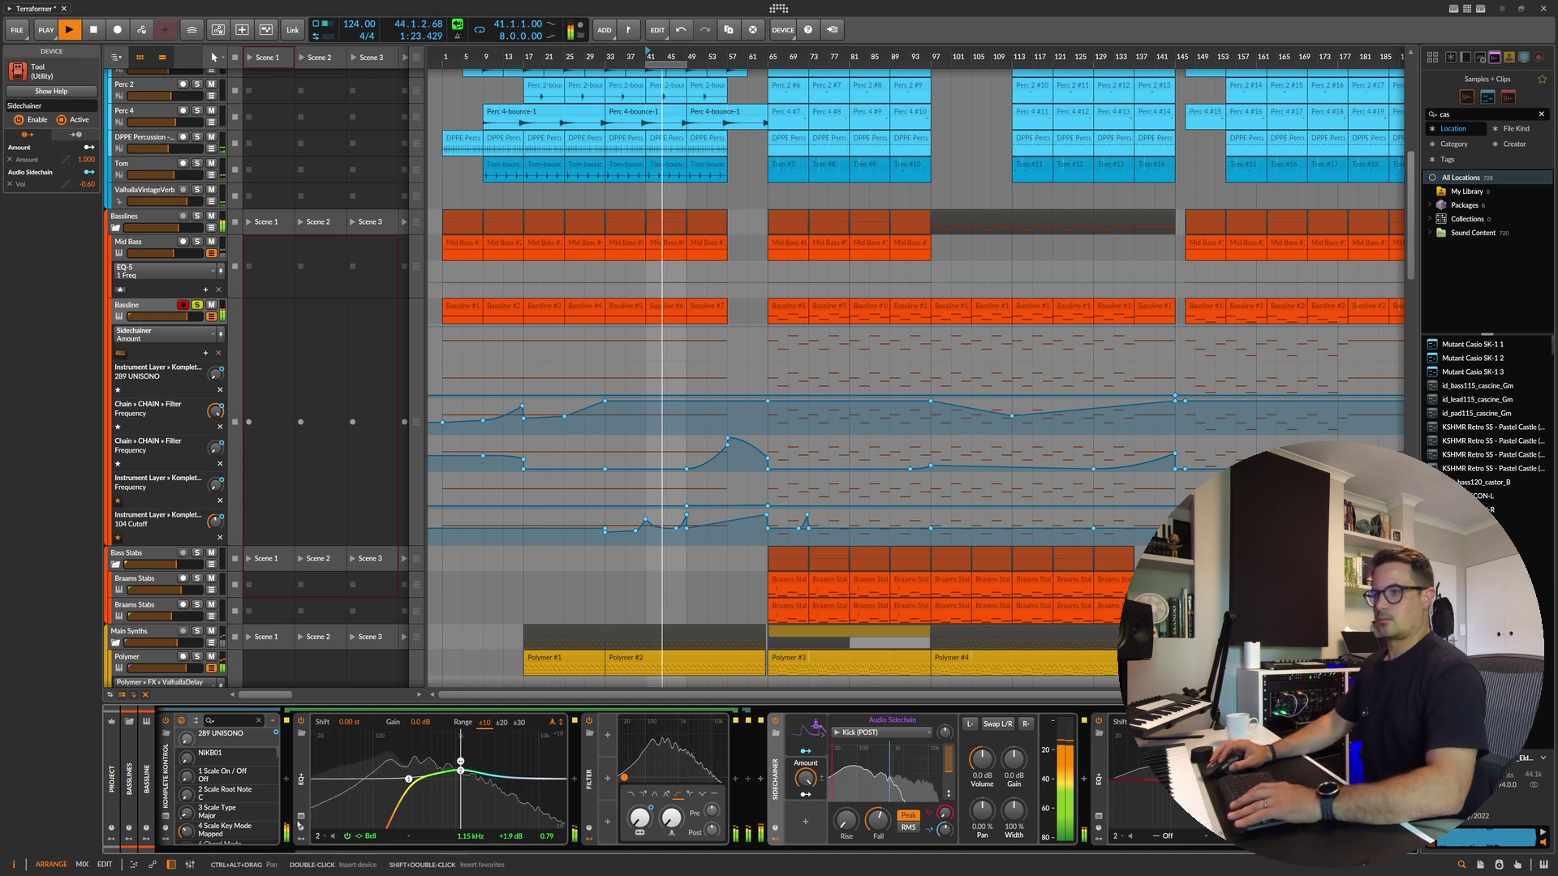
{"action": "key", "text": "space"}
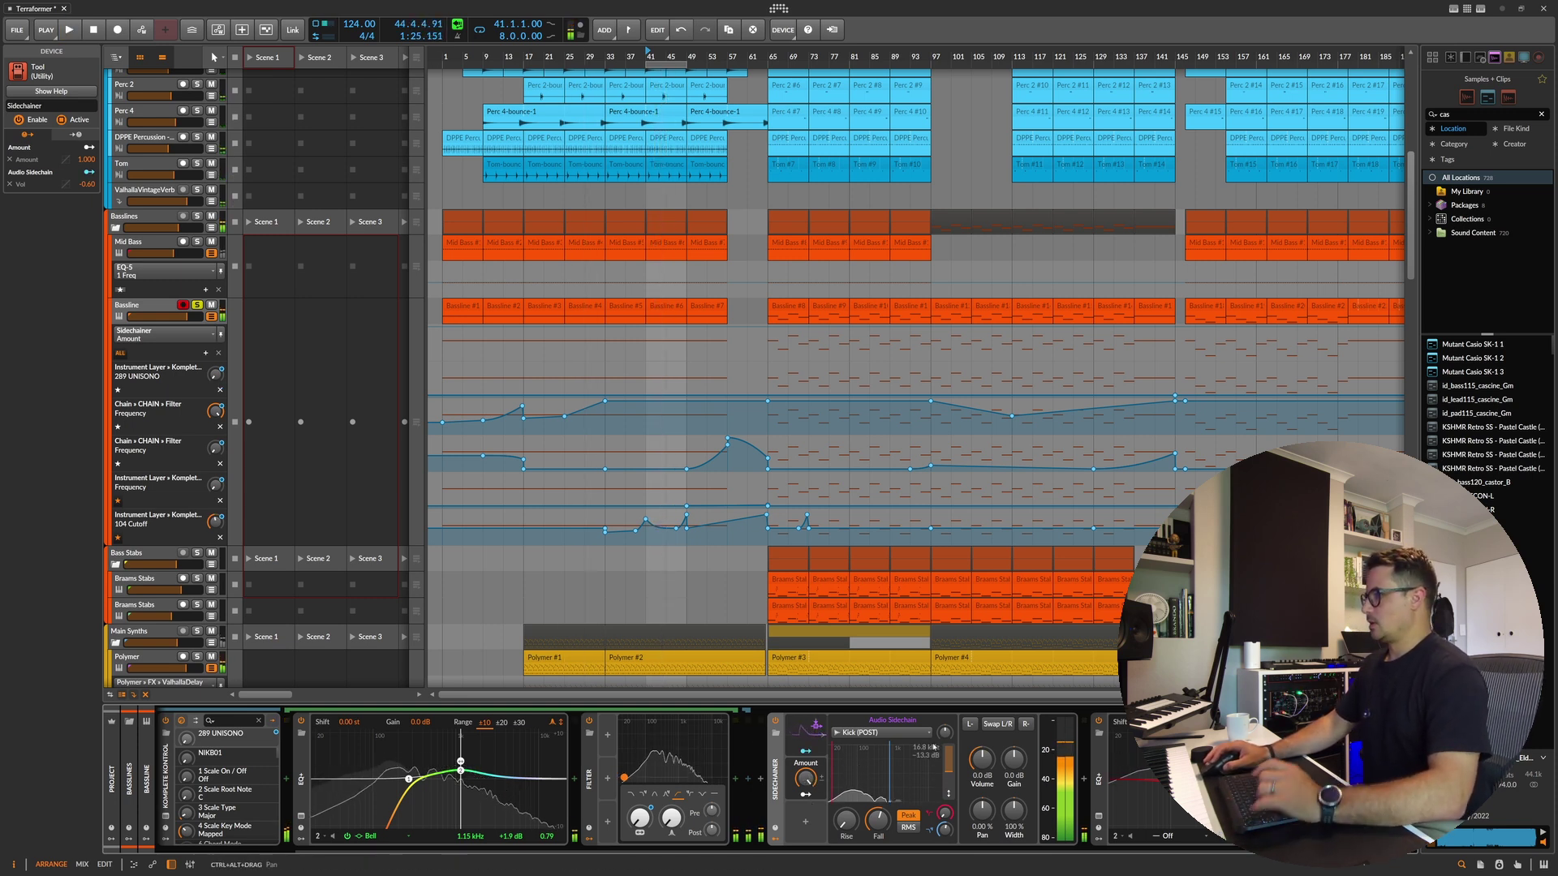
Step: Switch the Audio Sidechain's source to Kick (PRE) and unsolo the Kick track during playback
{"action": "left_click", "coordinate": [891, 735]}
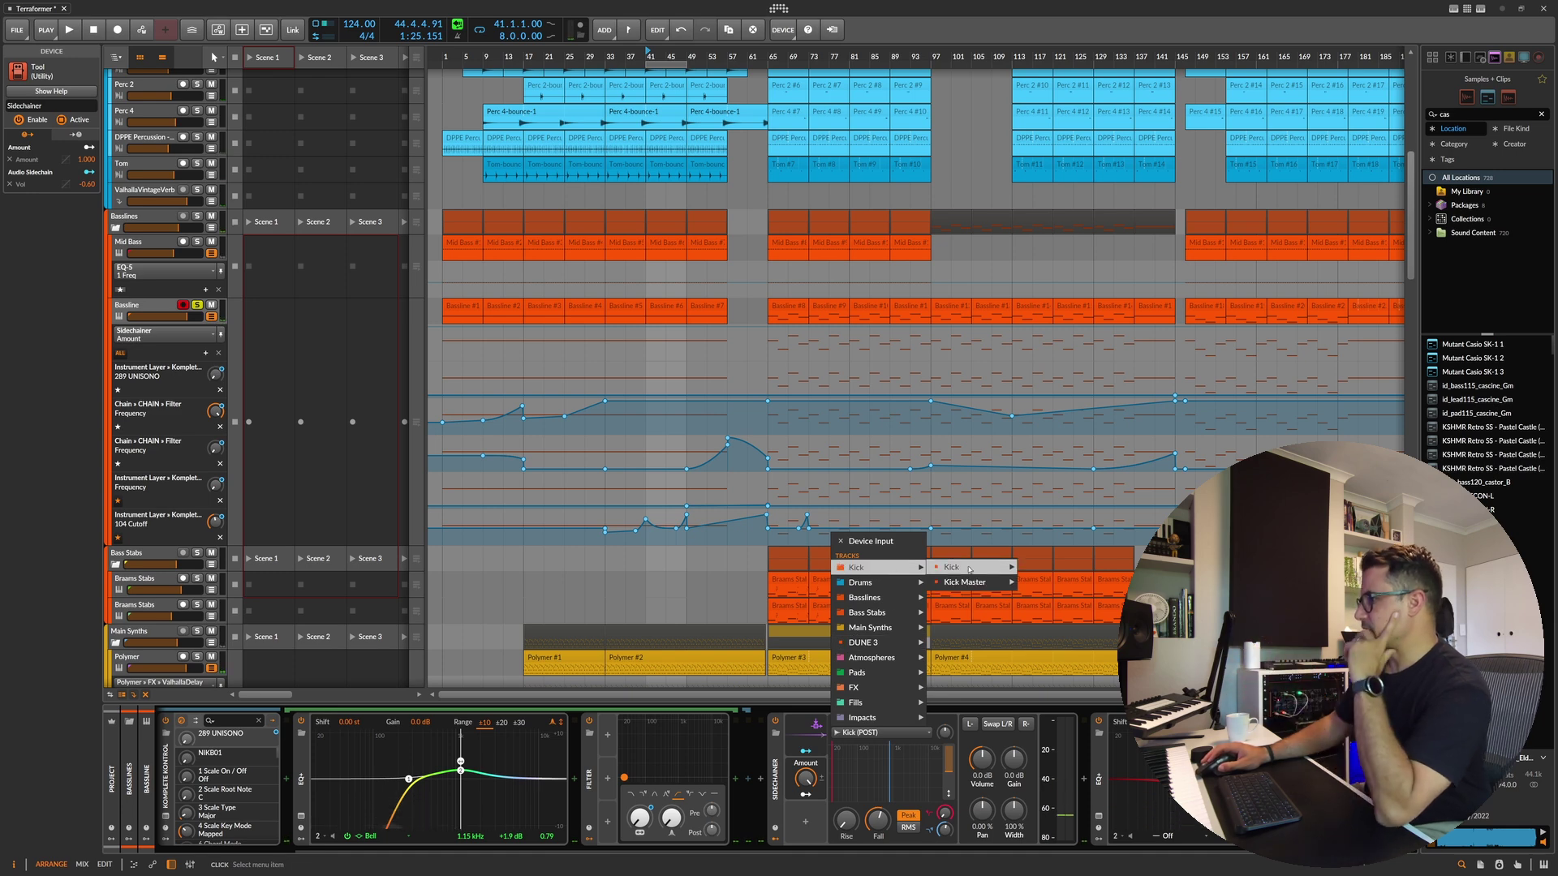
{"action": "left_click", "coordinate": [1104, 632]}
{"action": "key", "text": "space"}
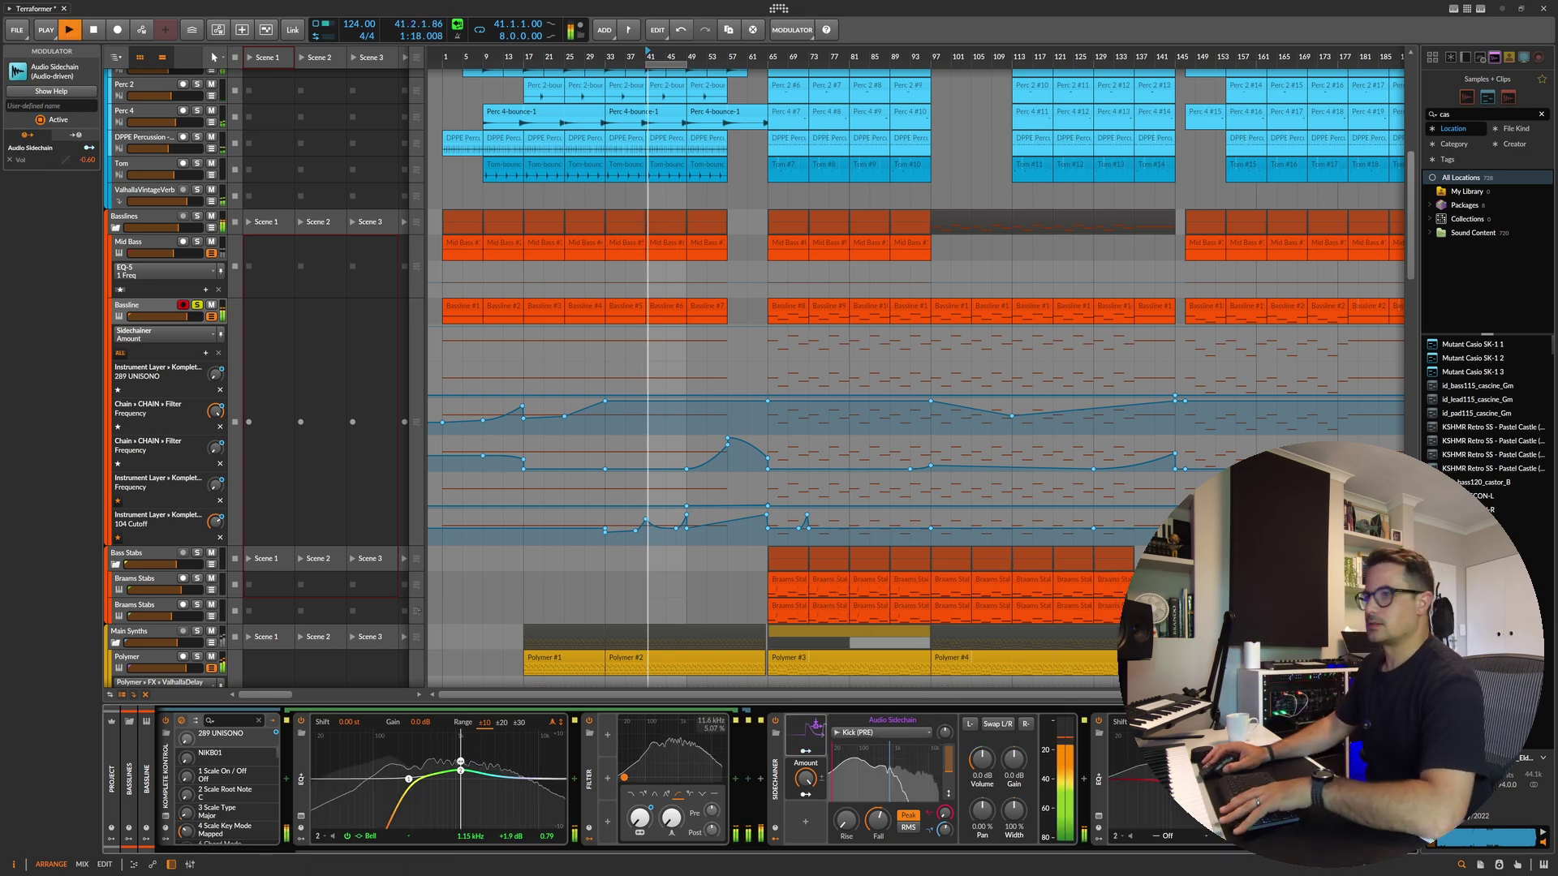
{"action": "scroll", "coordinate": [160, 315], "scroll_direction": "up", "scroll_amount": 10}
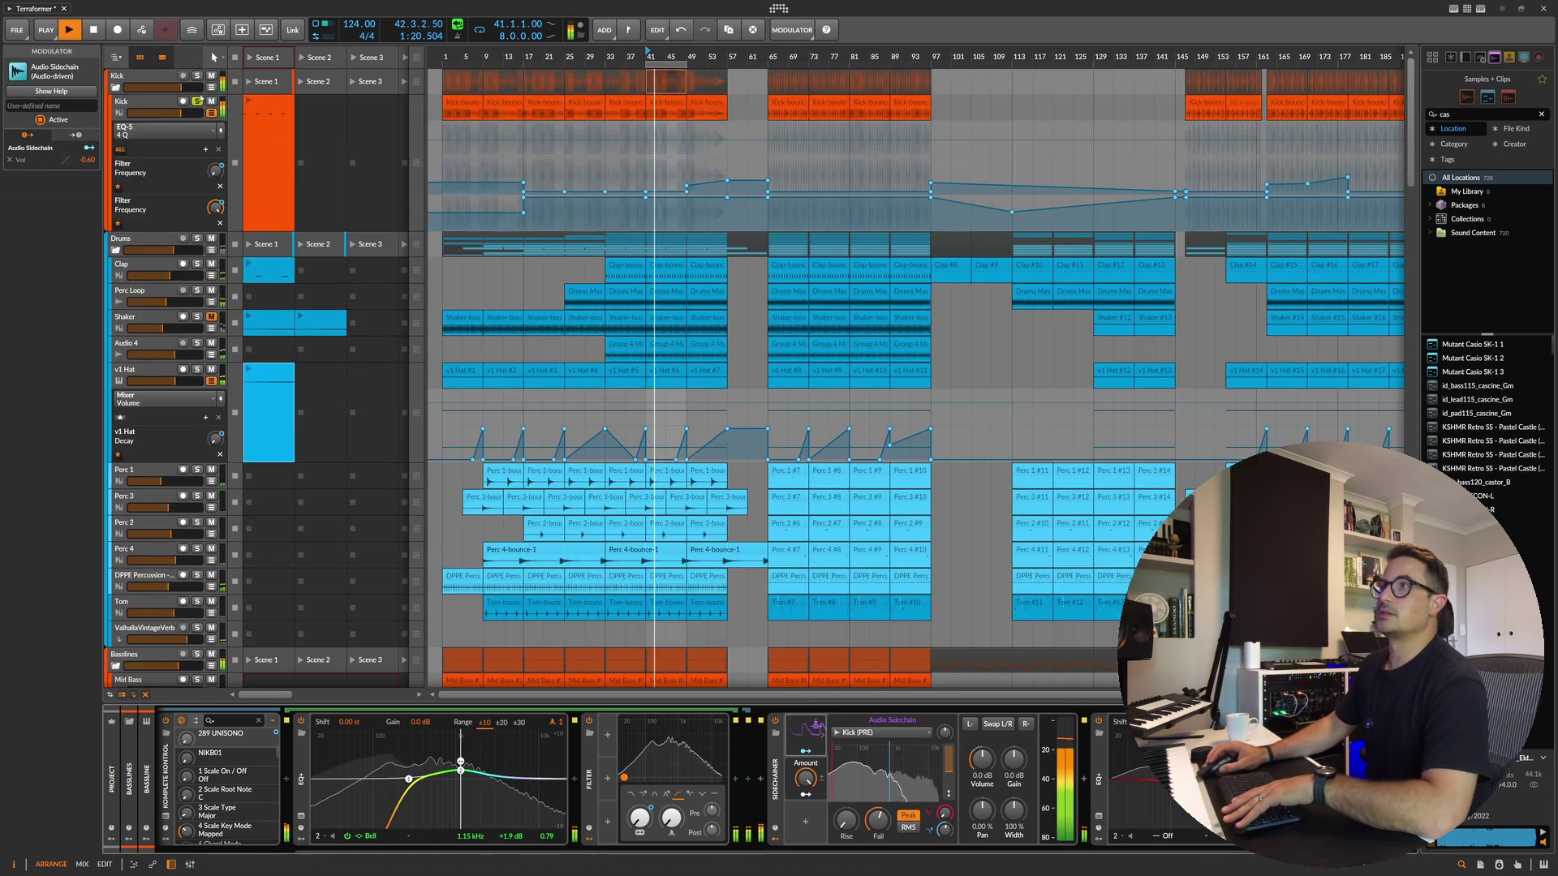
{"action": "left_click", "coordinate": [197, 102]}
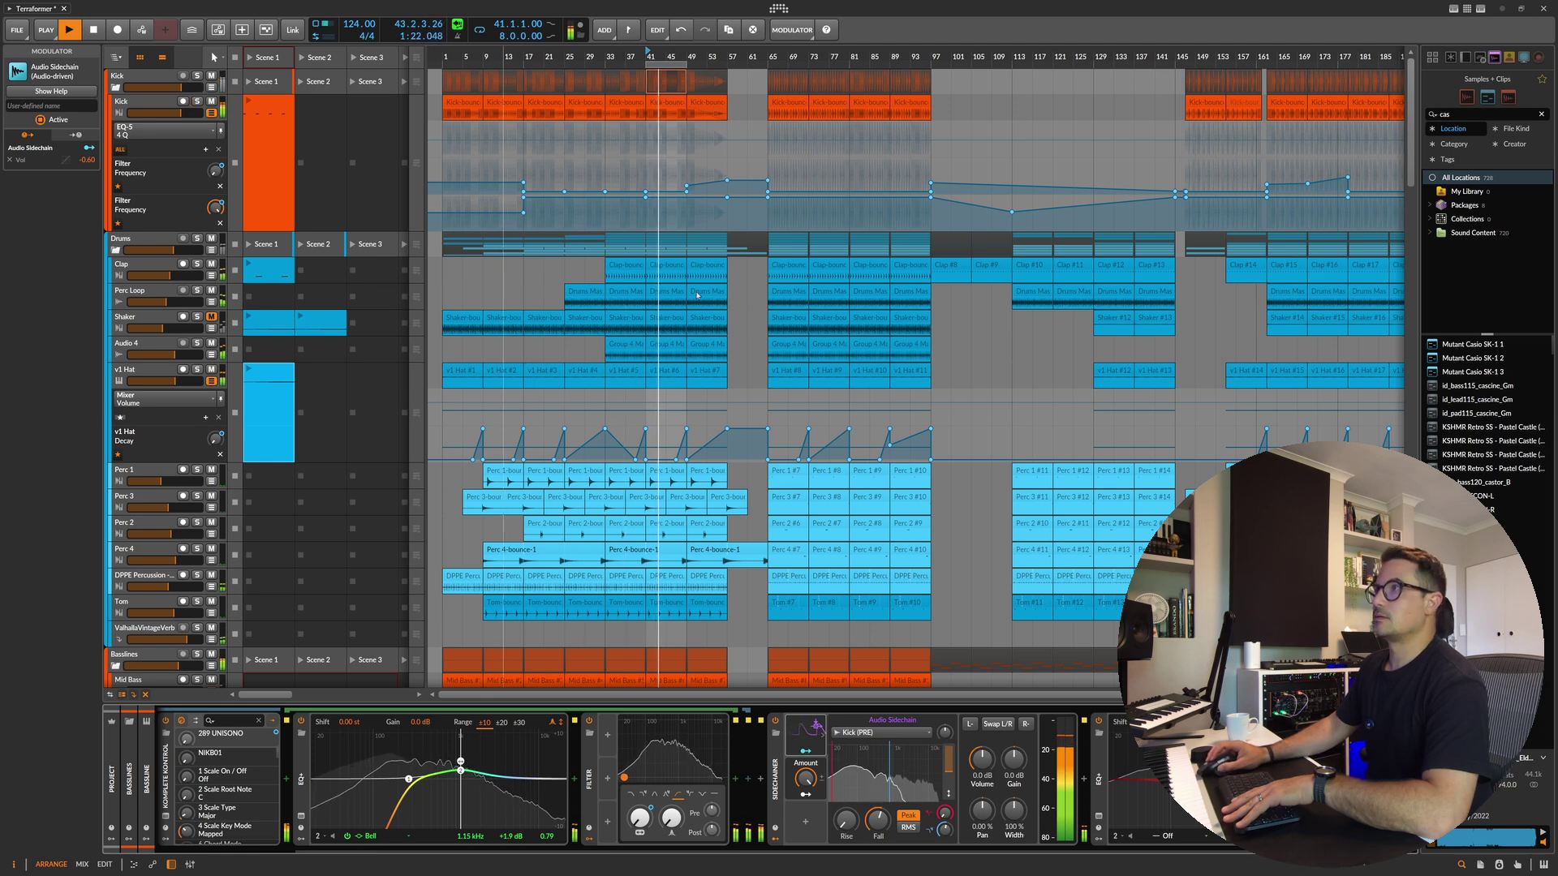
Step: Try playback without the Kick clip at bar 41, restore the clip and stop playback
{"action": "left_click", "coordinate": [666, 106]}
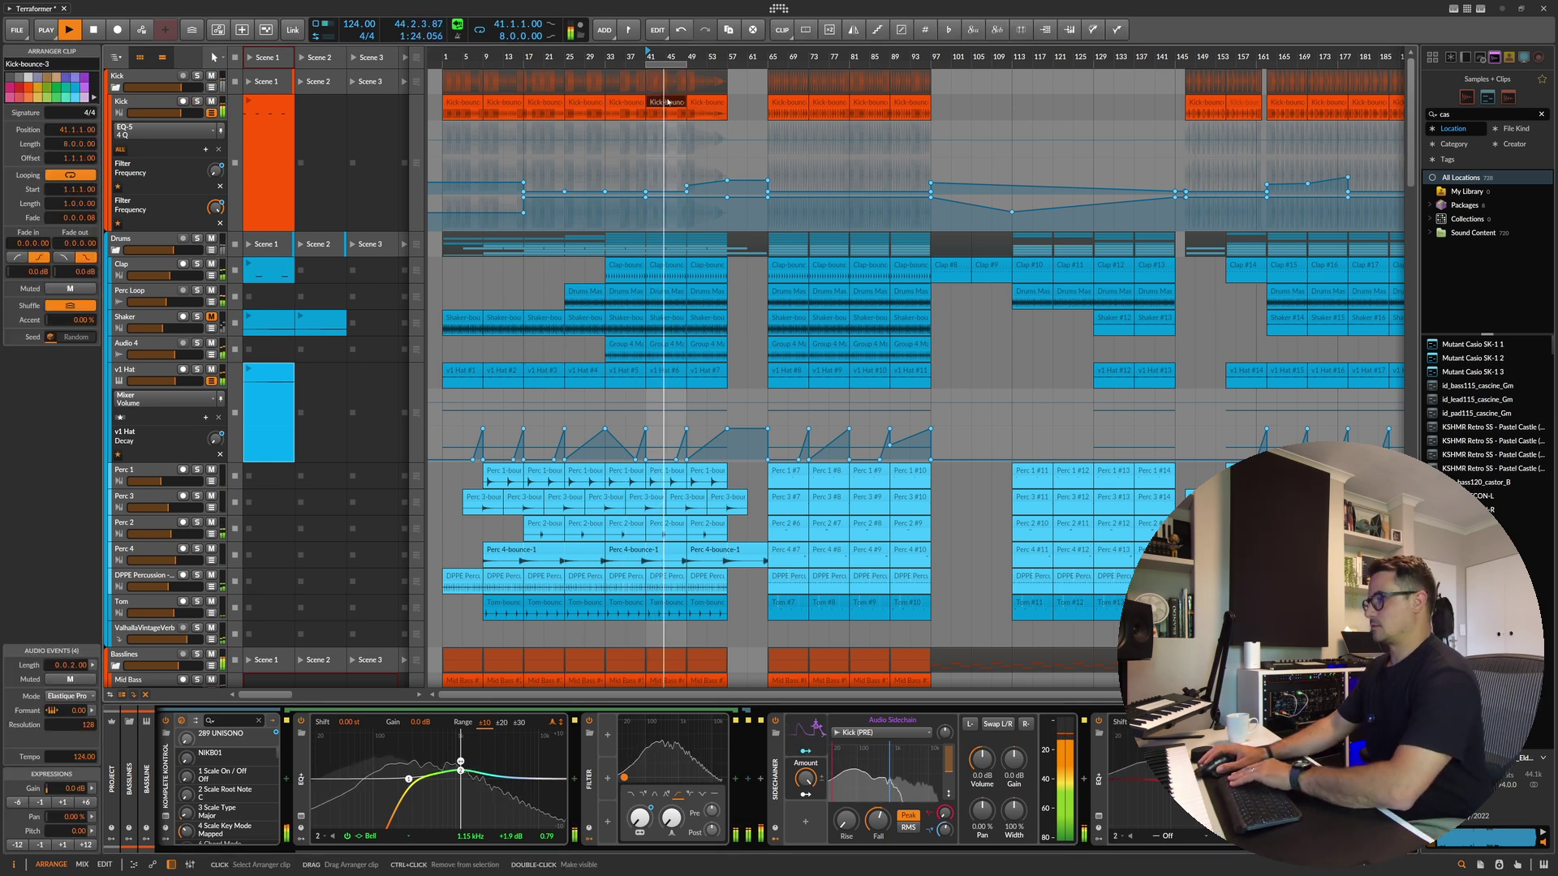
{"action": "key", "text": "Delete"}
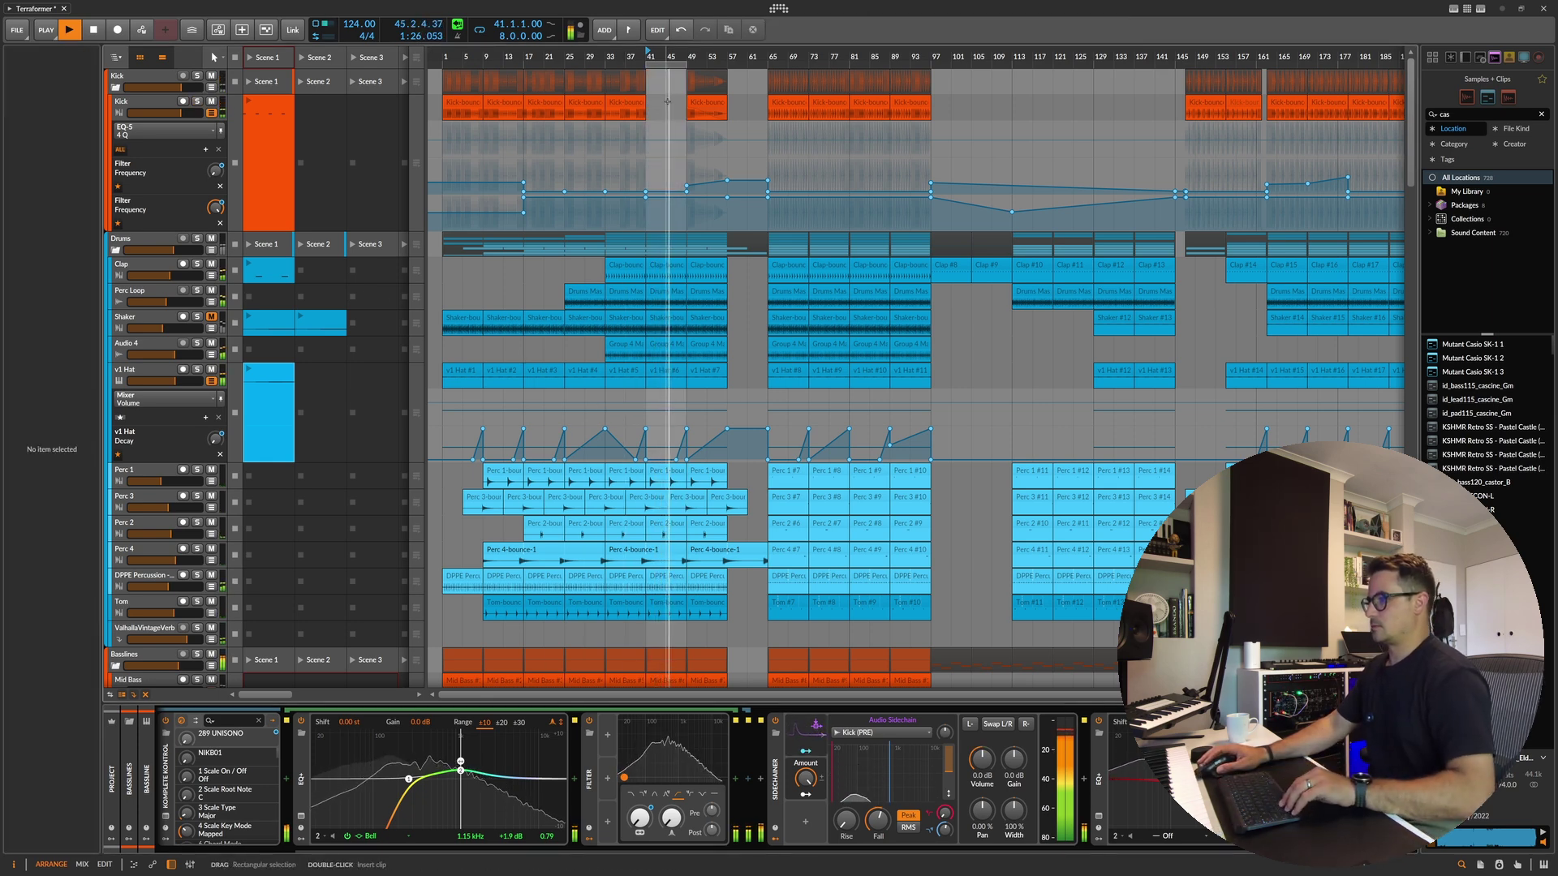
{"action": "key", "text": "ctrl+z"}
{"action": "key", "text": "space"}
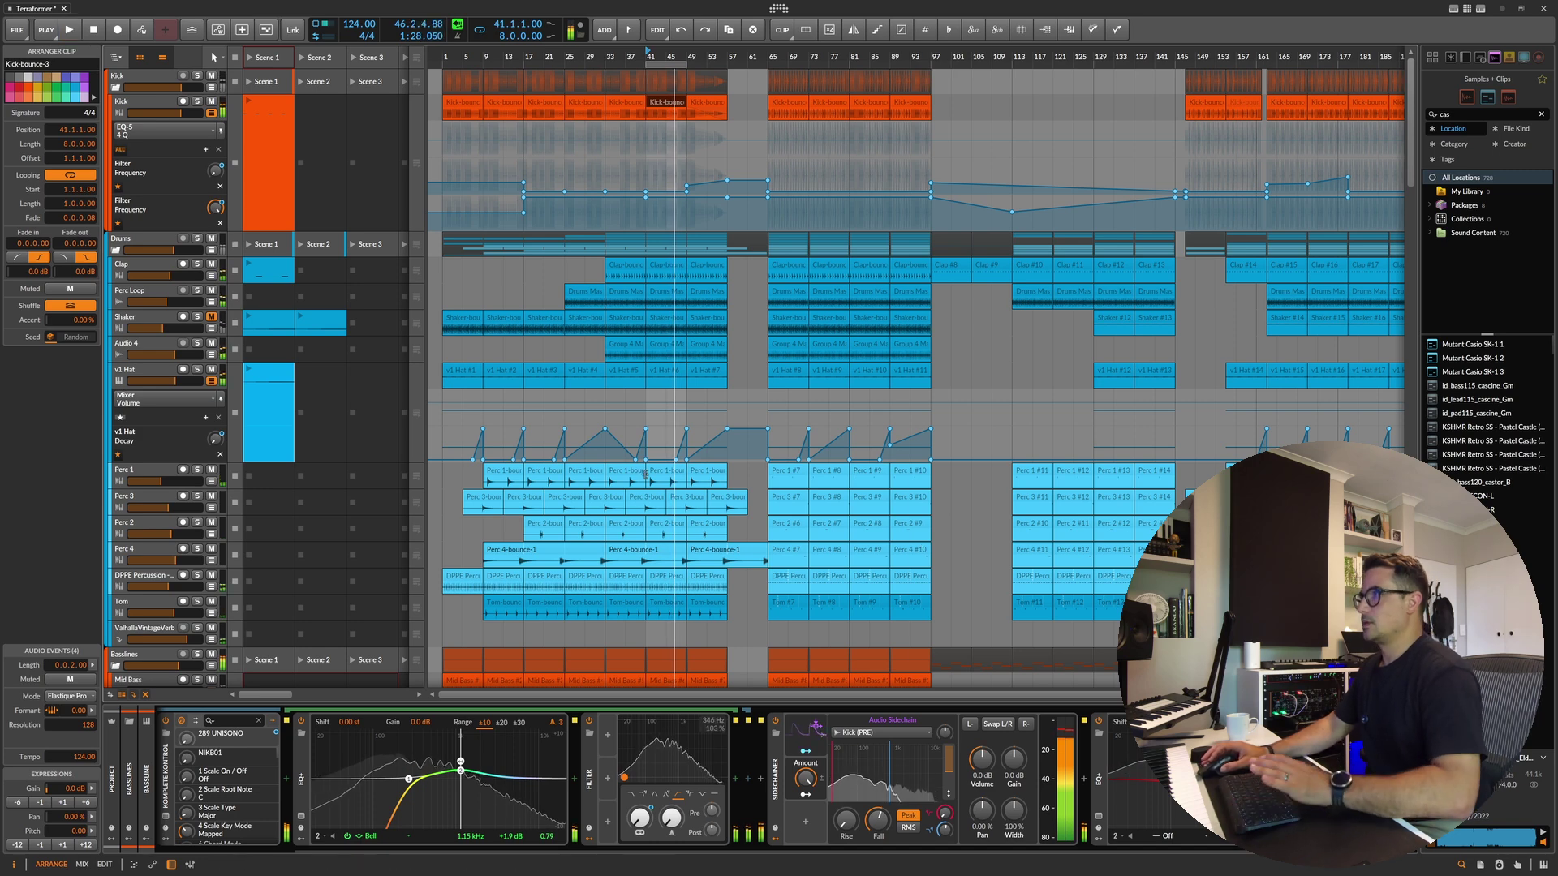
Step: Play the loop from bar 41 and briefly solo the Mid Bass track and the Basslines group in turn
{"action": "scroll", "coordinate": [669, 513], "scroll_direction": "down", "scroll_amount": 3}
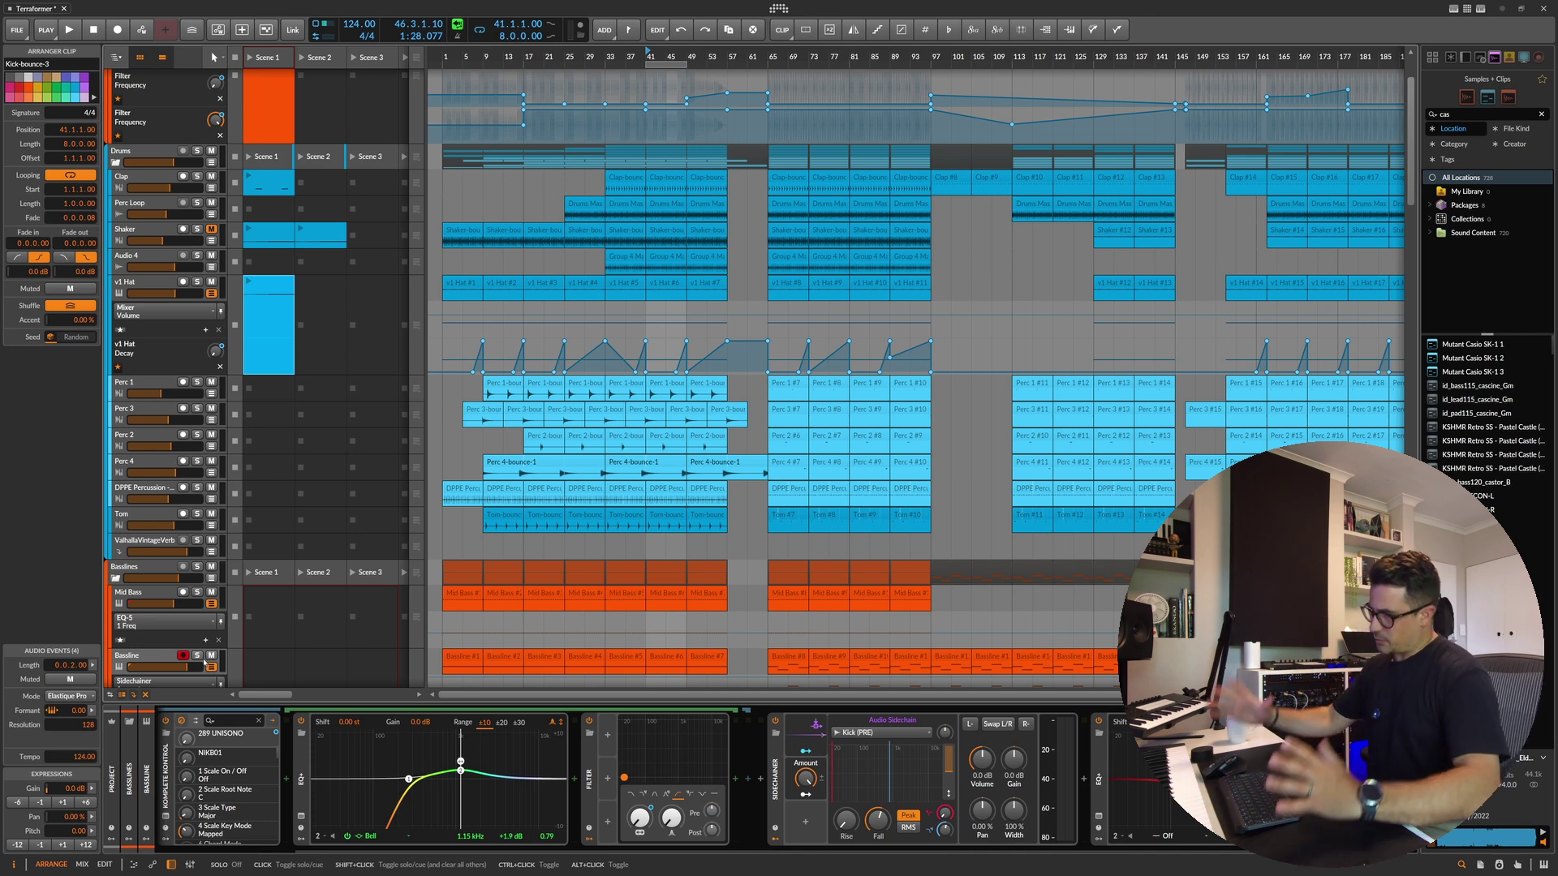
{"action": "key", "text": "space"}
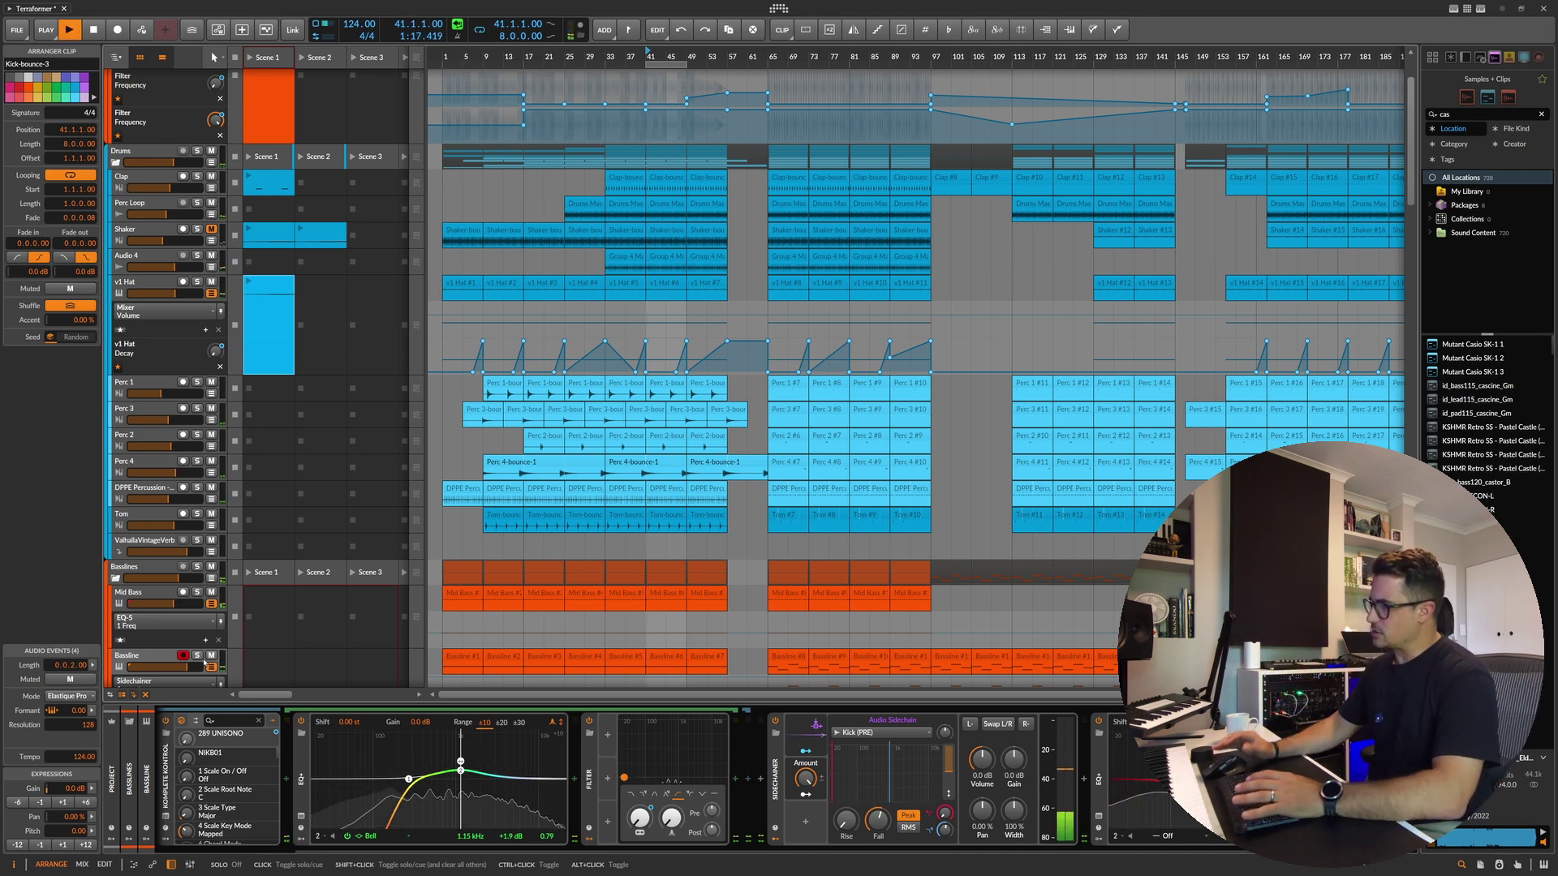
{"action": "scroll", "coordinate": [351, 473], "scroll_direction": "down", "scroll_amount": 12}
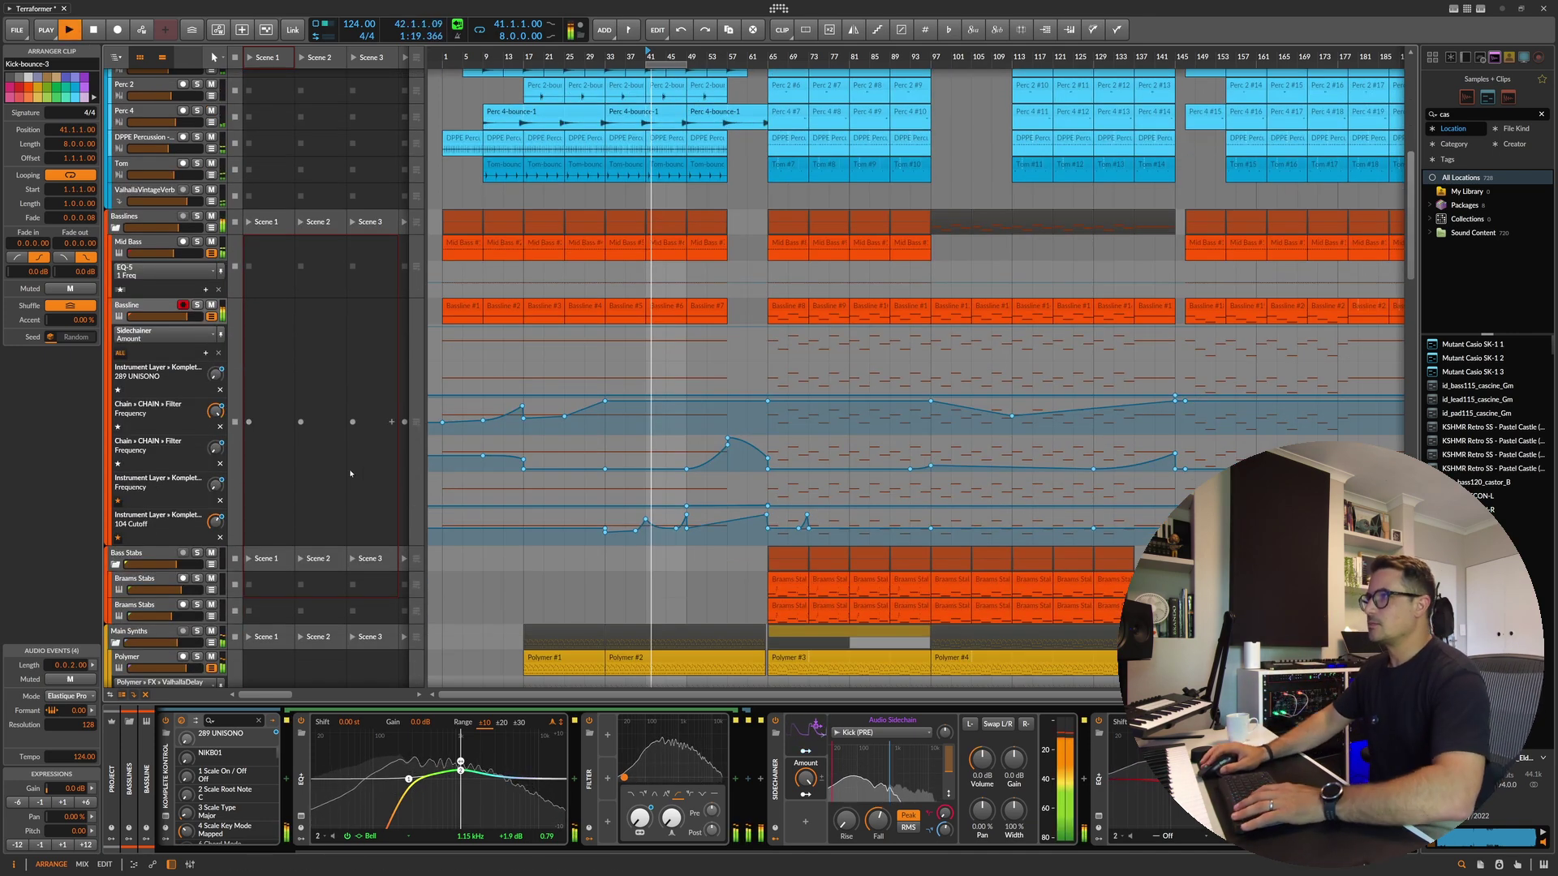
{"action": "left_click", "coordinate": [196, 242]}
{"action": "left_click", "coordinate": [197, 242]}
{"action": "left_click", "coordinate": [197, 217]}
{"action": "left_click", "coordinate": [196, 217]}
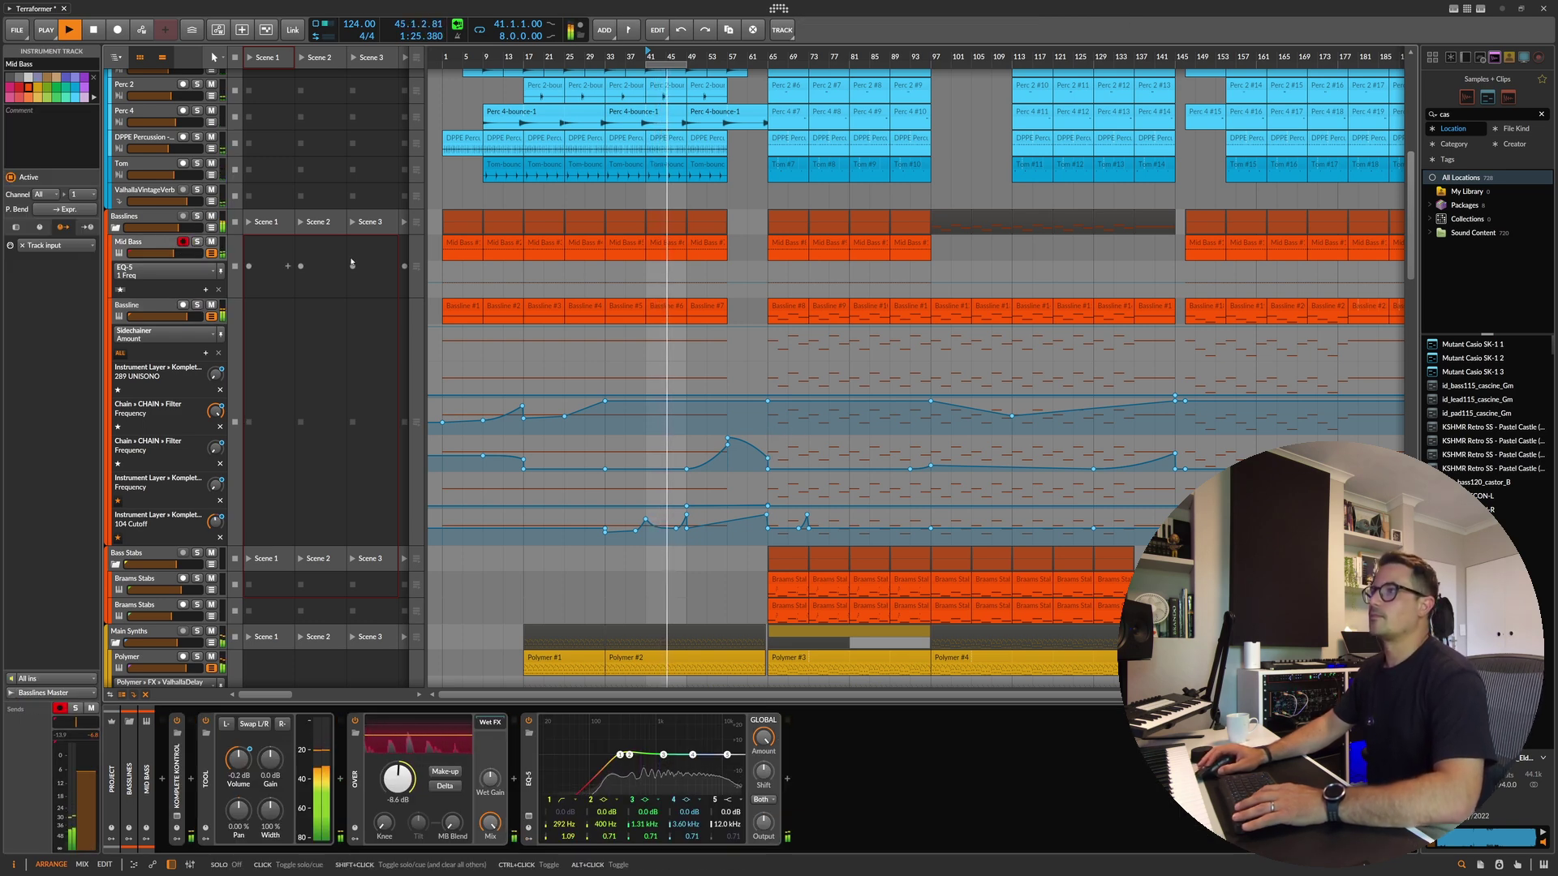
Step: Restart playback from bar 33 and slightly adjust the Mid Bass track's volume while listening to the mix
{"action": "left_click", "coordinate": [567, 205]}
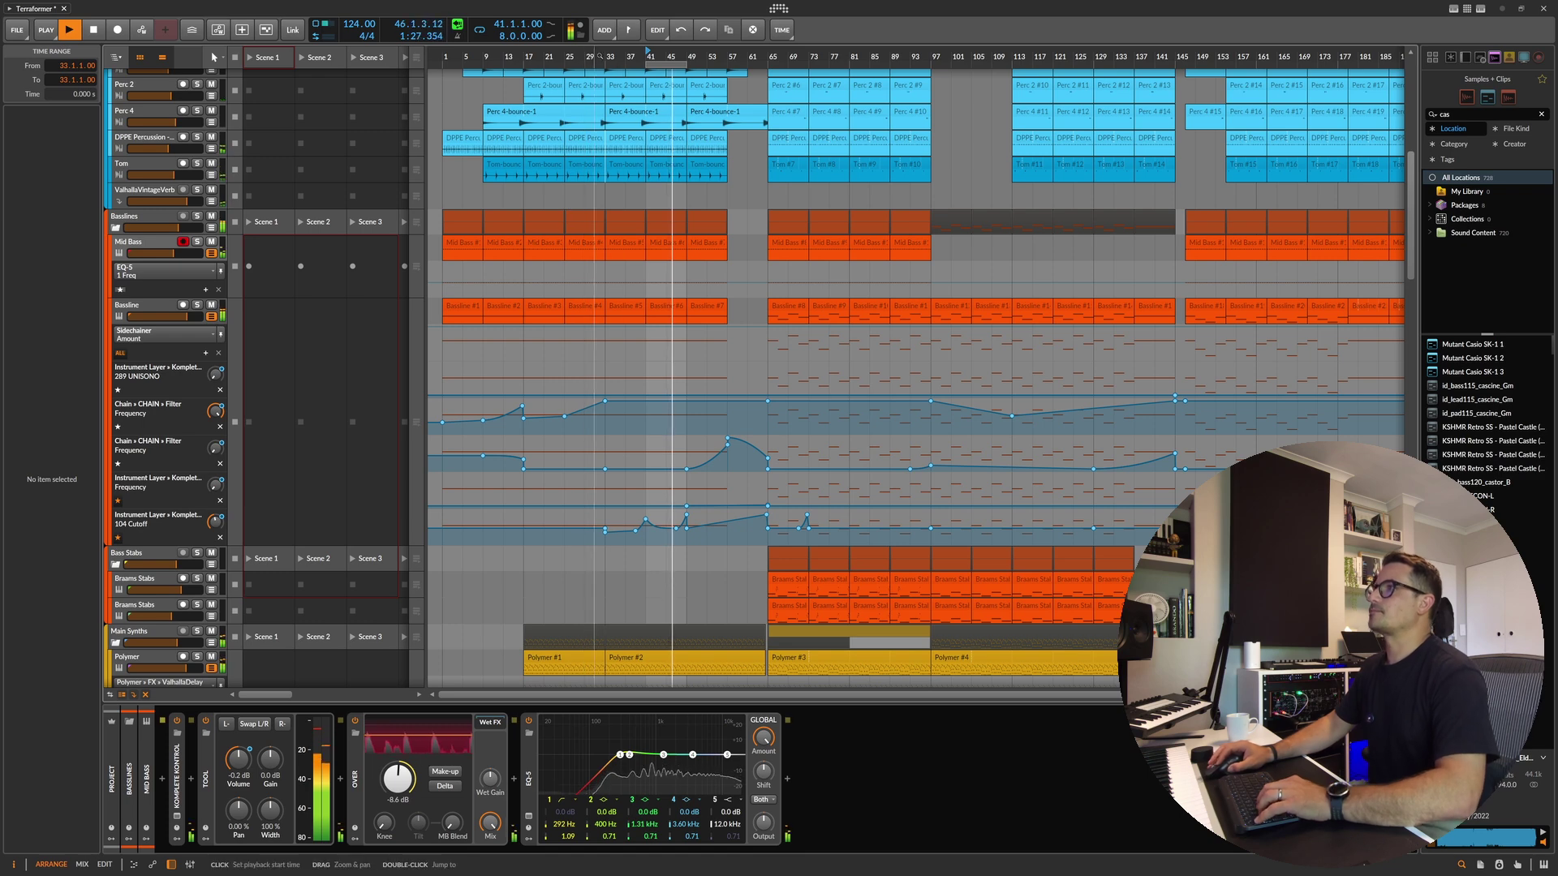
{"action": "scroll", "coordinate": [584, 381], "scroll_direction": "down", "scroll_amount": 5}
{"action": "scroll", "coordinate": [584, 384], "scroll_direction": "up", "scroll_amount": 11}
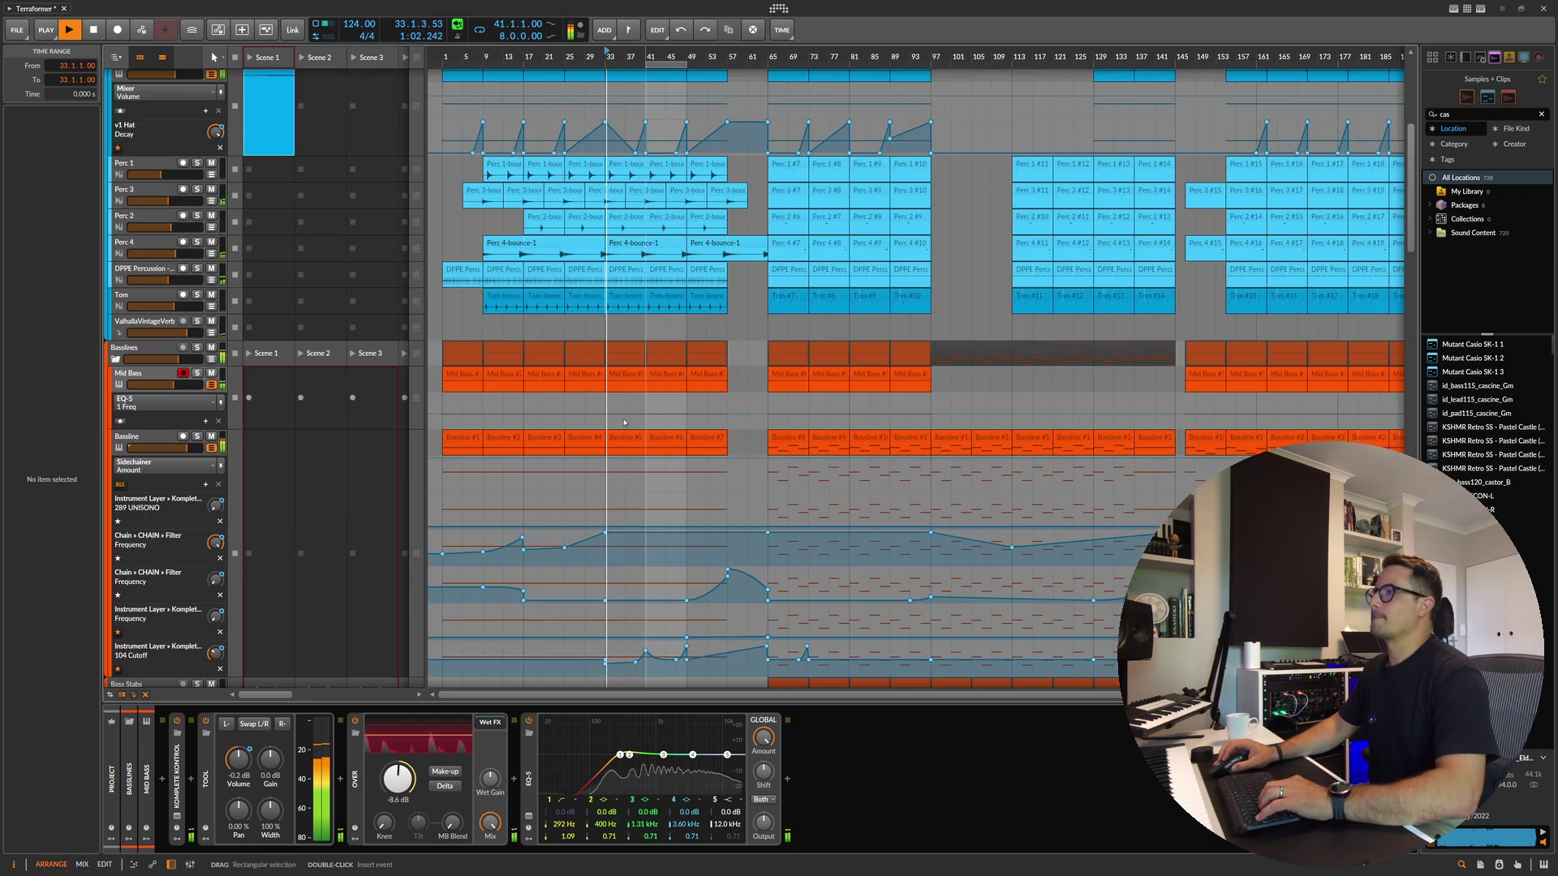
{"action": "scroll", "coordinate": [585, 383], "scroll_direction": "down", "scroll_amount": 3}
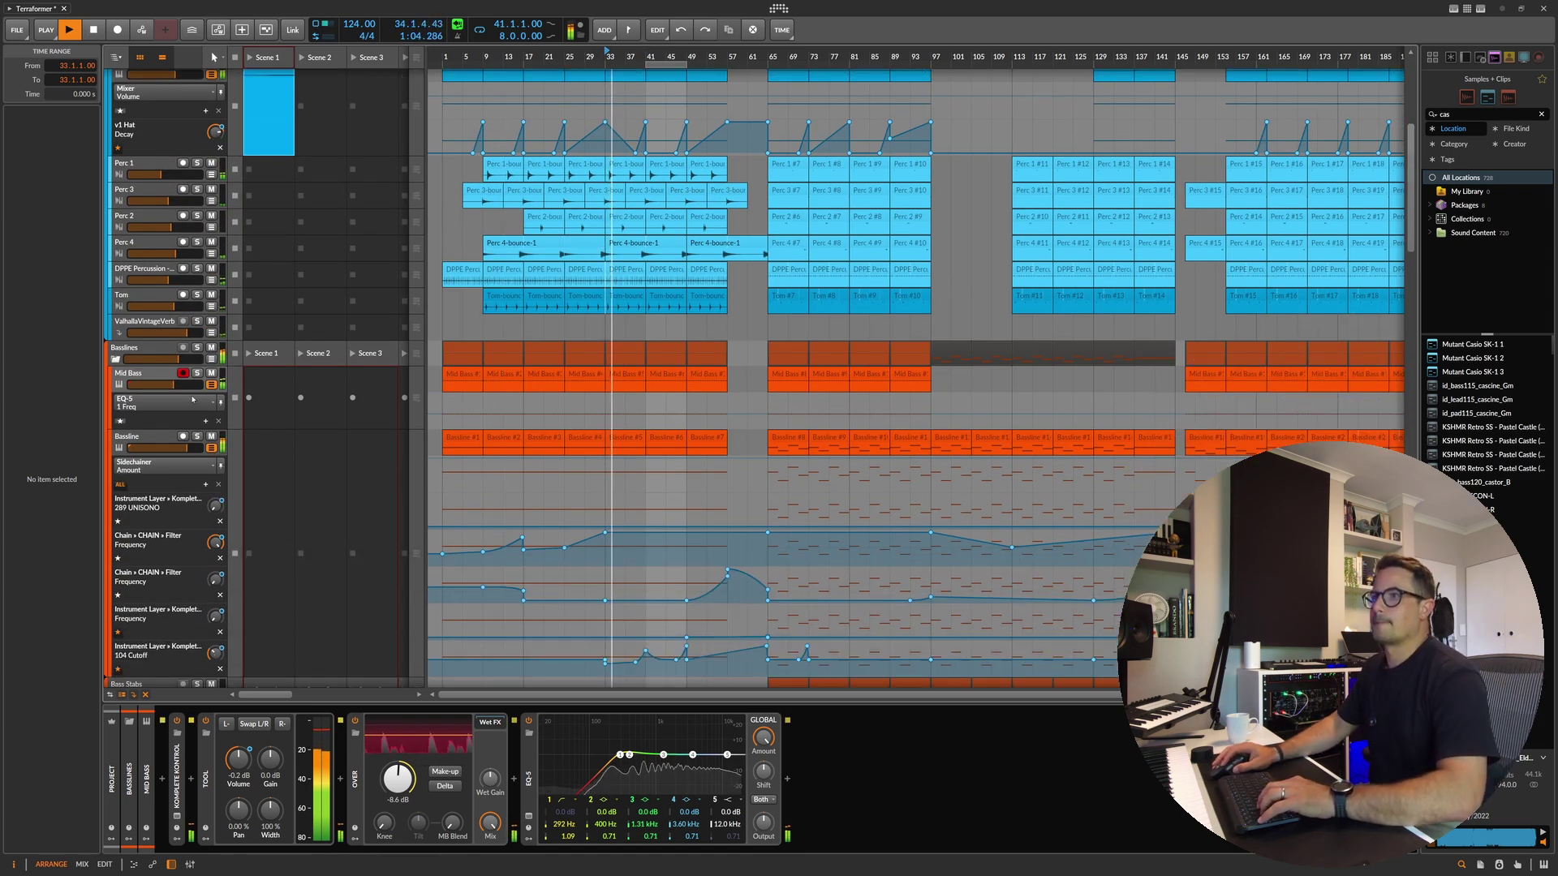
{"action": "left_click_drag", "start_coordinate": [173, 384], "coordinate": [177, 388]}
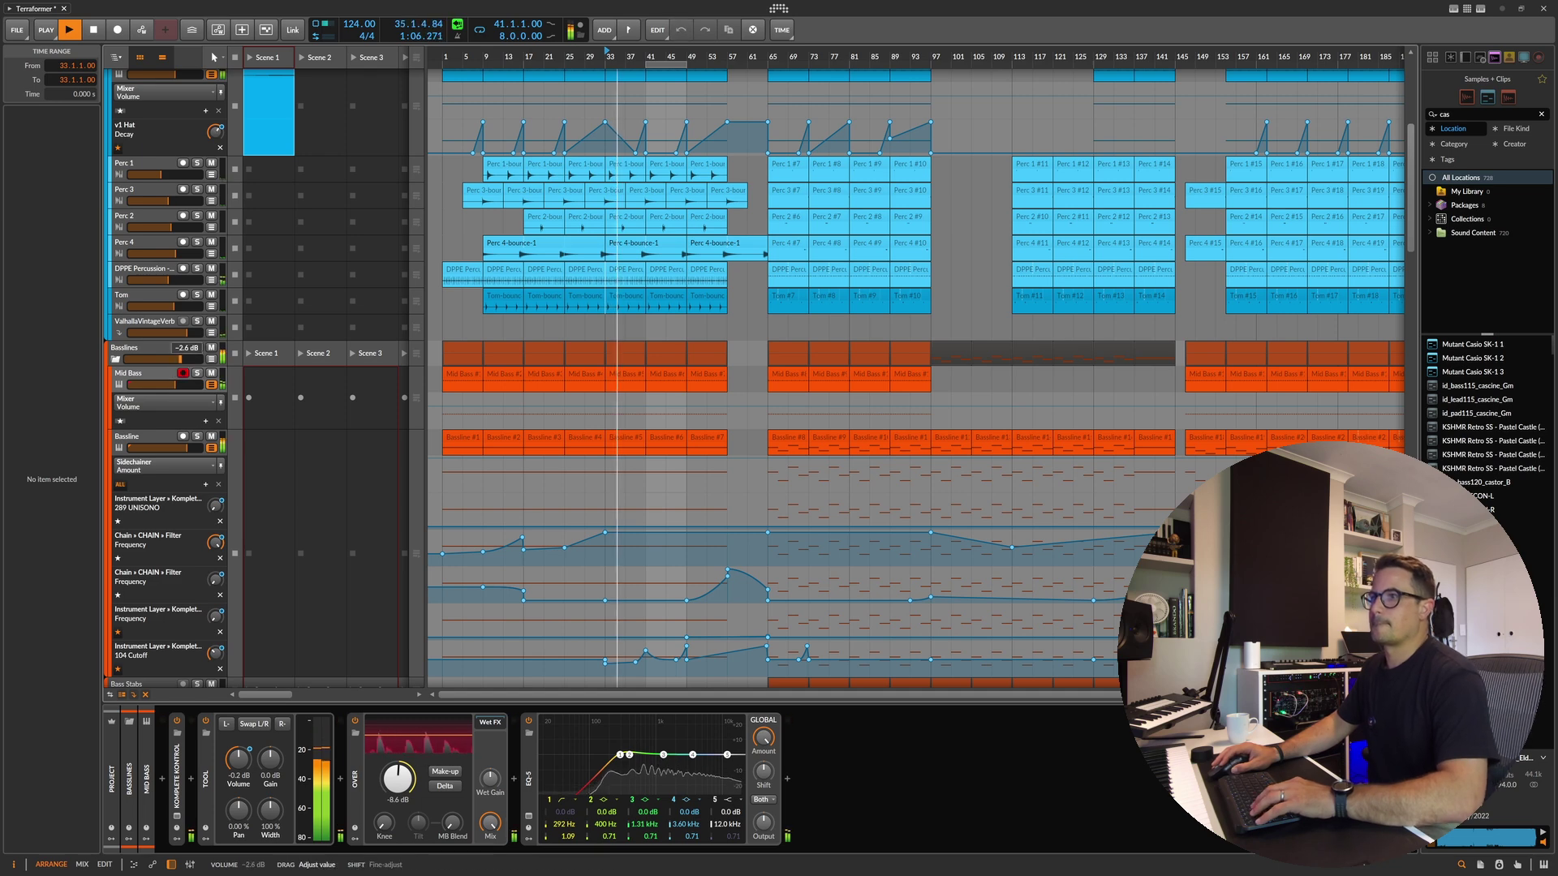
{"action": "left_click", "coordinate": [197, 374]}
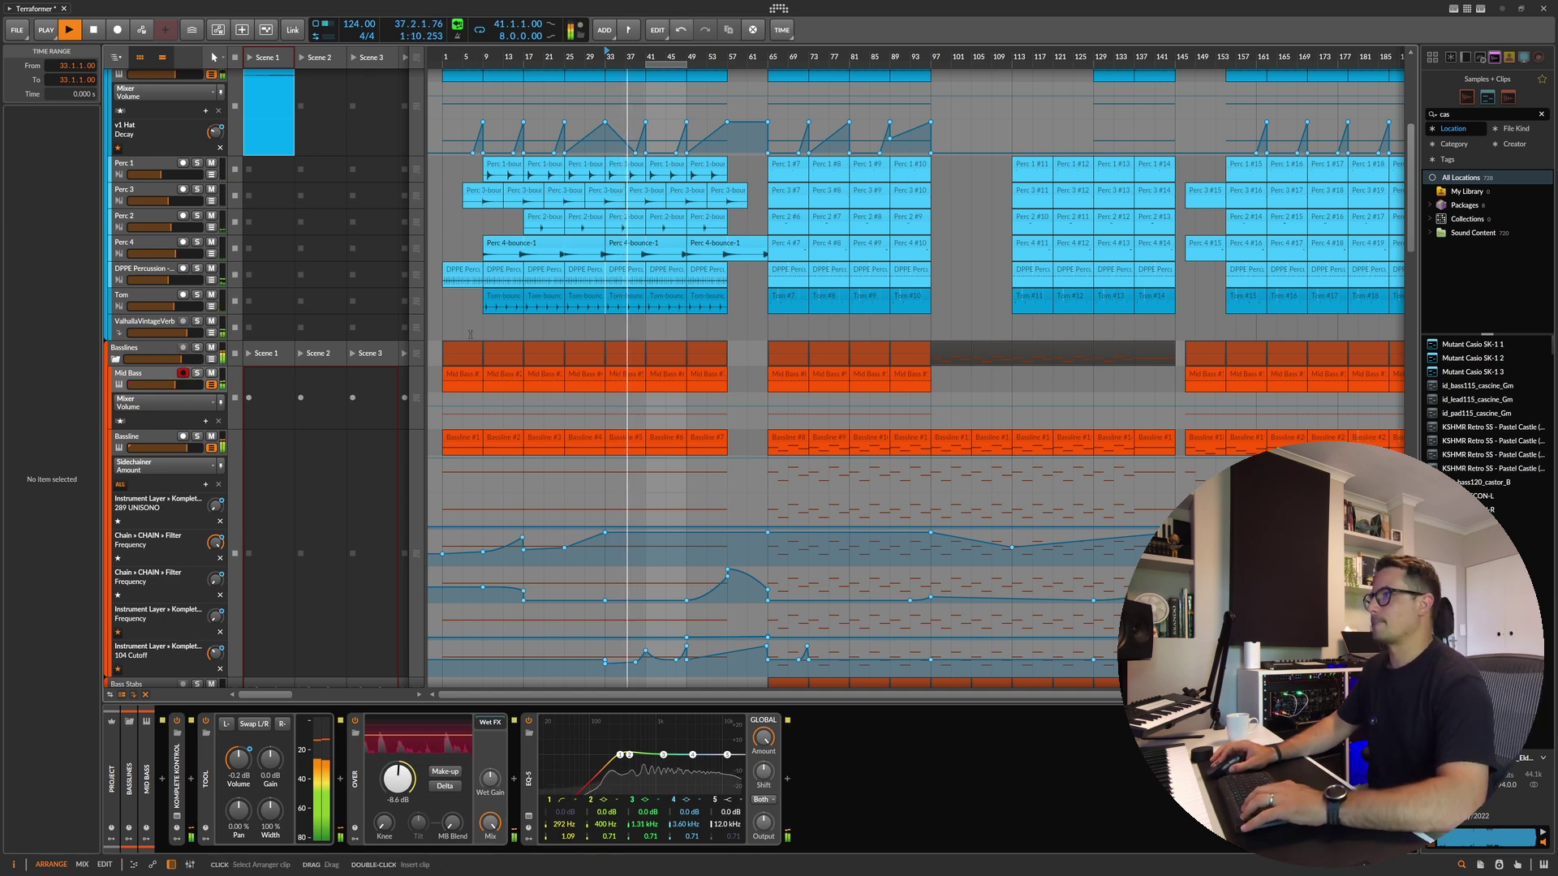
{"action": "scroll", "coordinate": [448, 346], "scroll_direction": "down", "scroll_amount": 5}
{"action": "scroll", "coordinate": [571, 277], "scroll_direction": "up", "scroll_amount": 8}
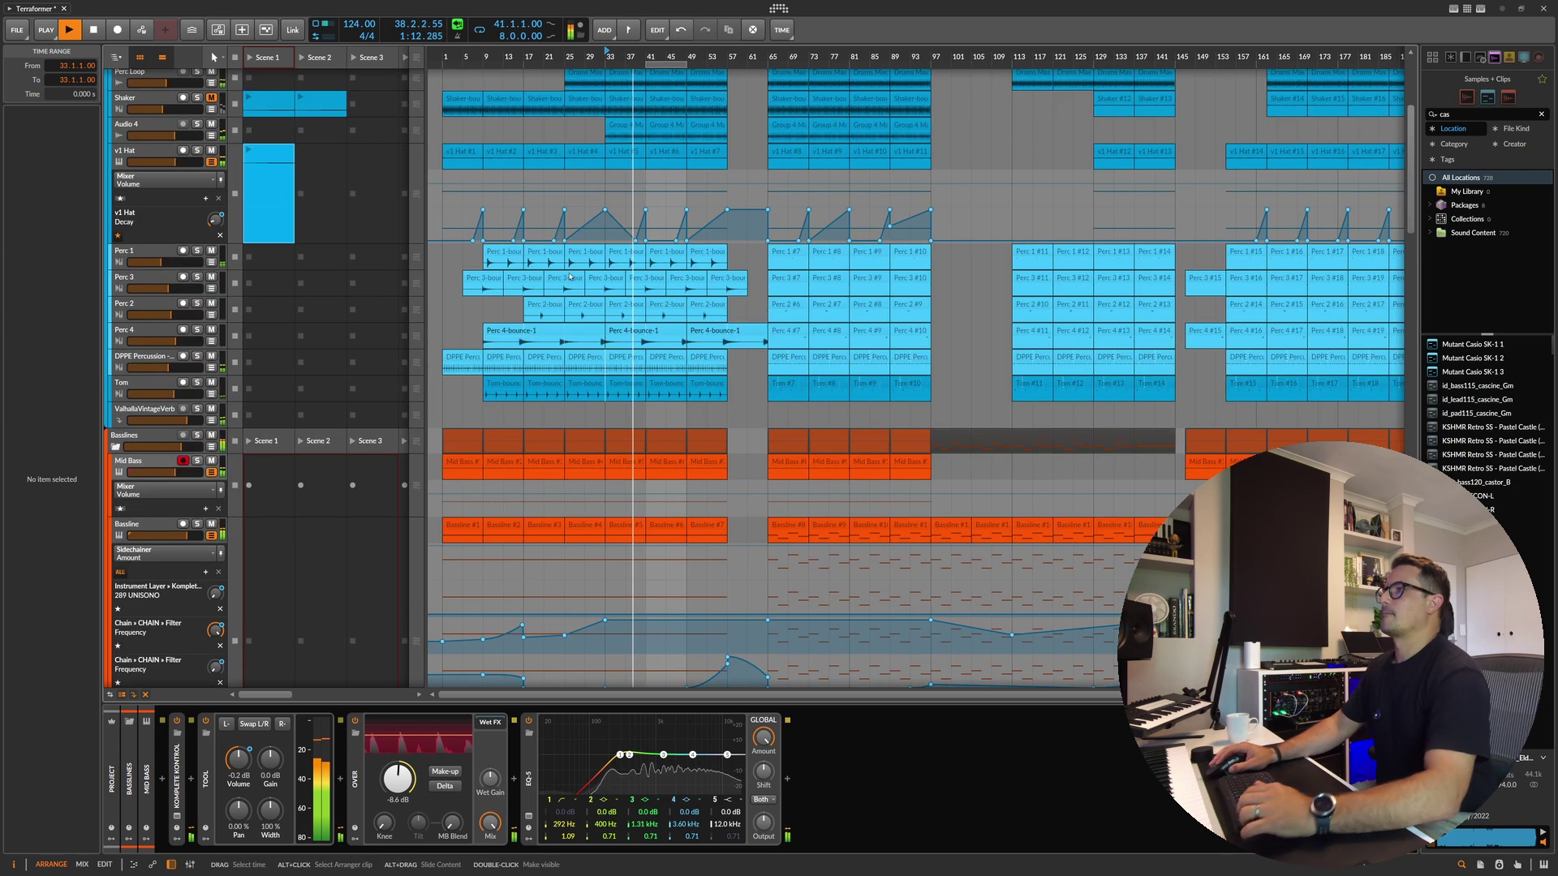
Step: On the Drums group, set the Maag EQ4's Air Gain to 2.5 and the Vertigo VSM-3's Zener Blender THD Mix to 44
{"action": "scroll", "coordinate": [178, 206], "scroll_direction": "up", "scroll_amount": 3}
{"action": "left_click", "coordinate": [178, 206]}
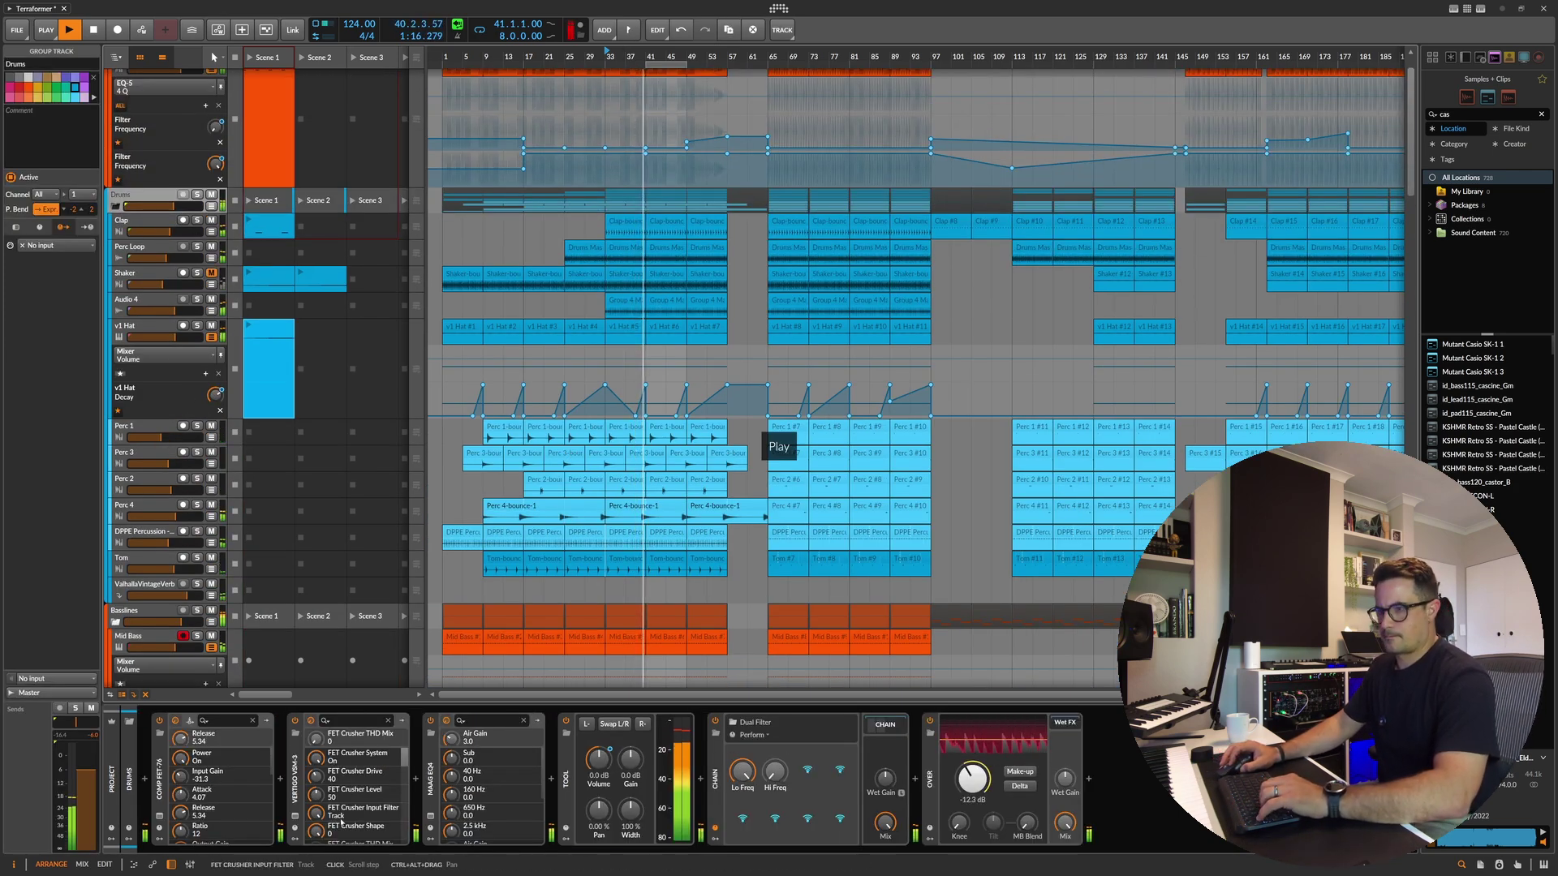
{"action": "left_click", "coordinate": [431, 816]}
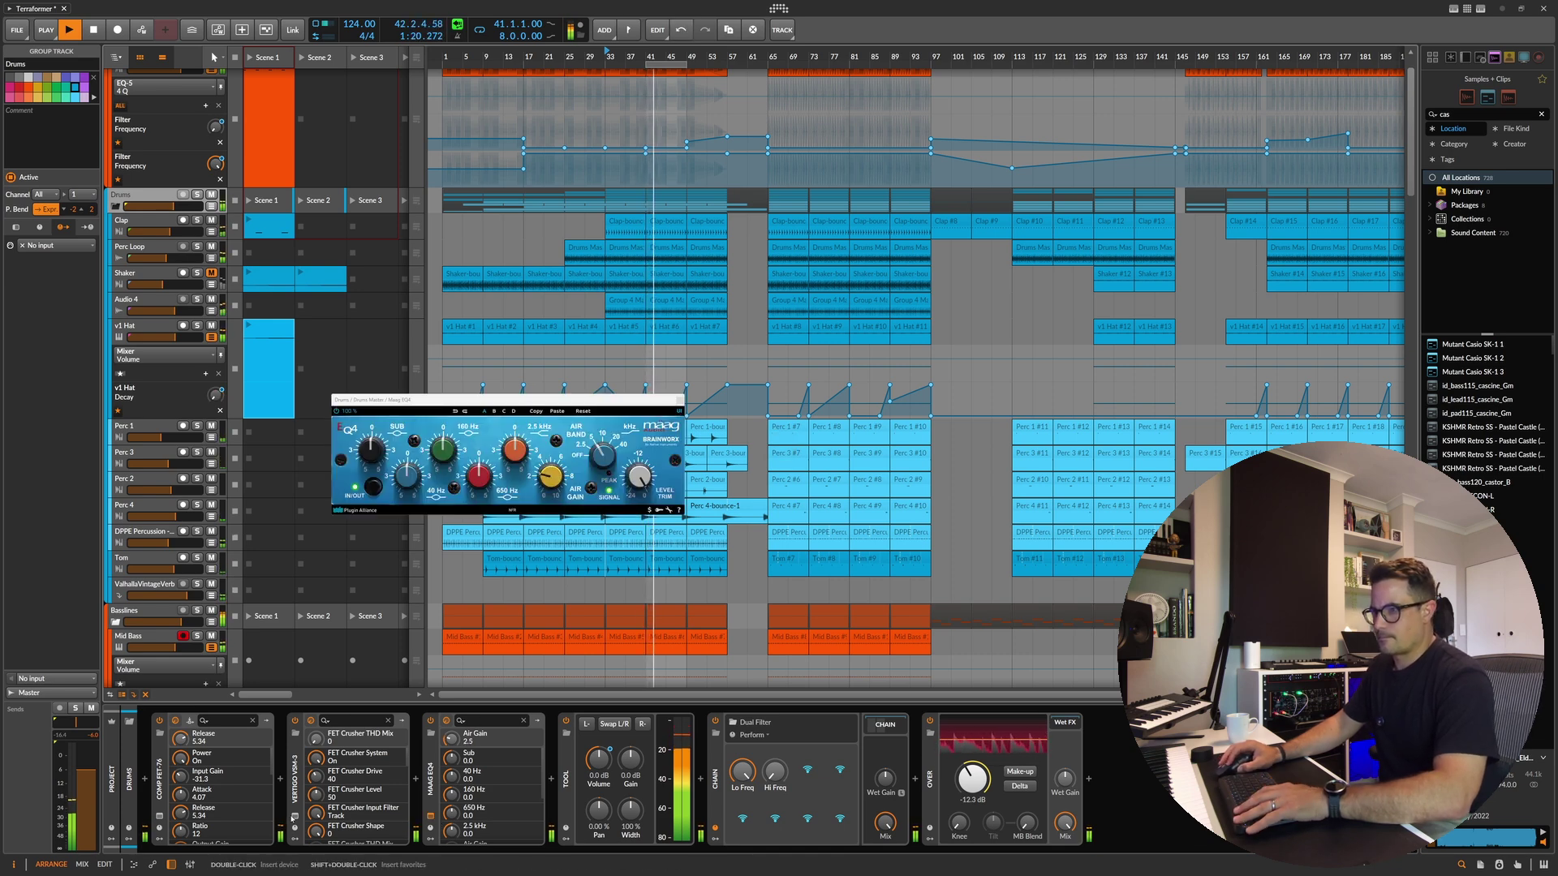
{"action": "left_click", "coordinate": [294, 816]}
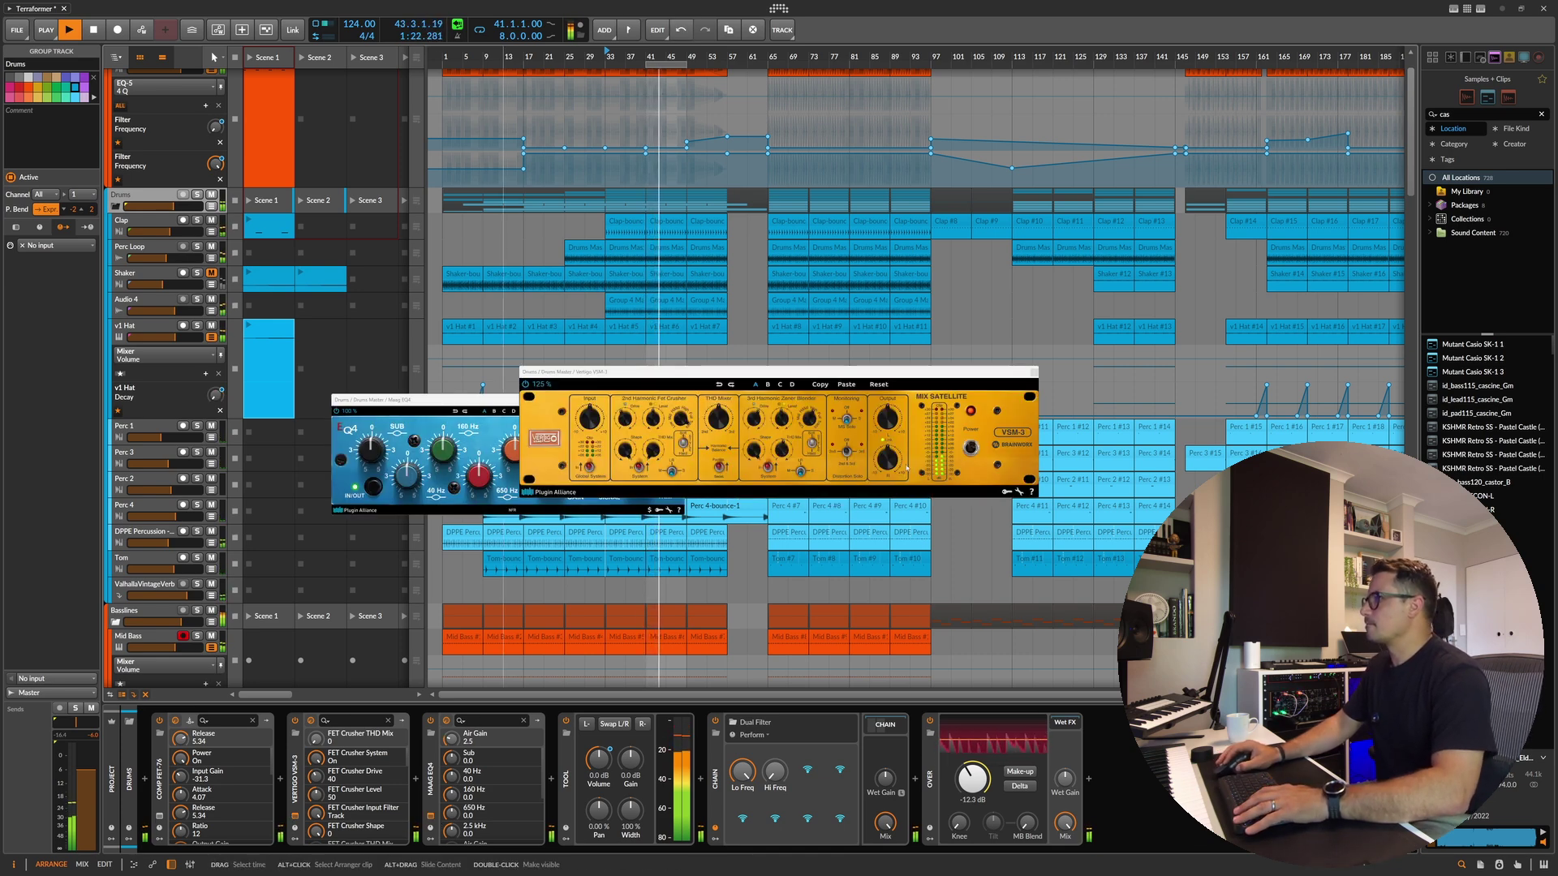
{"action": "left_click", "coordinate": [791, 456]}
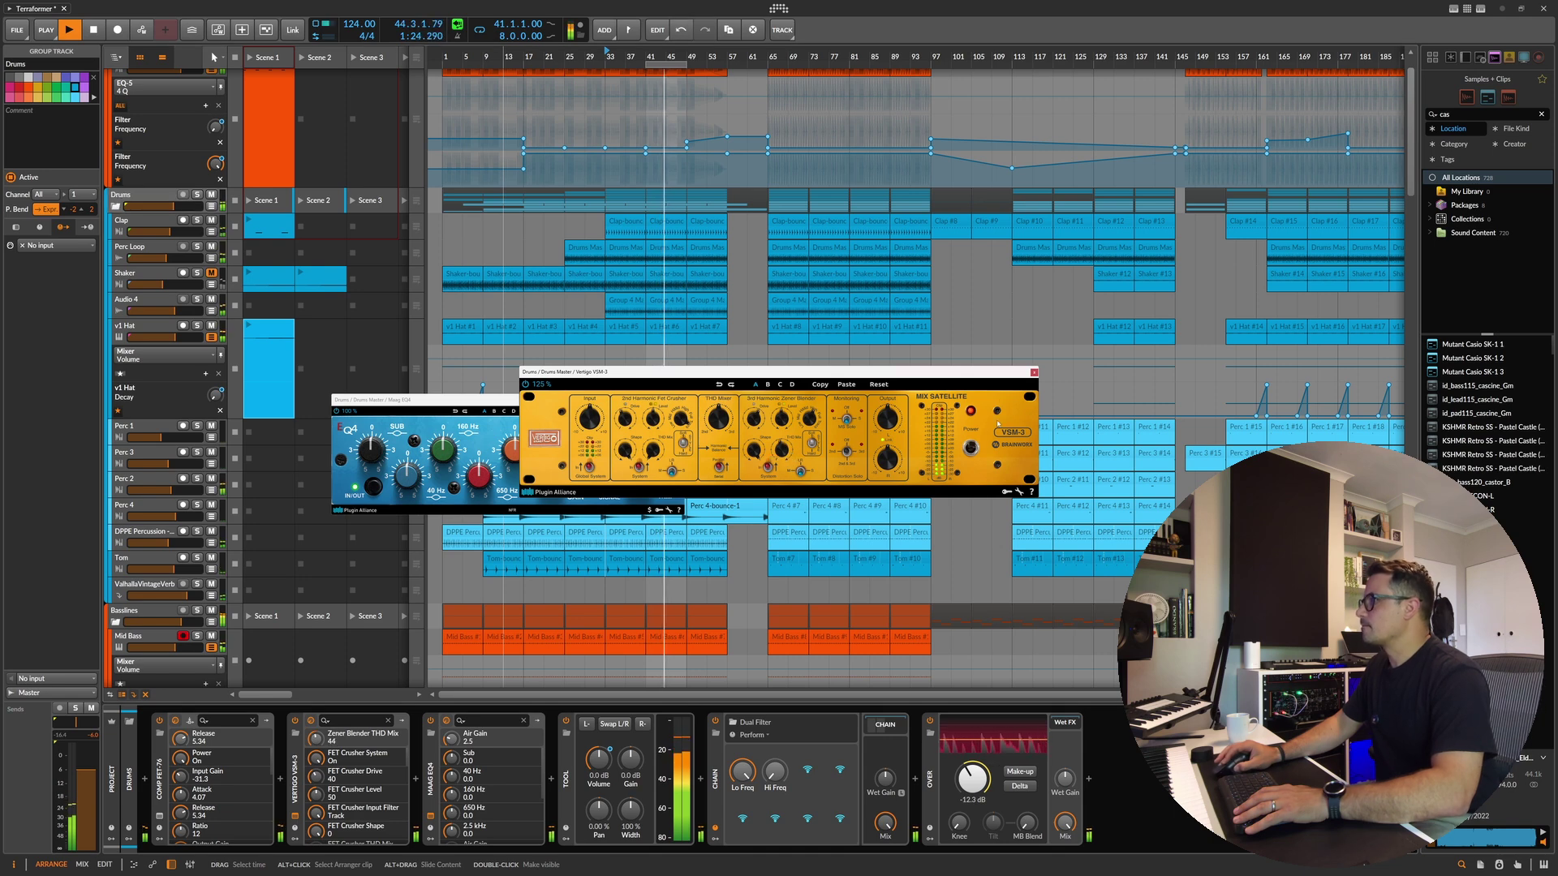
{"action": "left_click", "coordinate": [1034, 373]}
{"action": "left_click", "coordinate": [685, 399]}
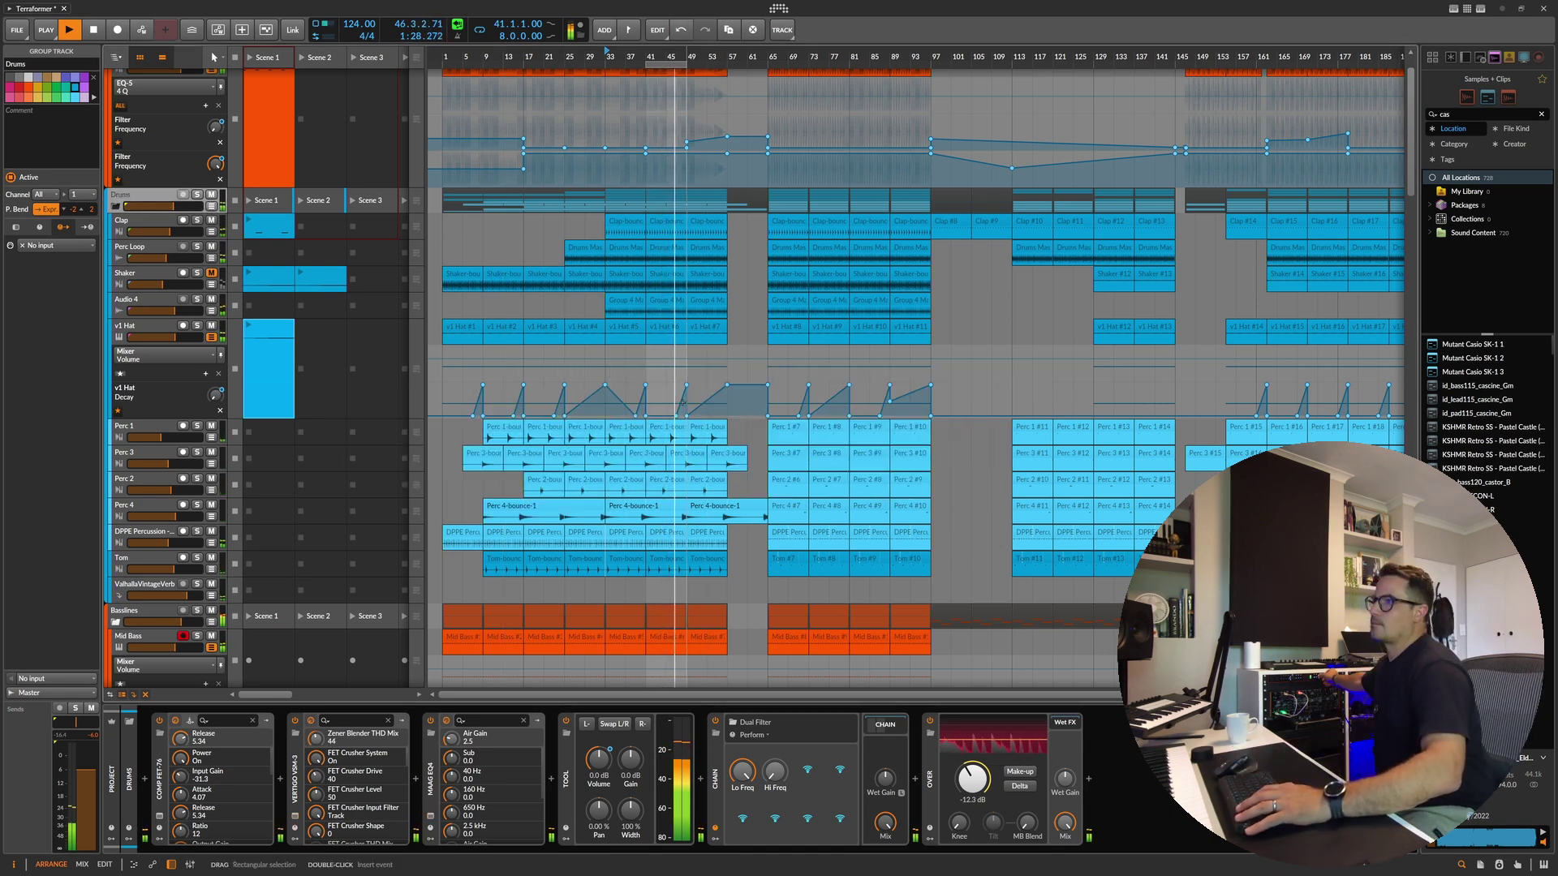
Step: Extend the loop region starting at bar 41 to end at bar 65, making it 24 bars long
{"action": "scroll", "coordinate": [653, 475], "scroll_direction": "down", "scroll_amount": 8}
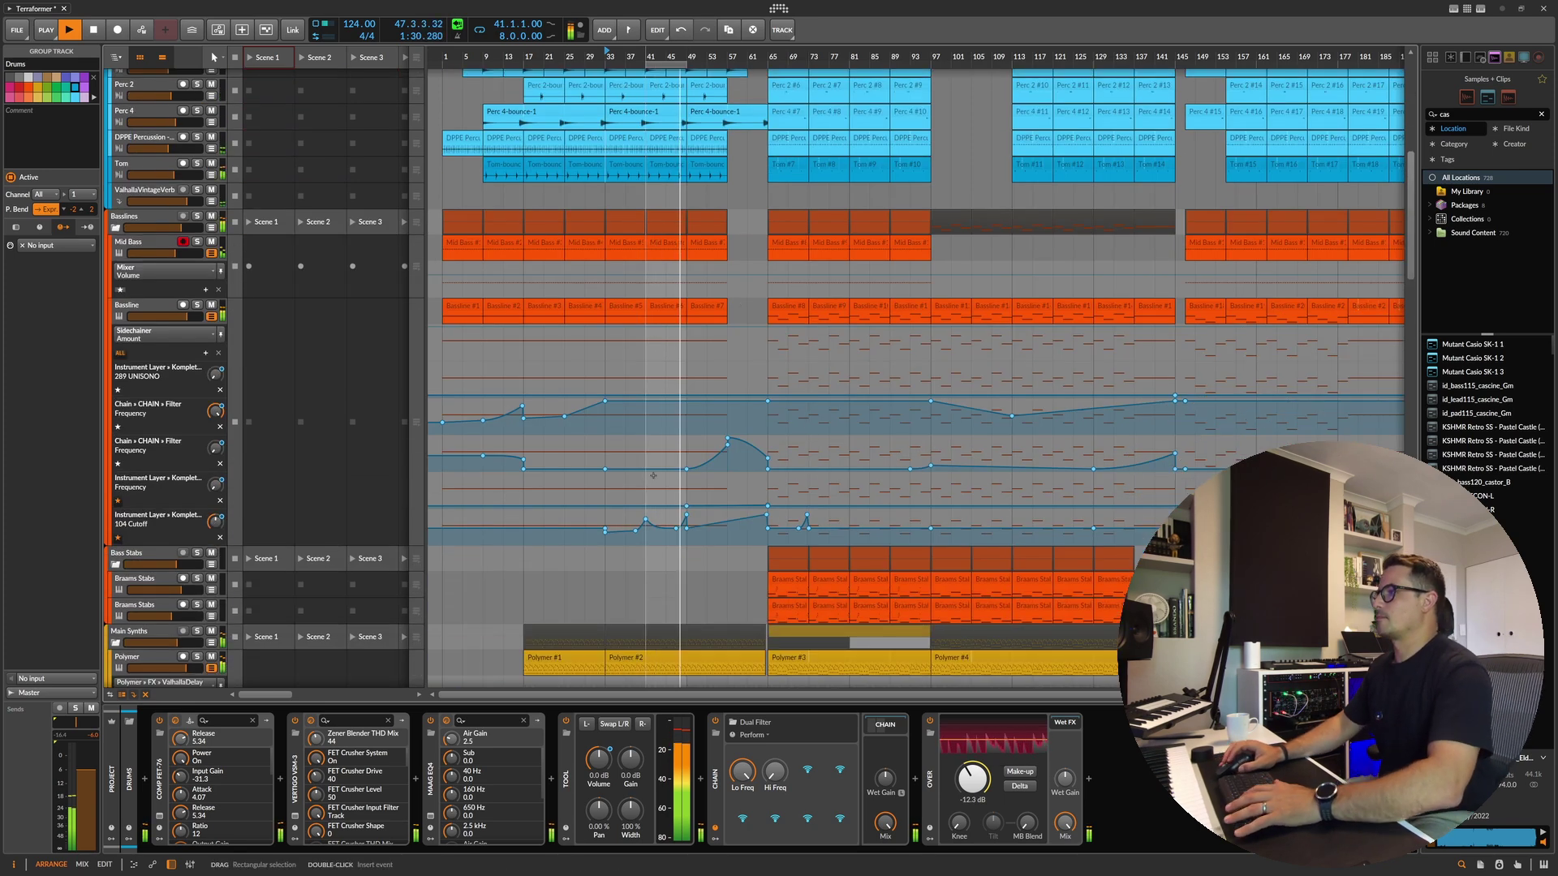
{"action": "scroll", "coordinate": [405, 405], "scroll_direction": "down", "scroll_amount": 2}
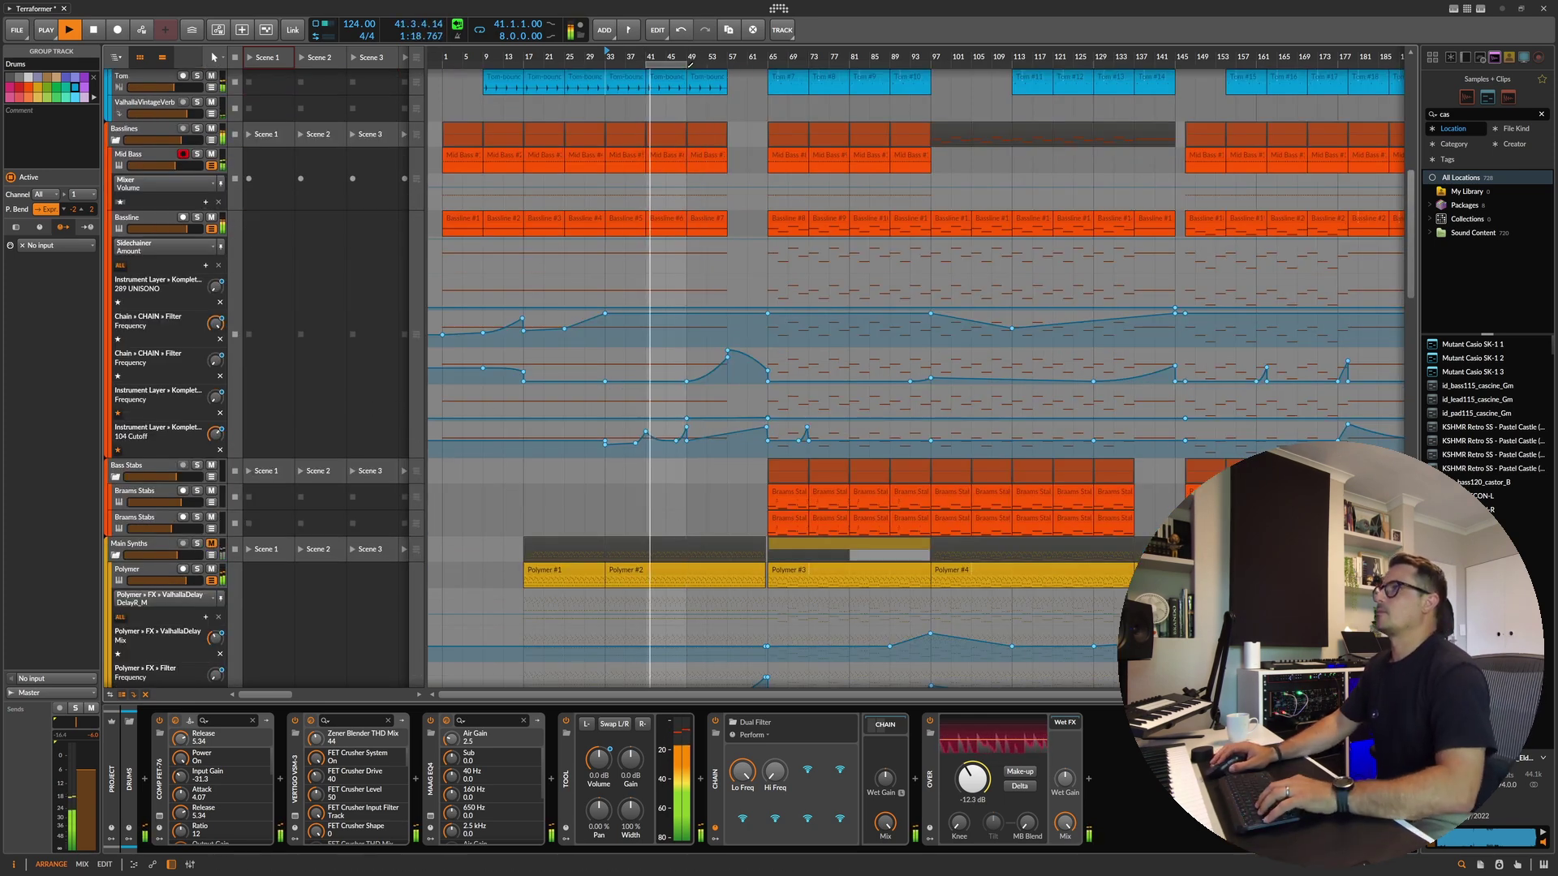
{"action": "left_click", "coordinate": [667, 63]}
{"action": "left_click_drag", "start_coordinate": [688, 63], "coordinate": [767, 64]}
{"action": "scroll", "coordinate": [668, 319], "scroll_direction": "down", "scroll_amount": 3}
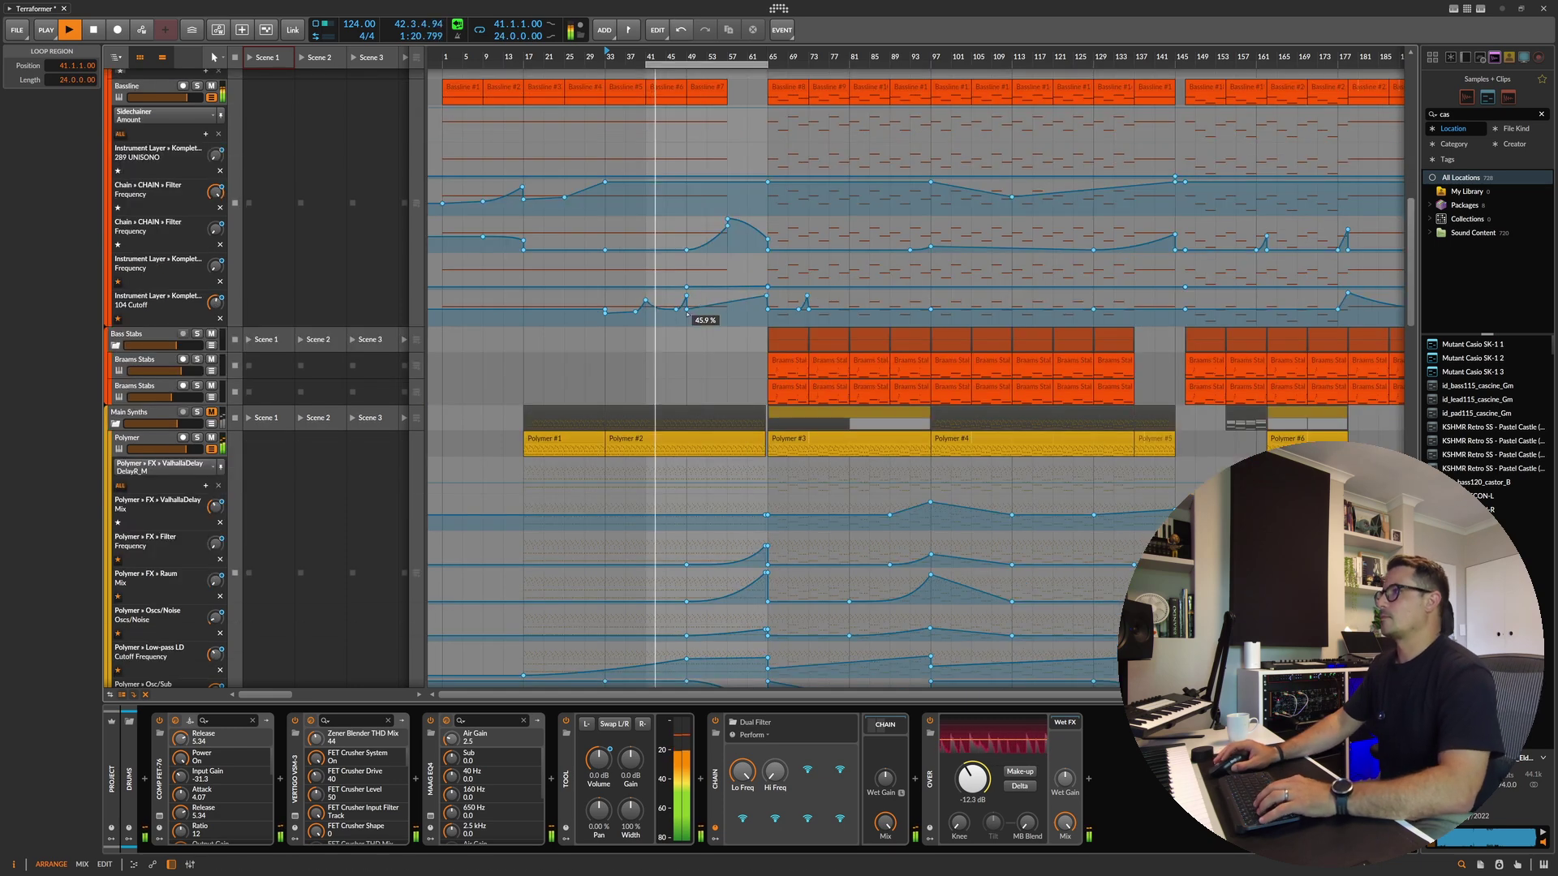
{"action": "scroll", "coordinate": [668, 319], "scroll_direction": "up", "scroll_amount": 3}
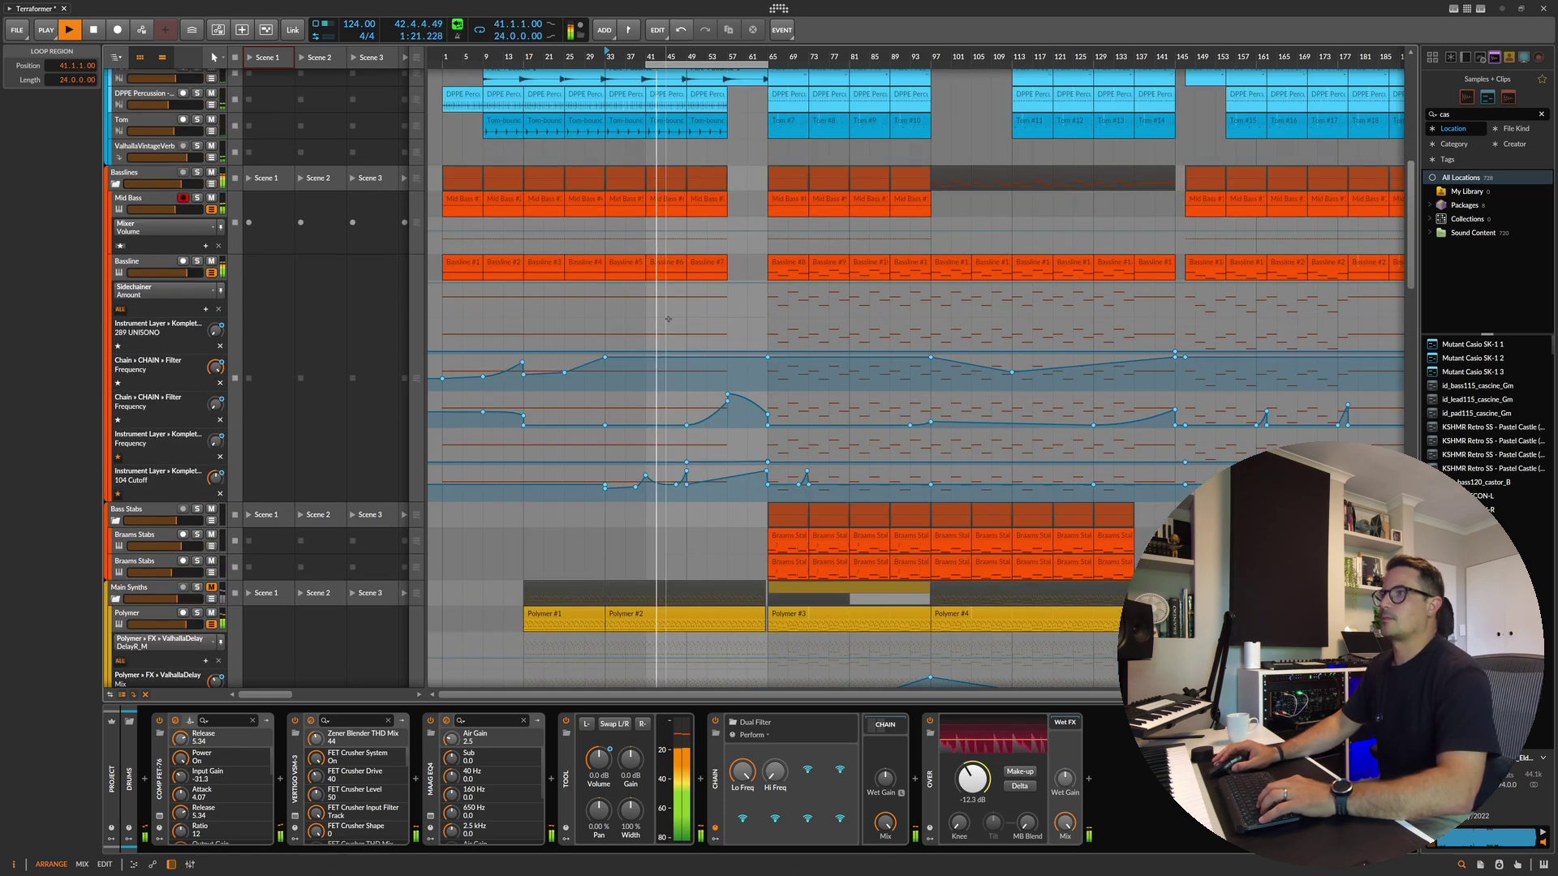
Step: Solo the Bassline track, compare the EQ+ after the Sidechainer on and off, and delete that EQ+
{"action": "left_click", "coordinate": [200, 263]}
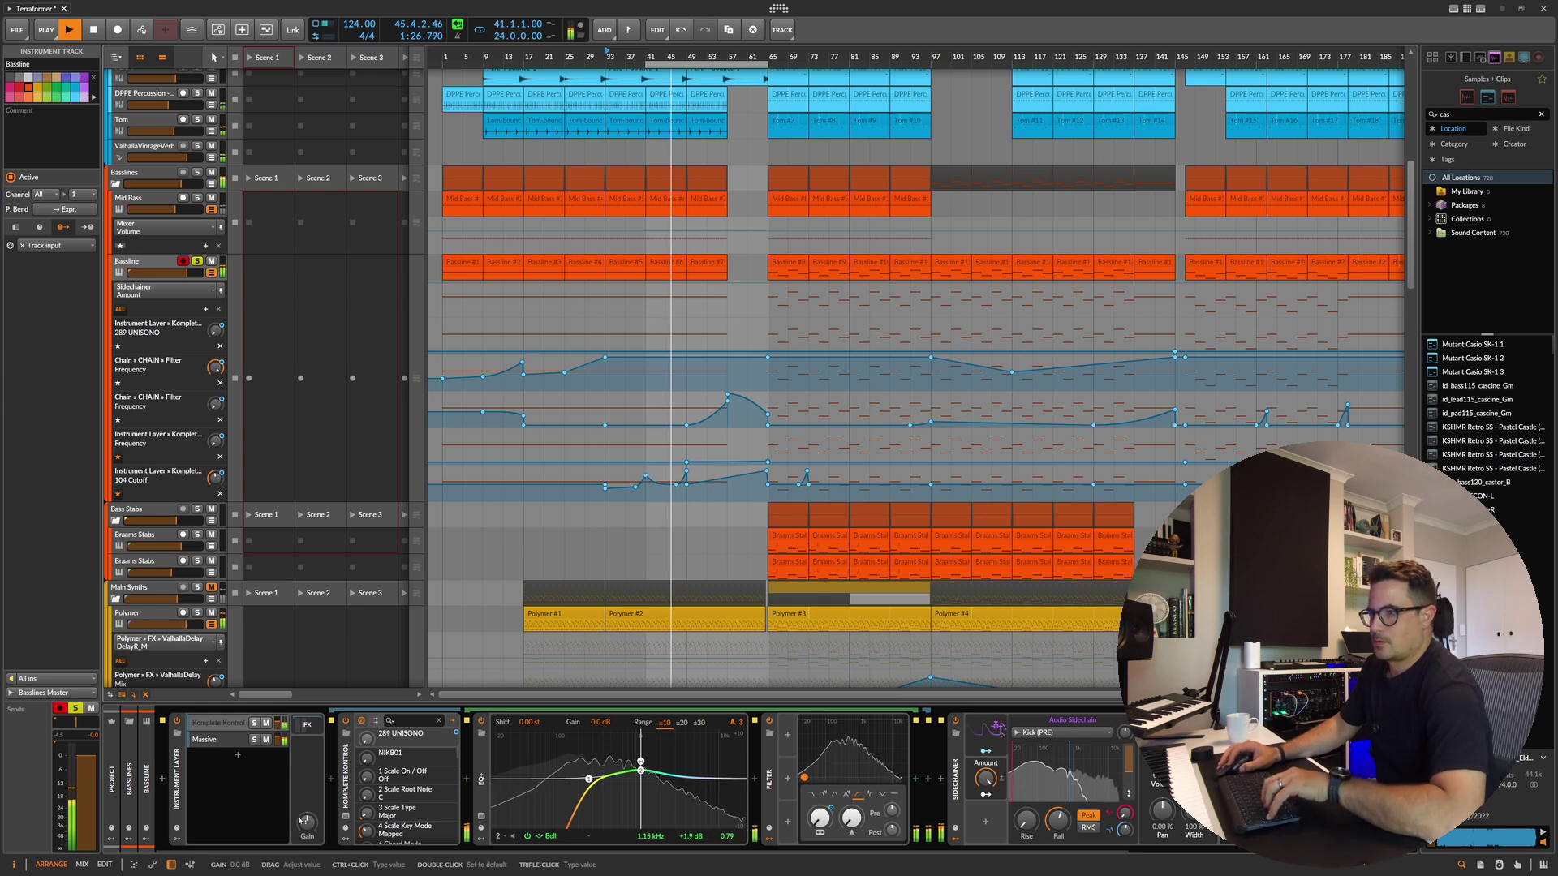
{"action": "left_click", "coordinate": [177, 779]}
{"action": "left_click", "coordinate": [213, 797]}
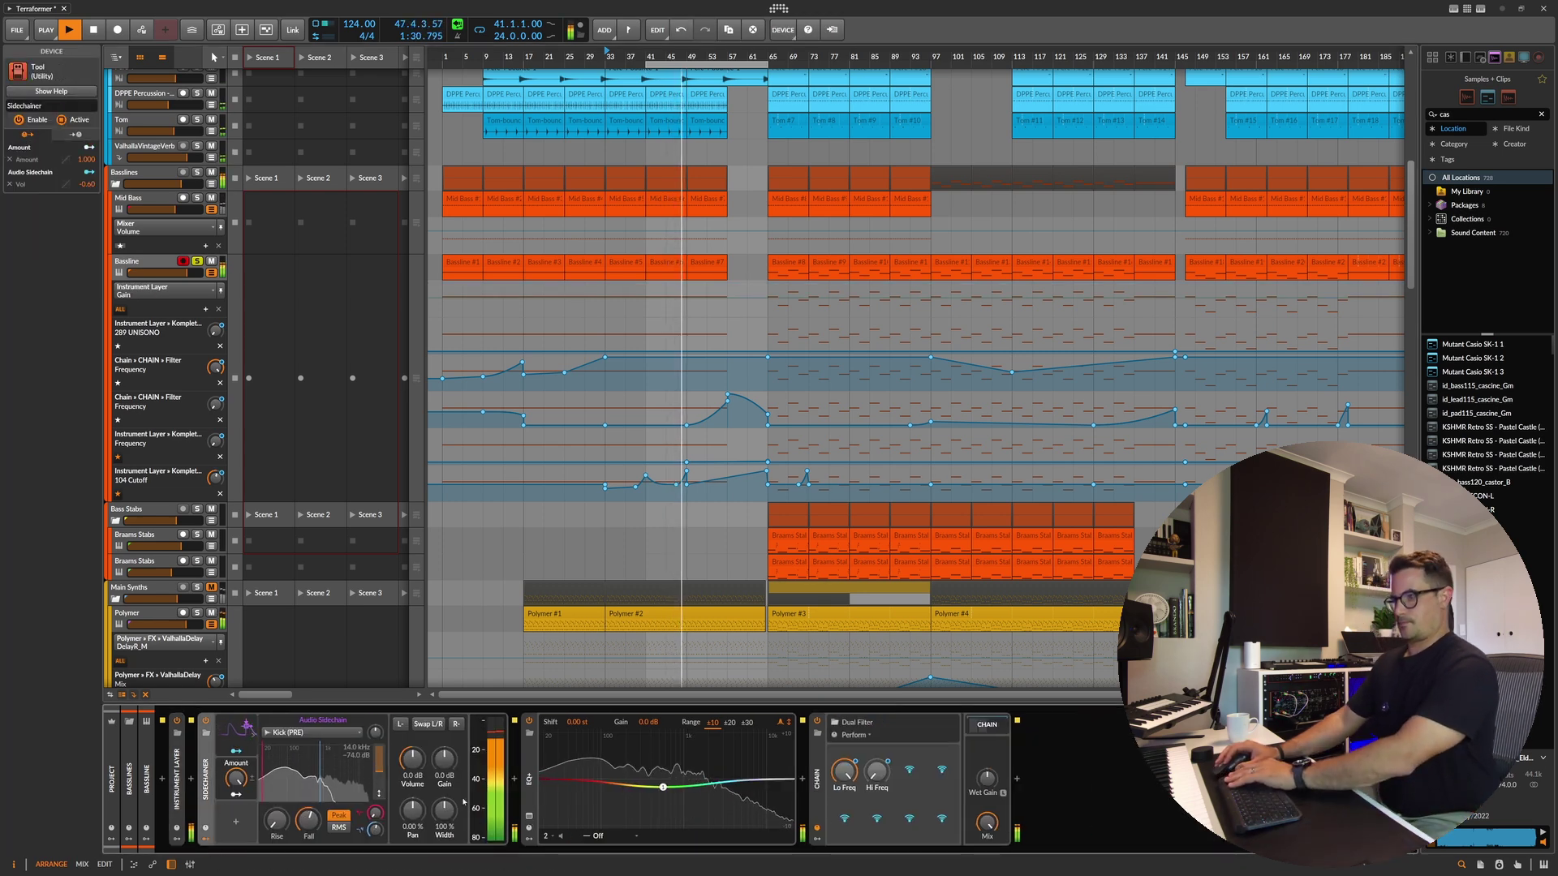
{"action": "left_click", "coordinate": [529, 723]}
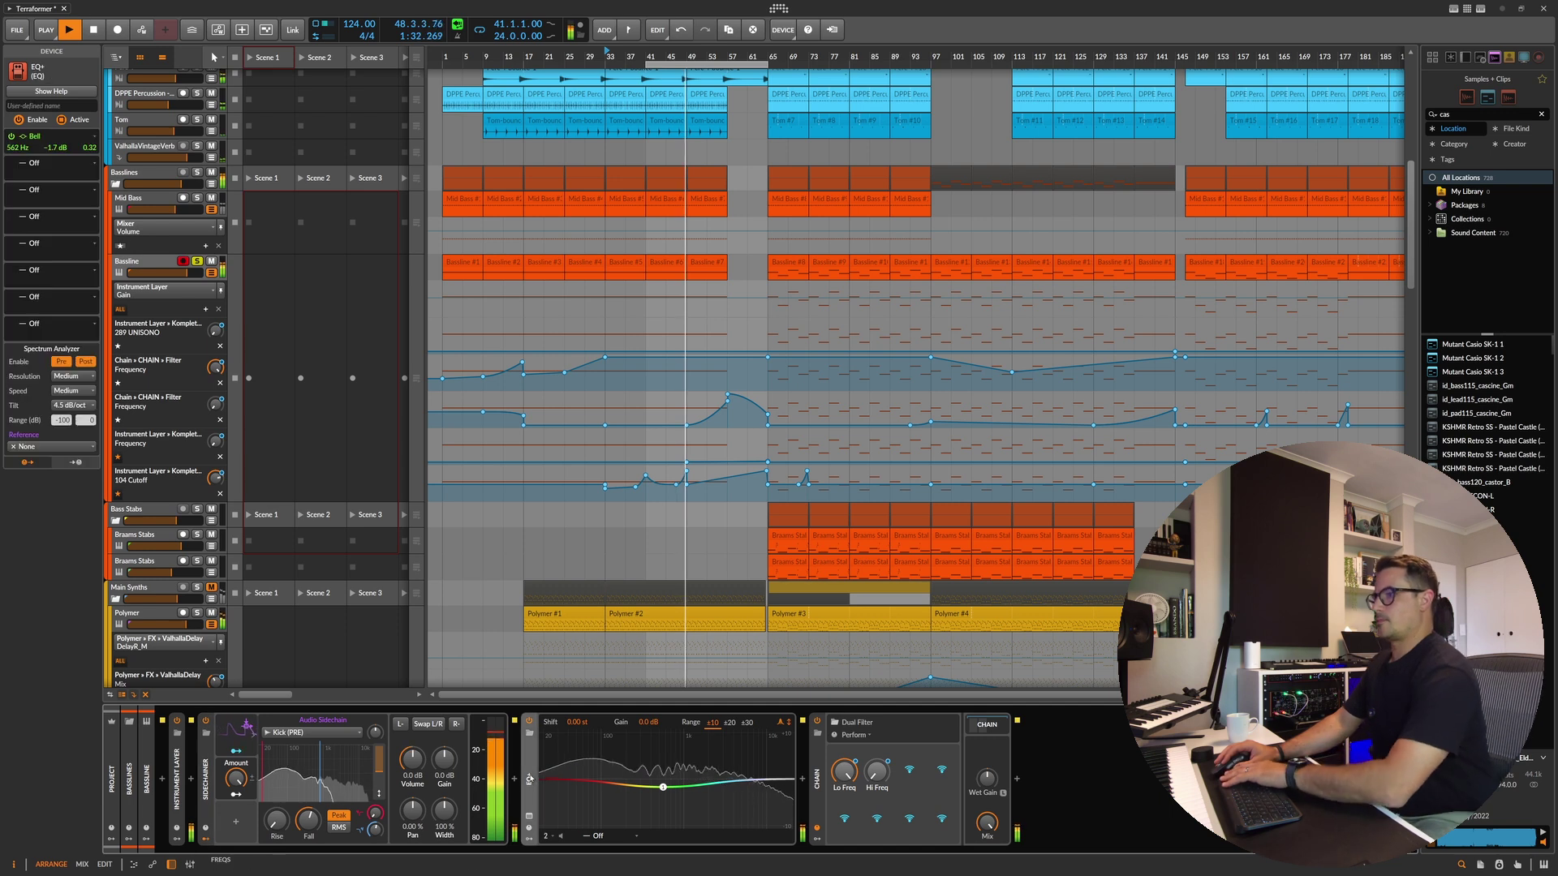
{"action": "left_click", "coordinate": [530, 720]}
{"action": "left_click", "coordinate": [529, 721]}
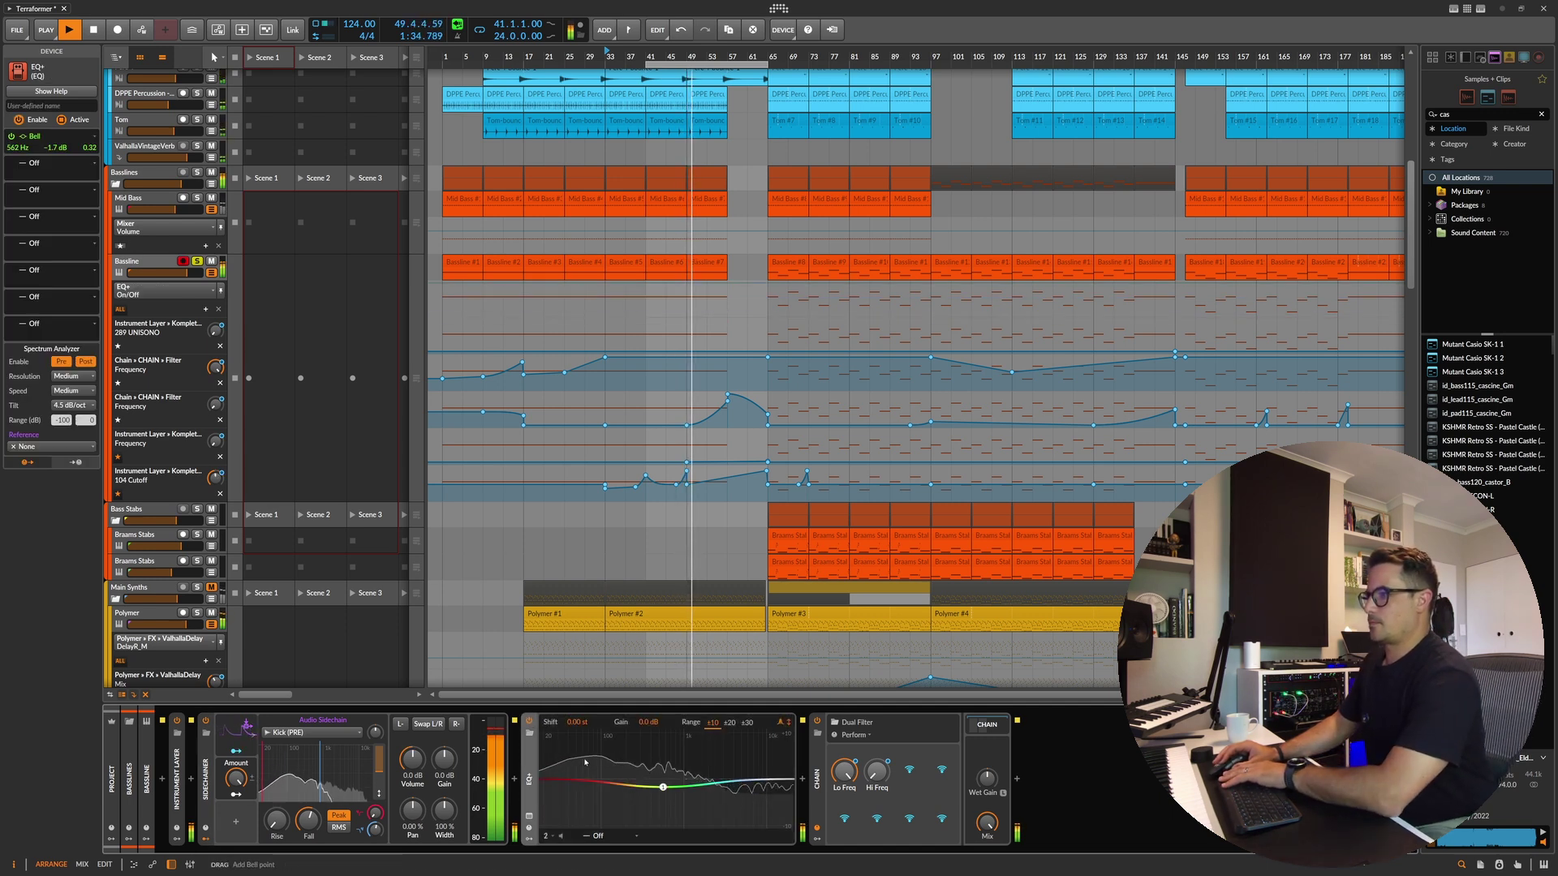
{"action": "key", "text": "Delete"}
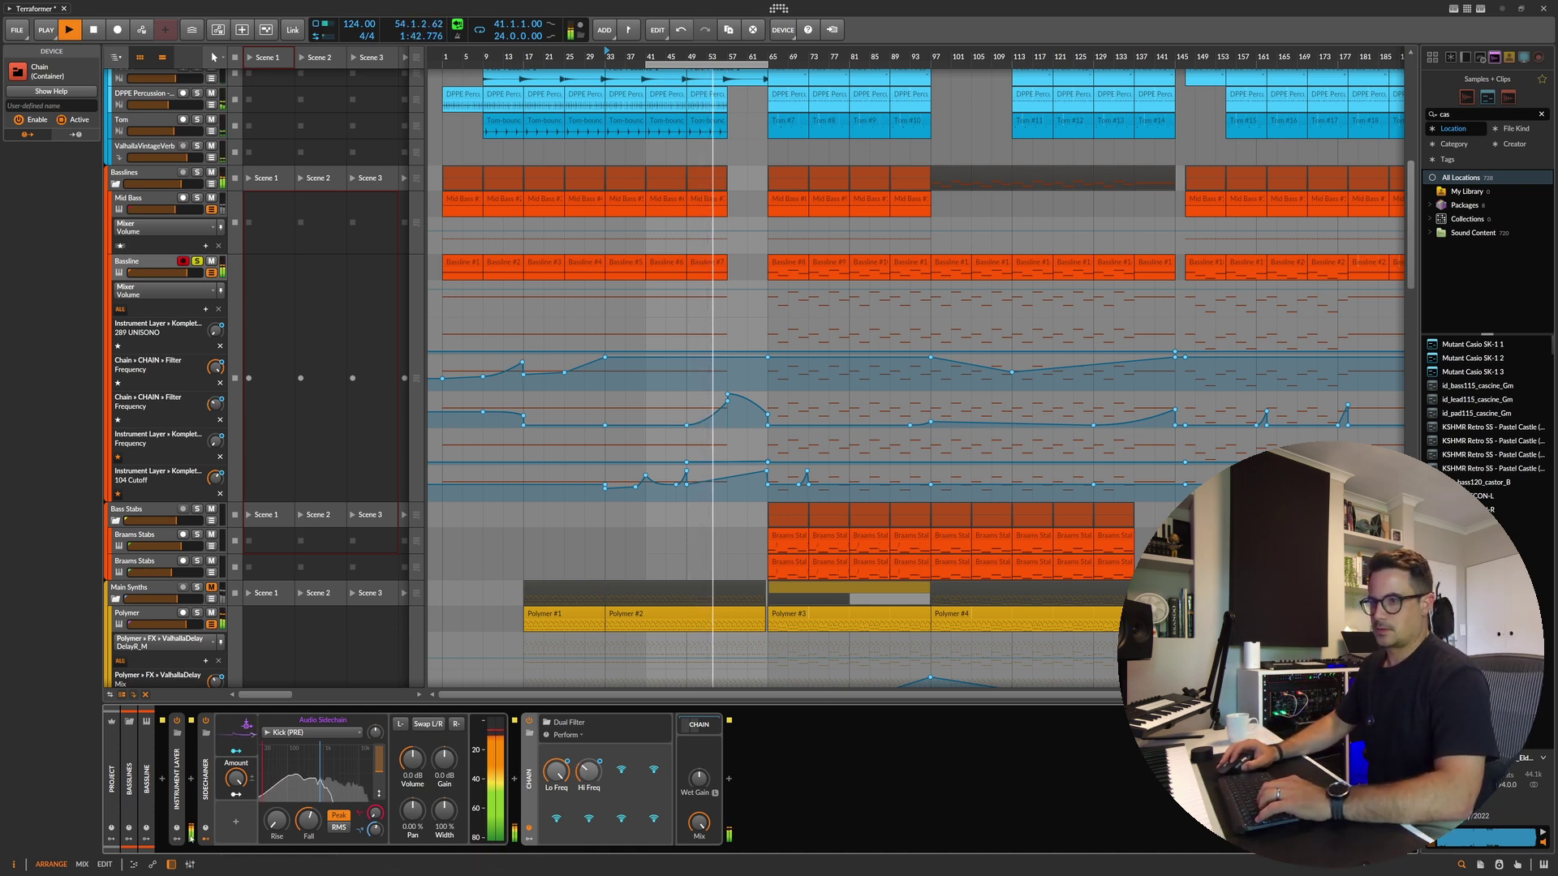
{"action": "left_click", "coordinate": [205, 786]}
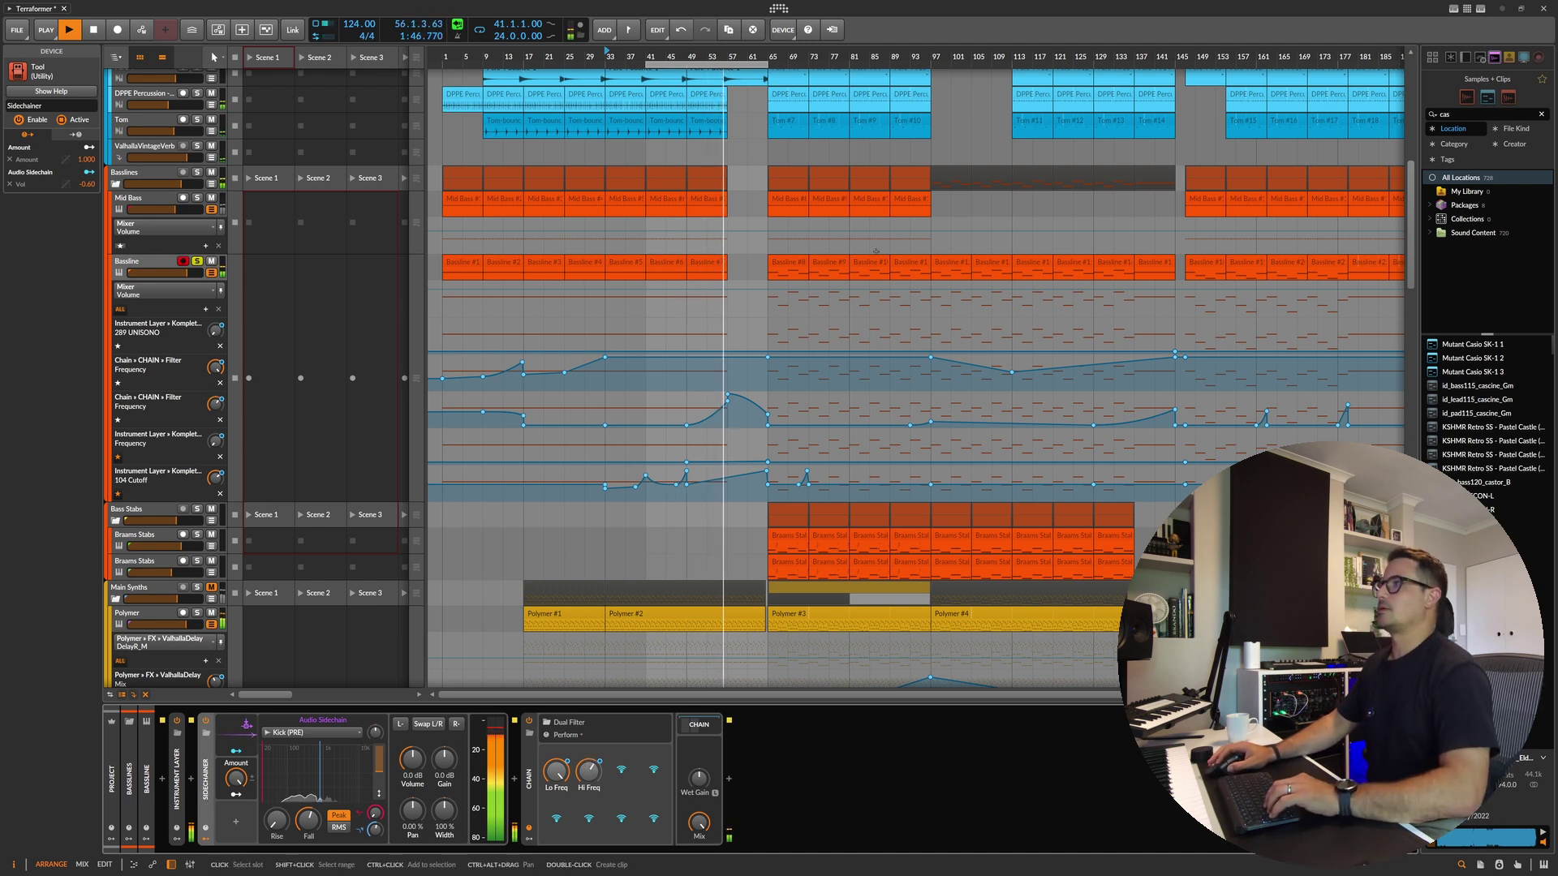
Step: Stop playback and set the arranger loop to bars 65 through 97
{"action": "key", "text": "space"}
{"action": "left_click_drag", "start_coordinate": [771, 56], "coordinate": [925, 55]}
{"action": "key", "text": "ctrl+l"}
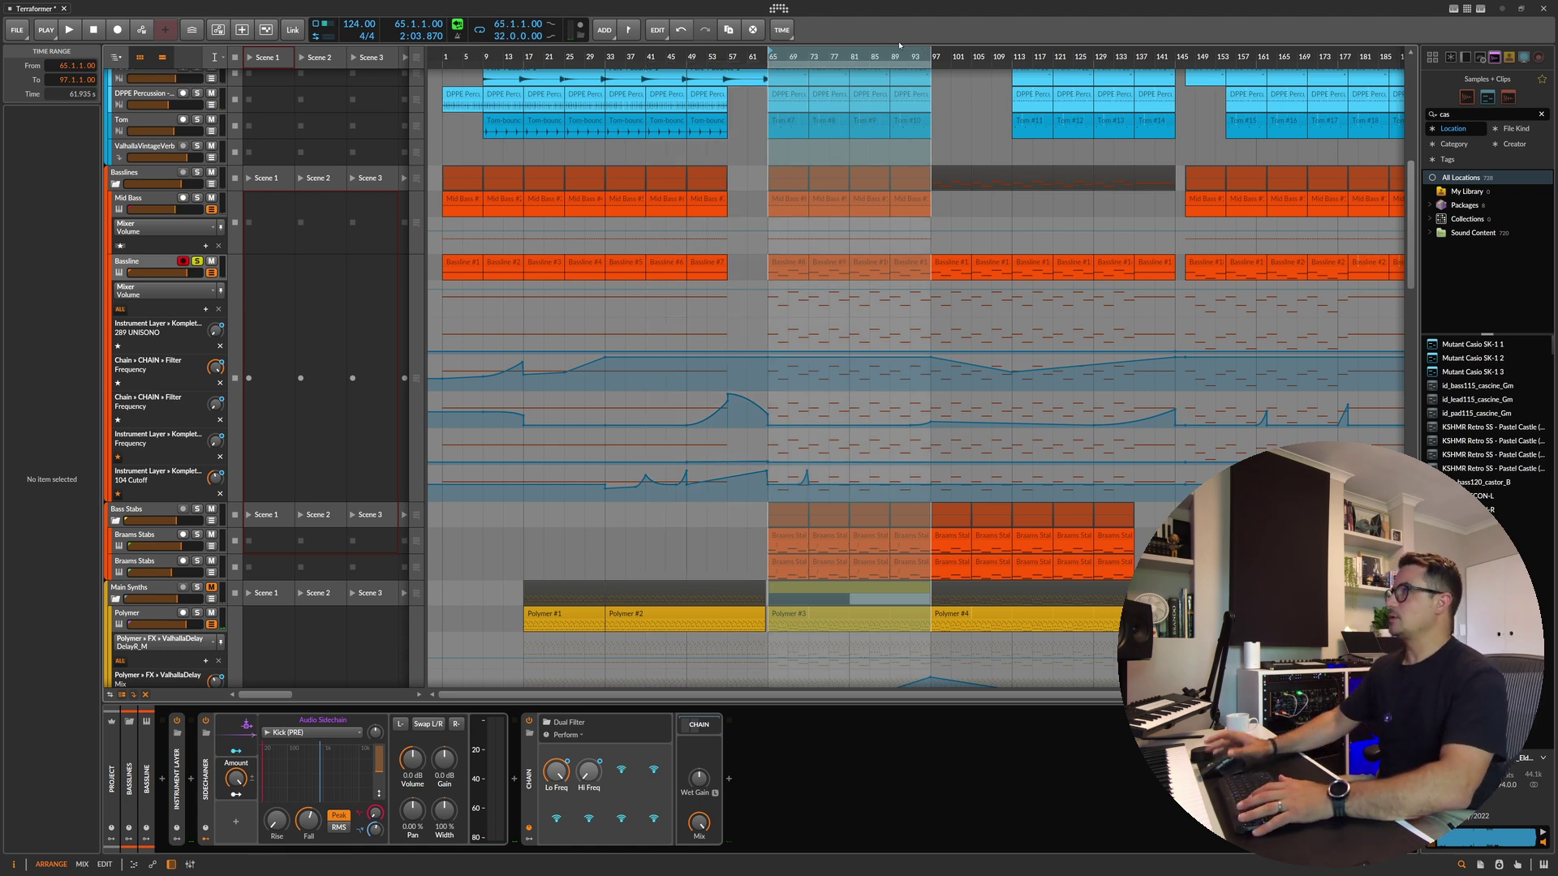
Step: Duplicate the last 16-bar Perc 4-bounce-1 clip twice so the copies start at bars 65 and 81
{"action": "scroll", "coordinate": [305, 209], "scroll_direction": "up", "scroll_amount": 6}
{"action": "left_click", "coordinate": [738, 333]}
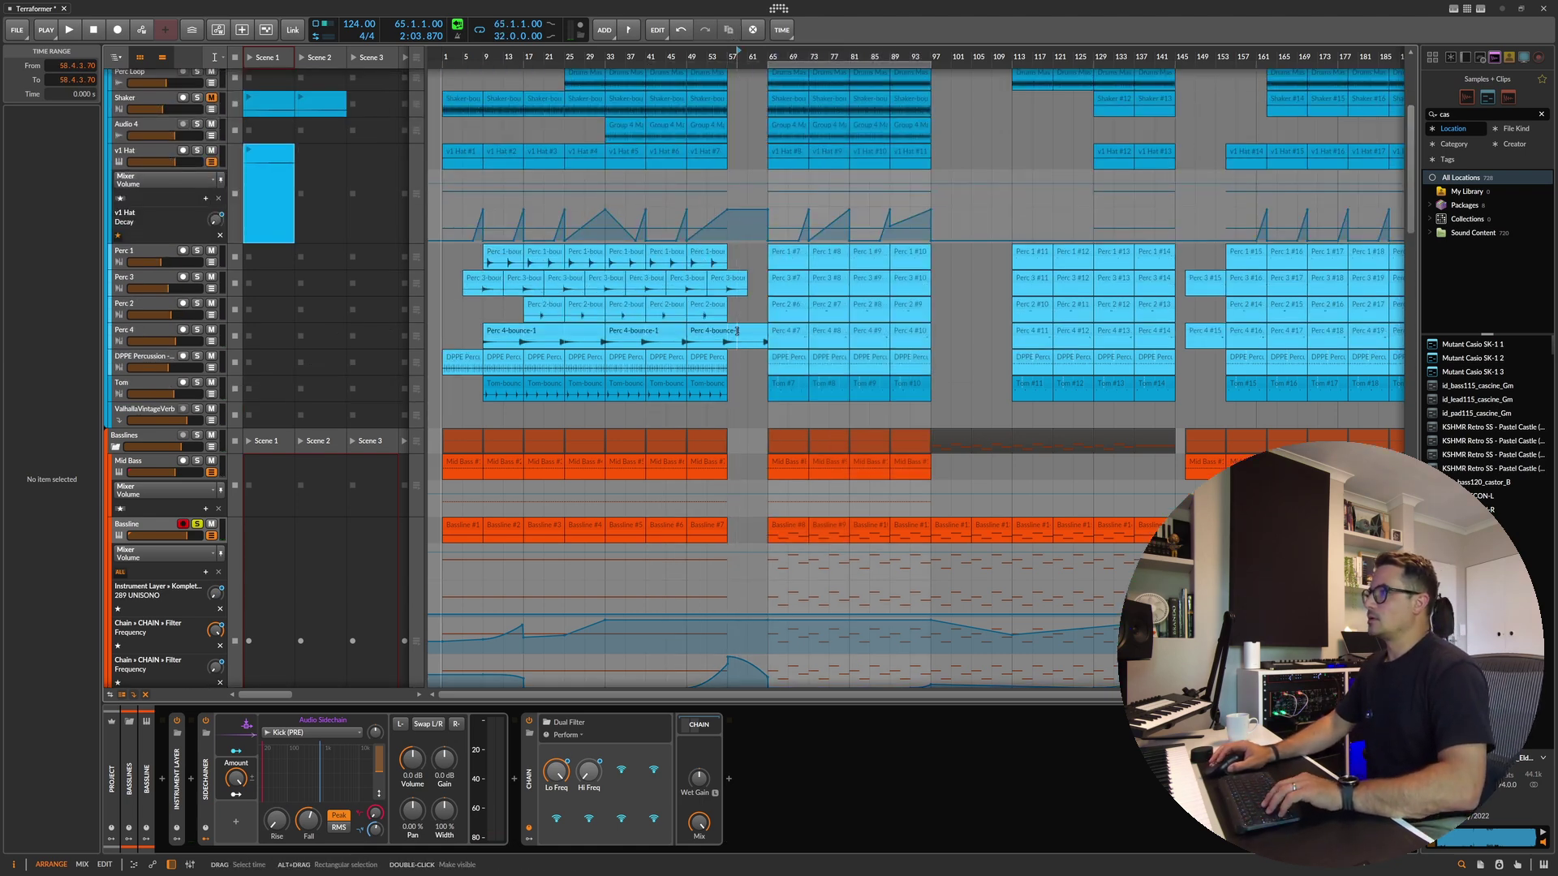
{"action": "left_click", "coordinate": [710, 332]}
{"action": "key", "text": "ctrl+d"}
{"action": "key", "text": "ctrl+d"}
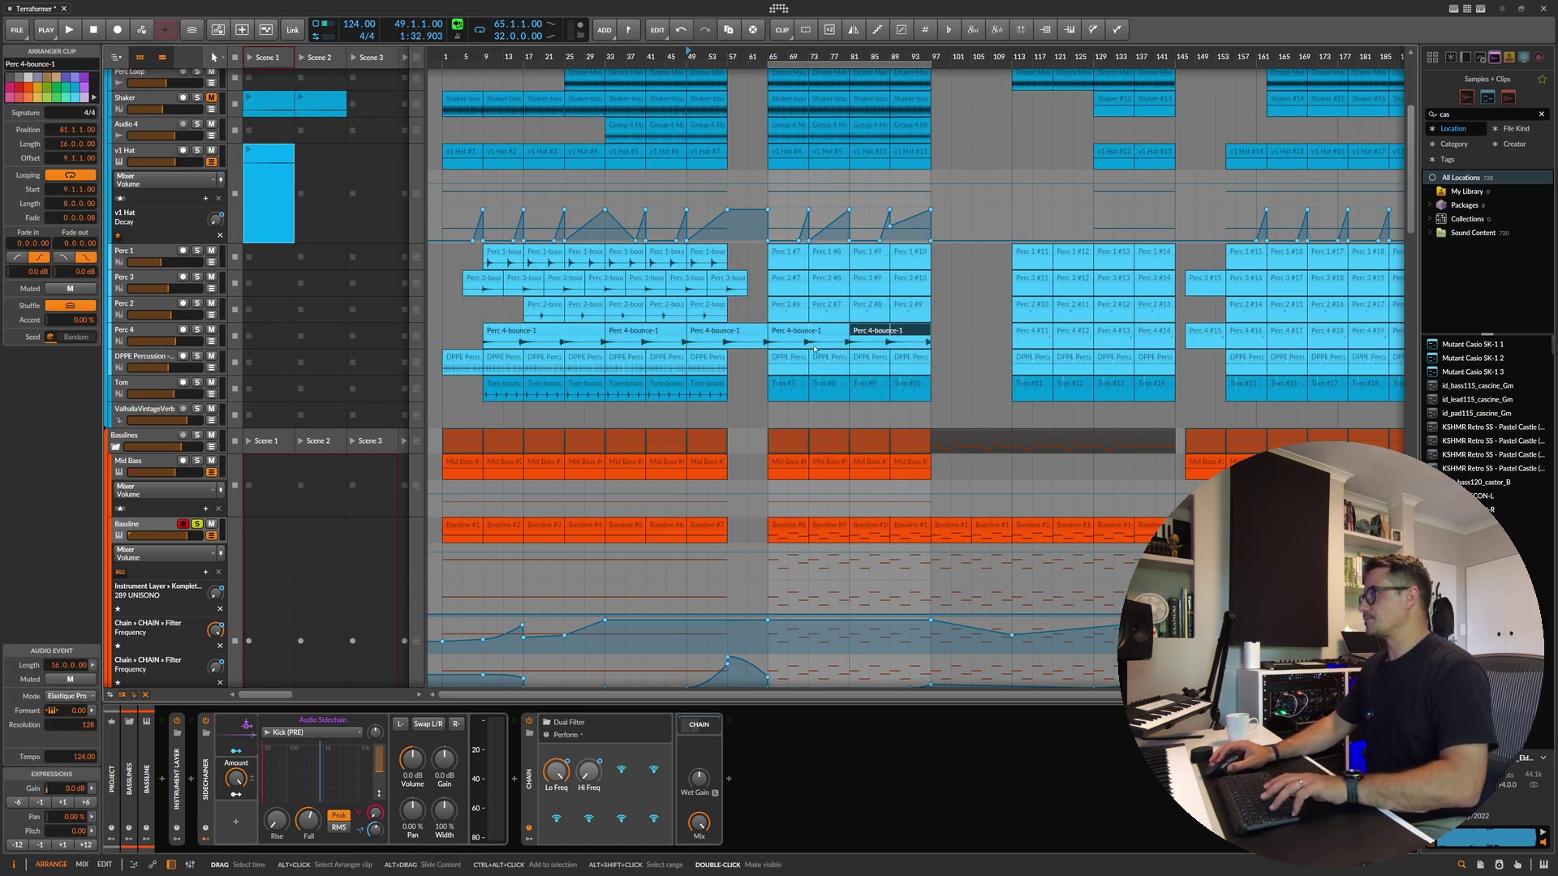
Step: Copy the Perc 1, Perc 2 and DPPE Percussion clips from bars 33–49 to bar 65, and repeat the Perc 3 bounce clip through bar 93
{"action": "left_click", "coordinate": [677, 359]}
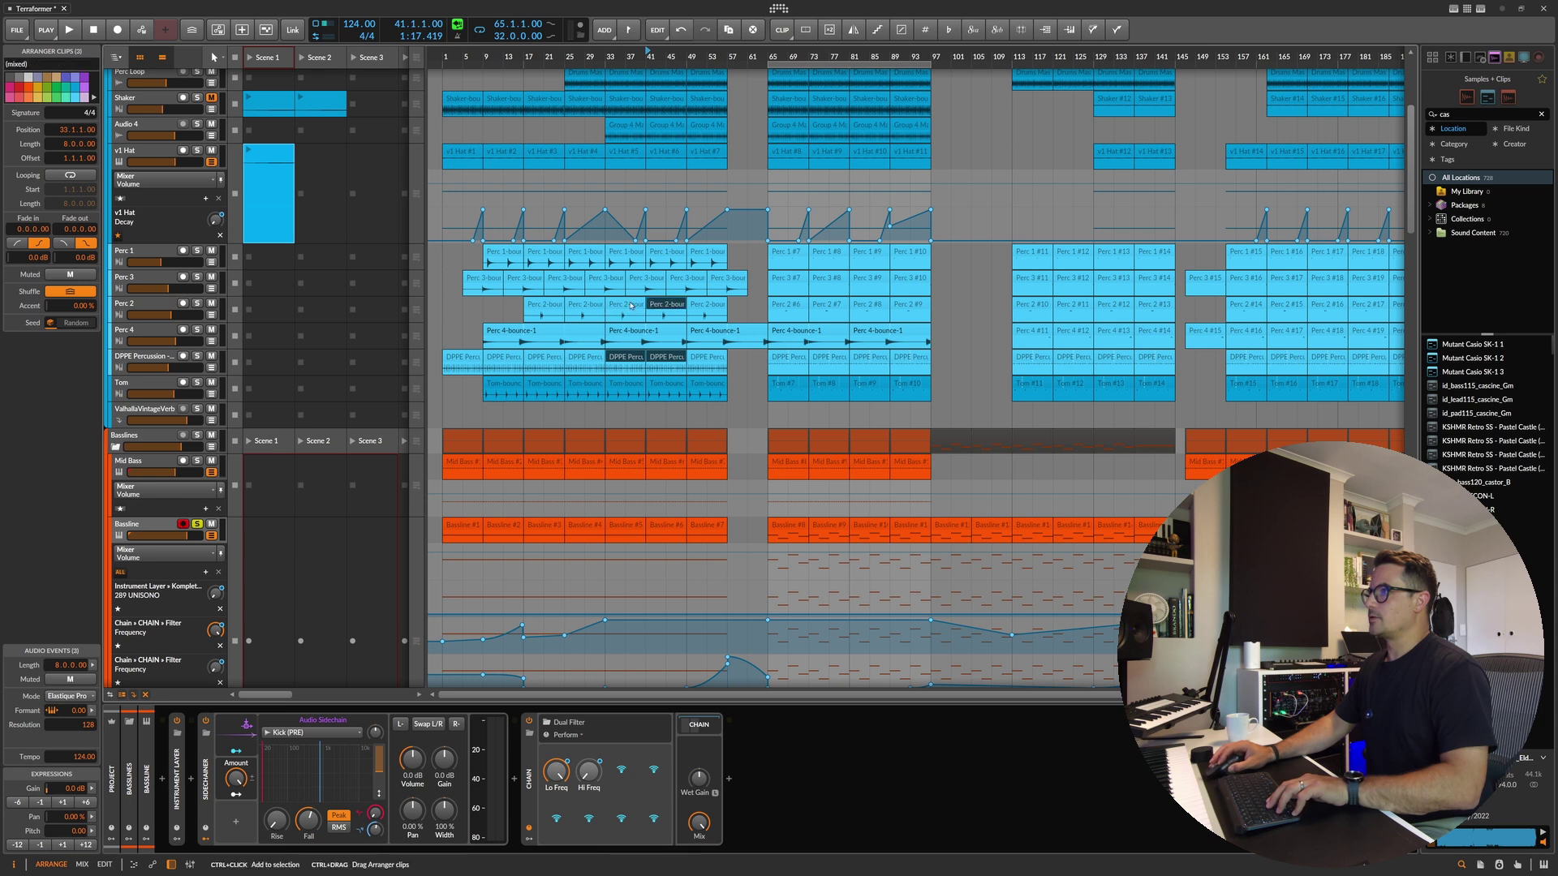
{"action": "left_click_drag", "start_coordinate": [627, 257], "coordinate": [791, 257]}
{"action": "left_click", "coordinate": [688, 279]}
{"action": "left_click_drag", "start_coordinate": [688, 279], "coordinate": [771, 284]}
{"action": "key", "text": "ctrl+d"}
{"action": "key", "text": "ctrl+d"}
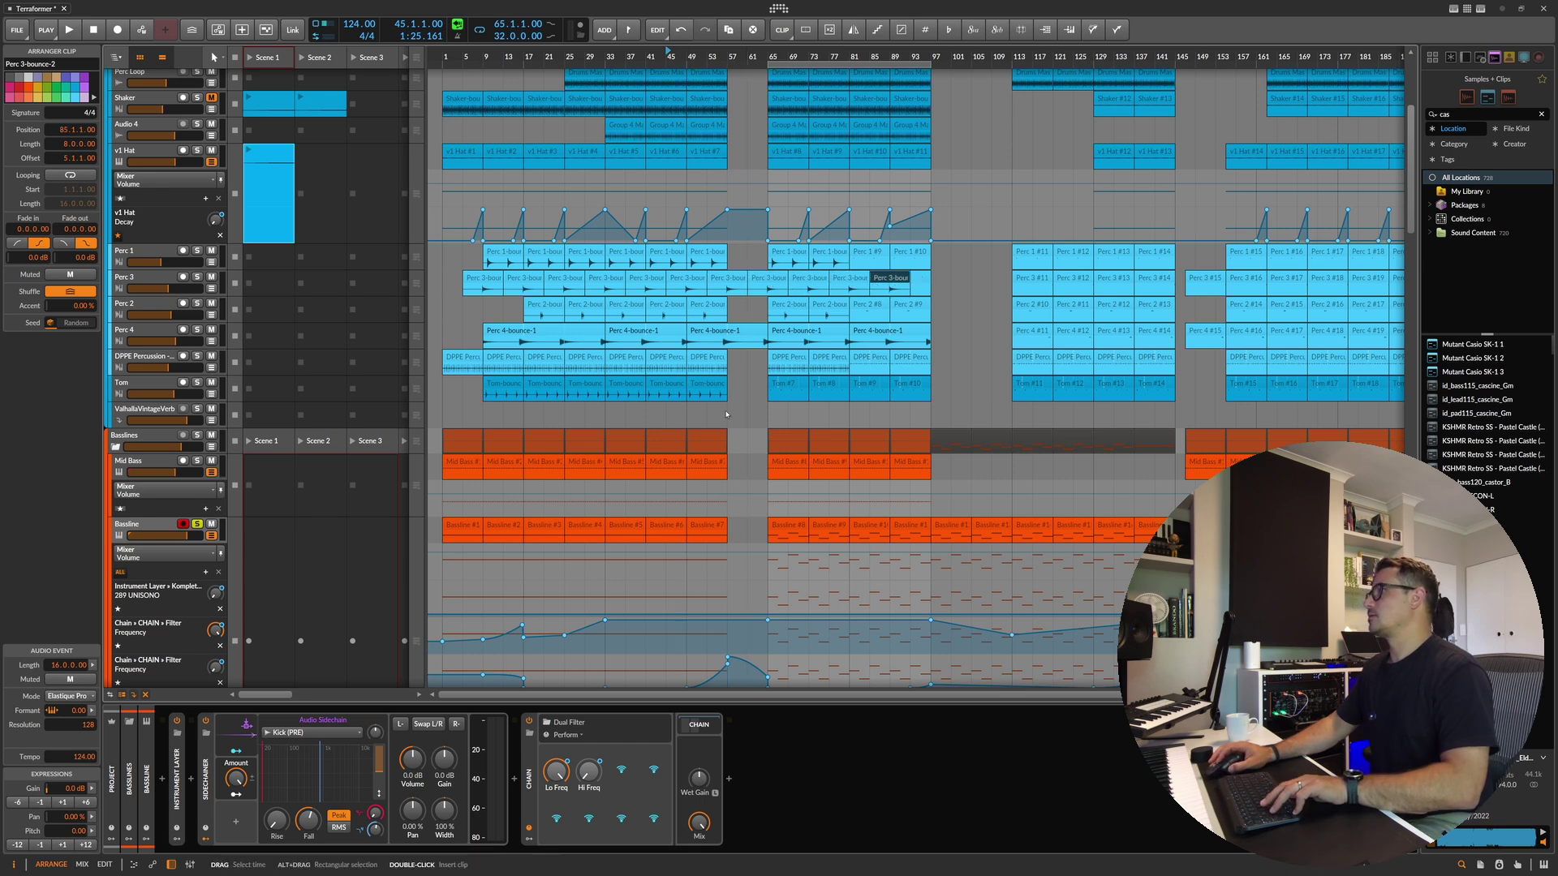
{"action": "key", "text": "ctrl+d"}
Step: Play from about bar 61 into the looped section at bar 65 and review its tracks from kick to pads
{"action": "key", "text": "space"}
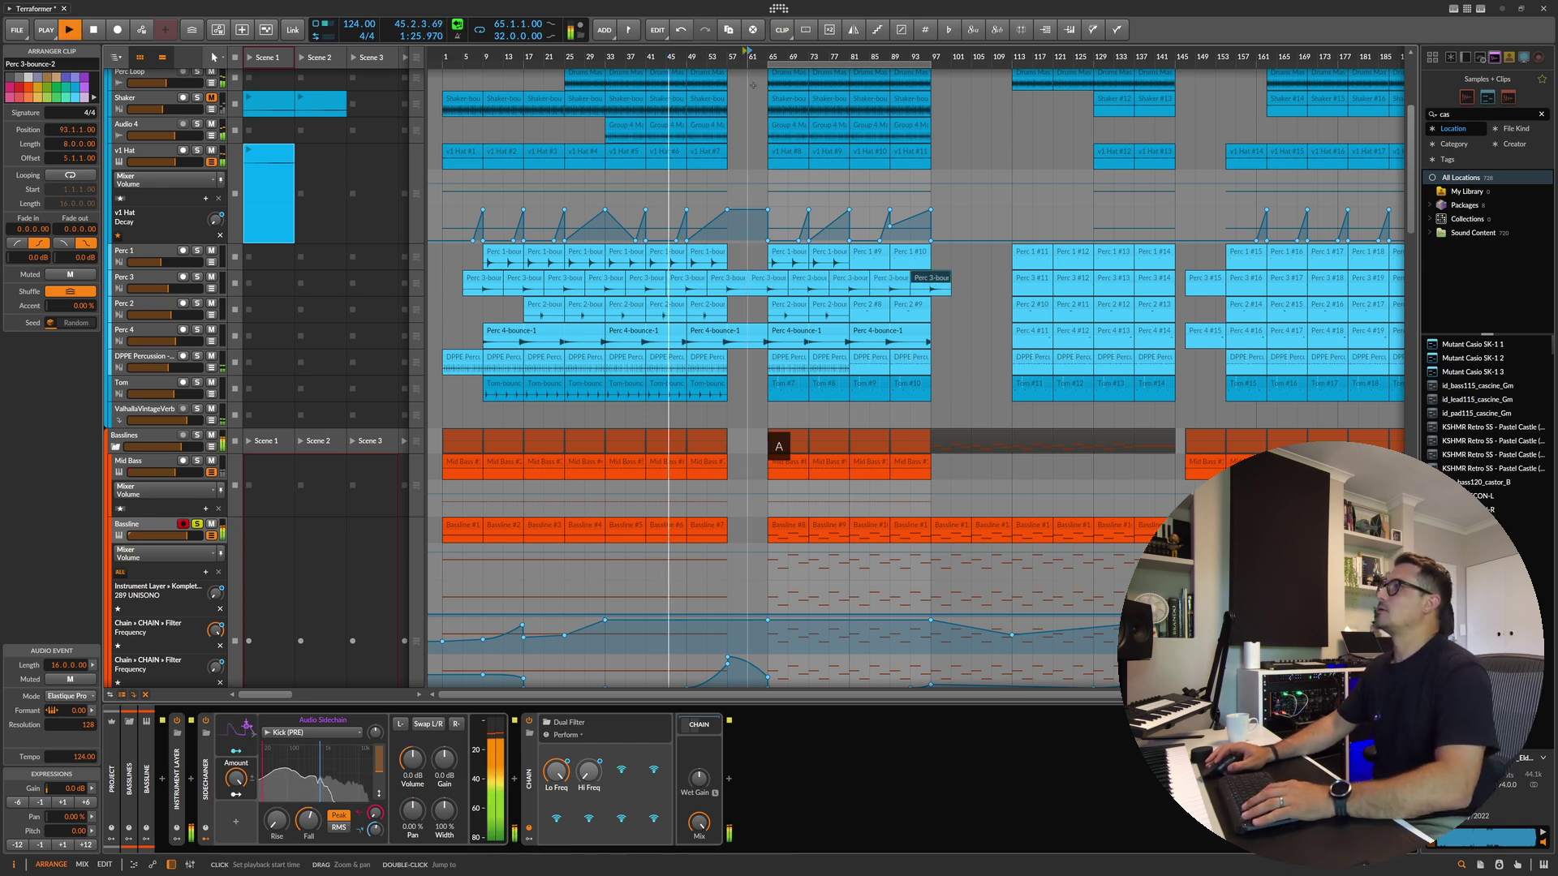
{"action": "scroll", "coordinate": [220, 176], "scroll_direction": "up", "scroll_amount": 5}
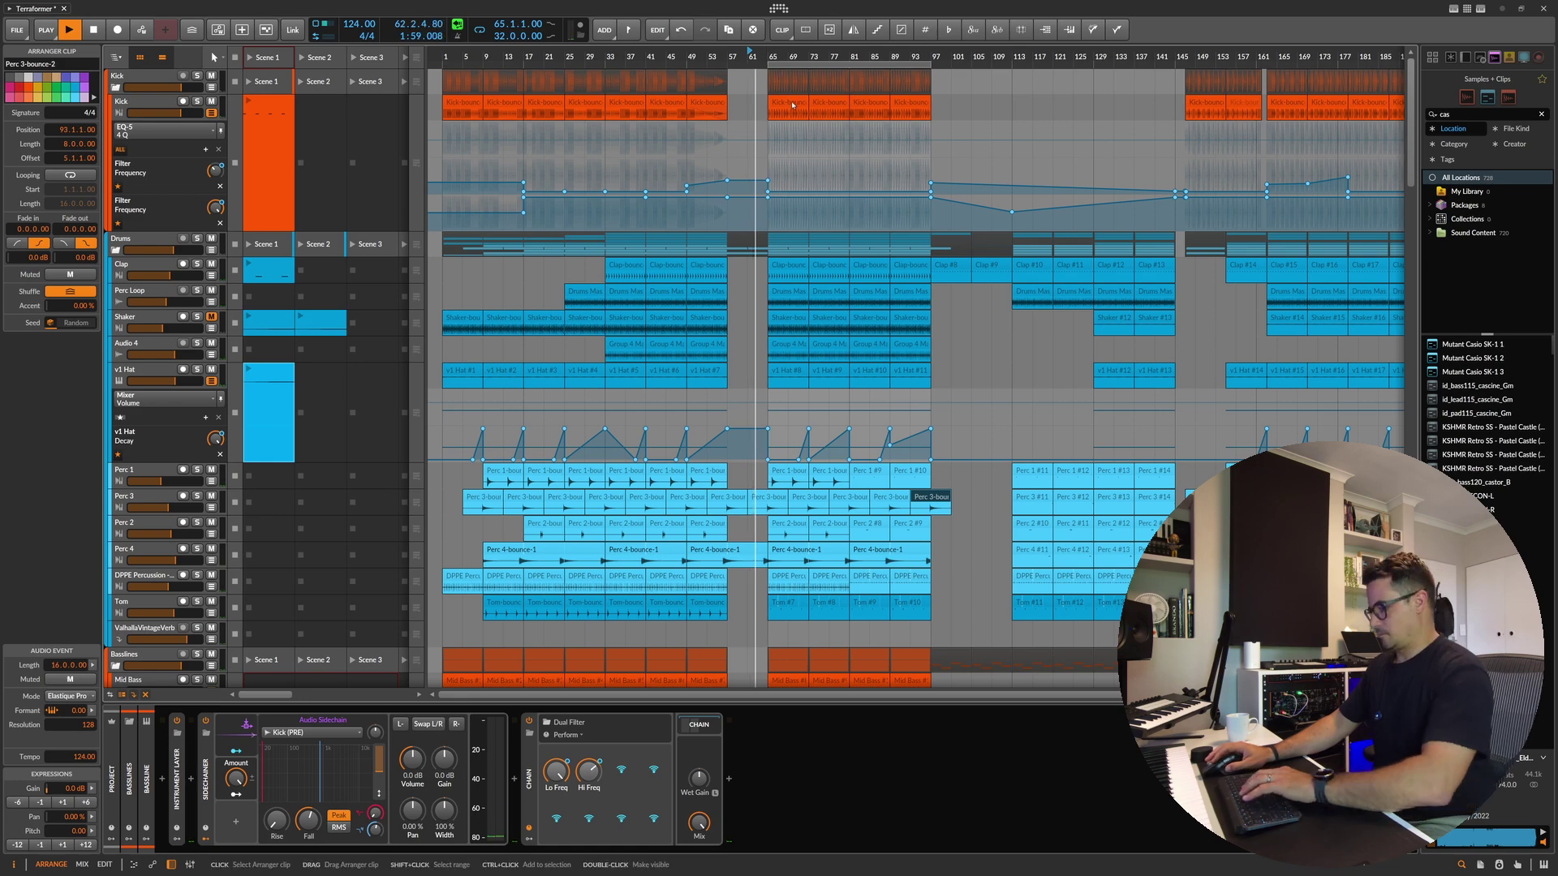
{"action": "left_click", "coordinate": [776, 67]}
{"action": "scroll", "coordinate": [789, 321], "scroll_direction": "down", "scroll_amount": 10}
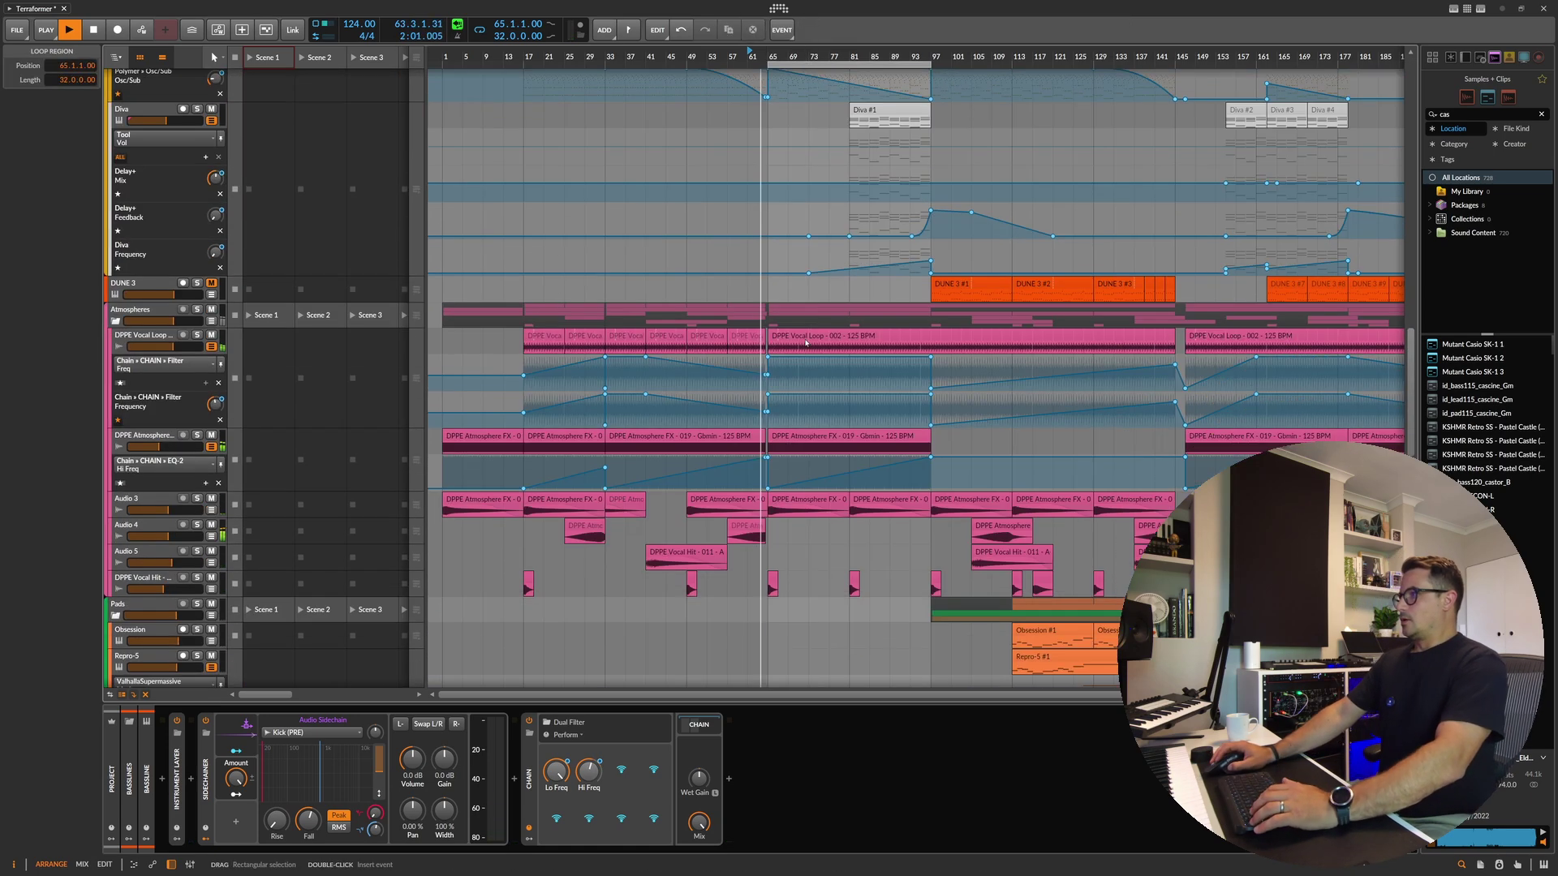
{"action": "scroll", "coordinate": [789, 321], "scroll_direction": "up", "scroll_amount": 8}
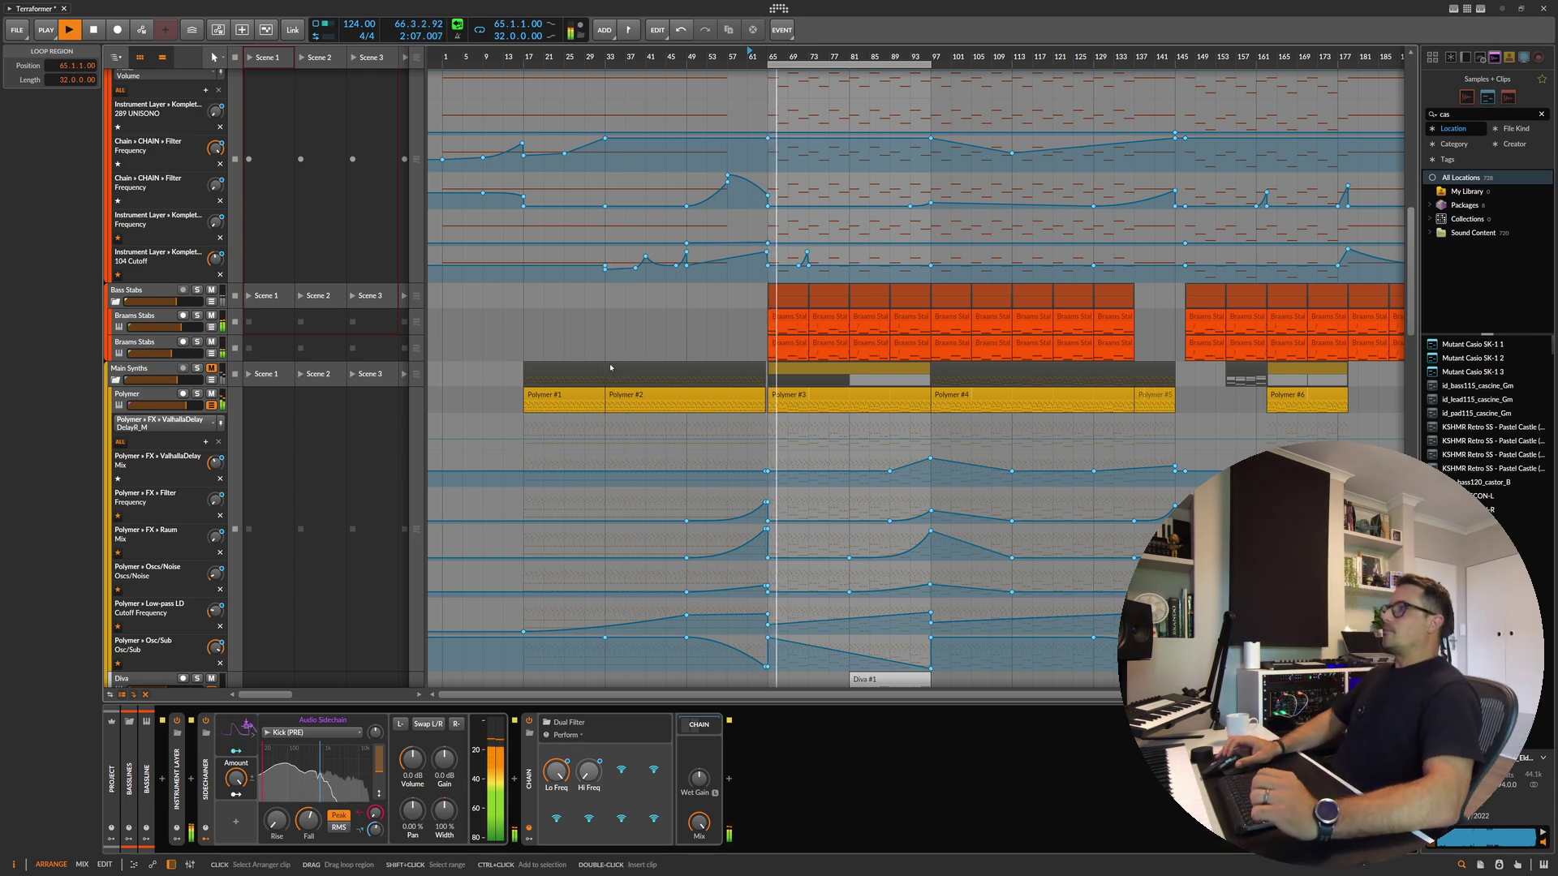
{"action": "scroll", "coordinate": [610, 367], "scroll_direction": "up", "scroll_amount": 15}
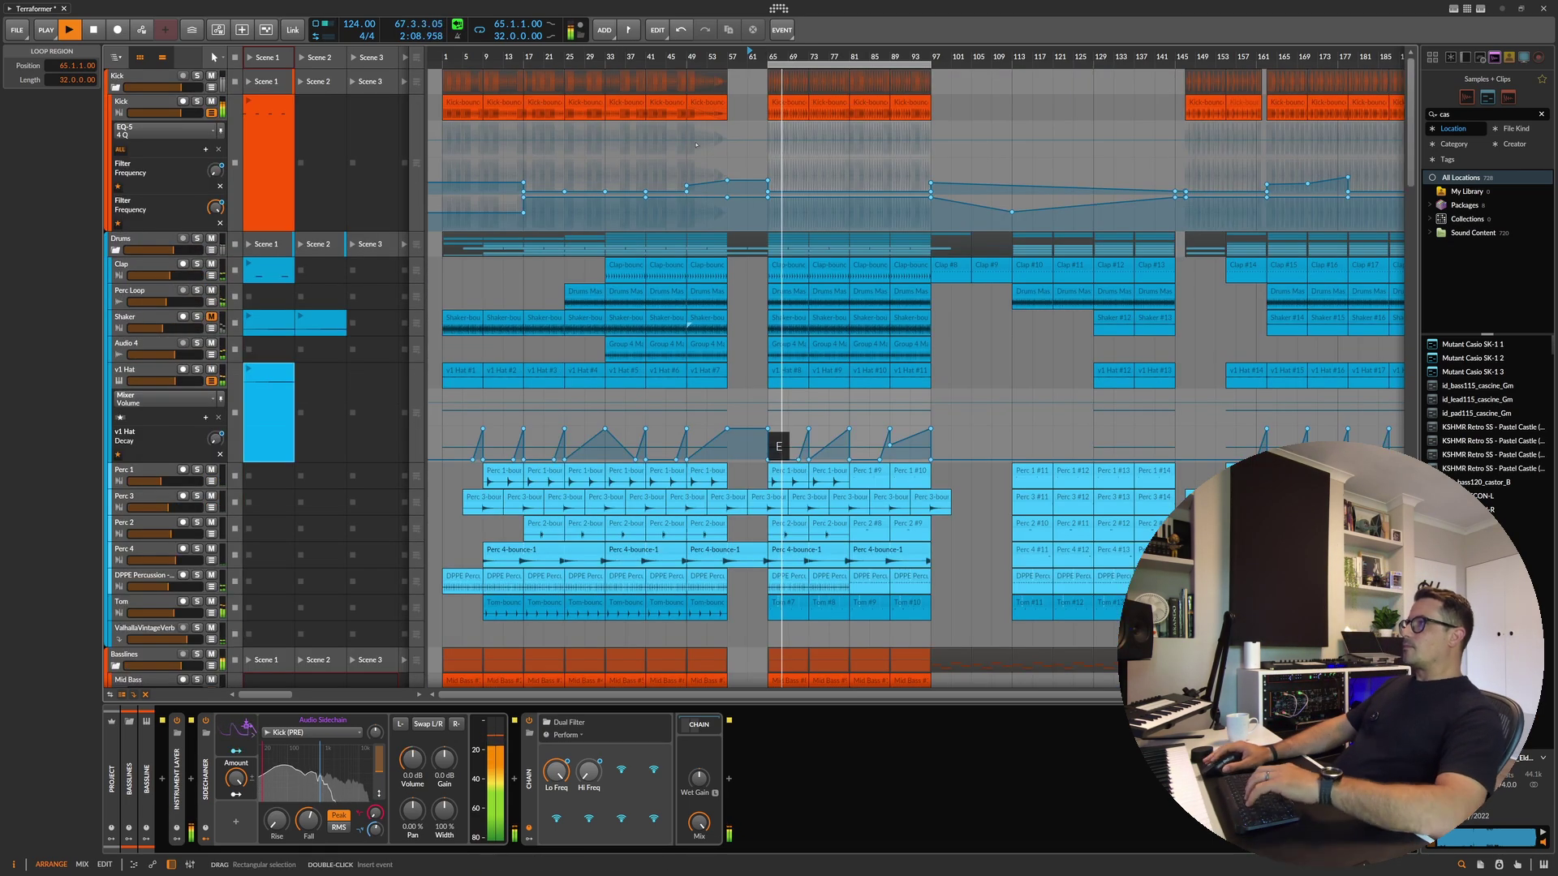
Step: Solo the Kick track and fine-tune the second band of its EQ-5
{"action": "left_click", "coordinate": [198, 102]}
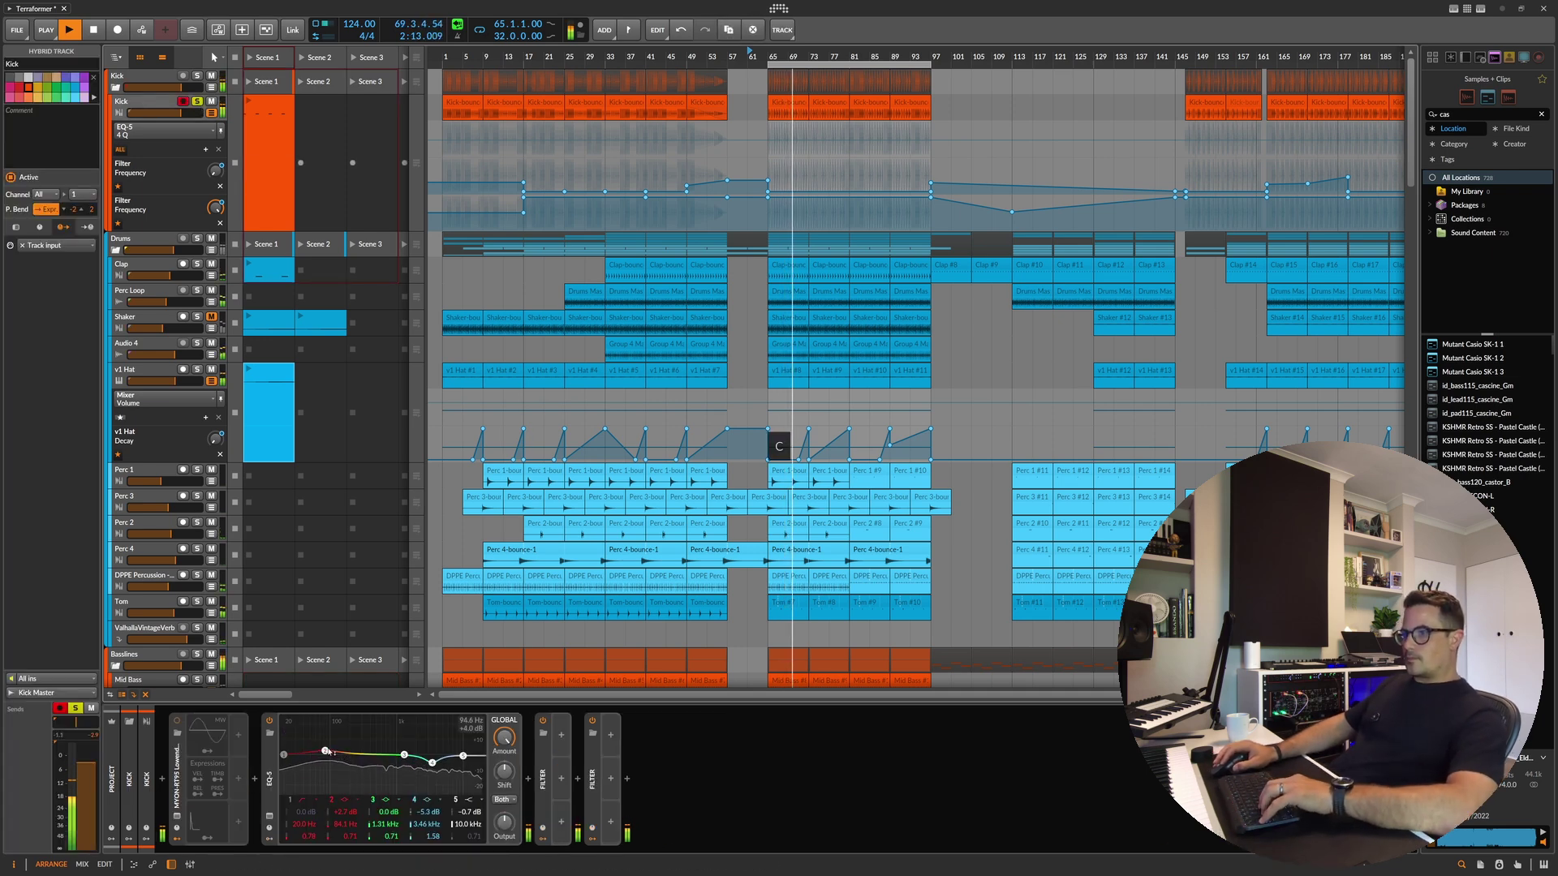
{"action": "left_click_drag", "start_coordinate": [324, 752], "coordinate": [325, 751]}
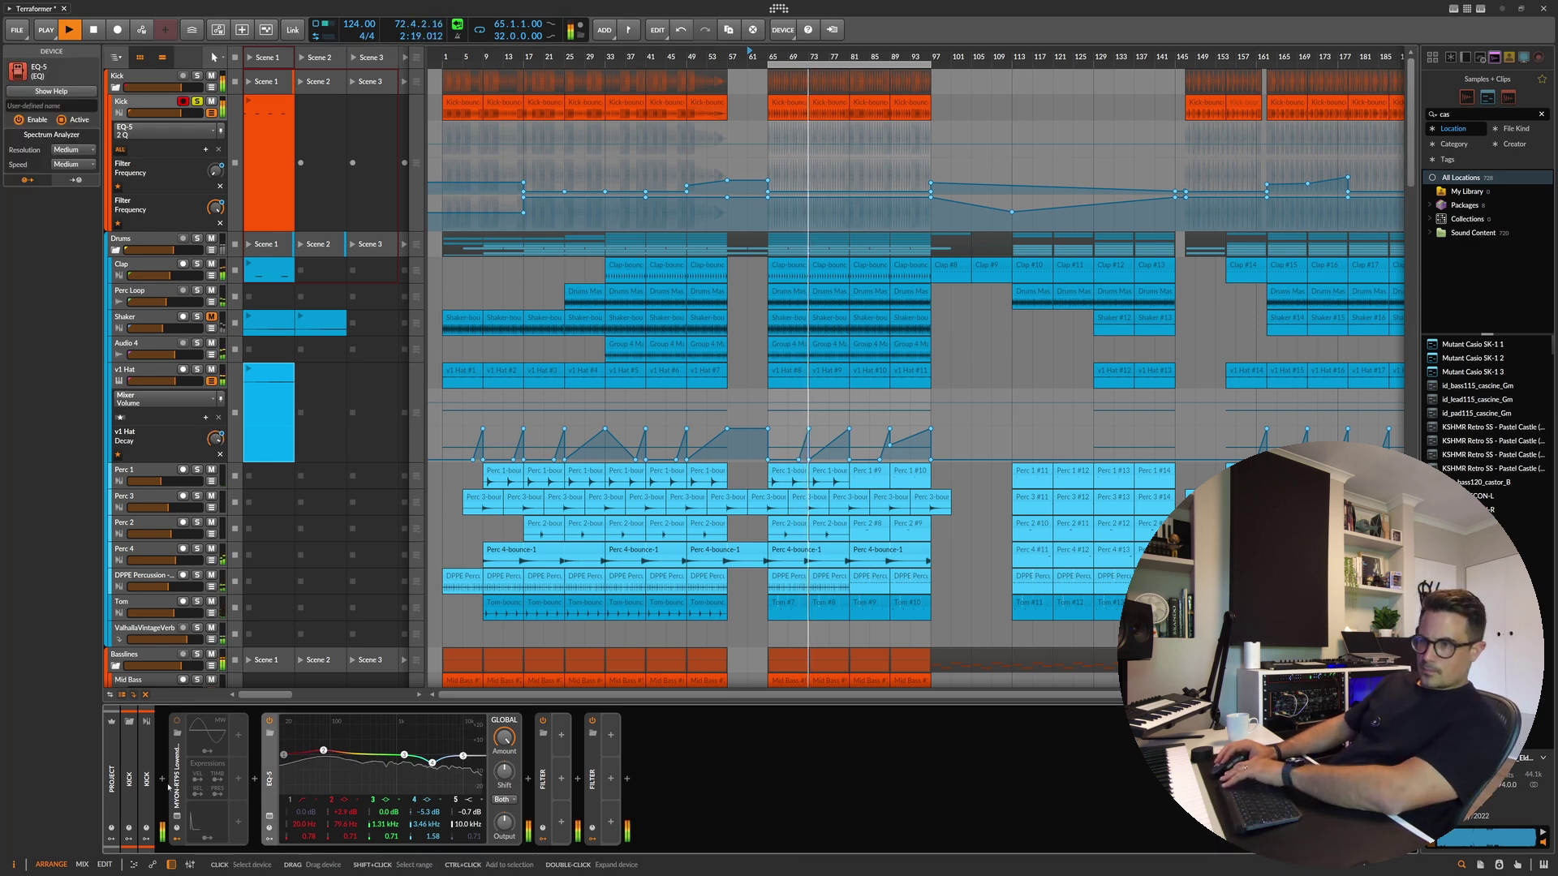
Step: Examine the devices in the FX chain of the Kick track's Sampler, including its Compressor+
{"action": "double_click", "coordinate": [177, 781]}
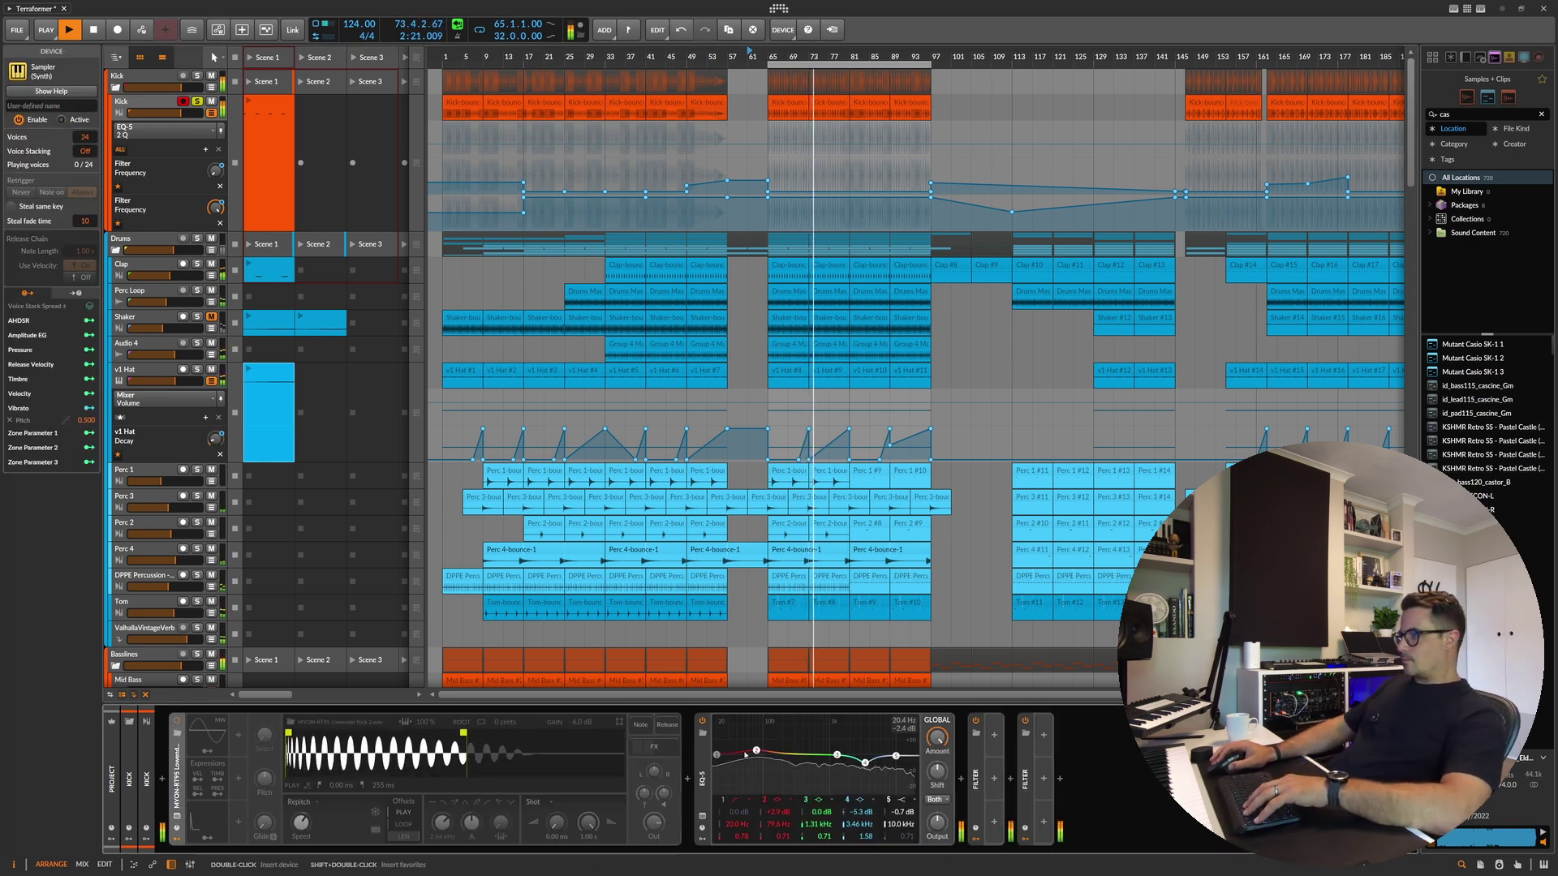
{"action": "left_click", "coordinate": [654, 745]}
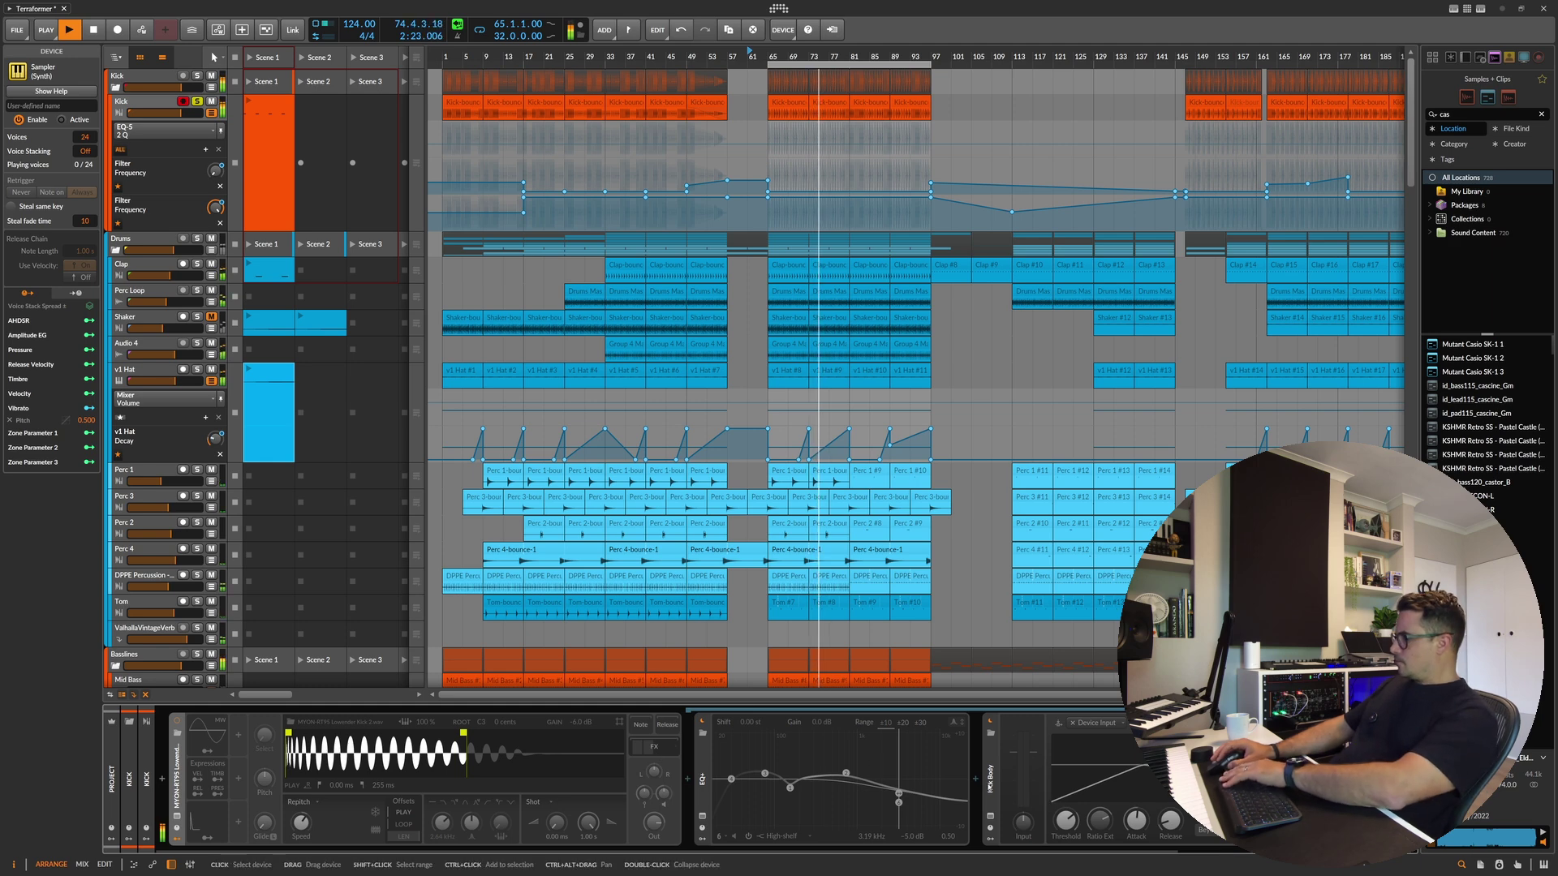
{"action": "left_click", "coordinate": [1057, 790]}
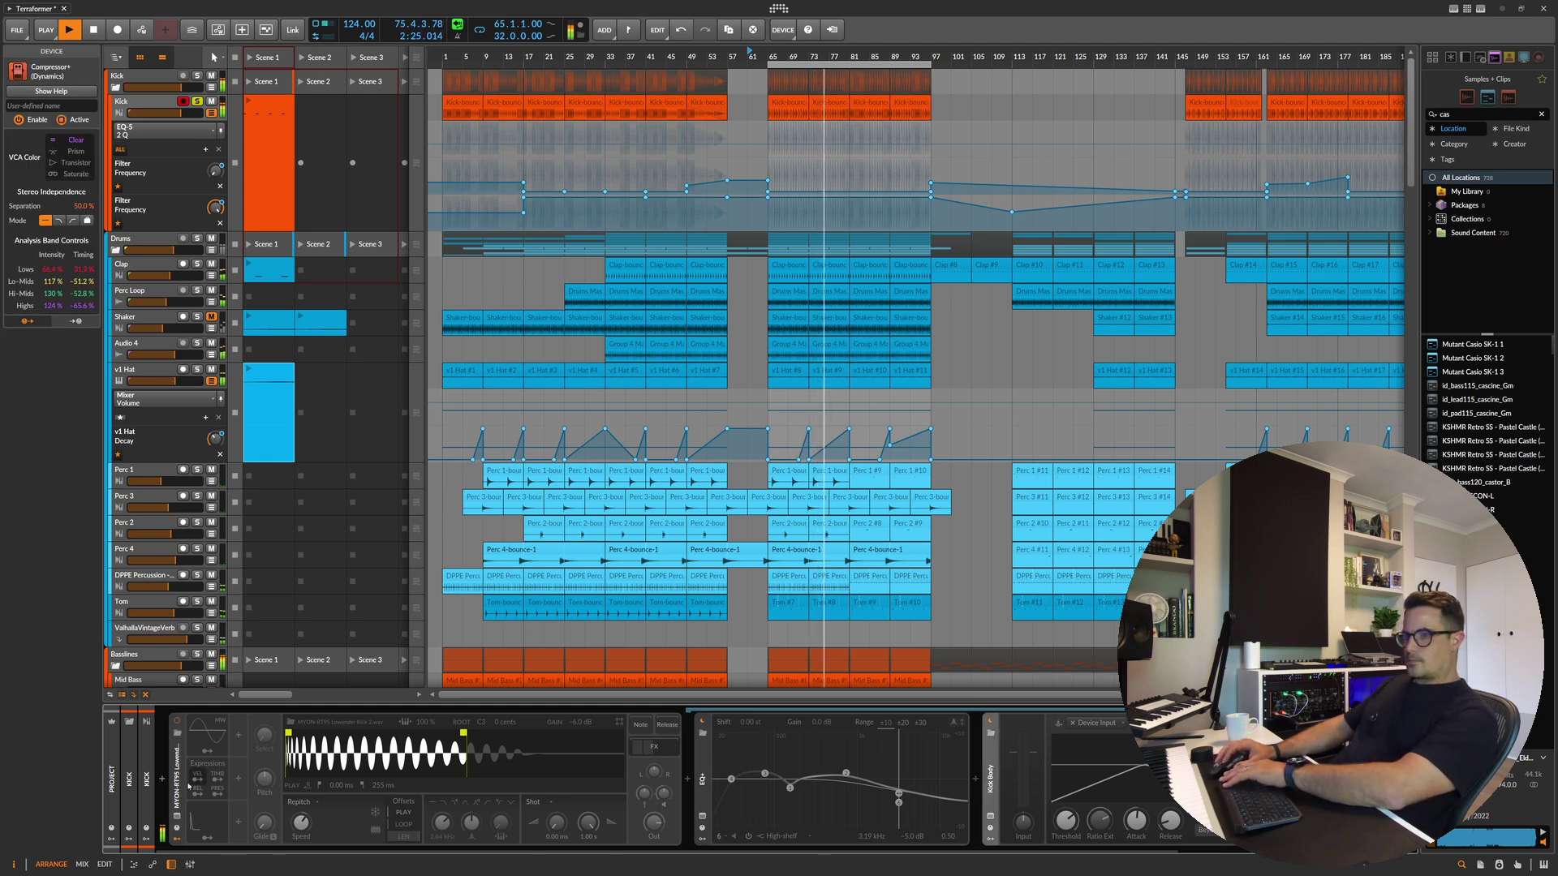
{"action": "double_click", "coordinate": [195, 778]}
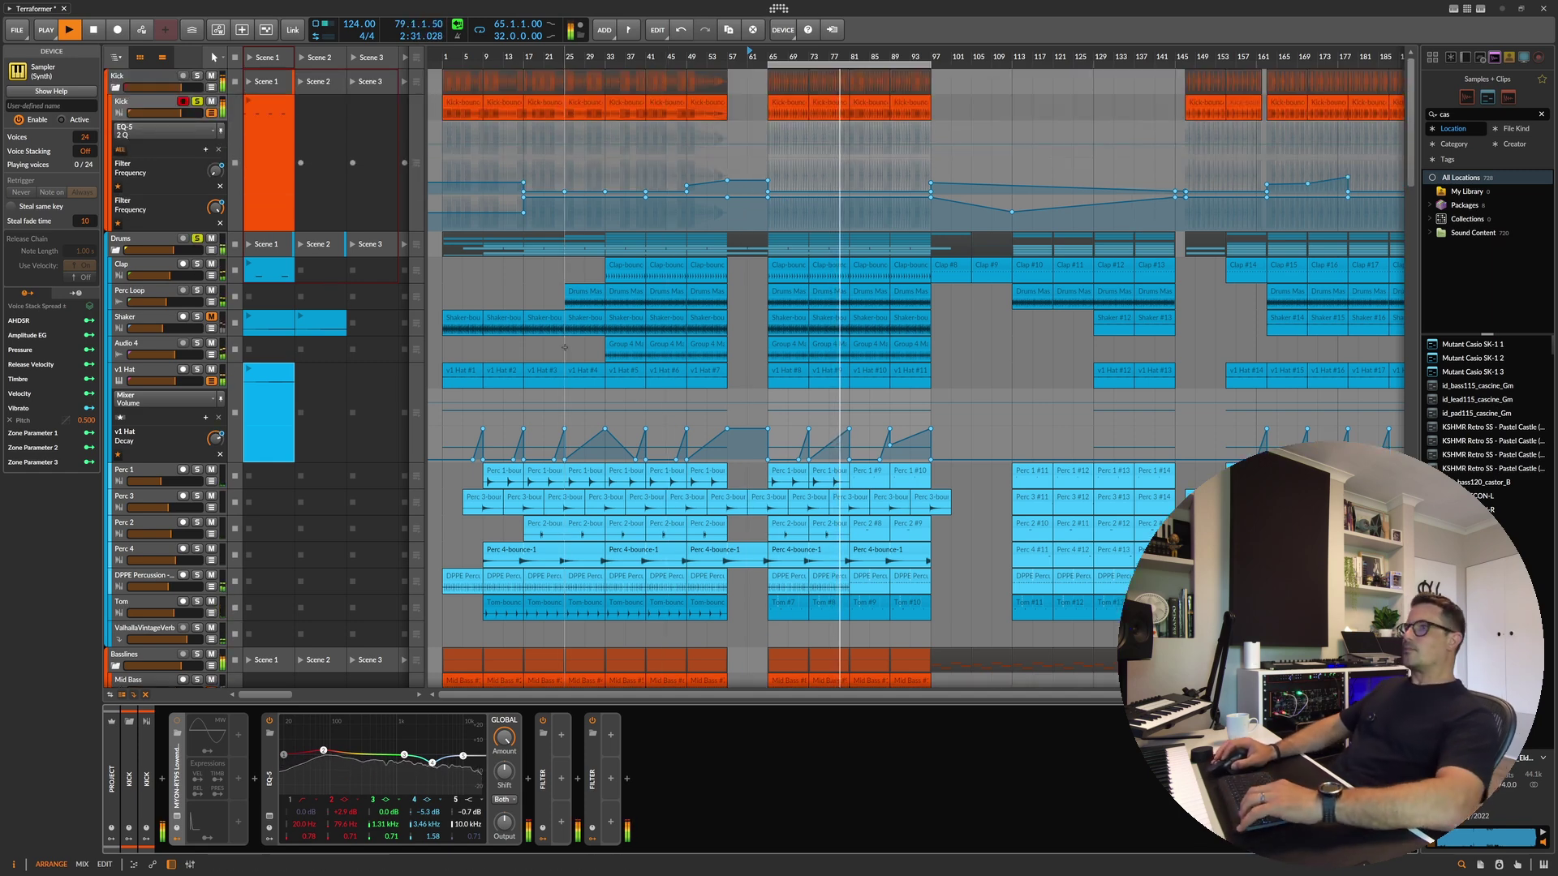
Step: Audition the v1 Hat, Audio 4 and Shaker tracks while the Kick and Drums play
{"action": "left_click", "coordinate": [197, 369]}
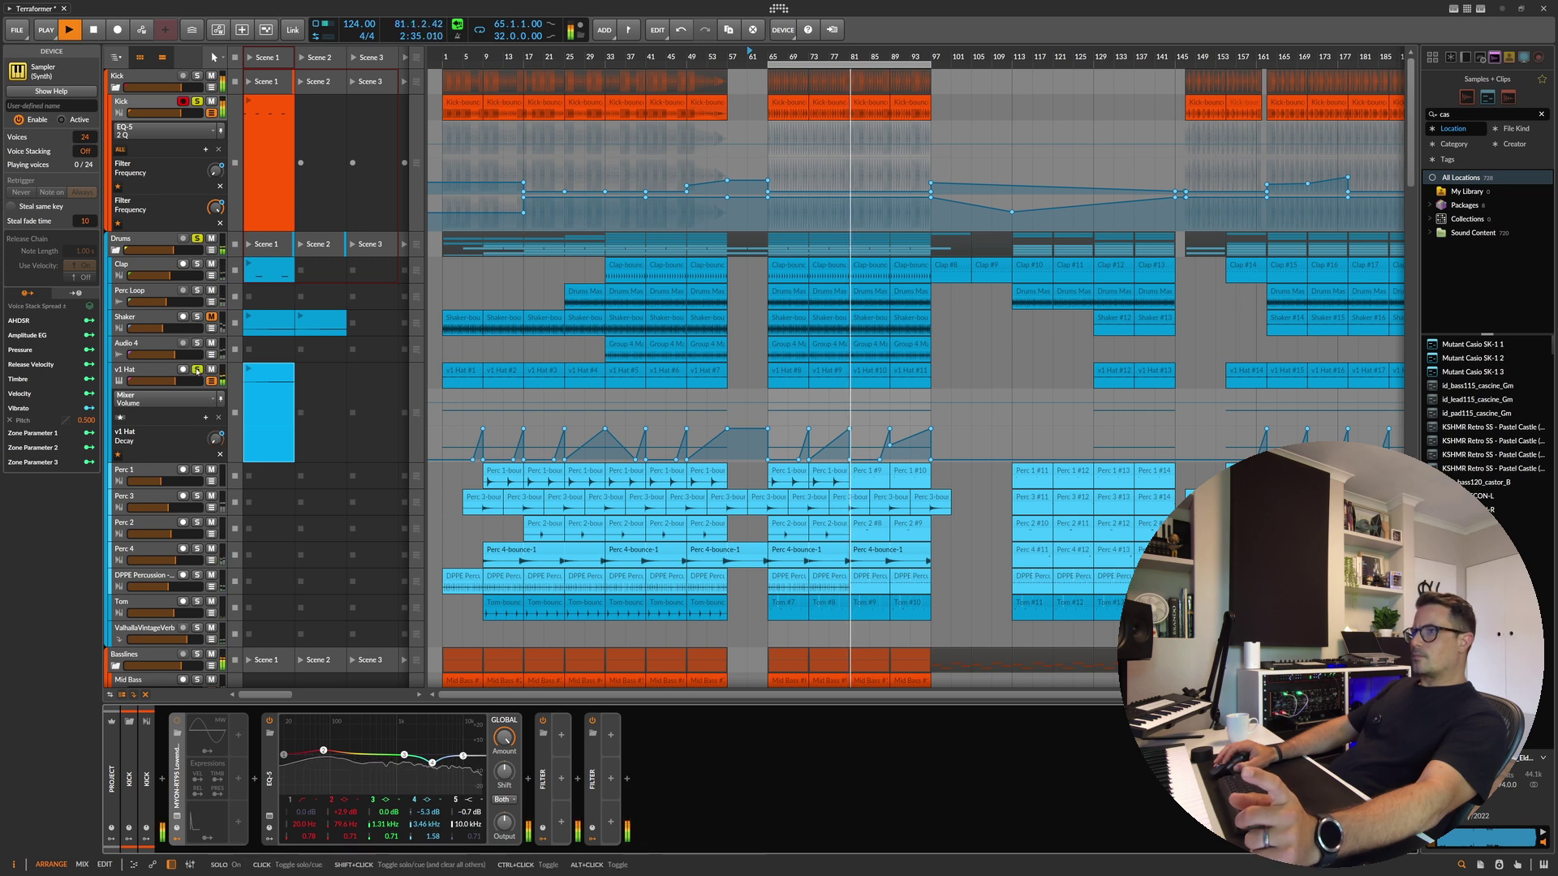
{"action": "left_click", "coordinate": [197, 343]}
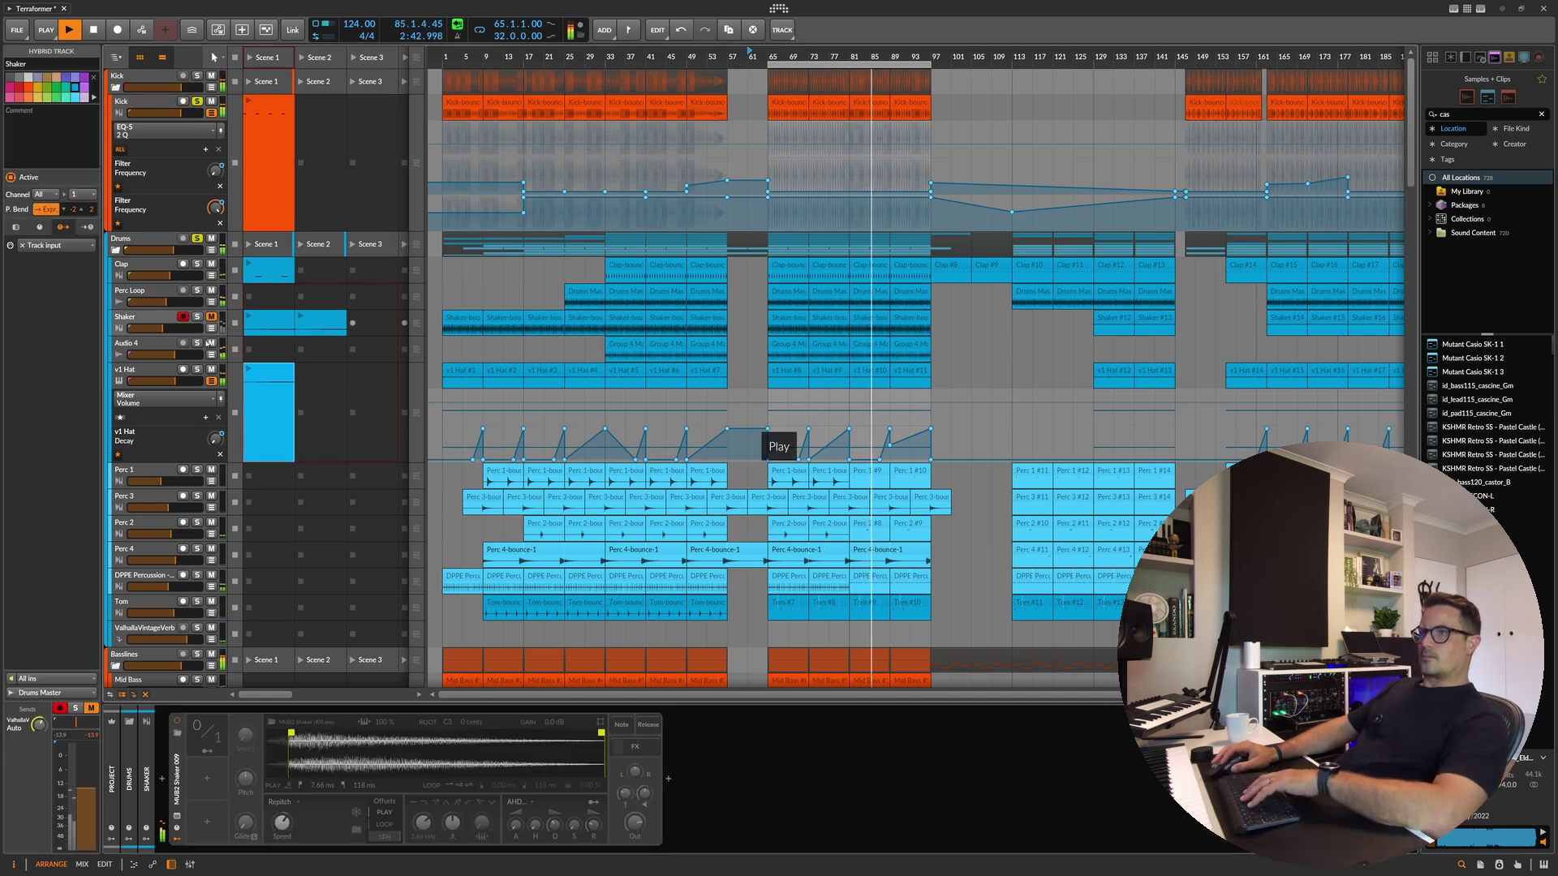
{"action": "mouse_move", "coordinate": [167, 302]}
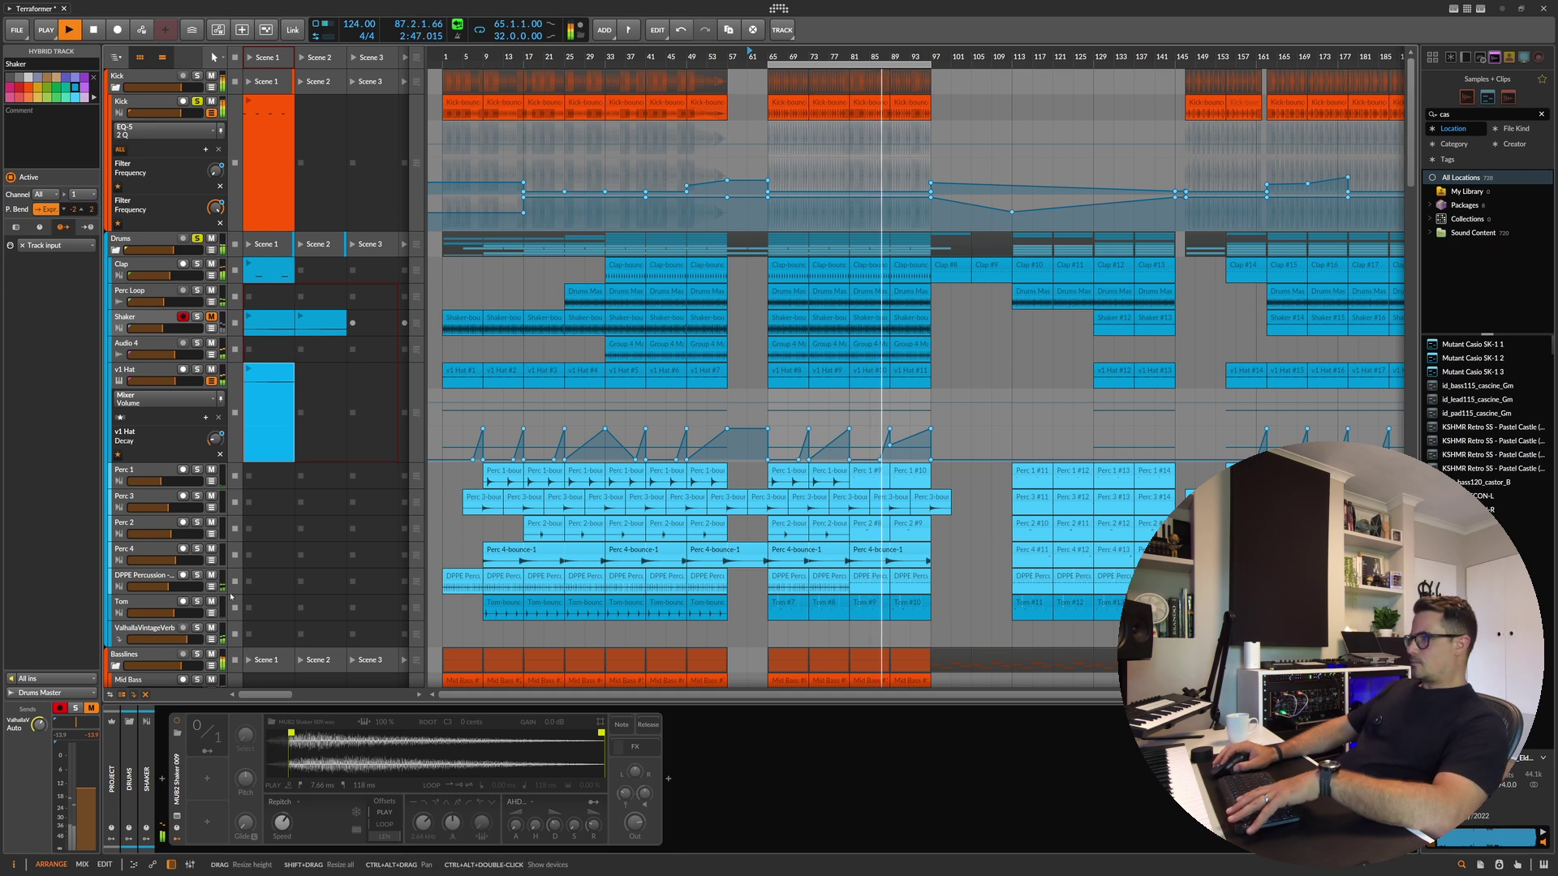
Step: Fill bars 65–97 of the DPPE Percussion and Tom tracks with copies of their bounced audio clips
{"action": "left_click", "coordinate": [867, 580]}
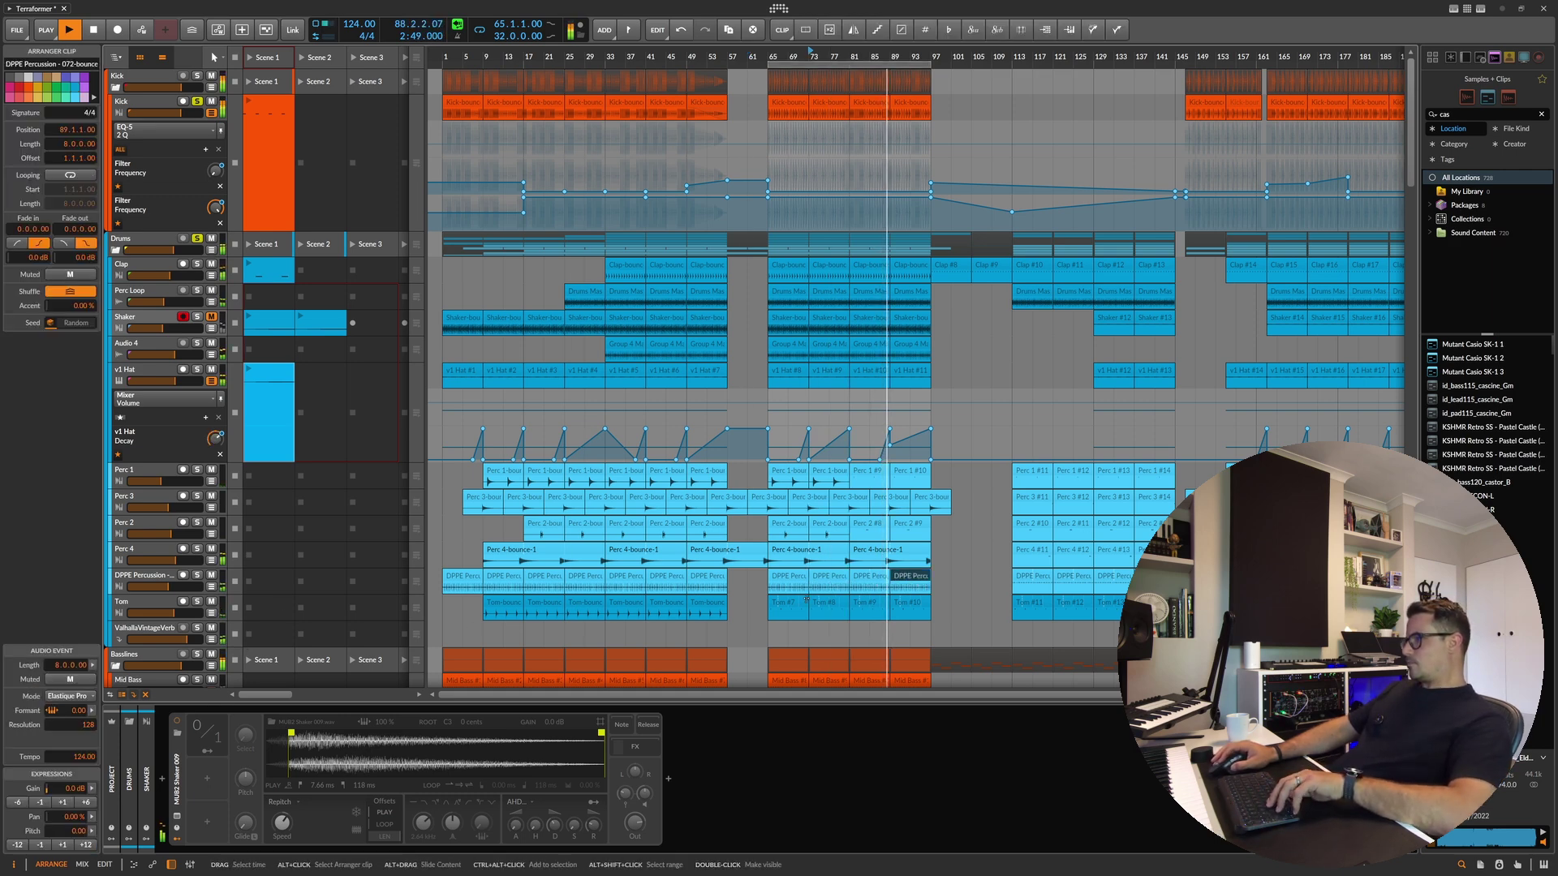
{"action": "left_click_drag", "start_coordinate": [667, 604], "coordinate": [917, 602]}
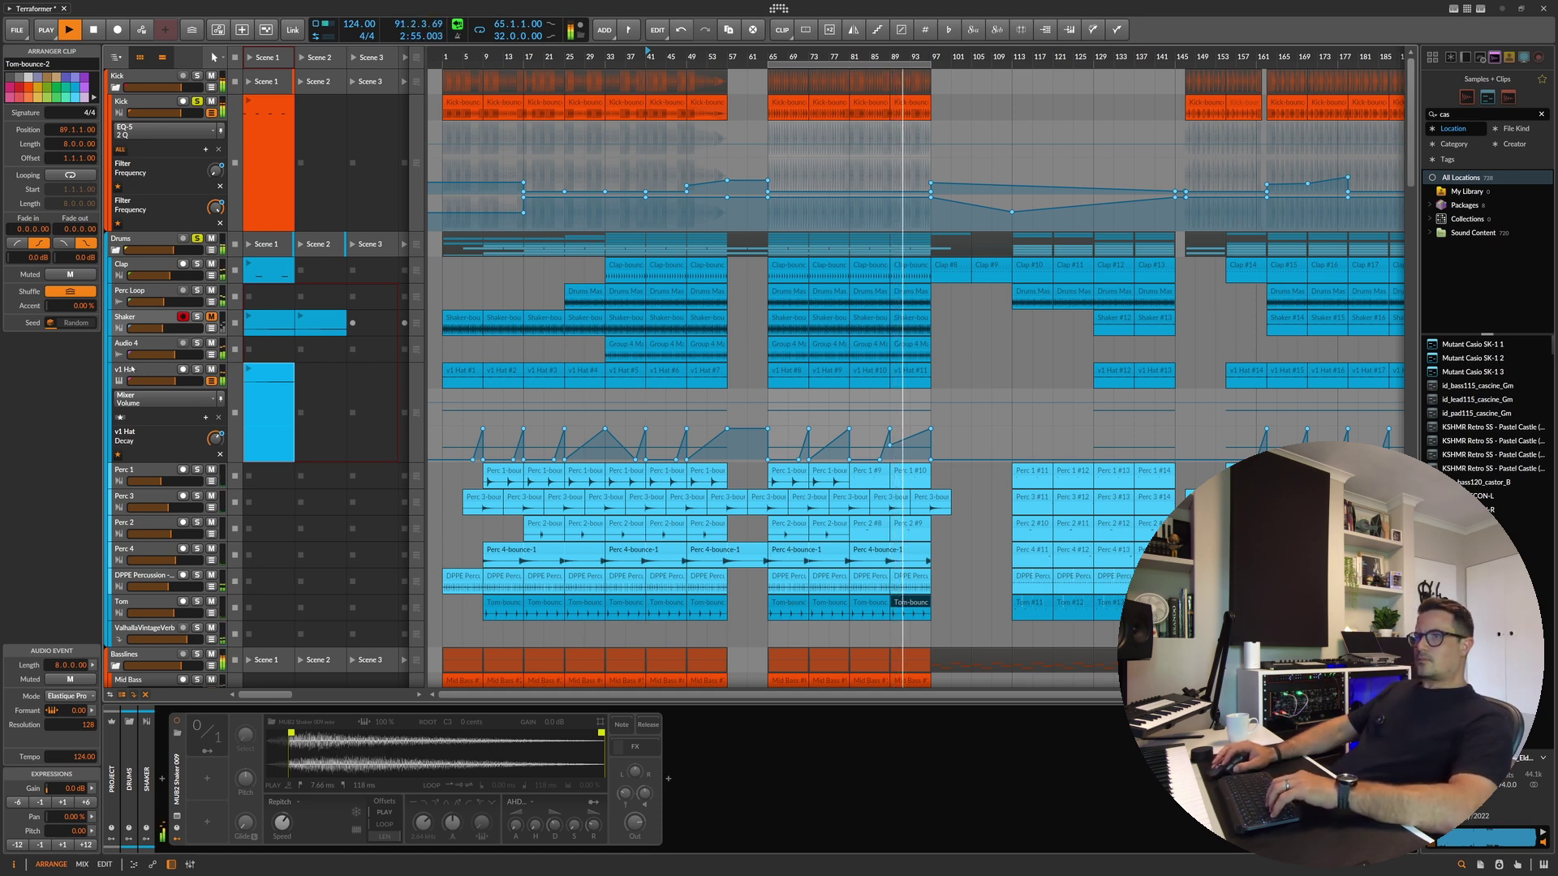
Step: Open the v1 Hat track's devices and slightly adjust the hi-hat's Decay
{"action": "left_click", "coordinate": [461, 455]}
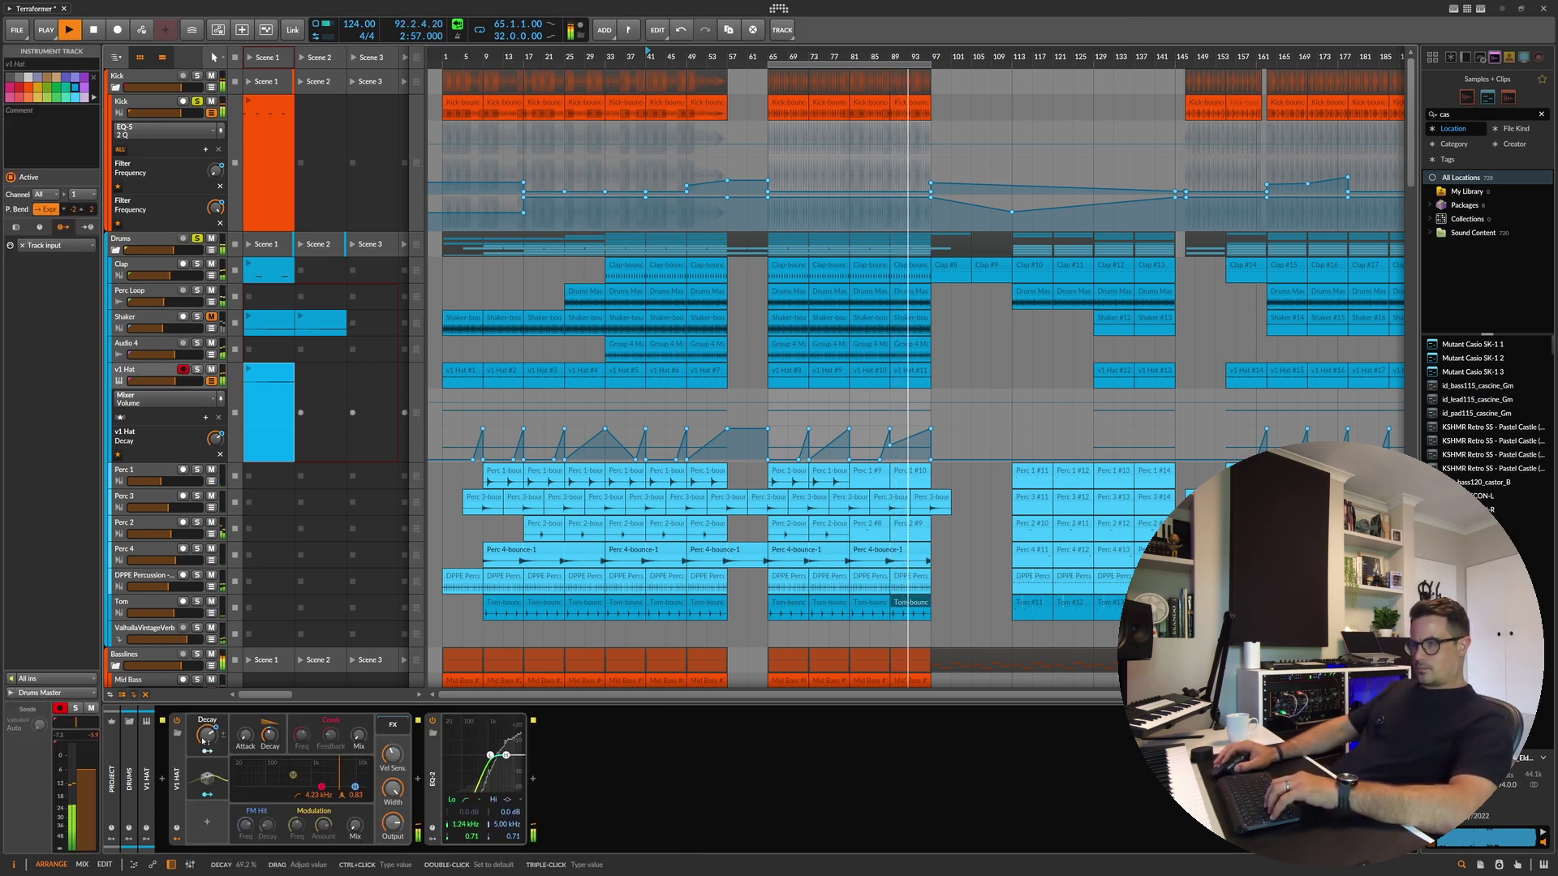
{"action": "left_click", "coordinate": [270, 736]}
{"action": "left_click_drag", "start_coordinate": [270, 736], "coordinate": [270, 740]}
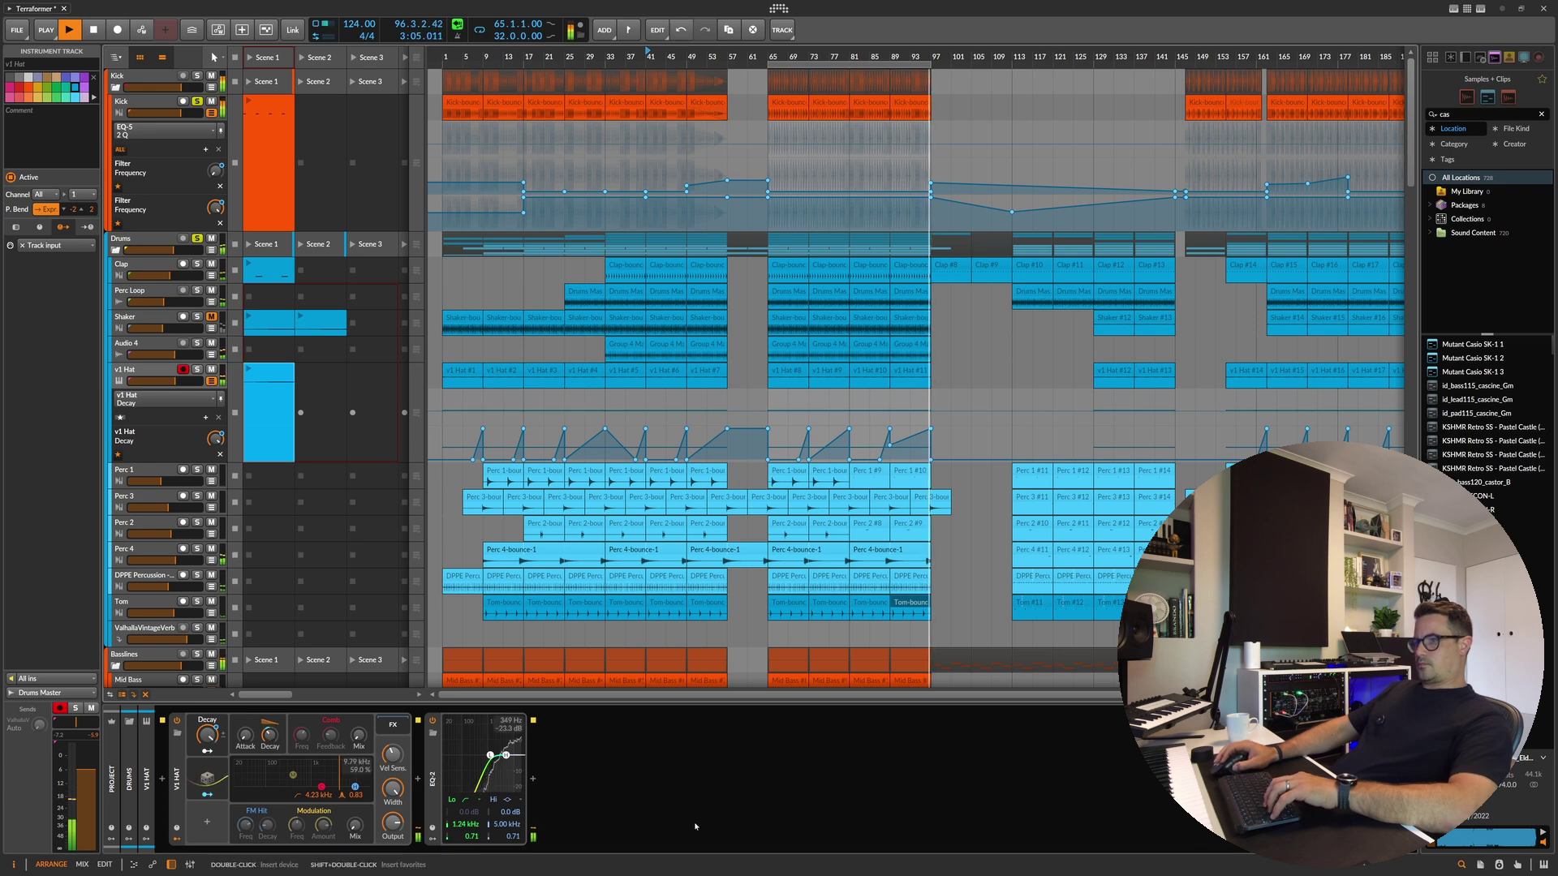
{"action": "left_click", "coordinate": [604, 814]}
Step: Unsolo the Drums group and the Kick track, and restart playback from bar 41
{"action": "left_click", "coordinate": [197, 238]}
{"action": "left_click", "coordinate": [197, 101]}
{"action": "key", "text": "space"}
{"action": "key", "text": "space"}
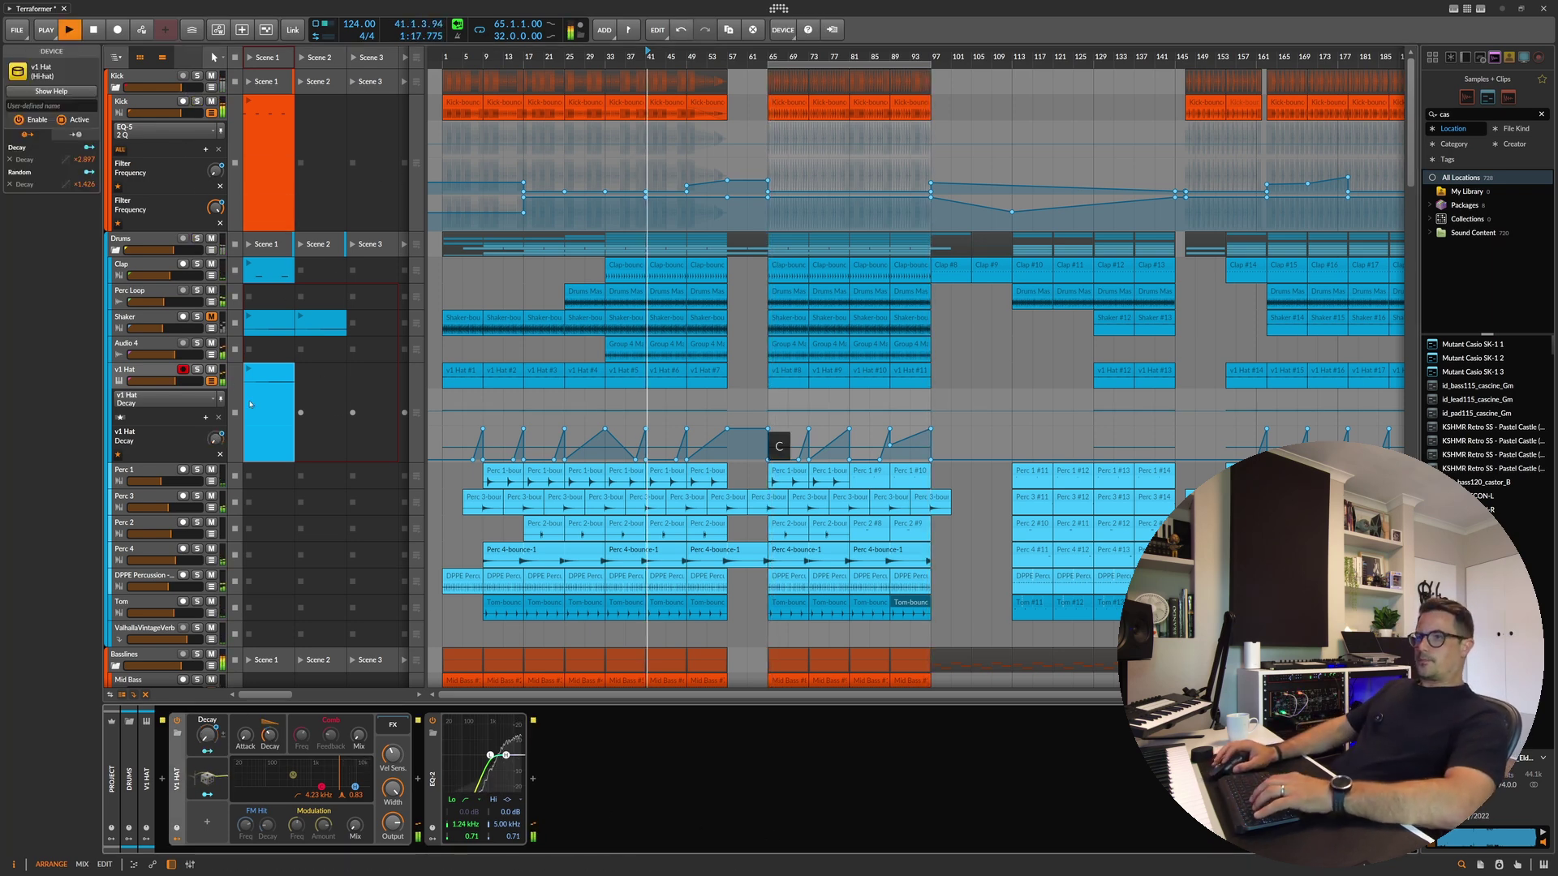
Step: Review the arrangement from the percussion and bass tracks down to the Pads group, and stop playback
{"action": "scroll", "coordinate": [236, 387], "scroll_direction": "down", "scroll_amount": 5}
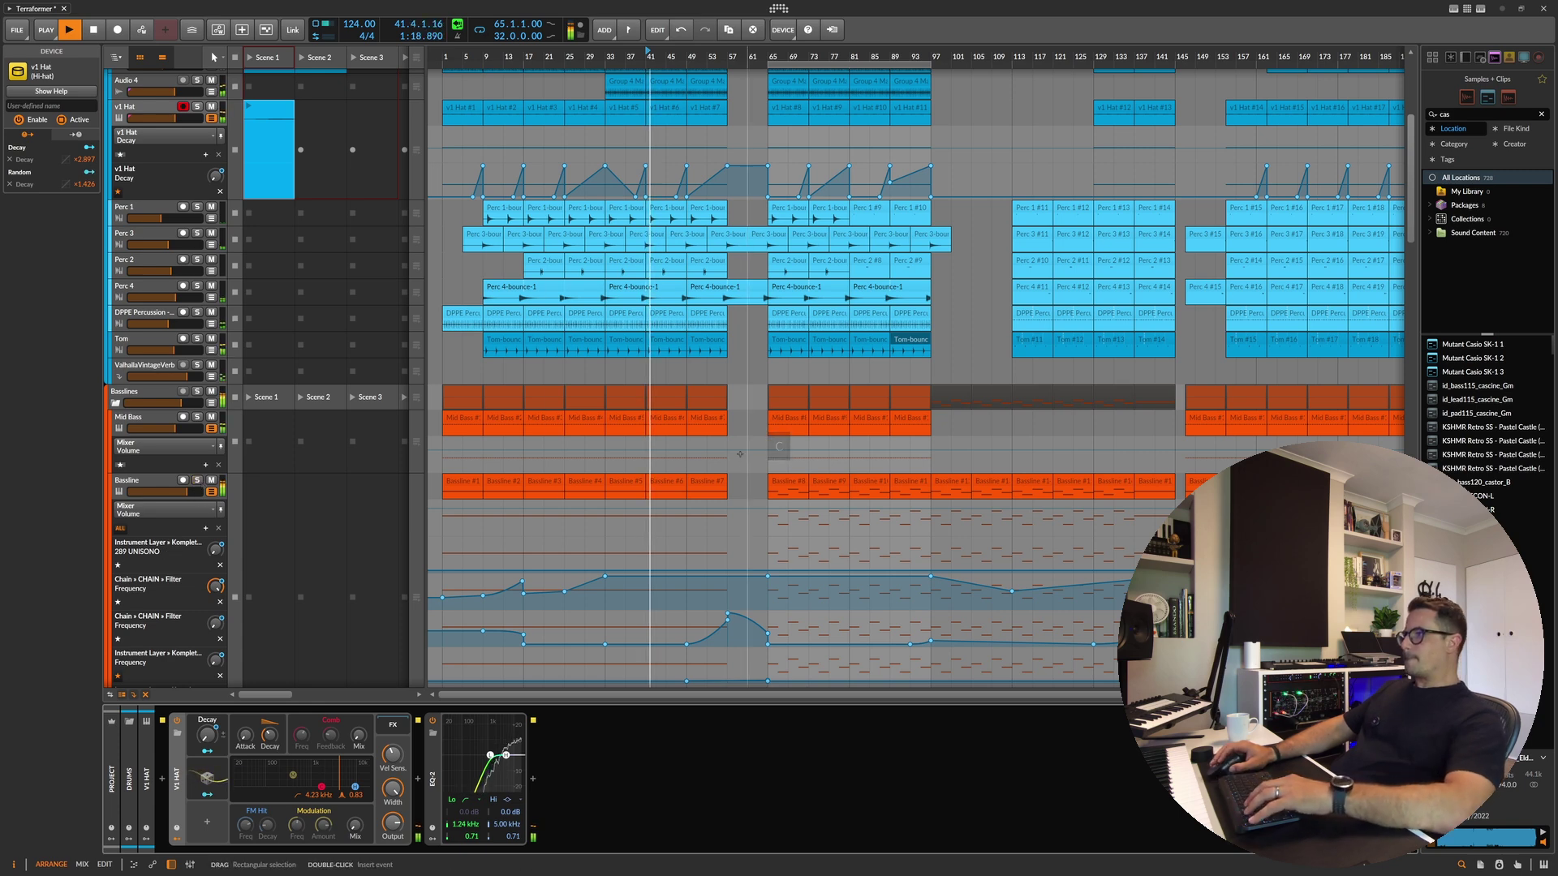
{"action": "scroll", "coordinate": [740, 454], "scroll_direction": "down", "scroll_amount": 3}
{"action": "scroll", "coordinate": [660, 529], "scroll_direction": "down", "scroll_amount": 2}
{"action": "scroll", "coordinate": [660, 529], "scroll_direction": "down", "scroll_amount": 12}
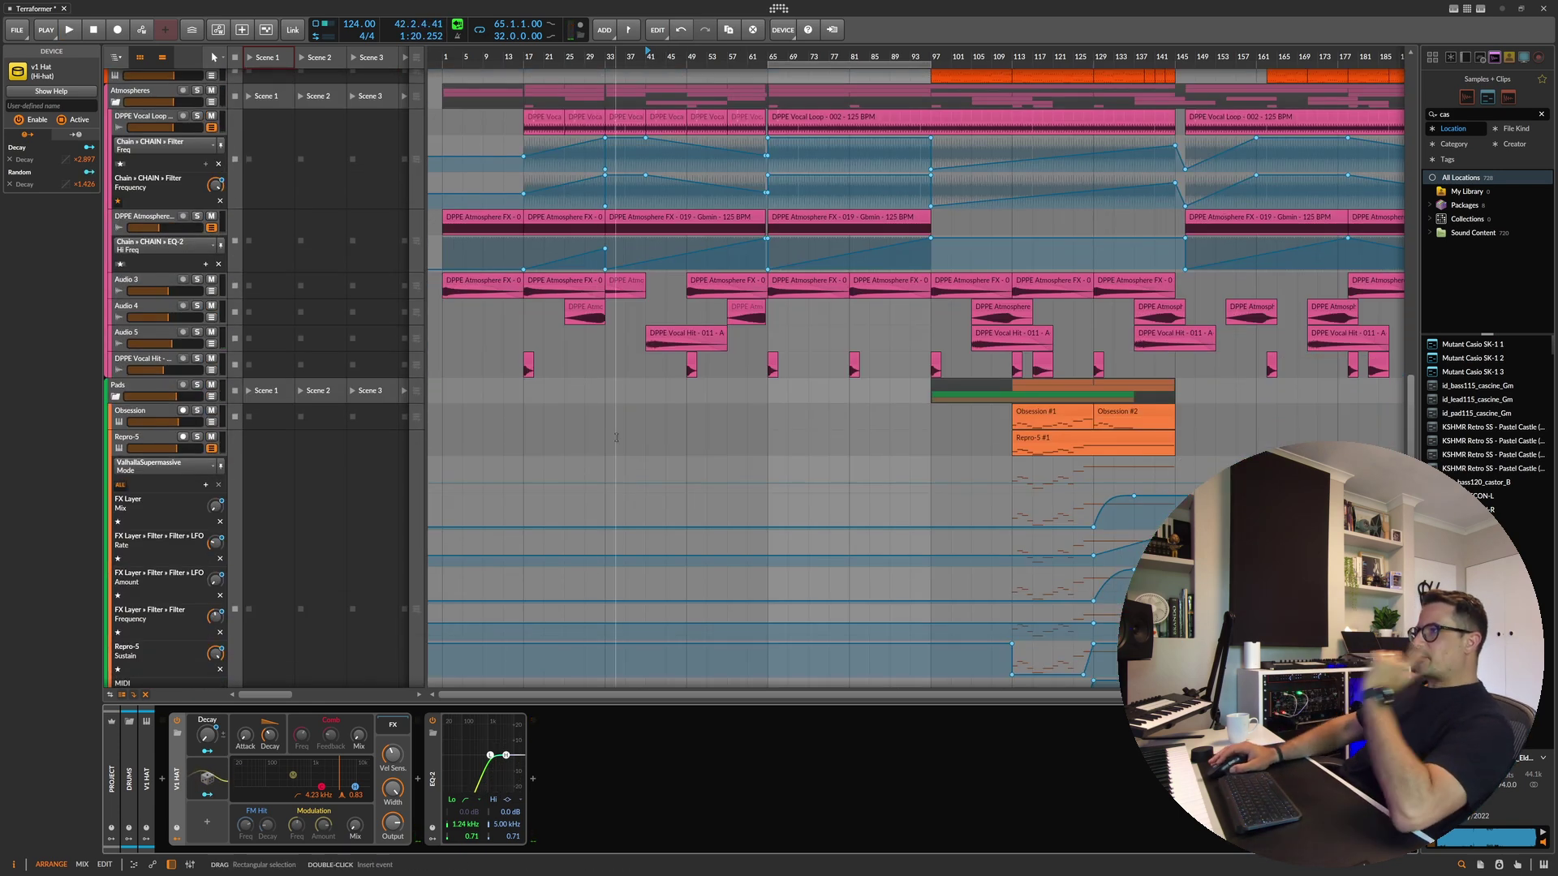
{"action": "key", "text": "ctrl+z"}
Step: Play from bar 61 into the looped section, select the Polymer #3 clip and open the Polymer track's devices
{"action": "scroll", "coordinate": [715, 275], "scroll_direction": "up", "scroll_amount": 10}
{"action": "scroll", "coordinate": [715, 275], "scroll_direction": "up", "scroll_amount": 6}
{"action": "key", "text": "space"}
{"action": "scroll", "coordinate": [795, 284], "scroll_direction": "down", "scroll_amount": 3}
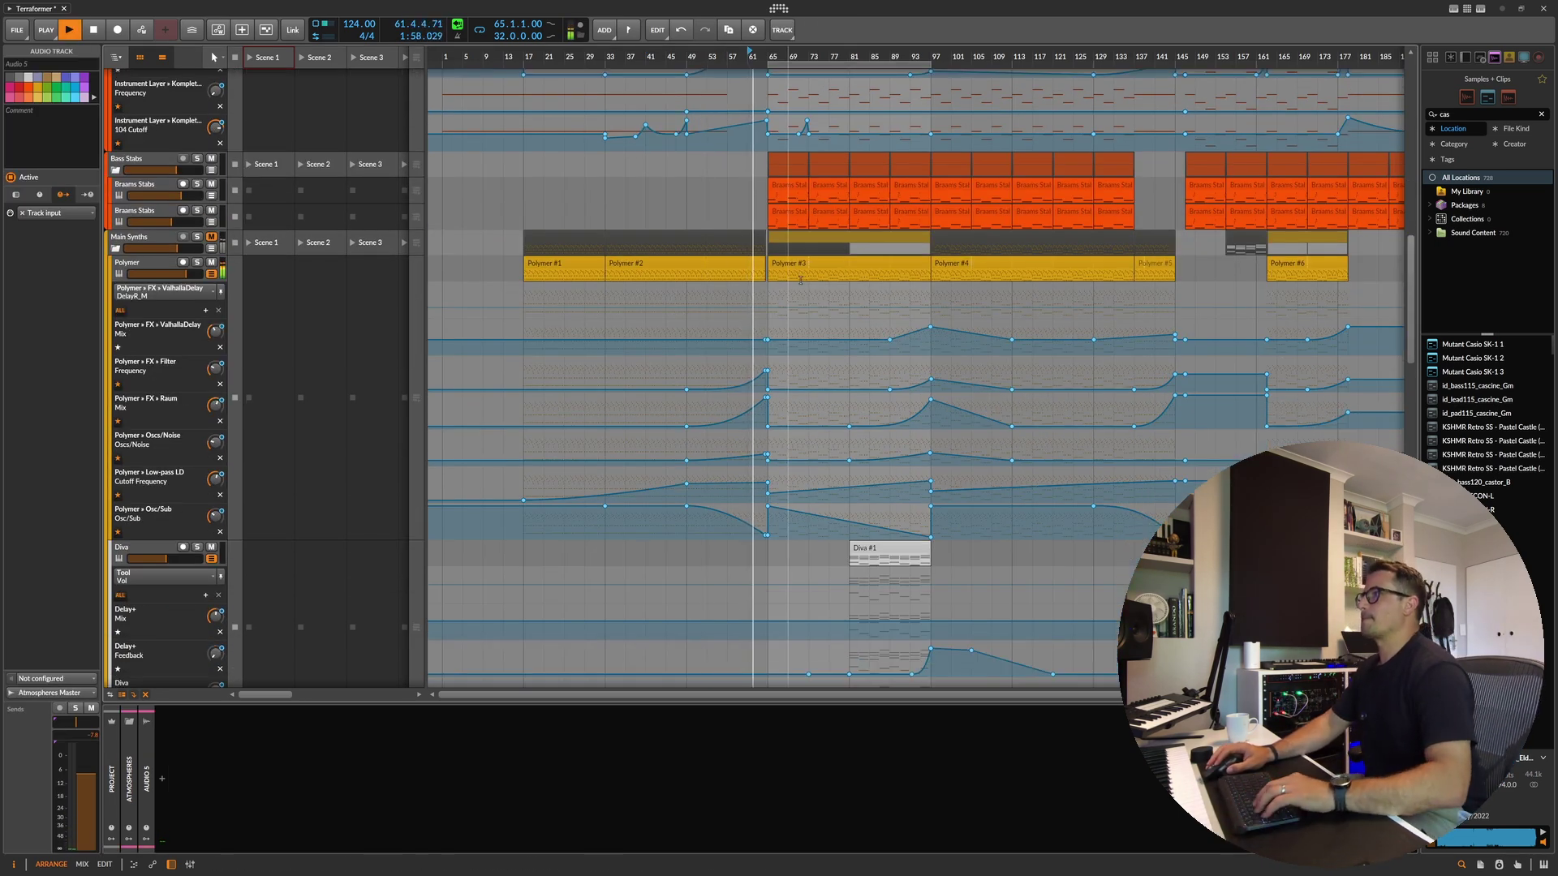
{"action": "left_click", "coordinate": [794, 278]}
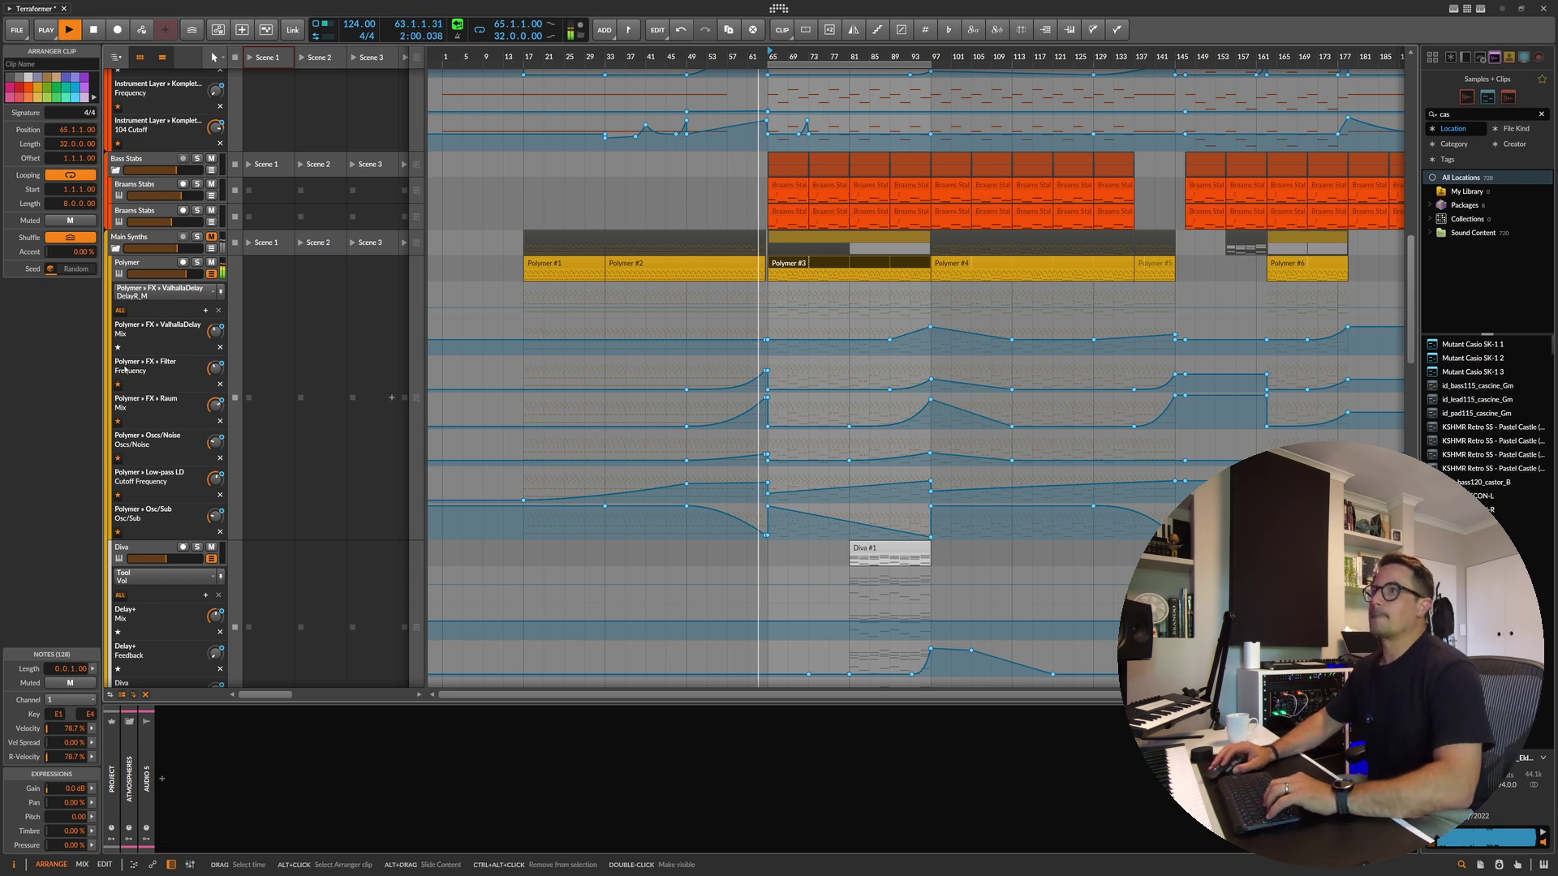
{"action": "left_click", "coordinate": [149, 263]}
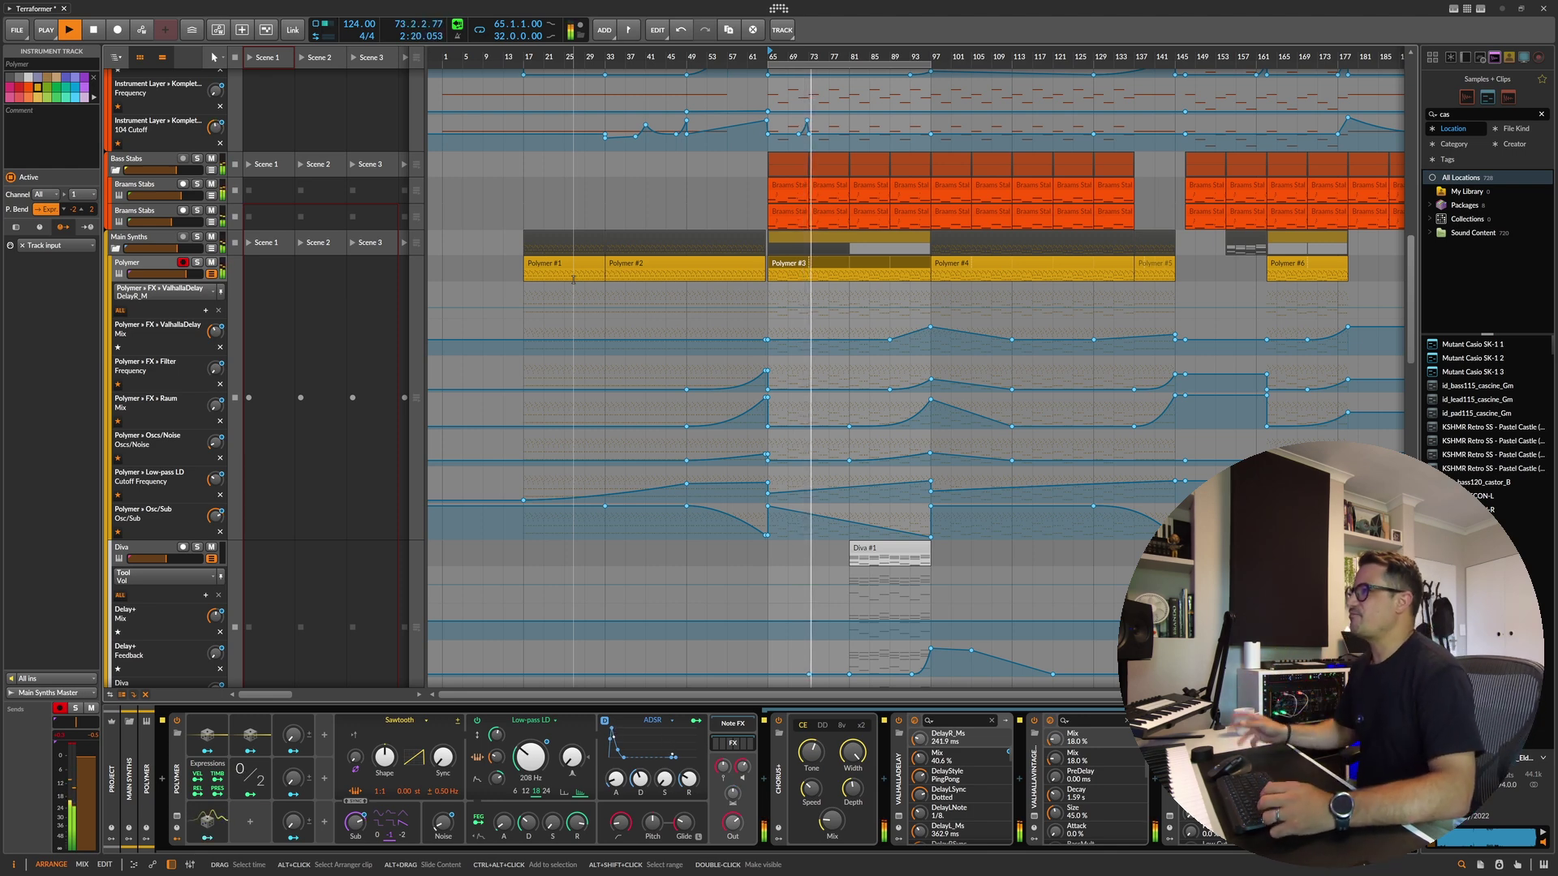
Step: Open the Bass Stabs group's device chain and briefly audition the group in solo
{"action": "scroll", "coordinate": [777, 224], "scroll_direction": "up", "scroll_amount": 3}
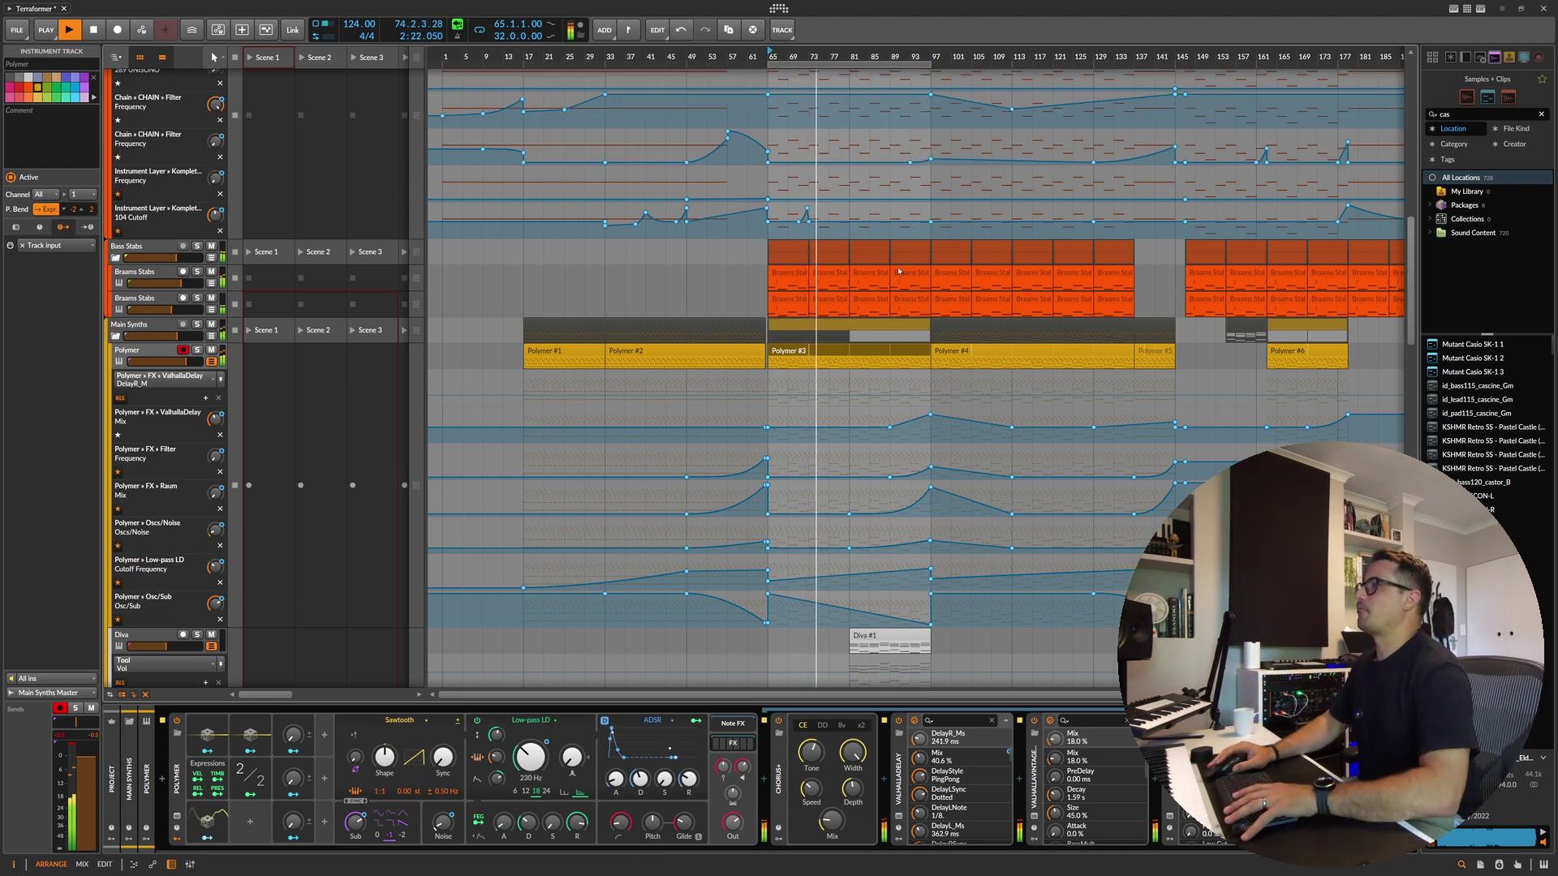
{"action": "scroll", "coordinate": [777, 224], "scroll_direction": "up", "scroll_amount": 2}
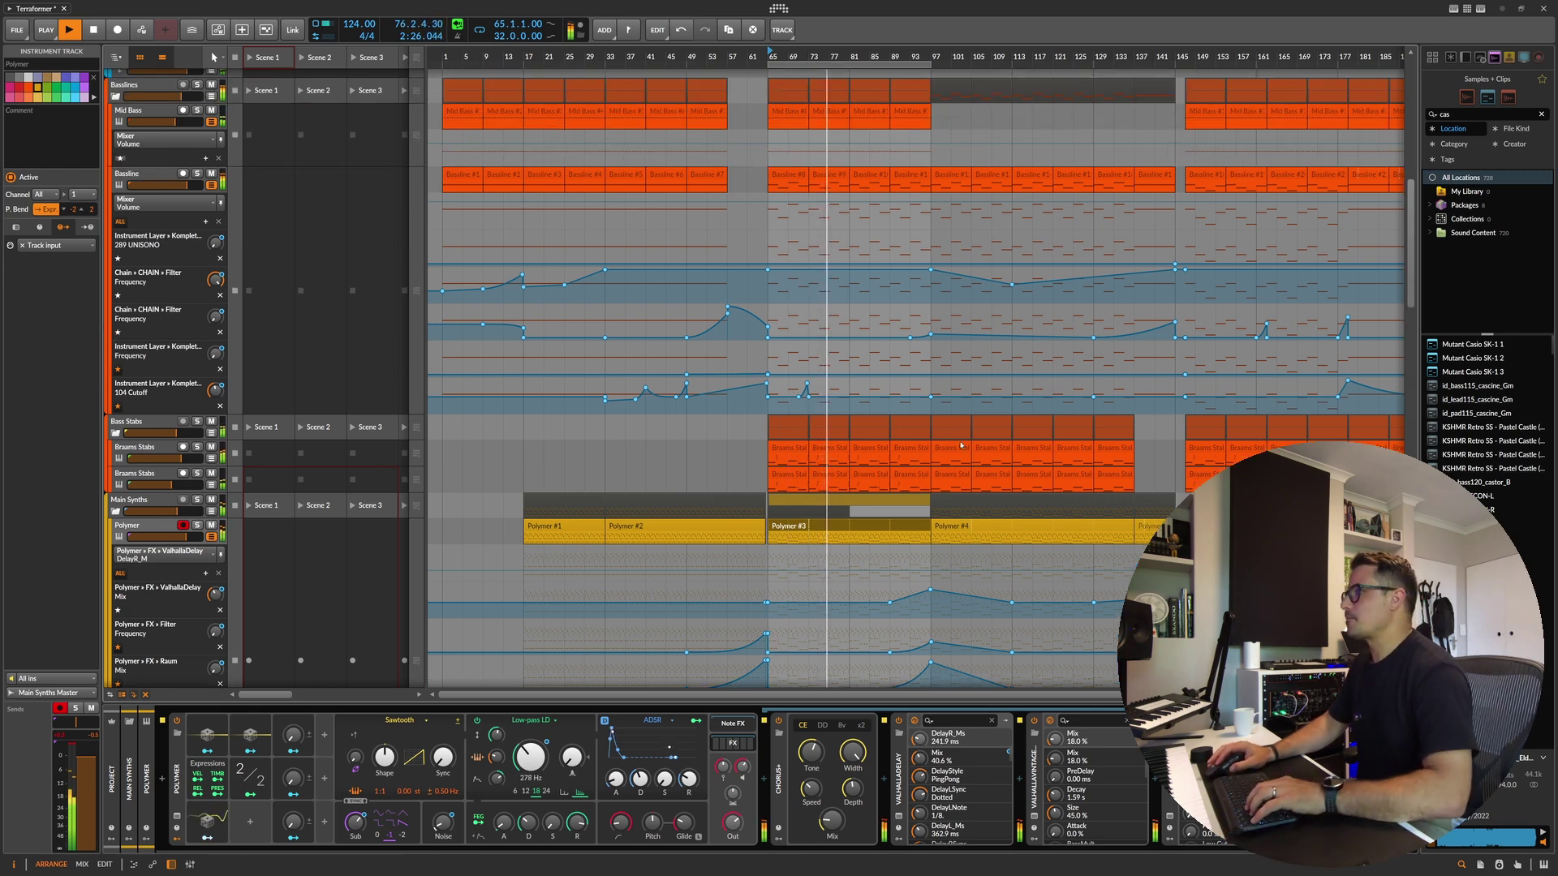
{"action": "left_click", "coordinate": [136, 447]}
{"action": "left_click", "coordinate": [138, 422]}
{"action": "left_click", "coordinate": [198, 422]}
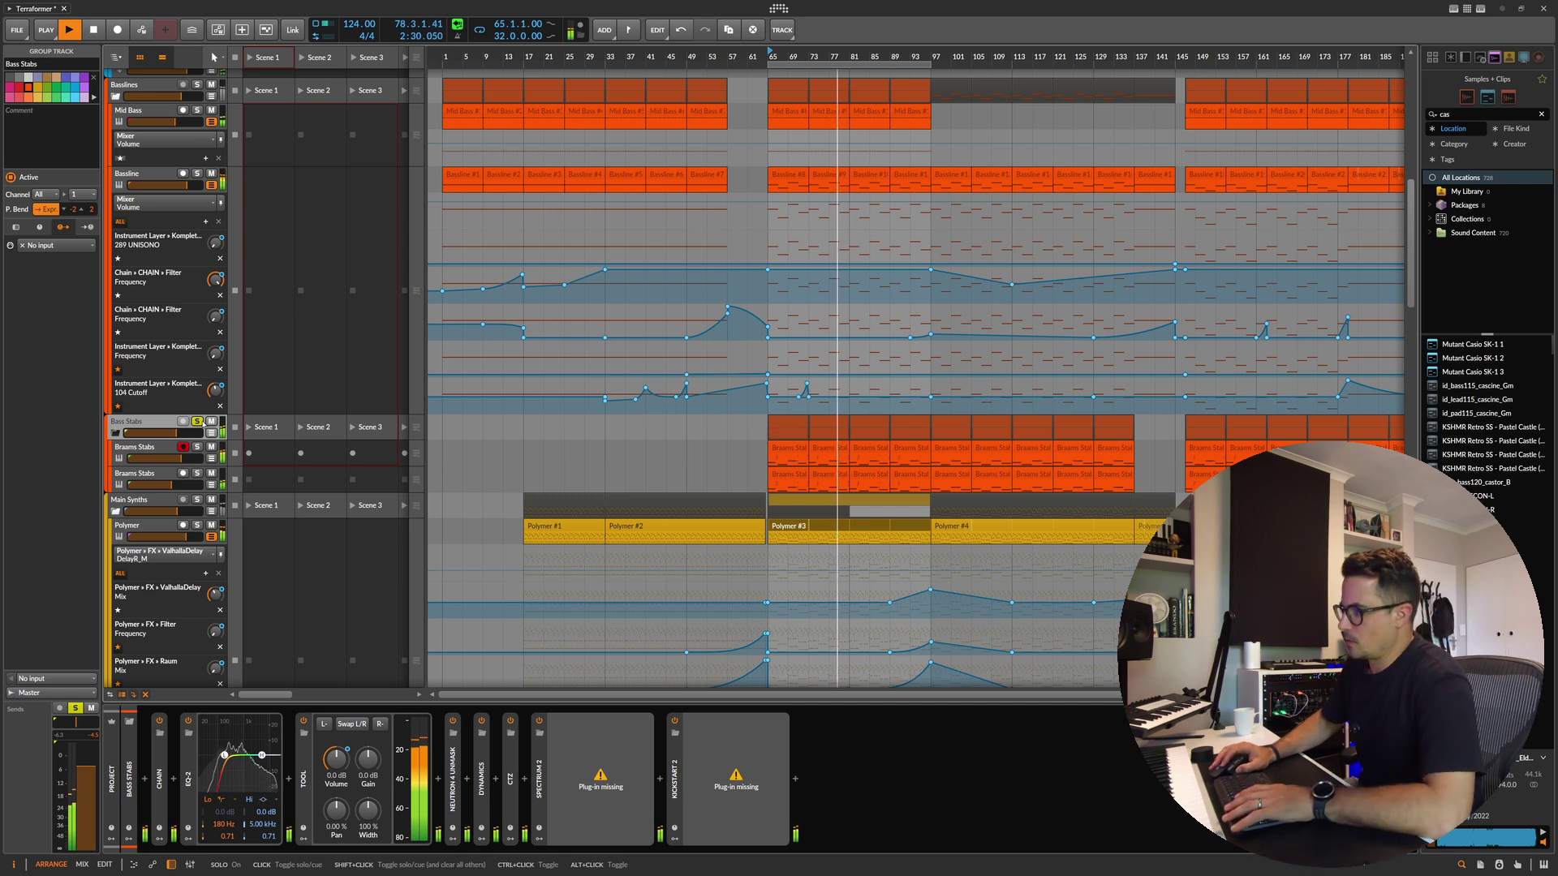
{"action": "left_click", "coordinate": [198, 422]}
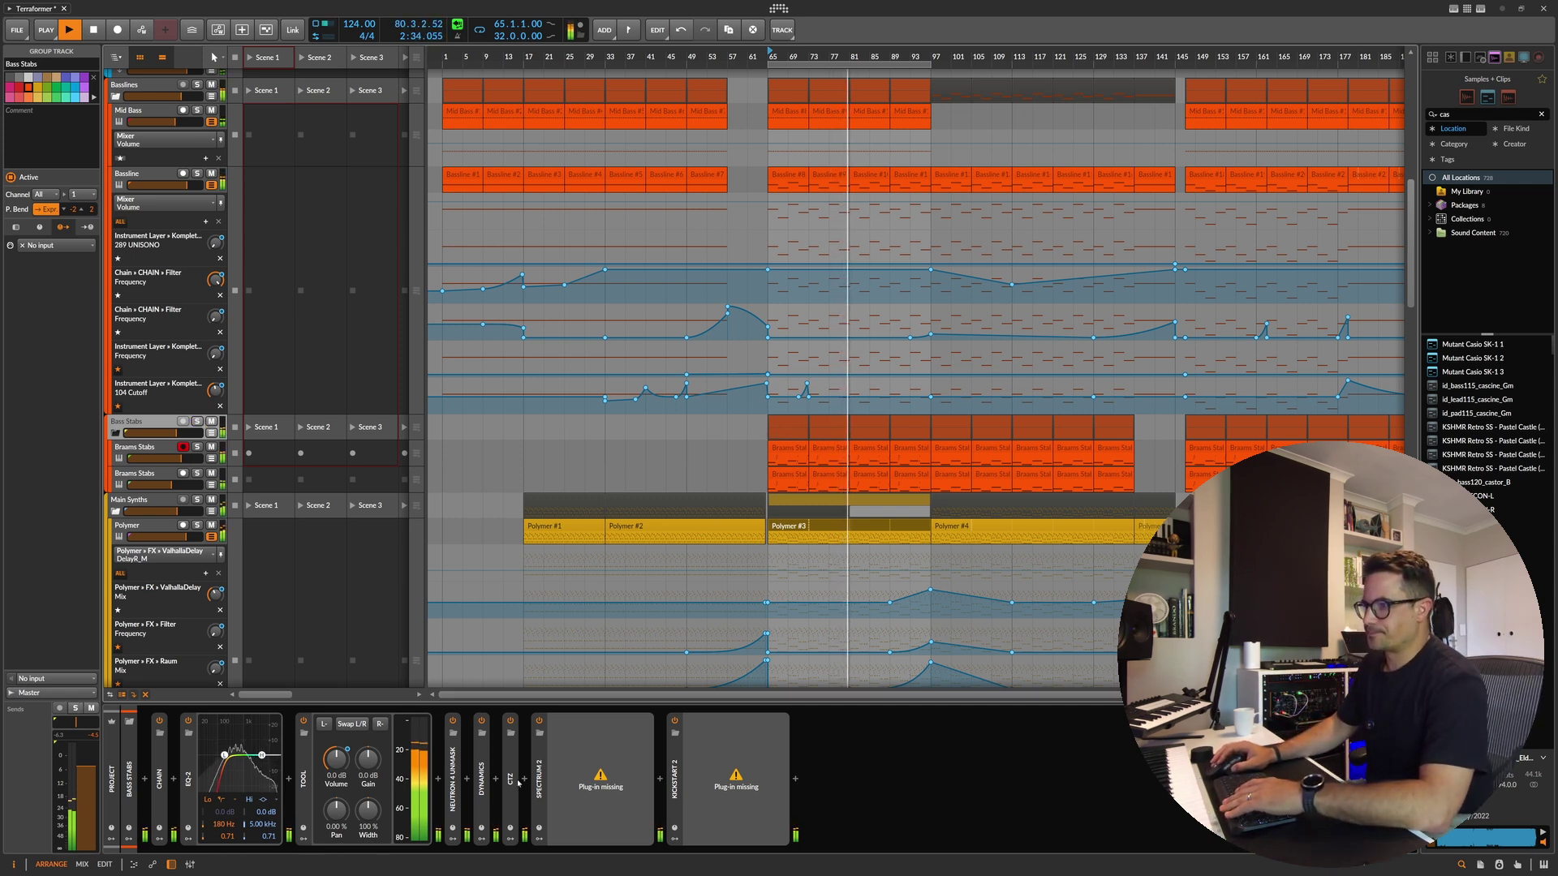
Step: Stop playback, inspect the Neutron 4 Unmask device in the Bass Stabs chain, and resume playing
{"action": "left_click", "coordinate": [995, 835]}
{"action": "key", "text": "space"}
{"action": "left_click", "coordinate": [439, 827]}
{"action": "double_click", "coordinate": [453, 799]}
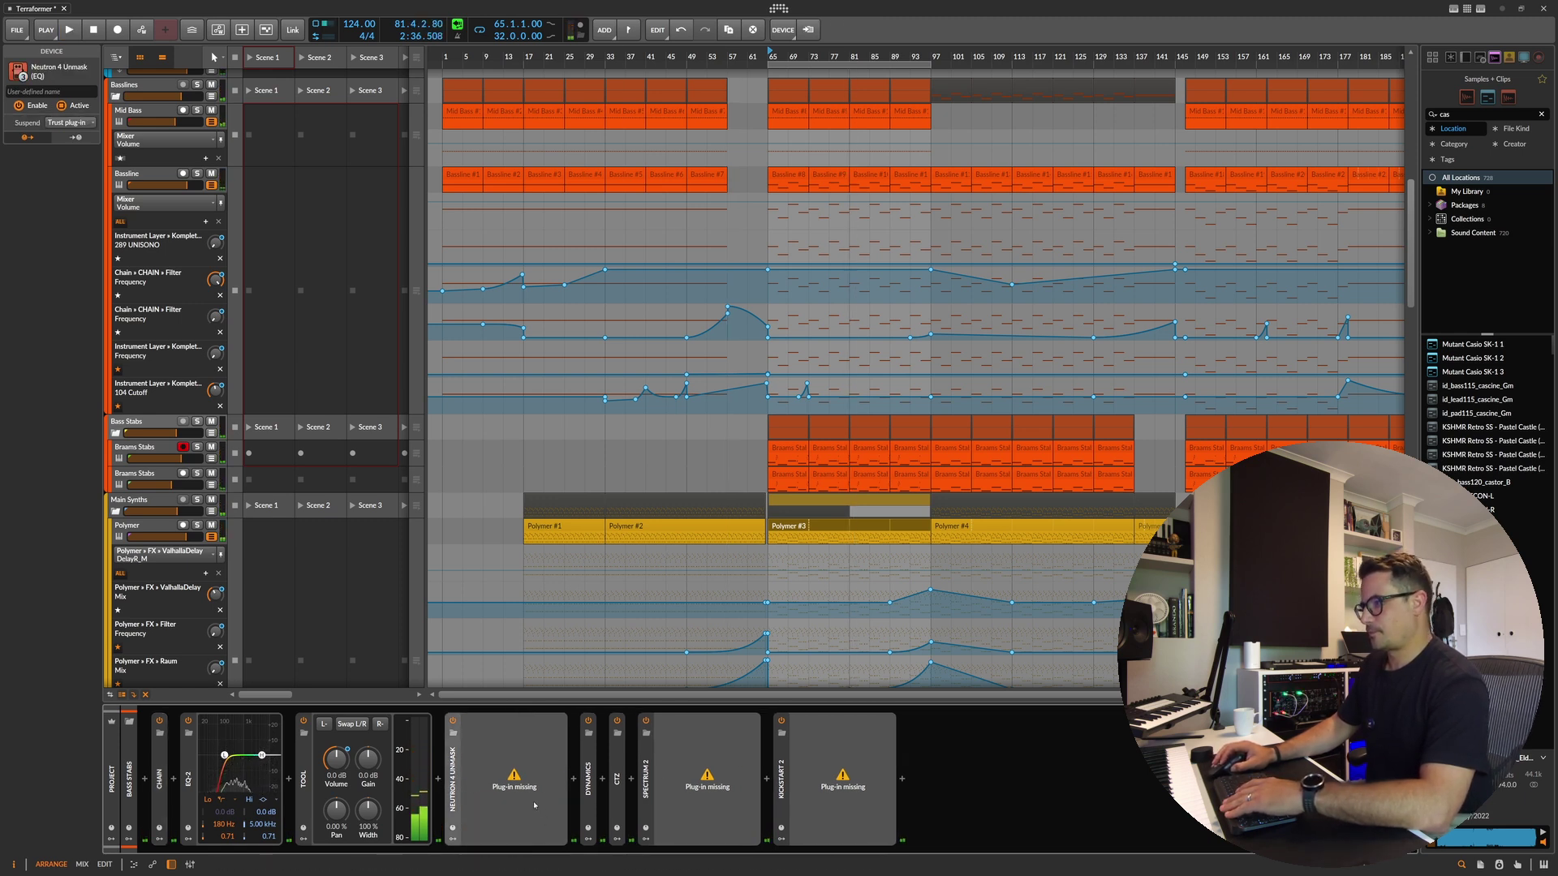
{"action": "double_click", "coordinate": [453, 799]}
{"action": "key", "text": "space"}
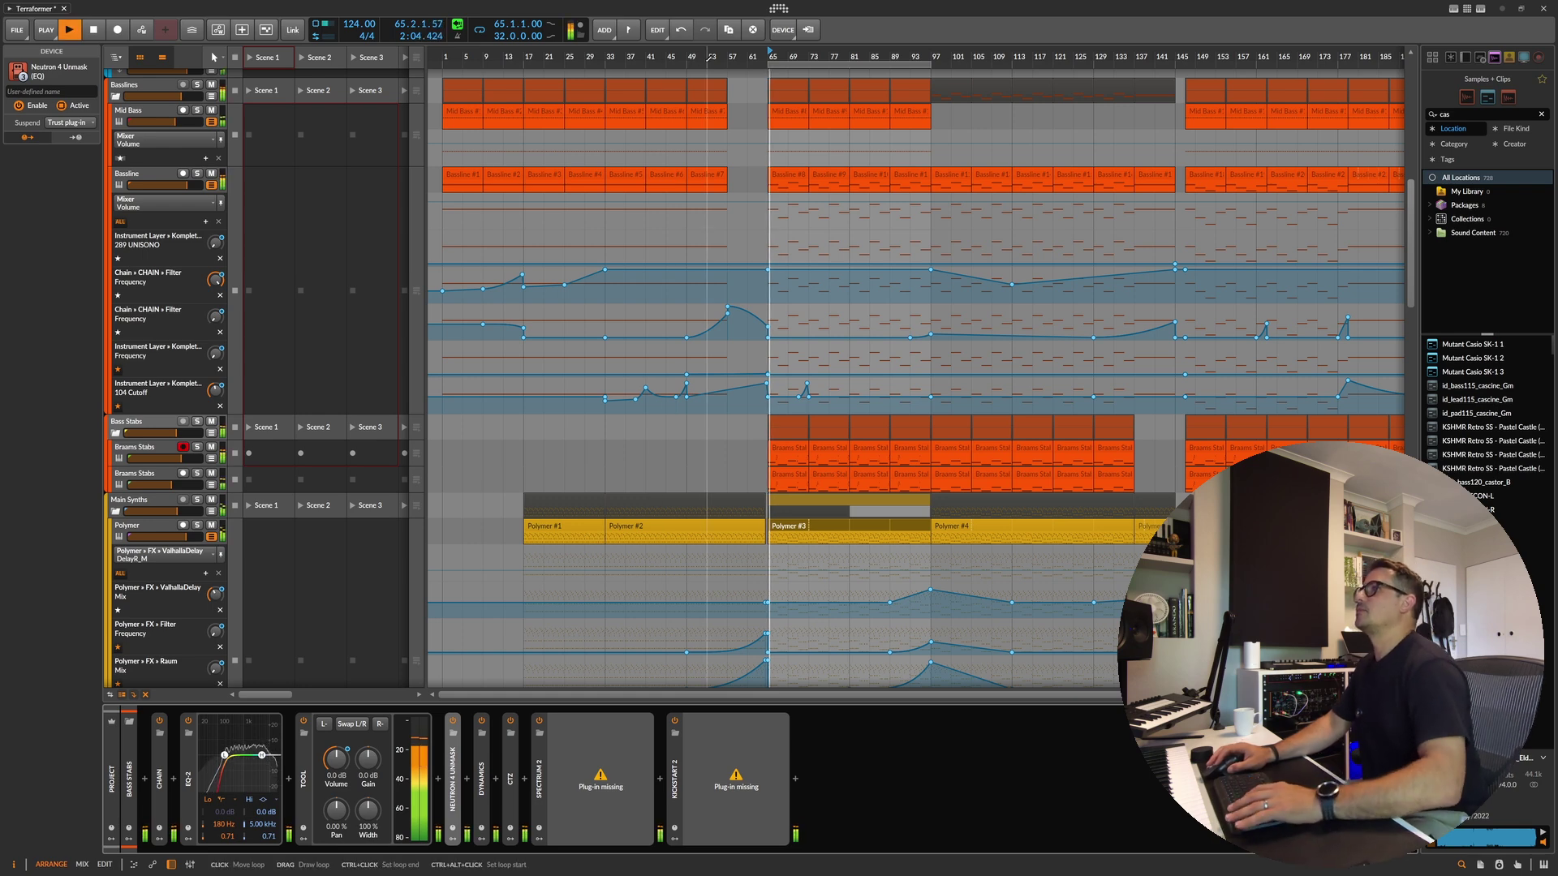
Step: Review the percussion and bass tracks during playback, and restart the loop from bar 65
{"action": "left_click", "coordinate": [814, 70]}
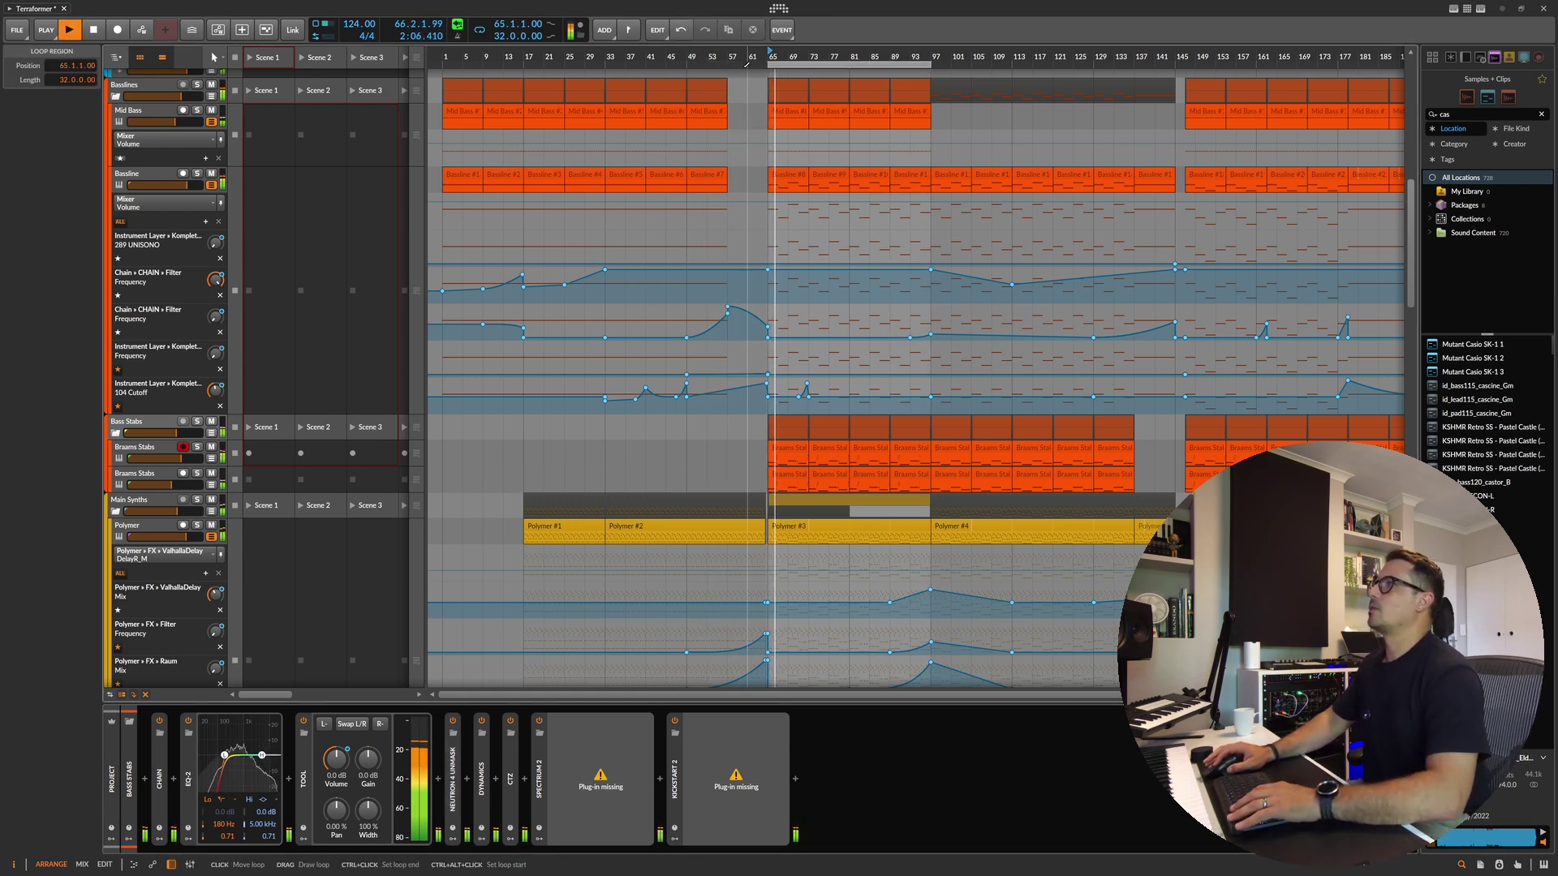
{"action": "scroll", "coordinate": [455, 242], "scroll_direction": "up", "scroll_amount": 3}
{"action": "scroll", "coordinate": [454, 241], "scroll_direction": "up", "scroll_amount": 2}
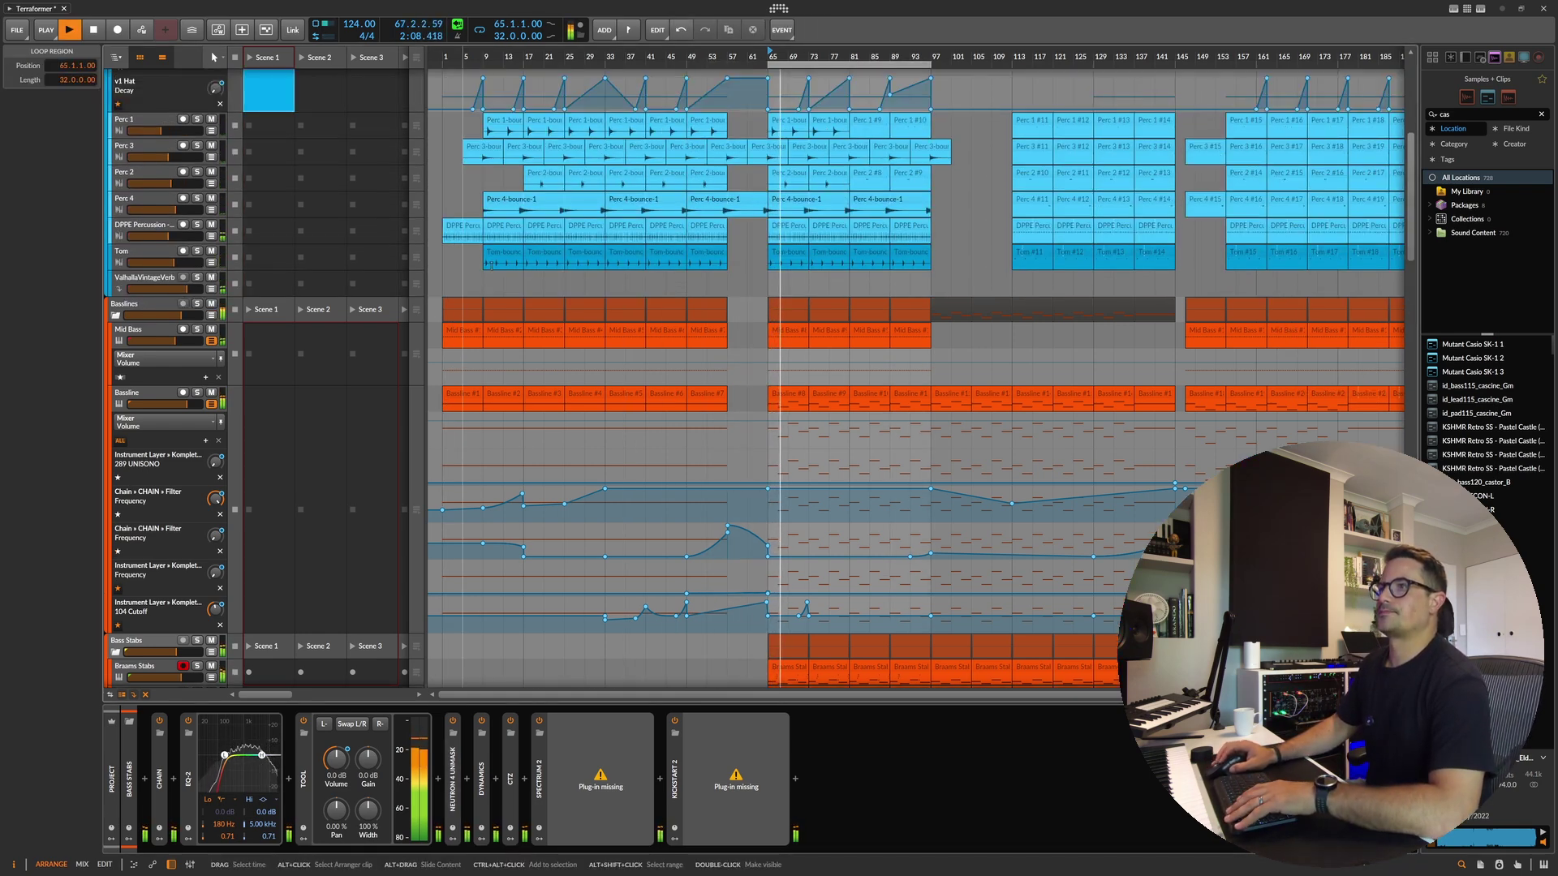
{"action": "scroll", "coordinate": [815, 276], "scroll_direction": "down", "scroll_amount": 6}
{"action": "key", "text": "space"}
{"action": "key", "text": "space"}
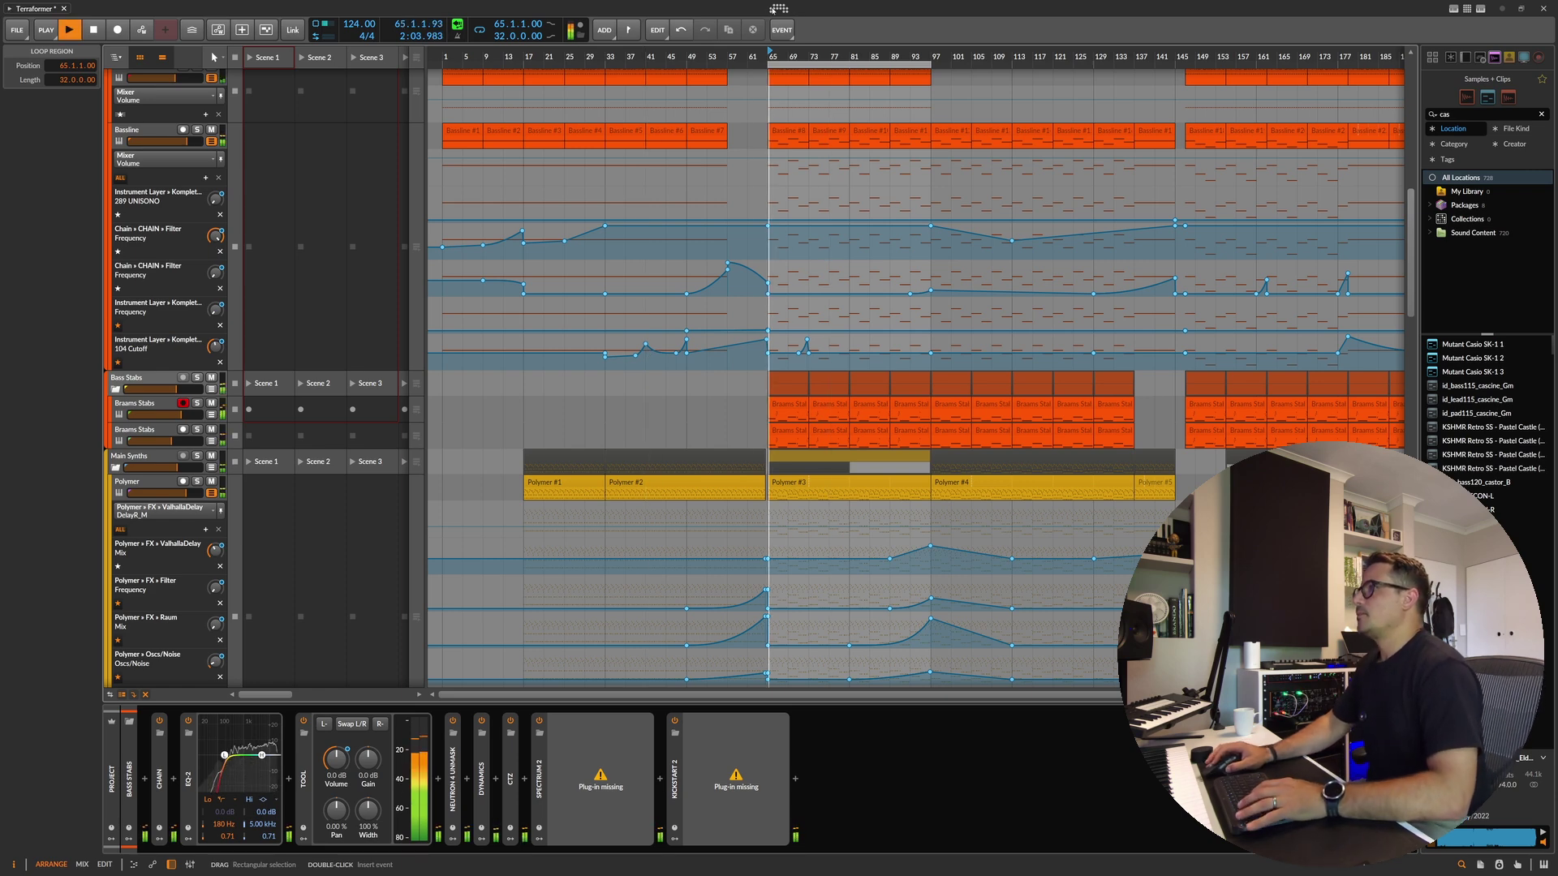
Step: Audition the Bassline track in solo from its bar 65 clip, and stop playback
{"action": "left_click", "coordinate": [787, 131]}
{"action": "left_click", "coordinate": [197, 130]}
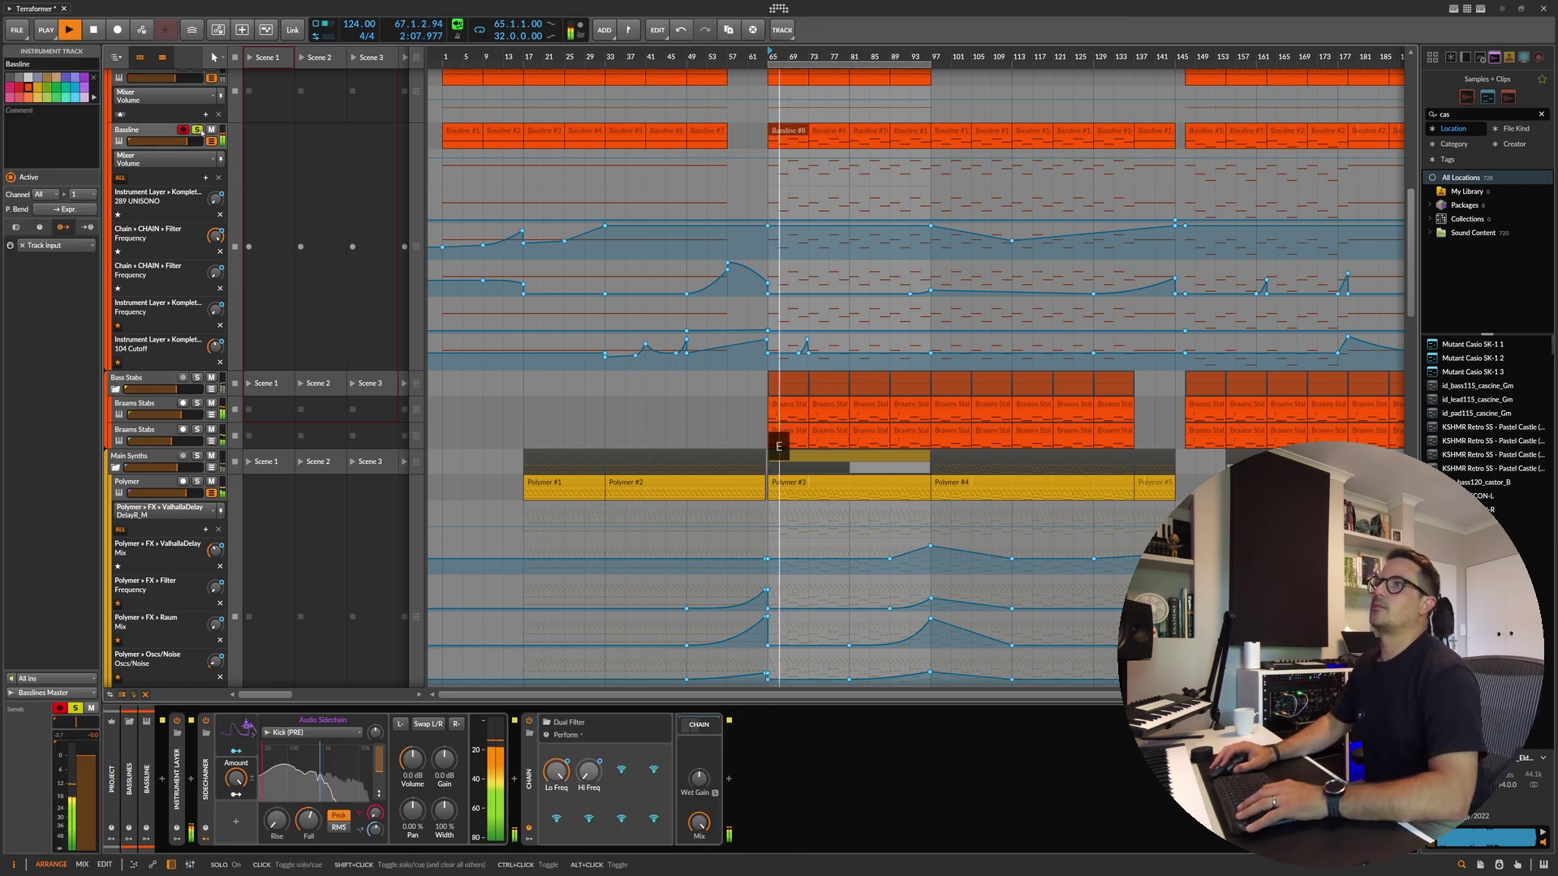
{"action": "key", "text": "space"}
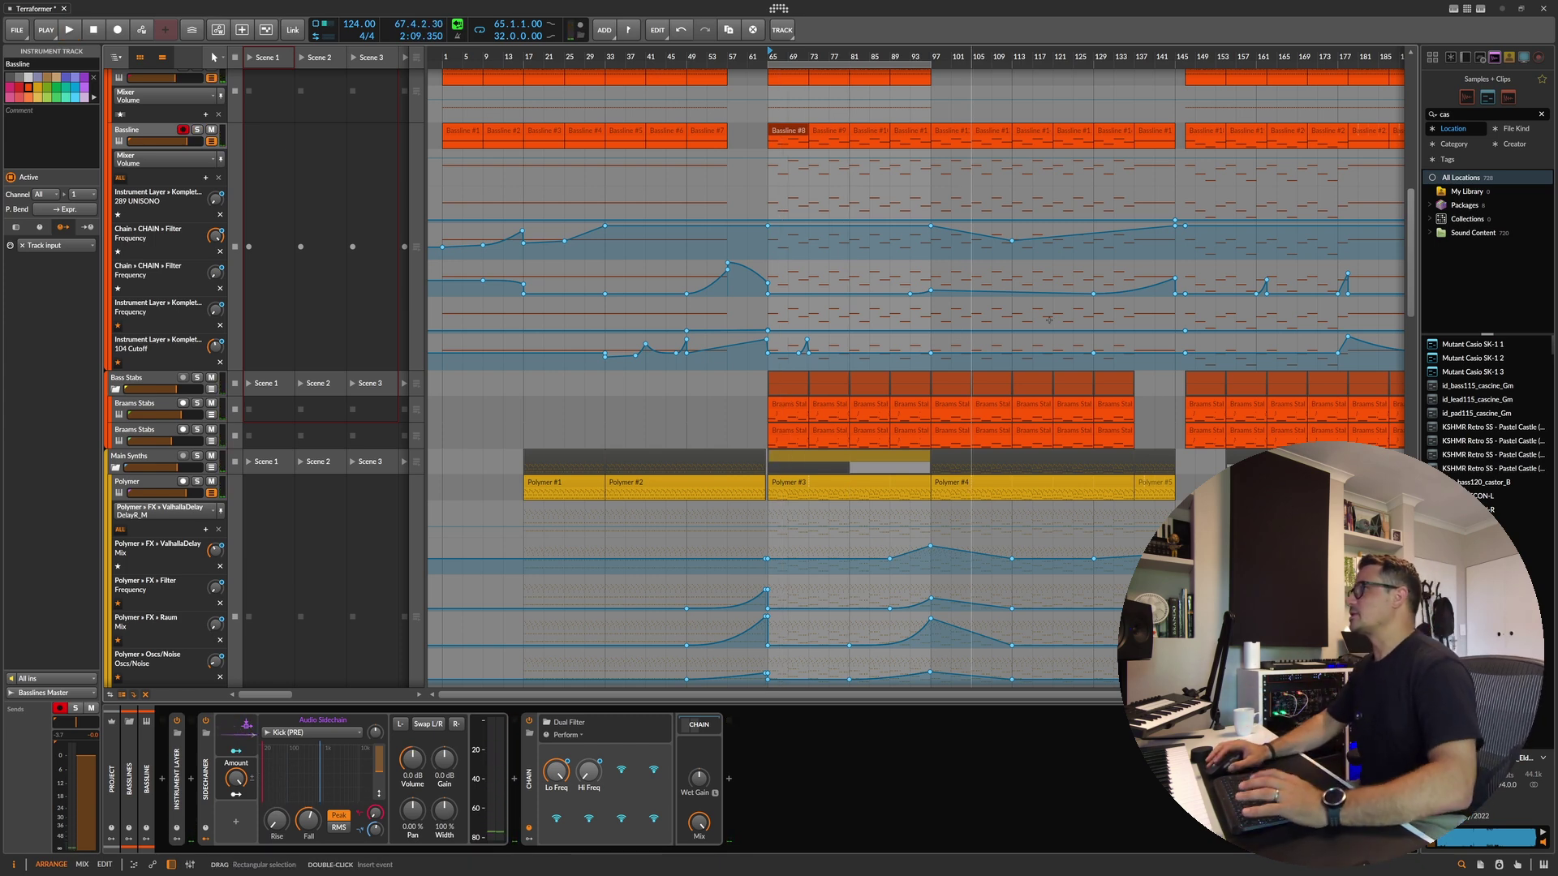
Step: Solo the Bass Stabs group and listen to it from bar 65 and from about bar 61
{"action": "scroll", "coordinate": [871, 349], "scroll_direction": "down", "scroll_amount": 1}
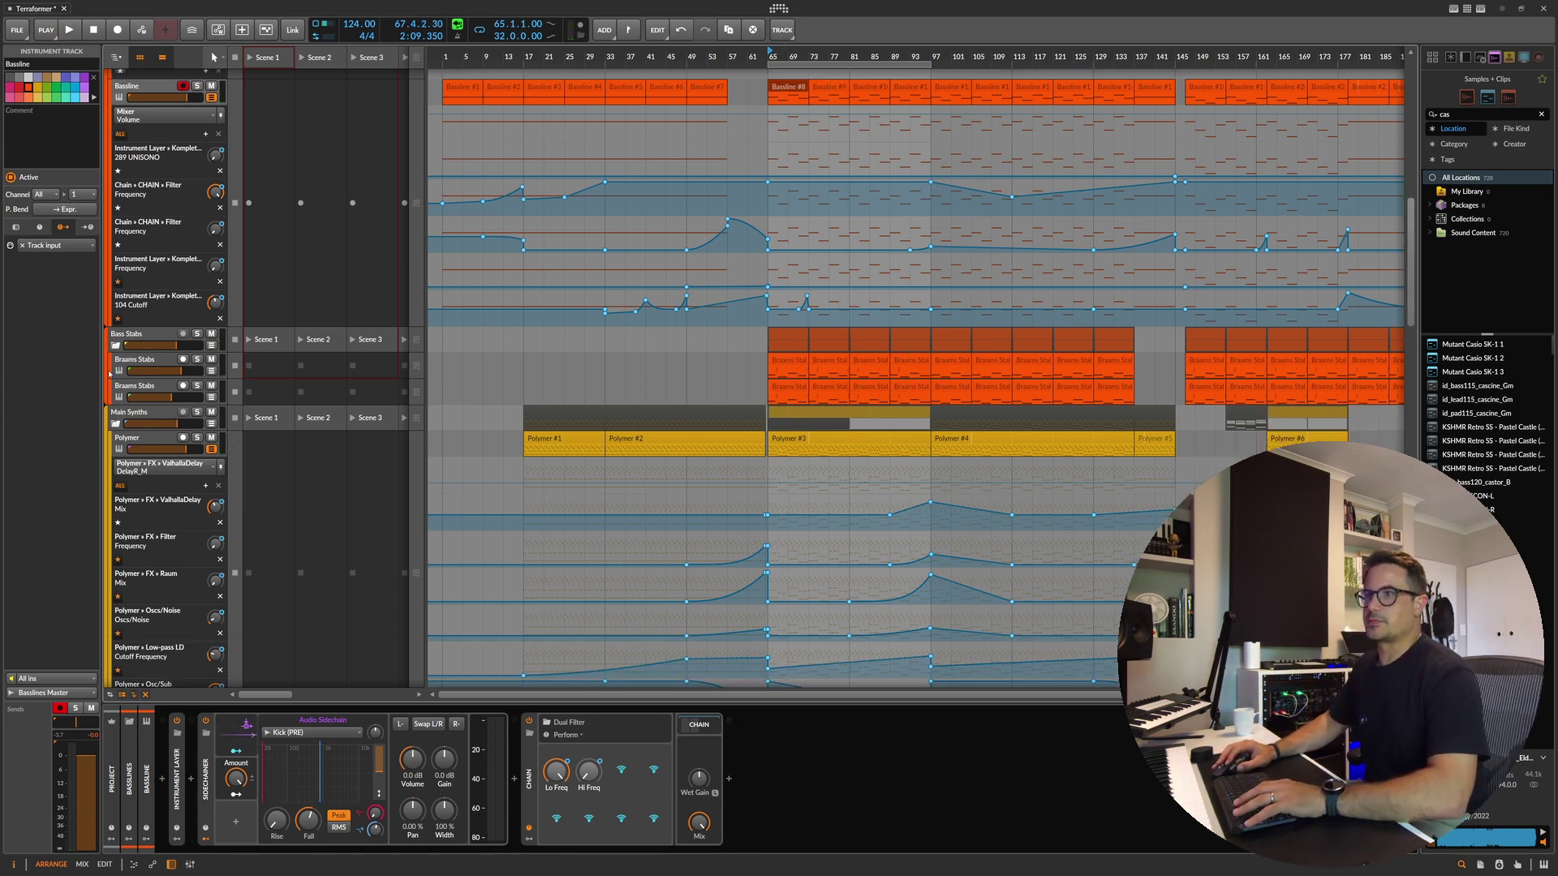
{"action": "left_click", "coordinate": [107, 373]}
{"action": "key", "text": "space"}
{"action": "left_click", "coordinate": [198, 334]}
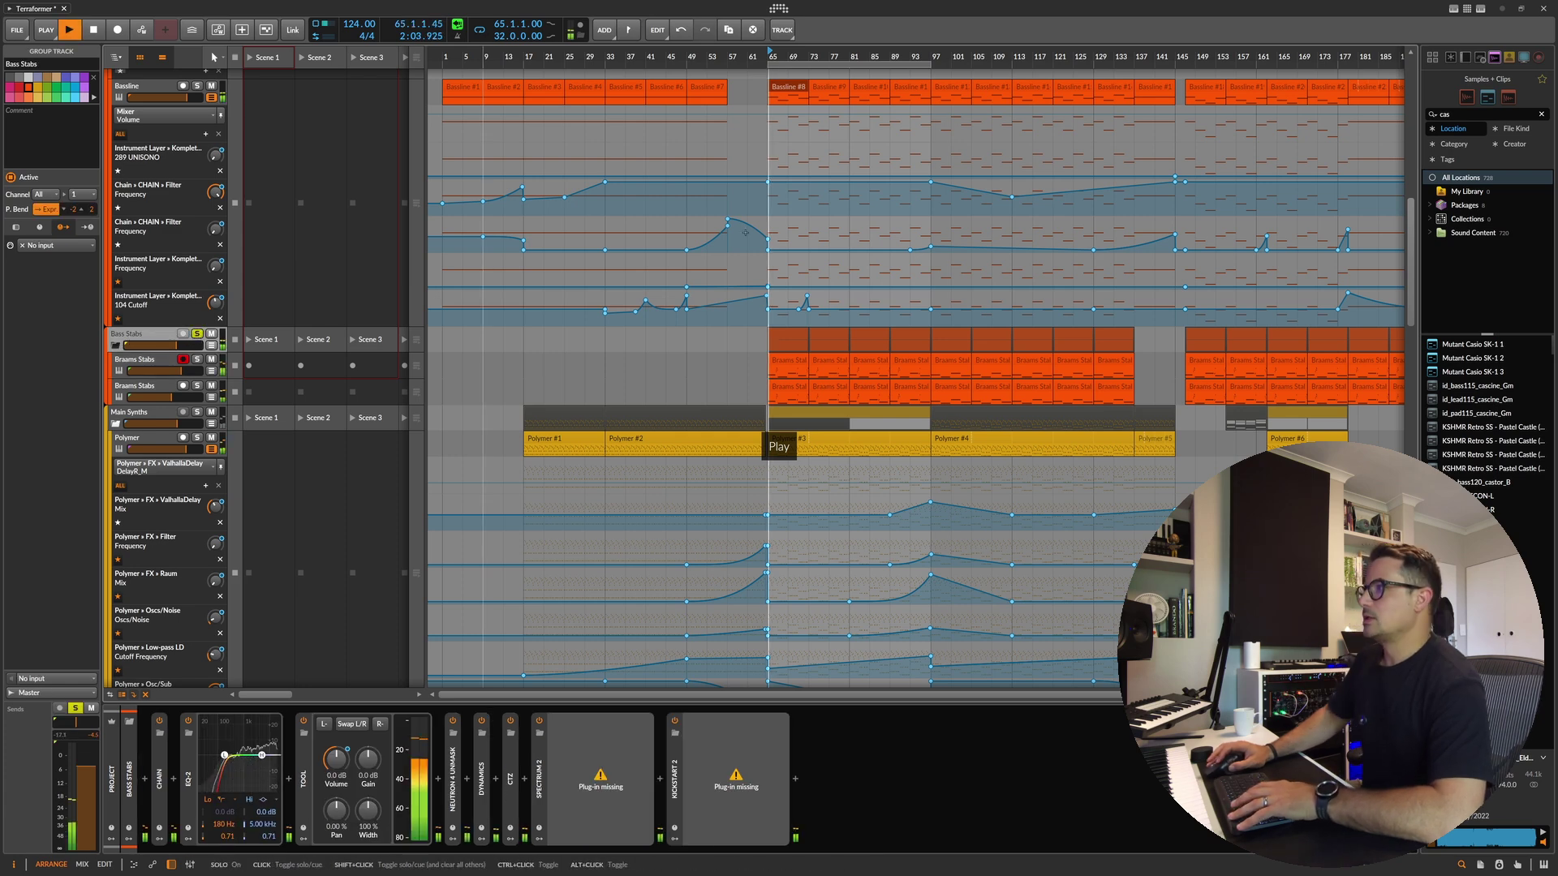
{"action": "left_click", "coordinate": [748, 55]}
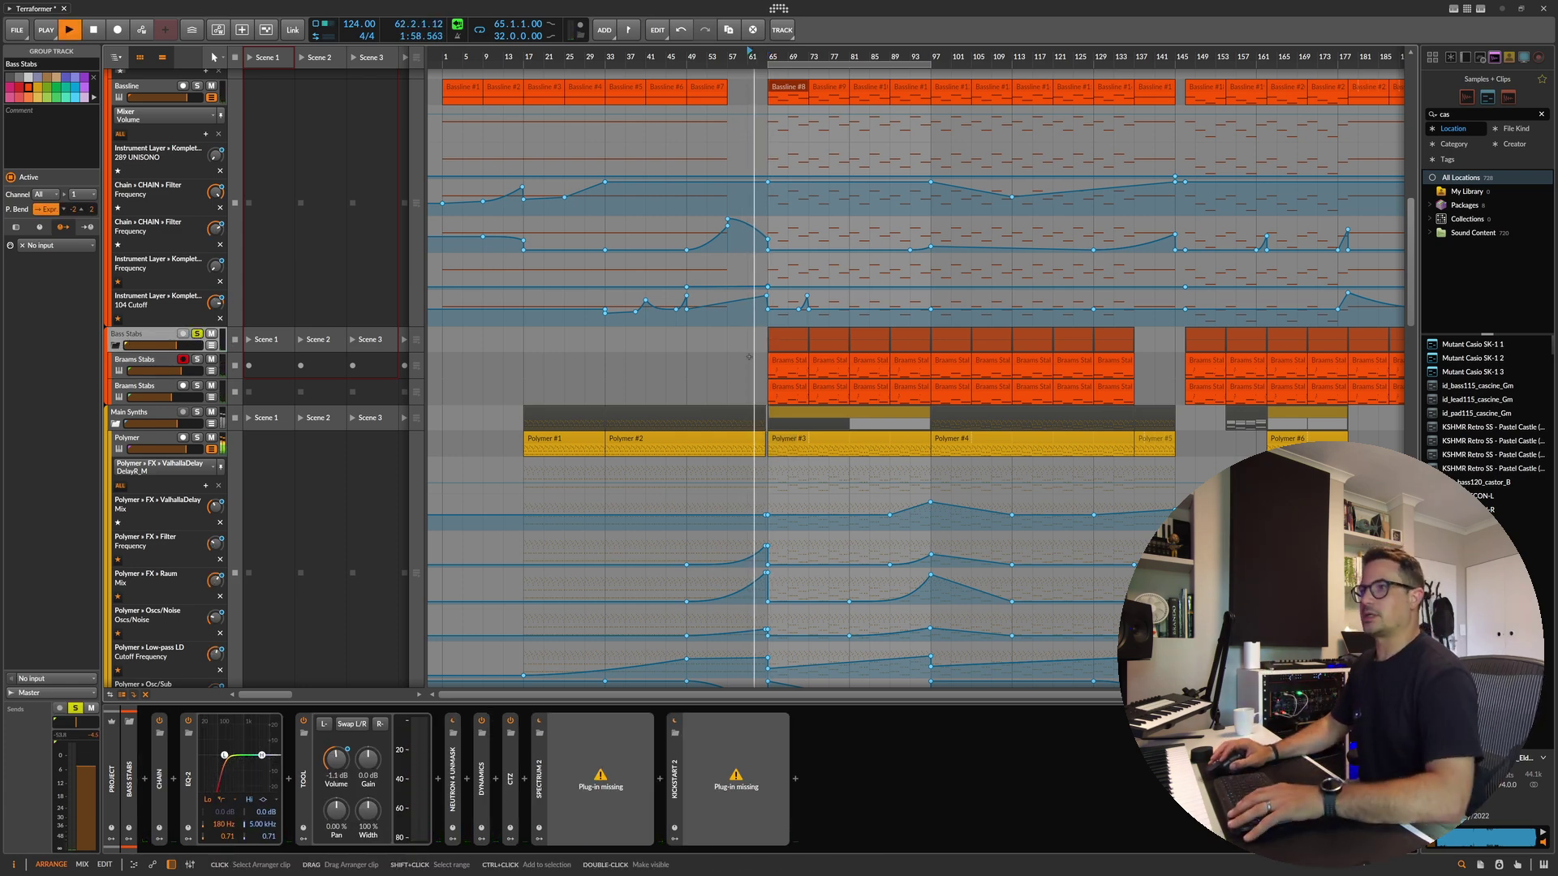
{"action": "key", "text": "space"}
Step: Replay the soloed Bass Stabs from bar 65, open the first Braams Stabs track's devices, and stop playback
{"action": "left_click", "coordinate": [769, 55]}
{"action": "key", "text": "space"}
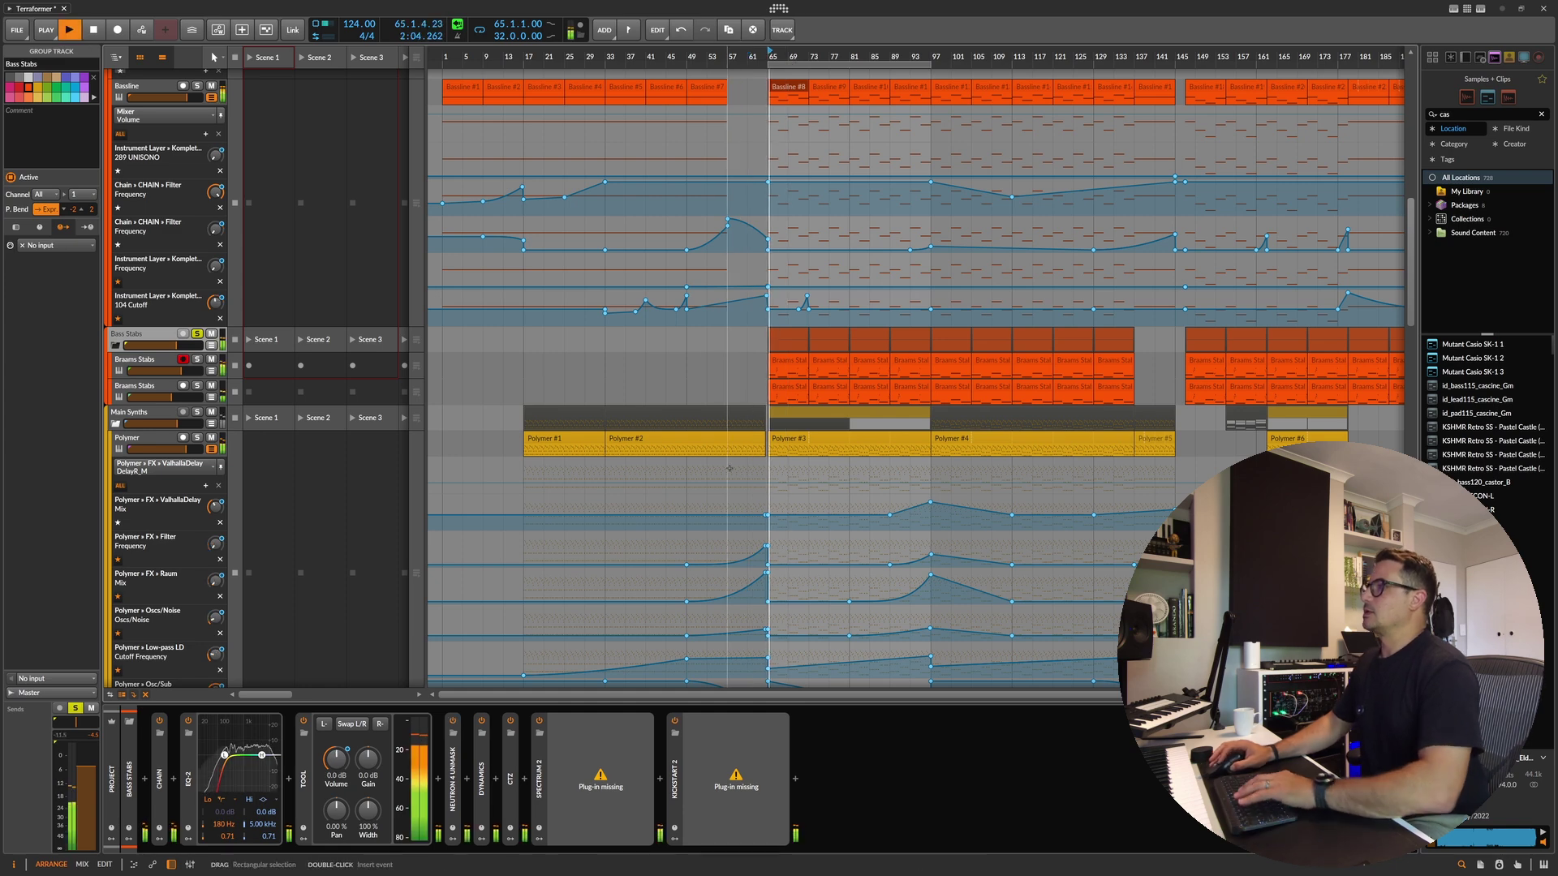
{"action": "key", "text": "Down"}
{"action": "key", "text": "space"}
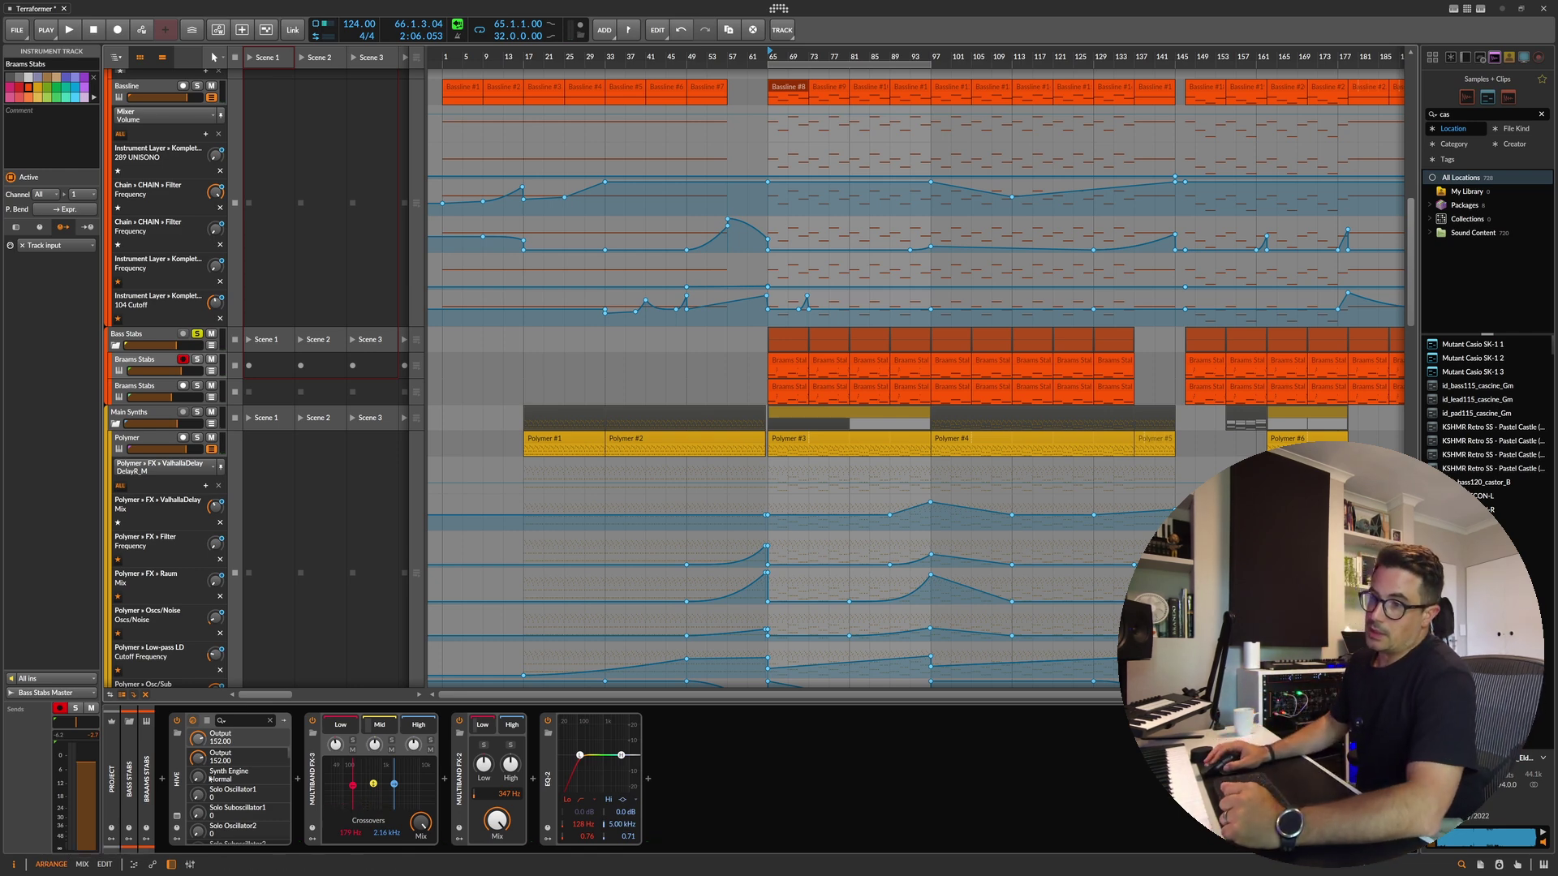
Step: Open the Hive synth on the first Braams Stabs track, lower its output to 113 during playback, and close its window
{"action": "left_click", "coordinate": [176, 816]}
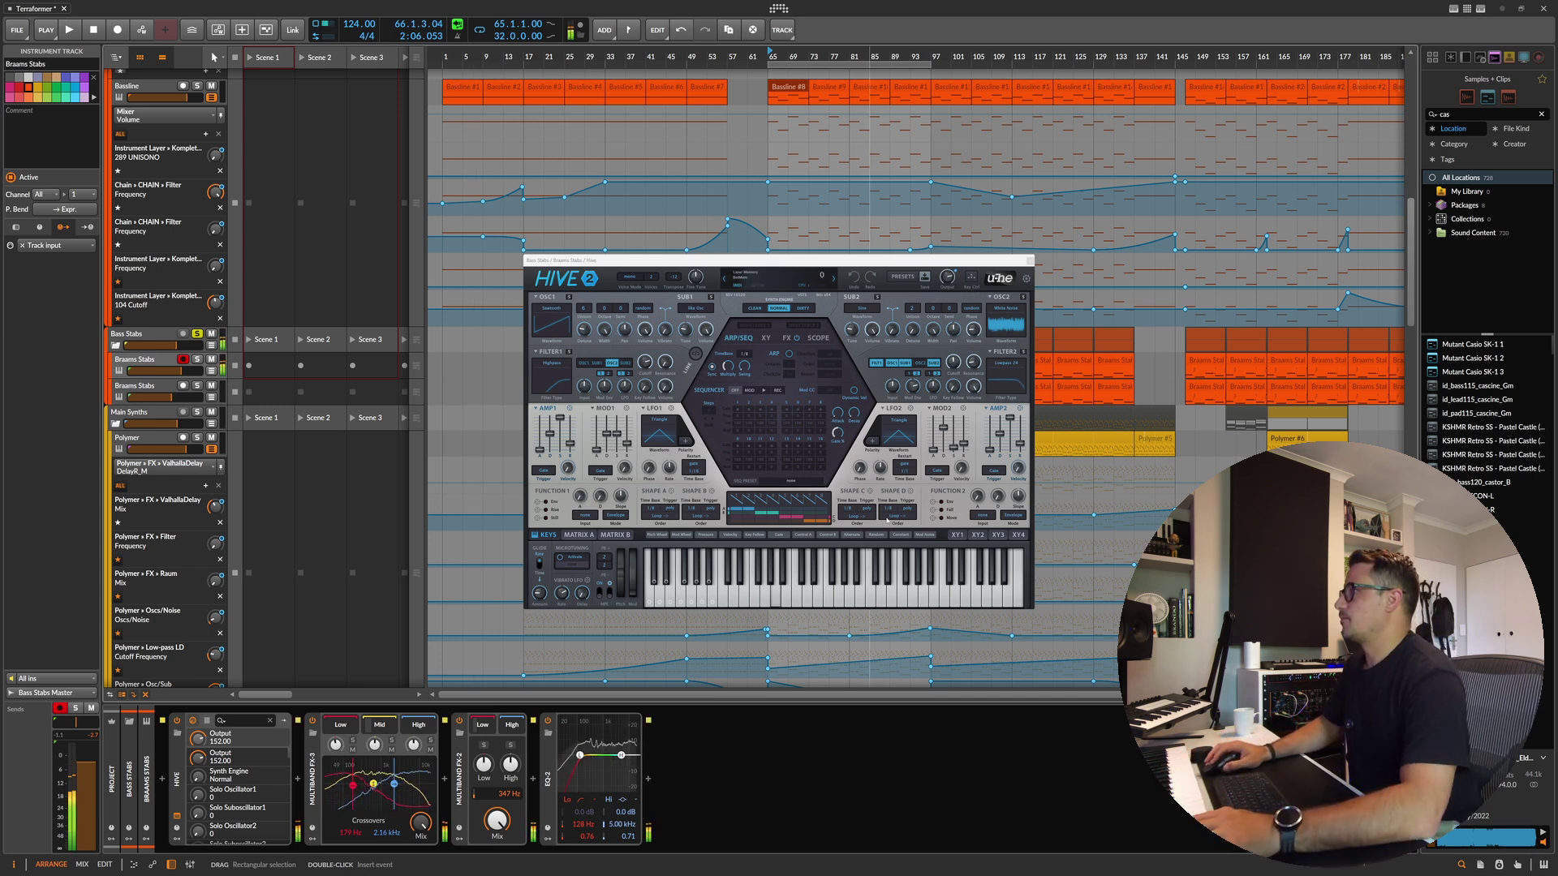
{"action": "scroll", "coordinate": [948, 278], "scroll_direction": "down", "scroll_amount": 4}
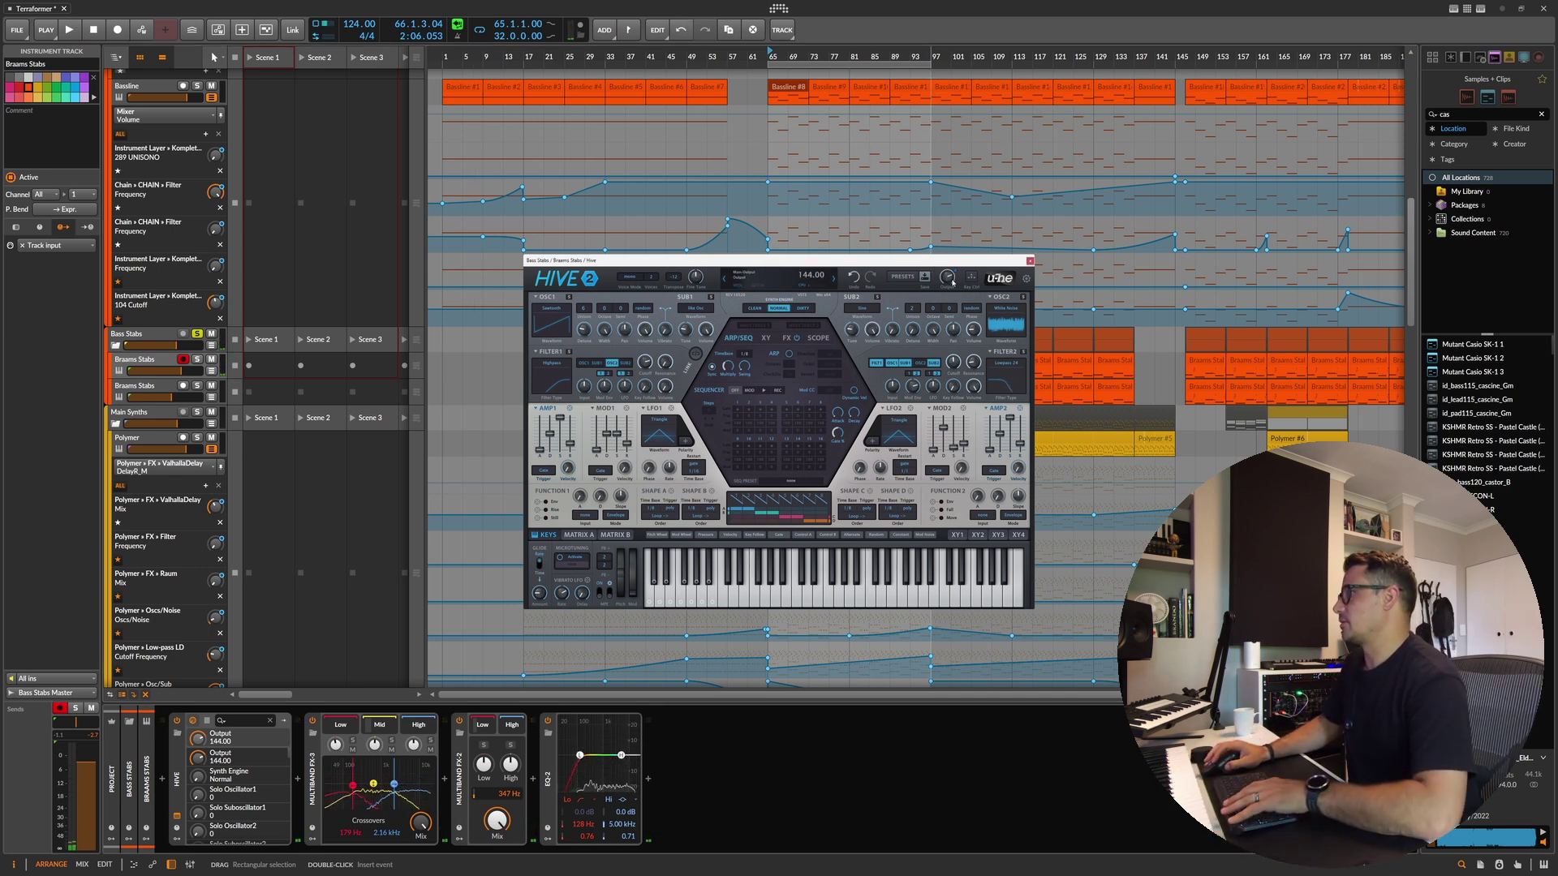
{"action": "key", "text": "space"}
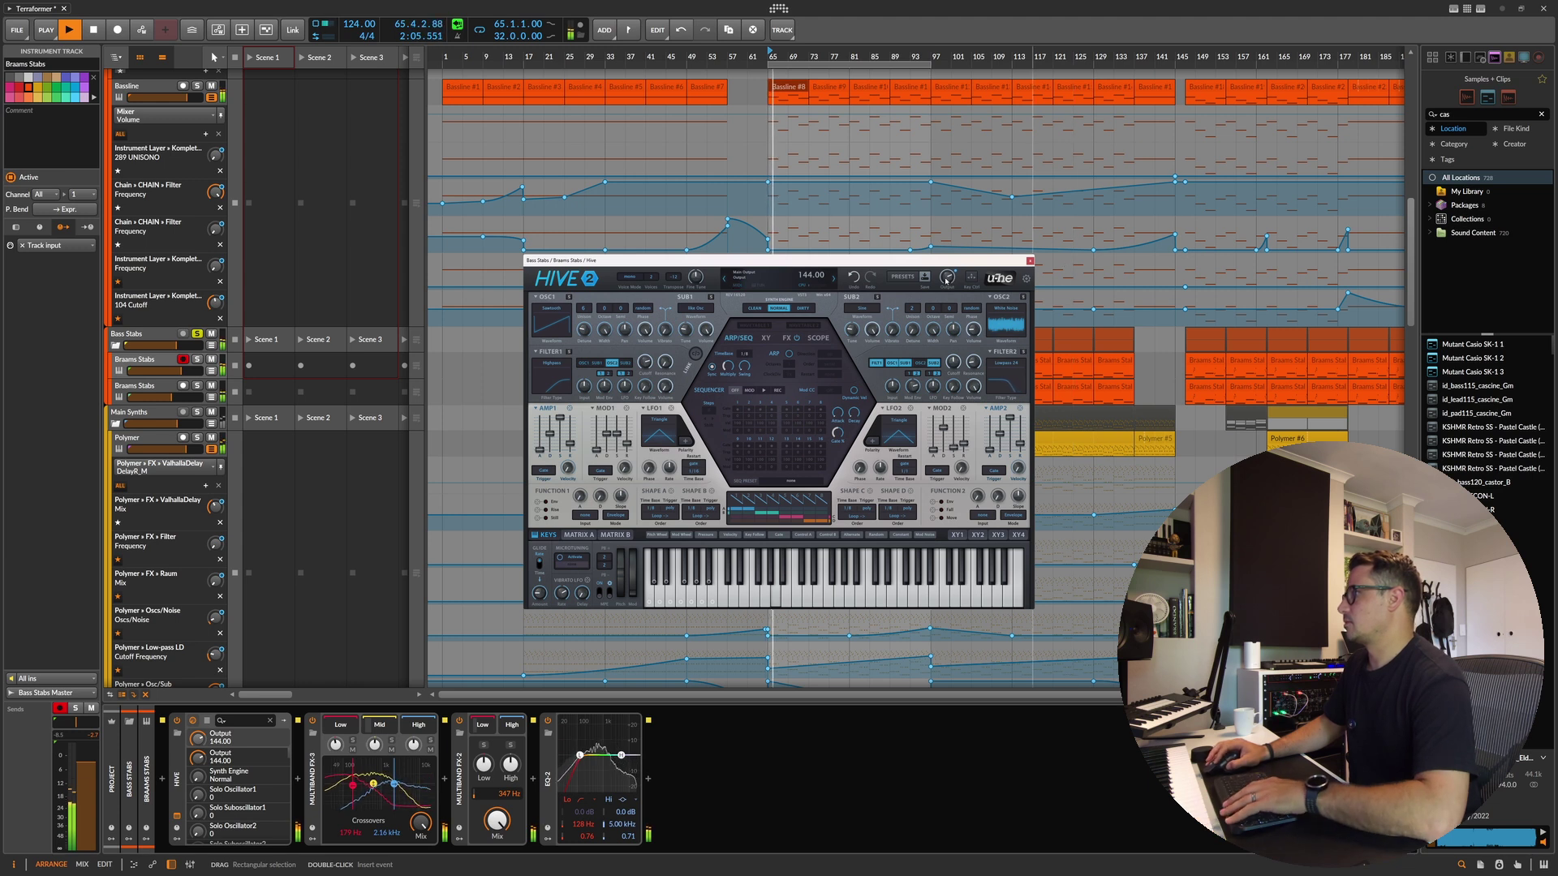
{"action": "scroll", "coordinate": [947, 278], "scroll_direction": "down", "scroll_amount": 8}
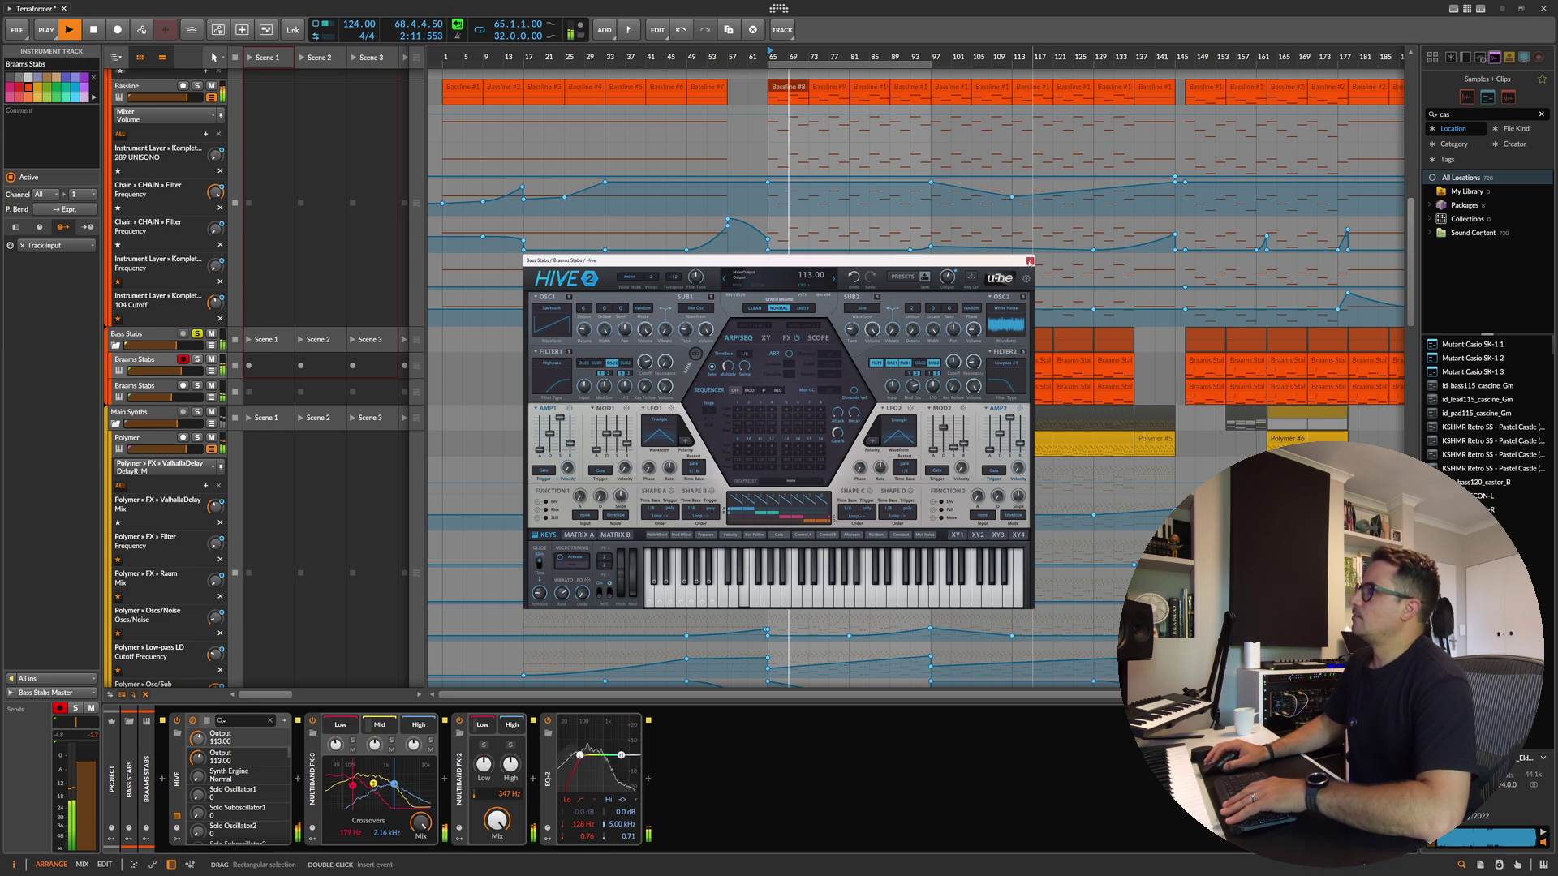
{"action": "left_click", "coordinate": [1029, 261]}
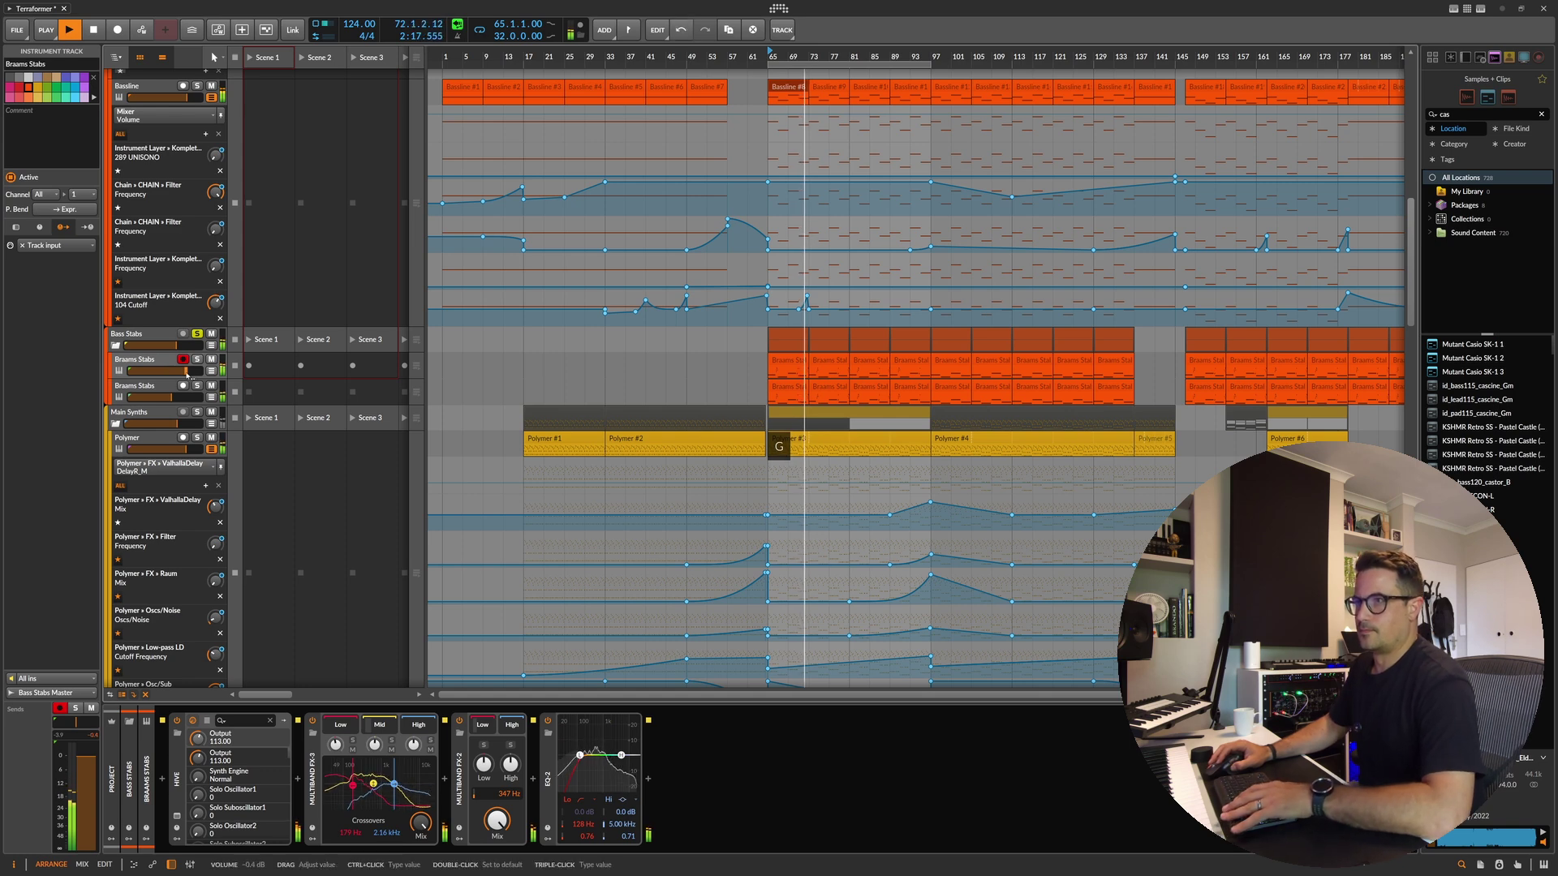
{"action": "key", "text": "space"}
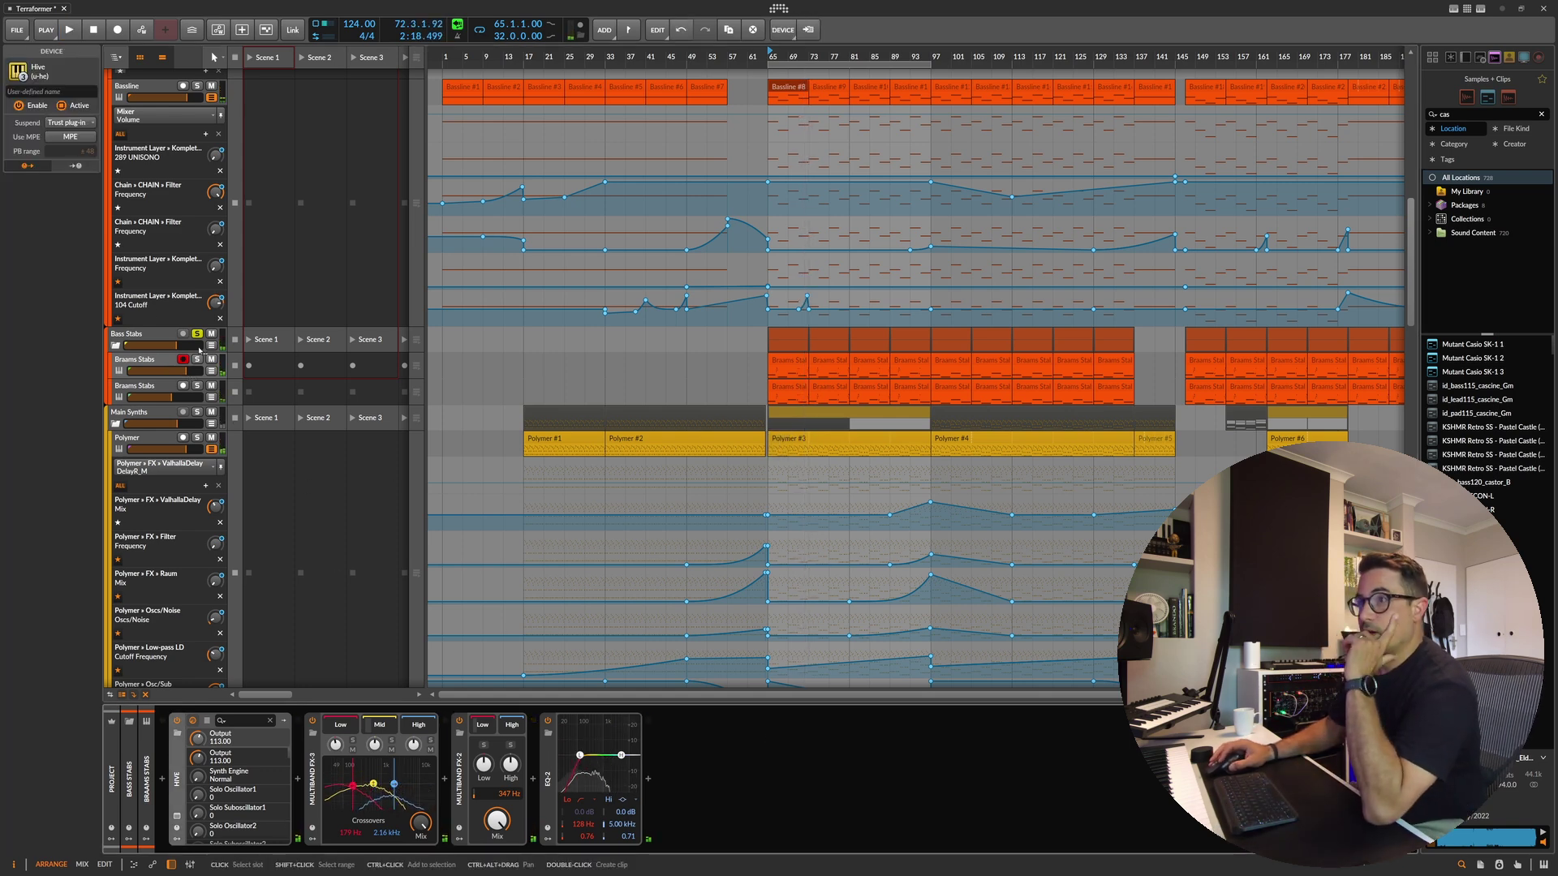
Step: Inspect the Bass Stabs group's devices, return to the first Braams Stabs chain, and play it from bar 65 with Multiband FX-3's Mid band open
{"action": "key", "text": "Up"}
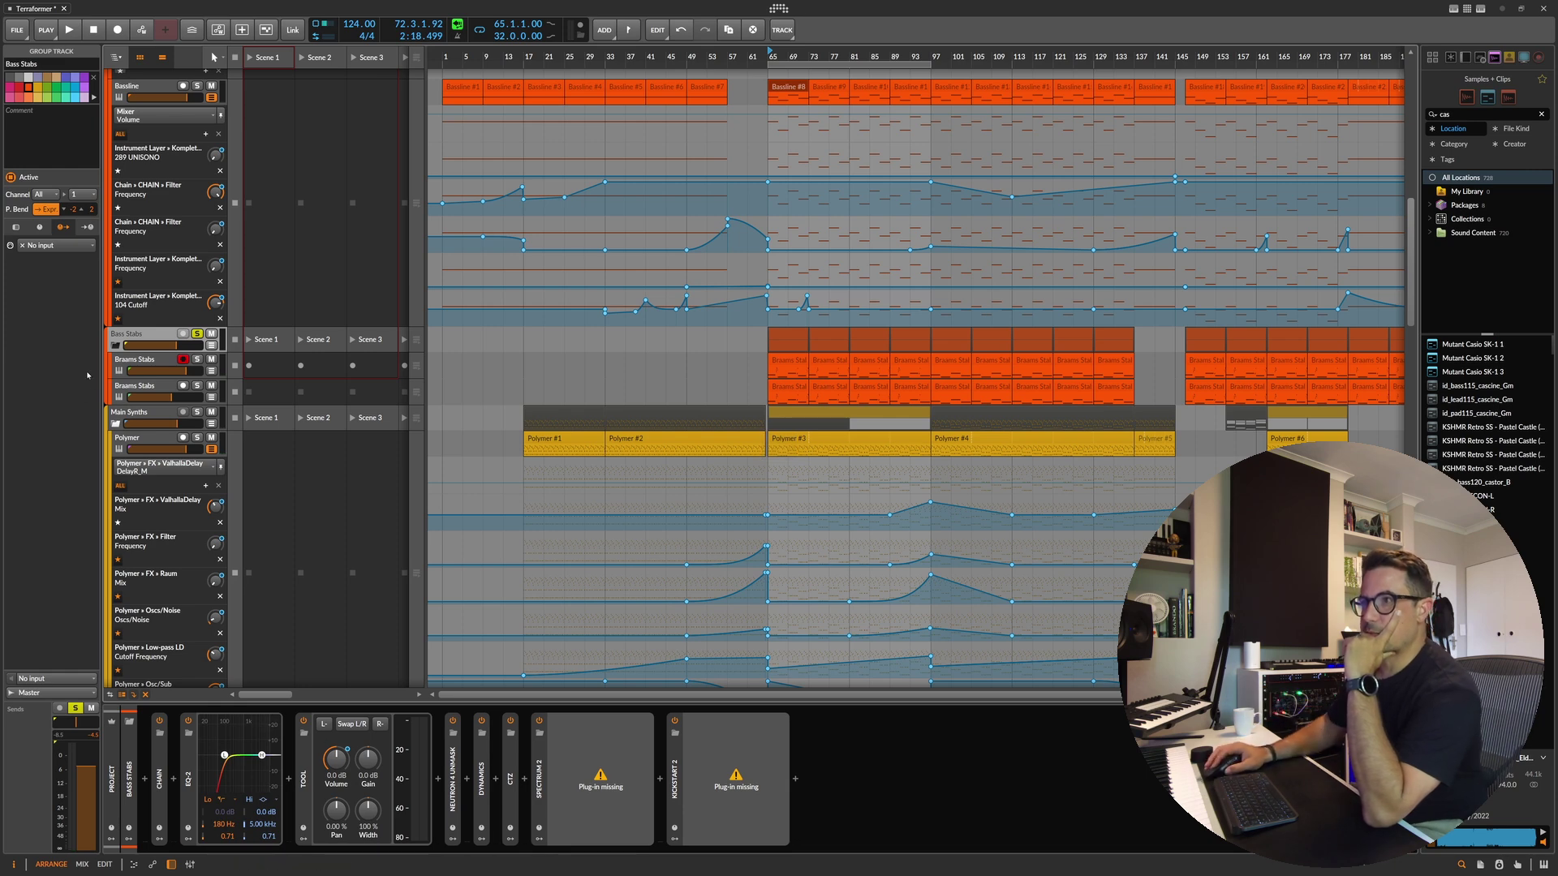
{"action": "key", "text": "Down"}
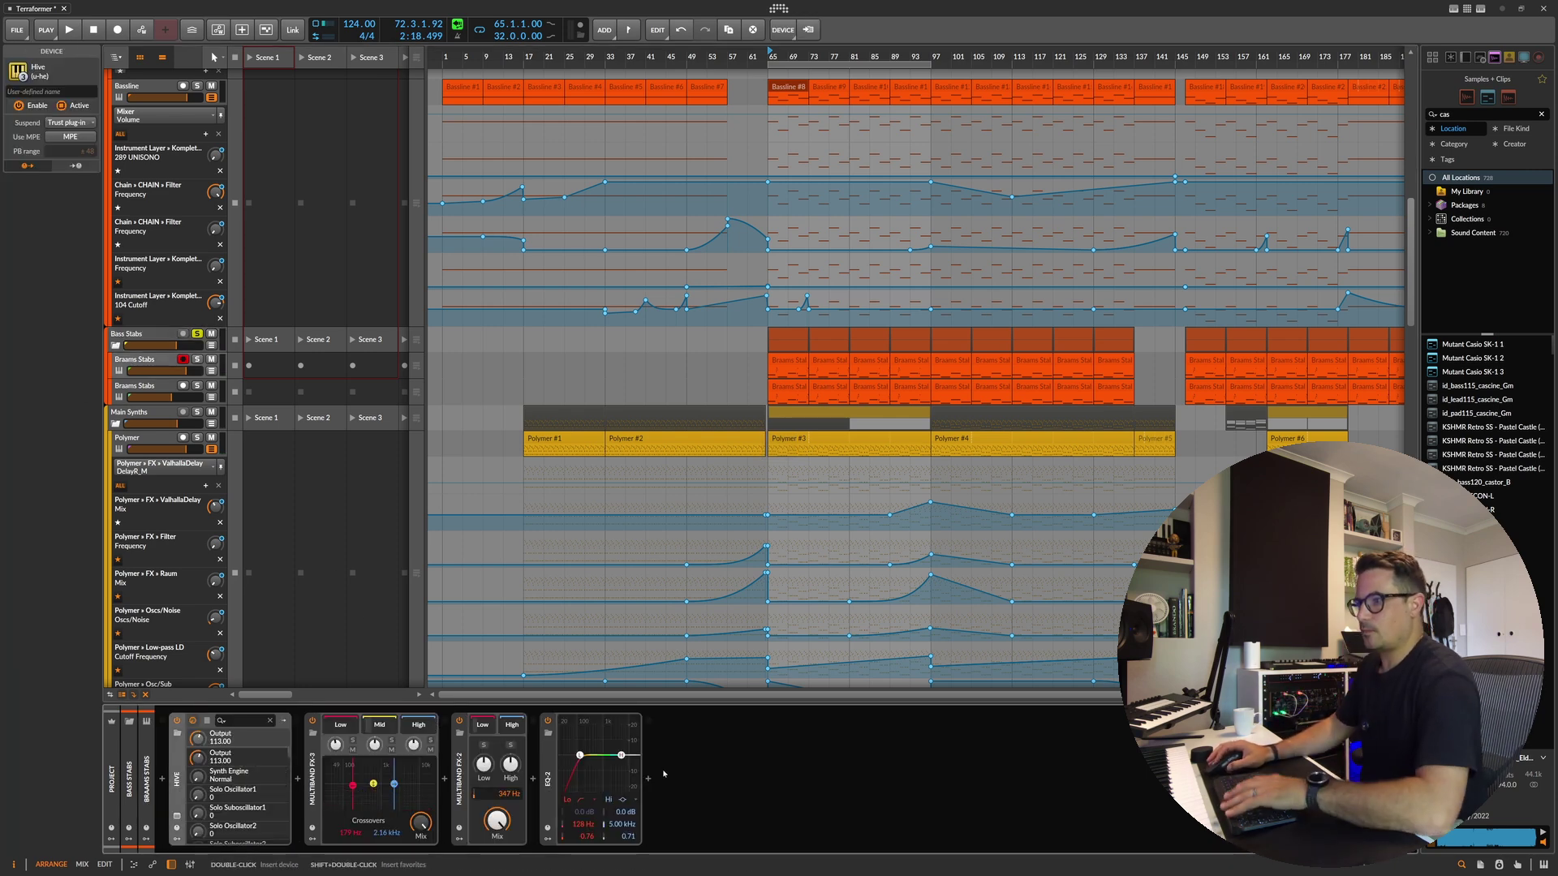
{"action": "key", "text": "space"}
{"action": "key", "text": "space"}
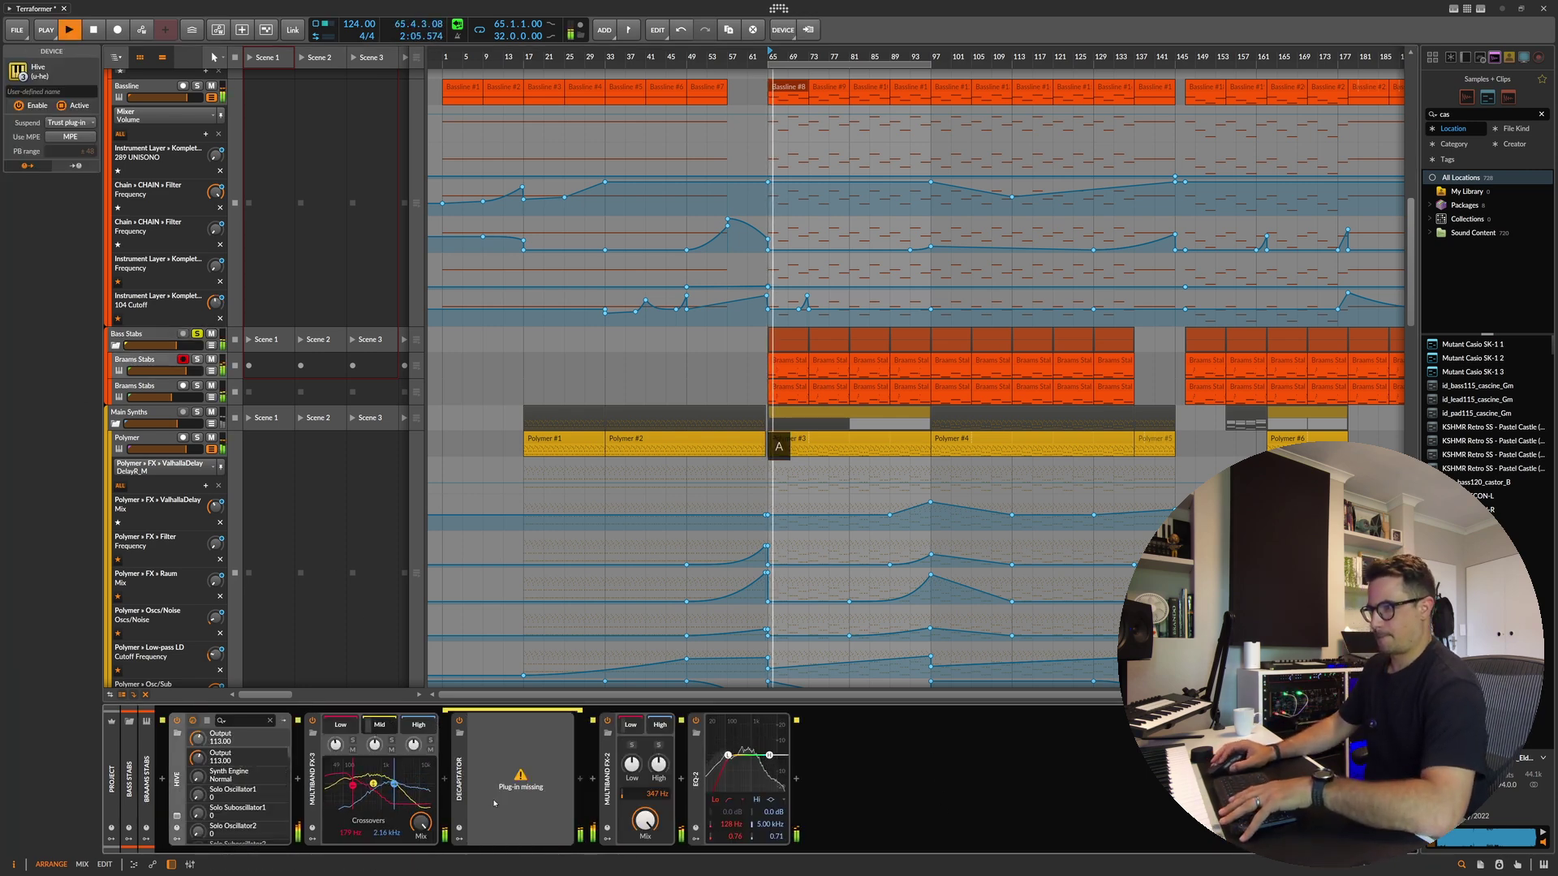
Step: Replace the missing Decapitator in Multiband FX-3's Mid band with the installed Decapitator plug-in
{"action": "left_click", "coordinate": [460, 792]}
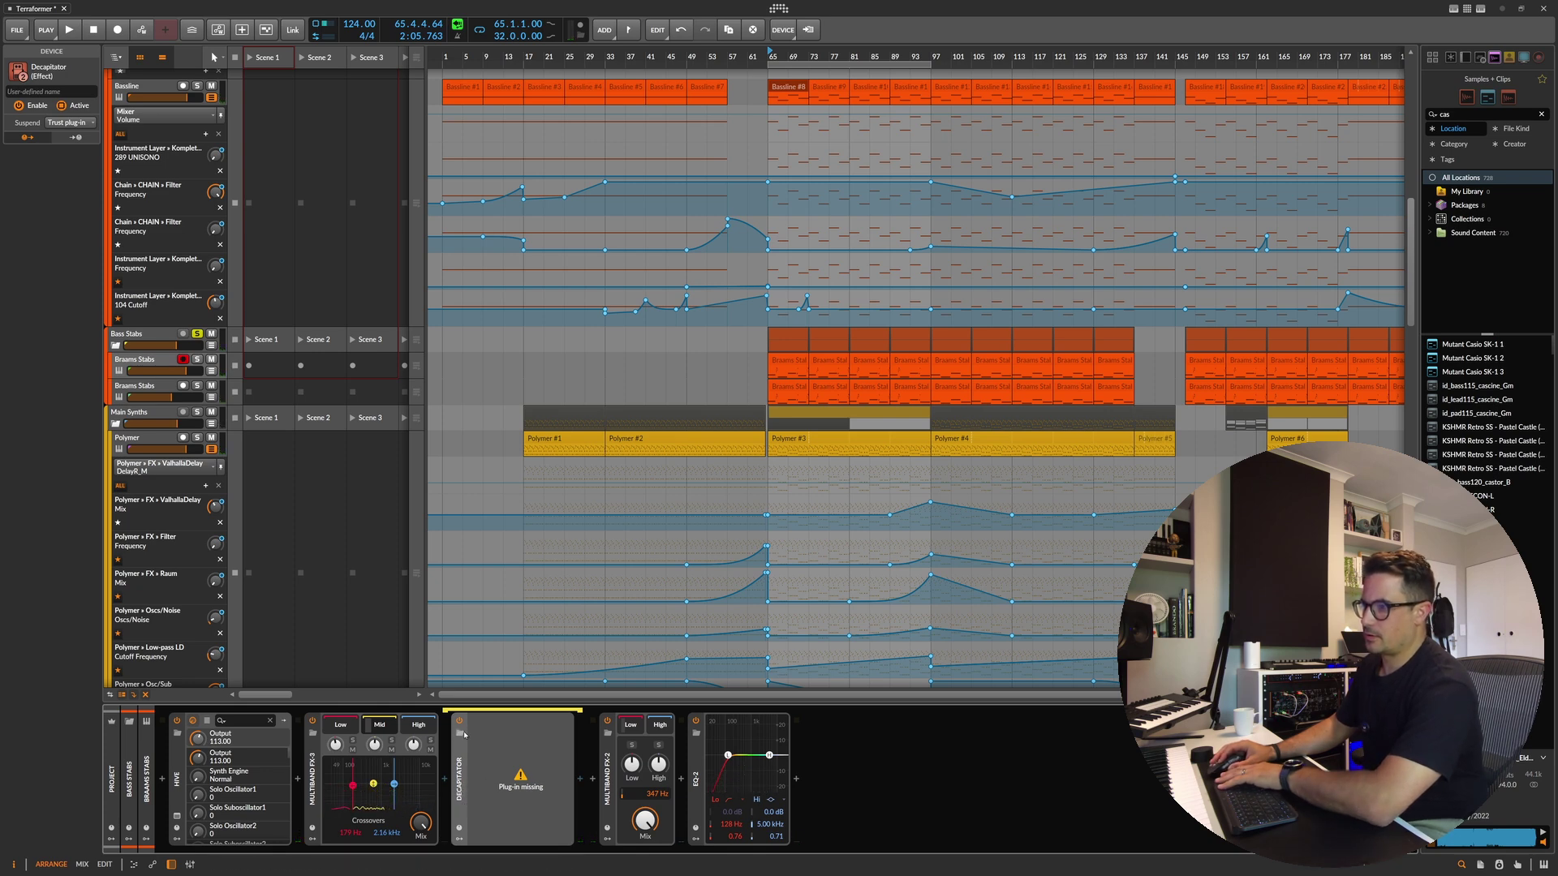
{"action": "left_click", "coordinate": [445, 781]}
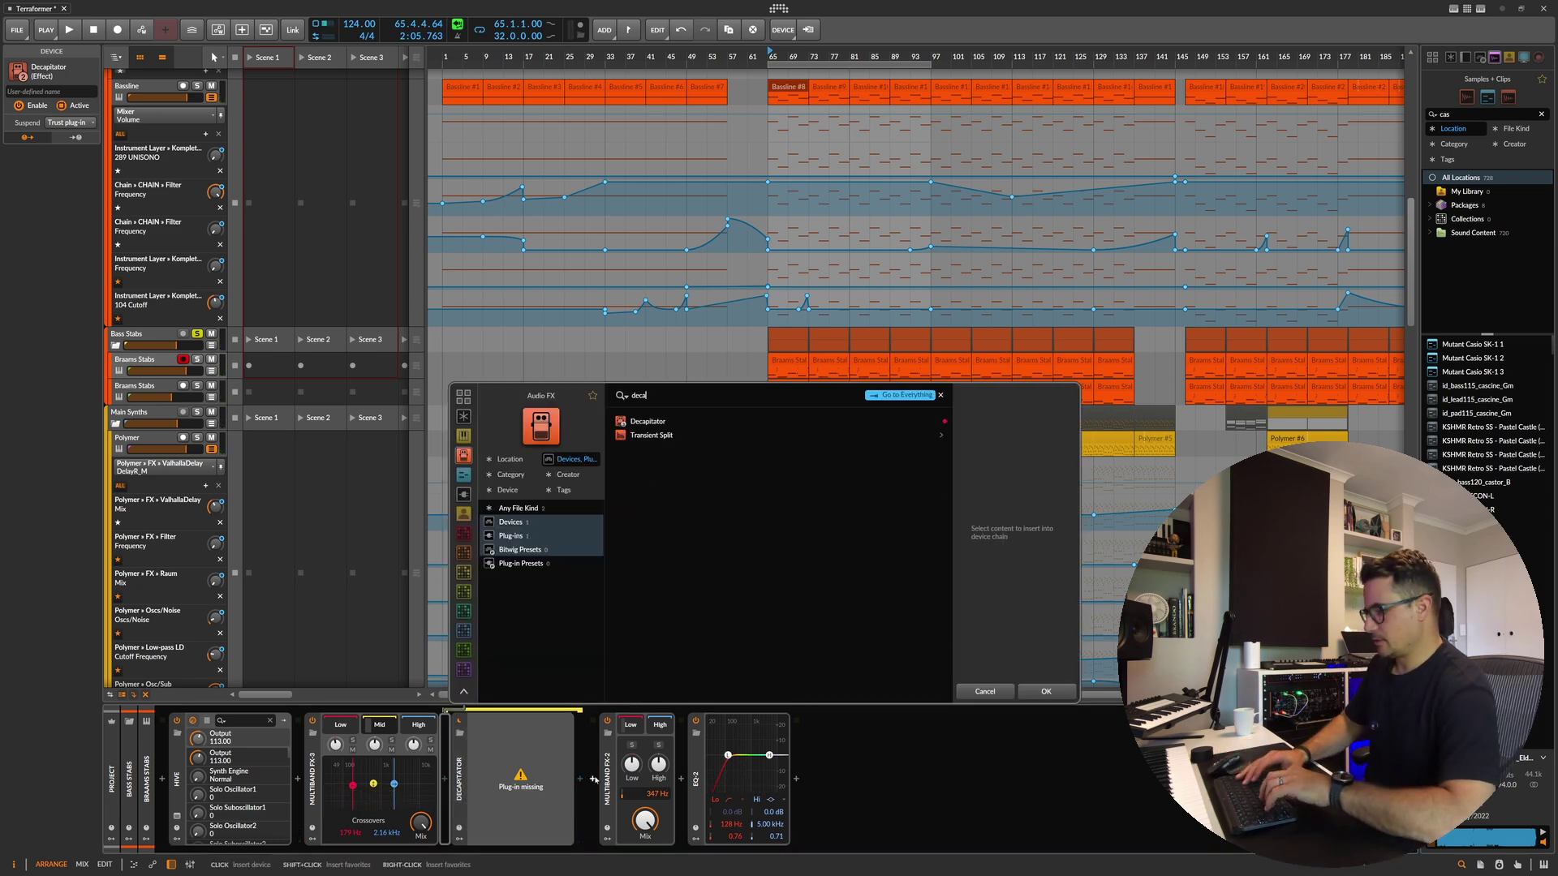
{"action": "key", "text": "Return"}
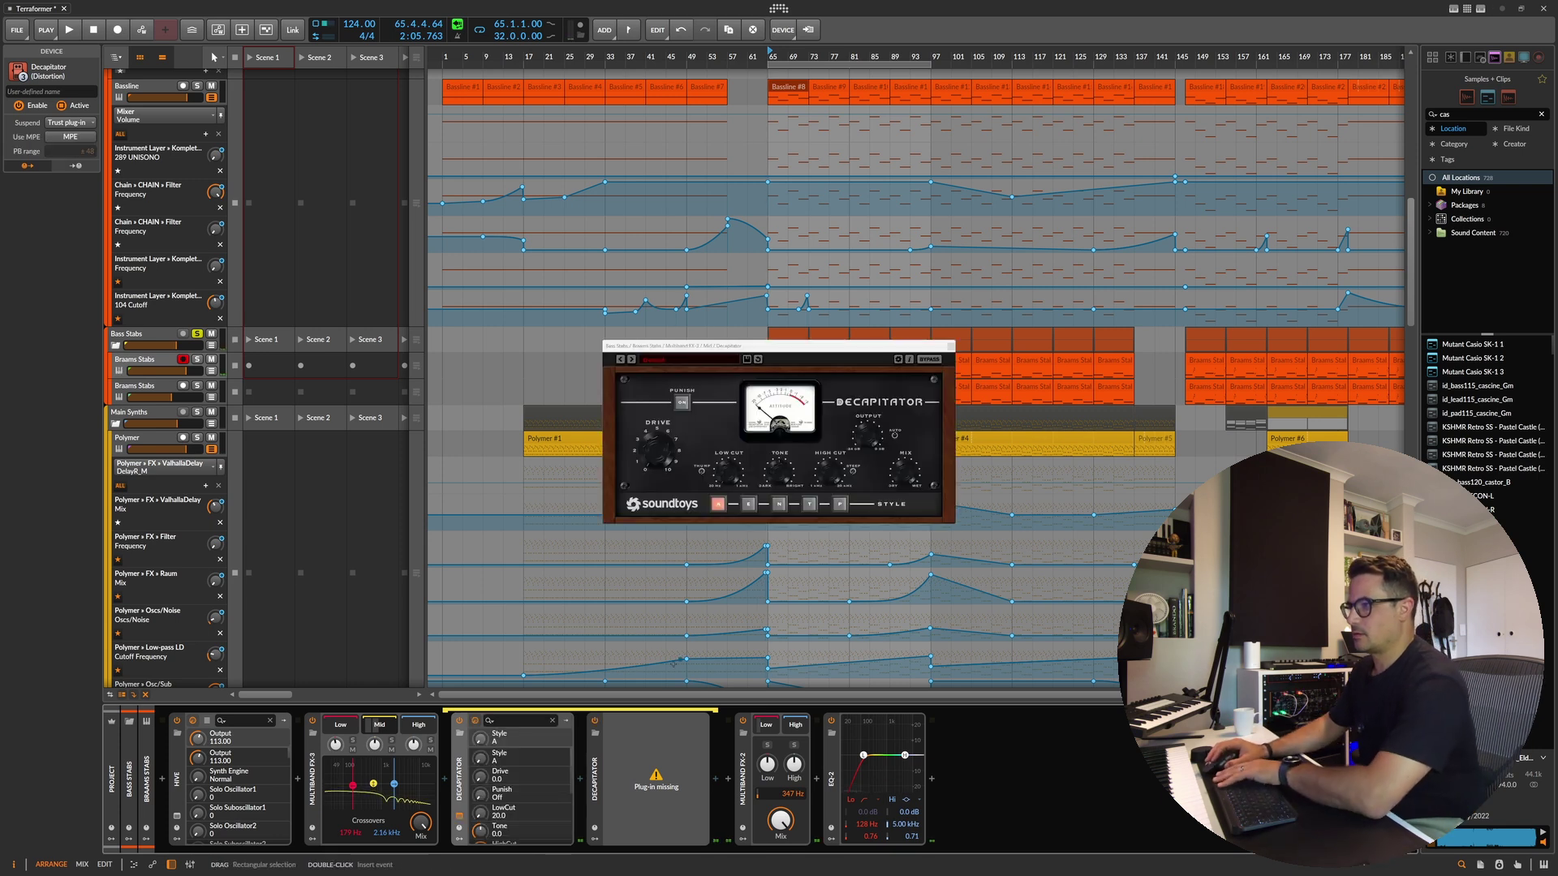
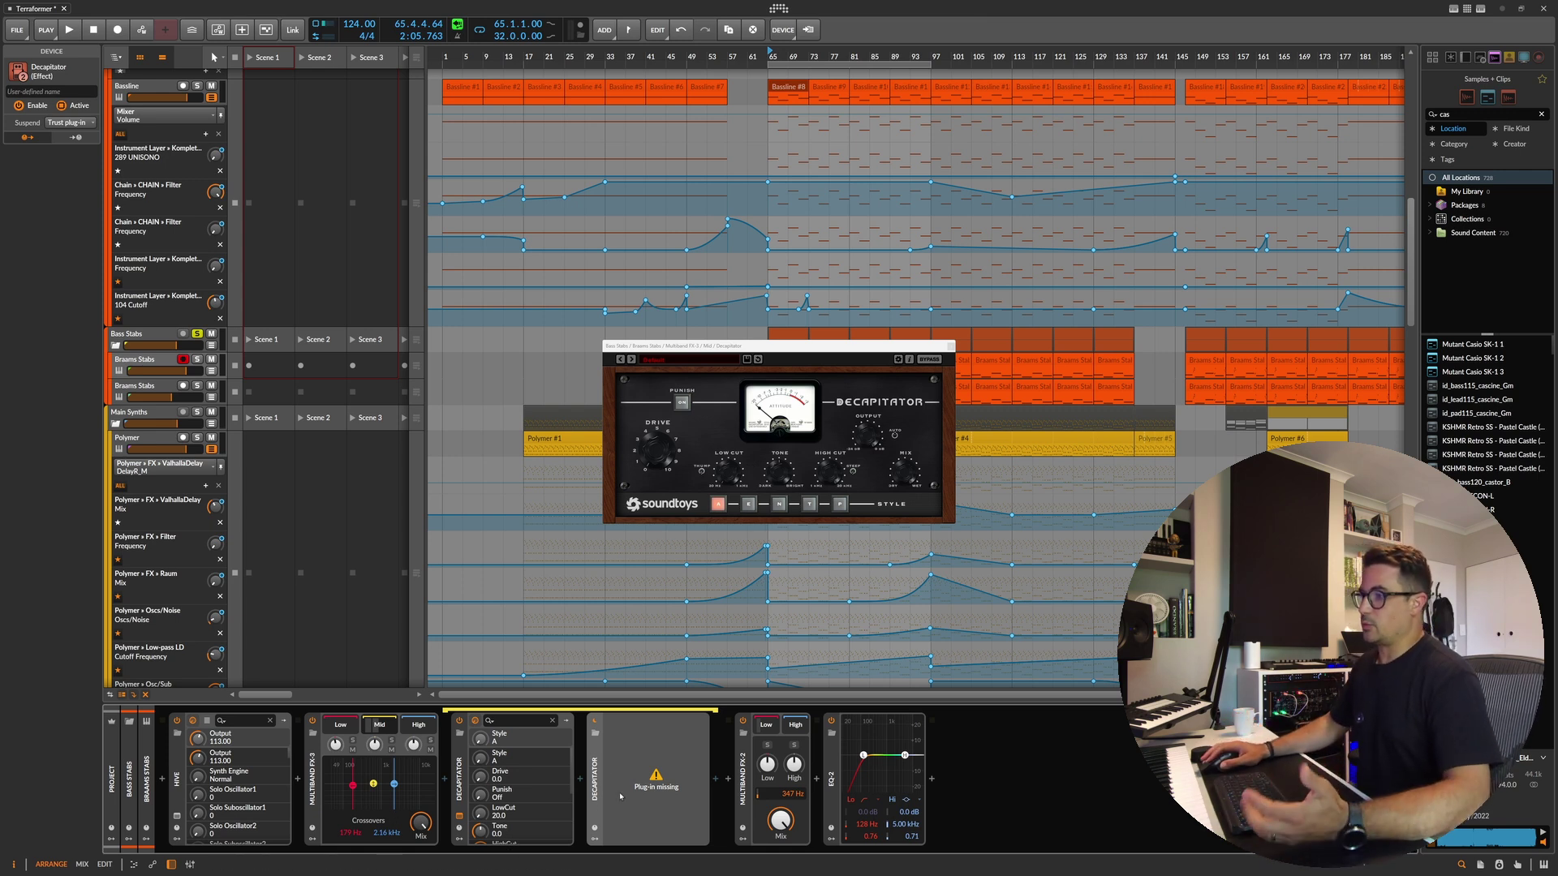
{"action": "key", "text": "Delete"}
{"action": "key", "text": "space"}
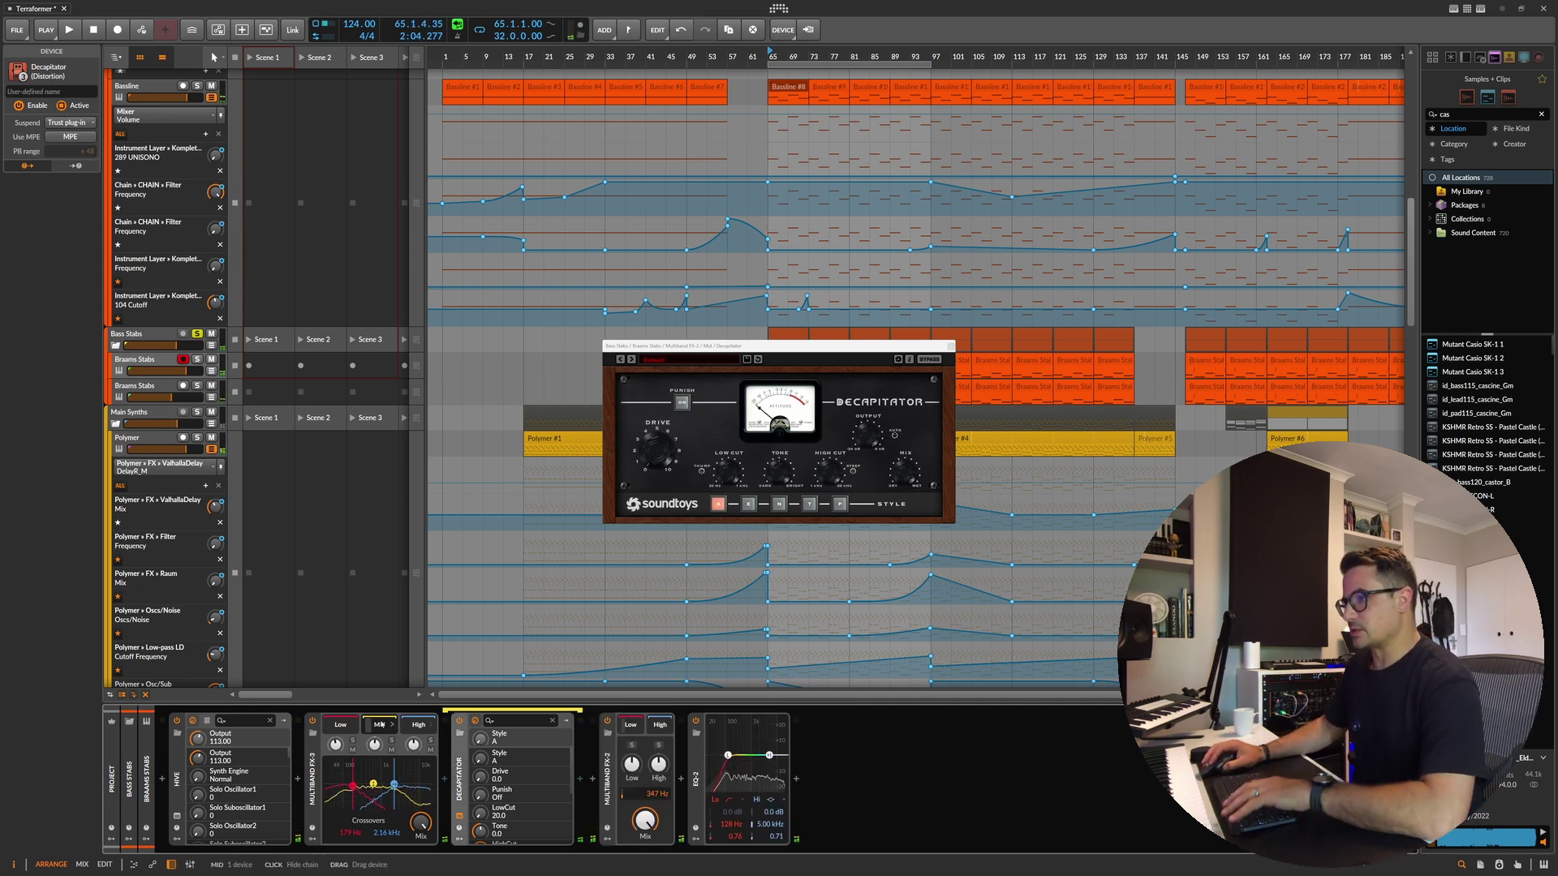
Step: Set the new Decapitator's Drive to 1.5 and output trim to -2.4 while auditioning the Mid band
{"action": "key", "text": "Delete"}
{"action": "key", "text": "ctrl+z"}
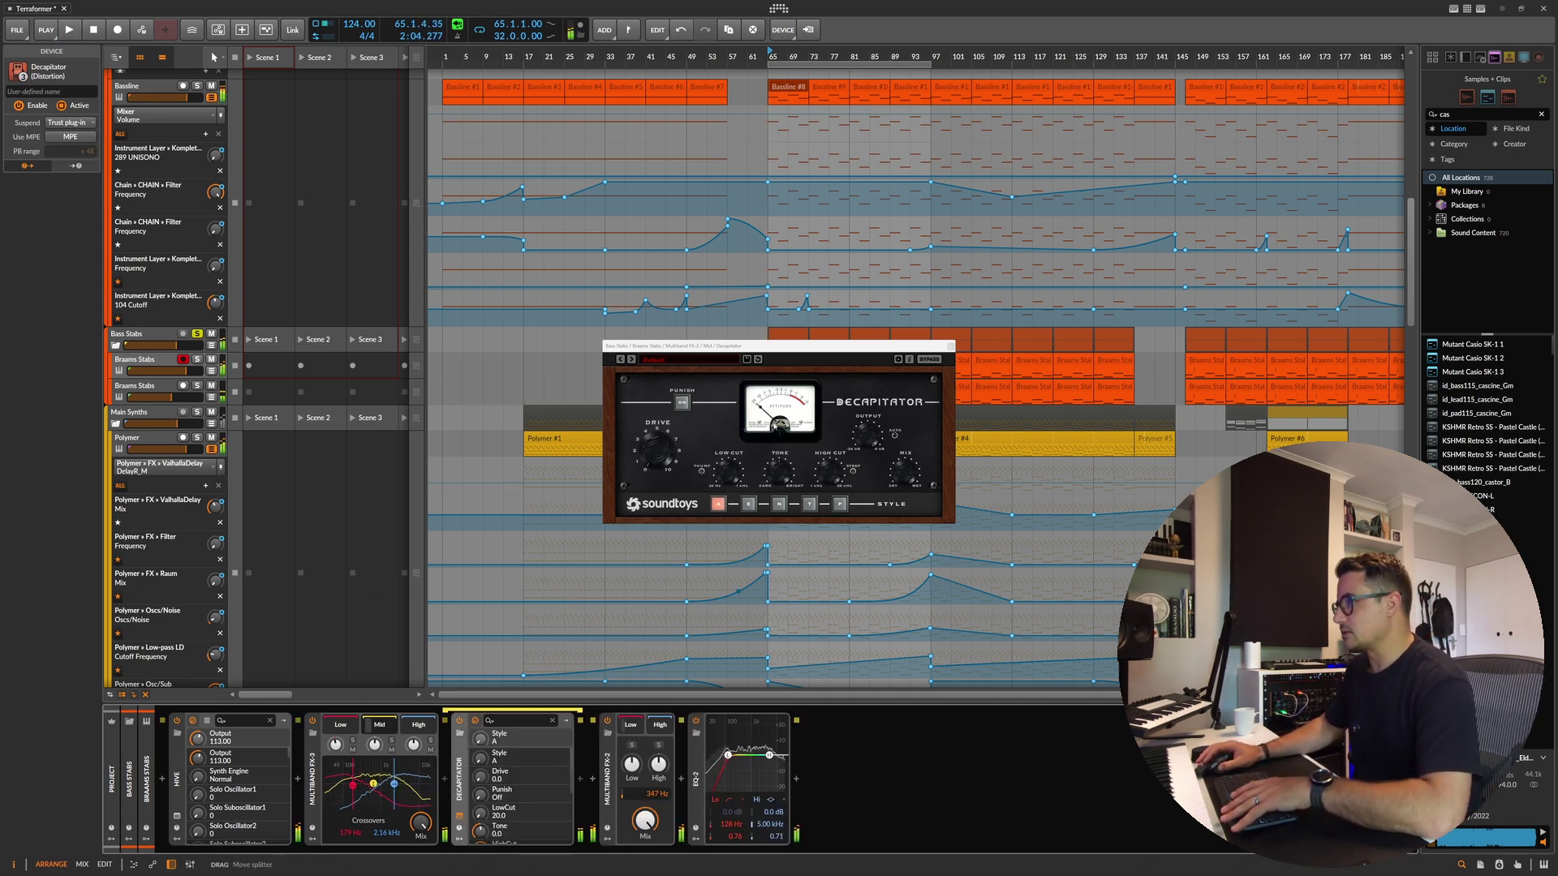
{"action": "key", "text": "space"}
{"action": "left_click_drag", "start_coordinate": [659, 449], "coordinate": [658, 456]}
{"action": "key", "text": "space"}
{"action": "left_click", "coordinate": [369, 730]}
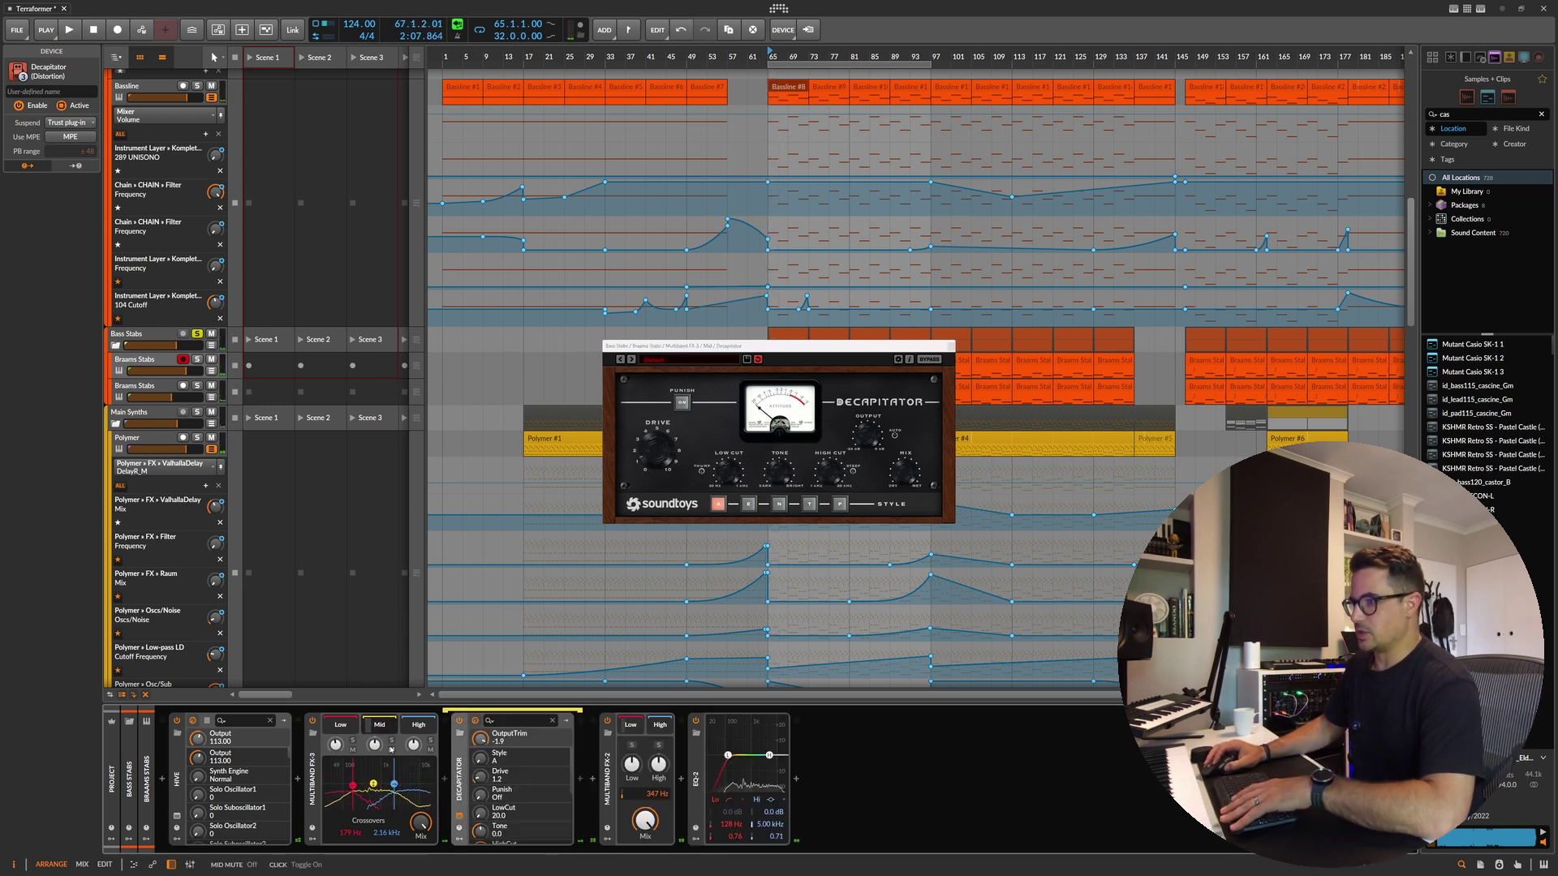
{"action": "key", "text": "space"}
{"action": "left_click_drag", "start_coordinate": [655, 460], "coordinate": [655, 454]}
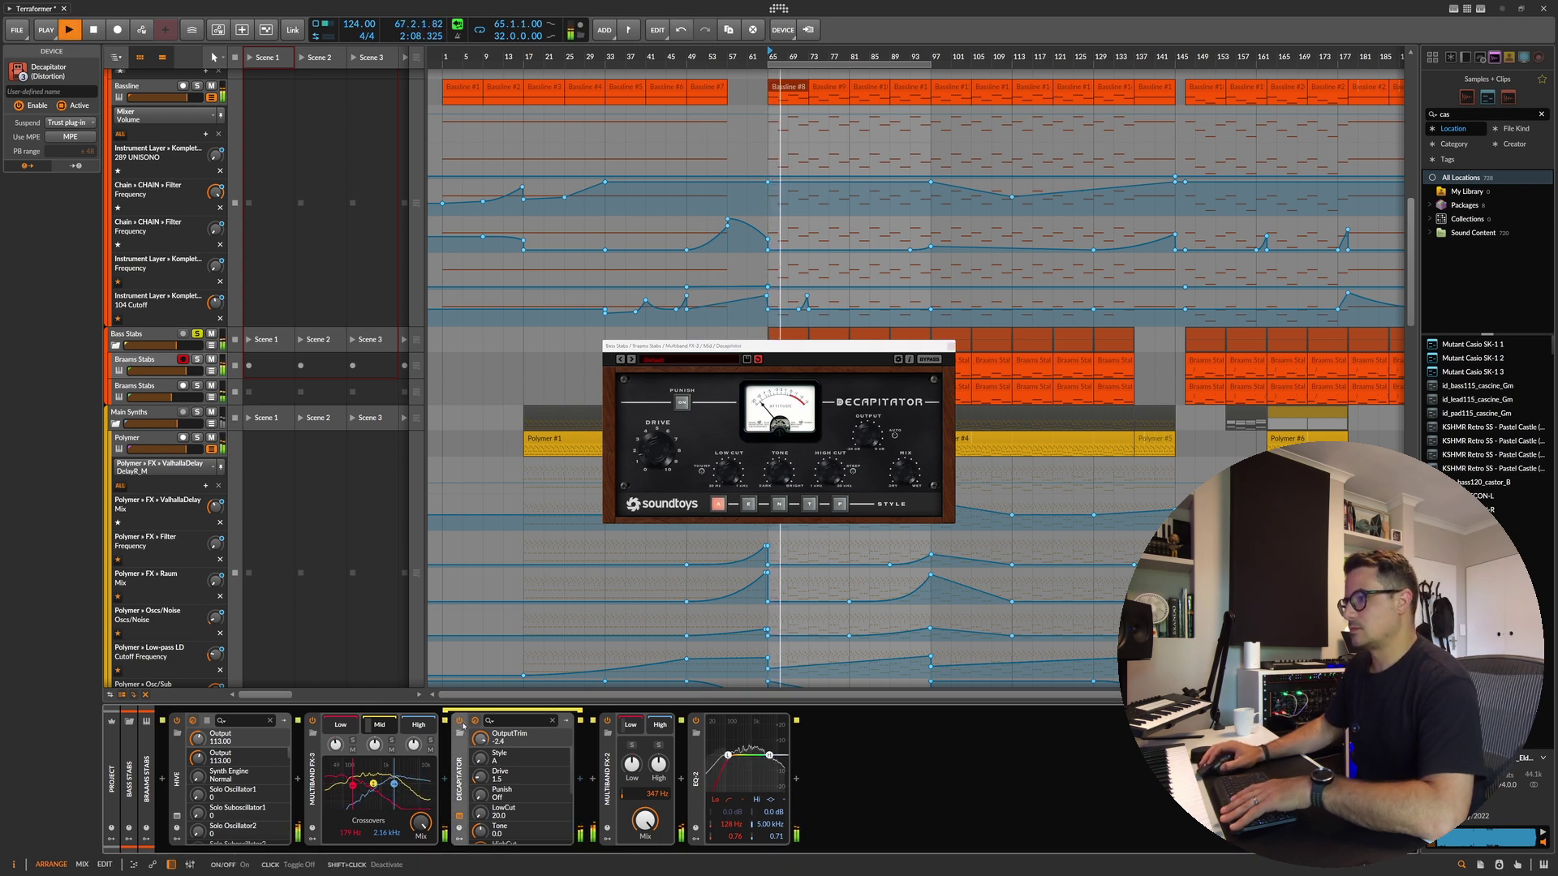
Step: Check the Dynamics in Multiband FX-2's Low band during playback, and delete Multiband FX-2 from the first Braams Stabs track
{"action": "left_click", "coordinate": [604, 785]}
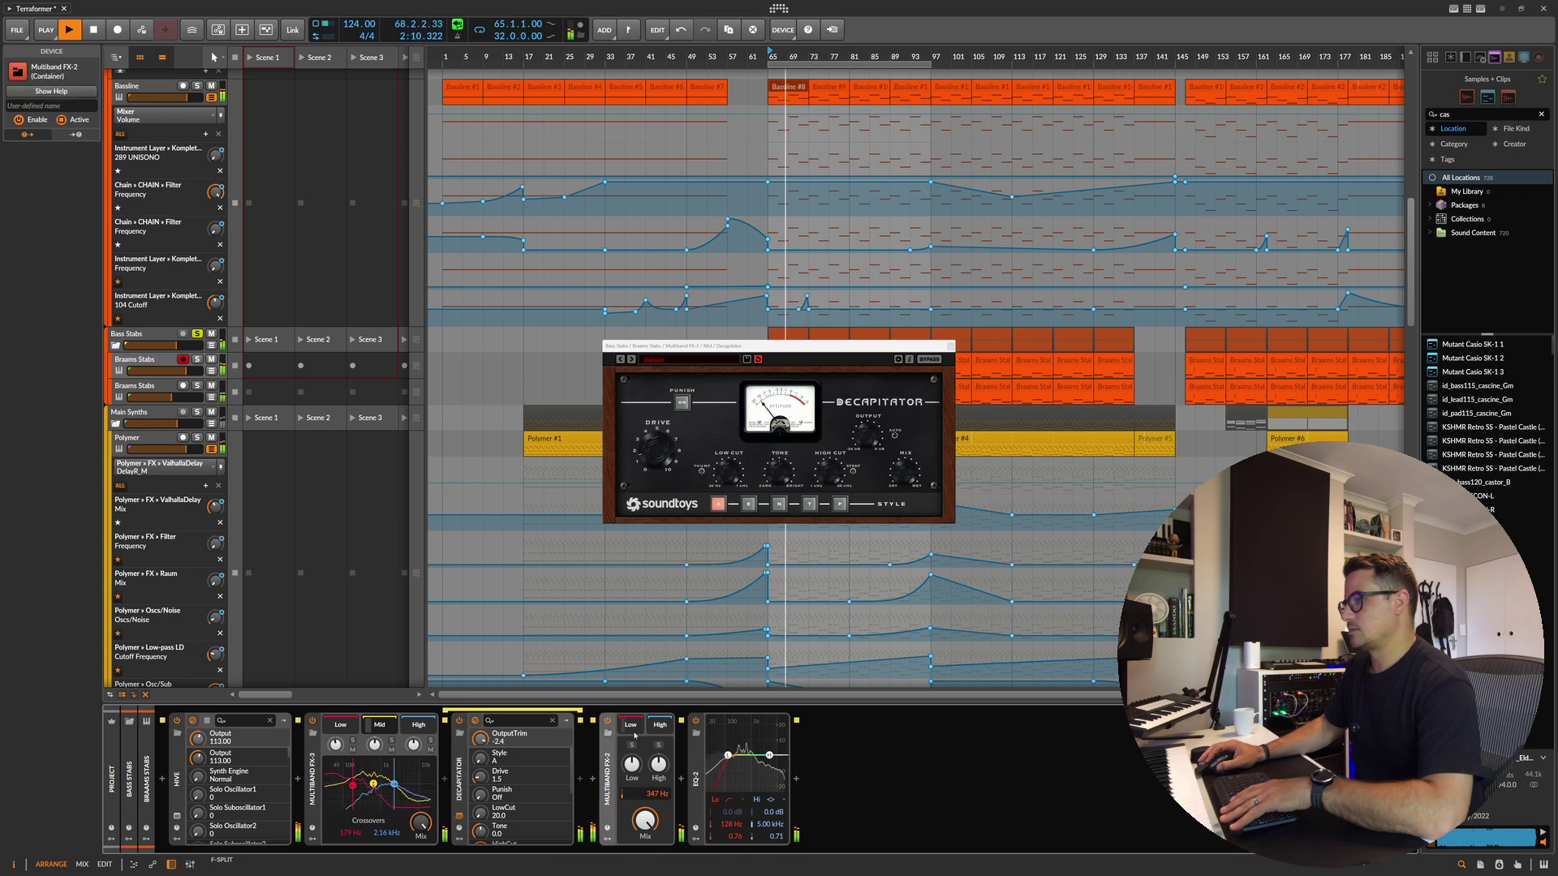
{"action": "key", "text": "ctrl+v"}
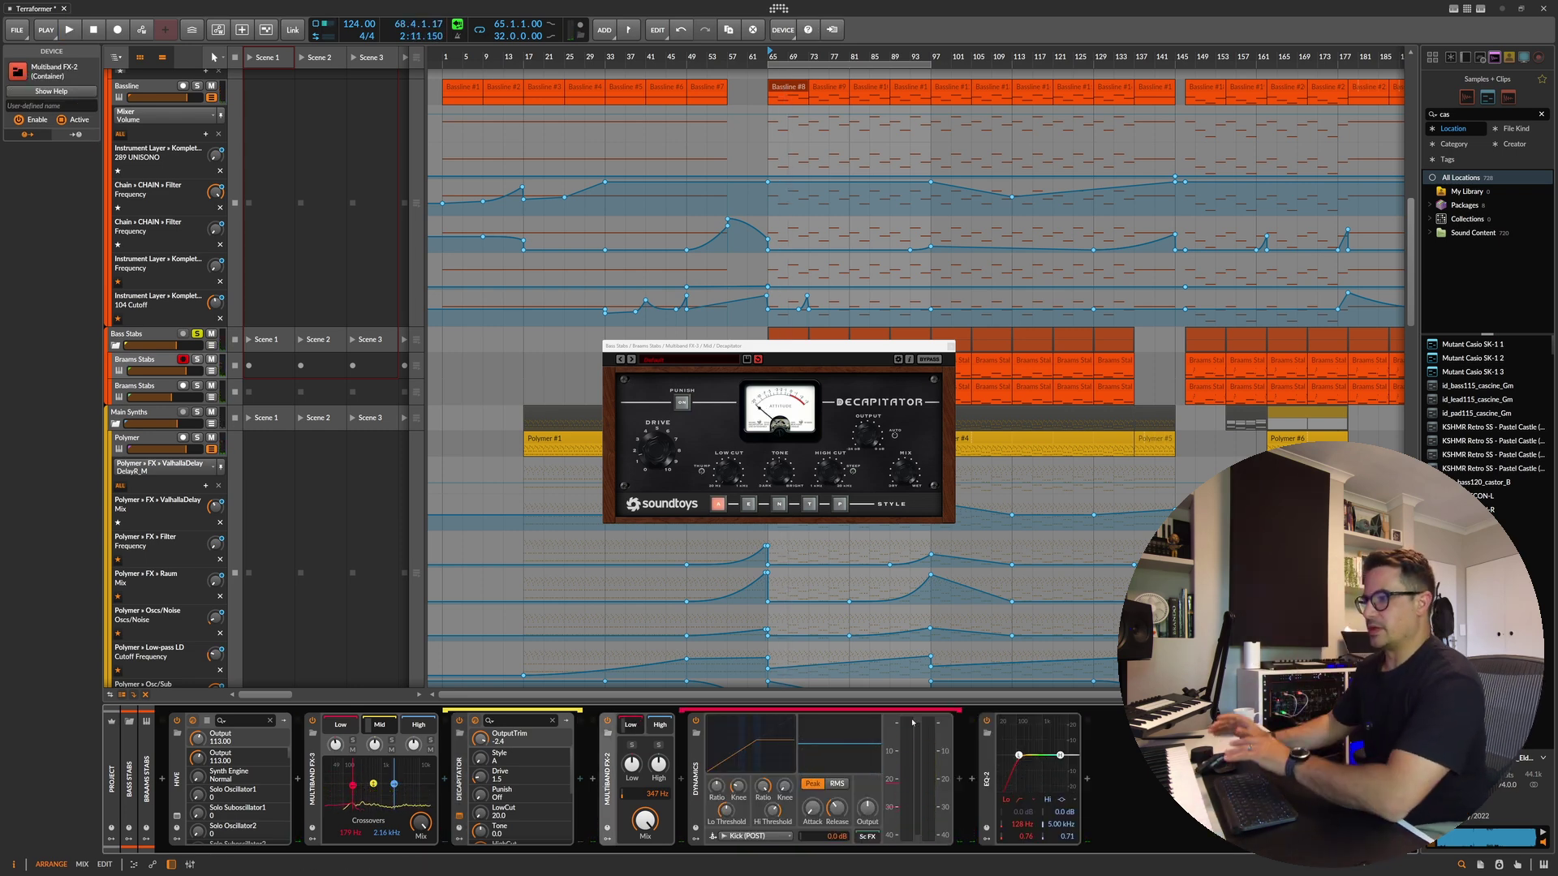
{"action": "key", "text": "space"}
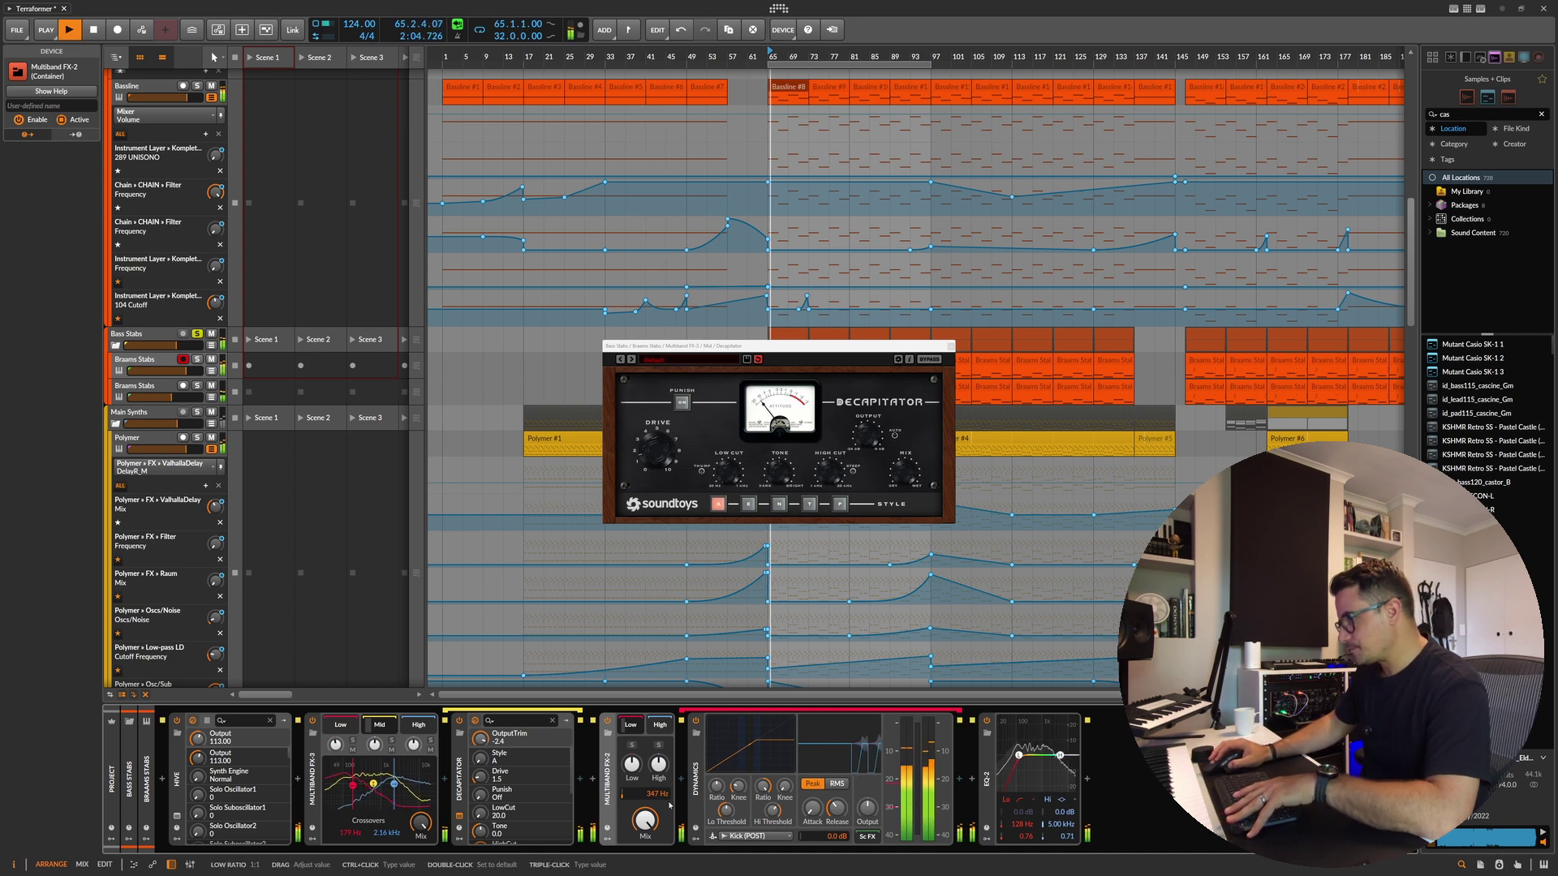
{"action": "key", "text": "space"}
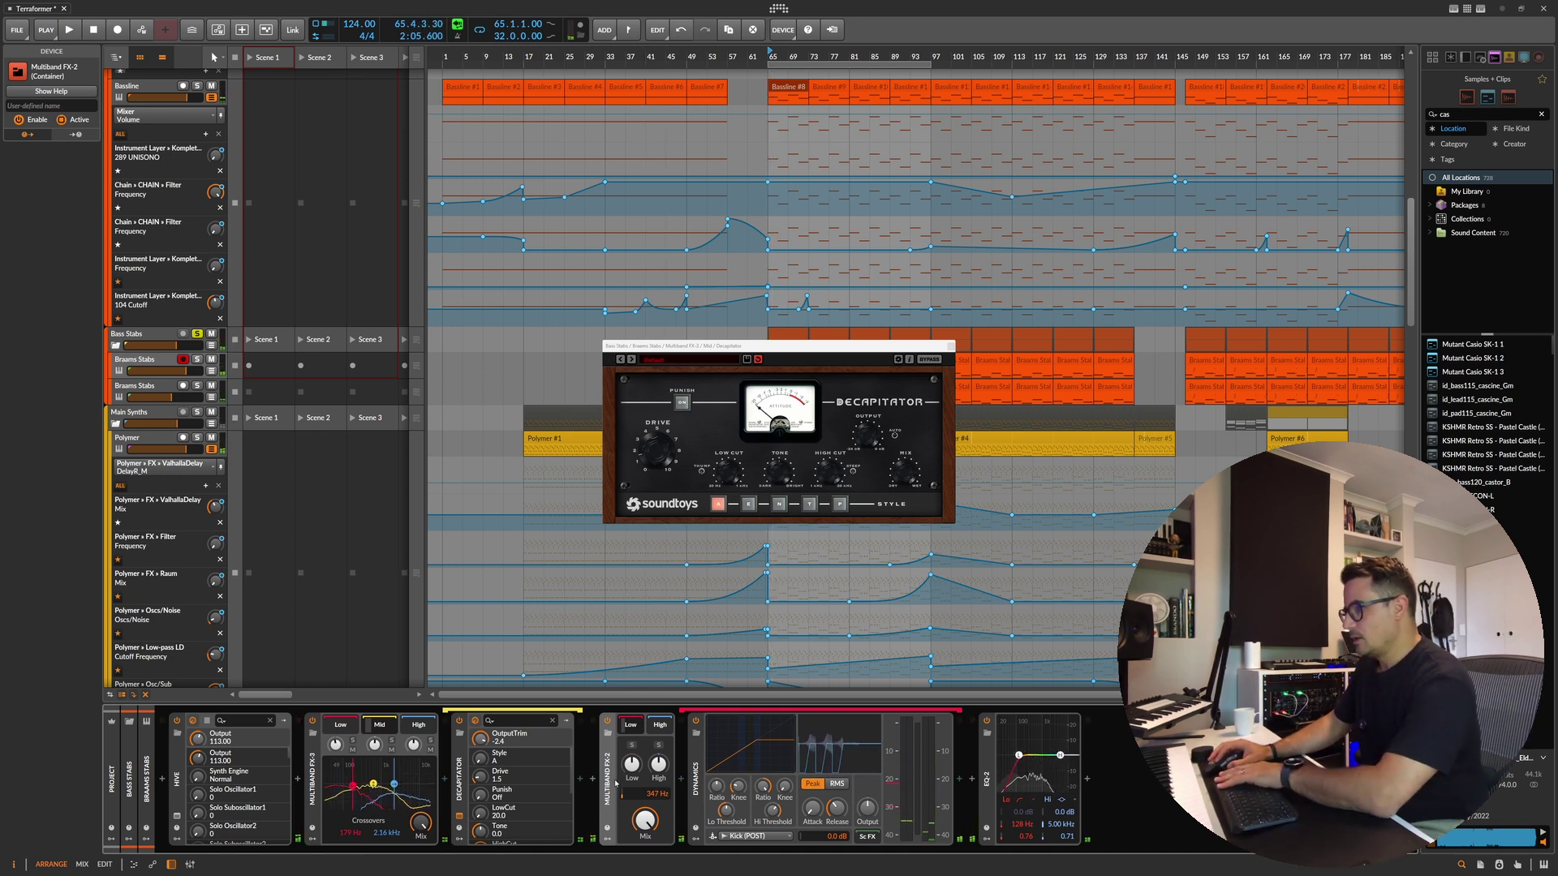
{"action": "key", "text": "Delete"}
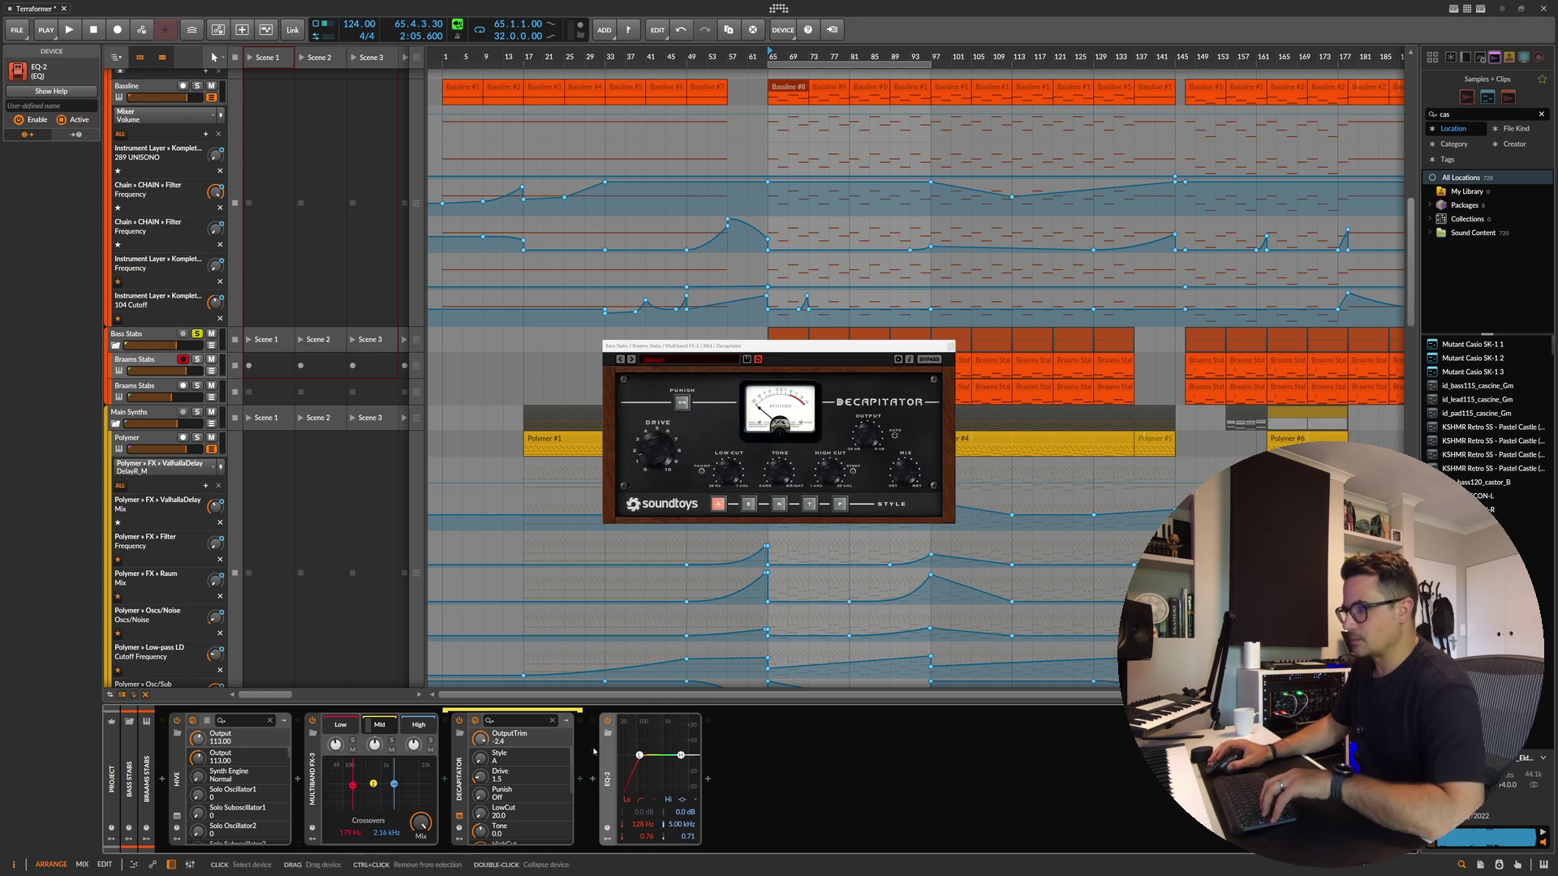
Step: Collapse the Hive and Multiband FX-3 devices on the first Braams Stabs track, and select its EQ-2
{"action": "left_click", "coordinate": [297, 780]}
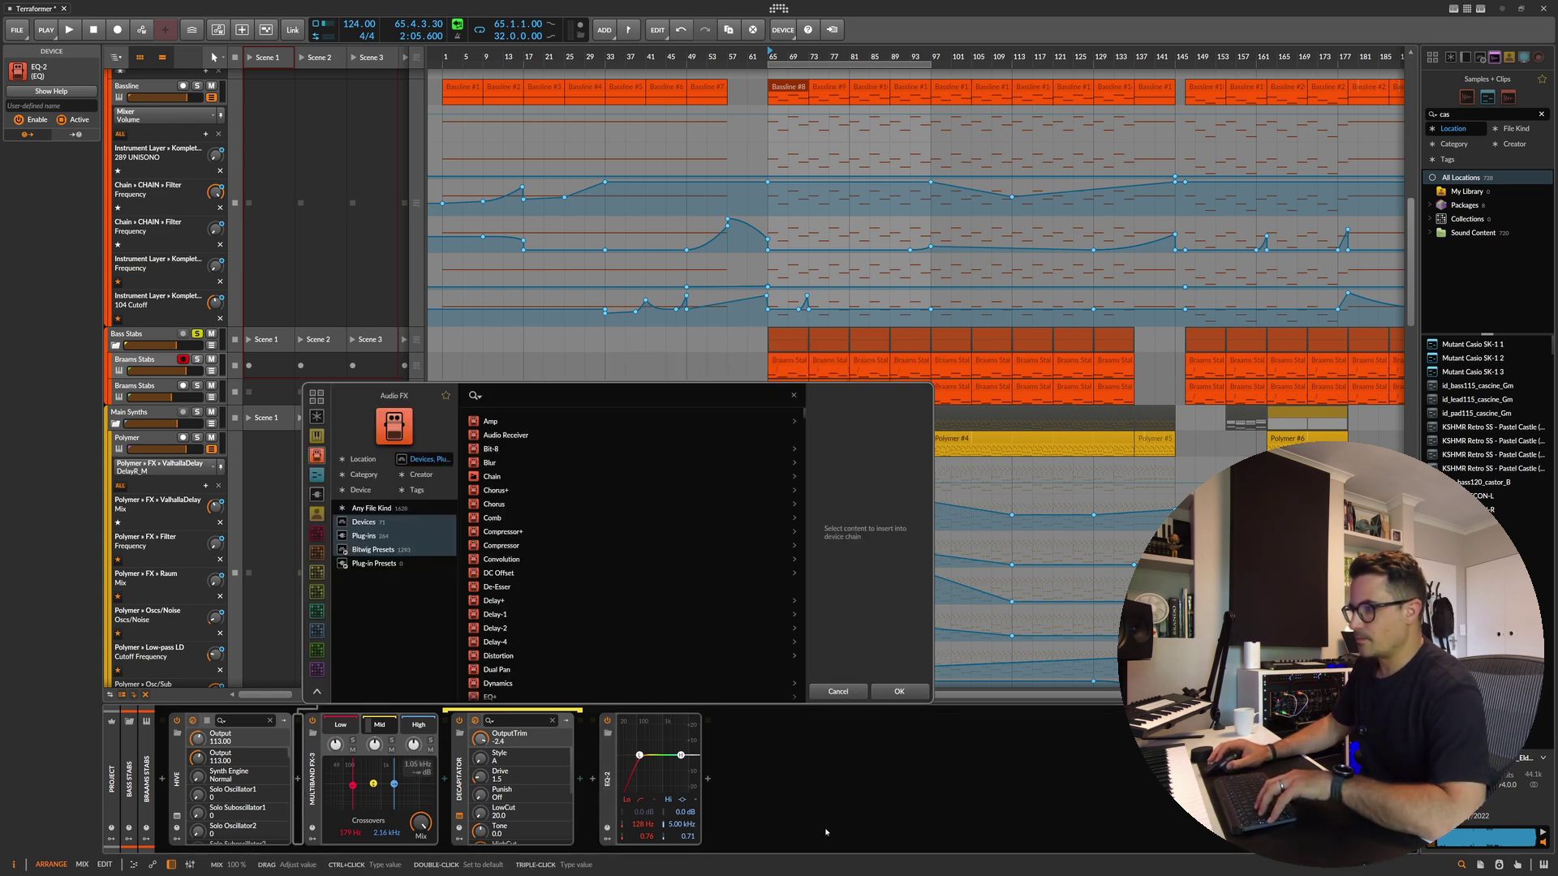
{"action": "left_click", "coordinate": [841, 692]}
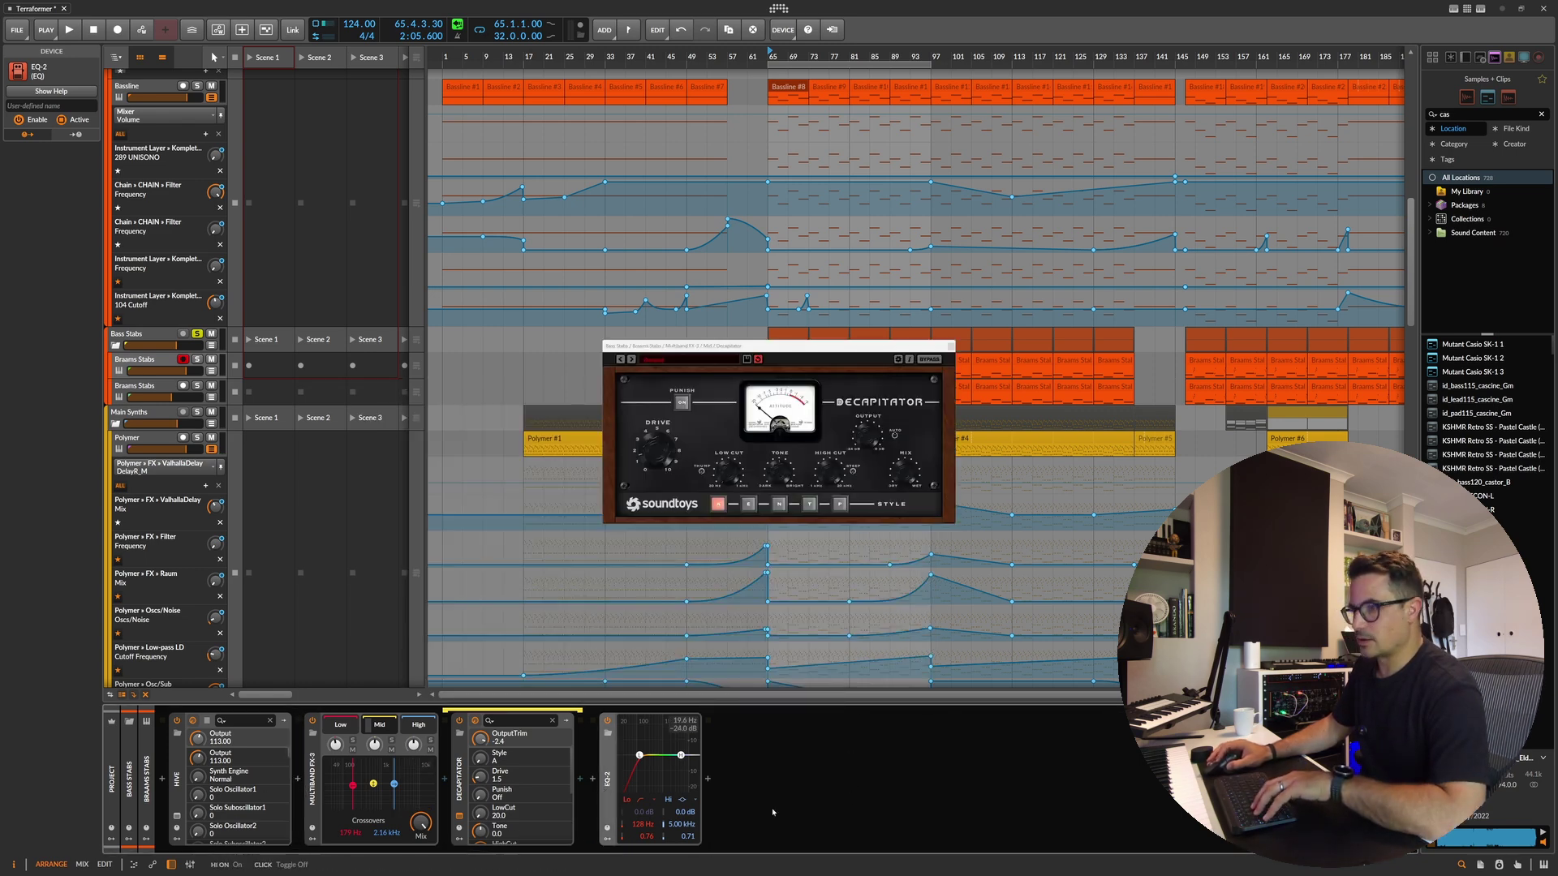
{"action": "double_click", "coordinate": [177, 779]}
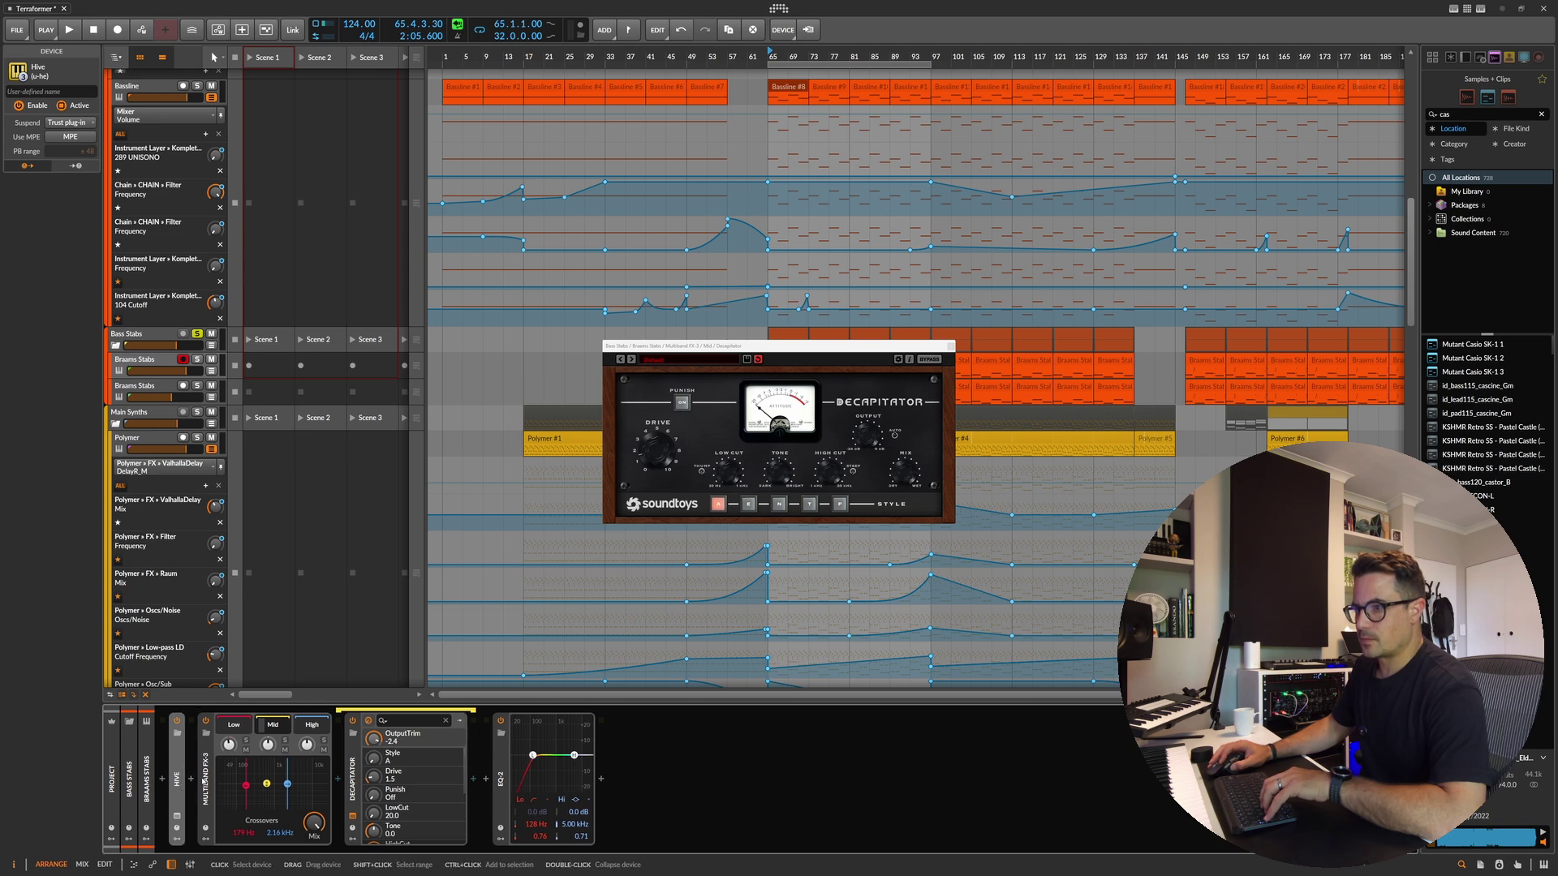
{"action": "double_click", "coordinate": [205, 779]}
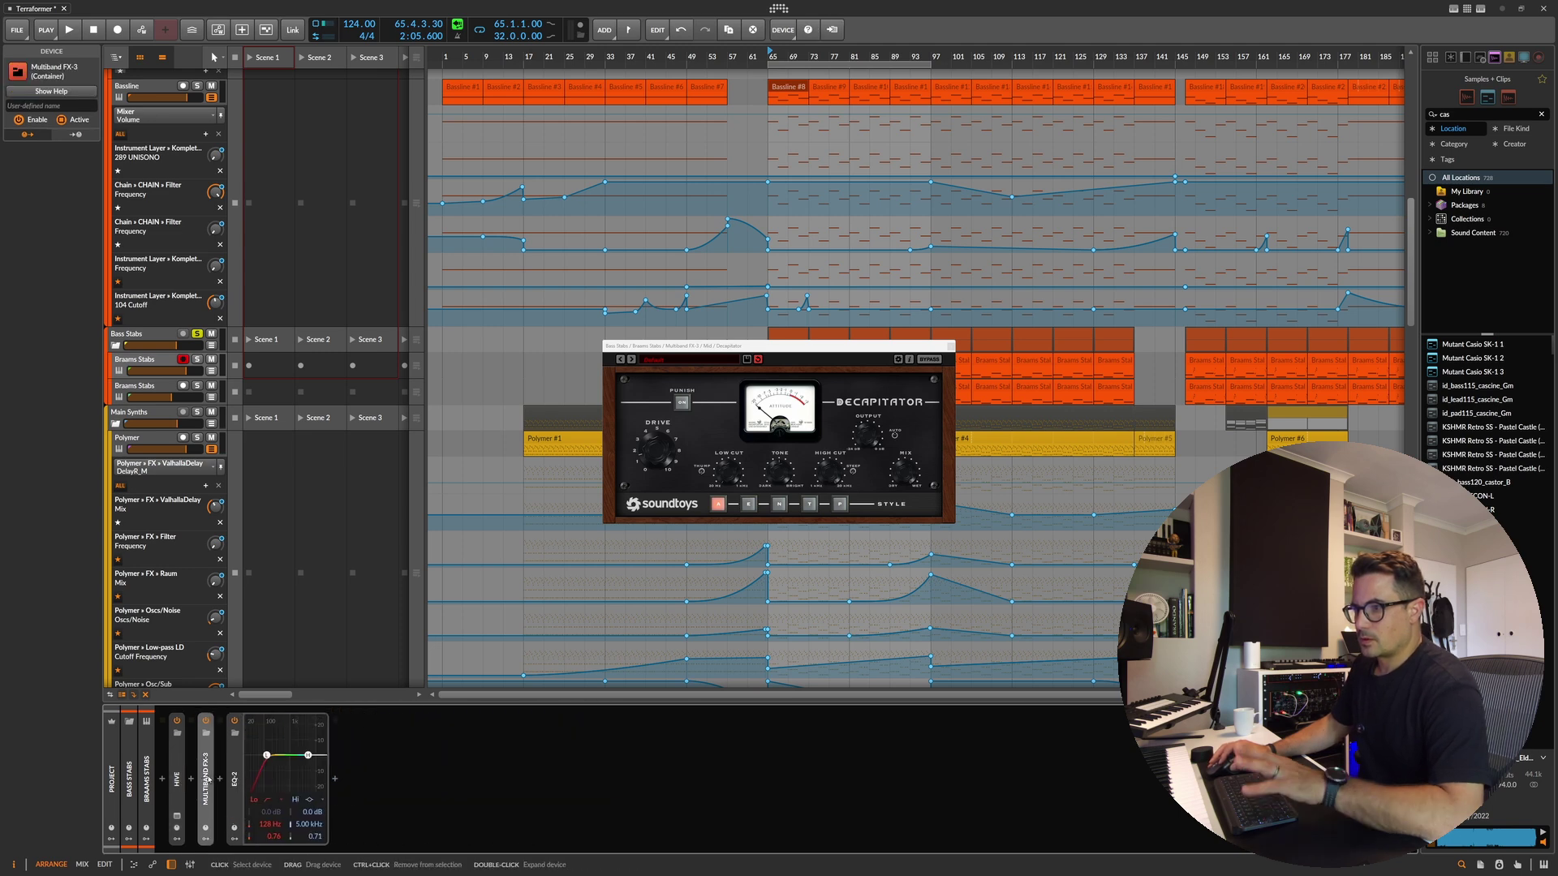
{"action": "left_click", "coordinate": [235, 779]}
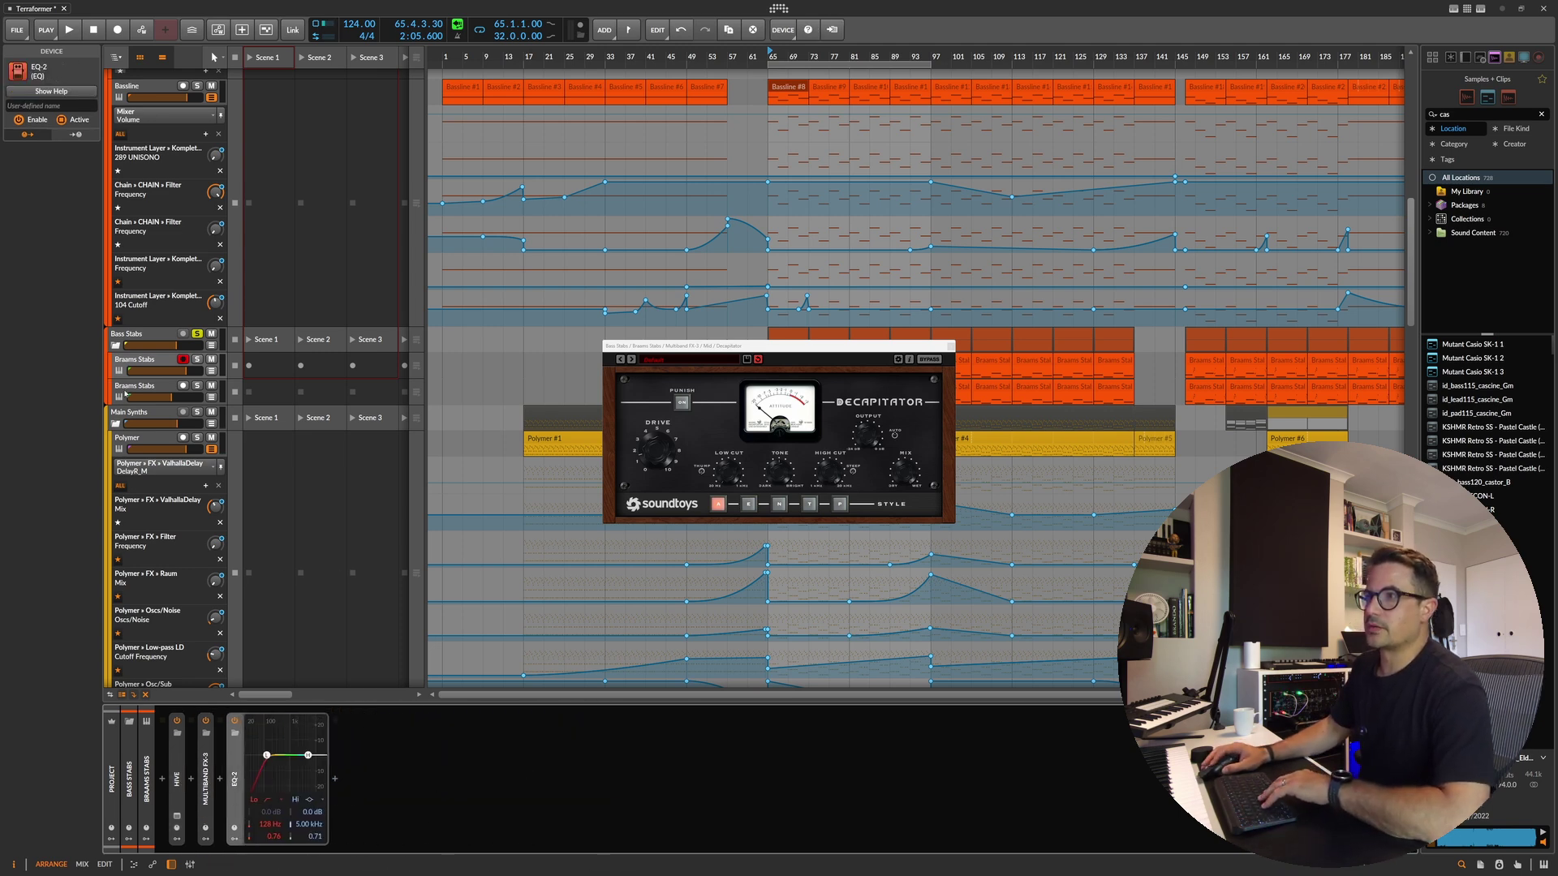
Step: Open the second Braams Stabs track's device chain and examine the Mid band of its Multiband FX-3
{"action": "key", "text": "Down"}
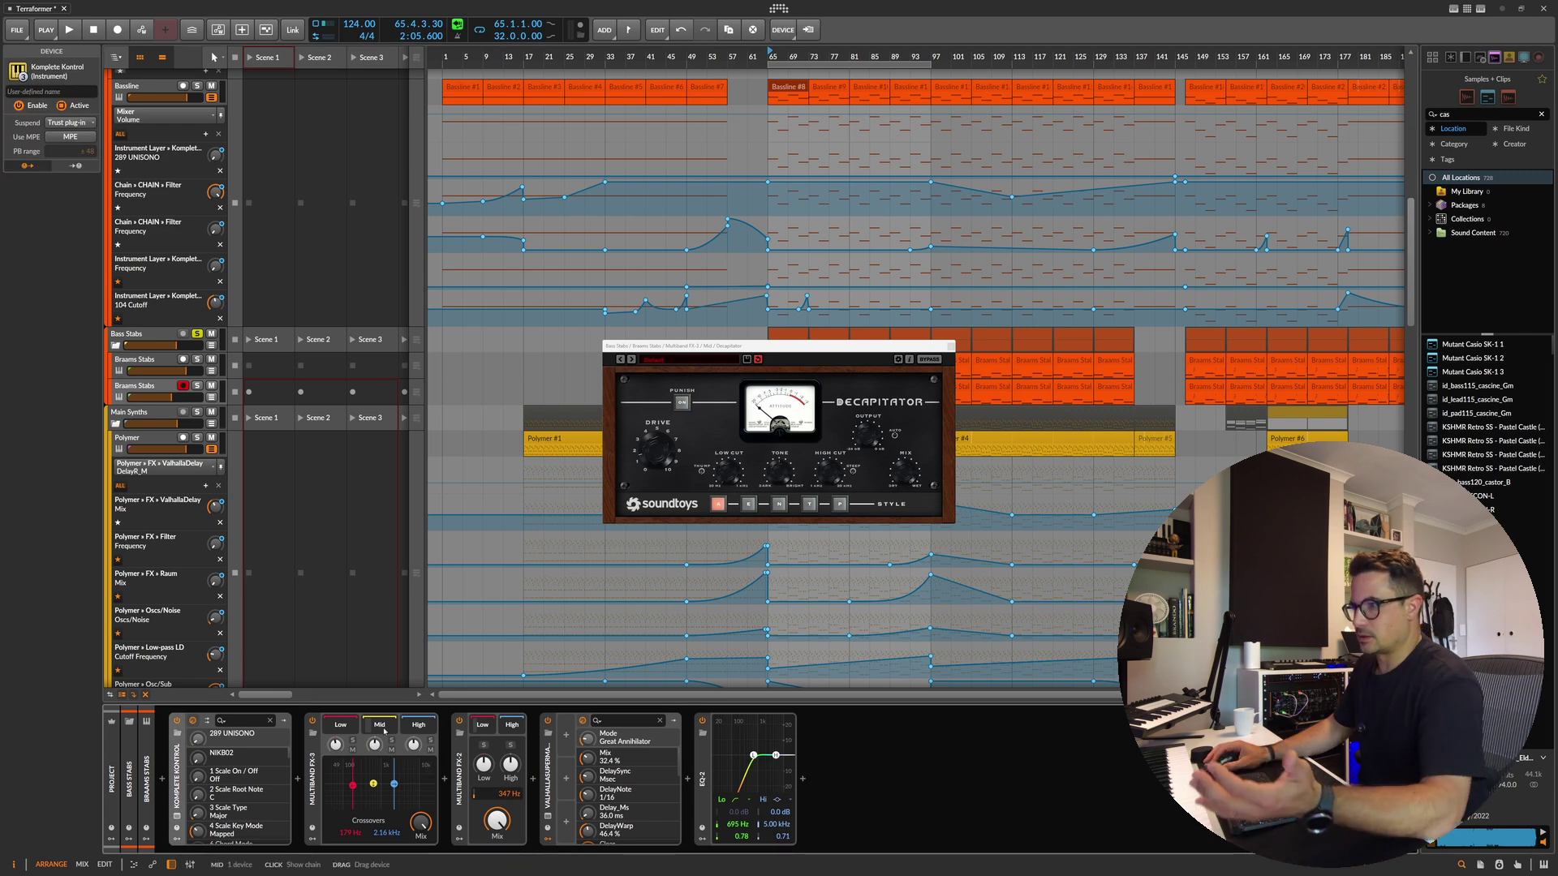
{"action": "left_click", "coordinate": [385, 731]}
{"action": "left_click", "coordinate": [493, 777]}
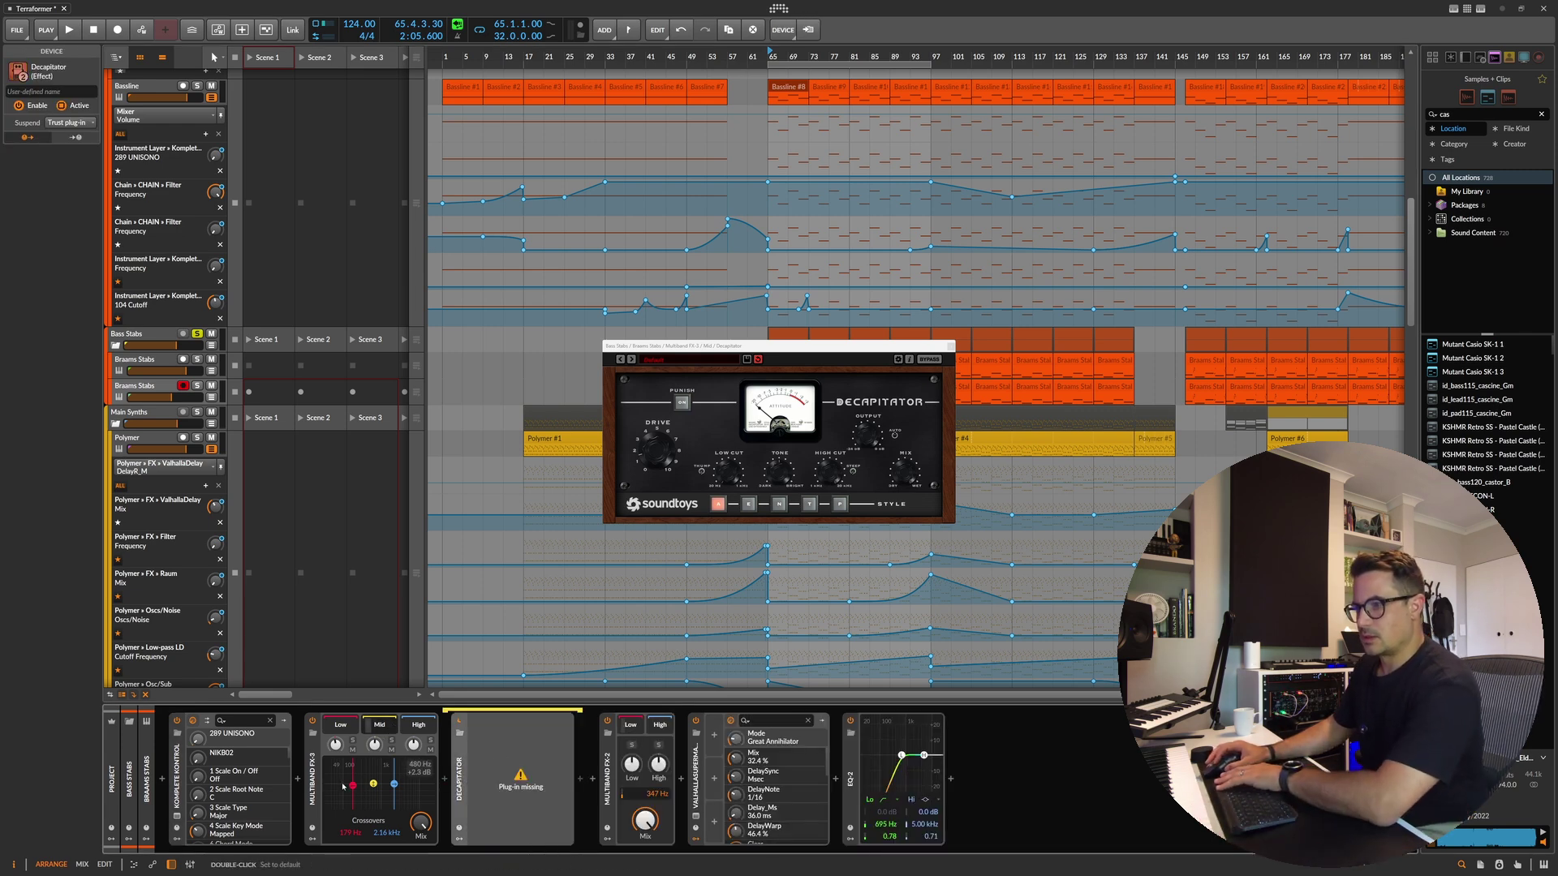
{"action": "left_click", "coordinate": [314, 789]}
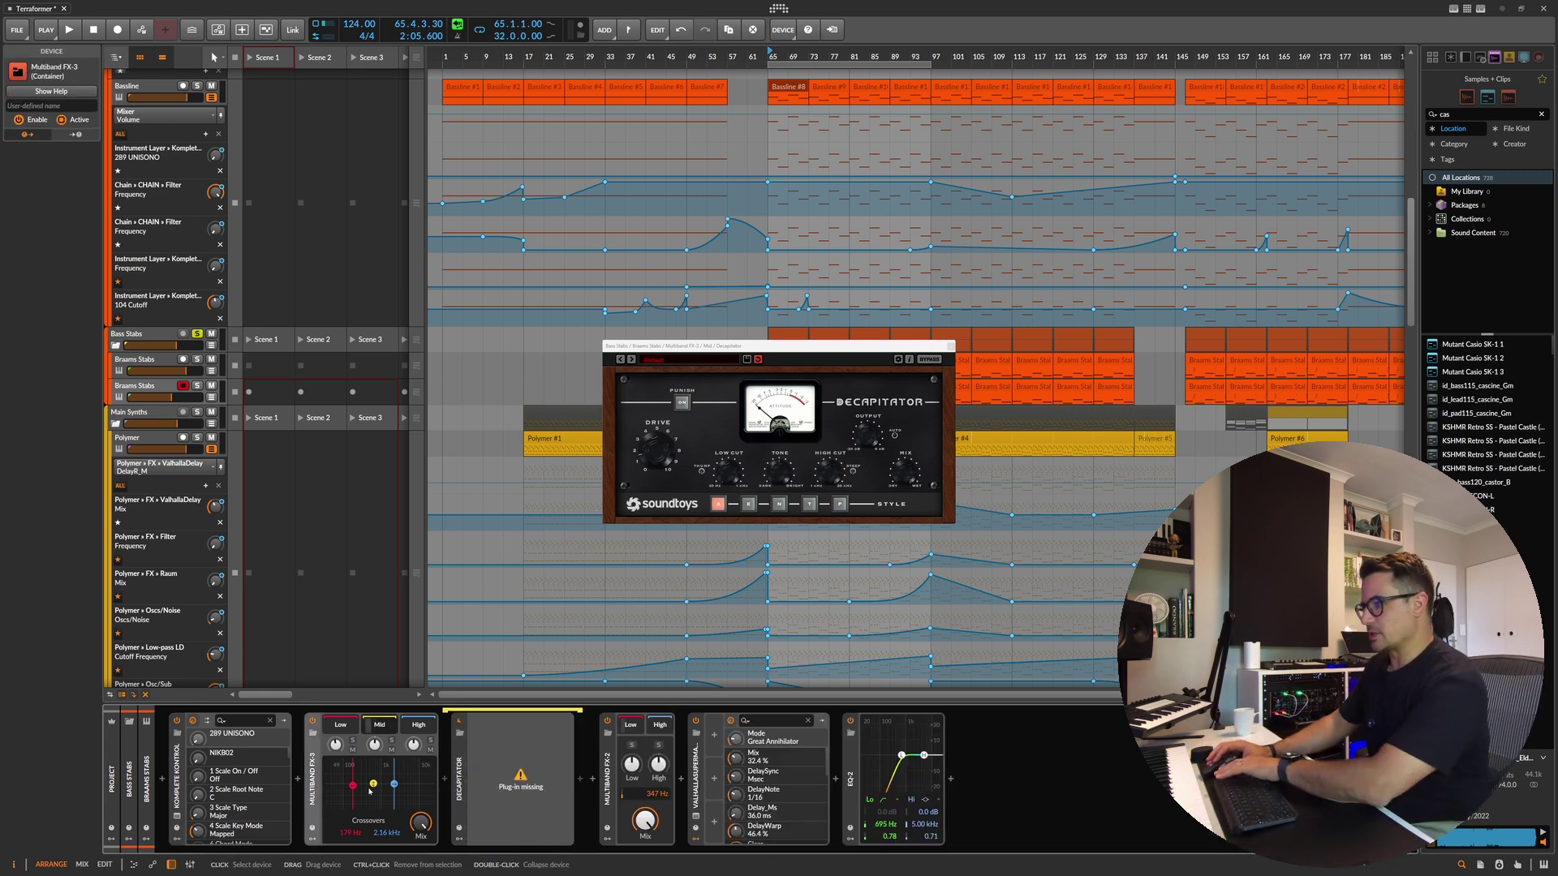
Step: Check the Low band of Multiband FX-2 on the second Braams Stabs track, and delete that Multiband FX-2
{"action": "left_click", "coordinate": [633, 724]}
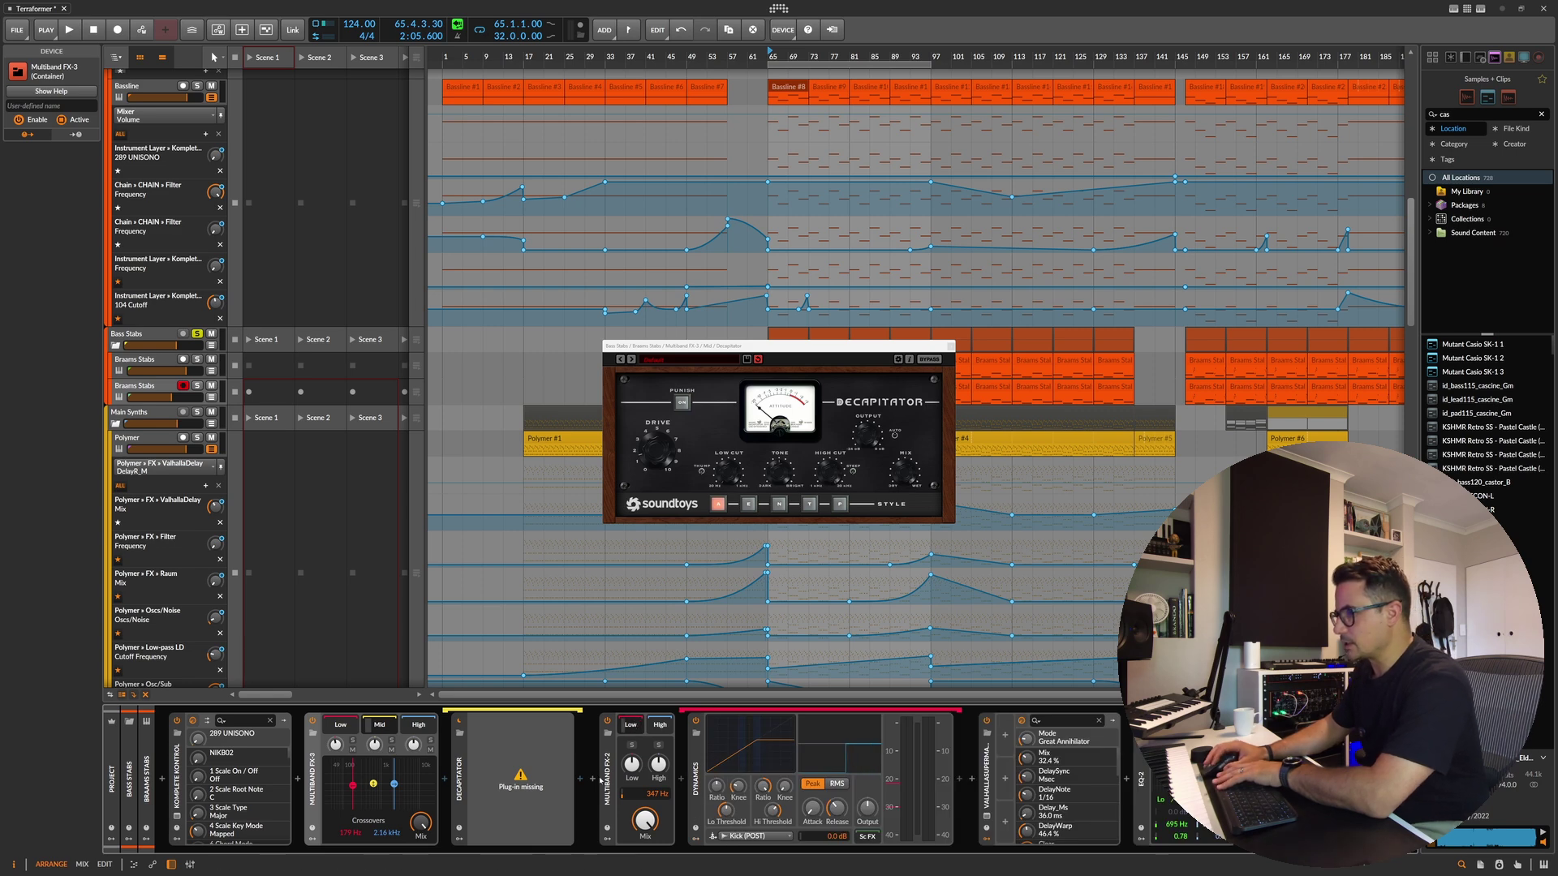
{"action": "left_click", "coordinate": [633, 724]}
{"action": "left_click", "coordinate": [614, 772]}
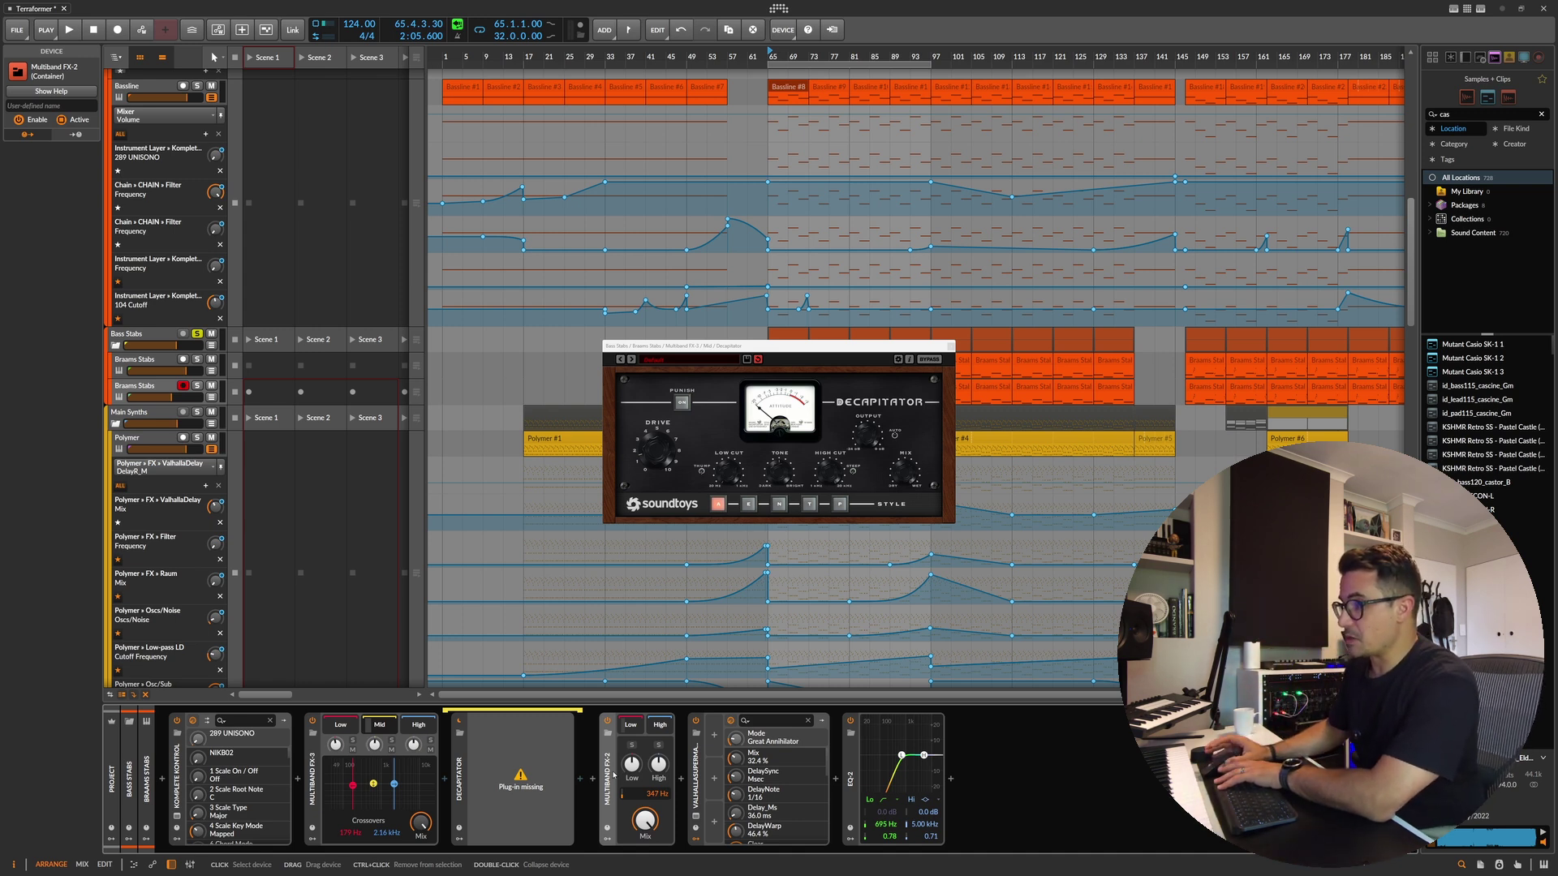
{"action": "key", "text": "Delete"}
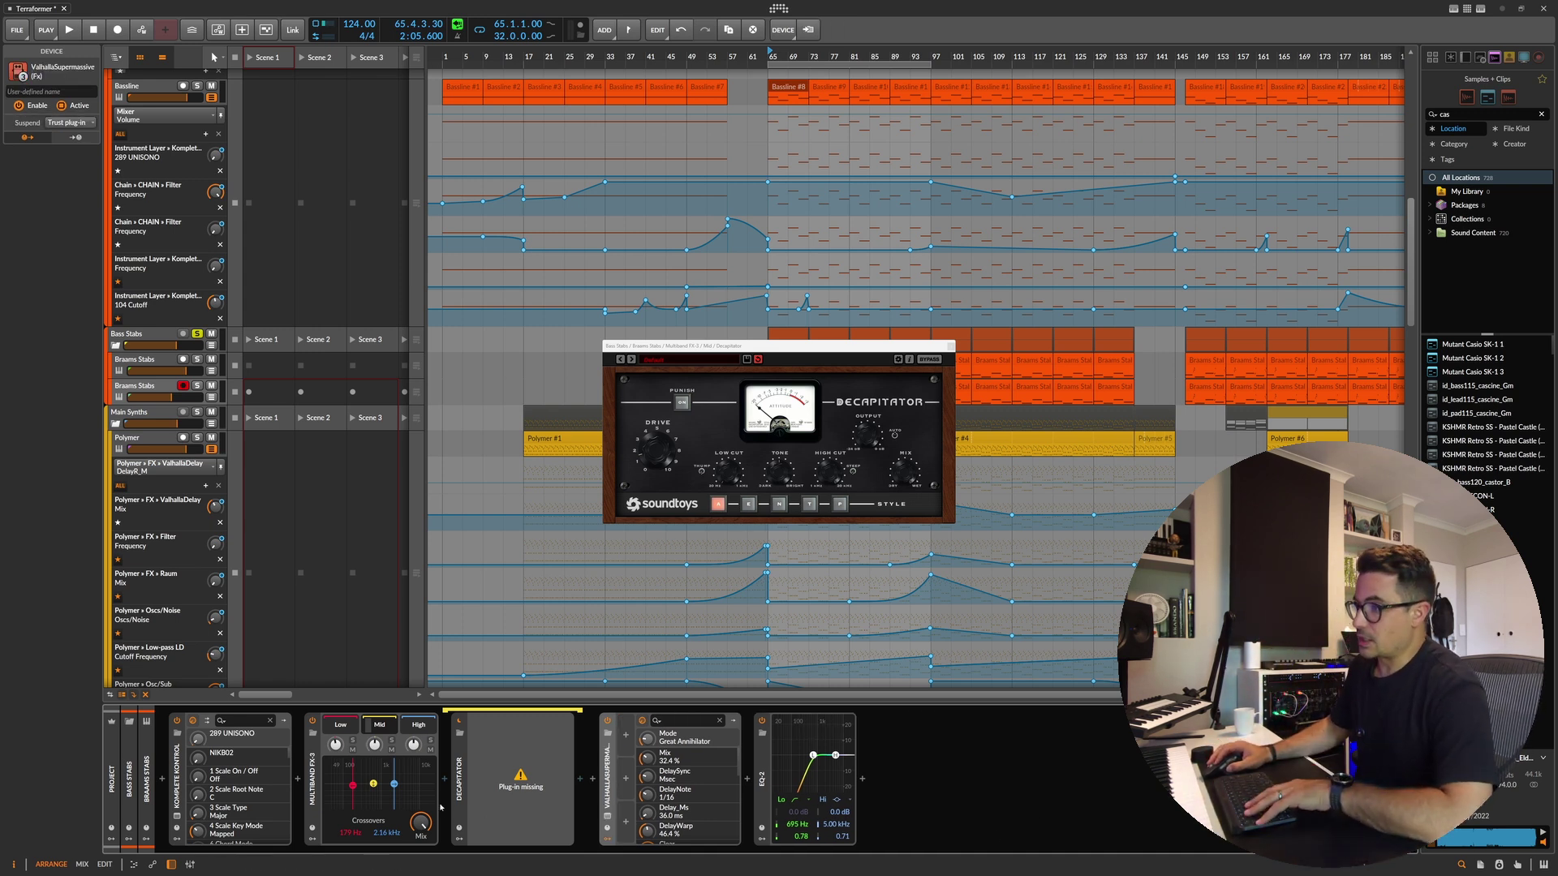
Step: Examine the missing Decapitator, Multiband FX-3 and Komplete Kontrol on the second Braams Stabs track, and audition the track in solo
{"action": "left_click", "coordinate": [459, 797]}
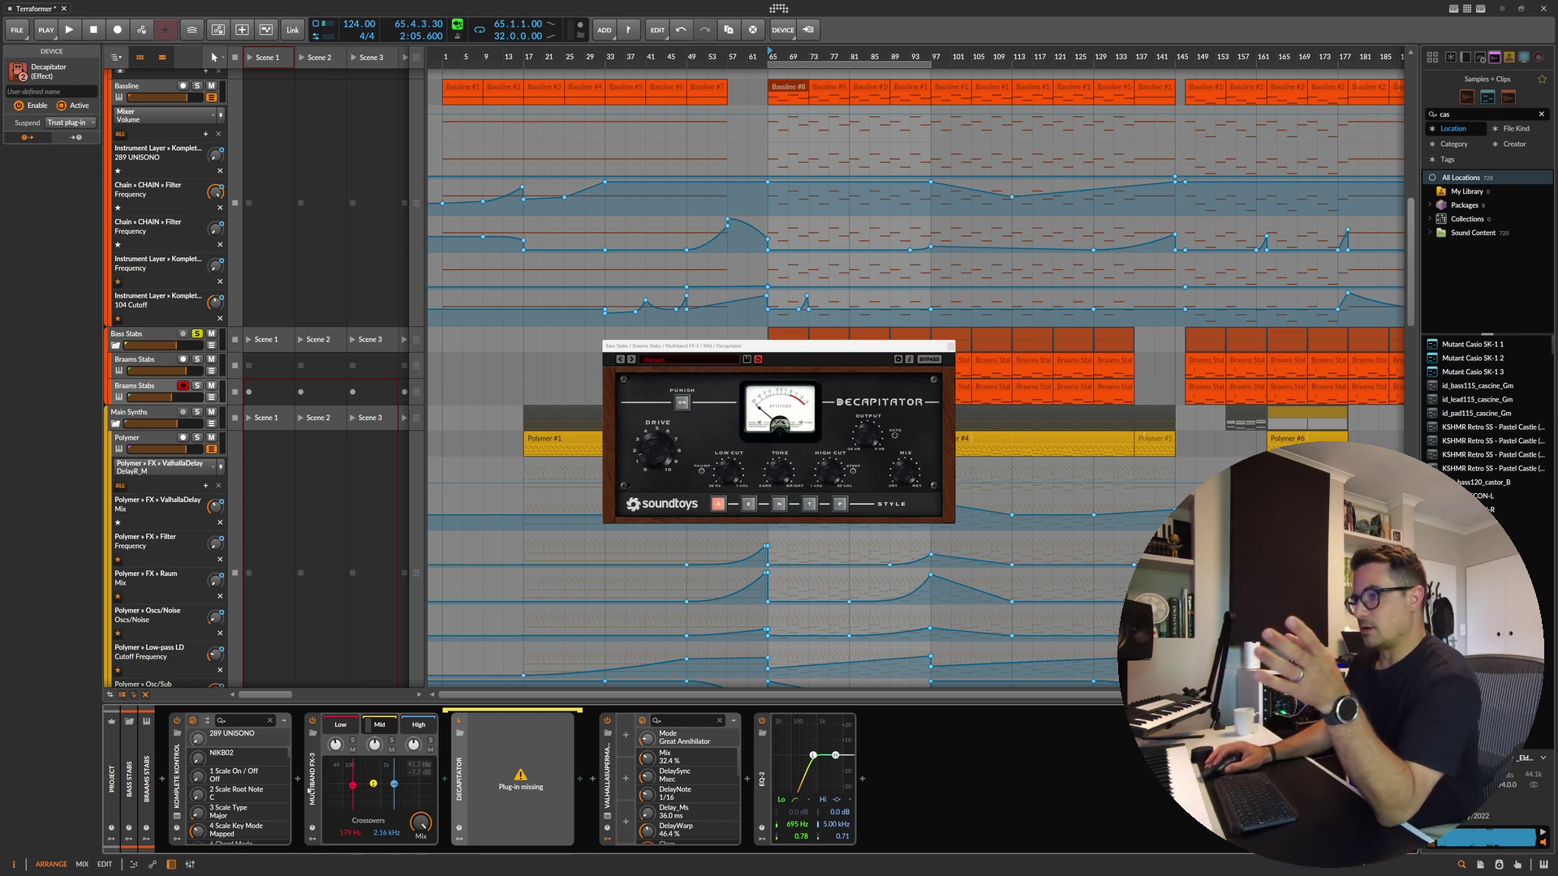
{"action": "left_click", "coordinate": [316, 783]}
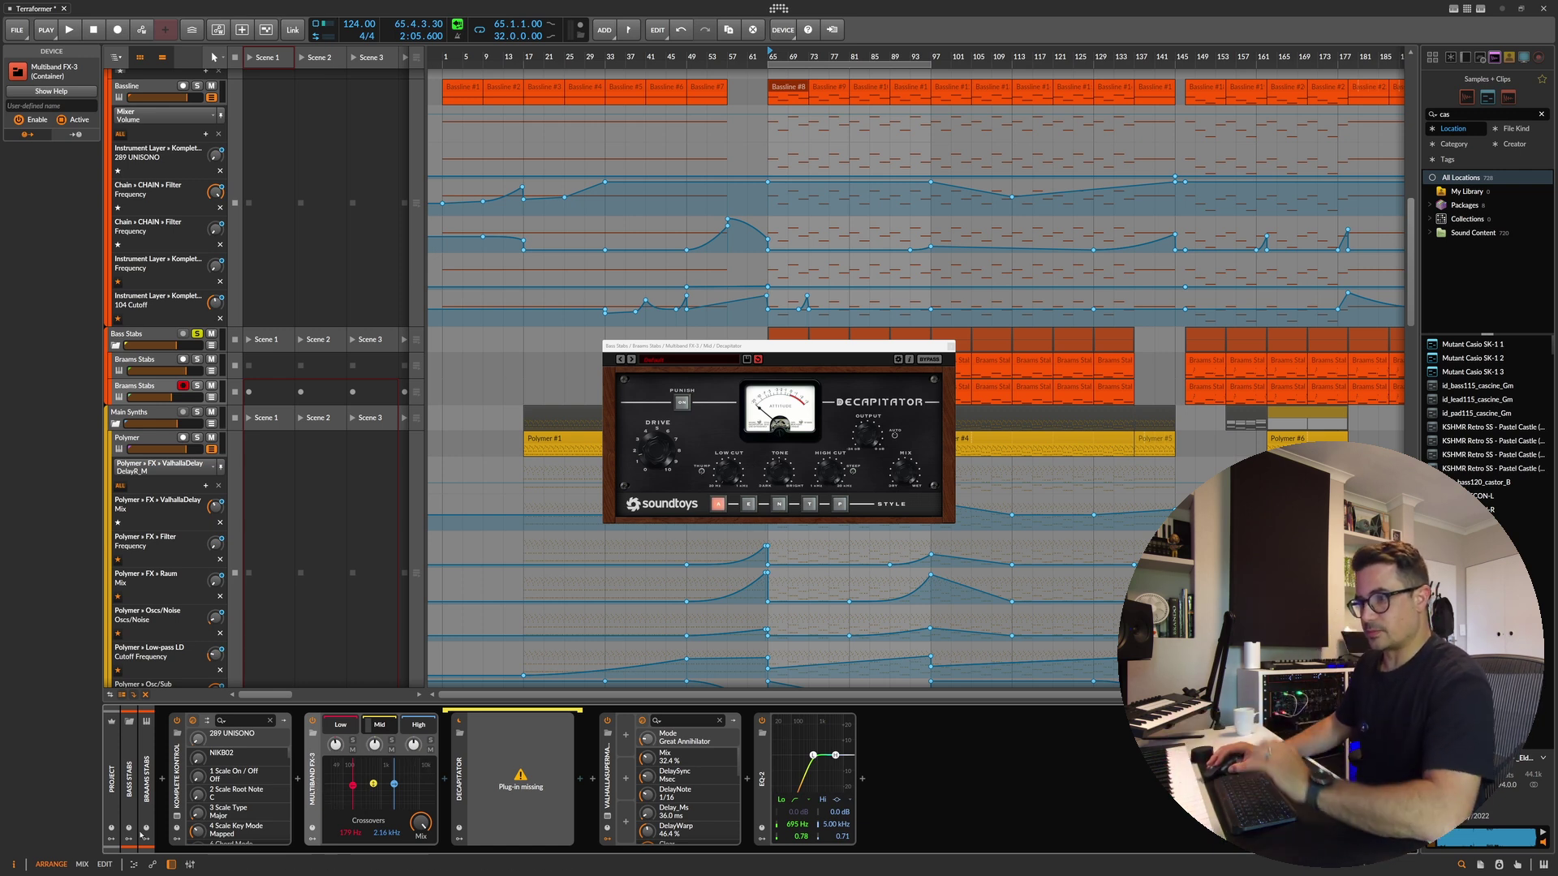
{"action": "left_click", "coordinate": [159, 793]}
{"action": "key", "text": "space"}
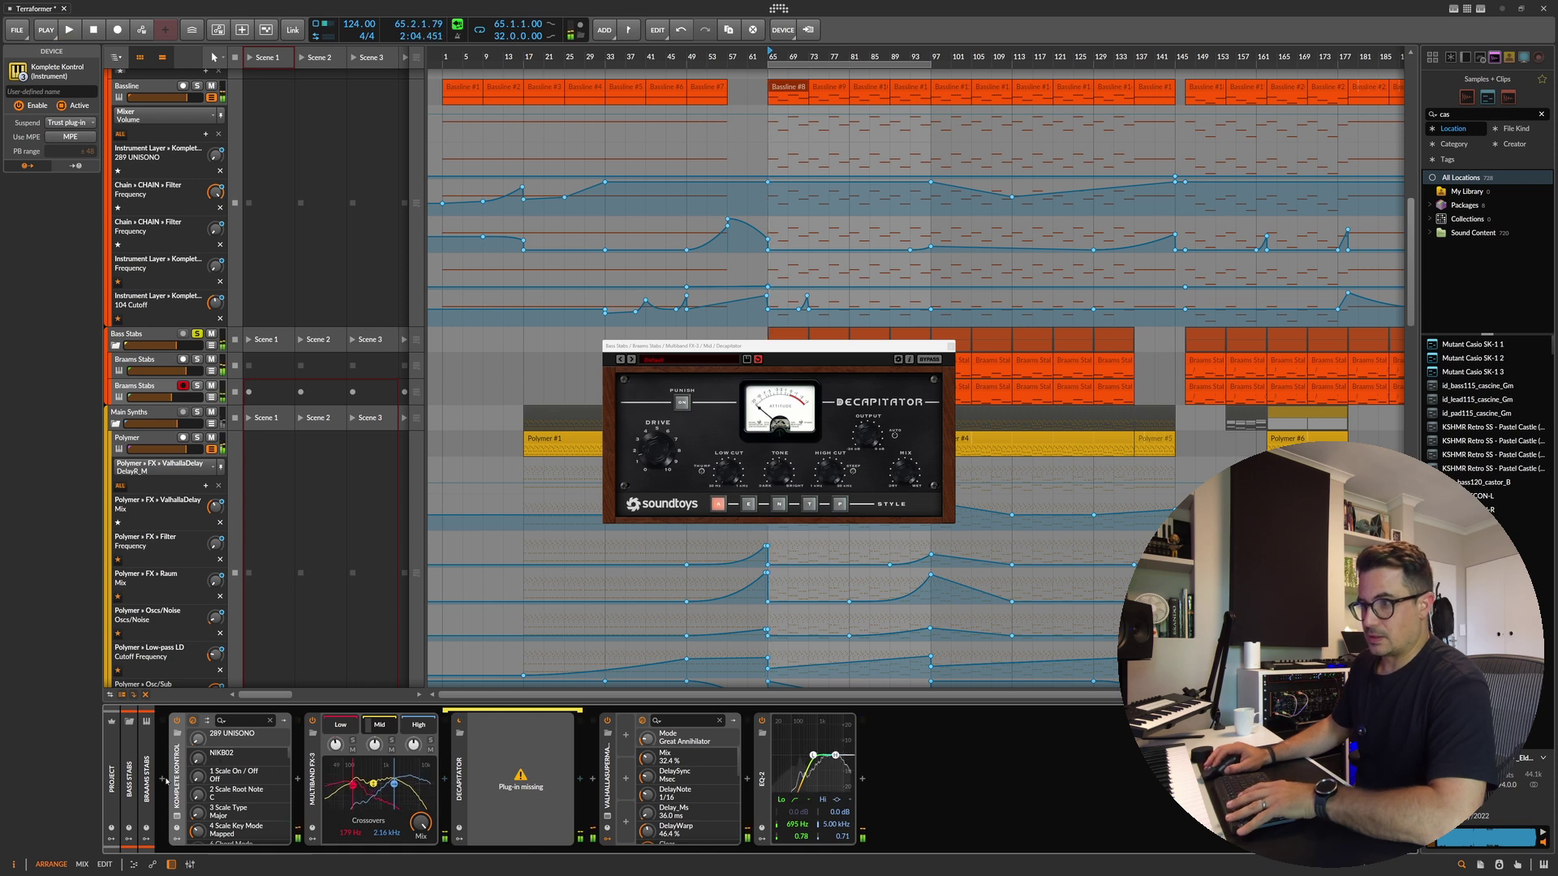
{"action": "key", "text": "space"}
{"action": "left_click", "coordinate": [197, 385]}
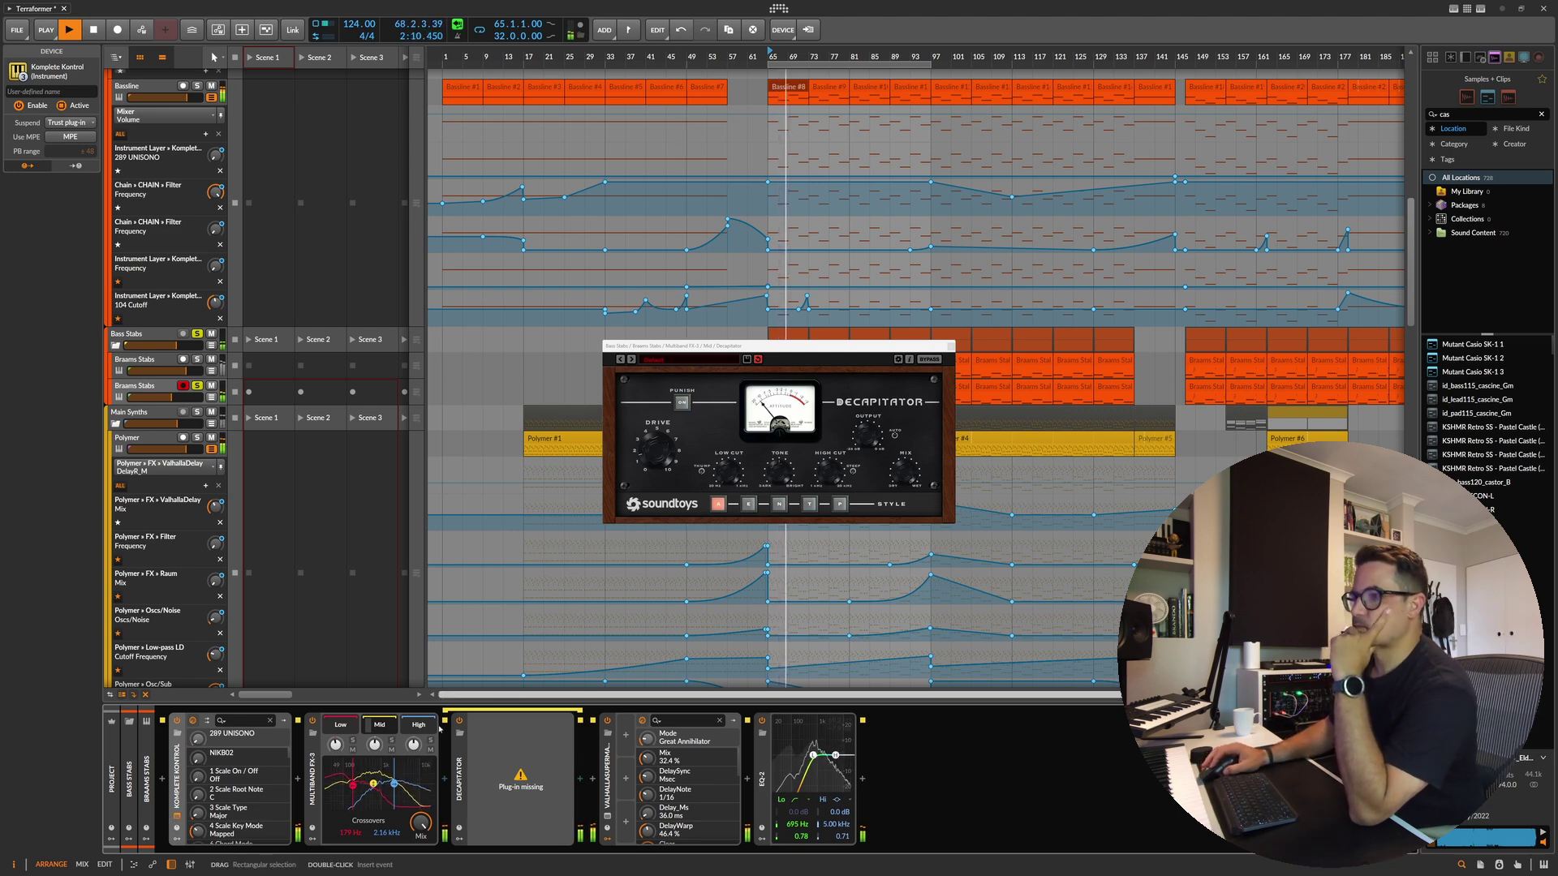
Step: Check the sound loaded in the second Braams Stabs track's Komplete Kontrol, stop playback and close the plug-in window
{"action": "left_click", "coordinate": [177, 818]}
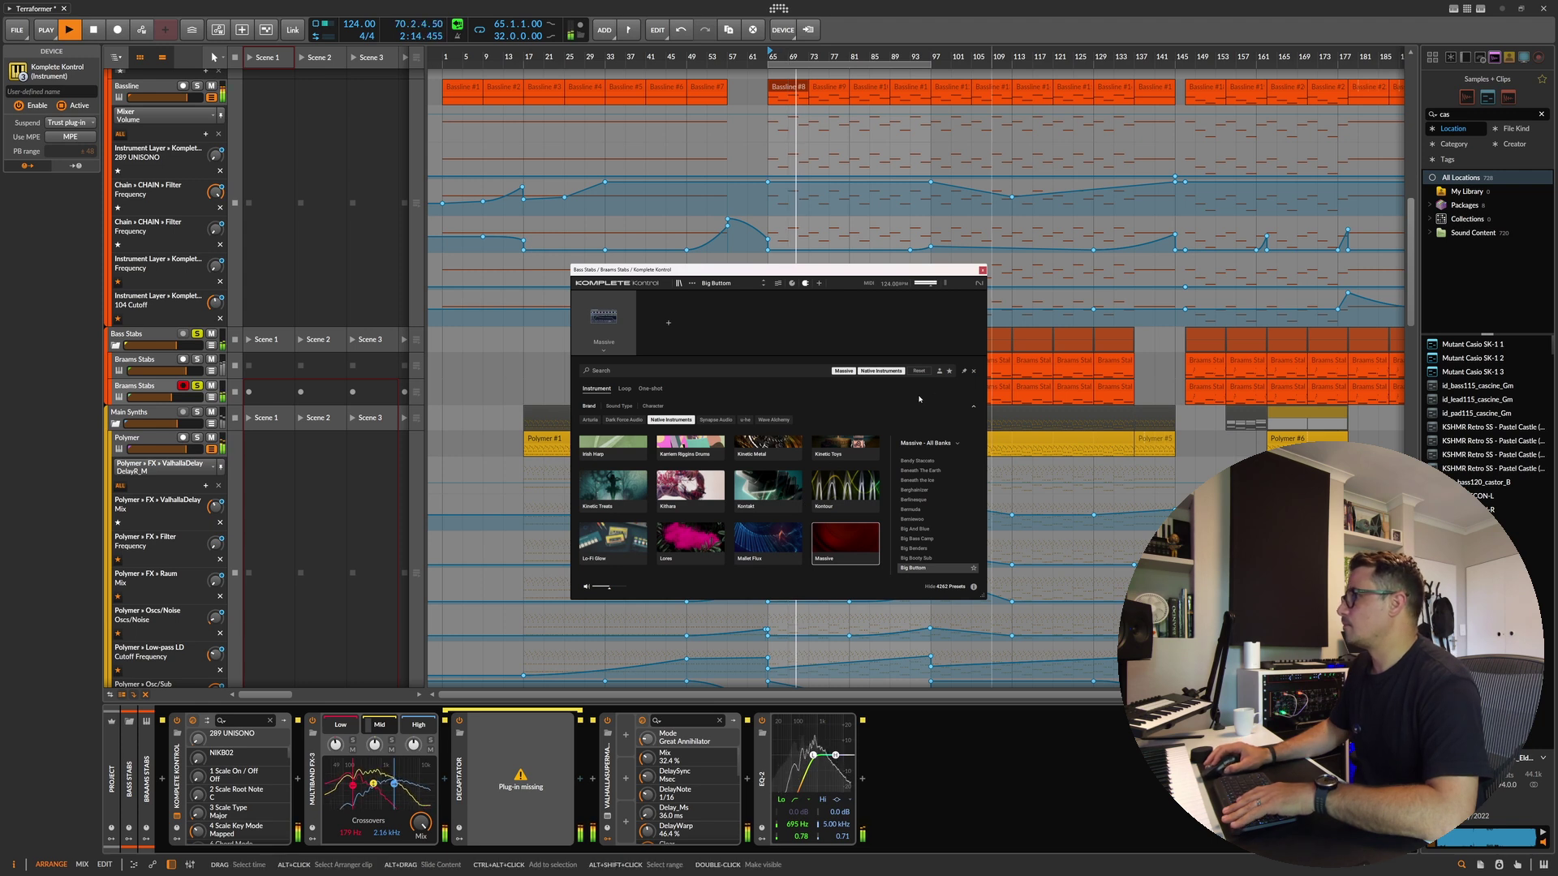
{"action": "key", "text": "space"}
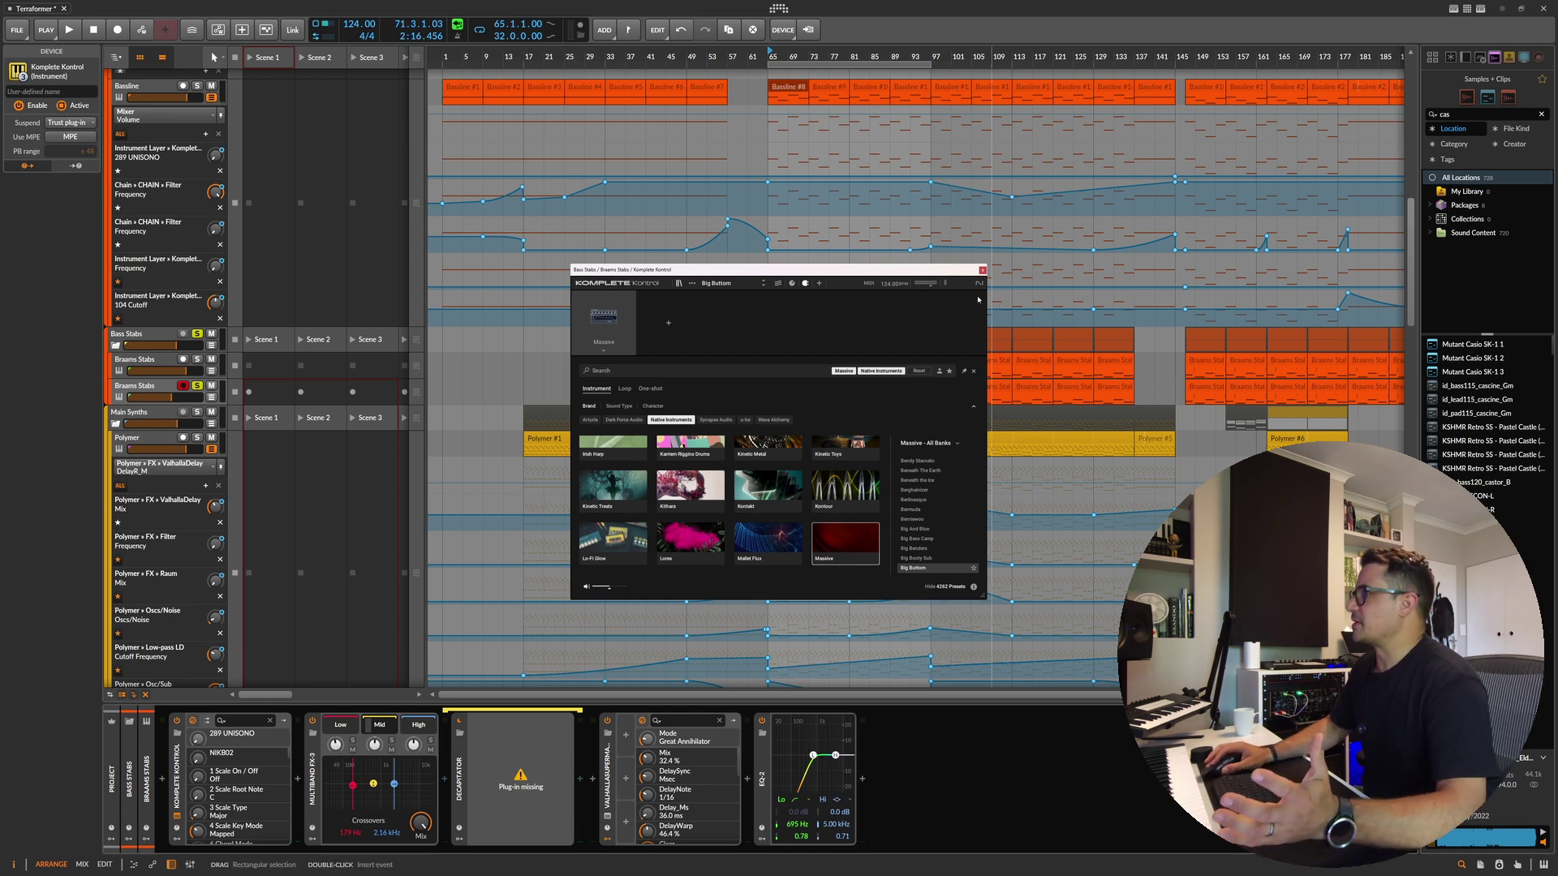
{"action": "left_click", "coordinate": [983, 271]}
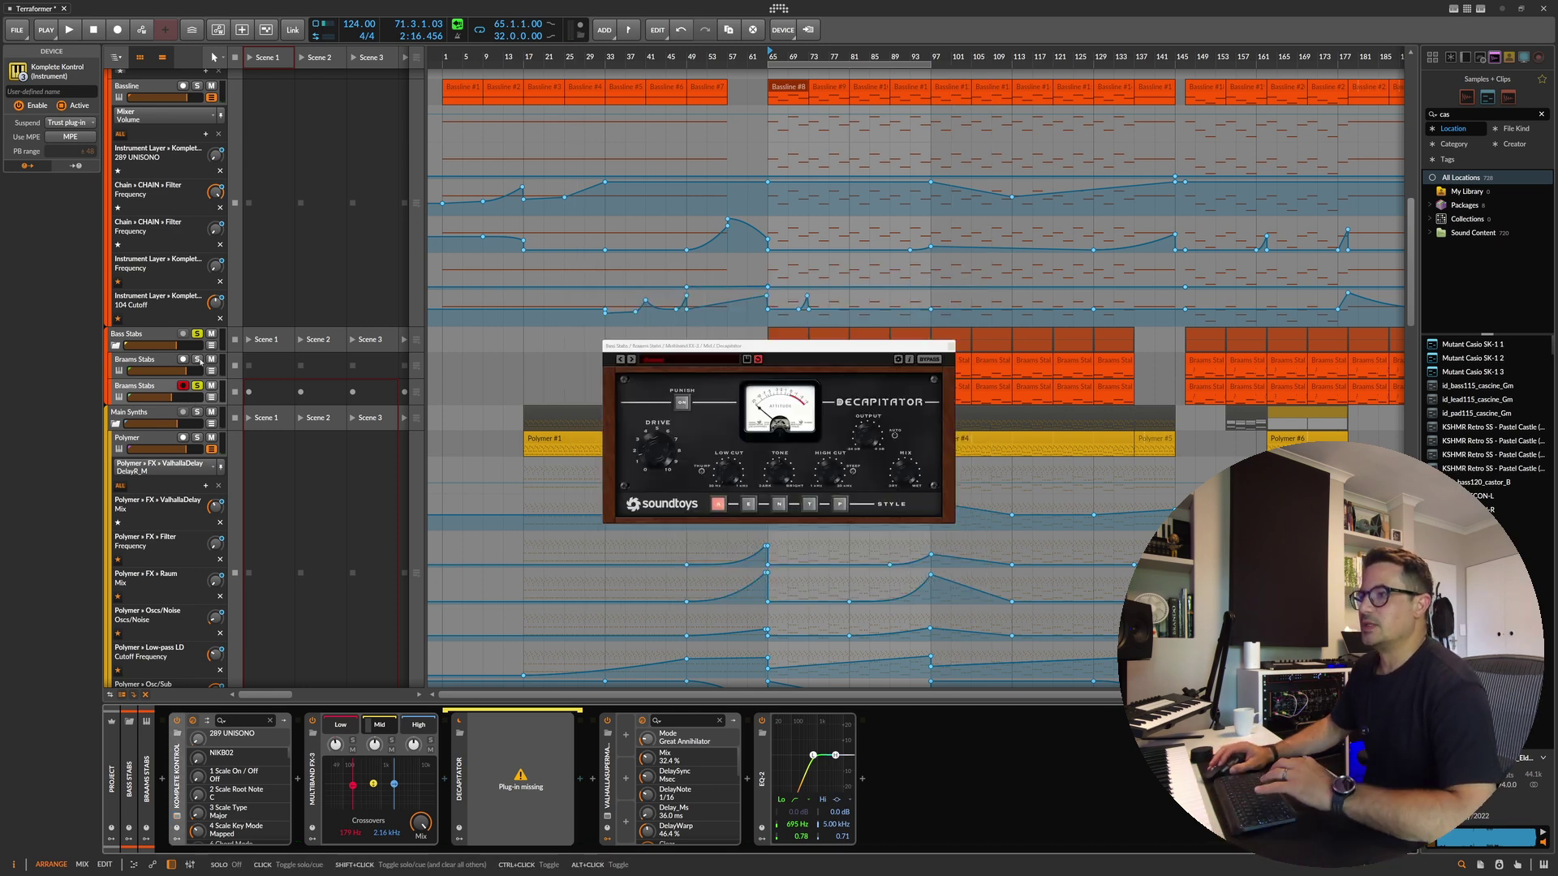
Step: Compare the two Braams Stabs tracks during playback by toggling the first track's solo
{"action": "key", "text": "space"}
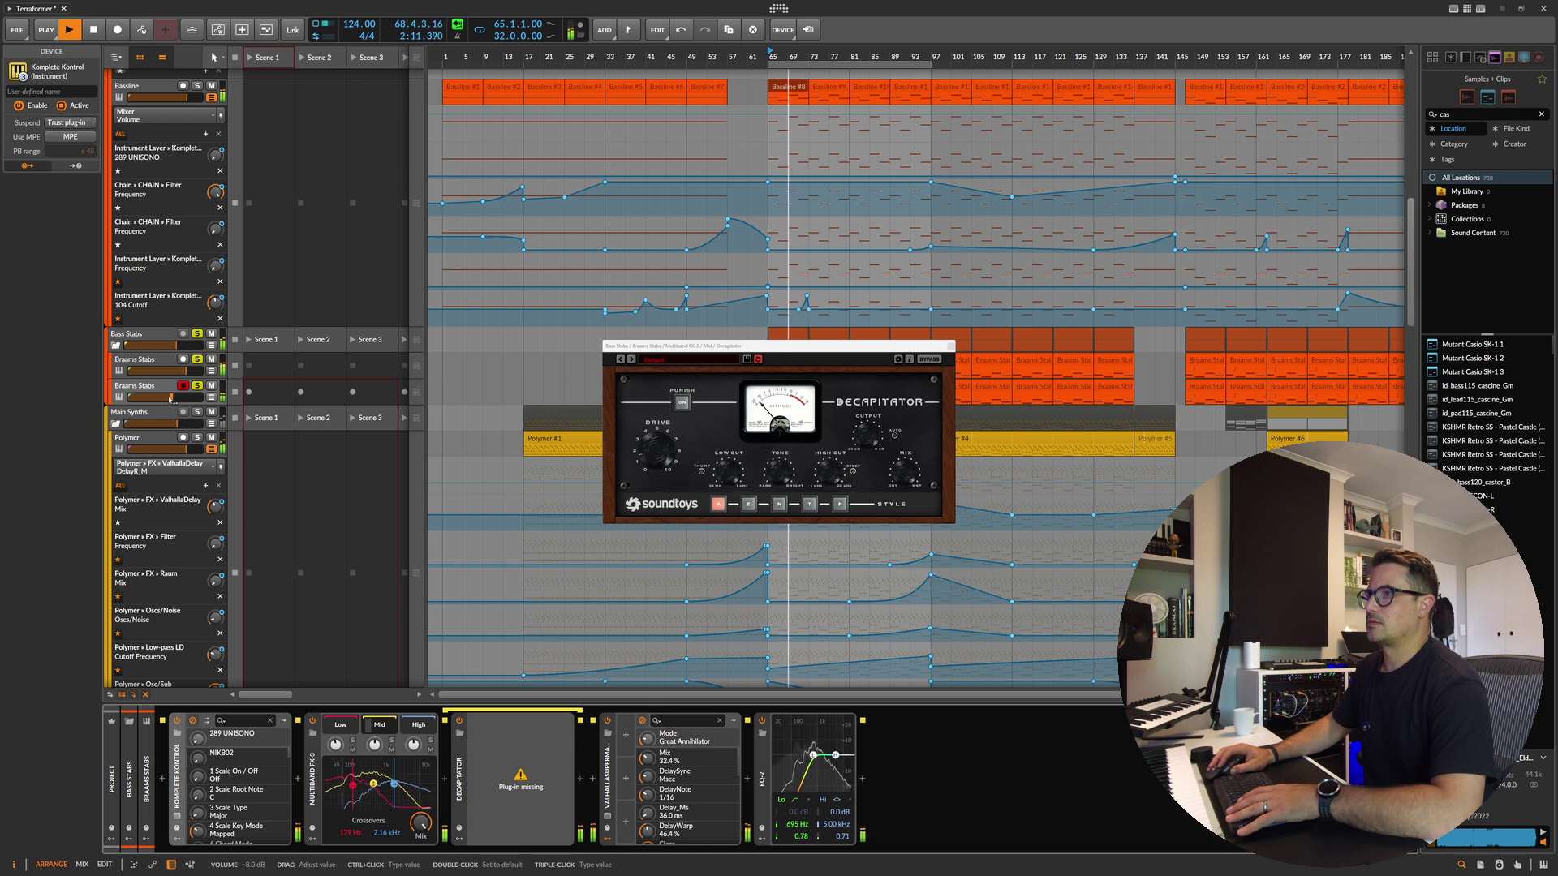
{"action": "left_click", "coordinate": [197, 359]}
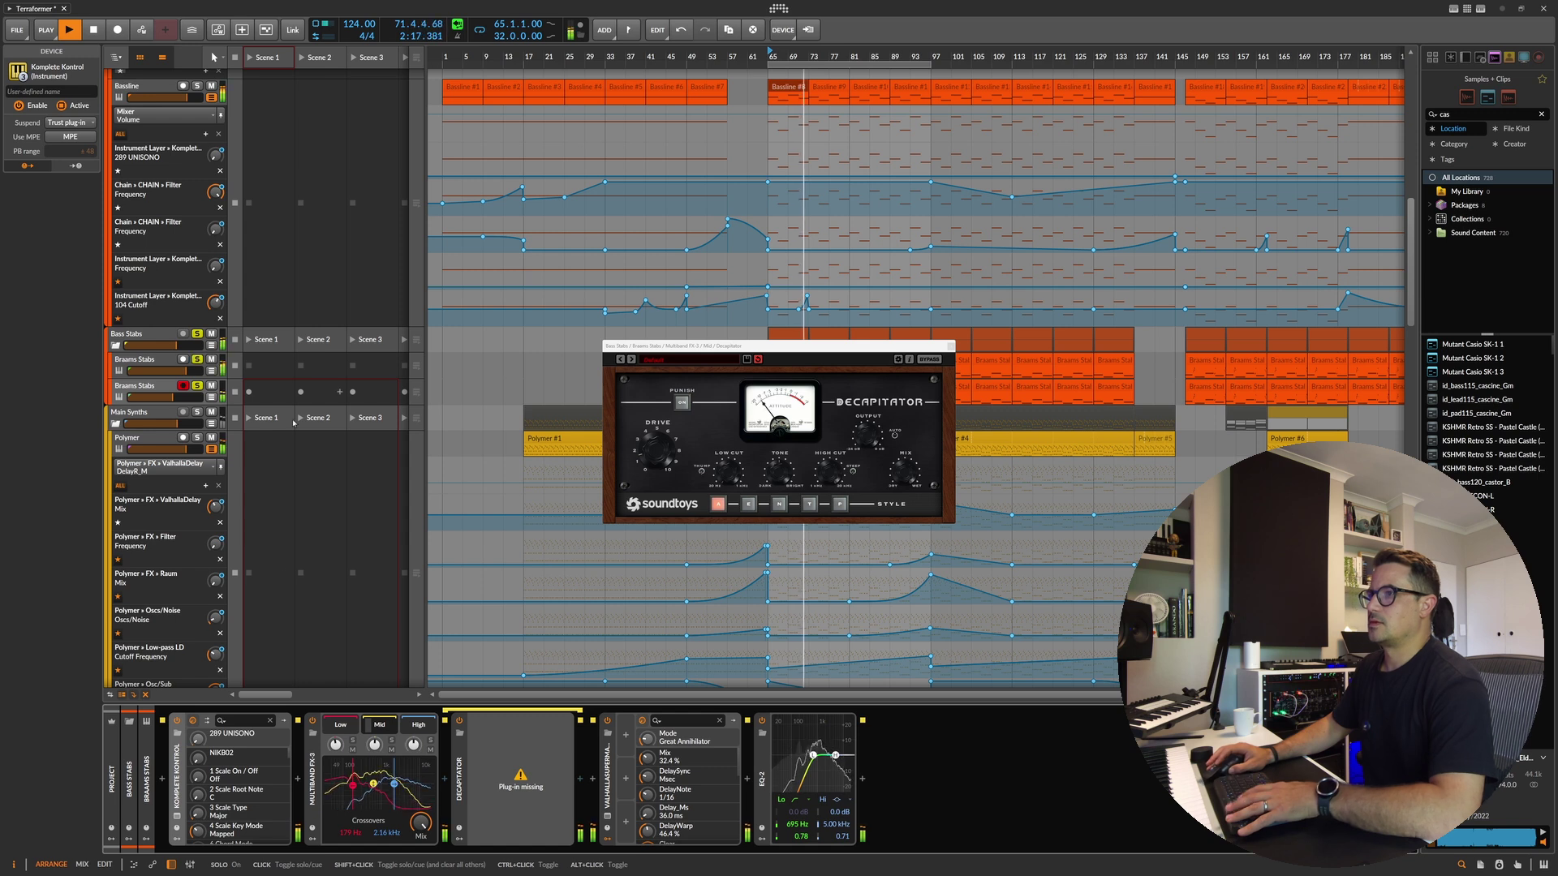
{"action": "key", "text": "space"}
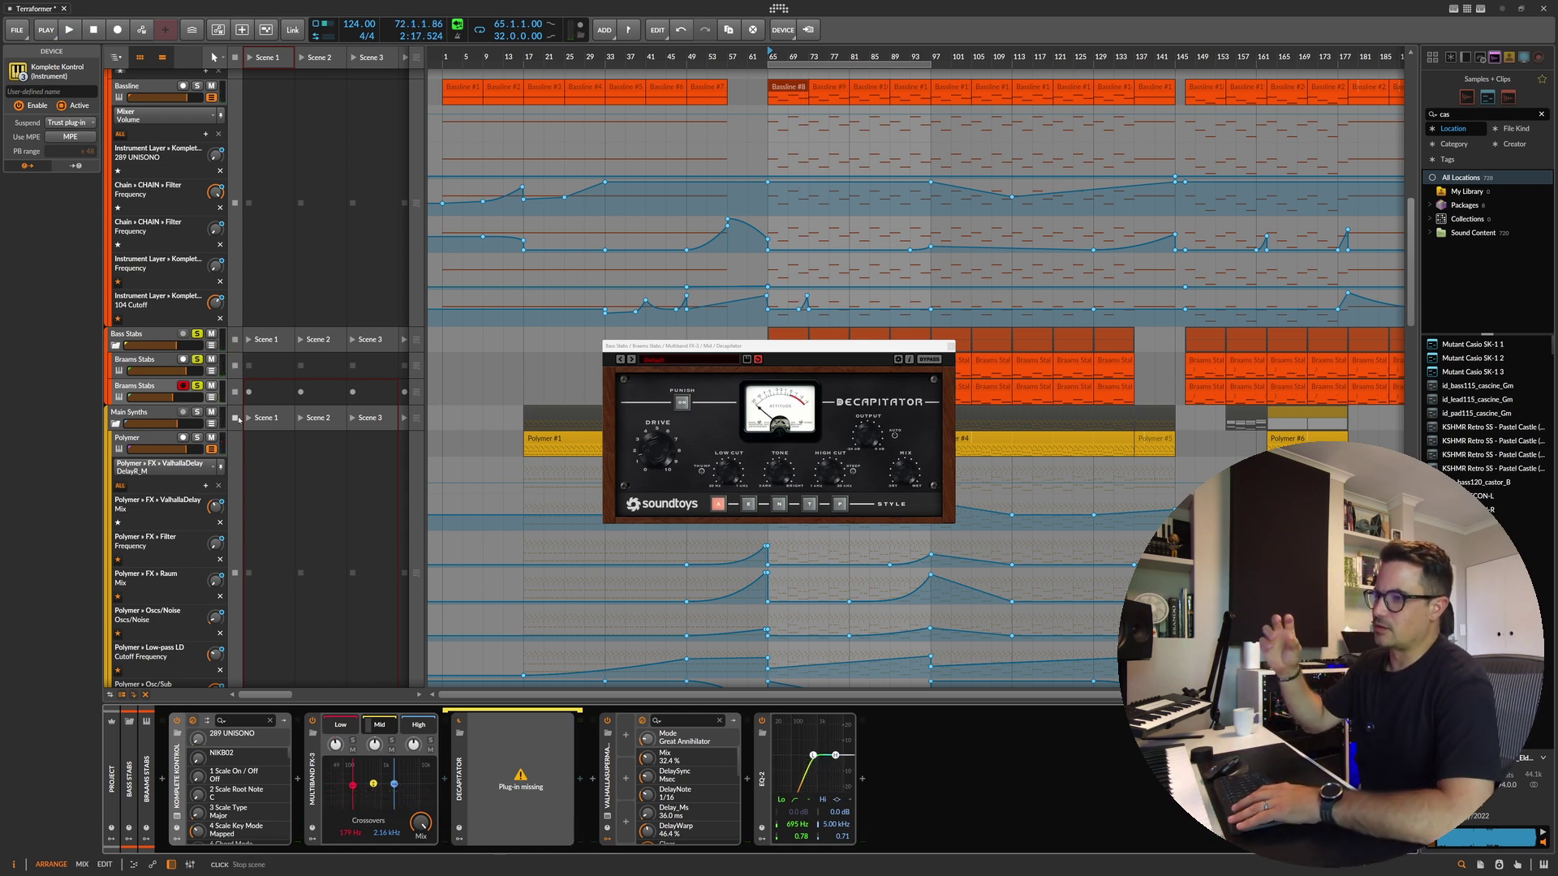
Step: Open Hive on the first Braams Stabs track and audition its sound
{"action": "left_click", "coordinate": [180, 375]}
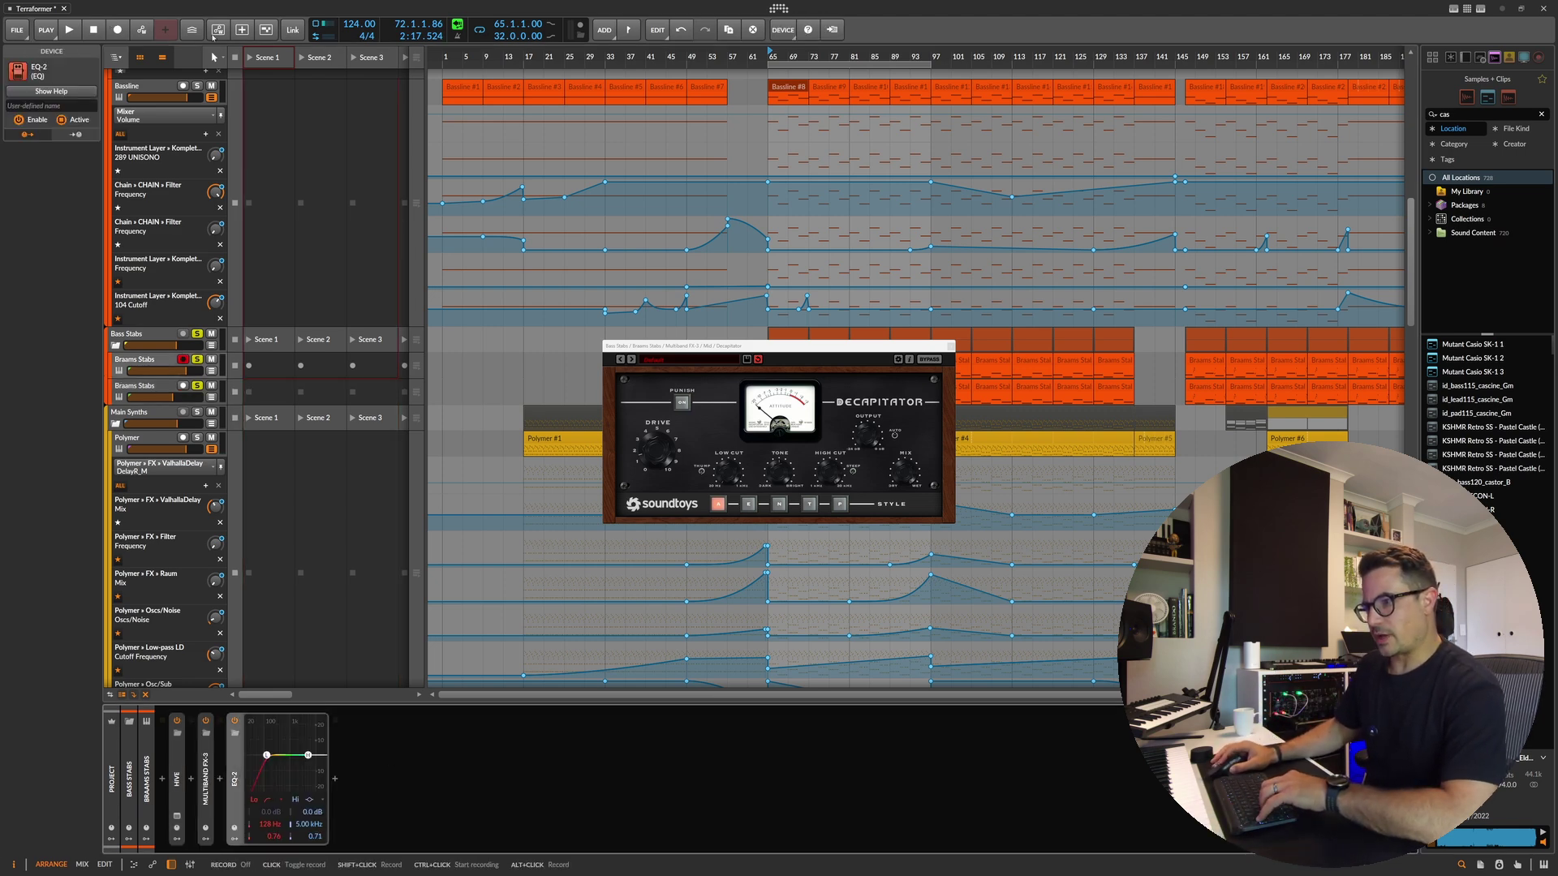
{"action": "left_click", "coordinate": [177, 818]}
{"action": "left_click", "coordinate": [145, 366]}
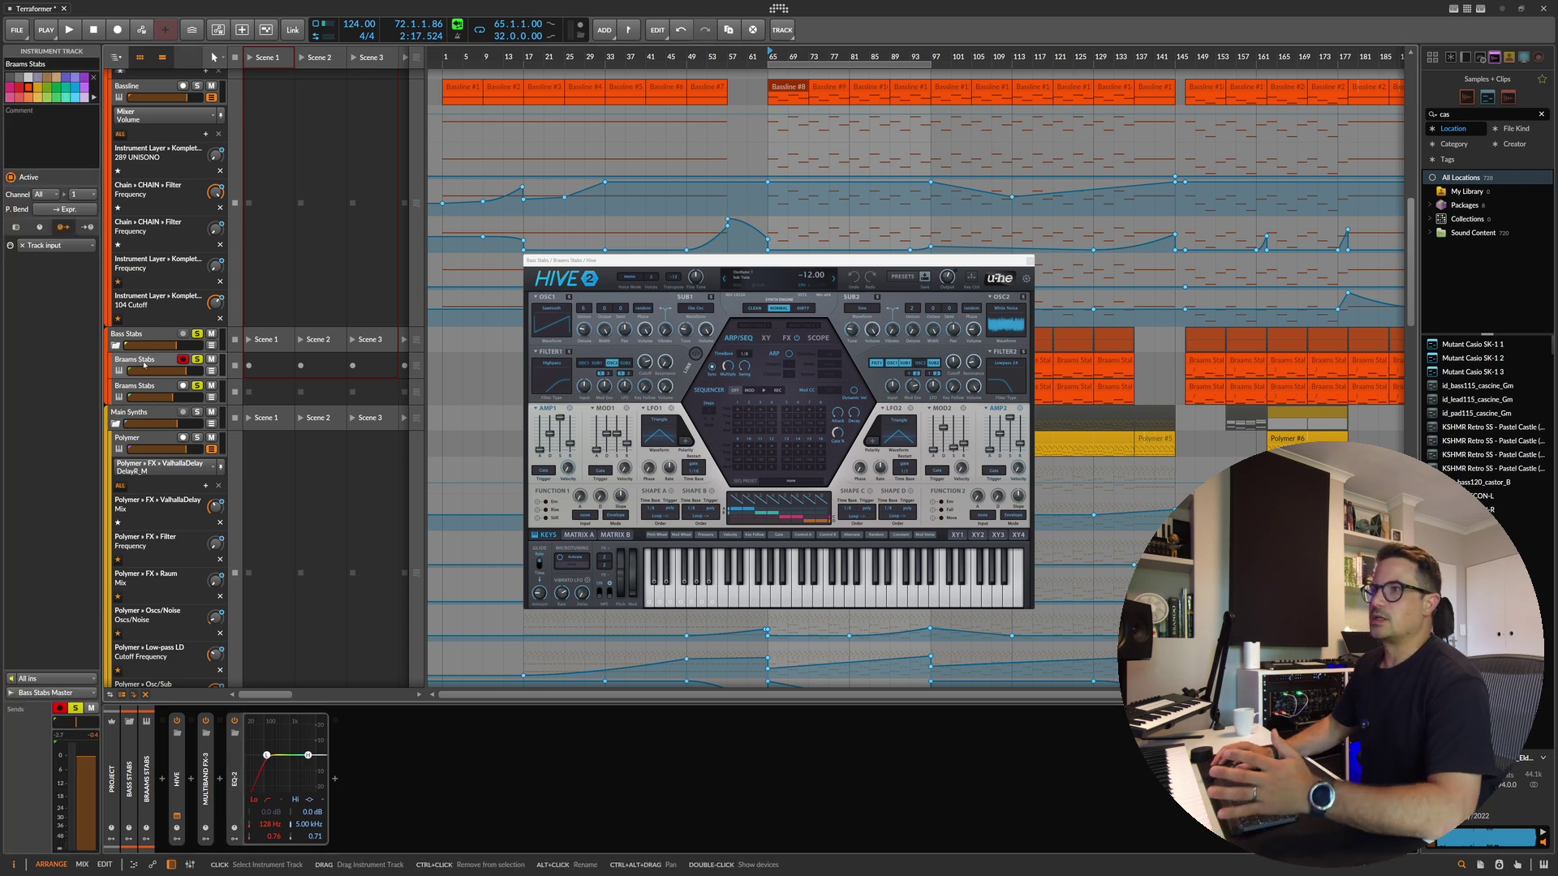
{"action": "key", "text": "space"}
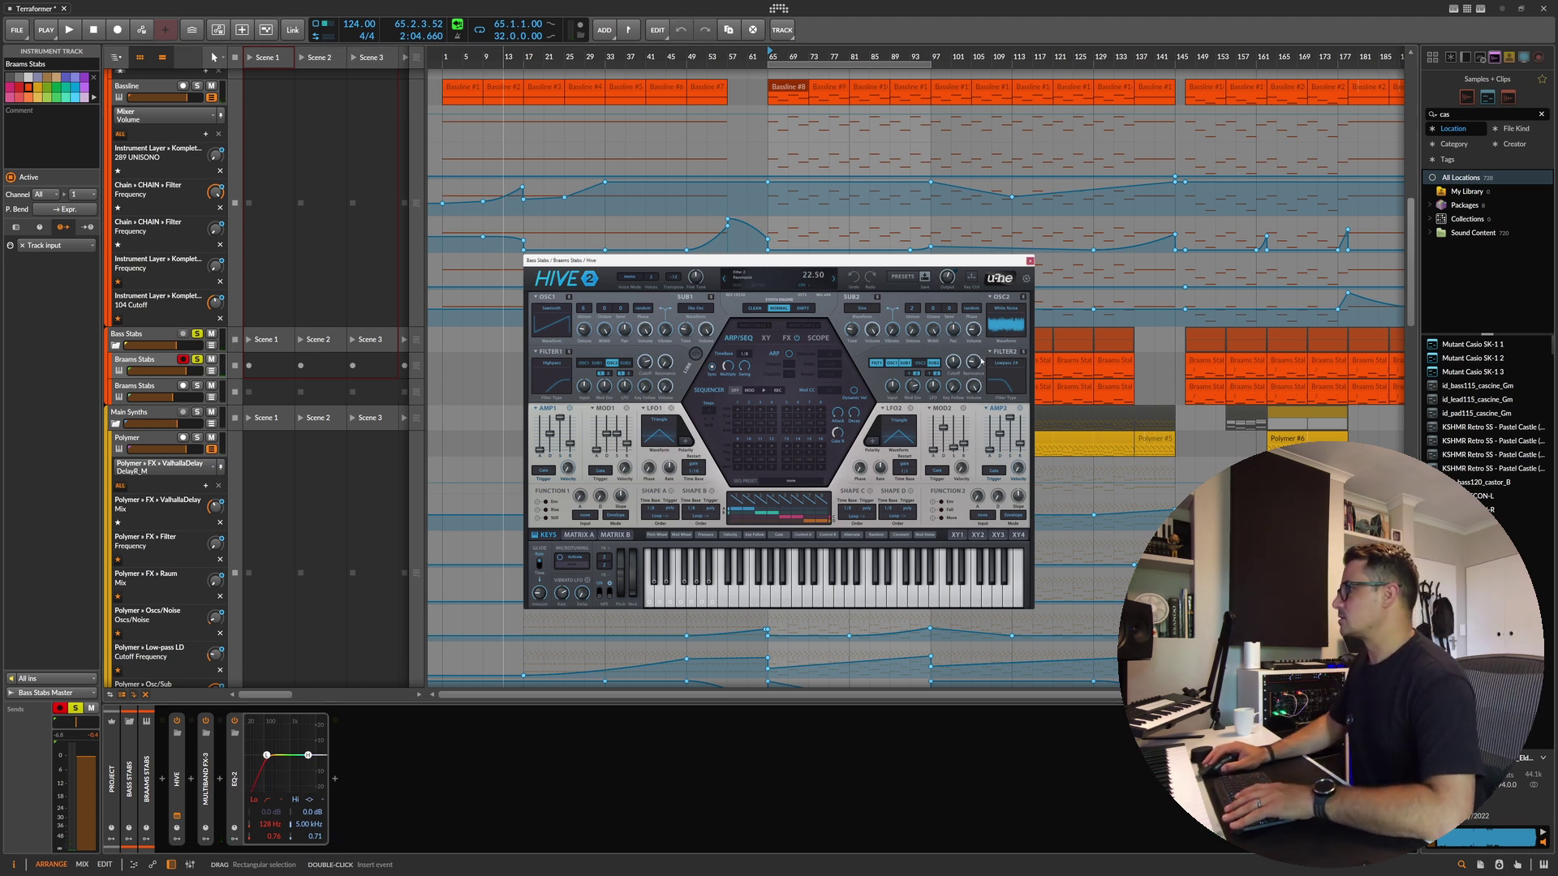
{"action": "key", "text": "space"}
{"action": "left_click_drag", "start_coordinate": [978, 362], "coordinate": [980, 357]}
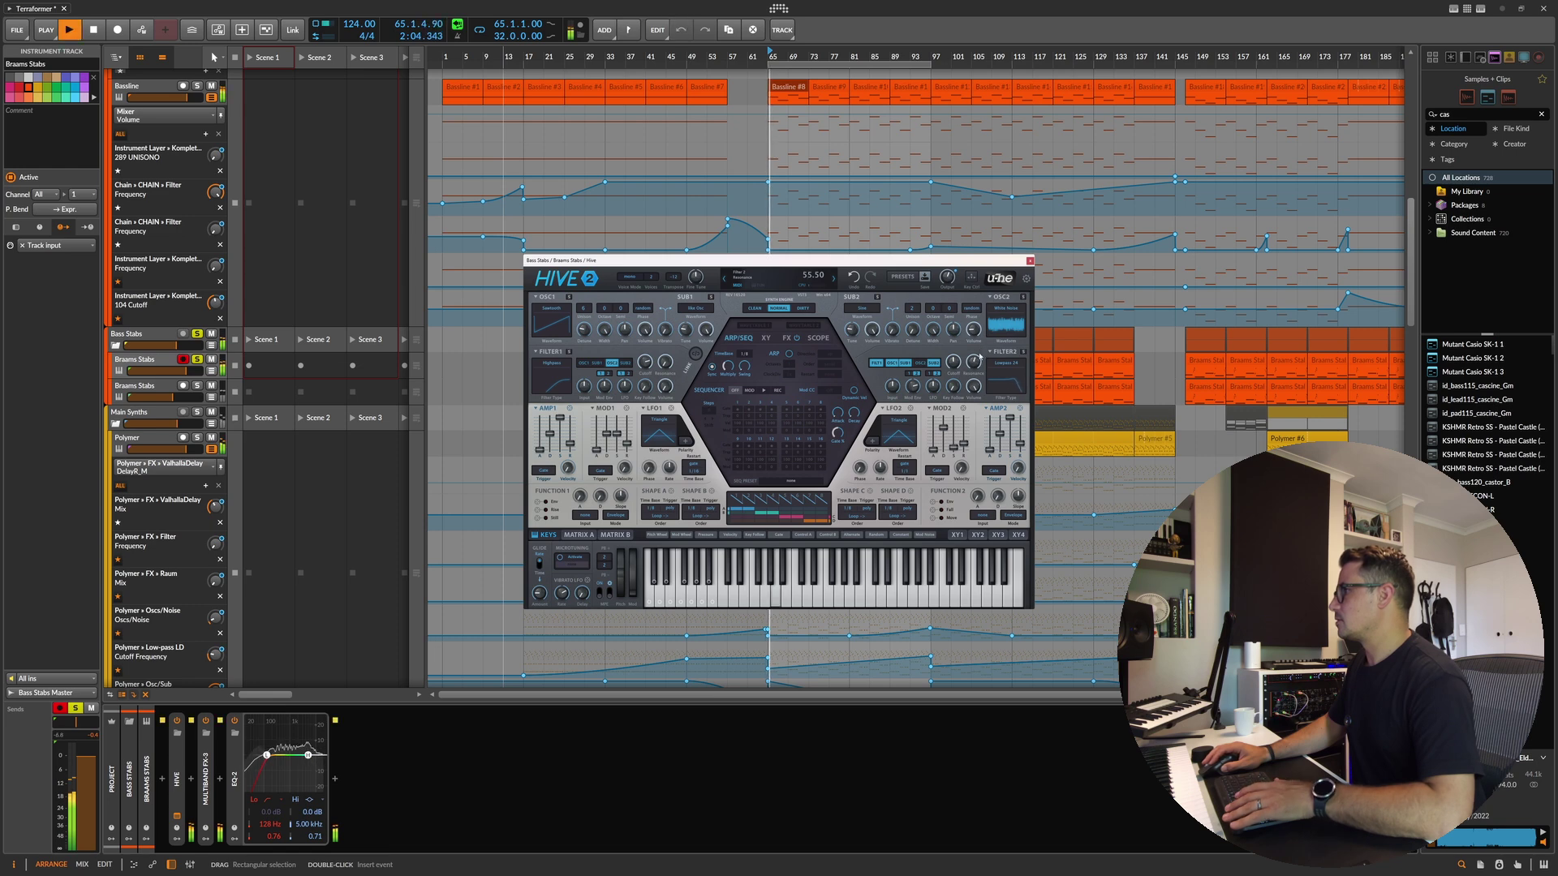
{"action": "key", "text": "space"}
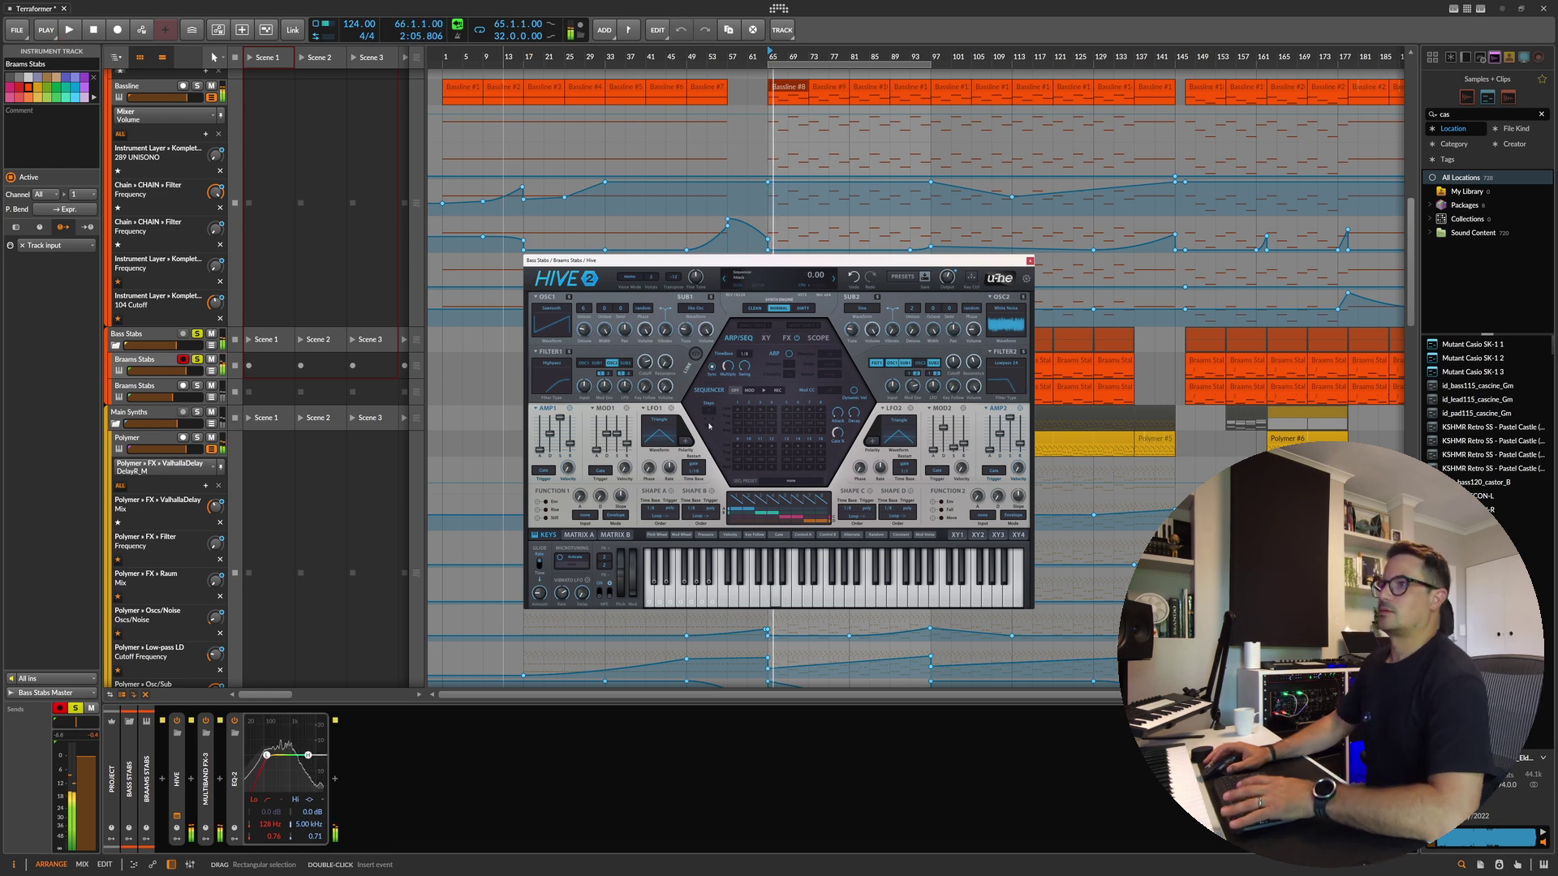
Step: Delete the second Braams Stabs track, and collapse EQ-2 on the remaining Braams Stabs track while auditioning it
{"action": "left_click", "coordinate": [148, 384]}
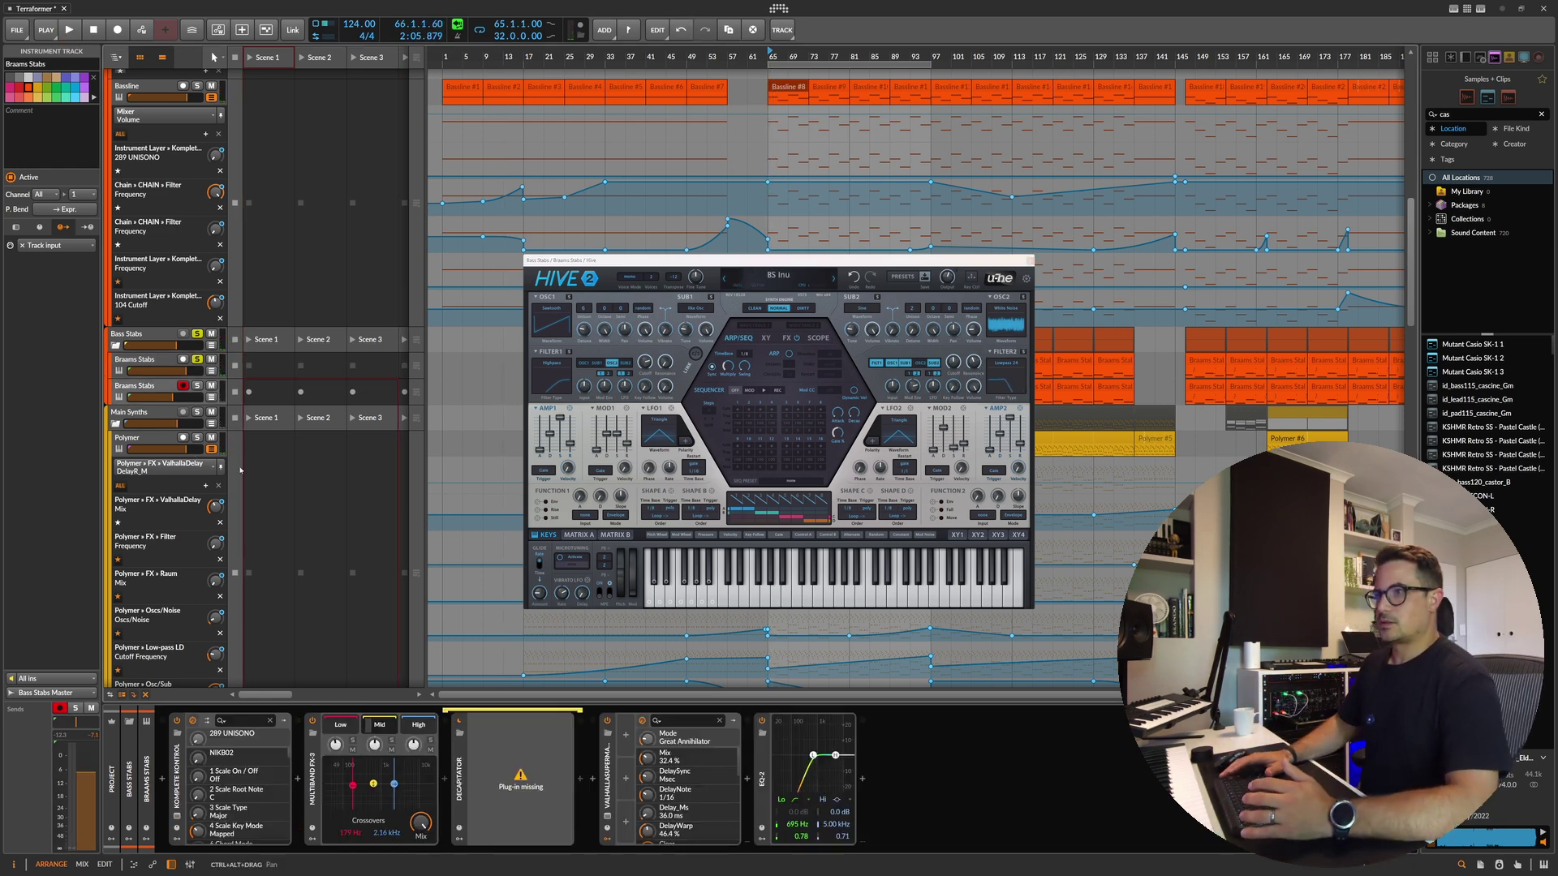
{"action": "key", "text": "Delete"}
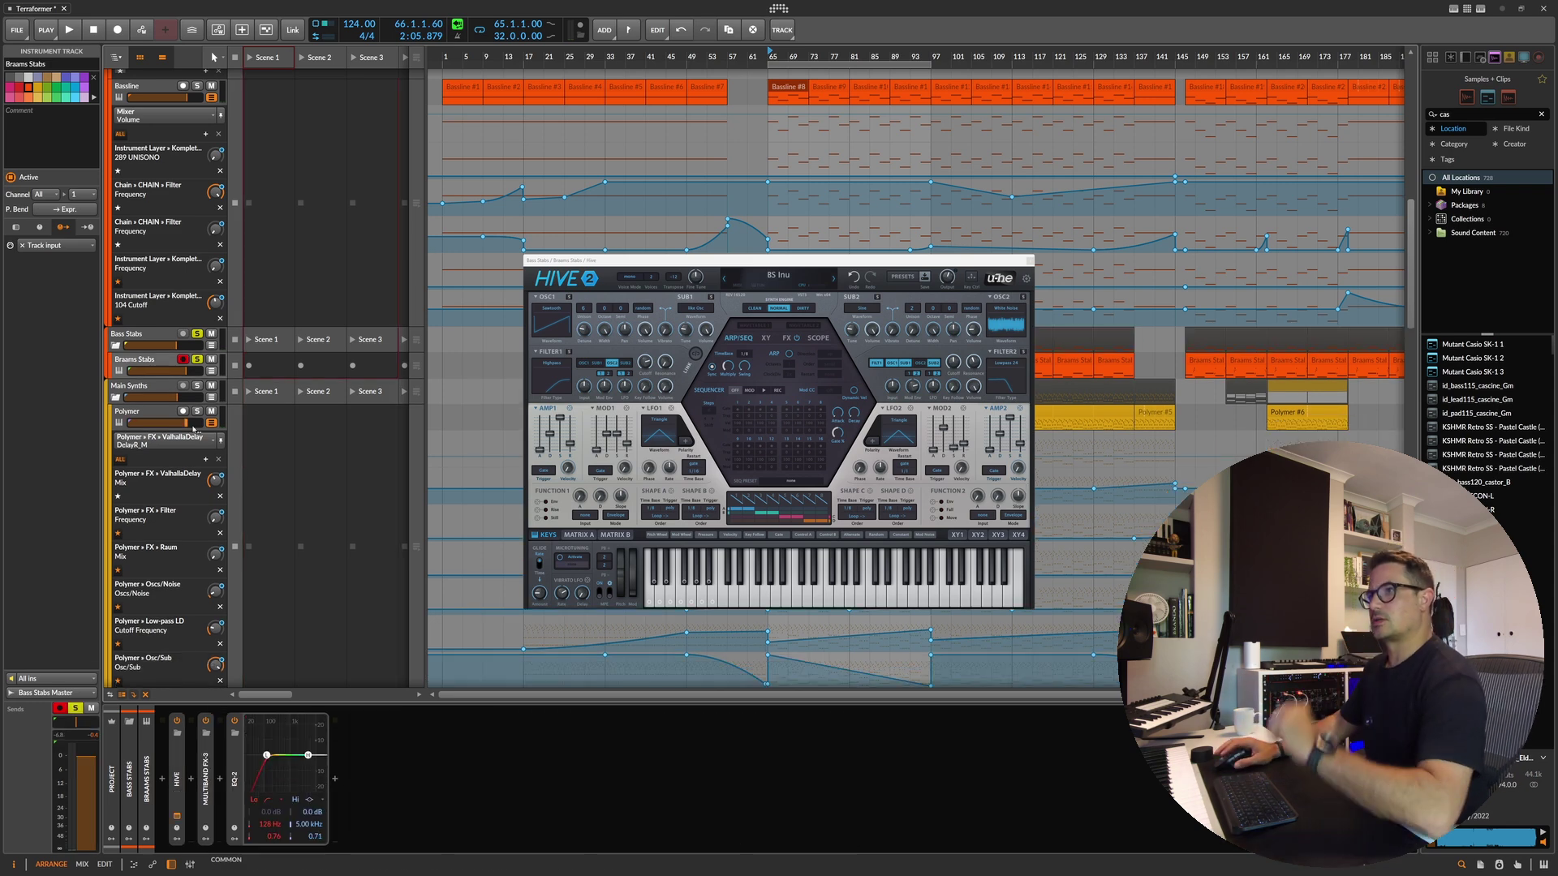
{"action": "key", "text": "space"}
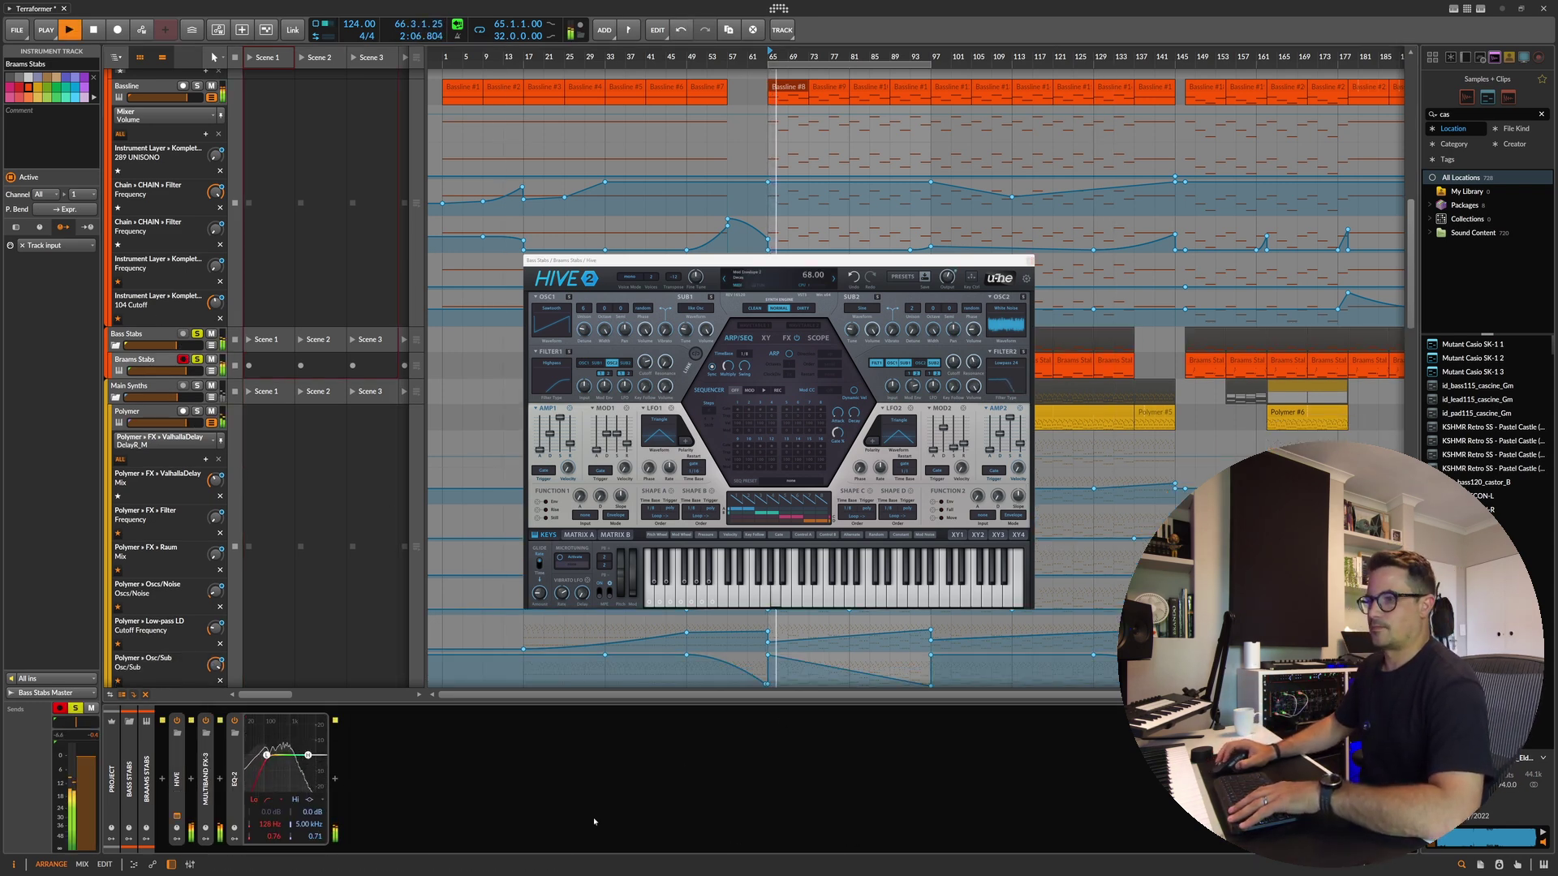
{"action": "double_click", "coordinate": [234, 780]}
{"action": "key", "text": "space"}
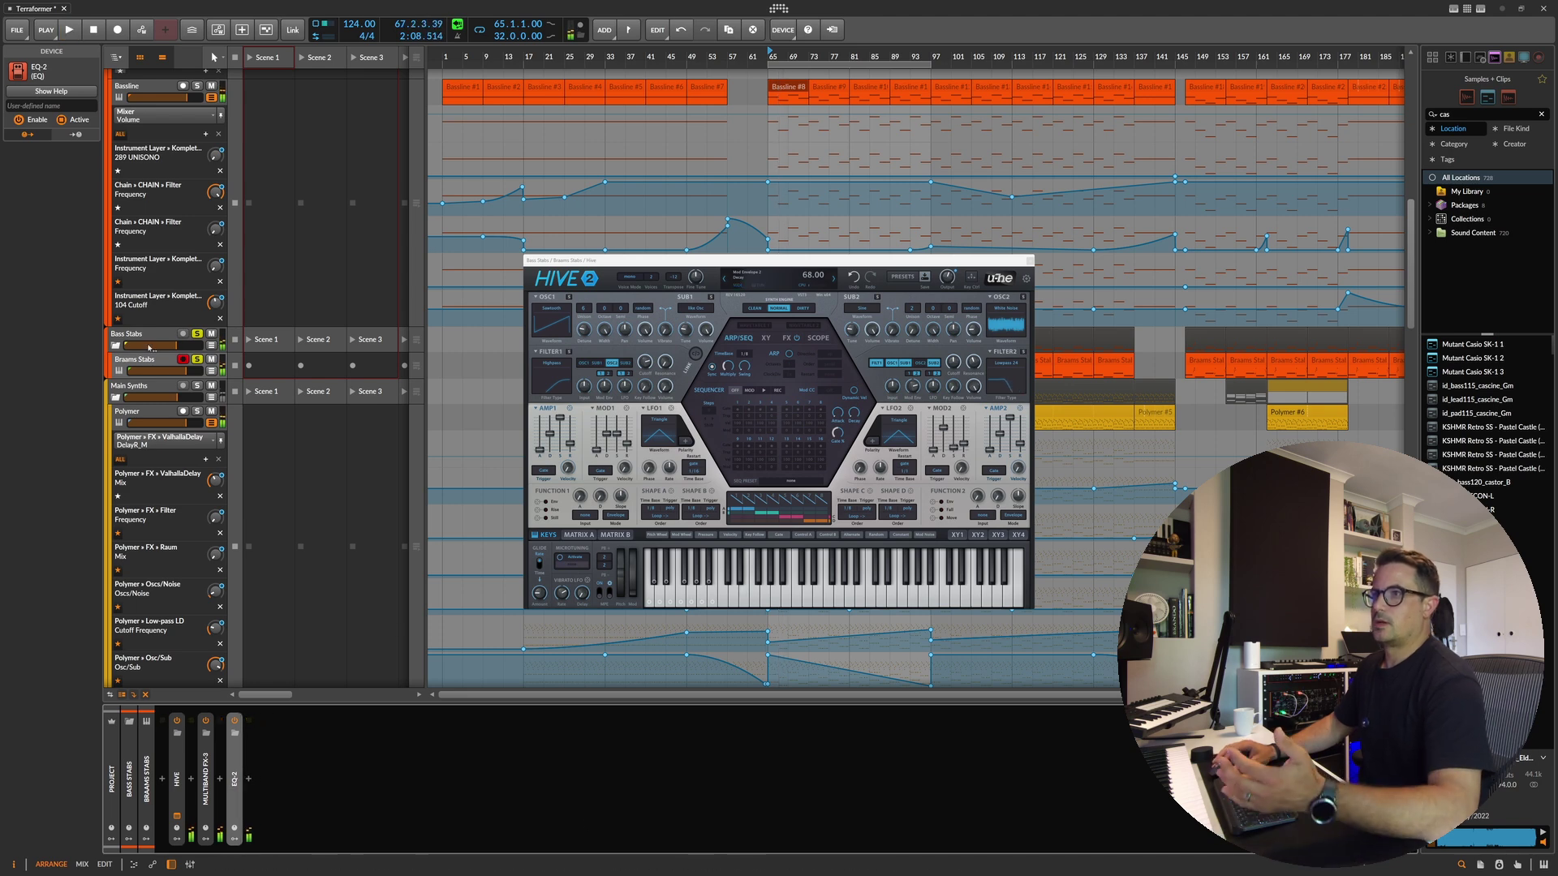
Step: Delete the two missing plug-ins, CTZ, Dynamics and Neutron 4 Unmask from the Bass Stabs group's device chain
{"action": "left_click", "coordinate": [129, 779]}
{"action": "left_click", "coordinate": [452, 779]}
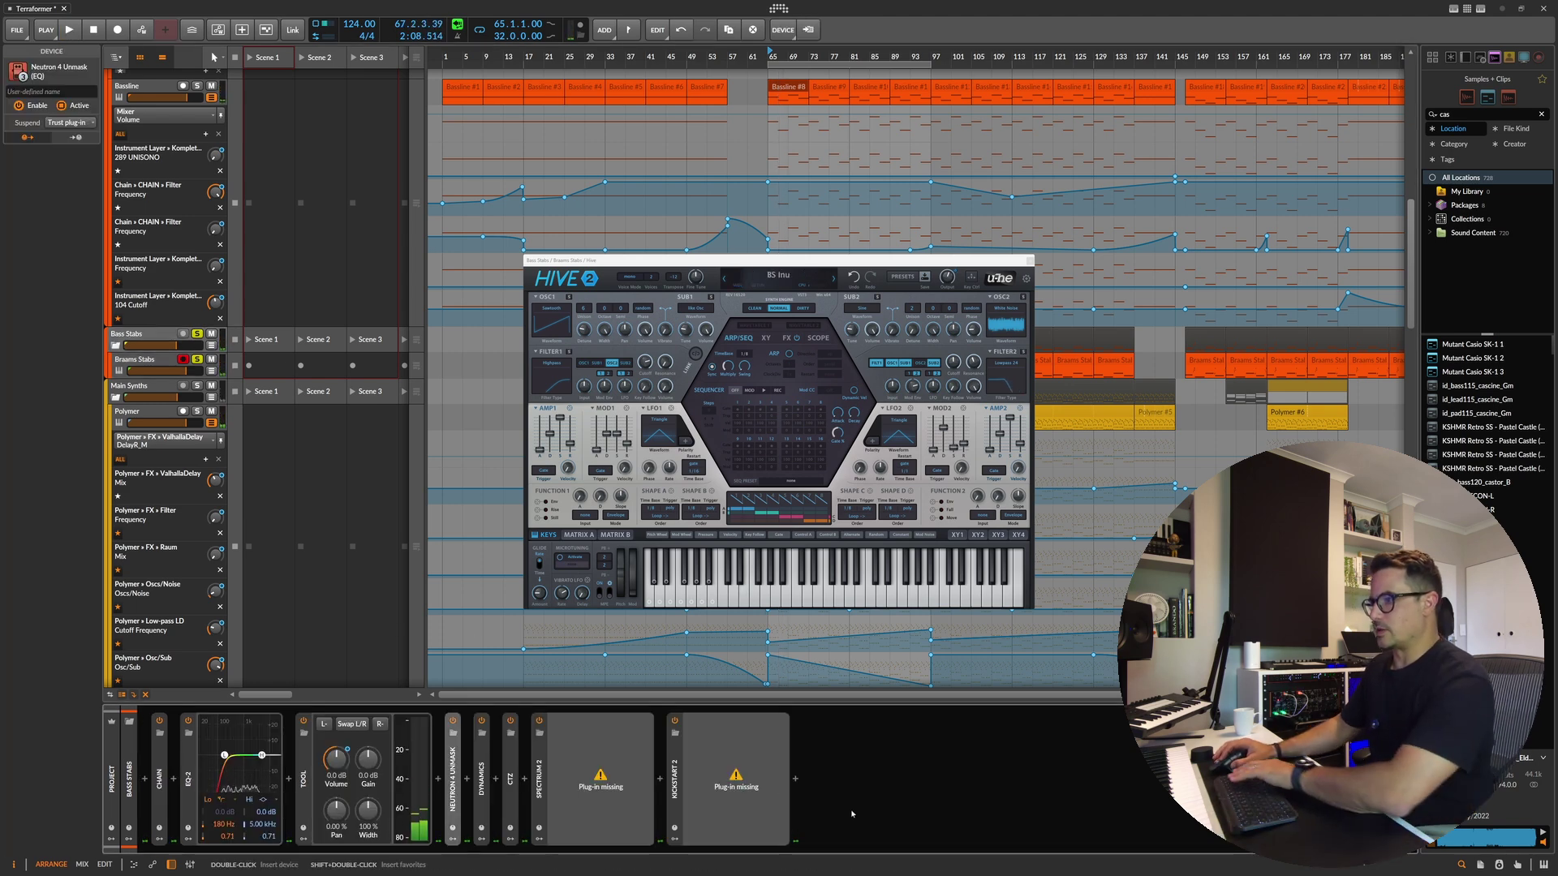
{"action": "left_click", "coordinate": [540, 796]}
{"action": "key", "text": "Delete"}
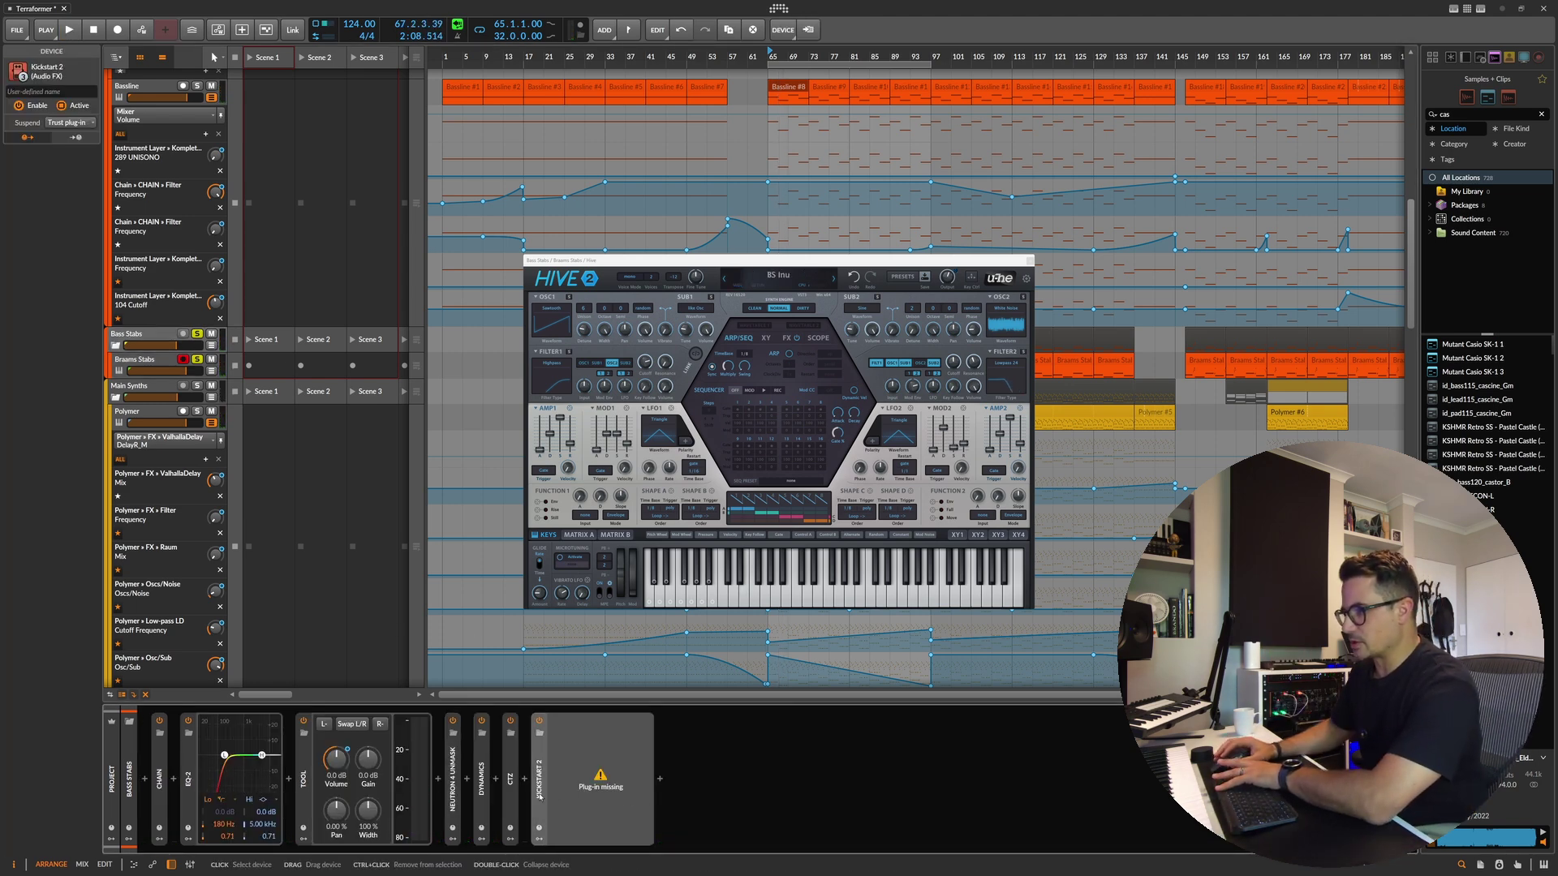
{"action": "key", "text": "Delete"}
{"action": "key", "text": "Delete"}
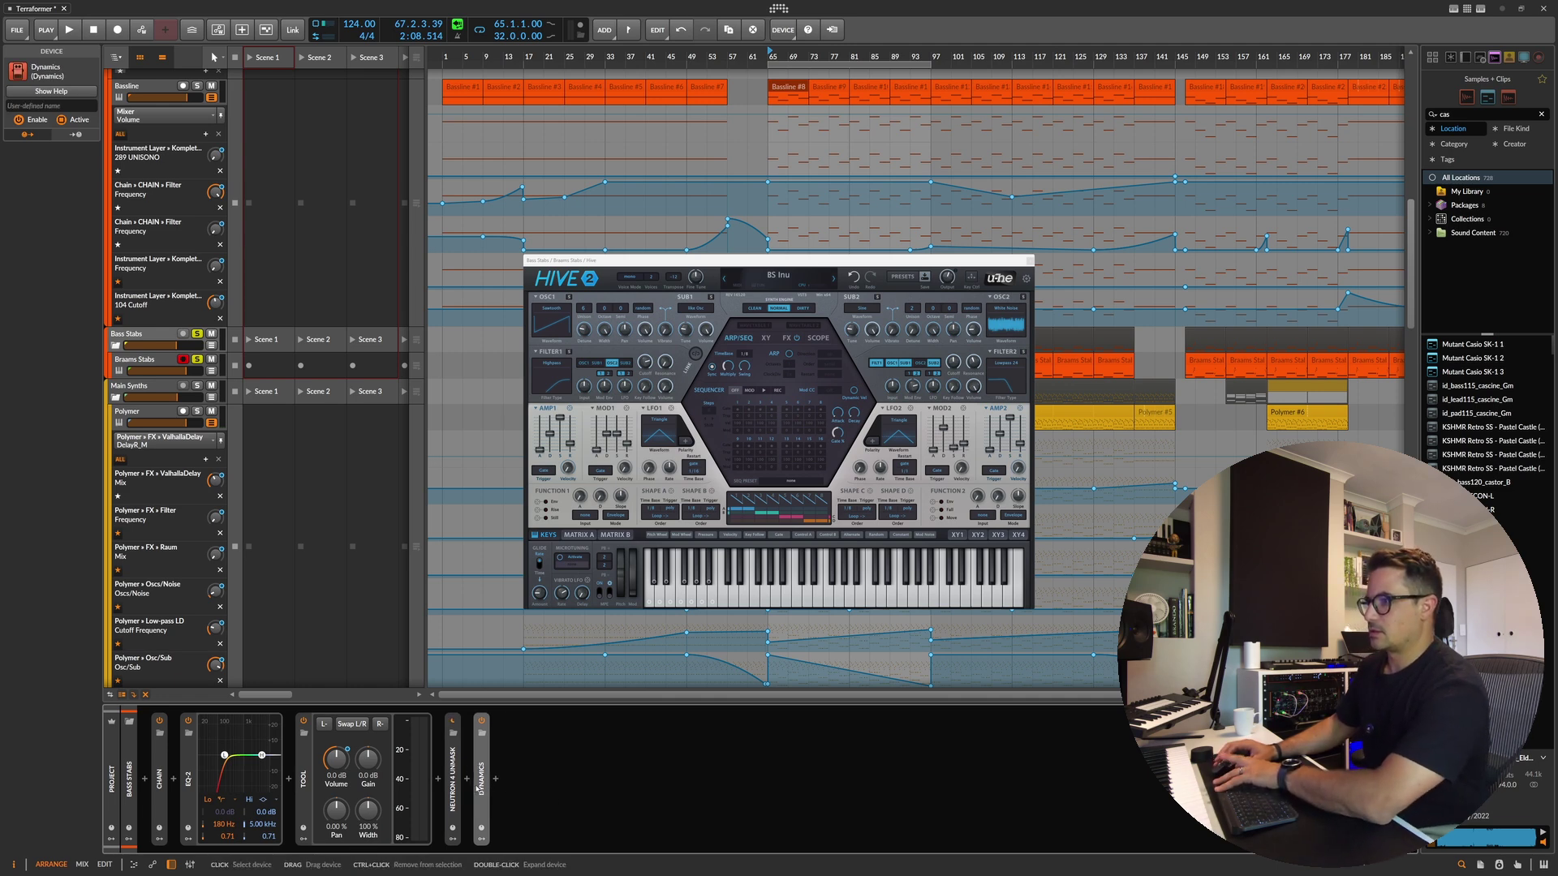
{"action": "key", "text": "Delete"}
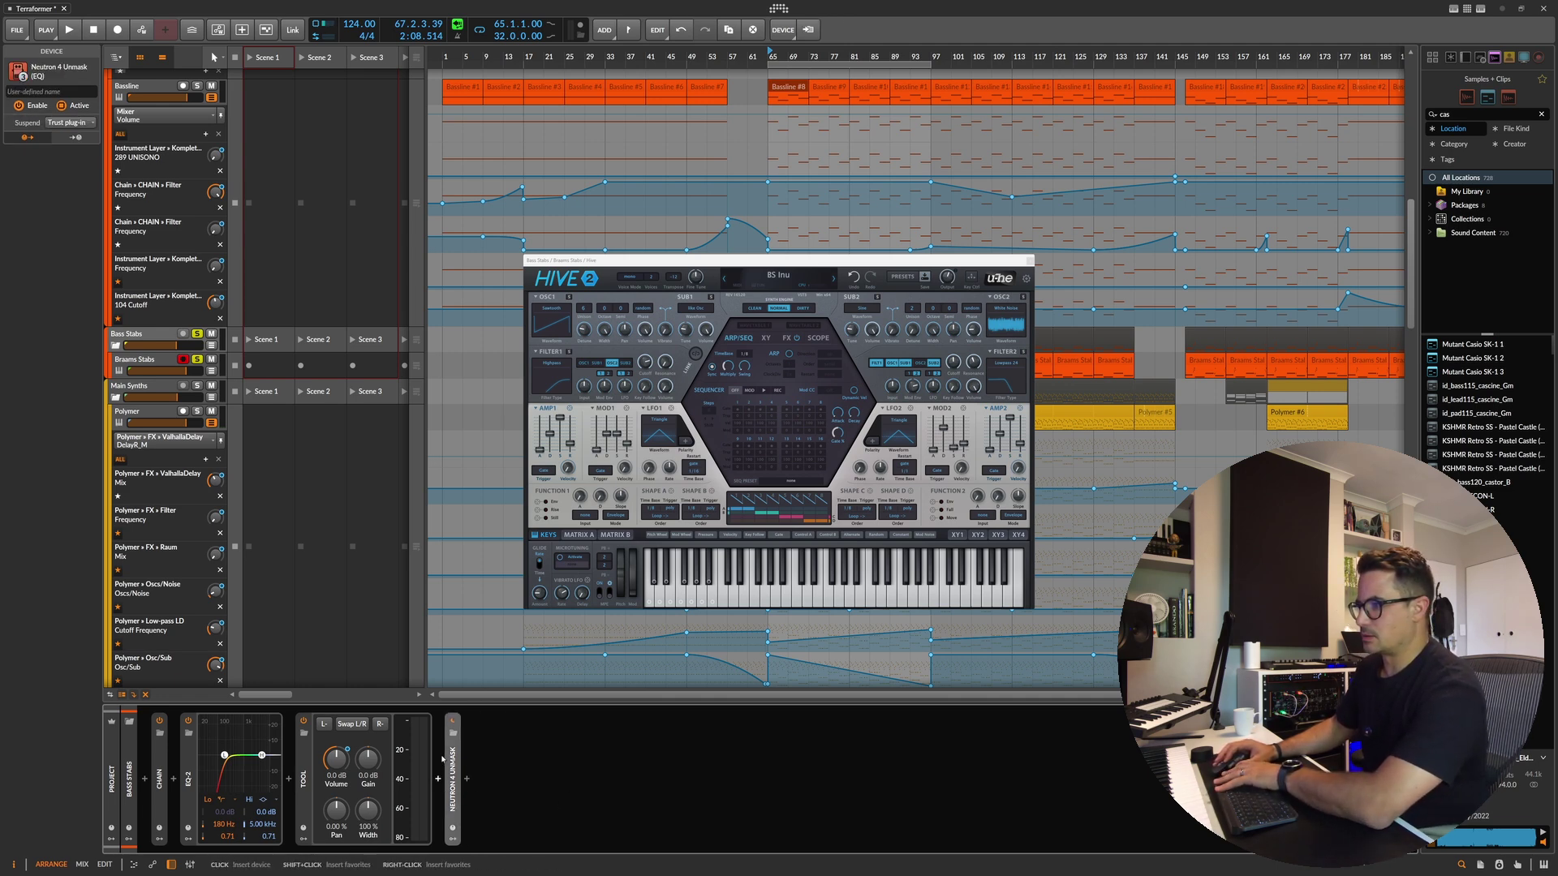
{"action": "double_click", "coordinate": [568, 798]}
{"action": "key", "text": "Escape"}
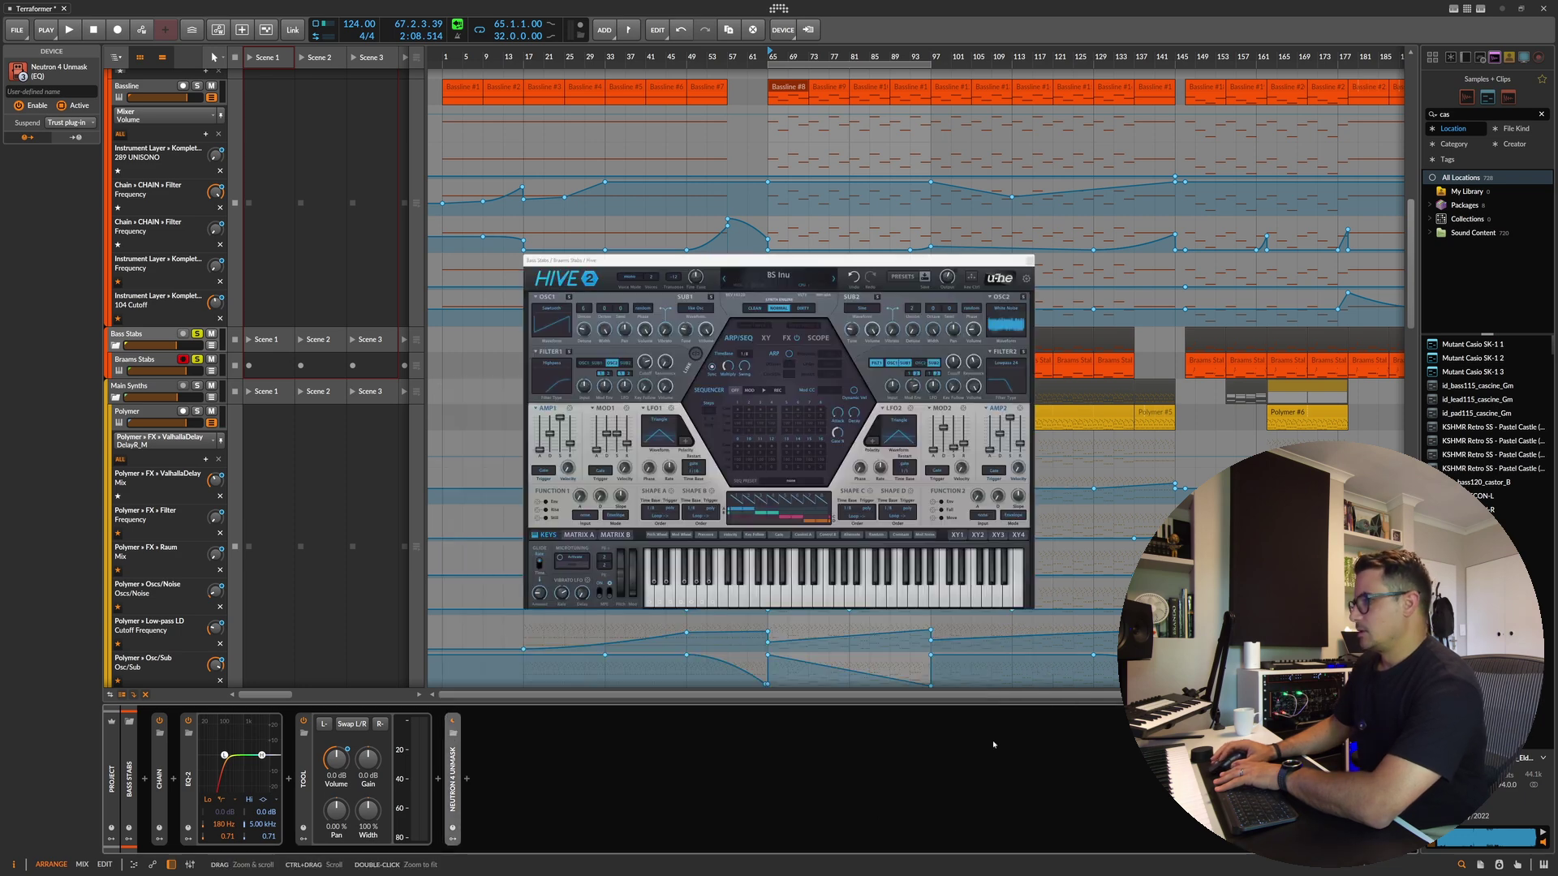
{"action": "key", "text": "Delete"}
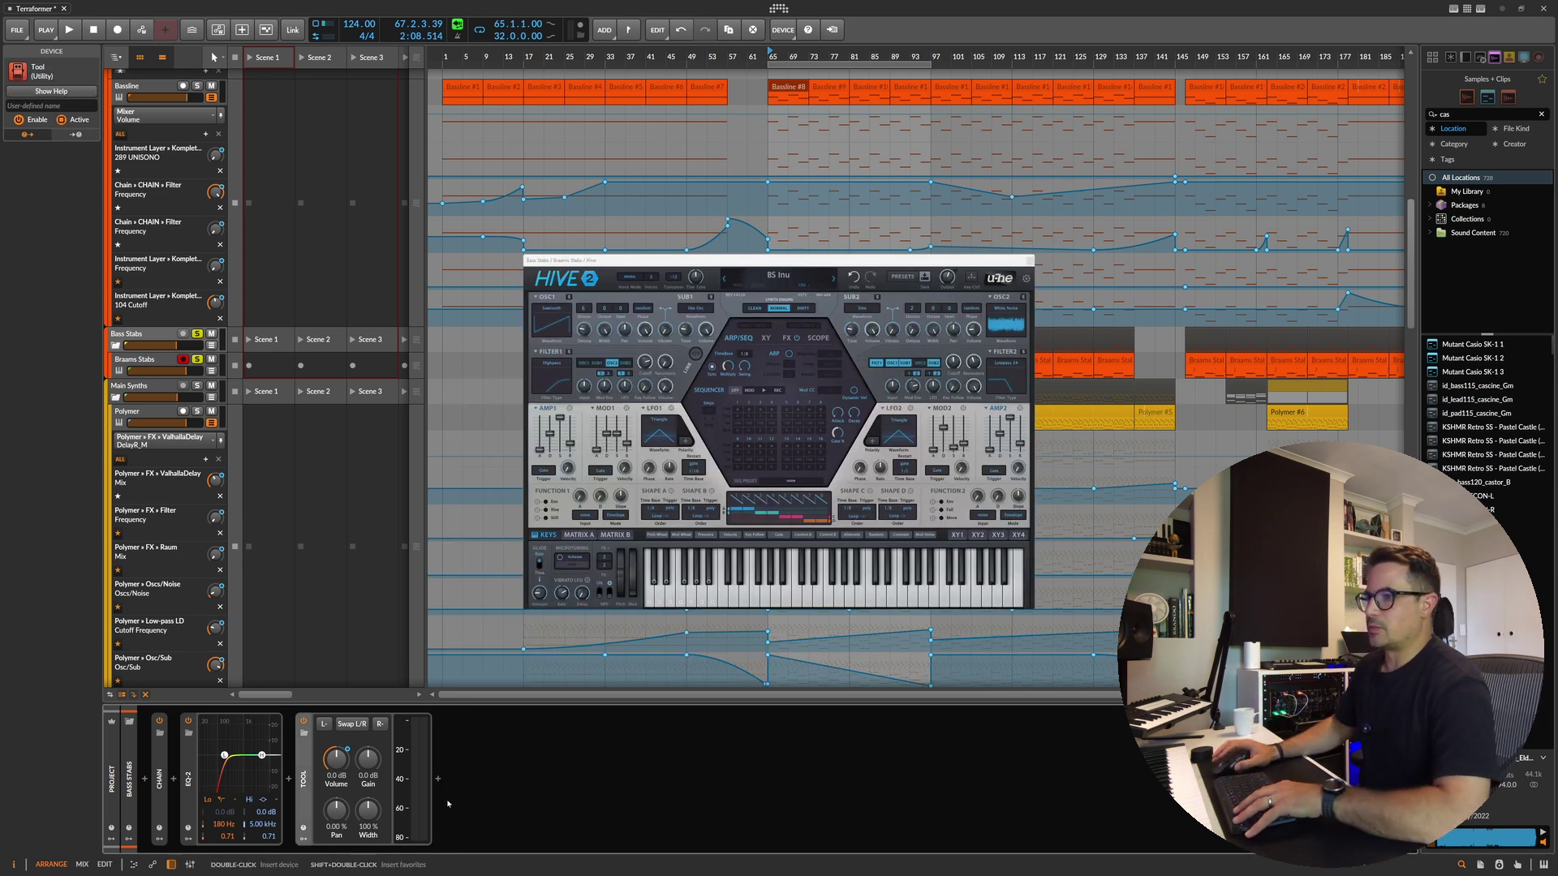
Step: Audition the simplified Bass Stabs group, and close the floating Hive and Decapitator windows
{"action": "key", "text": "space"}
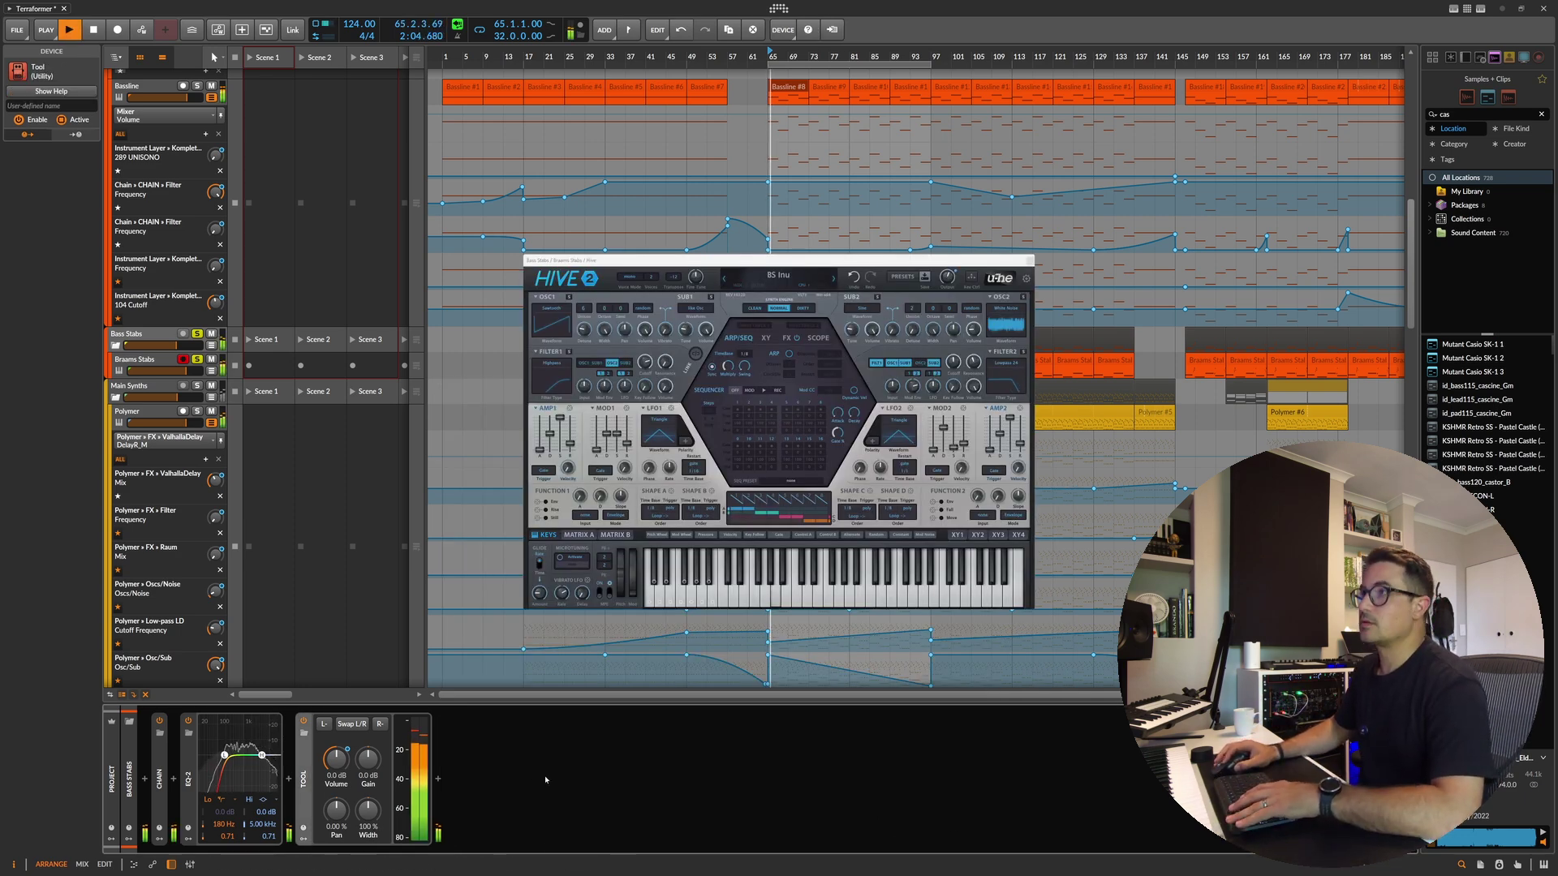
{"action": "left_click_drag", "start_coordinate": [1027, 261], "coordinate": [878, 314]}
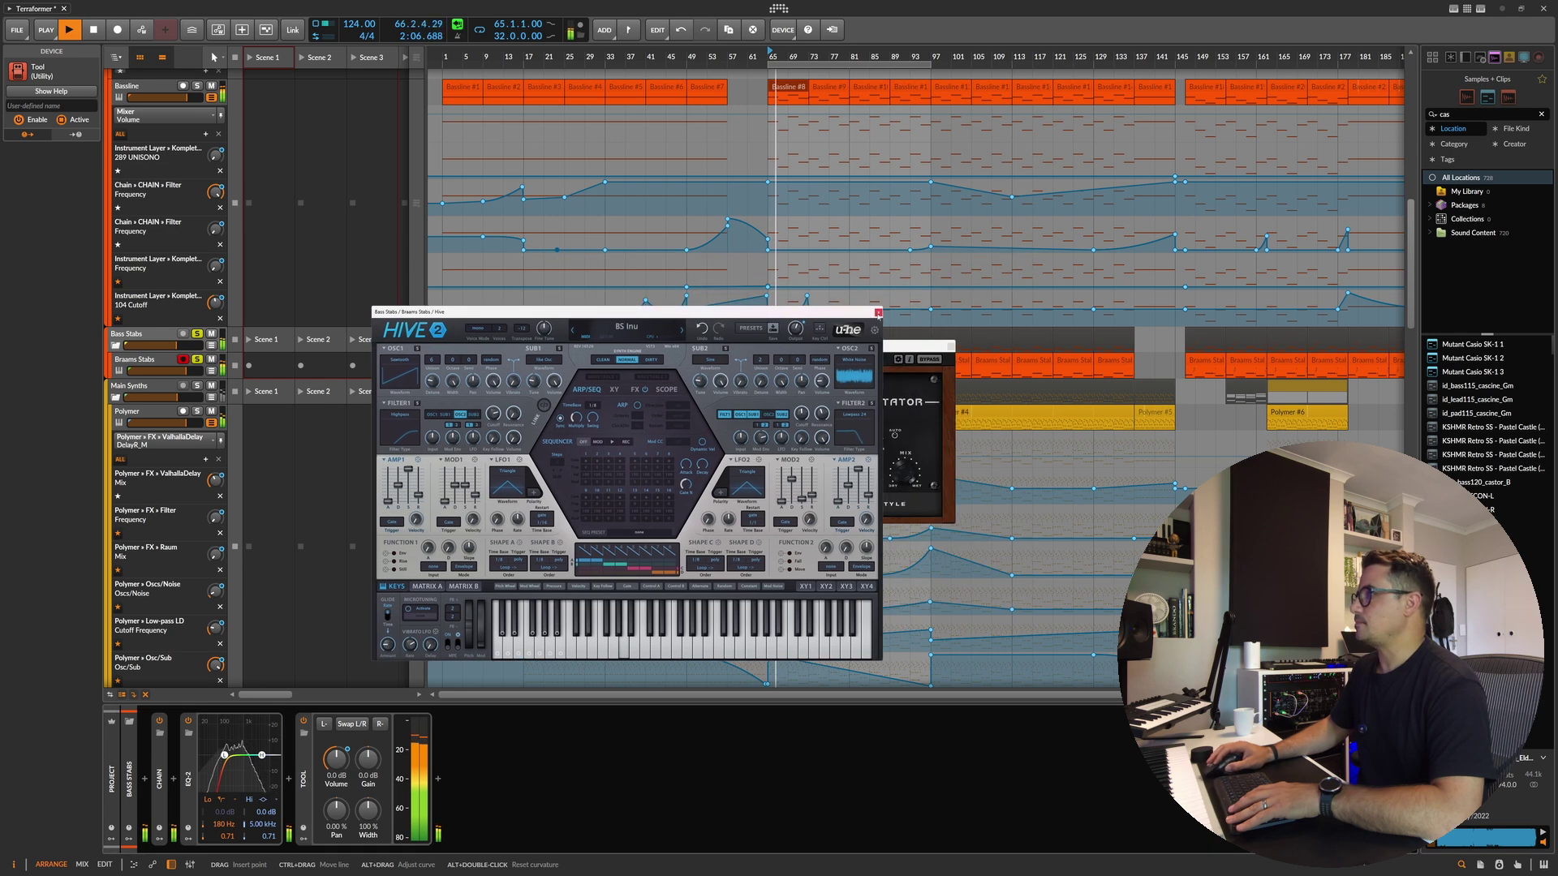
{"action": "left_click", "coordinate": [878, 313]}
{"action": "left_click", "coordinate": [951, 346]}
{"action": "key", "text": "space"}
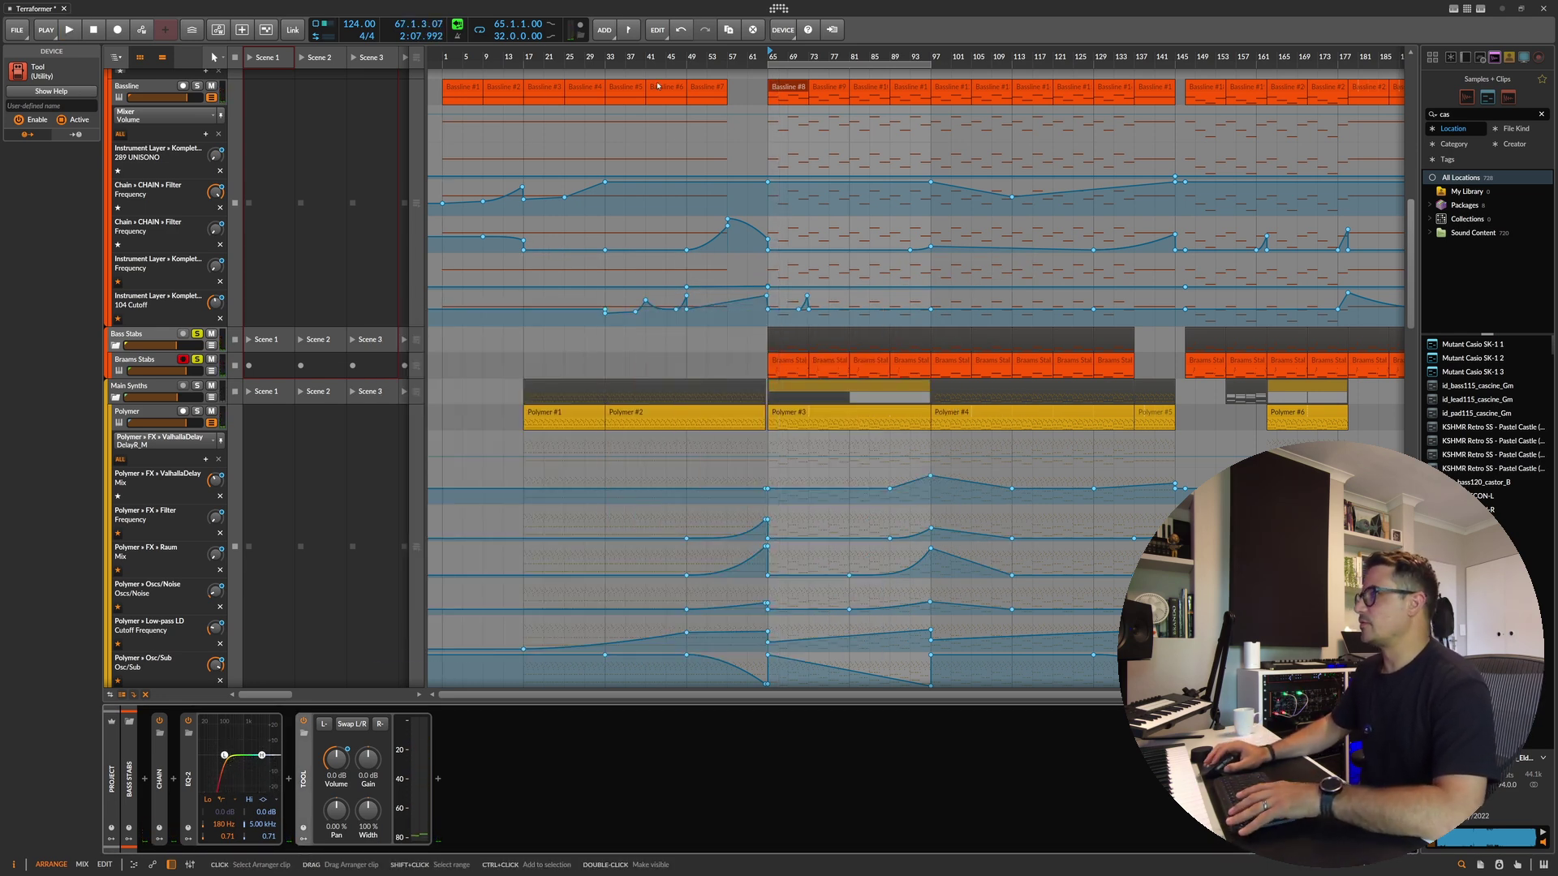
Step: Show the Bass Stabs group's automation lanes, expand its Chain device to check the two filters during playback, and hide the chain's contents
{"action": "left_click", "coordinate": [211, 345]}
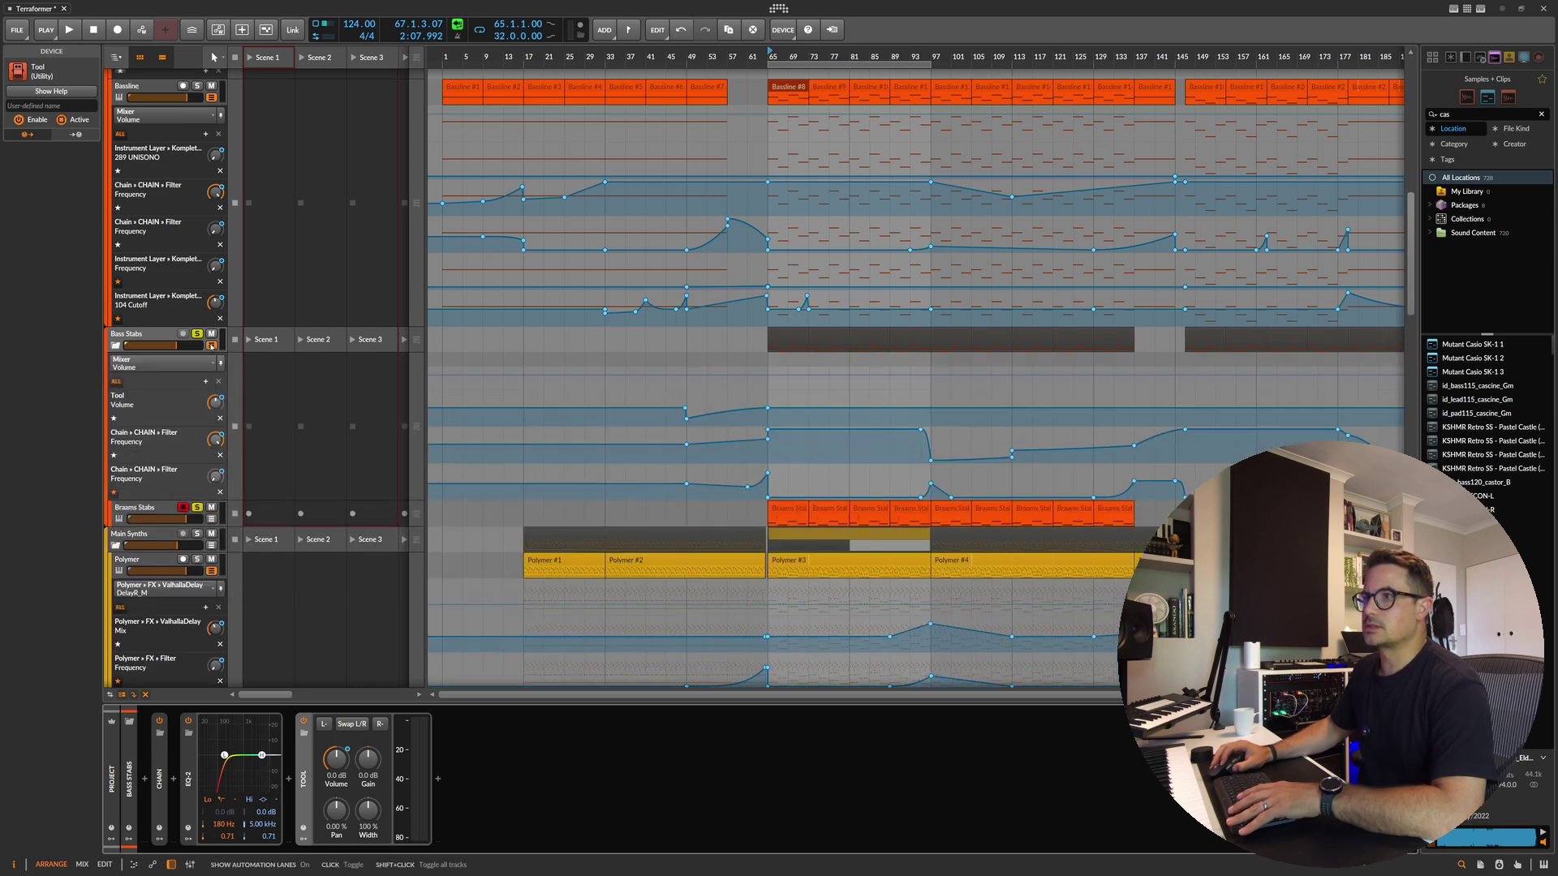
{"action": "key", "text": "space"}
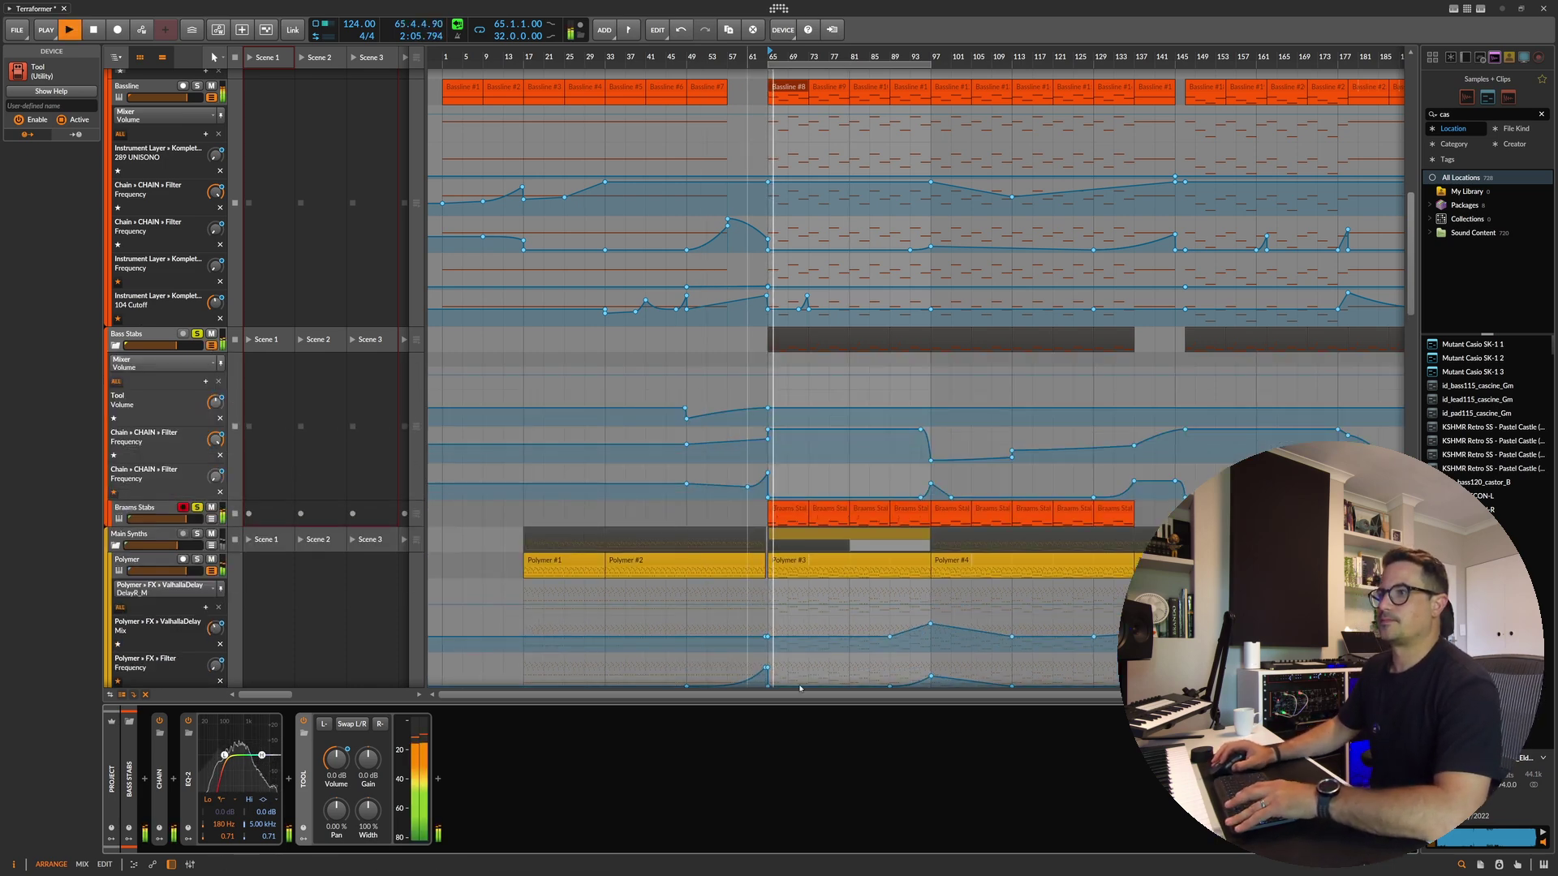
{"action": "left_click", "coordinate": [160, 779]}
{"action": "double_click", "coordinate": [160, 779]}
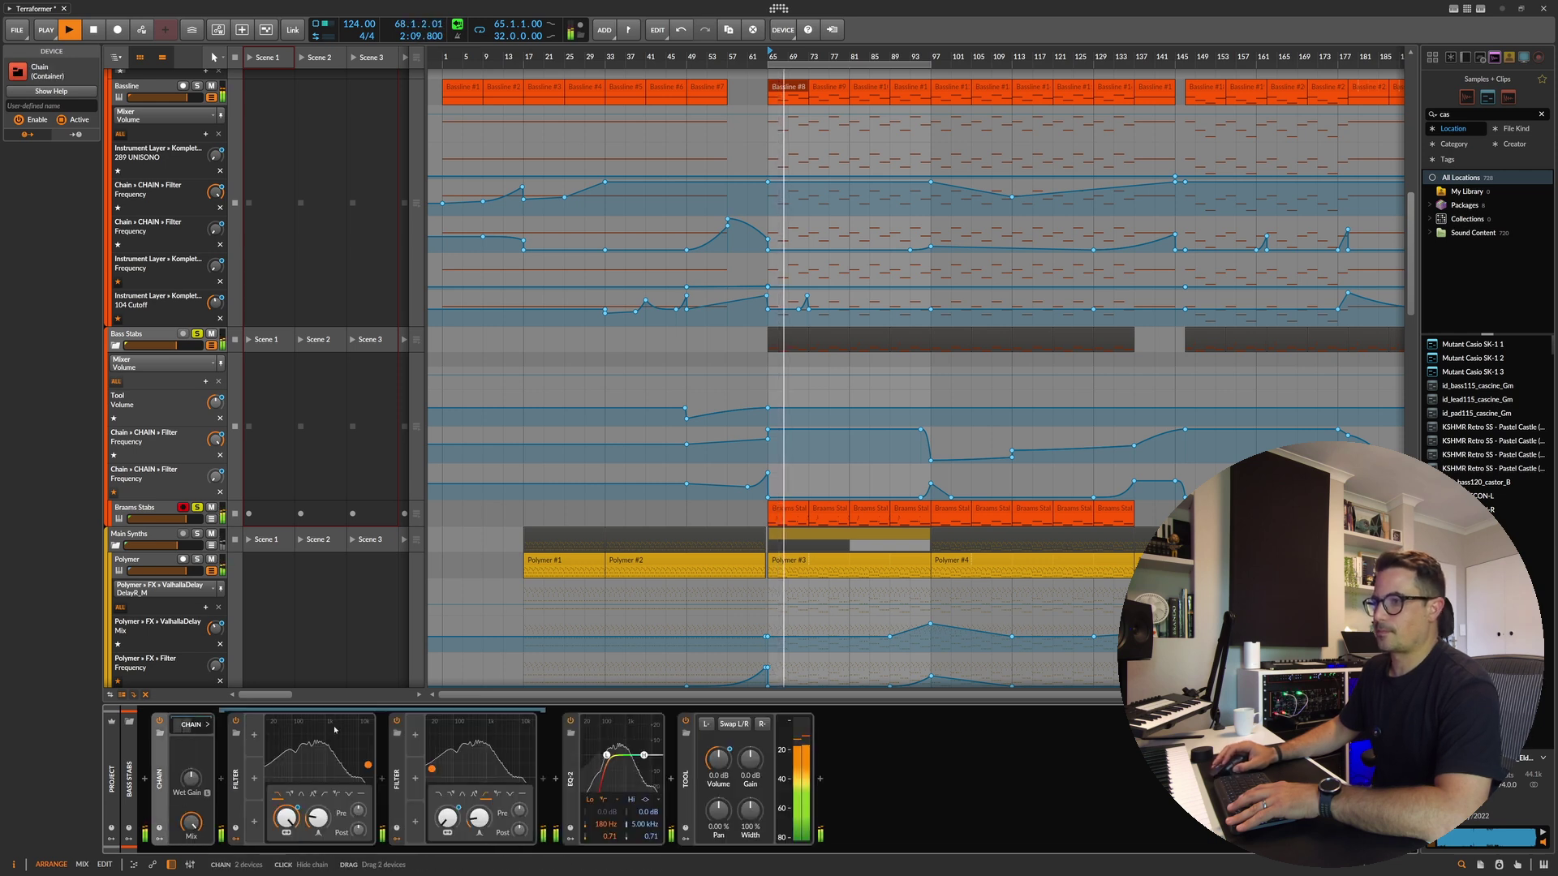
{"action": "key", "text": "Delete"}
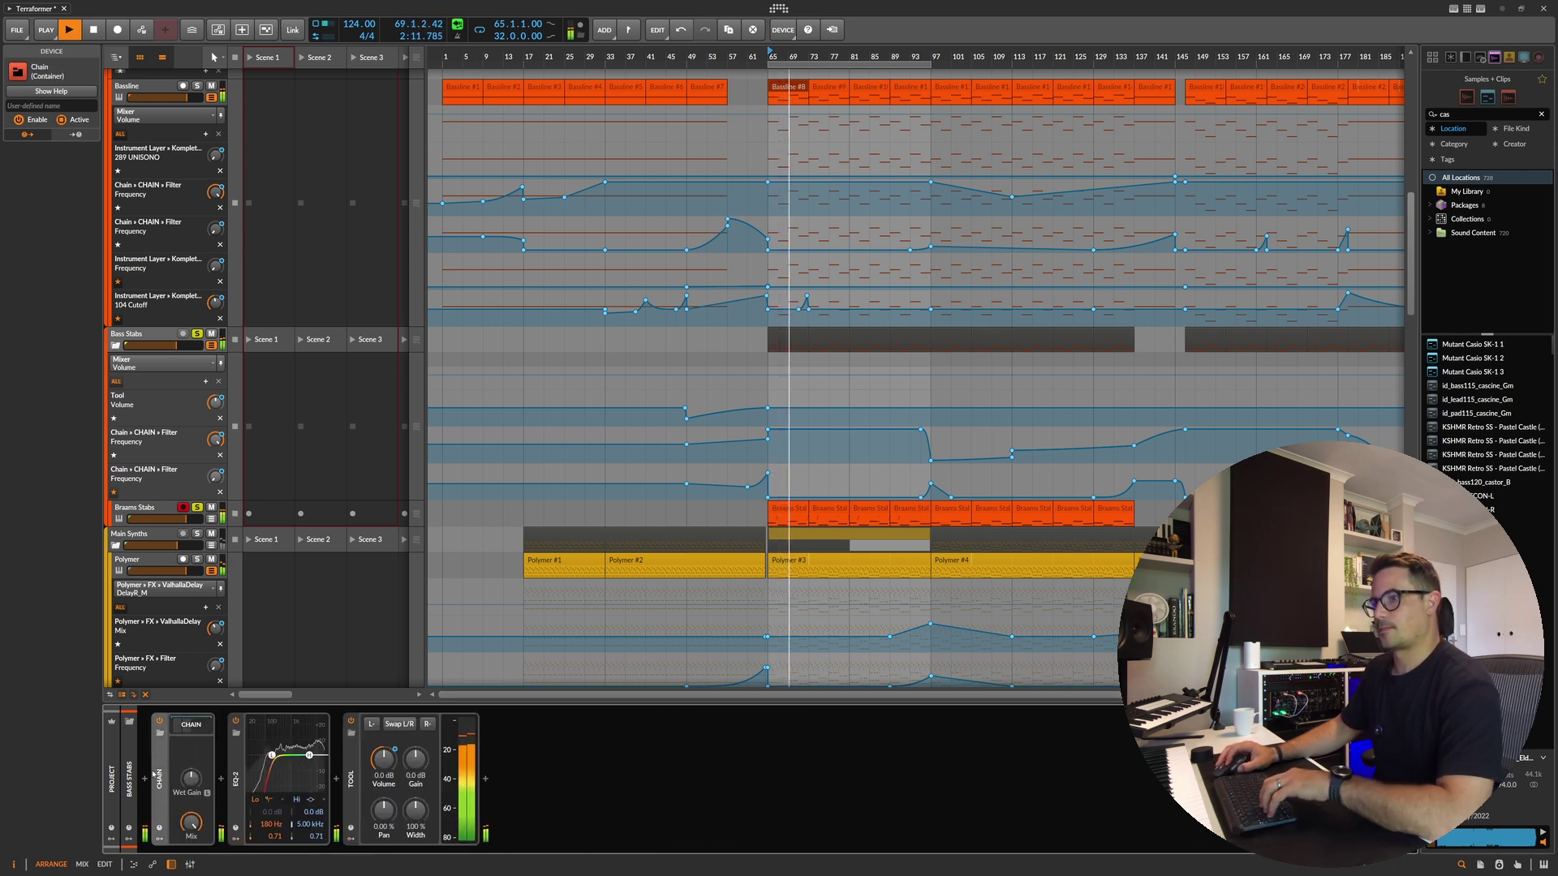
Step: Name the Bass Stabs group's Chain device "Dual Filter" and stop playback
{"action": "left_click", "coordinate": [42, 106]}
{"action": "type", "text": "D"}
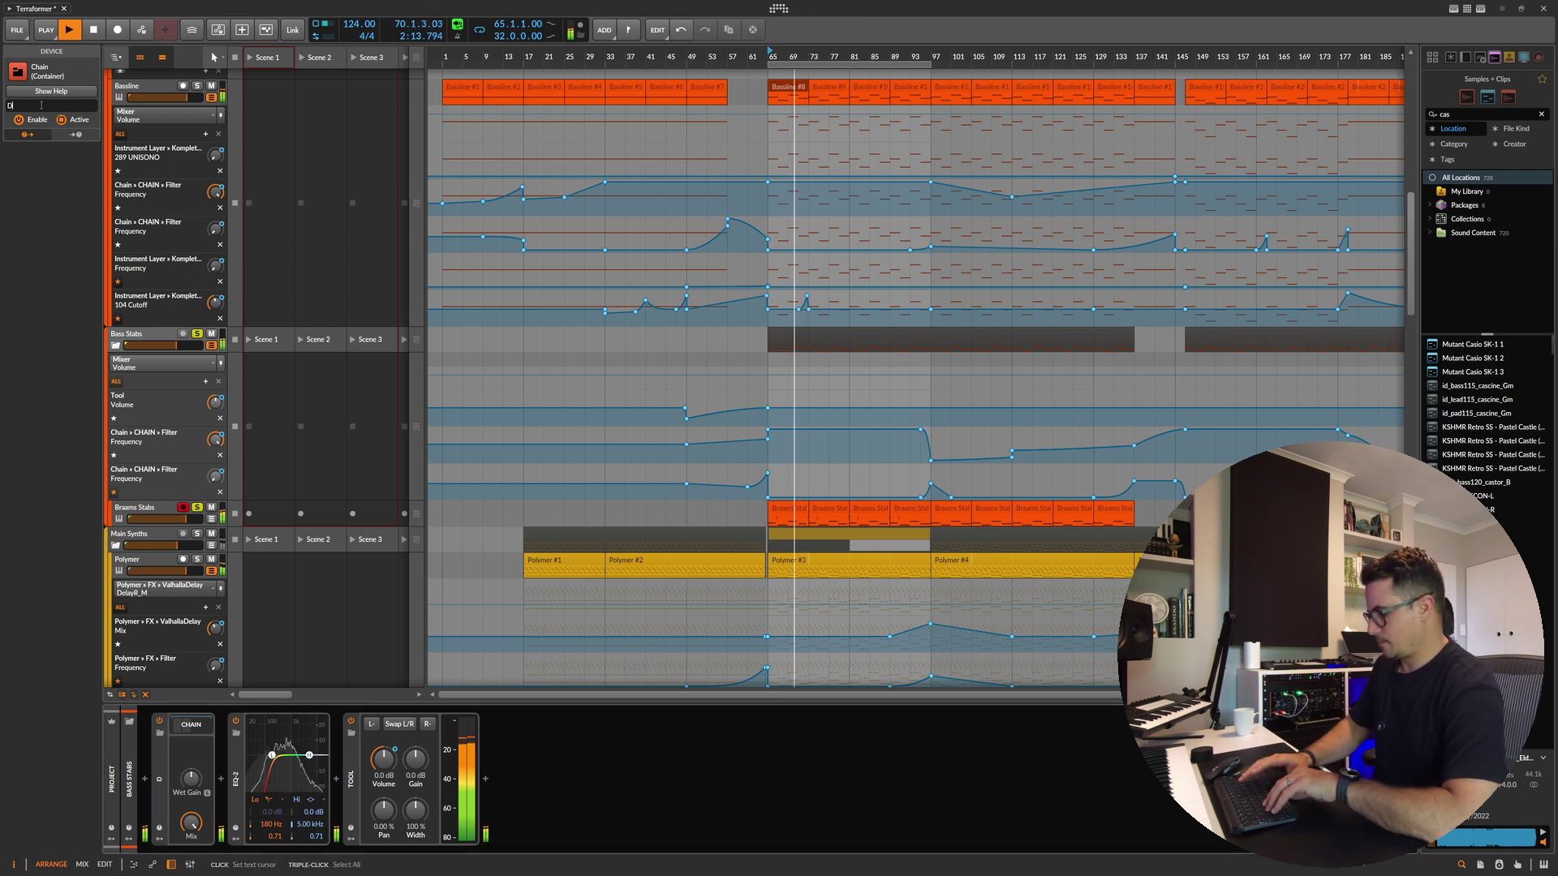
{"action": "key", "text": "BackSpace"}
{"action": "key", "text": "BackSpace"}
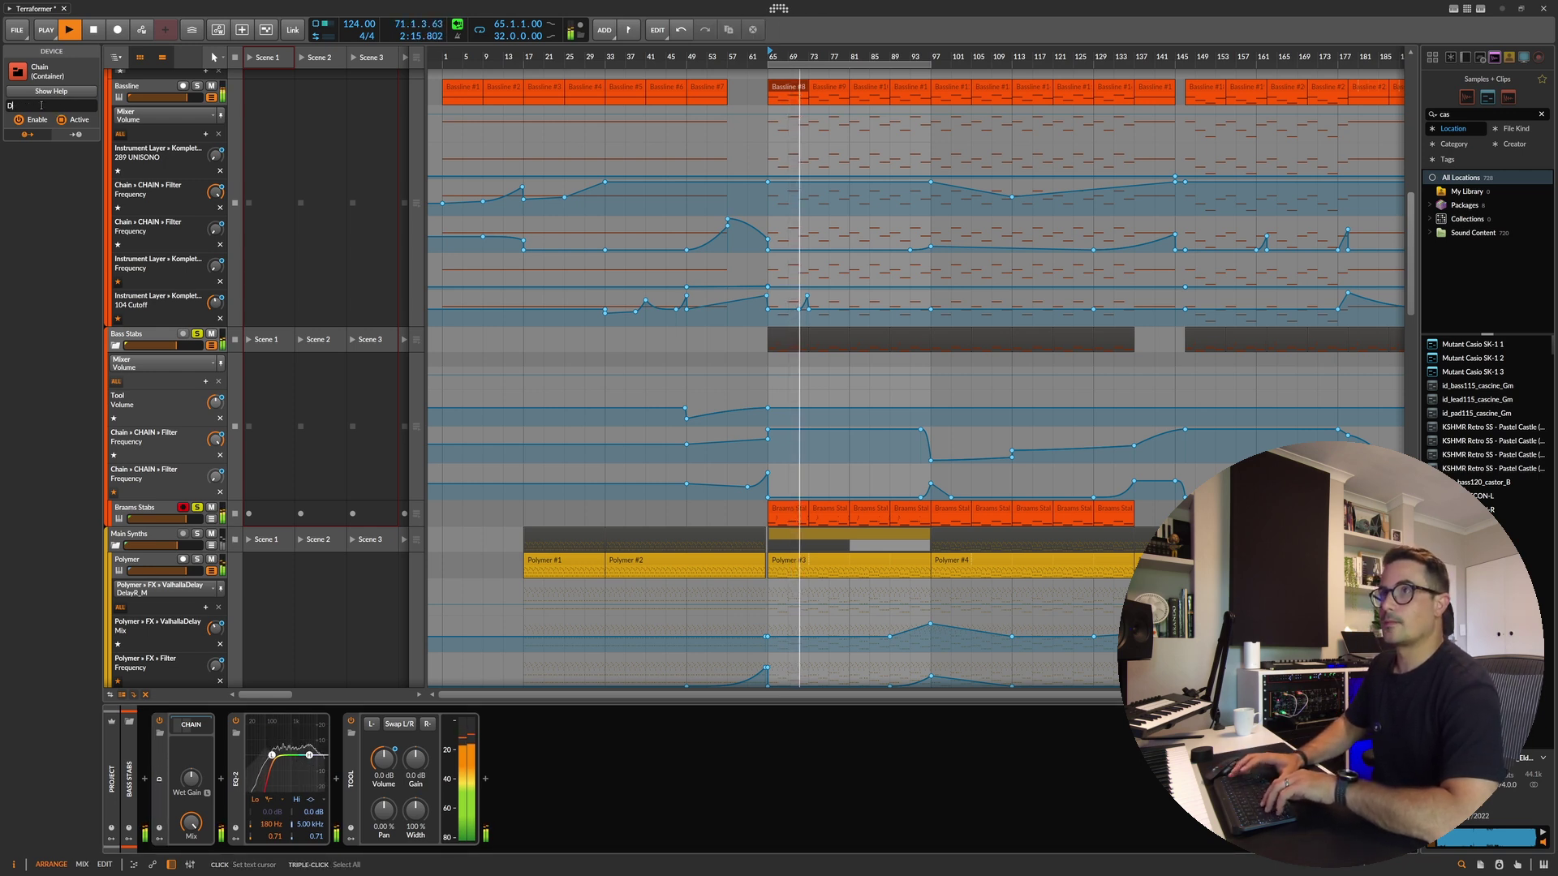
{"action": "type", "text": "ual Filter"}
{"action": "left_click", "coordinate": [674, 794]}
{"action": "key", "text": "space"}
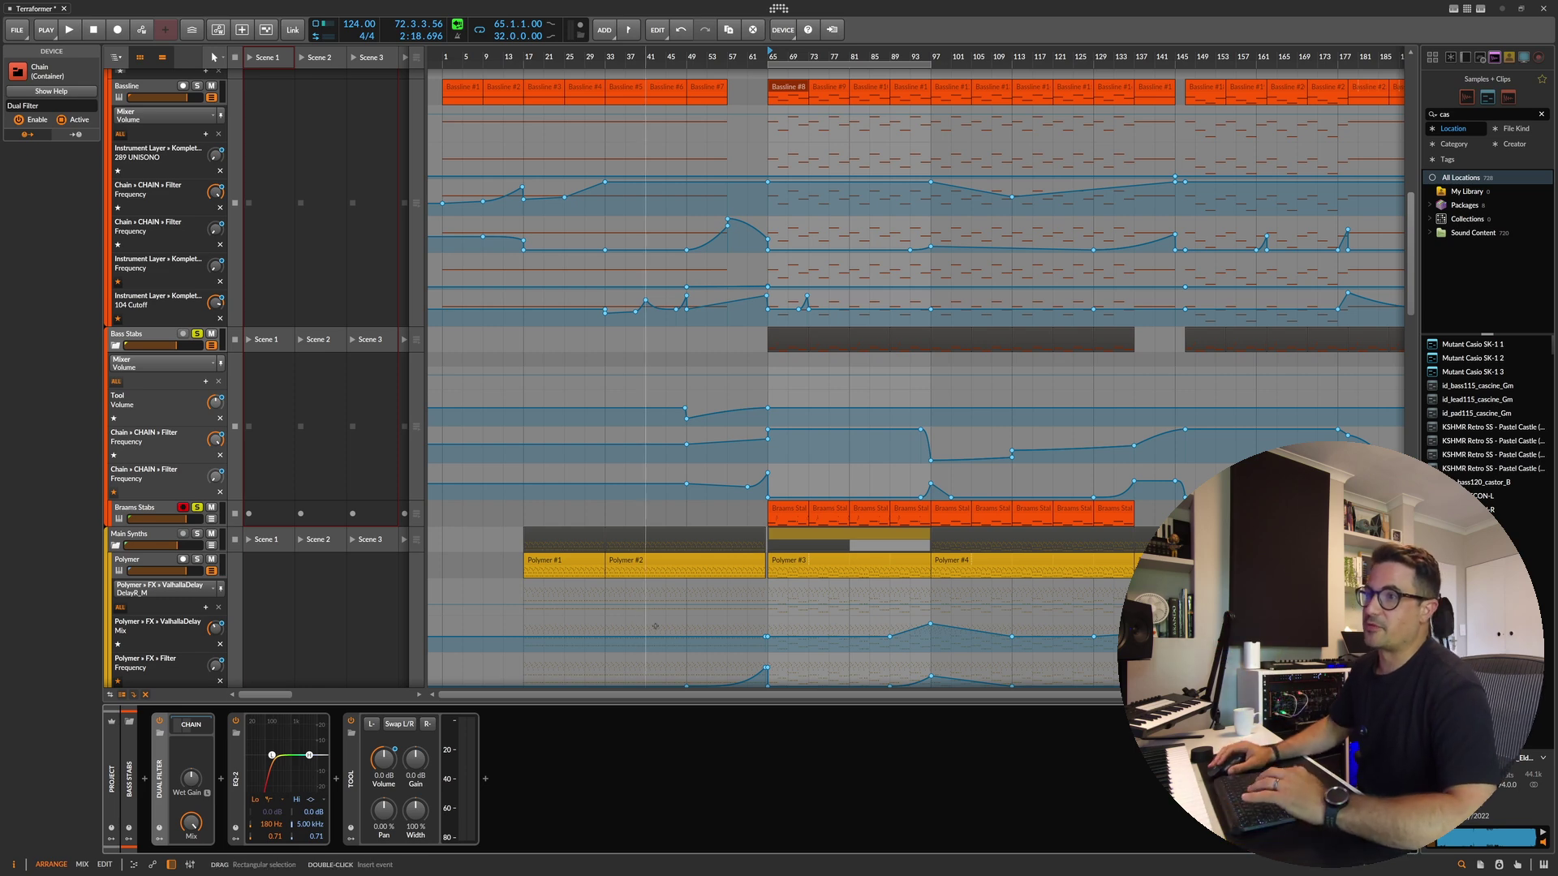
Step: Look over the track groups, audition the Braams Stabs clips from bar 65, and return to the Bass Stabs group's device chain
{"action": "scroll", "coordinate": [650, 668], "scroll_direction": "down", "scroll_amount": 5}
{"action": "scroll", "coordinate": [592, 441], "scroll_direction": "down", "scroll_amount": 7}
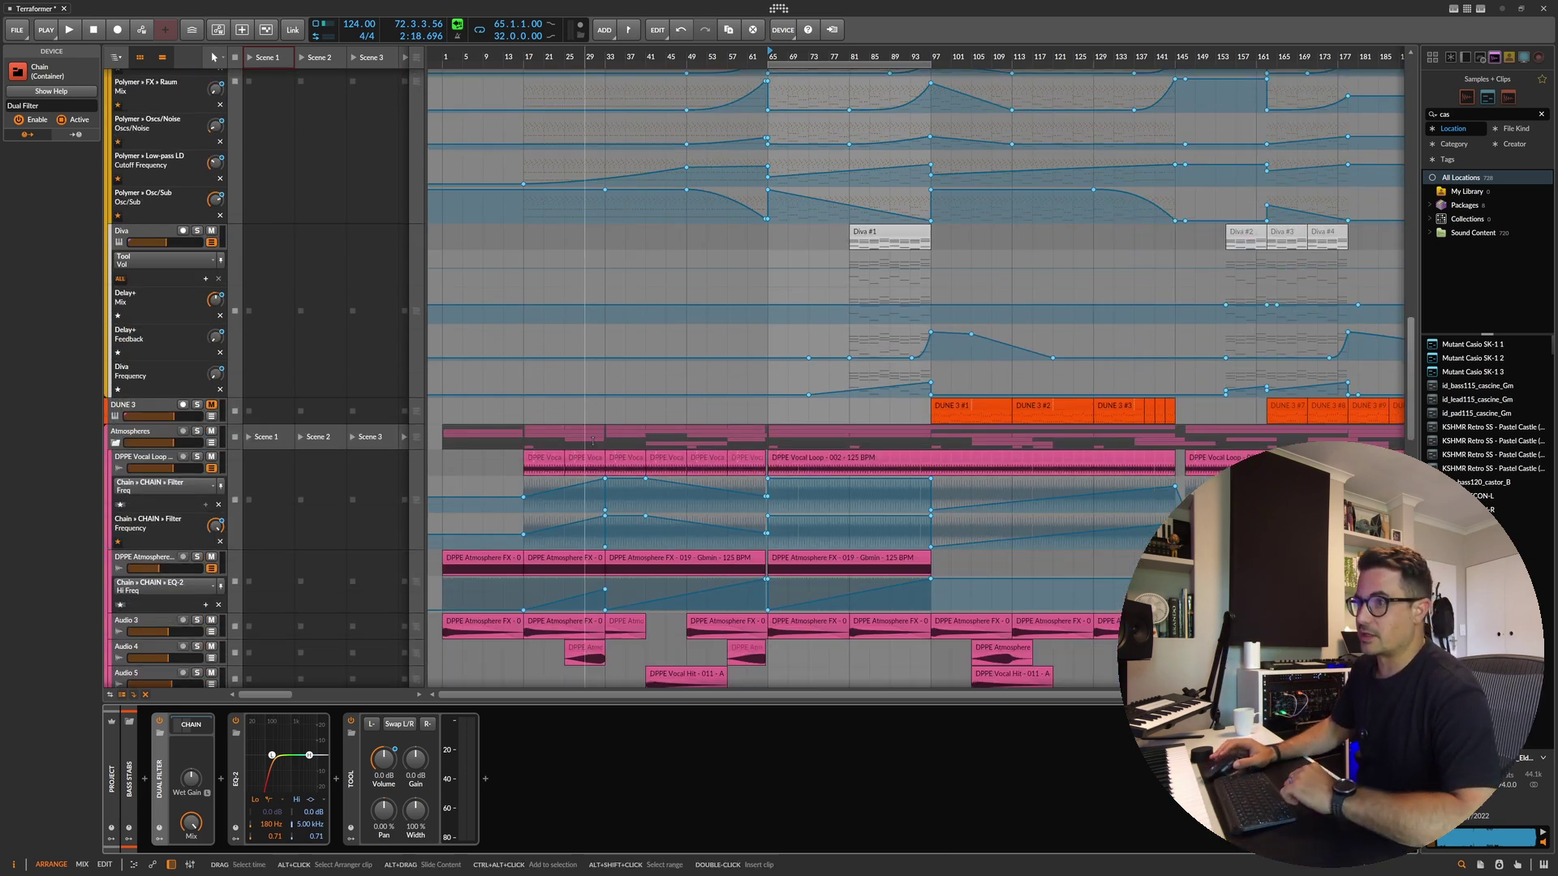
{"action": "scroll", "coordinate": [592, 440], "scroll_direction": "down", "scroll_amount": 15}
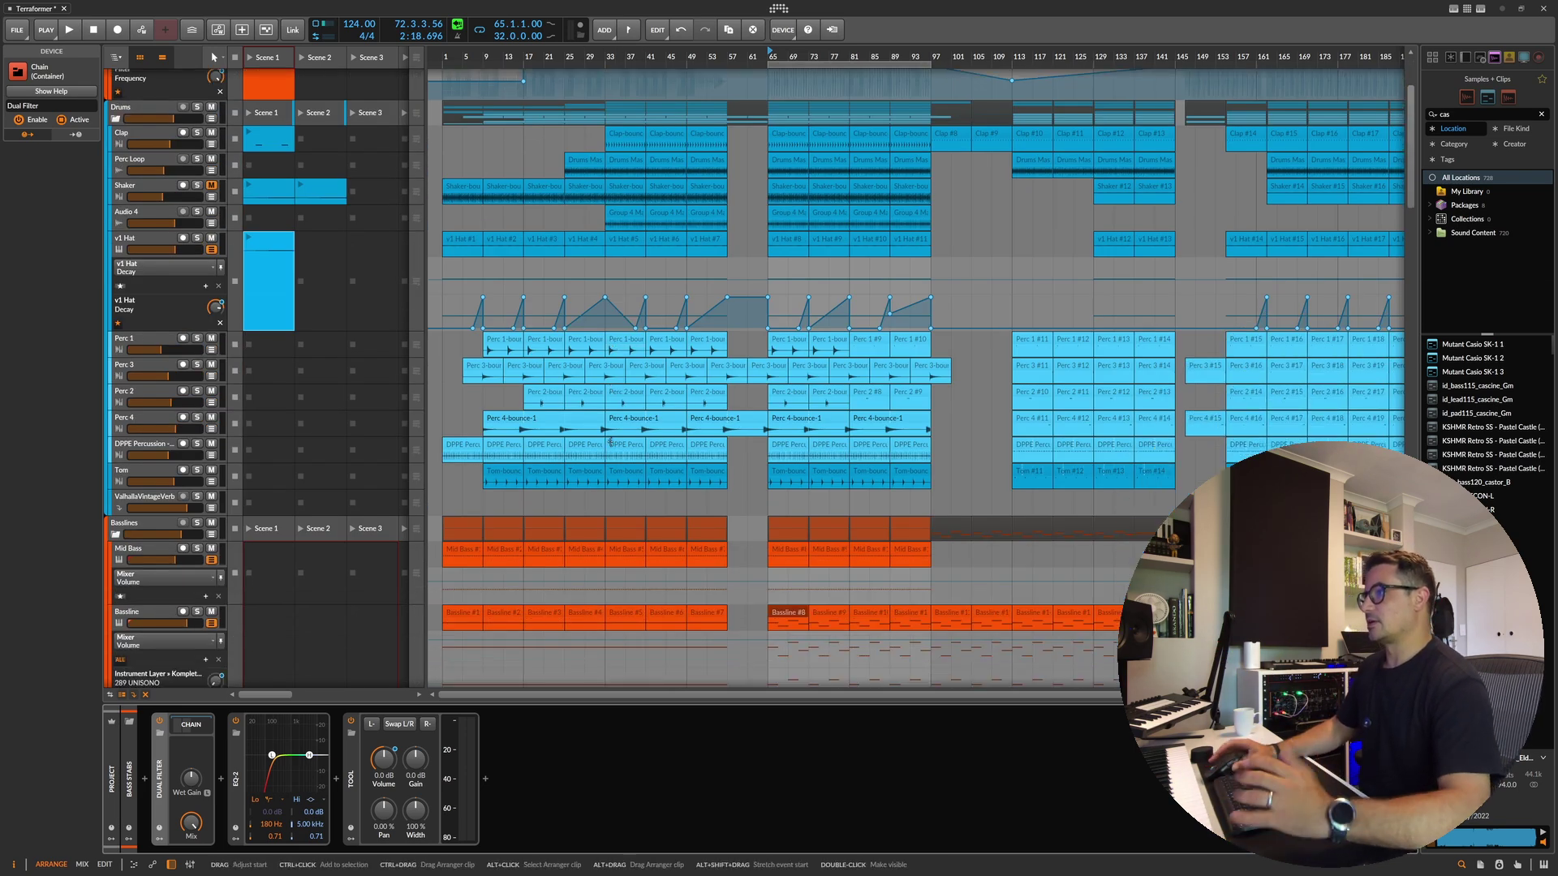
{"action": "scroll", "coordinate": [609, 414], "scroll_direction": "down", "scroll_amount": 3}
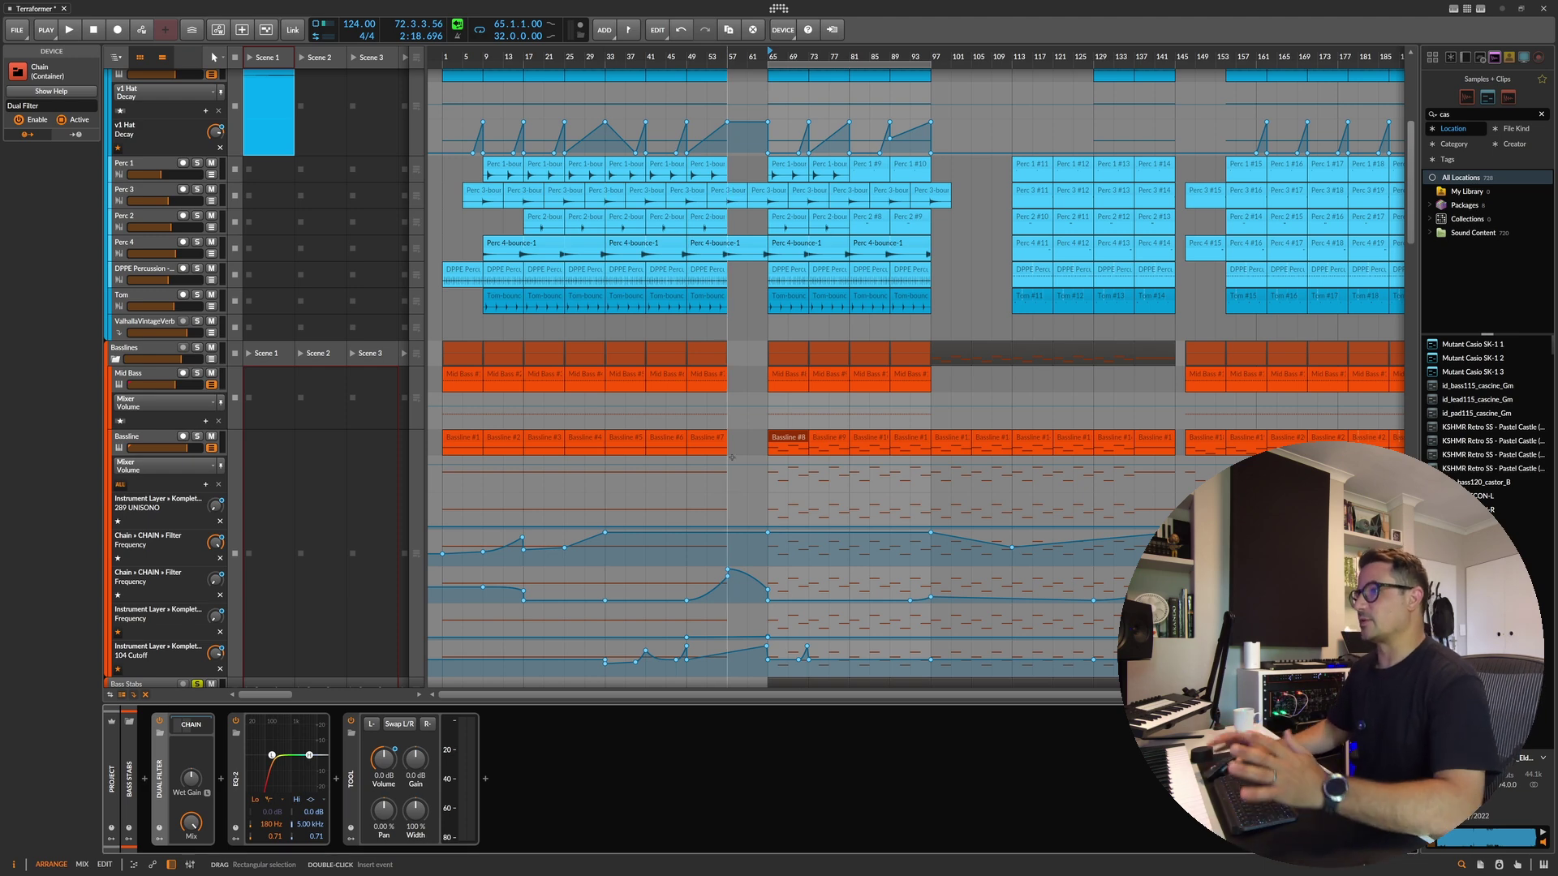
{"action": "scroll", "coordinate": [732, 457], "scroll_direction": "down", "scroll_amount": 7}
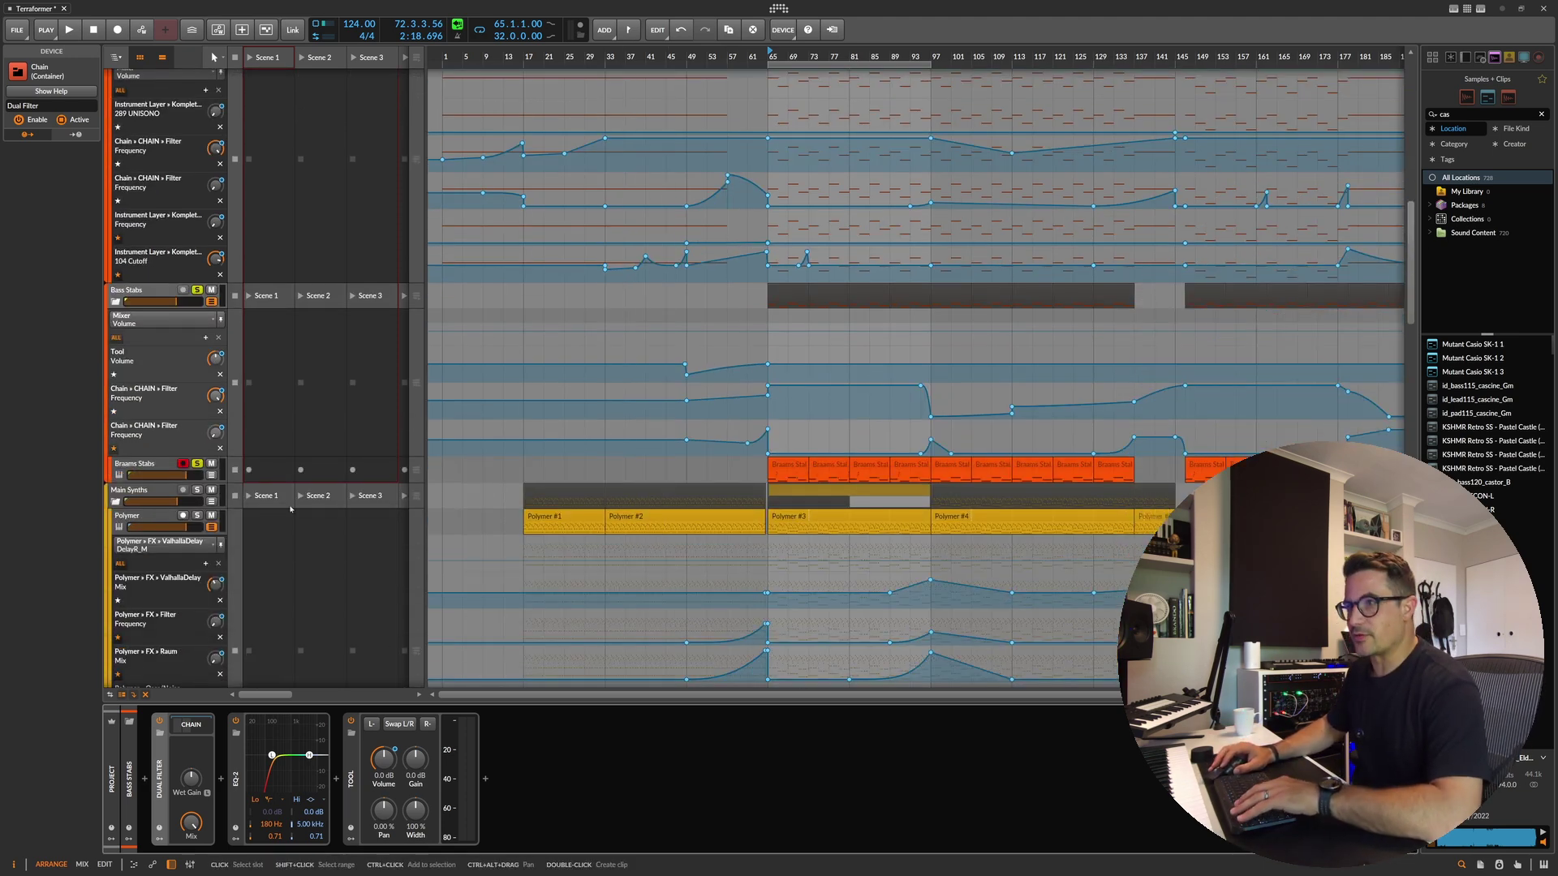
{"action": "left_click", "coordinate": [775, 469]}
{"action": "key", "text": "space"}
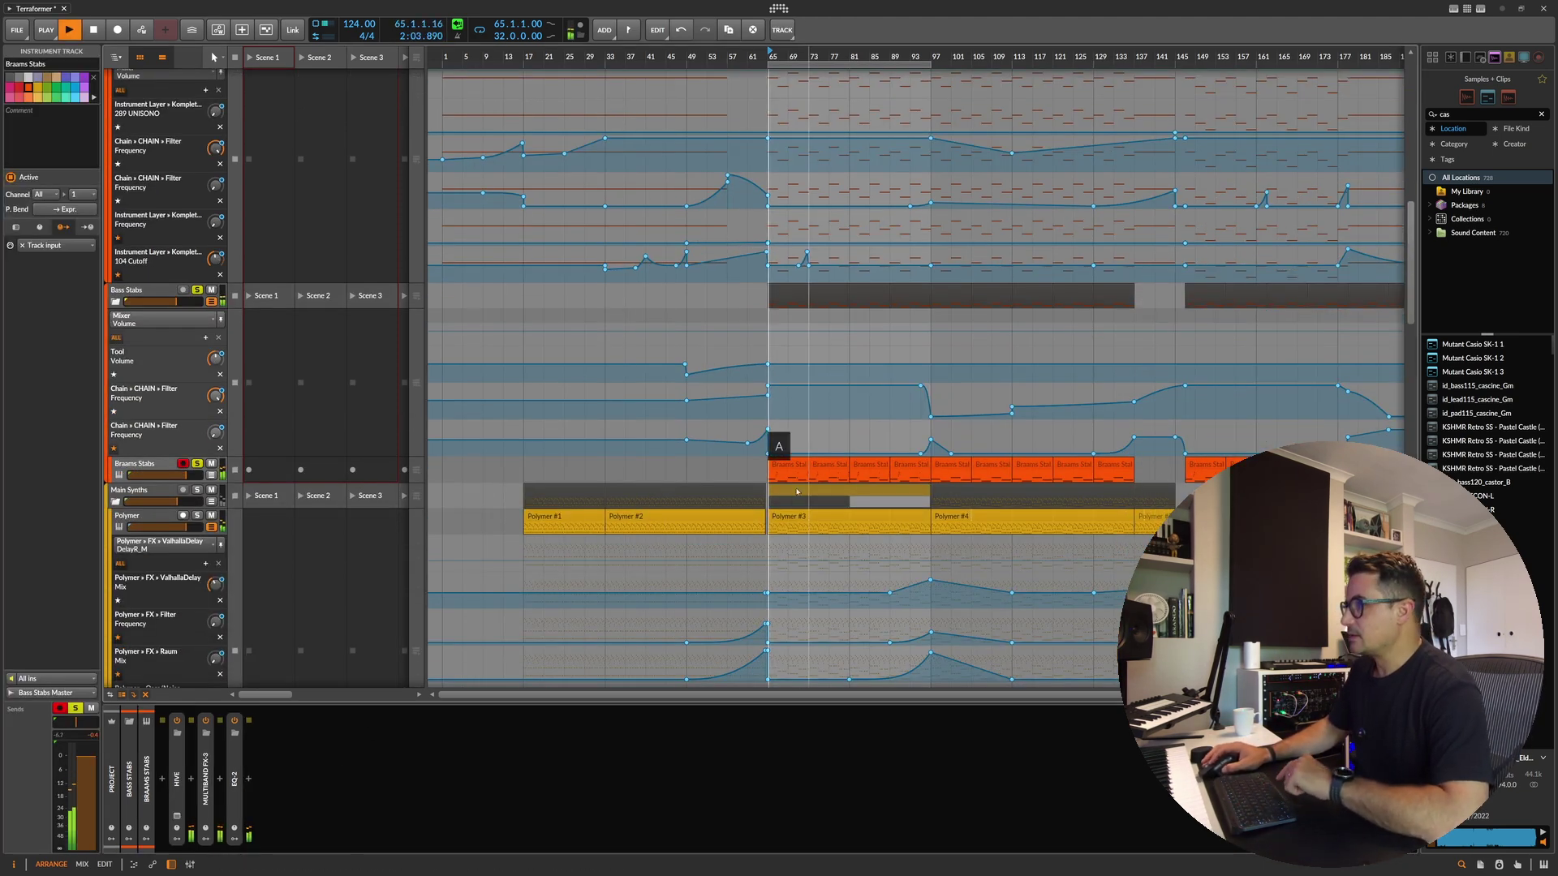
{"action": "left_click", "coordinate": [136, 299]}
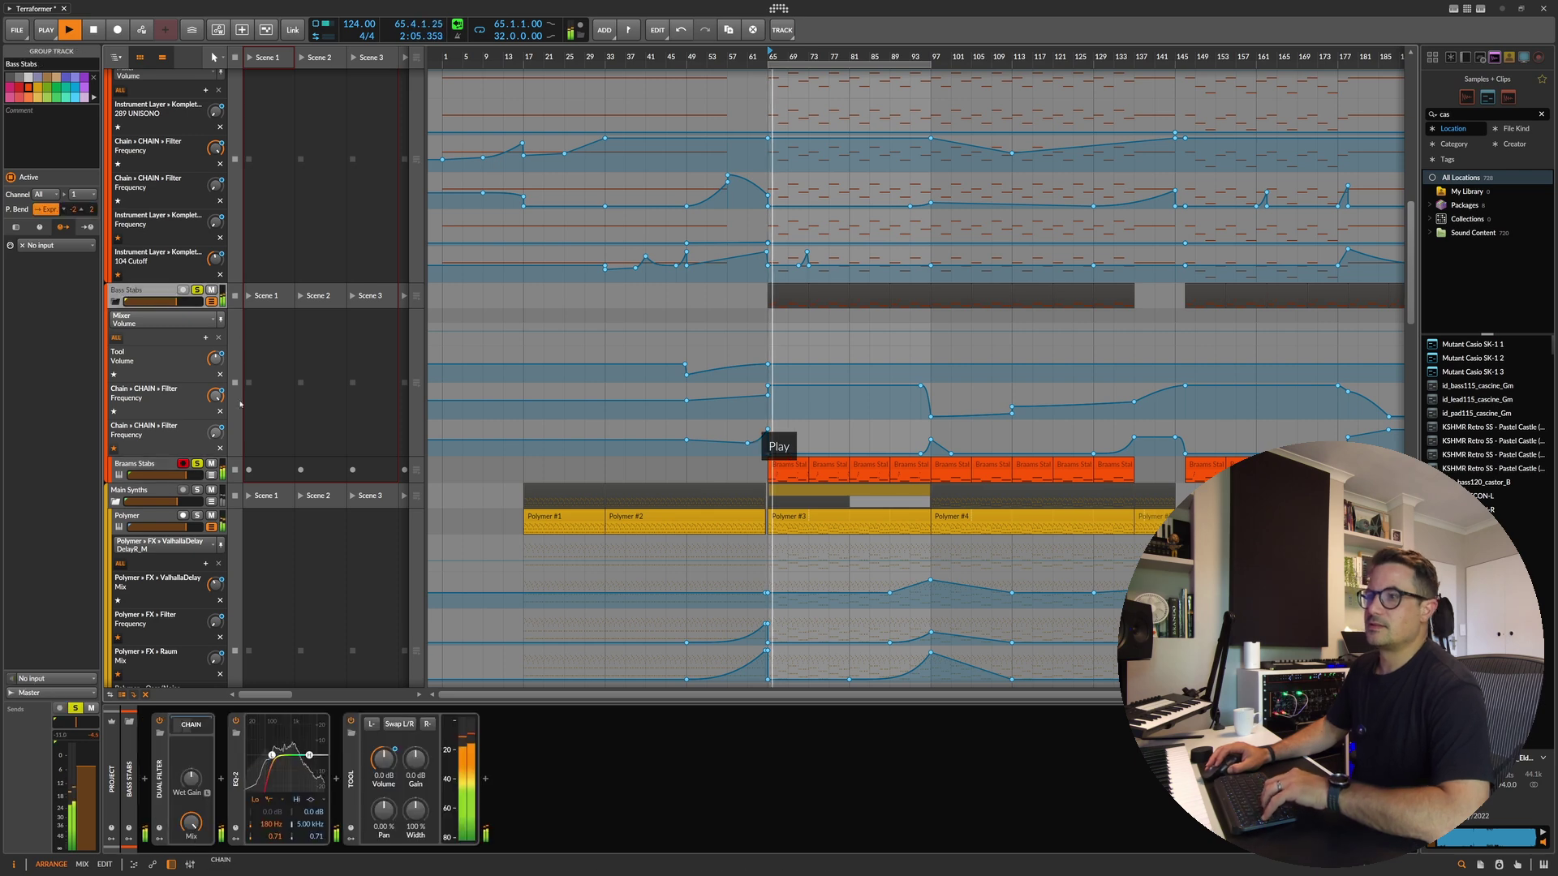
{"action": "left_click", "coordinate": [485, 780]}
{"action": "left_click", "coordinate": [1026, 692]}
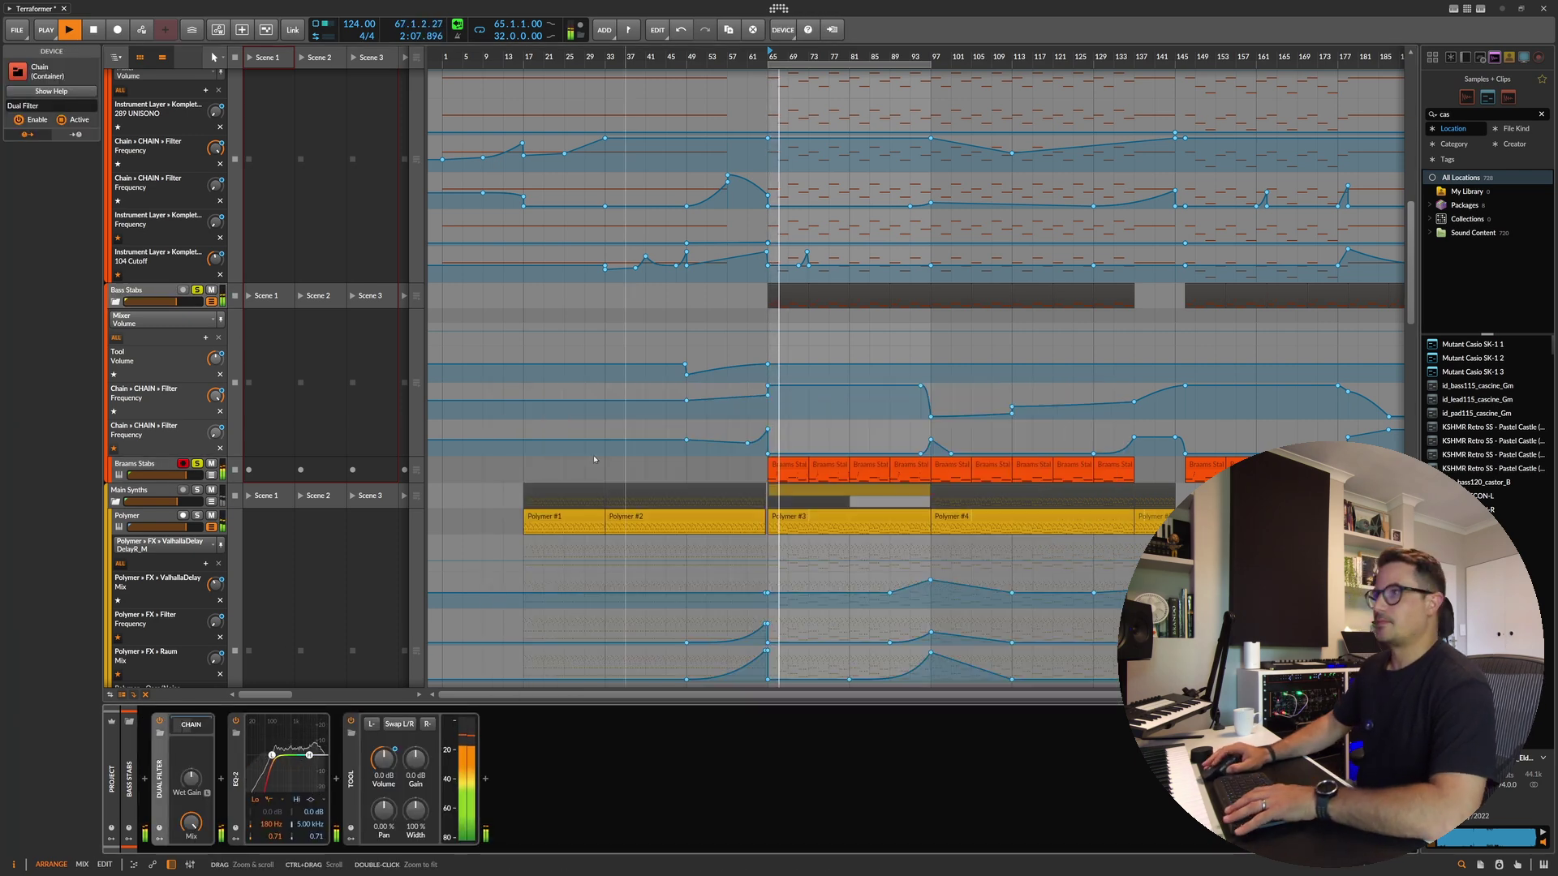
Step: Solo the Basslines group with the Bass Stabs, restart playback from bar 65, and look over the other track groups
{"action": "scroll", "coordinate": [311, 293], "scroll_direction": "up", "scroll_amount": 5}
{"action": "scroll", "coordinate": [169, 166], "scroll_direction": "up", "scroll_amount": 8}
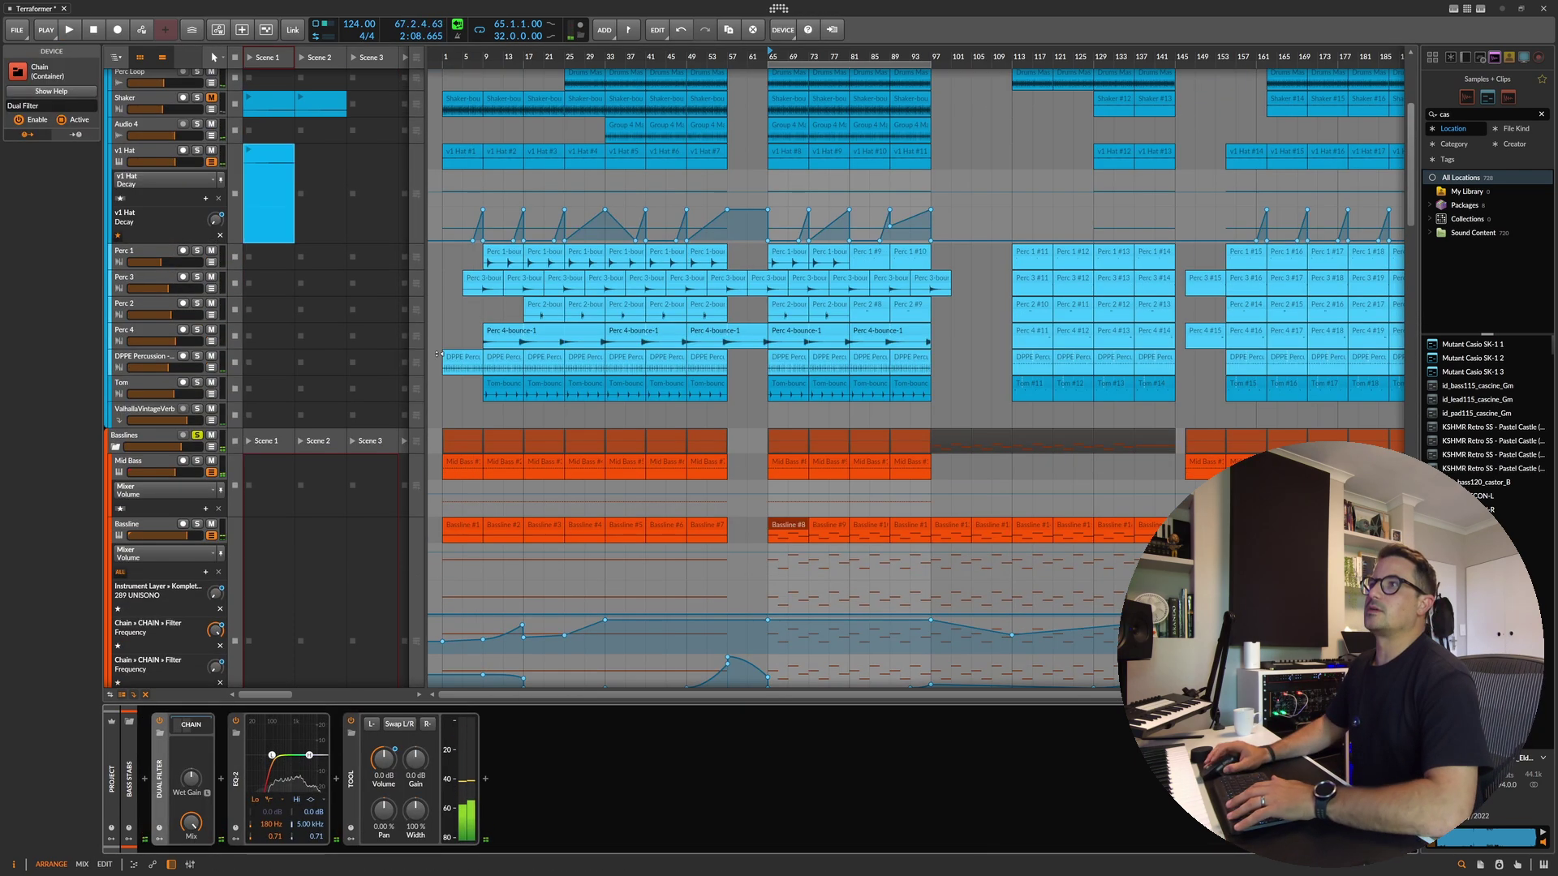
{"action": "key", "text": "space"}
{"action": "scroll", "coordinate": [548, 297], "scroll_direction": "down", "scroll_amount": 15}
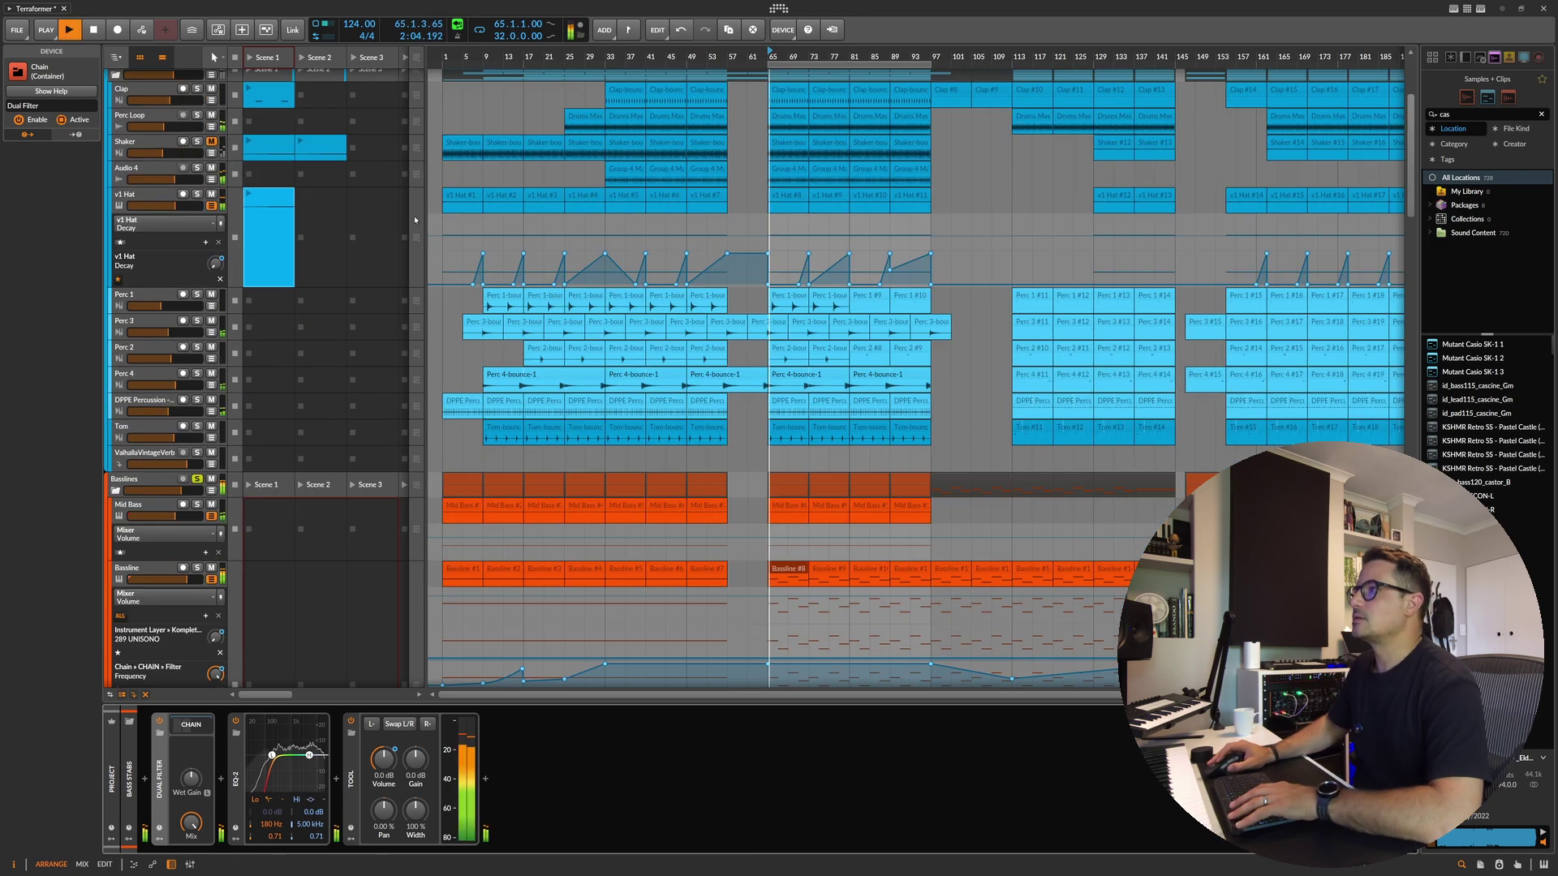
{"action": "scroll", "coordinate": [549, 297], "scroll_direction": "down", "scroll_amount": 15}
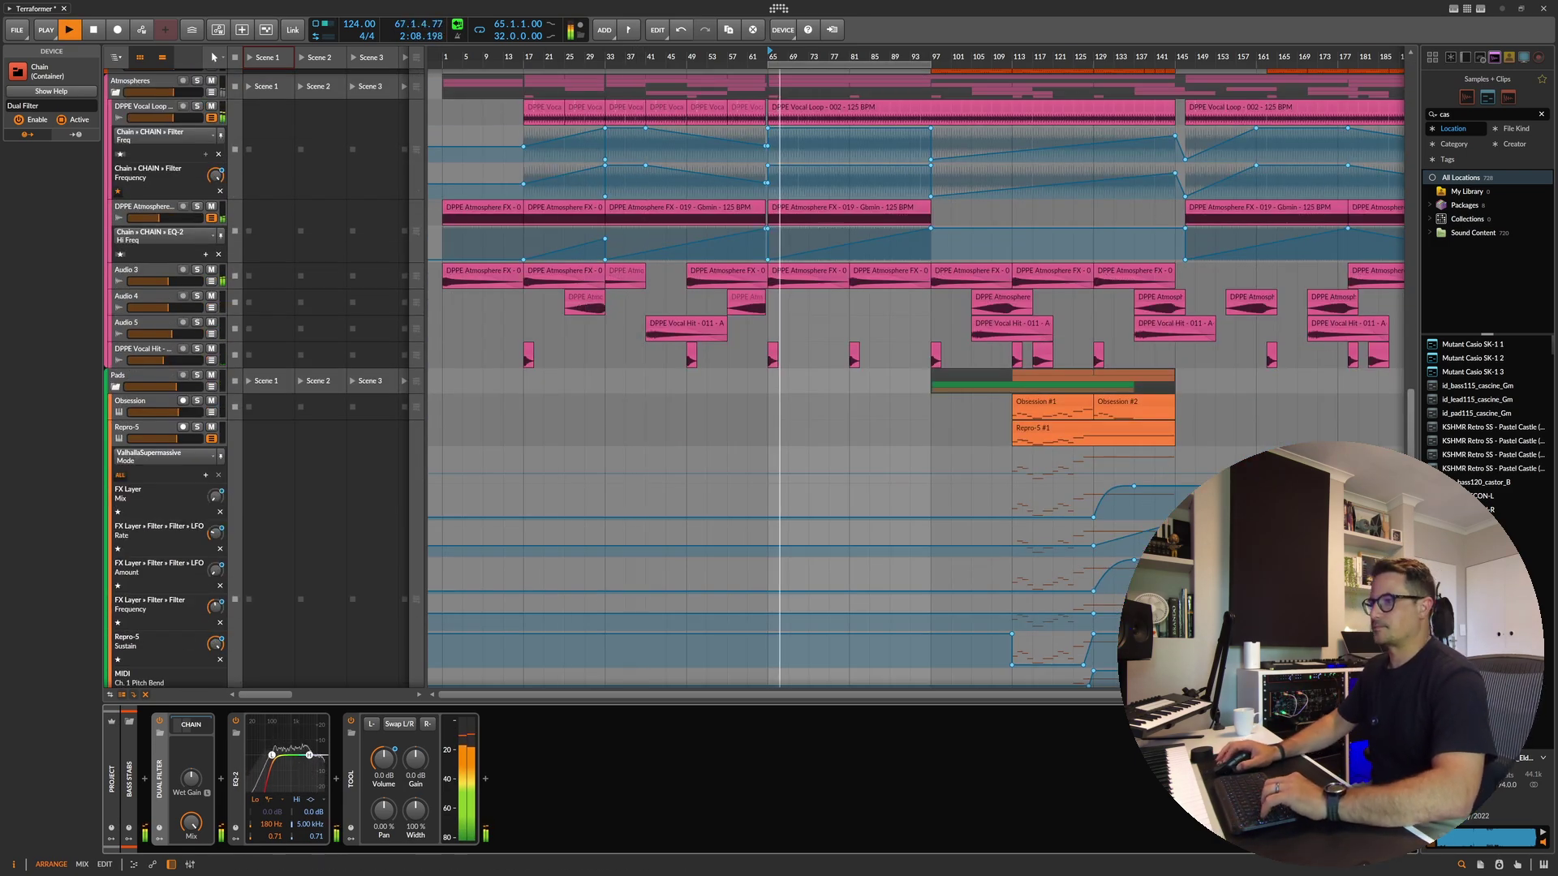
{"action": "scroll", "coordinate": [365, 347], "scroll_direction": "up", "scroll_amount": 15}
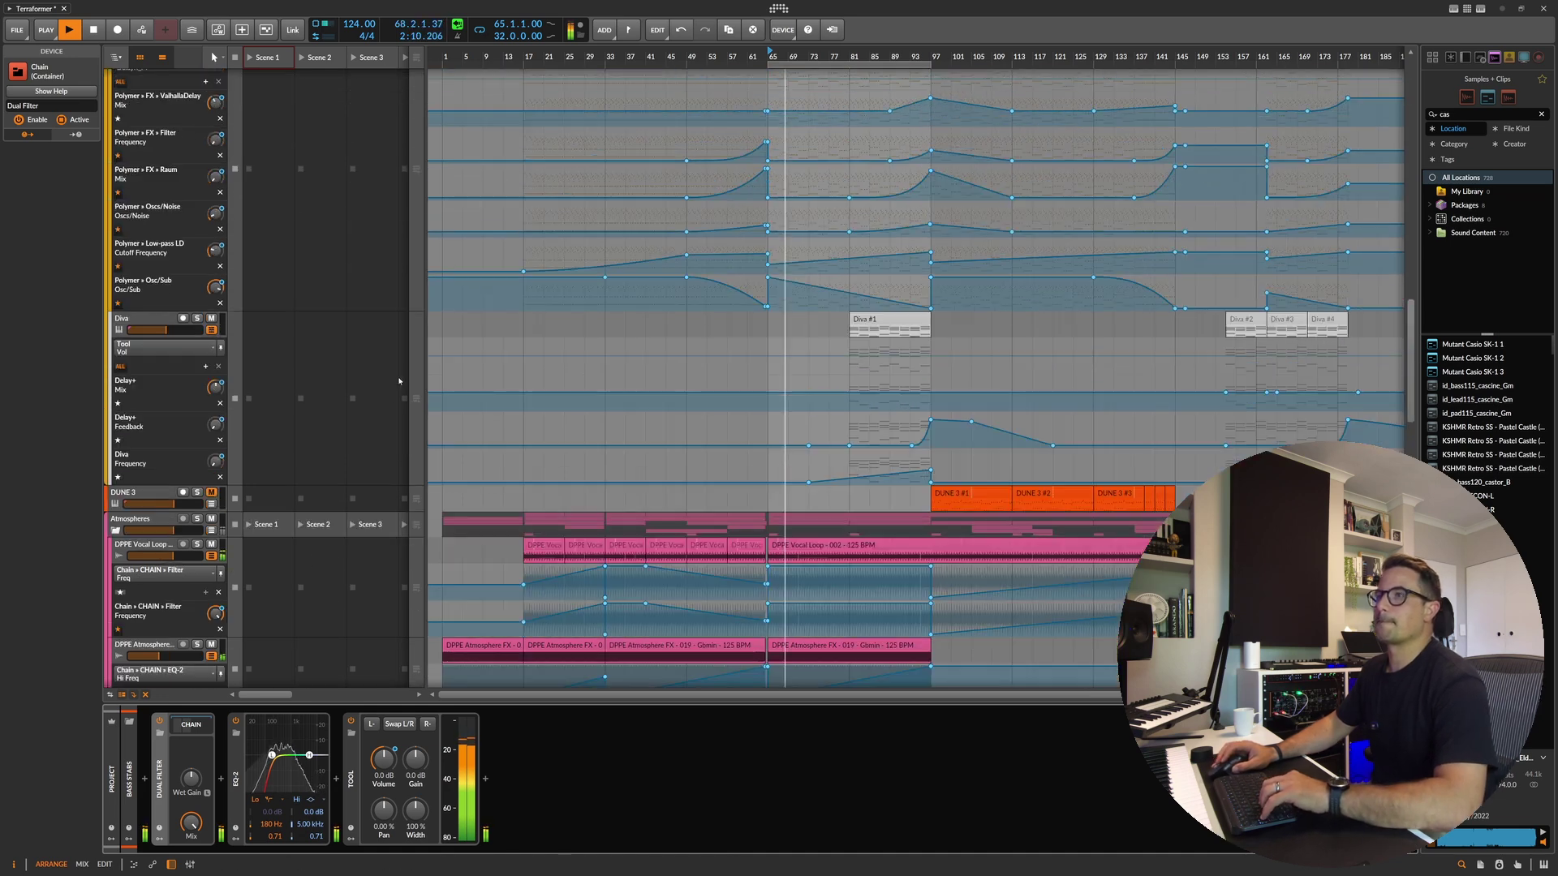
{"action": "scroll", "coordinate": [364, 348], "scroll_direction": "up", "scroll_amount": 2}
{"action": "left_click", "coordinate": [586, 641]}
{"action": "left_click", "coordinate": [495, 788]}
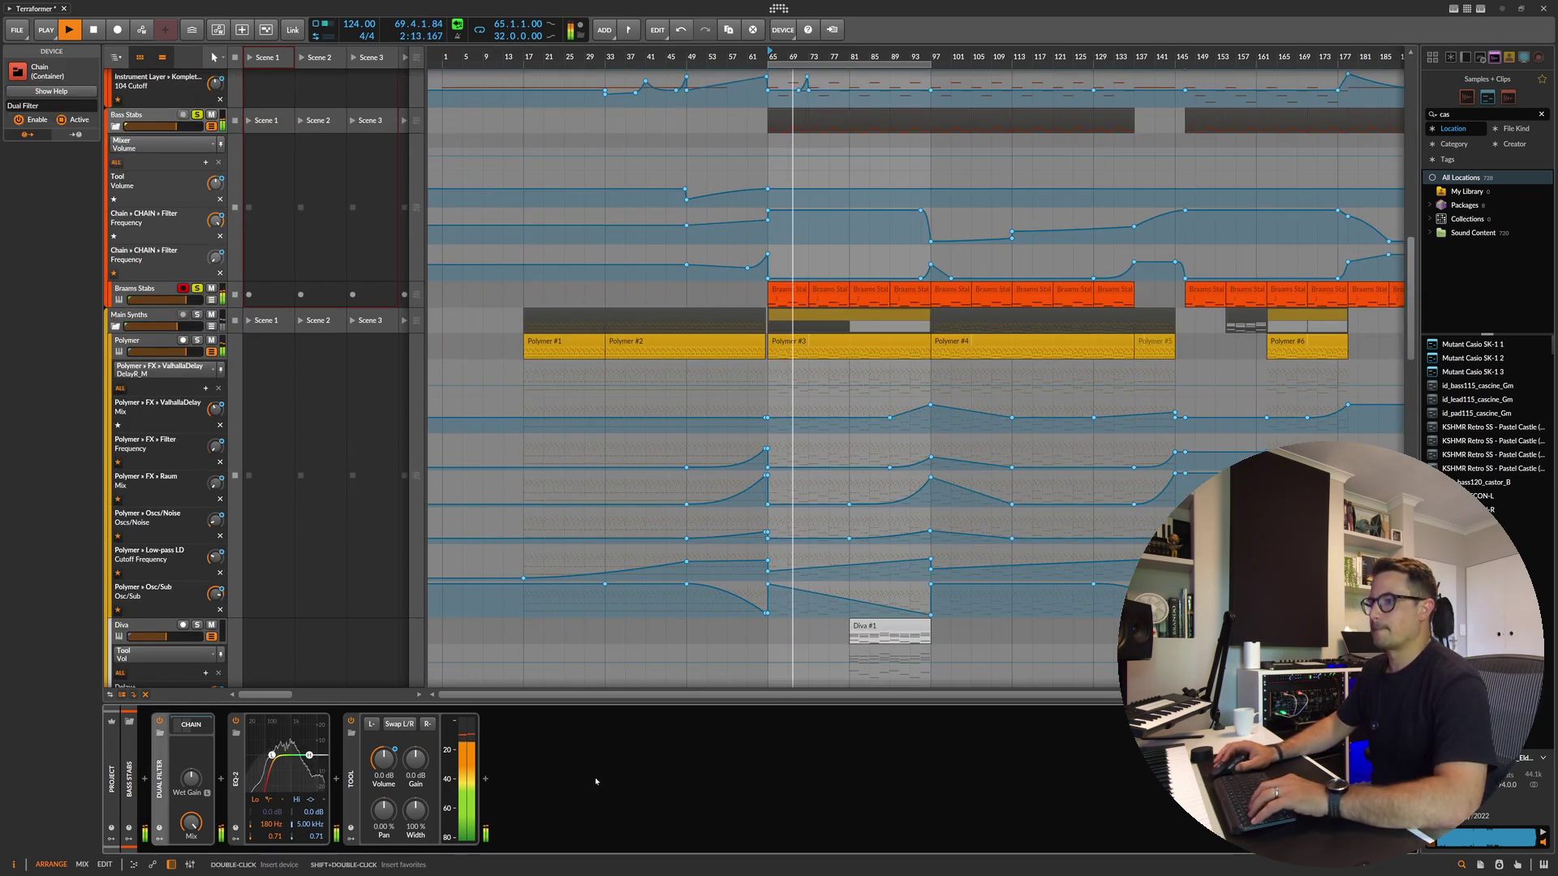
{"action": "left_click", "coordinate": [485, 779]}
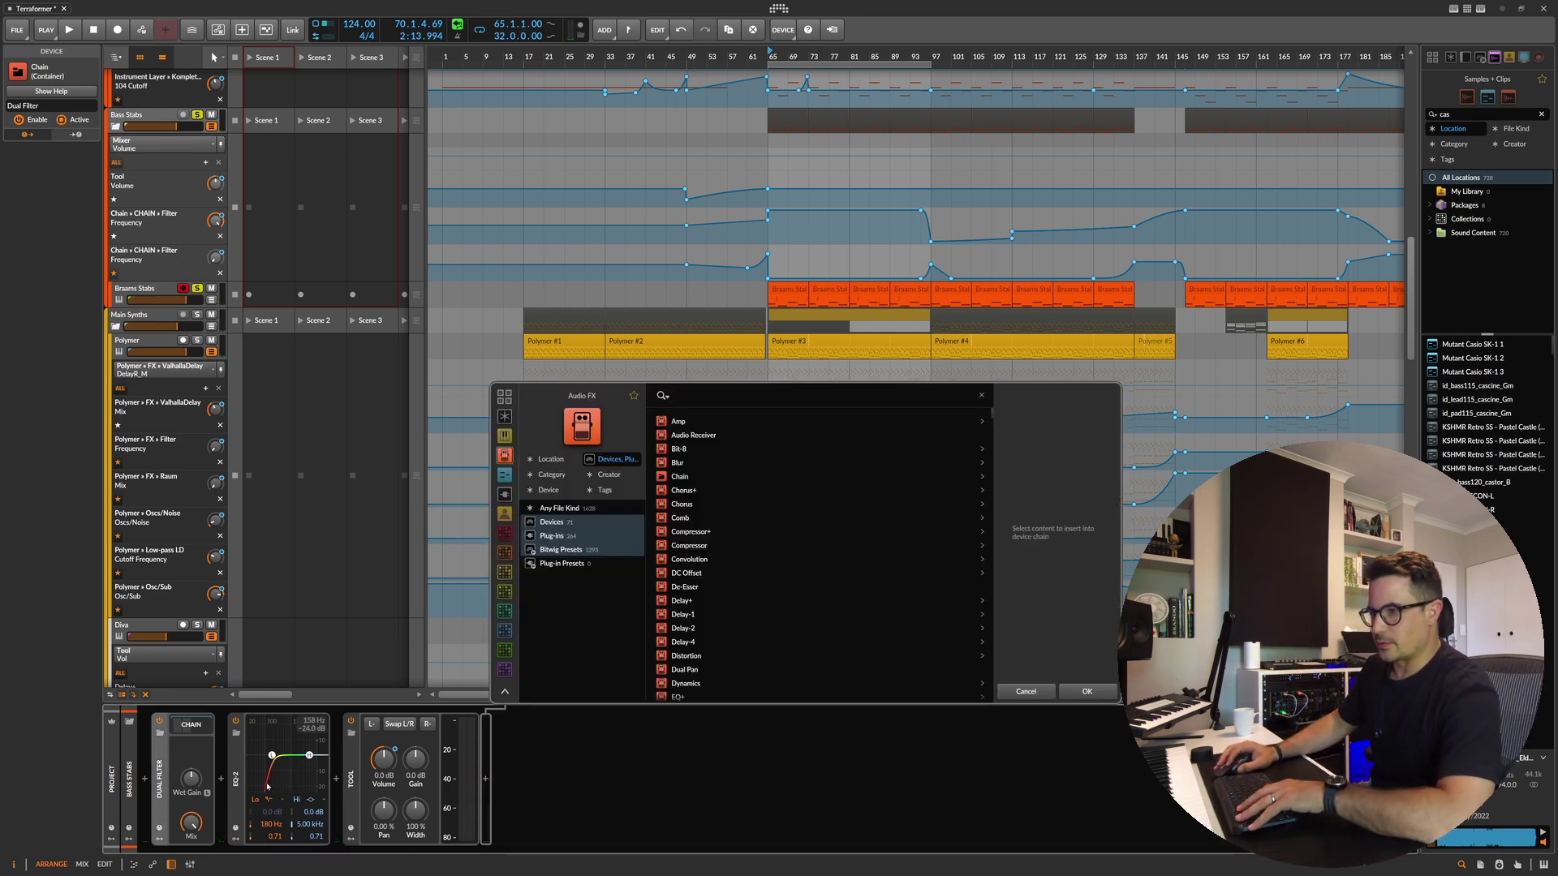
{"action": "left_click", "coordinate": [1026, 691]}
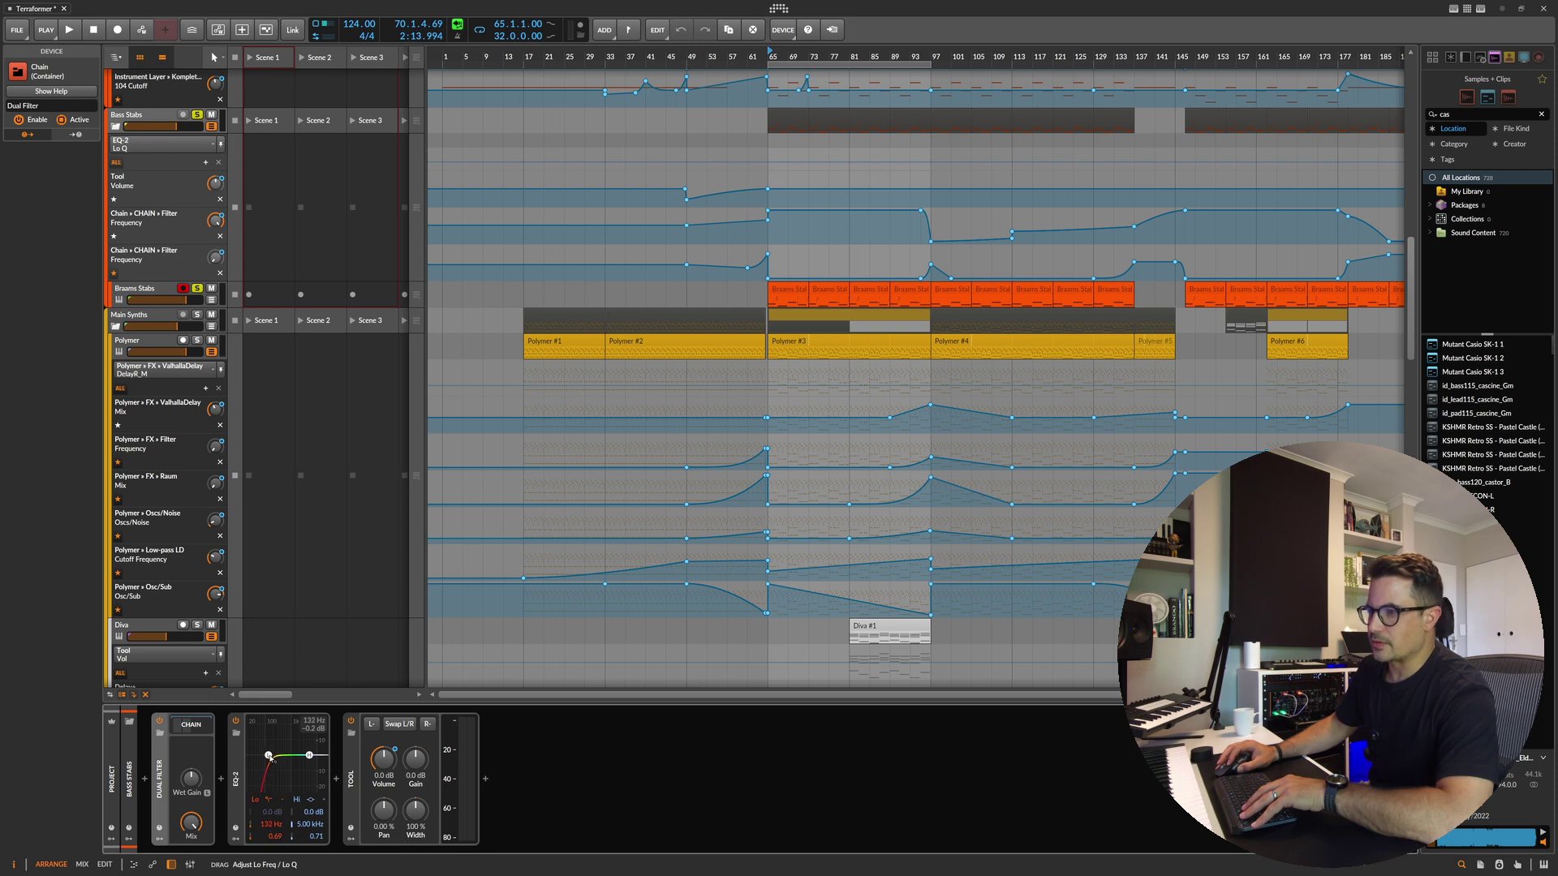
Step: Set the low cut of the Bass Stabs group's EQ-2 to 141 Hz with a Q of 0.68, checking it during playback
{"action": "key", "text": "space"}
{"action": "left_click_drag", "start_coordinate": [268, 757], "coordinate": [270, 758]}
{"action": "key", "text": "space"}
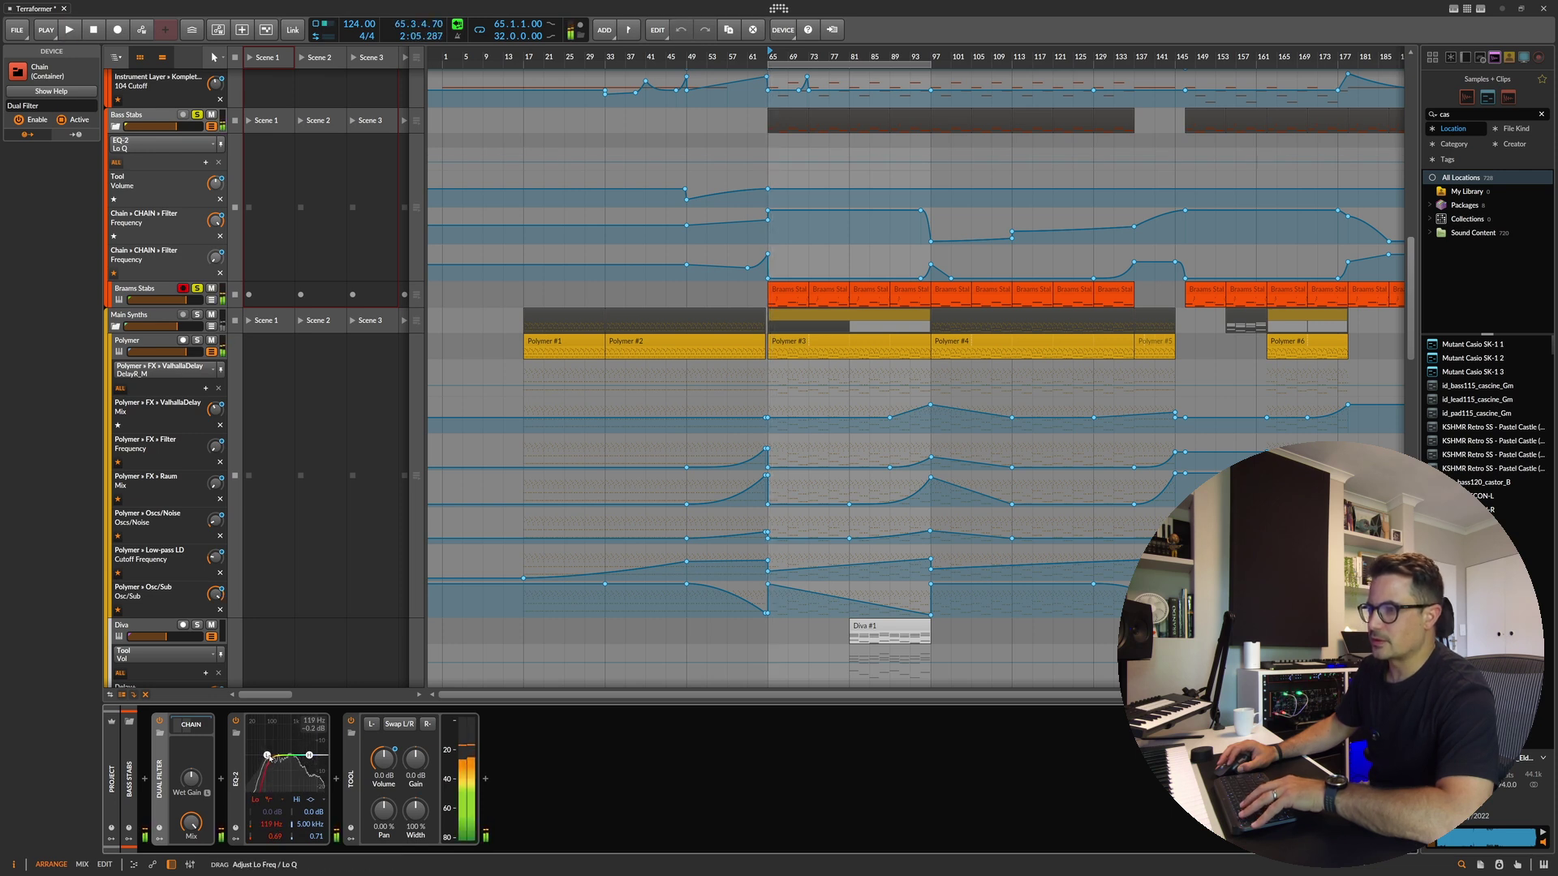
Step: Find ShaperBox 3 among the audio effects and insert it at the end of the Bass Stabs group's device chain
{"action": "double_click", "coordinate": [496, 791]}
{"action": "type", "text": "shaper"}
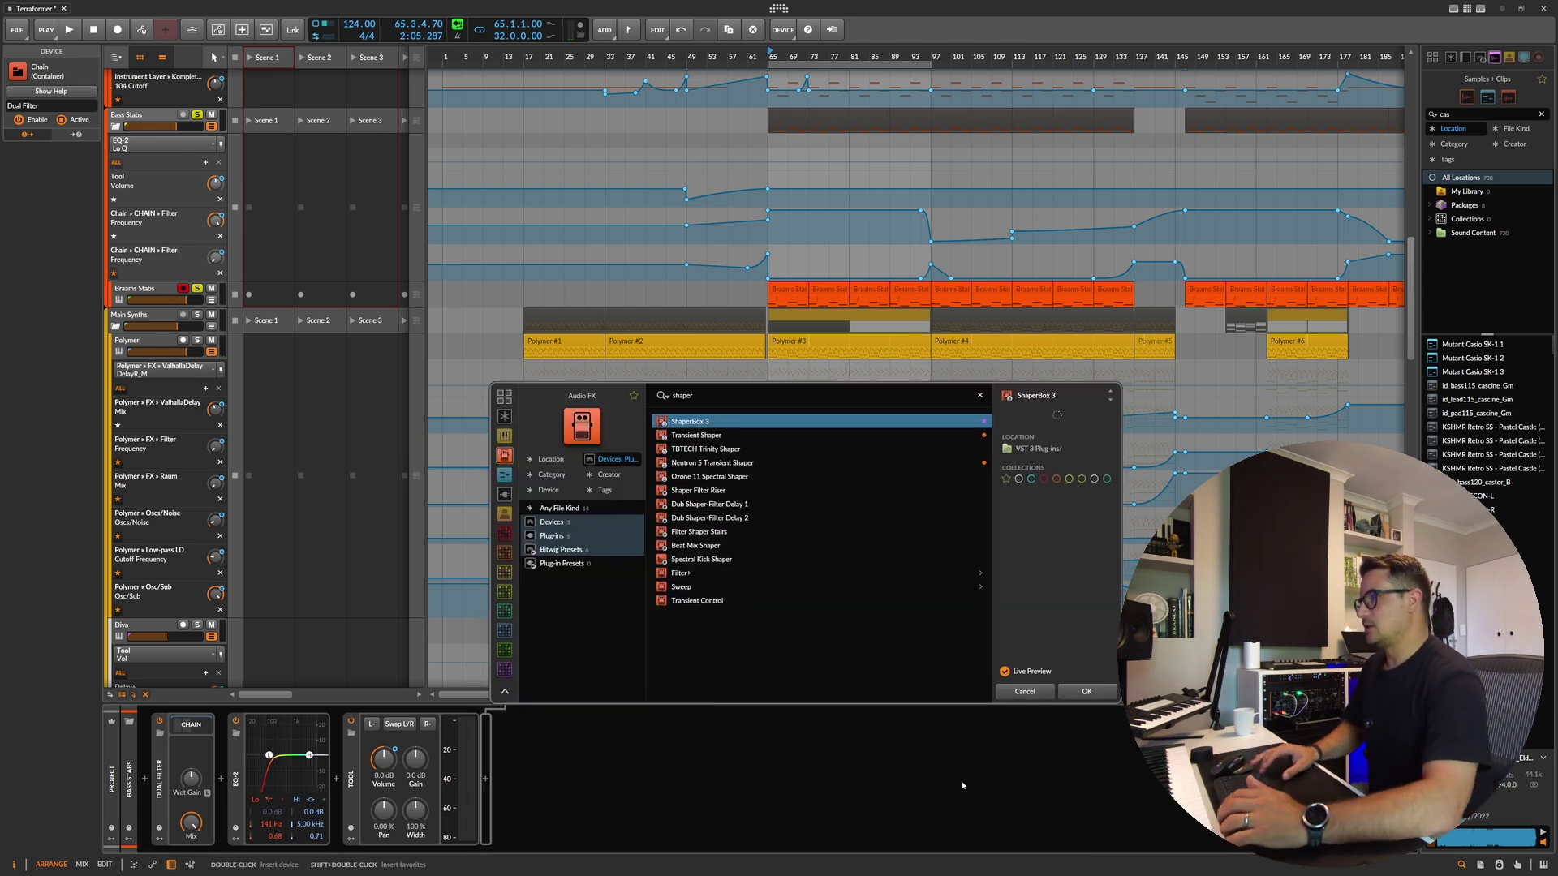
{"action": "key", "text": "Return"}
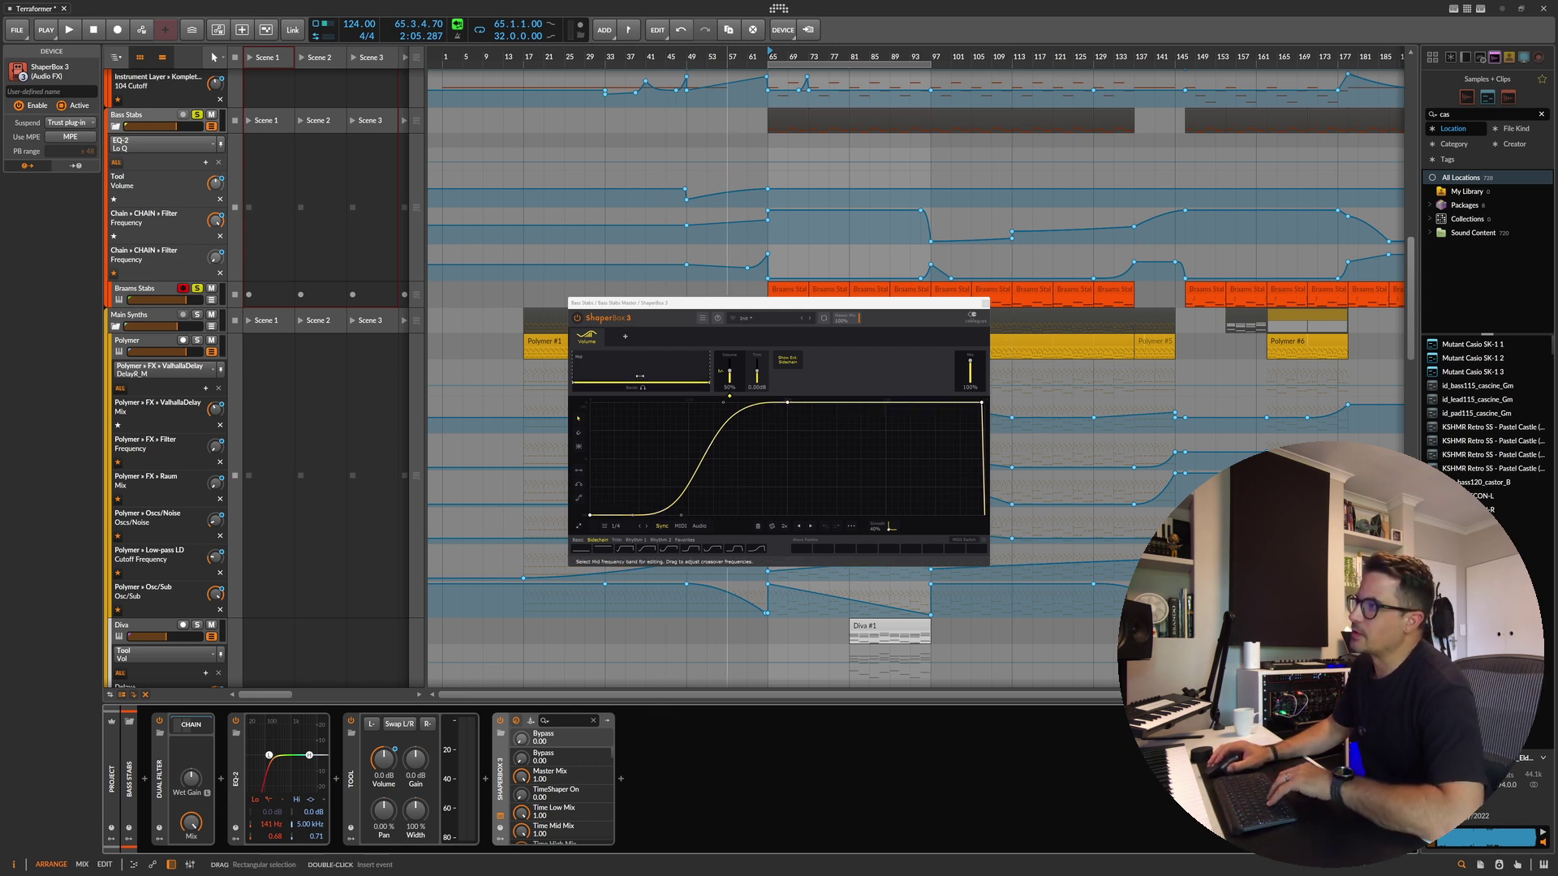
Step: Set ShaperBox 3's Volume Low Split to 0.40 and open the wave options for its volume curve
{"action": "left_click_drag", "start_coordinate": [576, 358], "coordinate": [621, 361]}
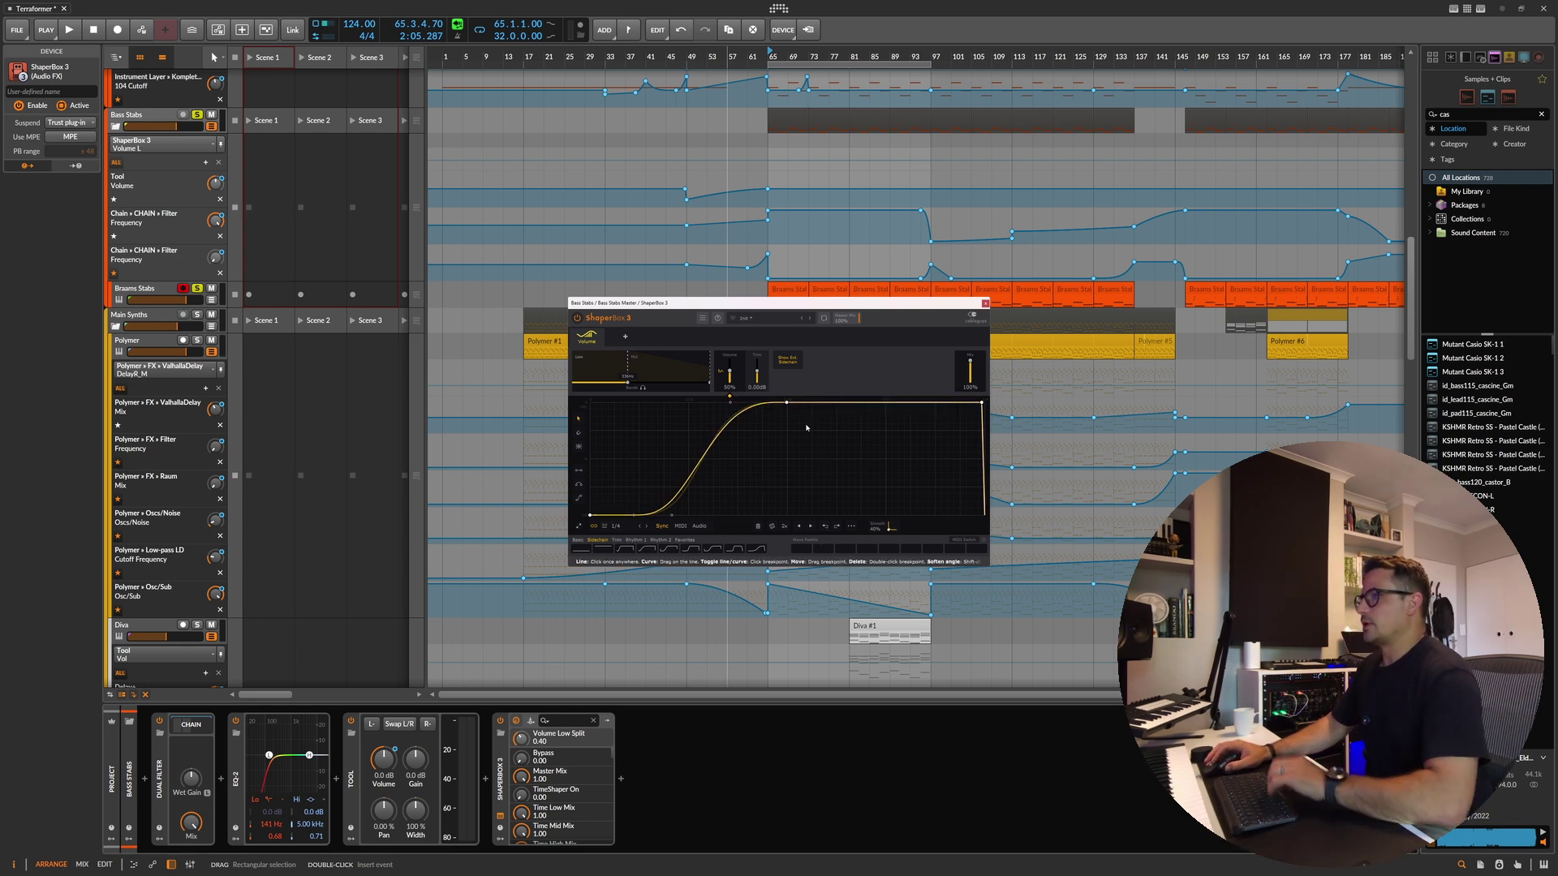
{"action": "left_click", "coordinate": [851, 526]}
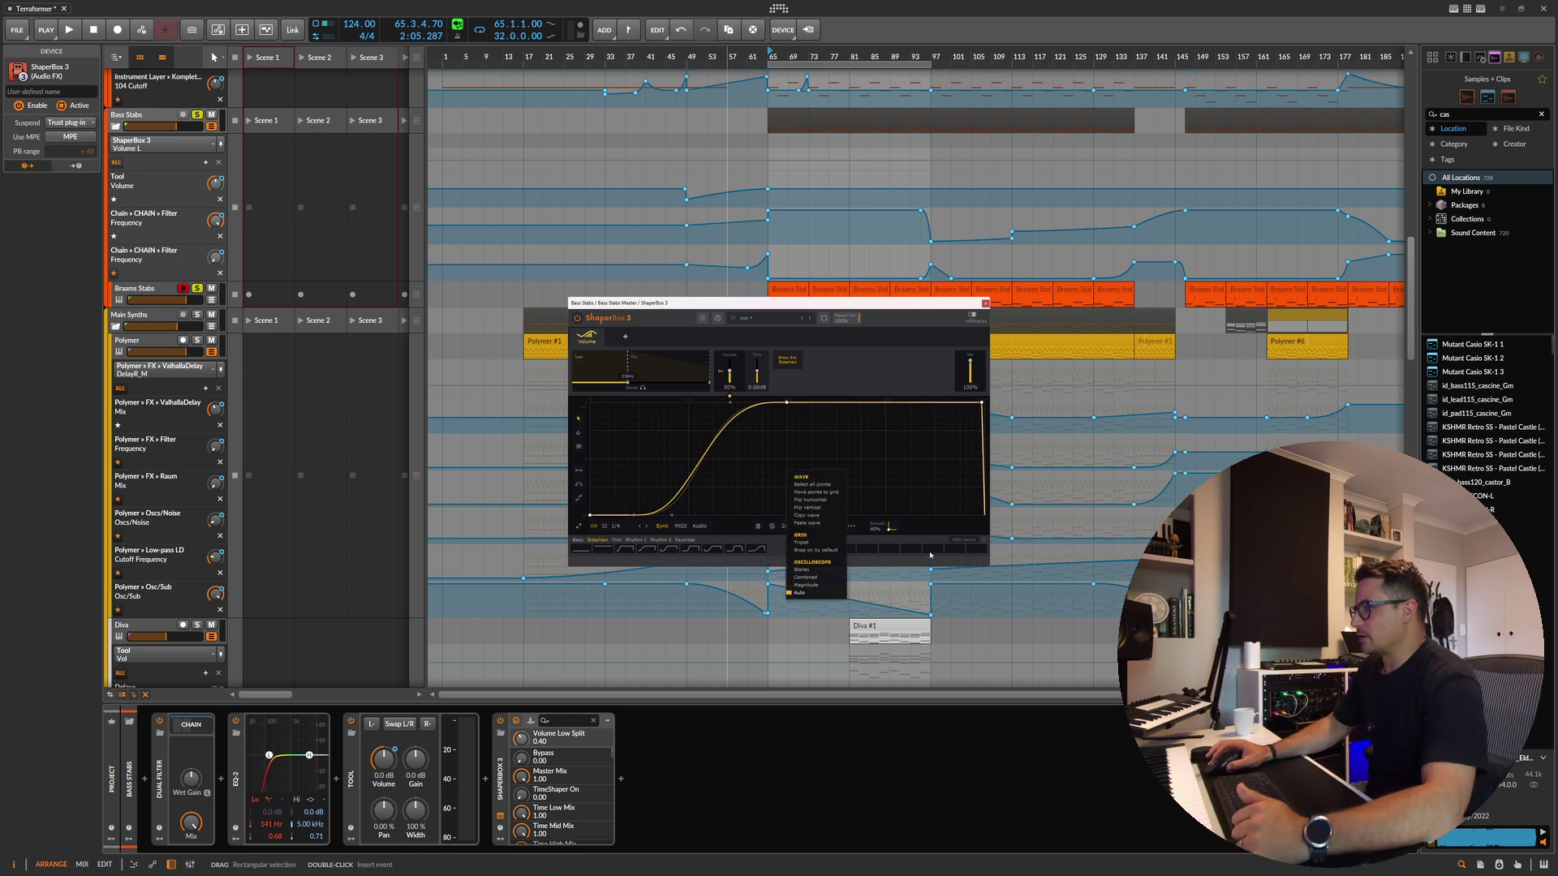
Step: Try to paste the copied wave into ShaperBox 3's volume curve
{"action": "left_click", "coordinate": [816, 523]}
{"action": "left_click", "coordinate": [852, 526]}
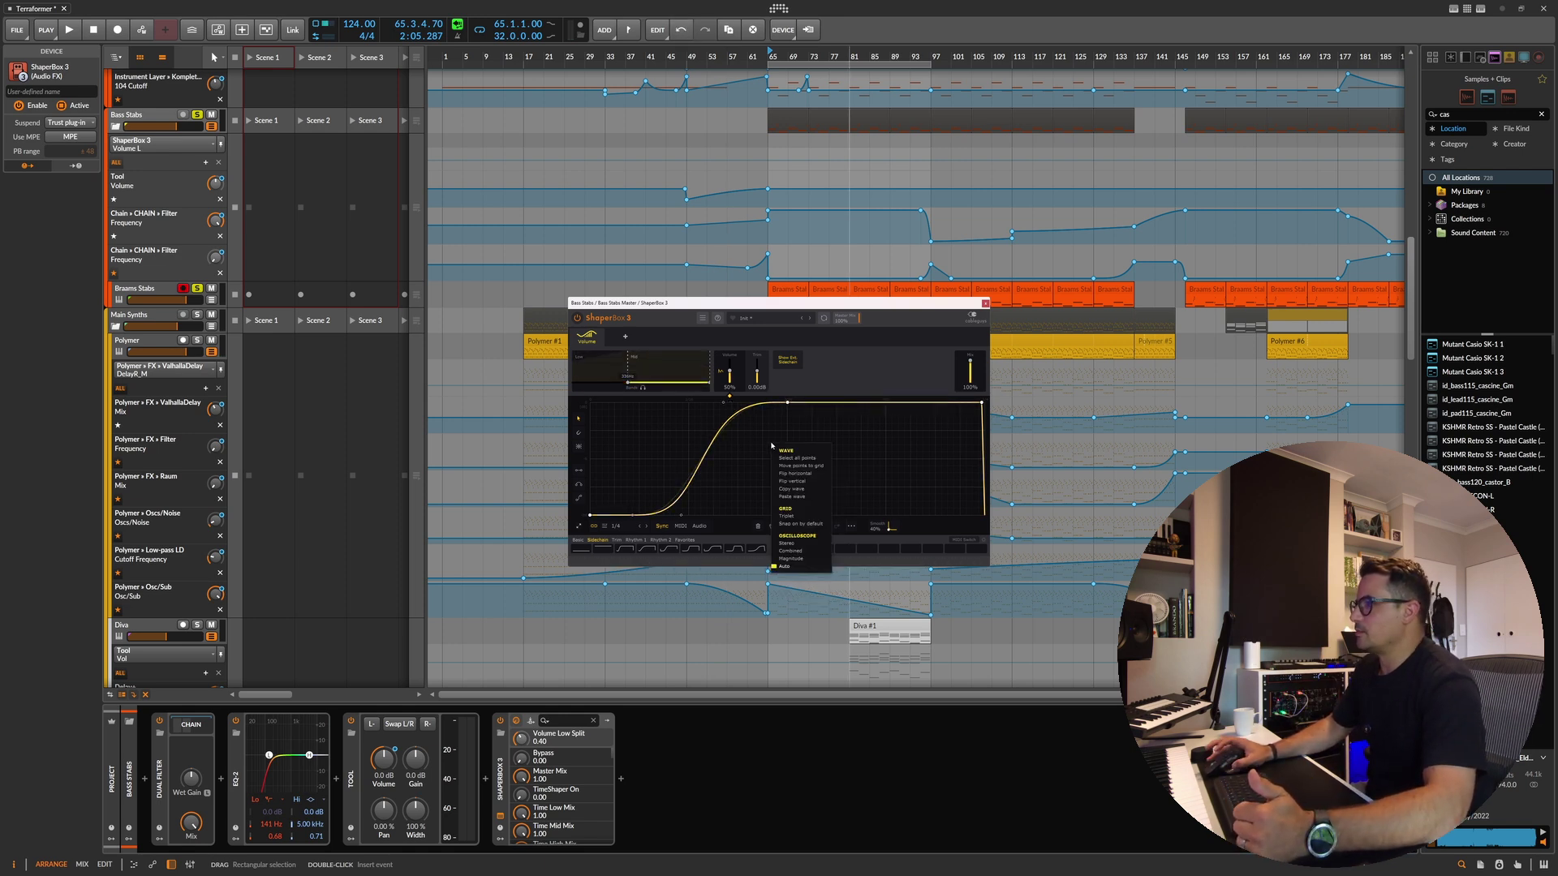
{"action": "left_click", "coordinate": [805, 497]}
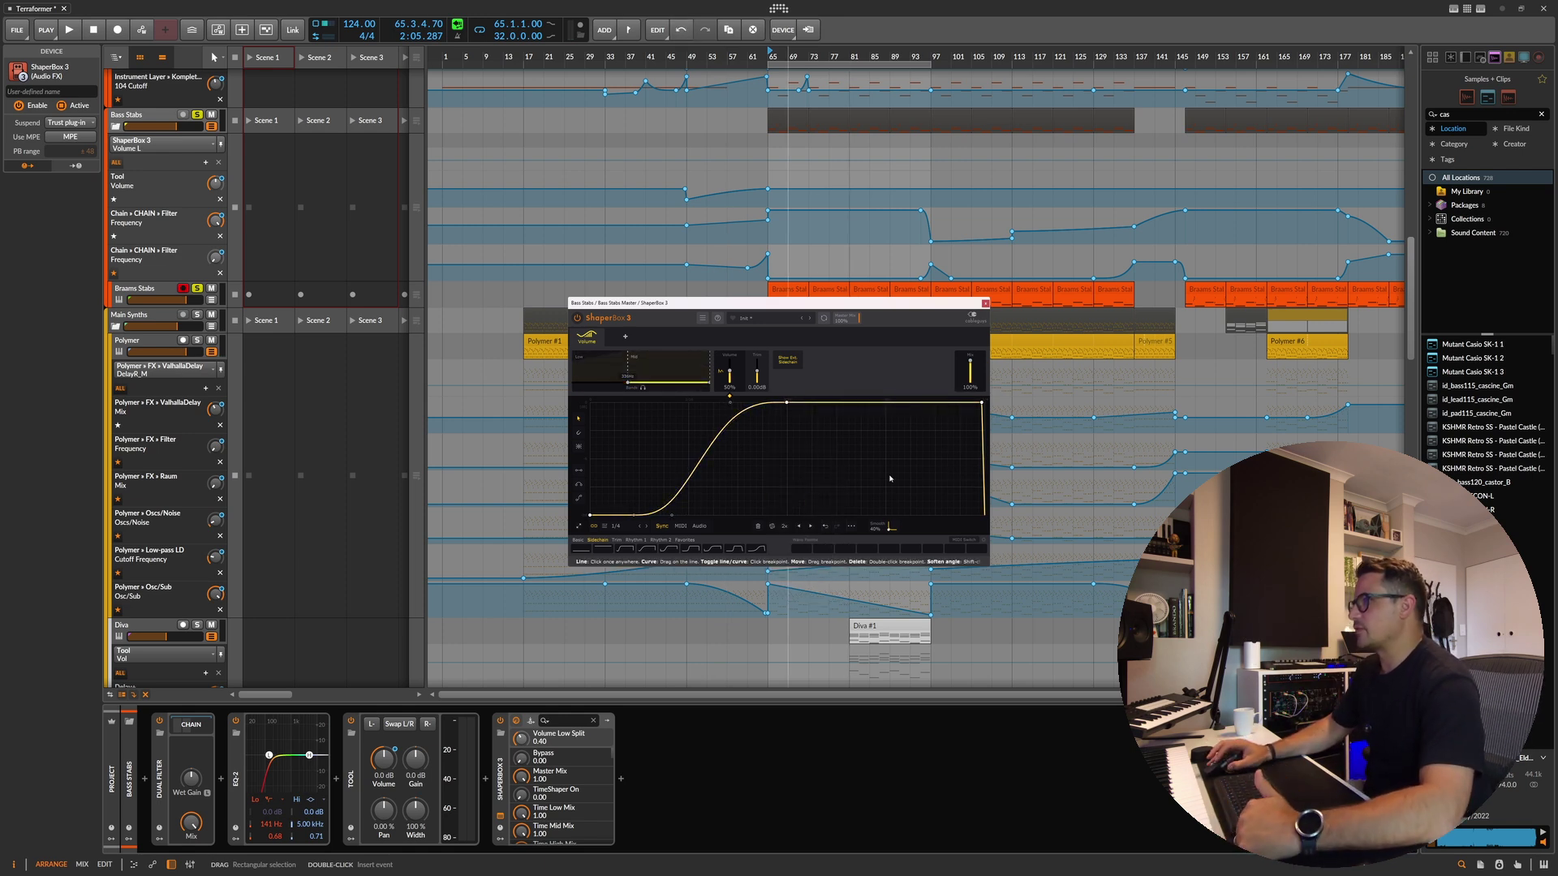
{"action": "left_click", "coordinate": [617, 375]}
{"action": "left_click", "coordinate": [743, 480]}
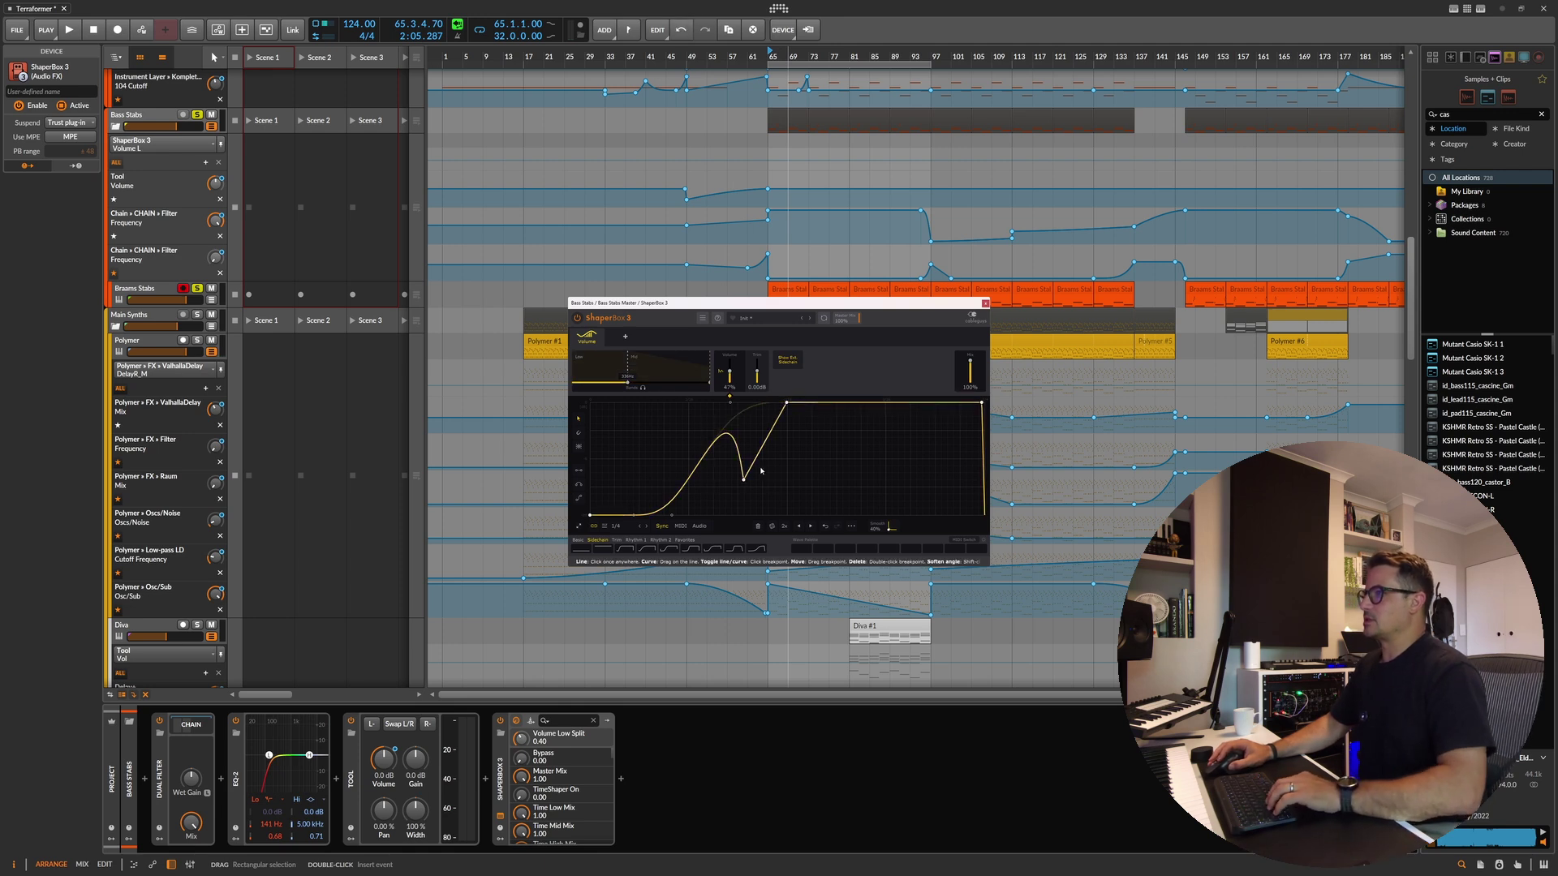
{"action": "left_click", "coordinate": [825, 527]}
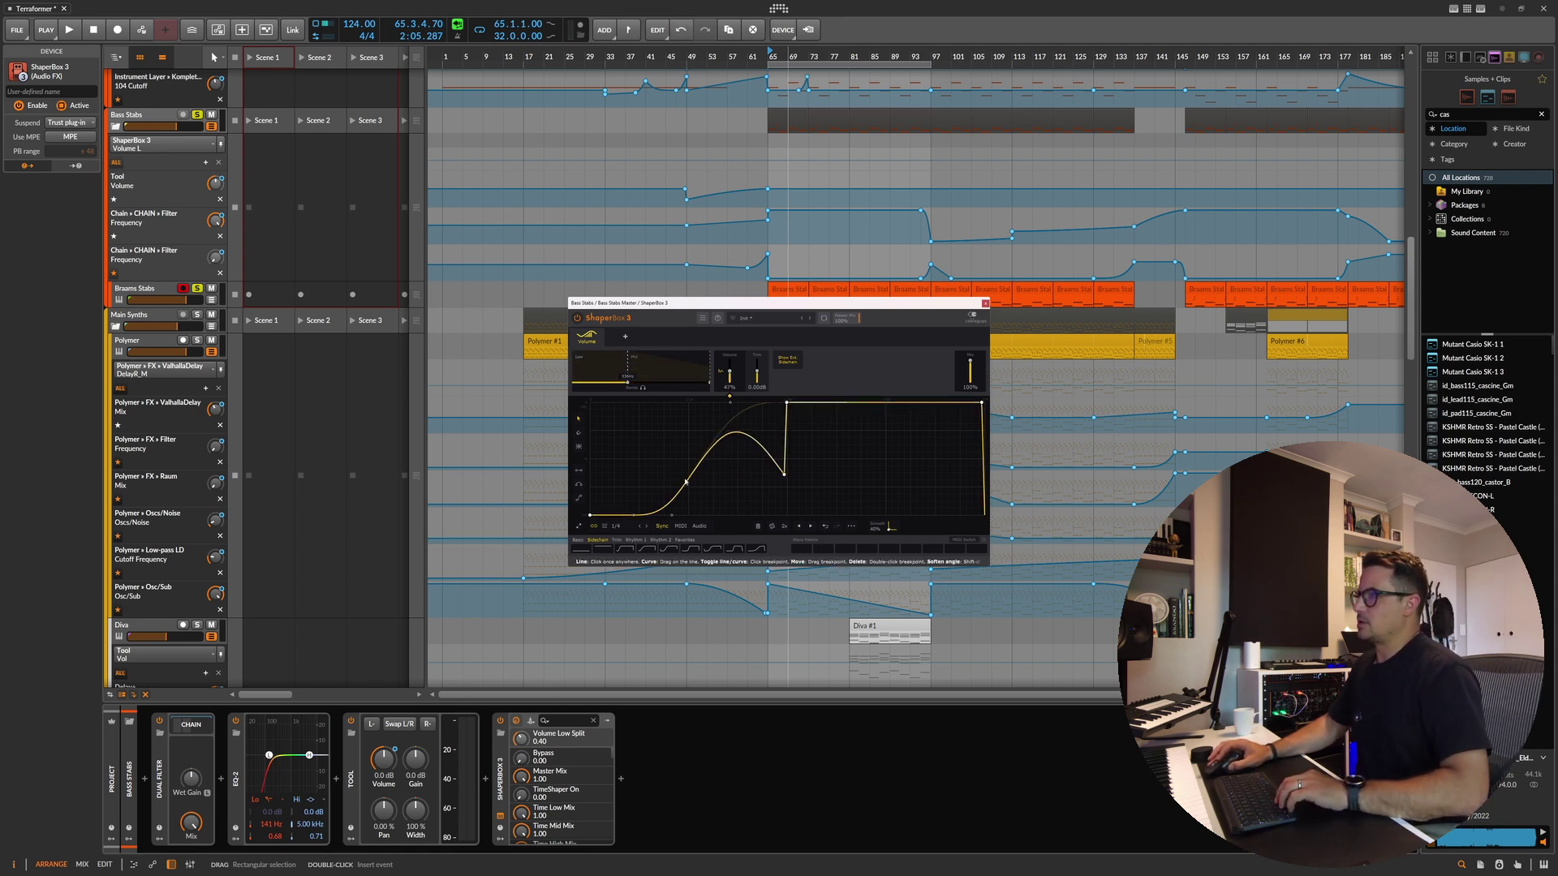
{"action": "left_click", "coordinate": [825, 527]}
{"action": "left_click", "coordinate": [824, 527]}
Step: Raise the low opening section of the volume curve and close the ShaperBox 3 window during playback
{"action": "left_click_drag", "start_coordinate": [806, 458], "coordinate": [618, 472]}
{"action": "key", "text": "space"}
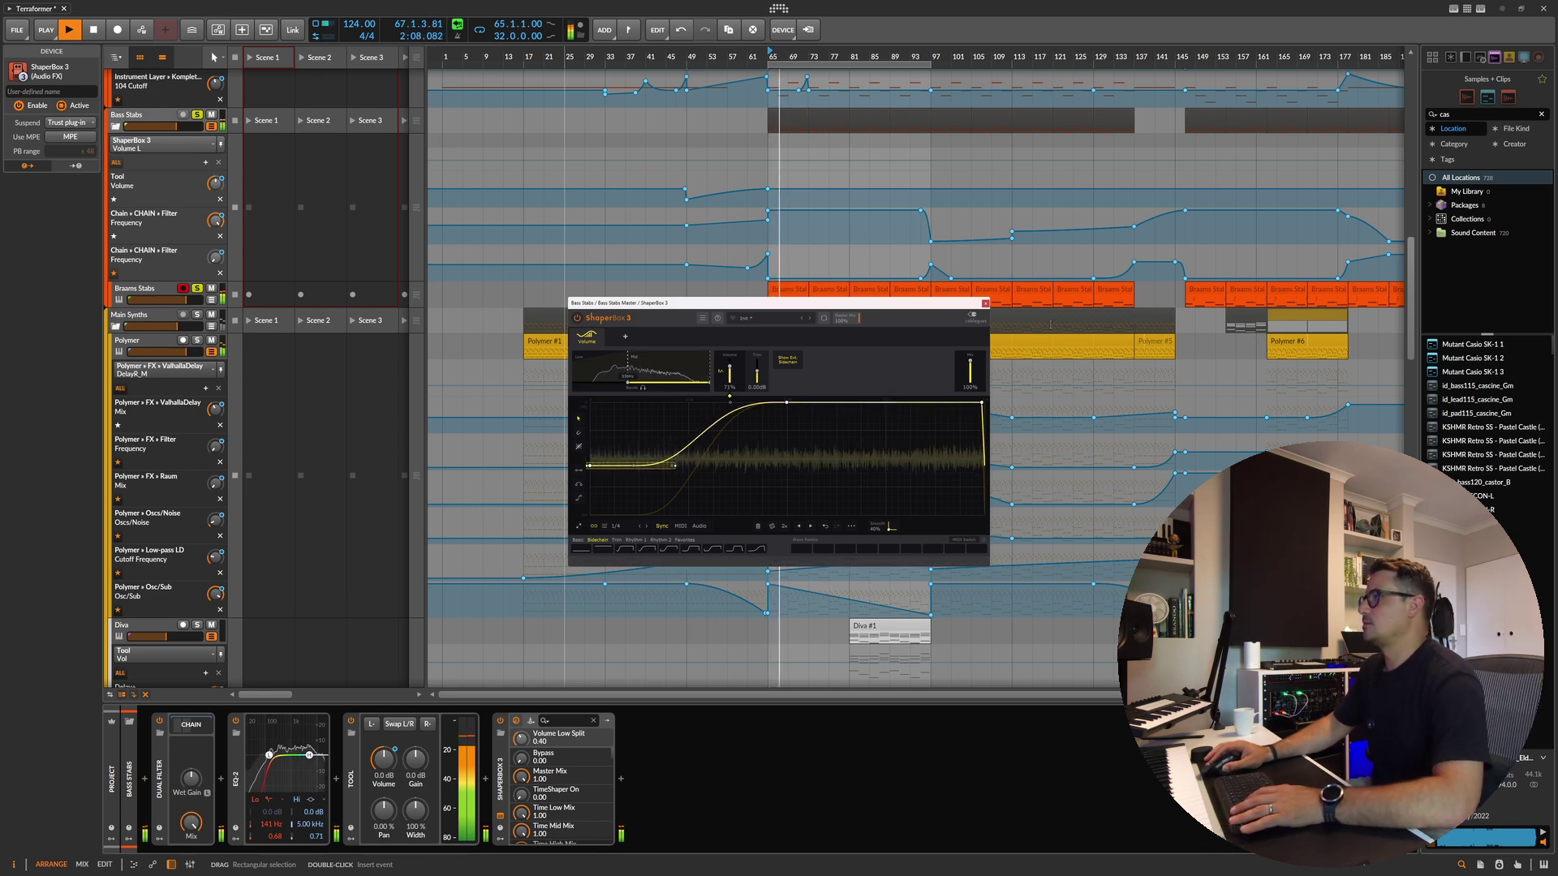
{"action": "left_click", "coordinate": [985, 304]}
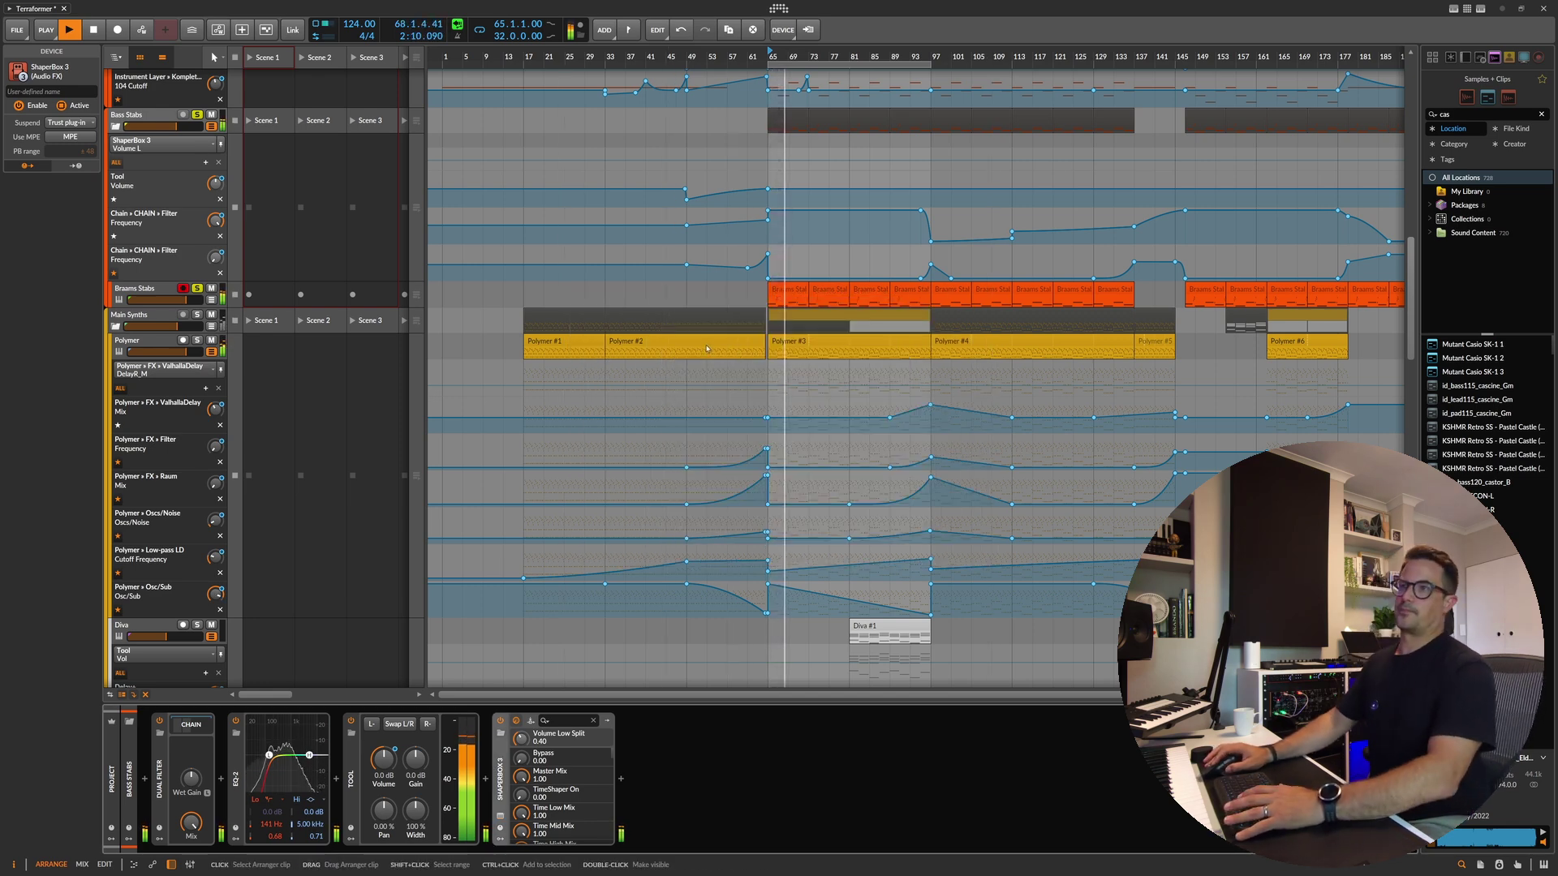
Step: Audition the Bassline track in solo and inspect the Mid Bass track's devices during playback
{"action": "scroll", "coordinate": [501, 332], "scroll_direction": "up", "scroll_amount": 10}
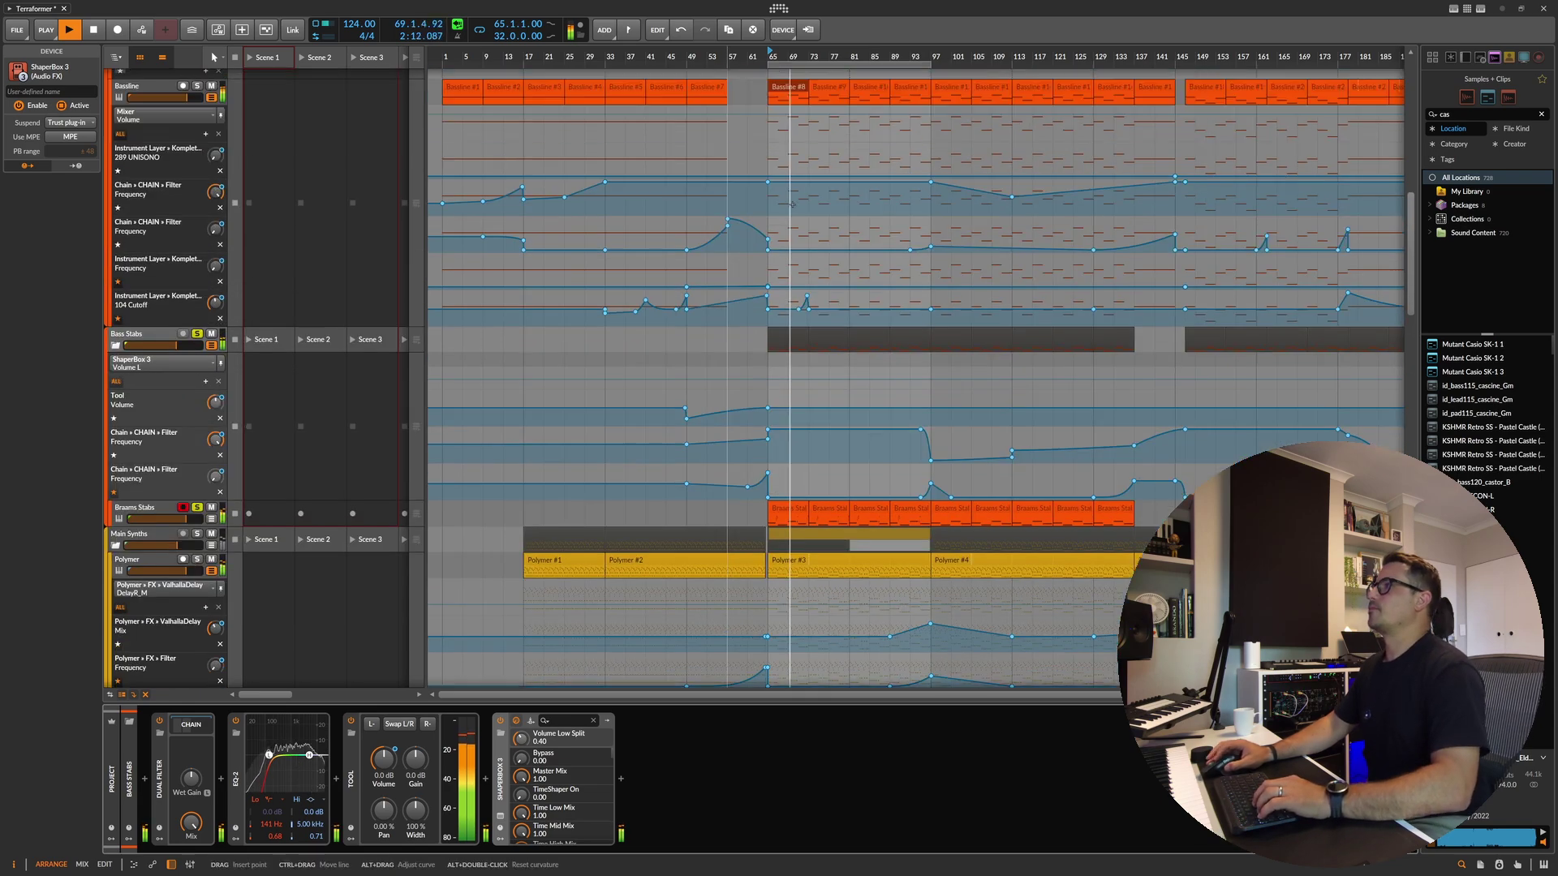
{"action": "scroll", "coordinate": [330, 175], "scroll_direction": "up", "scroll_amount": 8}
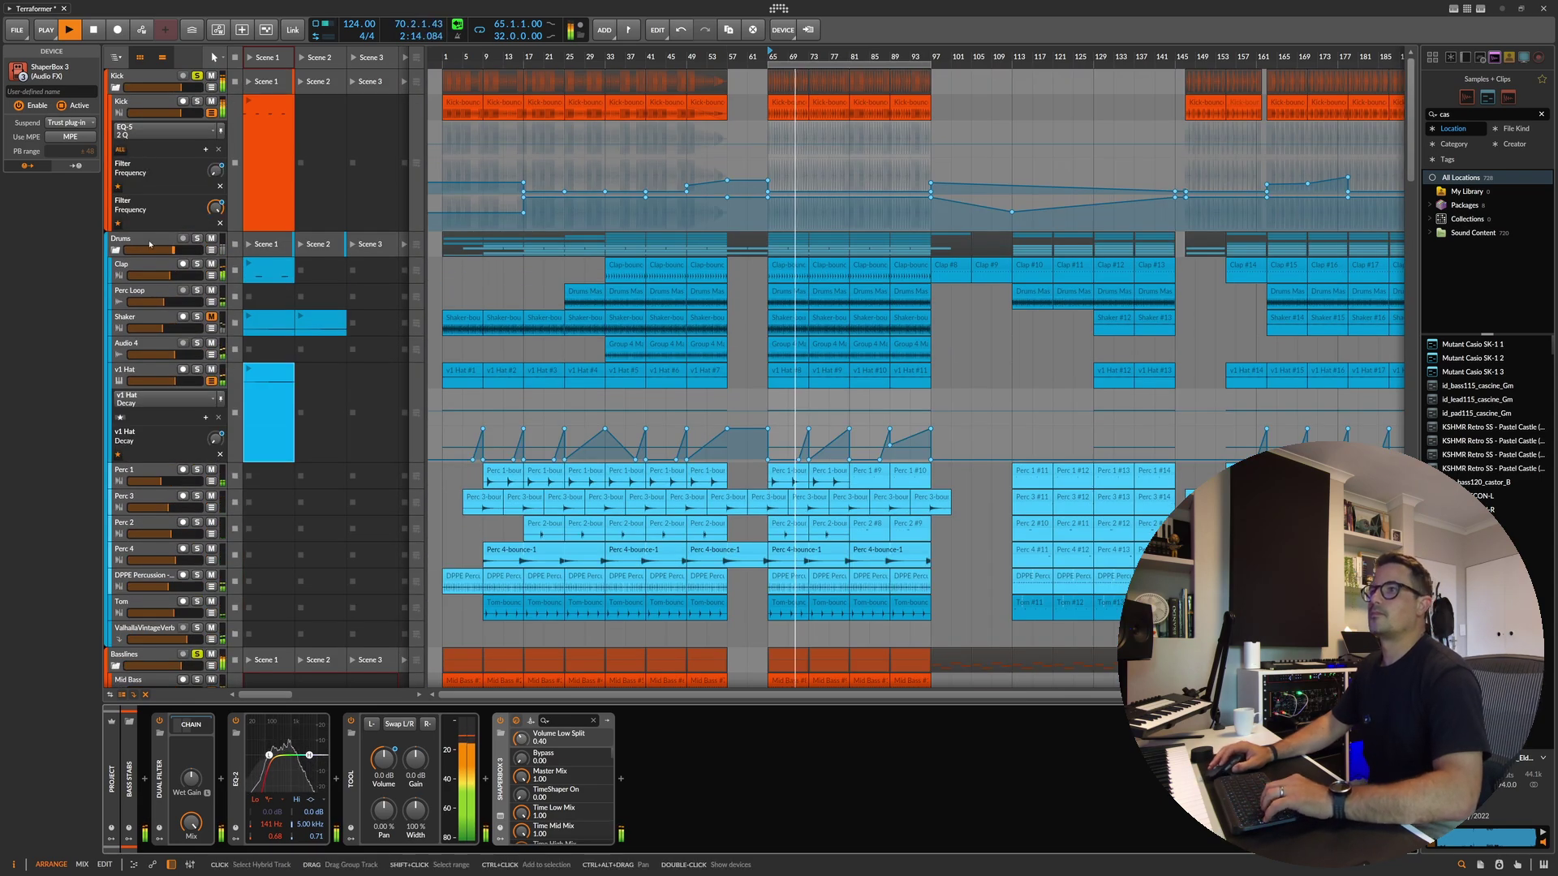
{"action": "scroll", "coordinate": [197, 241], "scroll_direction": "down", "scroll_amount": 10}
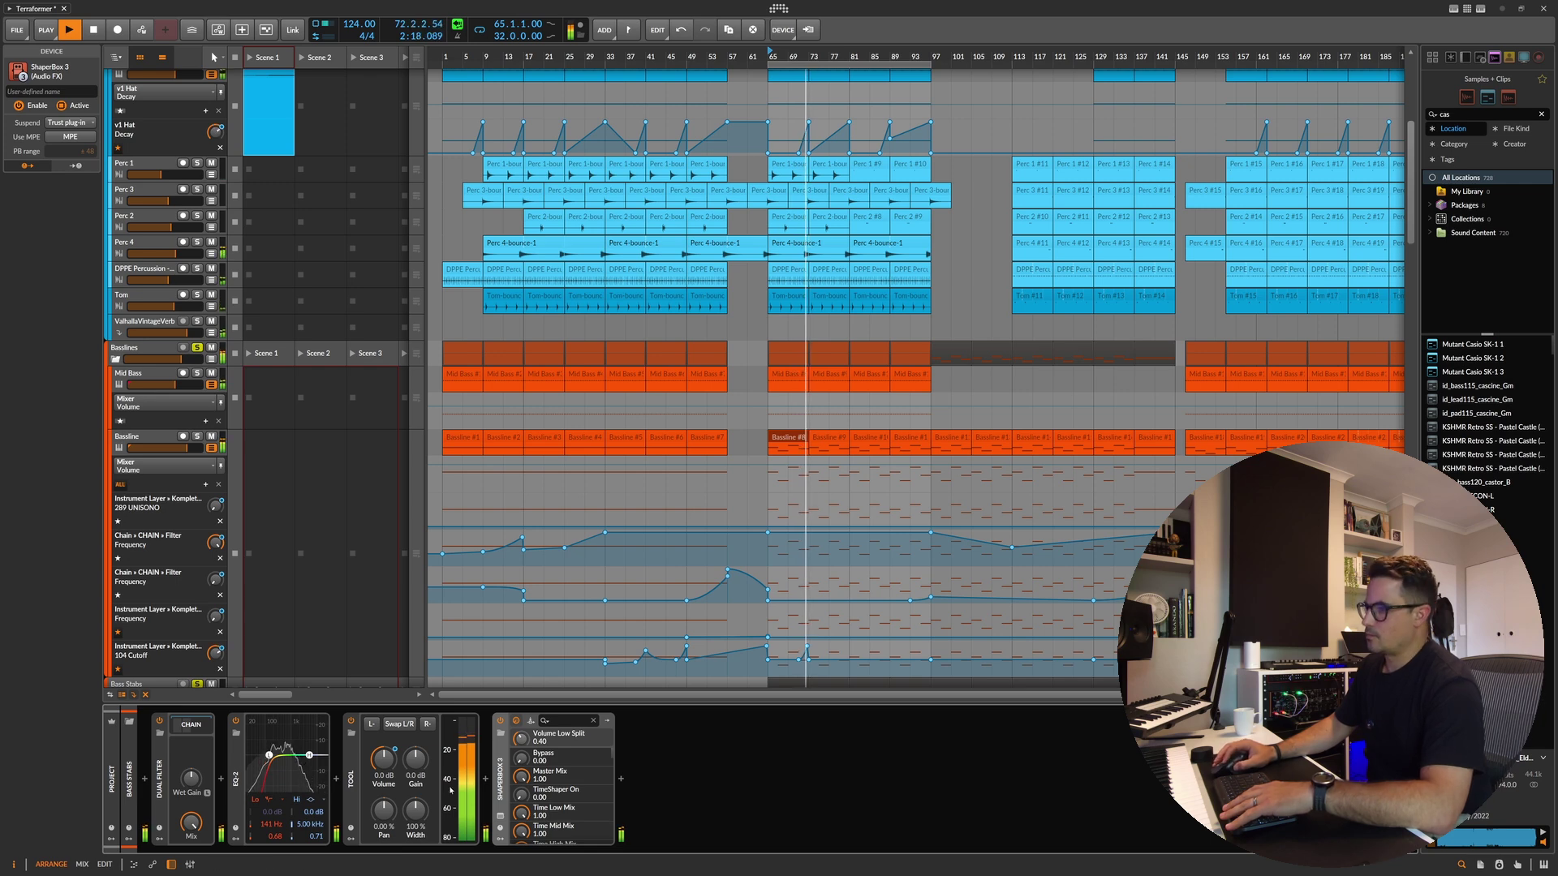
{"action": "scroll", "coordinate": [325, 406], "scroll_direction": "down", "scroll_amount": 3}
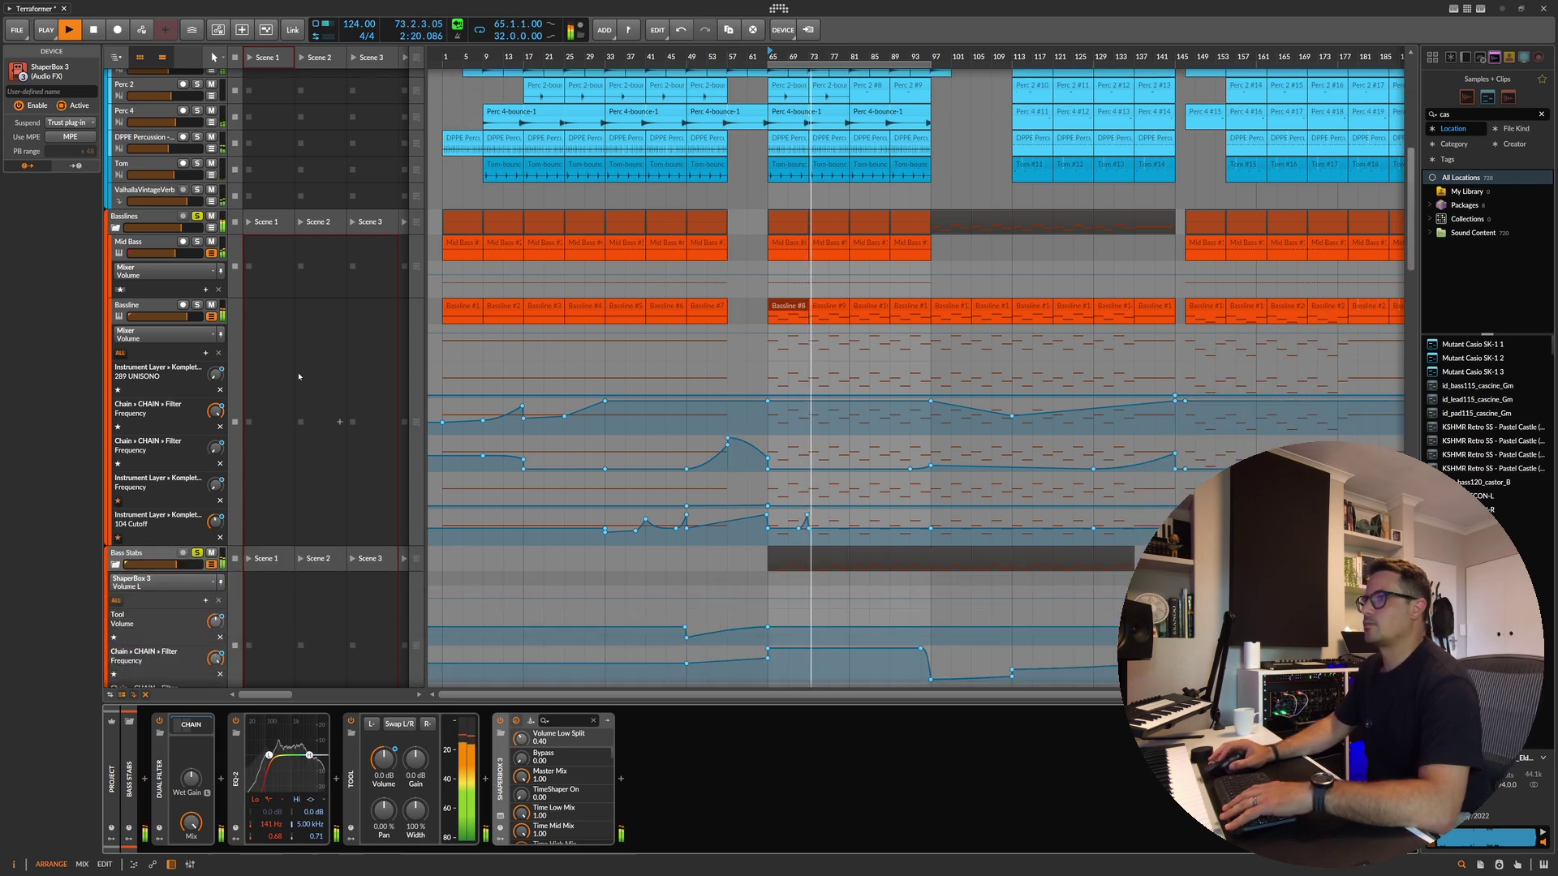
{"action": "left_click", "coordinate": [200, 308]}
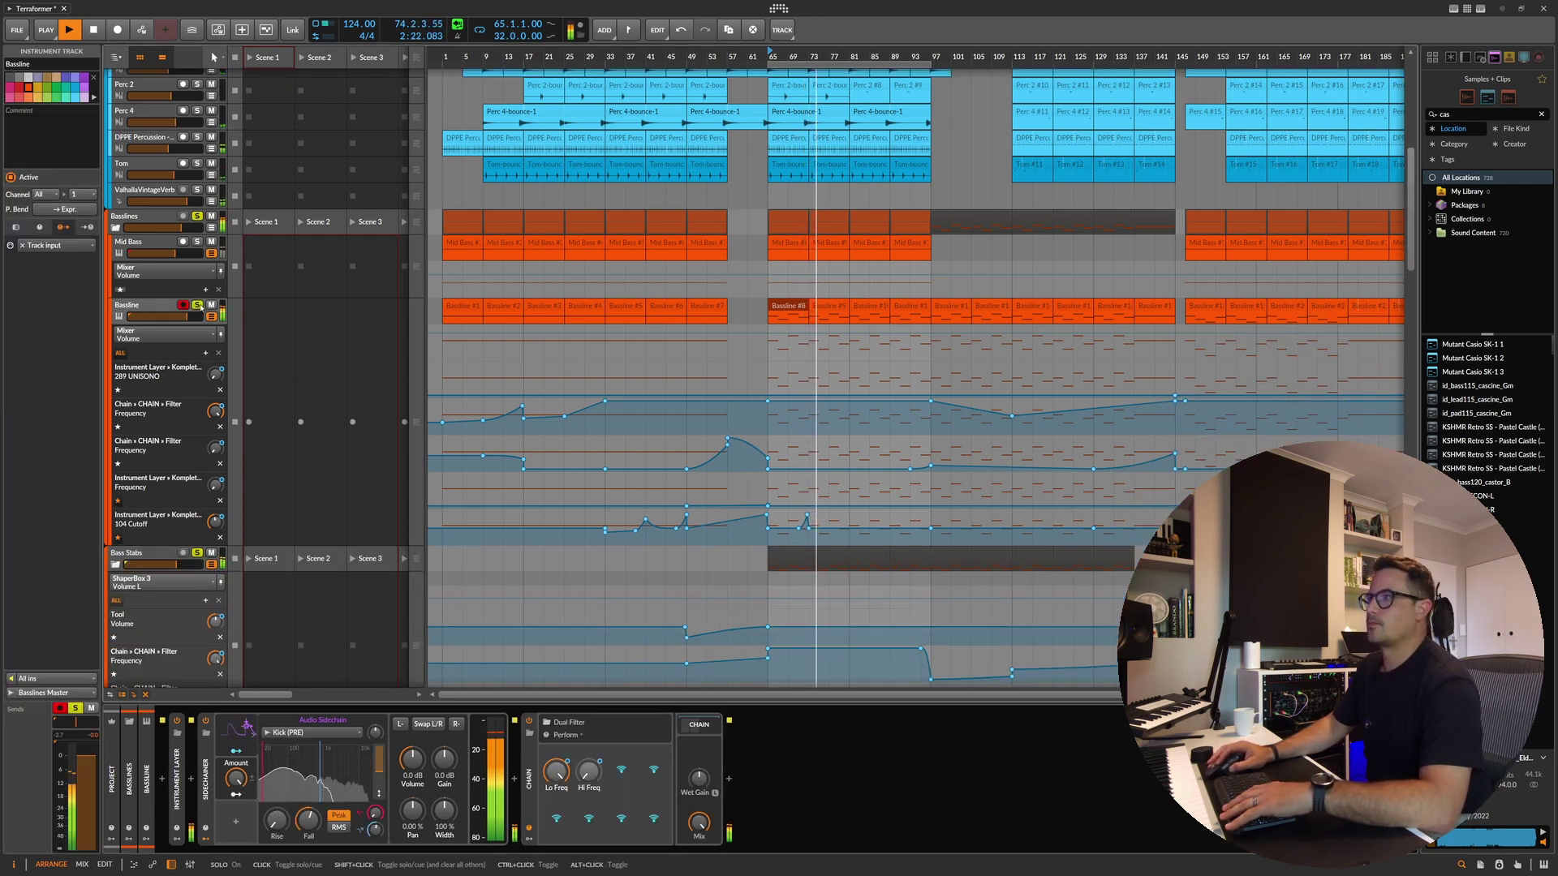
{"action": "key", "text": "space"}
{"action": "left_click", "coordinate": [714, 251]}
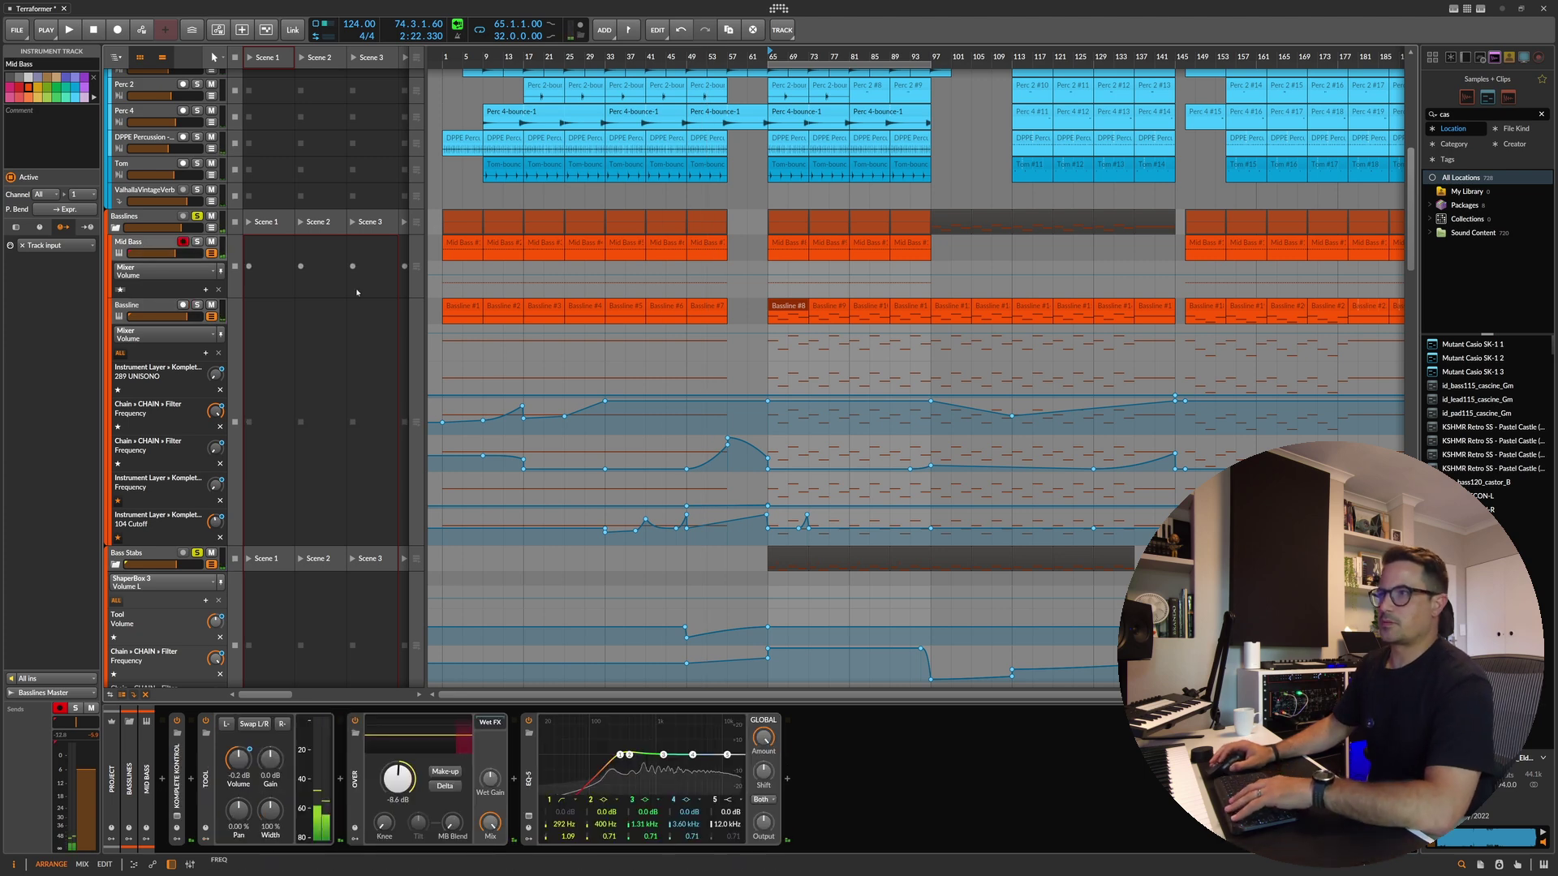
{"action": "key", "text": "space"}
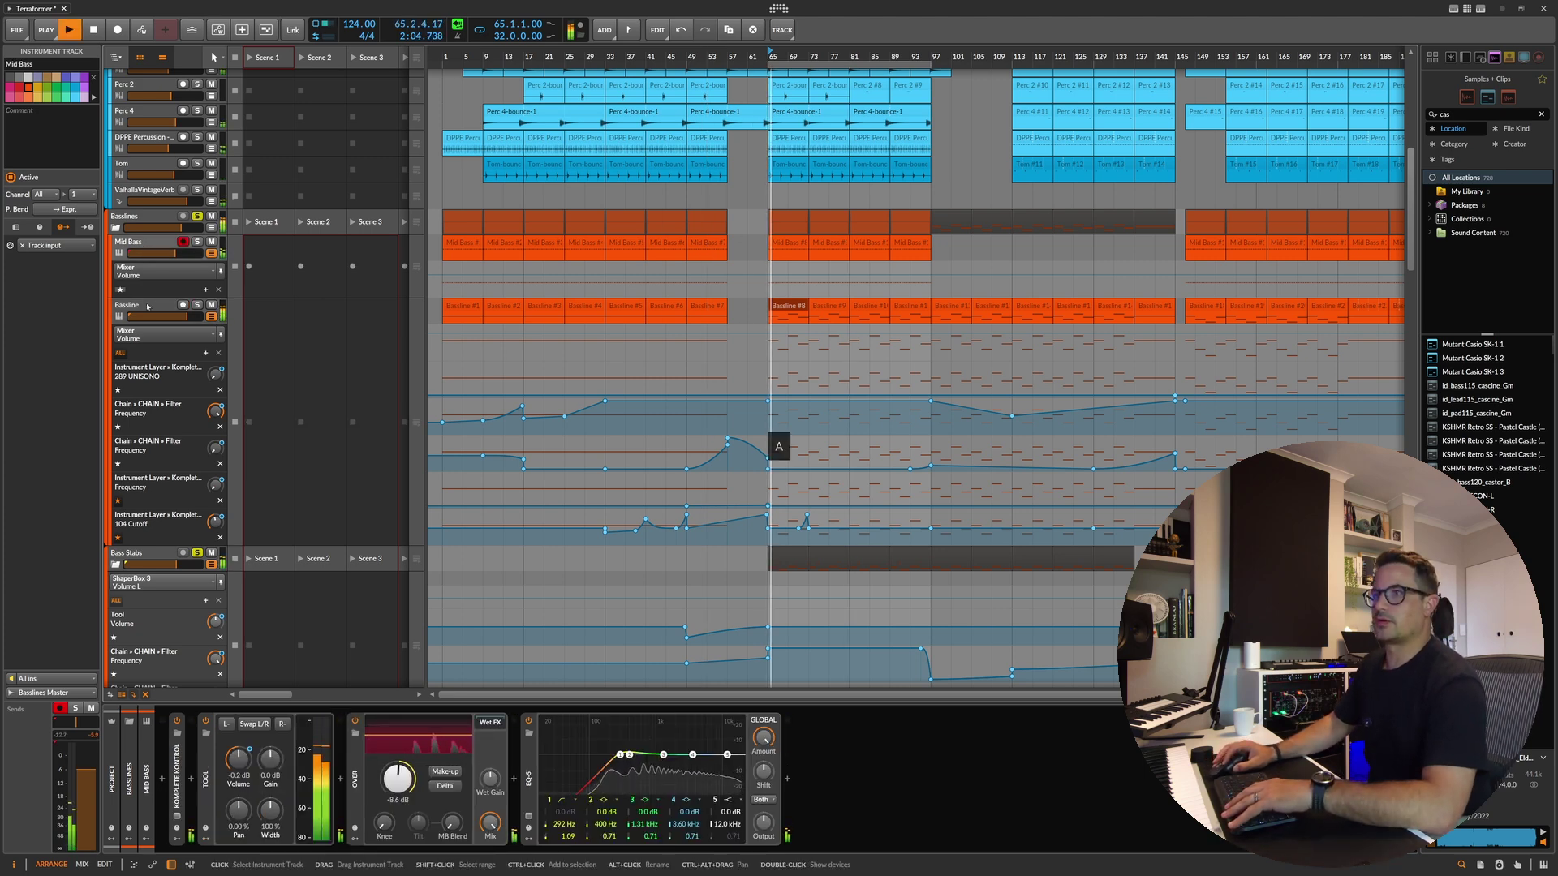
Step: Set the Komplete Kontrol layer's volume in the Bassline's Instrument Layer to about -2.5 dB while listening to playback
{"action": "left_click", "coordinate": [146, 306]}
{"action": "key", "text": "space"}
{"action": "left_click", "coordinate": [176, 775]}
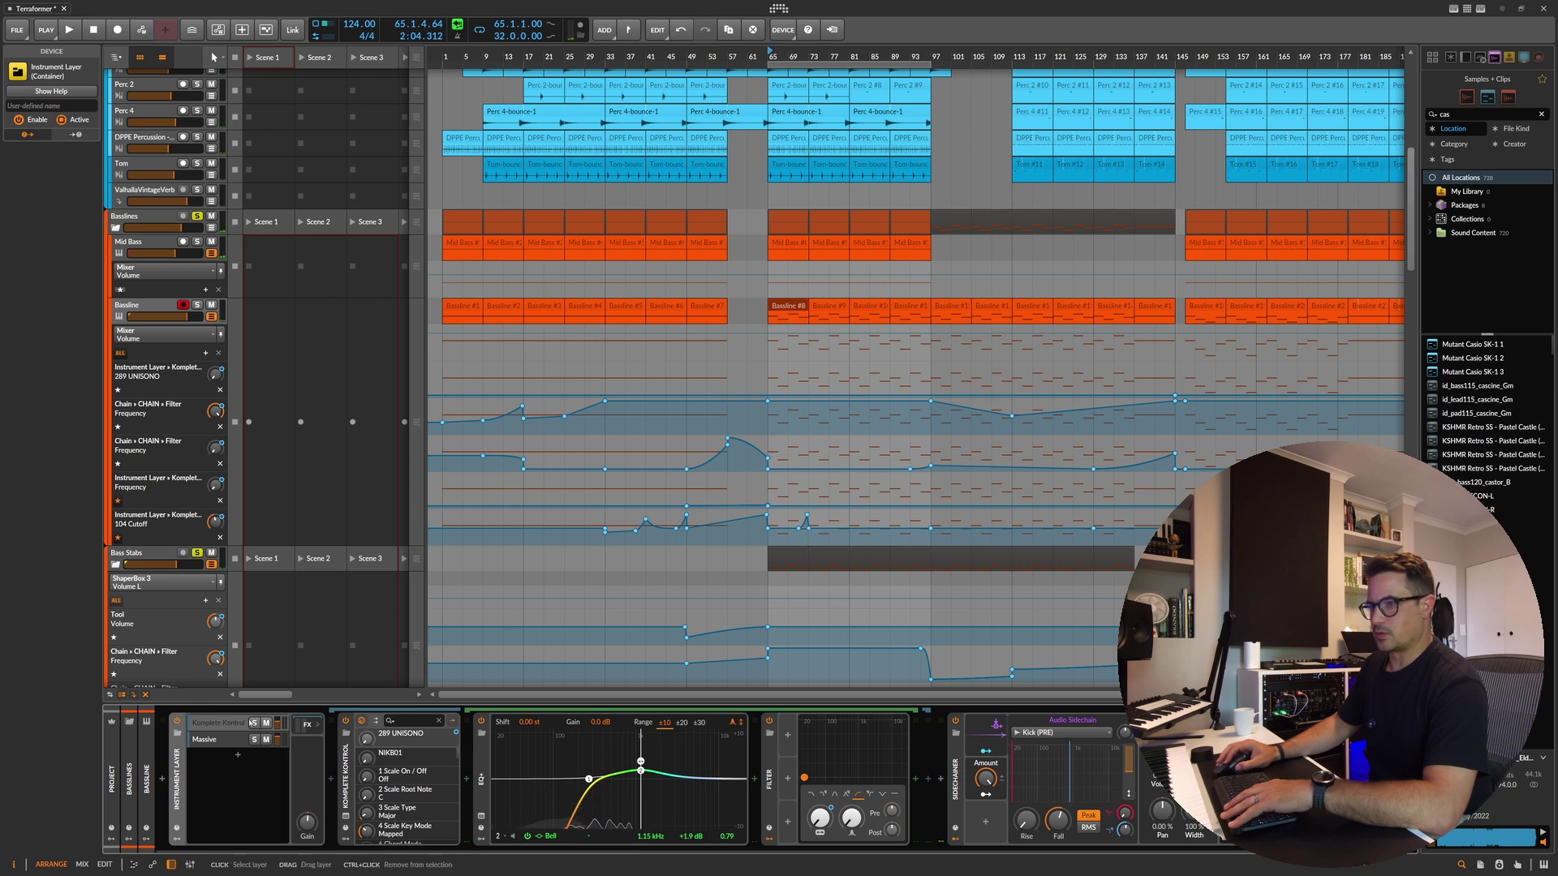
{"action": "left_click", "coordinate": [269, 730]}
{"action": "key", "text": "space"}
{"action": "left_click", "coordinate": [269, 730]}
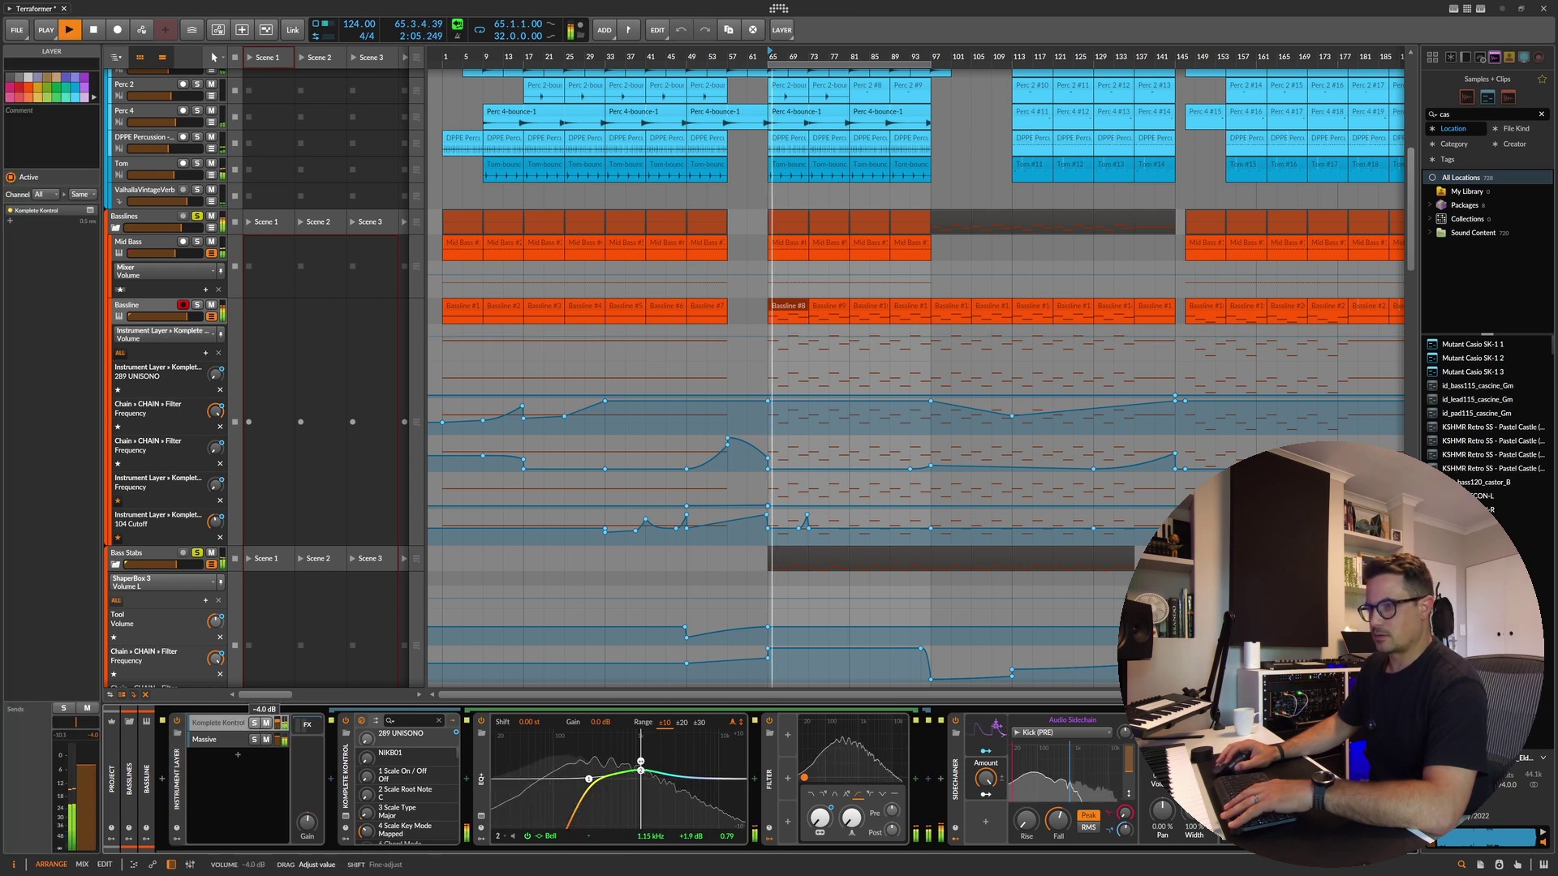
{"action": "left_click_drag", "start_coordinate": [268, 729], "coordinate": [269, 718]}
{"action": "left_click", "coordinate": [280, 738]}
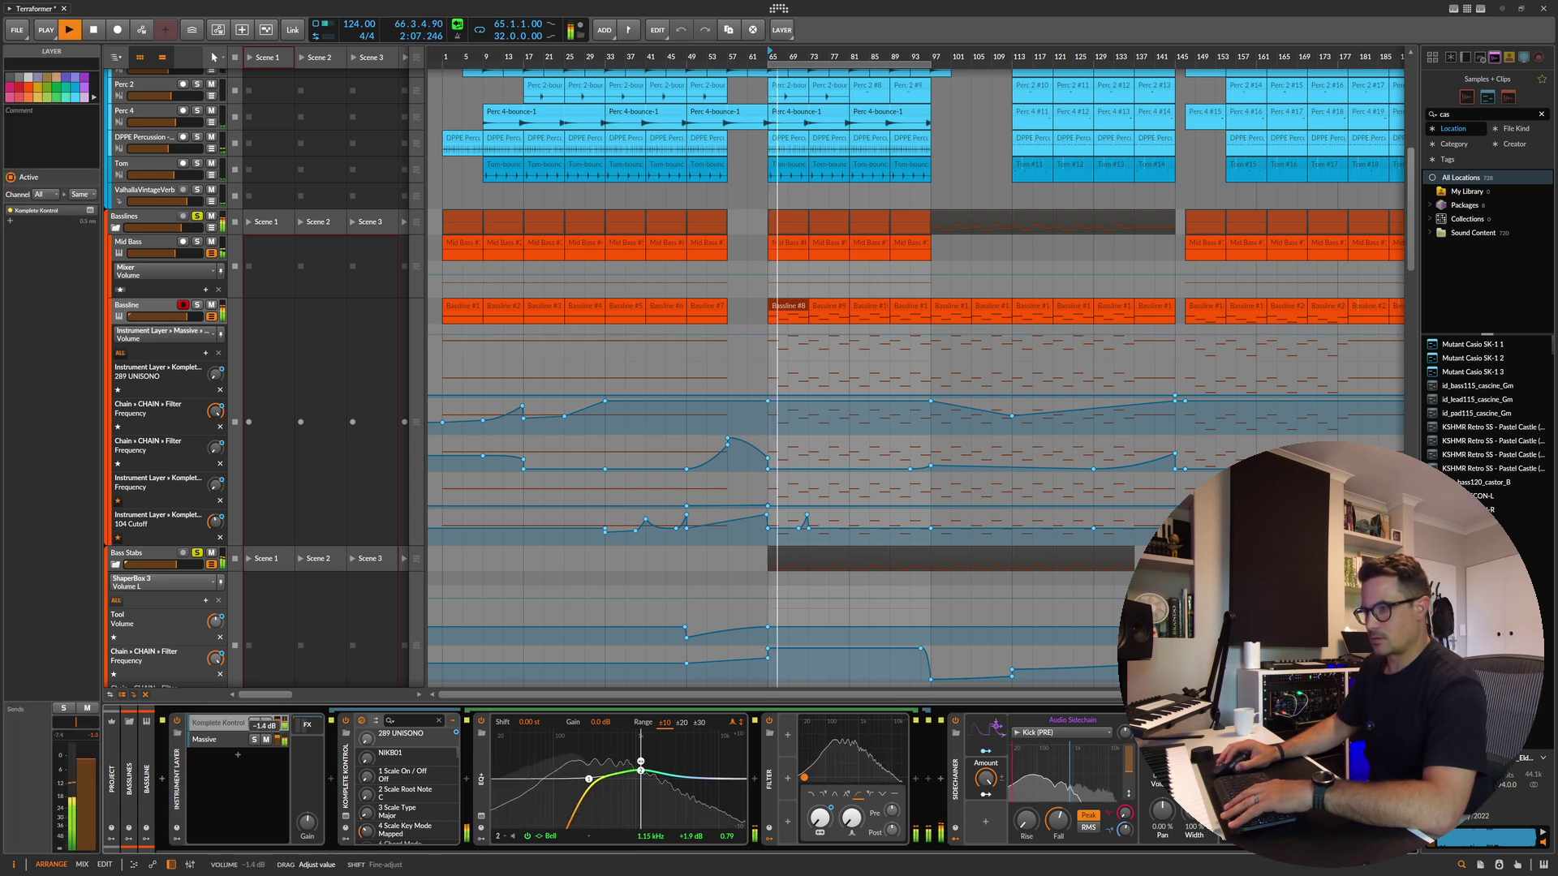
{"action": "left_click", "coordinate": [268, 724]}
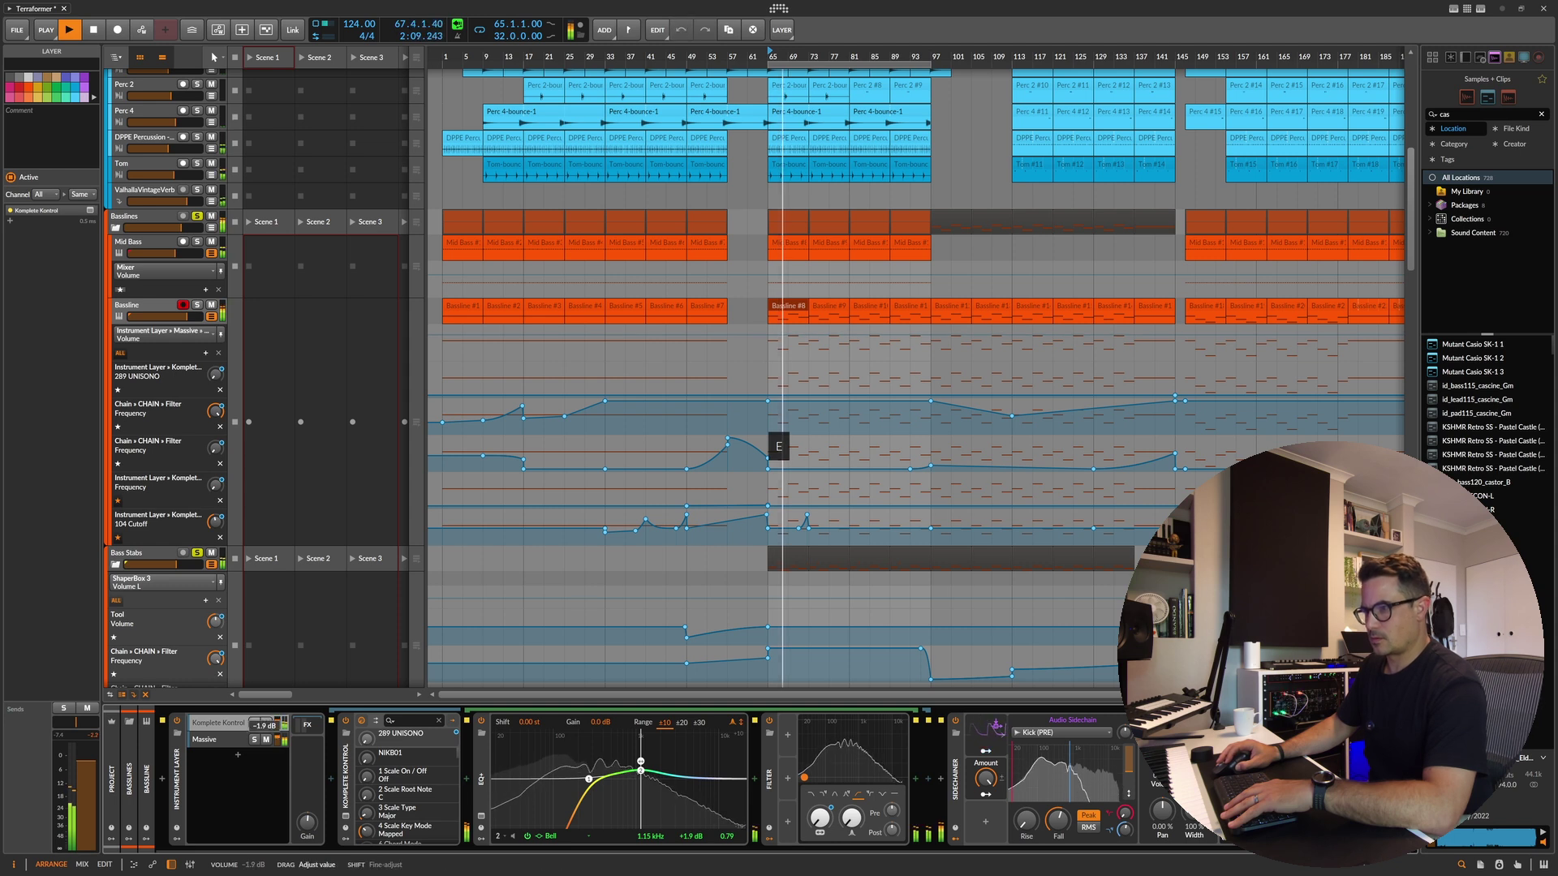
{"action": "left_click", "coordinate": [280, 738]}
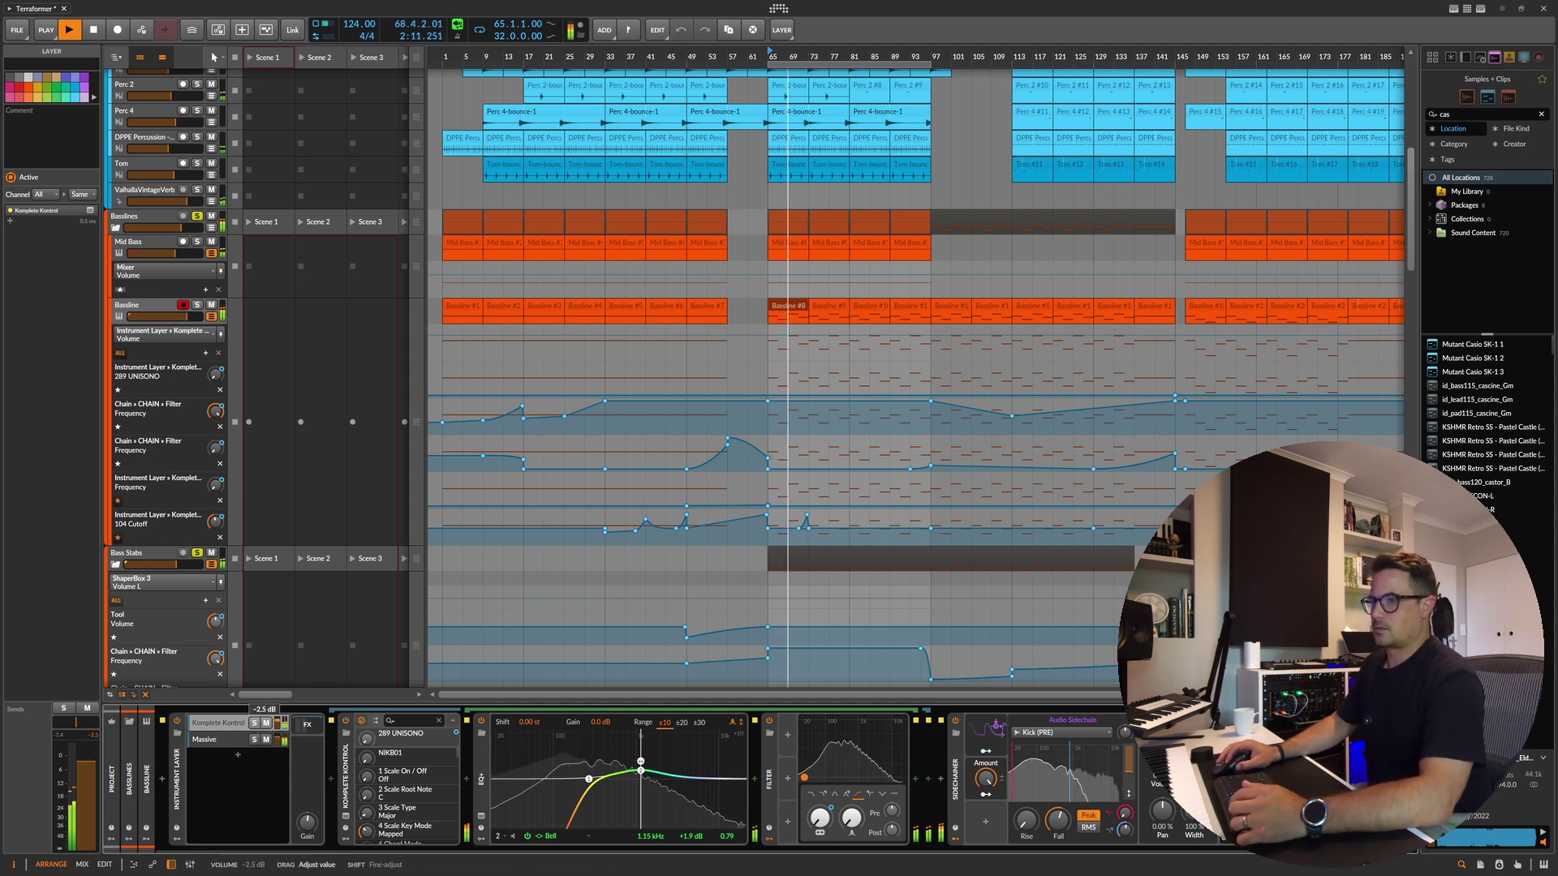
{"action": "left_click_drag", "start_coordinate": [281, 725], "coordinate": [282, 728]}
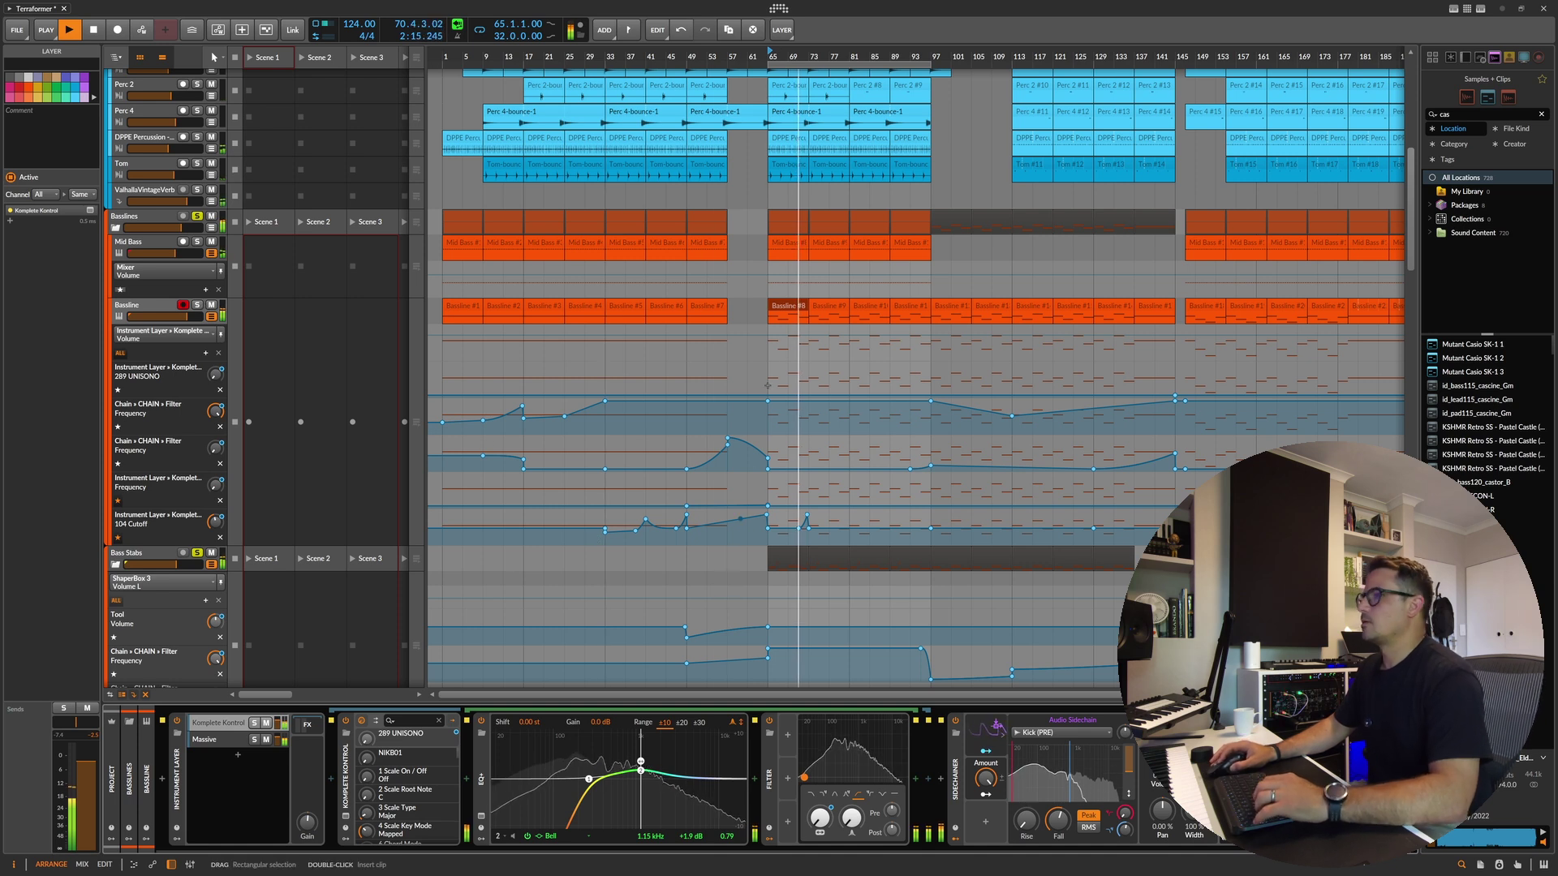
Step: Duplicate the Bassline's 104 Cutoff automation bump from bars 65–81 into bars 81–97
{"action": "key", "text": "g"}
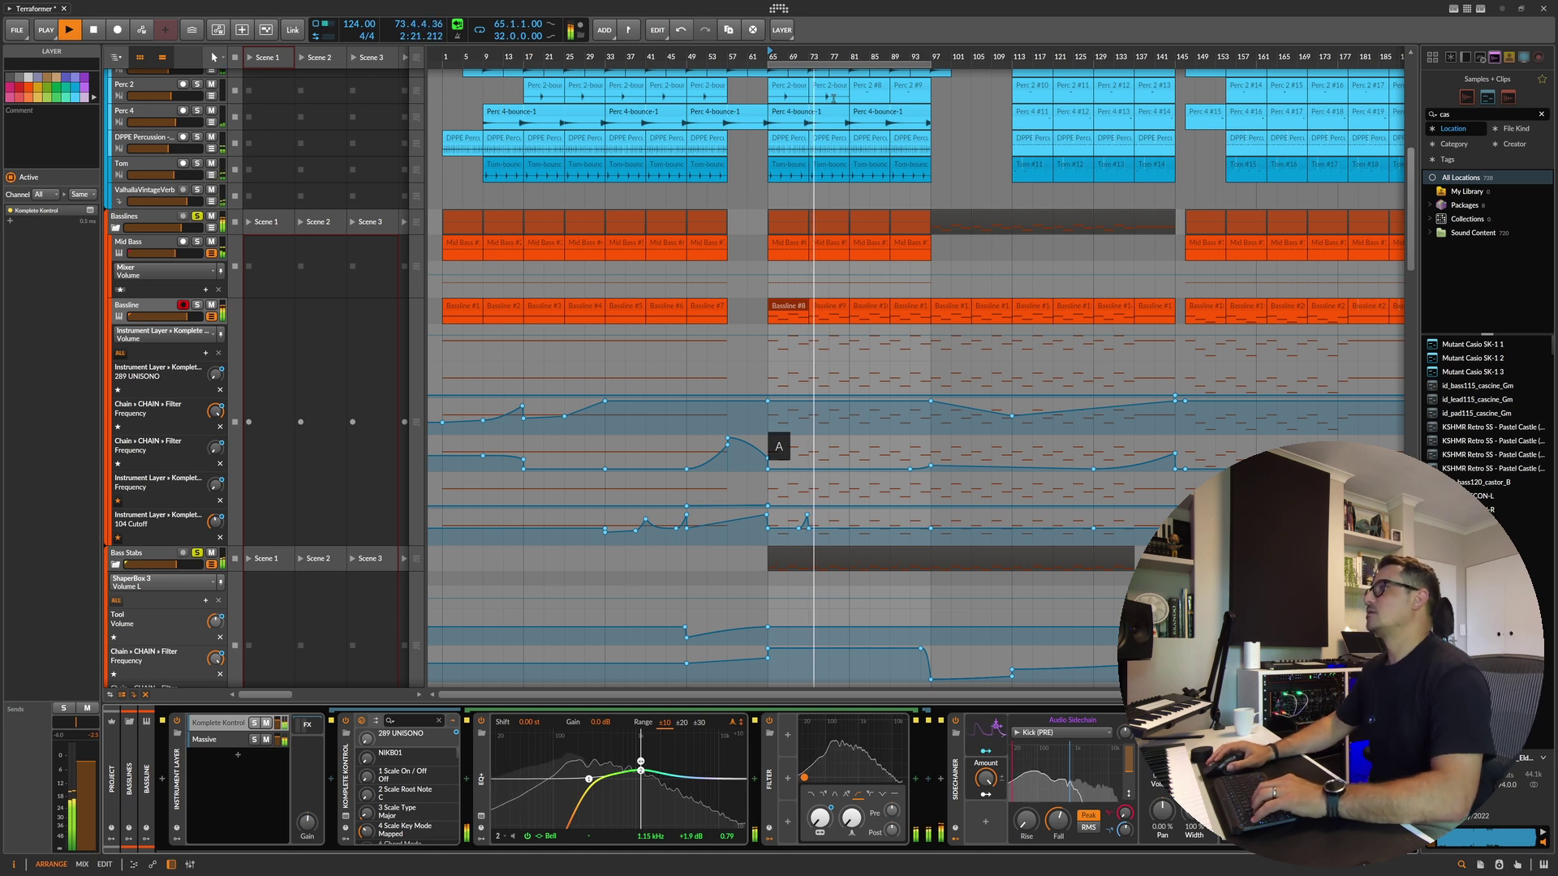
{"action": "left_click", "coordinate": [849, 54]}
{"action": "key", "text": "space"}
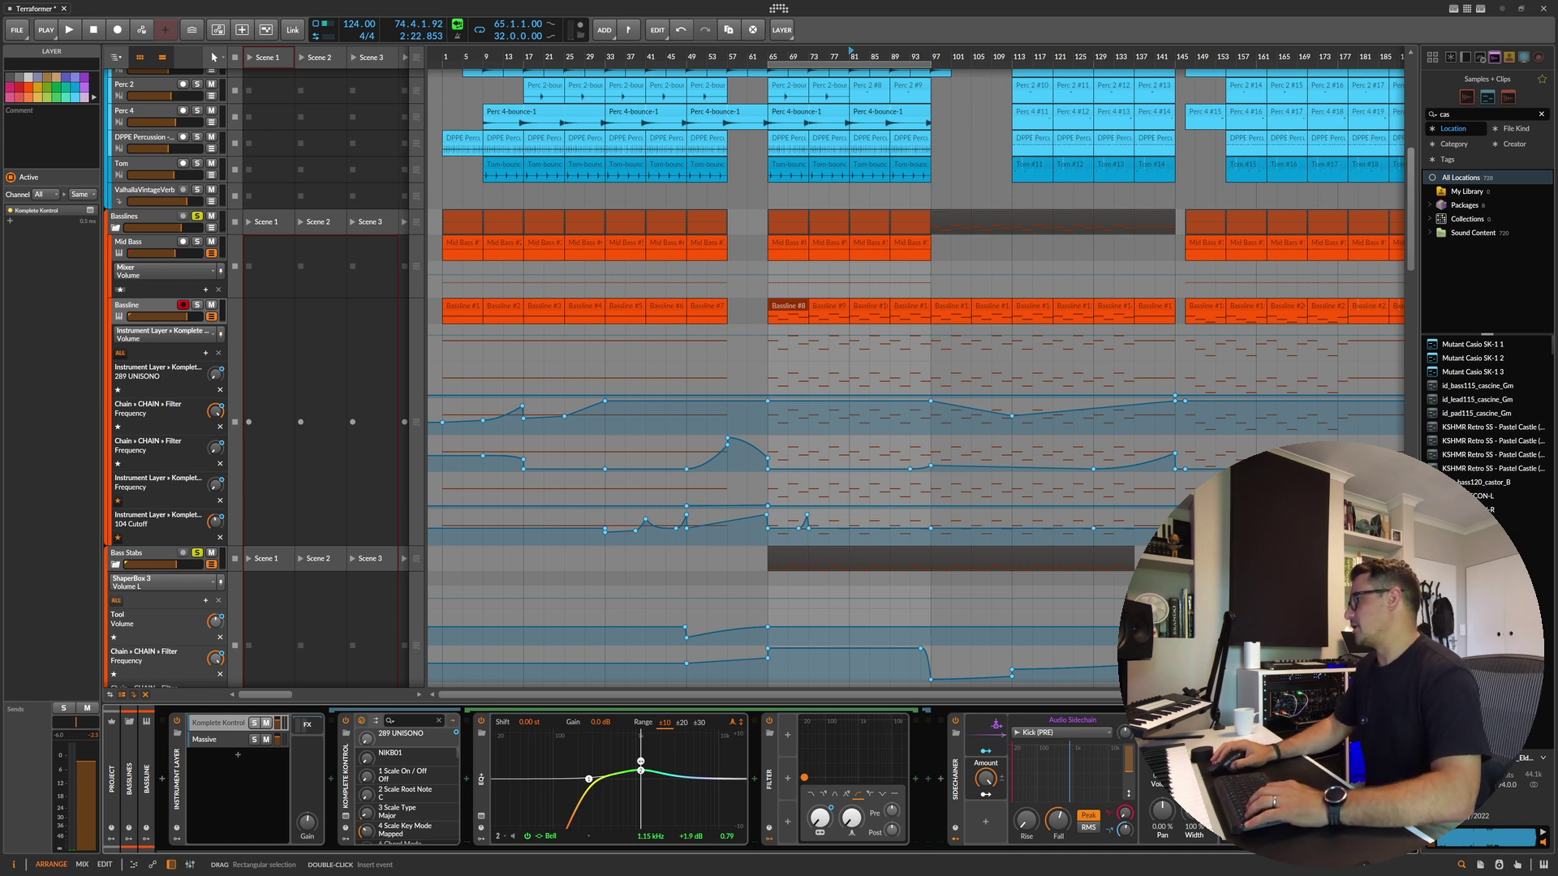
{"action": "key", "text": "2"}
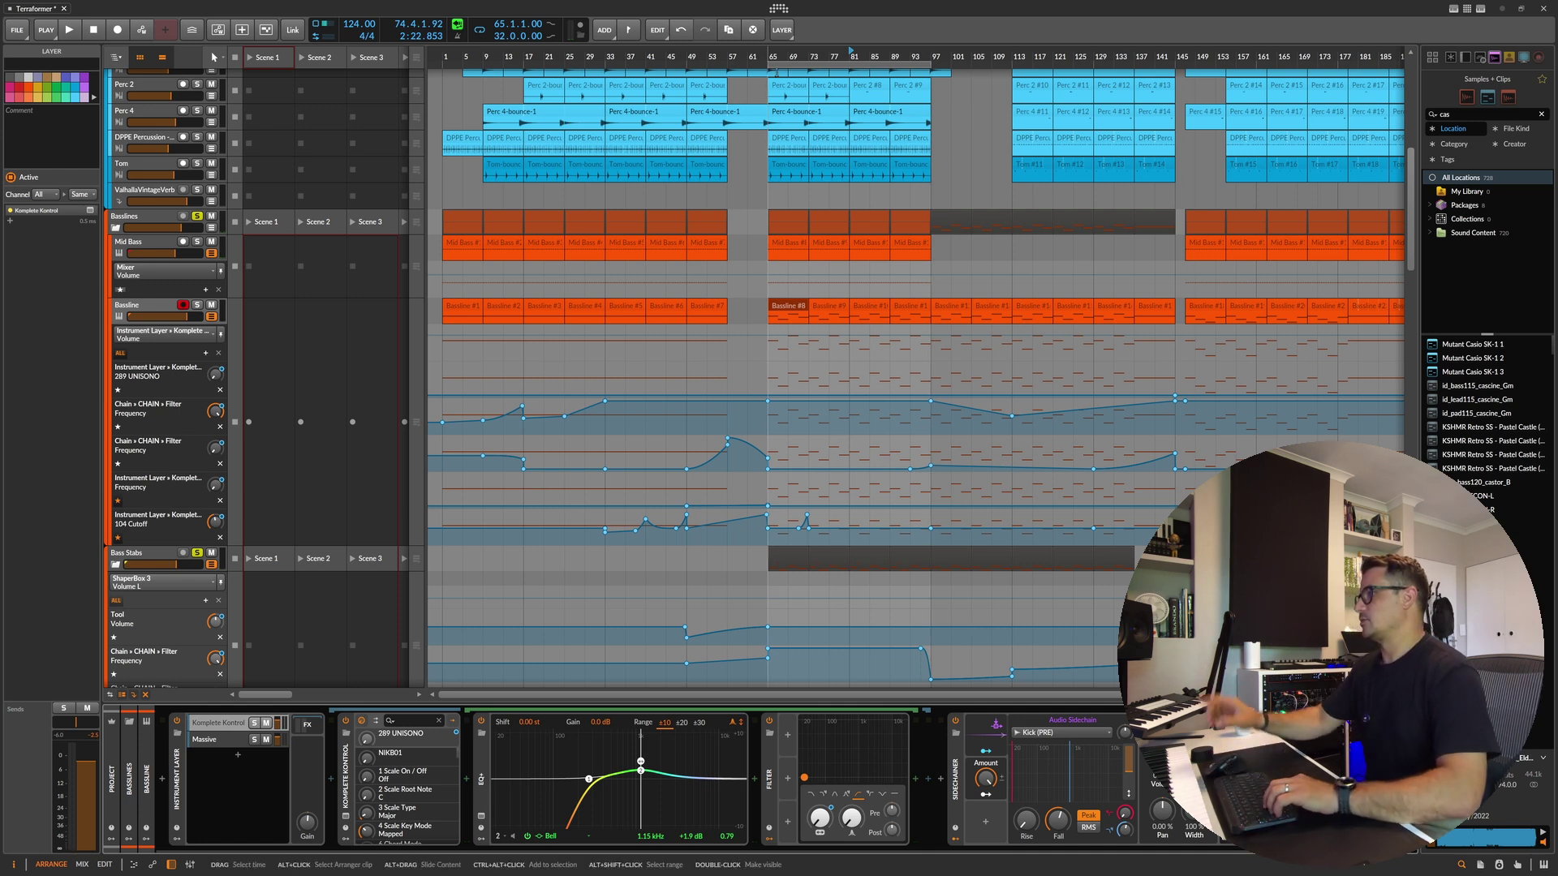
{"action": "left_click_drag", "start_coordinate": [849, 534], "coordinate": [925, 537]}
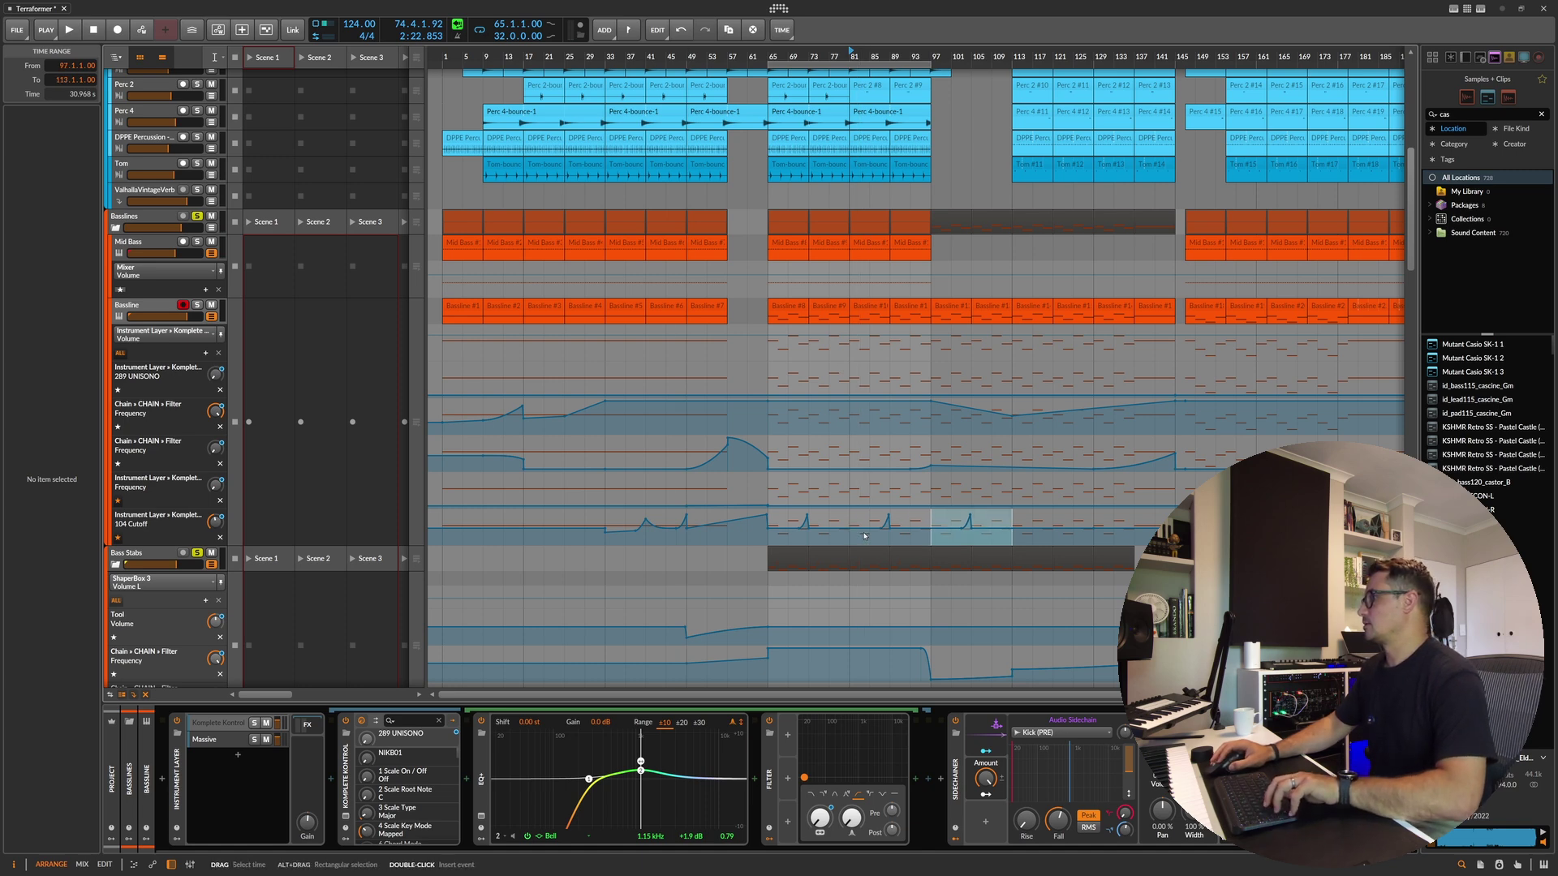
{"action": "key", "text": "1"}
Step: Solo the Drums group and play the arrangement from bar 57
{"action": "left_click", "coordinate": [728, 50]}
{"action": "key", "text": "space"}
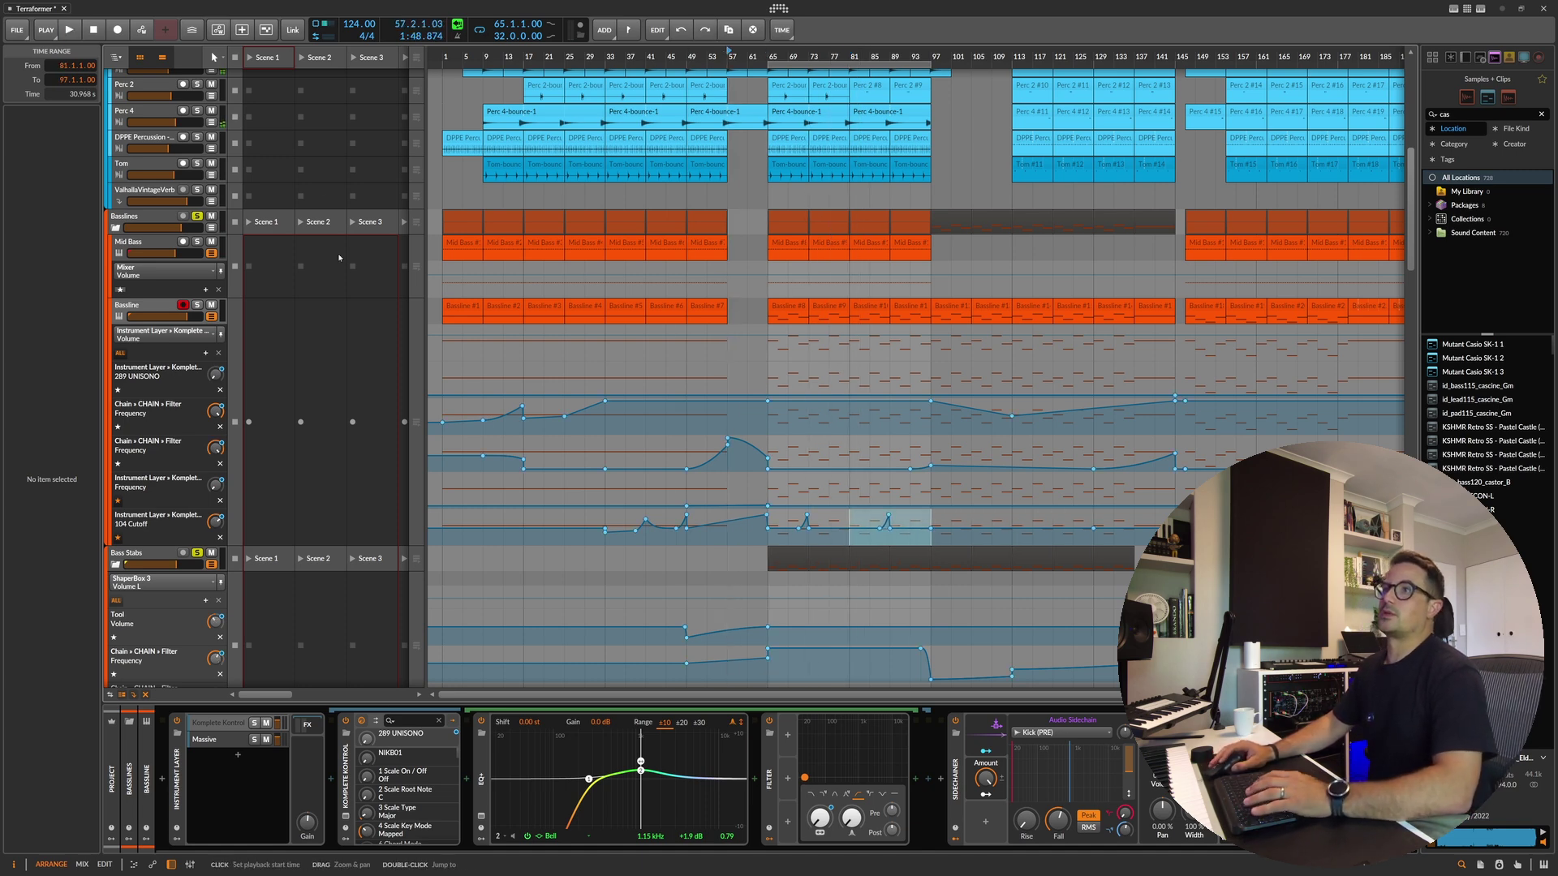
{"action": "scroll", "coordinate": [364, 328], "scroll_direction": "up", "scroll_amount": 10}
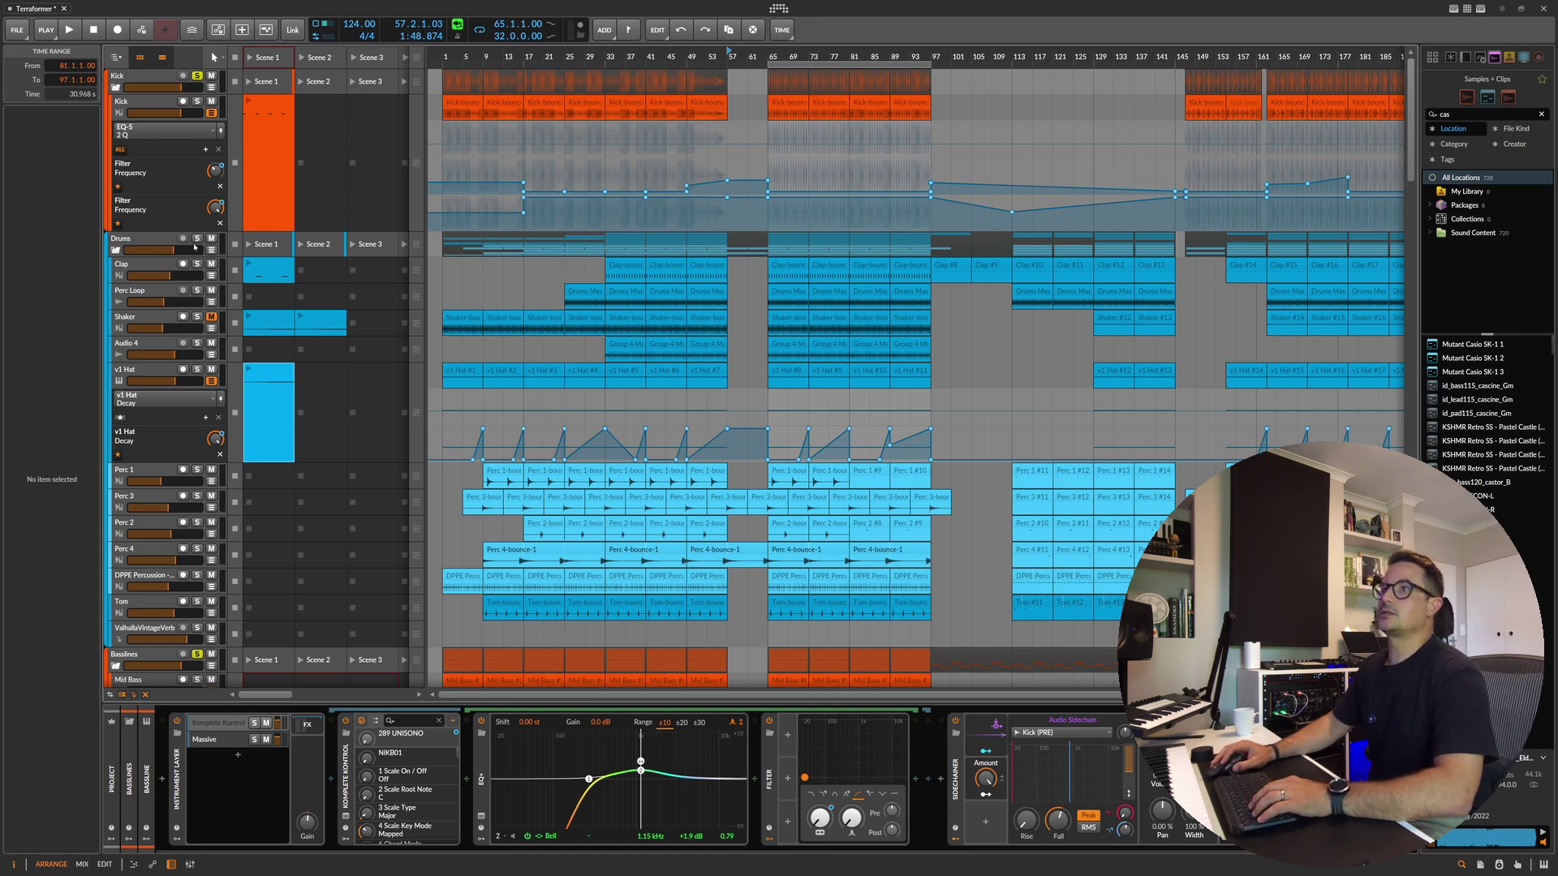
{"action": "key", "text": "space"}
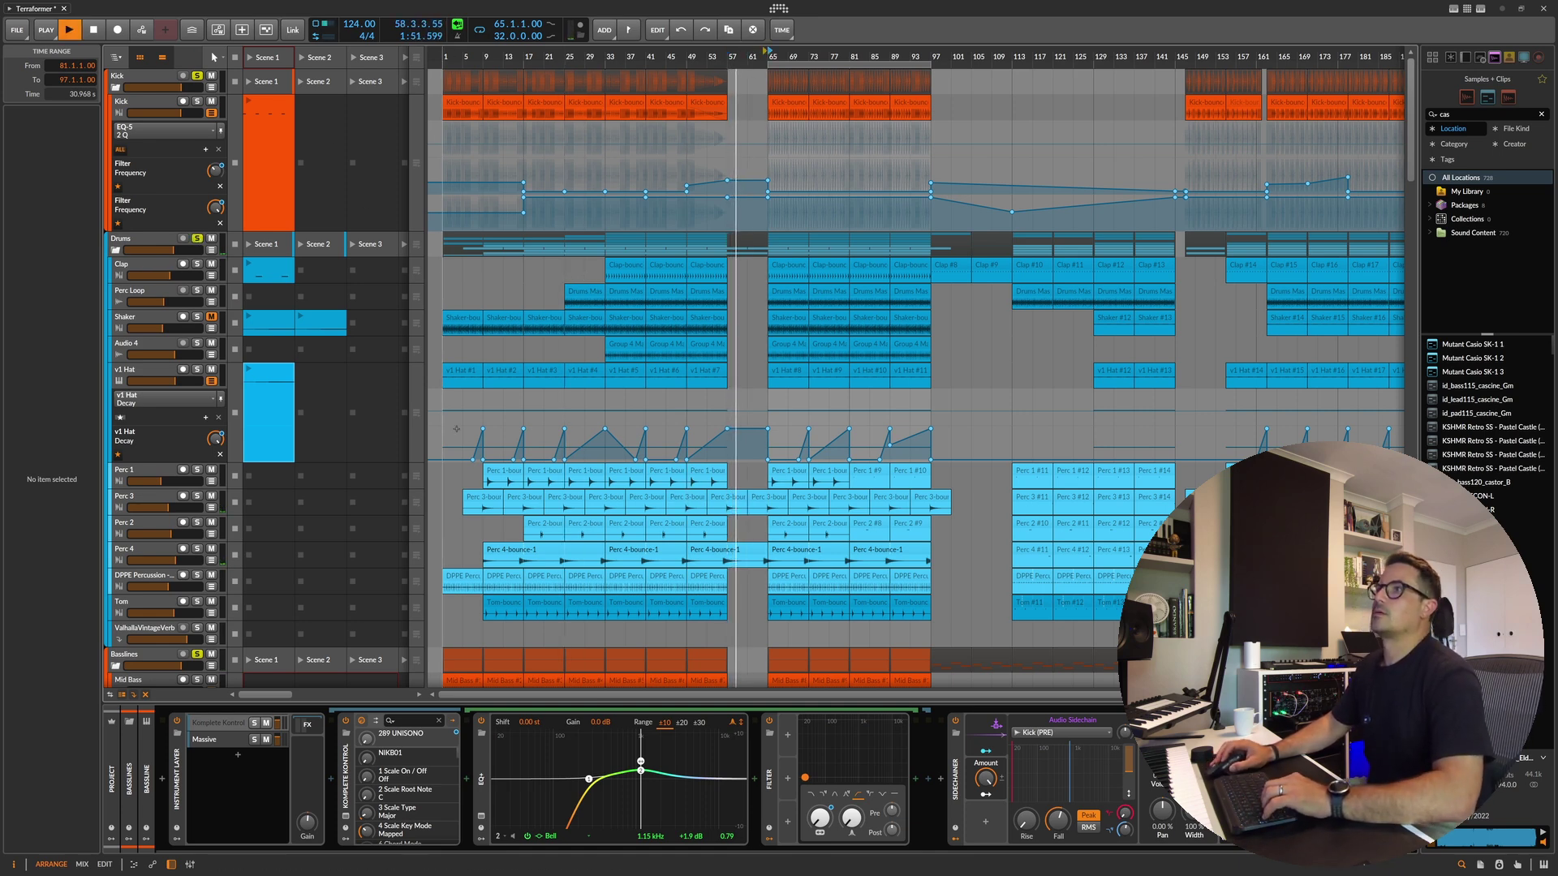
Step: Review the bass, synth, atmosphere and pad tracks and their automation while the arrangement plays
{"action": "scroll", "coordinate": [698, 480], "scroll_direction": "down", "scroll_amount": 10}
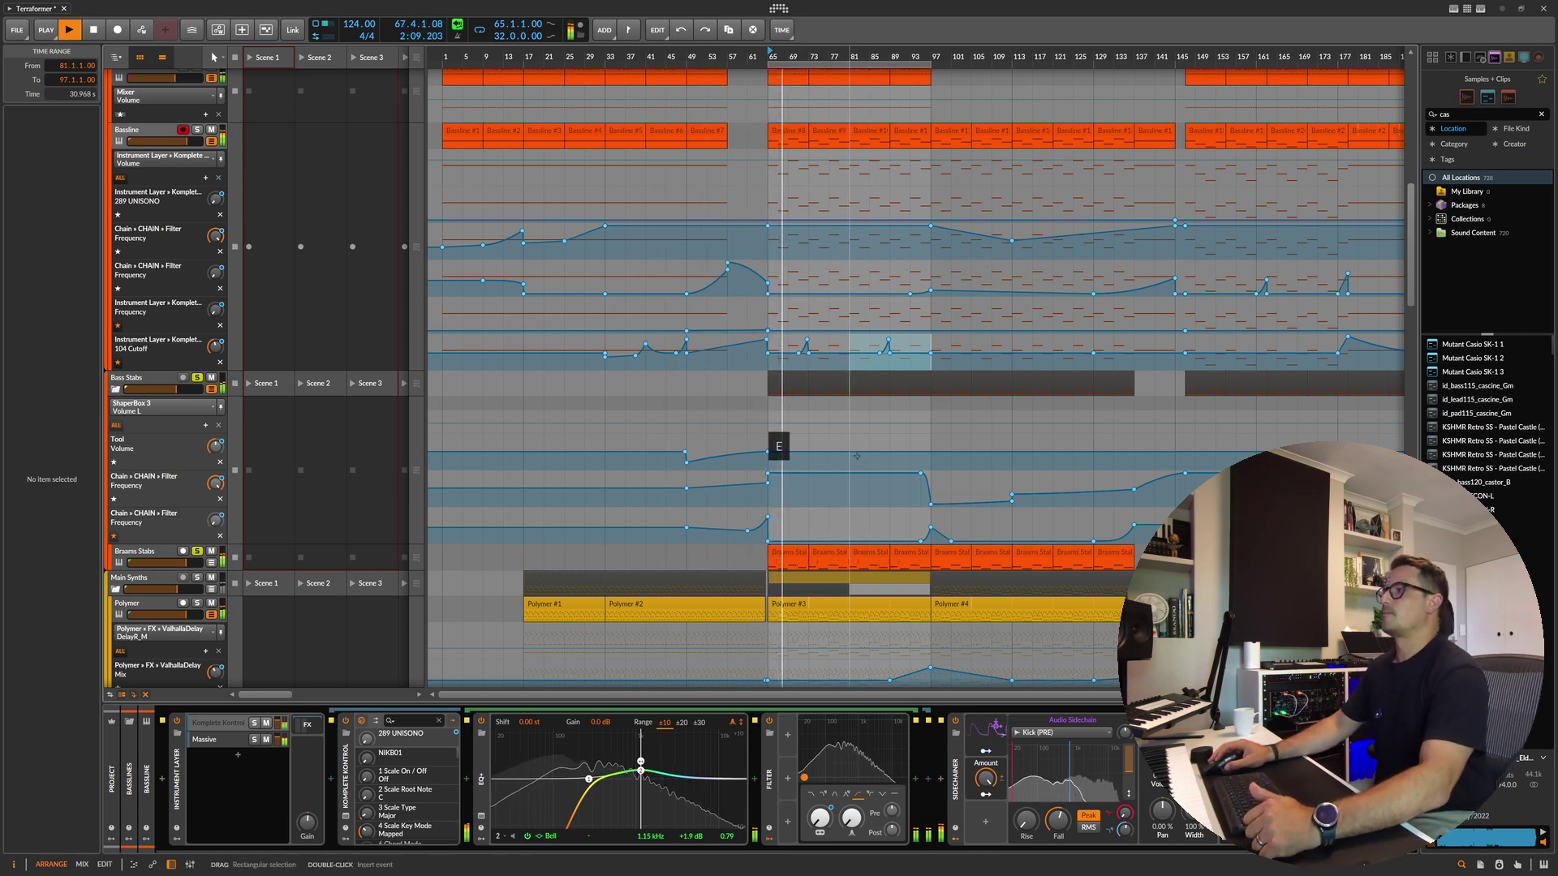
{"action": "scroll", "coordinate": [871, 399], "scroll_direction": "down", "scroll_amount": 3}
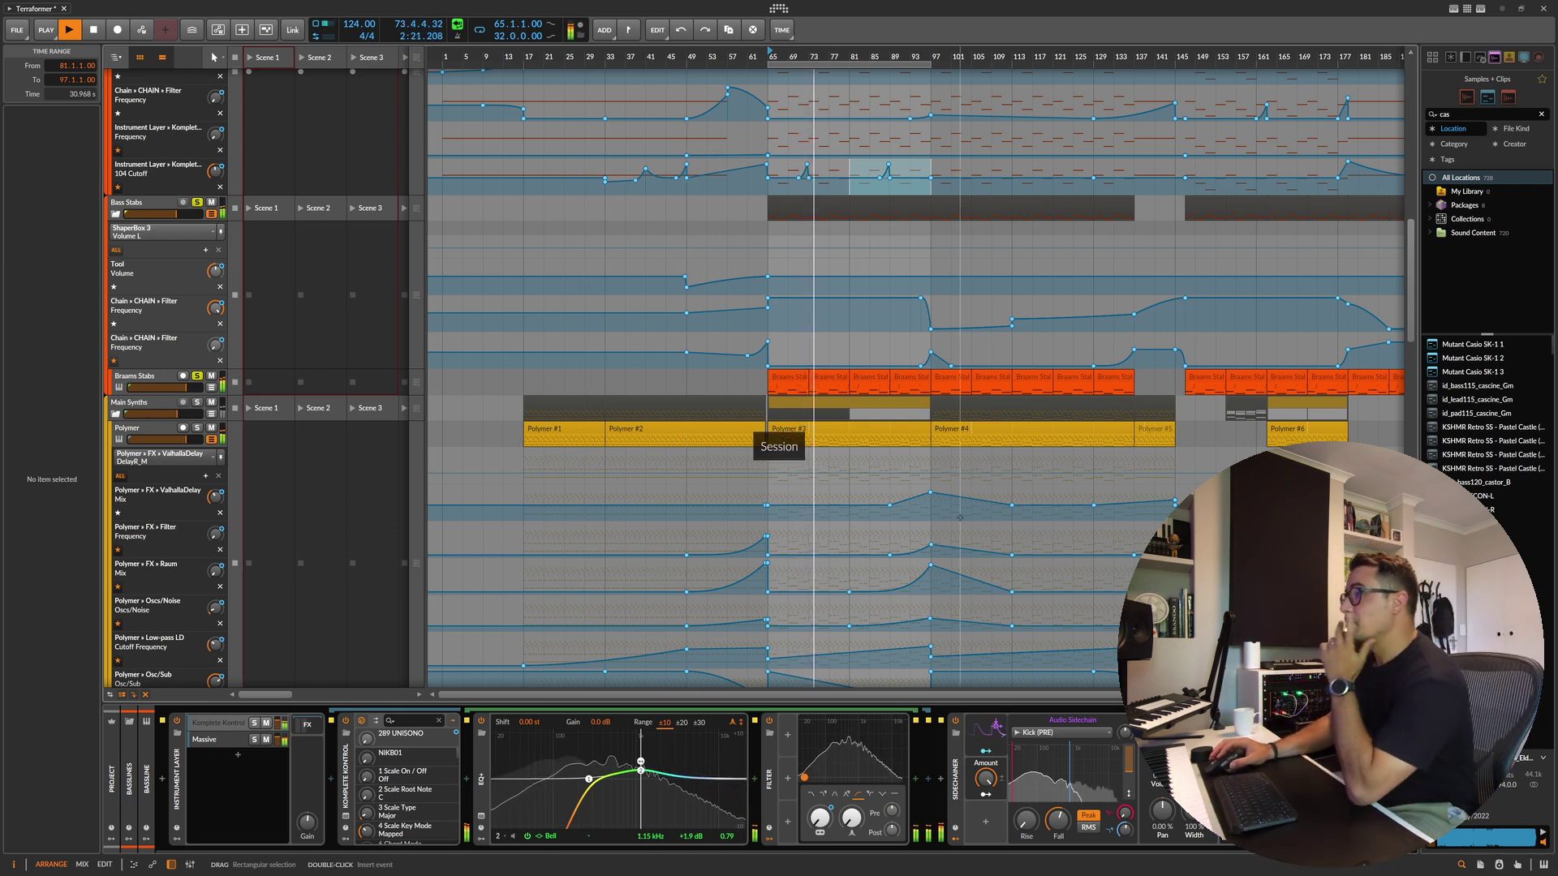
{"action": "scroll", "coordinate": [901, 347], "scroll_direction": "down", "scroll_amount": 3}
{"action": "scroll", "coordinate": [901, 346], "scroll_direction": "down", "scroll_amount": 4}
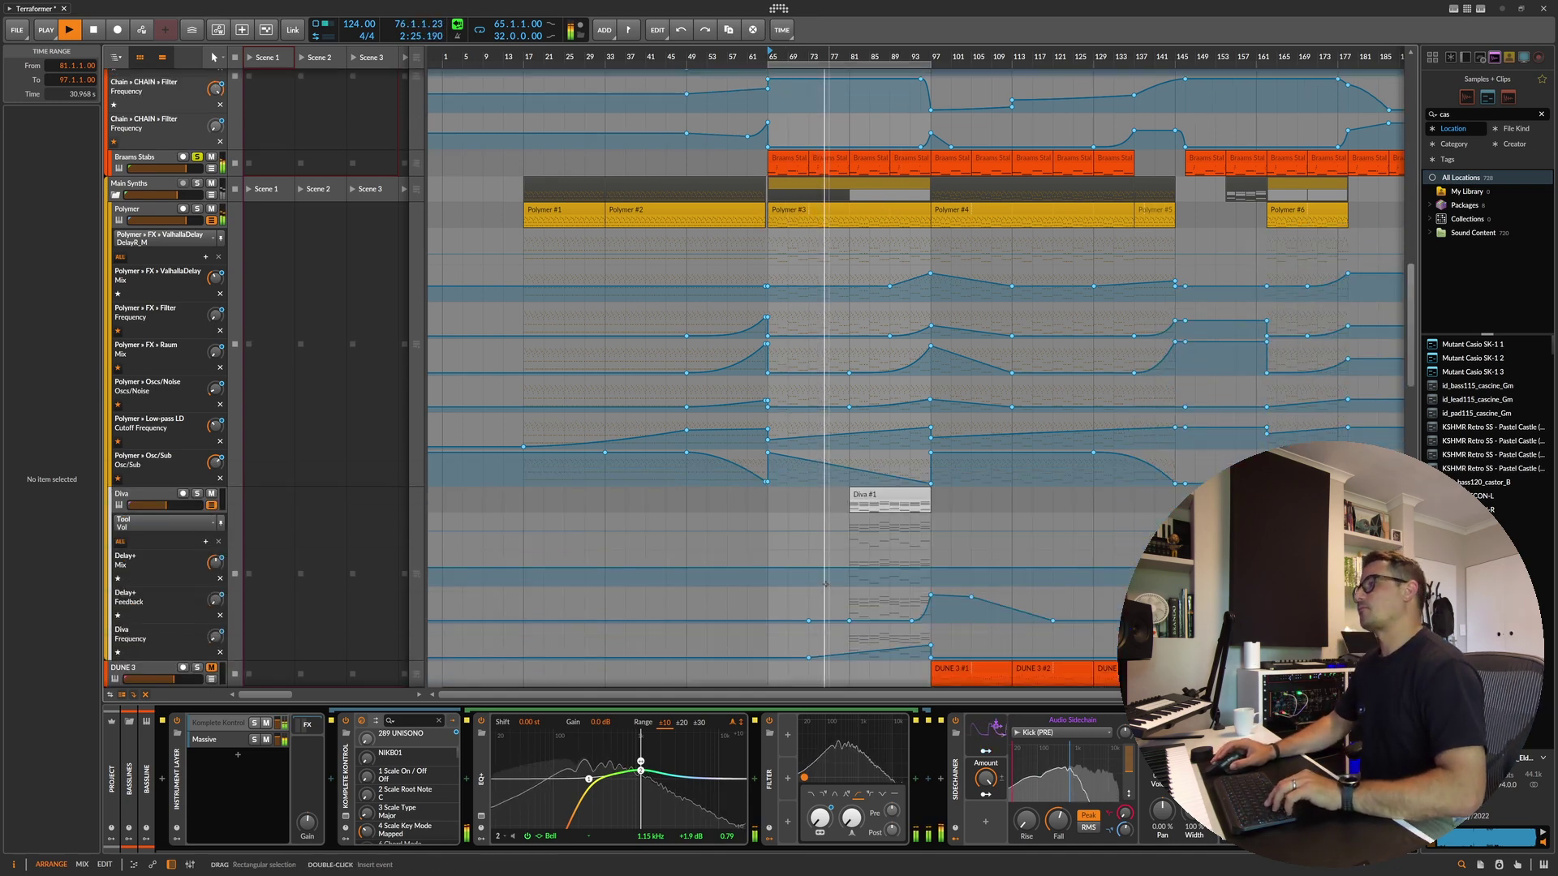
{"action": "scroll", "coordinate": [672, 508], "scroll_direction": "down", "scroll_amount": 8}
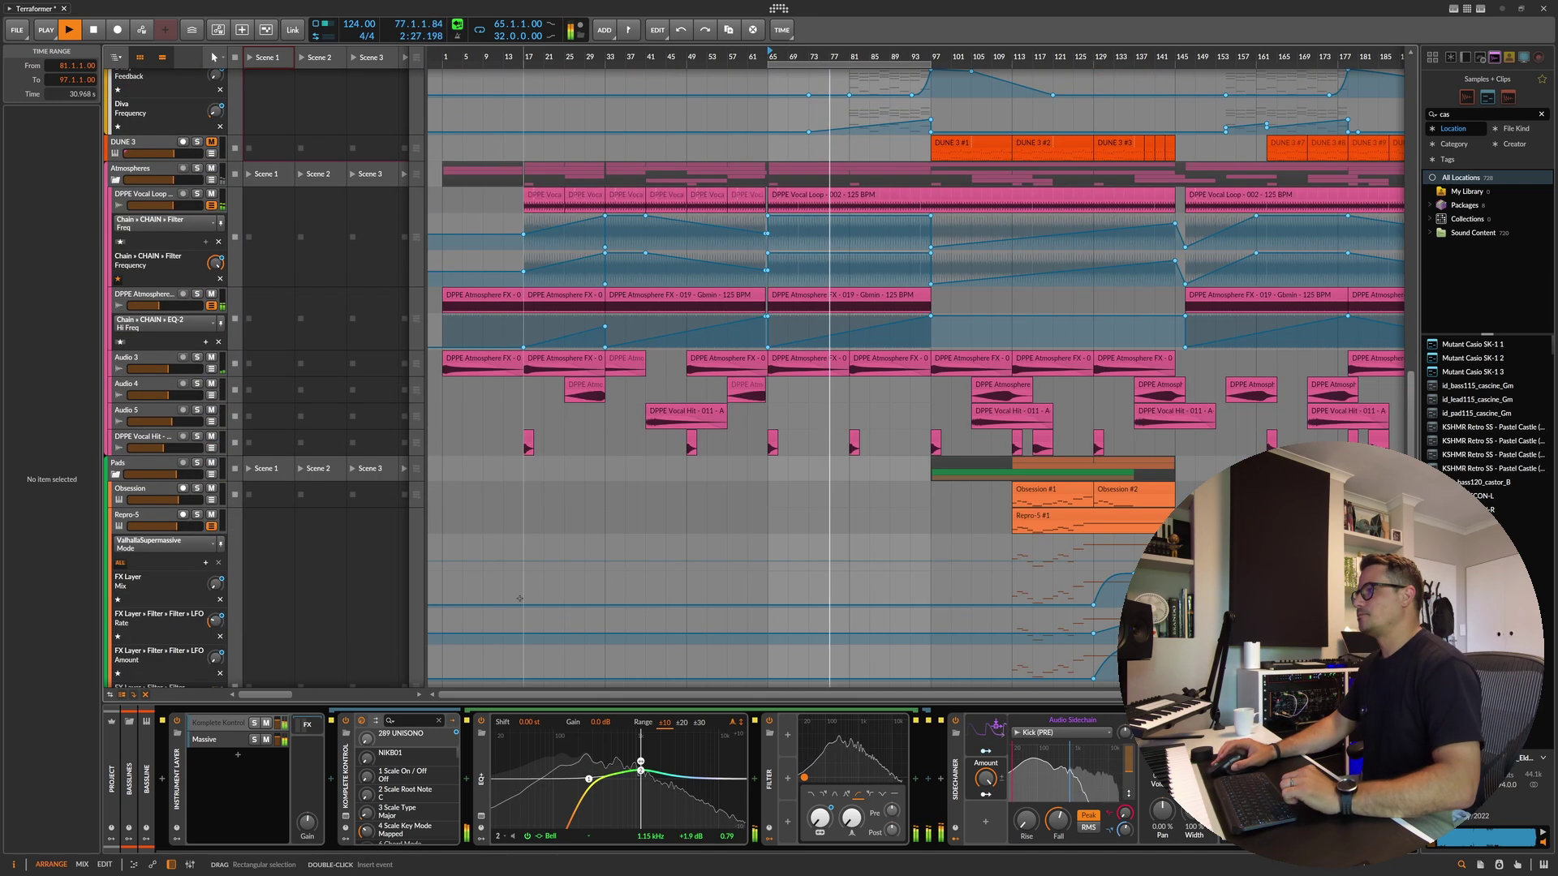
{"action": "scroll", "coordinate": [617, 340], "scroll_direction": "up", "scroll_amount": 1}
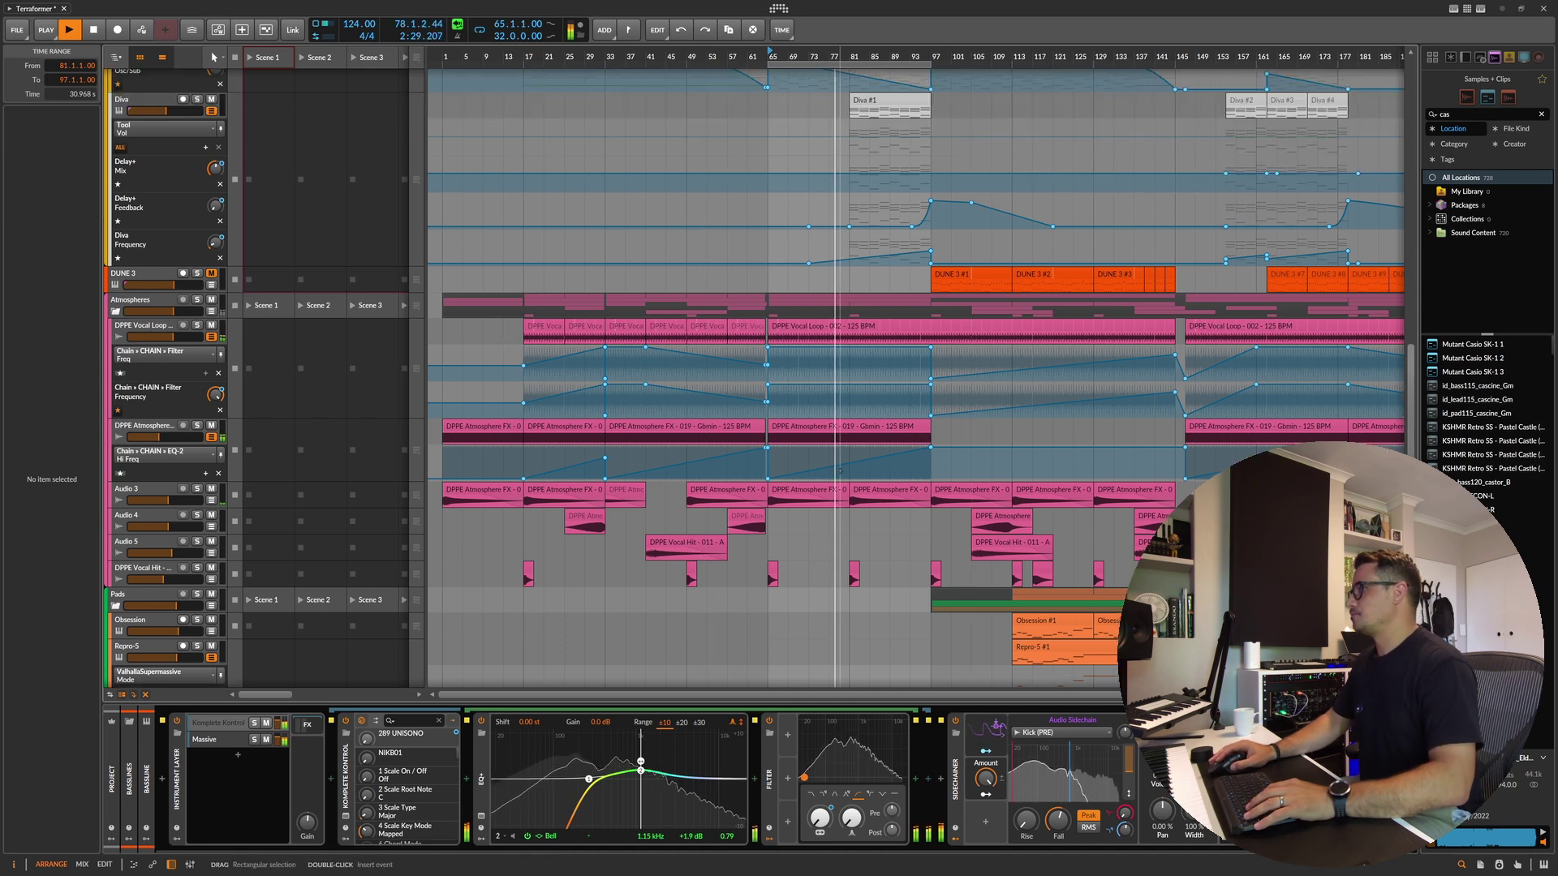
{"action": "scroll", "coordinate": [694, 320], "scroll_direction": "up", "scroll_amount": 4}
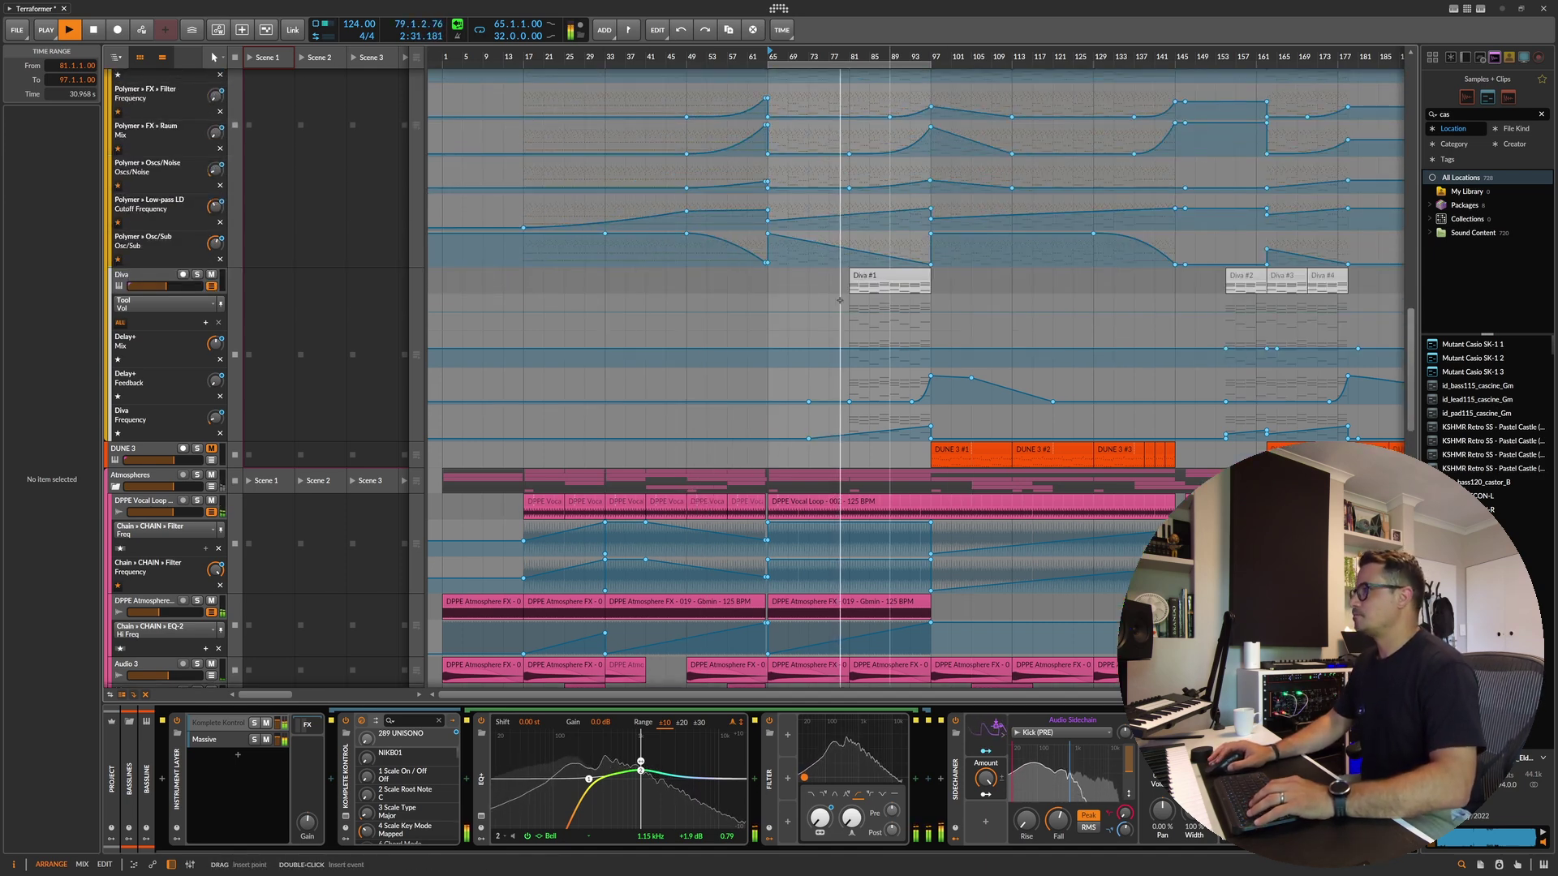
Step: Restart playback from bar 73 and return to the Kick and Drums tracks
{"action": "left_click", "coordinate": [811, 278]}
{"action": "scroll", "coordinate": [804, 268], "scroll_direction": "up", "scroll_amount": 9}
{"action": "key", "text": "space"}
{"action": "scroll", "coordinate": [735, 441], "scroll_direction": "up", "scroll_amount": 15}
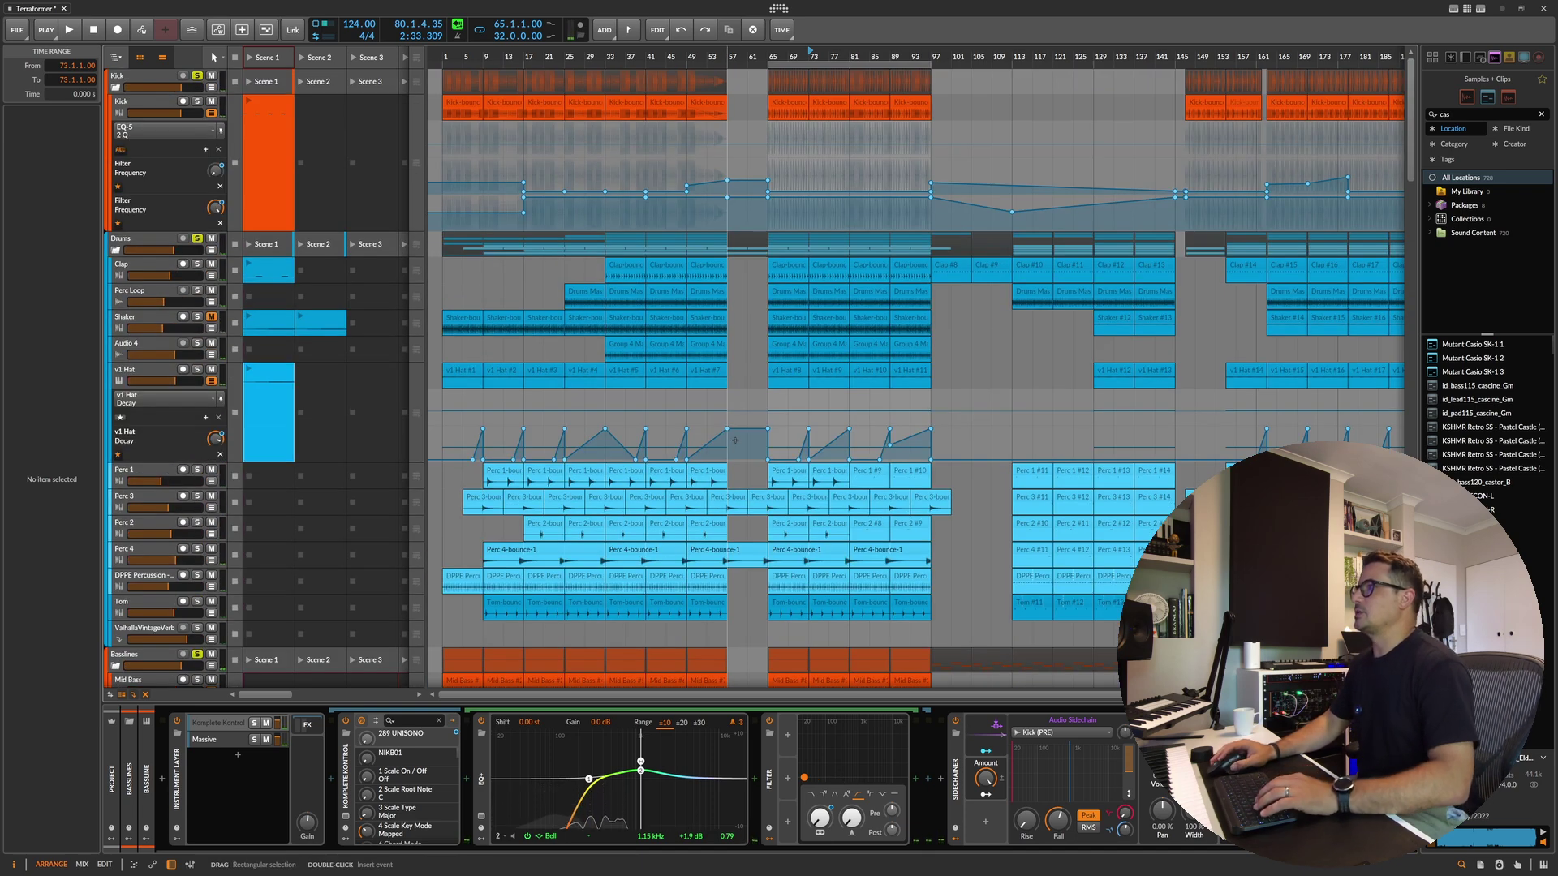
{"action": "key", "text": "space"}
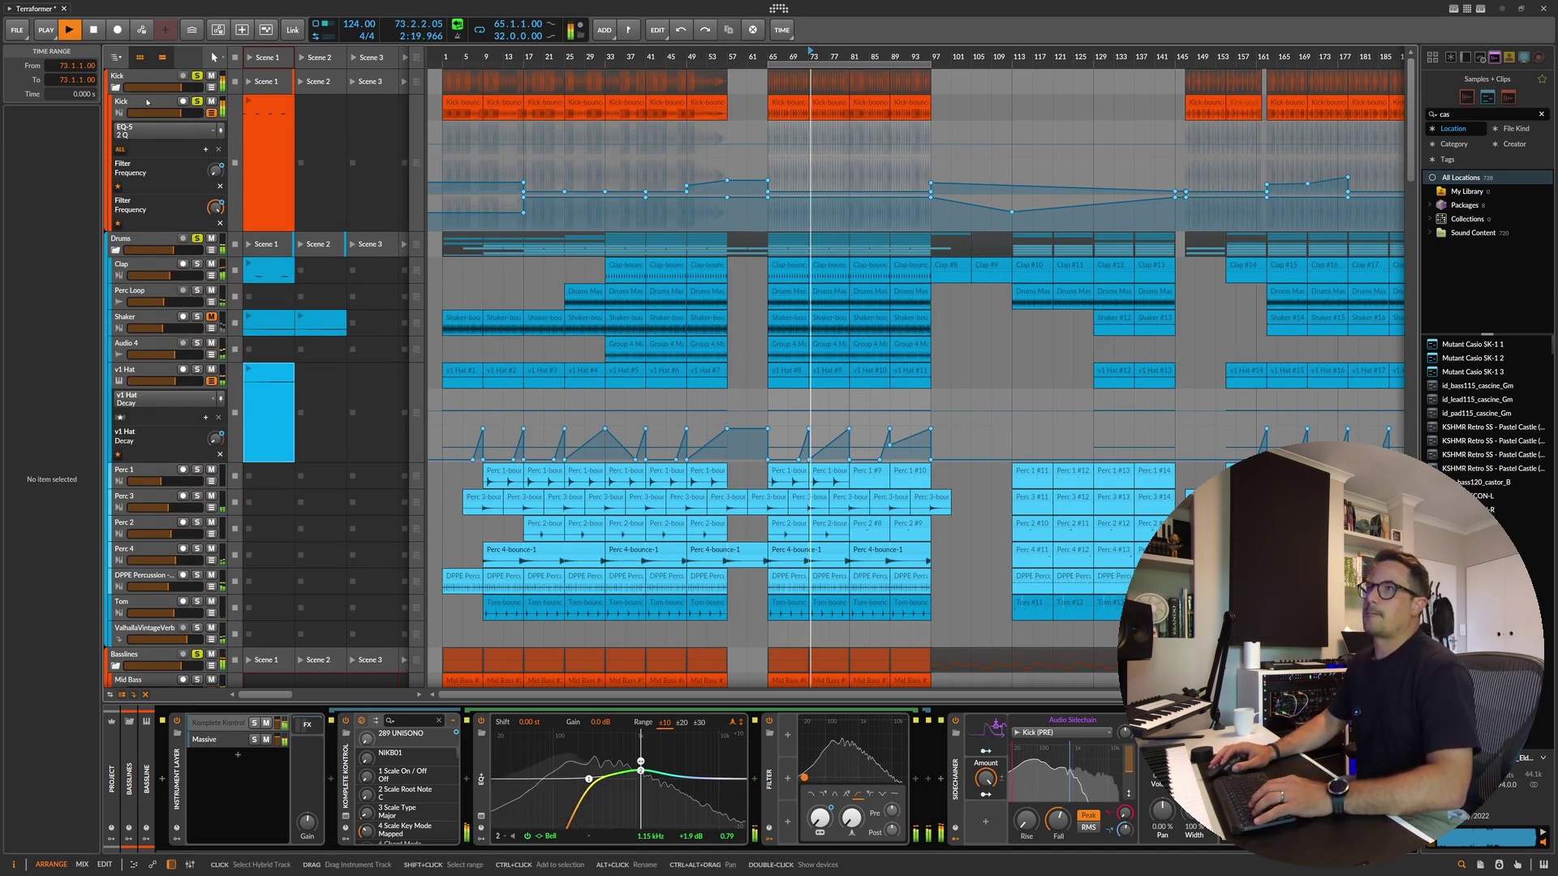
Step: Solo only the Kick track, show its devices and play from bar 73
{"action": "left_click", "coordinate": [276, 169]}
{"action": "key", "text": "space"}
{"action": "left_click", "coordinate": [202, 84]}
{"action": "left_click", "coordinate": [197, 100]}
{"action": "key", "text": "space"}
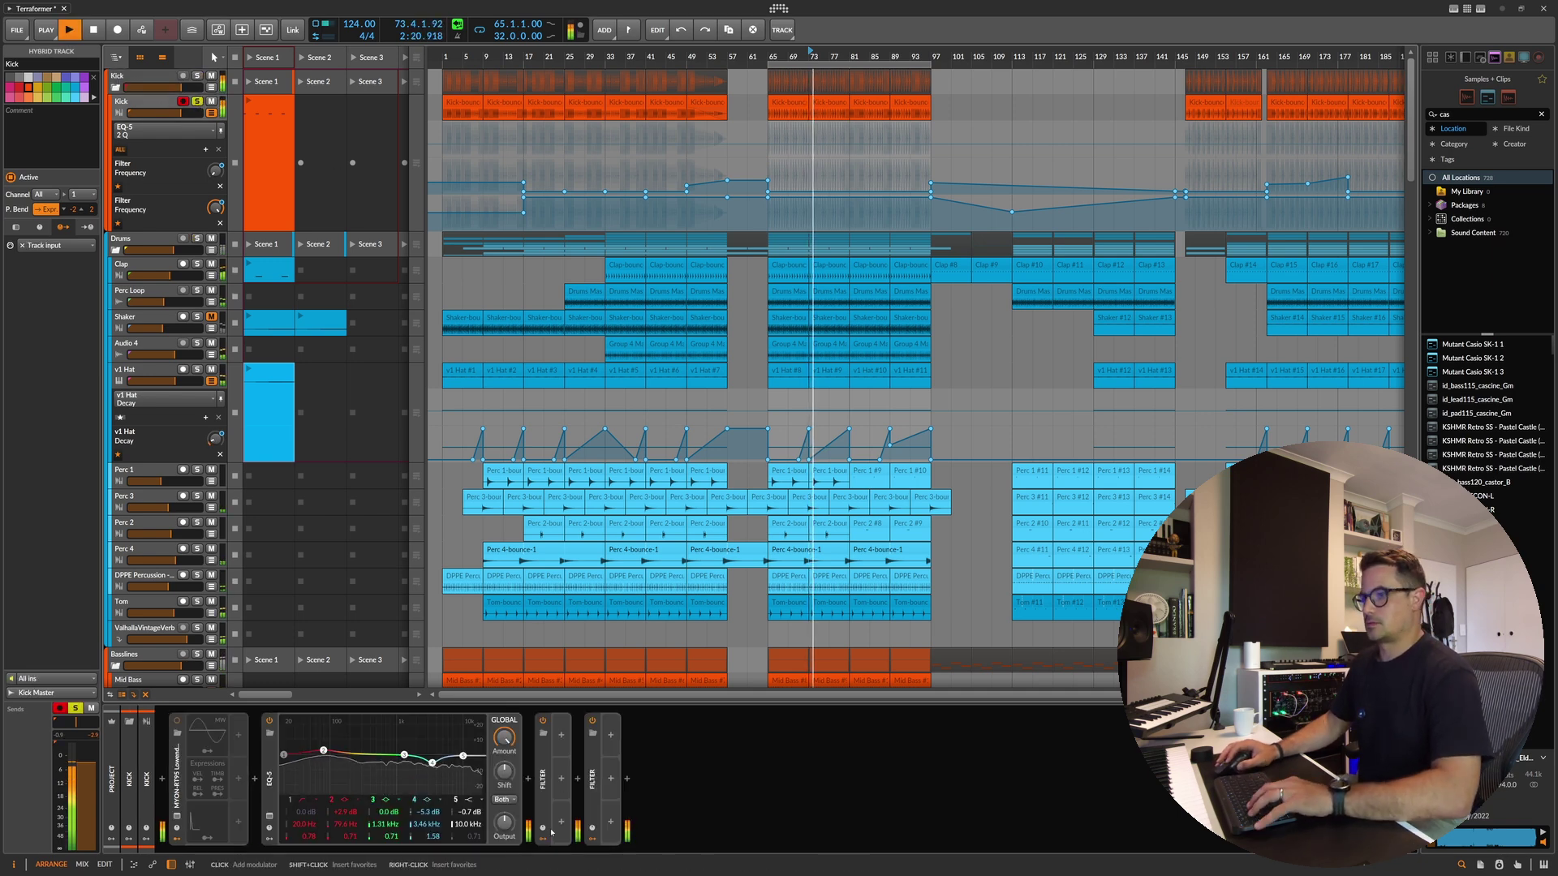
Step: Insert a Compressor+ between the Sampler and EQ-5 on the Kick track and lower its threshold to about -12.7 dB
{"action": "left_click", "coordinate": [177, 772]}
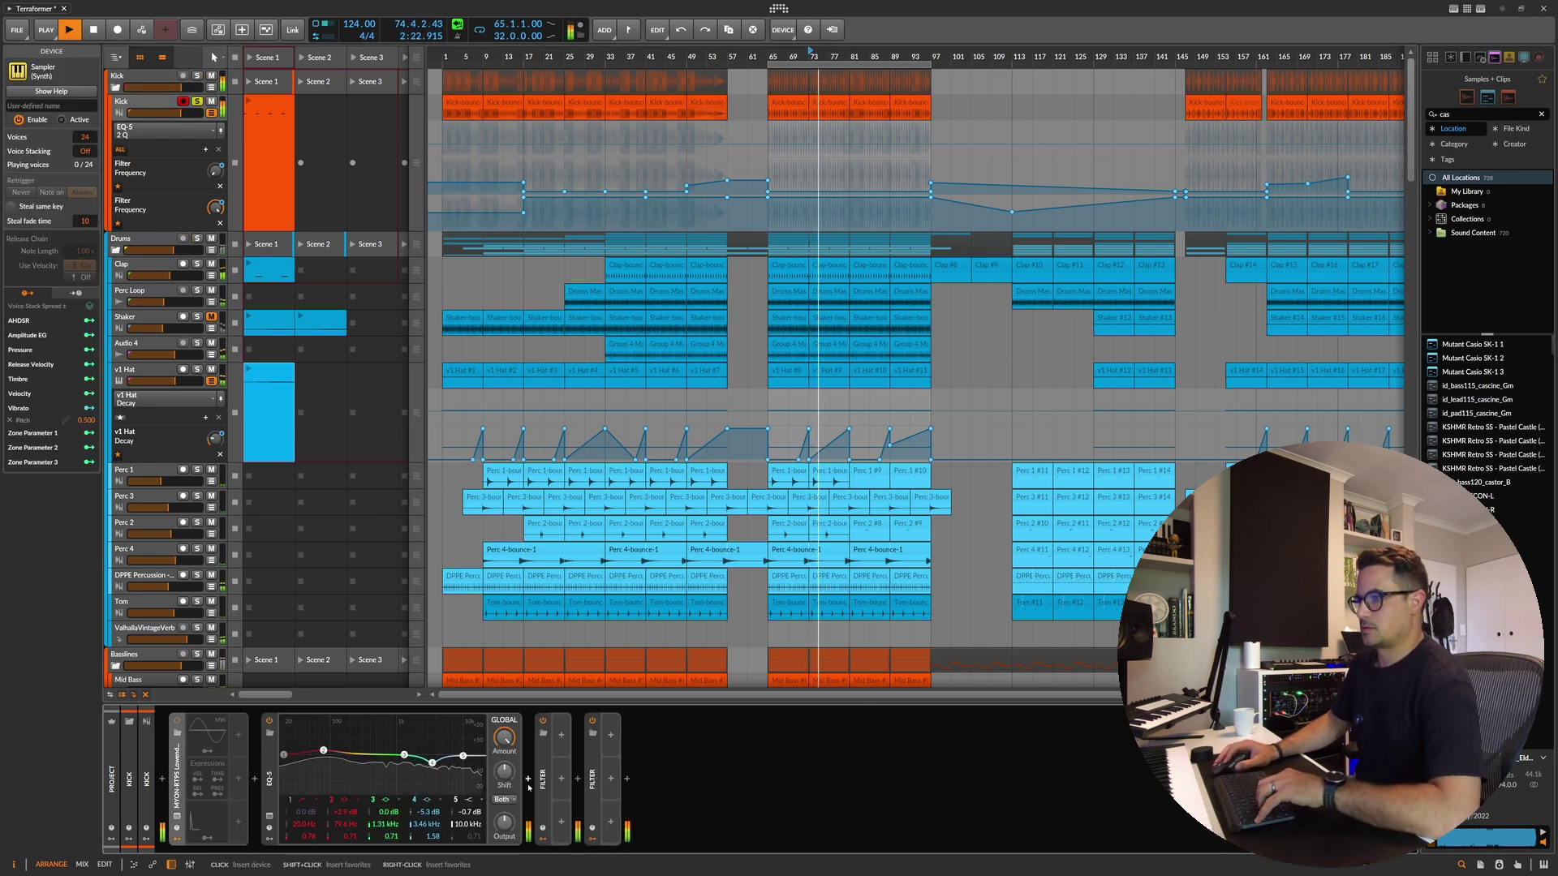
{"action": "left_click", "coordinate": [255, 780]}
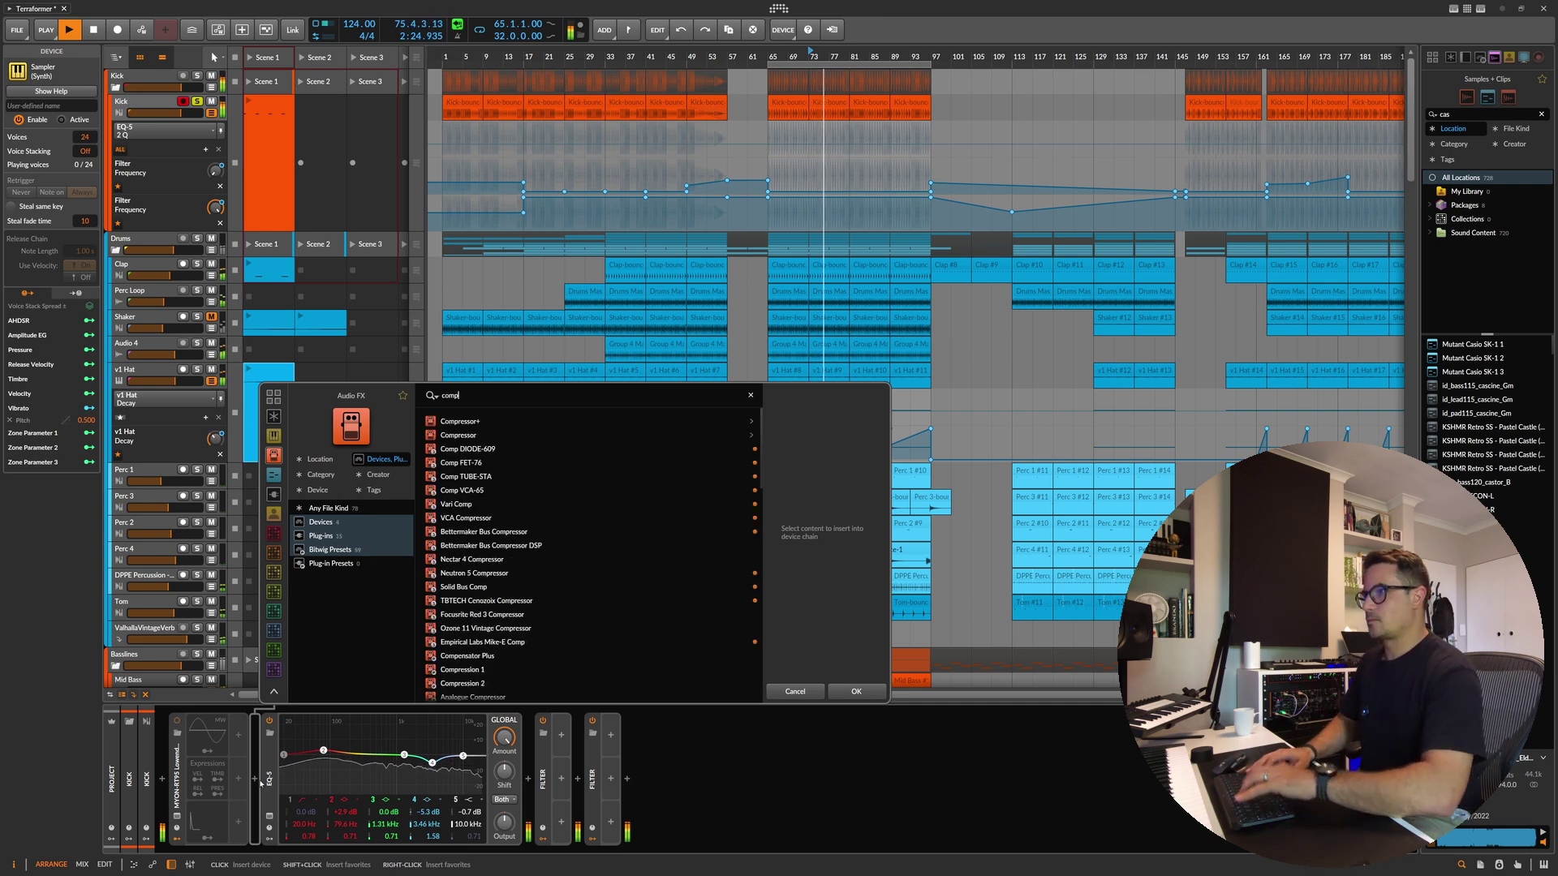
{"action": "double_click", "coordinate": [458, 531]}
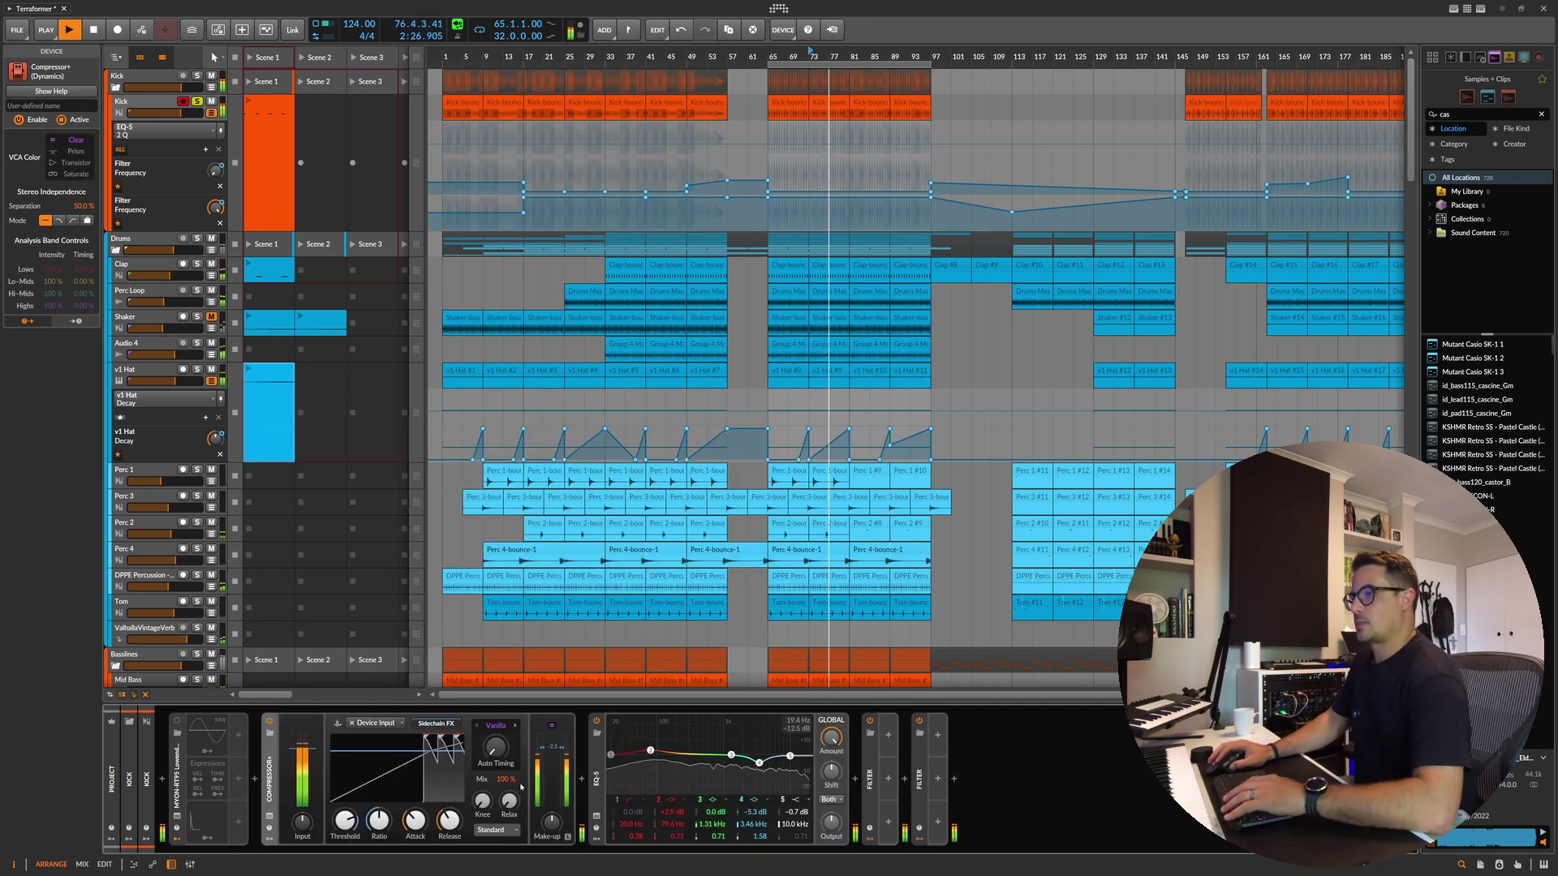
{"action": "left_click", "coordinate": [345, 819]}
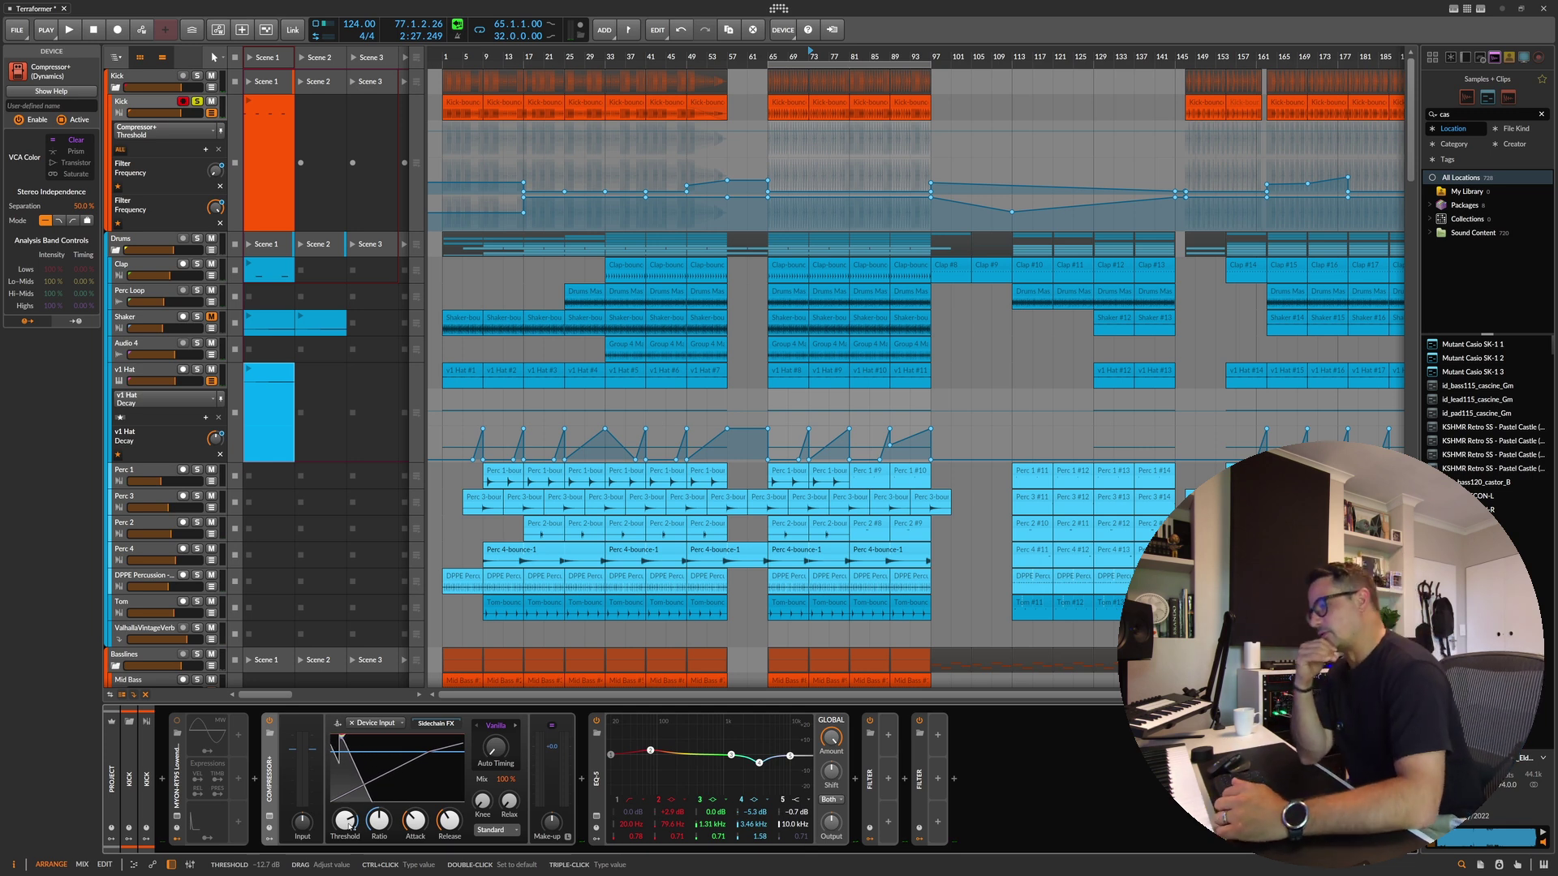
Step: Play the kick from bar 73, set the Compressor+ character to Smooth with 100% auto timing, and lower its threshold to about -17 dB
{"action": "key", "text": "space"}
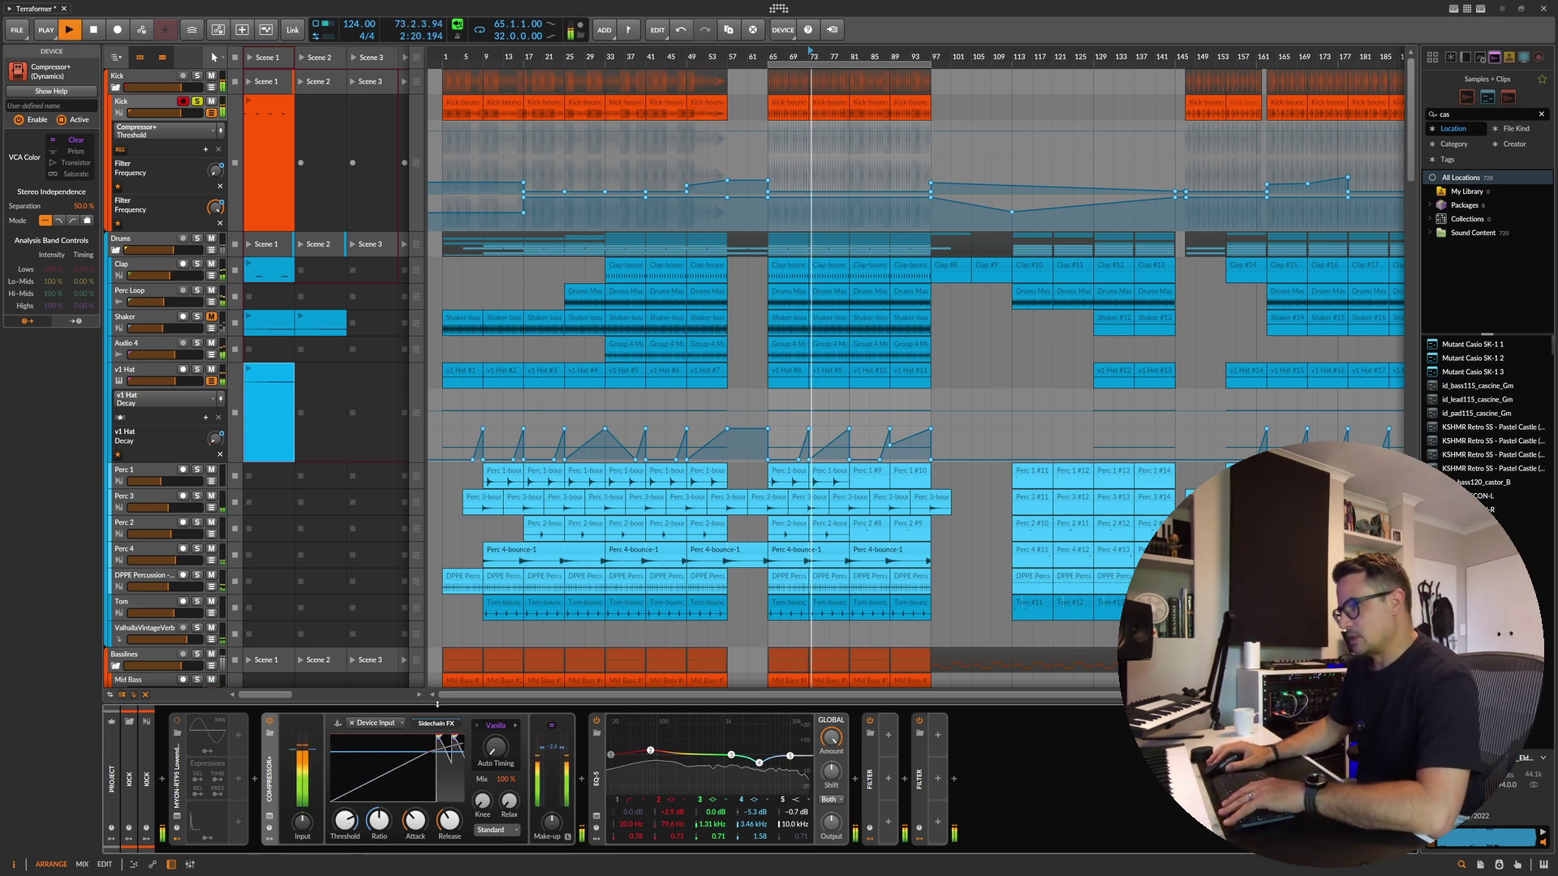
{"action": "left_click", "coordinate": [516, 726]}
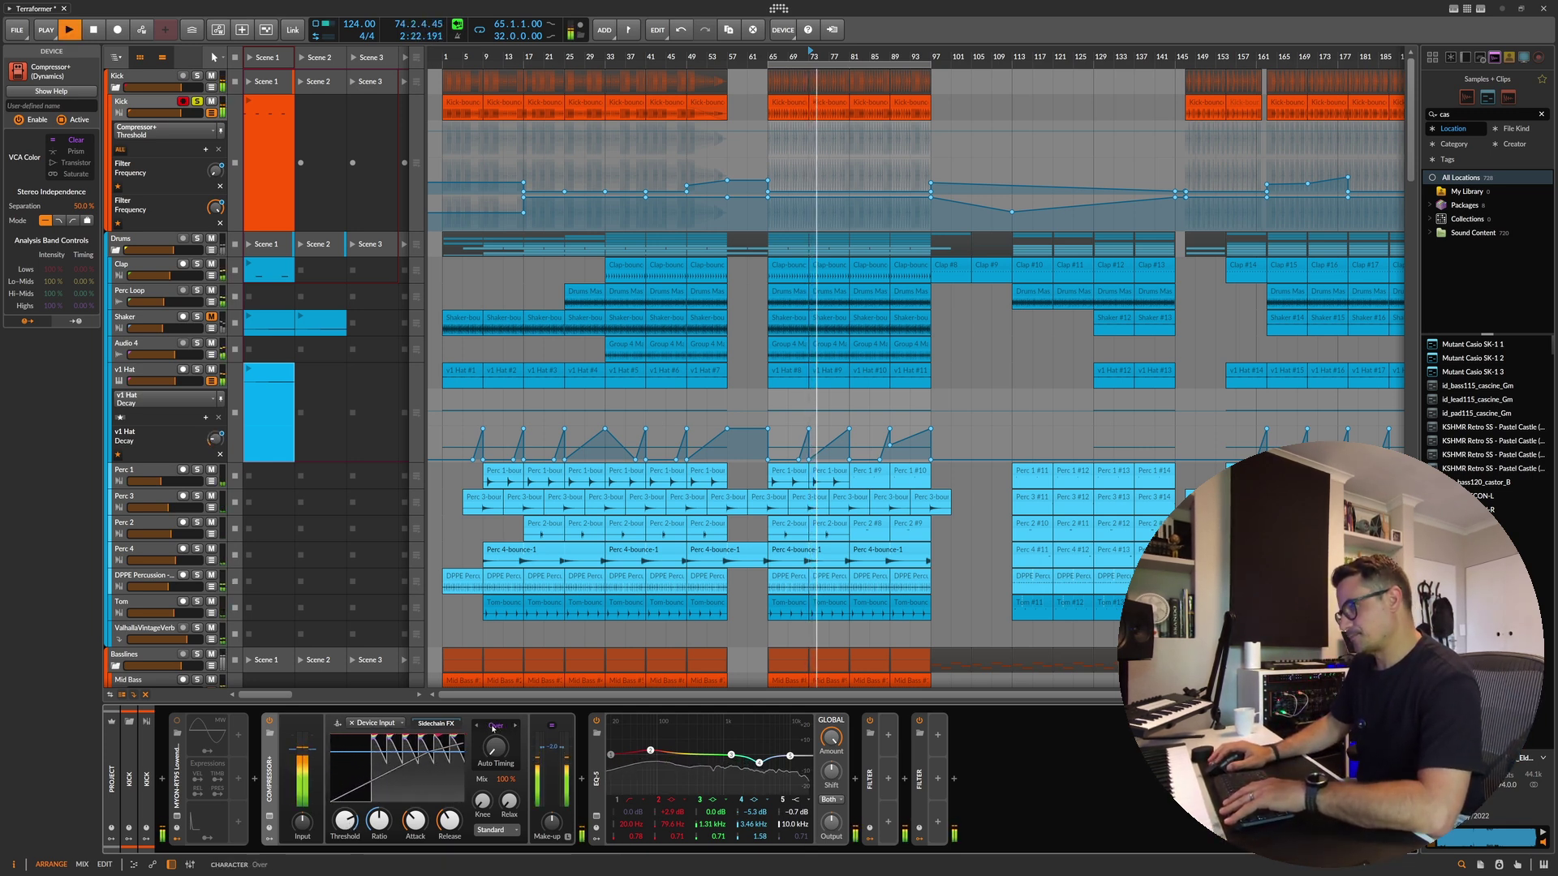
{"action": "left_click", "coordinate": [494, 747]}
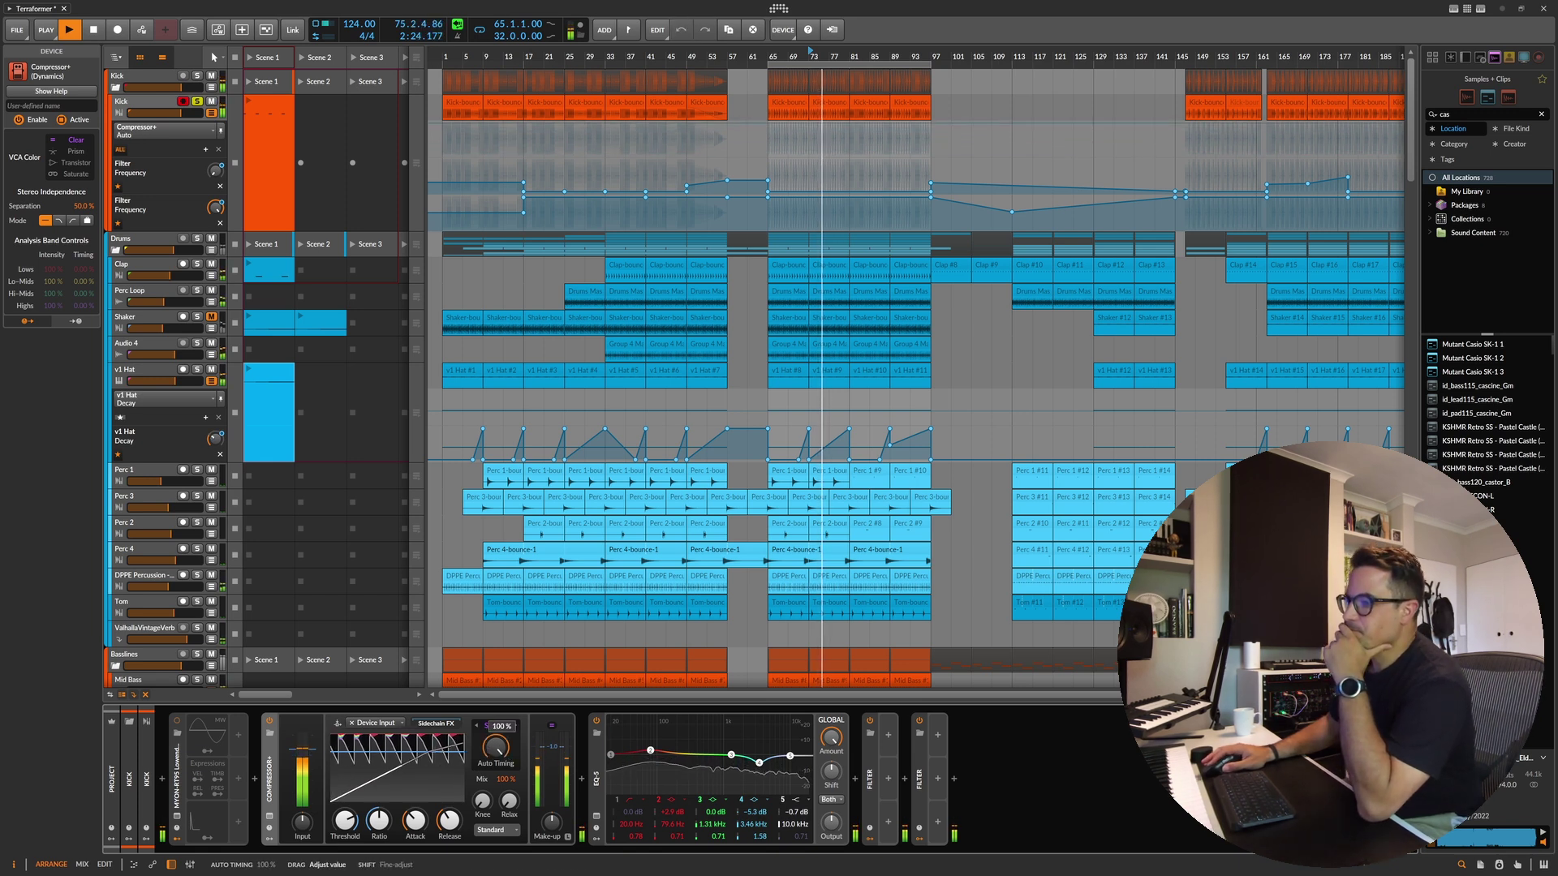
{"action": "left_click", "coordinate": [345, 820]}
{"action": "left_click_drag", "start_coordinate": [345, 820], "coordinate": [345, 823]}
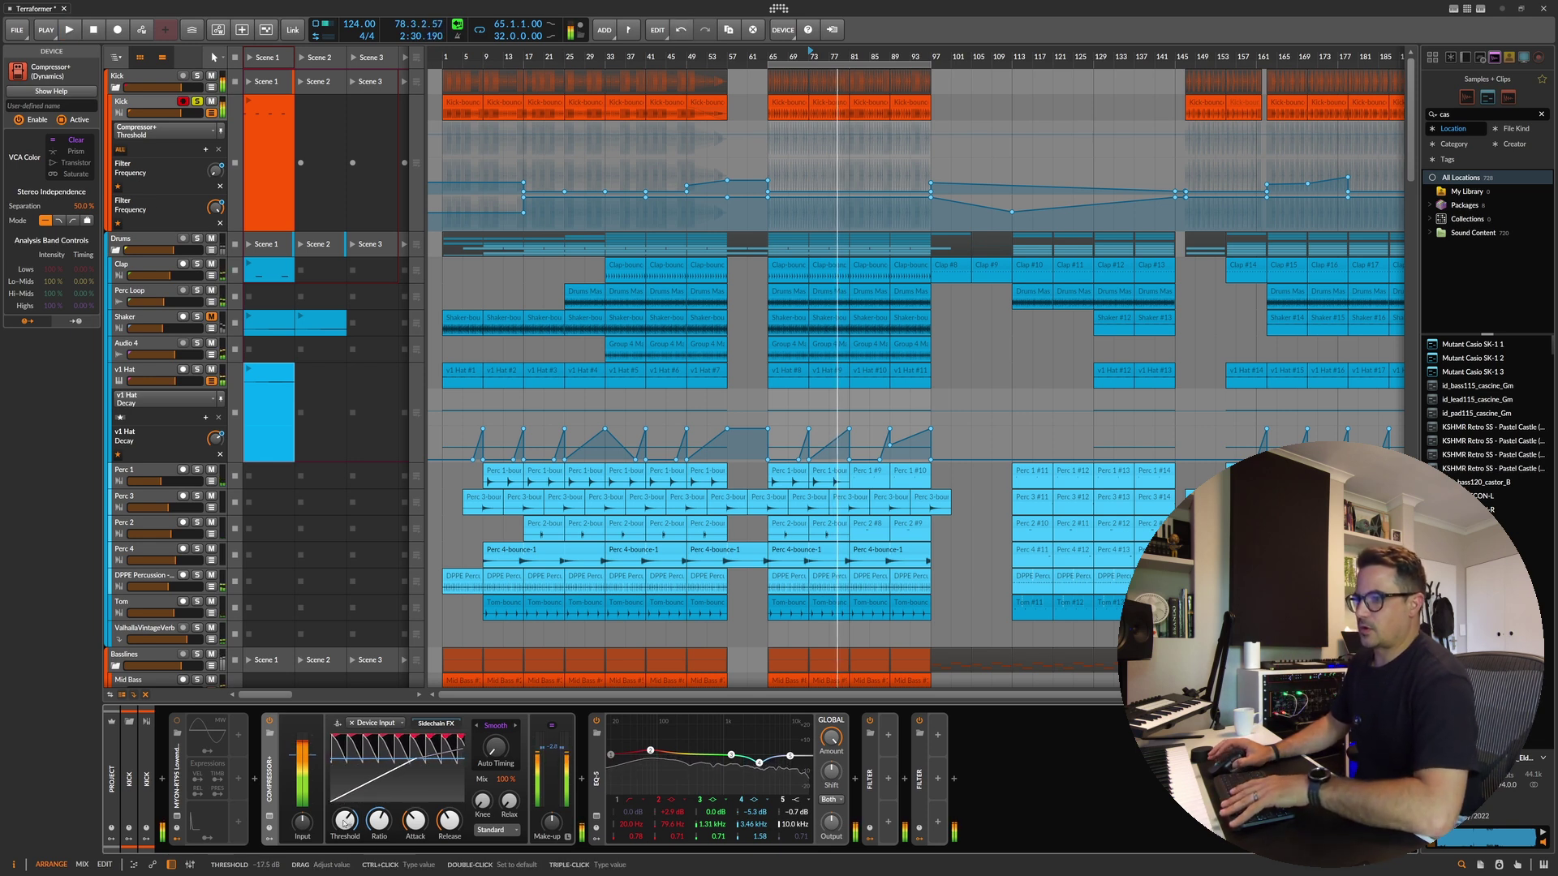
{"action": "key", "text": "space"}
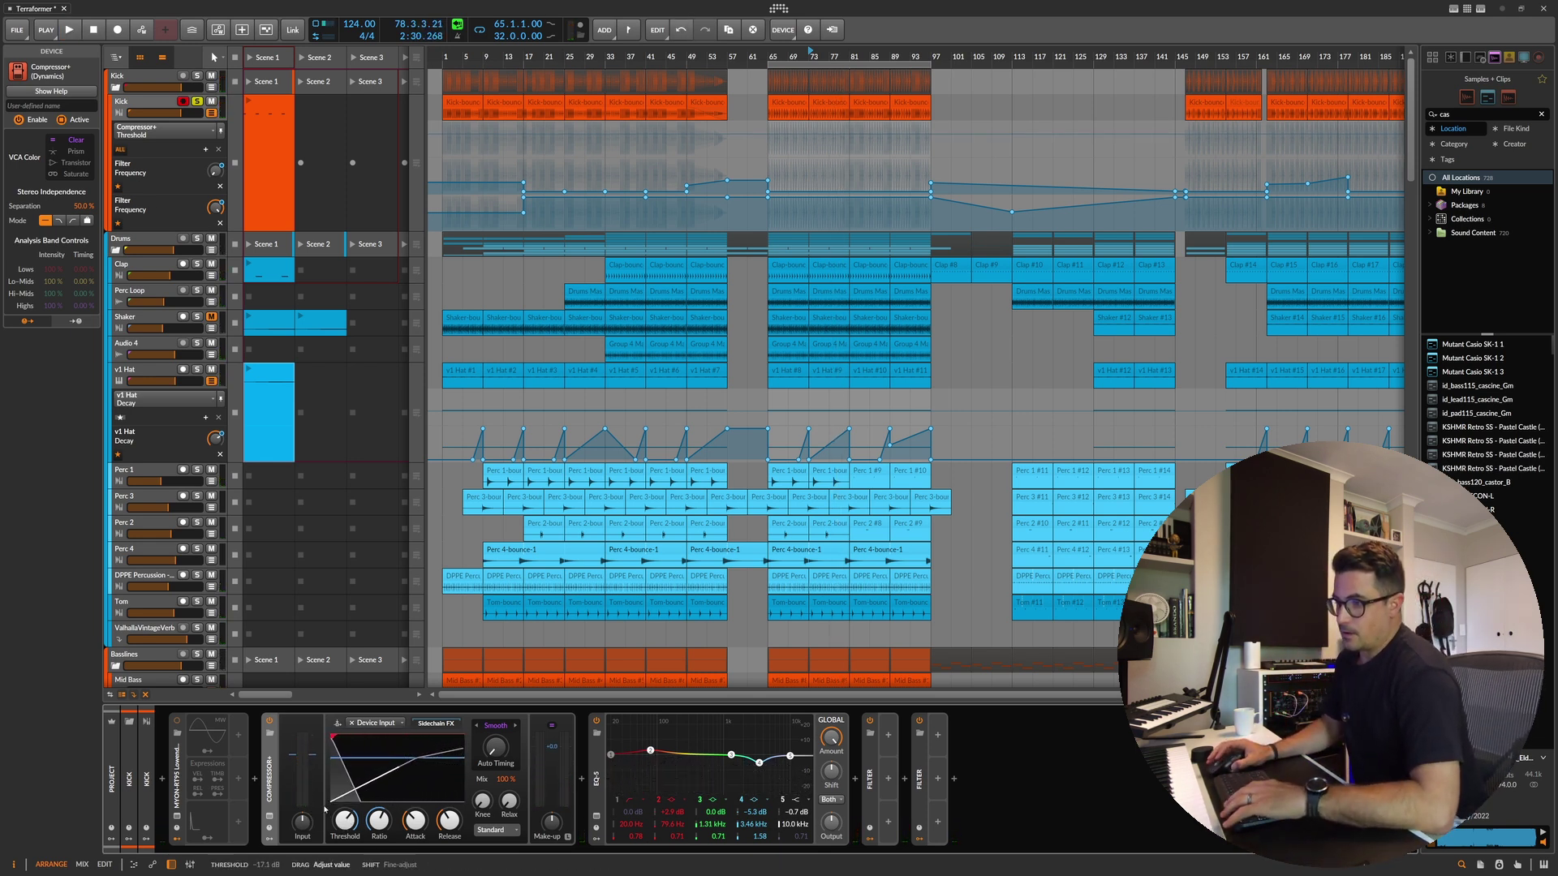
Step: Insert a standard Compressor after Compressor+ on the Kick track
{"action": "left_click", "coordinate": [582, 780]}
{"action": "type", "text": "domp"}
{"action": "key", "text": "Down"}
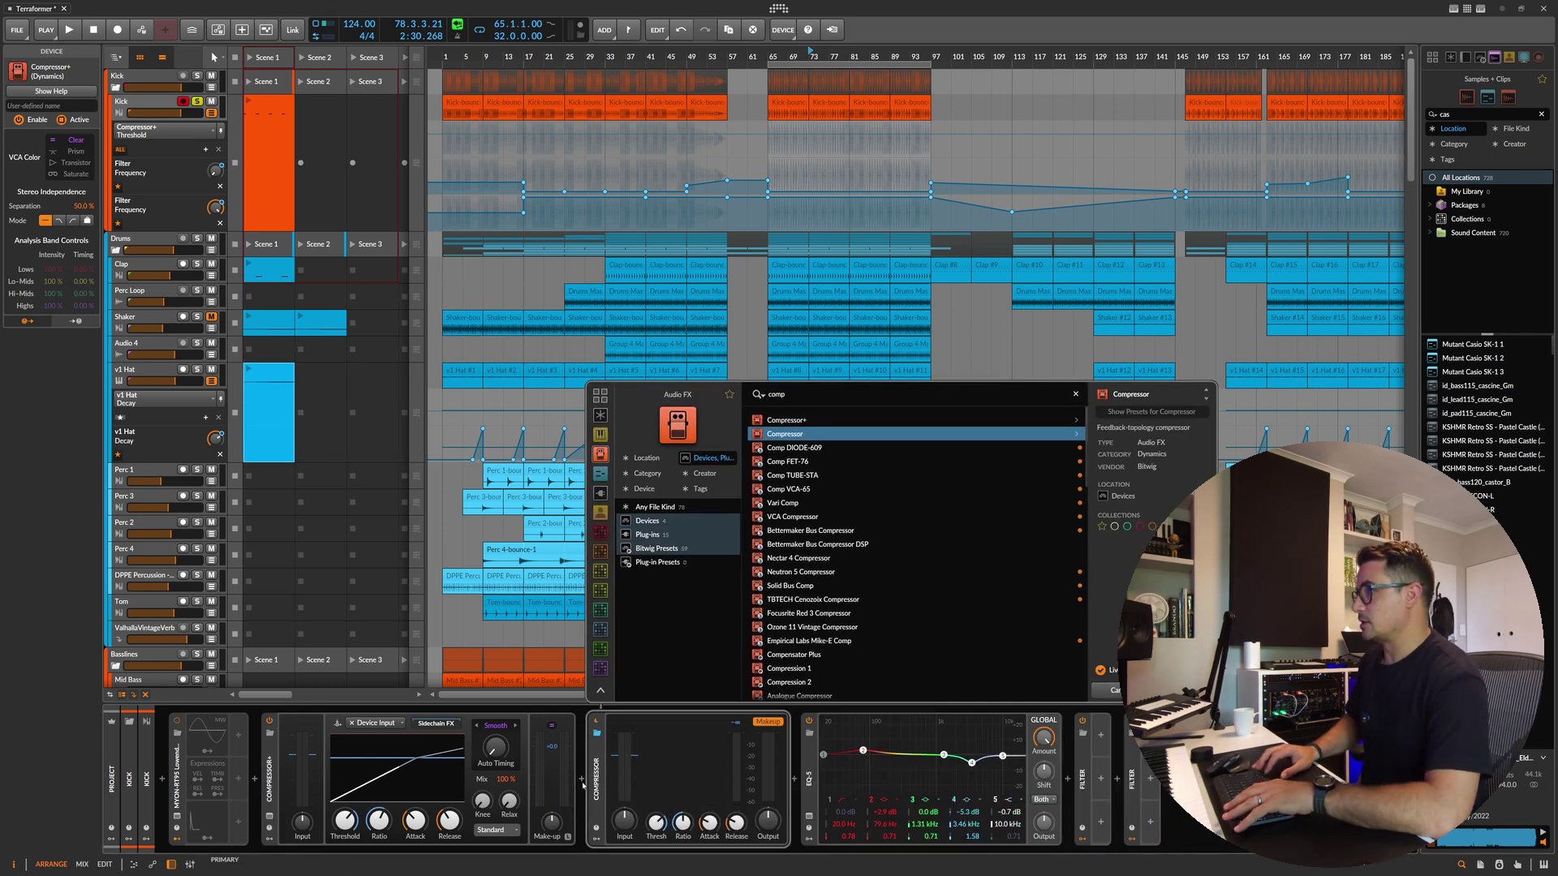
{"action": "key", "text": "Return"}
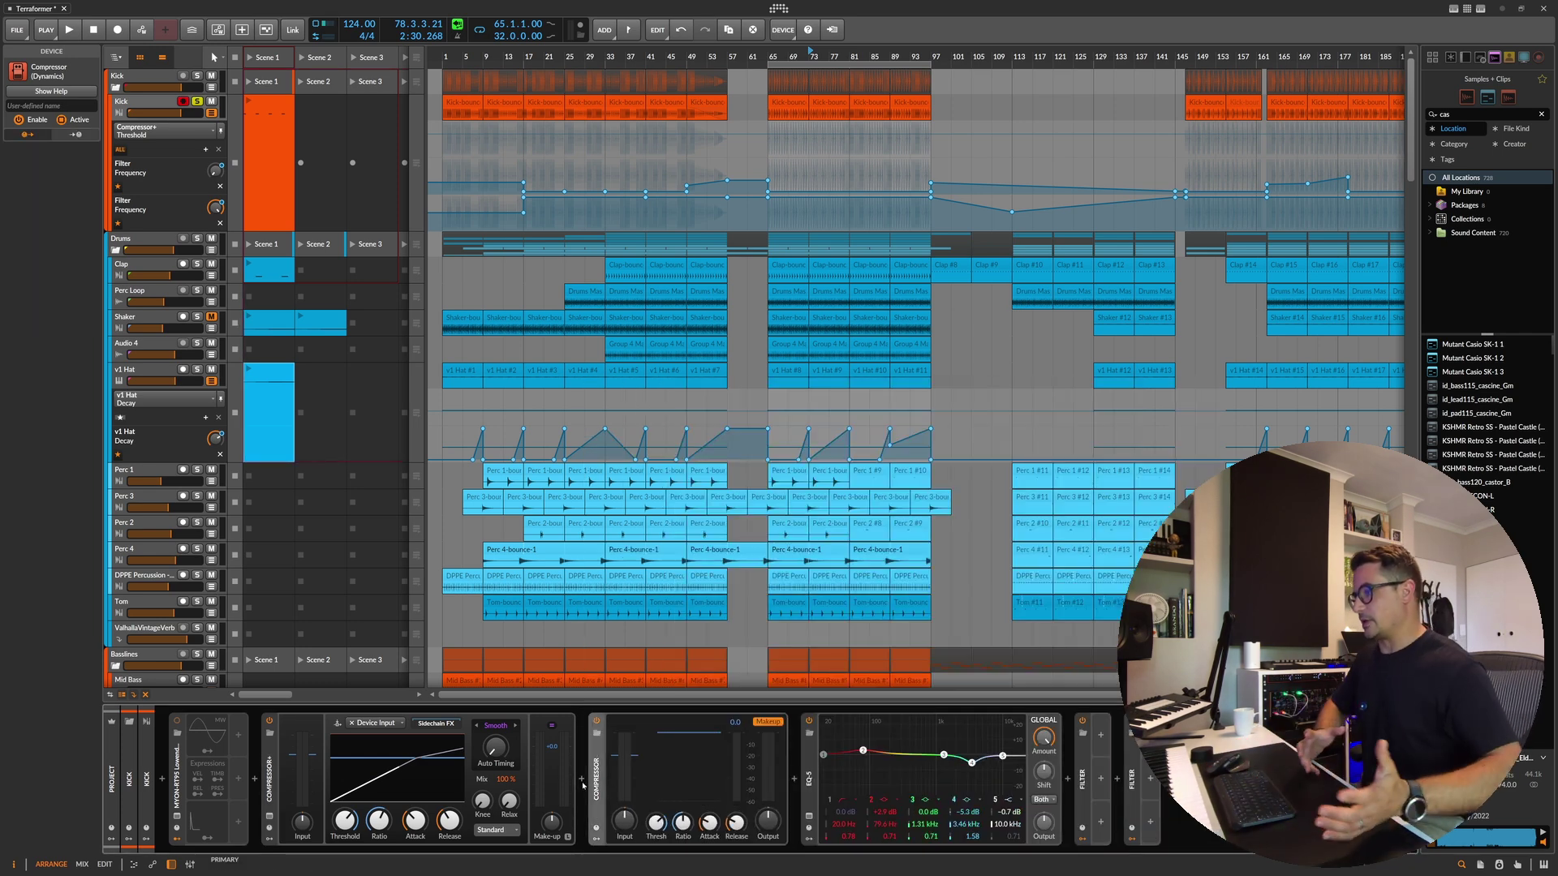
Step: Bypass Compressor+ and audition the standard Compressor with makeup off, an adjusted attack and the threshold at about -49.5 dB
{"action": "left_click", "coordinate": [662, 822]}
{"action": "left_click", "coordinate": [270, 720]}
{"action": "key", "text": "space"}
{"action": "left_click_drag", "start_coordinate": [655, 823], "coordinate": [655, 848]}
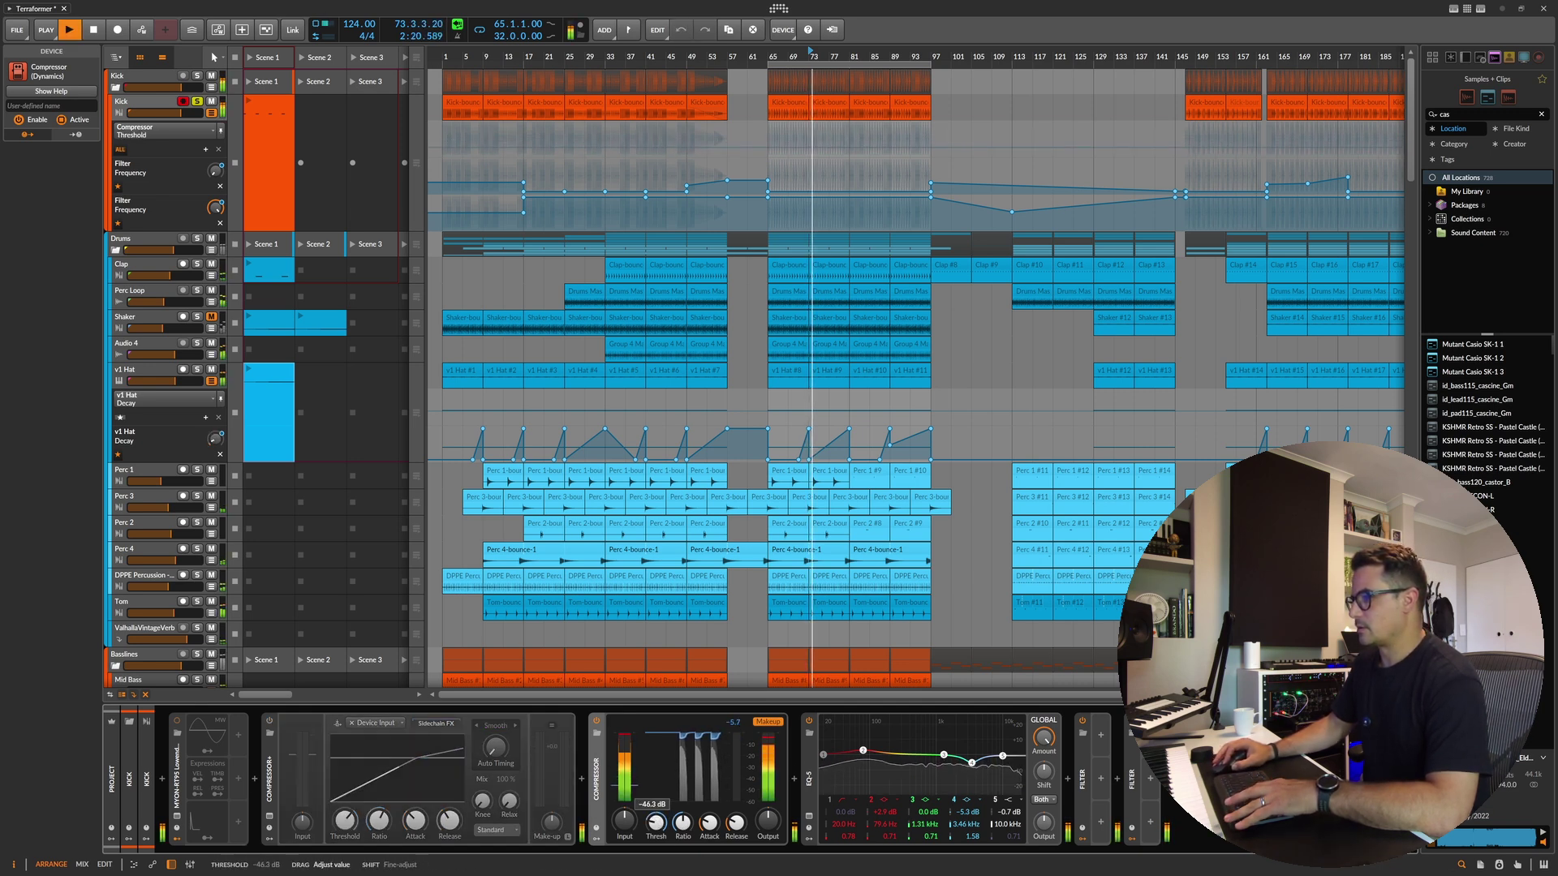
{"action": "left_click", "coordinate": [768, 721]}
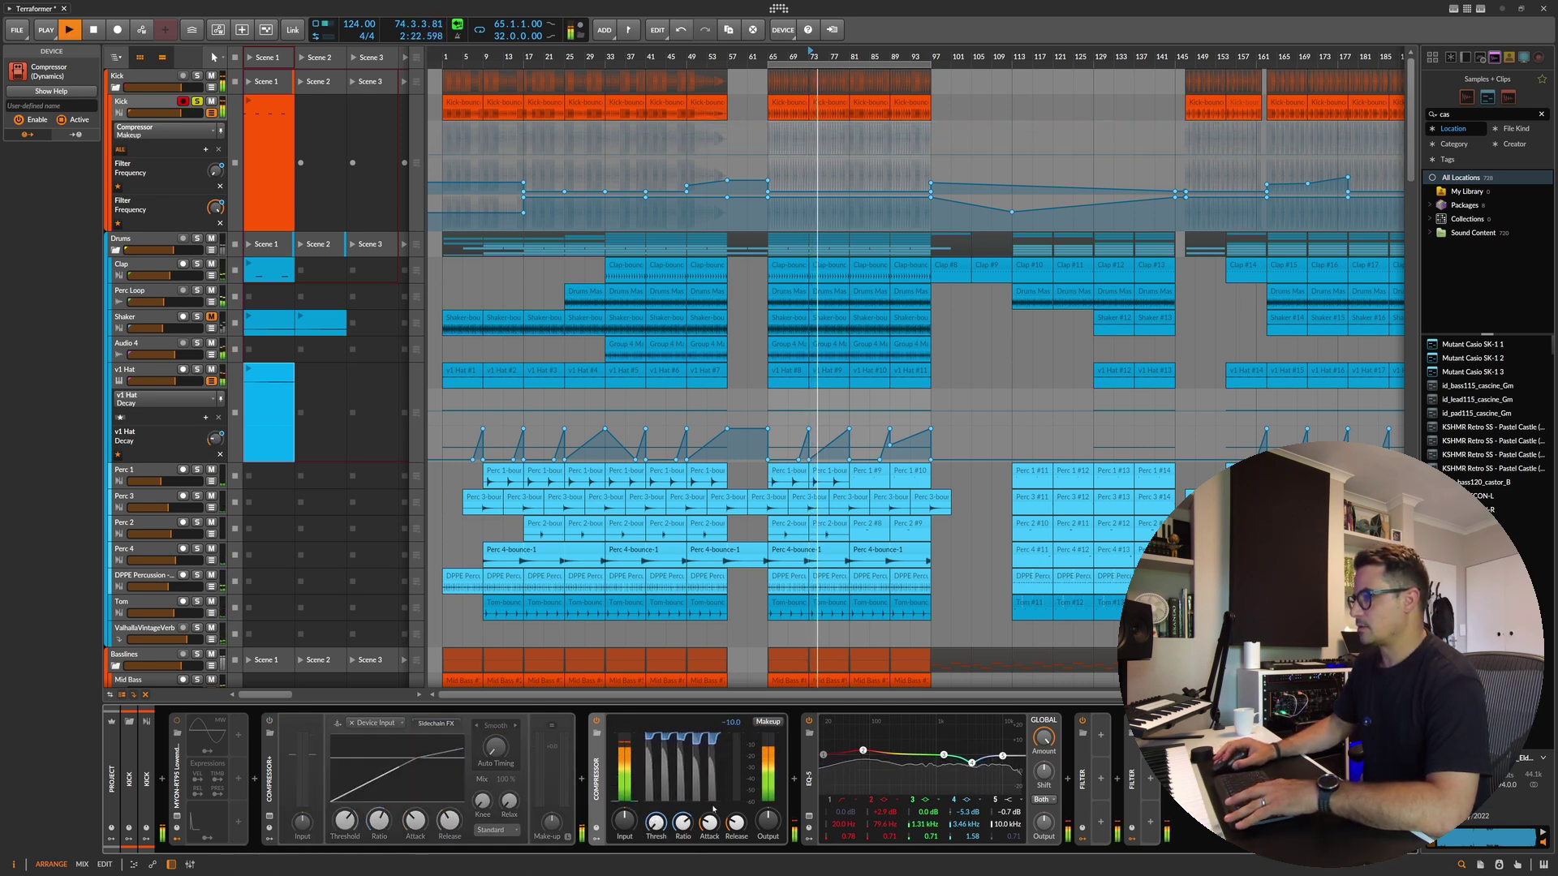
{"action": "mouse_move", "coordinate": [710, 823]}
{"action": "left_mouse_down"}
{"action": "mouse_move", "coordinate": [709, 836]}
{"action": "mouse_move", "coordinate": [655, 813]}
{"action": "left_mouse_up"}
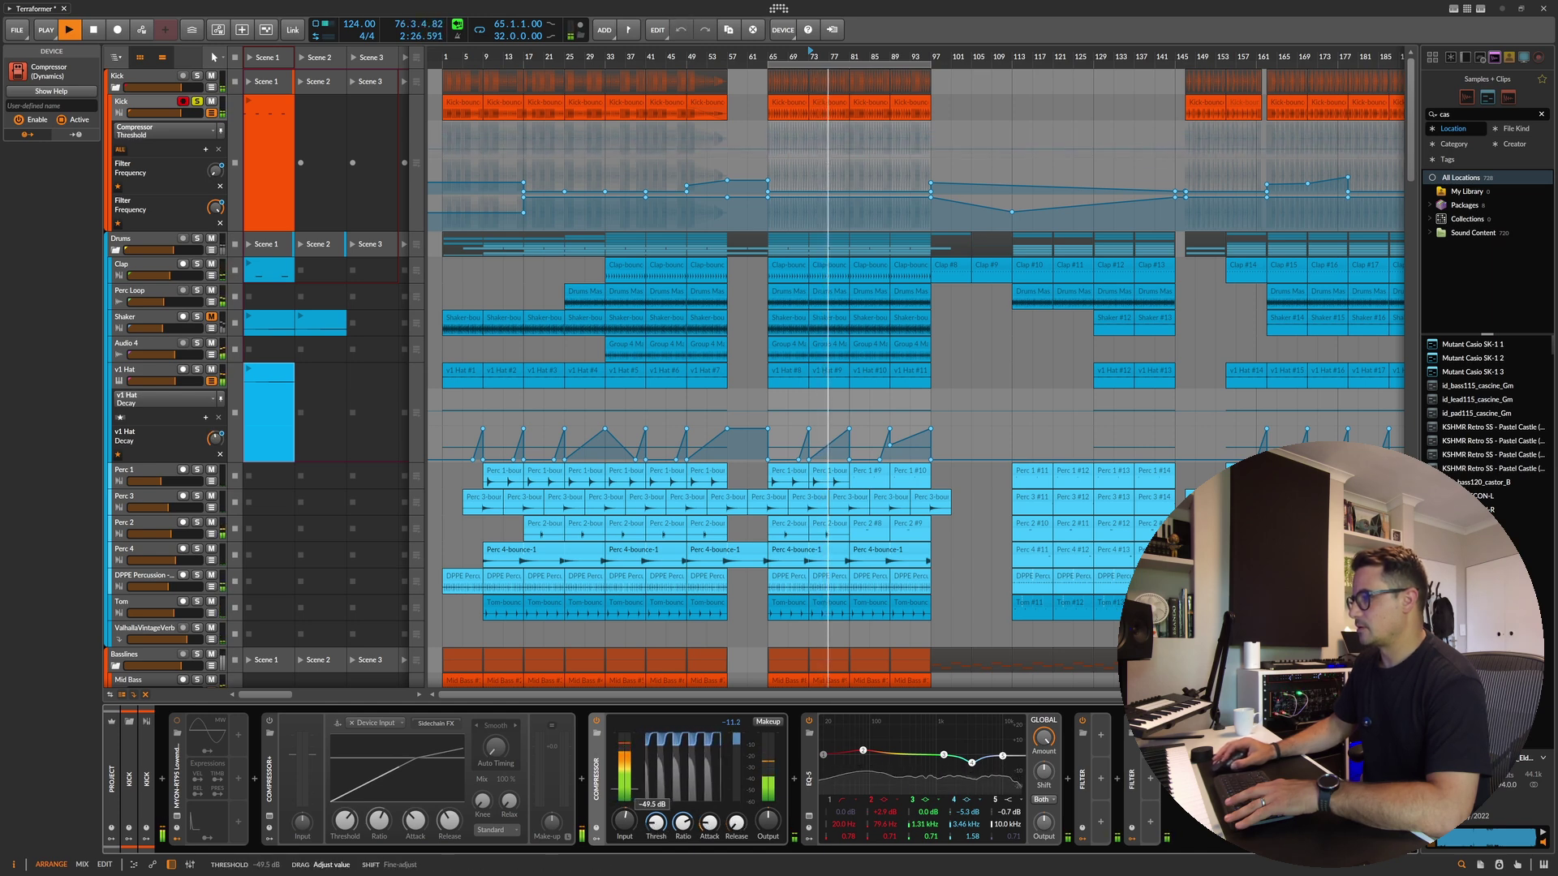
{"action": "key", "text": "space"}
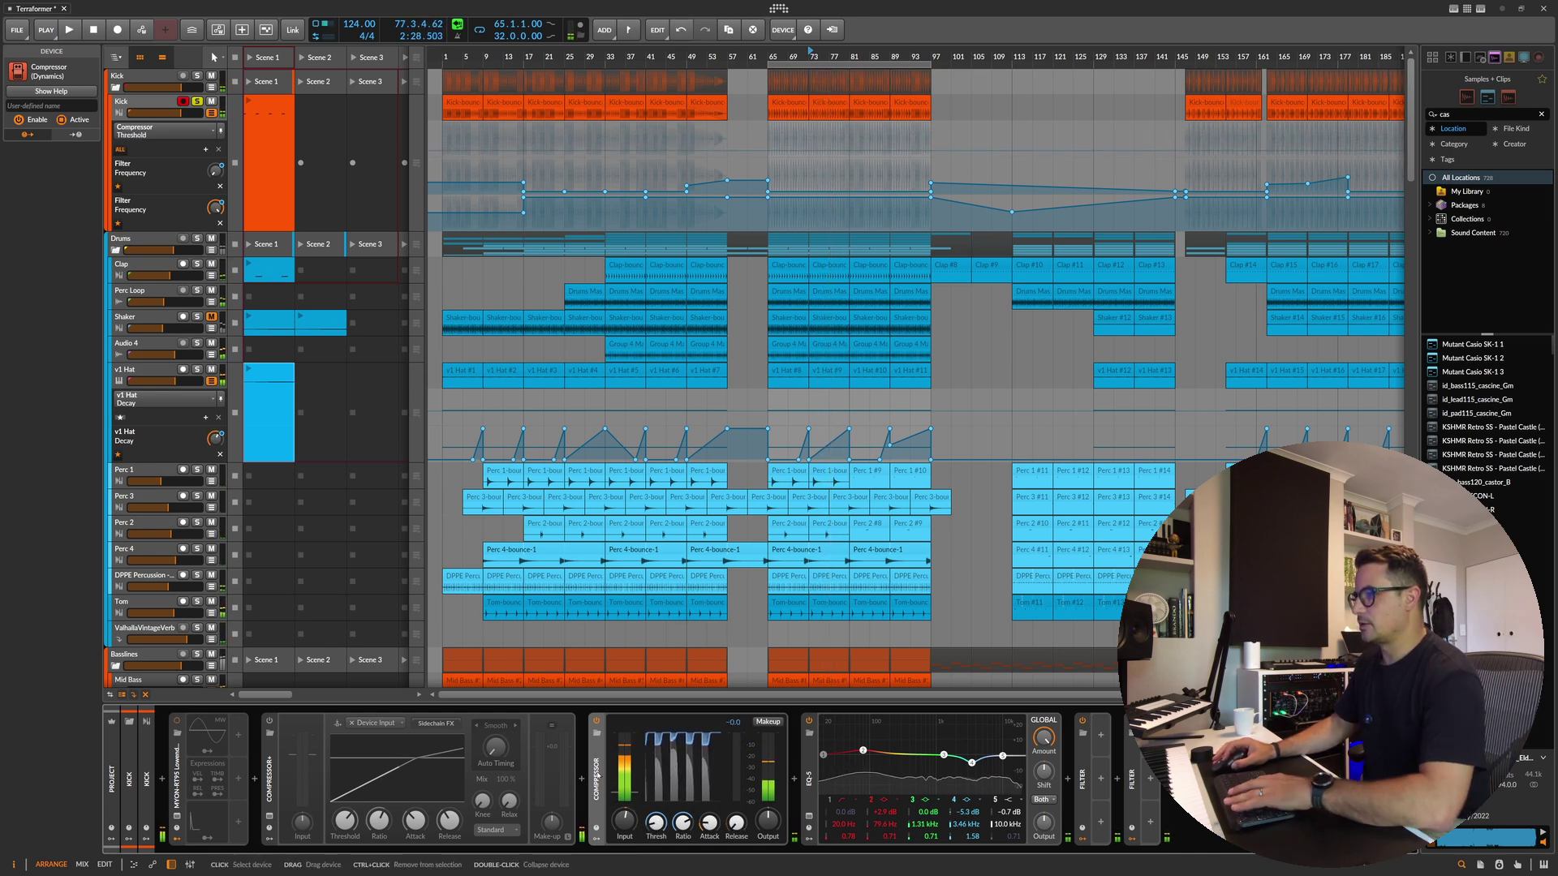
Step: Delete the standard Compressor and insert the Vertigo VSC-2 plug-in in its place after trying Comp VCA-65
{"action": "key", "text": "Delete"}
{"action": "left_click", "coordinate": [581, 779]}
{"action": "type", "text": "comp"}
{"action": "key", "text": "Down"}
{"action": "key", "text": "Down"}
{"action": "key", "text": "Down"}
{"action": "key", "text": "Down"}
{"action": "key", "text": "Up"}
{"action": "key", "text": "Down"}
{"action": "key", "text": "Down"}
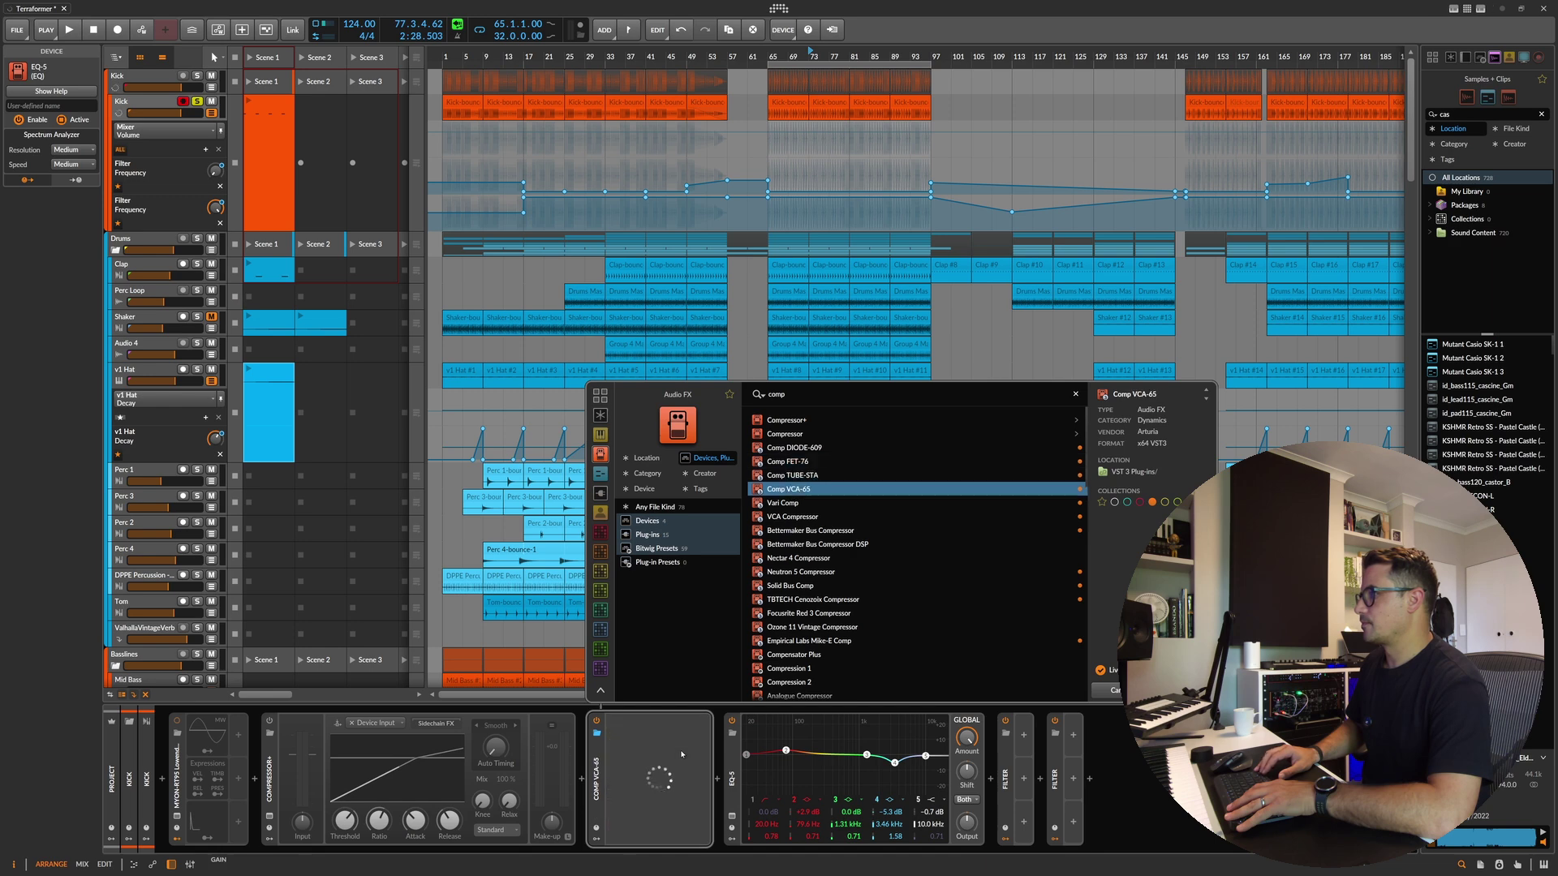
{"action": "scroll", "coordinate": [858, 632], "scroll_direction": "down", "scroll_amount": 5}
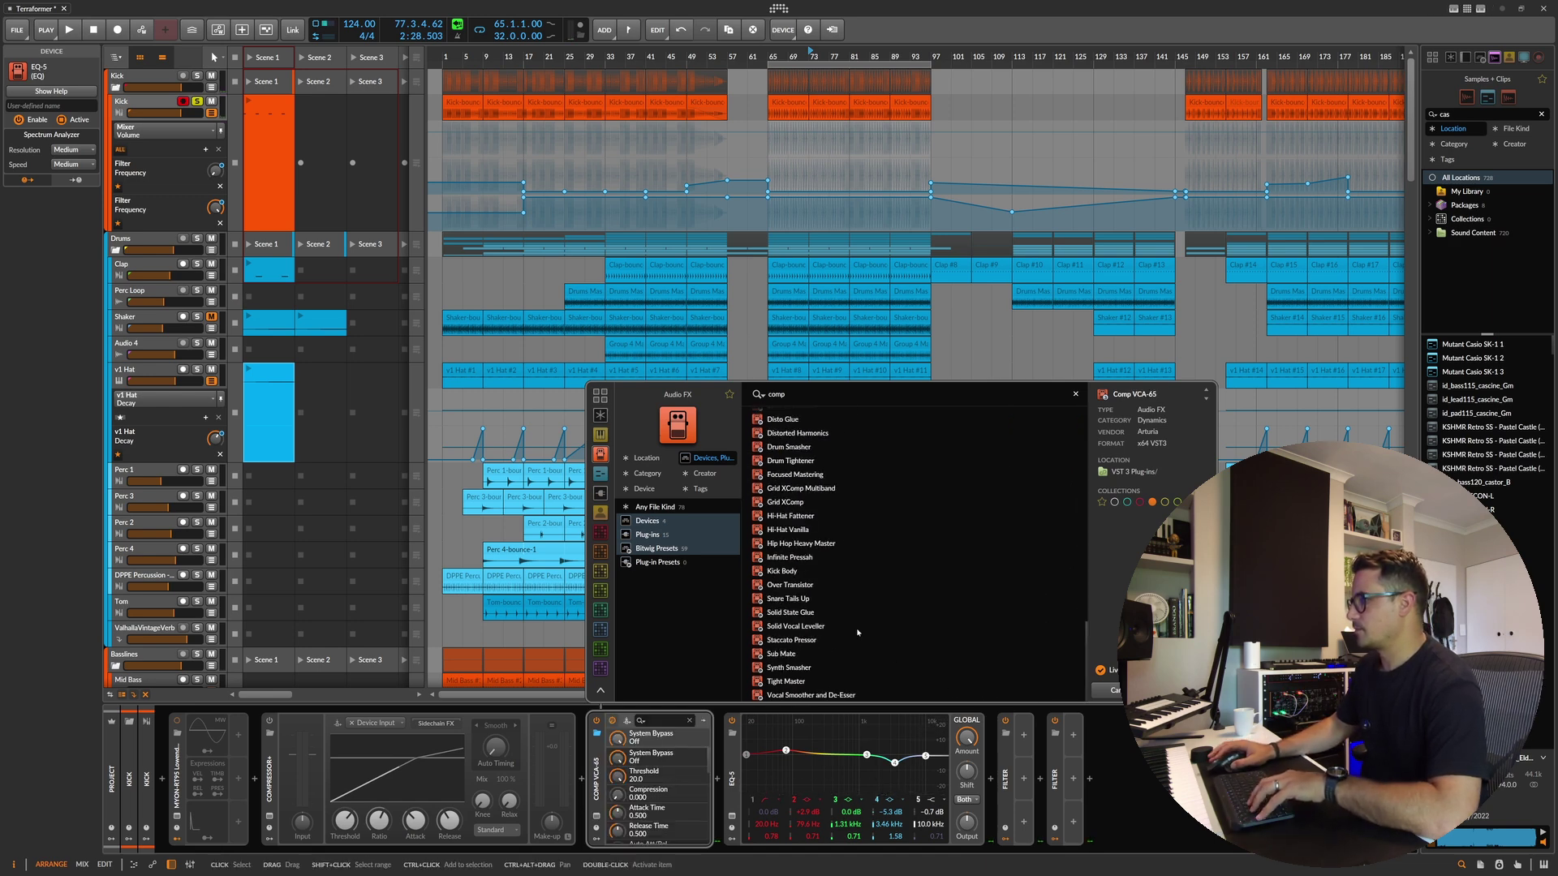
{"action": "type", "text": "vsc"}
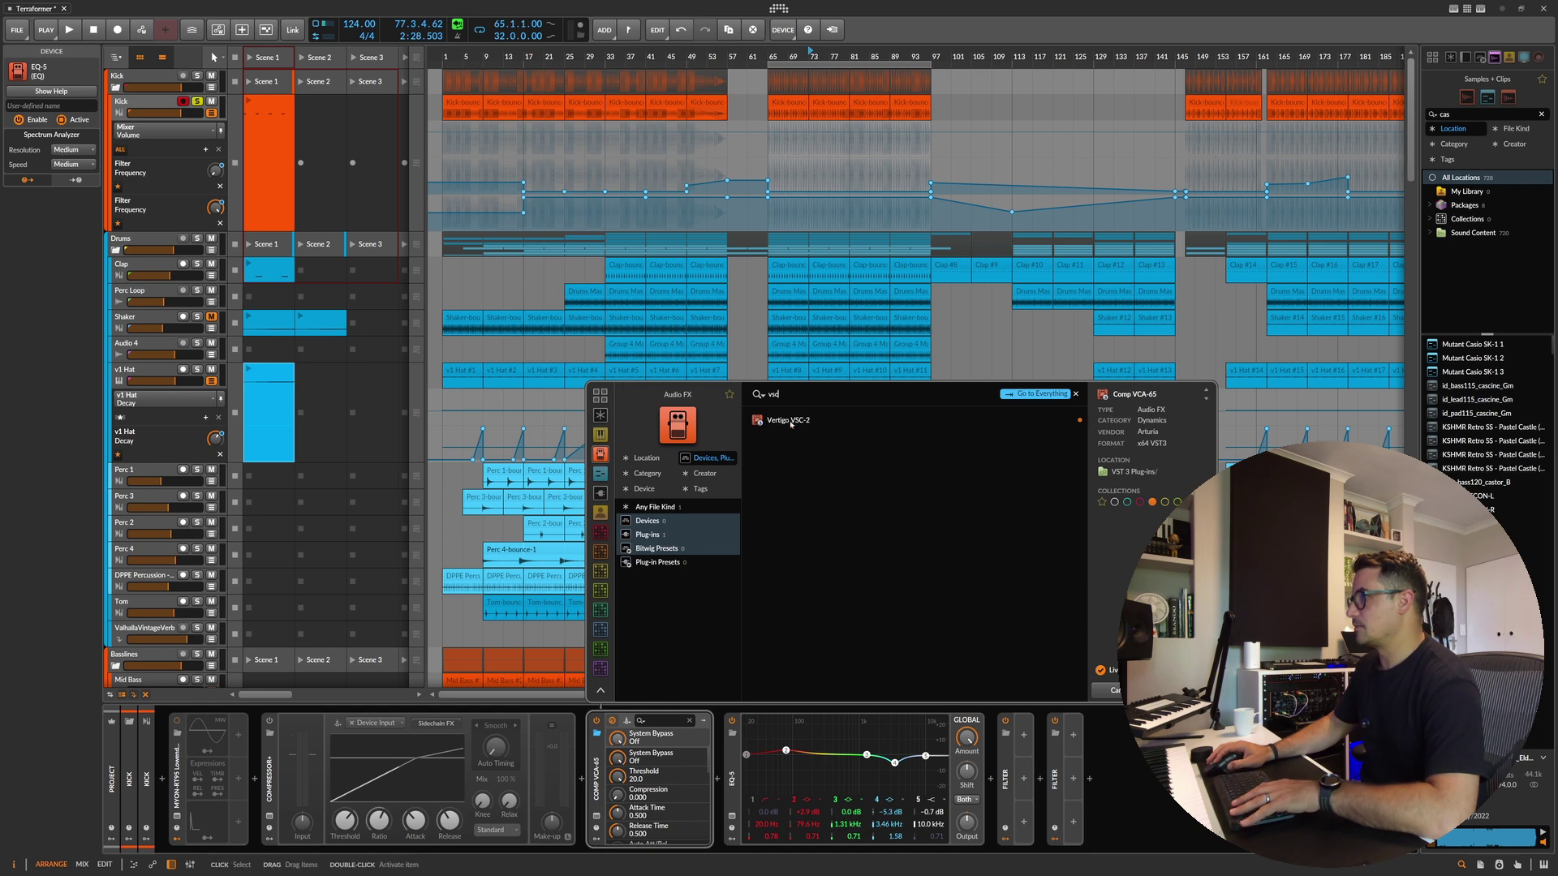
{"action": "double_click", "coordinate": [791, 423]}
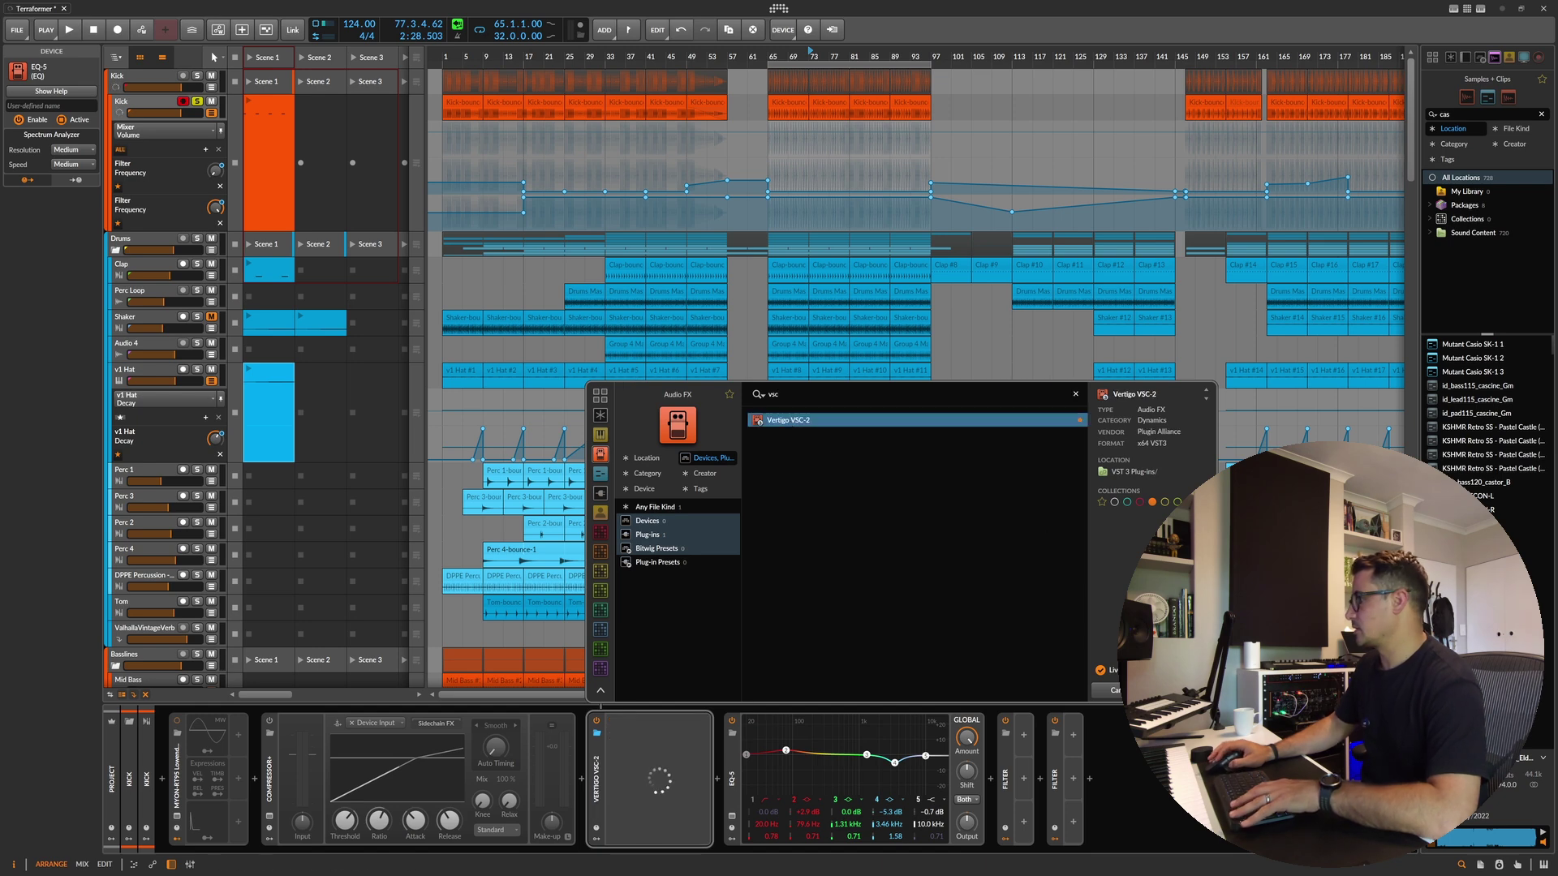
Step: Audition the kick through the Vertigo VSC-2 while adjusting its channel A threshold
{"action": "key", "text": "space"}
{"action": "key", "text": "space"}
{"action": "left_click_drag", "start_coordinate": [586, 456], "coordinate": [577, 432]}
{"action": "key", "text": "space"}
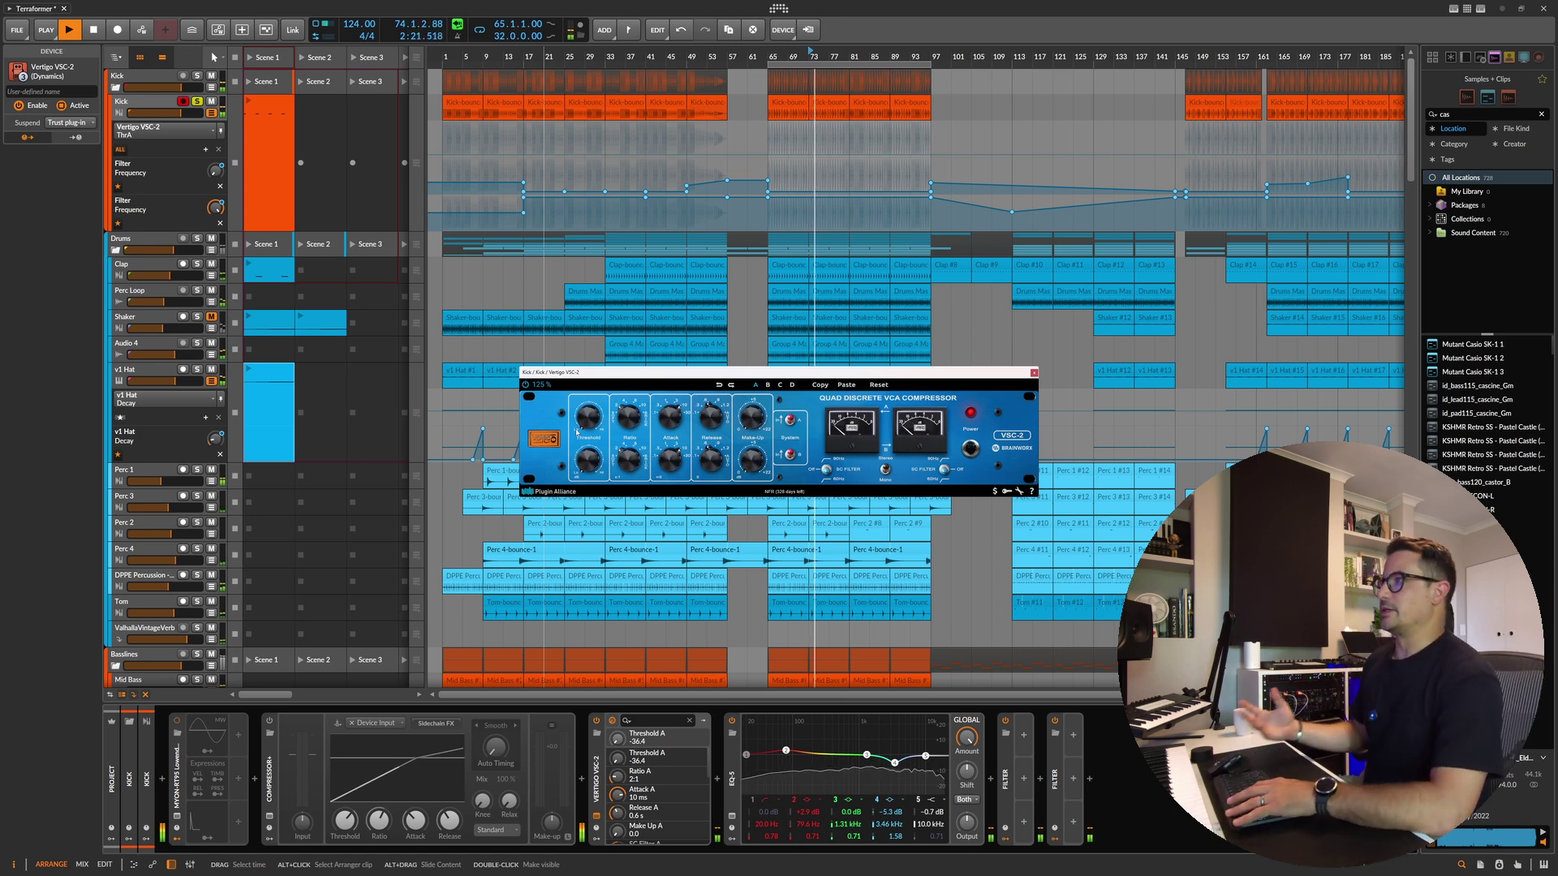
{"action": "left_click_drag", "start_coordinate": [595, 432], "coordinate": [587, 401]}
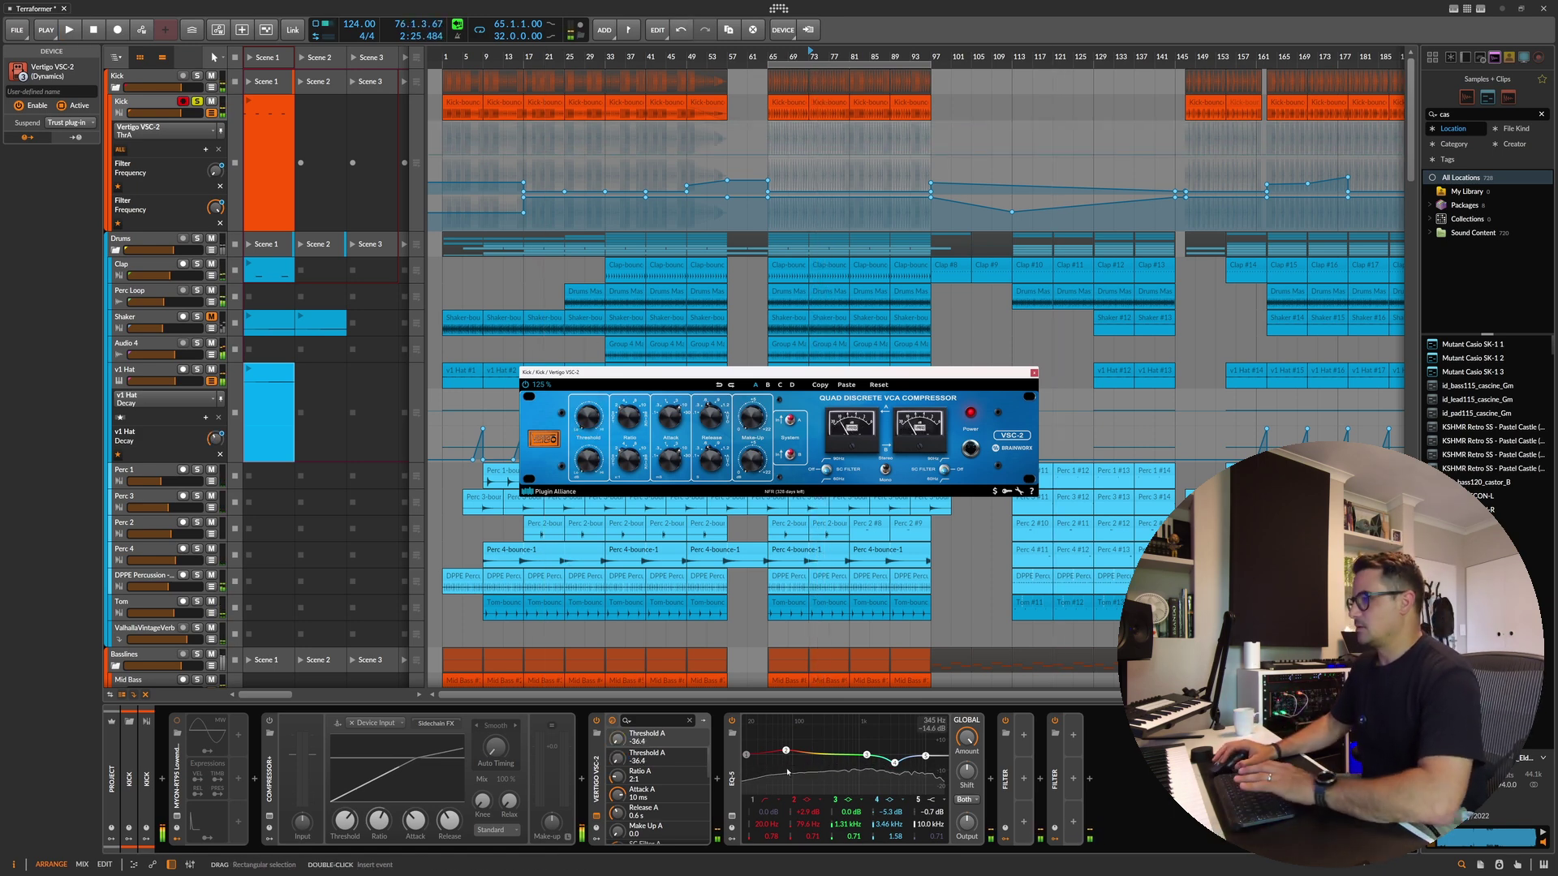
Step: Remove the Vertigo VSC-2 from the Kick track and re-enable Compressor+
{"action": "key", "text": "ctrl+z"}
{"action": "key", "text": "space"}
{"action": "key", "text": "Delete"}
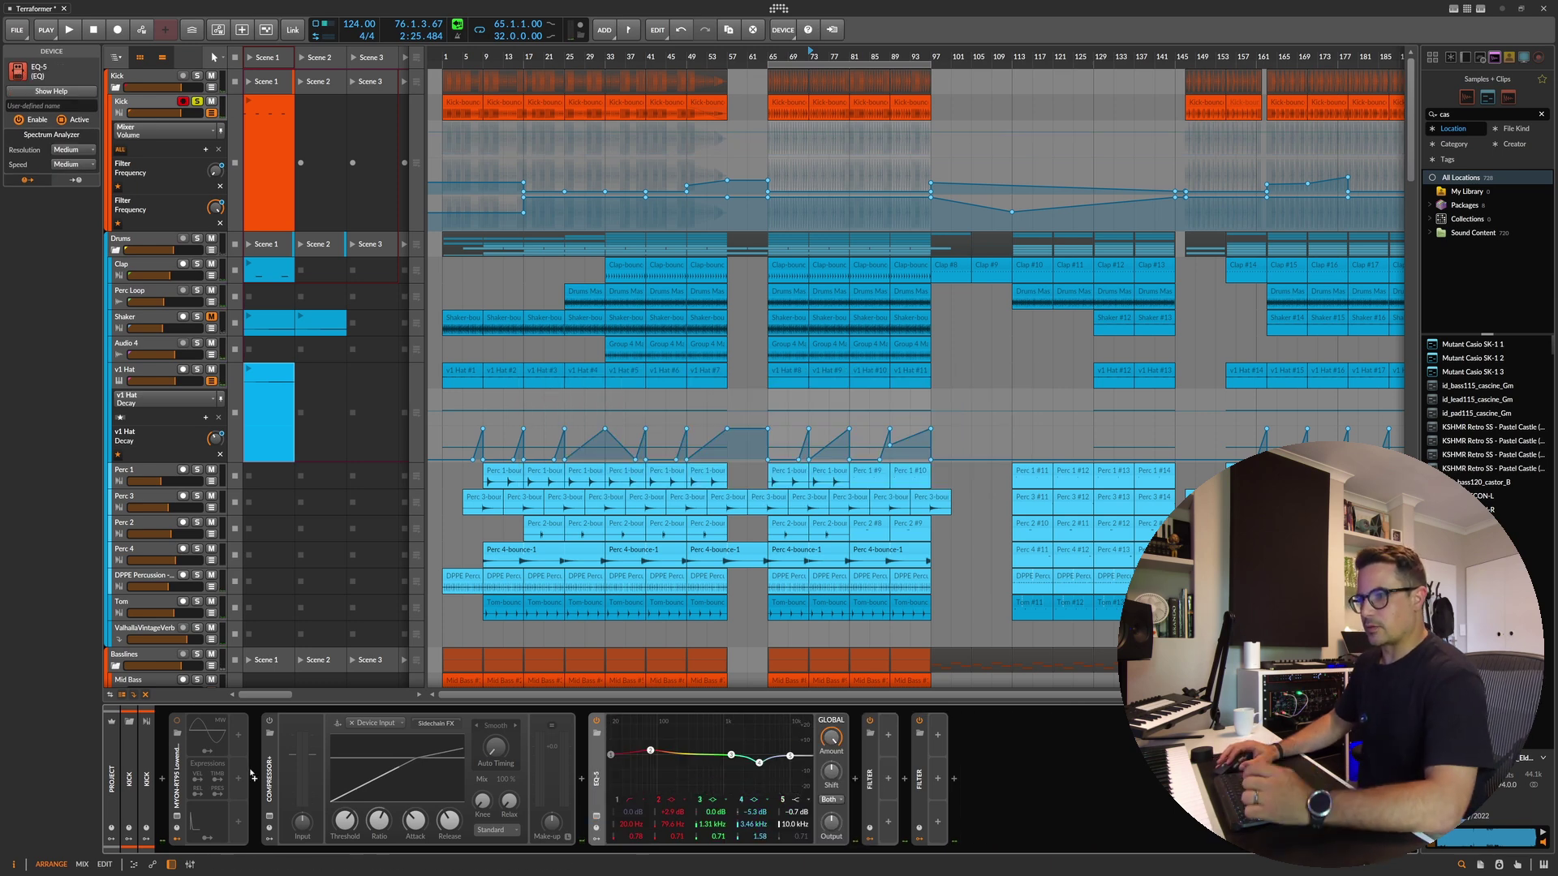
{"action": "left_click", "coordinate": [268, 767]}
{"action": "left_click", "coordinate": [269, 721]}
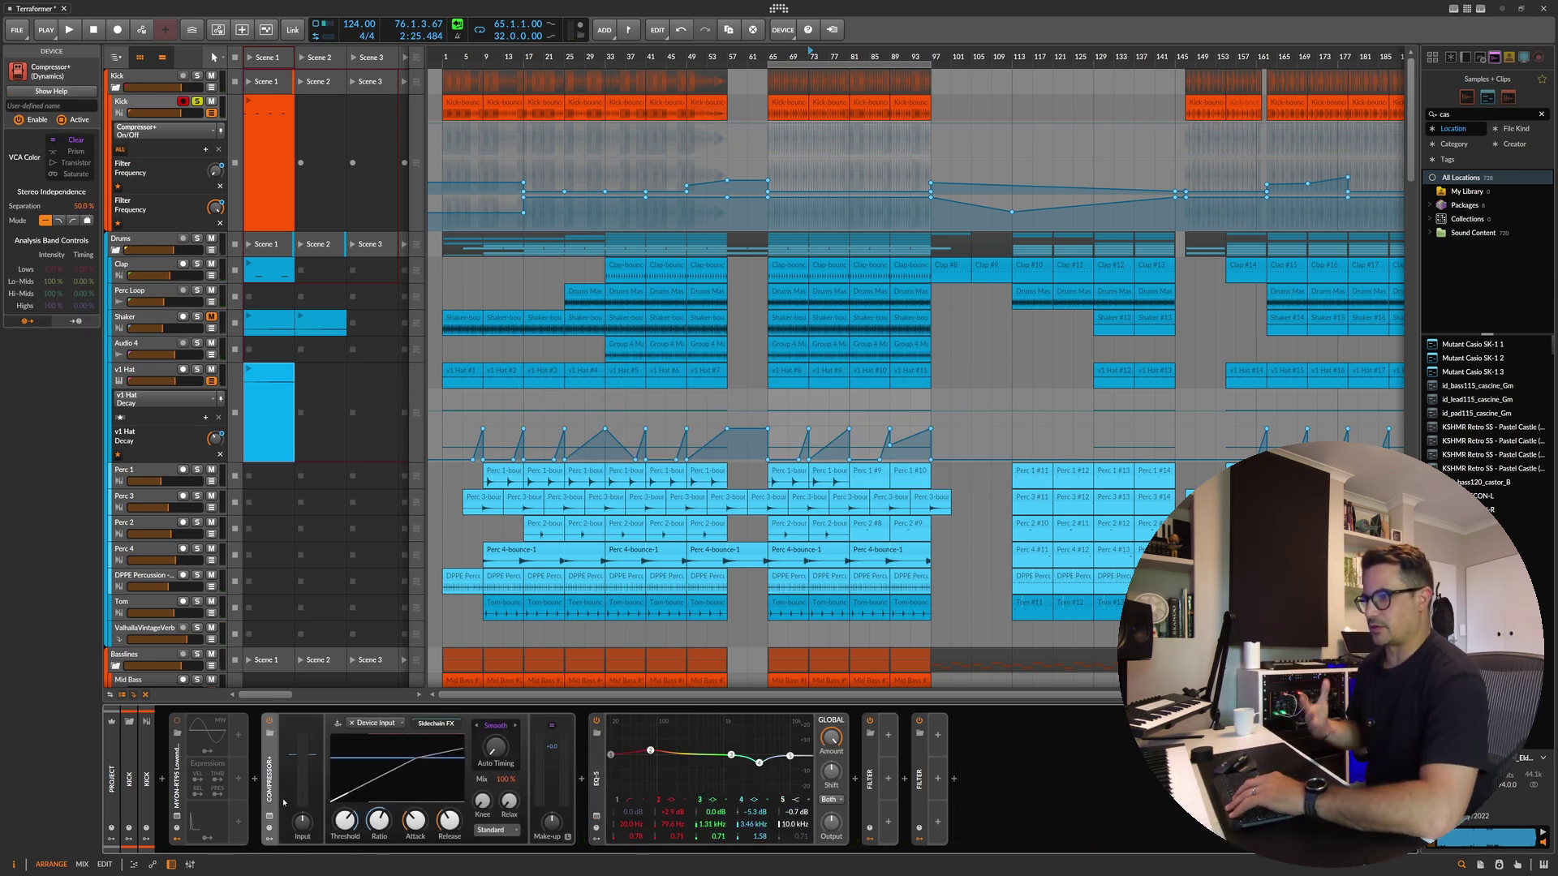
Step: Play the kick from bar 73 and fine-tune the Compressor+ threshold while listening
{"action": "key", "text": "space"}
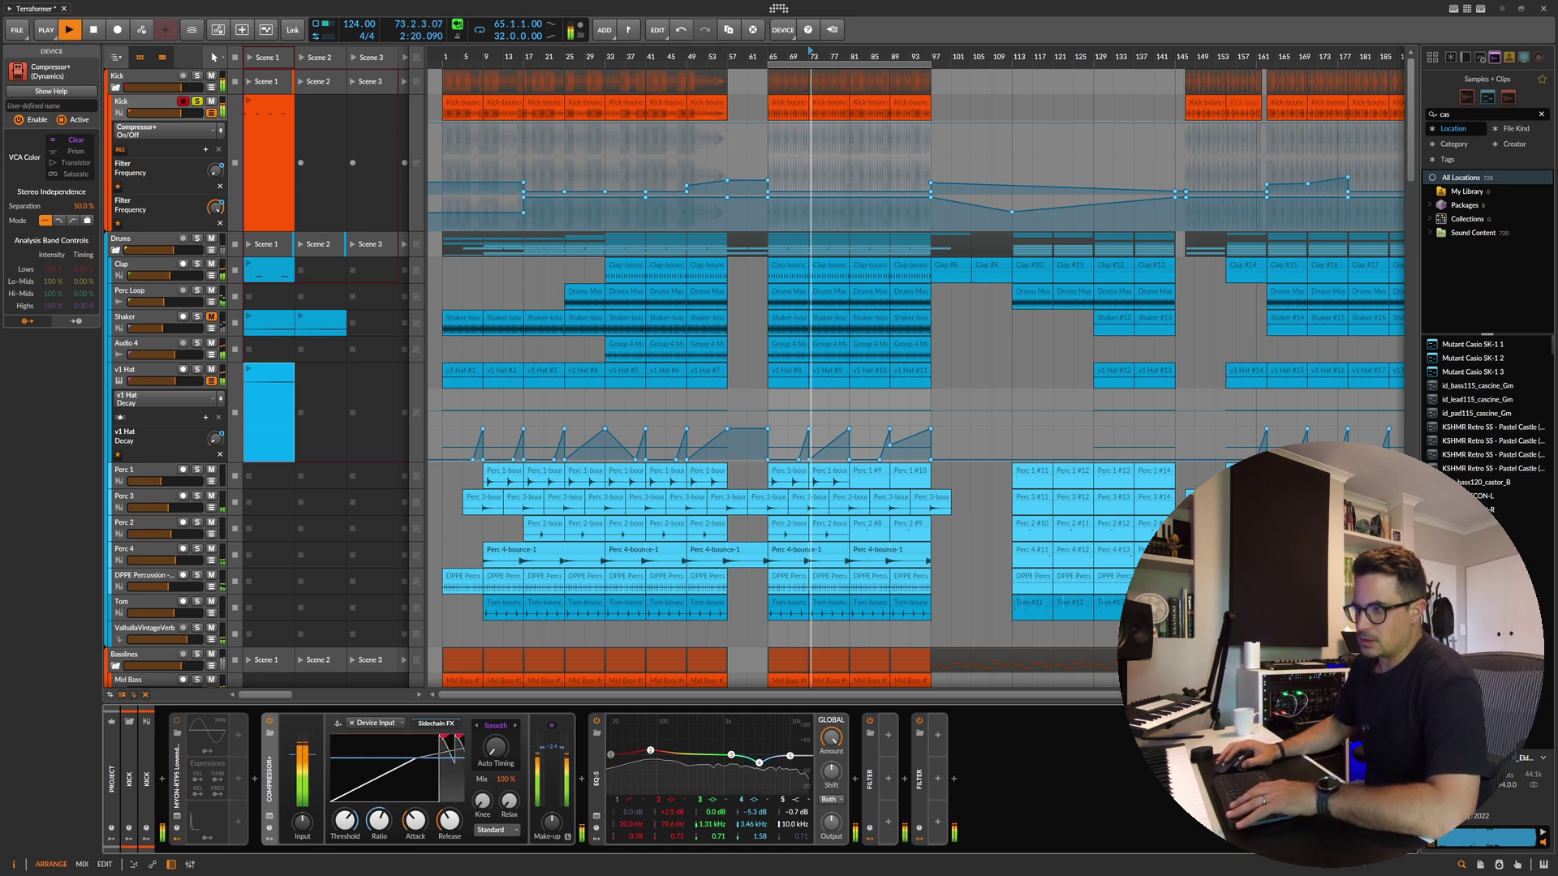
{"action": "key", "text": "space"}
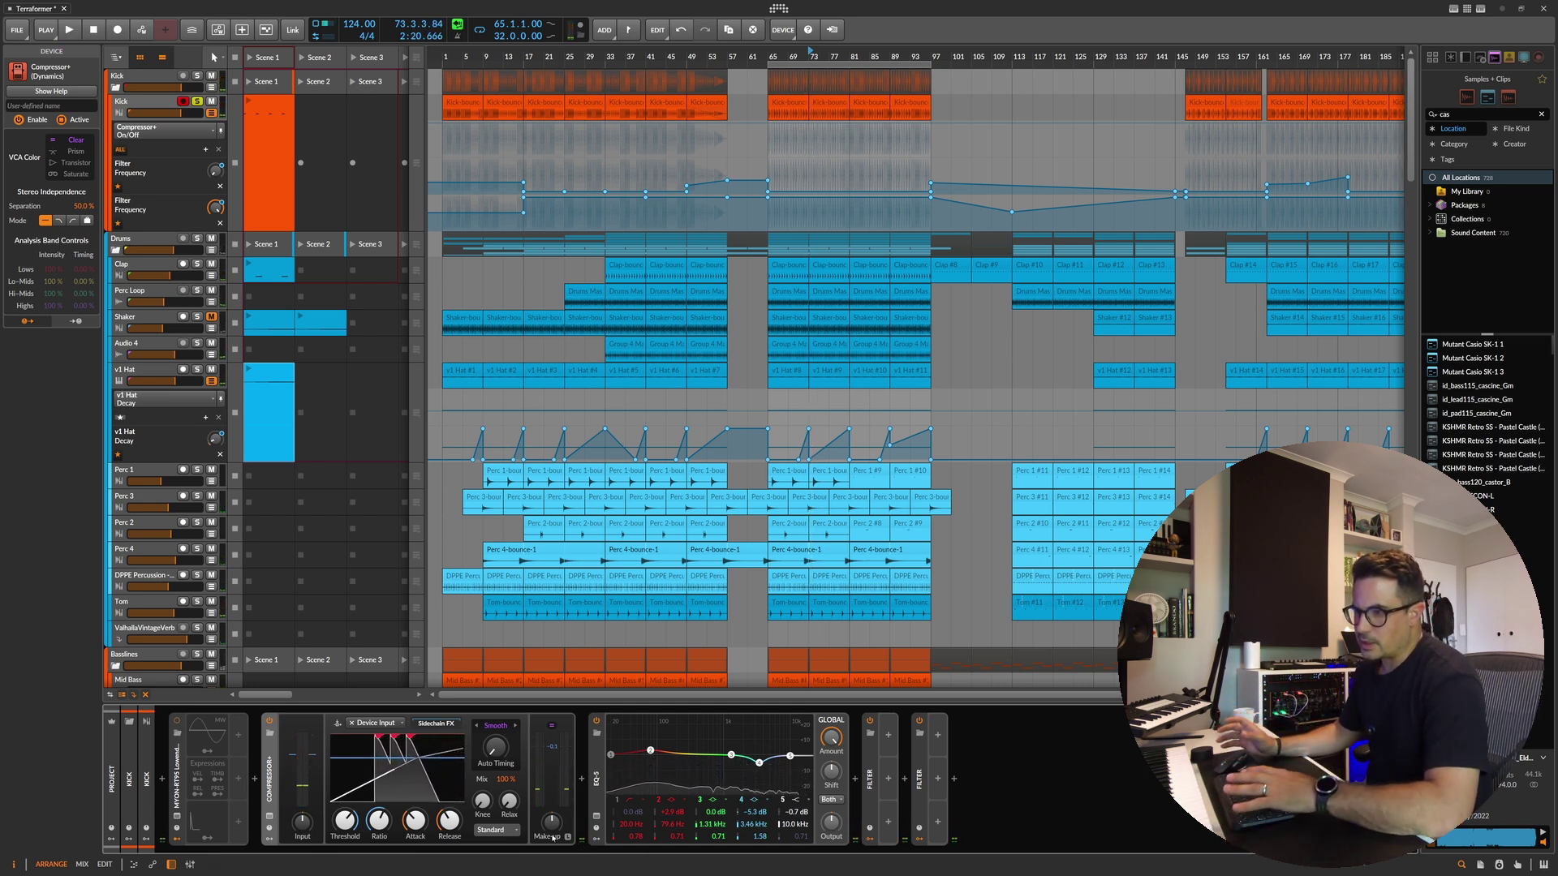
{"action": "key", "text": "space"}
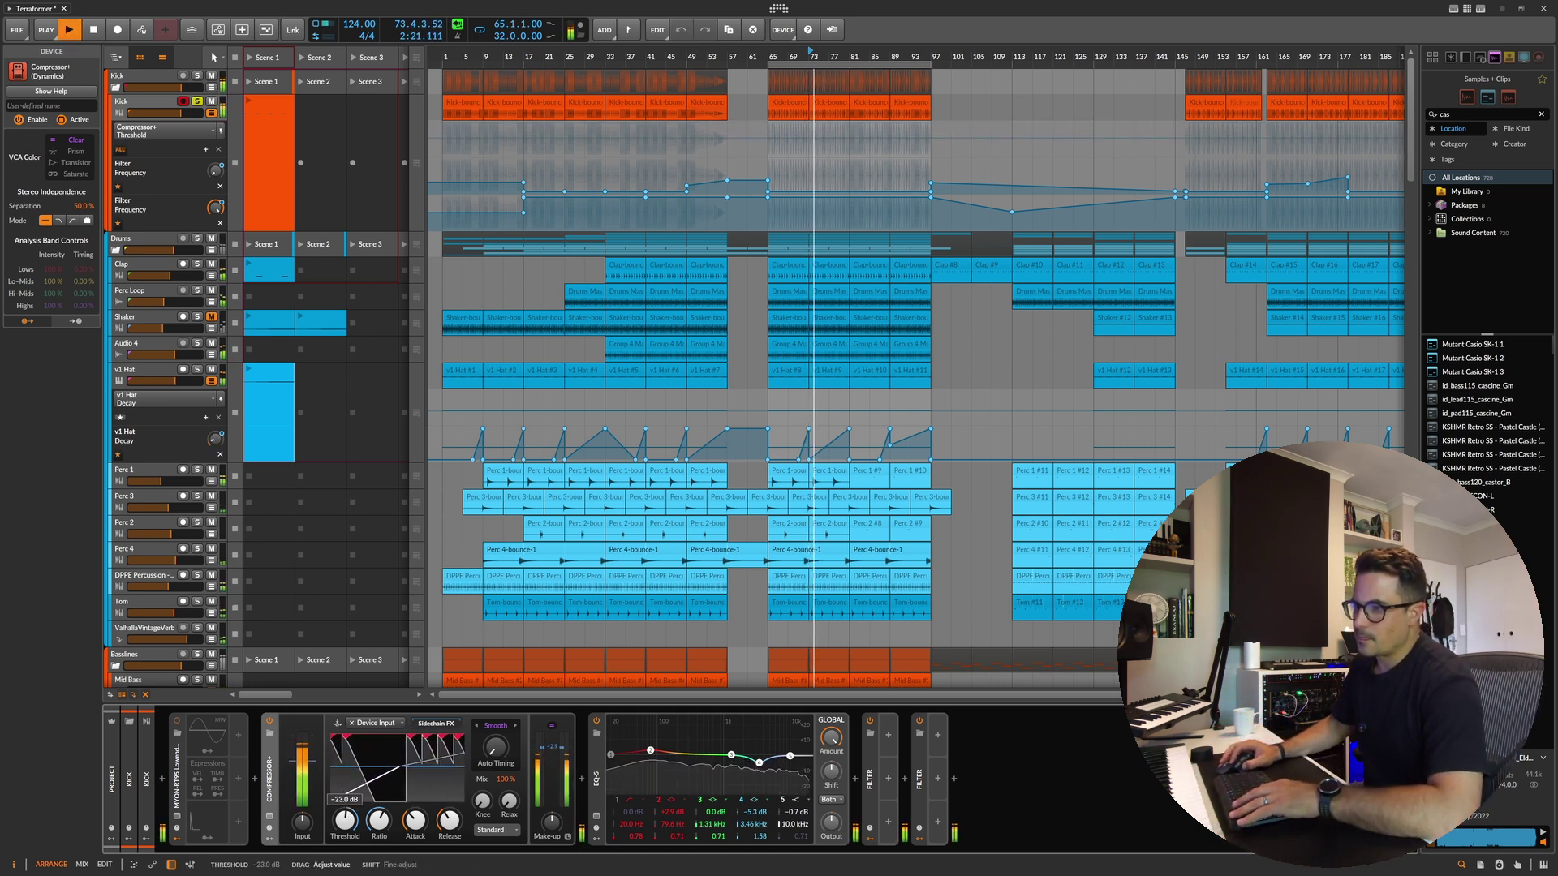
{"action": "left_click_drag", "start_coordinate": [345, 820], "coordinate": [345, 787]}
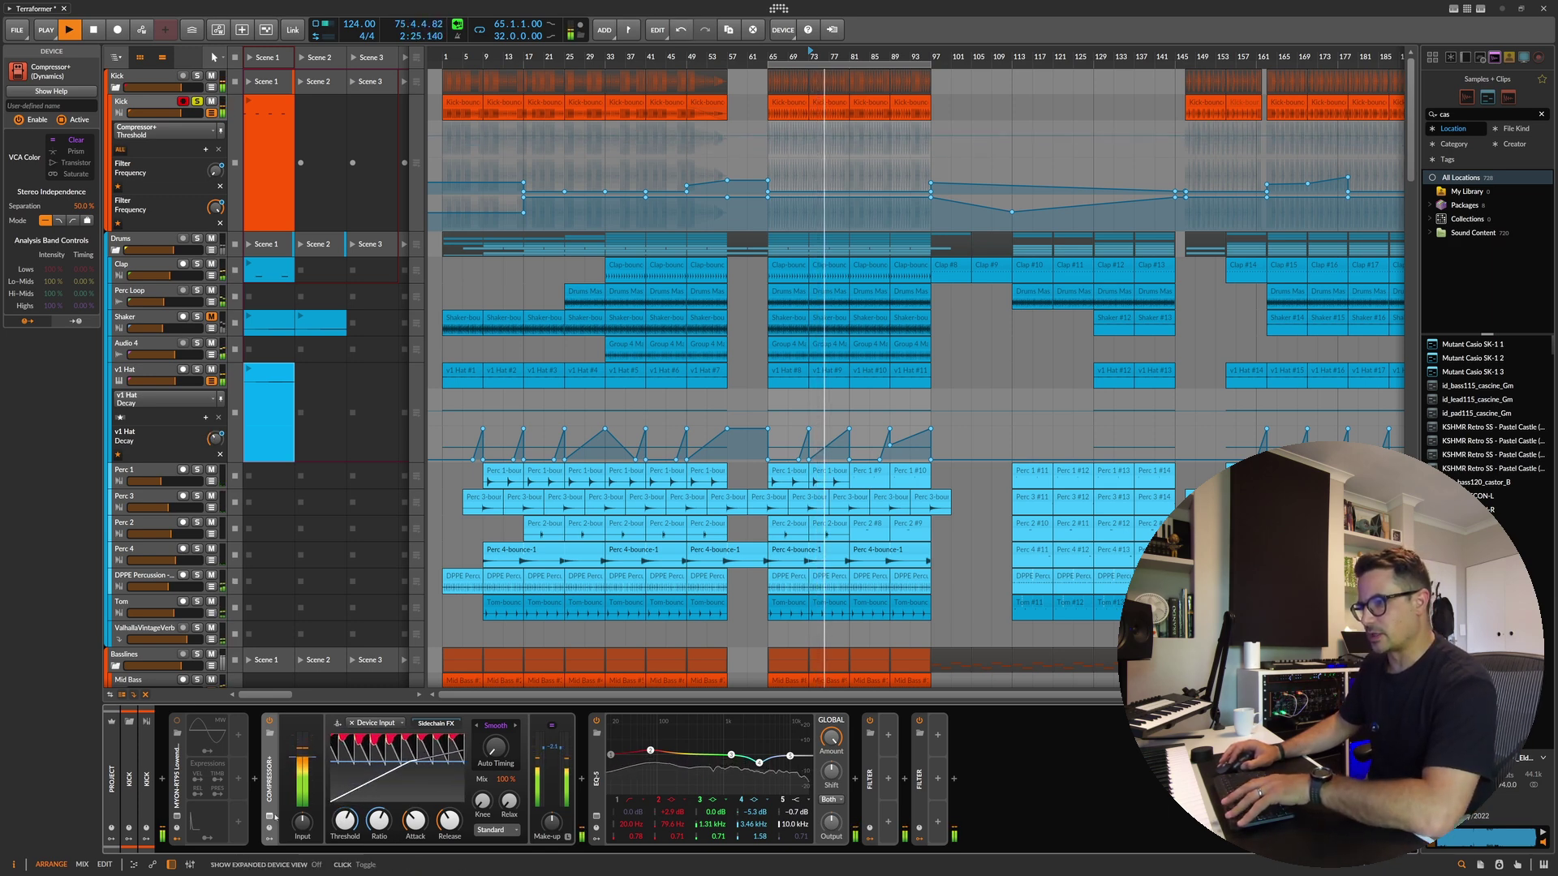
Step: Expand Compressor+ and set band intensities to about 72% for Lows, 116% for Lo-Mids, 123% for Hi-Mids and 118% for Highs
{"action": "left_click", "coordinate": [270, 816]}
{"action": "left_click_drag", "start_coordinate": [254, 665], "coordinate": [254, 702]}
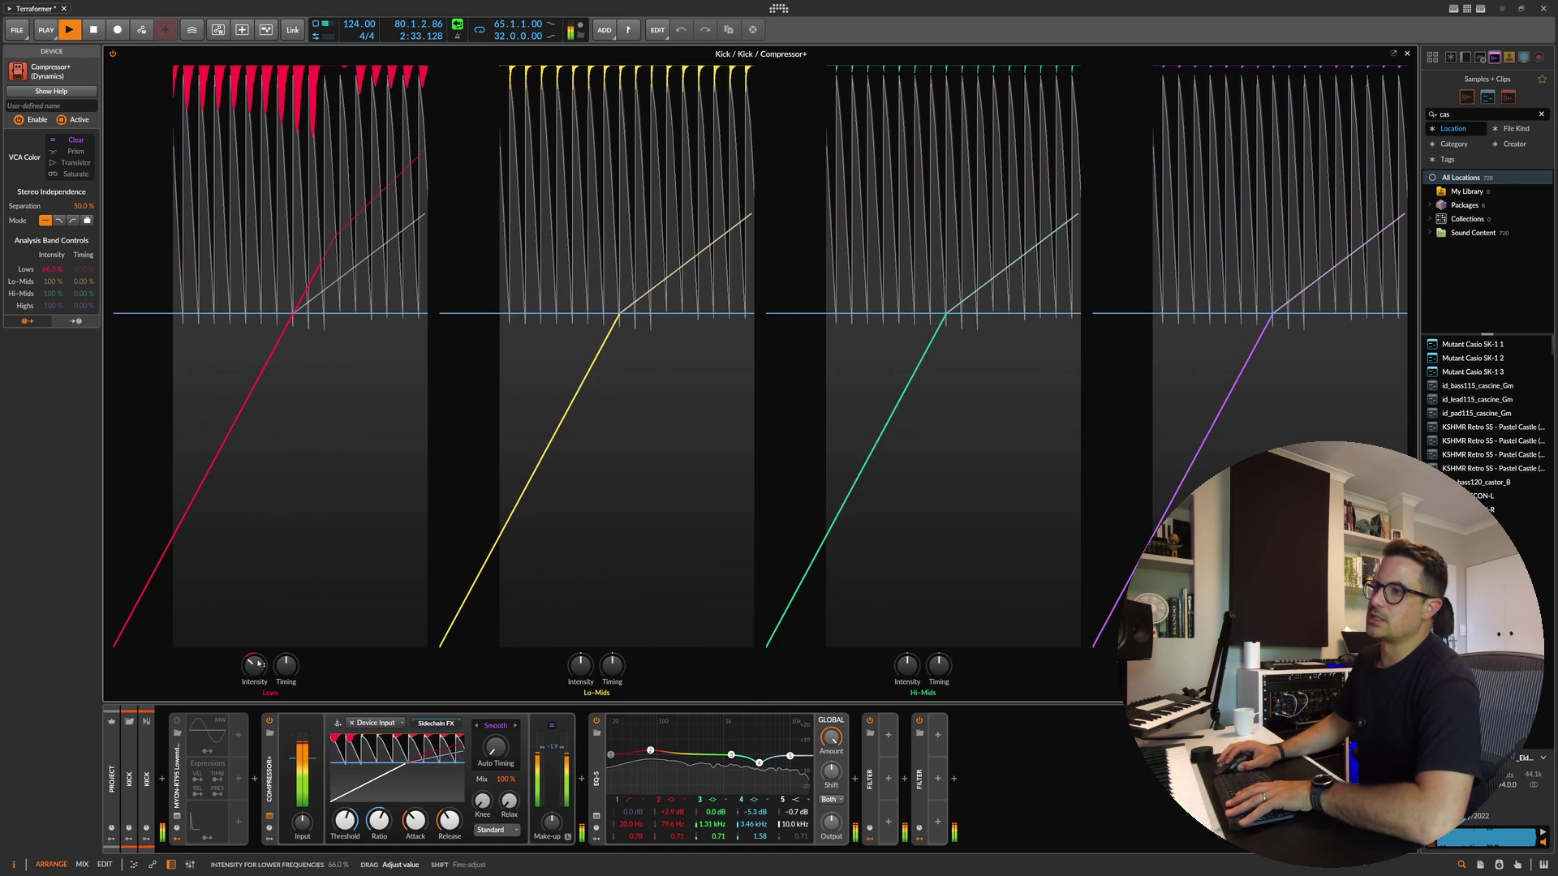
{"action": "left_click_drag", "start_coordinate": [581, 665], "coordinate": [581, 656]}
{"action": "left_click_drag", "start_coordinate": [908, 665], "coordinate": [908, 655]}
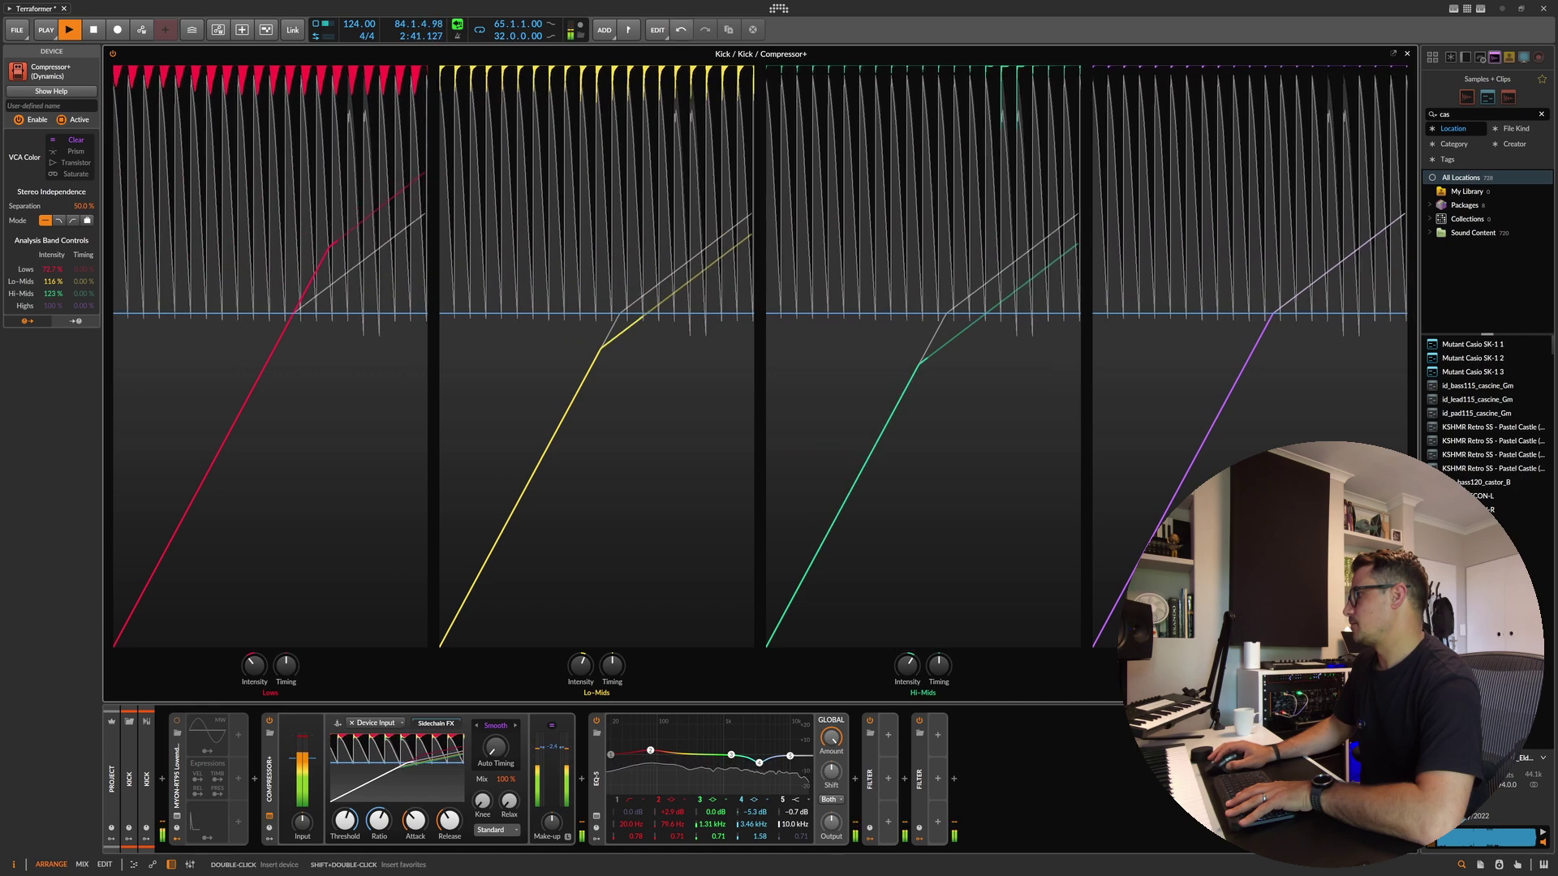
{"action": "left_click_drag", "start_coordinate": [938, 665], "coordinate": [939, 678]}
{"action": "double_click", "coordinate": [938, 666]}
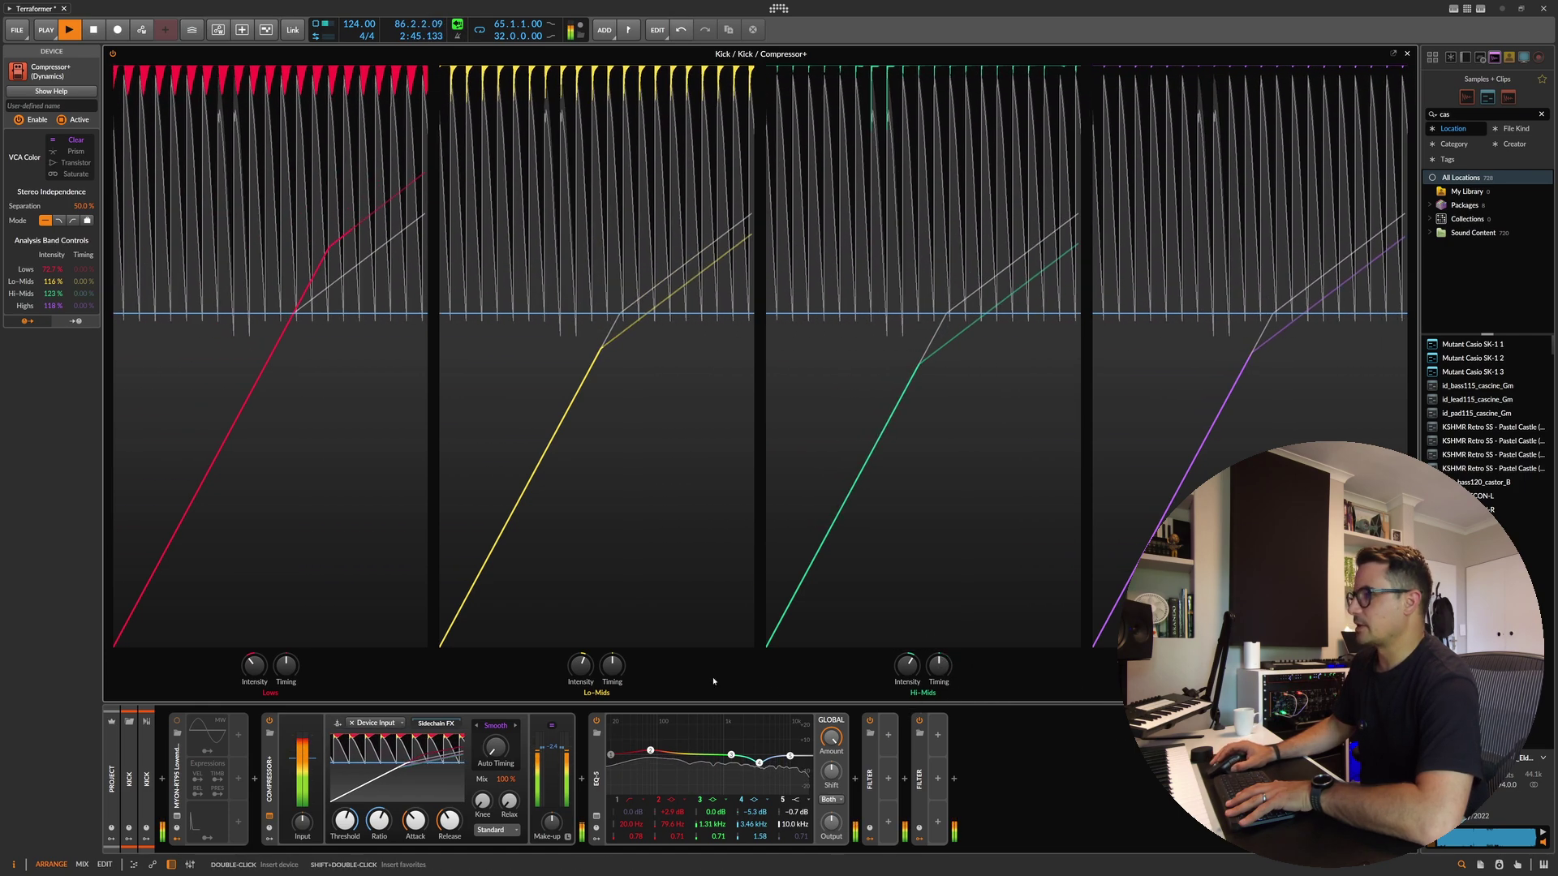
Step: Try the Lo-Mids timing offset at 100%, -100% and about -18.7%, and reset it to its default
{"action": "left_click_drag", "start_coordinate": [612, 665], "coordinate": [613, 641]}
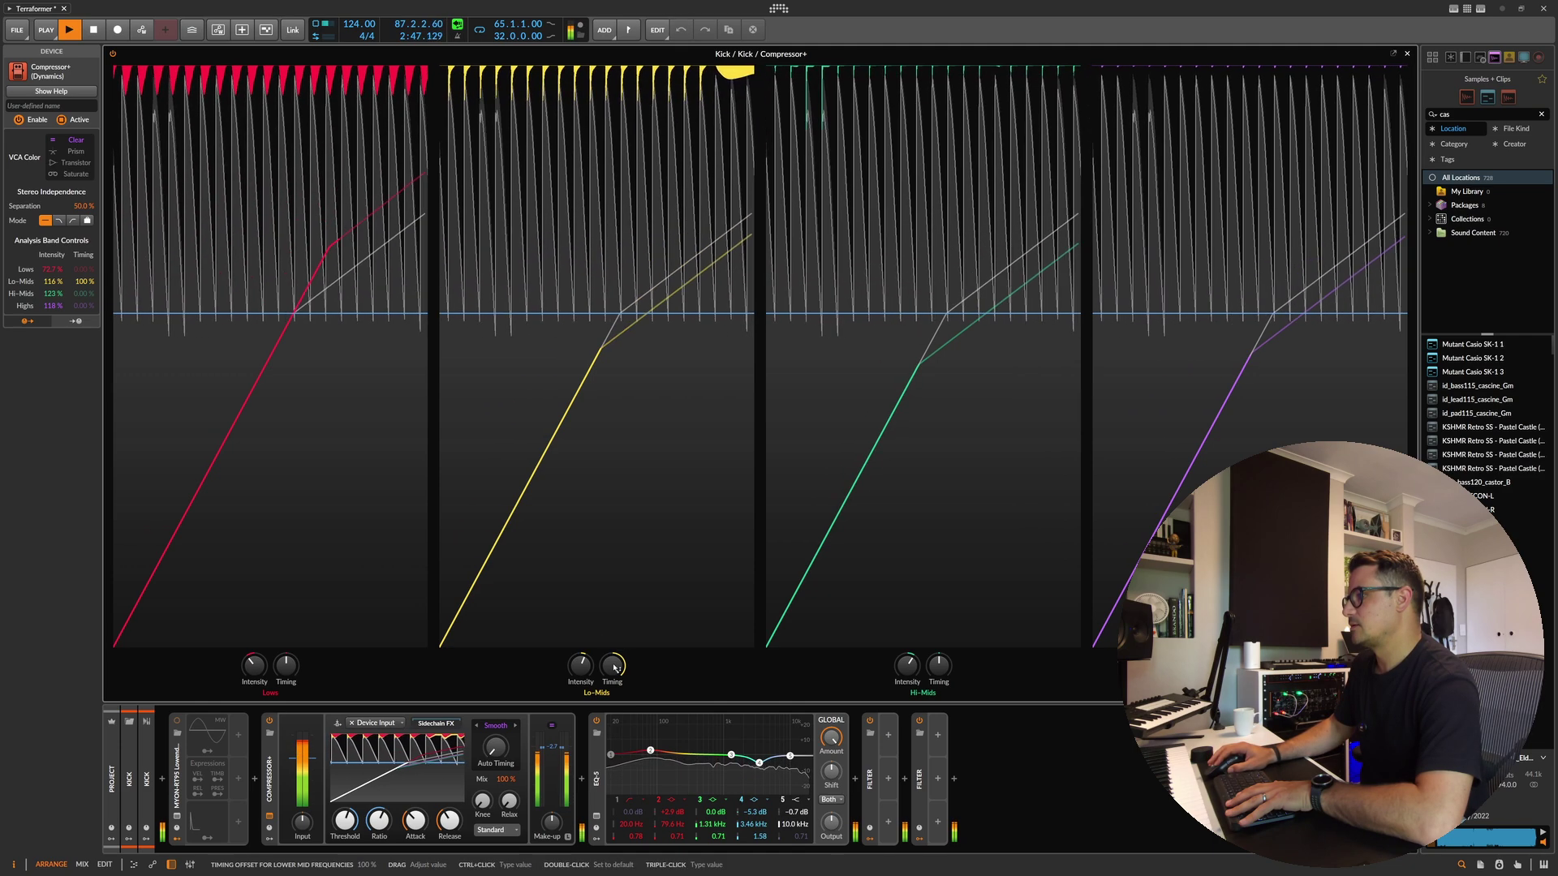
{"action": "left_click_drag", "start_coordinate": [614, 665], "coordinate": [616, 668]}
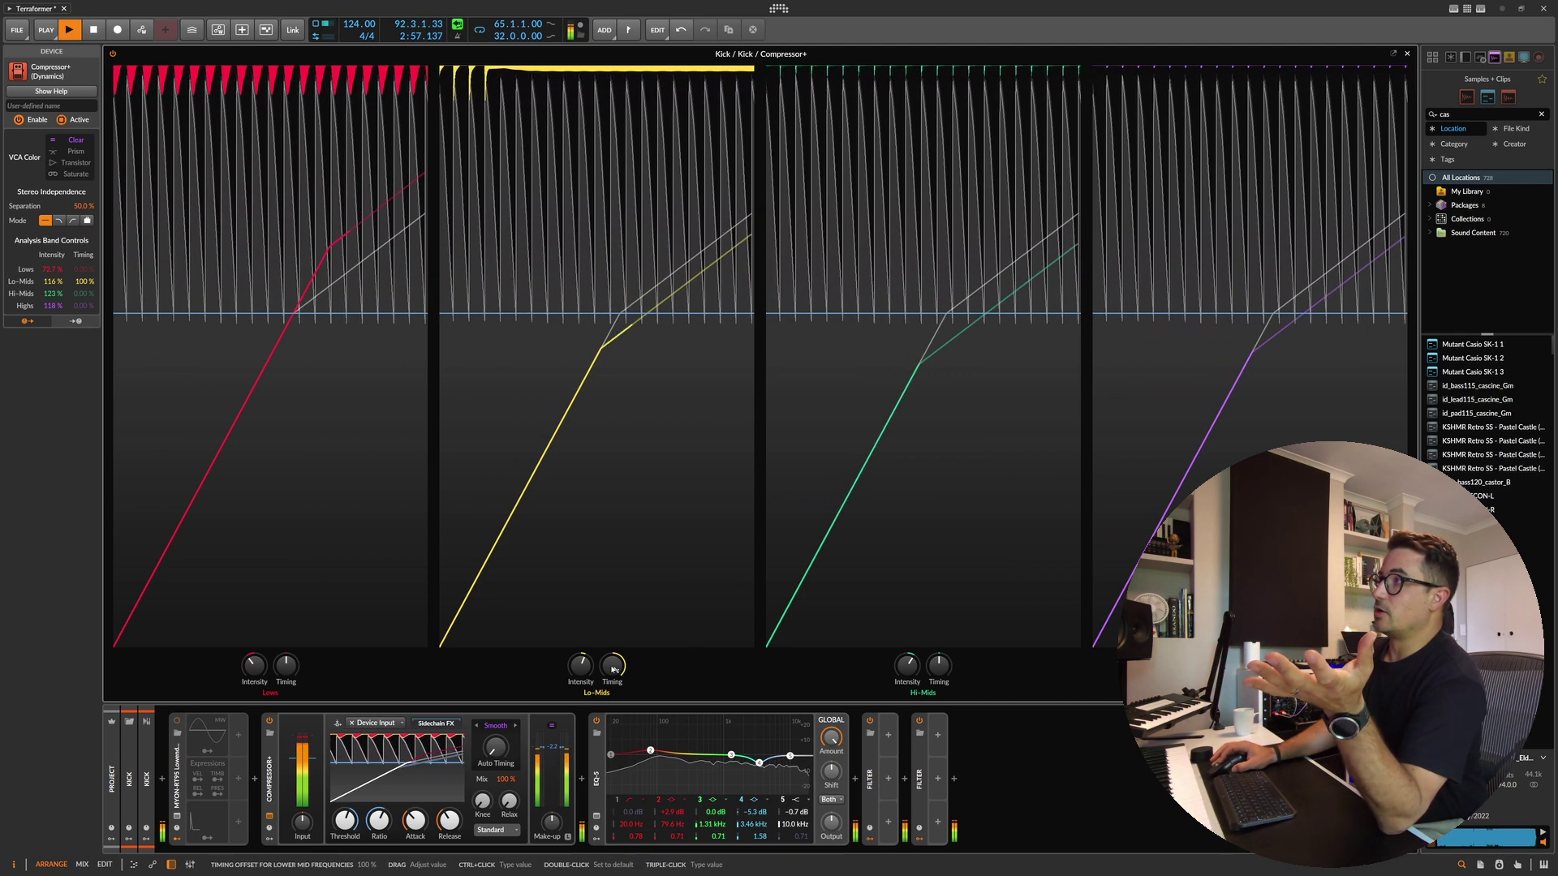
{"action": "left_click_drag", "start_coordinate": [614, 667], "coordinate": [613, 706]}
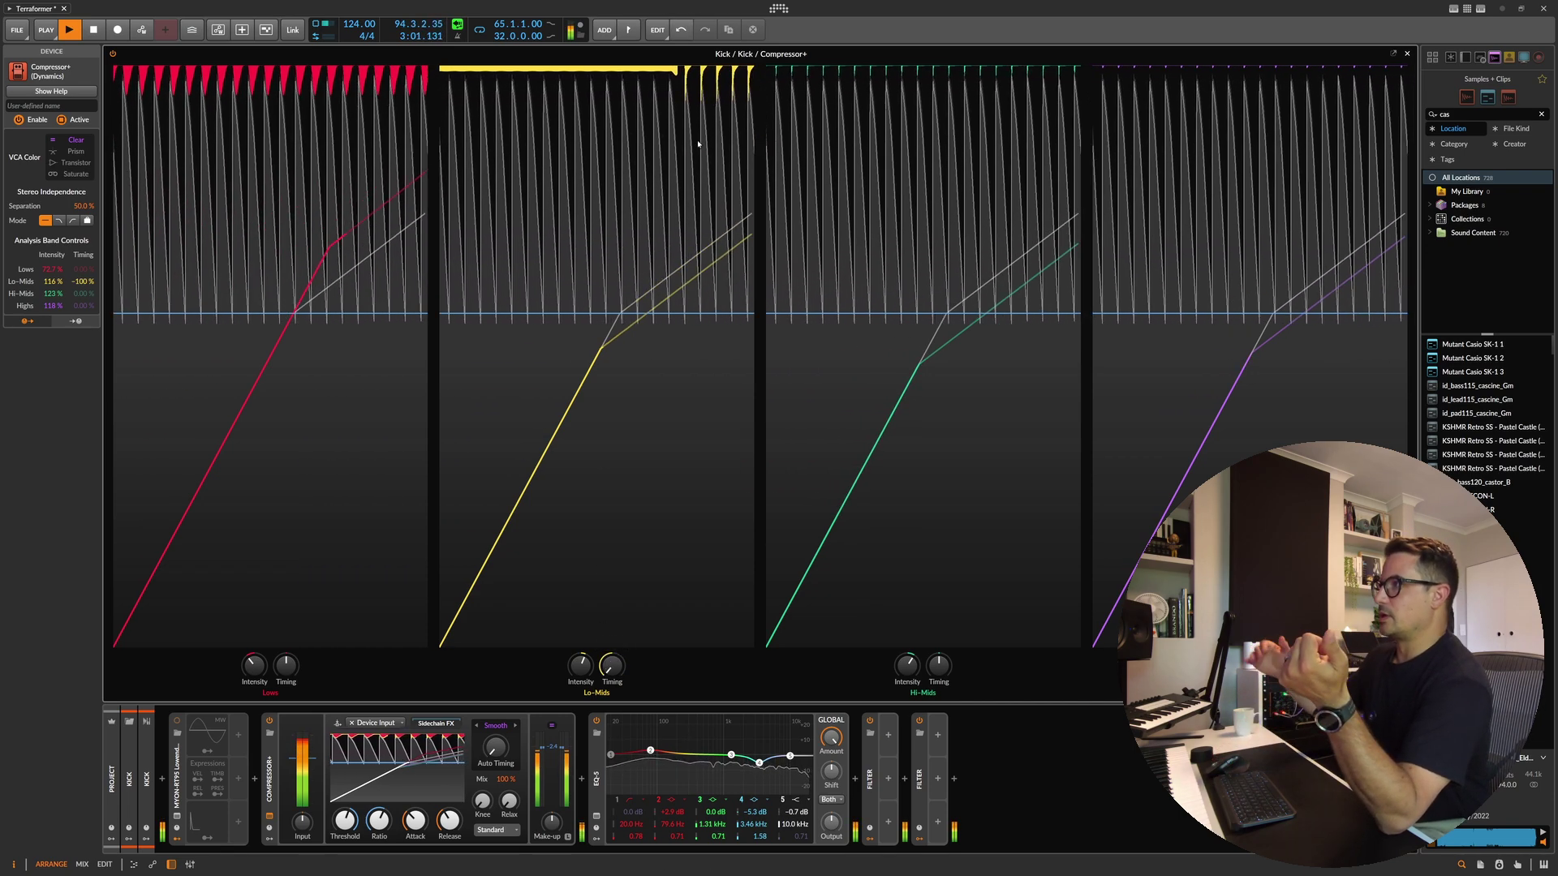
{"action": "left_click_drag", "start_coordinate": [612, 665], "coordinate": [612, 652]}
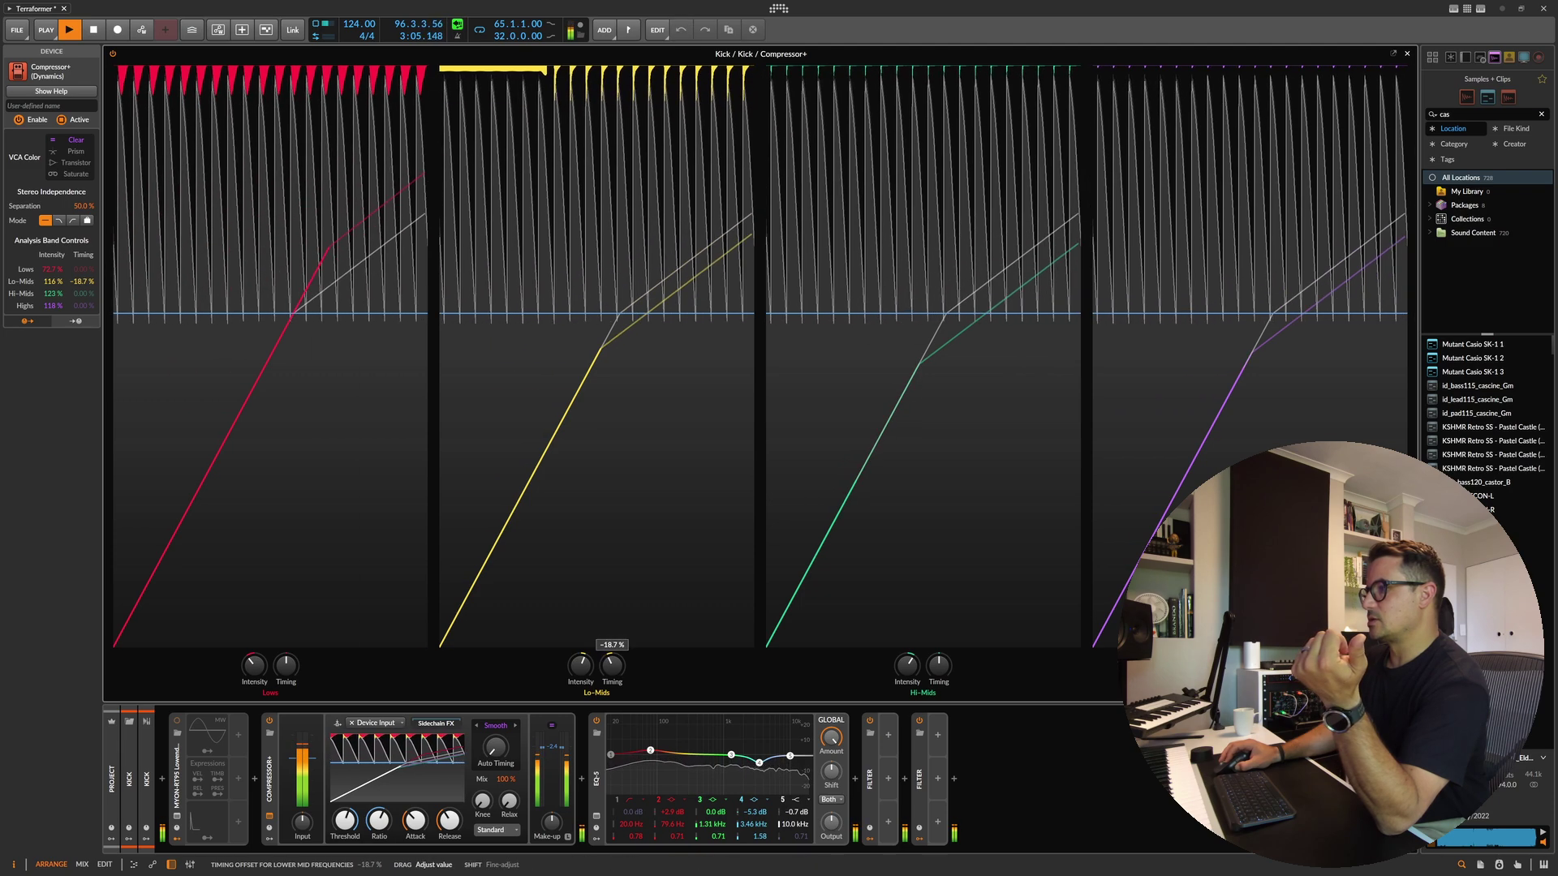
{"action": "double_click", "coordinate": [612, 665]}
Step: Set the Hi-Mids timing offset of Compressor+ to about -34.7%
{"action": "left_click_drag", "start_coordinate": [939, 666], "coordinate": [944, 613]}
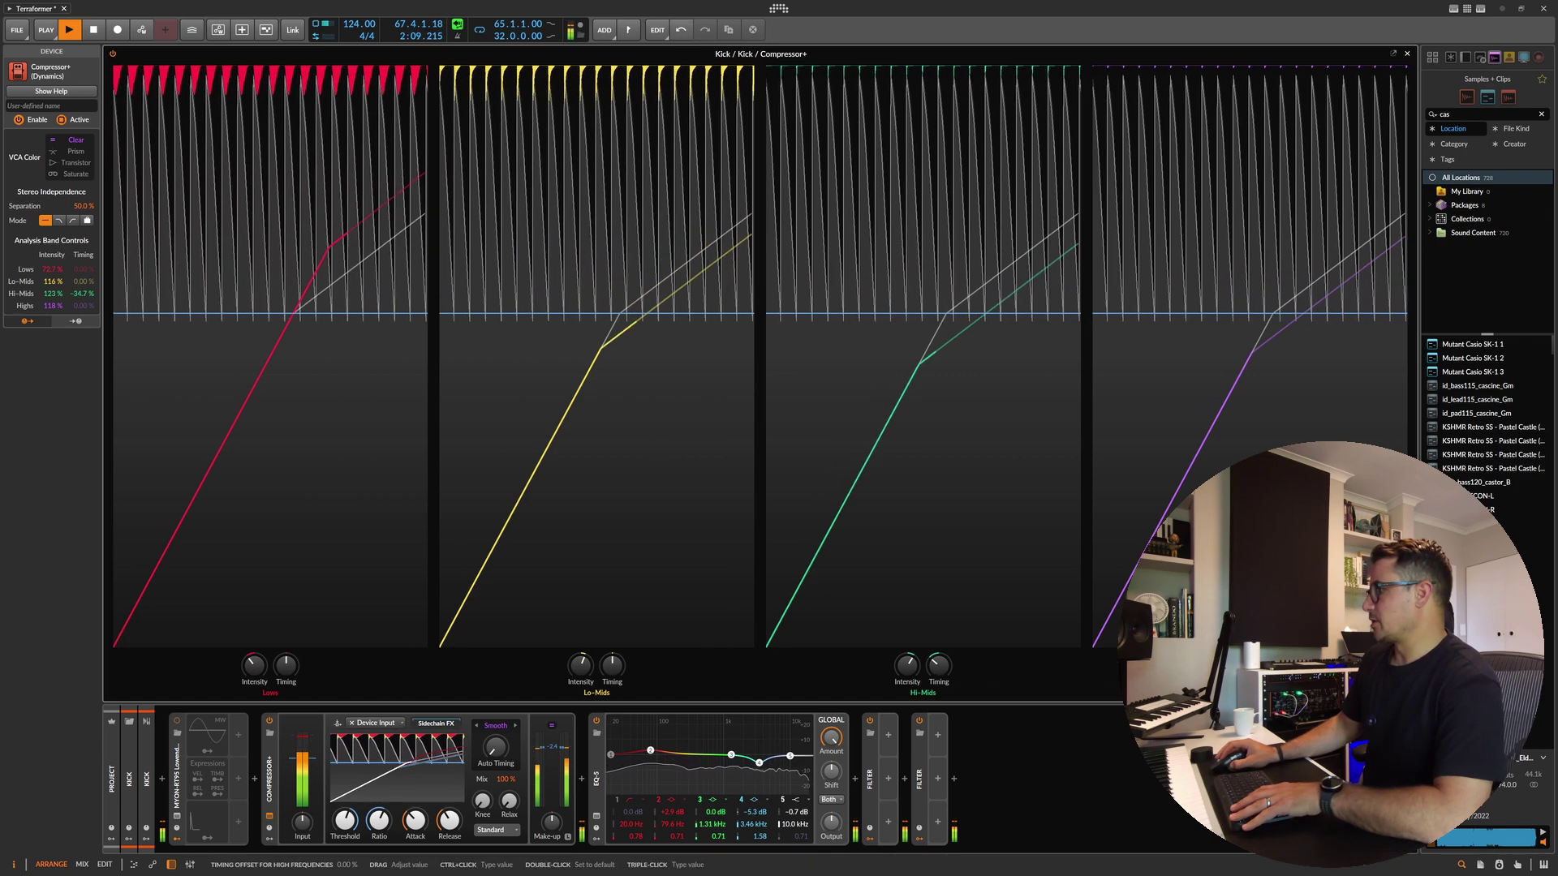
Step: Set the Compressor+ timing offsets to about -33.3% for Hi-Mids and -9.33% for Highs, and close its expanded view
{"action": "left_click_drag", "start_coordinate": [1265, 666], "coordinate": [1265, 668]}
{"action": "left_click_drag", "start_coordinate": [939, 666], "coordinate": [939, 657]}
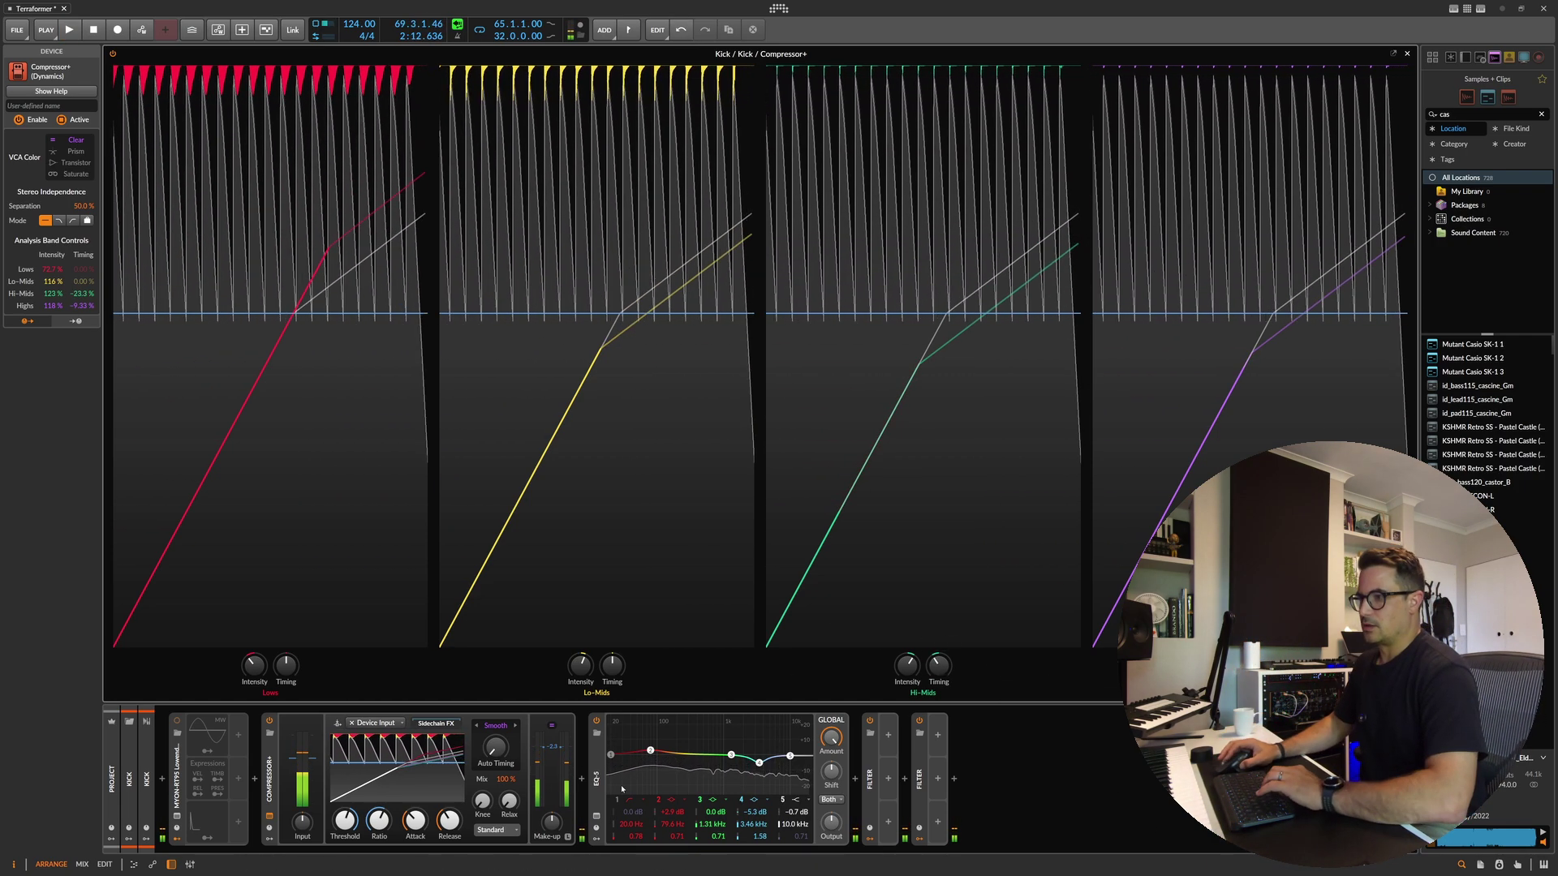
{"action": "left_click", "coordinate": [487, 831]}
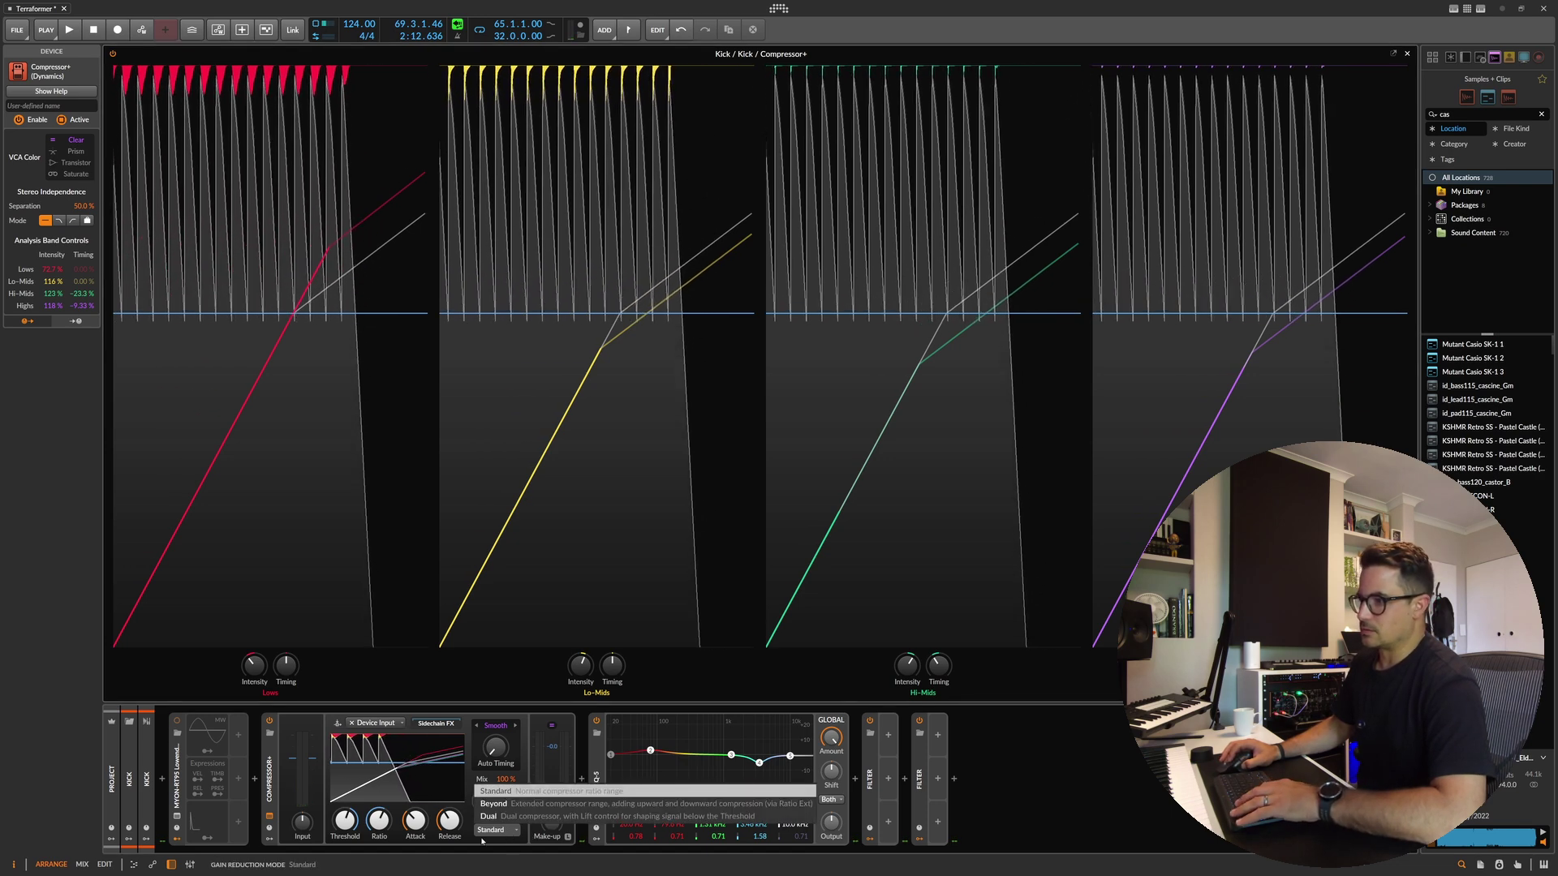
{"action": "left_click", "coordinate": [495, 792]}
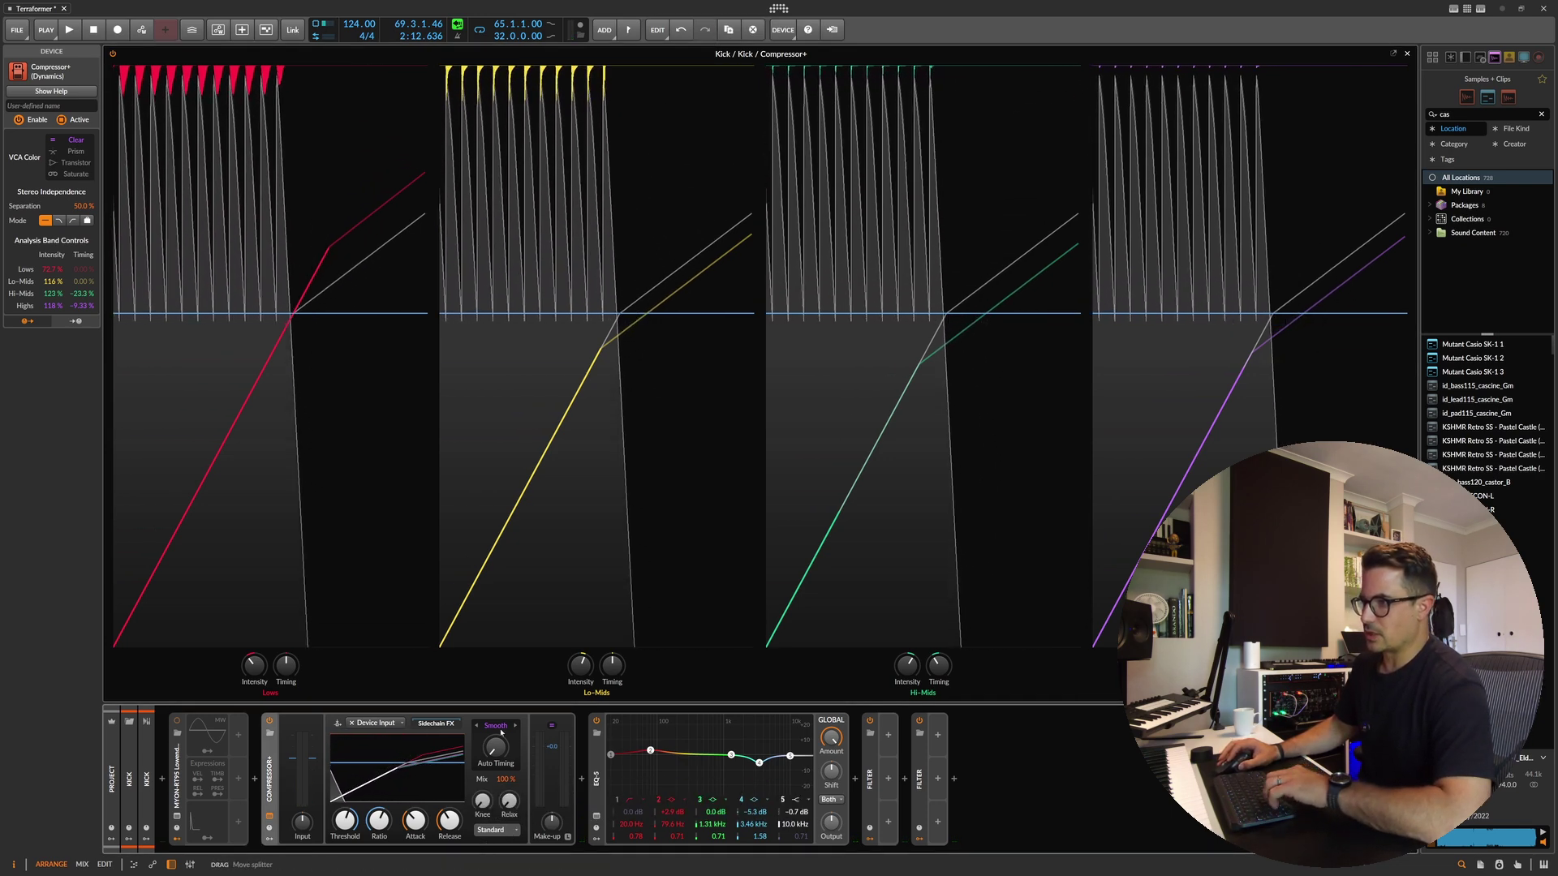
{"action": "key", "text": "Escape"}
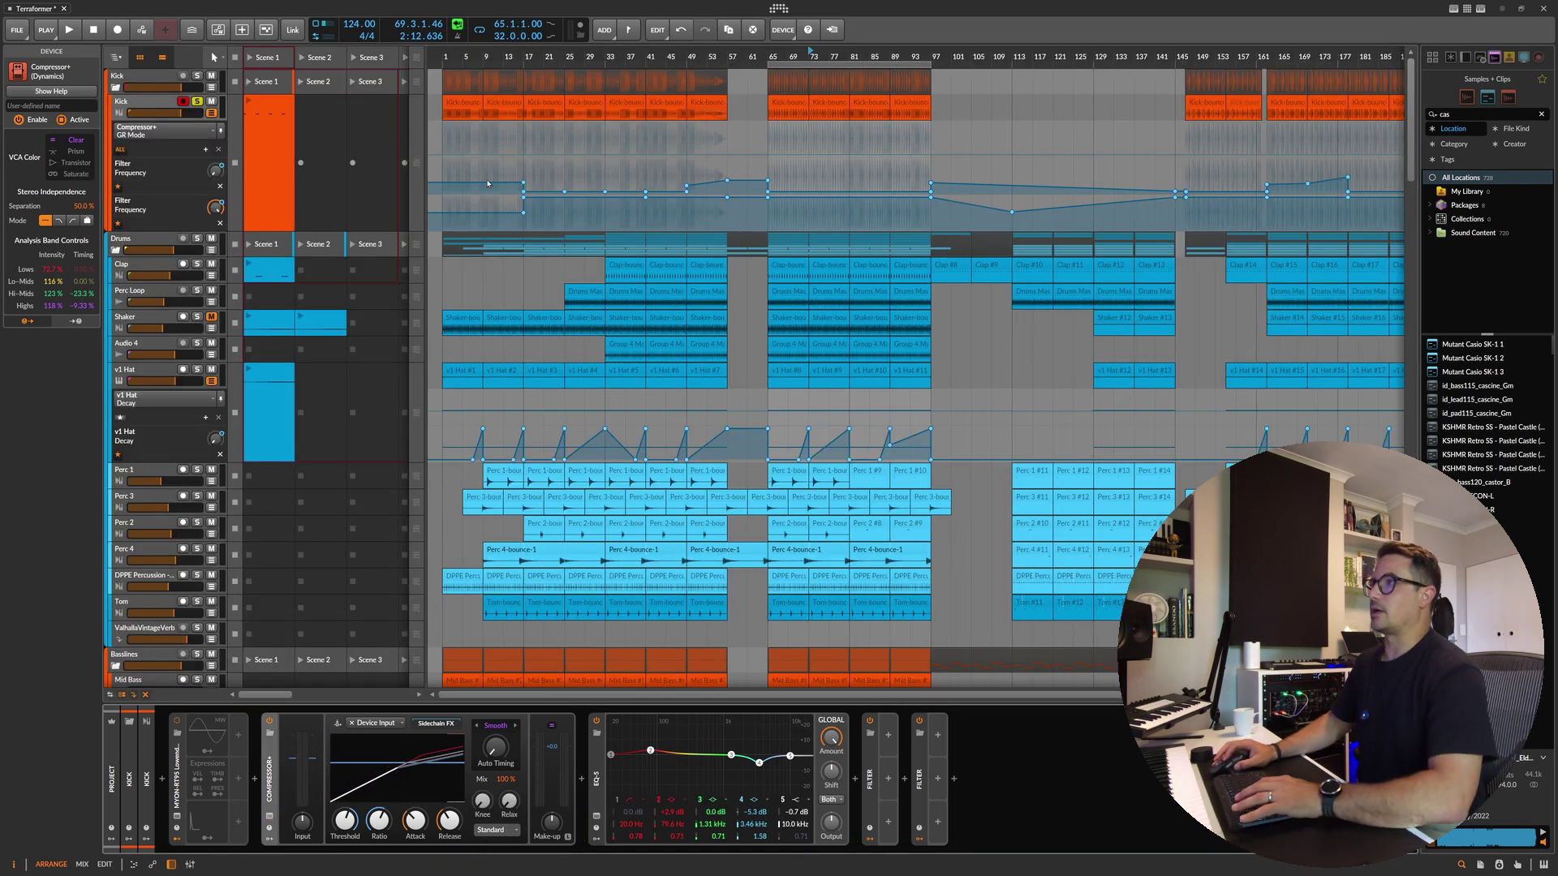
Step: Play the full mix from bar 65 and review the drum, bass, synth and atmosphere tracks while listening
{"action": "key", "text": "space"}
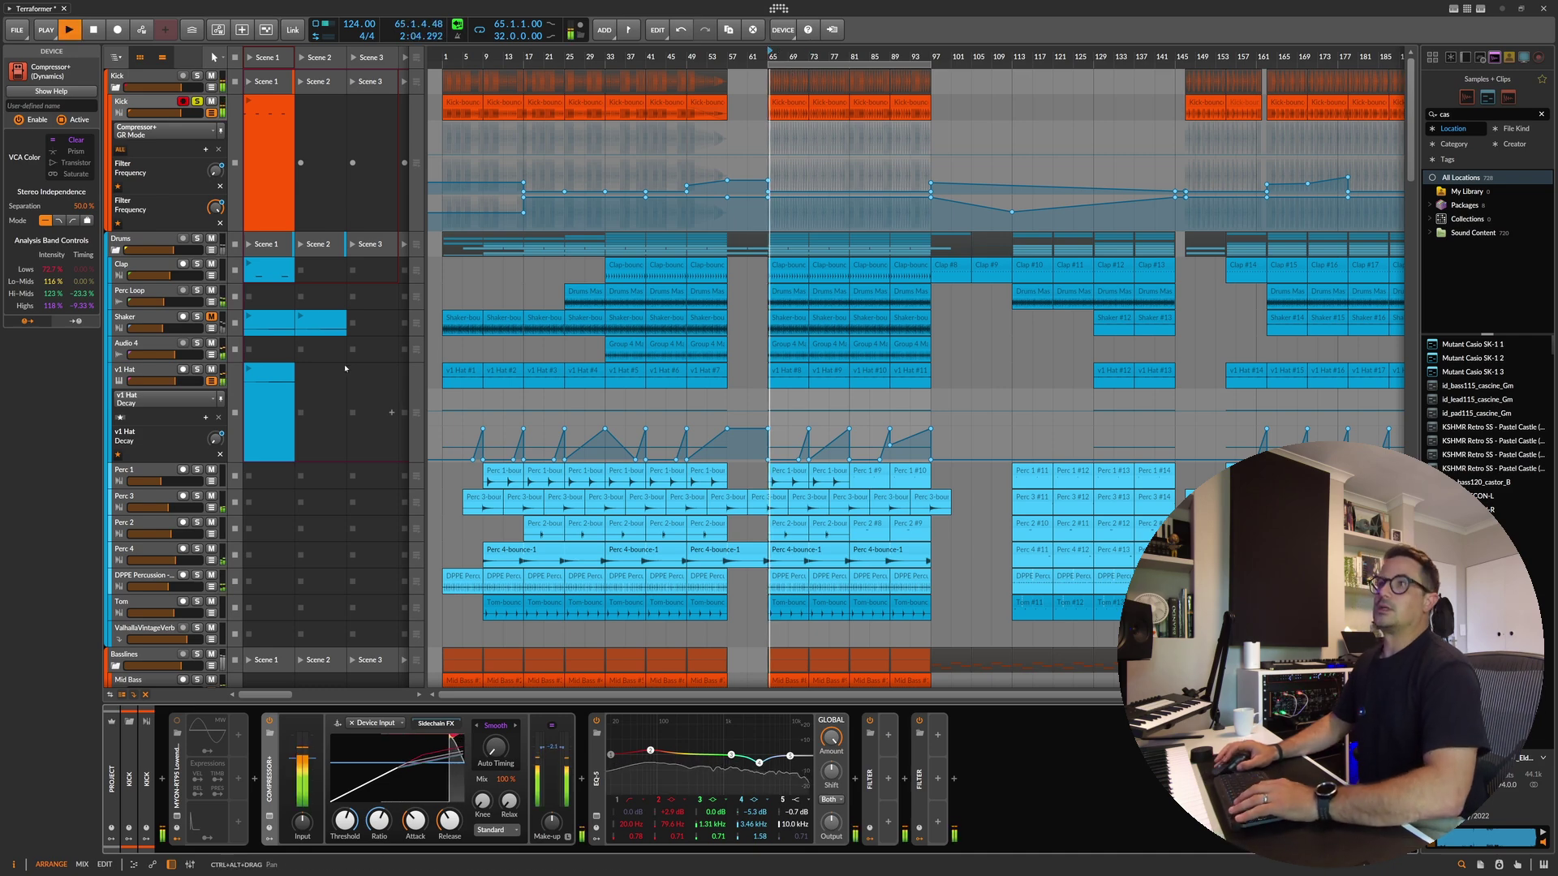
{"action": "scroll", "coordinate": [665, 198], "scroll_direction": "down", "scroll_amount": 15}
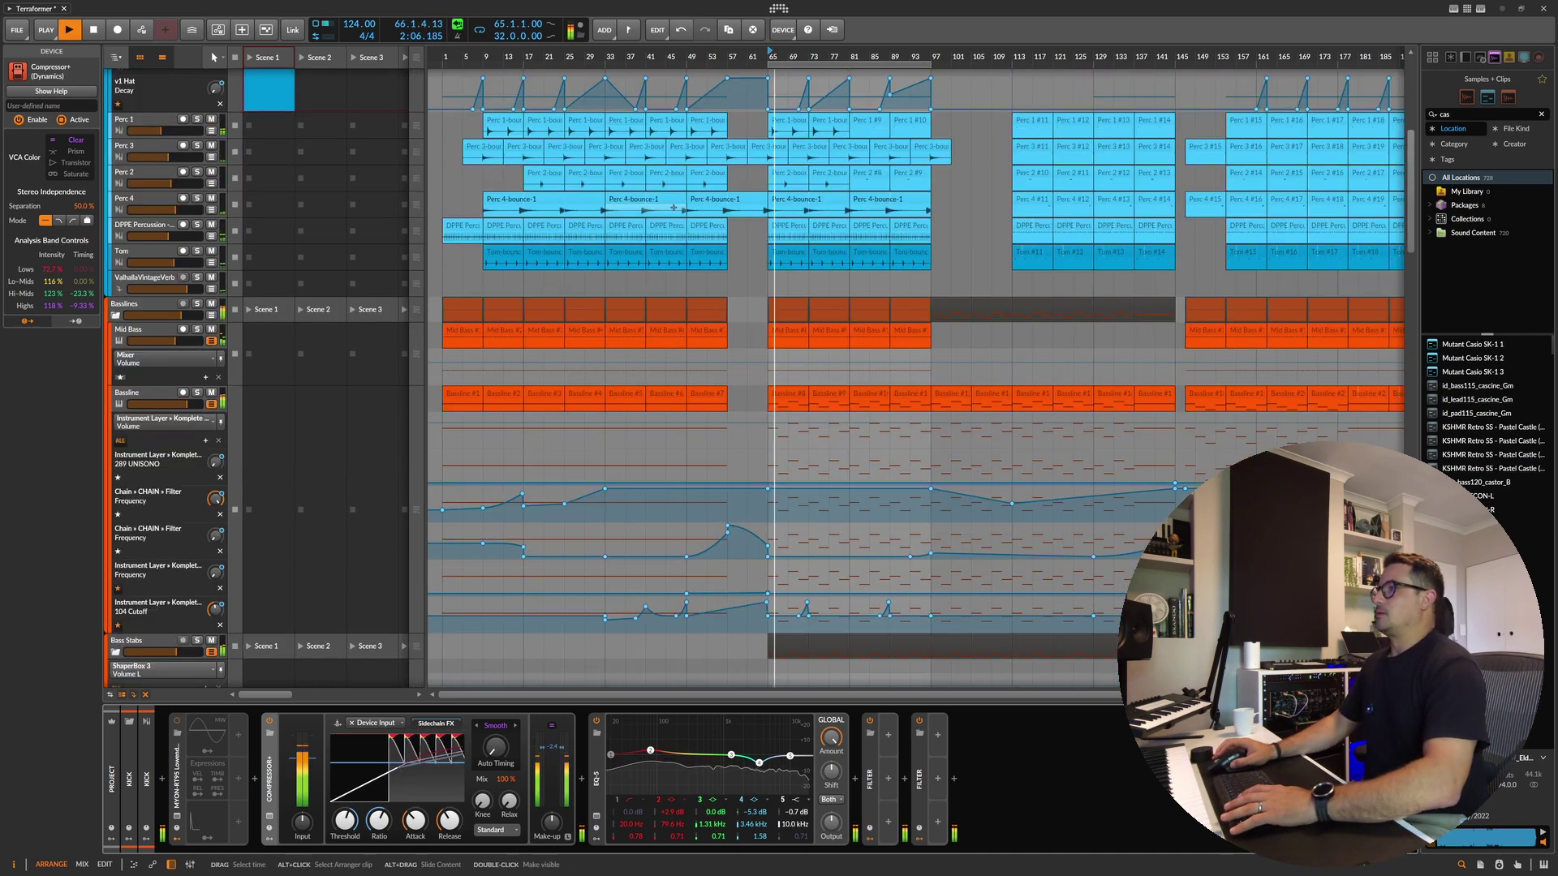
{"action": "scroll", "coordinate": [664, 198], "scroll_direction": "down", "scroll_amount": 20}
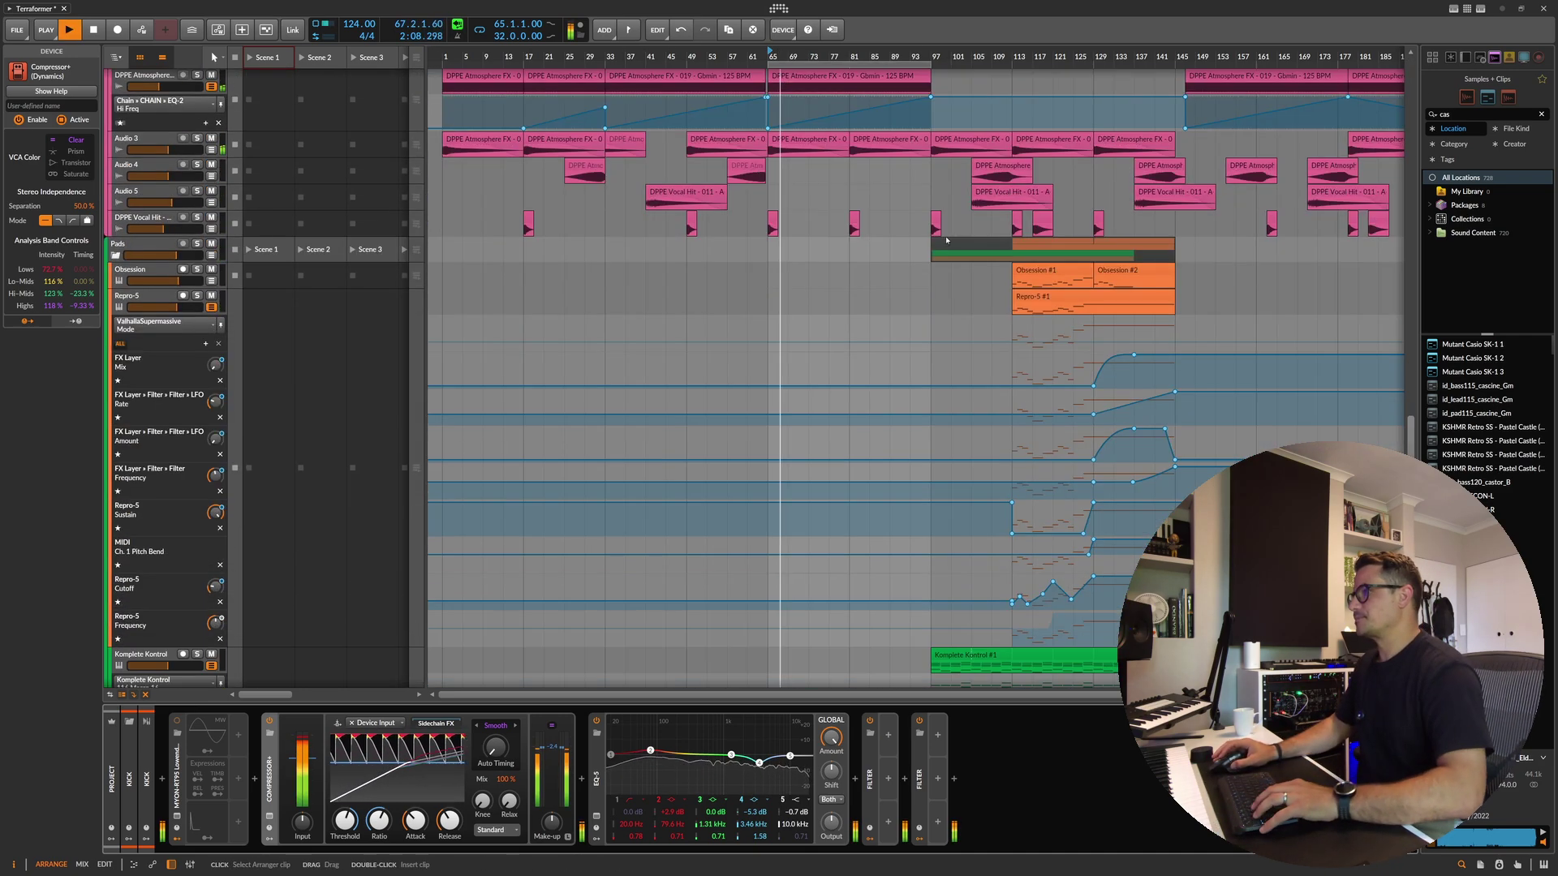
{"action": "scroll", "coordinate": [863, 235], "scroll_direction": "up", "scroll_amount": 2}
{"action": "scroll", "coordinate": [792, 177], "scroll_direction": "up", "scroll_amount": 10}
{"action": "key", "text": "space"}
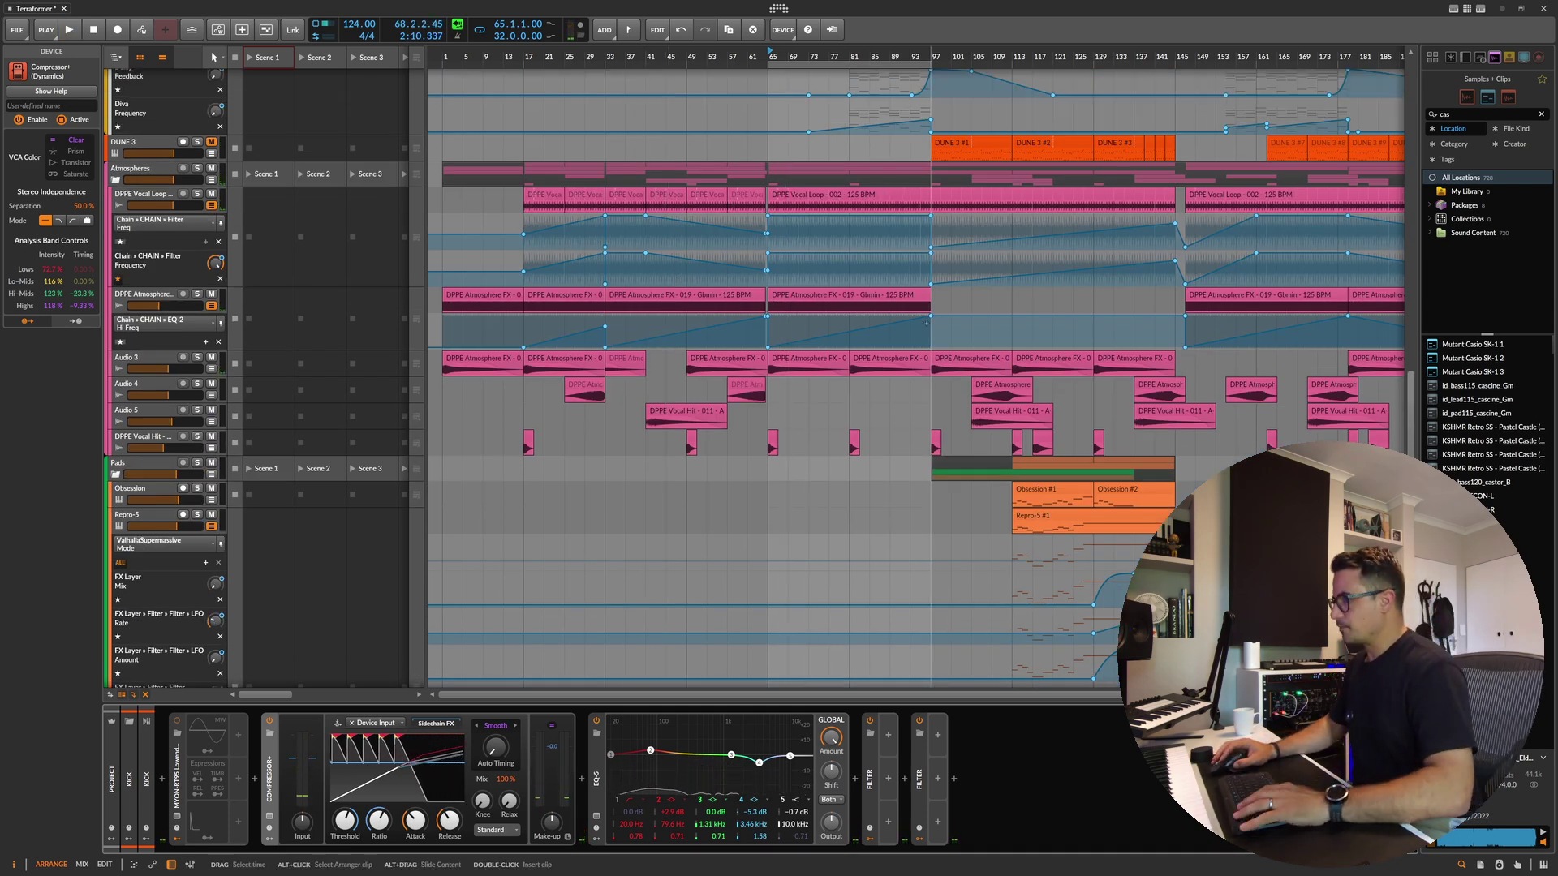
{"action": "scroll", "coordinate": [832, 190], "scroll_direction": "up", "scroll_amount": 1}
{"action": "scroll", "coordinate": [832, 191], "scroll_direction": "up", "scroll_amount": 12}
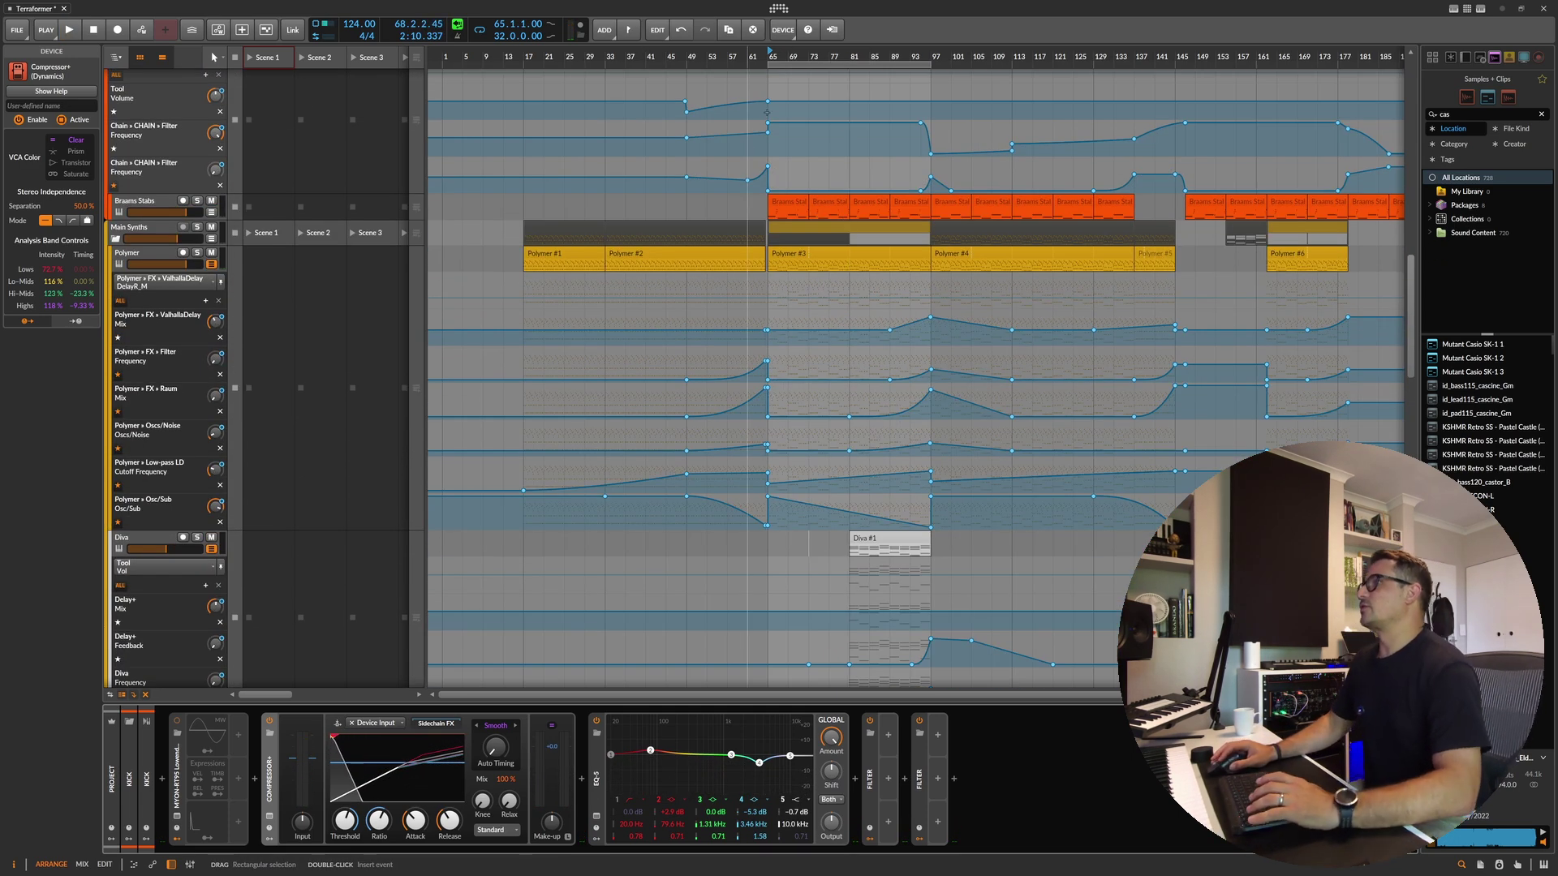
Step: Solo the Main Synths group and play it around the drop at bar 65
{"action": "left_click_drag", "start_coordinate": [787, 57], "coordinate": [652, 59]}
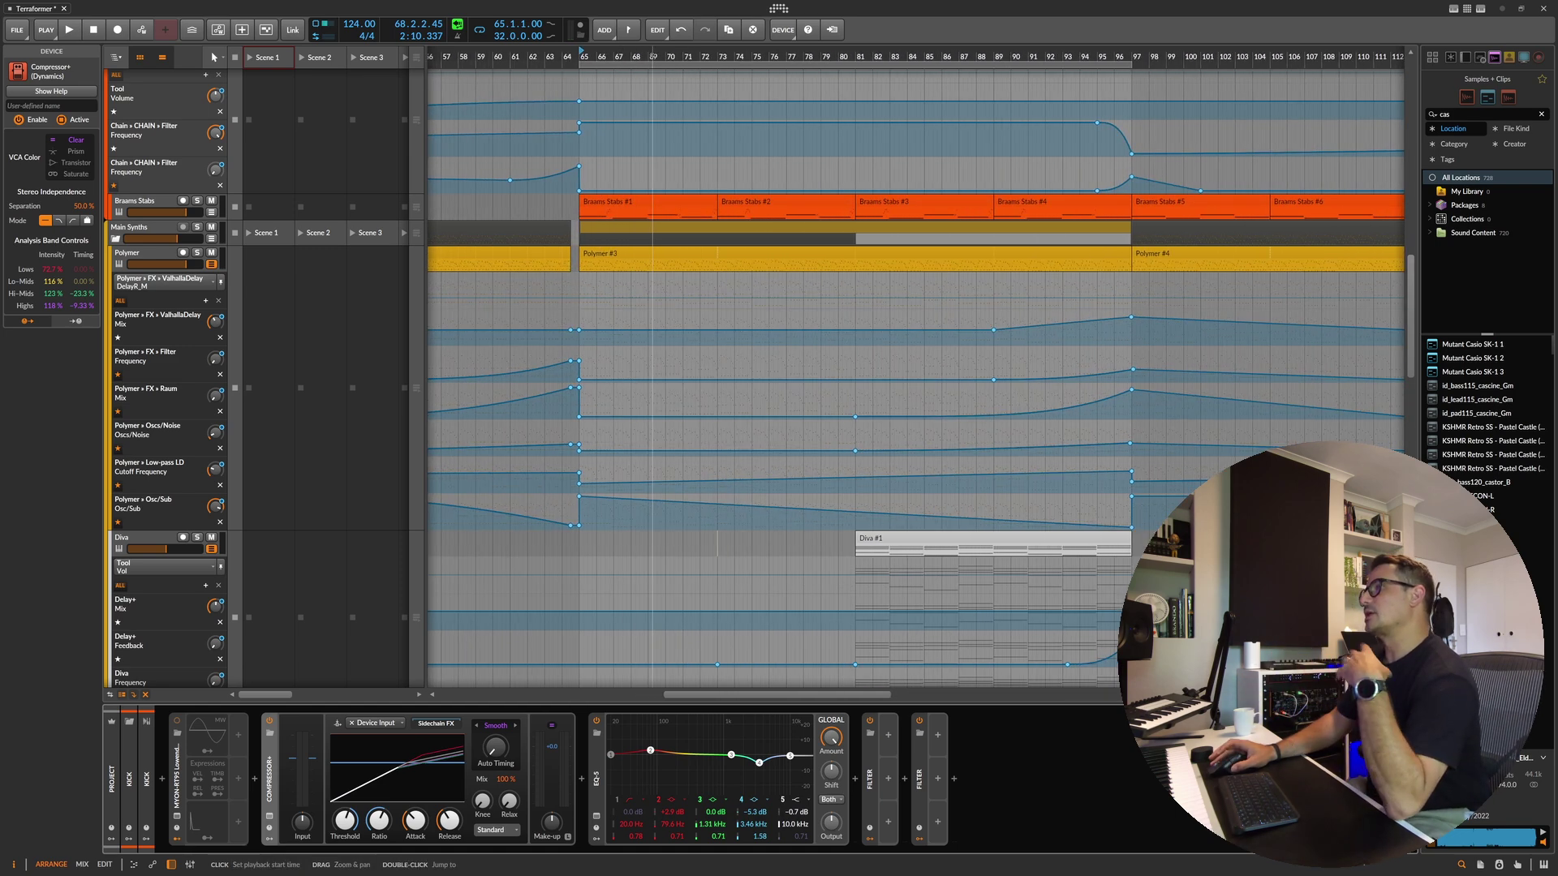
{"action": "left_click", "coordinate": [631, 254]}
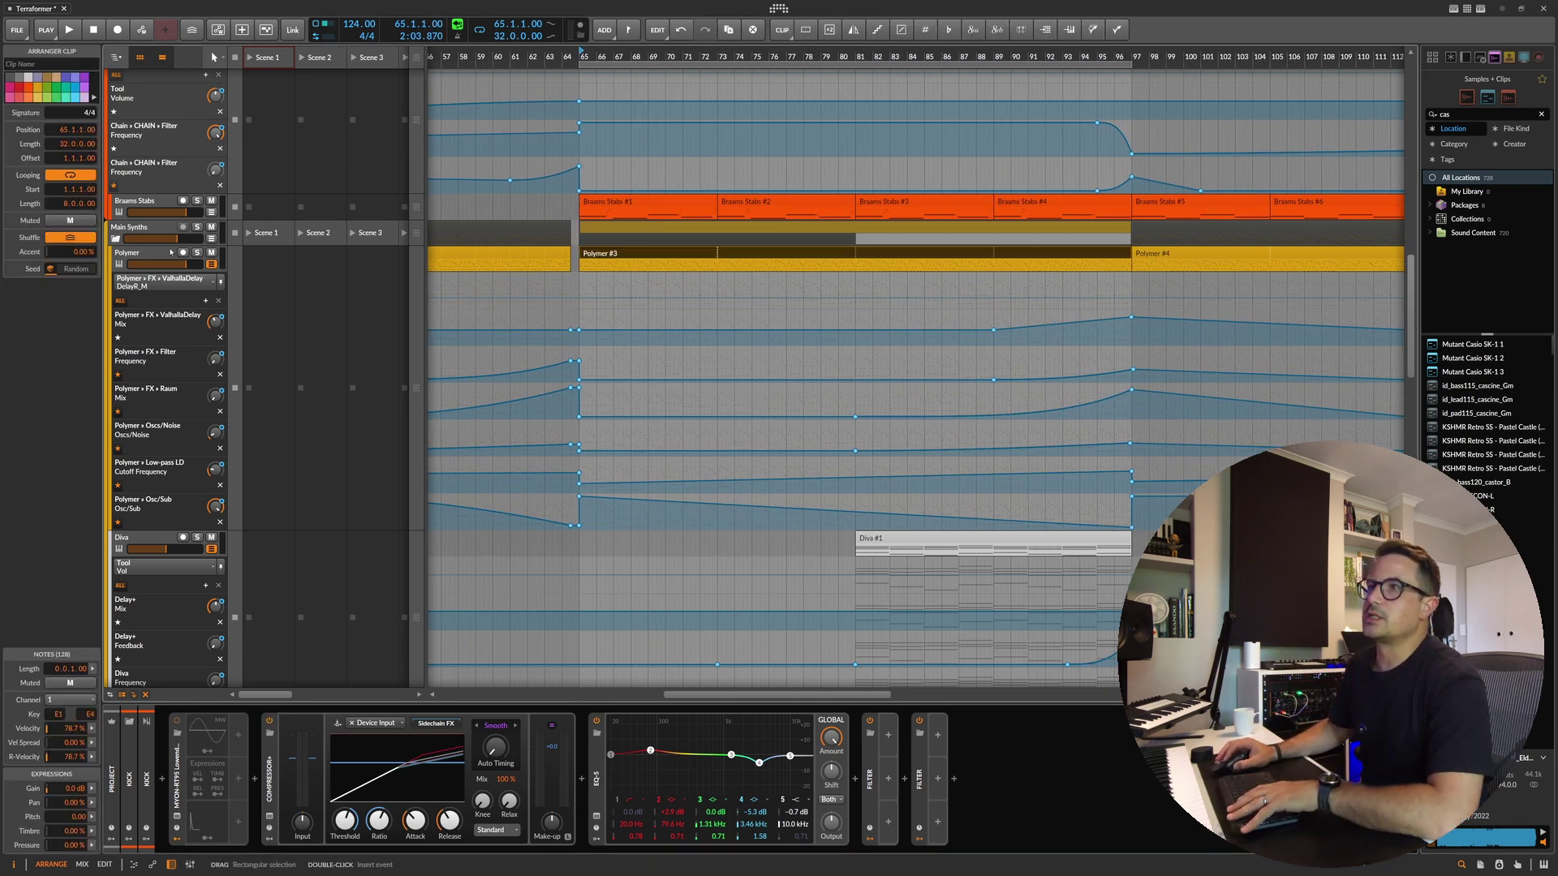
{"action": "left_click", "coordinate": [197, 227]}
{"action": "key", "text": "space"}
{"action": "key", "text": "space"}
Step: Select the Polymer track and listen to its opening section from bar 17
{"action": "scroll", "coordinate": [578, 128], "scroll_direction": "left", "scroll_amount": 5}
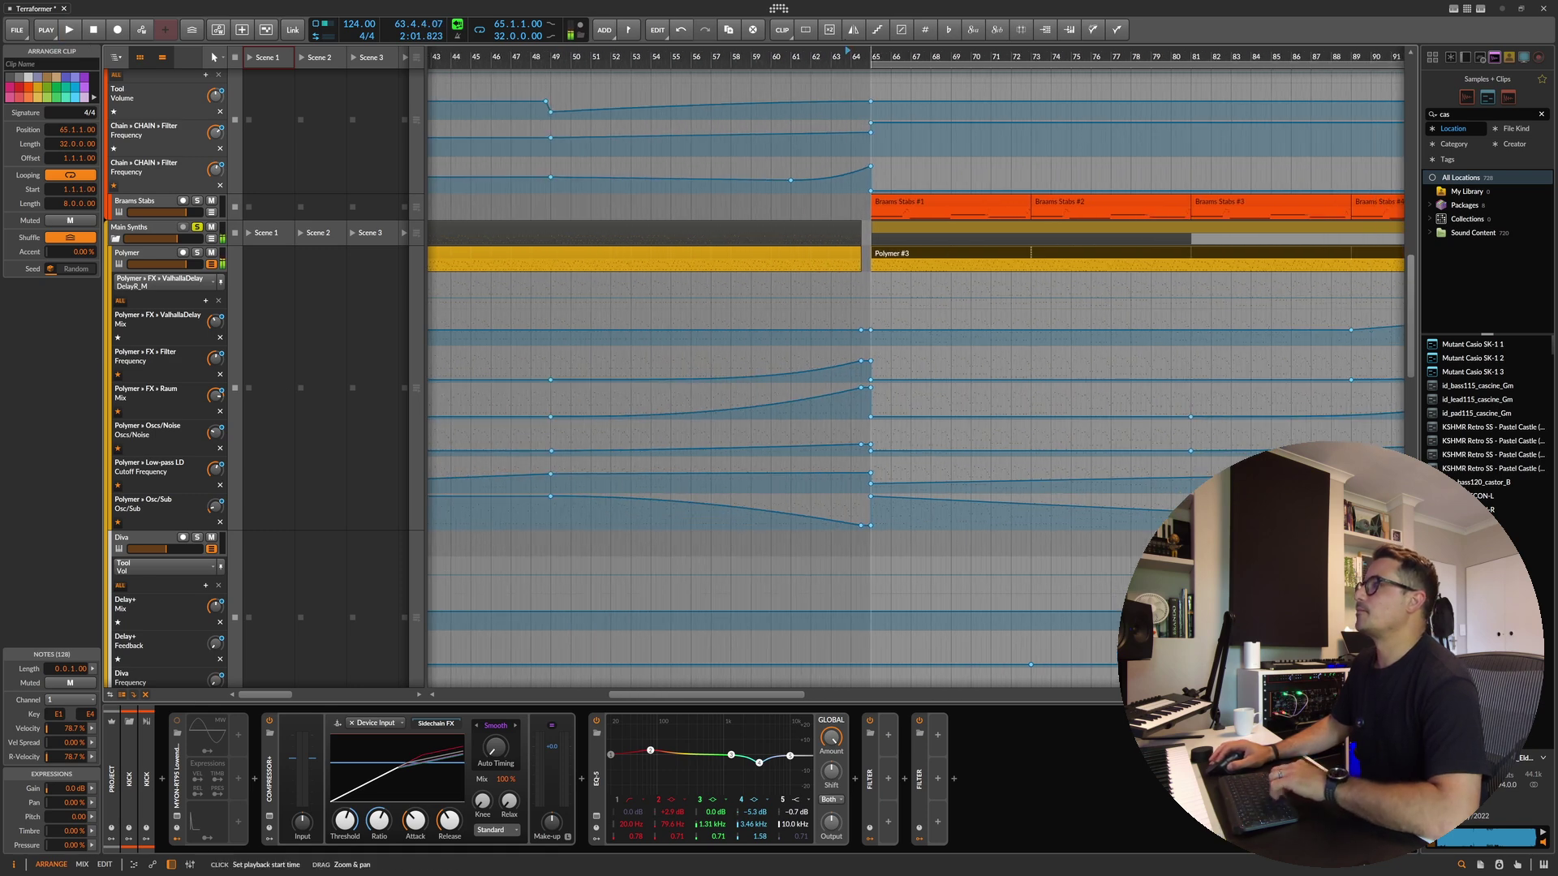
{"action": "scroll", "coordinate": [956, 325], "scroll_direction": "down", "scroll_amount": 5}
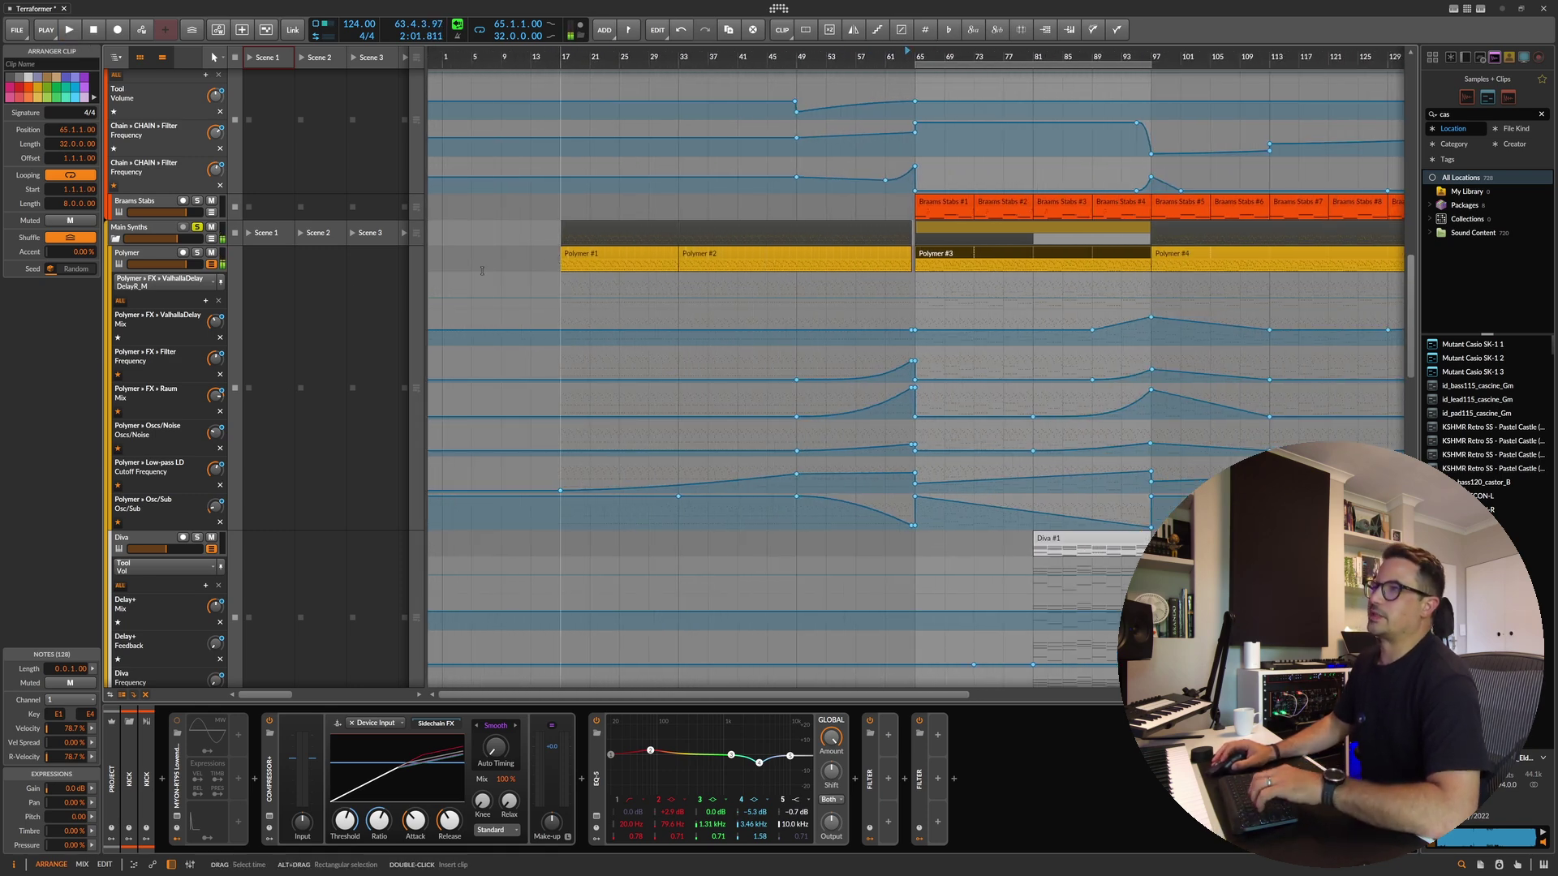
{"action": "left_click", "coordinate": [143, 257]}
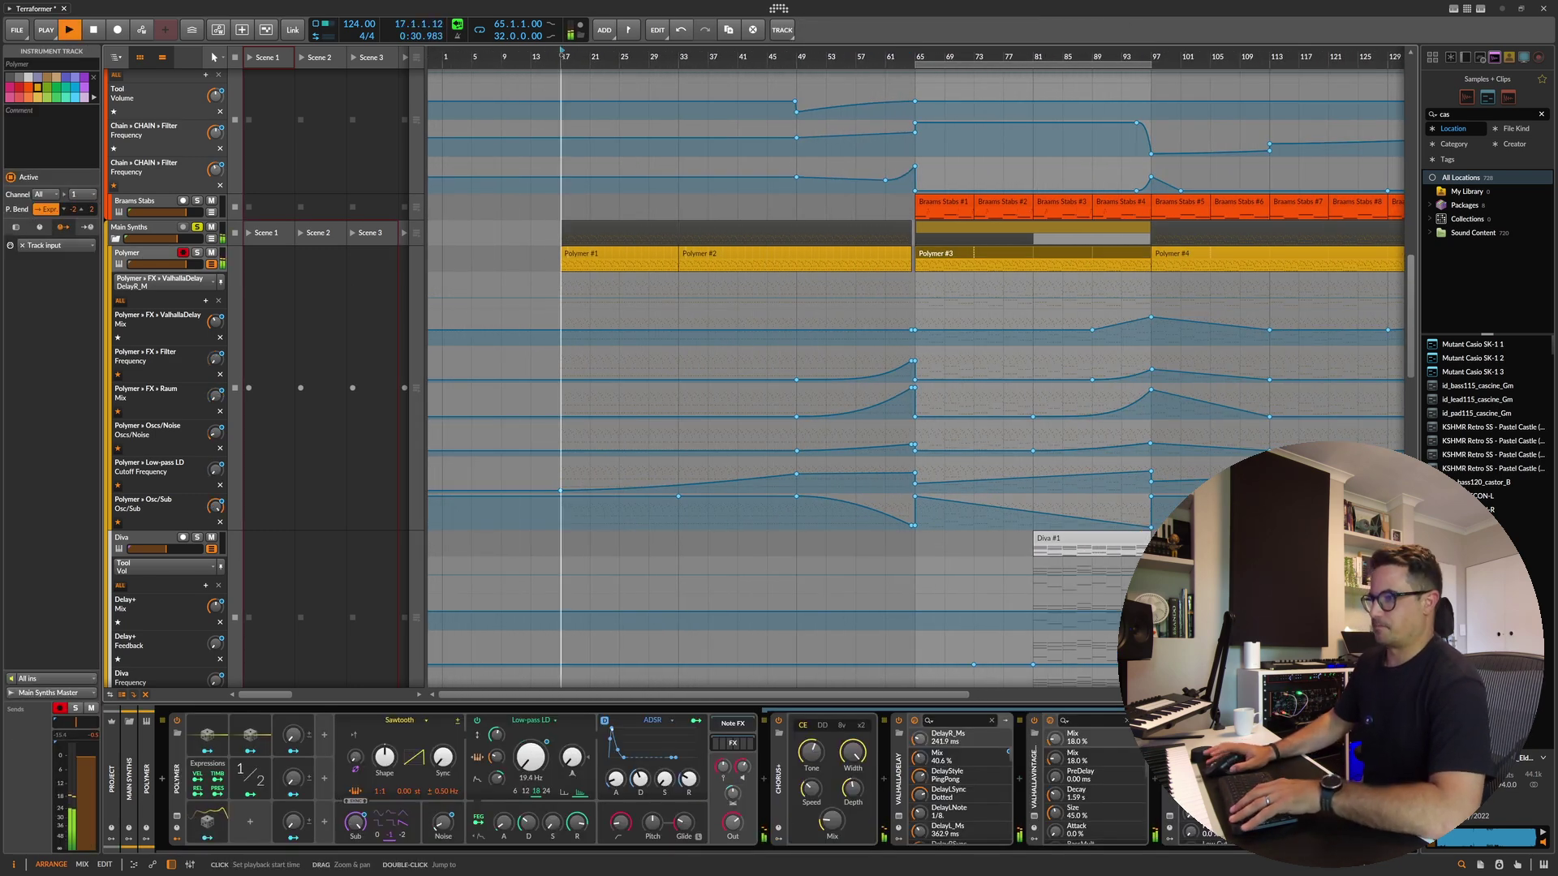
{"action": "key", "text": "space"}
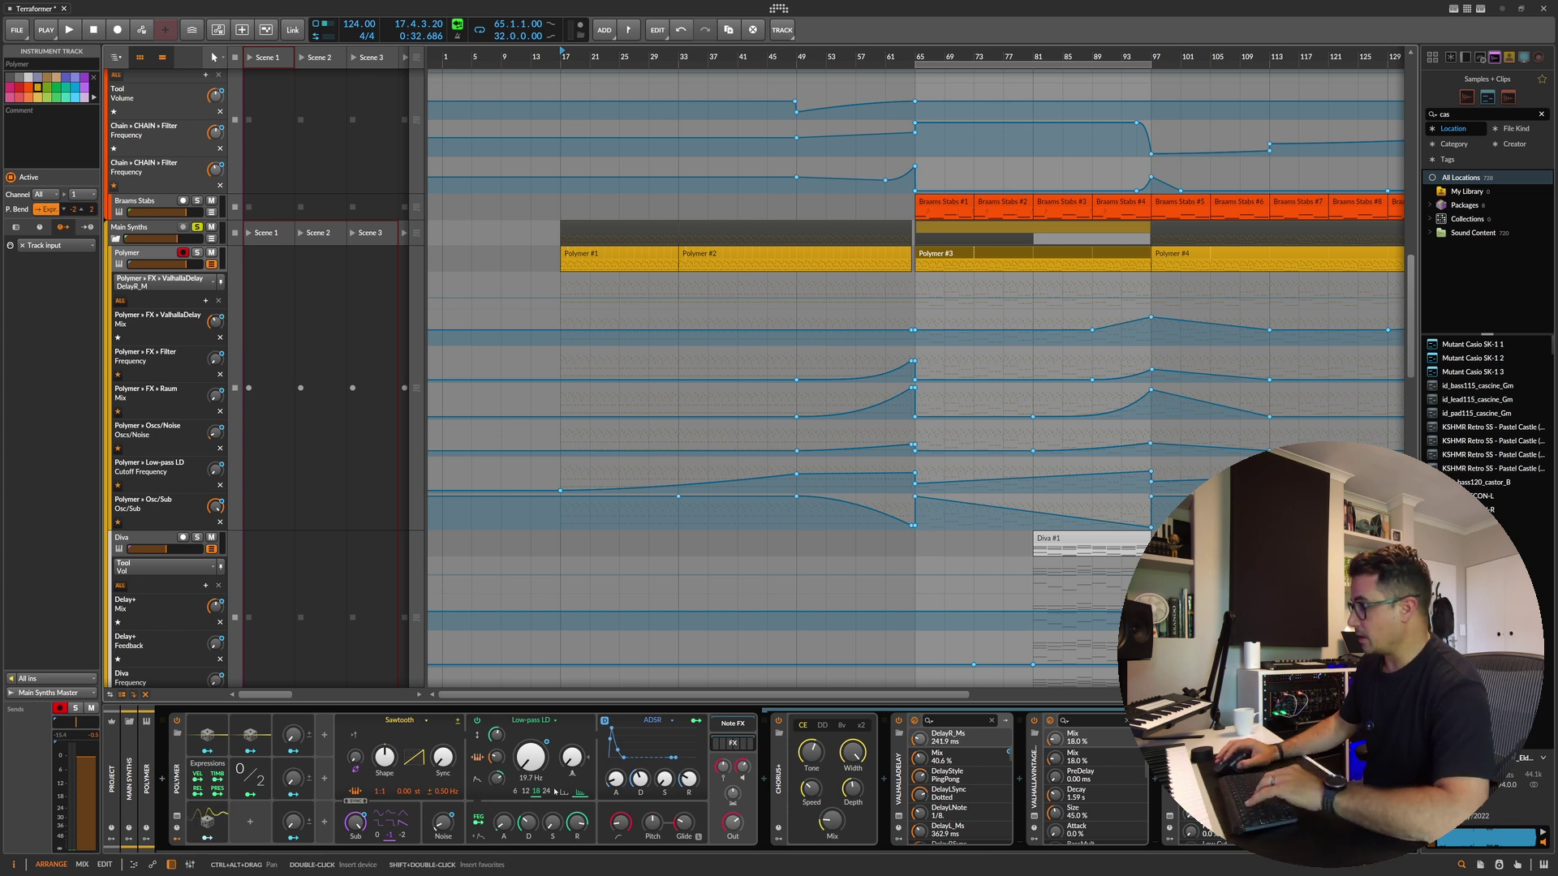
Step: Review the Polymer device chain and the atmosphere, pad and synth tracks across the arrangement
{"action": "scroll", "coordinate": [779, 856], "scroll_direction": "right", "scroll_amount": 3}
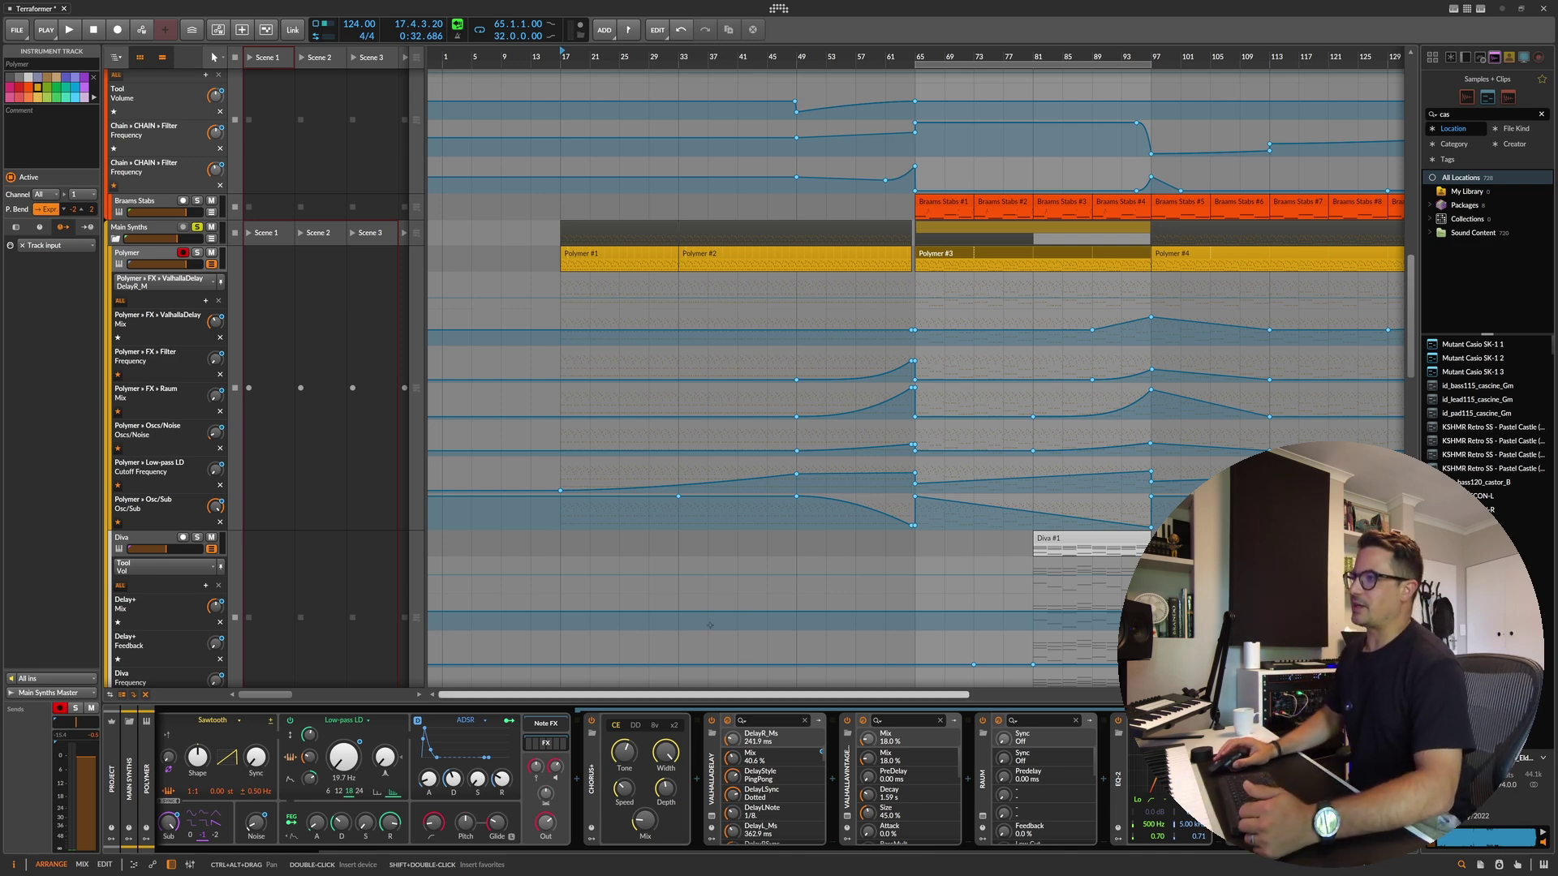
{"action": "scroll", "coordinate": [631, 485], "scroll_direction": "down", "scroll_amount": 15}
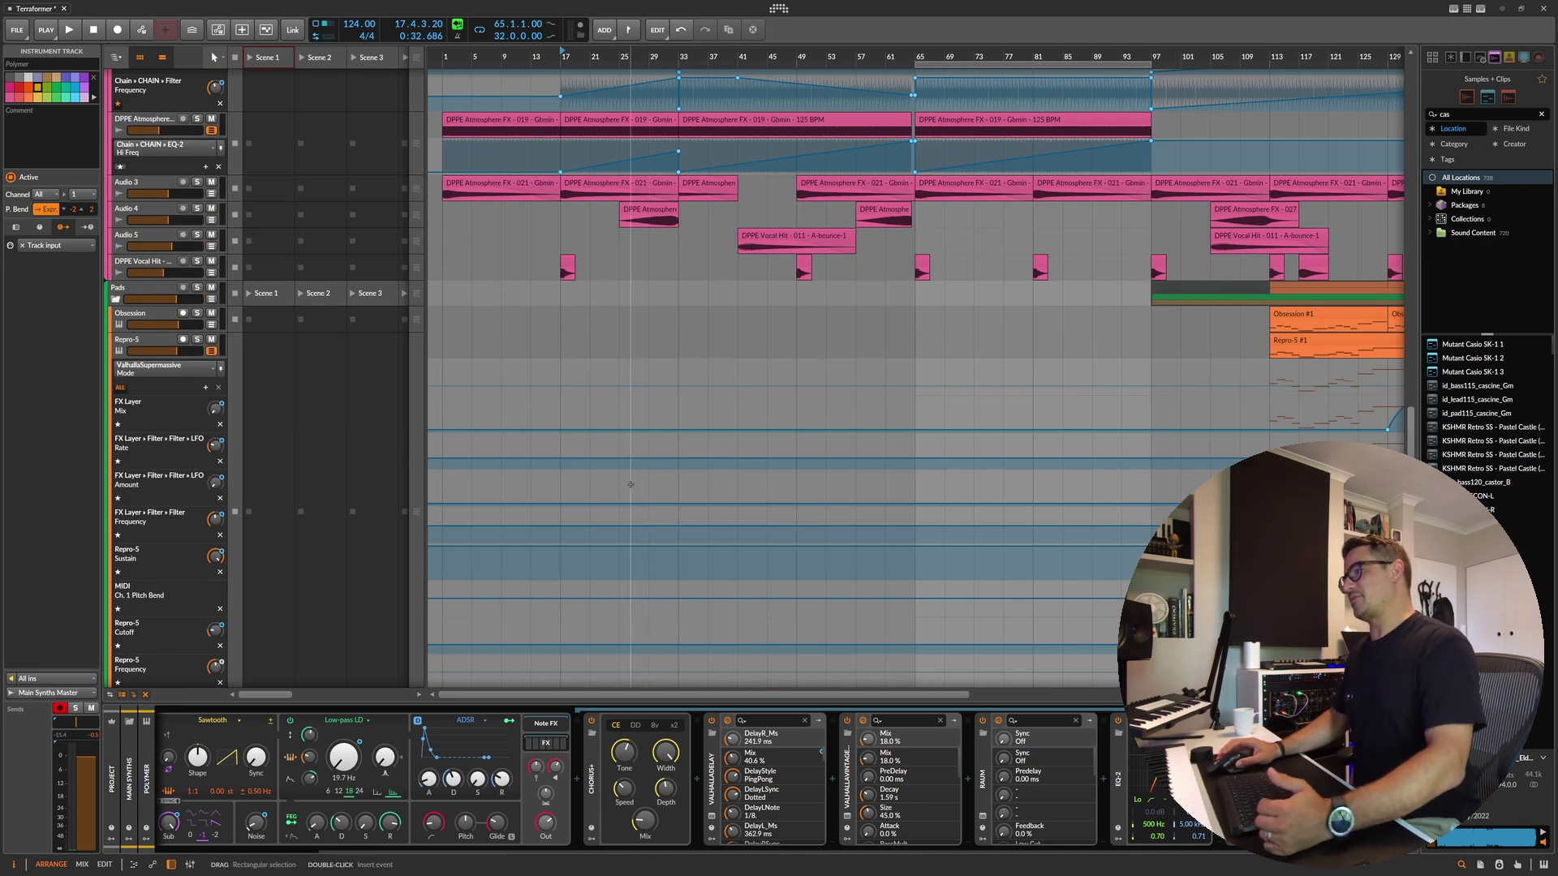
{"action": "scroll", "coordinate": [689, 535], "scroll_direction": "down", "scroll_amount": 10}
{"action": "scroll", "coordinate": [688, 560], "scroll_direction": "down", "scroll_amount": 3}
{"action": "scroll", "coordinate": [706, 504], "scroll_direction": "up", "scroll_amount": 10}
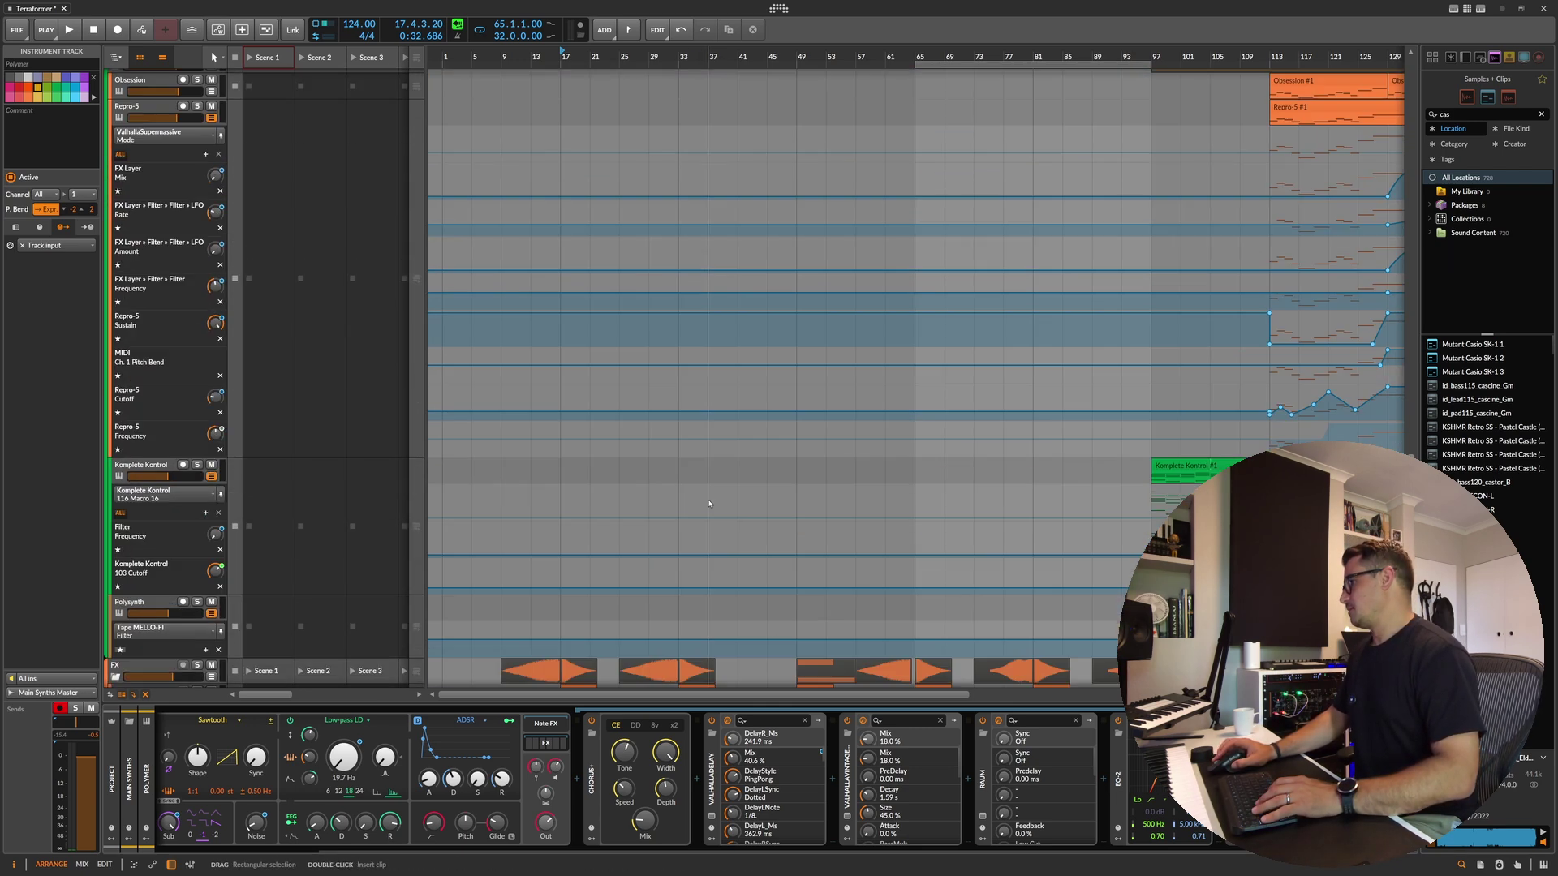
{"action": "scroll", "coordinate": [709, 501], "scroll_direction": "up", "scroll_amount": 10}
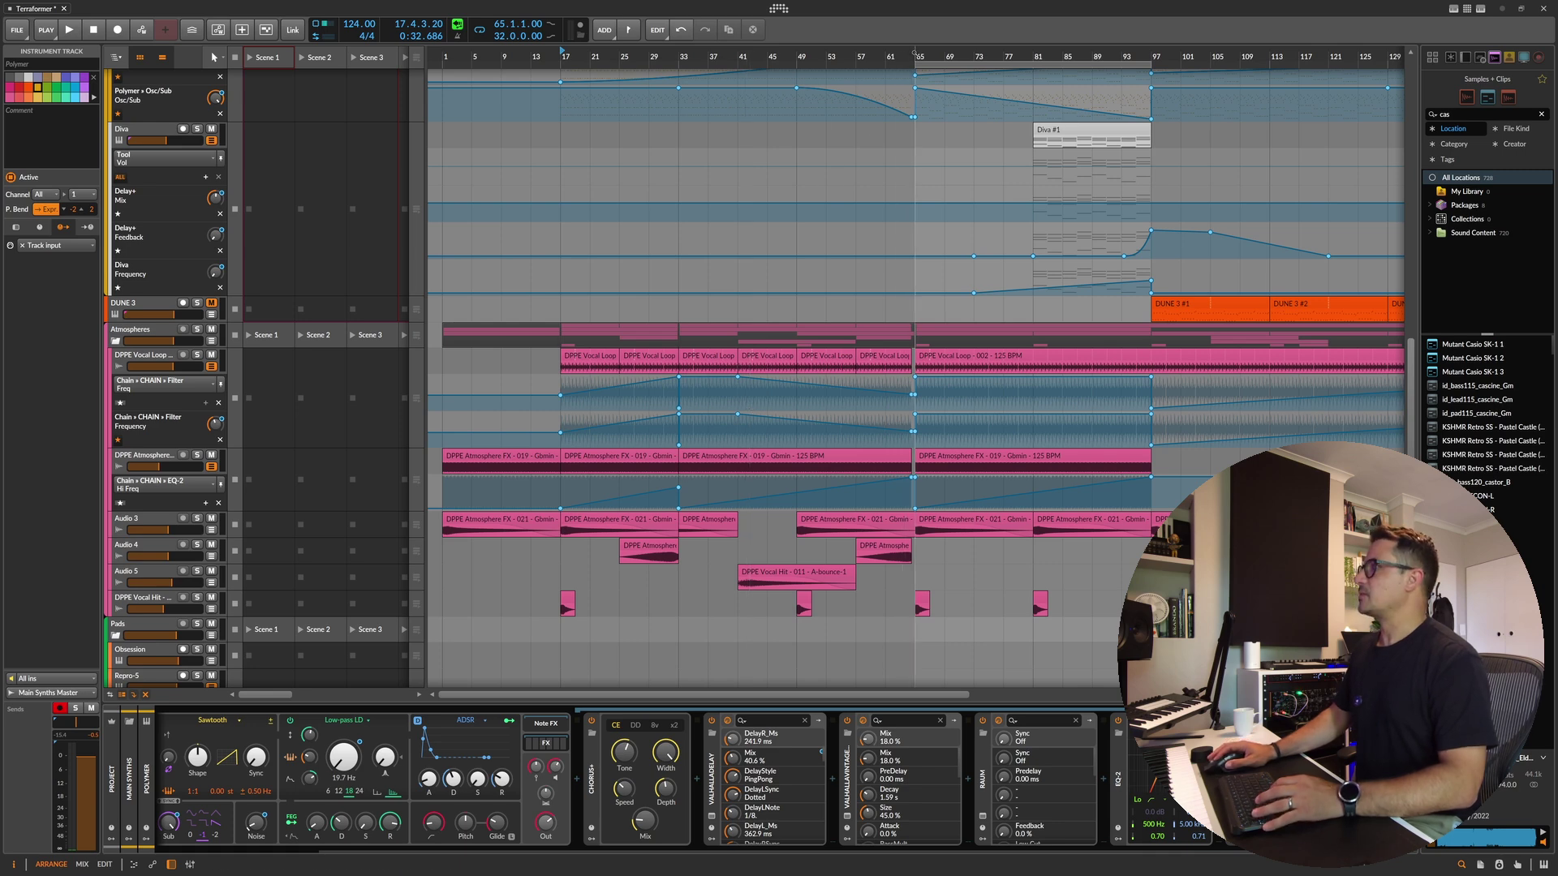
{"action": "scroll", "coordinate": [1055, 365], "scroll_direction": "up", "scroll_amount": 3}
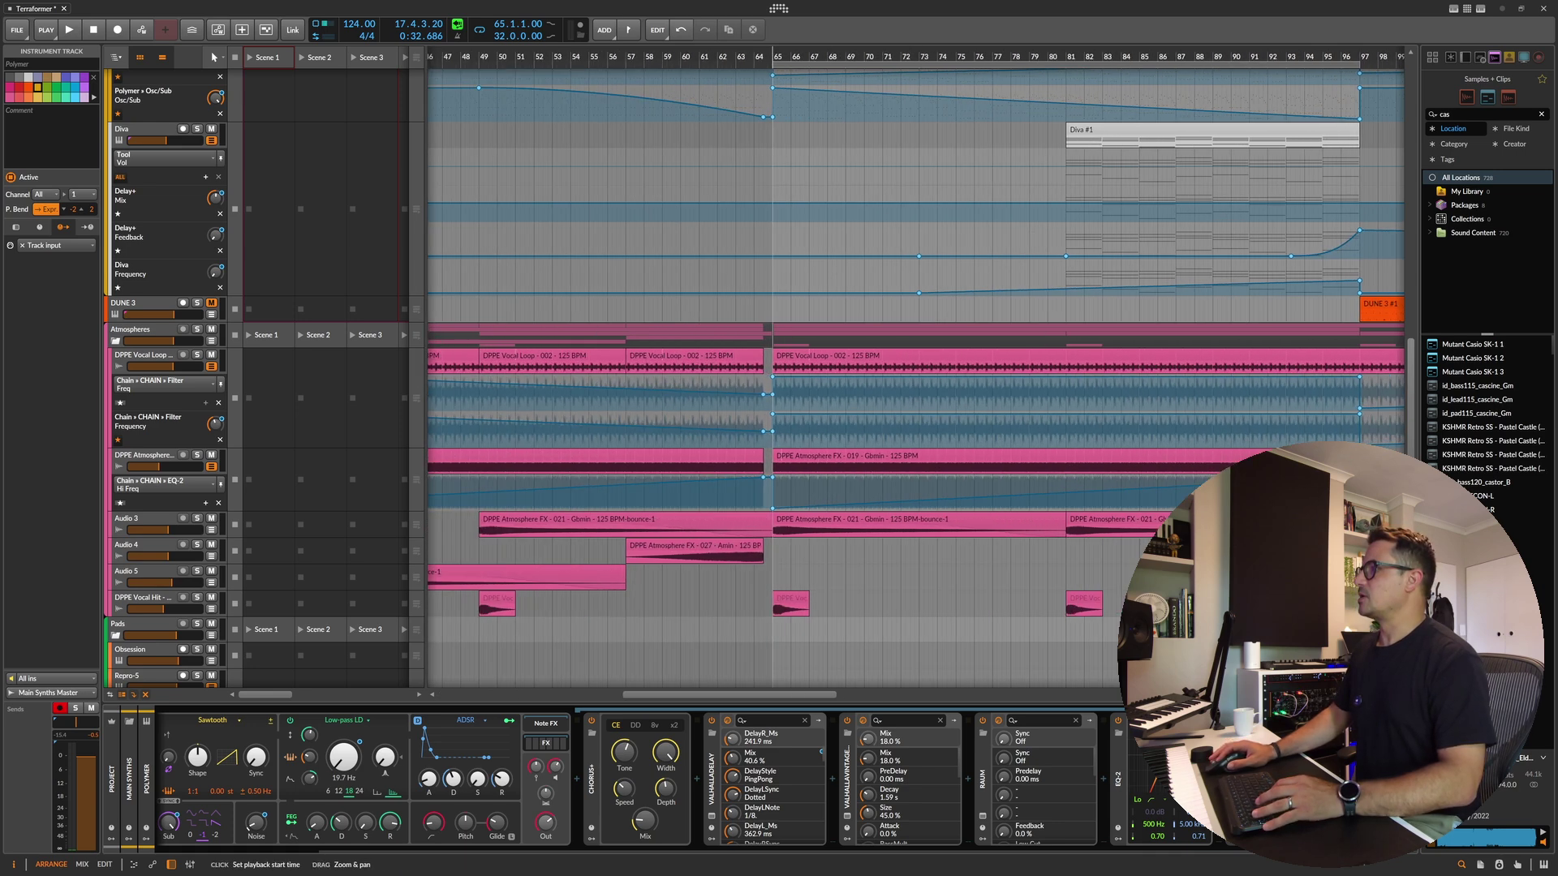
Step: Solo the Polymer track and listen to its build-up between bar 49 and bar 65
{"action": "left_click", "coordinate": [519, 357]}
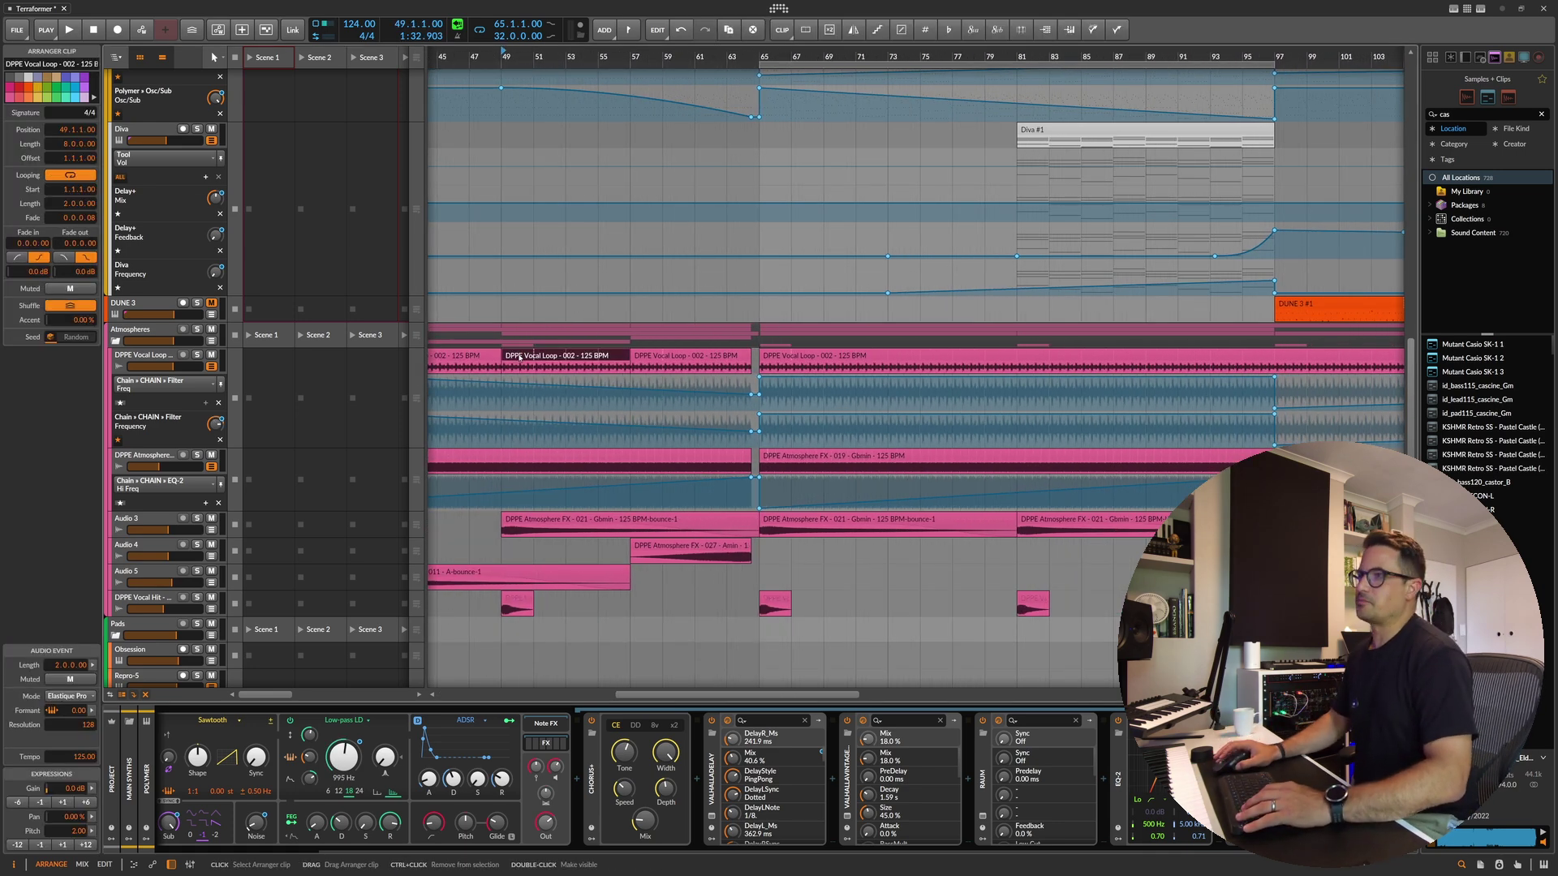
{"action": "scroll", "coordinate": [812, 357], "scroll_direction": "down", "scroll_amount": 4}
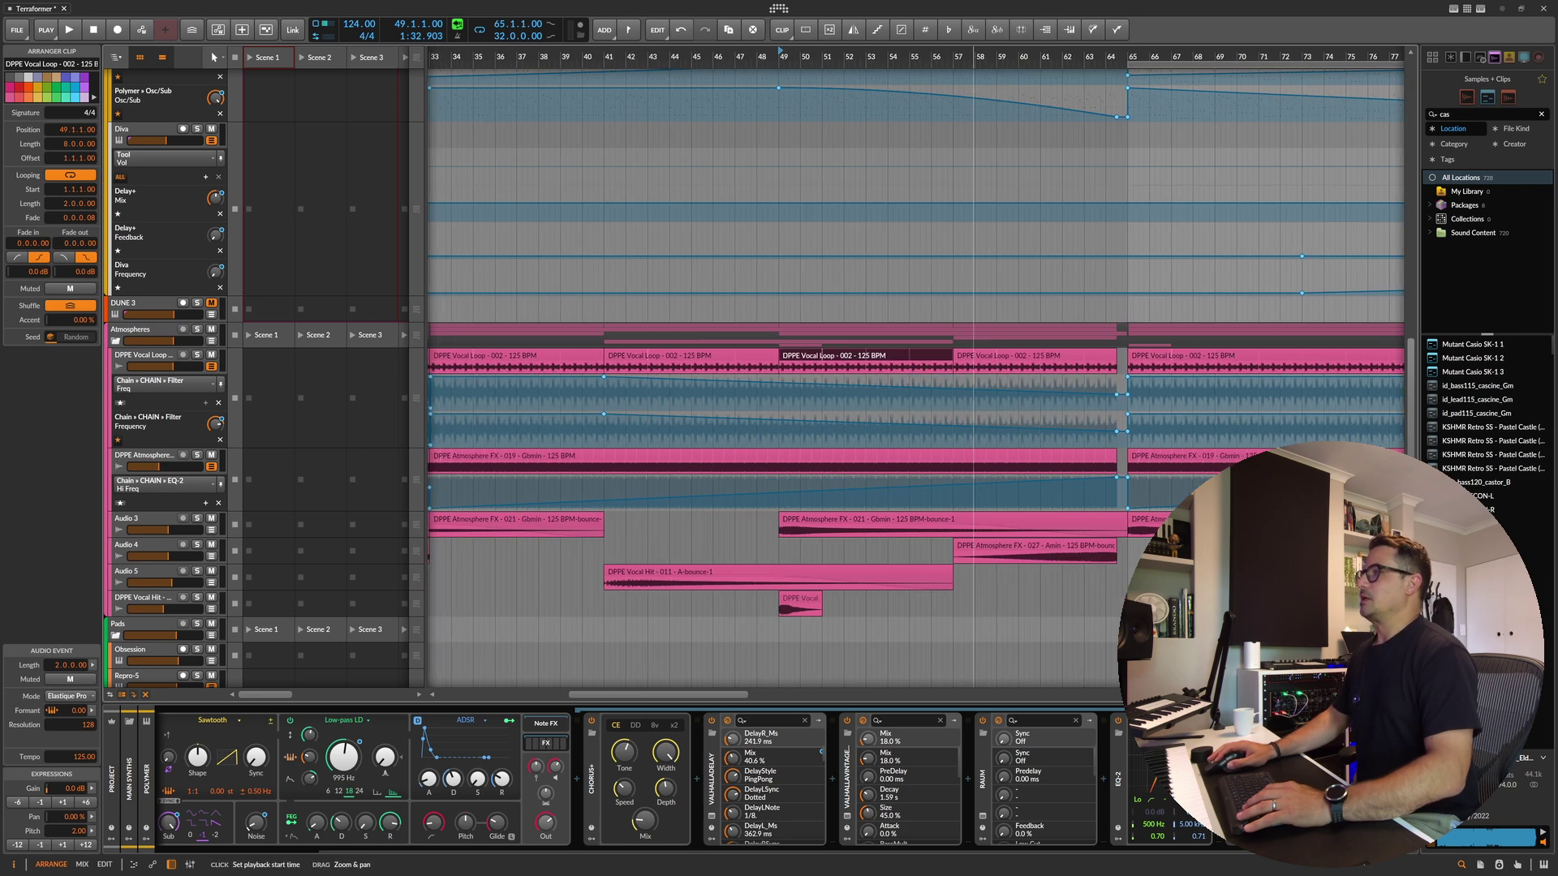
{"action": "scroll", "coordinate": [875, 219], "scroll_direction": "up", "scroll_amount": 5}
{"action": "scroll", "coordinate": [875, 219], "scroll_direction": "up", "scroll_amount": 1}
{"action": "key", "text": "space"}
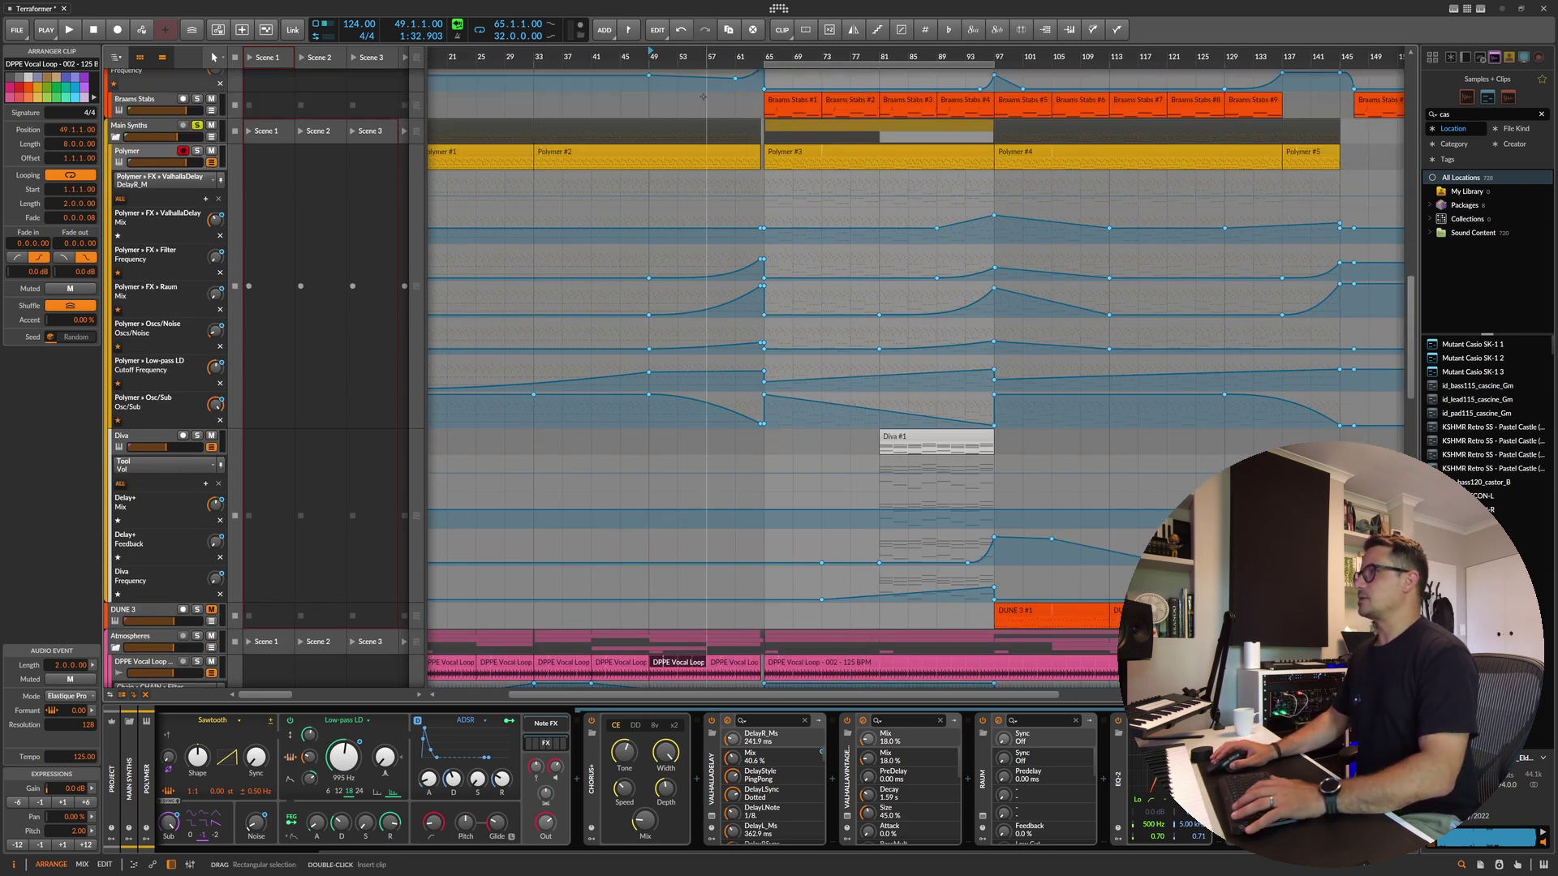
{"action": "left_click", "coordinate": [106, 162]}
{"action": "key", "text": "space"}
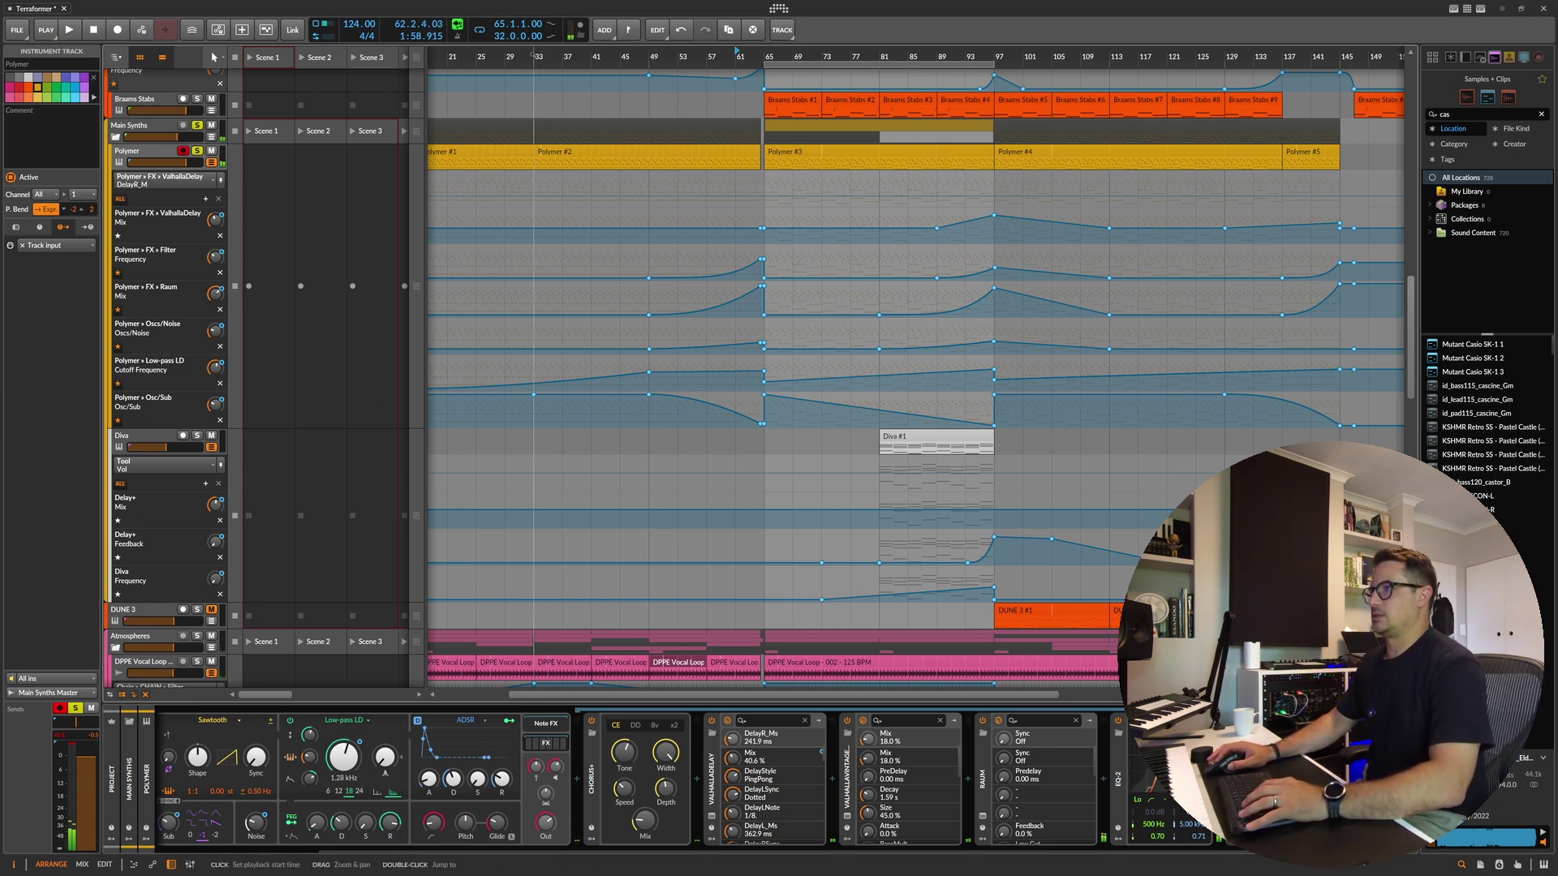
Step: Play Polymer from bar 33 and set the low band frequency of its EQ-2 to 320 Hz
{"action": "key", "text": "space"}
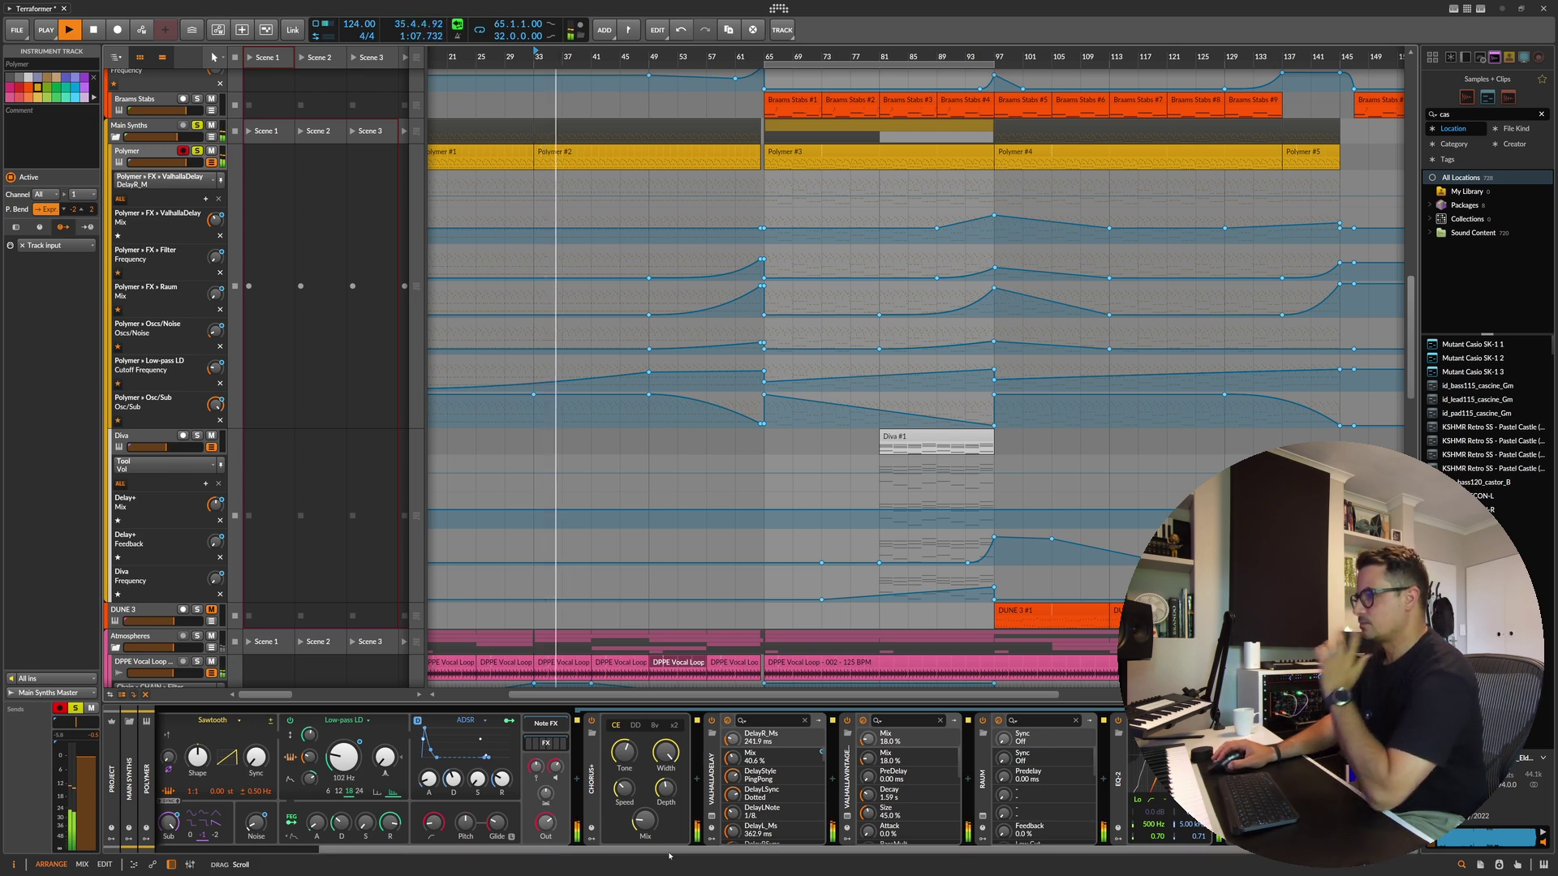
{"action": "key", "text": "space"}
{"action": "left_click", "coordinate": [1233, 779]}
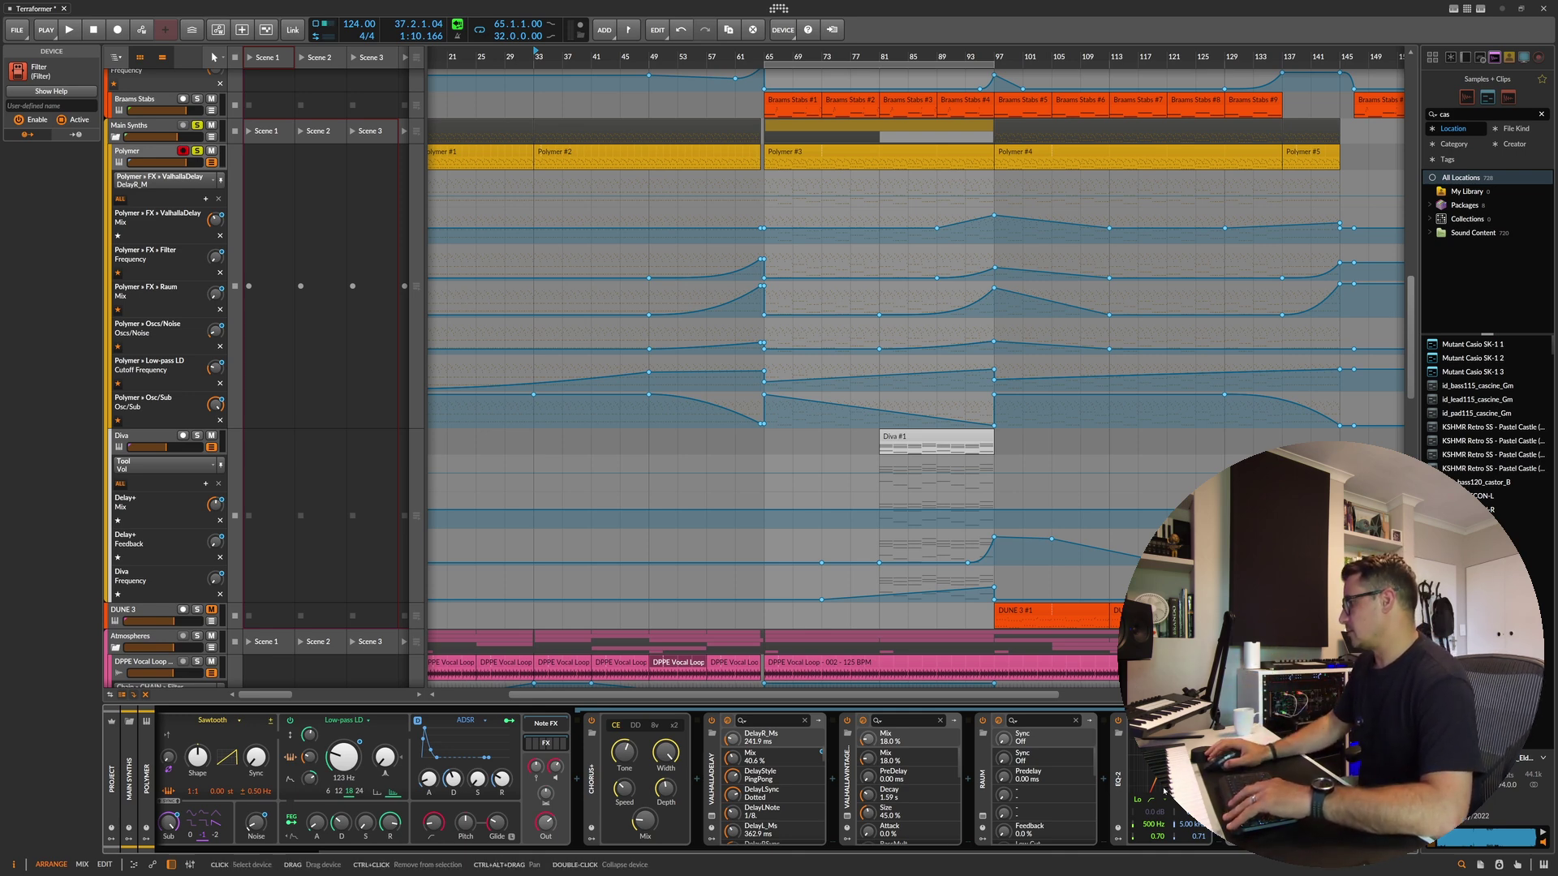
{"action": "left_click", "coordinate": [1134, 794]}
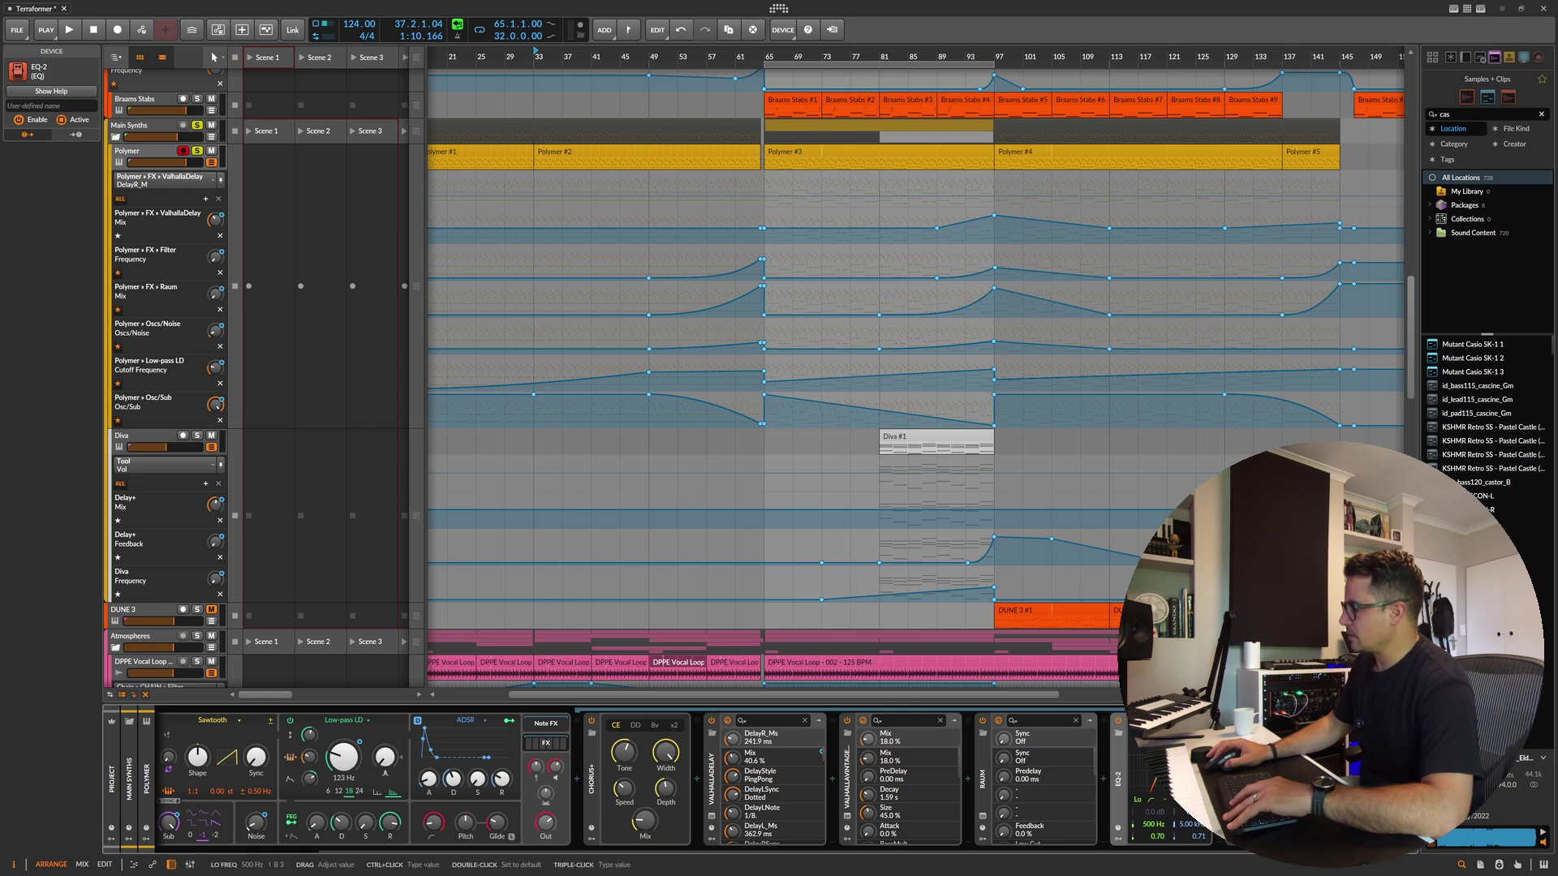
{"action": "key", "text": "space"}
{"action": "left_click_drag", "start_coordinate": [1168, 767], "coordinate": [1161, 762]}
{"action": "key", "text": "space"}
{"action": "key", "text": "space"}
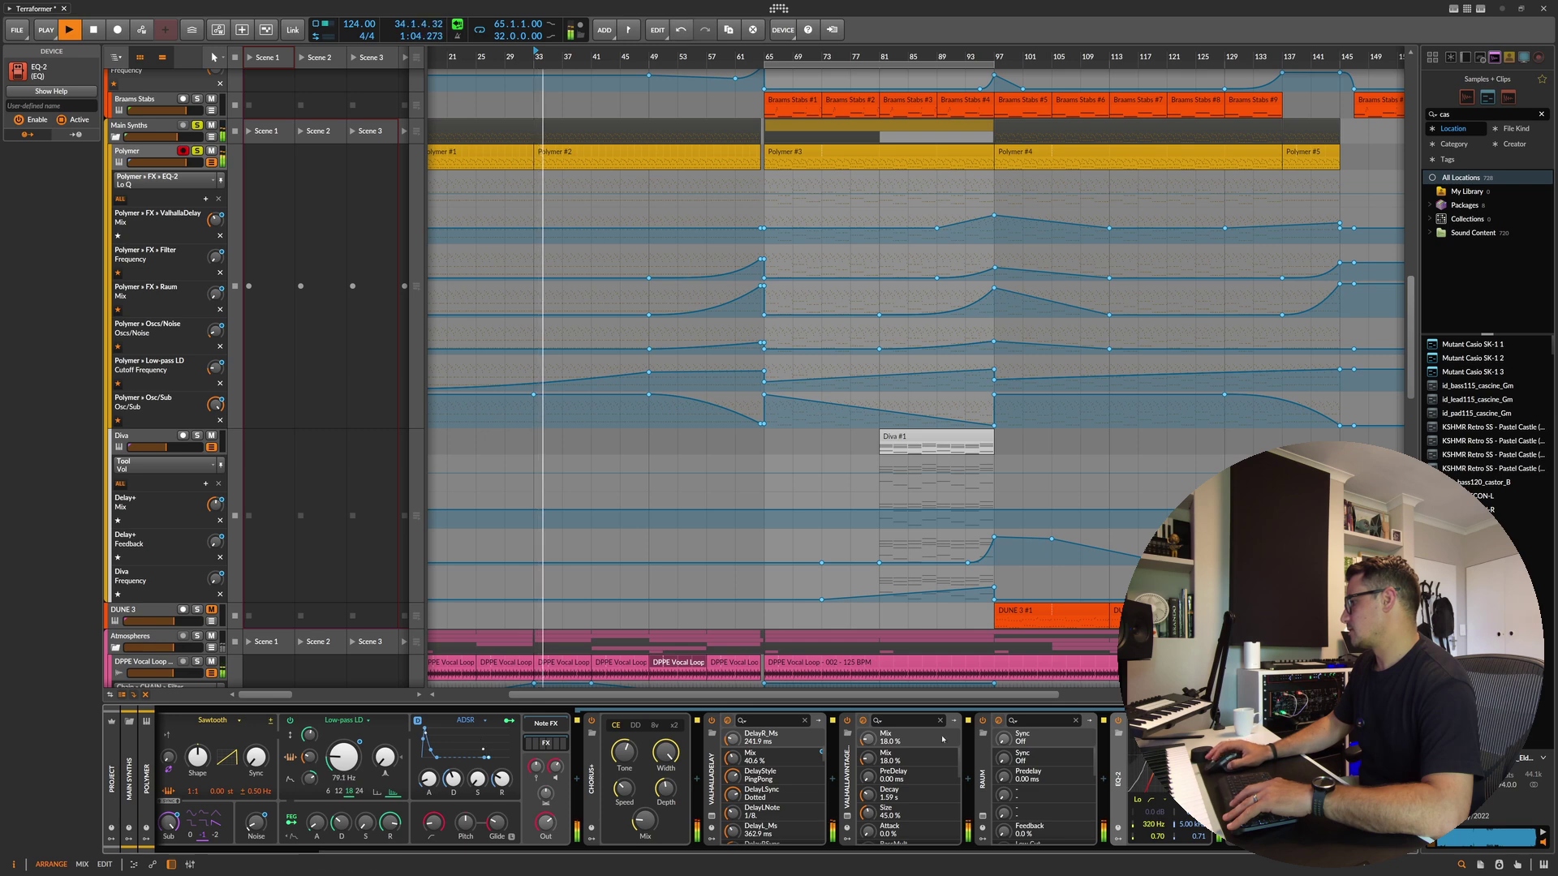
Step: Open the Raum reverb on Polymer, check its settings during playback and close its window
{"action": "left_click", "coordinate": [982, 778]}
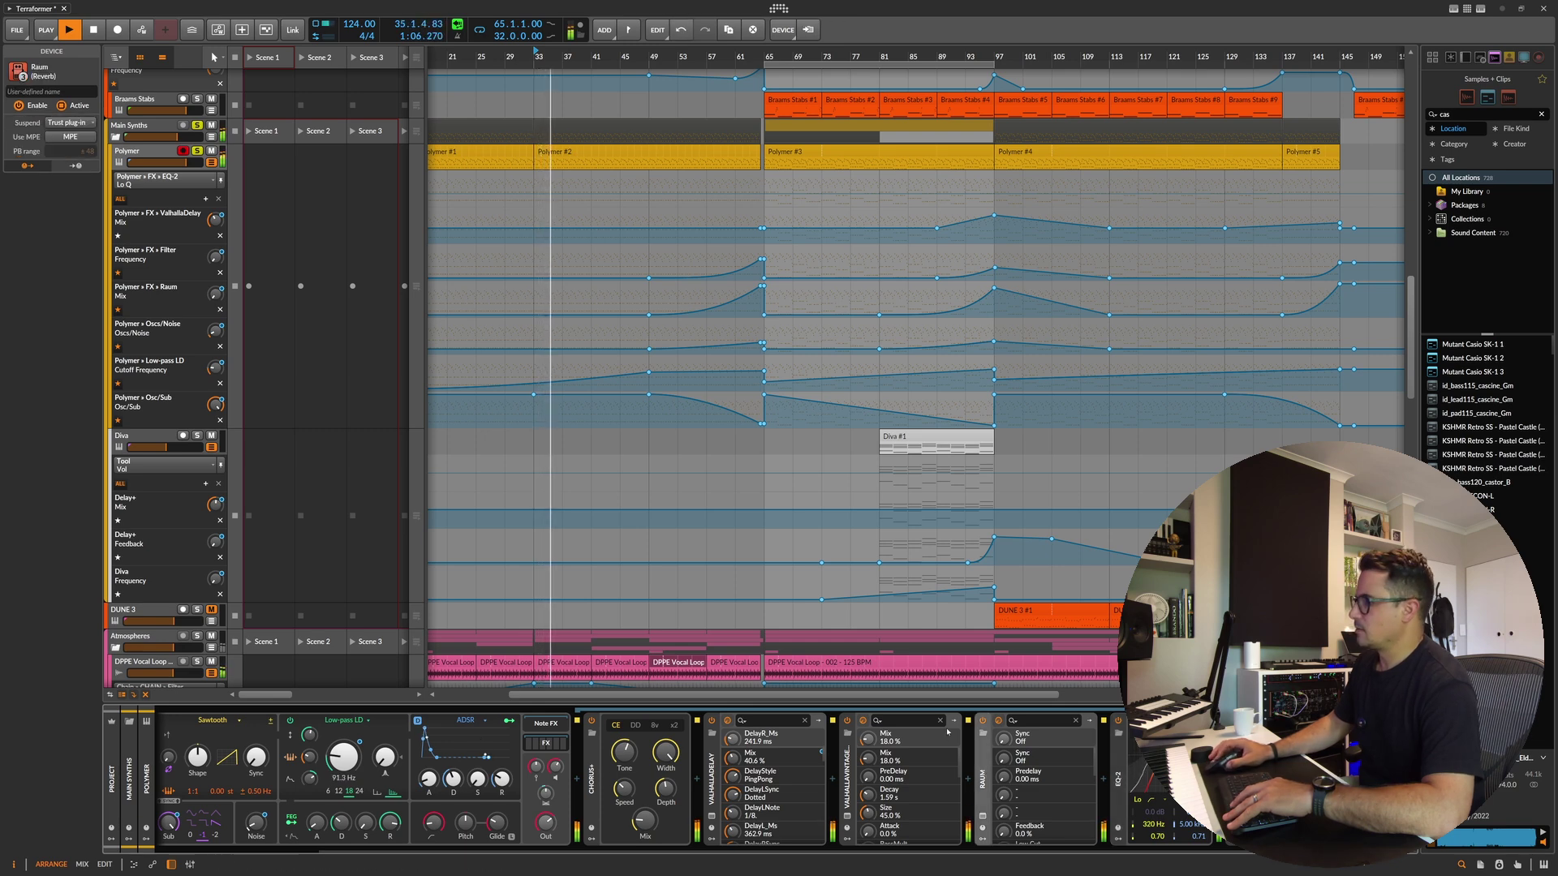
{"action": "key", "text": "space"}
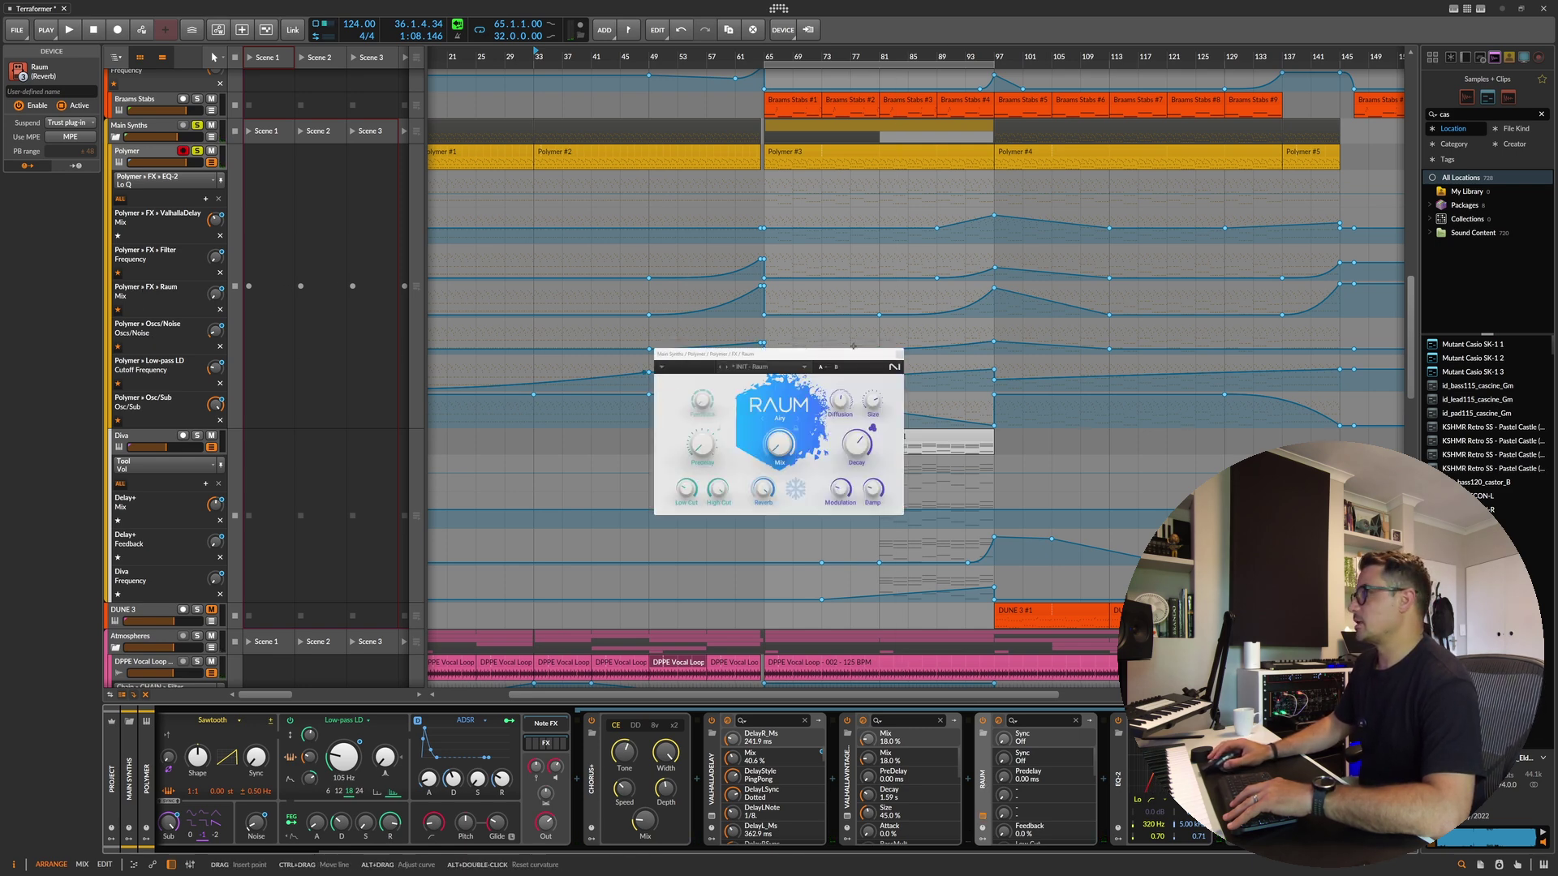
{"action": "left_click", "coordinate": [898, 353]}
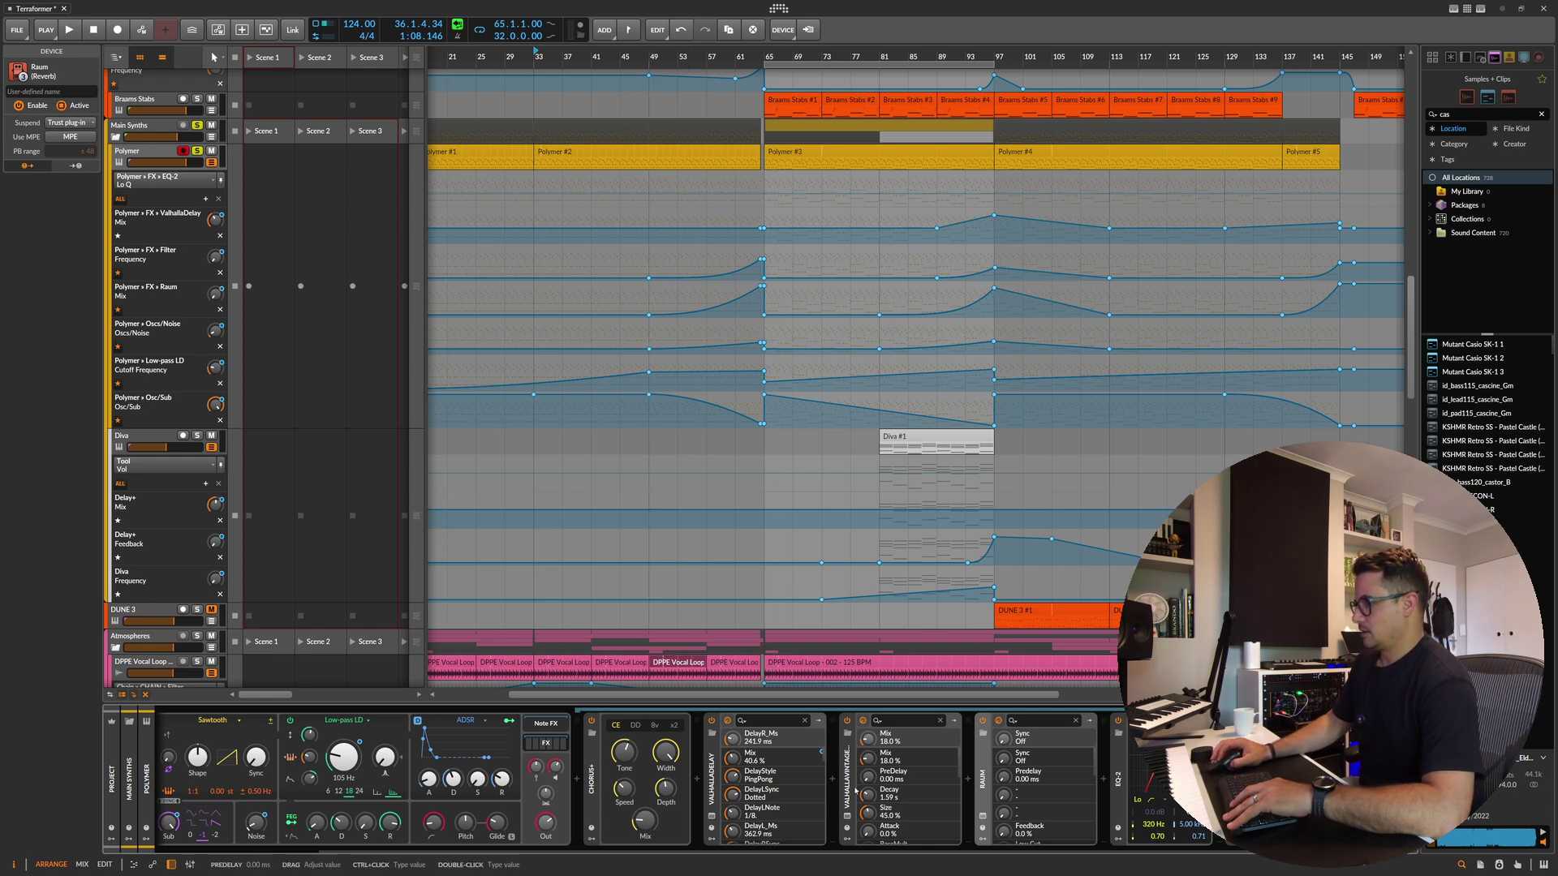
Step: Open ValhallaVintageVerb in the Polymer chain, listen from bars 33 and 21, and turn the reverb off during playback
{"action": "left_click", "coordinate": [846, 816]}
{"action": "left_click", "coordinate": [847, 820]}
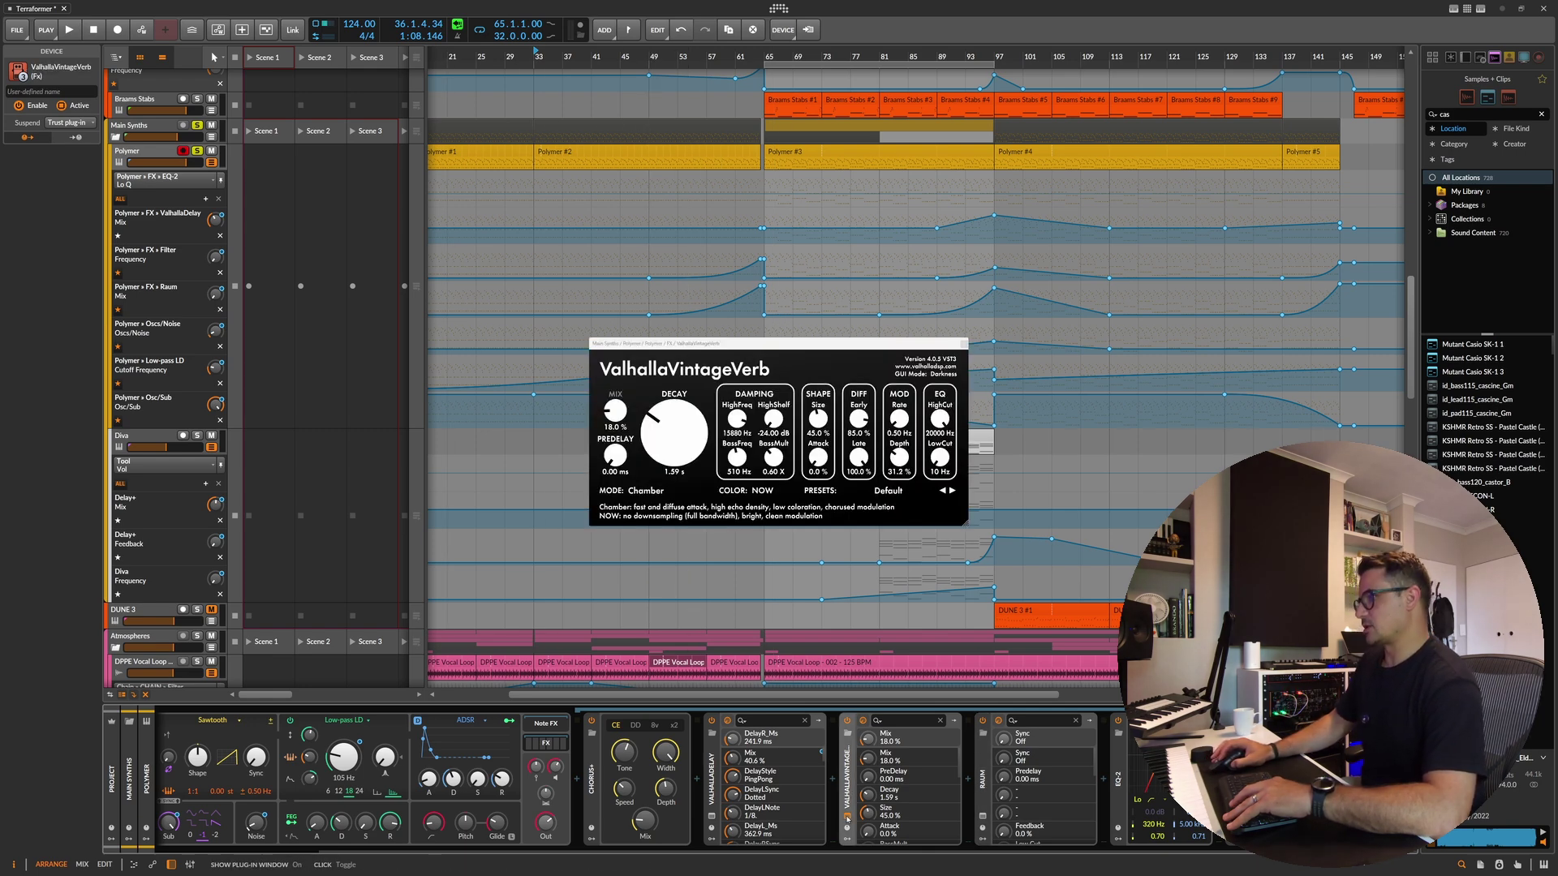
{"action": "key", "text": "space"}
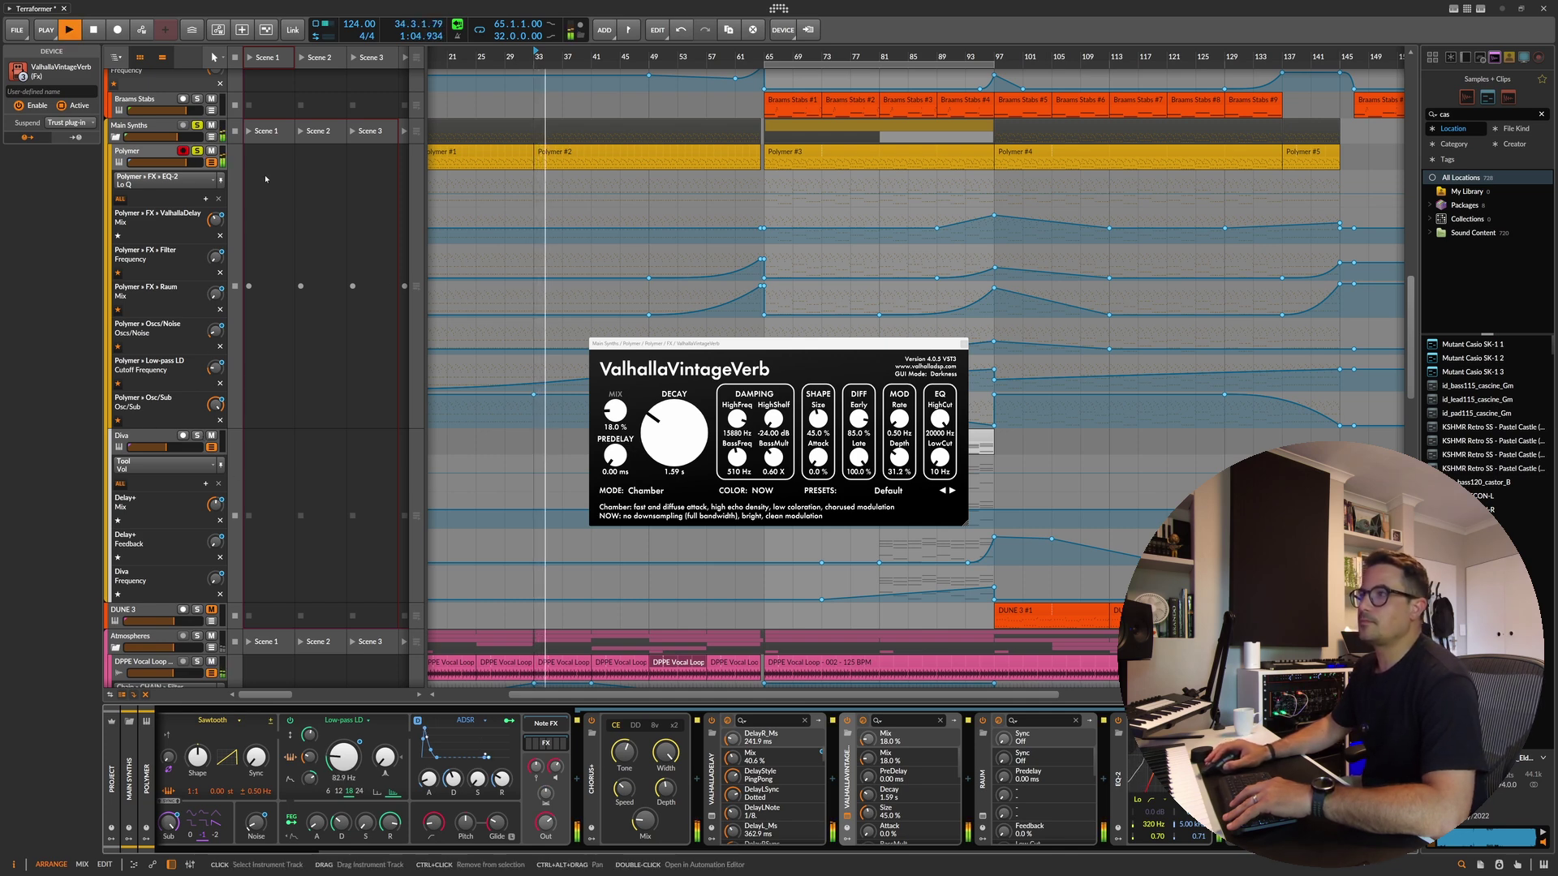
{"action": "key", "text": "space"}
{"action": "key", "text": "space"}
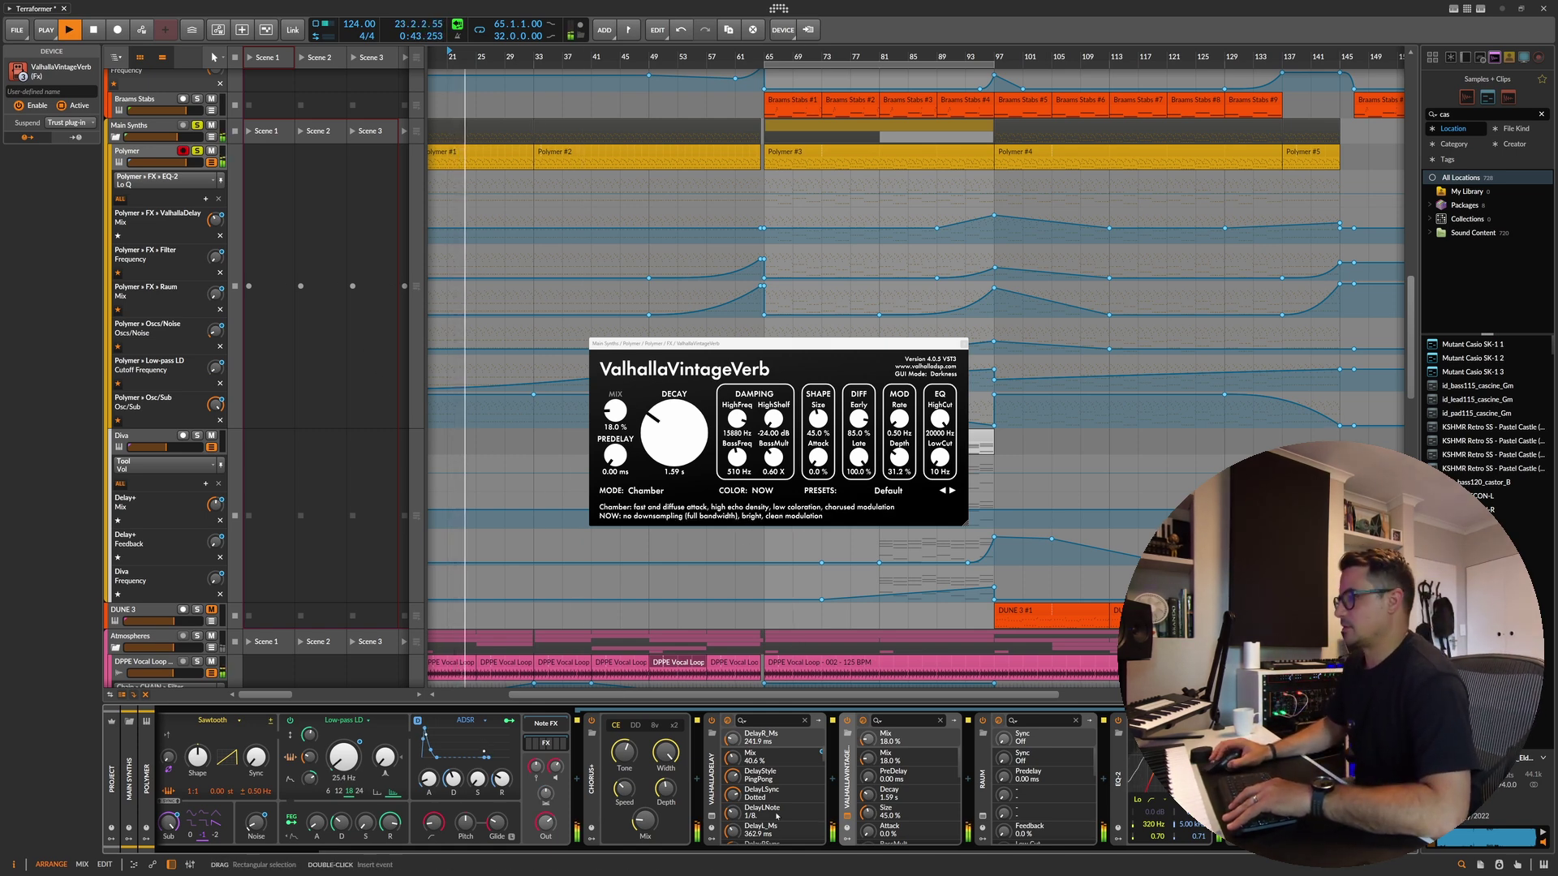
{"action": "left_click", "coordinate": [849, 722]}
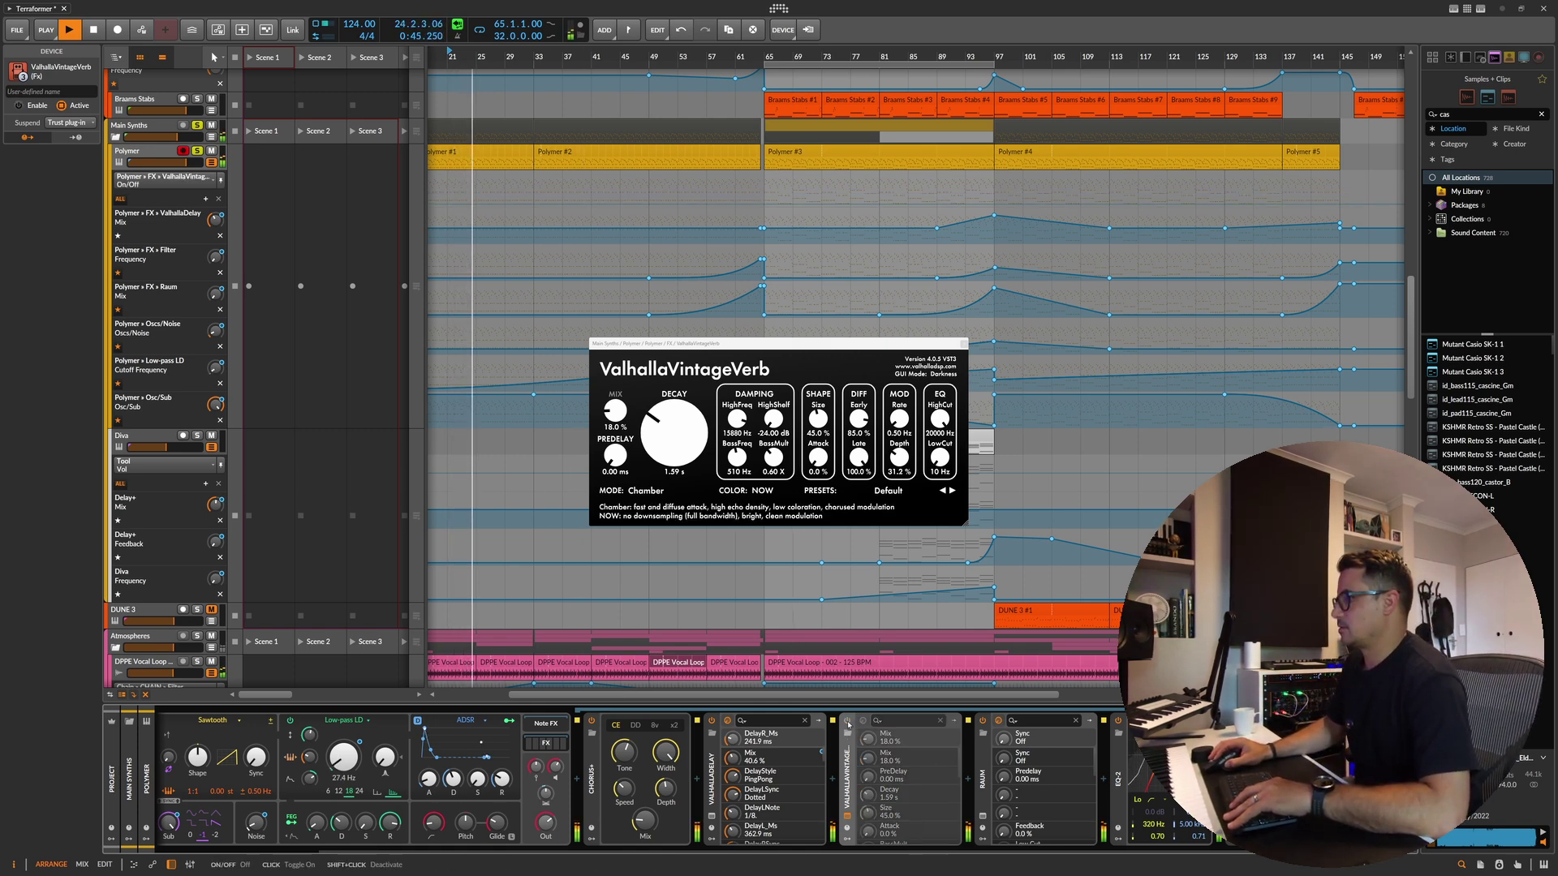
Step: Re-enable ValhallaVintageVerb on Polymer, set its mix to about 14% and decay to 0.72 s, and close its window
{"action": "left_click", "coordinate": [849, 723]}
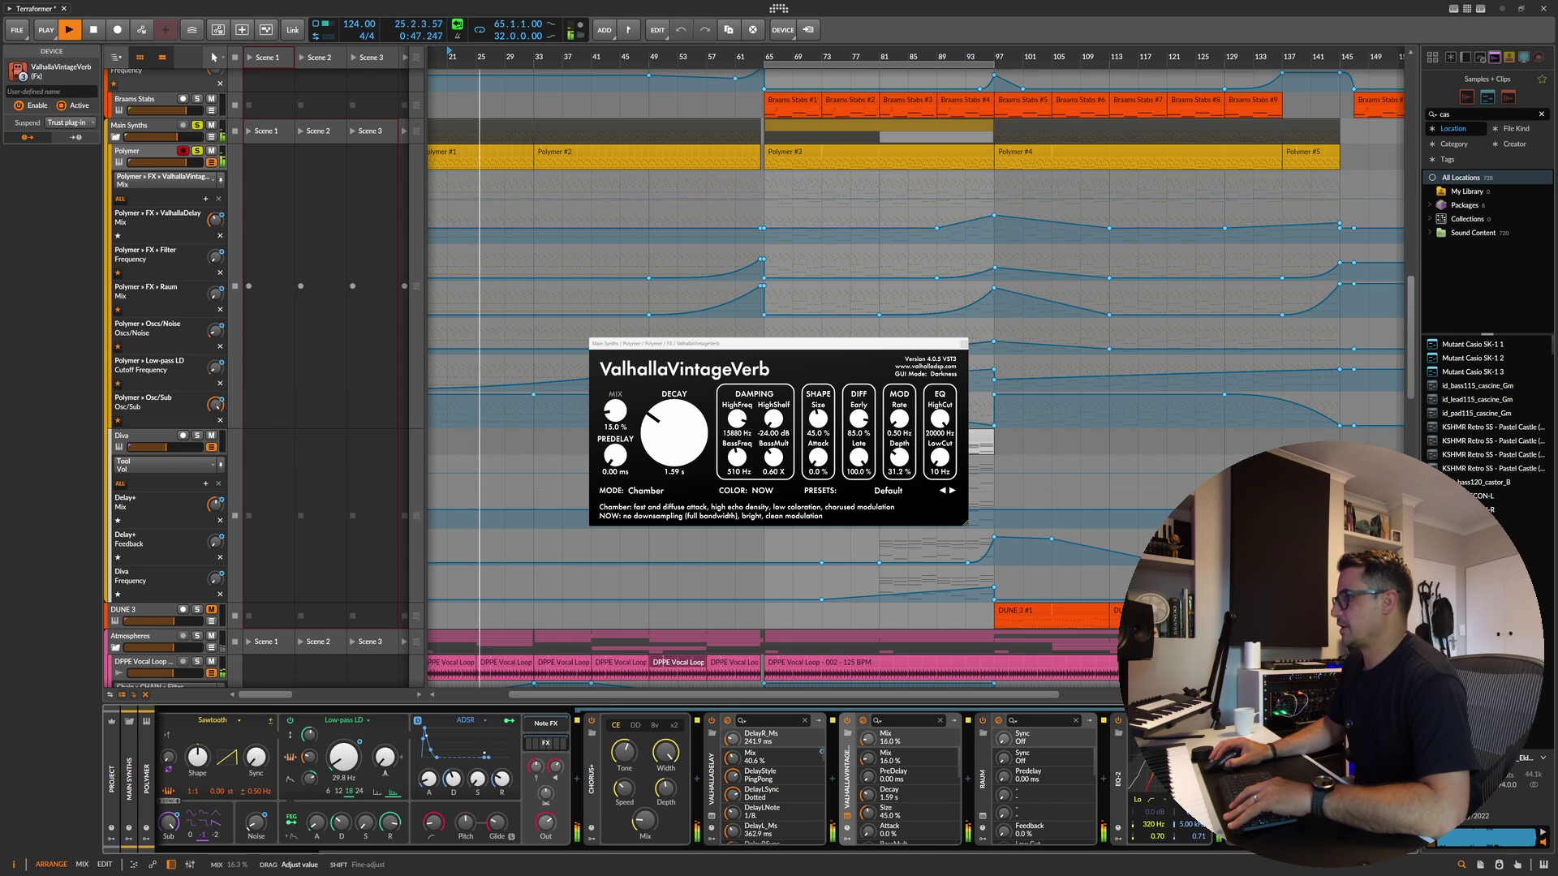
{"action": "left_click_drag", "start_coordinate": [656, 429], "coordinate": [655, 466]}
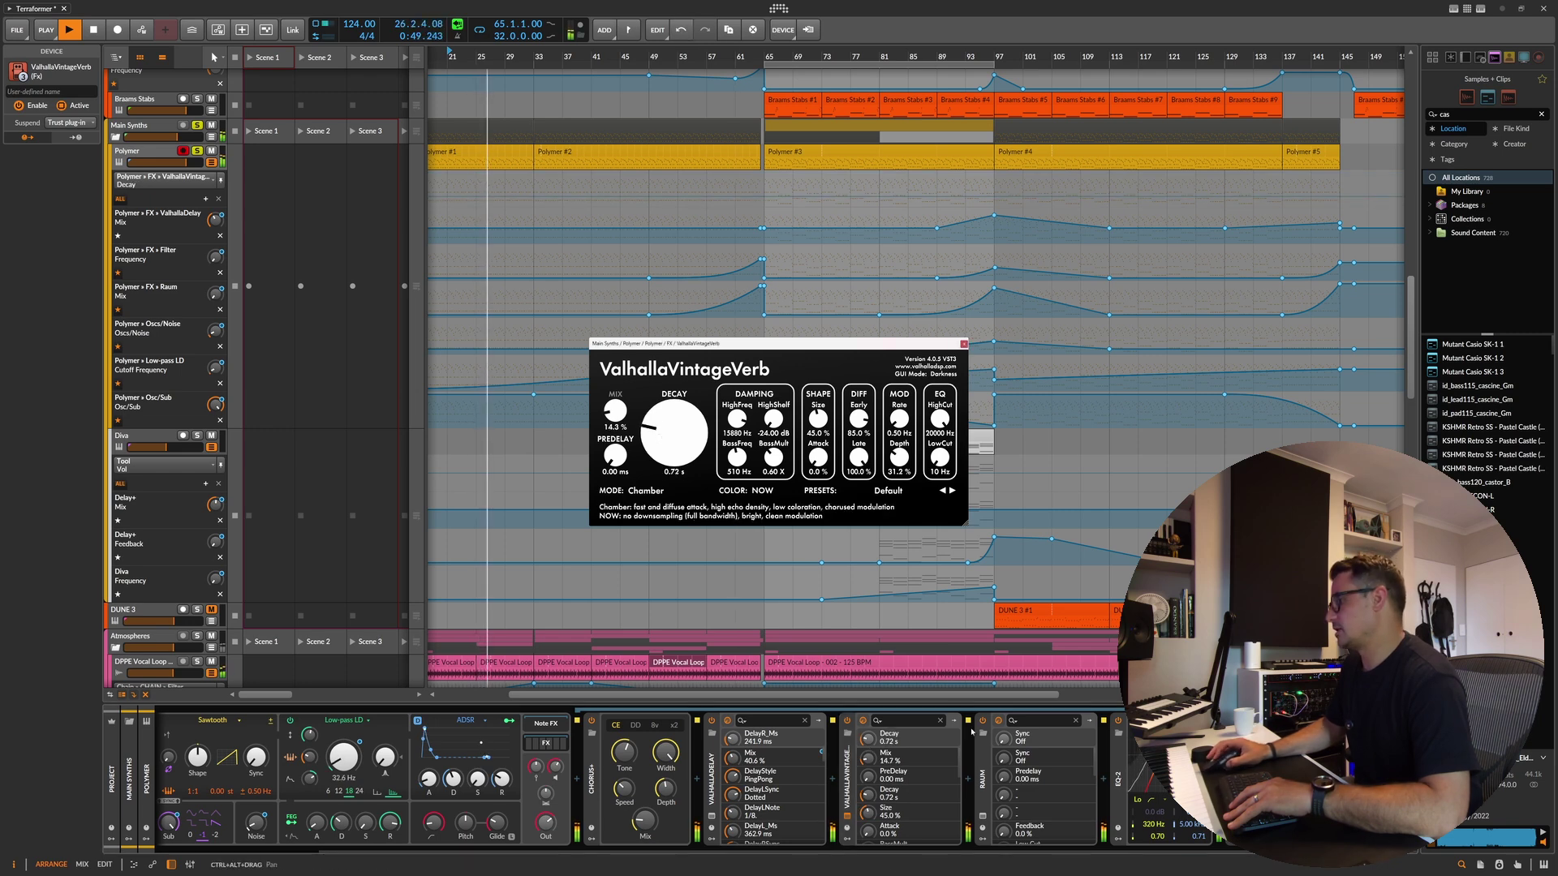
{"action": "left_click", "coordinate": [983, 767]}
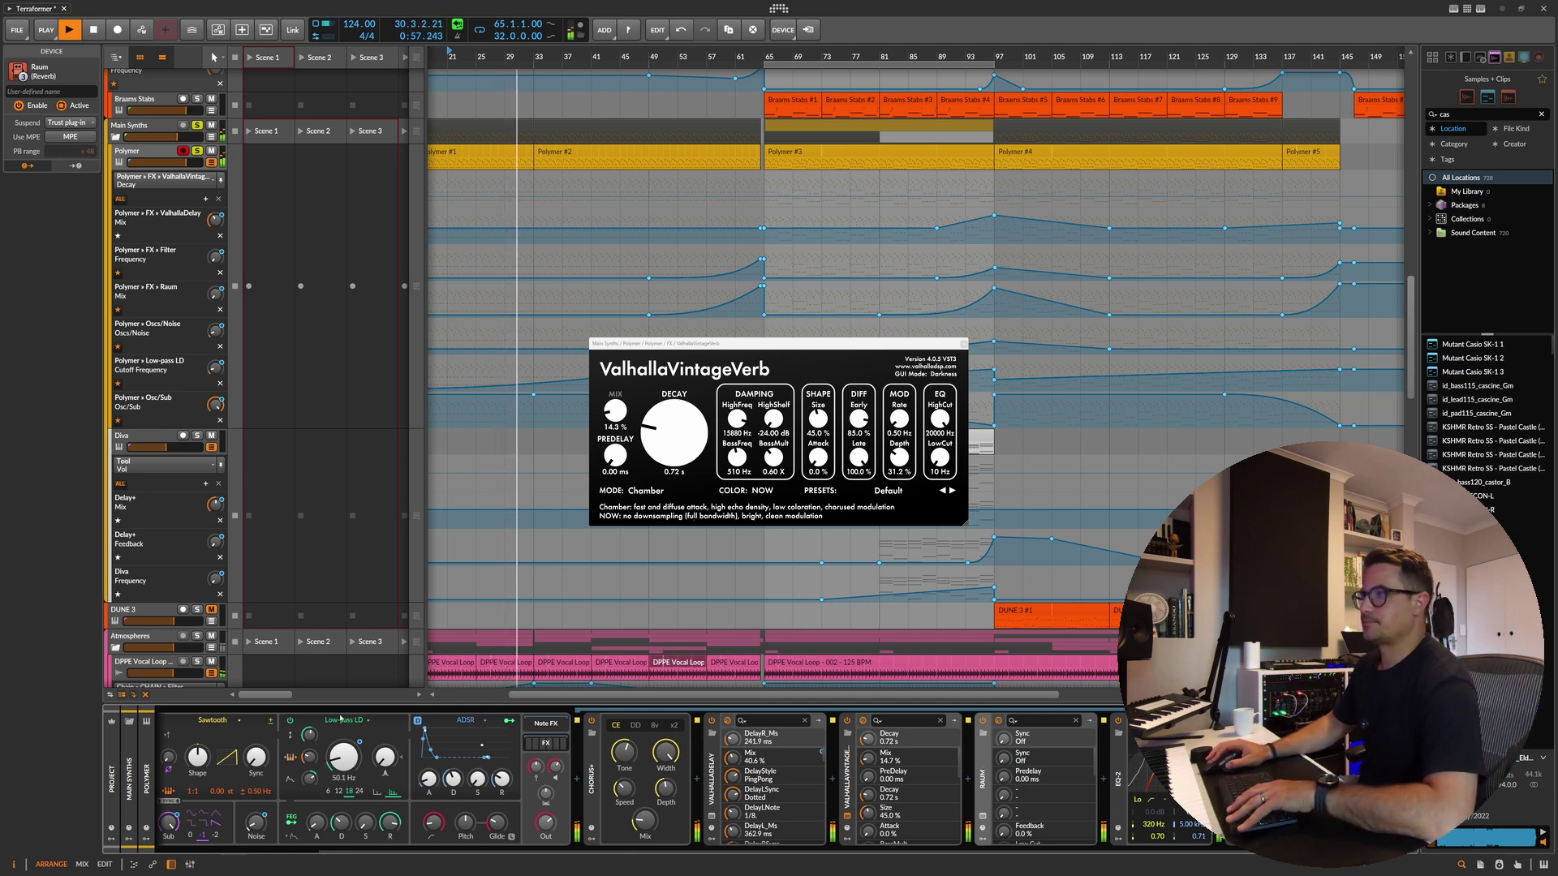
{"action": "left_click", "coordinate": [963, 344]}
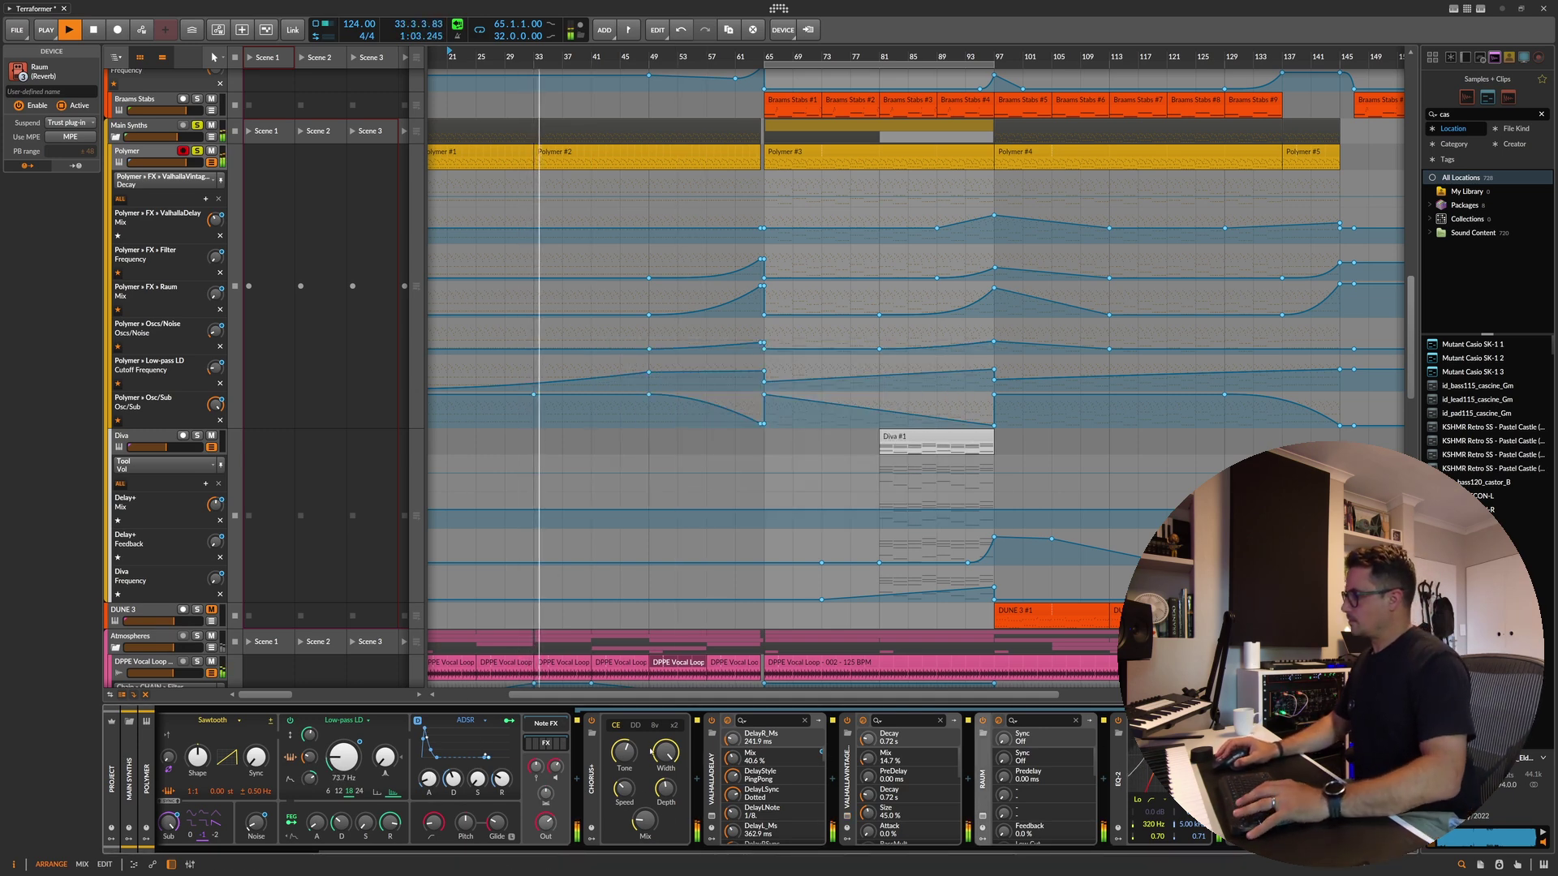
Step: Insert a Compressor+ directly before Chorus+ in the Polymer FX chain and listen to it briefly
{"action": "left_click", "coordinate": [581, 782]}
{"action": "type", "text": "comp"}
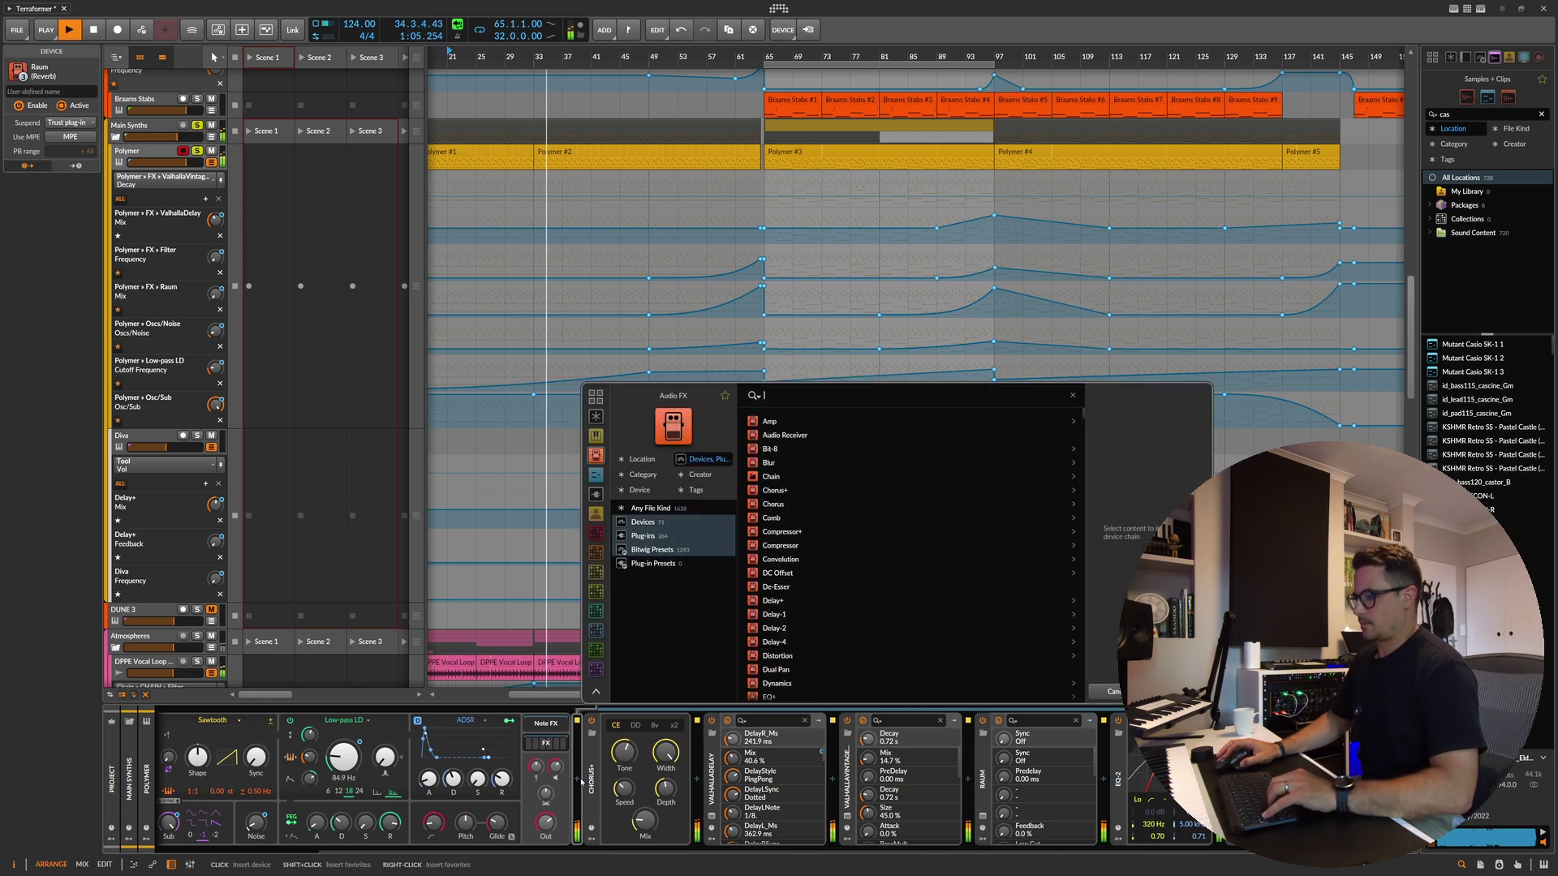
{"action": "key", "text": "Return"}
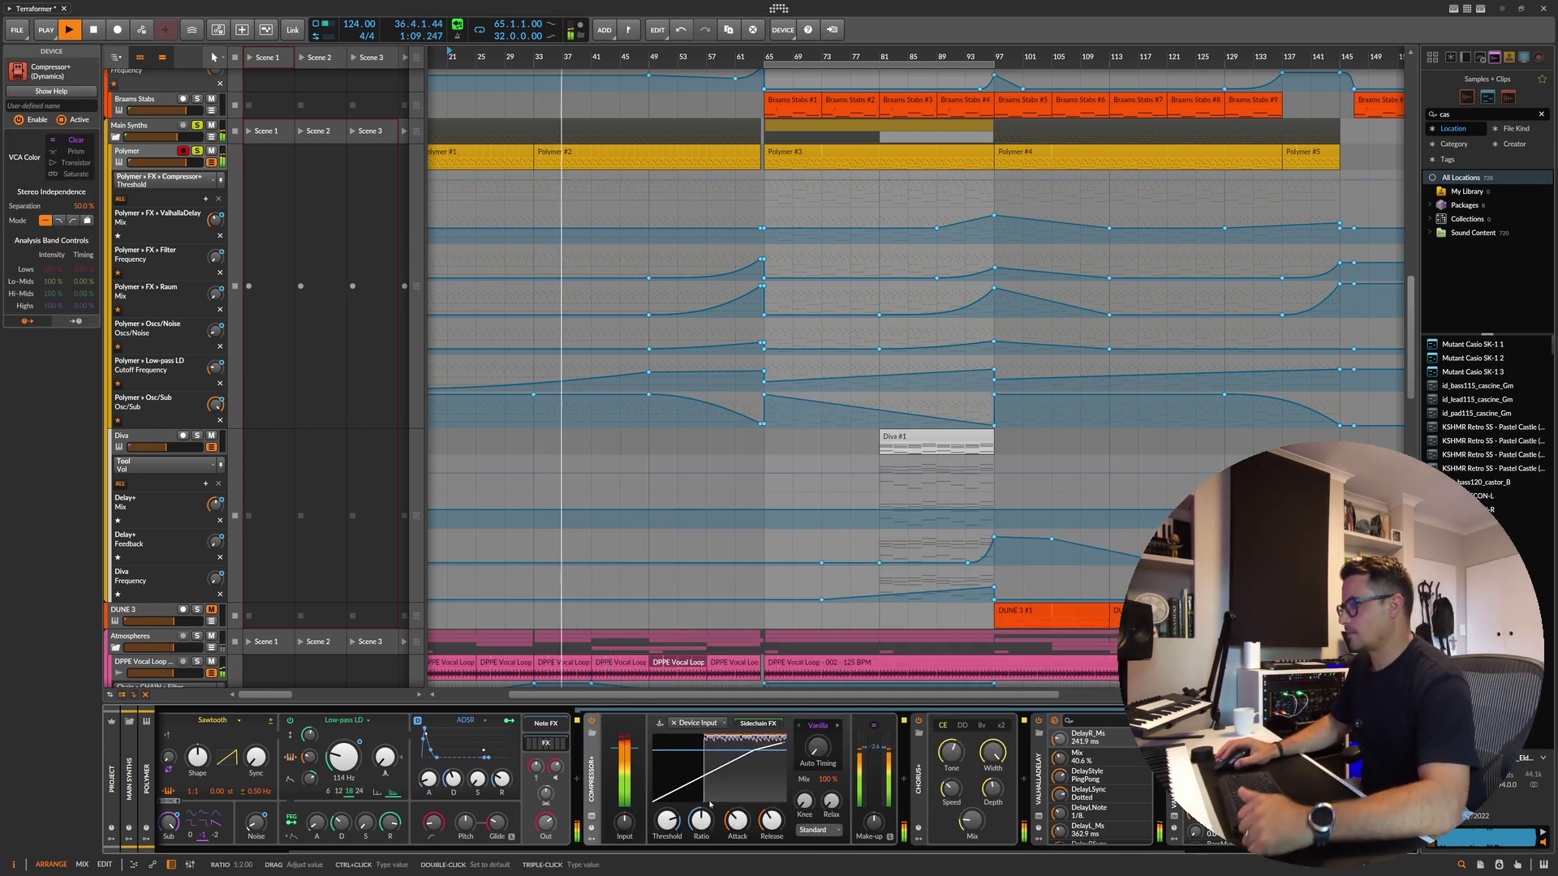
{"action": "key", "text": "space"}
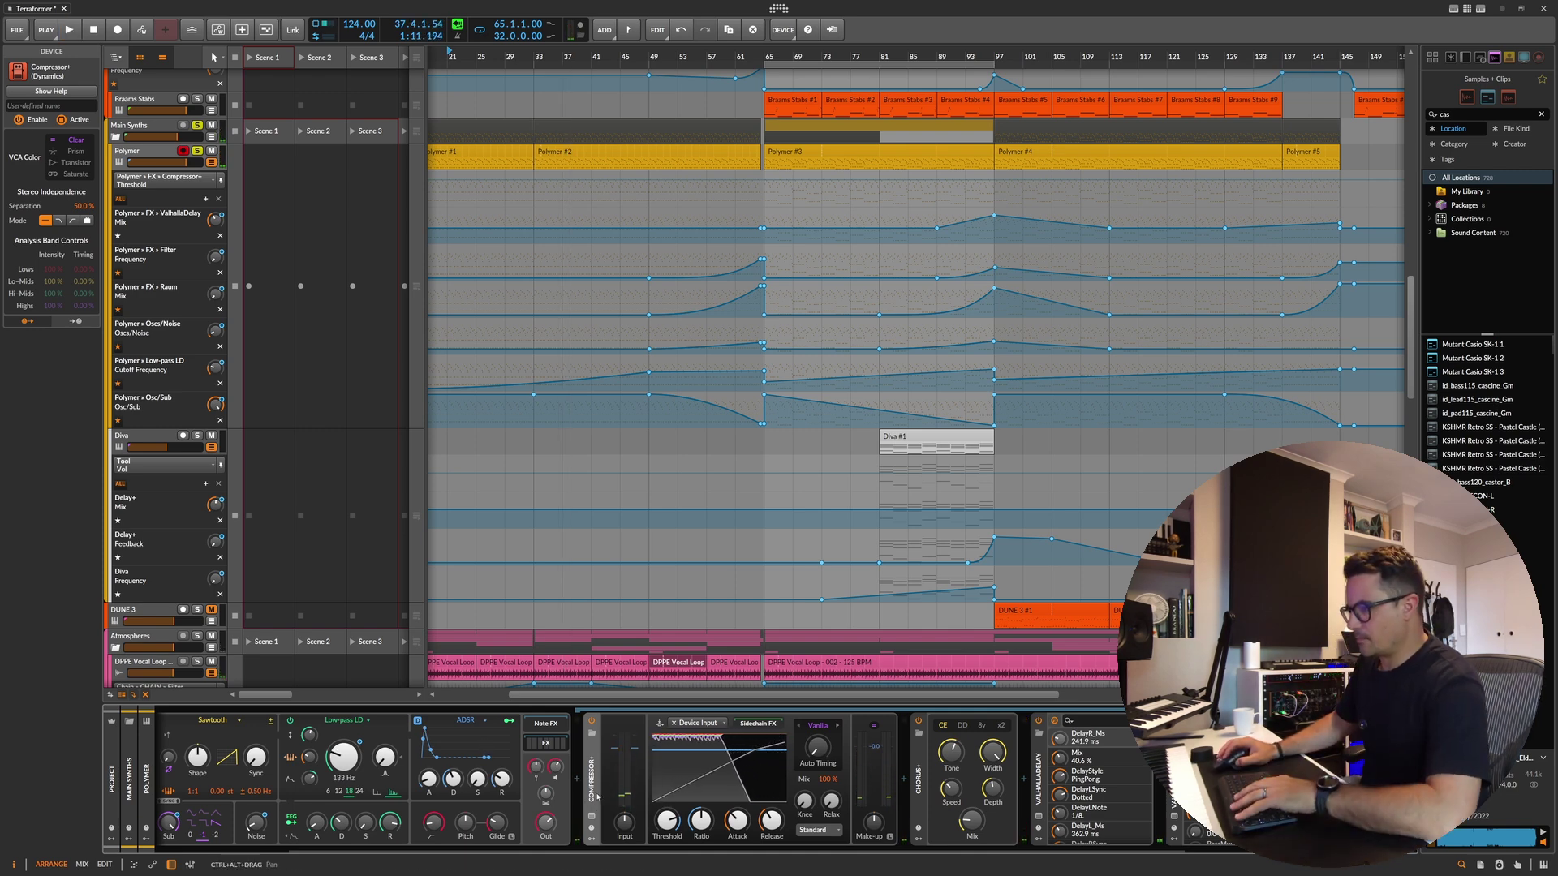
{"action": "left_click", "coordinate": [578, 781]}
{"action": "type", "text": "tool"}
{"action": "key", "text": "Return"}
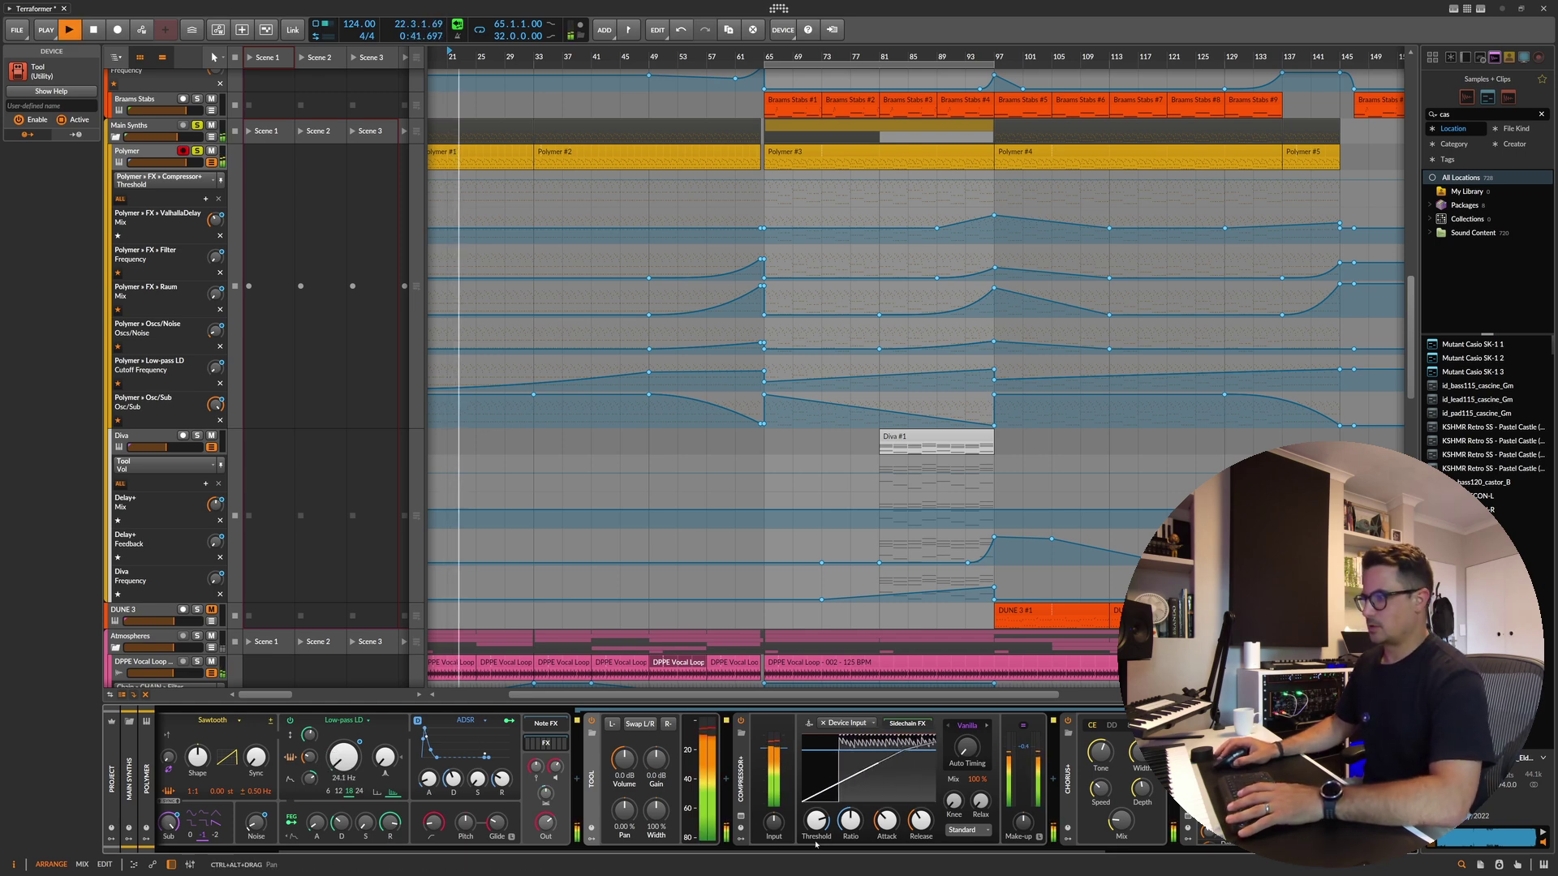
{"action": "key", "text": "space"}
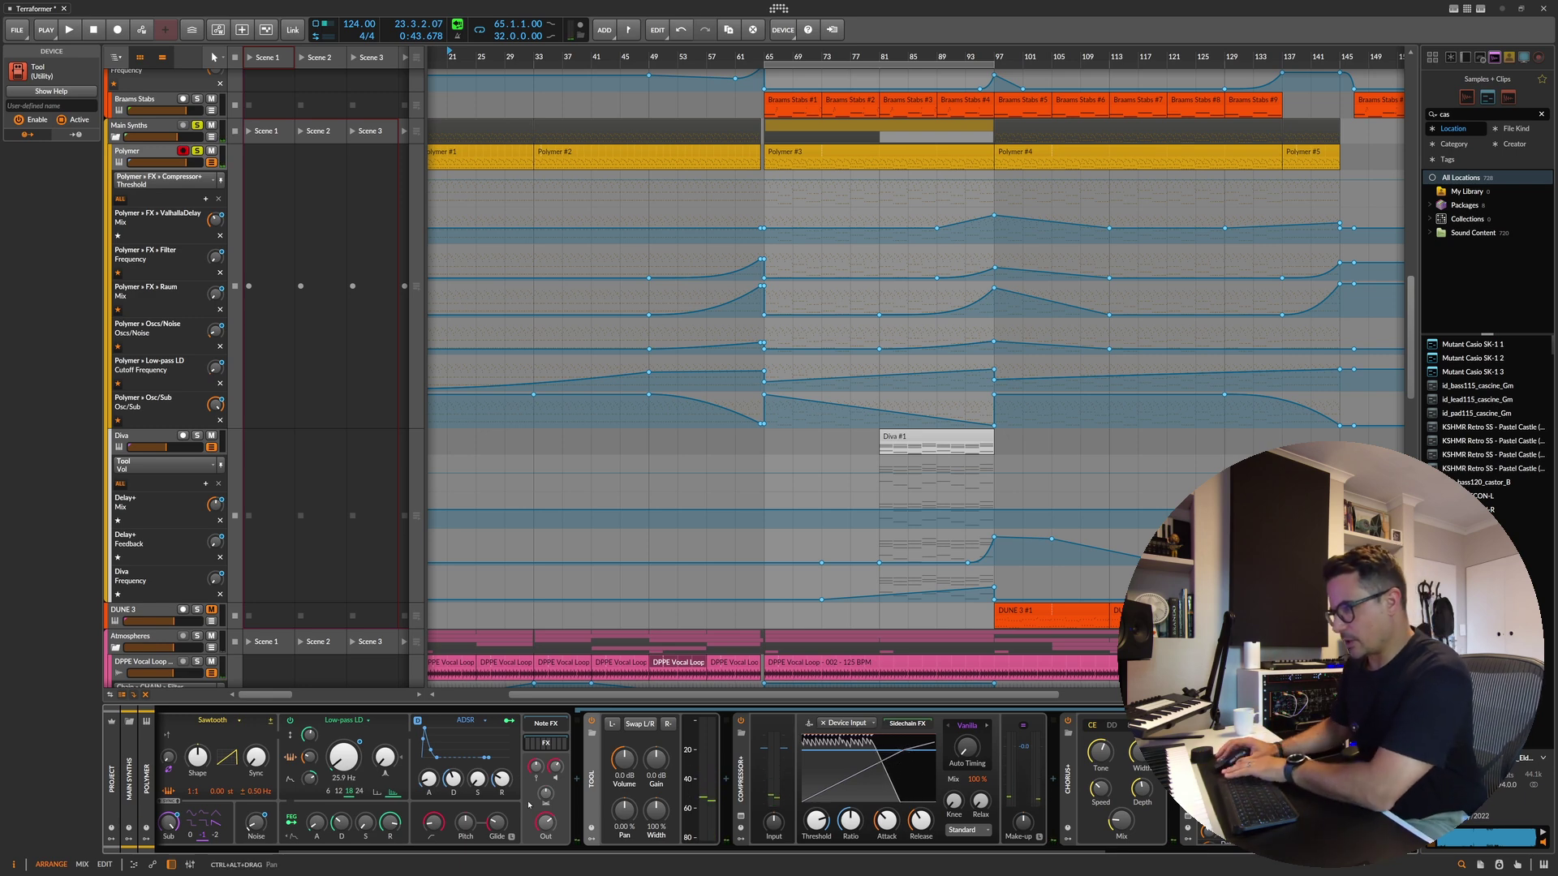
{"action": "key", "text": "Delete"}
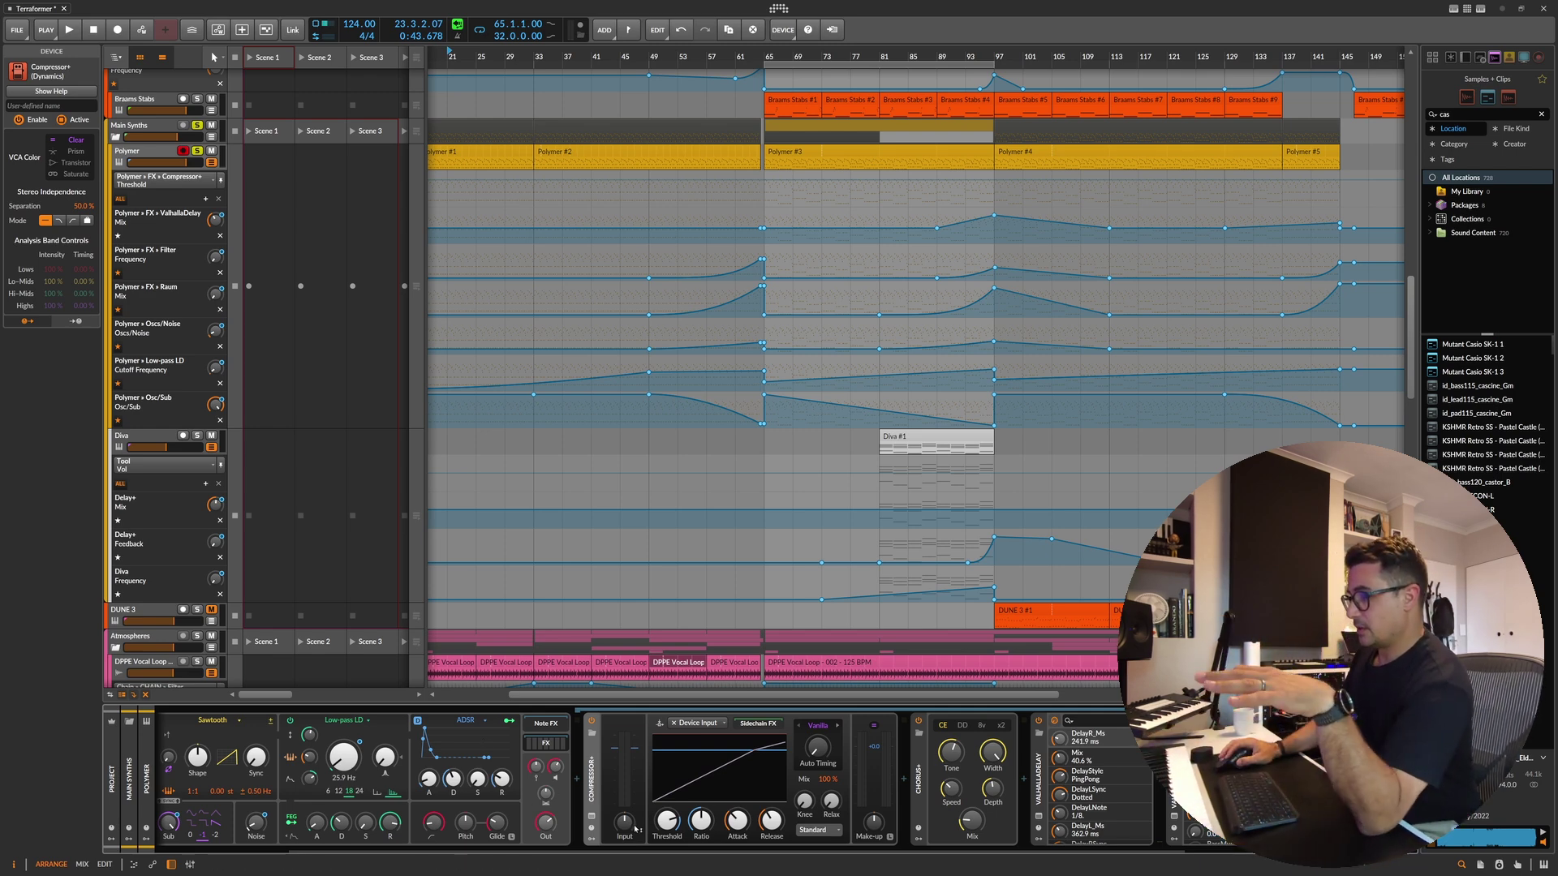
Step: Play Polymer from bar 21 and try different voice levels to compare how hard the signal hits Compressor+
{"action": "key", "text": "space"}
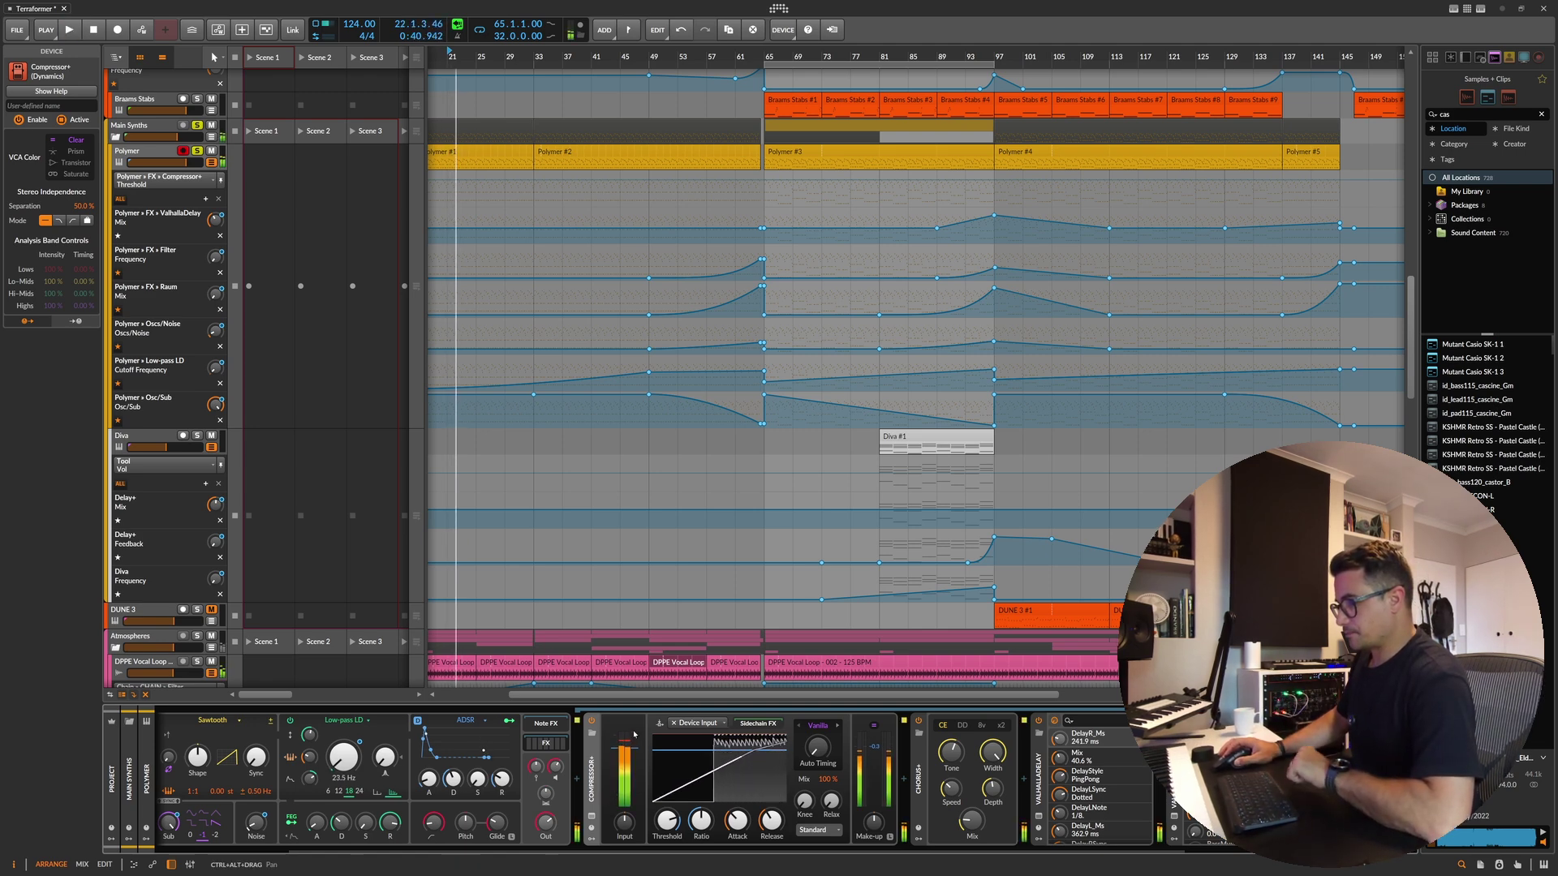
{"action": "key", "text": "space"}
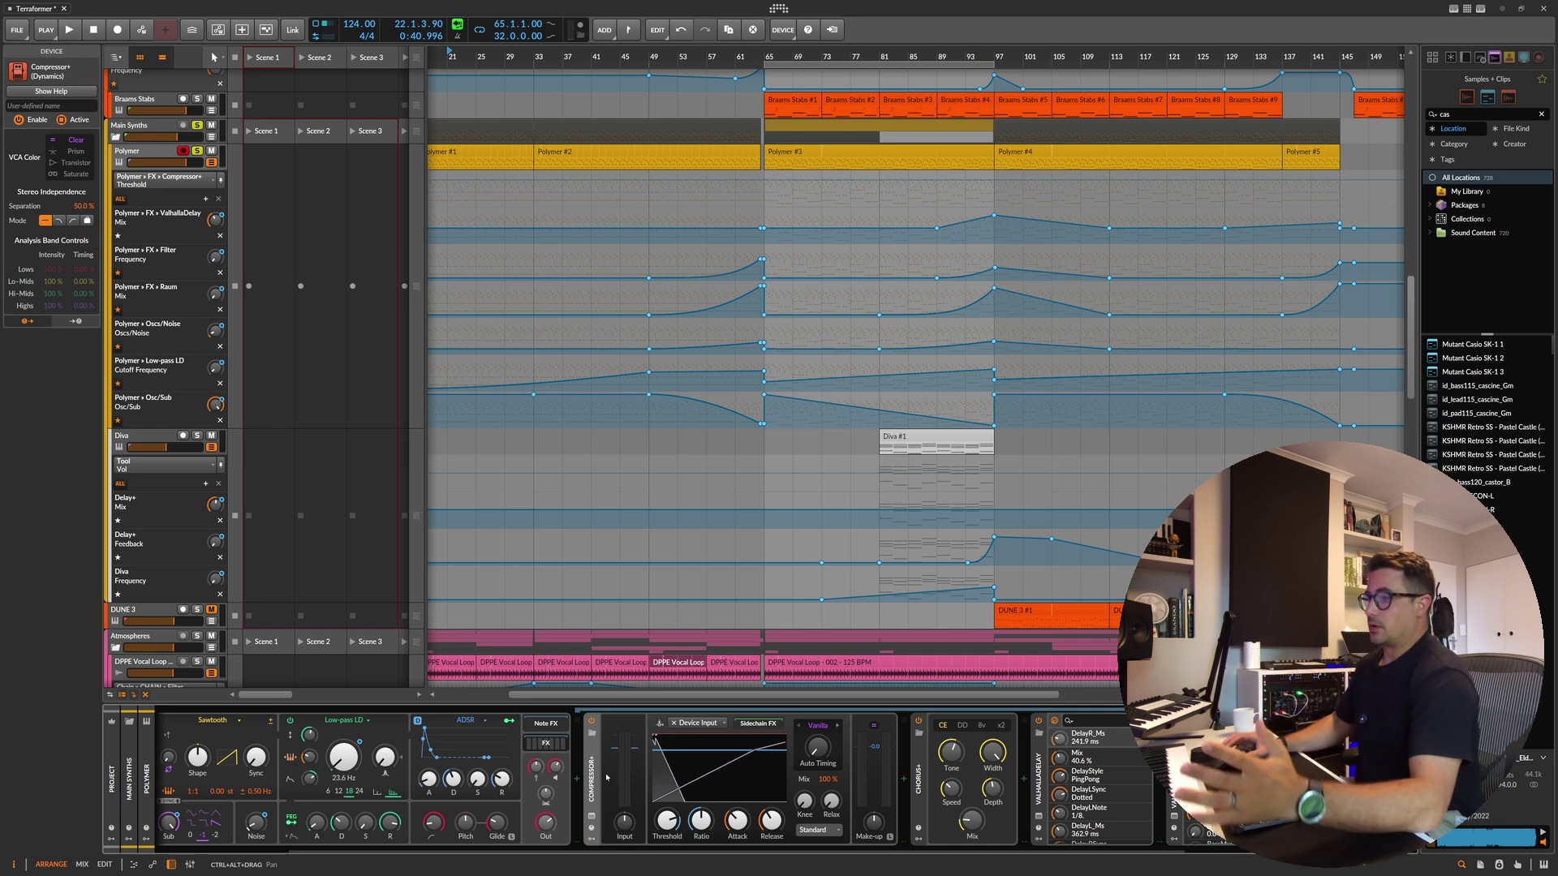
{"action": "double_click", "coordinate": [556, 768]}
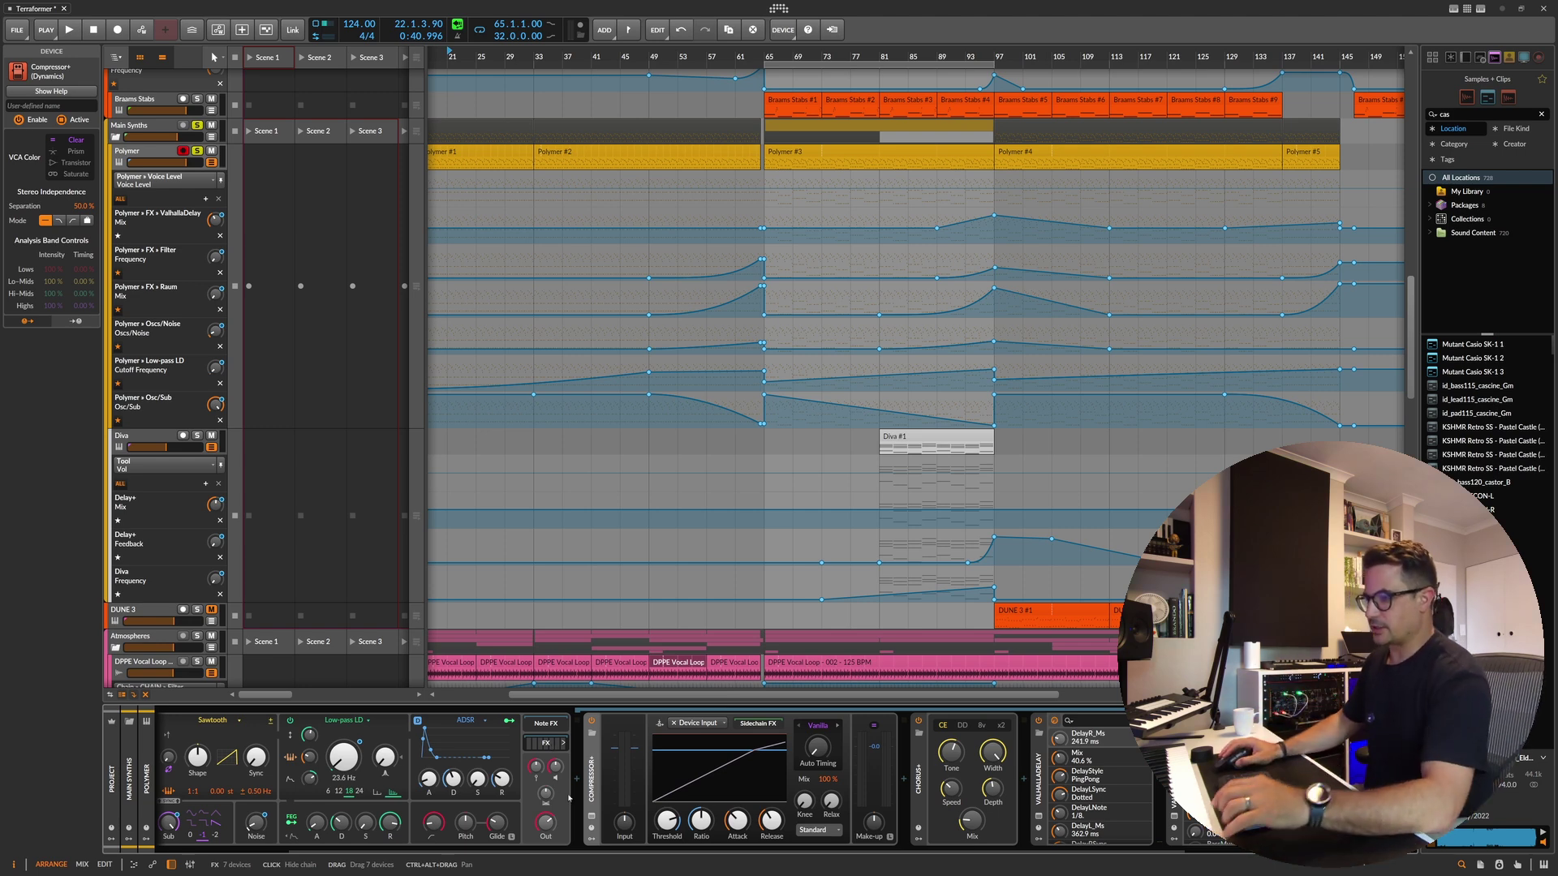
{"action": "key", "text": "space"}
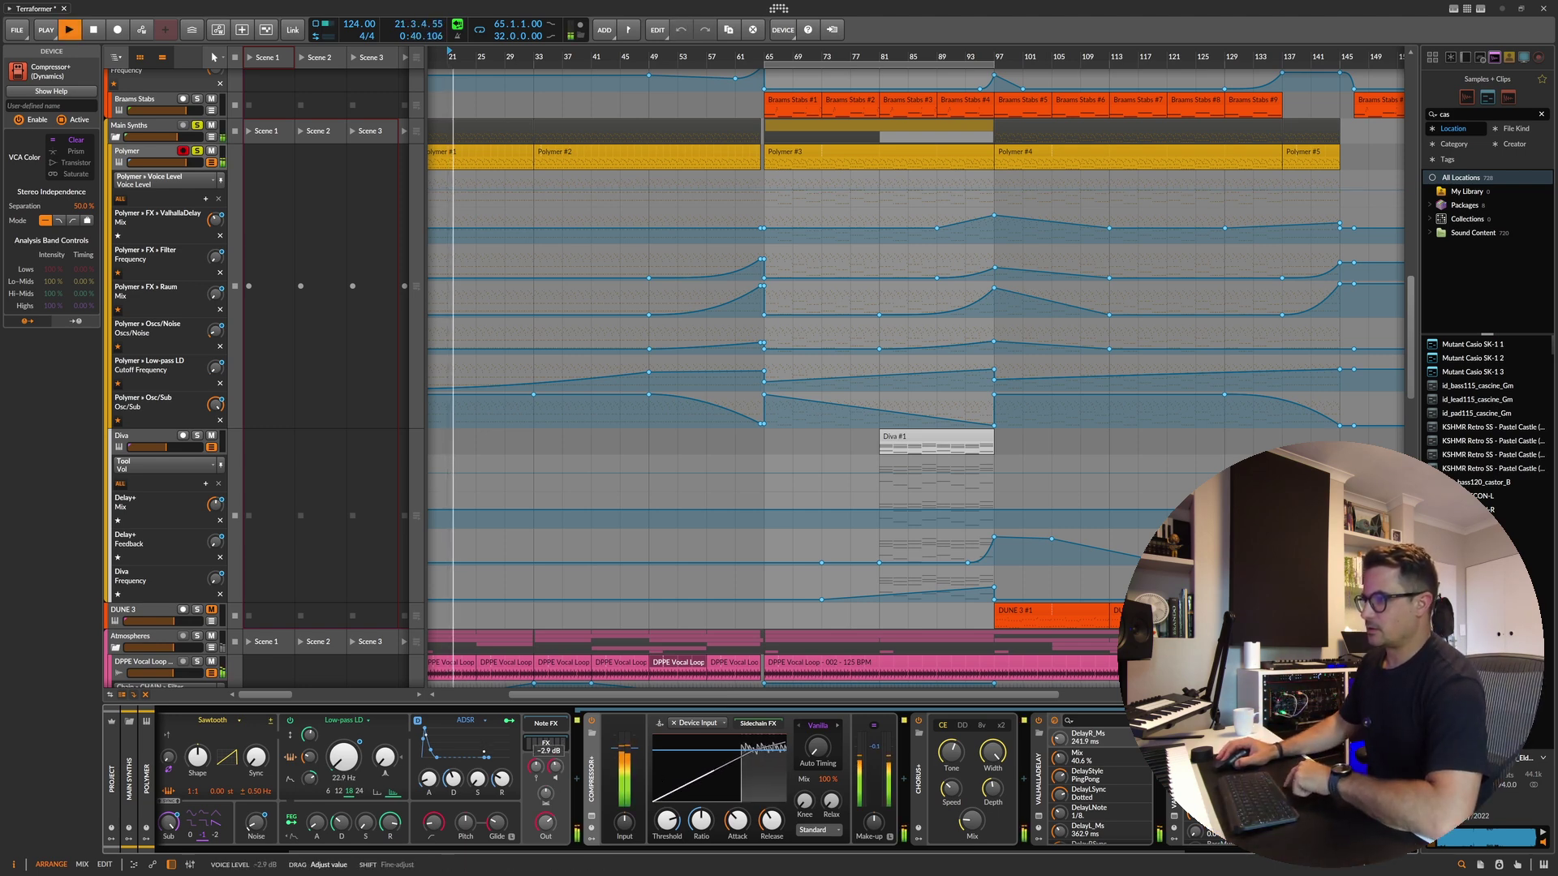
{"action": "double_click", "coordinate": [556, 768]}
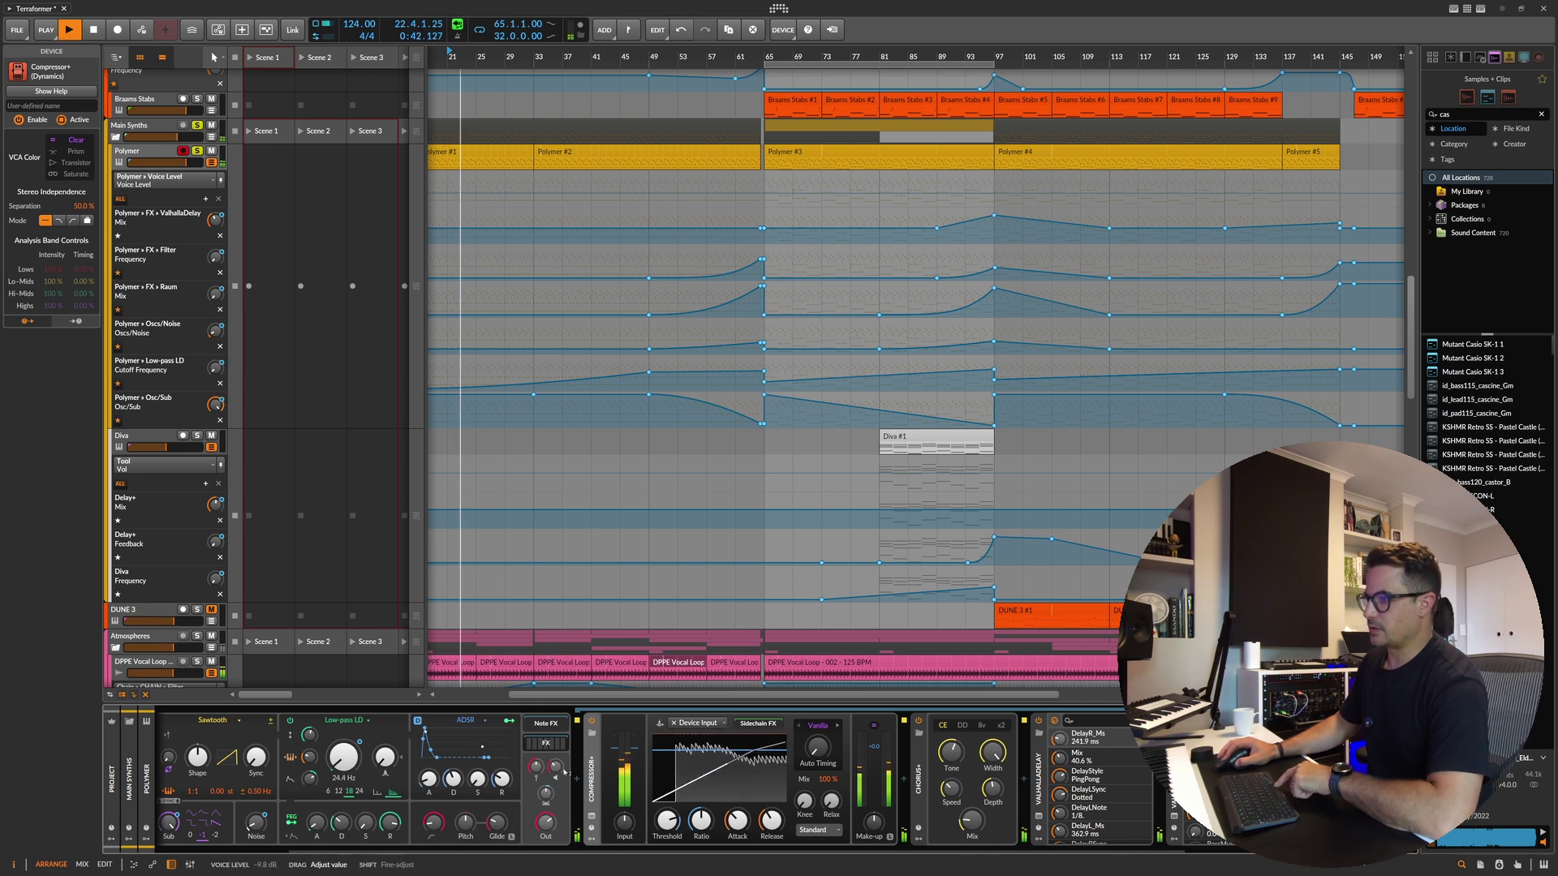
{"action": "key", "text": "space"}
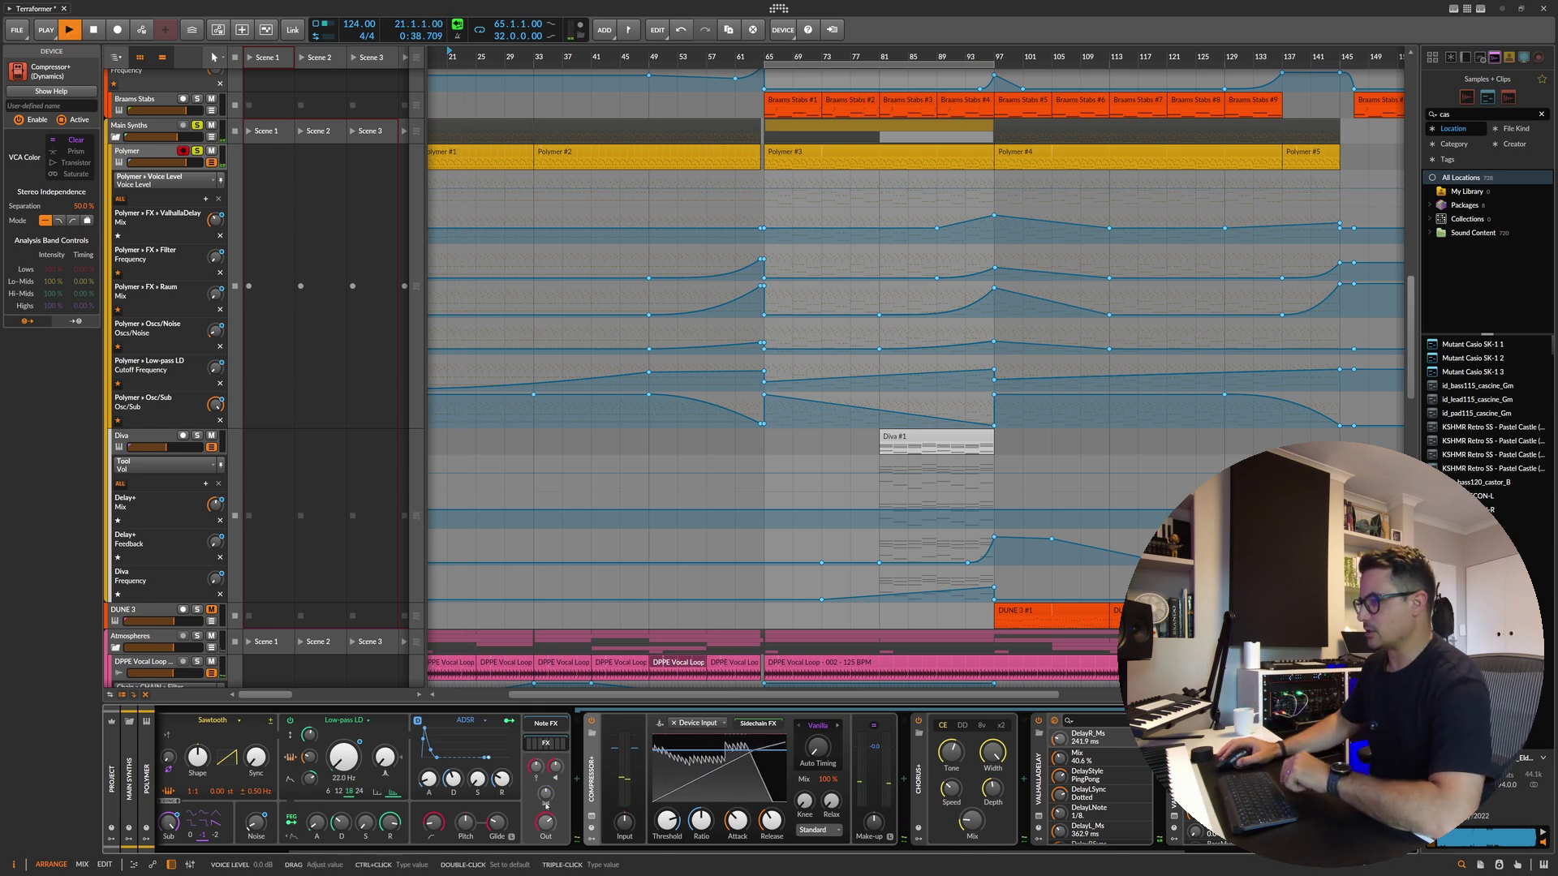
Step: Play Polymer from bar 49 and lower its voice level to about -6.0 dB to reduce the signal feeding Compressor+
{"action": "left_click", "coordinate": [667, 820]}
{"action": "key", "text": "space"}
{"action": "left_click", "coordinate": [649, 617]}
{"action": "key", "text": "space"}
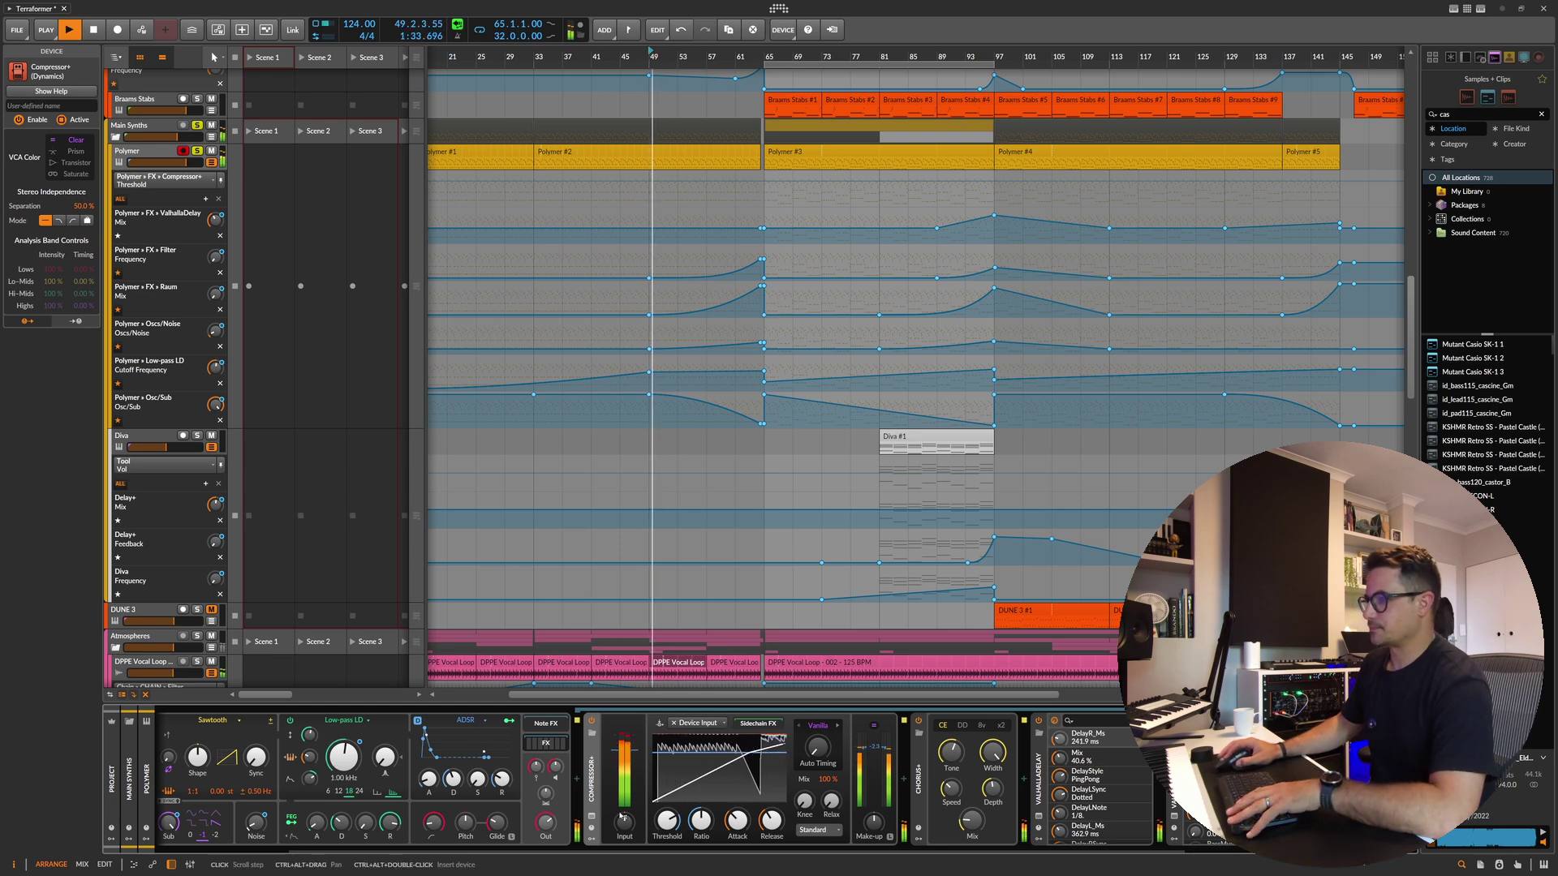
{"action": "key", "text": "space"}
{"action": "left_click", "coordinate": [549, 775]}
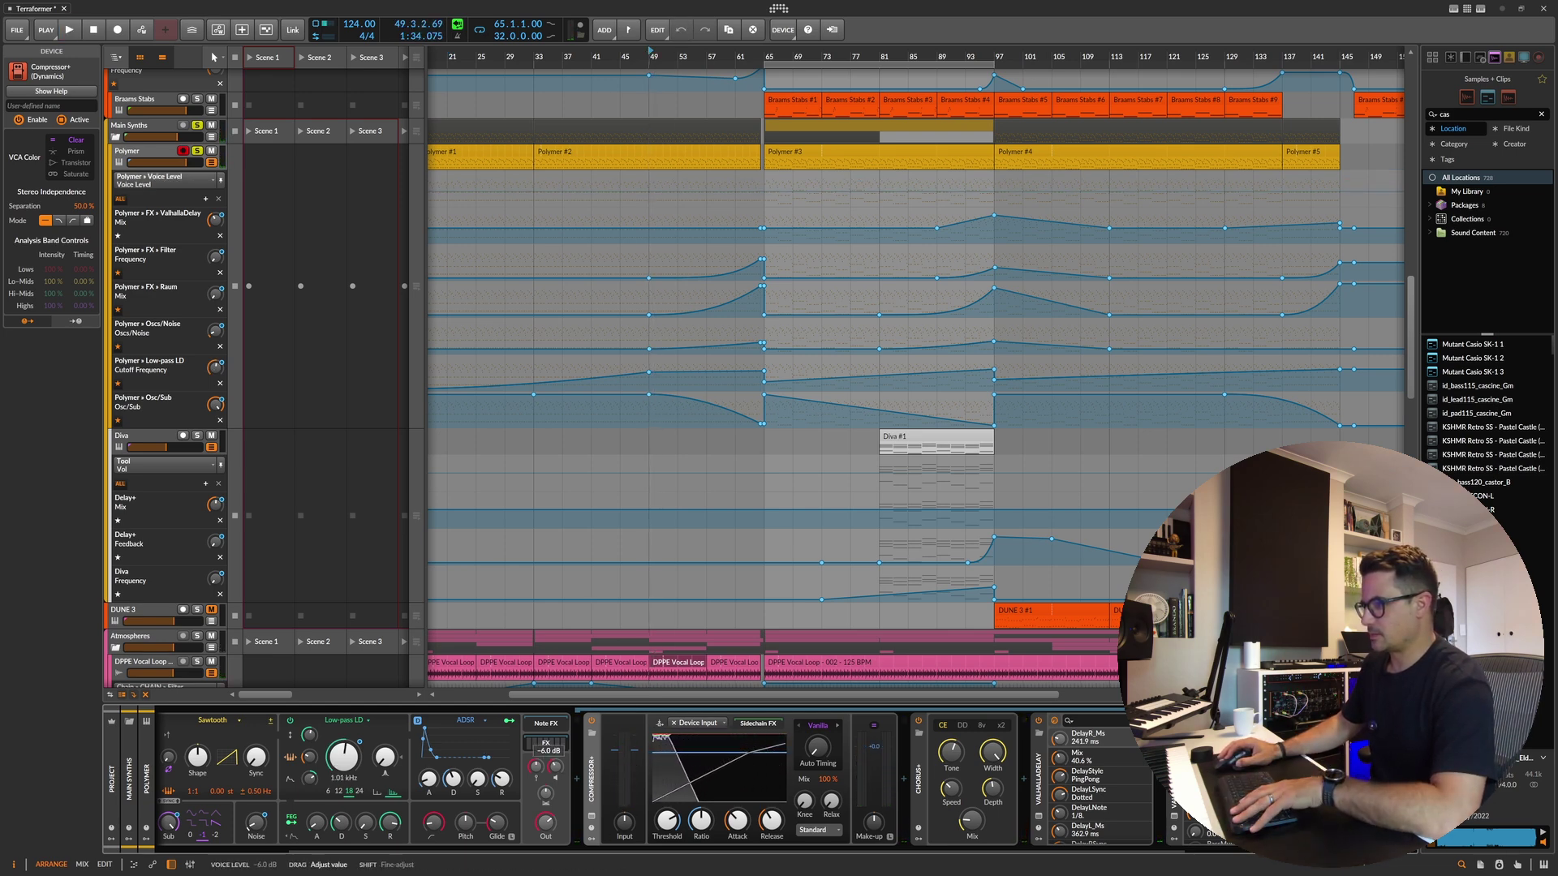
{"action": "key", "text": "space"}
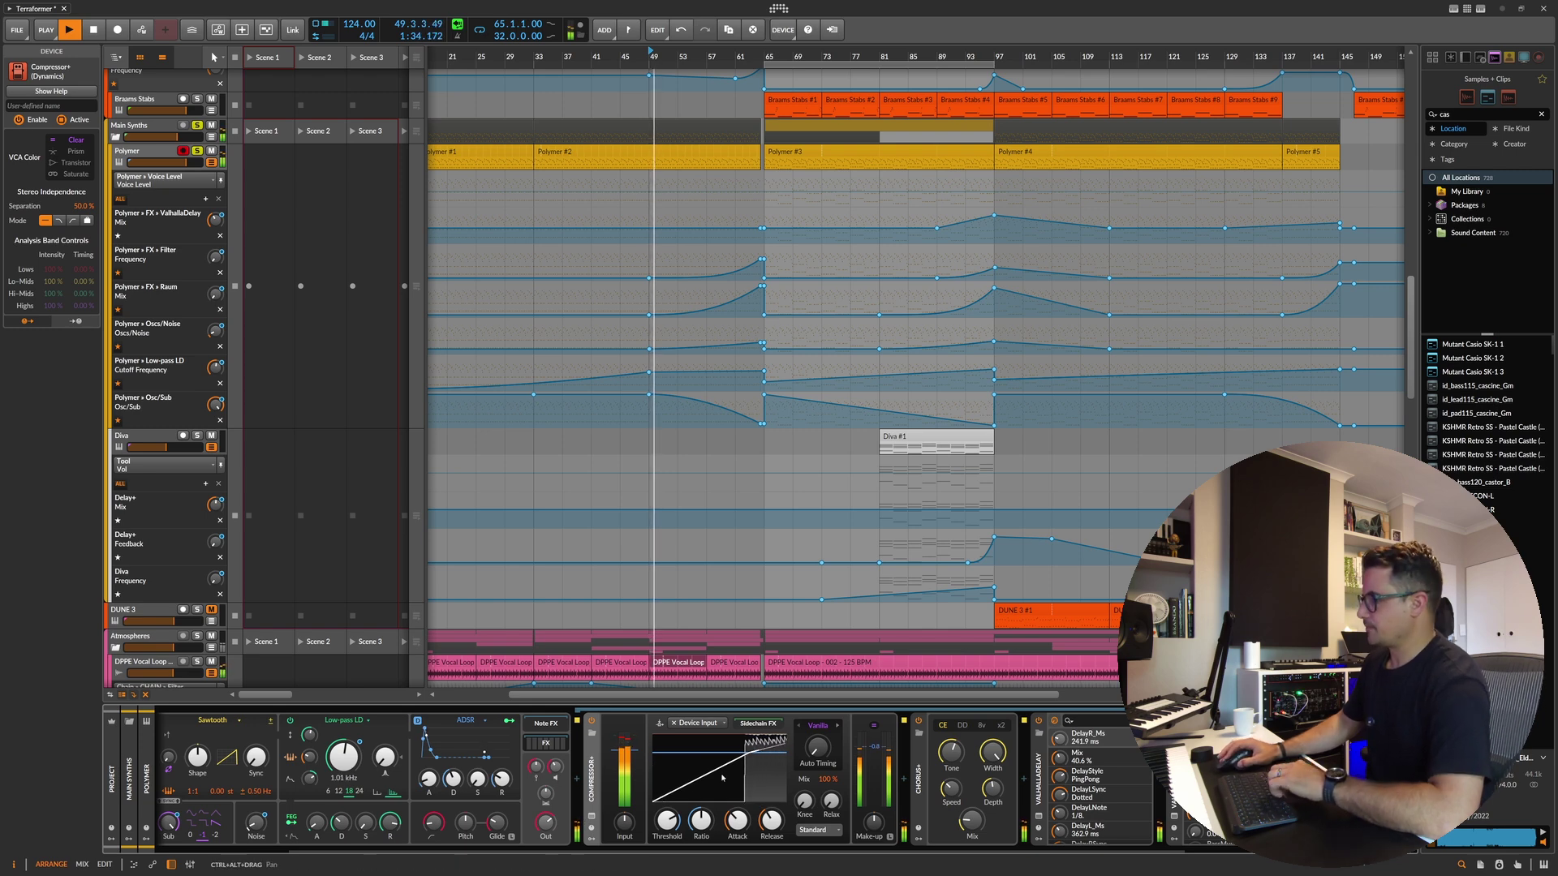
{"action": "key", "text": "space"}
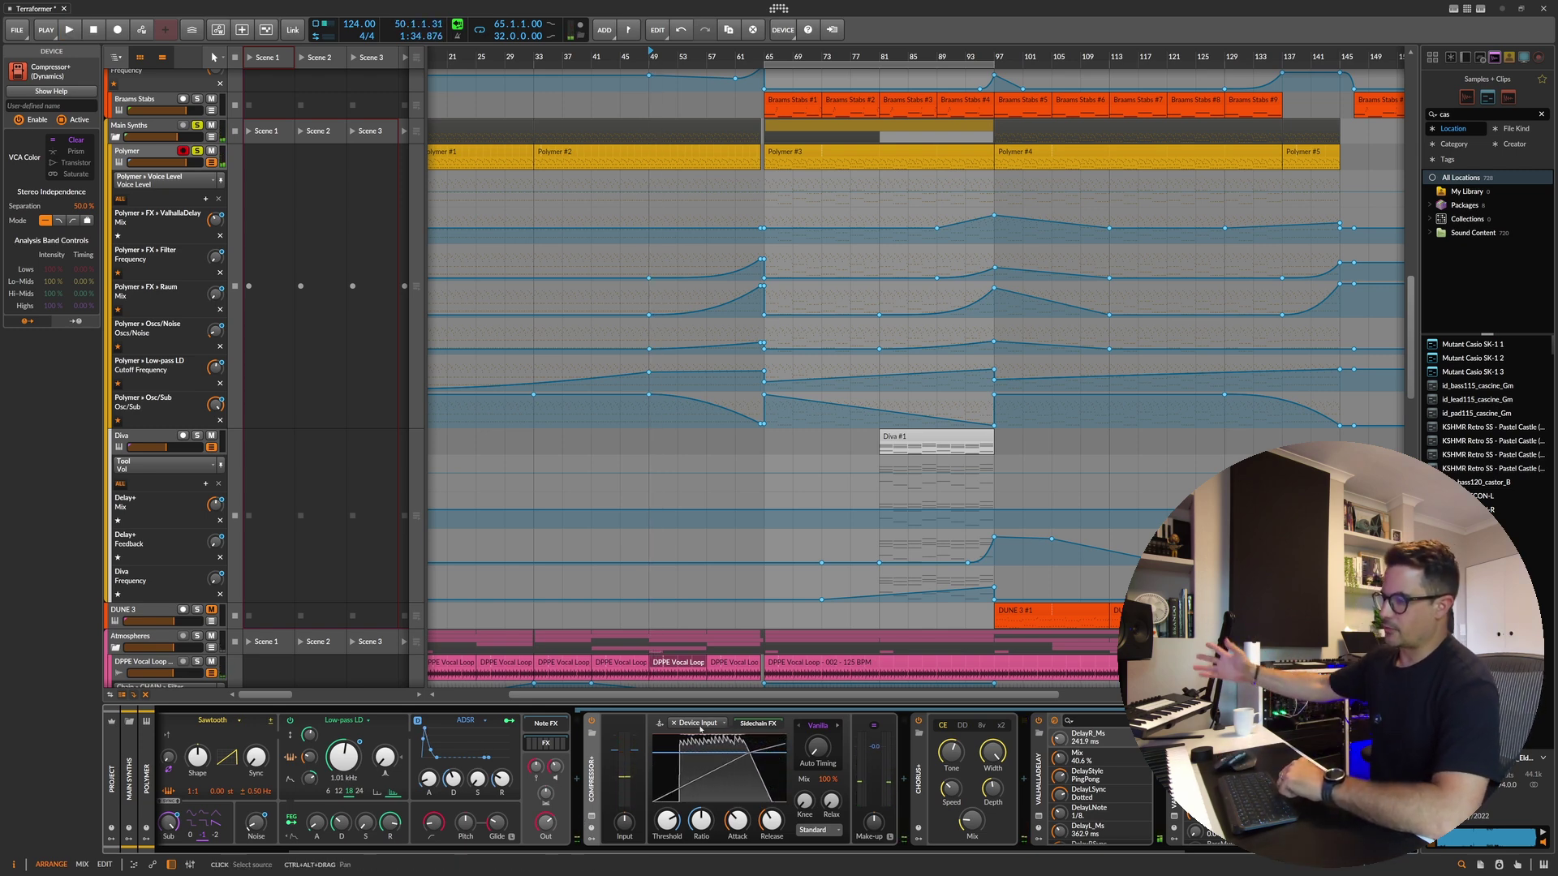
{"action": "key", "text": "space"}
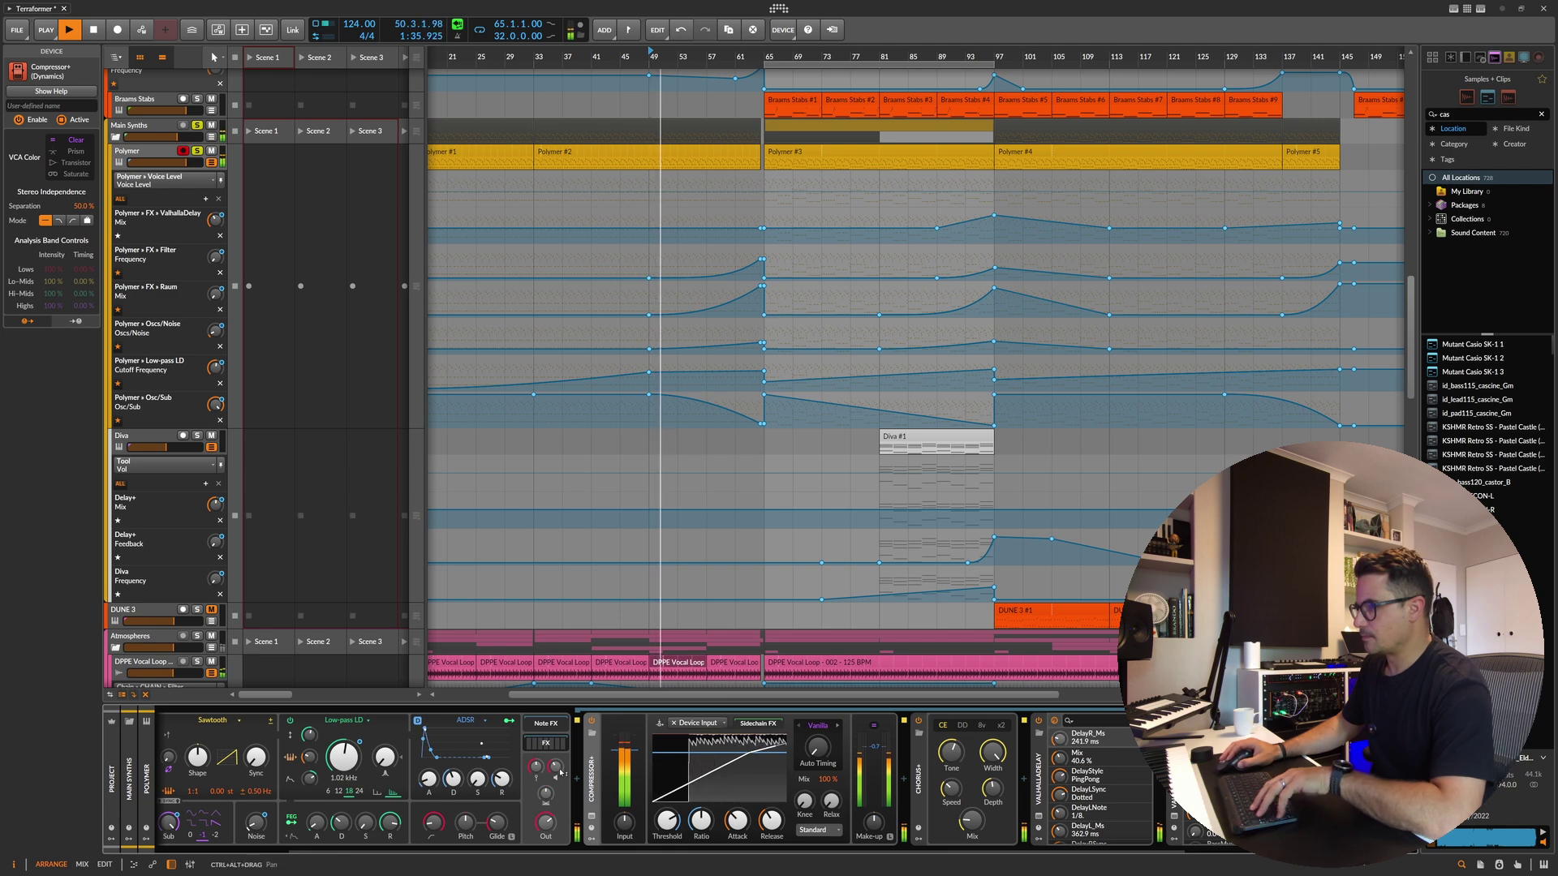
{"action": "left_click_drag", "start_coordinate": [556, 766], "coordinate": [556, 764]}
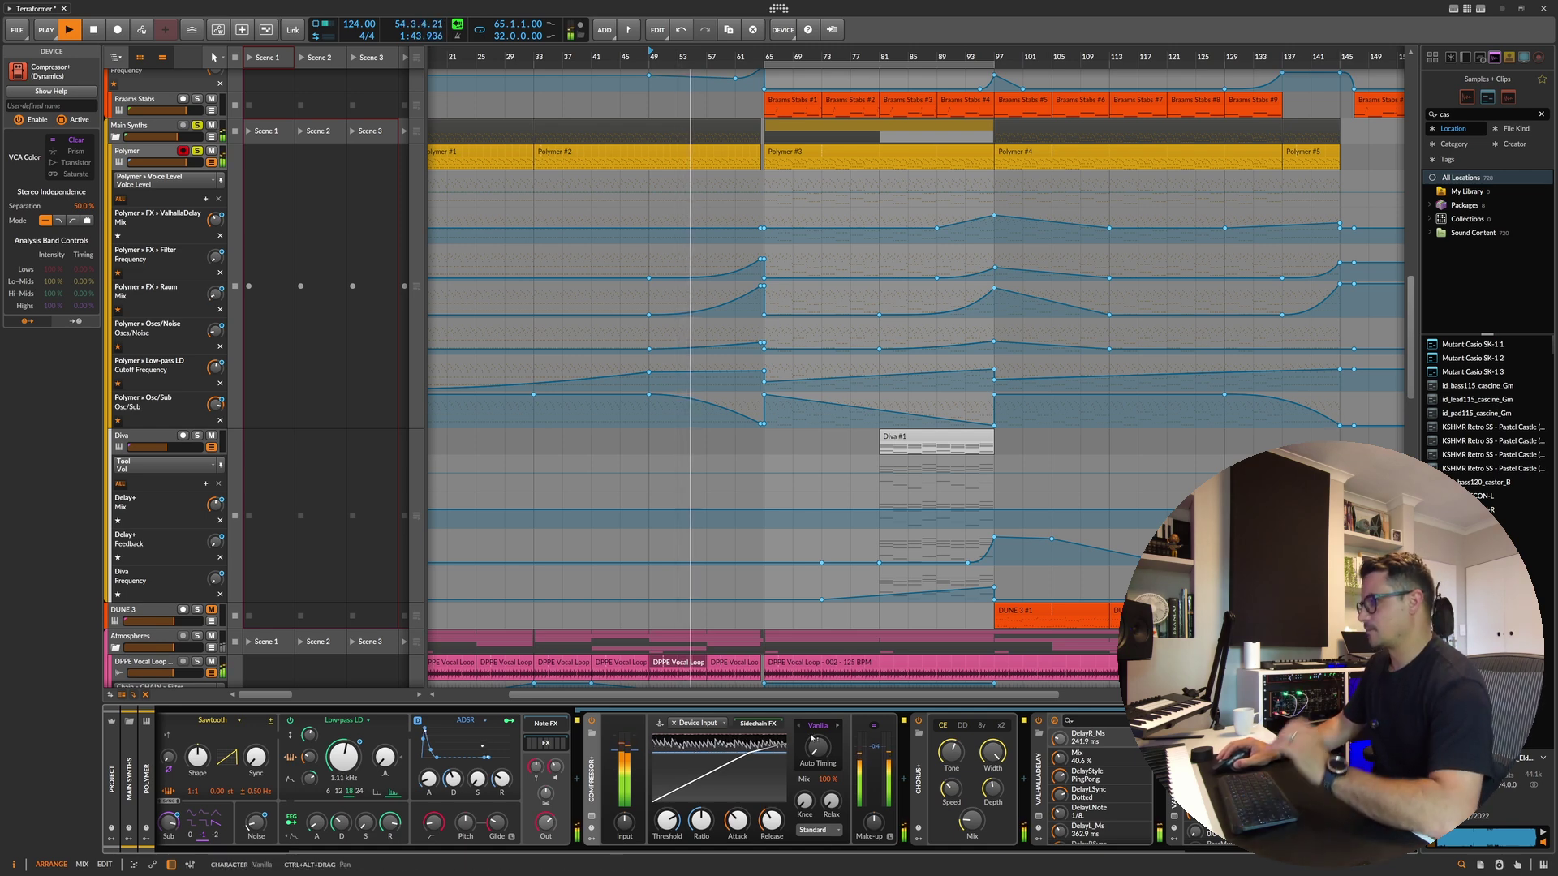
{"action": "key", "text": "space"}
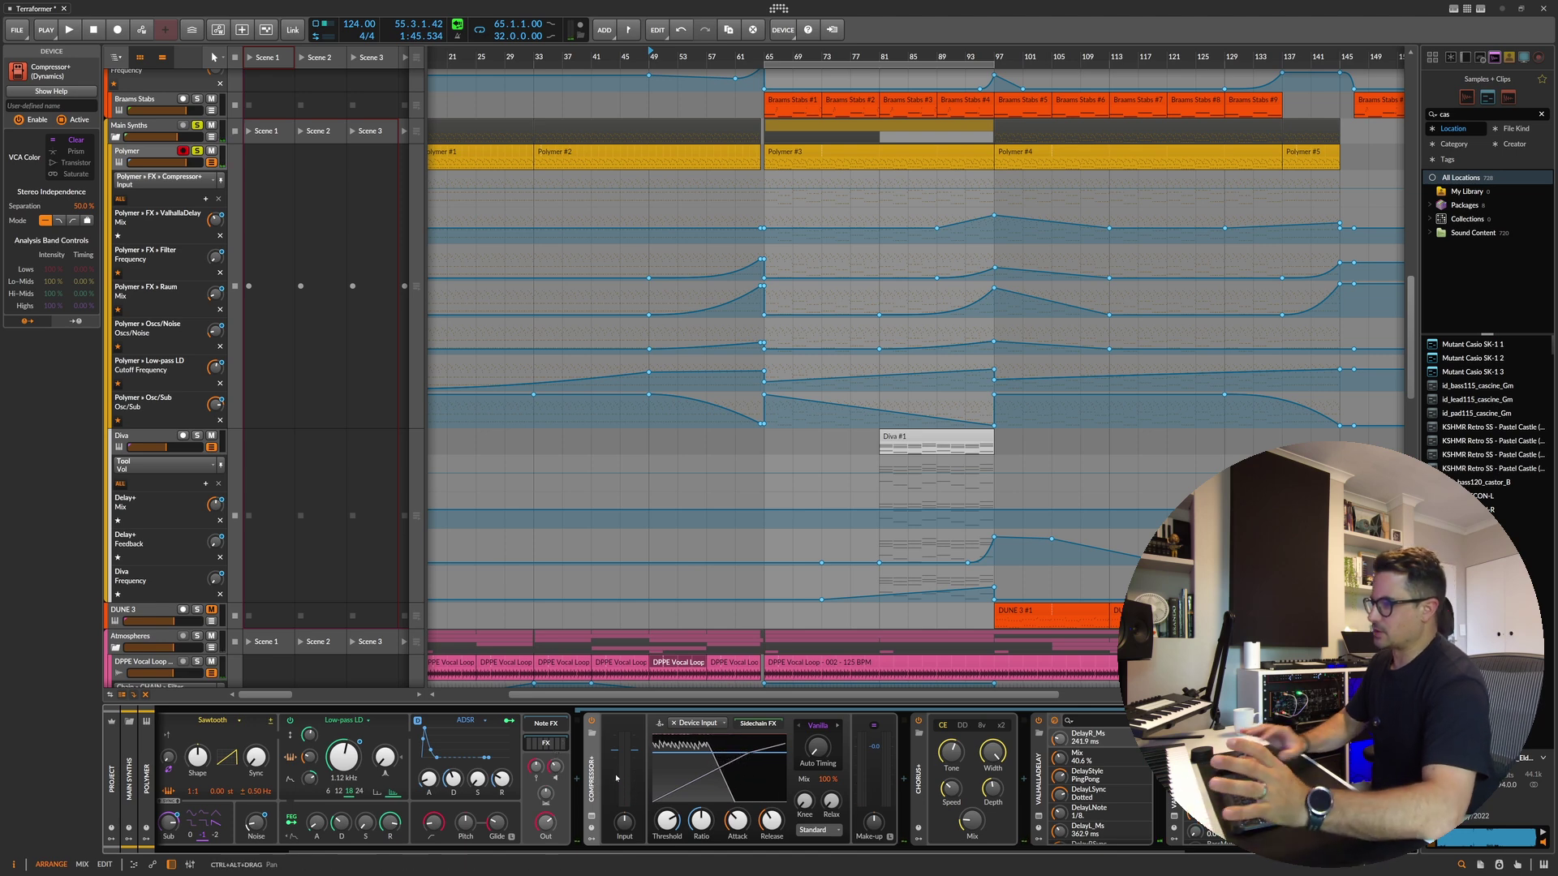
Step: Set Compressor+'s auto timing to 100% and its character to Glue while Polymer plays from bar 49
{"action": "key", "text": "space"}
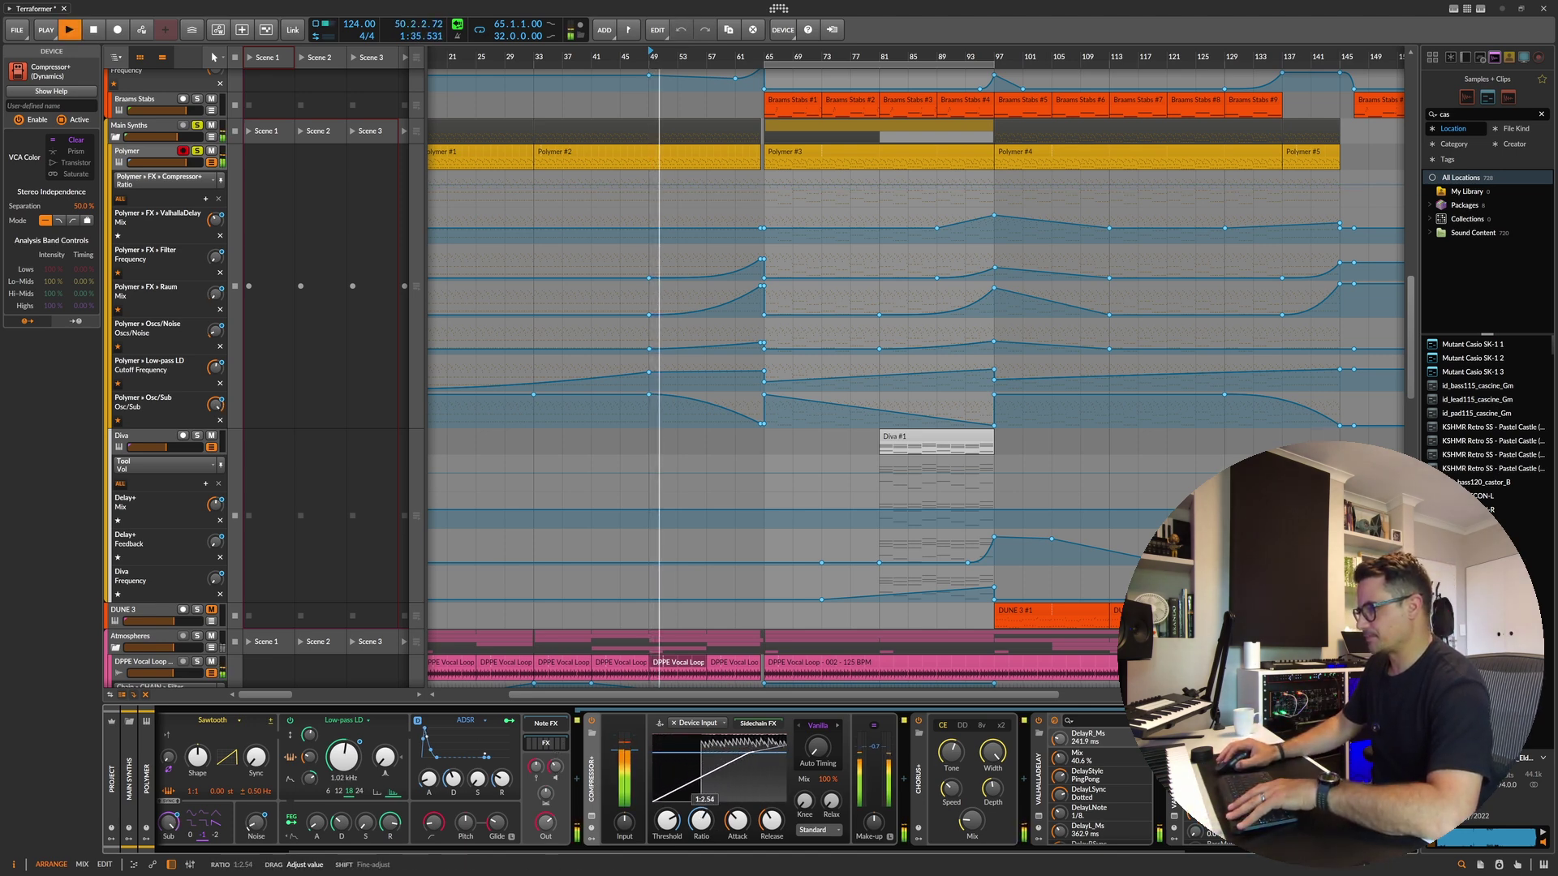
{"action": "left_click", "coordinate": [772, 820]}
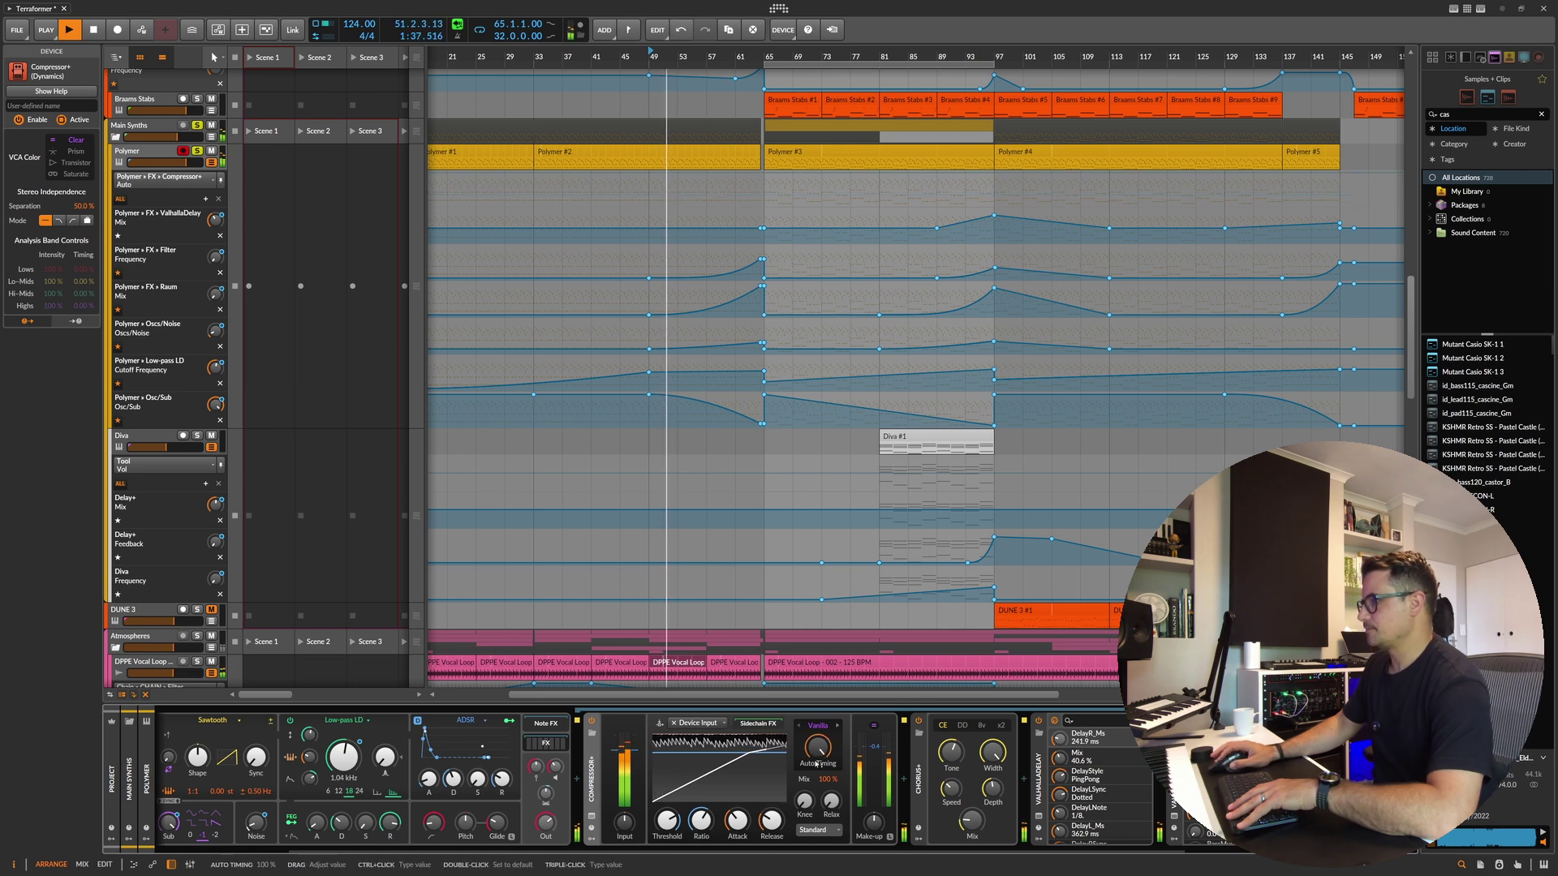
{"action": "left_click", "coordinate": [838, 726]}
{"action": "left_click", "coordinate": [838, 726]}
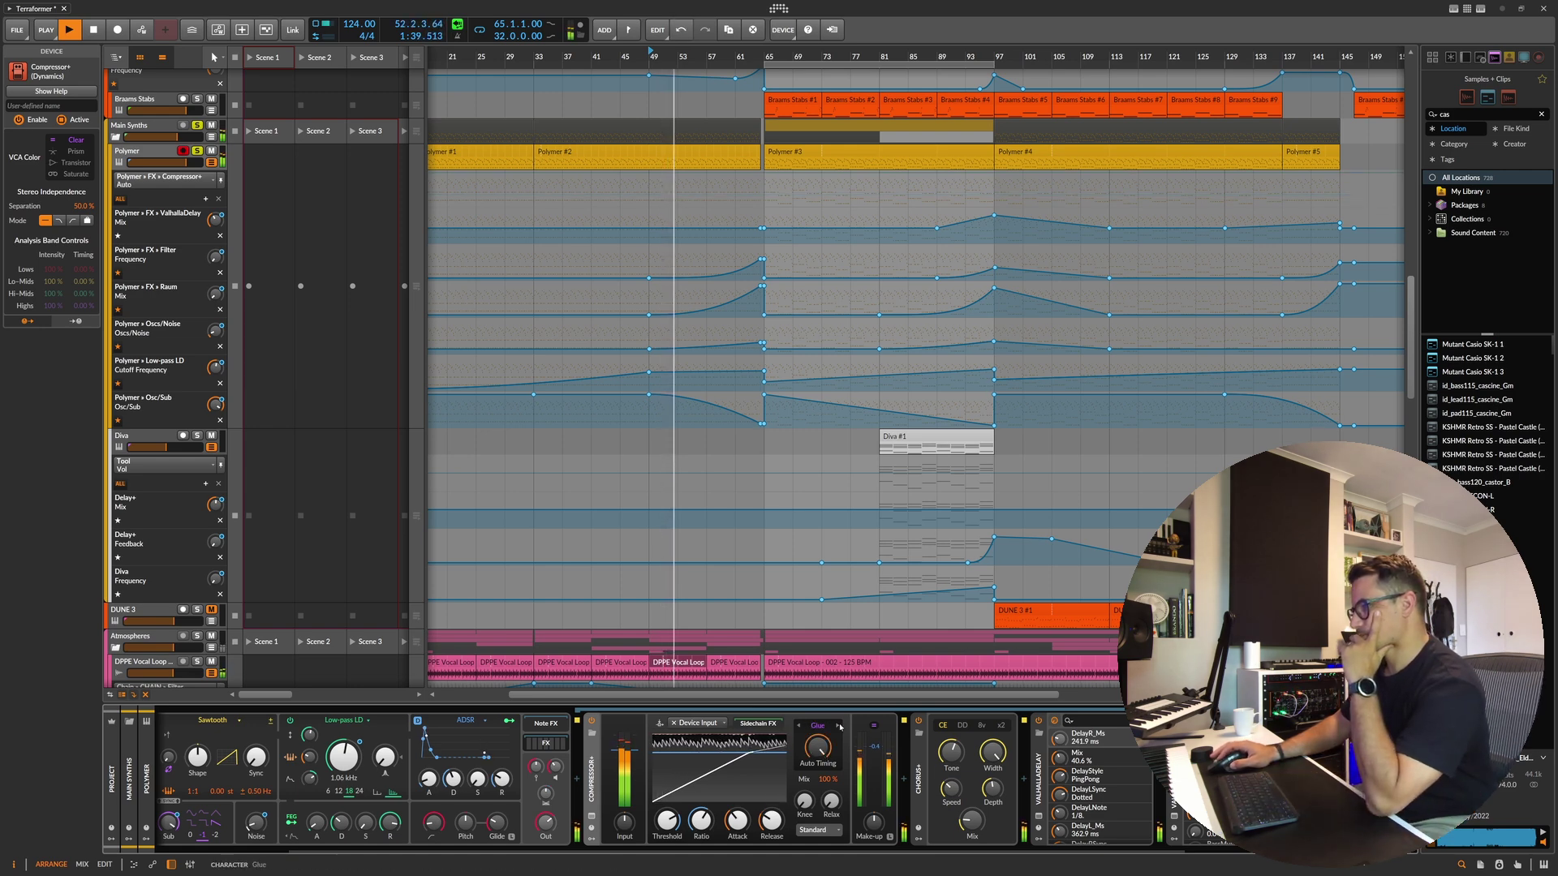
{"action": "left_click", "coordinate": [828, 780]}
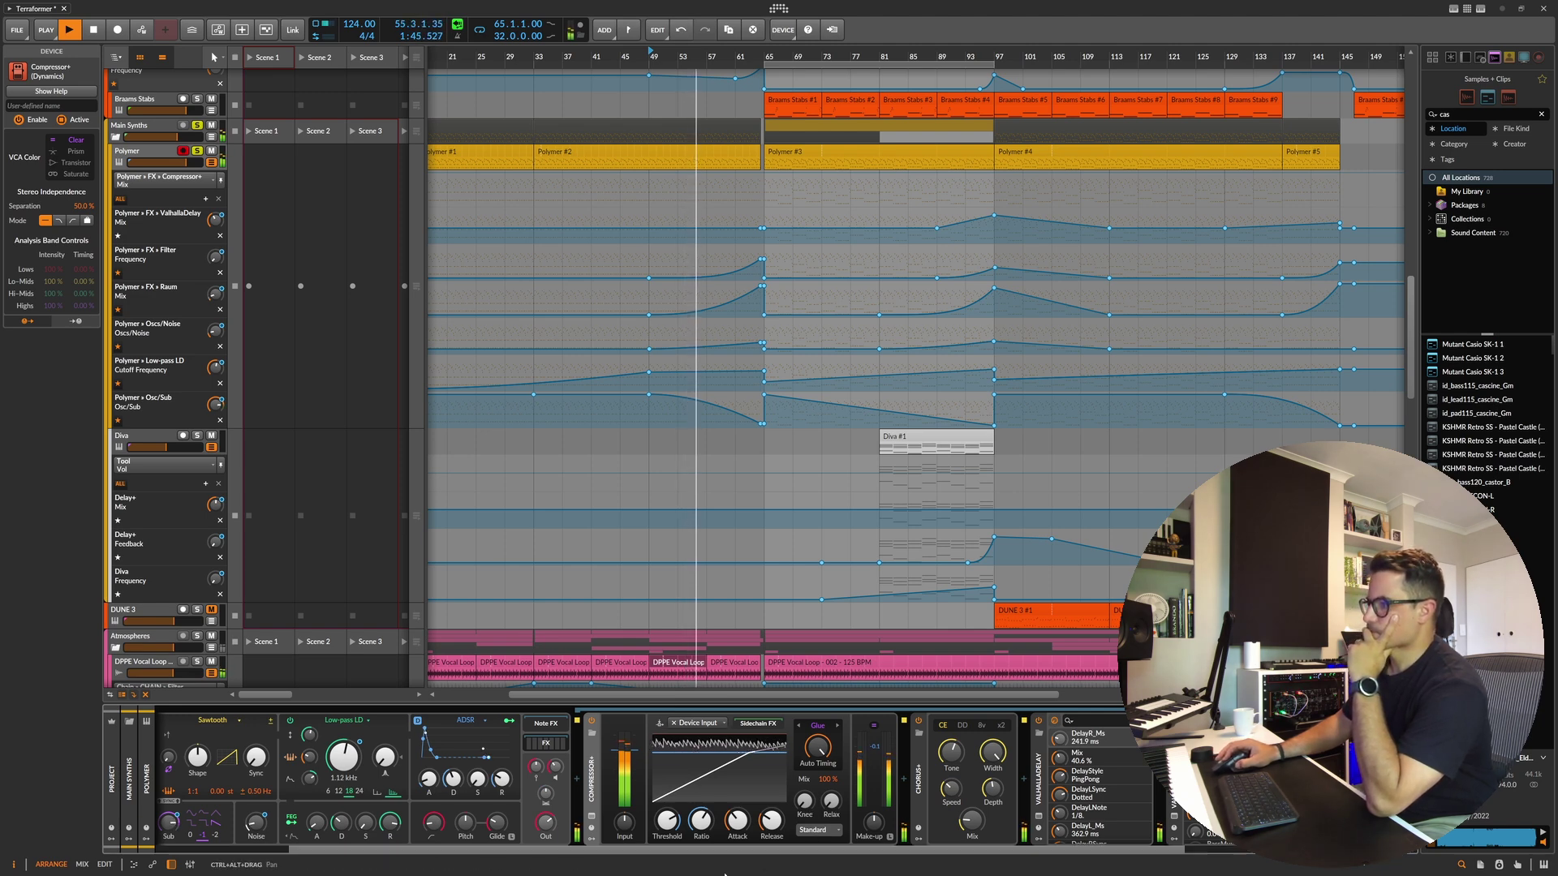
Step: Fine-tune the threshold and ratio of Polymer's Compressor+ during playback
{"action": "left_click", "coordinate": [667, 821]}
{"action": "left_click", "coordinate": [701, 821]}
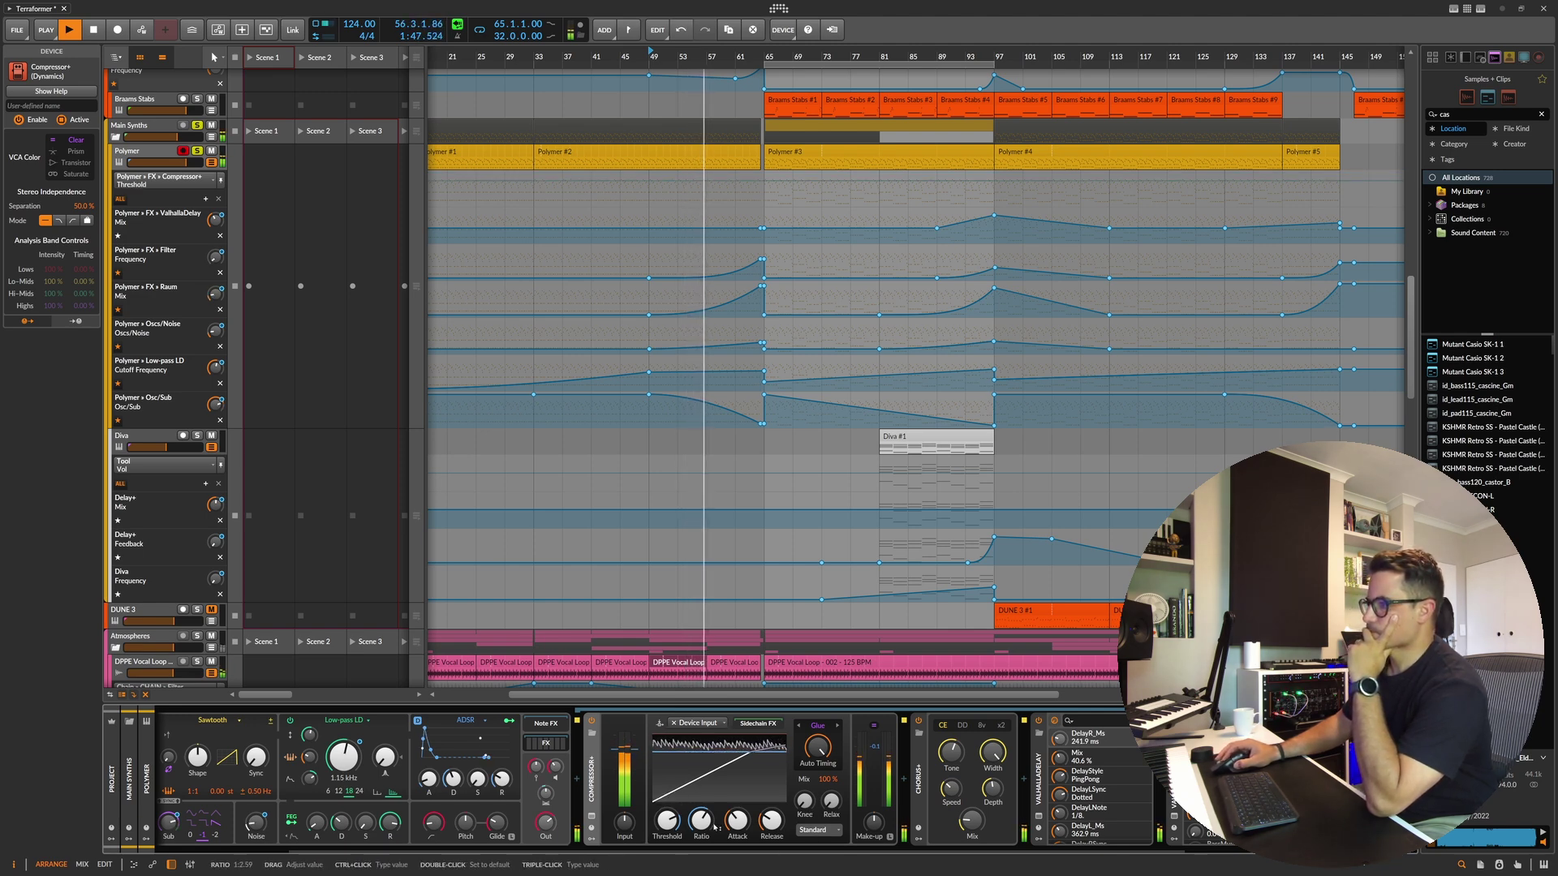
{"action": "left_click_drag", "start_coordinate": [701, 821], "coordinate": [702, 800]}
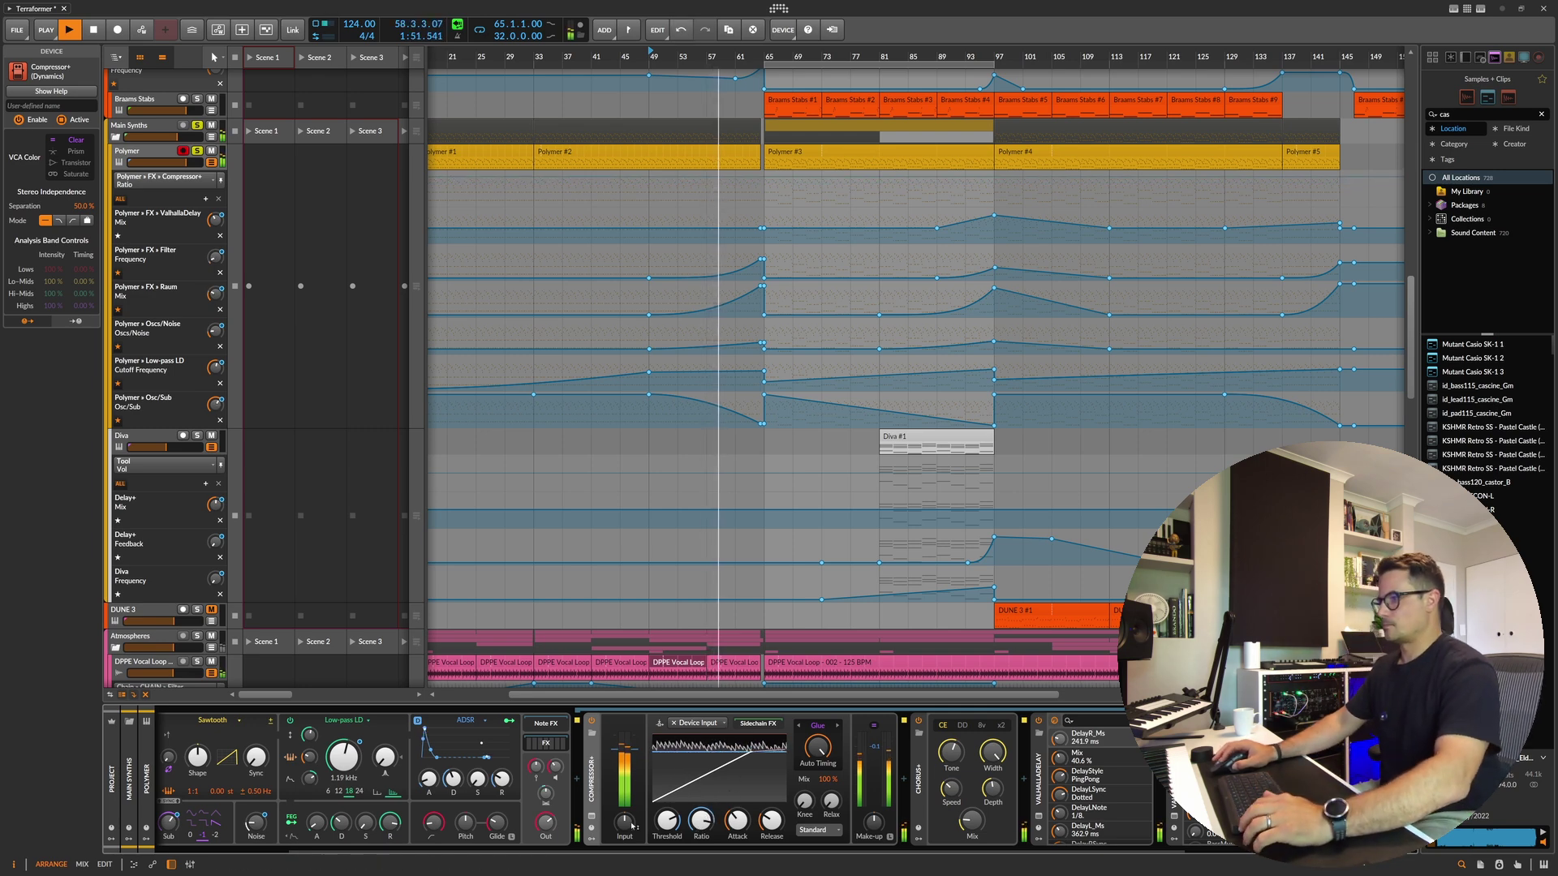
Step: Adjust the lowest and uppermost modulator knobs beside Polymer's oscillator section and play from bar 49 to check the sound
{"action": "left_click_drag", "start_coordinate": [609, 848], "coordinate": [318, 857]}
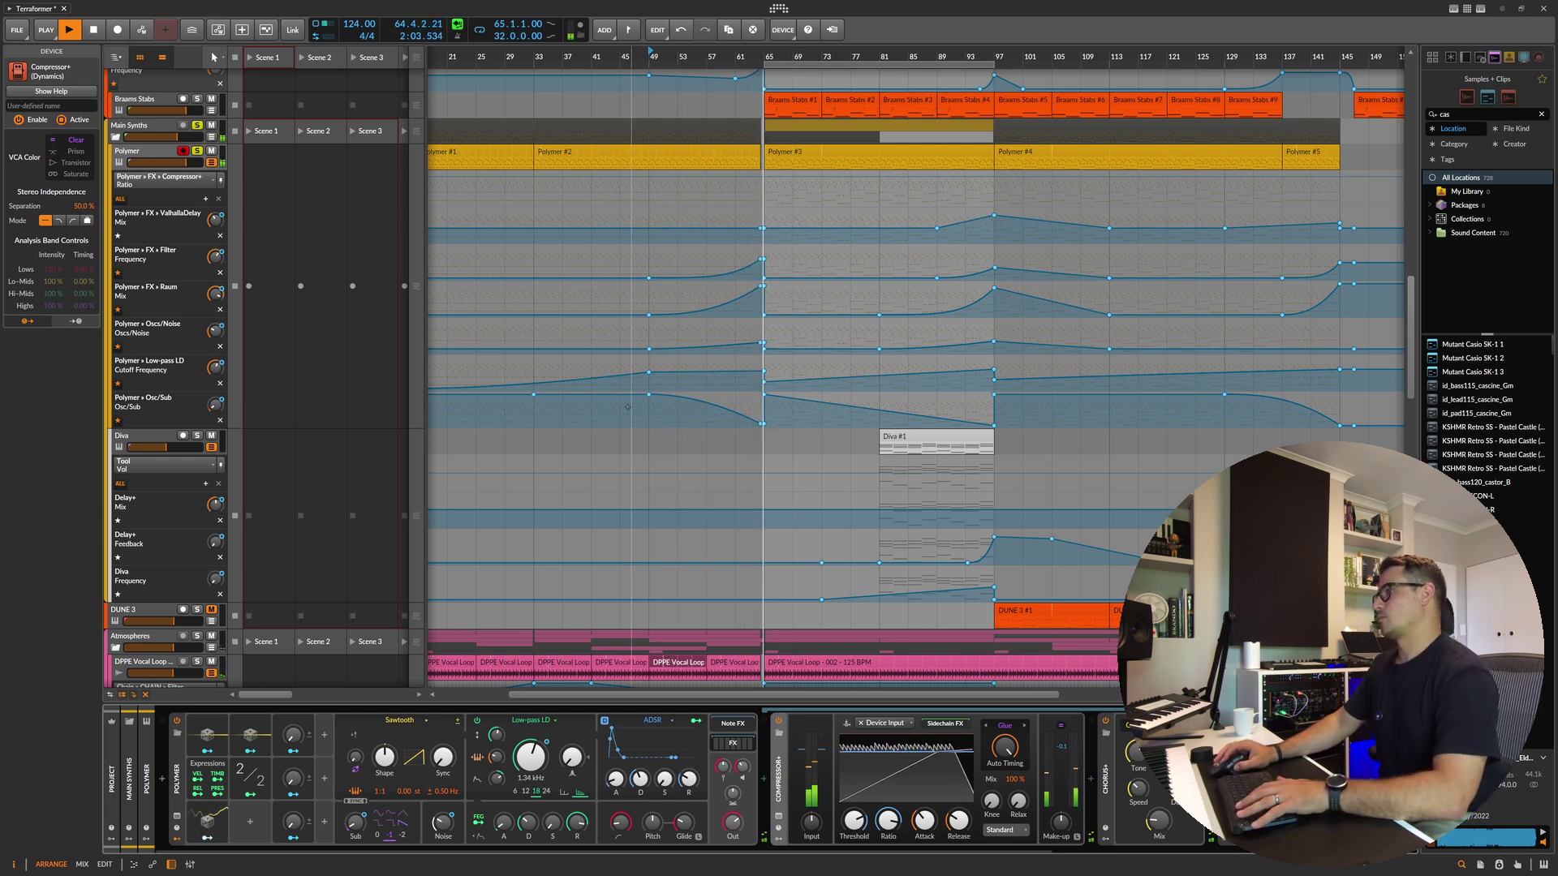
{"action": "key", "text": "space"}
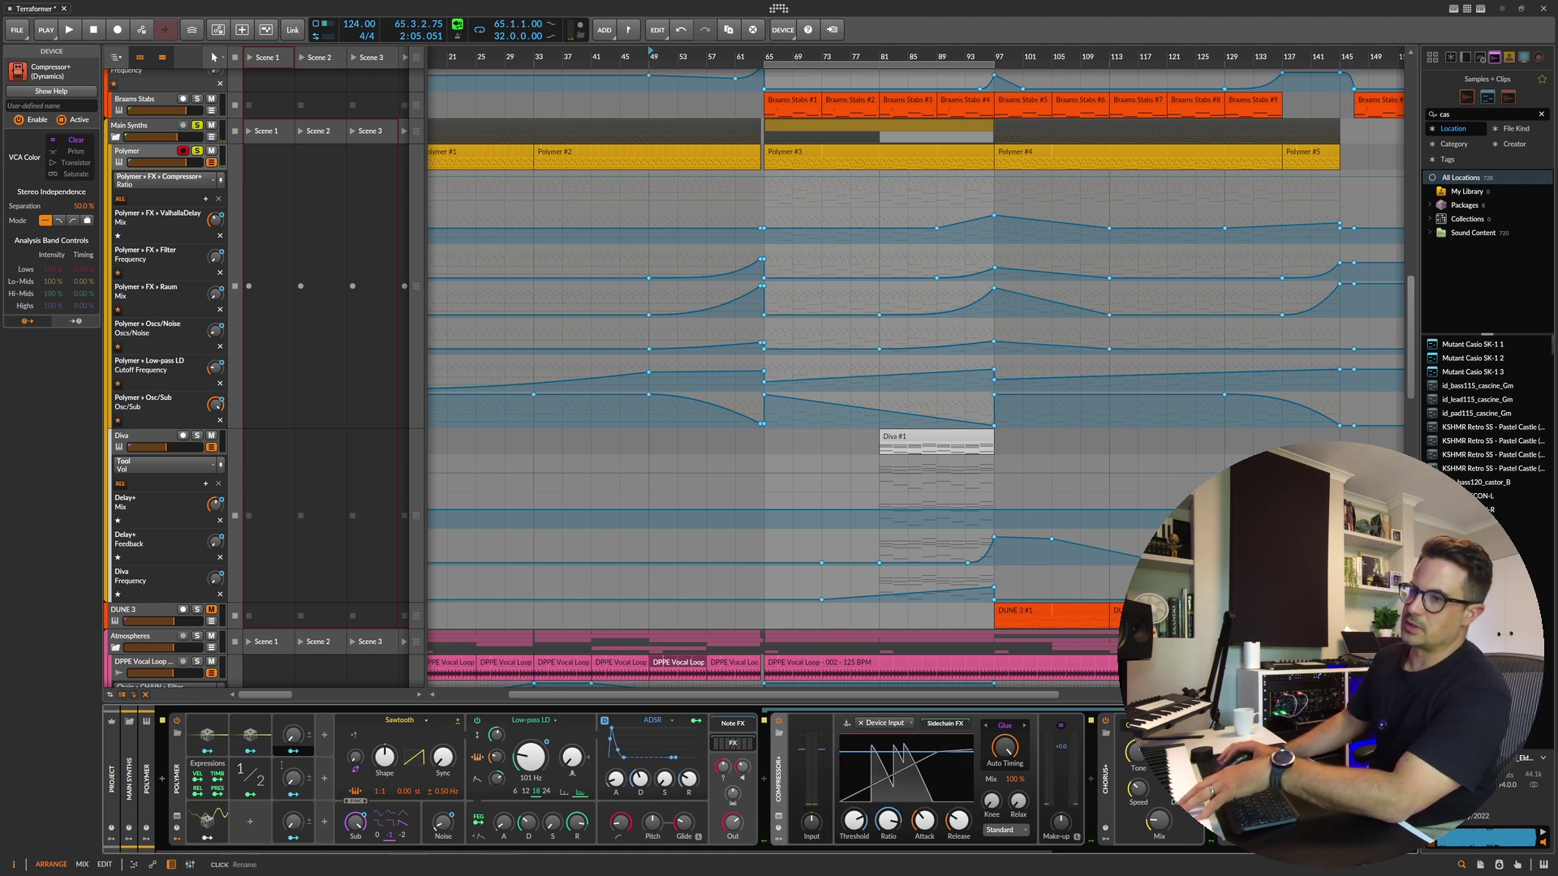
{"action": "mouse_move", "coordinate": [293, 823]}
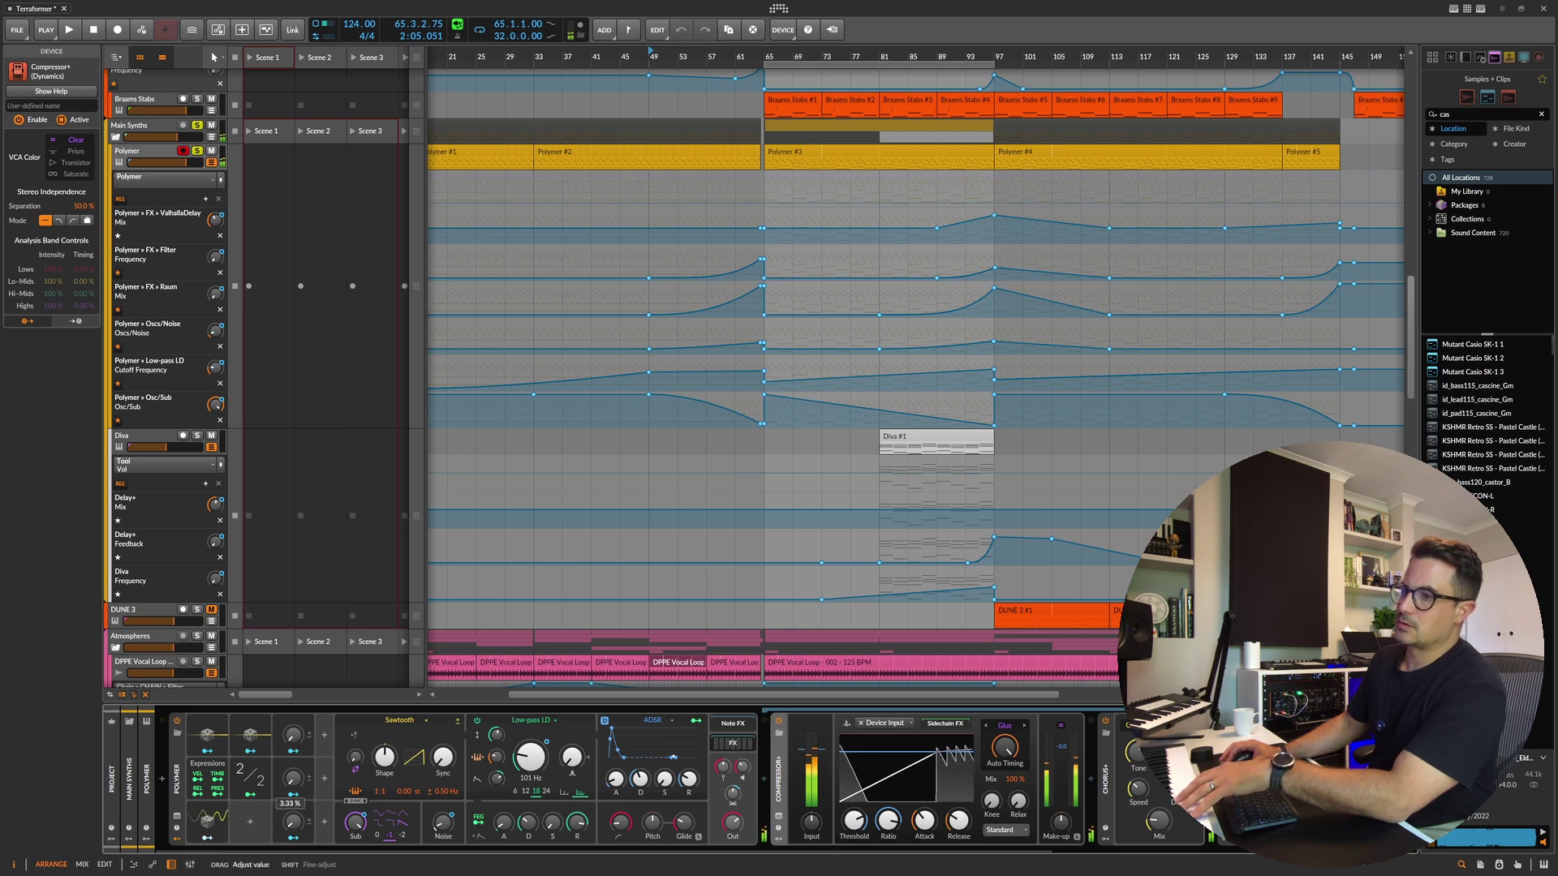
{"action": "left_click_drag", "start_coordinate": [293, 823], "coordinate": [293, 796]}
{"action": "mouse_move", "coordinate": [293, 735]}
{"action": "mouse_move", "coordinate": [292, 735]}
{"action": "left_mouse_down"}
{"action": "mouse_move", "coordinate": [293, 690]}
{"action": "mouse_move", "coordinate": [299, 763]}
{"action": "left_mouse_up"}
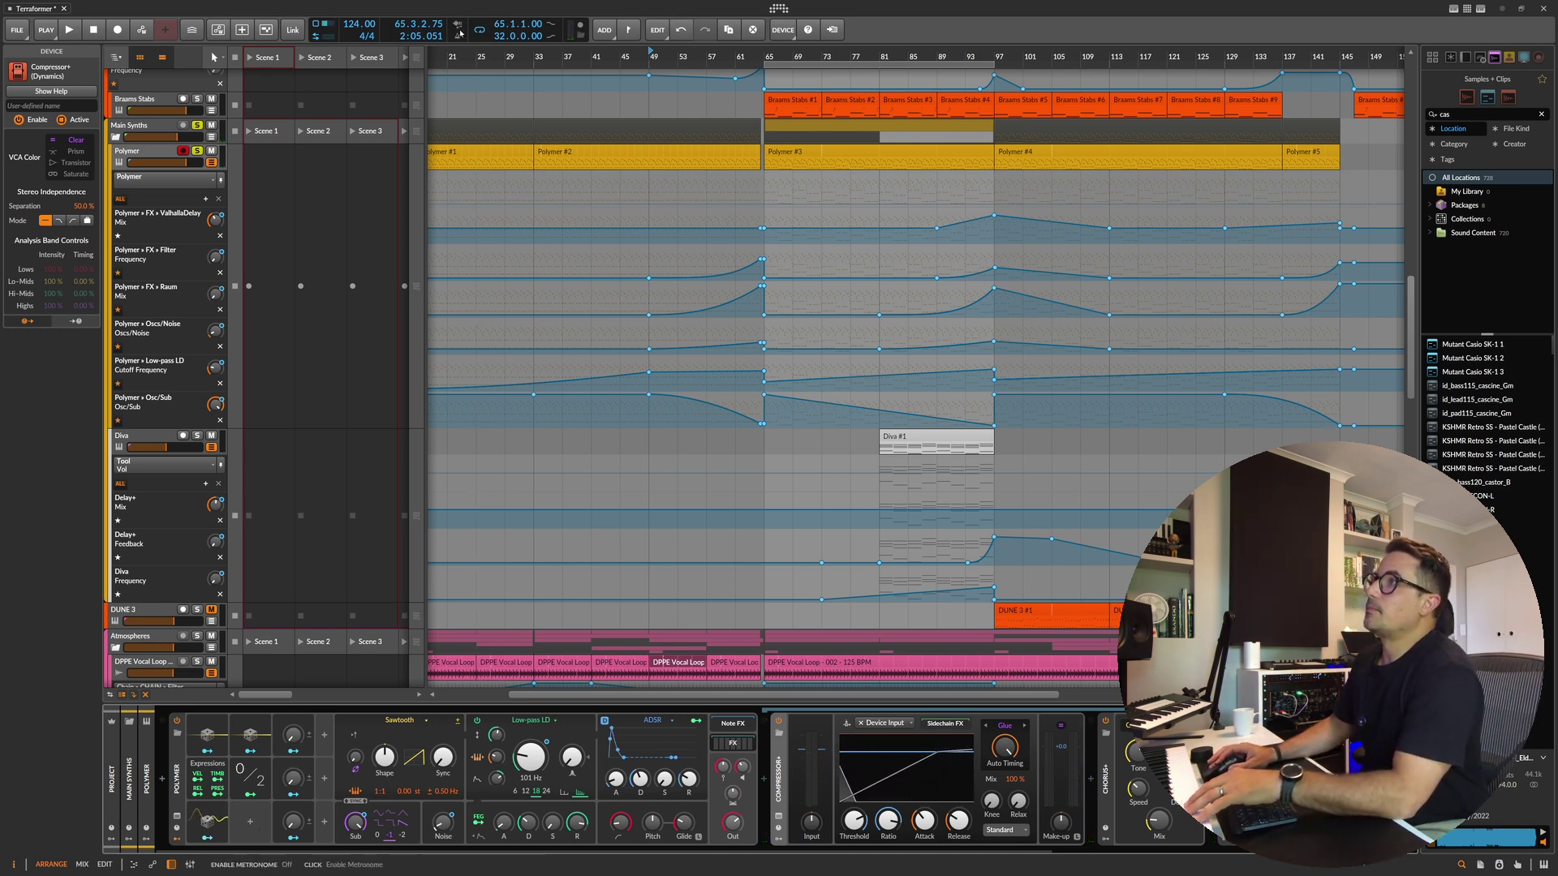
{"action": "key", "text": "space"}
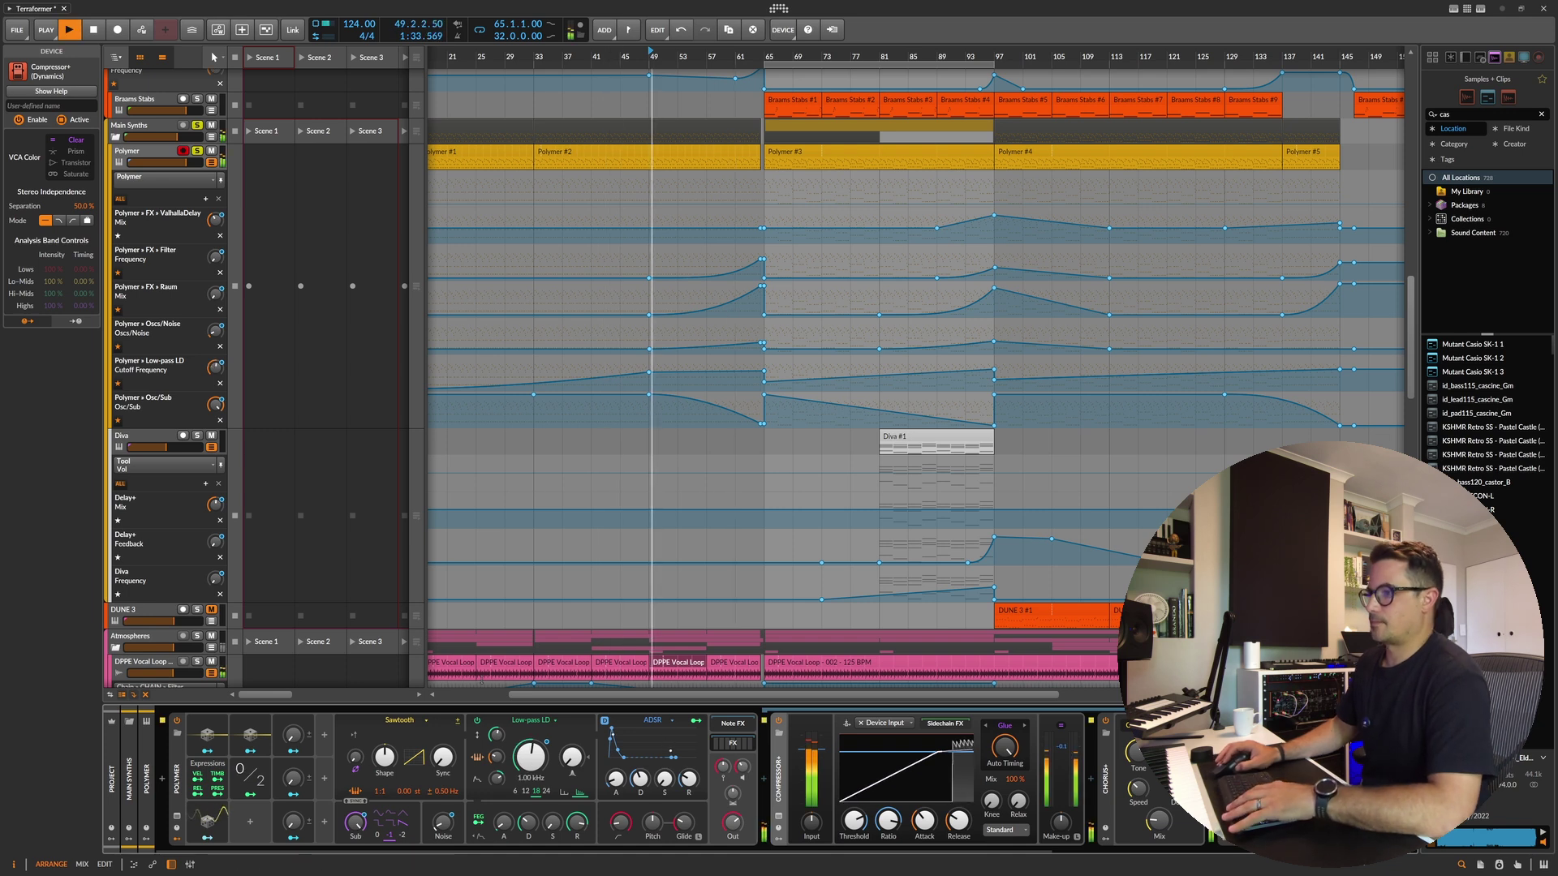
{"action": "left_click", "coordinate": [608, 394]}
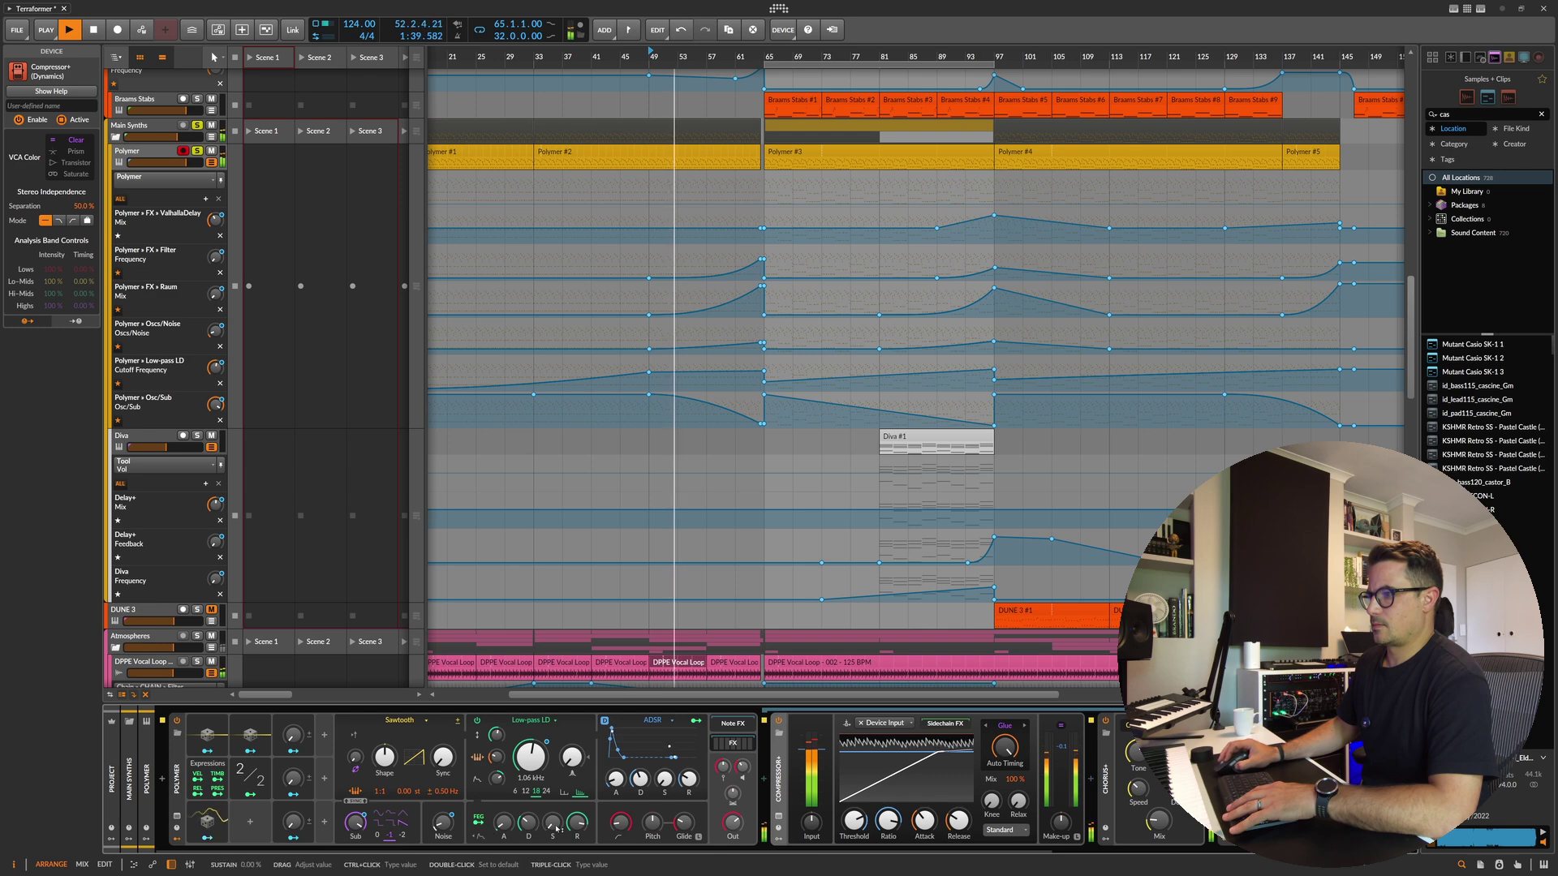
Step: Play Polymer from bar 49 to check the Osc/Sub balance and bring up its automation lane on the Polymer track
{"action": "key", "text": "space"}
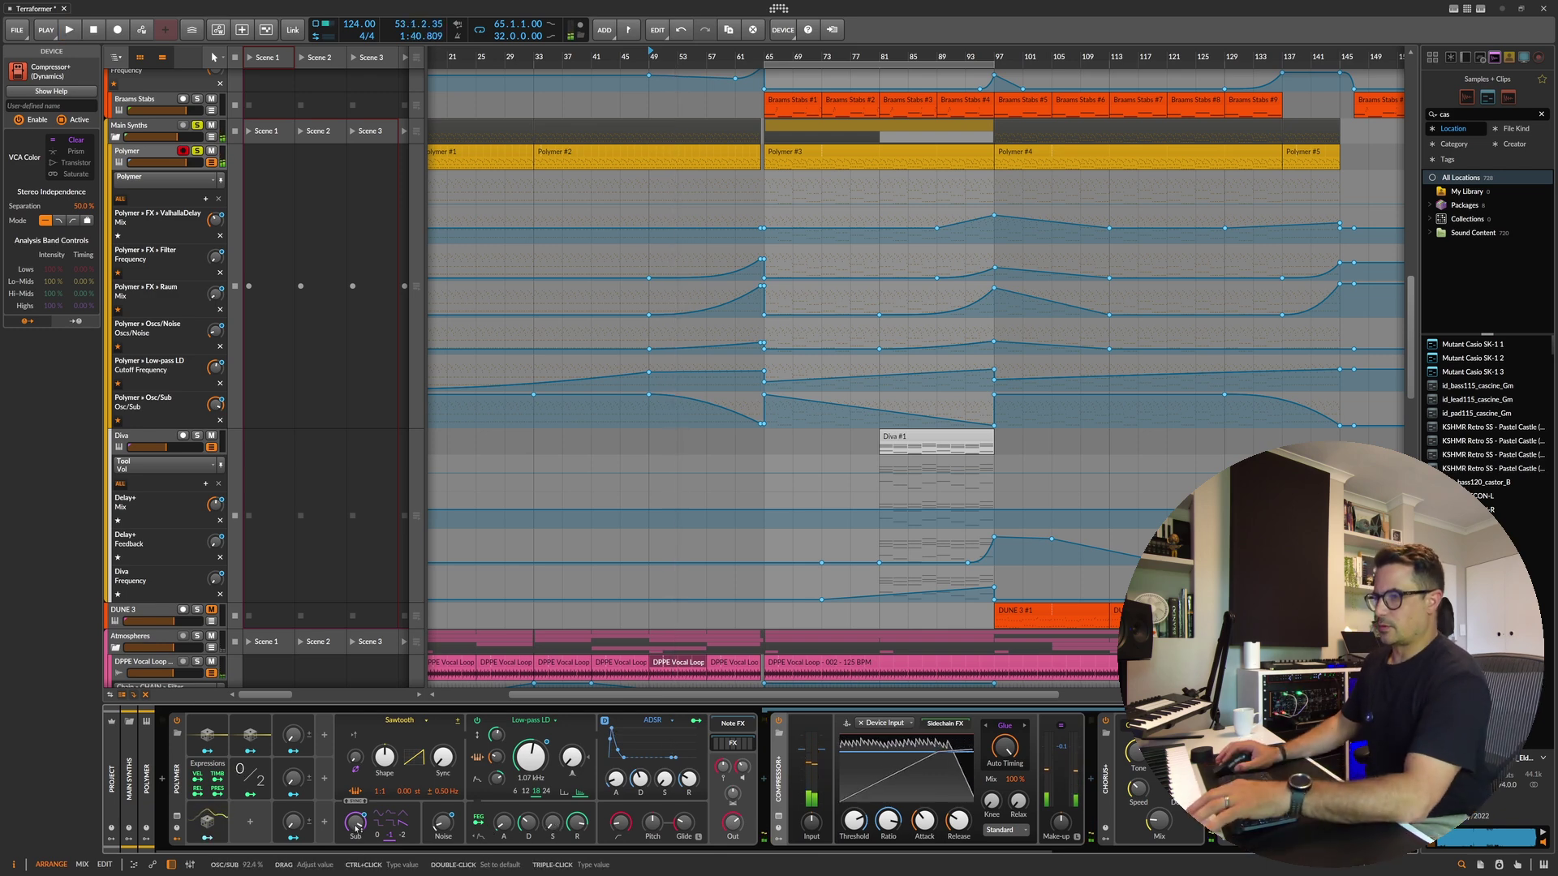
{"action": "key", "text": "space"}
{"action": "key", "text": "space"}
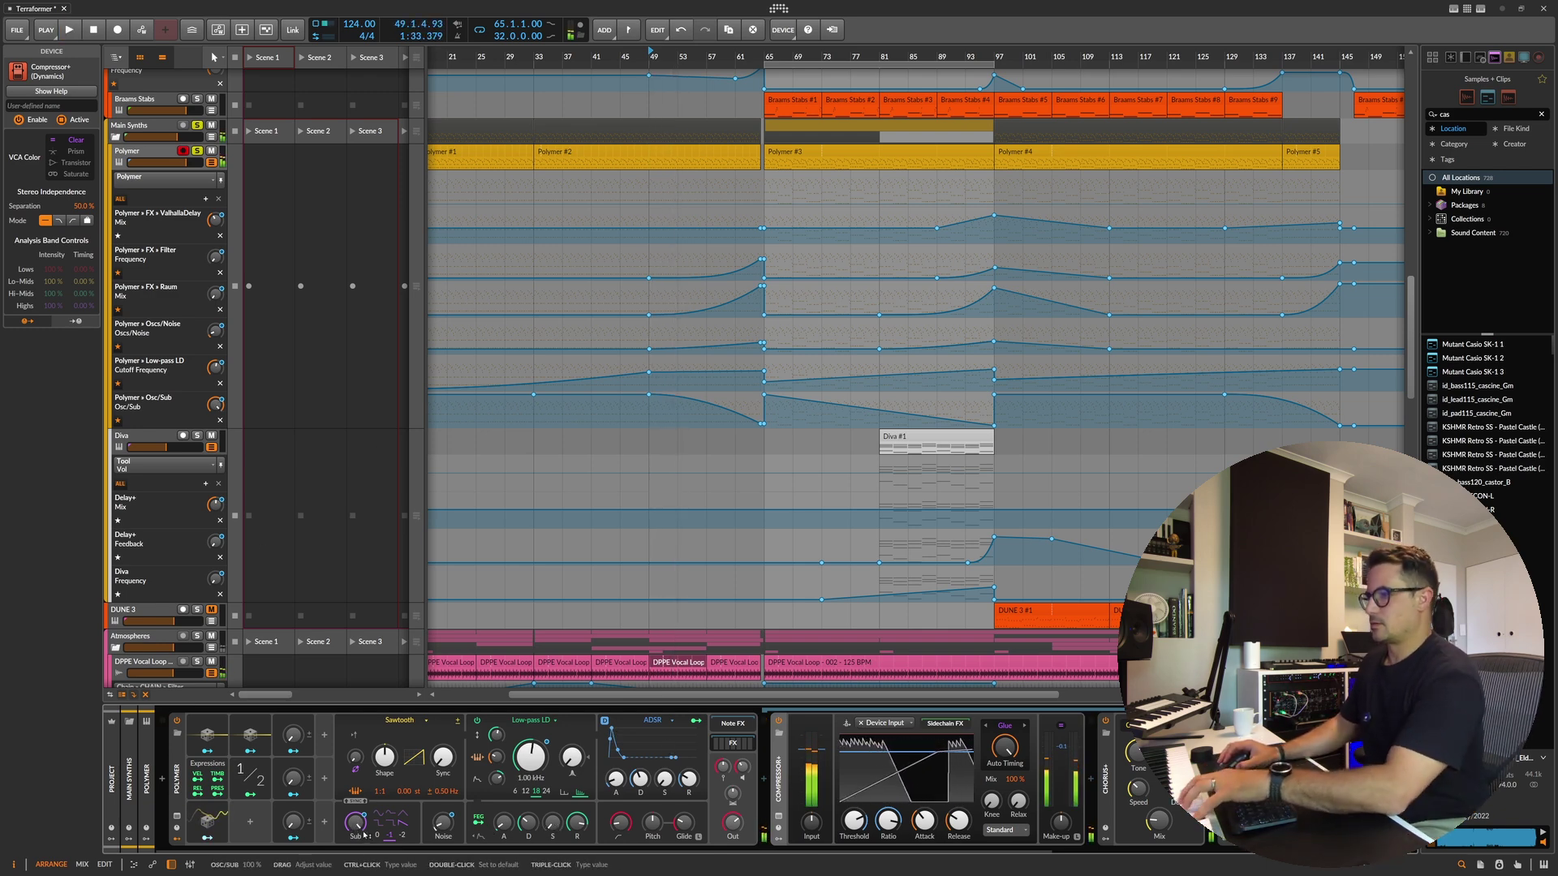
{"action": "mouse_move", "coordinate": [366, 831]}
{"action": "left_mouse_down"}
{"action": "mouse_move", "coordinate": [365, 844]}
{"action": "mouse_move", "coordinate": [363, 831]}
{"action": "left_mouse_up"}
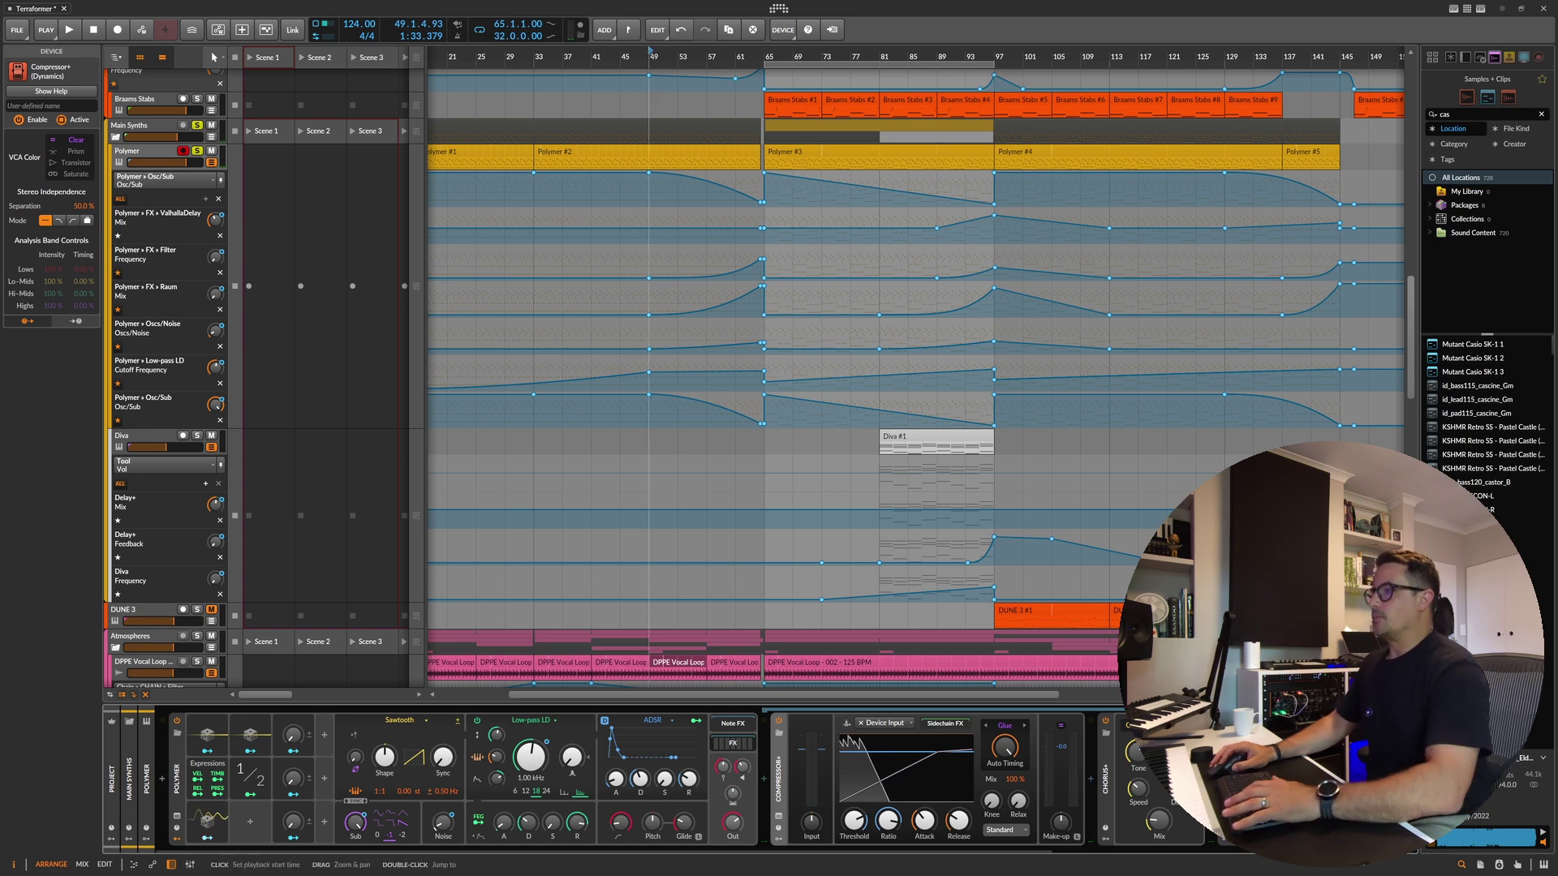
Step: Clear the solos on Main Synths and Polymer and play the full arrangement from bar 57
{"action": "left_click_drag", "start_coordinate": [812, 849], "coordinate": [1153, 870]}
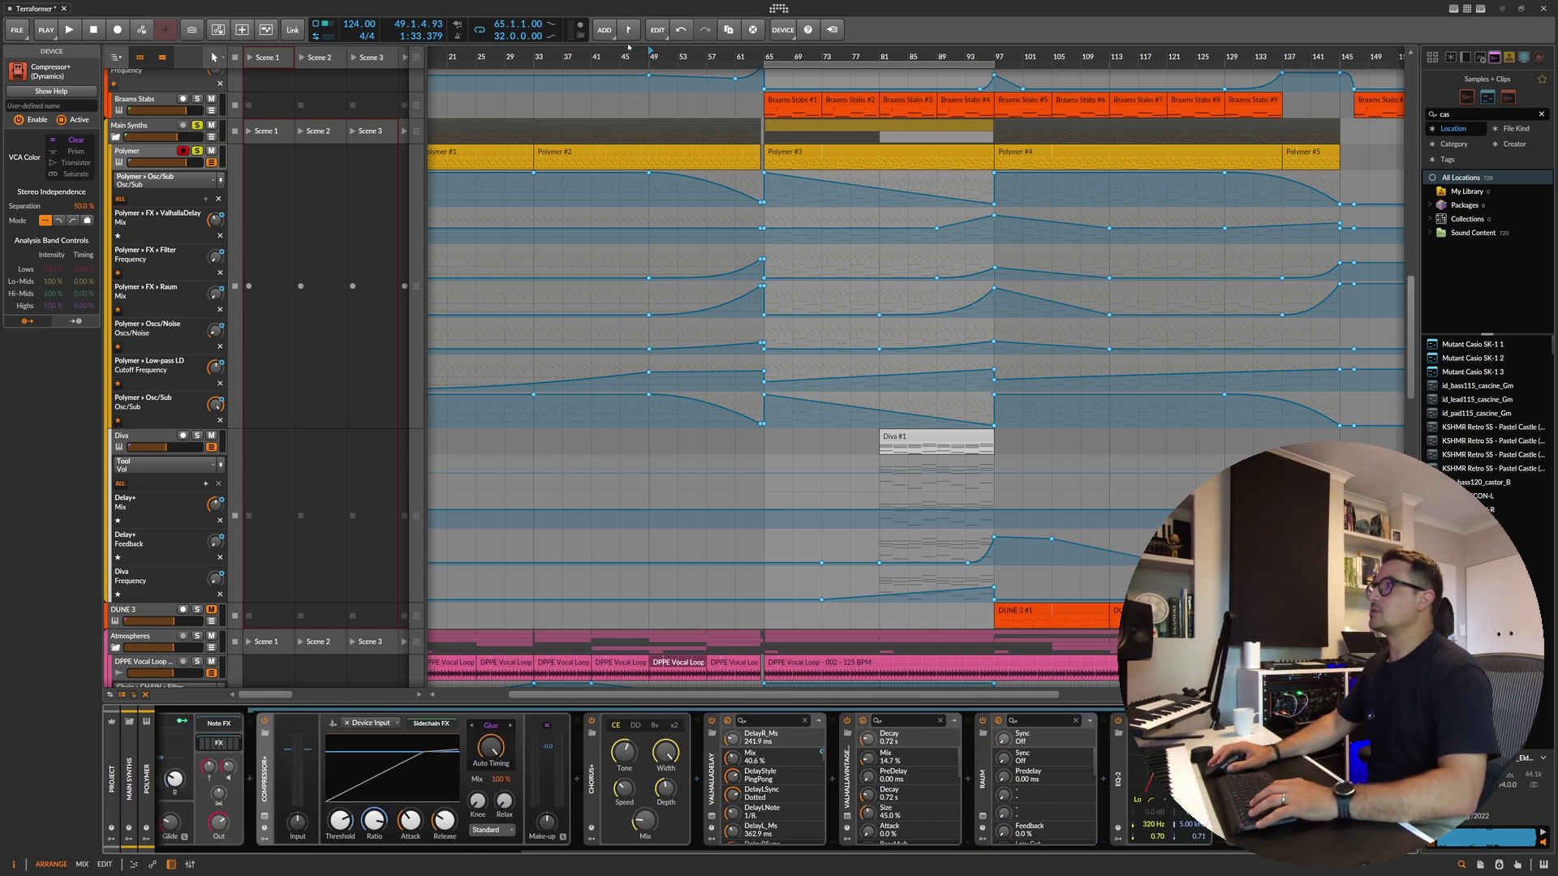
{"action": "key", "text": "space"}
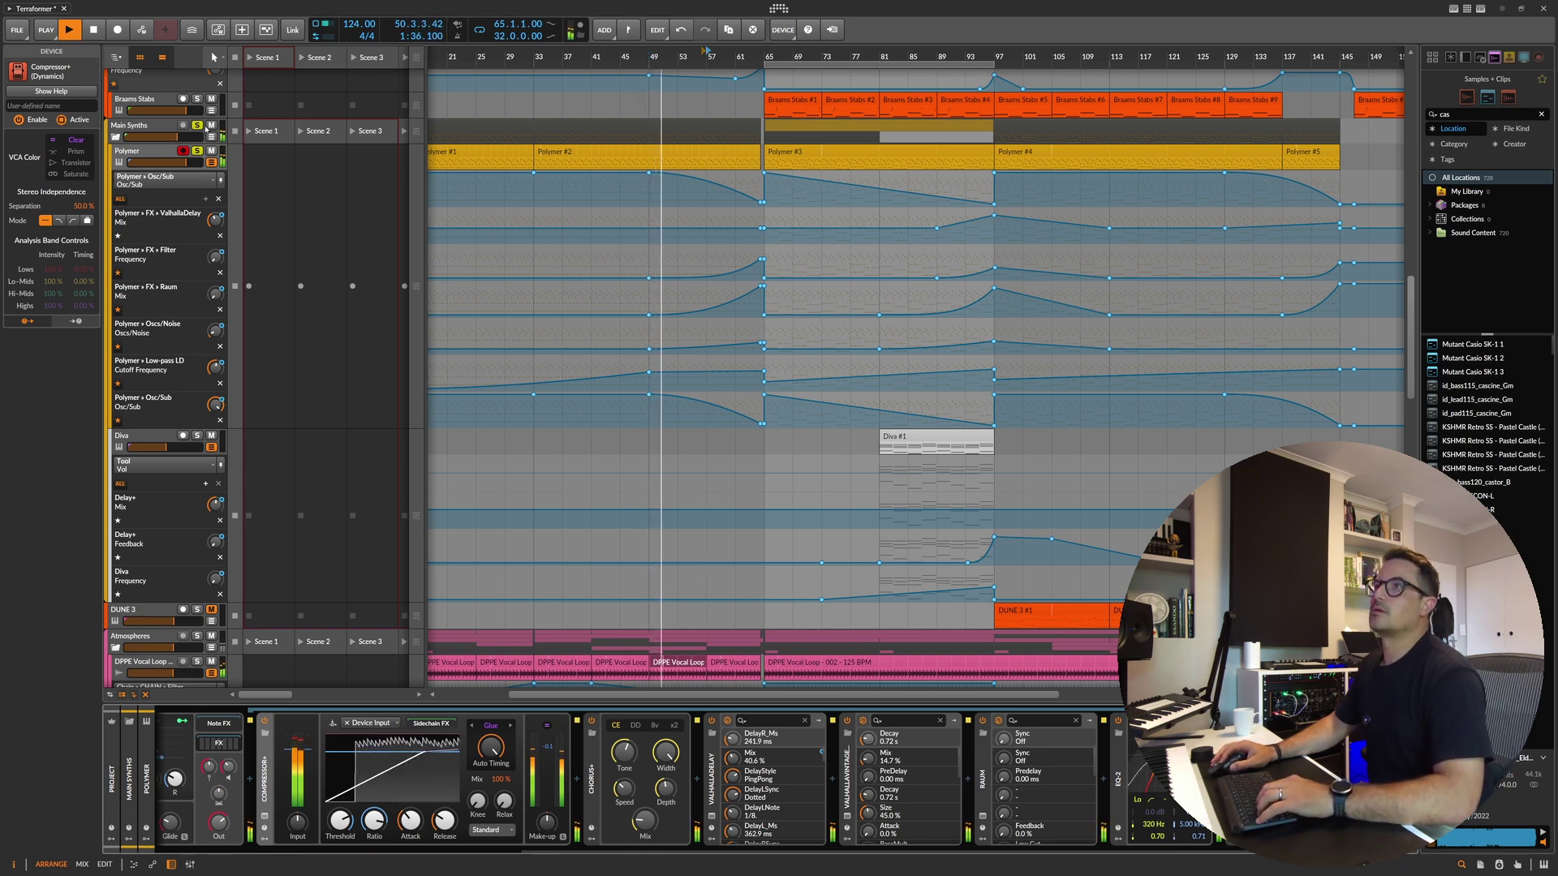
{"action": "left_click", "coordinate": [708, 56]}
{"action": "left_click_drag", "start_coordinate": [560, 59], "coordinate": [560, 52]}
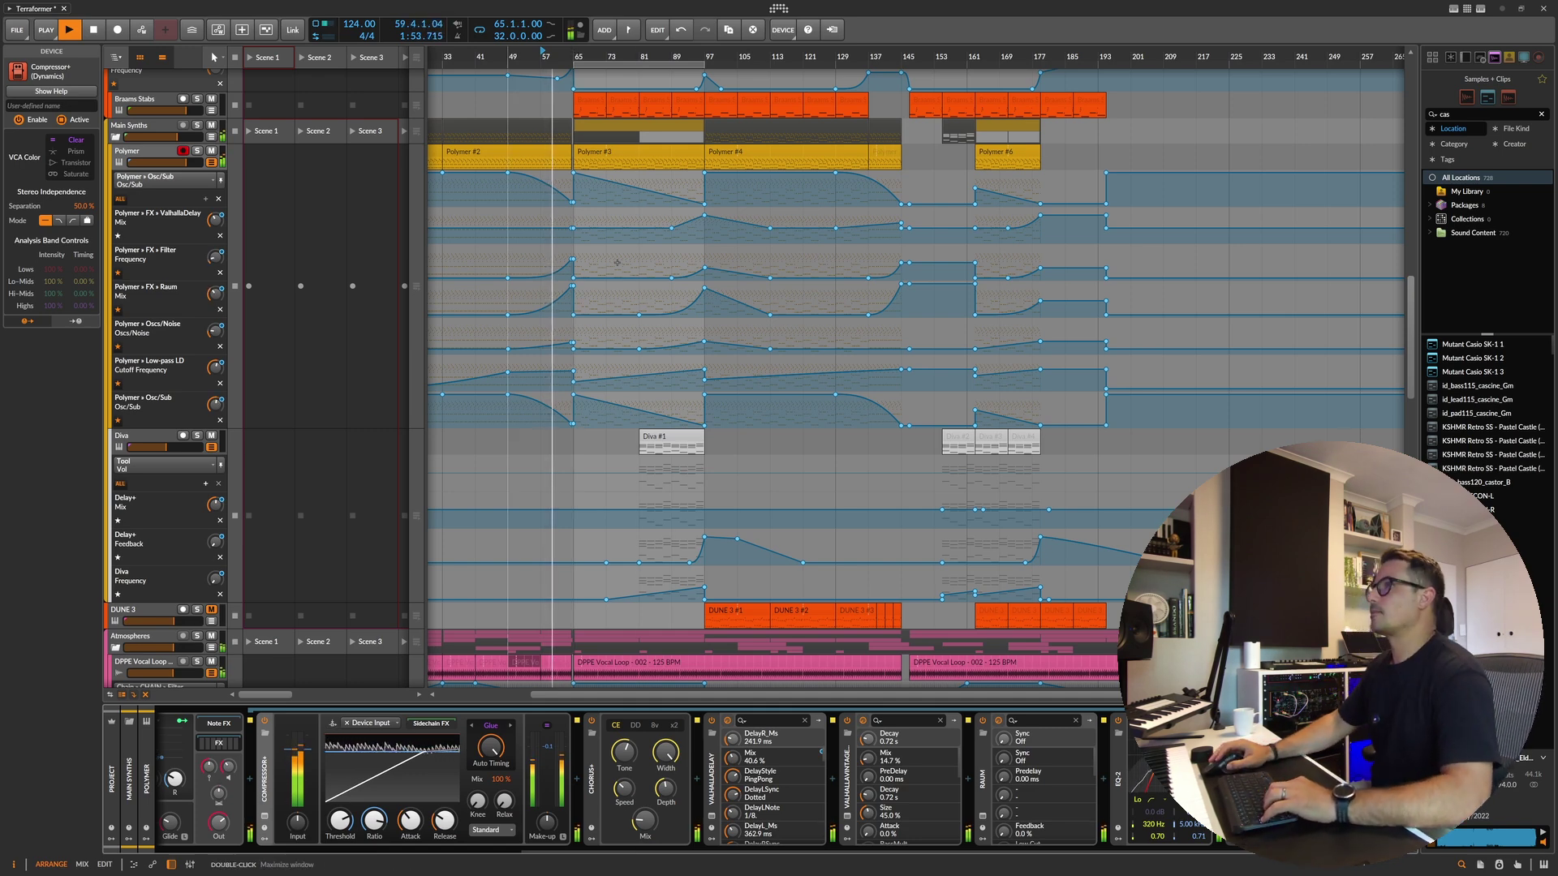
Step: Look through the Atmospheres, Pads, FX and Fills tracks during playback and view the Atmospheres group's devices
{"action": "scroll", "coordinate": [640, 307], "scroll_direction": "down", "scroll_amount": 4}
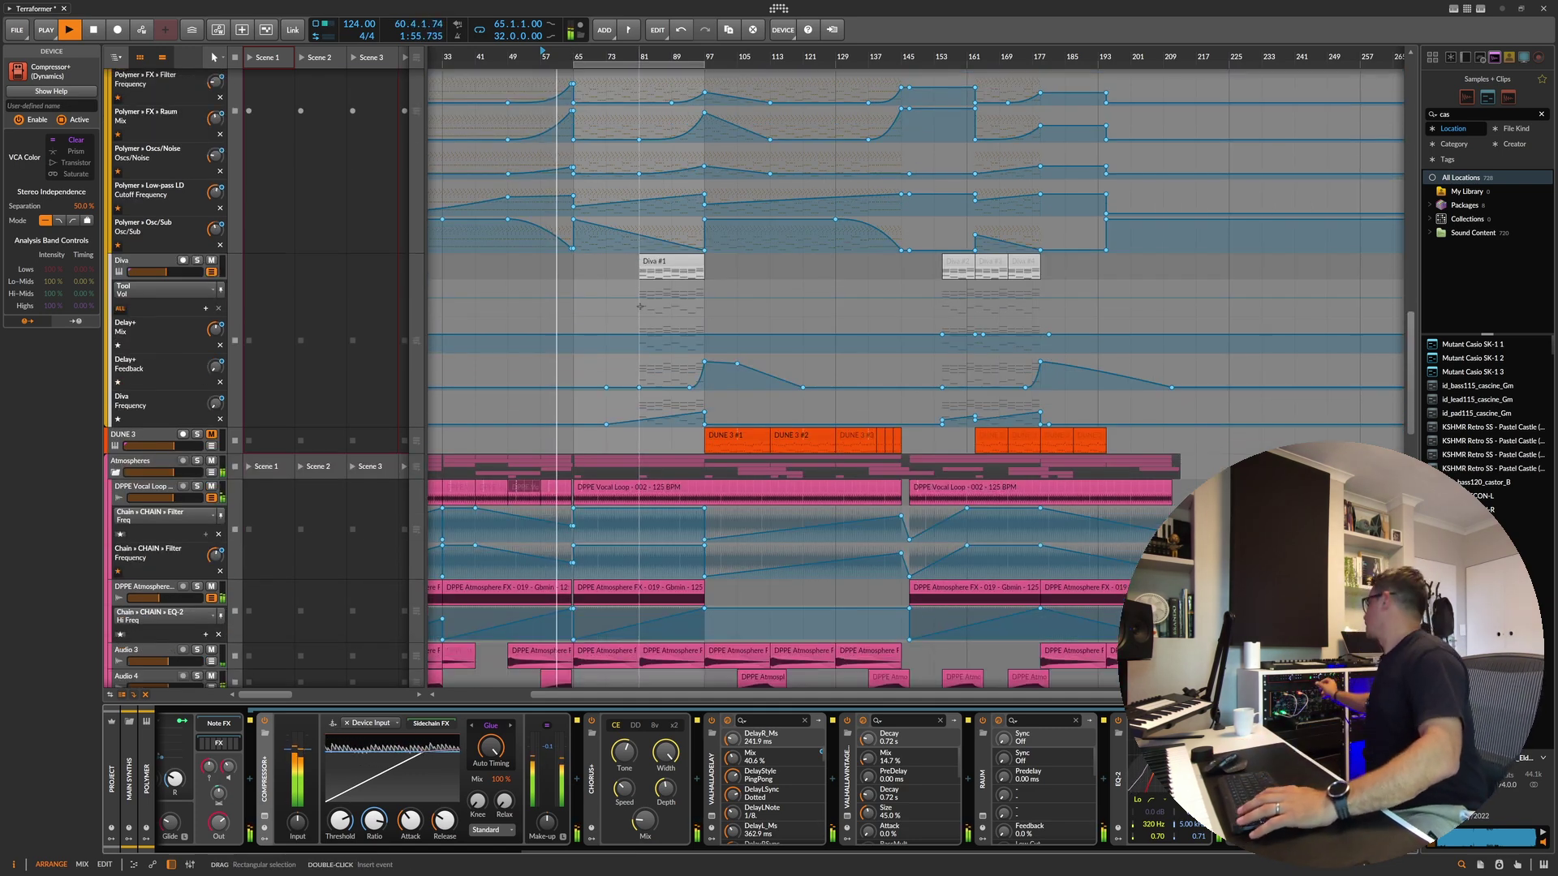
{"action": "scroll", "coordinate": [594, 410], "scroll_direction": "down", "scroll_amount": 12}
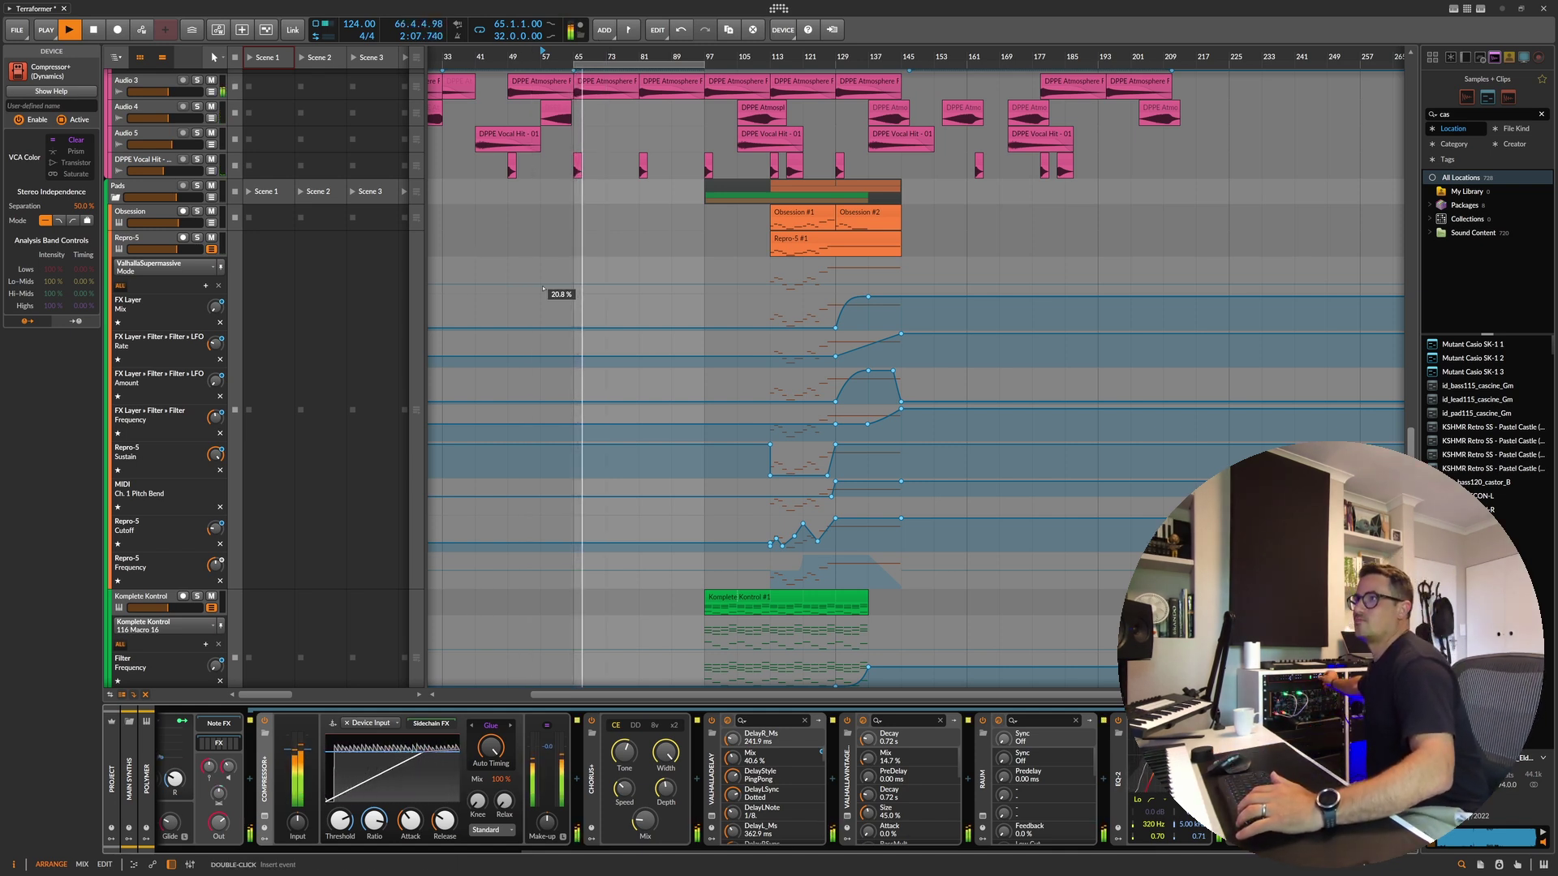
{"action": "scroll", "coordinate": [543, 292], "scroll_direction": "down", "scroll_amount": 10}
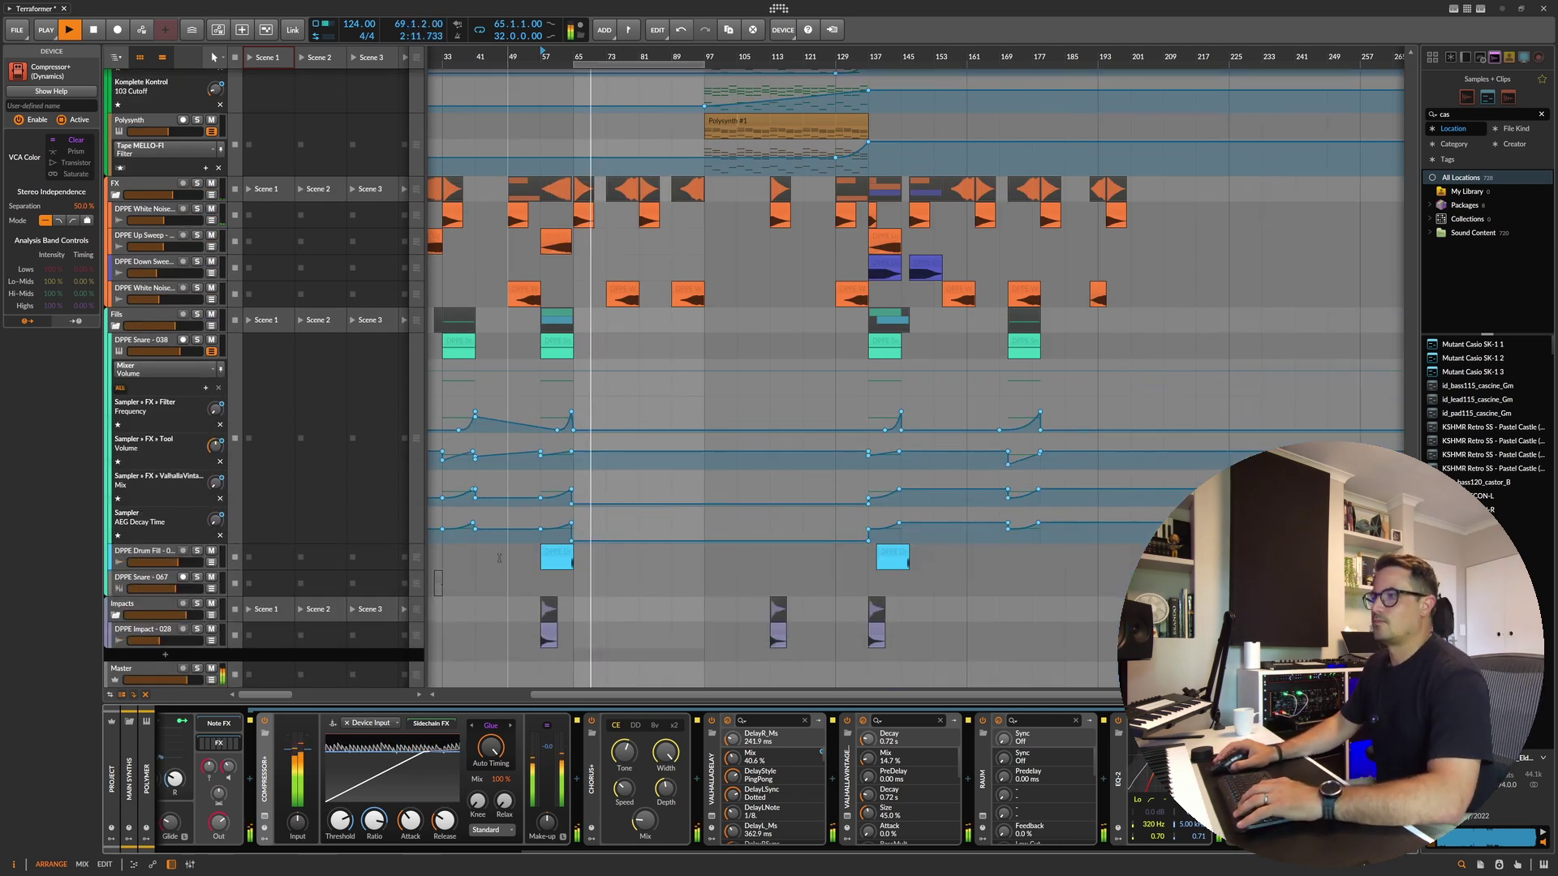
{"action": "scroll", "coordinate": [686, 526], "scroll_direction": "up", "scroll_amount": 15}
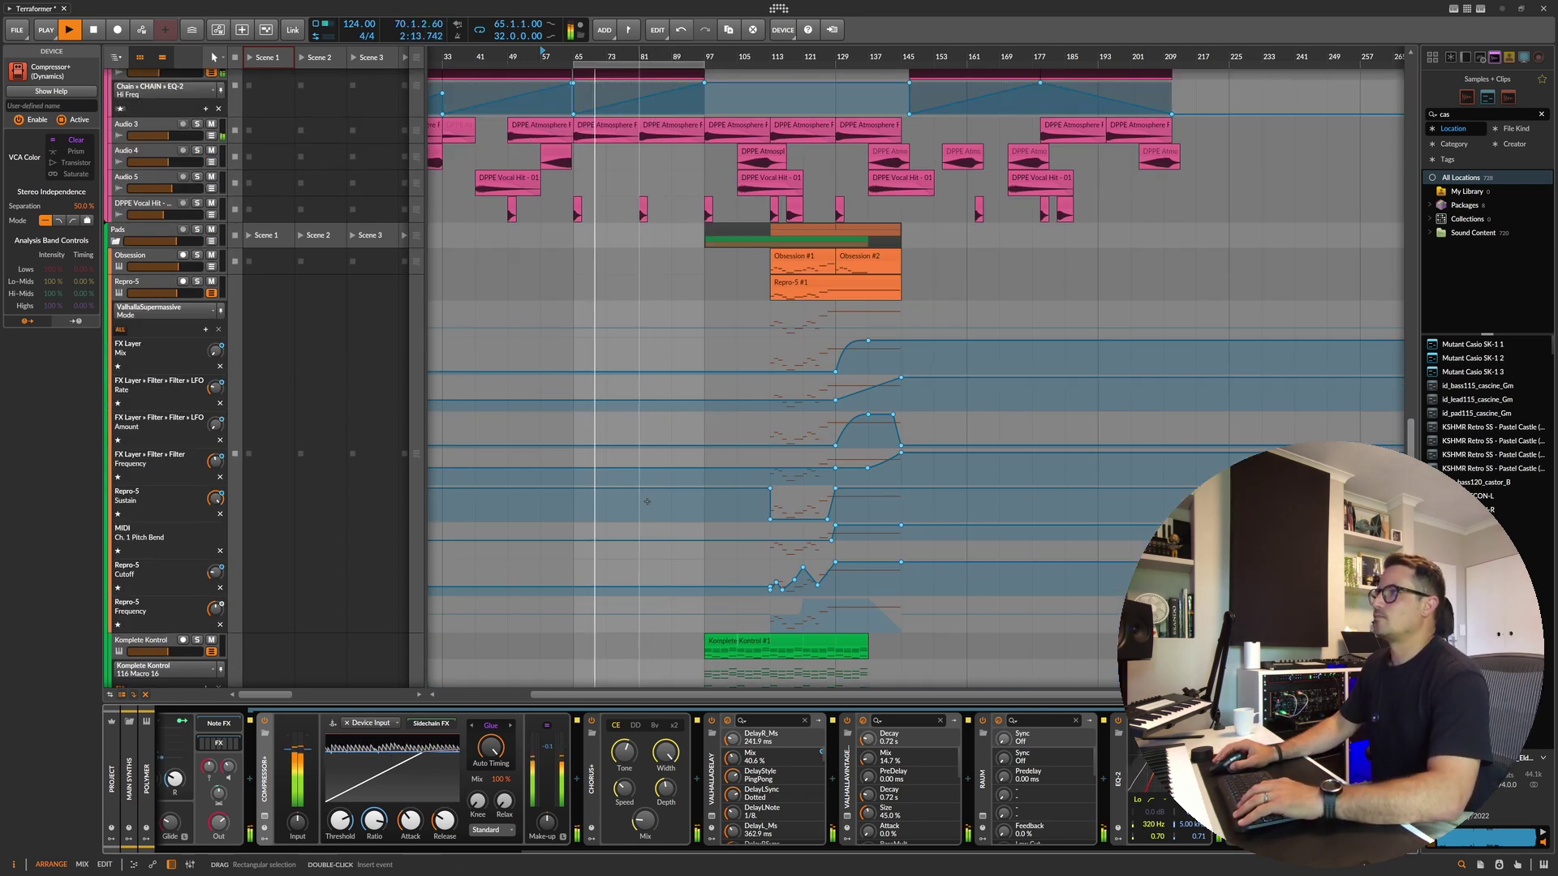
{"action": "scroll", "coordinate": [647, 488], "scroll_direction": "up", "scroll_amount": 4}
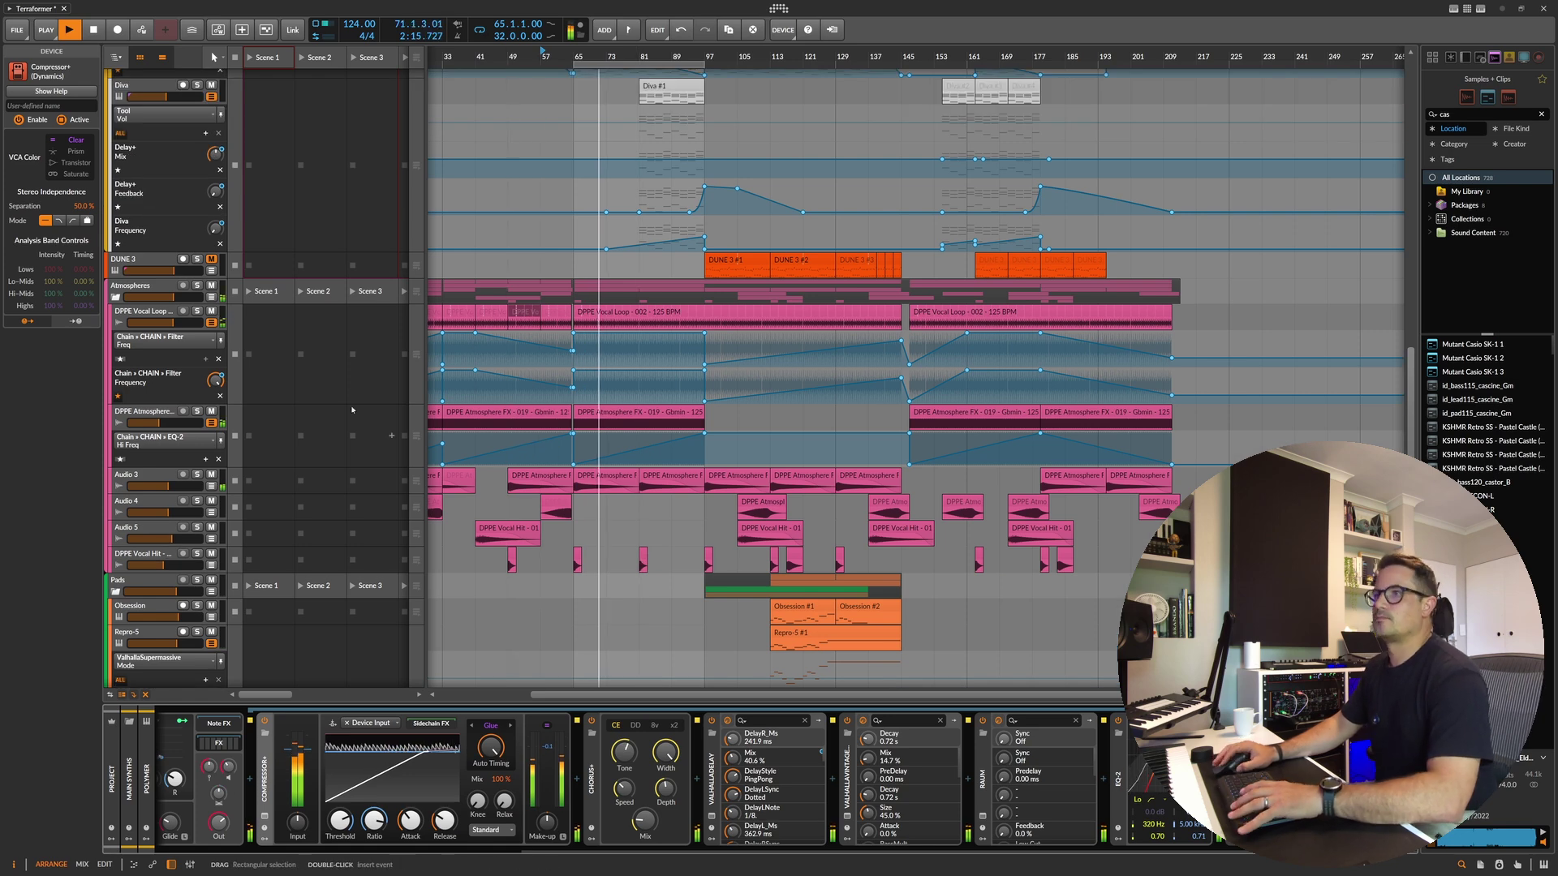
{"action": "left_click", "coordinate": [115, 286]}
{"action": "scroll", "coordinate": [692, 374], "scroll_direction": "up", "scroll_amount": 6}
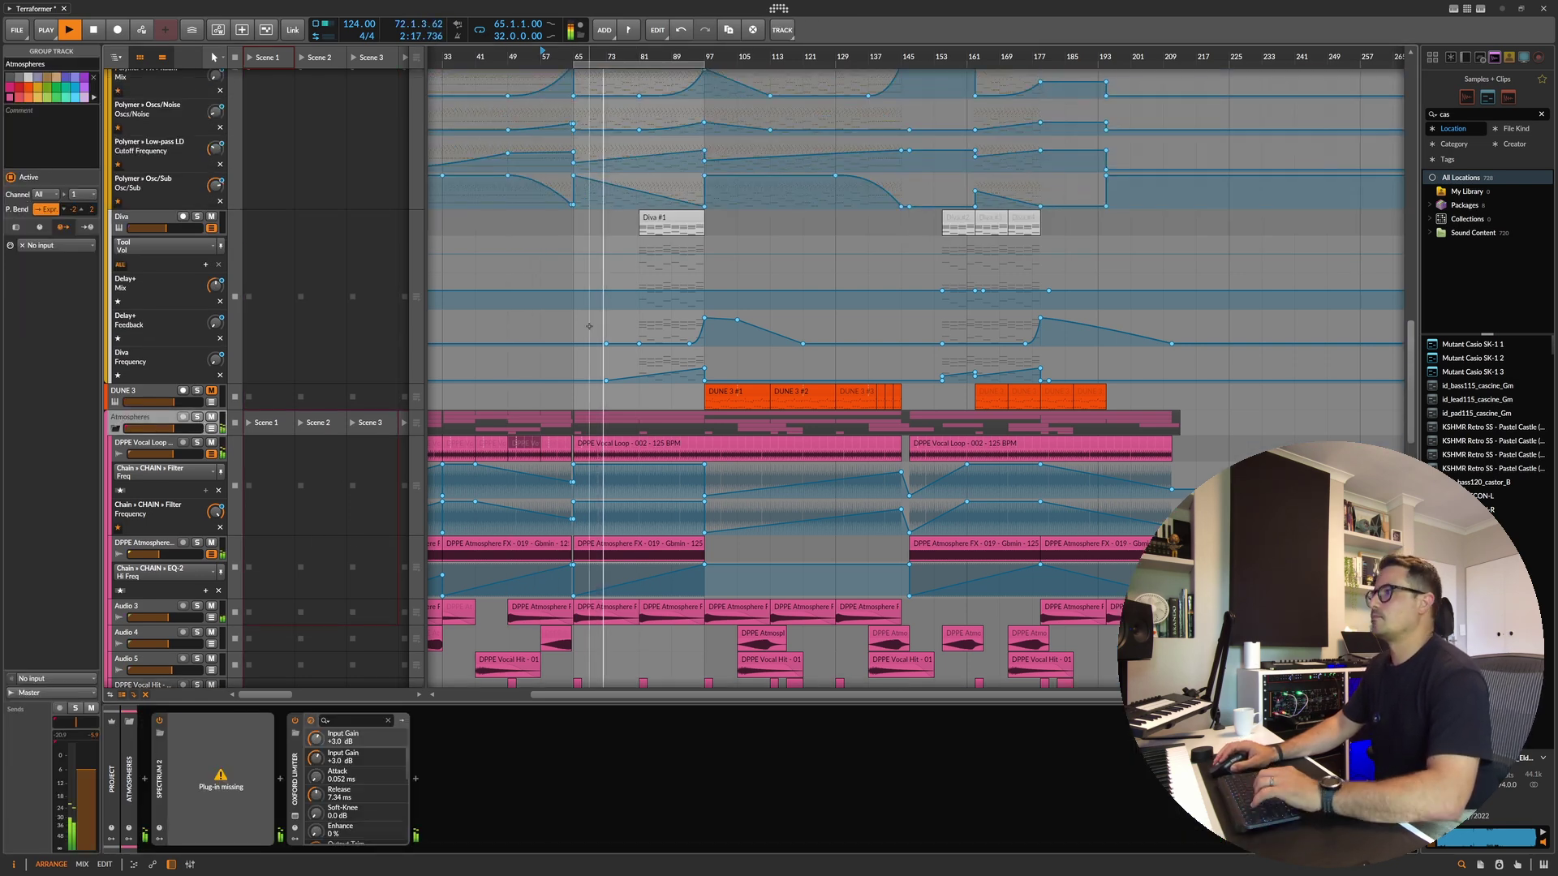
{"action": "scroll", "coordinate": [693, 374], "scroll_direction": "up", "scroll_amount": 2}
{"action": "scroll", "coordinate": [673, 365], "scroll_direction": "down", "scroll_amount": 3}
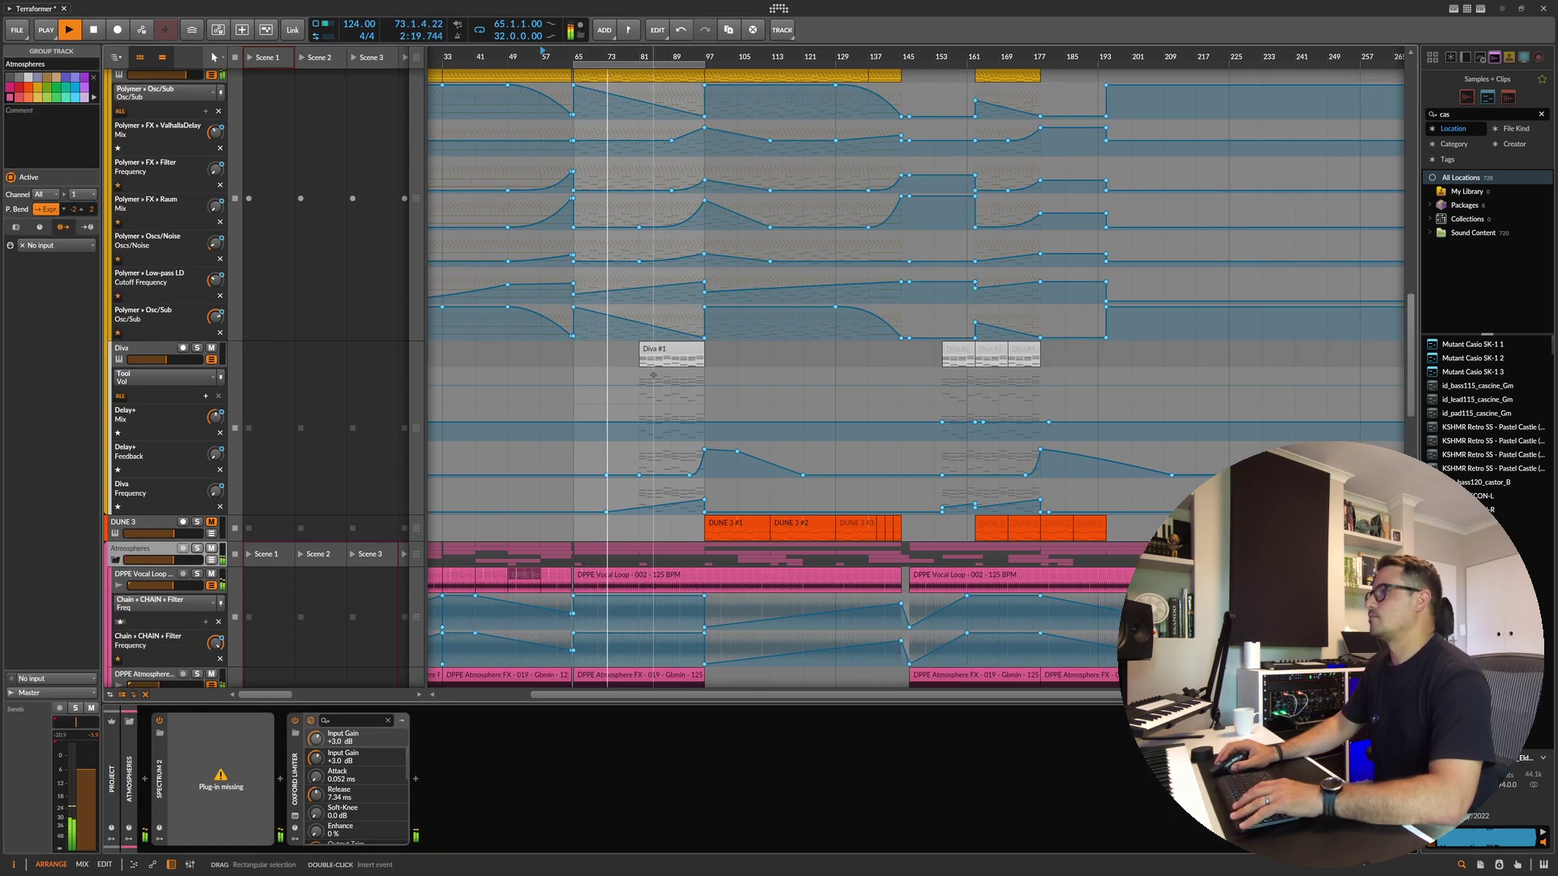
Step: Select the Polymer #3 clip and its track, and toggle Polymer's solo to compare it with the full mix
{"action": "left_click", "coordinate": [655, 354]}
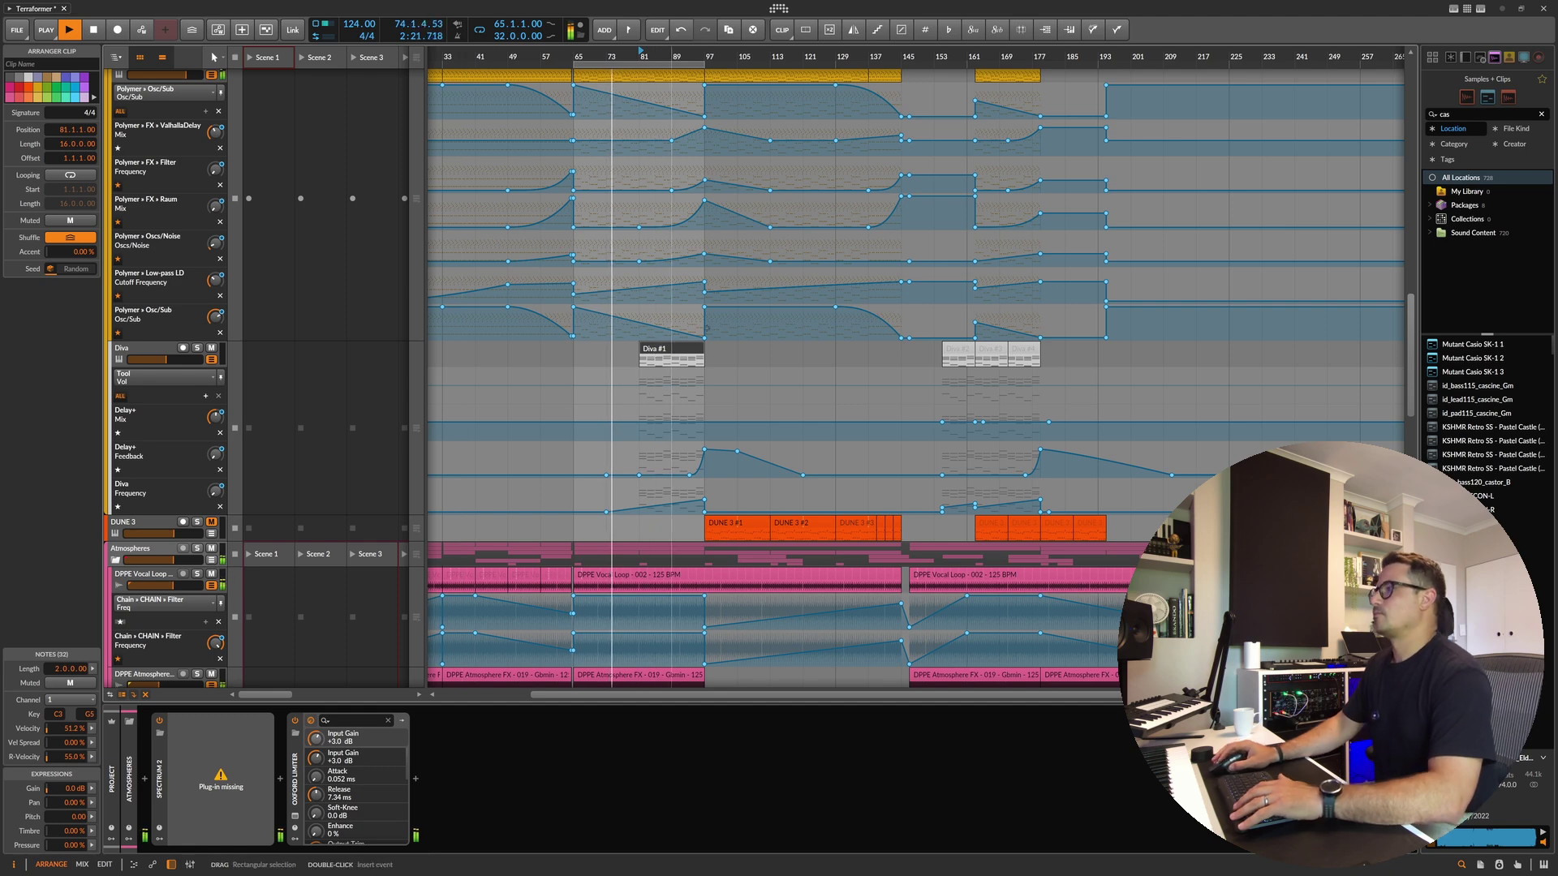
{"action": "scroll", "coordinate": [619, 245], "scroll_direction": "up", "scroll_amount": 3}
{"action": "left_click", "coordinate": [666, 243]}
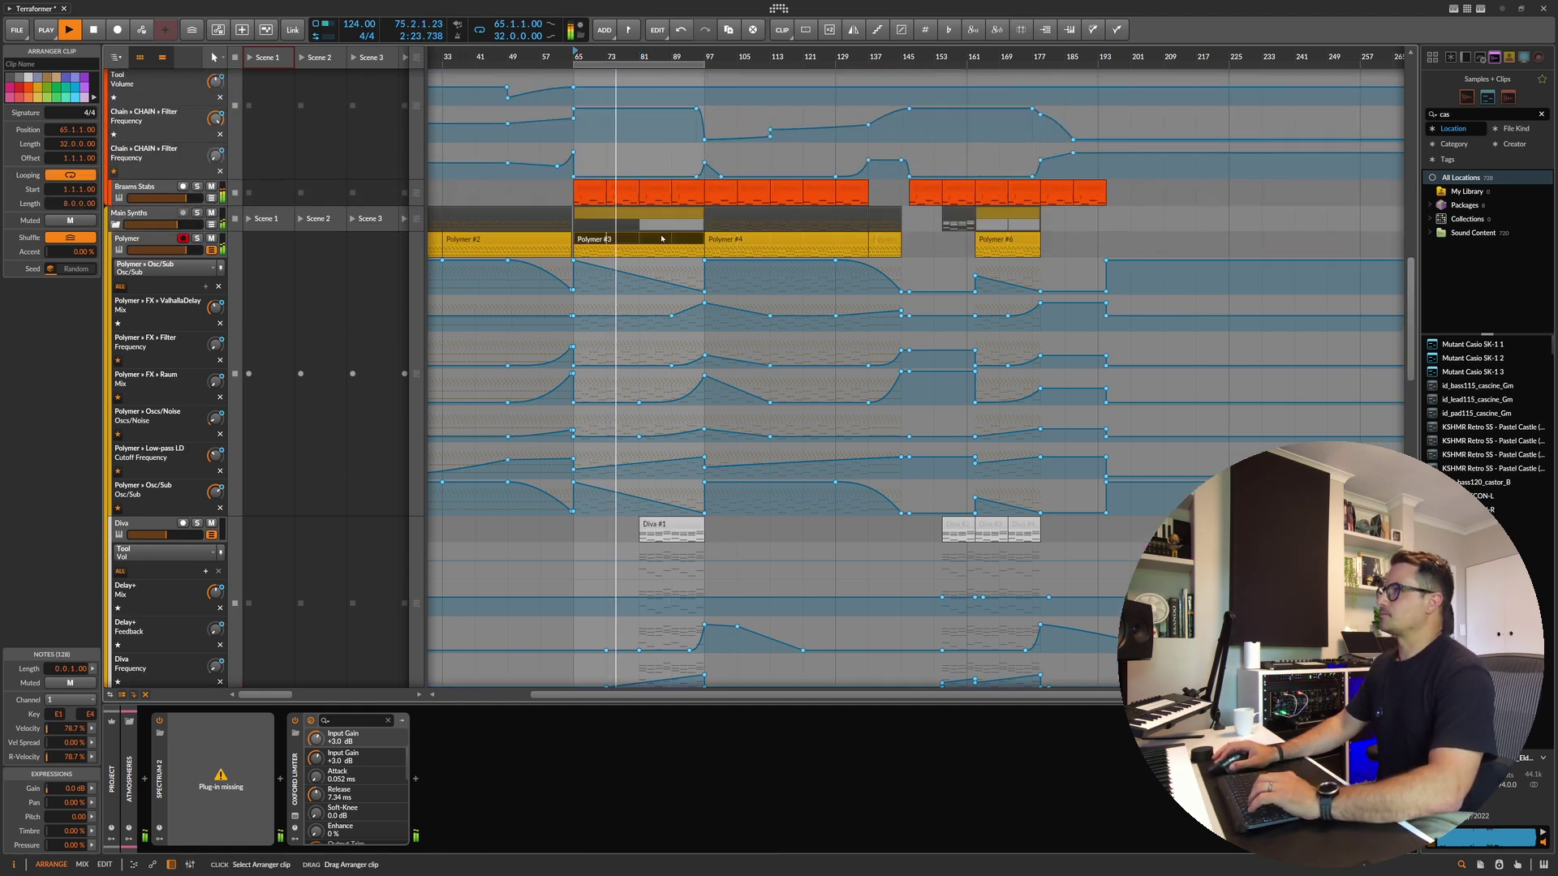
{"action": "left_click", "coordinate": [149, 241]}
{"action": "left_click", "coordinate": [196, 239]}
{"action": "left_click", "coordinate": [199, 241]}
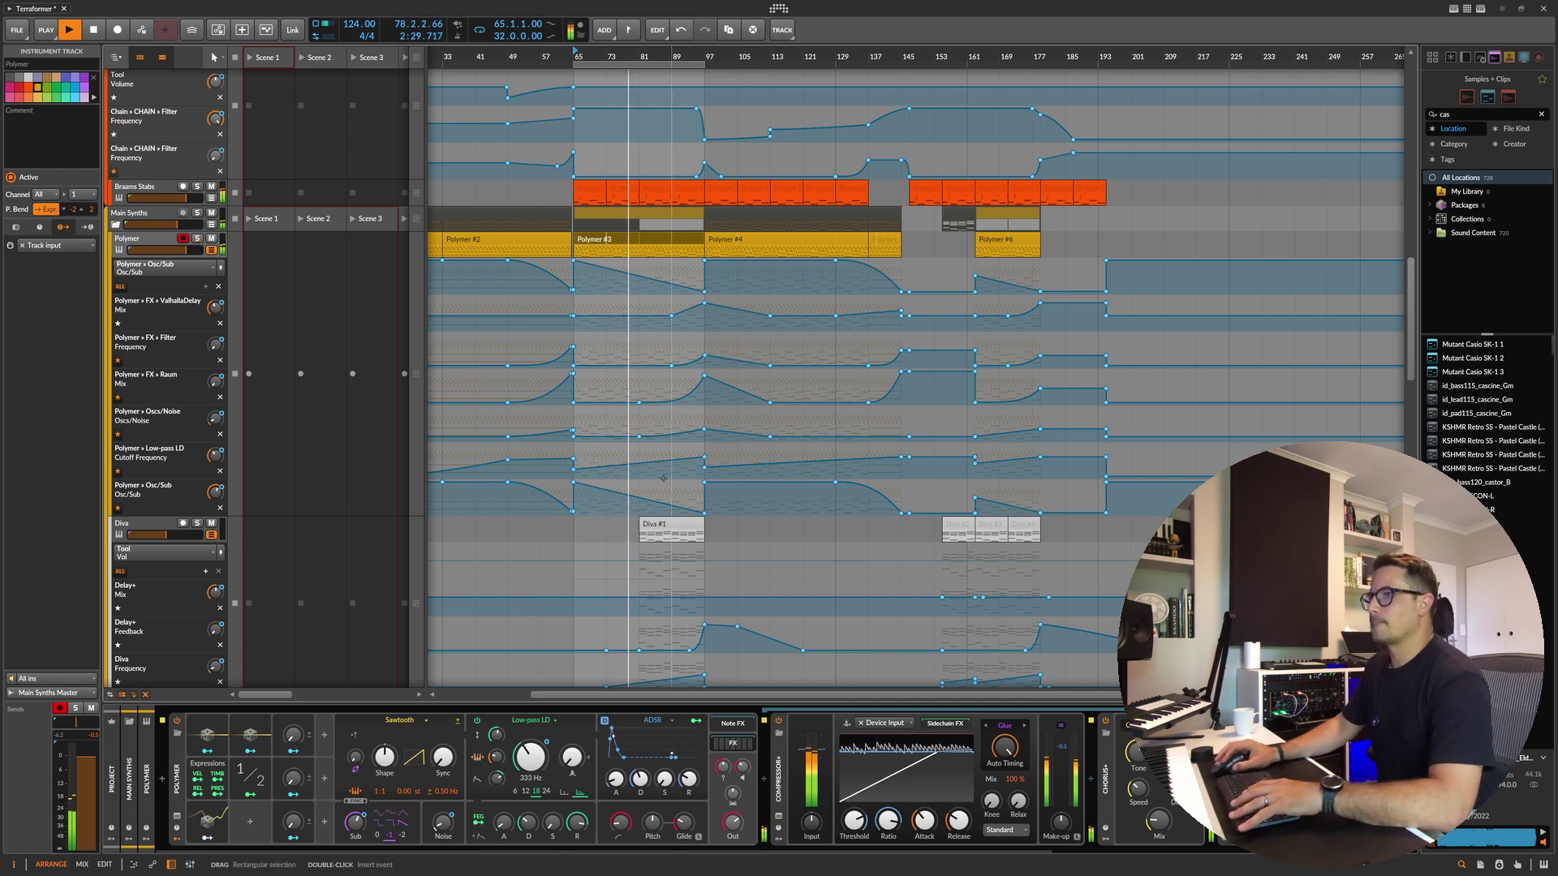
Step: Show the Mixer Volume automation lane of the Main Synths group and check the surrounding tracks during playback
{"action": "left_click", "coordinate": [211, 225]}
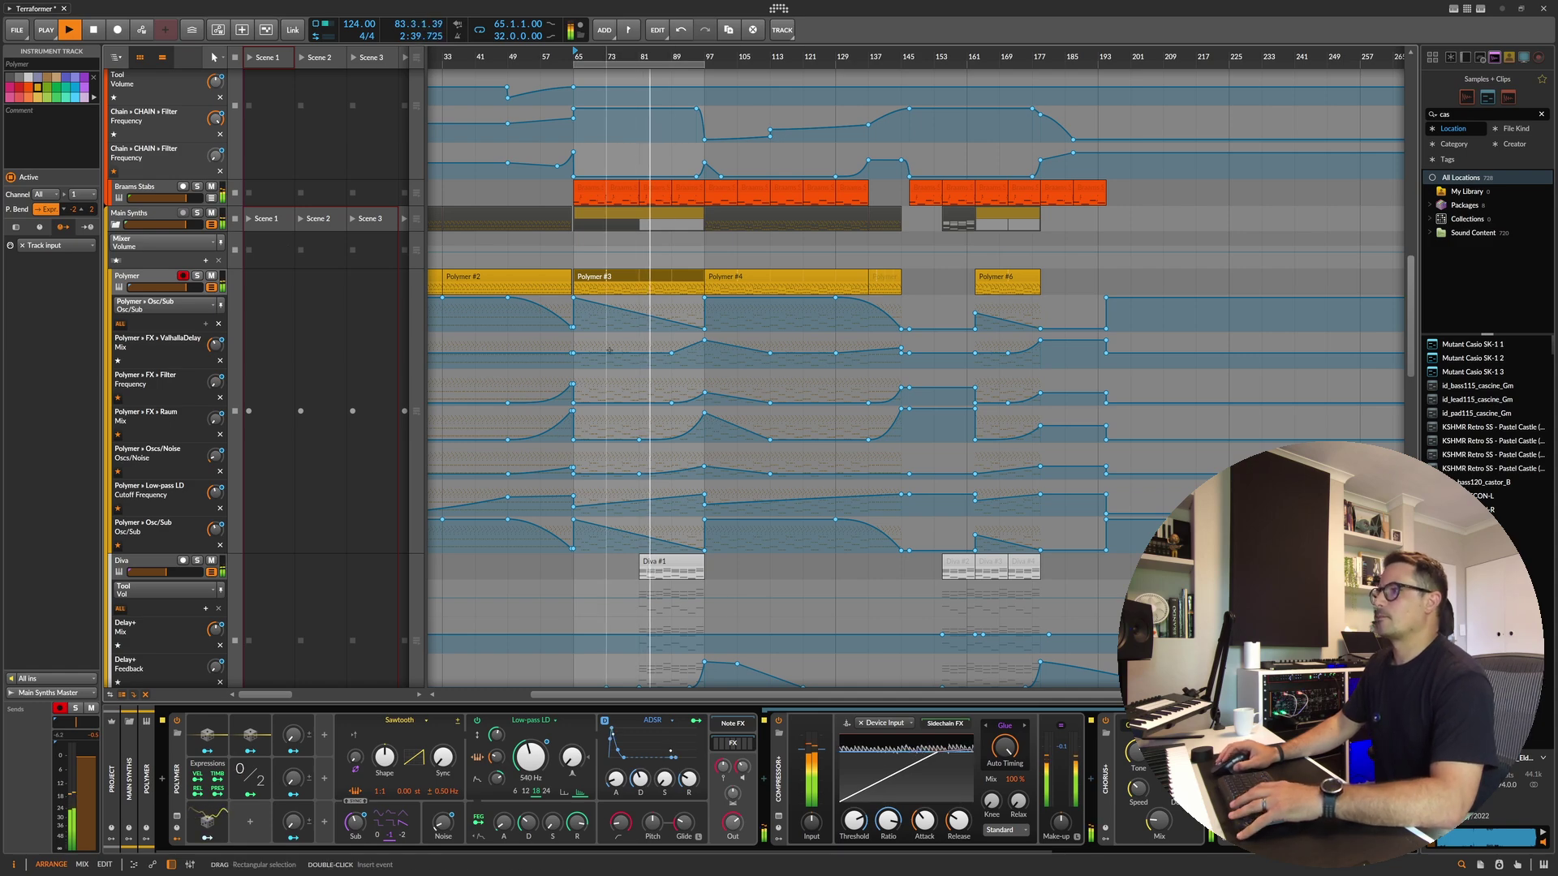
{"action": "scroll", "coordinate": [609, 350], "scroll_direction": "down", "scroll_amount": 10}
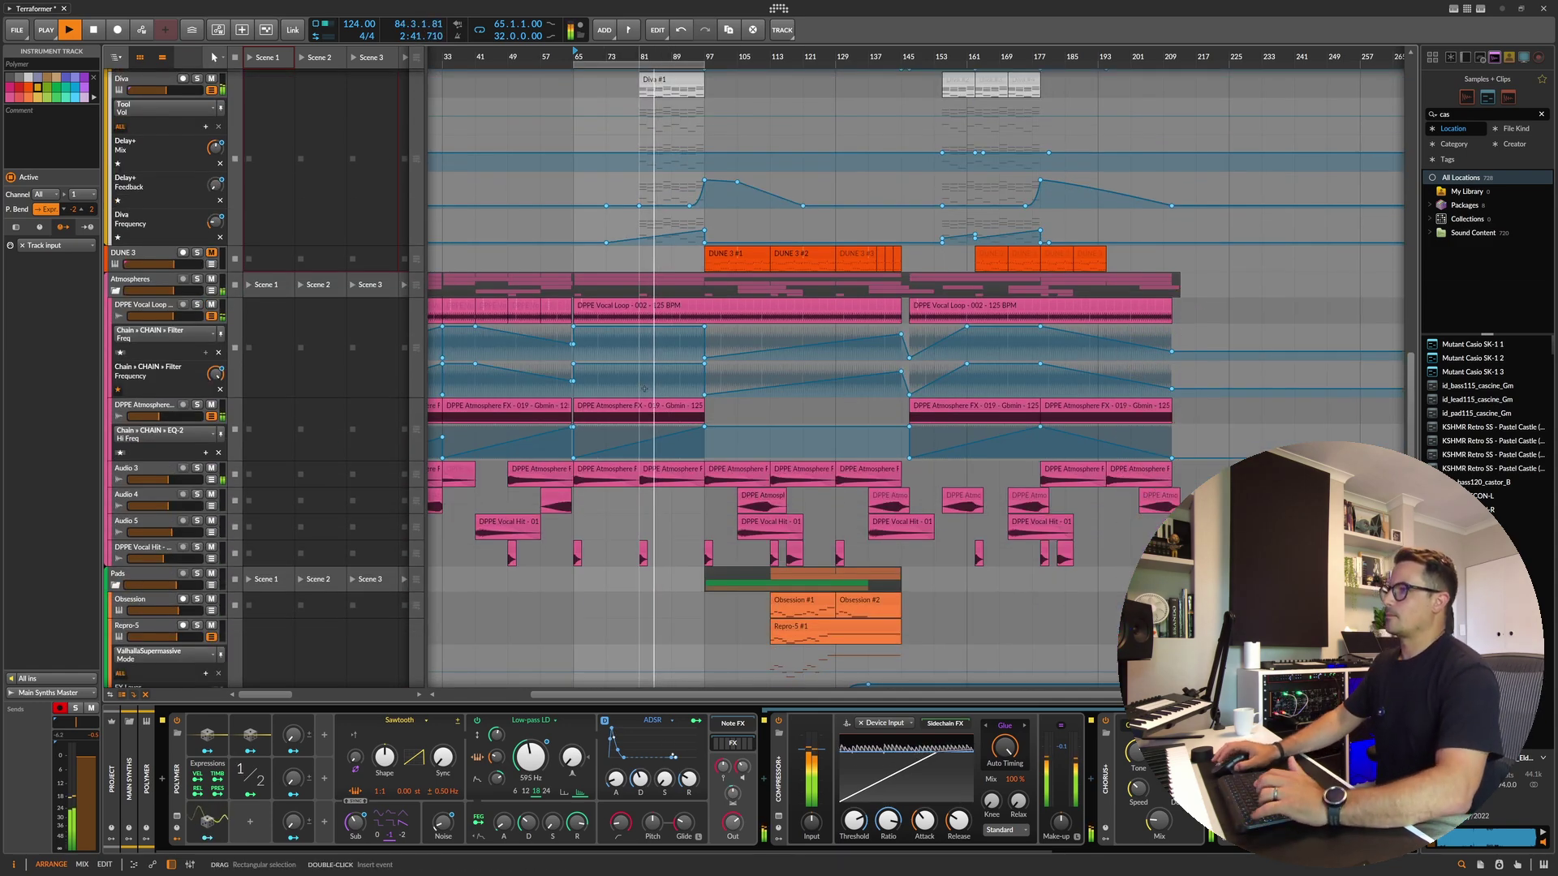
{"action": "scroll", "coordinate": [572, 422], "scroll_direction": "down", "scroll_amount": 8}
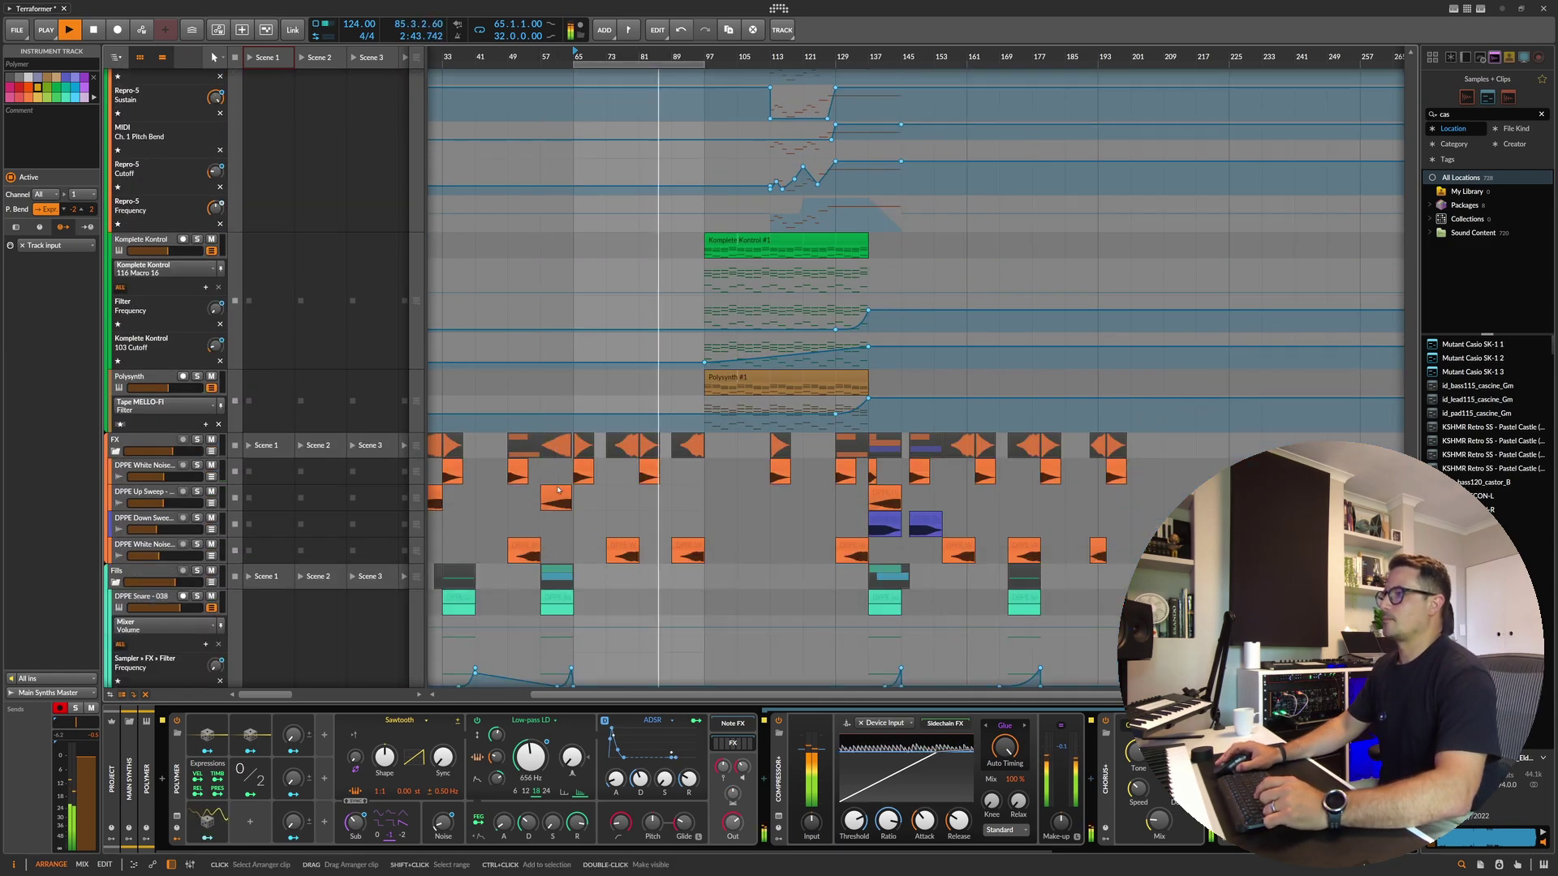
{"action": "scroll", "coordinate": [566, 490], "scroll_direction": "up", "scroll_amount": 12}
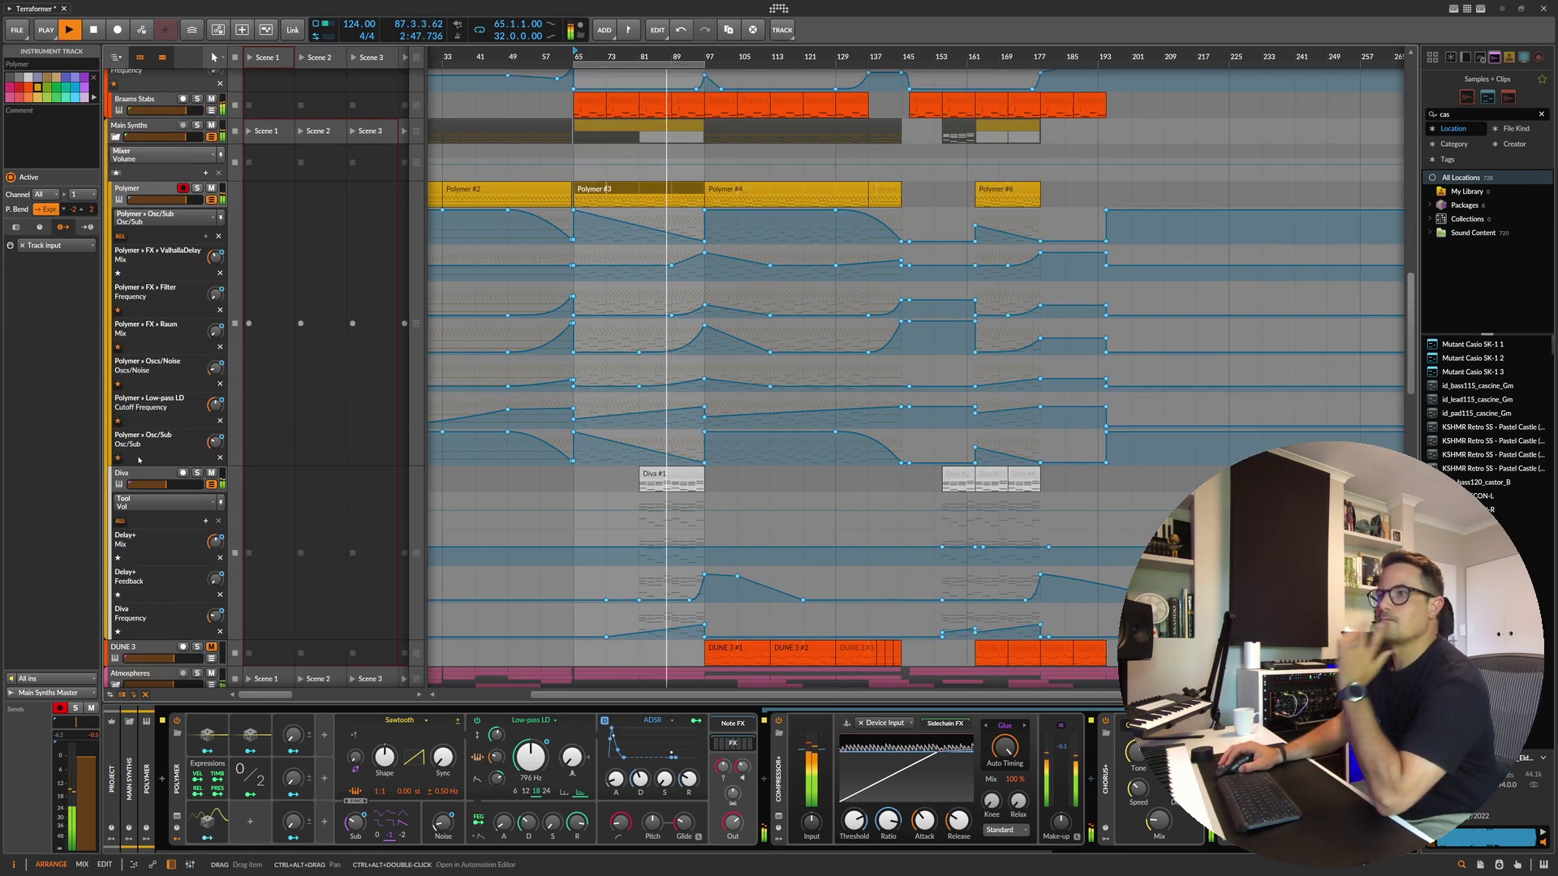
Step: Compare Diva and Polymer against the full mix by toggling their solos, replaying from bar 65
{"action": "left_click", "coordinate": [196, 473]}
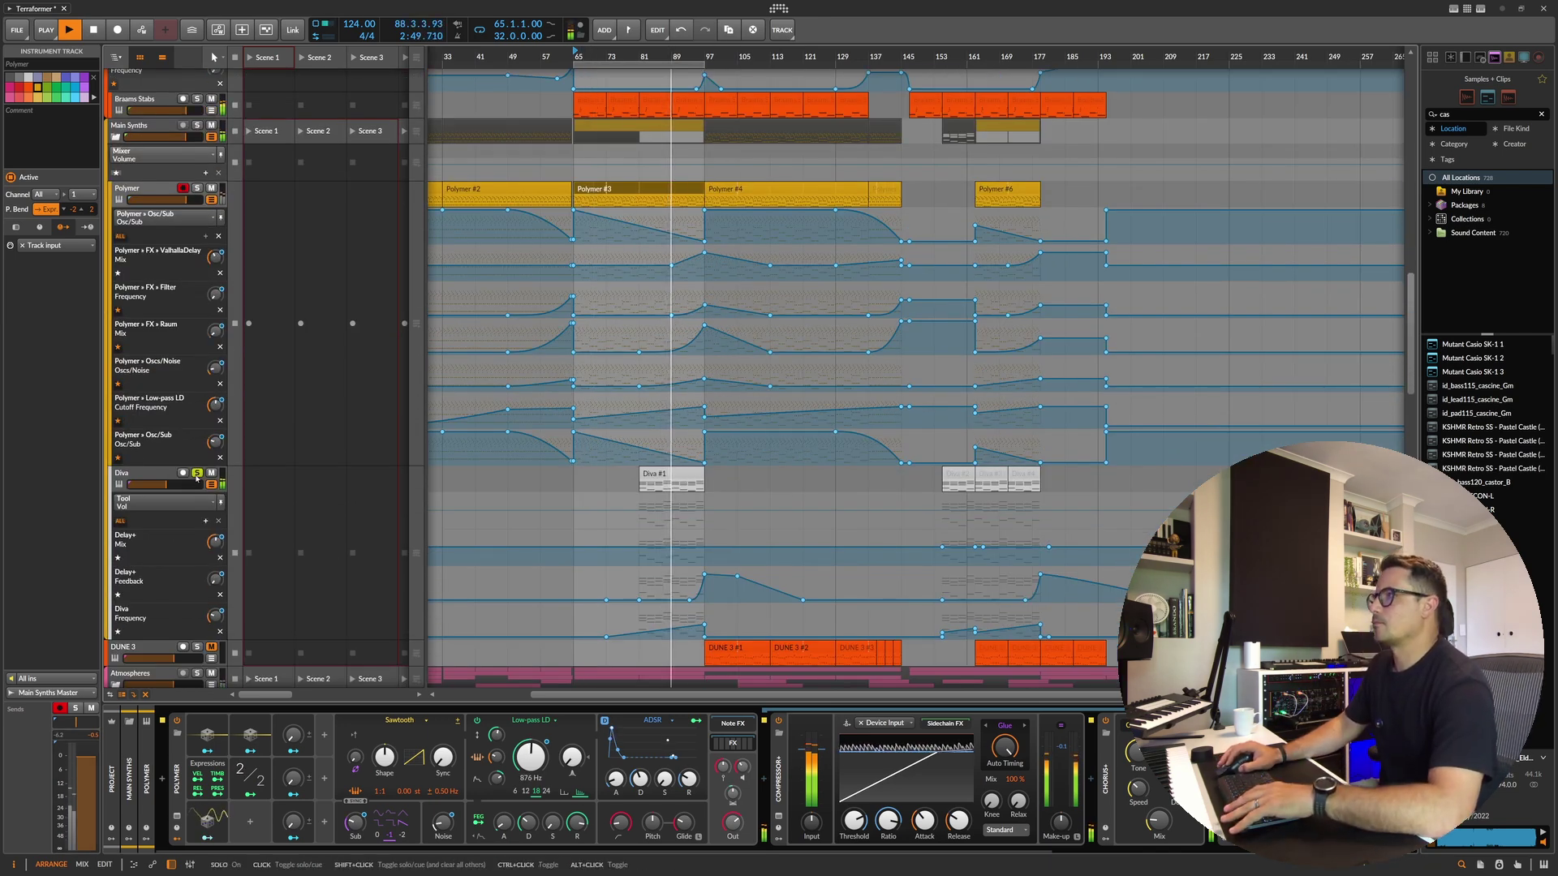
{"action": "left_click", "coordinate": [196, 473]}
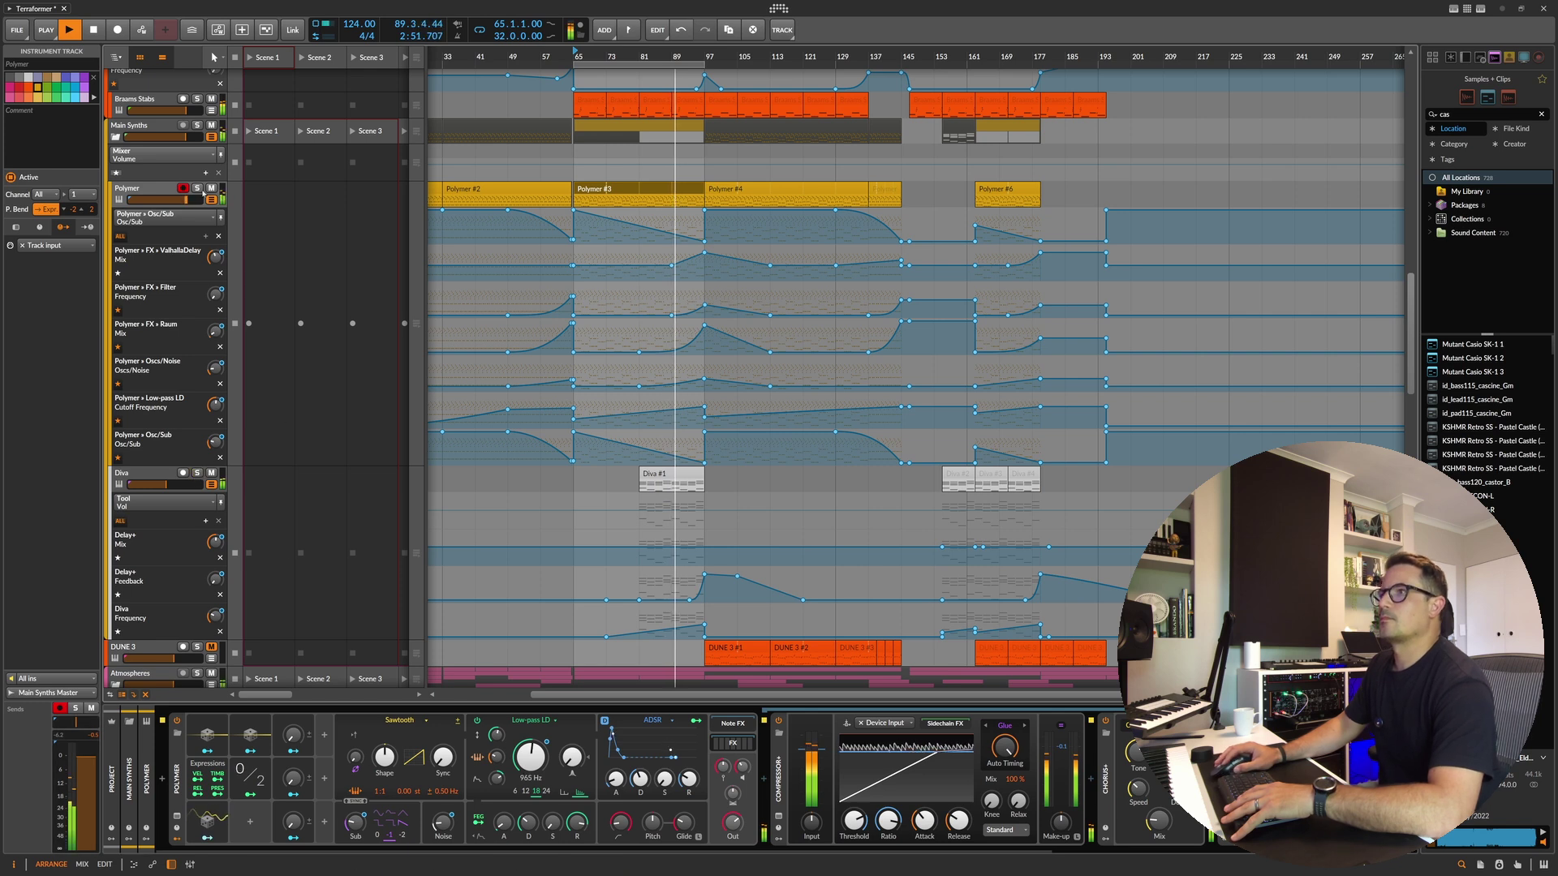
{"action": "key", "text": "space"}
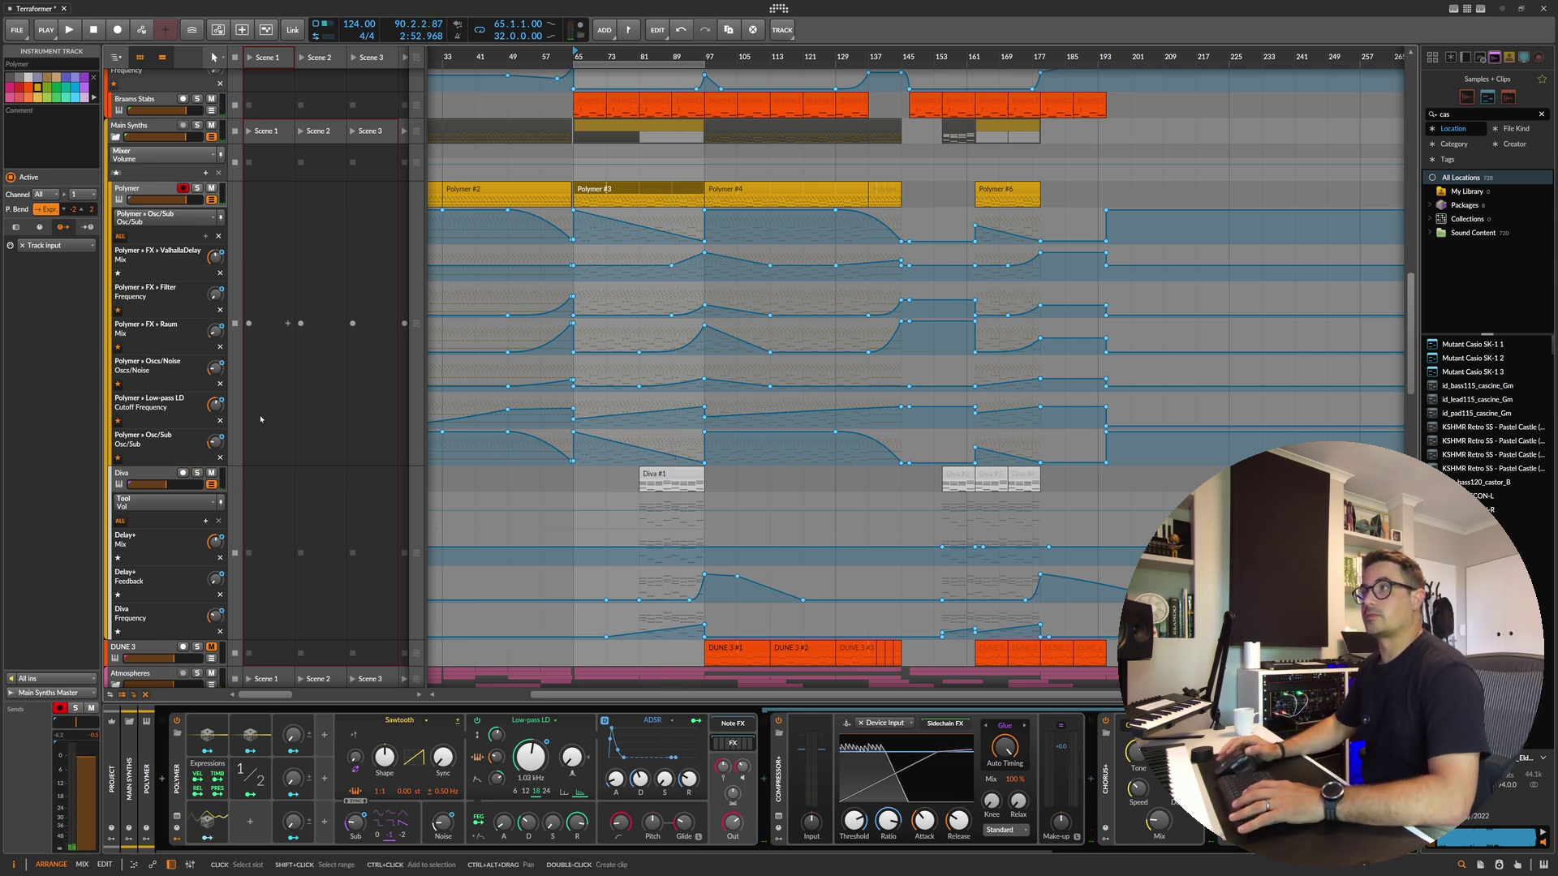
{"action": "key", "text": "space"}
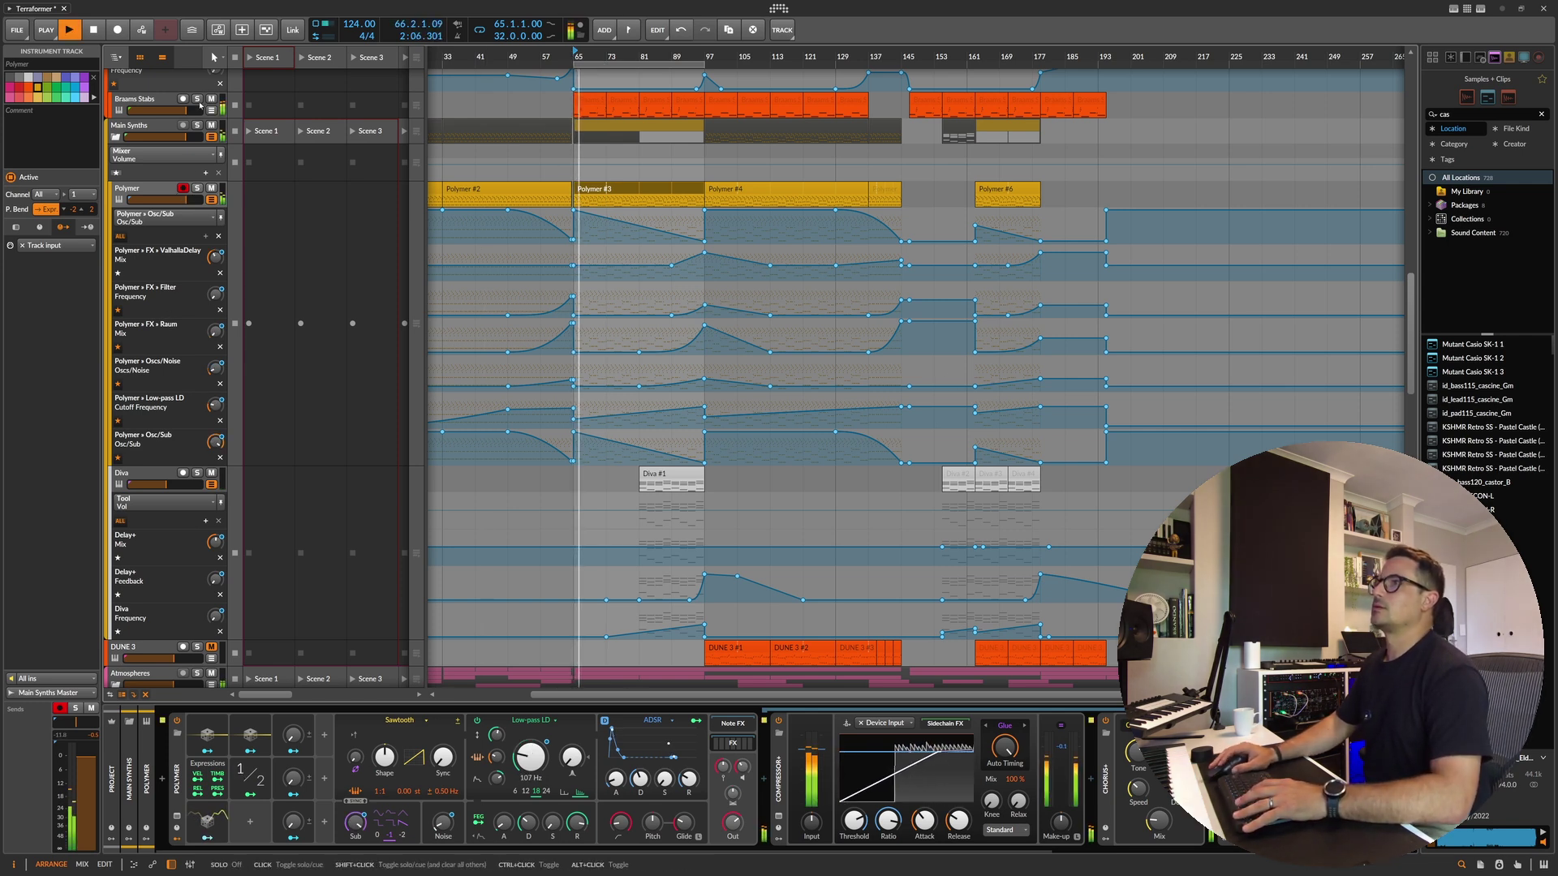
{"action": "left_click", "coordinate": [197, 188]}
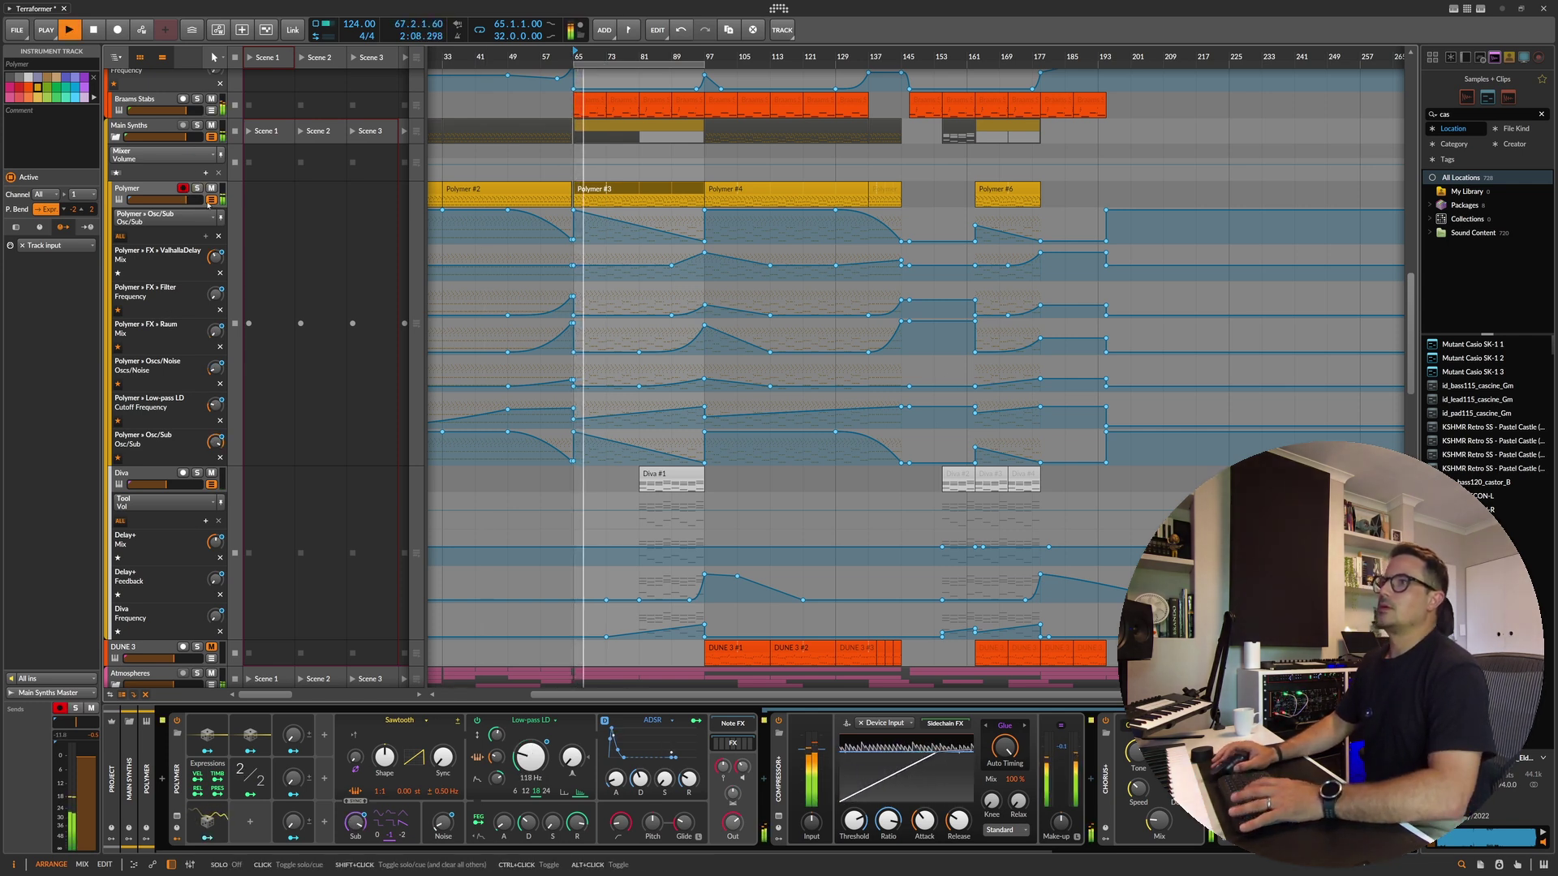
{"action": "key", "text": "space"}
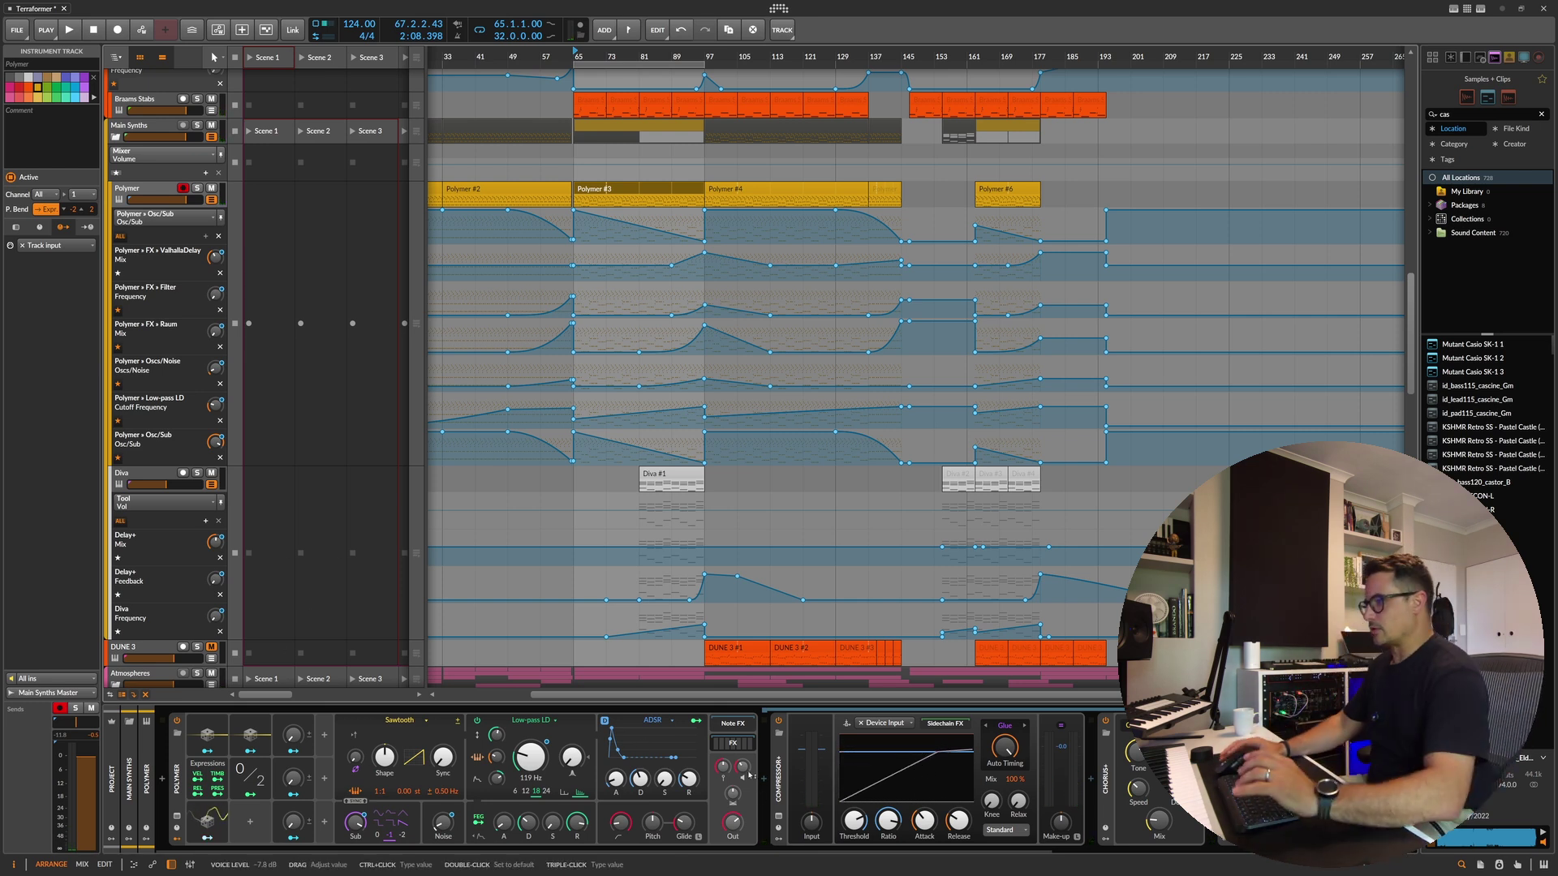
Step: Collapse Polymer's FX chain and insert a Tool device directly after the synth
{"action": "scroll", "coordinate": [528, 779], "scroll_direction": "right", "scroll_amount": 5}
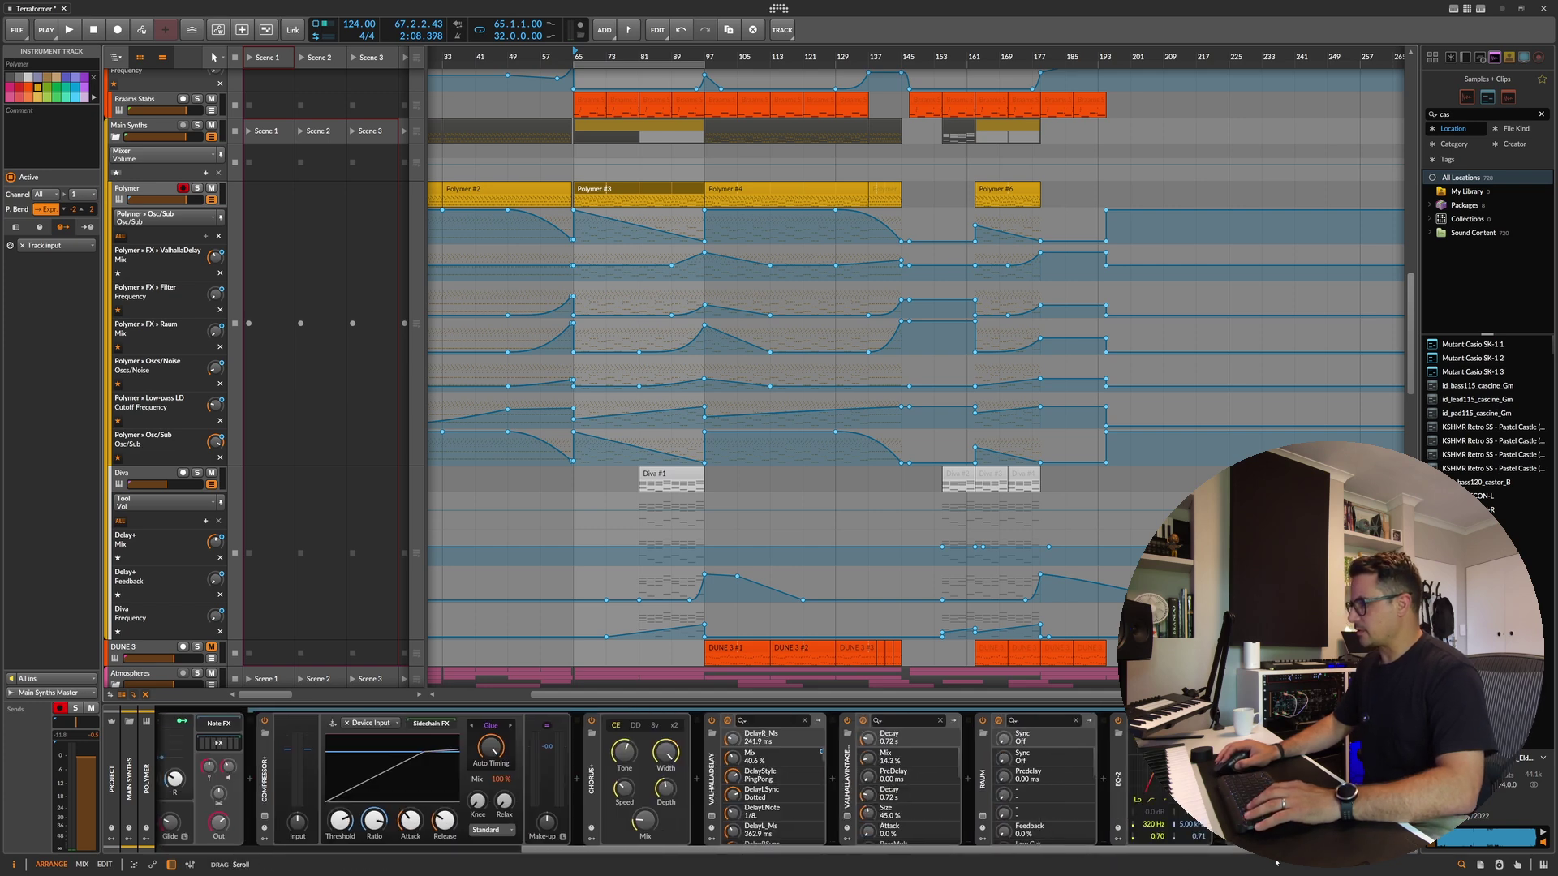
{"action": "left_click_drag", "start_coordinate": [291, 752], "coordinate": [733, 766]}
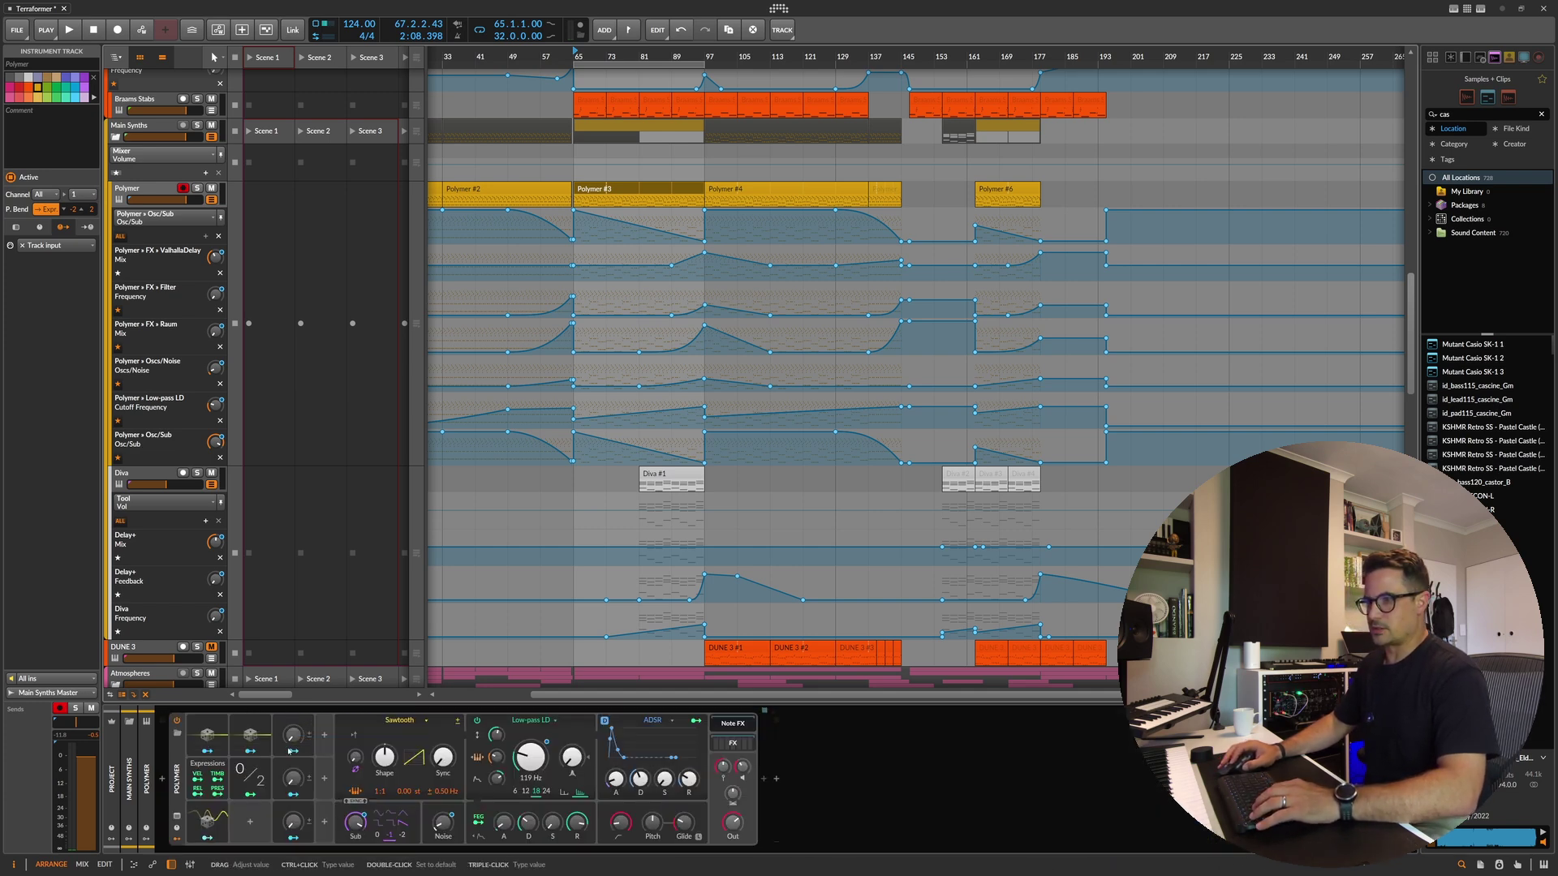
{"action": "left_click", "coordinate": [752, 743]}
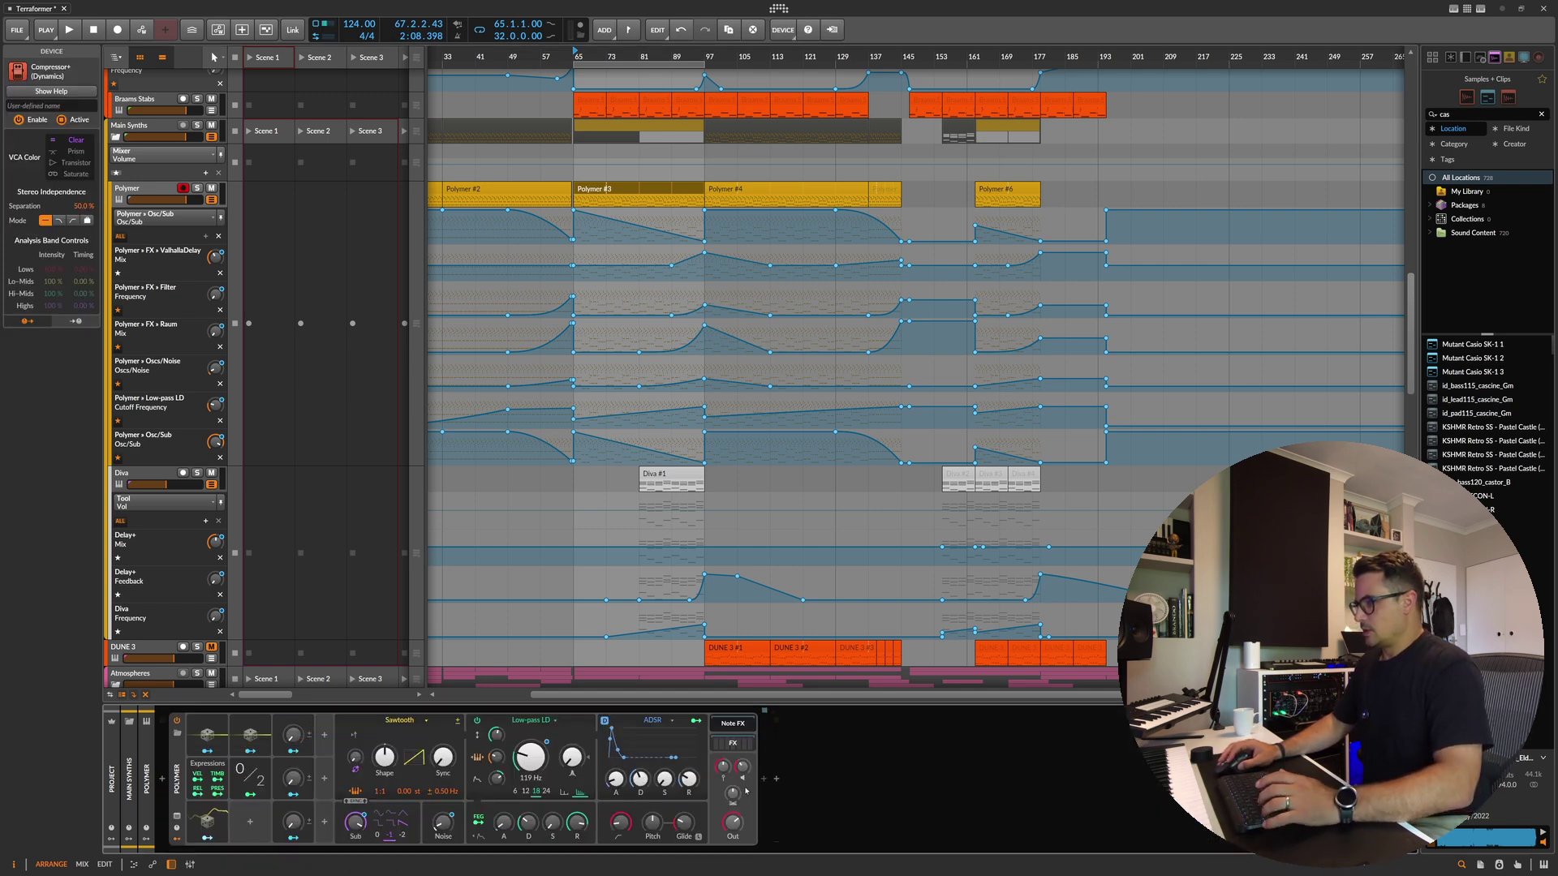
{"action": "left_click", "coordinate": [737, 745]}
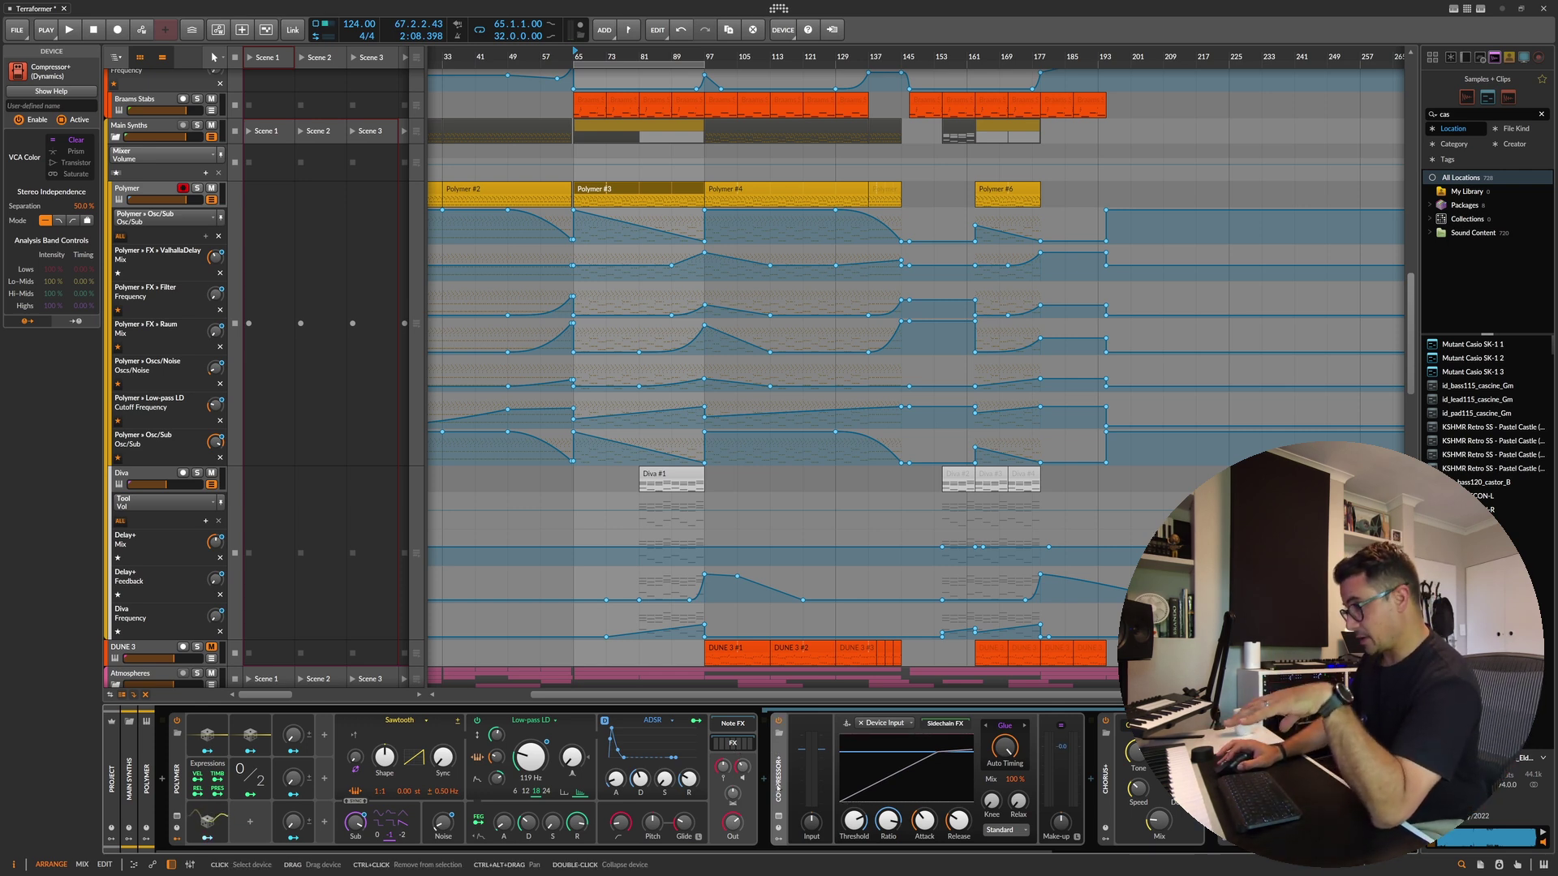
{"action": "left_click", "coordinate": [734, 744]}
{"action": "left_click", "coordinate": [764, 779]}
{"action": "type", "text": "tool"}
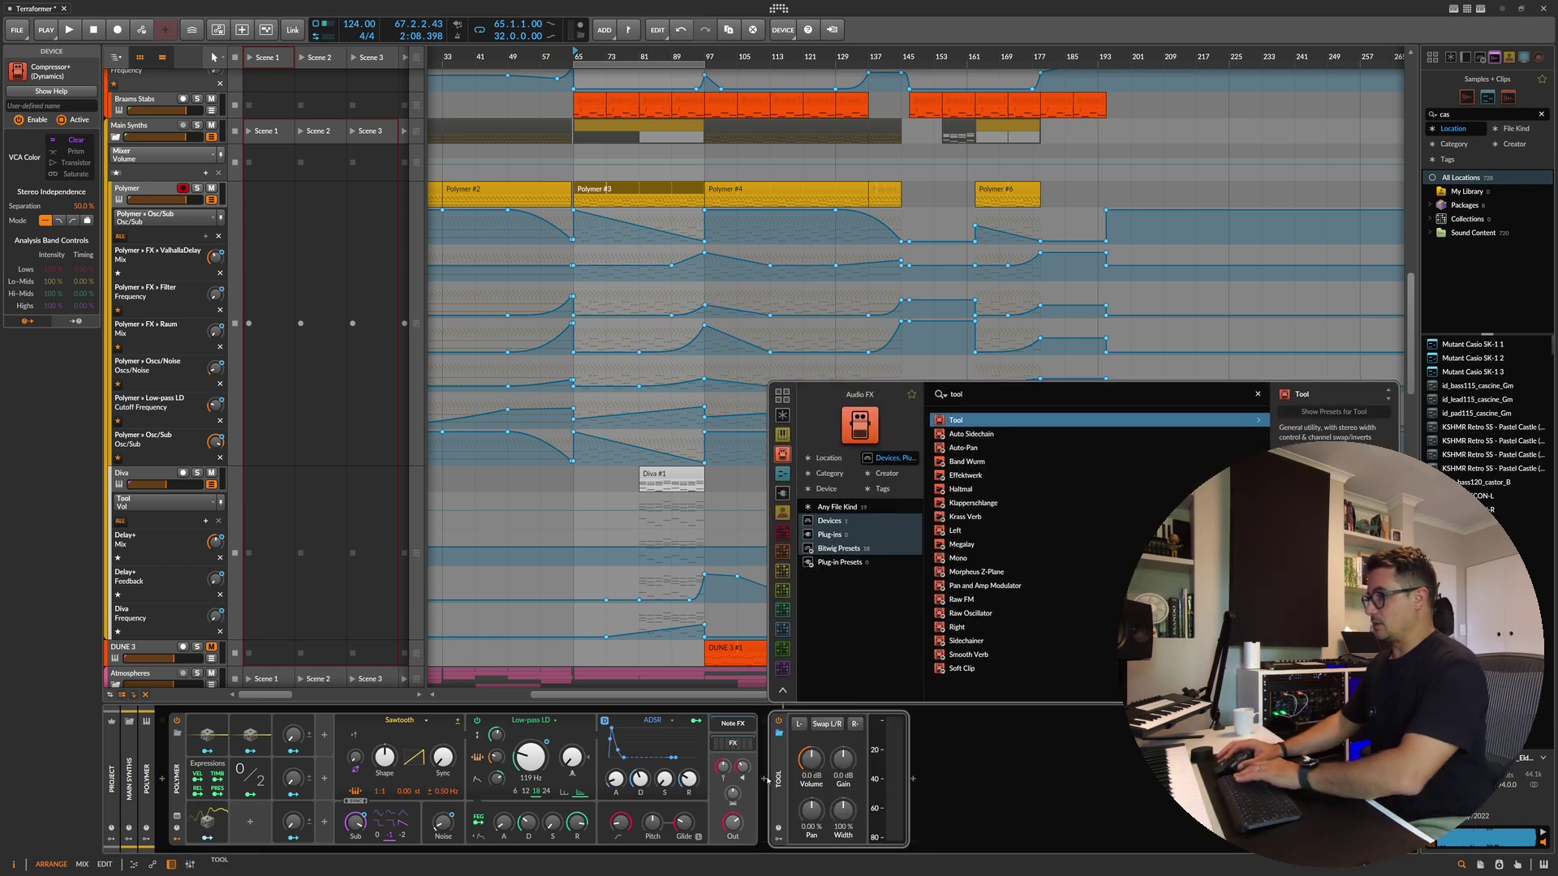
{"action": "key", "text": "Return"}
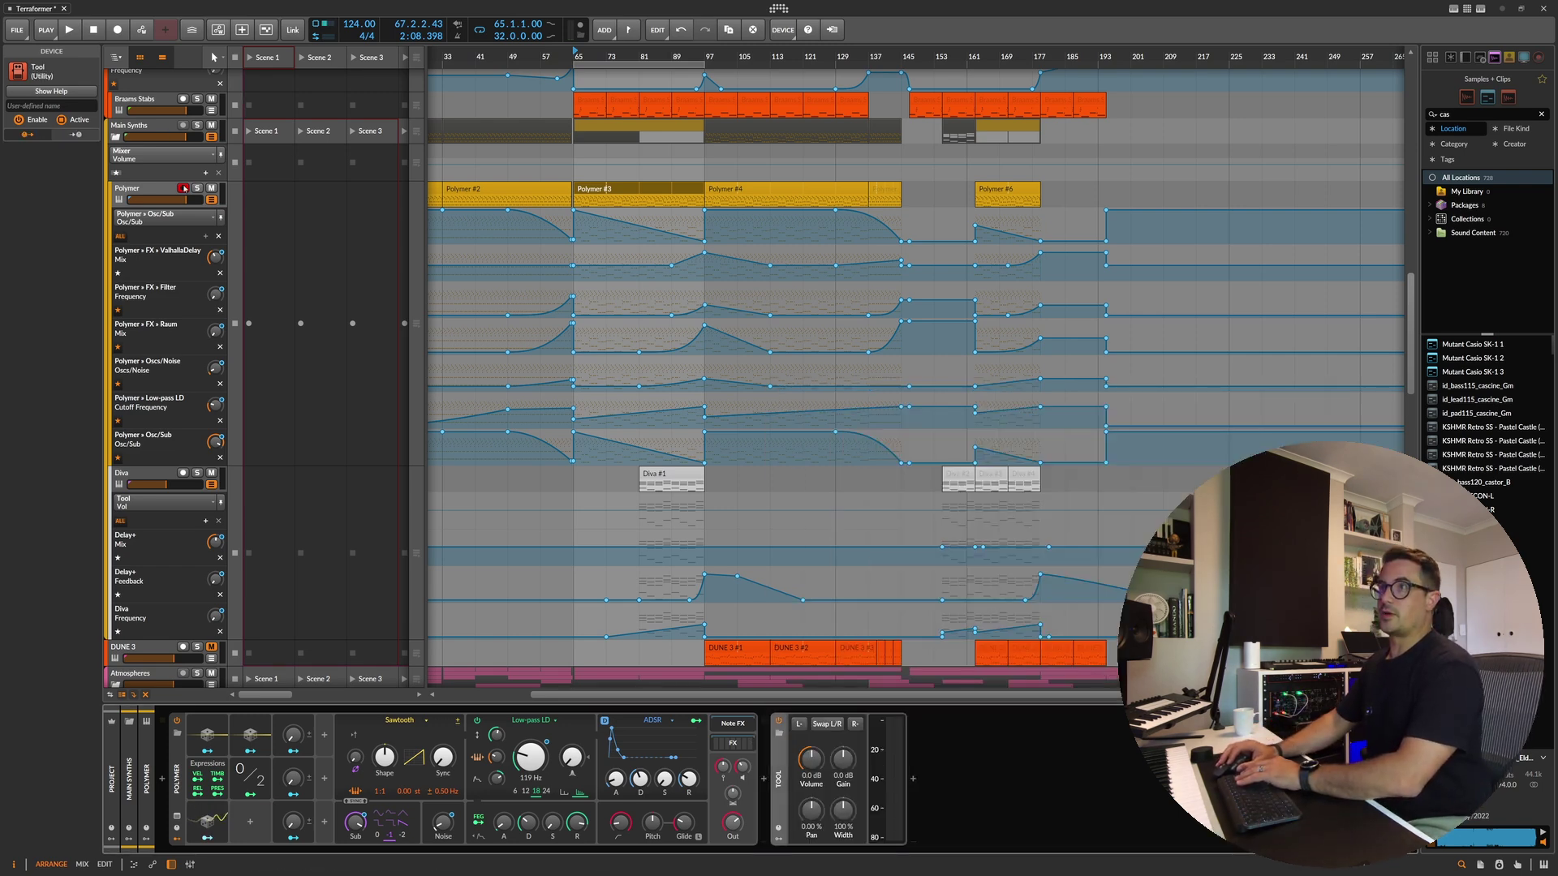
Step: Try a gain of +7.4 dB on the Tool device while playing from bar 65, and delete the device
{"action": "key", "text": "space"}
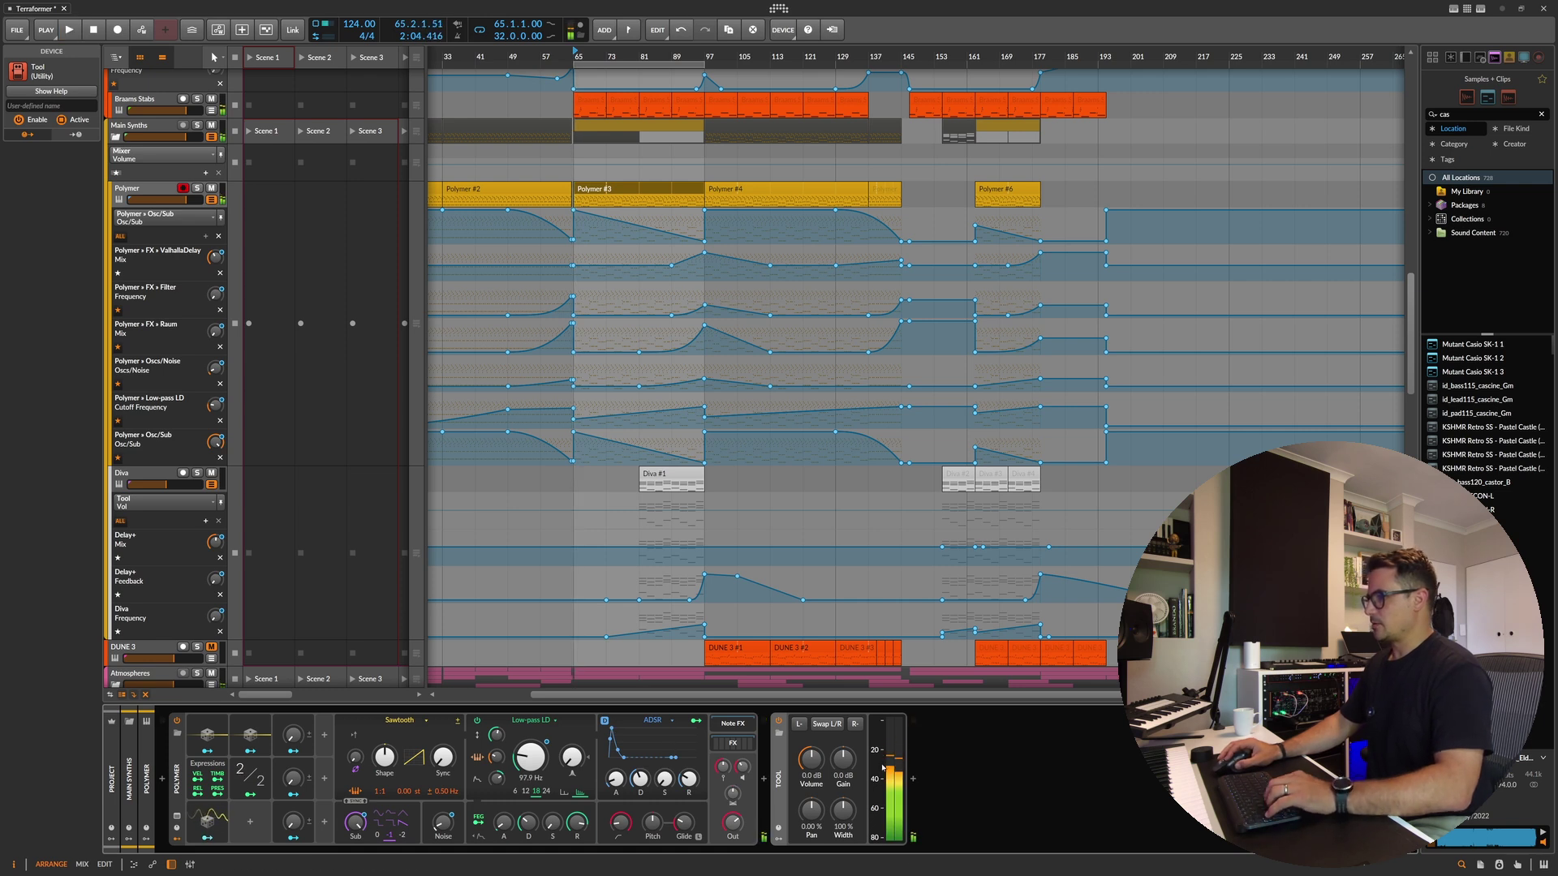
{"action": "left_click_drag", "start_coordinate": [847, 767], "coordinate": [846, 763]}
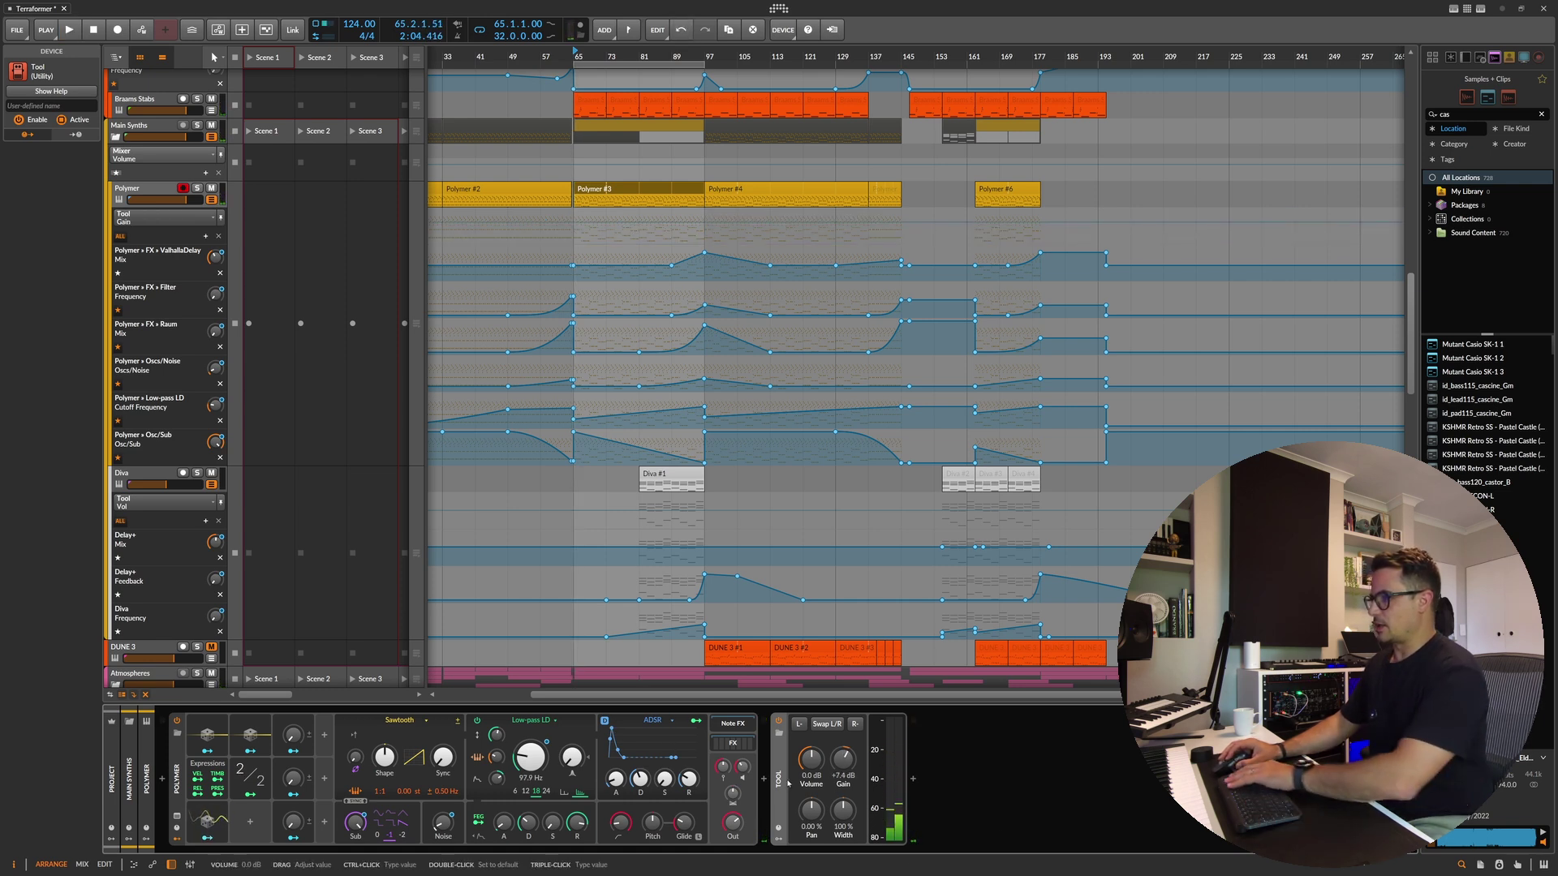
{"action": "key", "text": "Delete"}
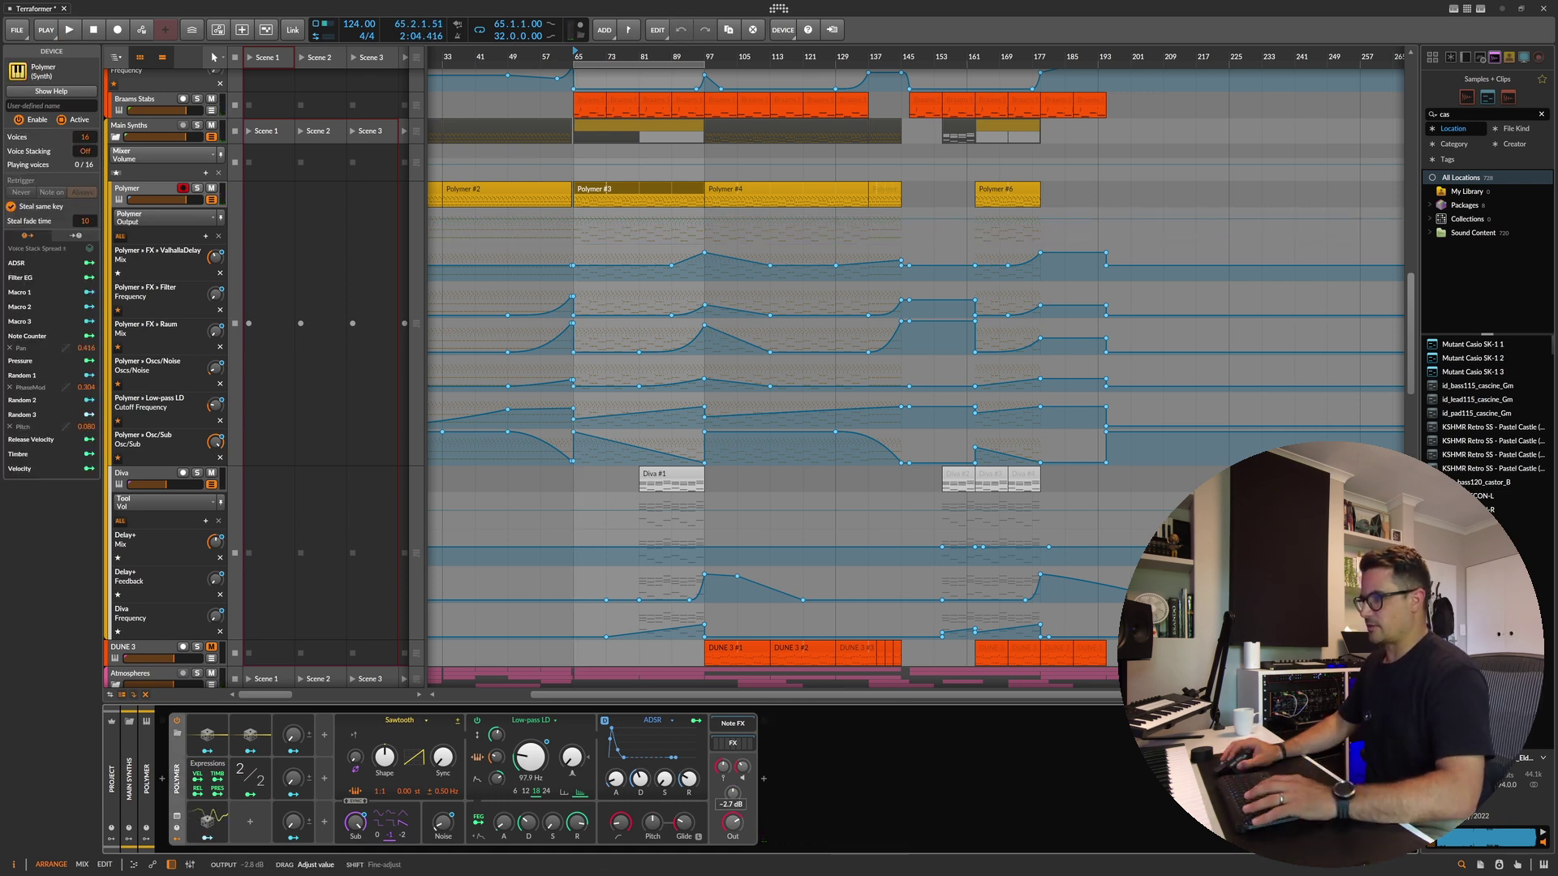
Step: Set Polymer's output level to about 0 dB and check the balance while playing from bar 65
{"action": "left_click_drag", "start_coordinate": [735, 840], "coordinate": [735, 840]}
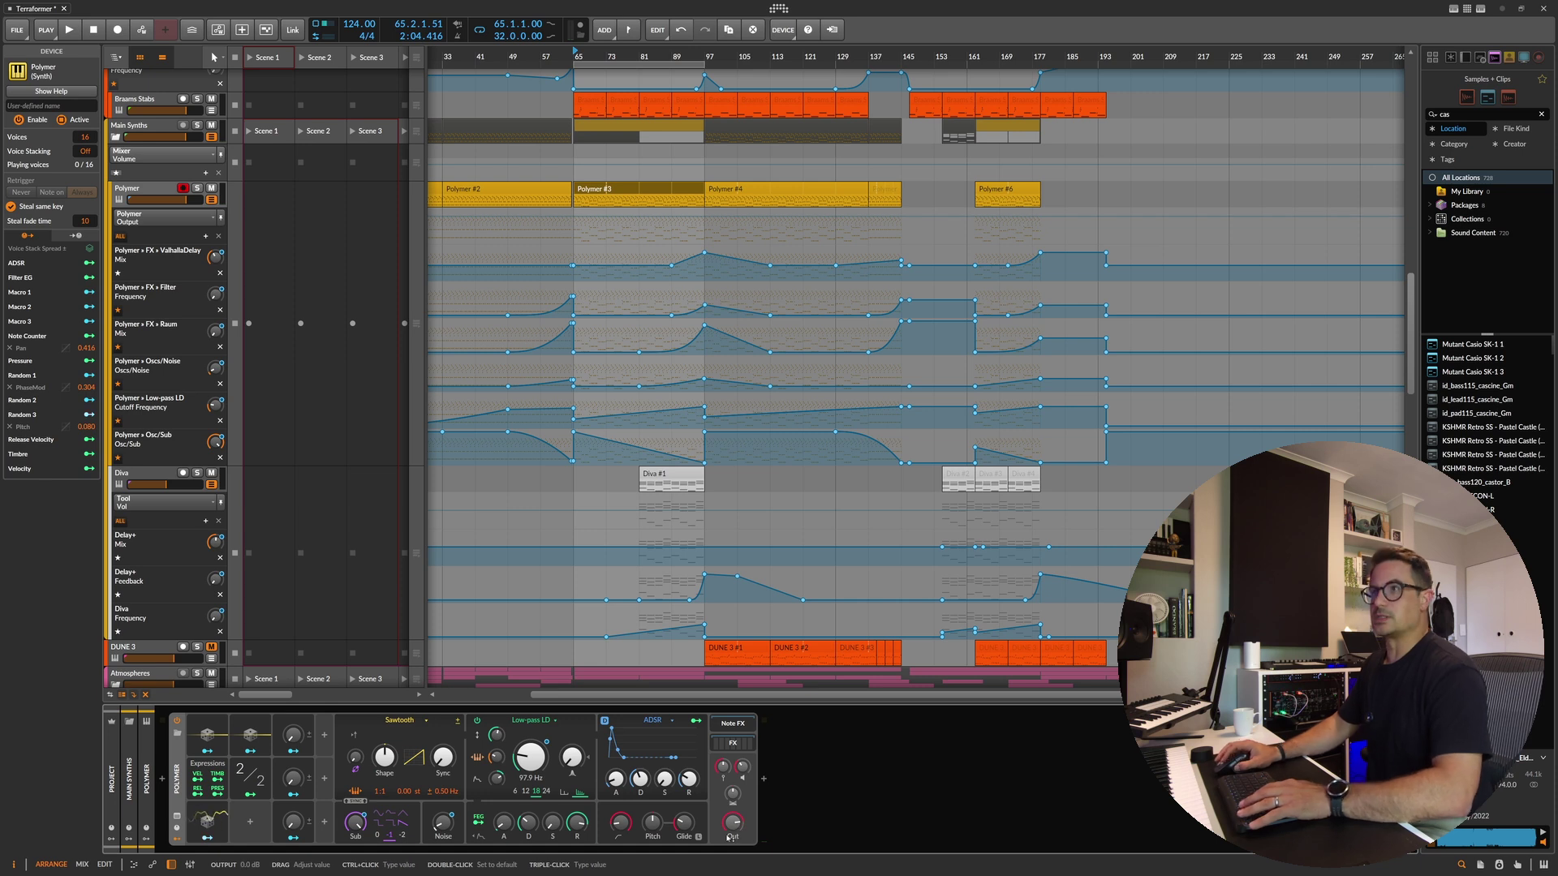
{"action": "key", "text": "space"}
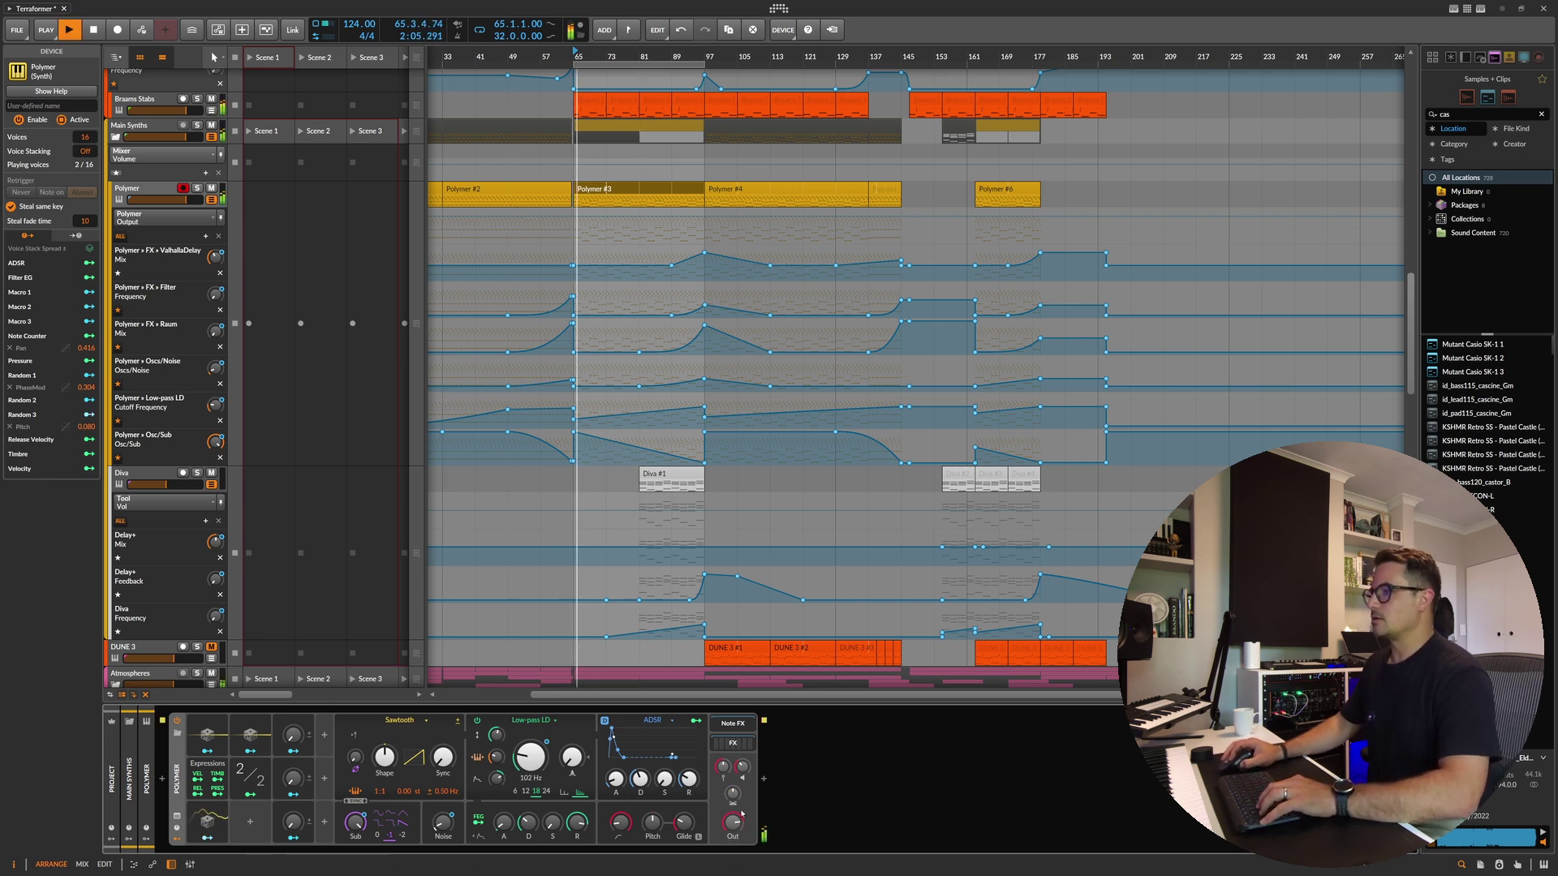
{"action": "left_click_drag", "start_coordinate": [734, 822], "coordinate": [736, 824]}
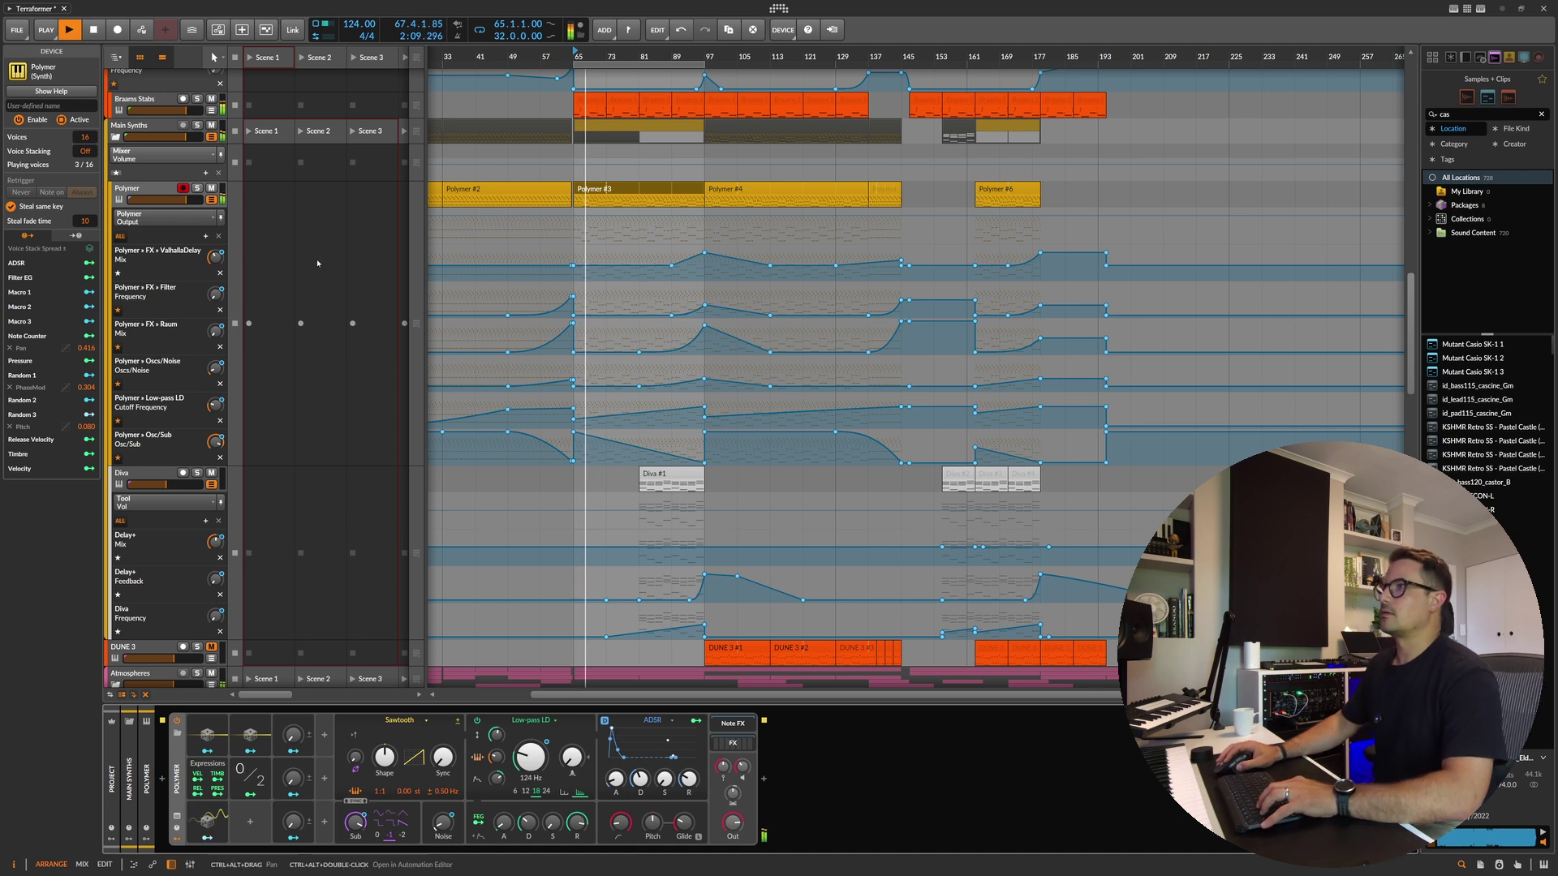
{"action": "key", "text": "space"}
{"action": "key", "text": "space"}
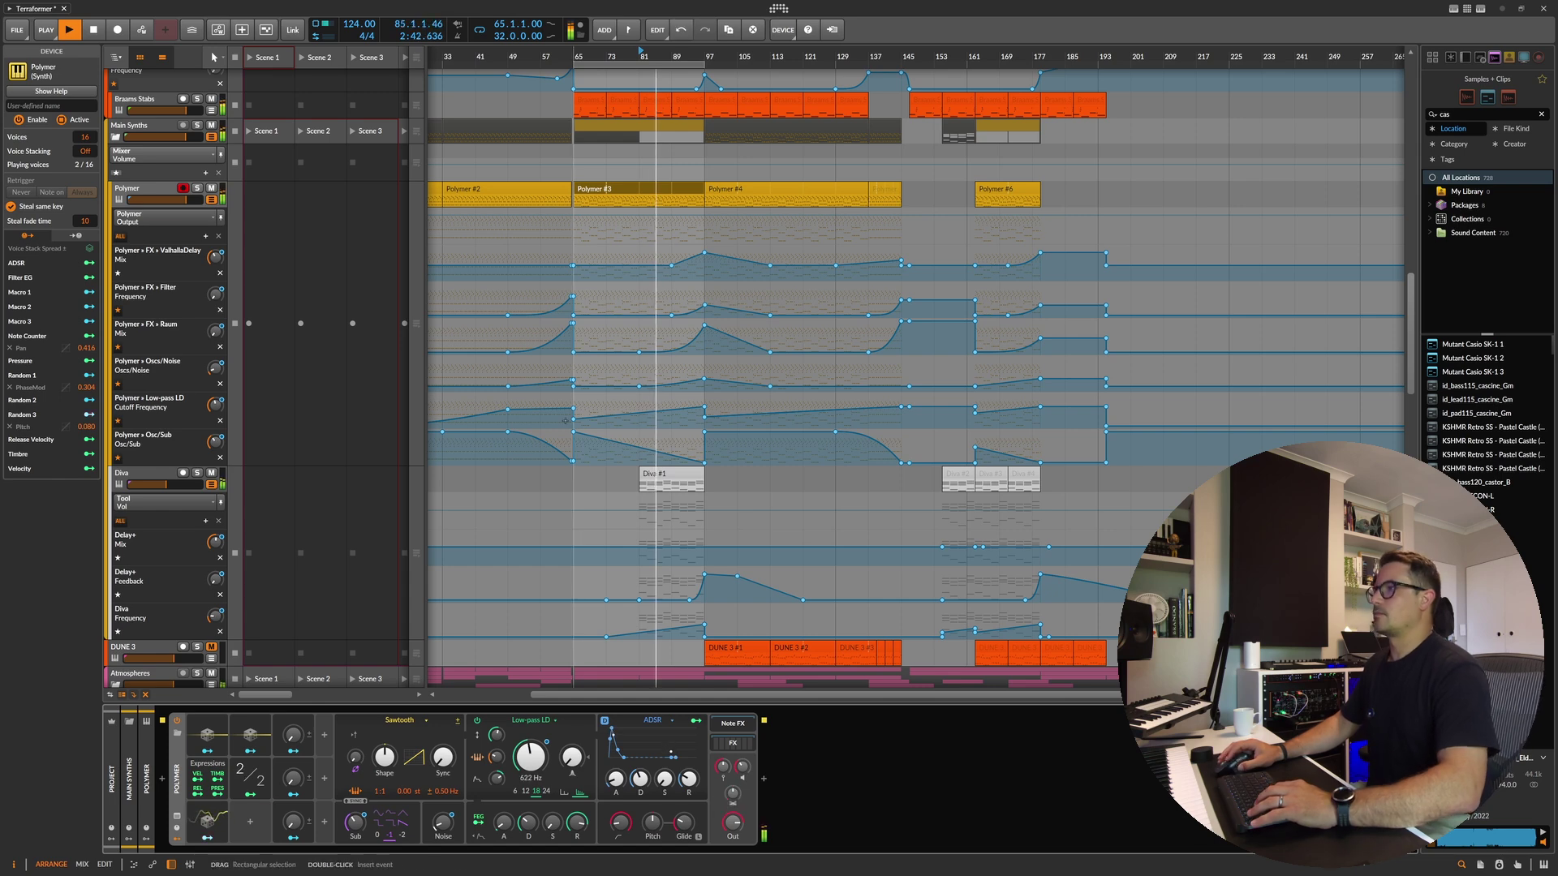
Step: Select the Diva track and look through its device chain during playback
{"action": "left_click", "coordinate": [555, 521]}
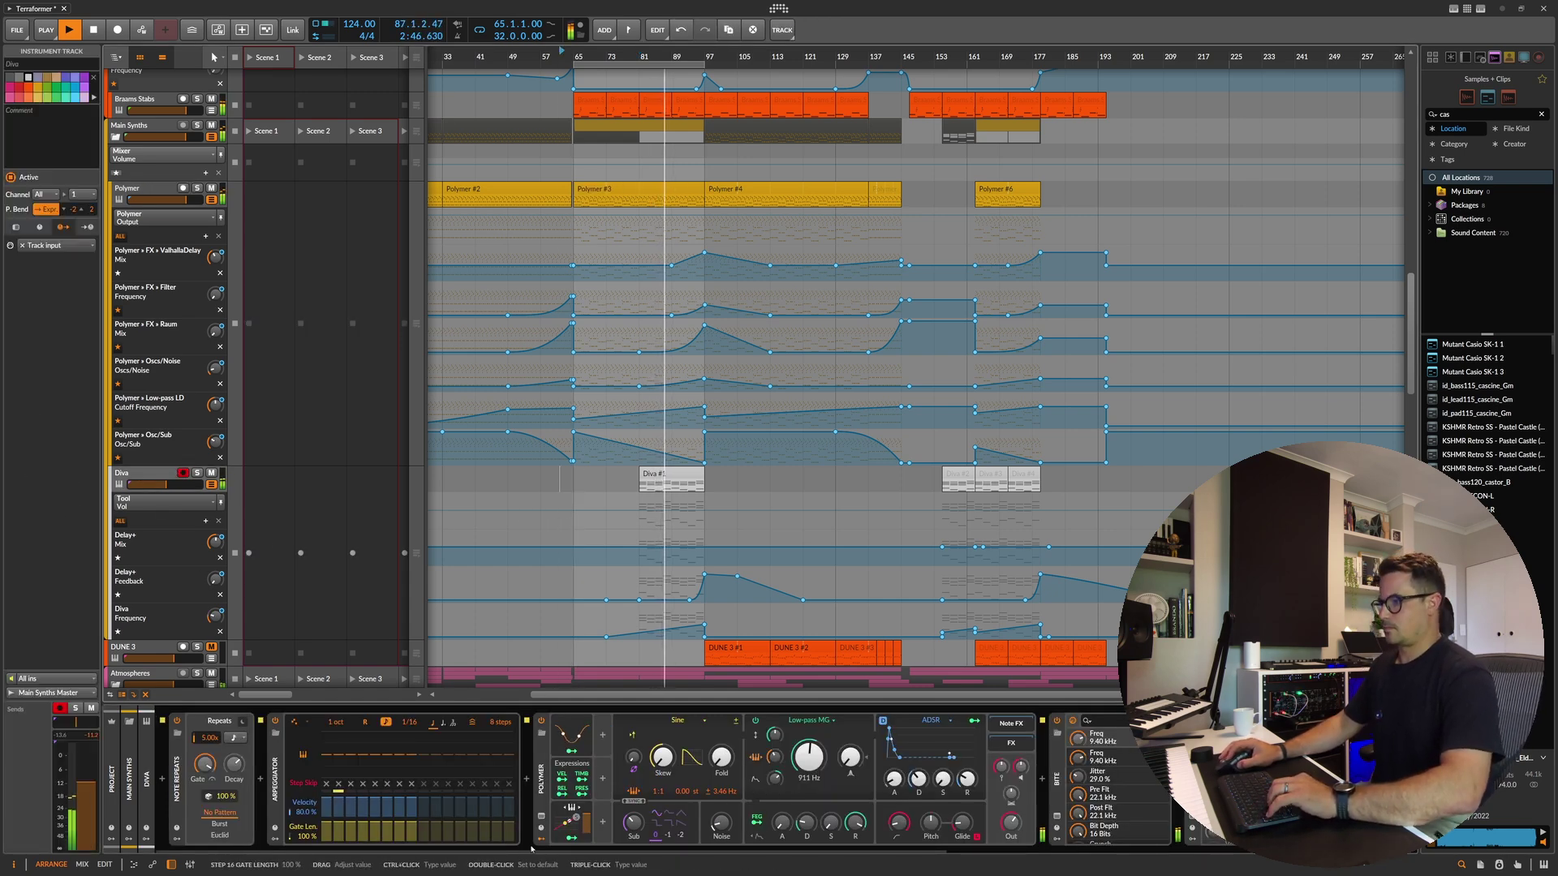
{"action": "scroll", "coordinate": [887, 860], "scroll_direction": "right", "scroll_amount": 5}
{"action": "scroll", "coordinate": [887, 860], "scroll_direction": "left", "scroll_amount": 10}
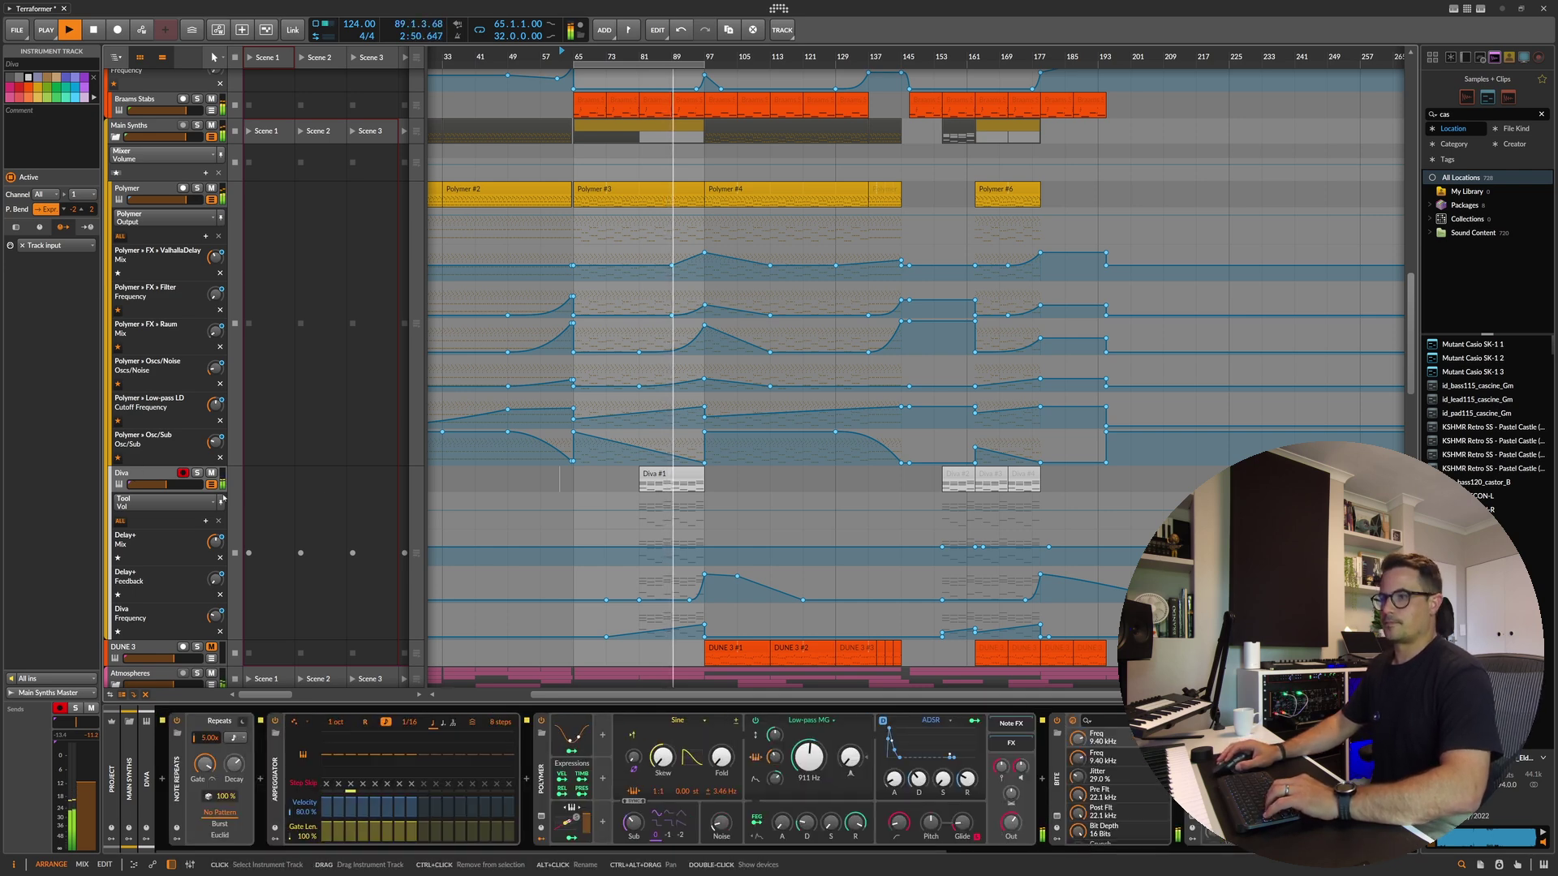
{"action": "scroll", "coordinate": [136, 470], "scroll_direction": "down", "scroll_amount": 3}
{"action": "left_click", "coordinate": [175, 731]}
{"action": "key", "text": "space"}
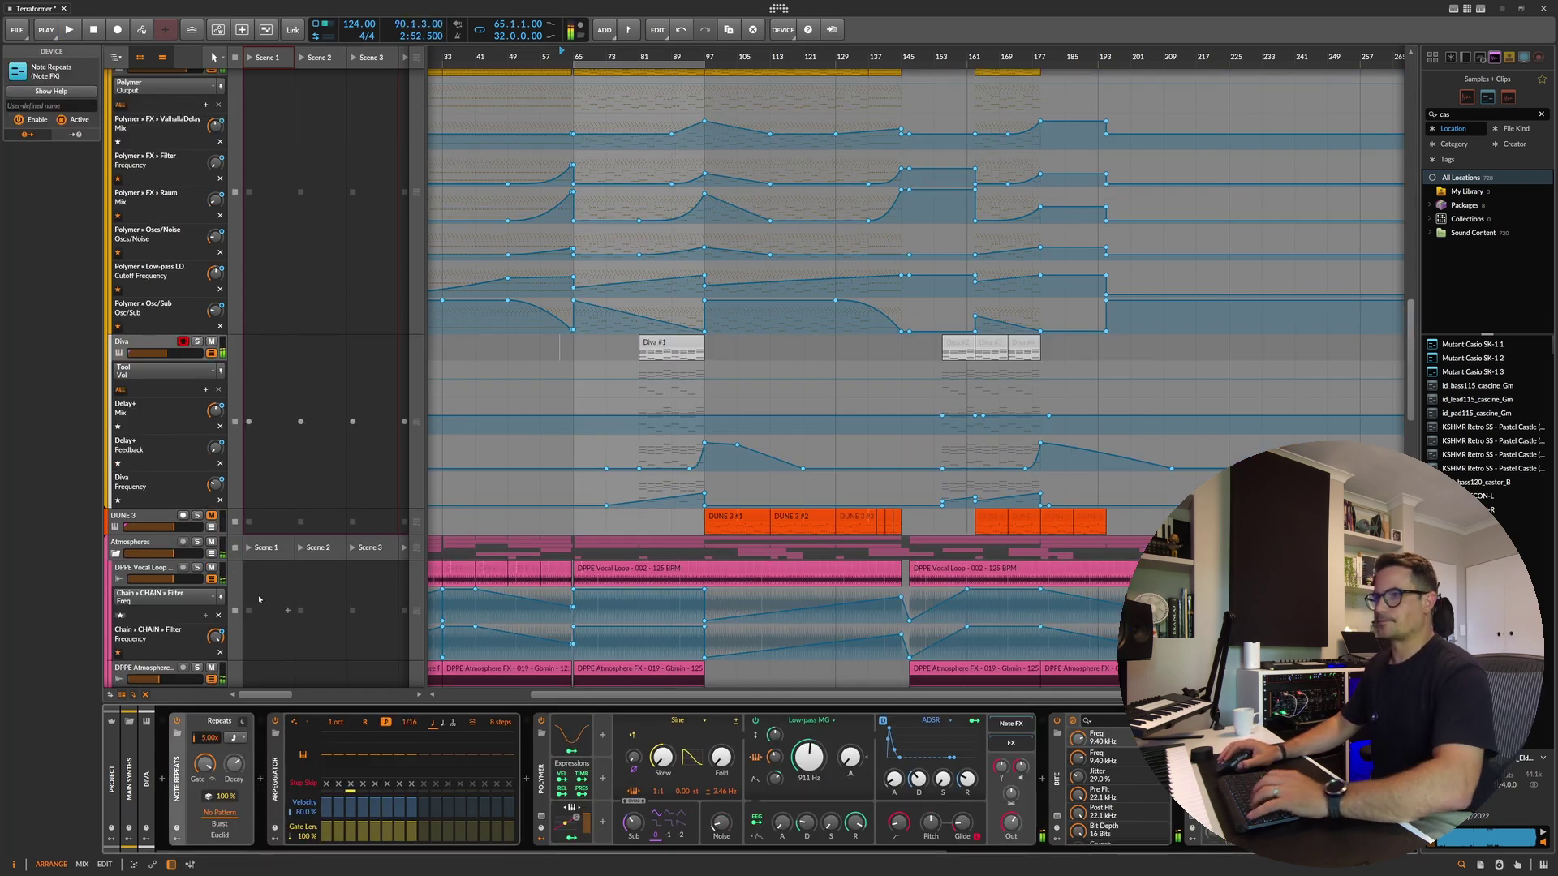
Step: Solo the Diva track and play it from bar 81
{"action": "left_click", "coordinate": [197, 341]}
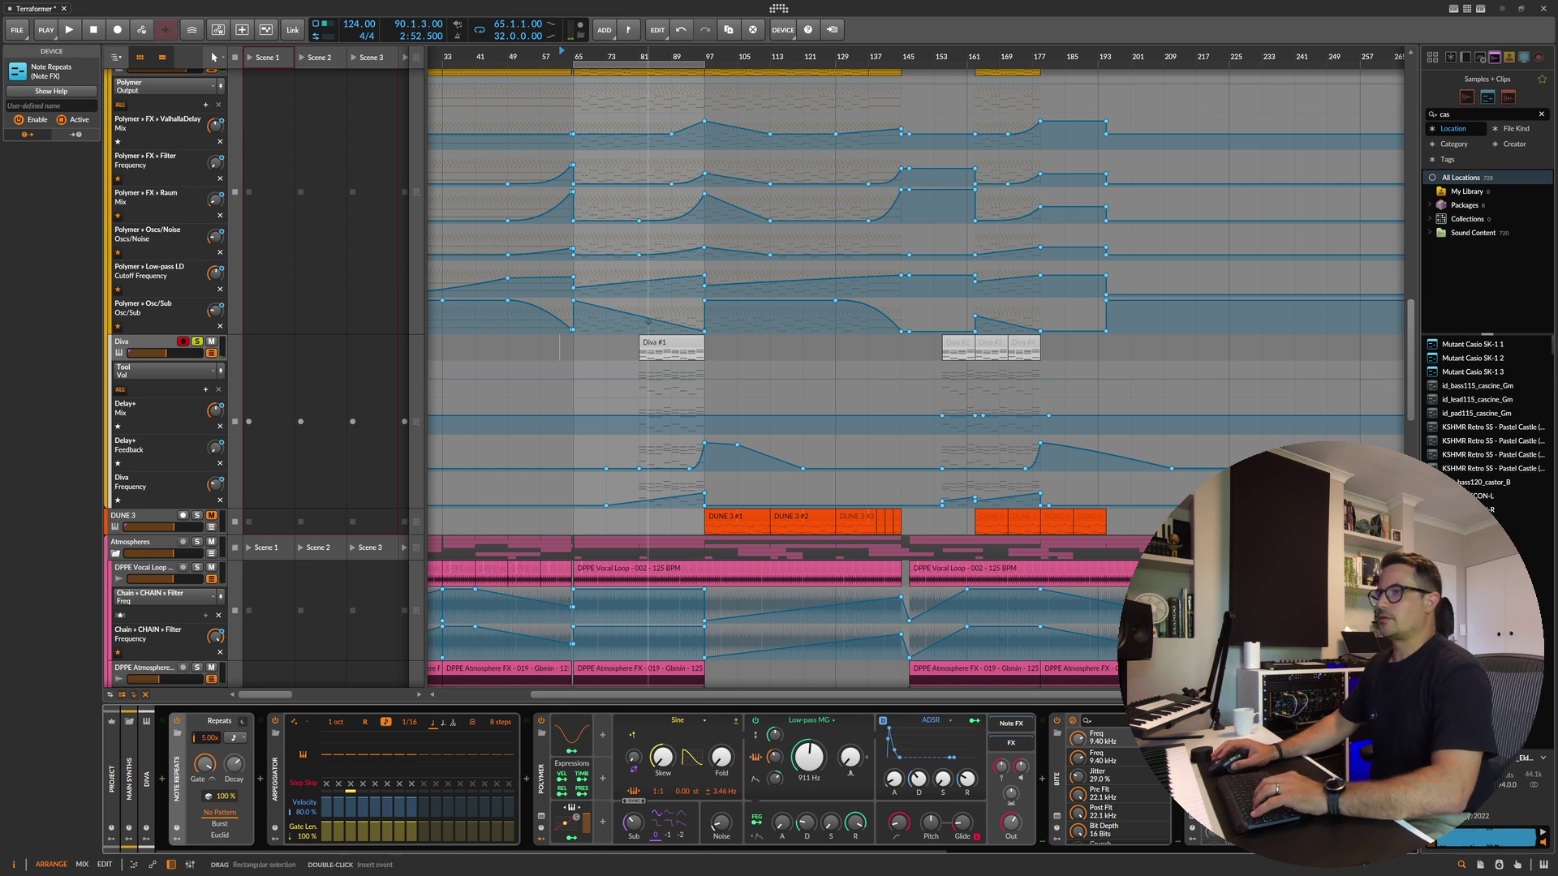
{"action": "left_click", "coordinate": [638, 50]}
{"action": "key", "text": "space"}
{"action": "left_click", "coordinate": [132, 352]}
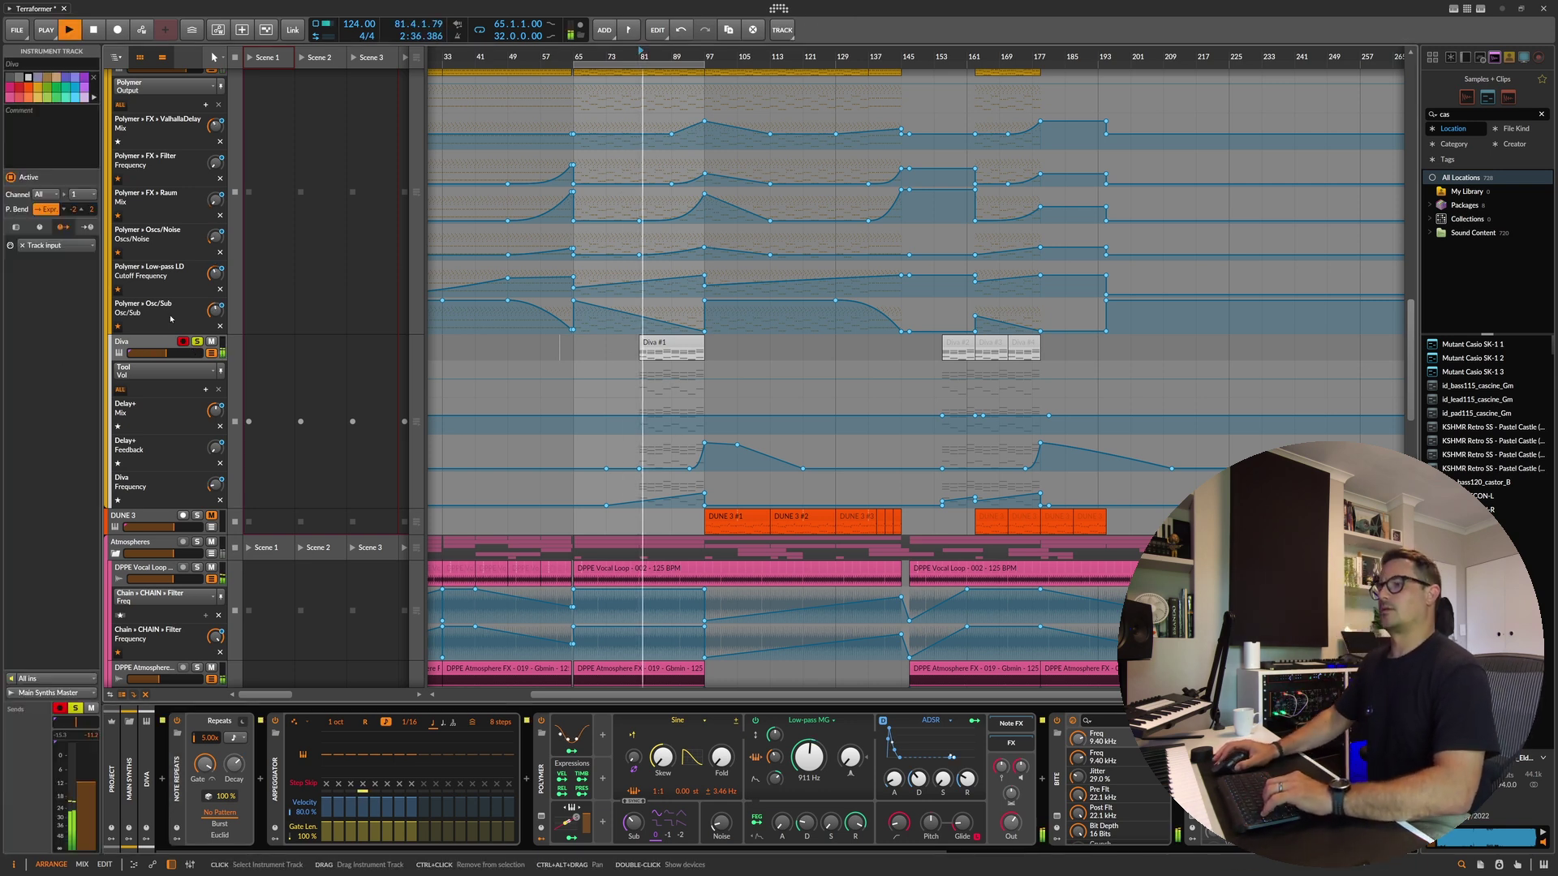
Step: Bypass Diva's Note Repeats device to hear the Arpeggiator alone, leaving both devices expanded
{"action": "double_click", "coordinate": [182, 792]}
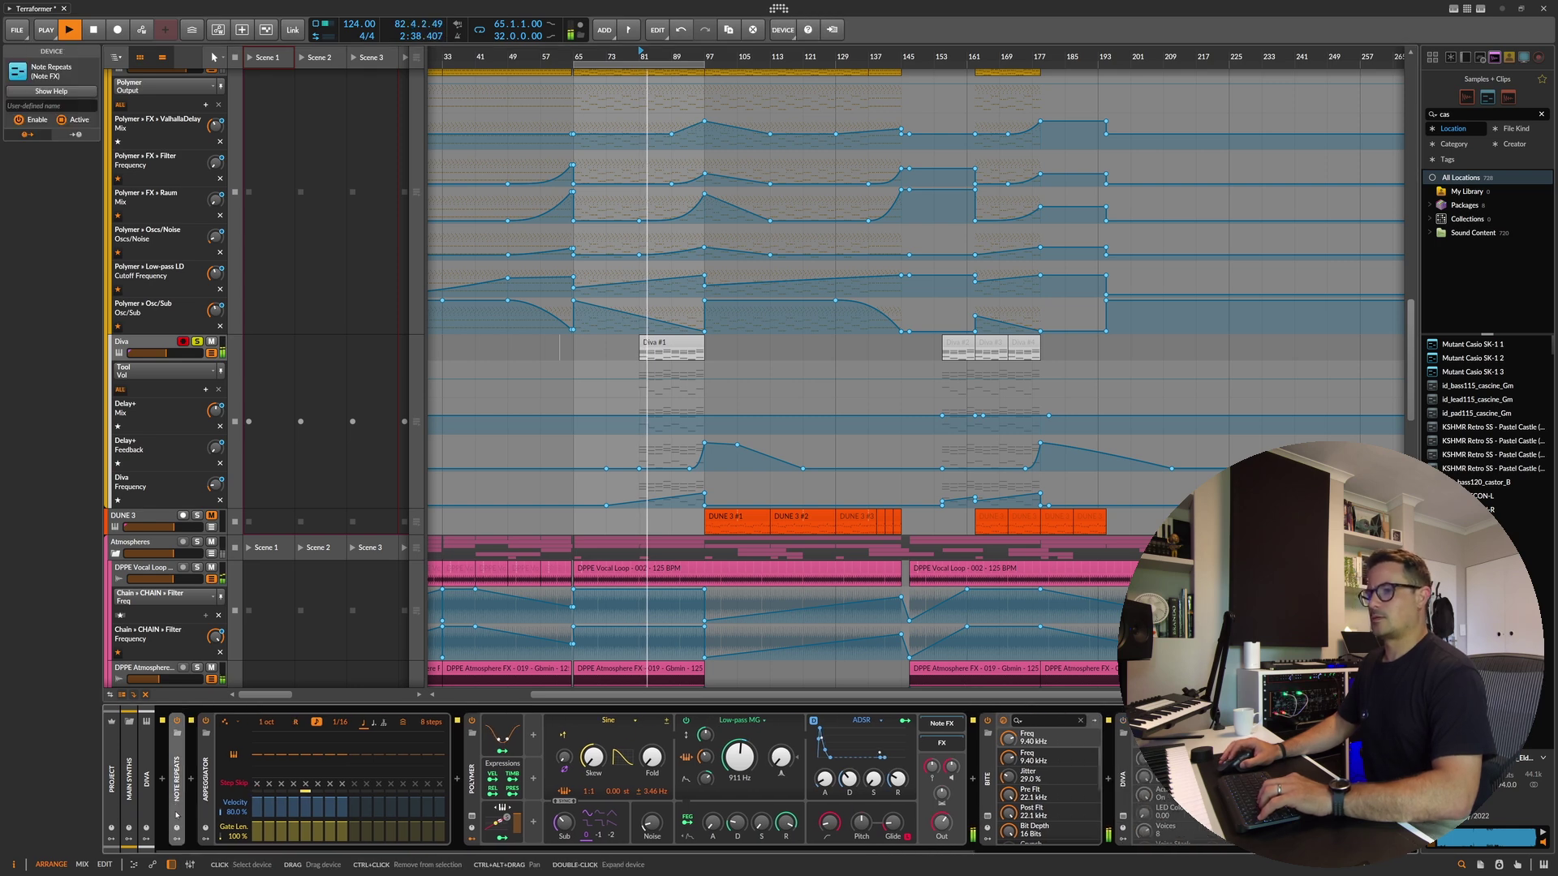
{"action": "left_click", "coordinate": [207, 800]}
{"action": "double_click", "coordinate": [207, 800]}
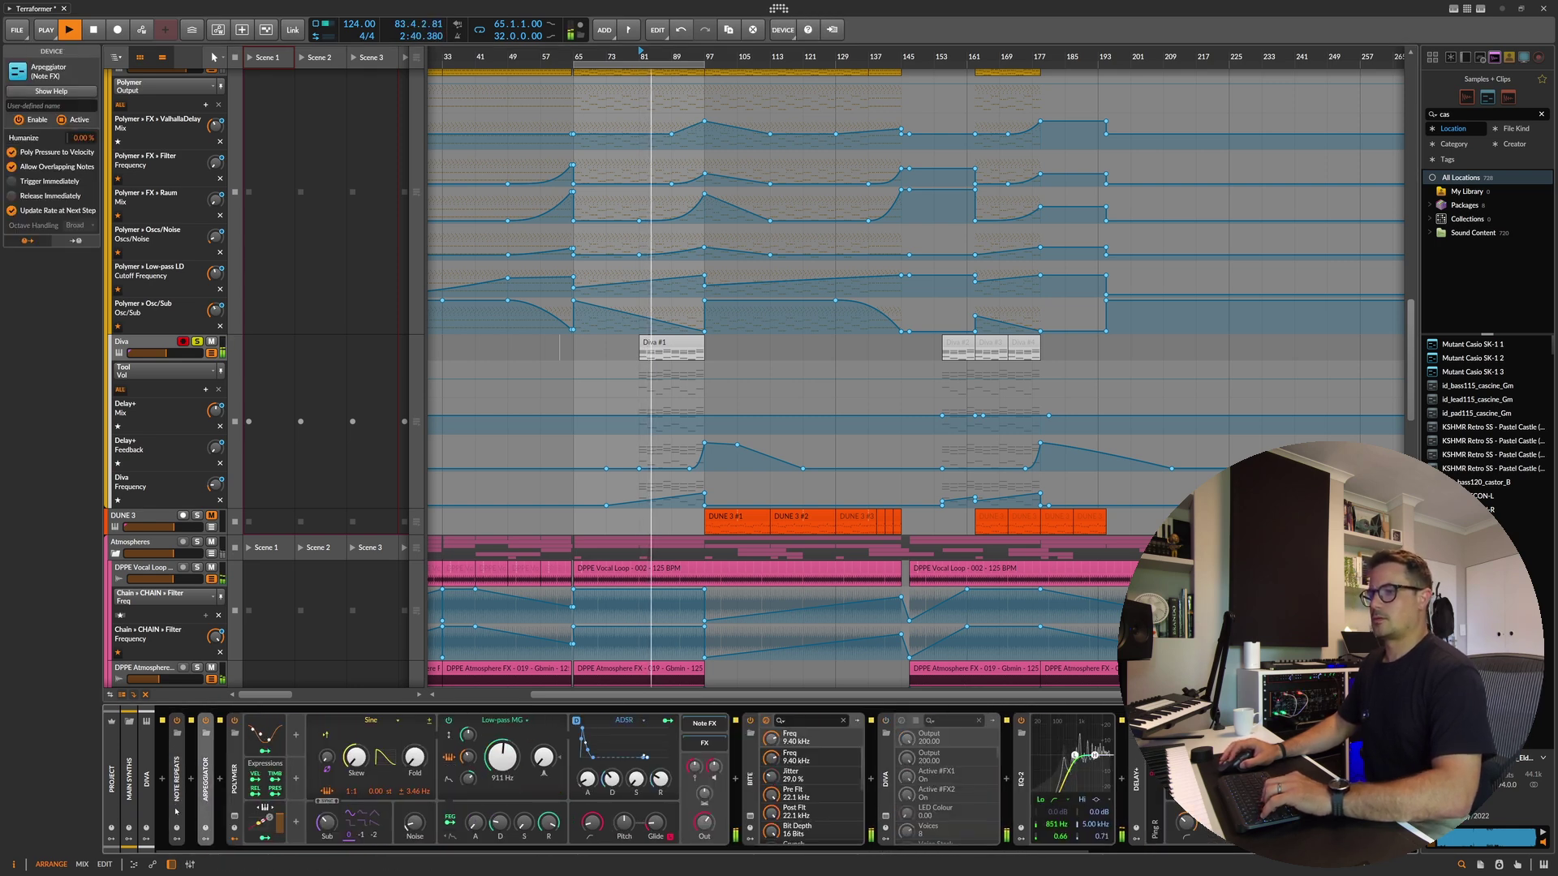
{"action": "double_click", "coordinate": [177, 797]}
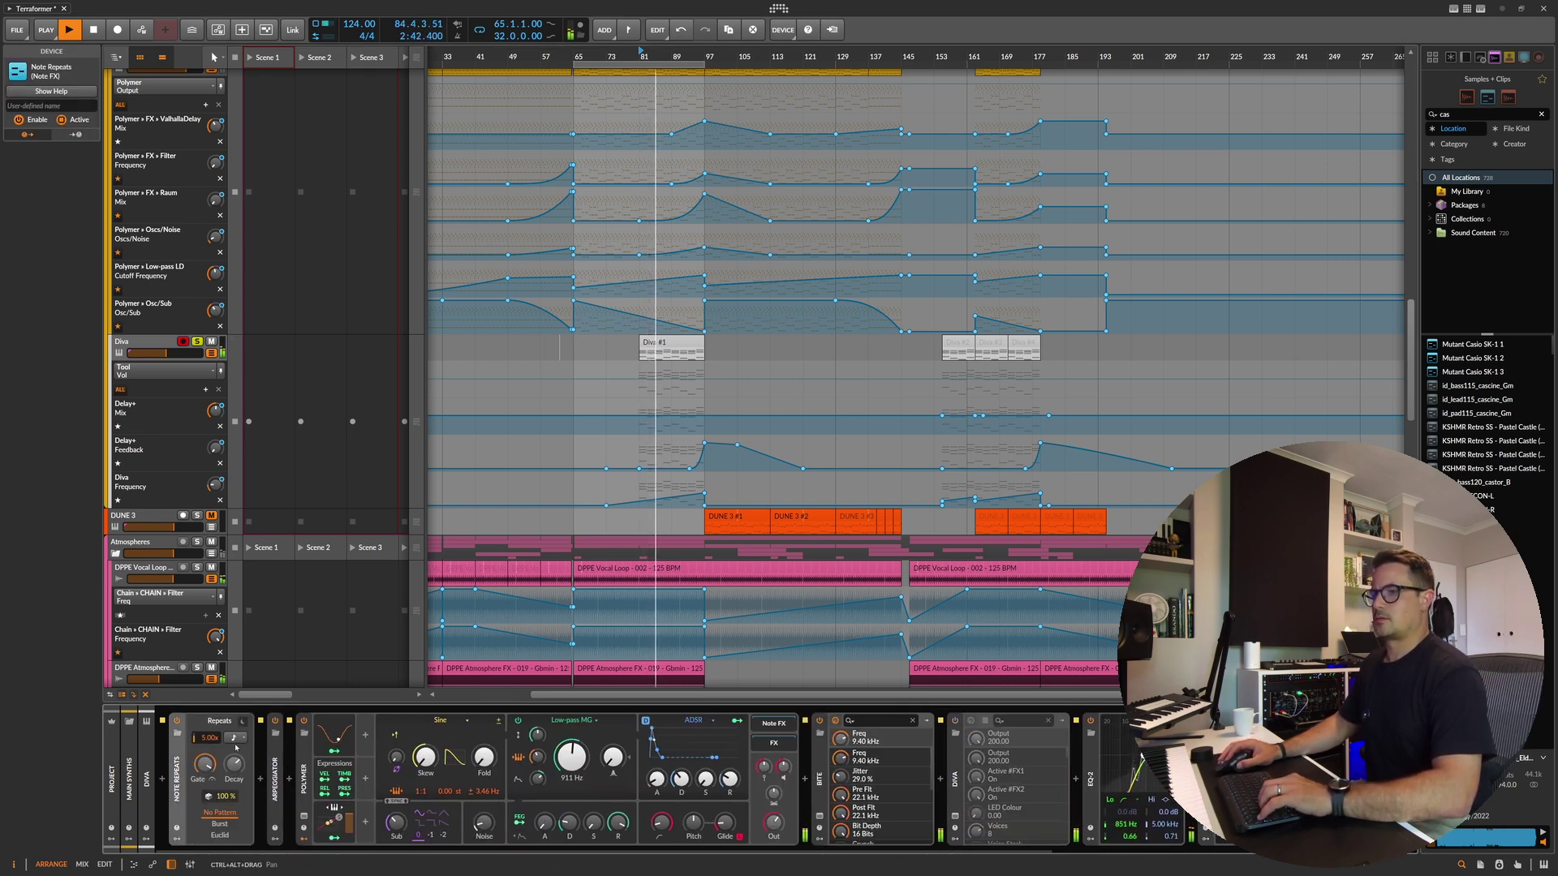
{"action": "left_click", "coordinate": [177, 722]}
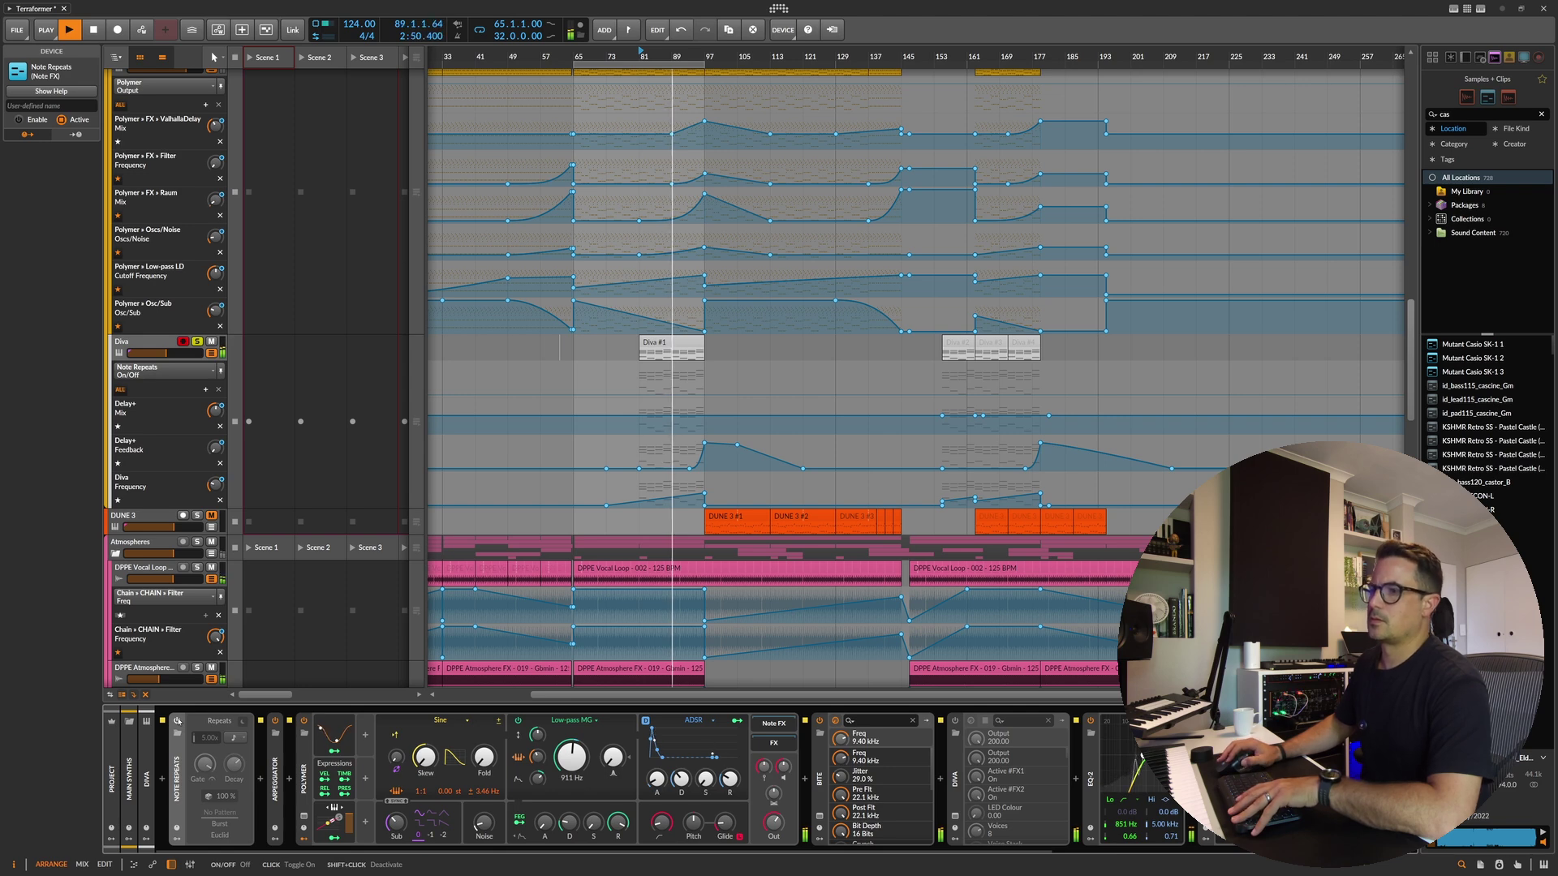
{"action": "double_click", "coordinate": [276, 783]}
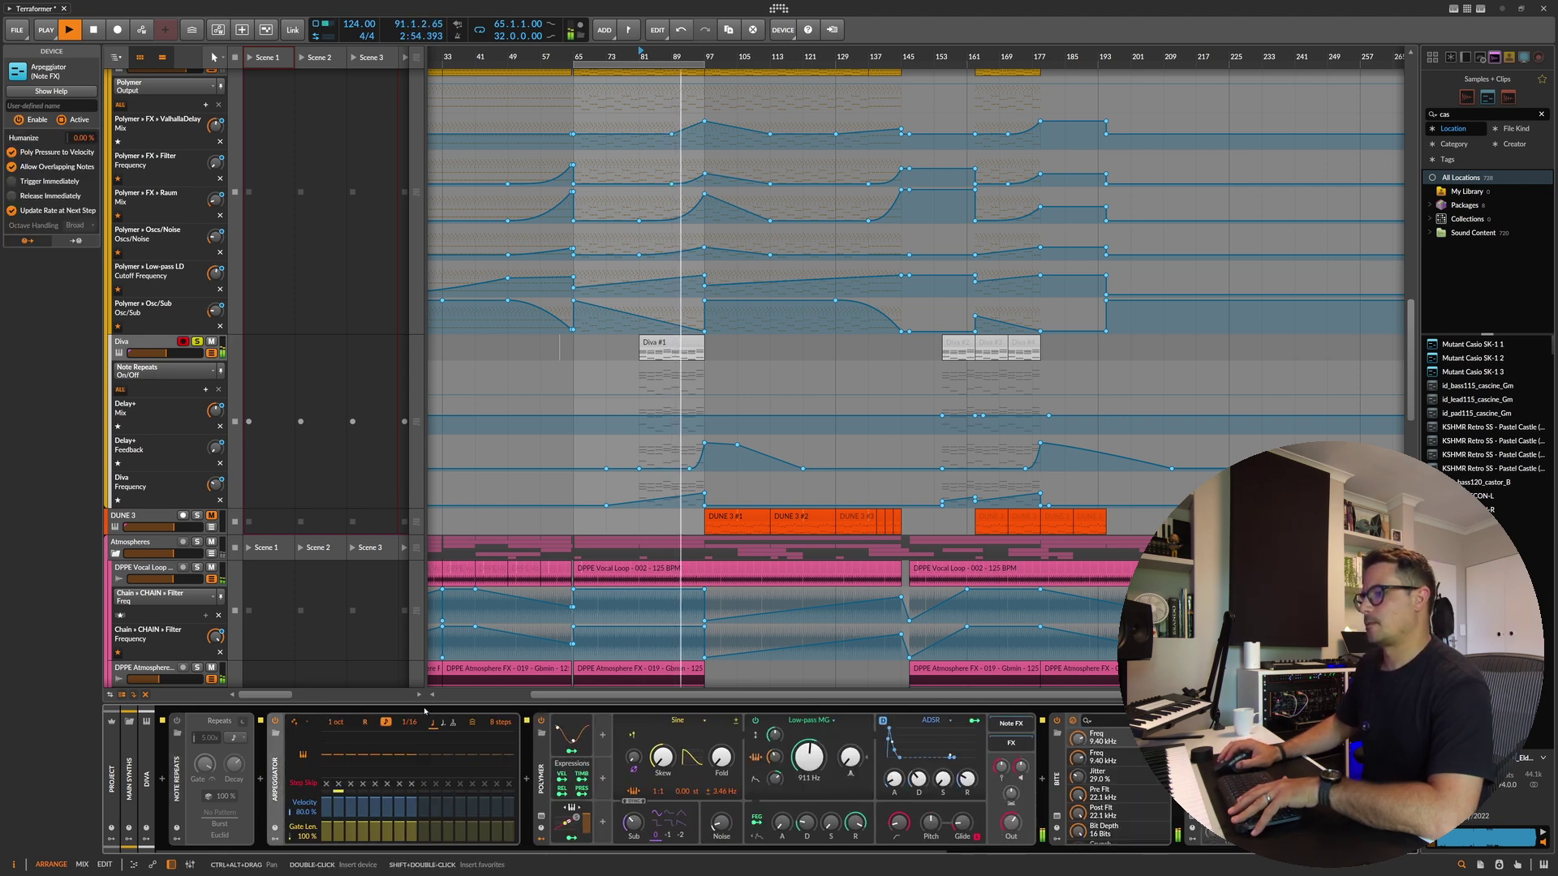
{"action": "key", "text": "space"}
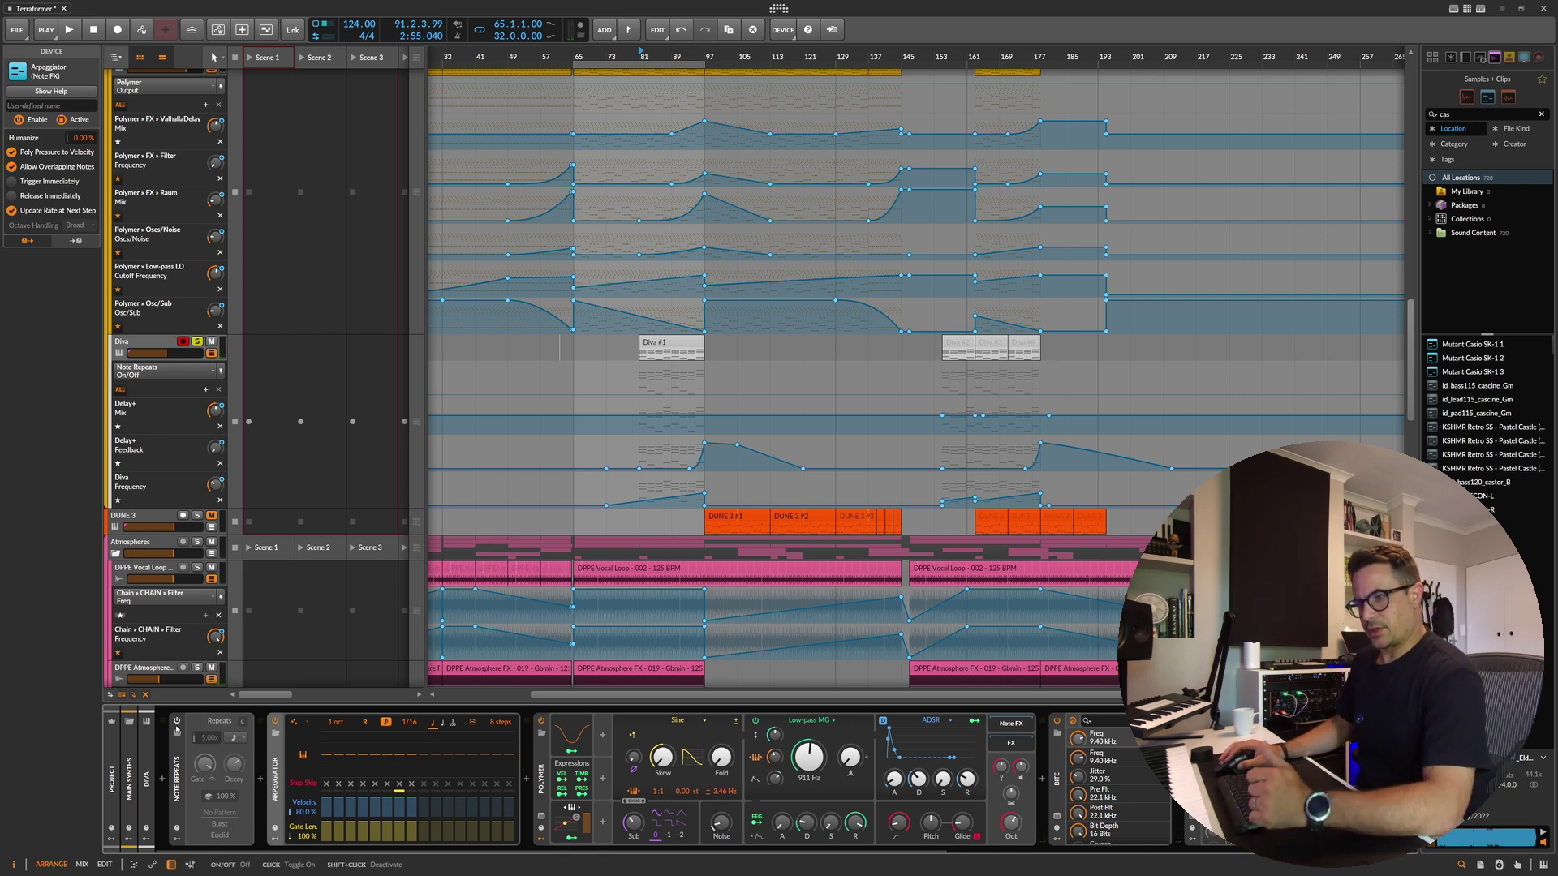
Step: Check the timebase options of Note Repeats, keep the 16th note, and replay the solo from bar 81 with the device active
{"action": "left_click", "coordinate": [242, 739]}
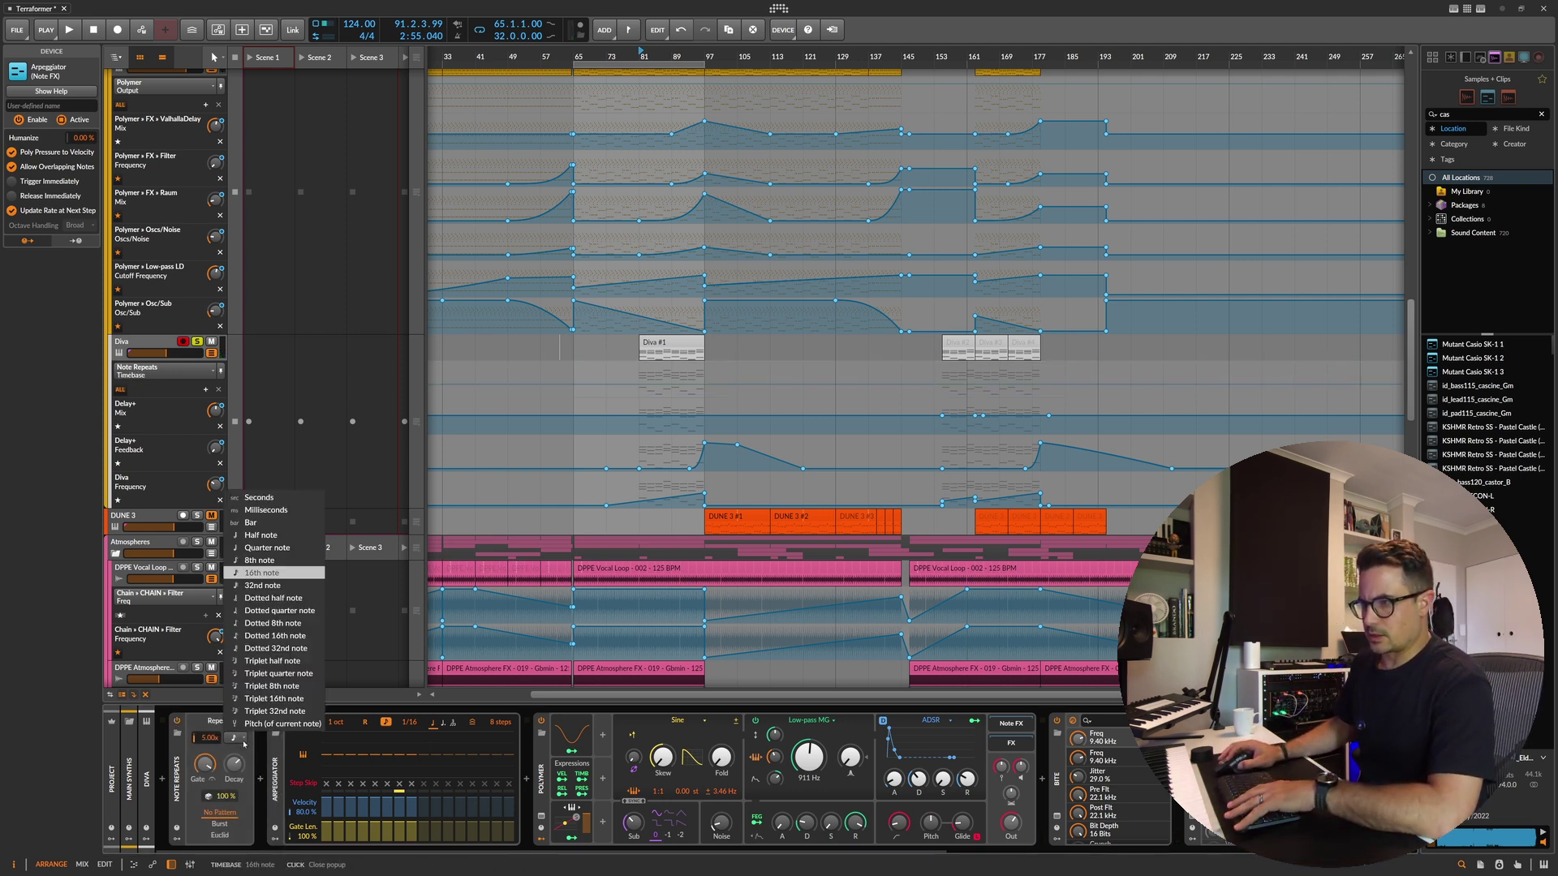
{"action": "left_click", "coordinate": [250, 762]}
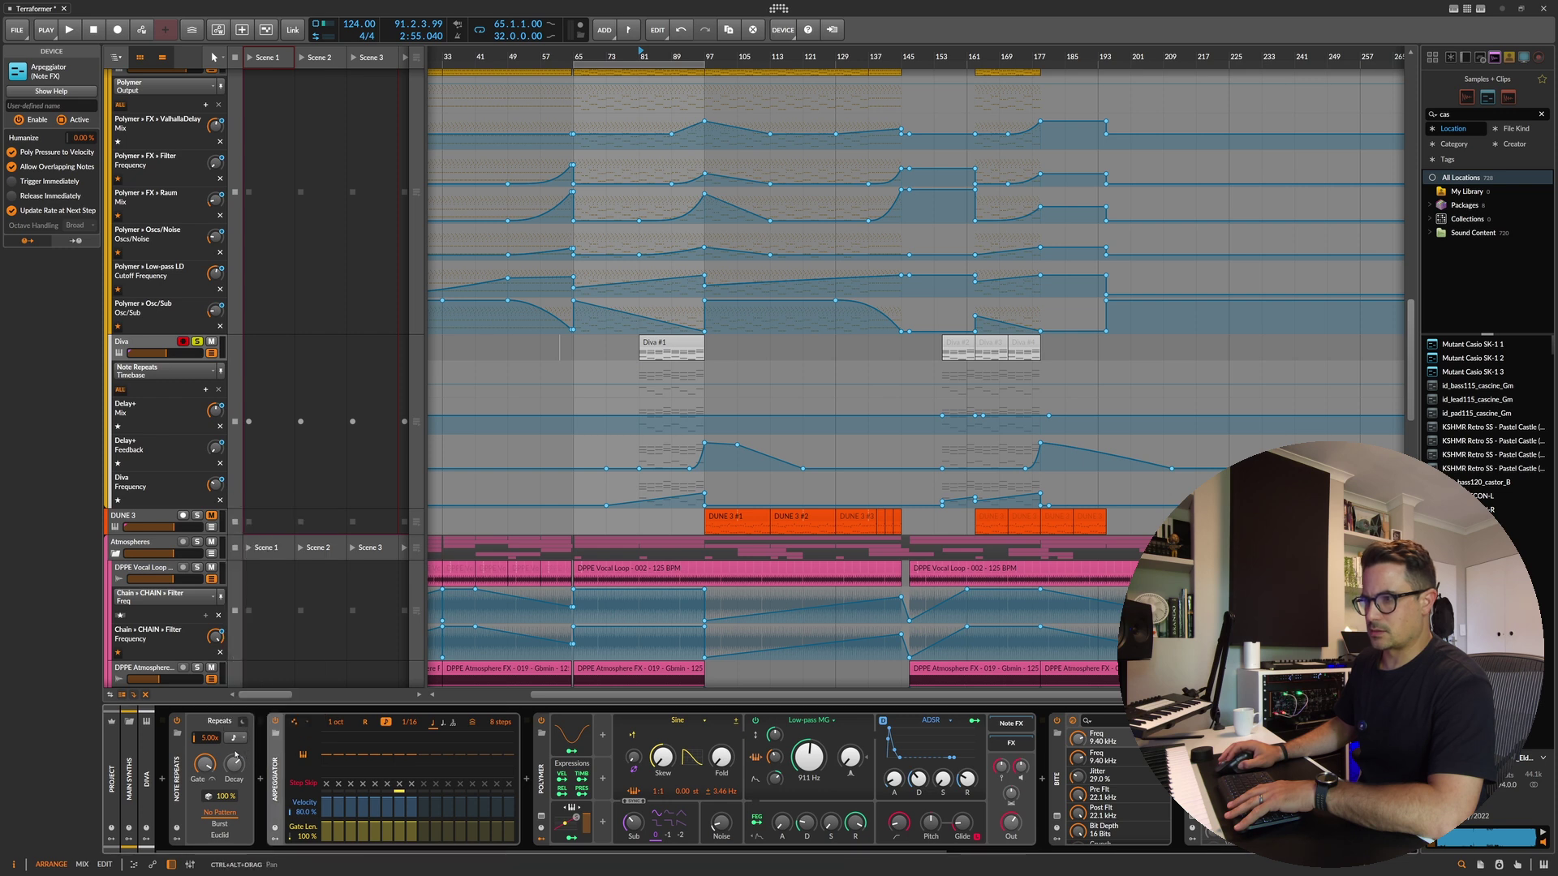
{"action": "key", "text": "space"}
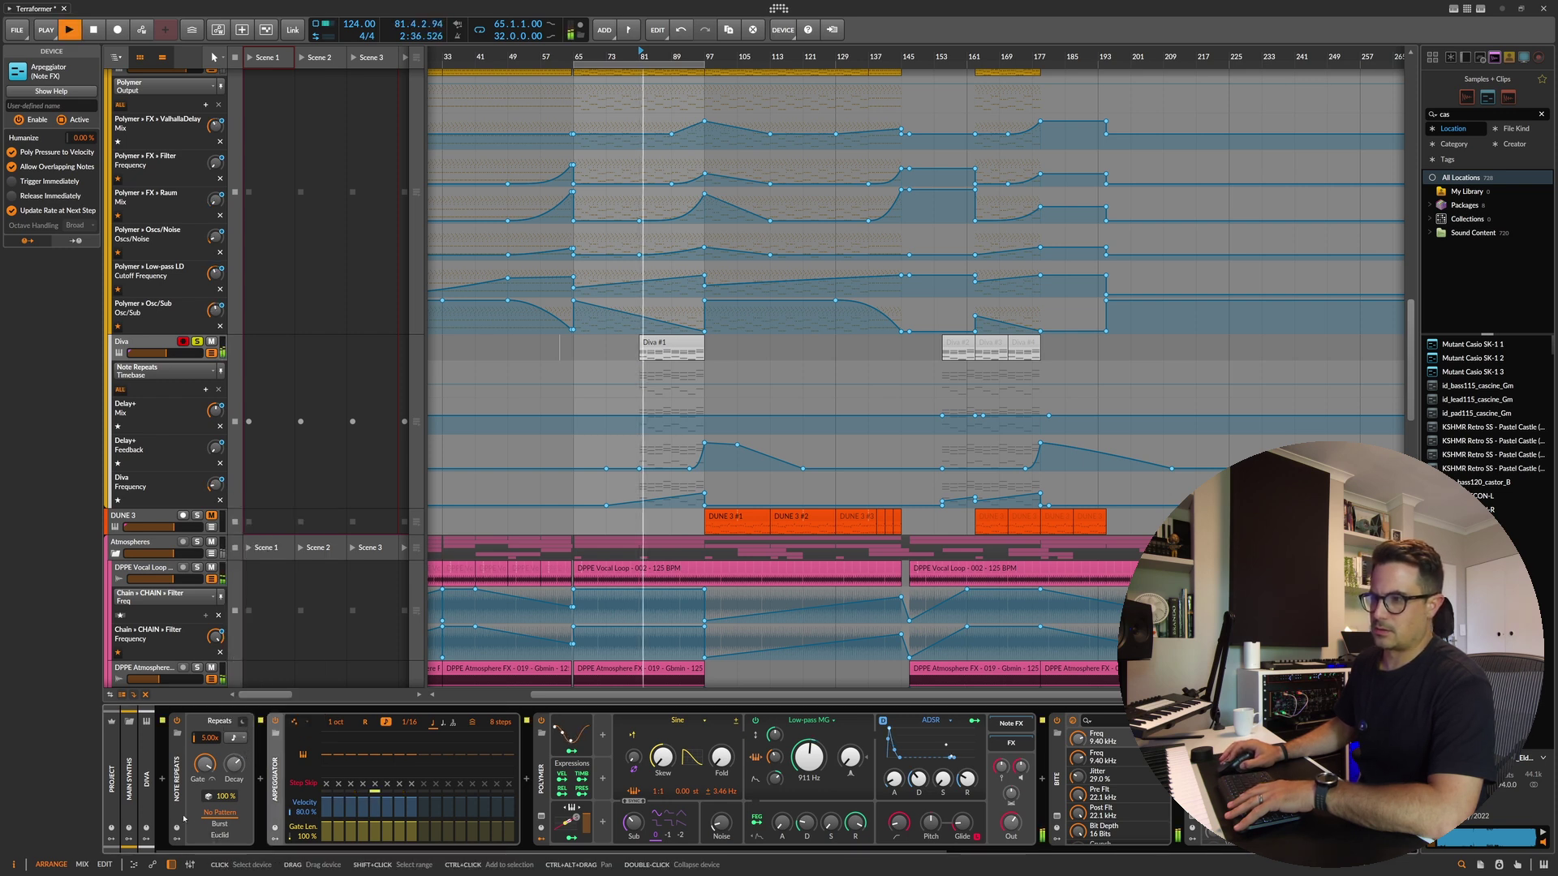
{"action": "key", "text": "space"}
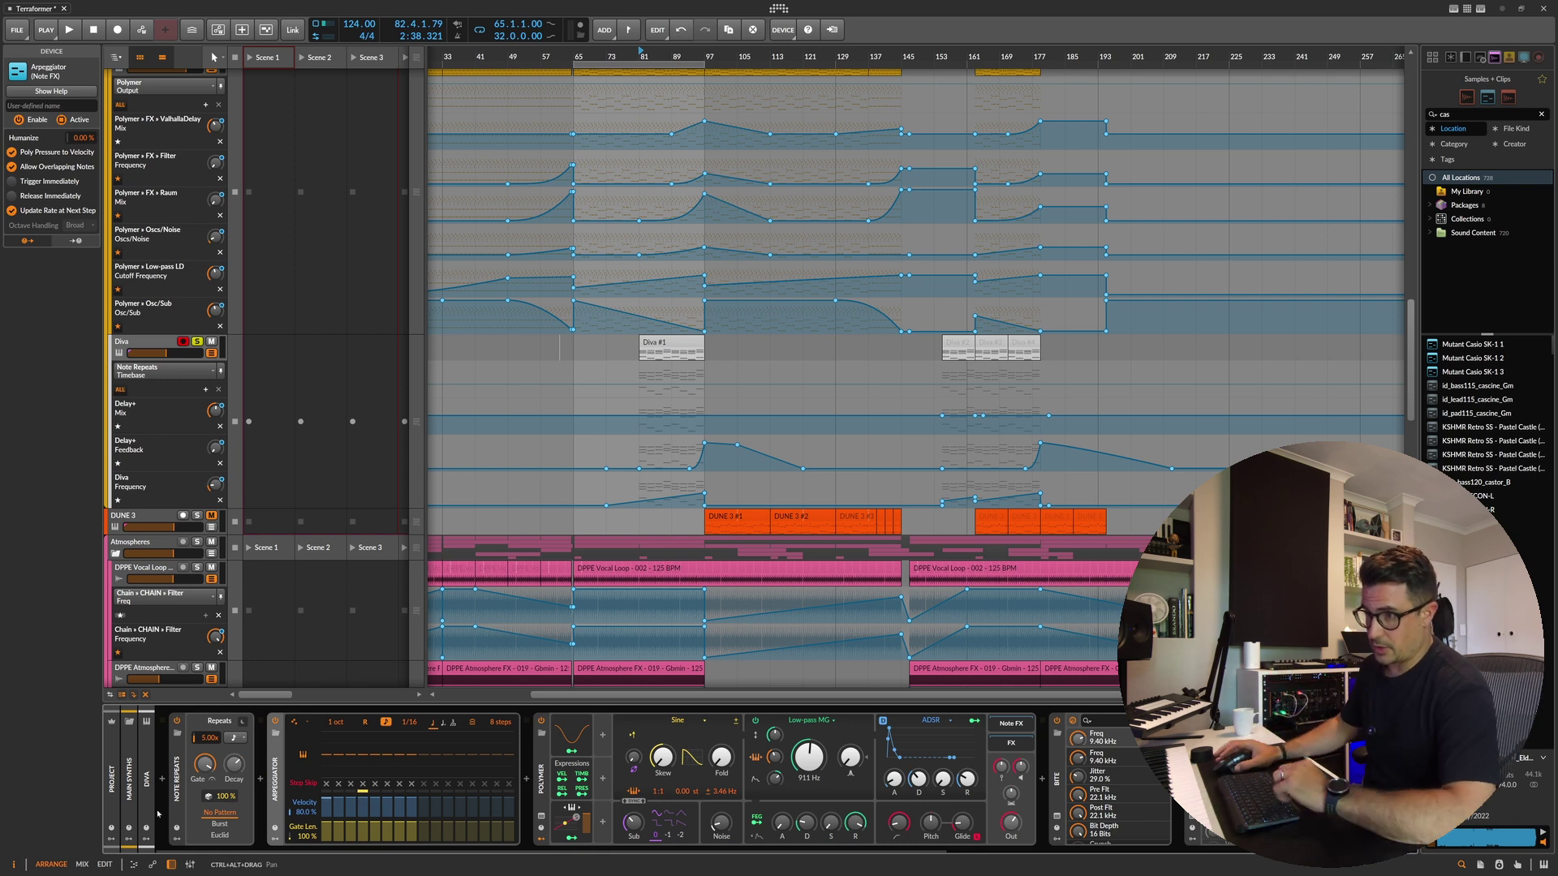
Step: Try 5 steps in the Arpeggiator with Note Repeats bypassed, playing from bar 81
{"action": "left_click", "coordinate": [175, 719]}
{"action": "left_click", "coordinate": [177, 720]}
{"action": "left_click", "coordinate": [280, 781]}
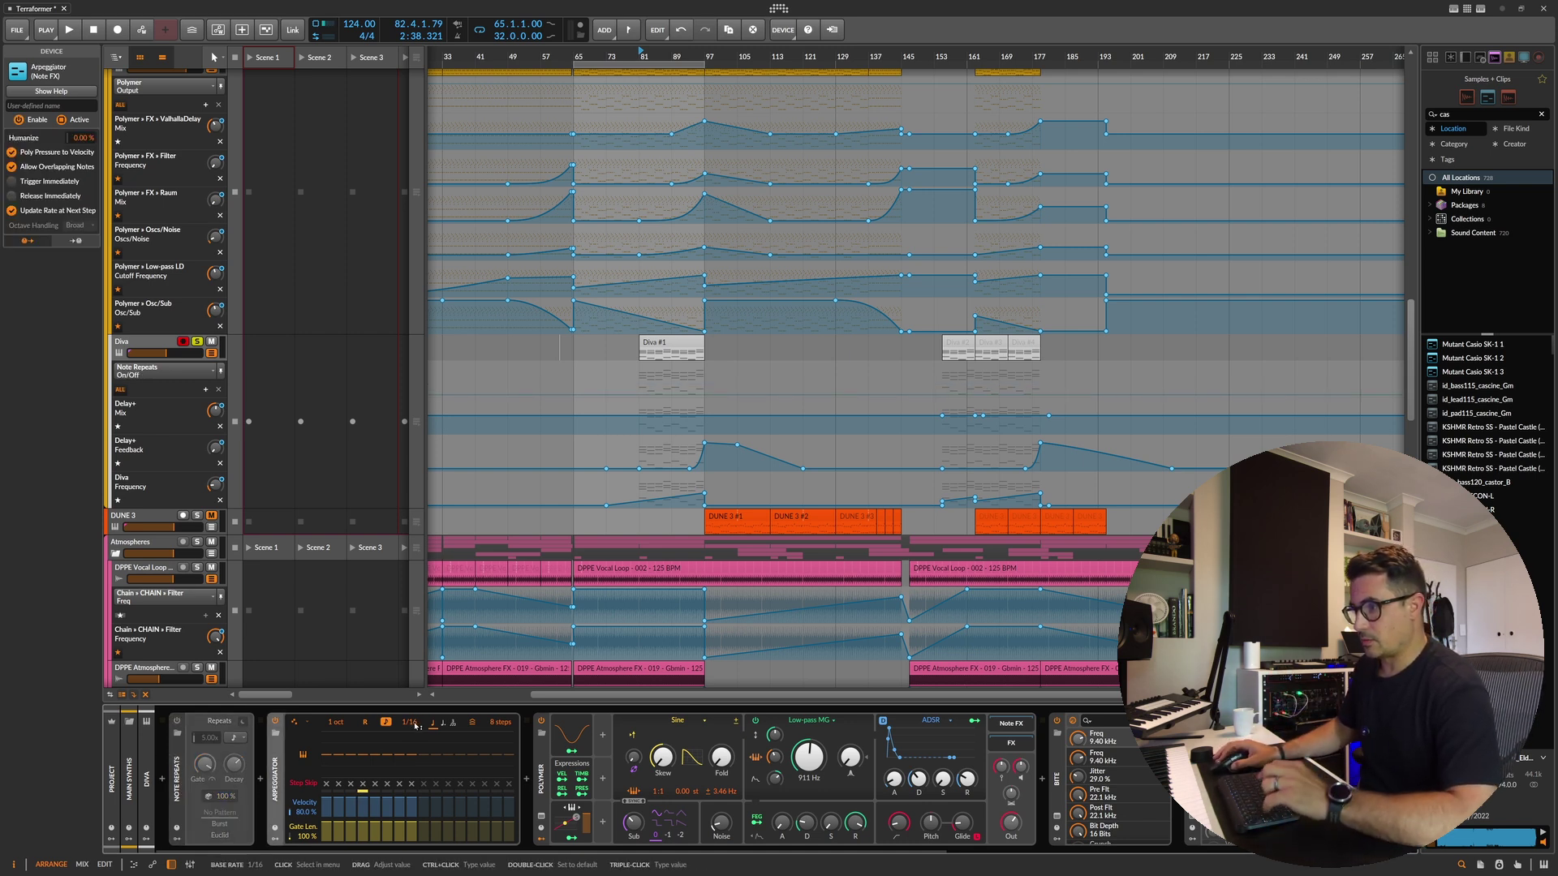
{"action": "left_click_drag", "start_coordinate": [500, 721], "coordinate": [501, 738]}
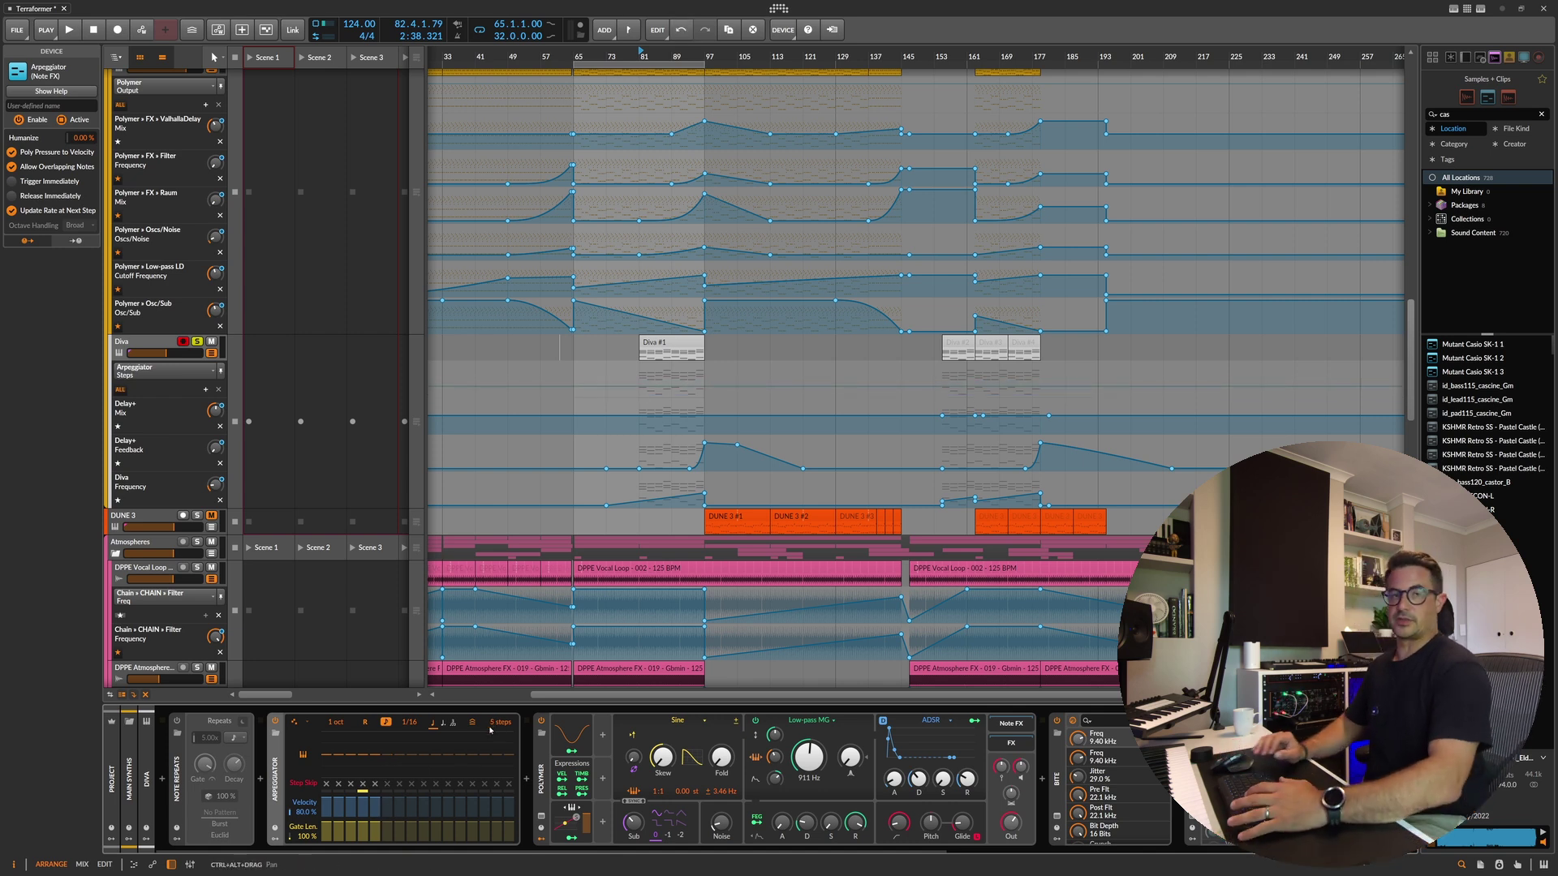
{"action": "key", "text": "space"}
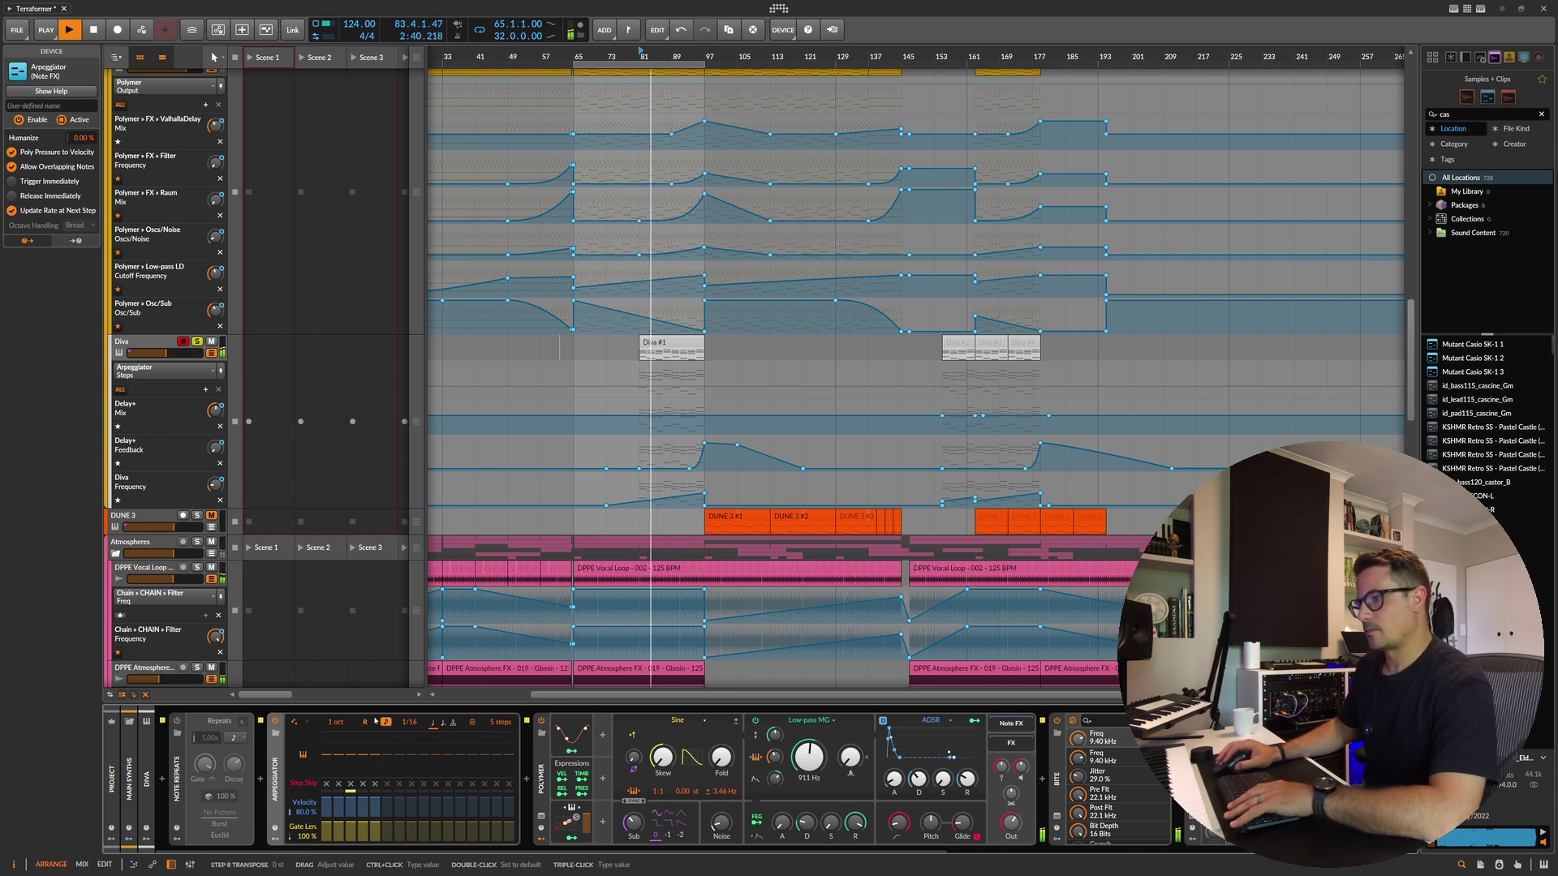
{"action": "key", "text": "space"}
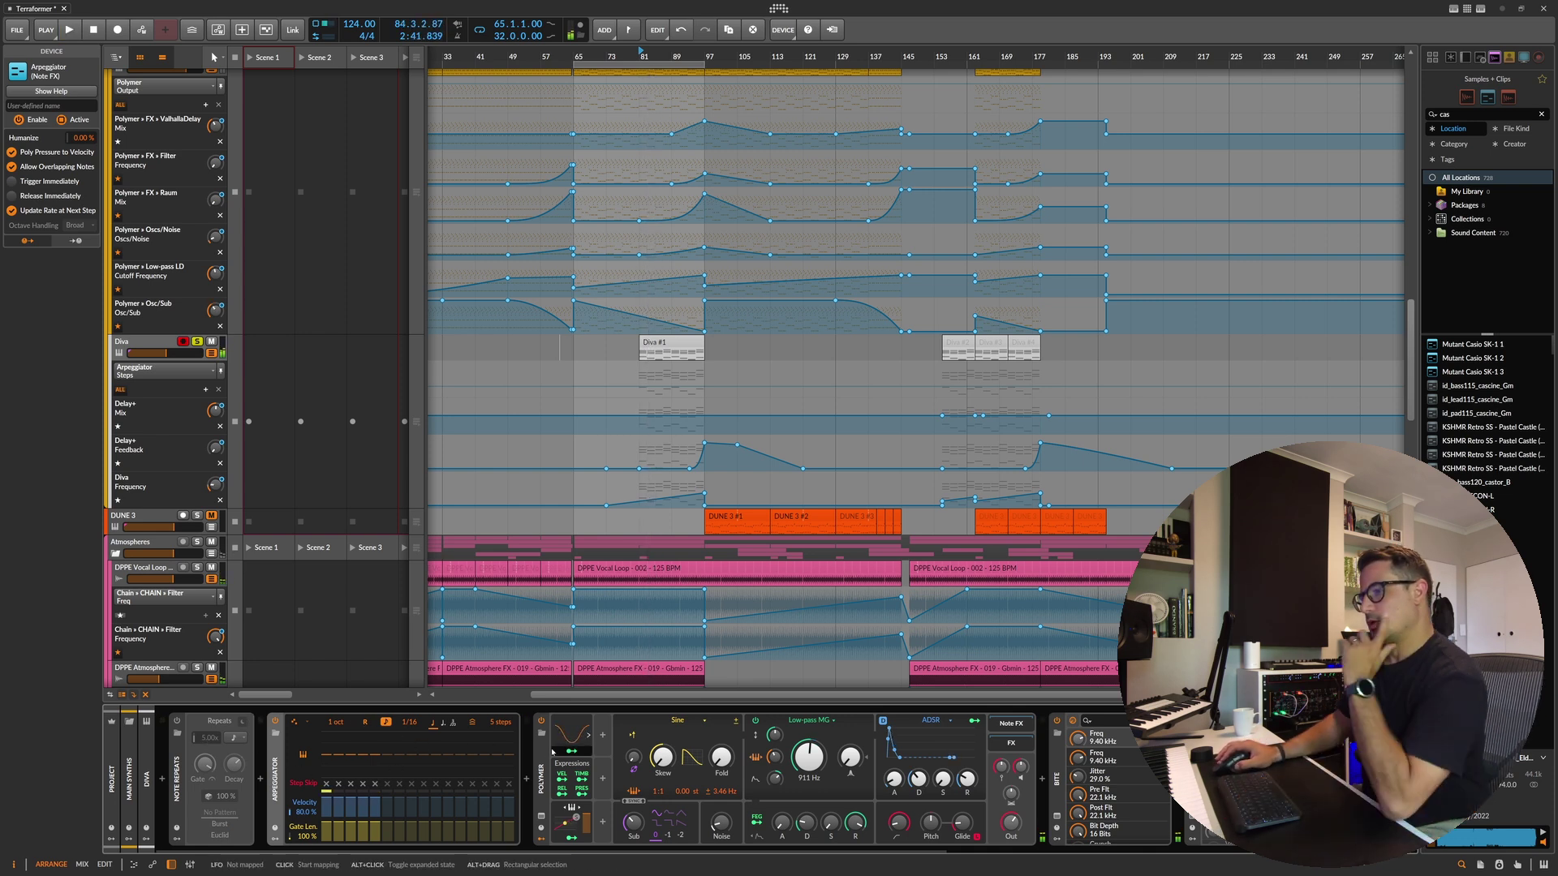
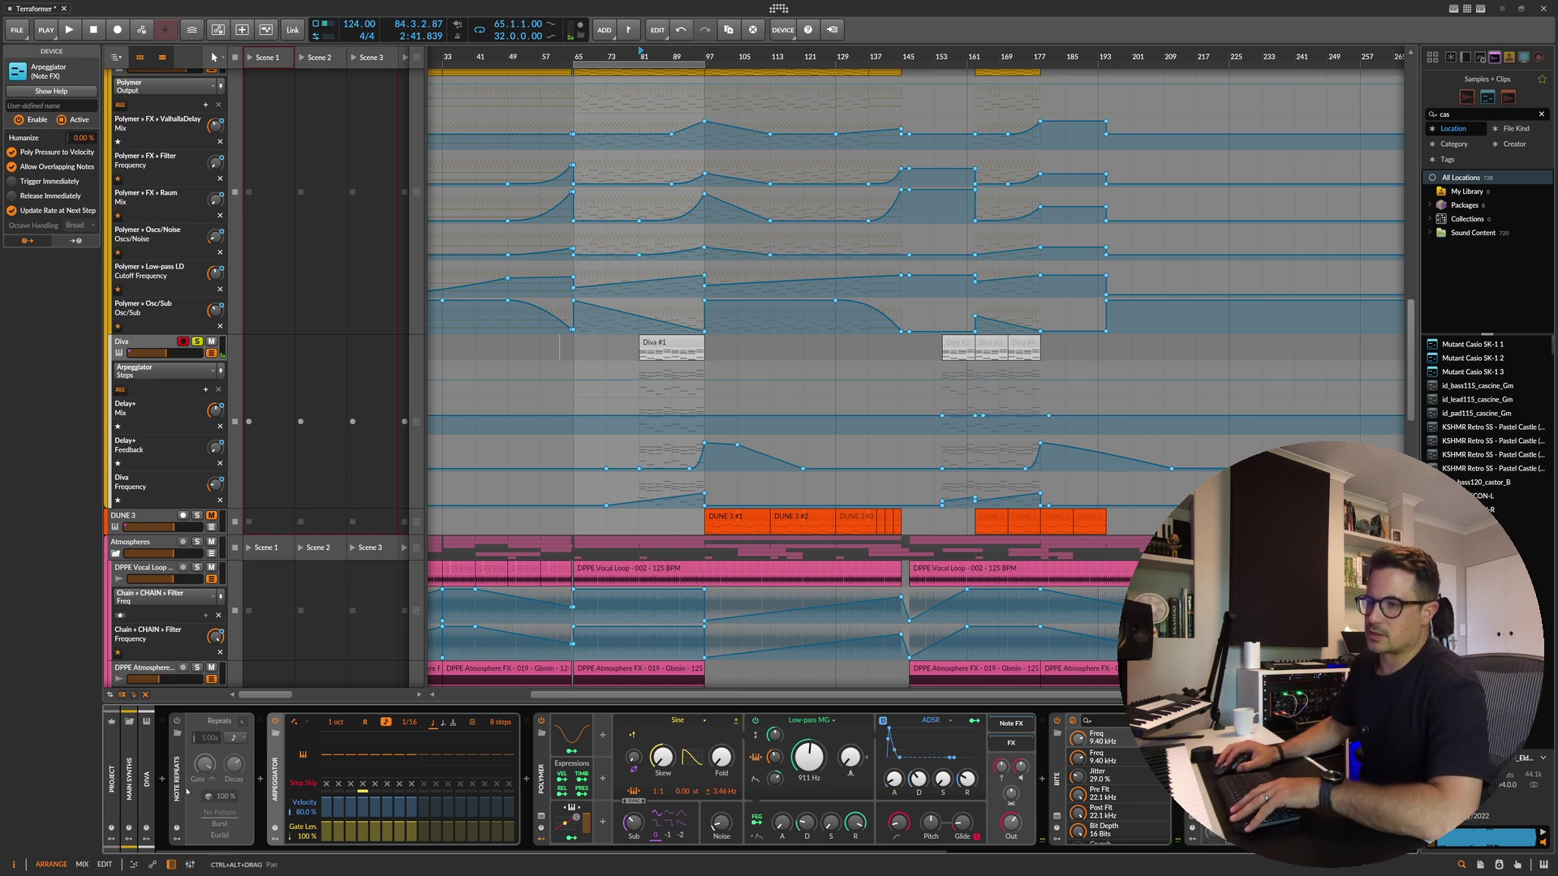
Step: Dismiss the preset browser of Note Repeats and replay from bar 81 while reviewing the Arpeggiator, Polymer and following devices
{"action": "left_click", "coordinate": [177, 734]}
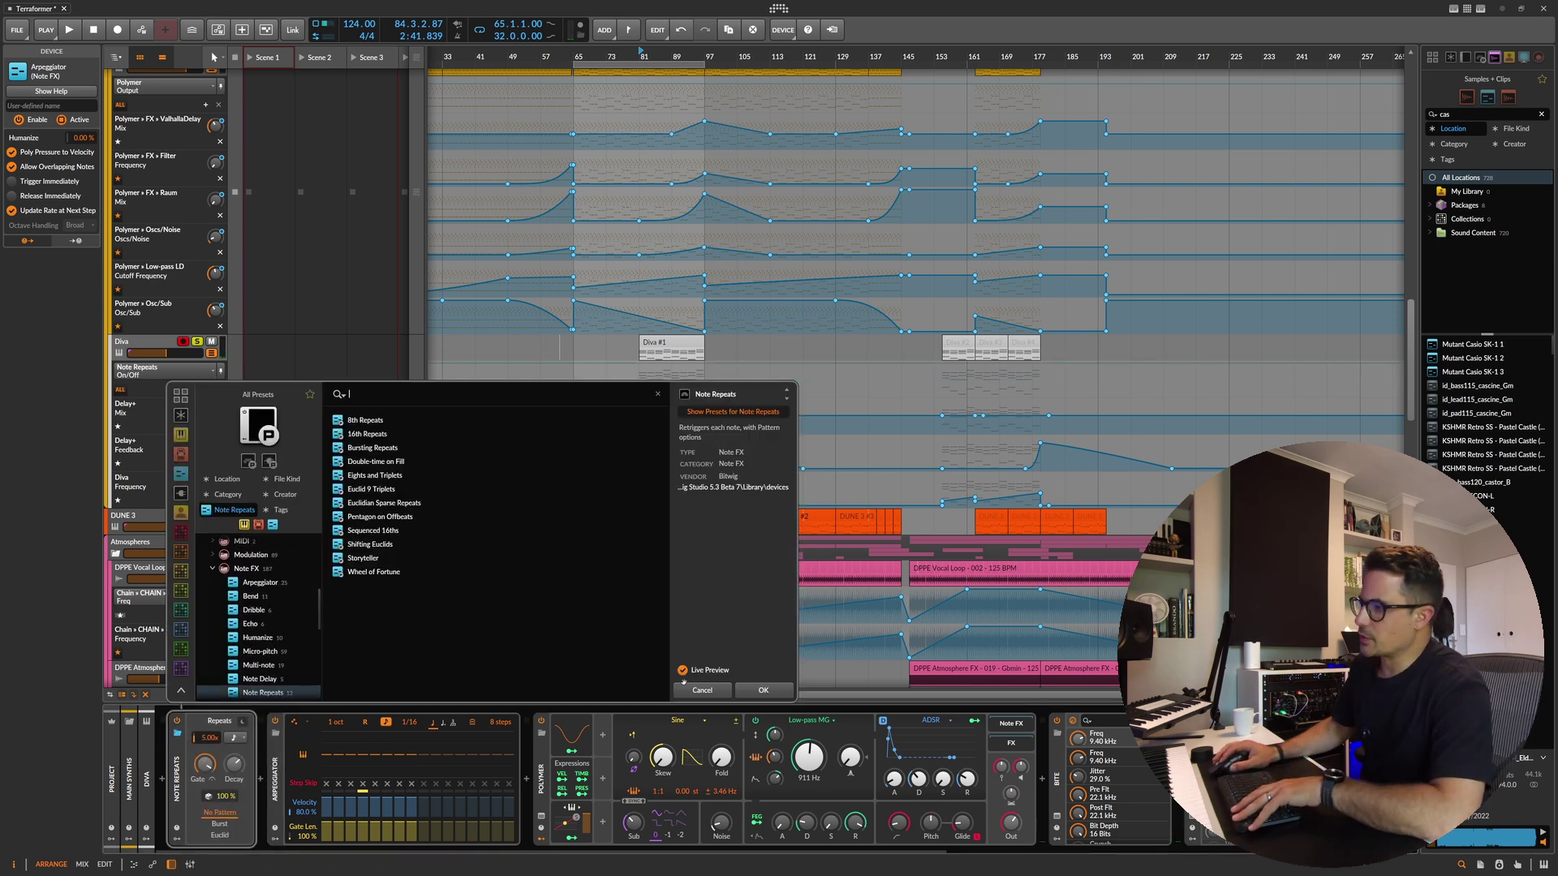
{"action": "left_click", "coordinate": [698, 689]}
{"action": "key", "text": "space"}
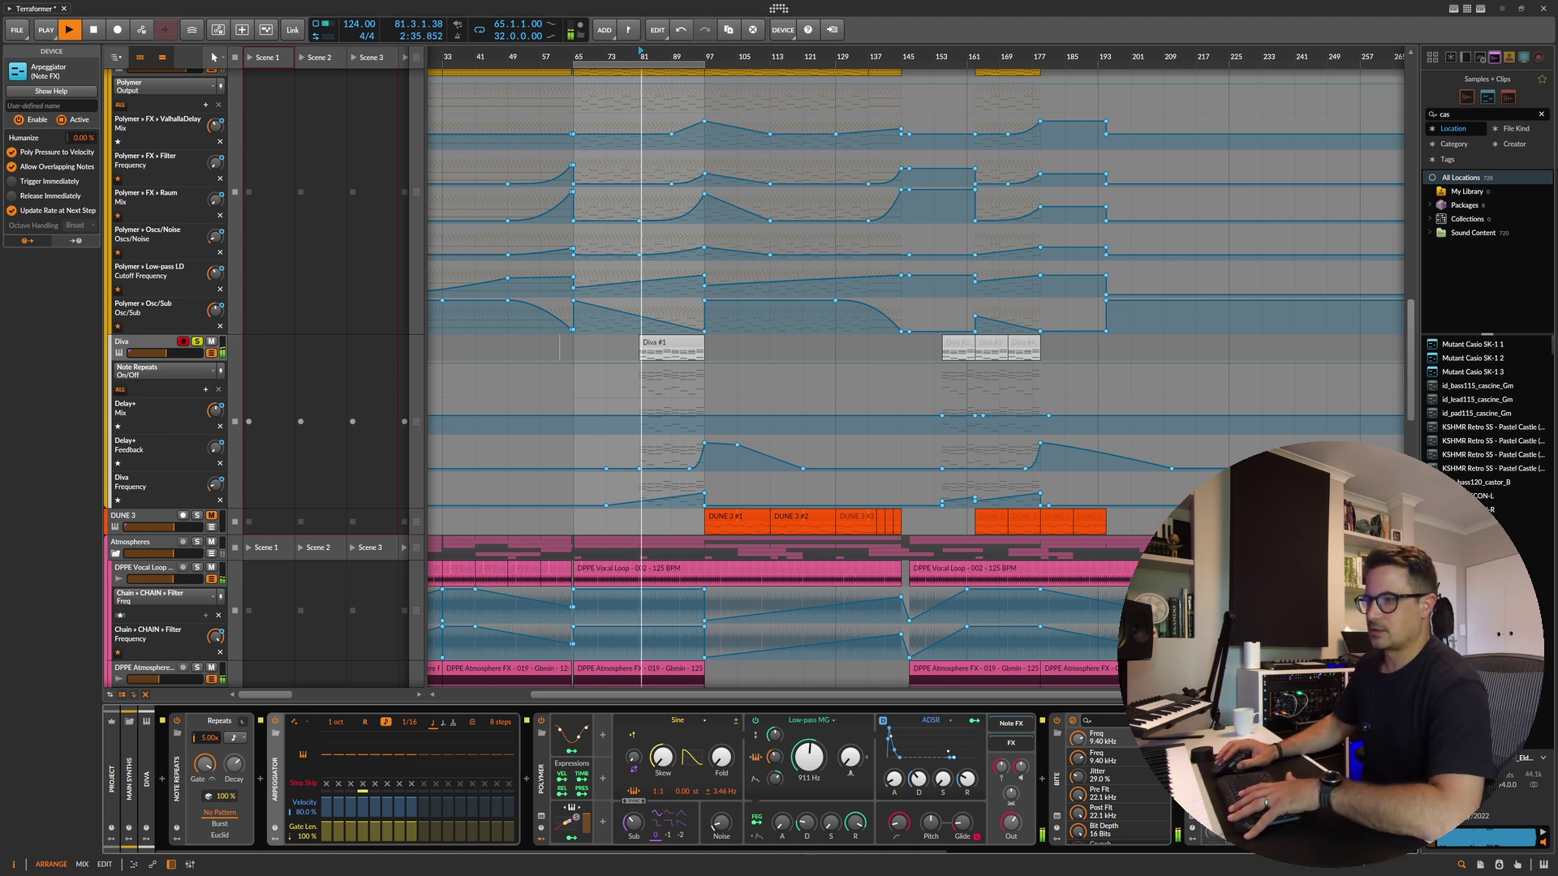
{"action": "left_click", "coordinate": [180, 807]}
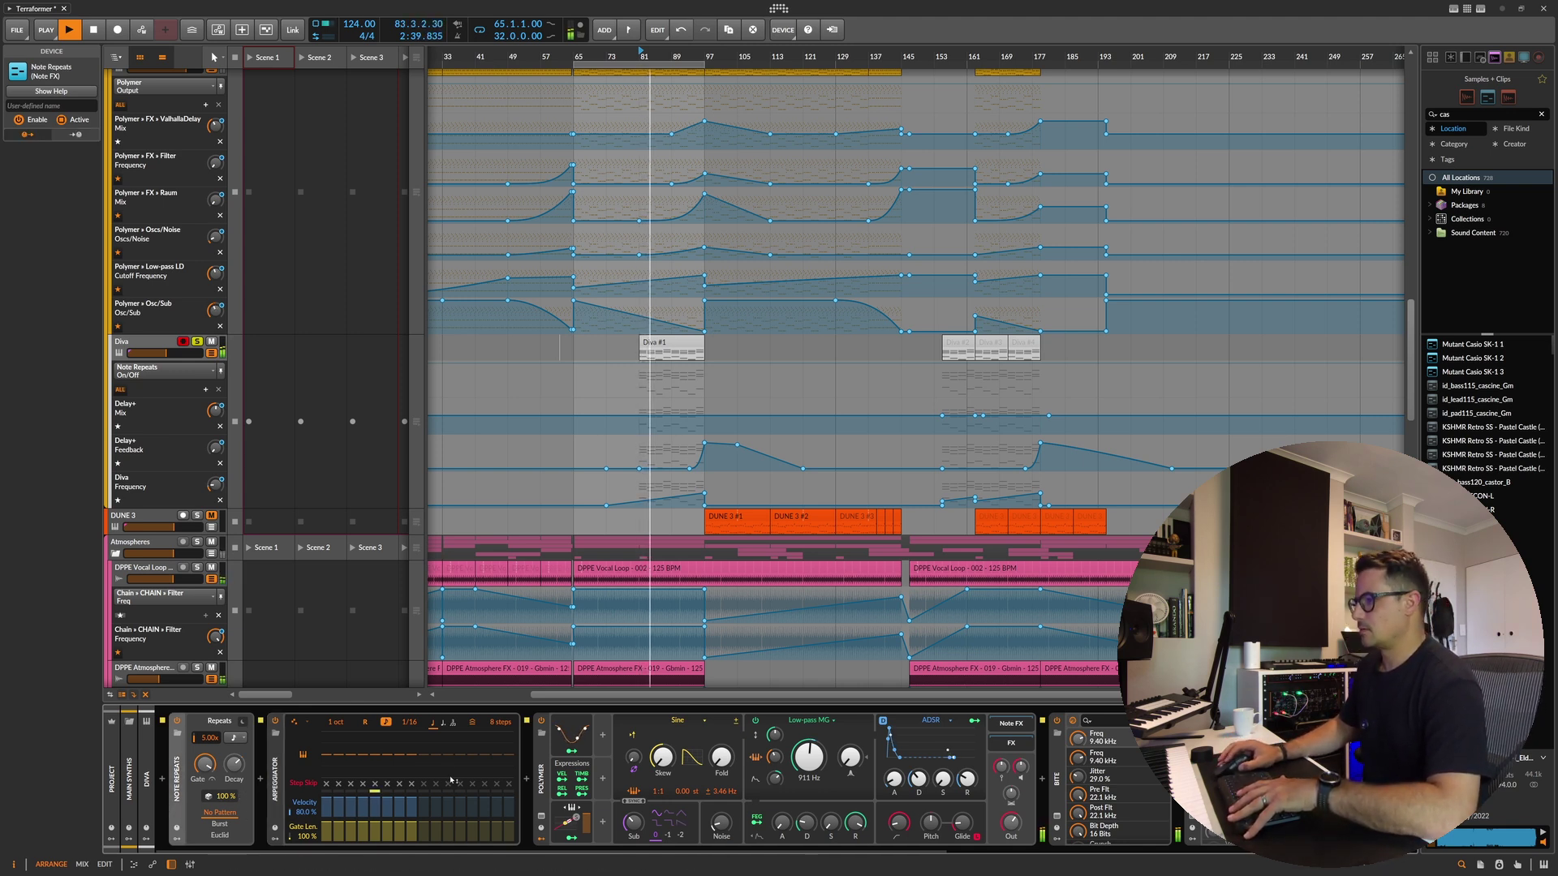
{"action": "left_click", "coordinate": [852, 793]}
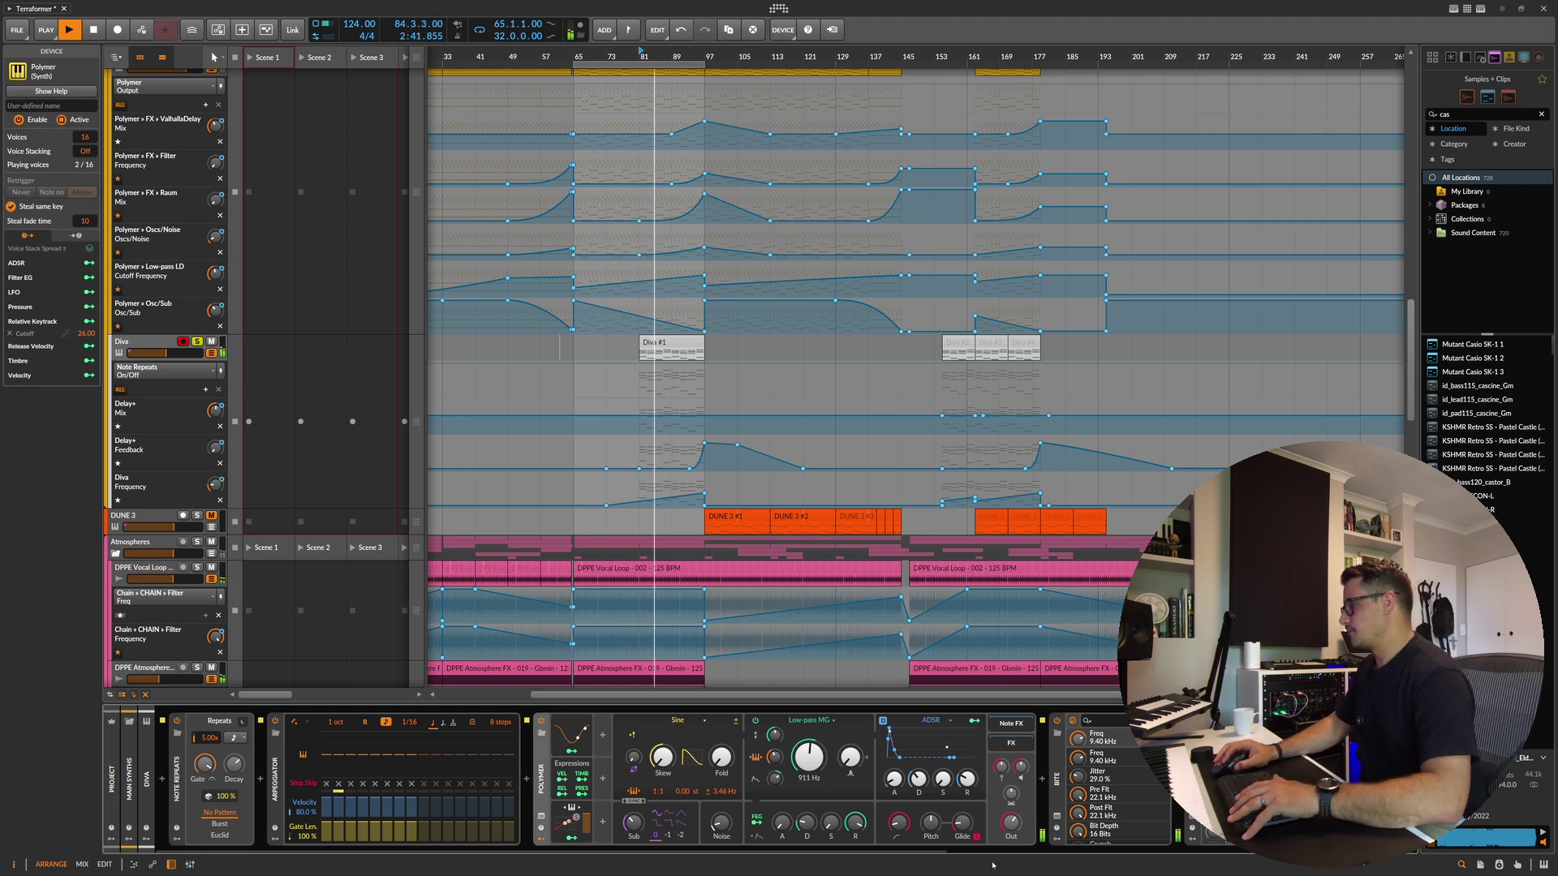
{"action": "scroll", "coordinate": [996, 852], "scroll_direction": "right", "scroll_amount": 5}
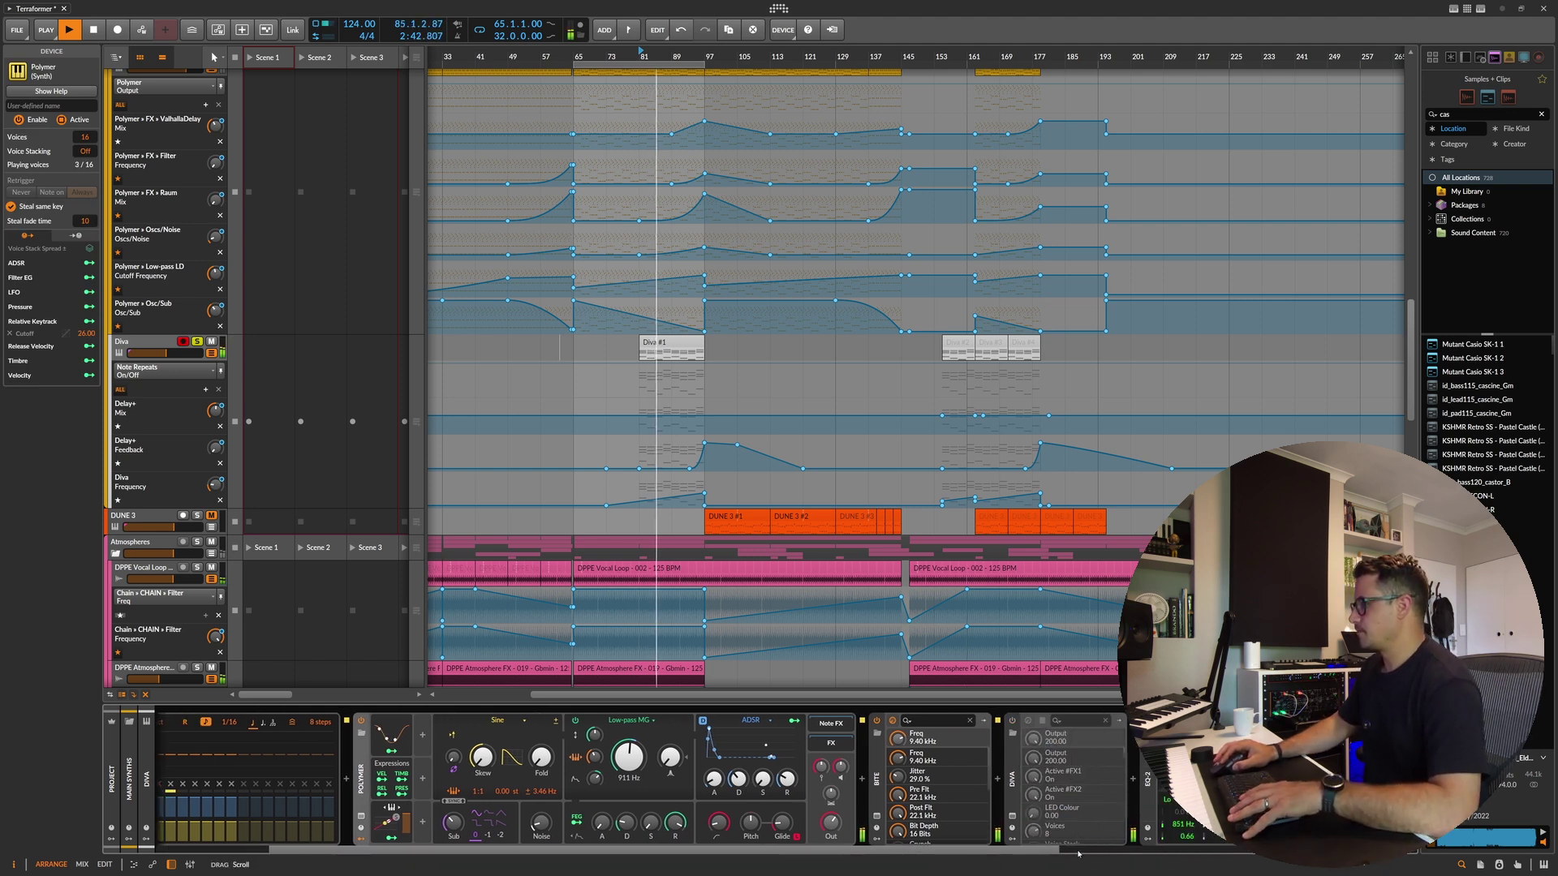
Step: Rename the Diva track as High Notes
{"action": "left_click", "coordinate": [128, 341]}
{"action": "double_click", "coordinate": [27, 64]}
{"action": "type", "text": "High Notes"}
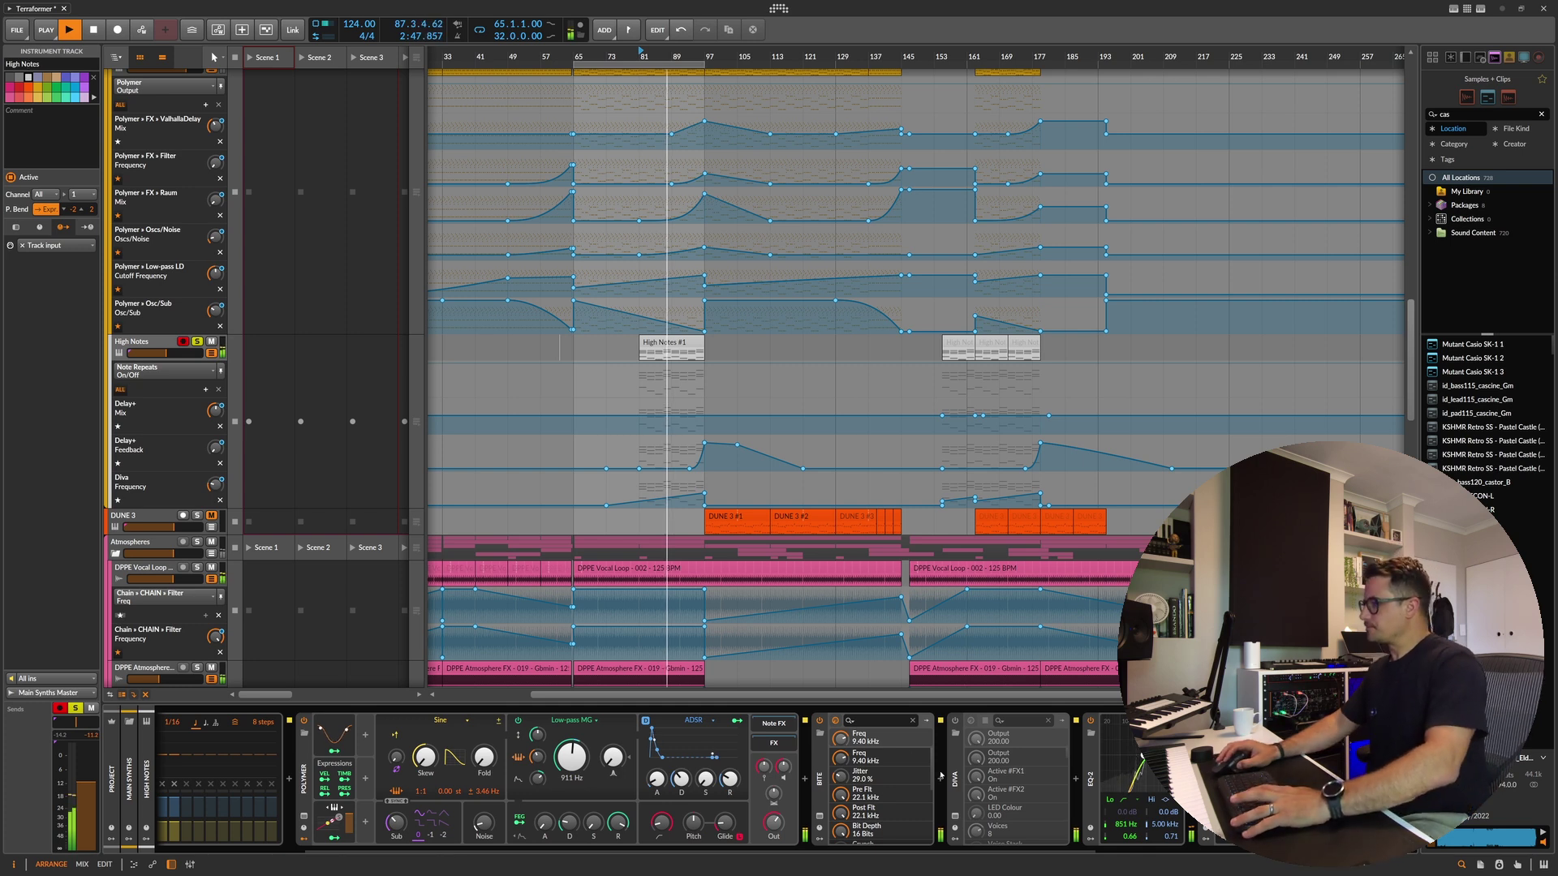
Step: Audition the Diva plug-in enabled, delete it from the High Notes chain, and replay from bar 81
{"action": "left_click", "coordinate": [958, 783]}
{"action": "key", "text": "space"}
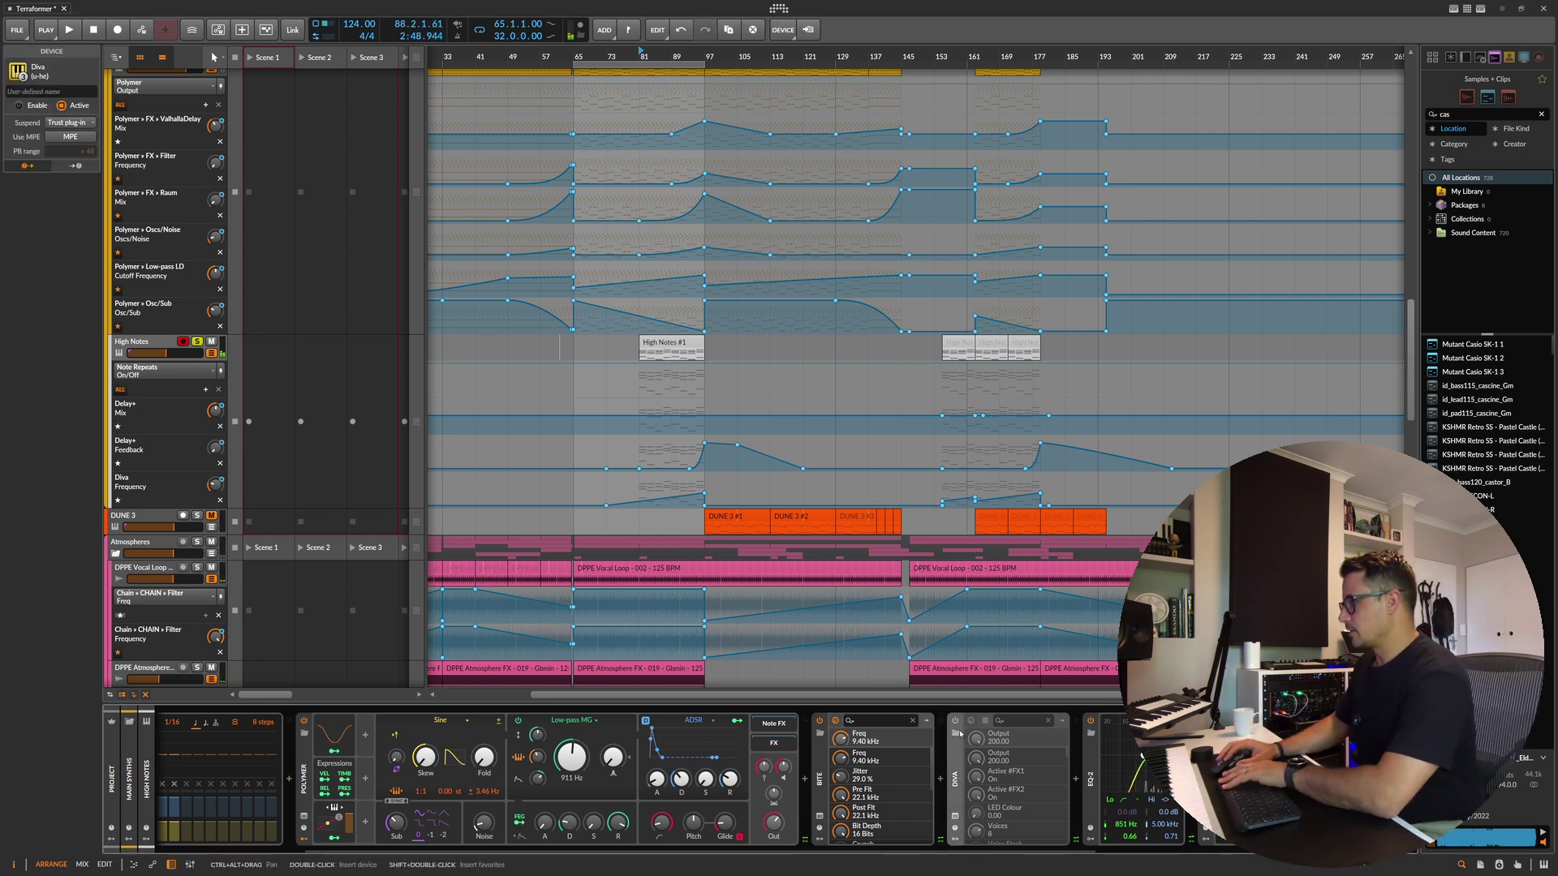
{"action": "key", "text": "space"}
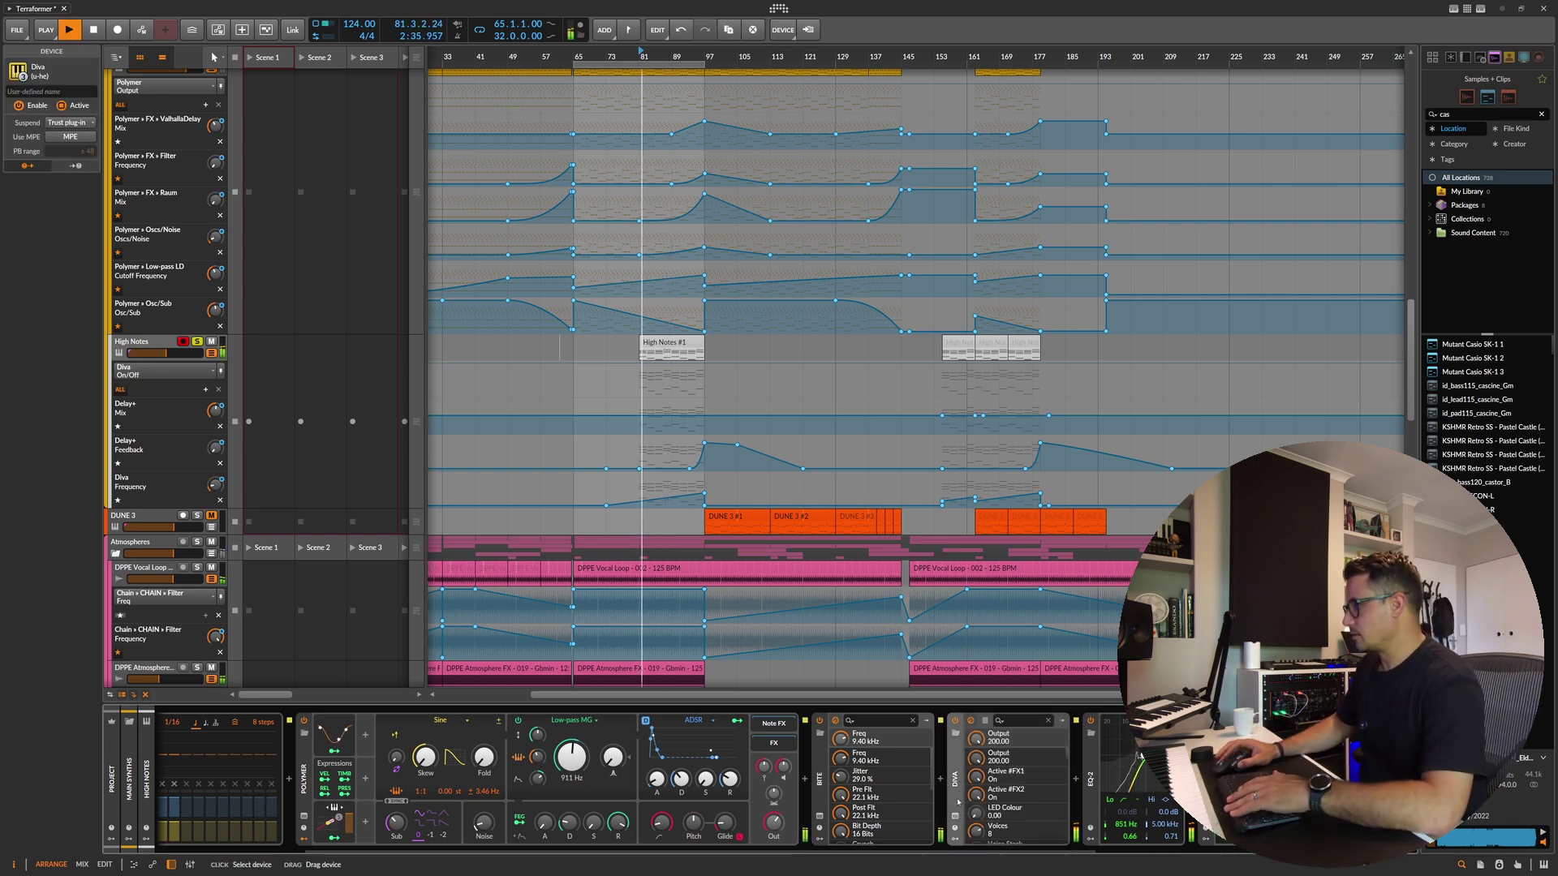
{"action": "key", "text": "space"}
{"action": "key", "text": "Delete"}
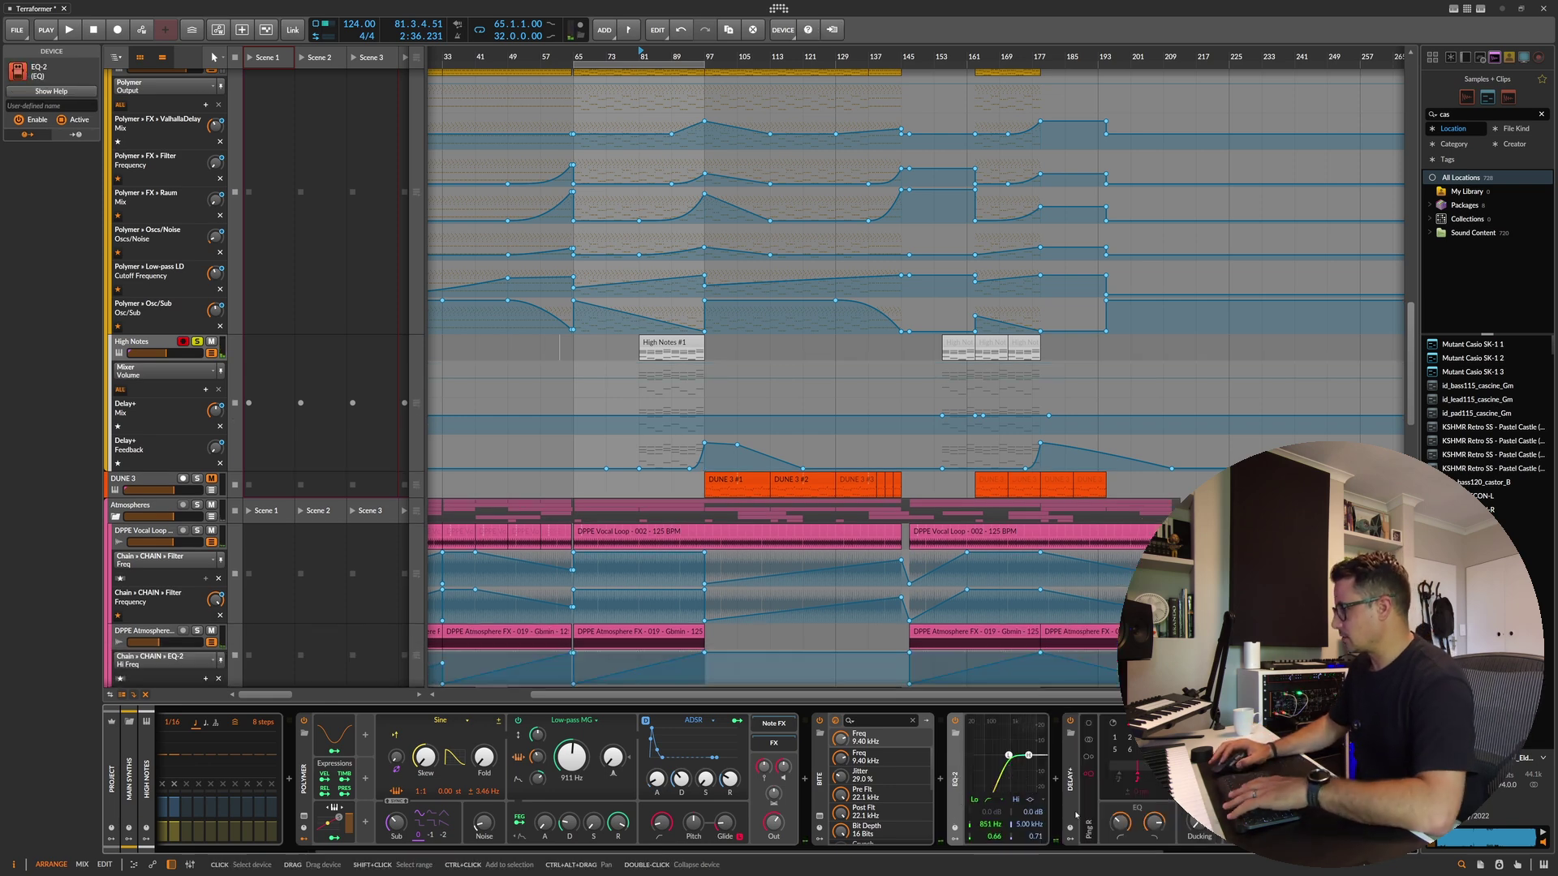
{"action": "key", "text": "space"}
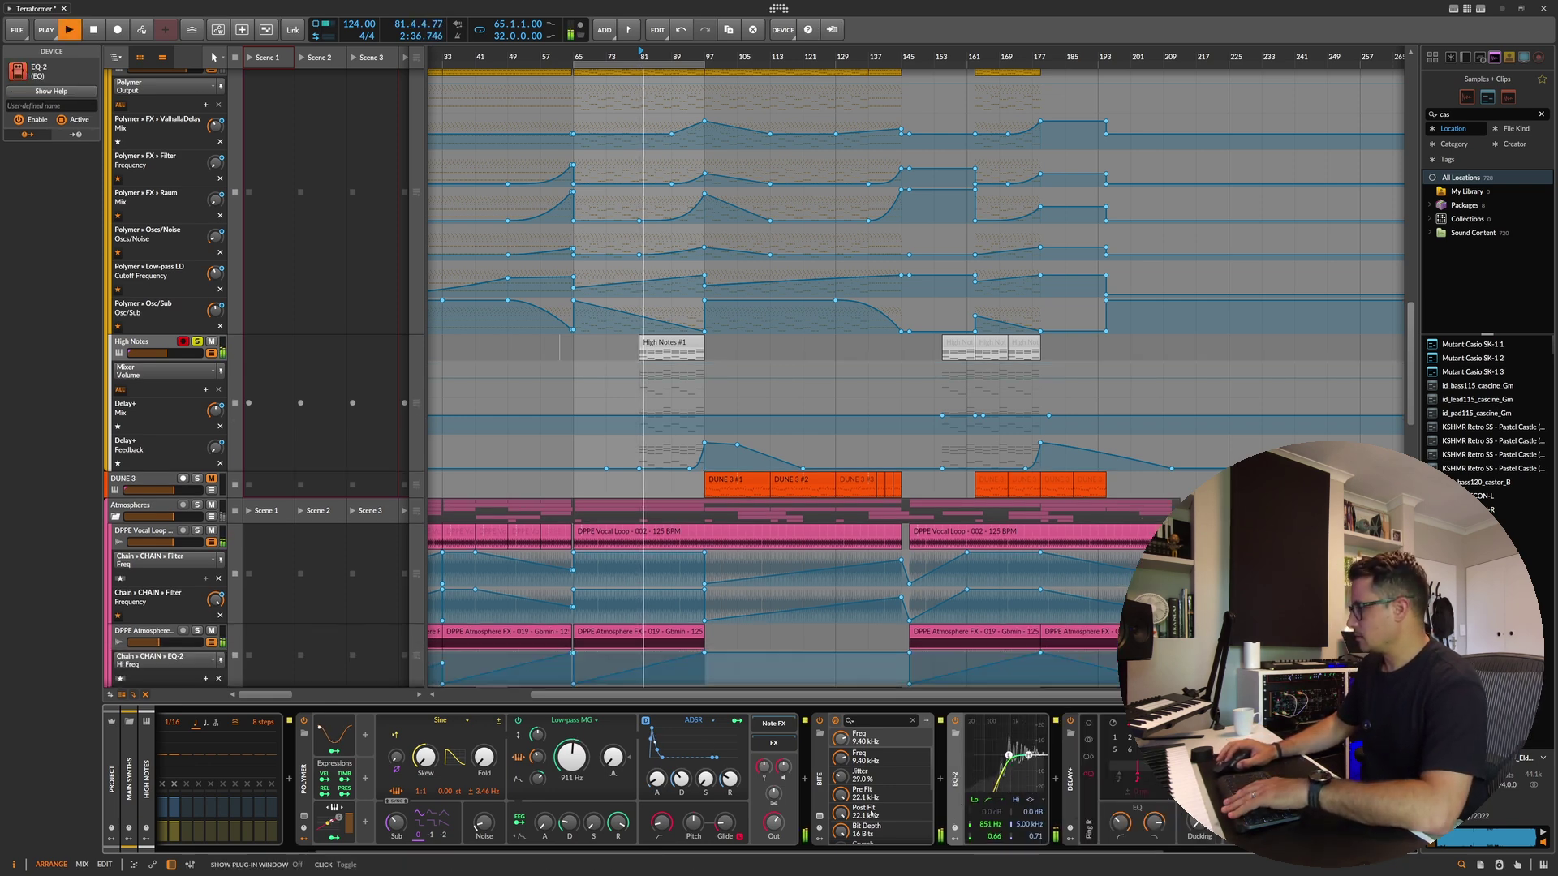
Step: Stop playback, select ValhallaVintageVerb in the High Notes chain and open the Bite plug-in window
{"action": "left_click", "coordinate": [1298, 730]}
{"action": "scroll", "coordinate": [580, 818], "scroll_direction": "right", "scroll_amount": 3}
{"action": "key", "text": "space"}
{"action": "left_click", "coordinate": [579, 815]}
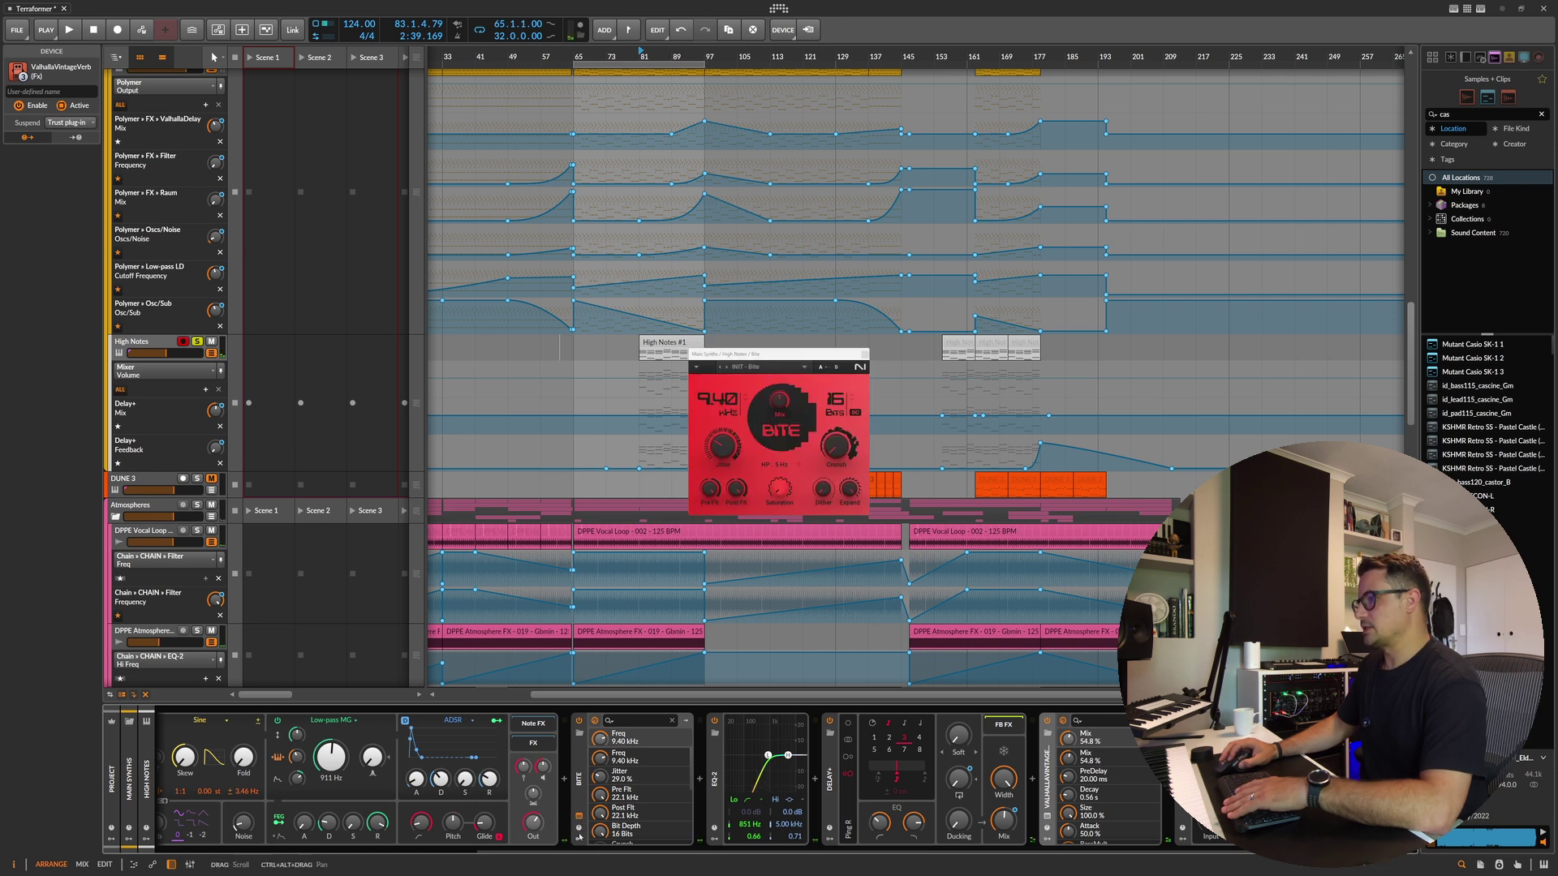
Step: Close the Bite plug-in window and replay High Notes from bar 81 while reviewing the rest of its device chain
{"action": "left_click", "coordinate": [865, 355]}
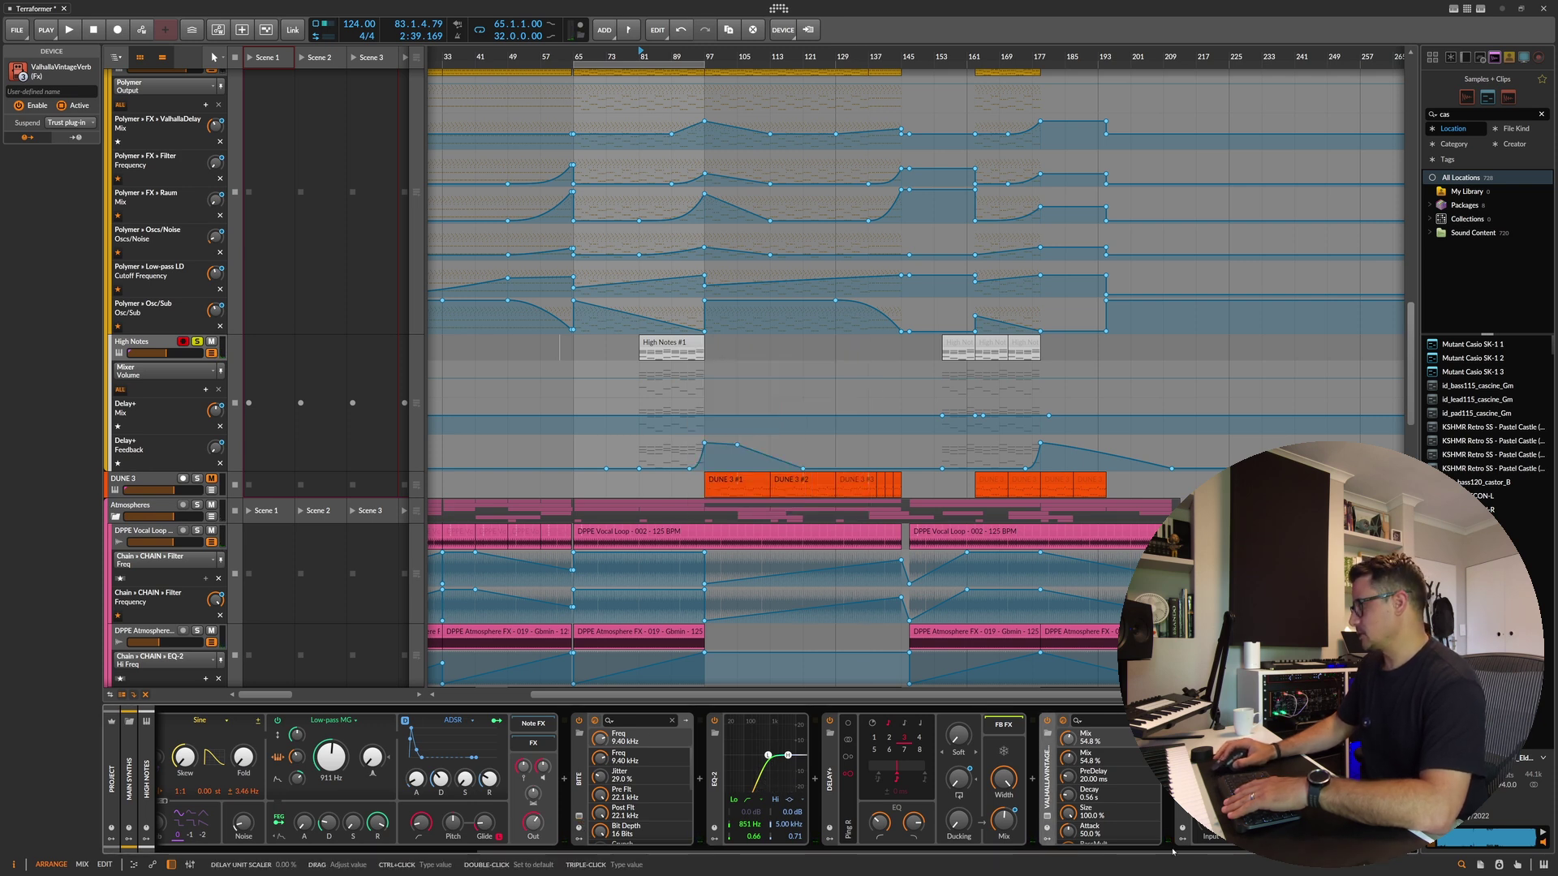
{"action": "key", "text": "space"}
{"action": "scroll", "coordinate": [885, 782], "scroll_direction": "right", "scroll_amount": 2}
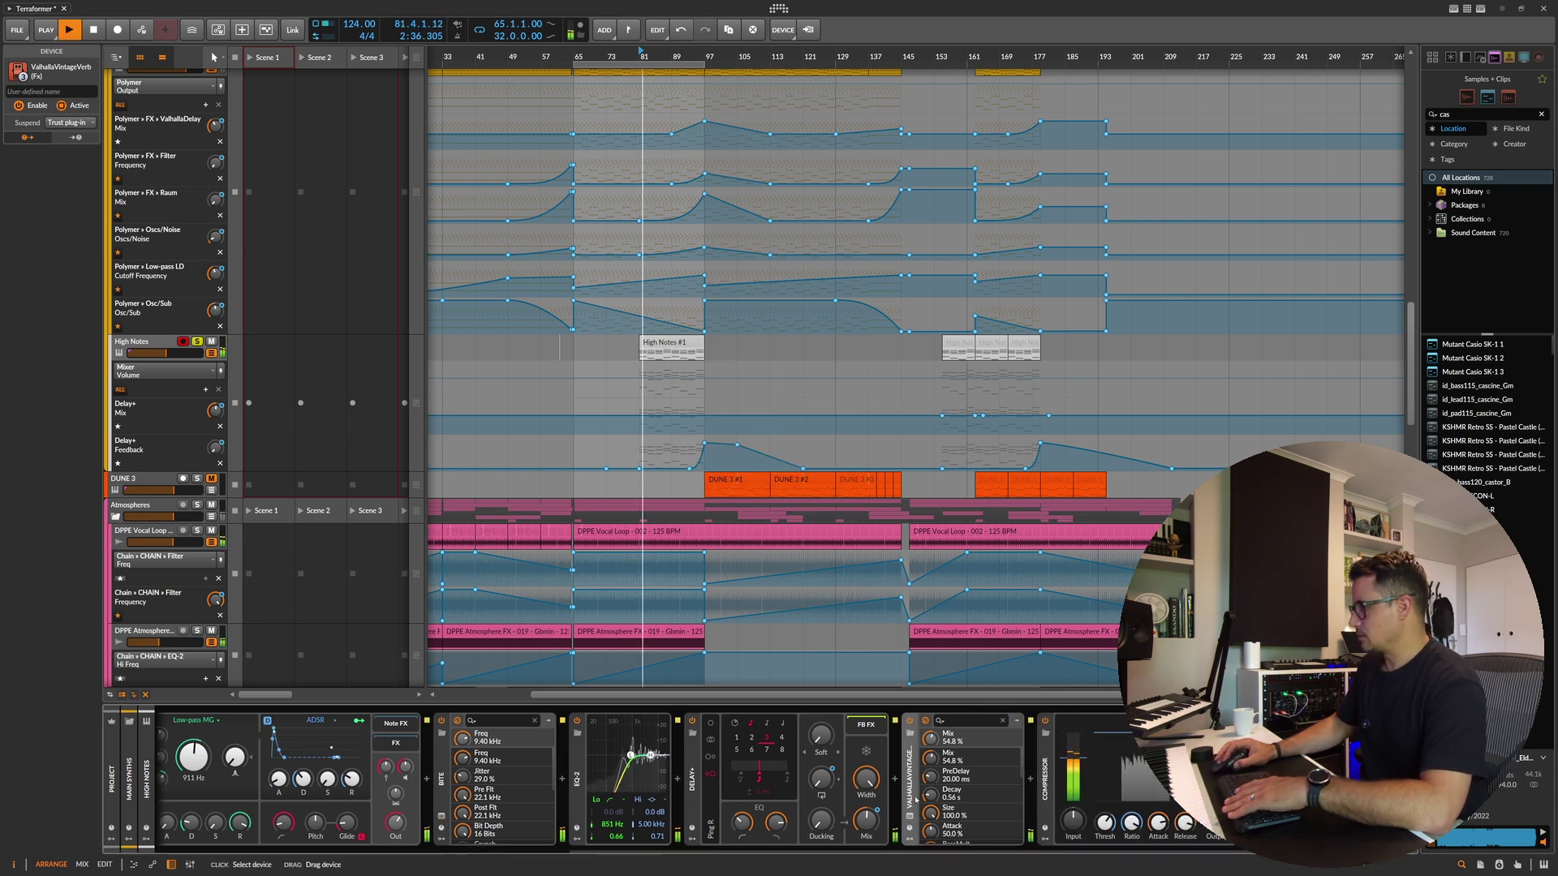
{"action": "key", "text": "space"}
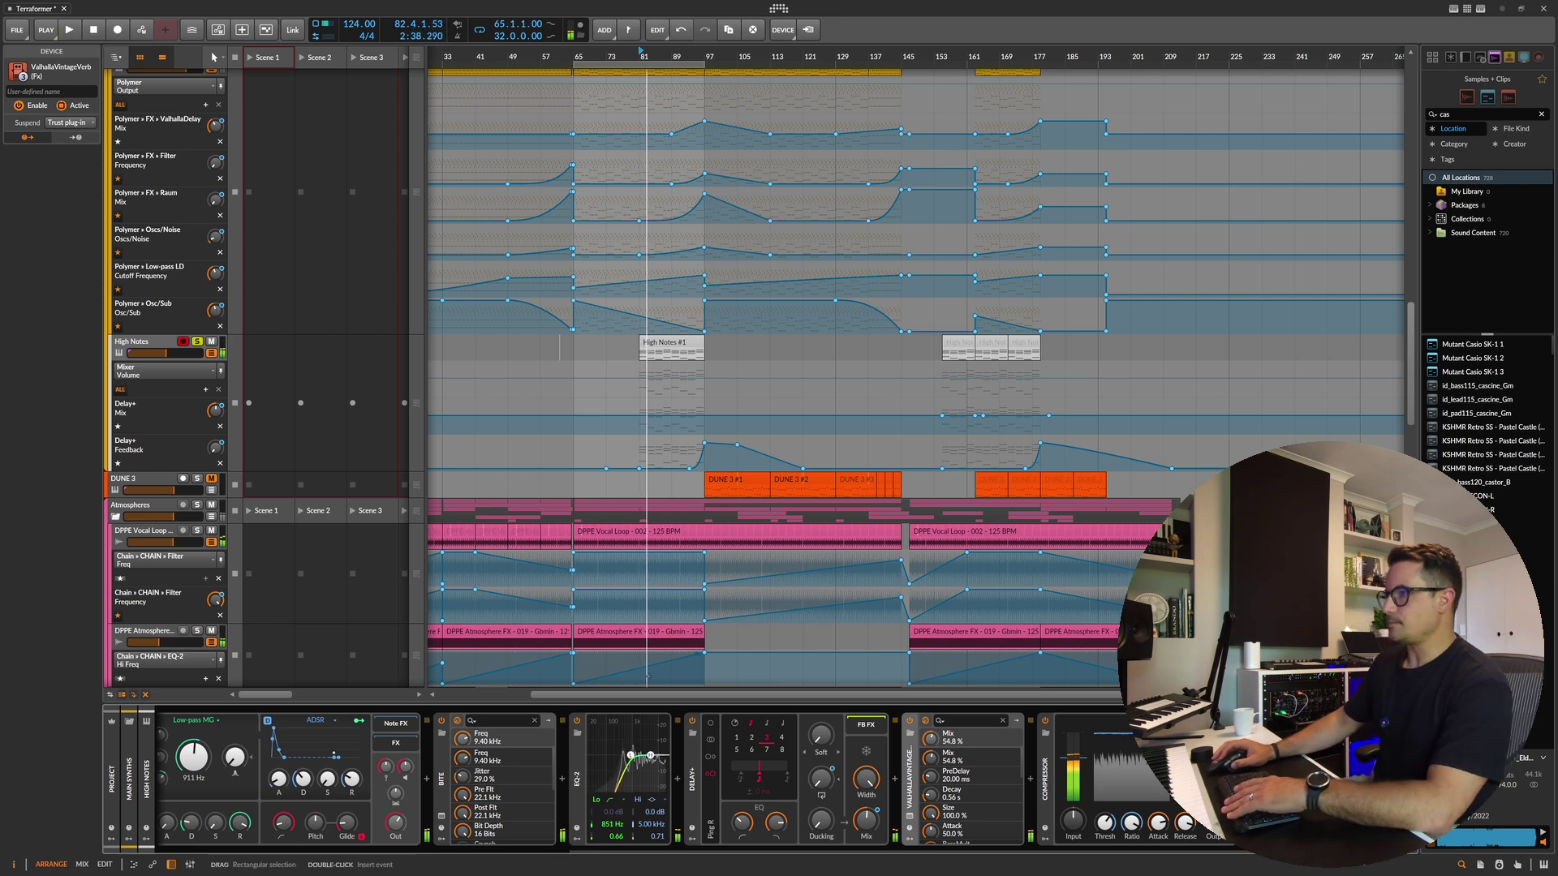
Step: Unsolo the High Notes track and look over the Polymer #3 clip and the tracks below it
{"action": "left_click", "coordinate": [197, 342]}
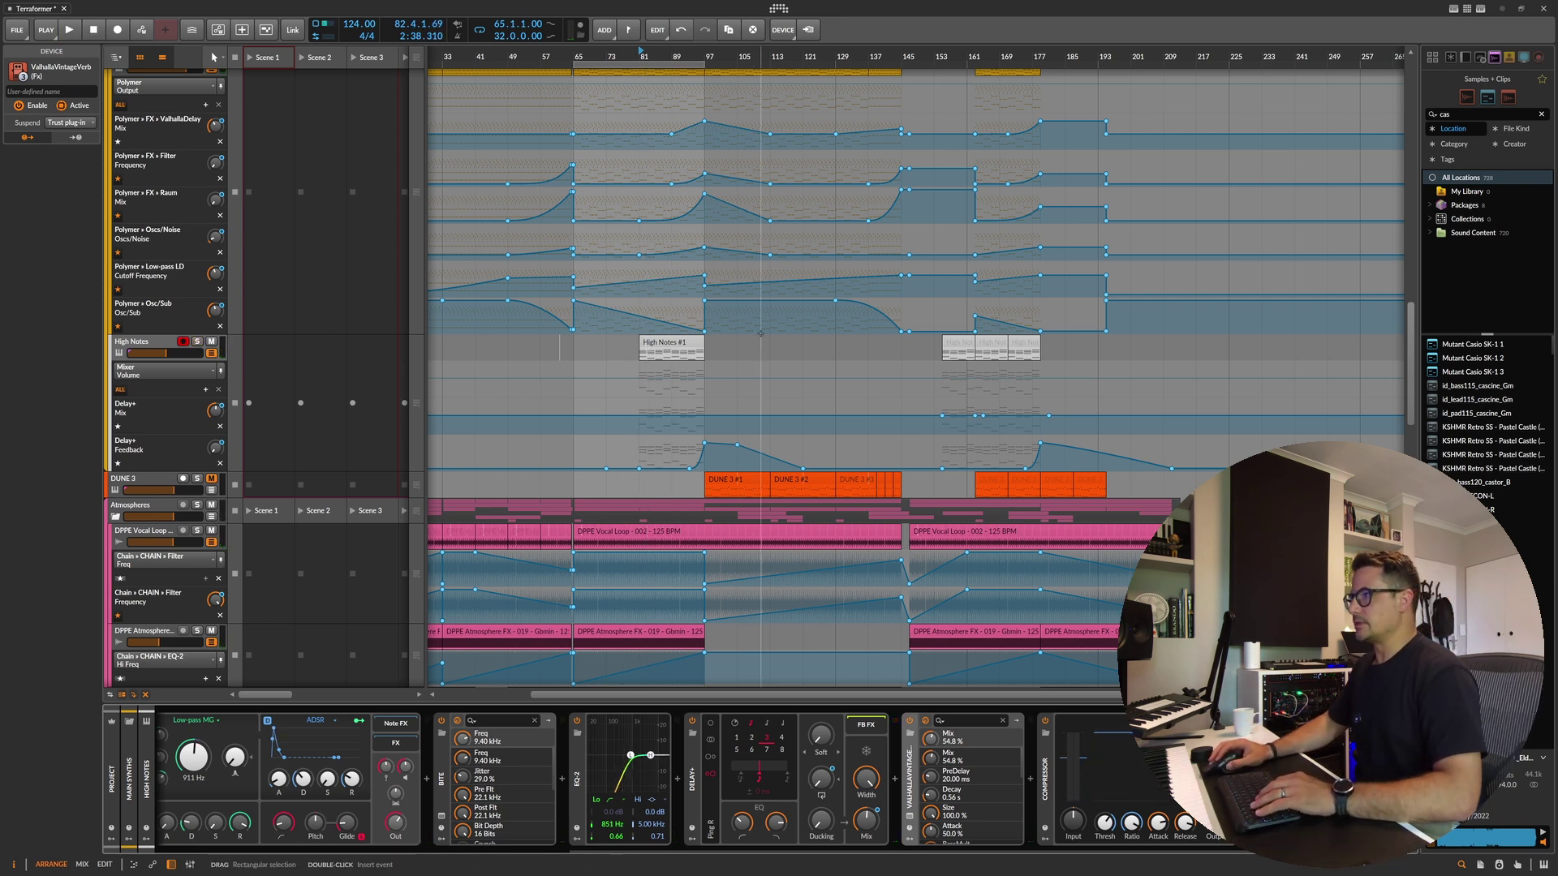
{"action": "left_click", "coordinate": [670, 346]}
{"action": "scroll", "coordinate": [671, 346], "scroll_direction": "up", "scroll_amount": 5}
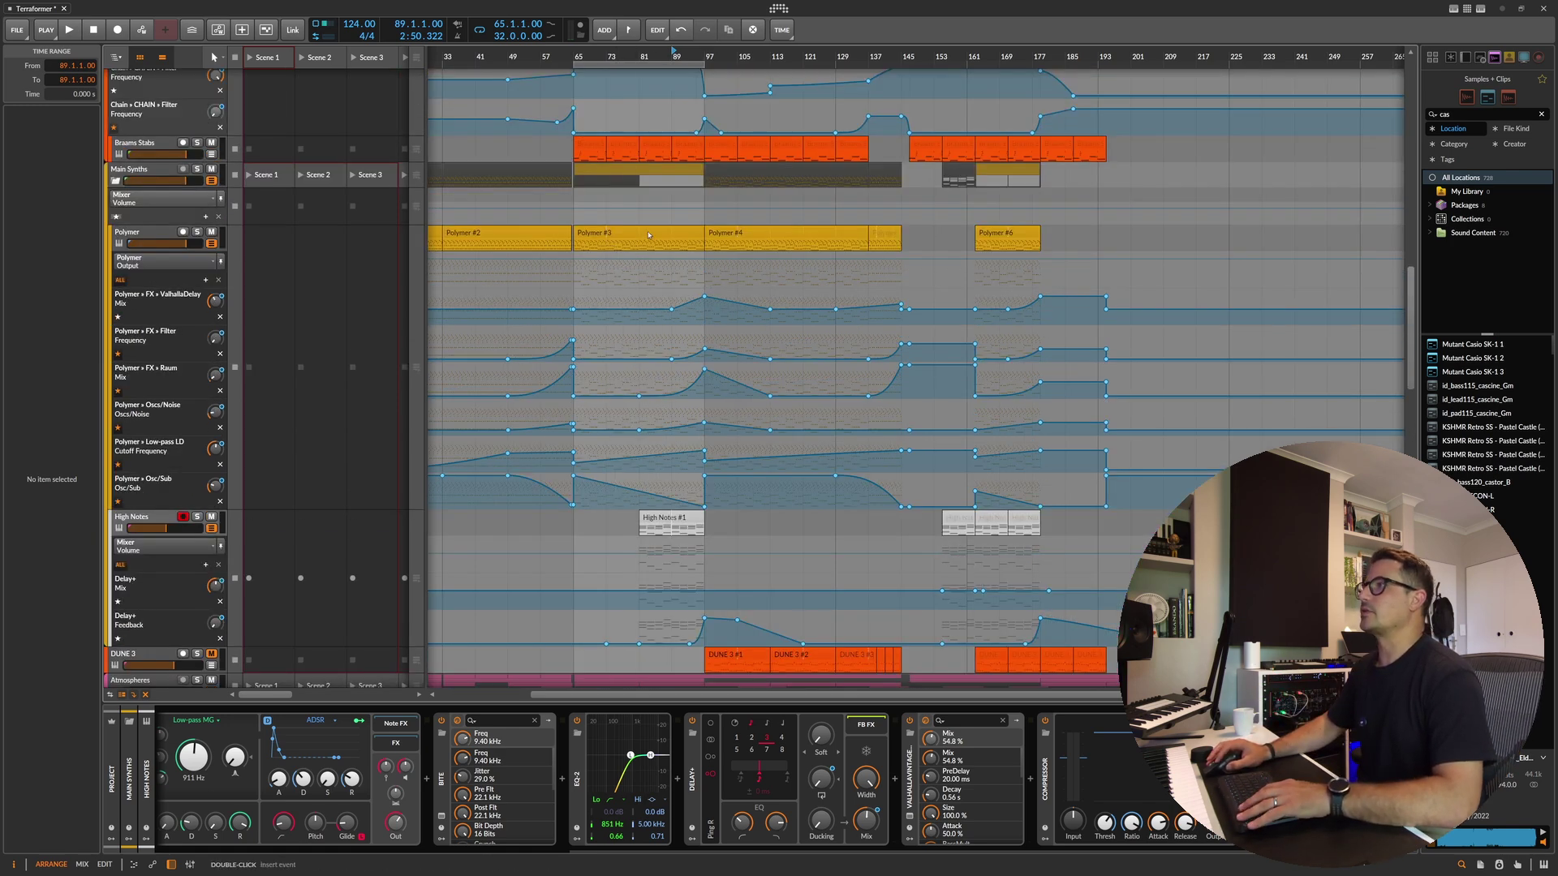
{"action": "left_click", "coordinate": [649, 235]}
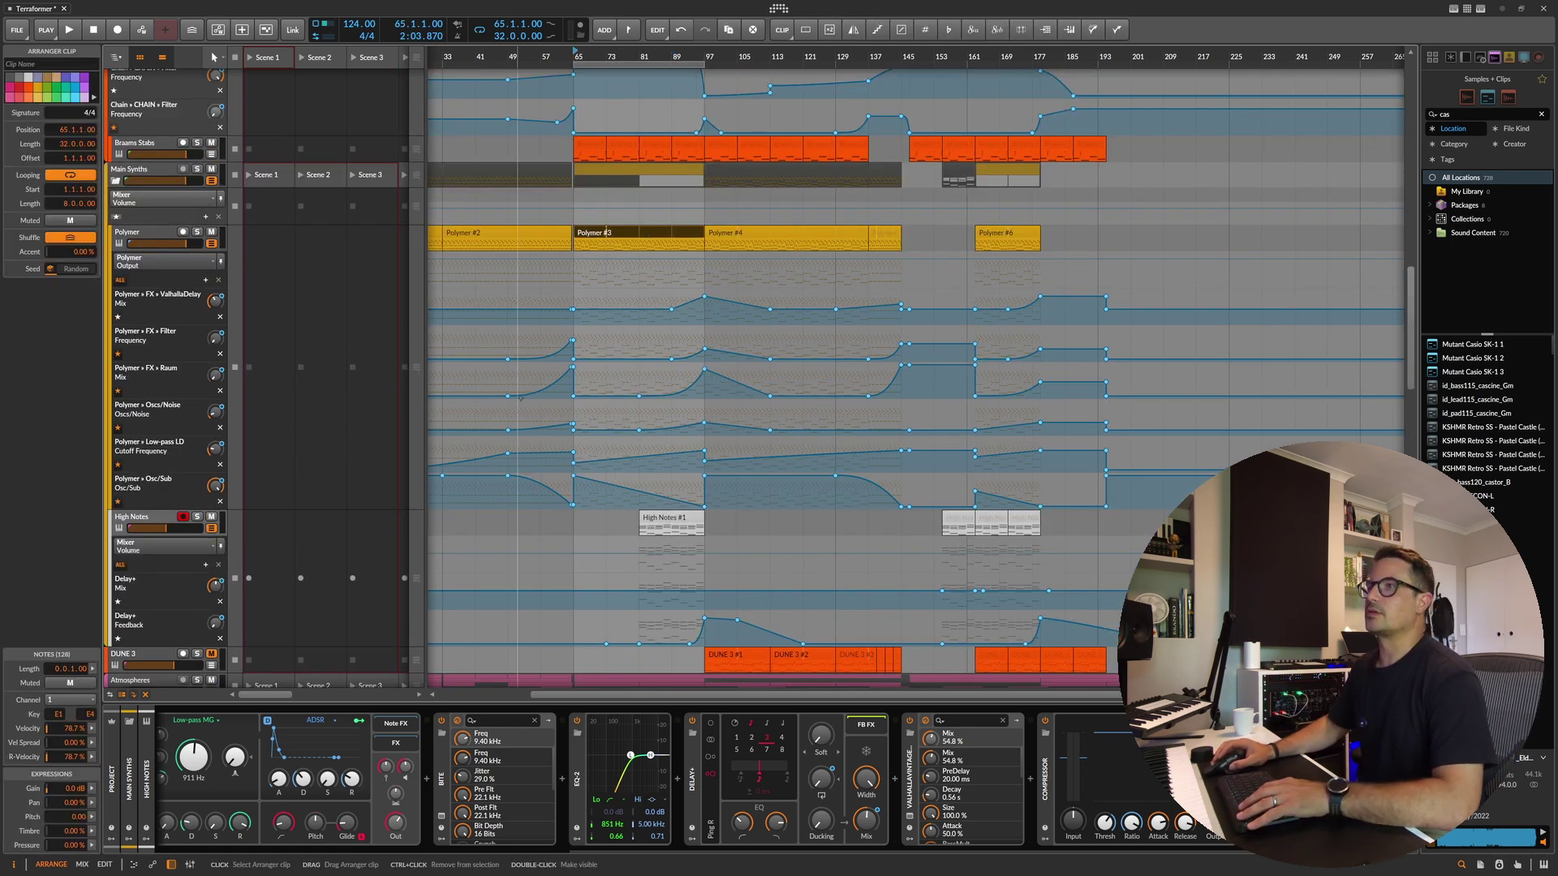
{"action": "scroll", "coordinate": [240, 390], "scroll_direction": "down", "scroll_amount": 11}
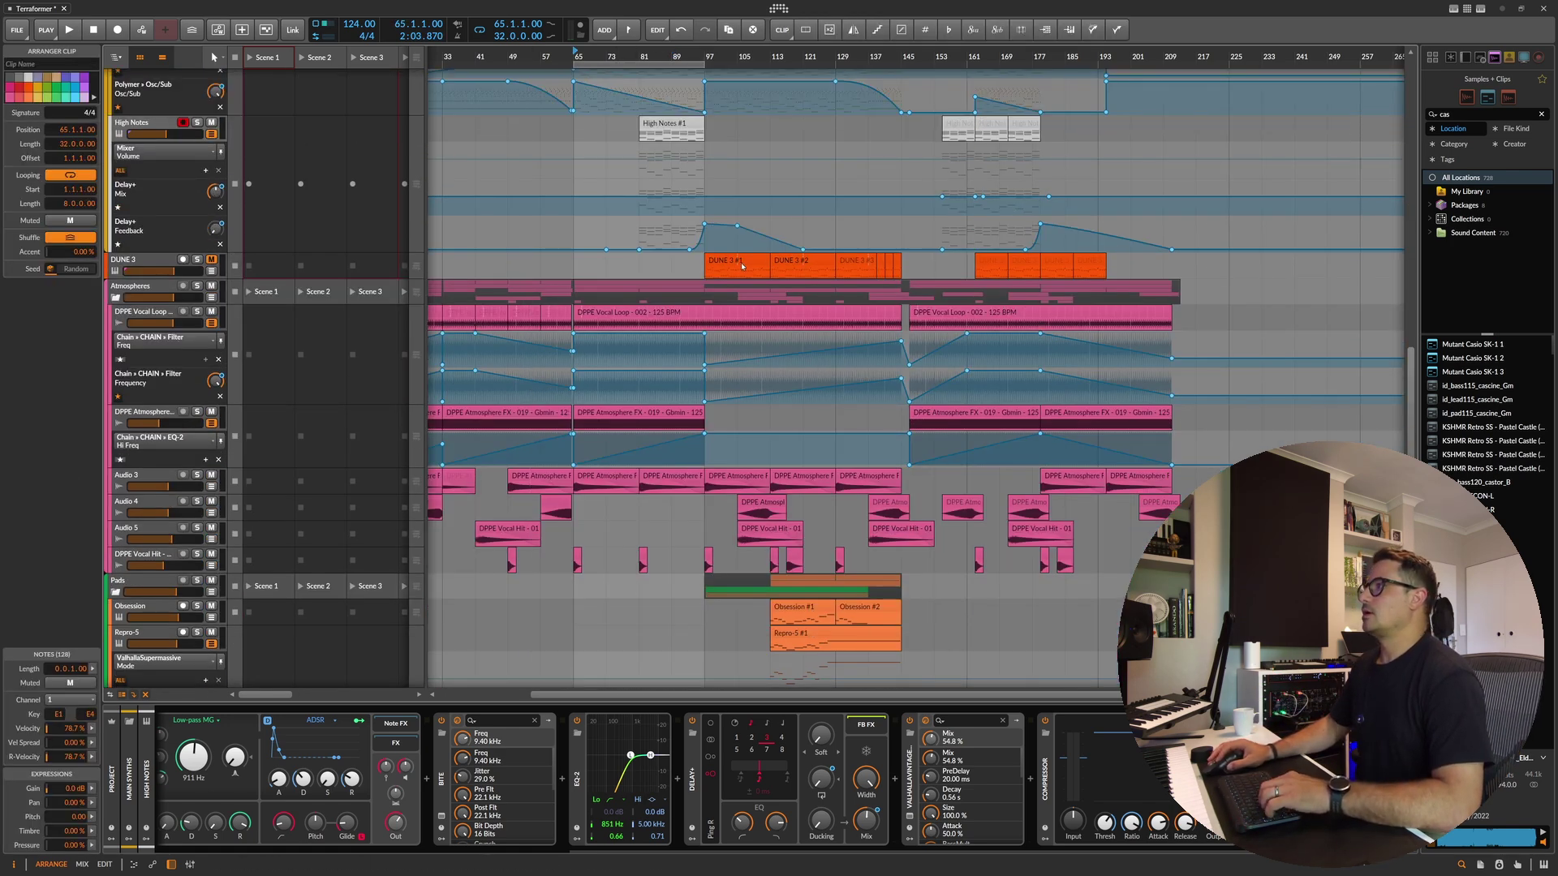
Step: Audition the DUNE 3 track soloed from bar 97 and show its device chain
{"action": "left_click", "coordinate": [743, 267]}
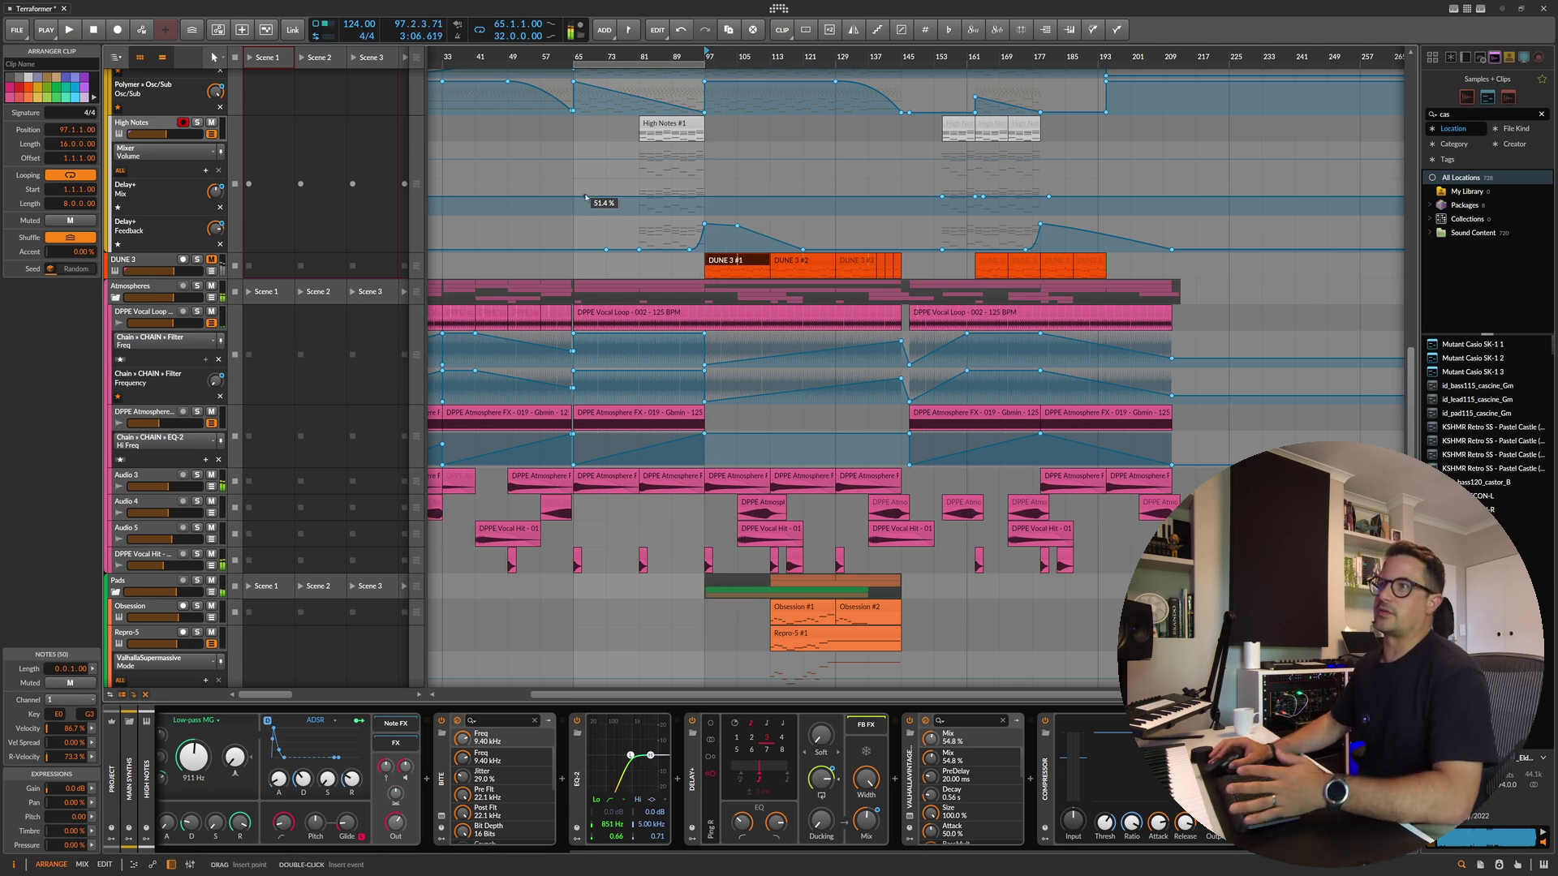
{"action": "key", "text": "space"}
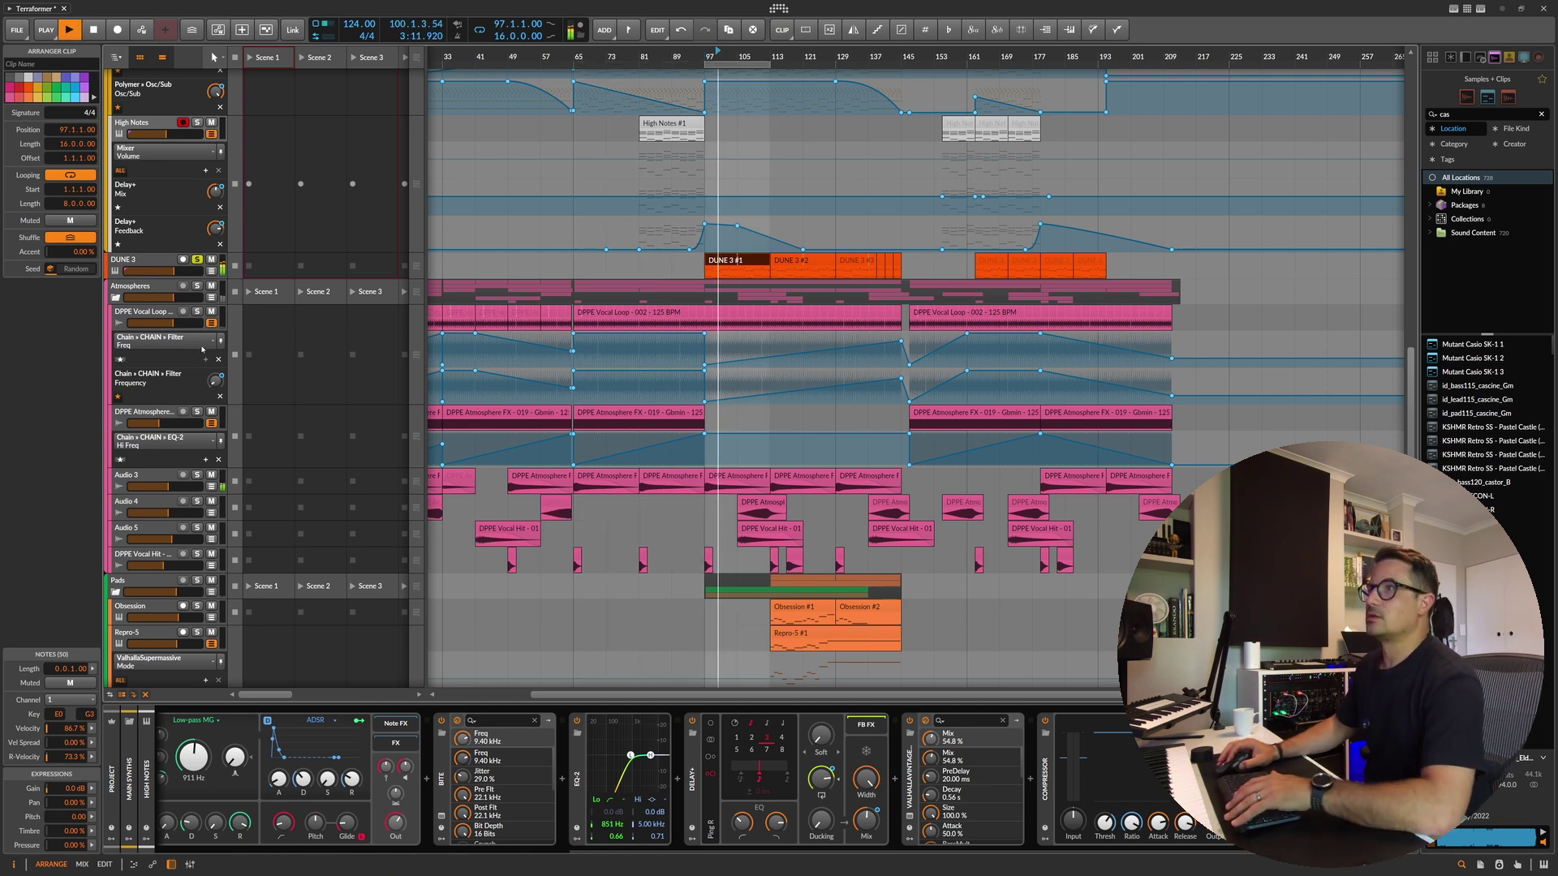
{"action": "left_click", "coordinate": [151, 260]}
{"action": "left_click", "coordinate": [522, 838]}
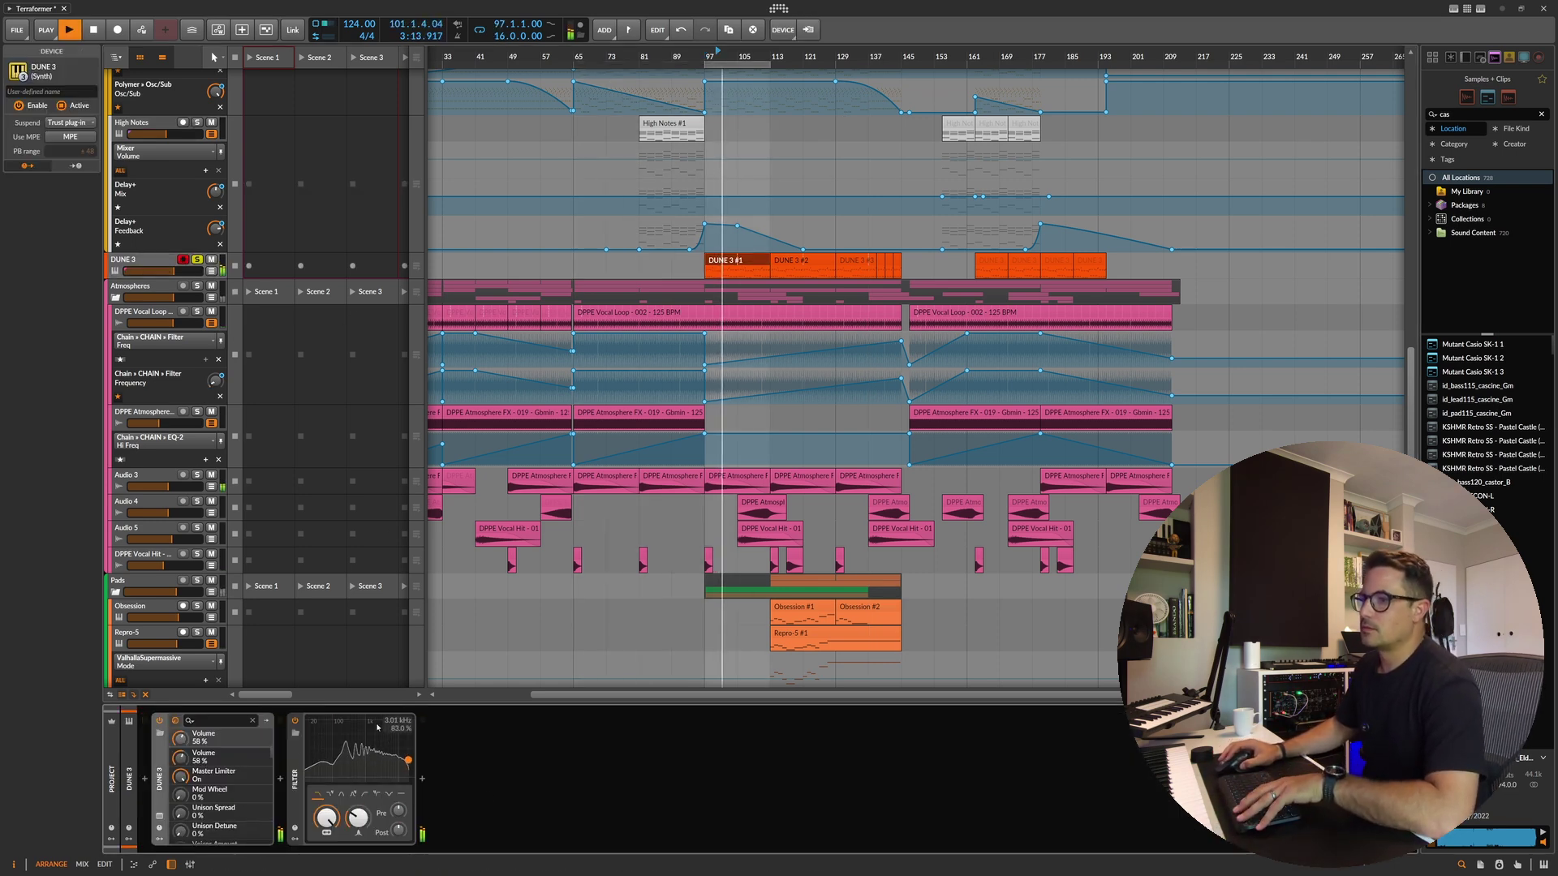
{"action": "key", "text": "space"}
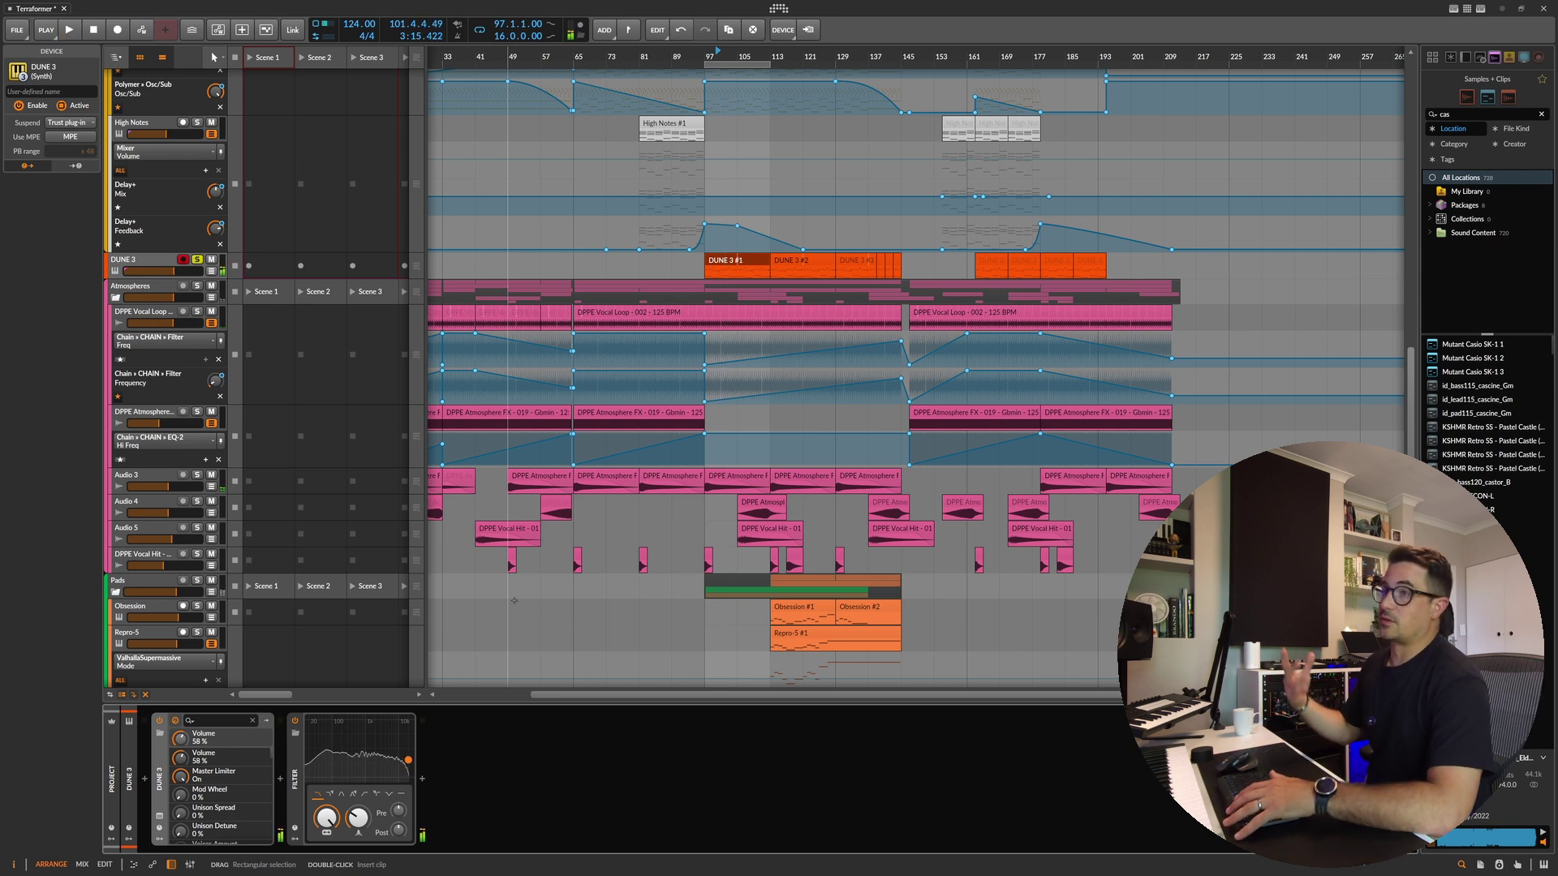
Step: Continue auditioning DUNE 3 and inspect the notes of the DUNE 3 #2 clip
{"action": "key", "text": "space"}
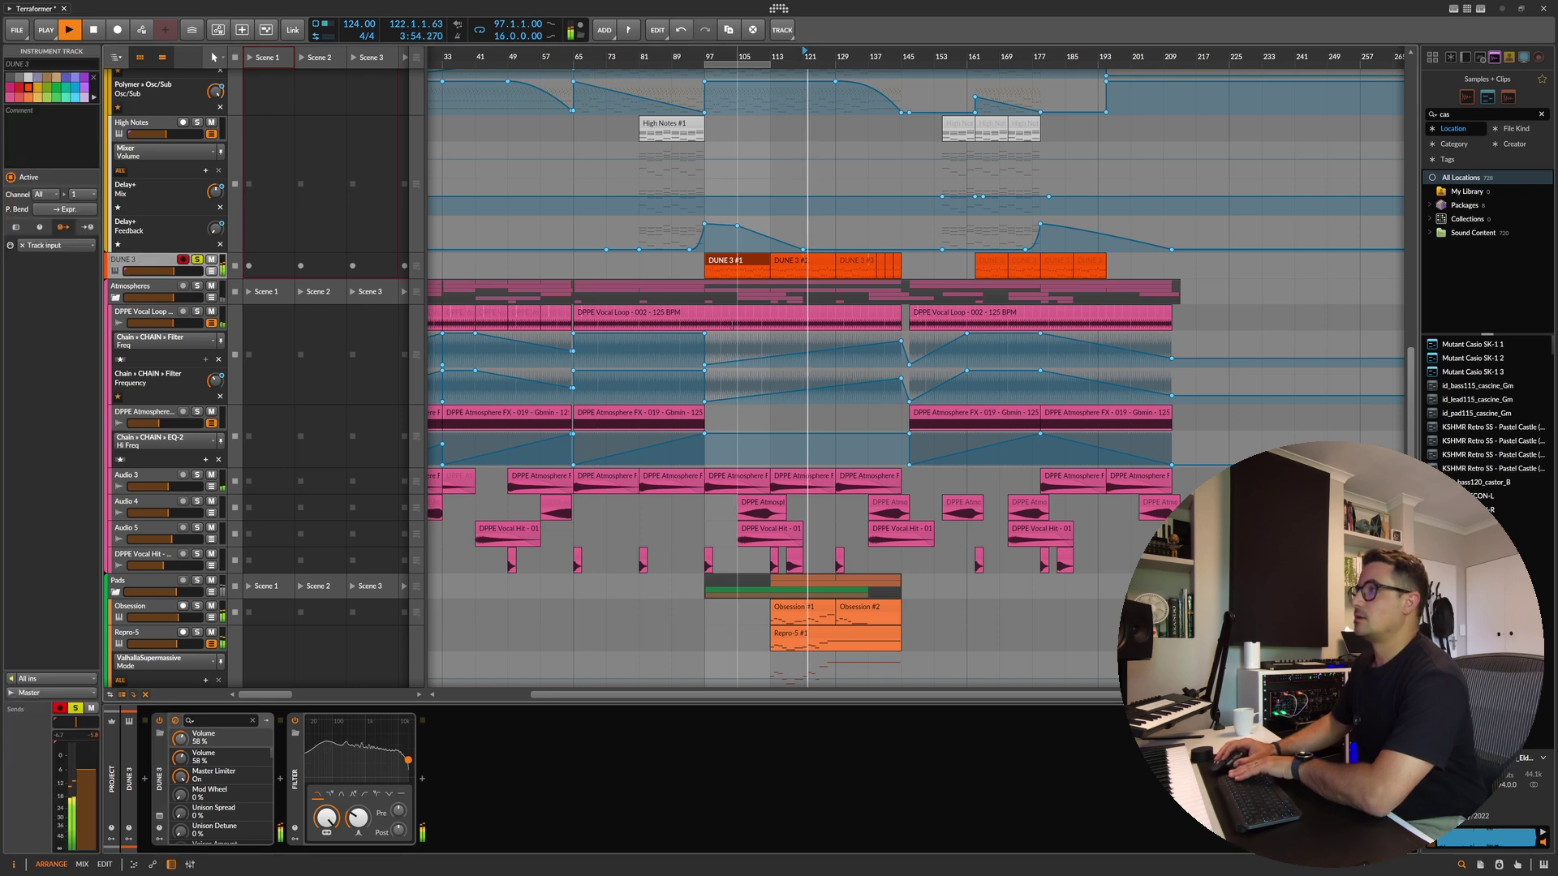
{"action": "double_click", "coordinate": [799, 268]}
{"action": "left_click", "coordinate": [364, 754]}
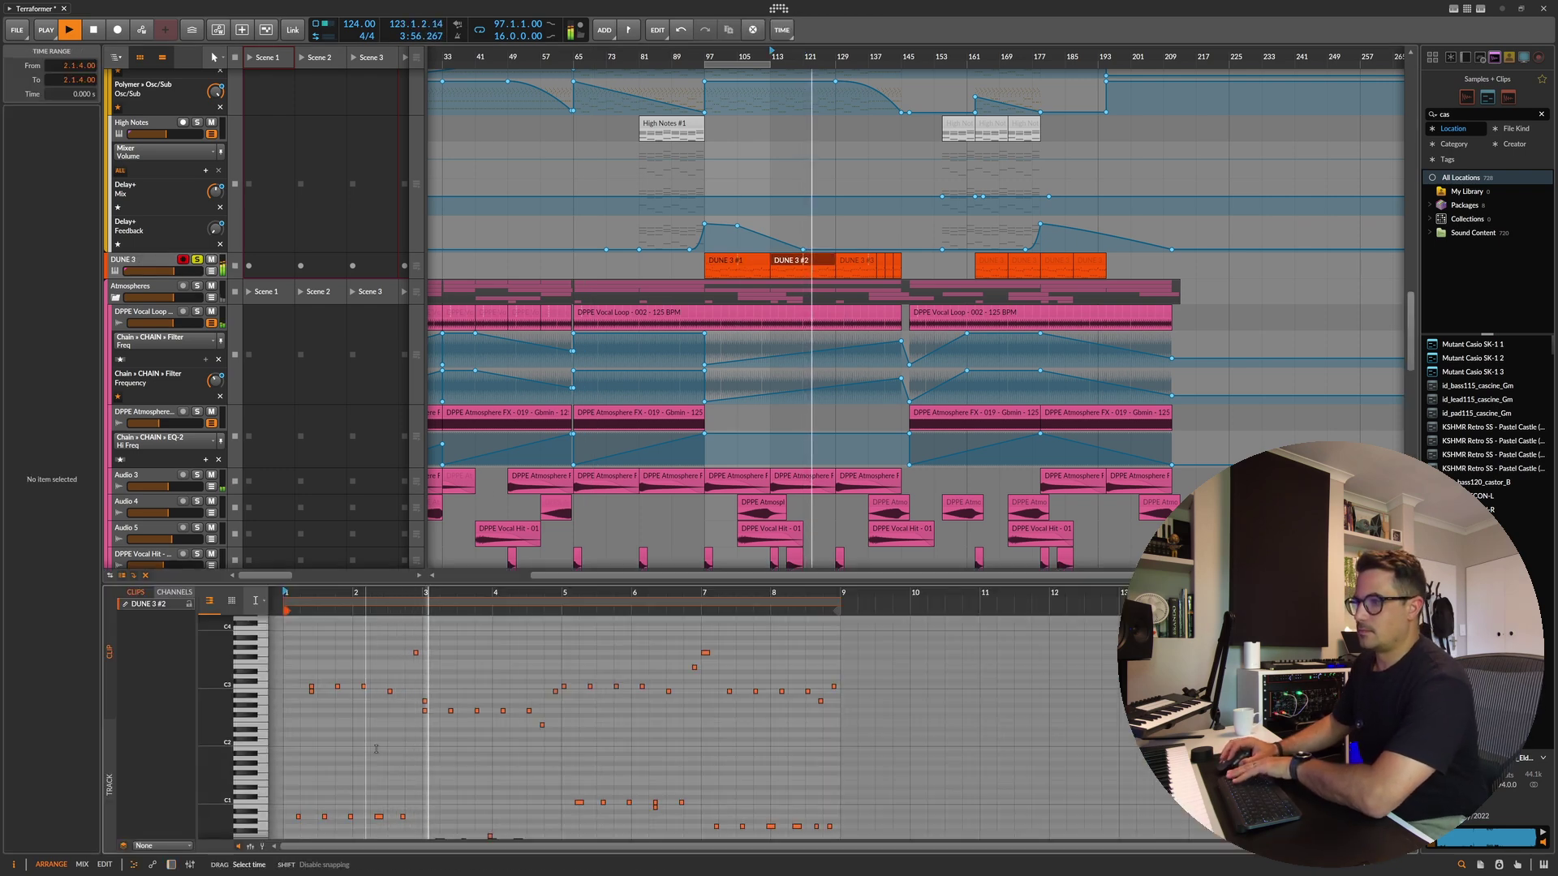
{"action": "left_click_drag", "start_coordinate": [409, 731], "coordinate": [427, 691]}
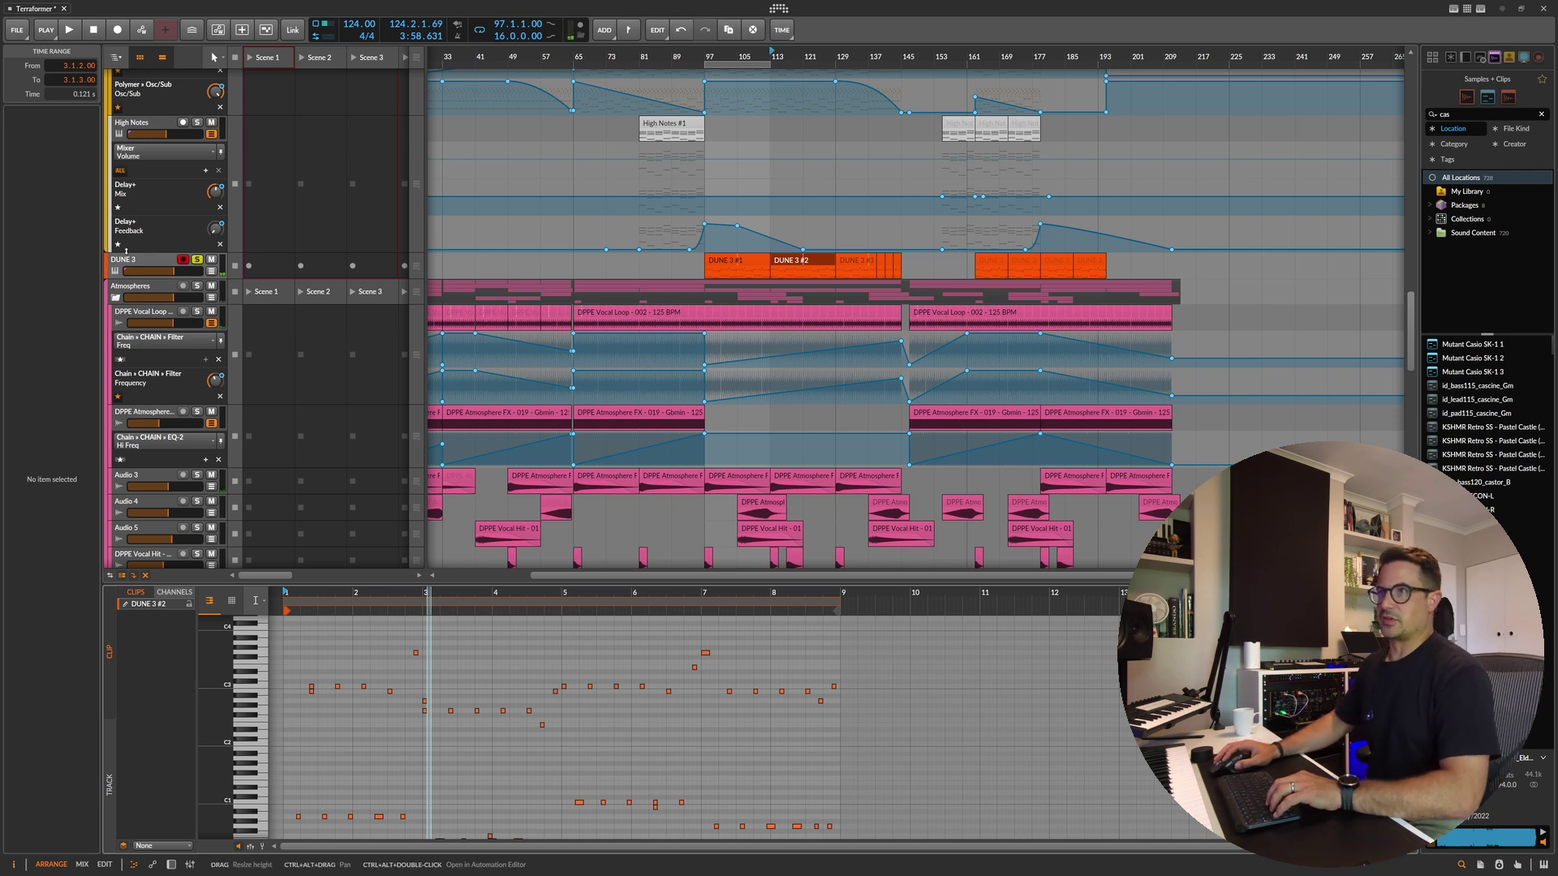
Step: Delete the DUNE 3 track from the project
{"action": "right_click", "coordinate": [139, 261]}
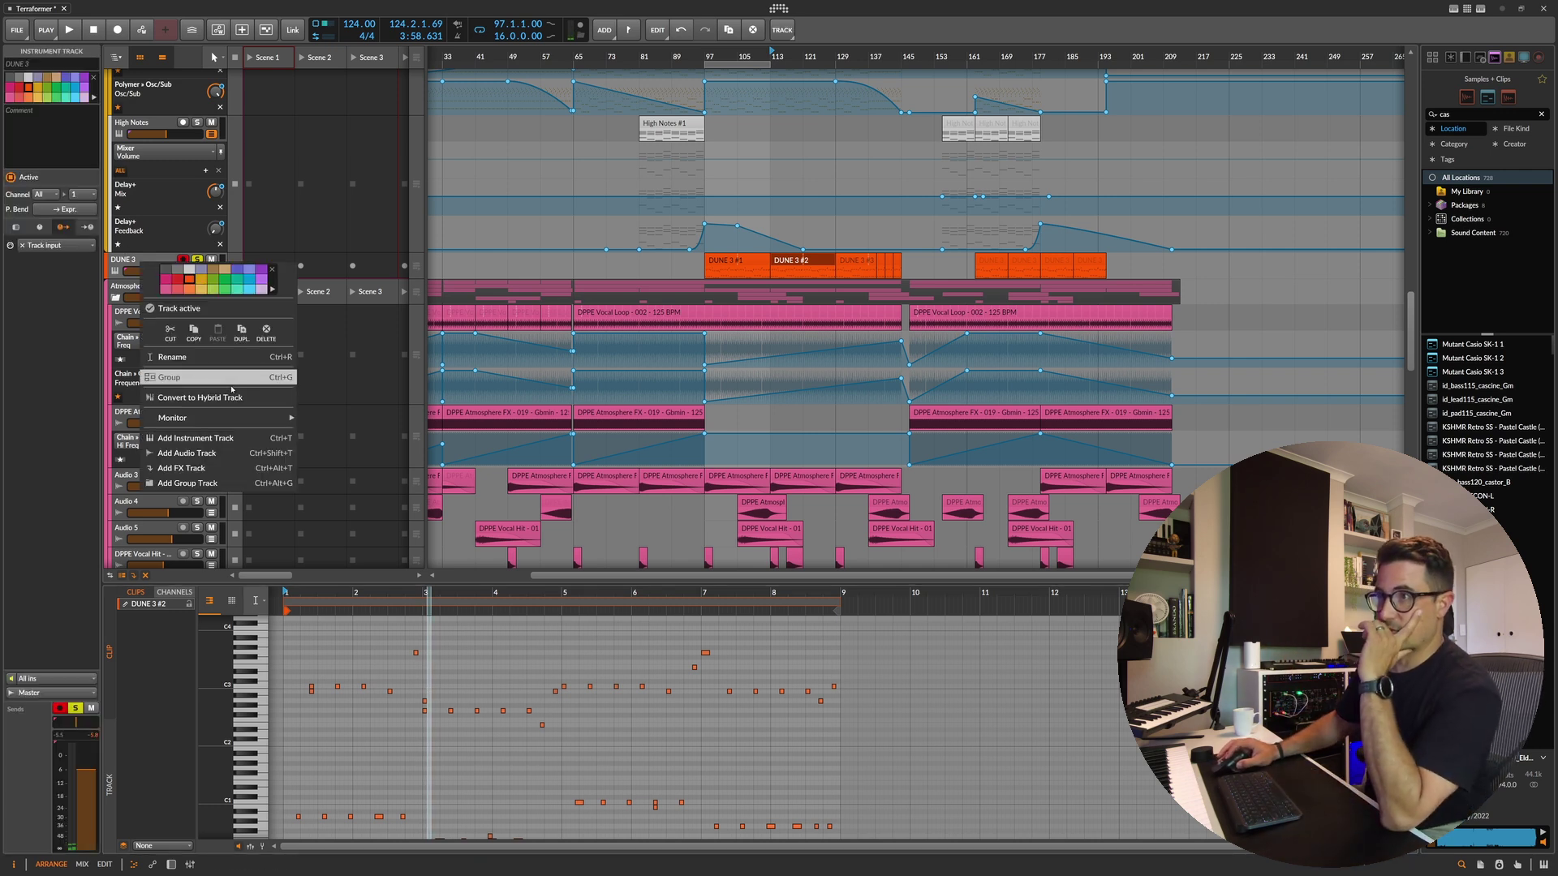
{"action": "left_click", "coordinate": [267, 331]}
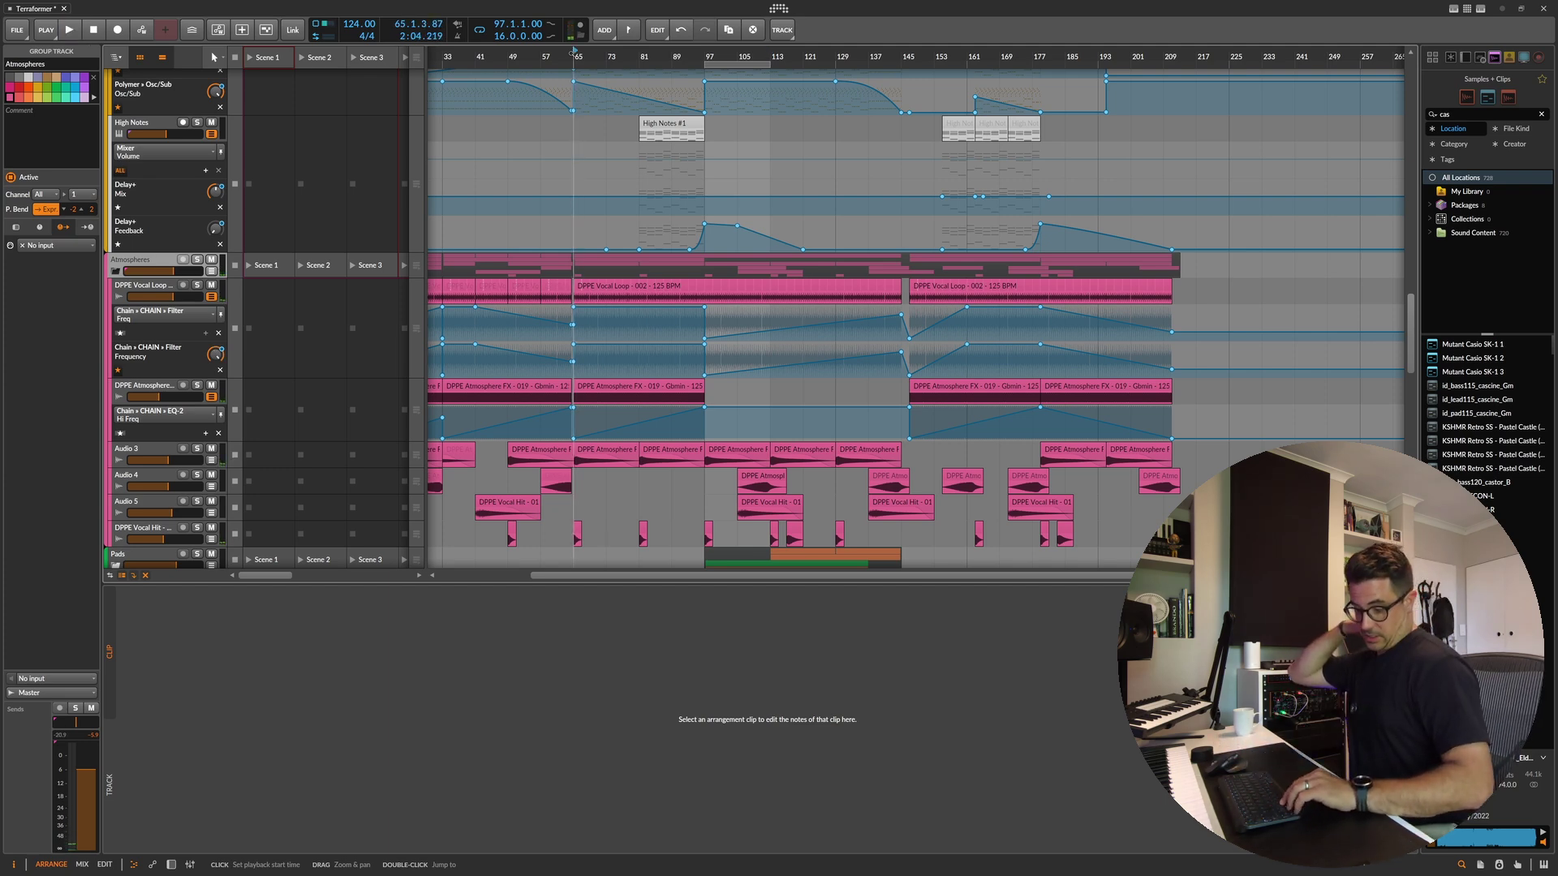
Step: Set the arranger loop region to start at bar 65 with a length of 32 bars
{"action": "scroll", "coordinate": [811, 325], "scroll_direction": "down", "scroll_amount": 5}
{"action": "scroll", "coordinate": [811, 325], "scroll_direction": "up", "scroll_amount": 3}
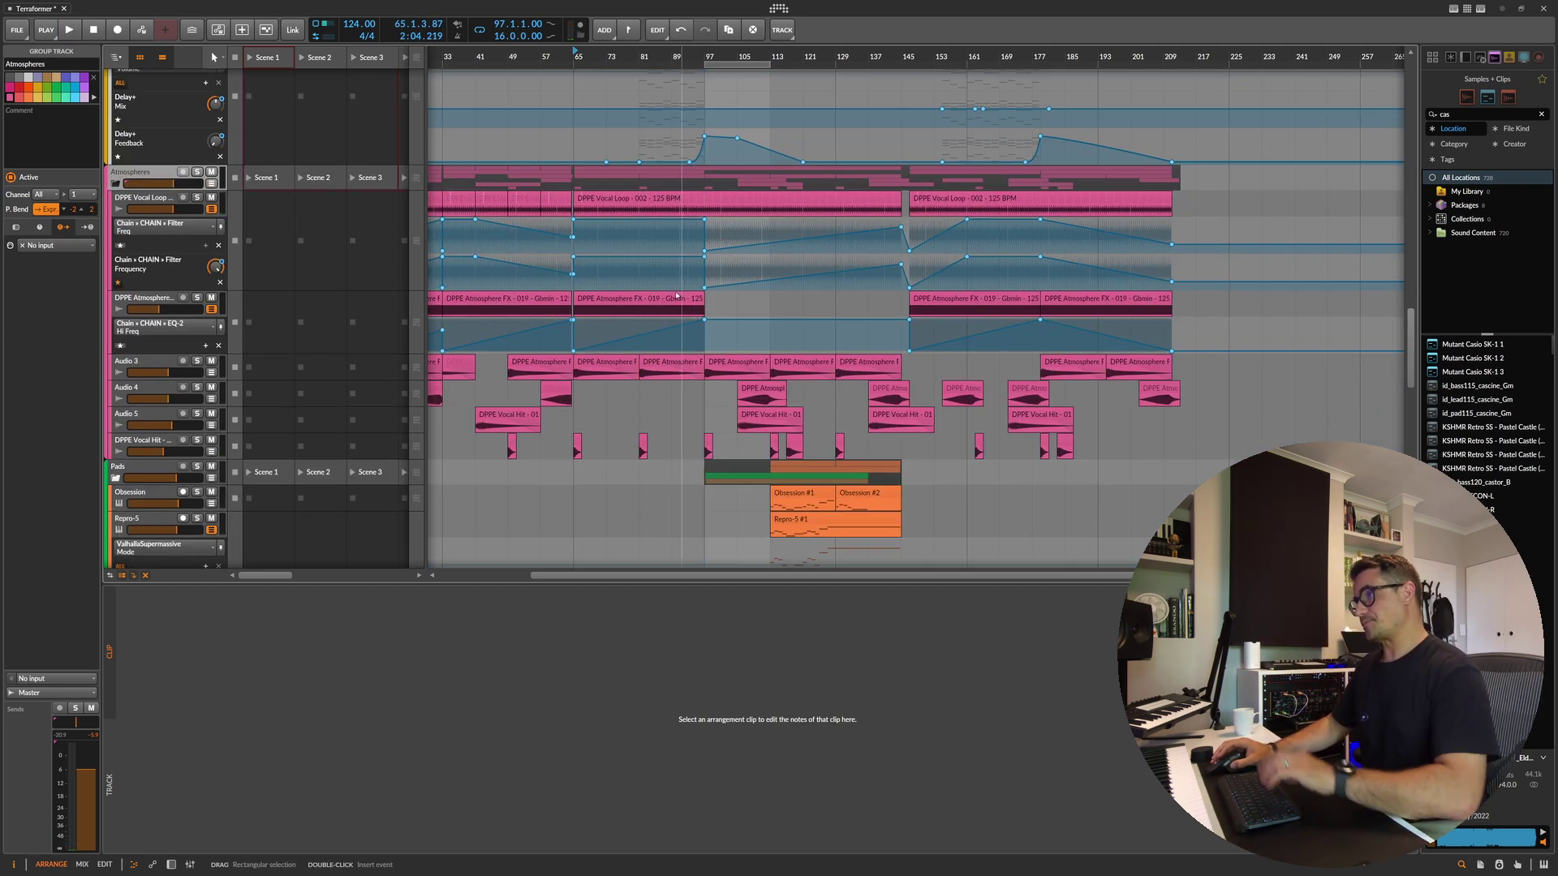
{"action": "left_click_drag", "start_coordinate": [573, 57], "coordinate": [770, 90]}
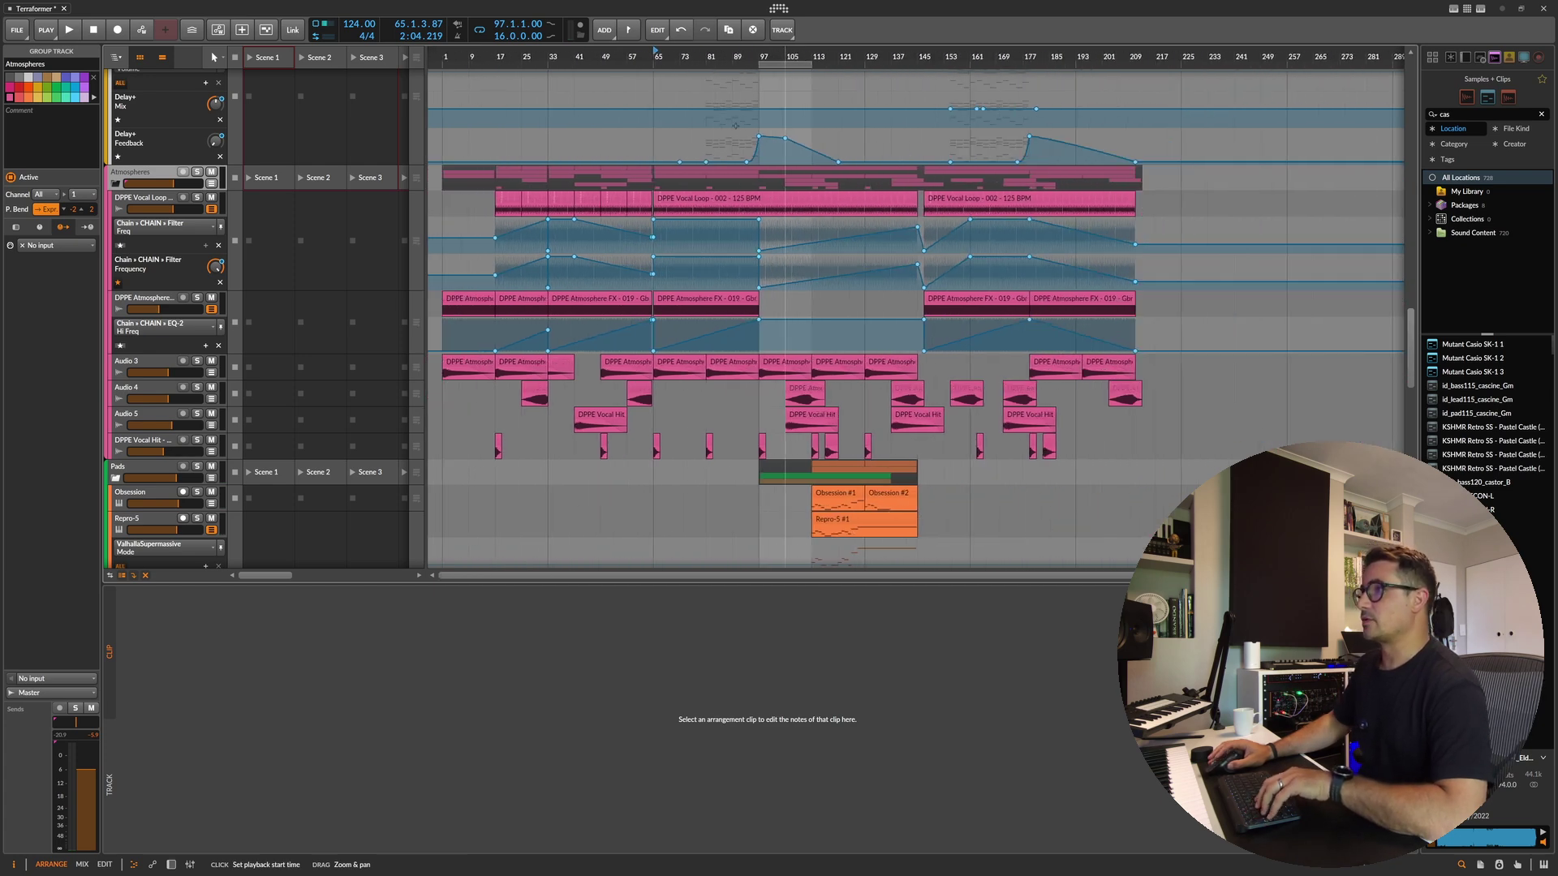
{"action": "left_click", "coordinate": [655, 63], "text": "ctrl+alt"}
{"action": "left_click_drag", "start_coordinate": [704, 63], "coordinate": [745, 63]}
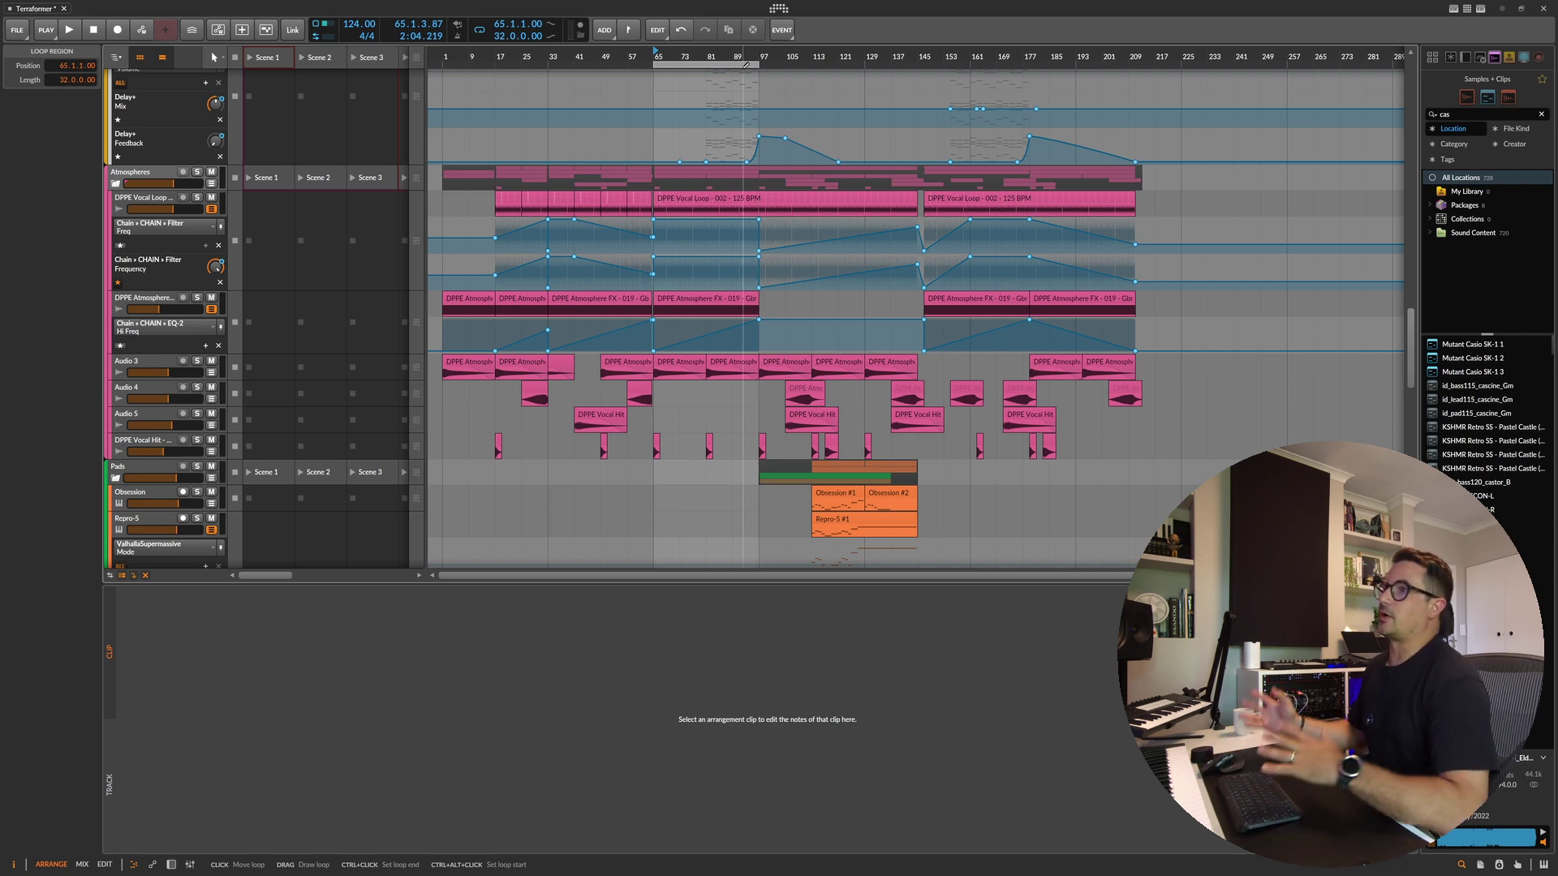
Step: Solo the DPPE Vocal Loop track in the Atmospheres group, play it from bar 65 and show its Chain device
{"action": "scroll", "coordinate": [717, 340], "scroll_direction": "down", "scroll_amount": 15}
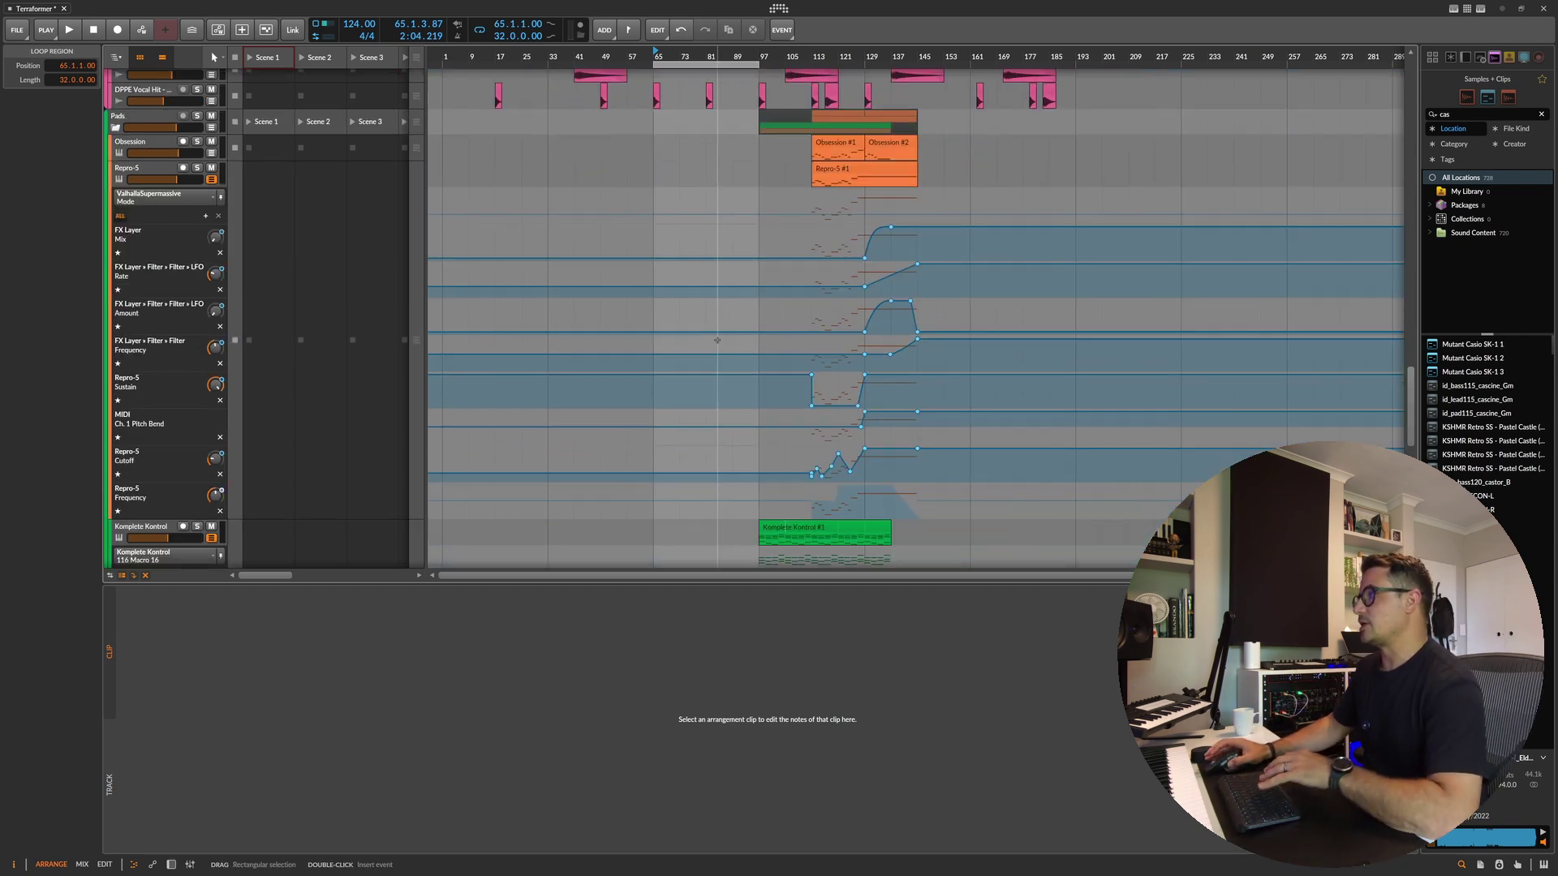
{"action": "scroll", "coordinate": [717, 340], "scroll_direction": "down", "scroll_amount": 5}
{"action": "scroll", "coordinate": [698, 349], "scroll_direction": "up", "scroll_amount": 15}
{"action": "scroll", "coordinate": [695, 355], "scroll_direction": "down", "scroll_amount": 1}
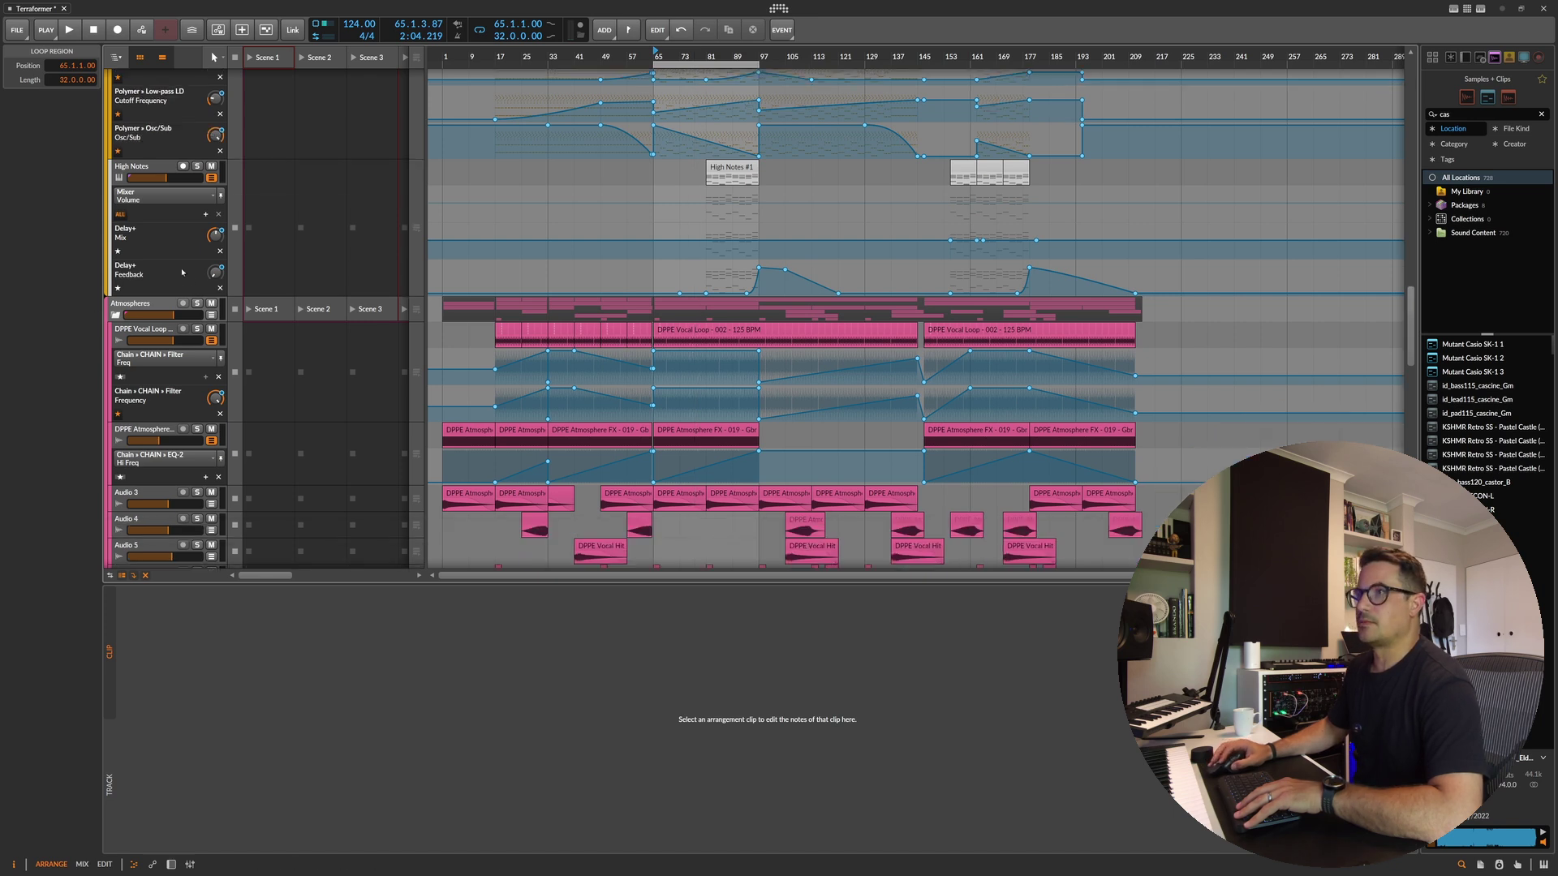
{"action": "left_click", "coordinate": [196, 329]}
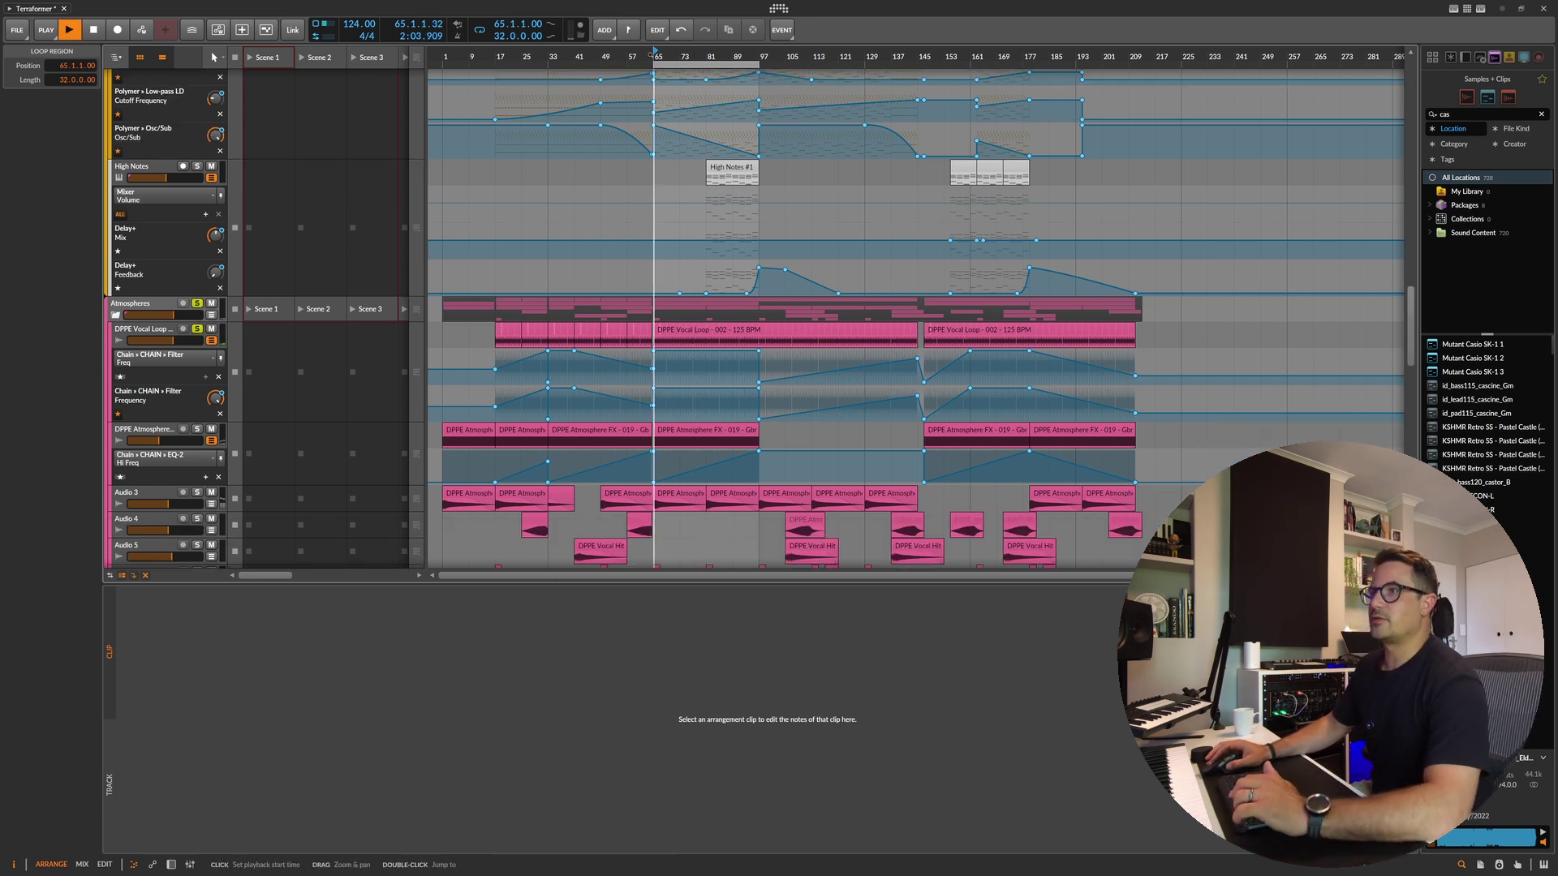
{"action": "left_click", "coordinate": [659, 395]}
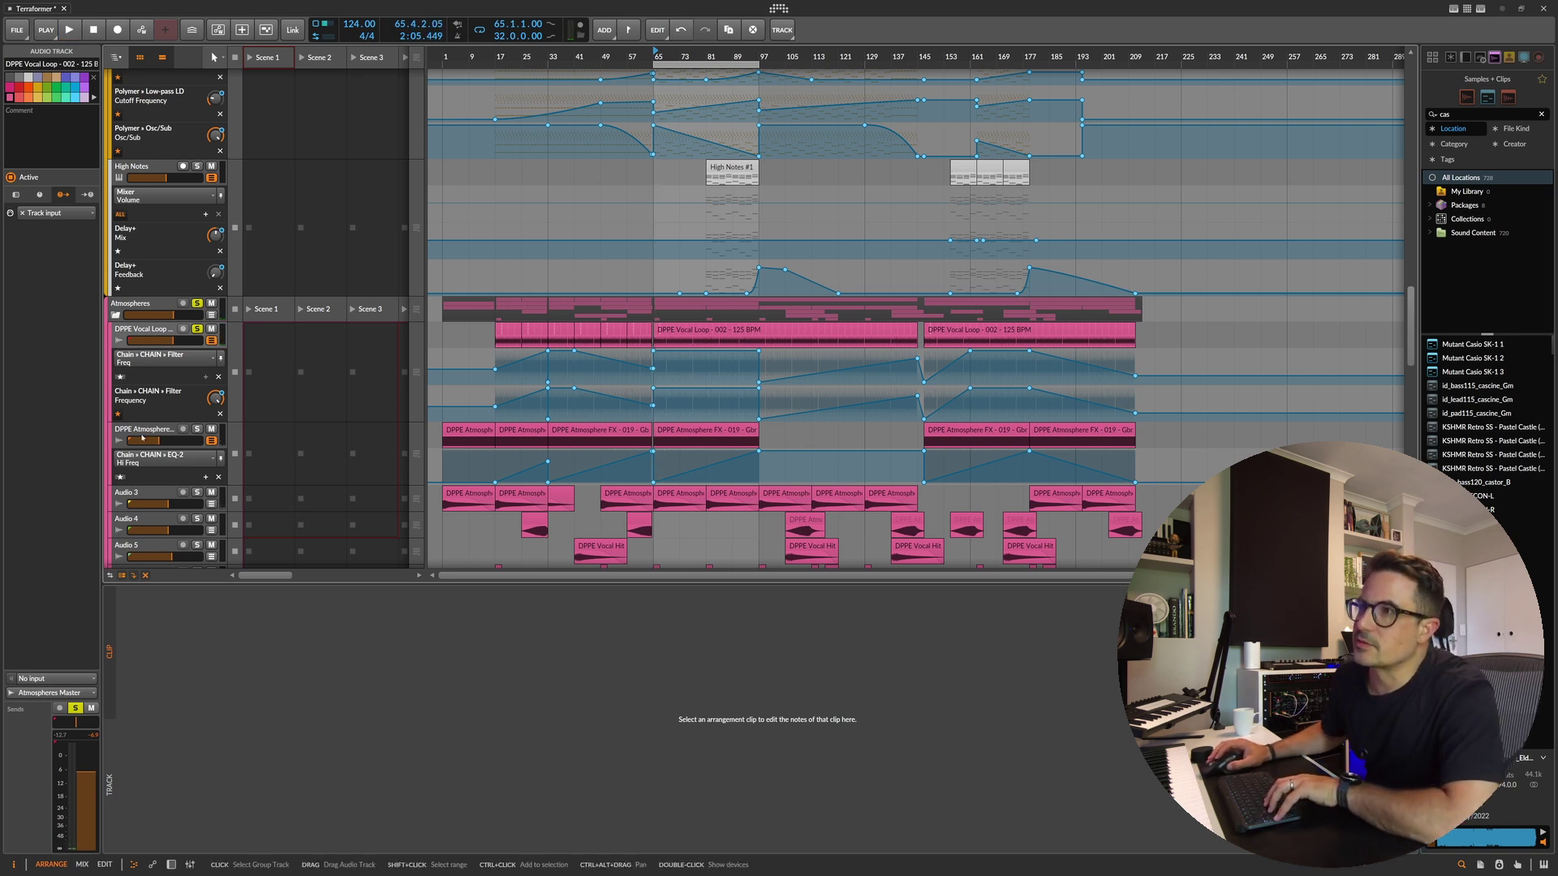
{"action": "left_click", "coordinate": [118, 362]}
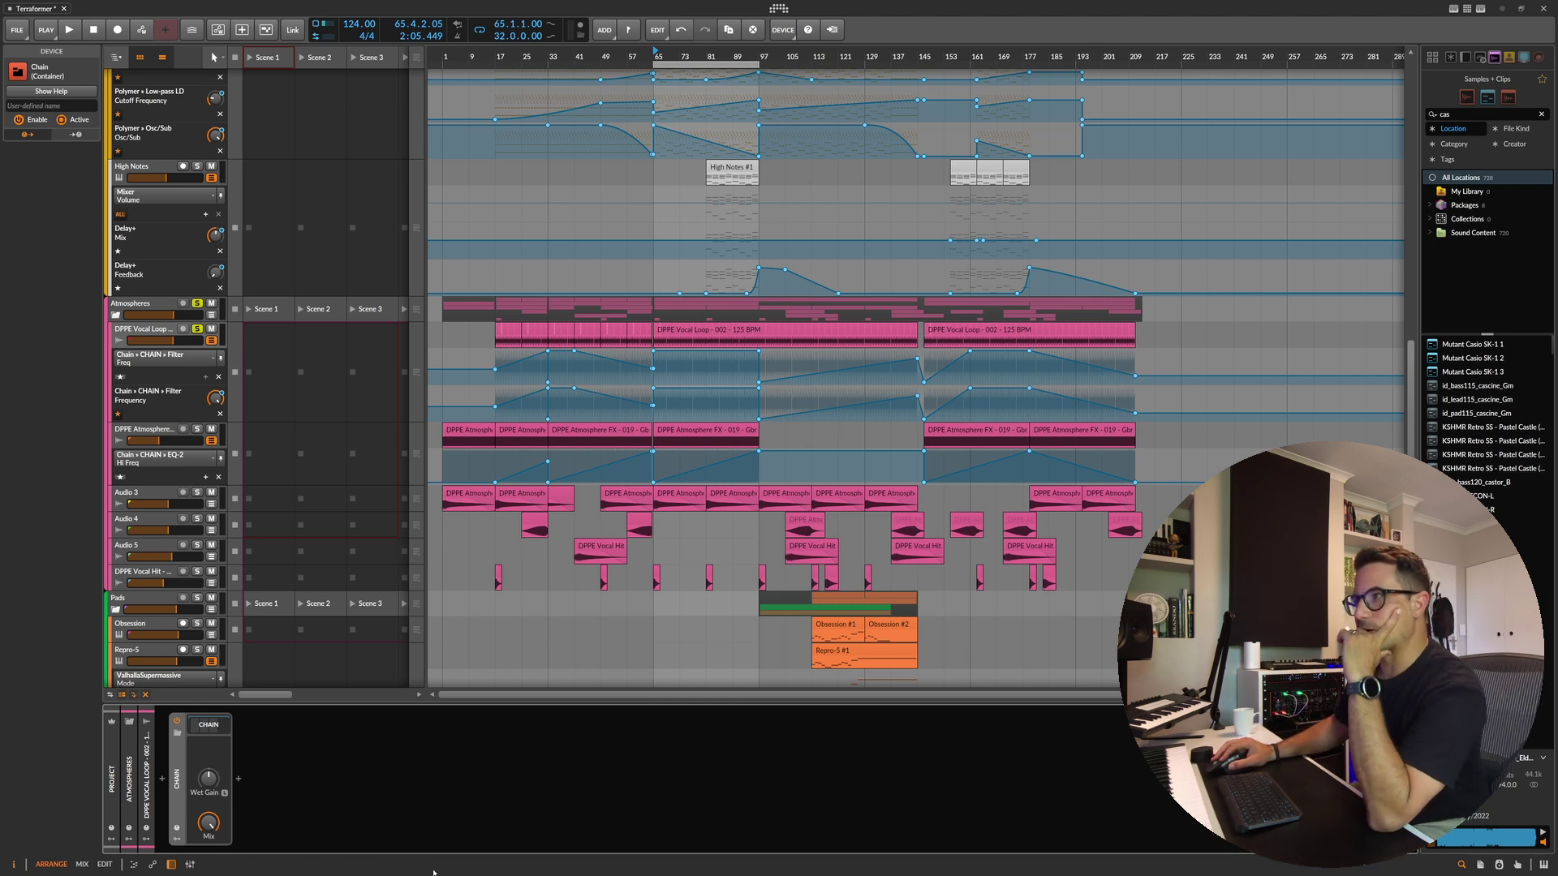
Step: Look over the lower tracks and replay the soloed vocal loop from bar 65 in a closer timeline view
{"action": "scroll", "coordinate": [630, 591], "scroll_direction": "down", "scroll_amount": 10}
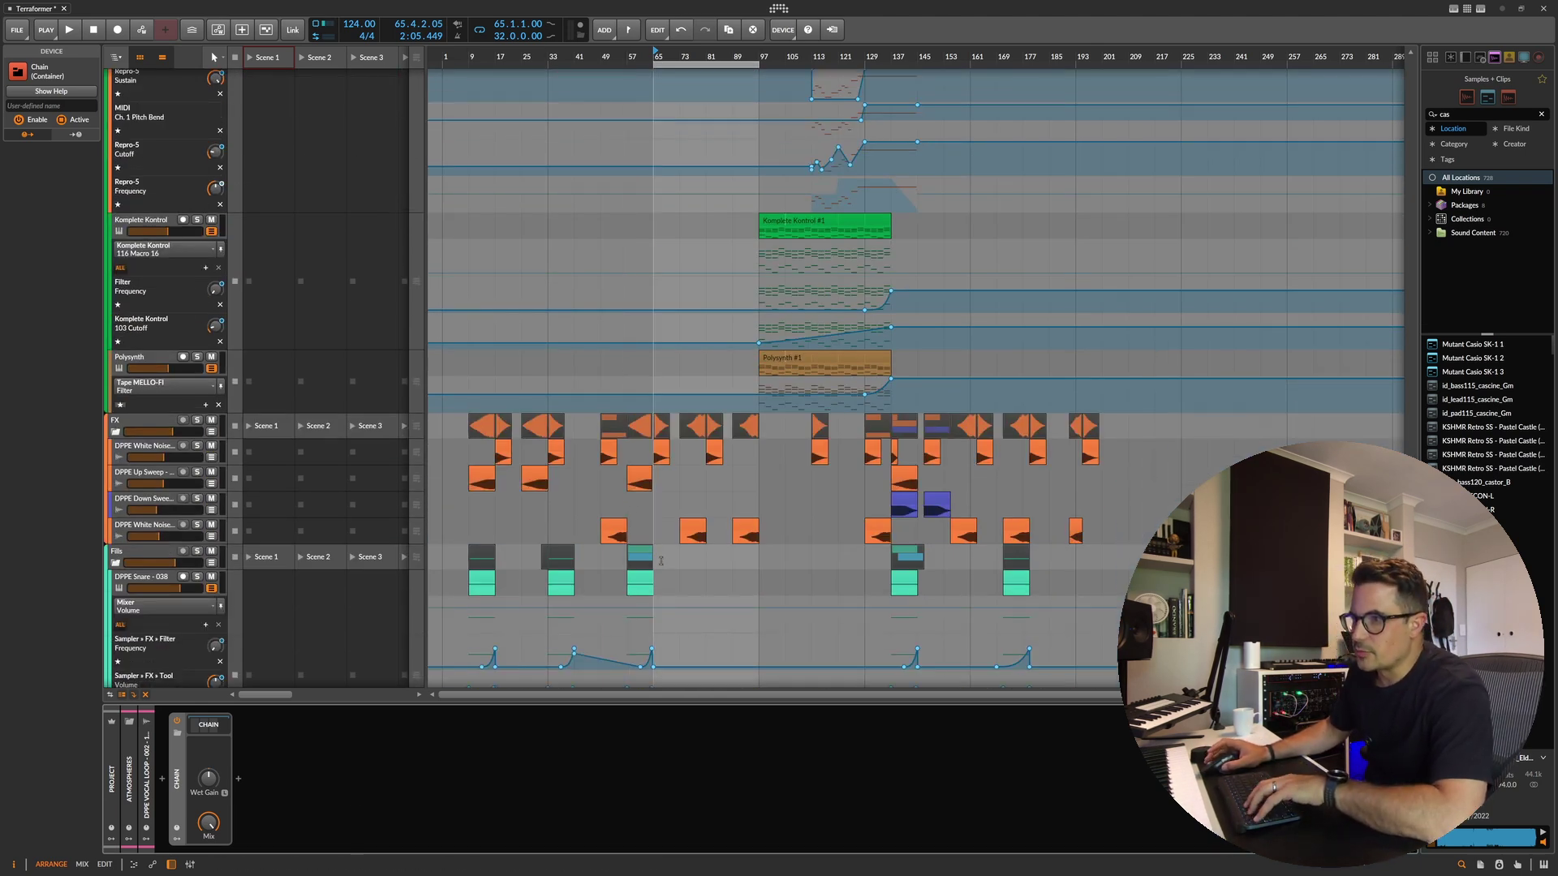
{"action": "scroll", "coordinate": [693, 611], "scroll_direction": "up", "scroll_amount": 12}
{"action": "scroll", "coordinate": [692, 611], "scroll_direction": "up", "scroll_amount": 3}
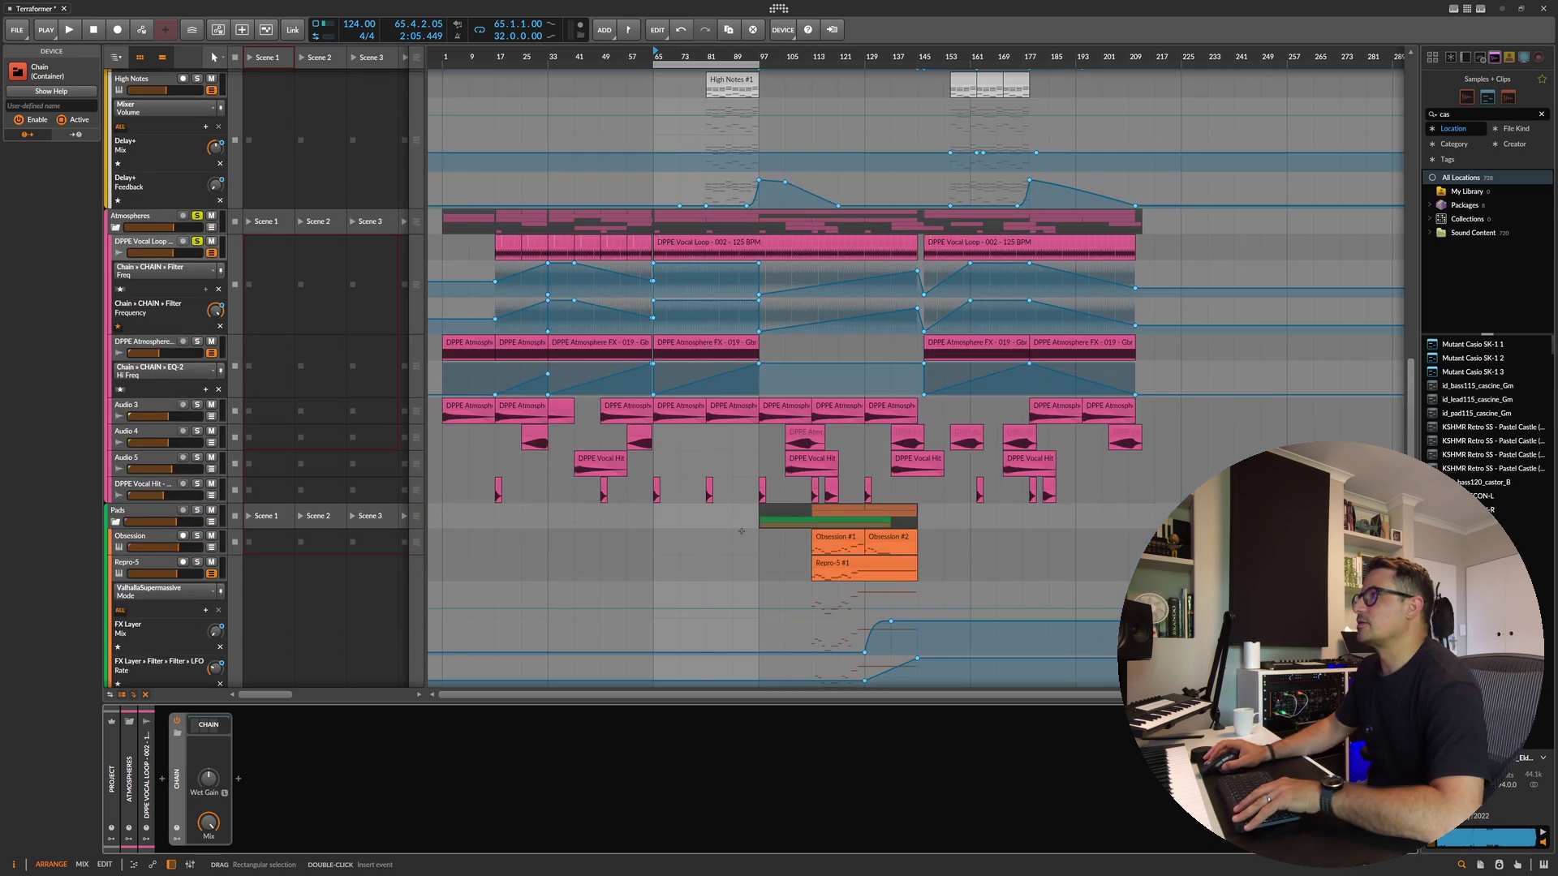
{"action": "key", "text": "space"}
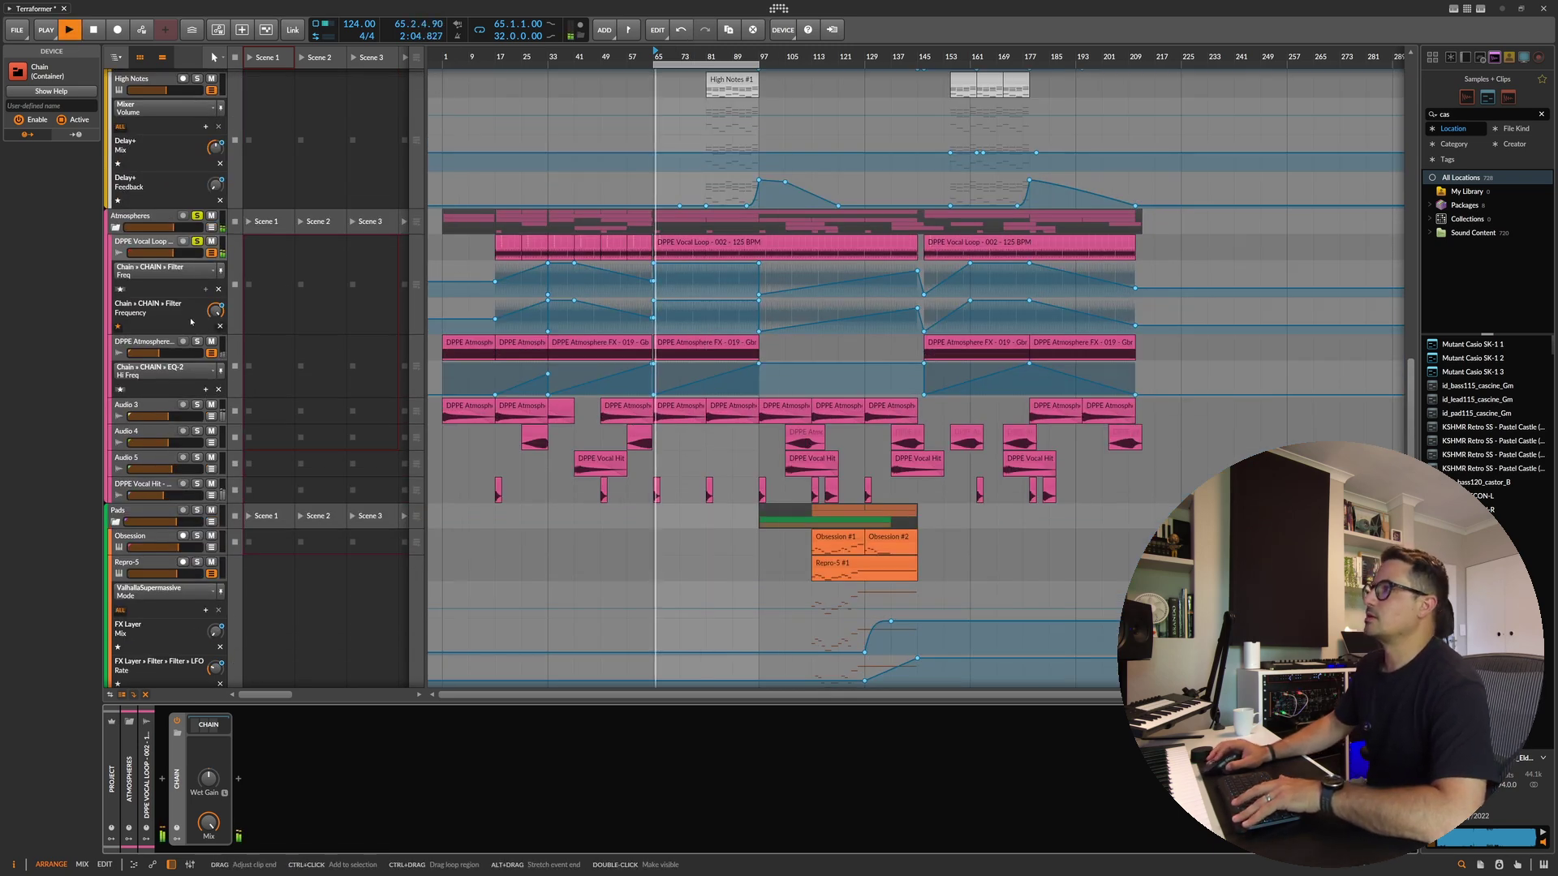
{"action": "scroll", "coordinate": [660, 52], "scroll_direction": "up", "scroll_amount": 6}
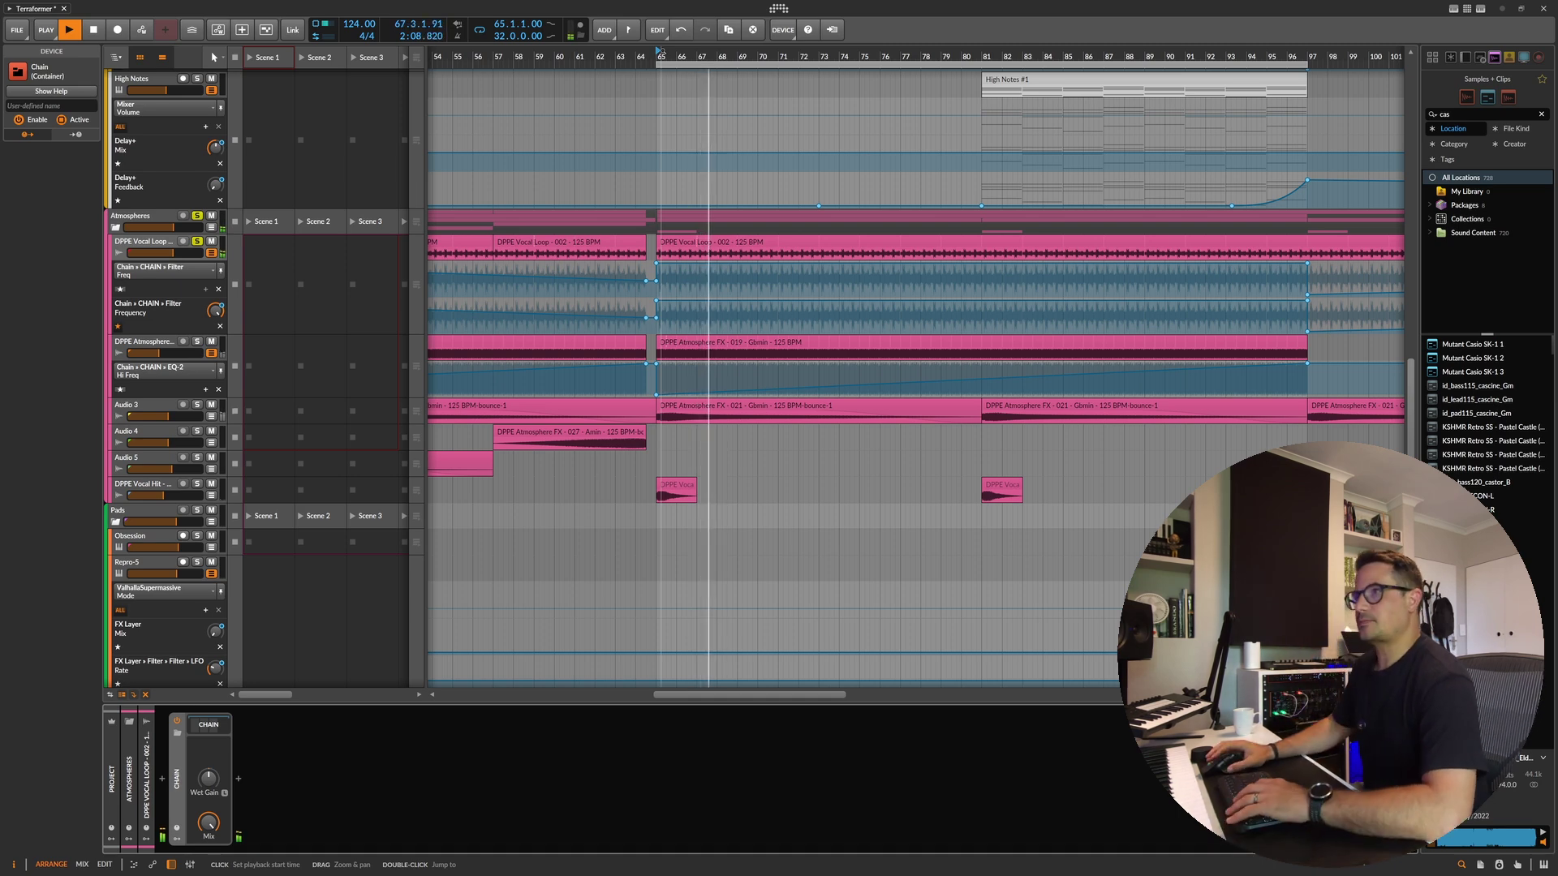
Step: Select the vocal loop clip at bar 65, check its track's device chain, and replay from bar 57
{"action": "left_click", "coordinate": [144, 242]}
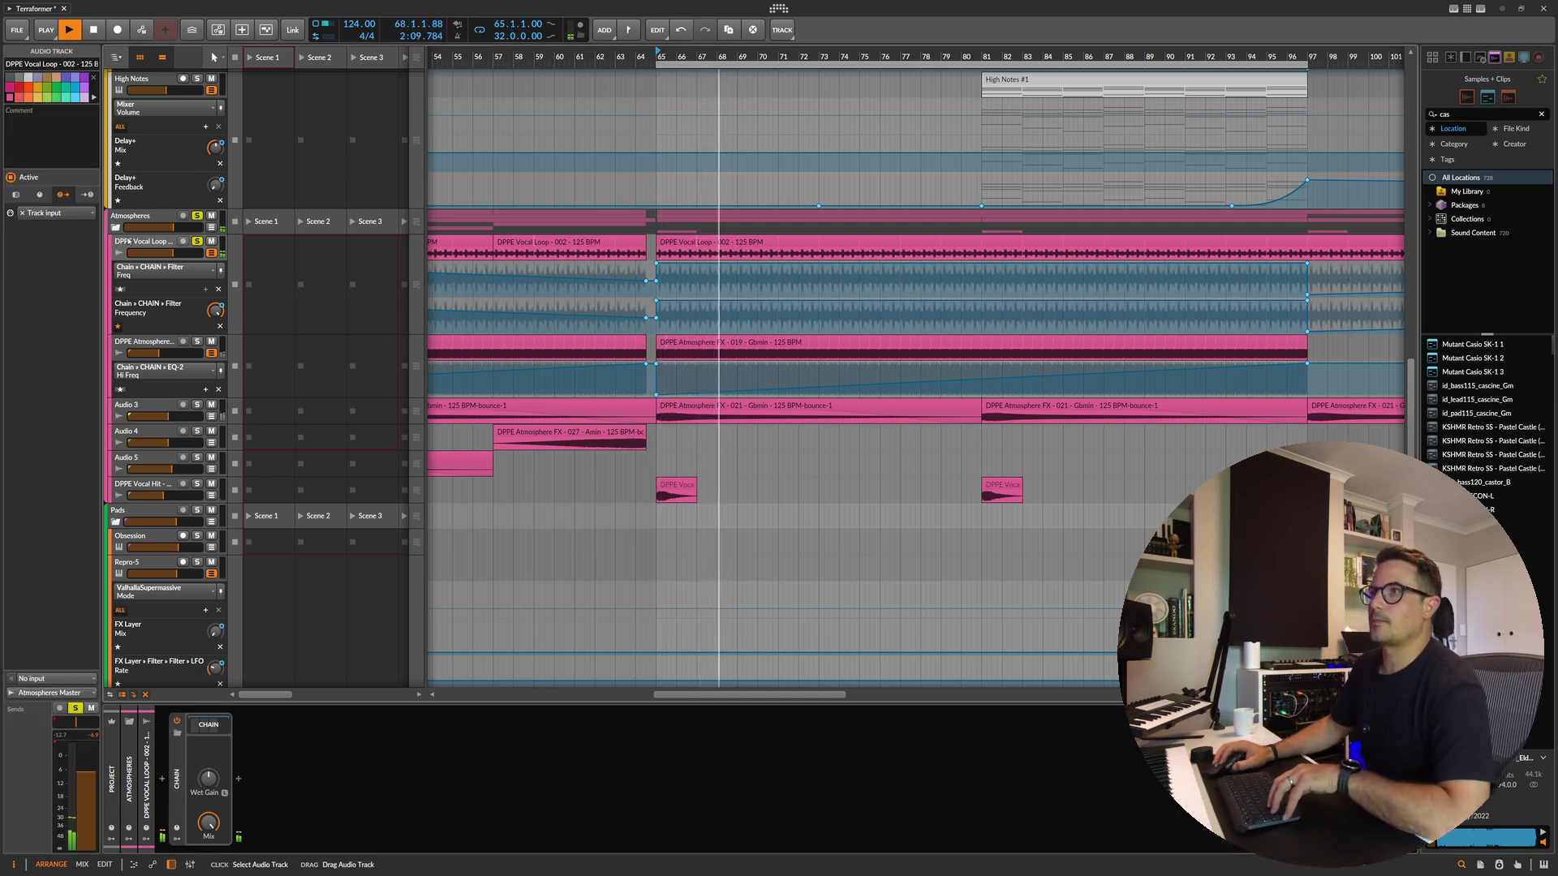
{"action": "double_click", "coordinate": [722, 242]}
{"action": "key", "text": "d"}
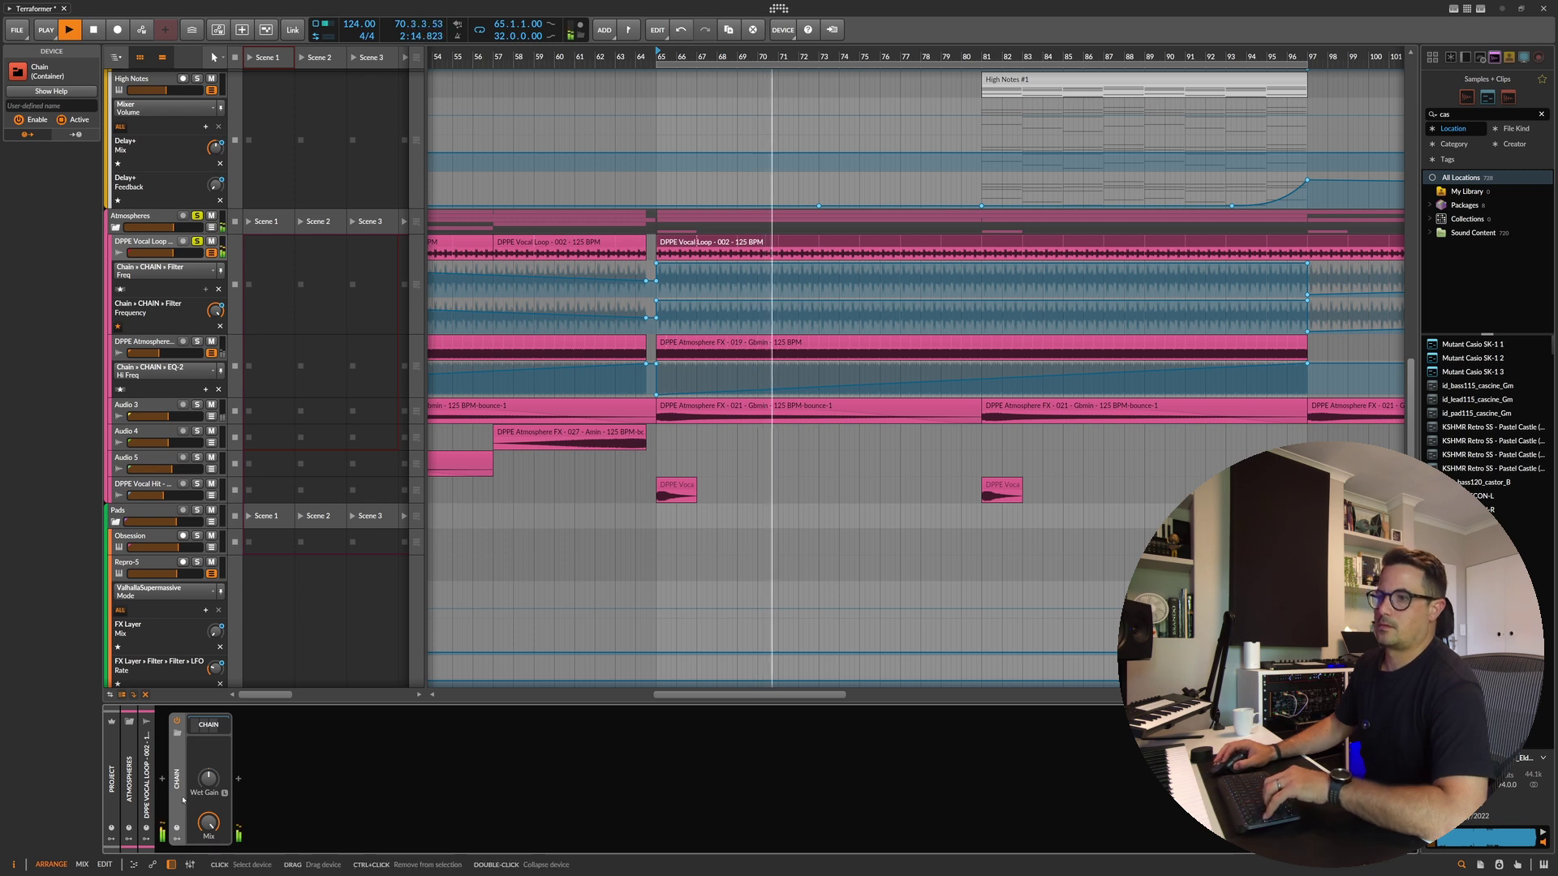
{"action": "key", "text": "space"}
{"action": "left_click", "coordinate": [503, 56]}
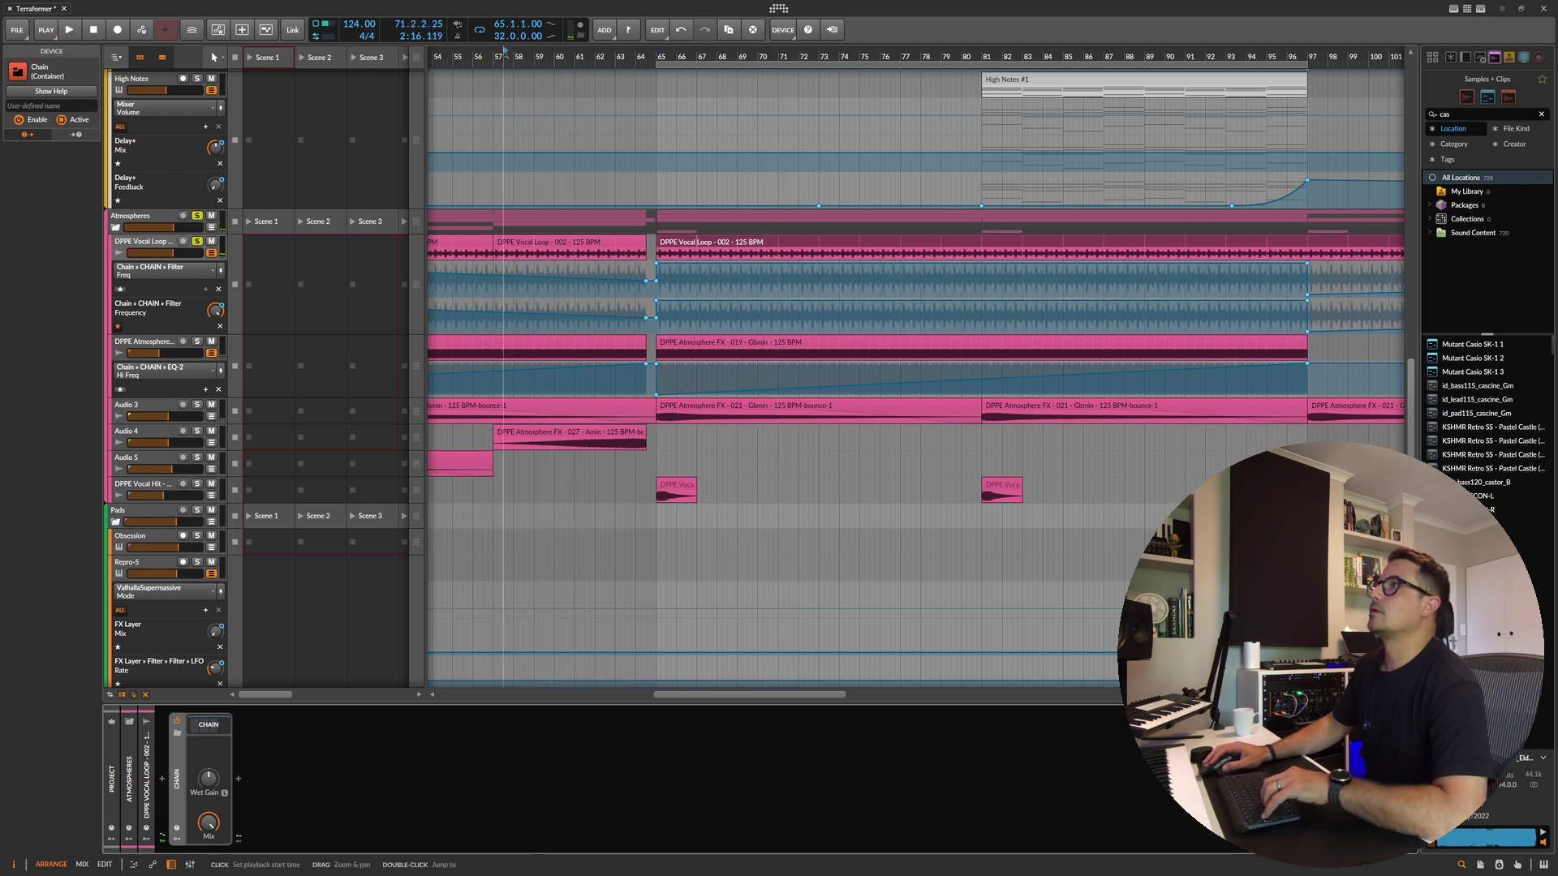
{"action": "key", "text": "space"}
{"action": "key", "text": "space"}
{"action": "key", "text": "space"}
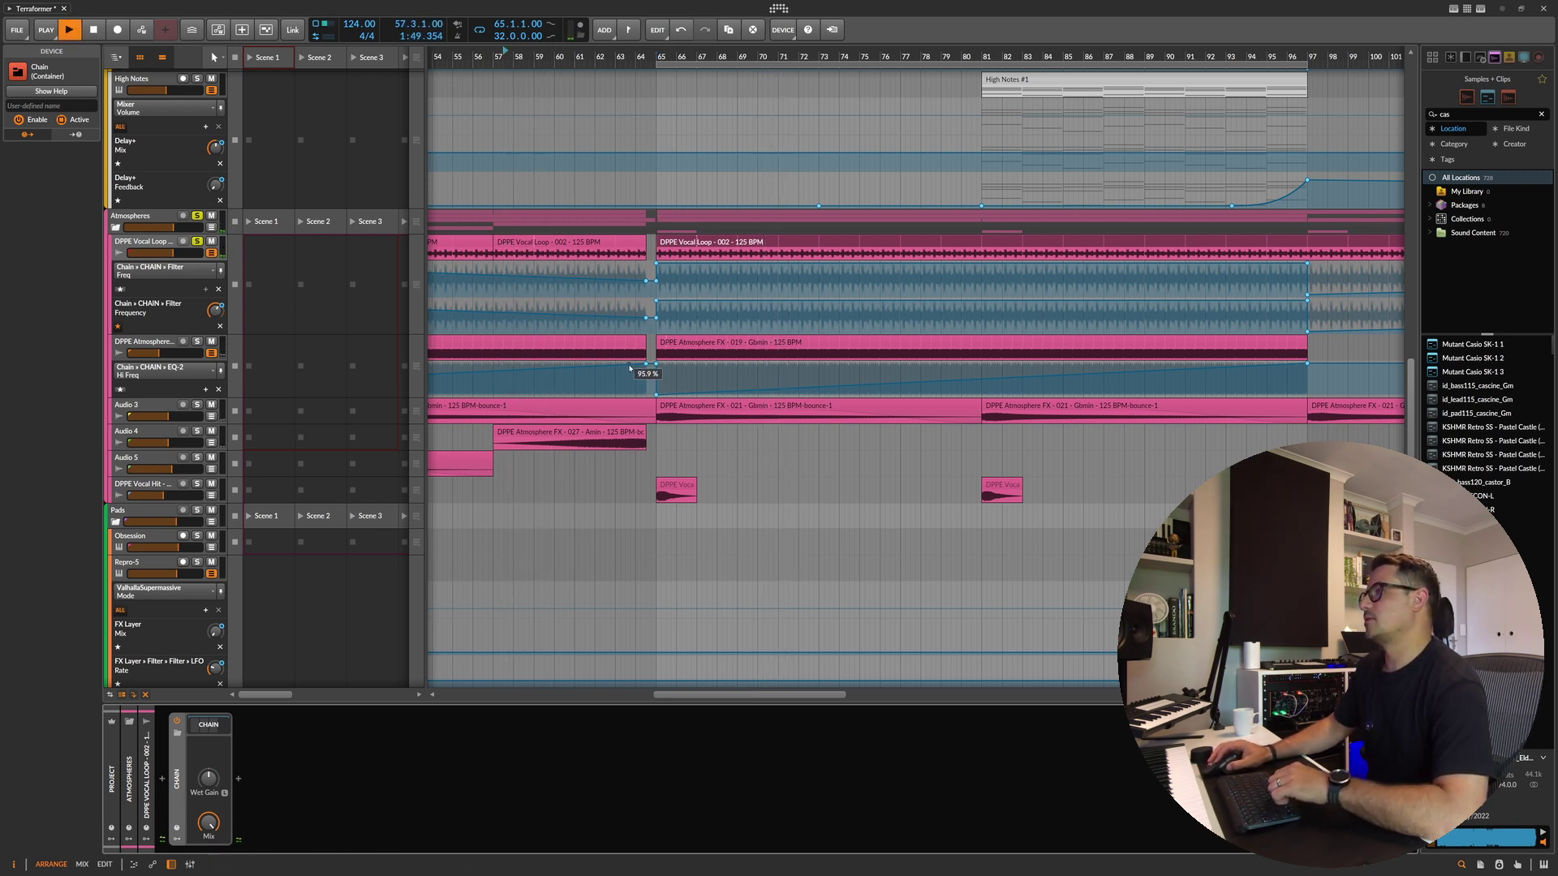
Step: Solo the DPPE Atmosphere track alongside the vocal loop and play both from bar 57
{"action": "key", "text": "space"}
{"action": "left_click", "coordinate": [146, 342]}
{"action": "key", "text": "space"}
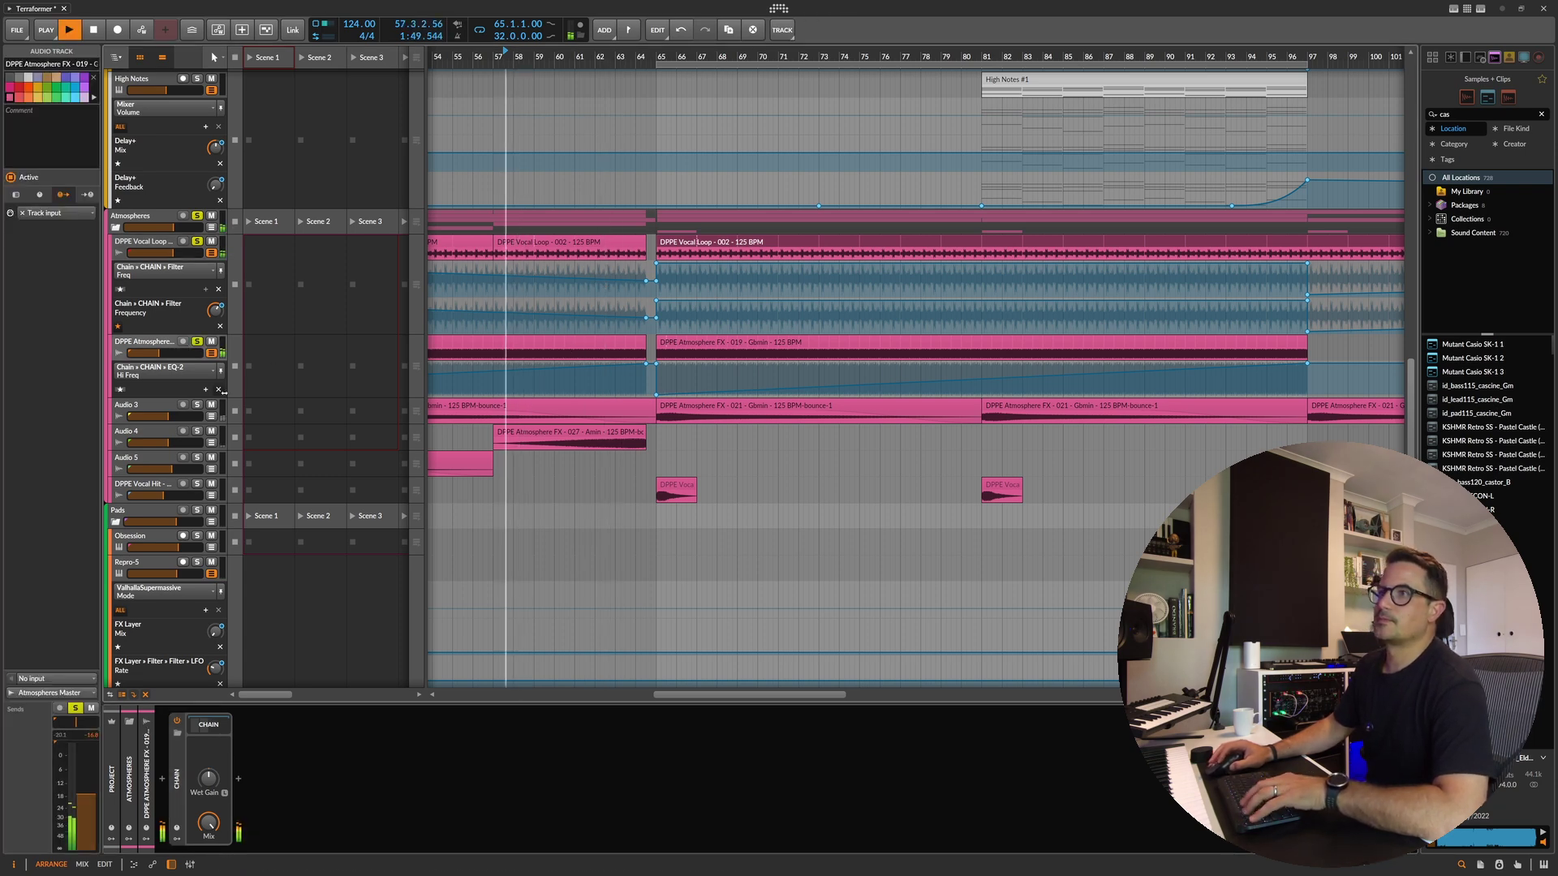
Step: Stop playback and select the DPPE Vocal Hit - 011 clip at bar 41 on the Audio 5 track
{"action": "left_click_drag", "start_coordinate": [715, 56], "coordinate": [650, 452]}
{"action": "key", "text": "space"}
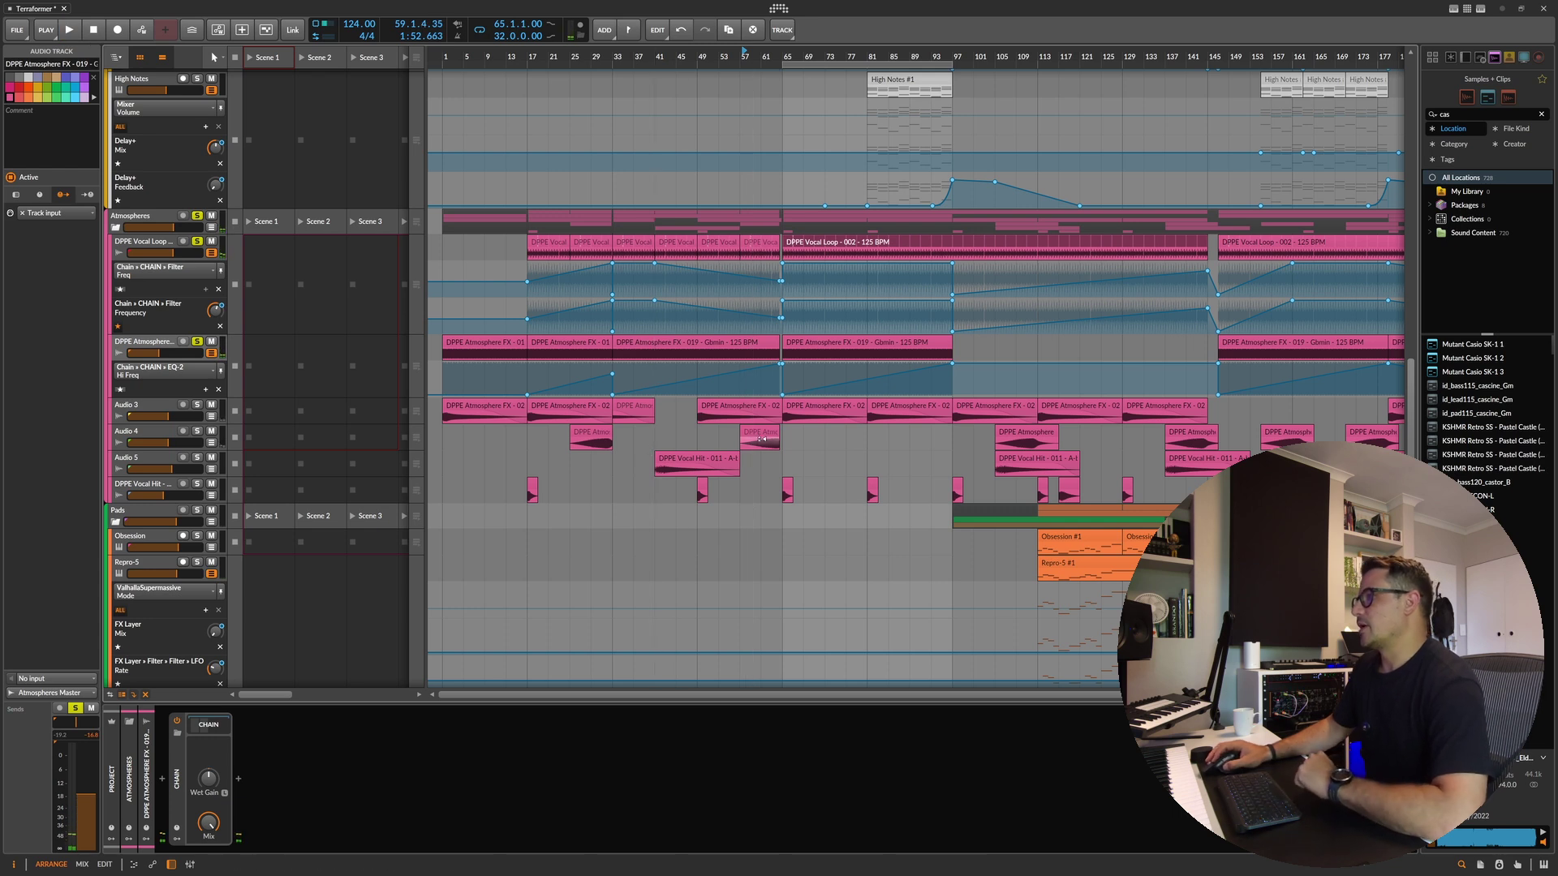
{"action": "left_click", "coordinate": [680, 461]}
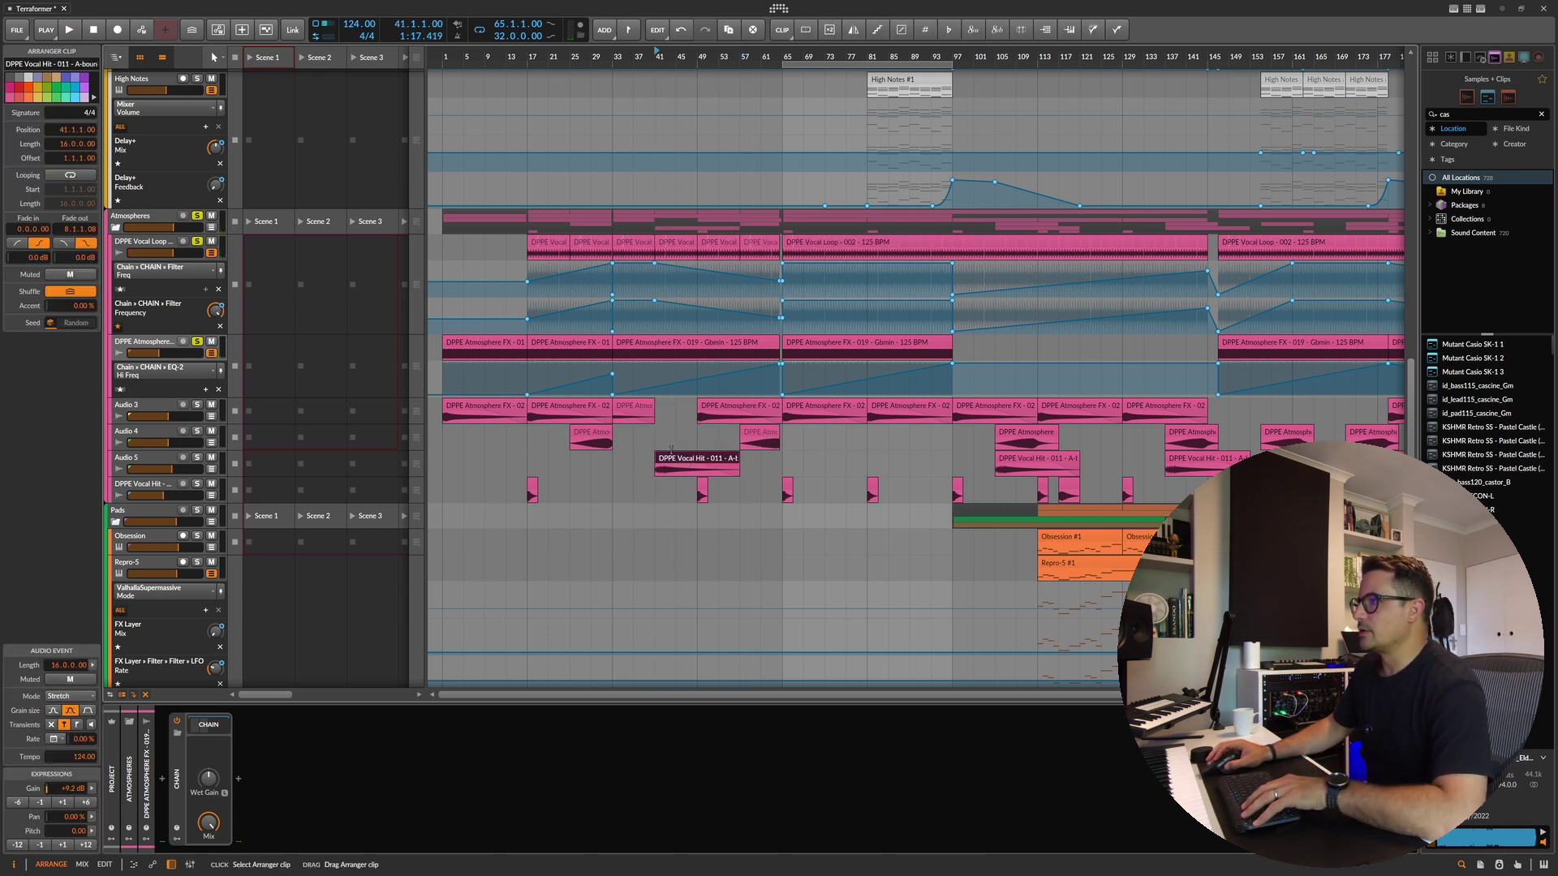
Step: Move the loop region to start at bar 41, solo the DPPE Vocal Hit track, and play from a few bars earlier
{"action": "left_click", "coordinate": [650, 65]}
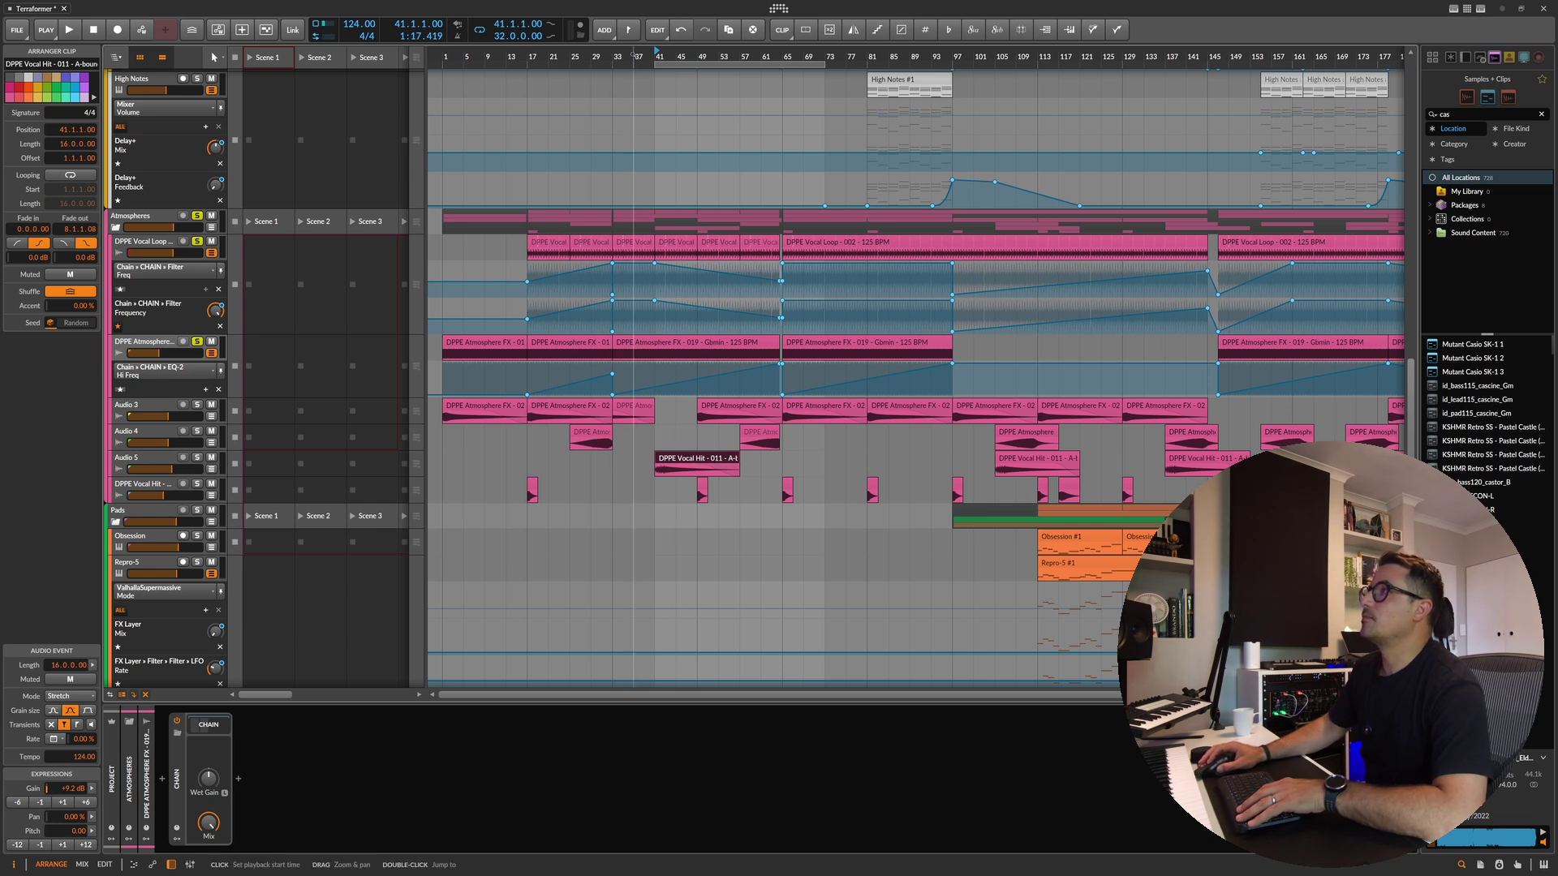
{"action": "double_click", "coordinate": [633, 53]}
{"action": "left_click", "coordinate": [197, 484]}
{"action": "left_click", "coordinate": [595, 498]}
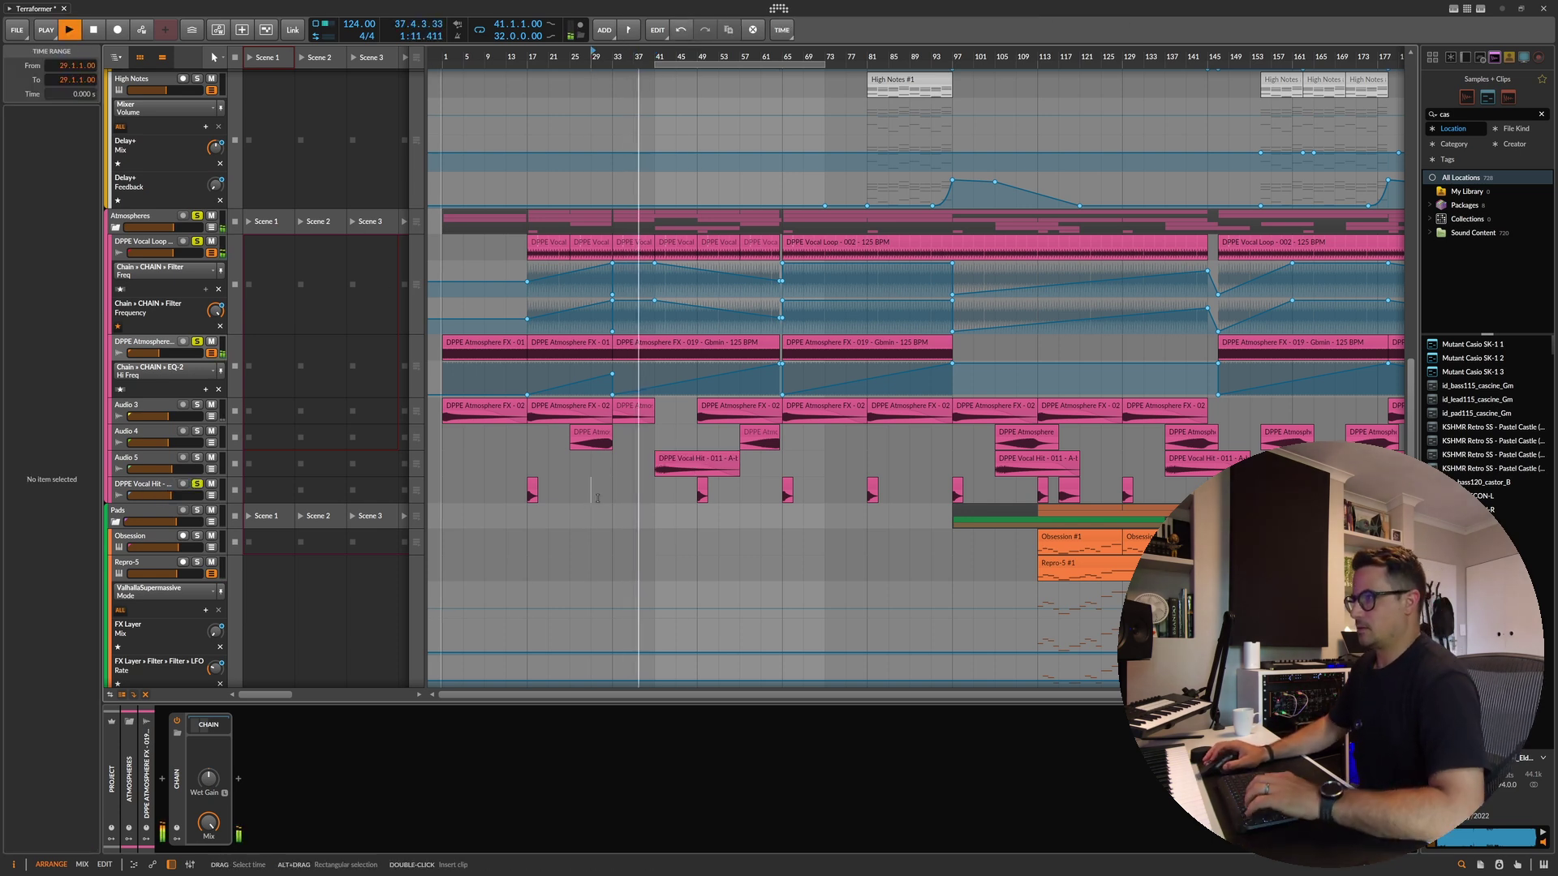
Step: Inspect the DPPE Vocal Hit - 011 clip's waveform at bar 41, stop playback, and select the DPPE Vocal Hit track to check its devices
{"action": "left_click", "coordinate": [681, 459]}
{"action": "double_click", "coordinate": [681, 459]}
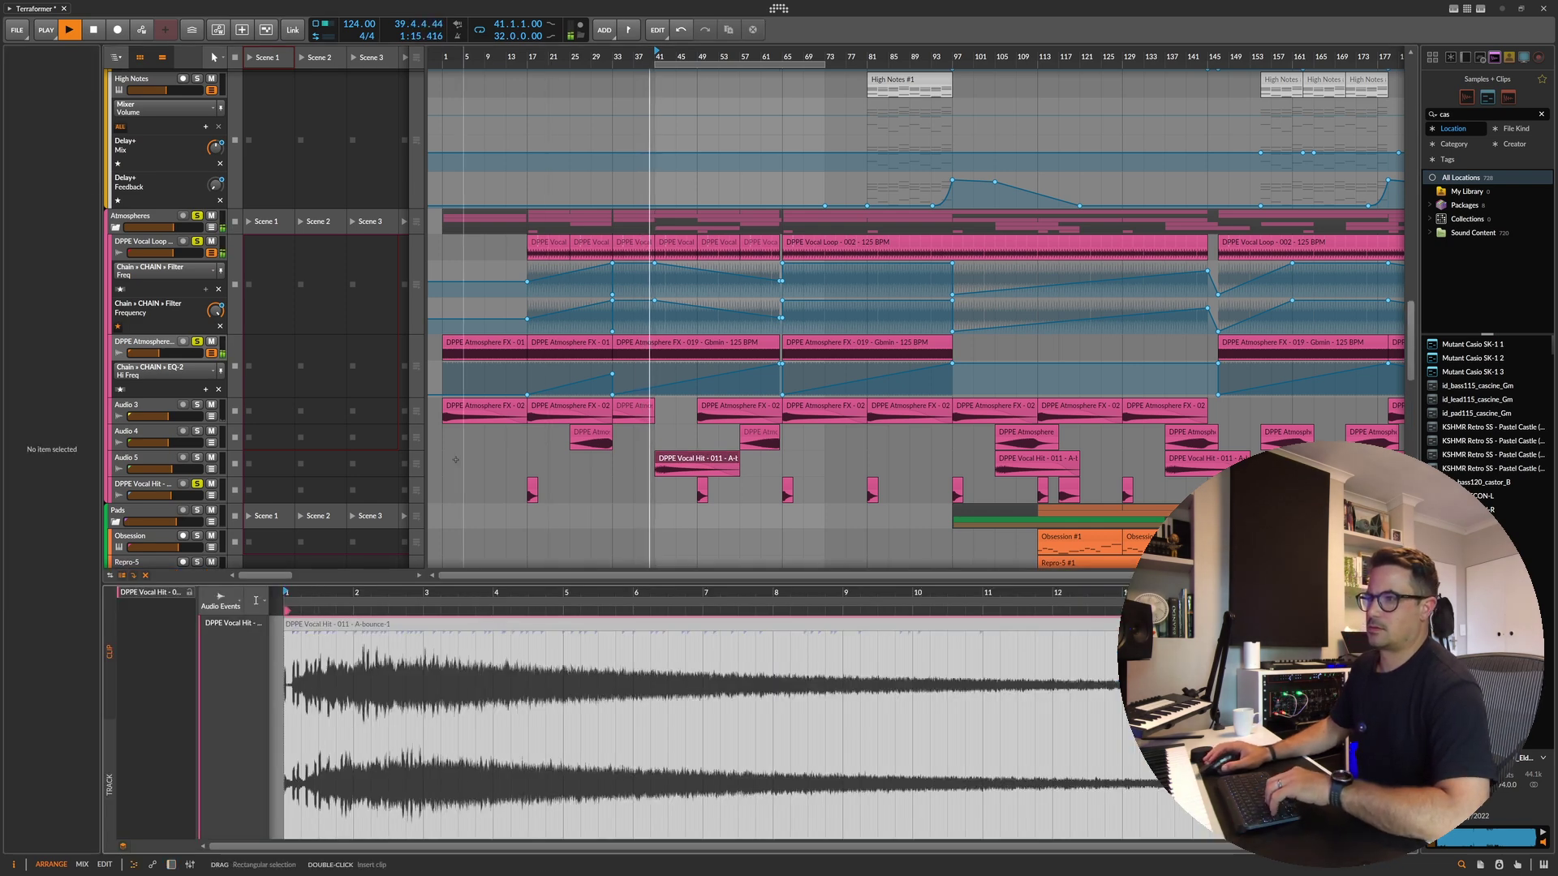
{"action": "key", "text": "space"}
{"action": "left_click", "coordinate": [667, 461]}
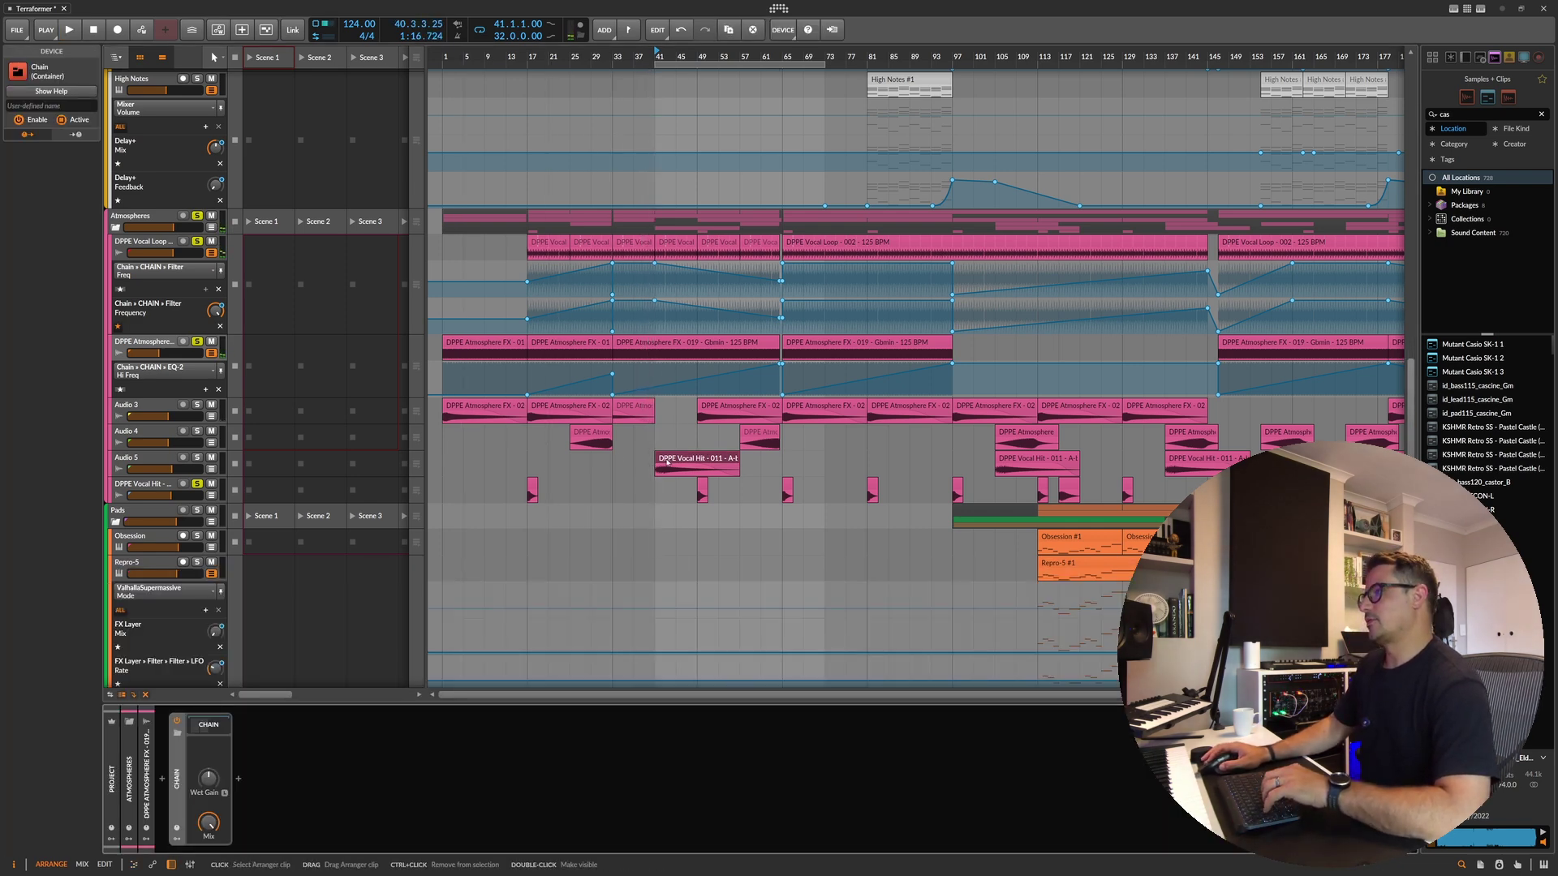
{"action": "left_click", "coordinate": [165, 485]}
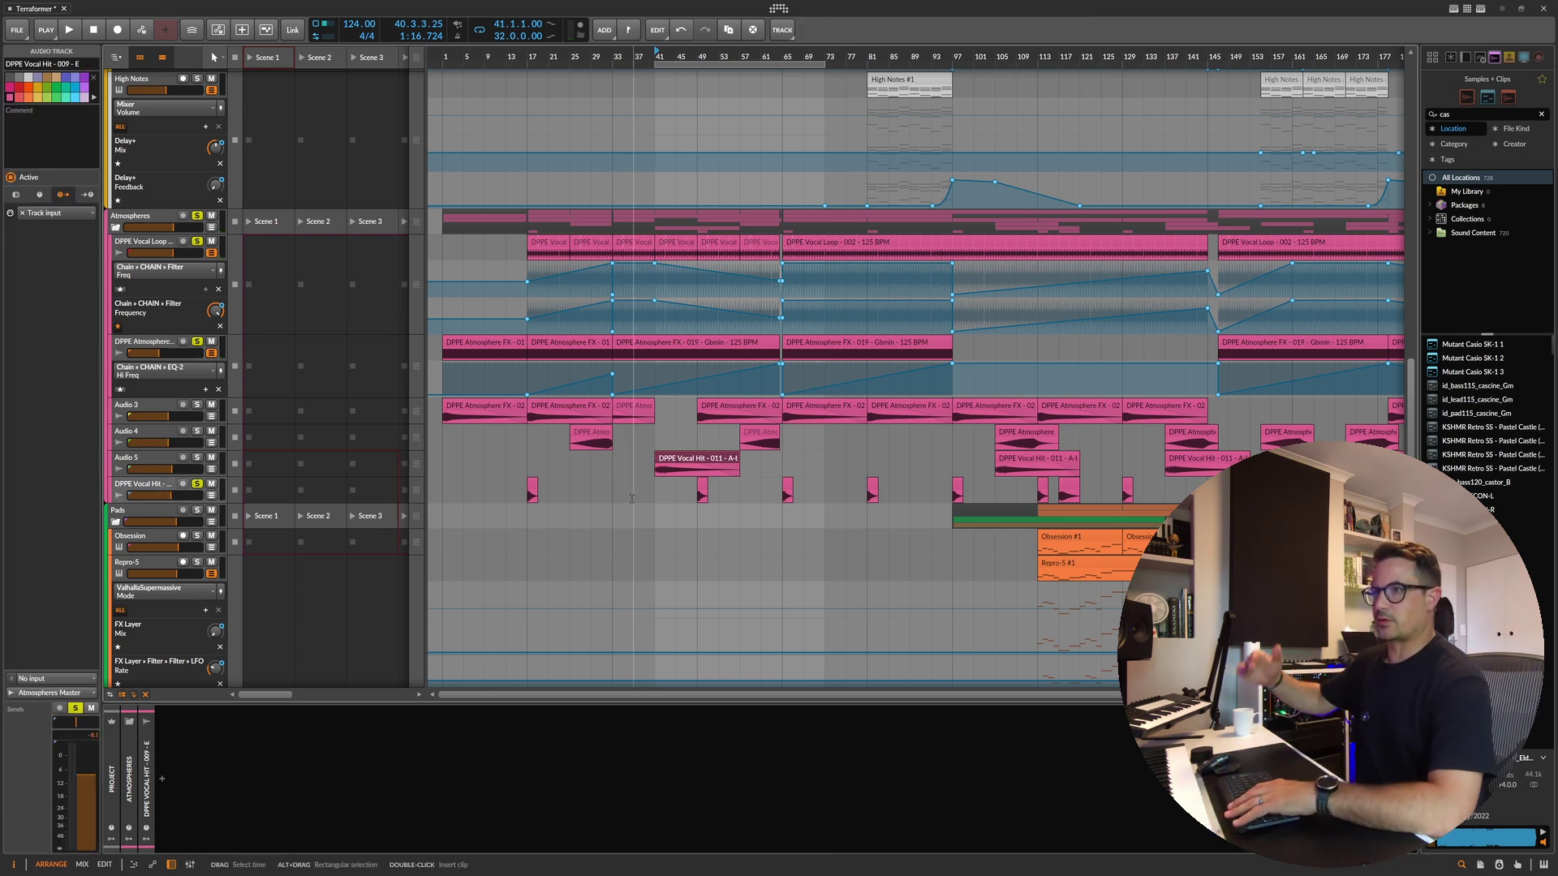
Step: Solo the Audio 5 track instead of the DPPE Vocal Hit track and play its vocal hit clip from bar 41
{"action": "key", "text": "space"}
{"action": "left_click", "coordinate": [197, 458]}
{"action": "key", "text": "space"}
{"action": "left_click", "coordinate": [175, 469]}
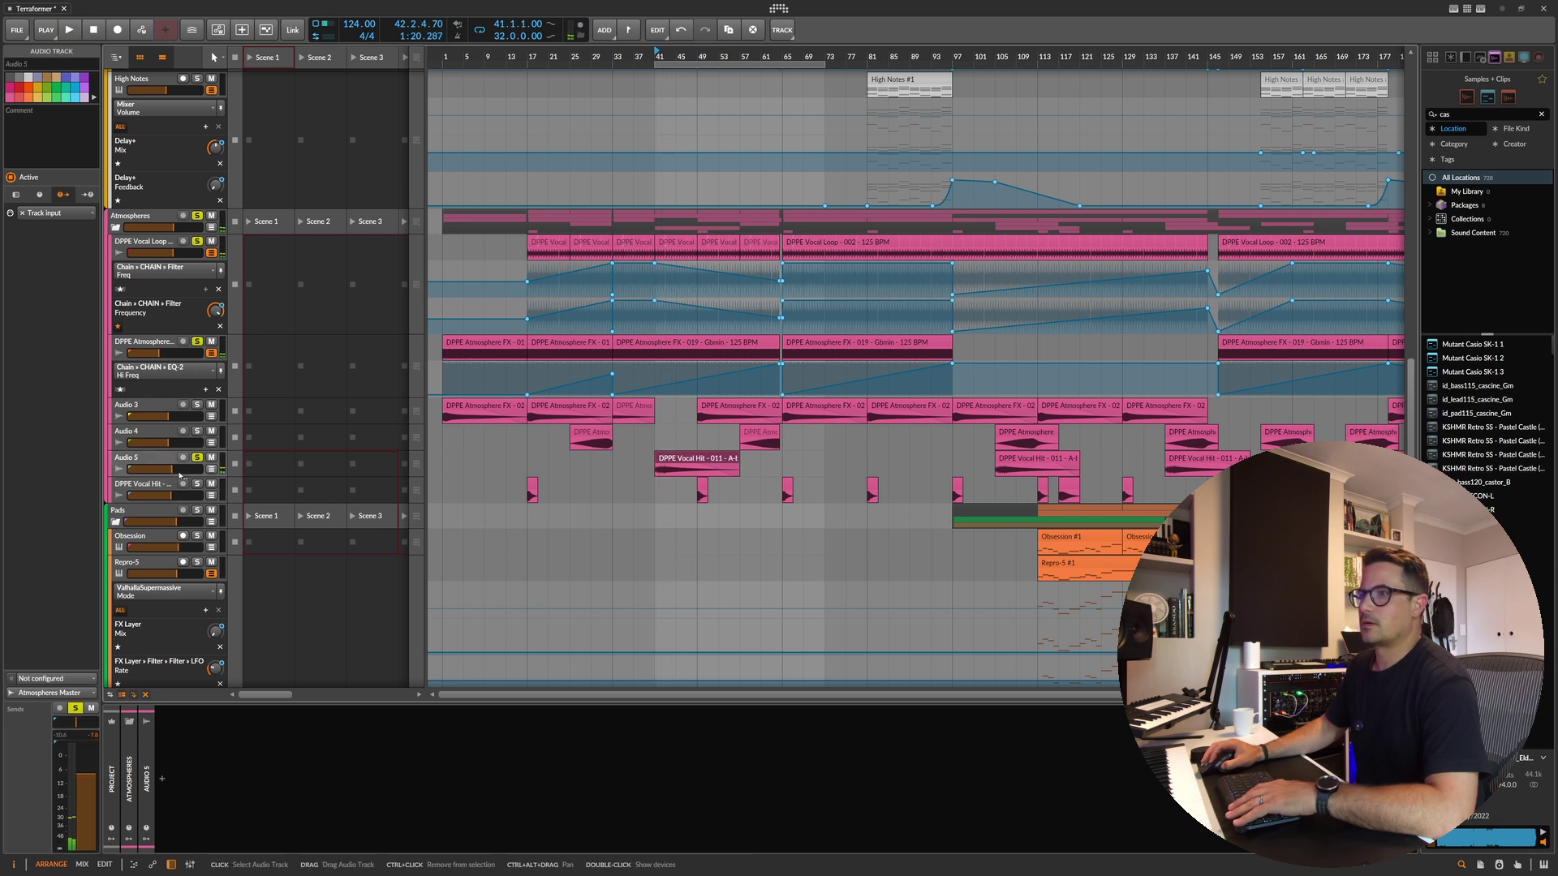
{"action": "left_click", "coordinate": [694, 167]}
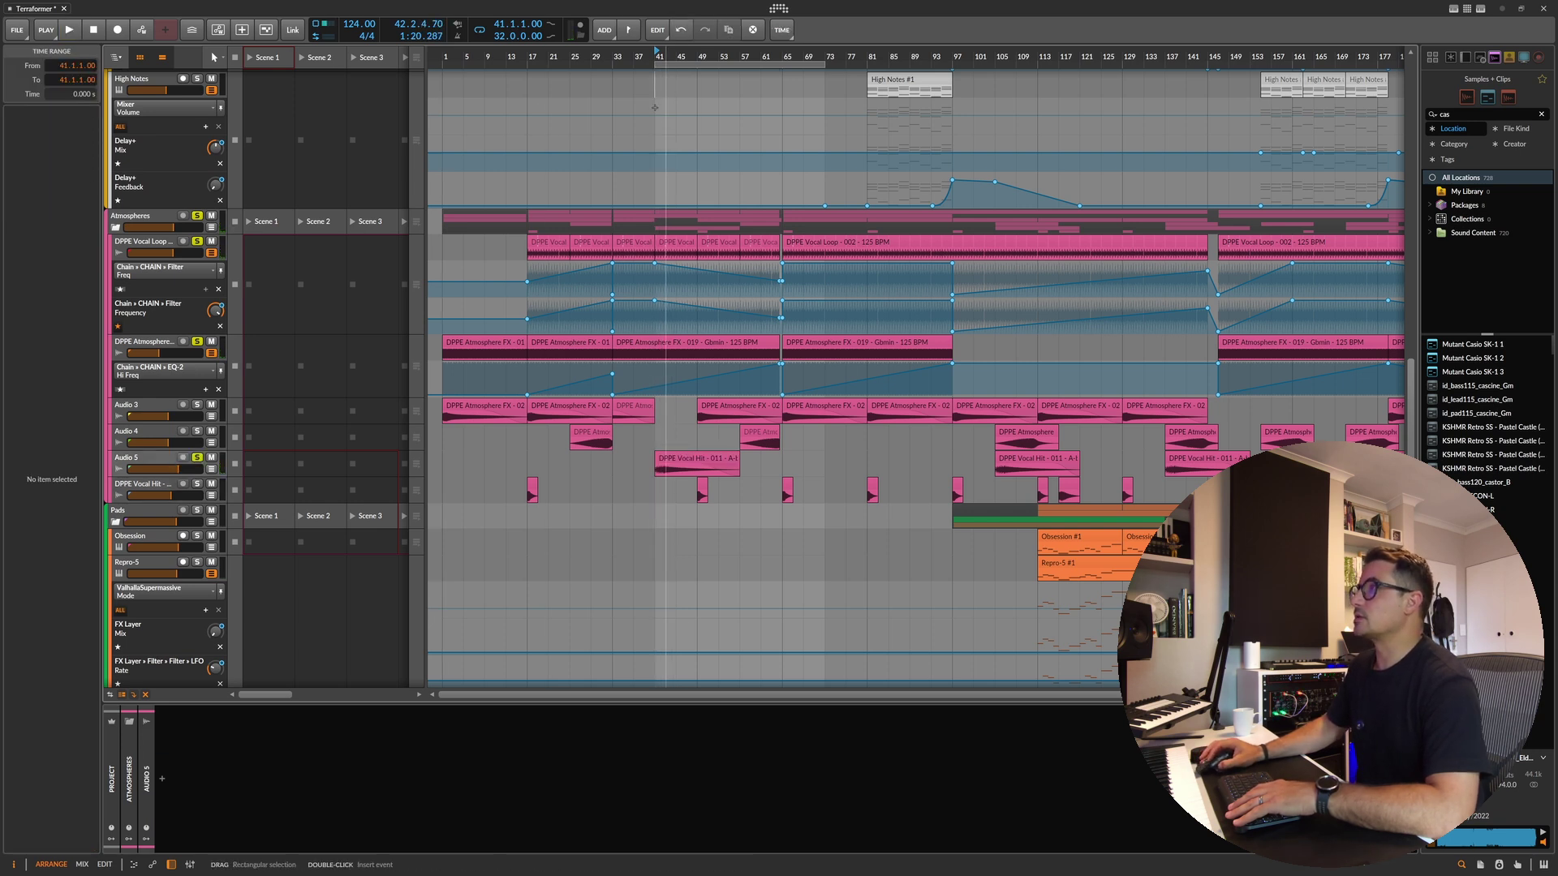
{"action": "key", "text": "space"}
{"action": "key", "text": "space"}
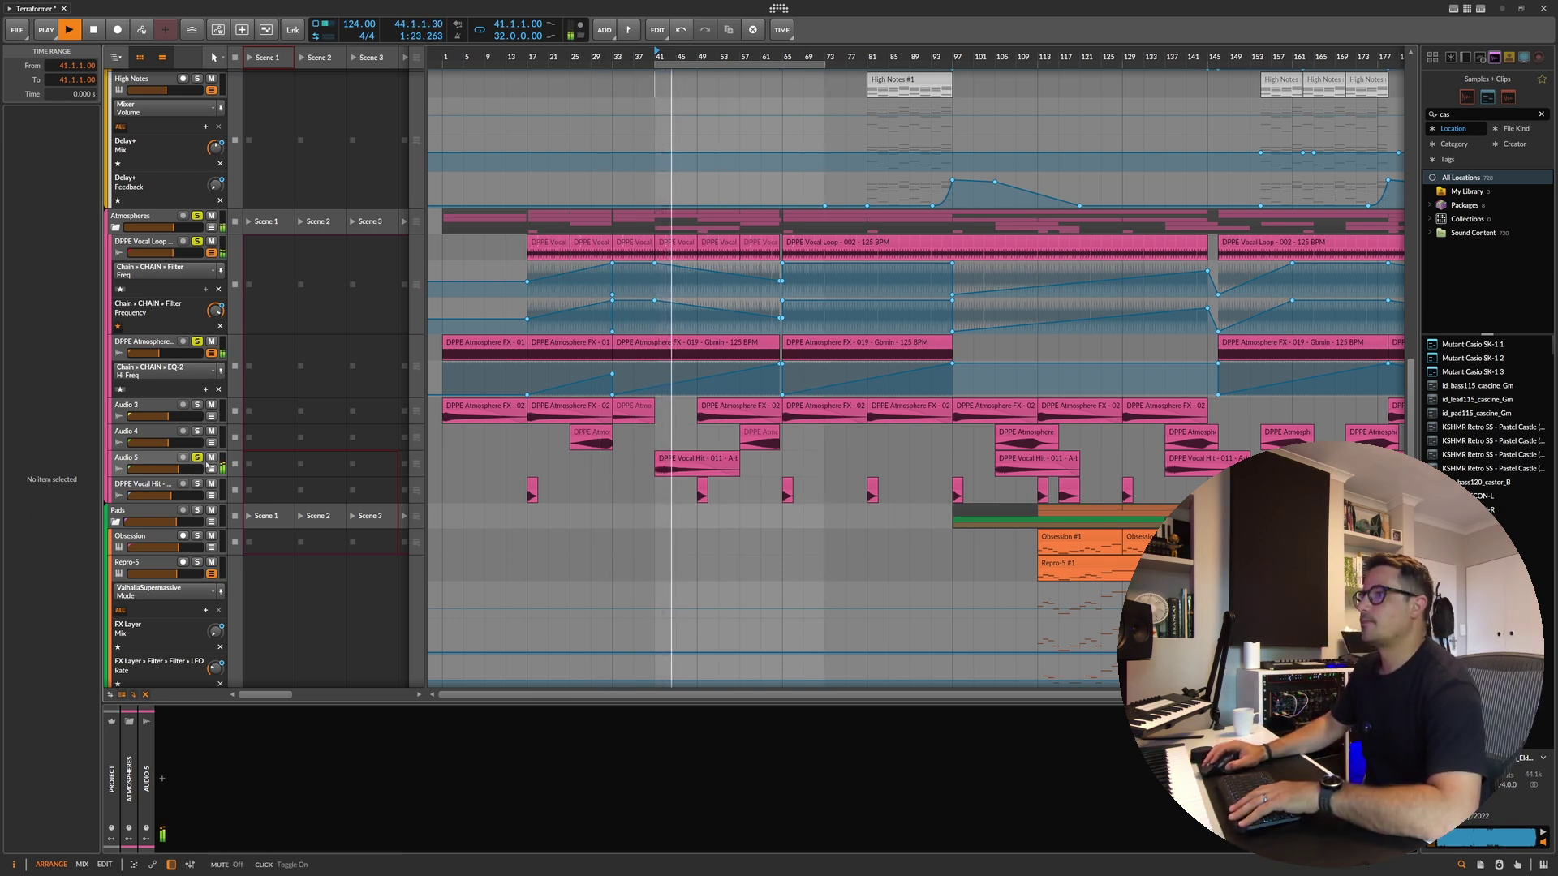
Step: Add the DPPE Vocal Hit, Audio 4 and Audio 3 tracks to the solo while playback continues
{"action": "left_click", "coordinate": [258, 486]}
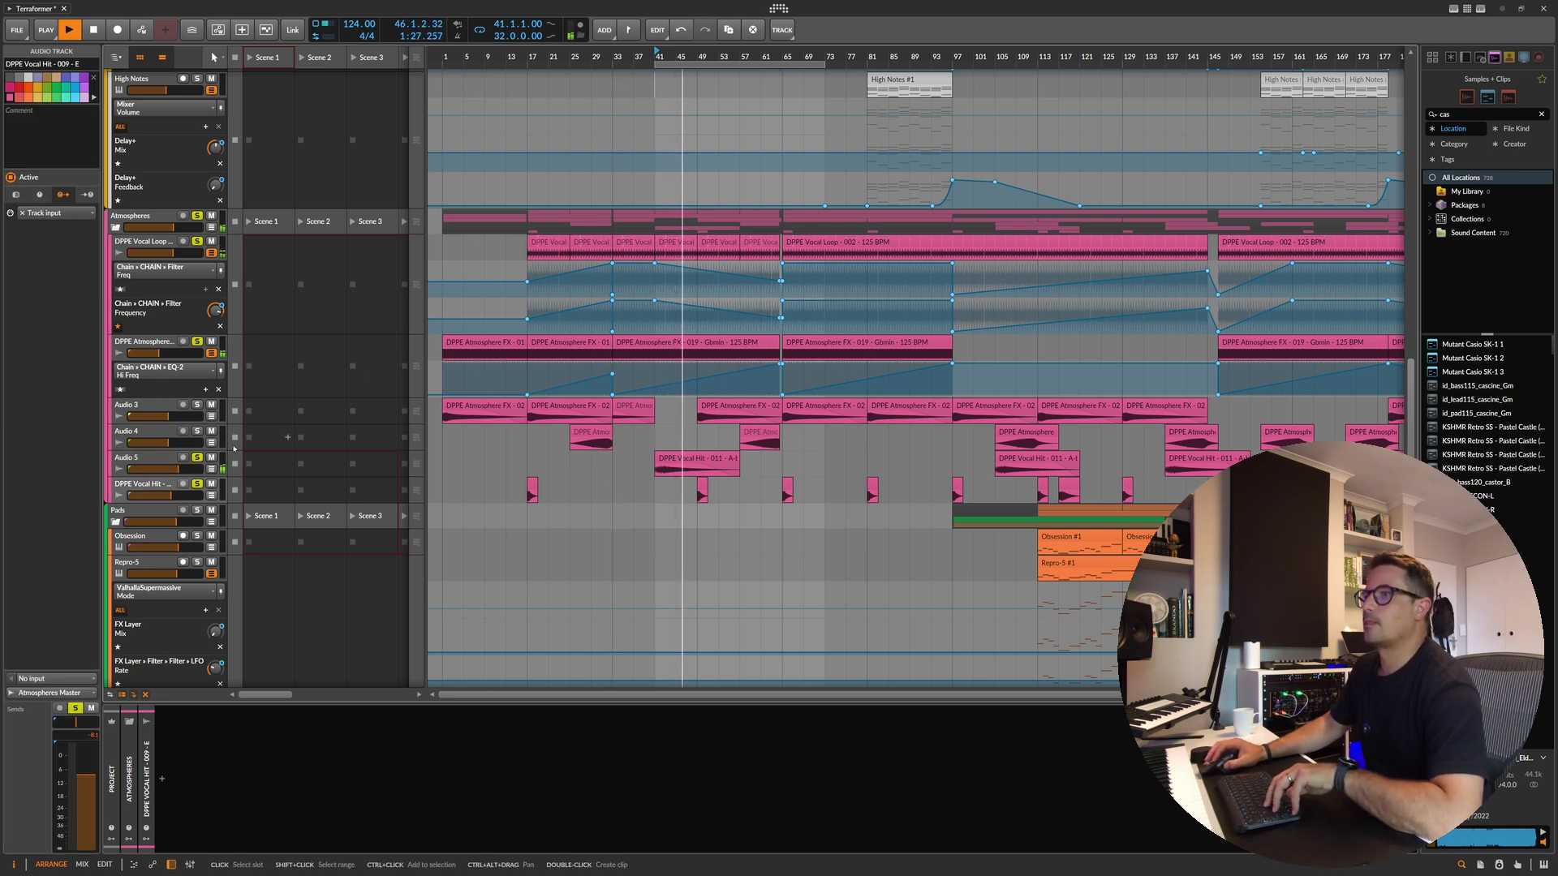
{"action": "left_click", "coordinate": [287, 366]}
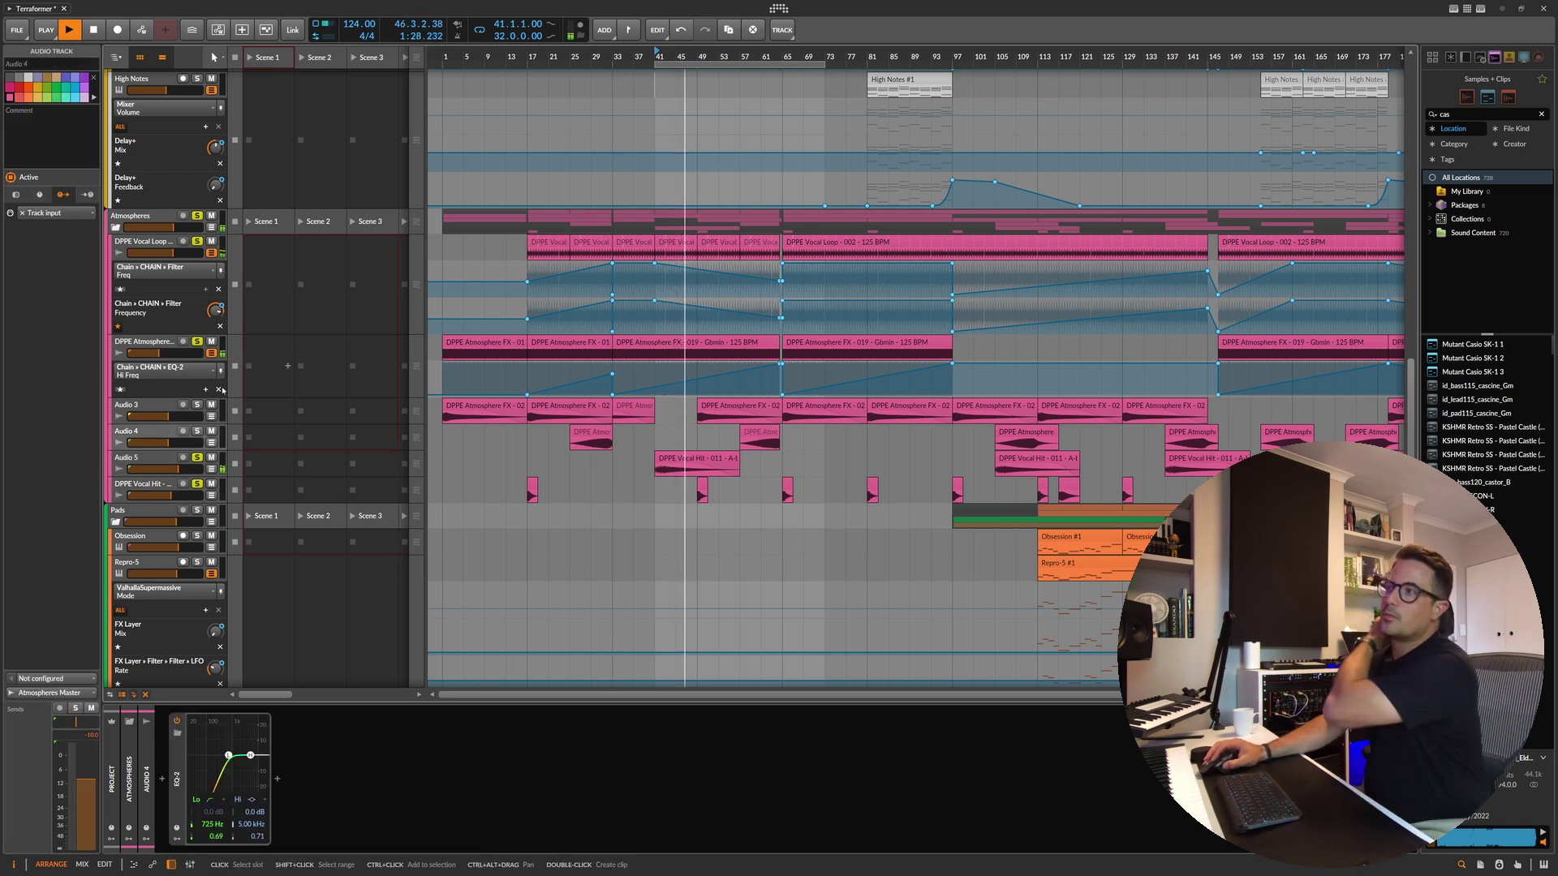
{"action": "left_click", "coordinate": [197, 430]}
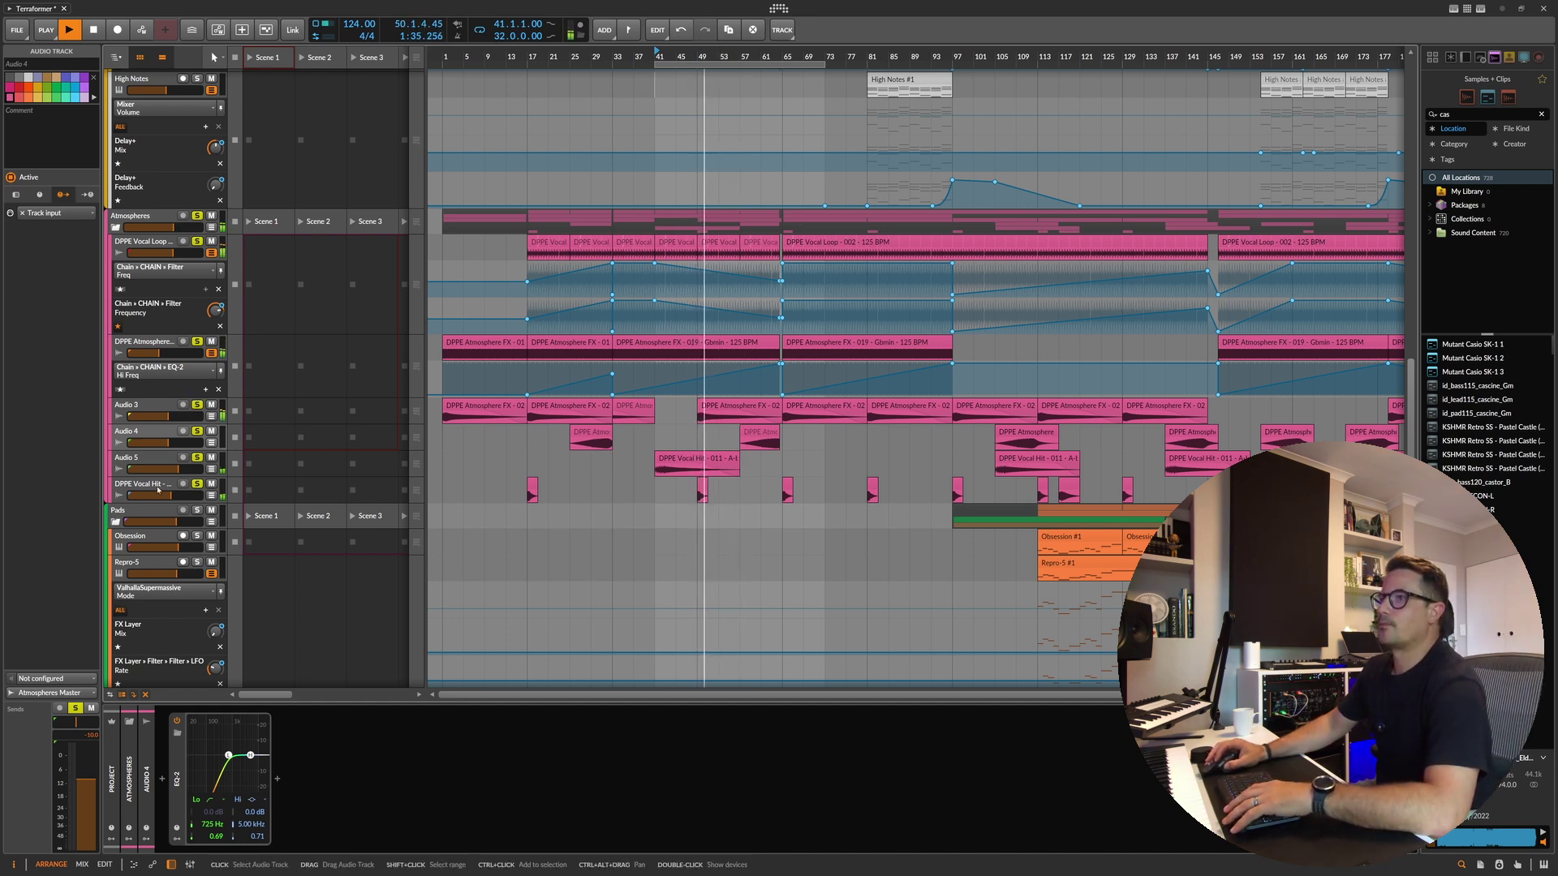
Step: Stop playback and delete the missing Spectrum 2 plug-in from the Atmospheres group's device chain
{"action": "left_click", "coordinate": [142, 217]}
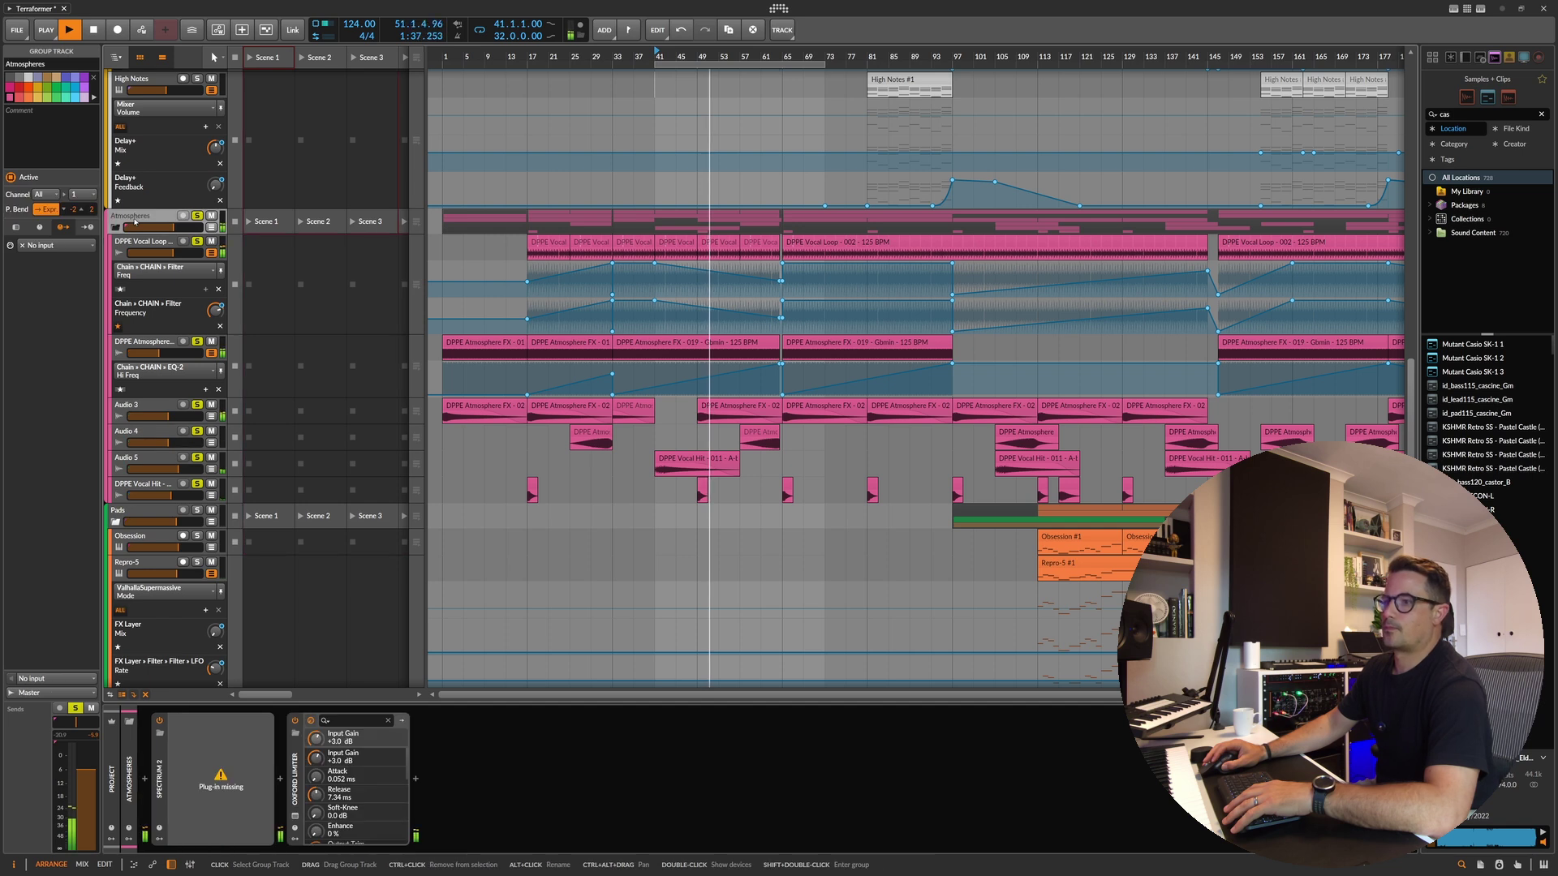
{"action": "left_click", "coordinate": [164, 773]}
{"action": "key", "text": "space"}
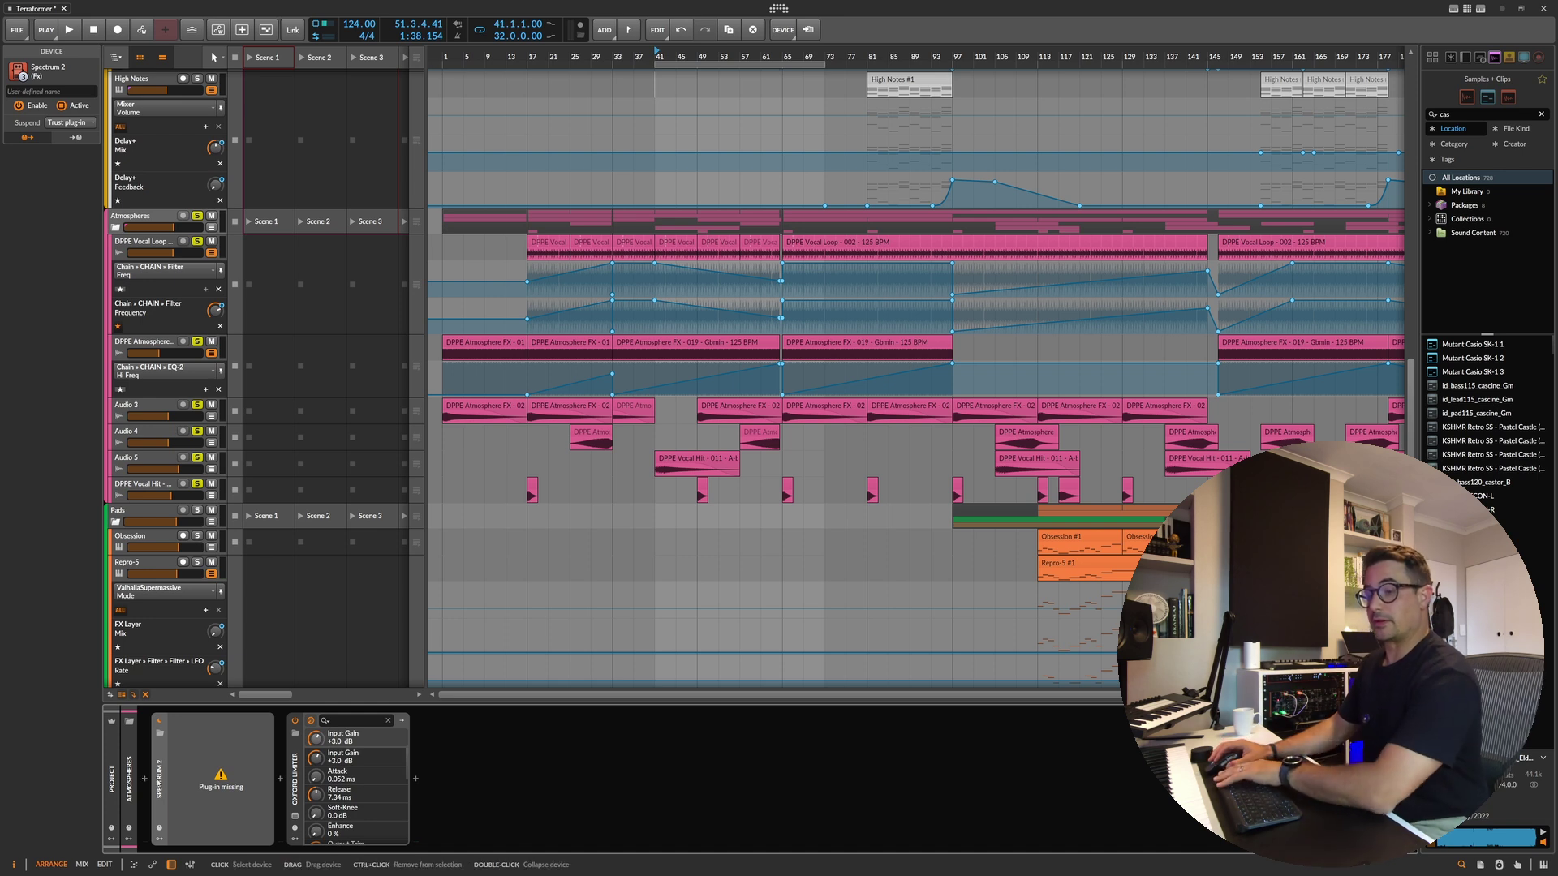
{"action": "key", "text": "Delete"}
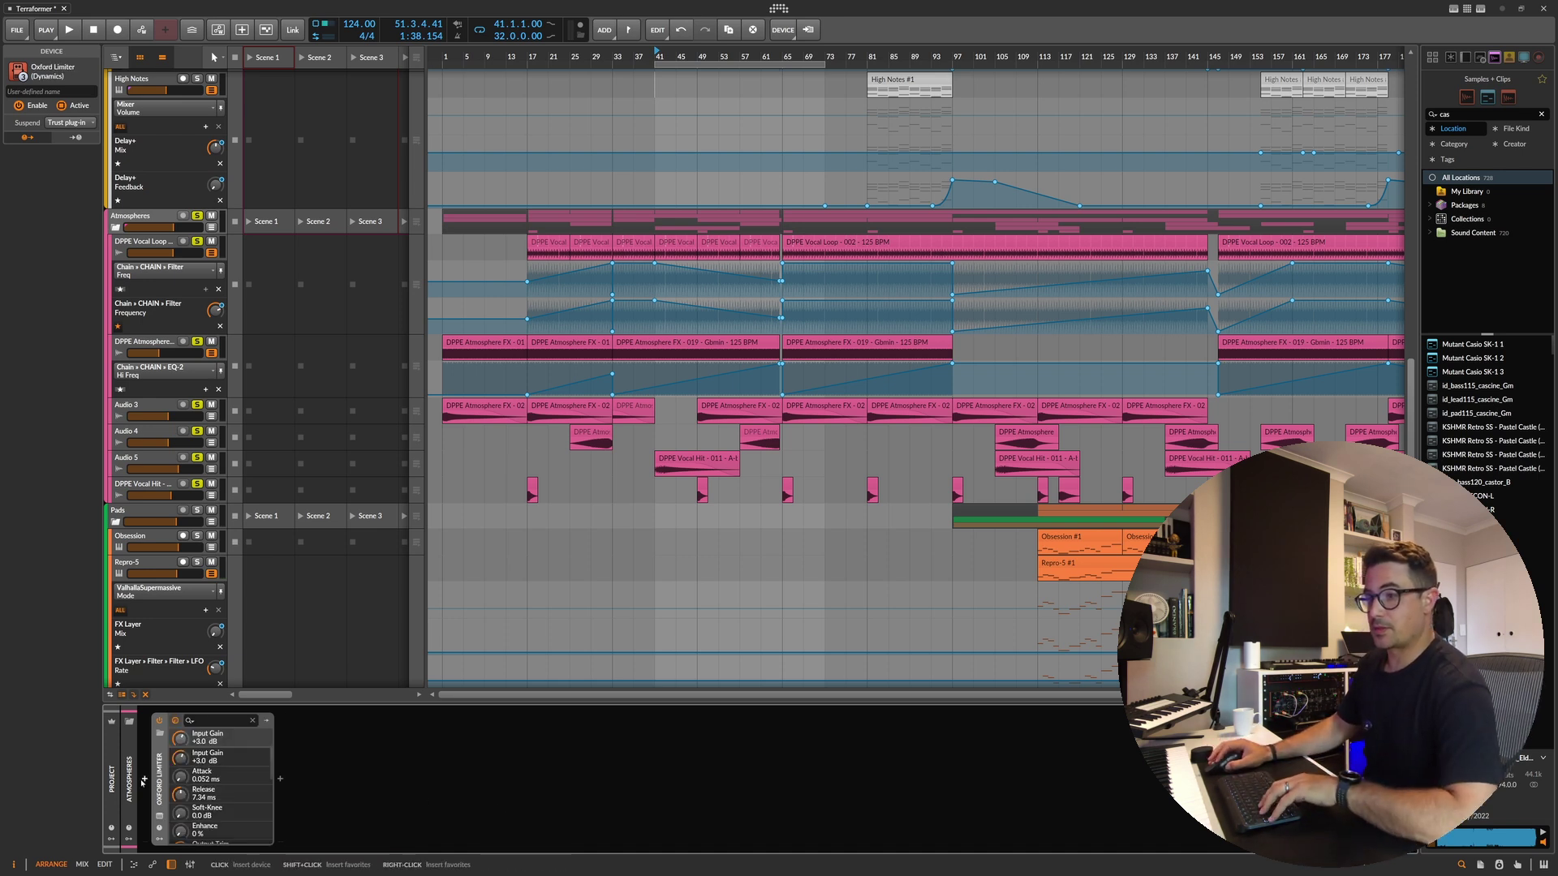
Step: Insert an EQ-2 before the Oxford Limiter on the Atmospheres group and set its low cut to 575 Hz during playback
{"action": "left_click", "coordinate": [143, 780]}
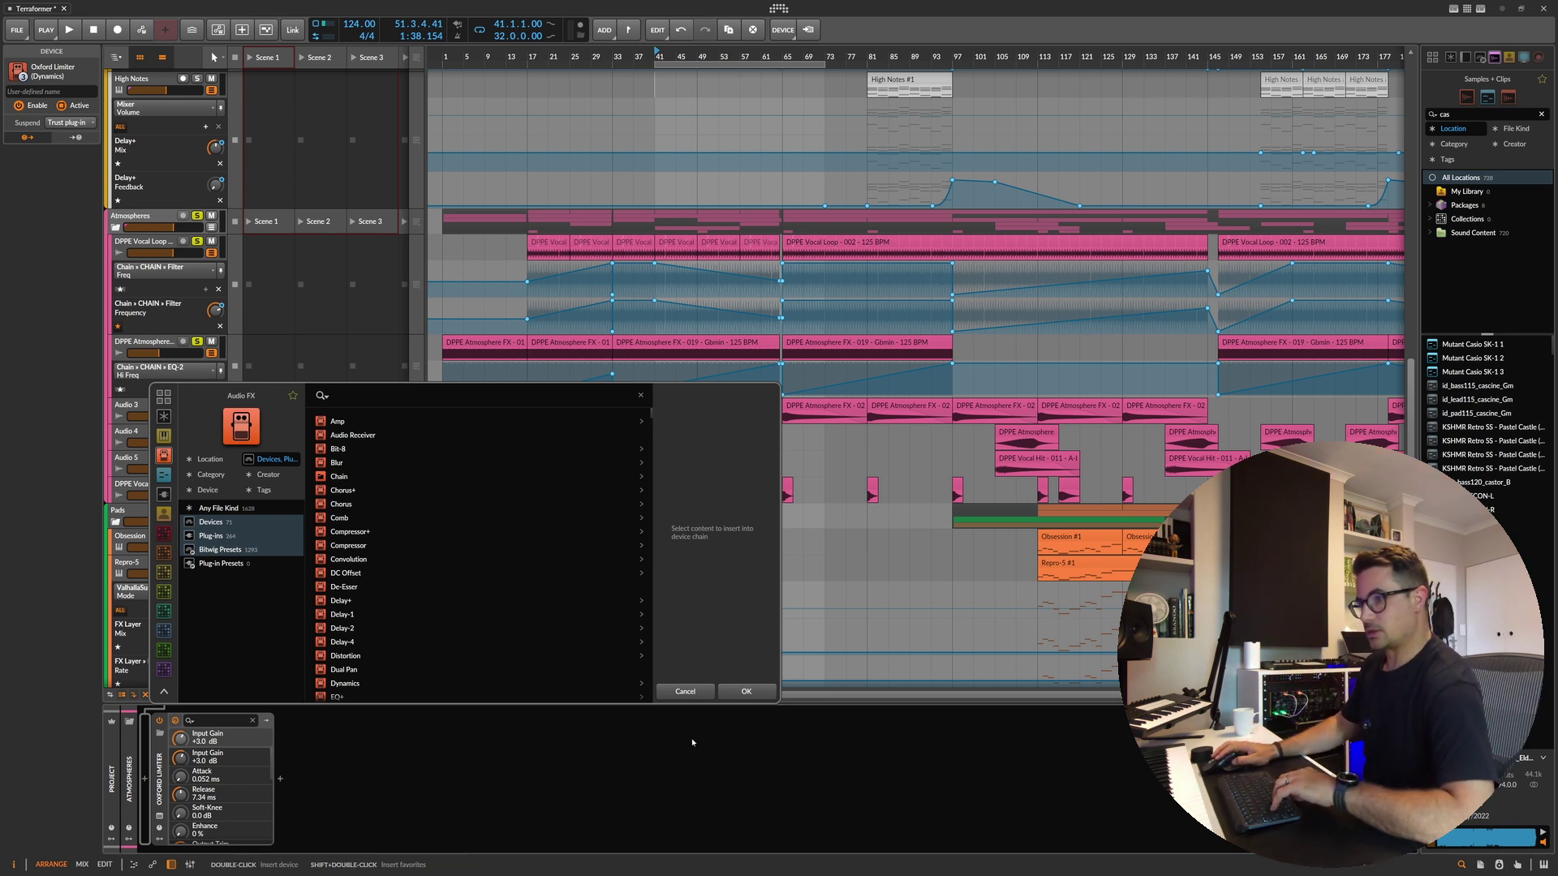
{"action": "type", "text": "eq"}
{"action": "key", "text": "Return"}
{"action": "key", "text": "space"}
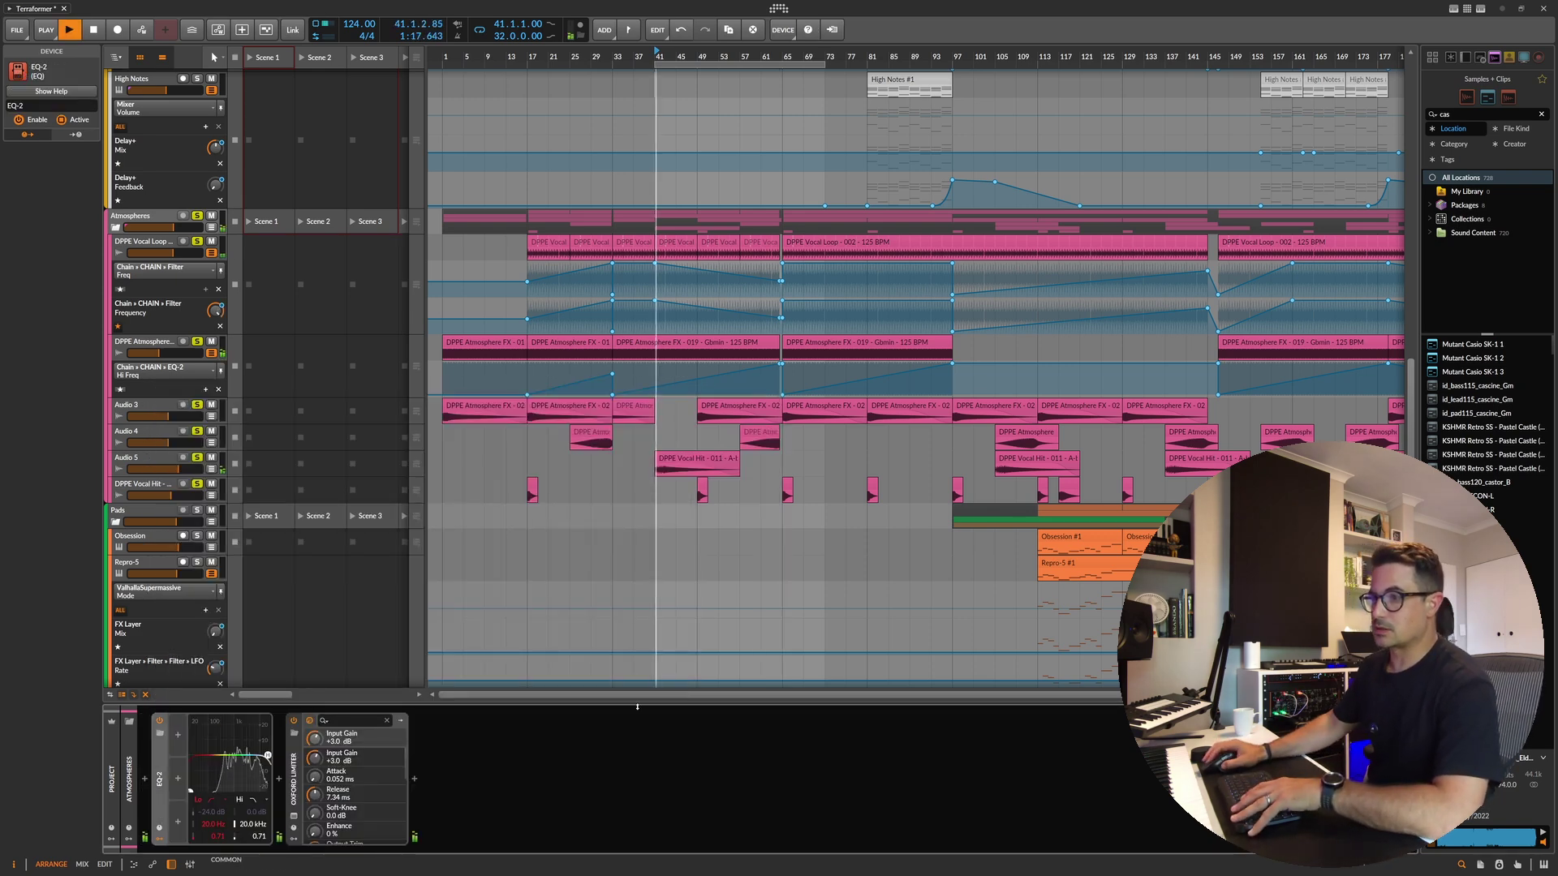
{"action": "left_click_drag", "start_coordinate": [189, 792], "coordinate": [214, 832]}
{"action": "key", "text": "space"}
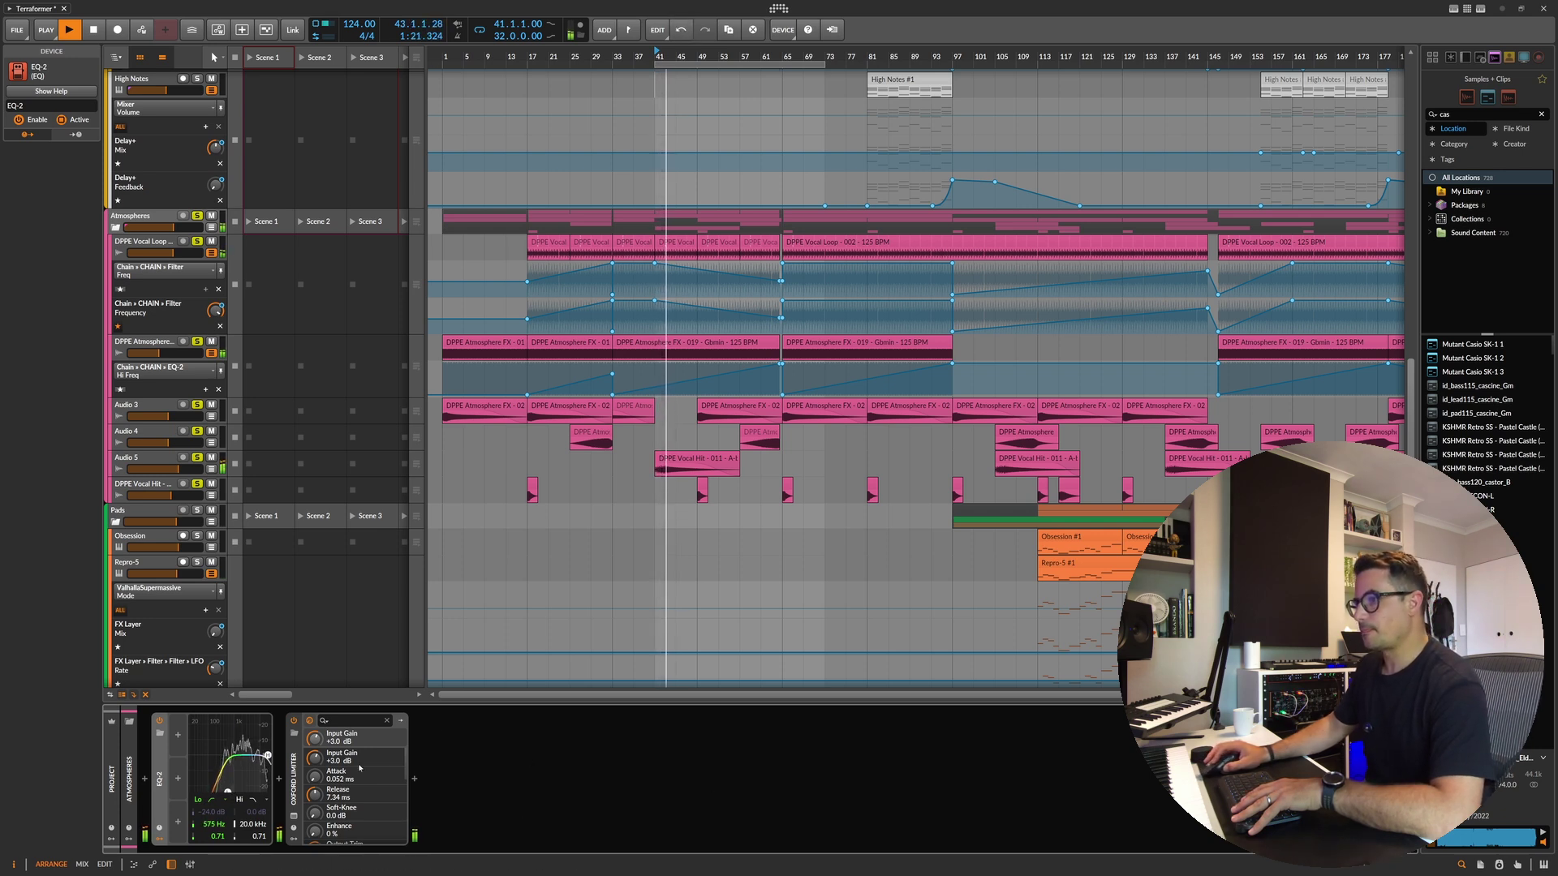
Step: Open the Atmospheres group's Oxford Limiter window, check its metering while playing from bar 41, and close it
{"action": "key", "text": "ctrl+shift+p"}
{"action": "key", "text": "space"}
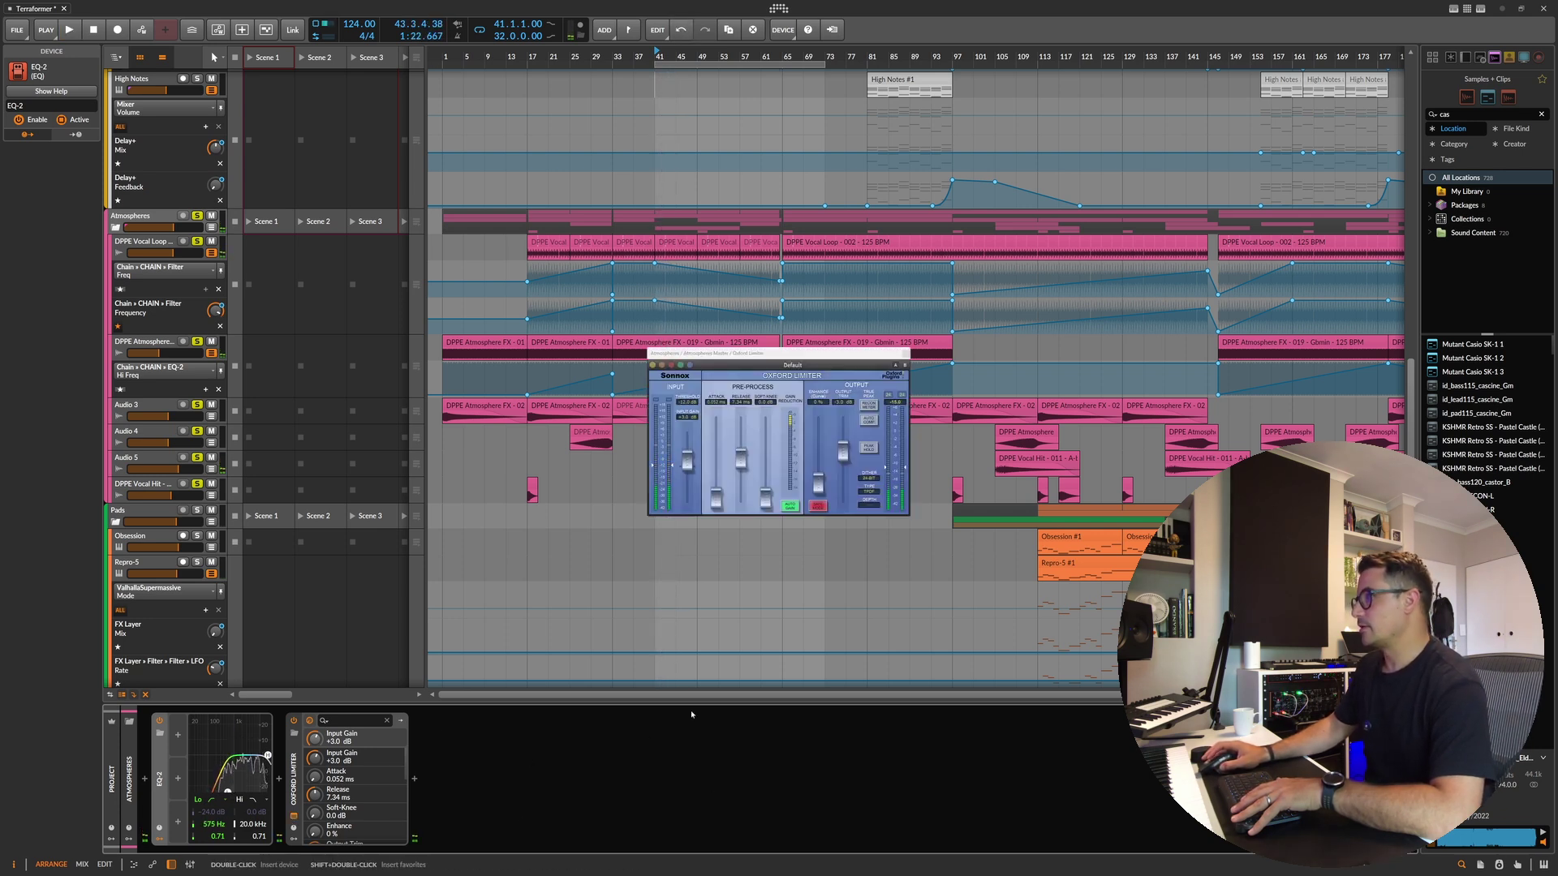
{"action": "key", "text": "space"}
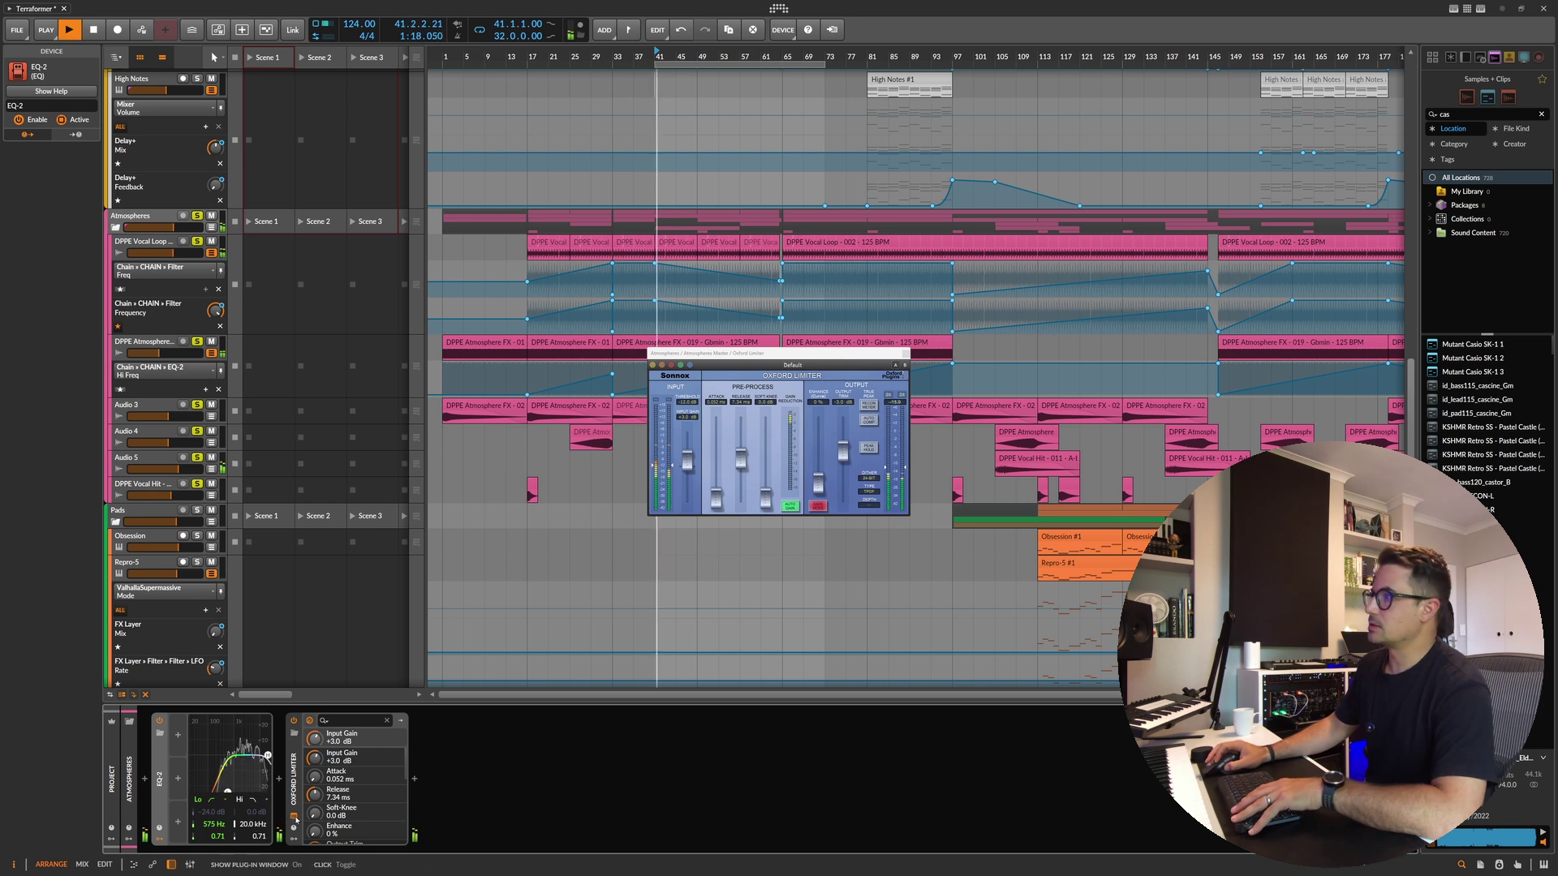
{"action": "left_click", "coordinate": [293, 816]}
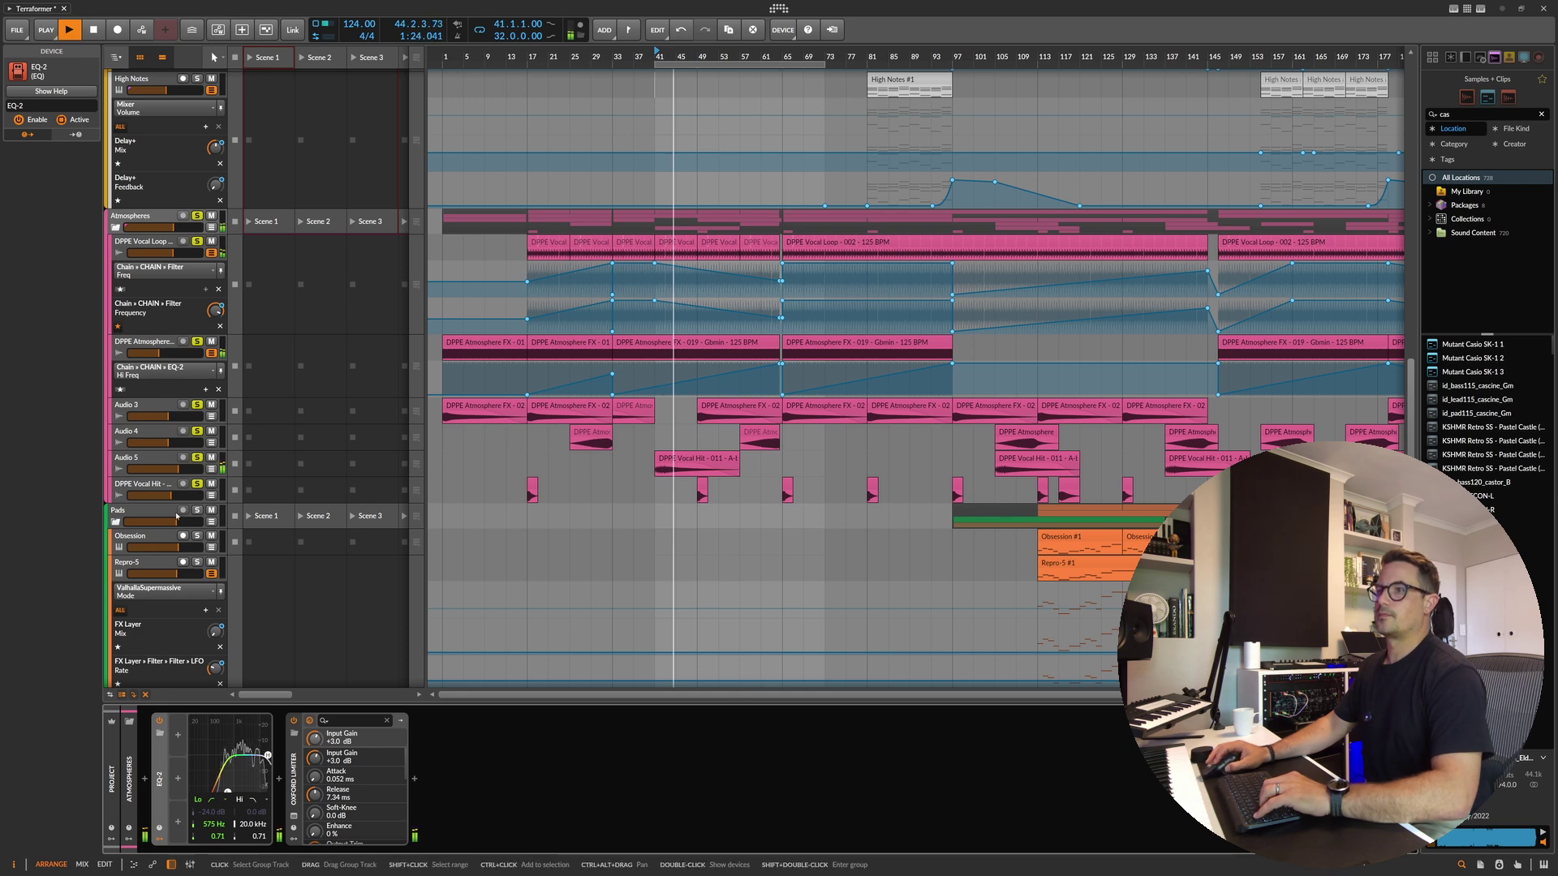
Step: Stop playback, select the Pads group with the play start at bar 113, and briefly check the mixer view before returning to the arrangement
{"action": "left_click", "coordinate": [620, 647]}
{"action": "key", "text": "space"}
{"action": "scroll", "coordinate": [669, 445], "scroll_direction": "down", "scroll_amount": 8}
{"action": "scroll", "coordinate": [670, 445], "scroll_direction": "up", "scroll_amount": 2}
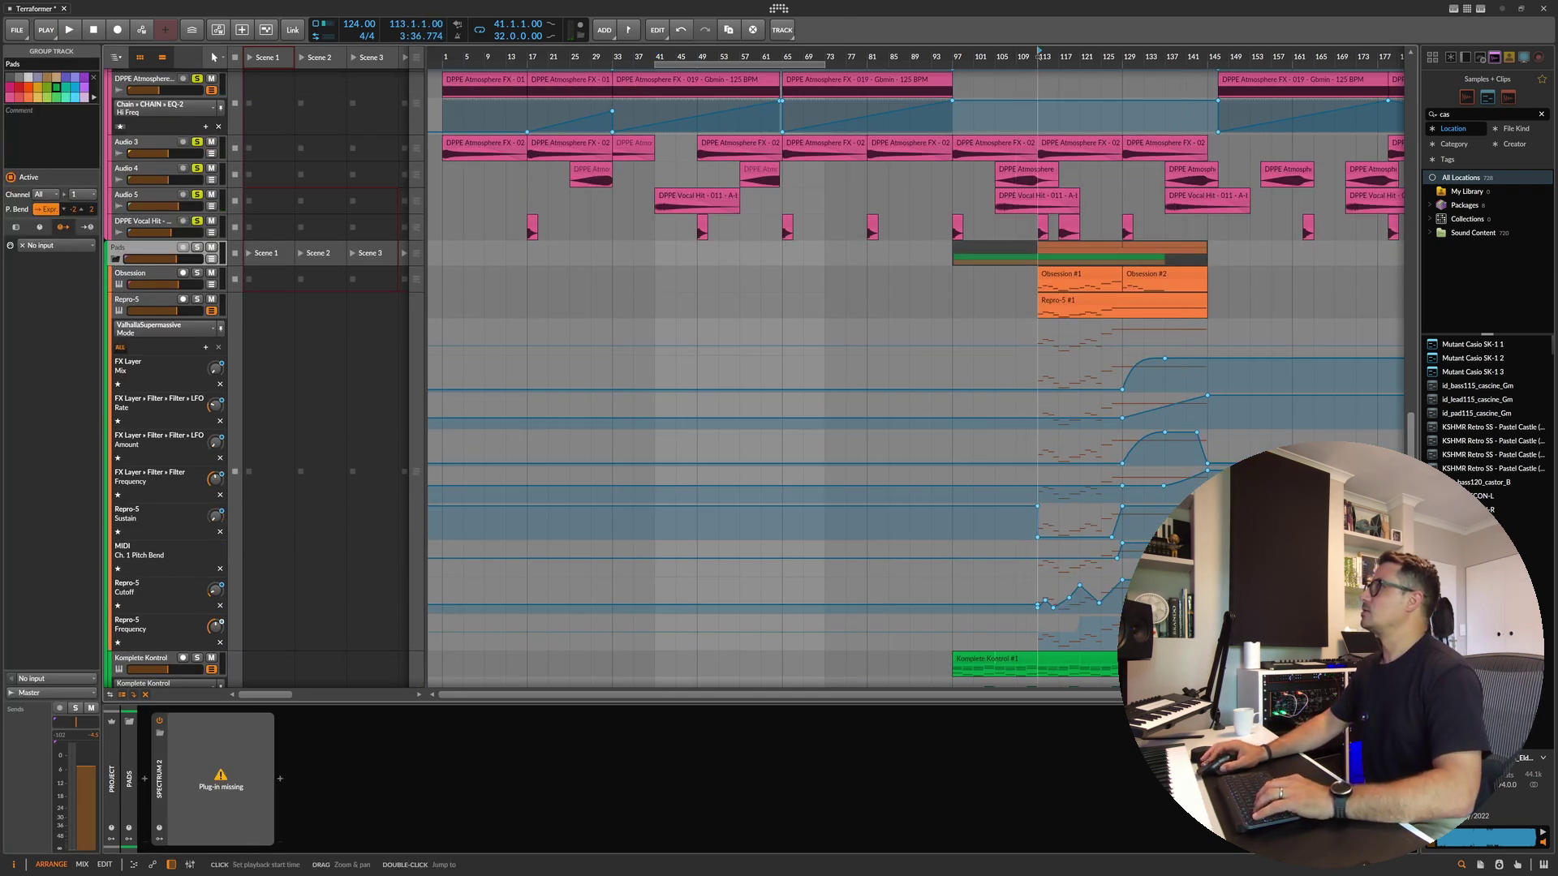
{"action": "key", "text": "alt+2"}
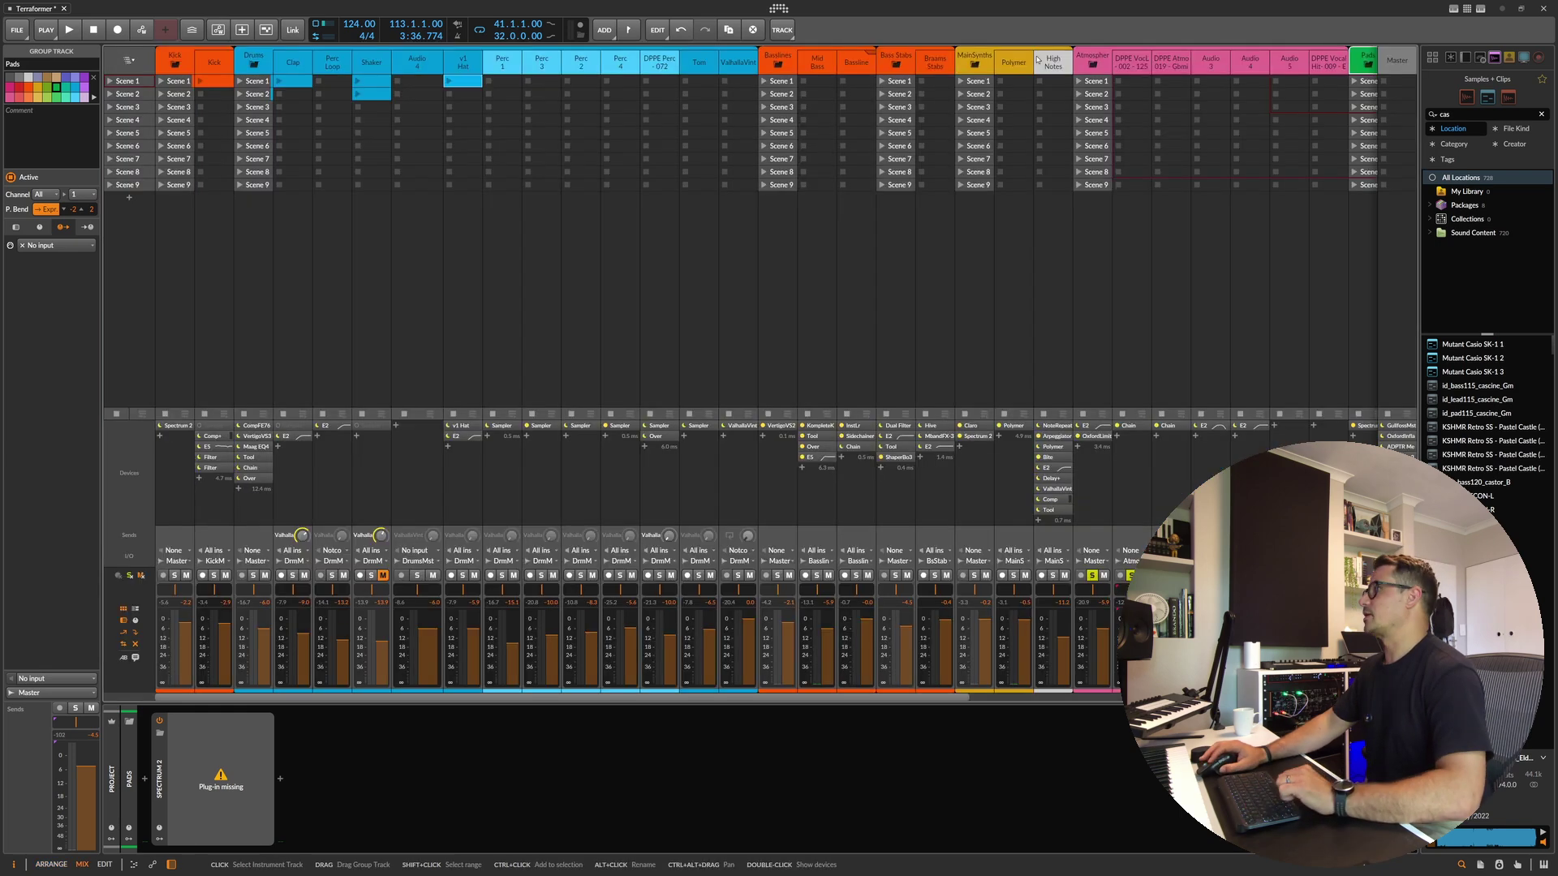
{"action": "key", "text": "alt+1"}
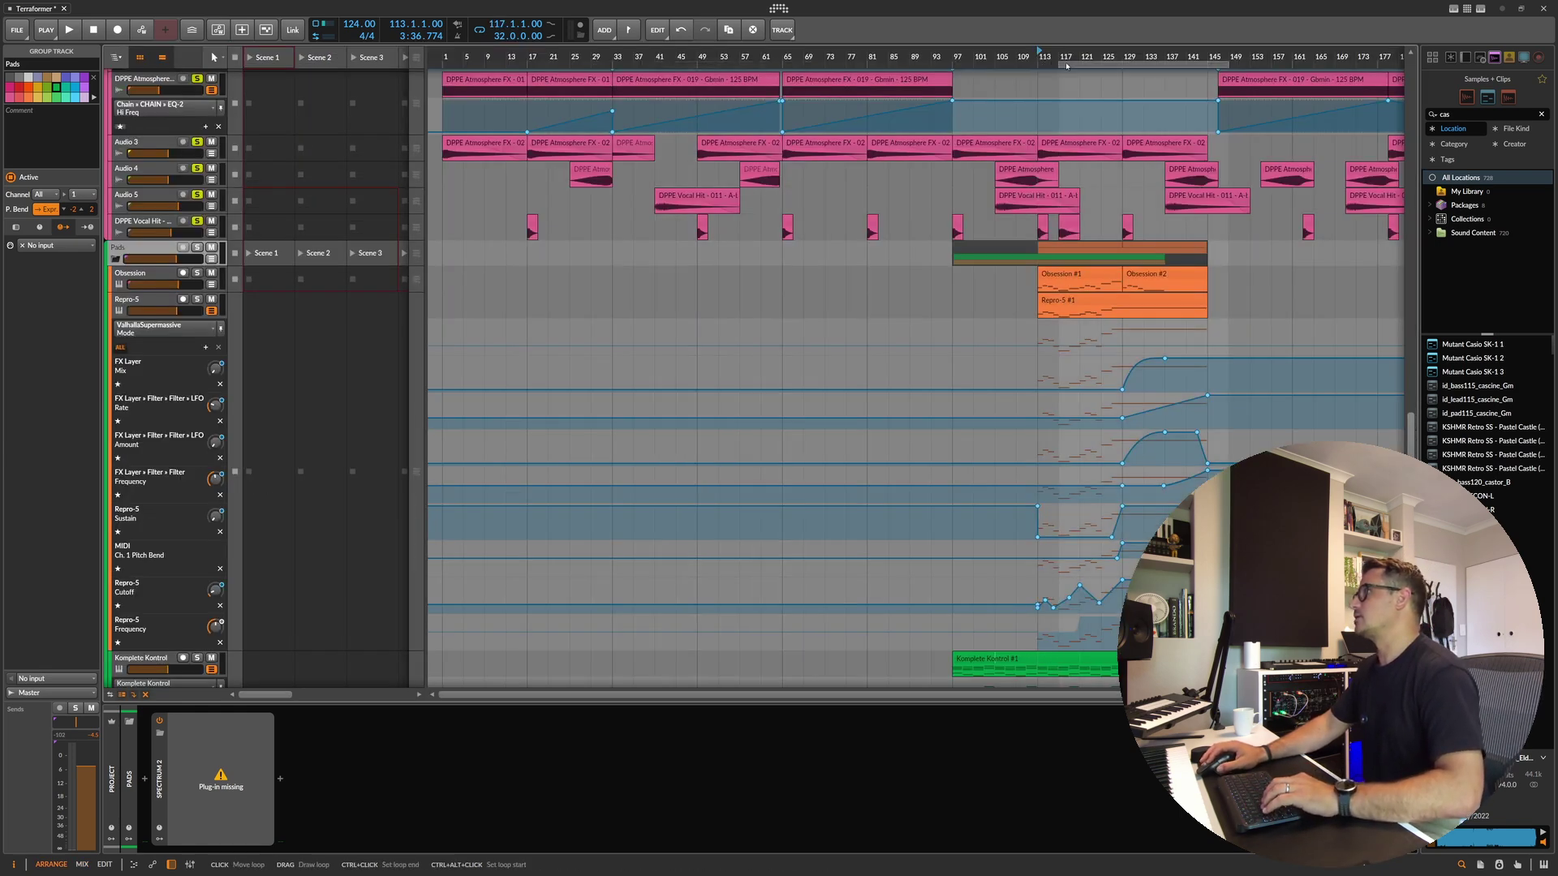
Step: Solo the Pads group, move the loop region to start at bar 113, and play from there
{"action": "left_click_drag", "start_coordinate": [1039, 50], "coordinate": [748, 50]}
{"action": "key", "text": "space"}
{"action": "left_click", "coordinate": [197, 247]}
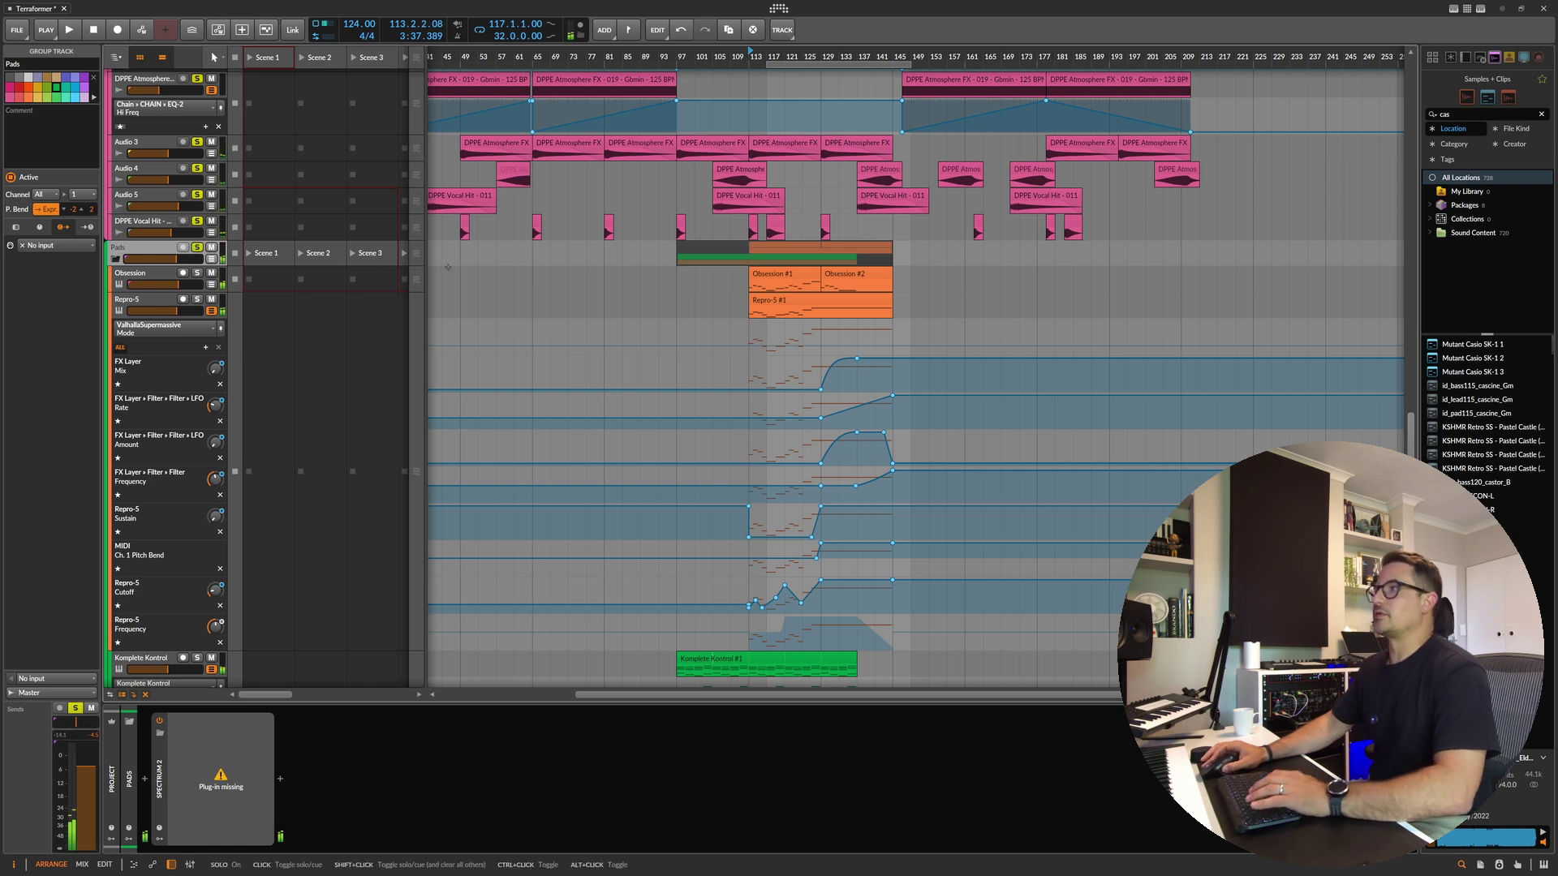
{"action": "left_click_drag", "start_coordinate": [769, 65], "coordinate": [750, 65]}
{"action": "key", "text": "space"}
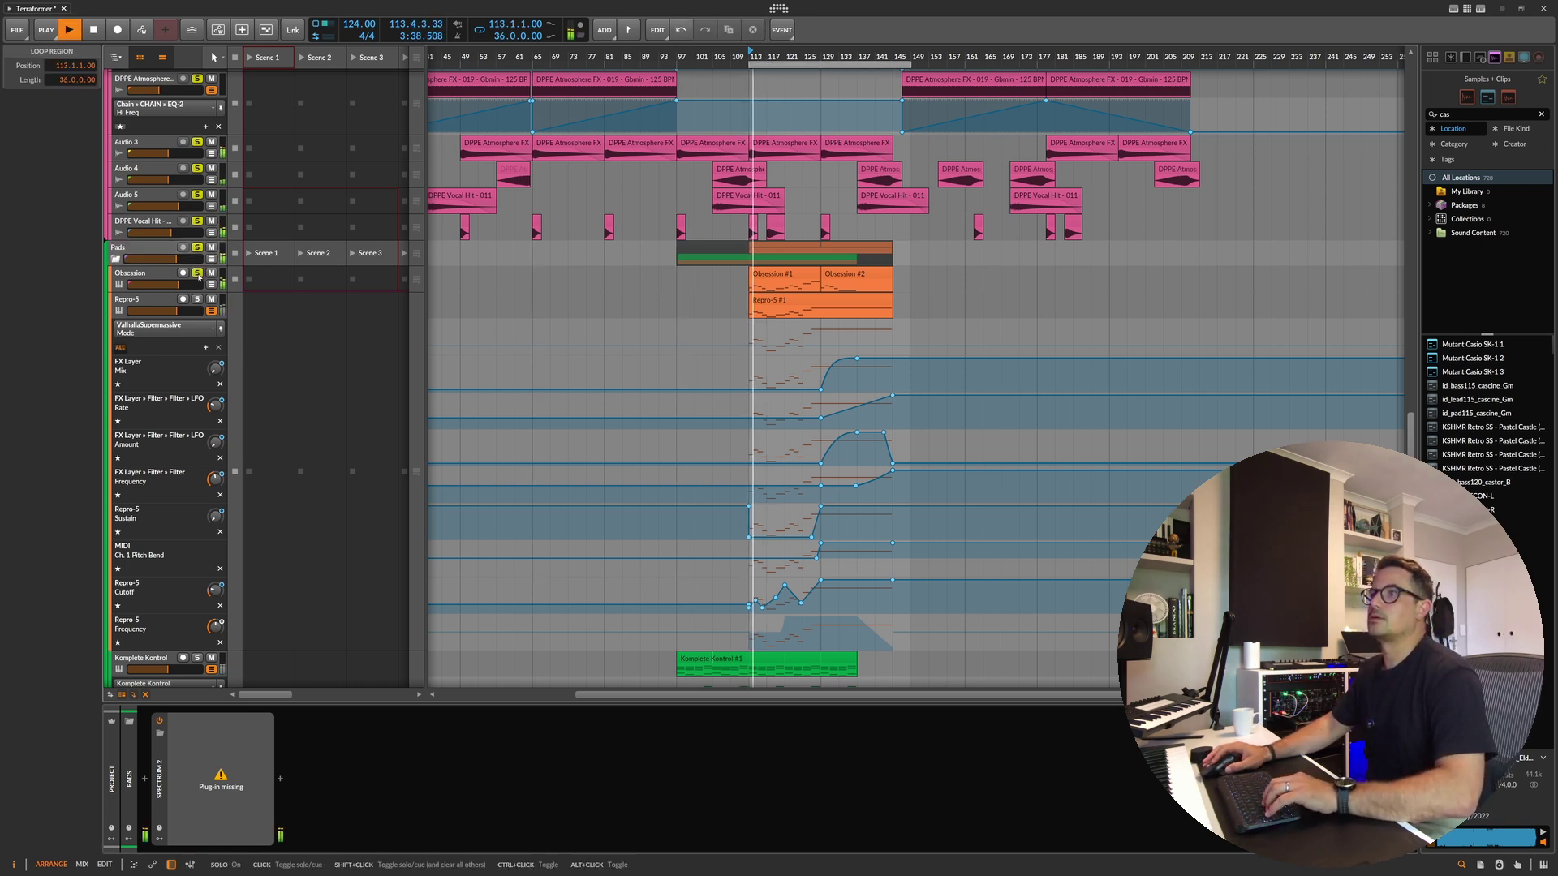
Step: Select the Obsession track, view its synth plug-in window during playback, and close the window
{"action": "left_click", "coordinate": [141, 278]}
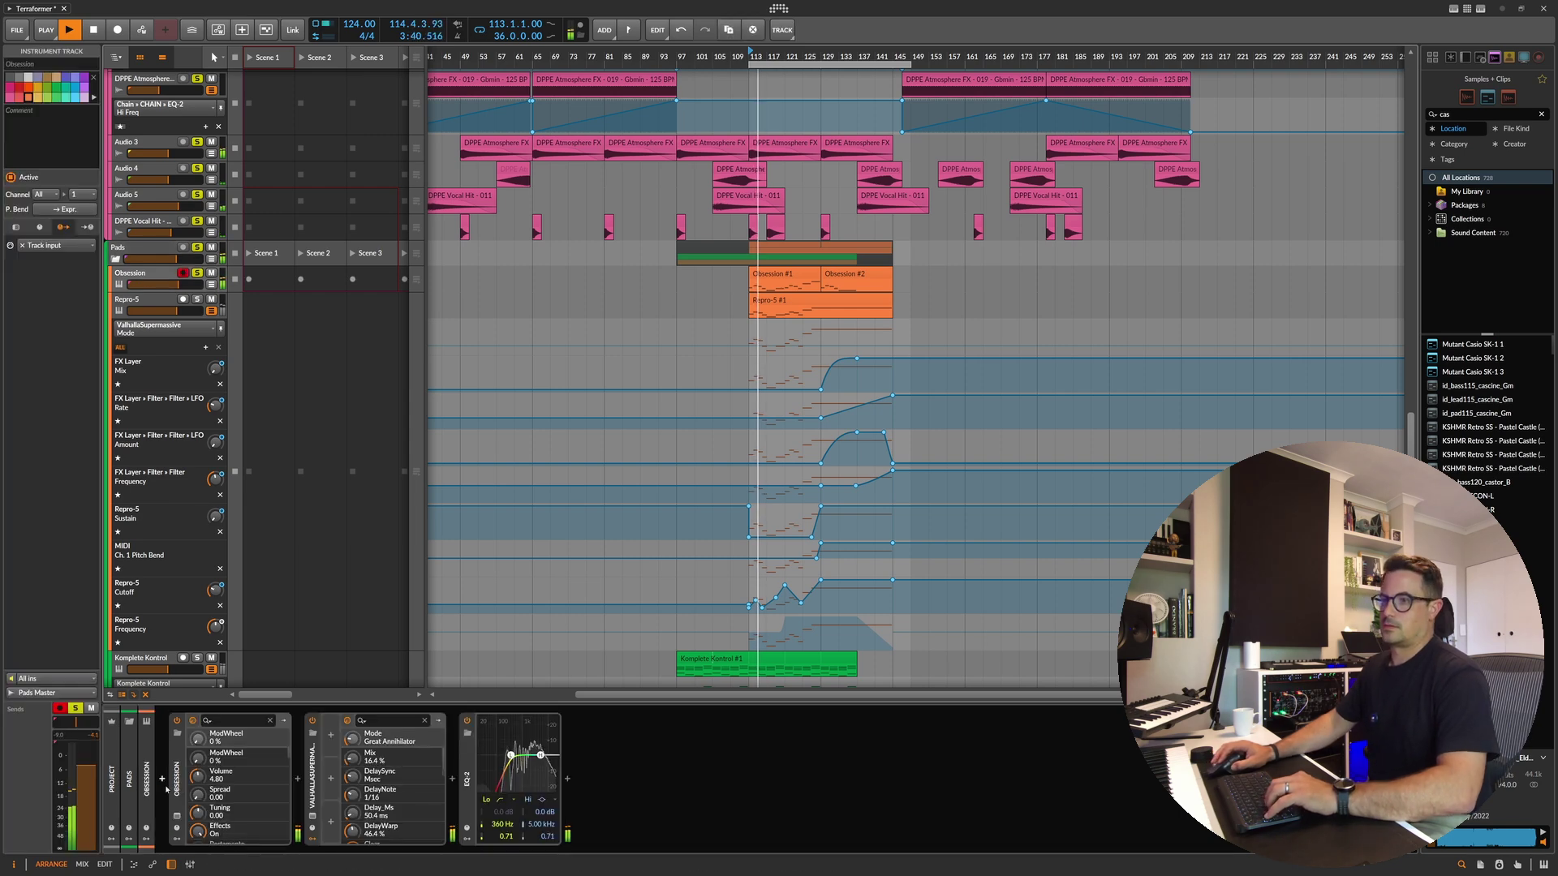
{"action": "left_click", "coordinate": [177, 817]}
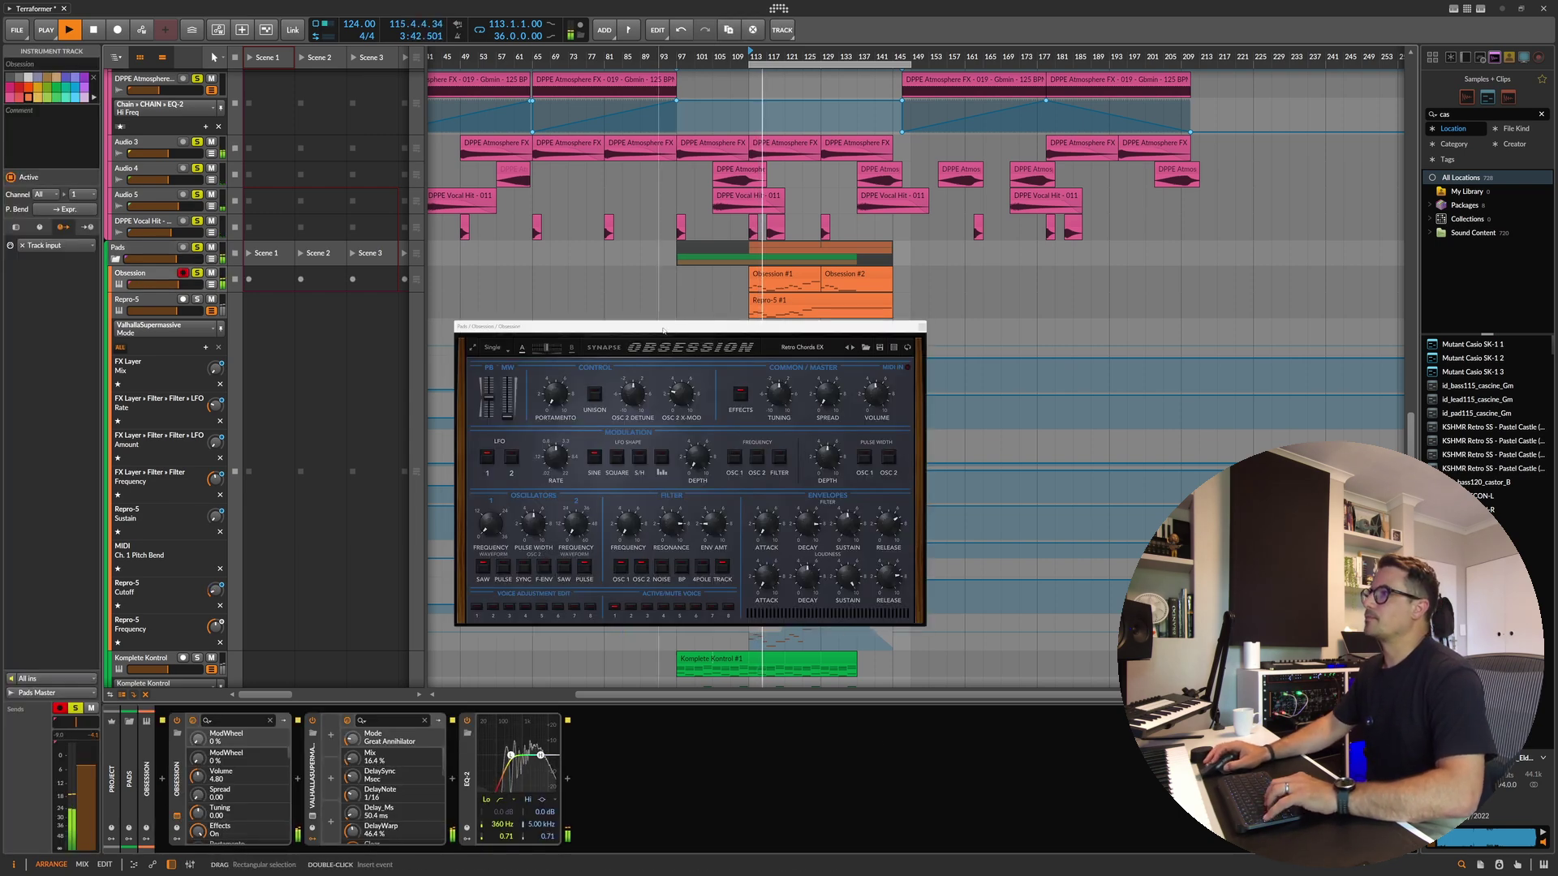
{"action": "left_click_drag", "start_coordinate": [663, 330], "coordinate": [308, 436]}
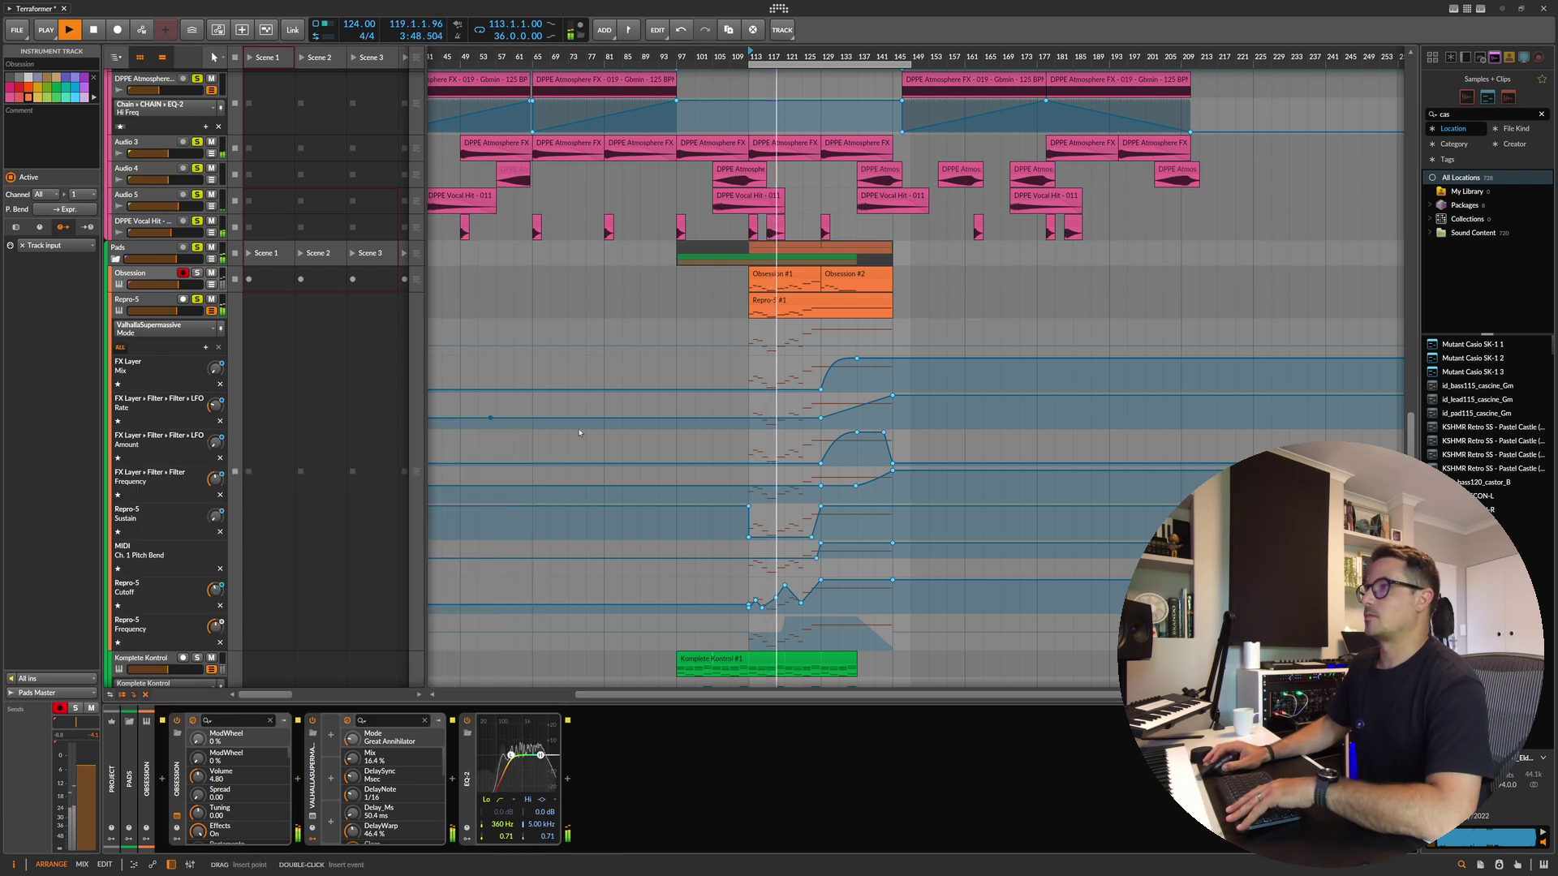
{"action": "left_click", "coordinate": [582, 426]}
Step: Select the Repro-5 track, view its synth plug-in window during playback, and close the window
{"action": "left_click", "coordinate": [470, 424]}
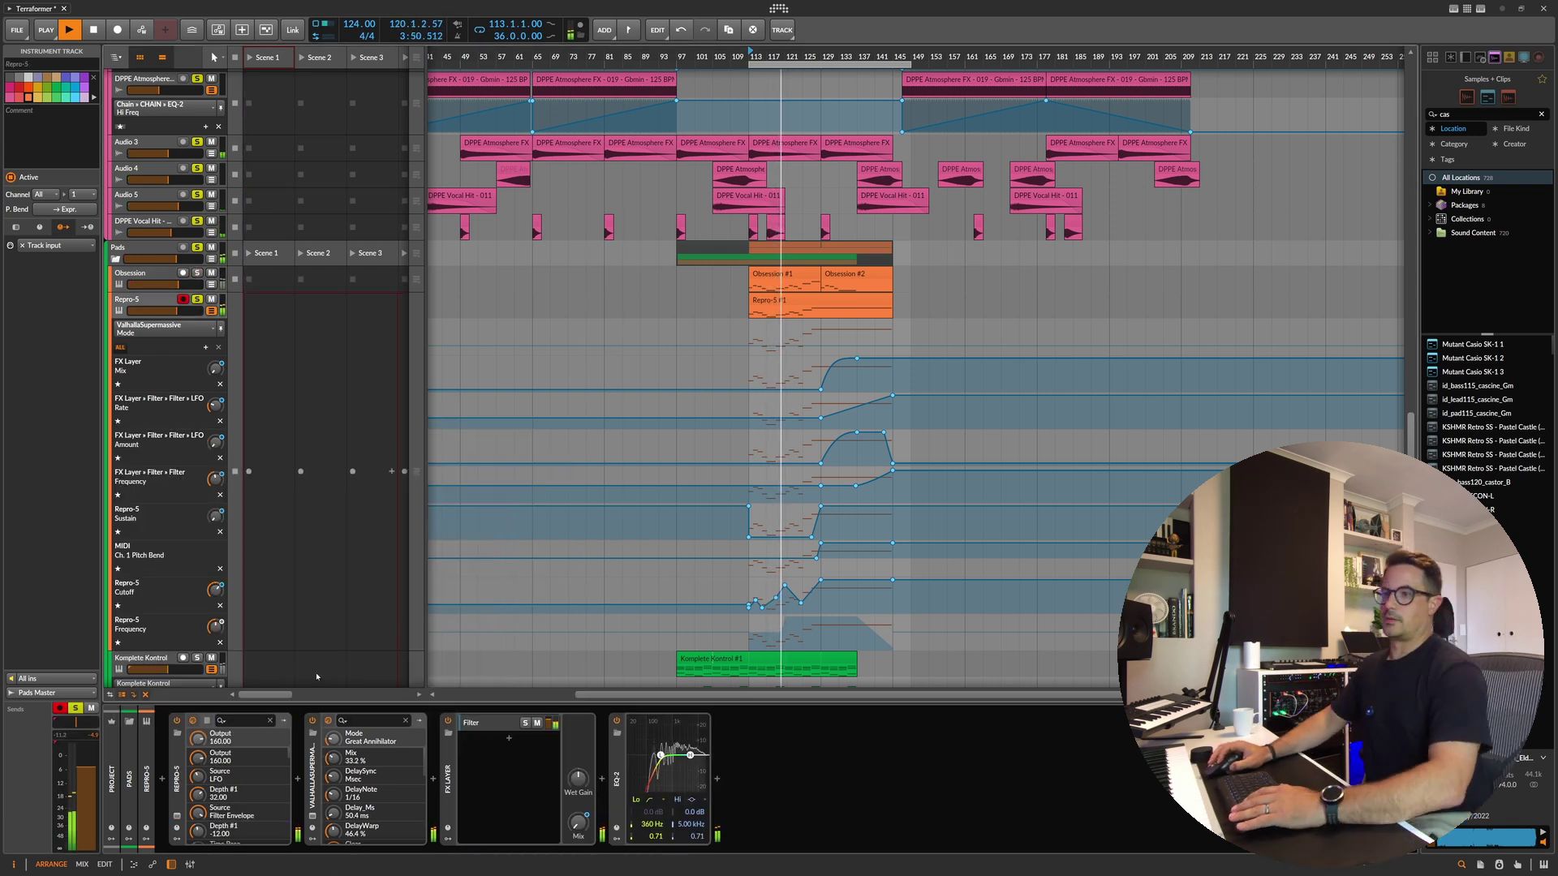
{"action": "left_click", "coordinate": [184, 820]}
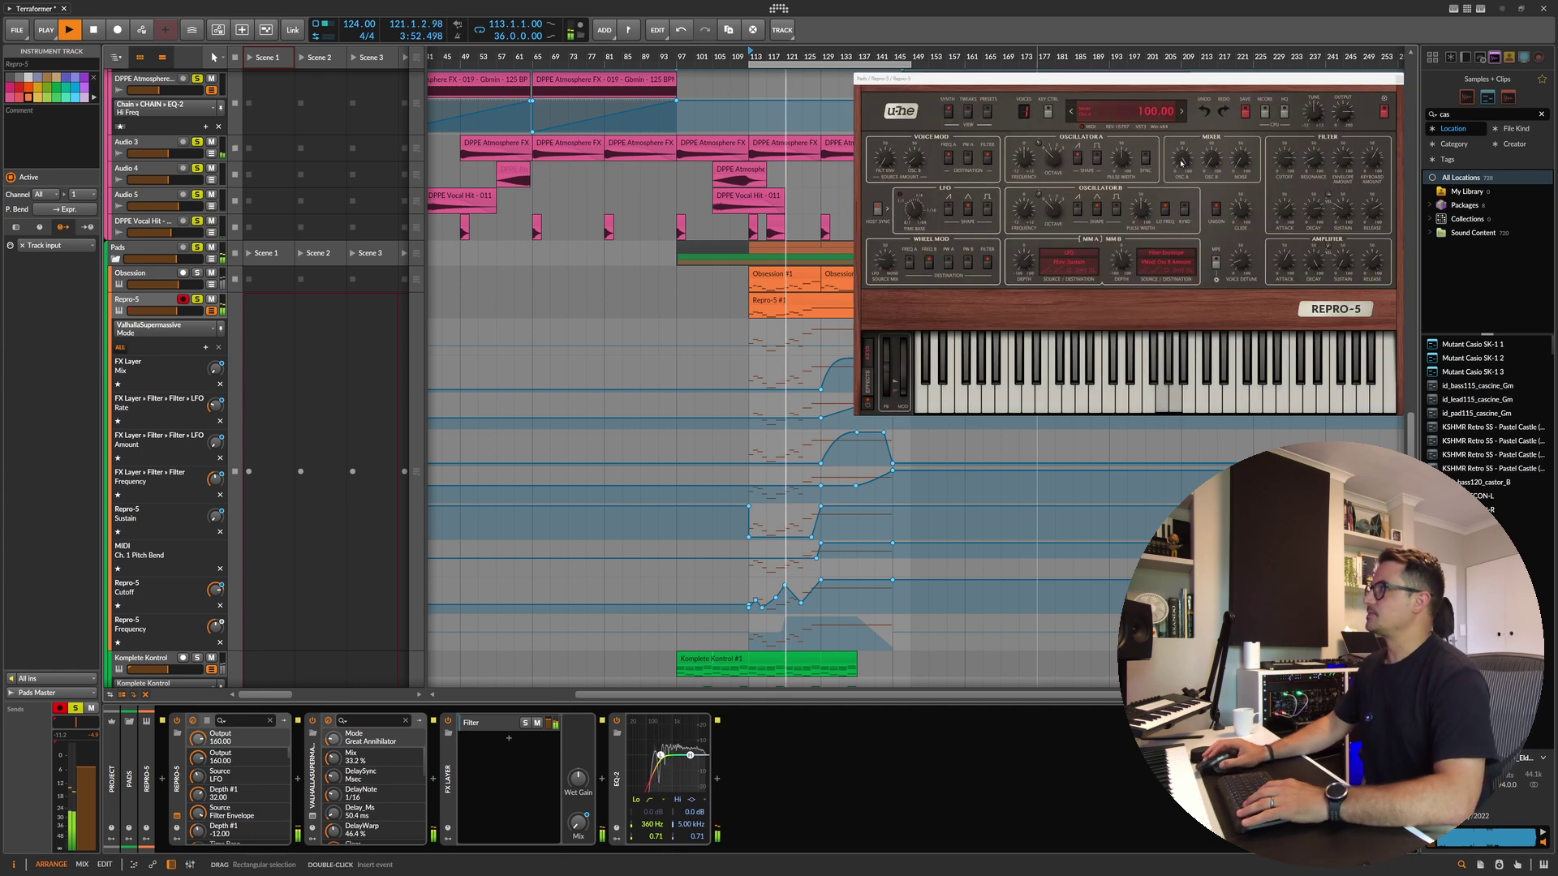
{"action": "left_click_drag", "start_coordinate": [1132, 77], "coordinate": [756, 157]}
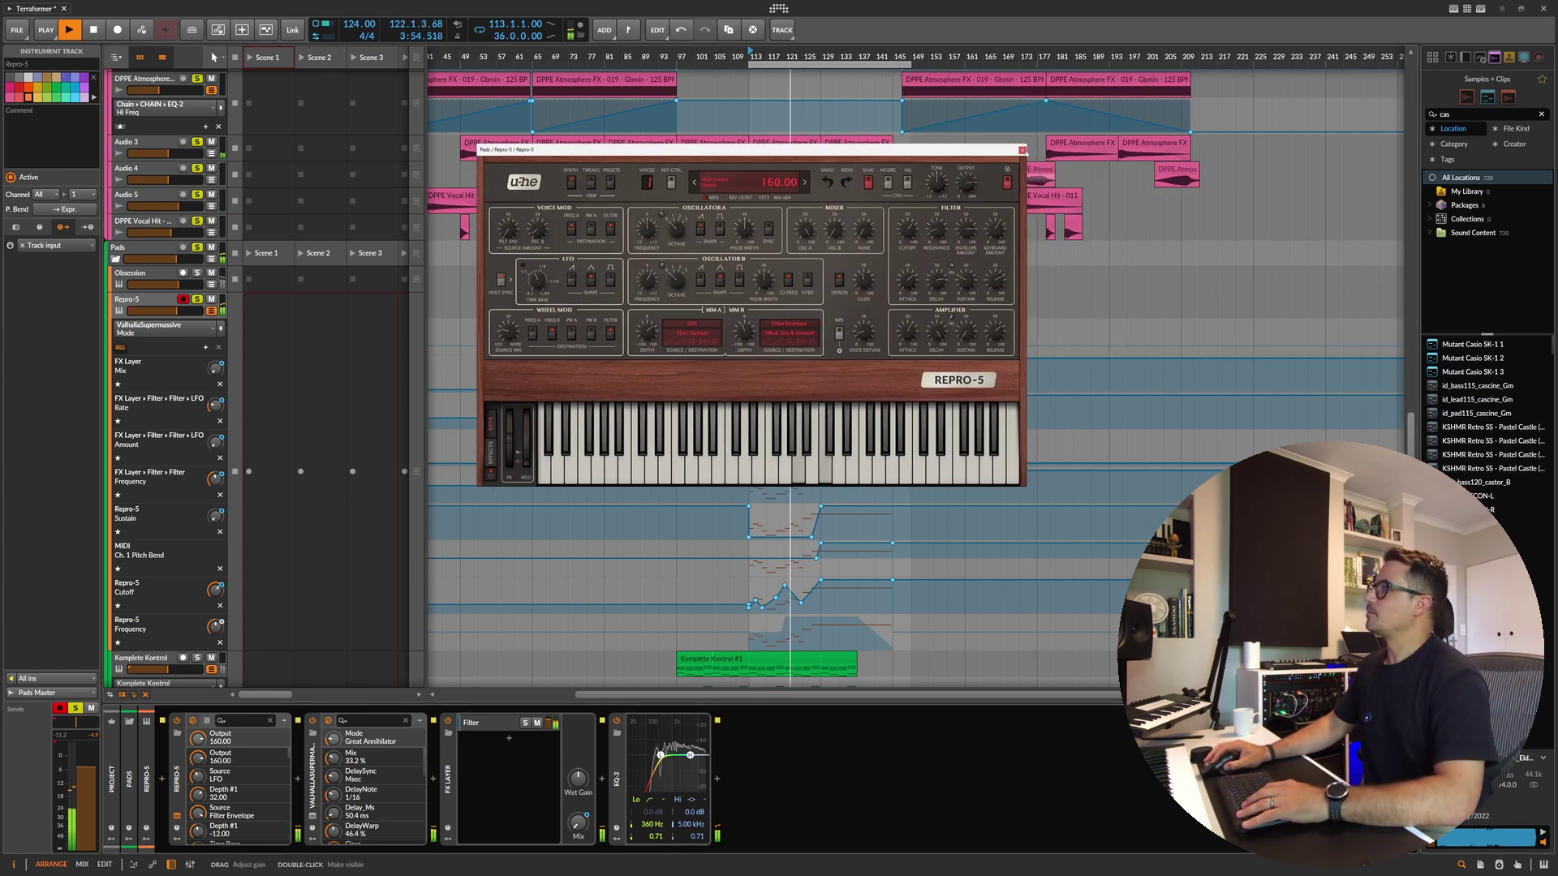
{"action": "left_click", "coordinate": [1024, 150]}
Step: Listen to the Komplete Kontrol and Polysynth pad tracks and check their device chains
{"action": "scroll", "coordinate": [764, 212], "scroll_direction": "down", "scroll_amount": 3}
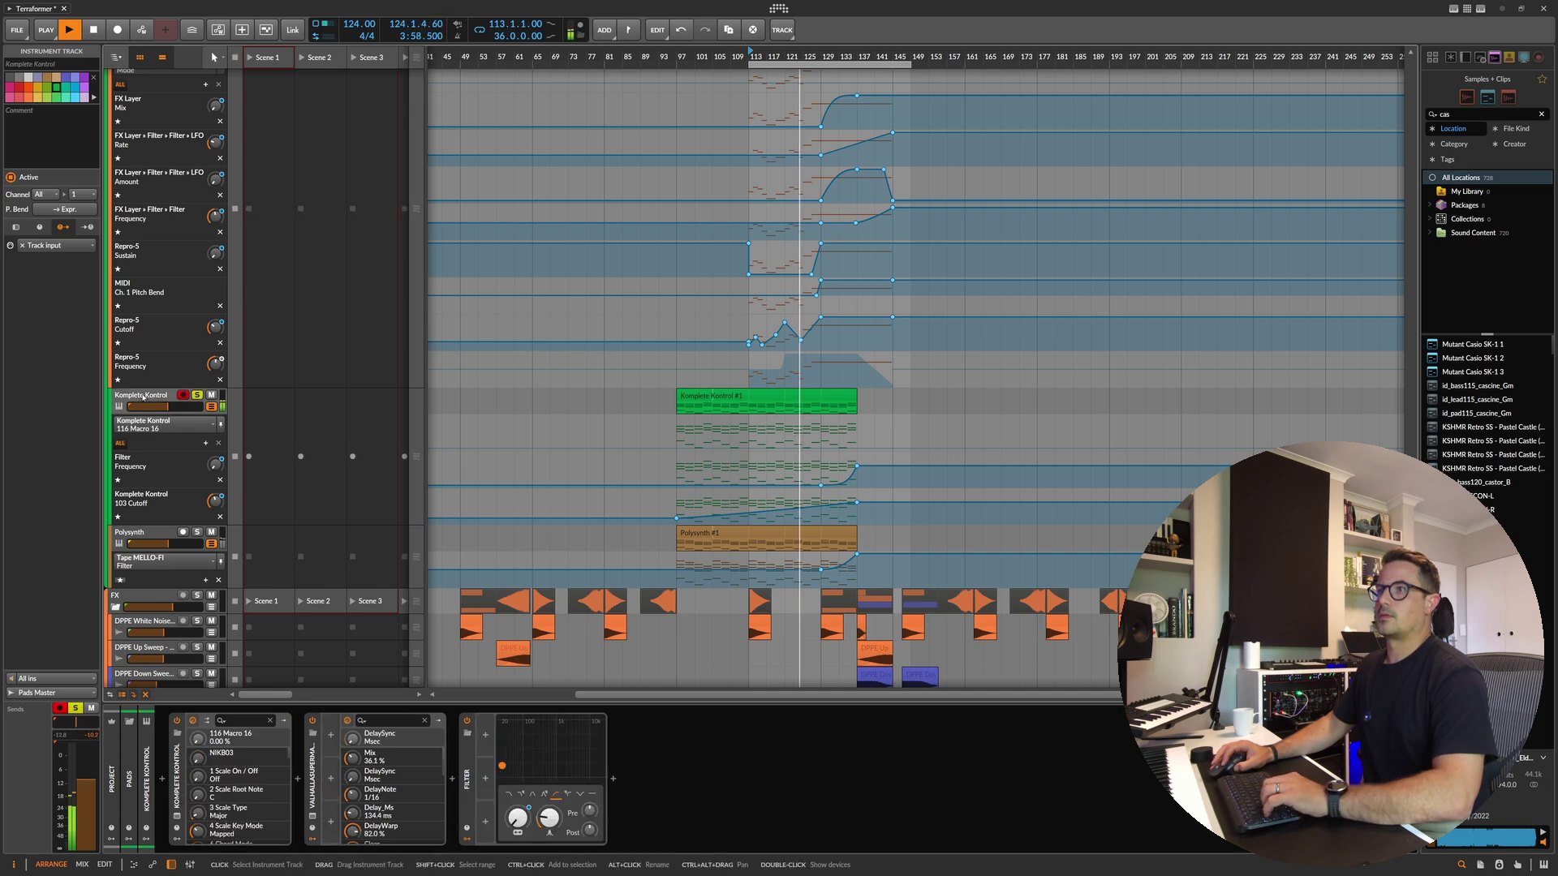
{"action": "left_click", "coordinate": [222, 539]}
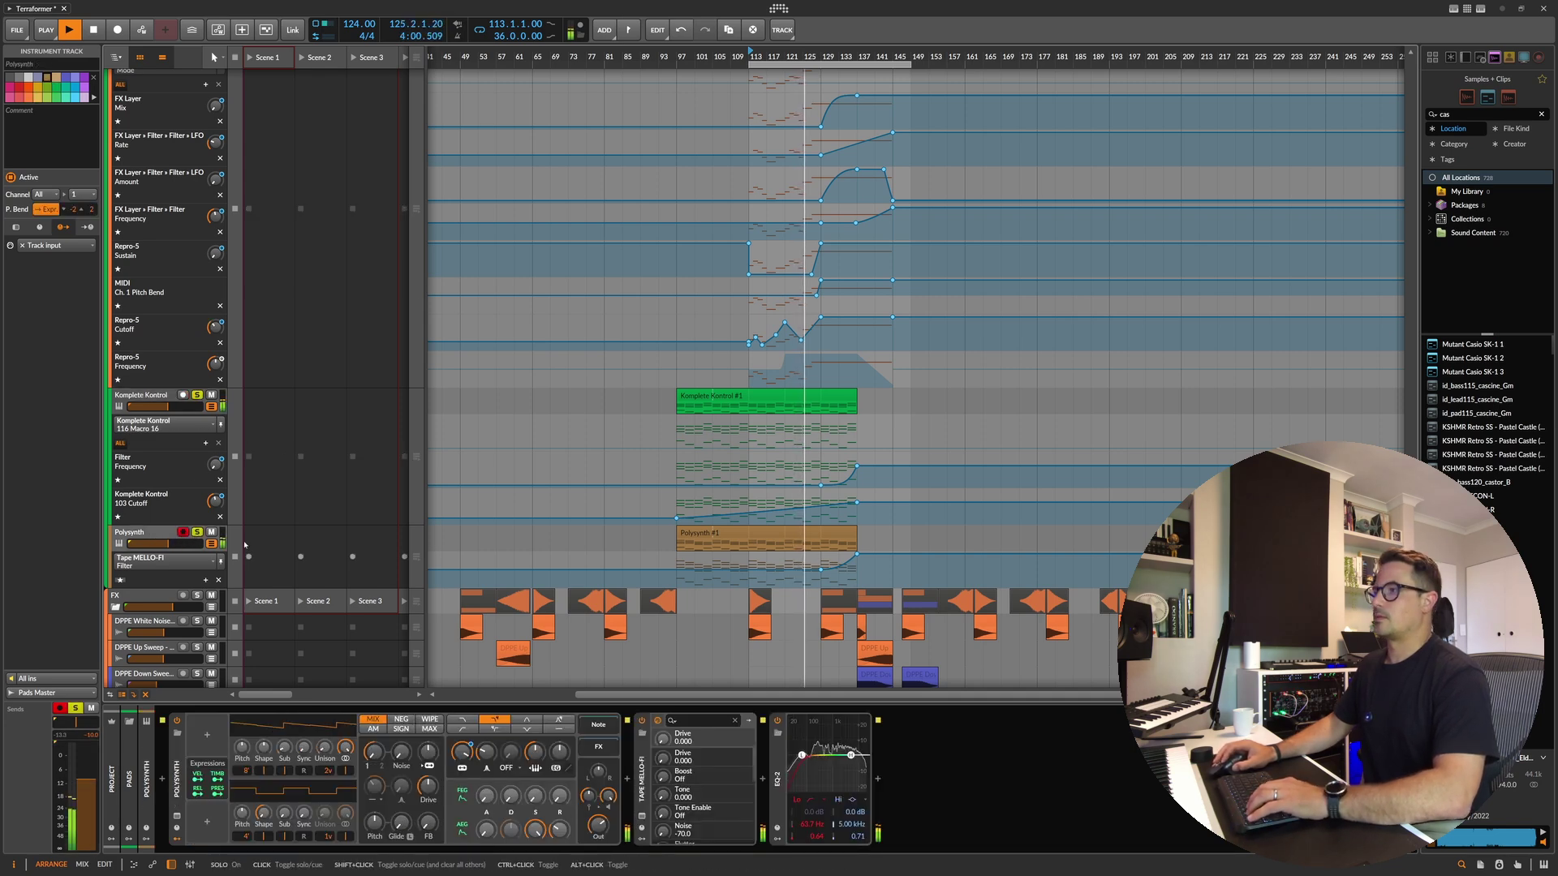
Step: Raise the Atmospheres group's volume slightly while the pads play
{"action": "scroll", "coordinate": [600, 394], "scroll_direction": "up", "scroll_amount": 6}
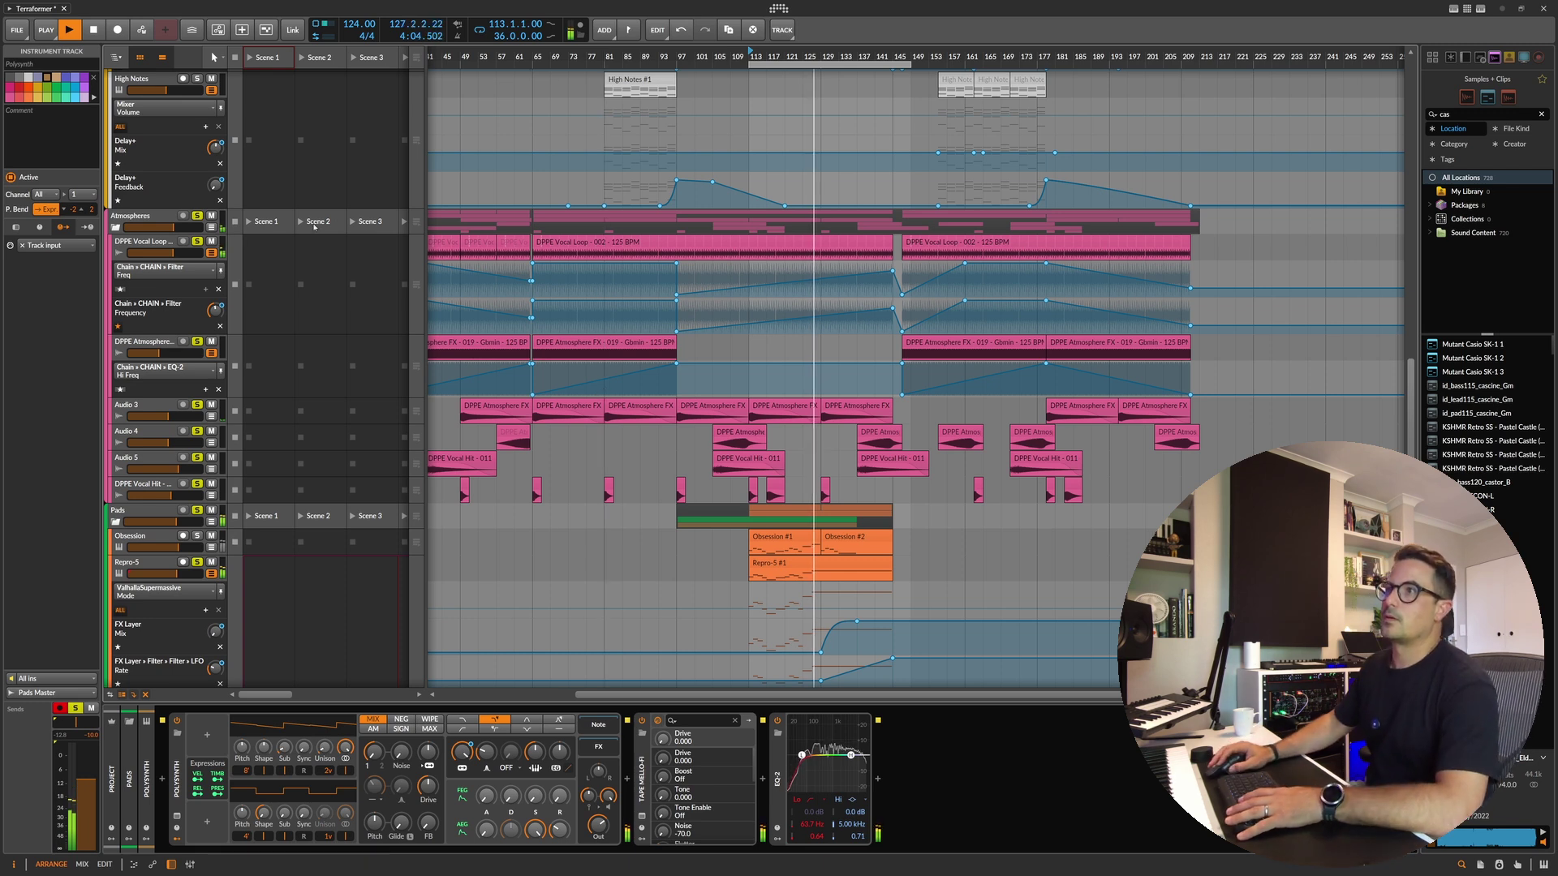
{"action": "left_click_drag", "start_coordinate": [168, 230], "coordinate": [176, 230]}
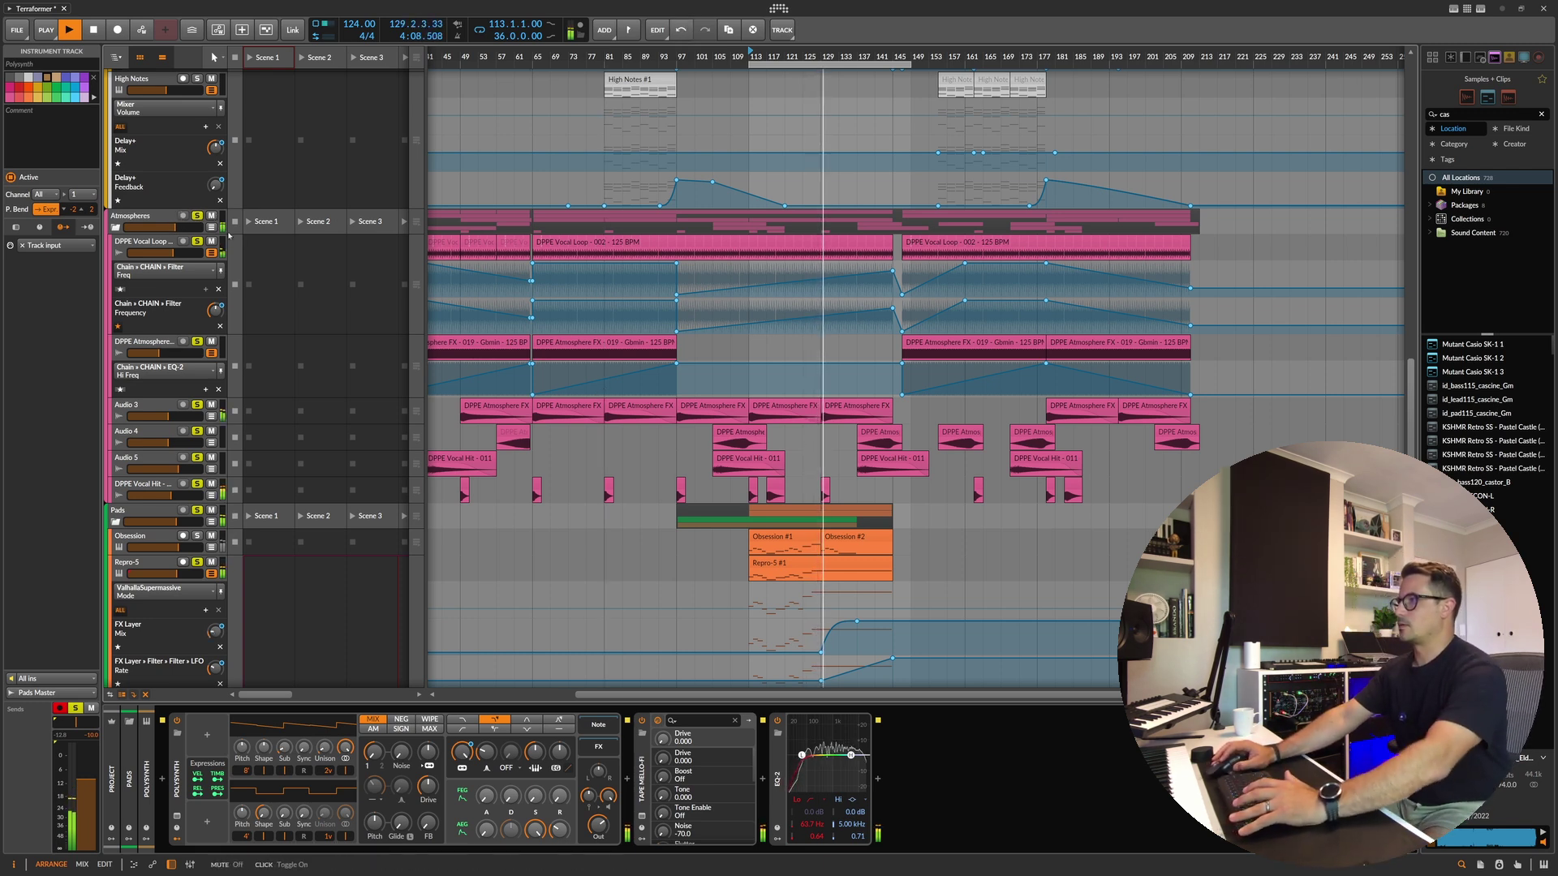
Step: Take the Atmospheres and Pads groups out of solo to hear the pads within the full mix
{"action": "scroll", "coordinate": [707, 359], "scroll_direction": "down", "scroll_amount": 1}
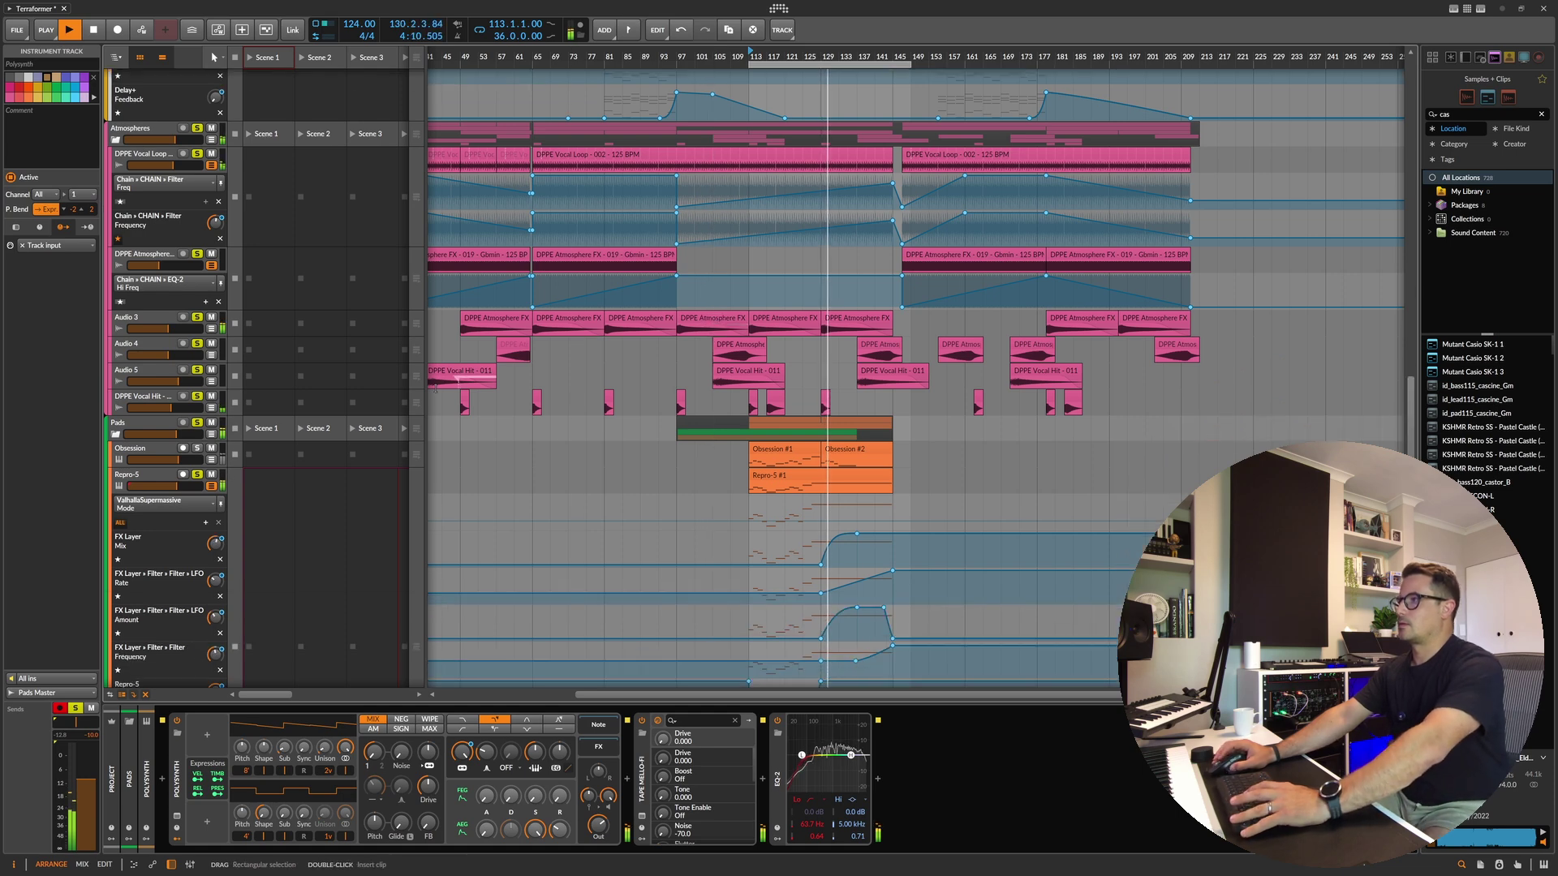
{"action": "scroll", "coordinate": [651, 402], "scroll_direction": "down", "scroll_amount": 4}
{"action": "scroll", "coordinate": [651, 402], "scroll_direction": "down", "scroll_amount": 9}
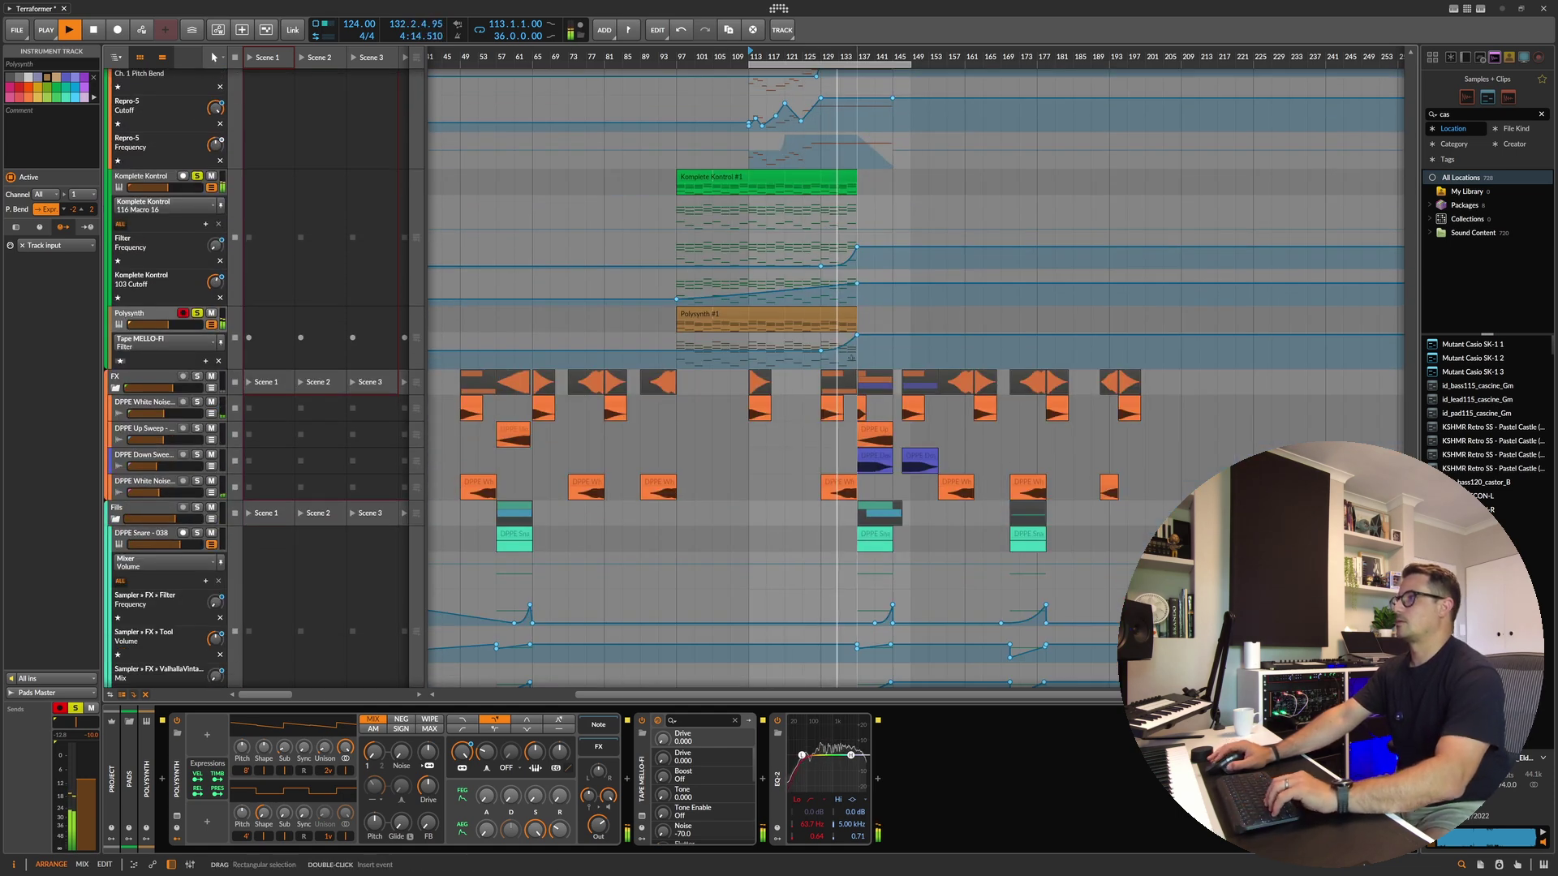
{"action": "scroll", "coordinate": [799, 345], "scroll_direction": "up", "scroll_amount": 8}
{"action": "scroll", "coordinate": [809, 361], "scroll_direction": "up", "scroll_amount": 3}
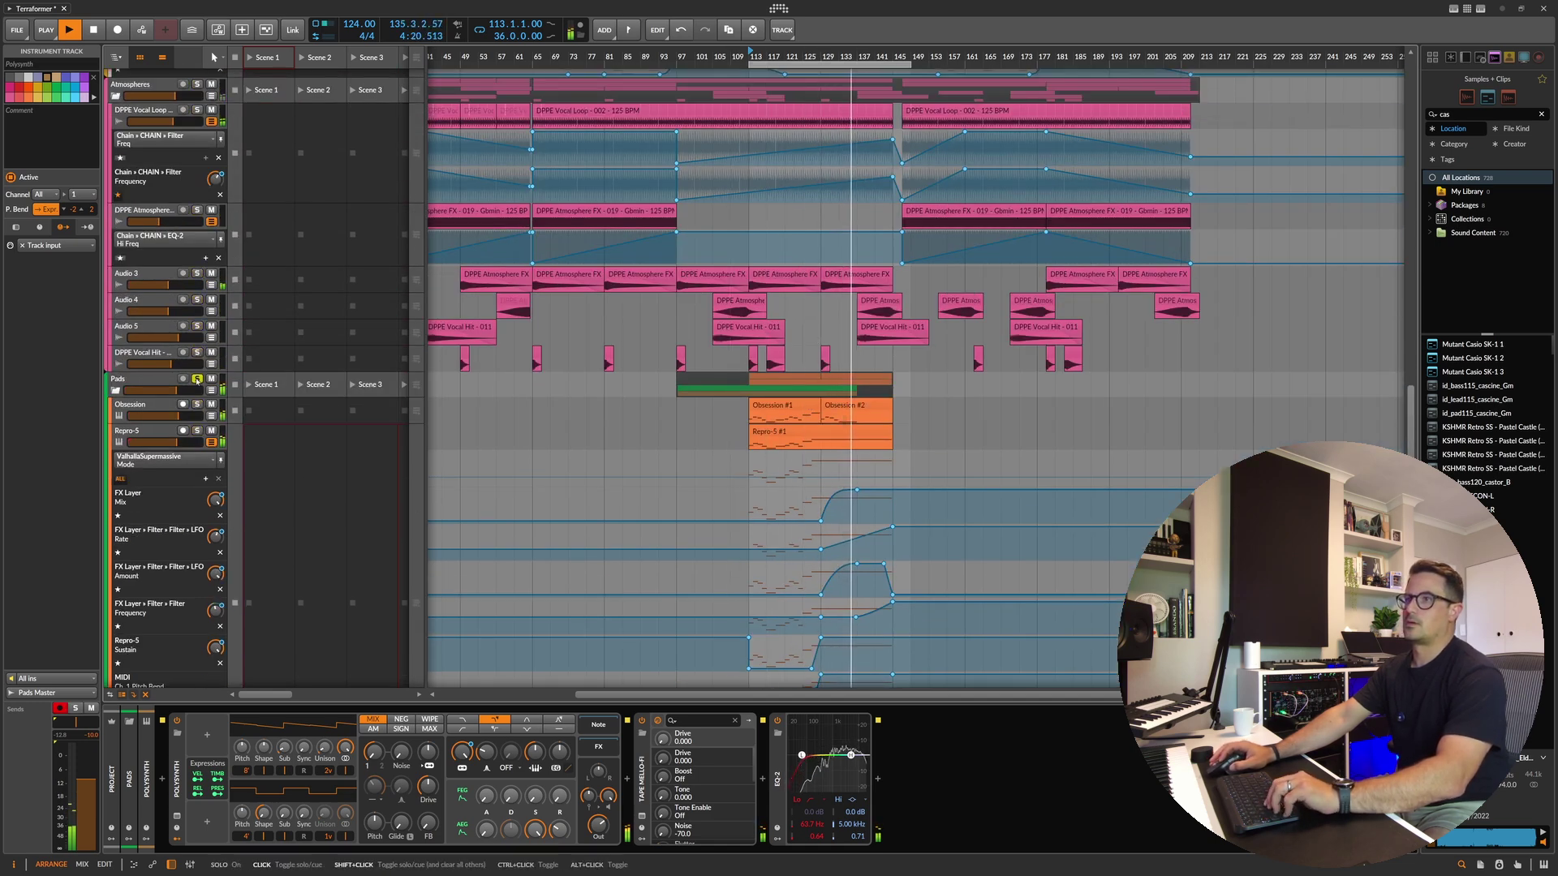
{"action": "scroll", "coordinate": [255, 430], "scroll_direction": "up", "scroll_amount": 1}
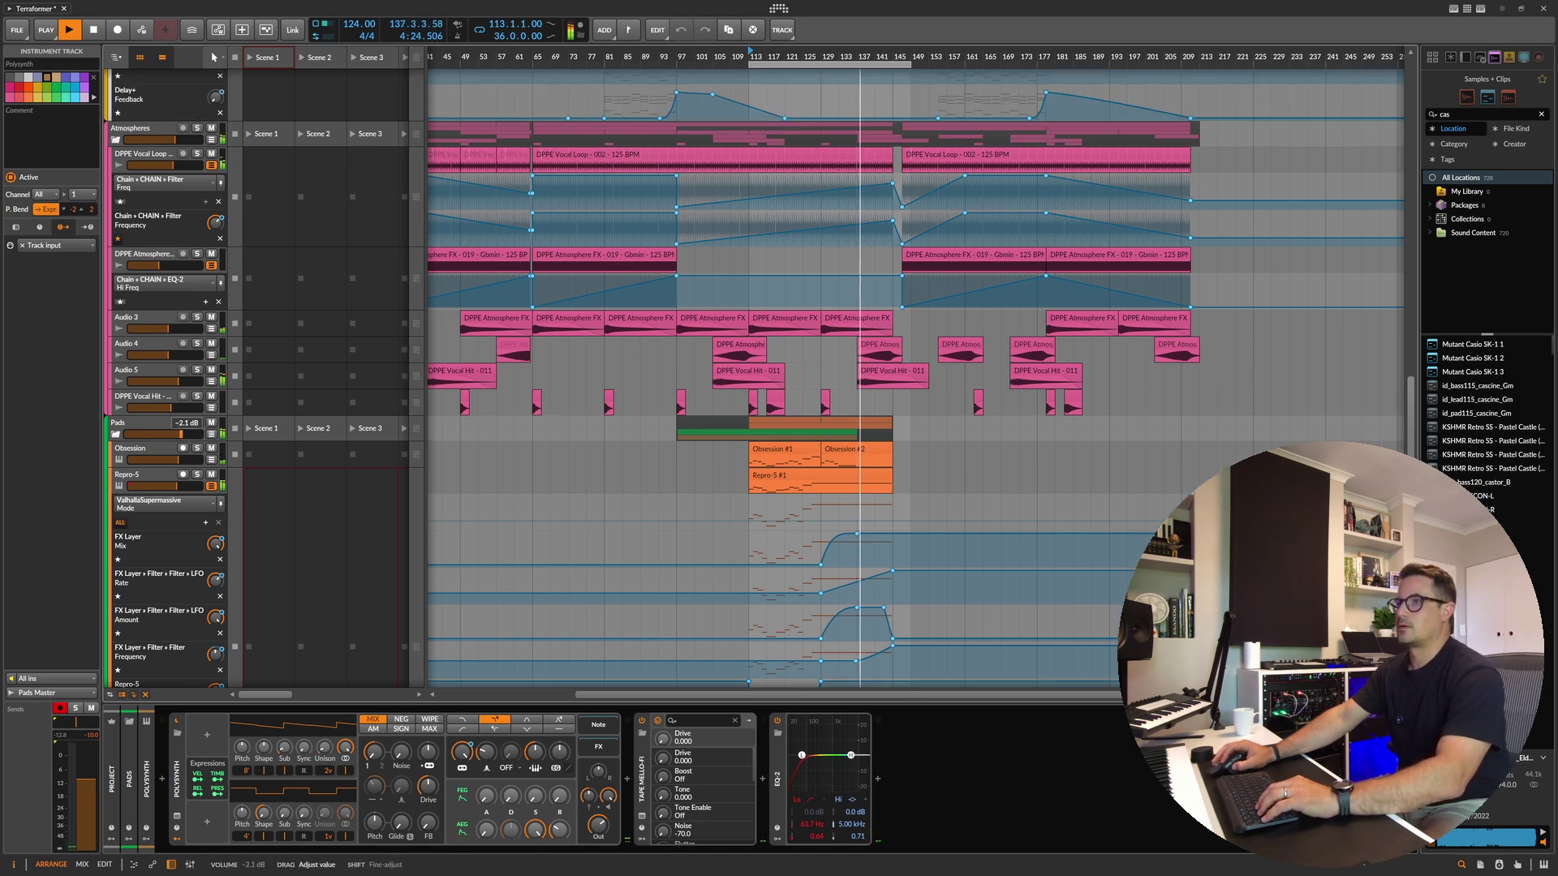
{"action": "left_click", "coordinate": [197, 424]}
Step: Set the loop region to start at bar 147 with a length of 30 bars
{"action": "scroll", "coordinate": [184, 436], "scroll_direction": "down", "scroll_amount": 5}
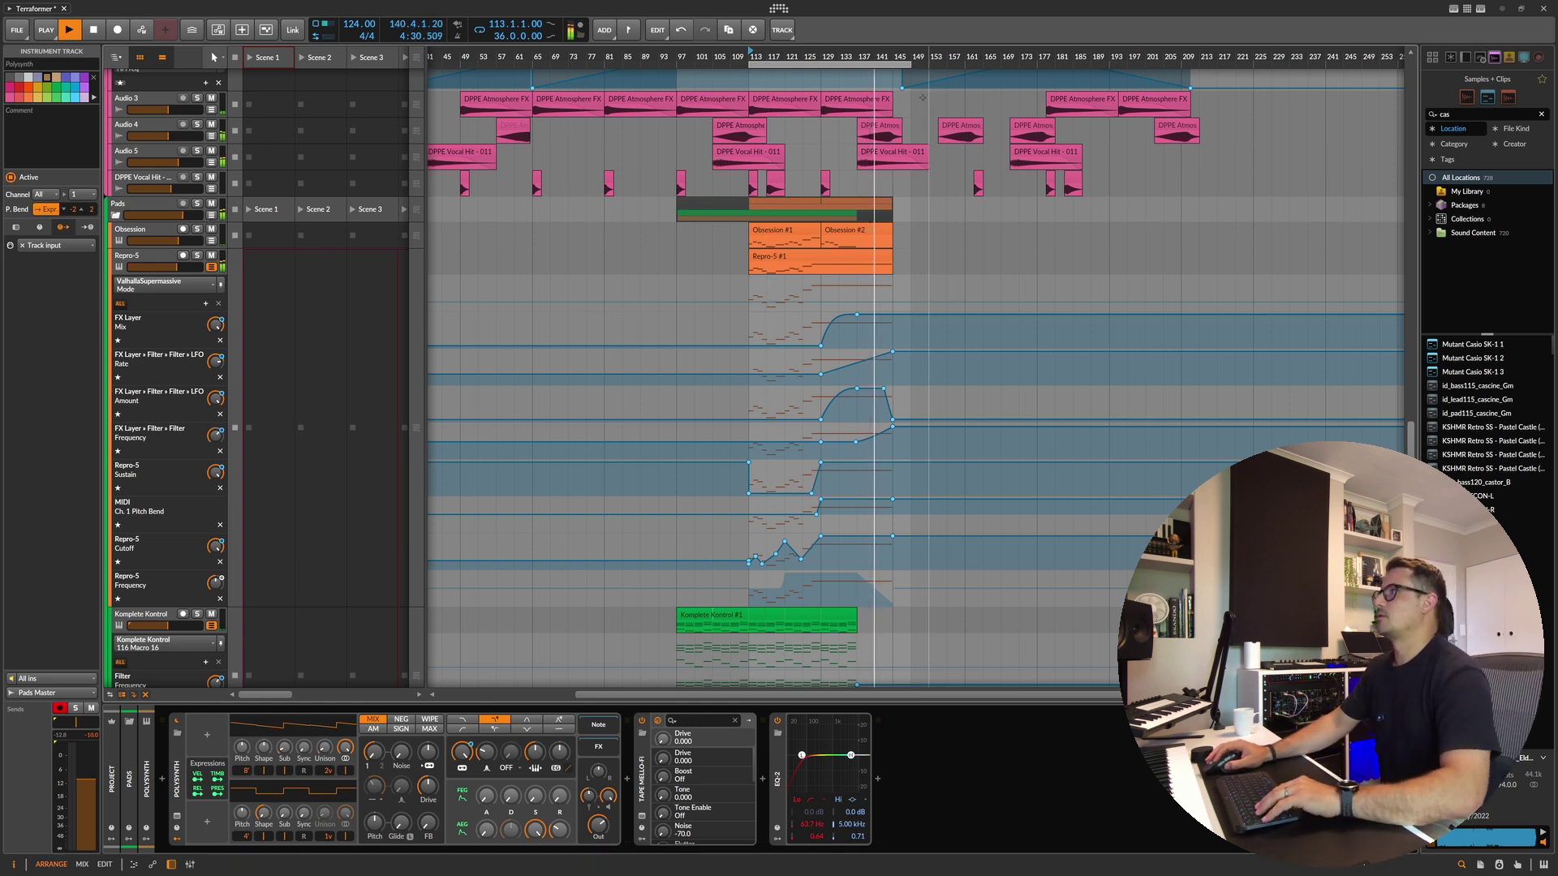
{"action": "left_click_drag", "start_coordinate": [907, 64], "coordinate": [1037, 73]}
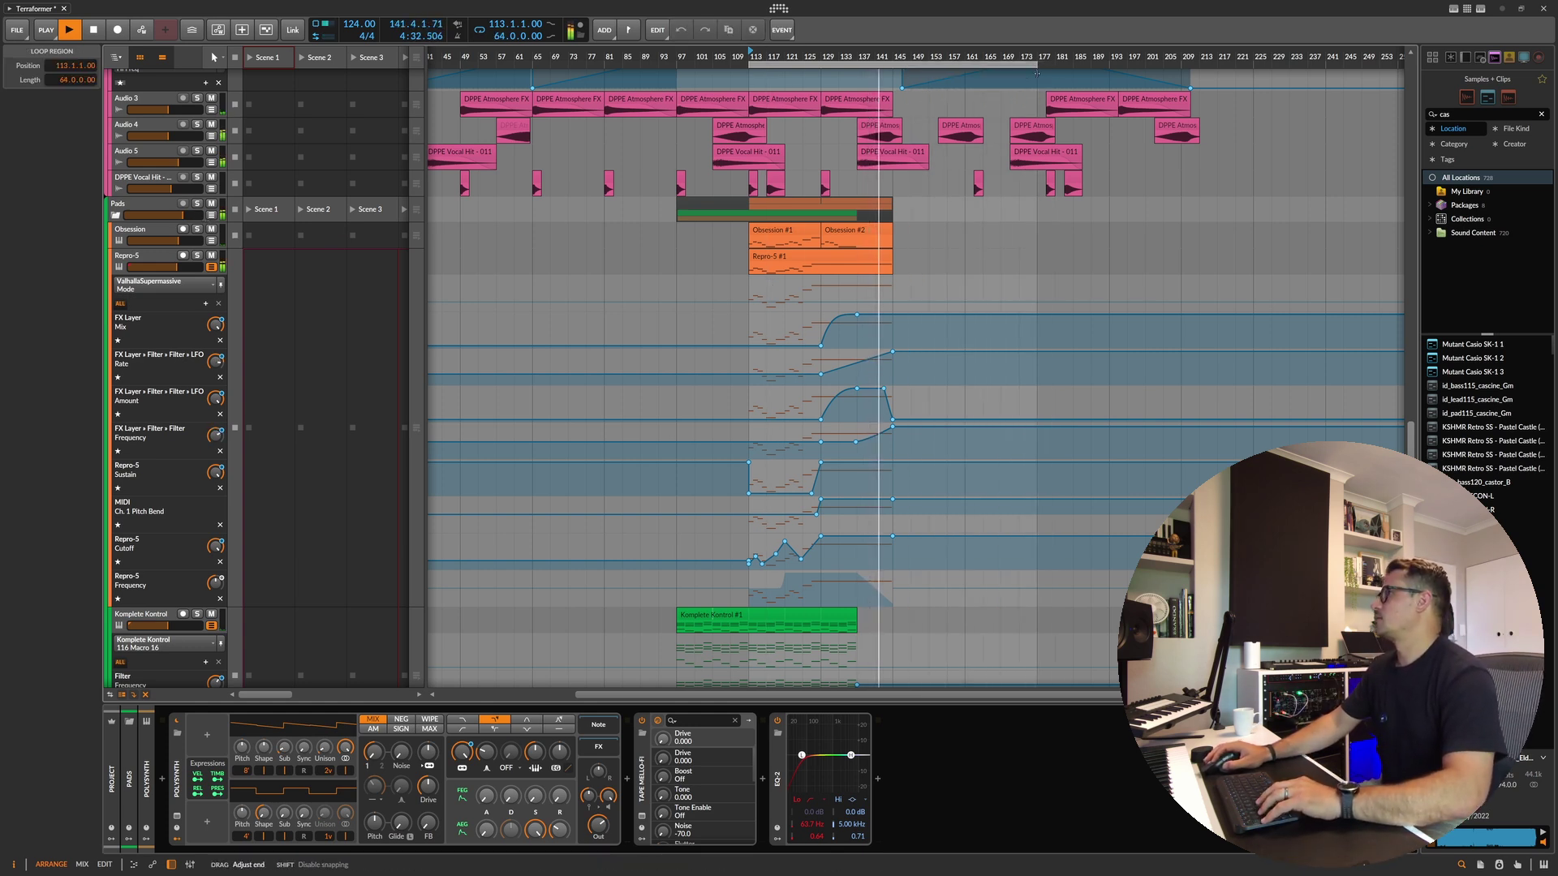
{"action": "scroll", "coordinate": [1002, 248], "scroll_direction": "up", "scroll_amount": 15}
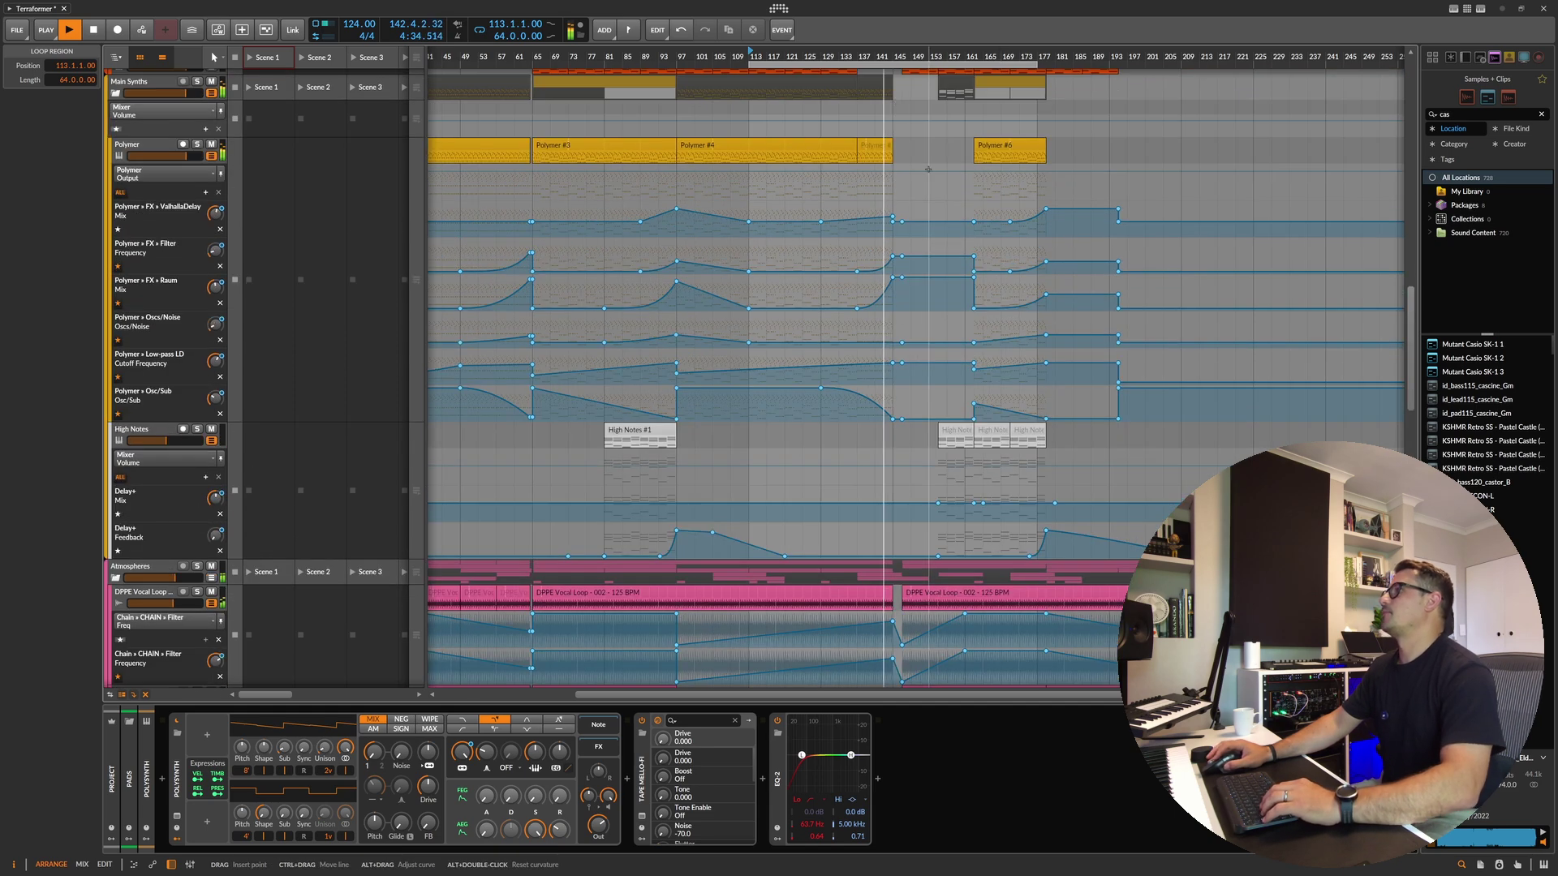
{"action": "left_click_drag", "start_coordinate": [750, 65], "coordinate": [915, 77]}
{"action": "left_click_drag", "start_coordinate": [927, 65], "coordinate": [874, 32]}
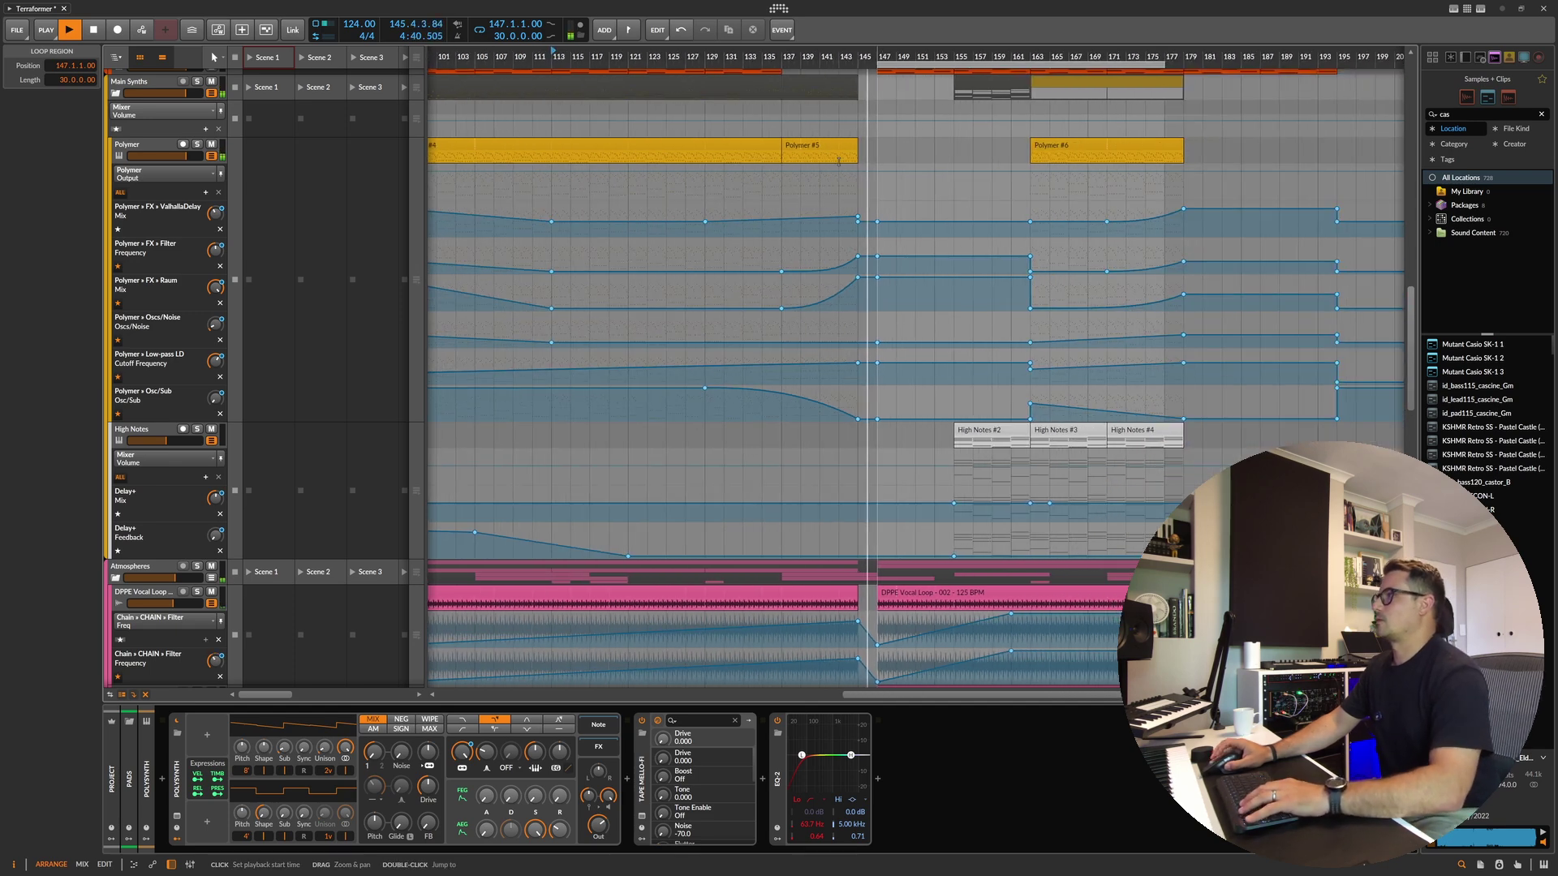
Step: Review the tracks around the loop region during playback, stop the transport, and look over the bass and synth tracks
{"action": "scroll", "coordinate": [830, 219], "scroll_direction": "down", "scroll_amount": 6}
{"action": "scroll", "coordinate": [830, 220], "scroll_direction": "down", "scroll_amount": 8}
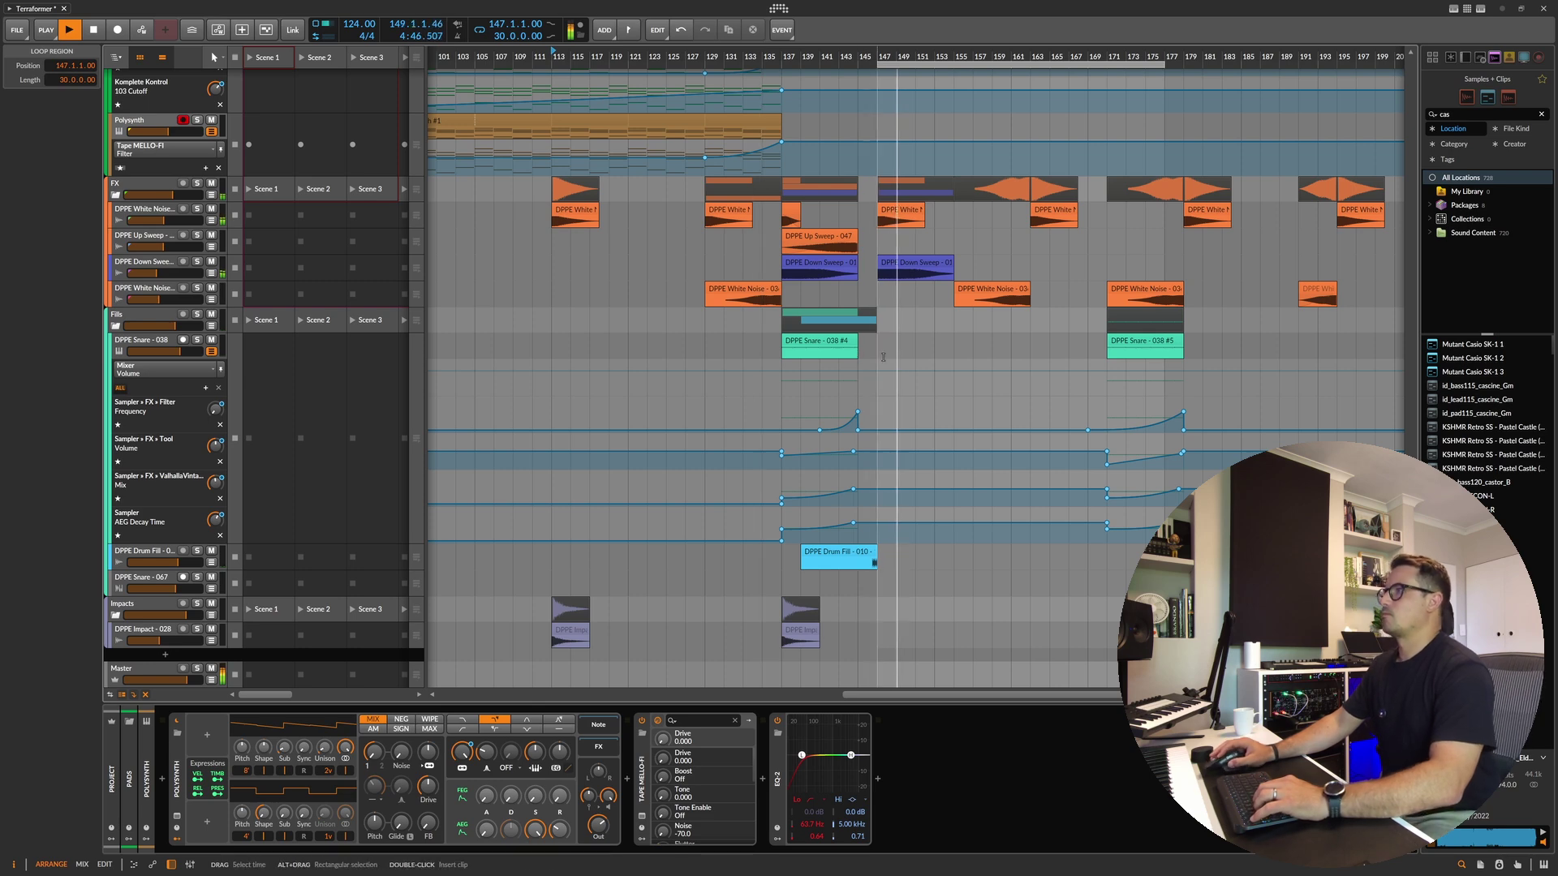
{"action": "scroll", "coordinate": [883, 357], "scroll_direction": "up", "scroll_amount": 10}
{"action": "scroll", "coordinate": [943, 334], "scroll_direction": "up", "scroll_amount": 6}
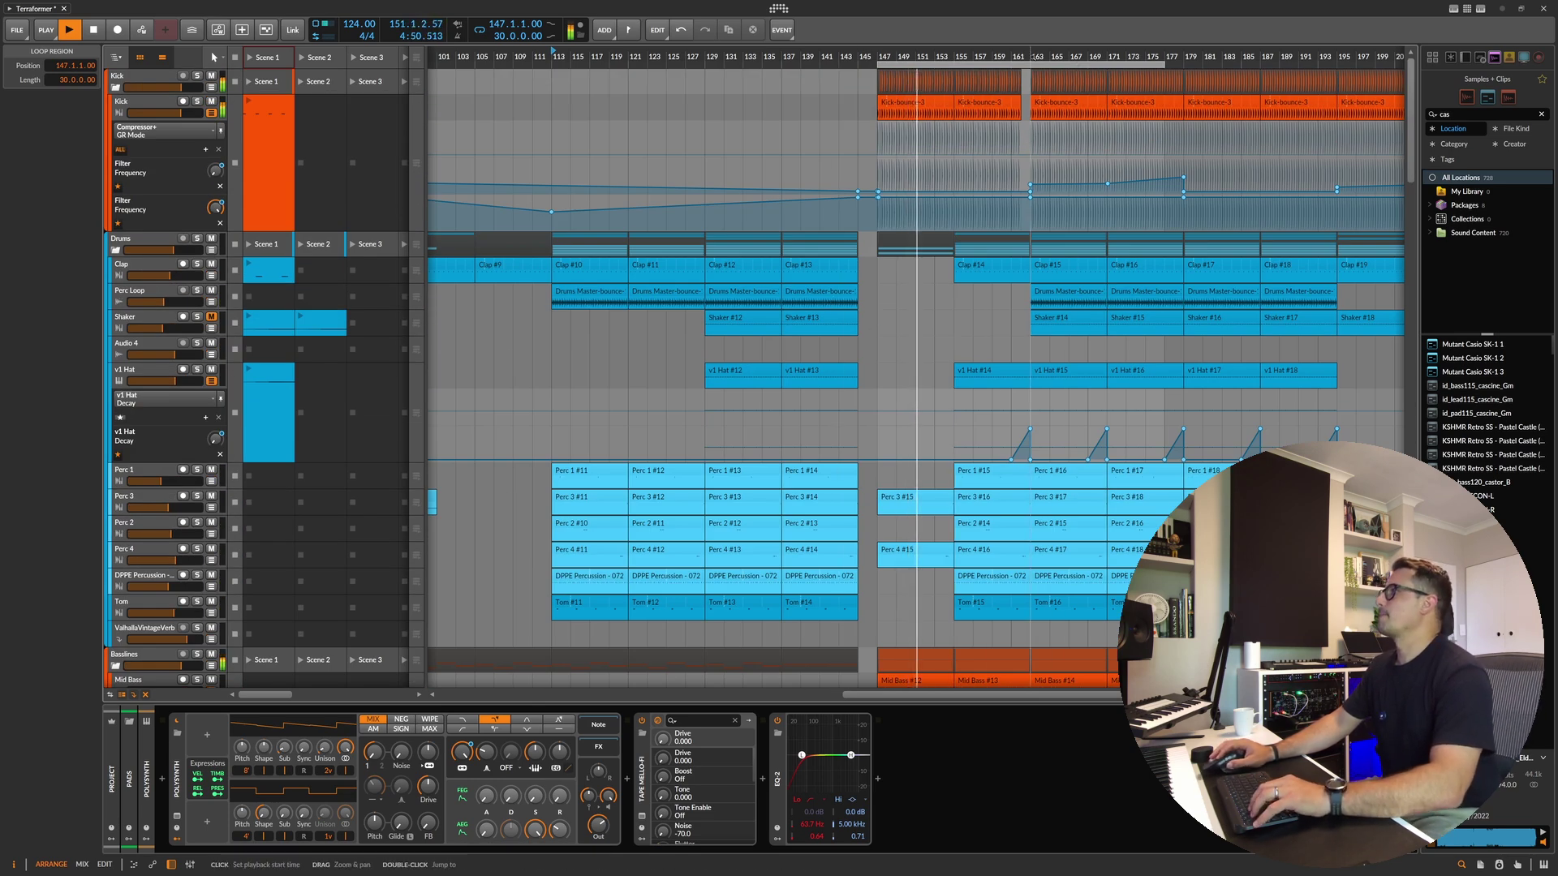
{"action": "left_click_drag", "start_coordinate": [783, 53], "coordinate": [783, 0]}
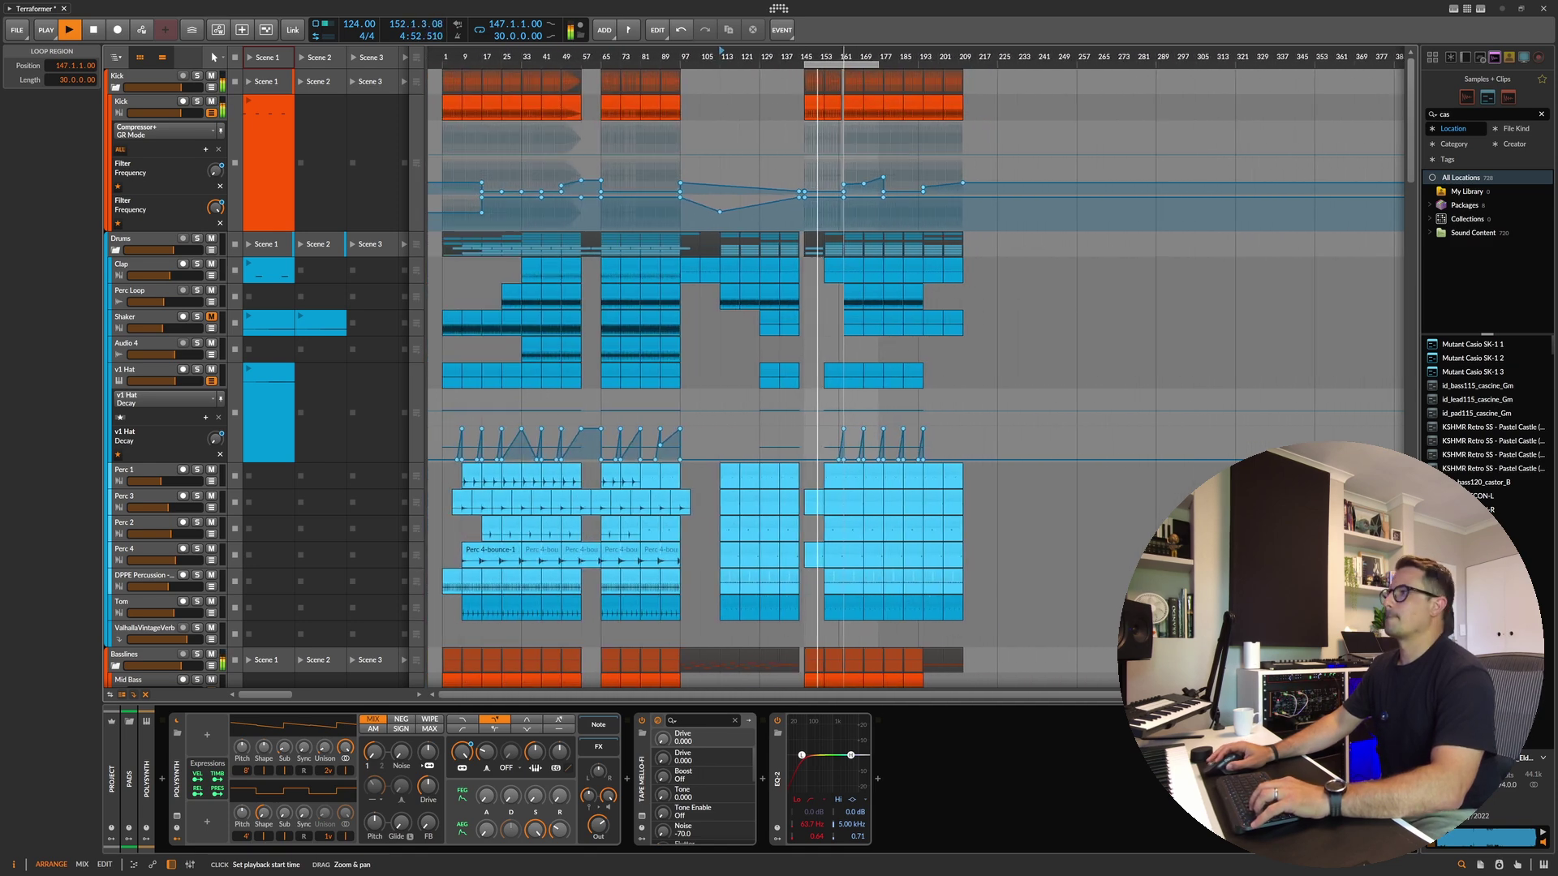
{"action": "key", "text": "space"}
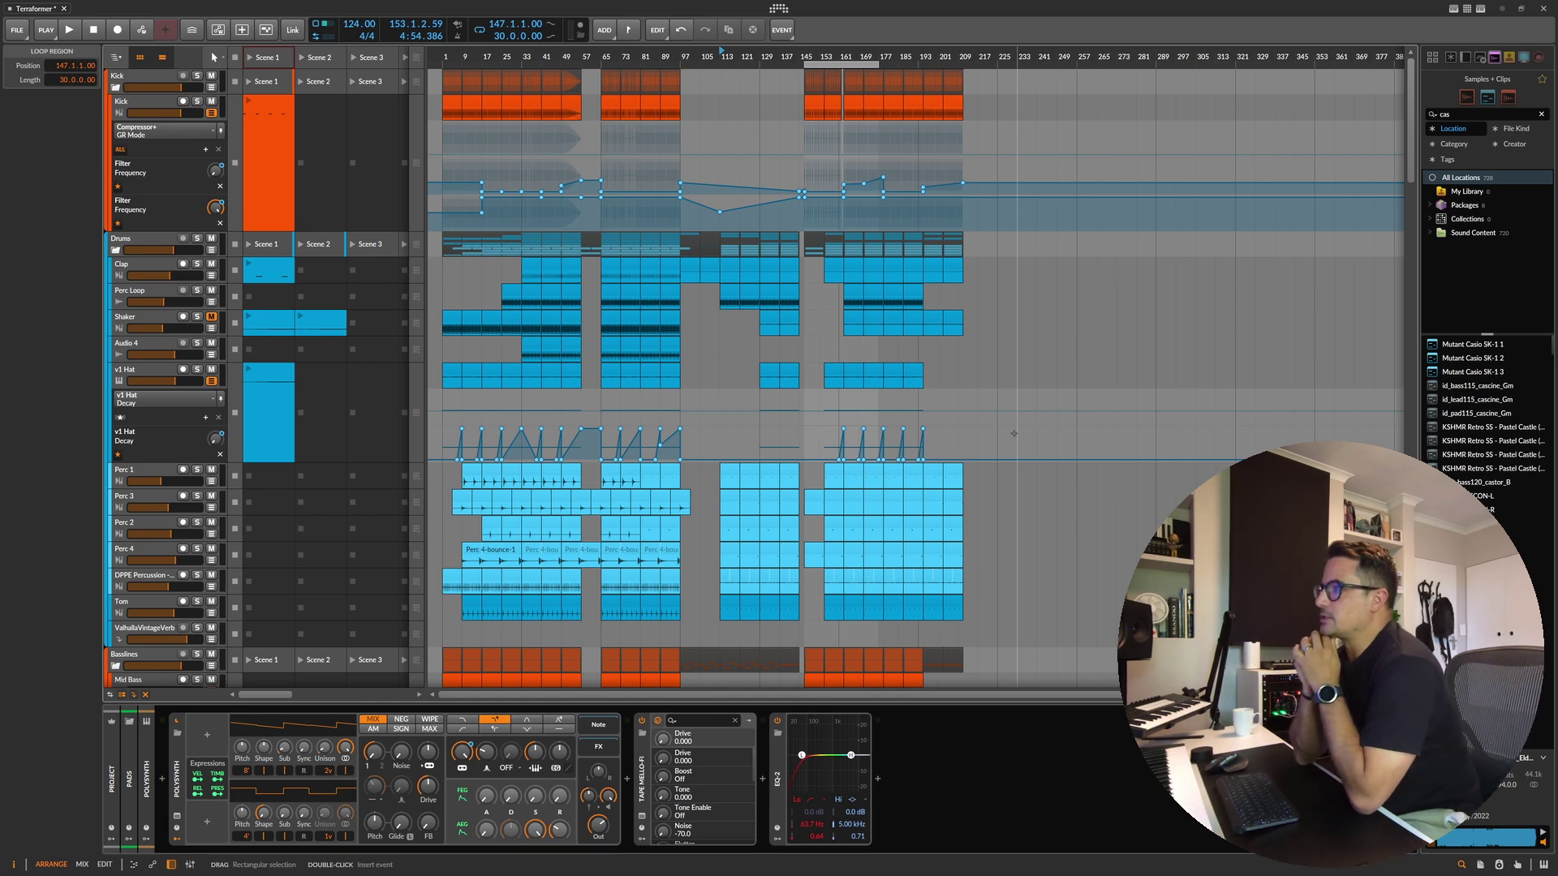
{"action": "scroll", "coordinate": [861, 523], "scroll_direction": "down", "scroll_amount": 6}
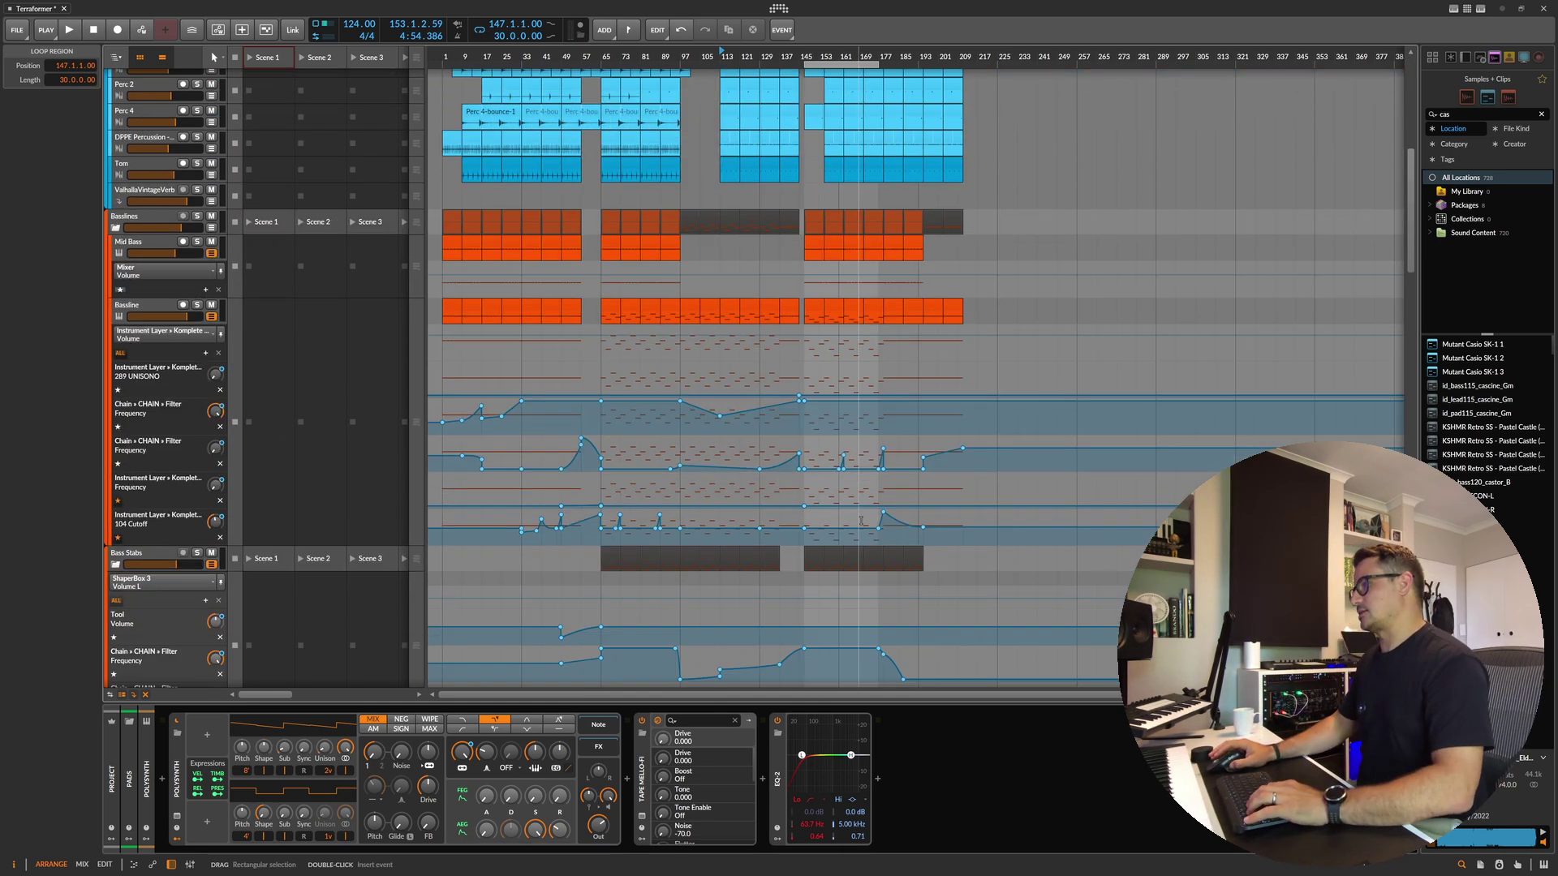
{"action": "scroll", "coordinate": [861, 520], "scroll_direction": "down", "scroll_amount": 5}
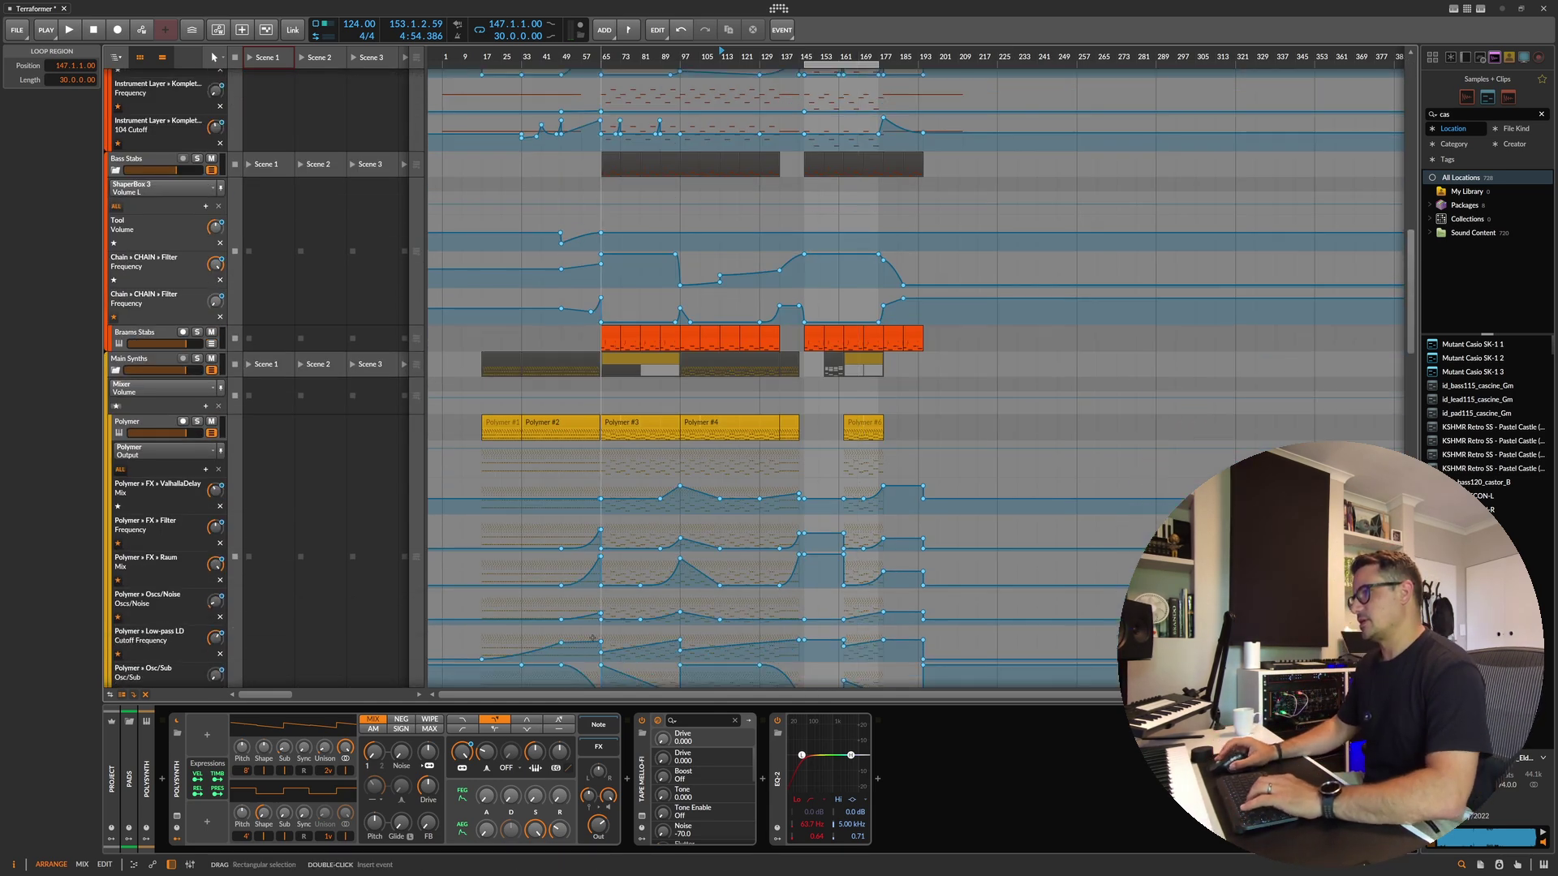